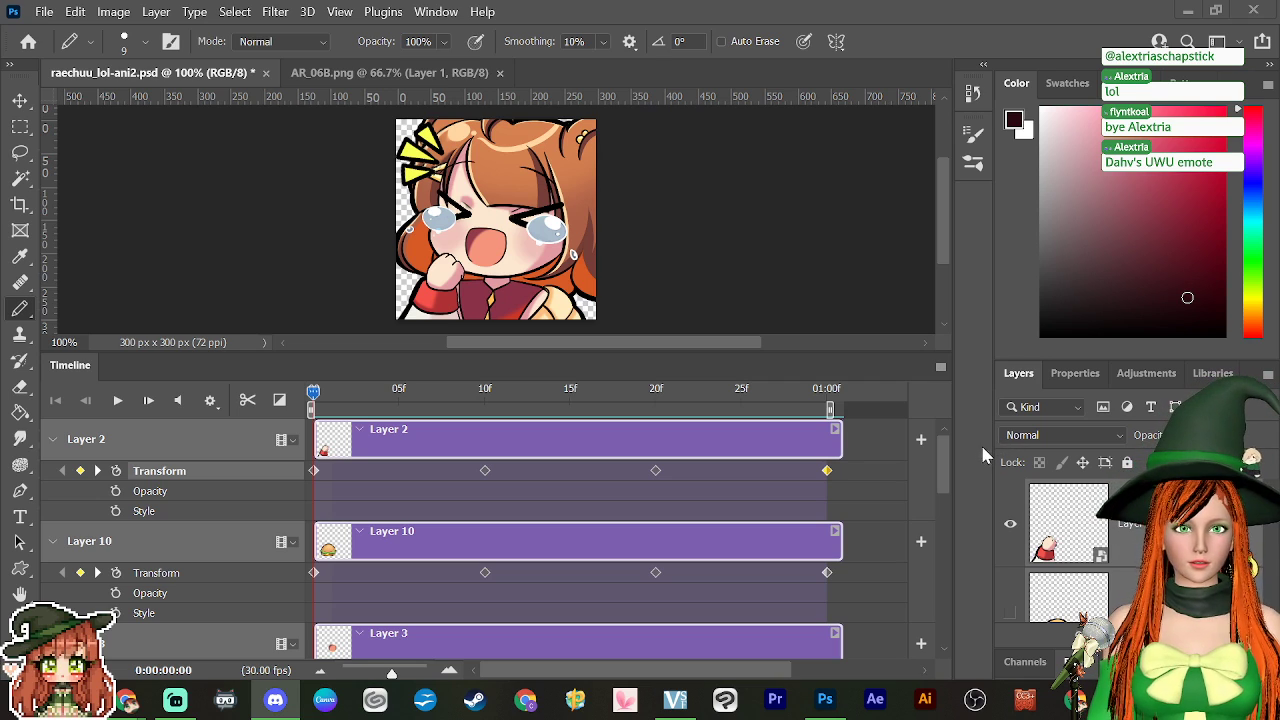
Step: Enable opacity keyframing for Layer 5 and Layer 6 at the first frame of the animation
scroll(938, 503, "down", 8)
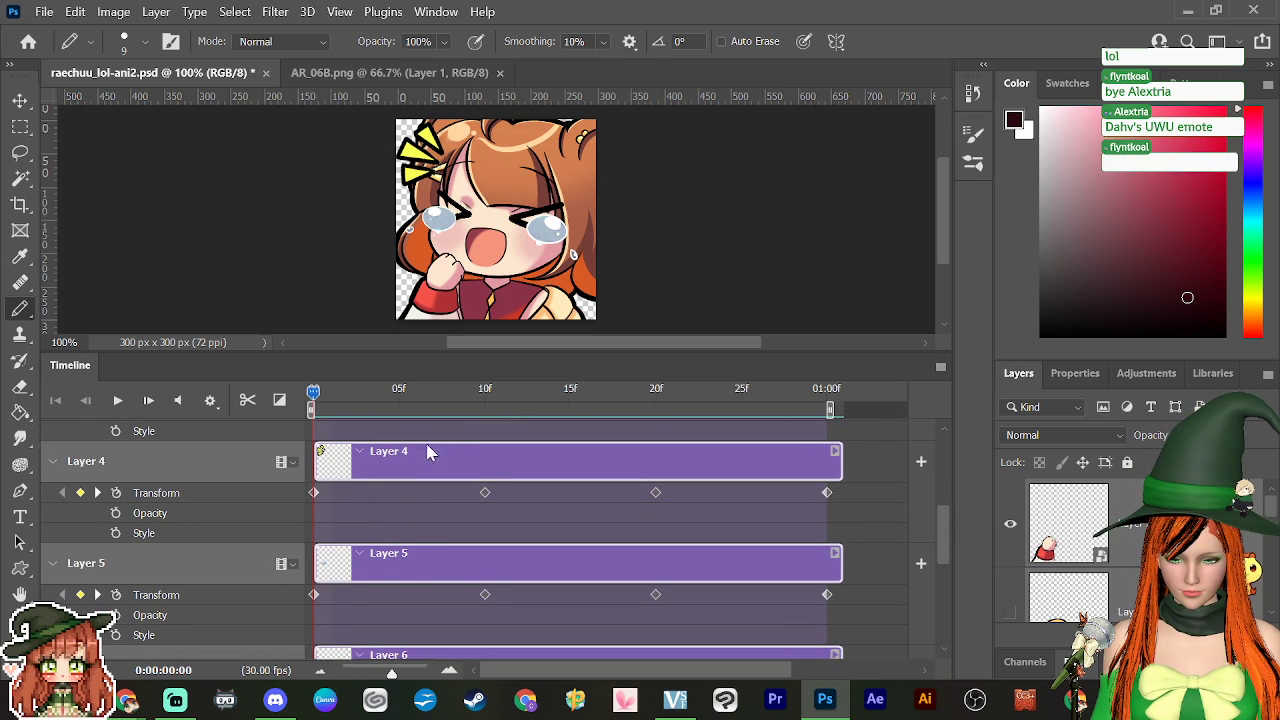
scroll(945, 550, "down", 2)
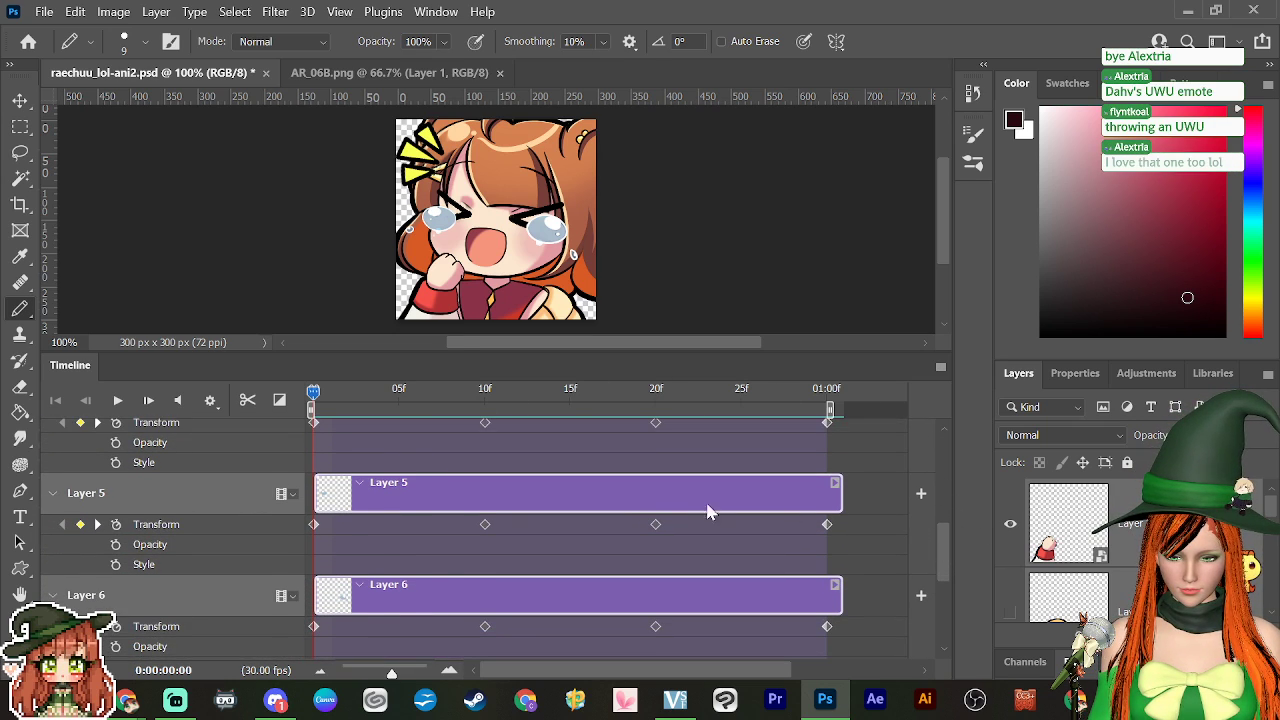
left_click(115, 544)
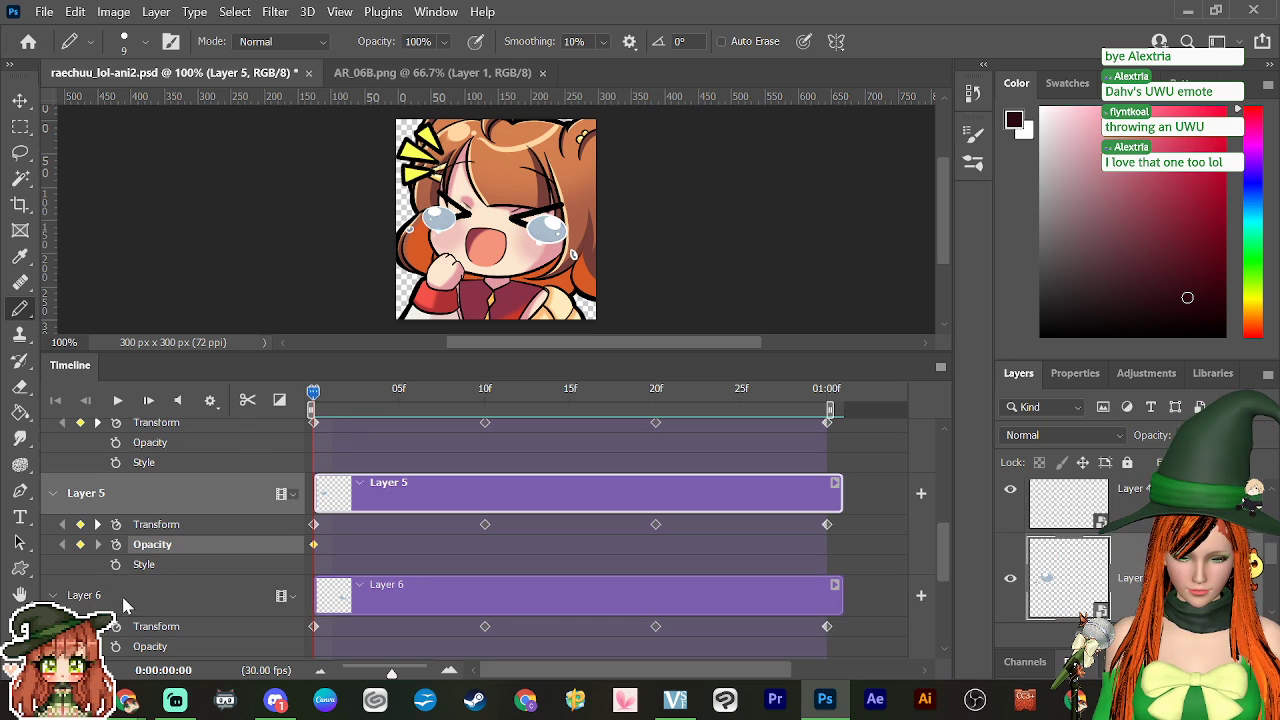
left_click(115, 646)
left_click_drag(313, 403, 825, 427)
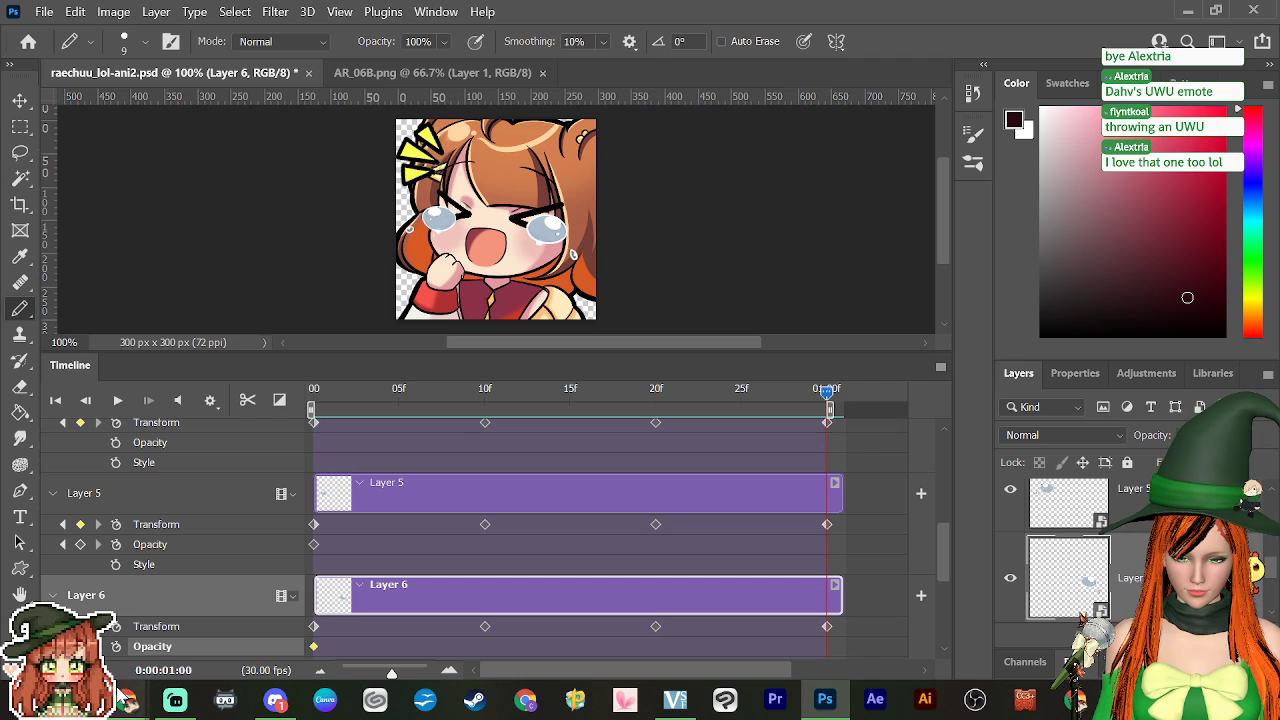
left_click_drag(828, 405, 258, 515)
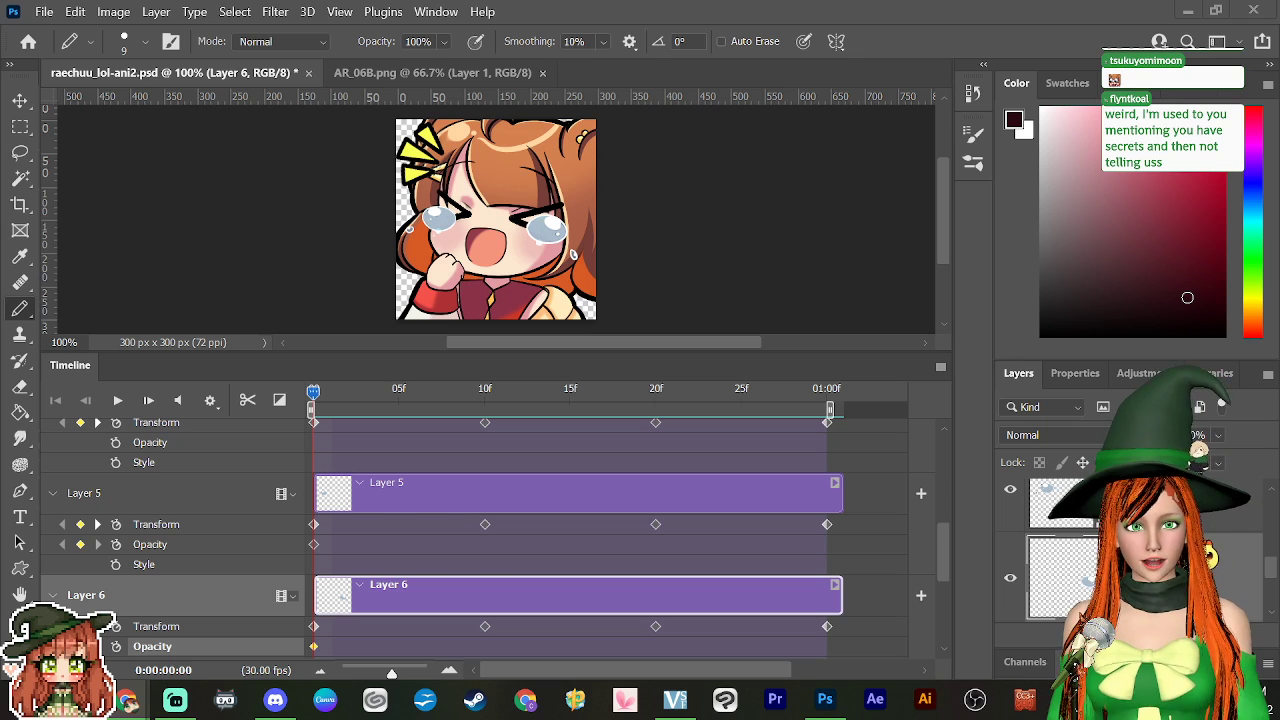
Step: Open tHRFz9Bn.jpg and crop it to chair design F, about 308 x 575 px
left_click_drag(290, 100, 606, 65)
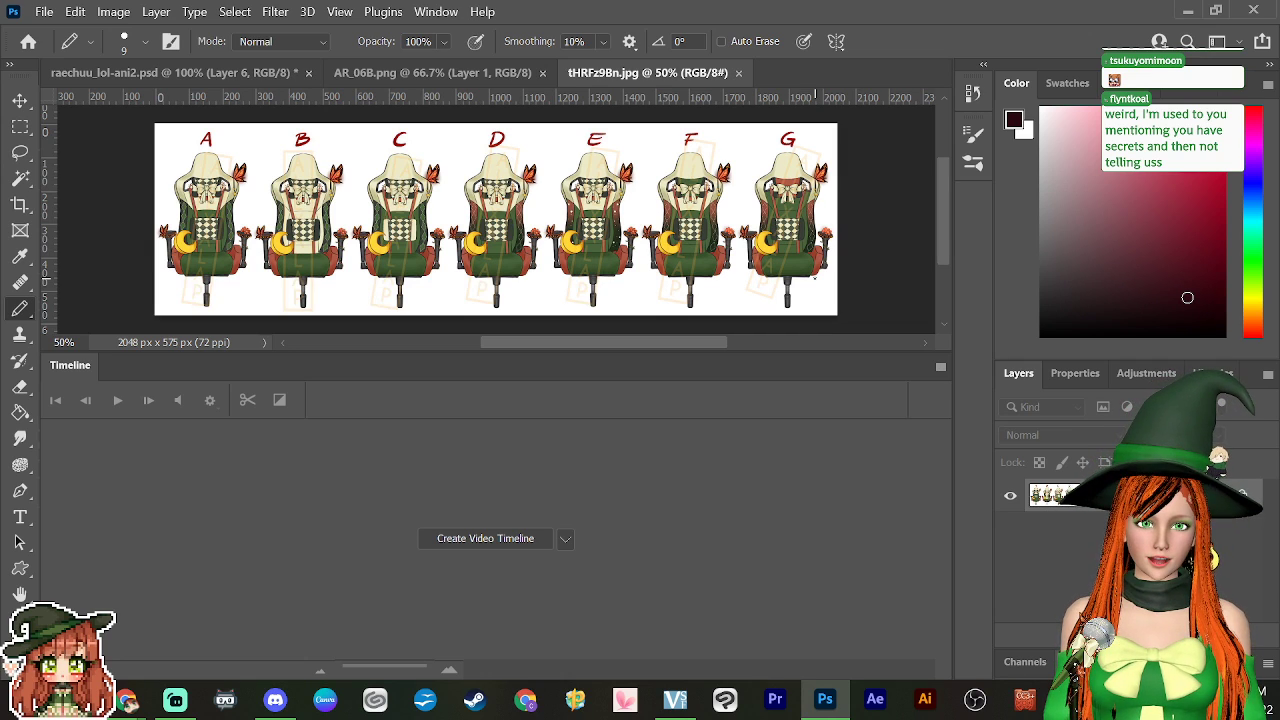
left_click(20, 204)
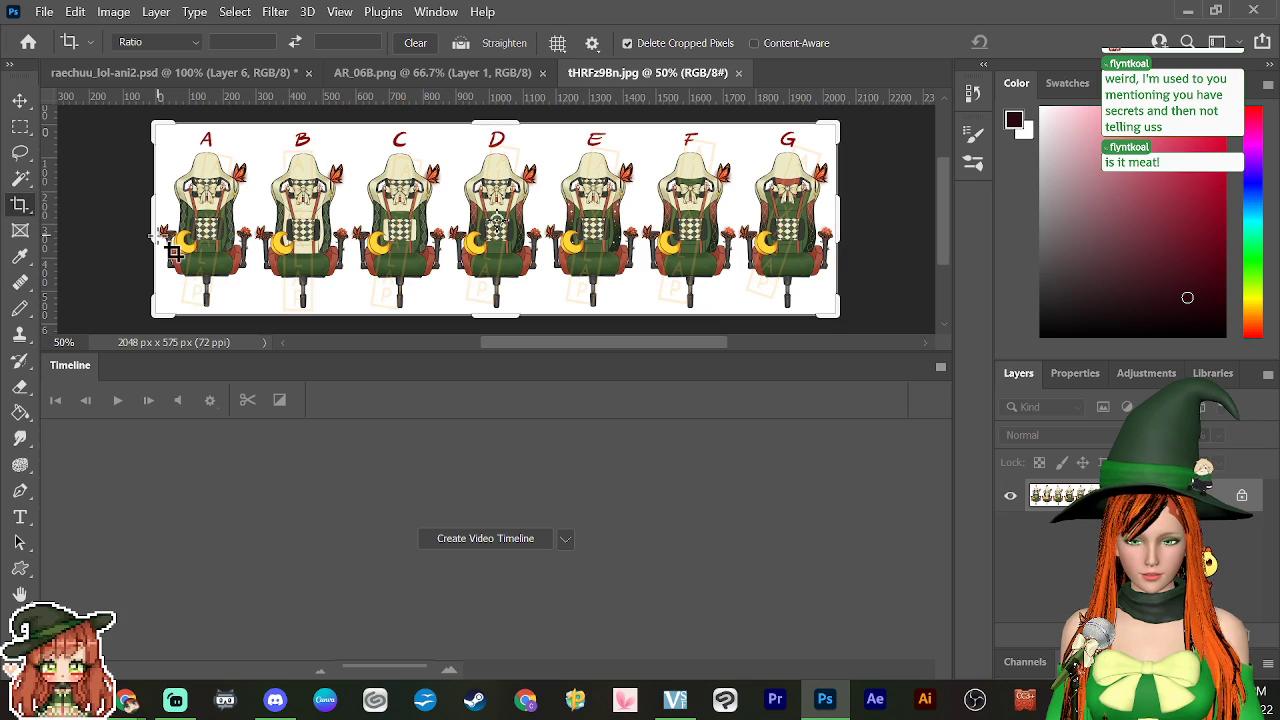
left_click_drag(157, 234, 548, 228)
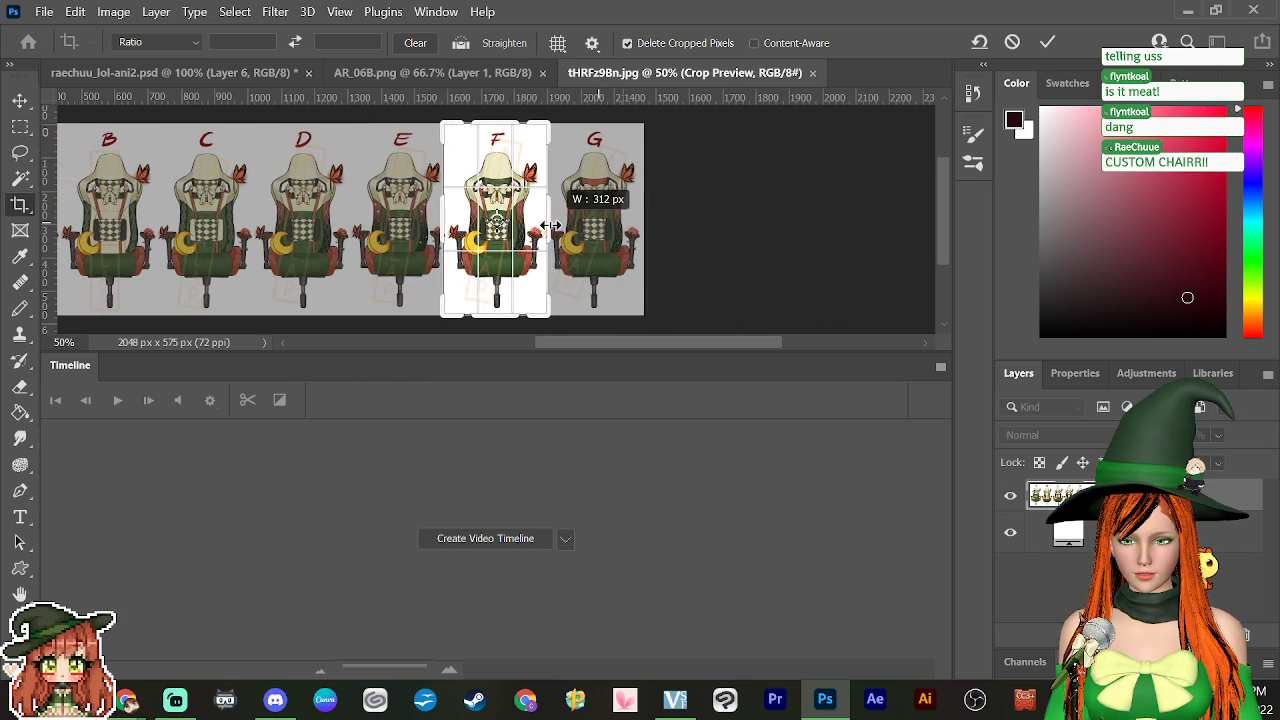
key("Return")
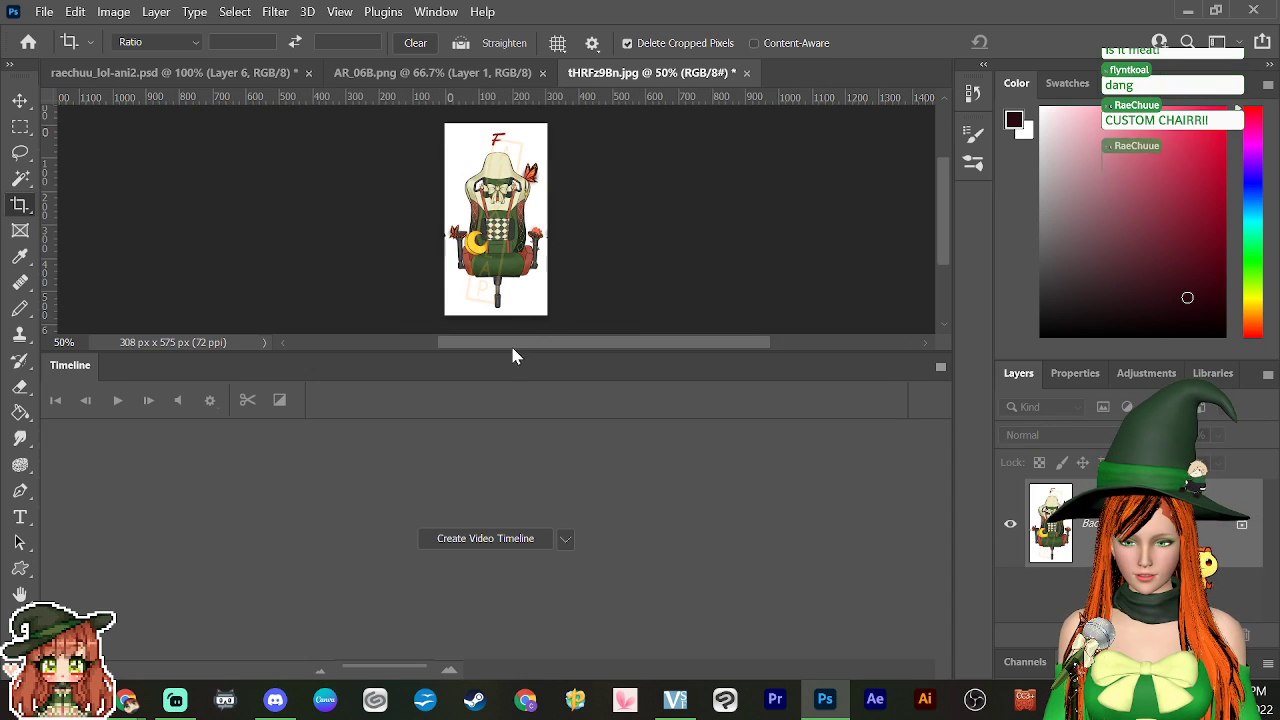
Step: Enlarge the cropped chair image for viewing and close tHRFz9Bn.jpg without saving the changes
left_click_drag(492, 355, 494, 530)
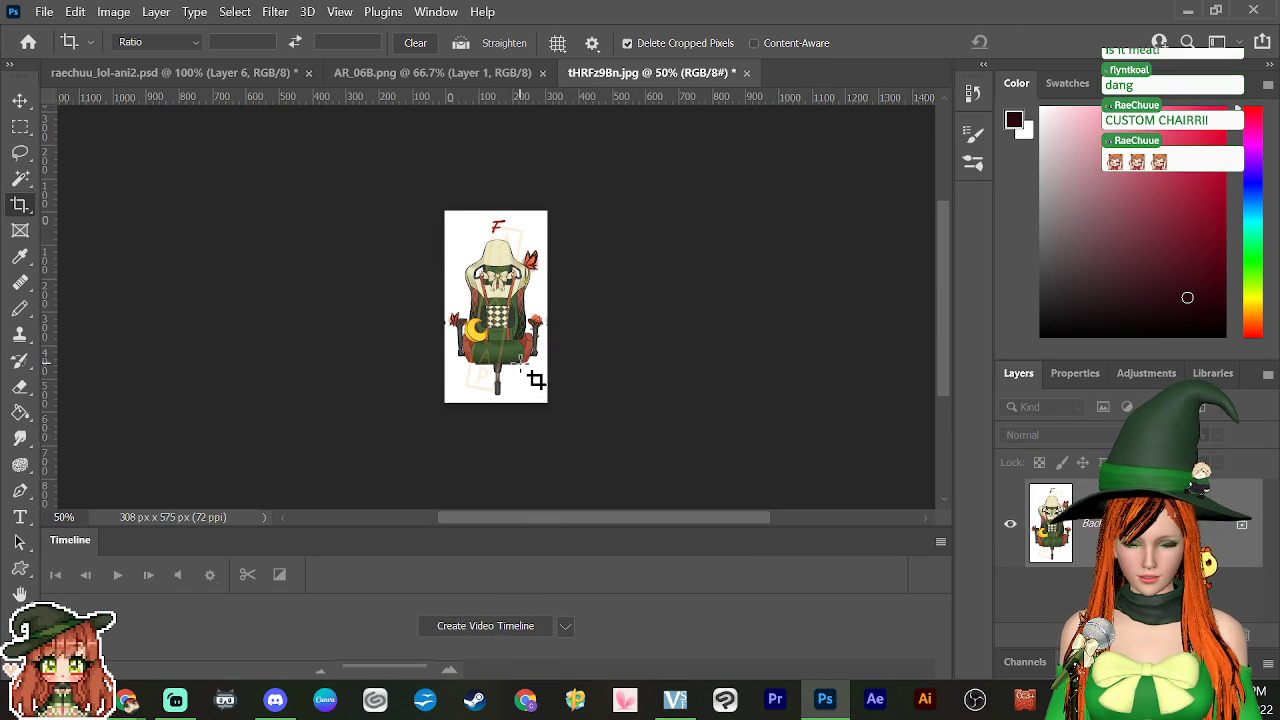
key("ctrl+0")
scroll(522, 352, "up", 2)
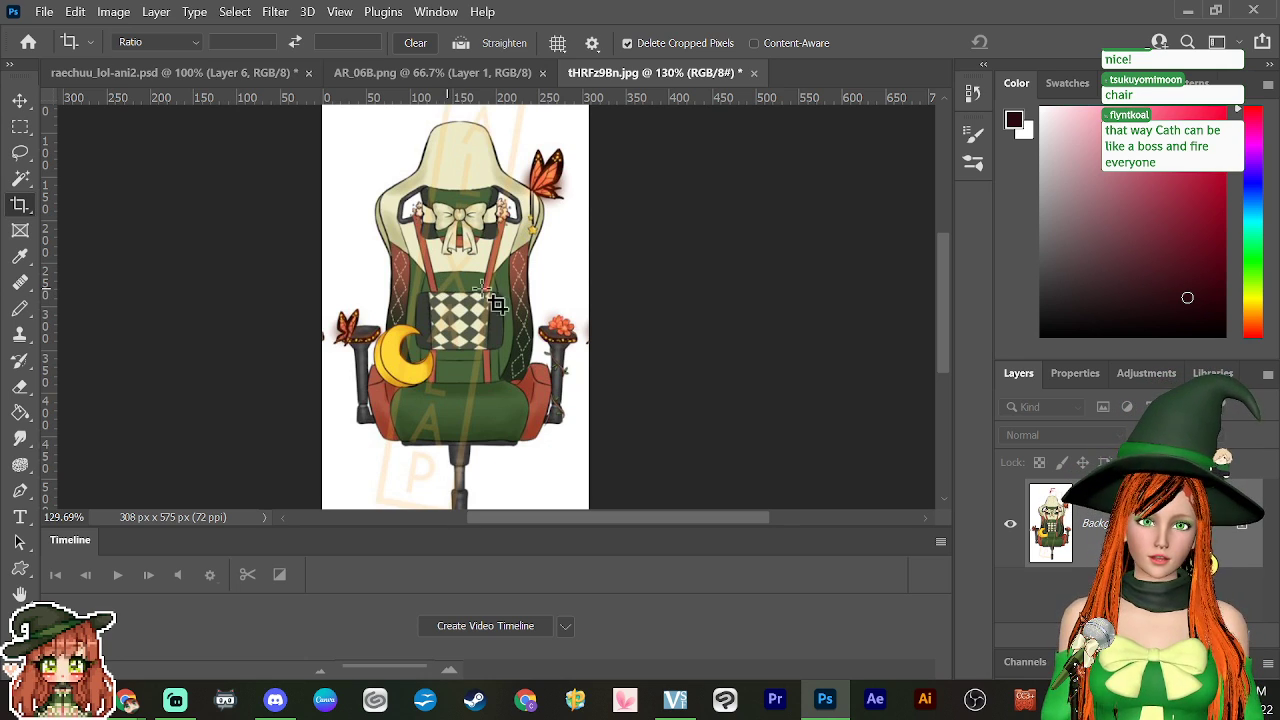
left_click(754, 73)
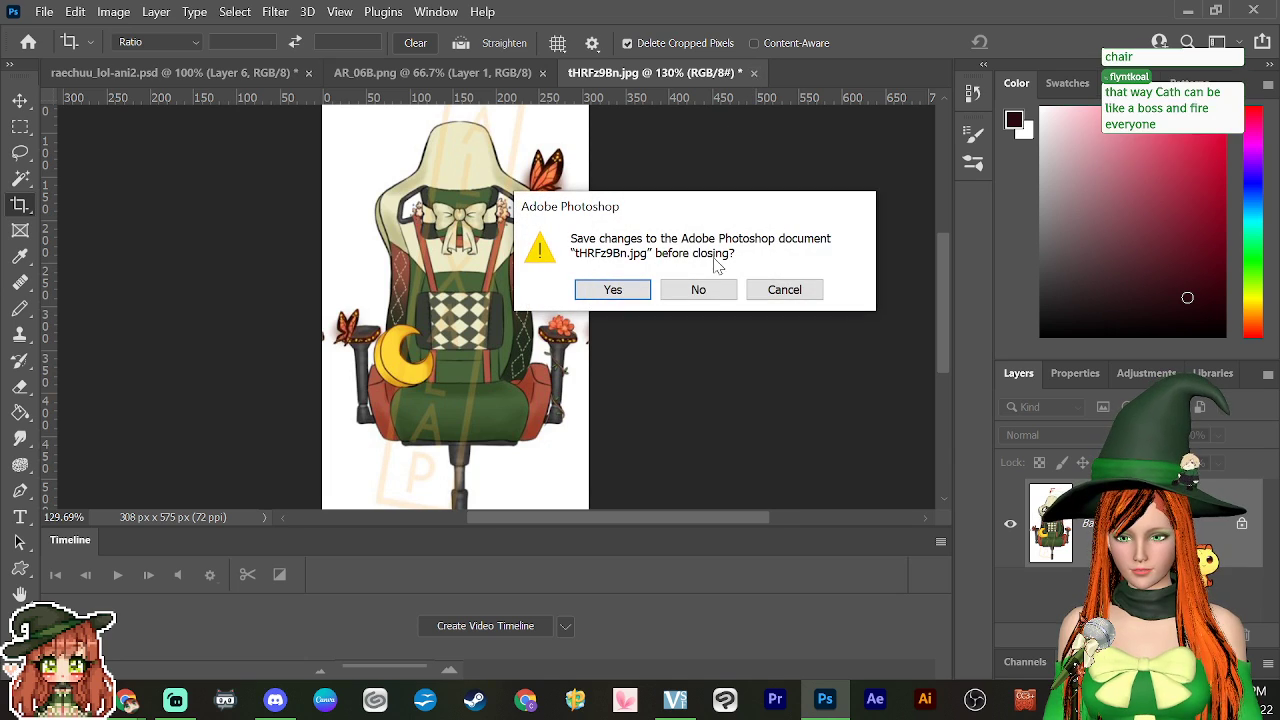
left_click(697, 287)
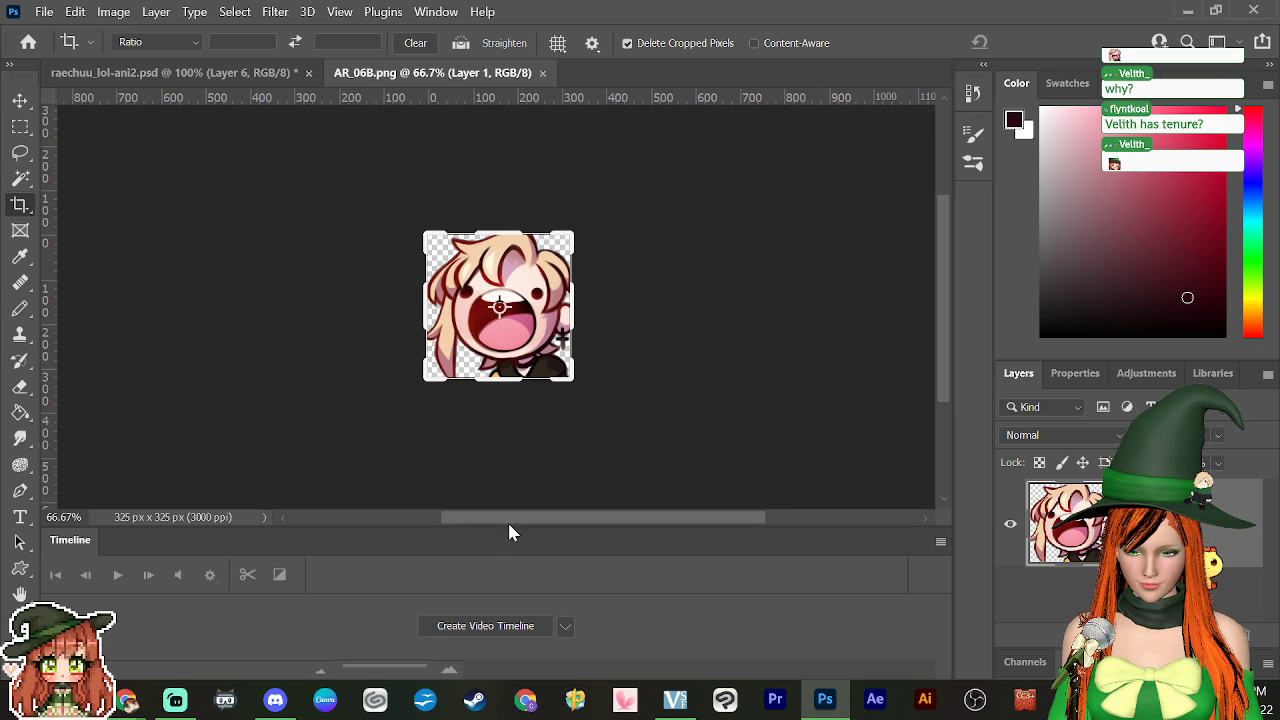
Step: Return to raechuu_lol-ani2.psd and resize the timeline area so the whole canvas fits above the layer tracks
left_click_drag(507, 530, 514, 303)
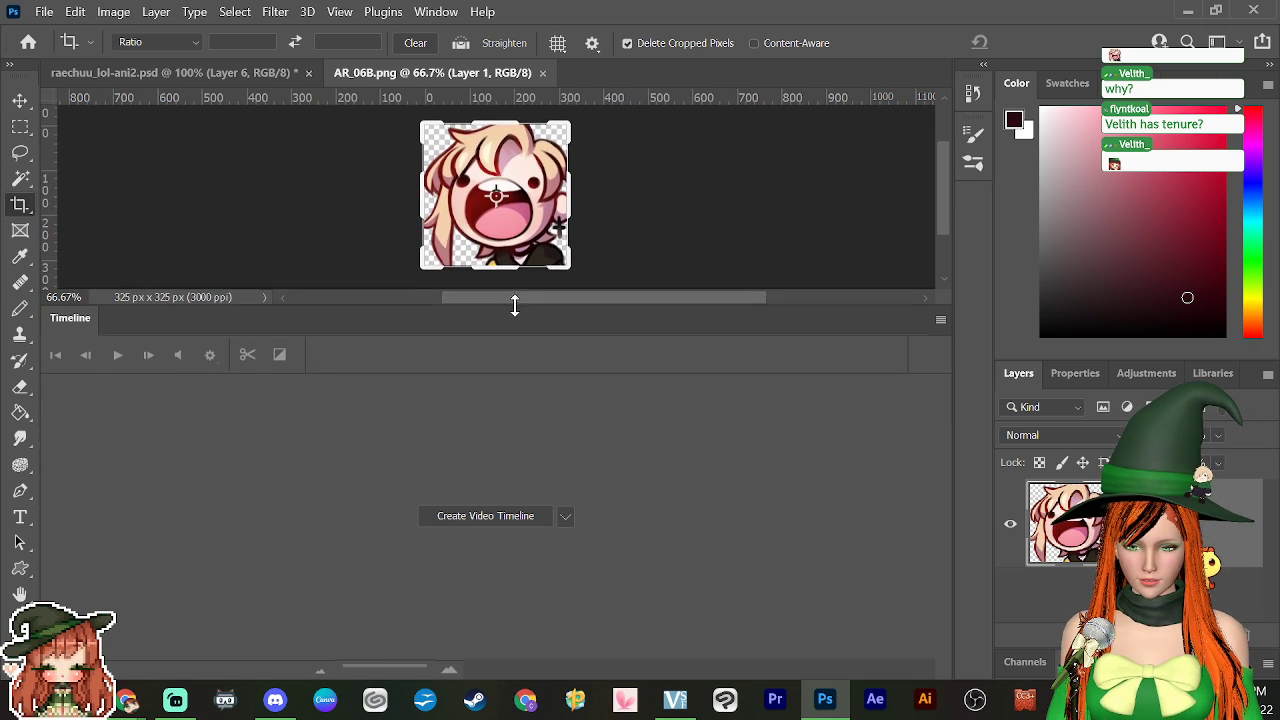
left_click(245, 76)
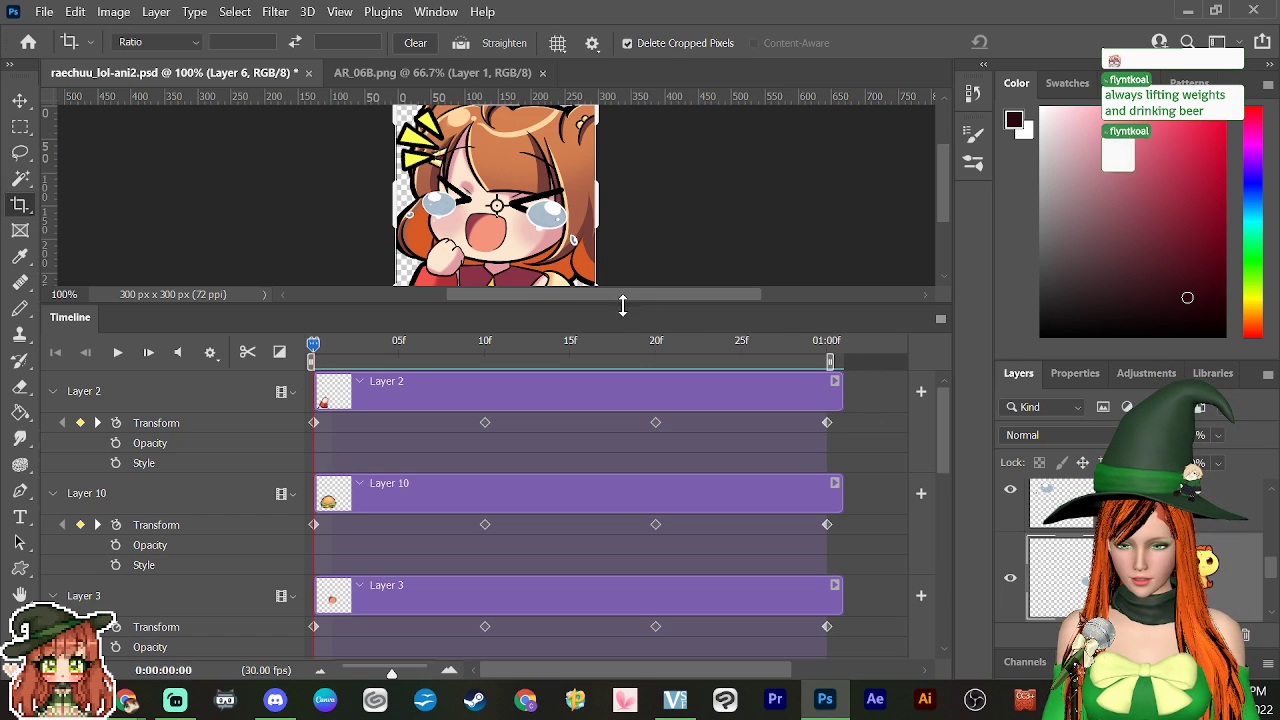
left_click_drag(624, 306, 630, 339)
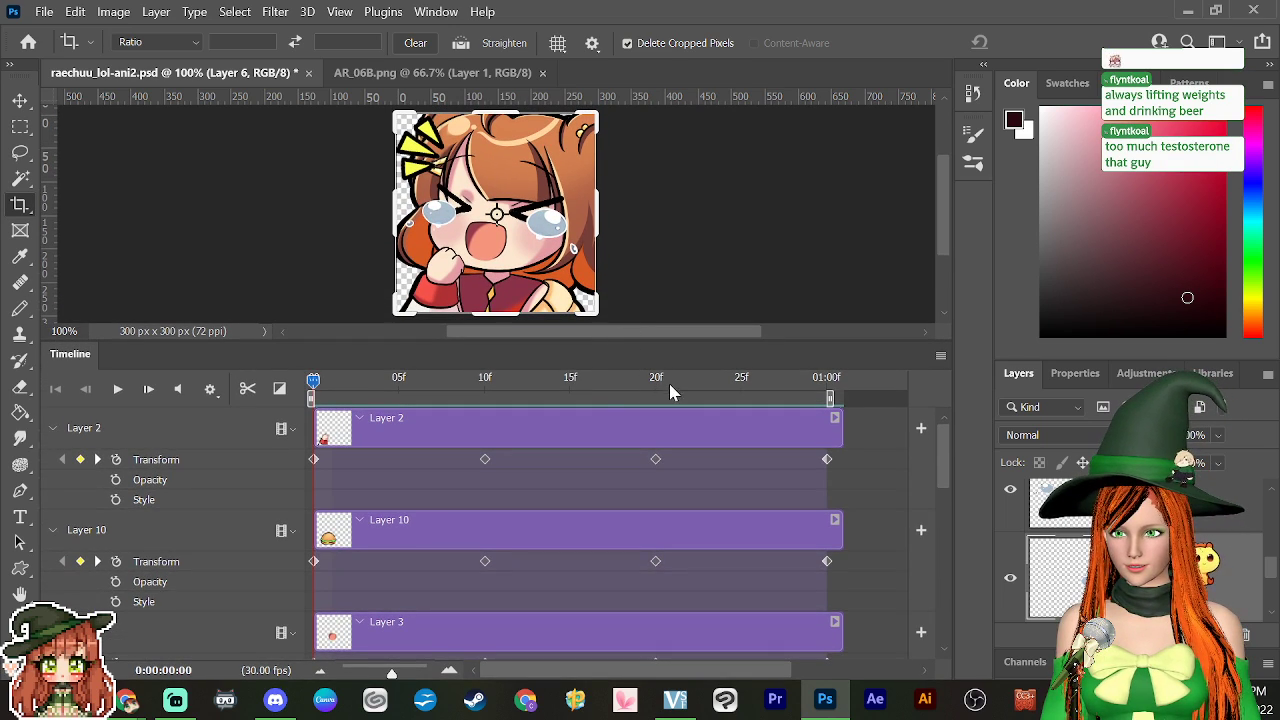
Step: At the first frame, lower the opacity of tear Layer 6 and set tear Layer 5's opacity to 70%
left_click(20, 100)
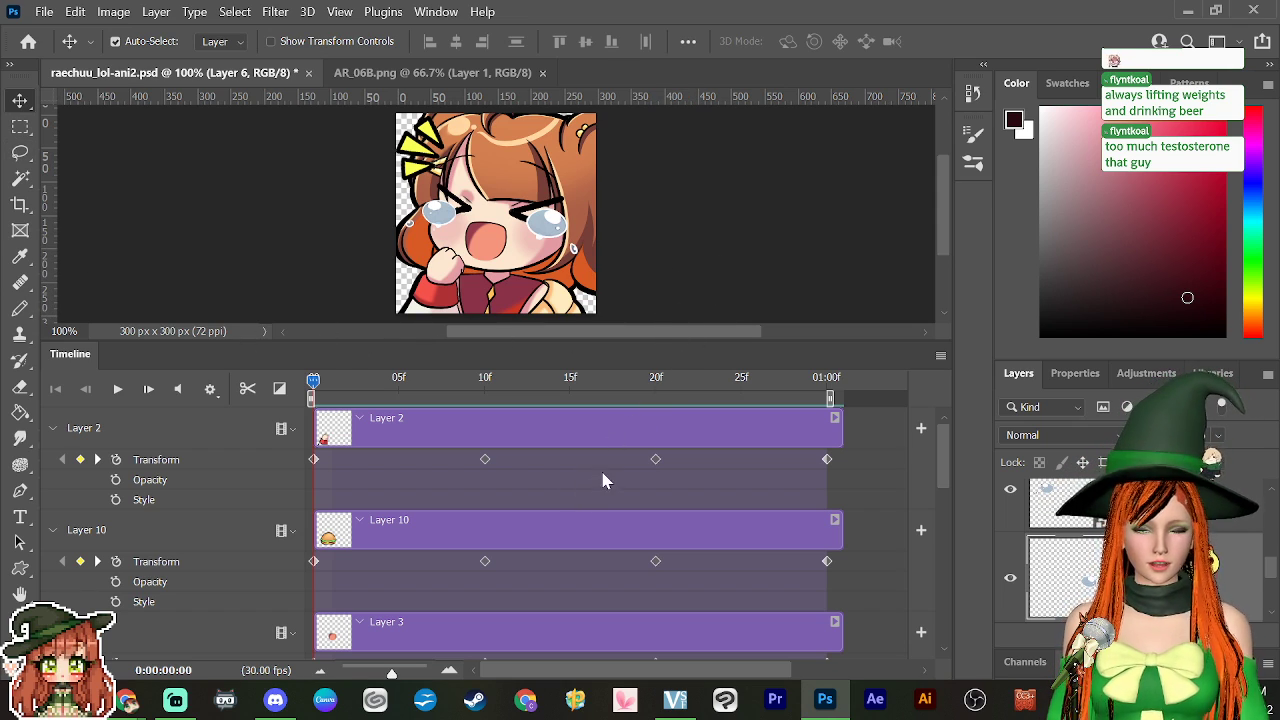
left_click_drag(942, 454, 936, 516)
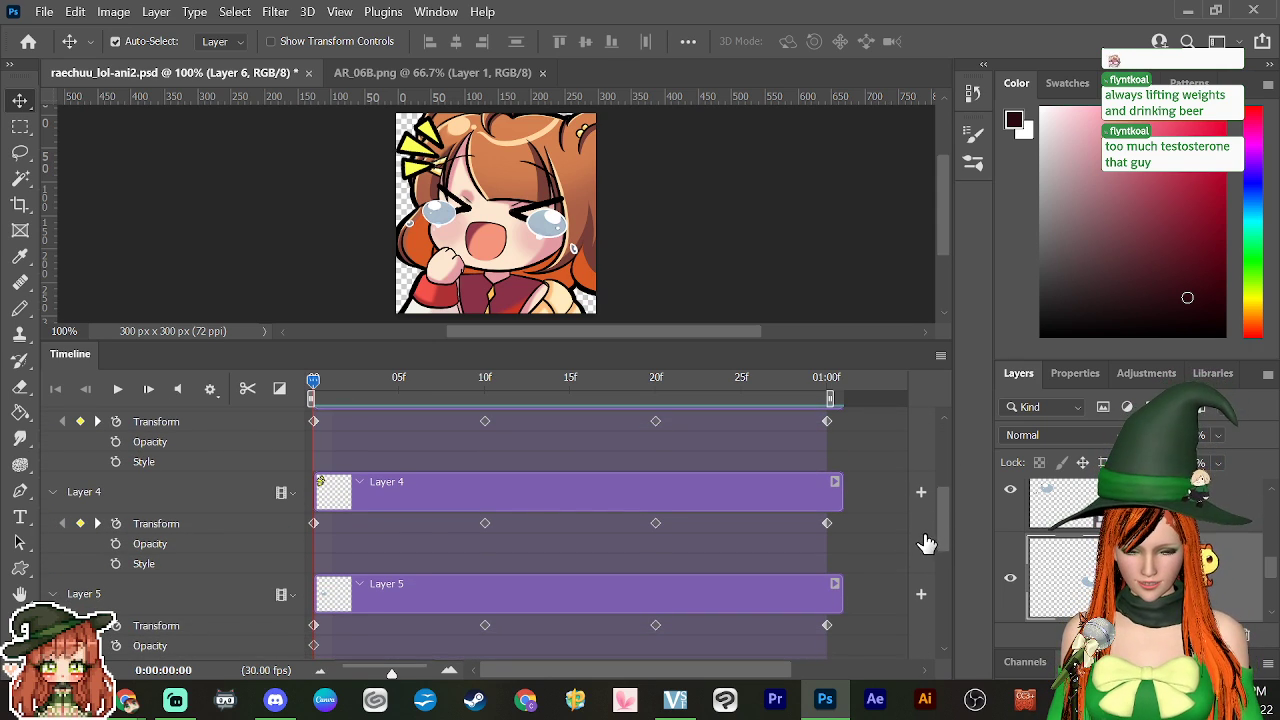
left_click_drag(941, 509, 940, 526)
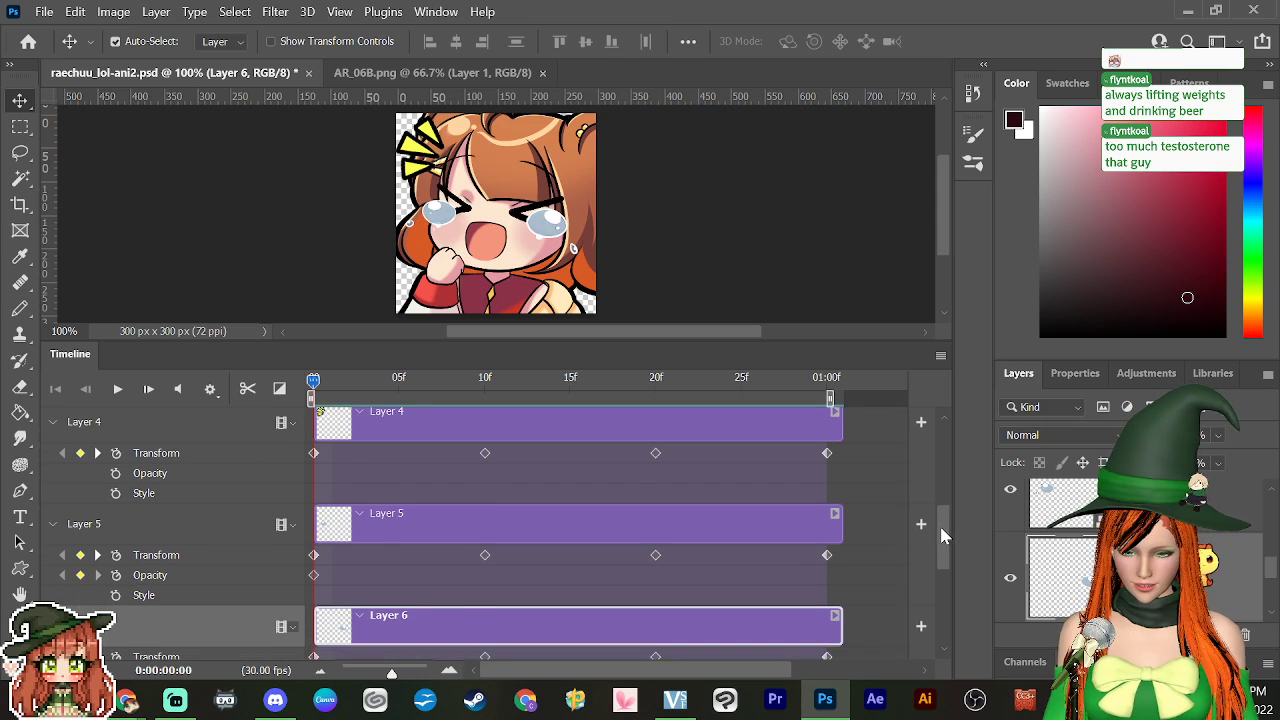
left_click(1218, 435)
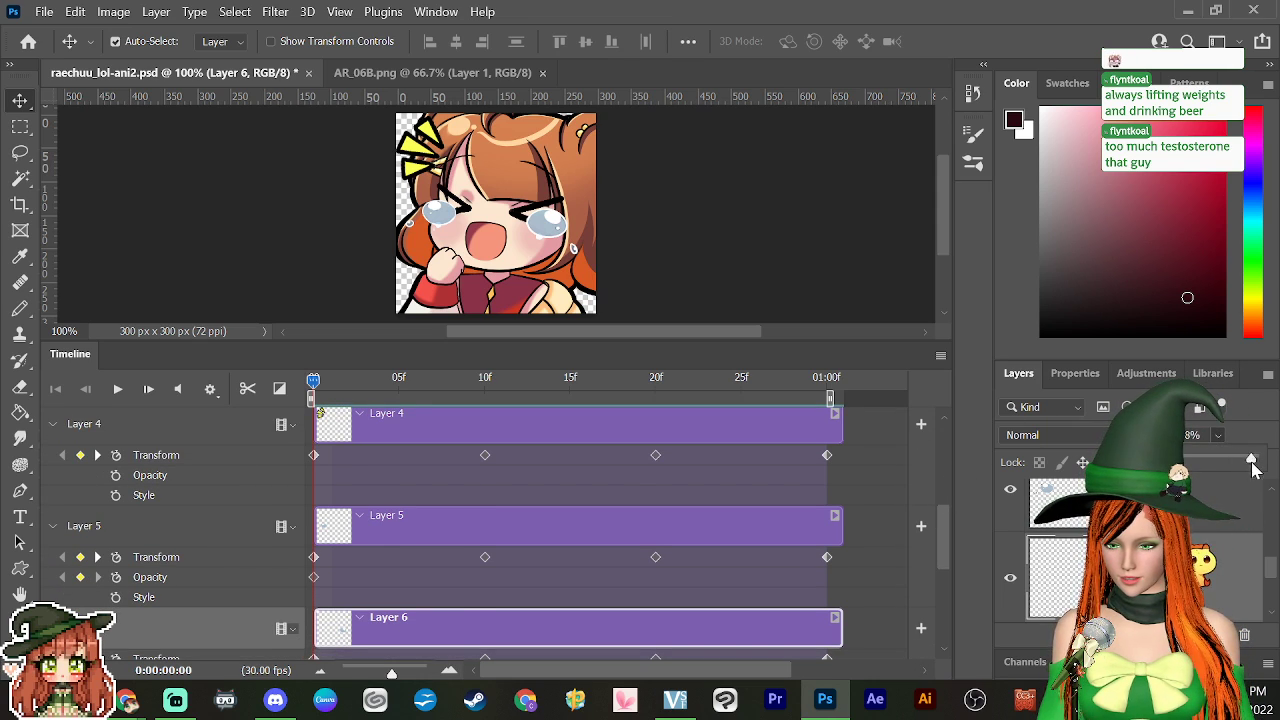
mouse_move(1237, 460)
left_mouse_down()
mouse_move(1209, 480)
mouse_move(1226, 462)
left_mouse_up()
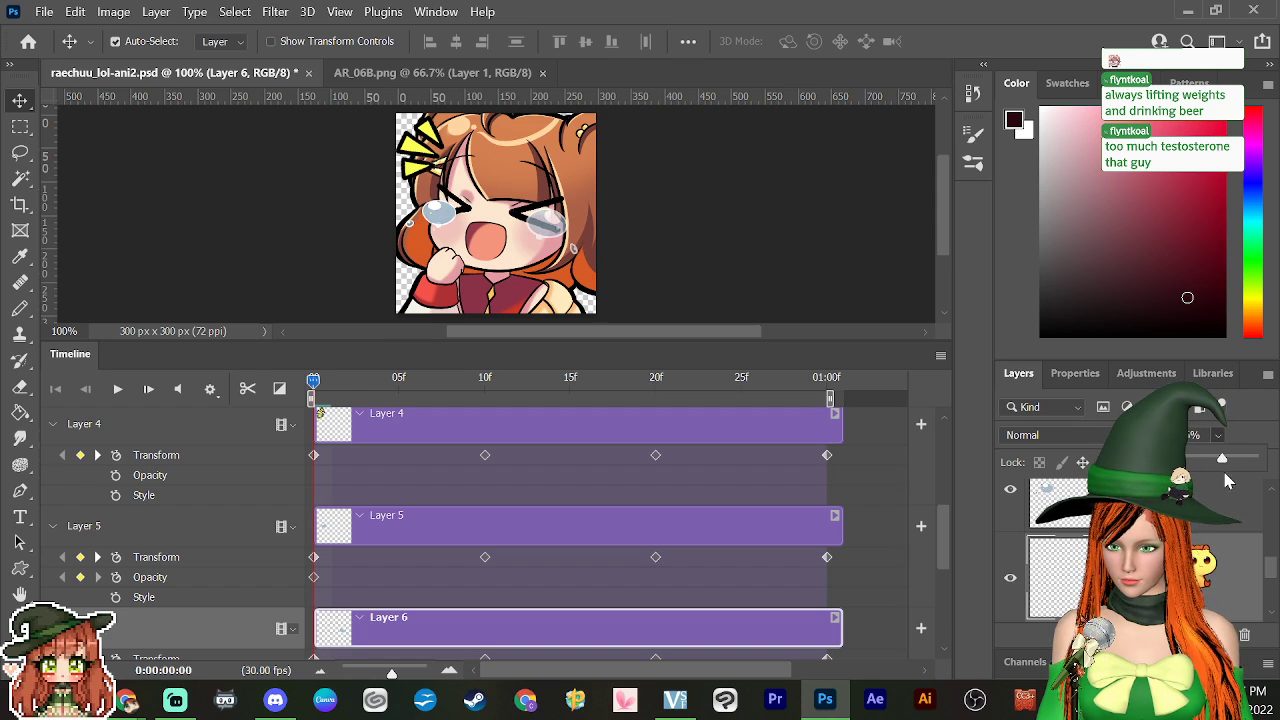
key("Return")
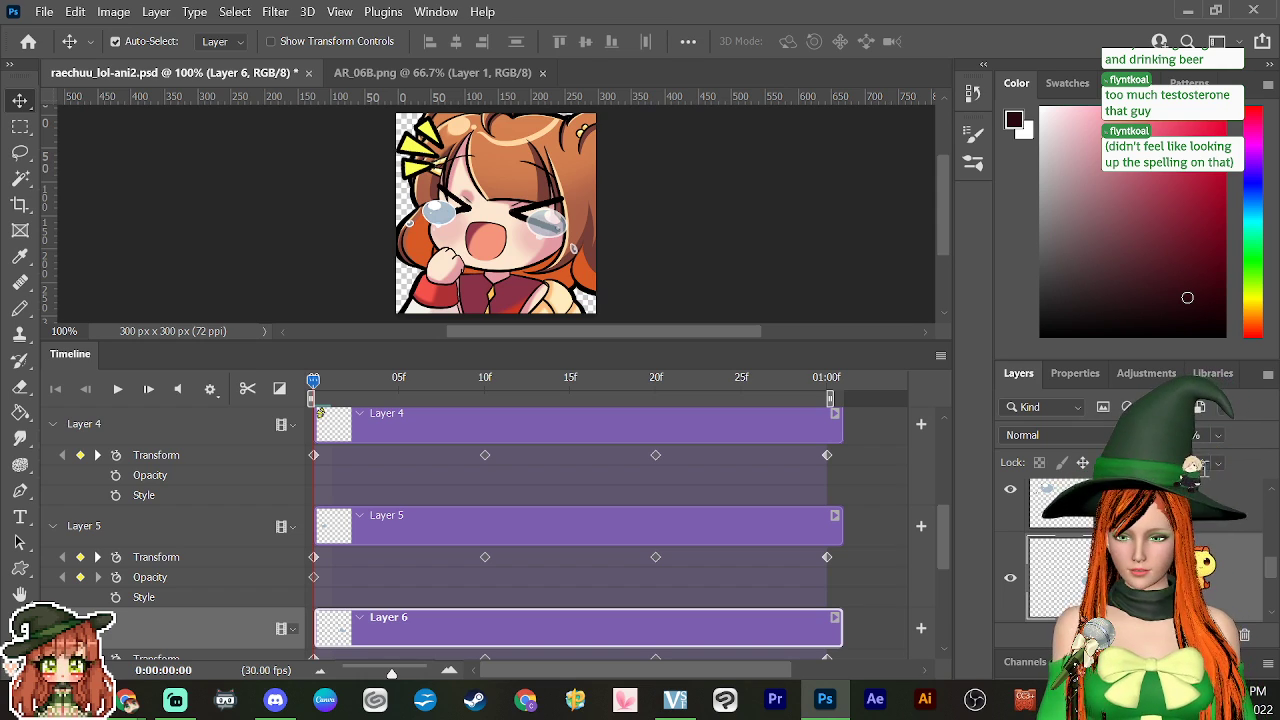
left_click(1205, 500)
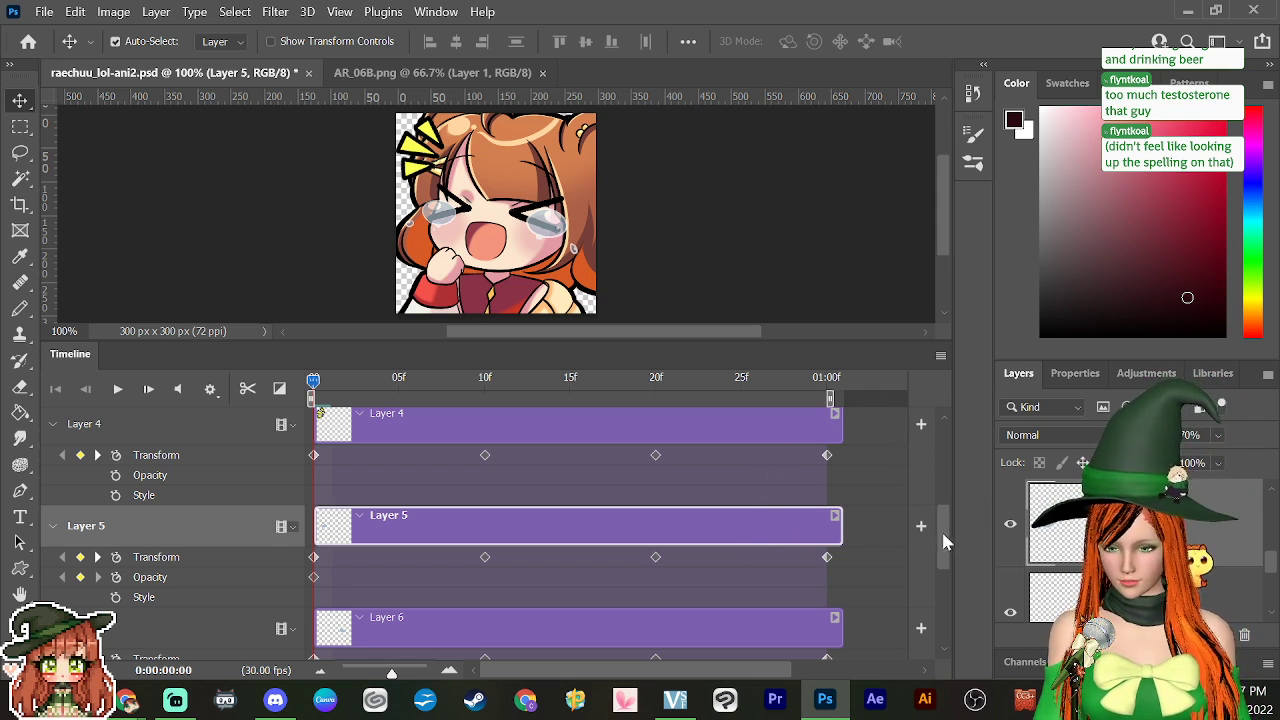
Step: Add opacity keyframes to Layer 5 and Layer 6 at the 01:00f mark
mouse_move(938, 535)
left_mouse_down()
mouse_move(934, 516)
mouse_move(937, 549)
left_mouse_up()
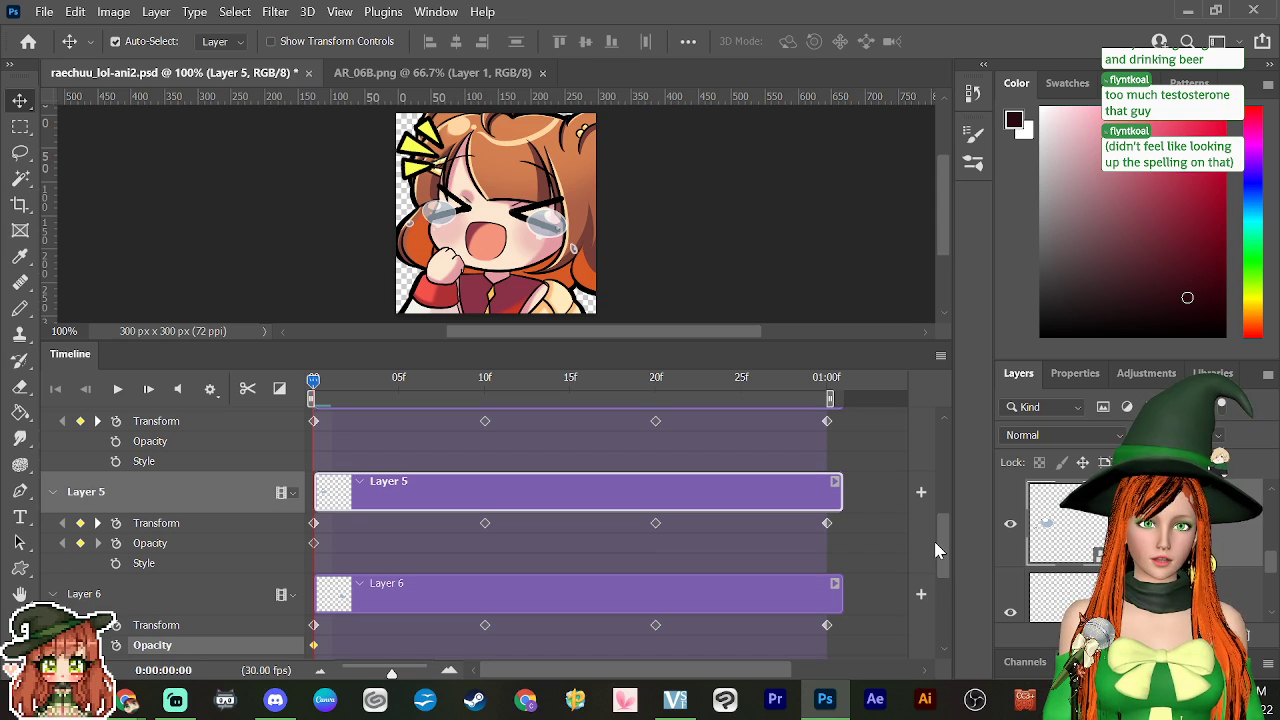
left_click_drag(936, 546, 939, 540)
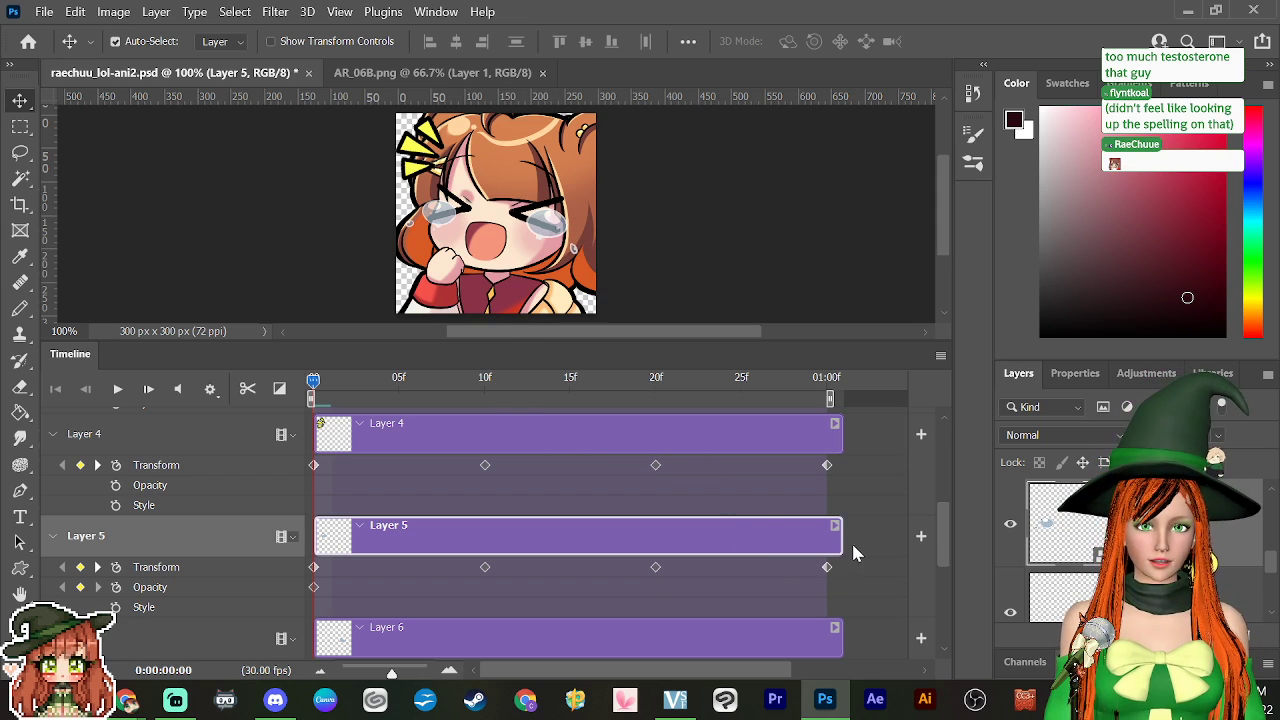
scroll(945, 537, "up", 2)
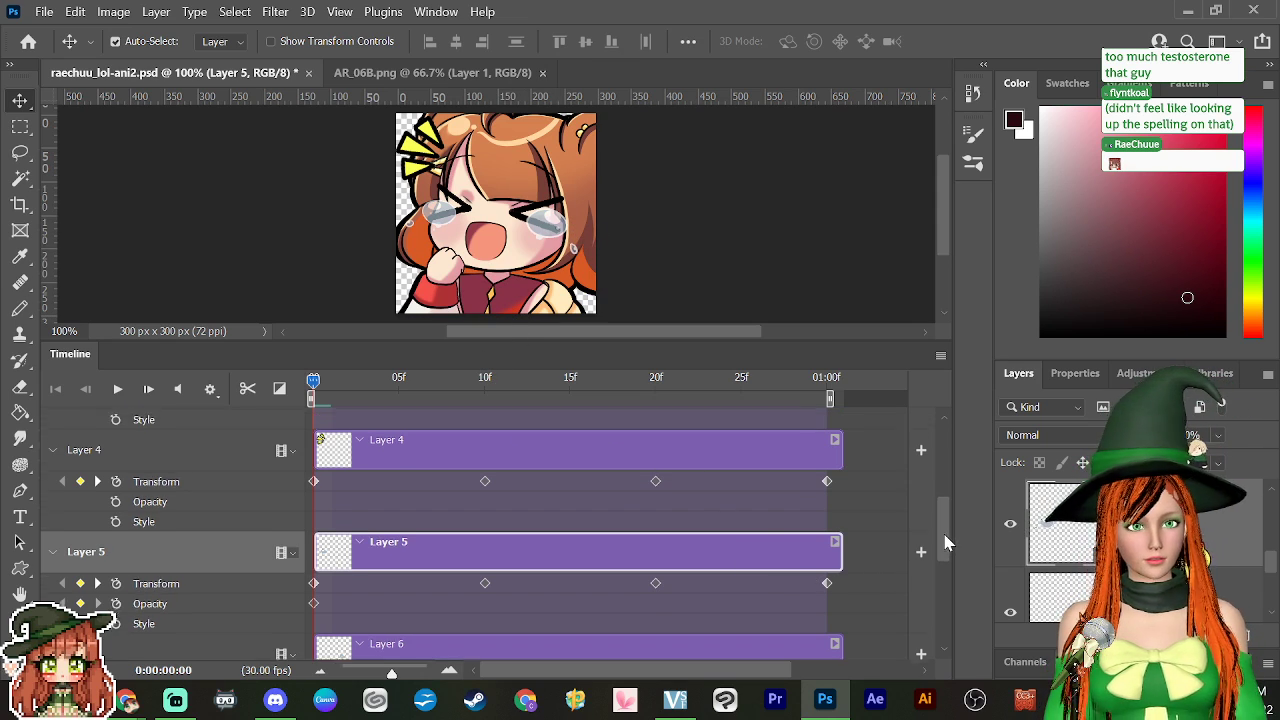
left_click(335, 393)
left_click_drag(335, 393, 840, 468)
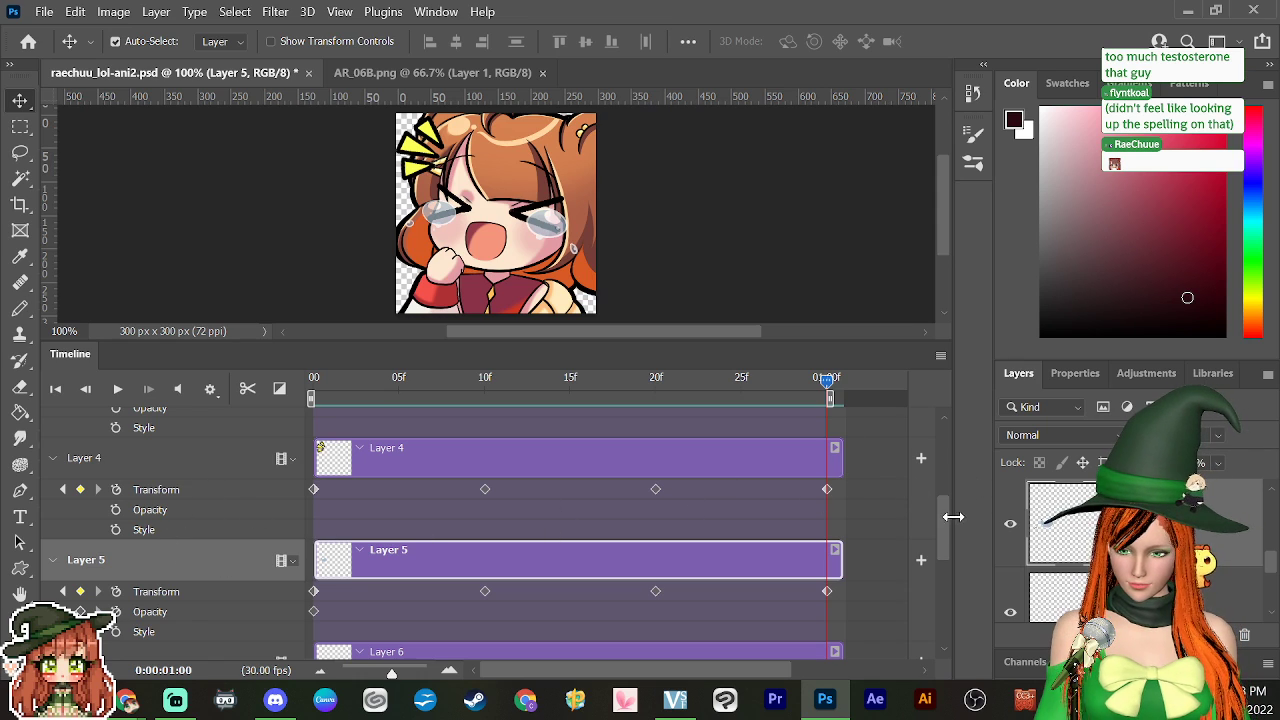
scroll(943, 535, "down", 3)
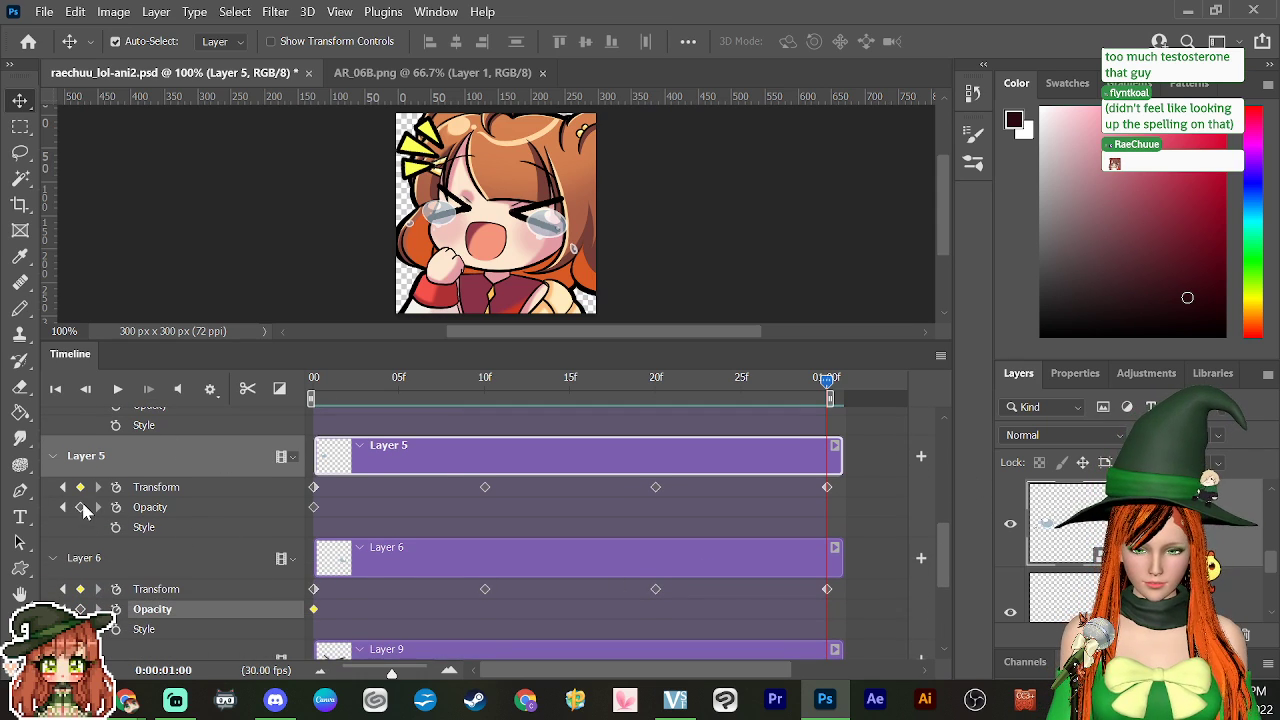
left_click(81, 507)
left_click(81, 609)
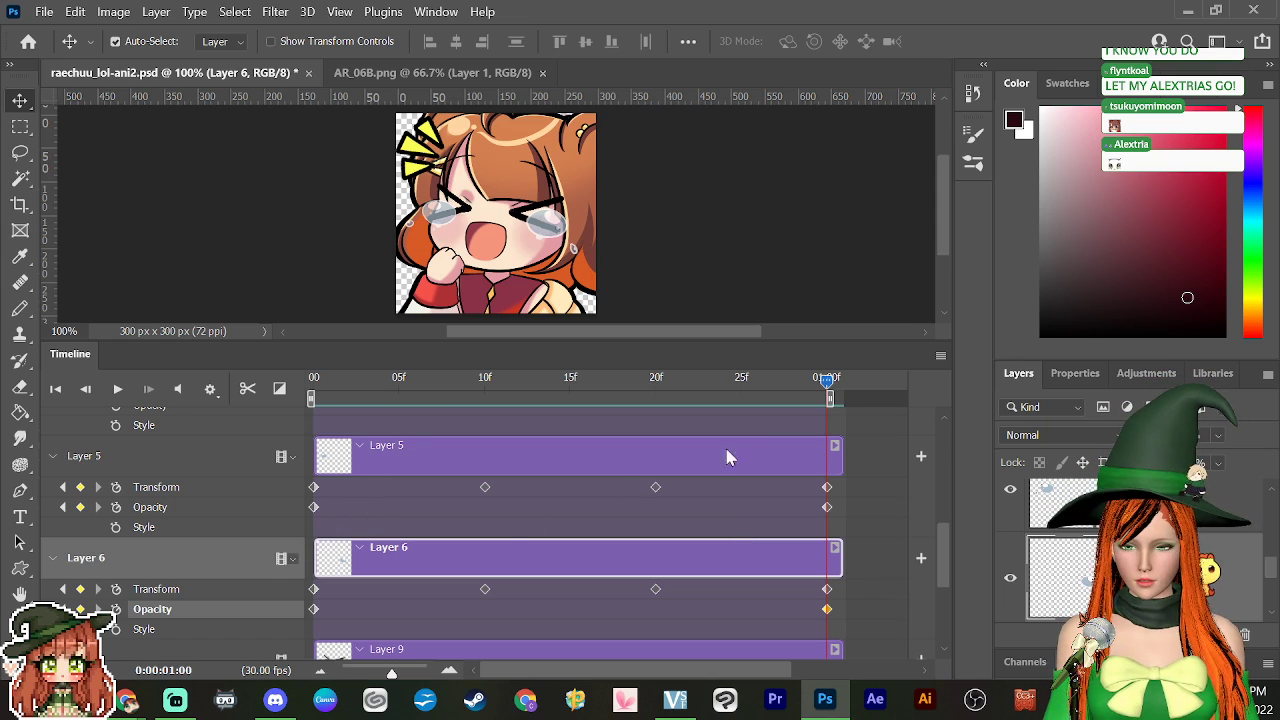
Step: Add opacity keyframes to Layer 5 and Layer 6 at frame 10
left_click_drag(828, 390, 318, 490)
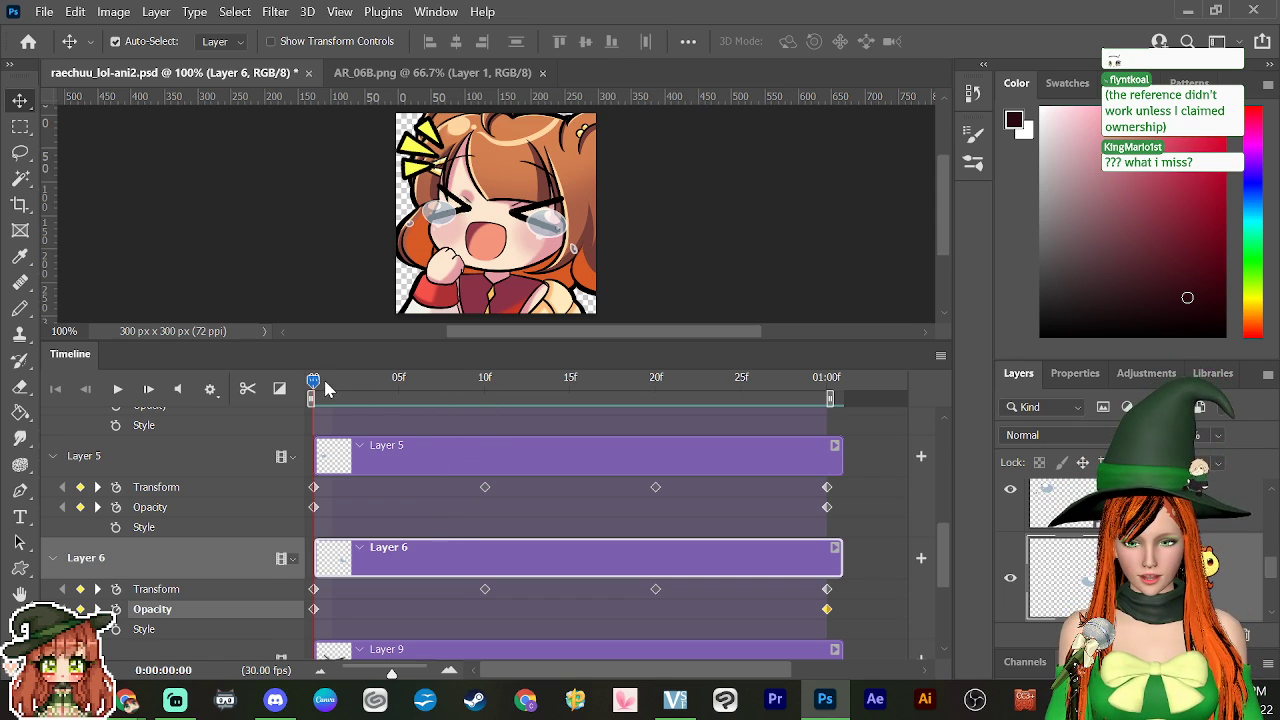
left_click_drag(325, 390, 486, 443)
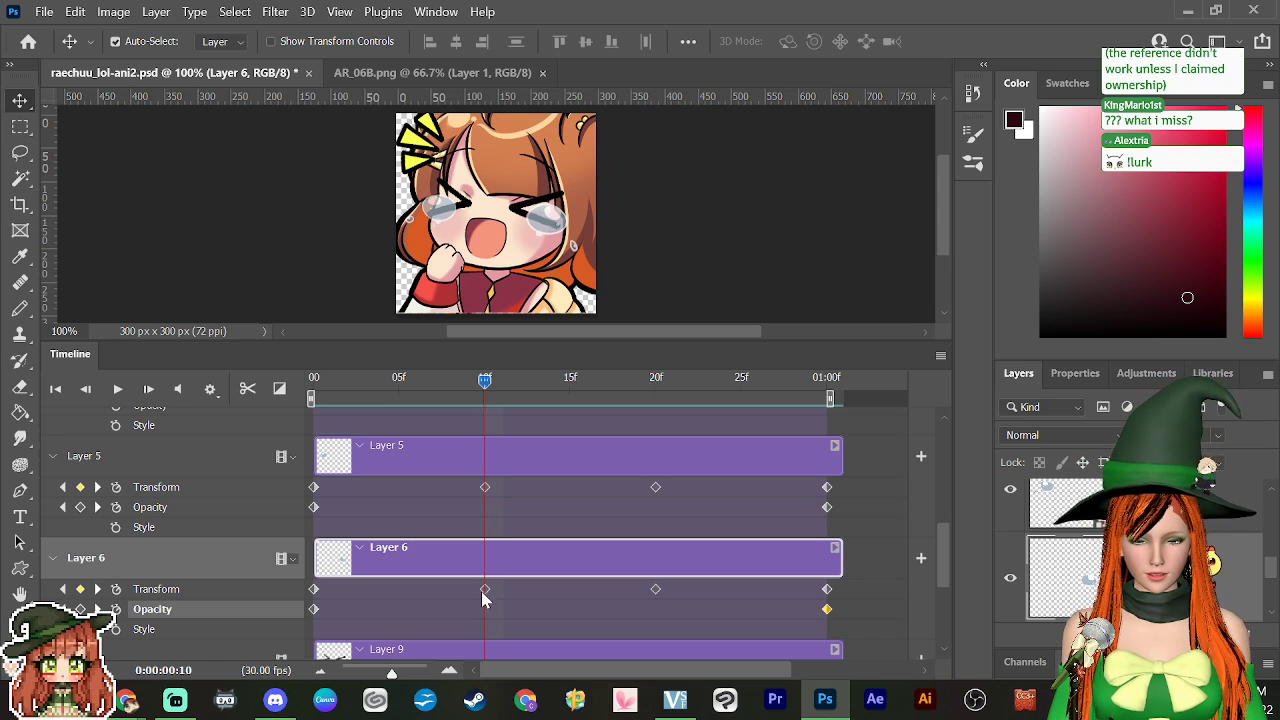
left_click(80, 507)
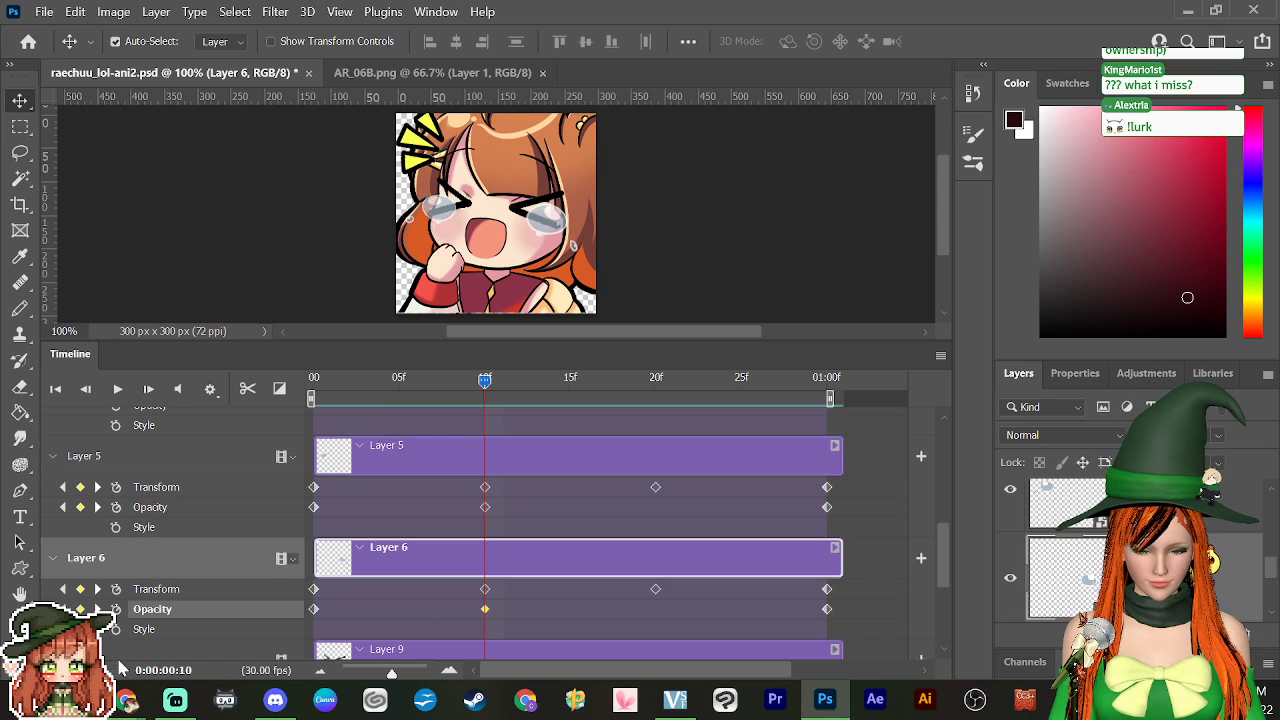
Step: Scrub the animation between frames 9 and 20 to check the tears, and return to the first frame
left_click_drag(485, 385, 472, 532)
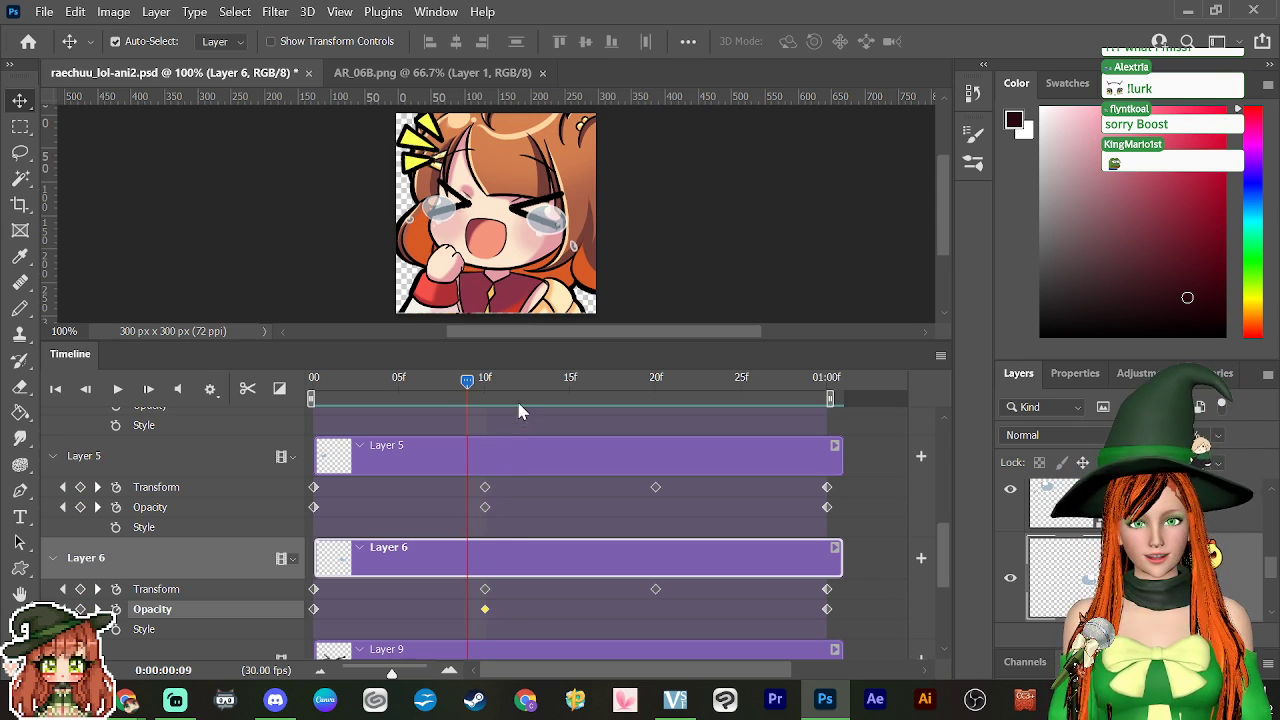
left_click_drag(519, 371, 649, 490)
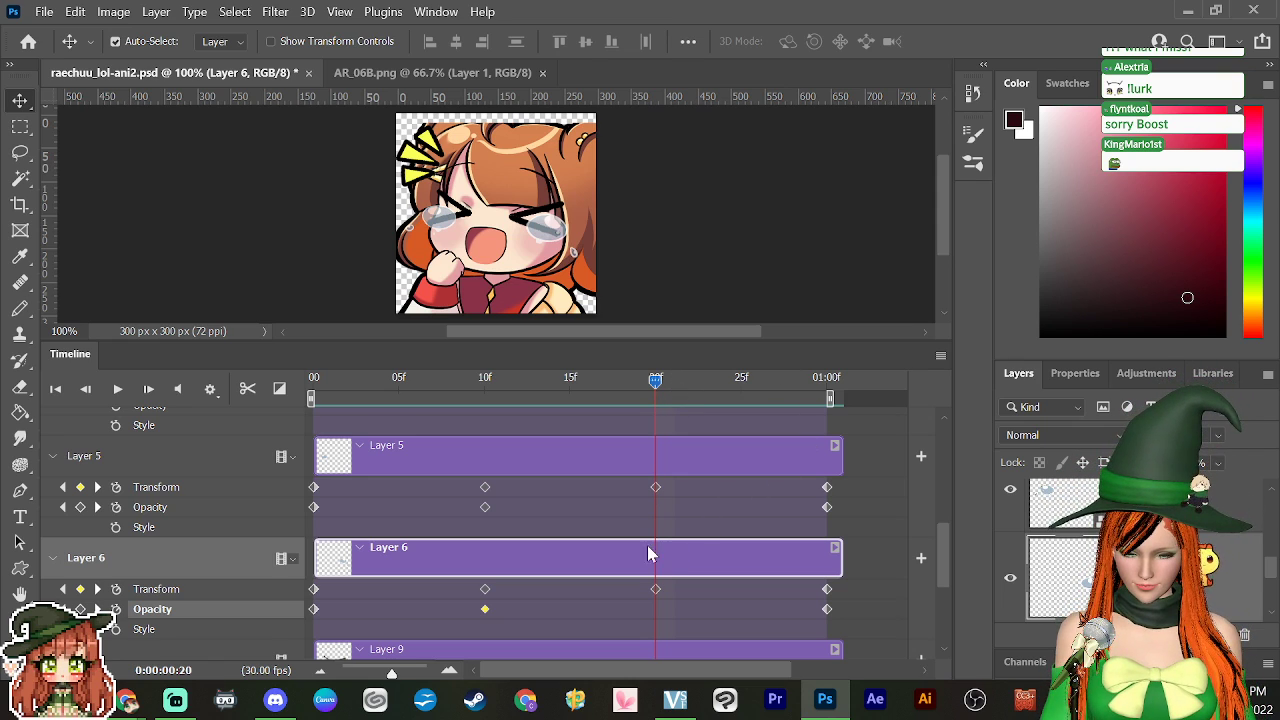
left_click_drag(658, 393, 310, 491)
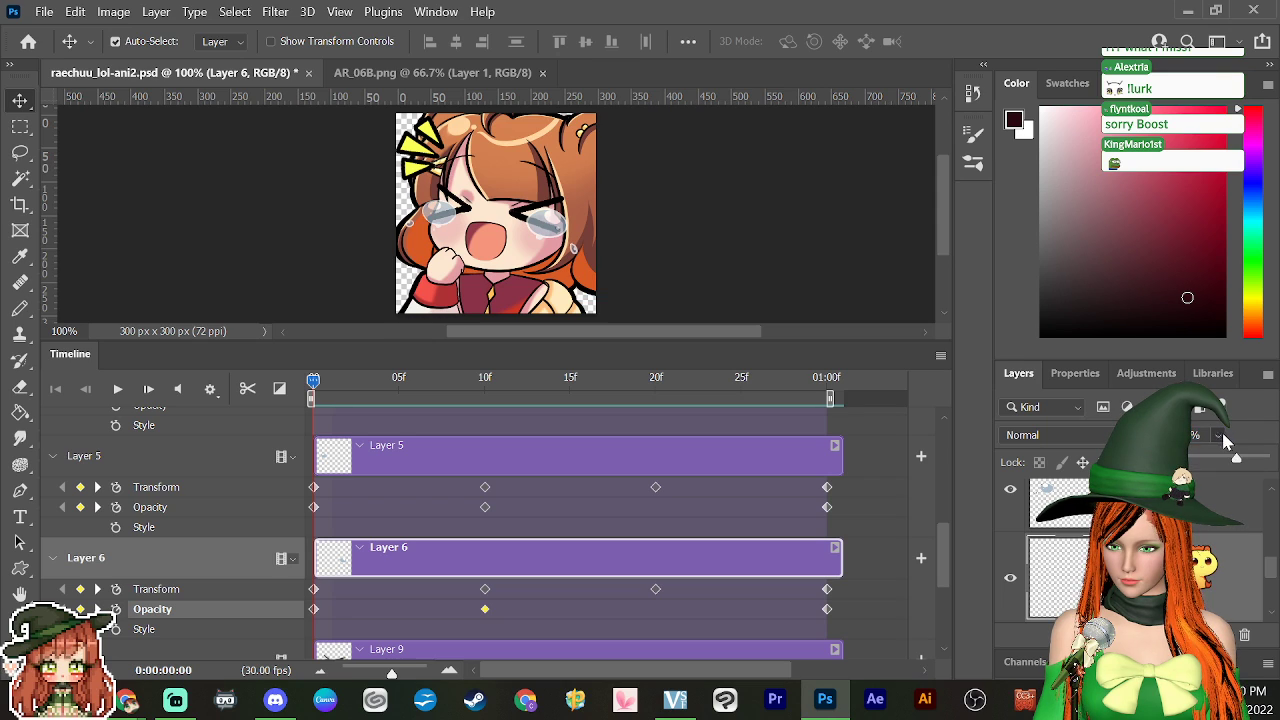
Step: Make tear Layer 6 and tear Layer 5 fully transparent at the first frame, and play the animation to check the fade
left_click_drag(1207, 473, 1182, 473)
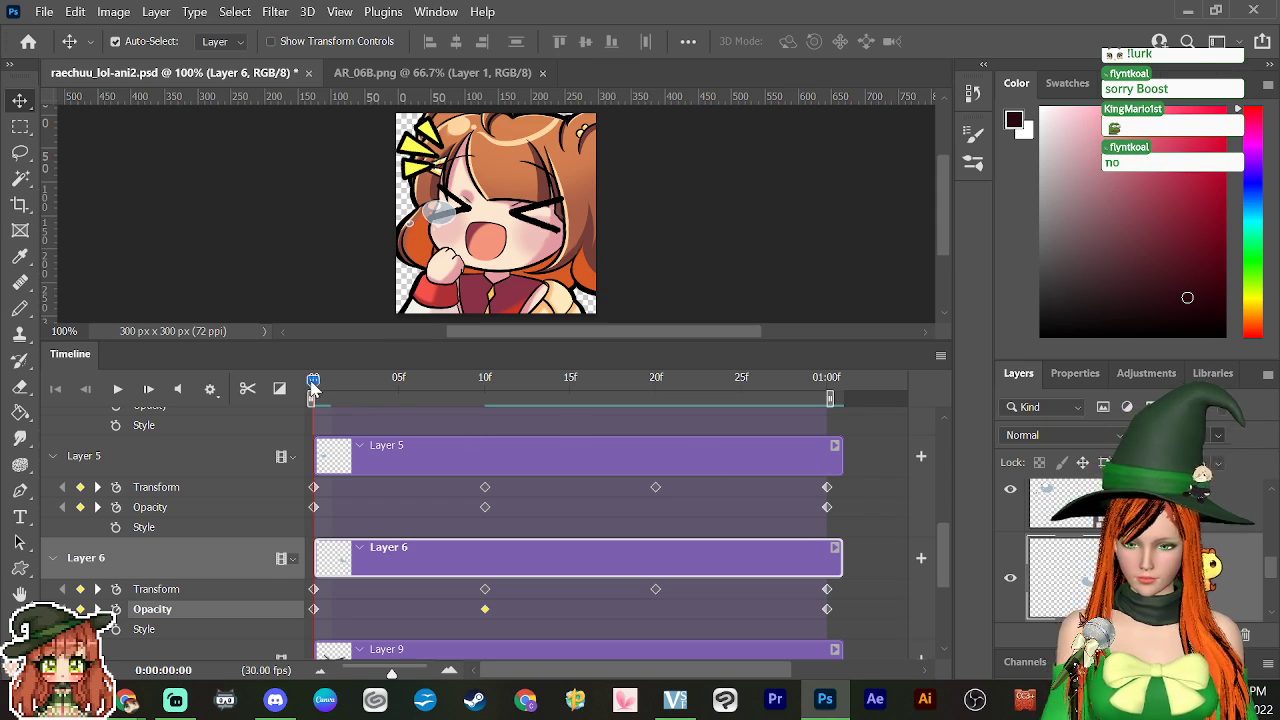
left_click_drag(313, 381, 662, 495)
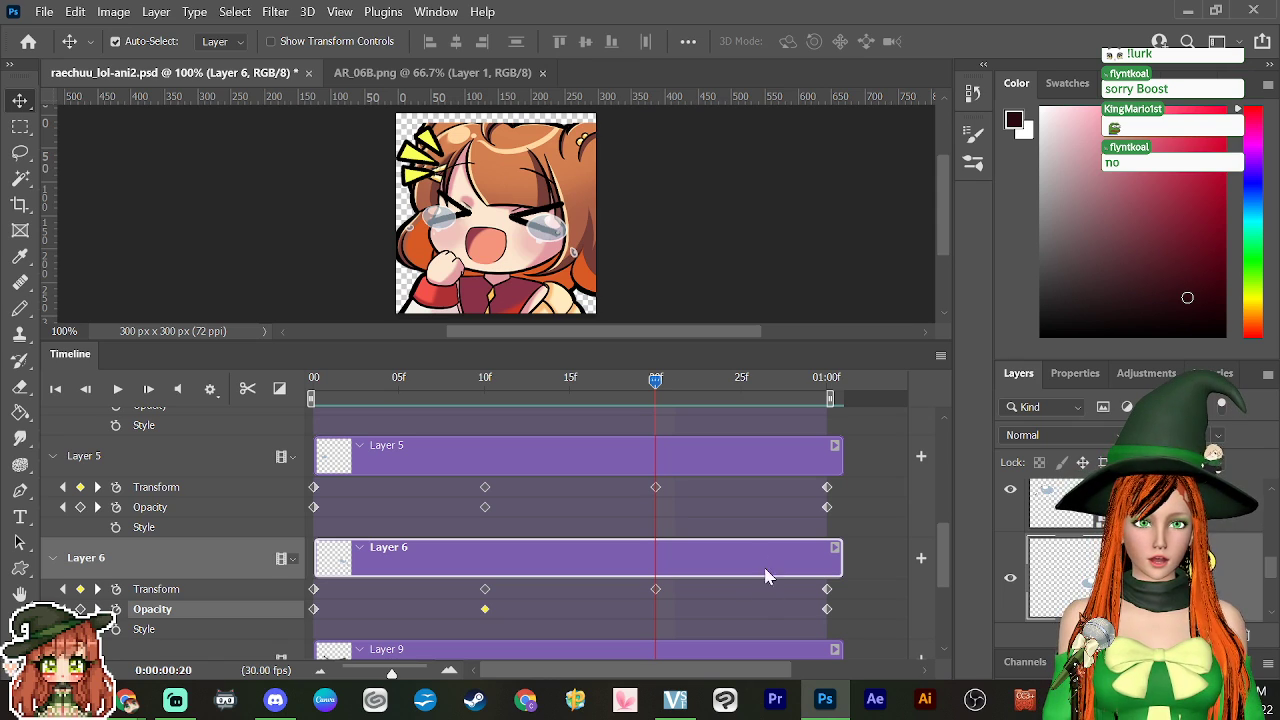
left_click(552, 390)
left_click(314, 384)
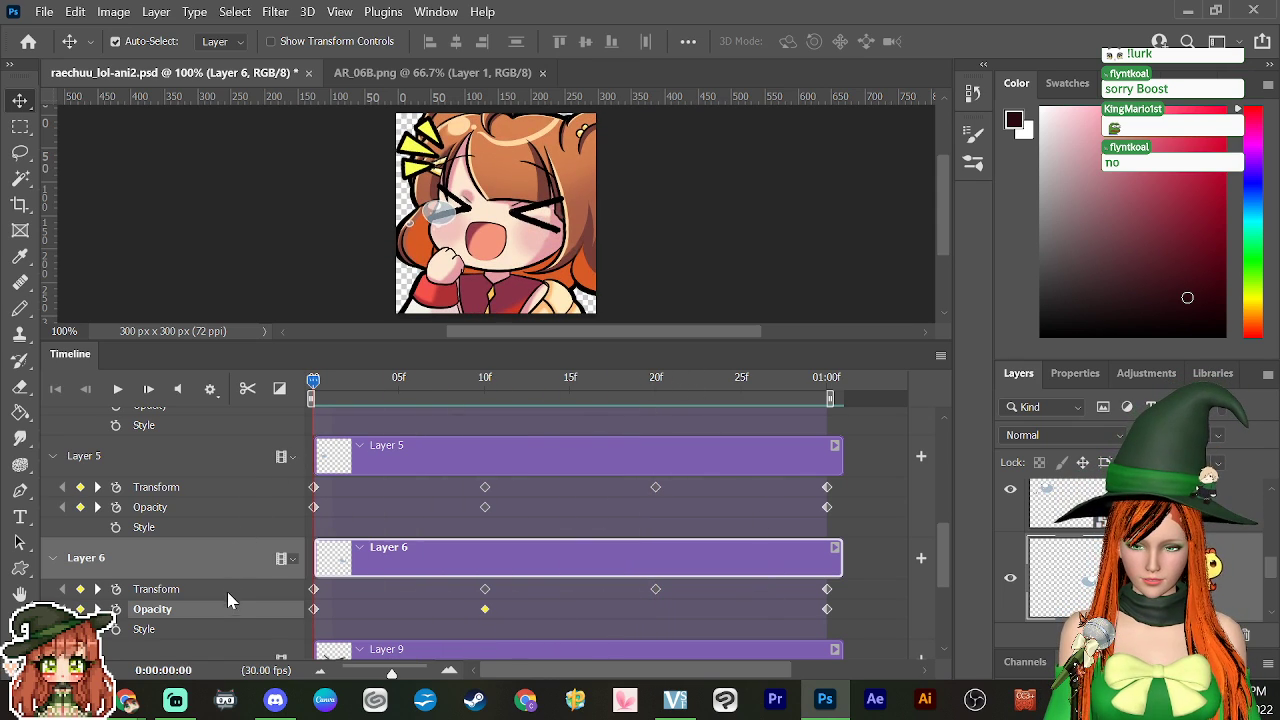
left_click(550, 456)
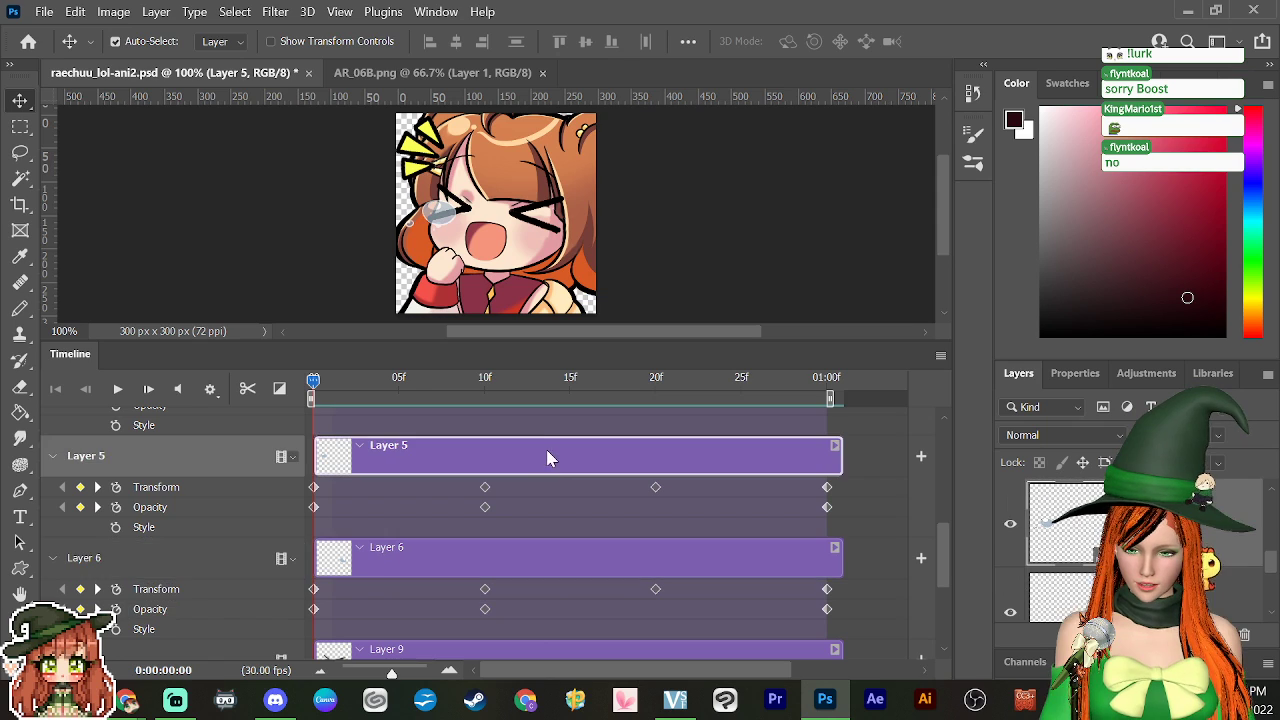
left_click(1217, 435)
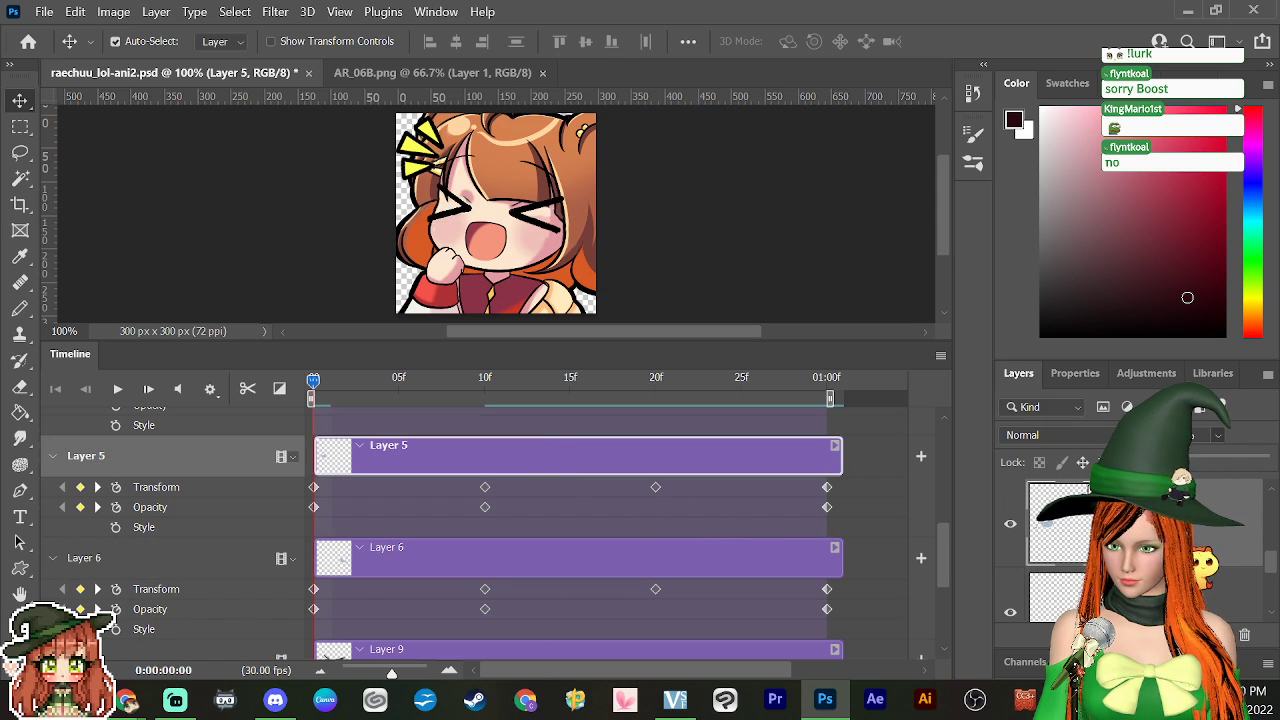
key("space")
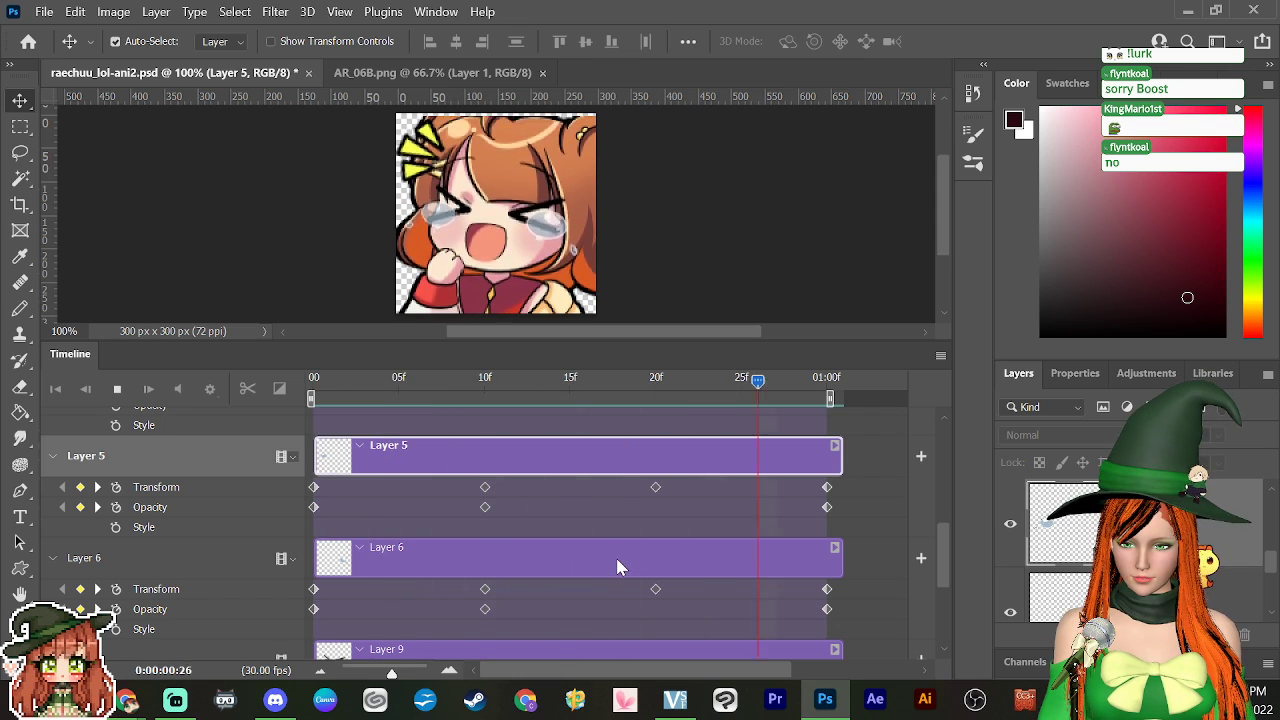
key("space")
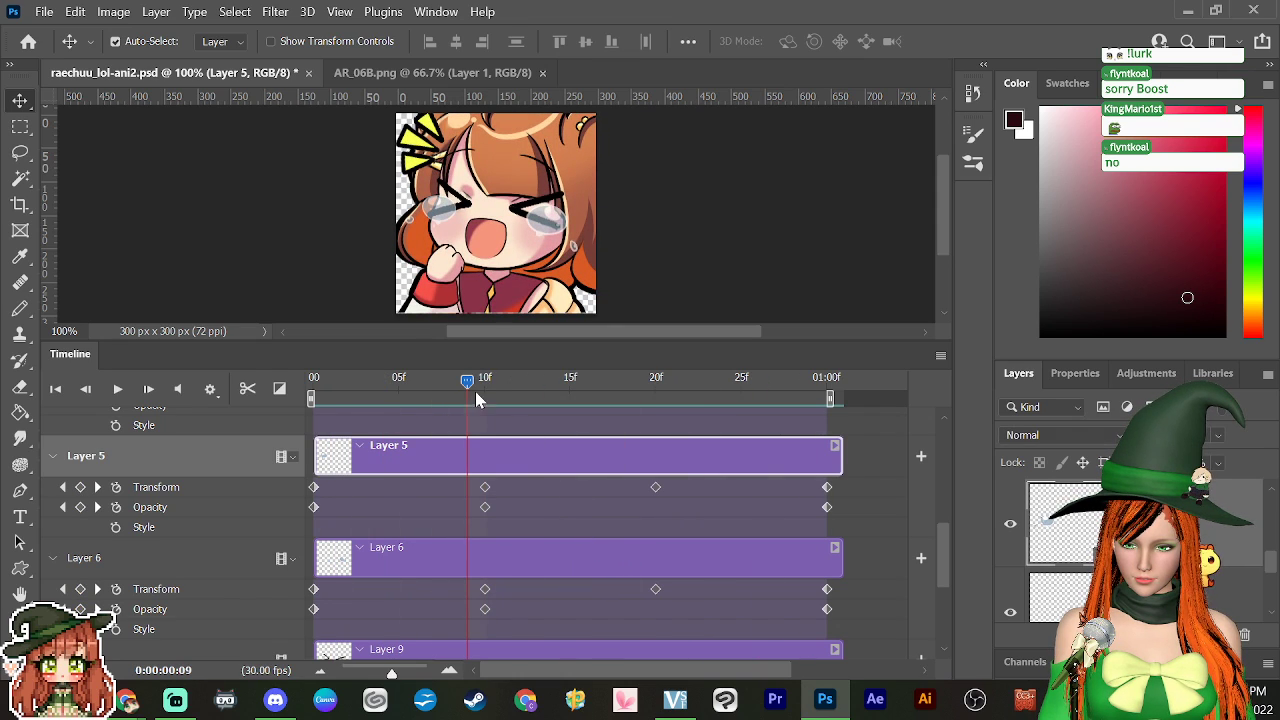
Step: At frame 20, move the tears on Layer 5 and Layer 6 down the cheeks, and shift Layer 5's tear to the left
left_click_drag(466, 380, 649, 452)
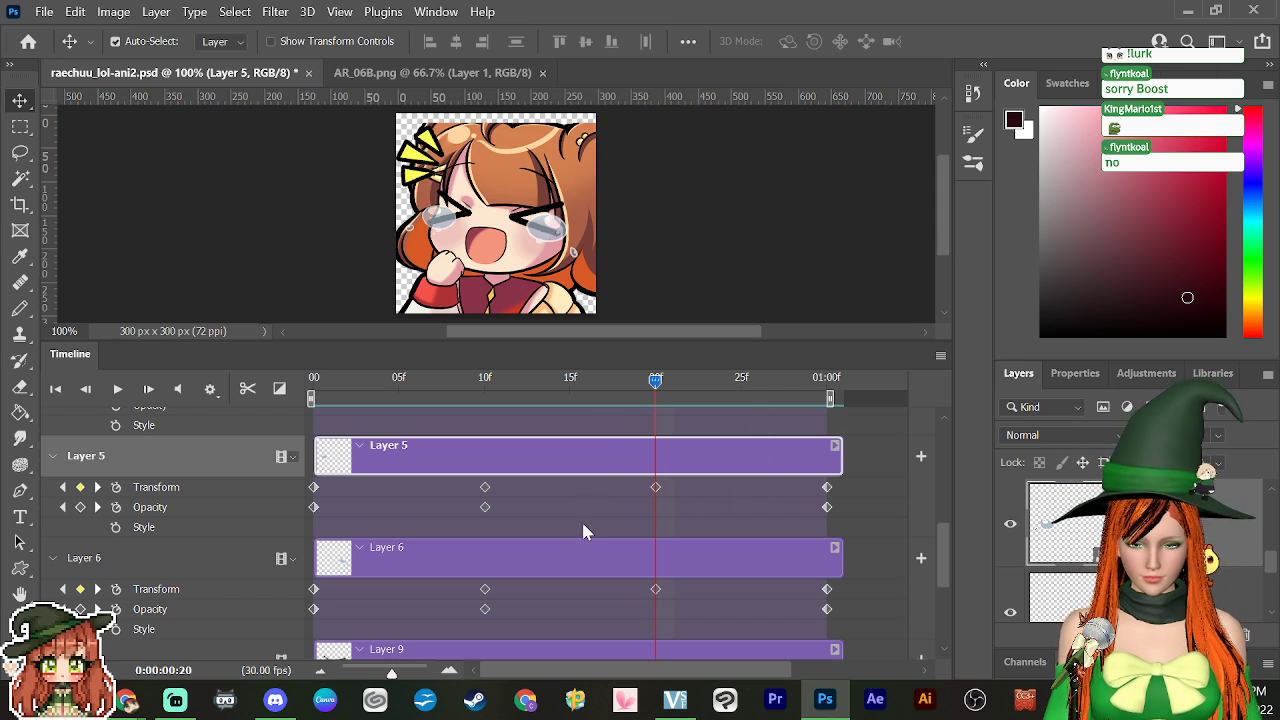
left_click(614, 568, "shift")
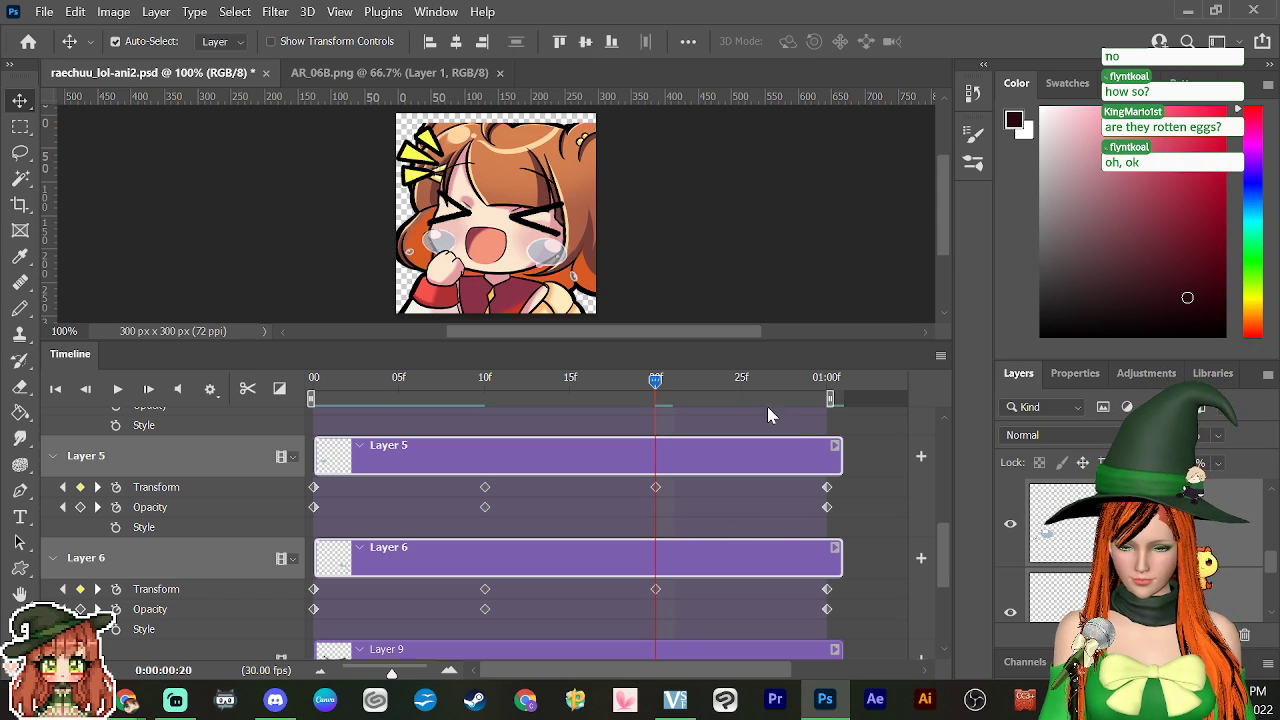
left_click(589, 454)
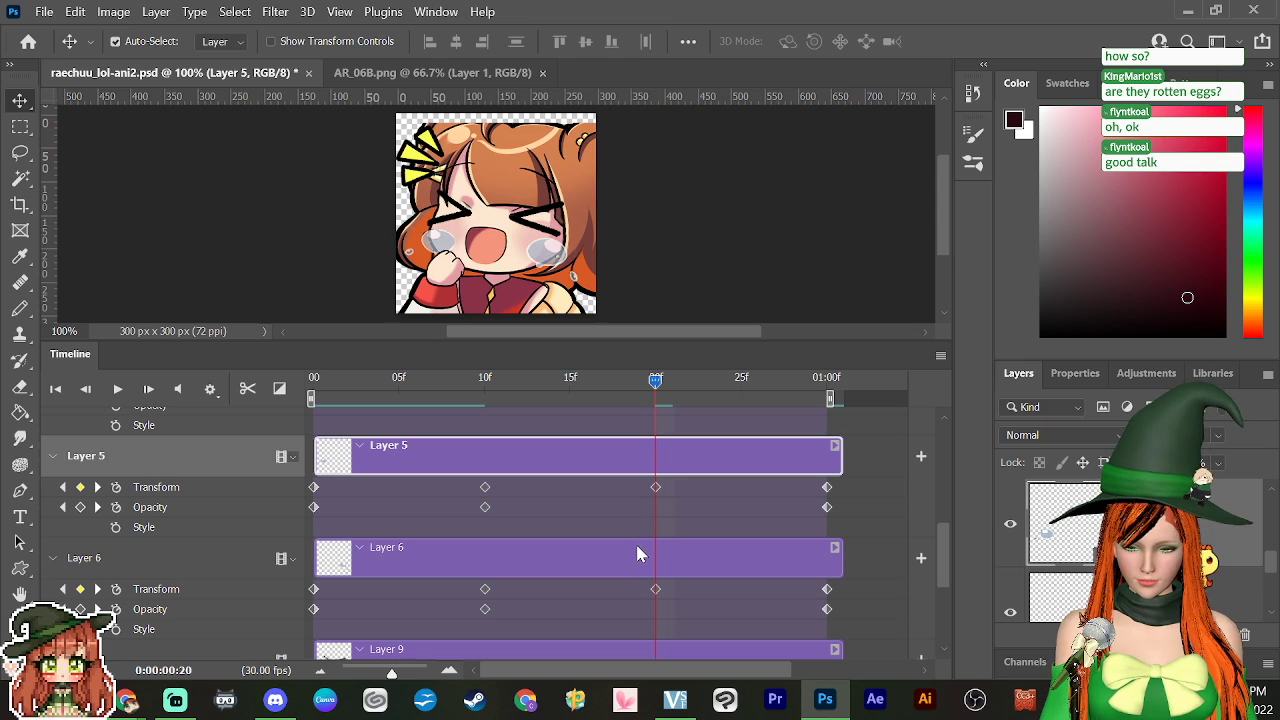
Step: Shift Layer 6's tear to the right at frame 20, out to the edge of the cheek
left_click(684, 572)
key("Right")
key("Right")
key("Right")
key("Right")
key("Right")
key("Right")
key("Right")
key("Right")
key("Right")
key("Right")
key("Right")
key("Right")
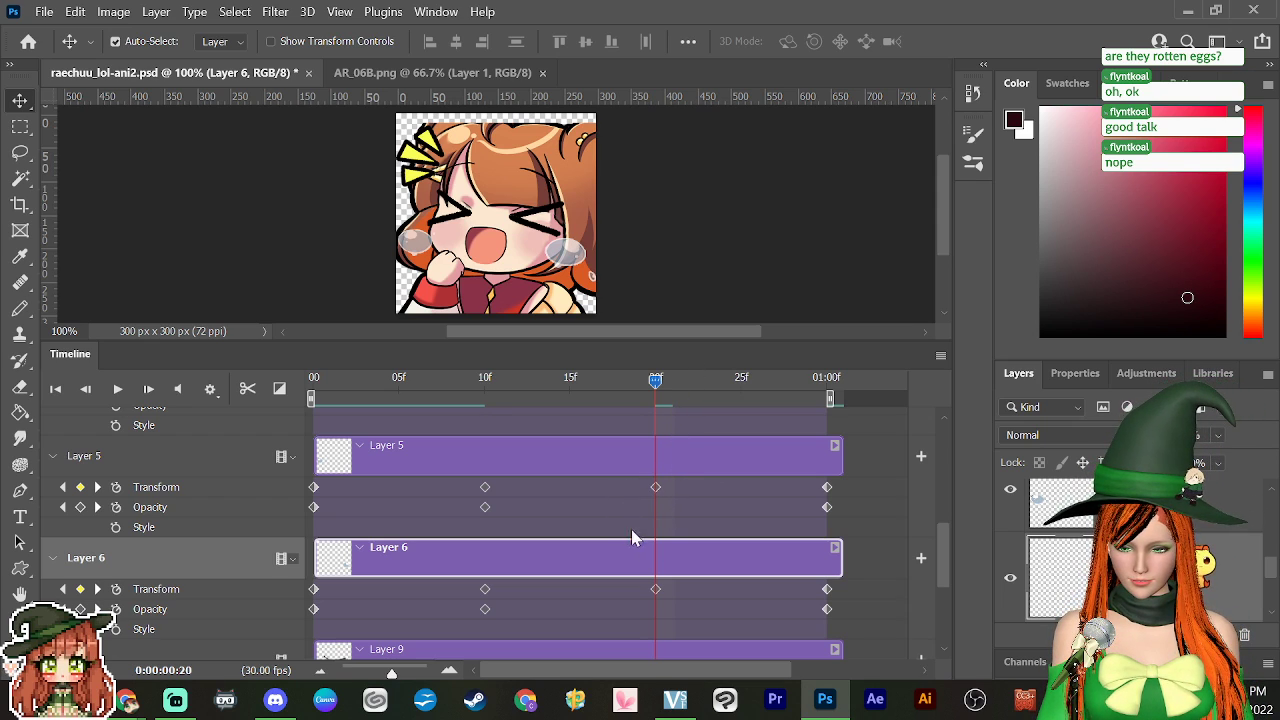
left_click(656, 489)
right_click(656, 489)
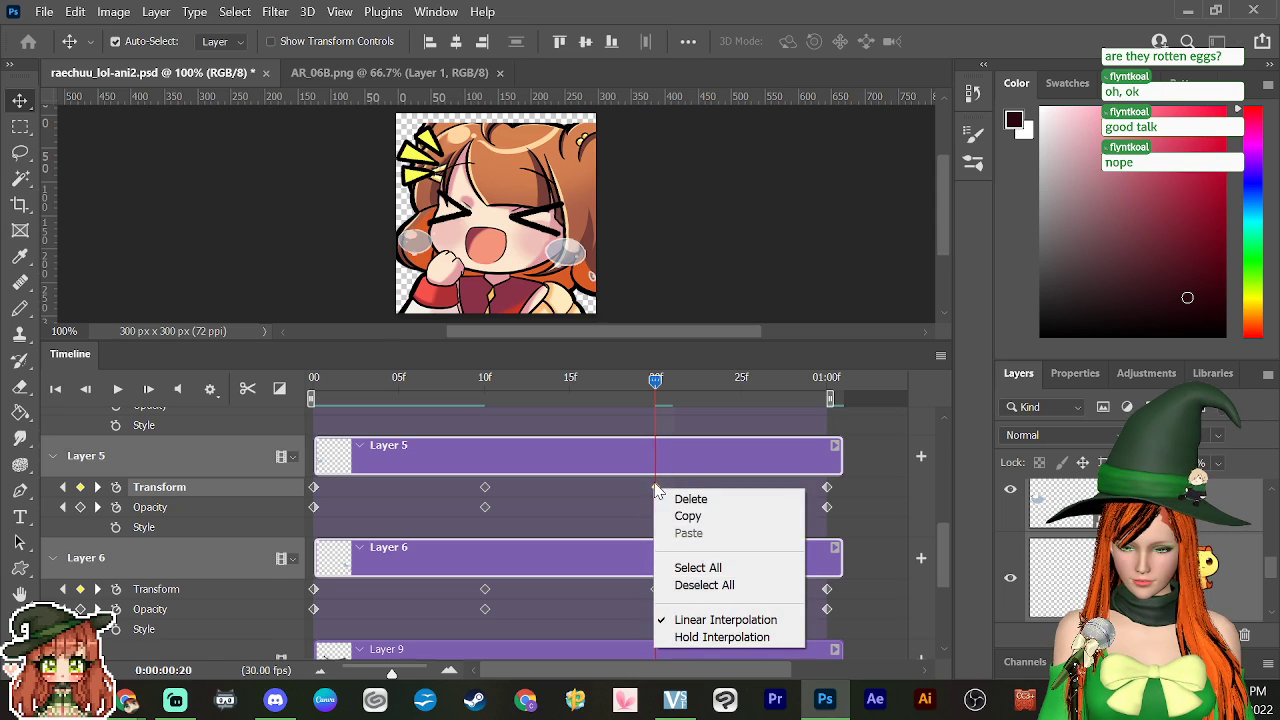
left_click(700, 514)
left_click_drag(656, 388, 829, 398)
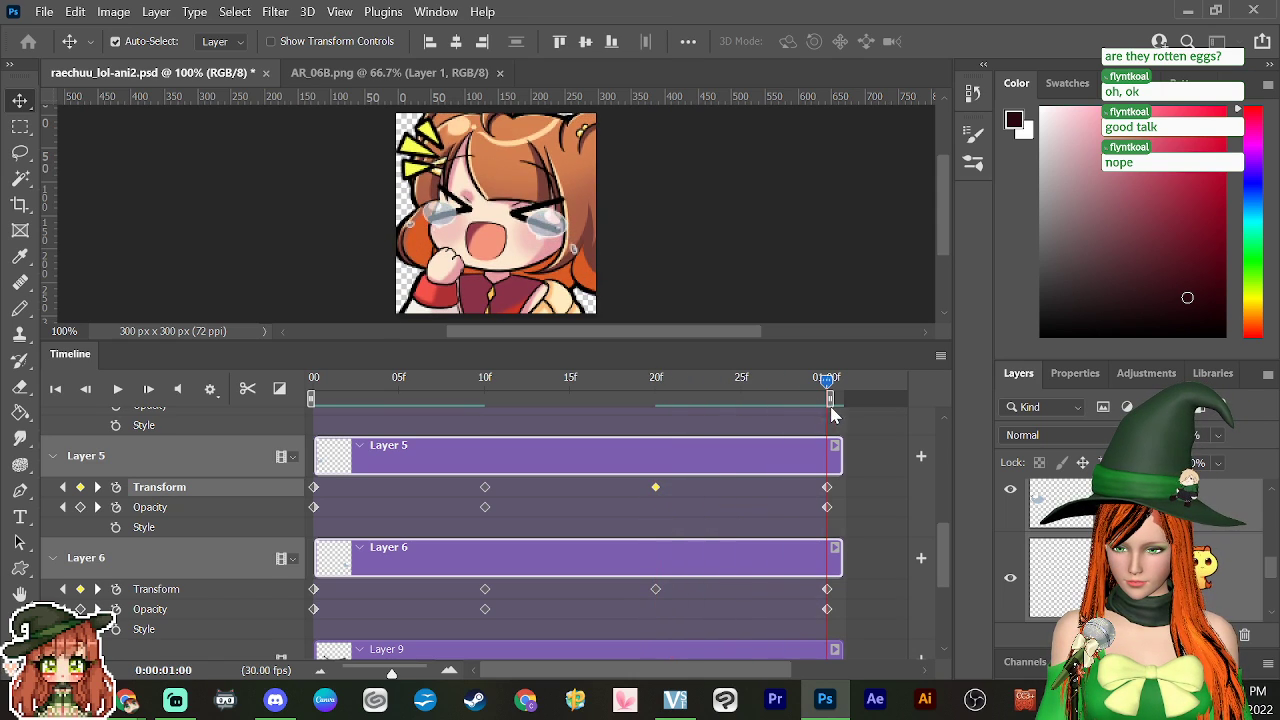
left_click(827, 489)
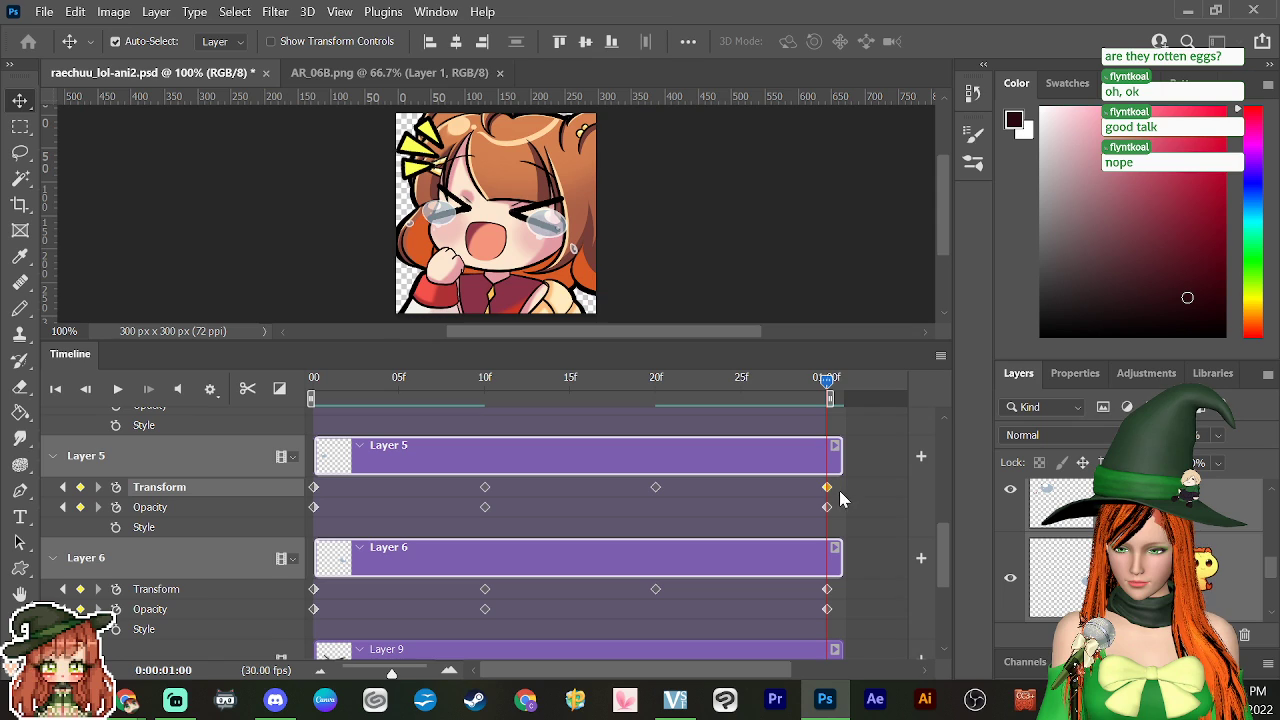
left_click(880, 492)
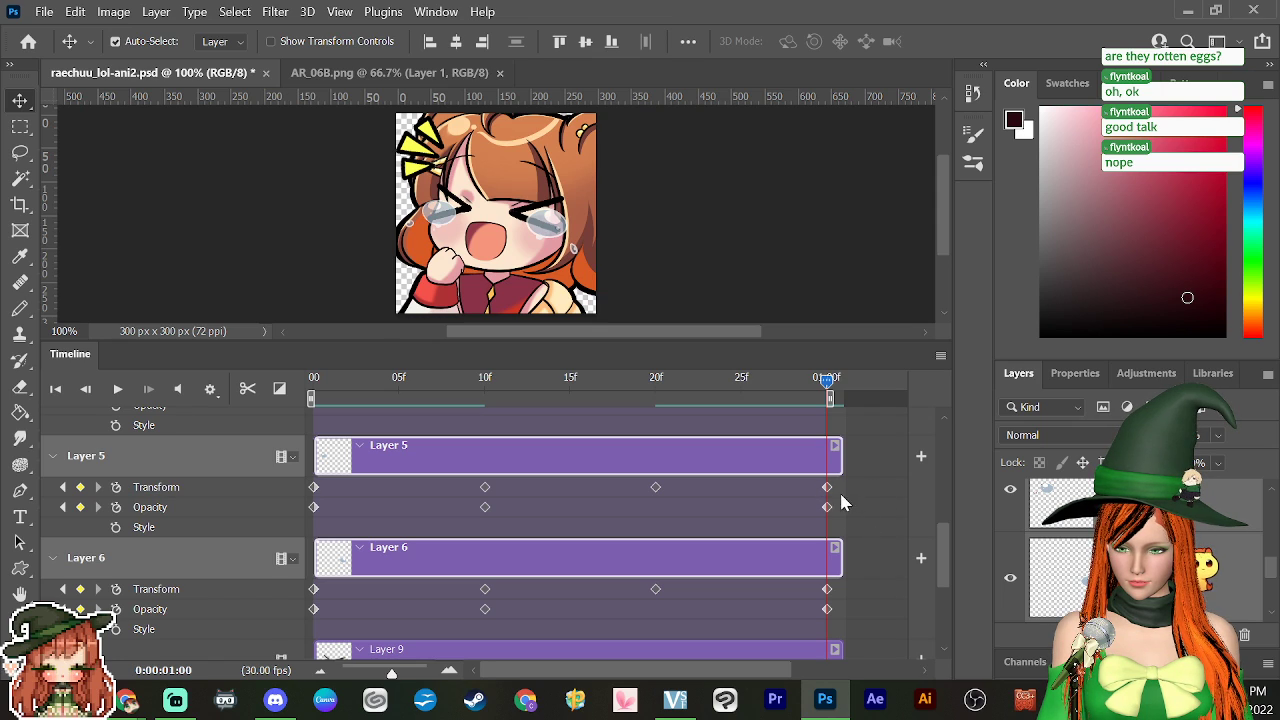
Step: Copy Layer 5's Transform keyframe at frame 20 and paste it onto its keyframe at 01:00f
left_click(800, 473)
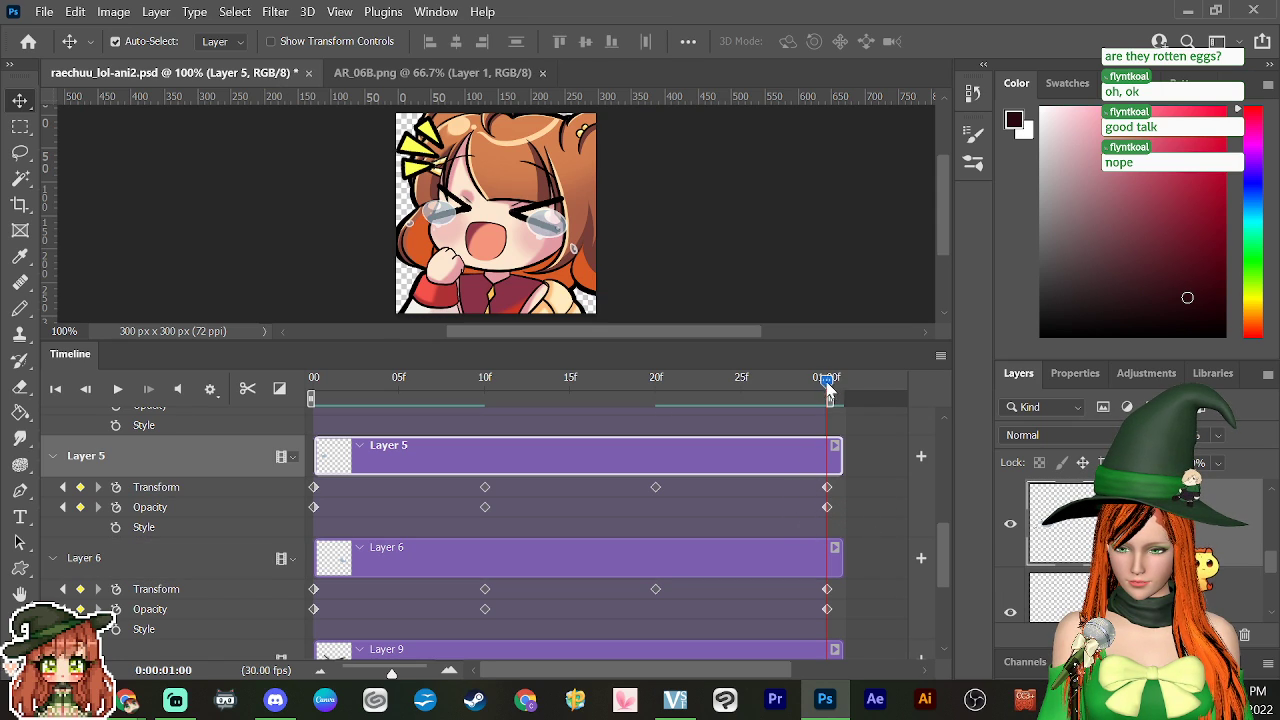
mouse_move(828, 390)
left_mouse_down()
mouse_move(655, 384)
mouse_move(828, 388)
left_mouse_up()
right_click(655, 487)
left_click(693, 520)
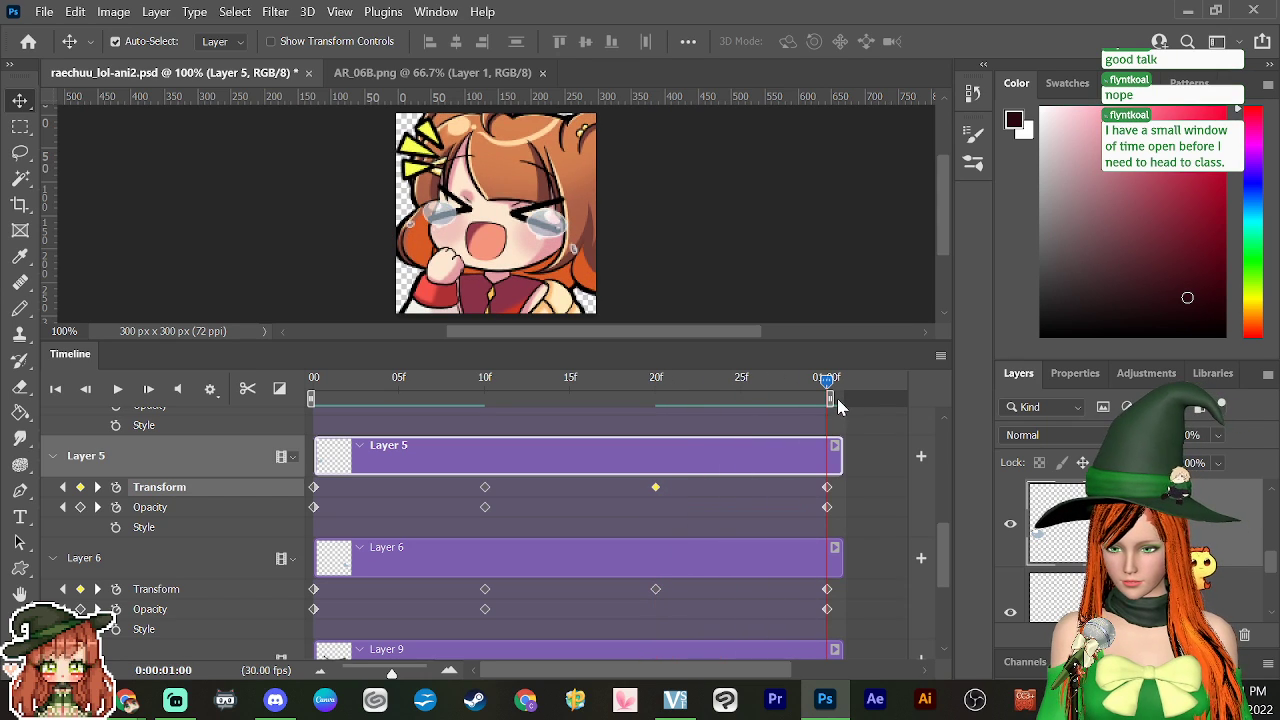
right_click(828, 490)
left_click(858, 534)
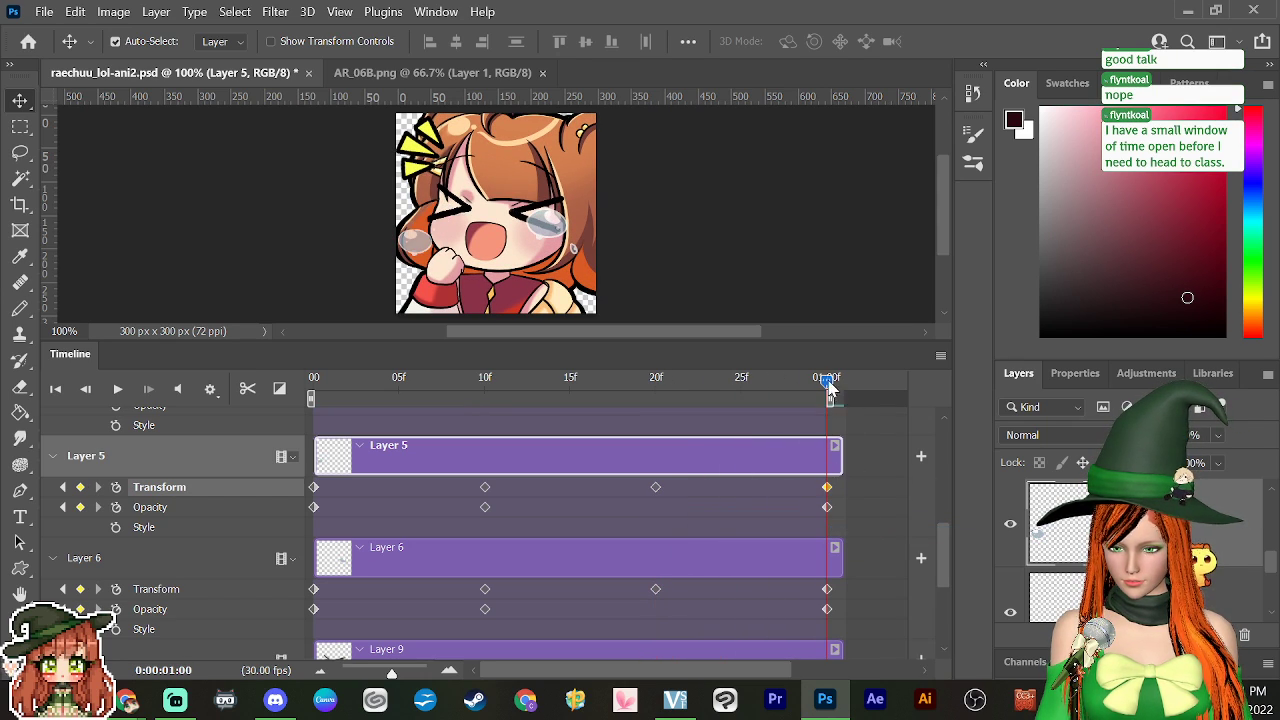
Step: Copy Layer 6's Transform keyframe at frame 20 and paste it onto its keyframe at 01:00f
left_click_drag(828, 385, 655, 384)
left_click(679, 575)
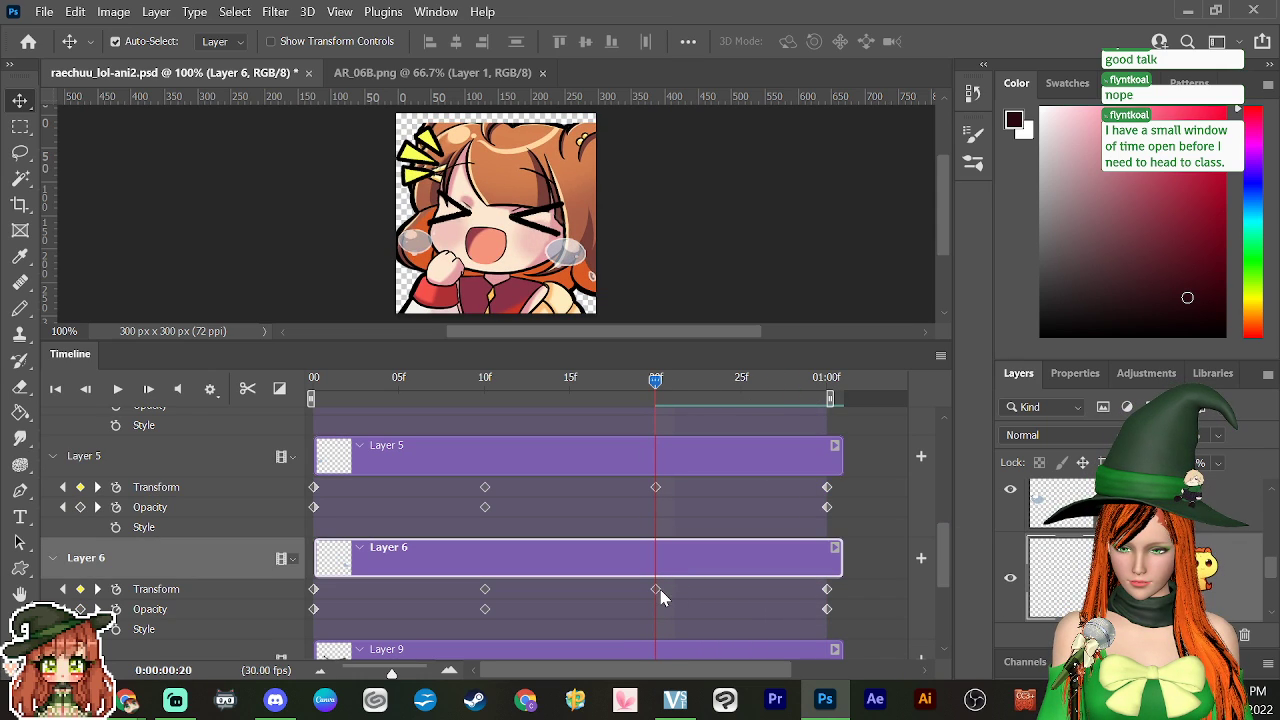
left_click(655, 589)
right_click(655, 589)
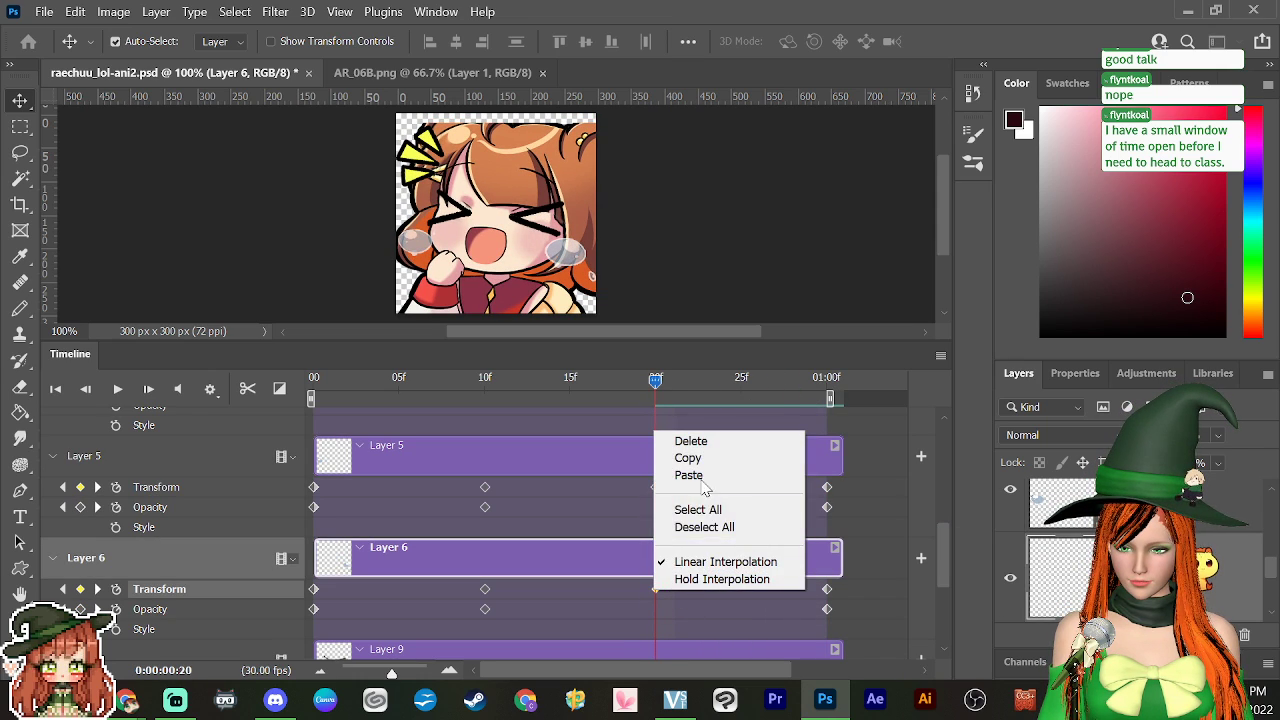
left_click(688, 457)
left_click_drag(655, 384, 846, 414)
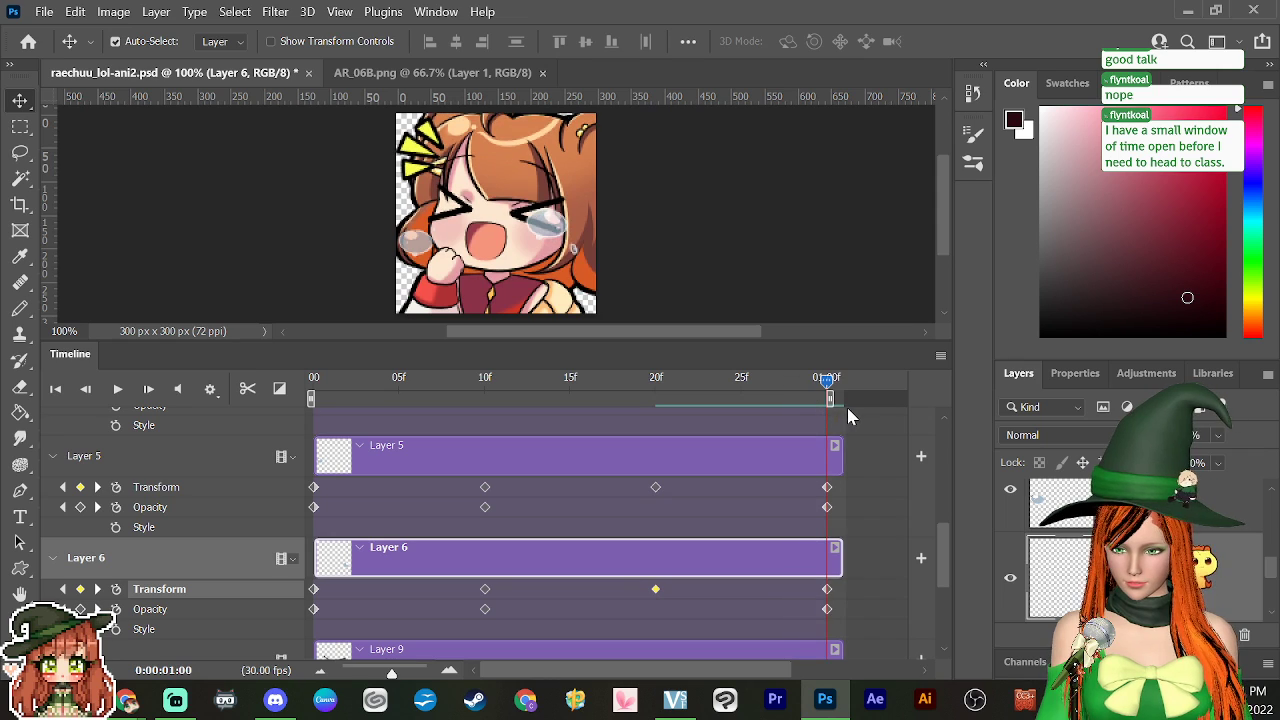
left_click(827, 590)
right_click(827, 590)
left_click(860, 475)
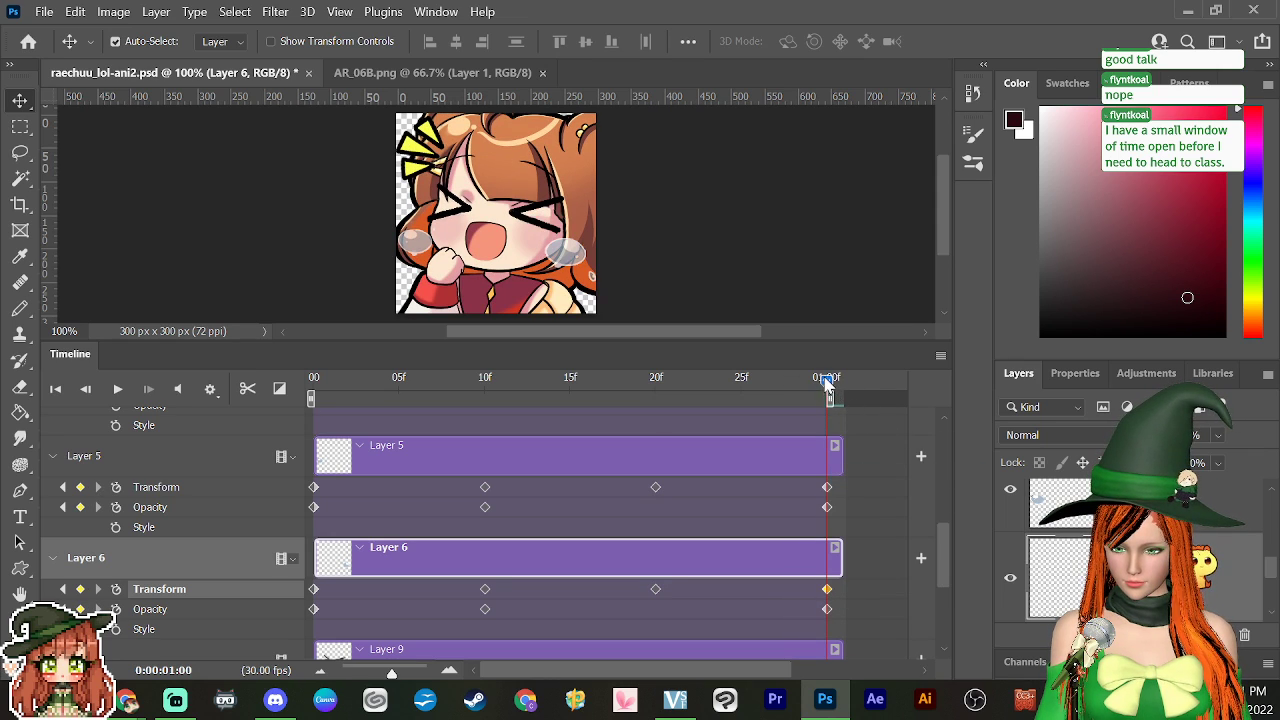
left_click_drag(828, 384, 828, 491)
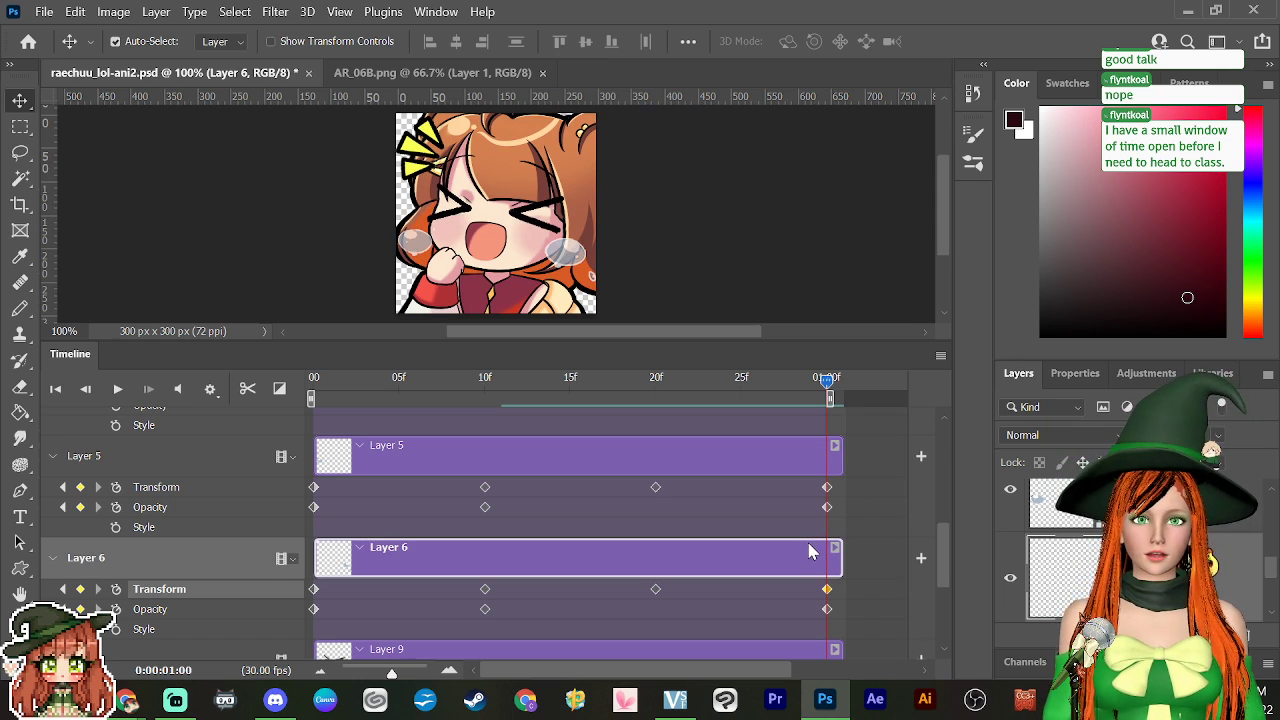
Step: At 01:00f, move both tears down, and shift Layer 5's tear left and Layer 6's tear right, off the canvas
left_click(698, 453, "shift")
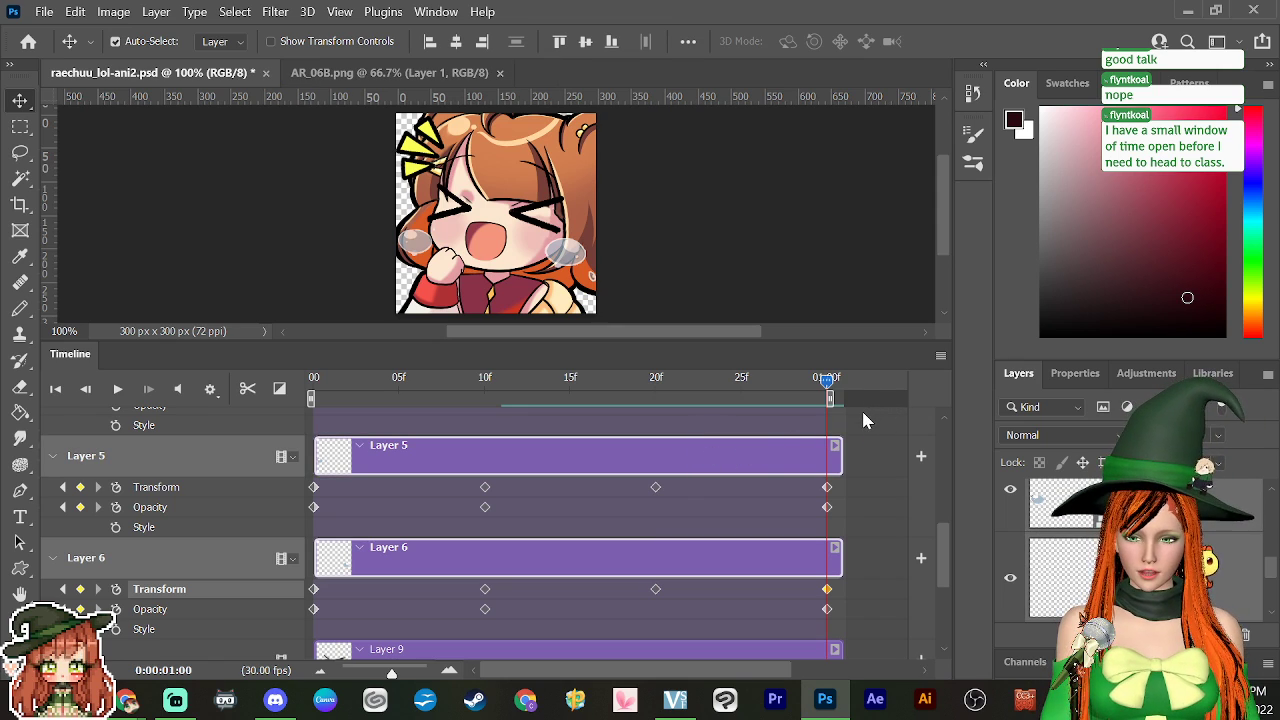
left_click(828, 452)
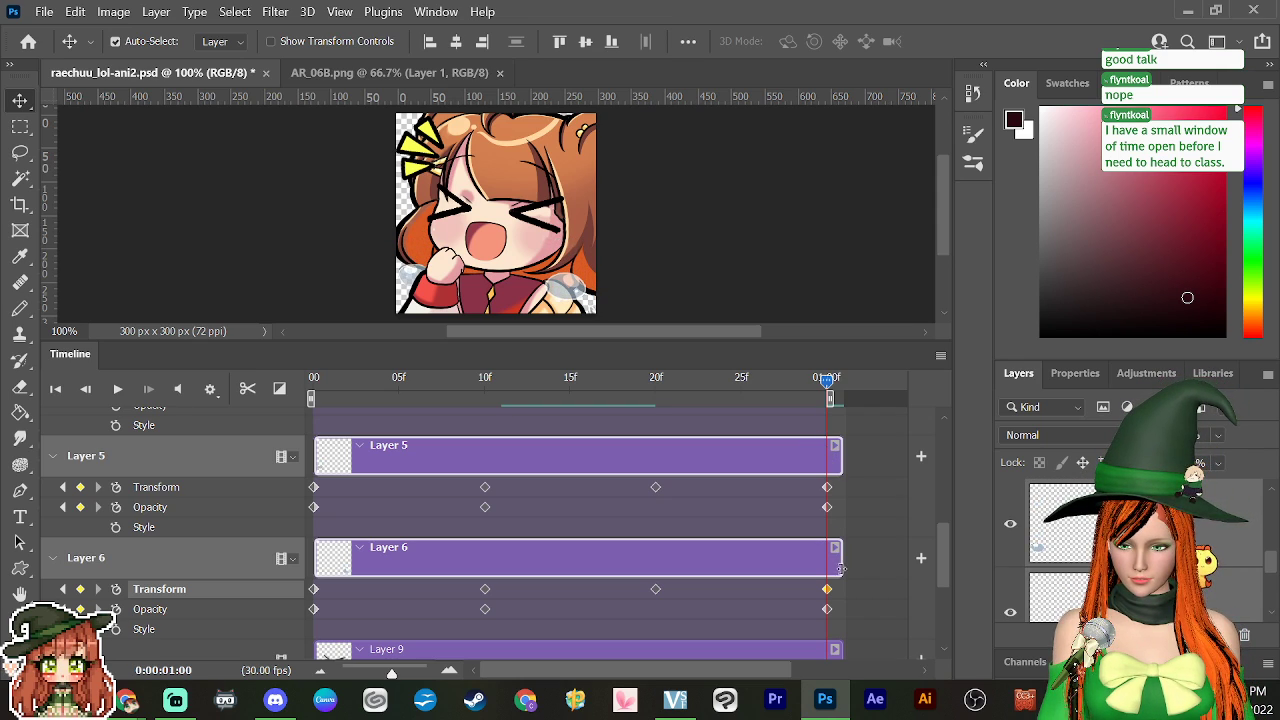
left_click(879, 466)
left_click(826, 460)
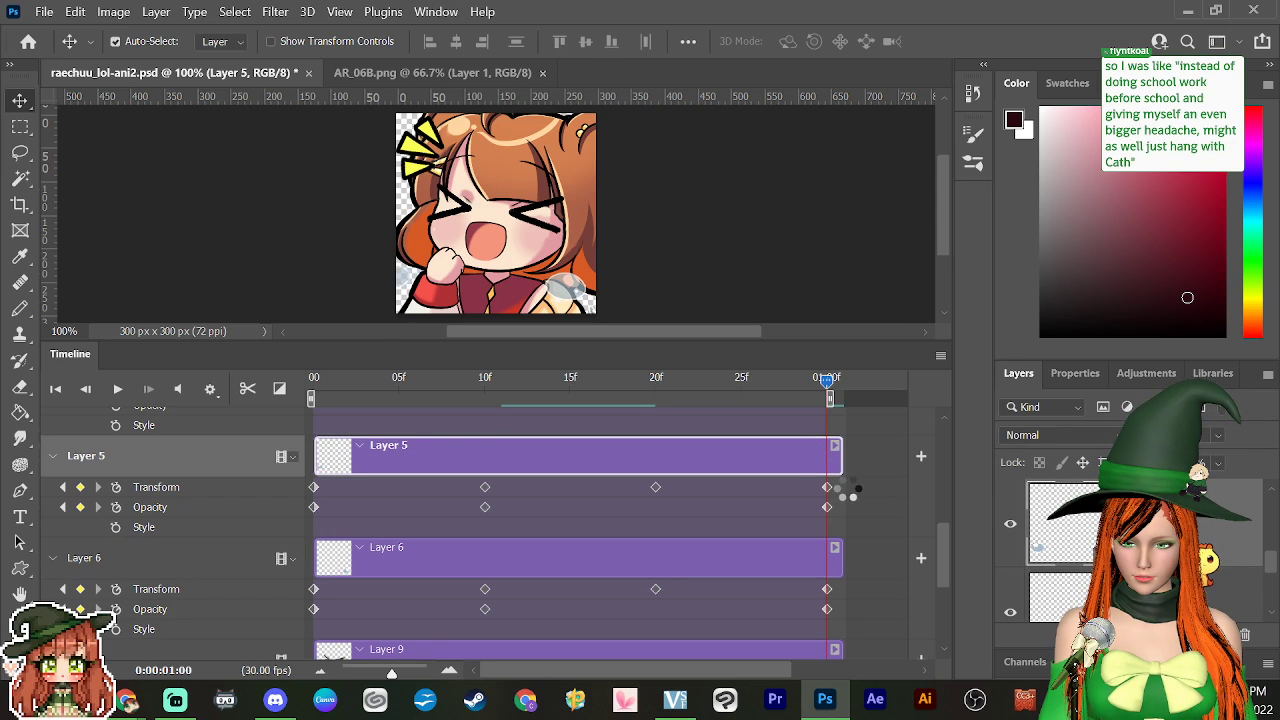
left_click(822, 565)
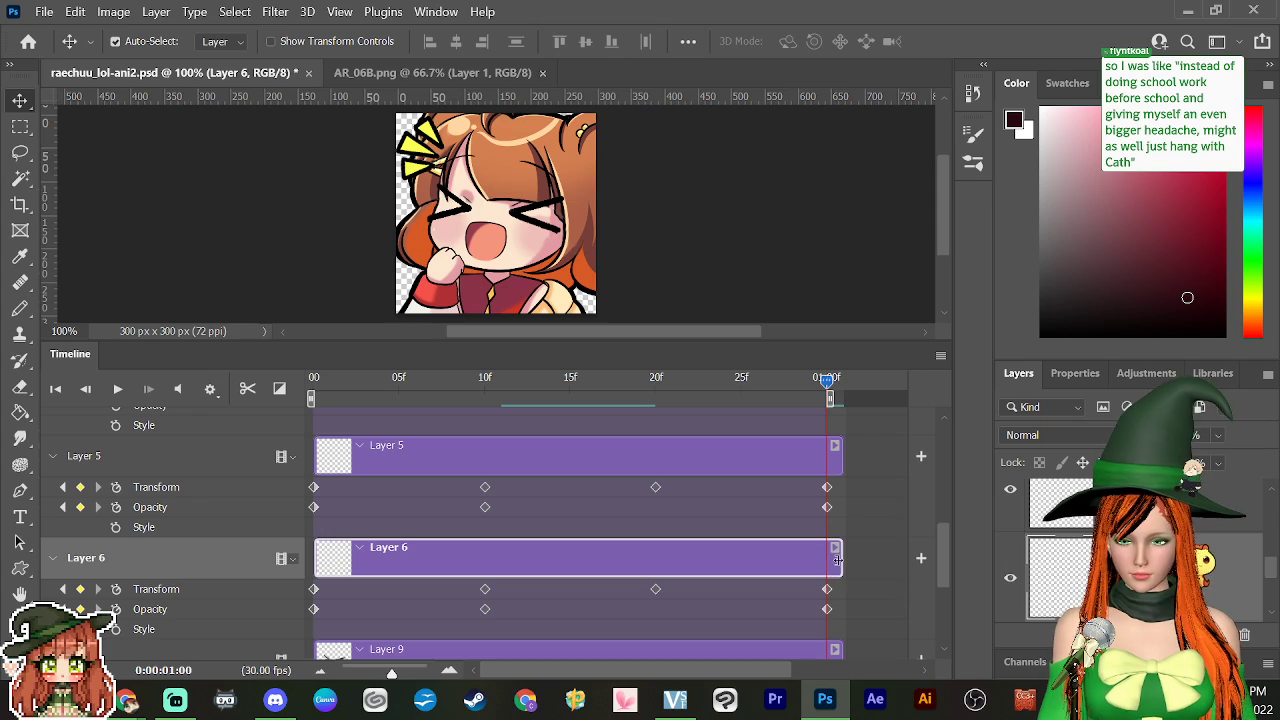
Step: Play and scrub the animation through to 01:00f to check how the tears fall
key("space")
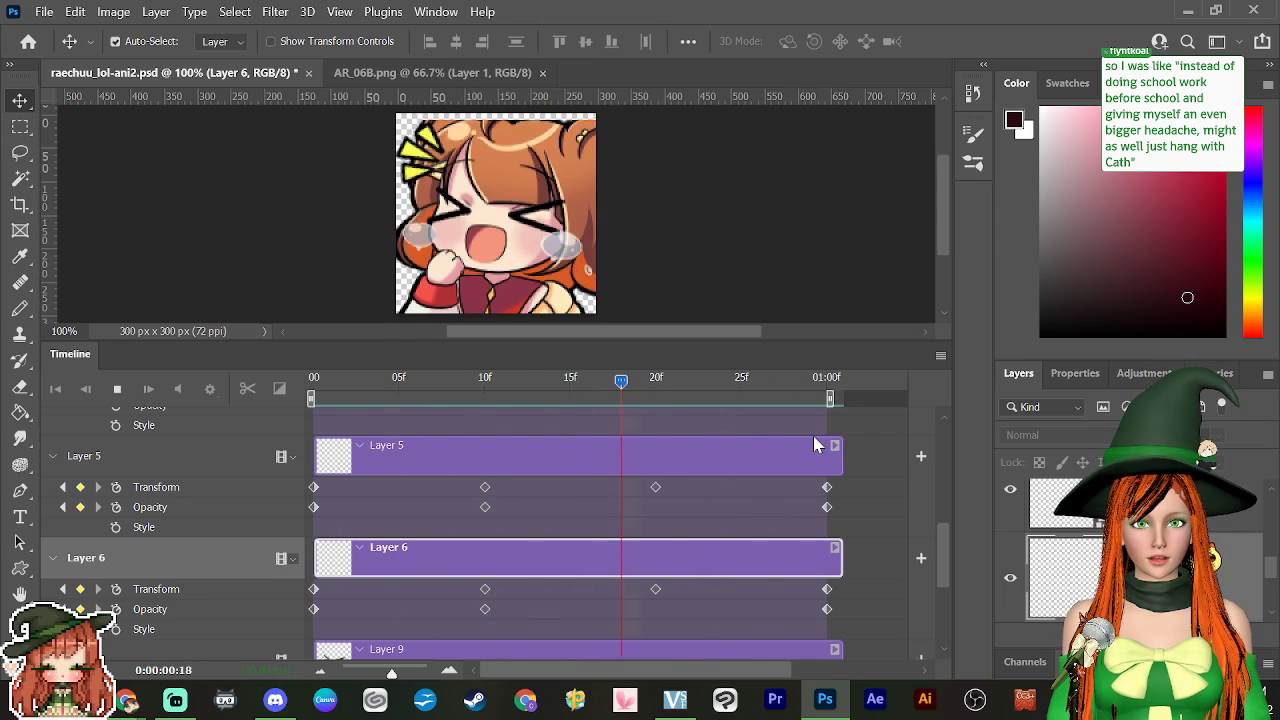
key("space")
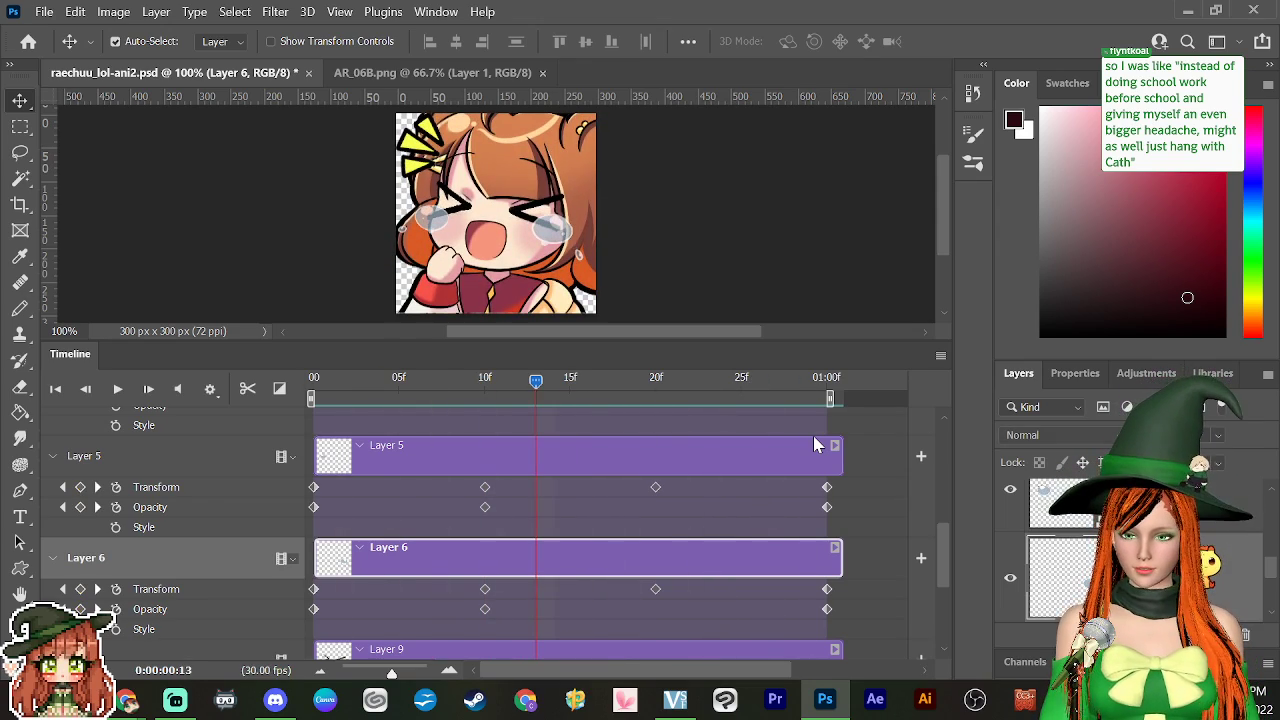
left_click_drag(537, 395, 701, 417)
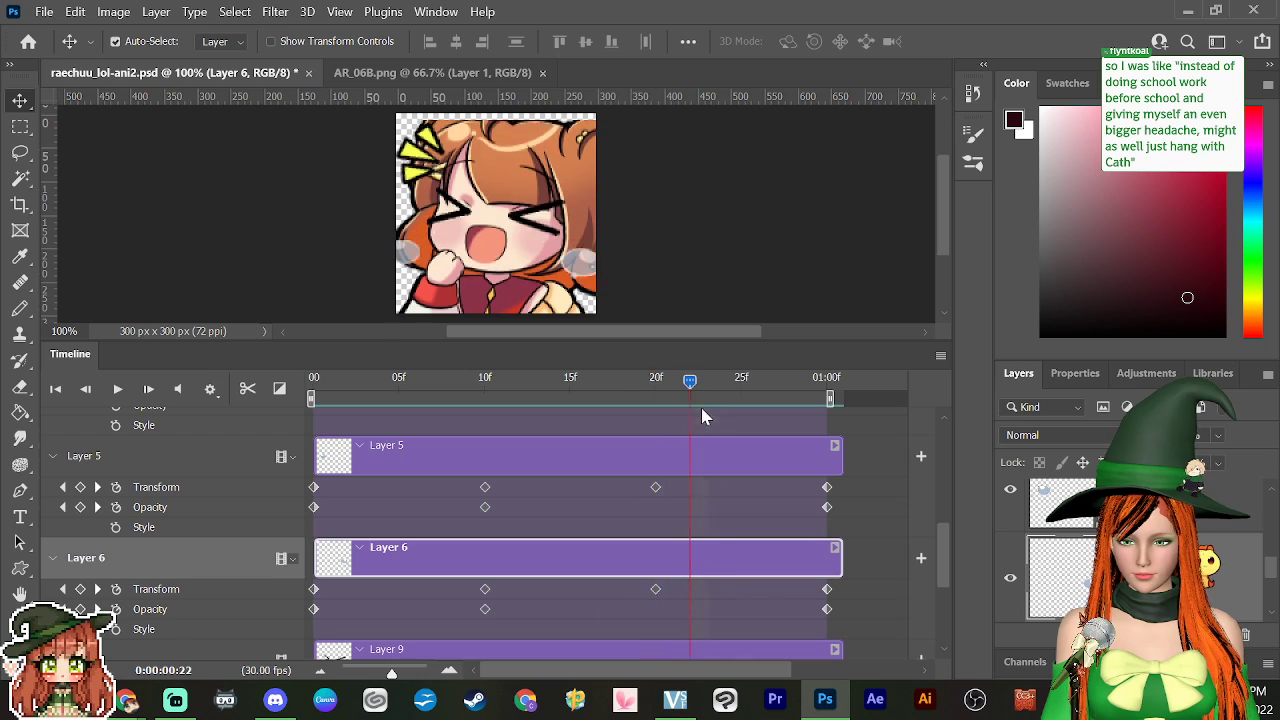
left_click_drag(782, 445, 823, 508)
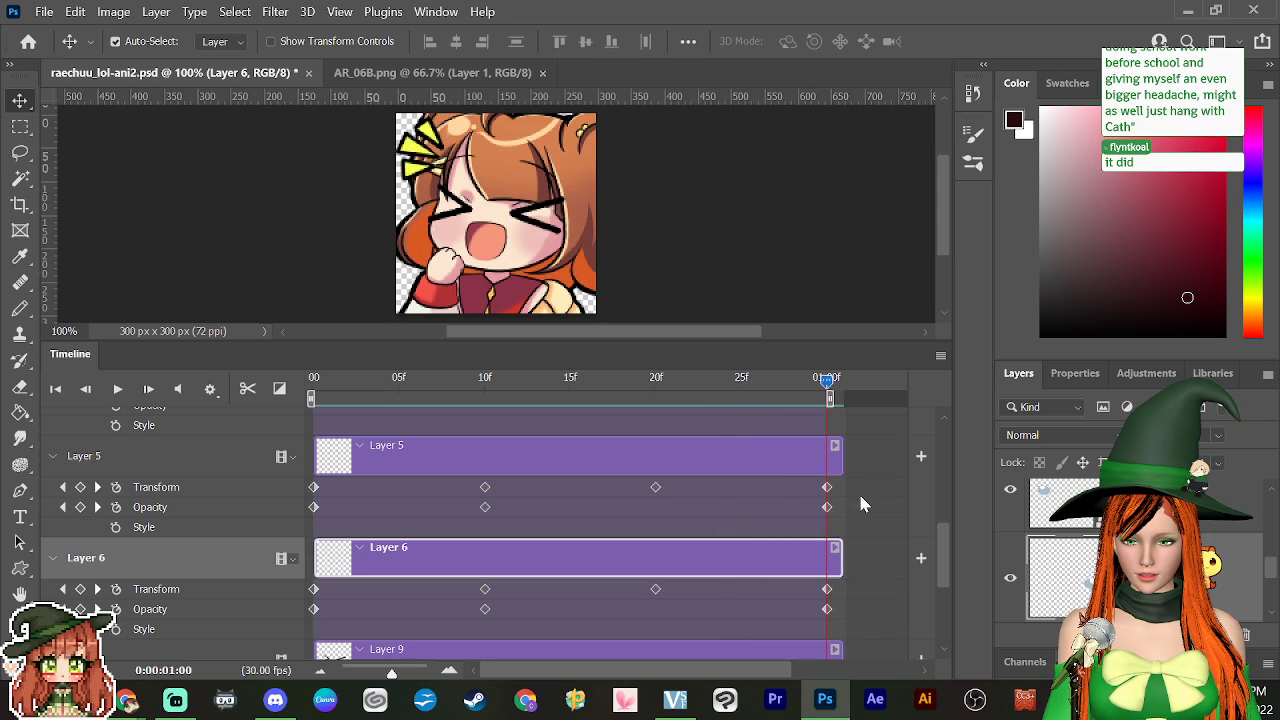
key("space")
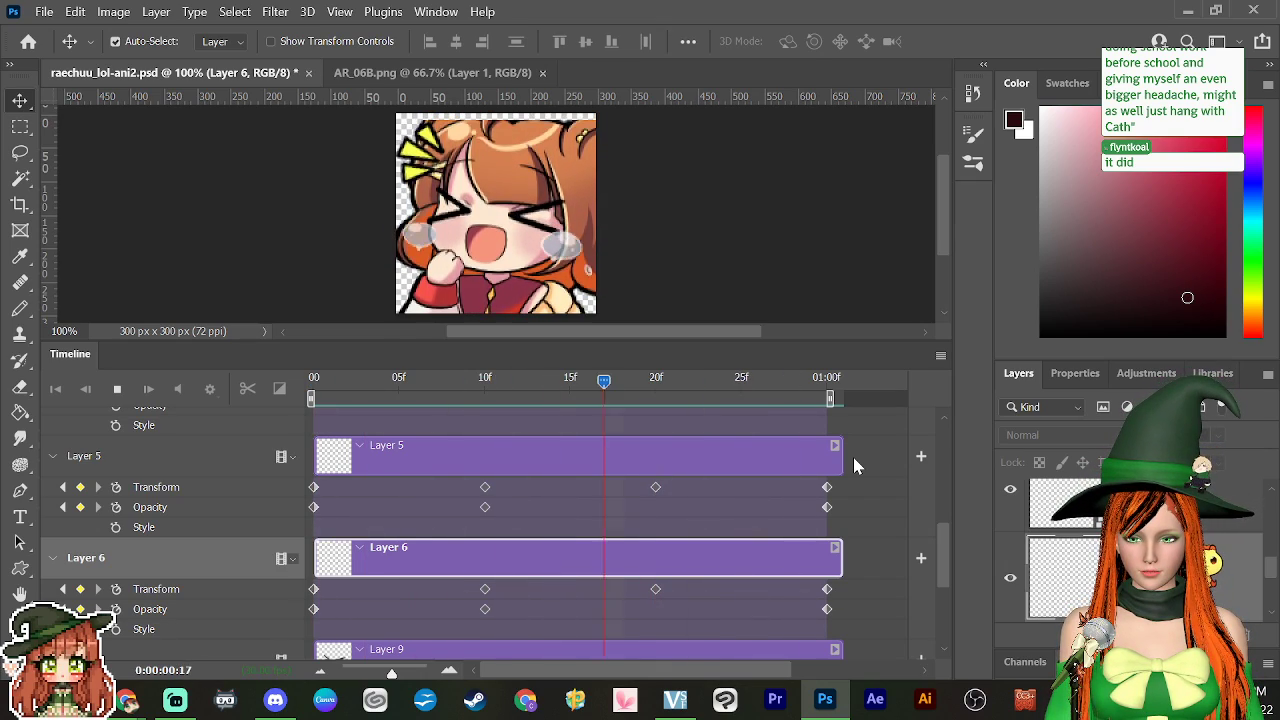
key("space")
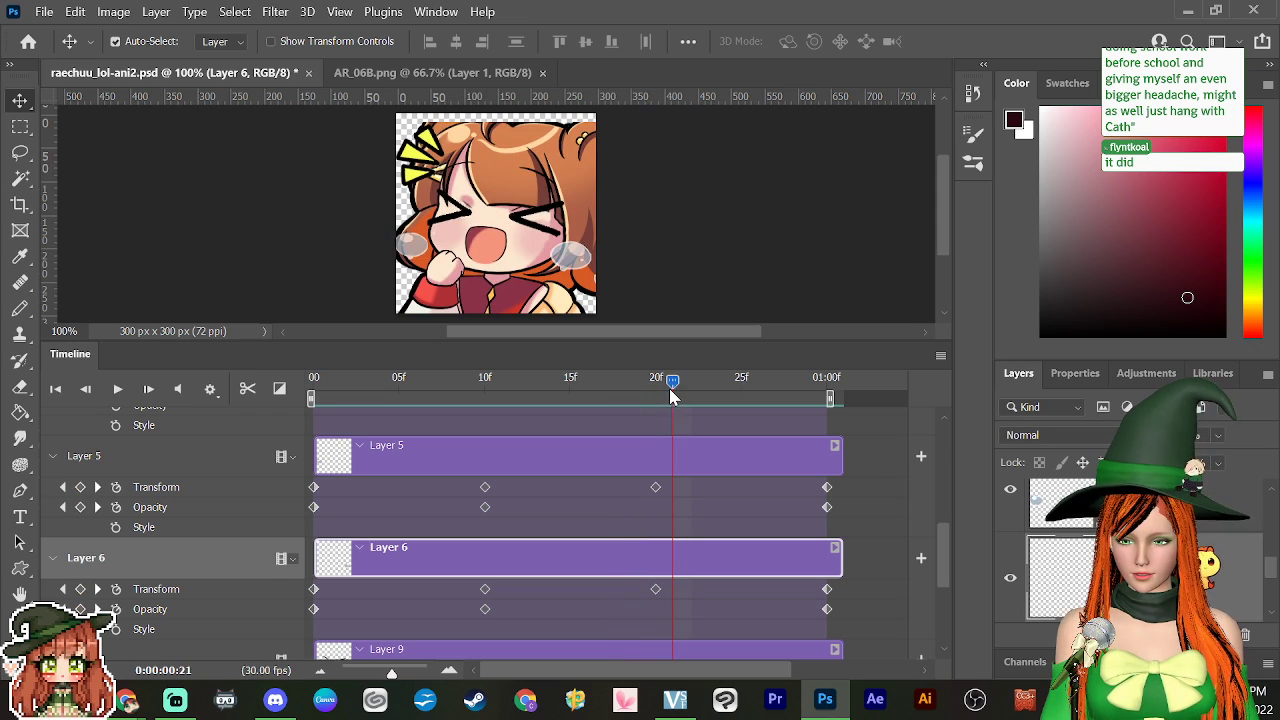
Step: At frame 20, move the tears on Layers 5 and 6 slightly down, then play and scrub the animation to check the fall
key("Left")
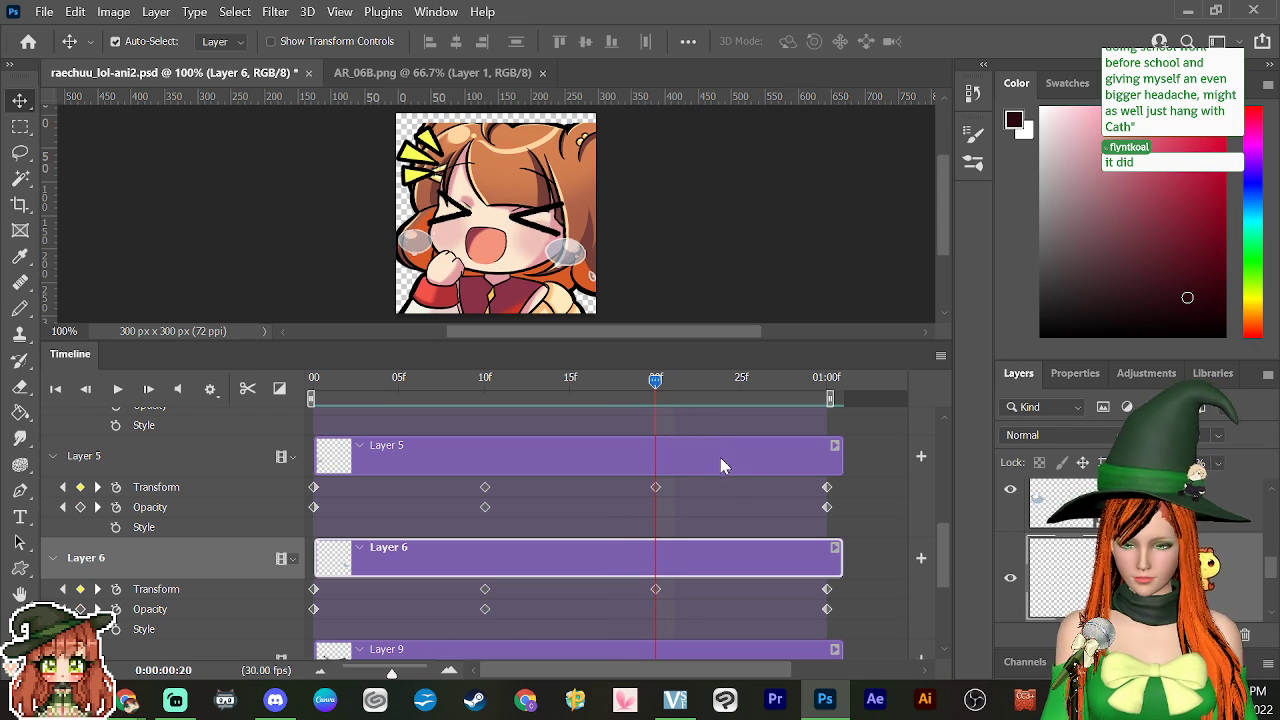
left_click(723, 471, "shift")
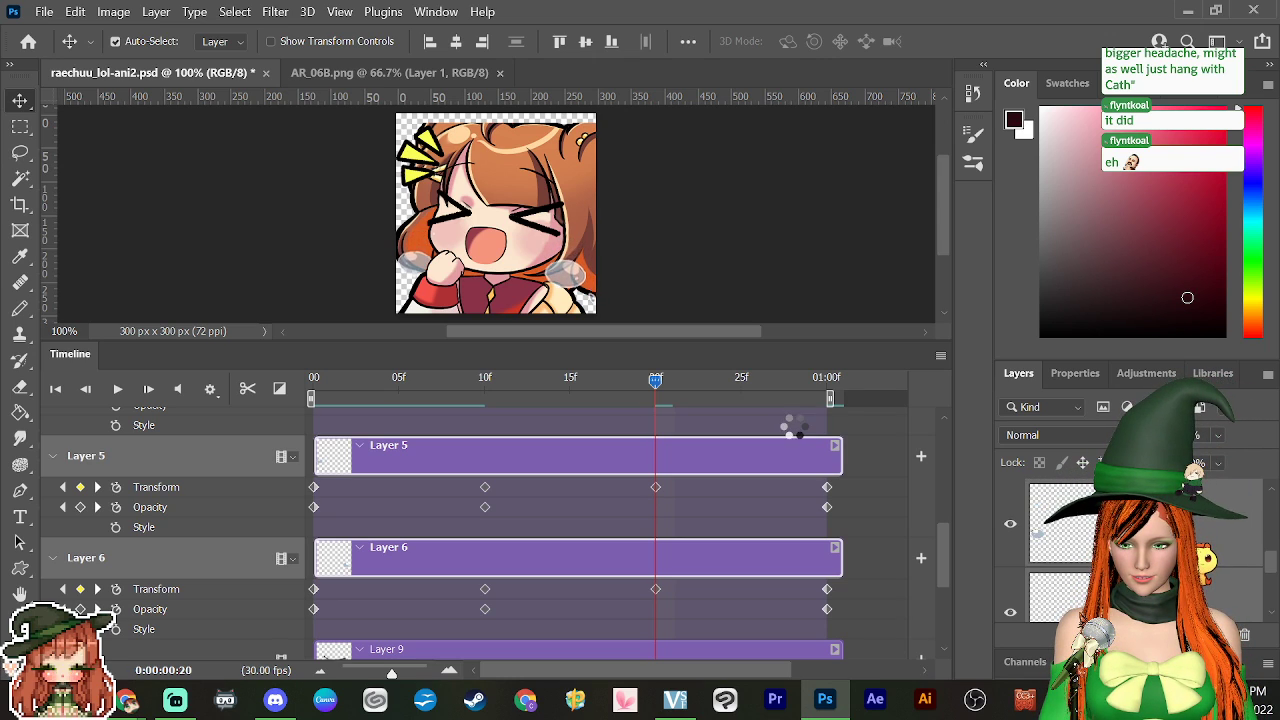
left_click_drag(668, 390, 846, 400)
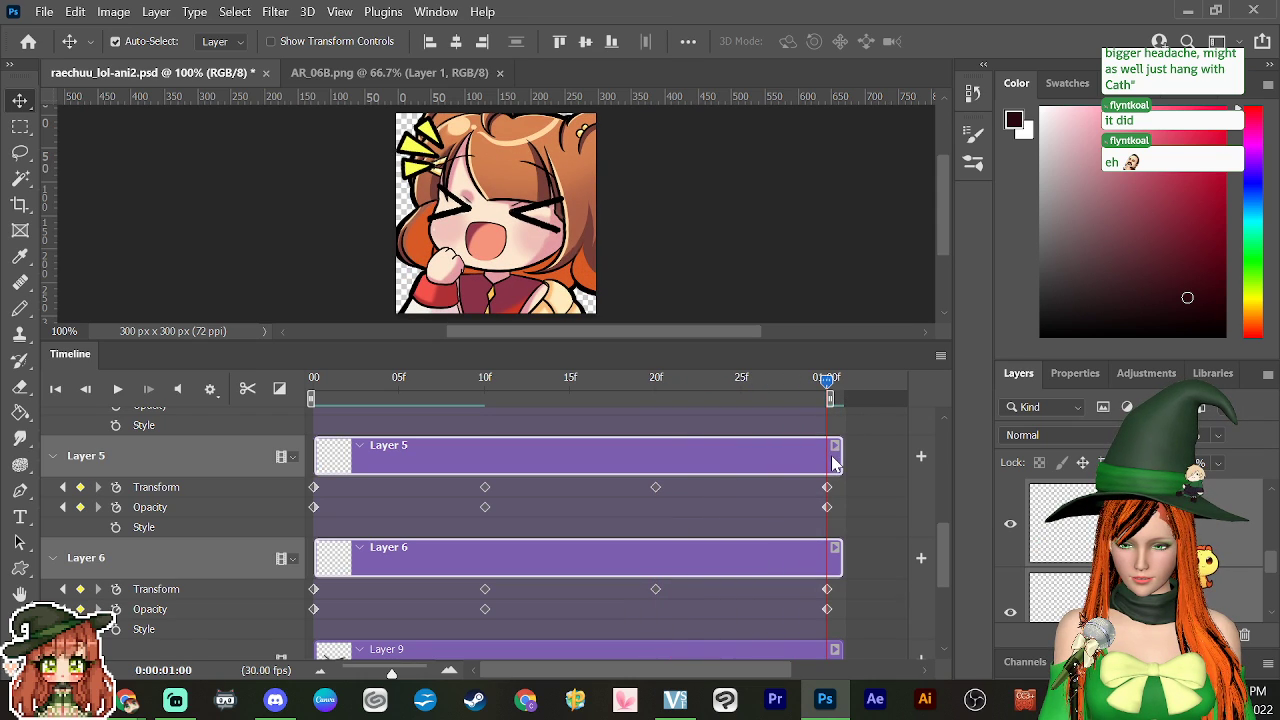
key("space")
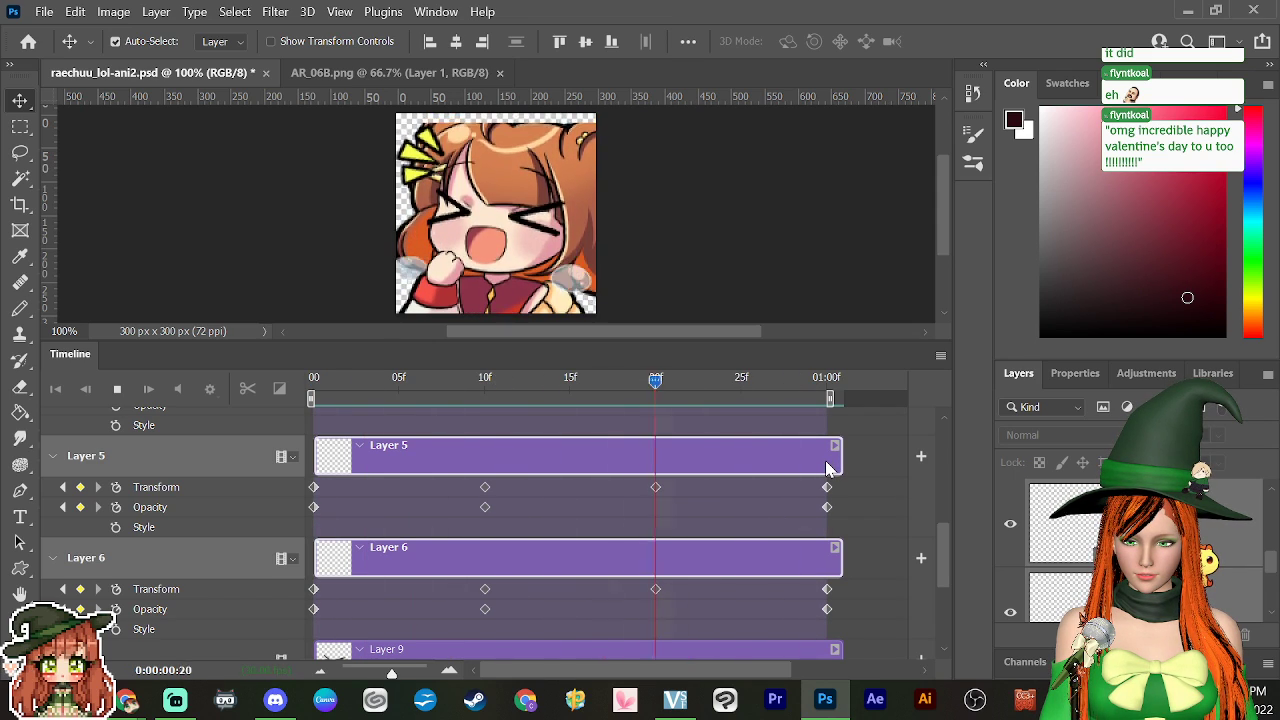
key("space")
left_click_drag(446, 398, 659, 410)
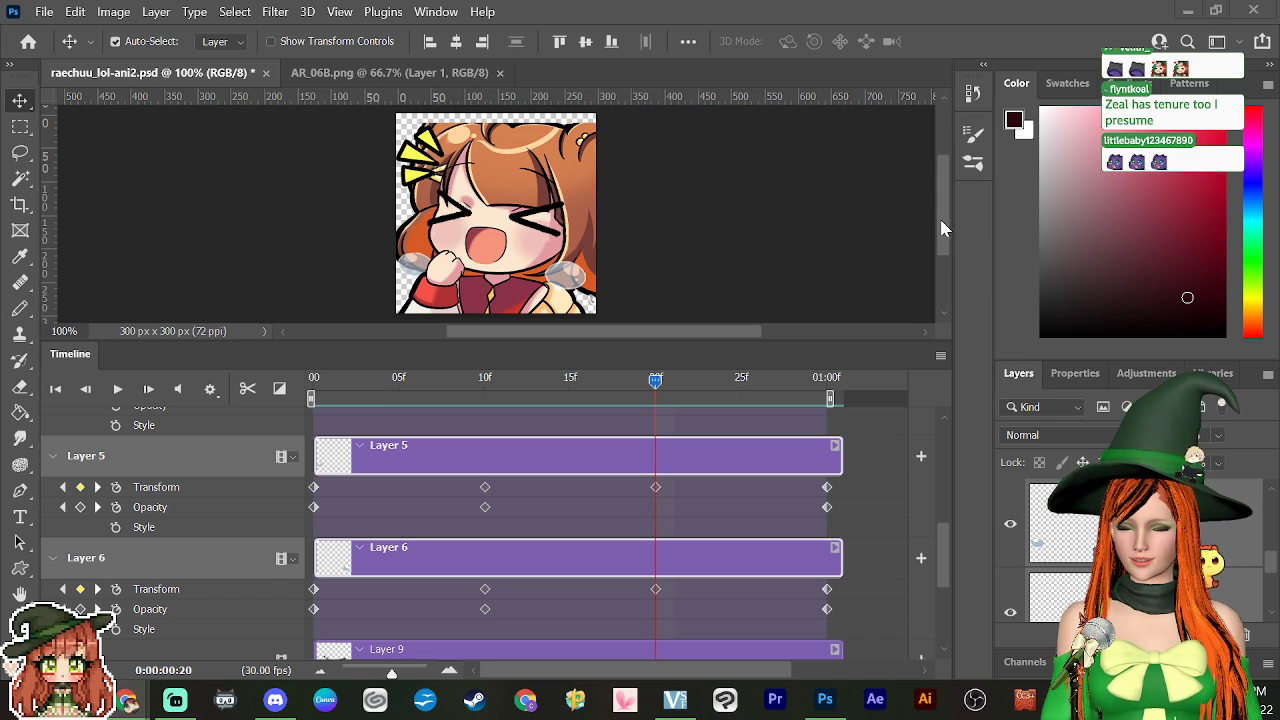
Step: Copy Layer 5's adjusted Transform keyframe at frame 20 and paste it onto its keyframe at 01:00f
left_click(791, 254)
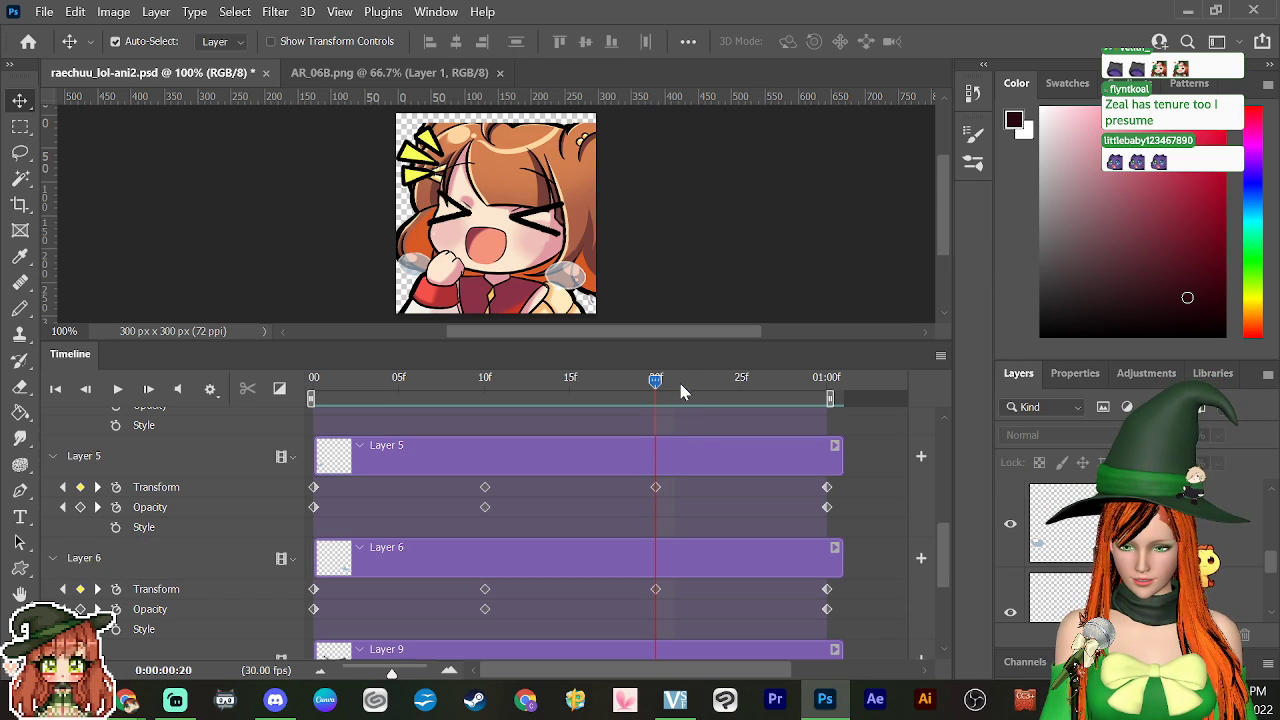
left_click(694, 468)
right_click(655, 488)
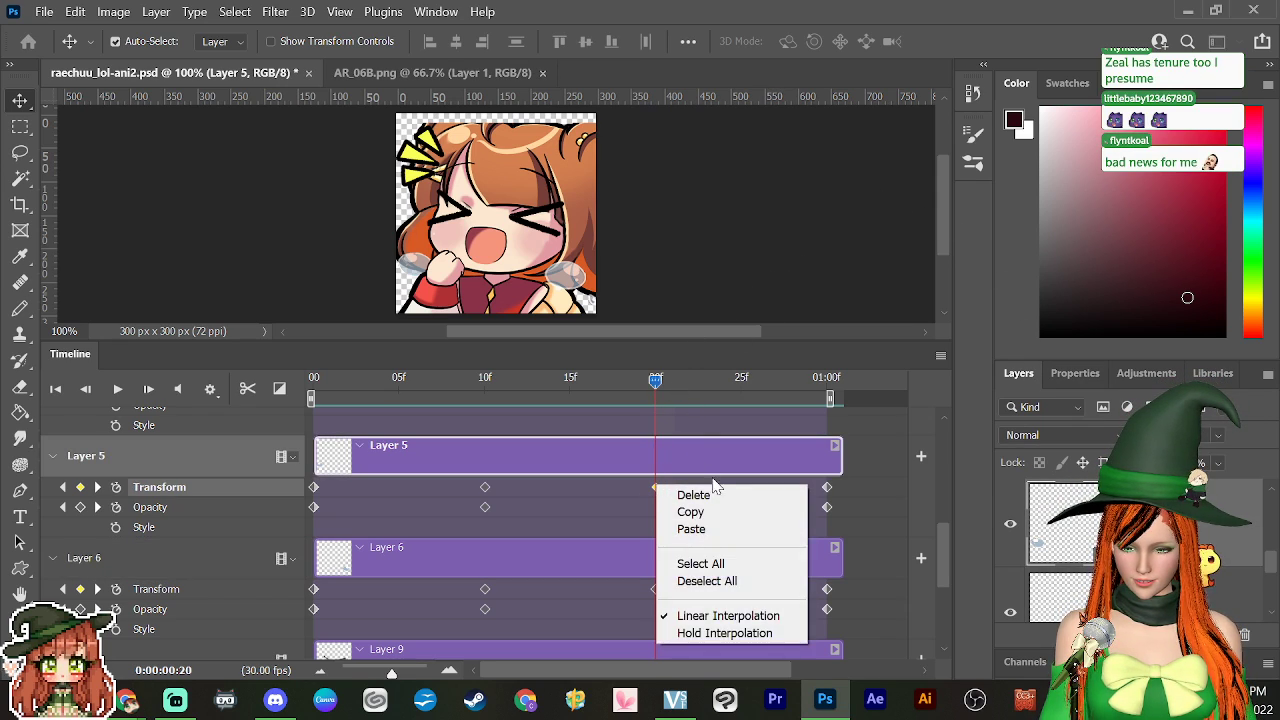
left_click(692, 529)
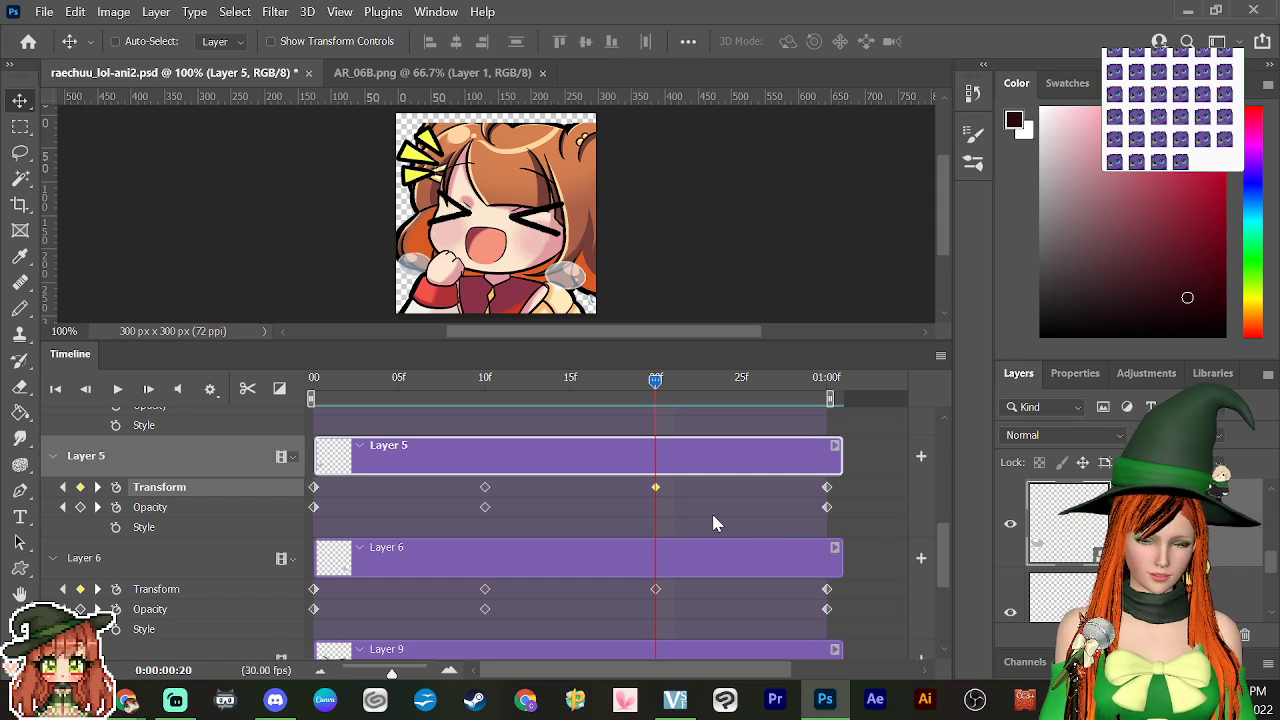
right_click(655, 487)
left_click(686, 514)
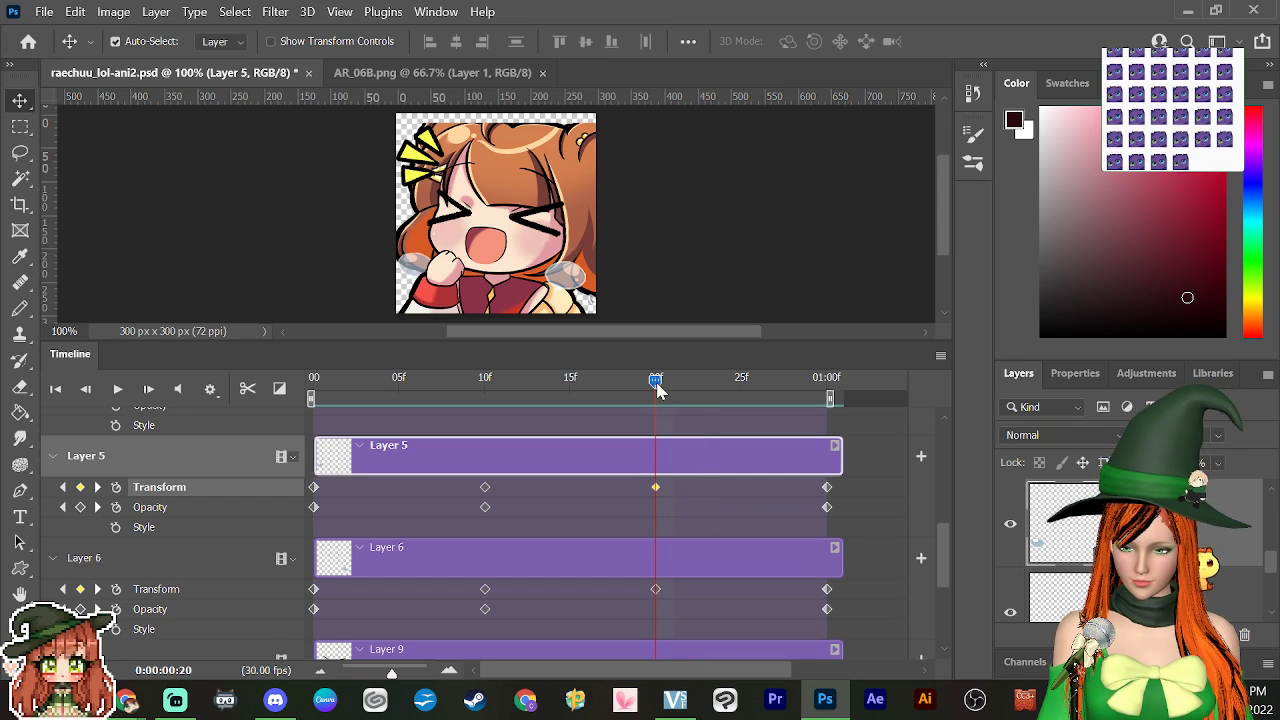
mouse_move(655, 381)
left_mouse_down()
mouse_move(828, 399)
mouse_move(655, 383)
left_mouse_up()
right_click(827, 487)
left_click(861, 530)
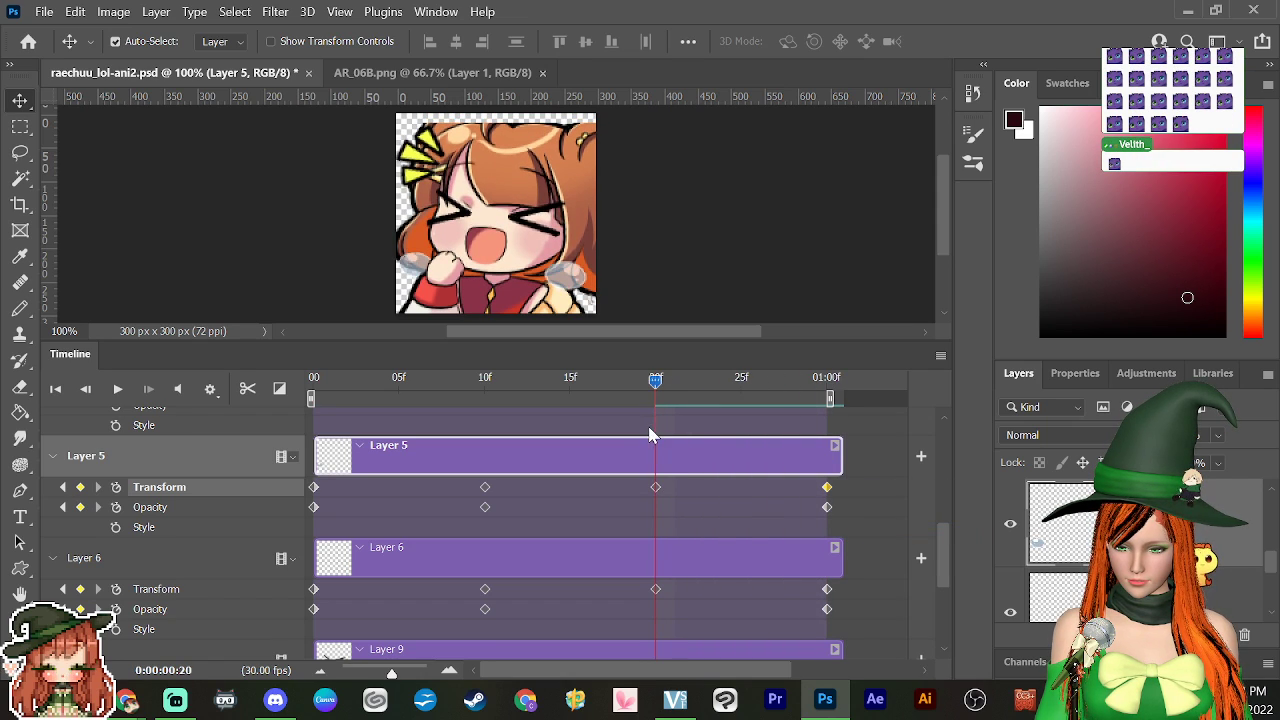
Step: Copy Layer 6's adjusted Transform keyframe at frame 20 and paste it onto its keyframe at 01:00f
left_click(671, 566)
right_click(655, 589)
left_click(690, 451)
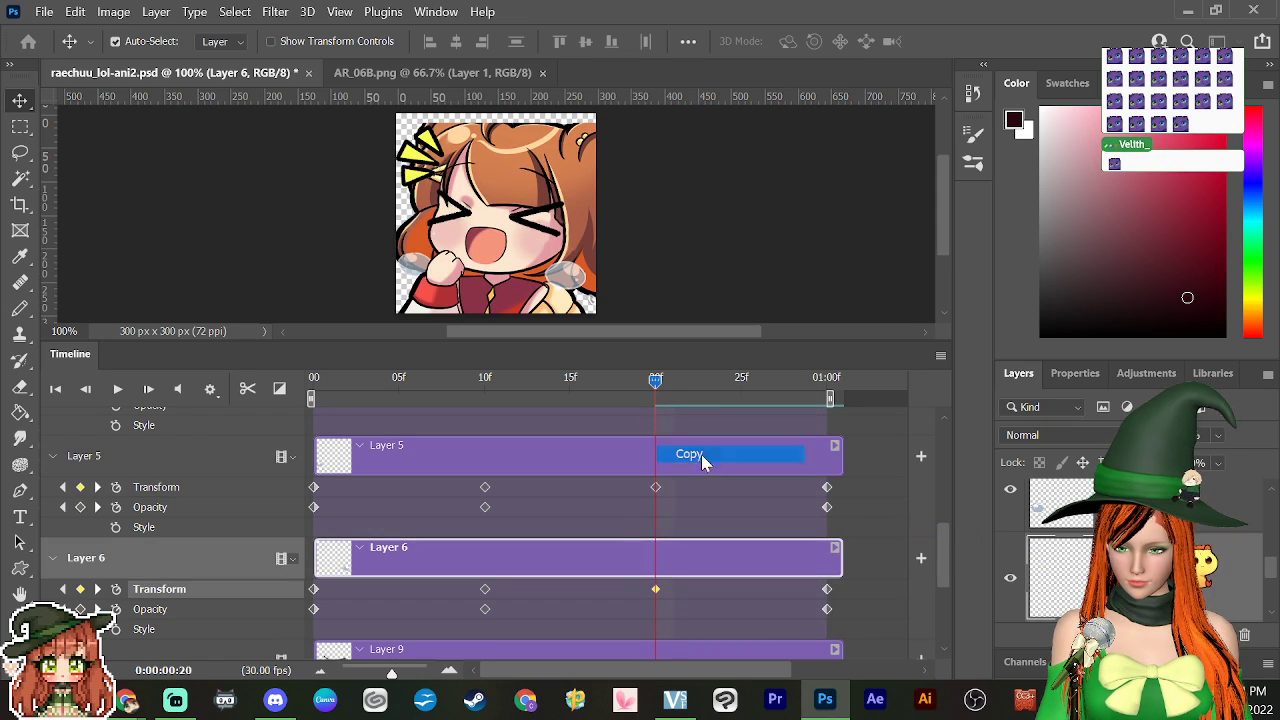
left_click_drag(657, 390, 828, 385)
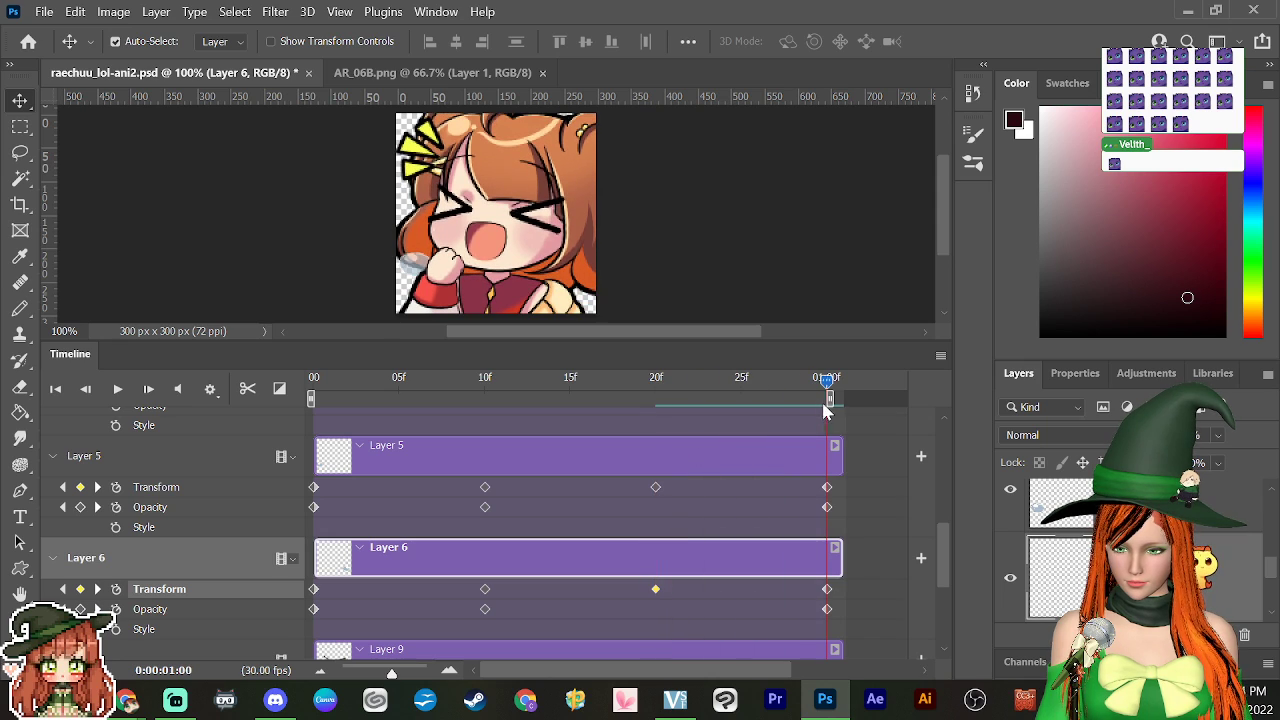
right_click(830, 589)
left_click(808, 563)
right_click(826, 589)
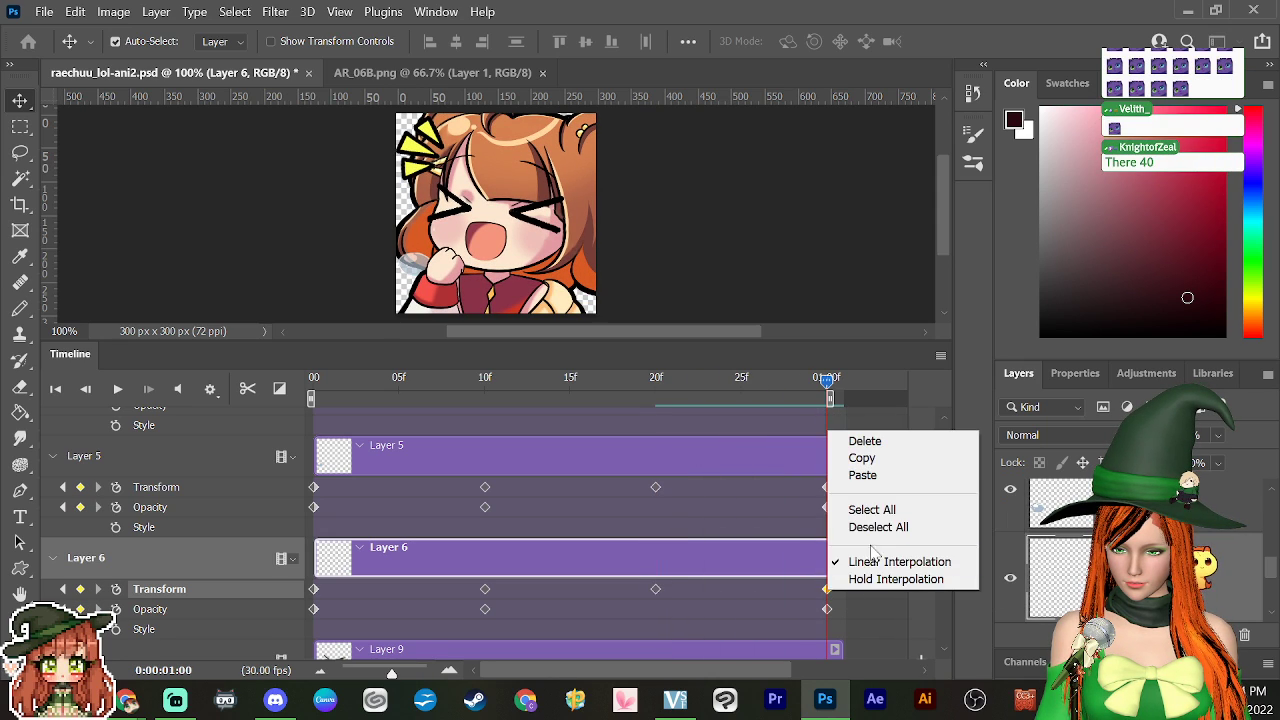
left_click(890, 475)
Step: At 01:00f, move both tears off the canvas again and play the animation to check how they fall from frame 20
left_click(780, 458, "shift")
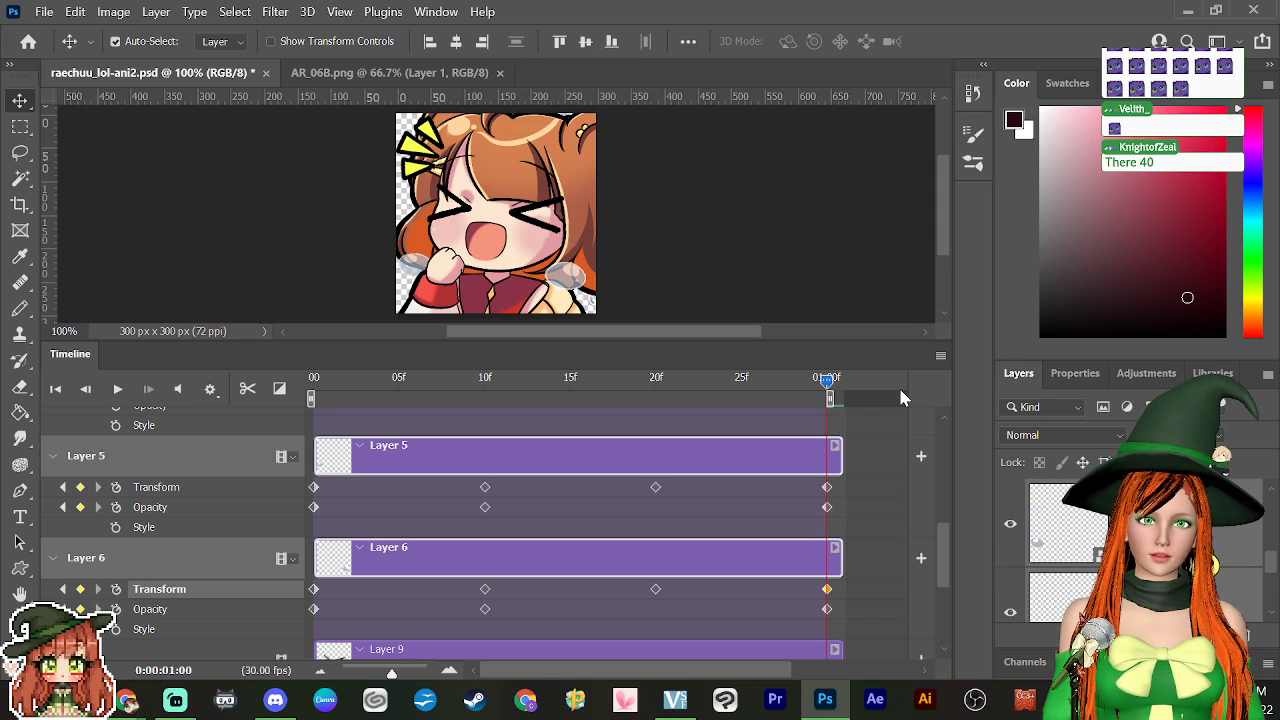
key("space")
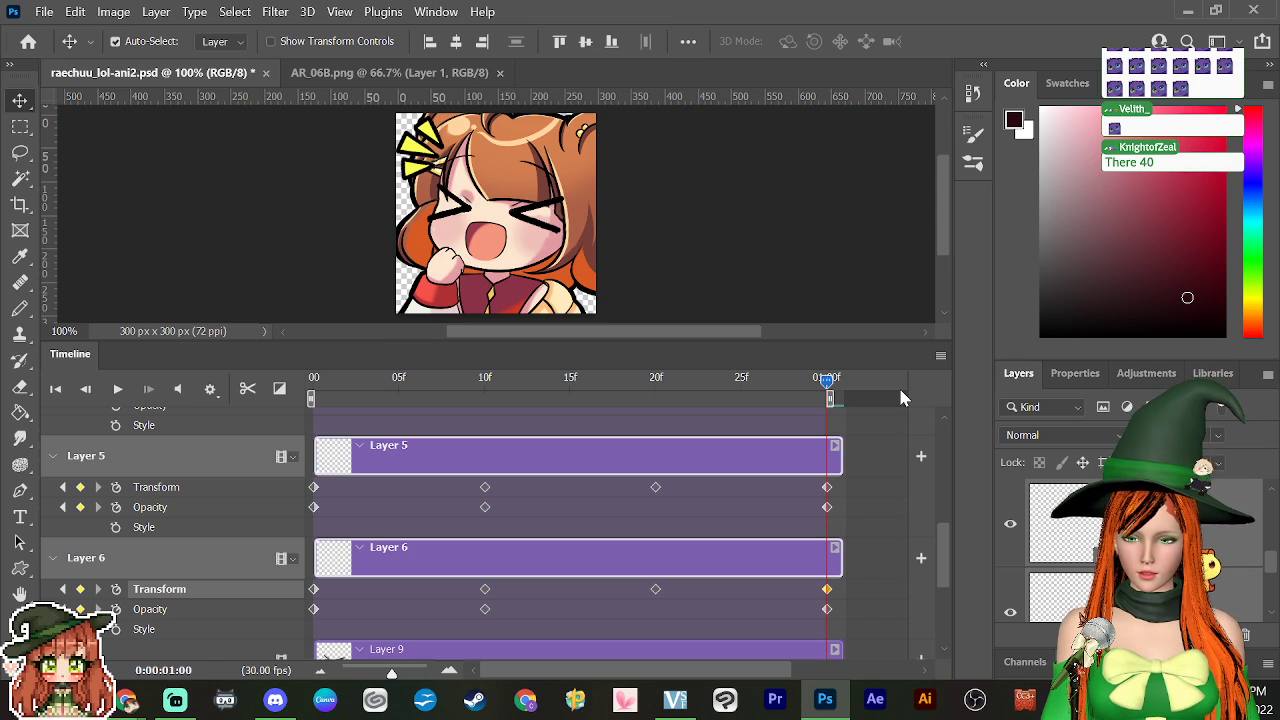
left_click(877, 514)
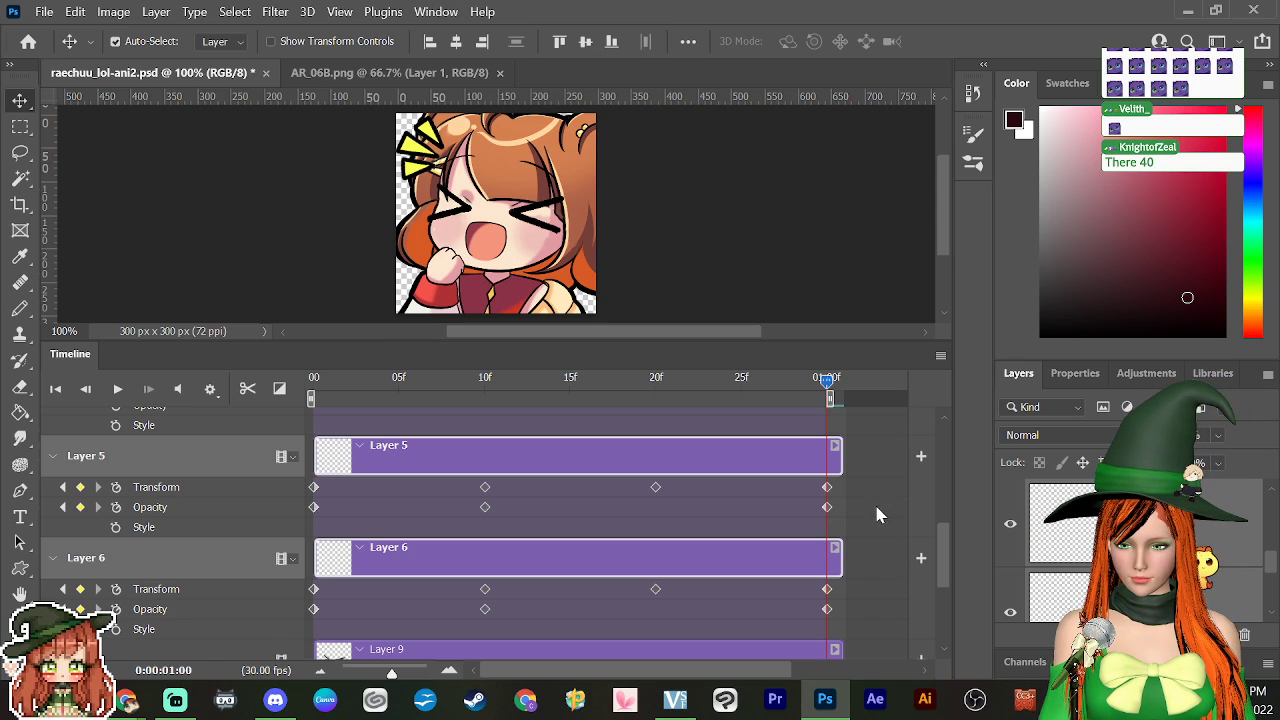
left_click(853, 555)
left_click(766, 552)
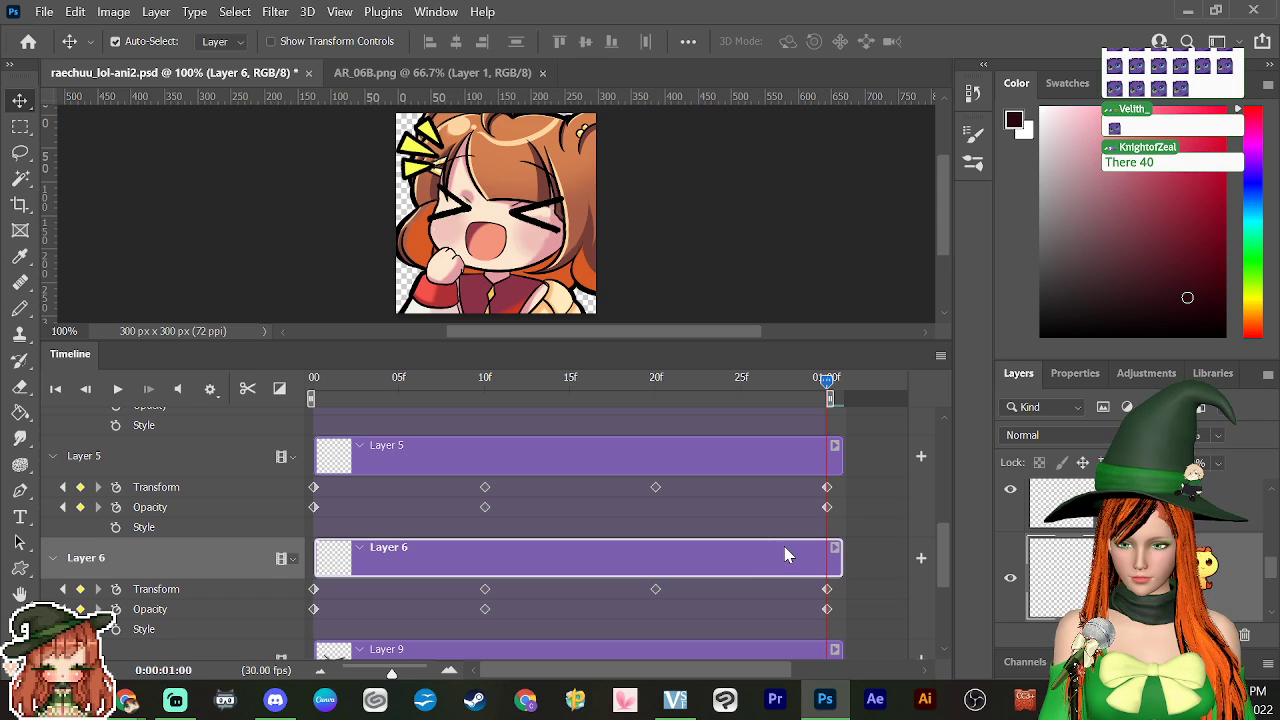
left_click(779, 462)
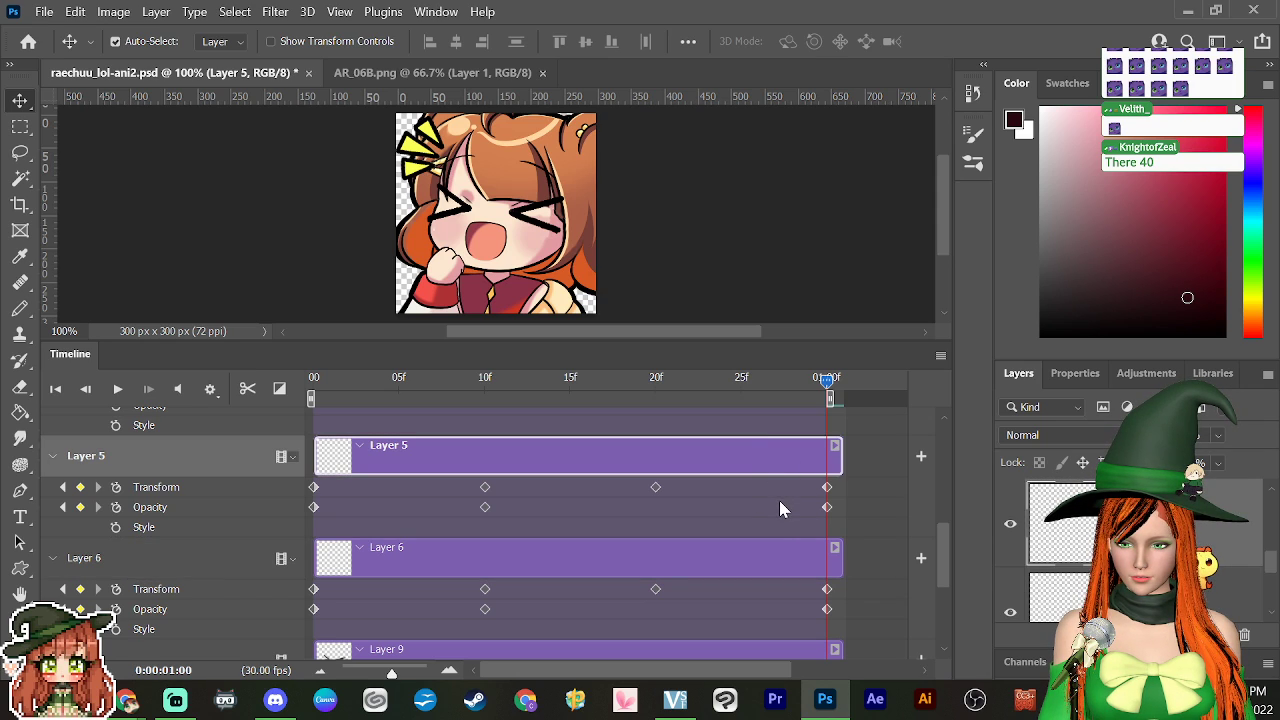
key("space")
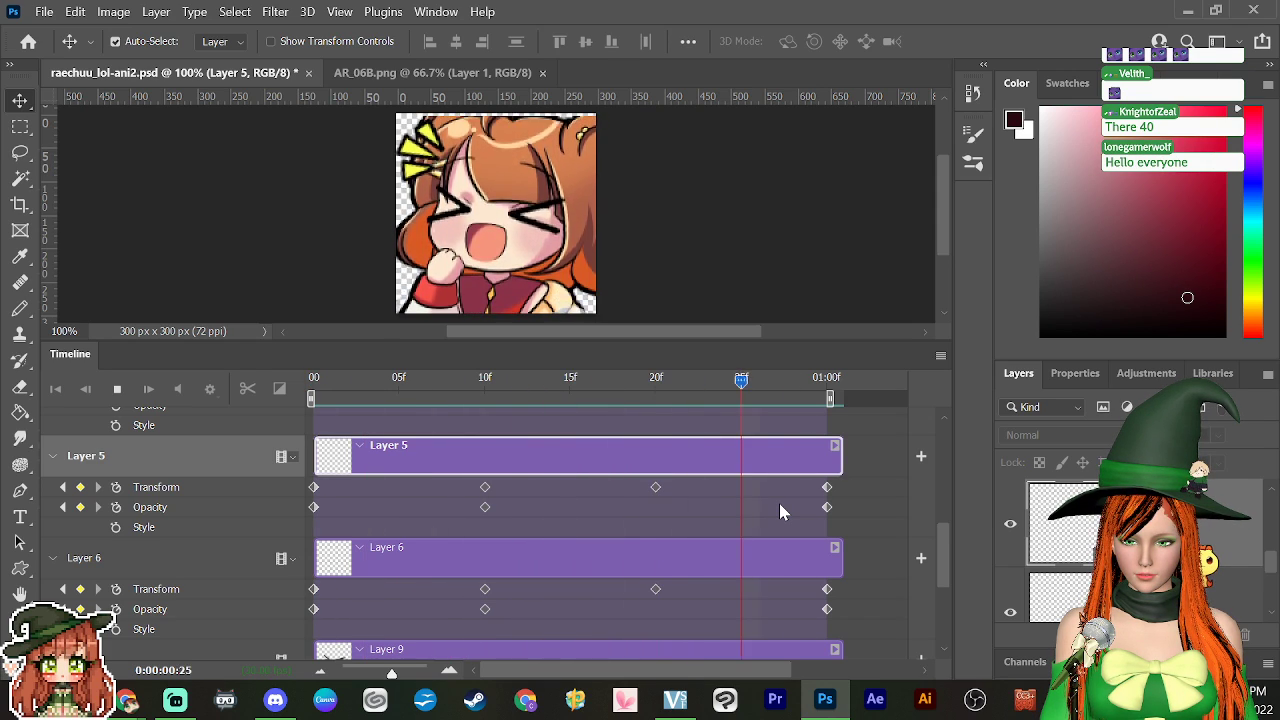
left_click_drag(807, 399, 663, 423)
left_click(668, 488)
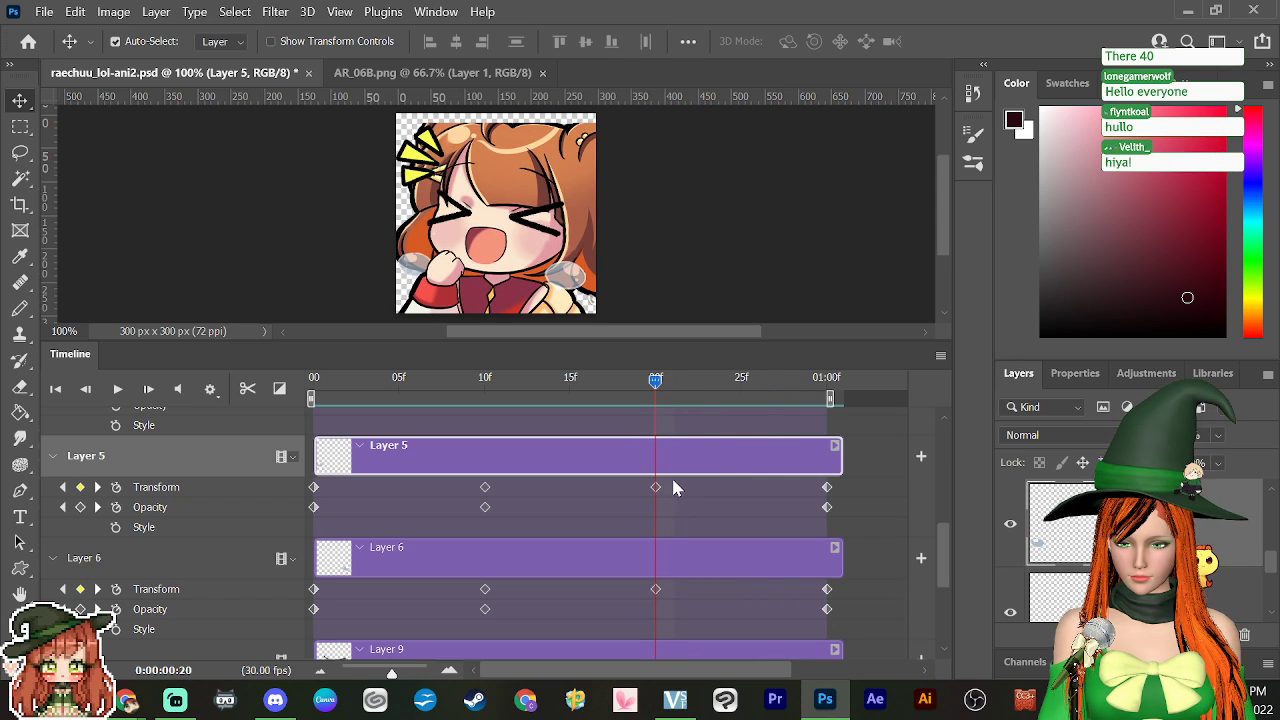
Step: At frame 20, shift both tears slightly inward toward the character's face
left_click(703, 560)
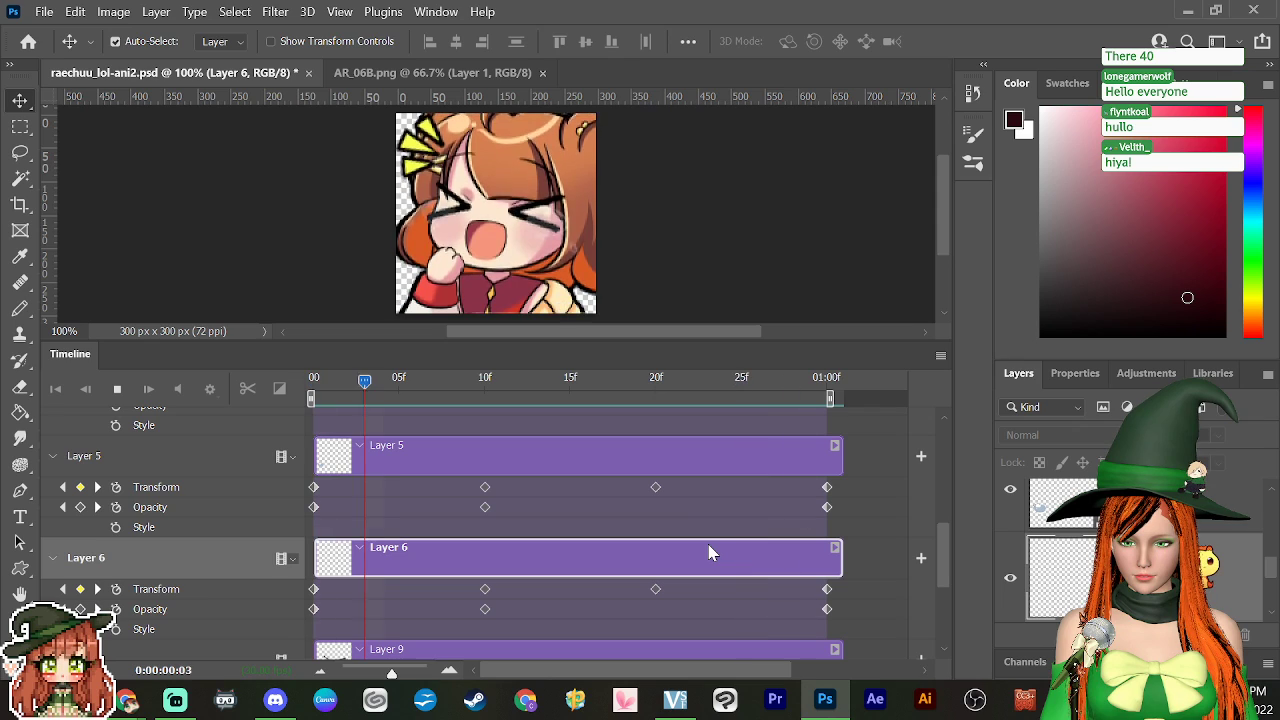
left_click_drag(485, 398, 668, 485)
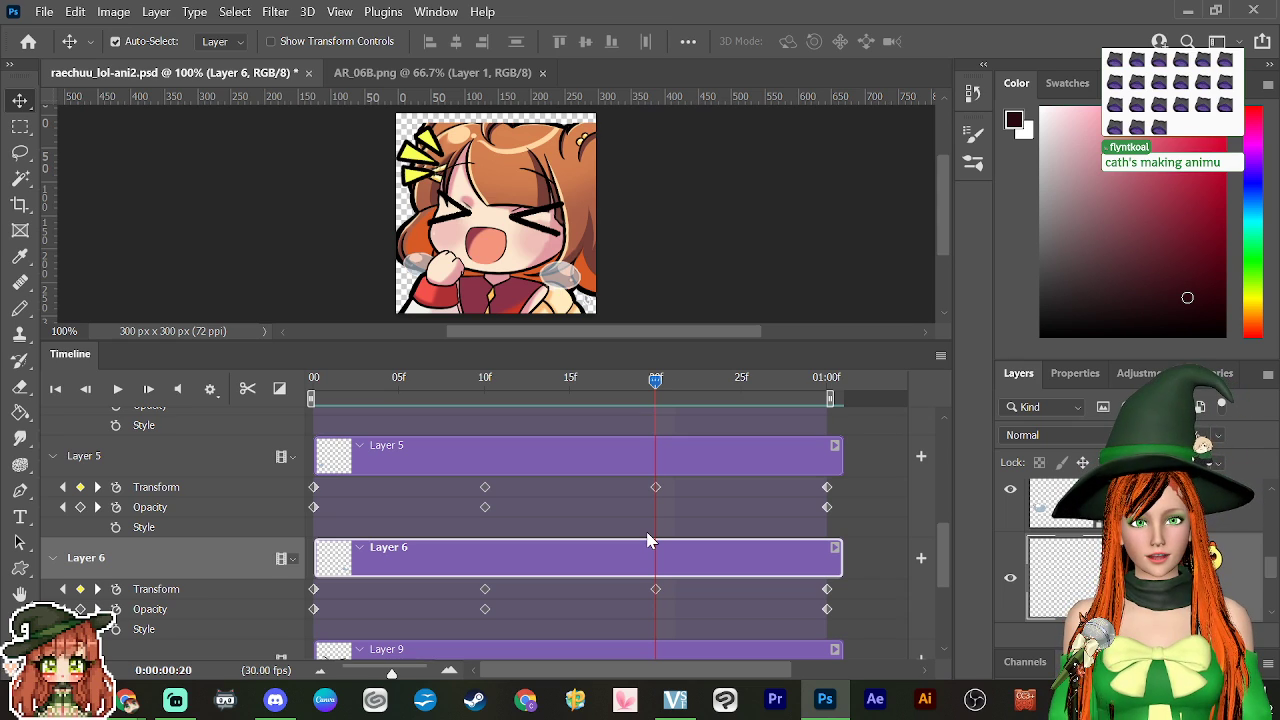
left_click_drag(660, 398, 663, 472)
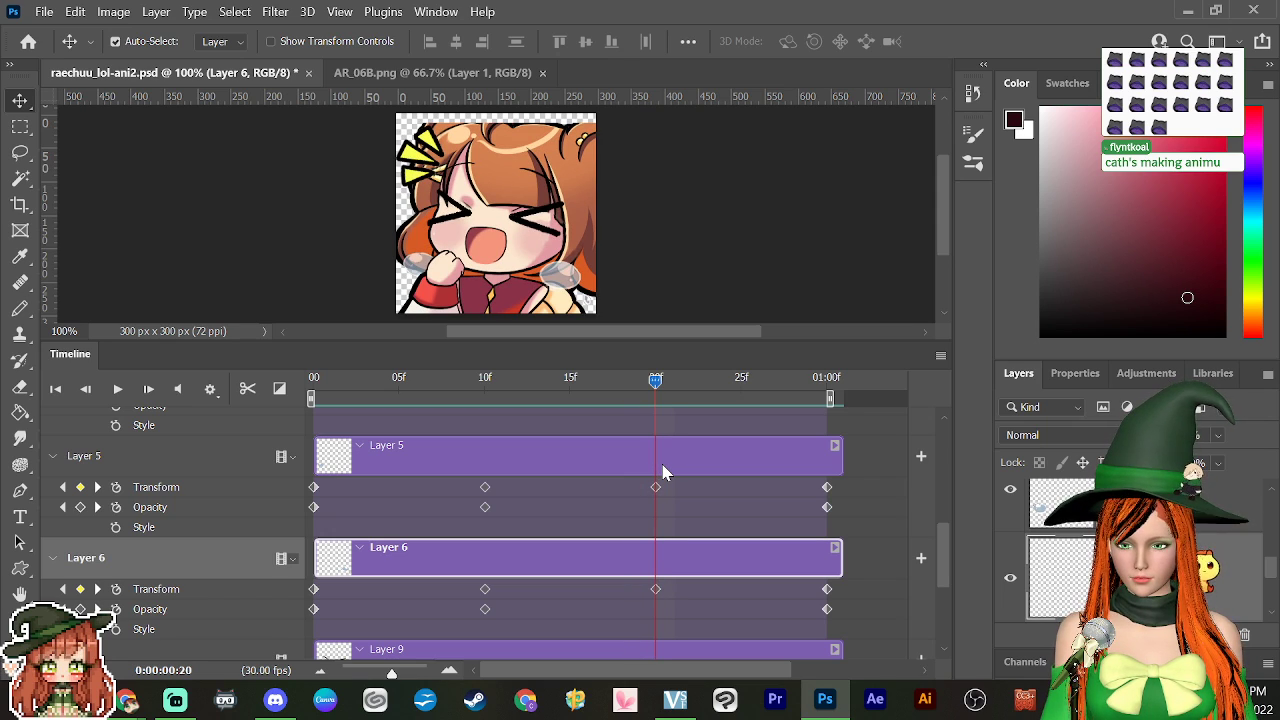
Step: Move the Transform keyframes of Layers 5 and 6 from frame 10 to frame 15
left_click(487, 489)
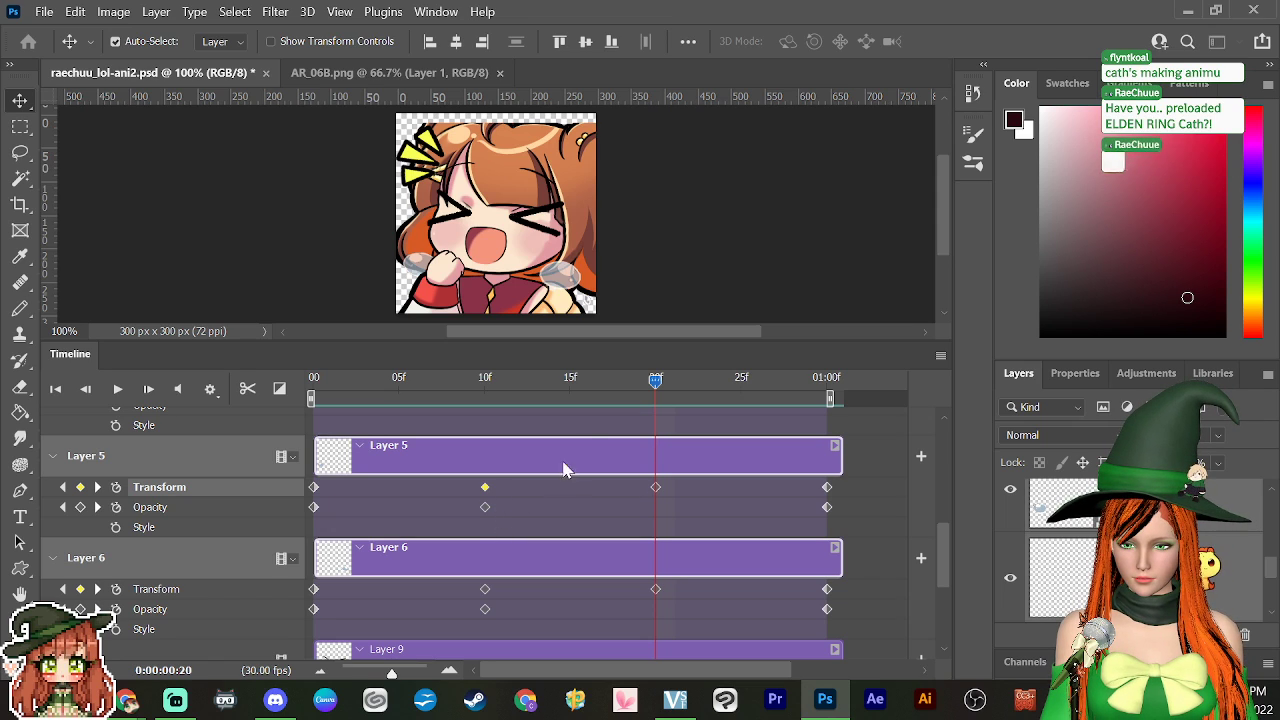
left_click_drag(655, 382, 481, 511)
left_click_drag(498, 444, 486, 505)
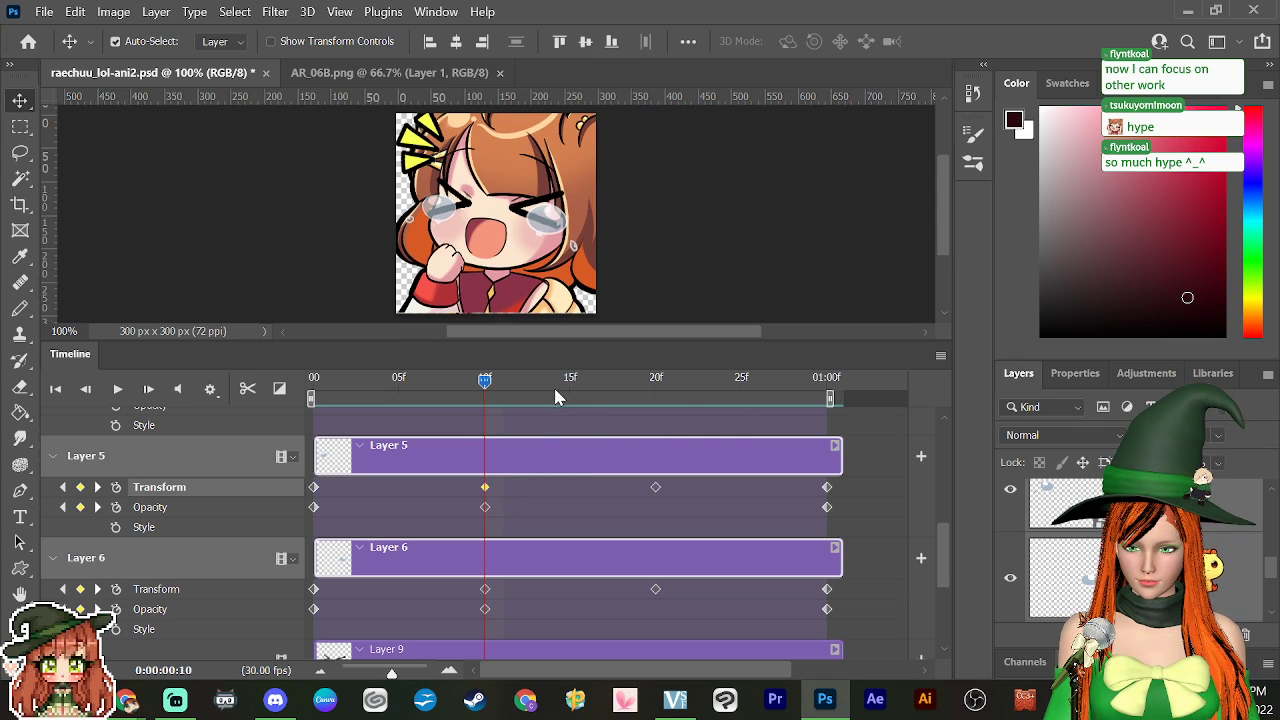
left_click_drag(485, 390, 310, 390)
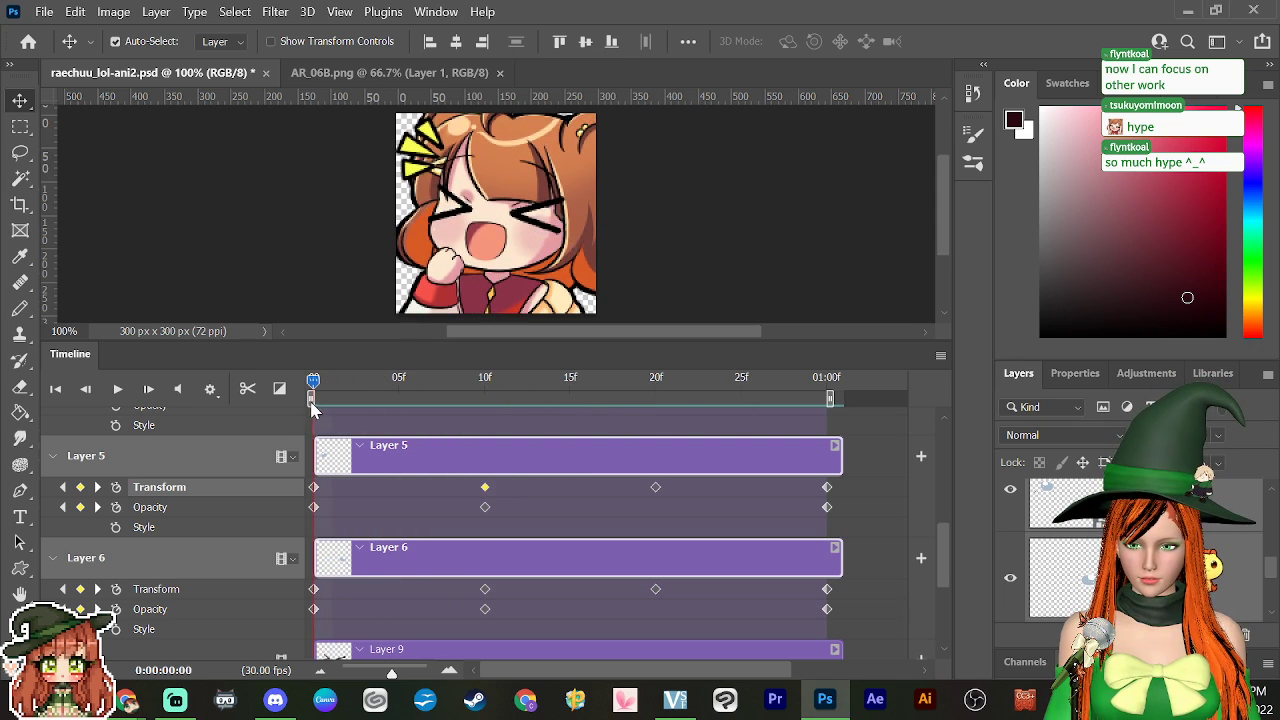
left_click(570, 388)
left_click_drag(587, 425, 567, 574)
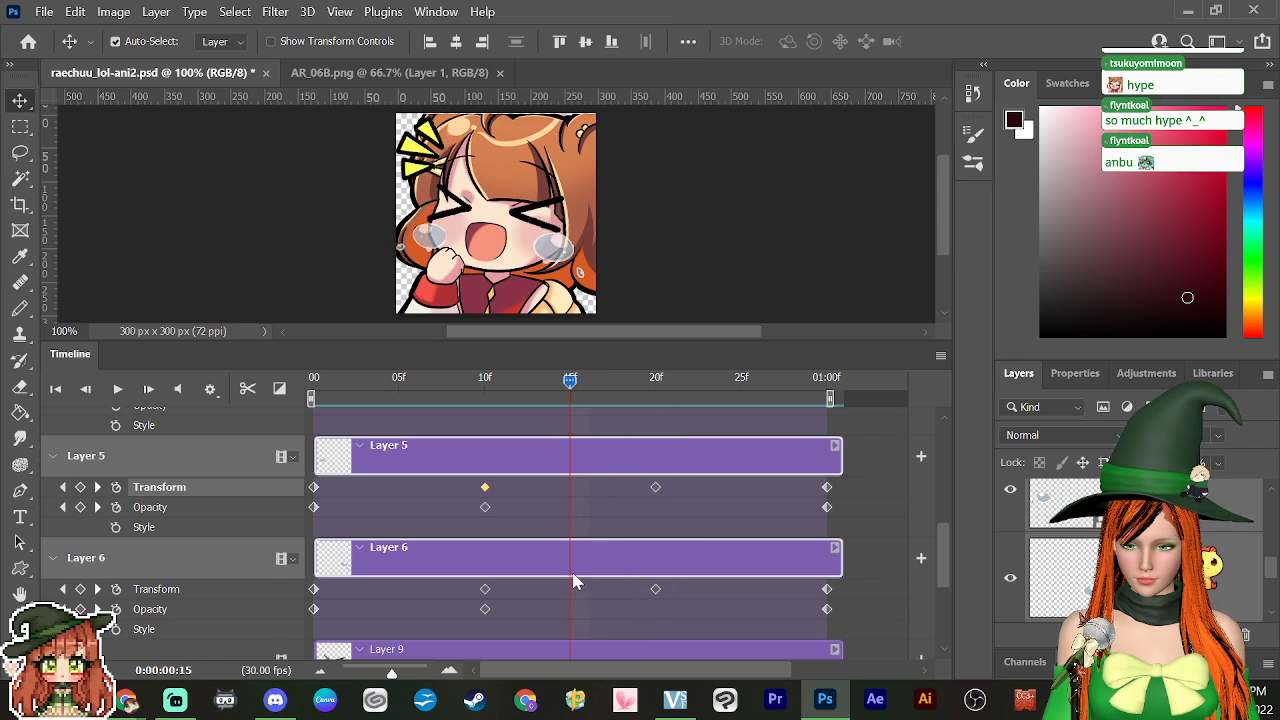
left_click_drag(485, 490, 570, 490)
left_click_drag(485, 590, 570, 590)
Step: Try nudging both tears slightly down at frame 15, scrubbing the preceding frames to compare their motion
left_click_drag(572, 388, 568, 423)
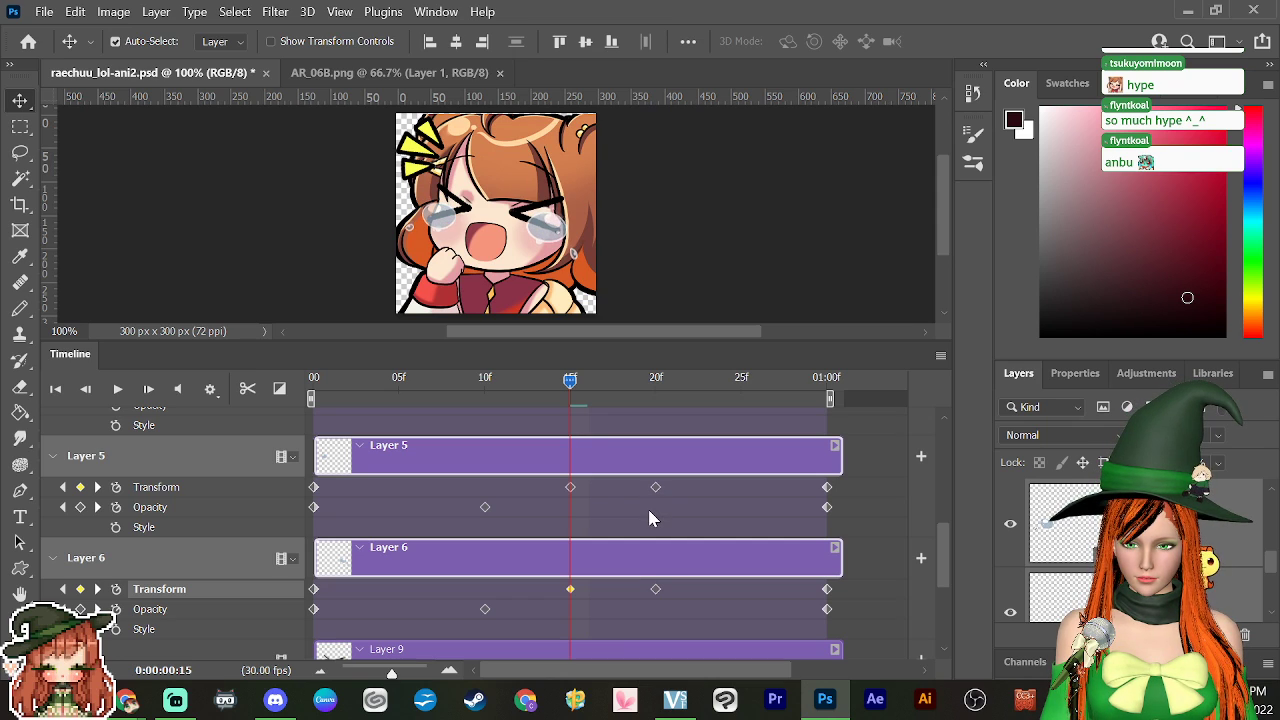
left_click(469, 392)
left_click_drag(469, 395, 571, 421)
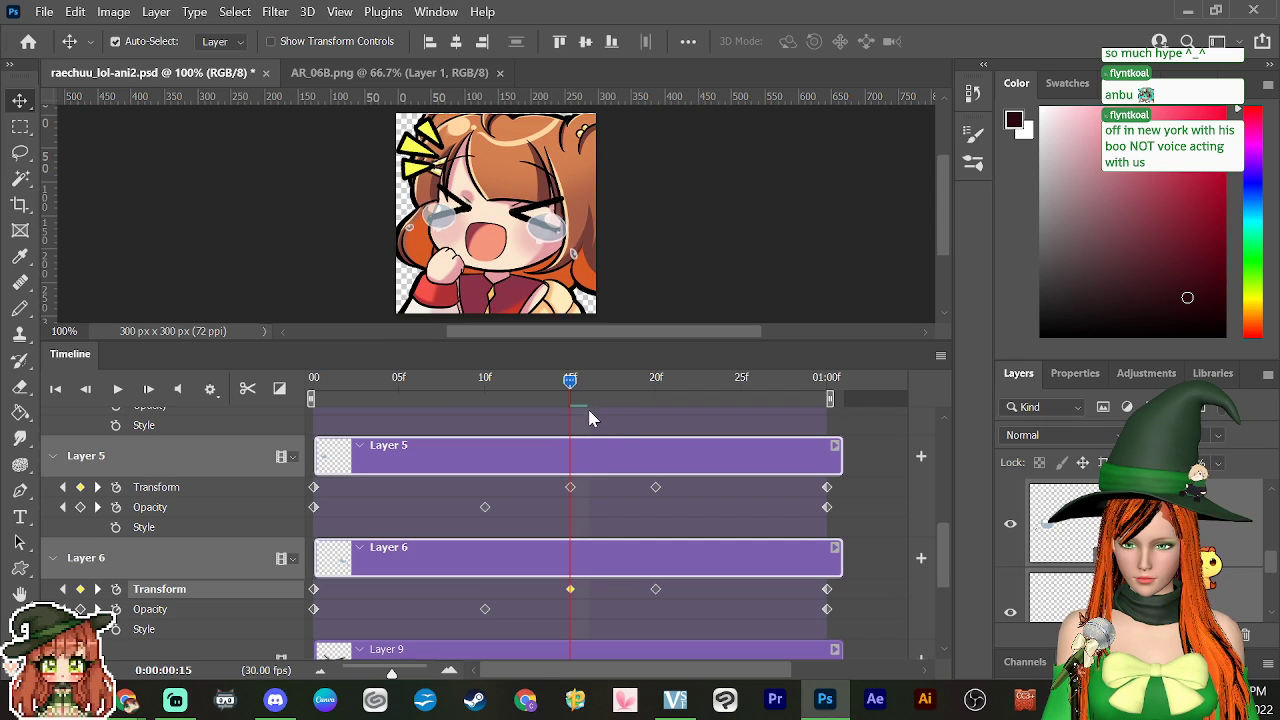
left_click(556, 384)
left_click_drag(558, 390, 571, 418)
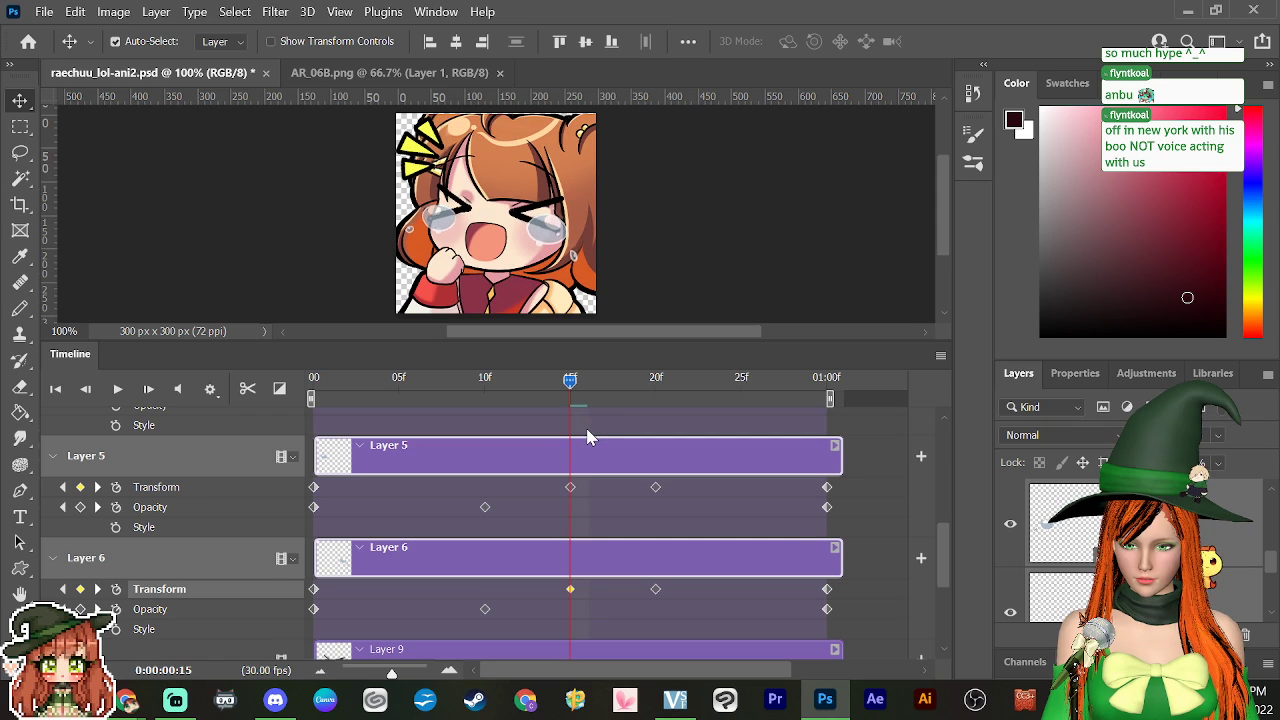
Step: Try moving both tear layers' Transform keyframes from frame 20 to frame 22 and play the animation to check the timing
left_click_drag(585, 425, 694, 446)
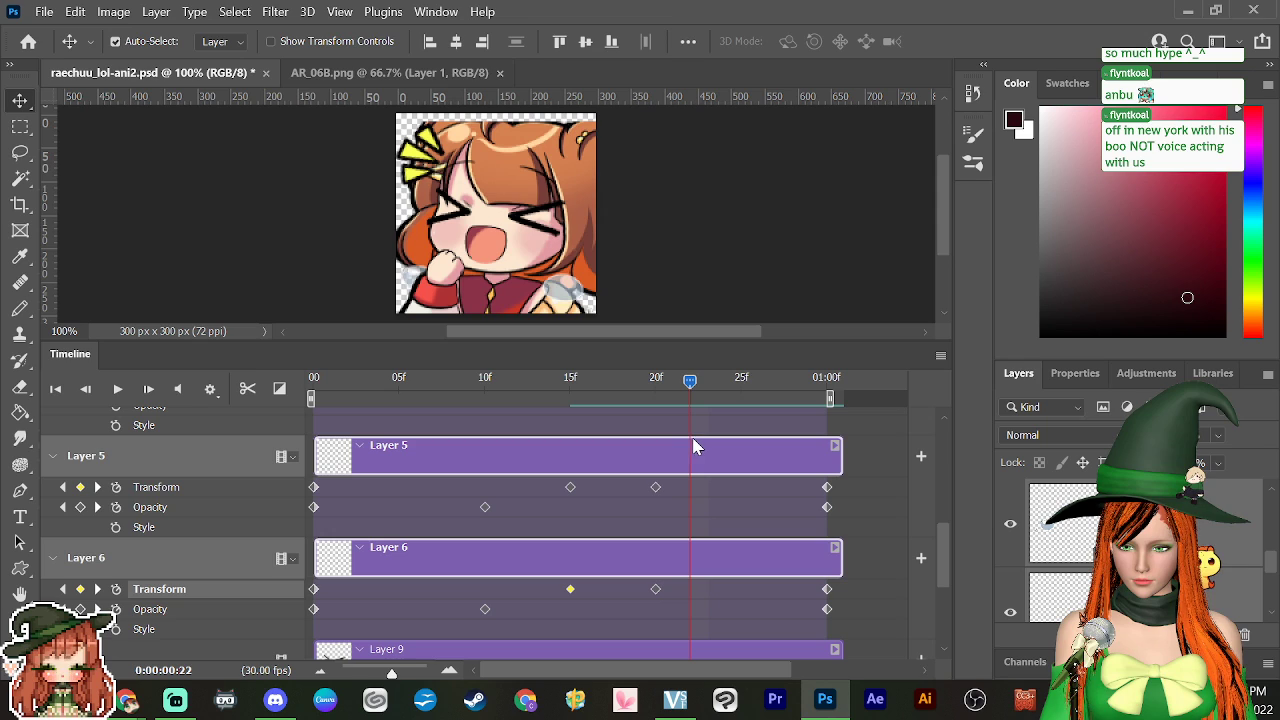
left_click(655, 488)
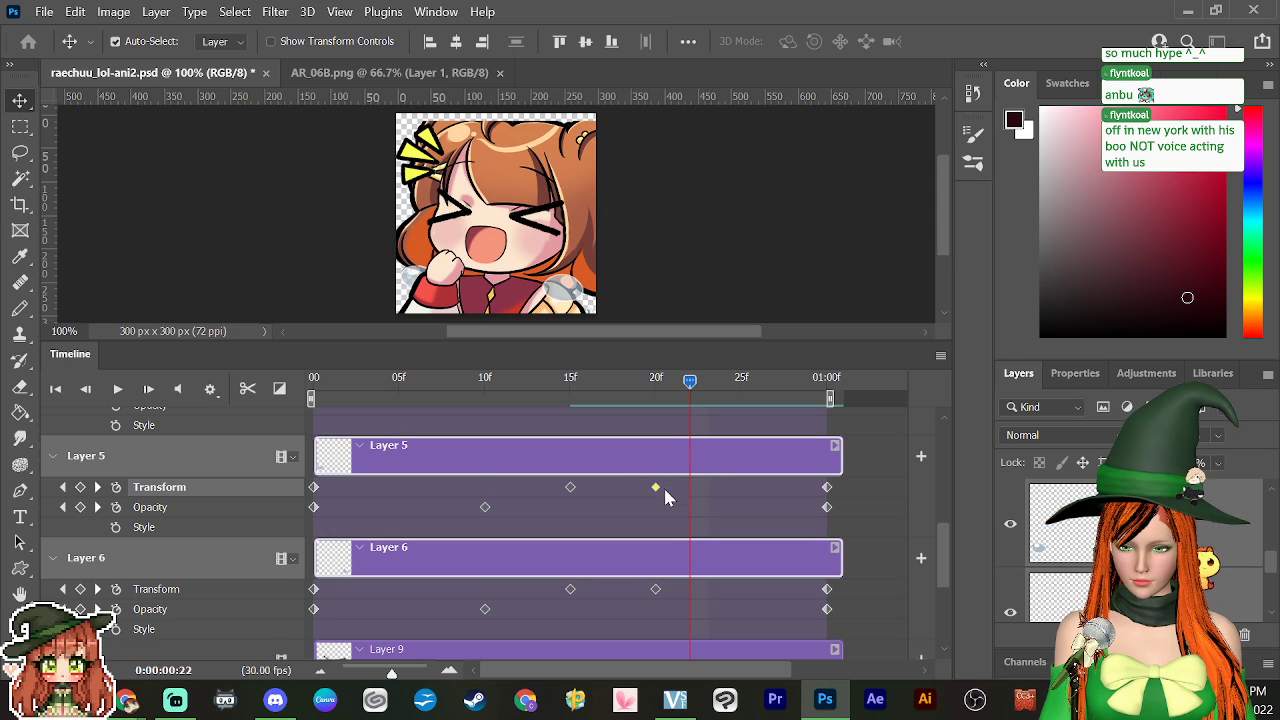
left_click(656, 590, "shift")
left_click_drag(655, 490, 690, 500)
key("space")
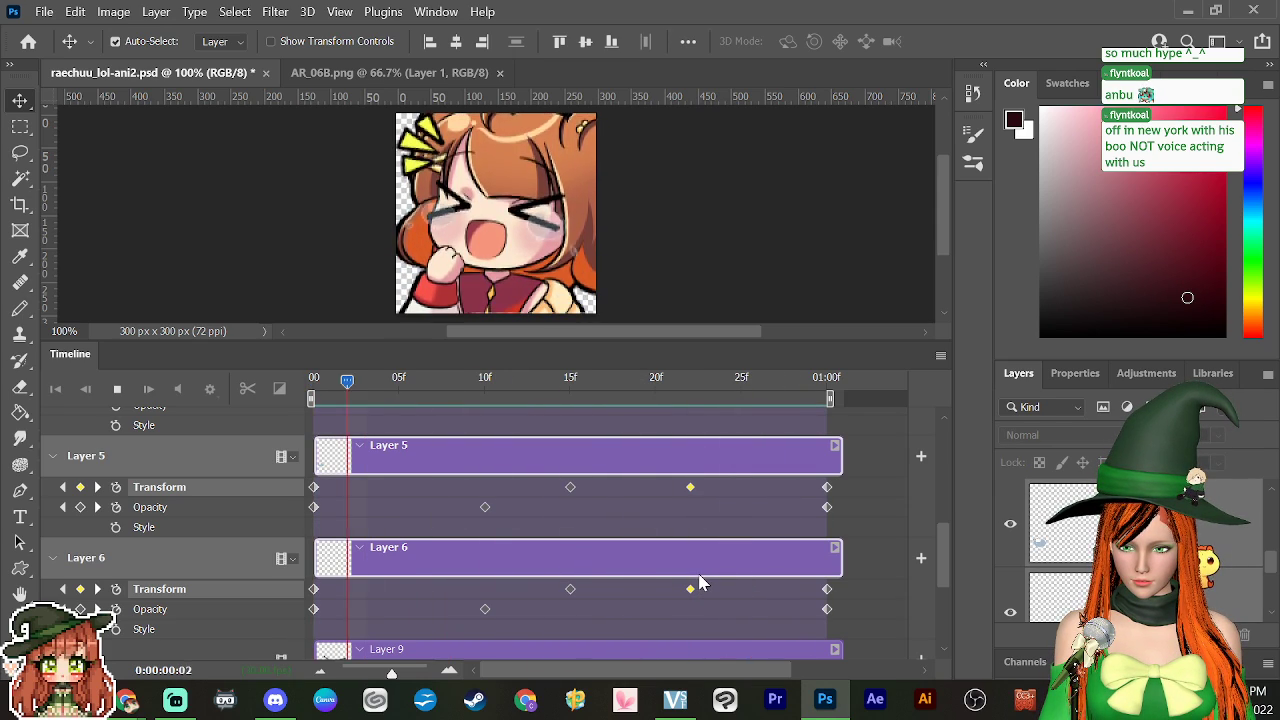
key("space")
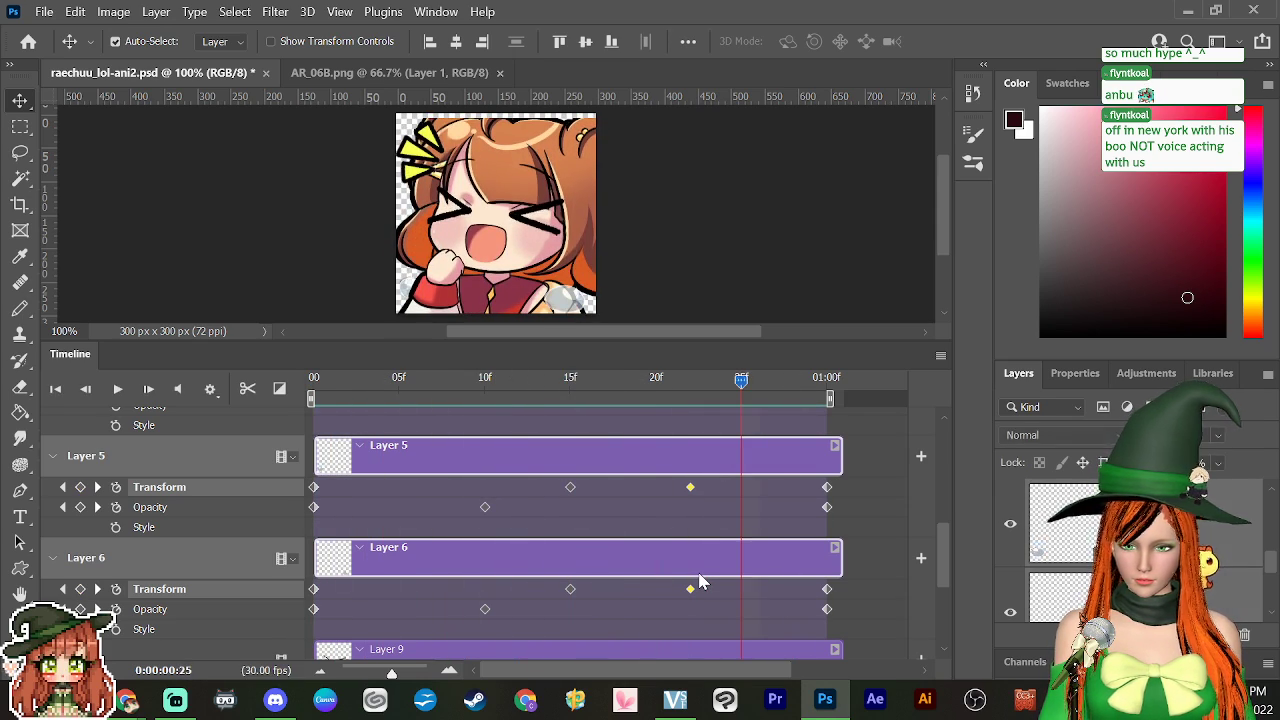
Step: Undo the keyframe move to frame 22 and the downward nudges of the tears at frame 15
key("ctrl+z")
key("ctrl+z")
key("ctrl+z")
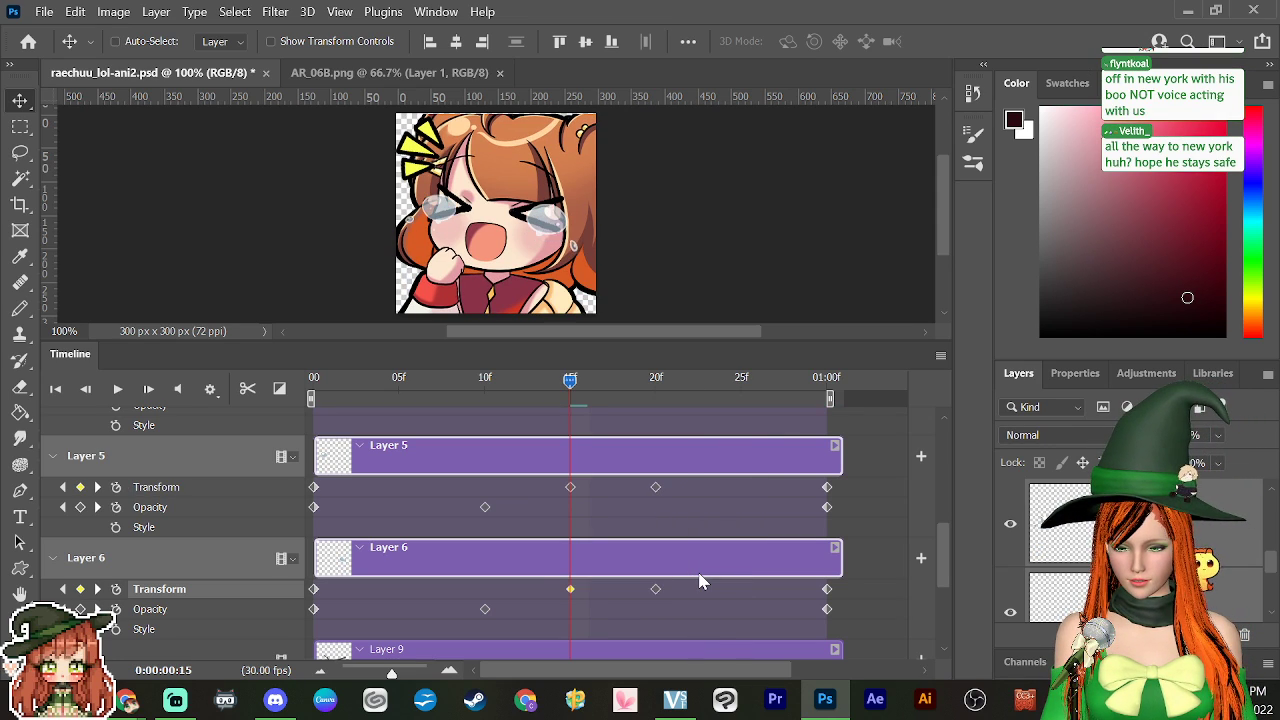
Step: Undo the move of both tears' Transform keyframes to frame 15, and review the animation by playing and scrubbing it
key("ctrl+z")
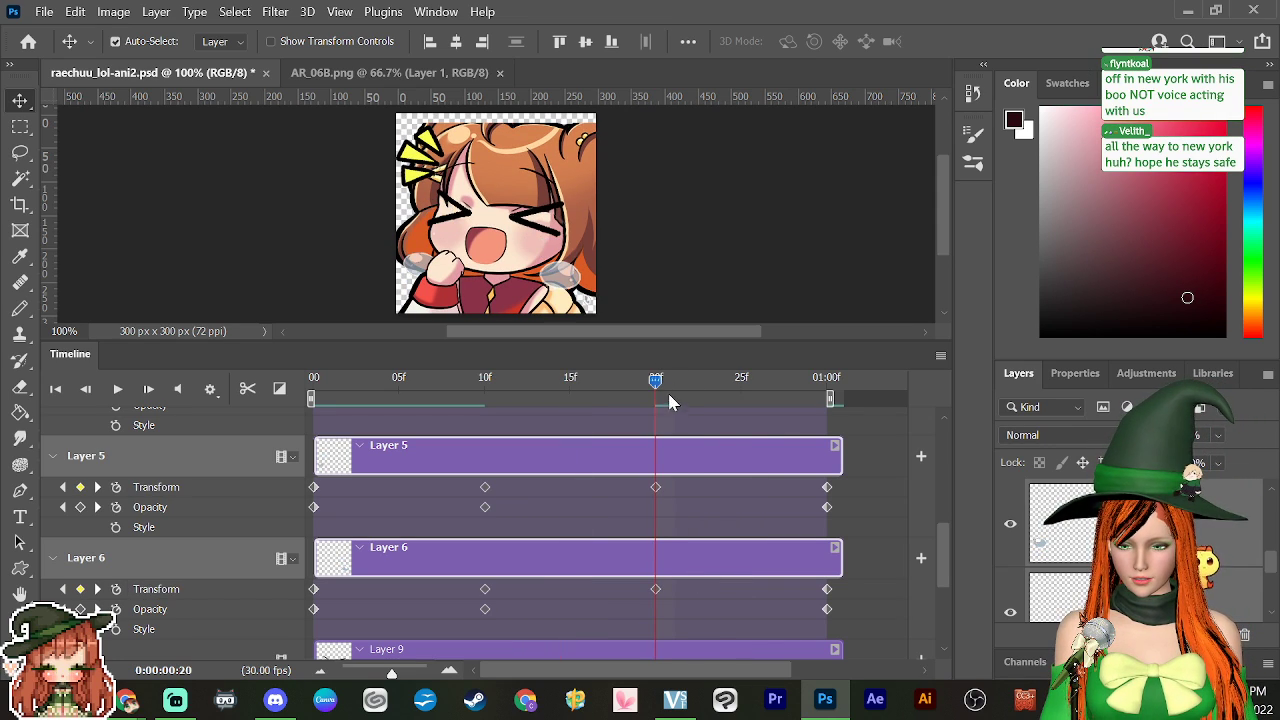
key("space")
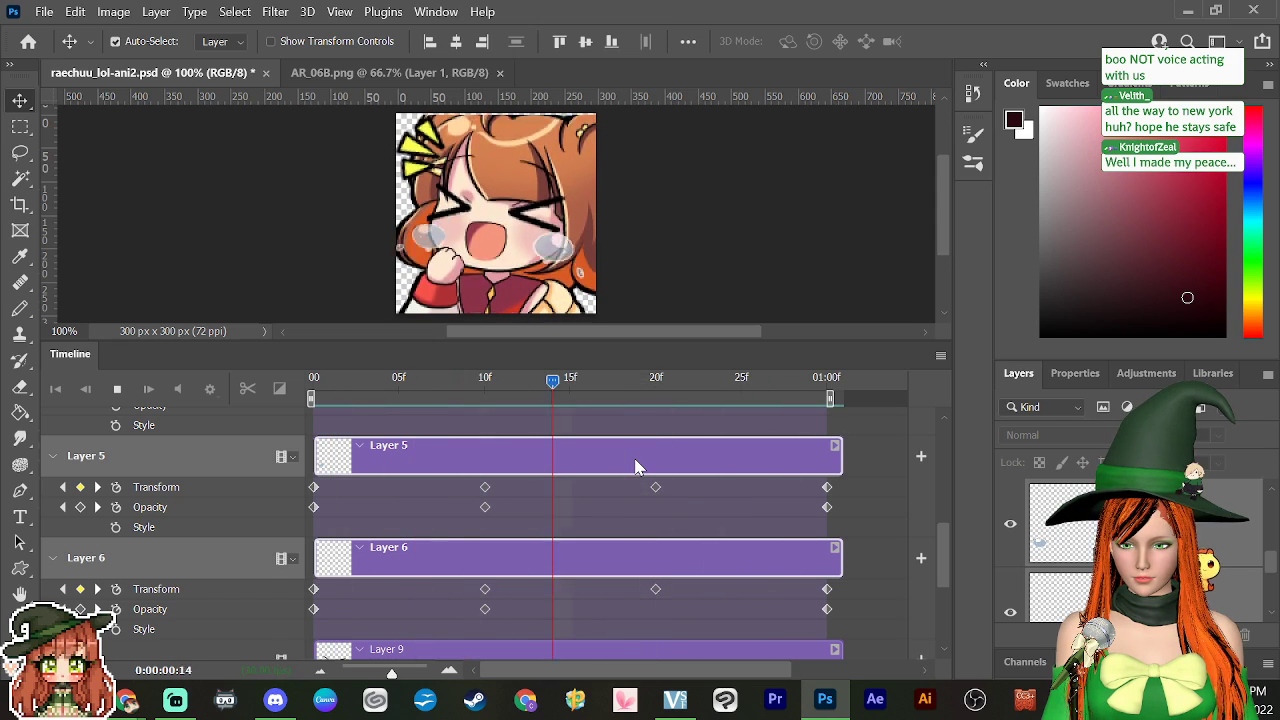
key("space")
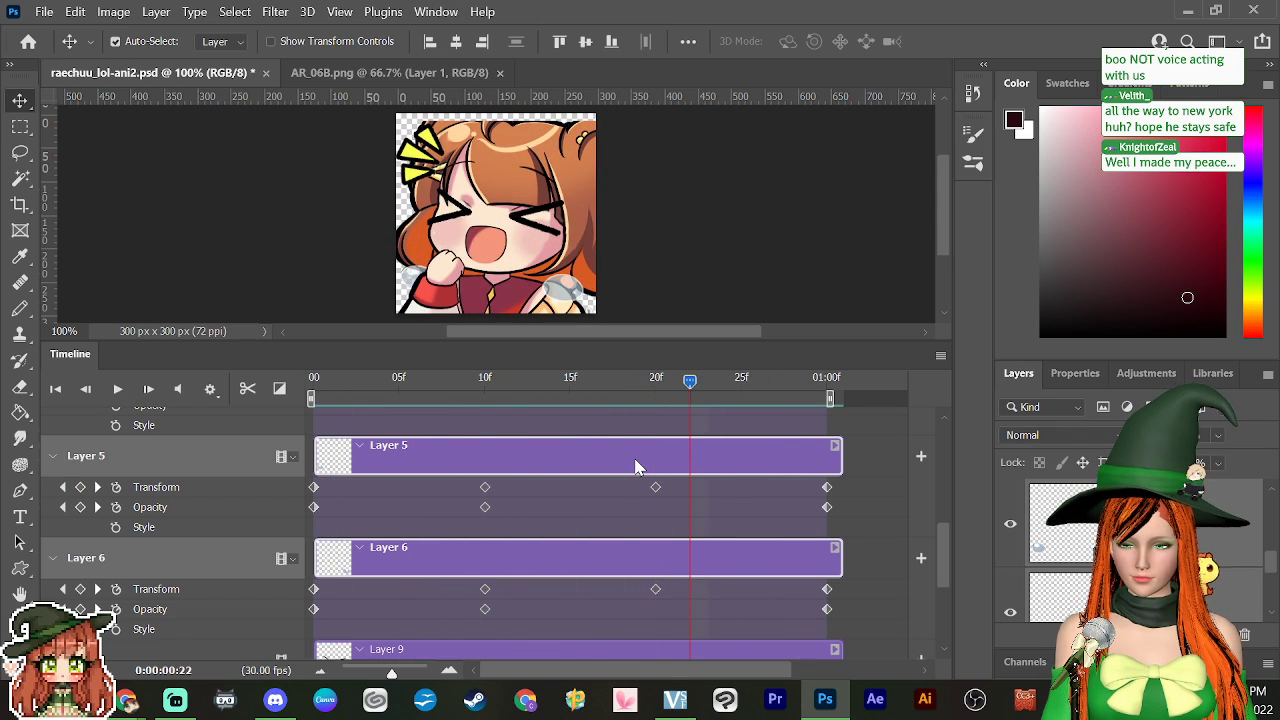
left_click_drag(690, 388, 485, 540)
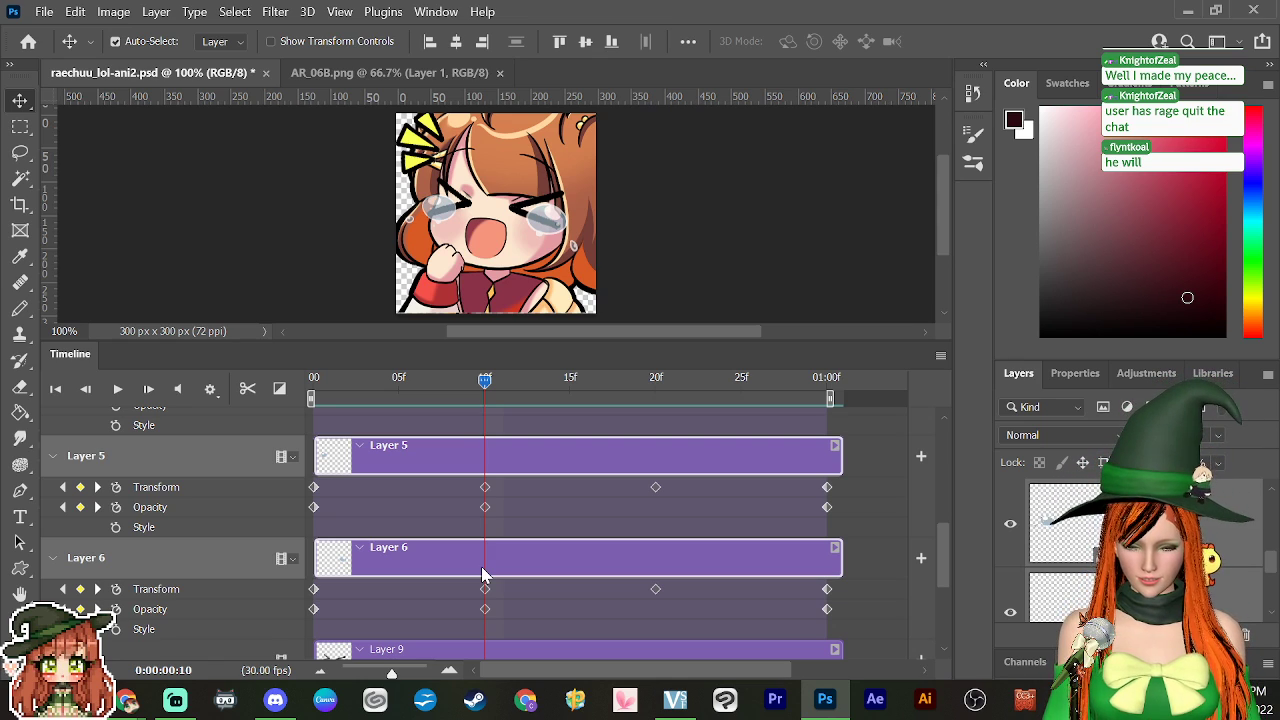
left_click_drag(481, 388, 658, 490)
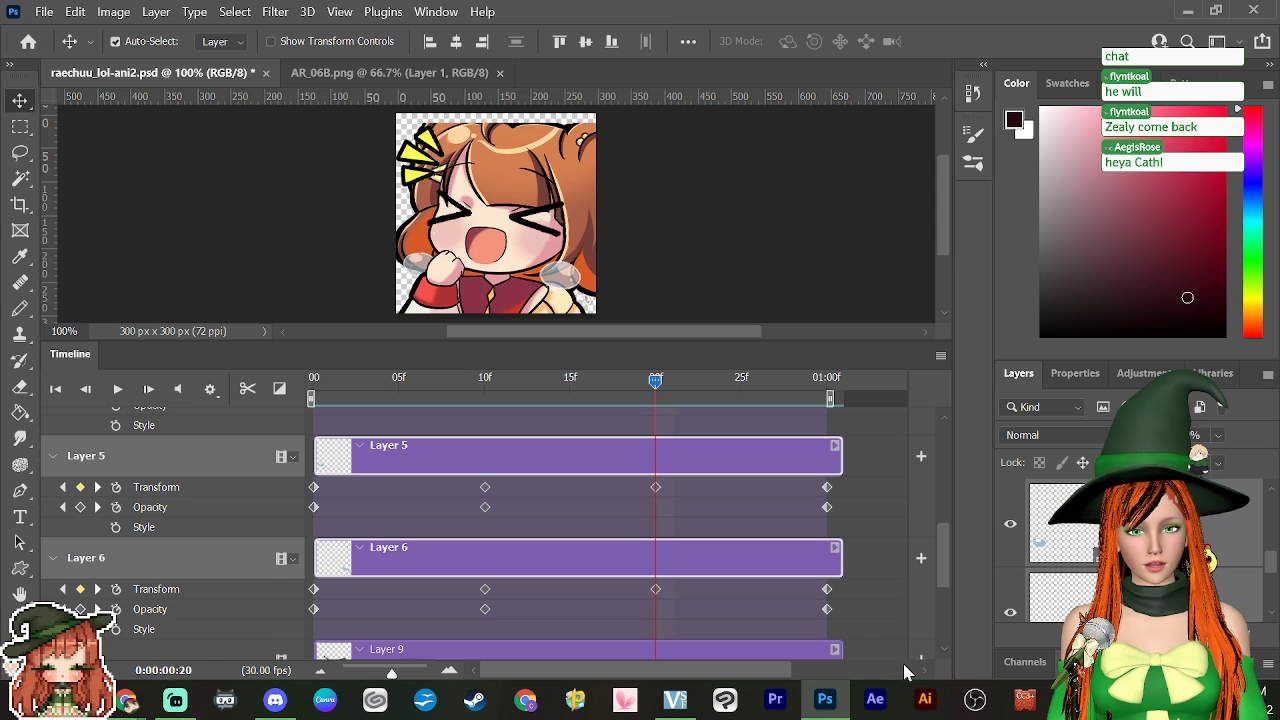
left_click_drag(657, 388, 652, 454)
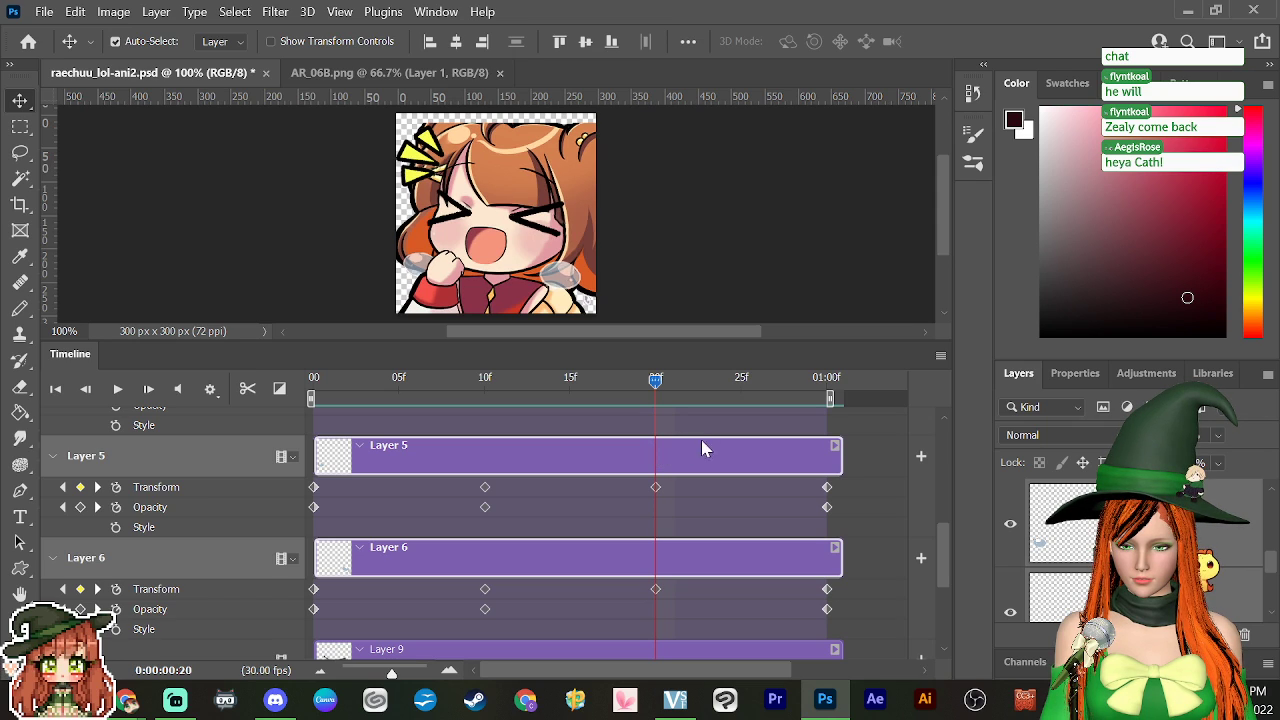
Step: Shift the starting Transform keyframes of Layers 5 and 6 to frame 5 and add new Transform keyframes at frame 0
left_click_drag(685, 400, 397, 448)
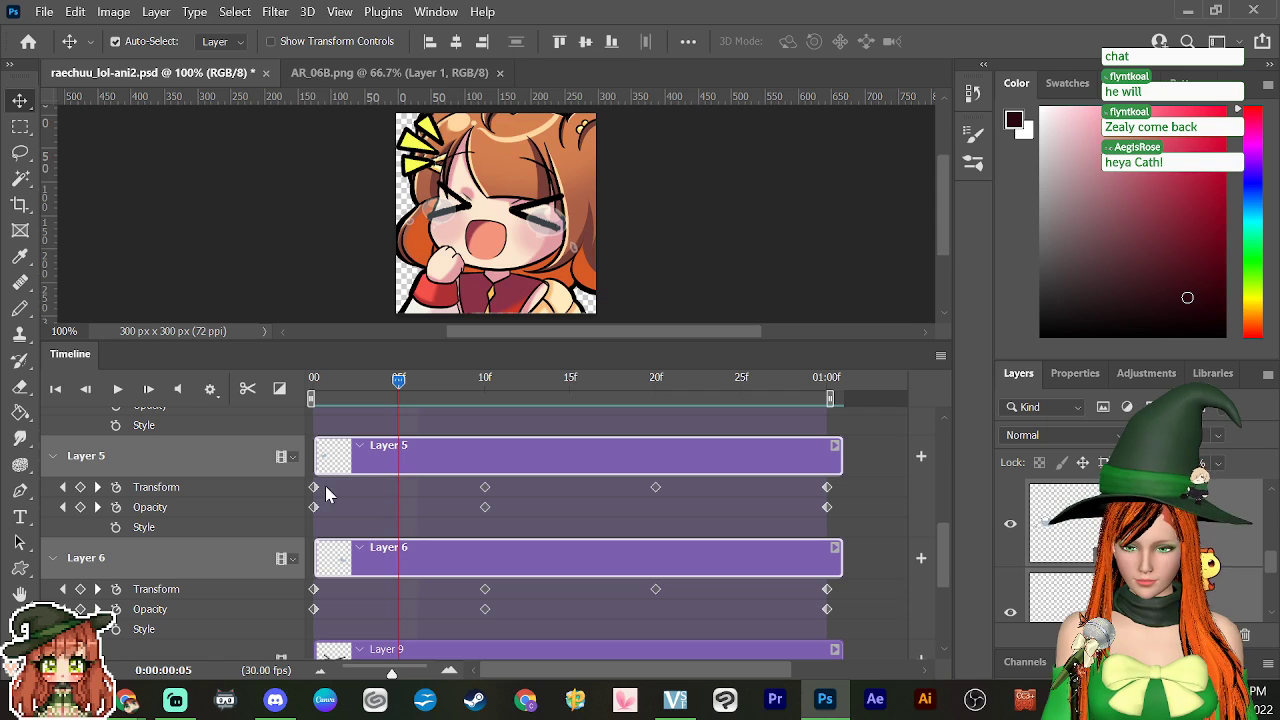
left_click_drag(314, 488, 409, 500)
left_click_drag(314, 589, 400, 592)
left_click_drag(399, 392, 829, 381)
left_click(80, 487)
left_click(80, 589)
Step: Copy Layer 5's final Transform keyframe at 01:00f and paste it at frame 0
left_click(828, 487)
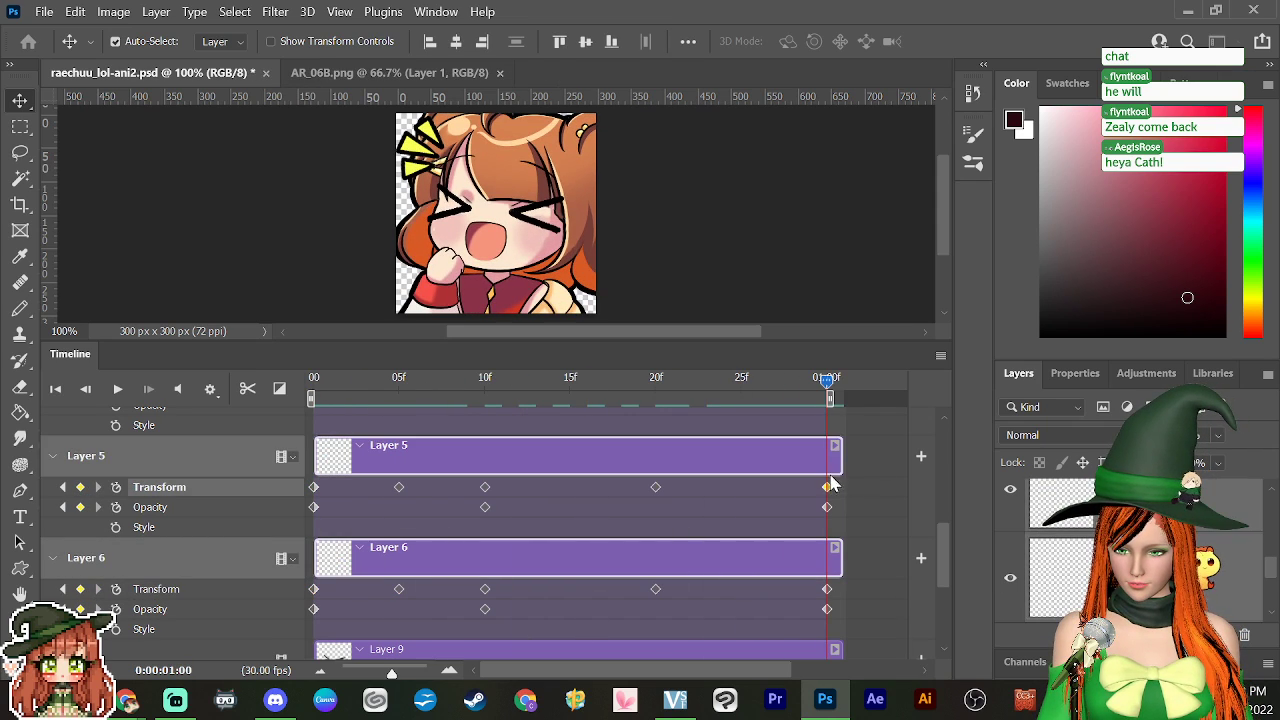
left_click(820, 462)
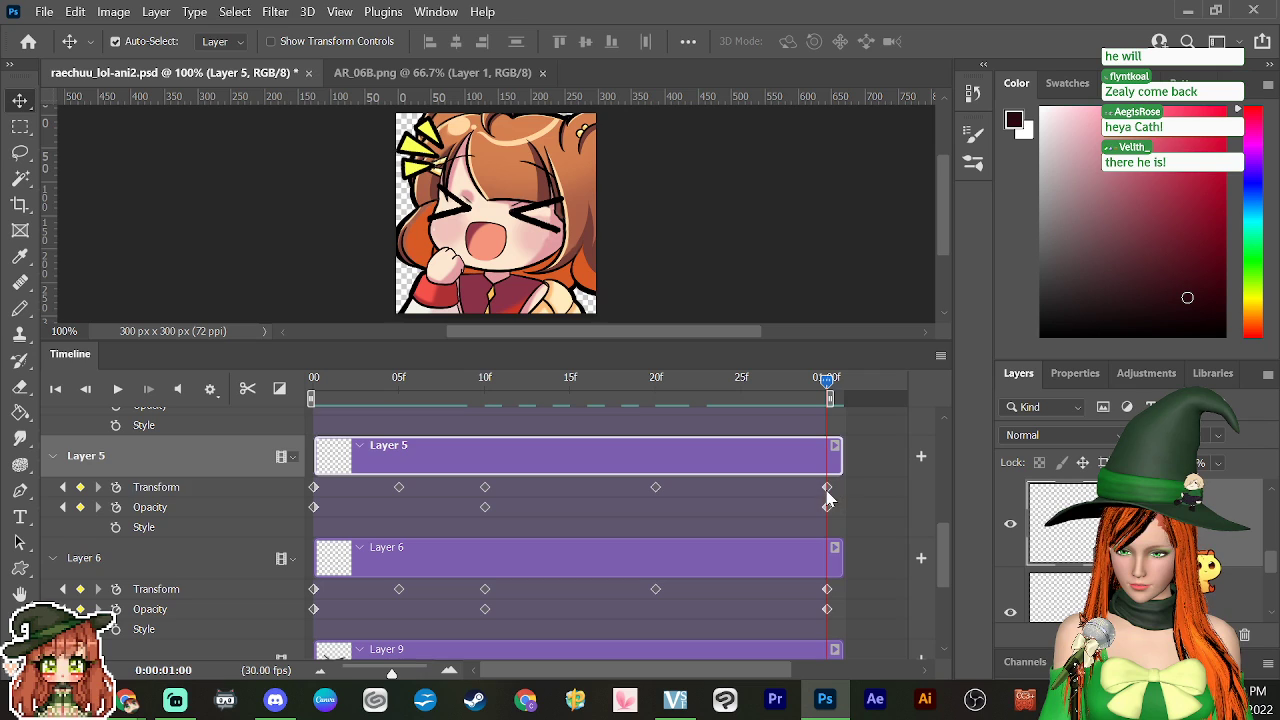
right_click(827, 487)
left_click(855, 514)
left_click(792, 390)
left_click_drag(769, 395, 264, 498)
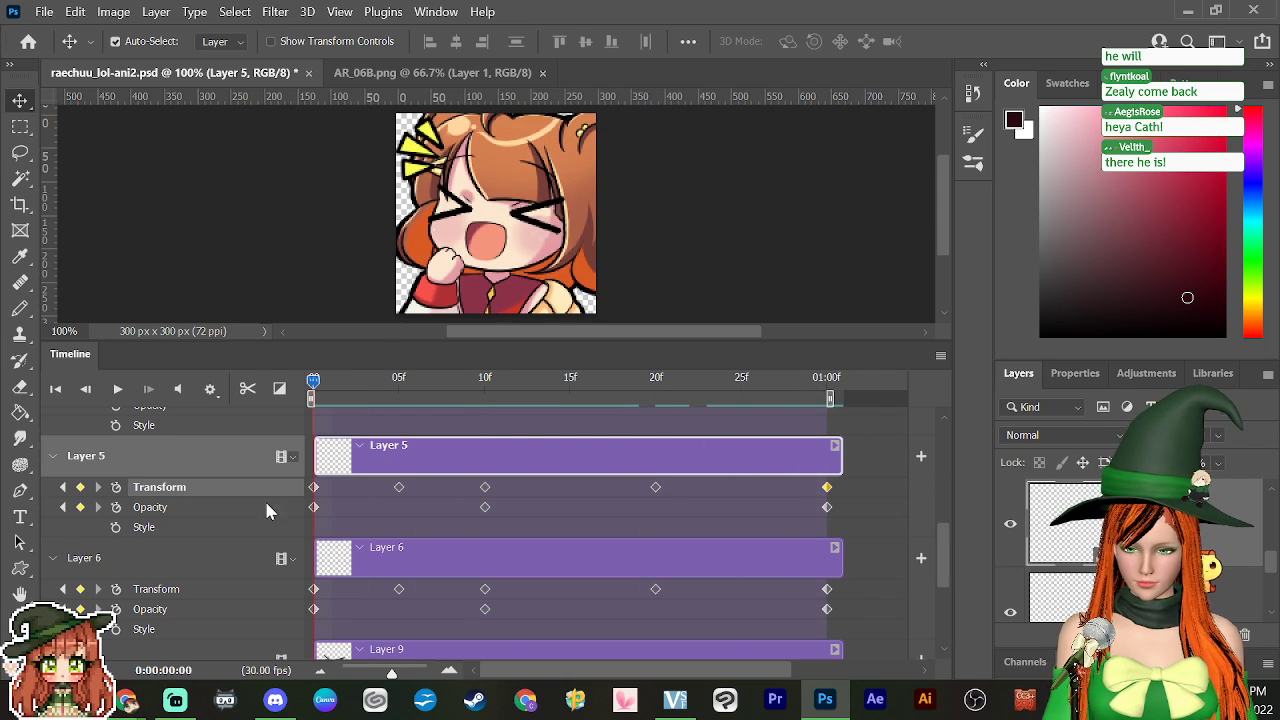
right_click(314, 488)
left_click(352, 533)
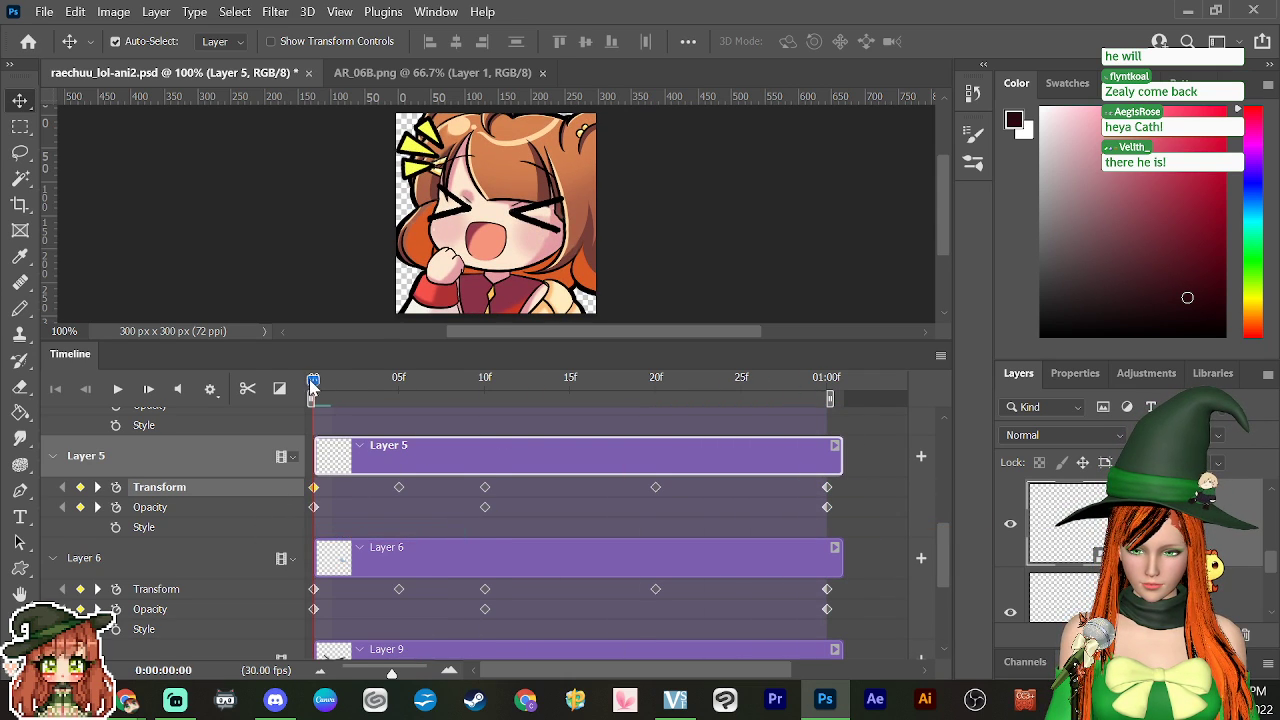
Step: Copy Layer 6's final Transform keyframe at 01:00f and paste it at frame 0
left_click_drag(314, 396, 829, 494)
left_click(808, 563)
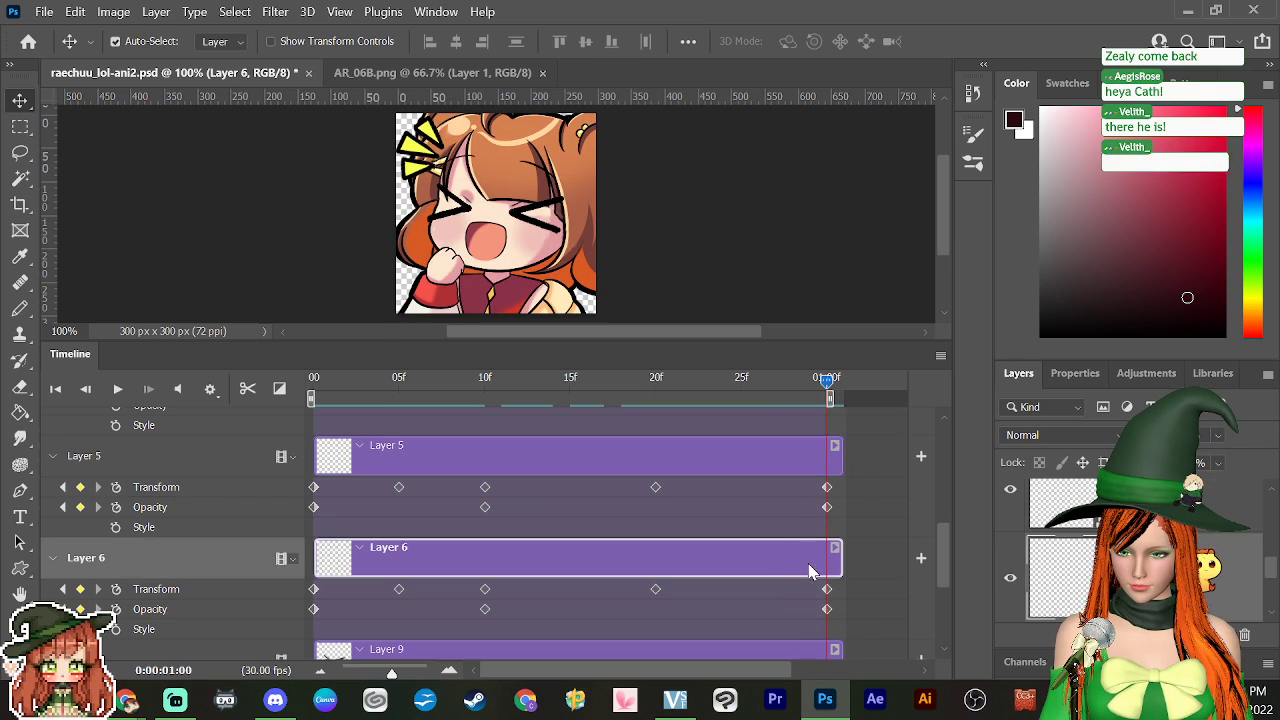
right_click(827, 589)
left_click(862, 457)
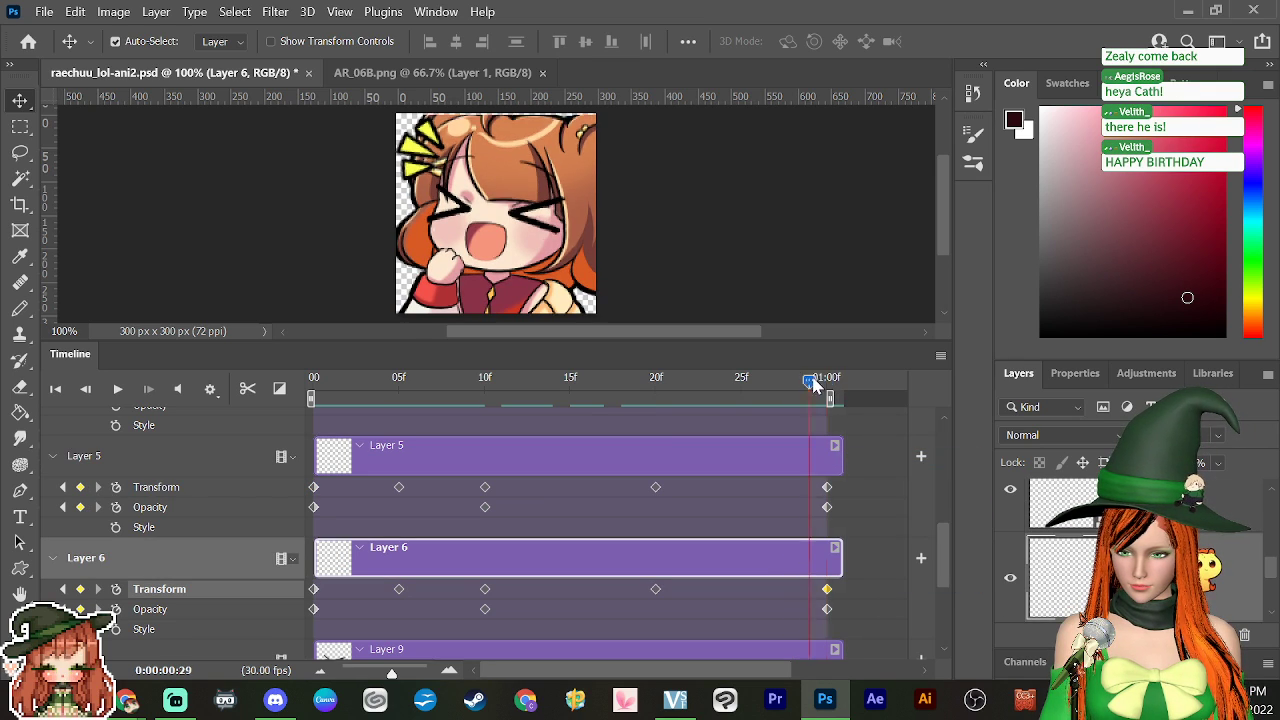
left_click_drag(829, 380, 313, 382)
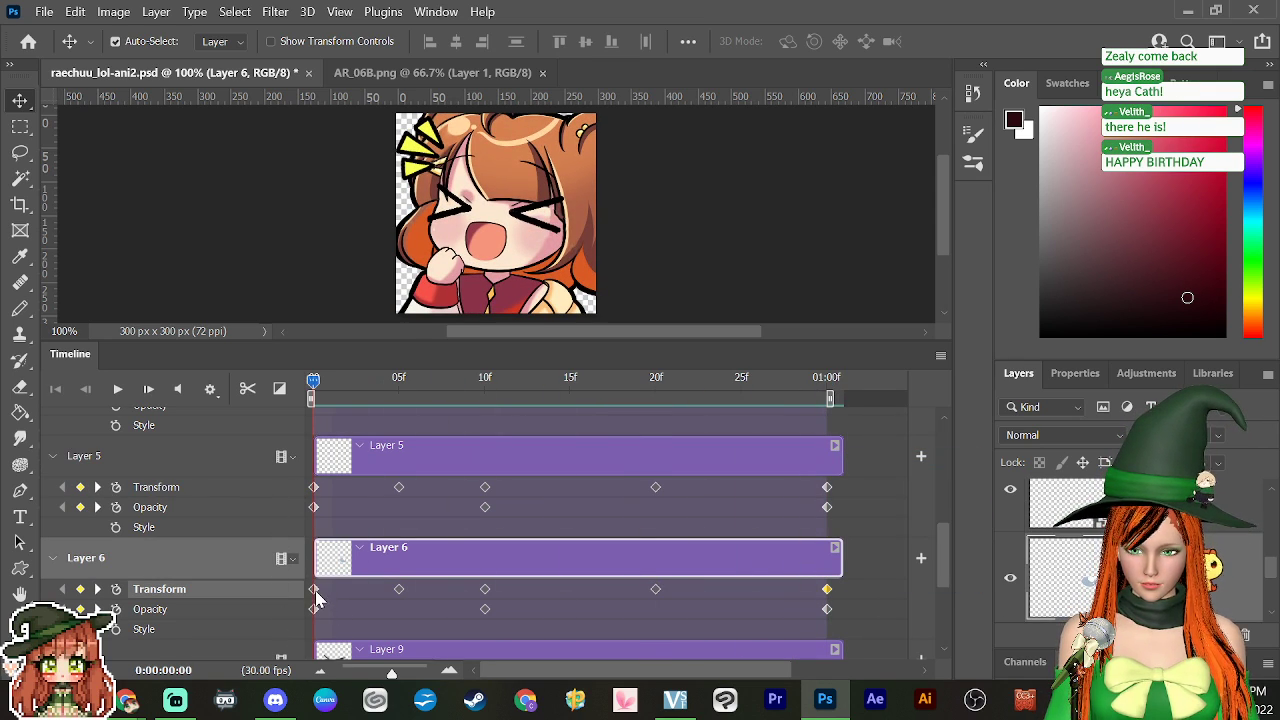
right_click(314, 590)
left_click(350, 479)
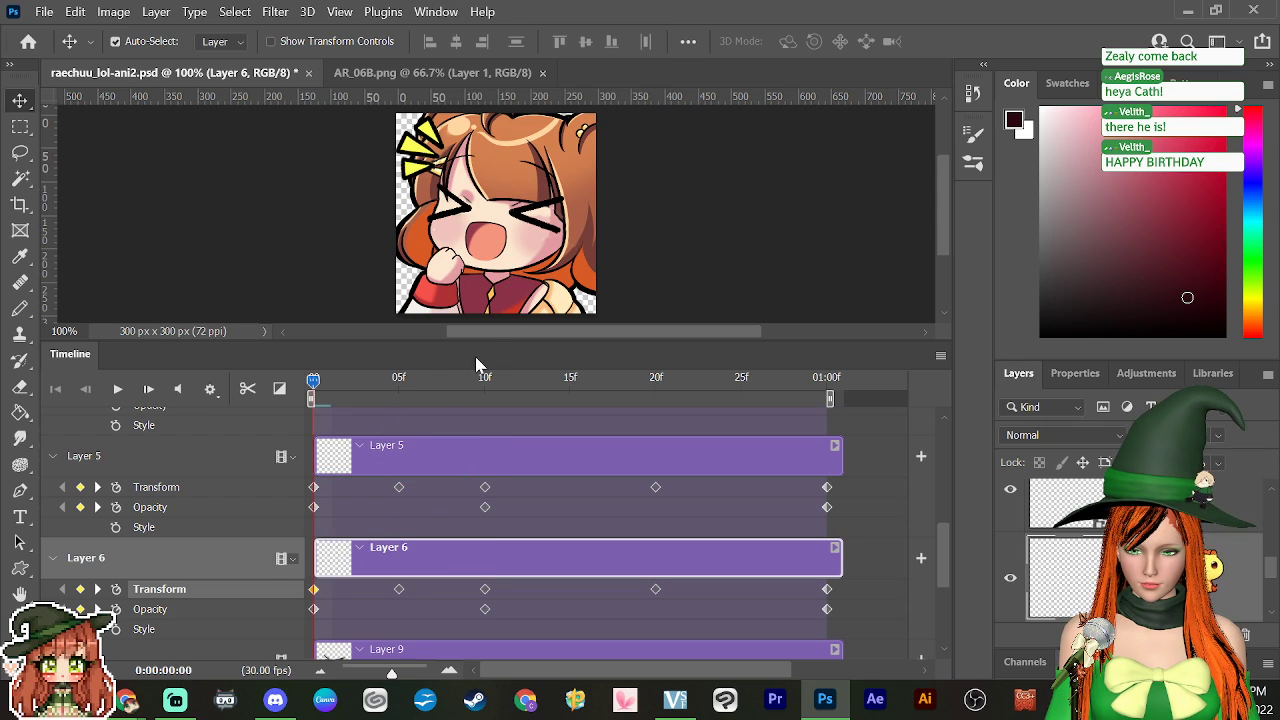
Step: Scrub through the tear animation to check the motion, and briefly view the AR_06B.png document before returning to the emote
left_click_drag(320, 381, 866, 389)
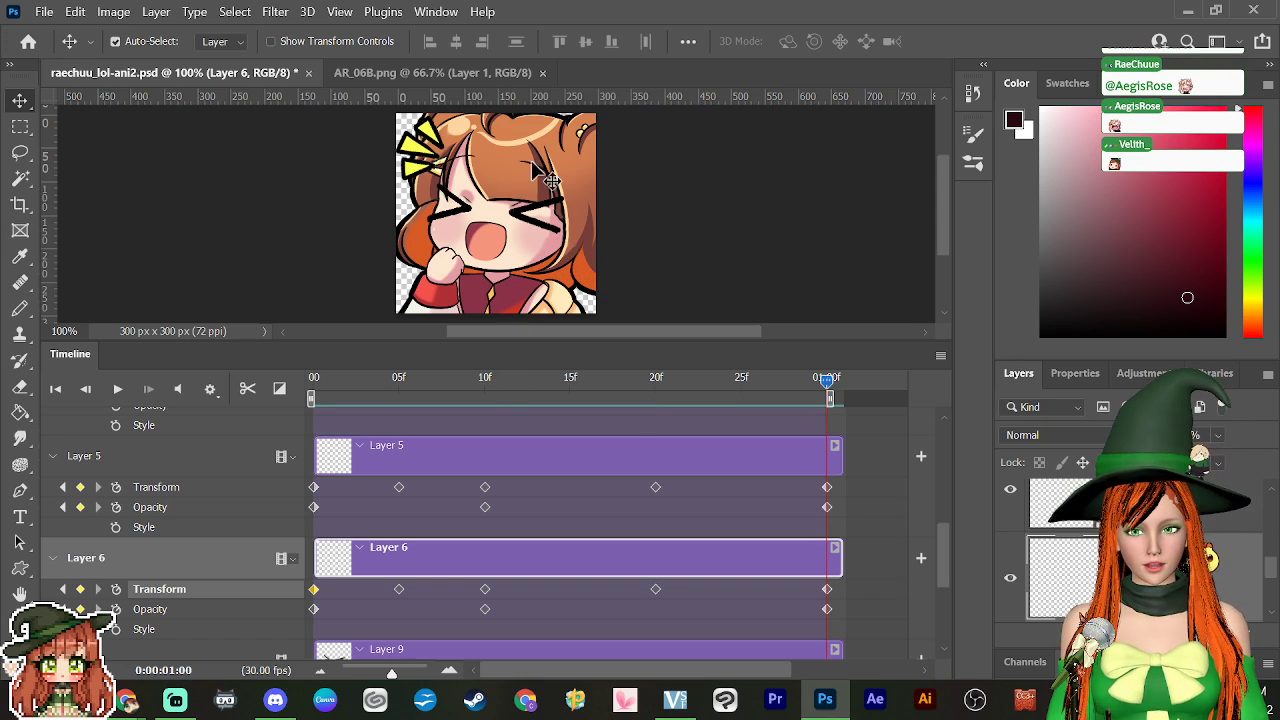
left_click(420, 76)
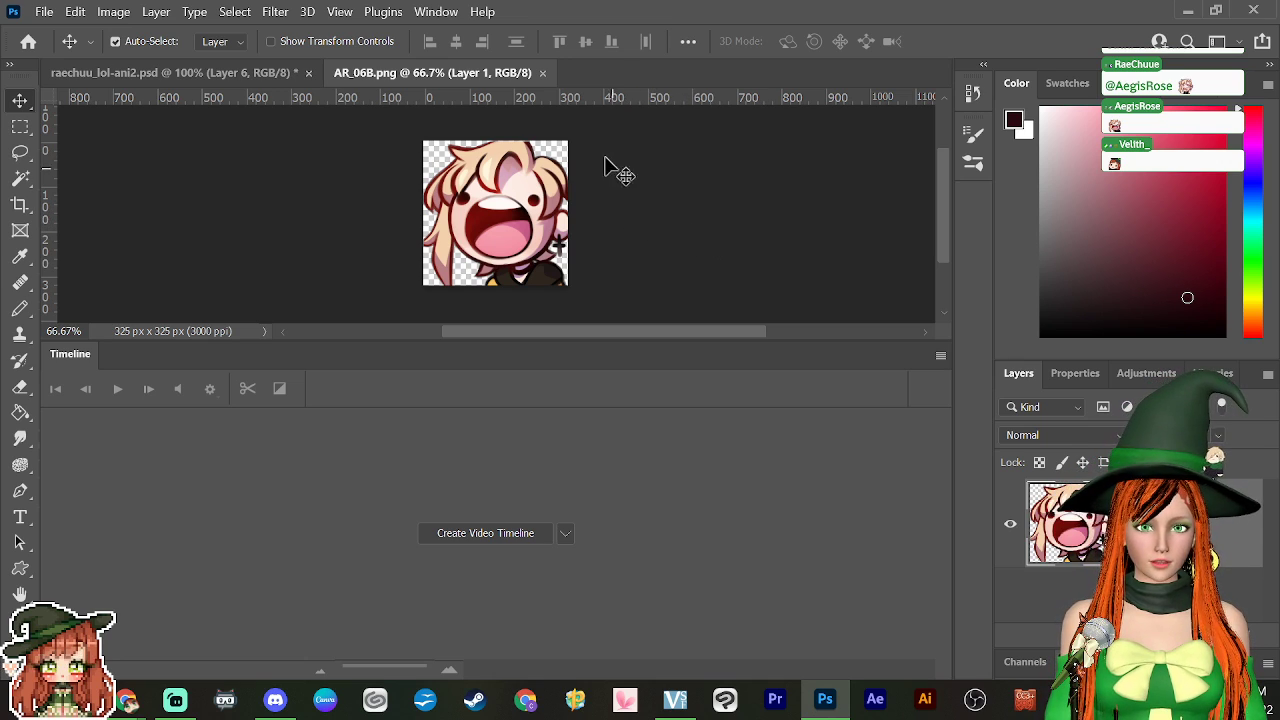
left_click(240, 77)
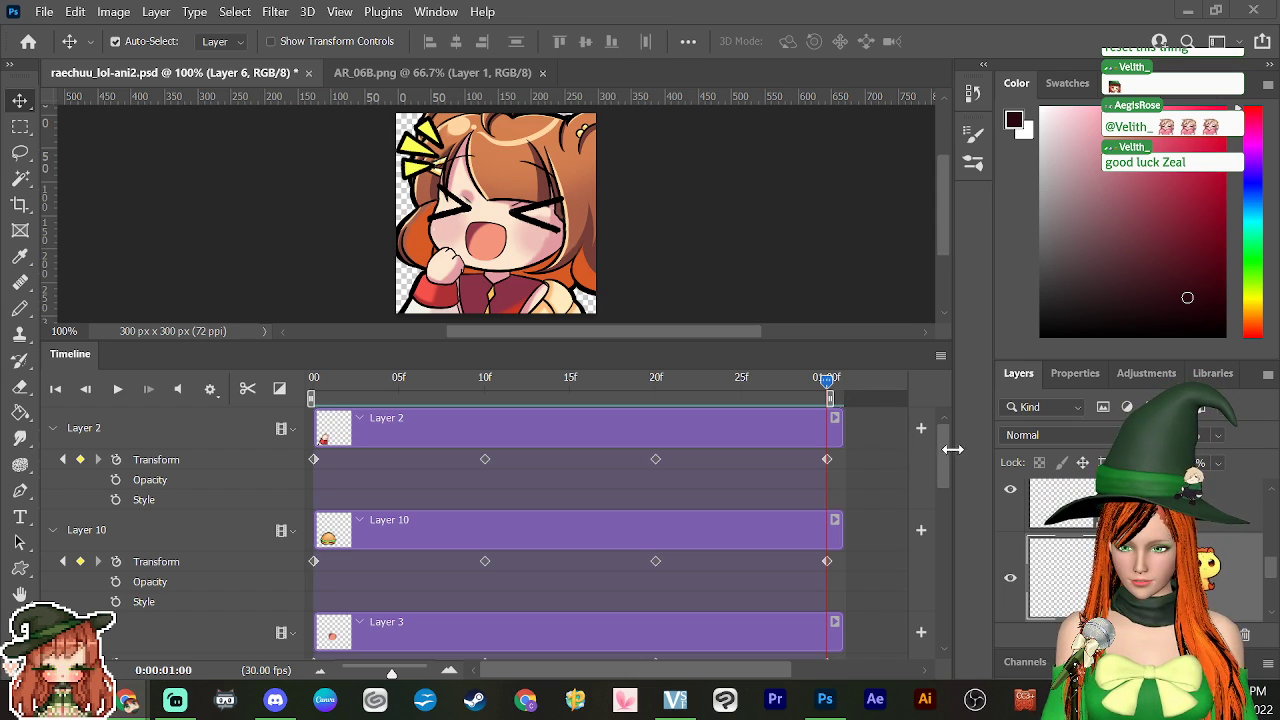
left_click_drag(943, 457, 920, 554)
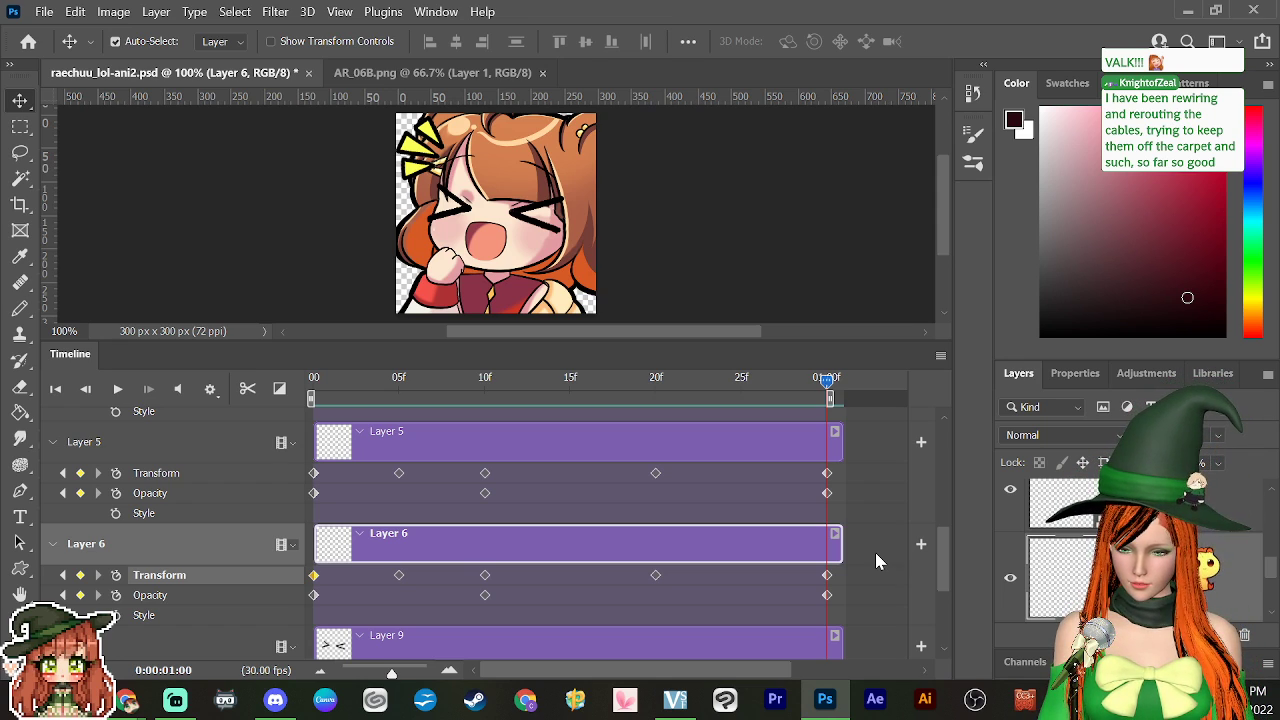
left_click_drag(828, 380, 658, 540)
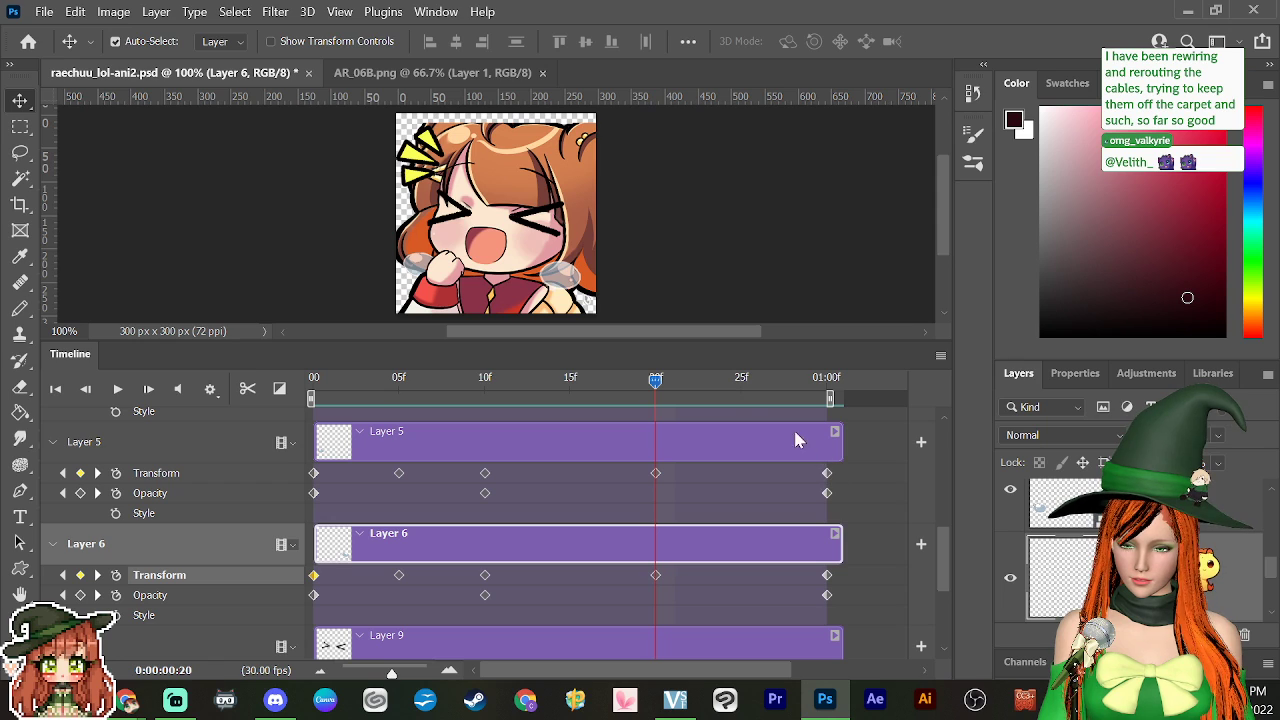
left_click_drag(655, 380, 808, 460)
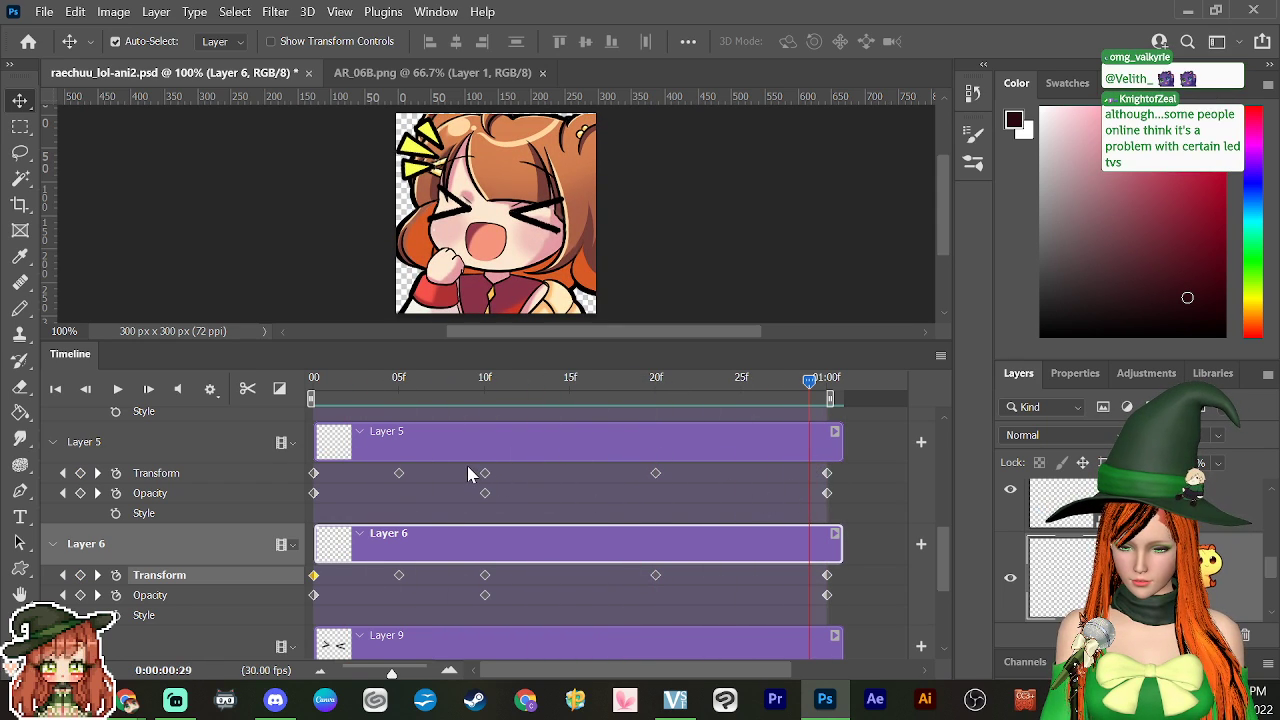
Step: Shift the Transform keyframes at frames 10 and 20 to frames 20 and 30 on Layers 5 and 6
left_click_drag(468, 474, 868, 496)
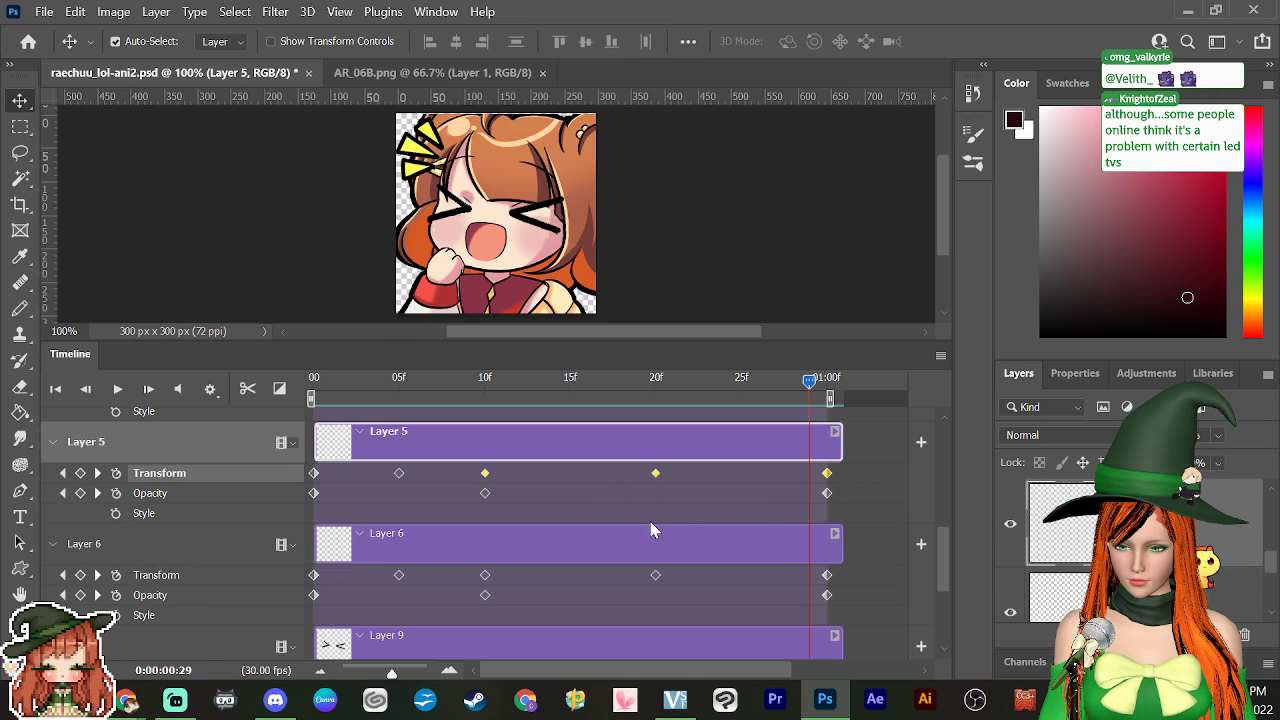
left_click(588, 383)
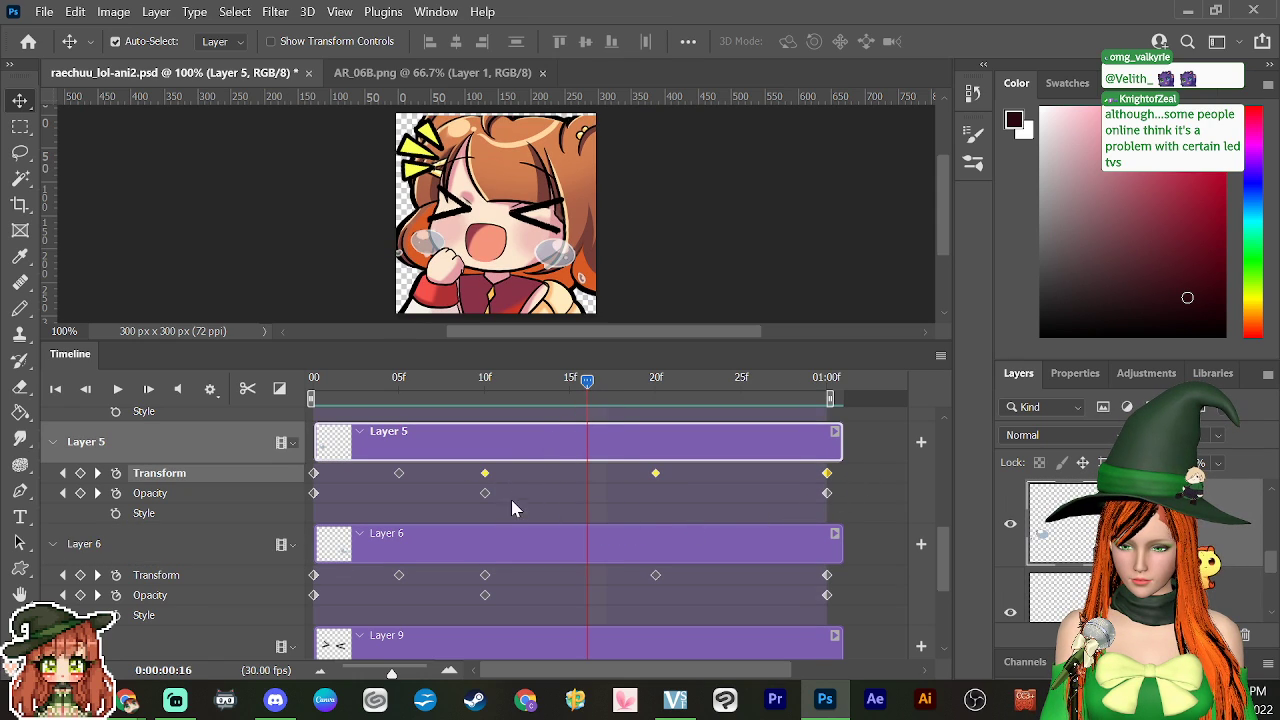
left_click_drag(467, 474, 748, 506)
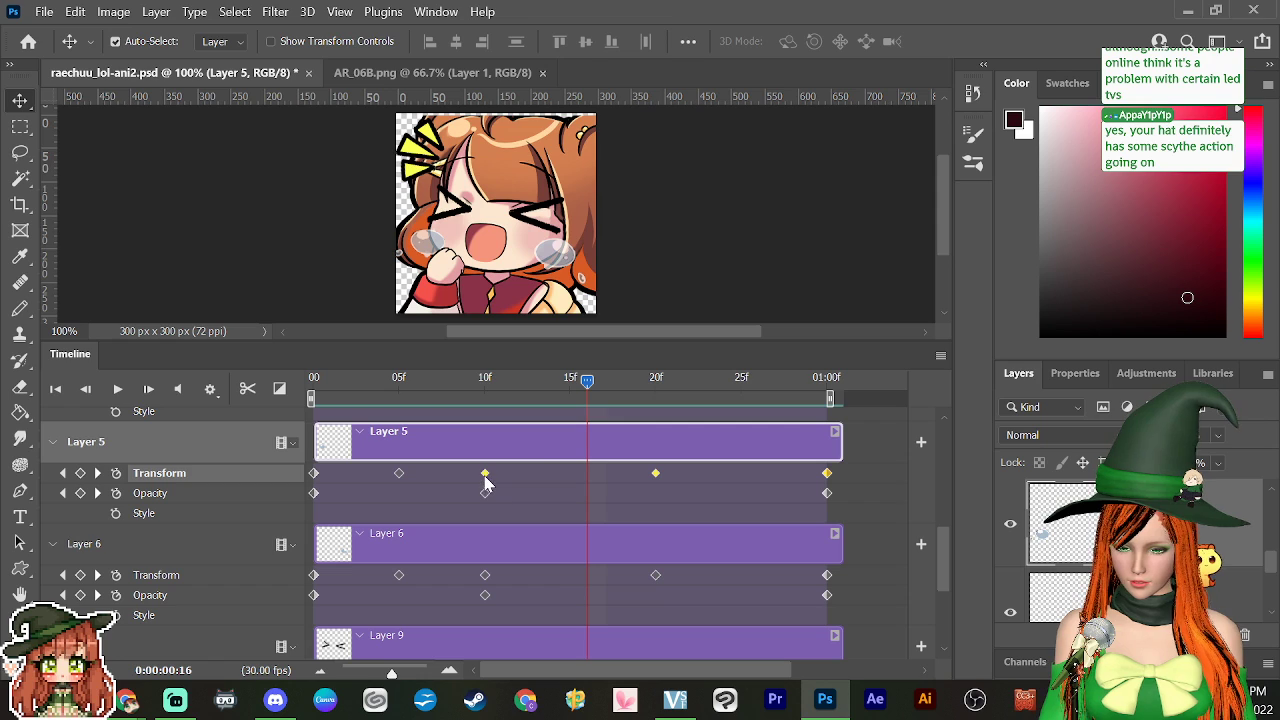
left_click_drag(486, 484, 657, 485)
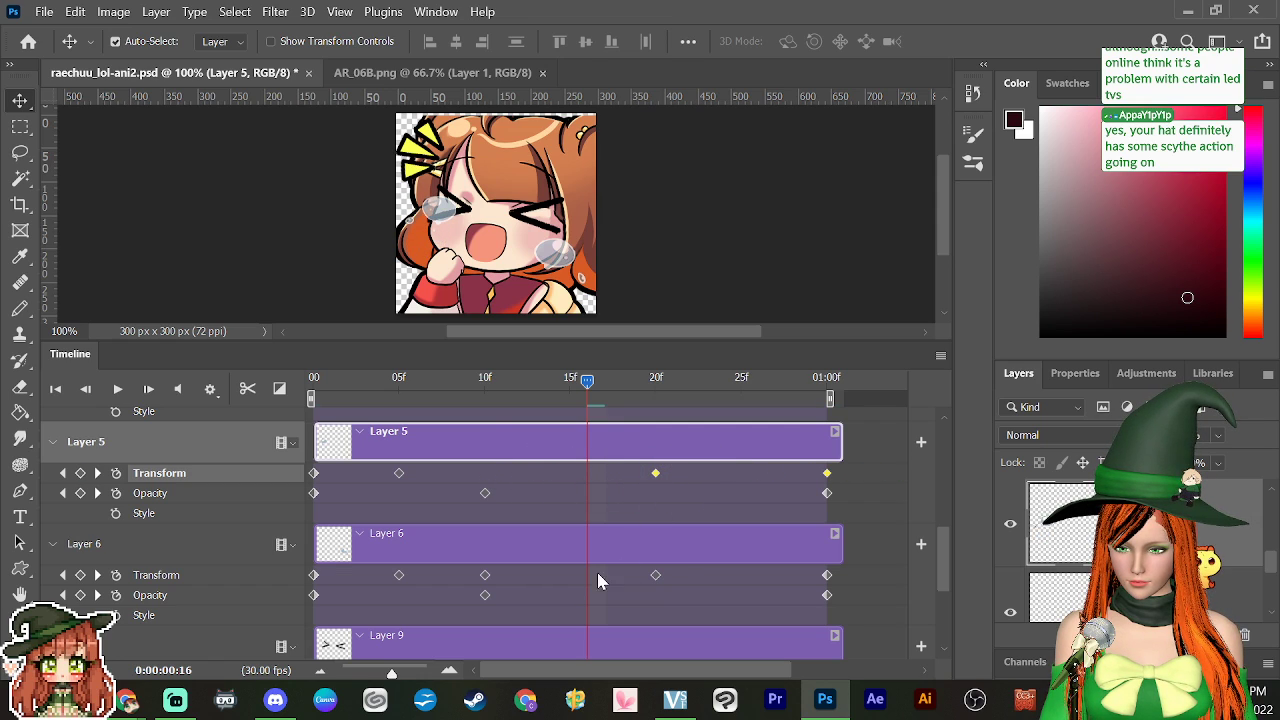
left_click_drag(465, 569, 656, 578)
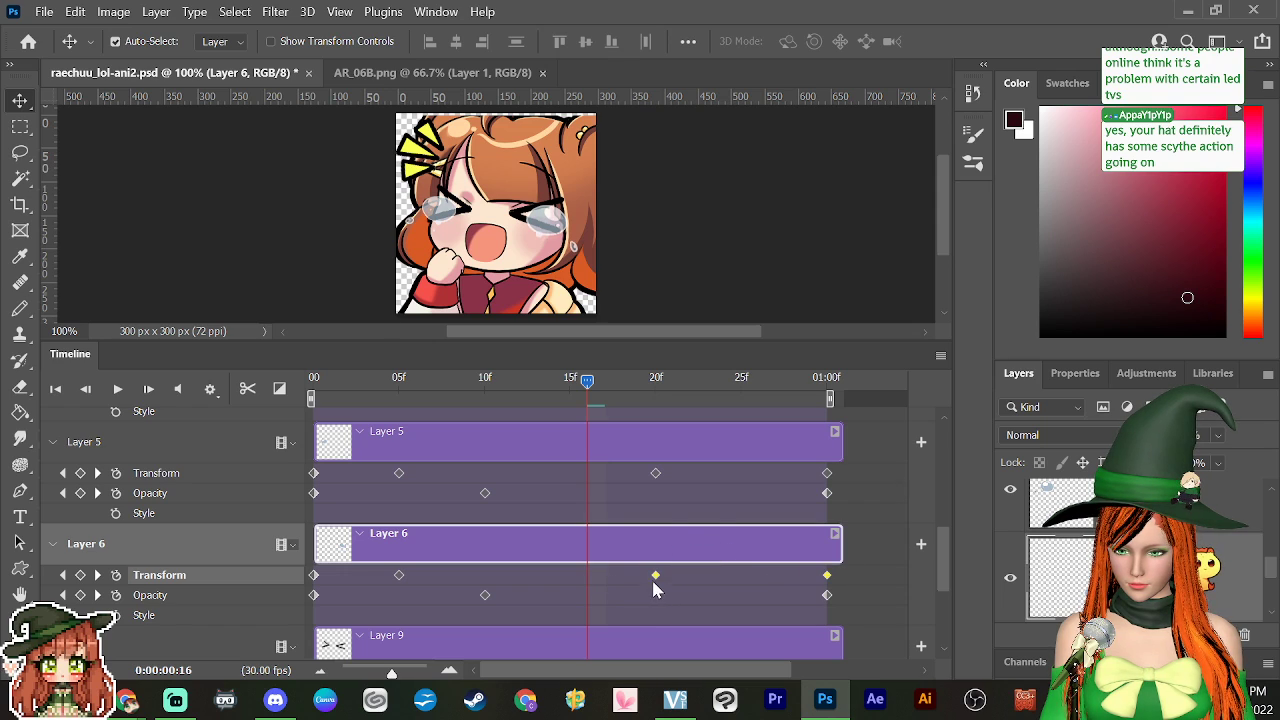
Step: Move the frame 5 Transform keyframes of Layers 5 and 6 to frame 10 and scrub through the animation to check it
left_click_drag(399, 474, 485, 474)
left_click_drag(399, 575, 485, 577)
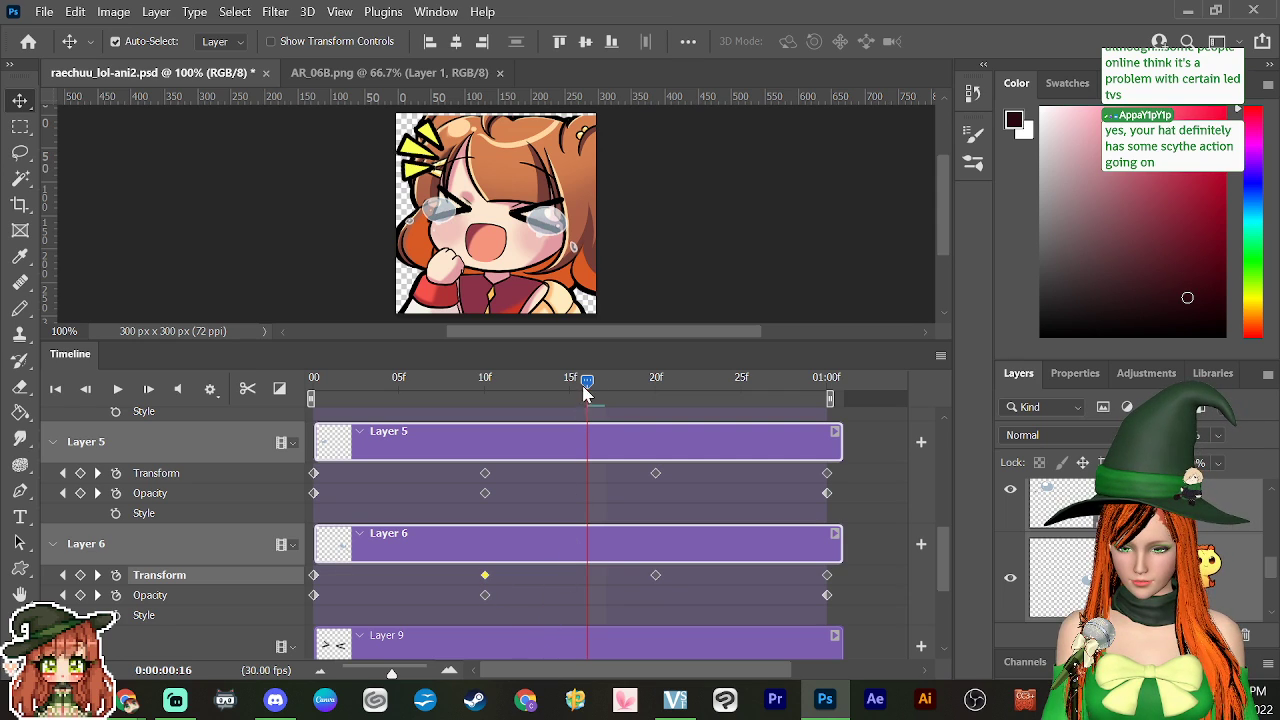
left_click_drag(587, 393, 312, 550)
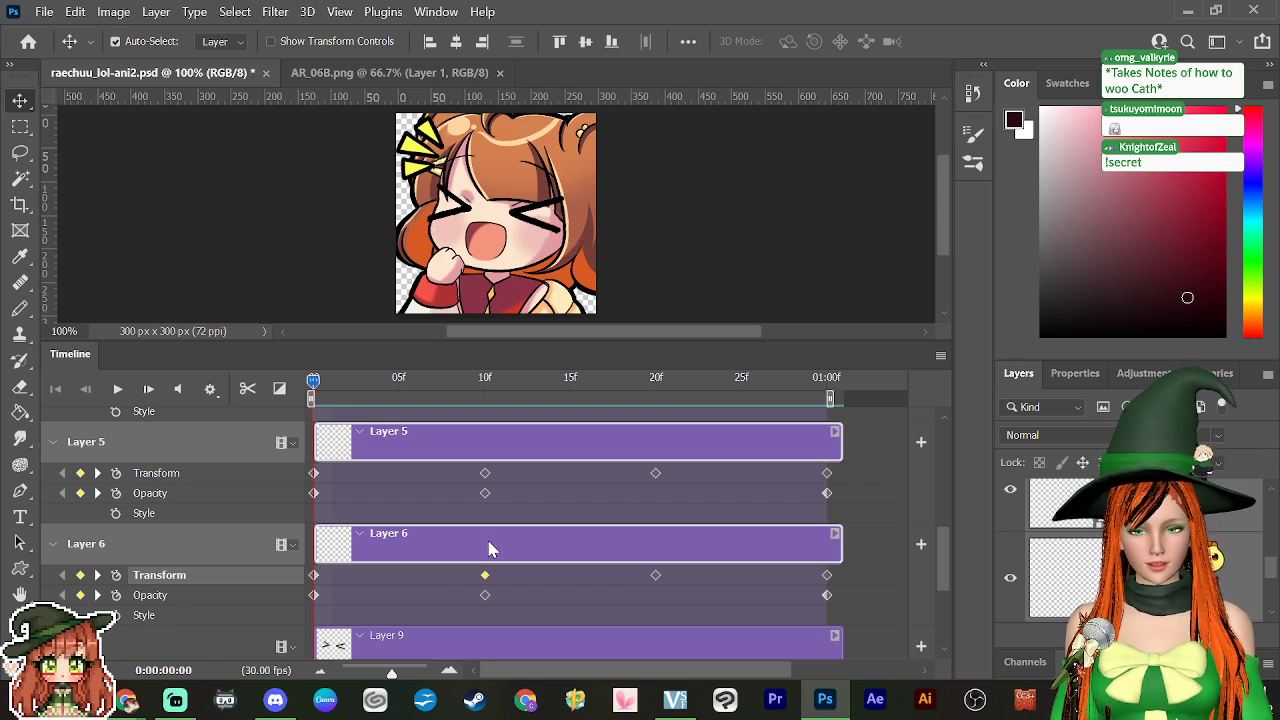
left_click_drag(313, 381, 485, 381)
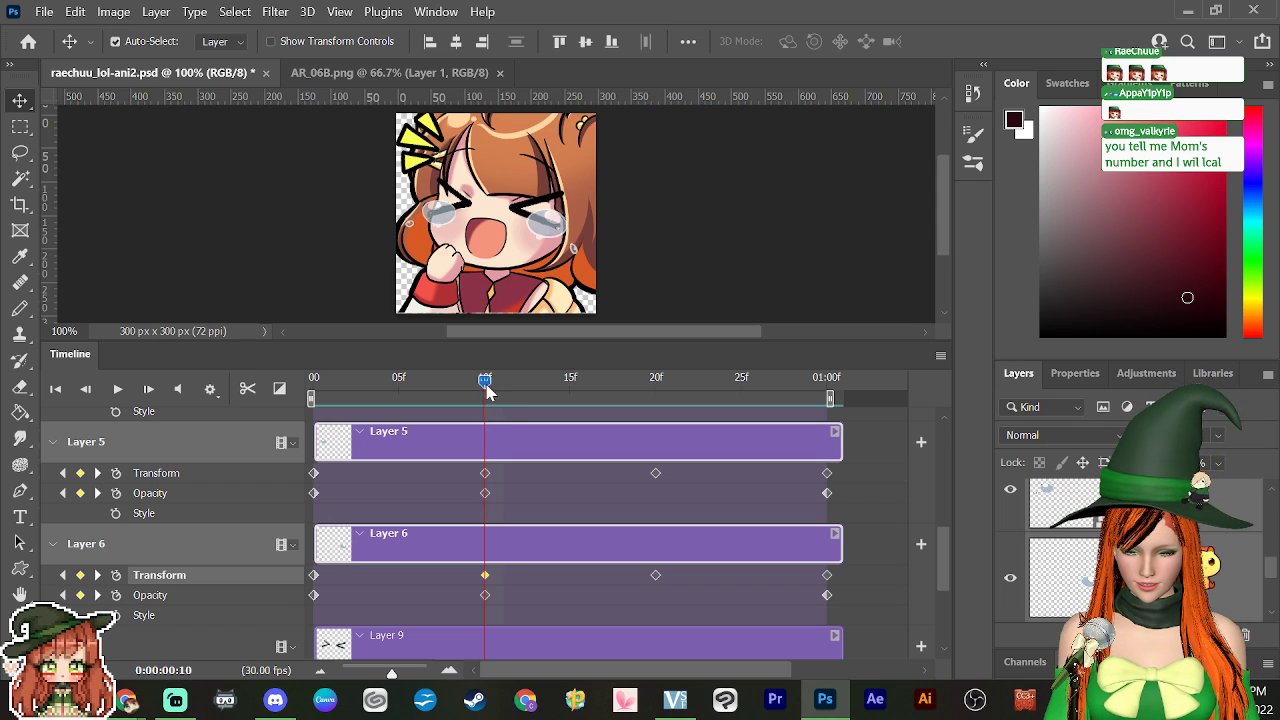
left_click_drag(486, 380, 650, 491)
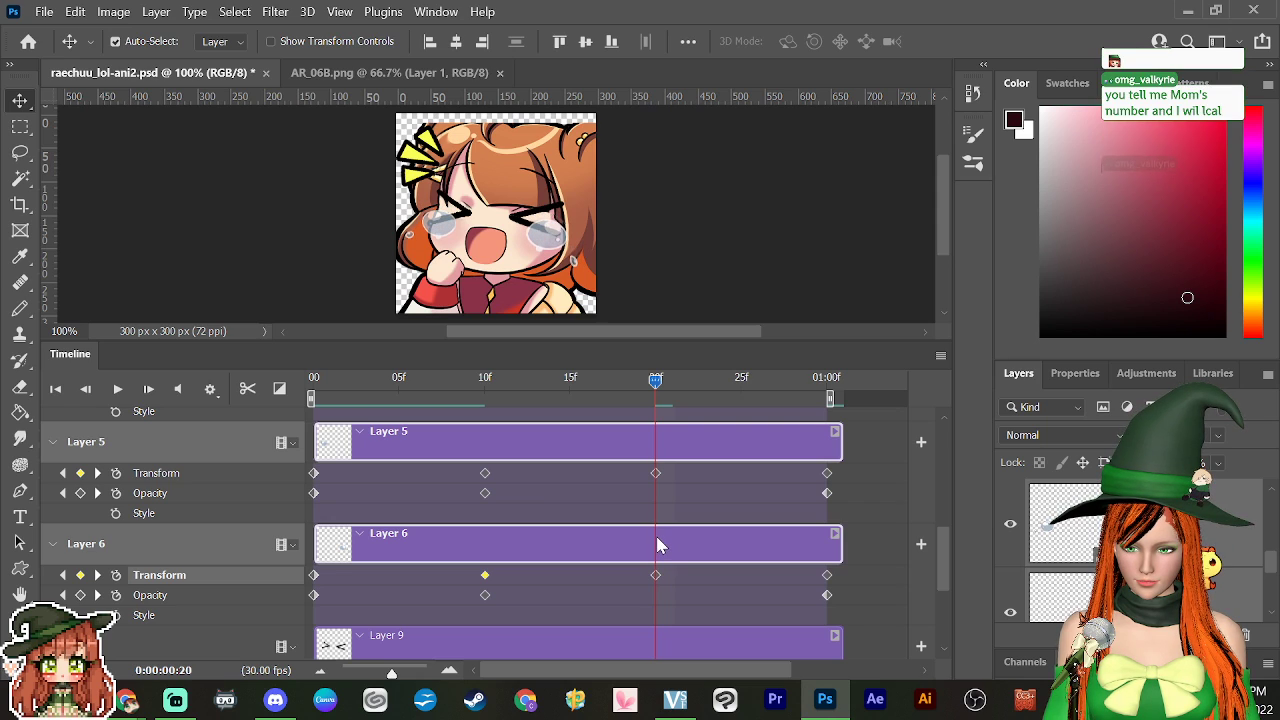
left_click_drag(674, 489, 826, 485)
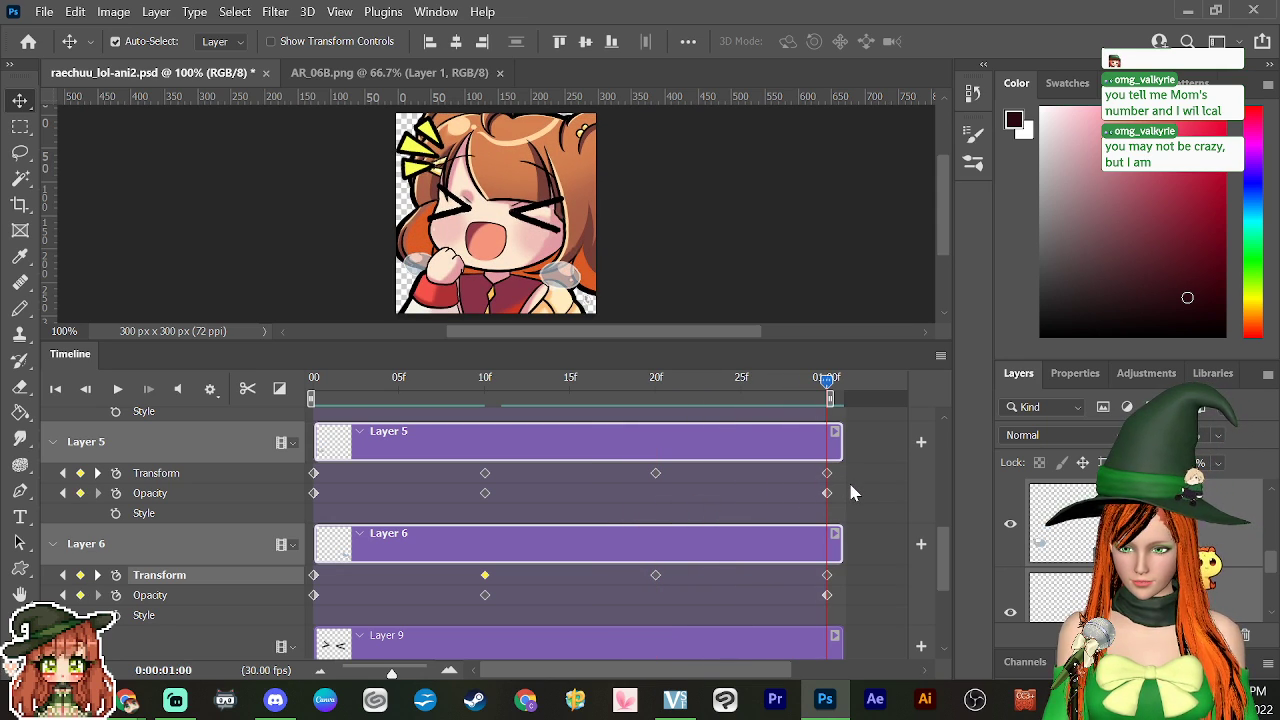
Step: Move the frame 10 Transform keyframes of Layers 5 and 6 to frame 15
left_click_drag(335, 388, 489, 500)
left_click(485, 474)
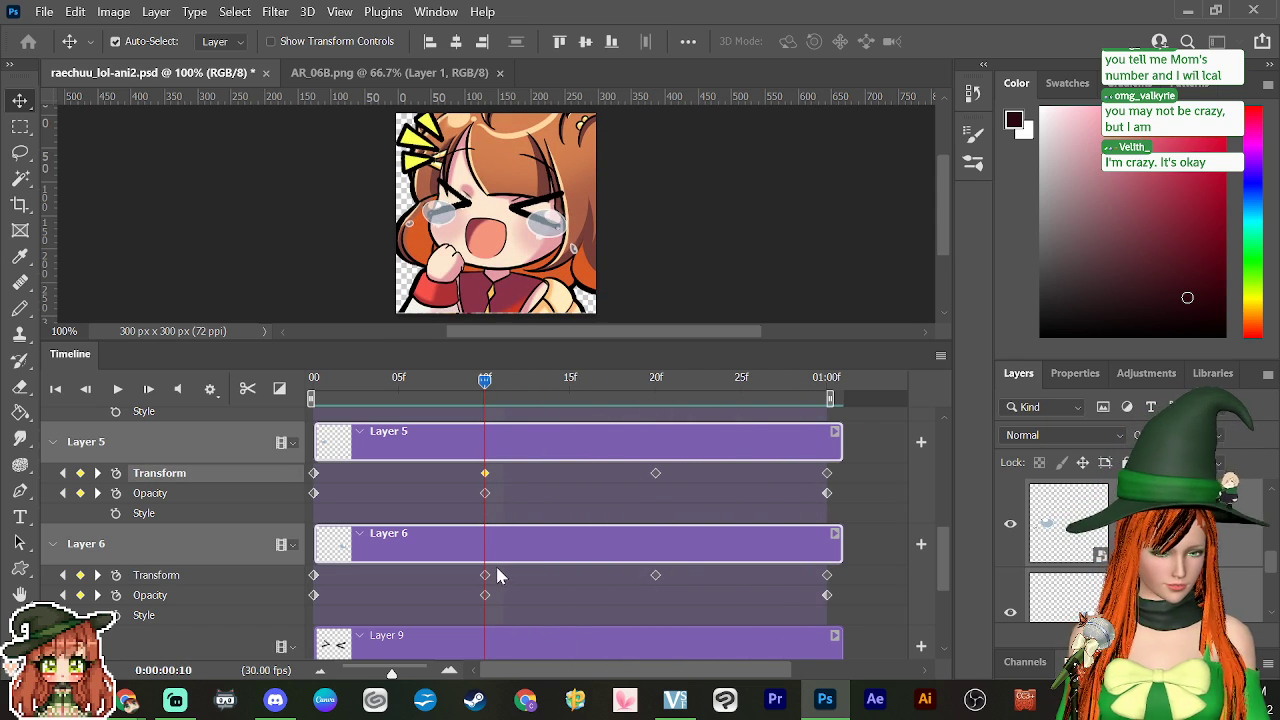
left_click(485, 576, "shift")
left_click_drag(485, 476, 567, 487)
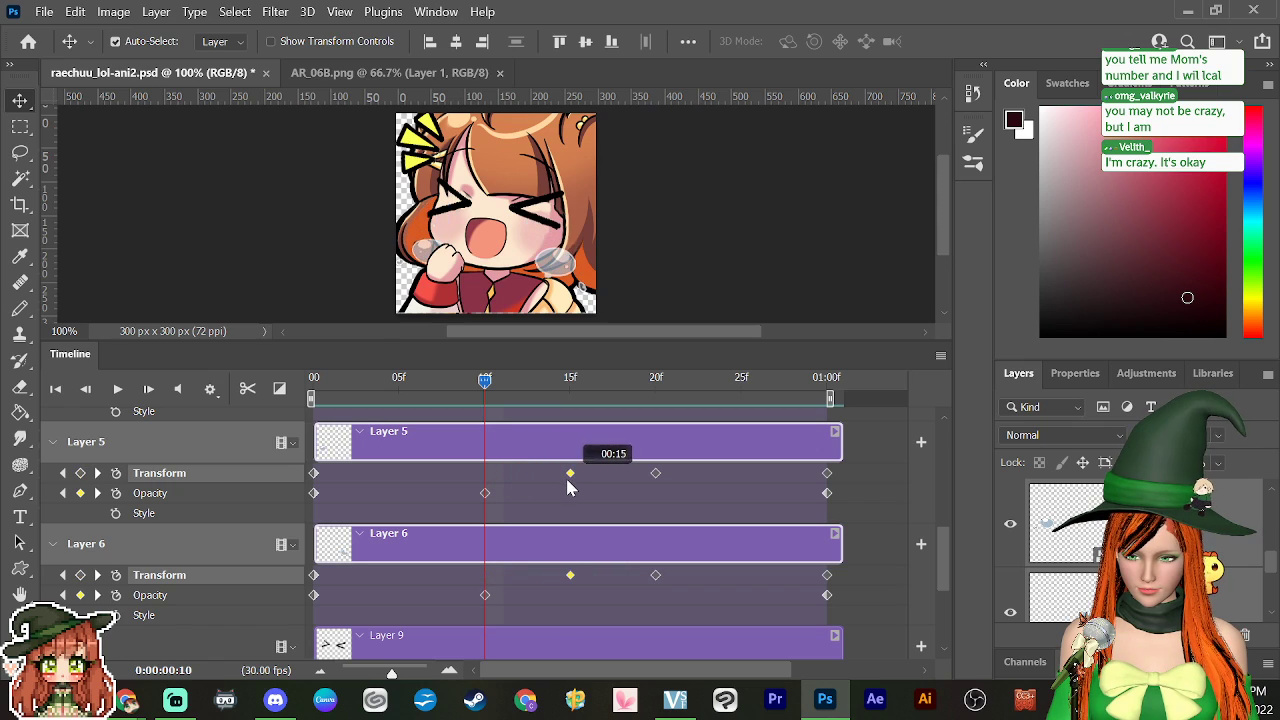
Step: Move the frame 0 Transform keyframes of Layers 5 and 6 to frame 10 and scrub to frame 15 to check the tears
left_click(314, 474)
left_click(314, 576, "shift")
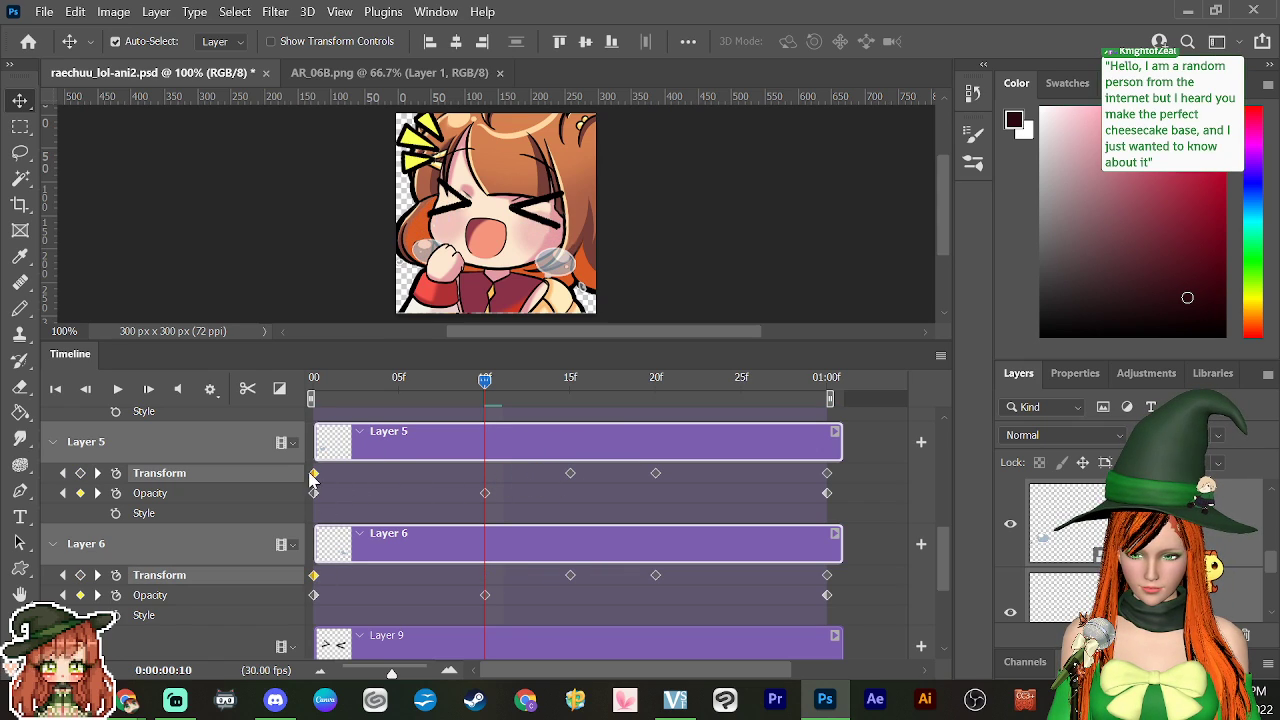
left_click_drag(312, 480, 493, 494)
left_click_drag(507, 412, 570, 440)
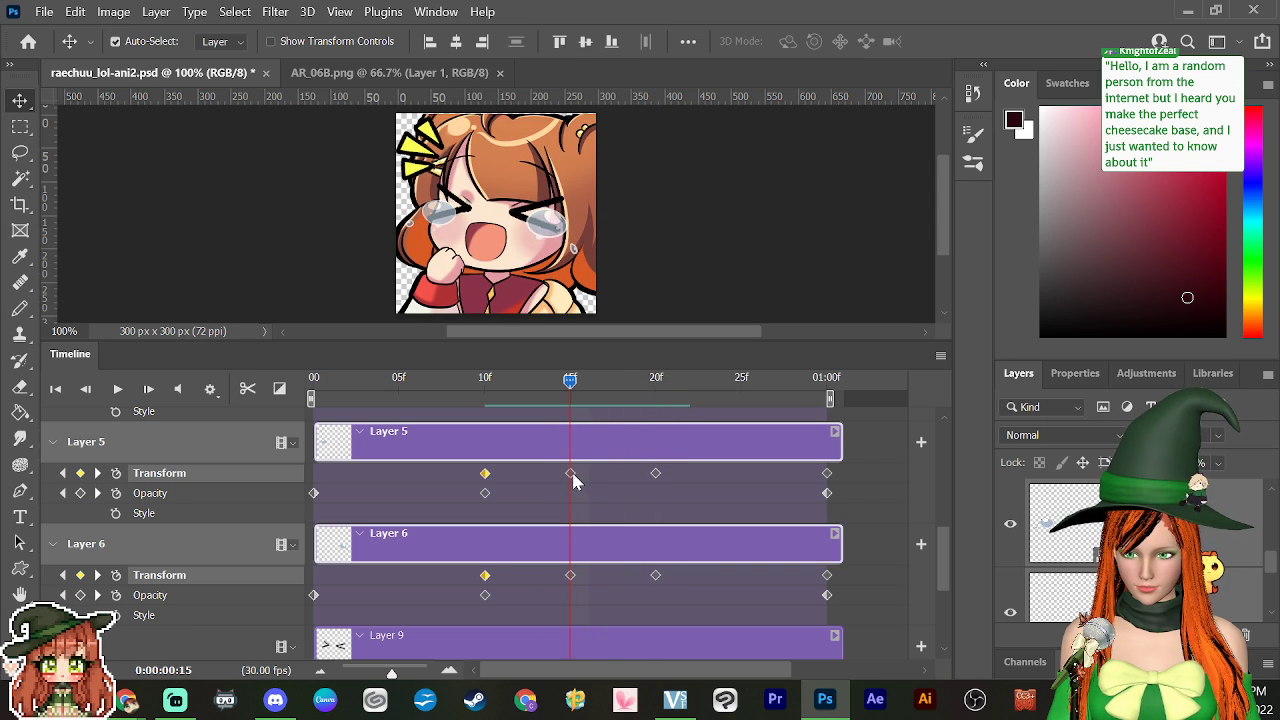
Step: Move the frame 15 Transform keyframes of Layers 5 and 6 to frame 11
left_click(571, 474)
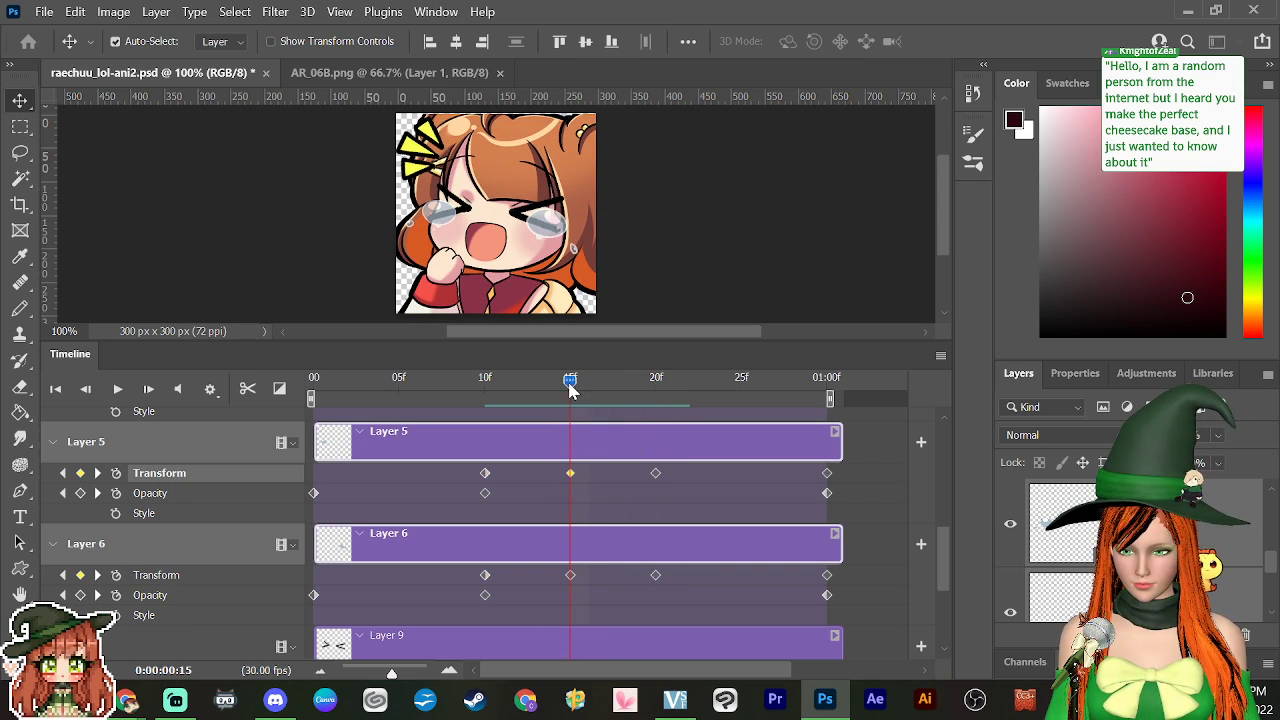
mouse_move(570, 415)
left_mouse_down()
mouse_move(651, 415)
mouse_move(570, 418)
left_mouse_up()
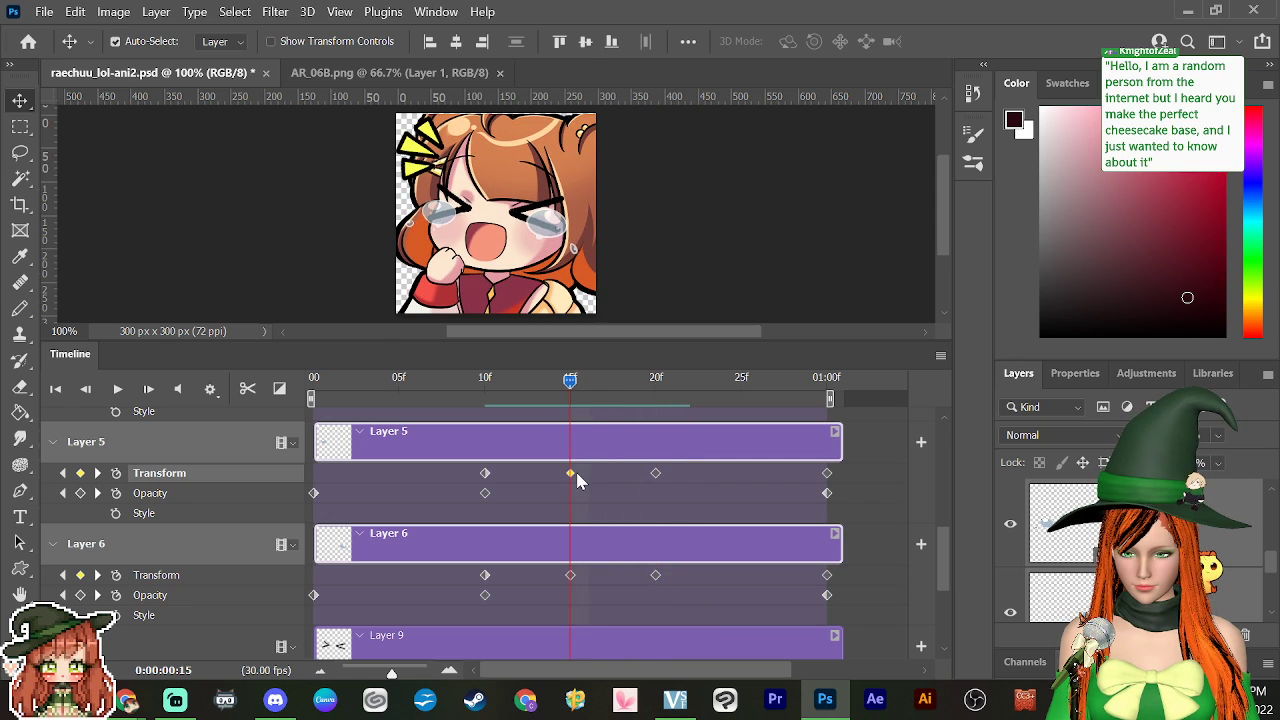
left_click_drag(570, 474, 503, 487)
left_click_drag(570, 578, 505, 578)
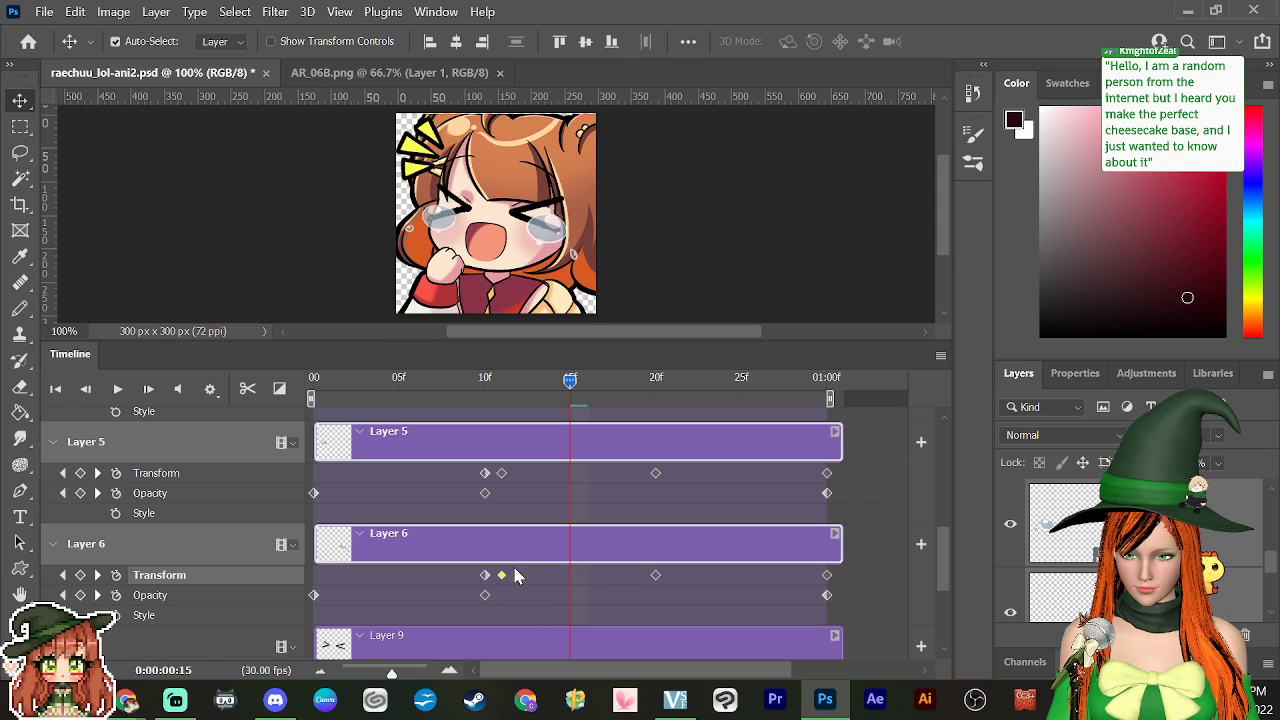
left_click(503, 474)
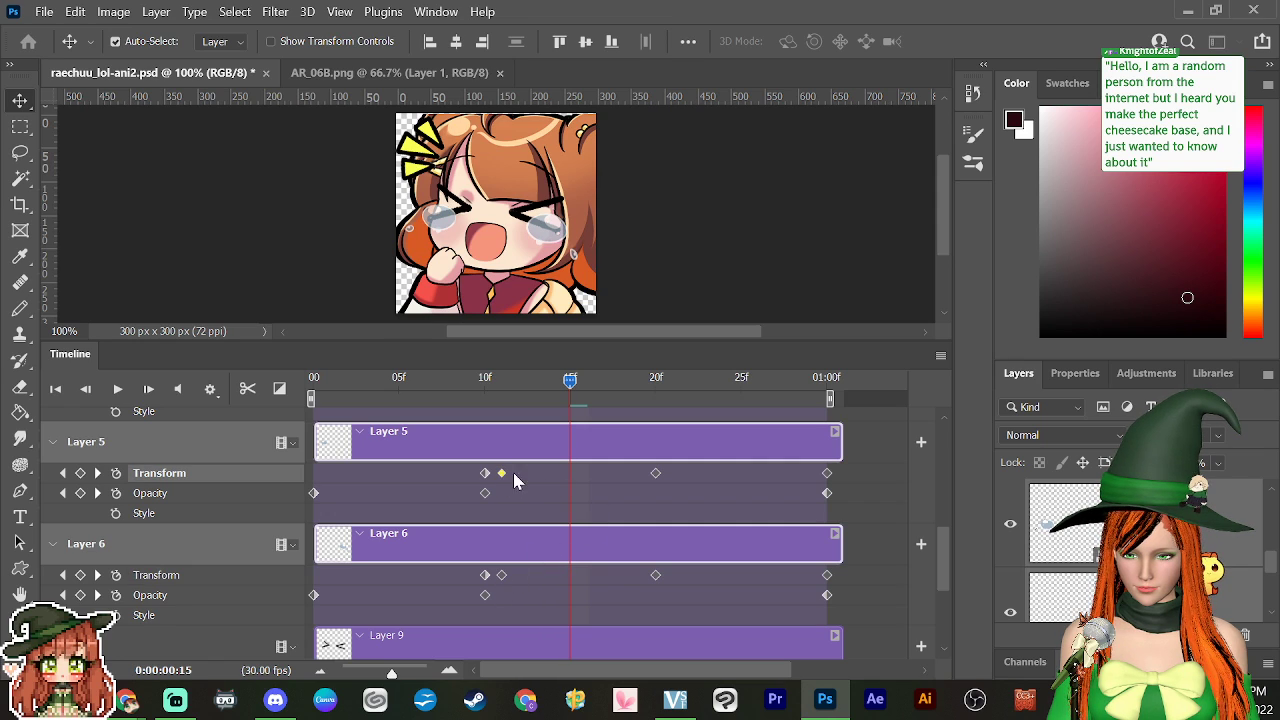
Step: Lower the opacity of Layers 5 and 6 at frame 15 to hide the tears, and move those Opacity keyframes to frame 11
left_click(1218, 435)
left_click_drag(1248, 463, 1223, 463)
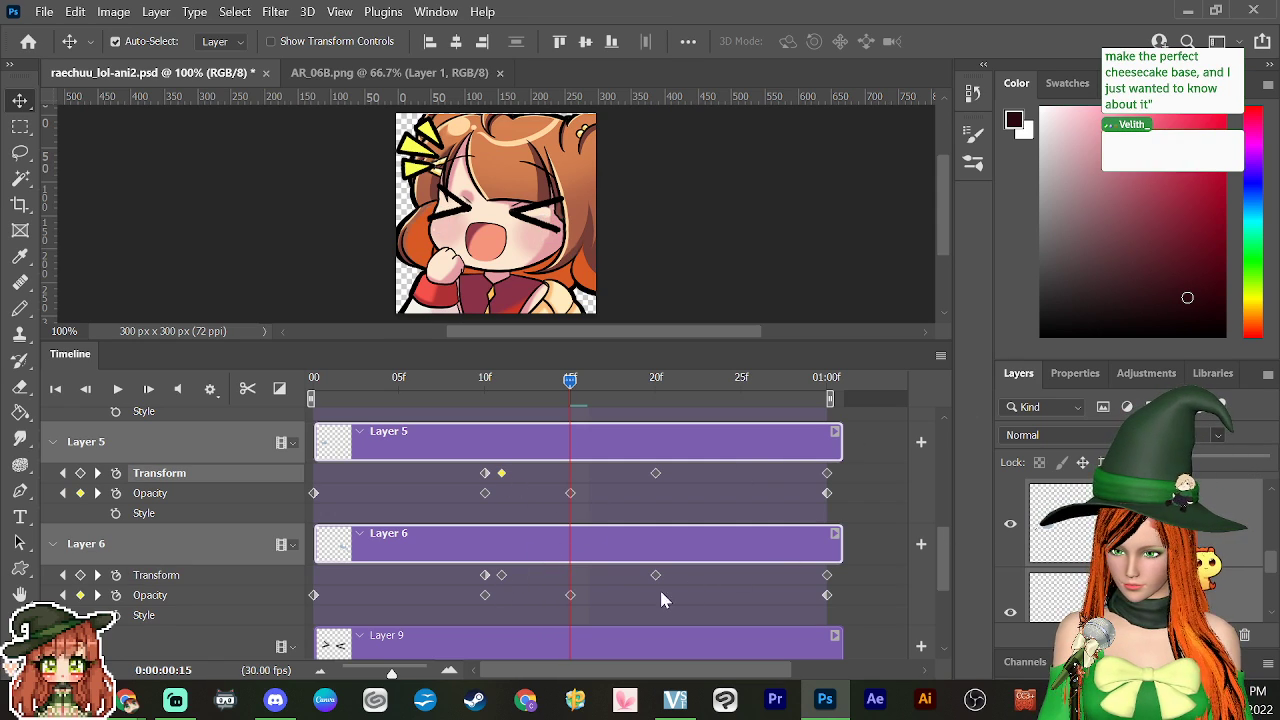
left_click(502, 576)
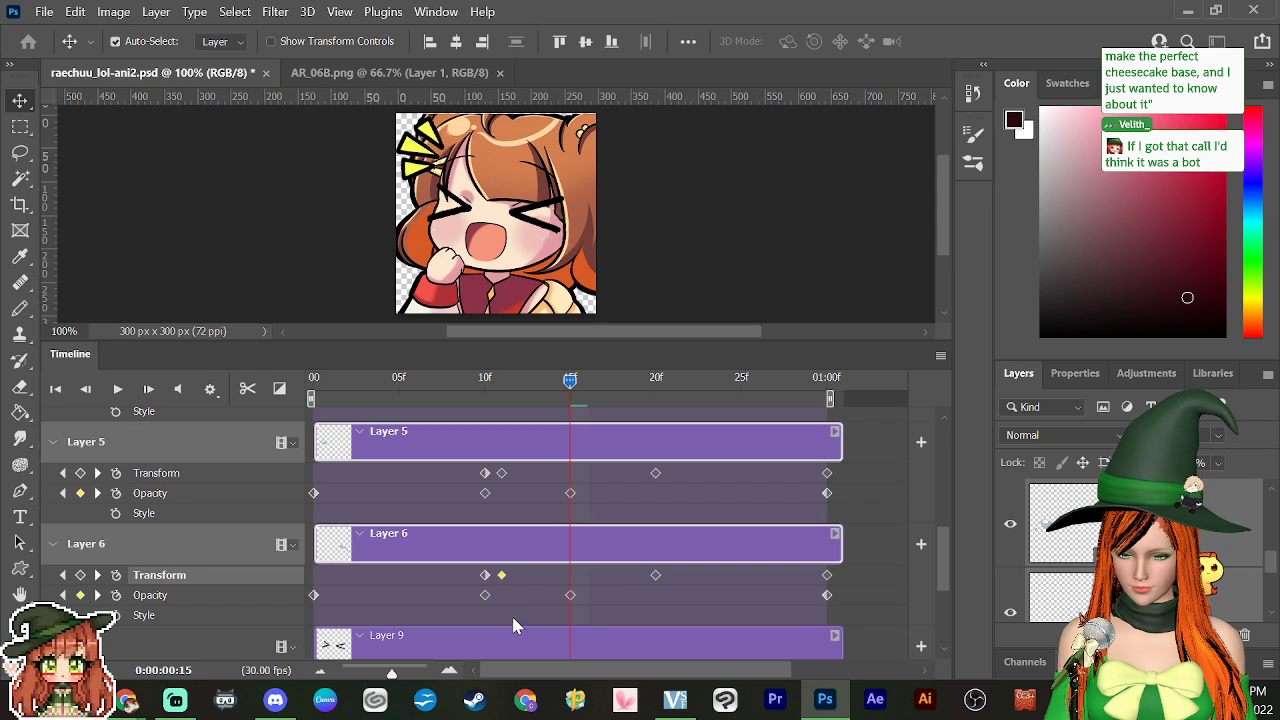
left_click_drag(568, 385, 503, 491)
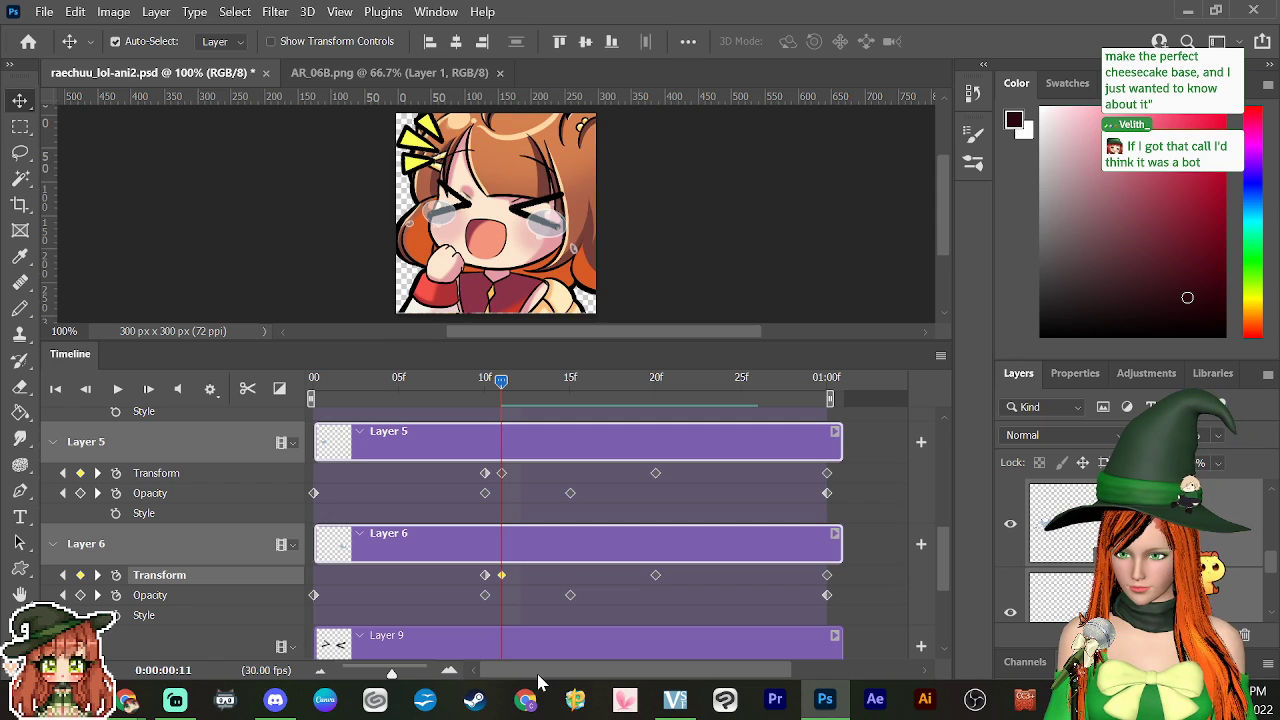
left_click_drag(571, 597, 501, 597)
left_click_drag(571, 494, 501, 494)
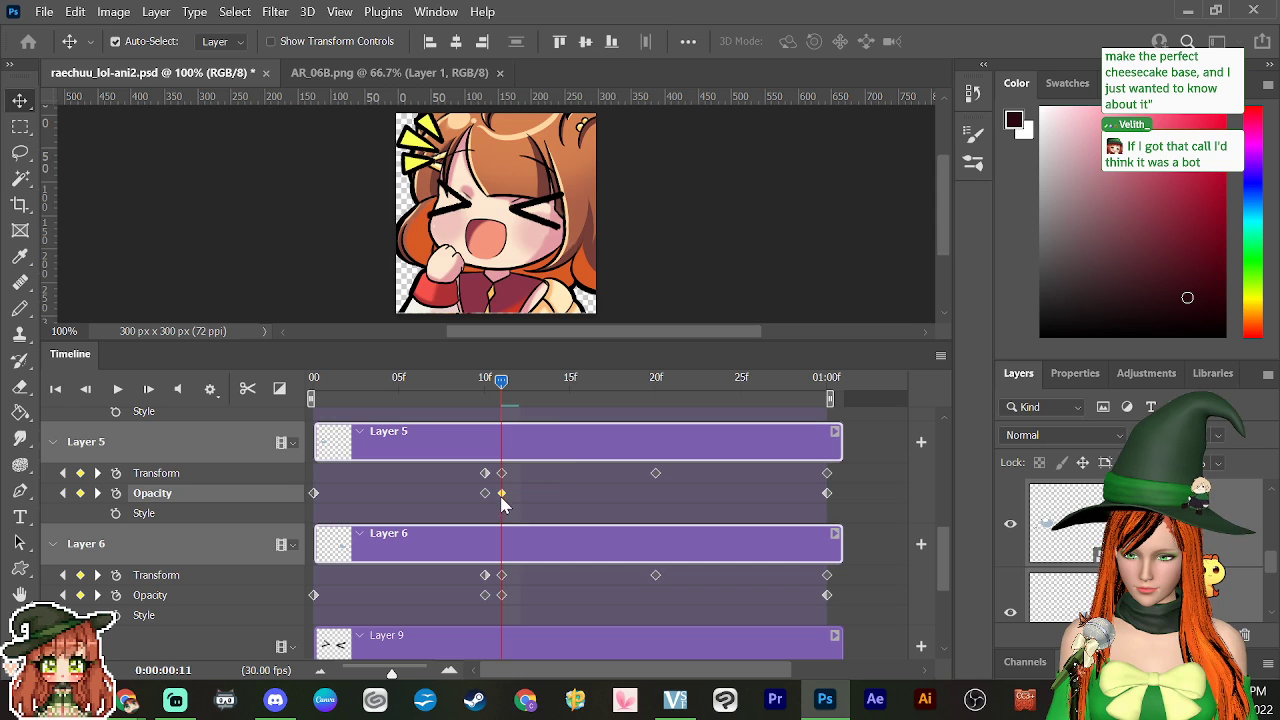
Step: Raise the opacity of Layers 5 and 6 at frame 20 to show the tears, and scrub to 01:00f to check the fall
left_click_drag(530, 388, 655, 430)
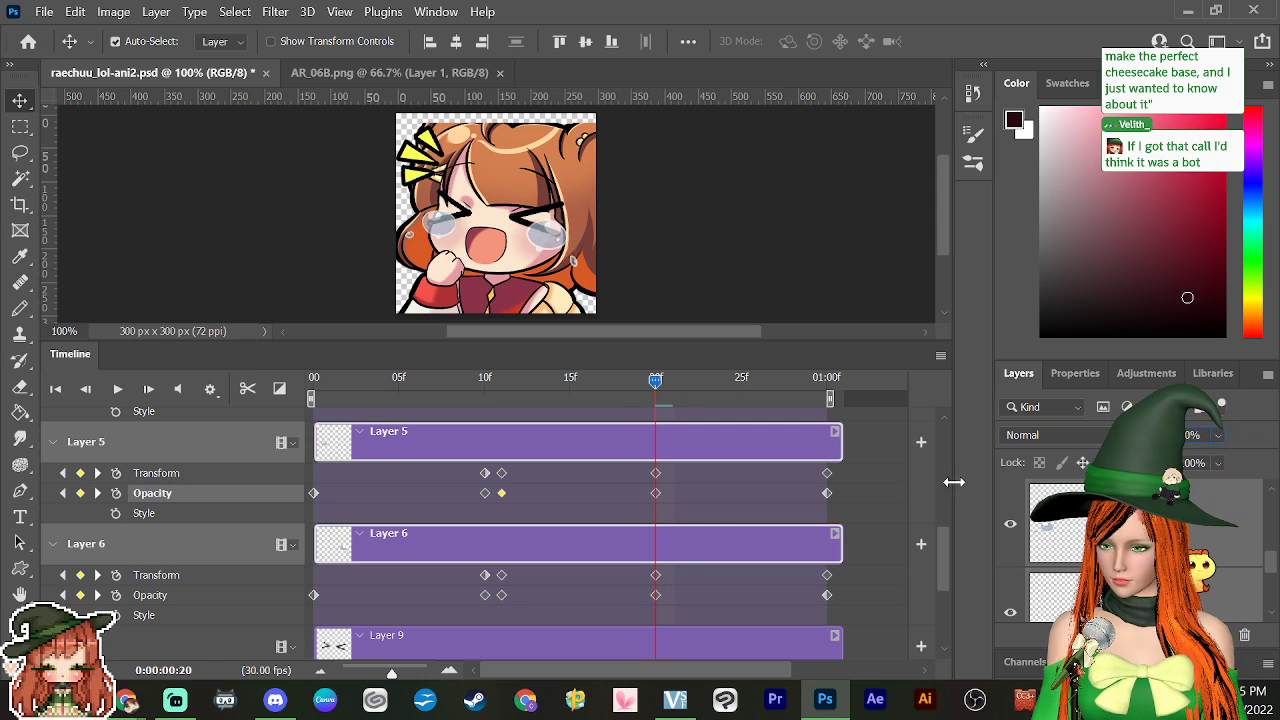
left_click(655, 575)
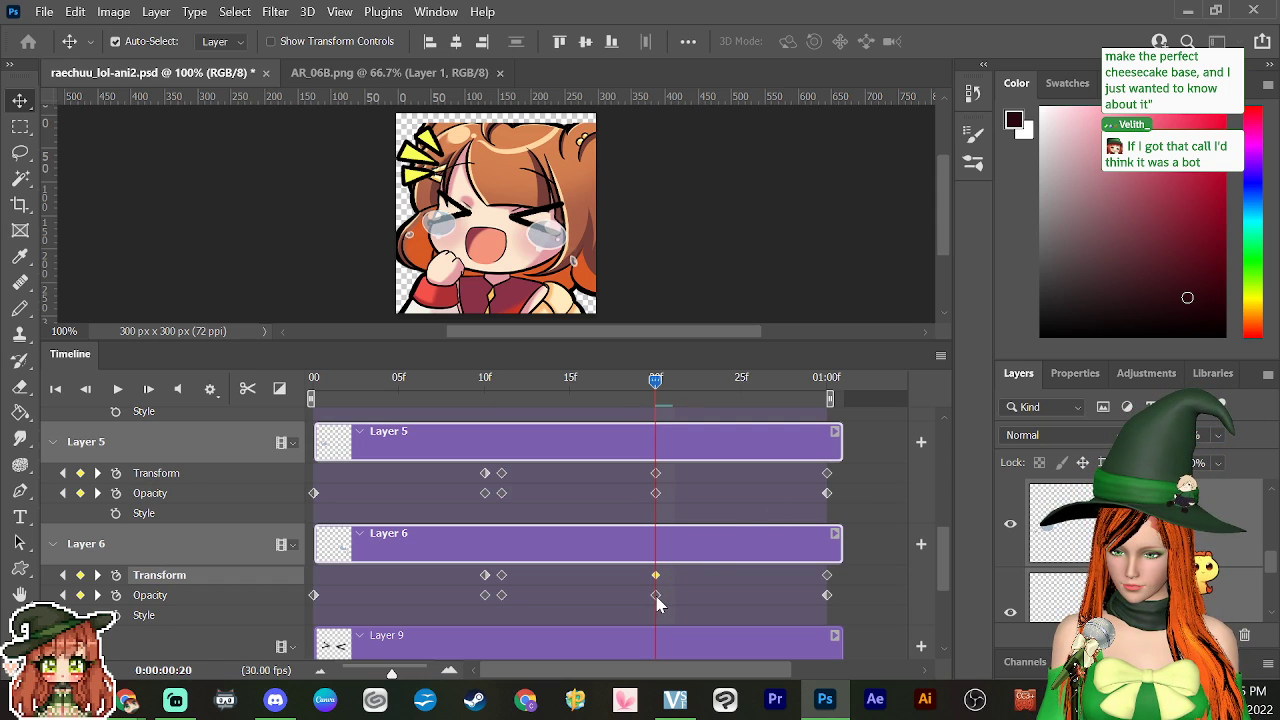
left_click(655, 595)
left_click_drag(655, 396, 877, 372)
left_click(875, 476)
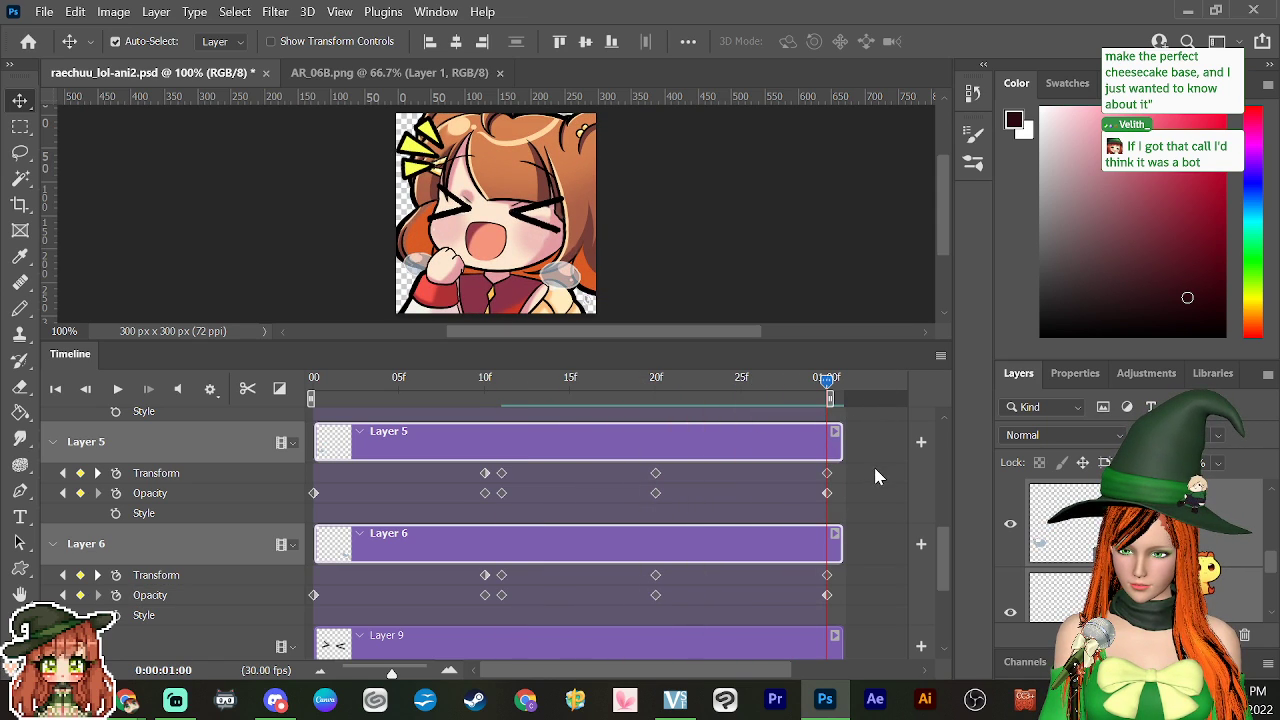
Step: Copy Layer 5's Transform keyframe at 01:00f and add Transform keyframes at frame 0 on Layers 5 and 6
left_click(815, 449)
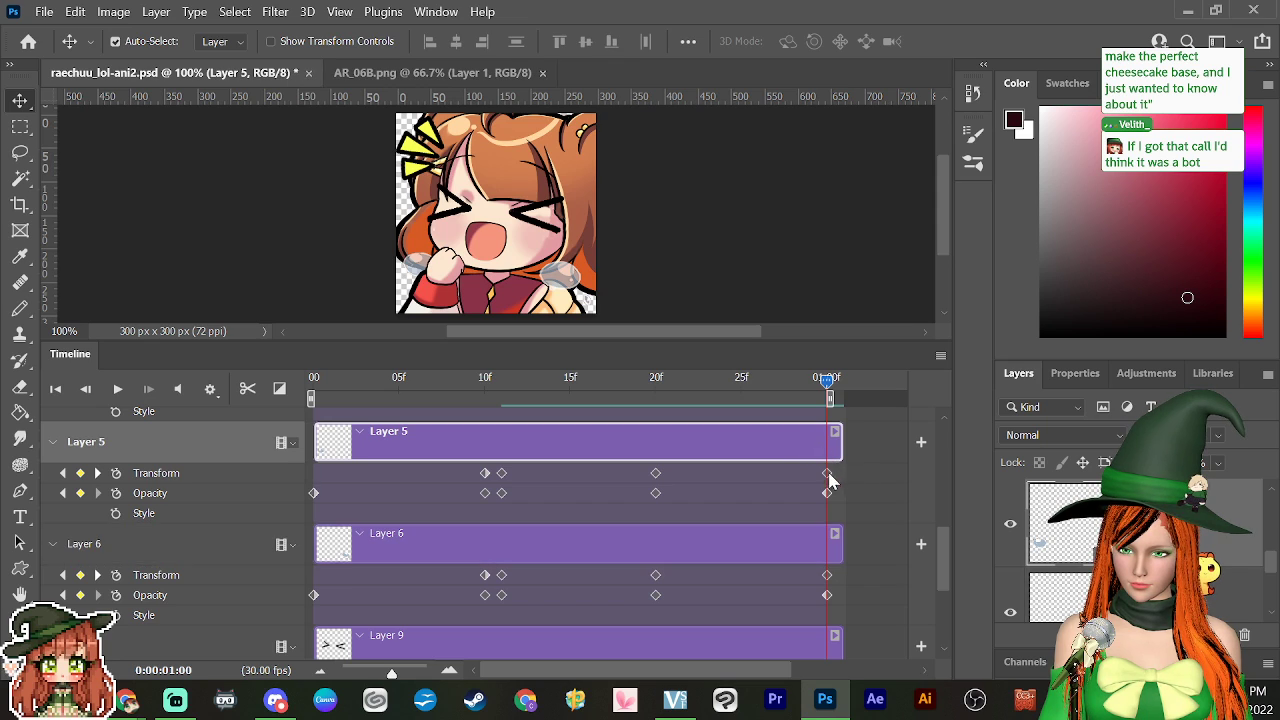
right_click(828, 478)
left_click(849, 504)
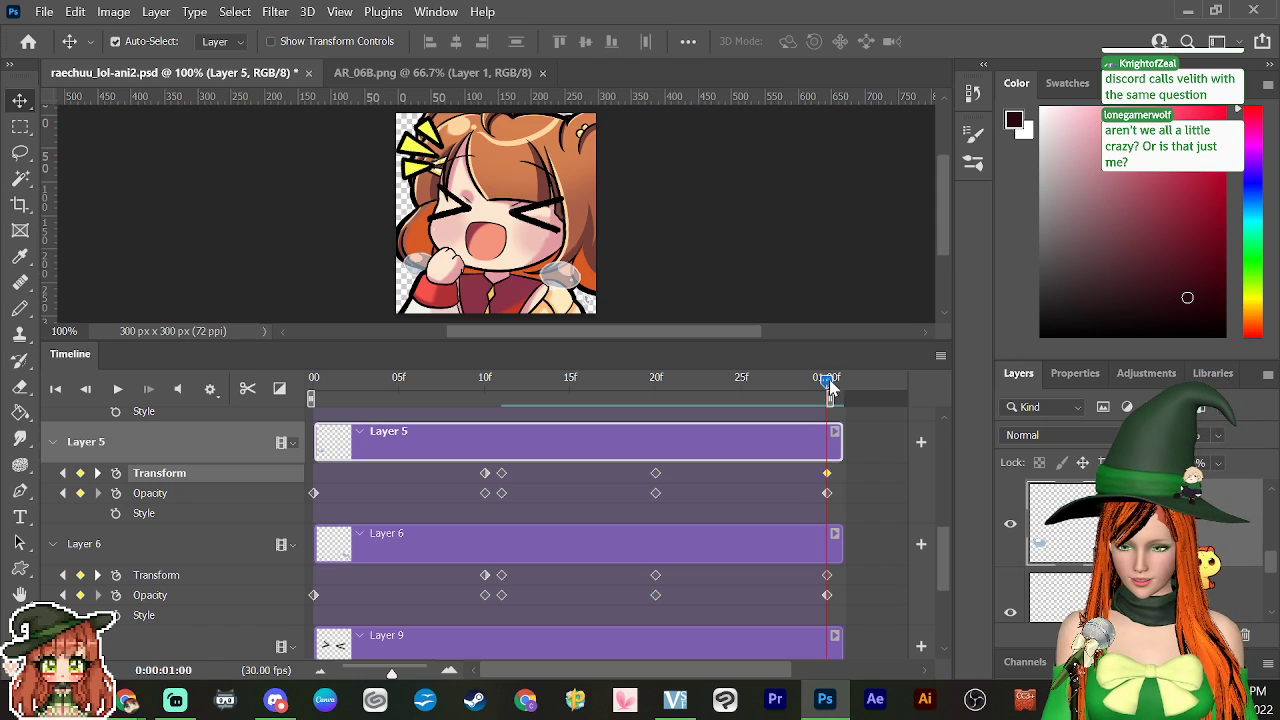
left_click_drag(830, 385, 306, 486)
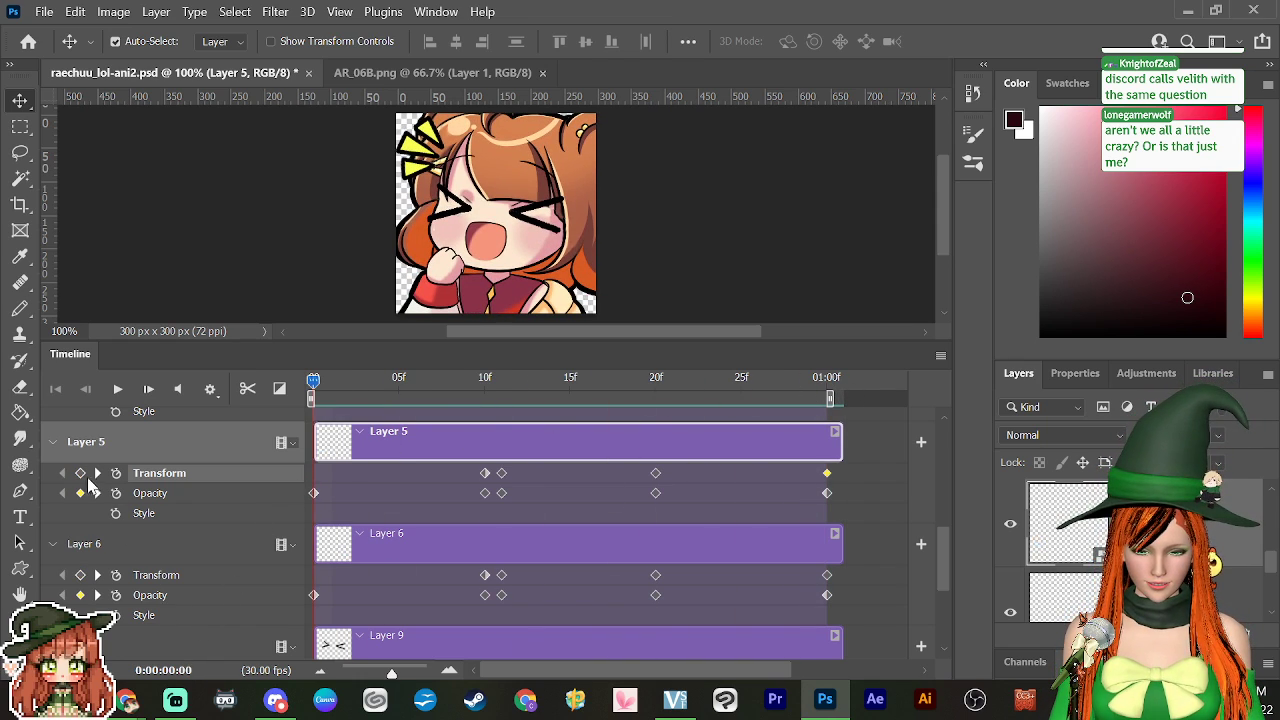
left_click(82, 576)
Step: Copy Layer 5's Transform keyframe at 01:00f and paste it over the layer's Transform keyframe at frame 0
left_click_drag(318, 380, 855, 444)
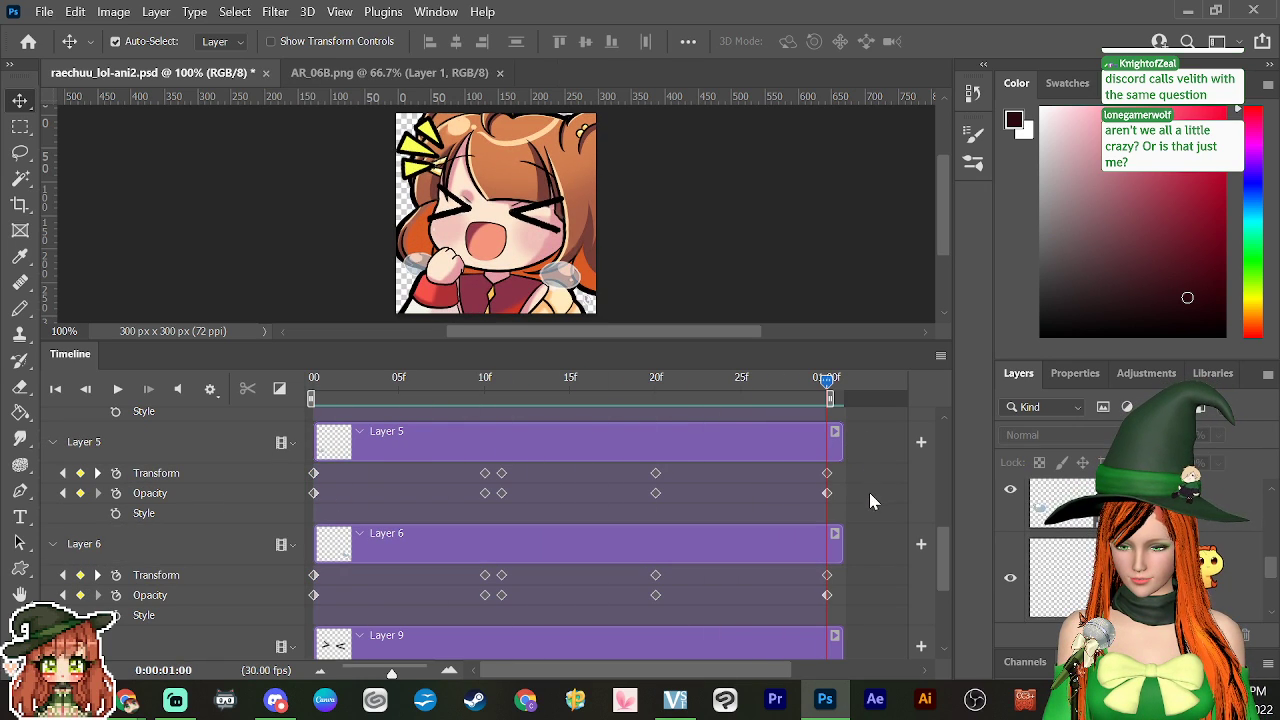
left_click(827, 473)
right_click(827, 473)
left_click(862, 501)
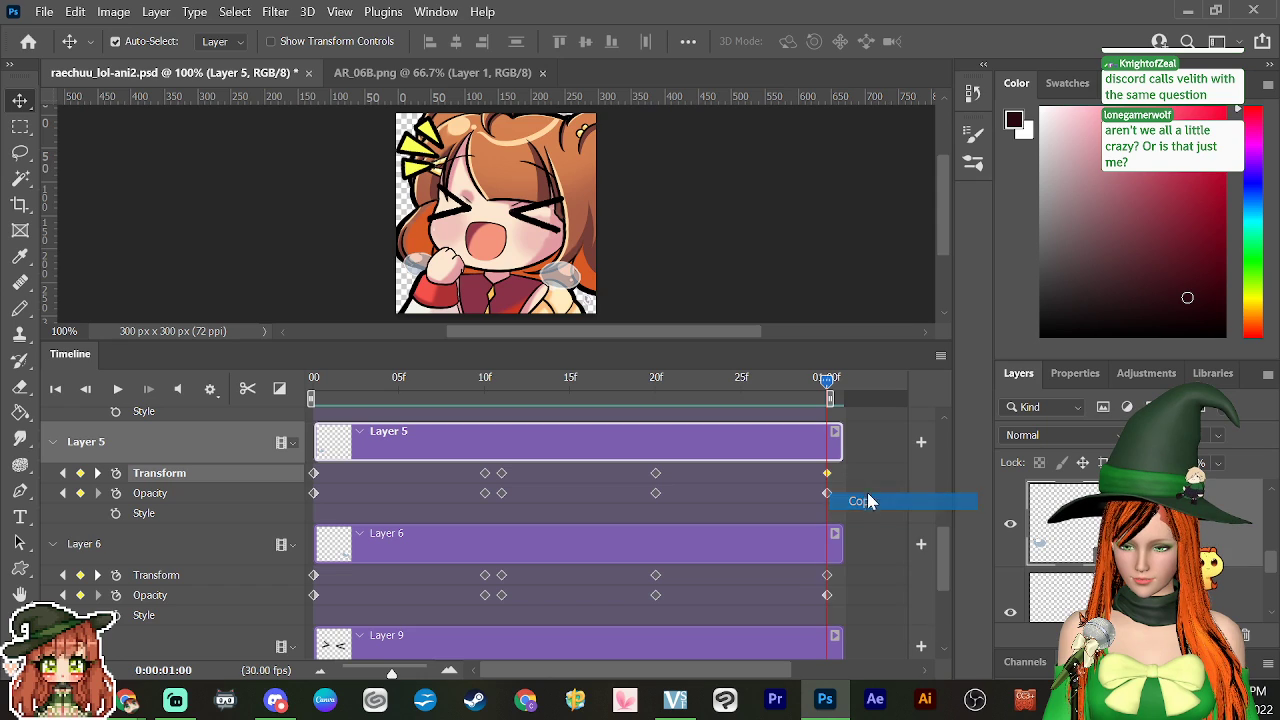
key("space")
key("space")
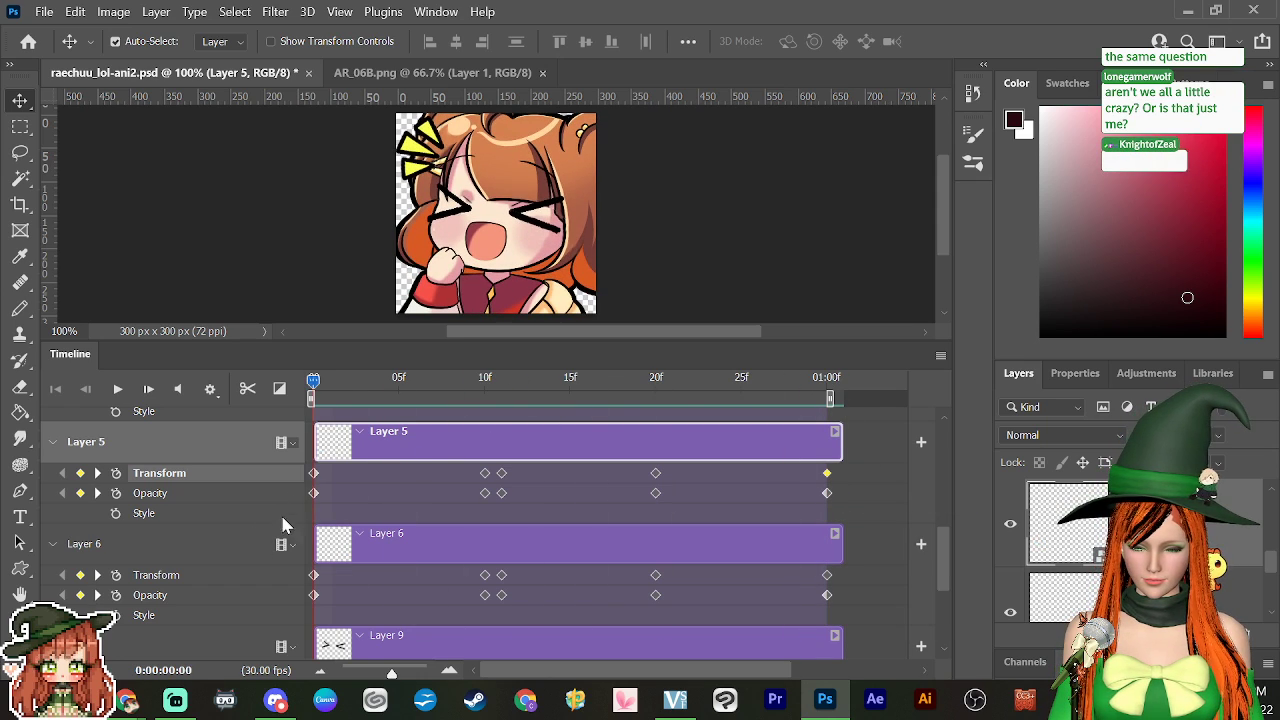
right_click(314, 473)
left_click(340, 514)
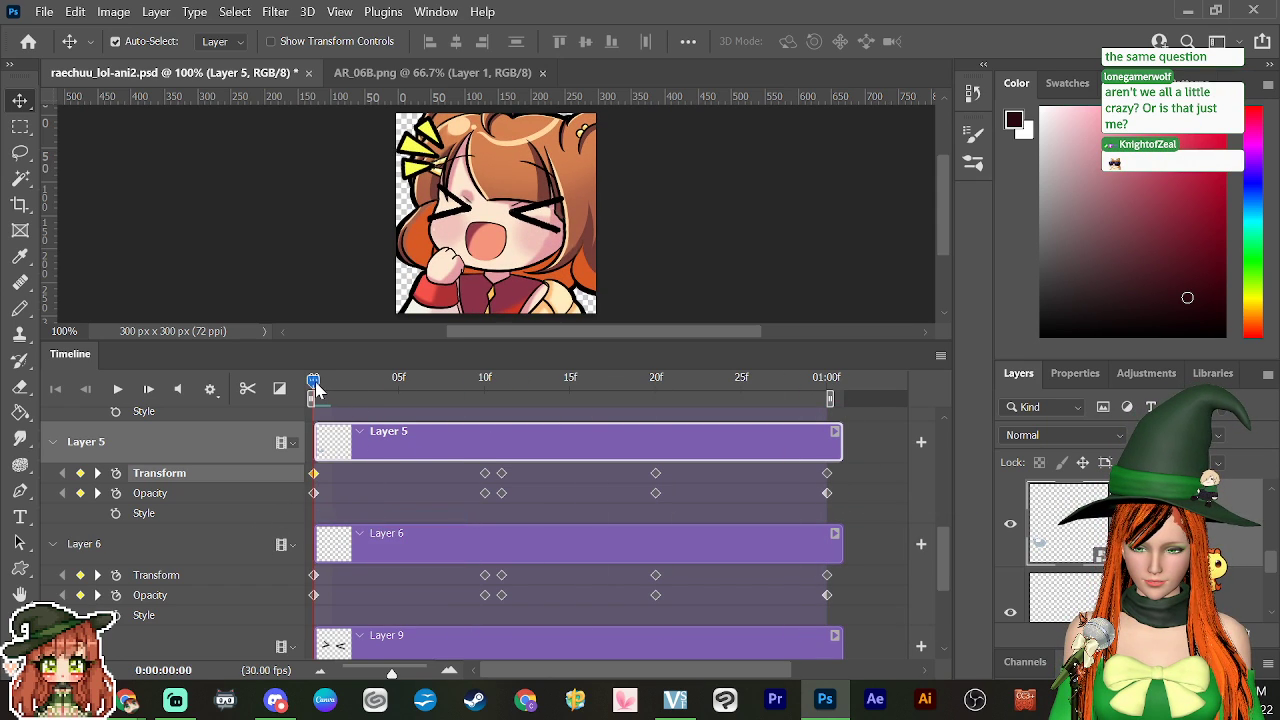
Step: Repeat copying Layer 5's 01:00f Transform keyframe onto frame 0, and raise the layer's opacity there to show its tear
left_click_drag(313, 383, 863, 471)
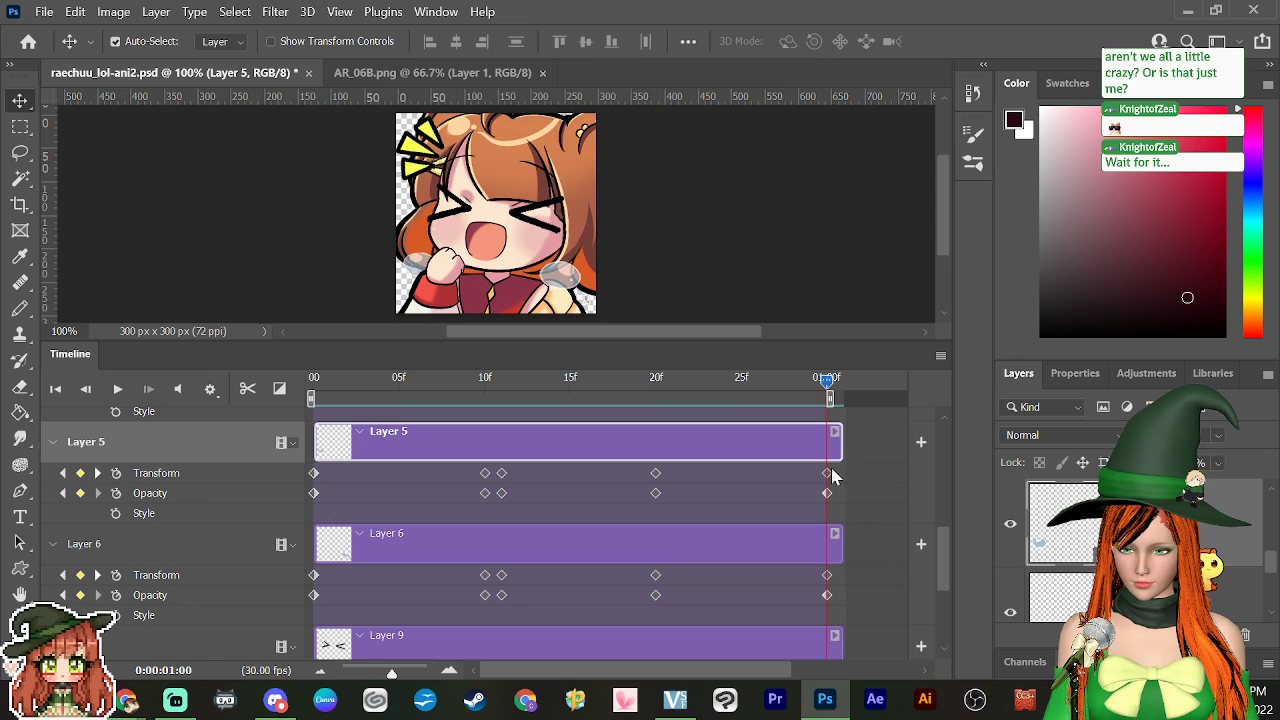
left_click(827, 473)
right_click(827, 473)
left_click(866, 500)
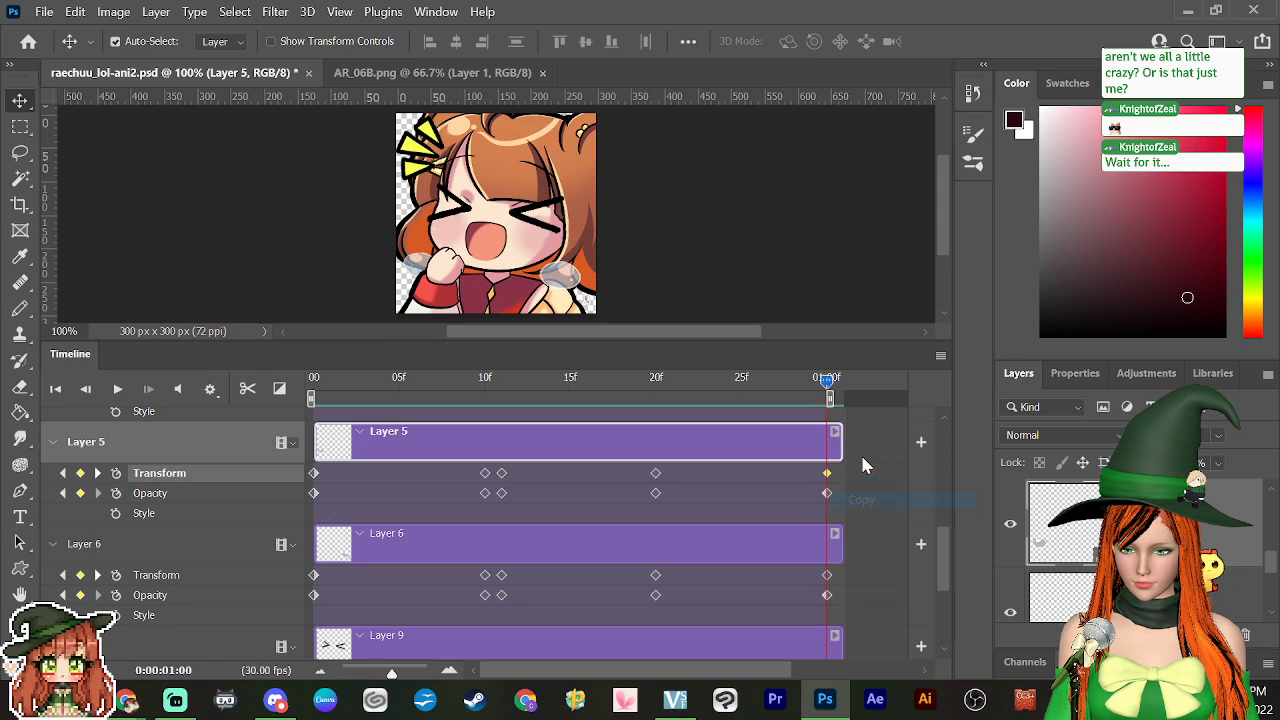
left_click_drag(827, 385, 312, 382)
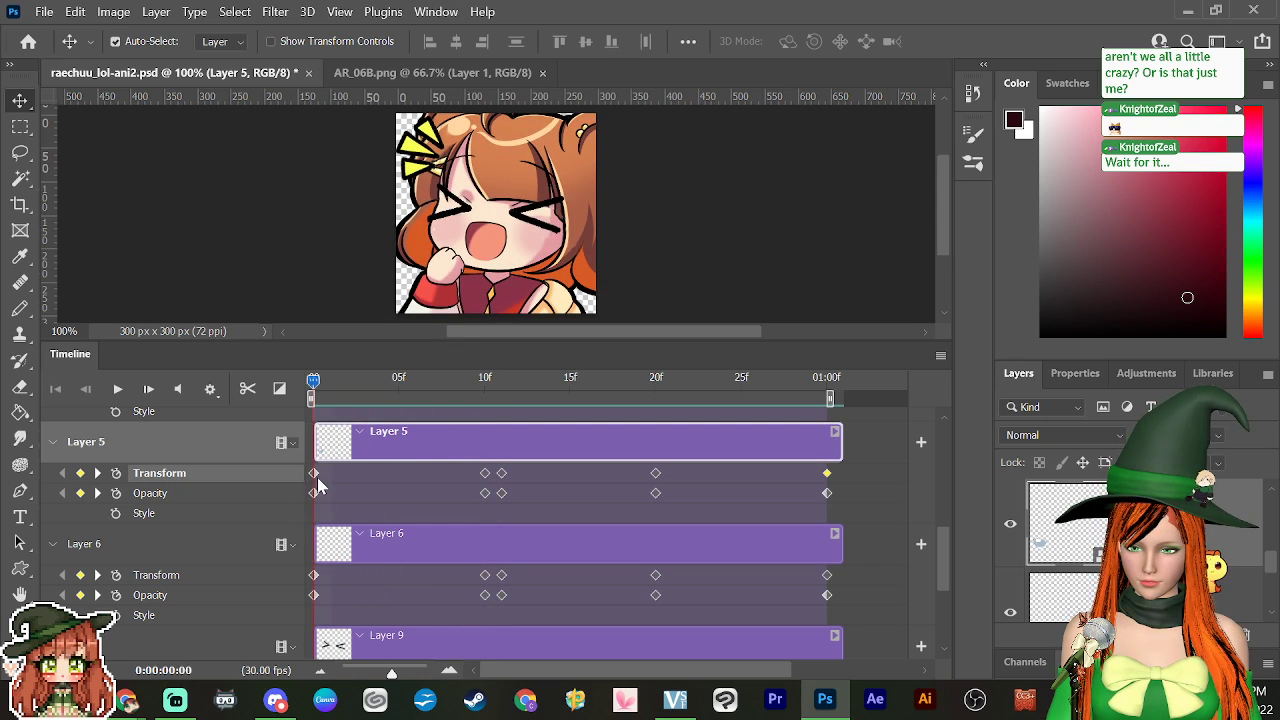
left_click(313, 475)
right_click(312, 475)
left_click(345, 517)
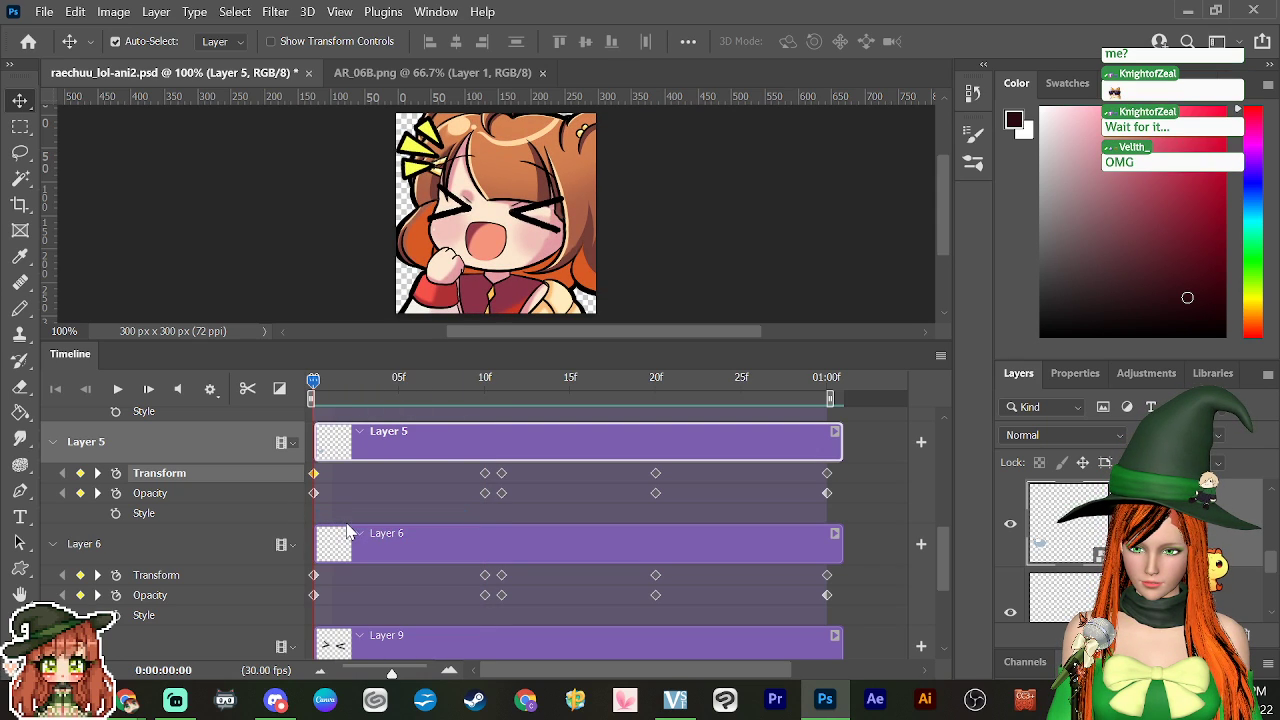
left_click_drag(330, 445, 300, 445)
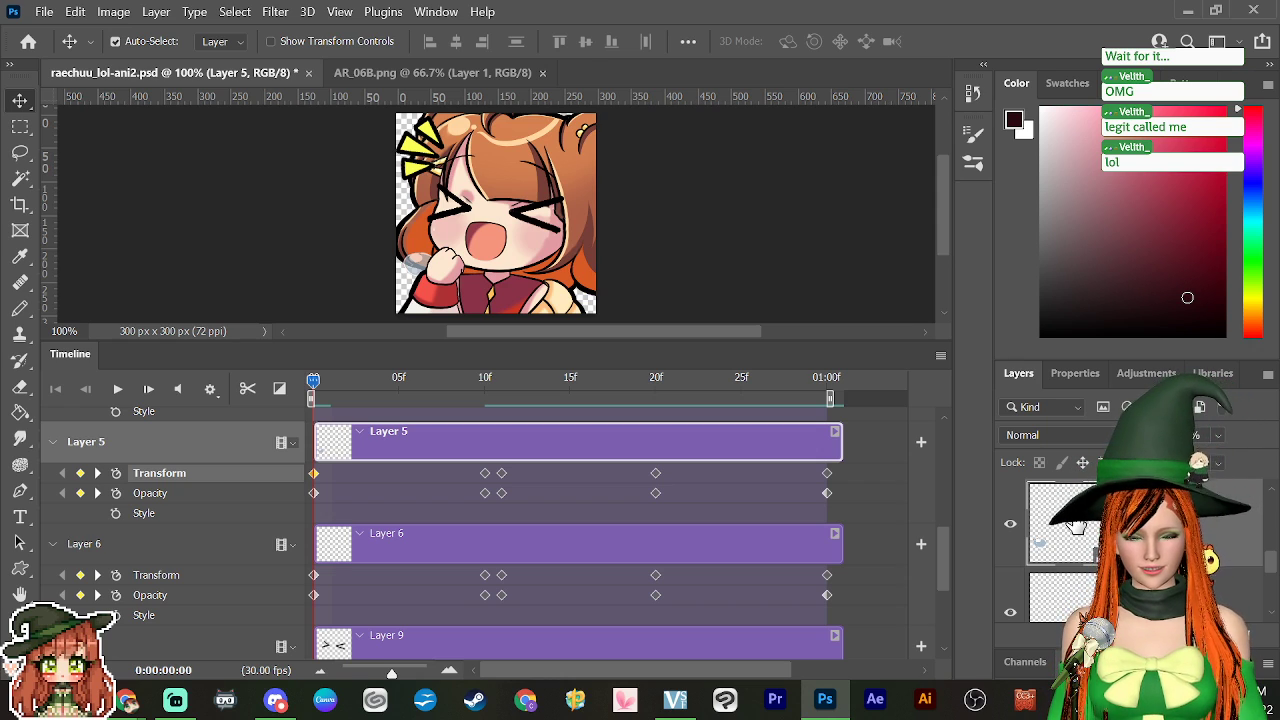
Step: Copy Layer 6's Transform keyframe from 01:00f to frame 0 and raise the layer's opacity there to show its tear
left_click_drag(313, 380, 489, 511)
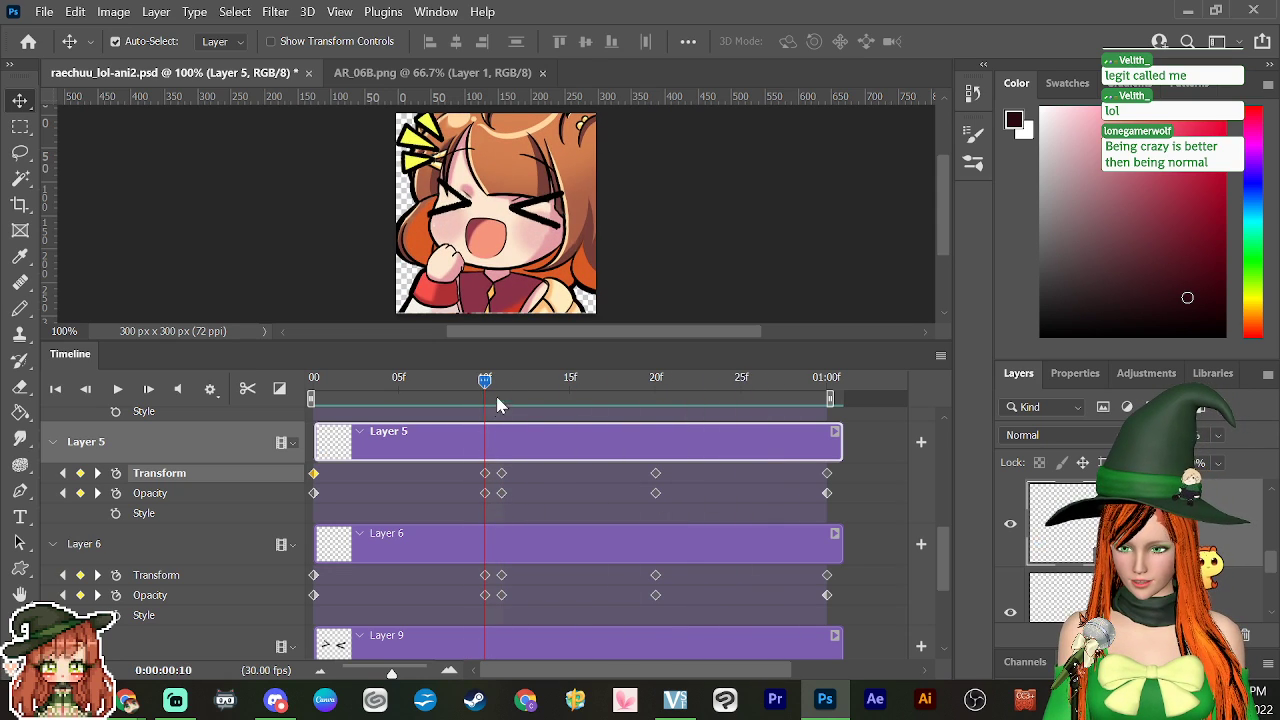
left_click_drag(500, 405, 850, 519)
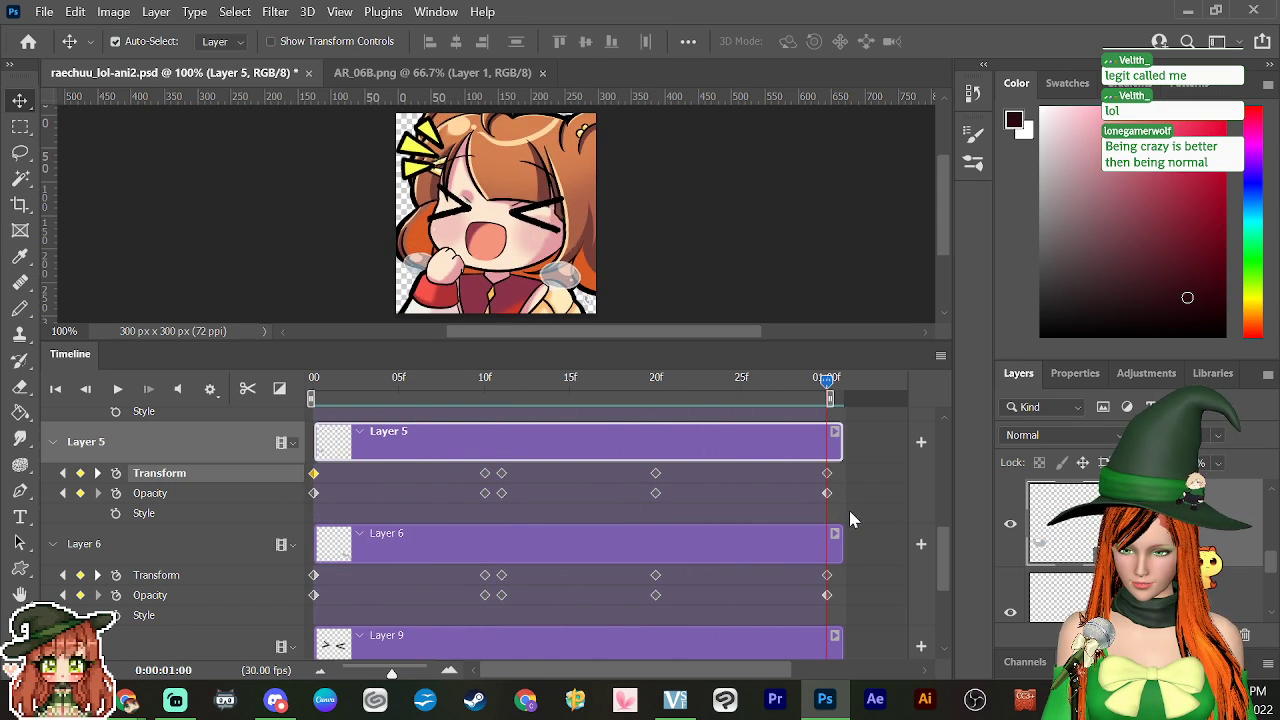
left_click(828, 575)
right_click(828, 575)
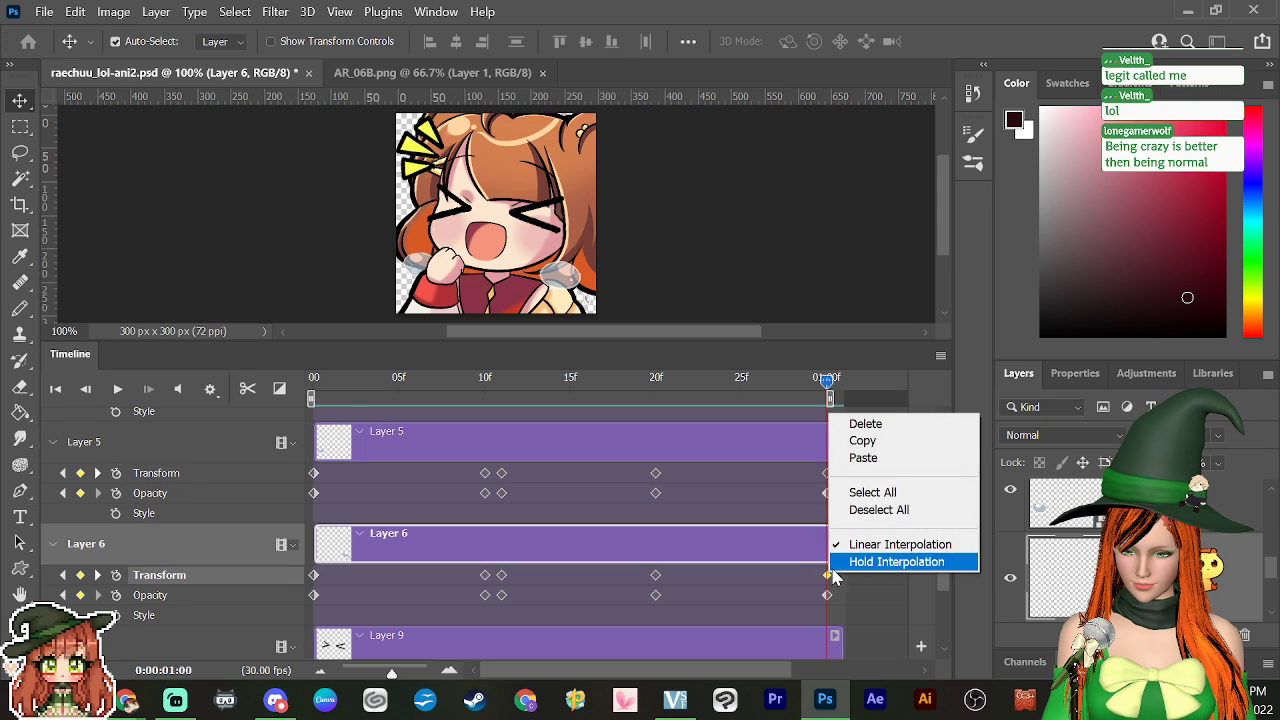
left_click(877, 449)
left_click_drag(826, 382, 288, 488)
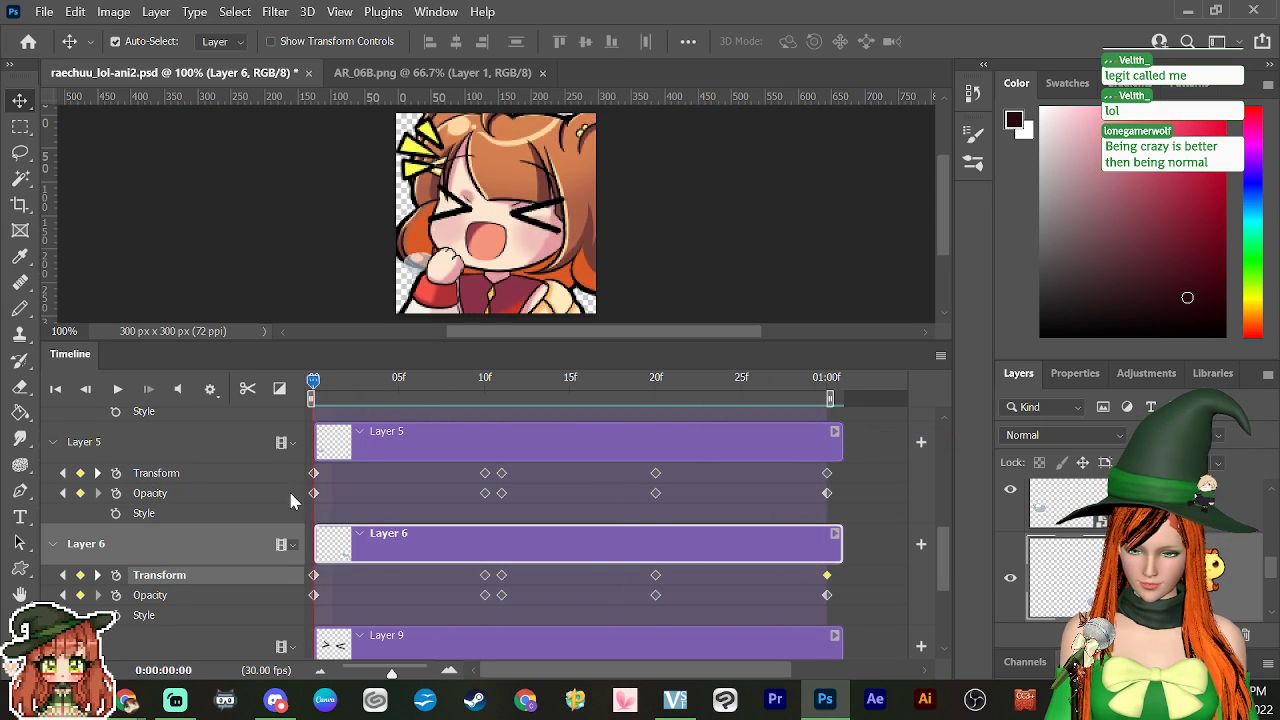
right_click(317, 590)
left_click(335, 457)
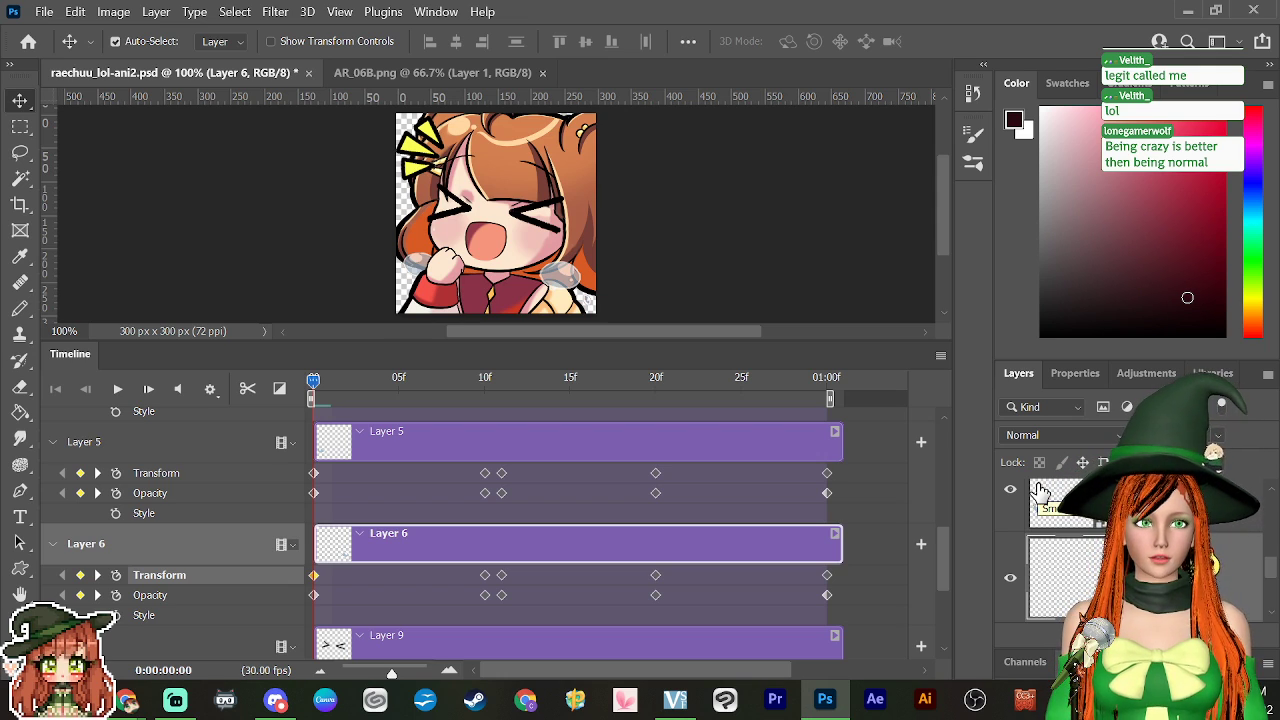
Step: Play the animation to check the tear motion and fade, and return the playhead to frame 20
key("space")
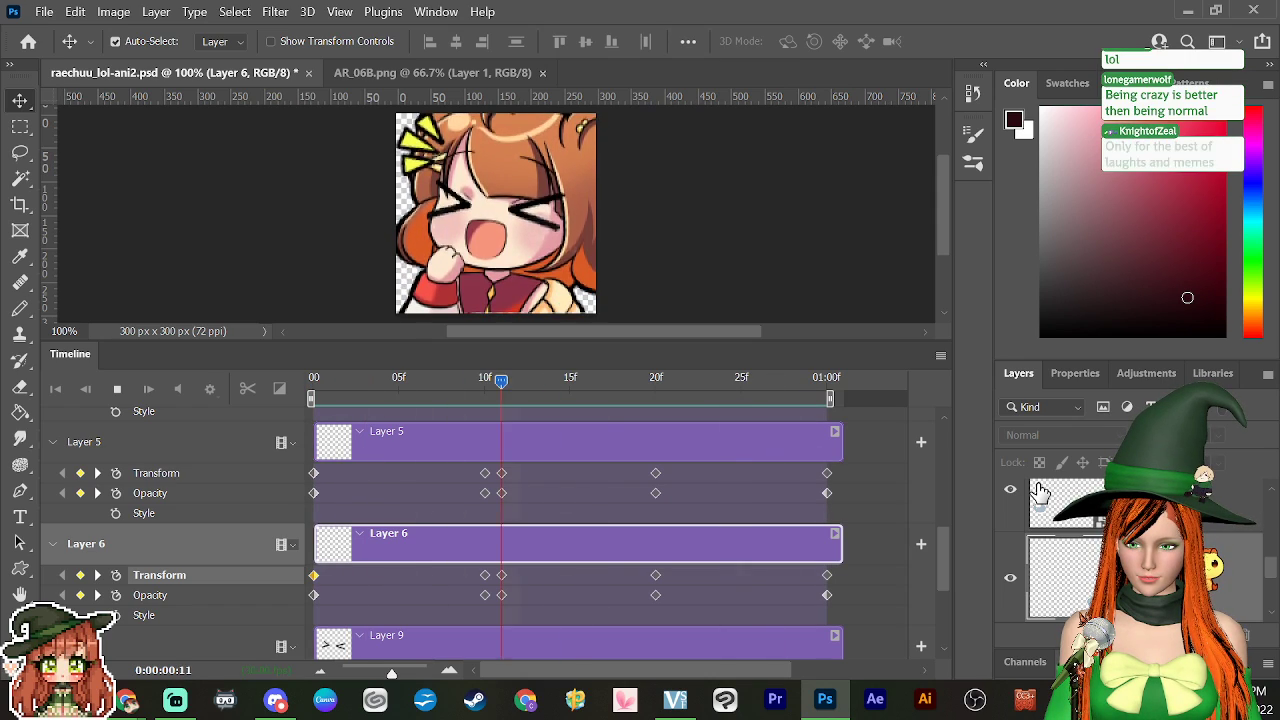
key("space")
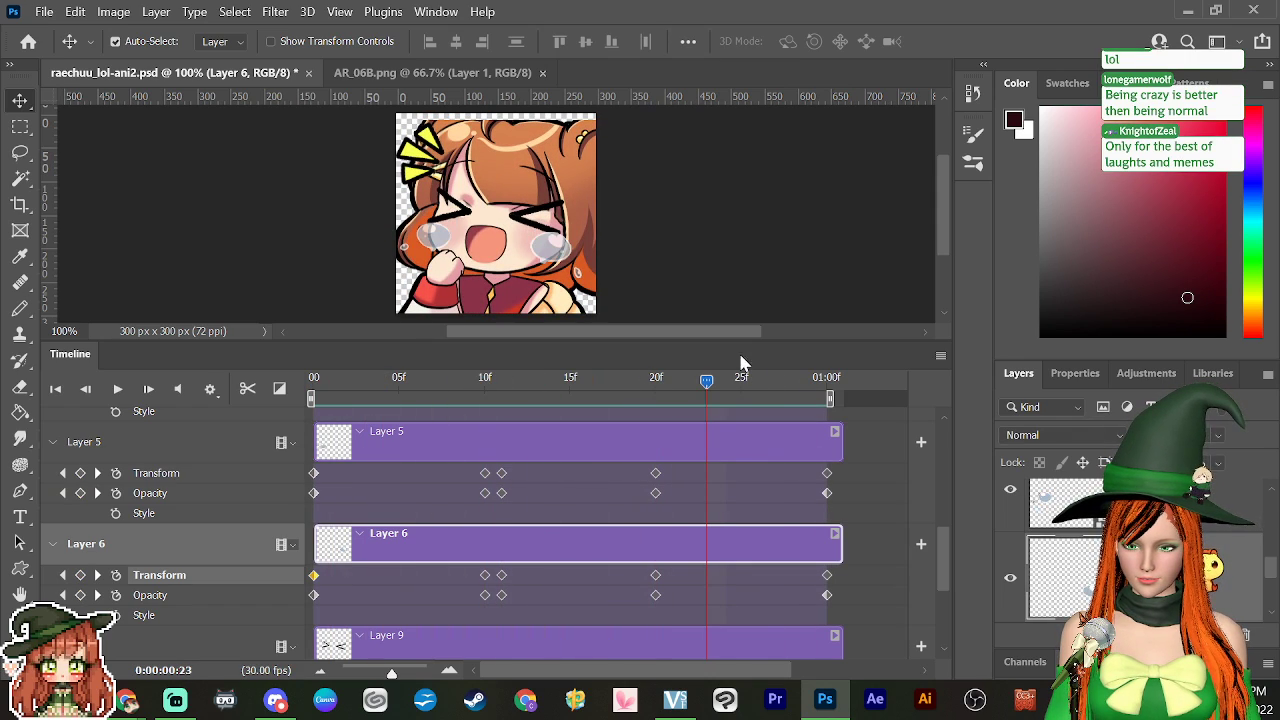
left_click_drag(706, 381, 658, 470)
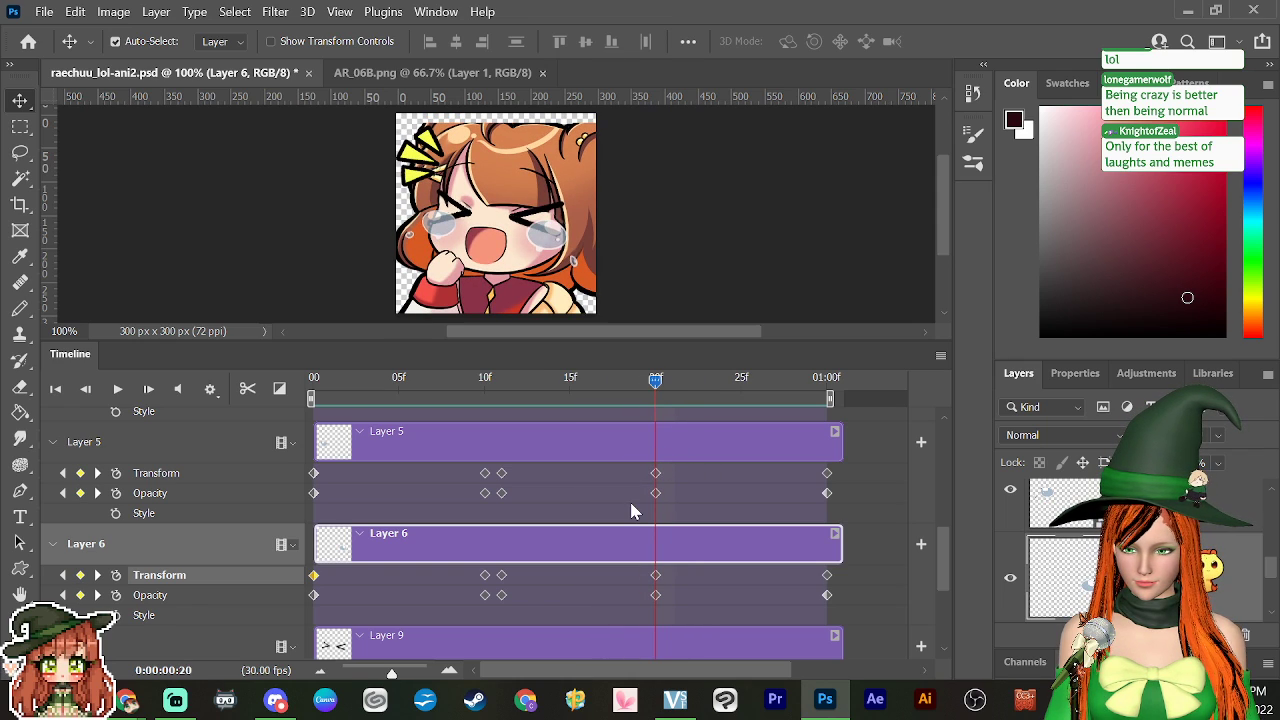
left_click_drag(655, 381, 662, 535)
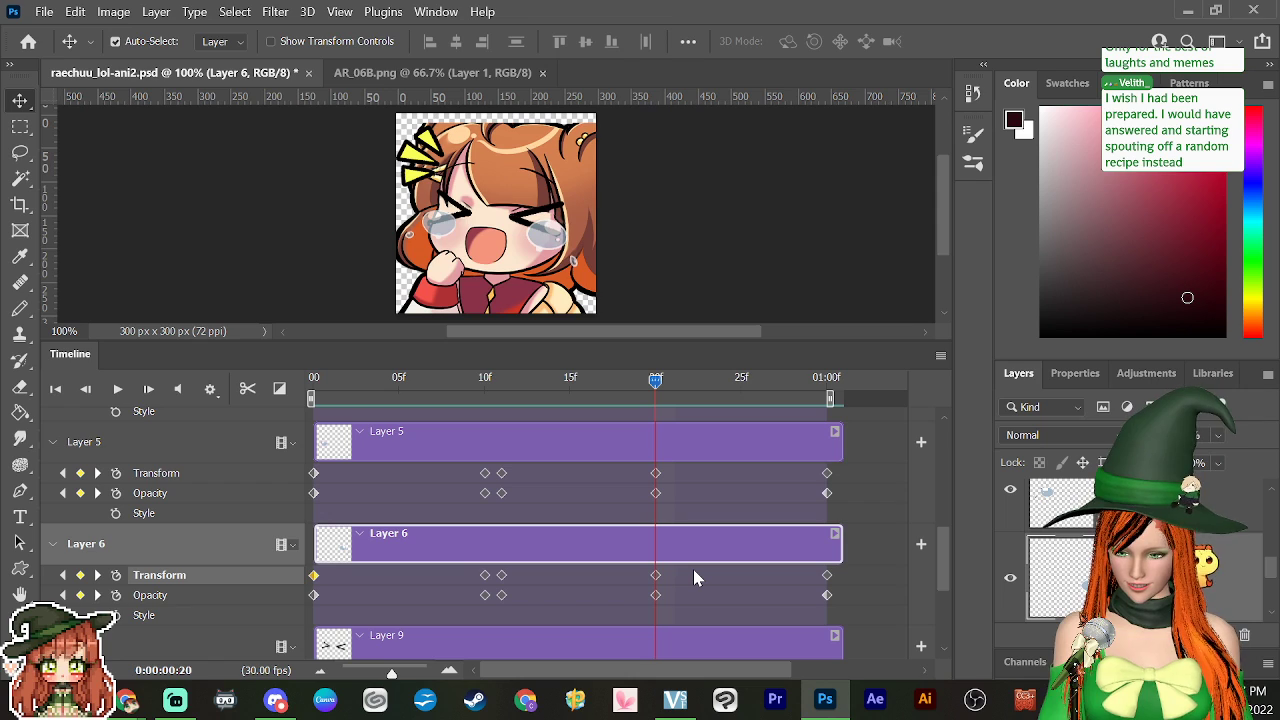
Step: Extend the timeline clips of Layer 5, Layer 6, Layer 9 and Layer 1 to just past 02:00f
left_click_drag(391, 676, 381, 673)
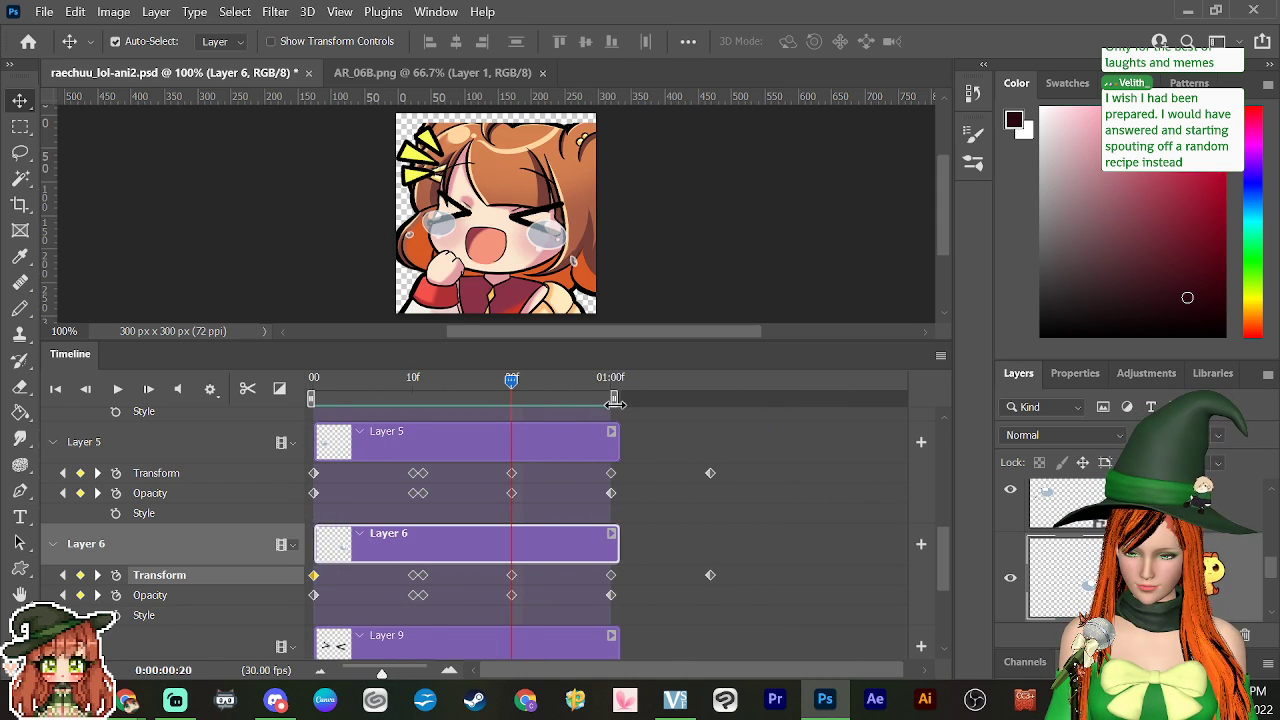
left_click_drag(614, 402, 894, 448)
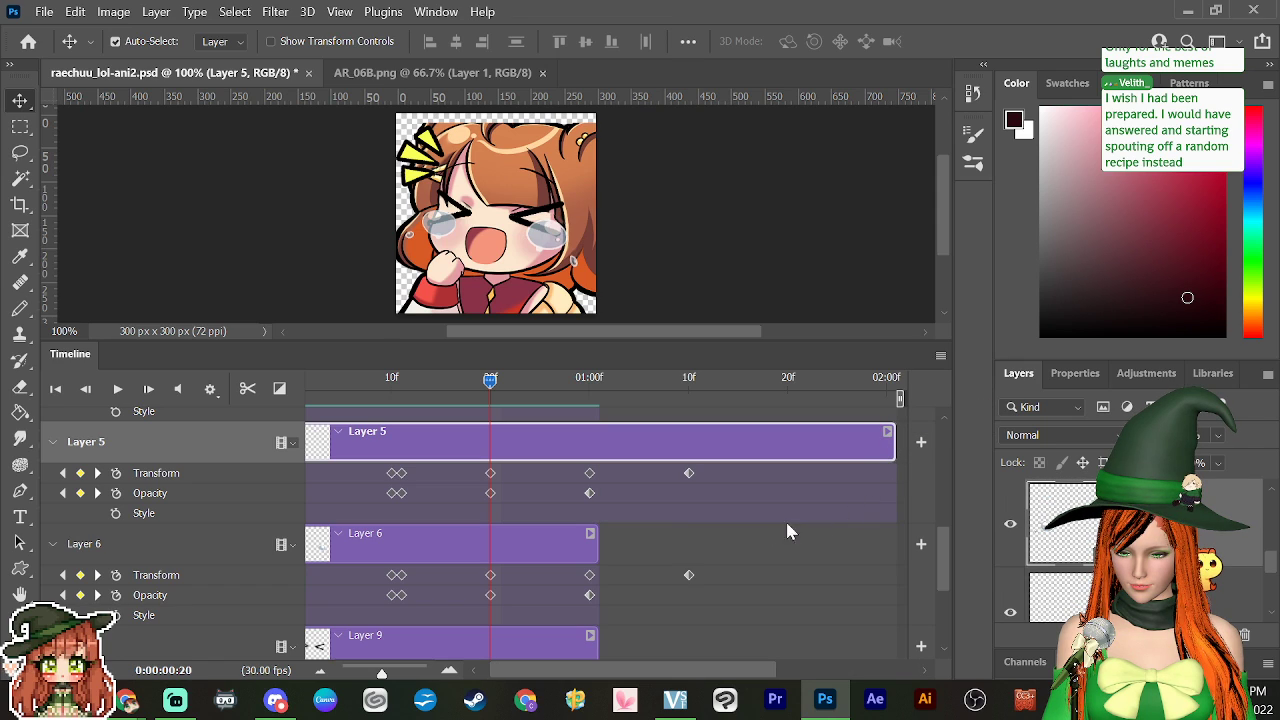
left_click_drag(595, 548, 890, 547)
left_click_drag(592, 642, 895, 643)
scroll(935, 581, "down", 4)
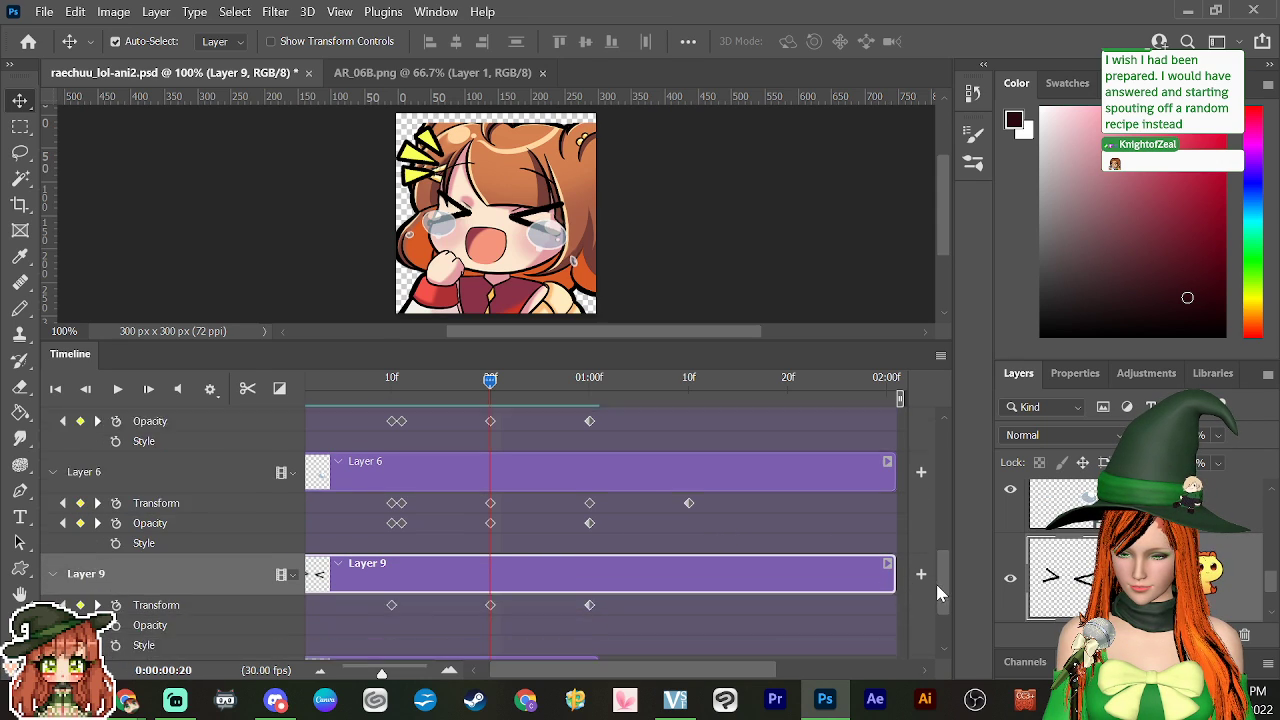
left_click_drag(595, 560, 895, 555)
Step: Extend the clips of Layer 4, Layer 3 and Layer 10 to the same end point just past 02:00f
scroll(940, 615, "up", 1)
scroll(940, 615, "up", 5)
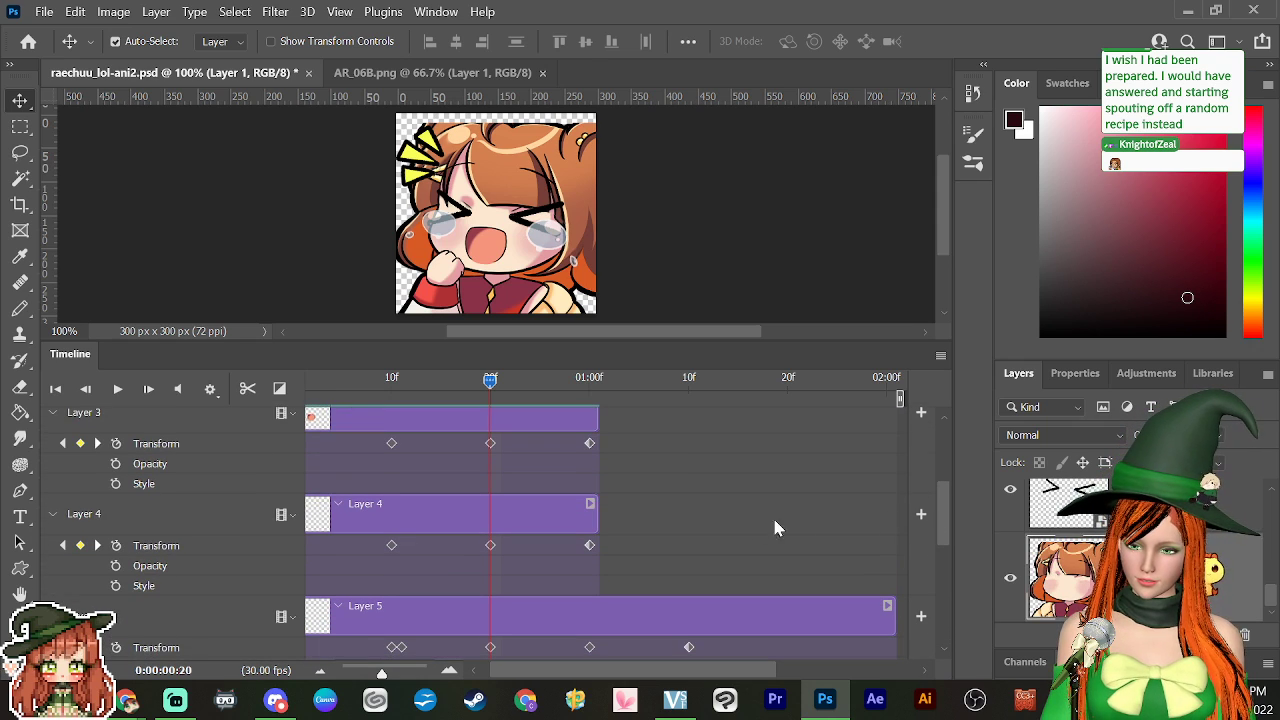
left_click_drag(596, 519, 895, 519)
scroll(940, 500, "up", 2)
scroll(940, 492, "up", 3)
left_click_drag(596, 604, 893, 604)
left_click_drag(594, 503, 612, 517)
key("ctrl+z")
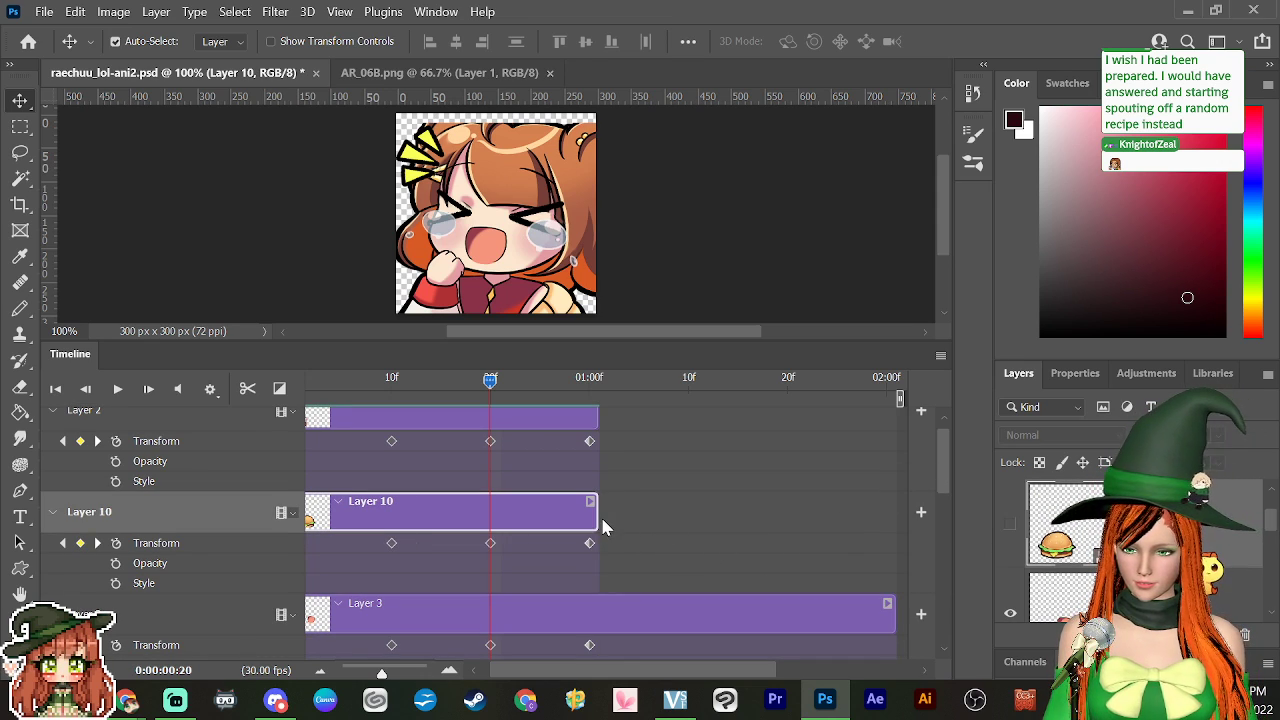
left_click(603, 527)
left_click_drag(598, 517, 896, 517)
Step: Extend Layer 2's clip to match the other layers and set the work area's end at about 02:00f
left_click_drag(597, 420, 943, 452)
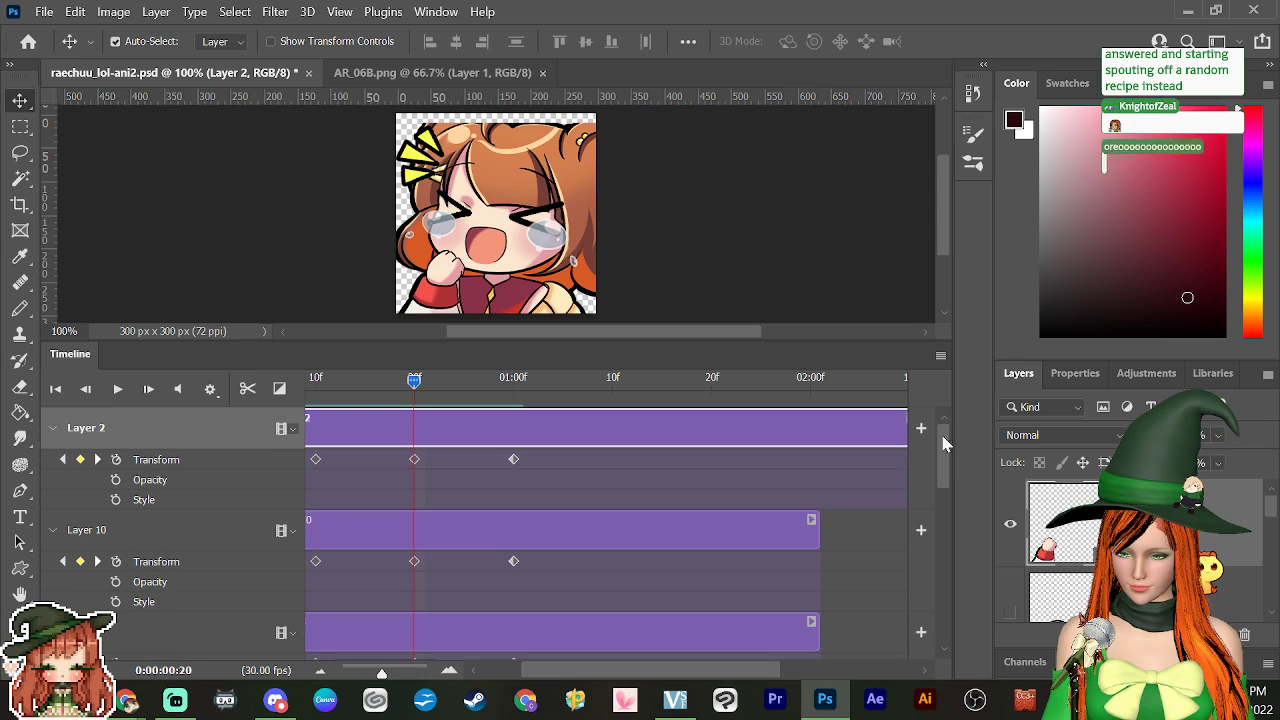
key("ctrl+z")
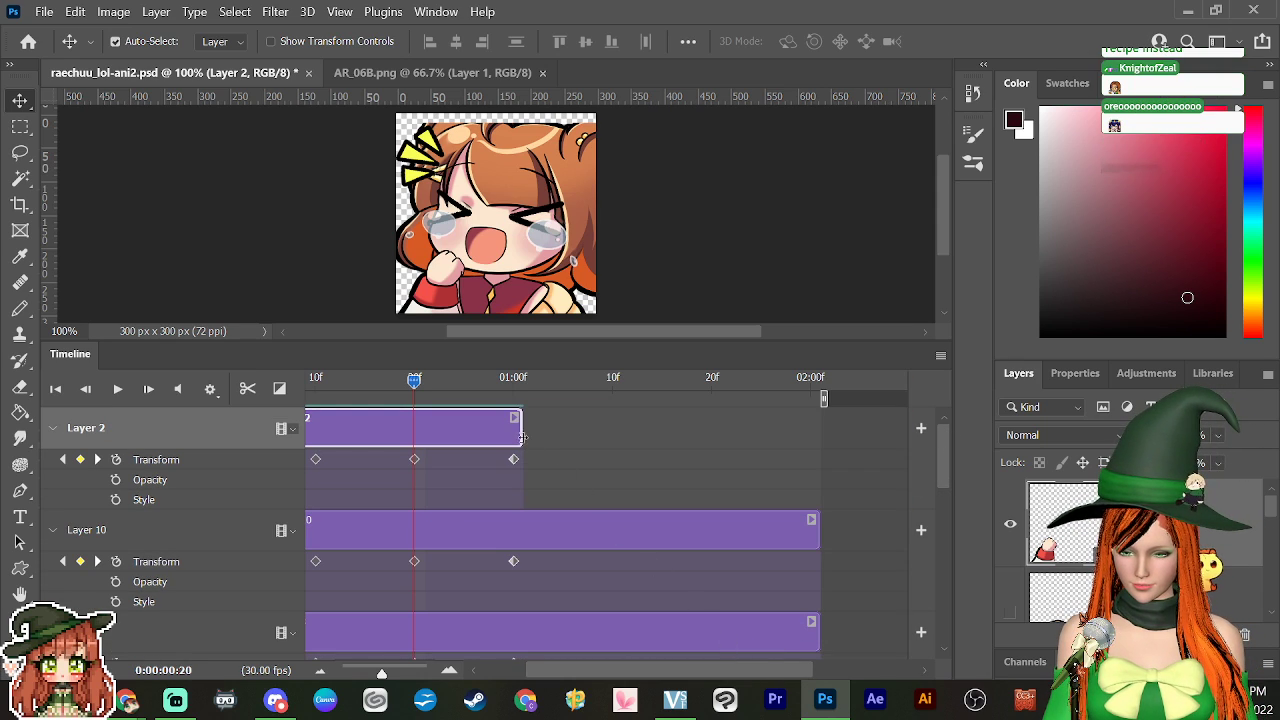
left_click_drag(520, 428, 833, 458)
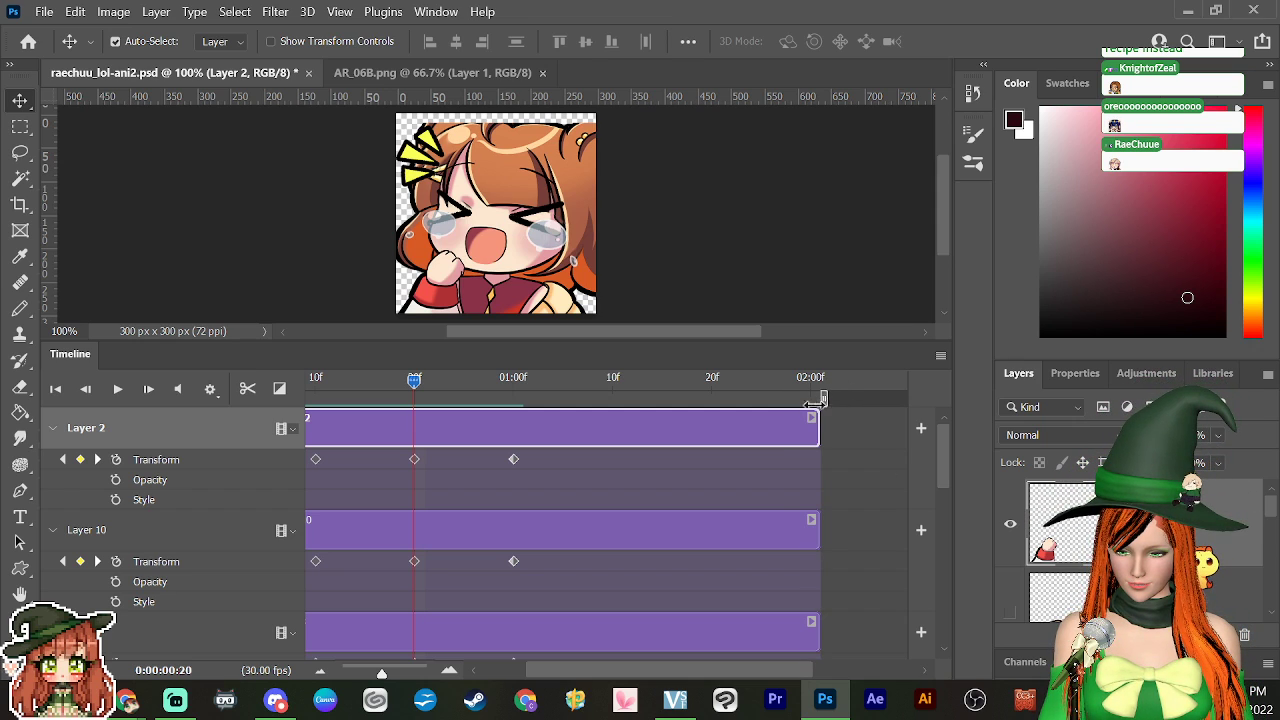
left_click_drag(813, 403, 802, 403)
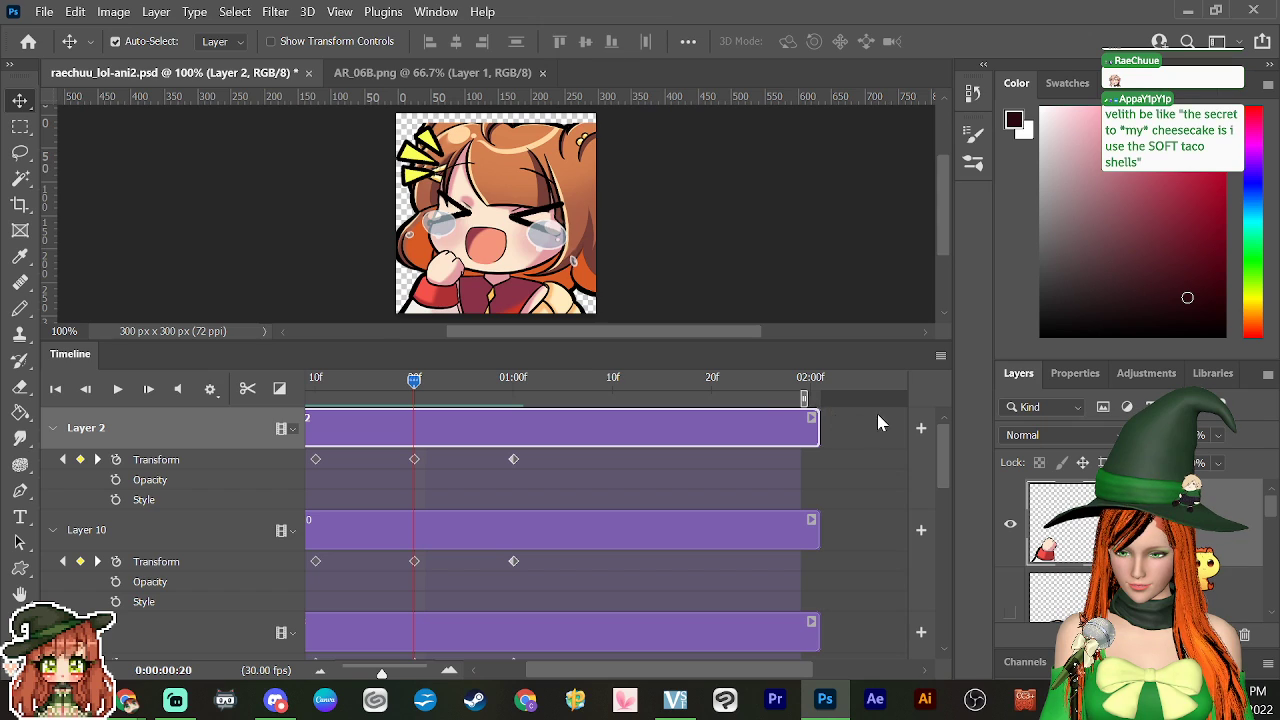
left_click_drag(944, 463, 895, 378)
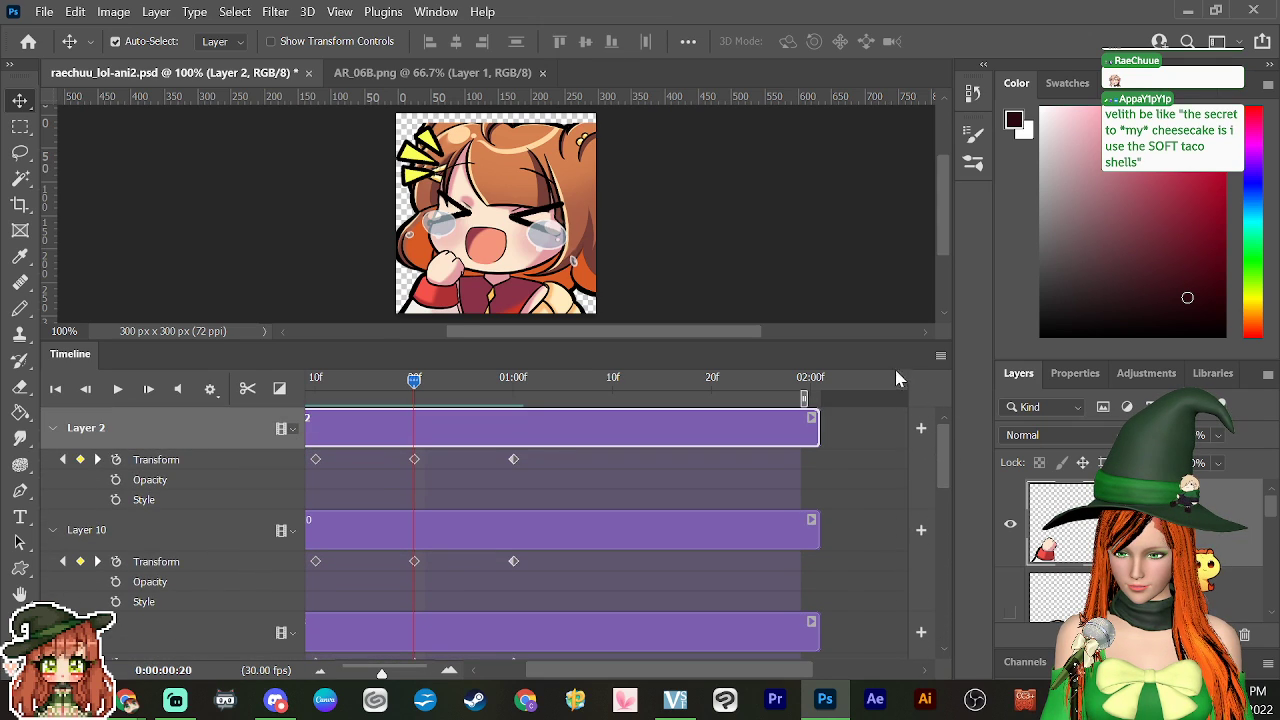
left_click(810, 398)
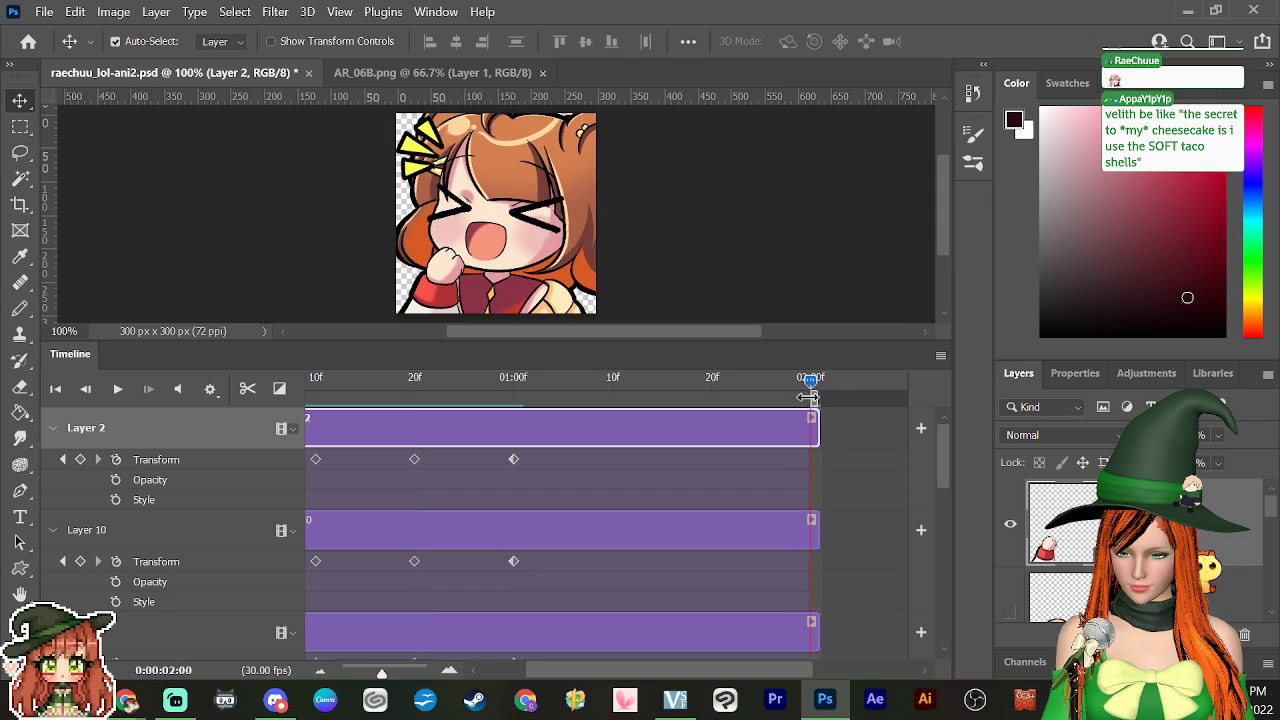
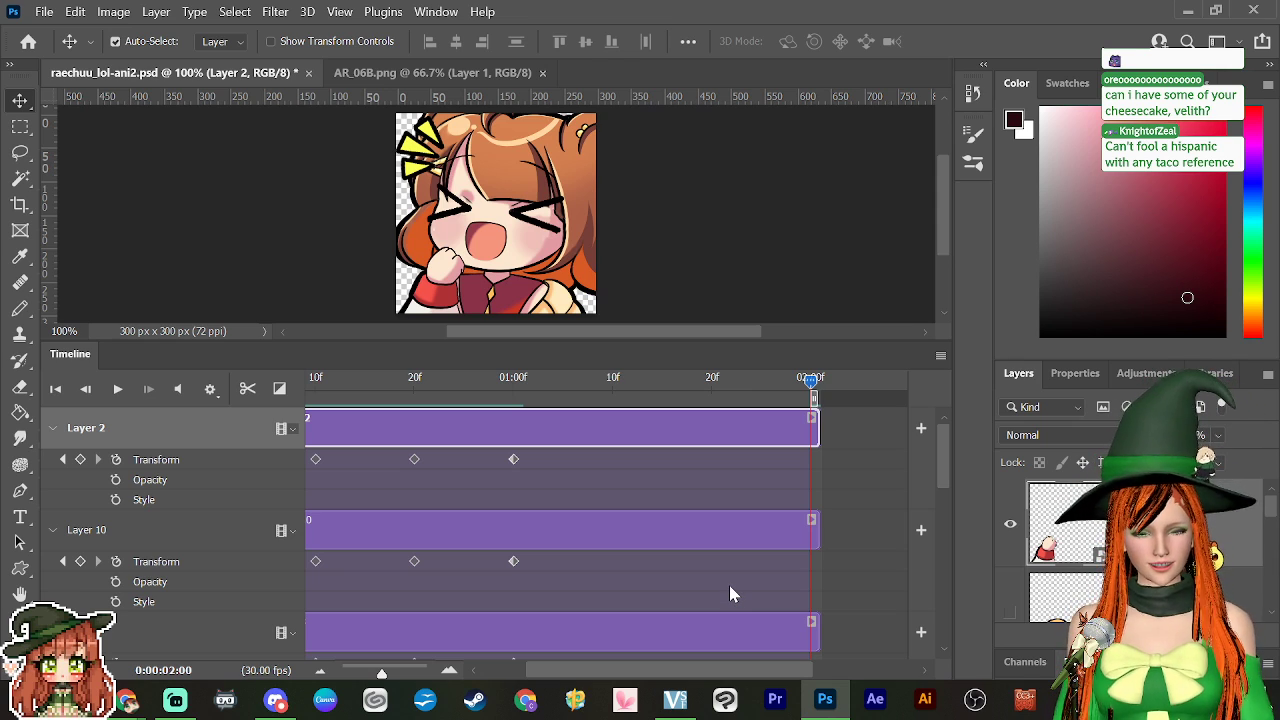
Step: Select all layers from Layer 1 up to Layer 2 and move the playhead to 01:10f
left_click_drag(941, 460, 937, 563)
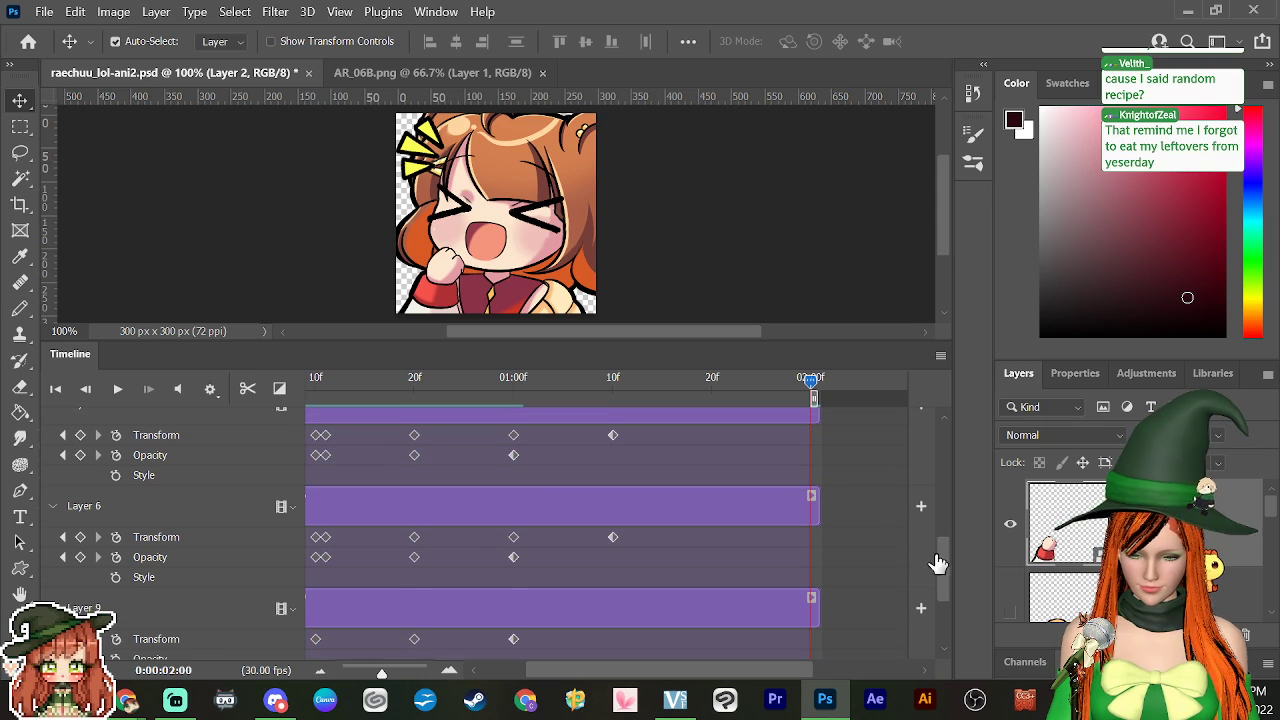
left_click_drag(811, 382, 614, 457)
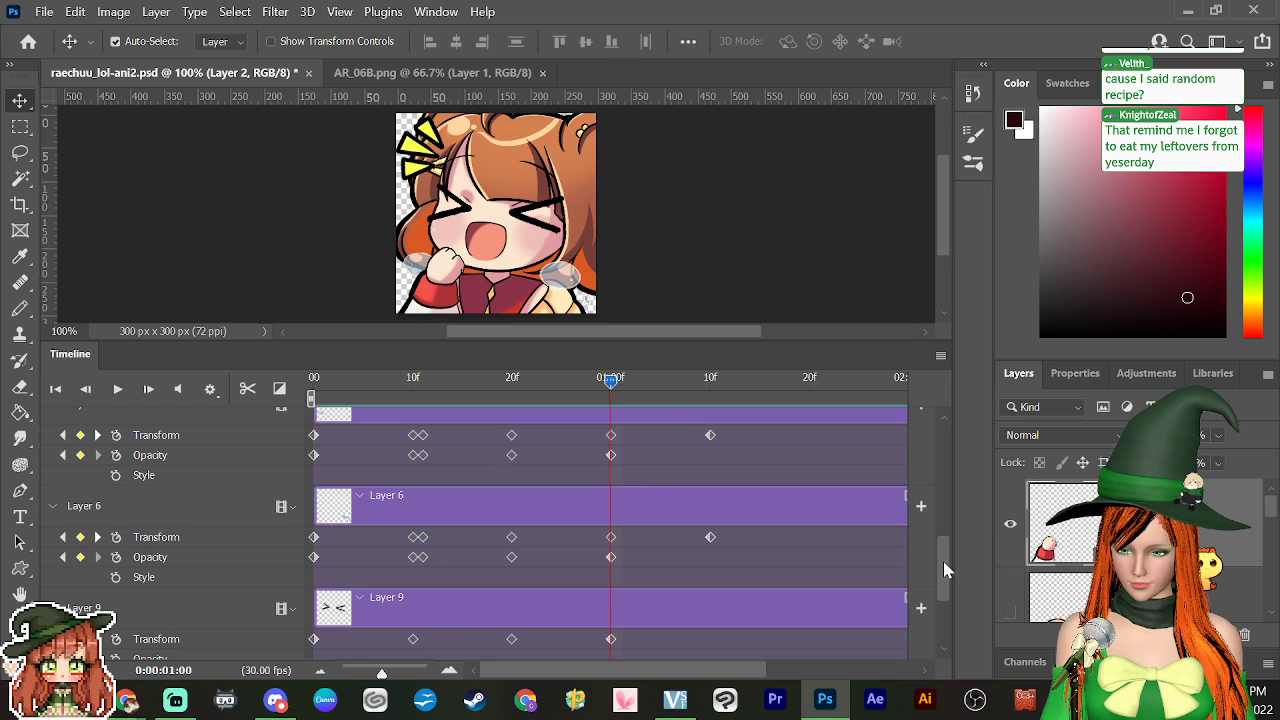
left_click_drag(943, 561, 945, 617)
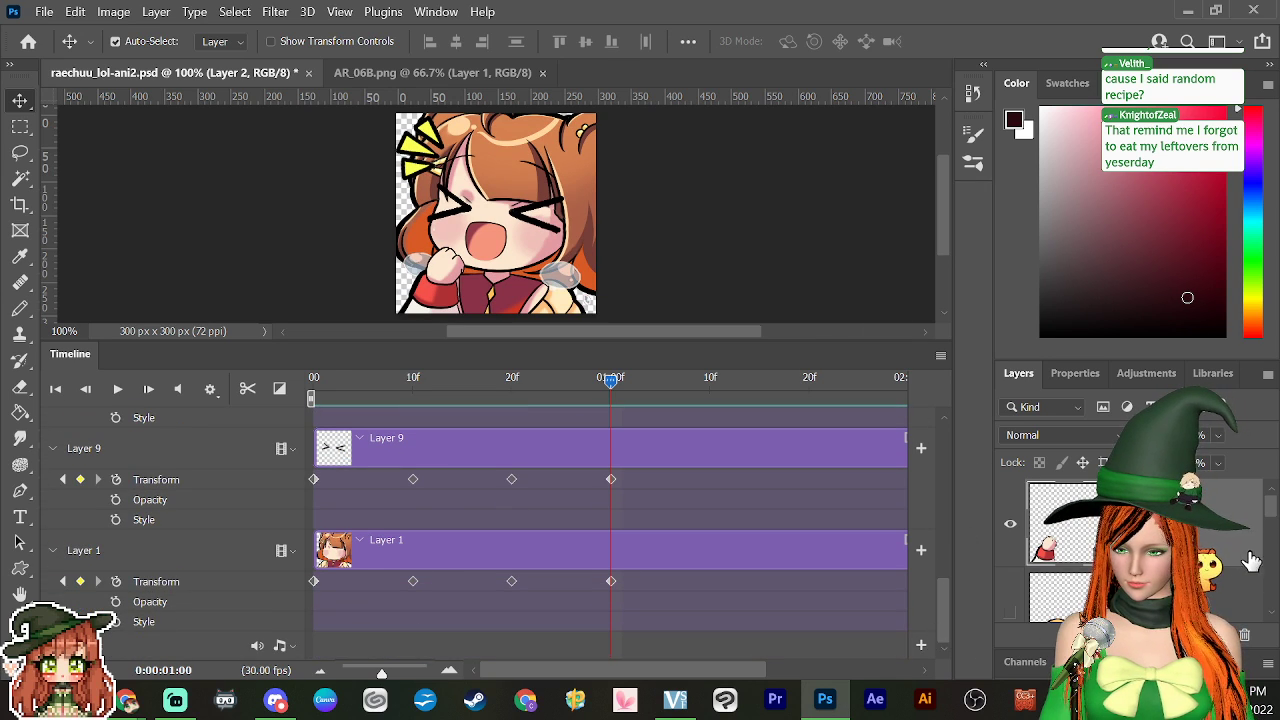
mouse_move(1274, 515)
left_mouse_down()
mouse_move(1268, 586)
mouse_move(1268, 492)
left_mouse_up()
left_click(1238, 590)
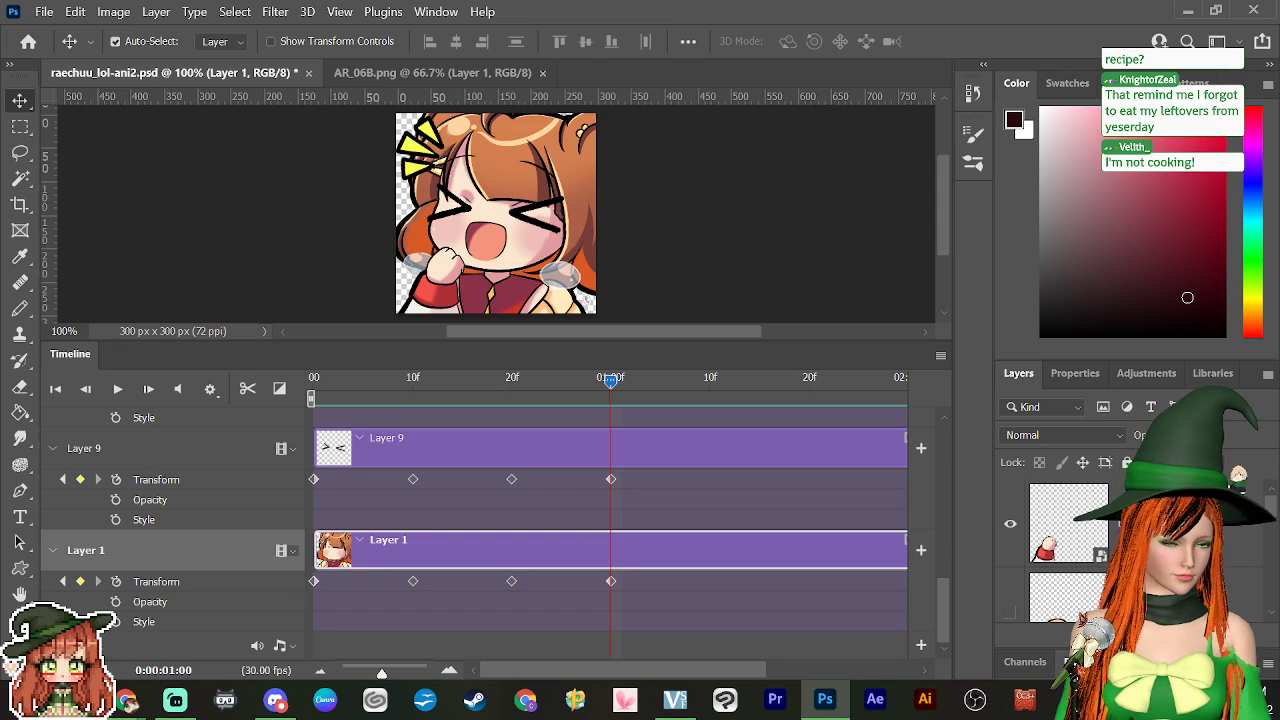
left_click(1180, 522, "ctrl")
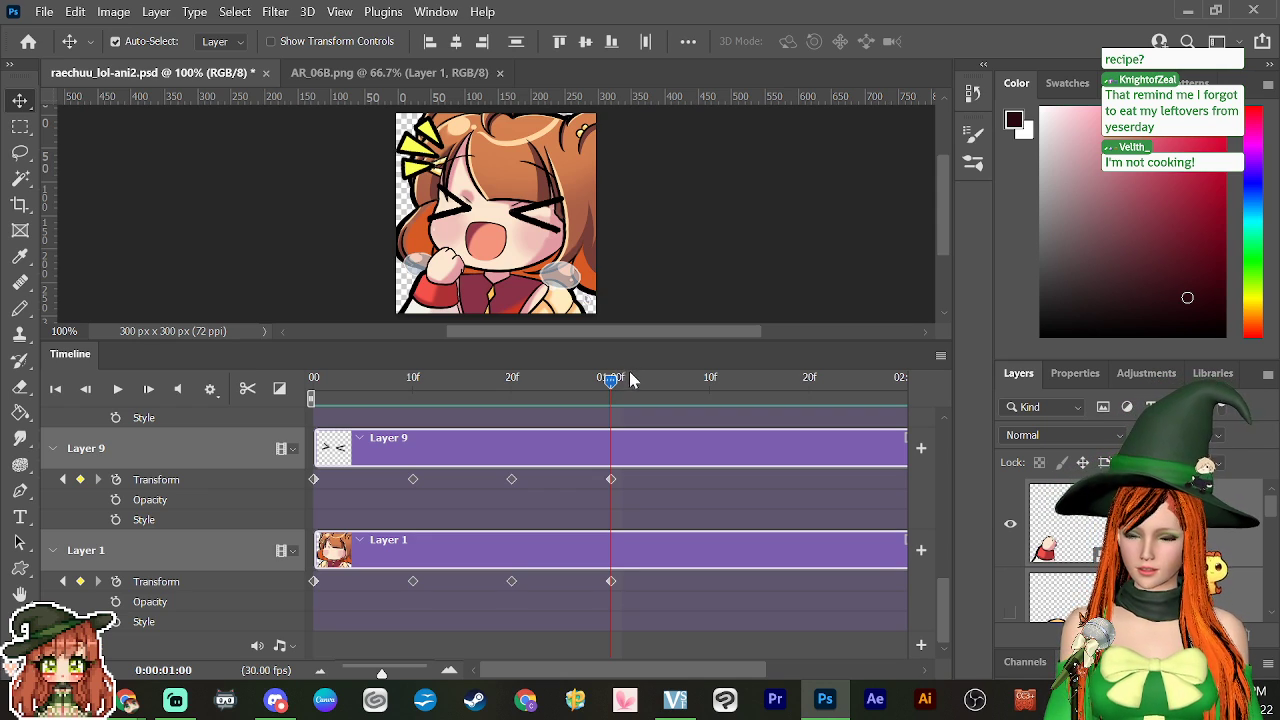
left_click_drag(612, 387, 708, 410)
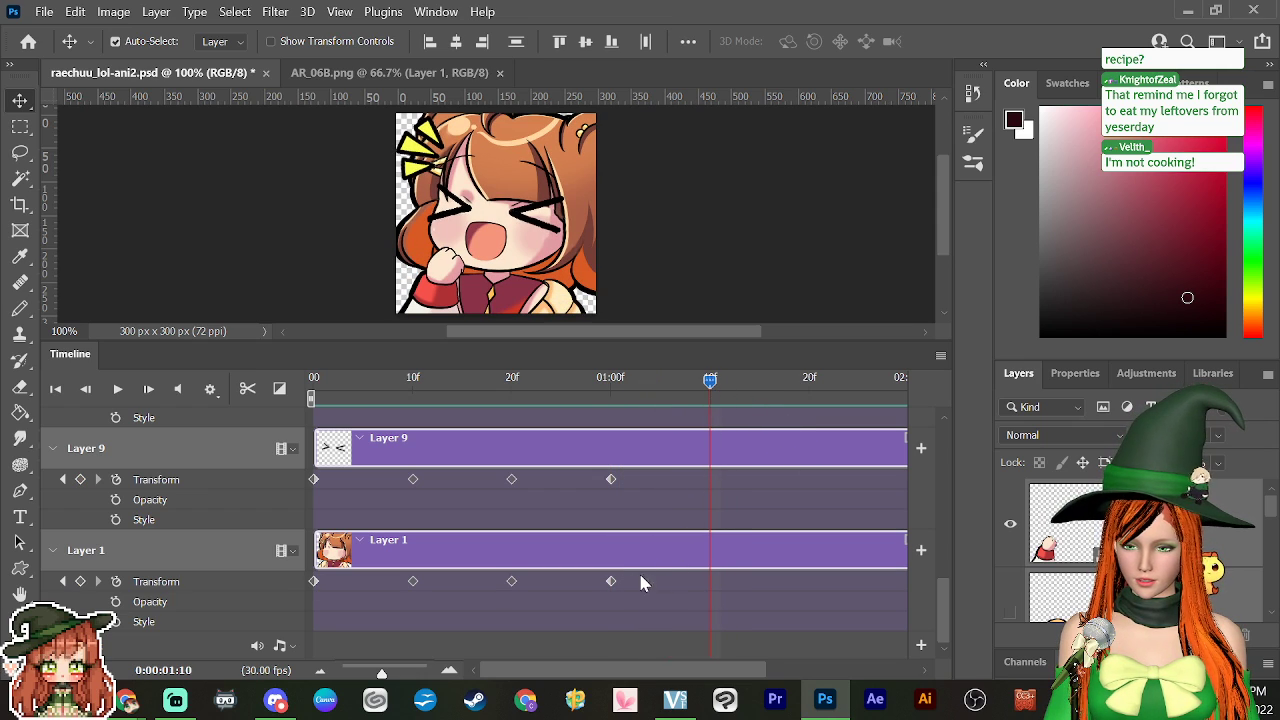
left_click_drag(945, 588, 943, 424)
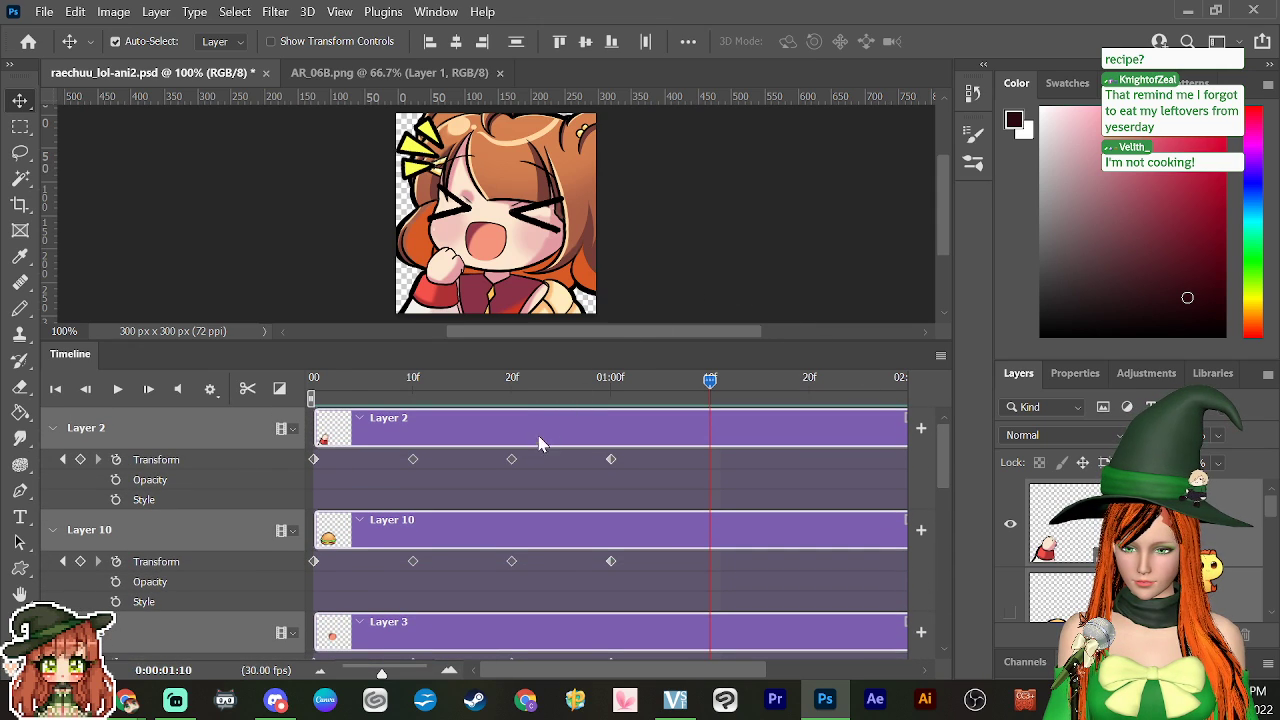
Step: Copy Layer 2's Transform keyframe at 20f and paste it onto a new Transform keyframe at 01:10f
left_click_drag(640, 392, 516, 440)
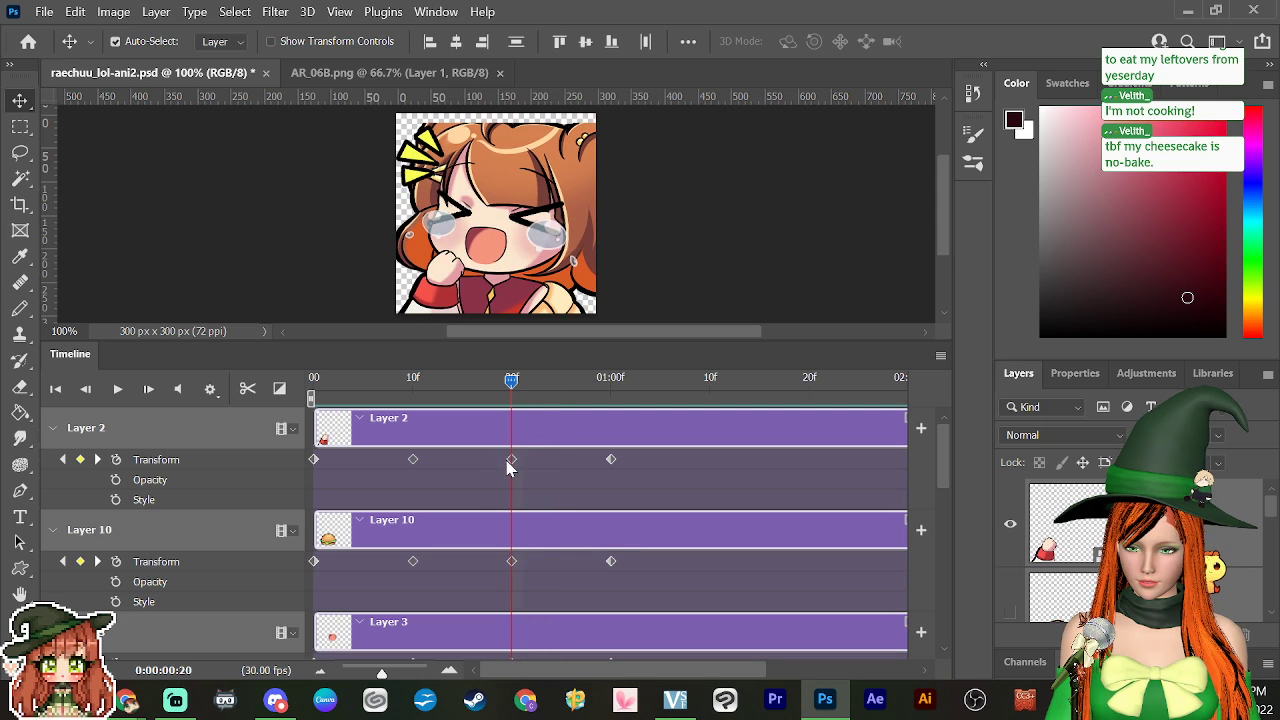
right_click(507, 463)
left_click(543, 487)
left_click(531, 393)
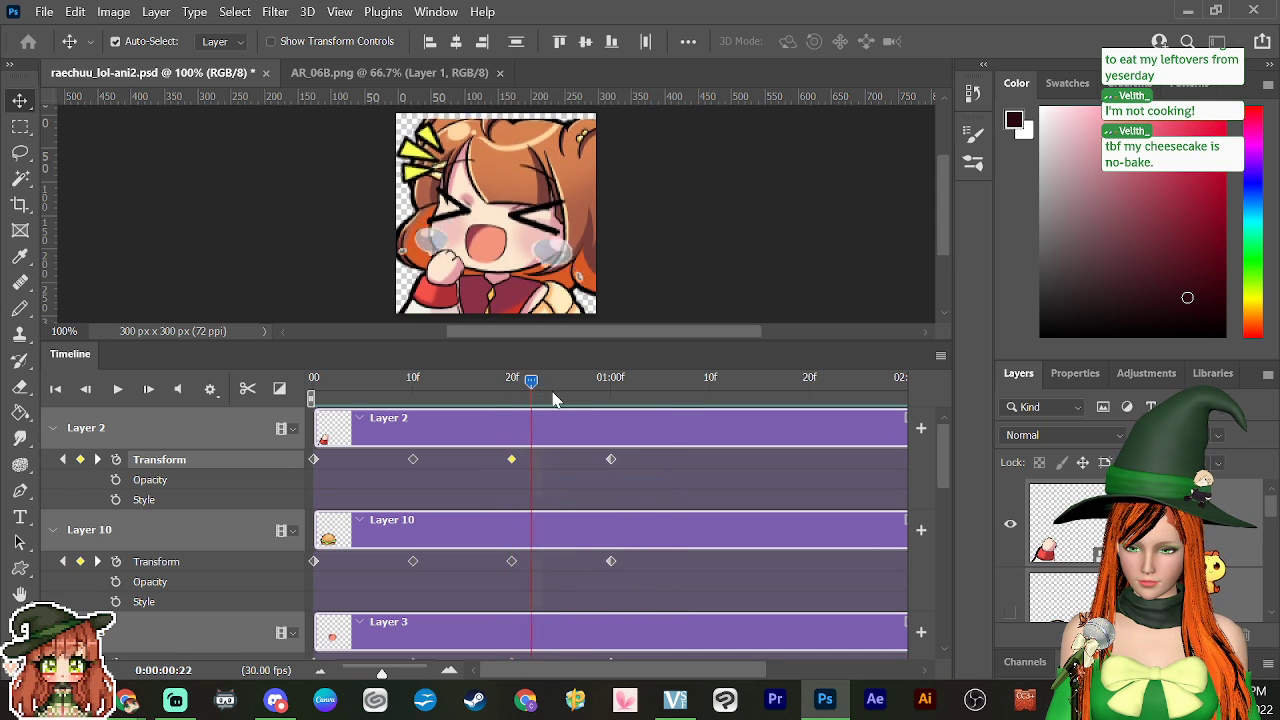
left_click_drag(556, 400, 717, 458)
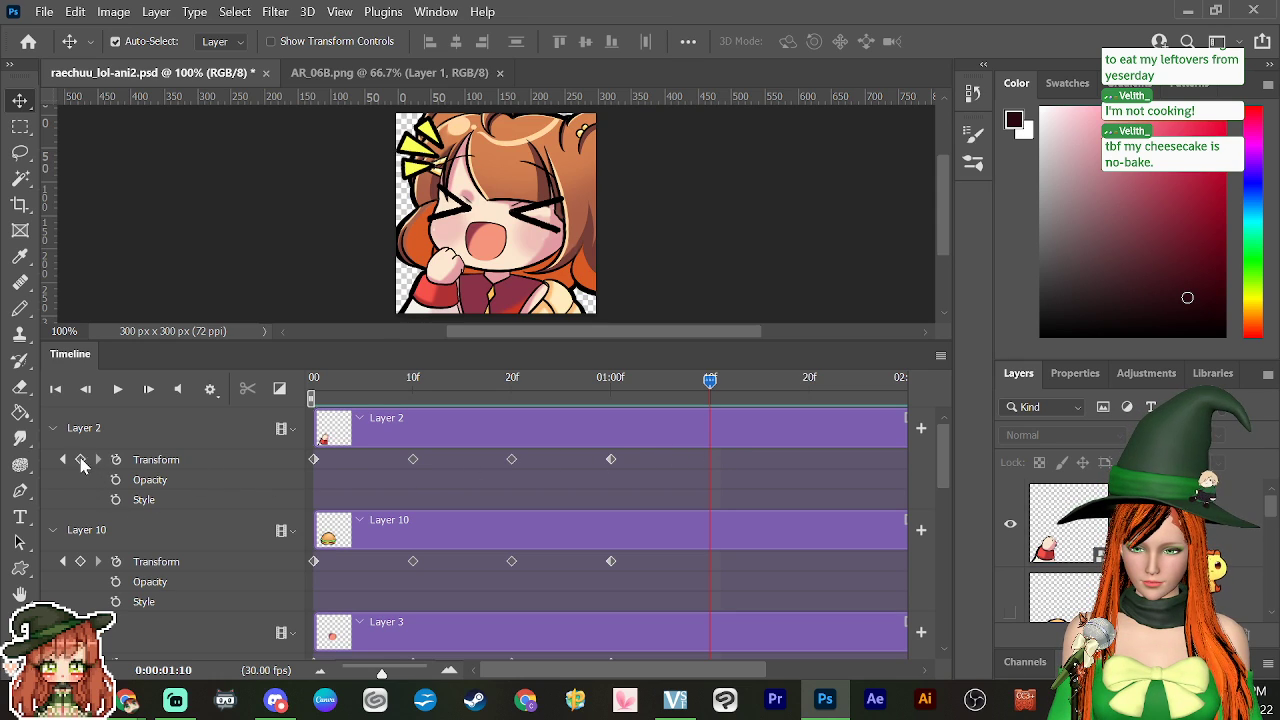
left_click(81, 459)
right_click(712, 460)
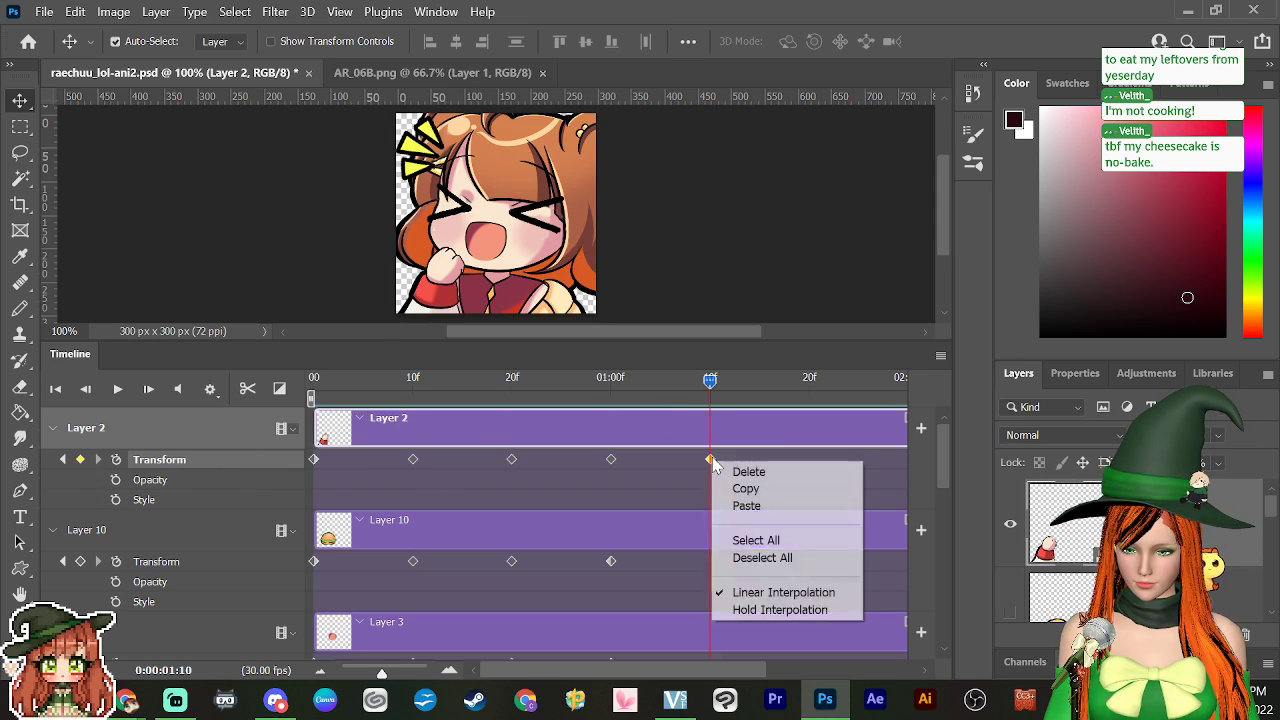
left_click(772, 505)
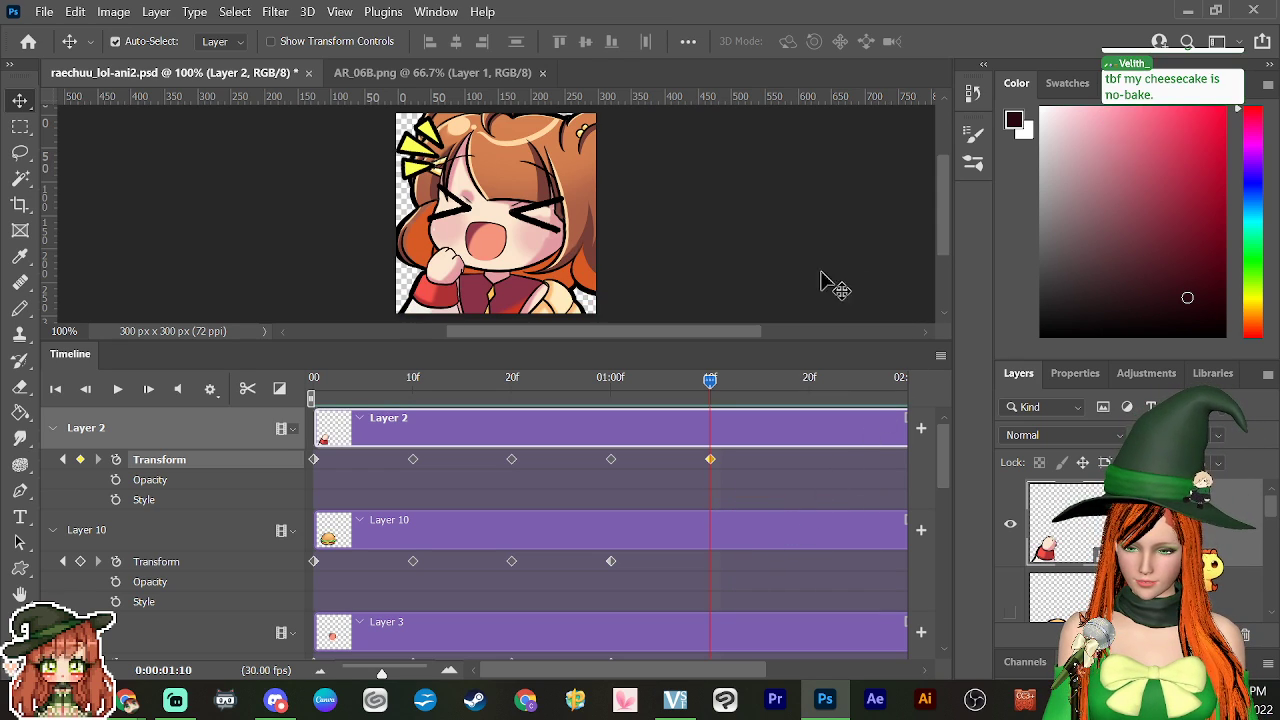
Step: Copy Layer 2's 20f Transform keyframe again, add a keyframe at 01:20f, and paste the copy over the one at 01:10f
left_click_drag(714, 397, 514, 420)
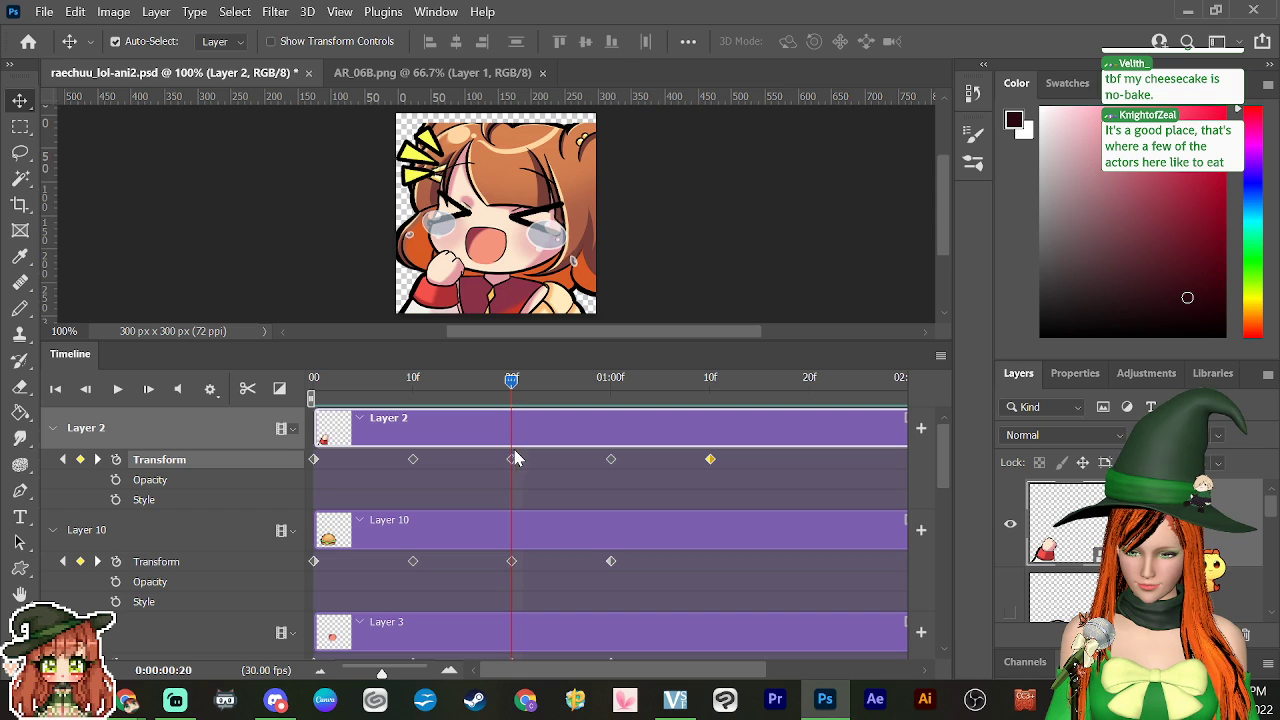
right_click(511, 463)
left_click(547, 490)
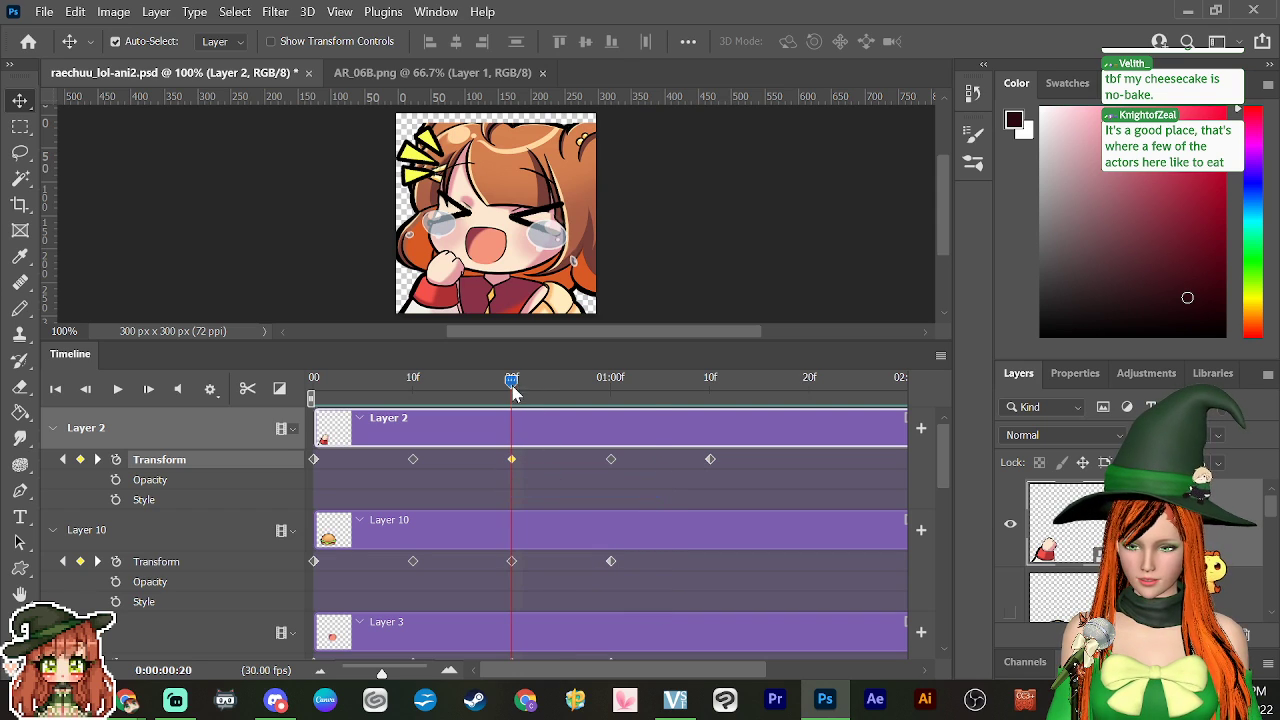
left_click_drag(513, 393, 813, 455)
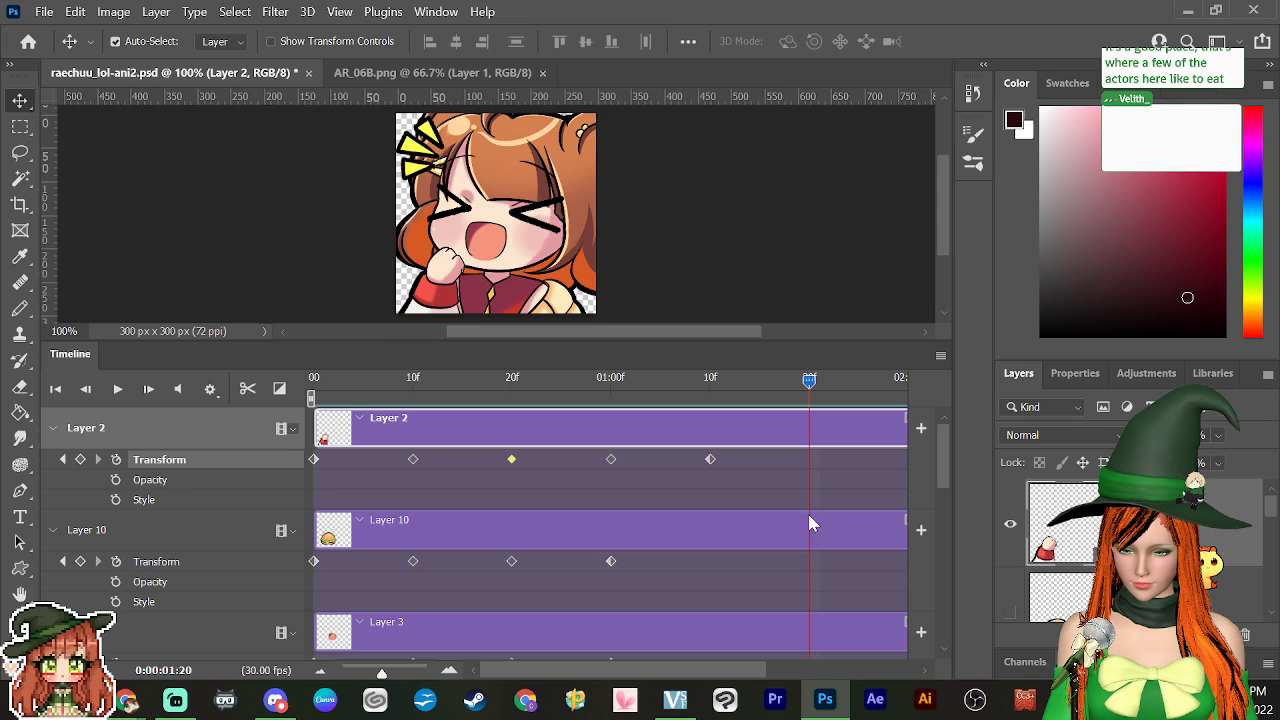
left_click(80, 460)
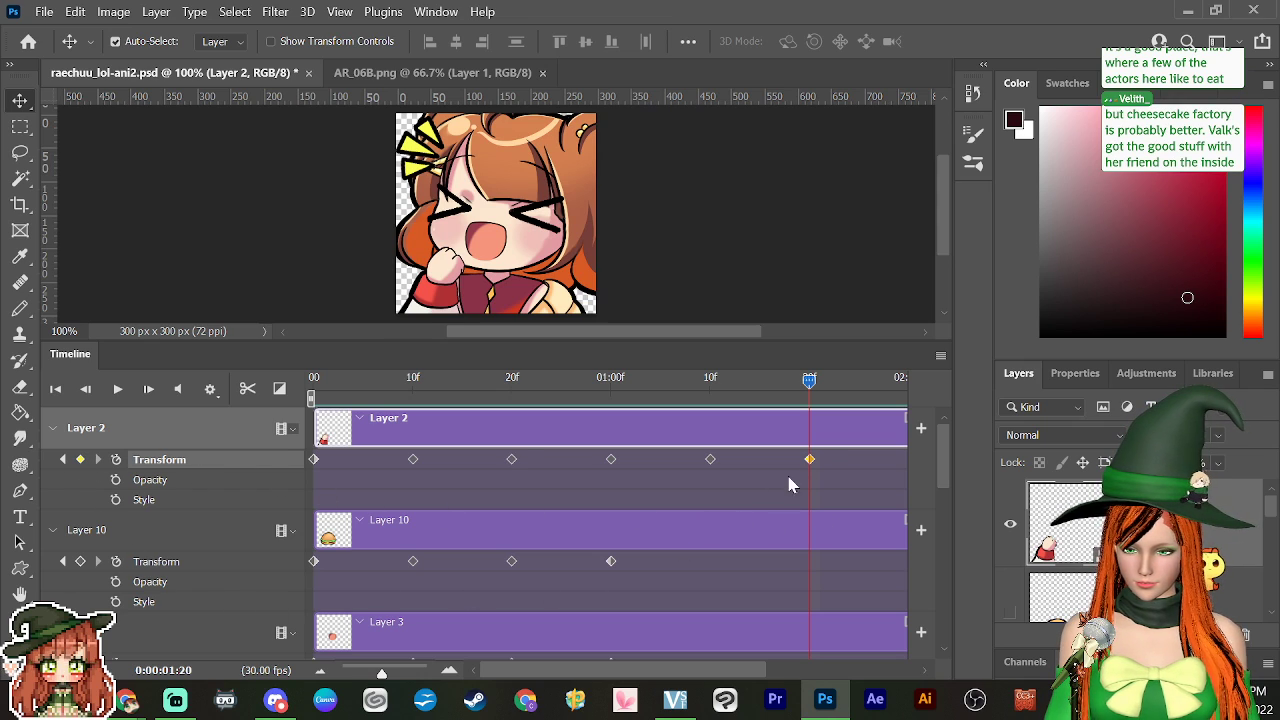
left_click_drag(814, 394, 703, 474)
right_click(710, 465)
left_click(745, 503)
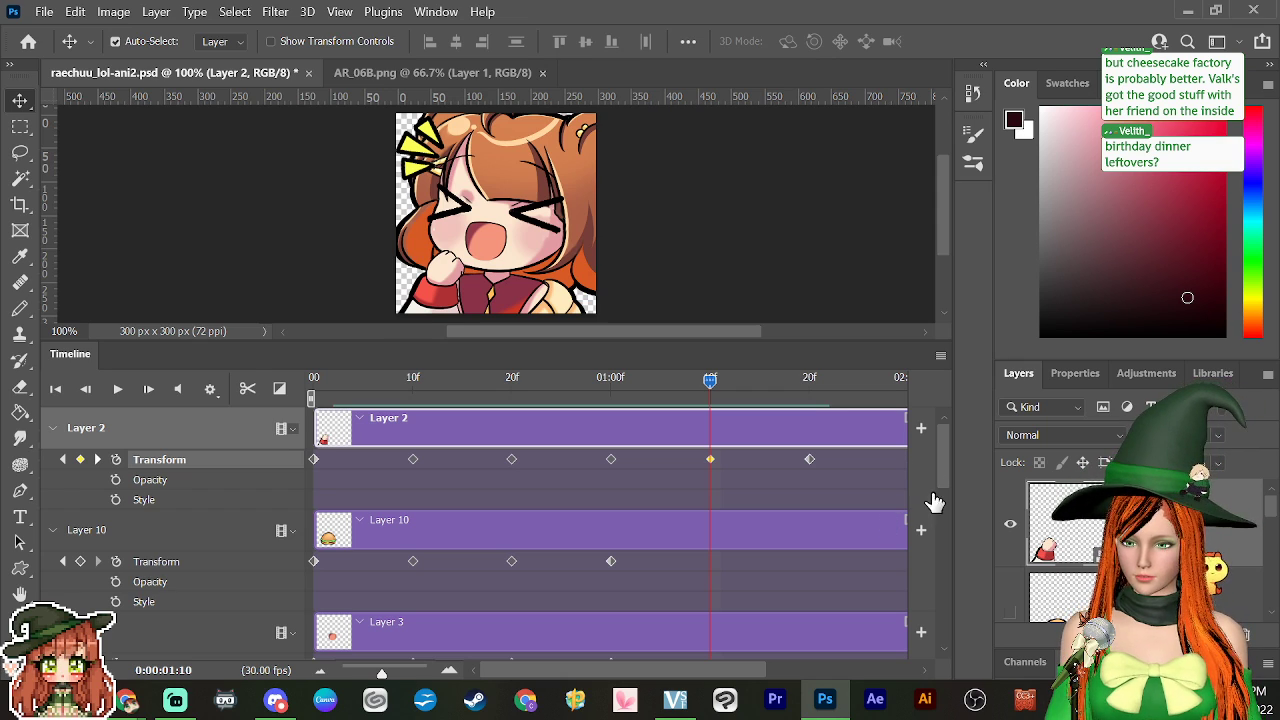
Step: Add Transform keyframes to Layer 10 at 01:10f and 01:20f, and paste its 20f keyframe over the one at 01:10f
scroll(943, 465, "down", 1)
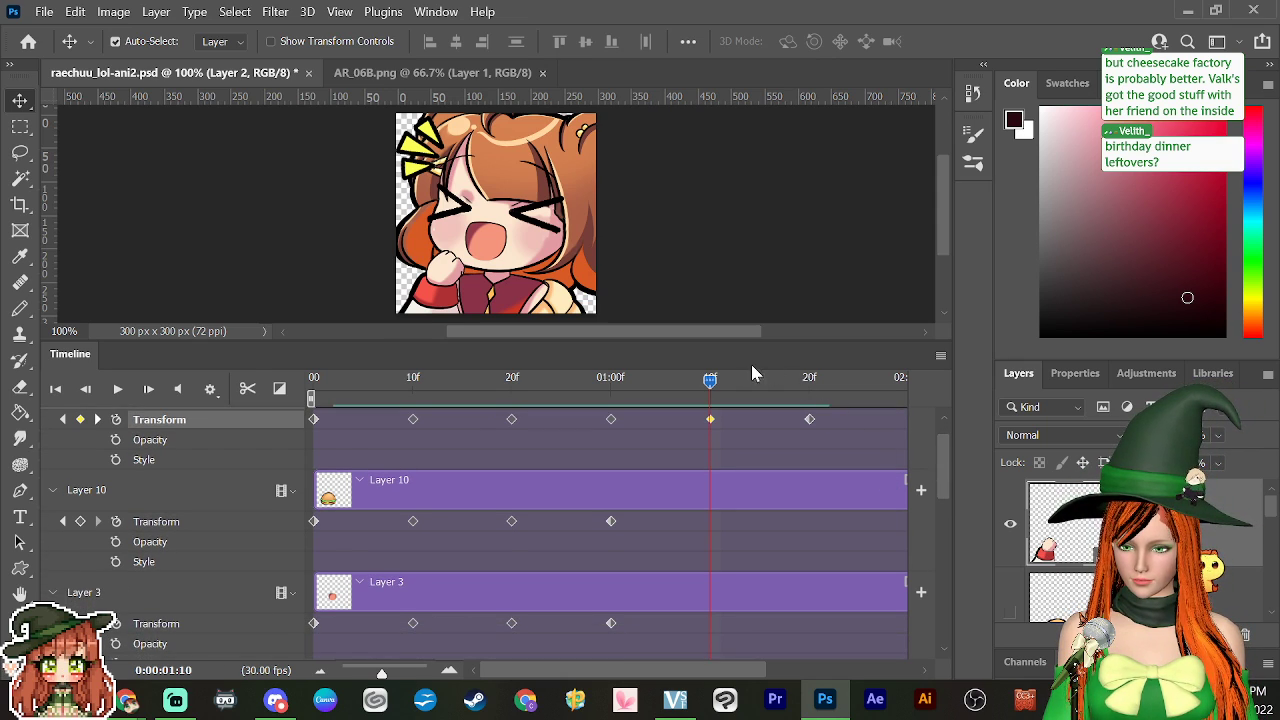
left_click(81, 521)
left_click_drag(710, 380, 514, 423)
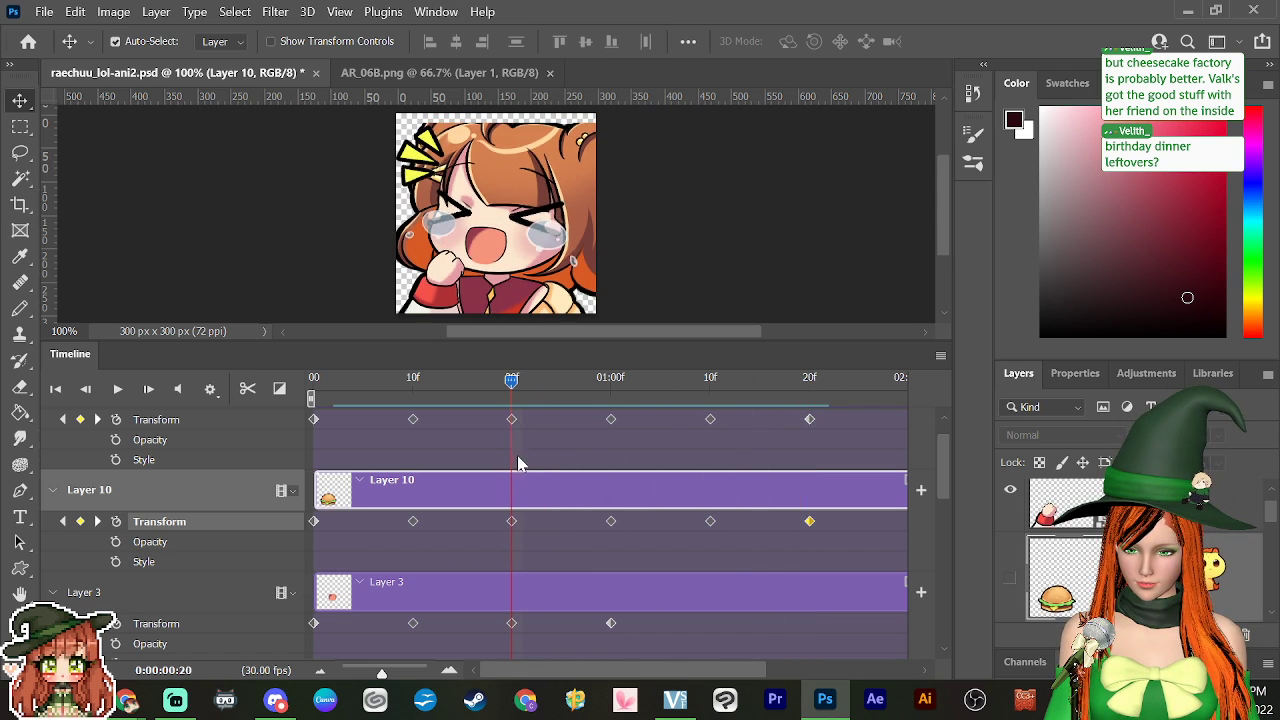
right_click(512, 523)
left_click(588, 391)
left_click(542, 384)
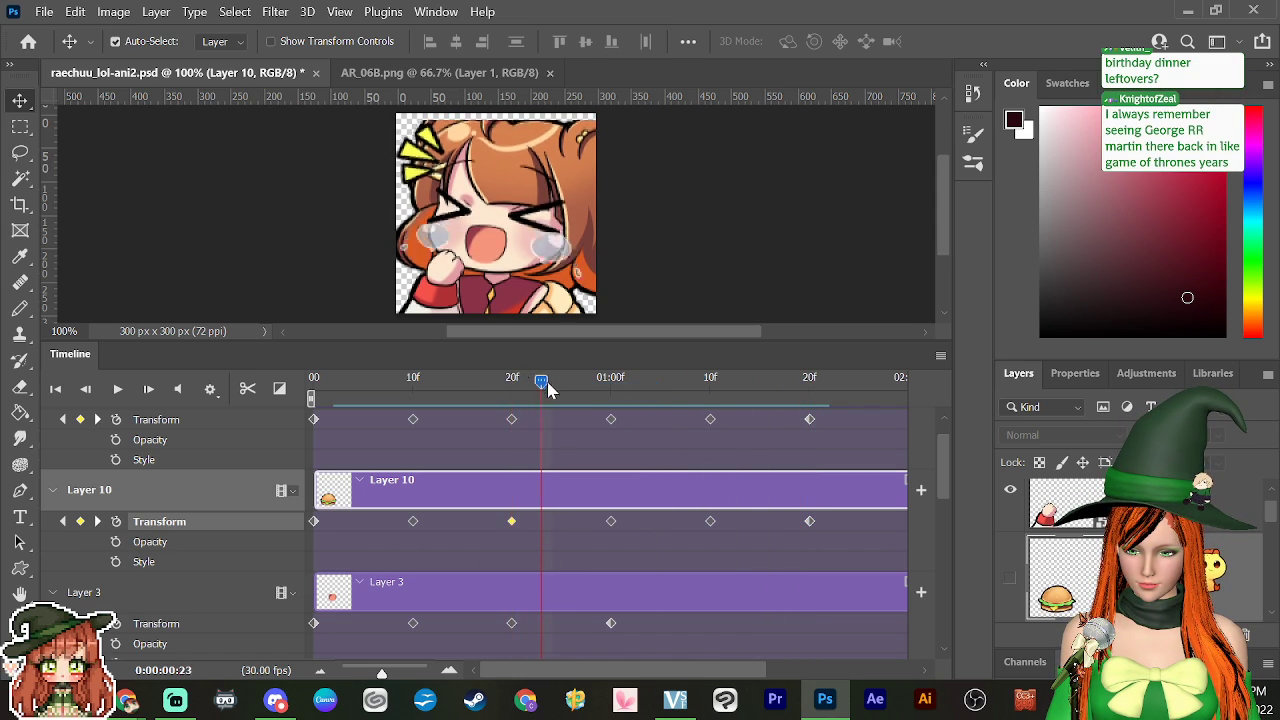
left_click_drag(548, 390, 712, 384)
right_click(712, 521)
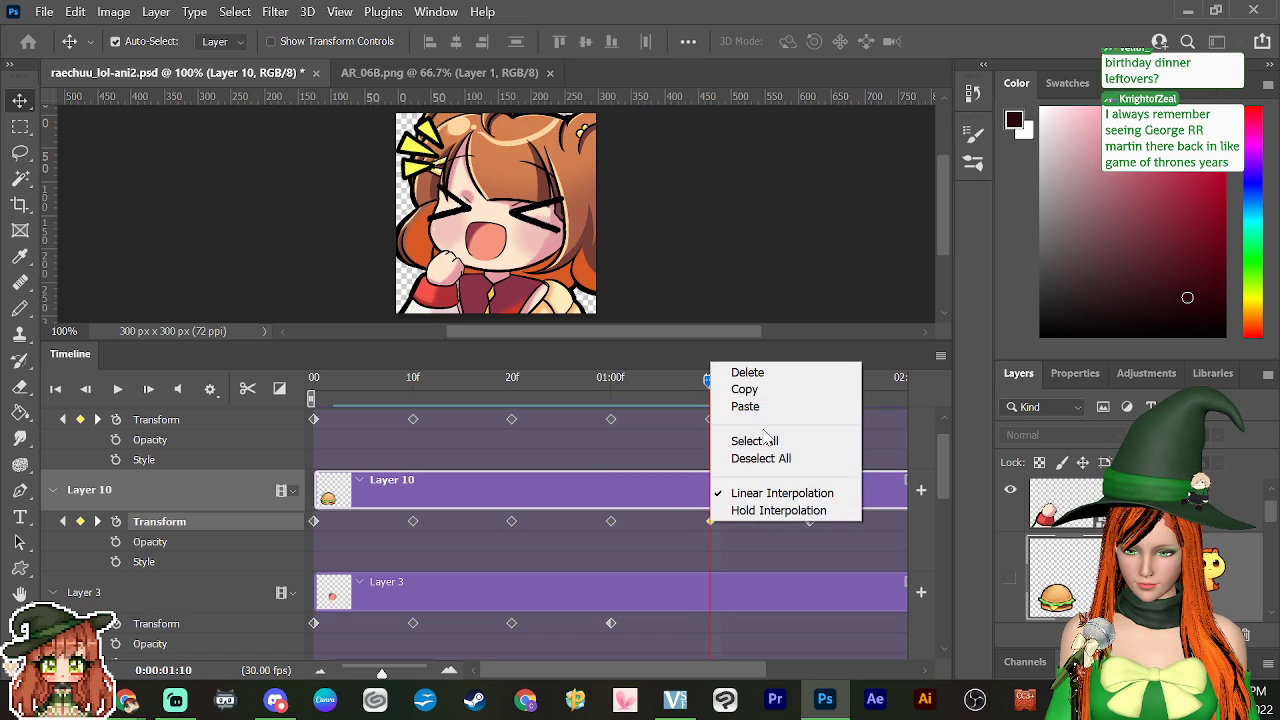
left_click(745, 406)
Step: Add Transform keyframes to Layer 3 at 01:10f and 01:20f, and paste its 20f keyframe over the one at 01:10f
left_click_drag(943, 451, 941, 507)
left_click(80, 495)
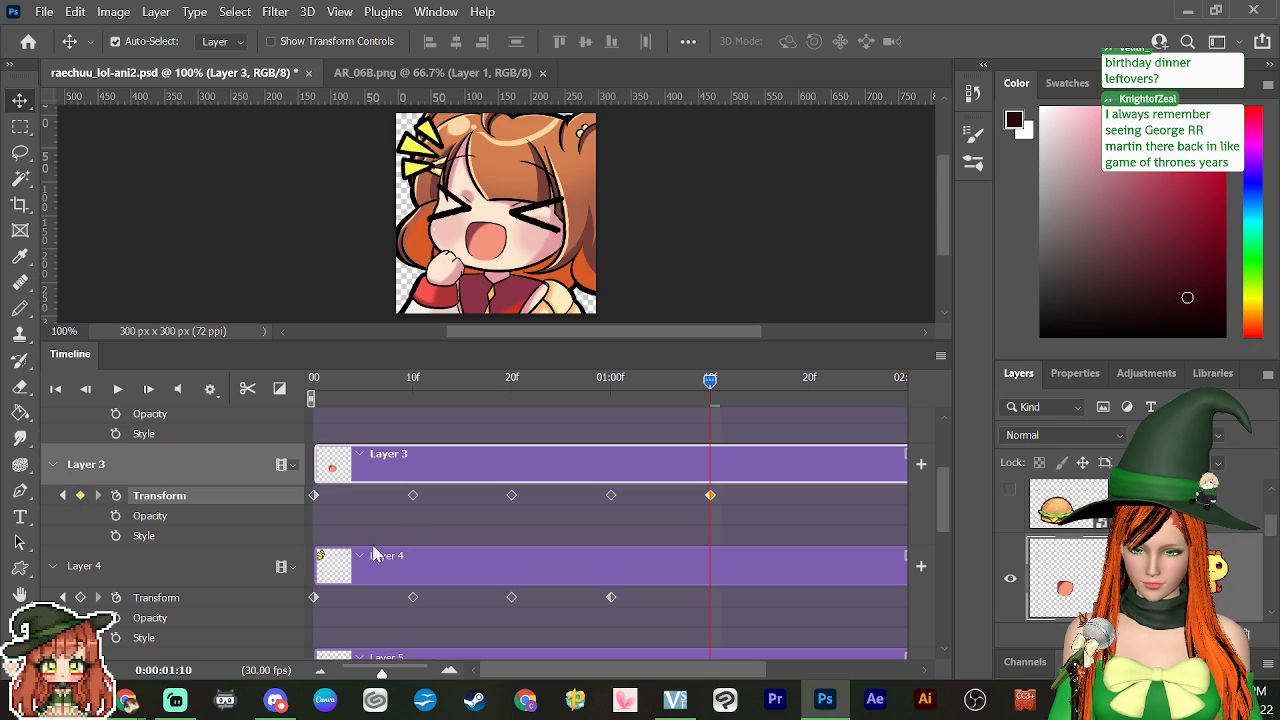
left_click_drag(712, 381, 513, 505)
left_click(80, 495)
right_click(512, 496)
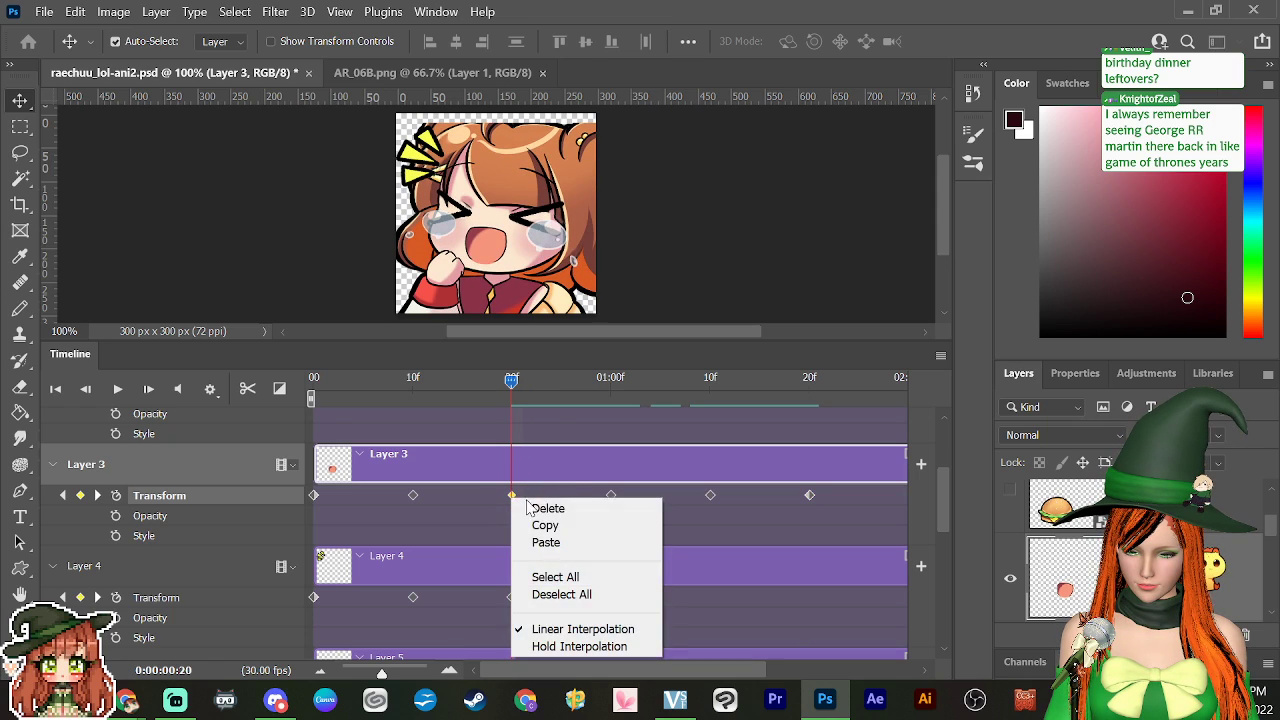
left_click_drag(512, 381, 708, 397)
right_click(712, 497)
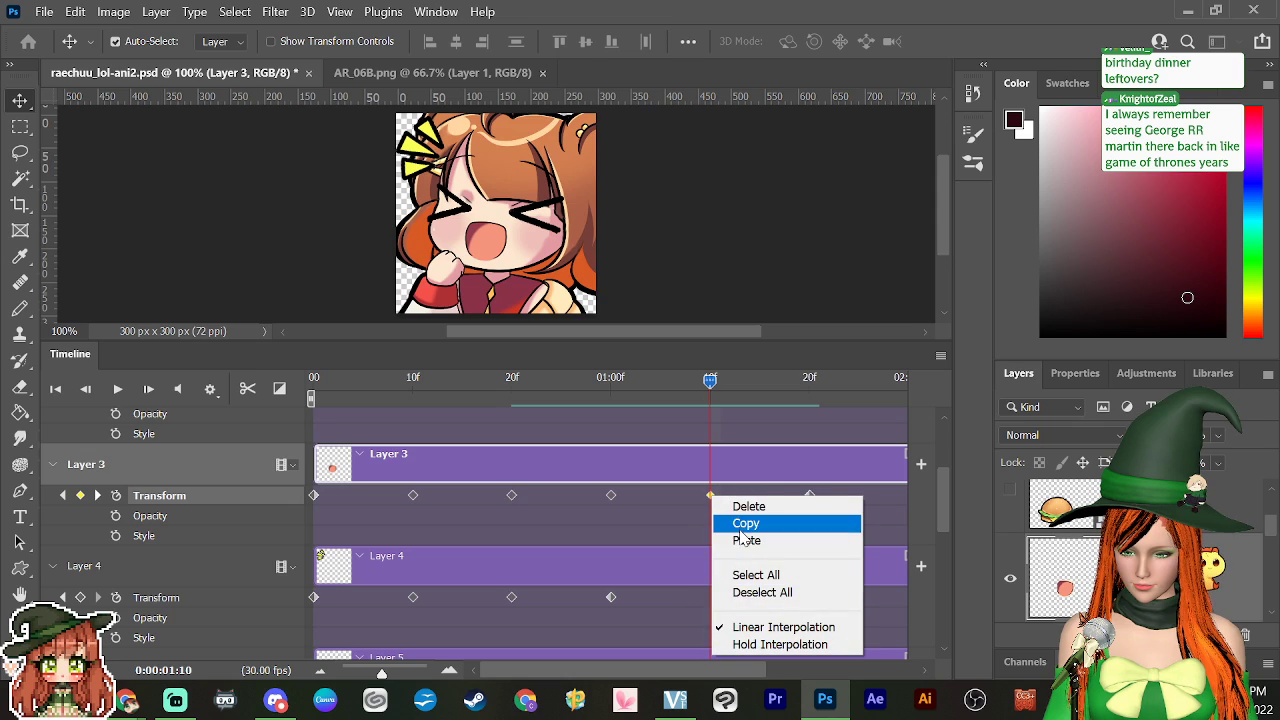
left_click(748, 540)
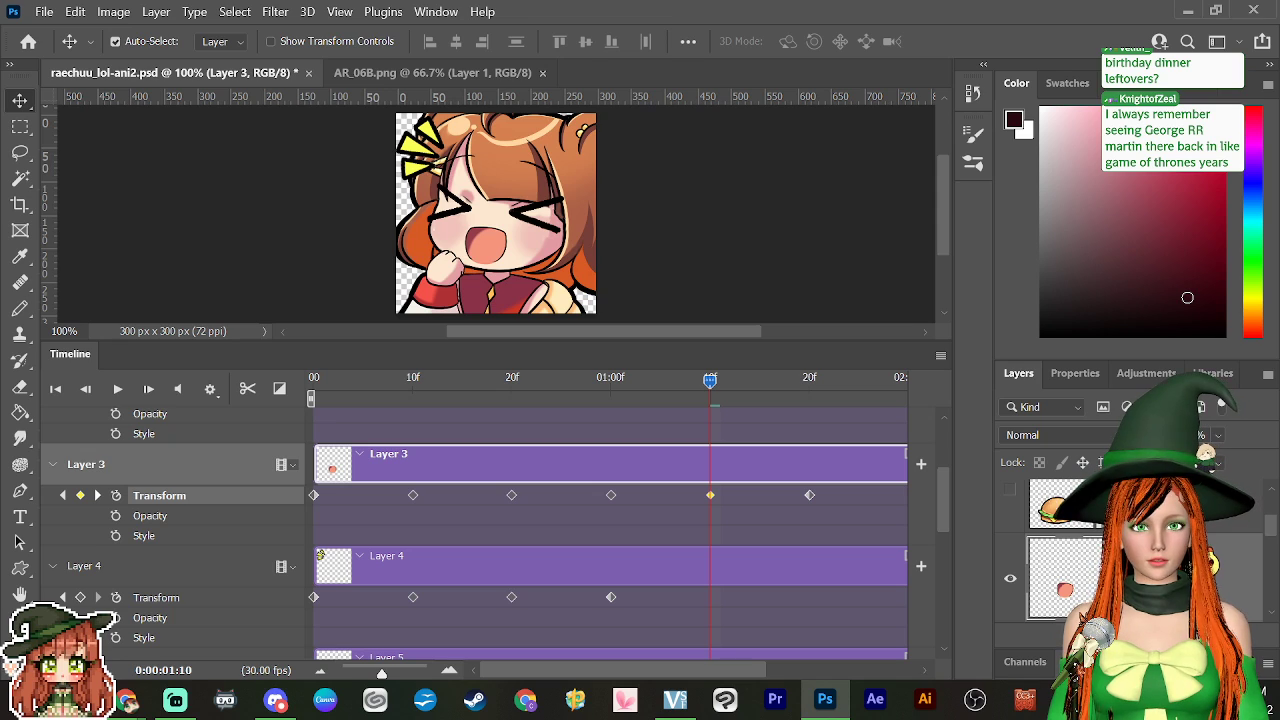
left_click(275, 700)
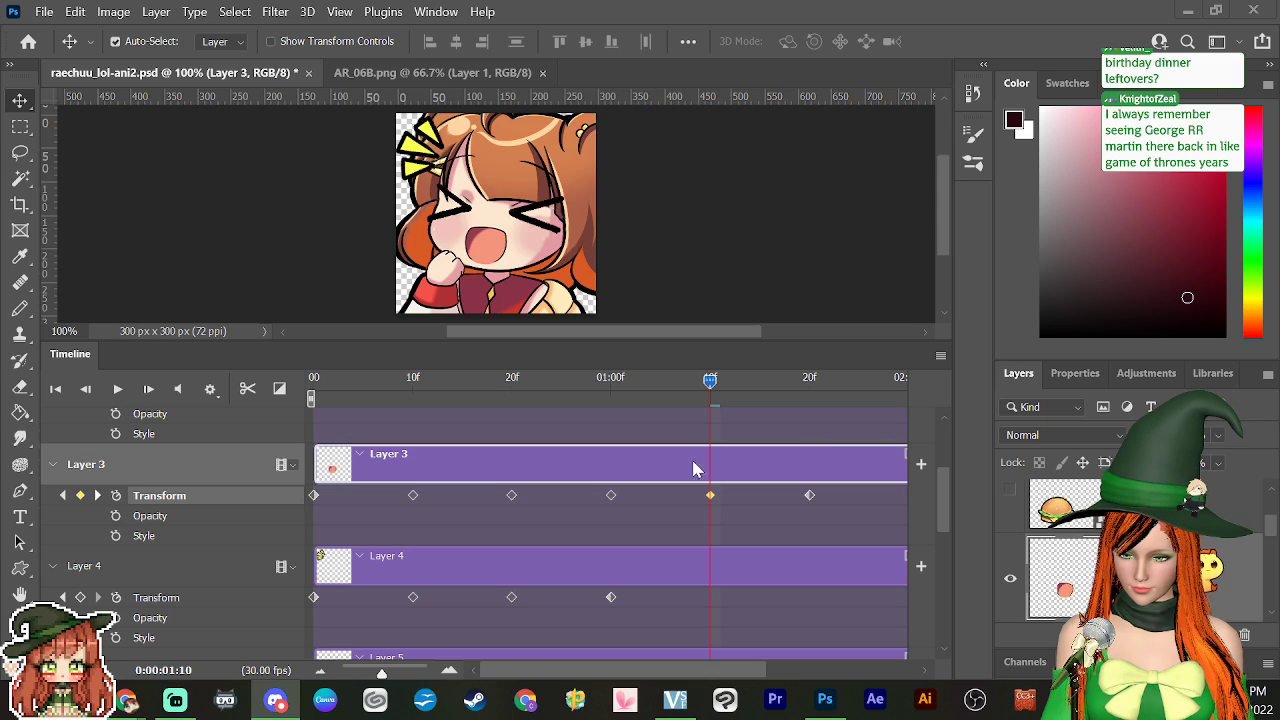
Step: Add Transform keyframes to Layer 4 at 01:10f and 01:20f, and paste its 20f keyframe over the one at 01:10f
left_click(80, 597)
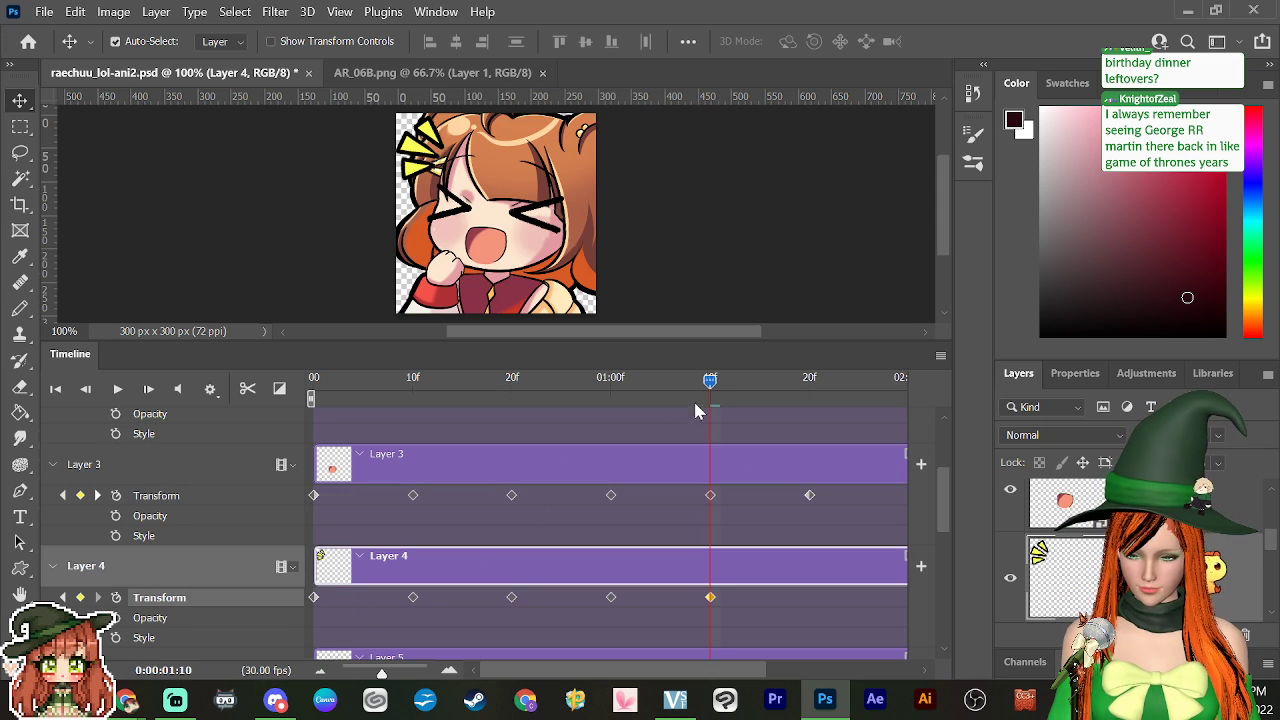
left_click_drag(709, 381, 508, 486)
right_click(515, 588)
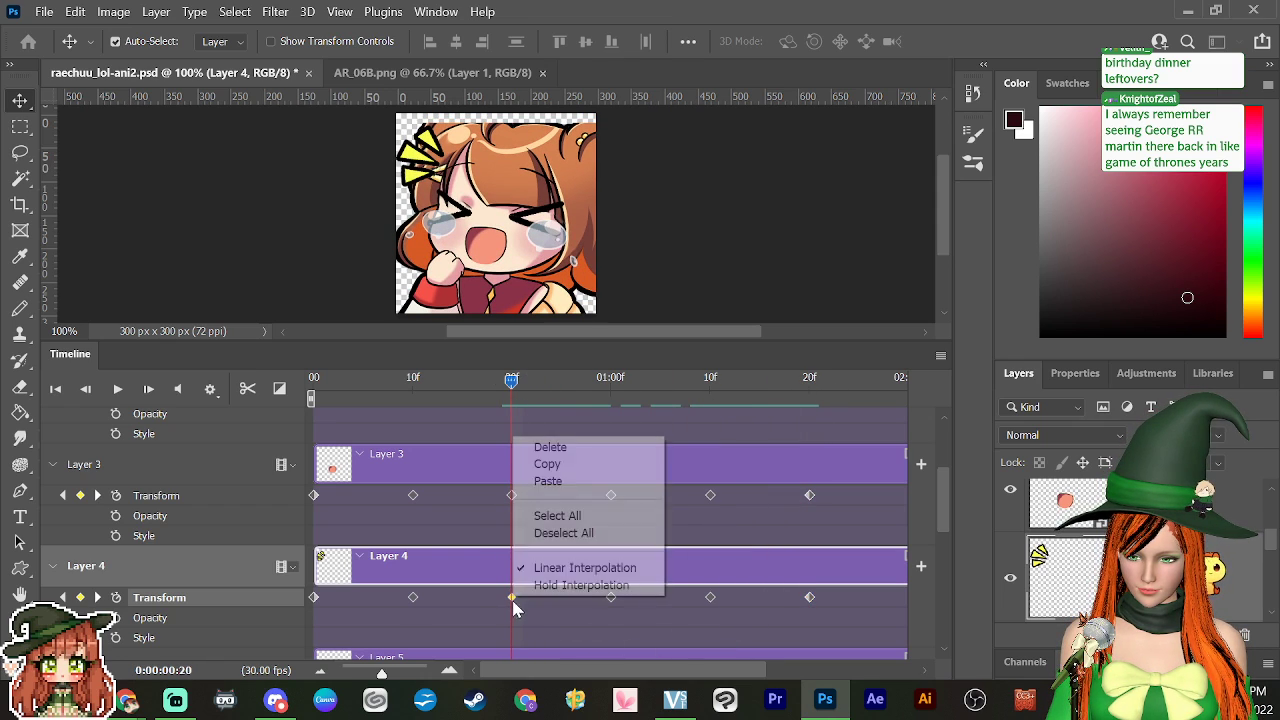
left_click(543, 480)
left_click(710, 390)
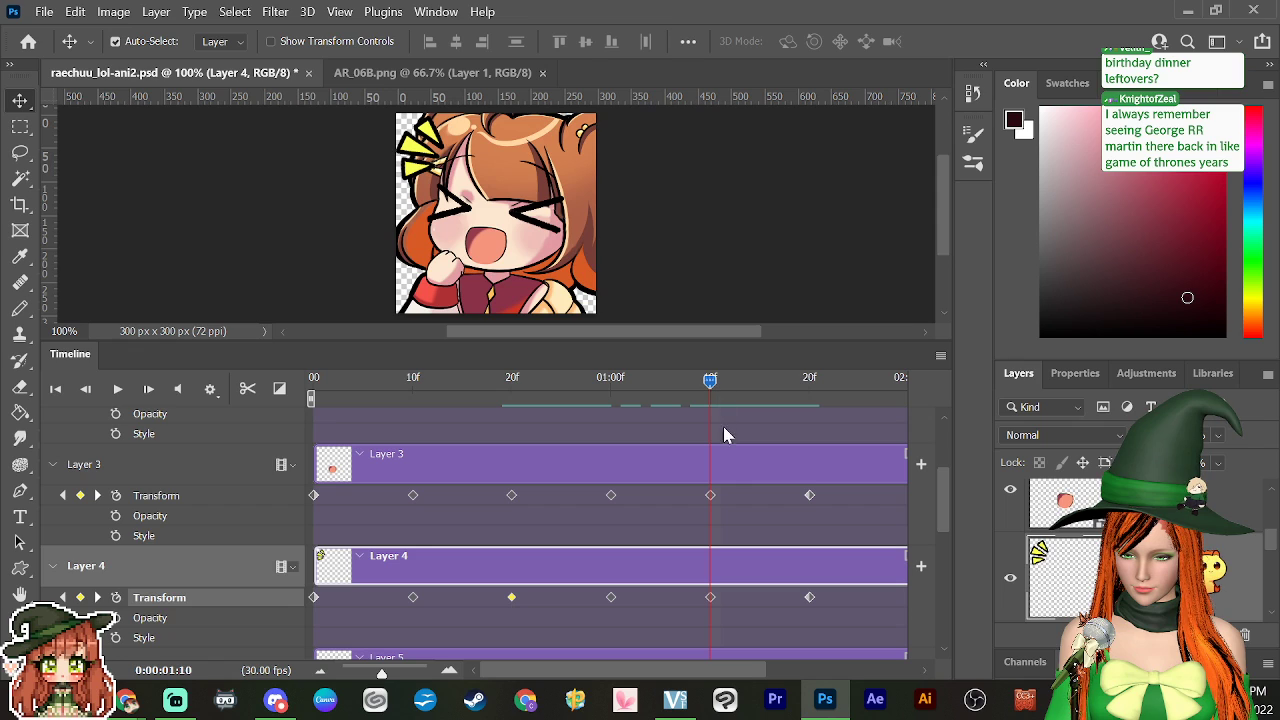
right_click(712, 597)
left_click(740, 480)
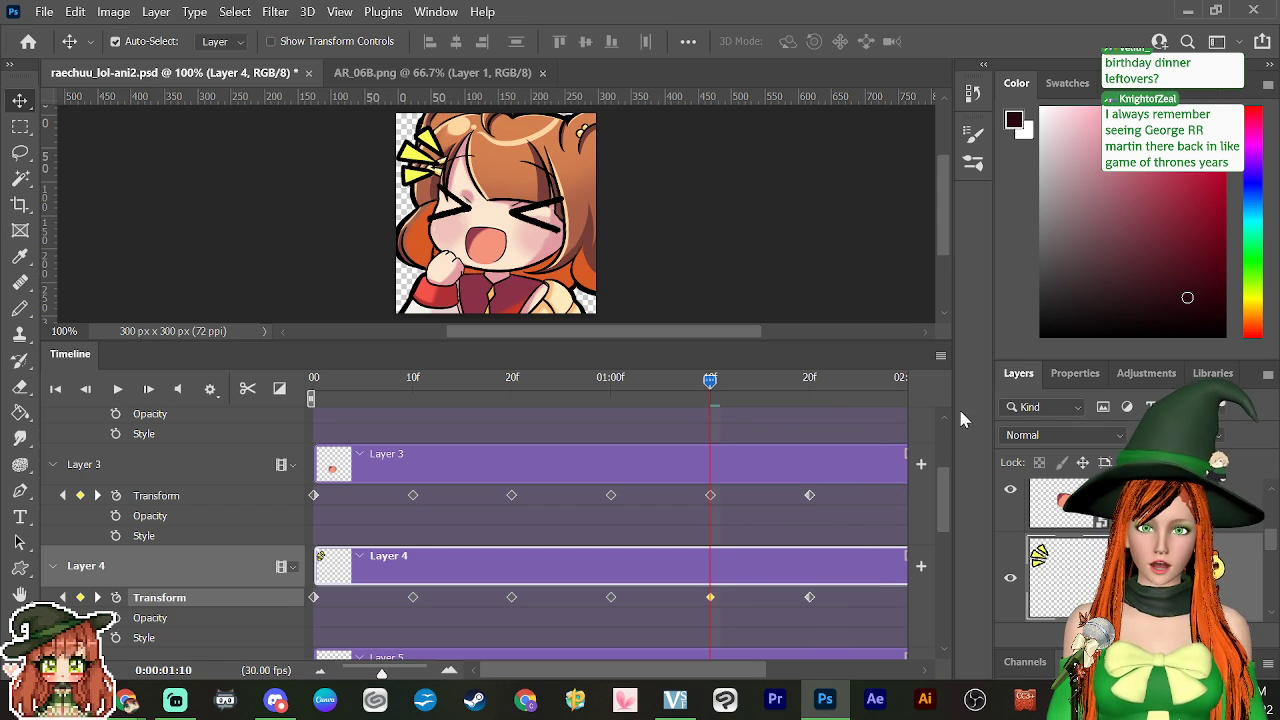
Step: Add Transform keyframes to Layer 9 and Layer 1 at both 01:10f and 01:20f
scroll(939, 529, "down", 5)
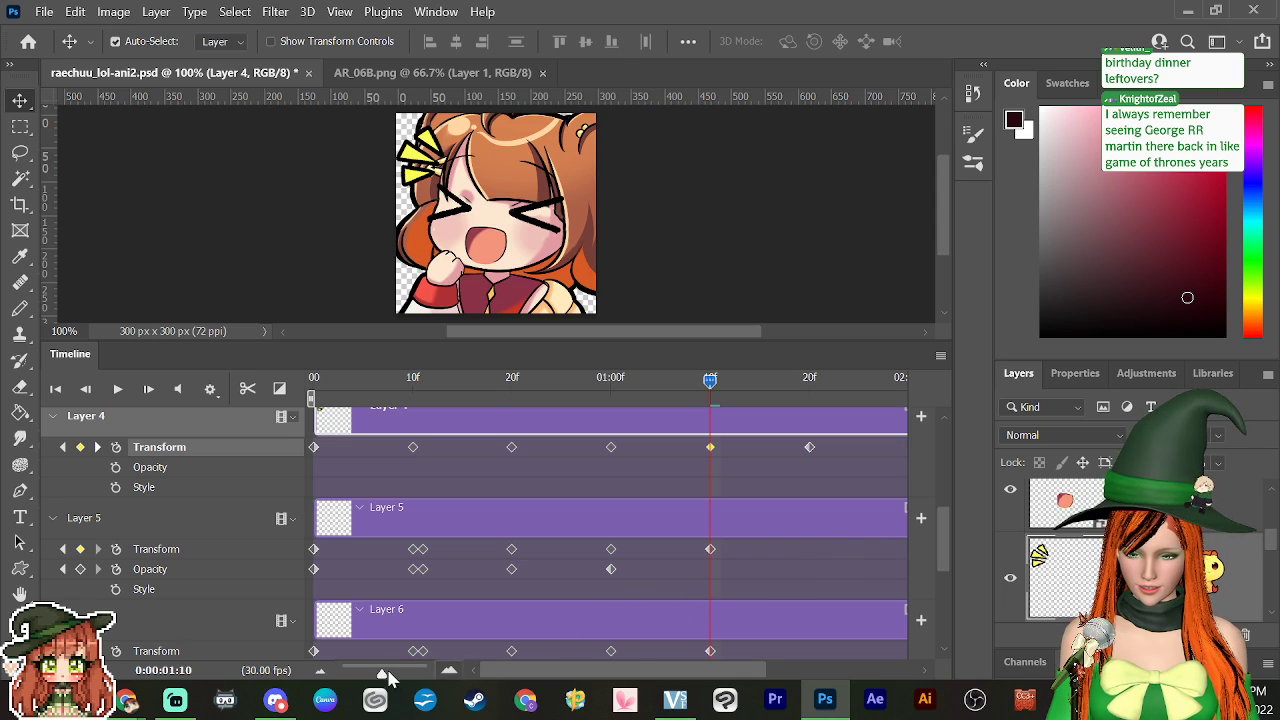
left_click_drag(711, 382, 763, 493)
scroll(948, 551, "down", 10)
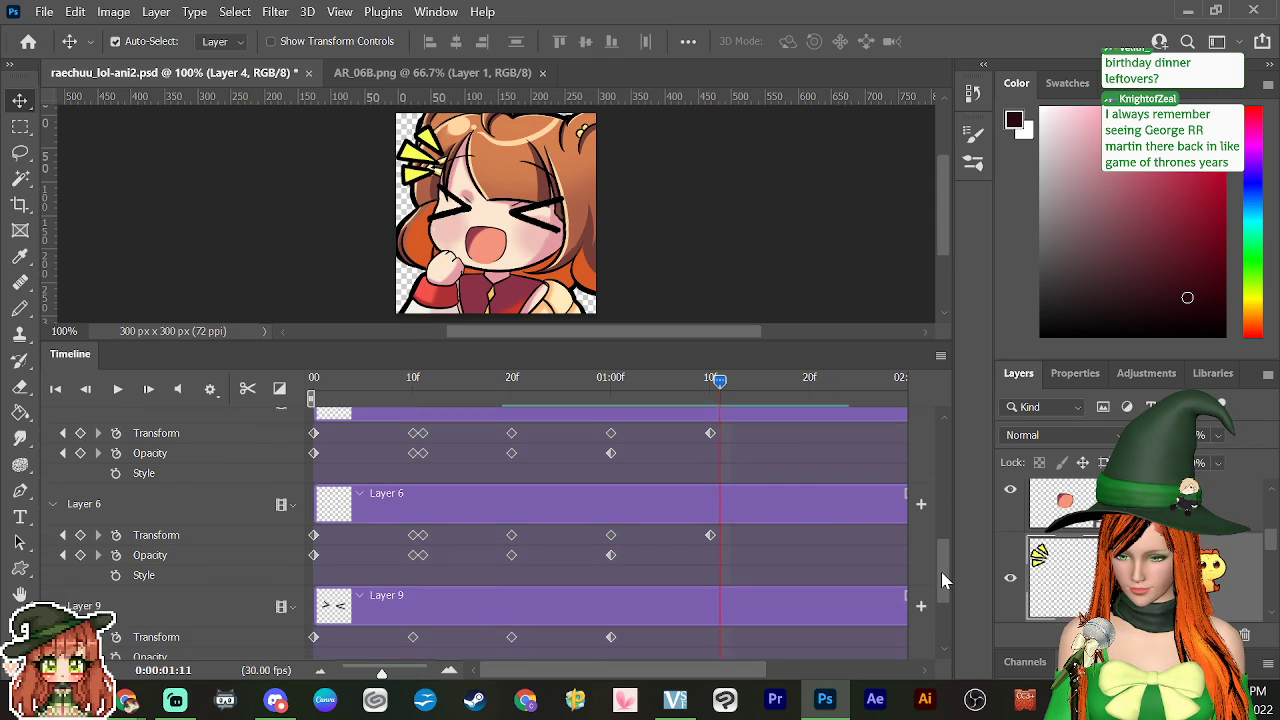
left_click_drag(721, 381, 719, 435)
left_click(80, 491)
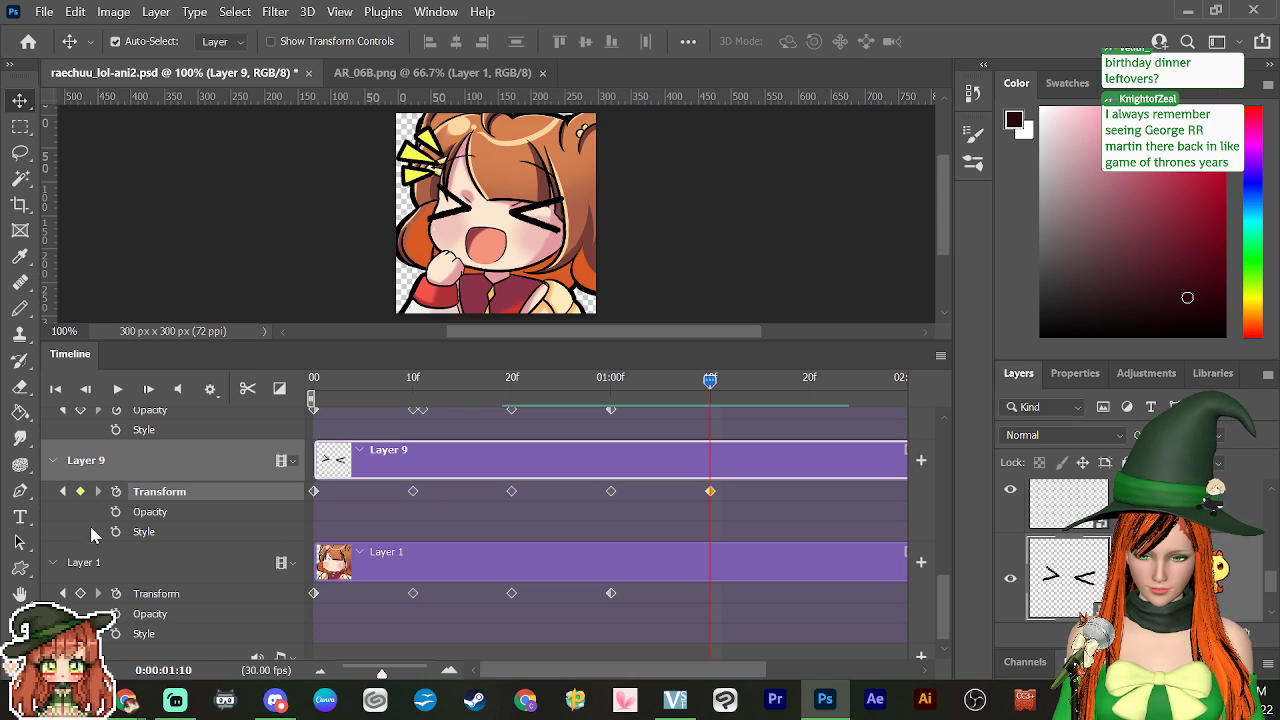
left_click(80, 593)
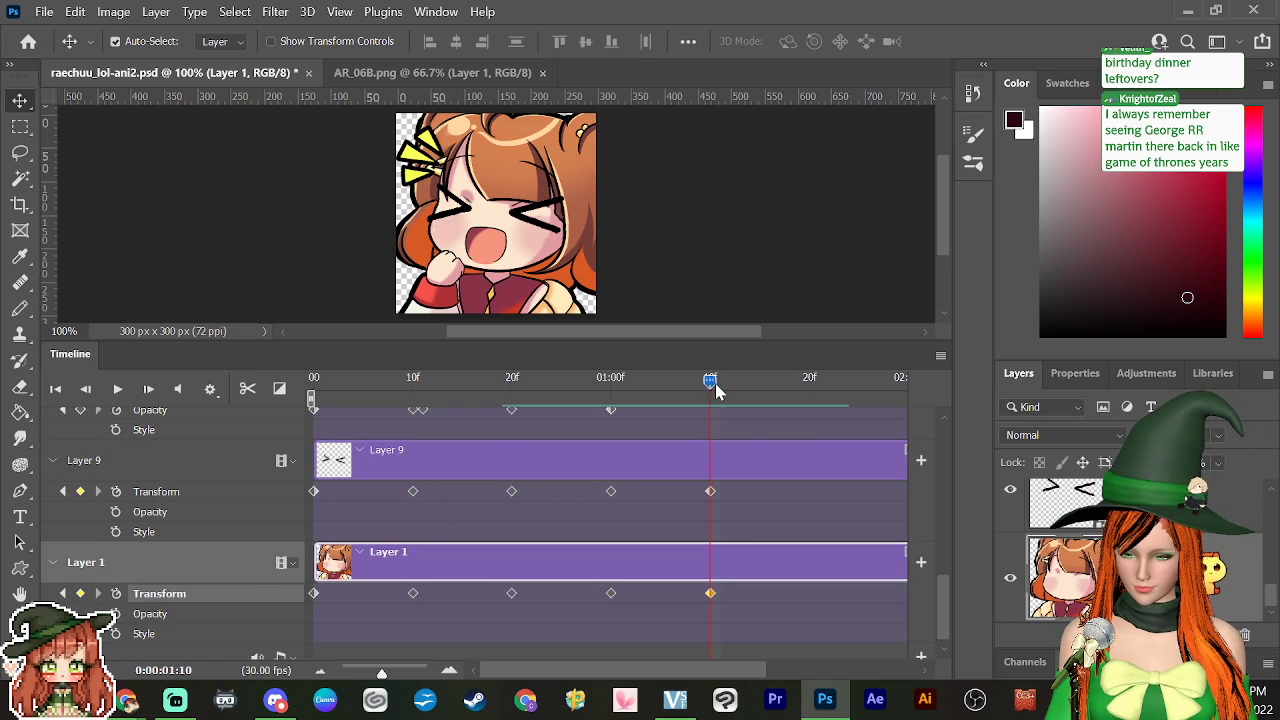
left_click_drag(712, 383, 809, 412)
left_click(80, 491)
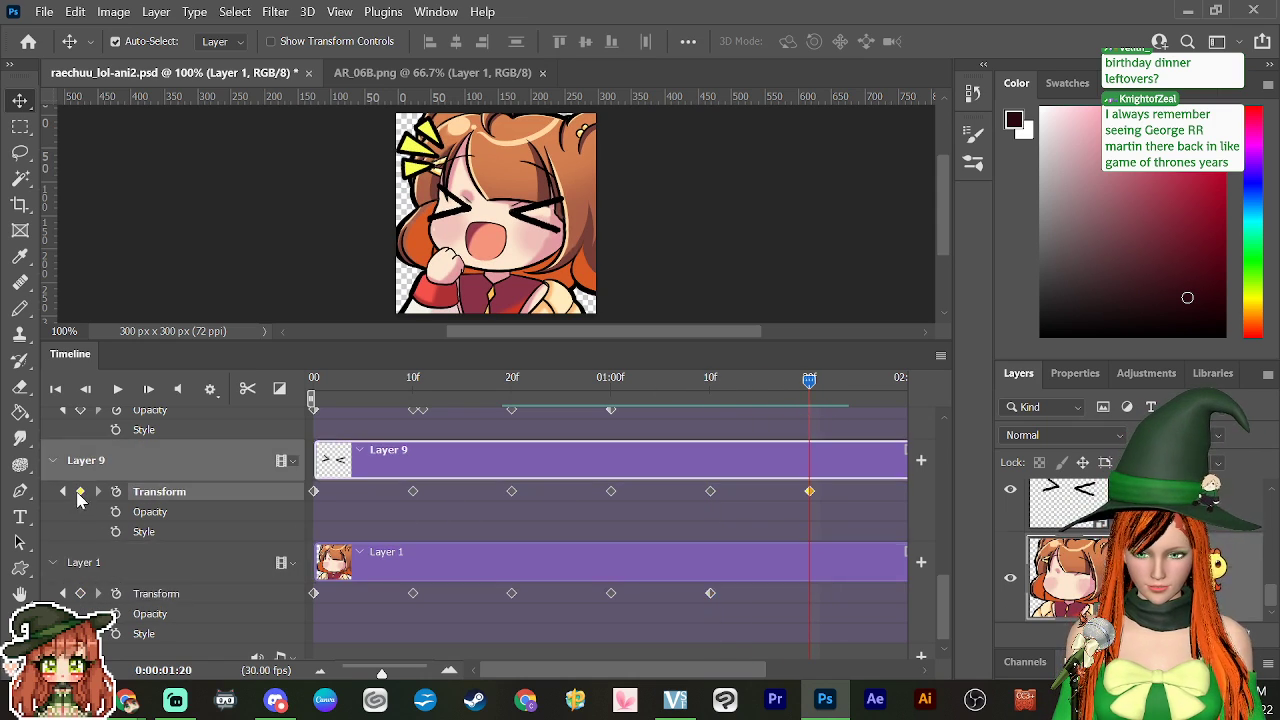
left_click(80, 593)
left_click(808, 440)
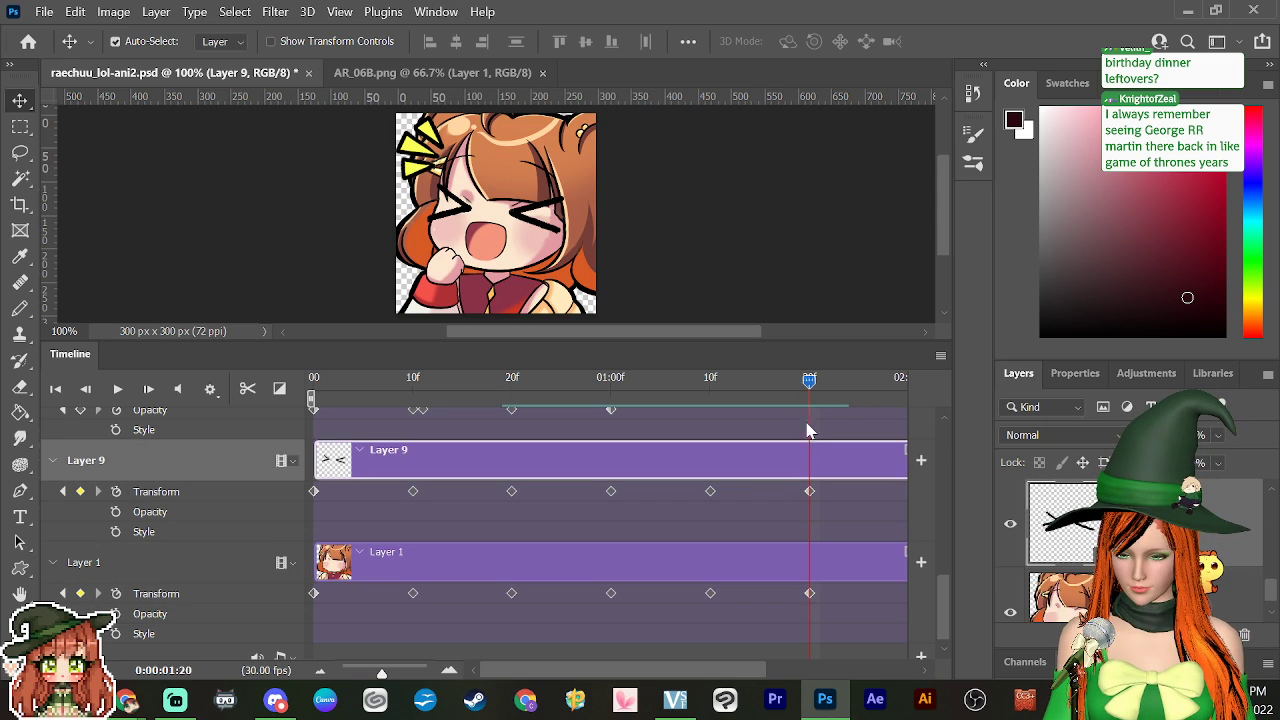
Step: Copy Layer 9's Transform keyframe at 20f and paste it over the one at 01:10f
left_click_drag(809, 383, 514, 466)
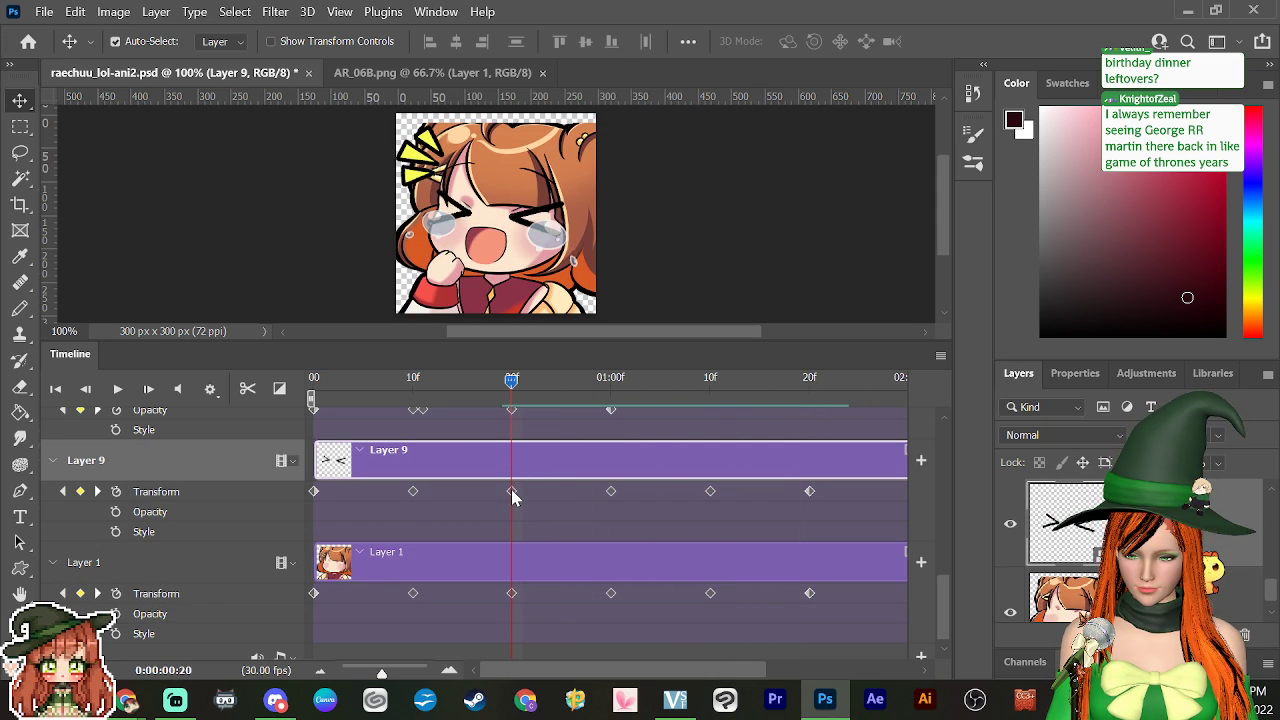
right_click(511, 491)
left_click(547, 518)
left_click_drag(512, 380, 725, 440)
right_click(711, 491)
left_click(748, 531)
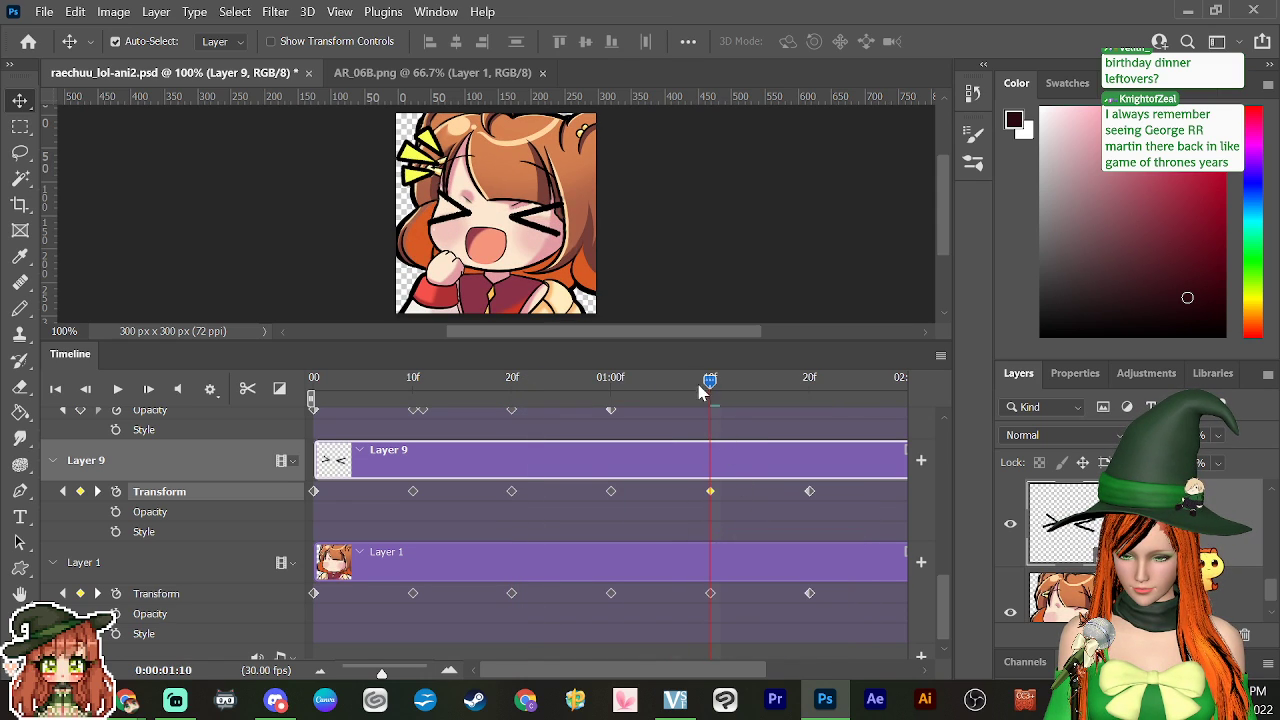
Step: Copy Layer 1's Transform keyframe at 20f and paste it over the one at 01:10f
left_click_drag(710, 381, 509, 456)
right_click(511, 593)
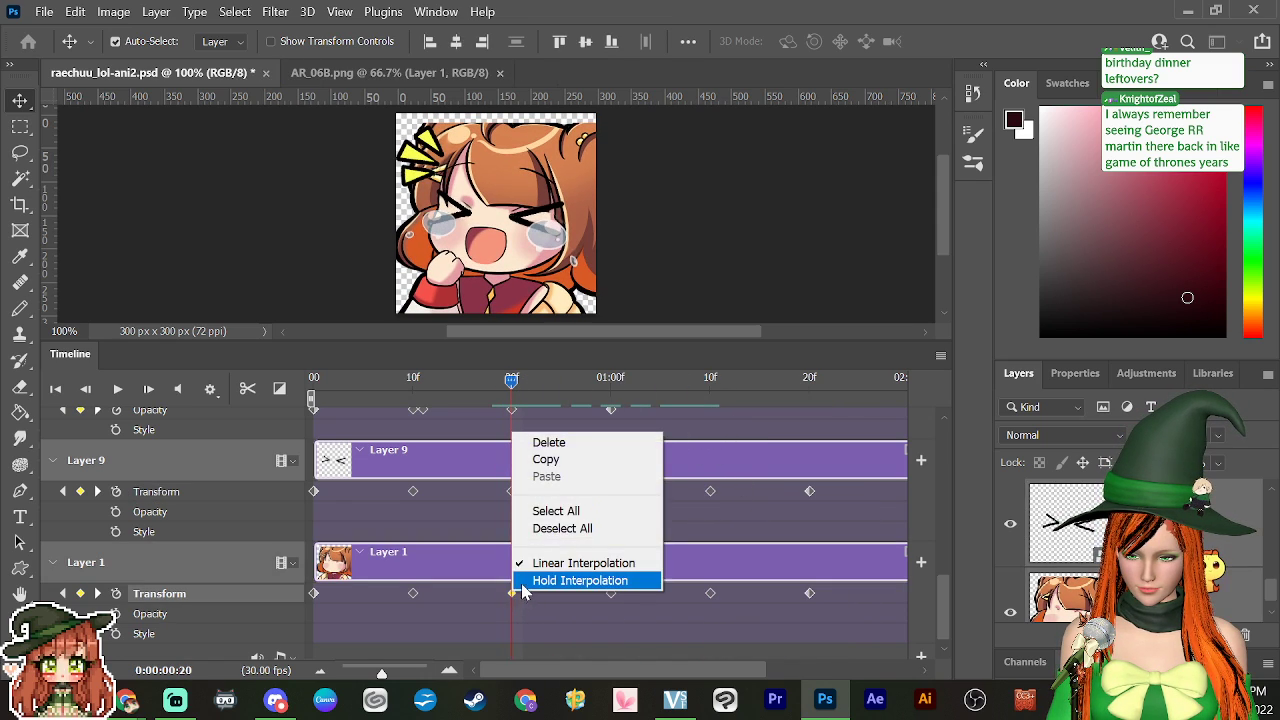
left_click(482, 581)
left_click(486, 566)
right_click(516, 590)
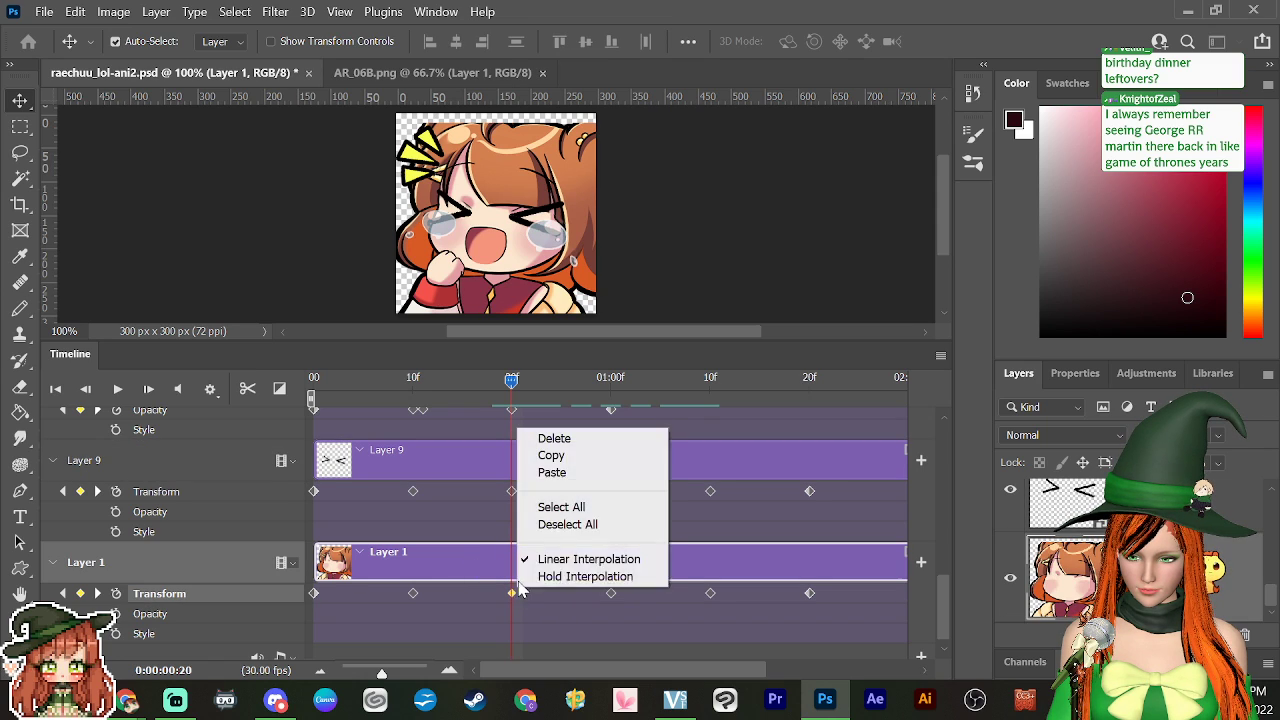
left_click(560, 457)
left_click_drag(511, 381, 713, 451)
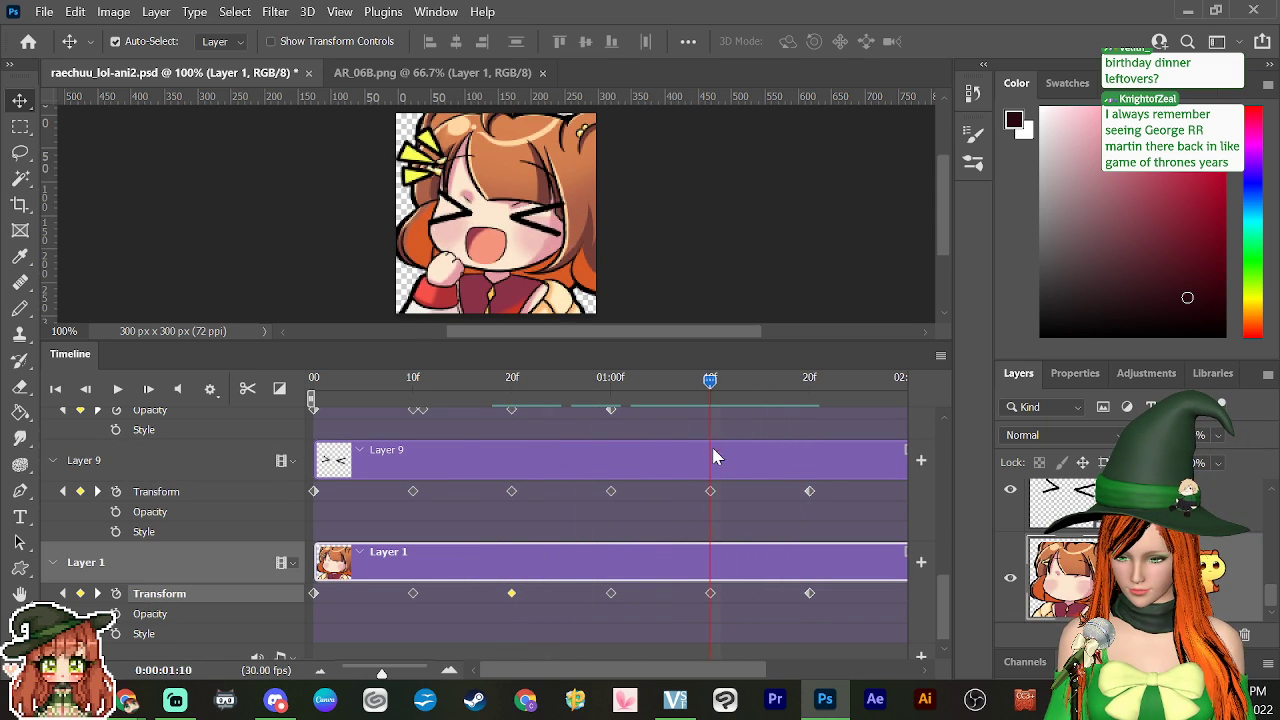
right_click(711, 593)
left_click(751, 481)
Step: Move the playhead to the end of the animation at 02:00f and add Transform keyframes to Layer 1 and Layer 9
left_click_drag(709, 381, 915, 425)
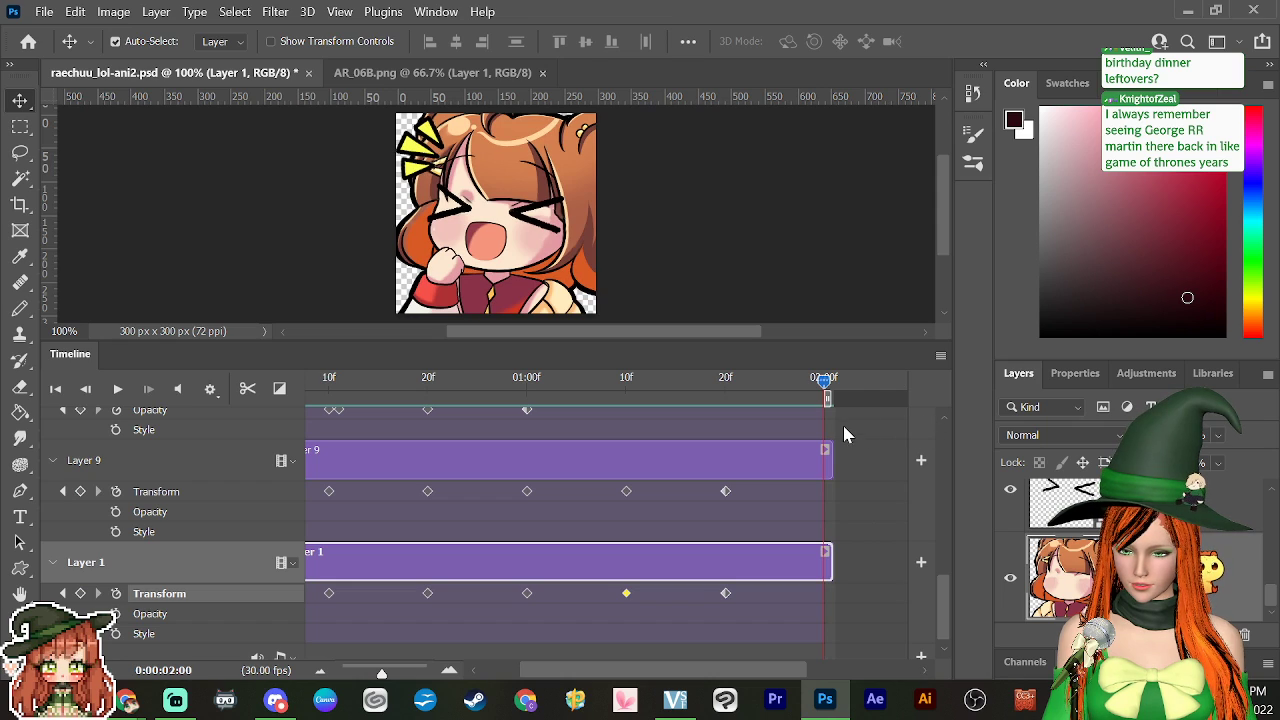
mouse_move(826, 392)
left_mouse_down()
mouse_move(739, 401)
mouse_move(828, 395)
left_mouse_up()
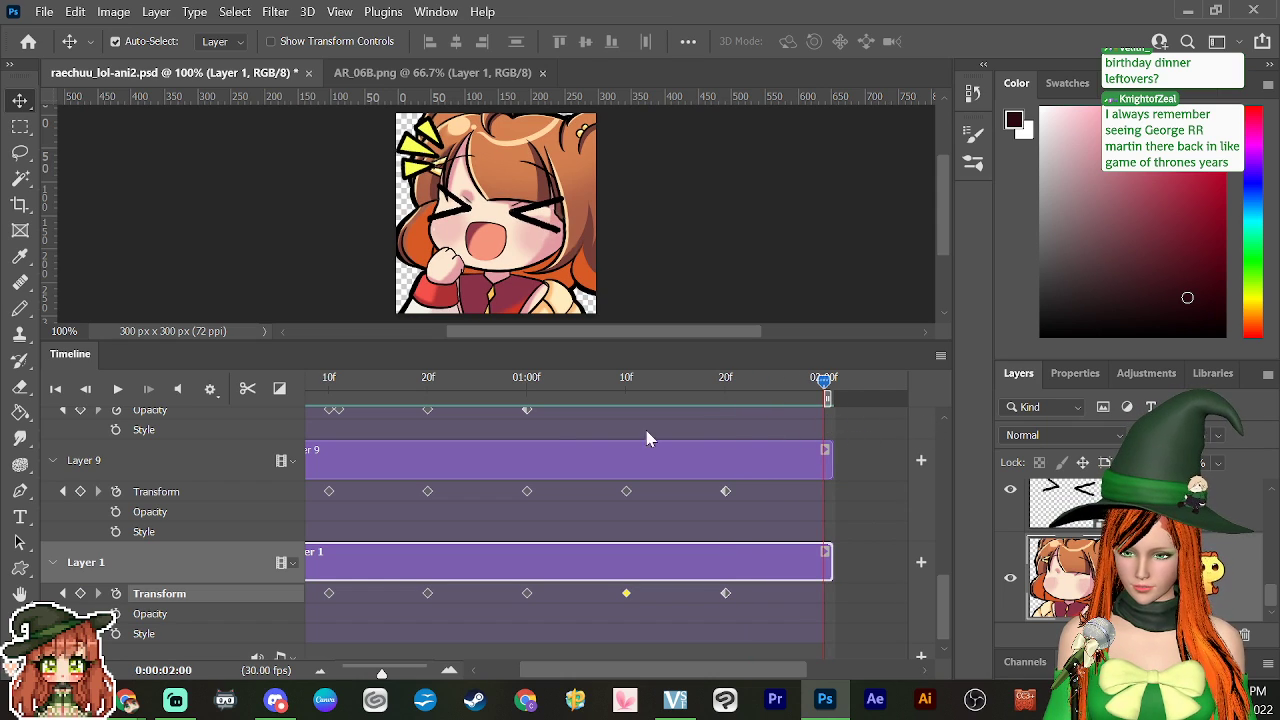
left_click(80, 593)
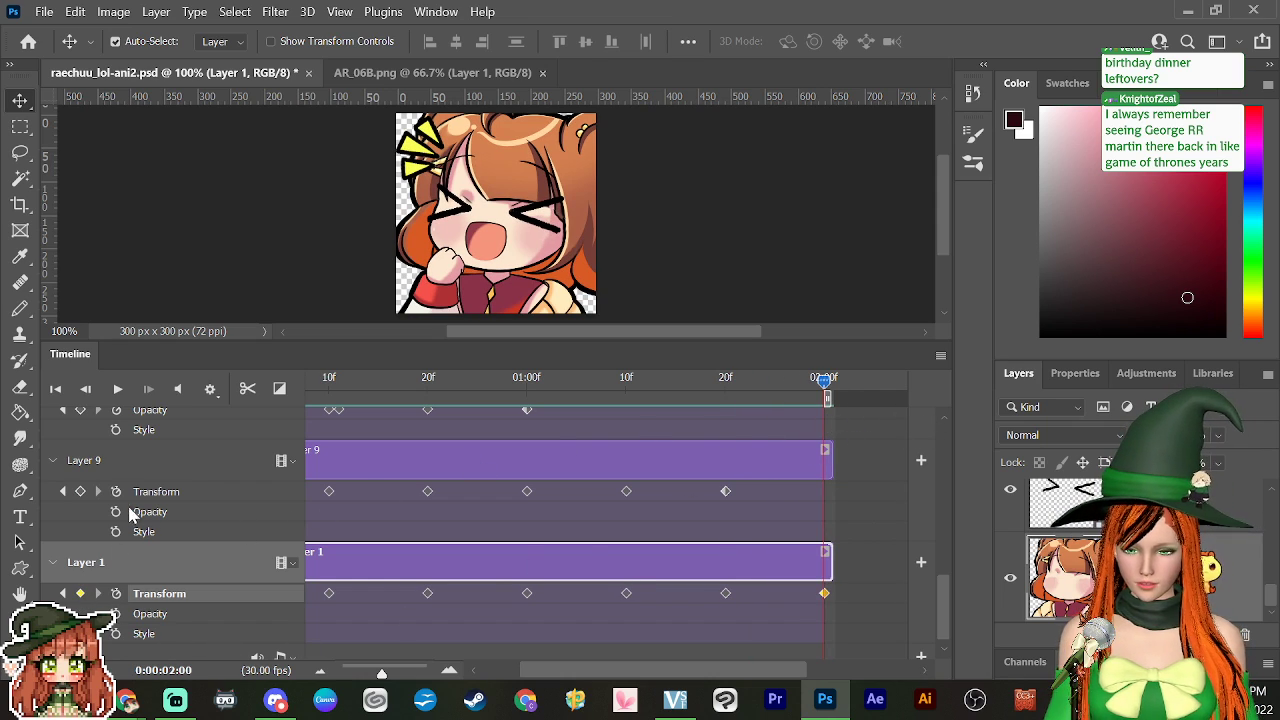
left_click(80, 491)
Step: Add Transform keyframes at 02:00f to Layer 4, Layer 3, Layer 10 and Layer 2
scroll(940, 560, "up", 5)
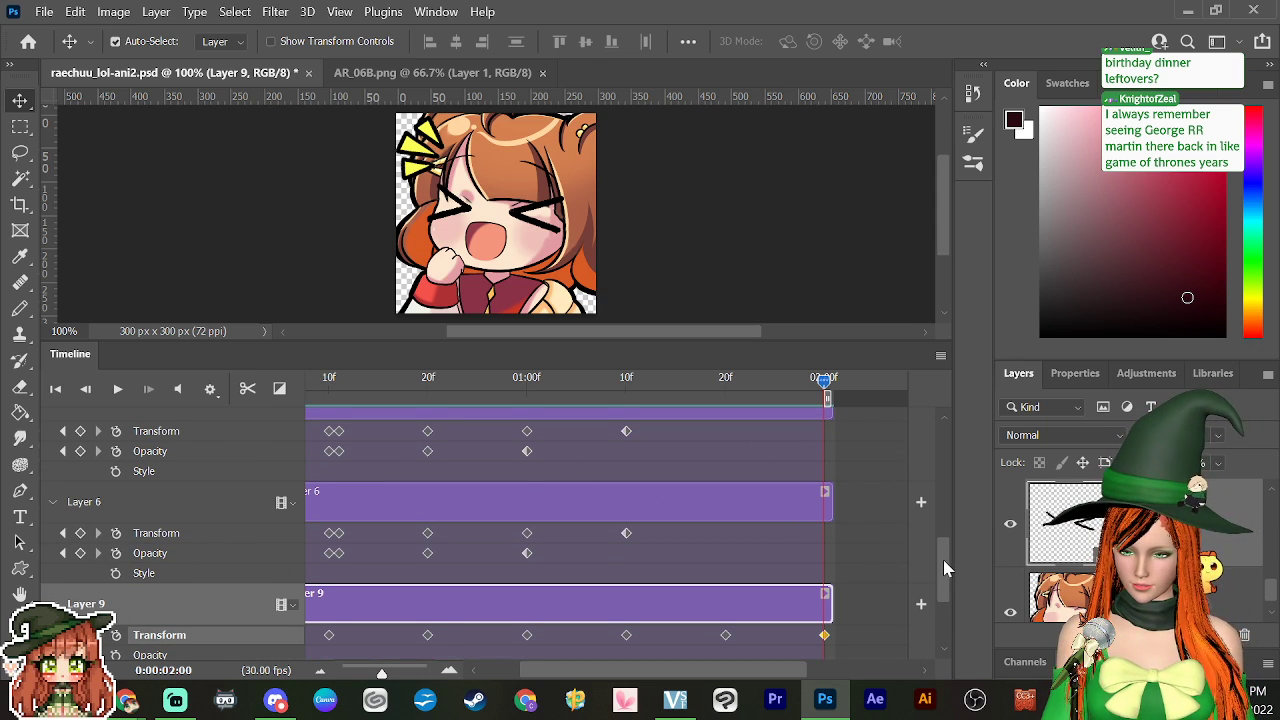
left_click_drag(945, 568, 941, 466)
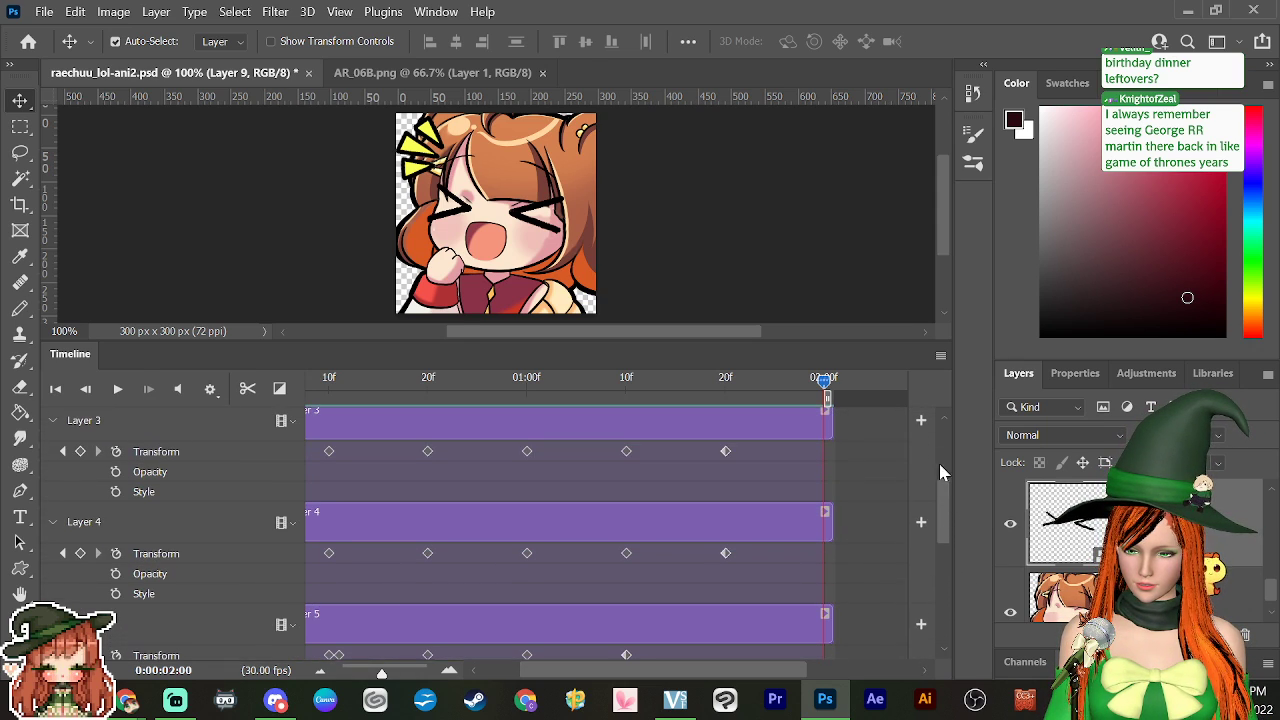
left_click(80, 554)
left_click(81, 452)
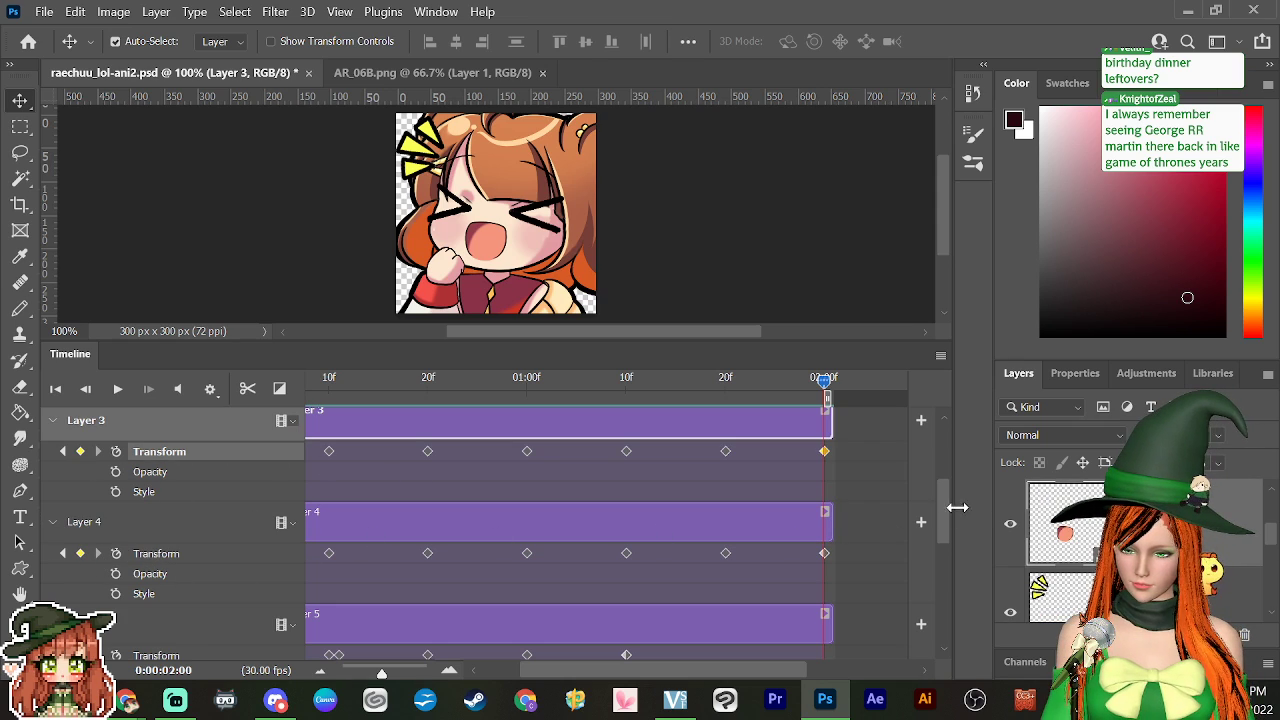
left_click_drag(945, 513, 933, 427)
left_click(80, 561)
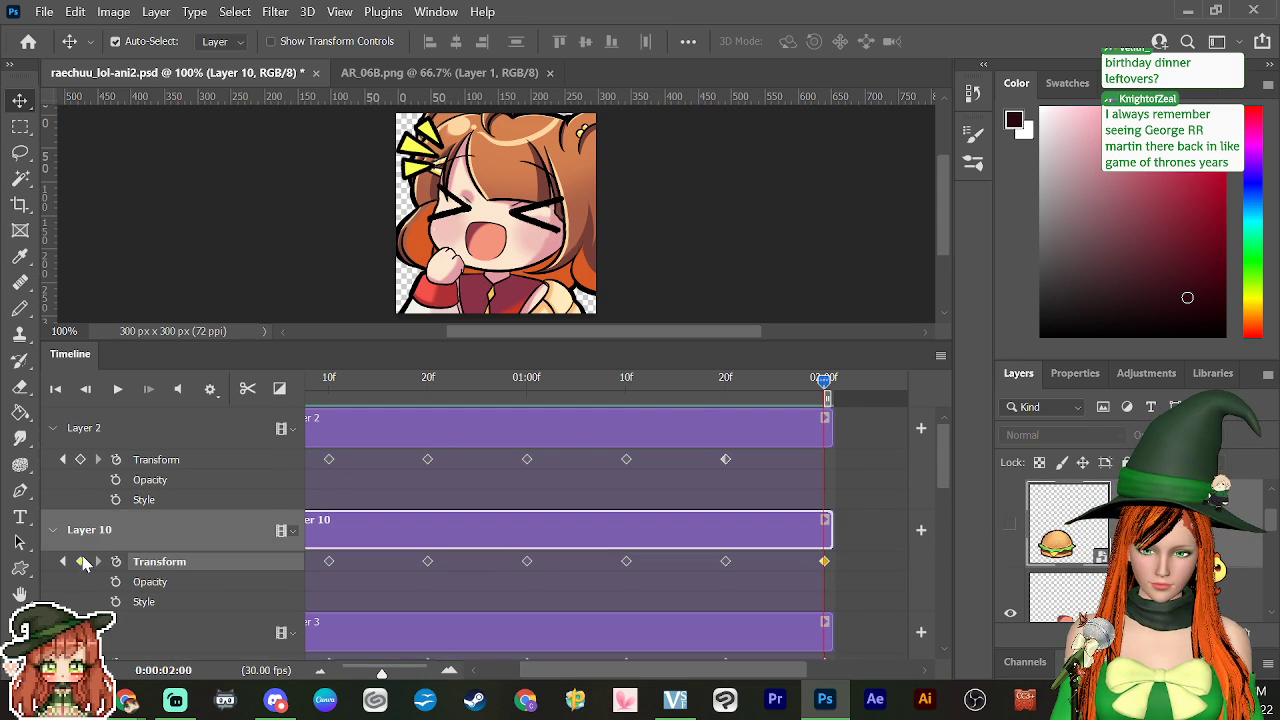
left_click(80, 459)
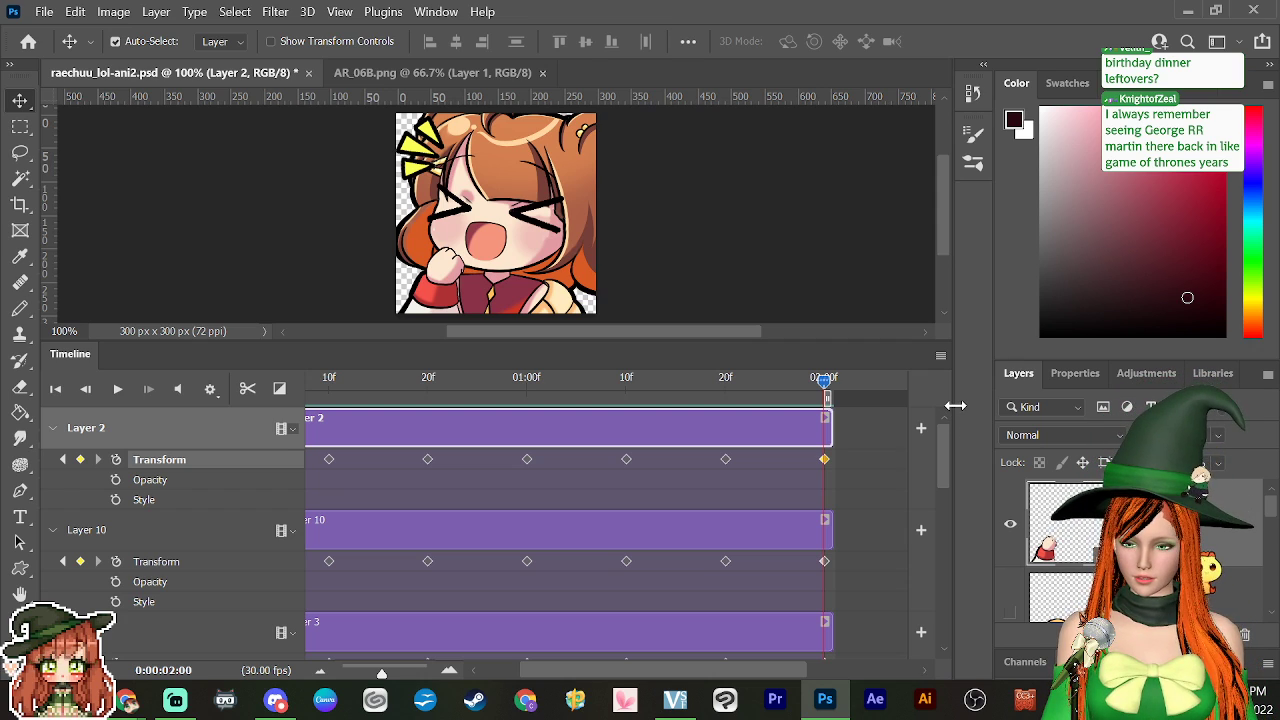
Step: Scrub the animation to examine the tear motion of Layers 5 and 6, ending with the playhead at 01:00f
left_click_drag(945, 443, 935, 555)
left_click_drag(826, 430, 517, 549)
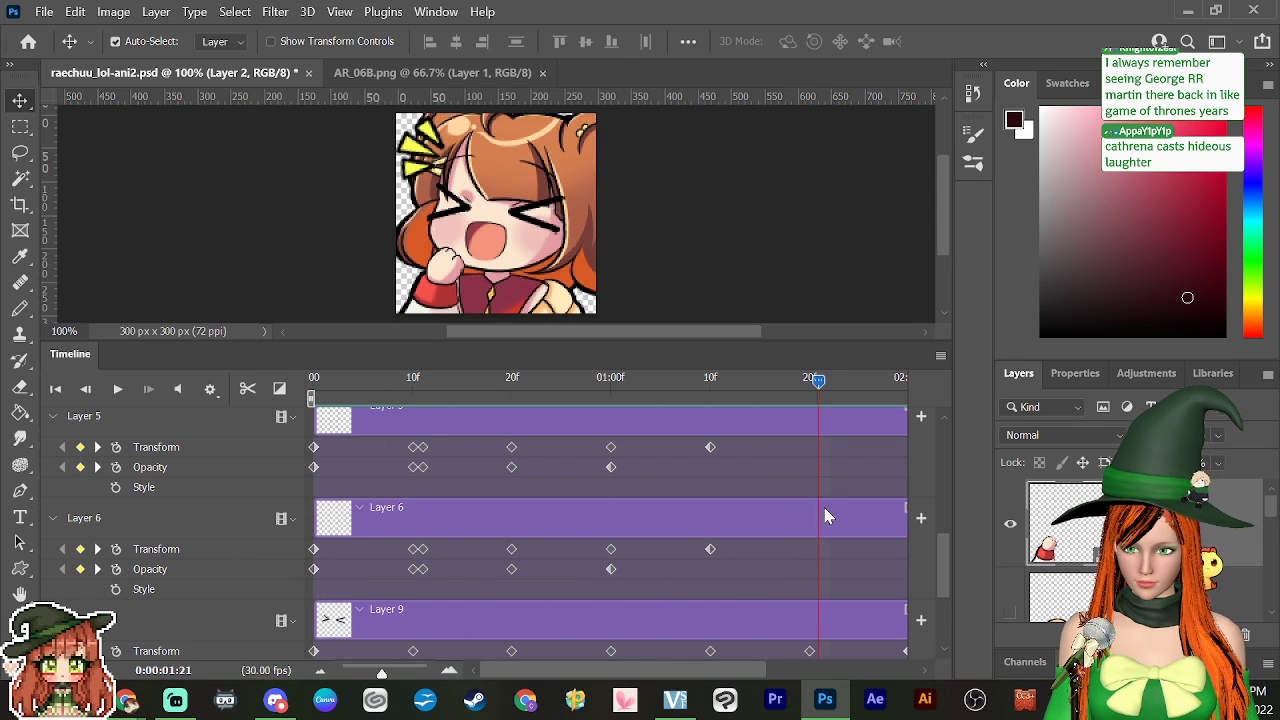
left_click_drag(824, 507, 307, 553)
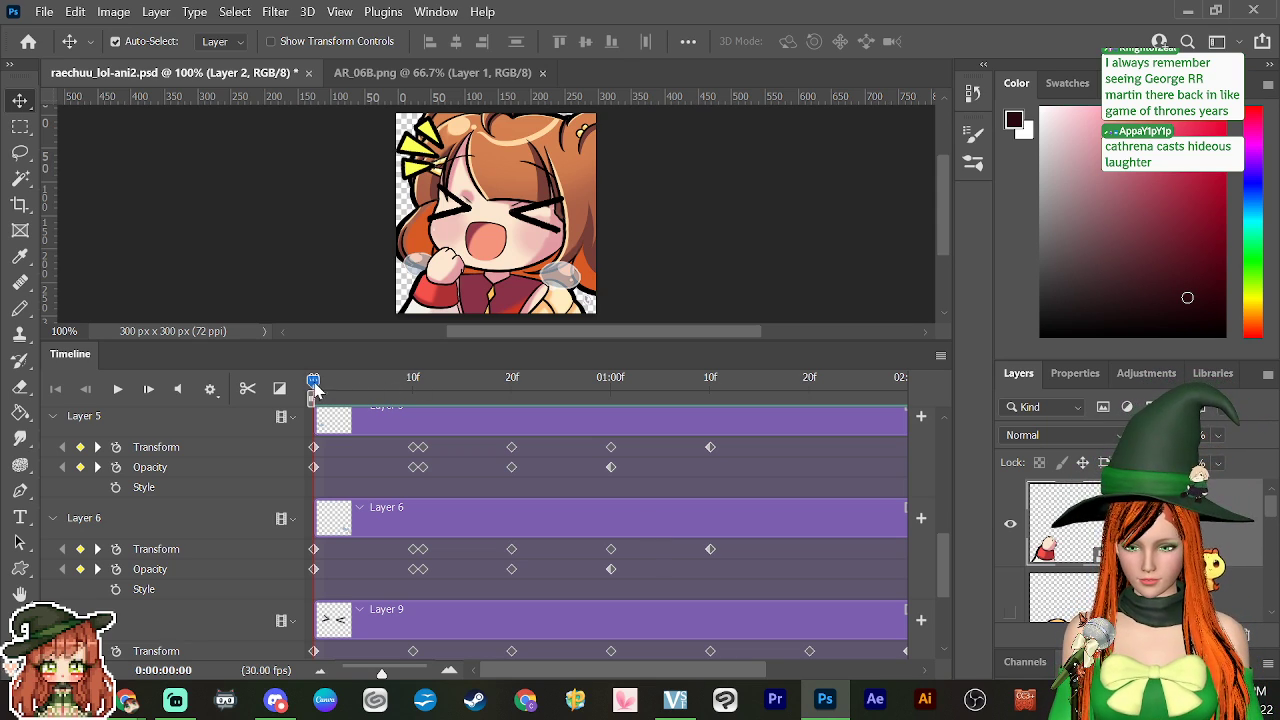
left_click_drag(313, 381, 612, 500)
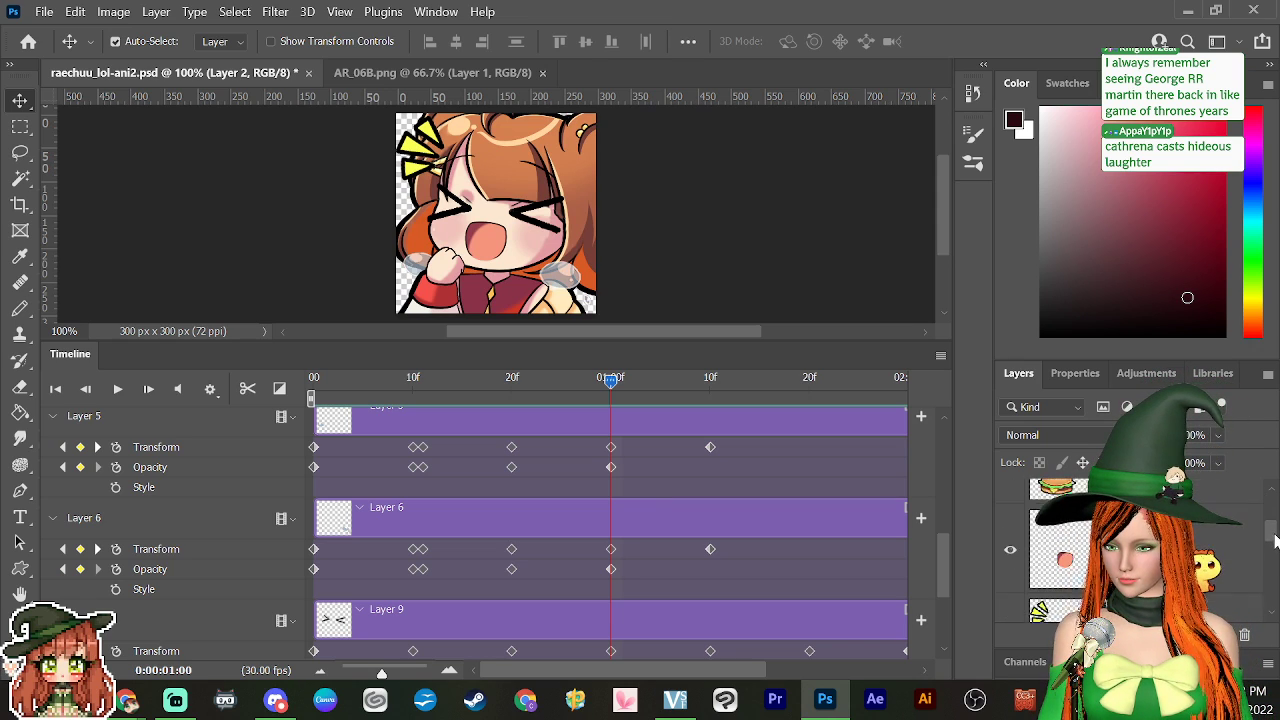
Step: Duplicate the tear layer Layer 6 under the default copy name
left_click_drag(1274, 565, 1276, 580)
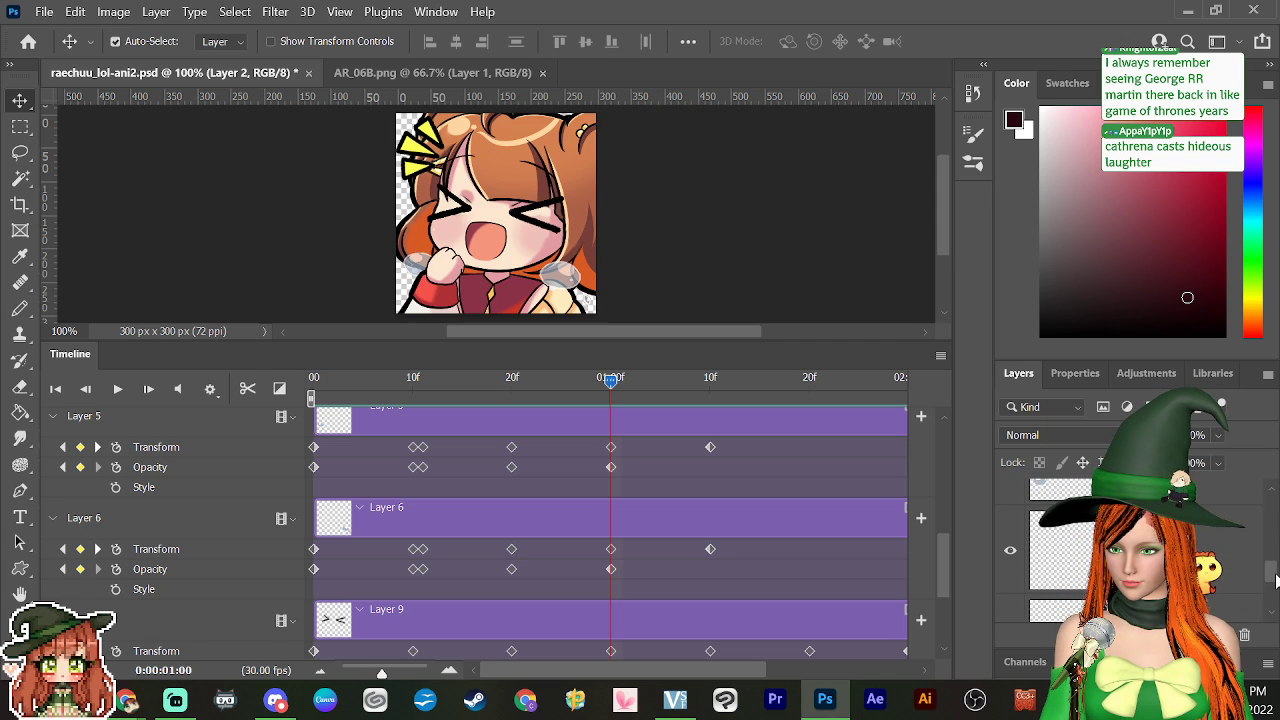
left_click(1060, 572)
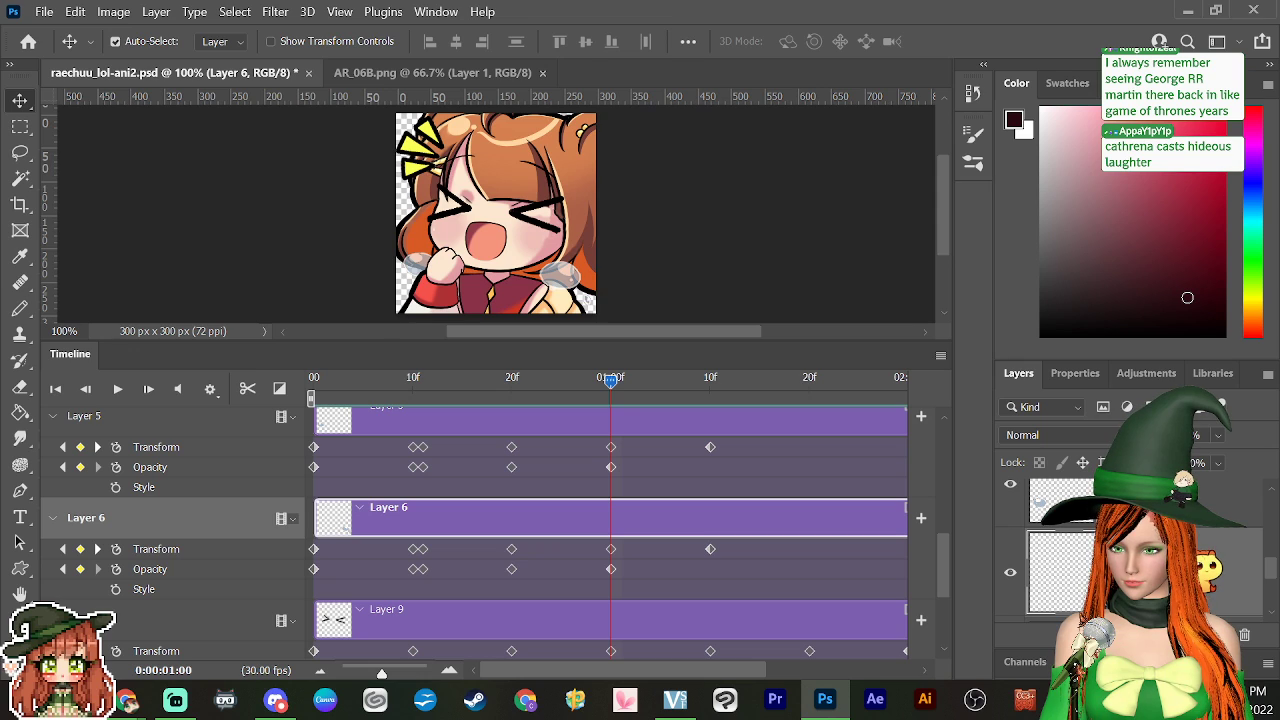
right_click(1135, 572)
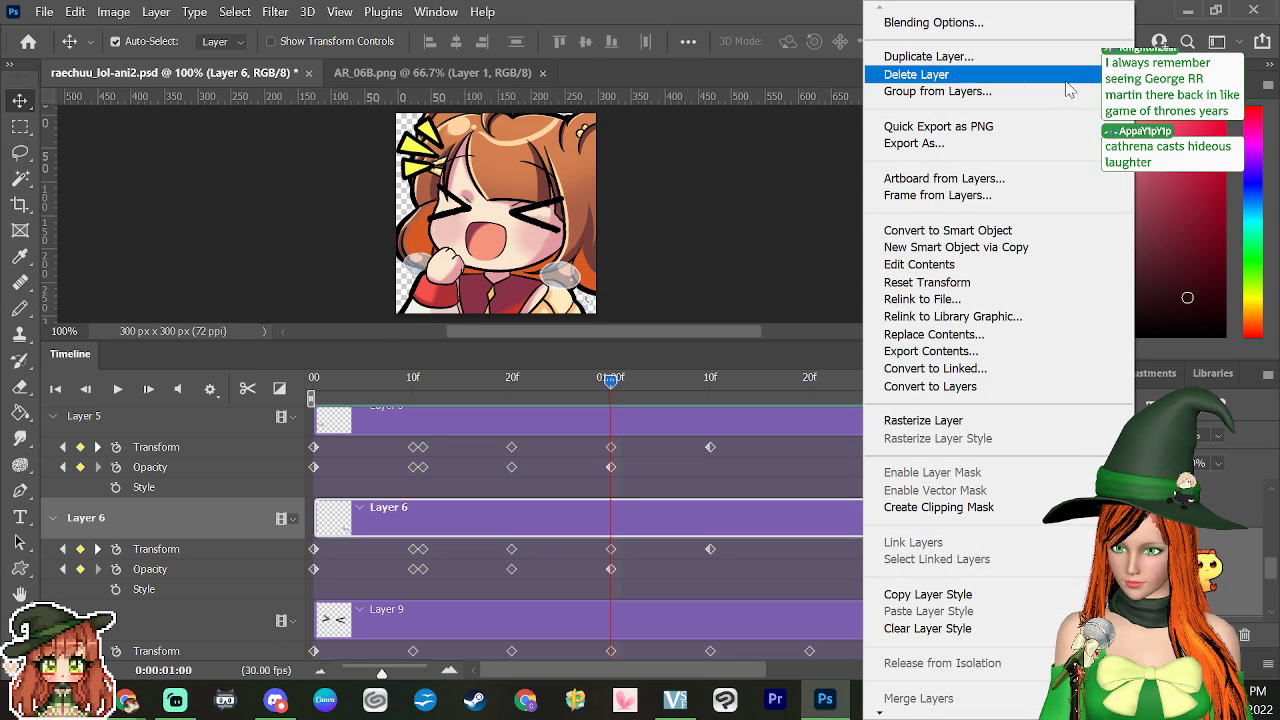
left_click(1001, 64)
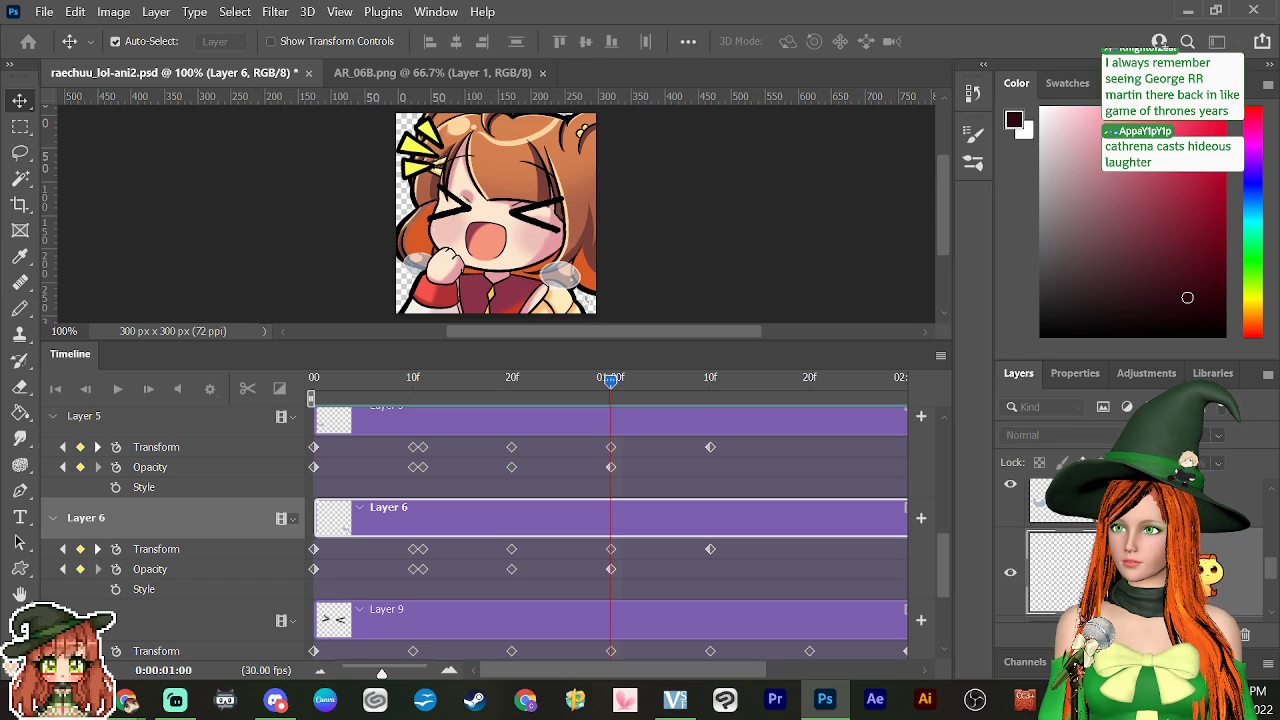
key("Return")
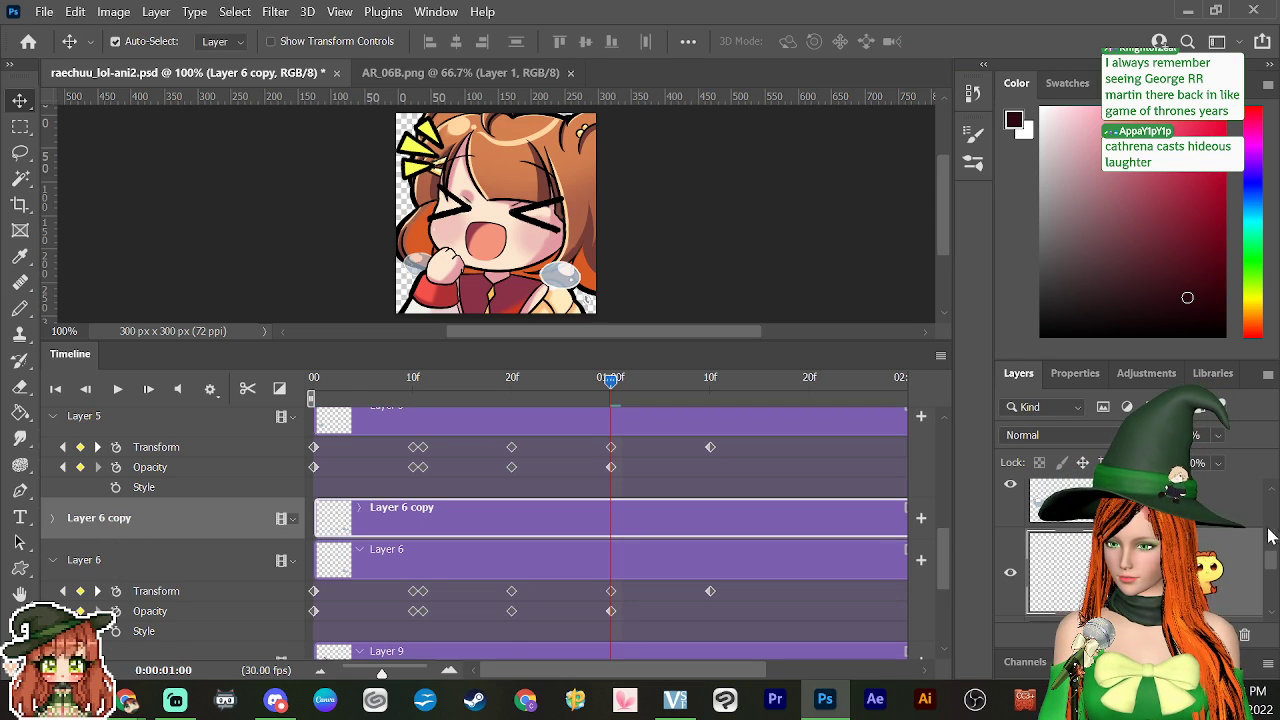
Step: Duplicate the other tear layer, Layer 5, under the default copy name
scroll(1268, 566, "down", 1)
right_click(1170, 495)
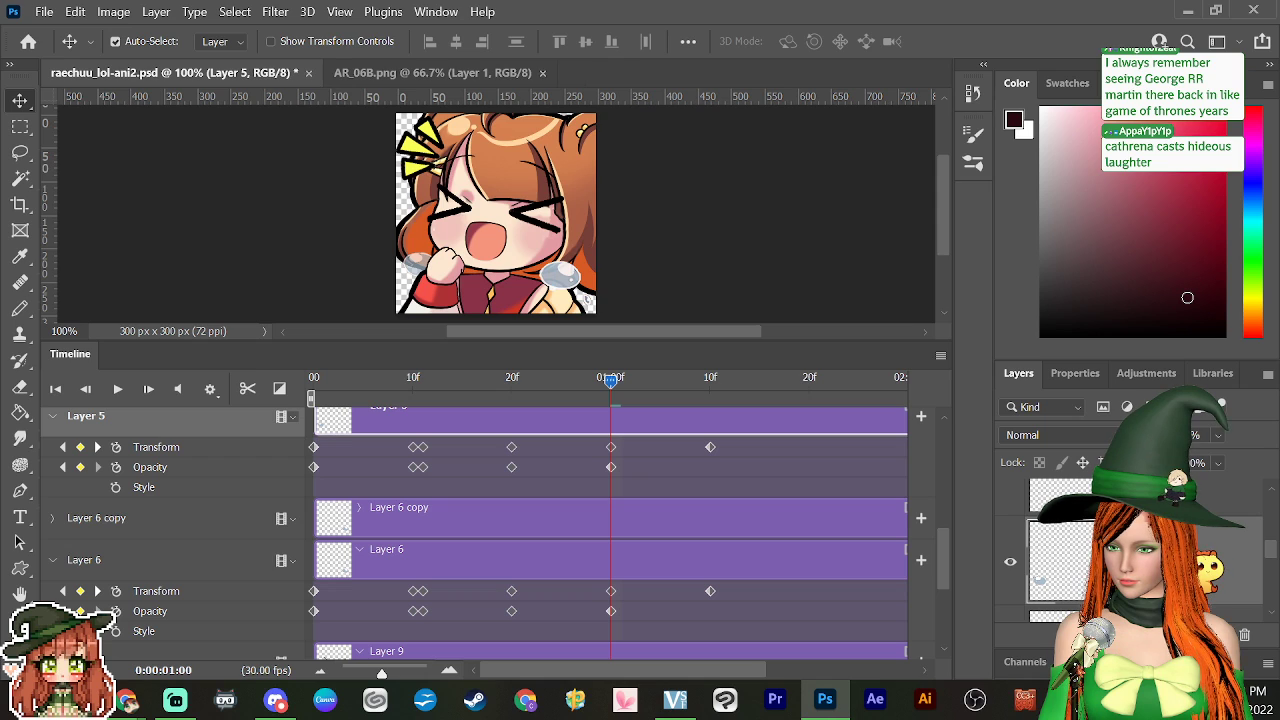
left_click(1016, 431)
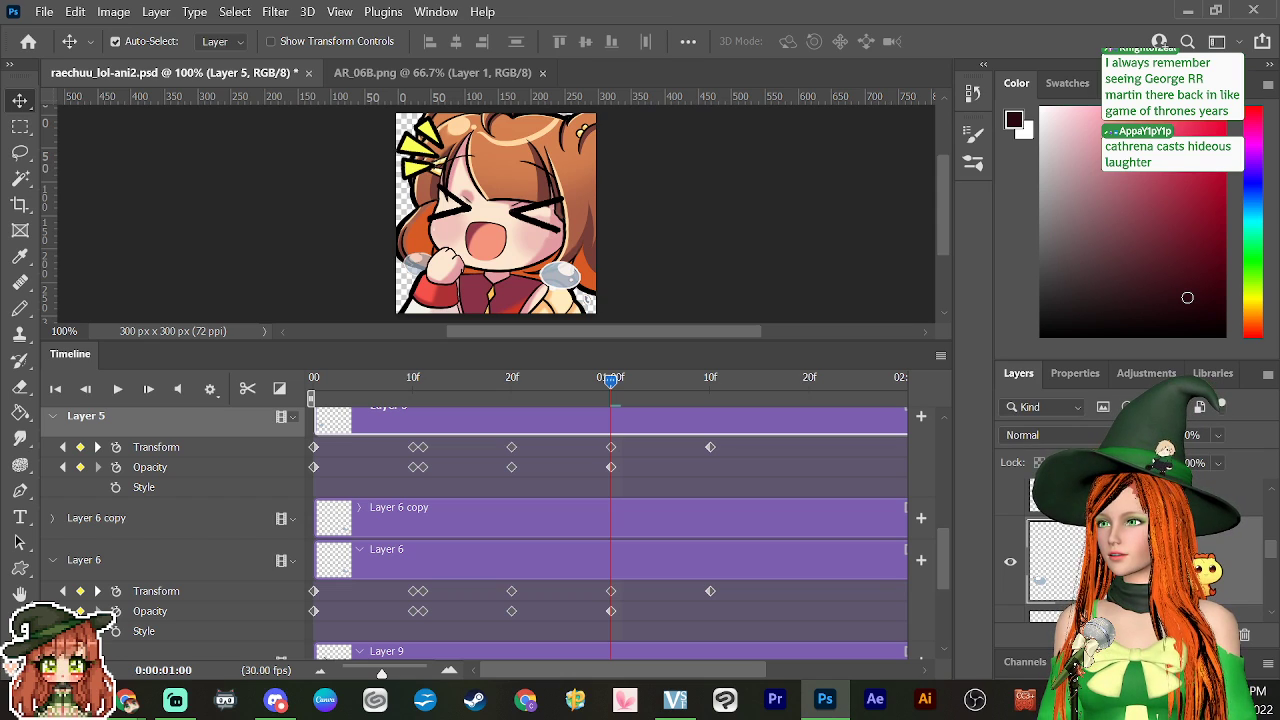
right_click(1180, 560)
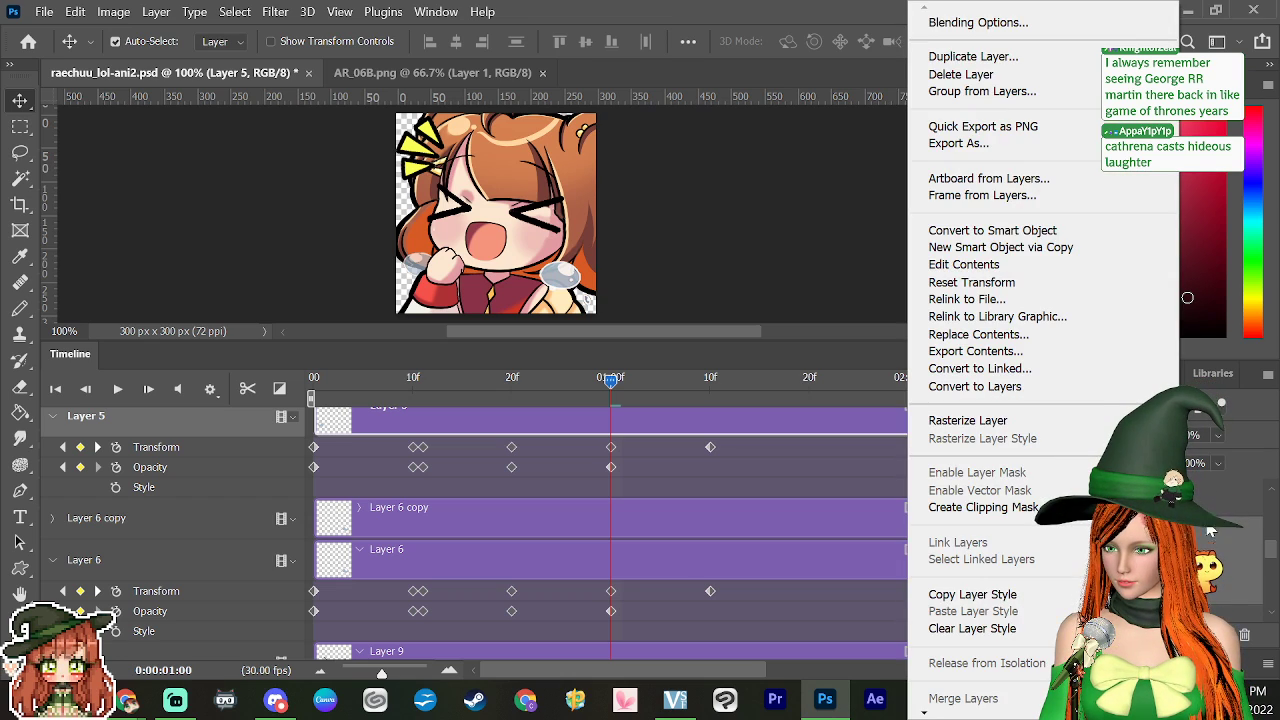
left_click(1015, 60)
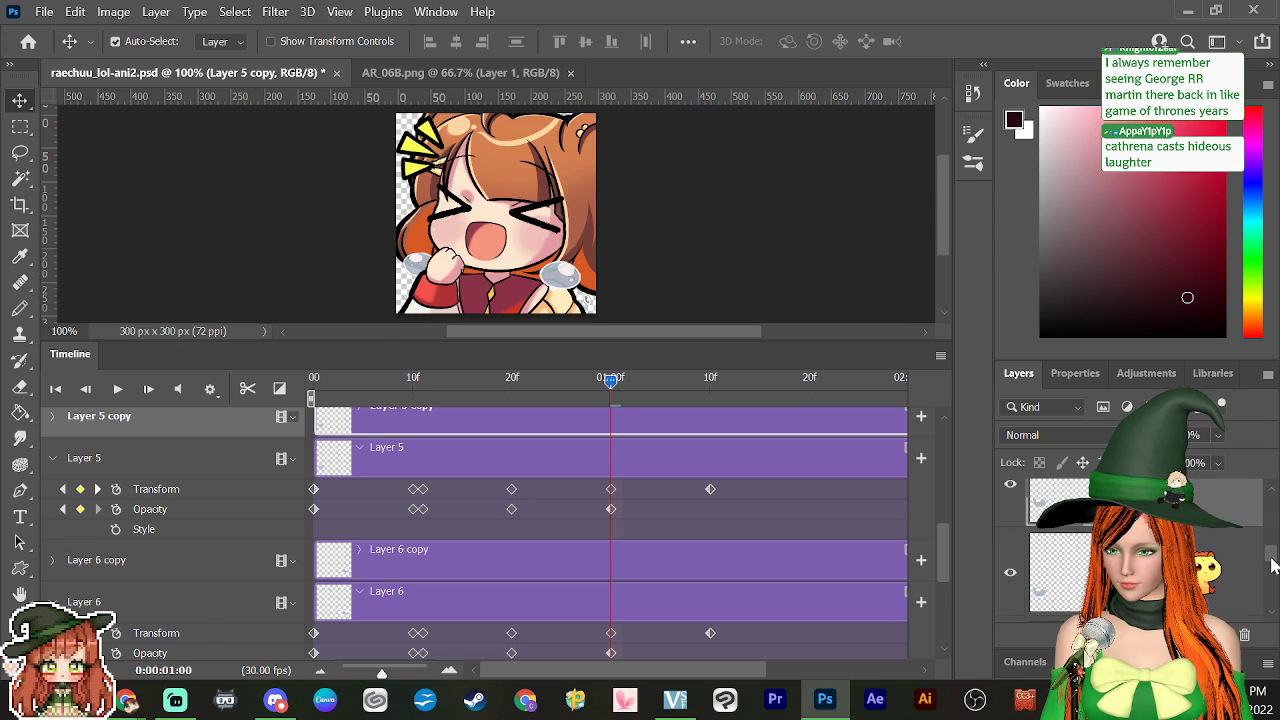
Step: Move Layer 6 copy up one place in the layer stack, between Layer 5 copy and Layer 5
scroll(1243, 584, "up", 1)
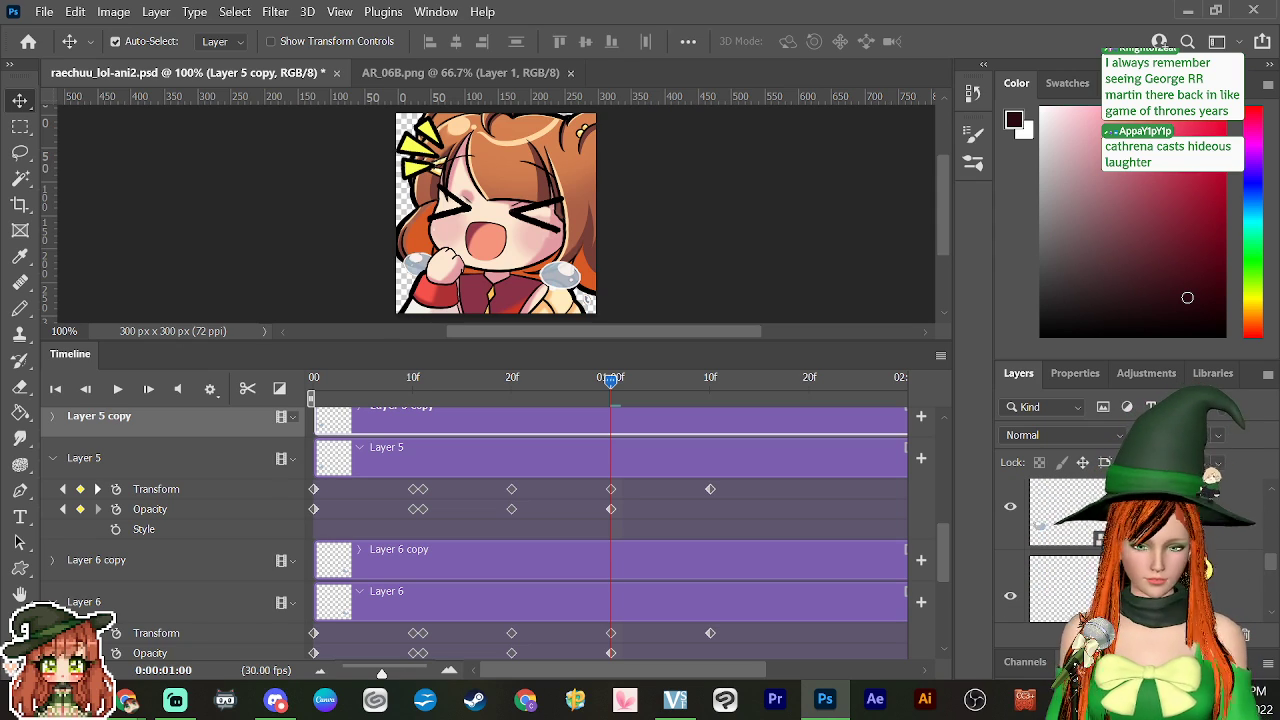
left_click(1240, 578)
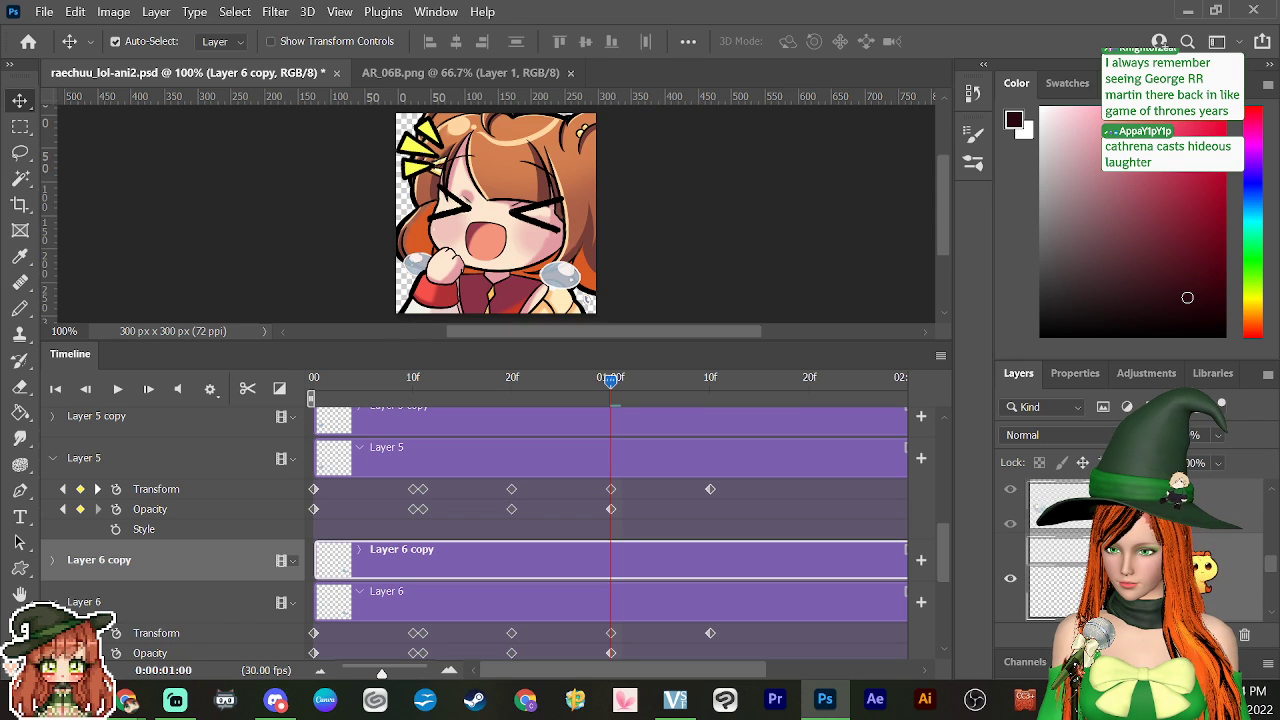
scroll(1240, 578, "up", 1)
key("ctrl+bracketright")
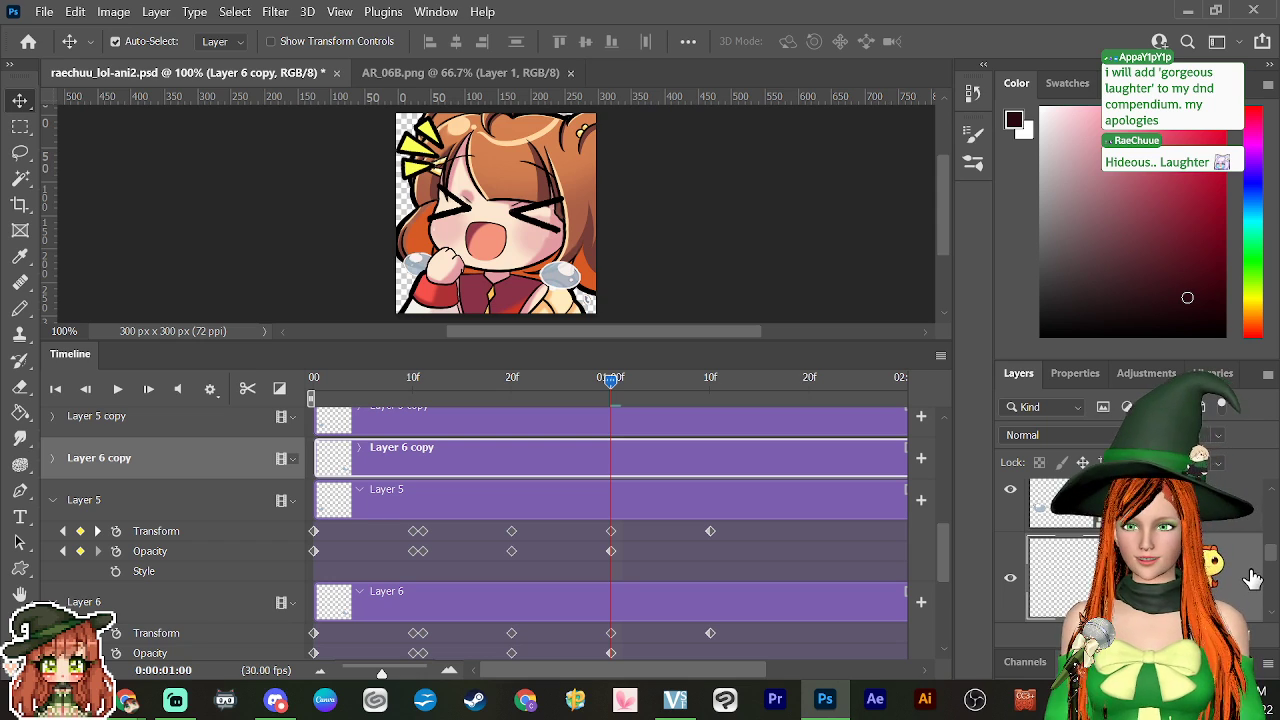
Step: Expand the keyframe tracks of Layer 6 copy and Layer 5 copy and select both layers in the timeline
scroll(1270, 555, "up", 1)
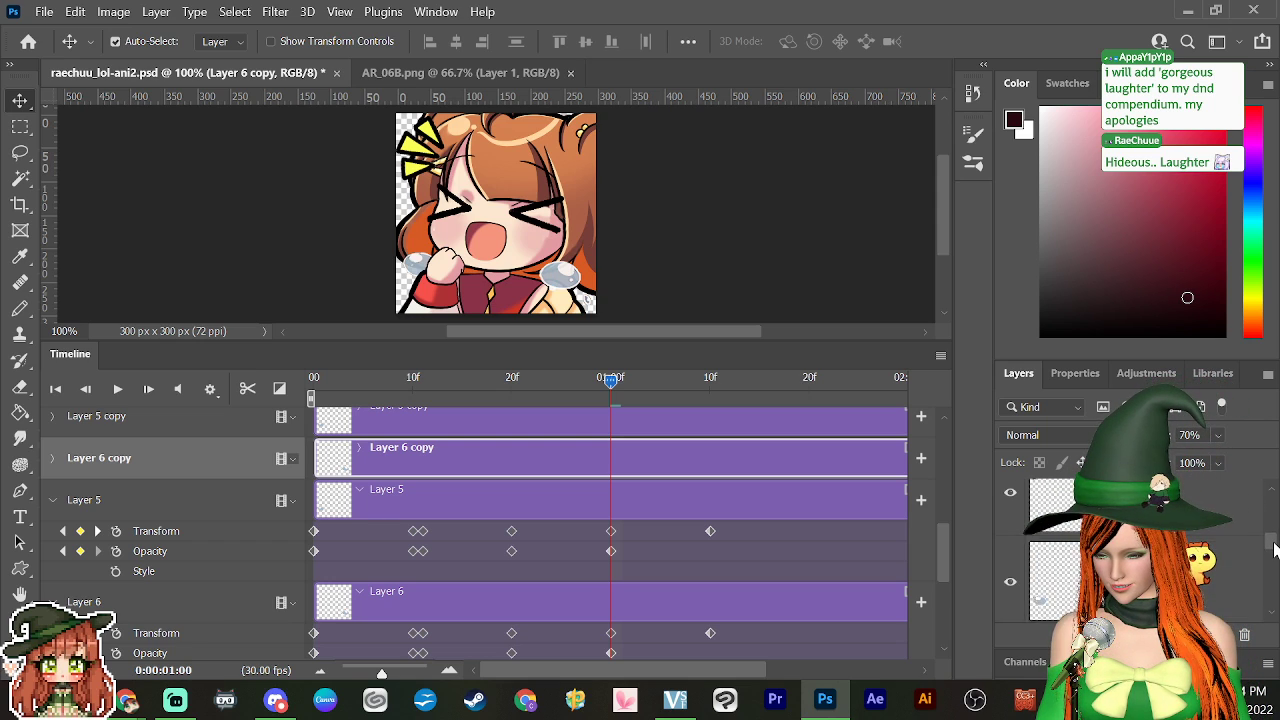
scroll(1272, 549, "up", 1)
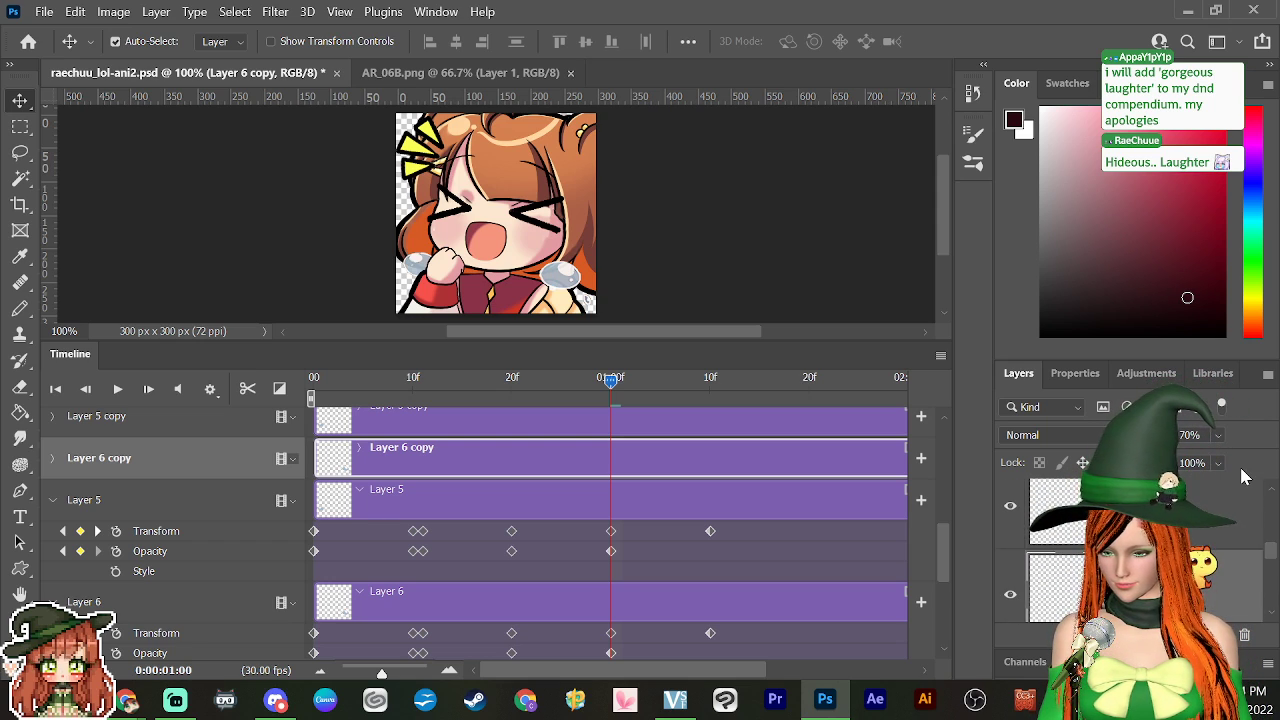
left_click(53, 457)
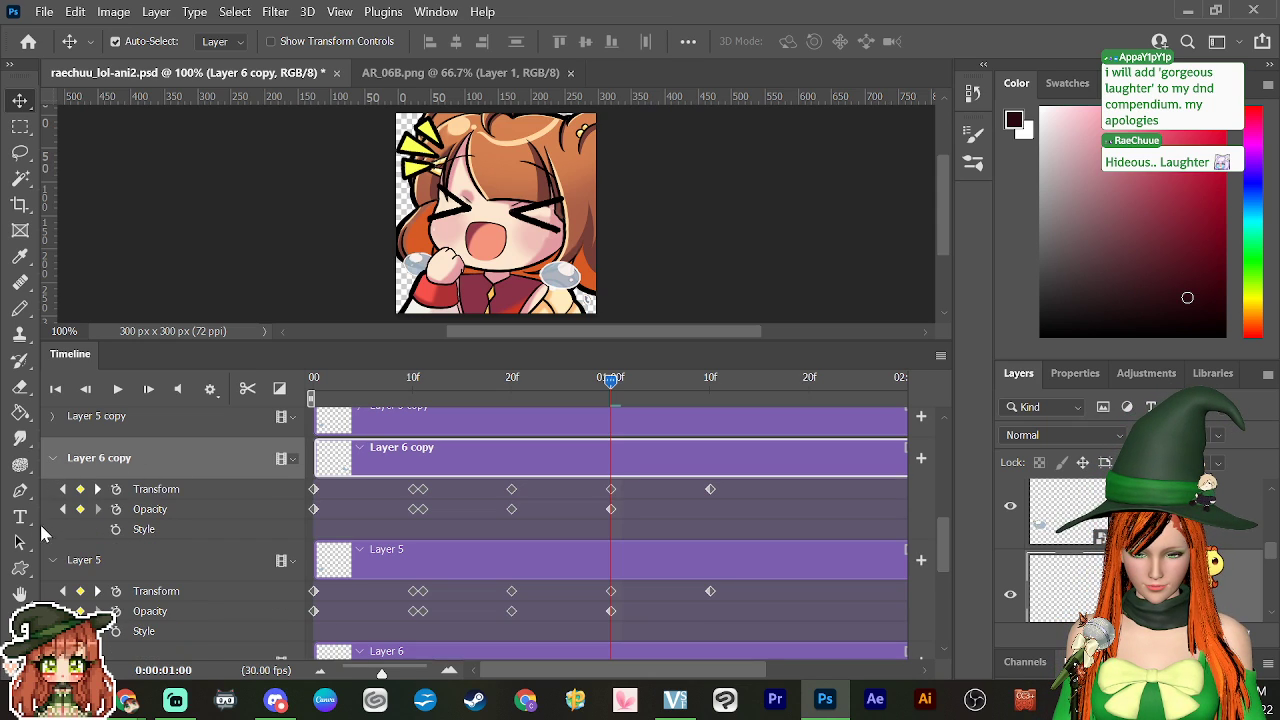
left_click(52, 416)
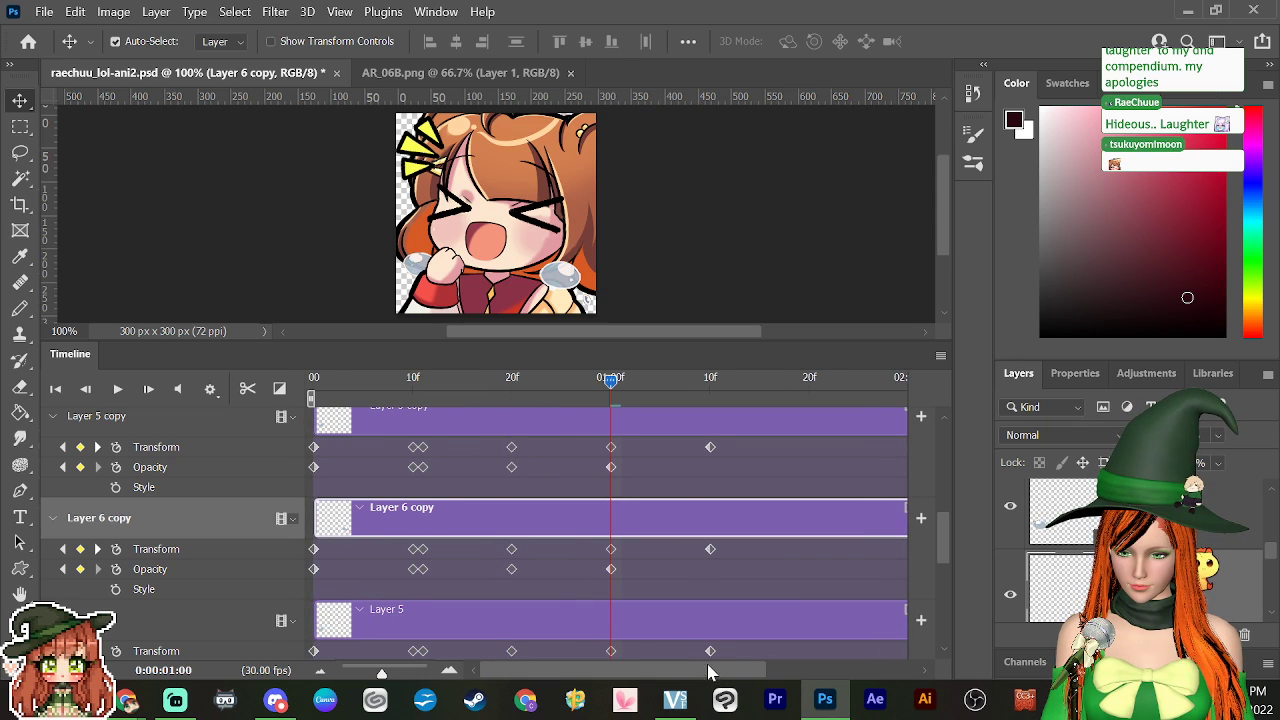
left_click_drag(381, 673, 385, 677)
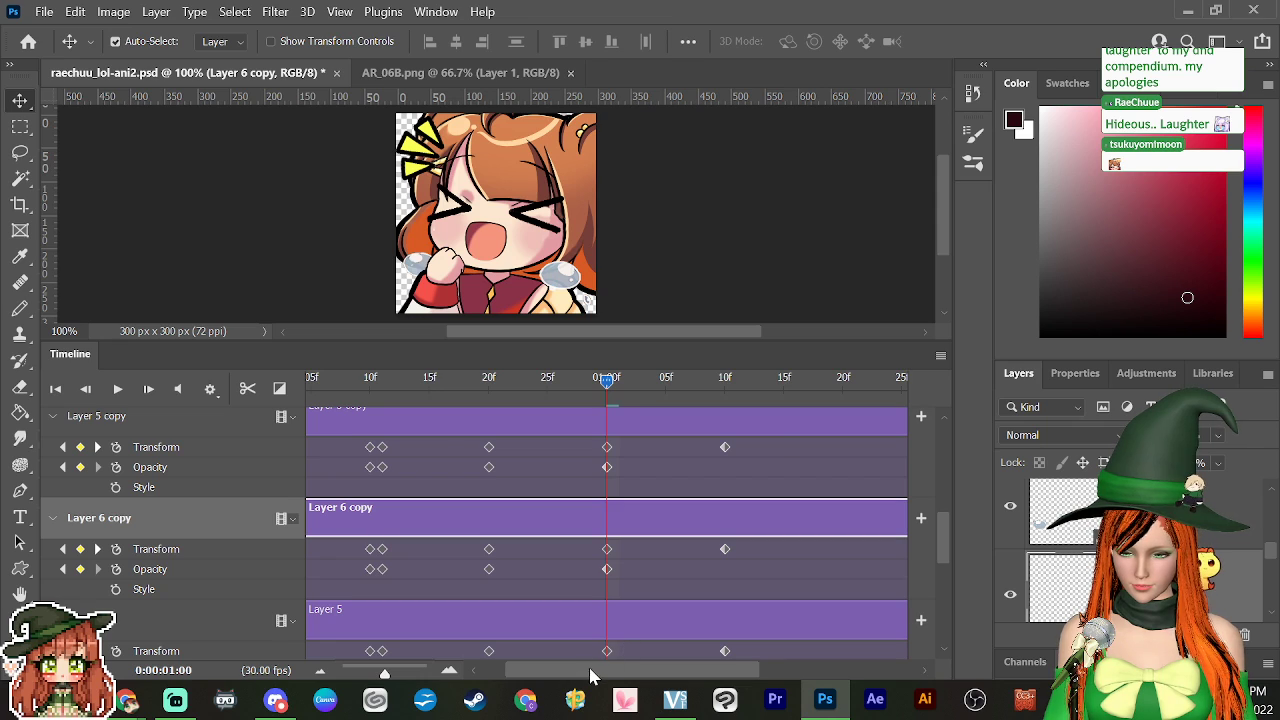
left_click_drag(590, 676, 560, 676)
left_click_drag(385, 673, 378, 678)
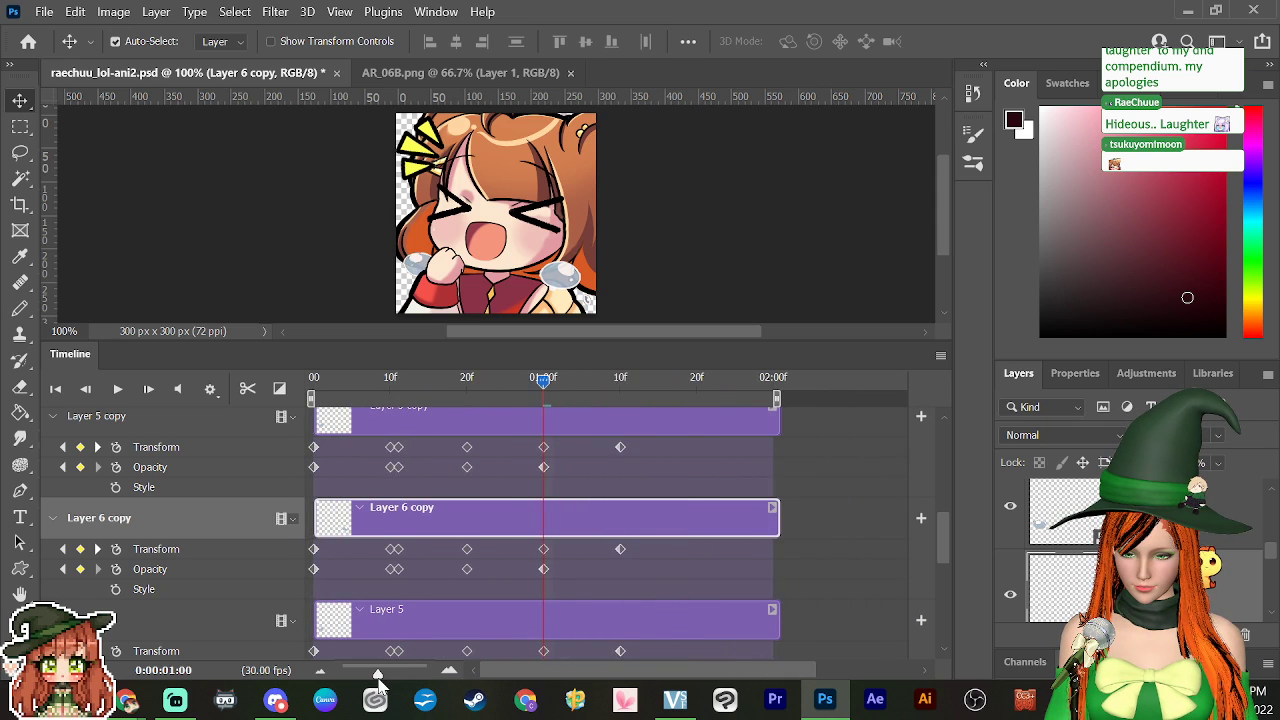
key("Home")
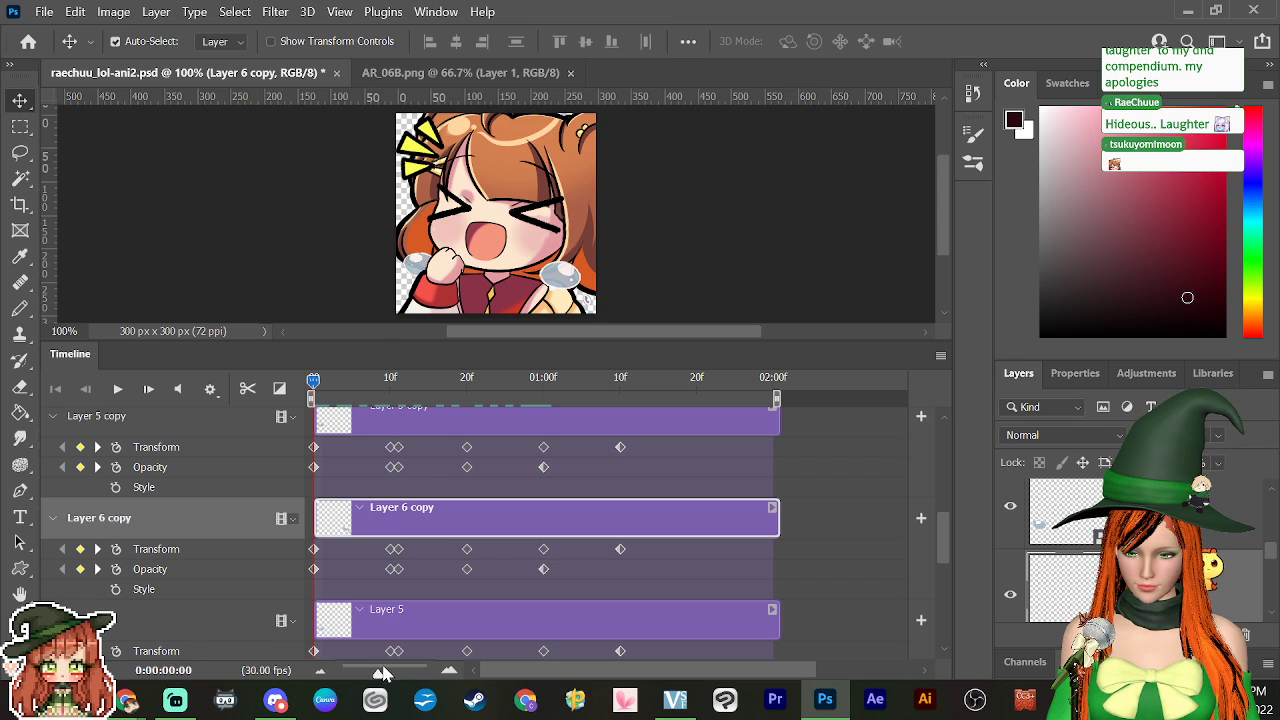
left_click_drag(378, 674, 381, 677)
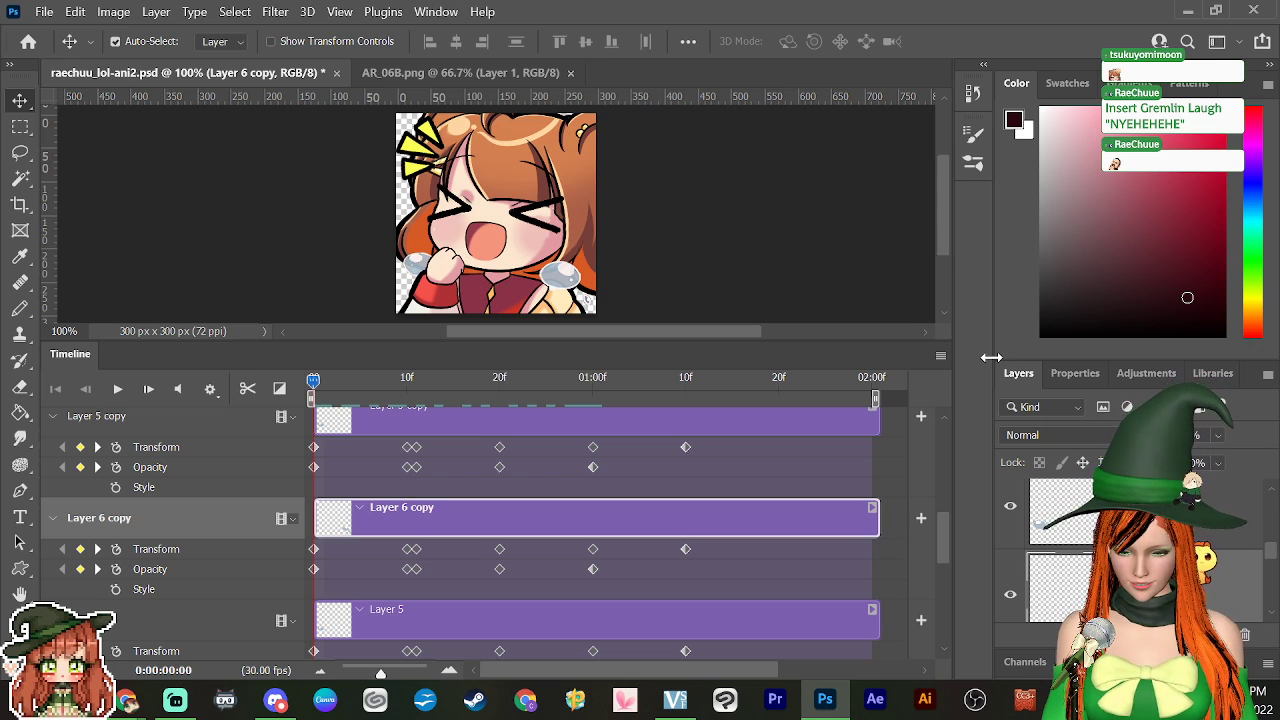
scroll(945, 550, "up", 2)
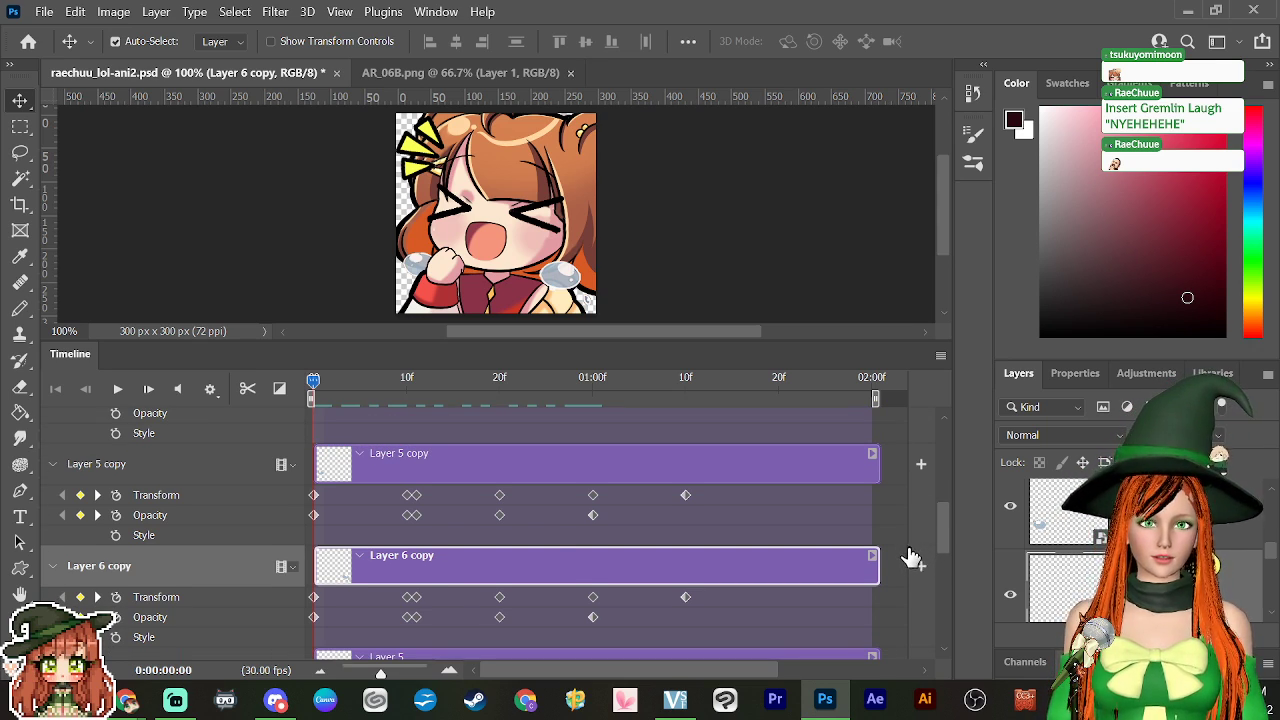
left_click(726, 463, "shift")
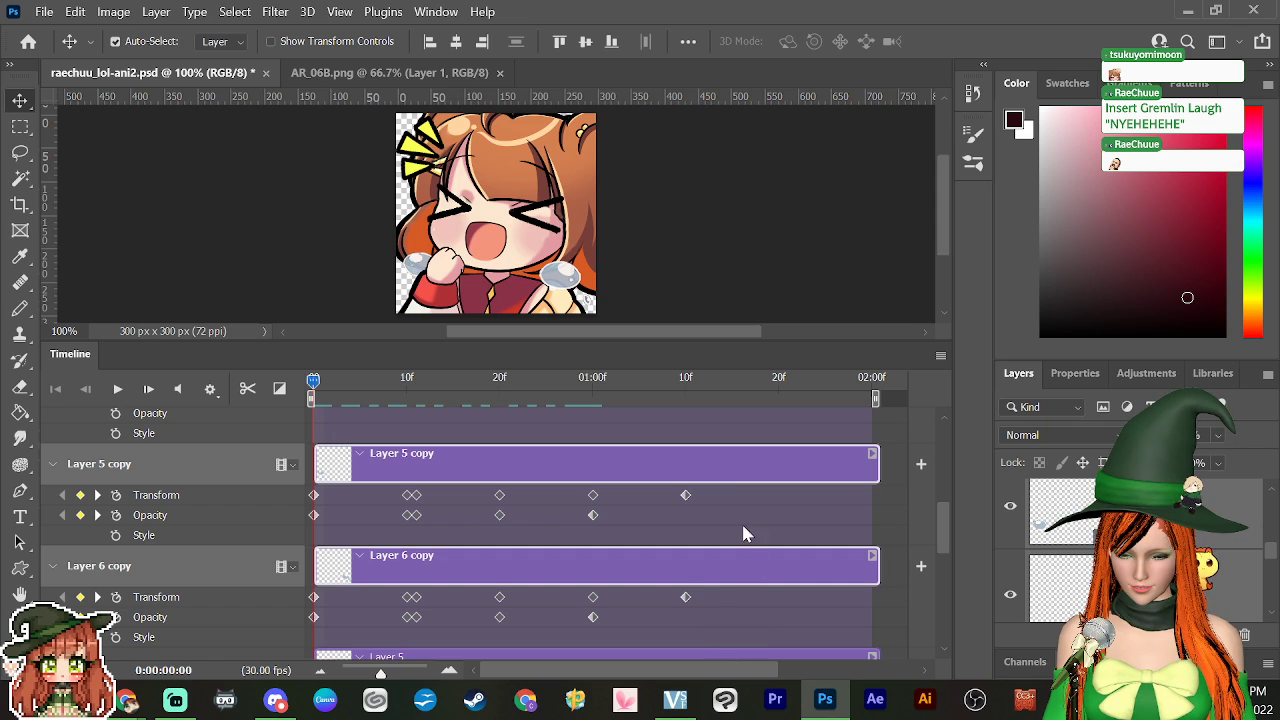
Step: Try shifting all Transform and Opacity keyframes of Layer 5 copy and Layer 6 copy so that they start at 01:00f
left_click_drag(723, 496, 318, 641)
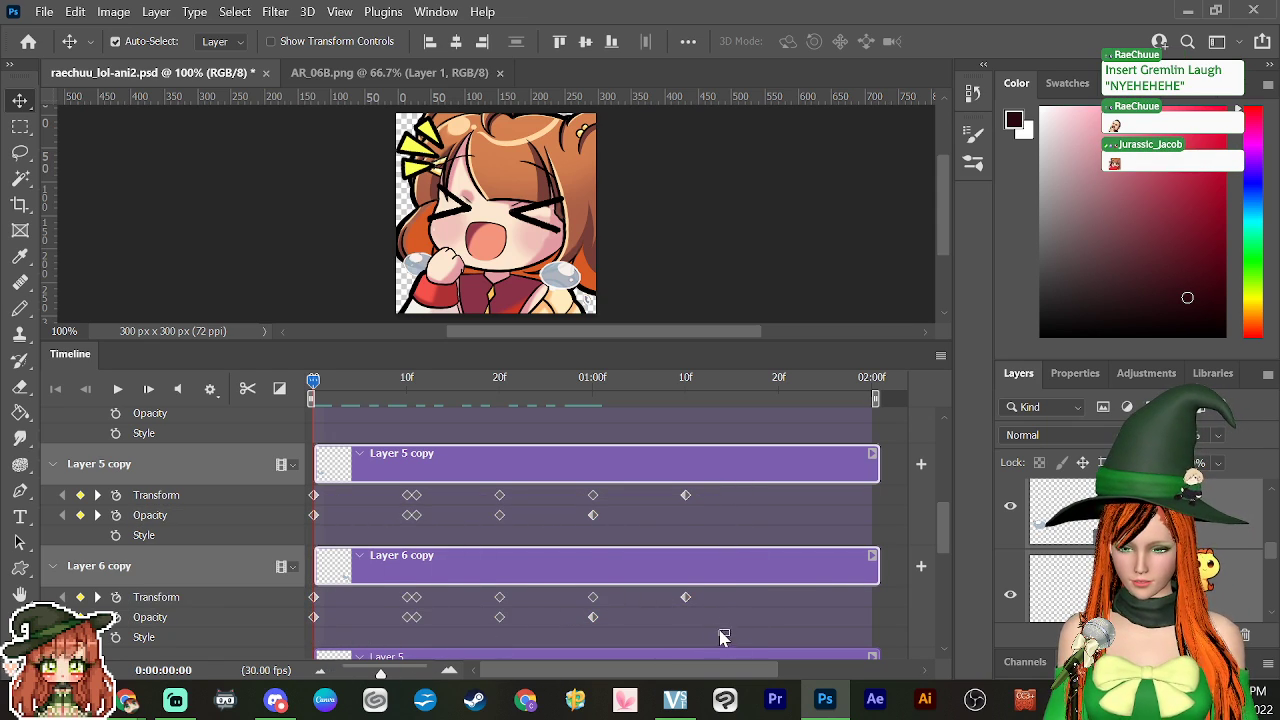
left_click_drag(725, 645, 308, 485)
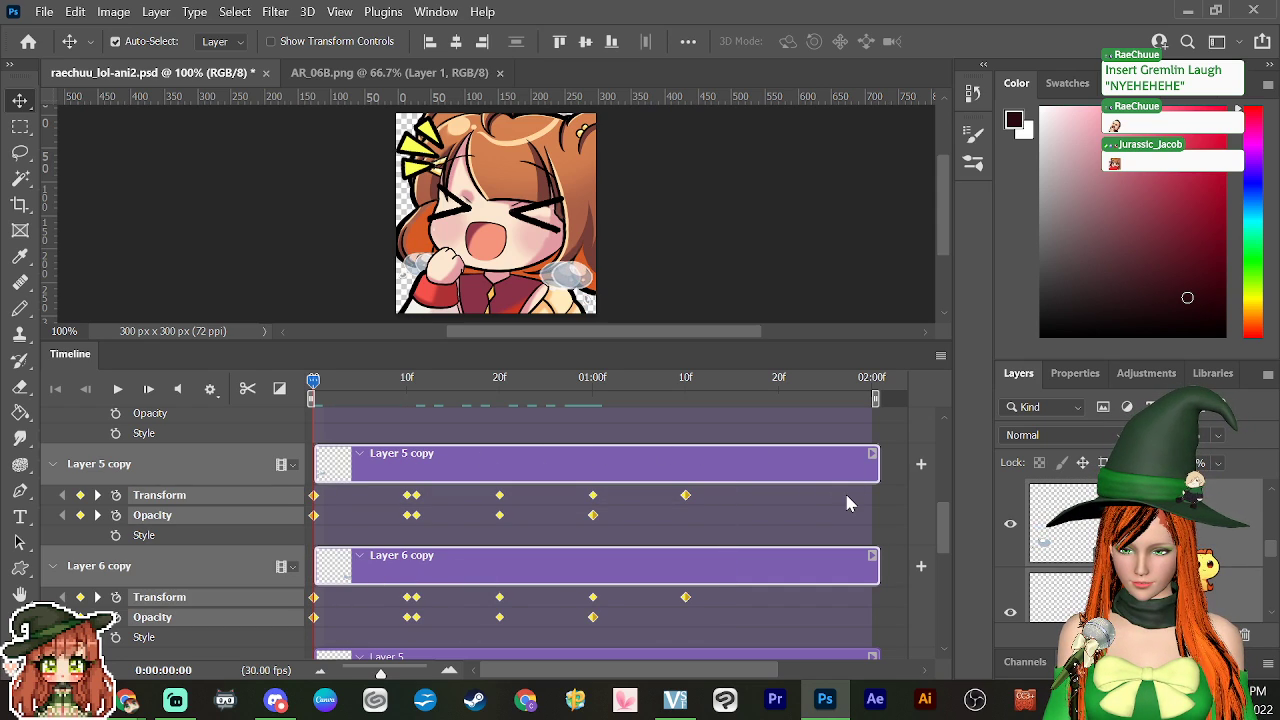
left_click_drag(686, 497, 884, 505)
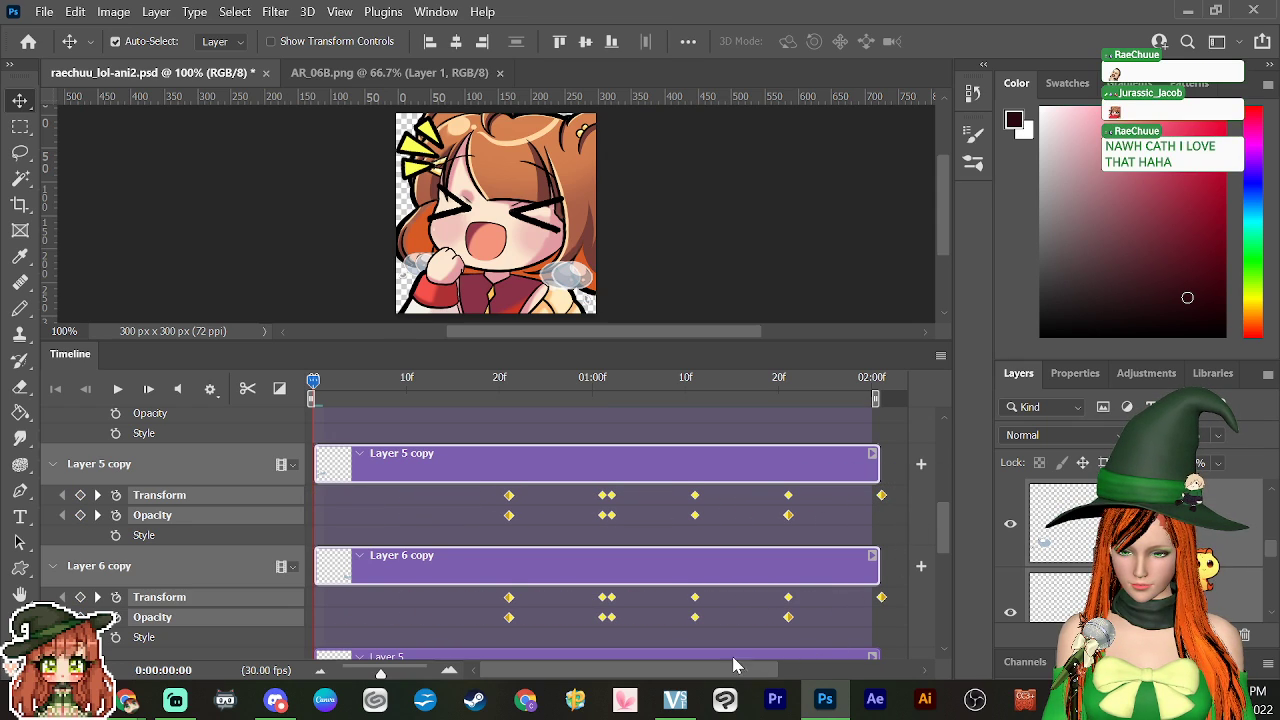
left_click_drag(511, 516, 603, 518)
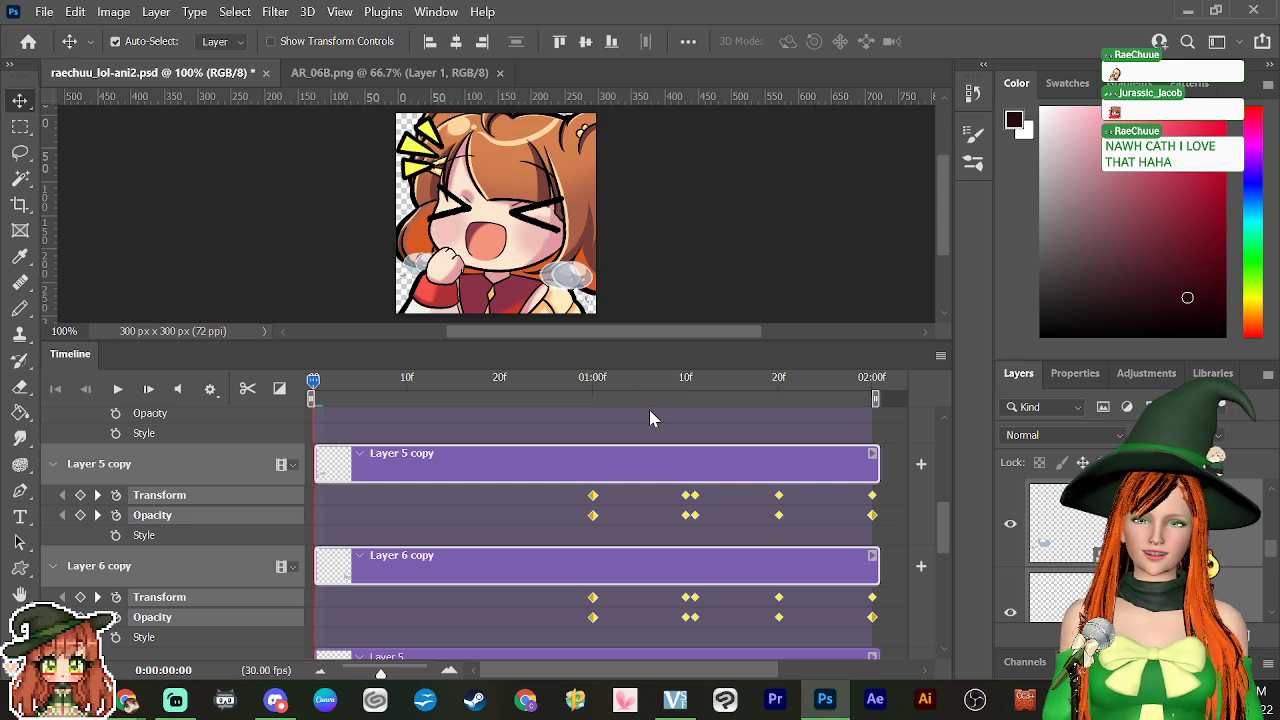
Step: Undo the keyframe shift on both tear copies and expand their keyframe tracks again
key("ctrl+z")
key("ctrl+z")
key("ctrl+z")
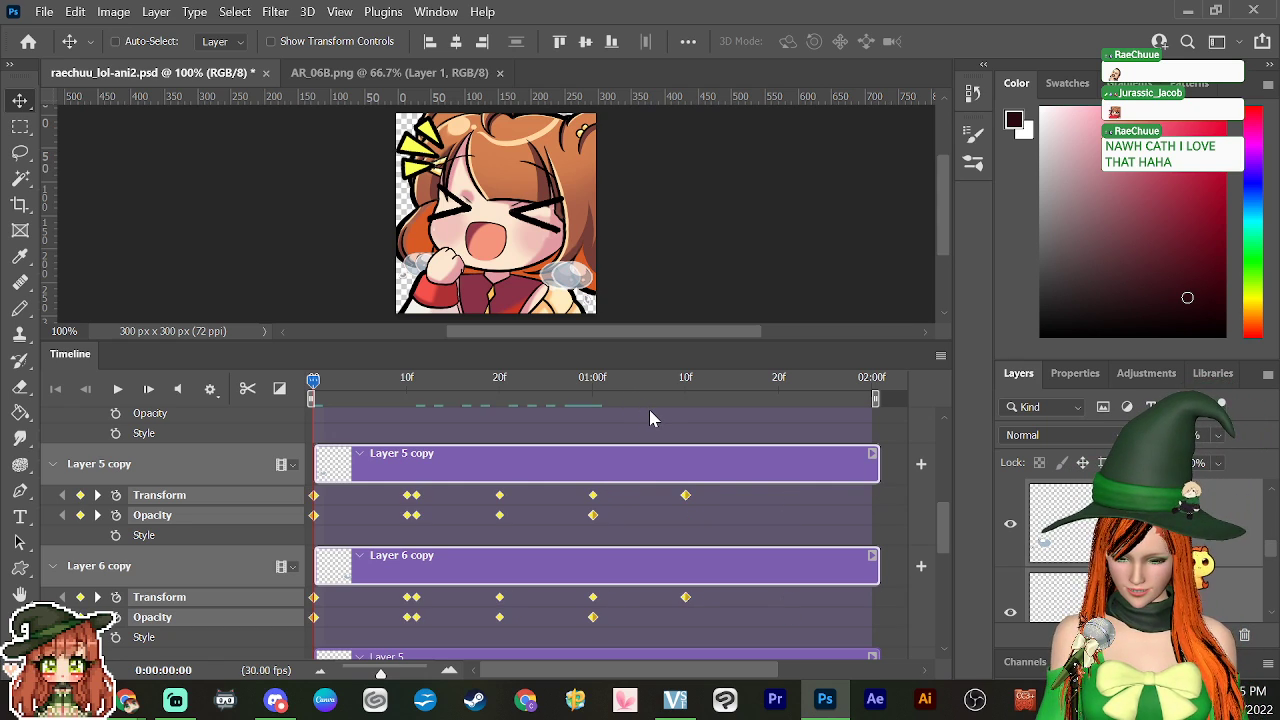
left_click(52, 506)
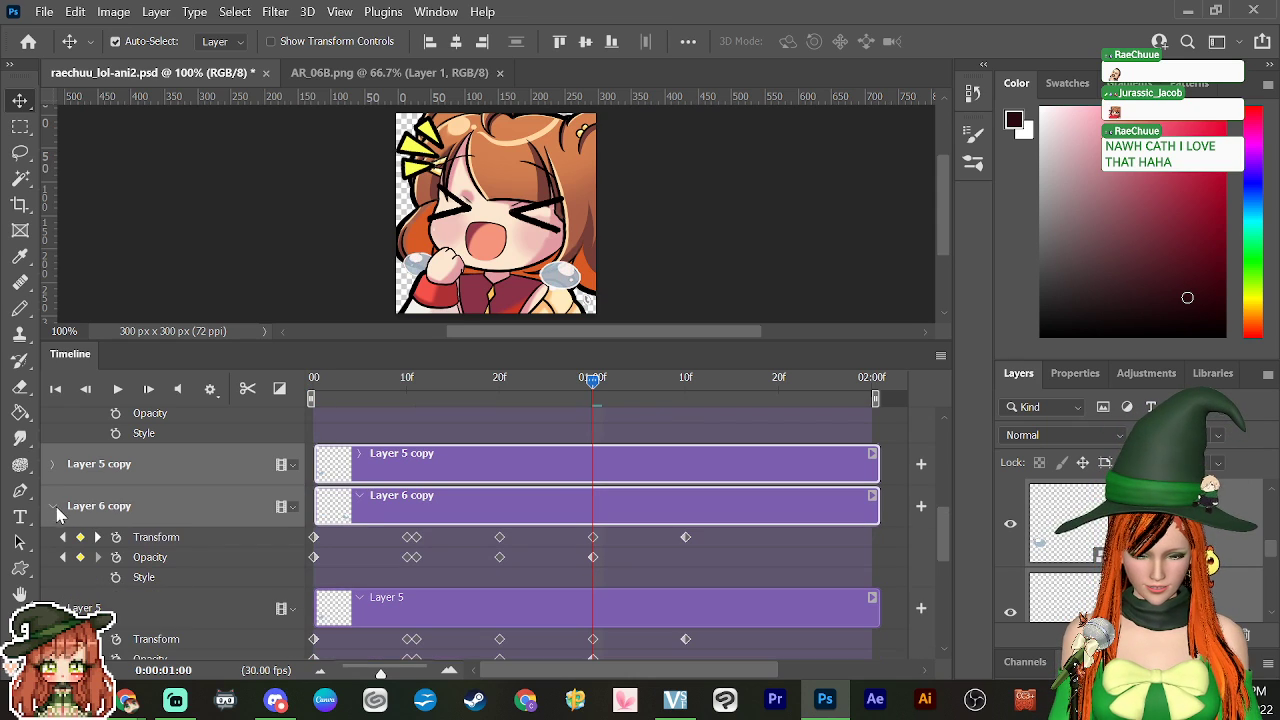
left_click(52, 464)
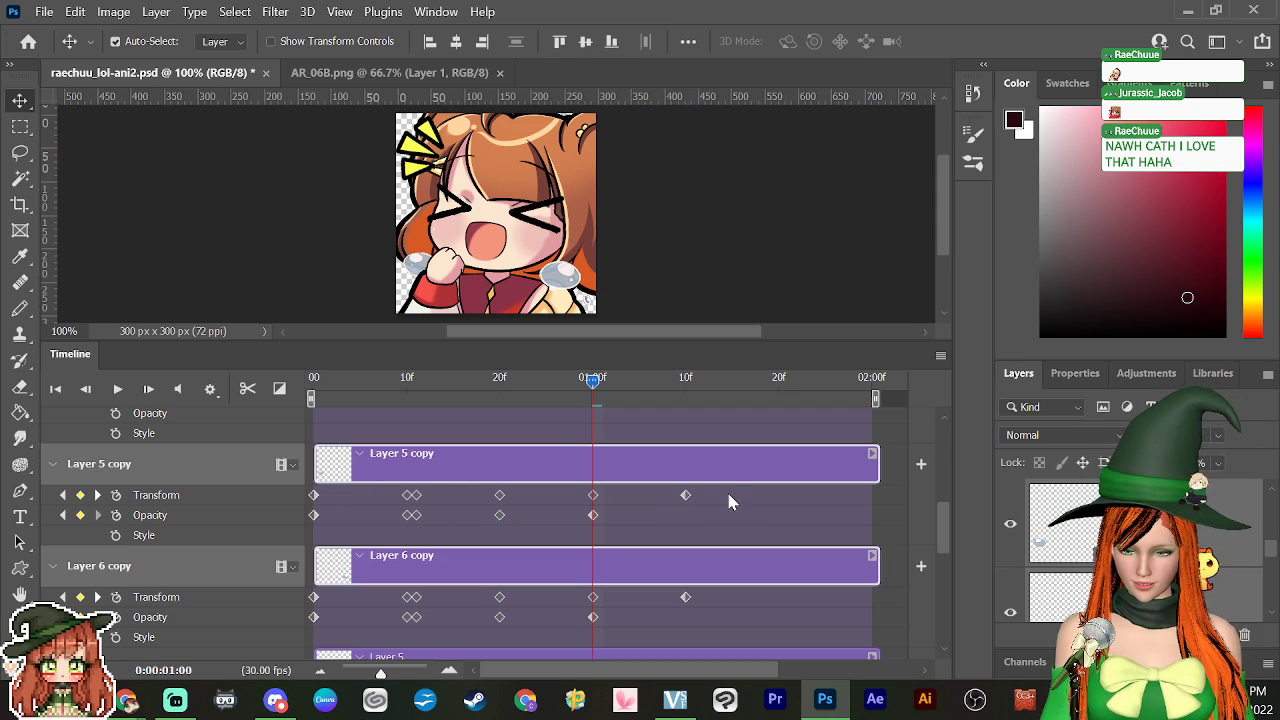
Step: Shift all Transform and Opacity keyframes of Layer 5 copy and Layer 6 copy so that they run from 20f to 02:00f
left_click_drag(727, 488, 342, 652)
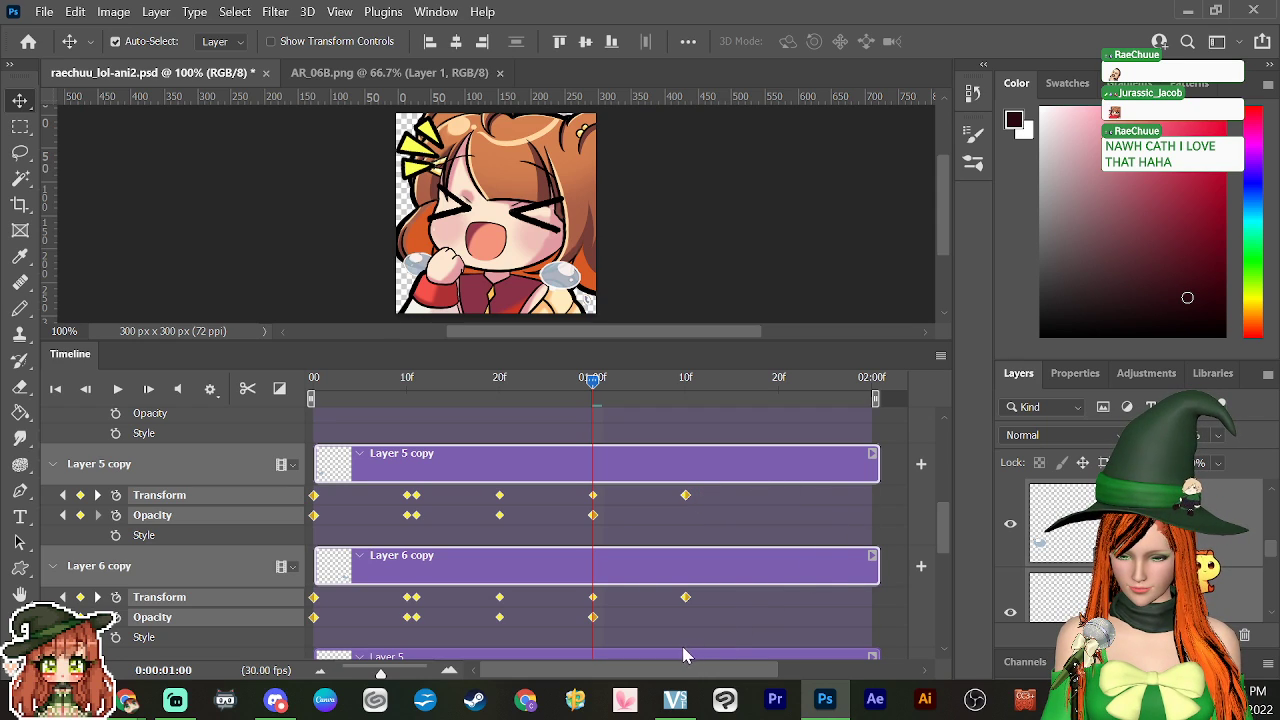
left_click_drag(686, 497, 865, 510)
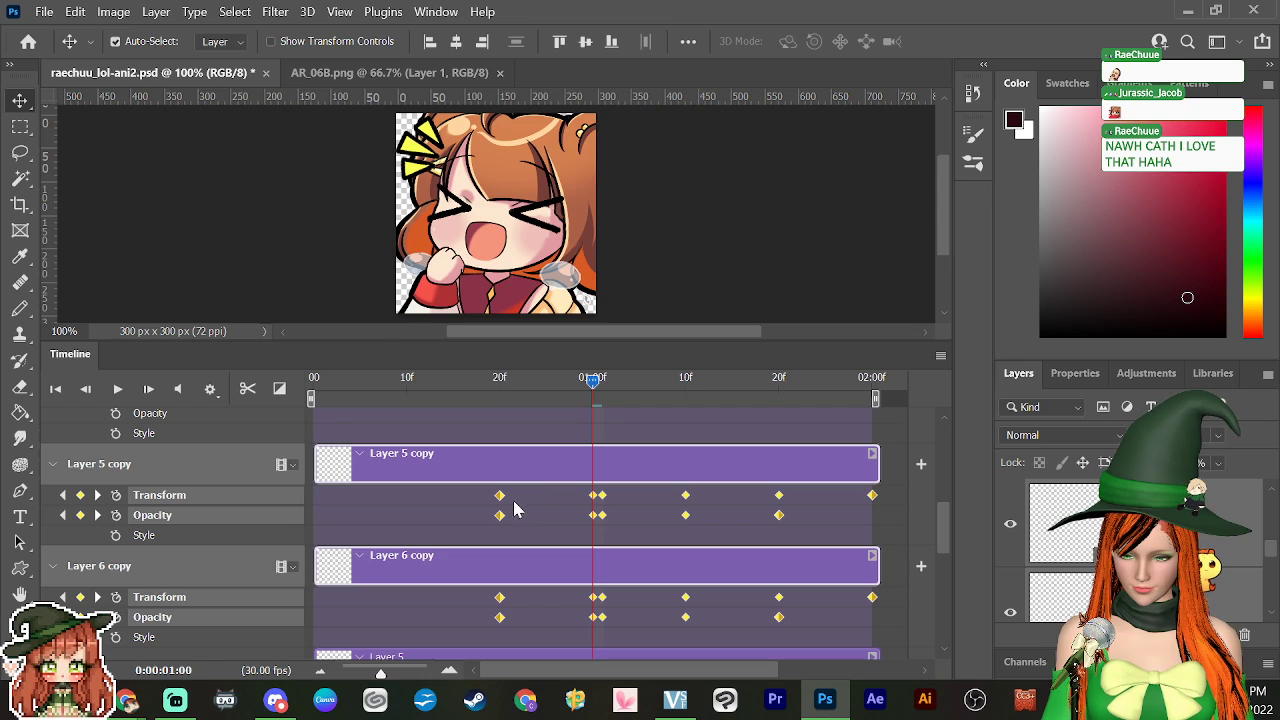
mouse_move(499, 505)
left_mouse_down()
mouse_move(604, 514)
mouse_move(506, 509)
left_mouse_up()
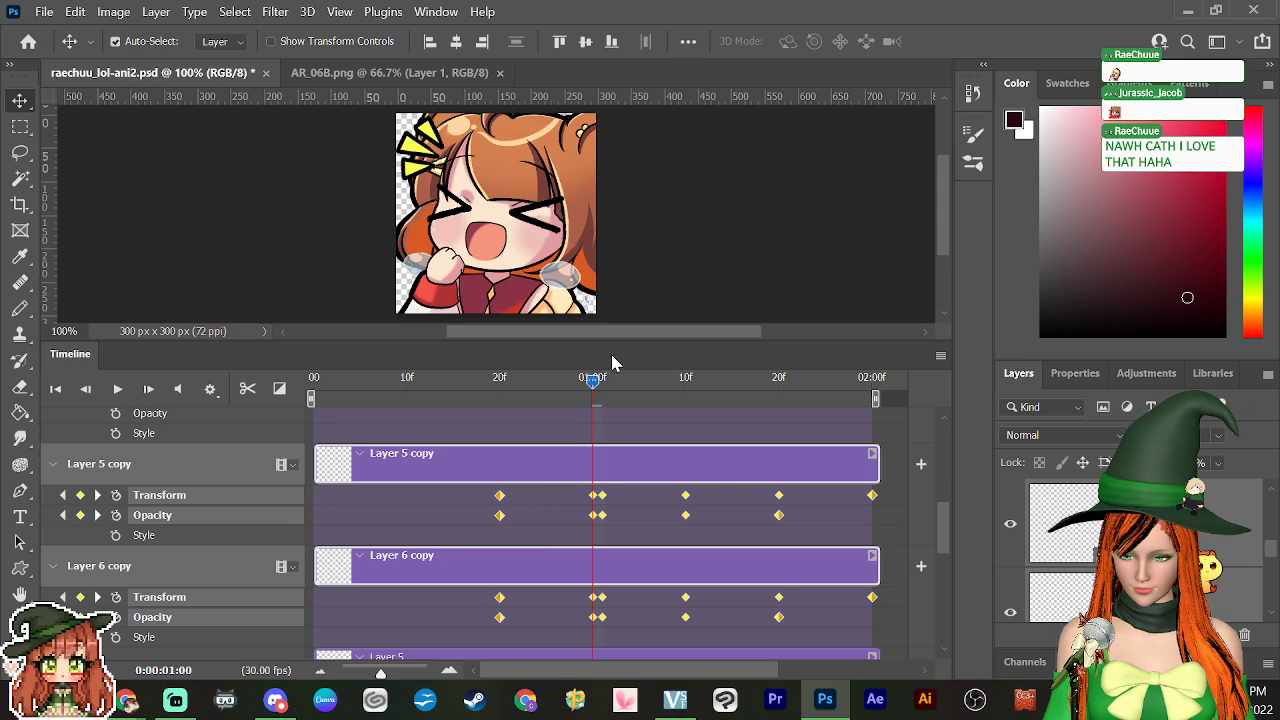
Step: Scrub the animation to examine how the duplicated tears overlap the originals, ending with the playhead at 20f
left_click_drag(594, 385, 734, 506)
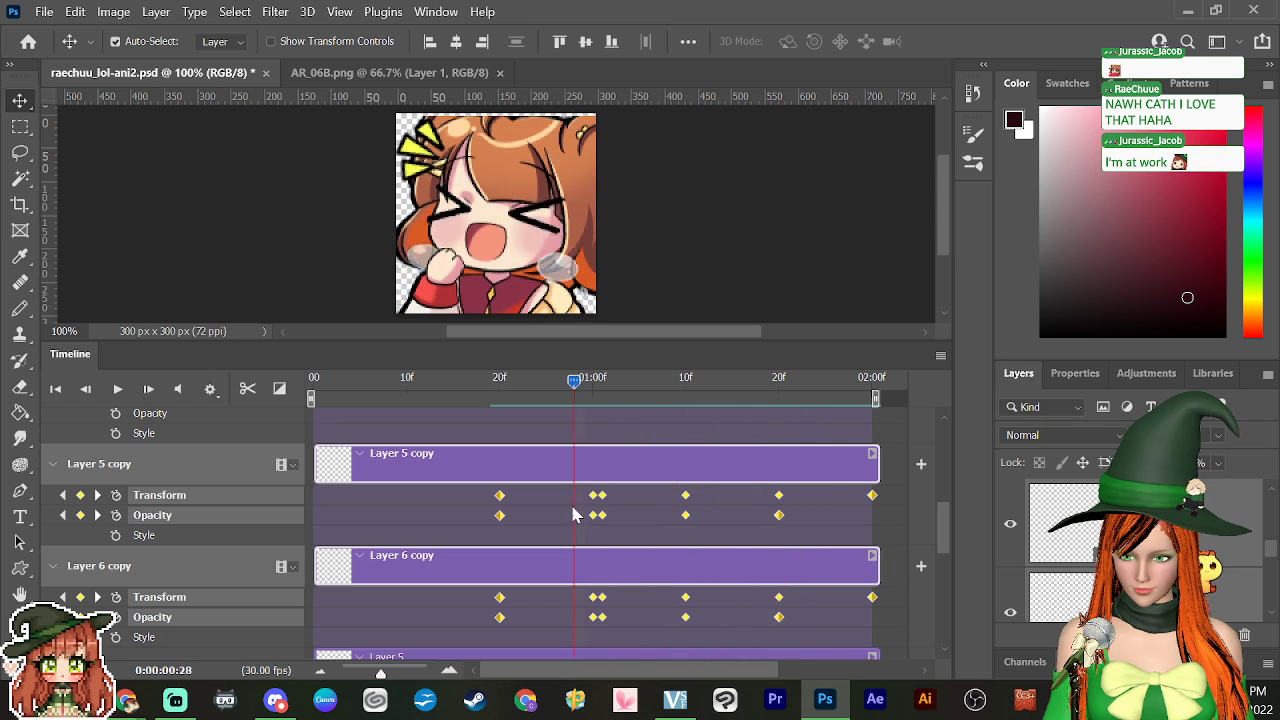
left_click_drag(573, 515, 443, 535)
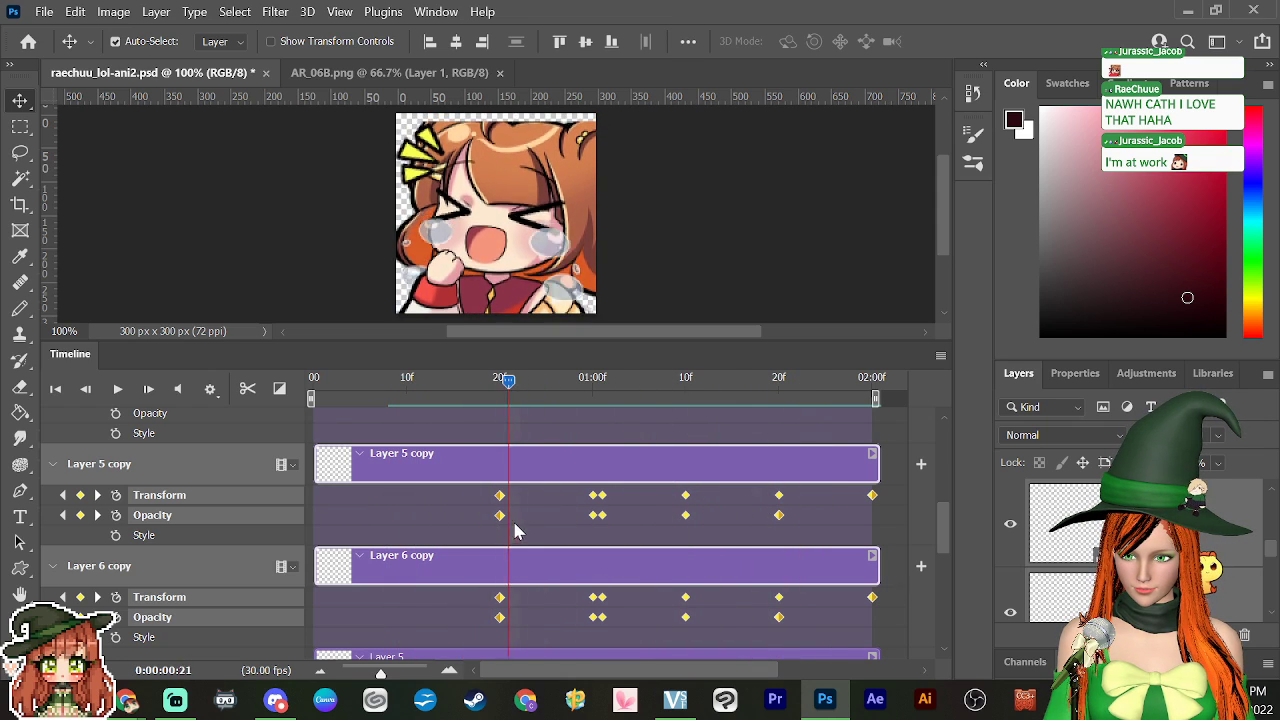
left_click_drag(564, 525, 788, 518)
left_click_drag(593, 533, 497, 558)
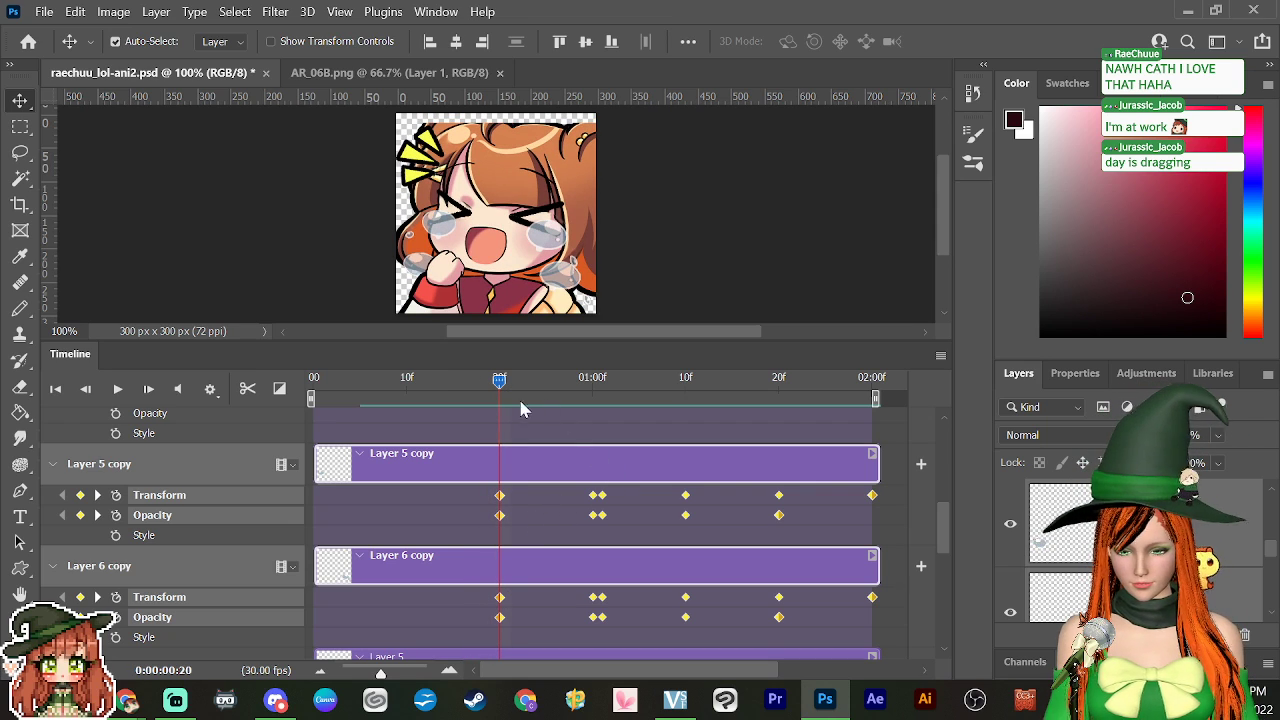
Step: Delete the Transform and Opacity keyframes at 20f on Layer 5 copy after comparing the tears at 20f and 01:00f
mouse_move(500, 440)
left_mouse_down()
mouse_move(585, 432)
mouse_move(505, 443)
left_mouse_up()
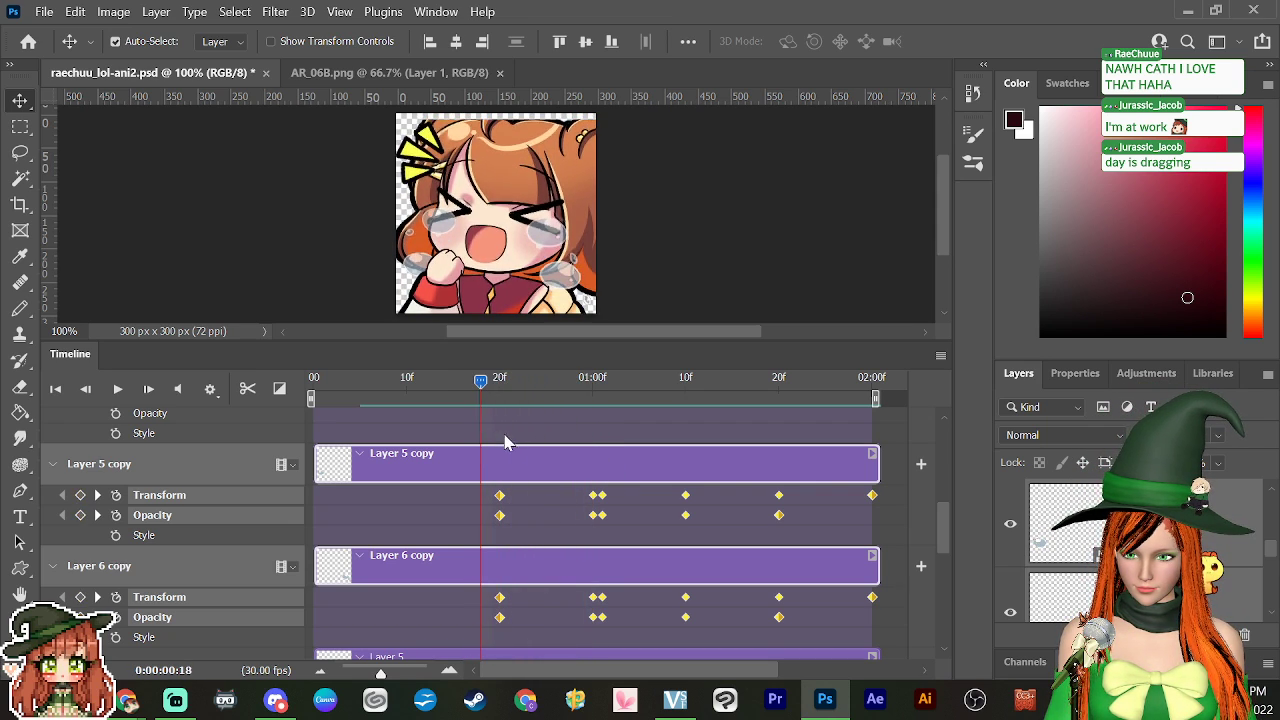
left_click(537, 533)
left_click(500, 496)
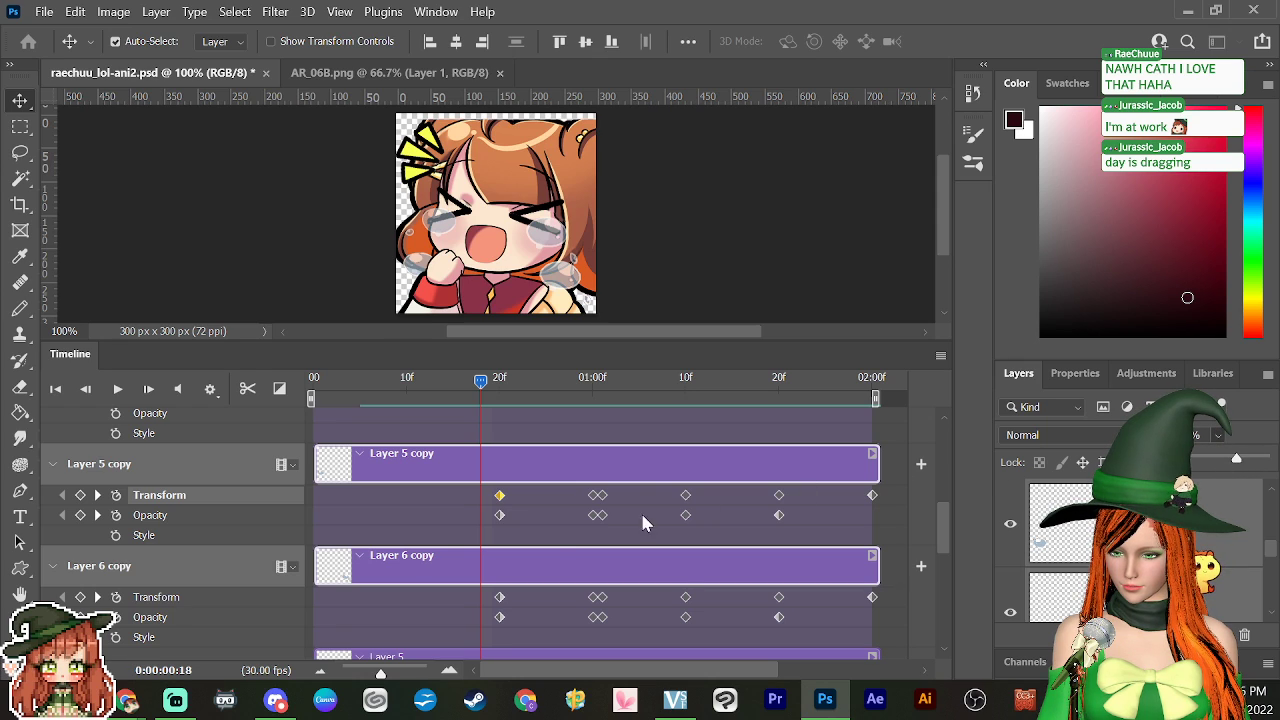
left_click_drag(480, 382, 603, 422)
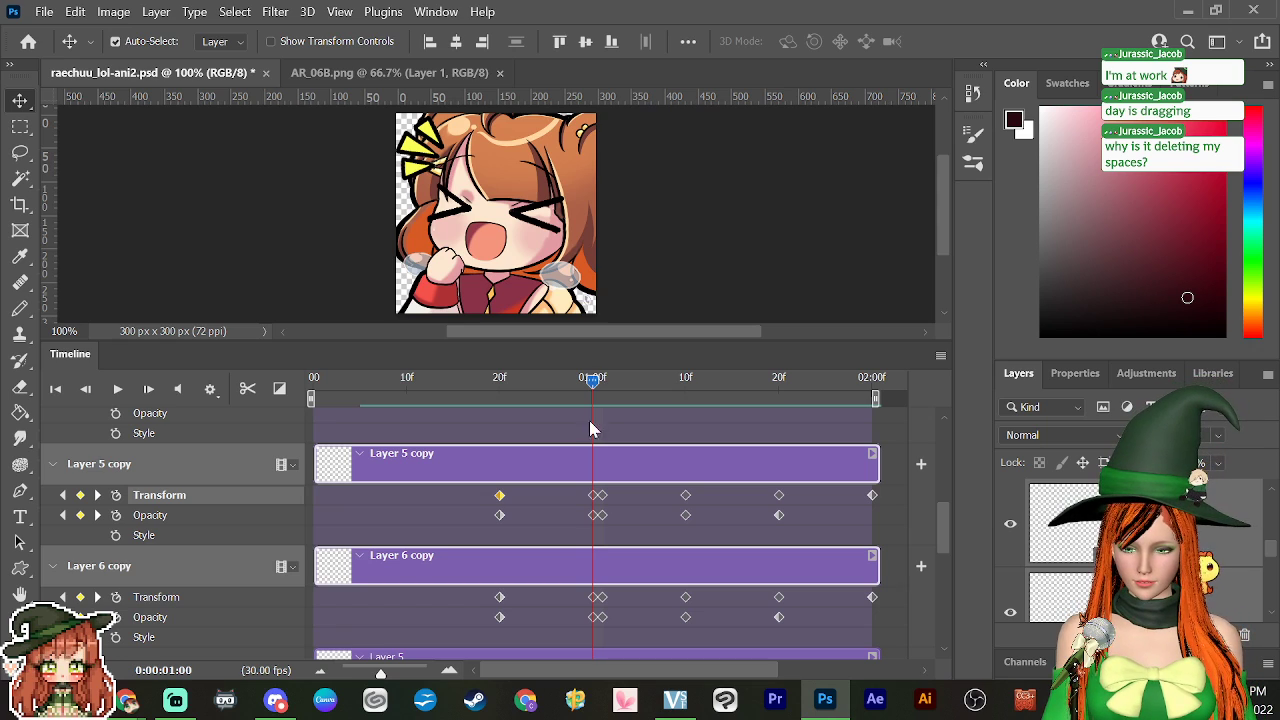
left_click_drag(593, 388, 500, 494)
left_click_drag(503, 388, 587, 543)
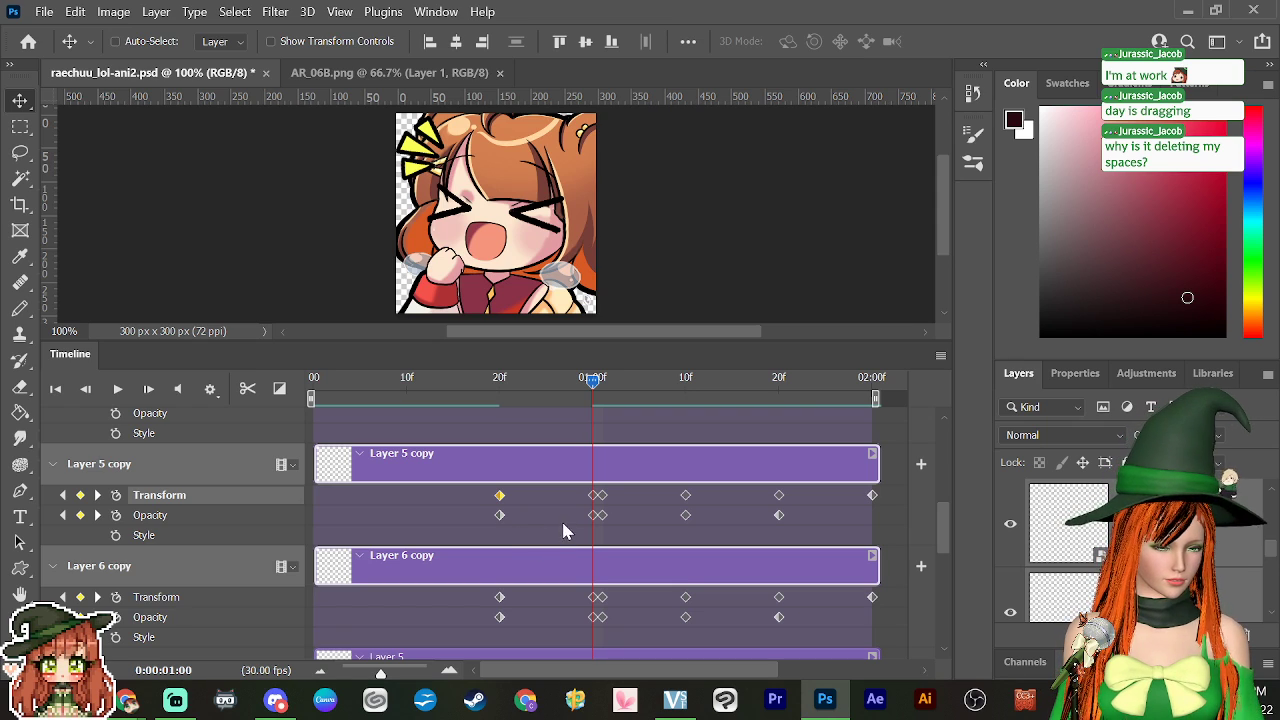
left_click_drag(591, 388, 499, 399)
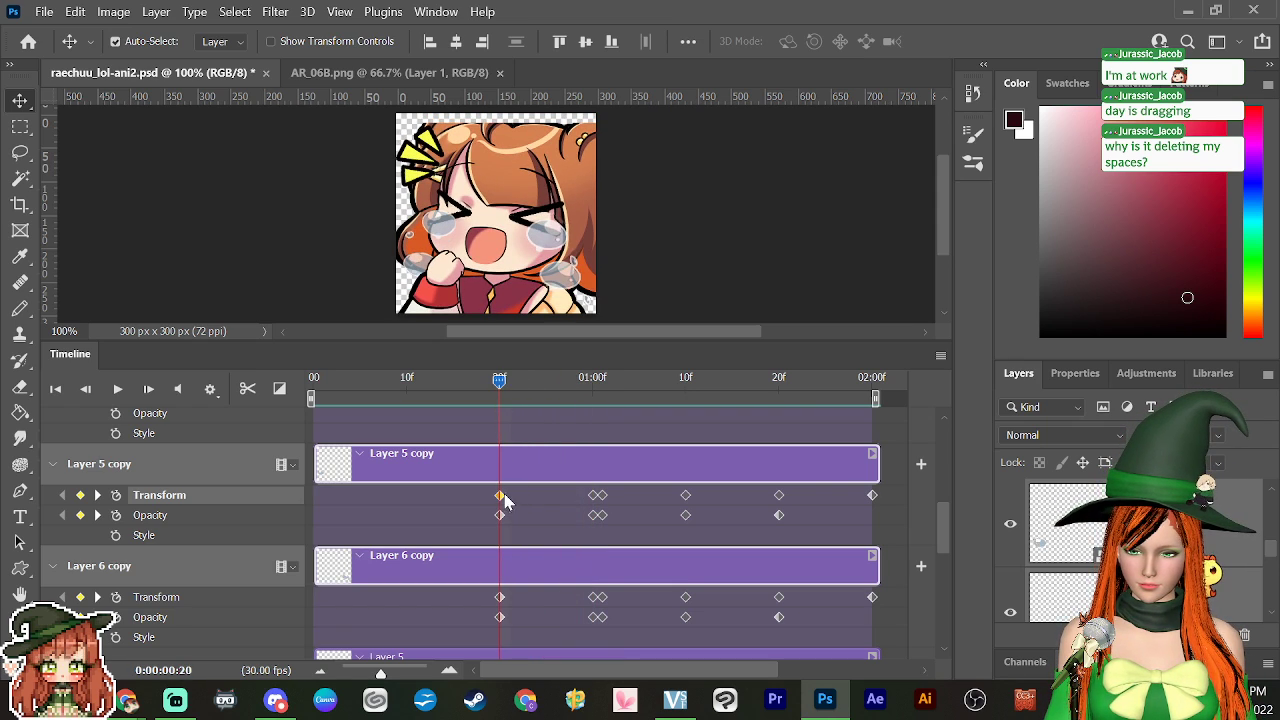
key("Delete")
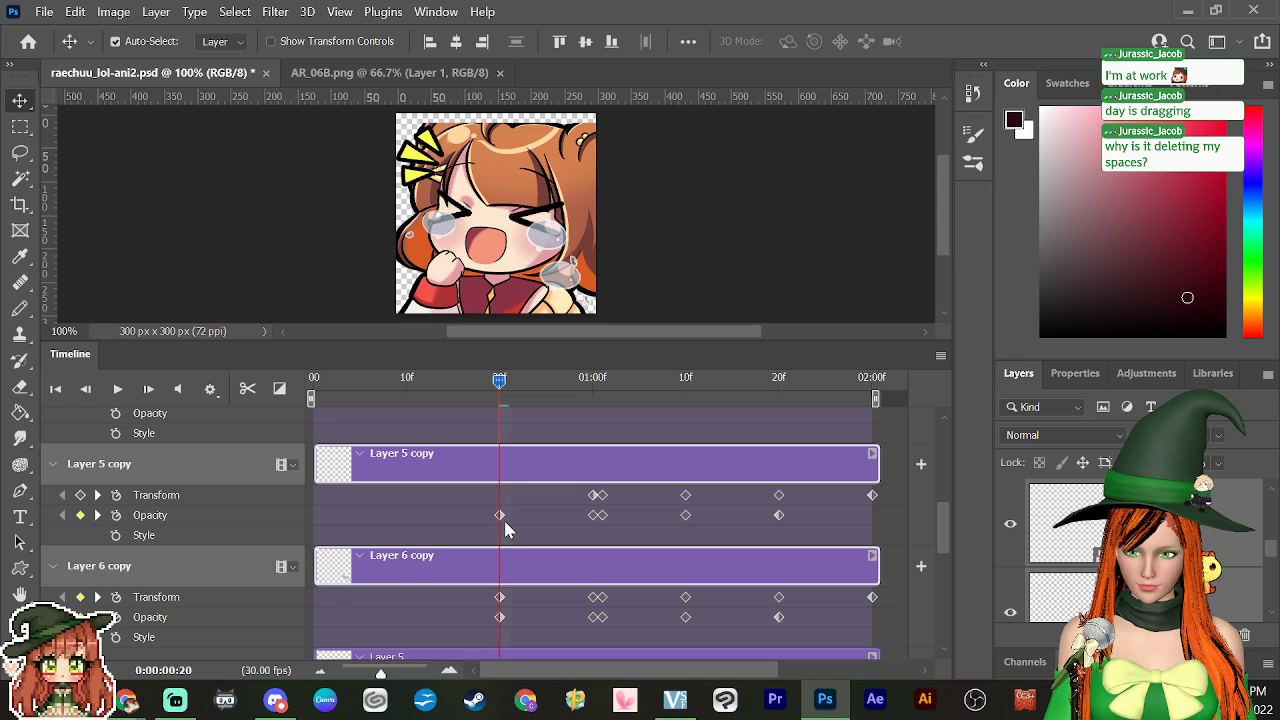
left_click(500, 516)
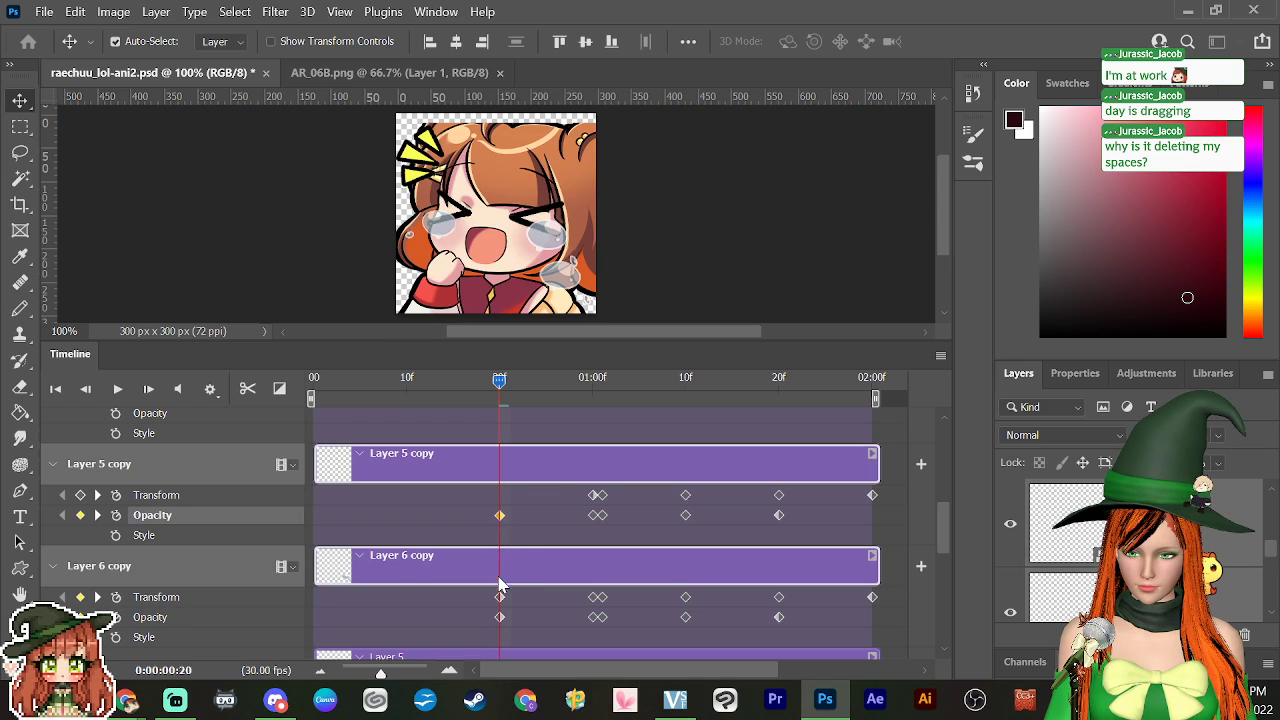
key("Delete")
Step: Delete the Transform and Opacity keyframes at 20f on Layer 6 copy
left_click(499, 597)
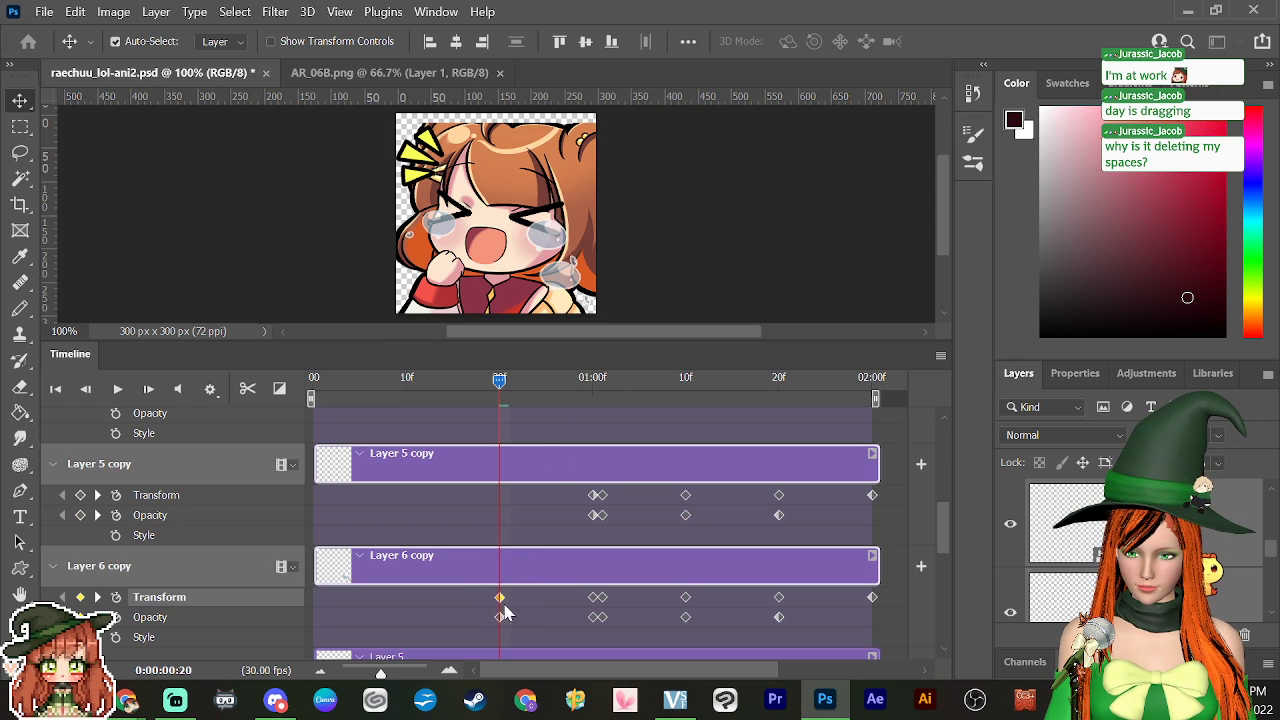
key("Delete")
left_click(500, 617)
key("Delete")
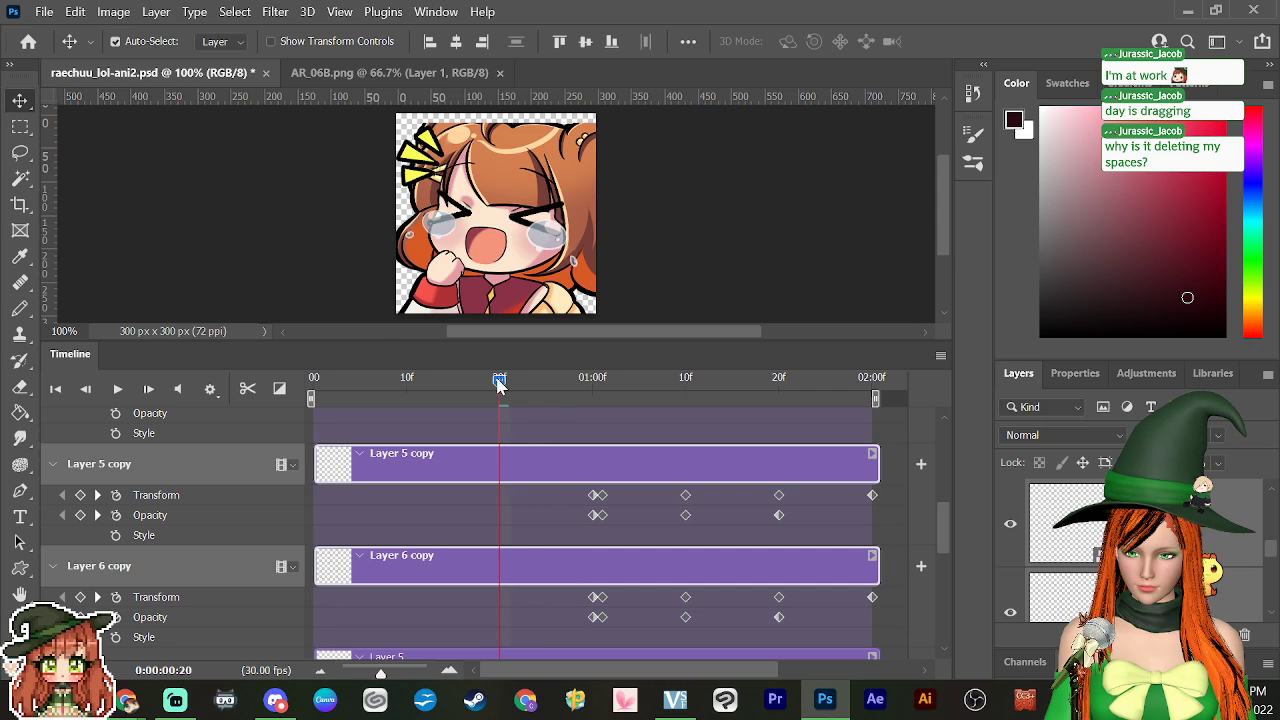
Step: Play and scrub the full two-second animation to review the duplicated tears, ending with the playhead at the first frame
left_click_drag(500, 386, 278, 493)
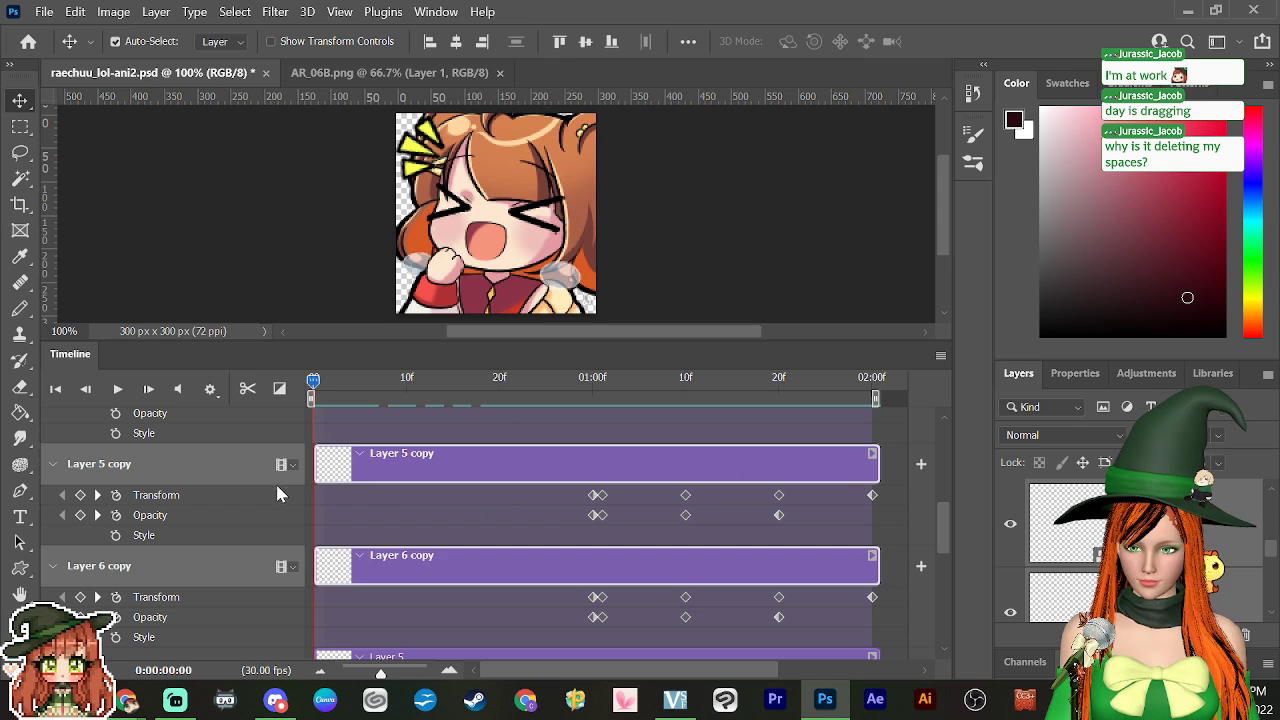
key("space")
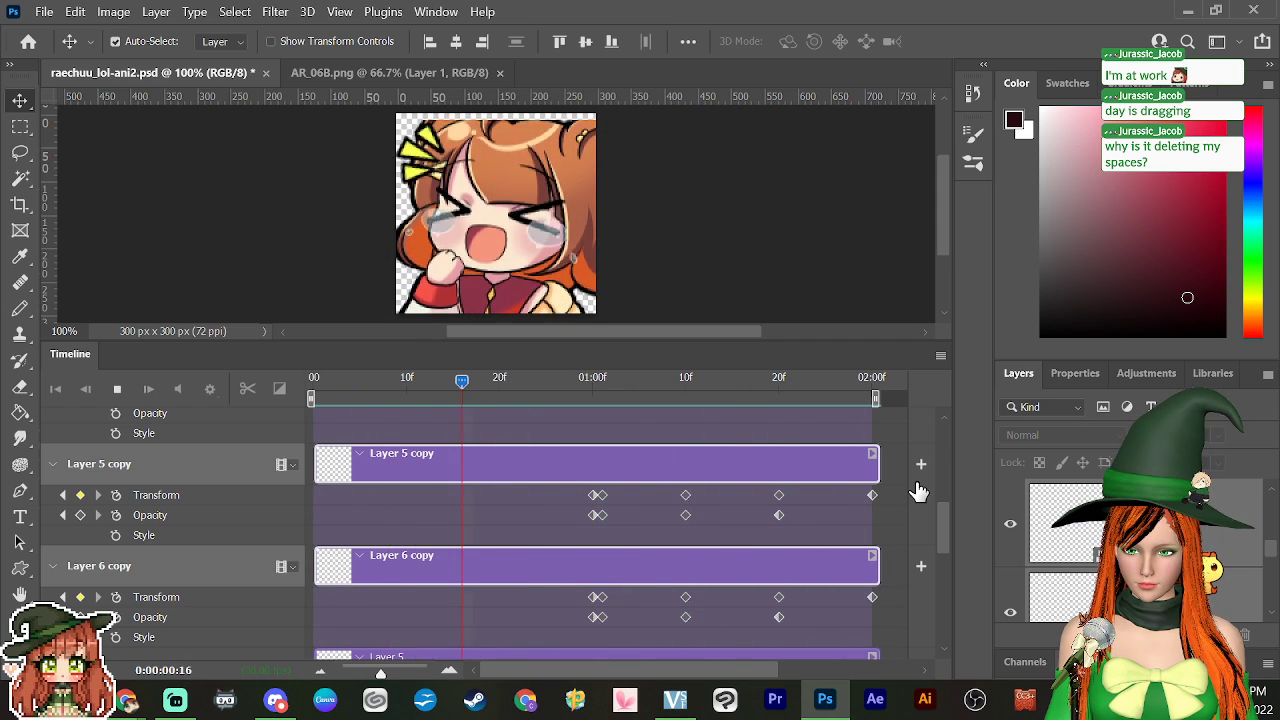
key("space")
left_click_drag(695, 385, 735, 460)
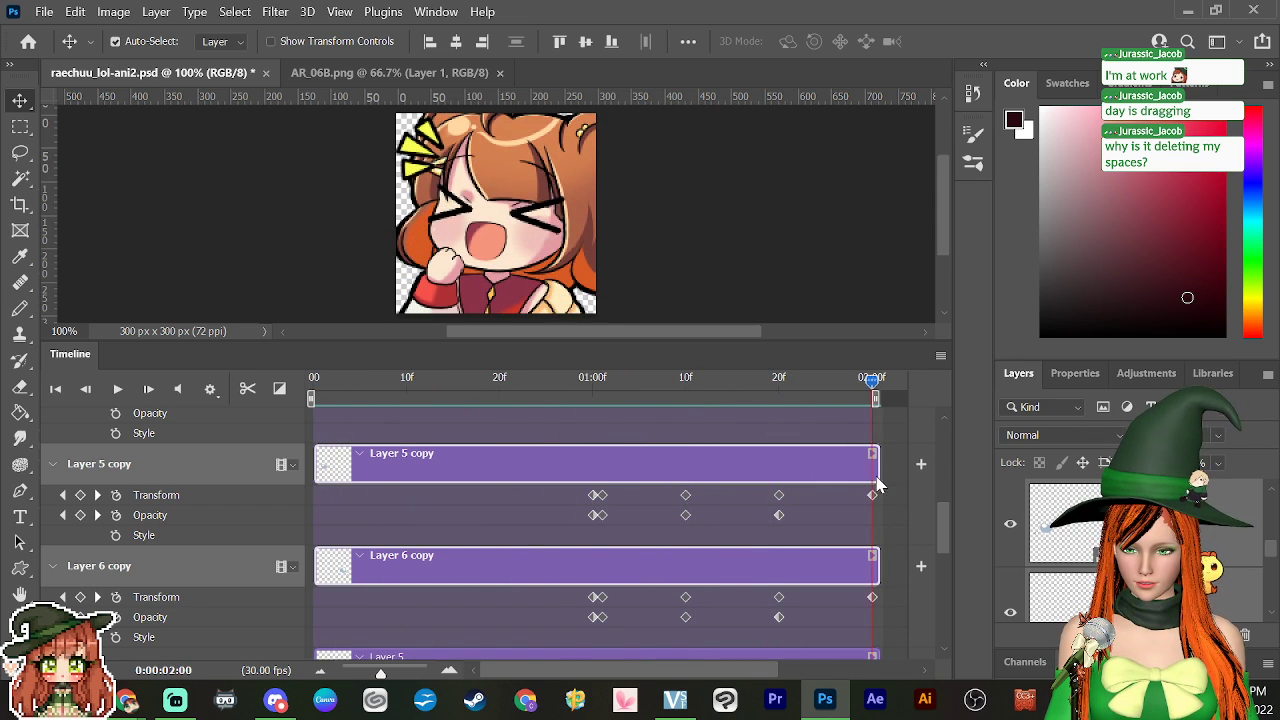
left_click_drag(885, 488, 290, 519)
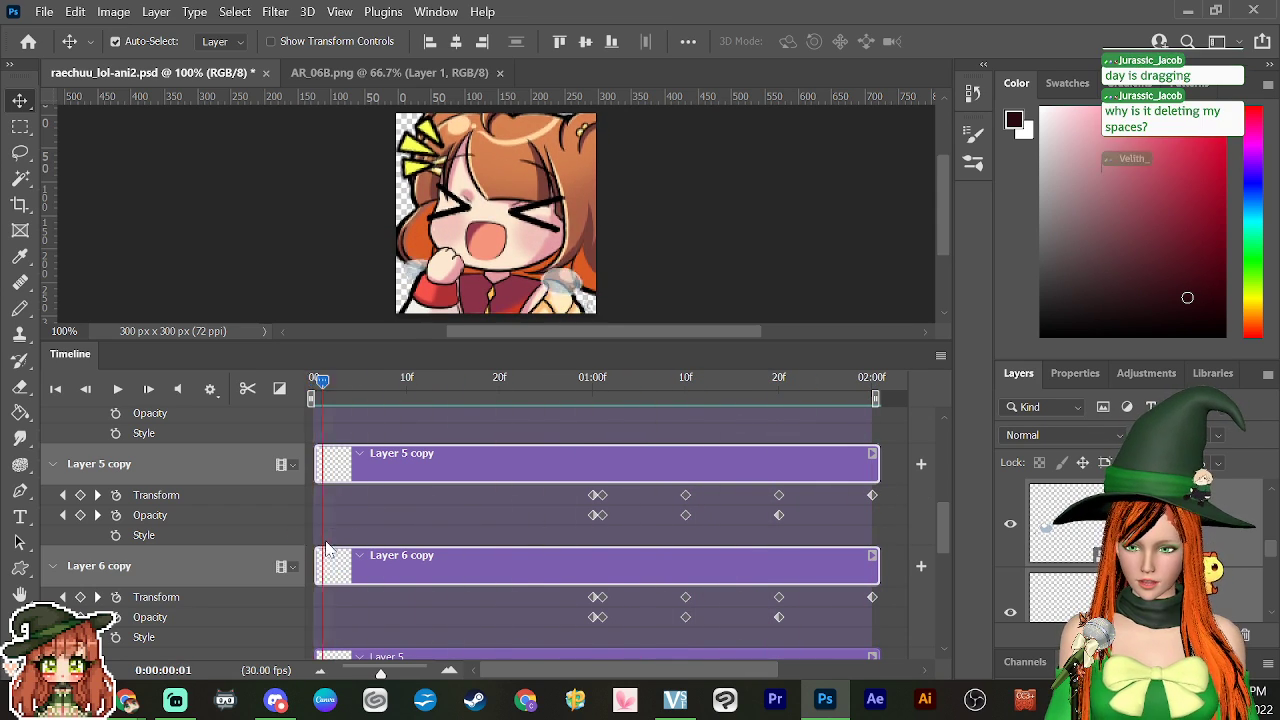
left_click_drag(712, 549, 275, 568)
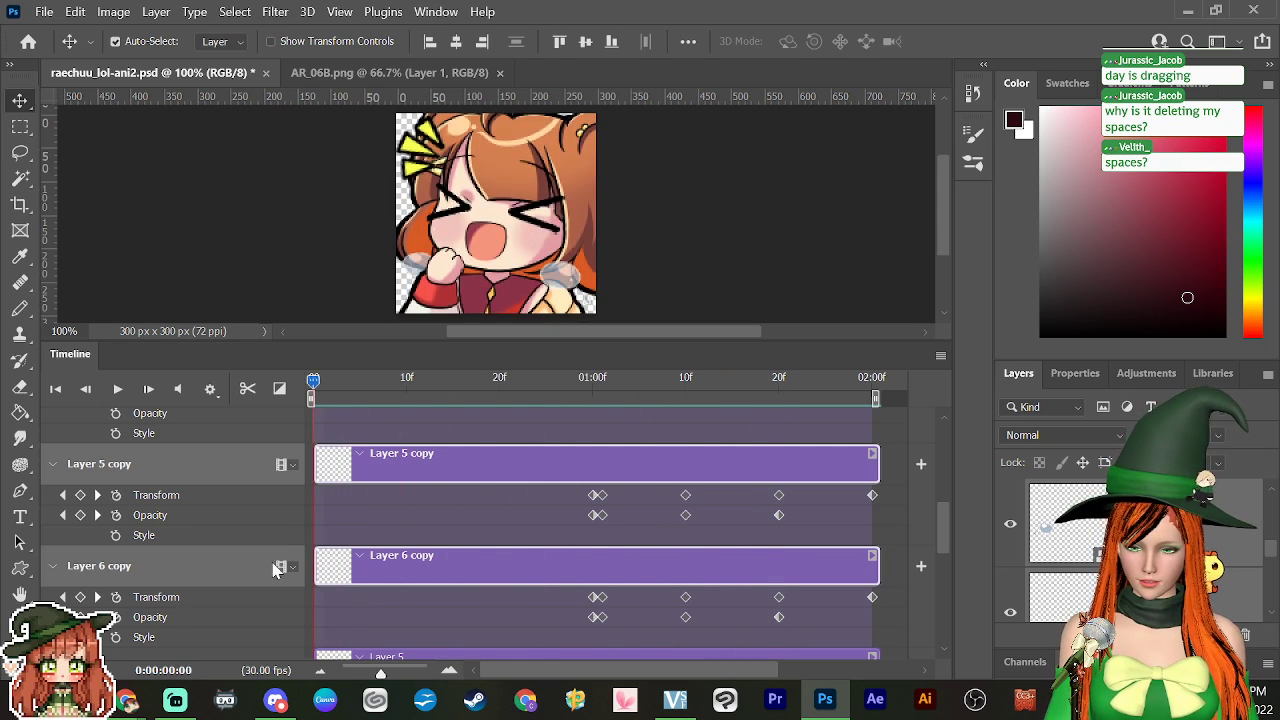
Step: Delete the Transform and Opacity keyframes at the first frame of the original tear layer, Layer 5
left_click_drag(946, 532, 936, 549)
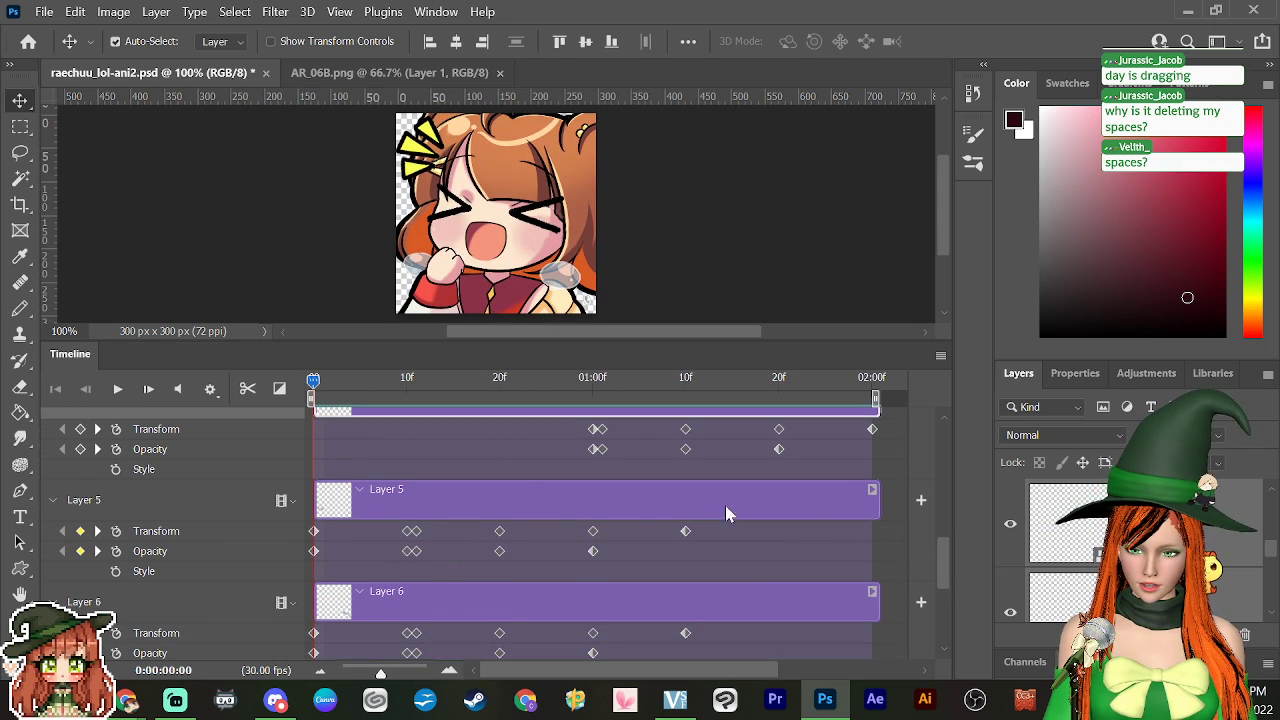
scroll(946, 566, "down", 1)
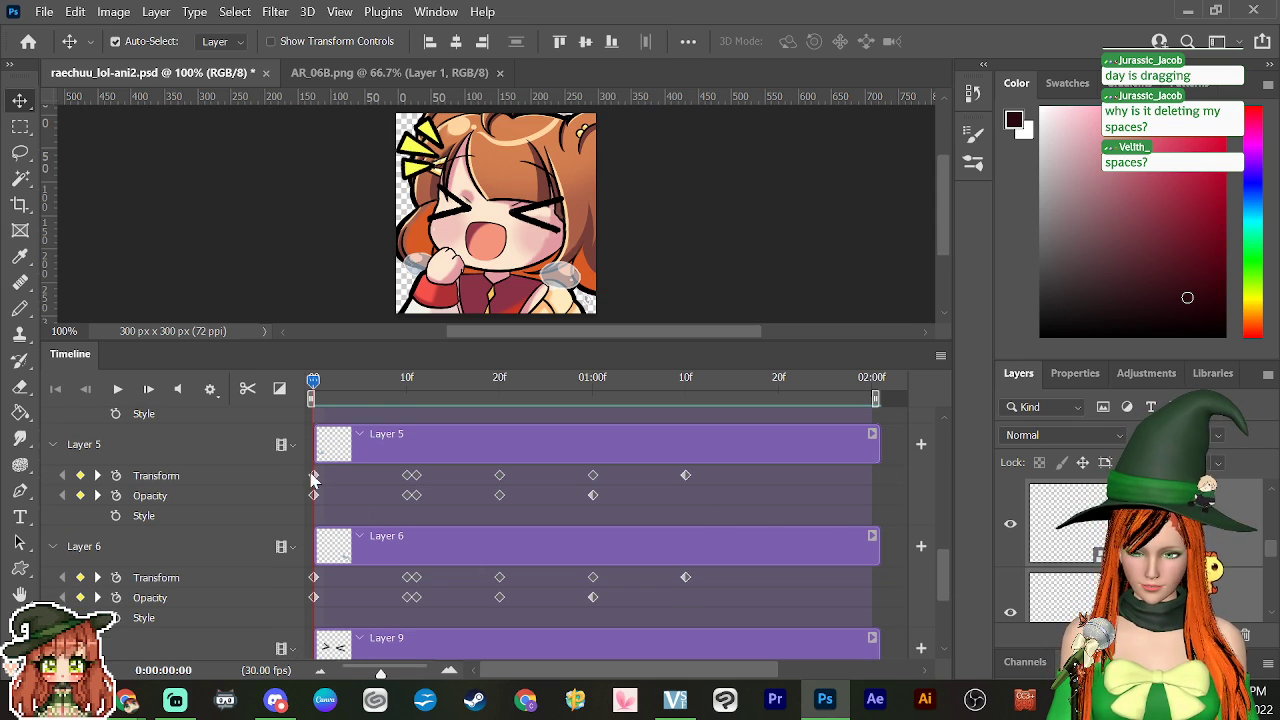
left_click(314, 476)
key("Delete")
left_click(314, 496)
key("Delete")
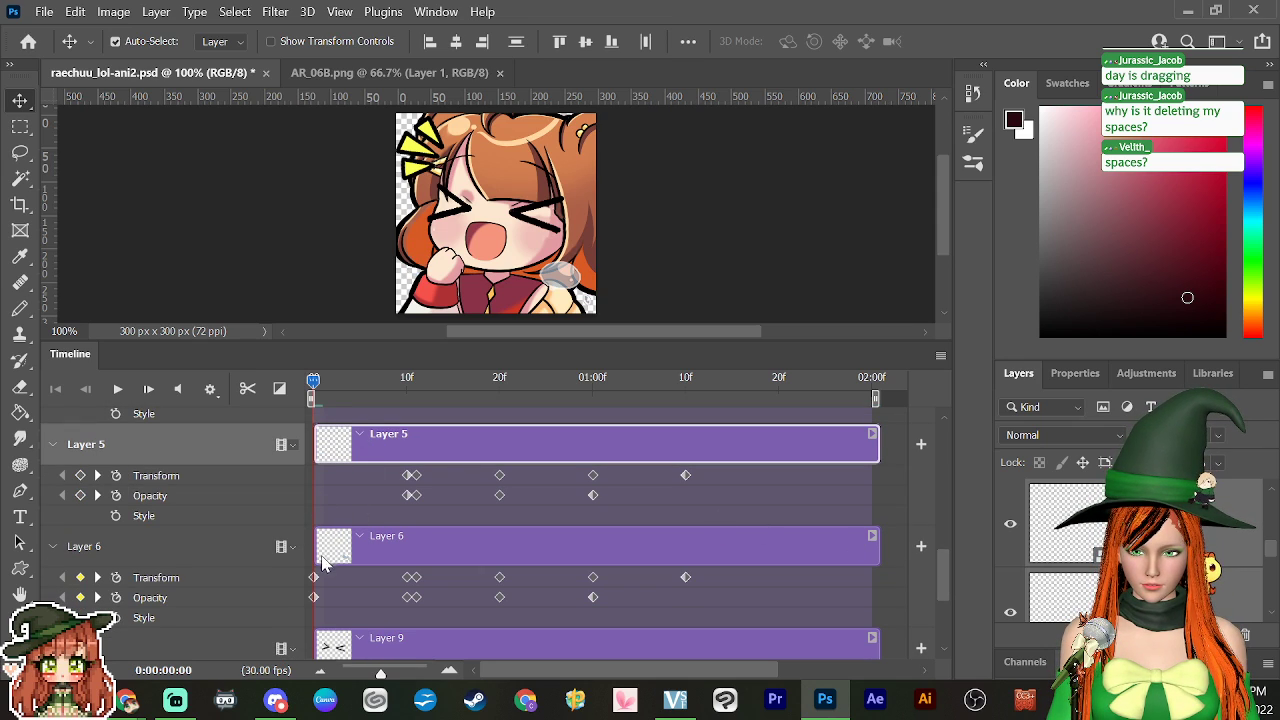
Step: Delete the Transform and Opacity keyframes at the first frame of Layer 6
left_click(314, 577)
key("Delete")
left_click(314, 597)
key("Delete")
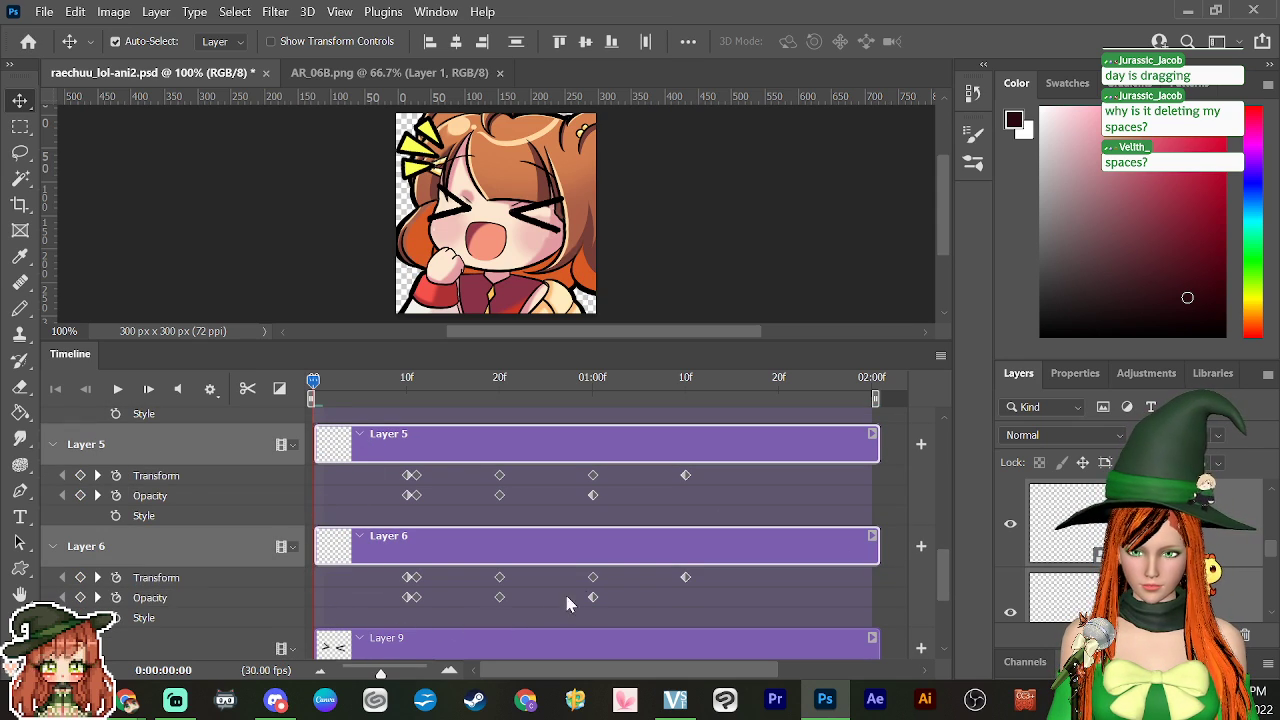
Step: Play and scrub the animation to examine both tear loops, ending with the playhead at the first frame
key("space")
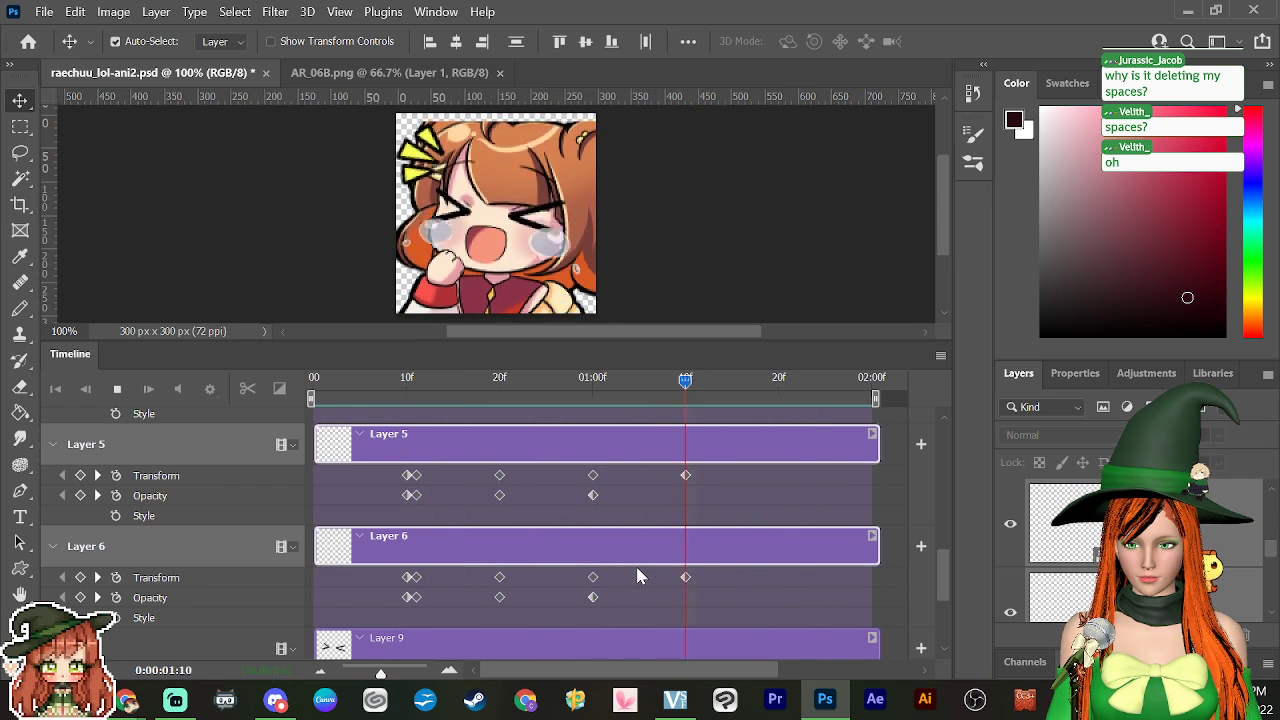
key("space")
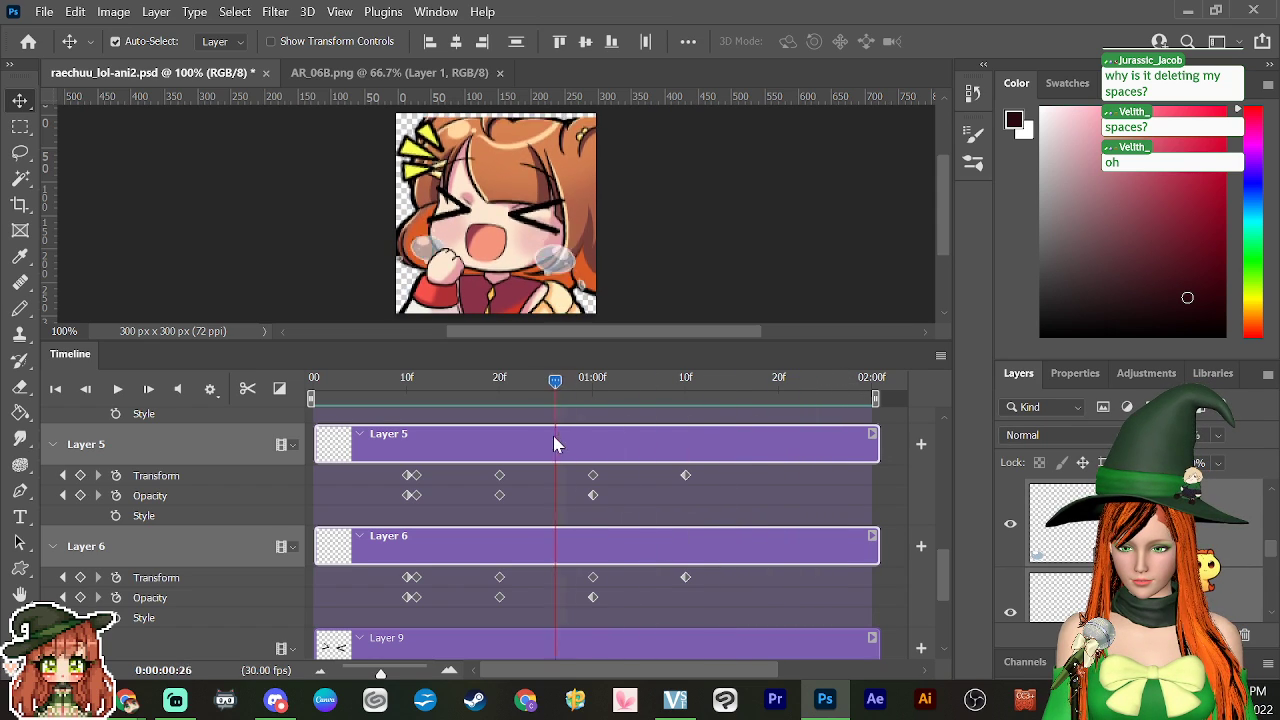
left_click_drag(495, 541, 788, 531)
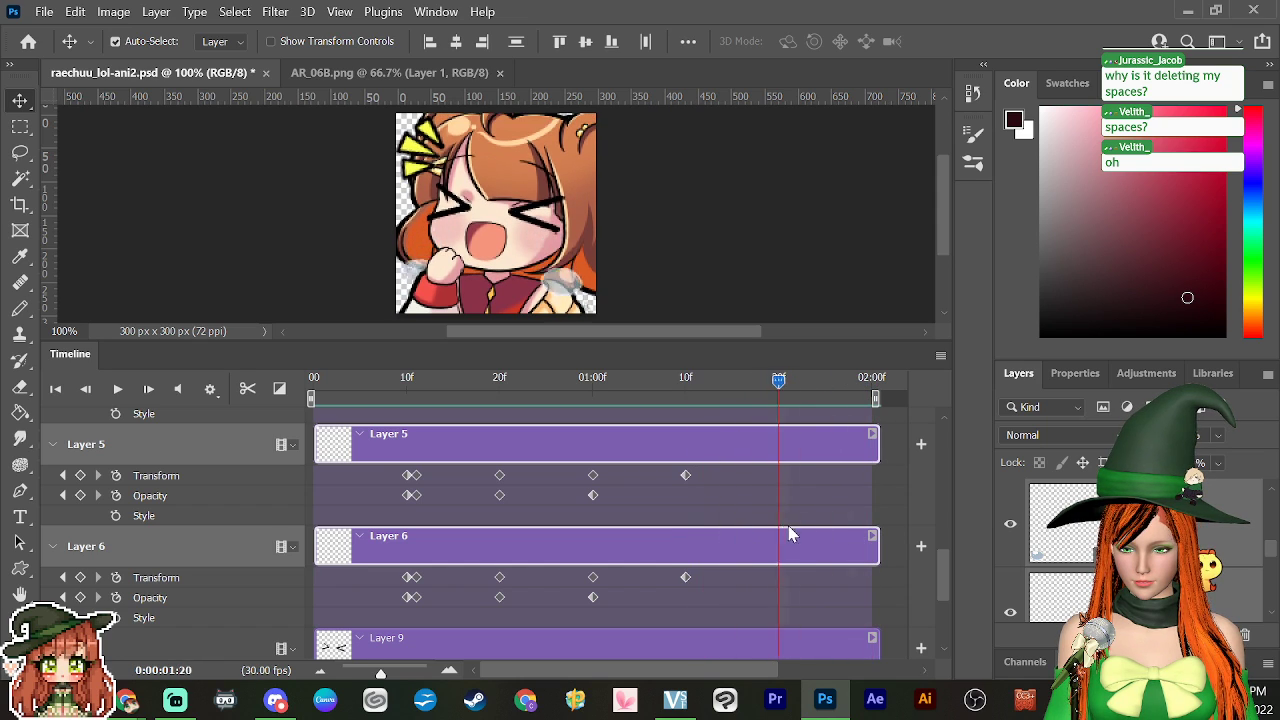
left_click_drag(945, 582, 979, 419)
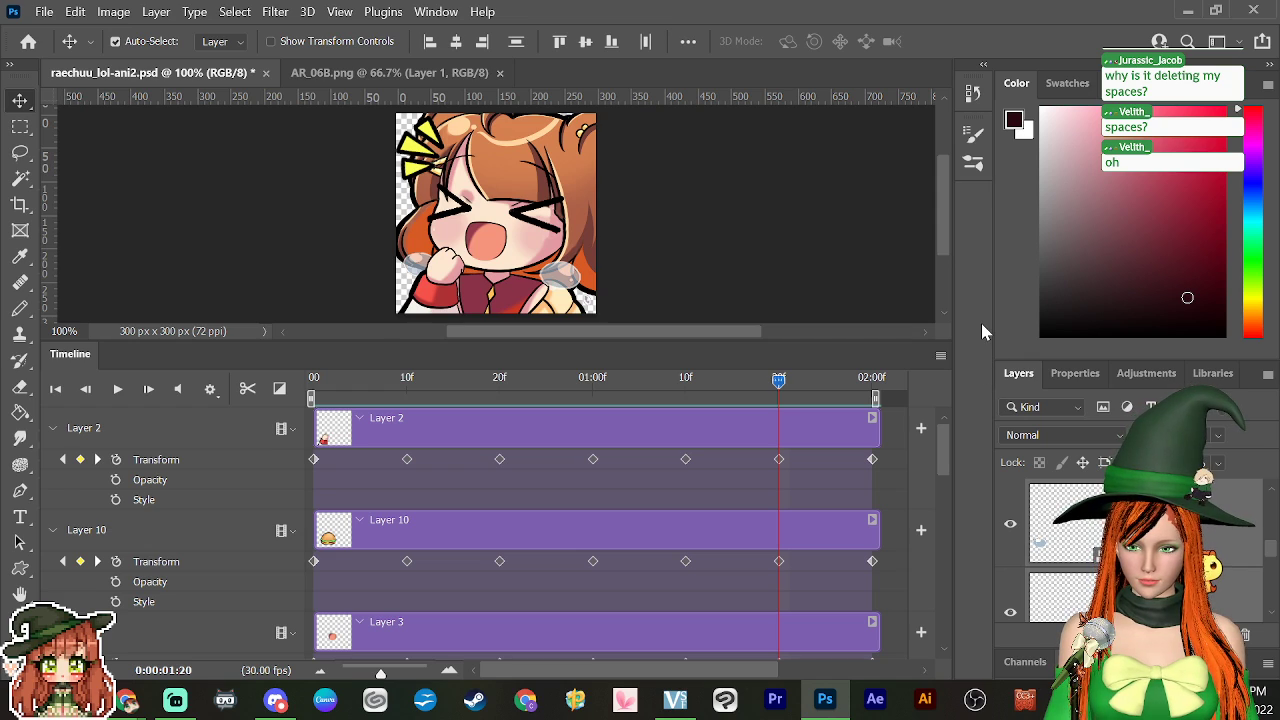
left_click_drag(778, 380, 740, 452)
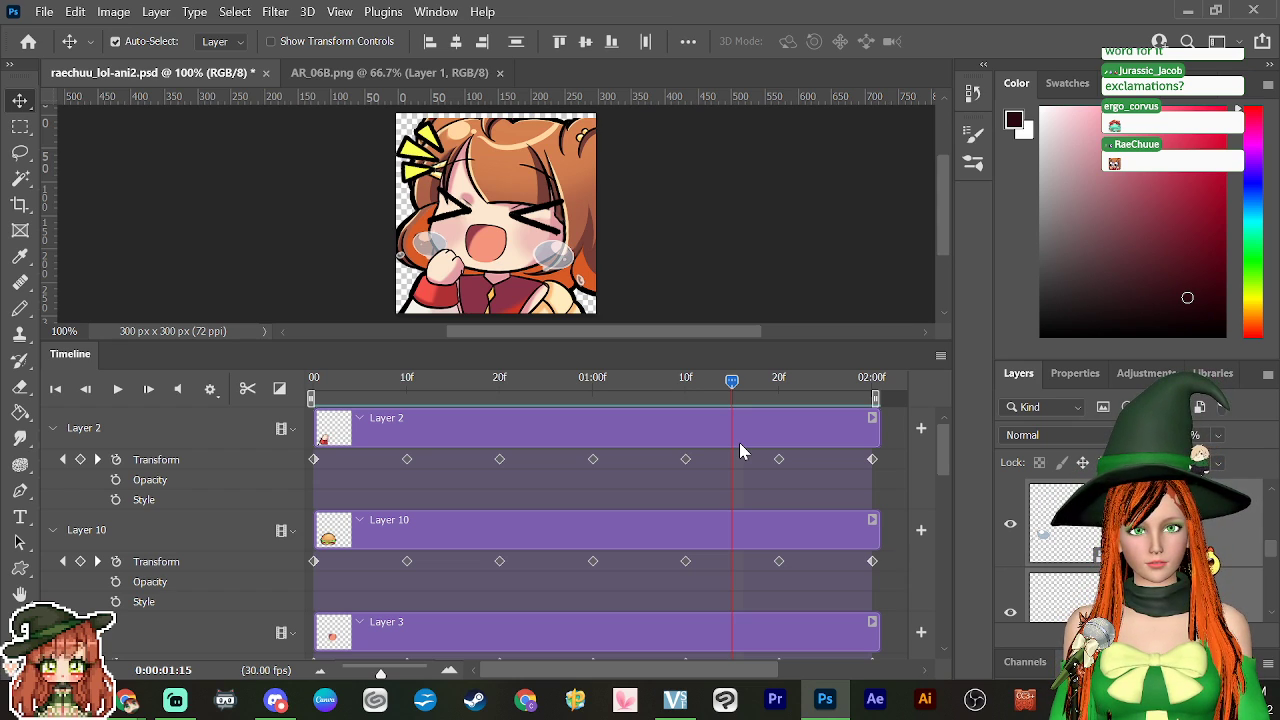
left_click_drag(735, 390, 593, 583)
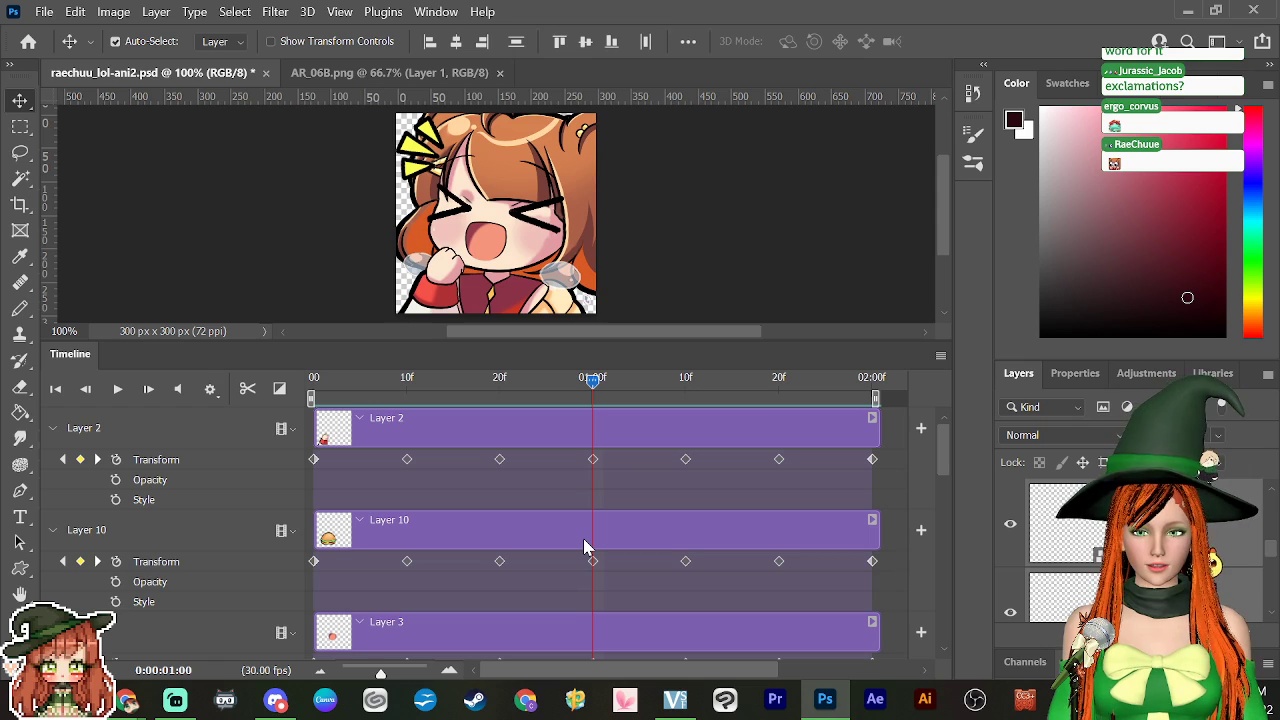
left_click_drag(593, 380, 360, 380)
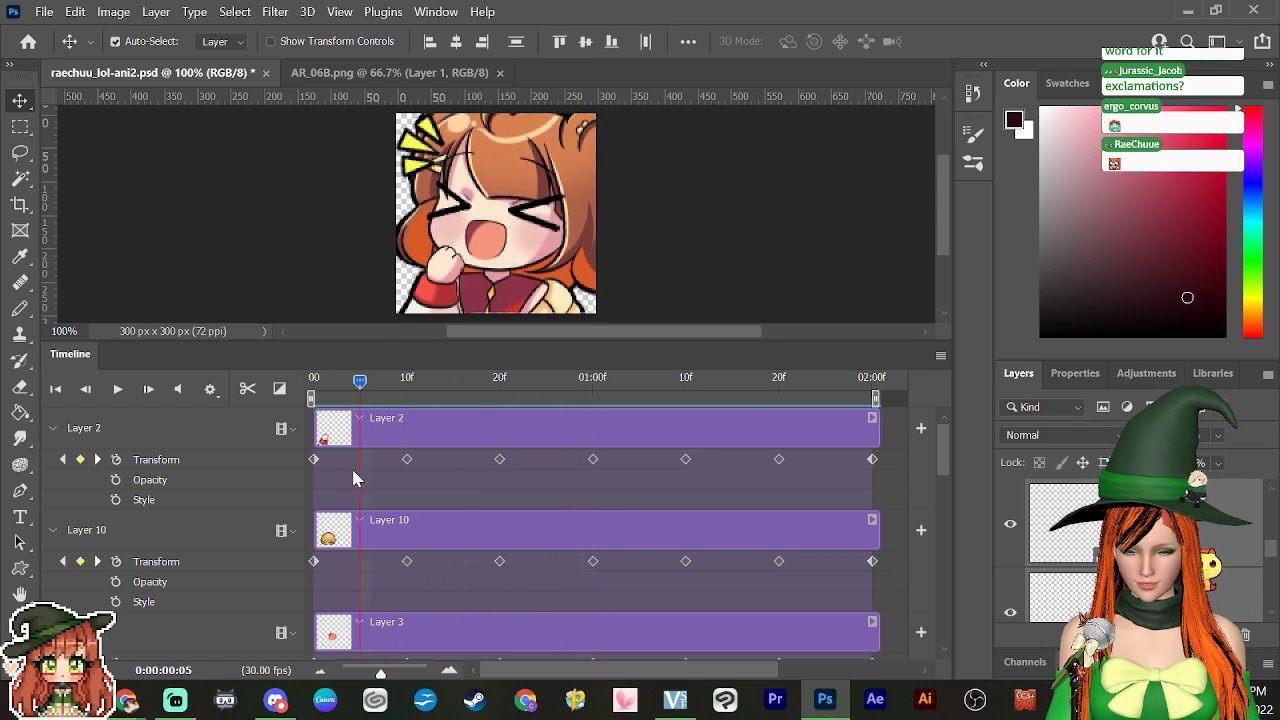
left_click_drag(353, 478, 605, 529)
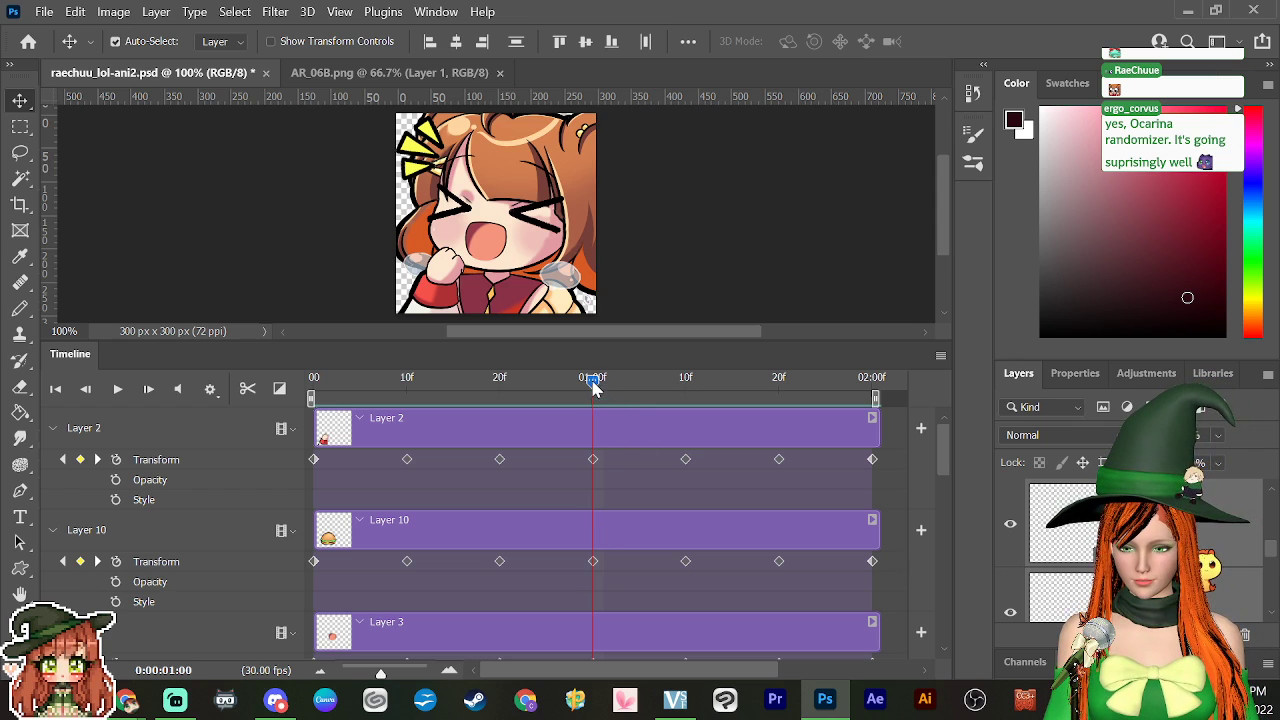
left_click_drag(591, 380, 310, 505)
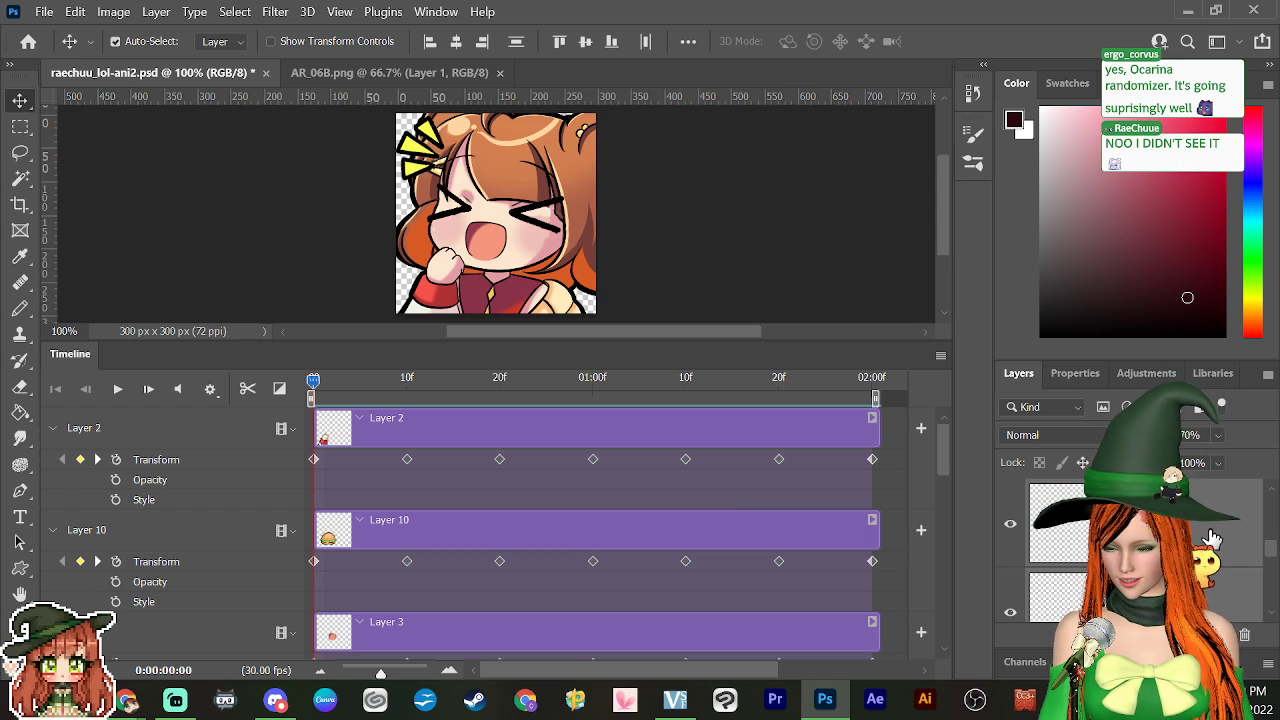
Step: Show the burger on Layer 10 temporarily, scrub the animation to preview it, and hide the layer again
left_click_drag(1275, 537, 1275, 518)
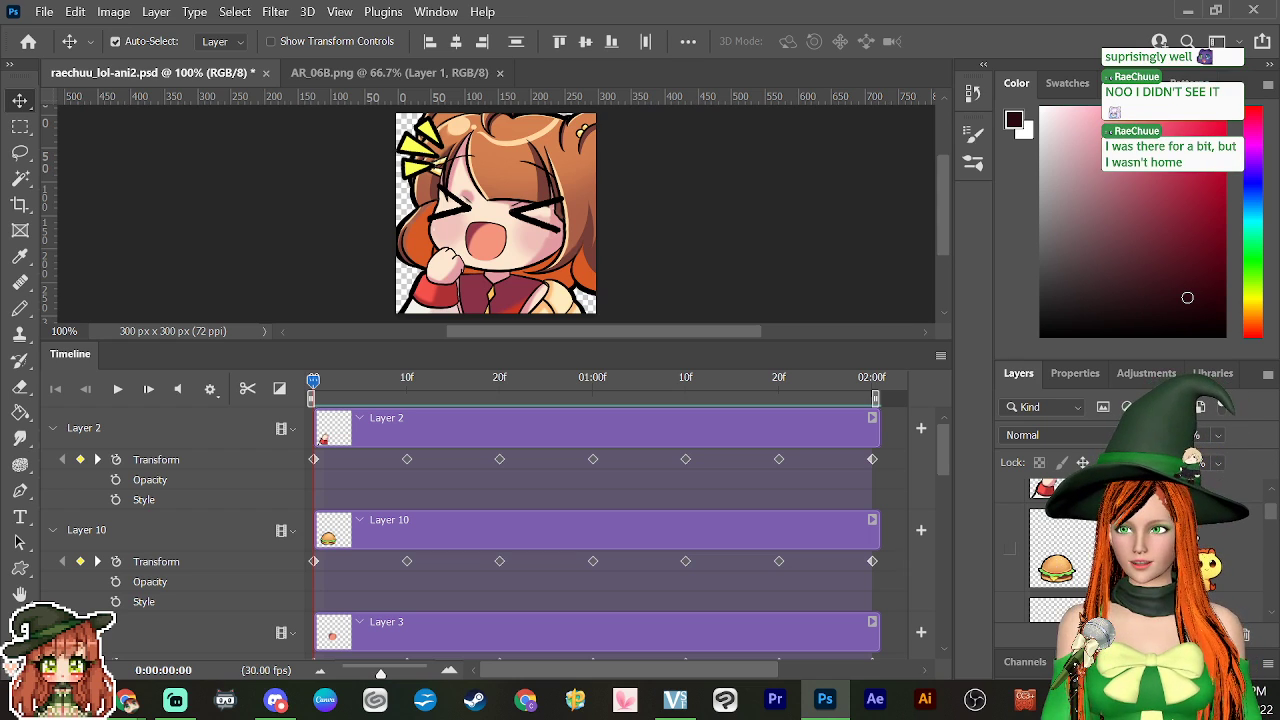
left_click(1058, 548)
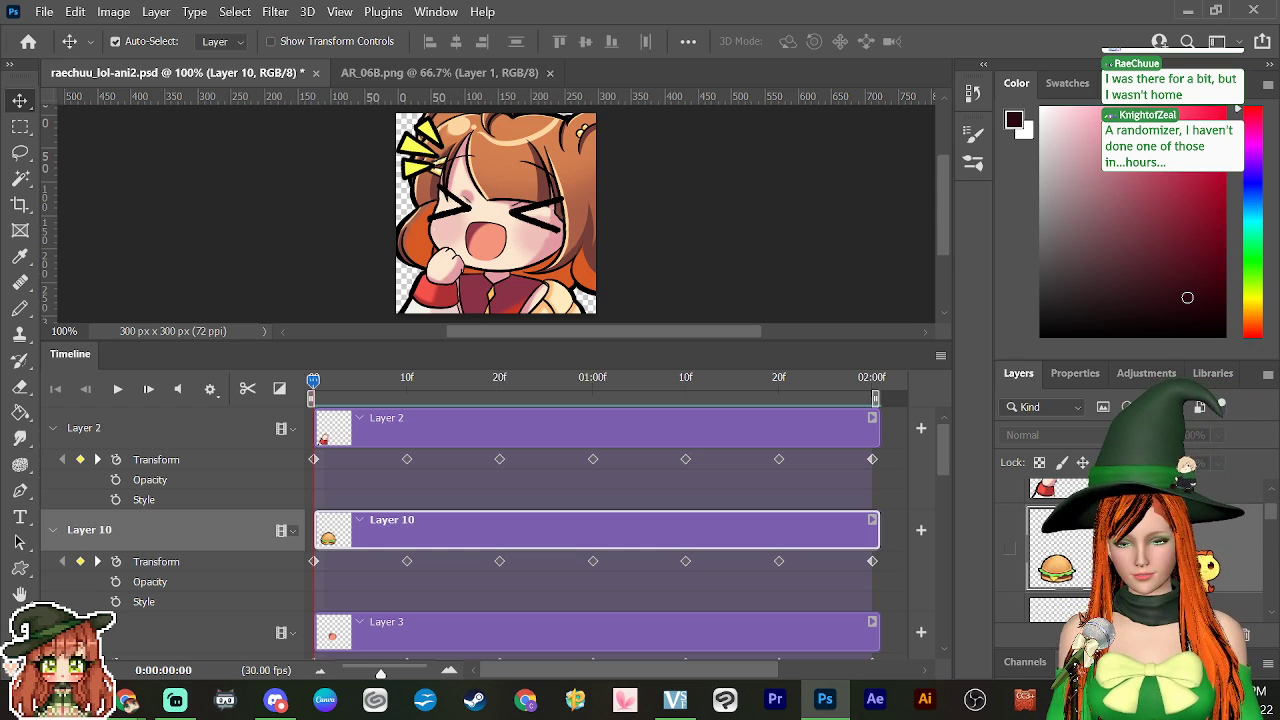
left_click(1011, 554)
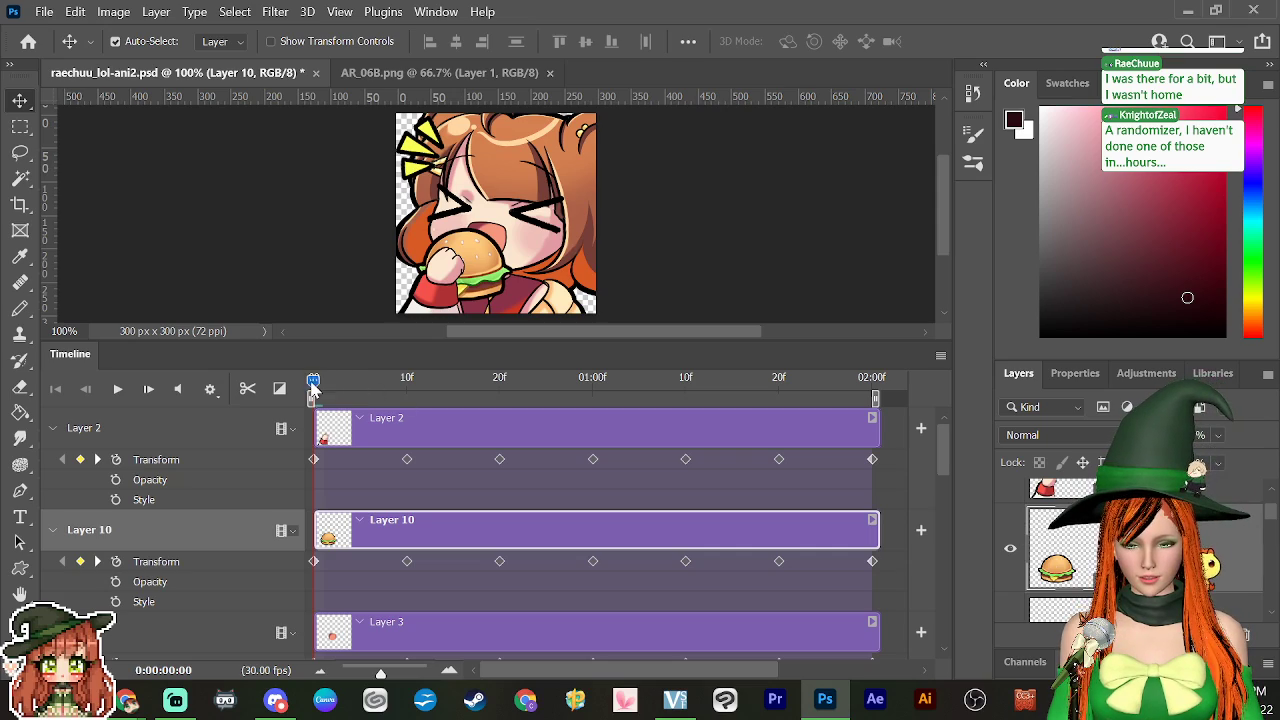
left_click_drag(313, 386, 166, 611)
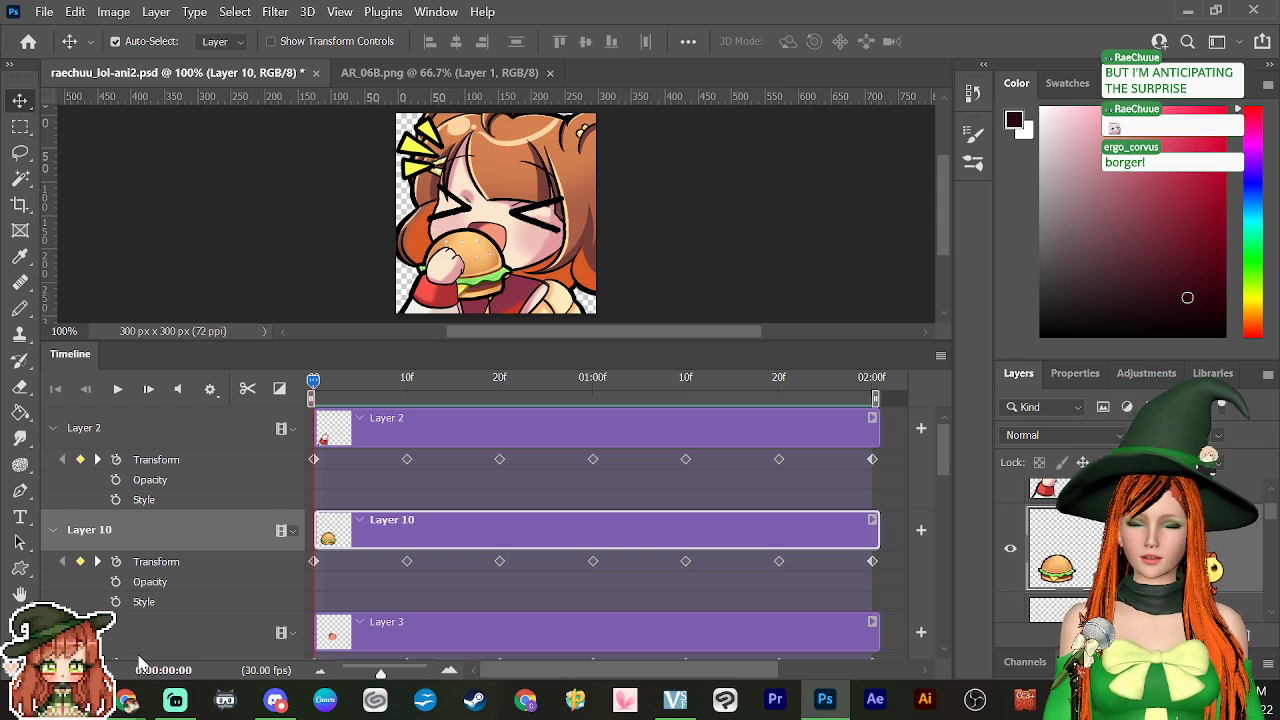
left_click(1010, 550)
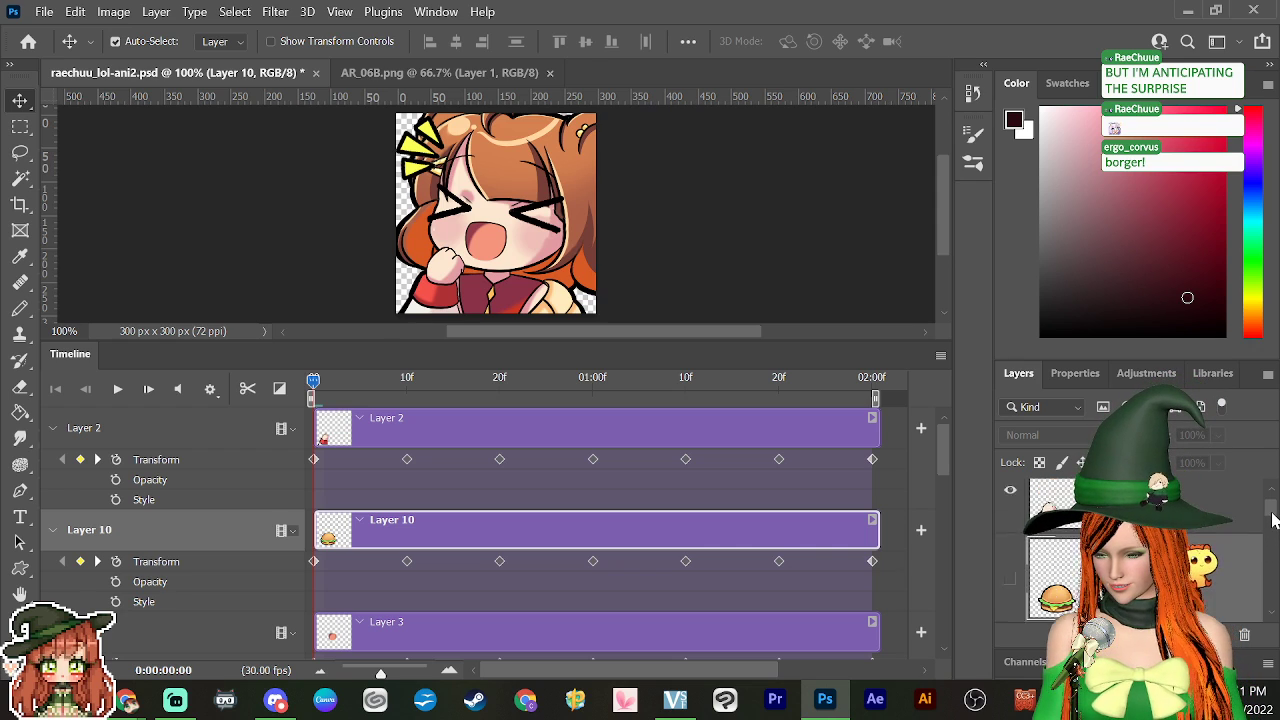
Step: Move the playhead to frame 10 and select Layer 2
scroll(1100, 550, "up", 1)
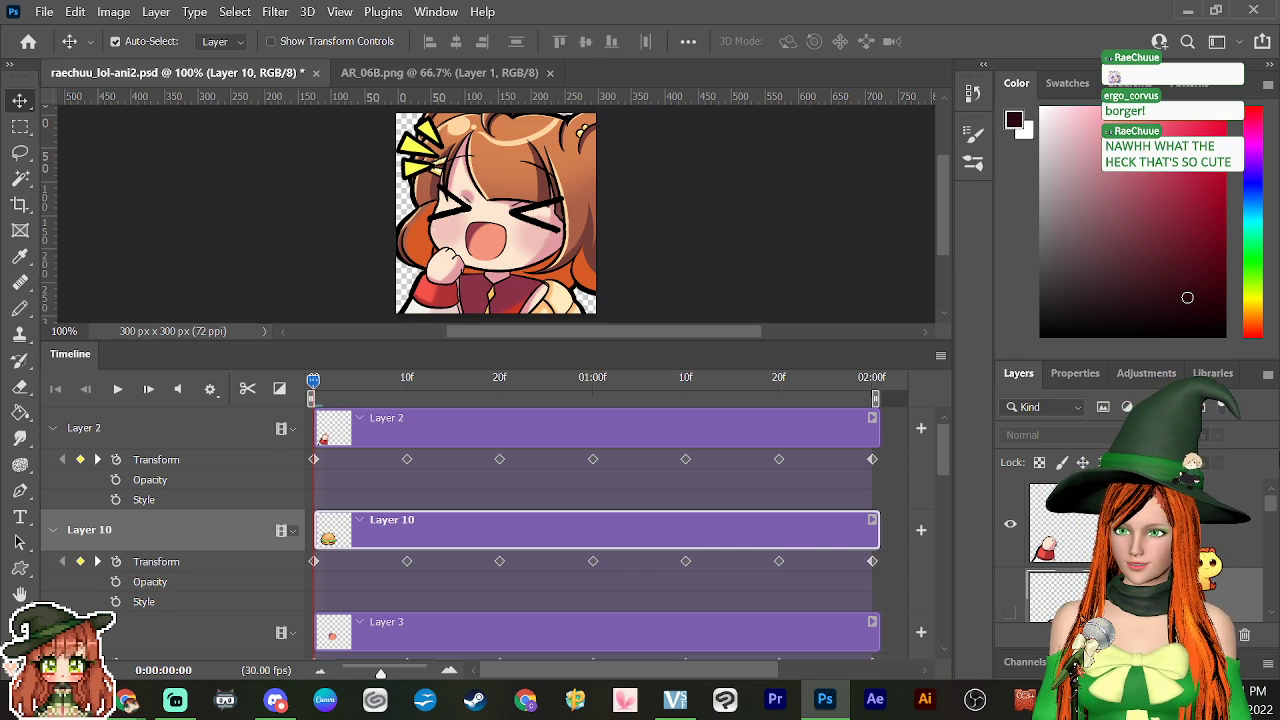
left_click_drag(318, 390, 407, 488)
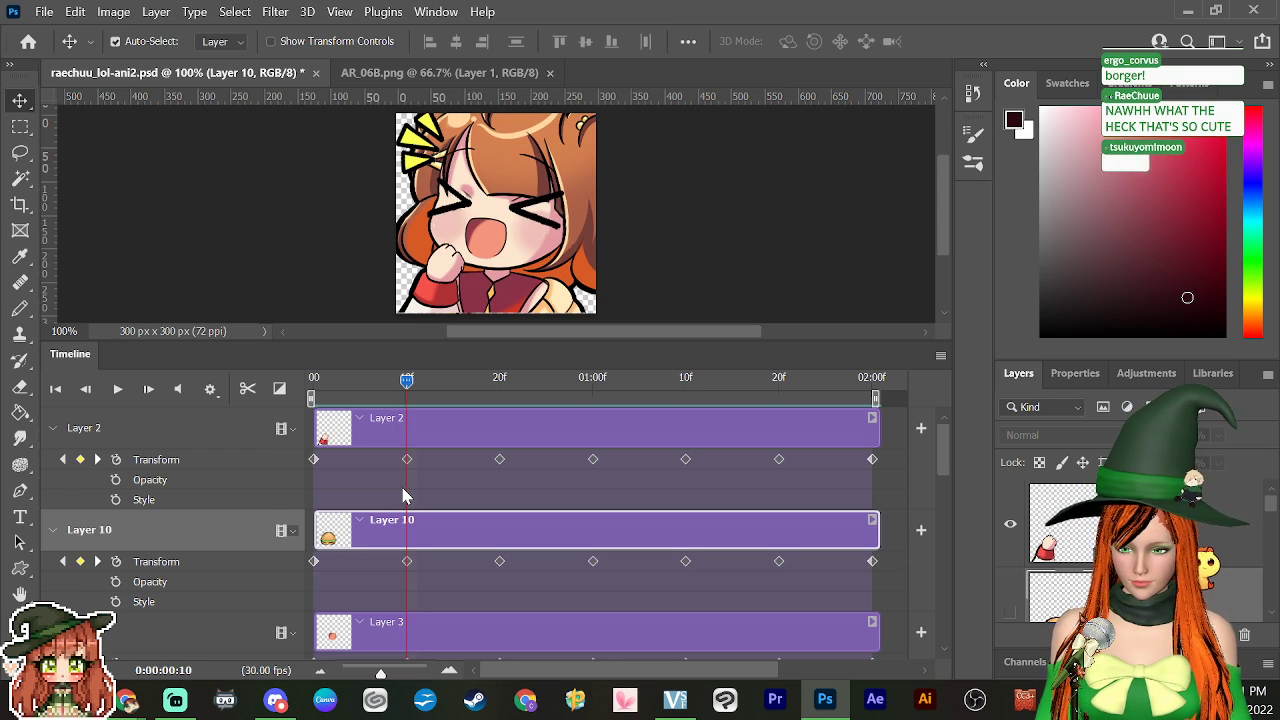
left_click(526, 427)
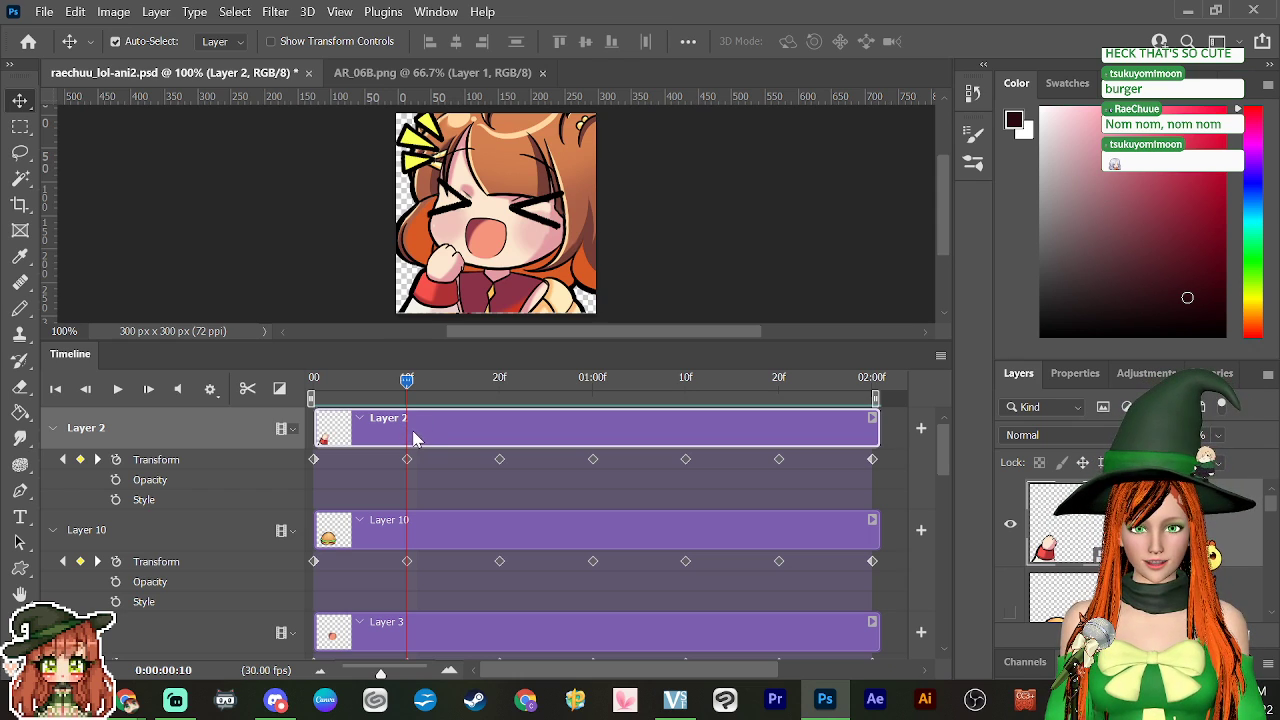
left_click_drag(418, 394, 398, 490)
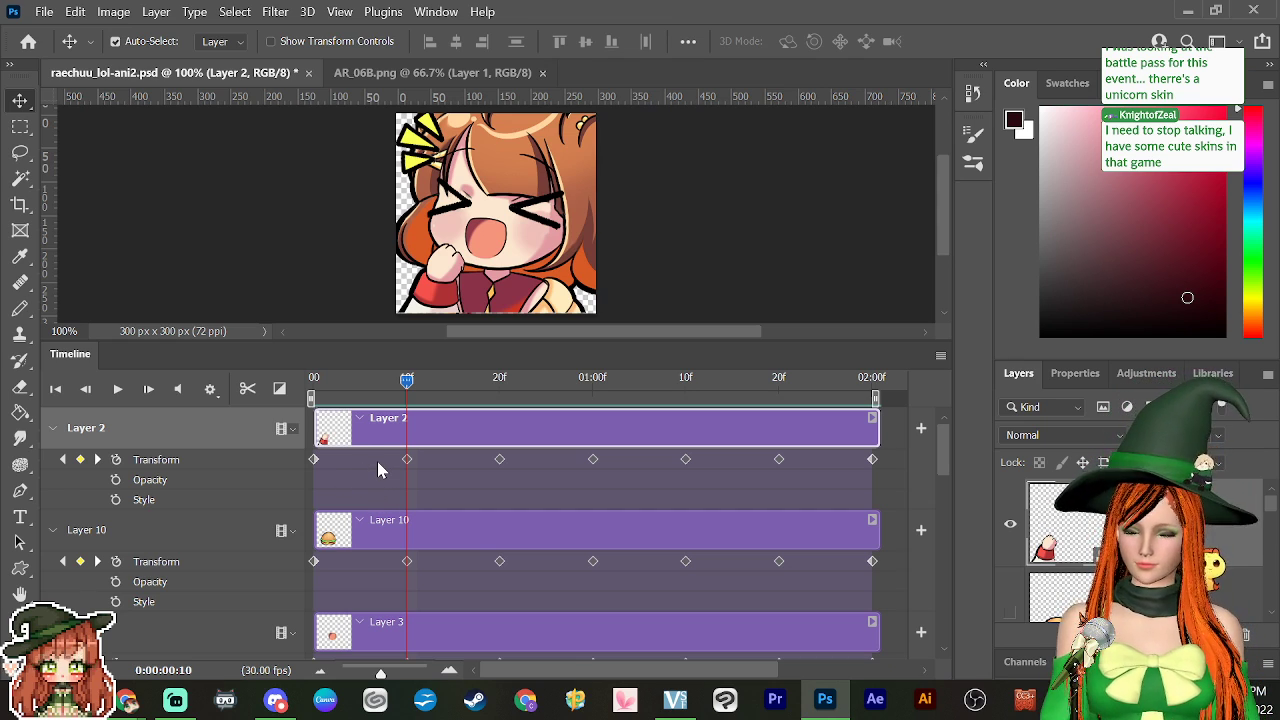
left_click_drag(416, 388, 403, 491)
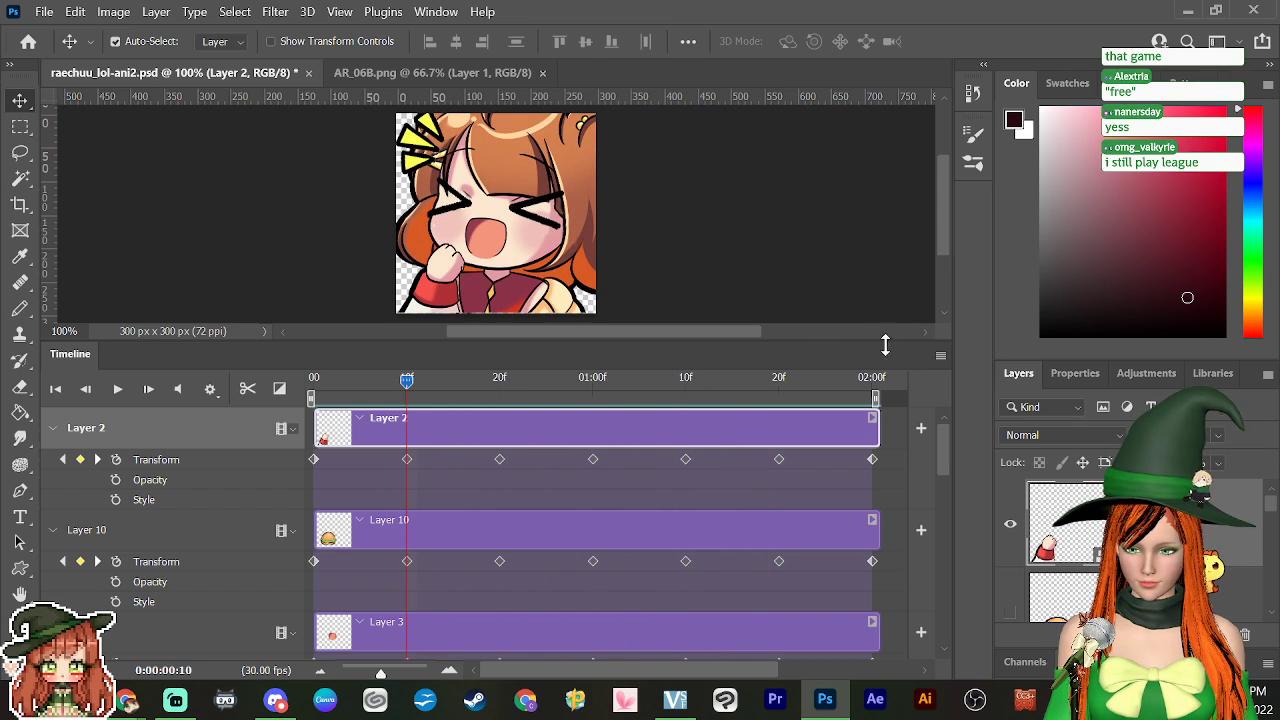
Step: Copy Layer 1's Transform keyframe at frame 10 and paste it over the layer's keyframe at 0:00:01:20
left_click_drag(940, 444, 942, 640)
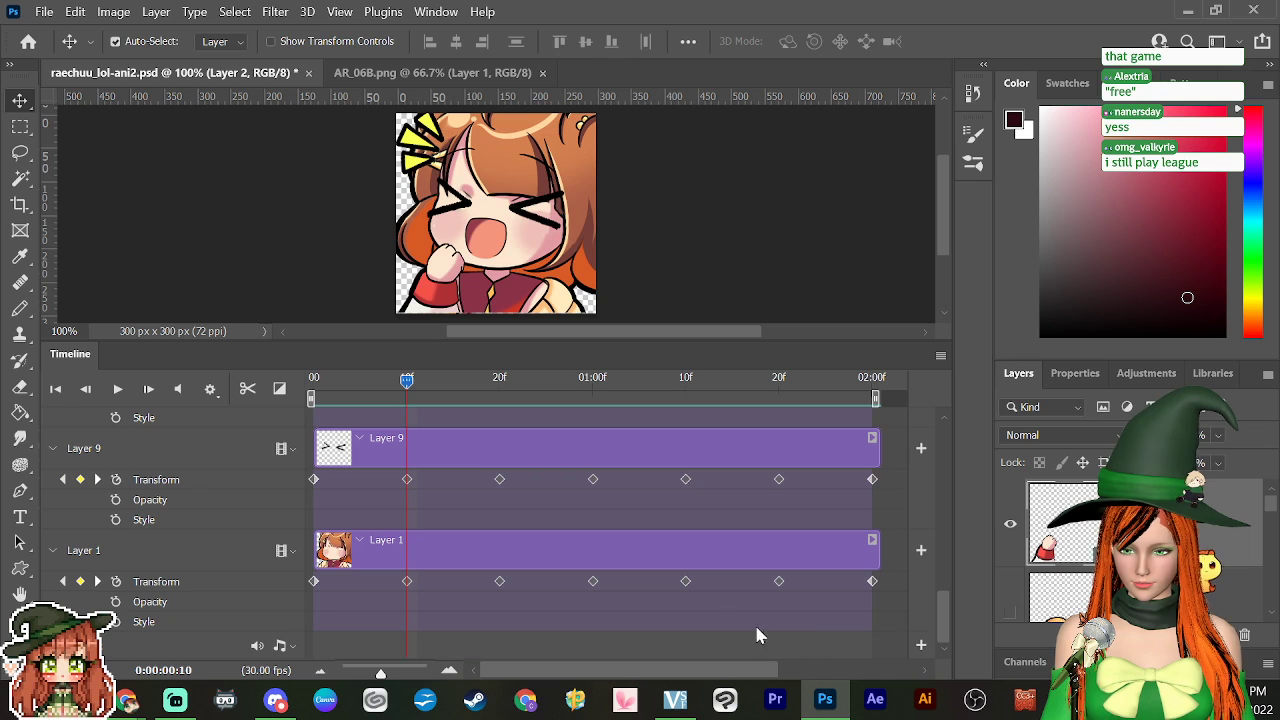
left_click(410, 562)
right_click(407, 581)
left_click(452, 451)
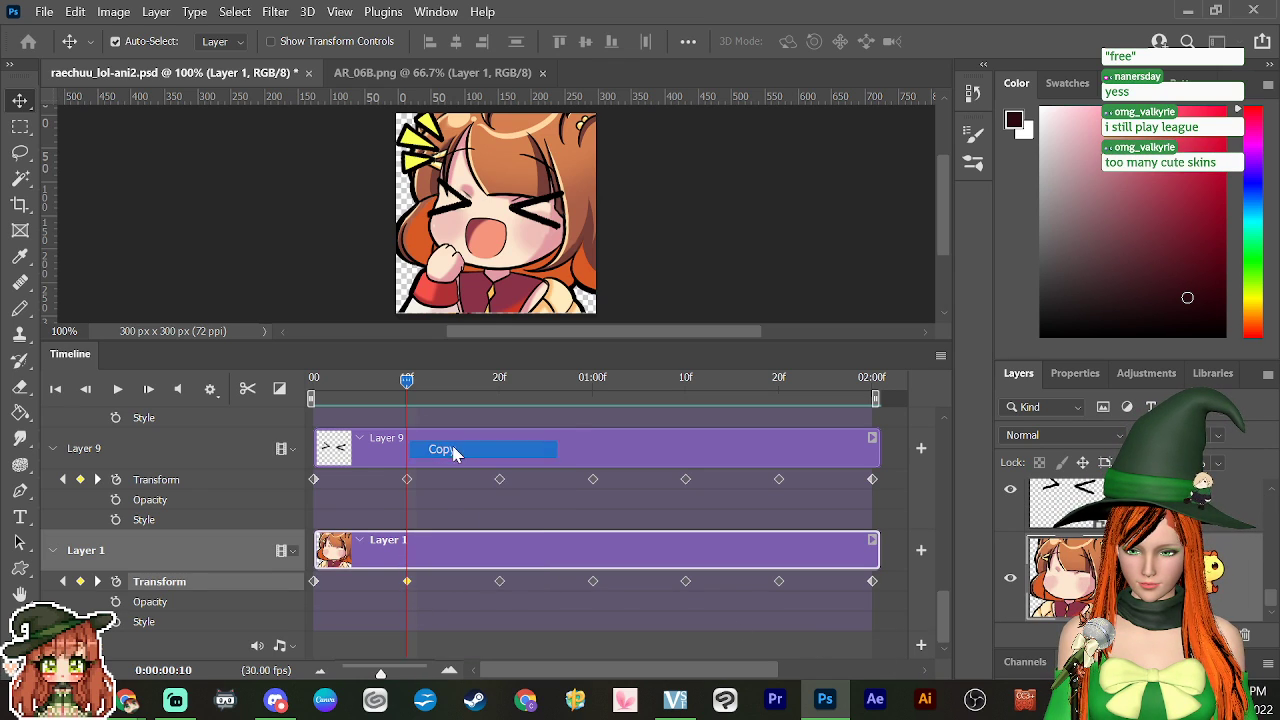
key("shift+Right")
key("shift+Right")
key("shift+Right")
key("shift+Right")
key("Right")
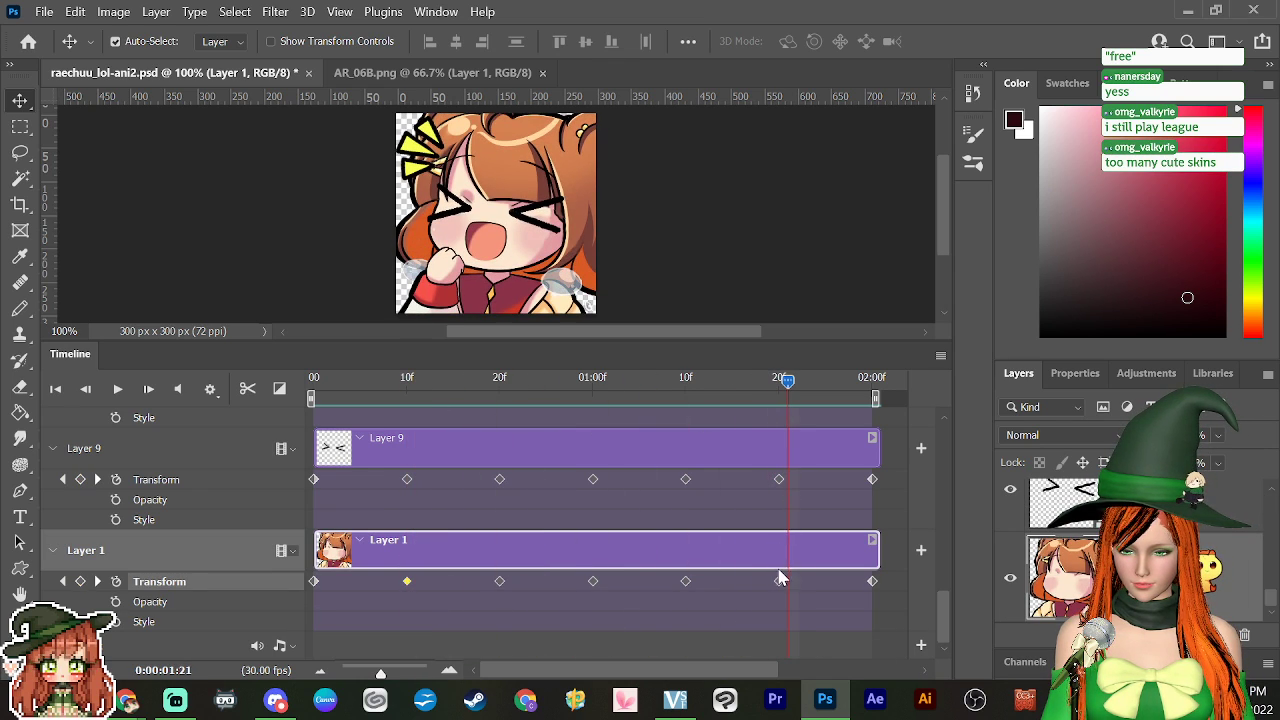
left_click(781, 390)
right_click(773, 574)
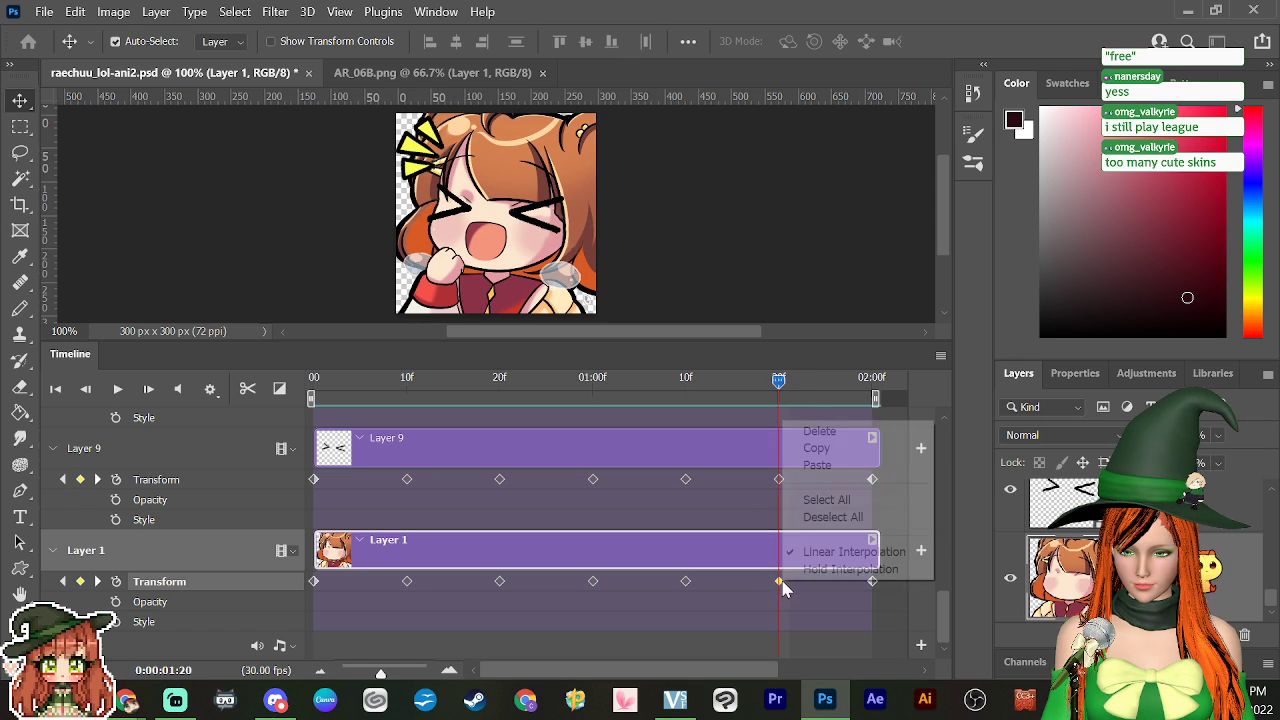
left_click(823, 461)
Step: Play and scrub the animation to check the motion around frame 0:00:01:20
key("space")
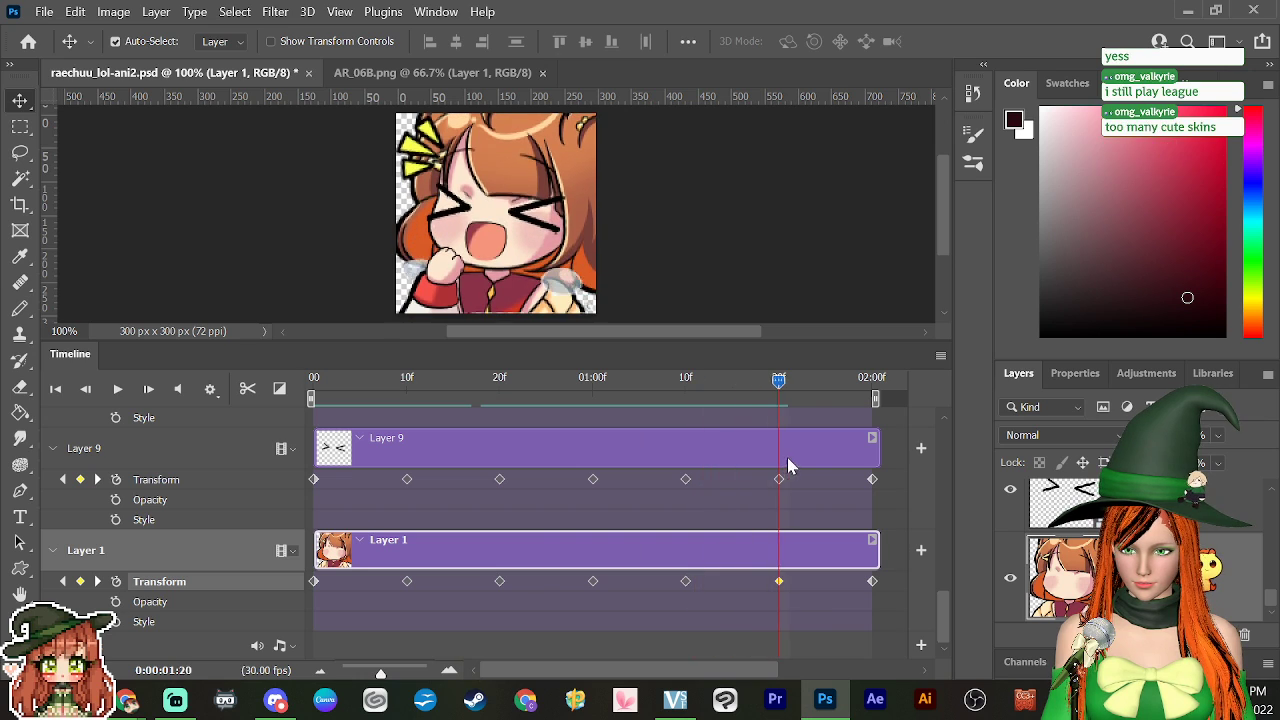
left_click_drag(630, 487, 780, 580)
key("space")
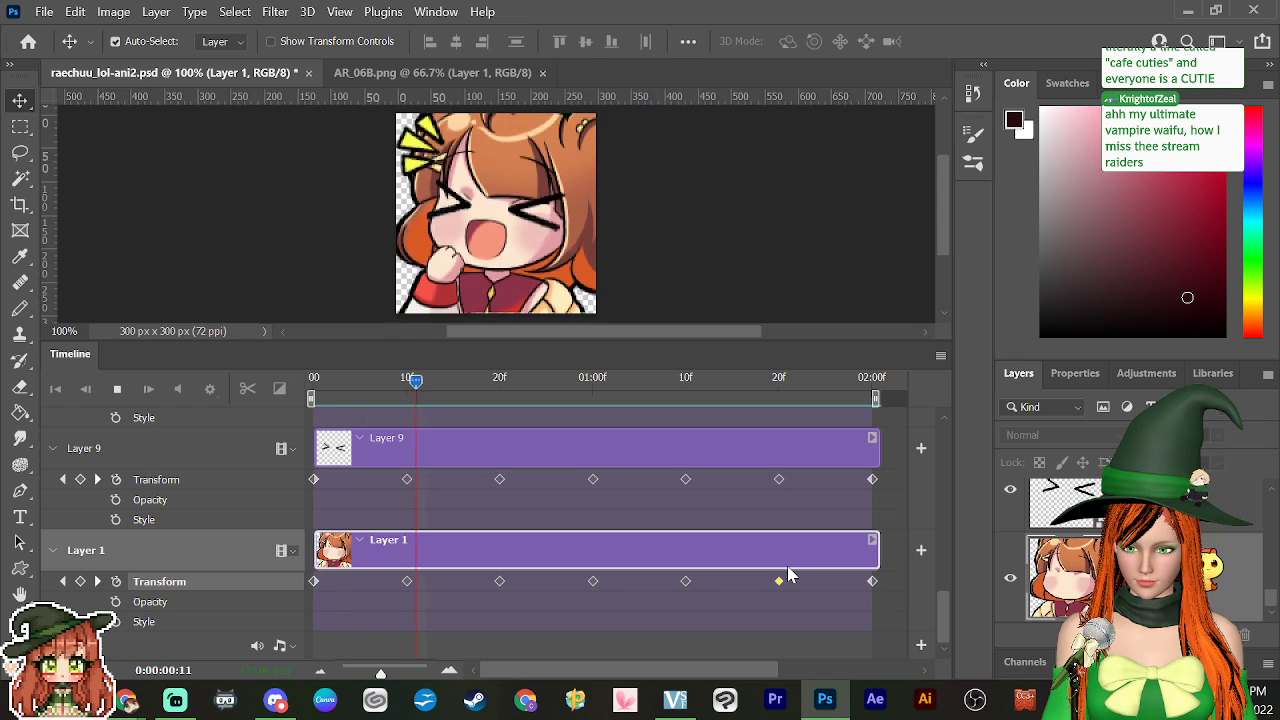
left_click(788, 385)
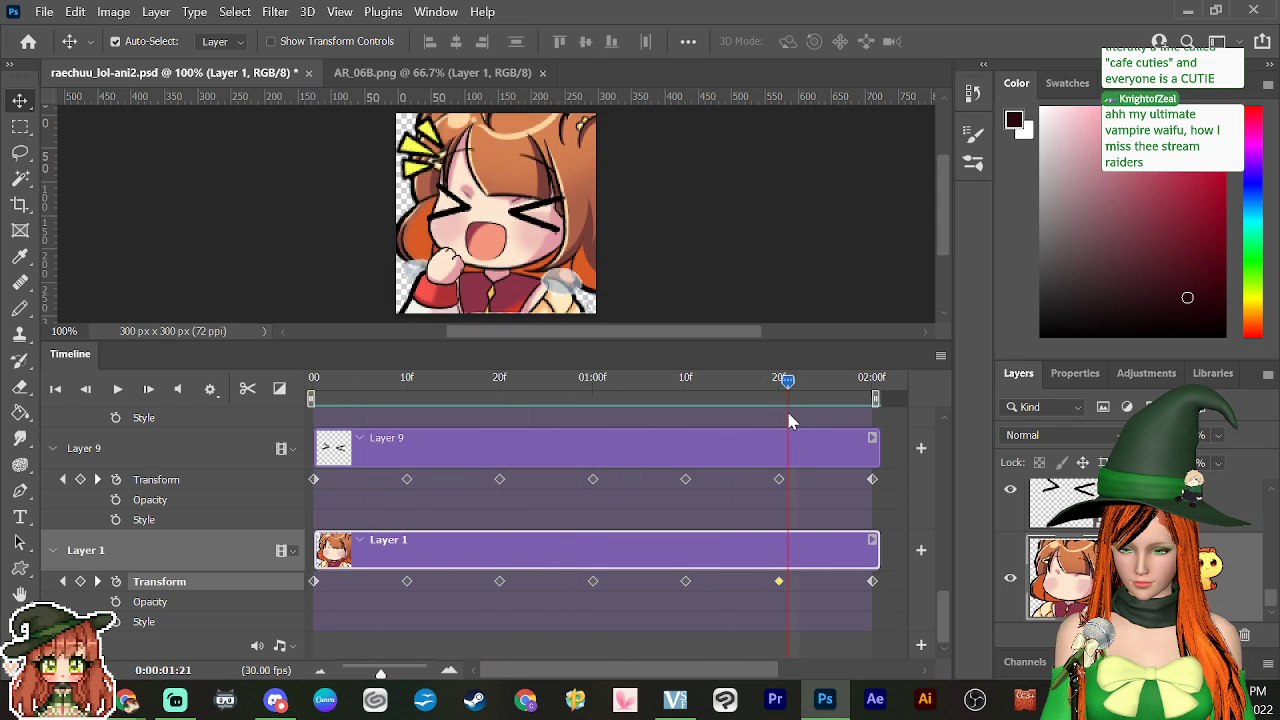
Step: Copy the Transform keyframe at frame 10 on Layer 9, the eyes, and paste it at 0:00:01:20
left_click_drag(788, 388, 404, 434)
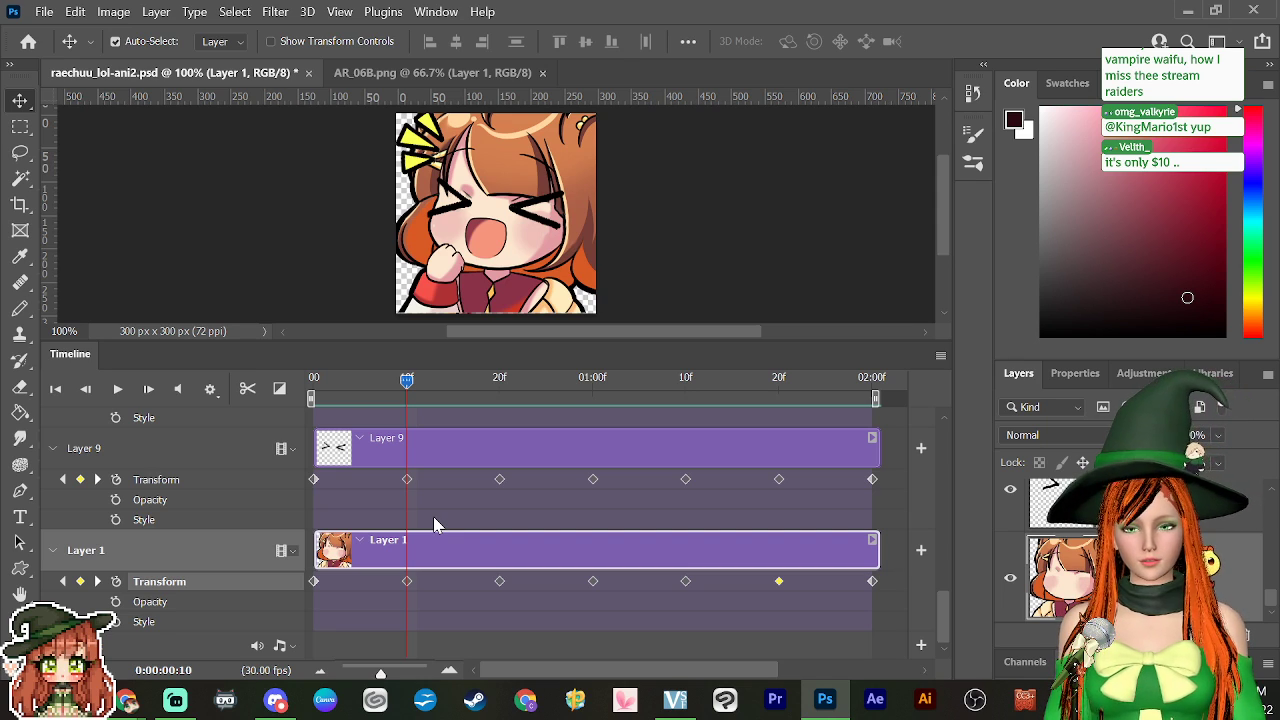
left_click_drag(943, 604, 948, 594)
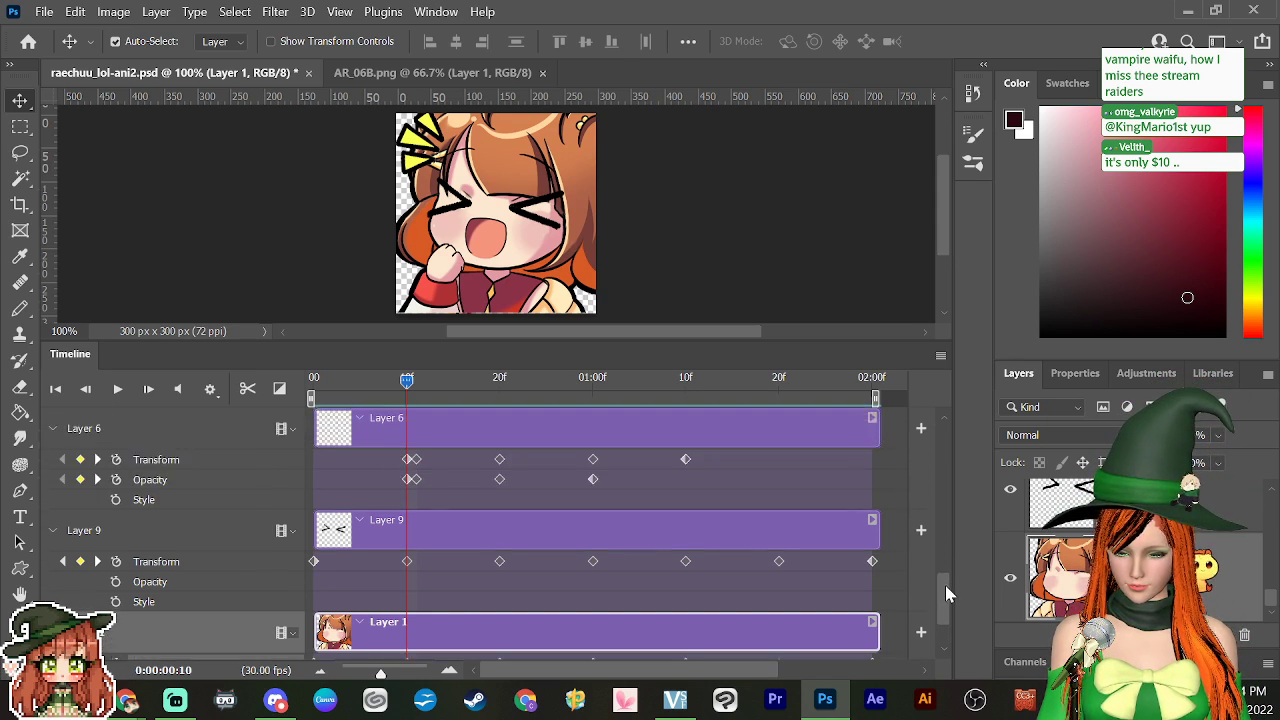
scroll(875, 556, "down", 1)
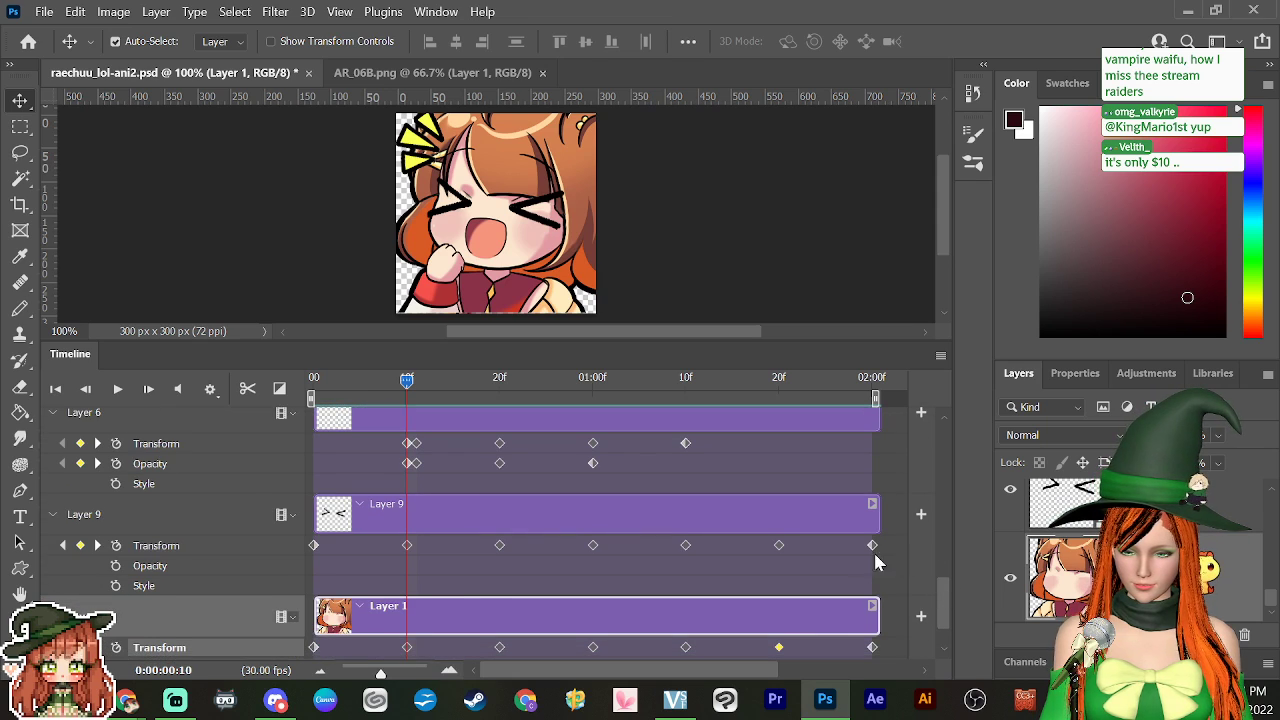
left_click(419, 530)
right_click(407, 545)
left_click(461, 414)
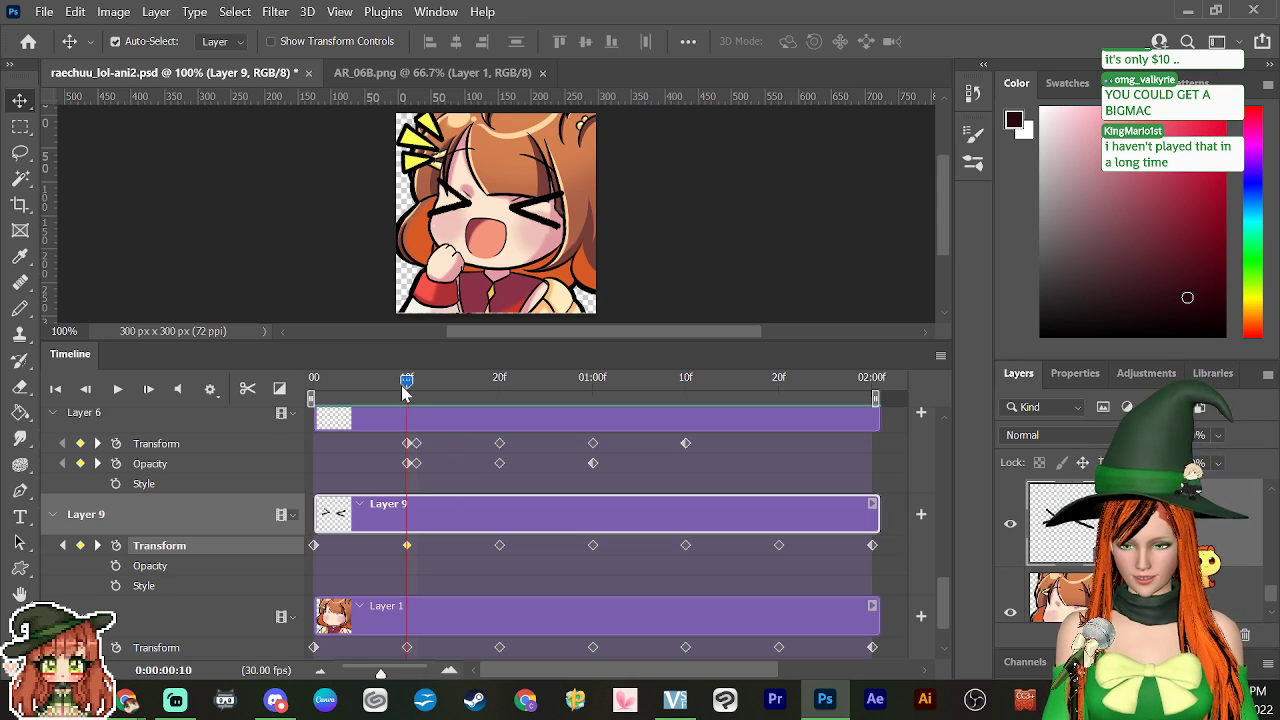
left_click_drag(407, 380, 783, 447)
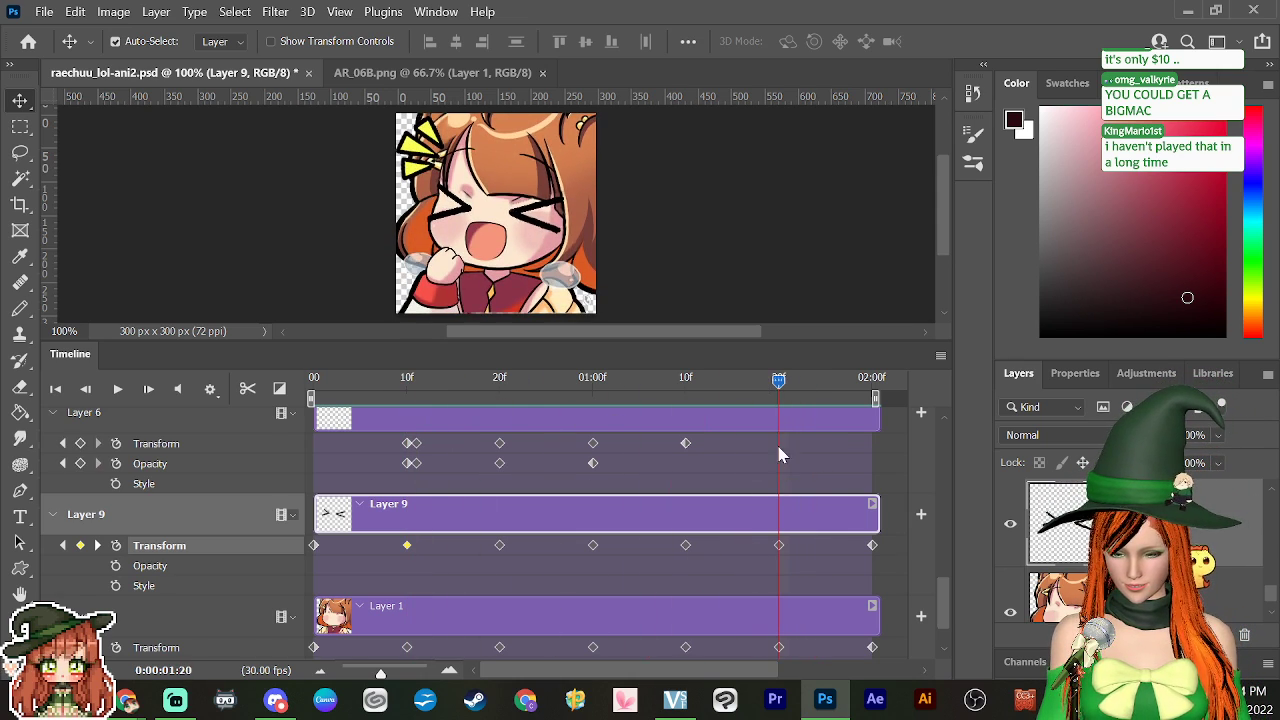
right_click(779, 545)
left_click(814, 429)
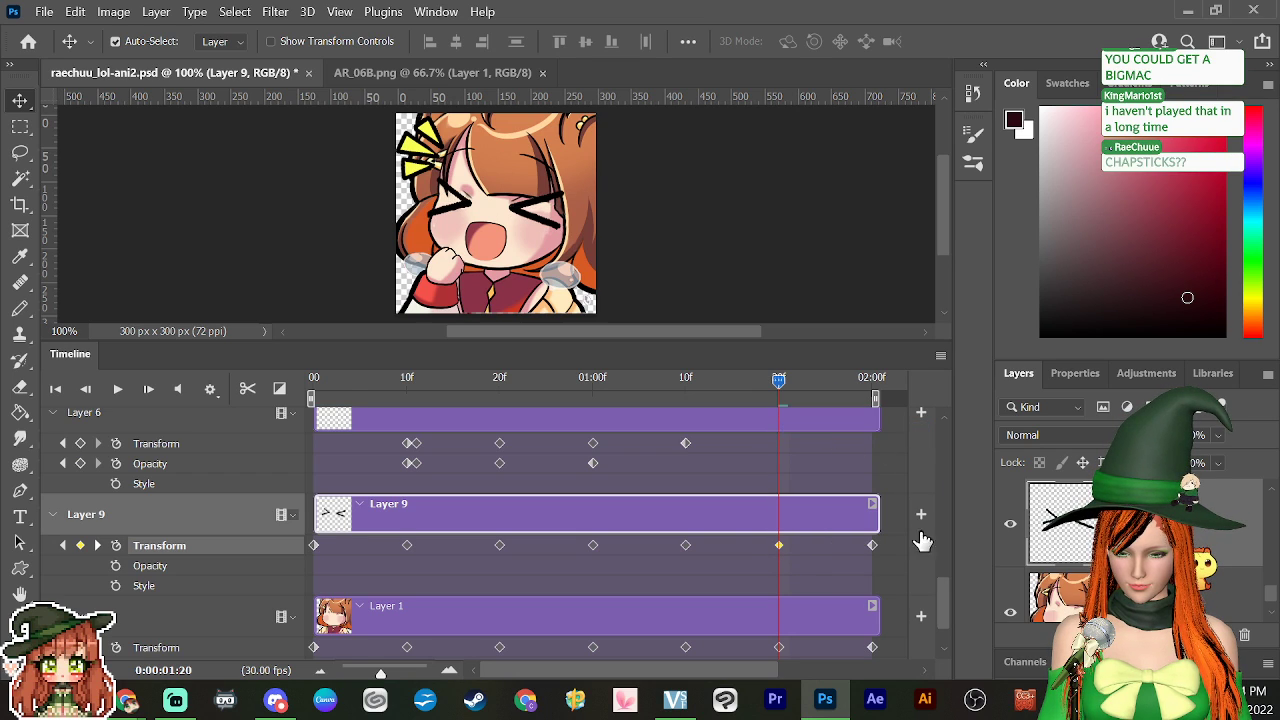
Step: Copy the Transform keyframe at frame 10 on Layer 4, the yellow marks, and paste it at 0:00:01:20
left_click_drag(943, 594, 941, 493)
left_click(645, 505)
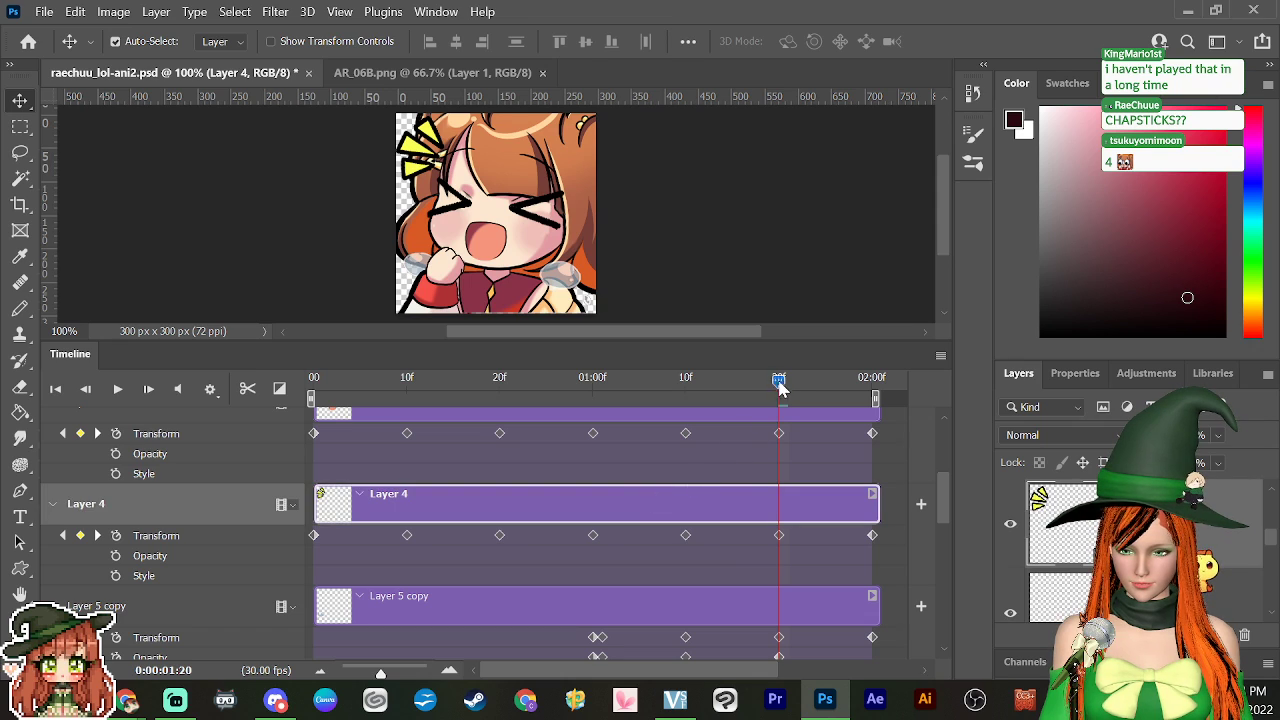
left_click_drag(779, 497, 409, 508)
left_click(408, 536)
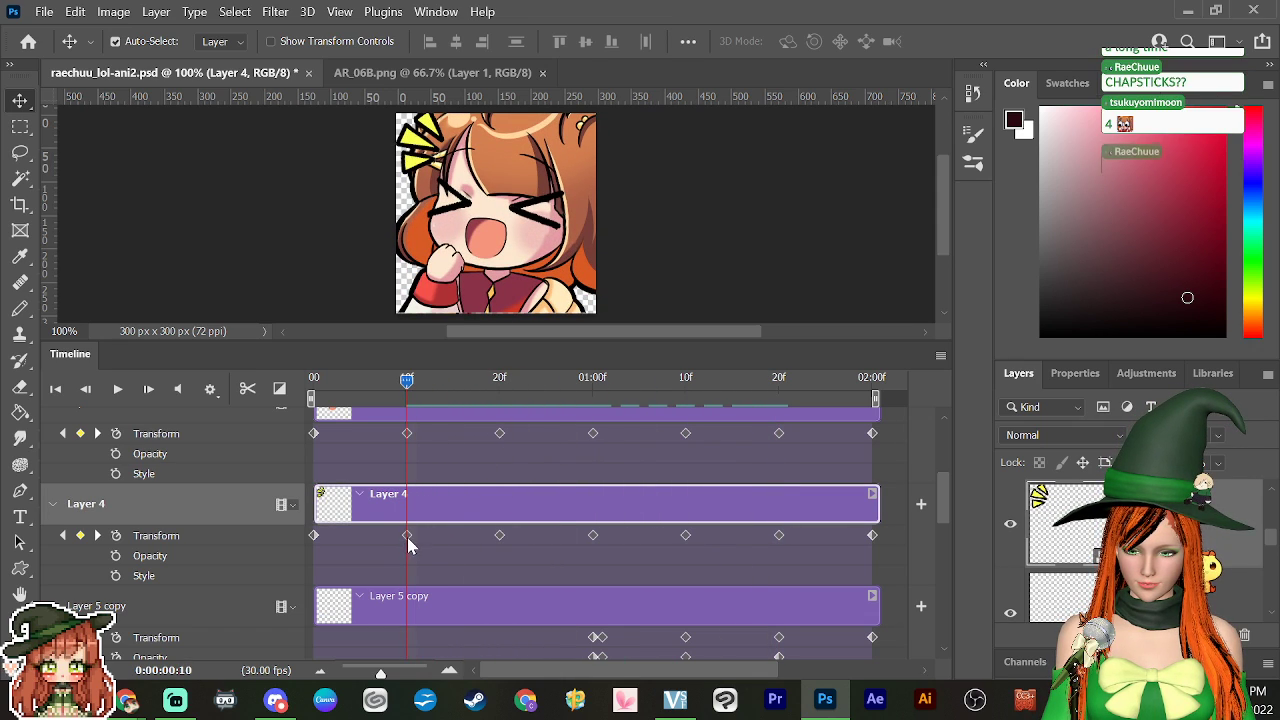
right_click(408, 536)
left_click(447, 404)
left_click_drag(408, 425, 778, 437)
right_click(779, 535)
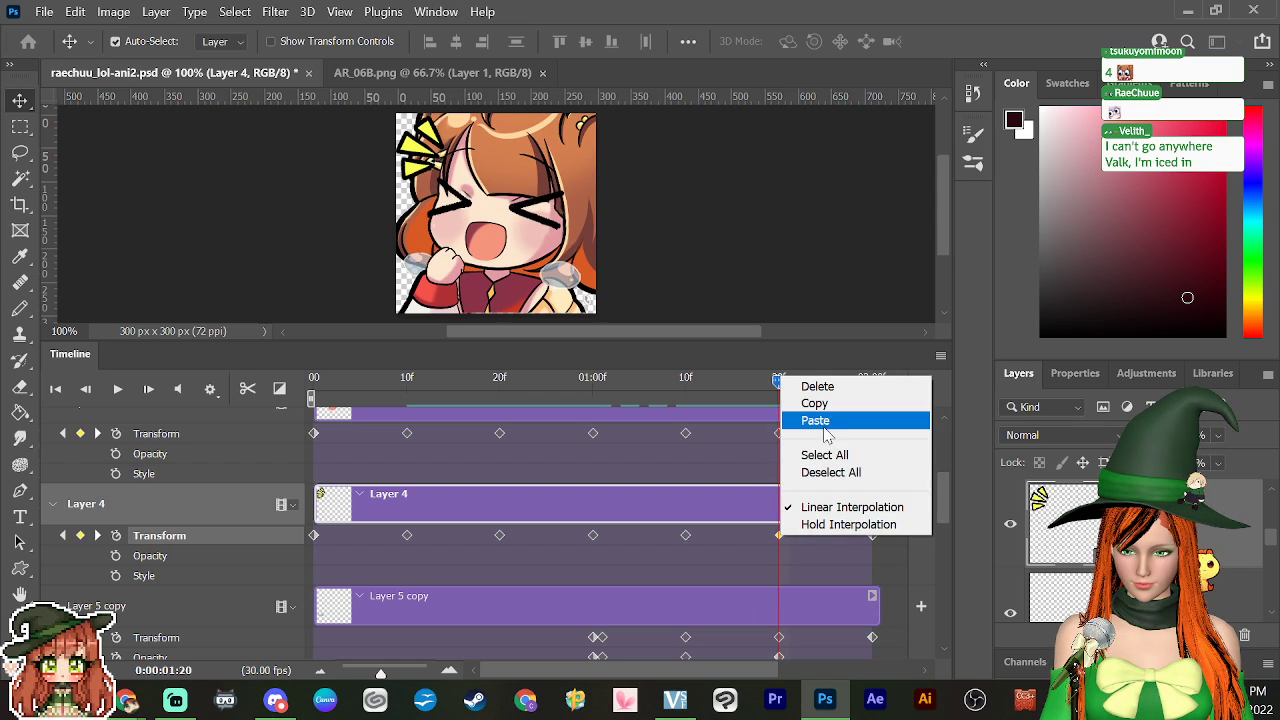
left_click(814, 420)
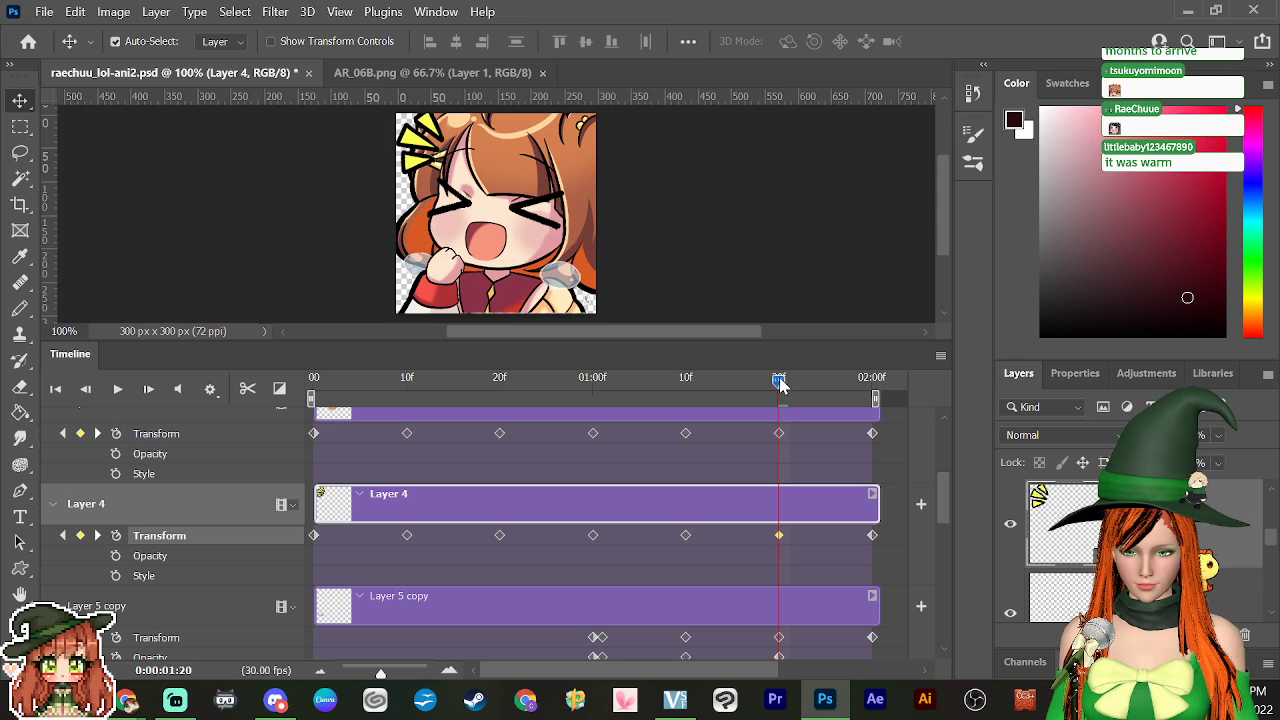
Step: Try to copy Layer 3's Transform keyframe from frame 10 to 0:00:01:20 with Layers 3 and 4 both selected
left_click_drag(779, 383, 398, 485)
scroll(945, 485, "up", 3)
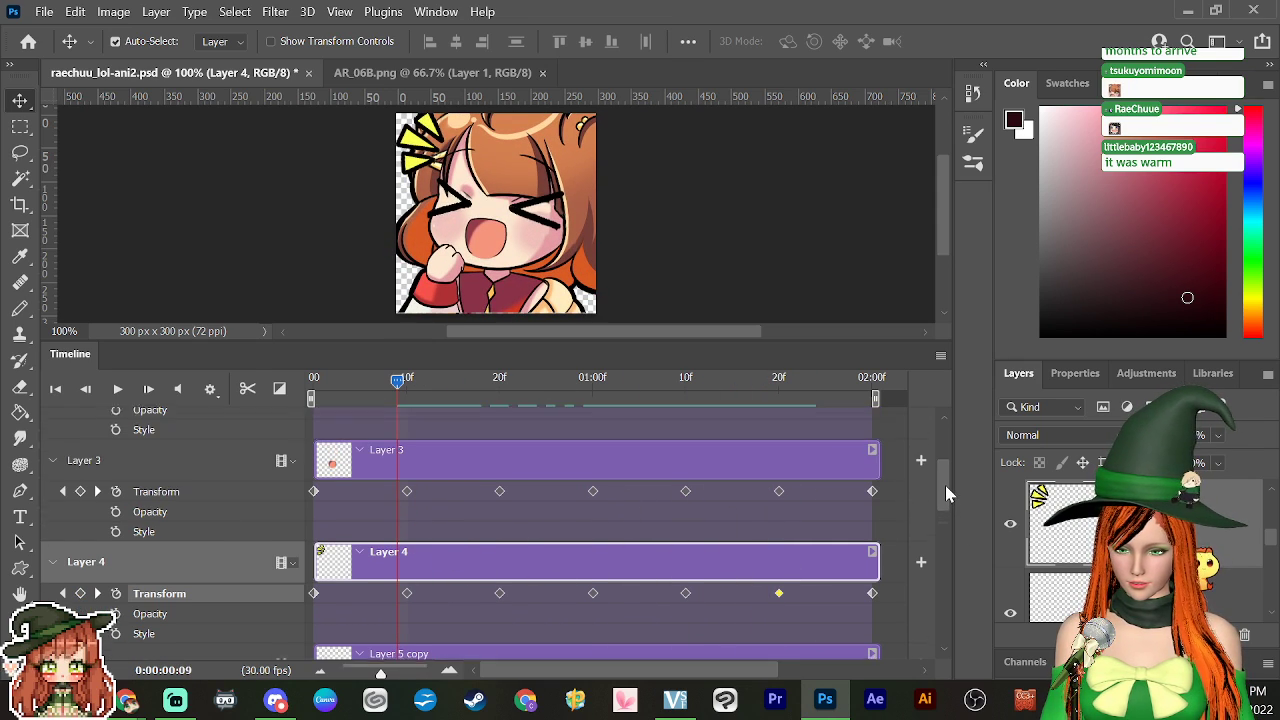
left_click_drag(398, 385, 408, 389)
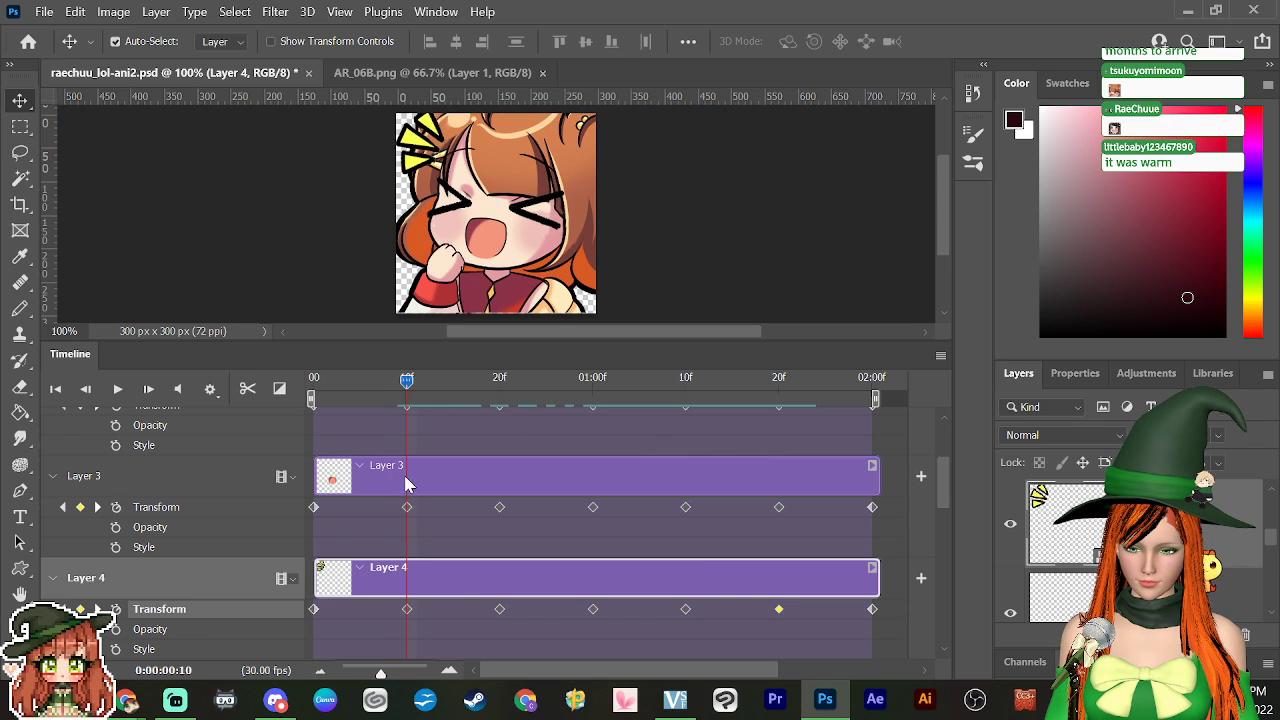
left_click(407, 508)
right_click(408, 509)
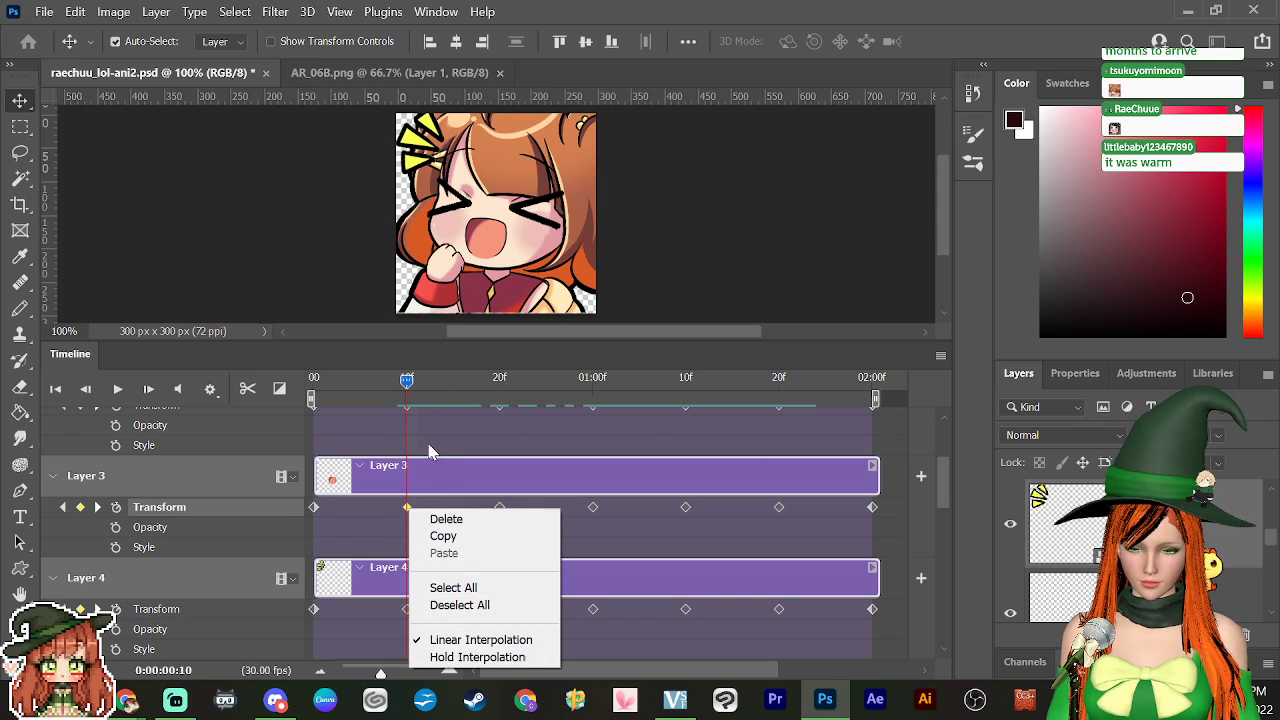
left_click(440, 535)
left_click_drag(406, 390, 777, 423)
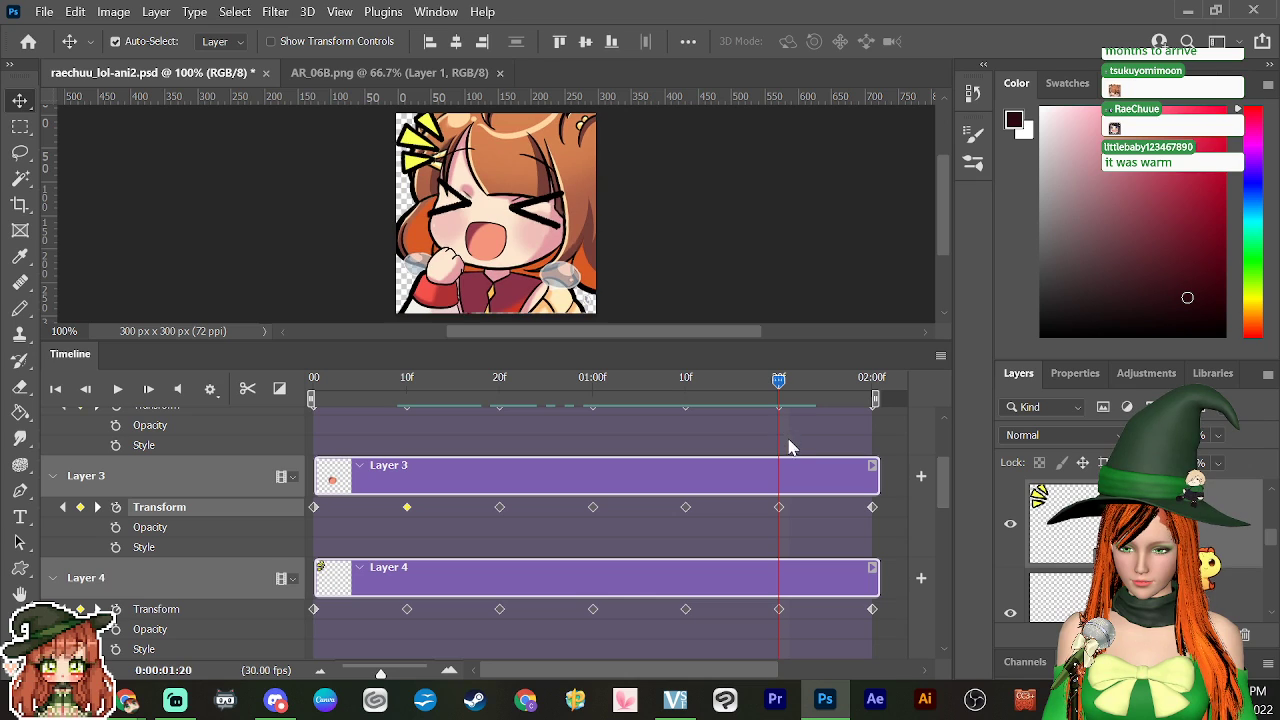
right_click(779, 508)
left_click(830, 488)
Step: Select only Layer 3, copy its Transform keyframe at frame 10, and paste it at 0:00:01:20
left_click(833, 487)
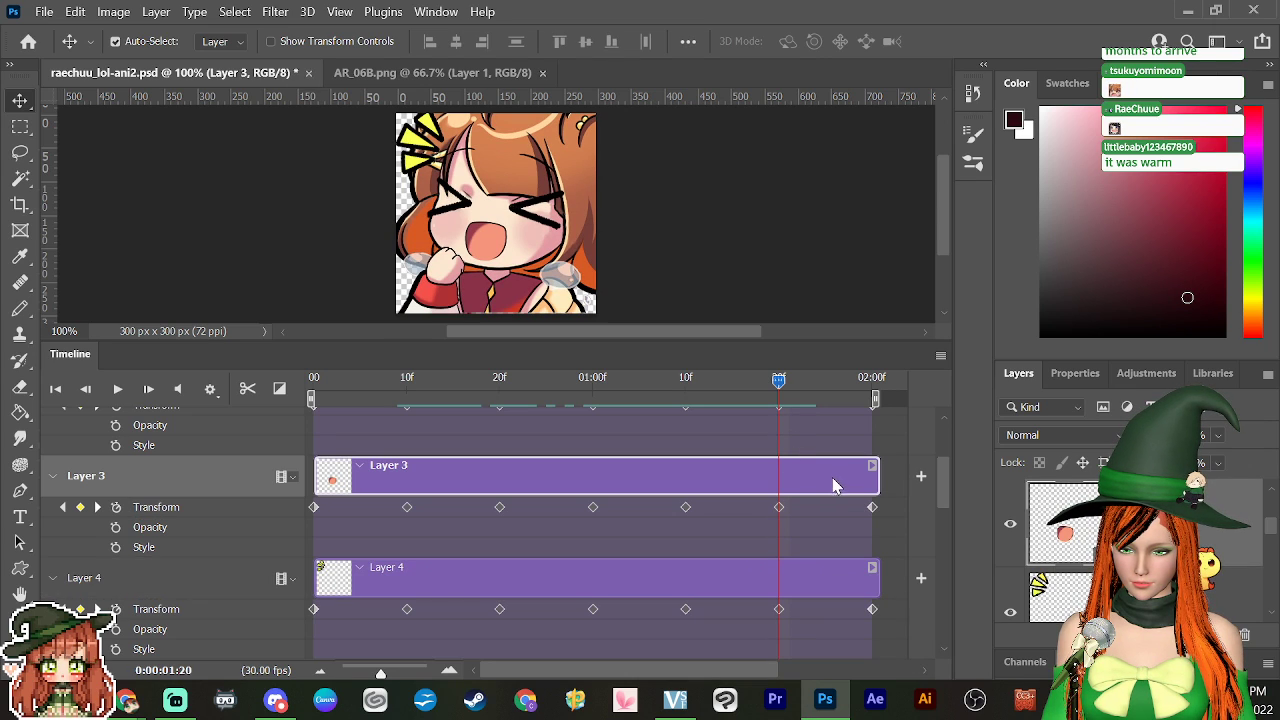
left_click(406, 390)
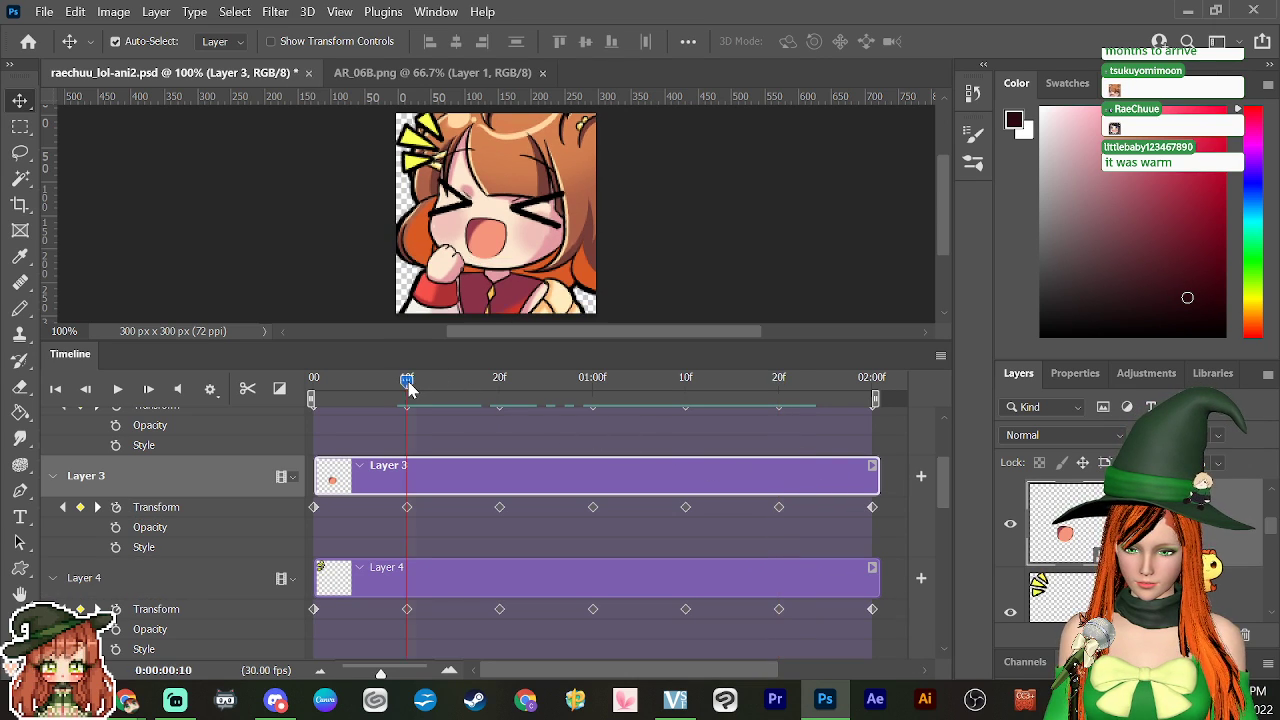
right_click(407, 508)
left_click(440, 551)
left_click_drag(408, 390, 779, 448)
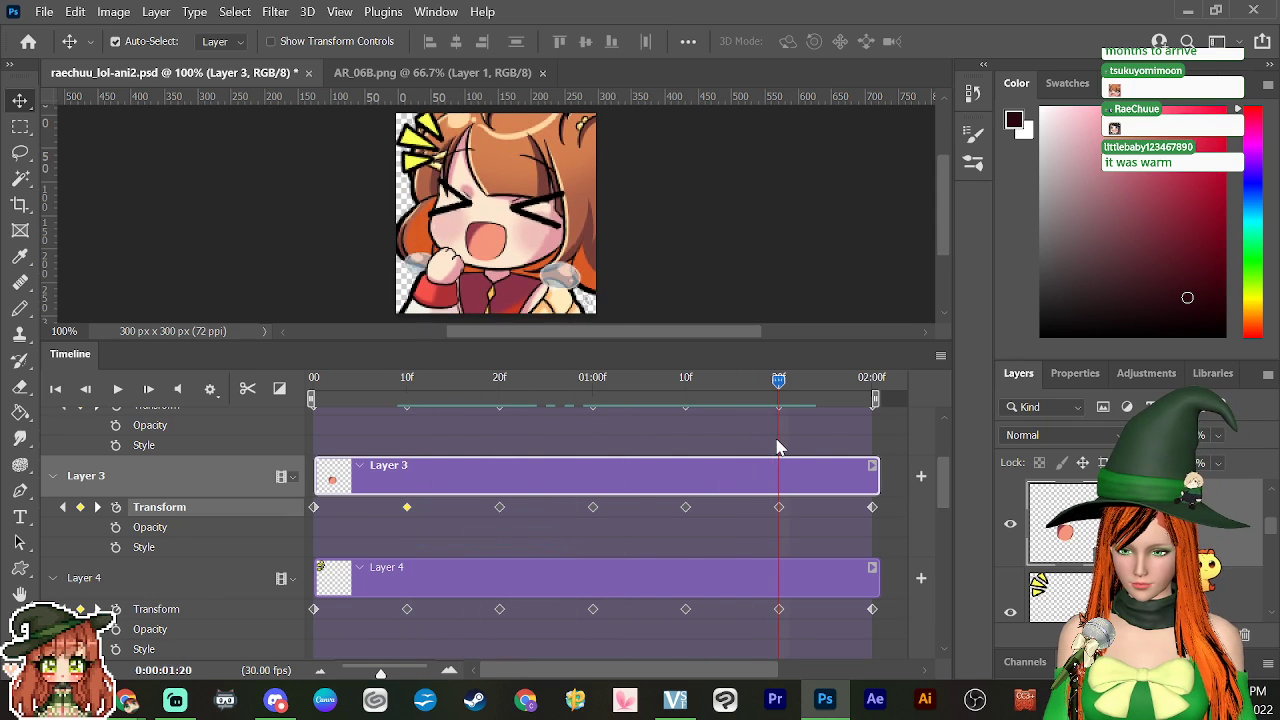
right_click(778, 507)
left_click(823, 550)
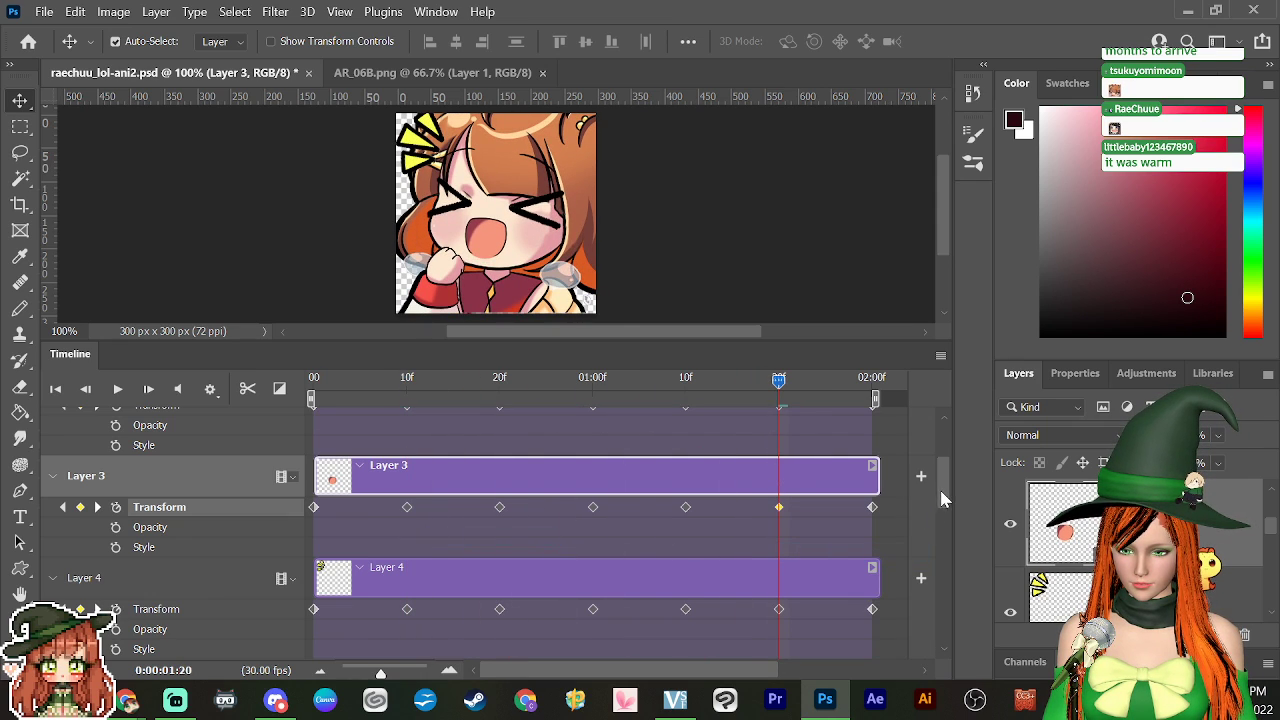
Step: Copy the Transform keyframe at frame 10 on Layer 10, the burger, and paste it at 0:00:01:20
scroll(940, 500, "up", 3)
left_click(407, 390)
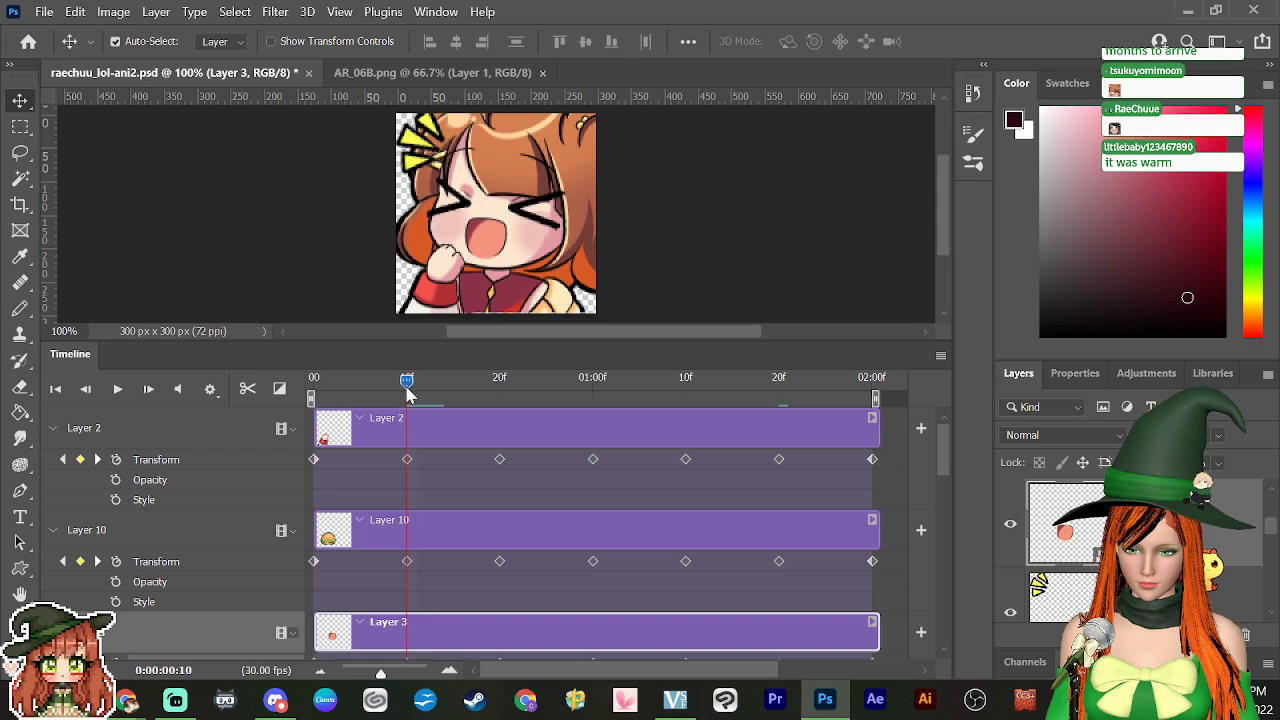
left_click(408, 561)
right_click(409, 561)
left_click(450, 437)
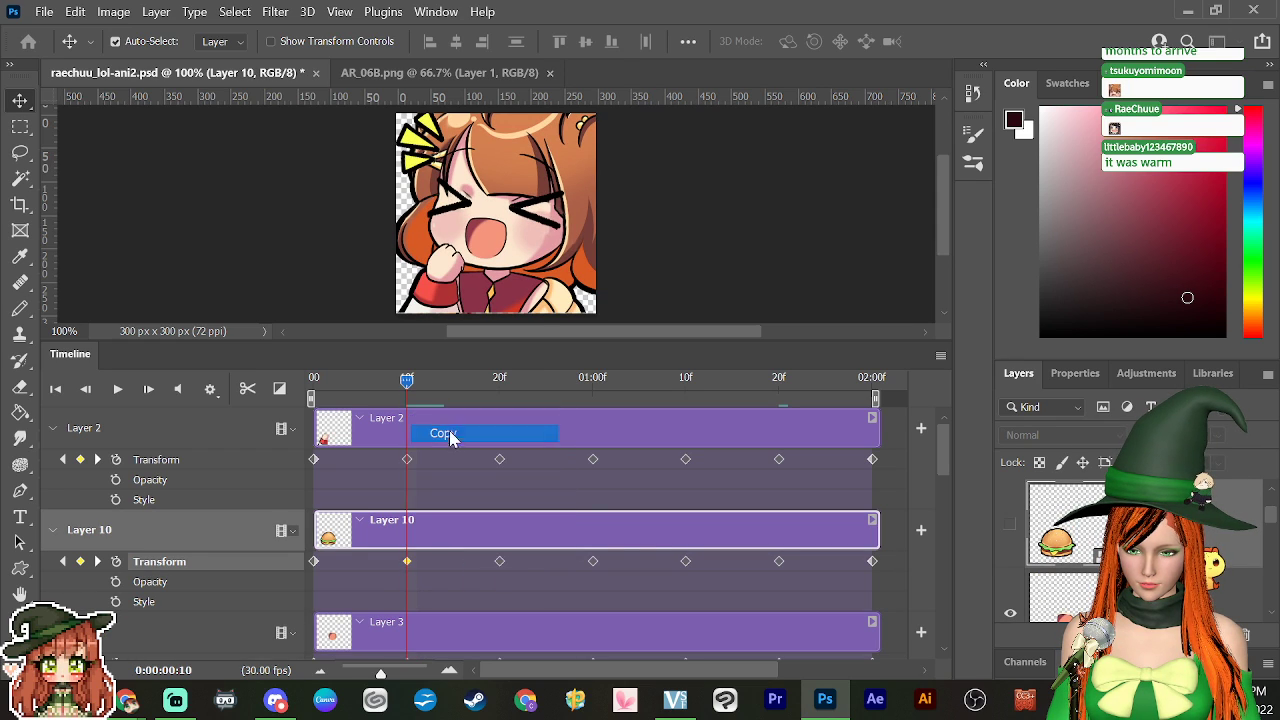
left_click_drag(443, 390, 783, 451)
left_click(779, 561)
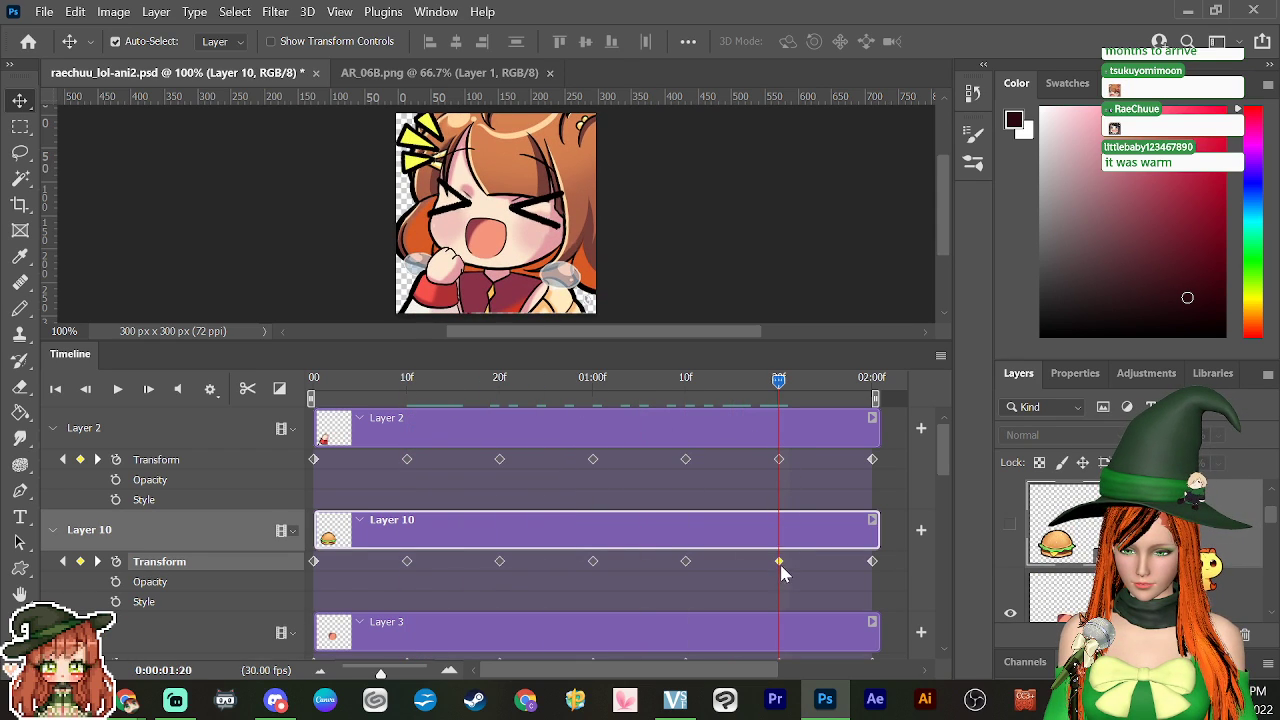
right_click(780, 561)
left_click(800, 449)
Step: Copy the Transform keyframe at frame 10 on Layer 2, paste it at 0:00:01:20, and play back the loop
left_click(808, 424)
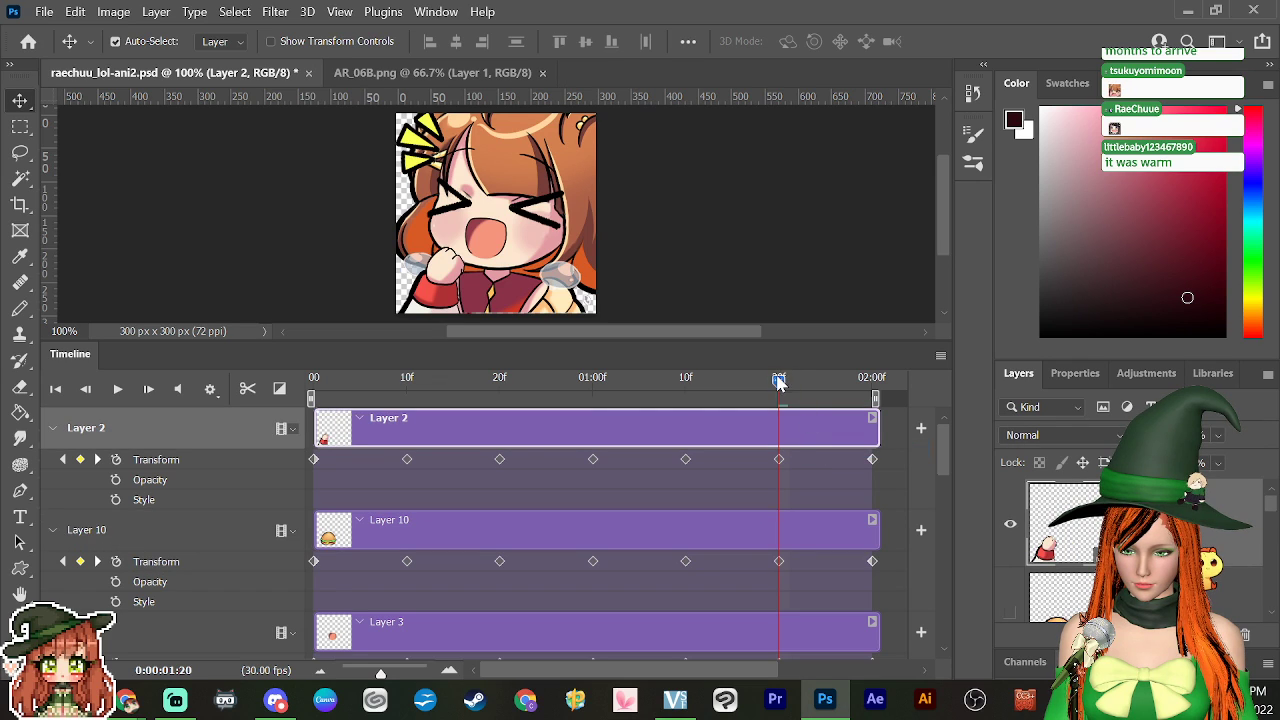
left_click_drag(779, 383, 406, 450)
left_click(407, 459)
right_click(408, 460)
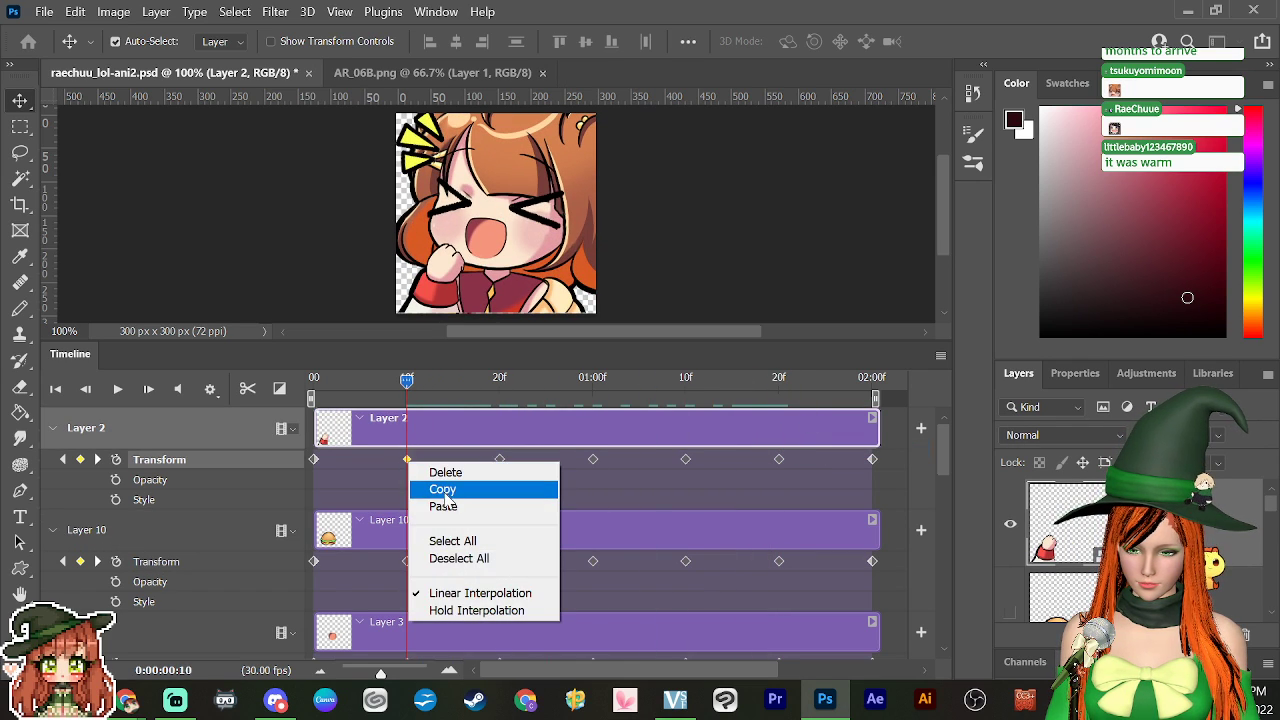
left_click(443, 490)
left_click_drag(408, 385, 779, 460)
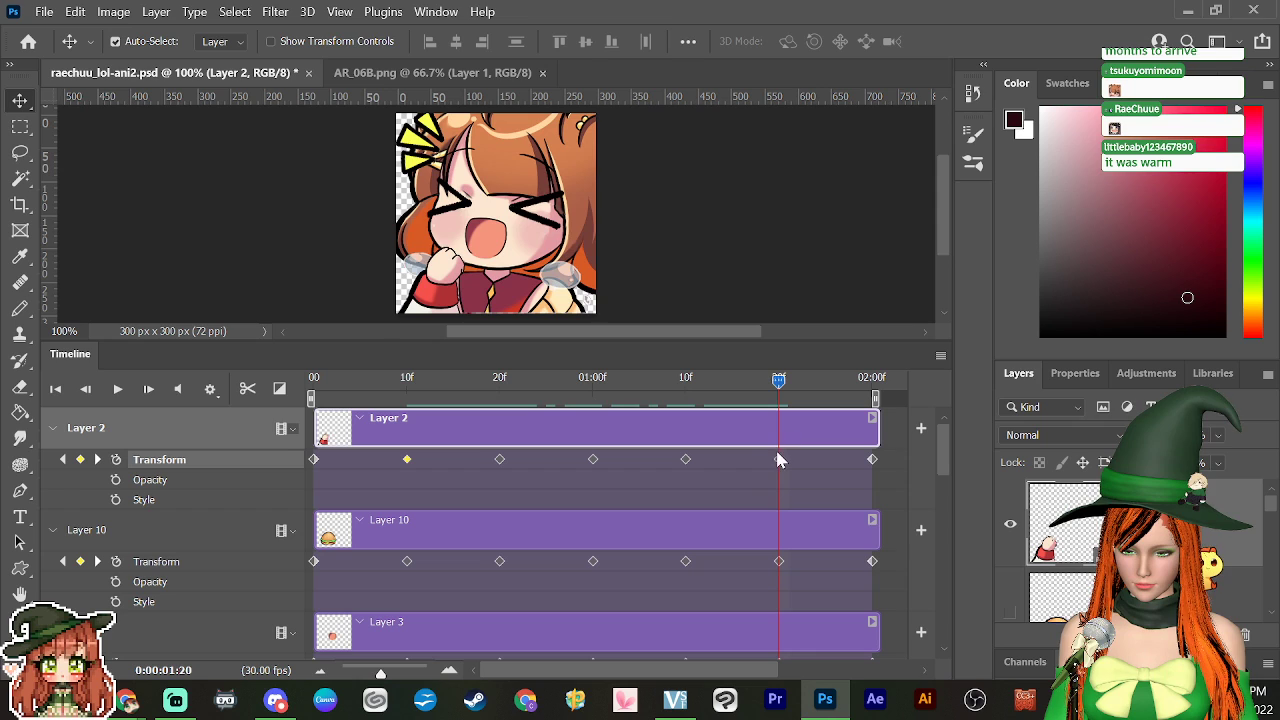
right_click(779, 460)
left_click(812, 505)
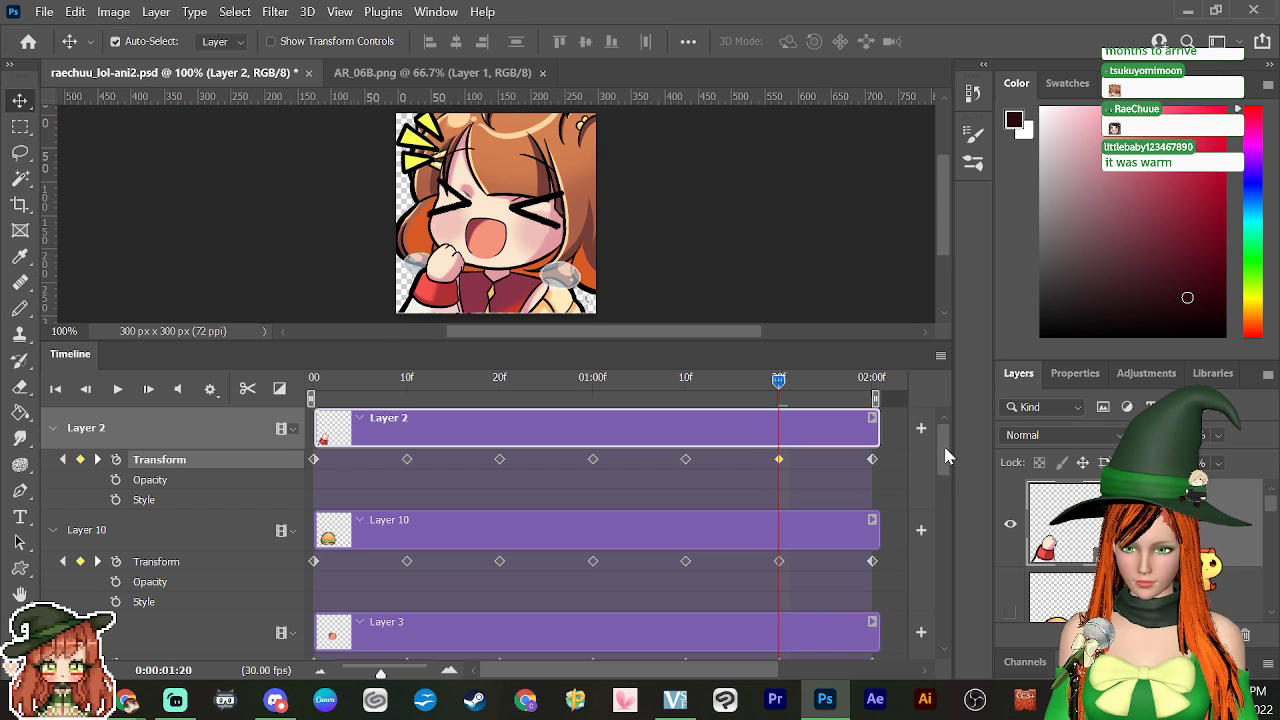
key("space")
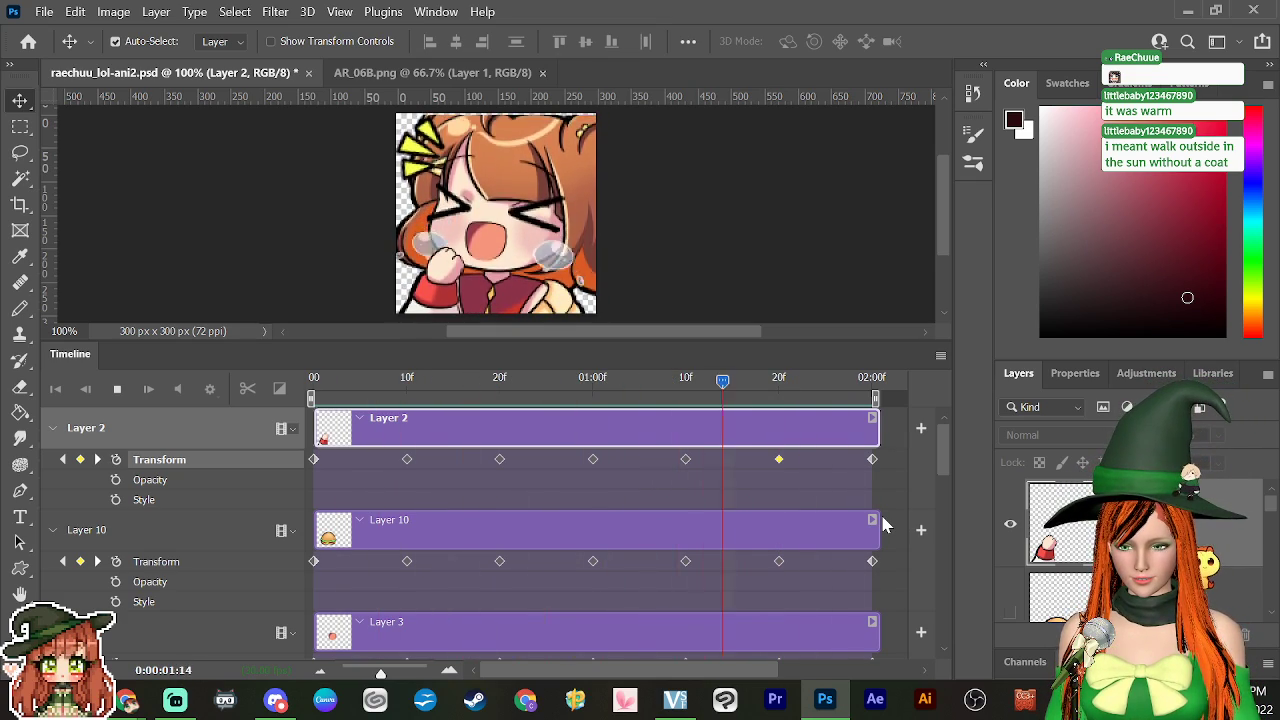
key("space")
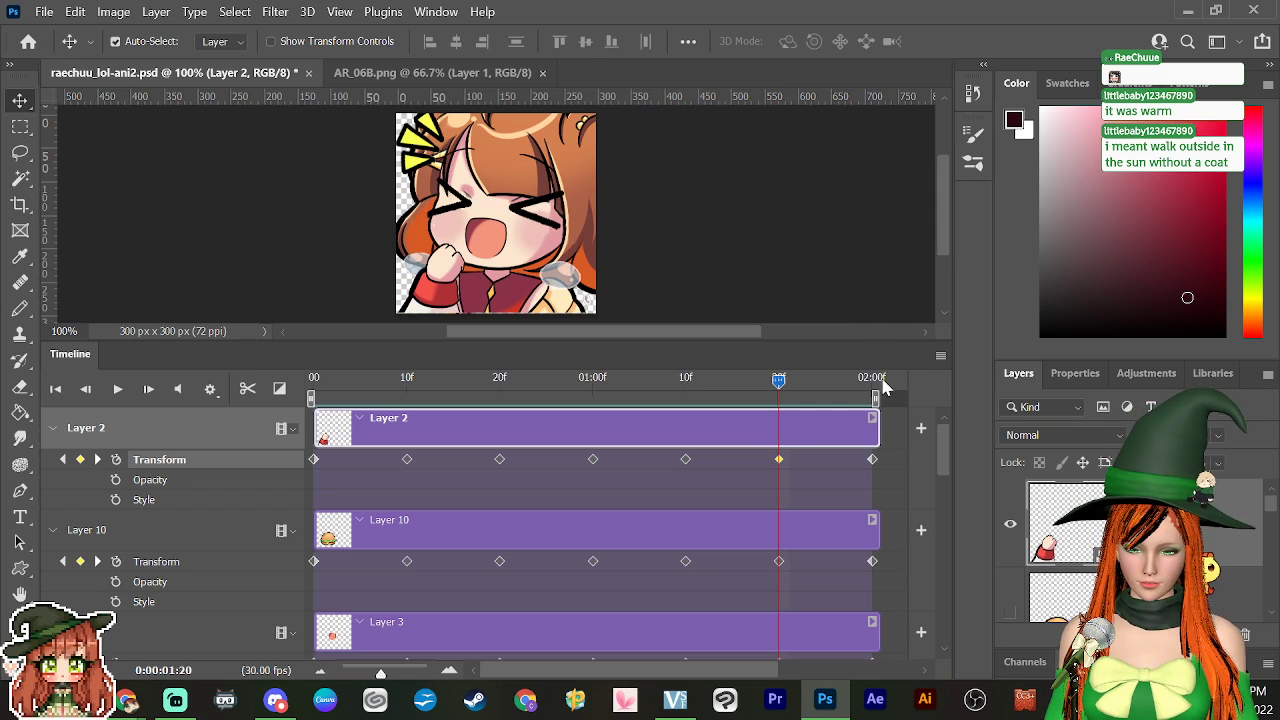
Step: Try scaling Layer 3, the mouth, to 77.60% at 0:00:01:00 and preview the motion
left_click_drag(778, 380, 404, 528)
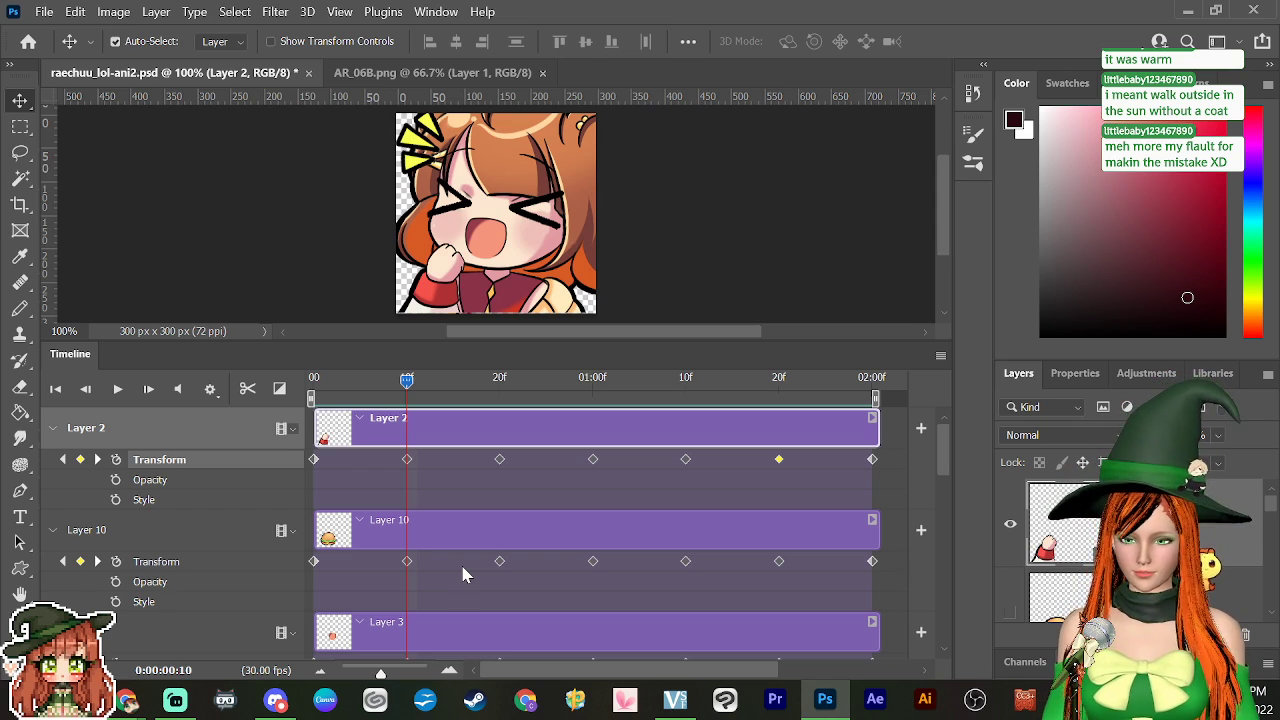
left_click_drag(408, 379, 506, 471)
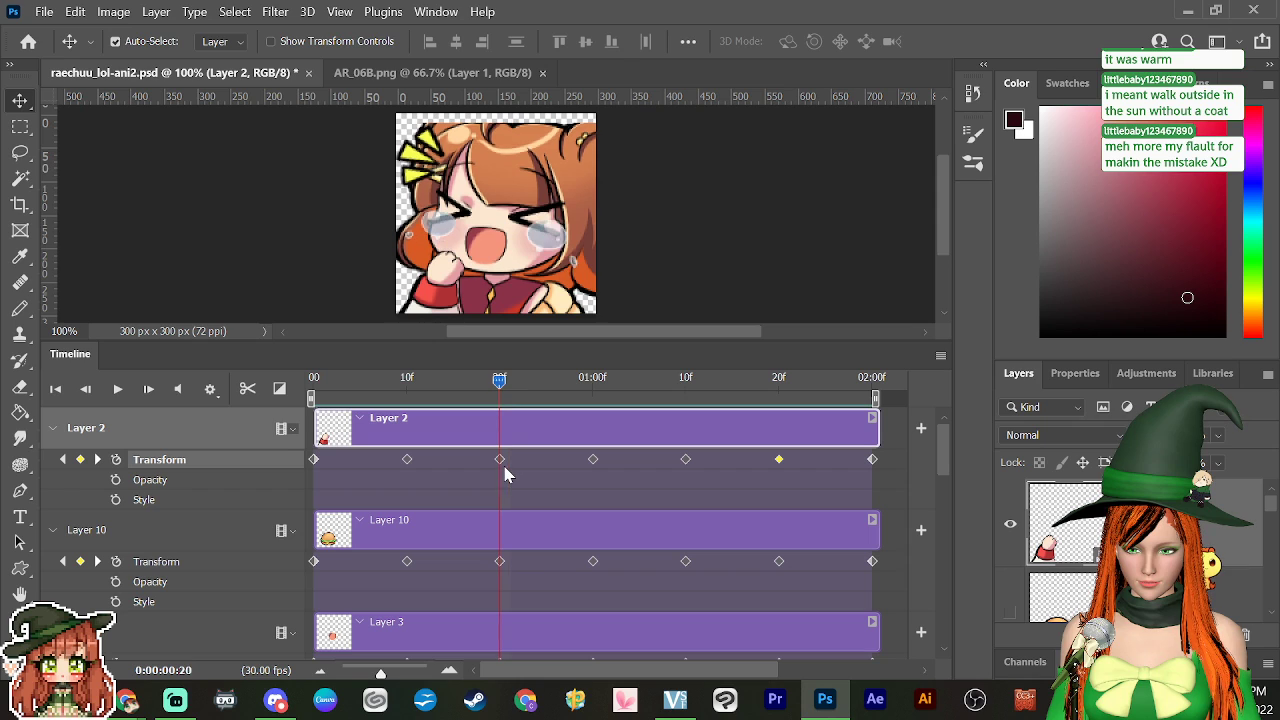
left_click_drag(502, 382, 591, 420)
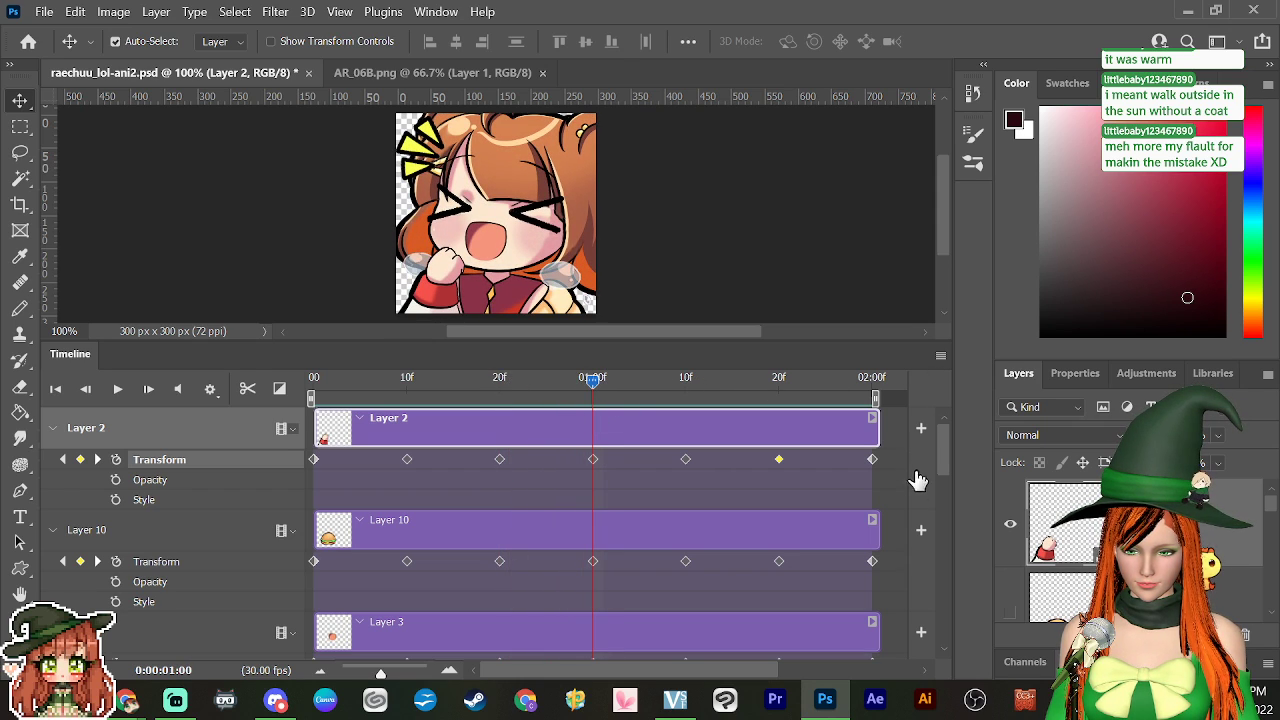
left_click_drag(947, 458, 949, 476)
left_click(702, 549)
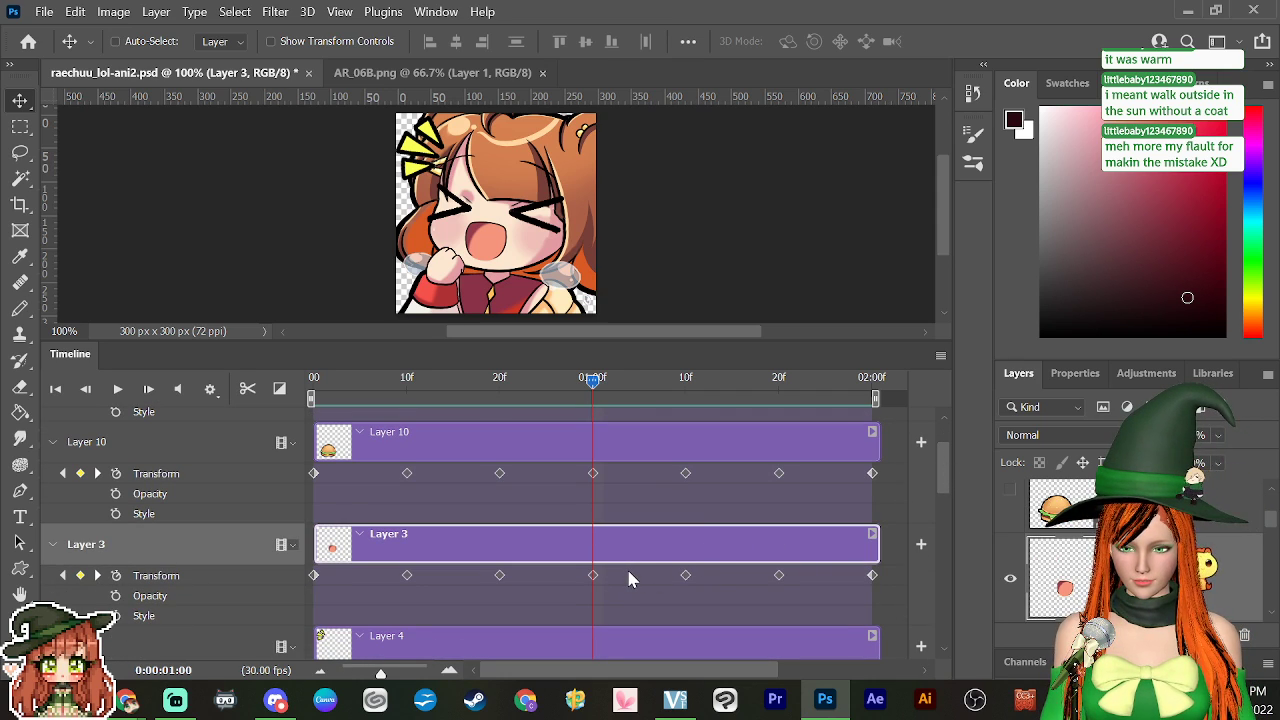
key("ctrl+t")
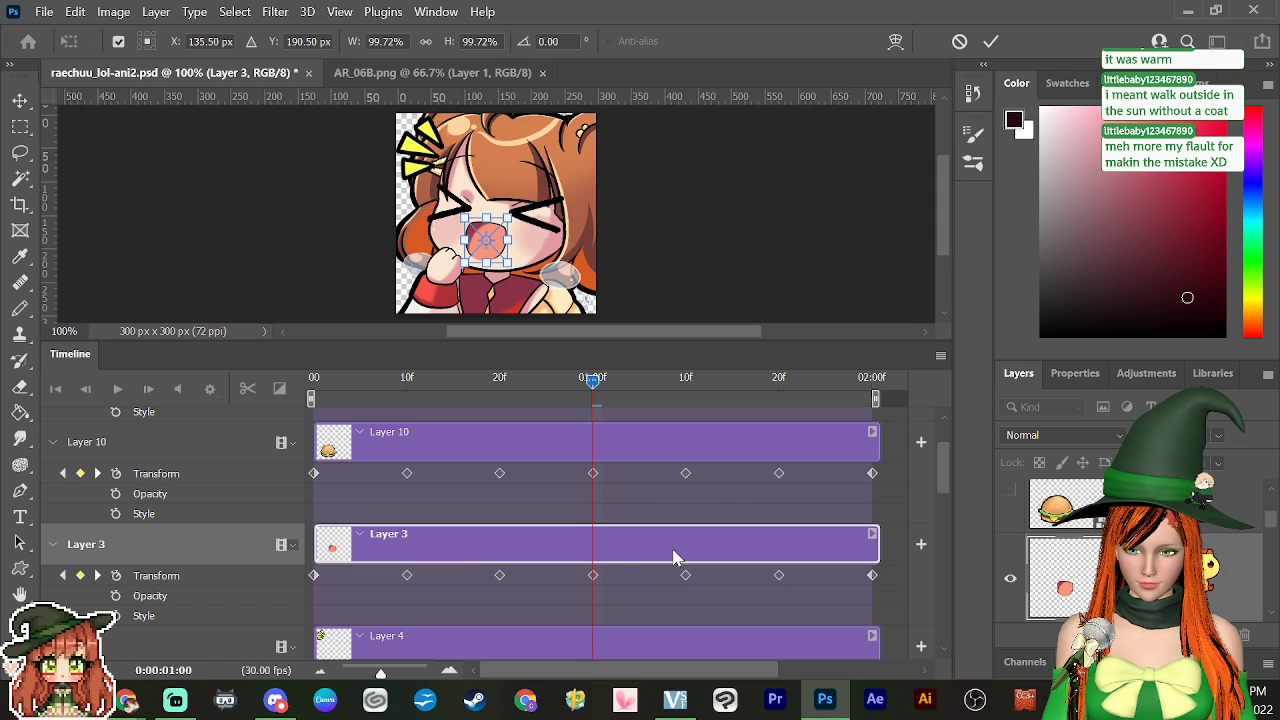
key("ctrl+plus")
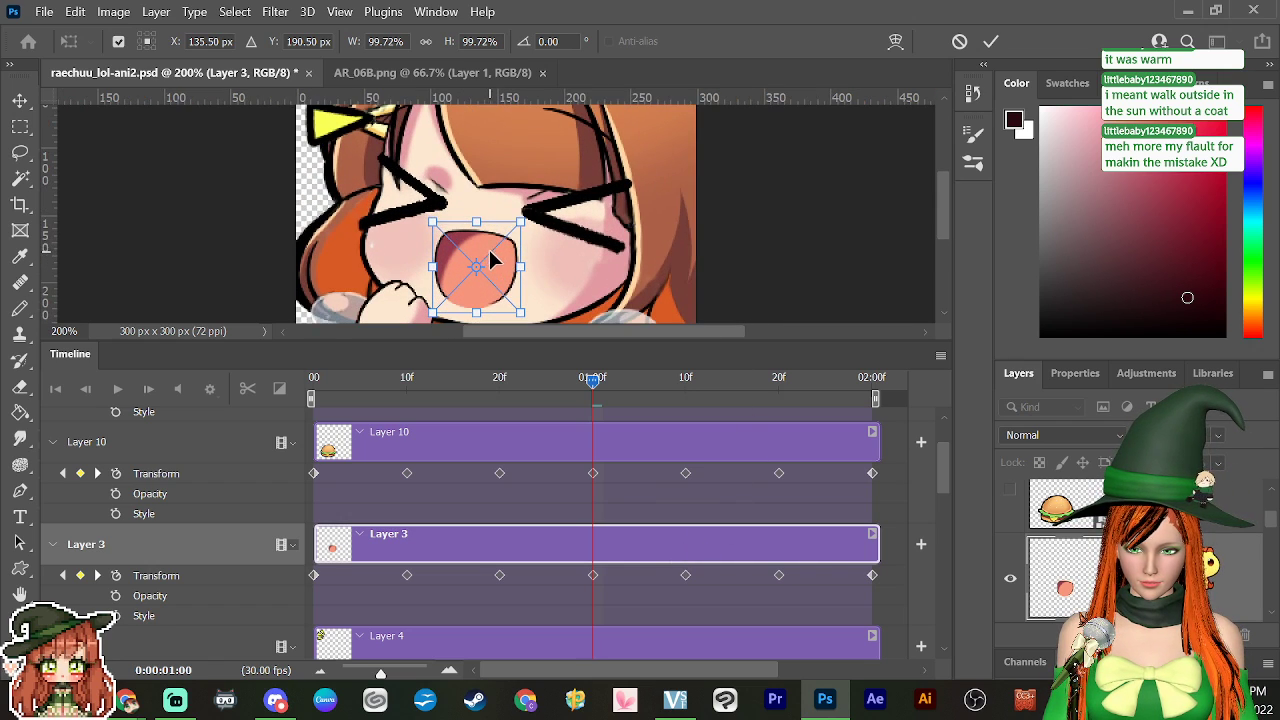
scroll(941, 192, "down", 3)
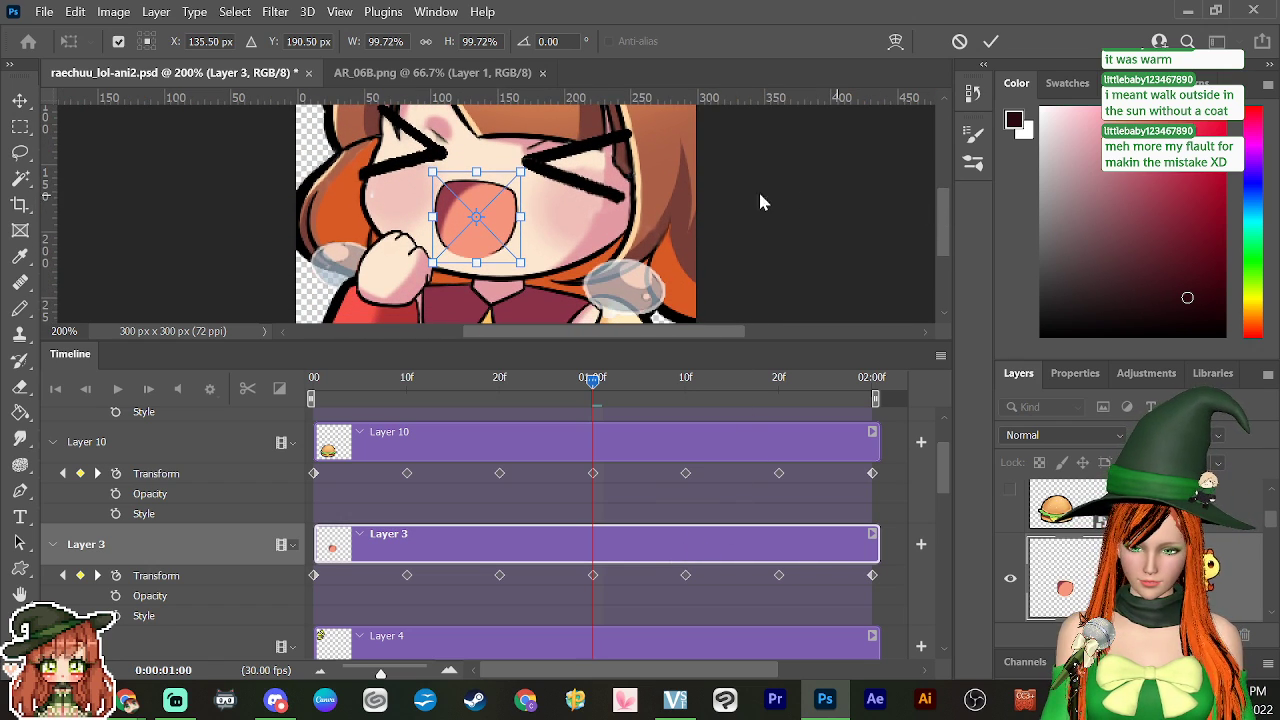
left_click_drag(518, 172, 520, 180)
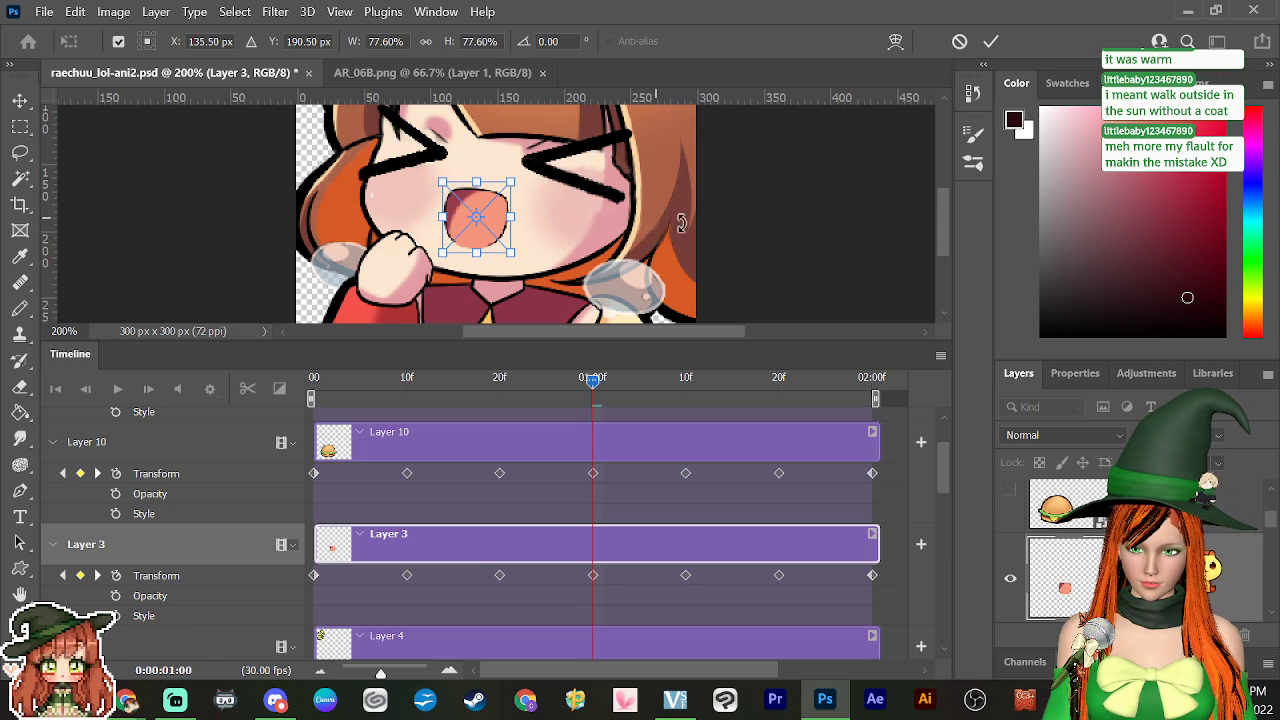
key("Return")
left_click_drag(595, 382, 291, 533)
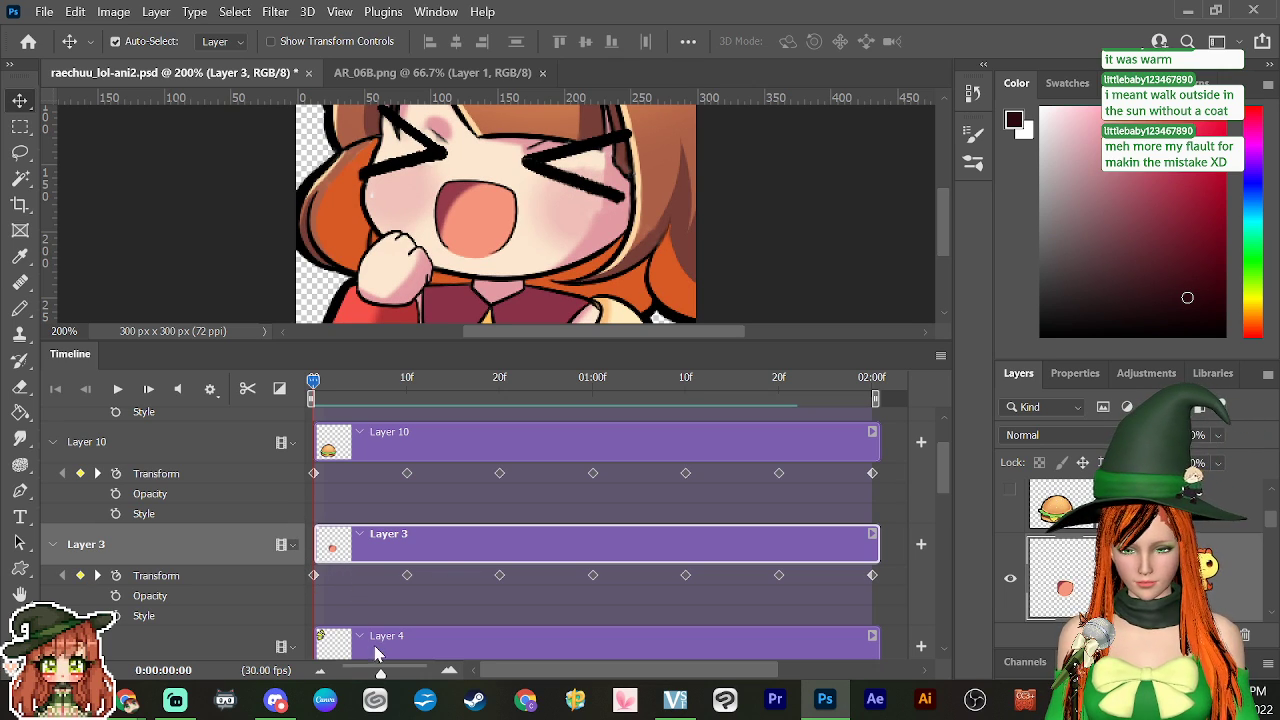
left_click_drag(340, 481, 586, 540)
key("space")
key("space")
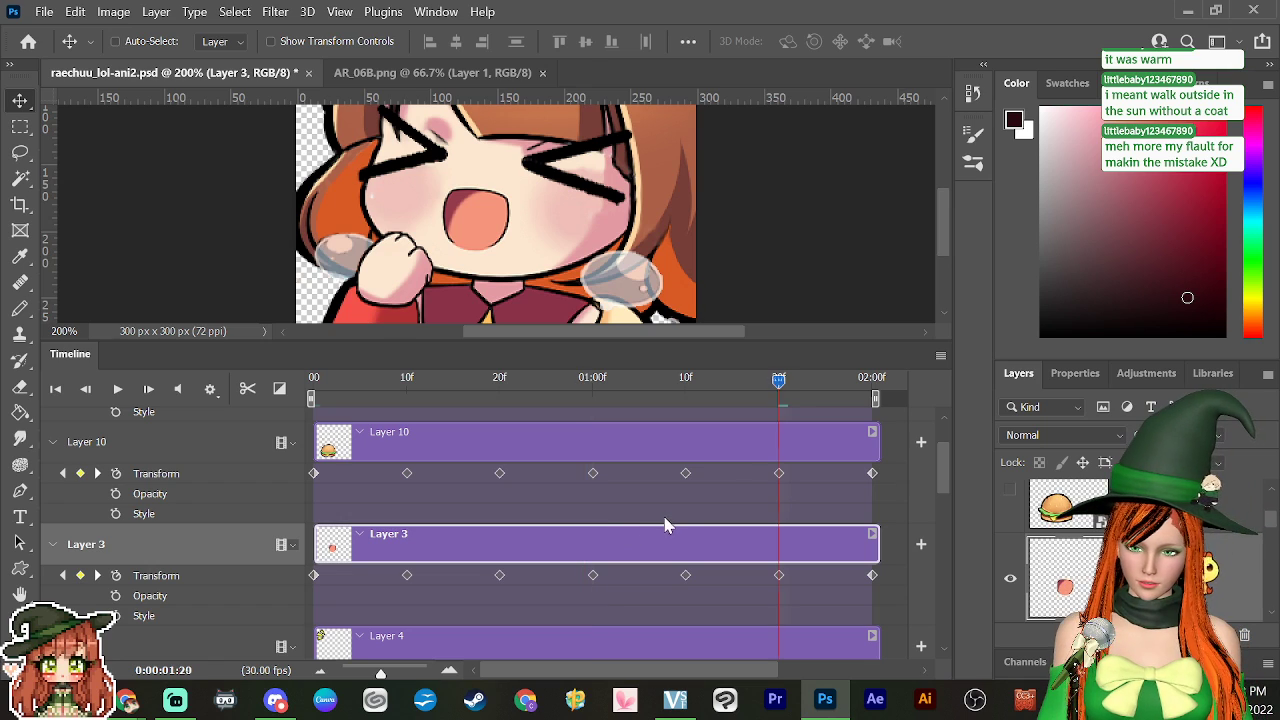
Step: Try shrinking Layer 3, the mouth, to 70.15% width and 49.28% height at 0:00:00:20, and preview it in the loop
left_click_drag(790, 380, 502, 445)
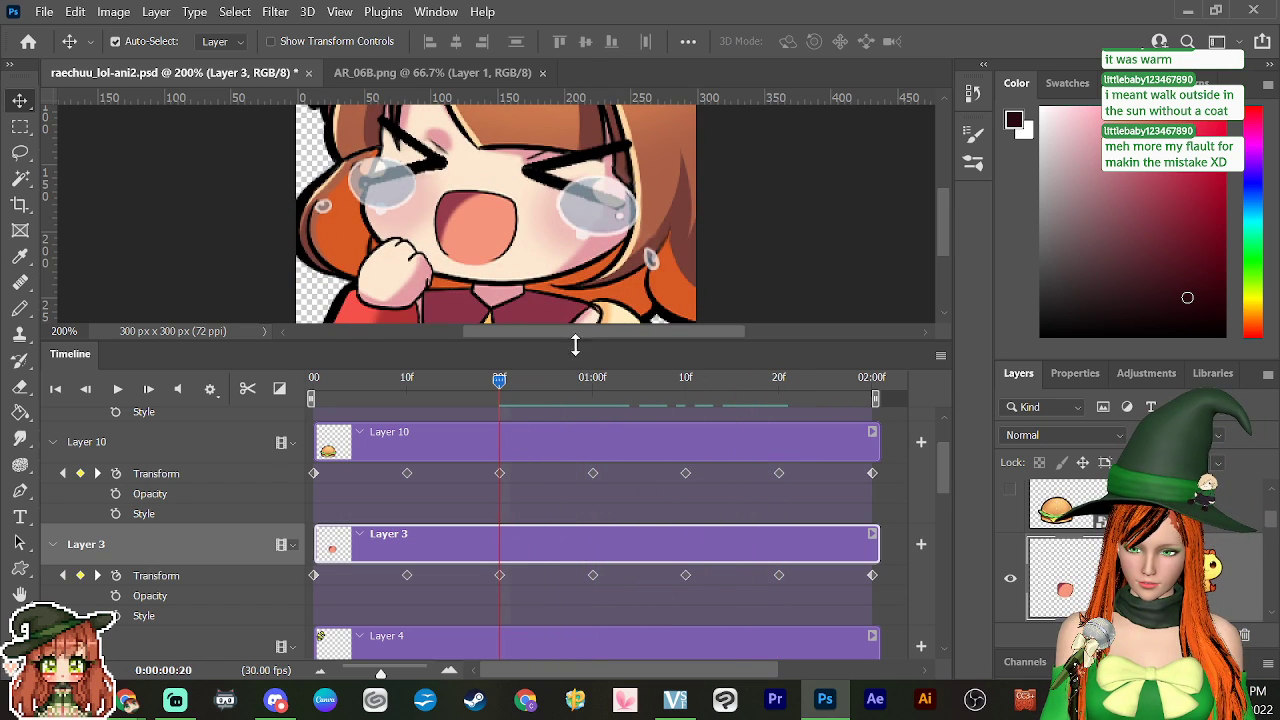
key("ctrl+t")
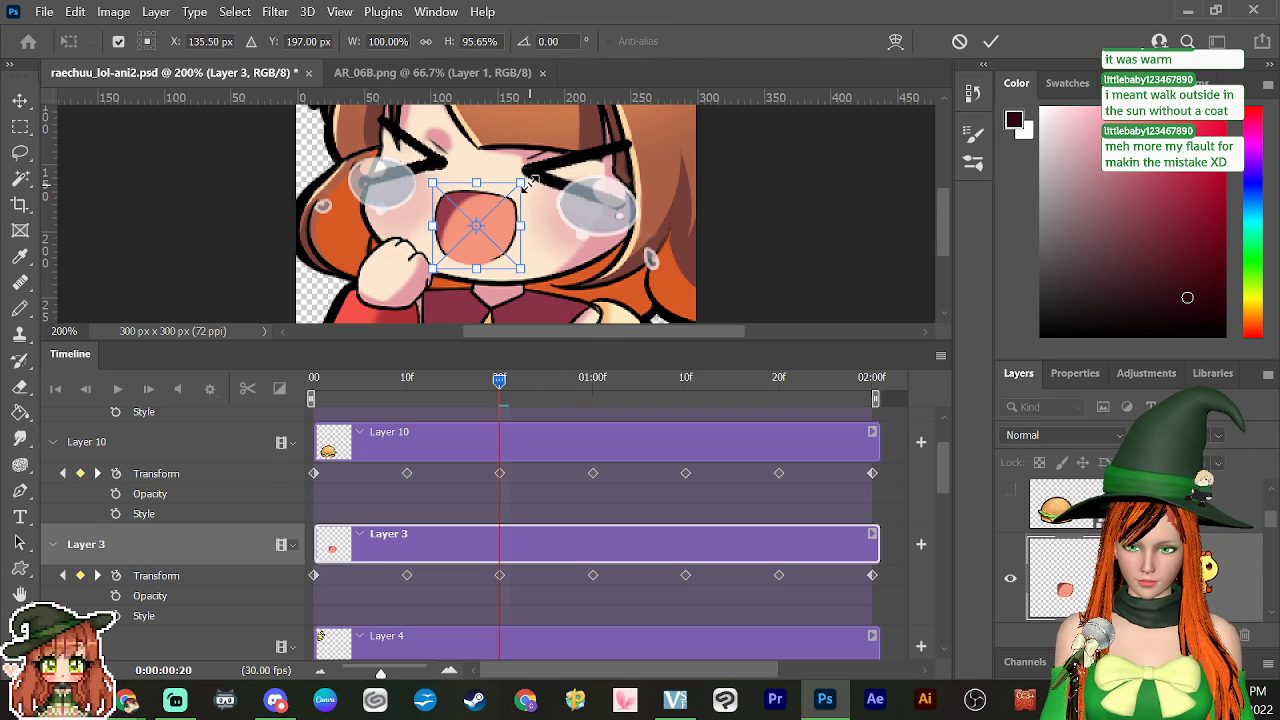
left_click_drag(514, 187, 479, 197)
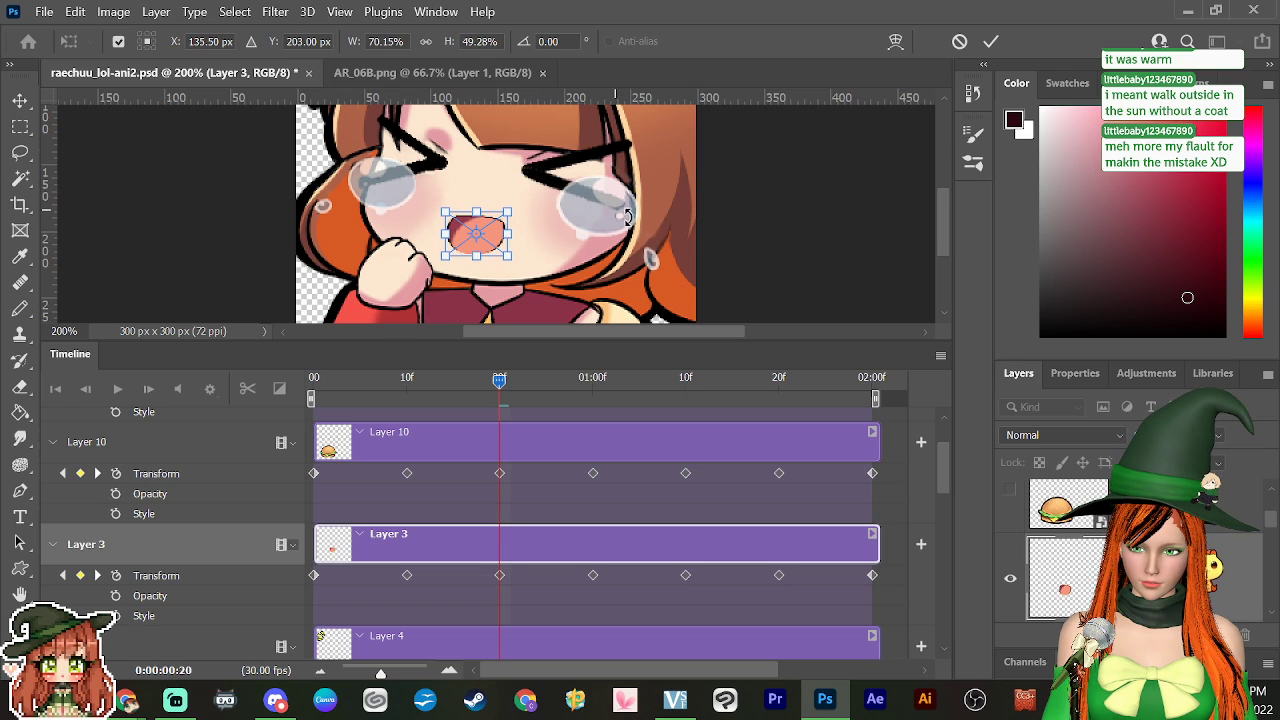
key("Return")
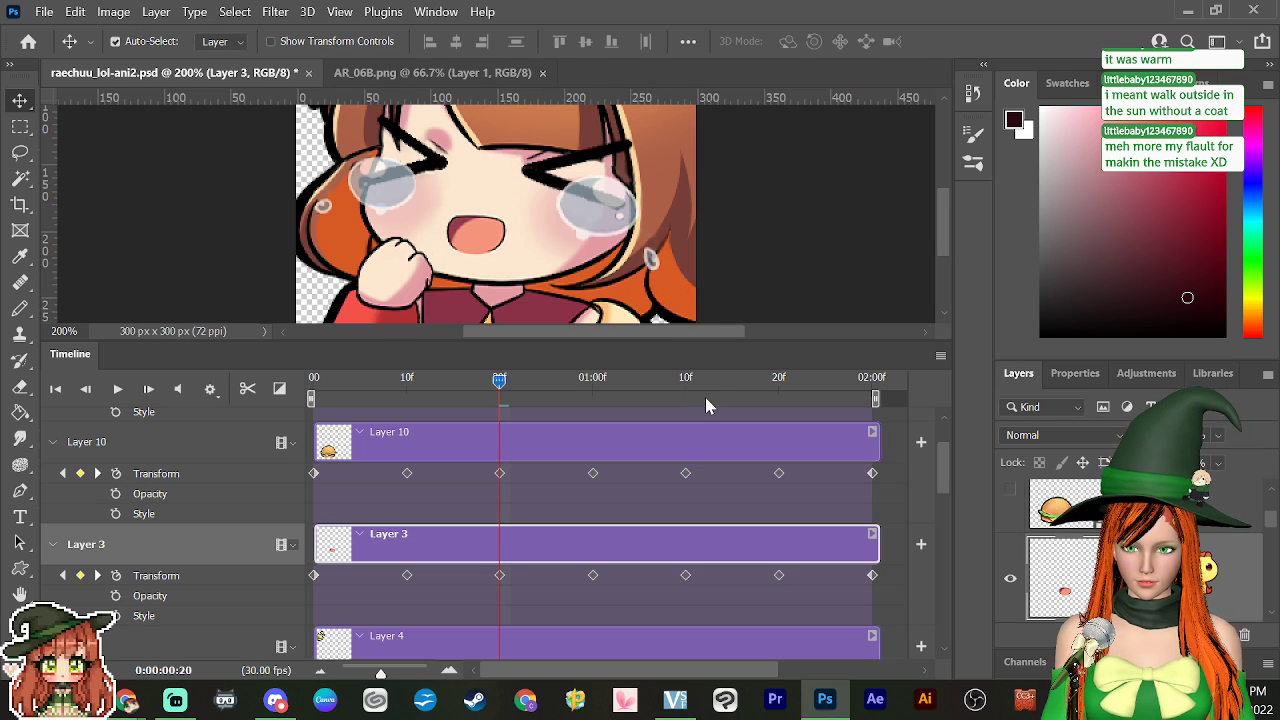
left_click_drag(500, 381, 521, 486)
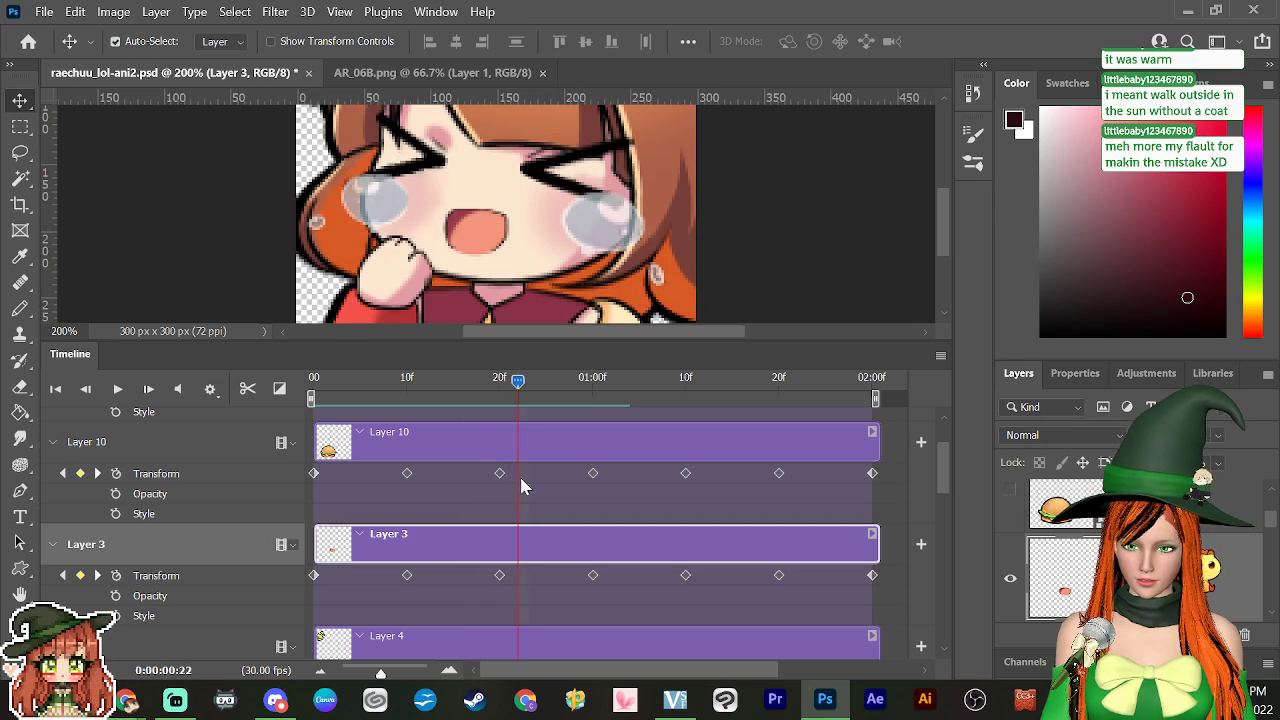
key("space")
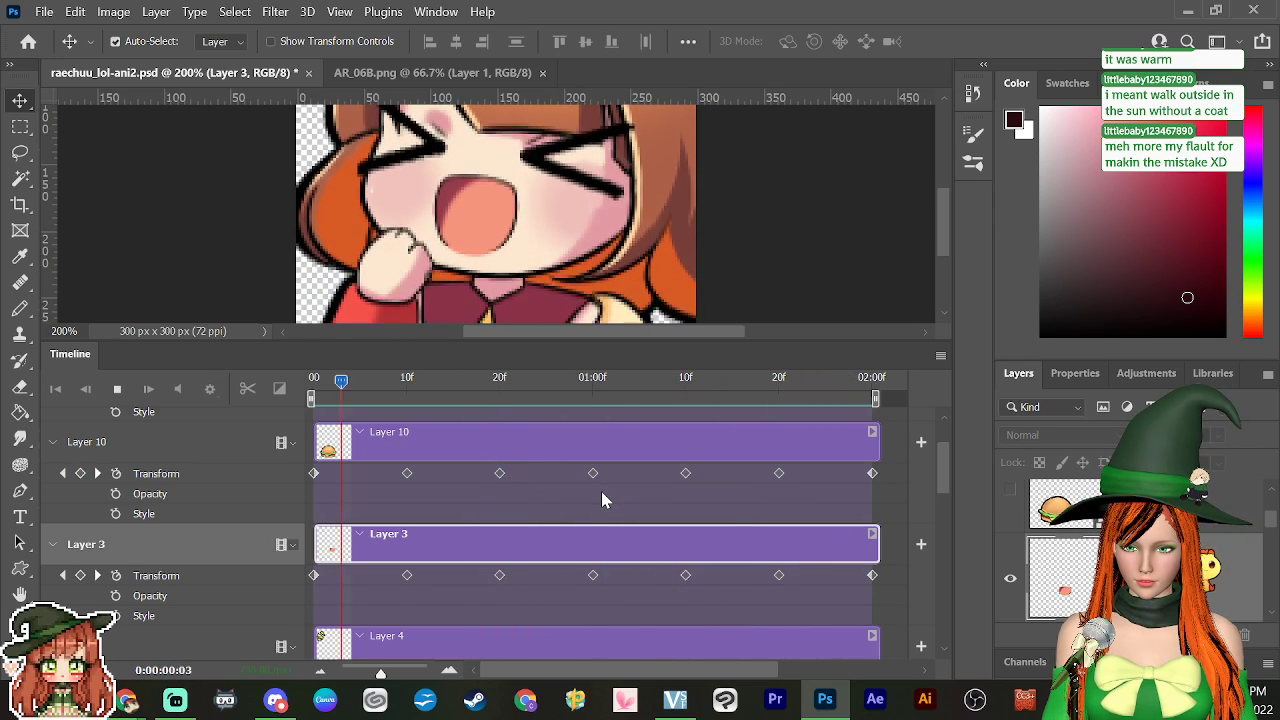
key("space")
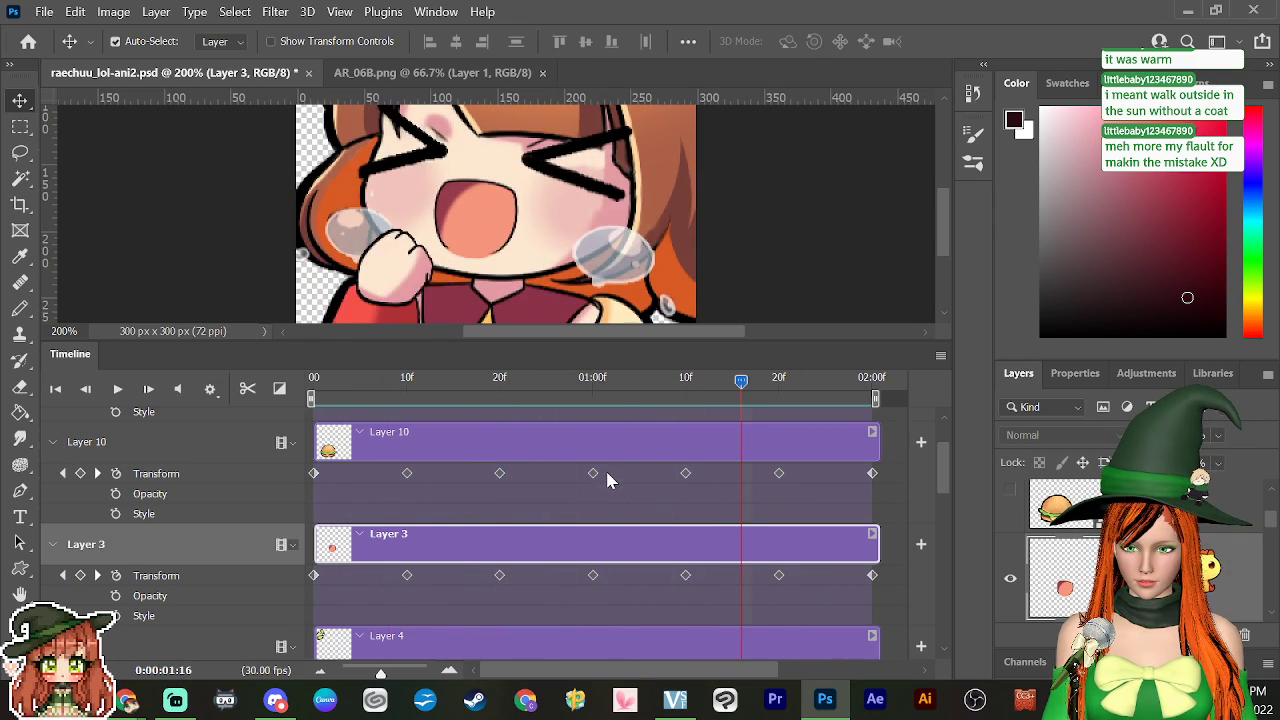
left_click(500, 385)
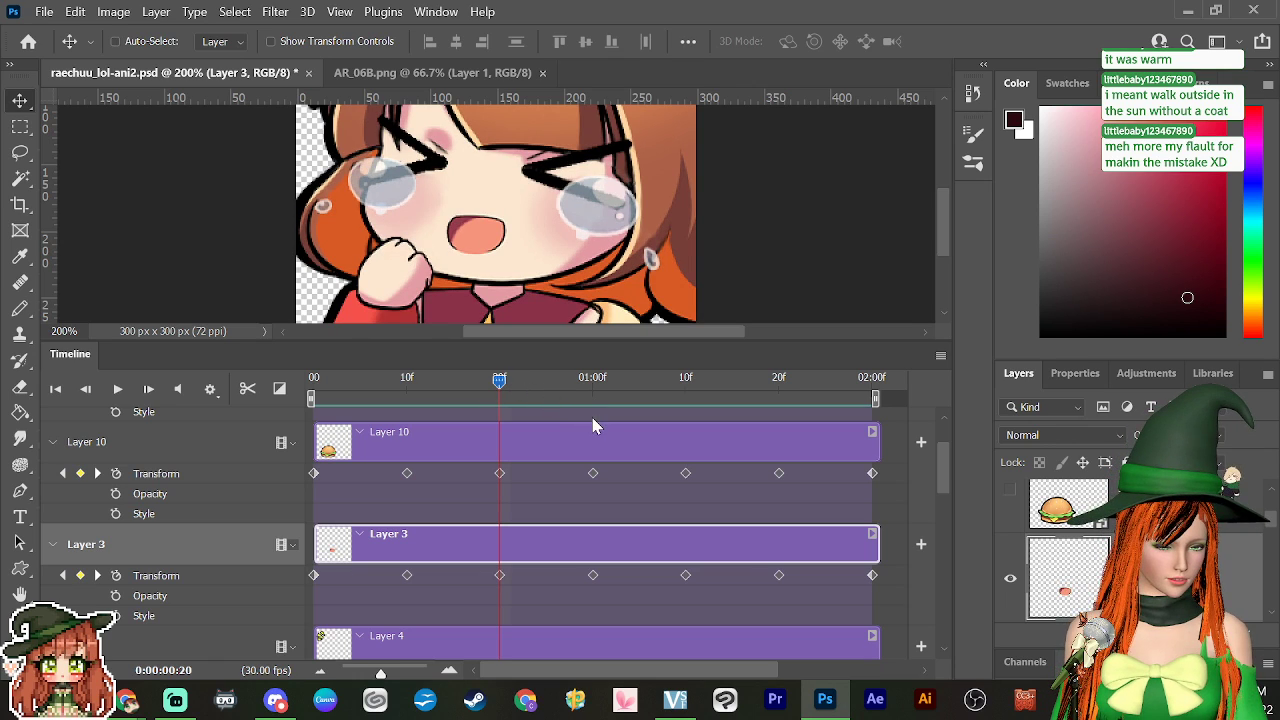
left_click(500, 380)
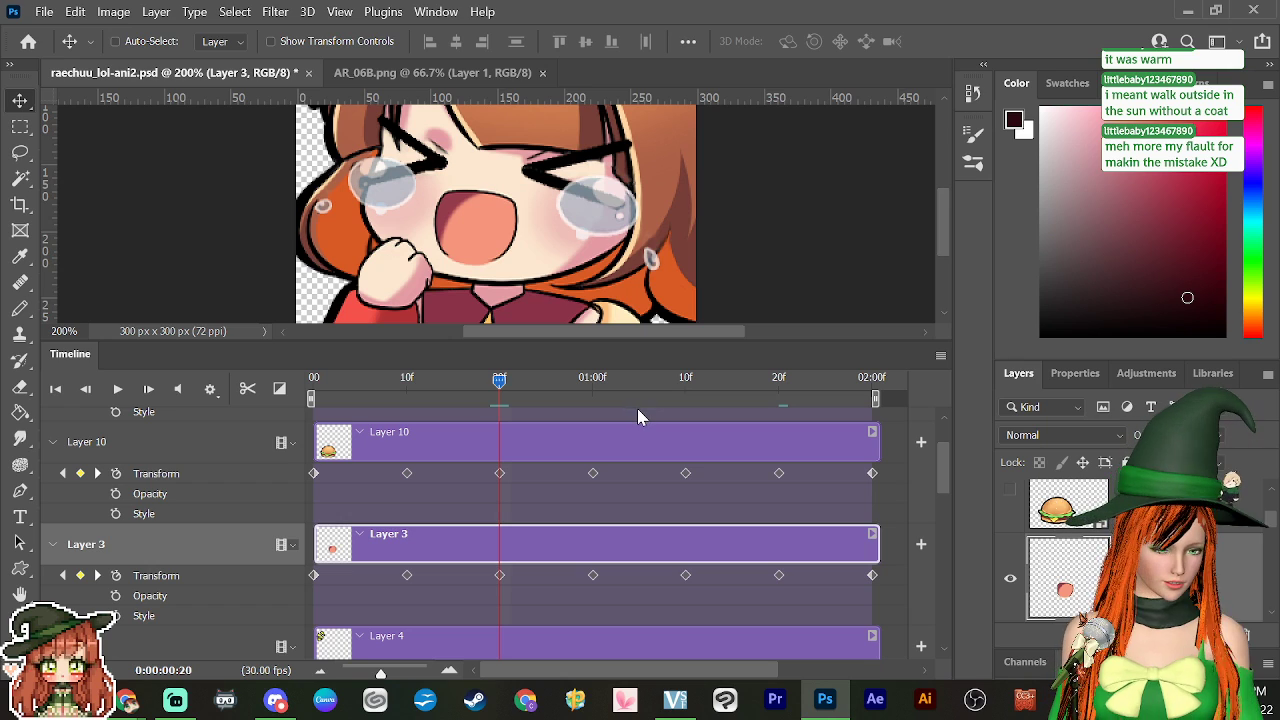
Step: Resize Layer 3, the mouth, to 84.69% width and 63.83% height at 0:00:00:20, placing it lower on the face
key("ctrl+t")
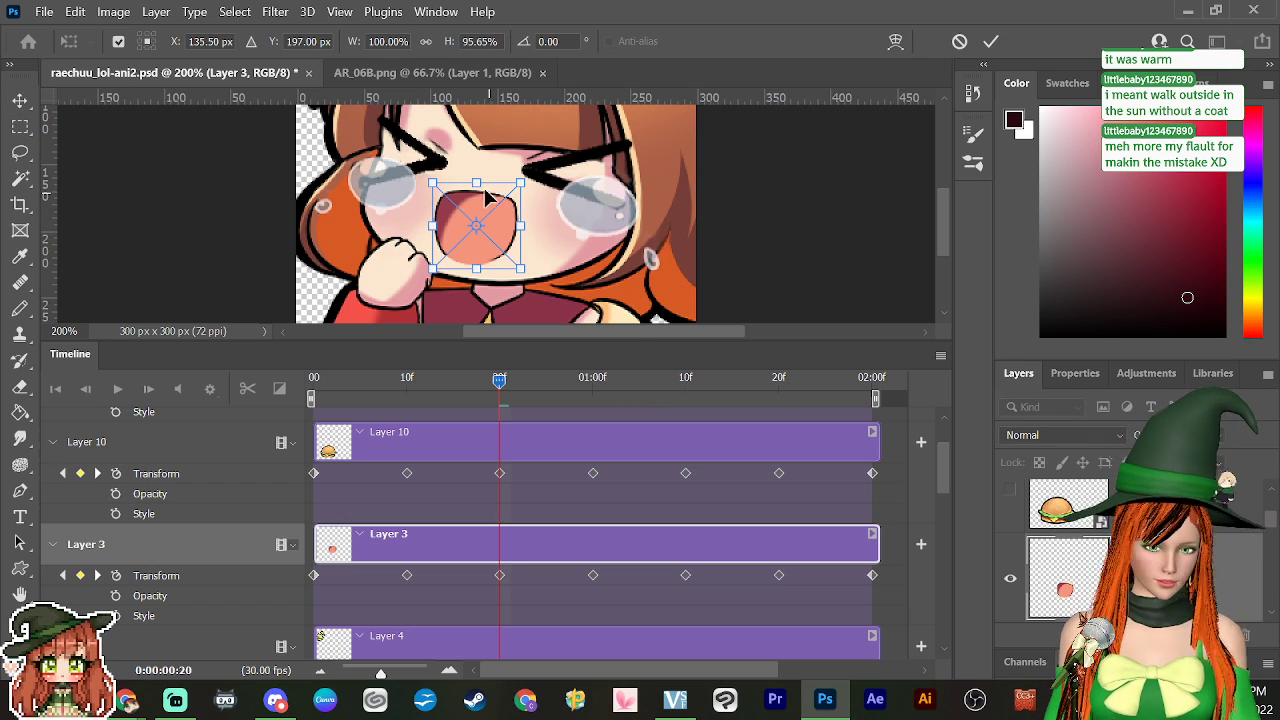
left_click_drag(476, 180, 477, 197)
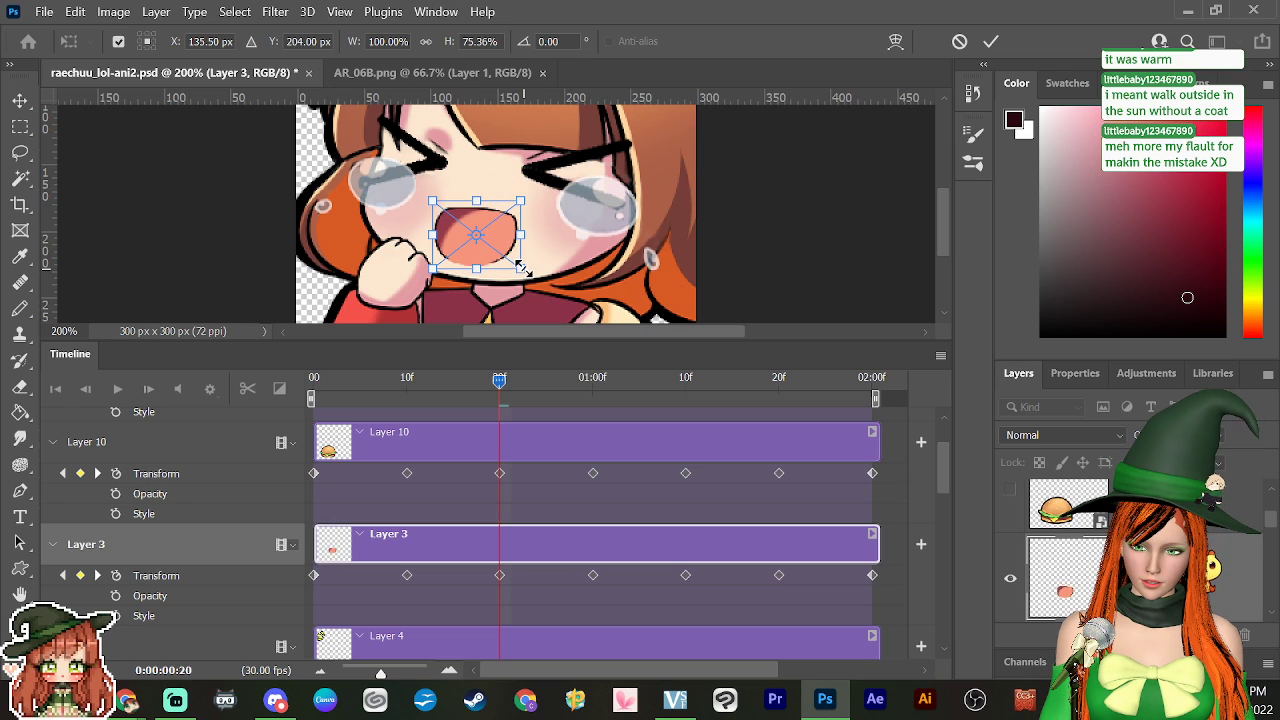
left_click_drag(520, 270, 512, 258)
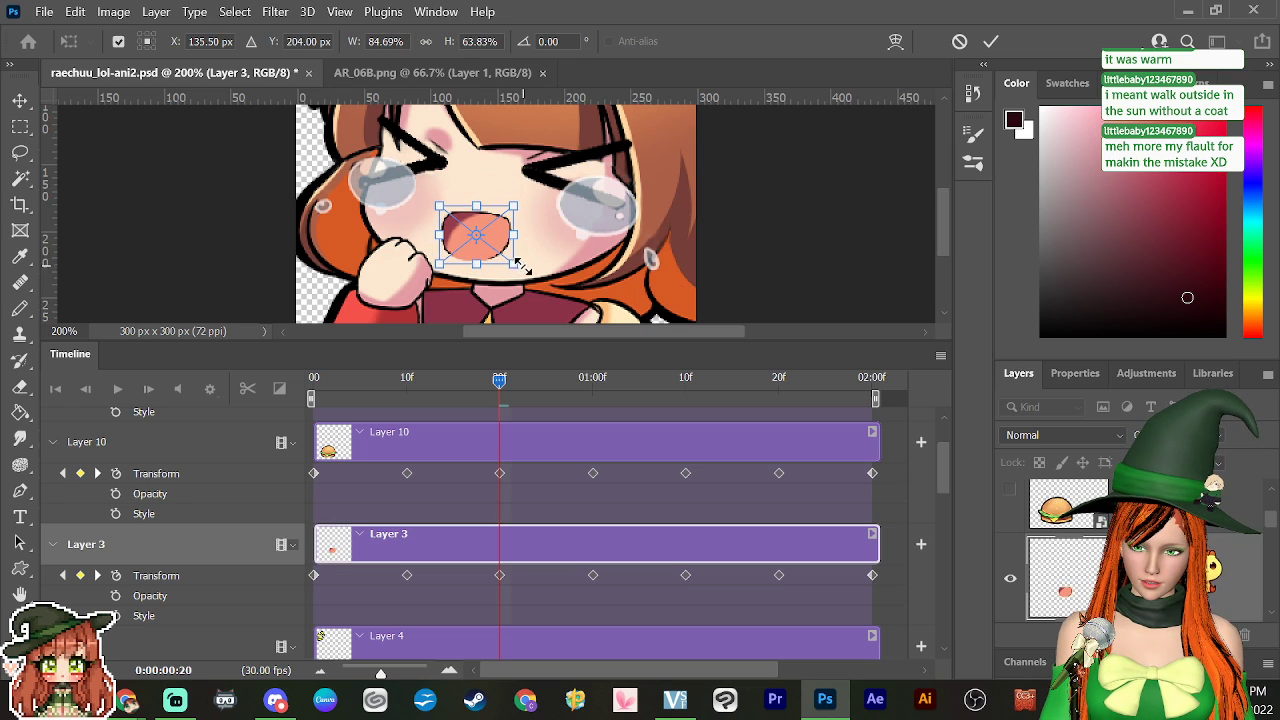
key("Return")
Step: Copy Layer 3's Transform keyframe at 0:00:00:20, paste it at 0:00:01:10, and play back the loop
left_click_drag(499, 380, 500, 425)
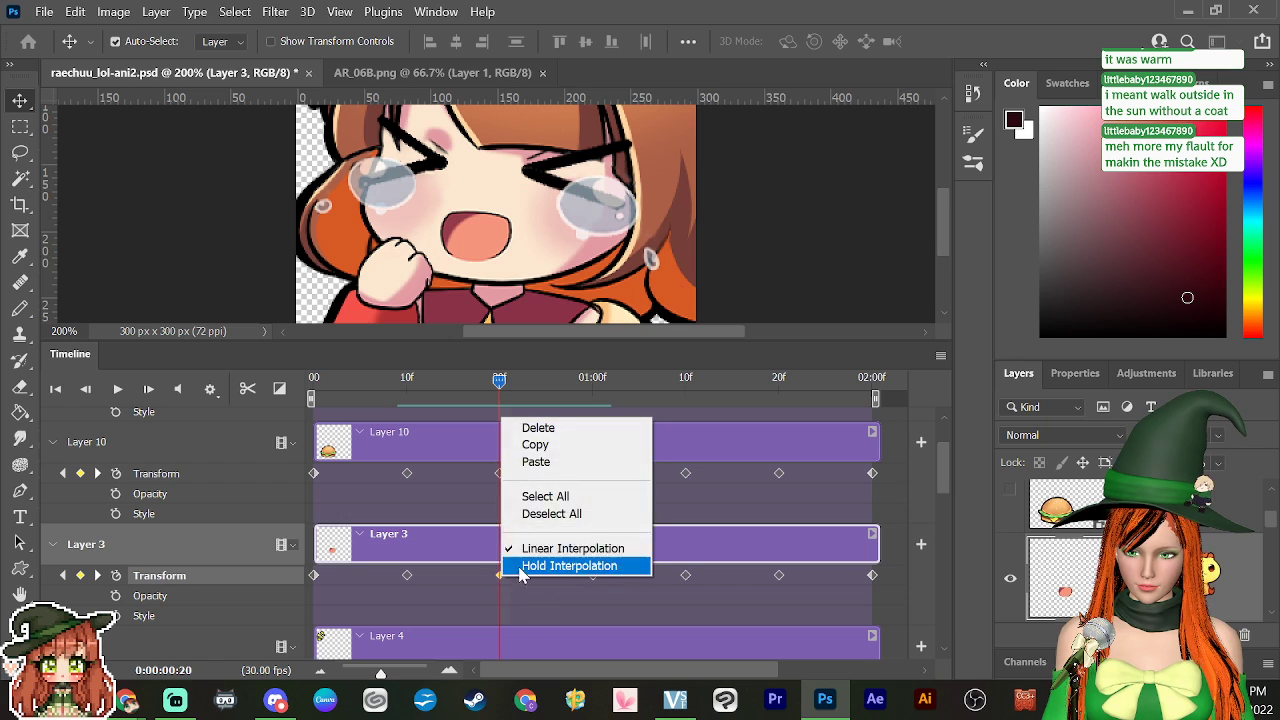
left_click(535, 444)
left_click_drag(499, 380, 685, 428)
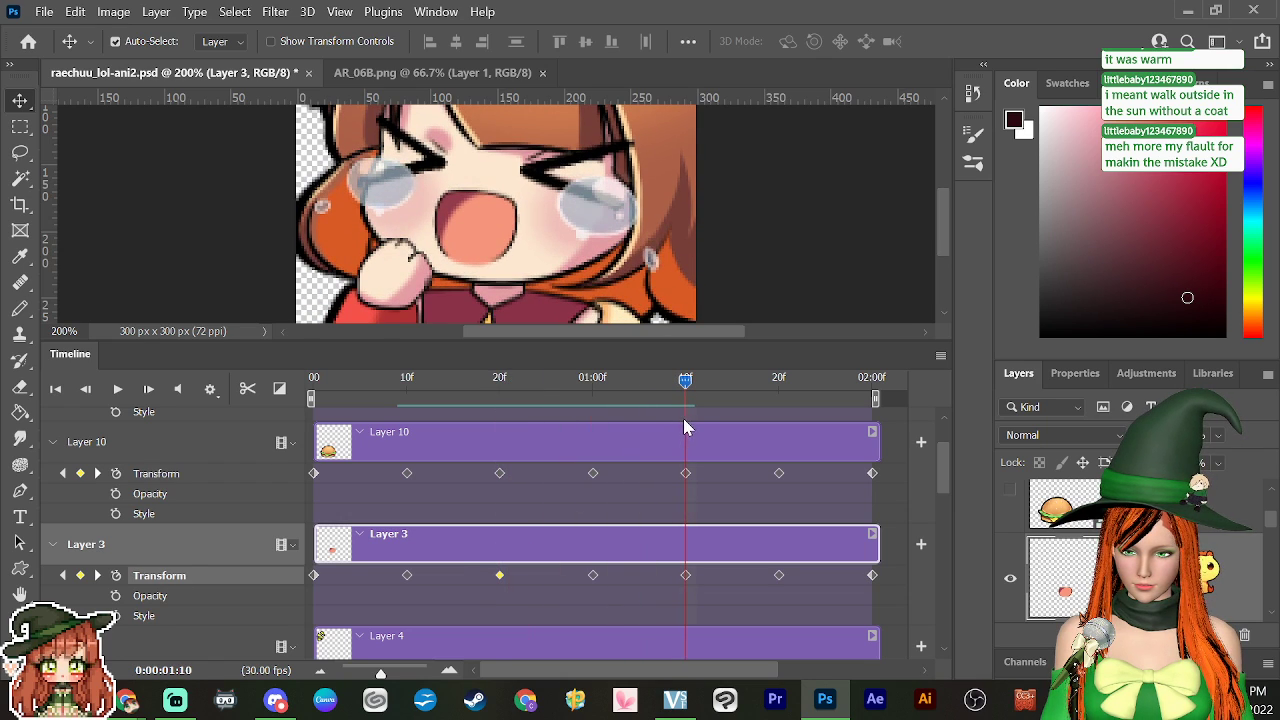
right_click(686, 575)
left_click(715, 462)
key("space")
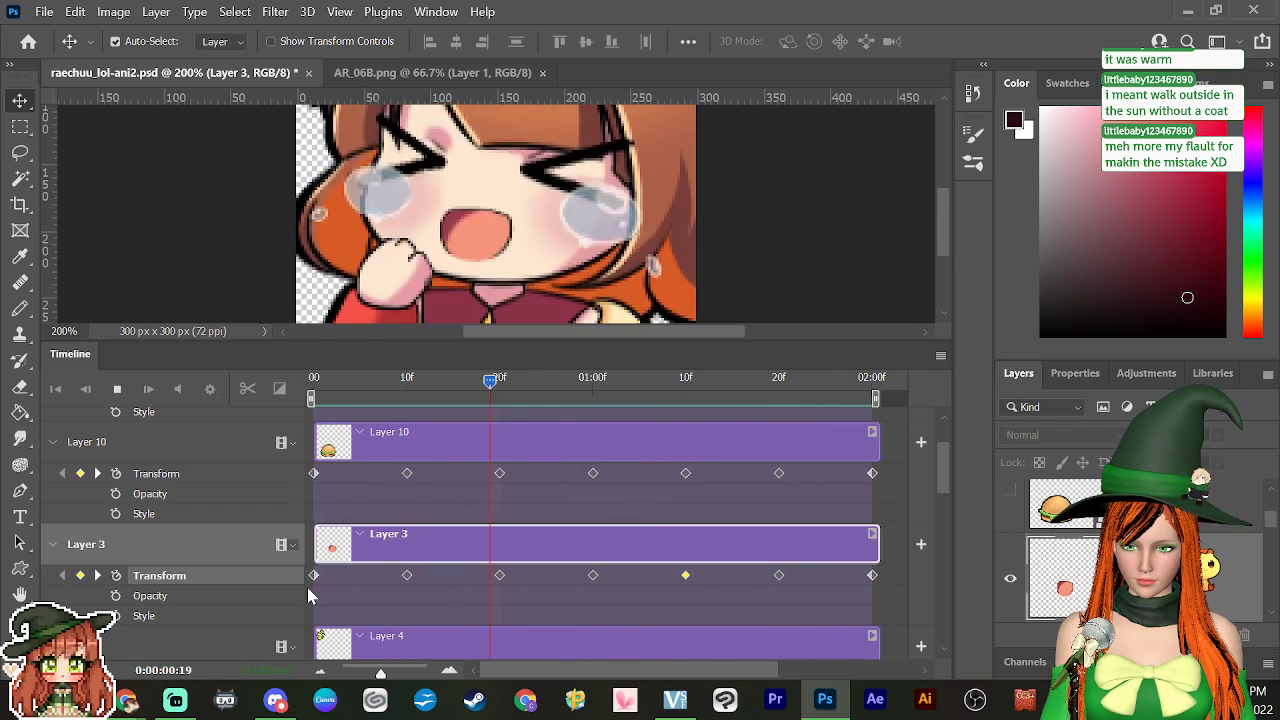
key("space")
Step: Squash Layer 3, the mouth, to 82.61% height at 0:00:01:00 and to 89.86% height at 0:00:00:10
left_click_drag(704, 381, 597, 508)
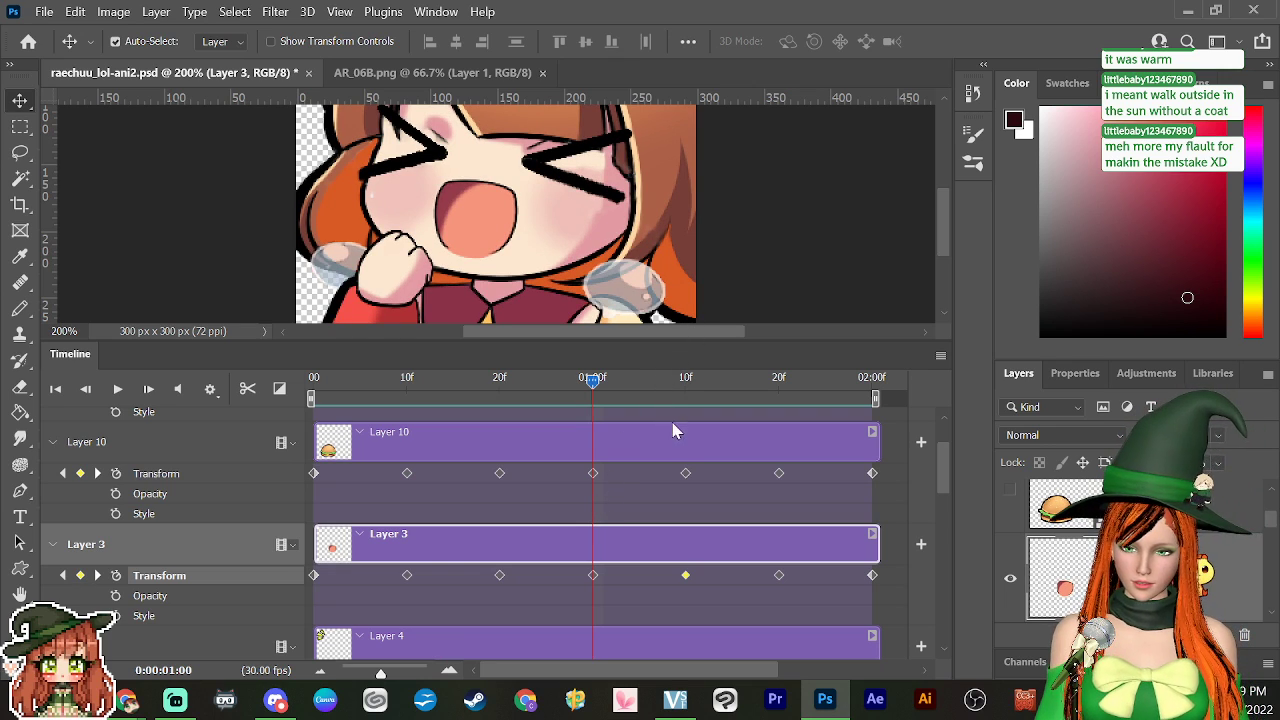
key("ctrl+t")
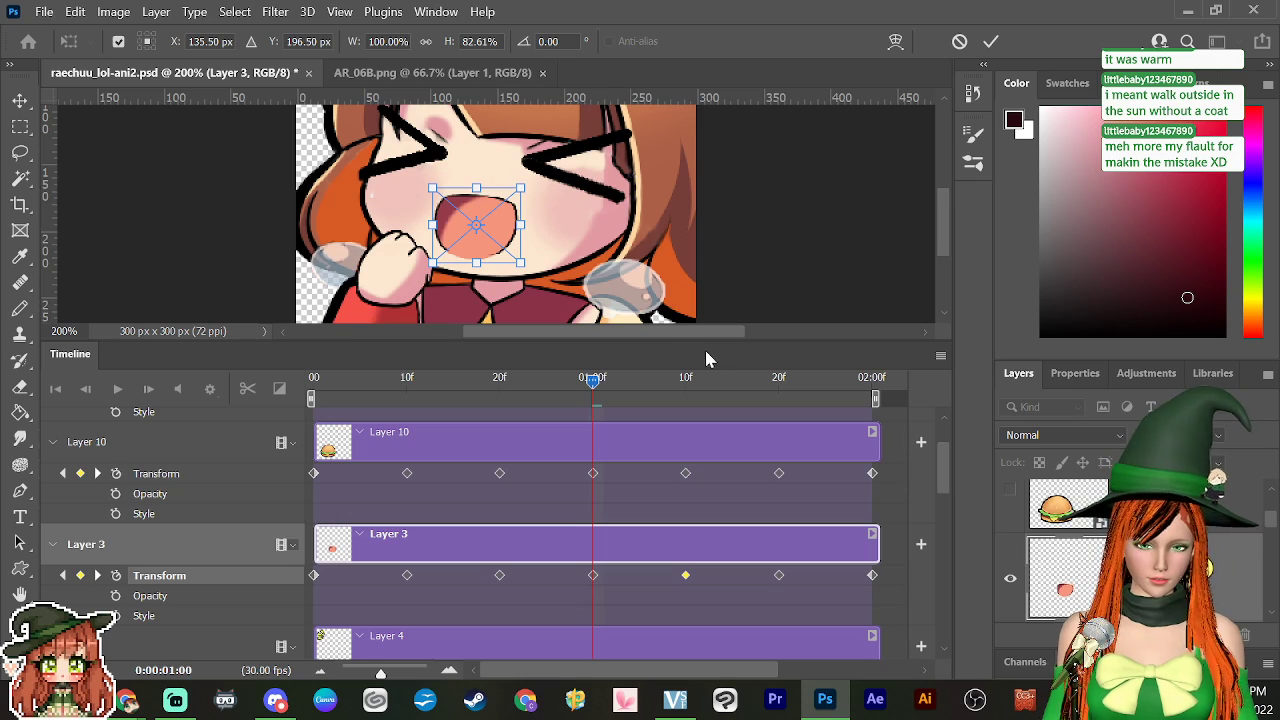
key("Return")
left_click_drag(600, 412, 410, 538)
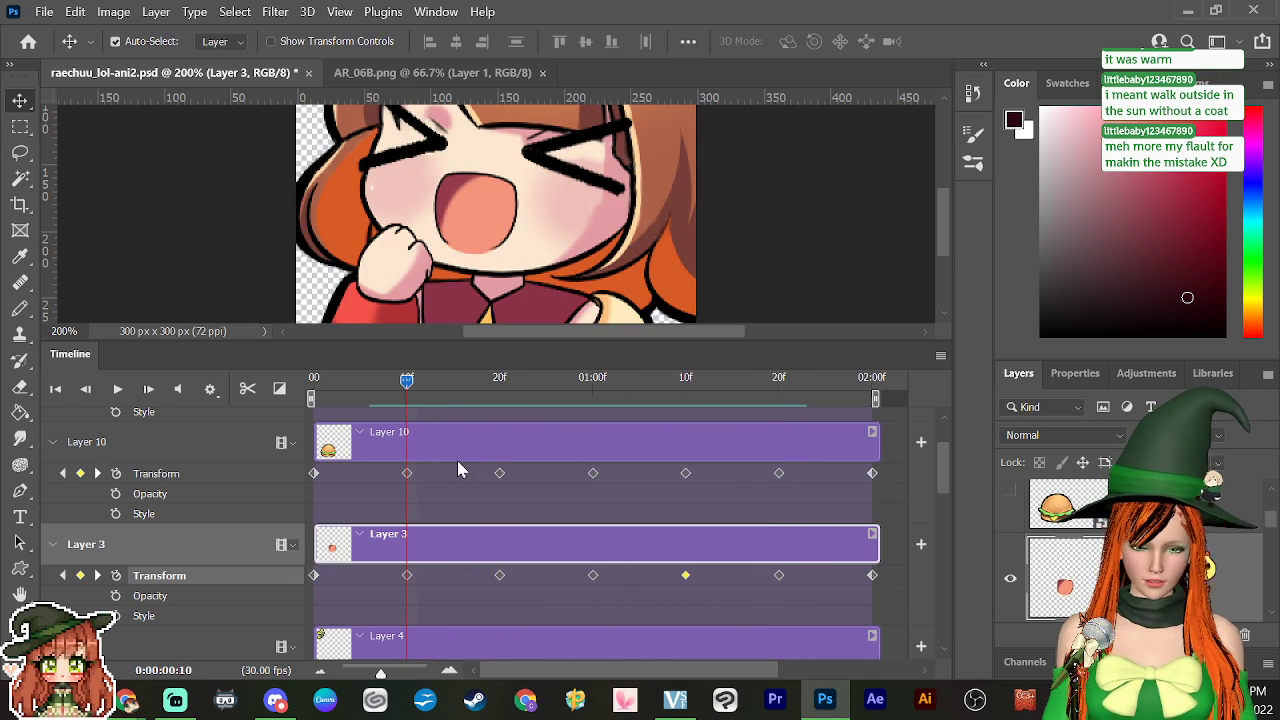
key("ctrl+t")
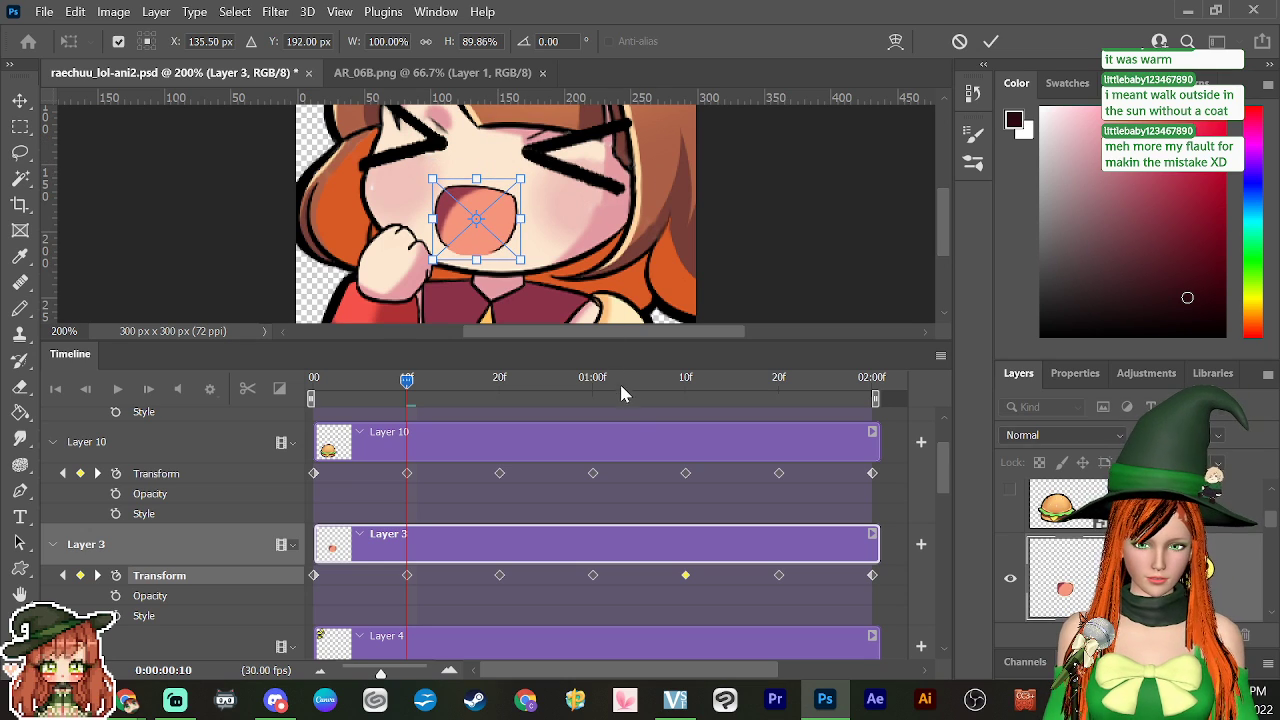
key("Return")
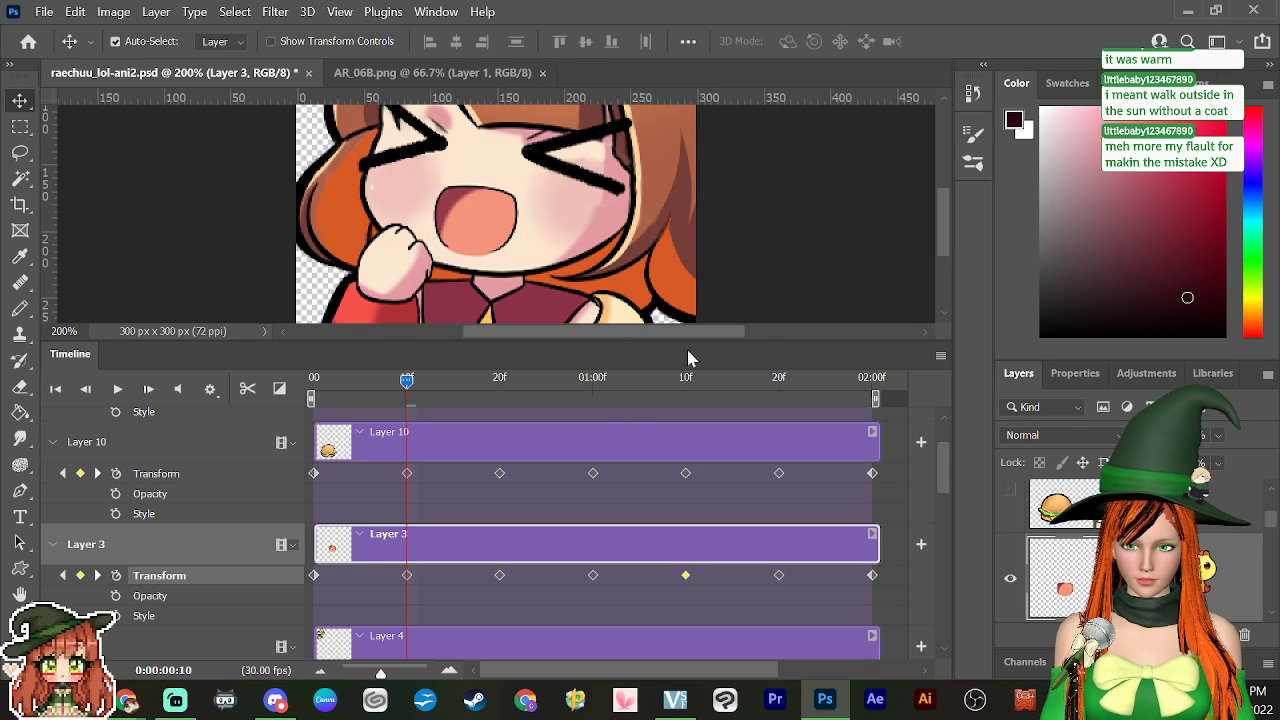
Step: Copy Layer 3's Transform keyframe at 0:00:00:10 and paste it at 0:00:01:20
right_click(407, 576)
left_click(440, 446)
left_click(434, 381)
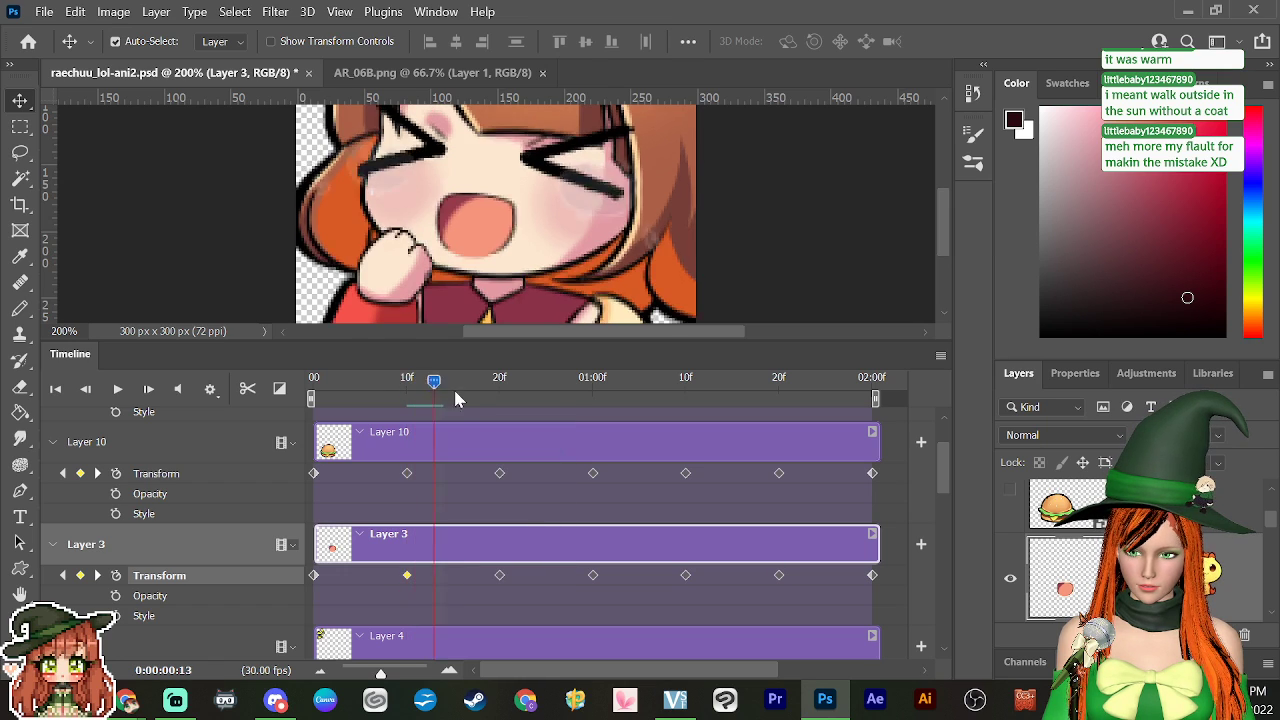
left_click_drag(455, 399, 780, 577)
right_click(778, 575)
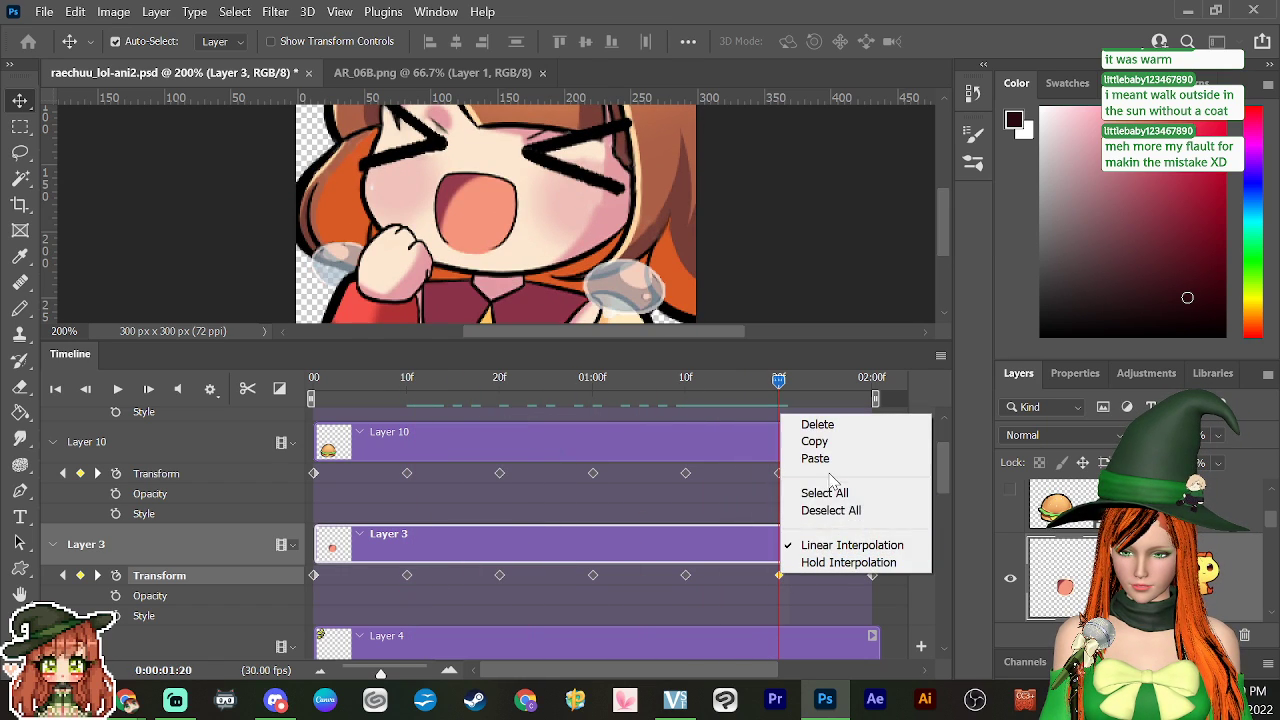
Step: Paste the copied Transform keyframe onto Layer 3 at 01:20 and play the animation
left_click(815, 458)
key("space")
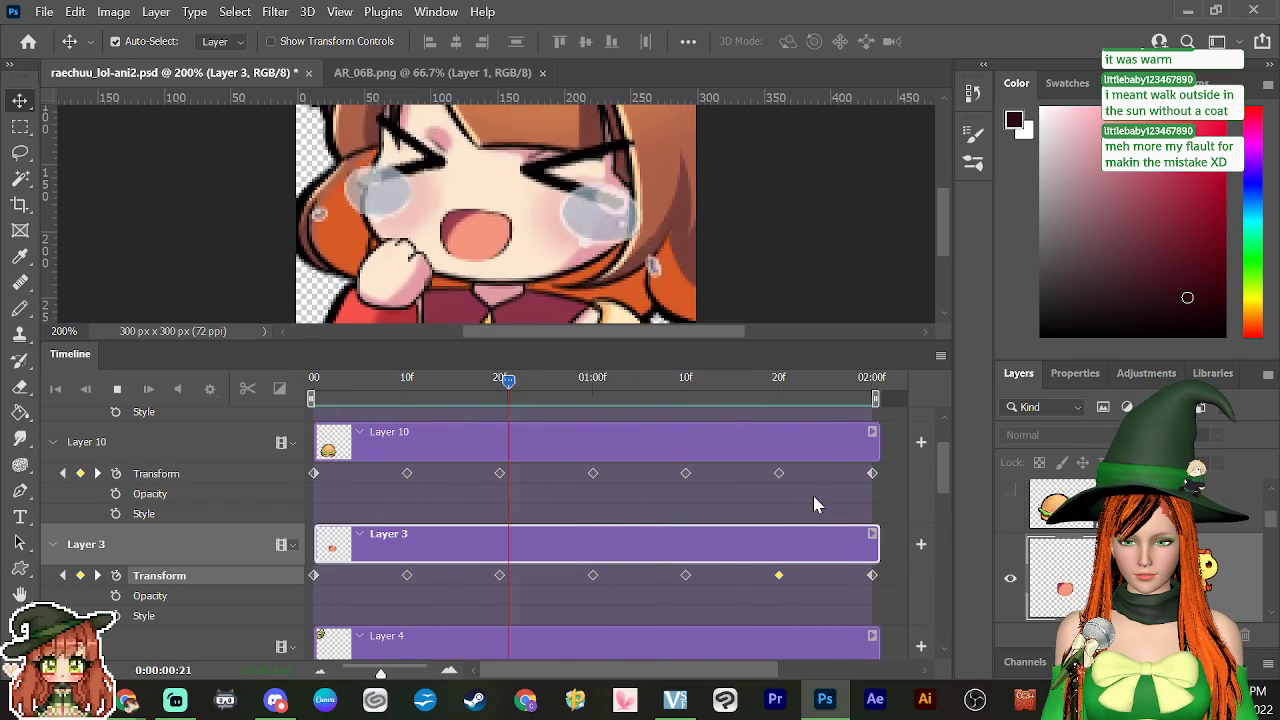
key("space")
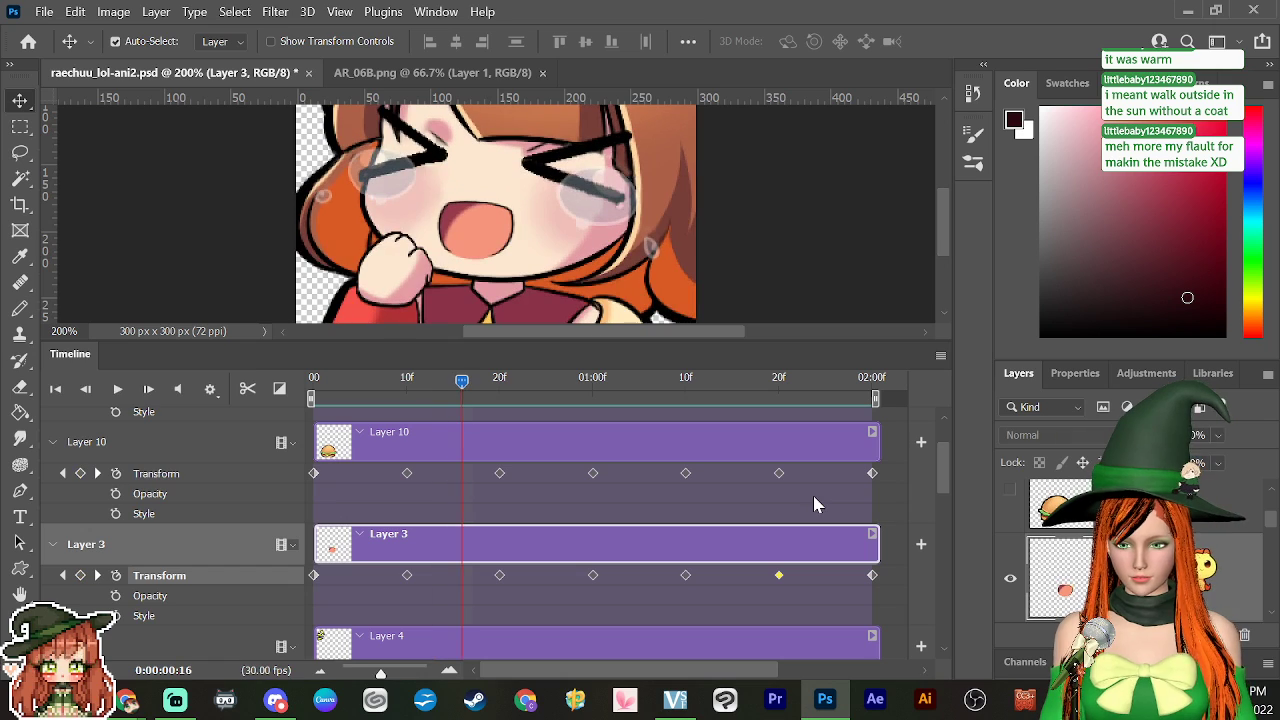
Step: Copy Layer 3's Transform keyframe at frame 10 over the one at 01:20 and play back the animation
left_click(305, 398)
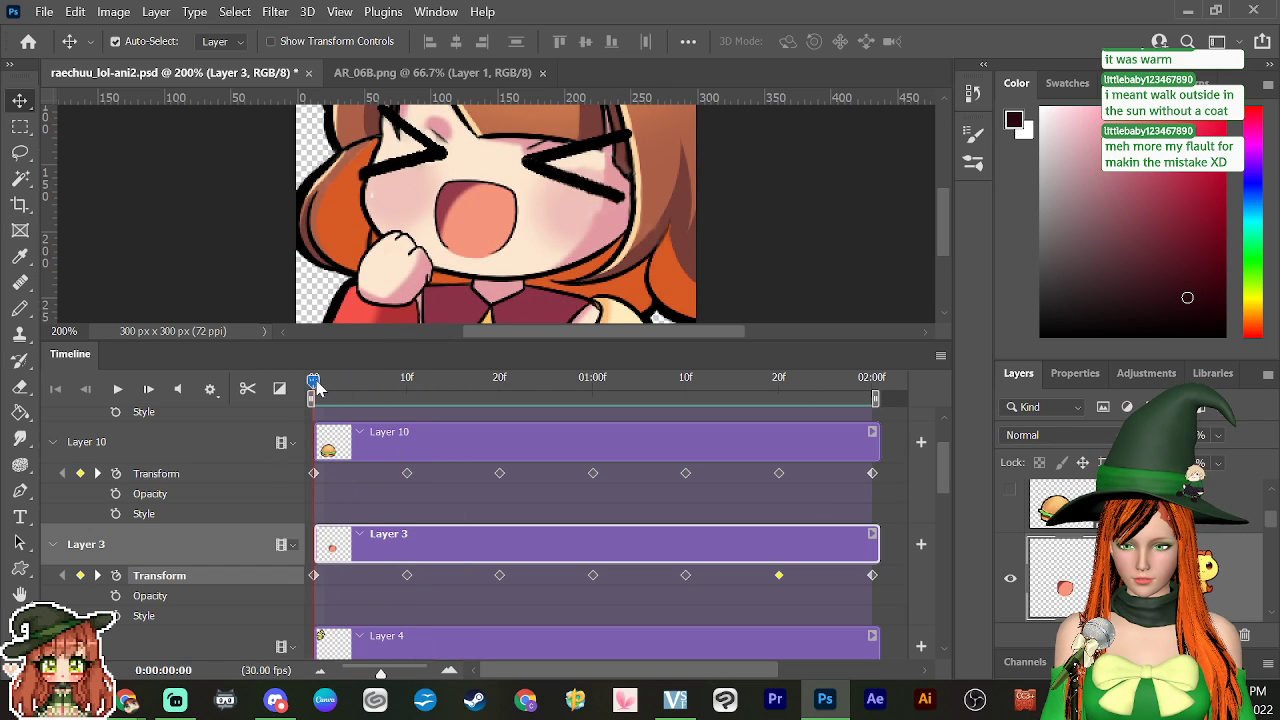
left_click_drag(313, 381, 405, 440)
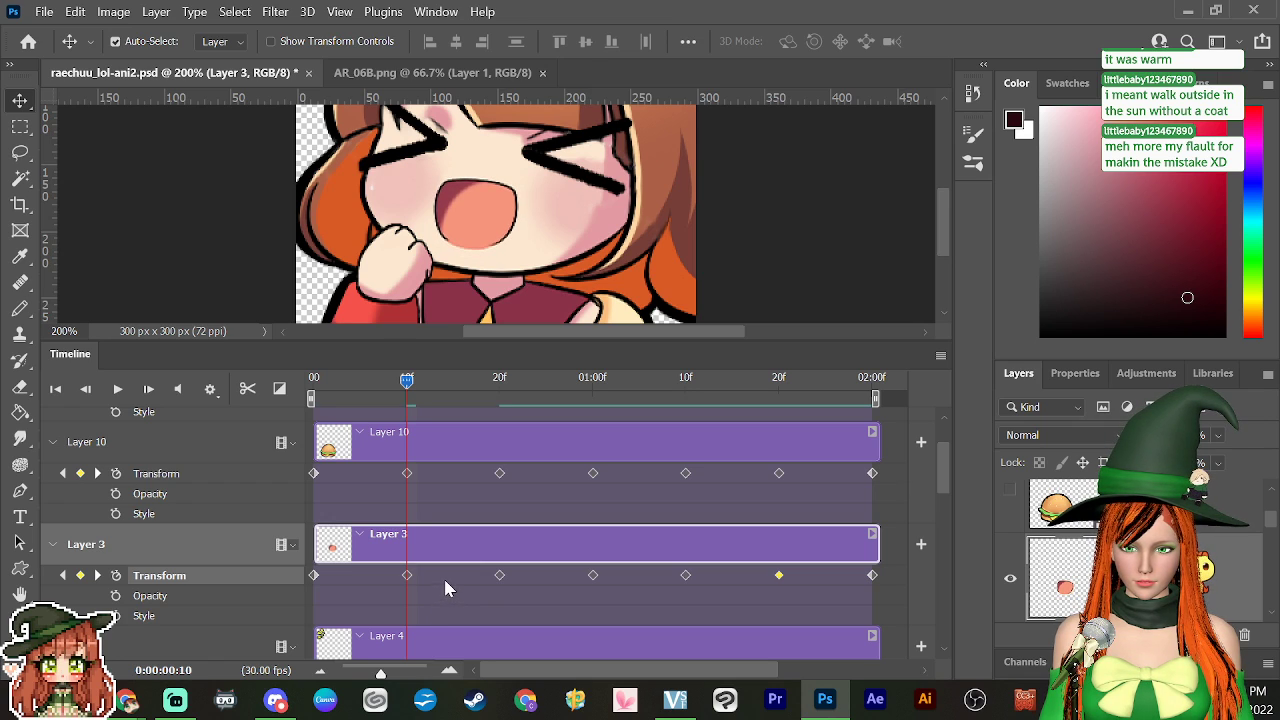
left_click_drag(408, 382, 416, 545)
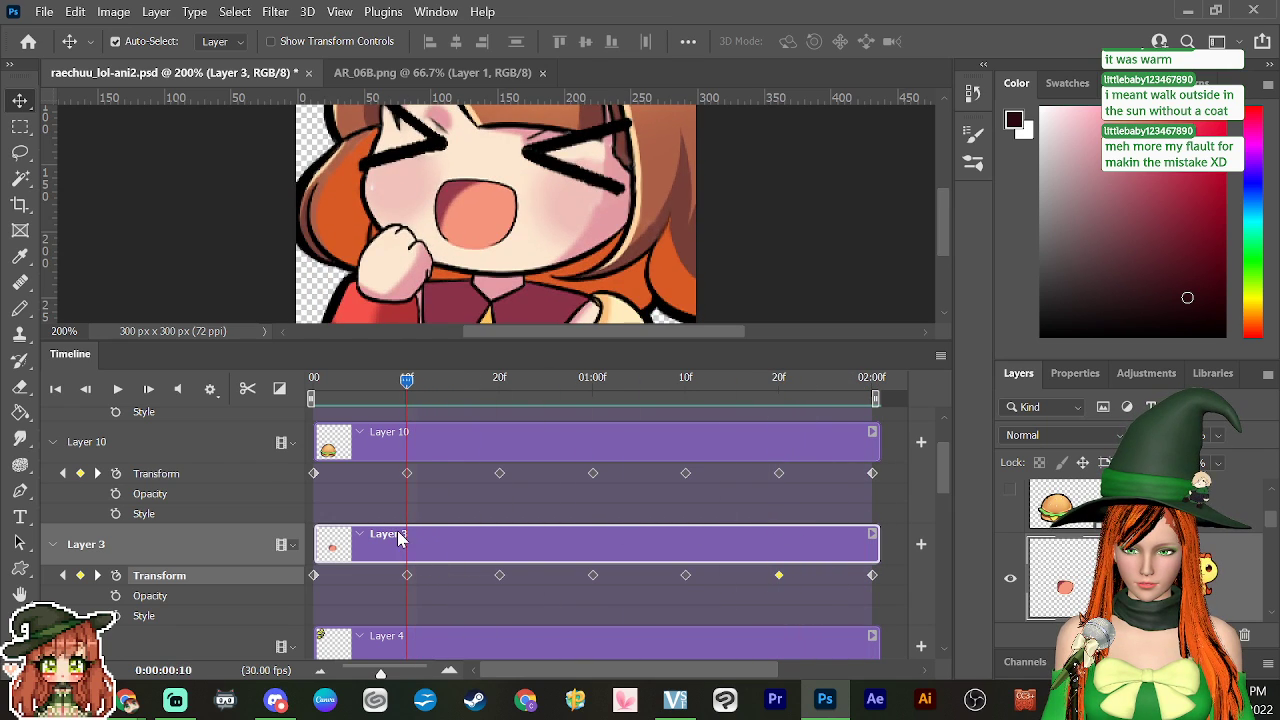
right_click(407, 575)
left_click(450, 441)
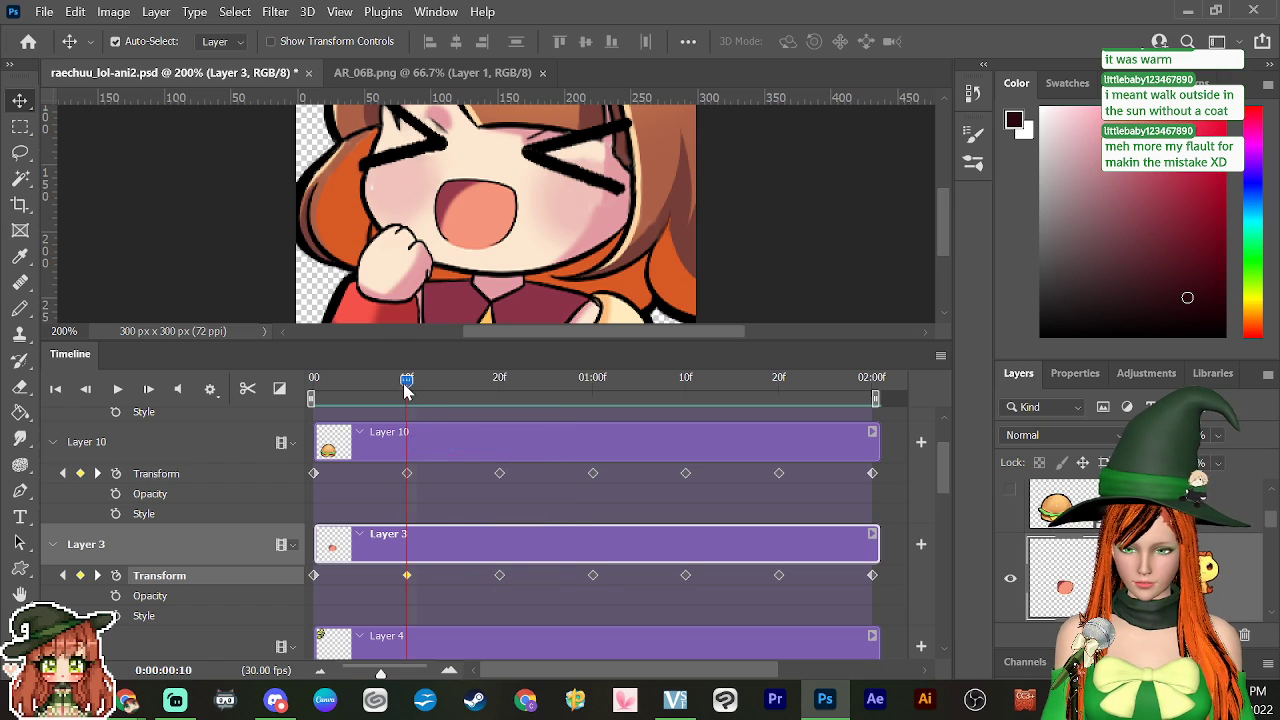
left_click_drag(407, 441, 779, 455)
right_click(779, 575)
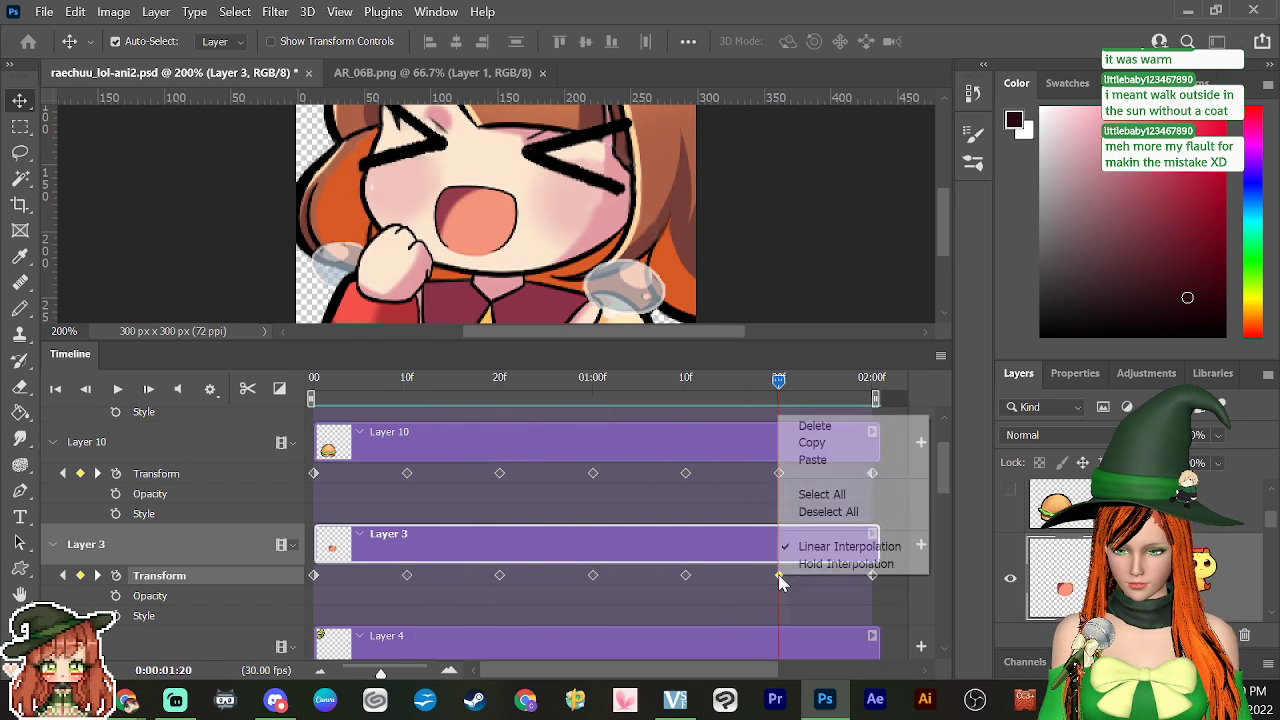
left_click(826, 464)
left_click_drag(783, 416, 368, 484)
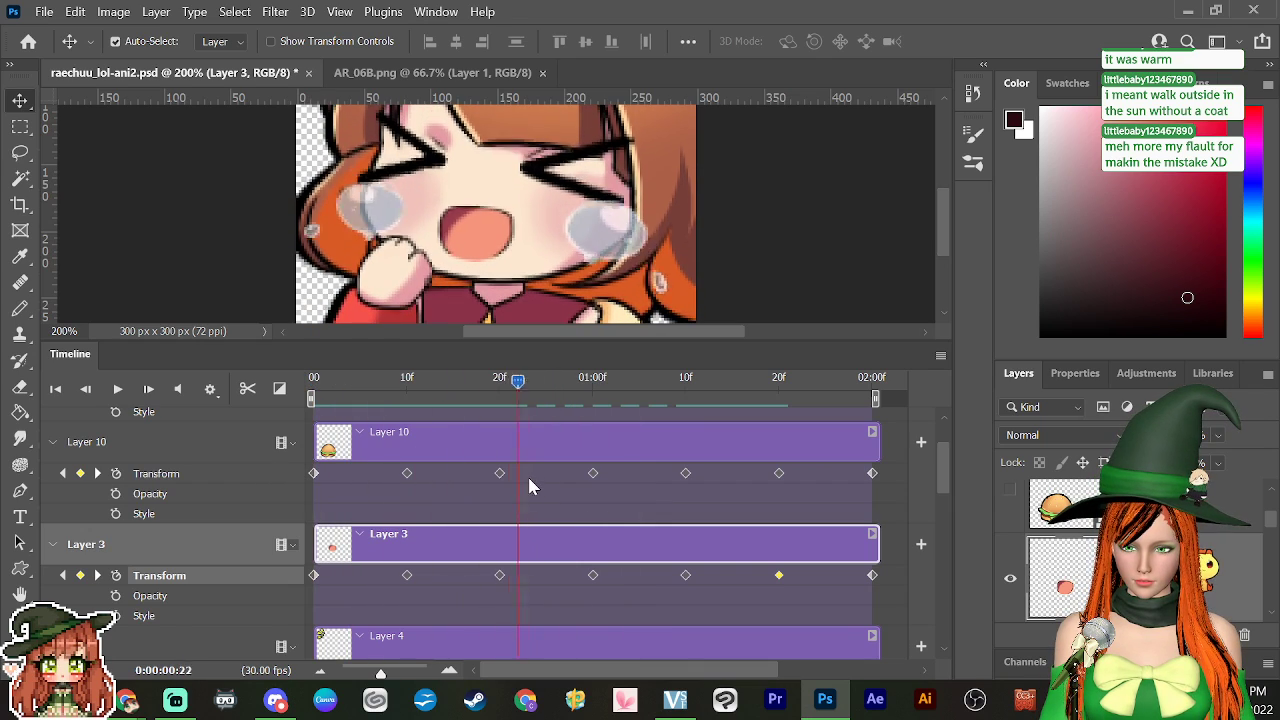
left_click_drag(669, 495, 874, 492)
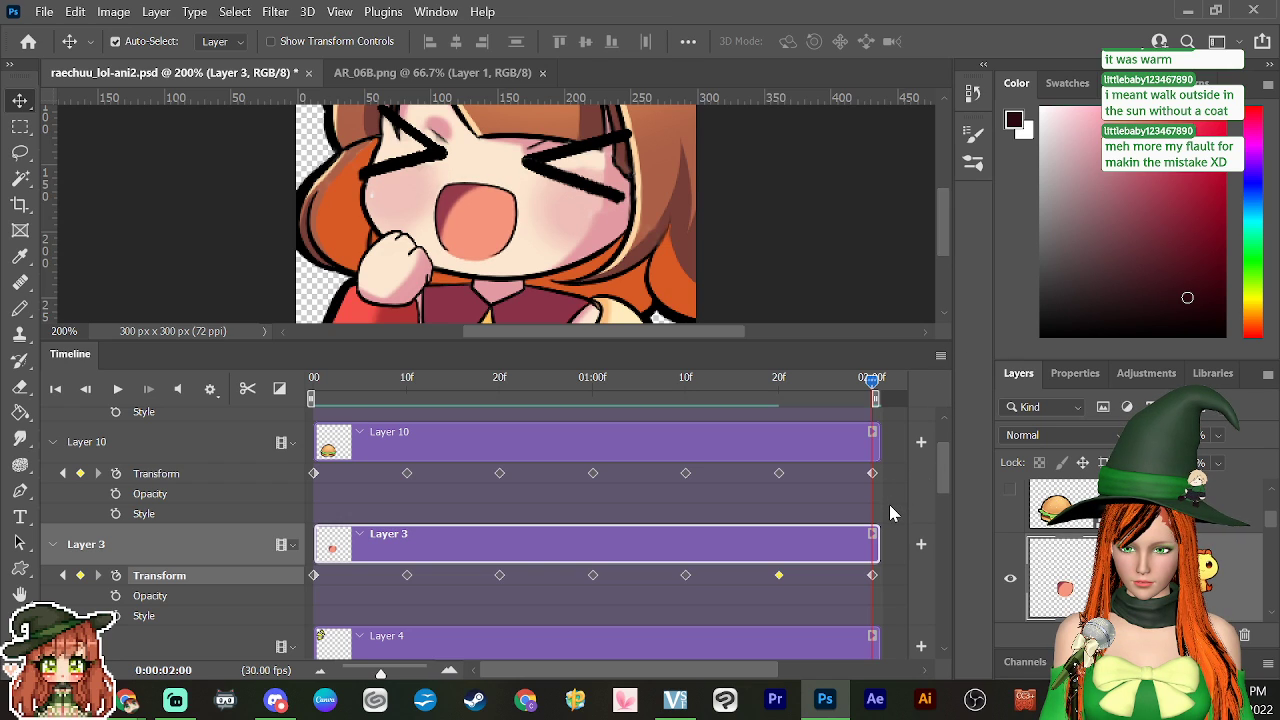
left_click_drag(872, 385, 272, 470)
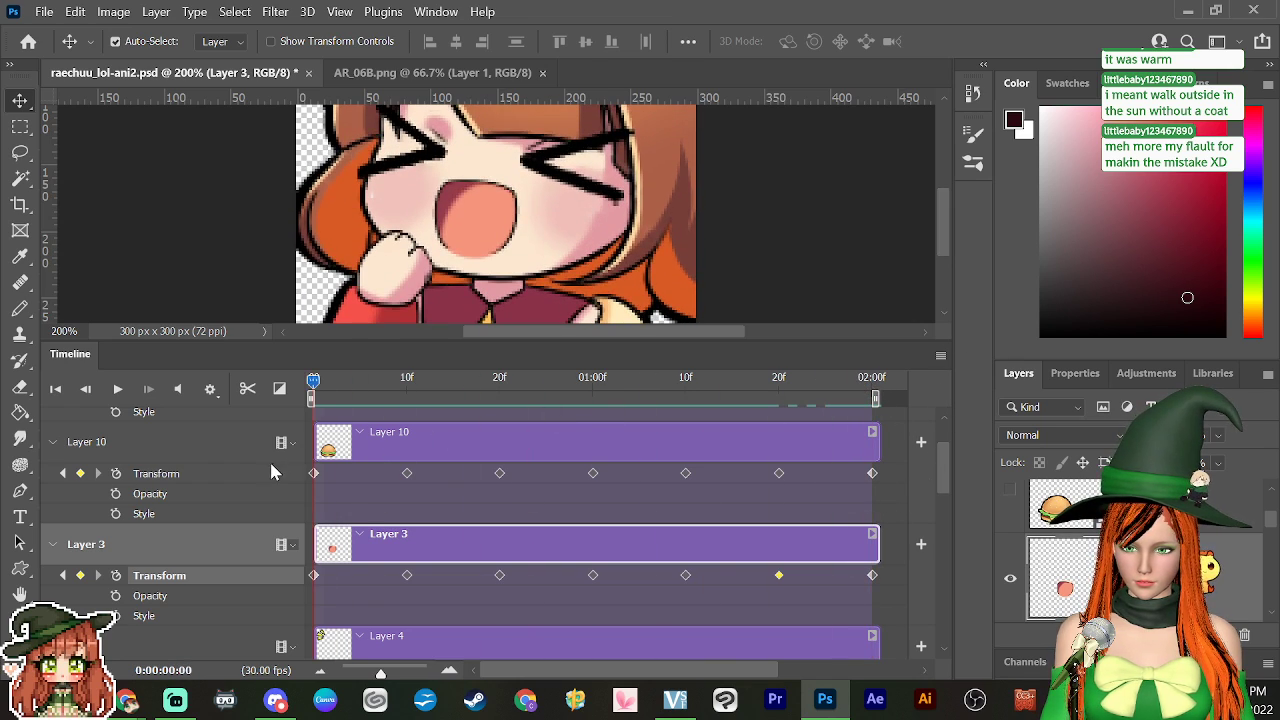
key("space")
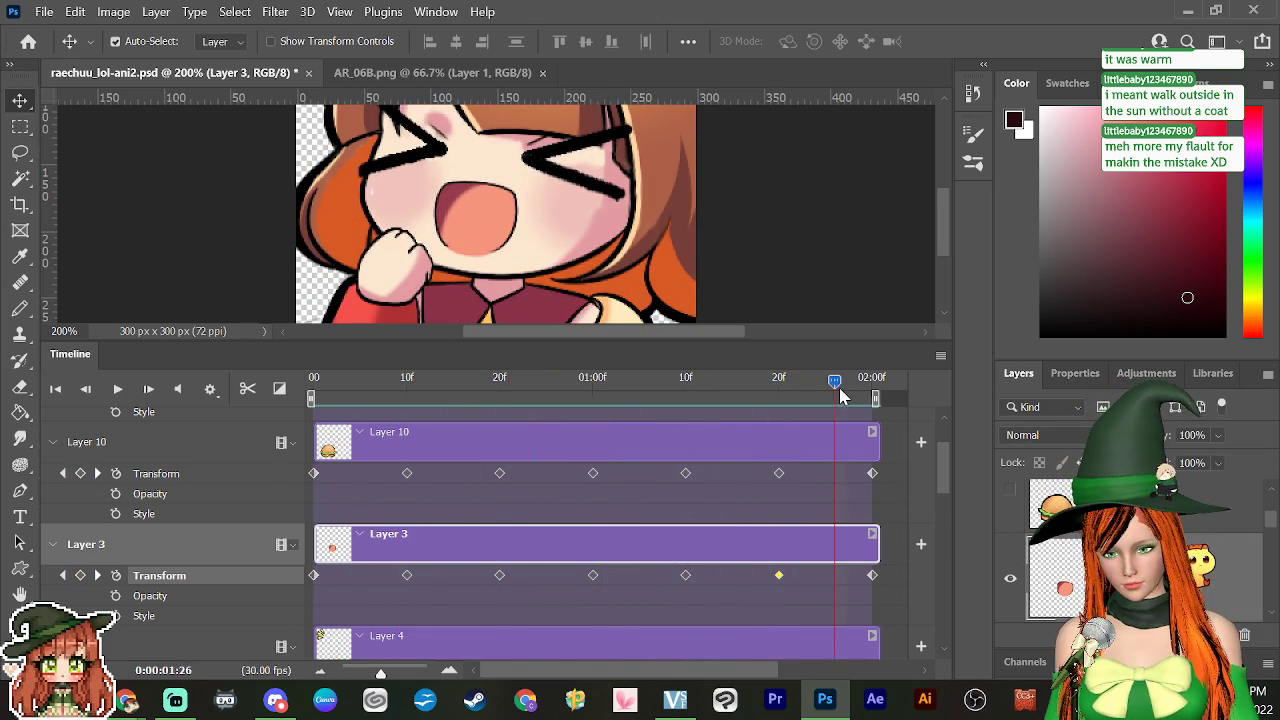
Step: Try rotating the mouth on Layer 3 by about 3.7° at frame 20
left_click_drag(840, 388, 503, 446)
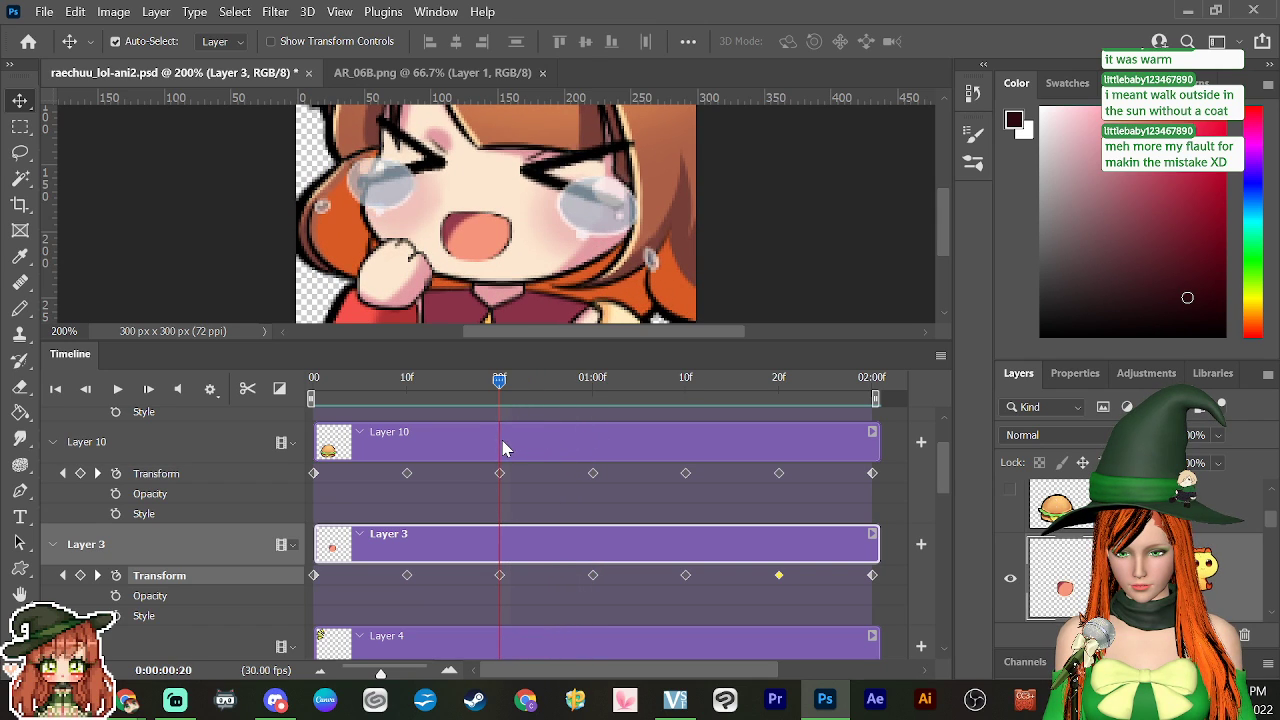
key("ctrl+t")
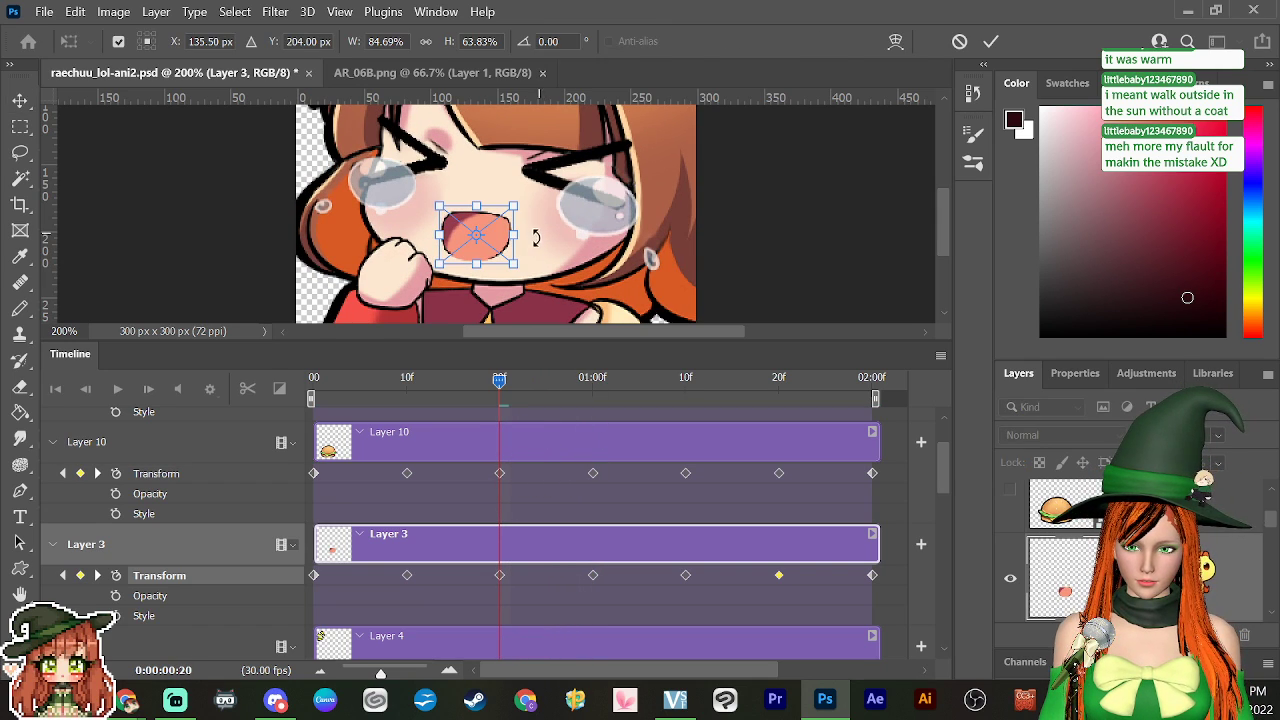
left_click_drag(529, 271, 524, 281)
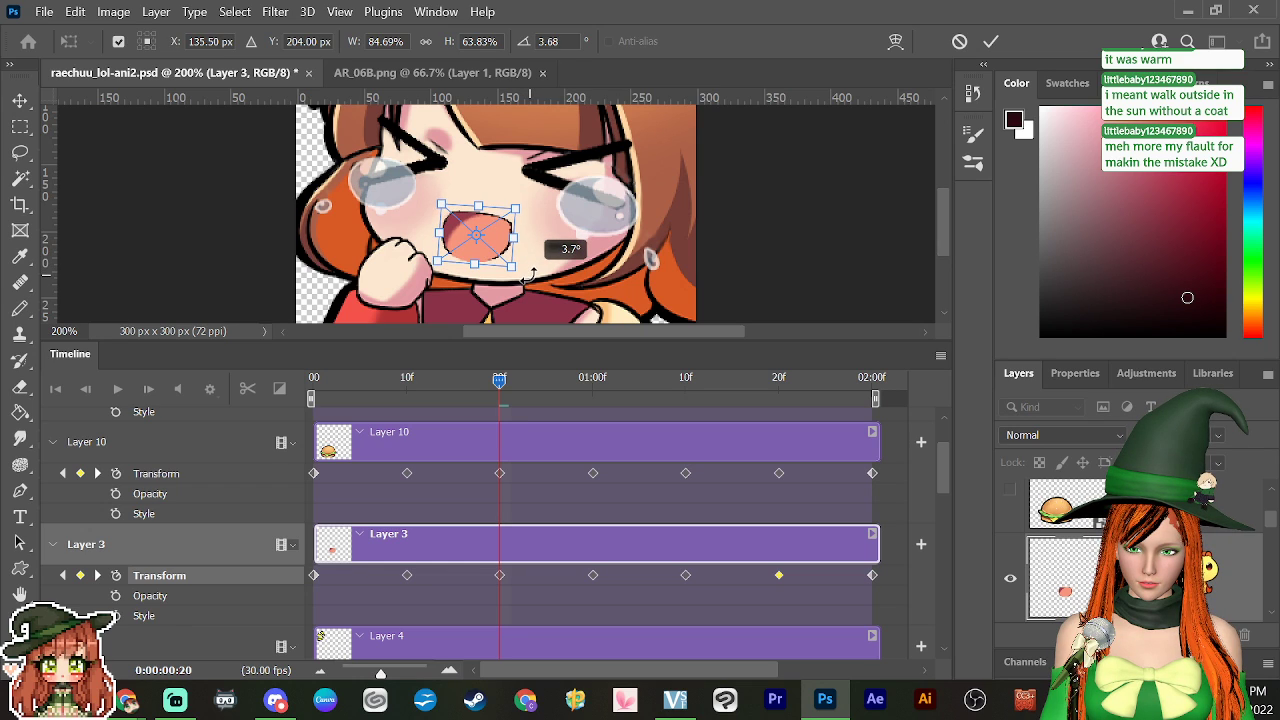
key("Return")
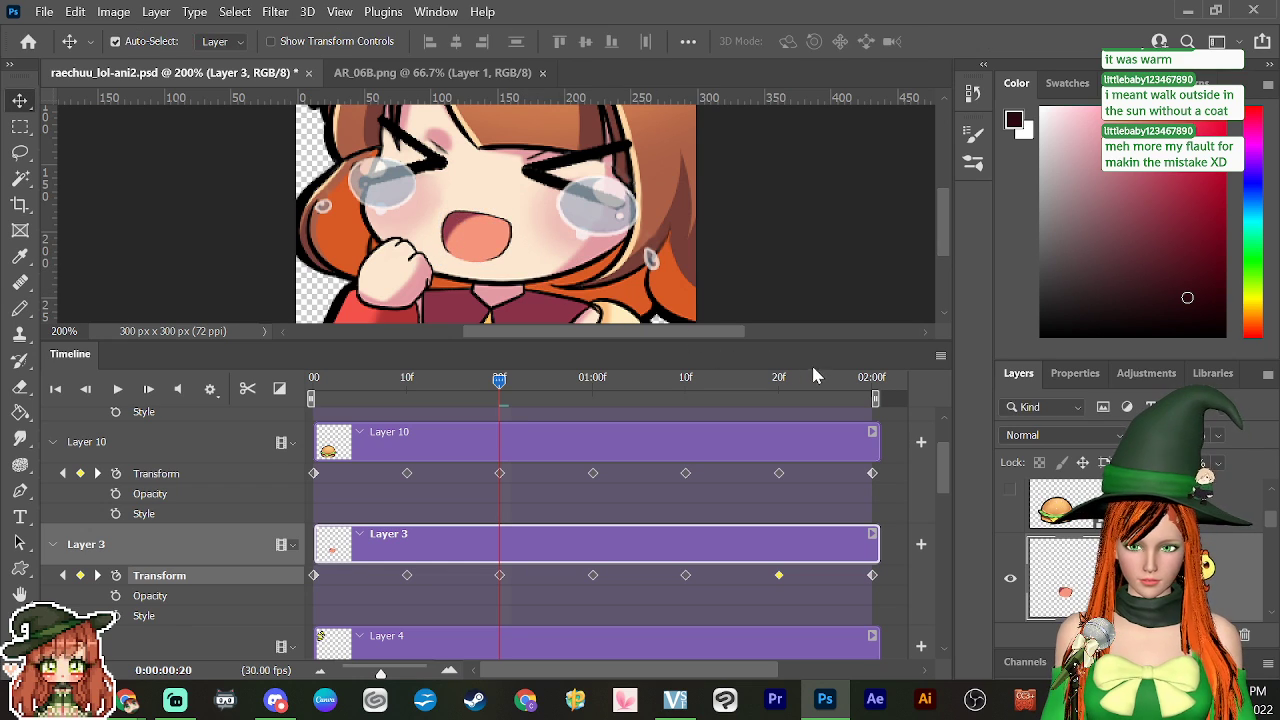
Step: Play the animation from the first frame to review the mouth movement
left_click_drag(500, 380, 500, 420)
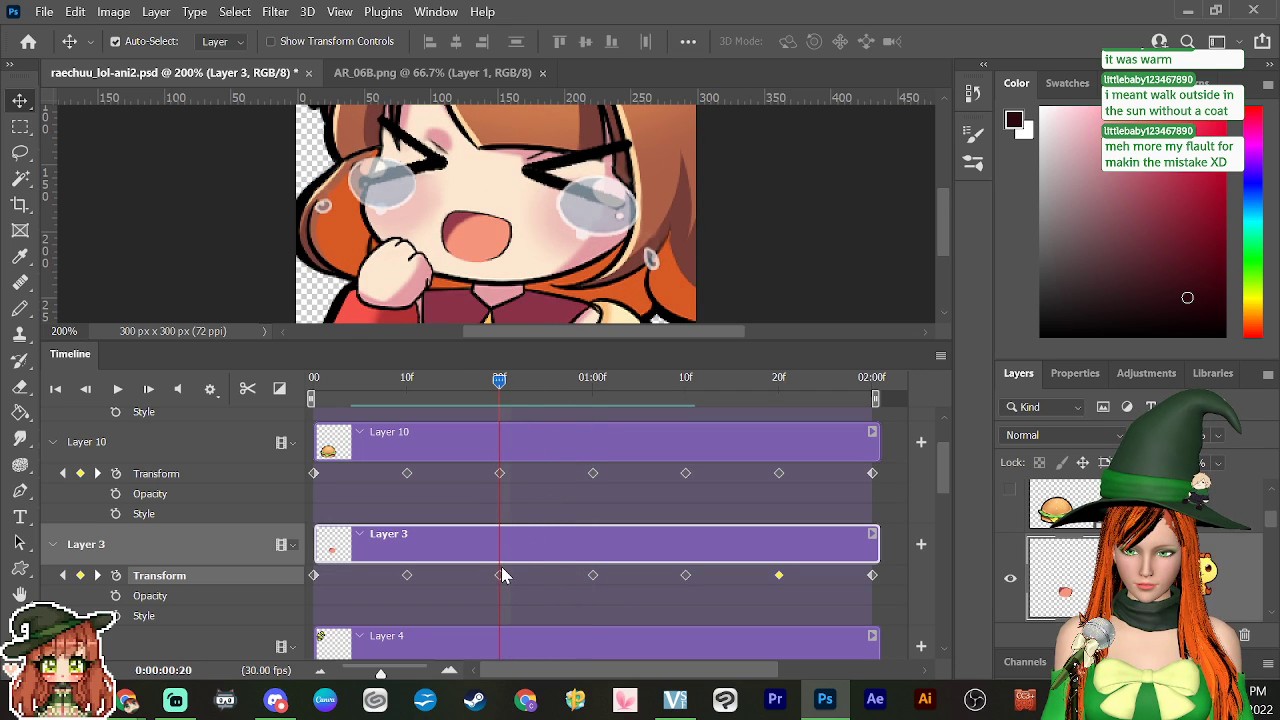
key("Home")
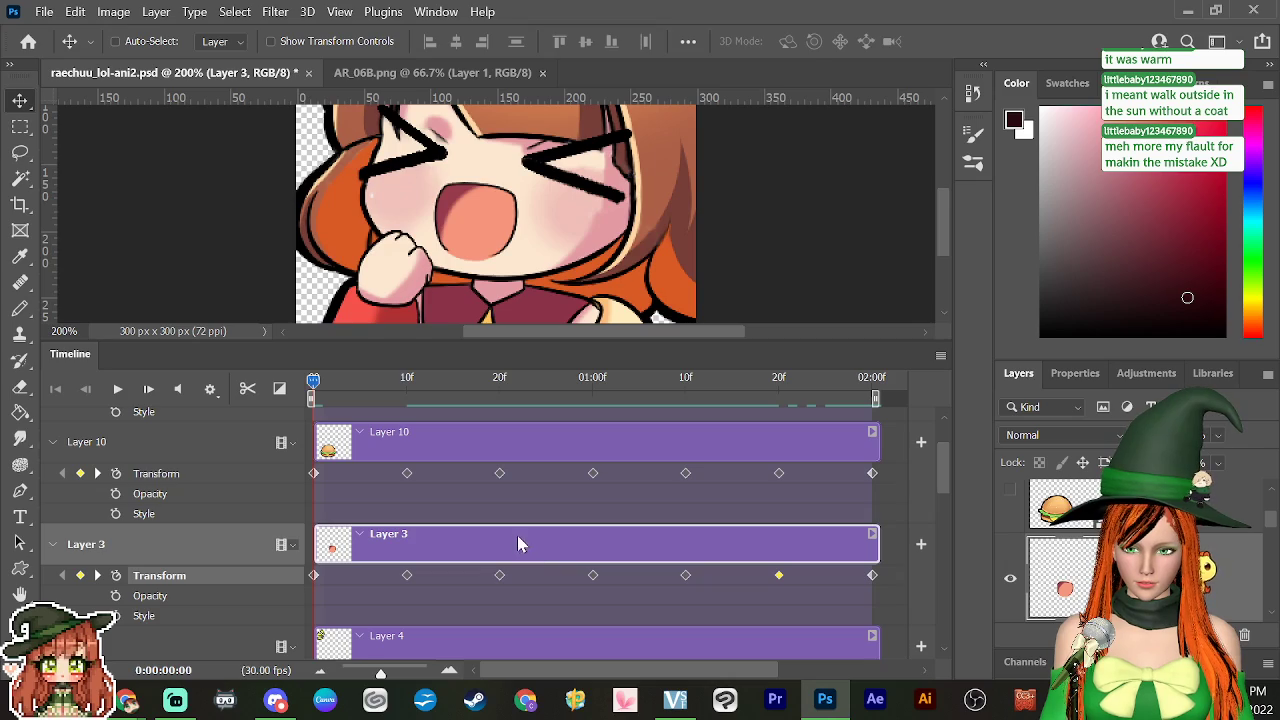
key("space")
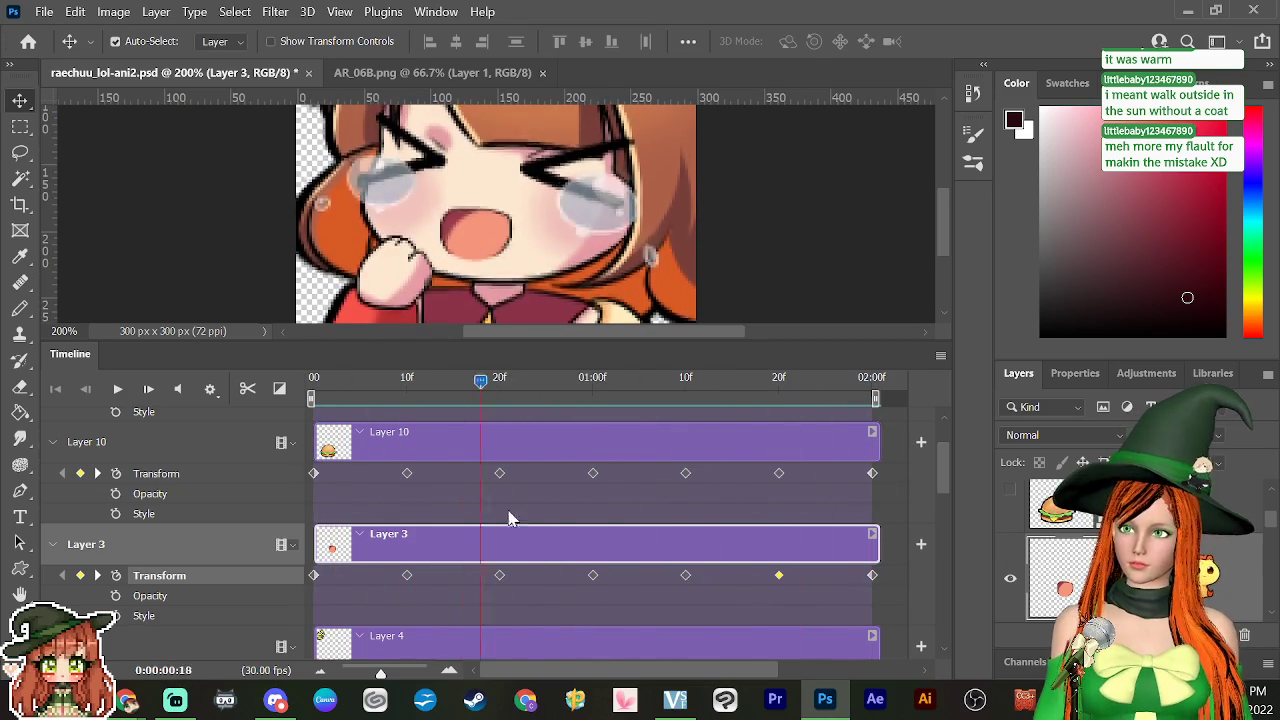
key("Home")
key("space")
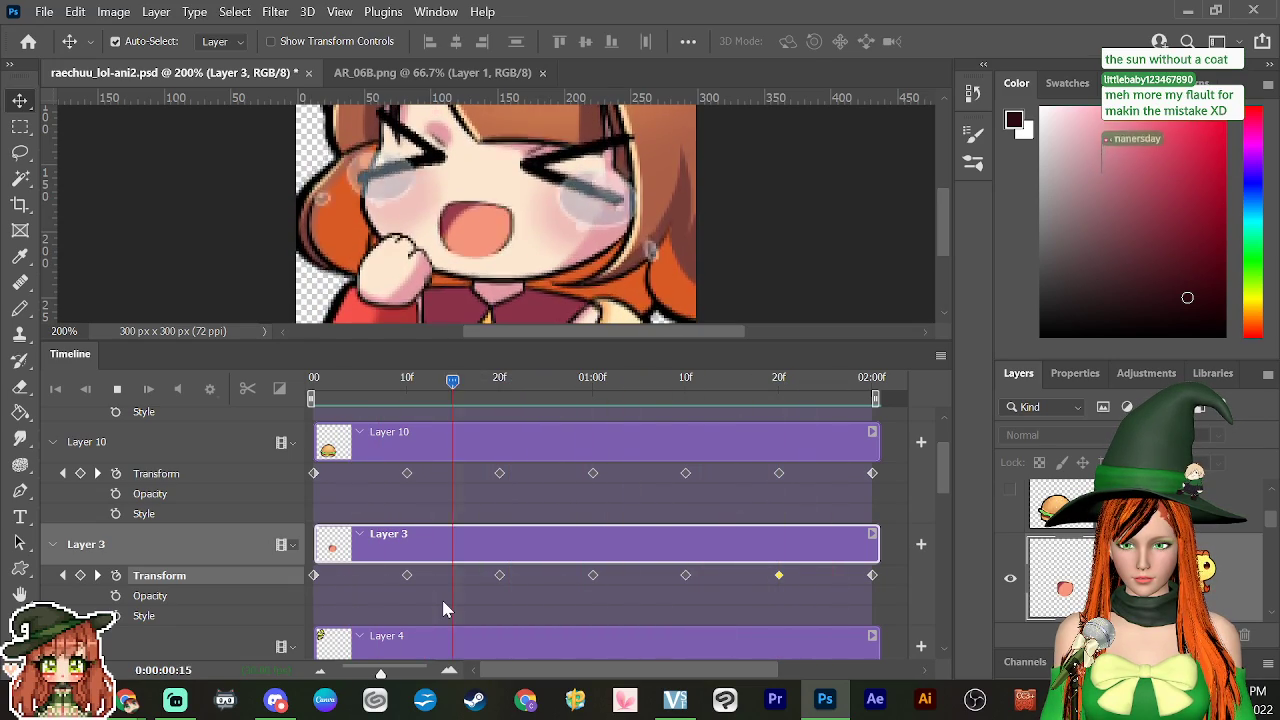
key("space")
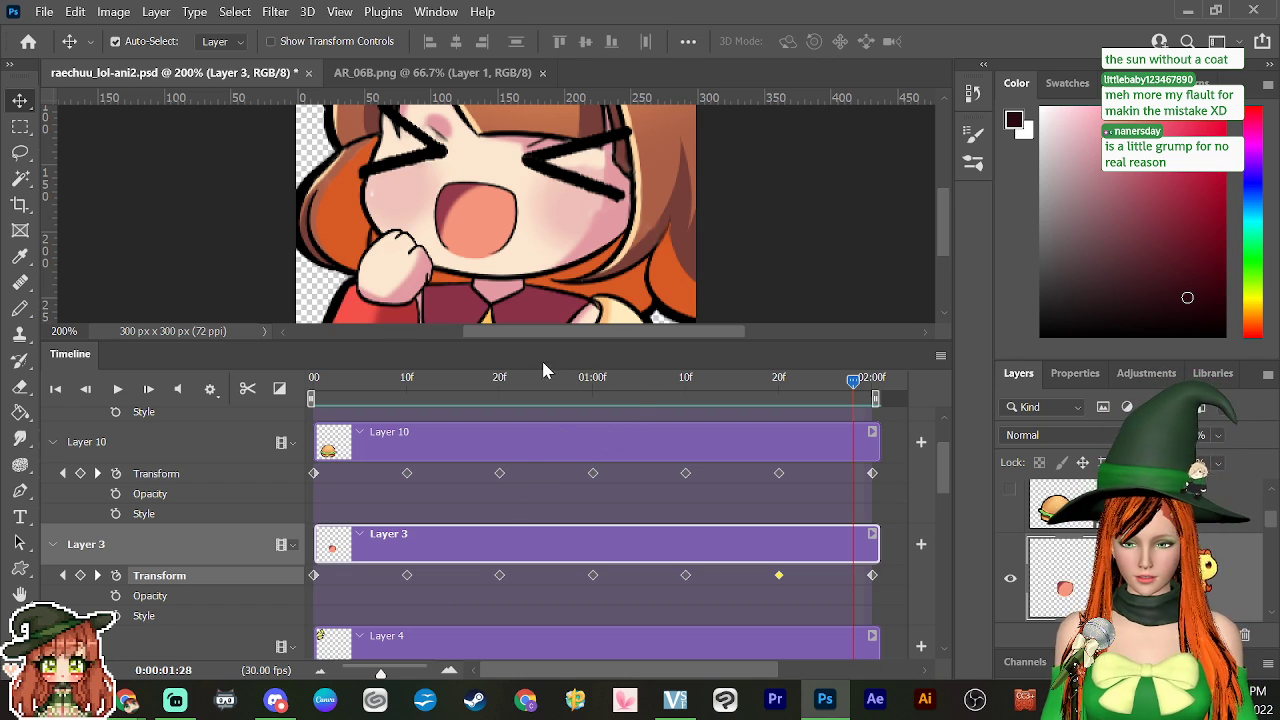
Step: At frame 20, move the transform pivot of Layer 2's arm down to about X 54, Y 288.5 px and rotate it about -6.6°
left_click_drag(540, 380, 408, 382)
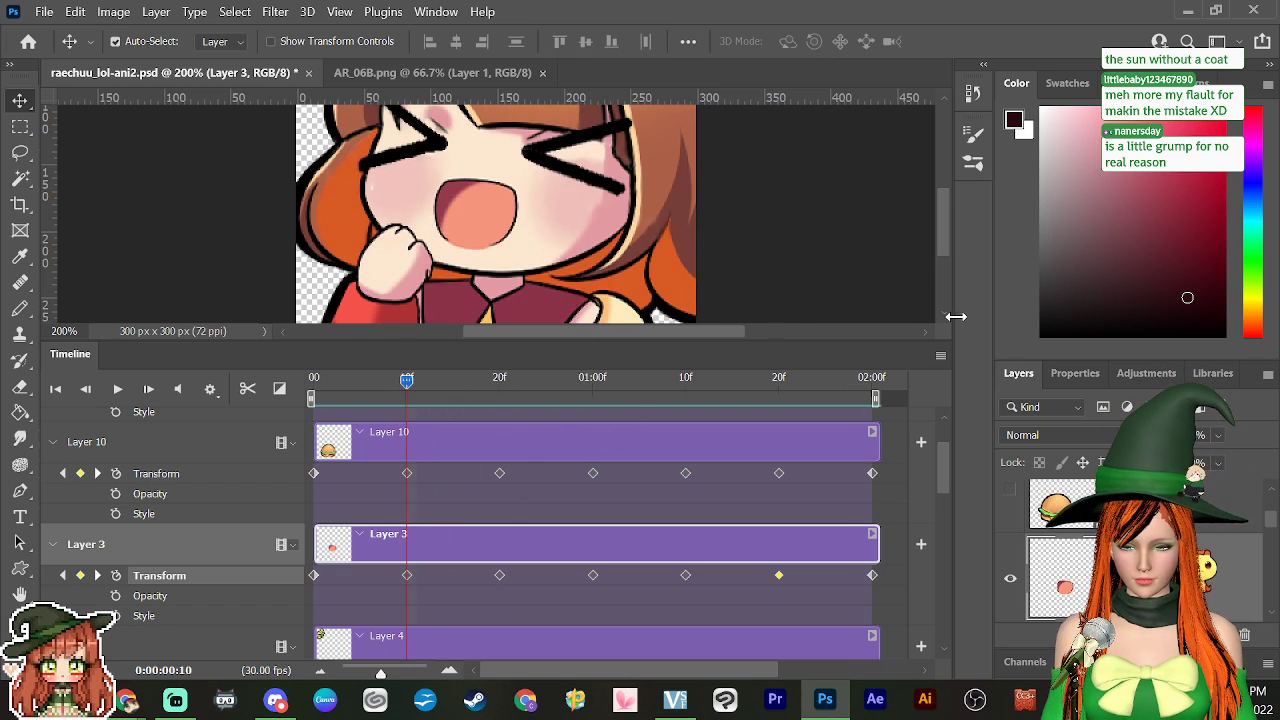
scroll(948, 443, "up", 2)
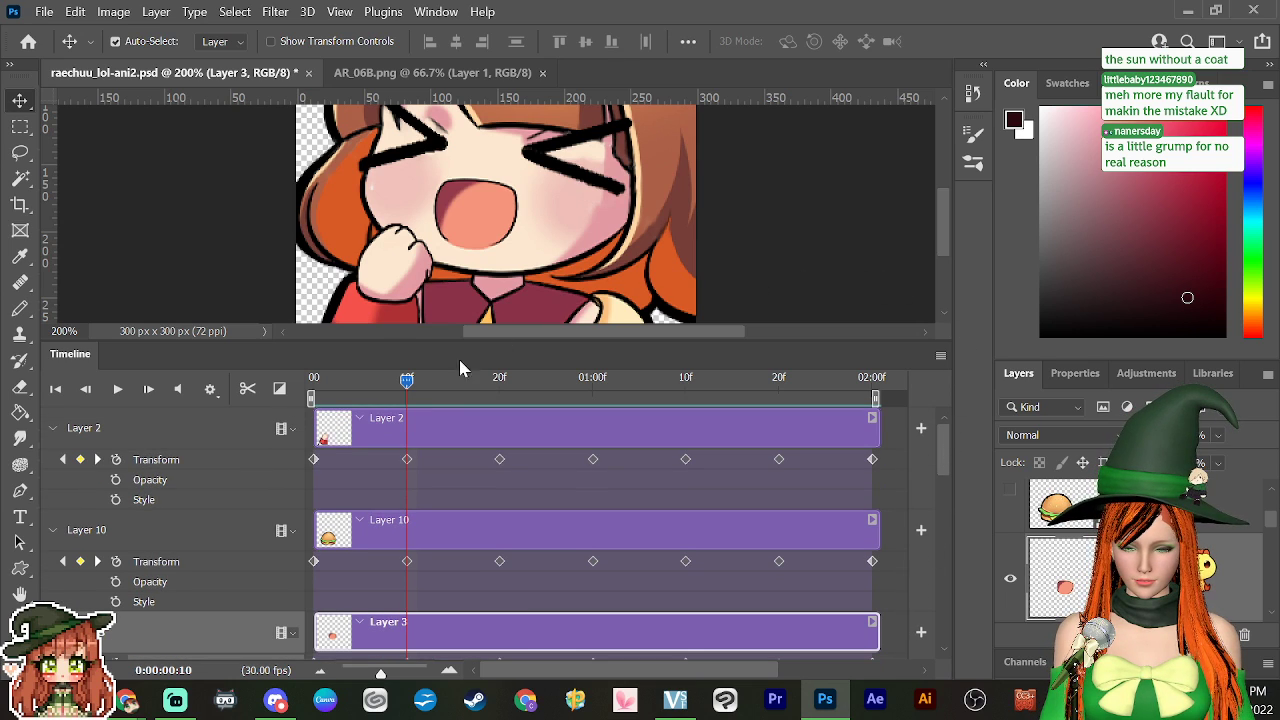
left_click_drag(418, 392, 500, 447)
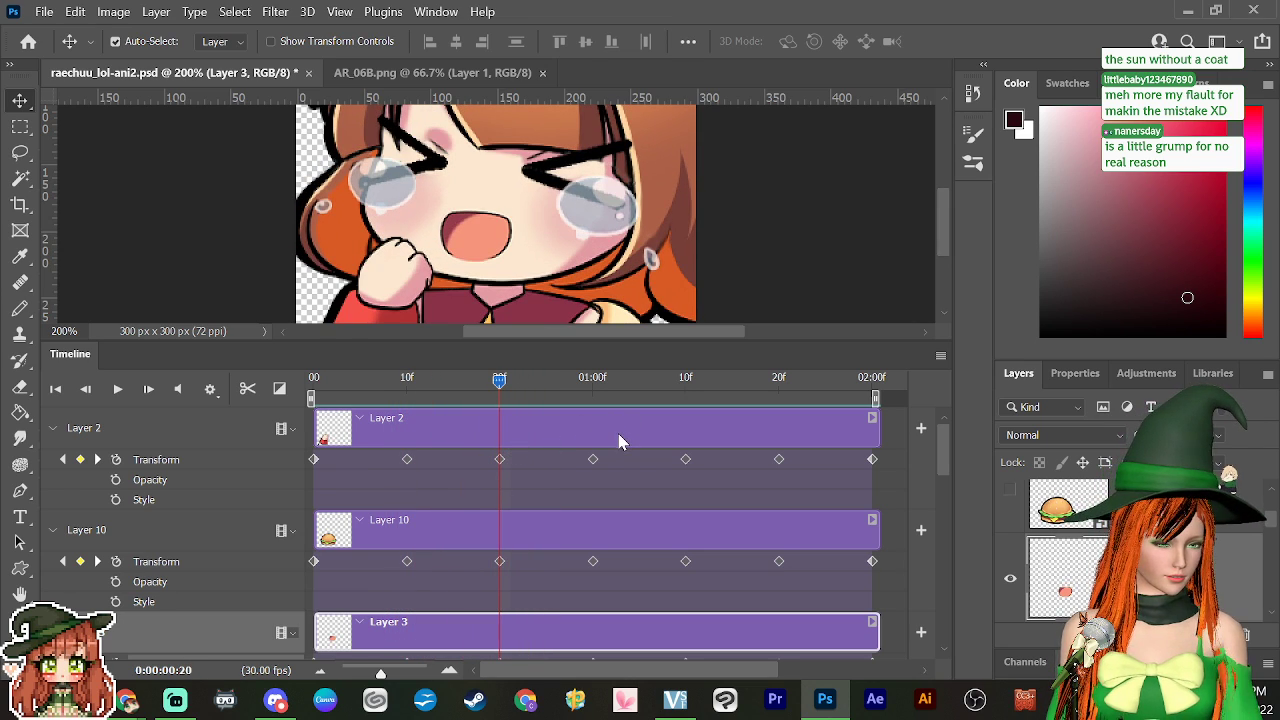
key("ctrl+t")
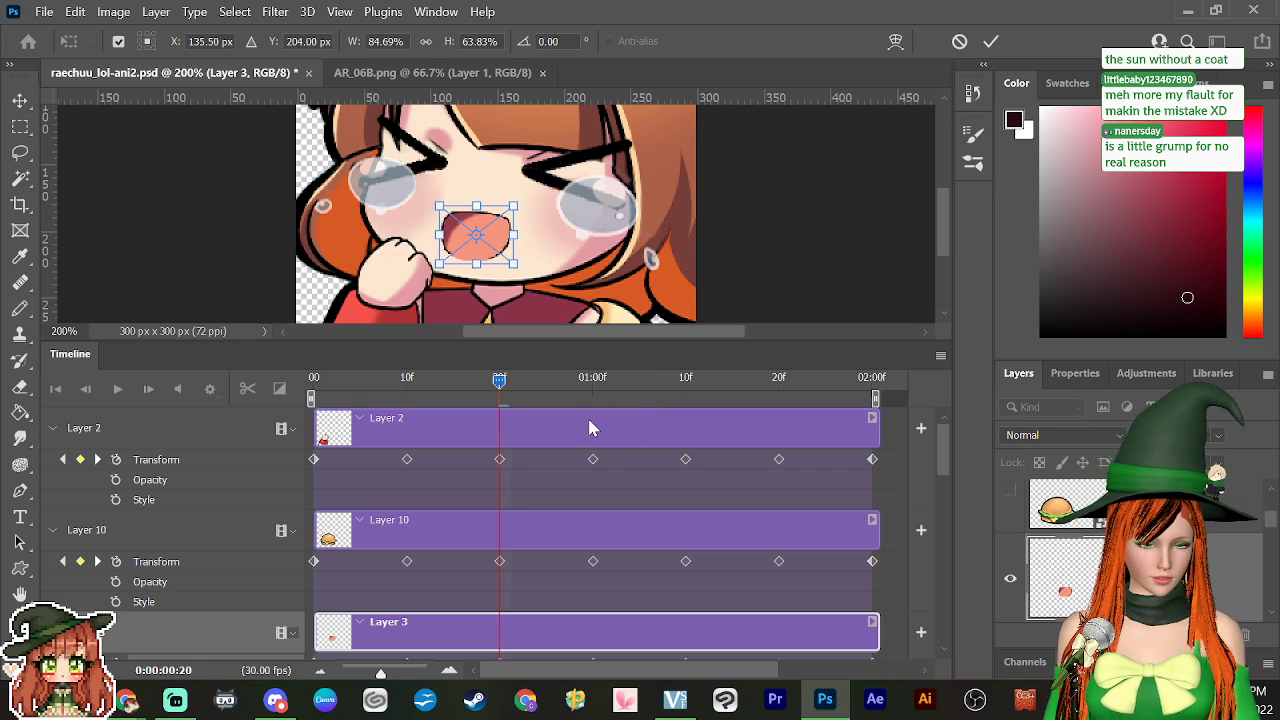
key("Return")
left_click(624, 421)
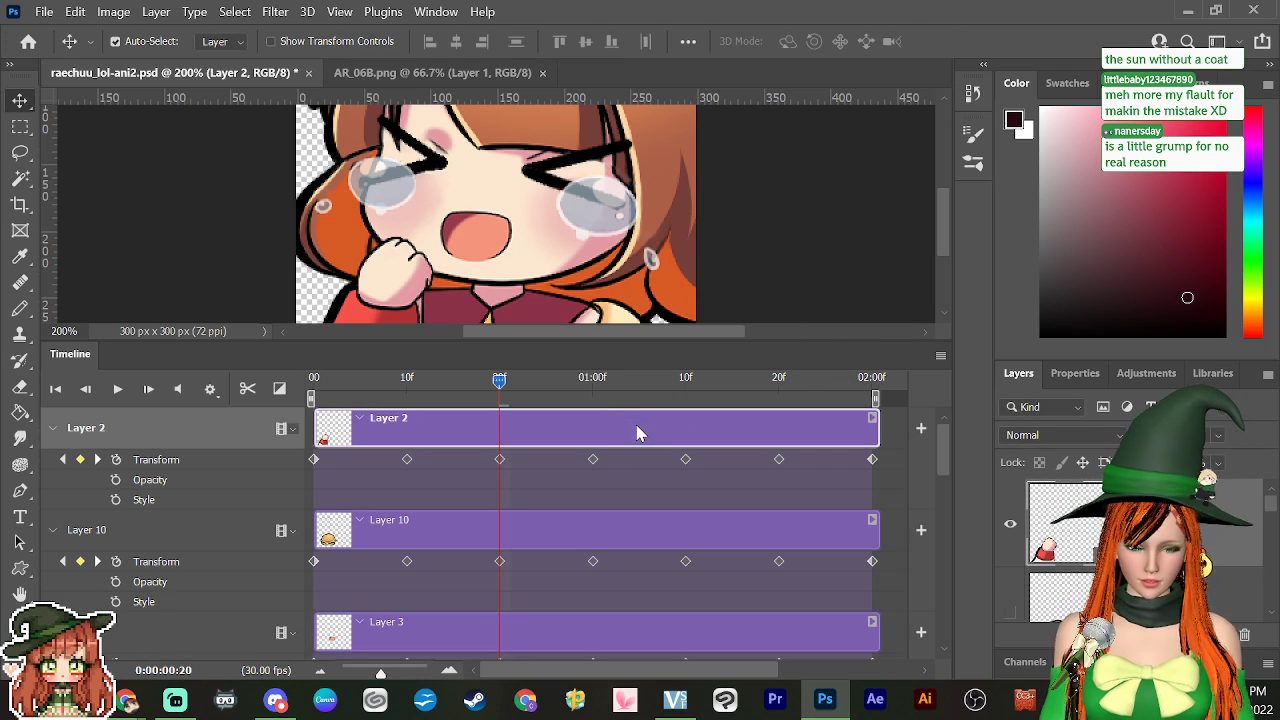
key("ctrl+t")
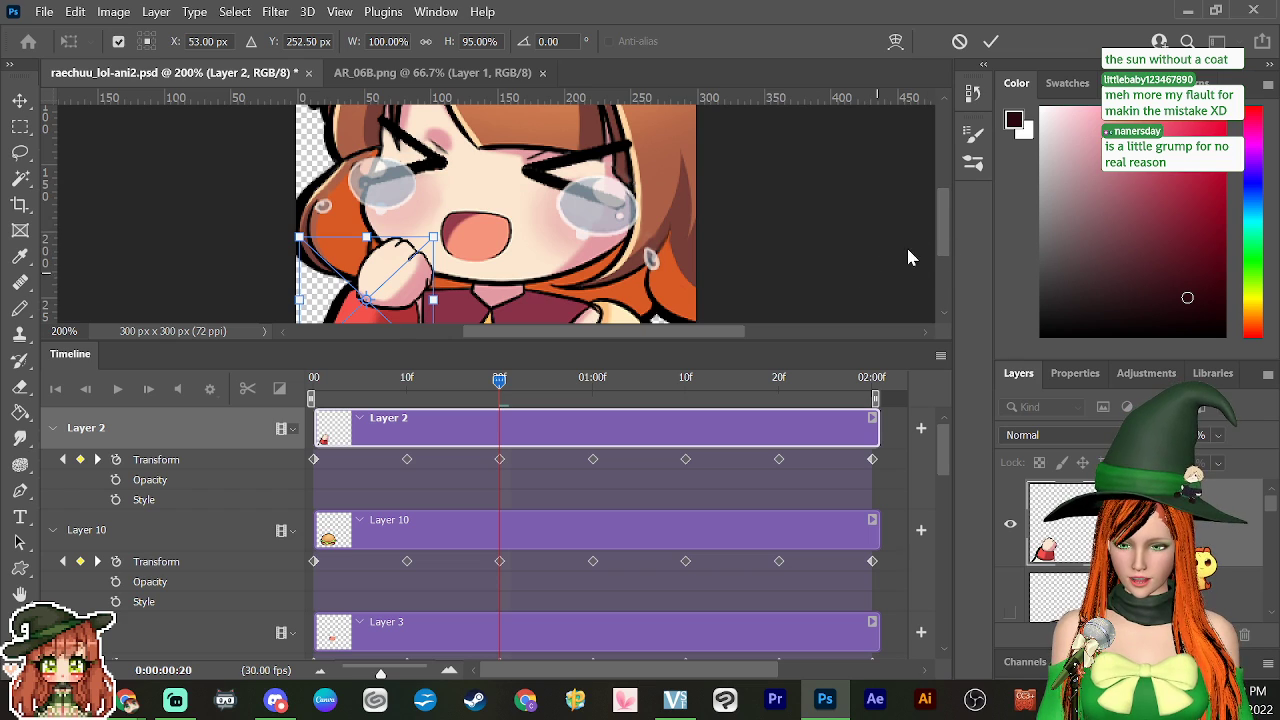
scroll(945, 242, "down", 3)
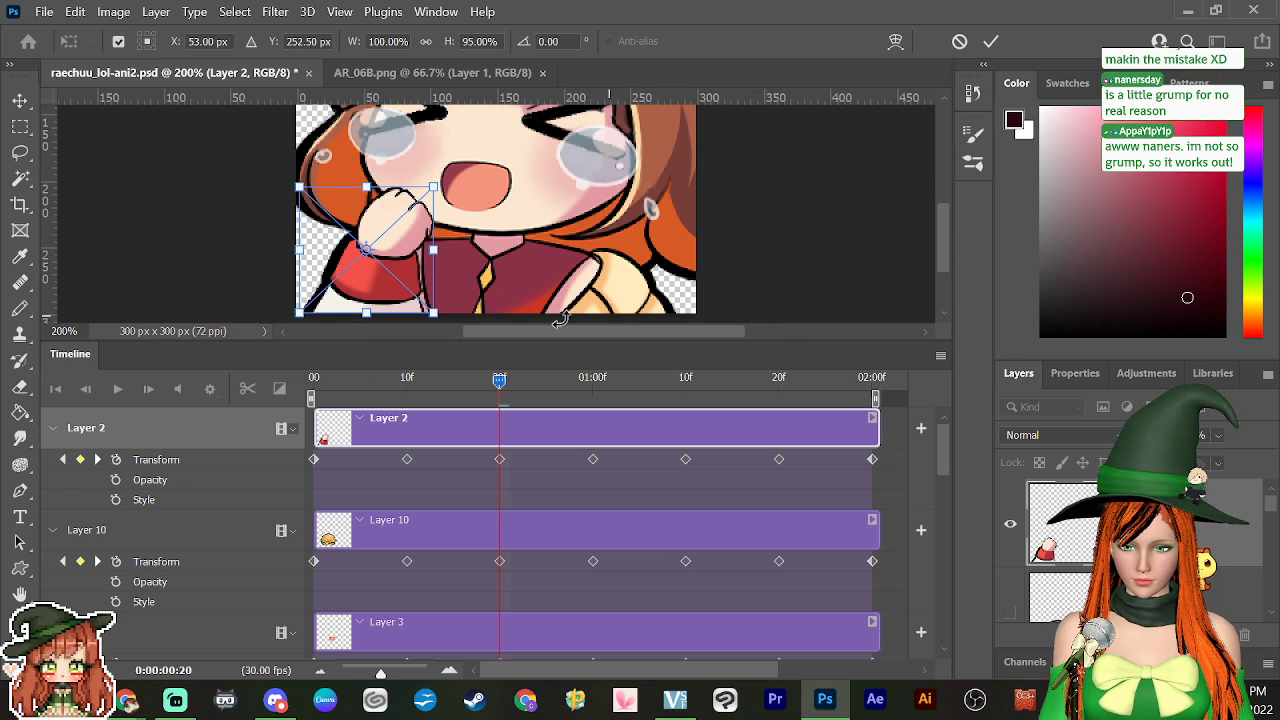
left_click_drag(367, 250, 368, 298)
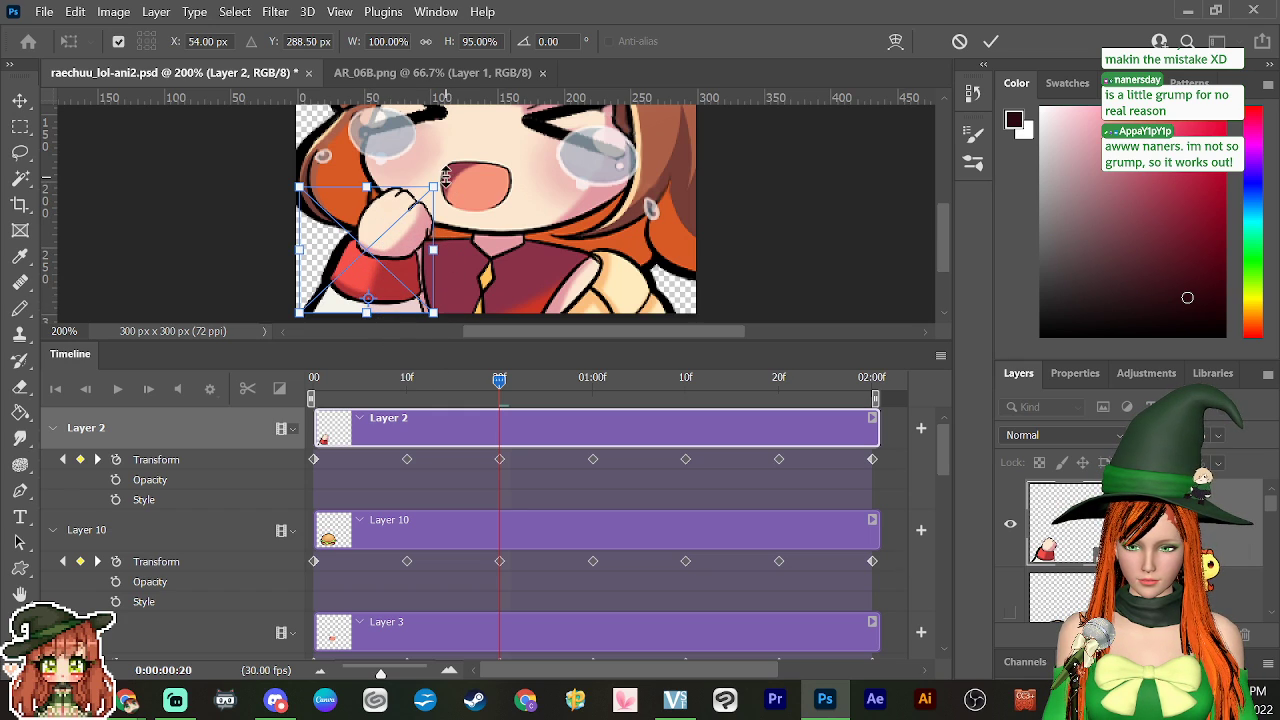
left_click_drag(449, 174, 433, 175)
left_click_drag(405, 290, 408, 312)
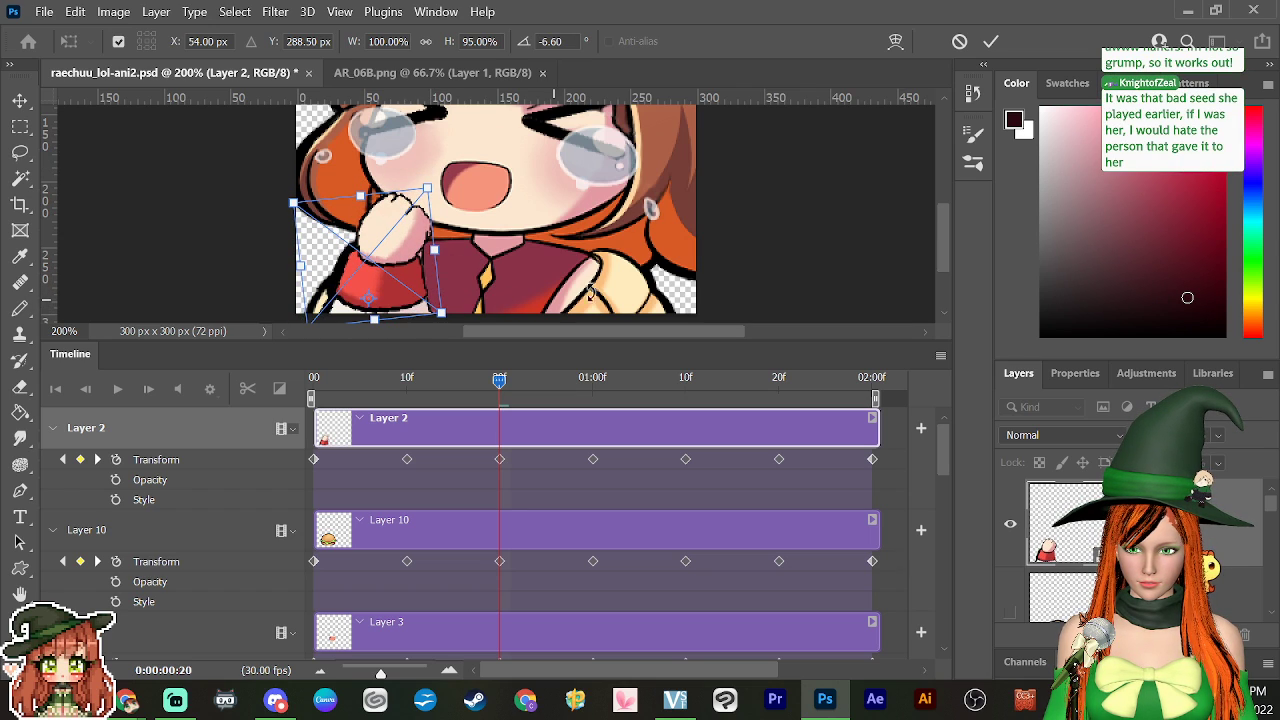
key("Return")
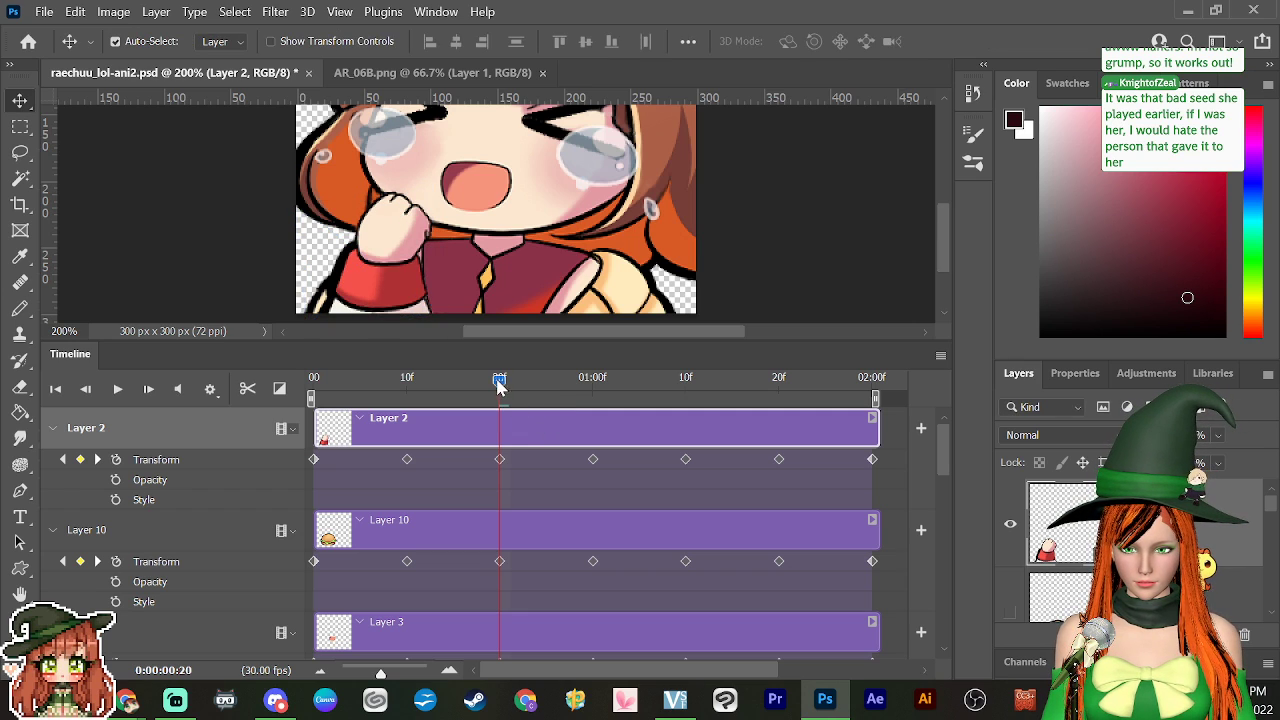
Step: Copy Layer 2's Transform keyframe at frame 20 to the one at 01:10, play the animation and return to frame 20
left_click_drag(499, 387, 405, 389)
left_click_drag(398, 390, 686, 432)
right_click(502, 461)
left_click(535, 478)
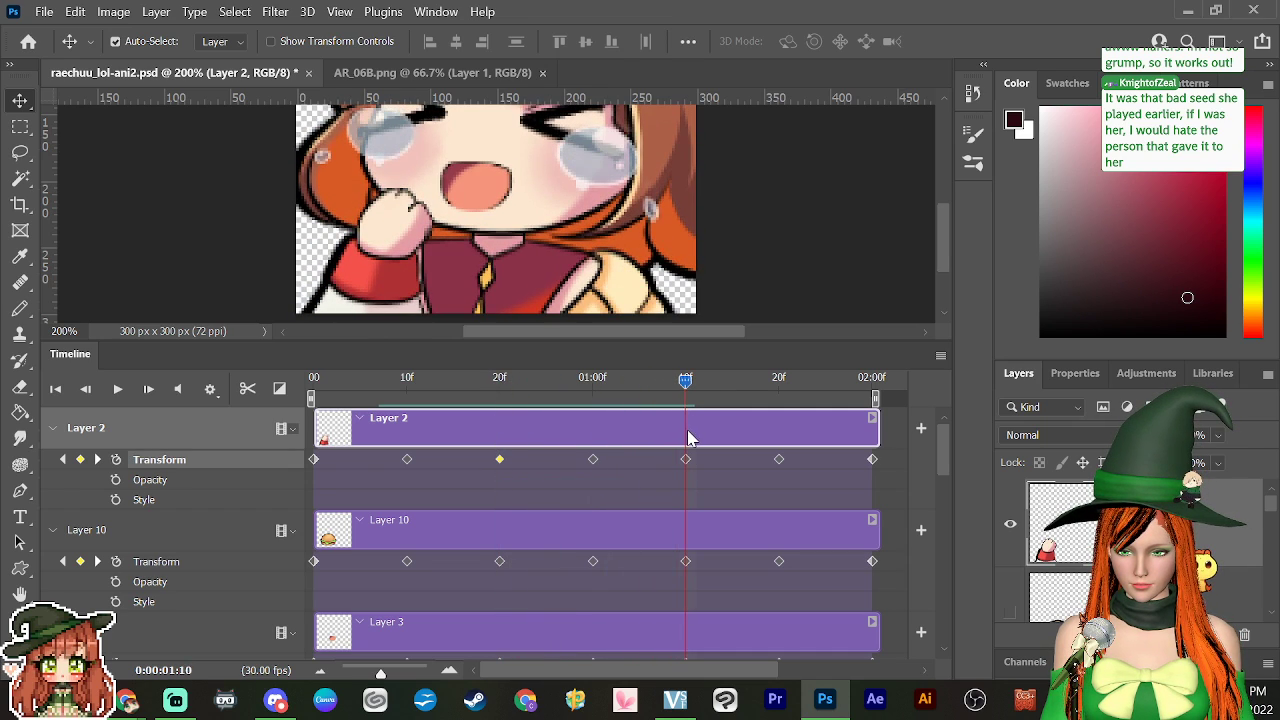
right_click(686, 461)
left_click(719, 506)
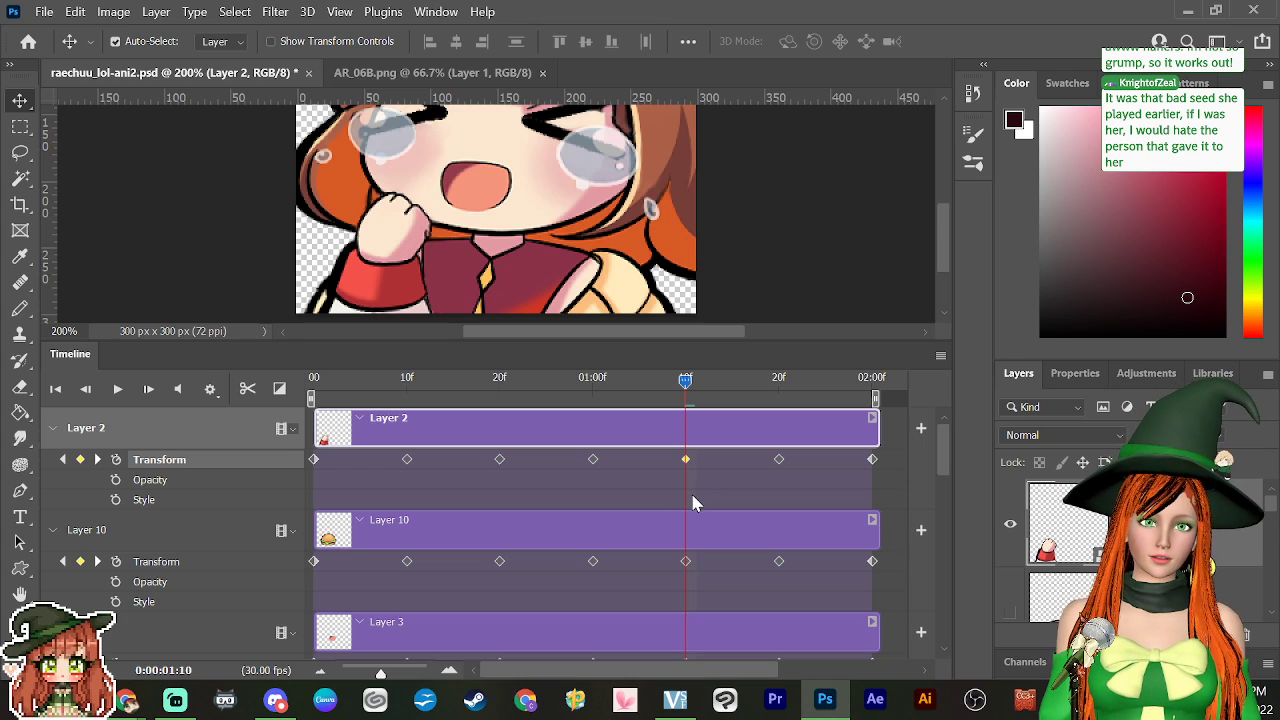
key("space")
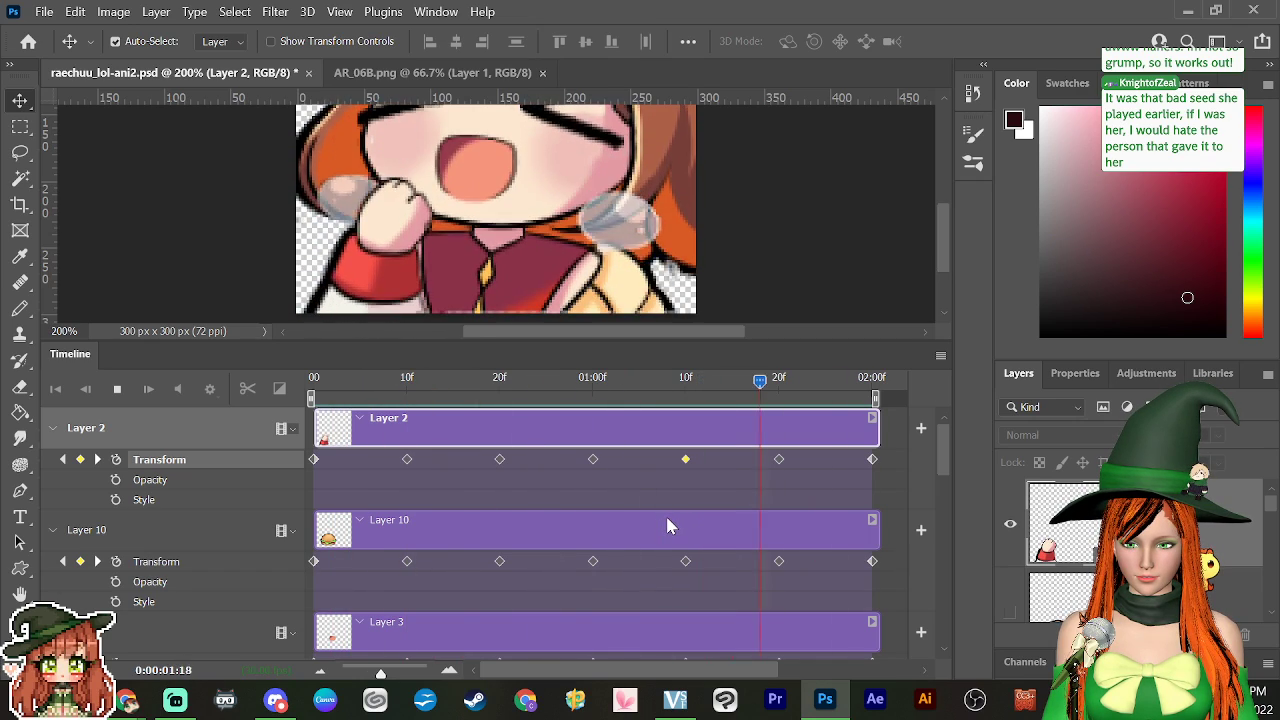
key("space")
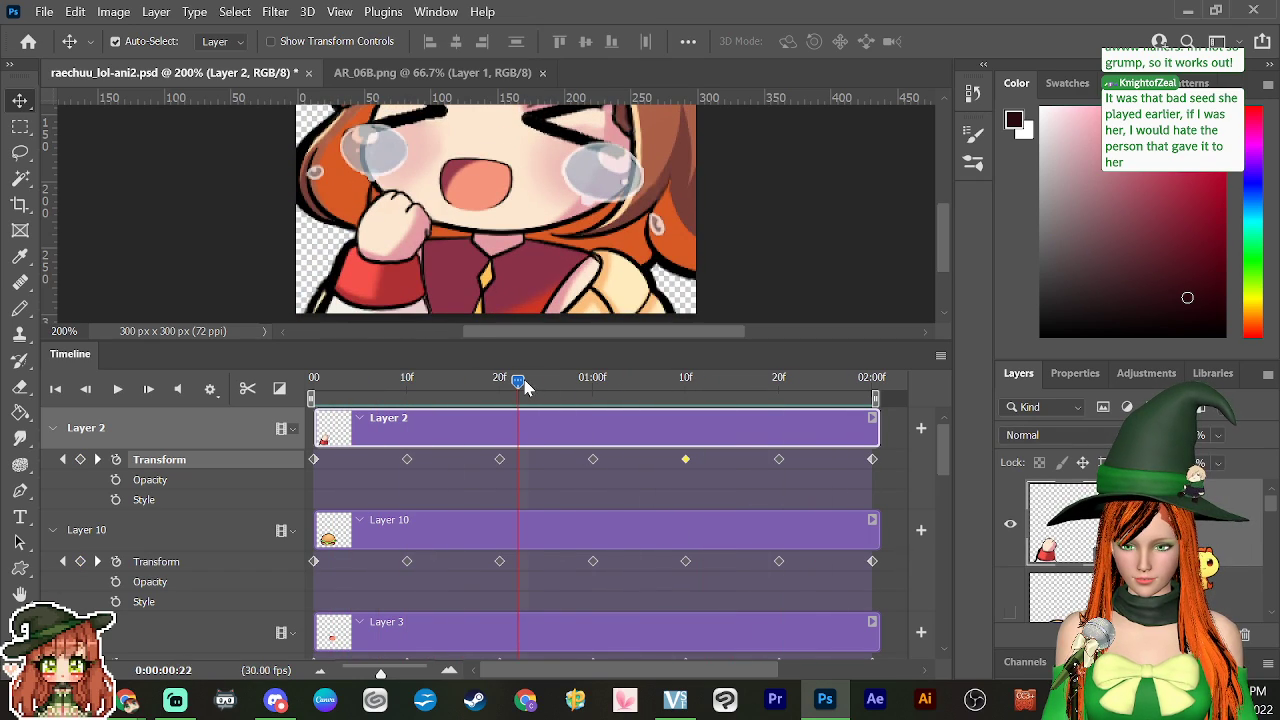
left_click_drag(520, 384, 500, 455)
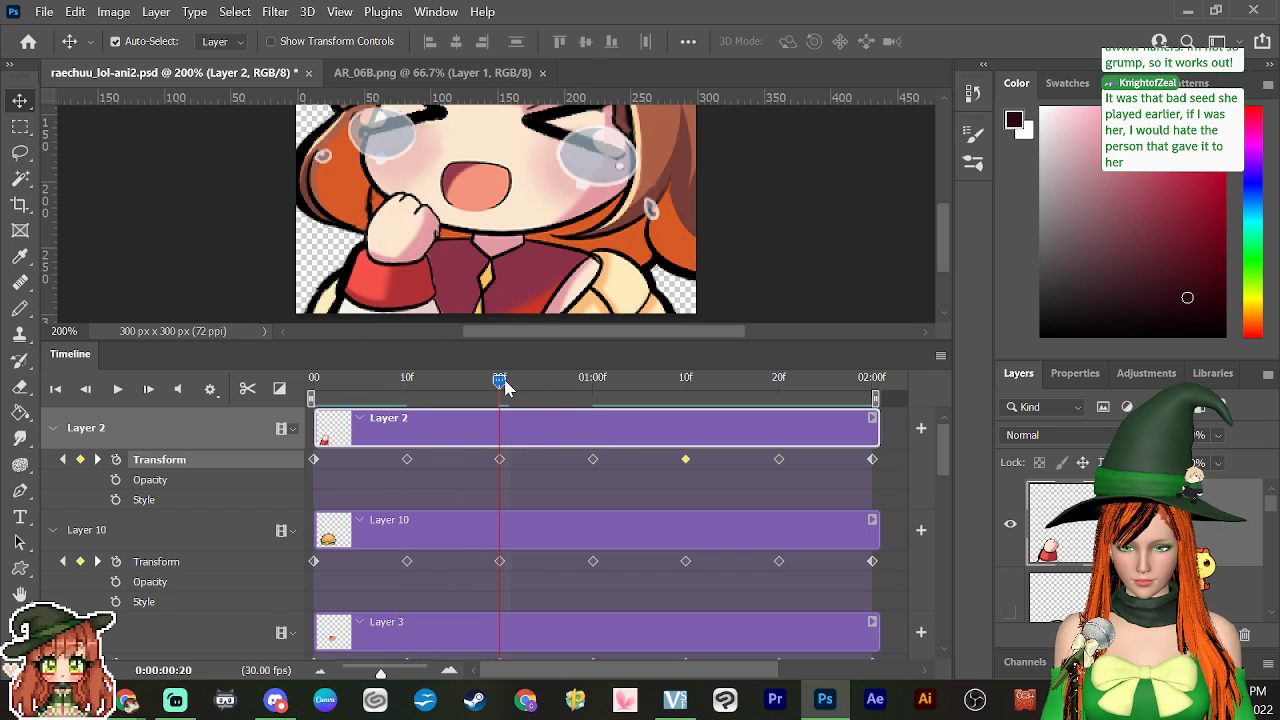
Step: Preview the arm movement, undo the last Transform changes to Layer 2's arm, and return to frame 20
left_click_drag(499, 388, 424, 436)
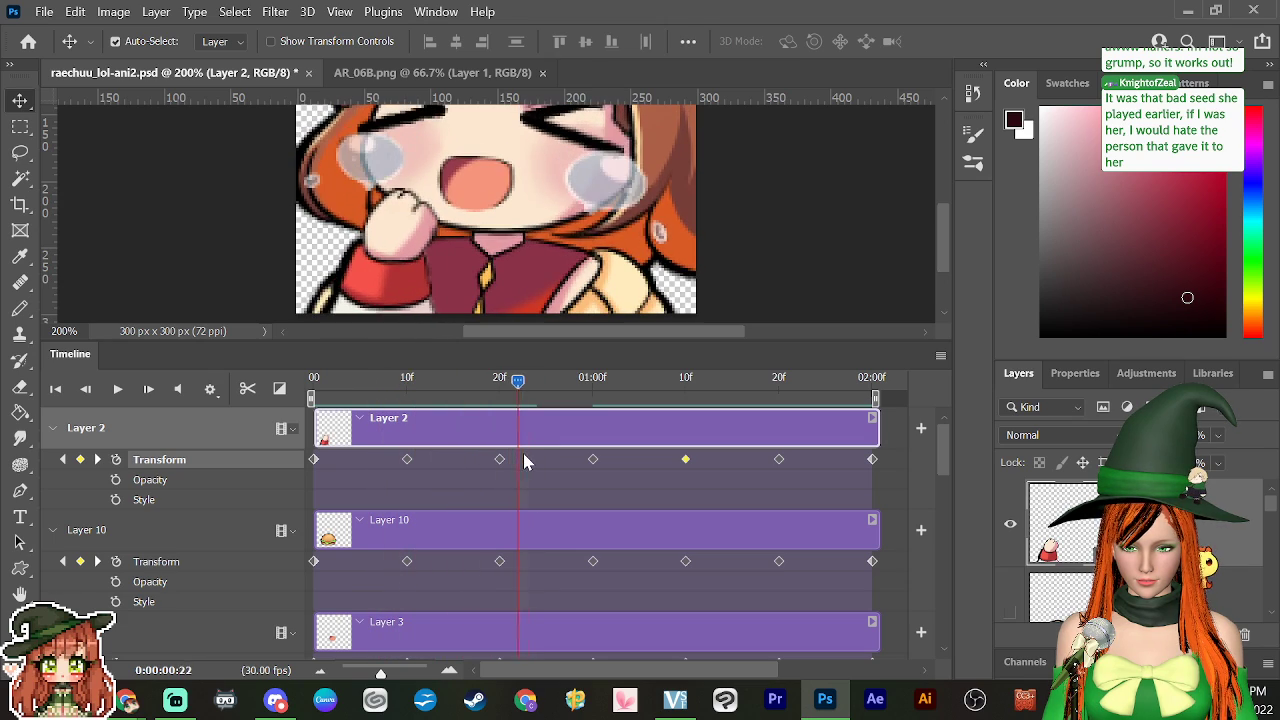
left_click_drag(527, 462, 738, 482)
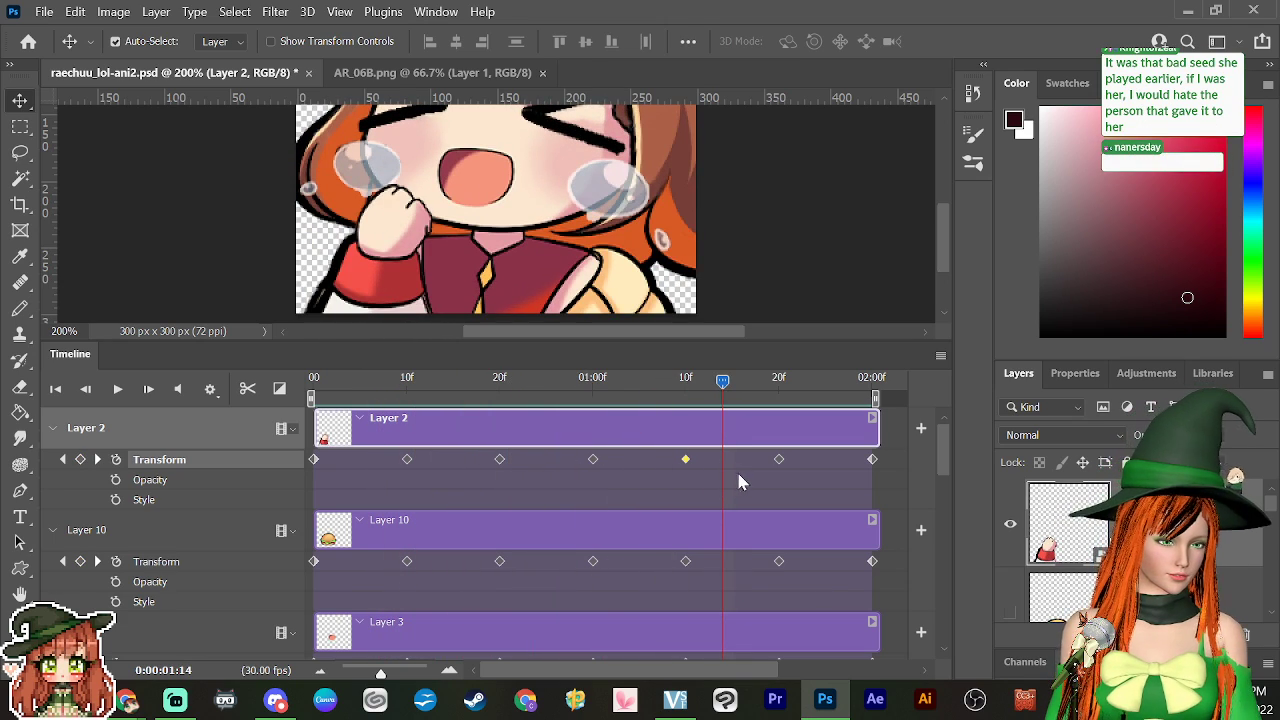
key("ctrl+z")
left_click(783, 471)
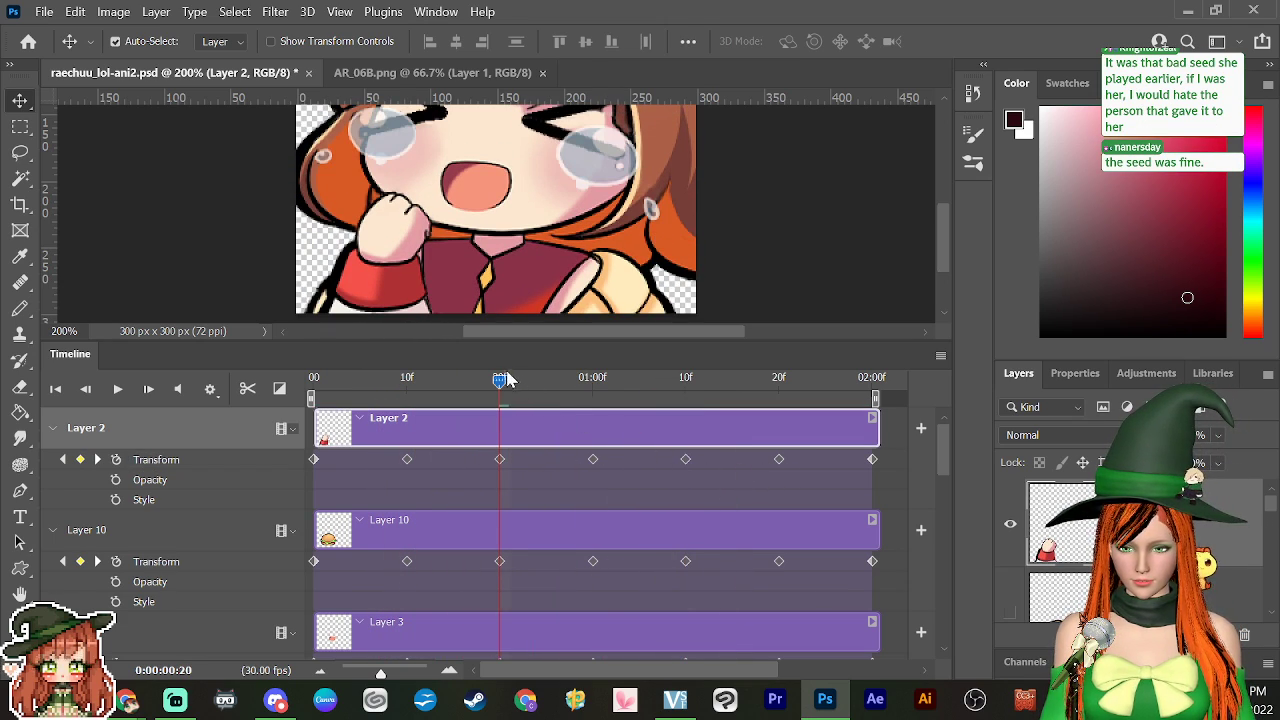
left_click_drag(507, 380, 502, 440)
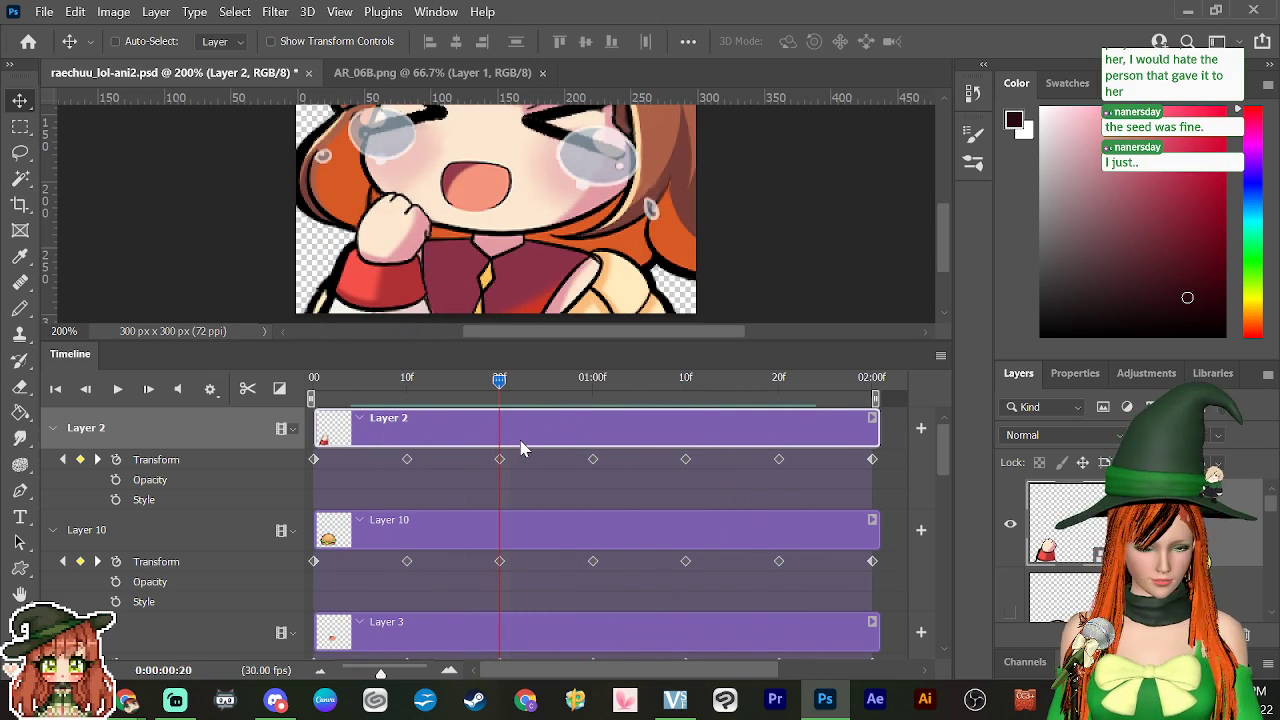
left_click_drag(517, 392, 500, 435)
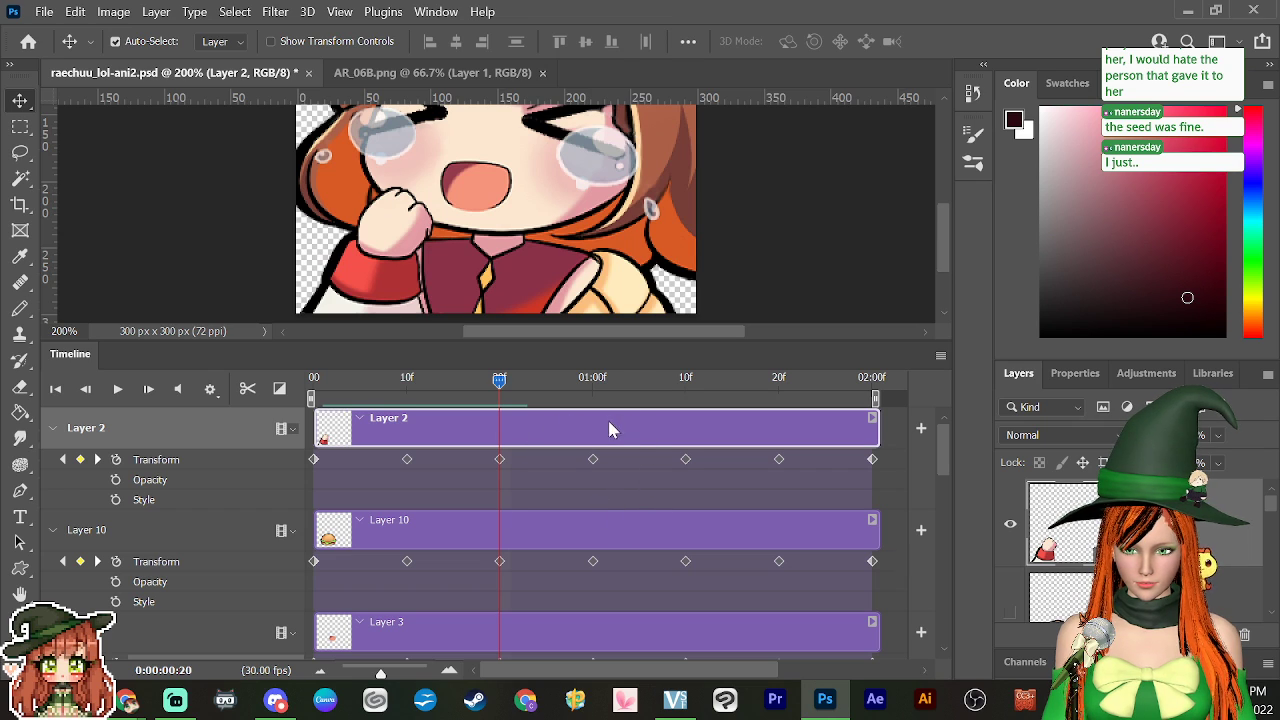
Step: At frame 20, move the transform pivot of Layer 2's arm to about X 31, Y 301 px and rotate it about 9.3°
key("ctrl+t")
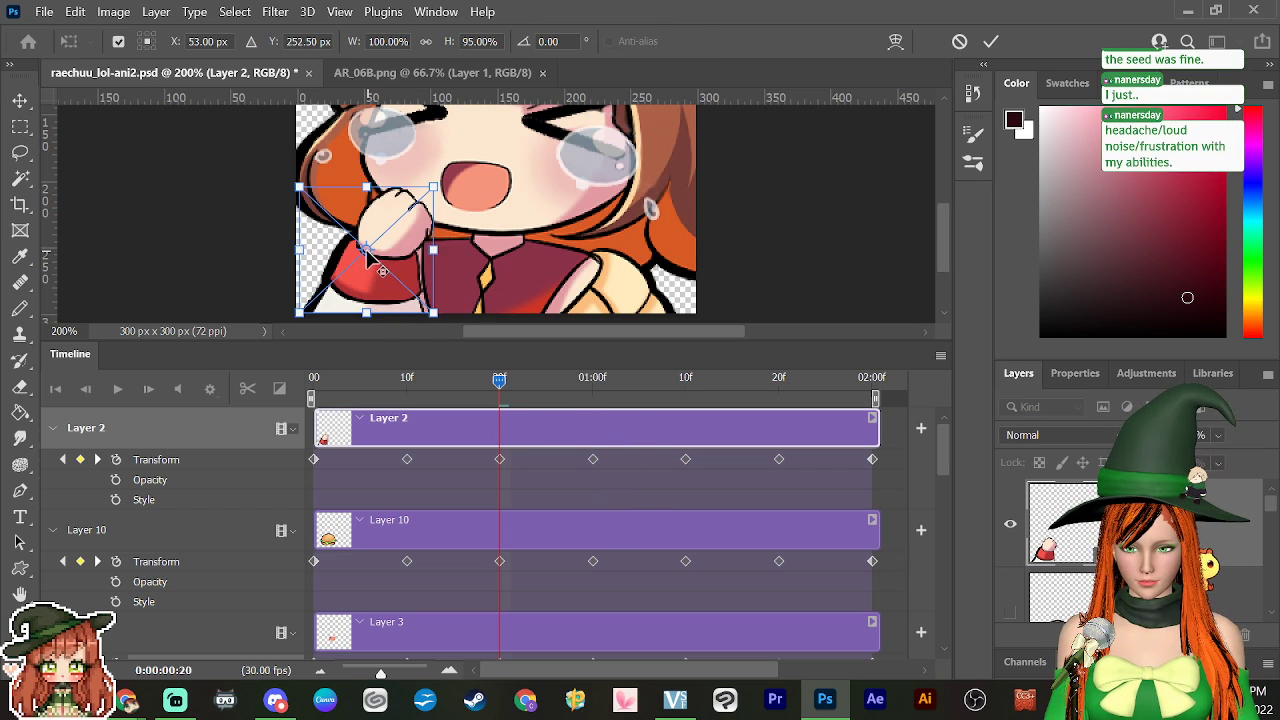
left_click_drag(366, 250, 337, 314)
left_click_drag(450, 168, 470, 191)
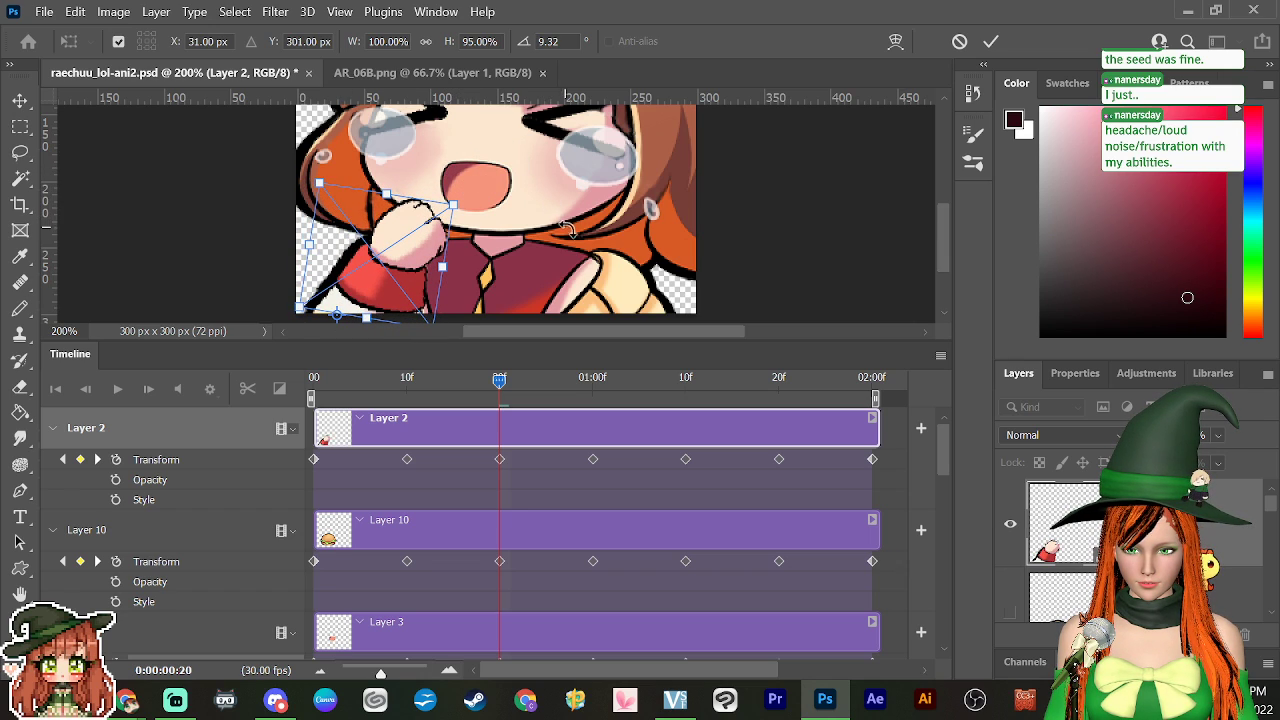
key("Return")
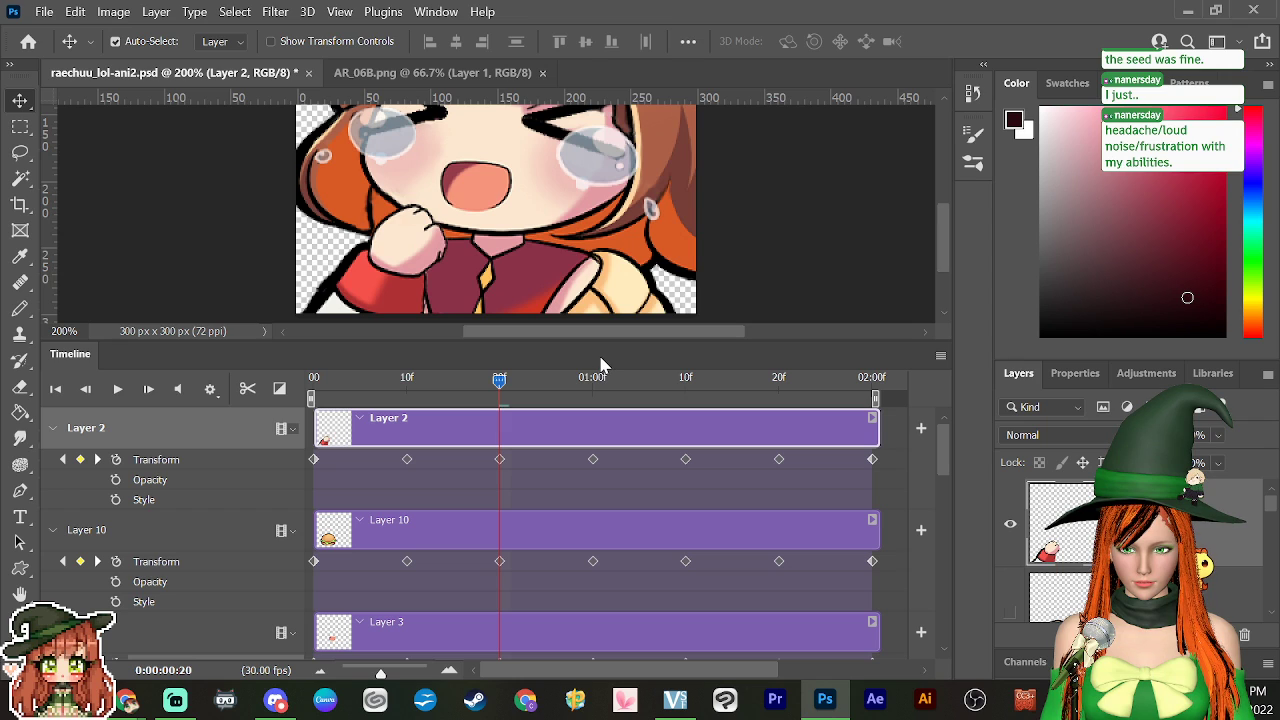
Step: Copy Layer 2's Transform keyframe at frame 20 onto the one at 01:10
left_click_drag(505, 387, 494, 438)
right_click(502, 461)
left_click(530, 484)
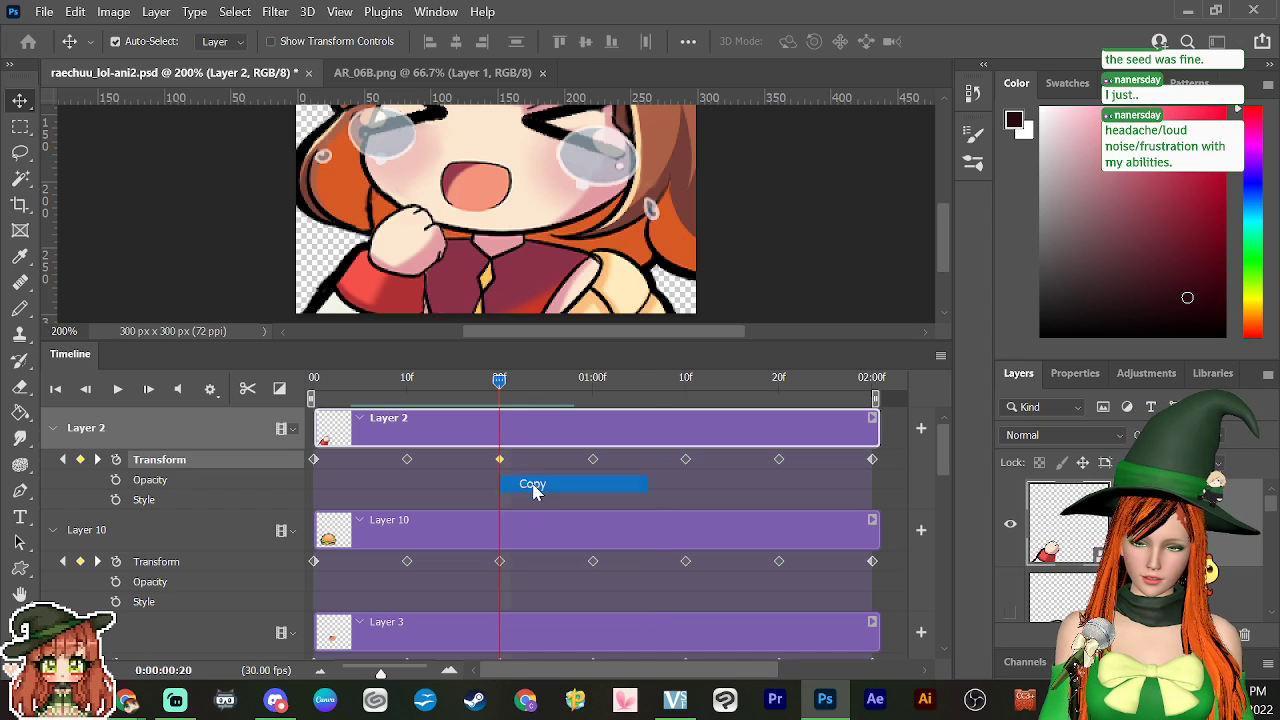
left_click_drag(503, 395, 688, 420)
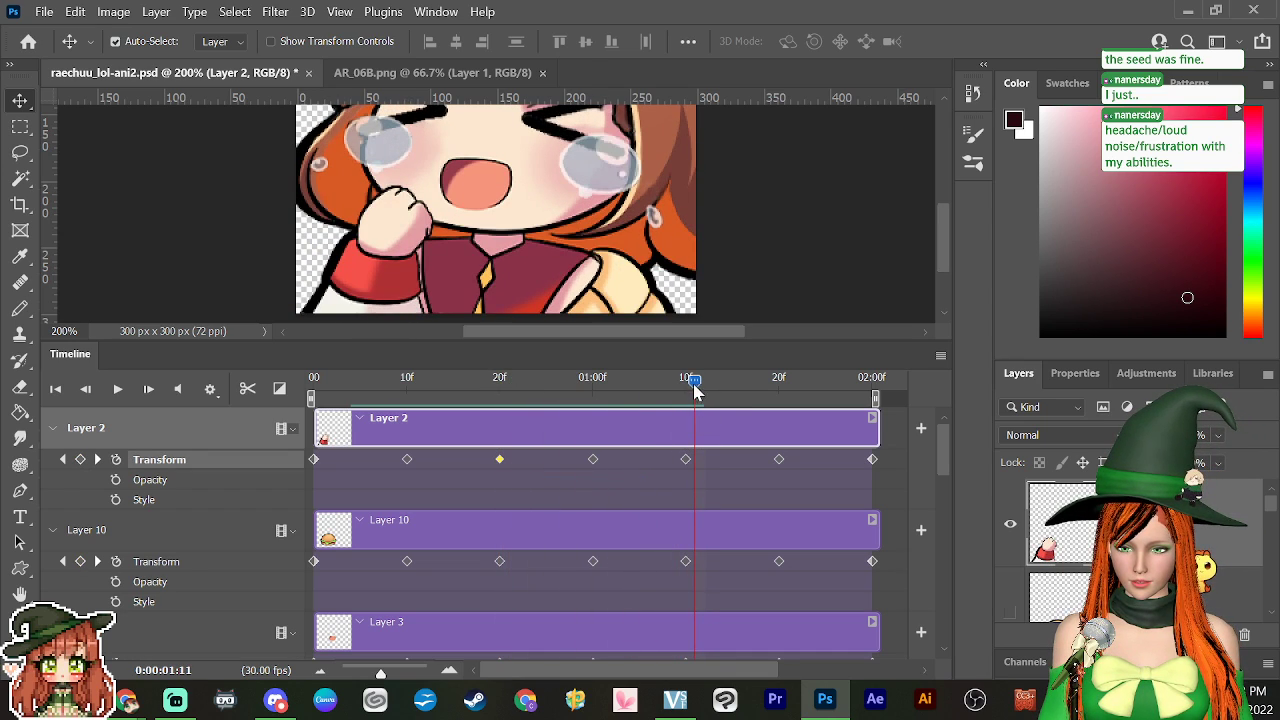
right_click(686, 461)
left_click(719, 505)
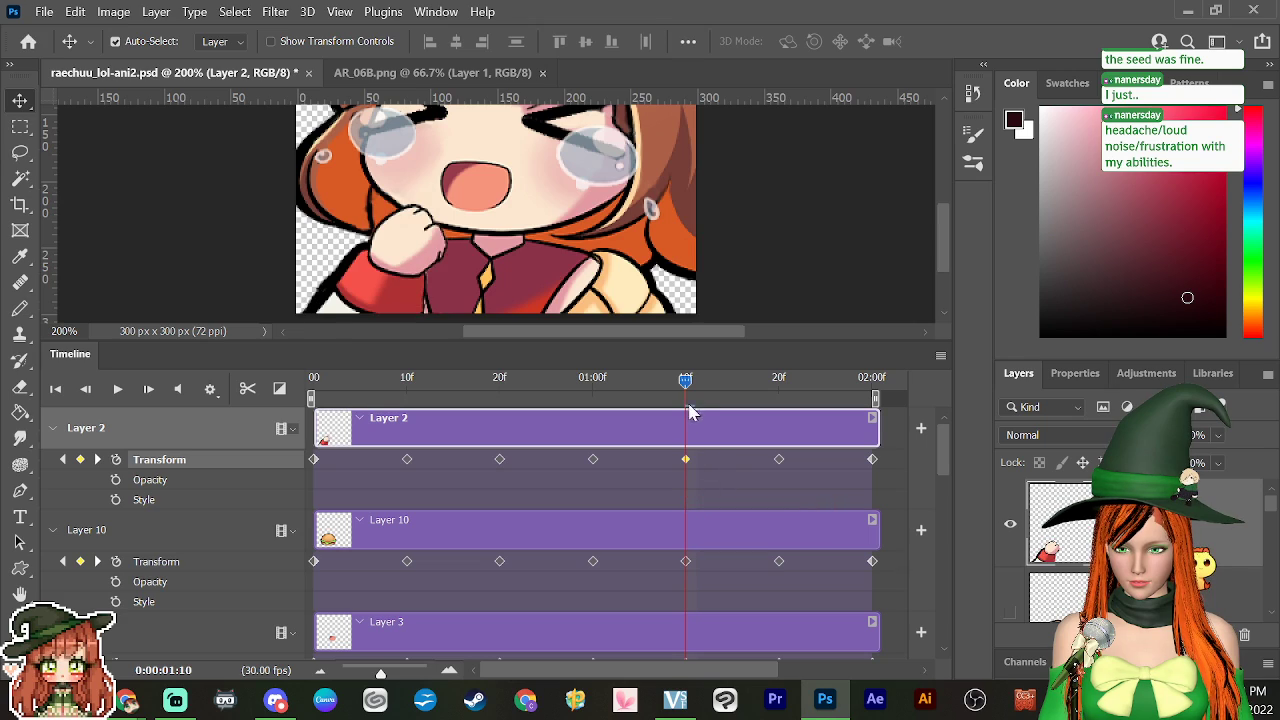
Step: Scrub through and play the animation to review the arm's rotation
left_click_drag(689, 409, 808, 472)
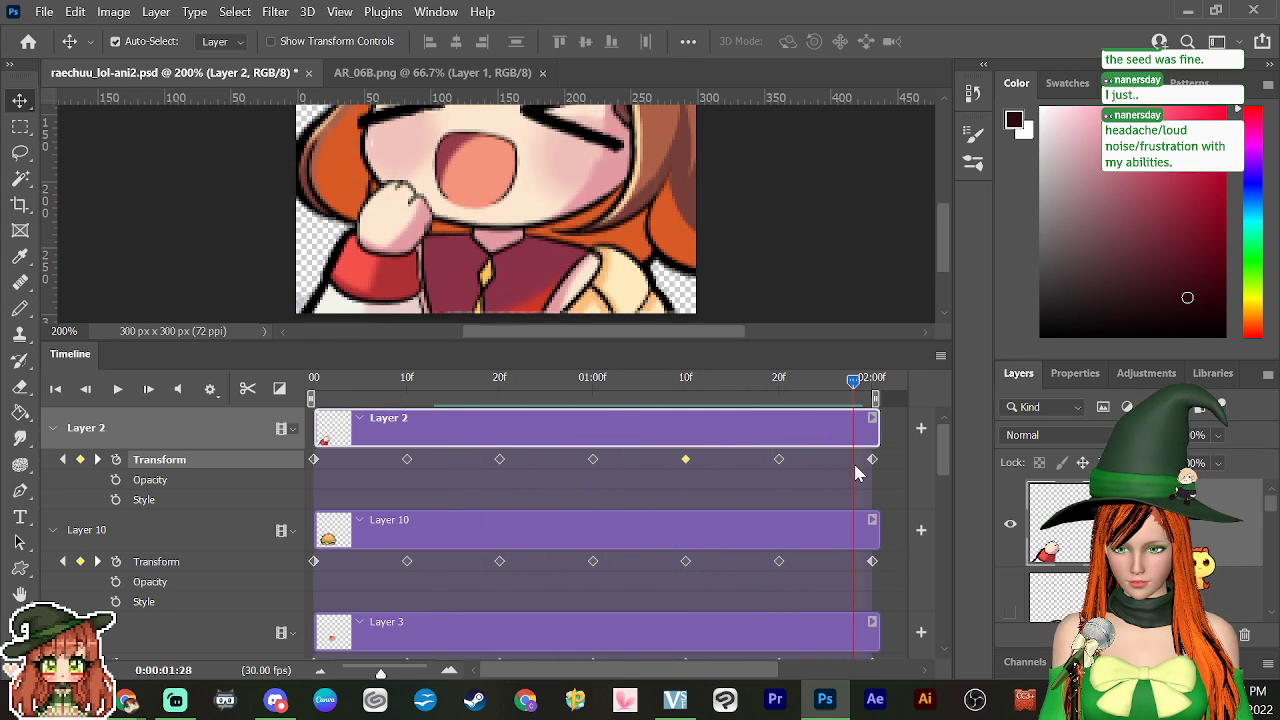
left_click_drag(455, 500, 434, 506)
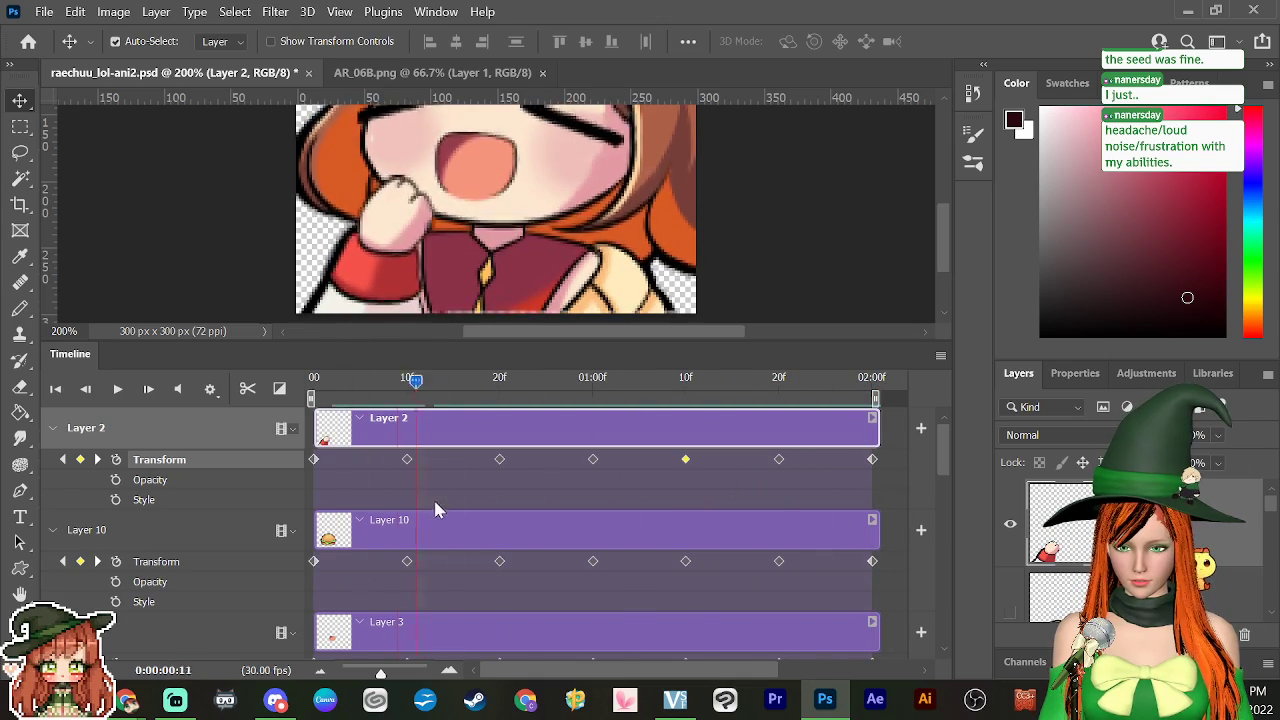
key("space")
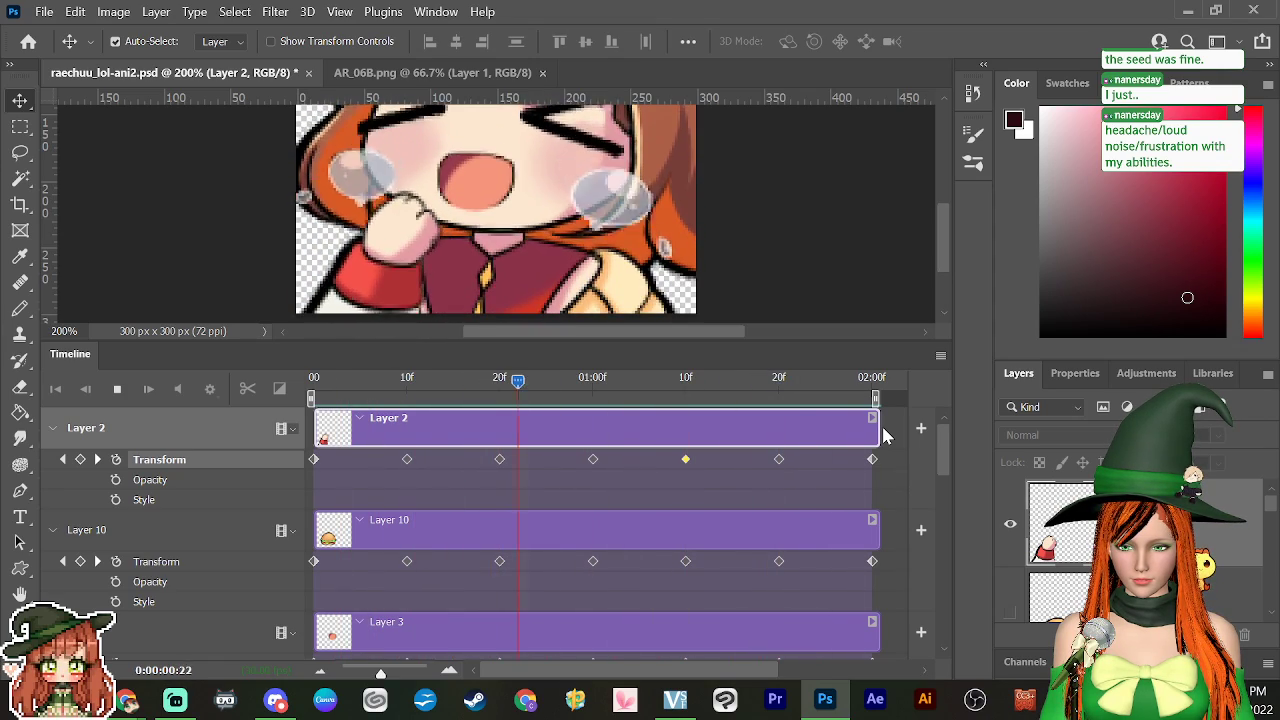
key("space")
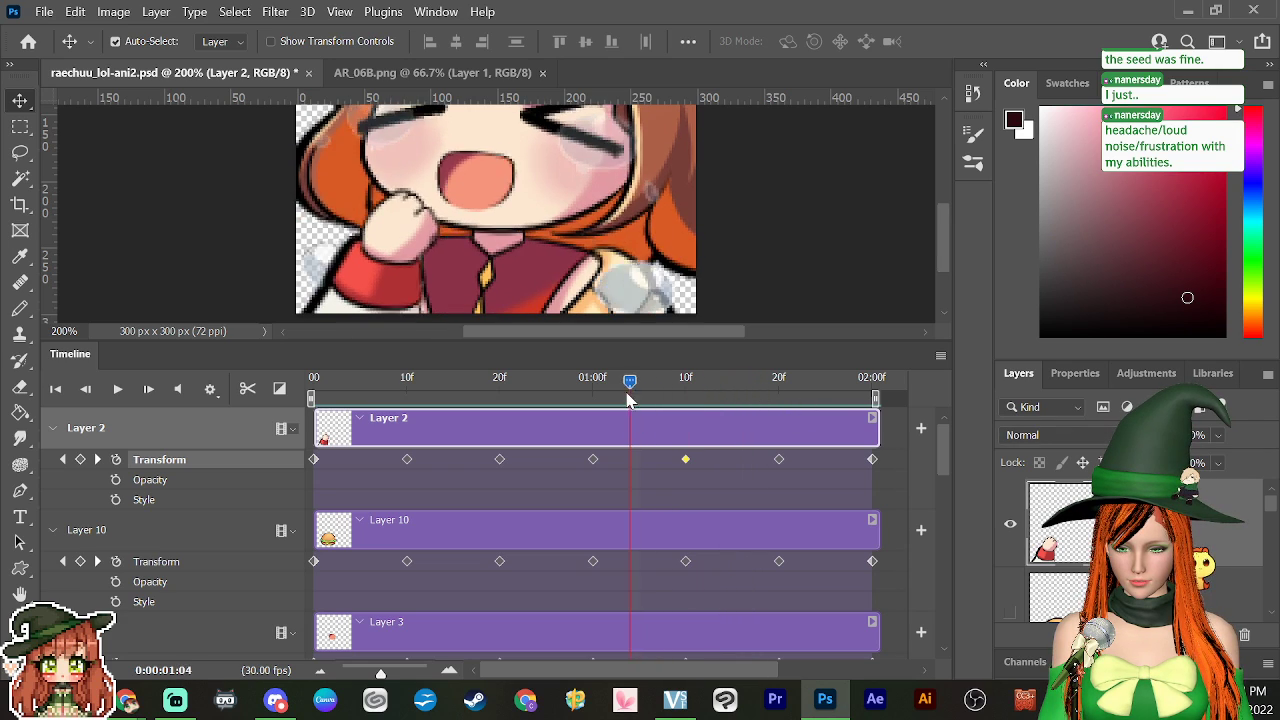
Step: Try enlarging Layer 2's arm at frame 20 to about 112% width and 106% height
left_click_drag(628, 398, 501, 428)
key("ctrl+t")
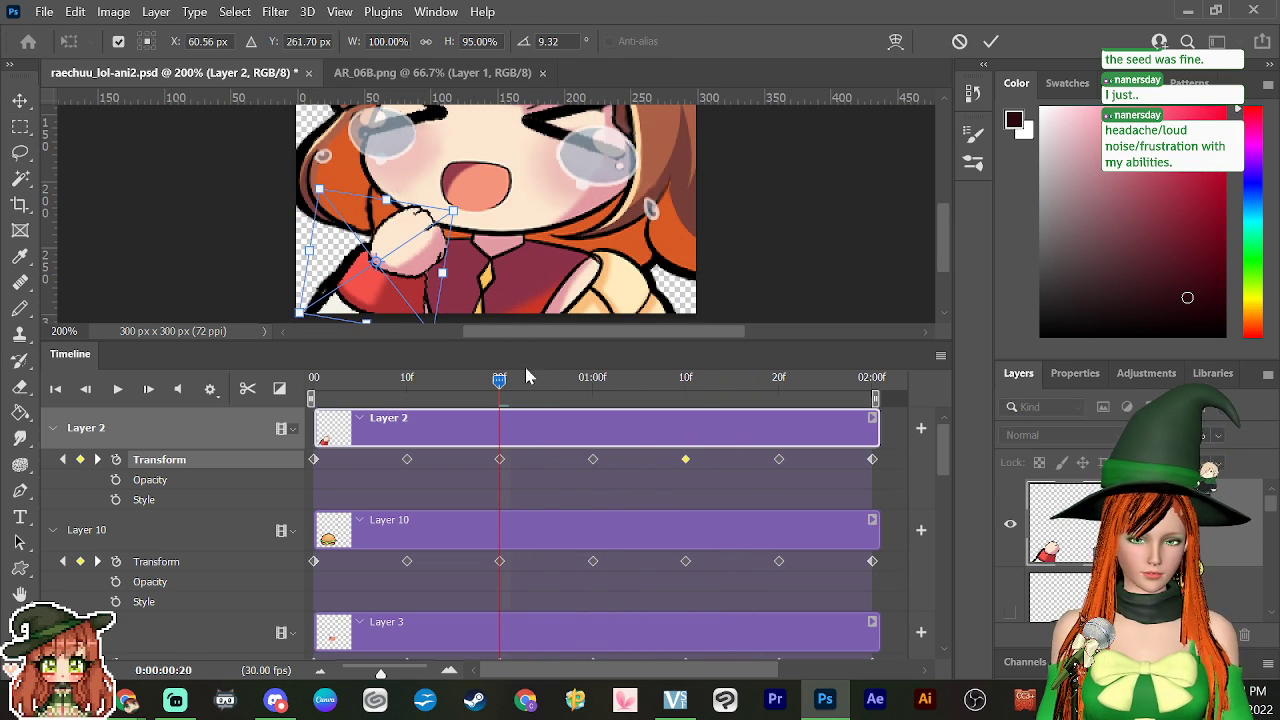
left_click_drag(470, 200, 475, 198)
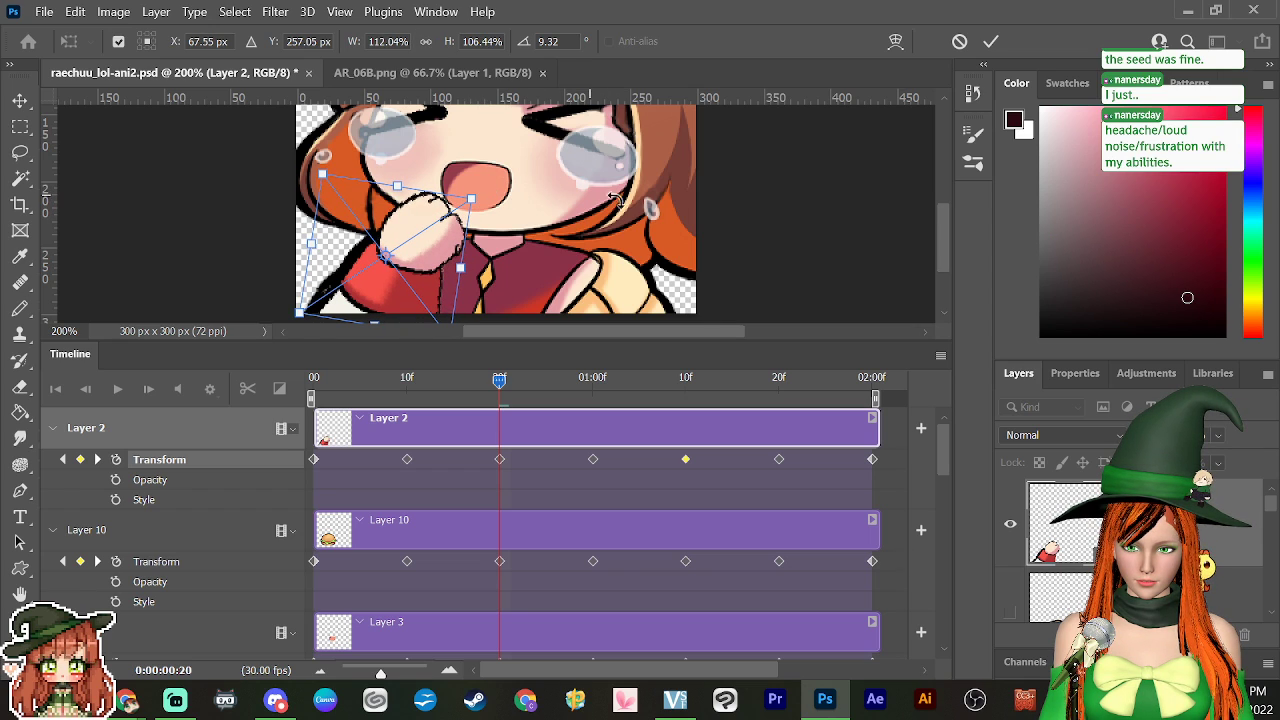
key("Return")
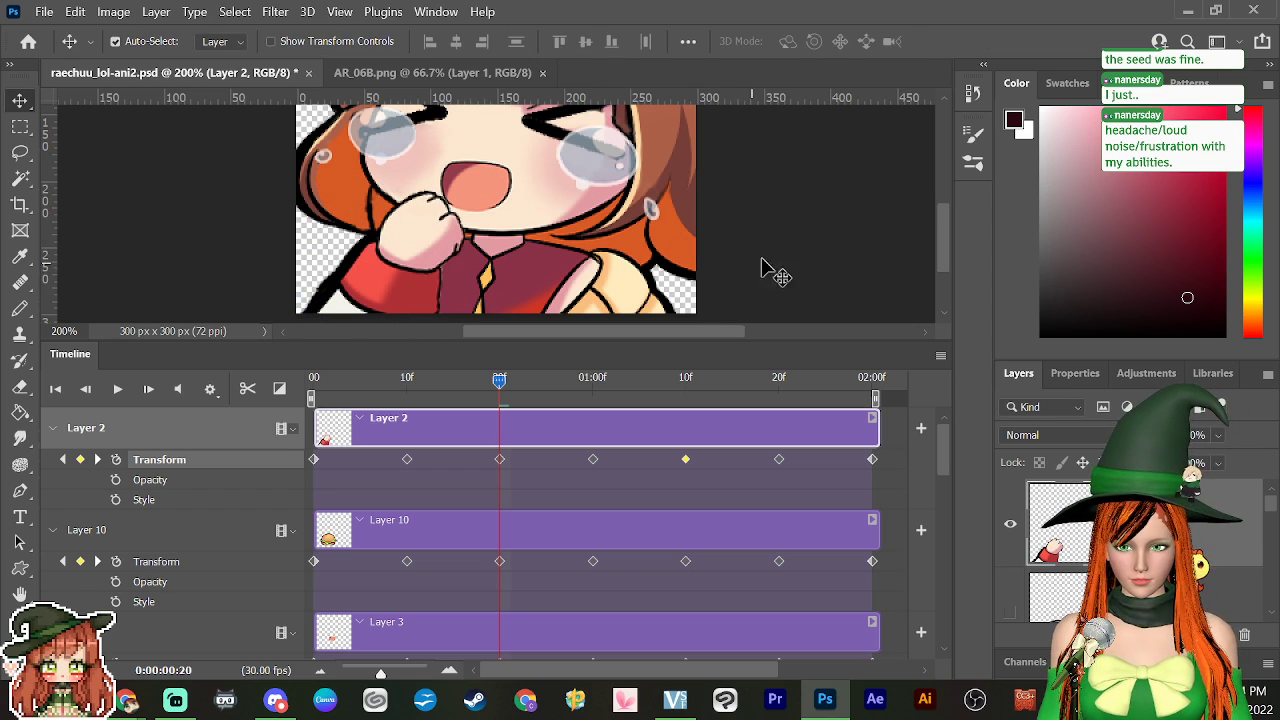
Step: Copy the enlarged arm's Transform keyframe from frame 20 to 01:10 on Layer 2
right_click(502, 459)
left_click(532, 487)
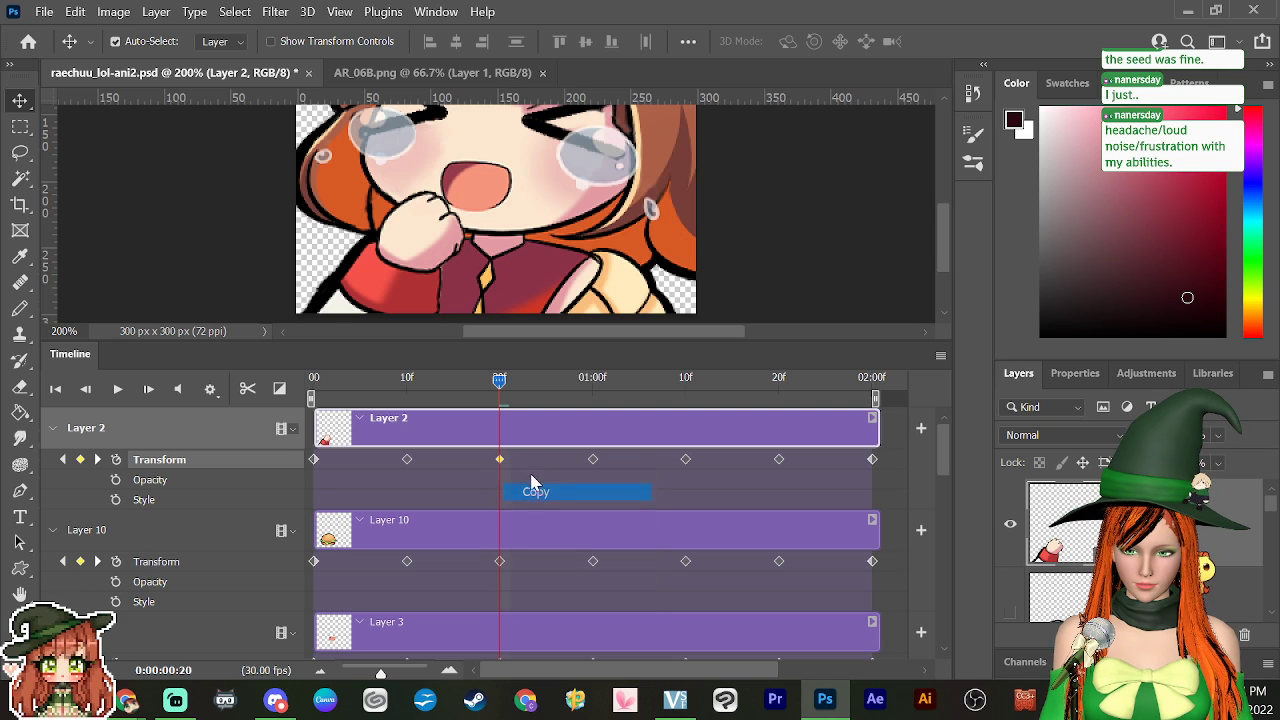
left_click_drag(533, 392, 685, 425)
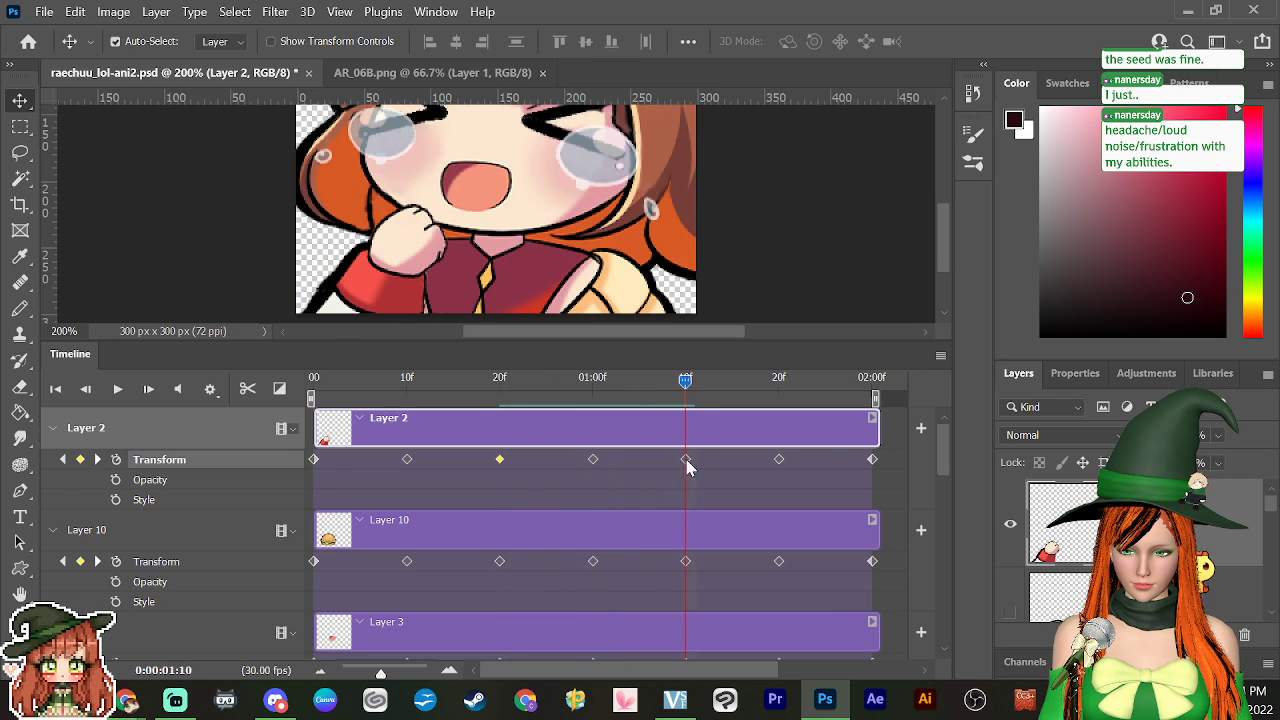
right_click(687, 462)
left_click(730, 506)
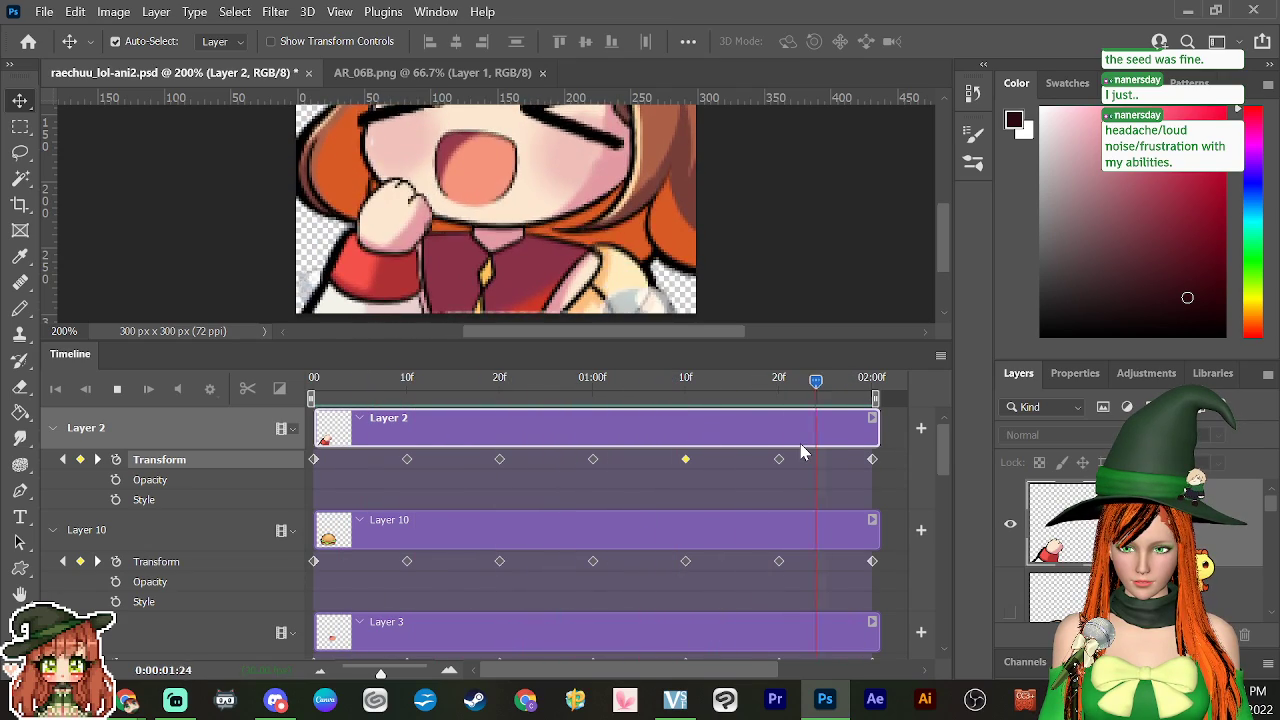
Step: Stop the playback, undo the arm enlargement and its copy at 01:10, and replay the animation
key("space")
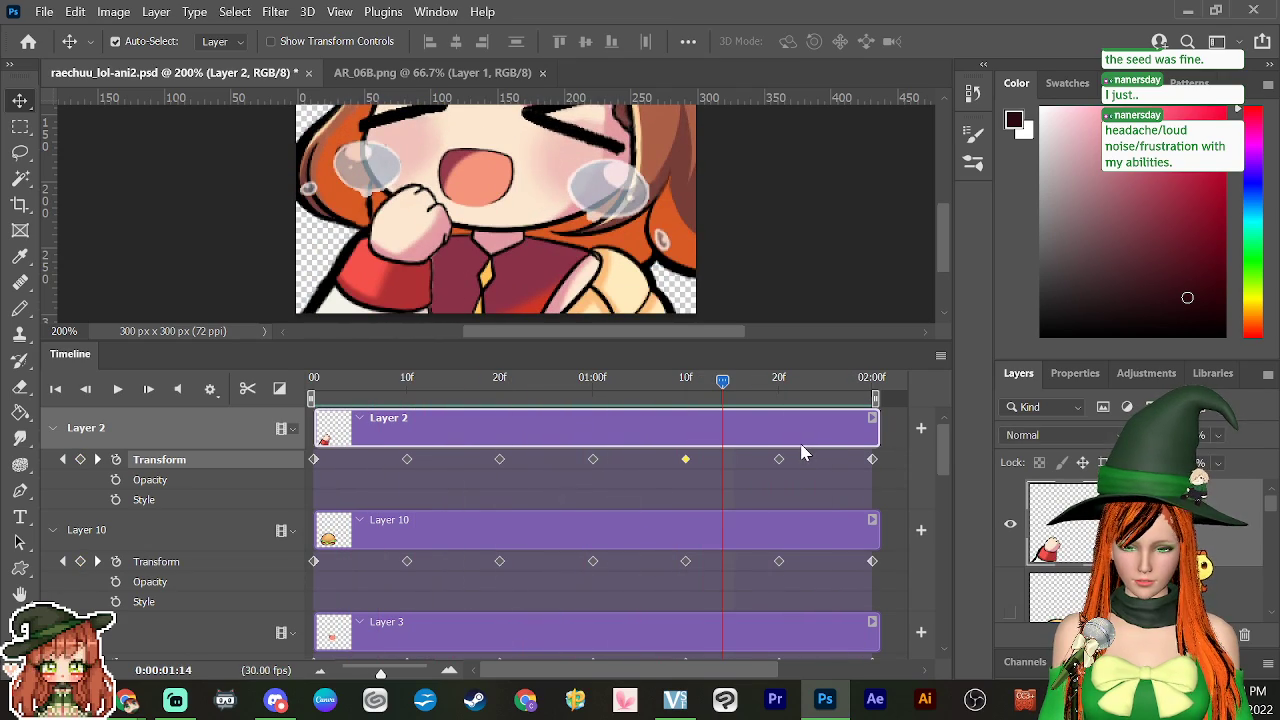
key("Left")
key("Left")
key("Left")
key("Left")
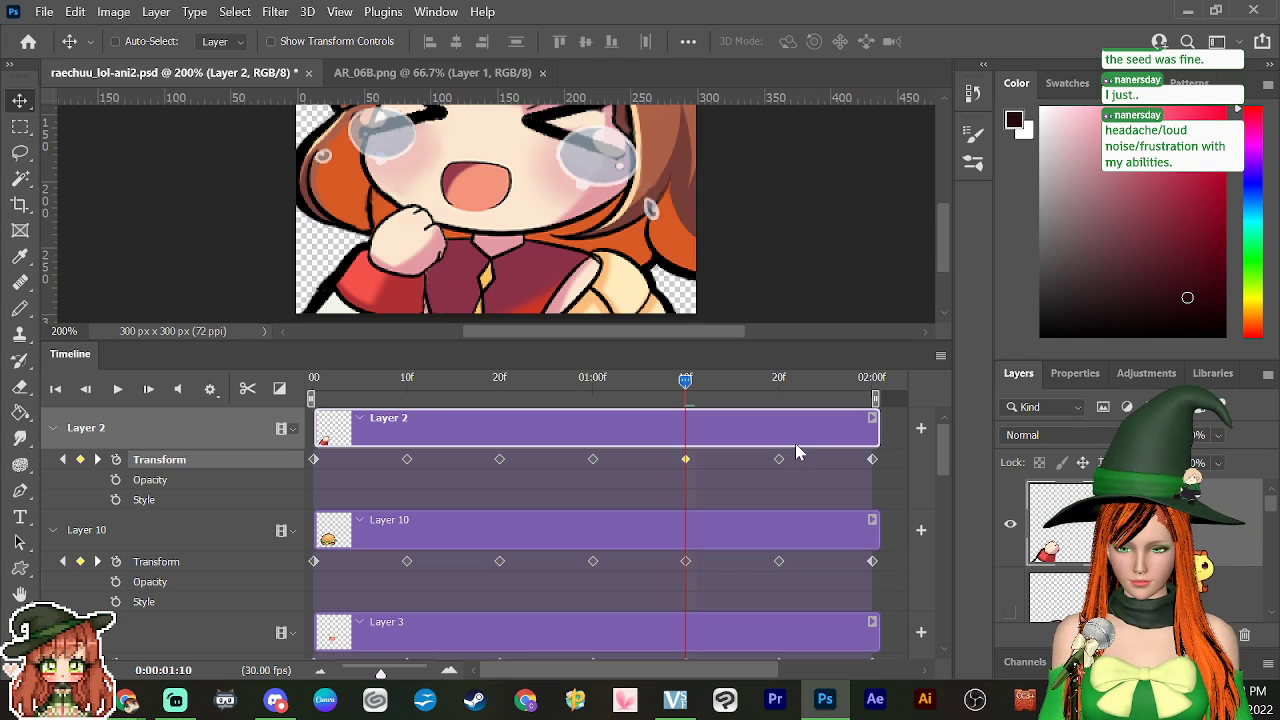
key("space")
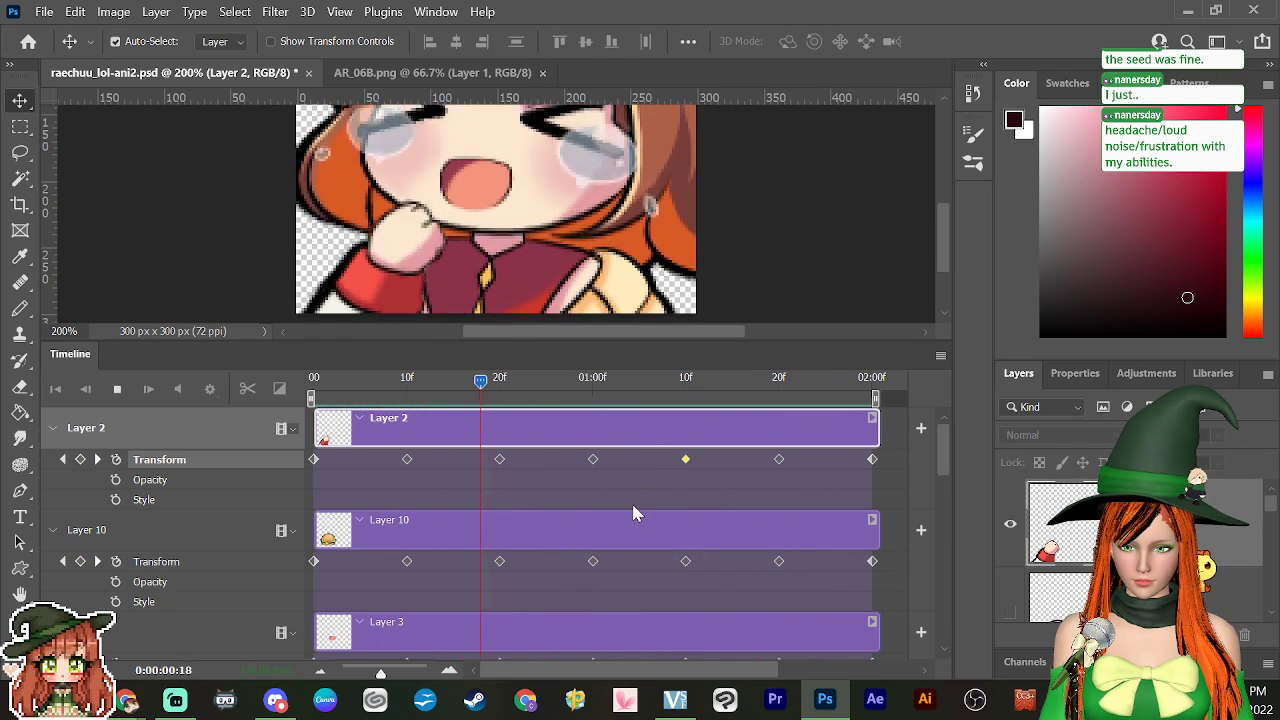
left_click(350, 384)
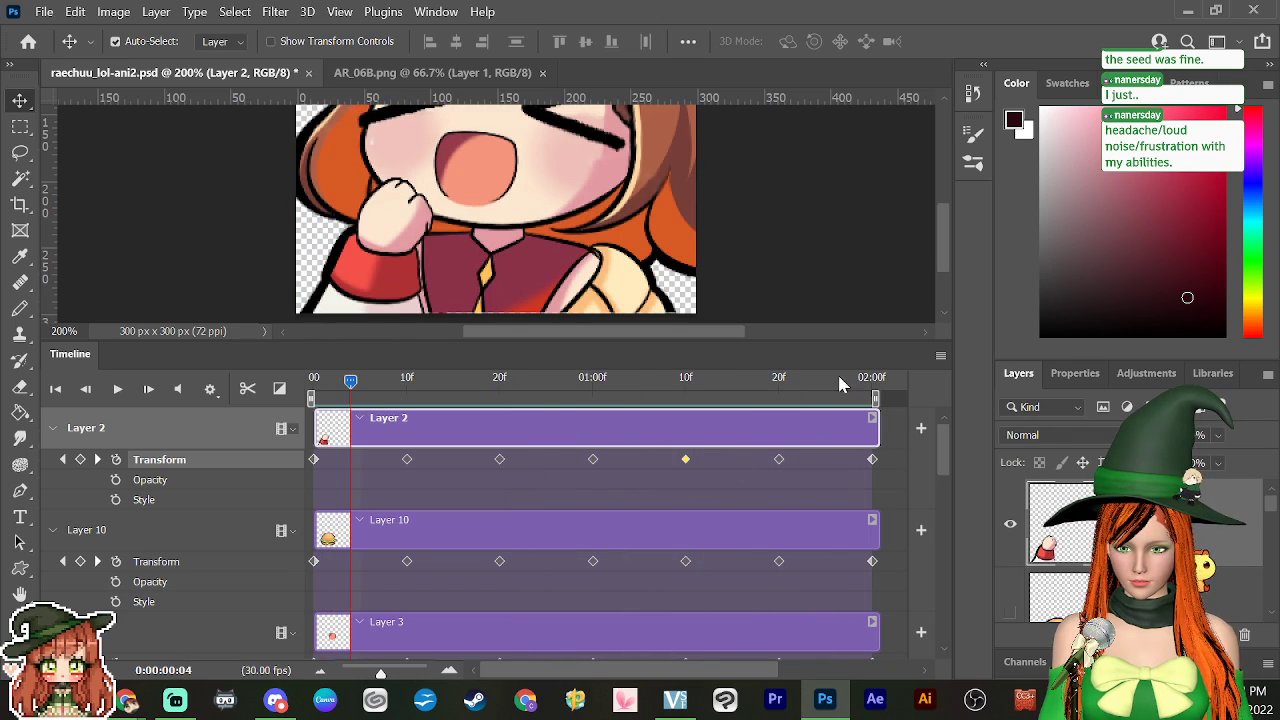
Step: Lower Layer 2's arm slightly at 02:00 and copy that Transform keyframe onto the one at the first frame
left_click_drag(350, 384, 910, 447)
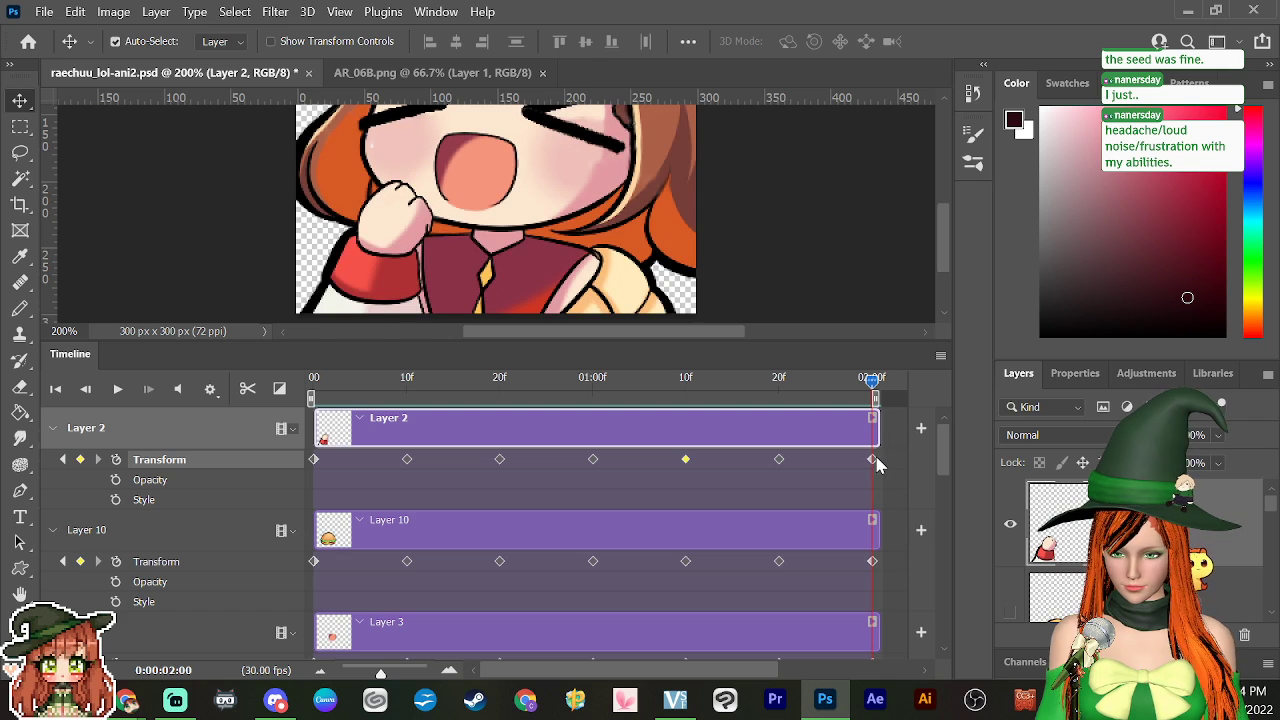
left_click(873, 460)
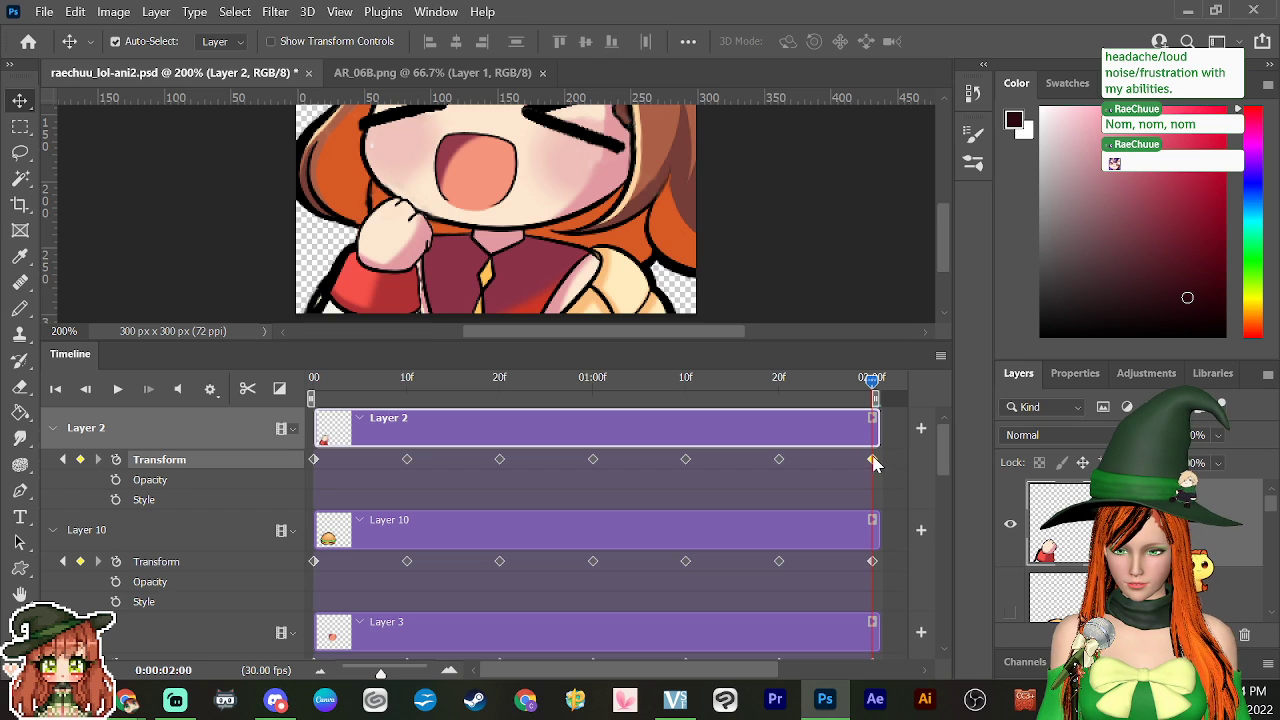
right_click(873, 462)
left_click(900, 487)
left_click(313, 384)
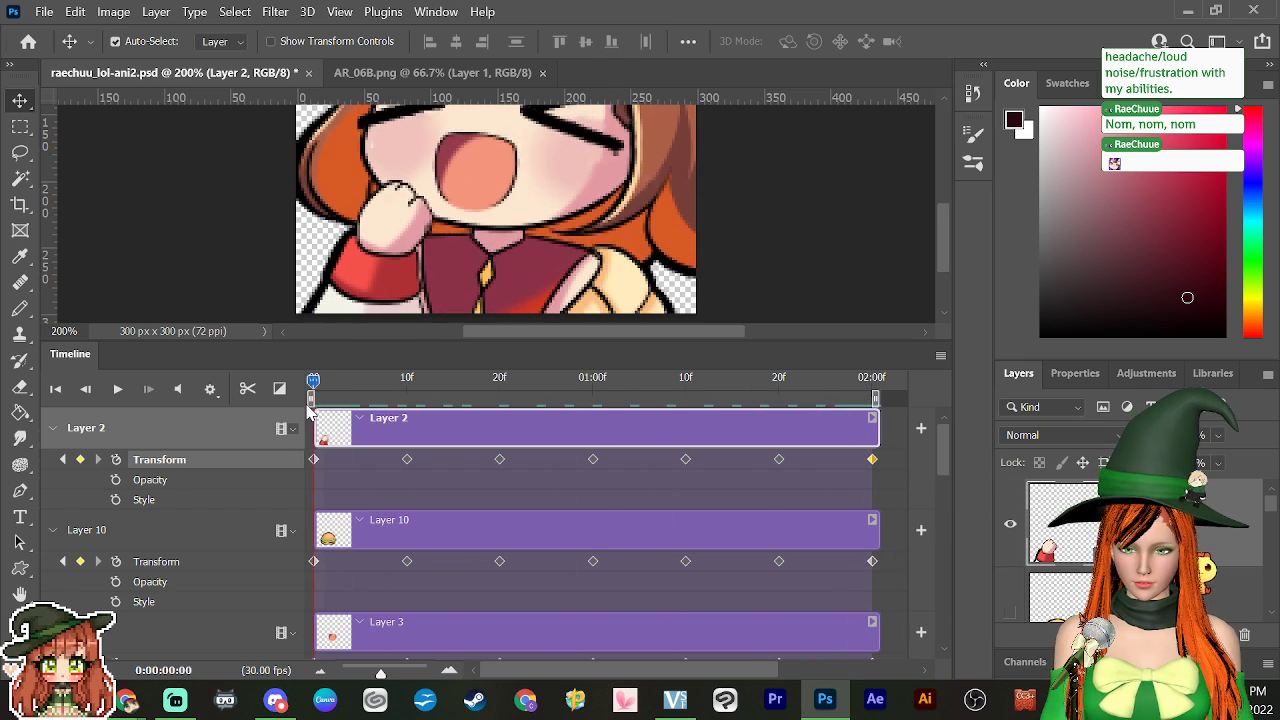
right_click(315, 460)
left_click(338, 502)
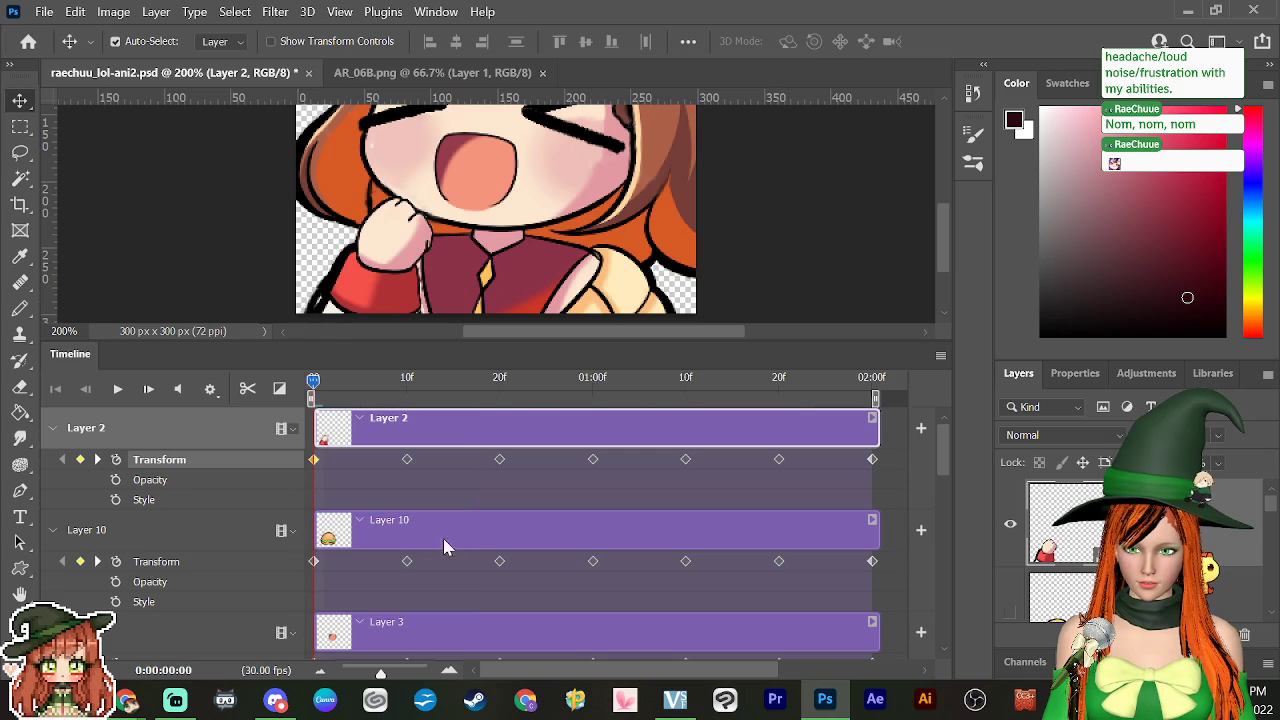
Step: Play the loop with the whole emote in view to review the arm movement against the other layers
key("space")
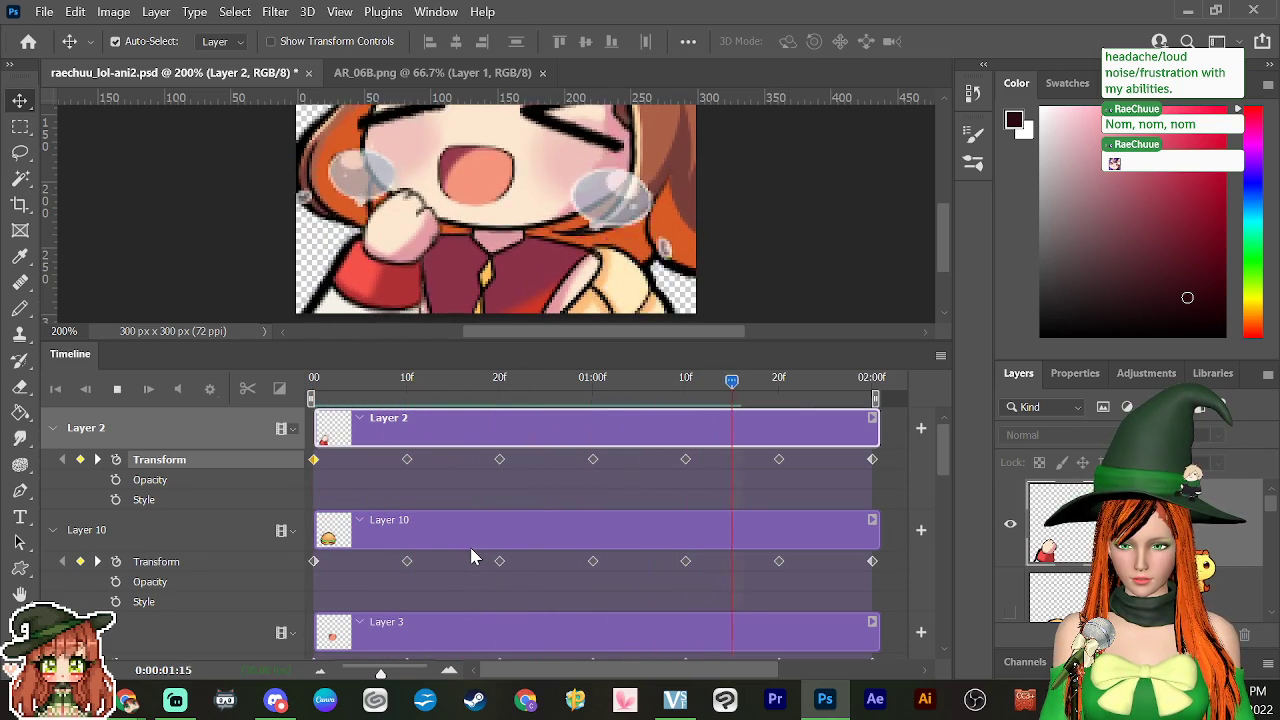
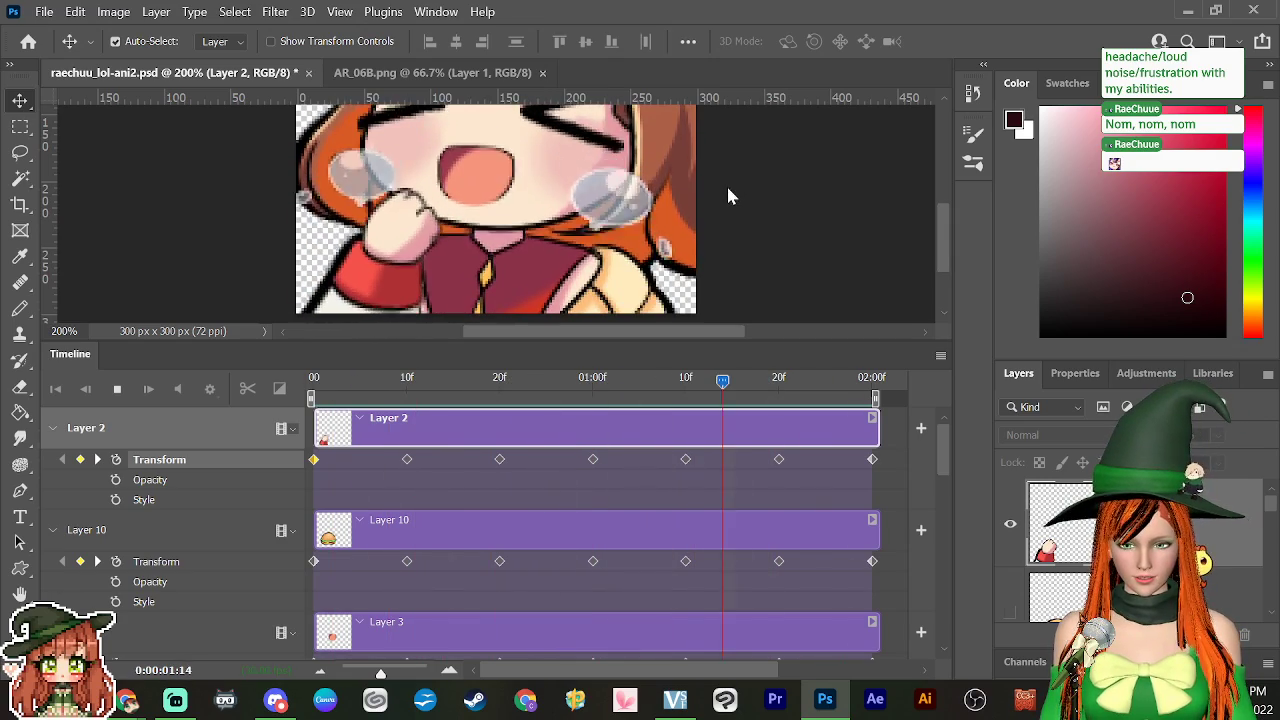
key("ctrl+minus")
key("ctrl+minus")
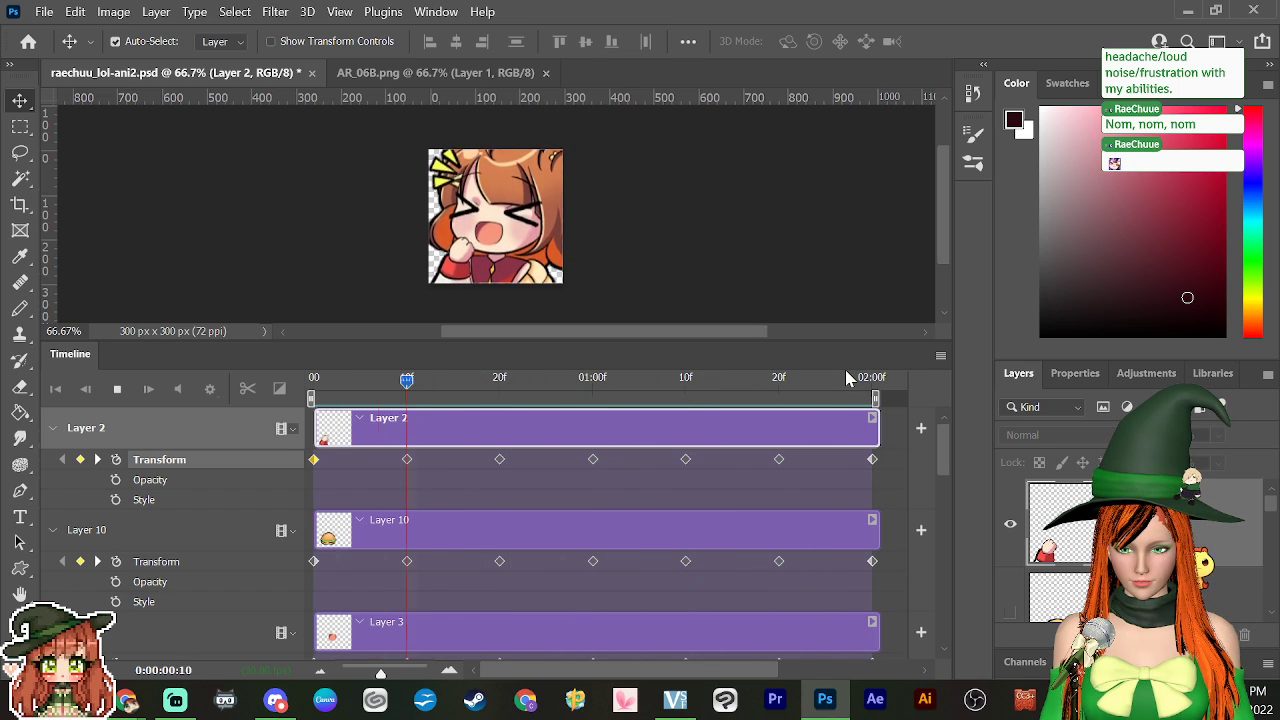
key("space")
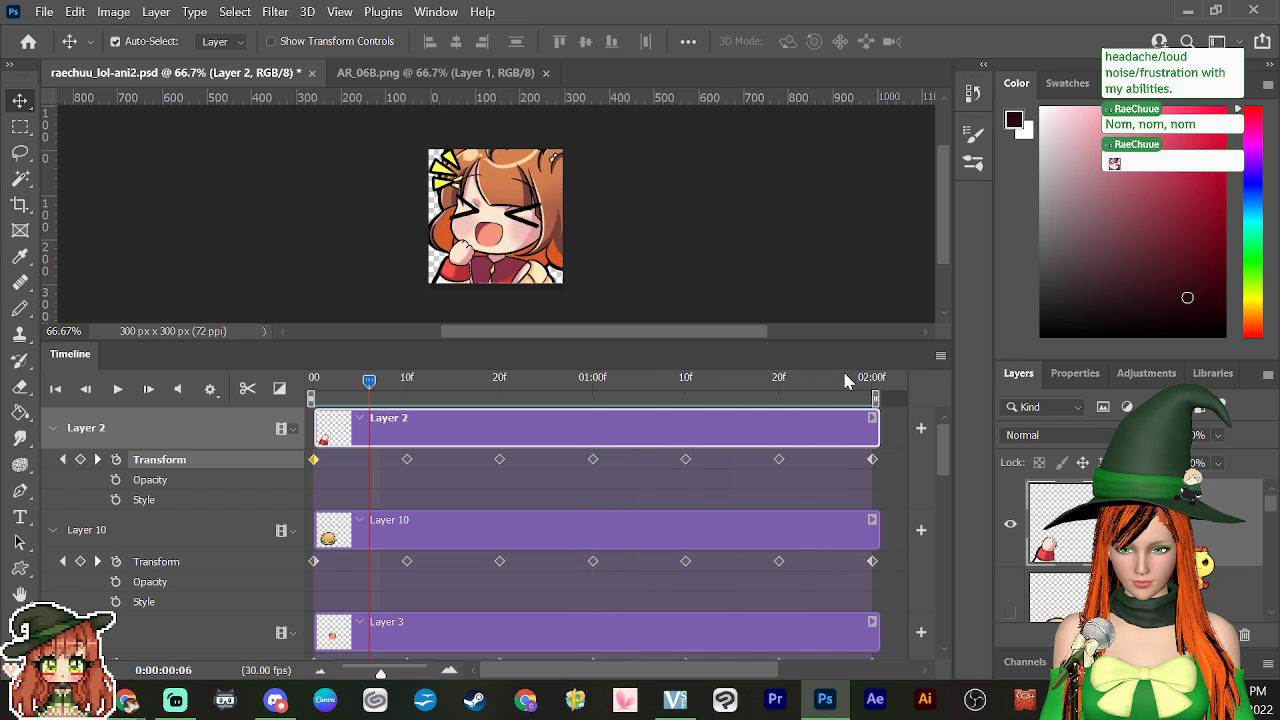
left_click_drag(369, 384, 400, 450)
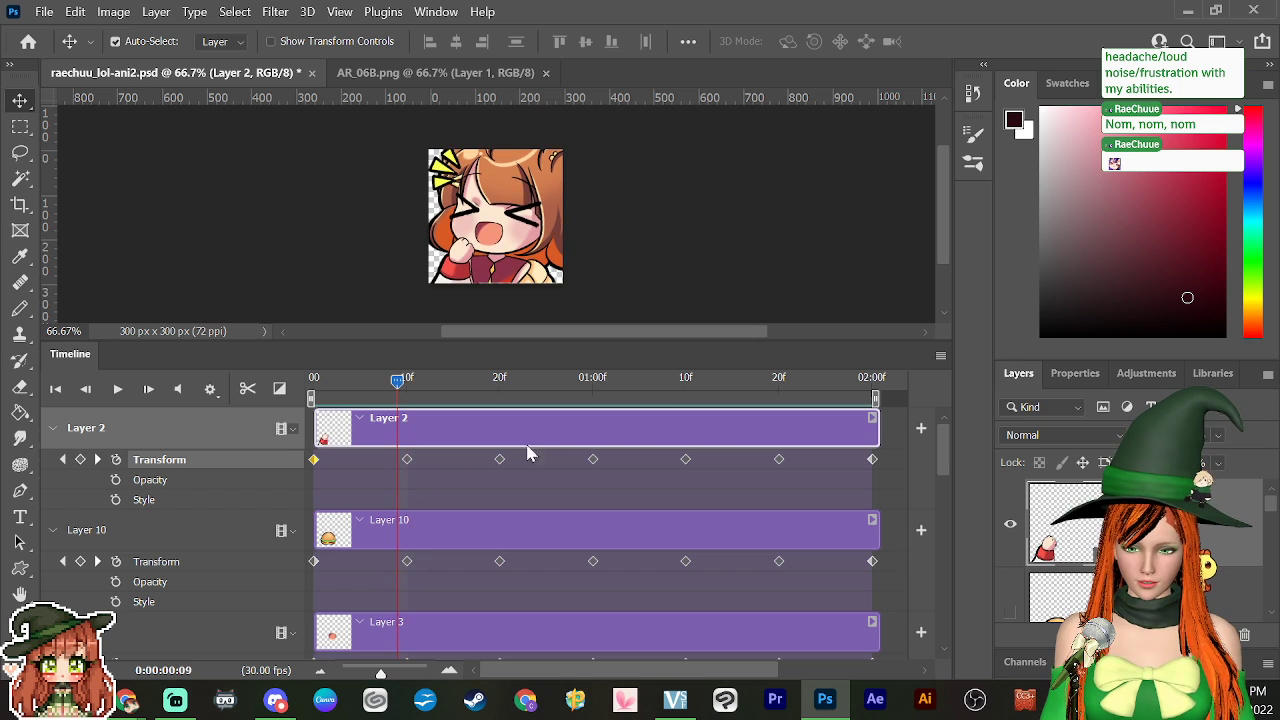
left_click_drag(950, 456, 948, 508)
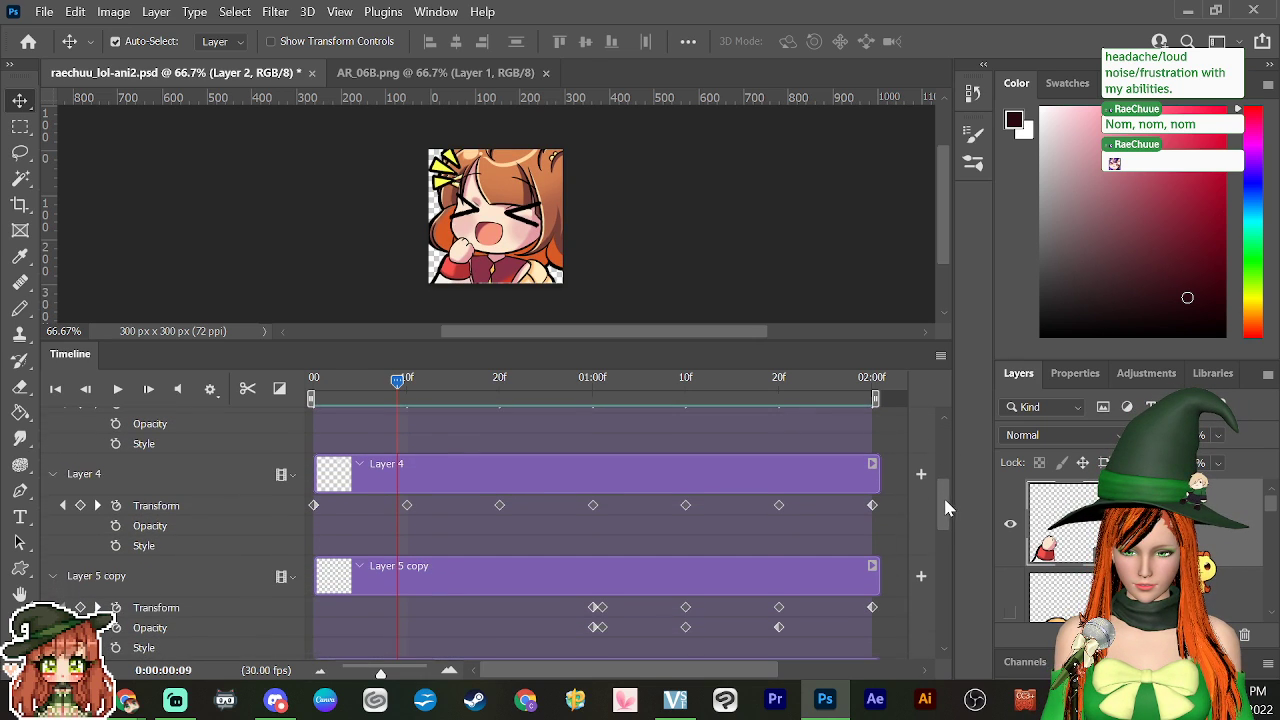
Step: Select Layer 4, which holds the yellow laugh marks, and go to frame 20 on the timeline
left_click(545, 476)
left_click_drag(433, 370, 410, 435)
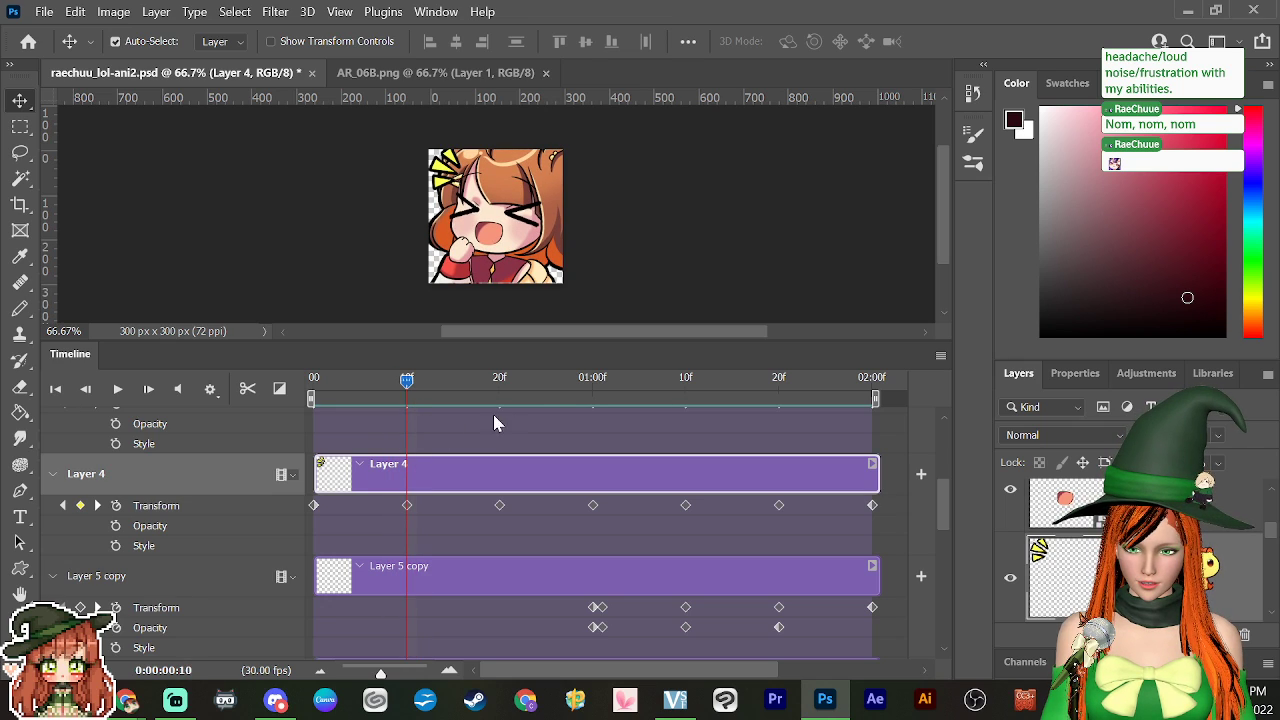
left_click_drag(433, 377, 501, 421)
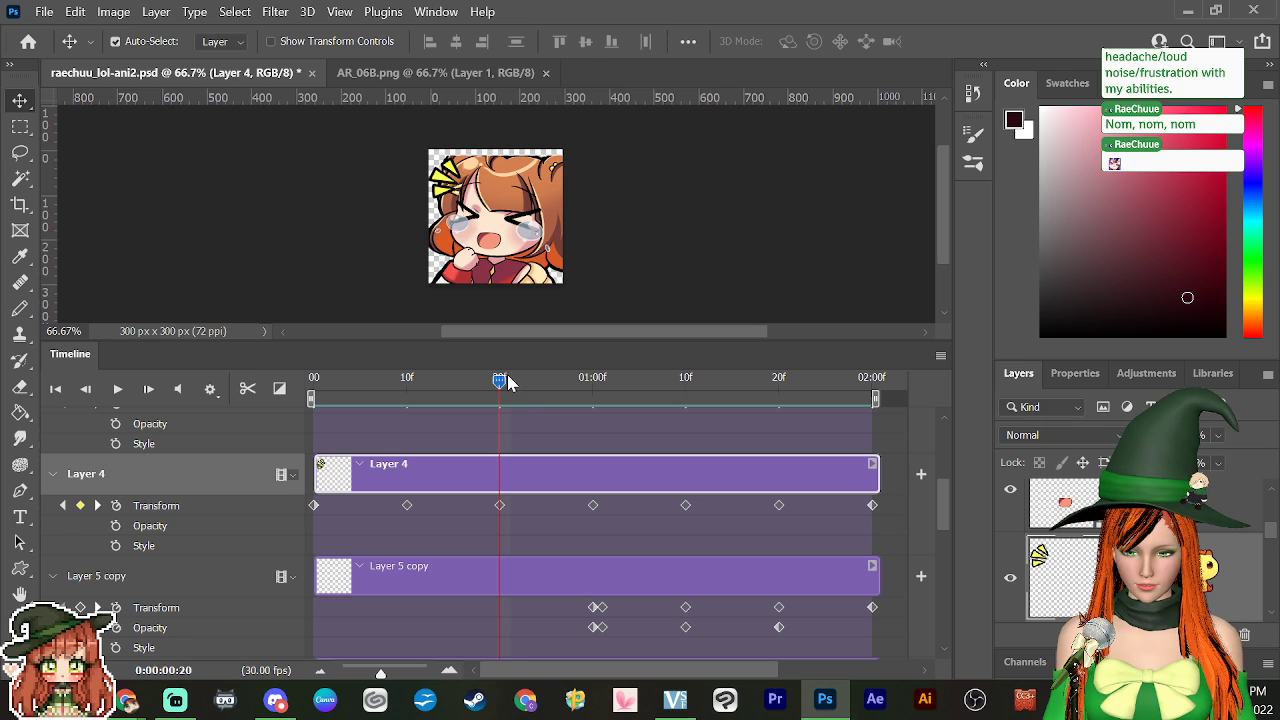
Step: Try rotating Layer 4's yellow marks to 11.94° and enlarging them to about 113% width and 108% height at frame 20
key("ctrl+t")
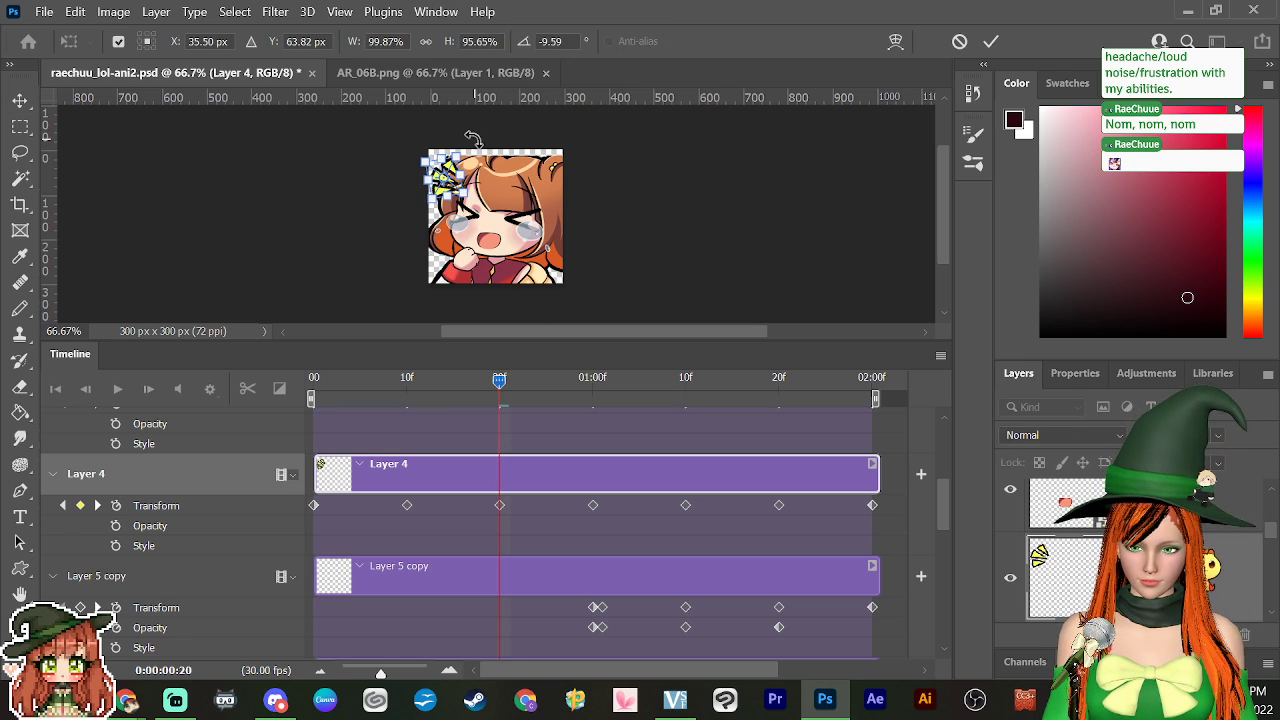
key("ctrl+plus")
key("ctrl+plus")
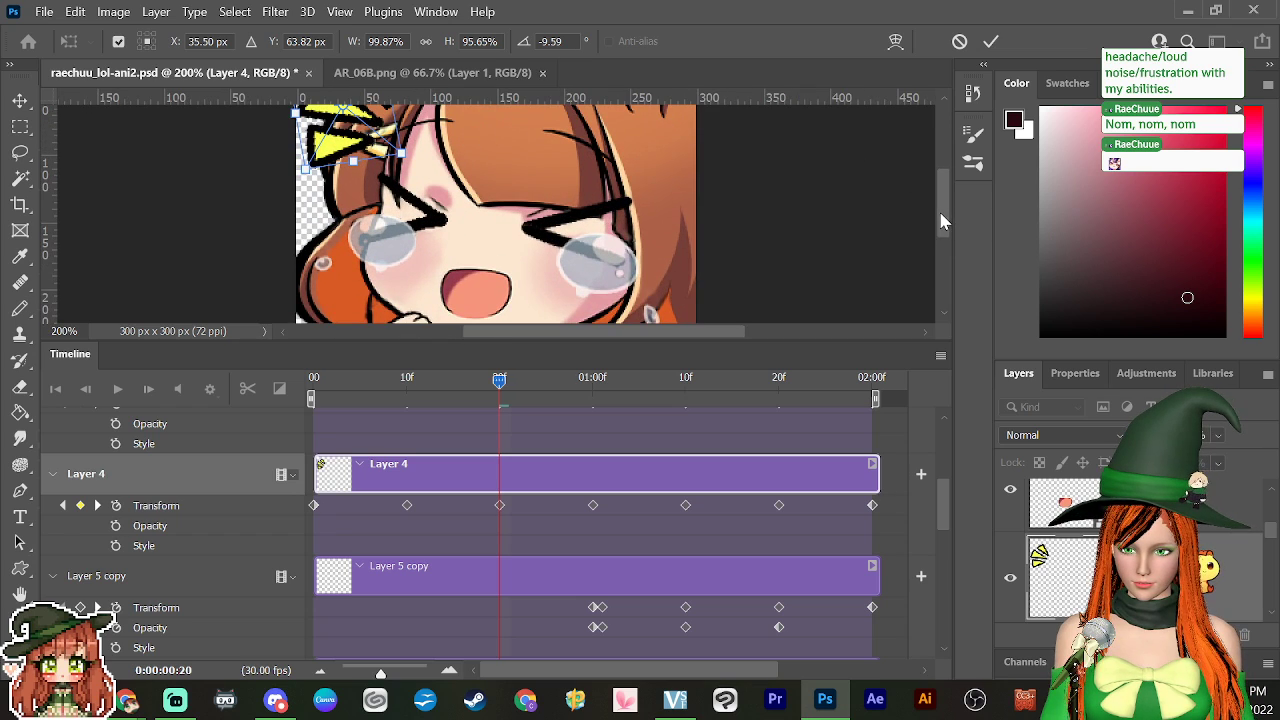
scroll(945, 191, "up", 1)
scroll(945, 191, "up", 1)
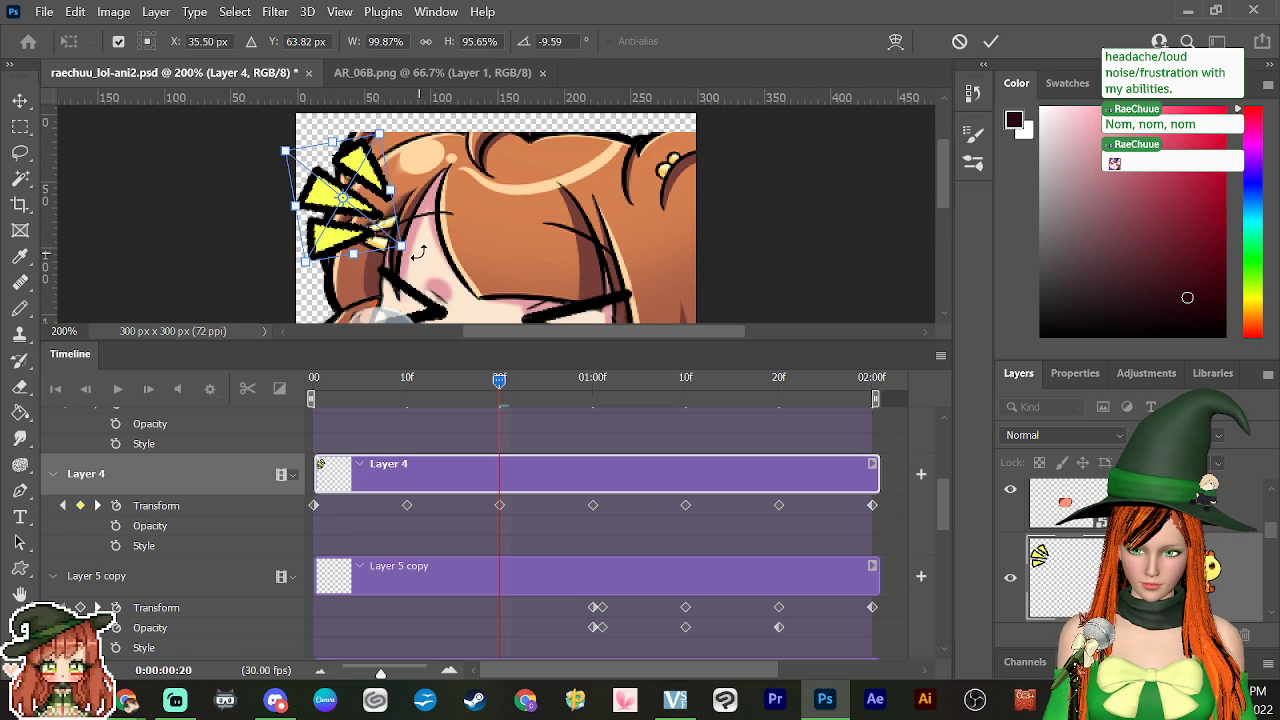
left_click_drag(418, 252, 401, 278)
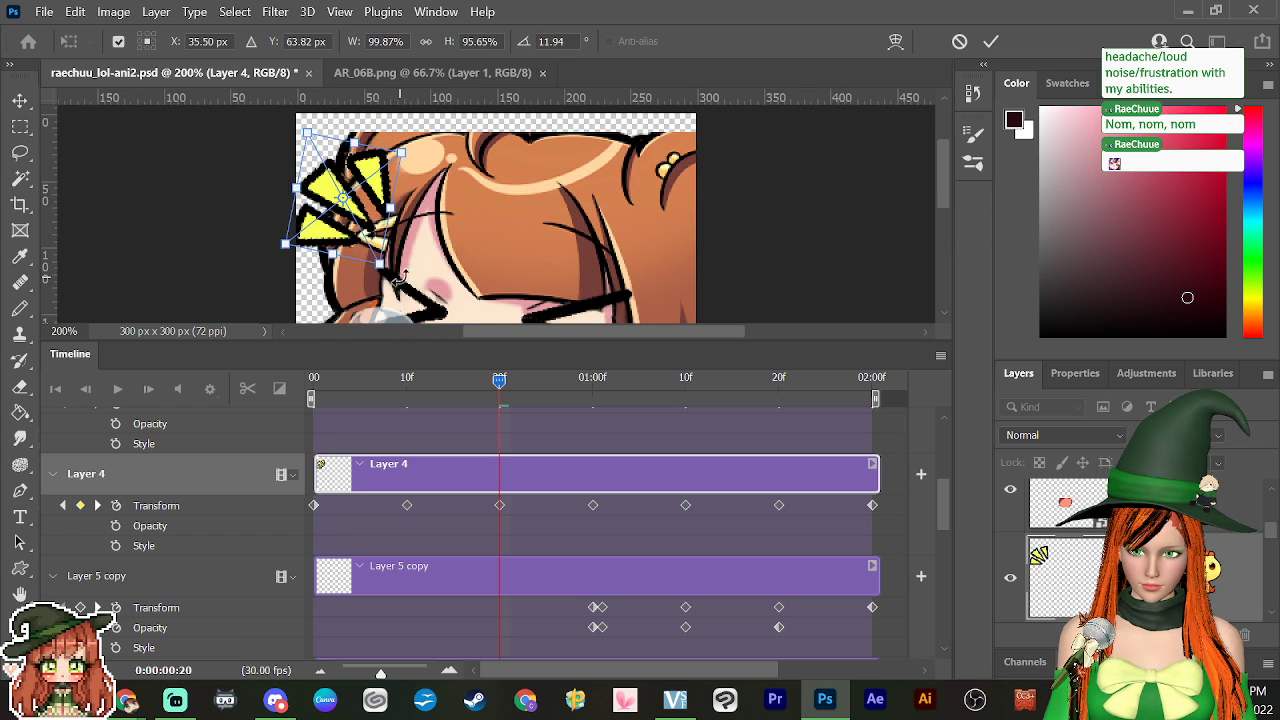
mouse_move(406, 148)
left_mouse_down()
mouse_move(423, 143)
mouse_move(409, 147)
left_mouse_up()
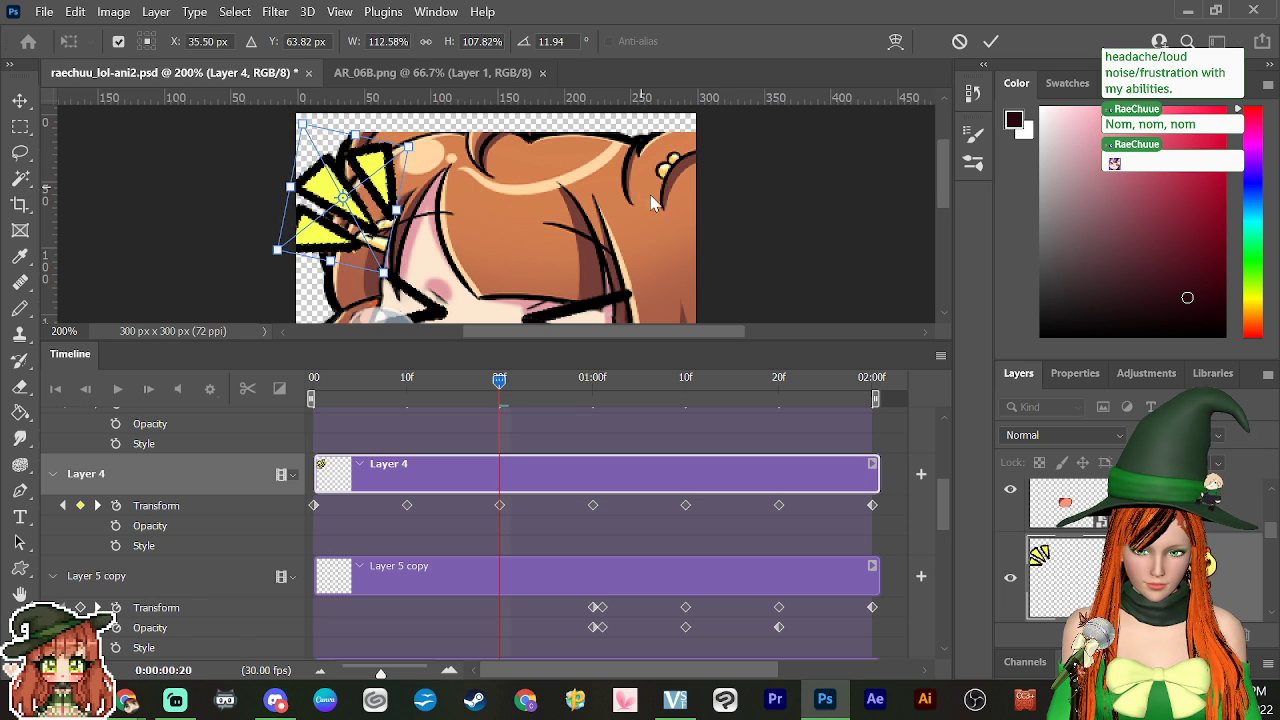
key("Return")
left_click_drag(499, 380, 501, 411)
key("Home")
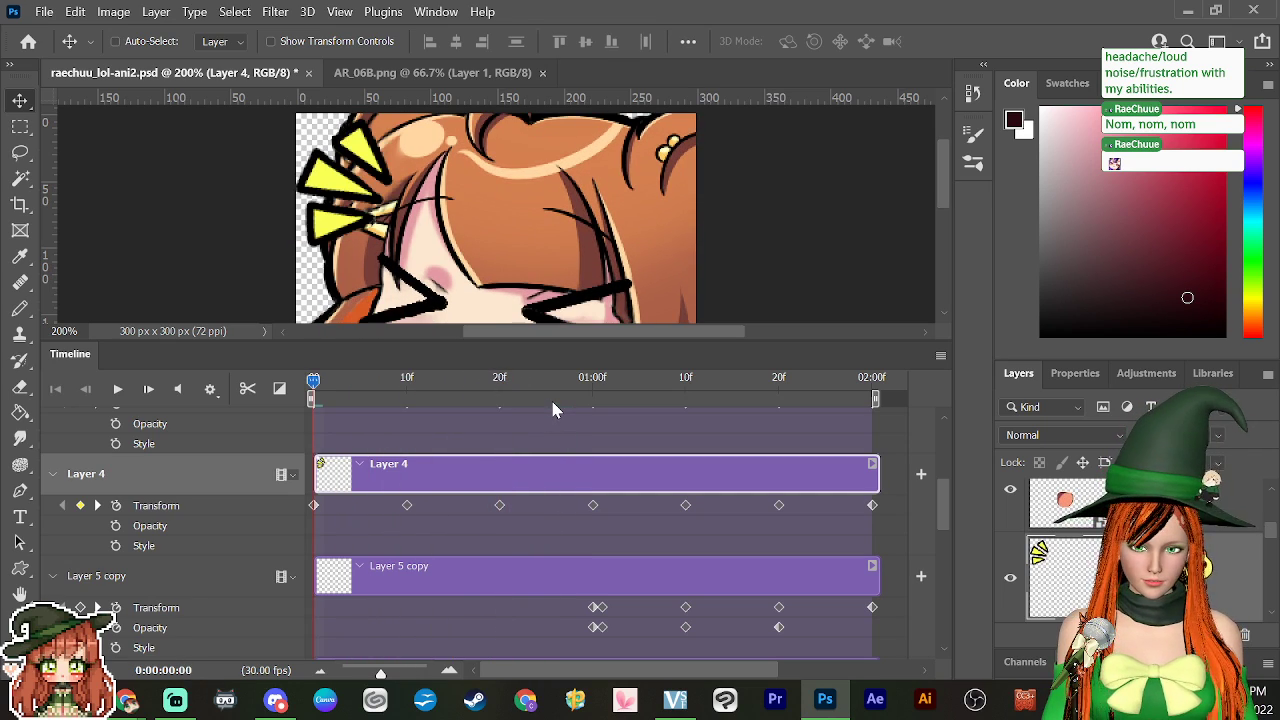
Step: At frame 20, enlarge Layer 4's yellow marks to about 124% width and 119% height and rotate them to about -6°
left_click_drag(480, 420, 500, 423)
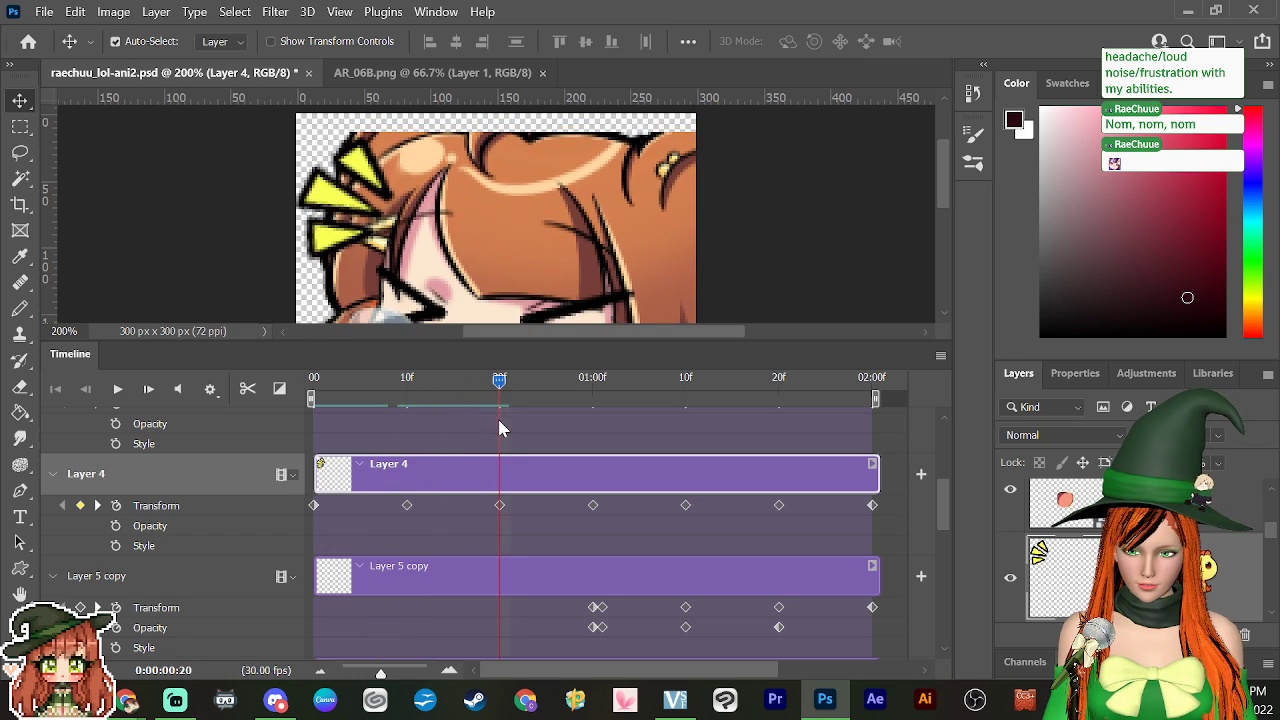
key("ctrl+t")
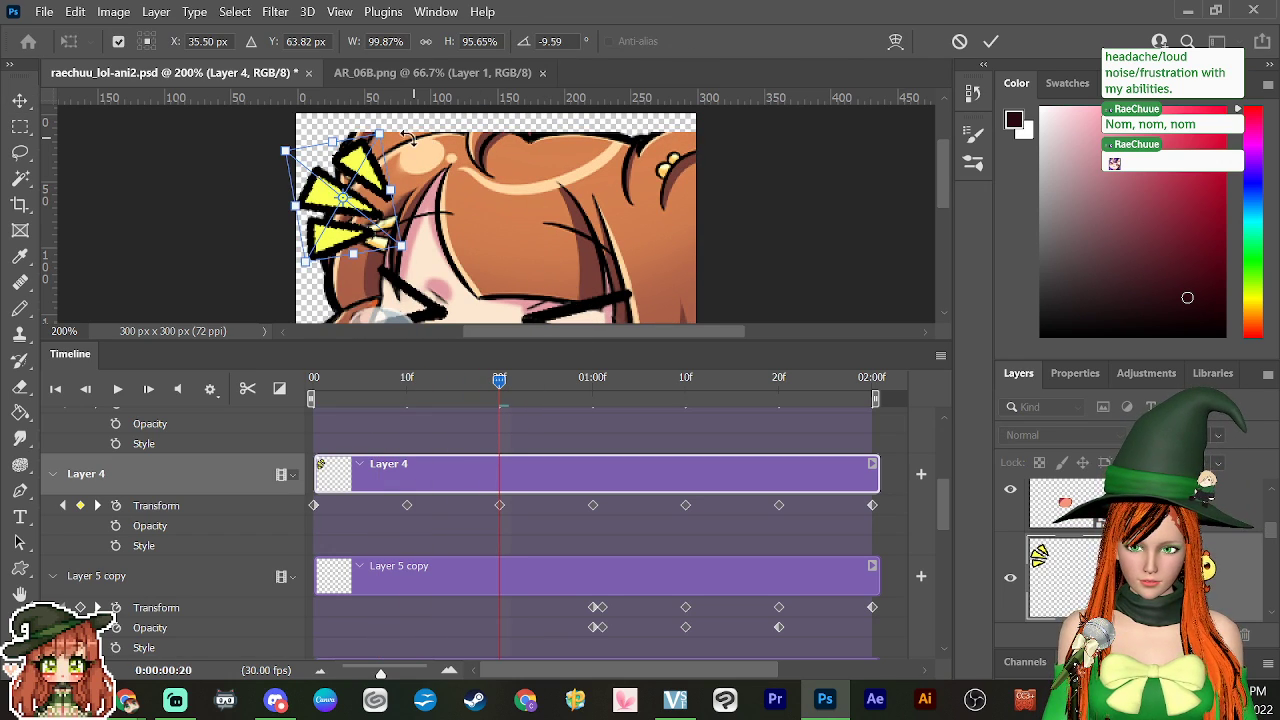
left_click_drag(381, 132, 396, 119)
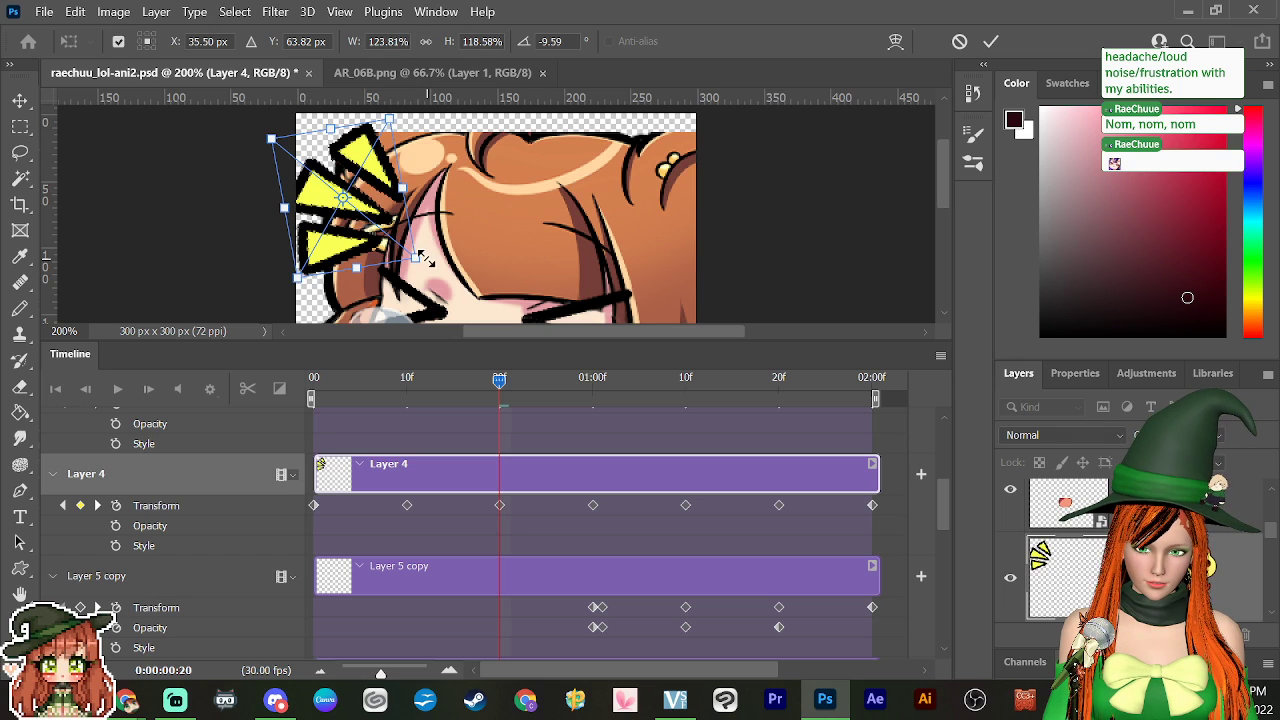
left_click_drag(431, 265, 428, 270)
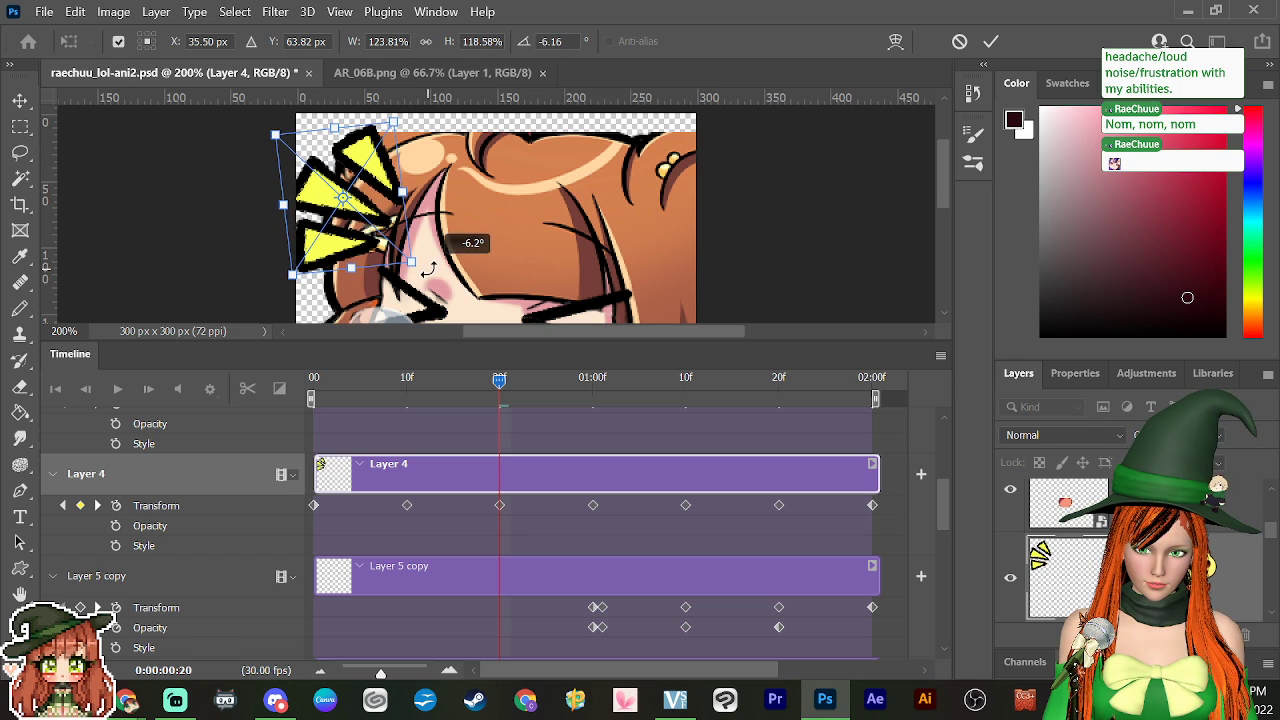
key("Return")
left_click_drag(505, 385, 505, 434)
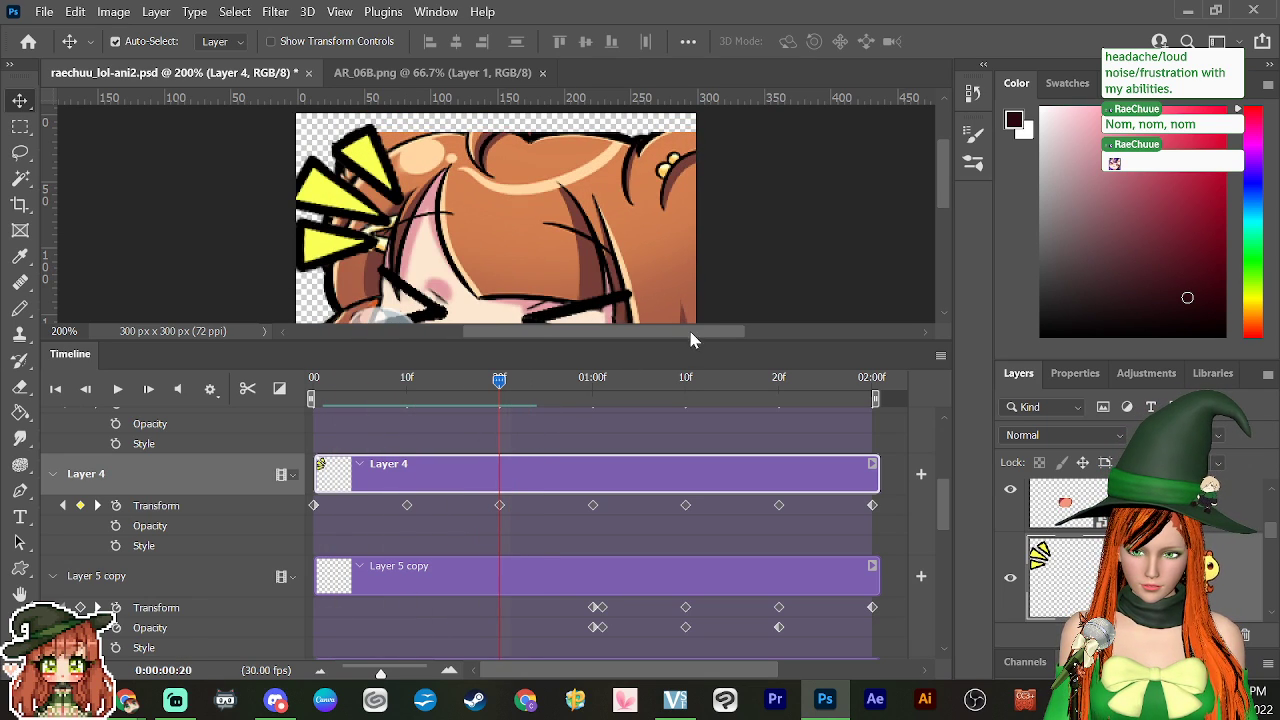
left_click_drag(503, 383, 497, 415)
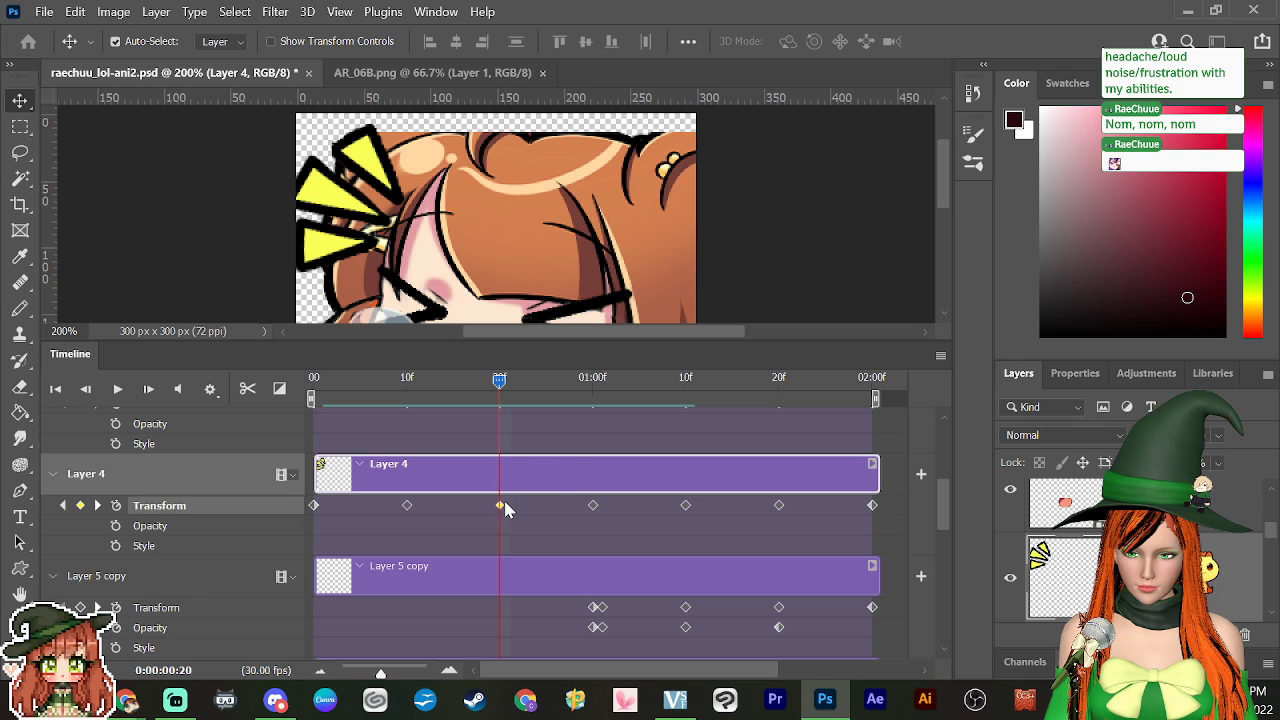
Step: Copy Layer 4's Transform keyframe from frame 20 onto the keyframe at 01:10
right_click(503, 510)
left_click(535, 526)
left_click(519, 388)
left_click_drag(530, 398, 681, 428)
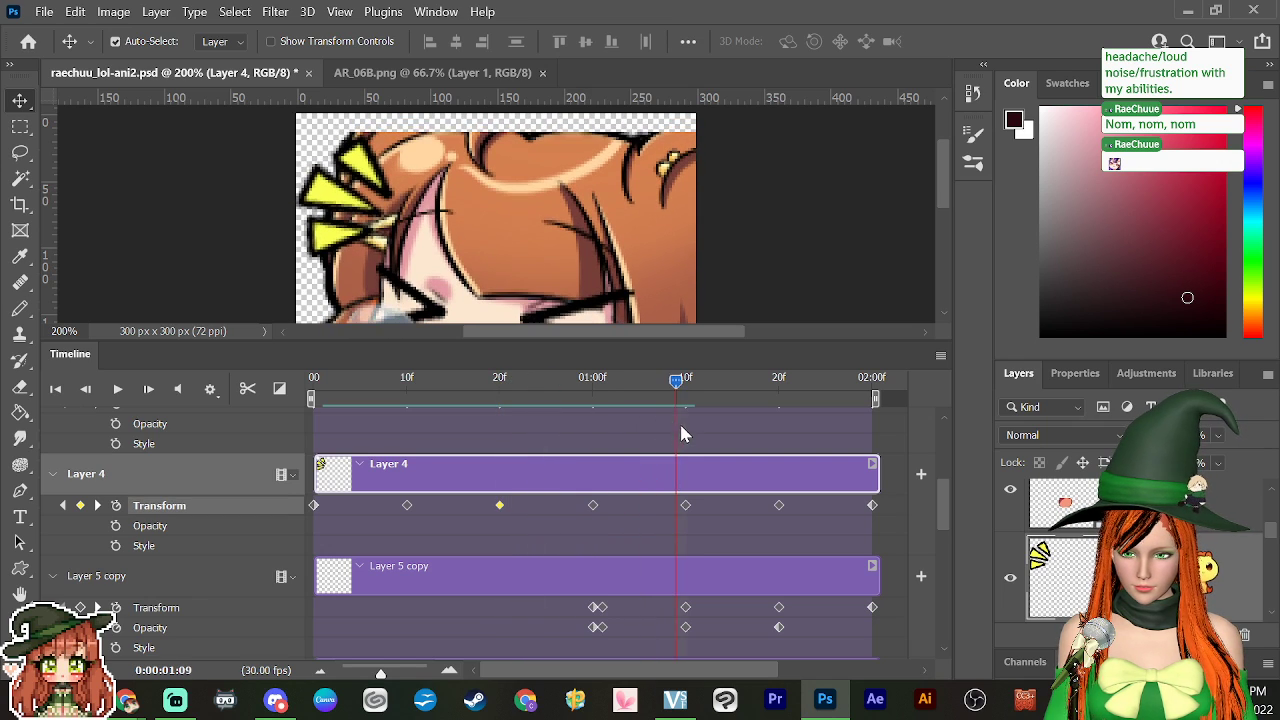
right_click(686, 508)
left_click(718, 551)
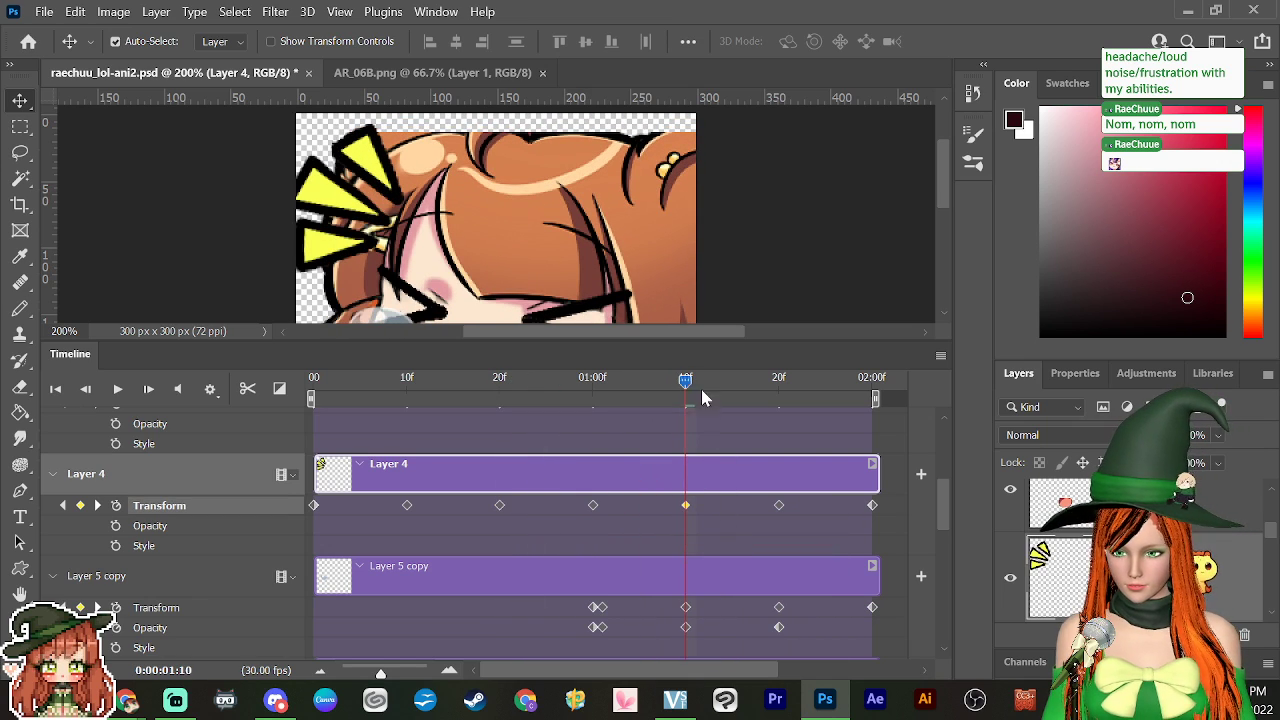
Step: Rotate Layer 4's yellow marks to about -17.3° at 01:10 and play the animation to check the motion
key("ctrl+t")
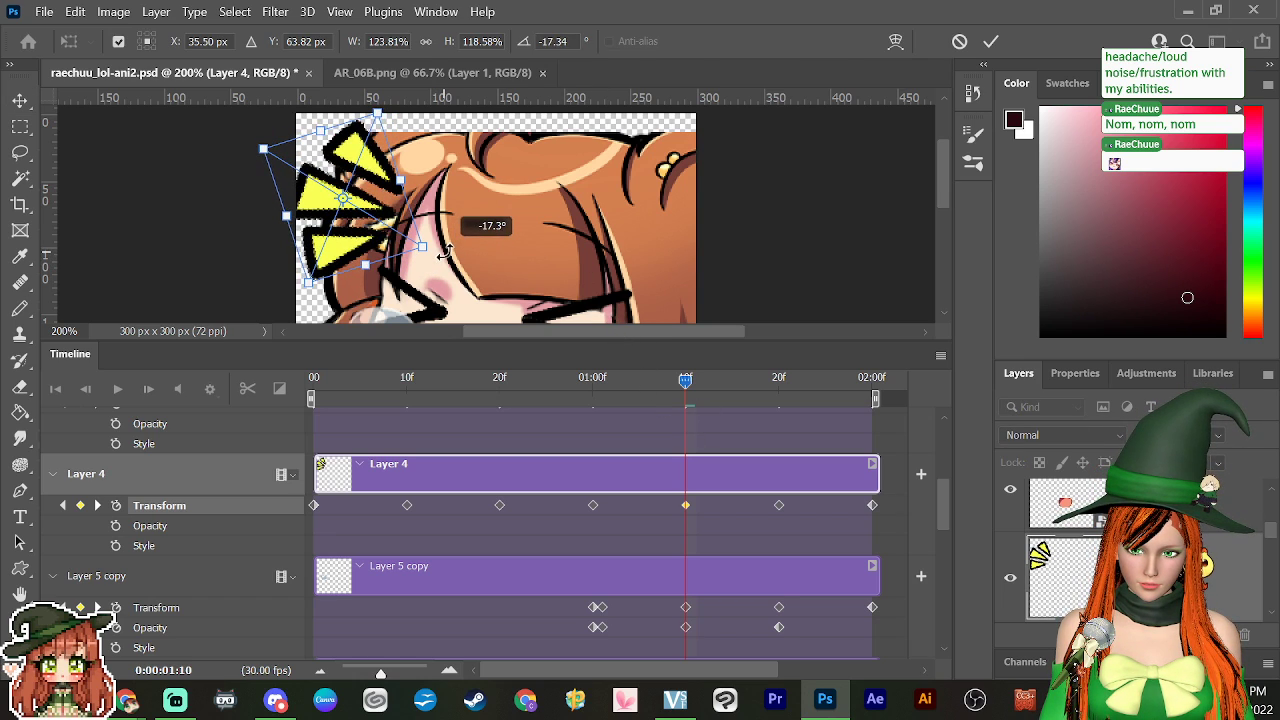
key("Return")
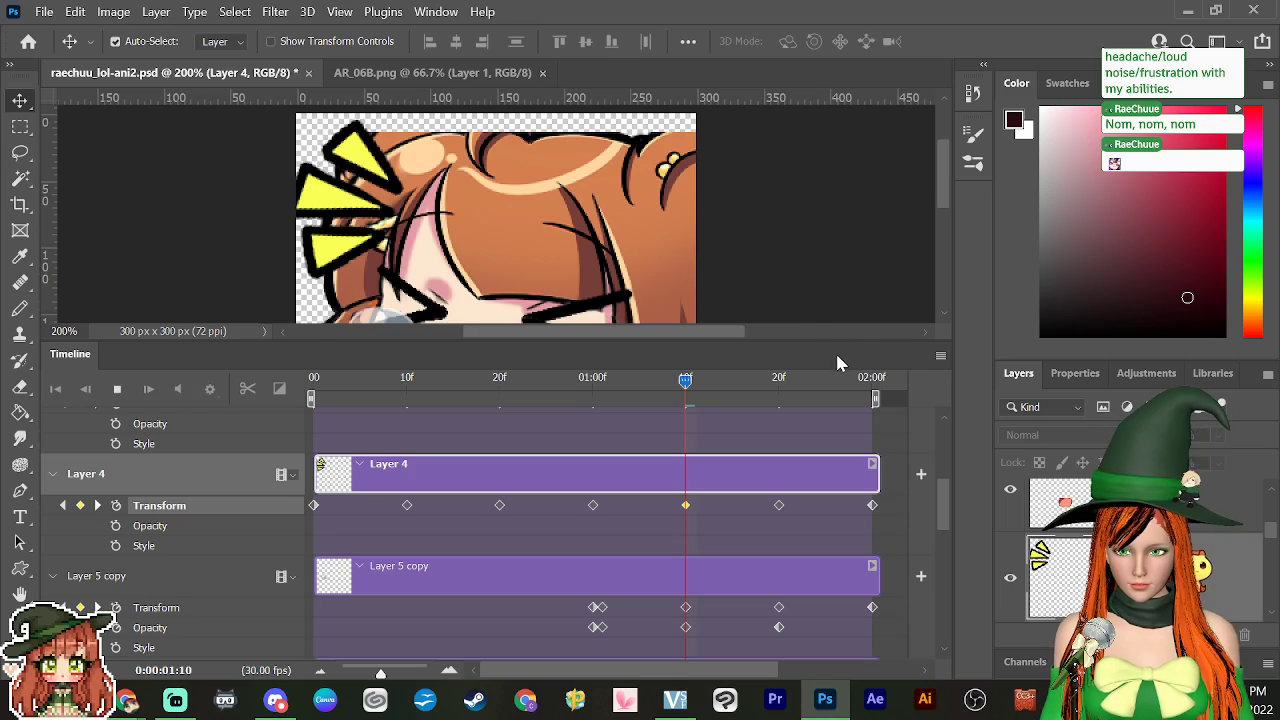
key("space")
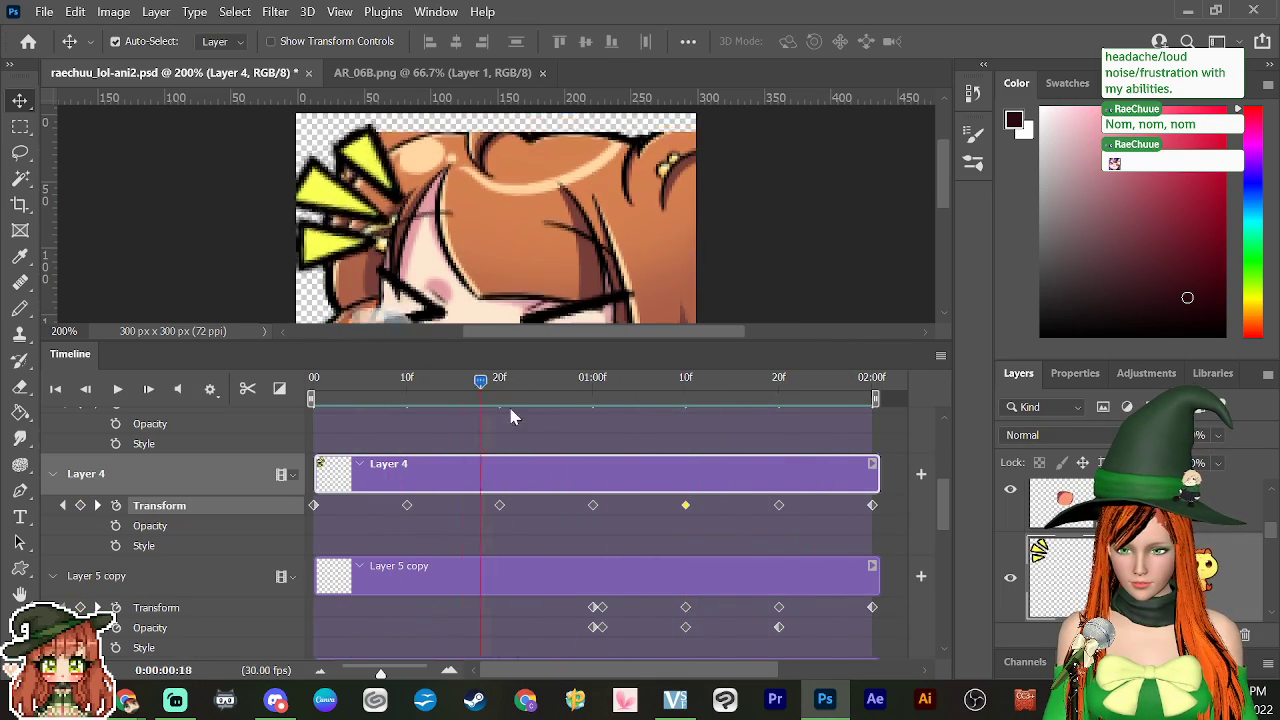
key("space")
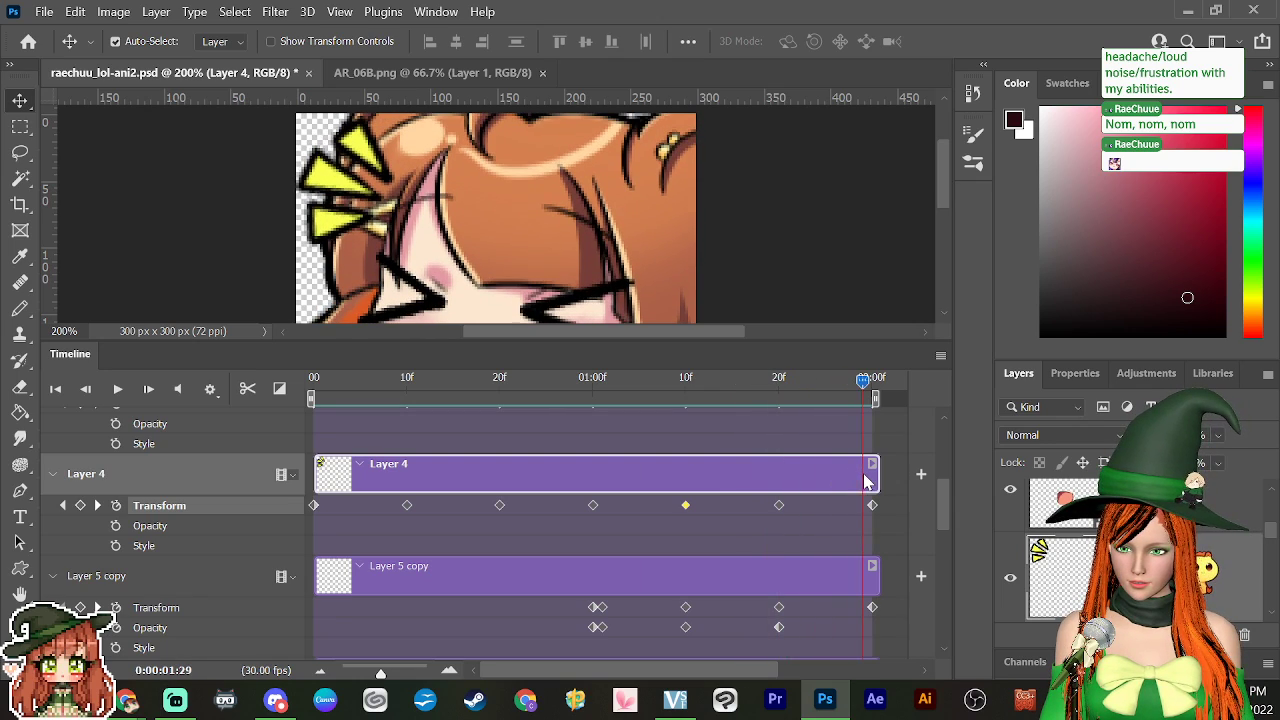
Step: At 02:00, shrink Layer 4's yellow marks to 93.52% in width and height
left_click_drag(783, 500, 878, 522)
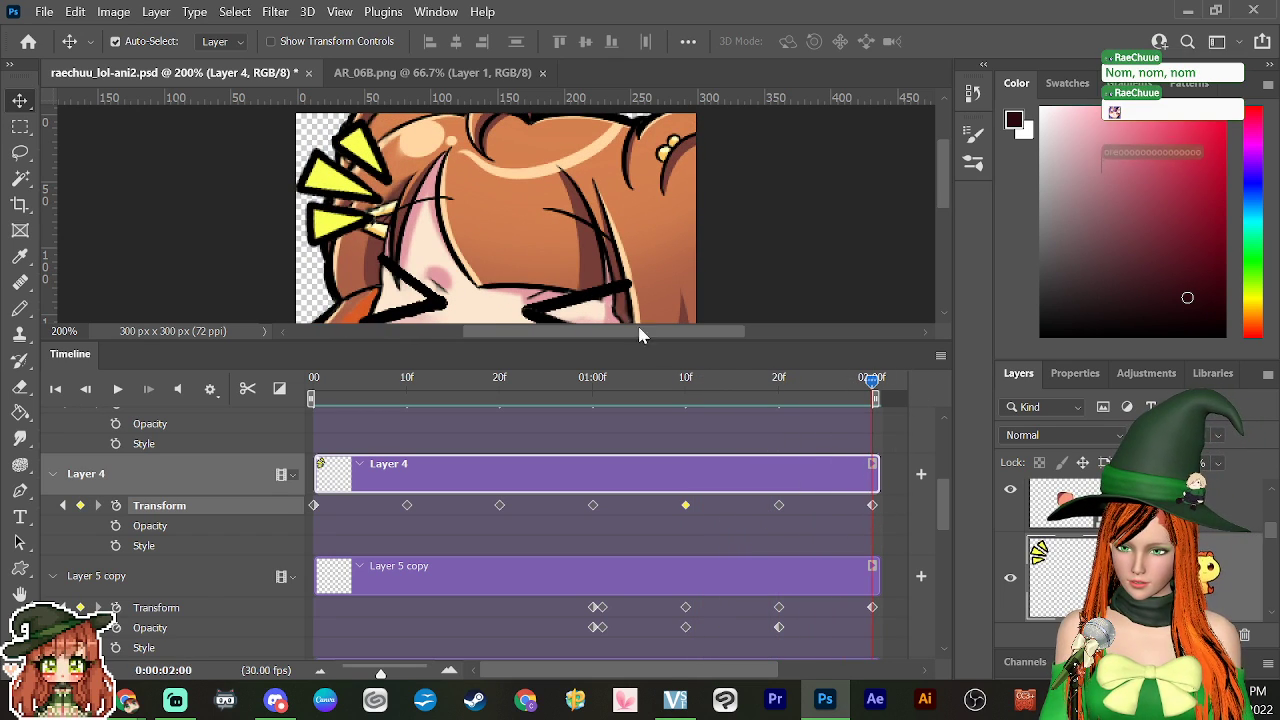
key("ctrl+t")
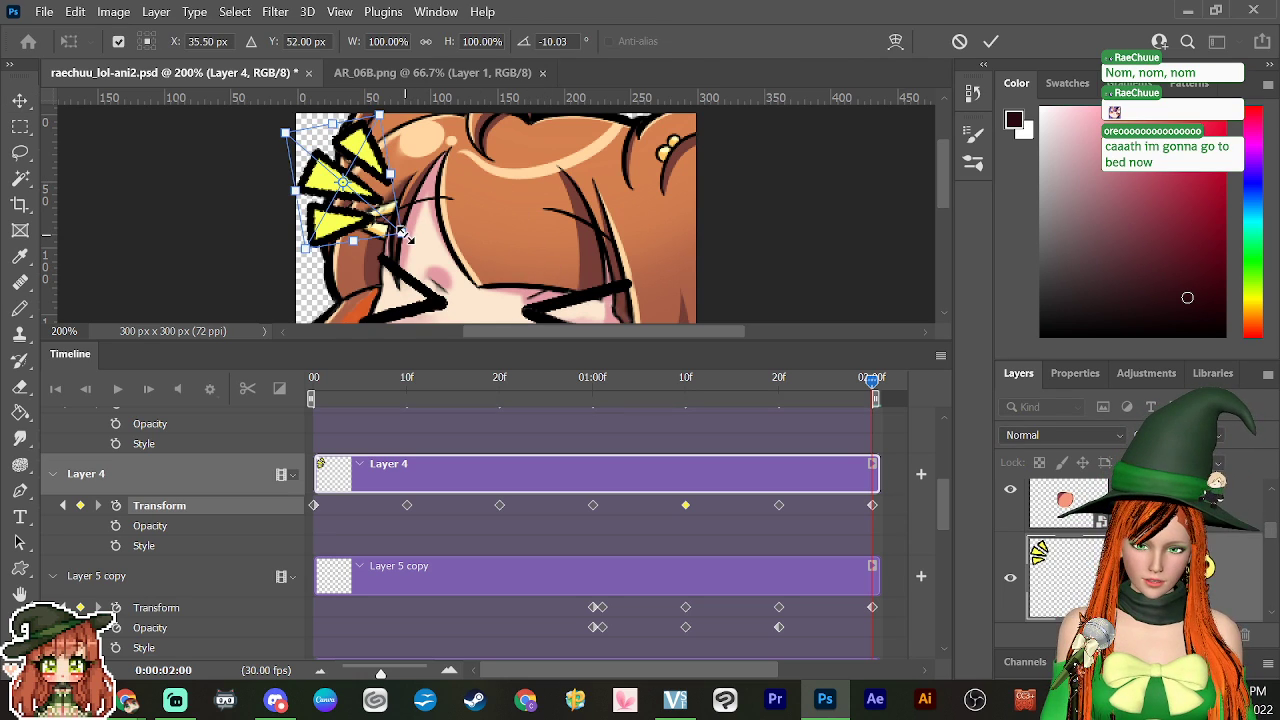
left_click_drag(404, 237, 399, 228)
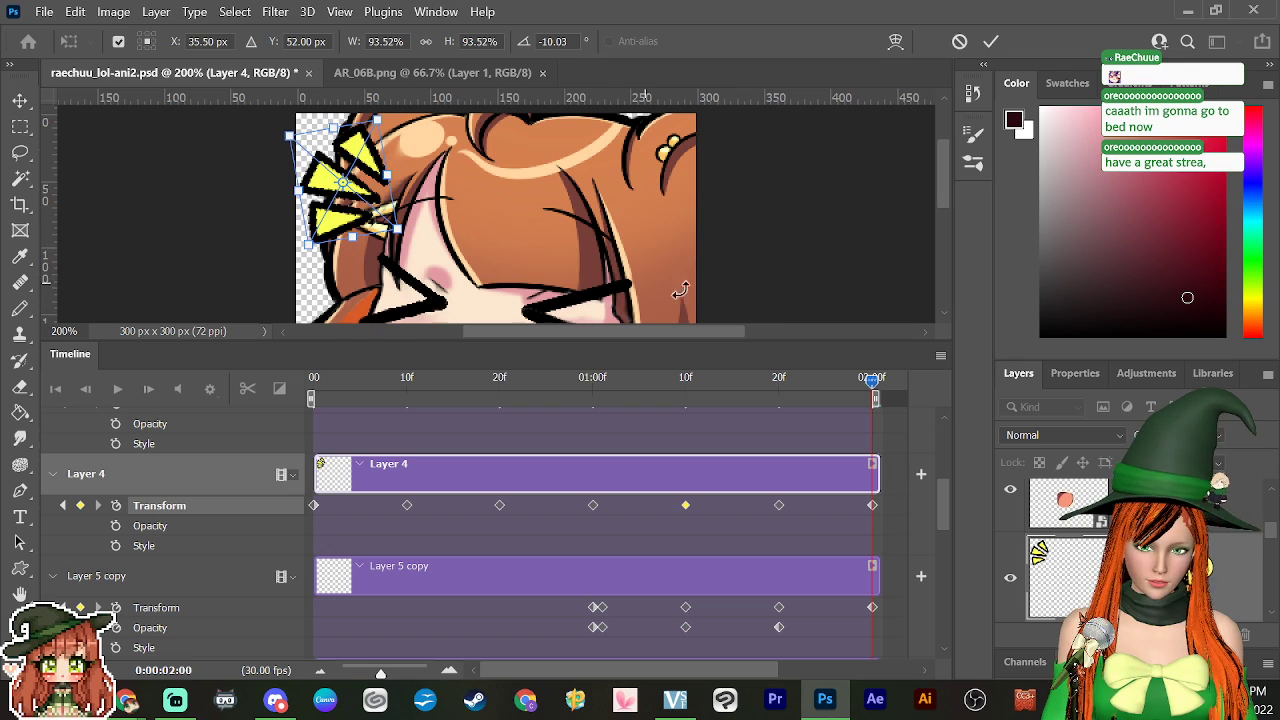
key("Return")
Step: Copy Layer 4's Transform keyframe from 02:00 onto the keyframe at the first frame
right_click(871, 505)
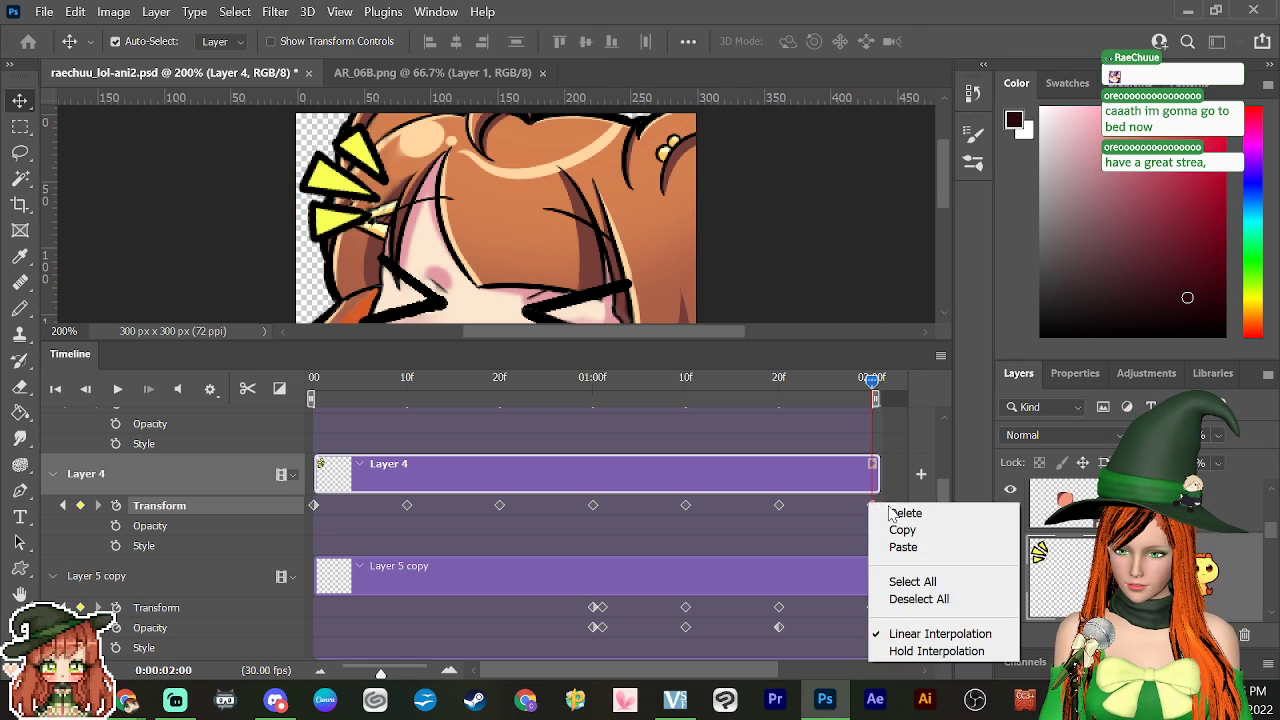
left_click(902, 530)
left_click_drag(872, 380, 313, 381)
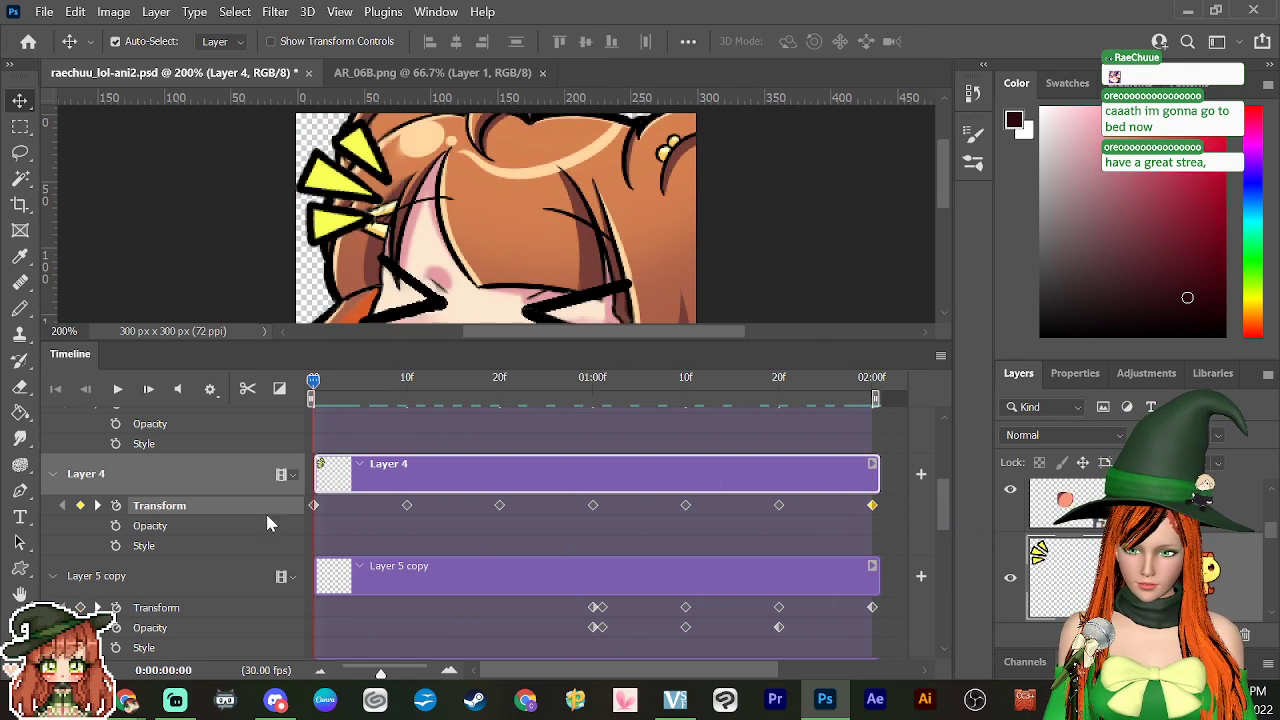
right_click(315, 510)
left_click(370, 546)
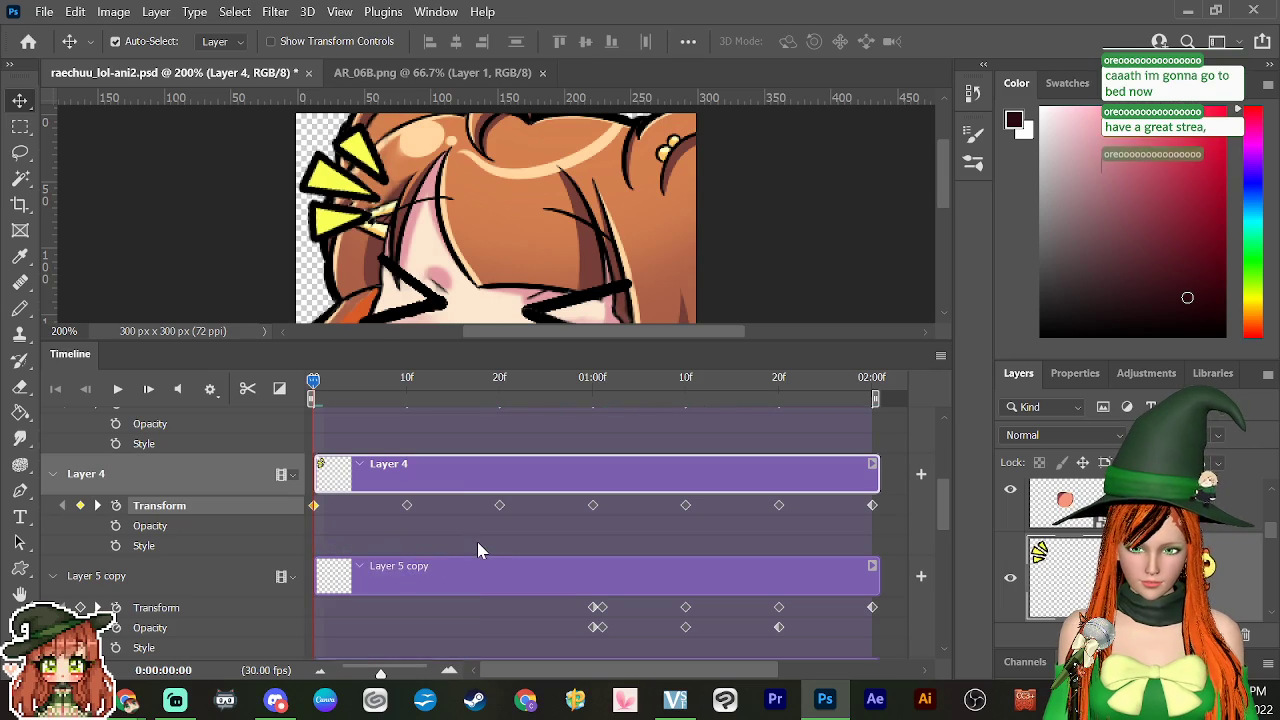
Step: Play the loop with the whole emote in view to check the yellow marks, and save the document
key("space")
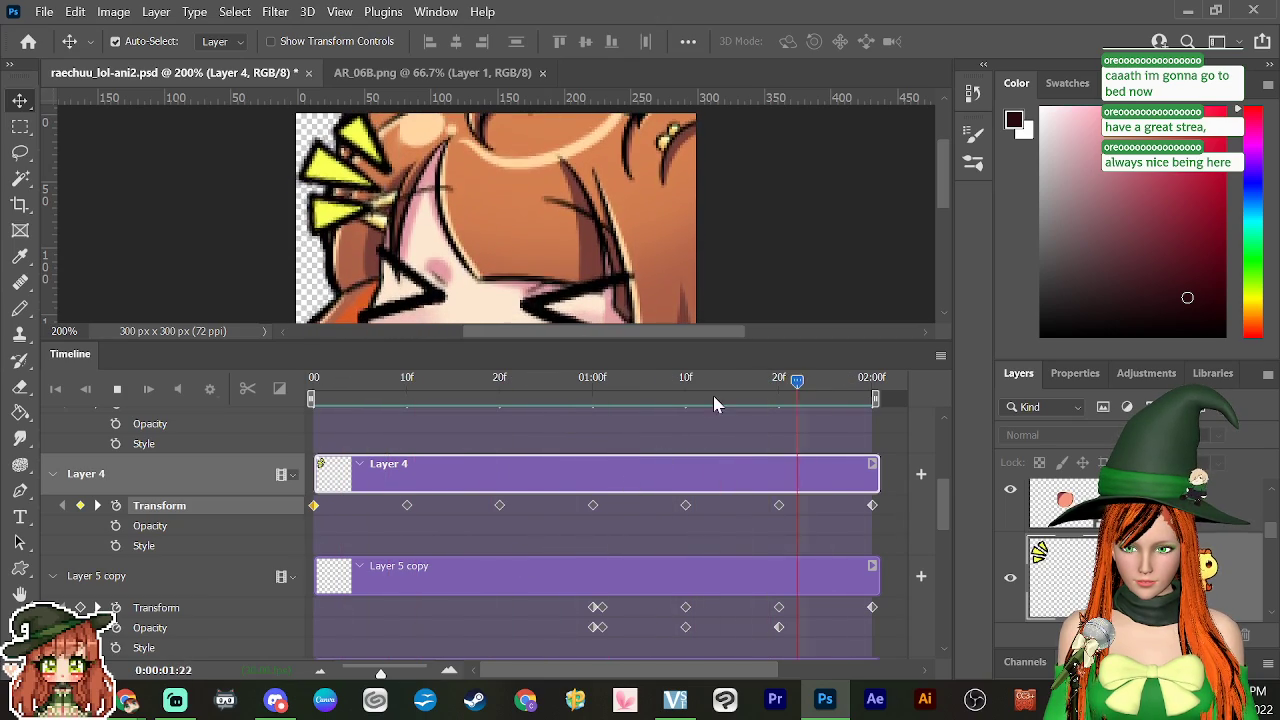
key("ctrl+minus")
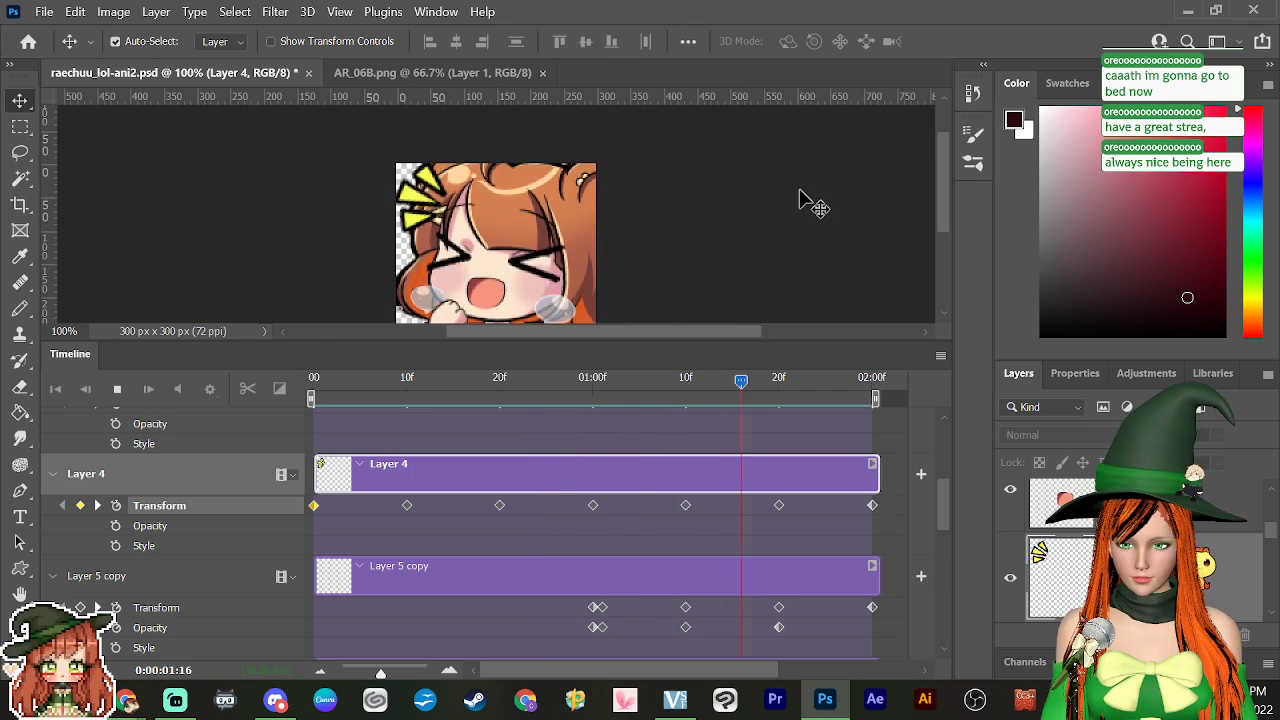
key("ctrl+minus")
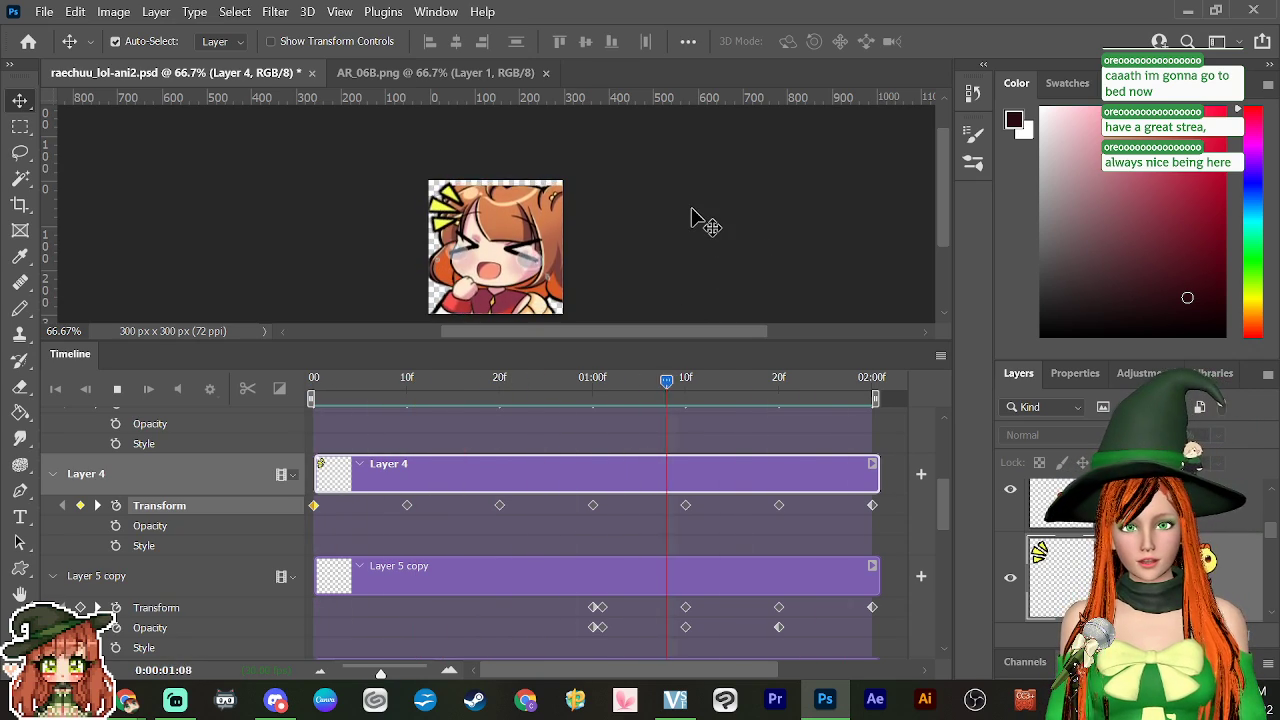
key("space")
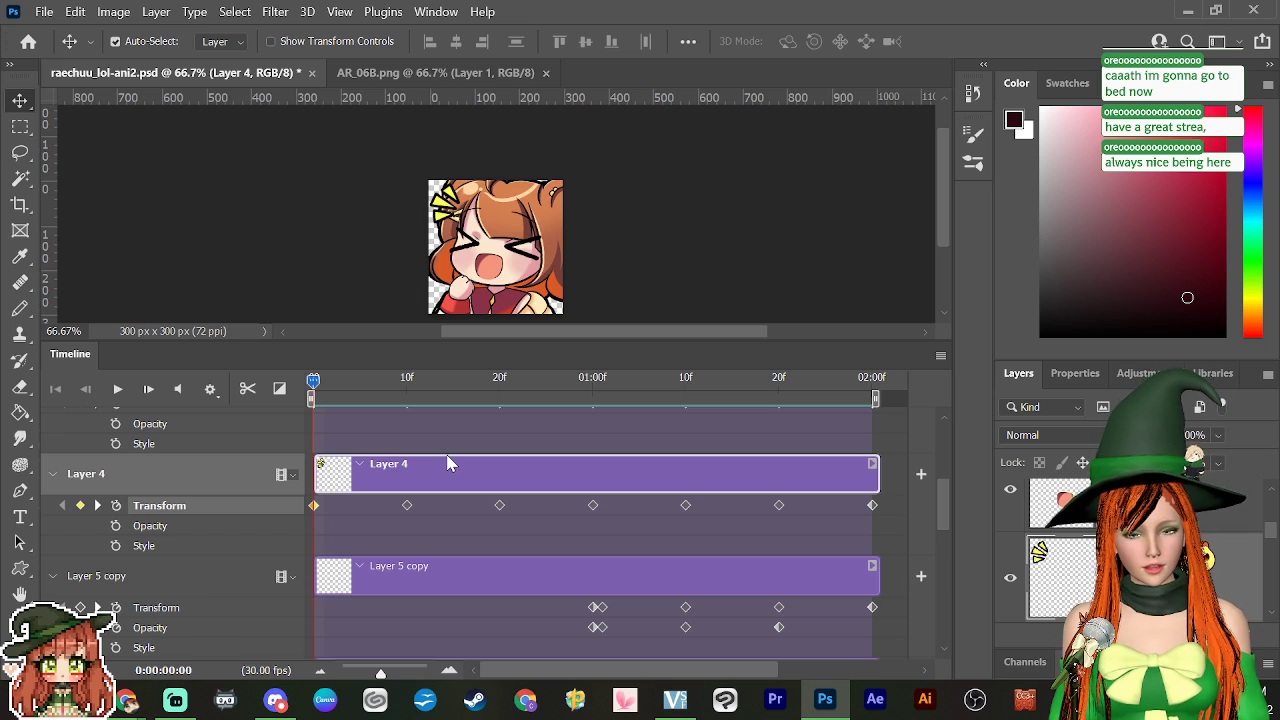
left_click(44, 14)
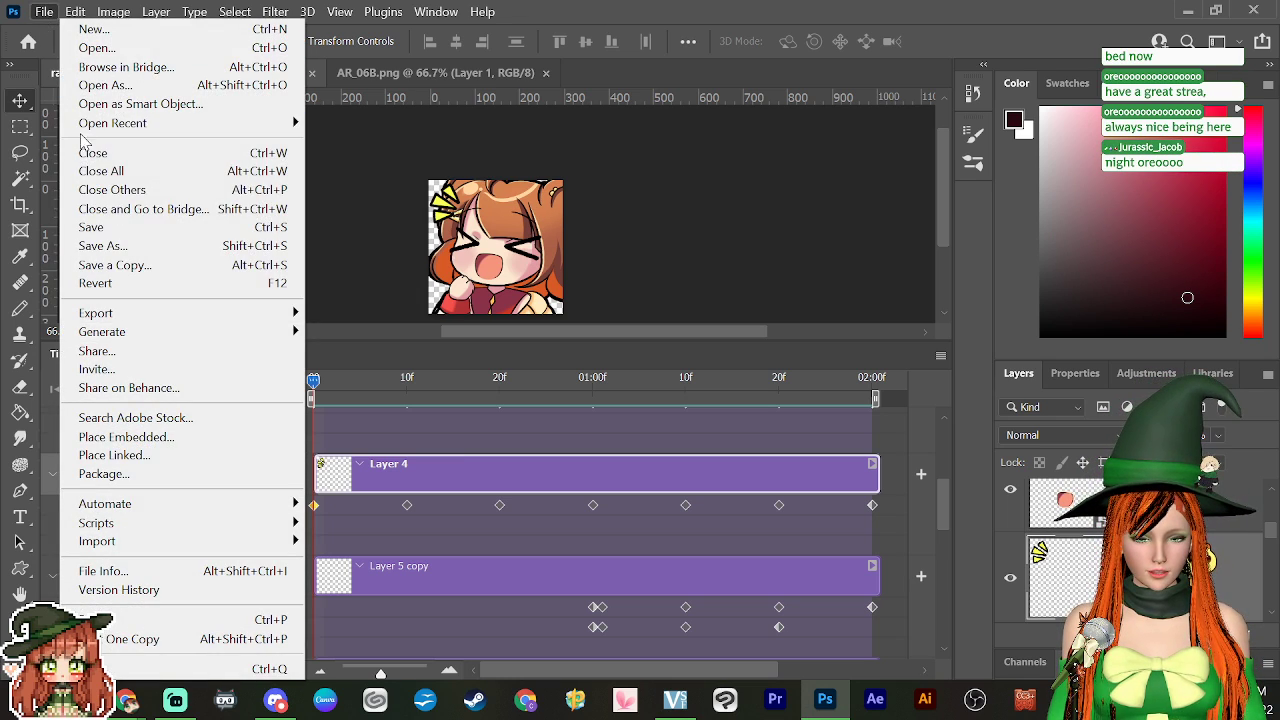
left_click(80, 226)
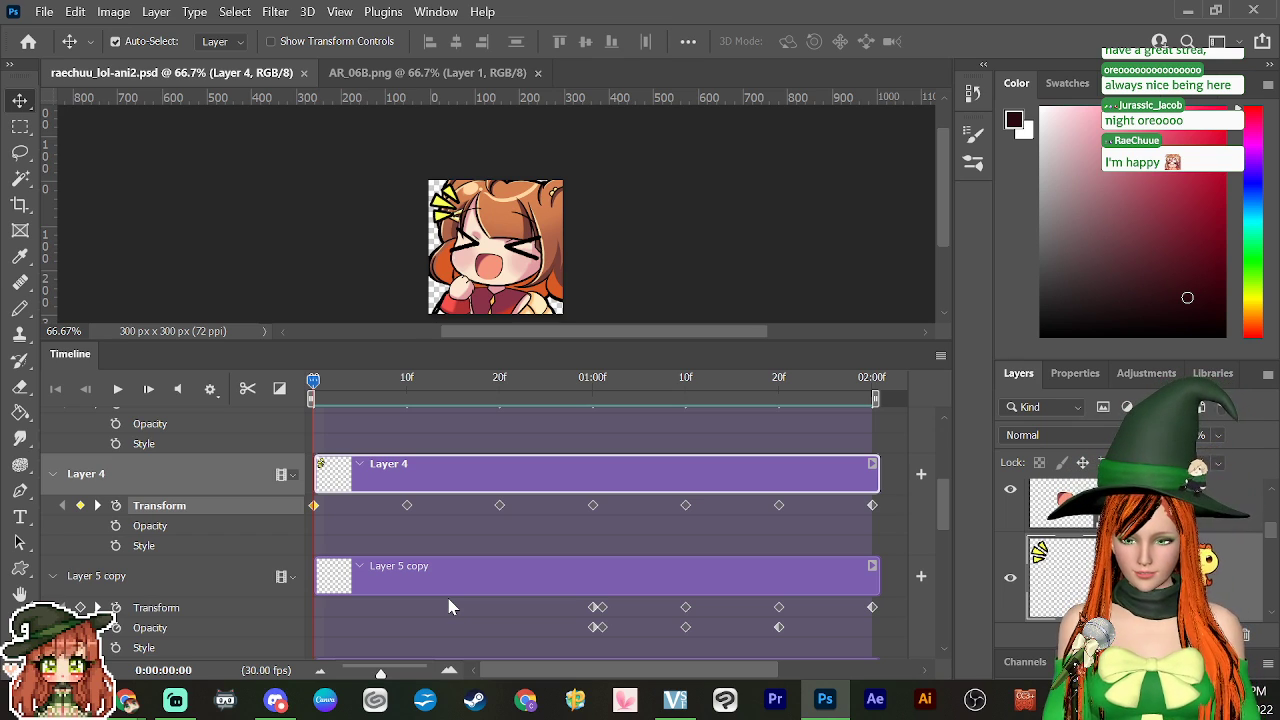
Step: At 00:20, shrink Layer 9's eyes to 85.98% in width and 81.58% in height
left_click_drag(313, 385, 316, 465)
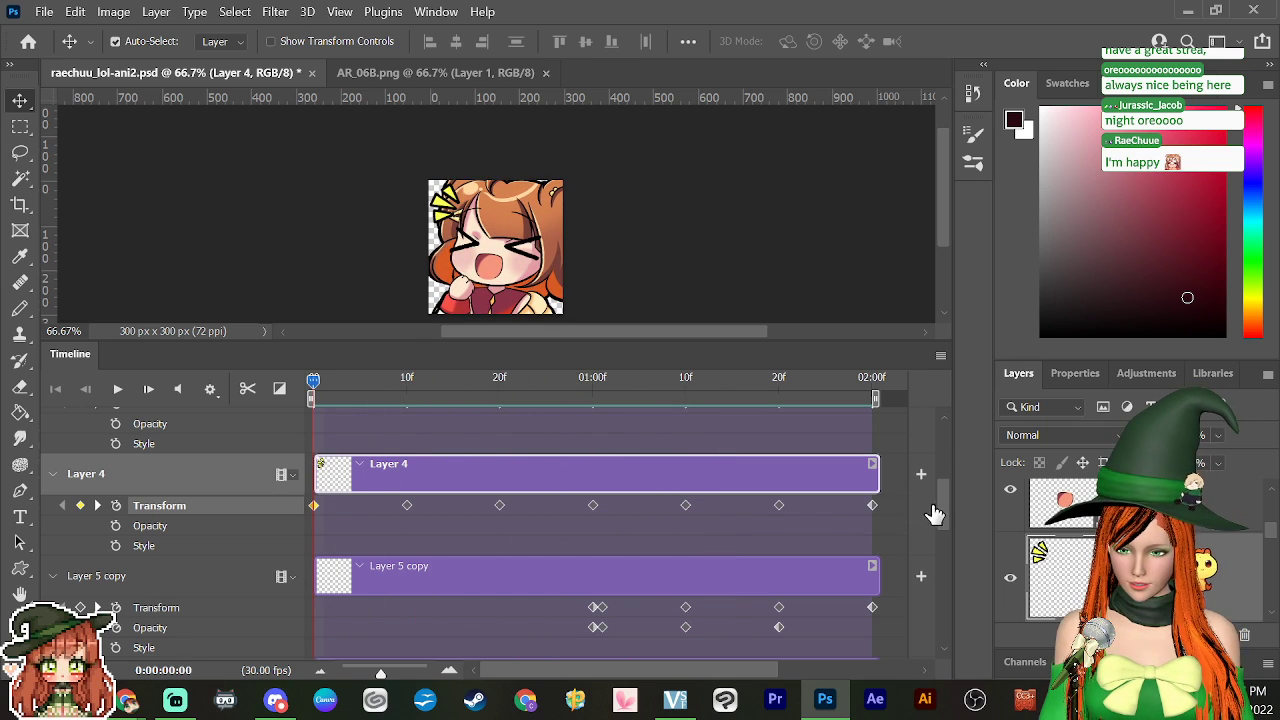
left_click_drag(933, 514, 940, 626)
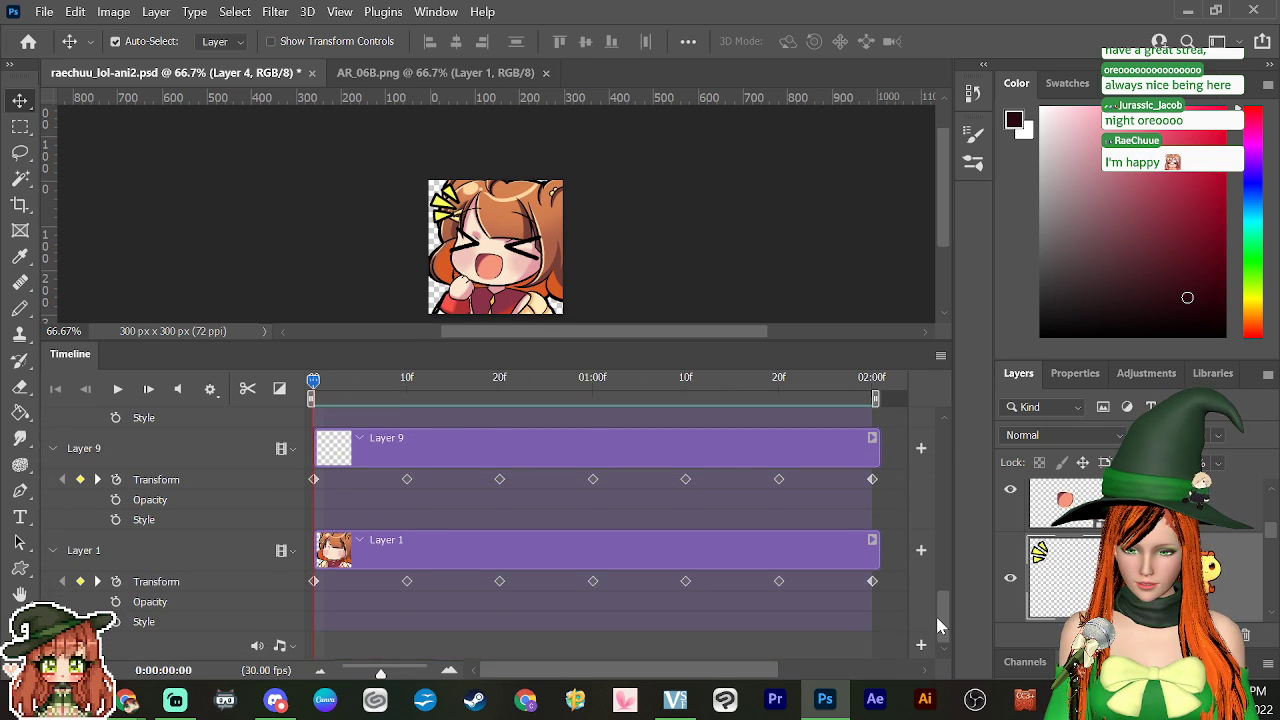
left_click(414, 455)
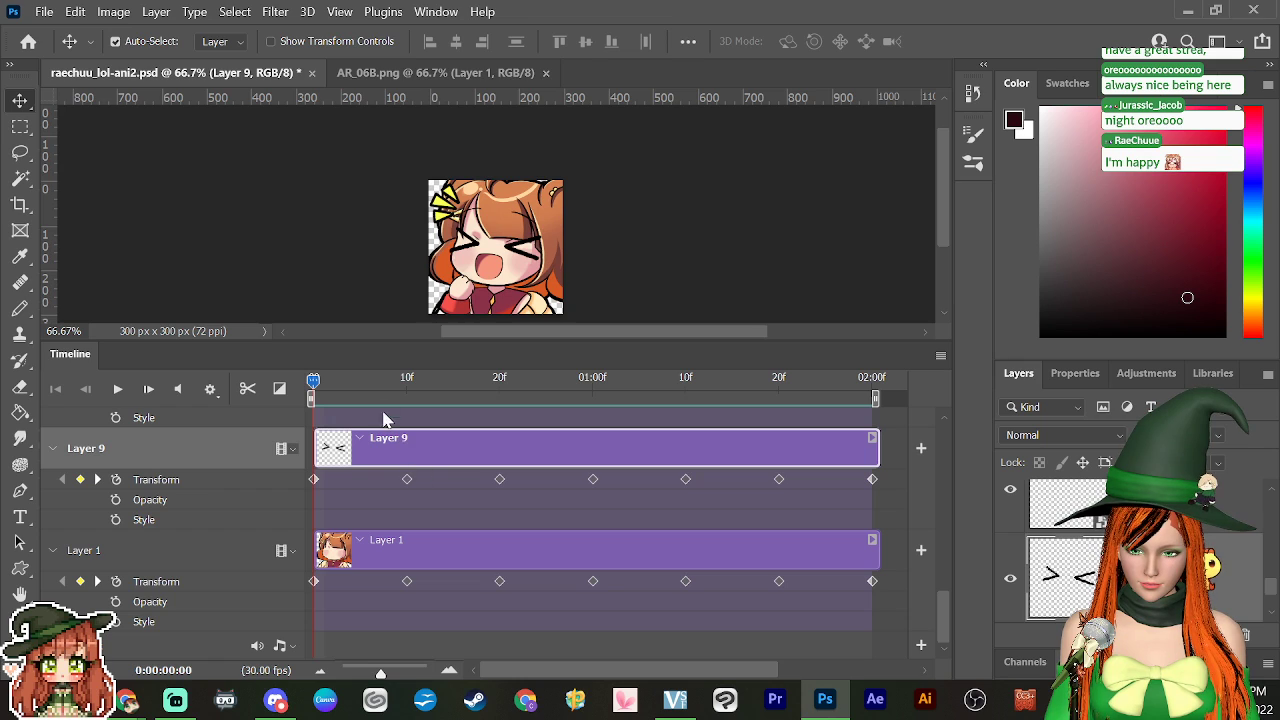
left_click_drag(316, 385, 503, 450)
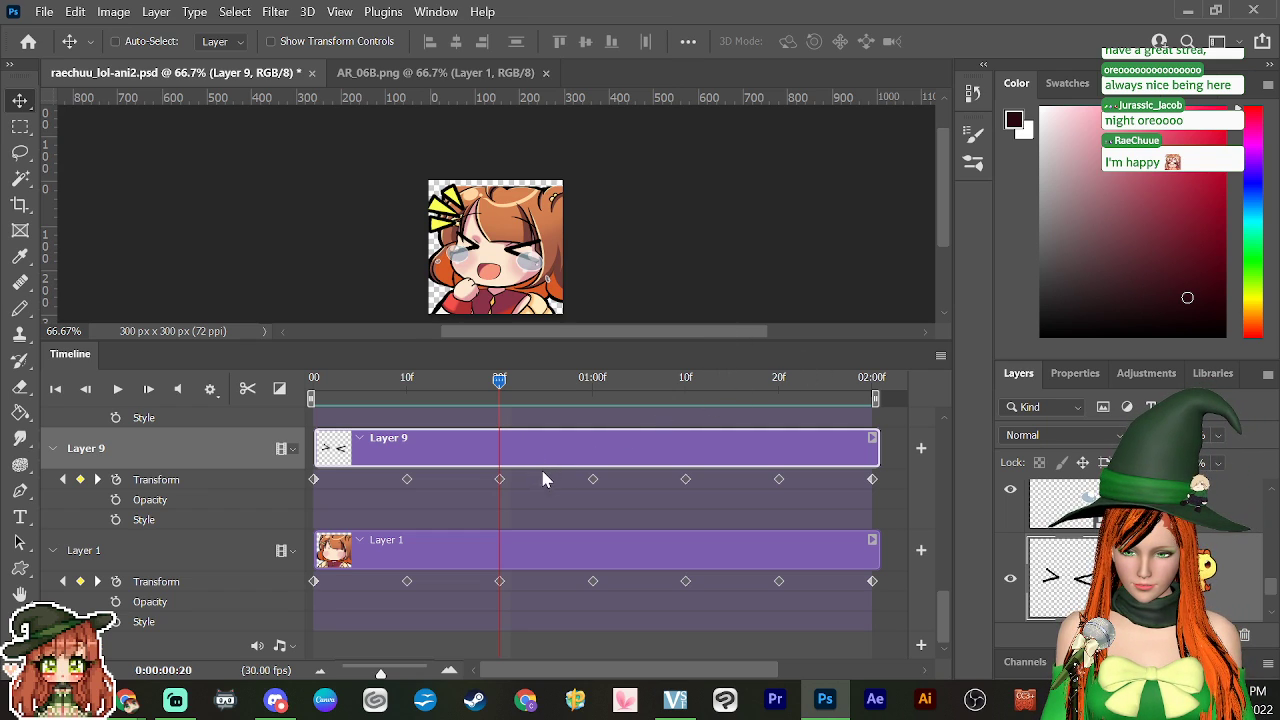
key("ctrl+t")
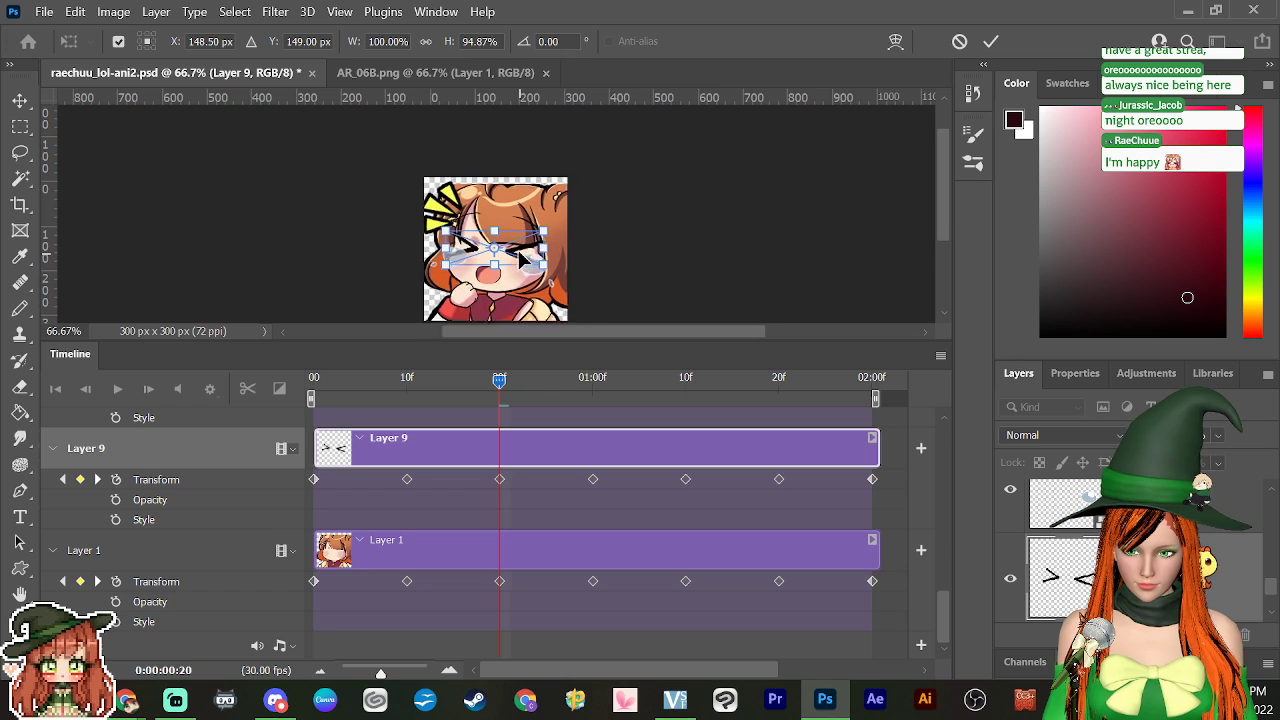
key("ctrl+plus")
key("ctrl+plus")
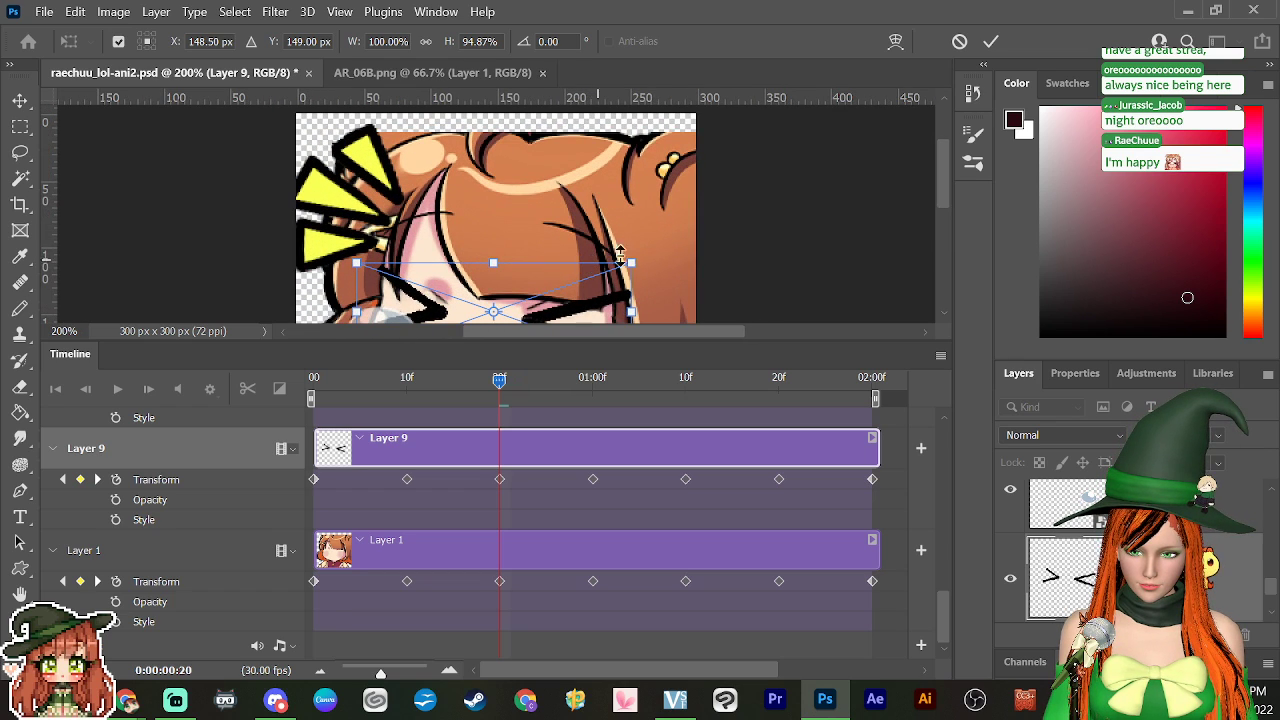
left_click_drag(948, 182, 951, 212)
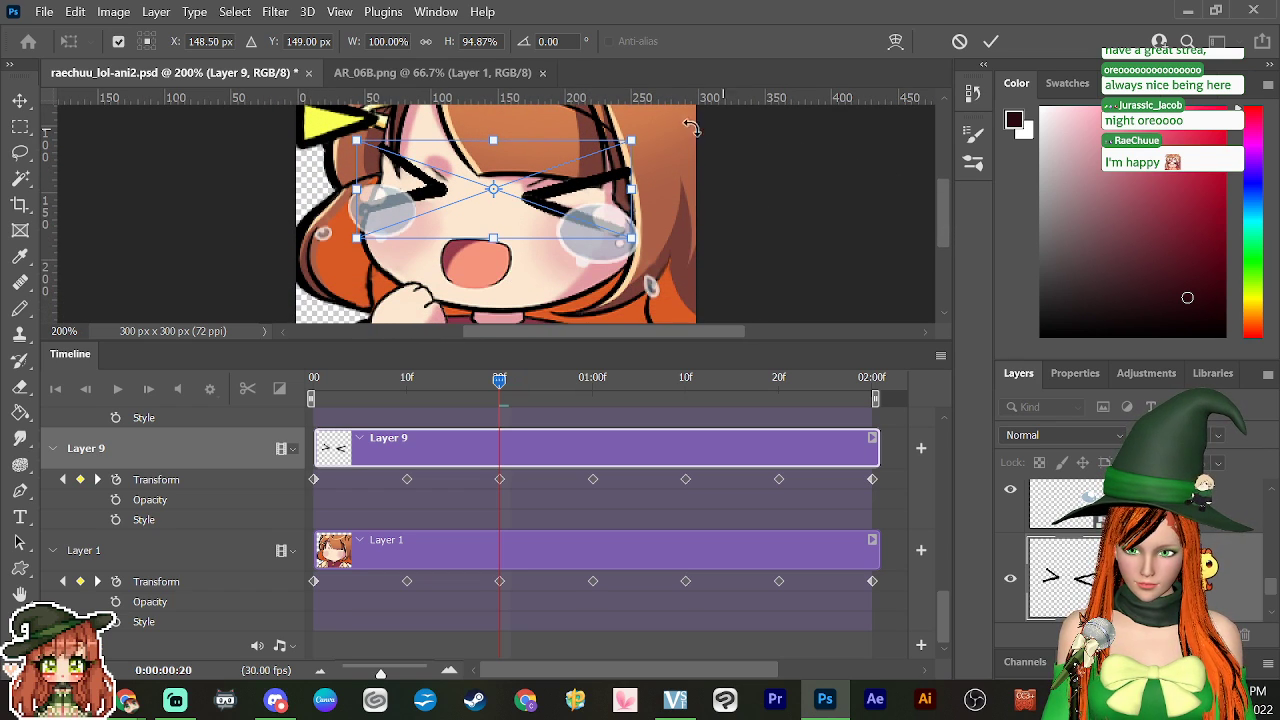
left_click_drag(632, 139, 612, 147)
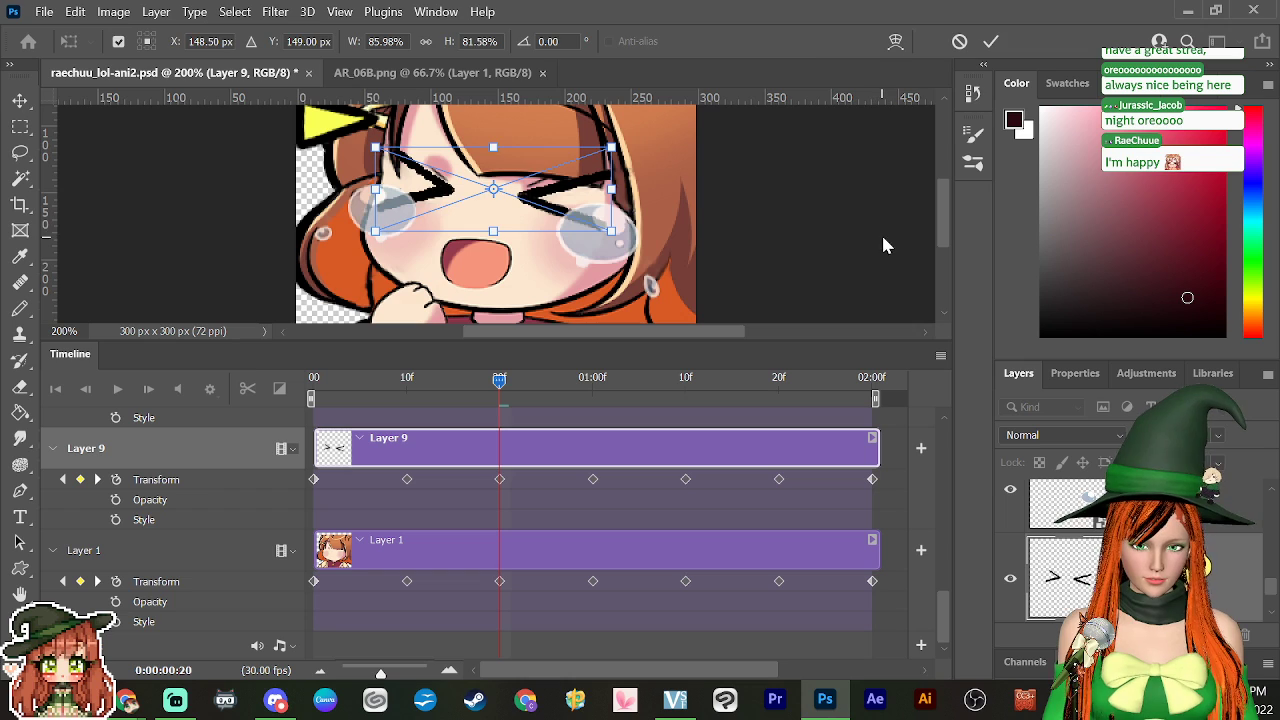
key("Return")
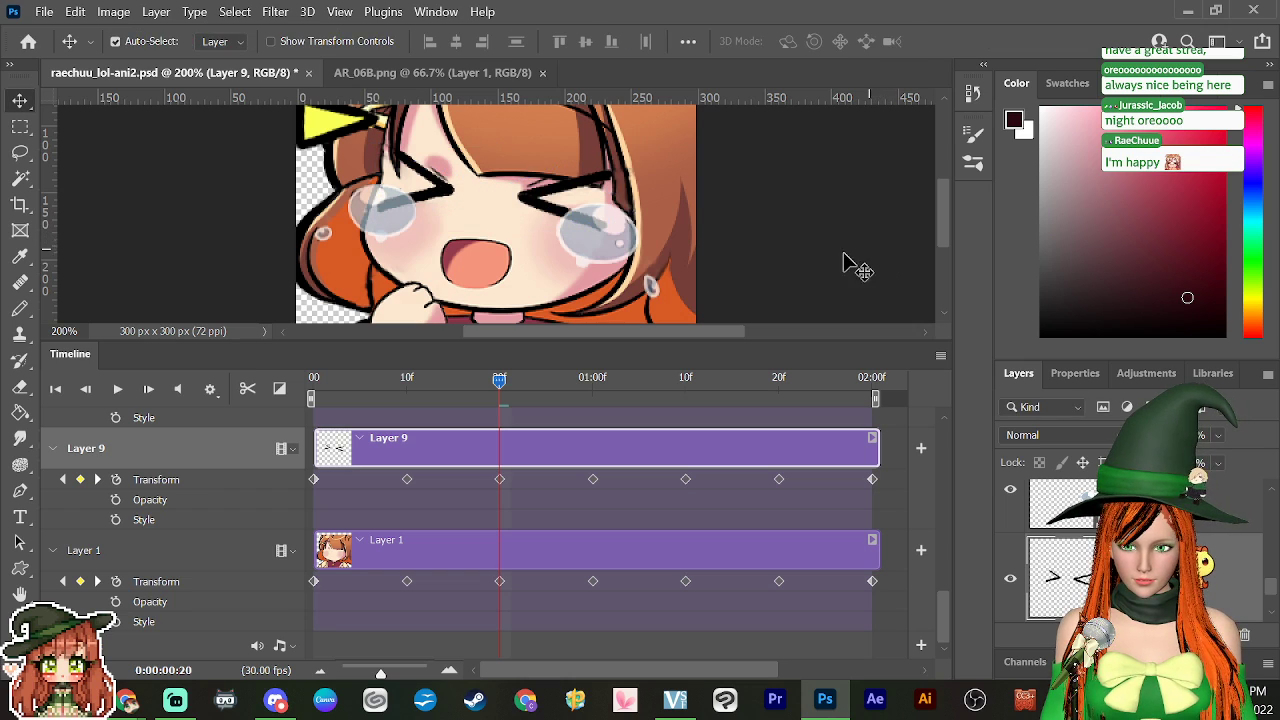
Step: Copy Layer 9's Transform keyframe from 00:20 onto its keyframe at 01:10
left_click(500, 480)
right_click(500, 480)
left_click(537, 508)
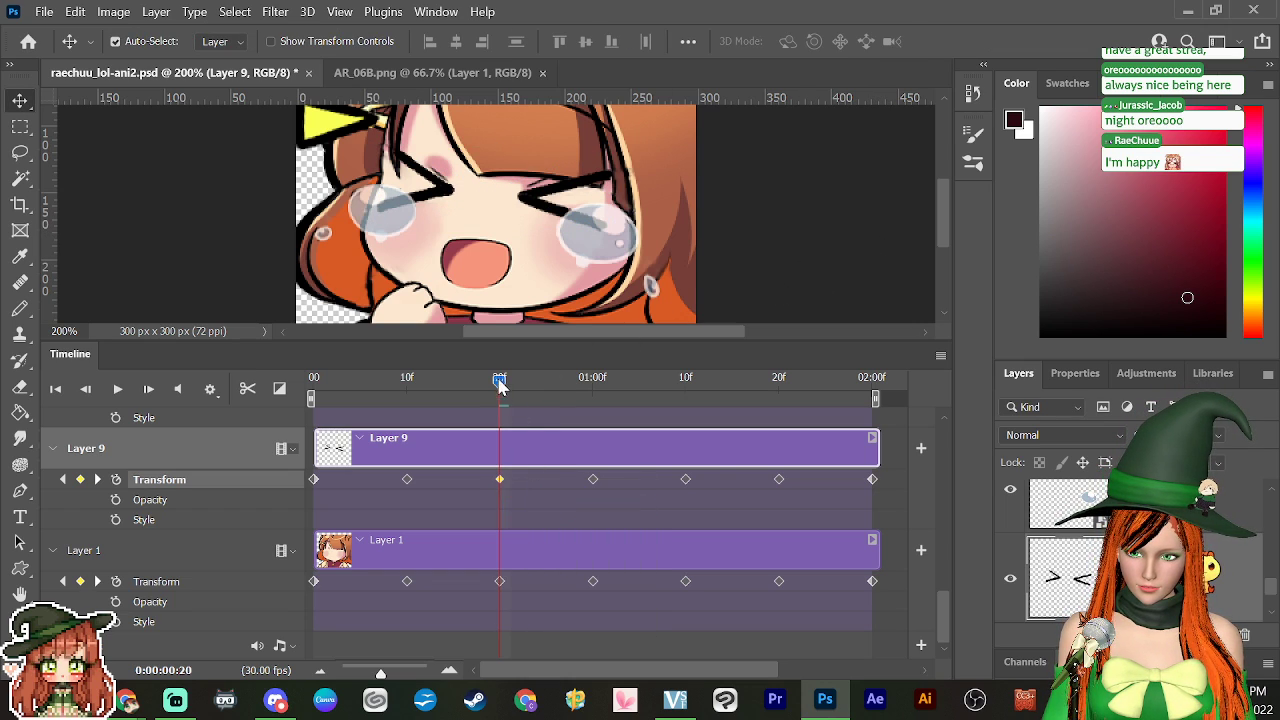
left_click_drag(500, 388, 872, 481)
right_click(686, 480)
left_click(717, 523)
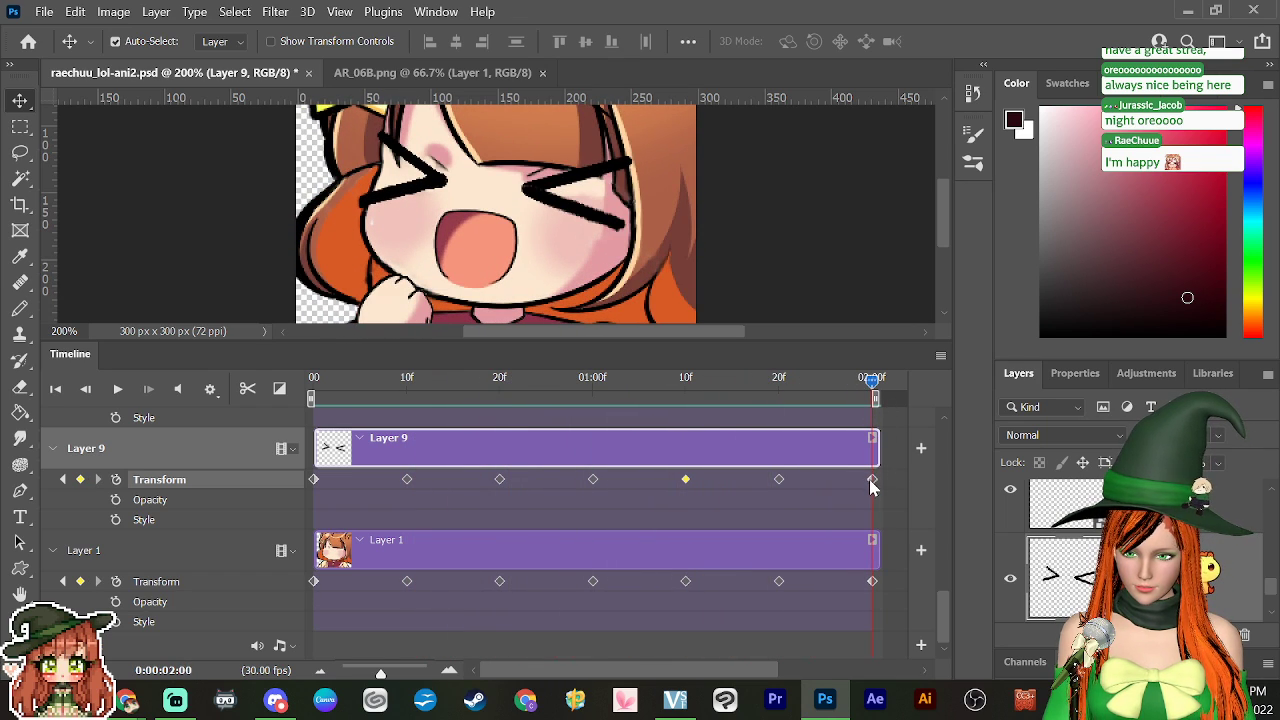
Step: At 02:00, enlarge Layer 9's eyes to 105.18% in width and height
right_click(871, 481)
left_click(882, 455)
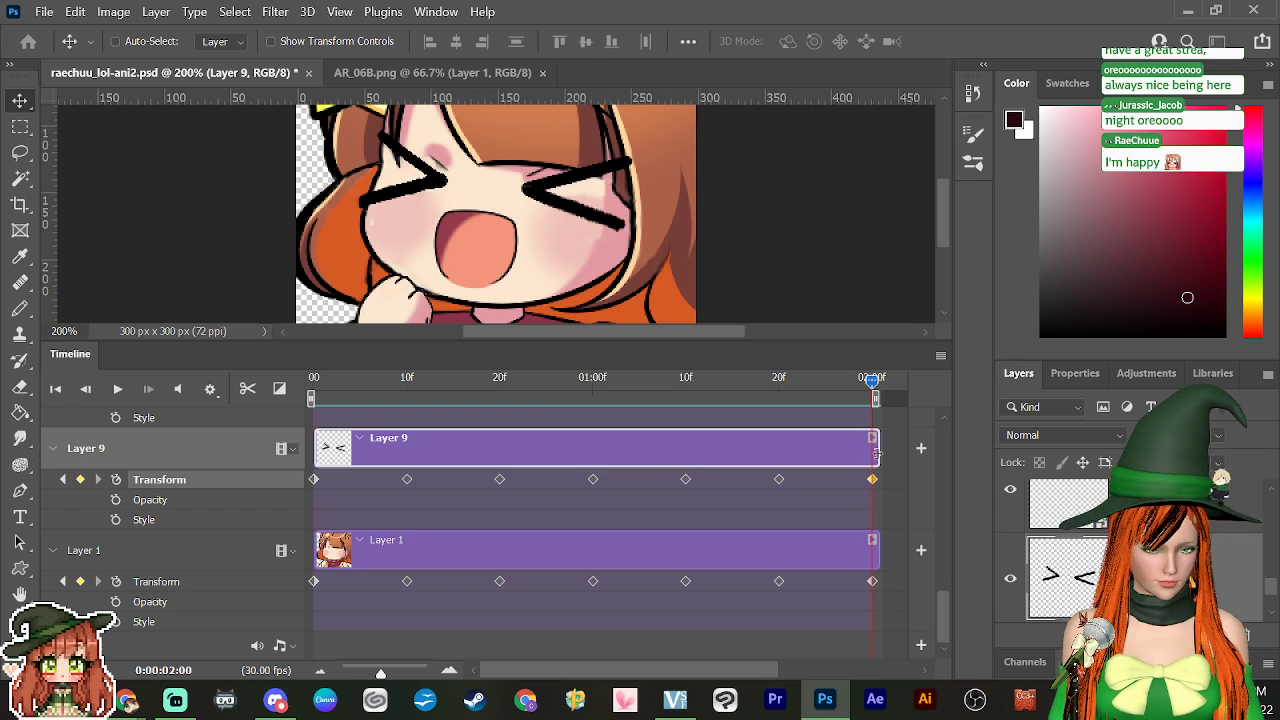
key("ctrl+t")
left_click_drag(635, 125, 639, 124)
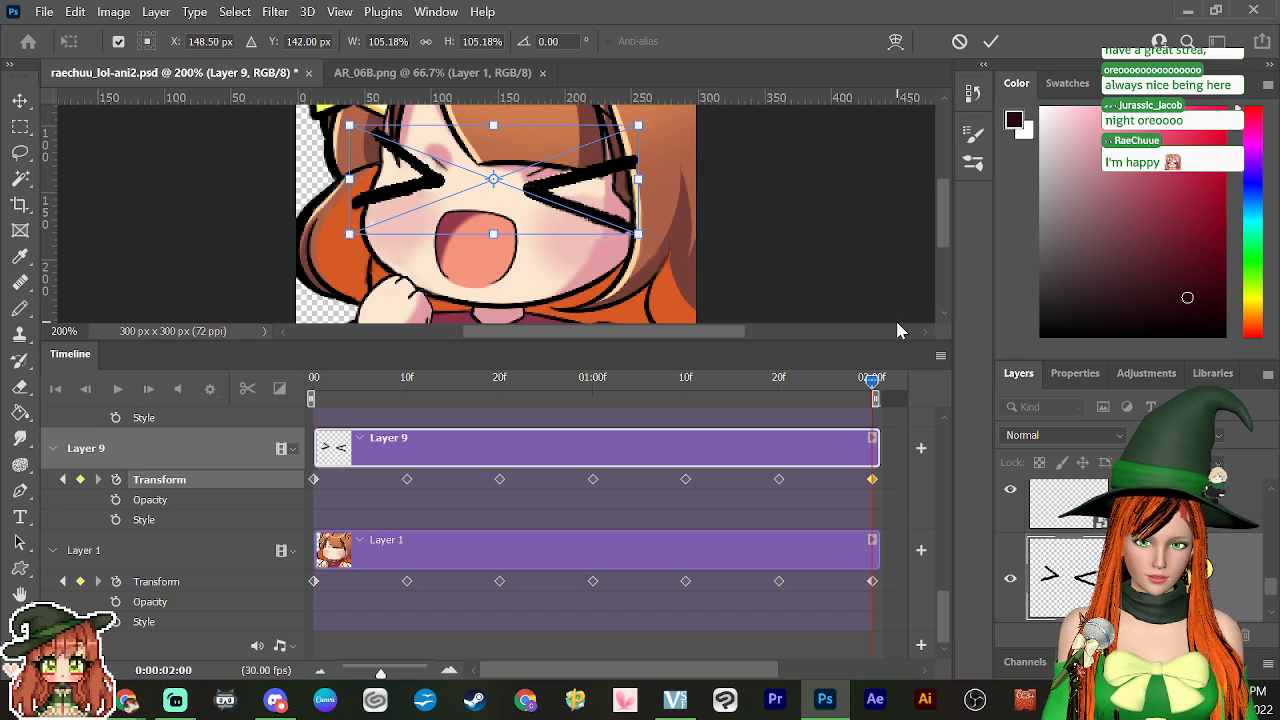
key("Return")
Step: Copy Layer 9's Transform keyframe from 02:00 onto the keyframe at the first frame
right_click(870, 482)
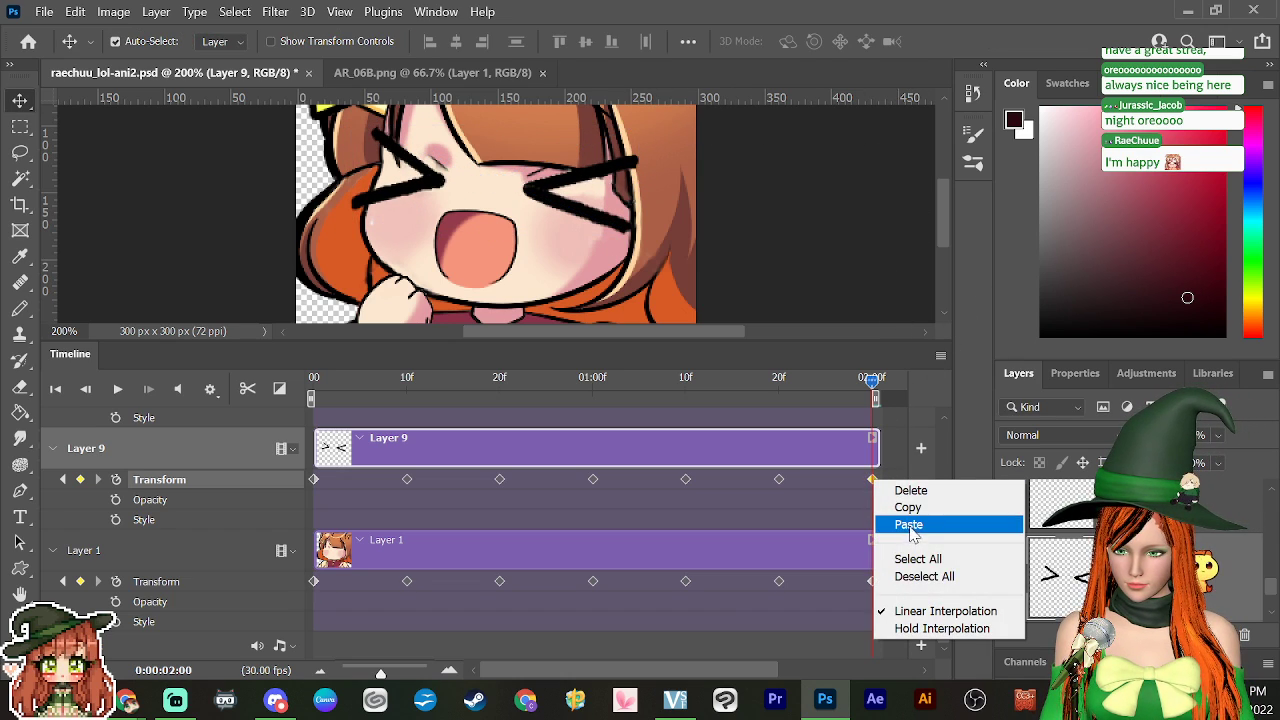
left_click(909, 523)
key("Left")
left_click_drag(853, 388, 249, 451)
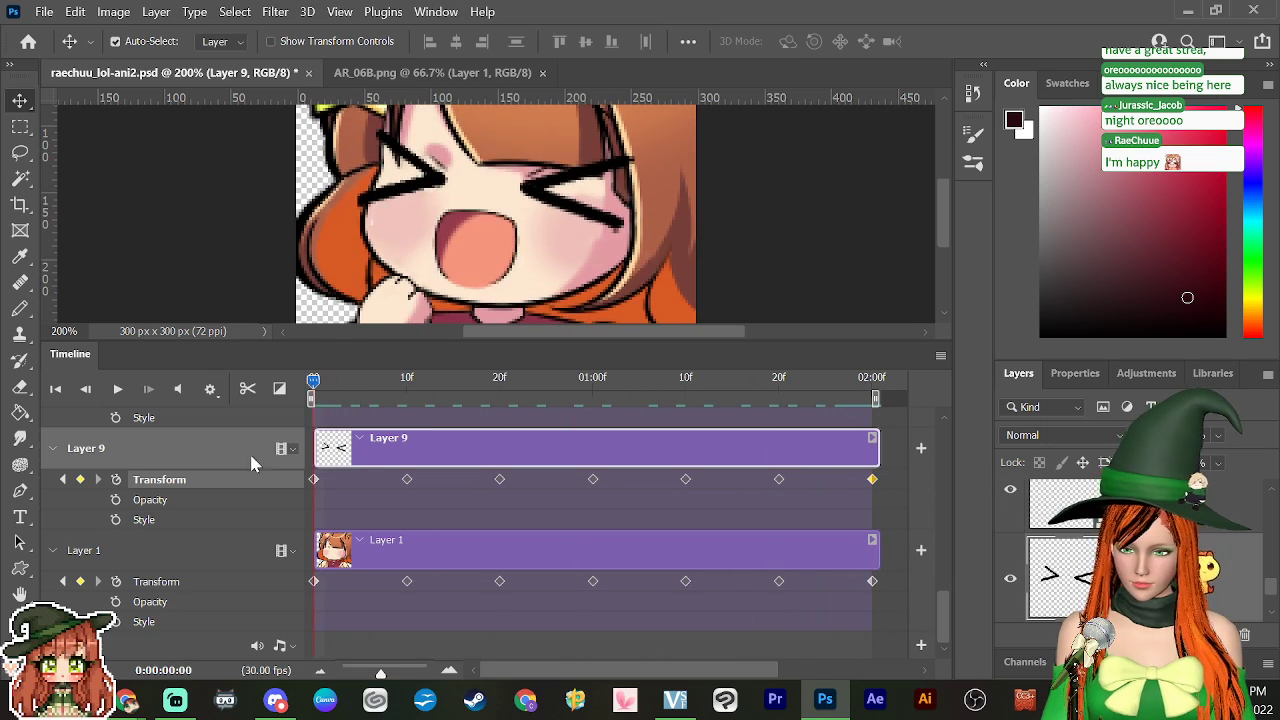
right_click(313, 480)
left_click(352, 520)
Step: Play the loop with the whole emote in view to check the eye motion, and return to the first frame
key("space")
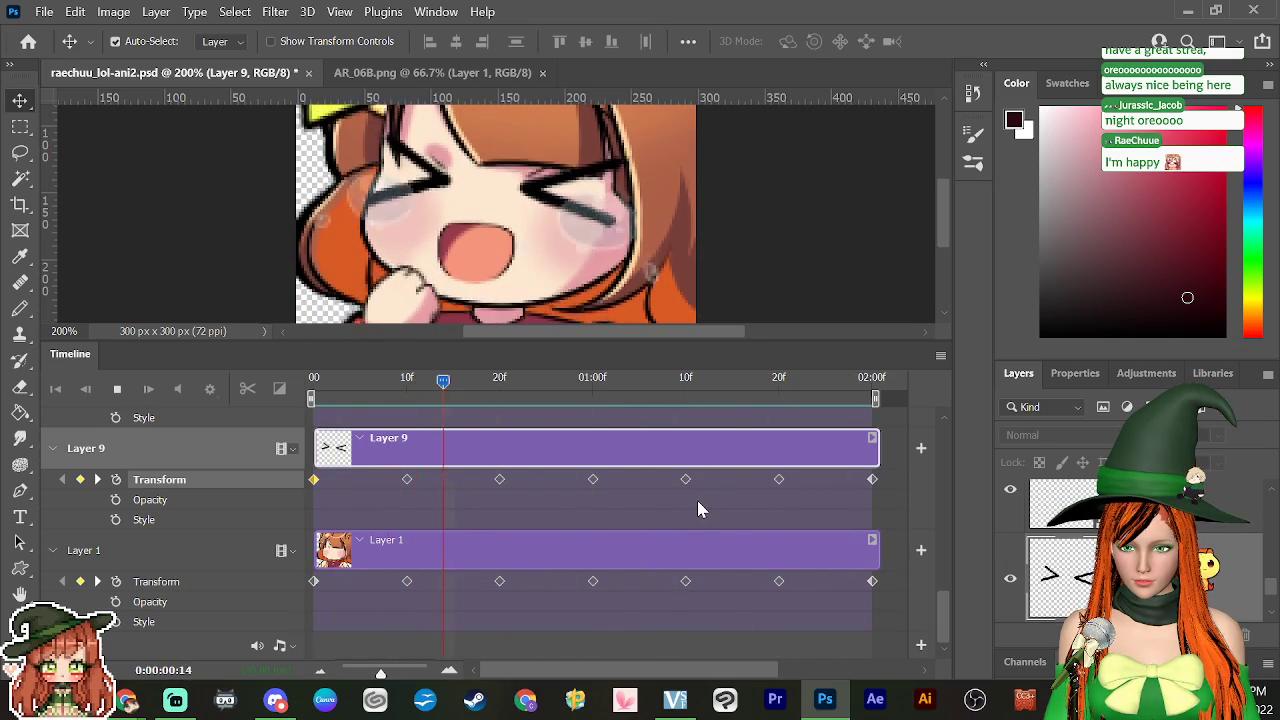
key("ctrl+minus")
key("ctrl+minus")
key("ctrl+minus")
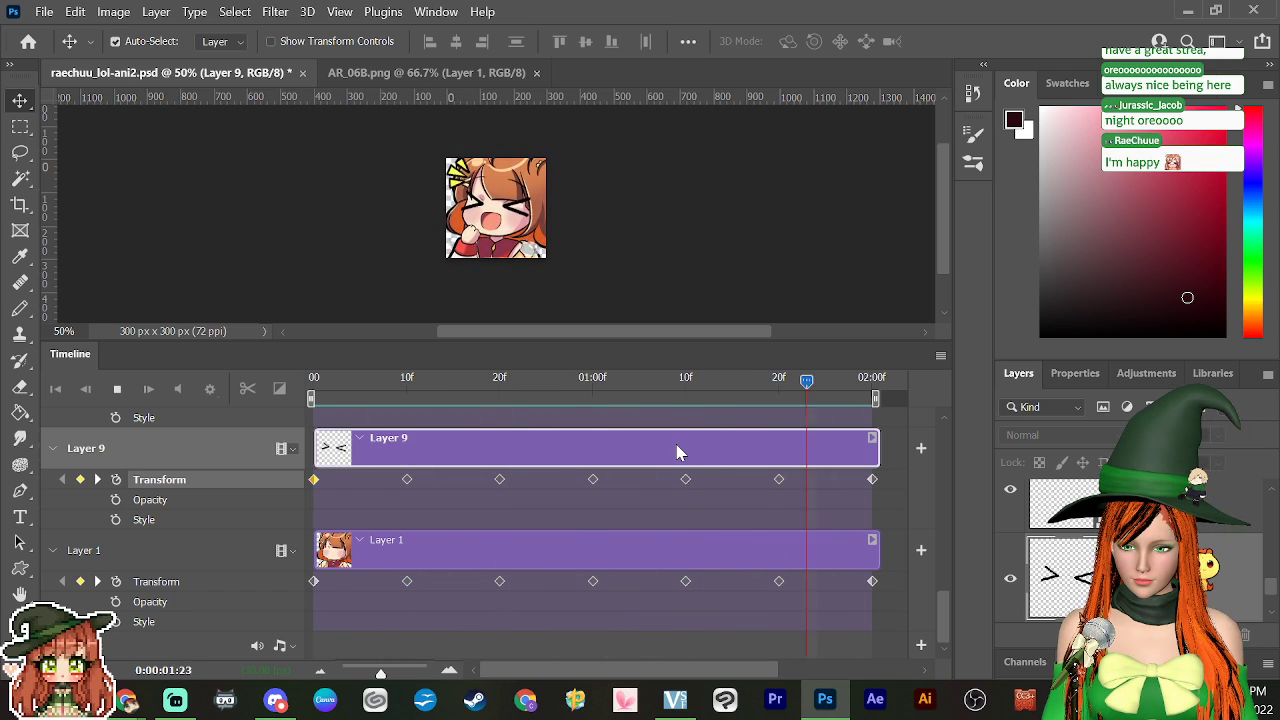
key("space")
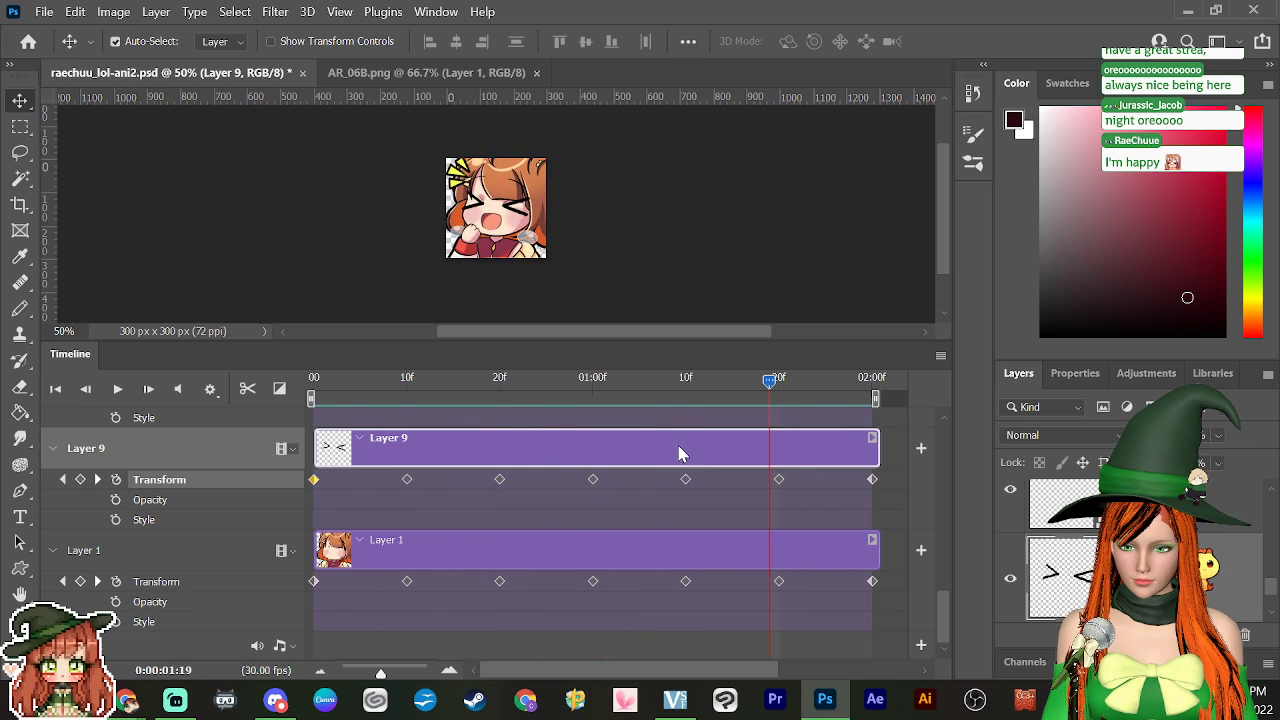
key("space")
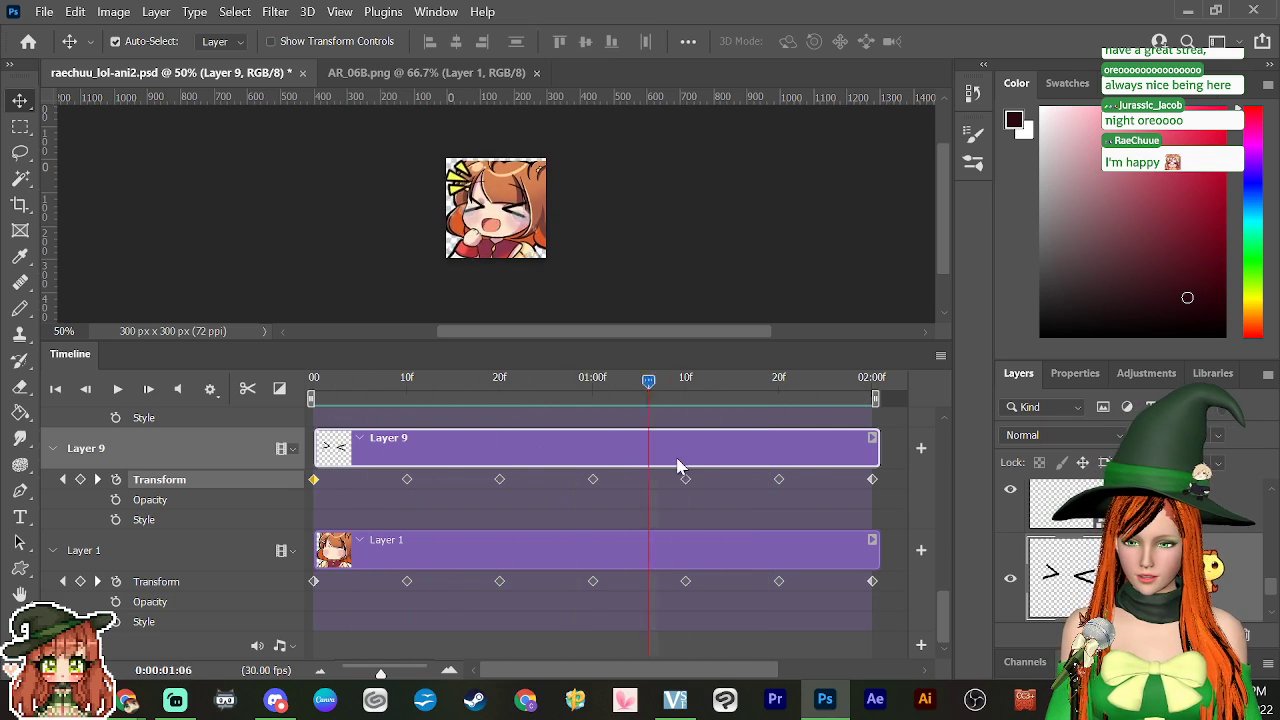
key("space")
key("Home")
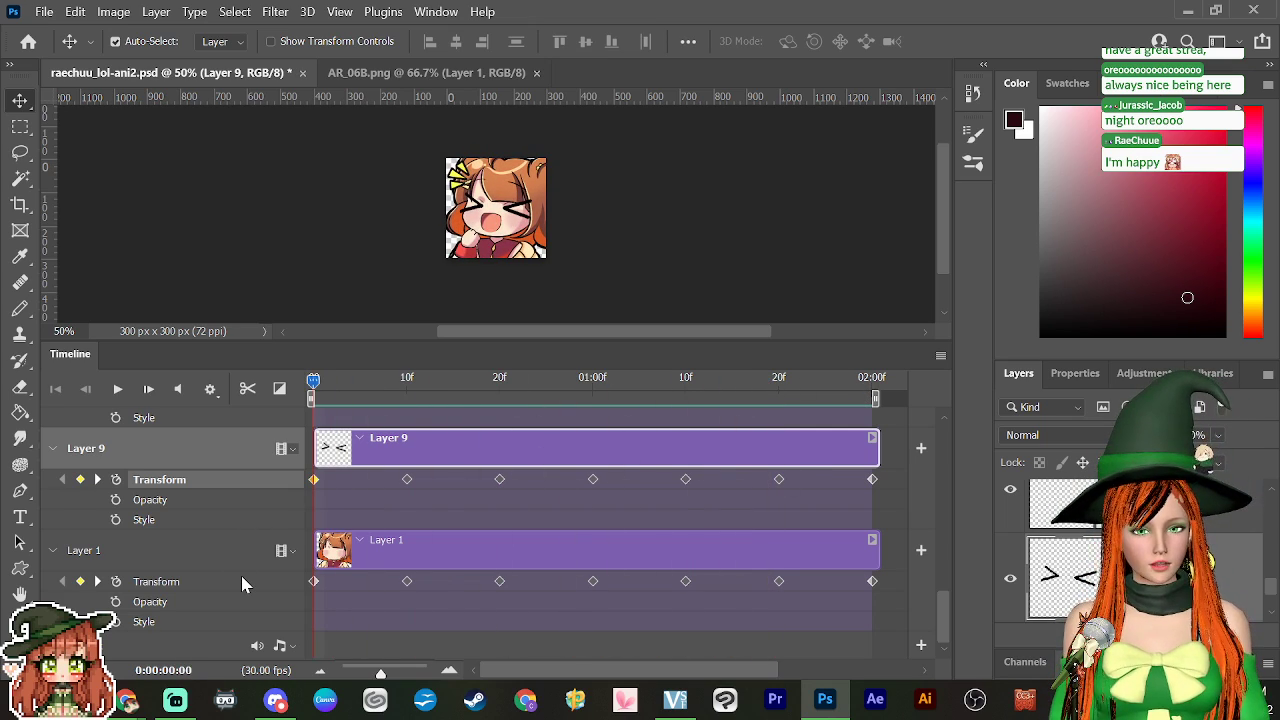
Step: Save the document and save it again as a new Photoshop file named raechuu_lol-ani3
left_click(44, 14)
left_click(91, 227)
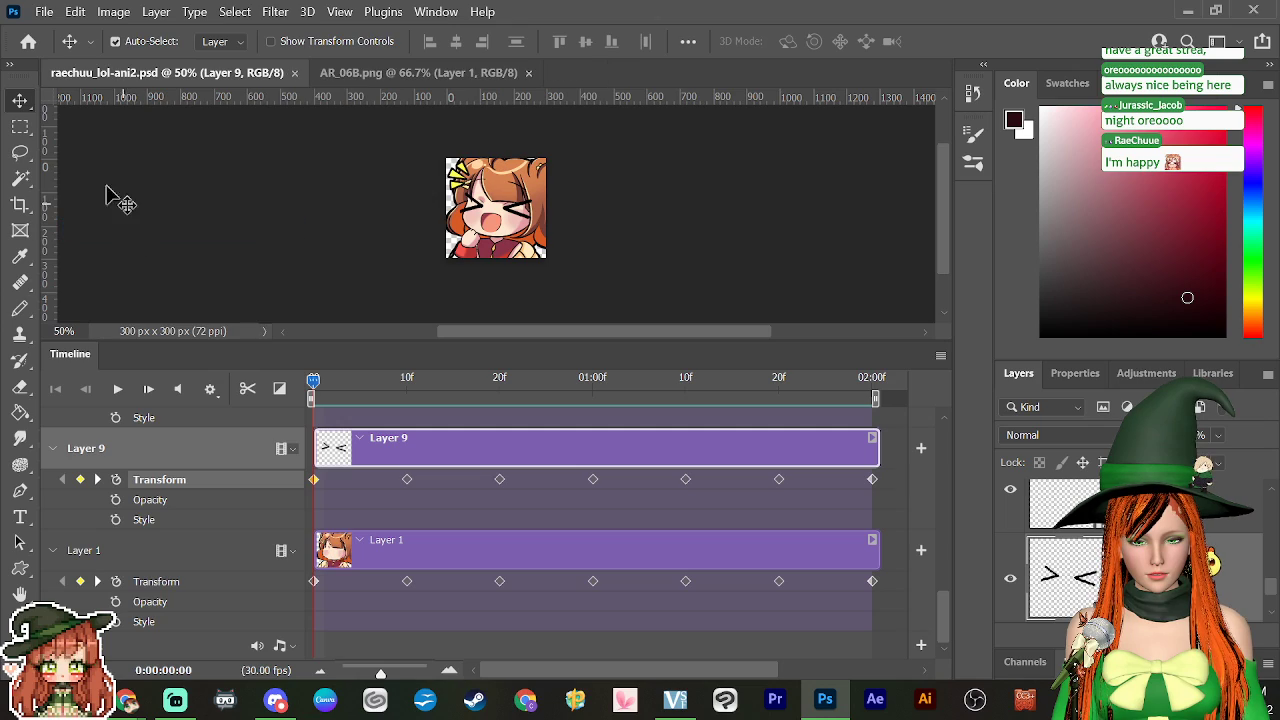
left_click(44, 14)
left_click(200, 246)
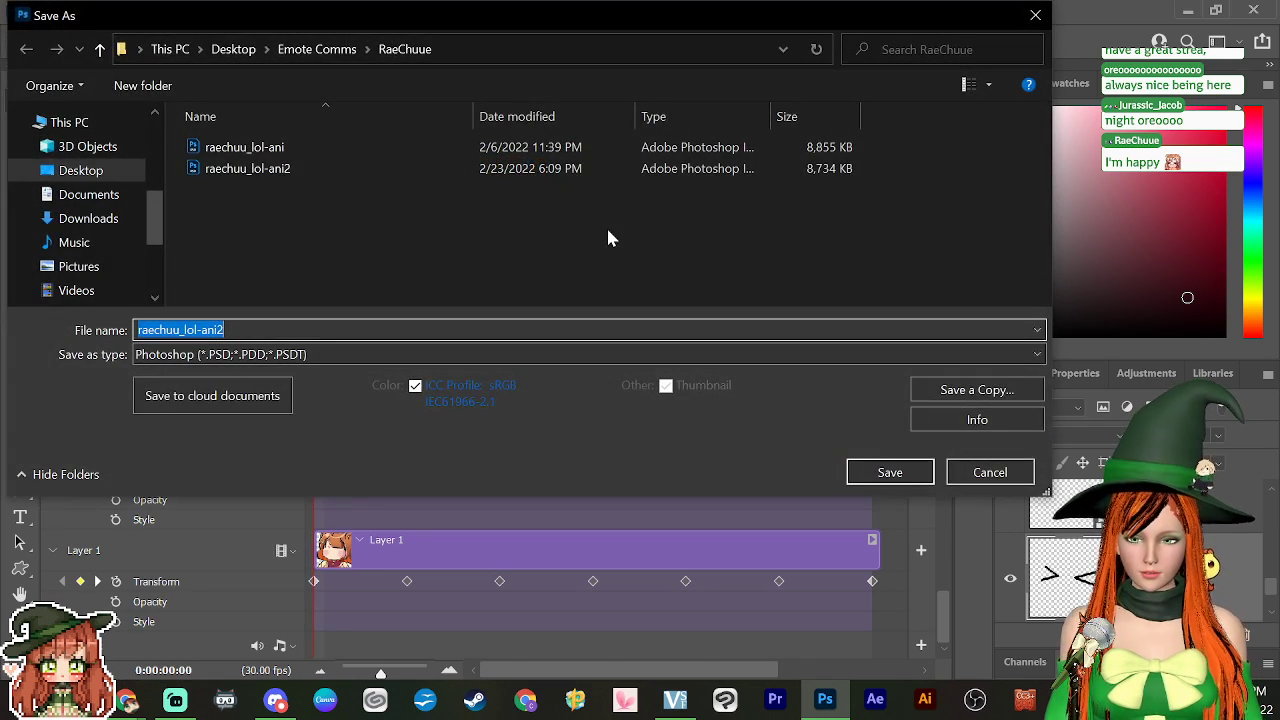
left_click(291, 329)
key("BackSpace")
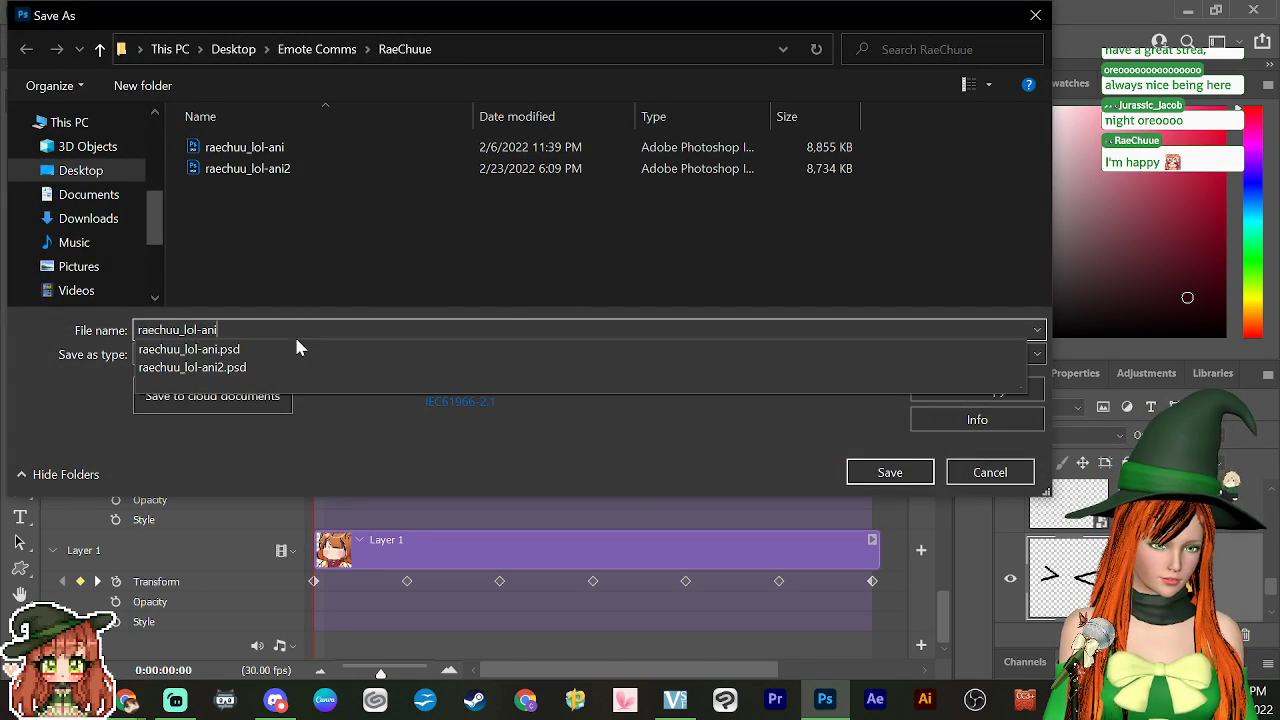
type("3")
left_click(880, 472)
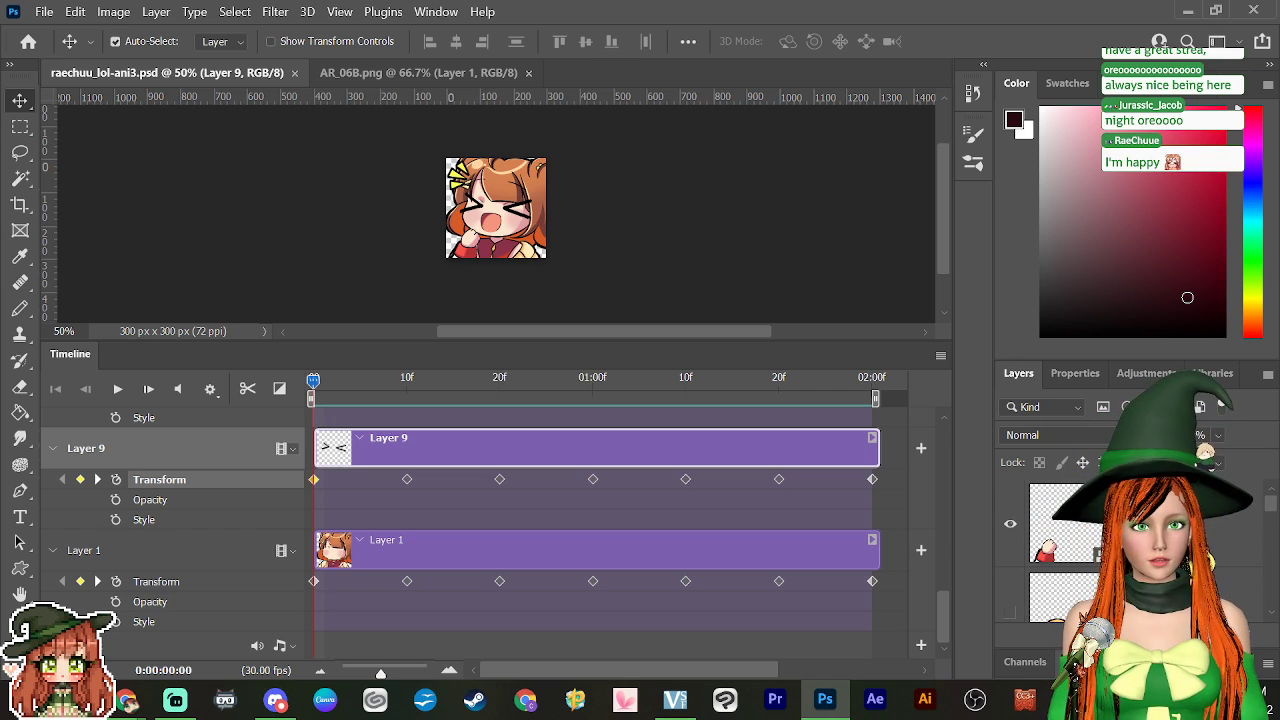
Step: Select all layers and, at 00:20, rotate them together by 8.44° and stretch their height to 104.20%
left_click(1266, 527)
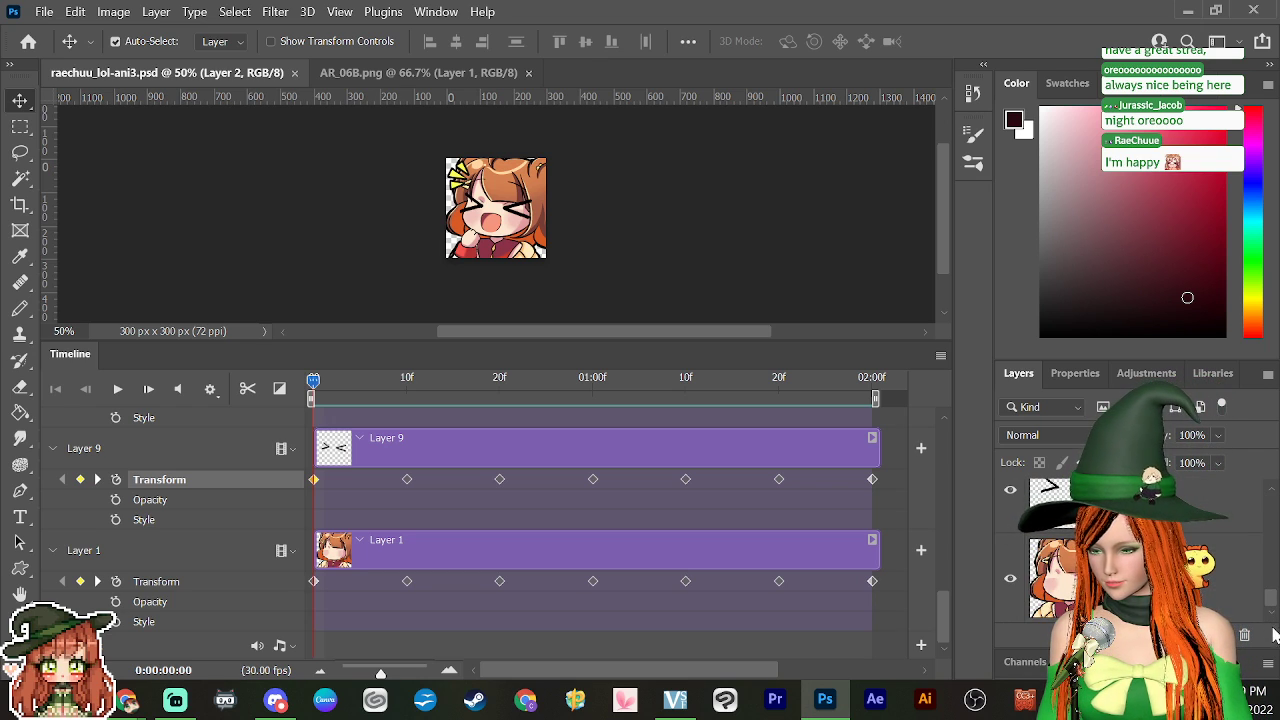
key("ctrl+alt+a")
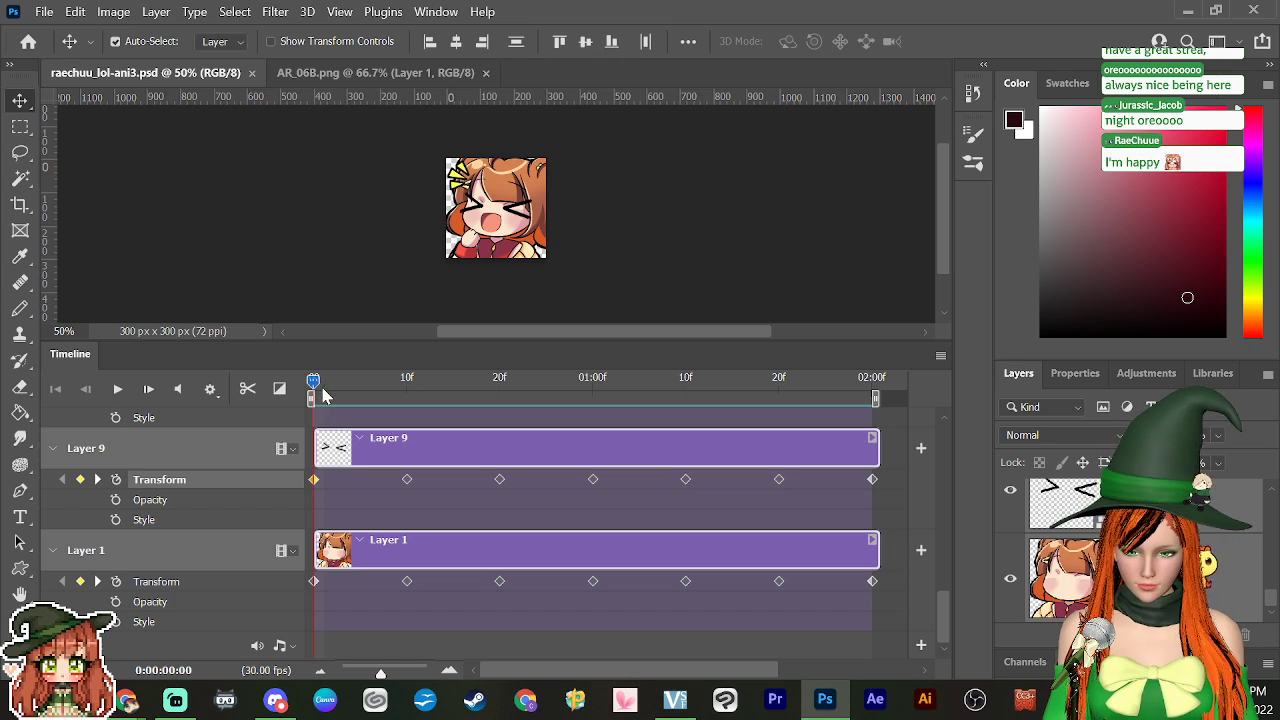
left_click_drag(313, 385, 503, 443)
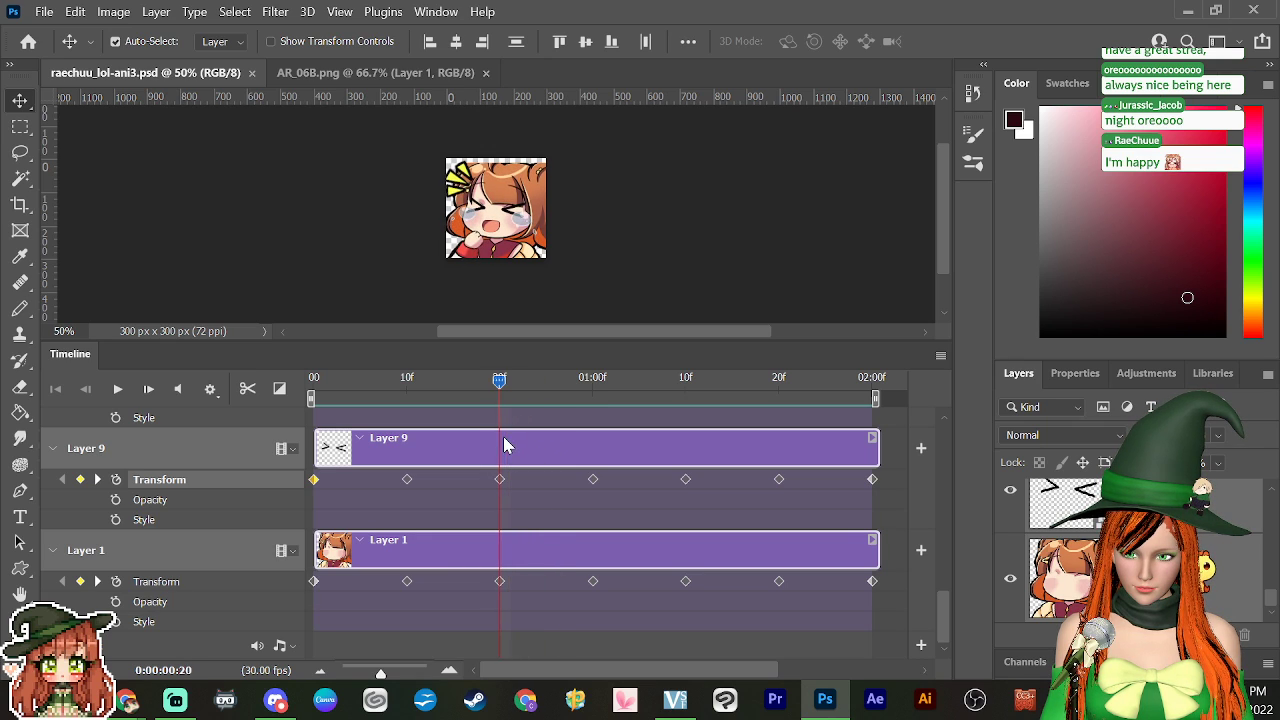
key("ctrl+t")
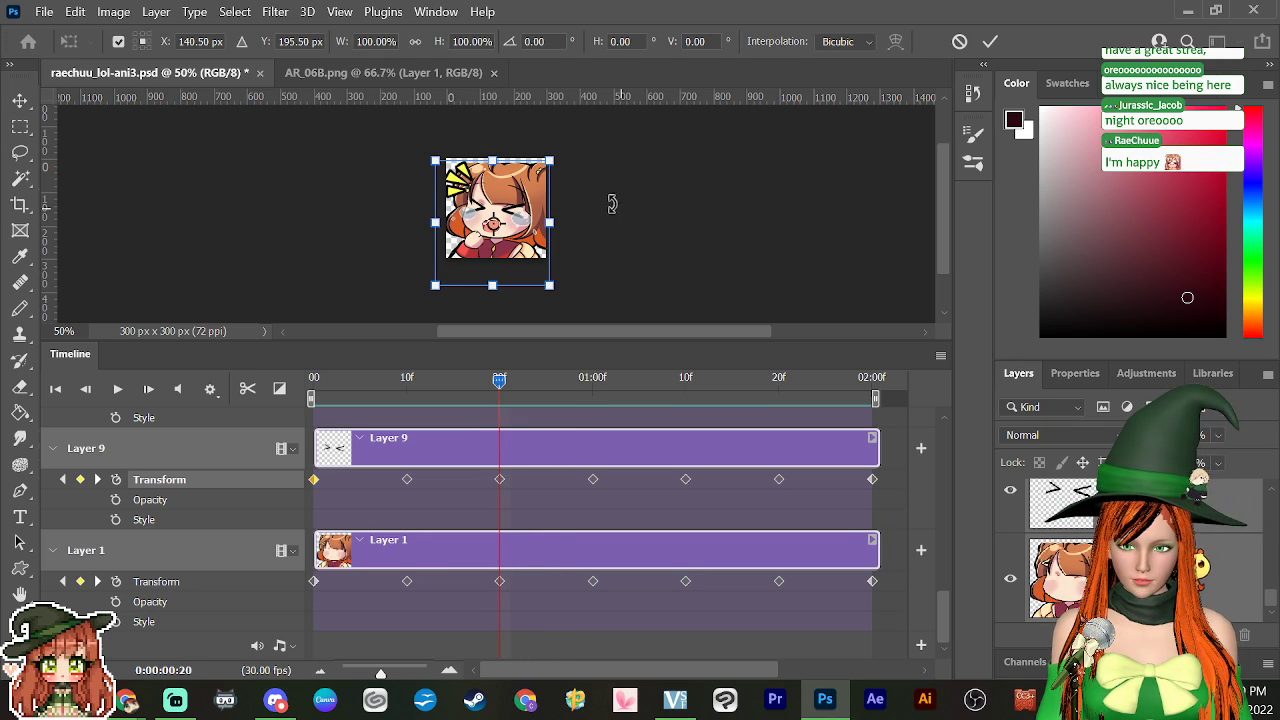
left_click_drag(569, 296, 554, 302)
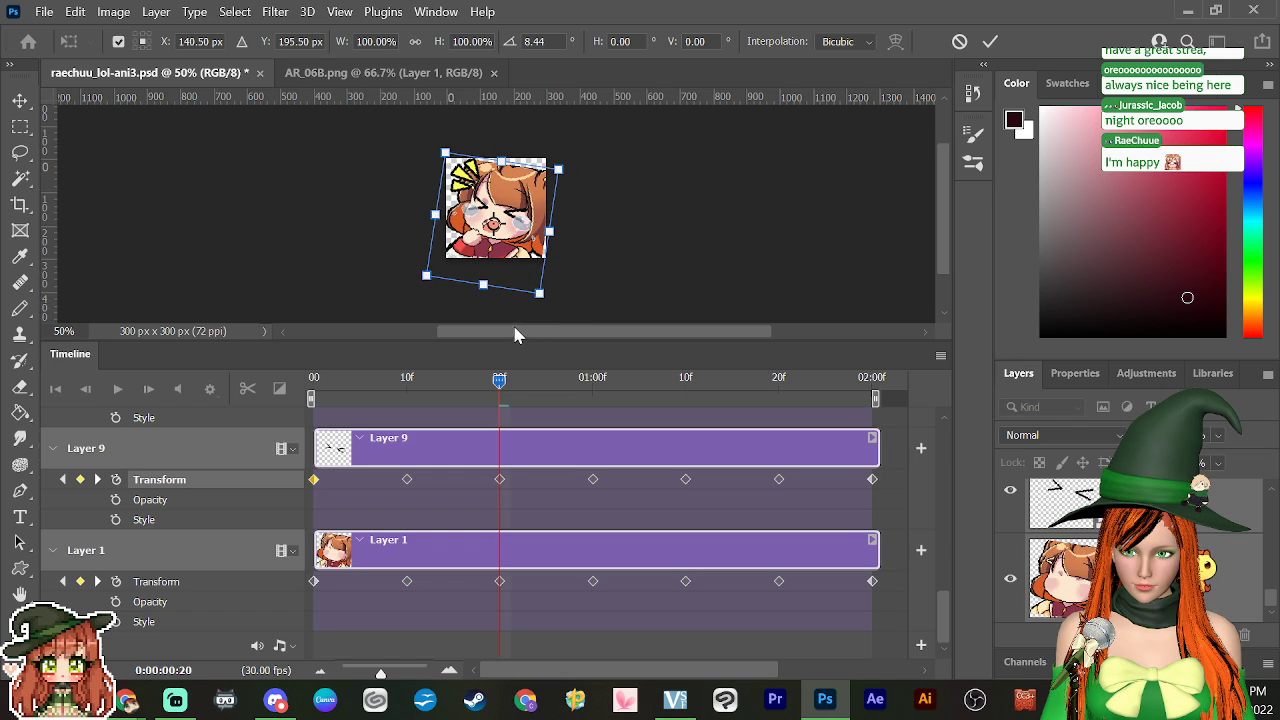
left_click_drag(483, 285, 482, 291)
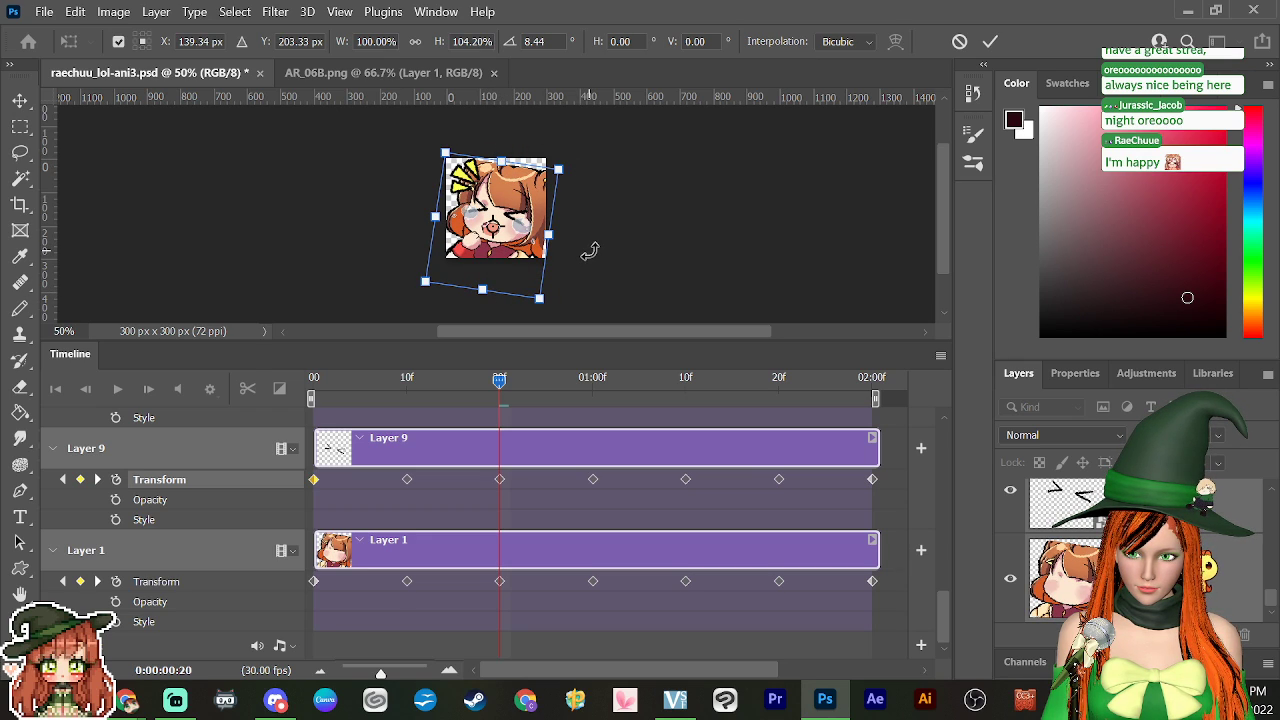
key("Escape")
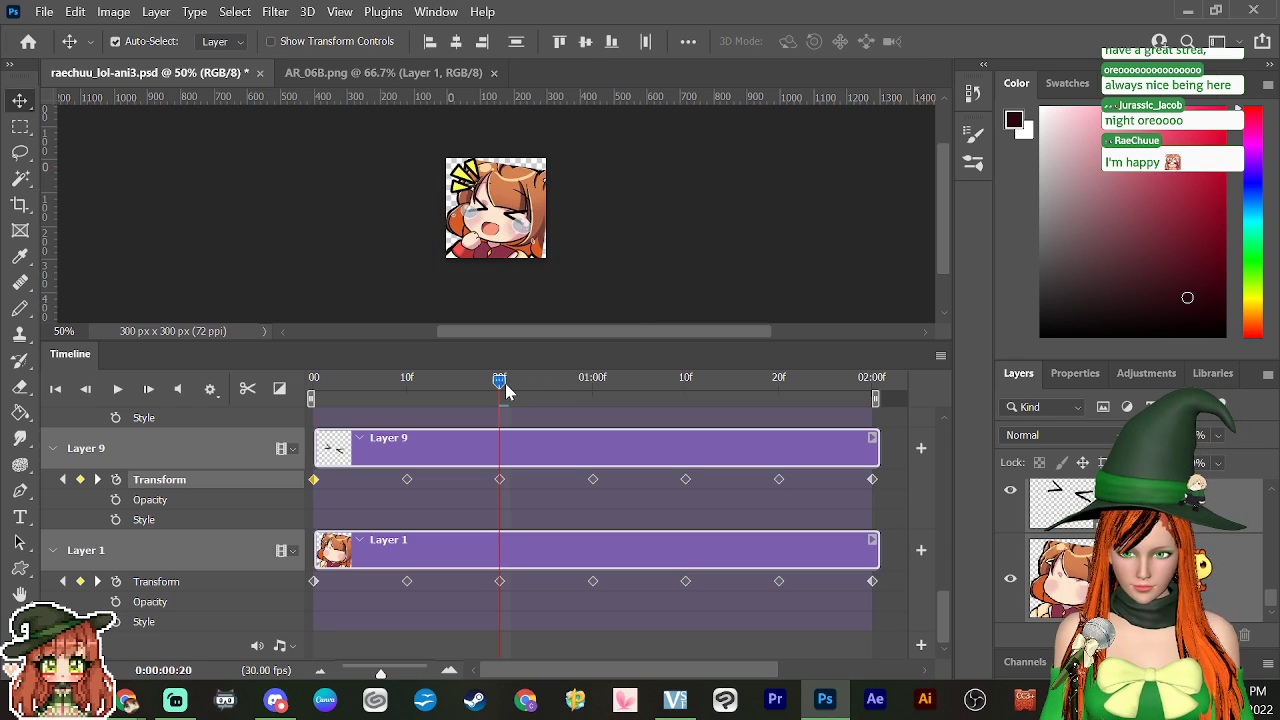
Step: At 01:10, rotate all selected layers together by -4.69° and stretch them to 104.64% width and 103.02% height
left_click_drag(507, 392, 713, 407)
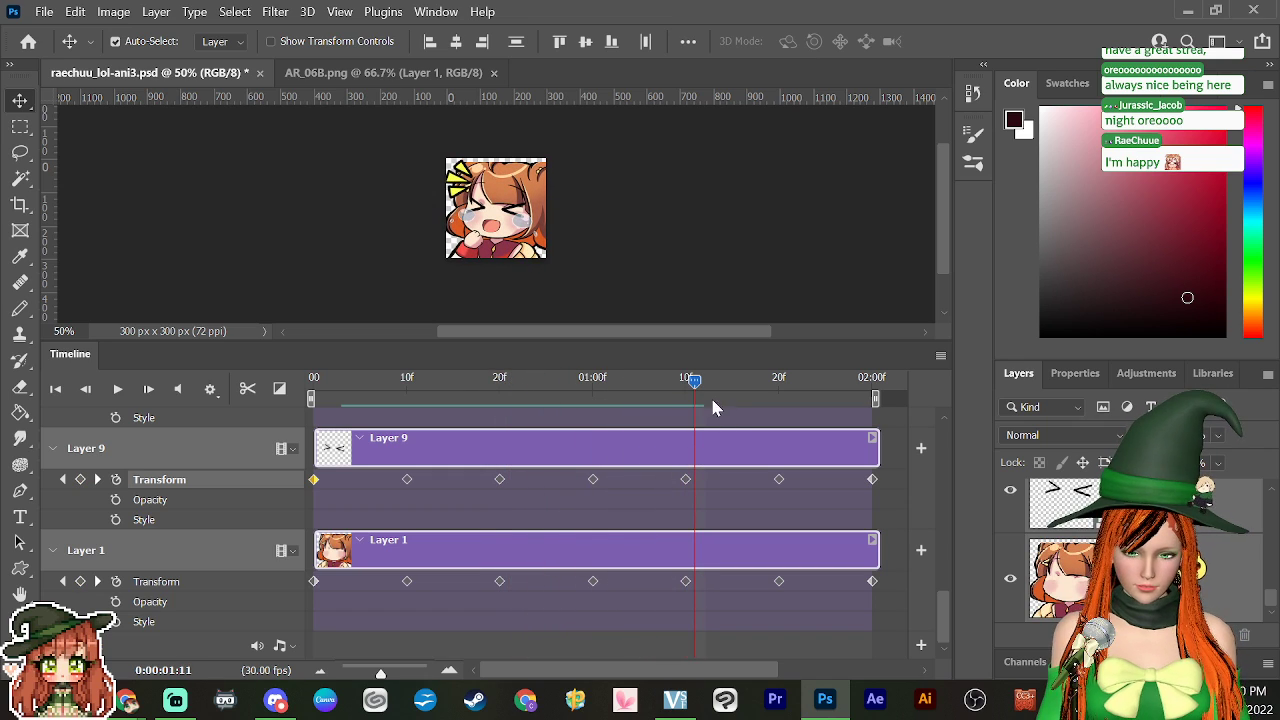
left_click(686, 385)
key("ctrl+t")
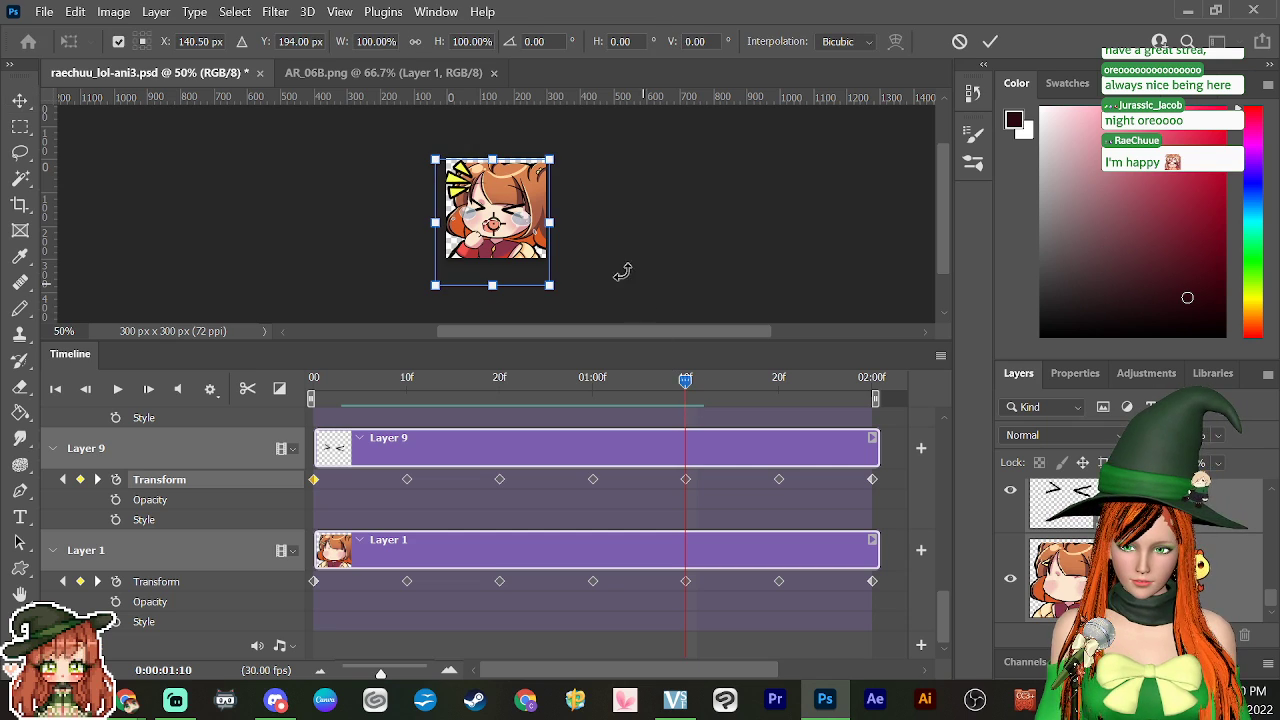
left_click_drag(569, 286, 500, 290)
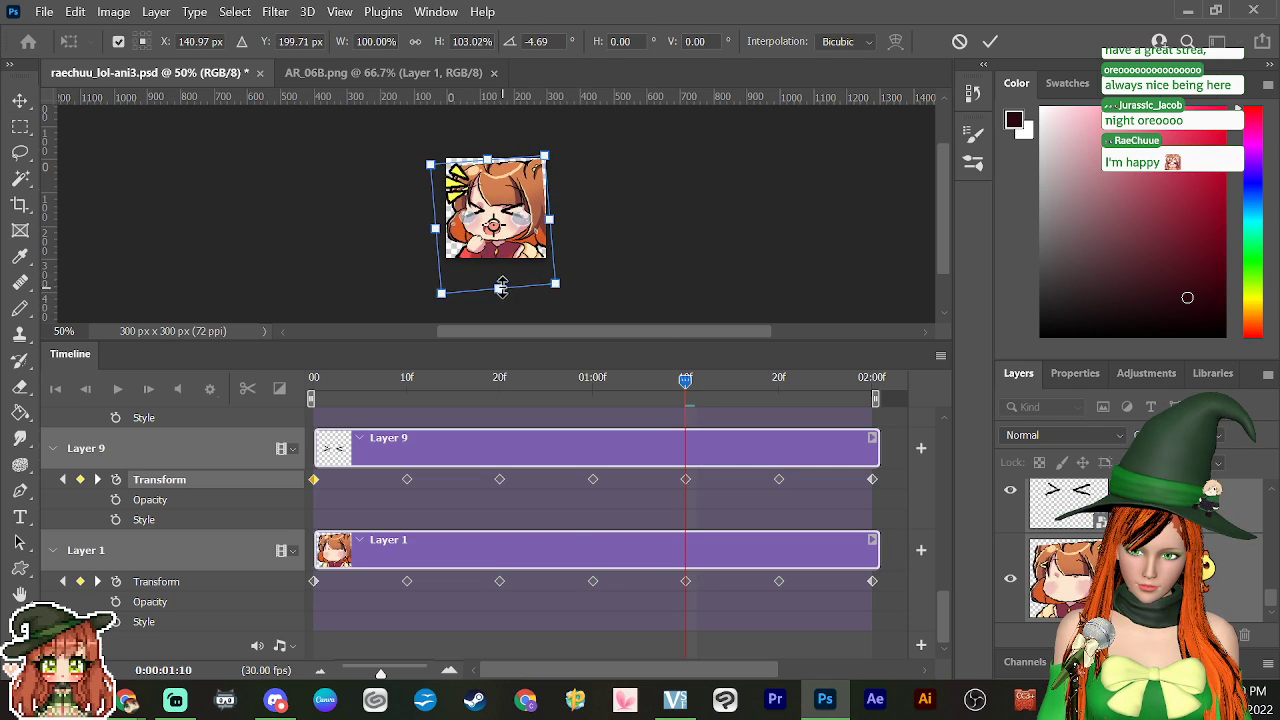
left_click_drag(551, 218, 563, 214)
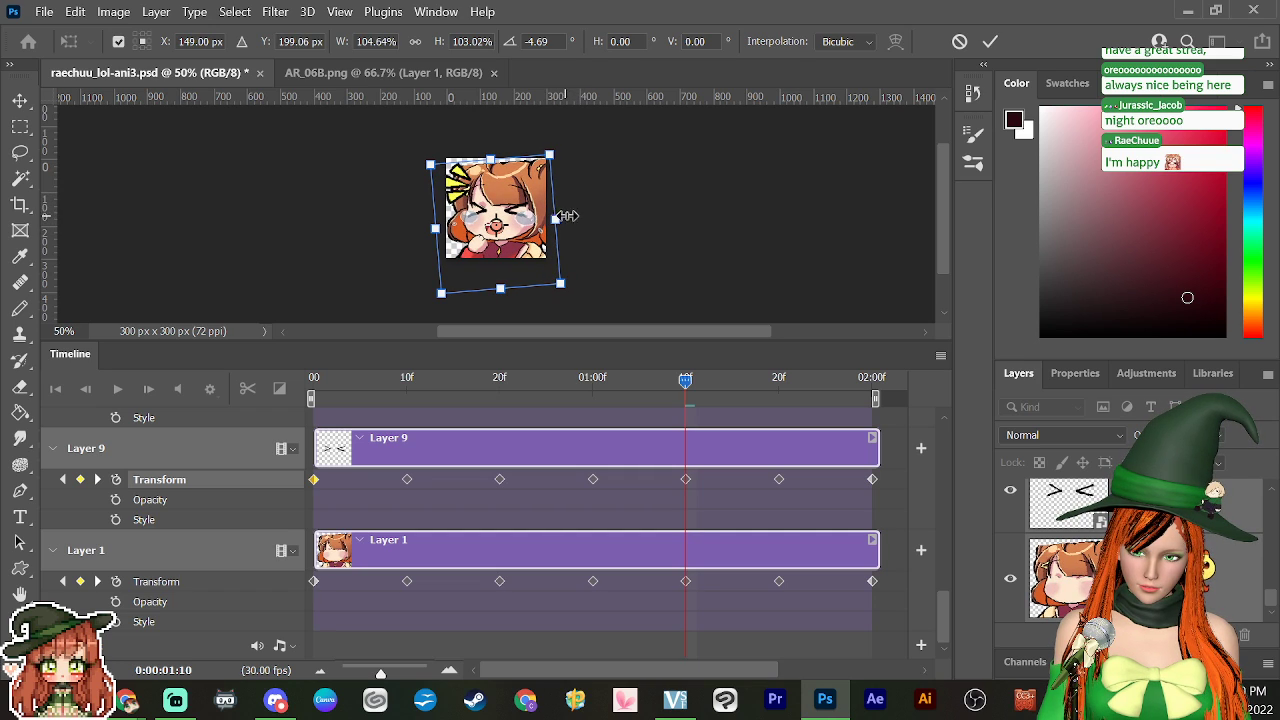
key("Return")
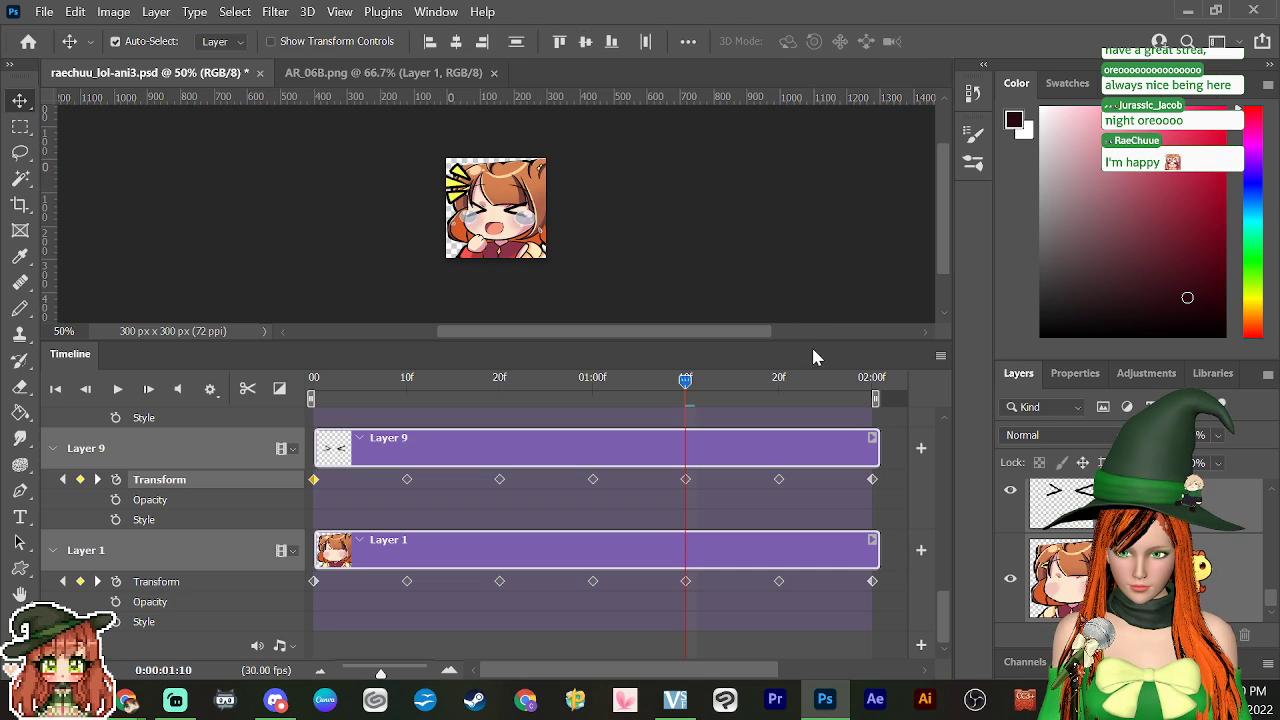
Step: Play the loop and scrub between 00:20 and 01:10 to compare the two tilted poses
key("space")
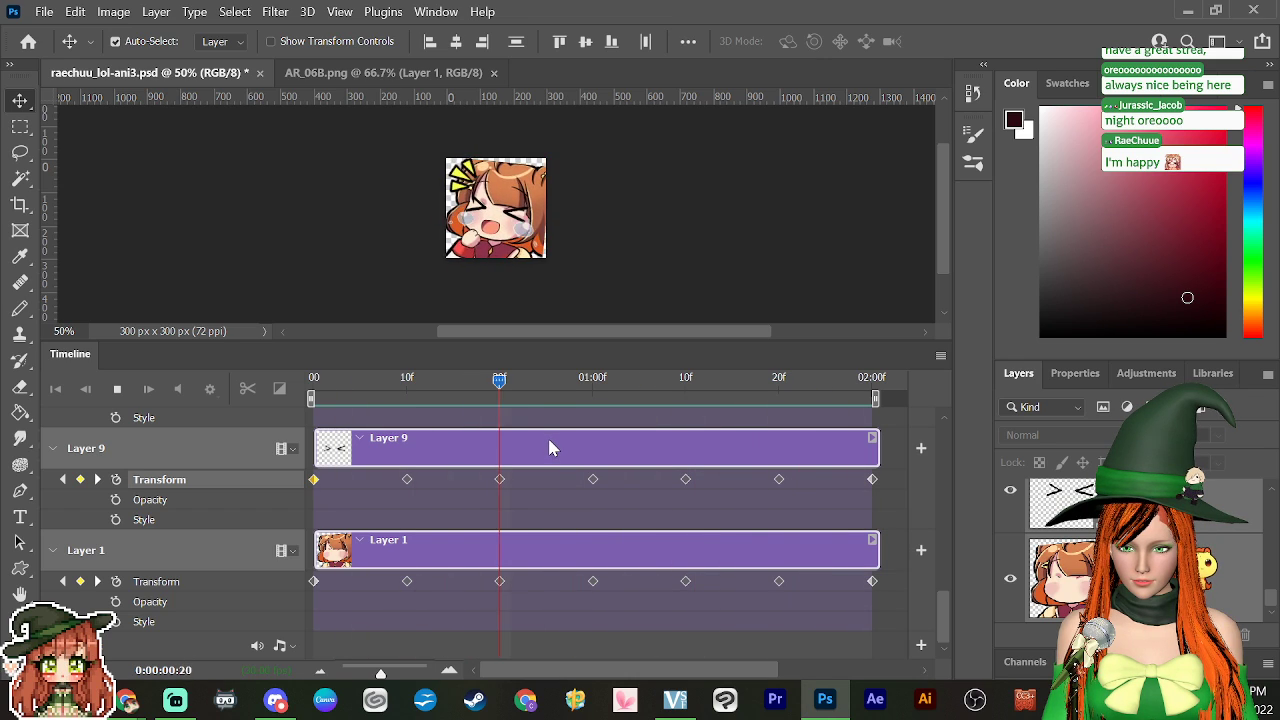
key("space")
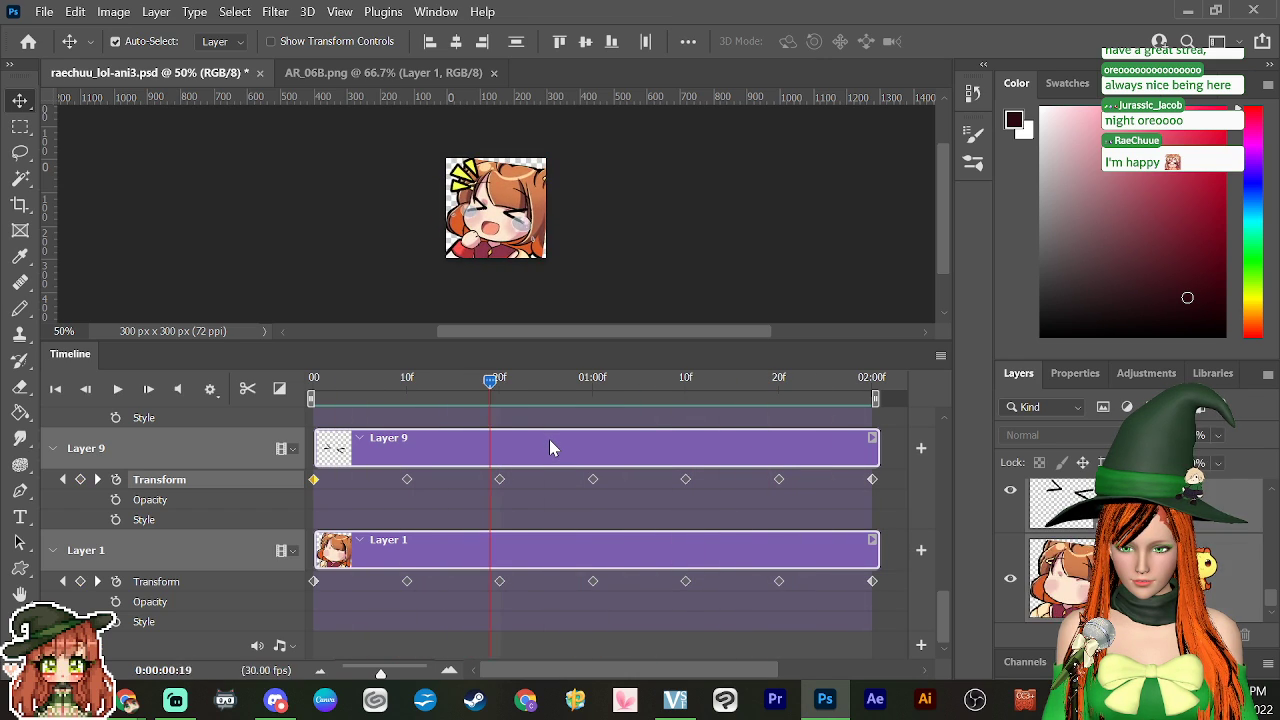
left_click(501, 392)
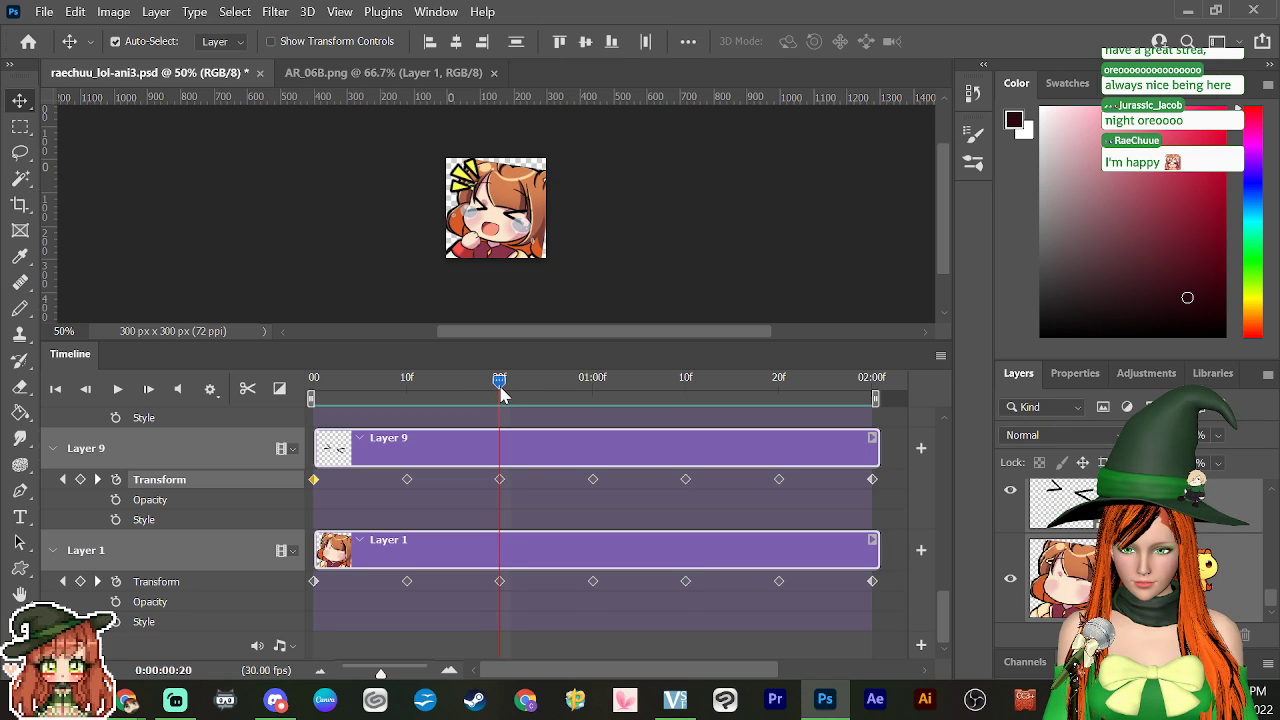
left_click(507, 392)
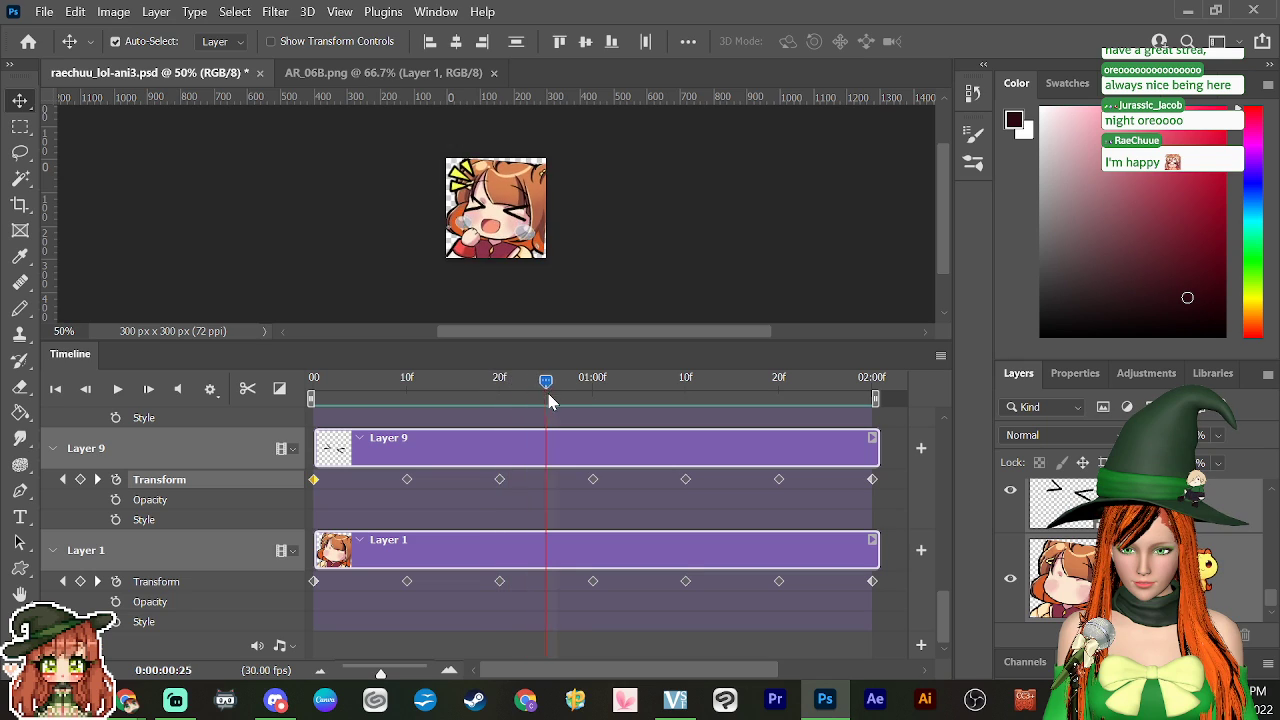
left_click_drag(549, 400, 688, 438)
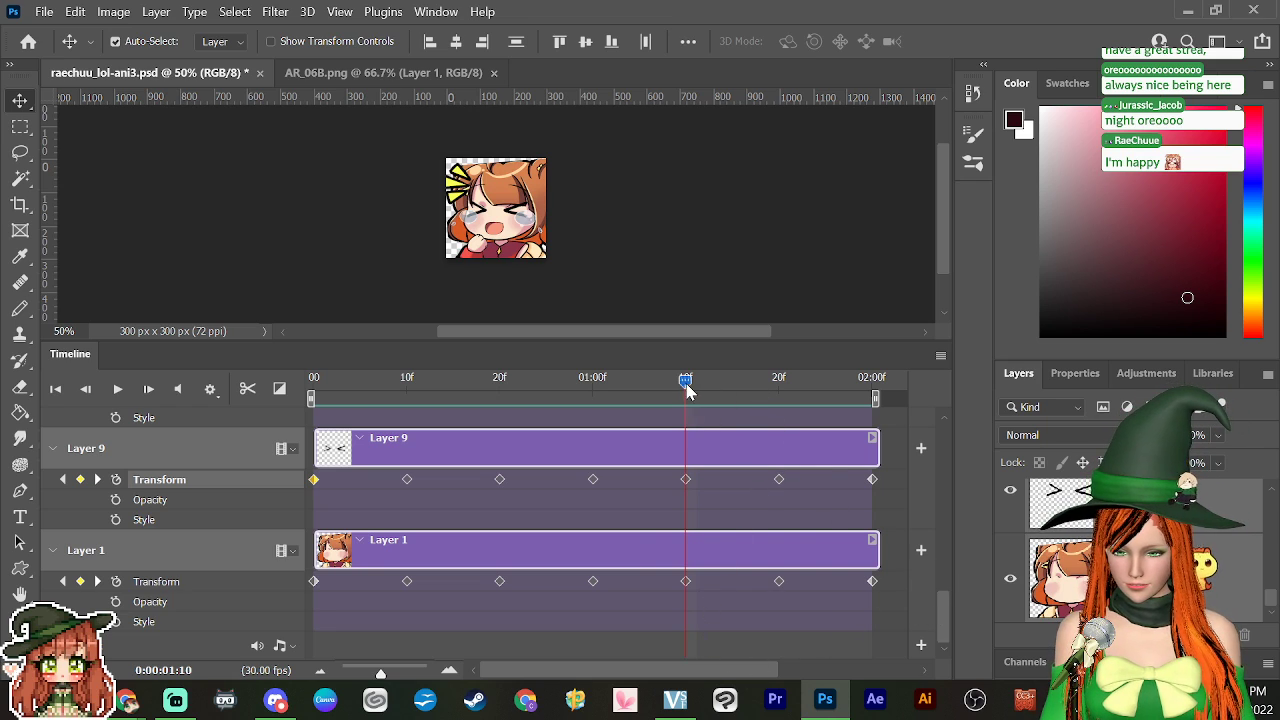
Step: At 00:20, rotate all selected layers together by -3.57°, shift them to cover the canvas, and stretch their height to 102.62%
left_click_drag(686, 390, 500, 443)
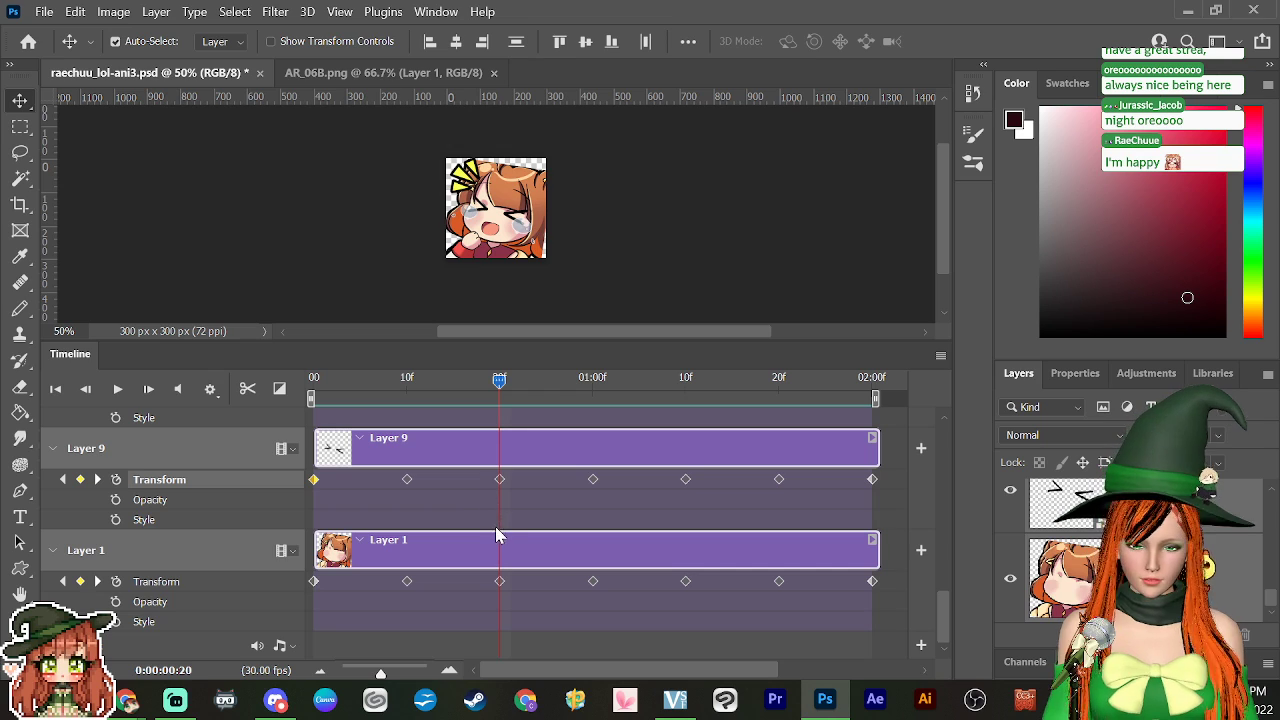
key("ctrl+t")
left_click_drag(568, 308, 583, 290)
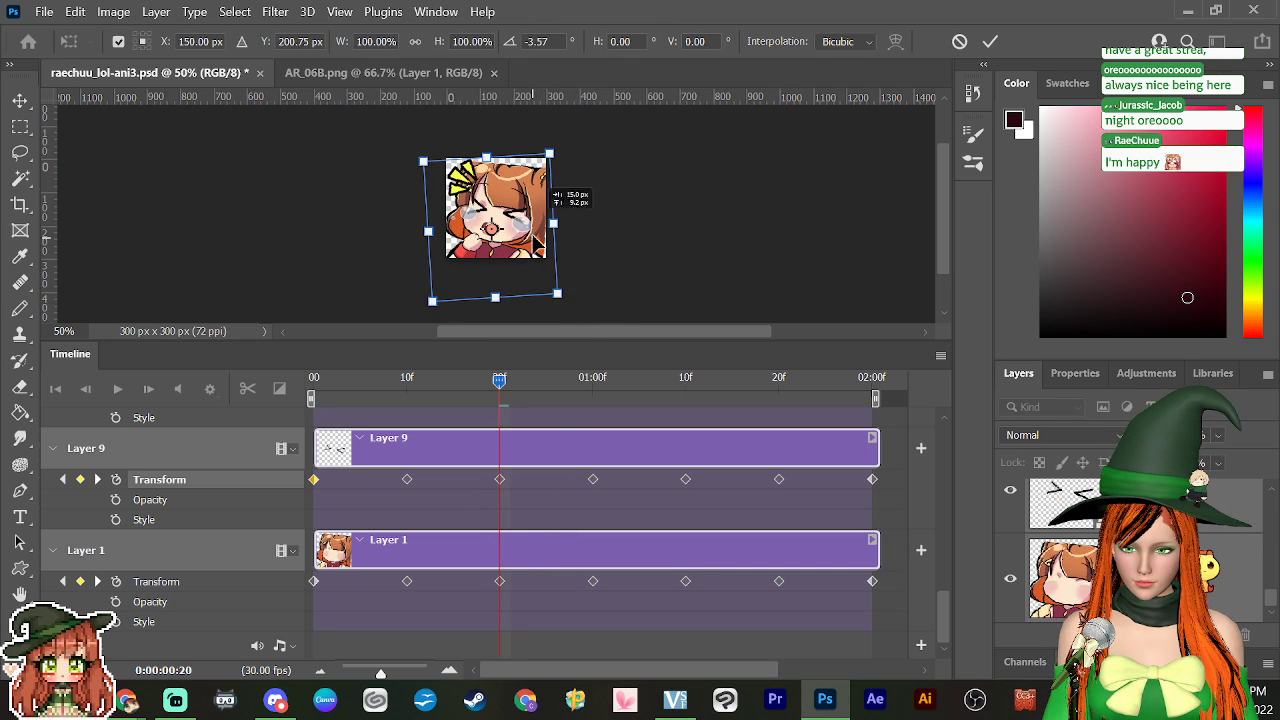
left_click_drag(538, 243, 538, 241)
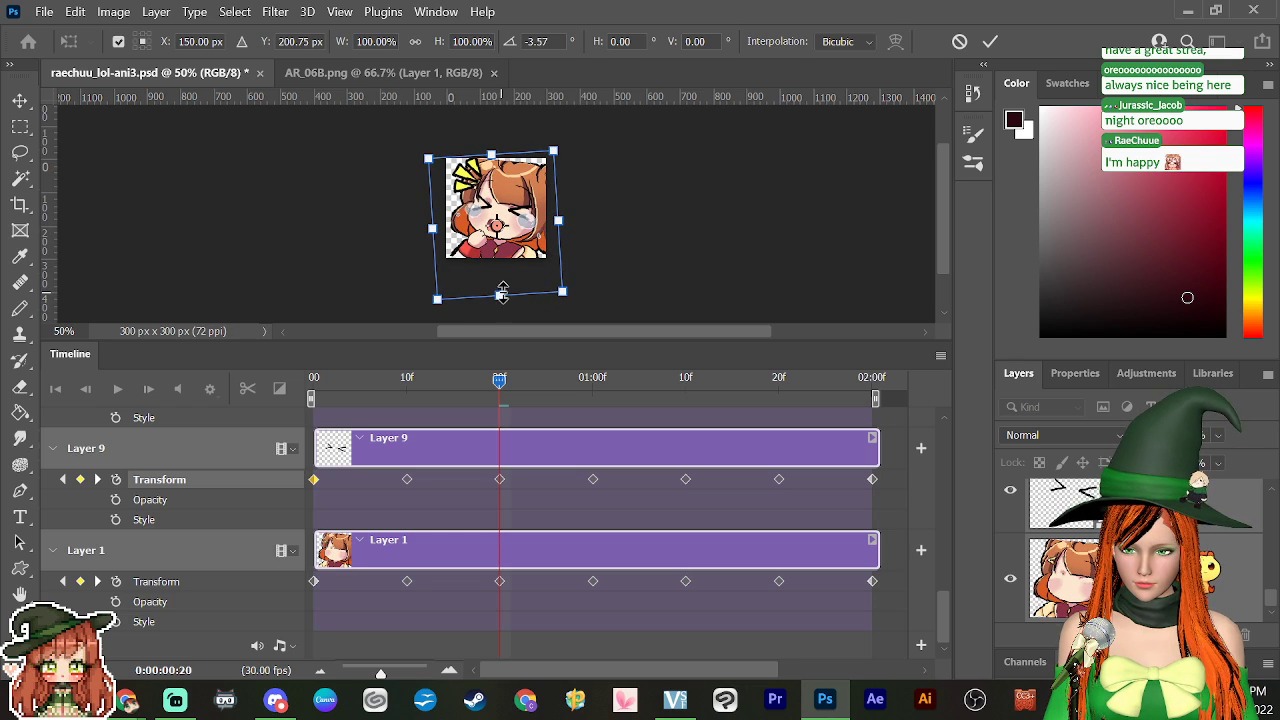
left_click_drag(501, 294, 500, 296)
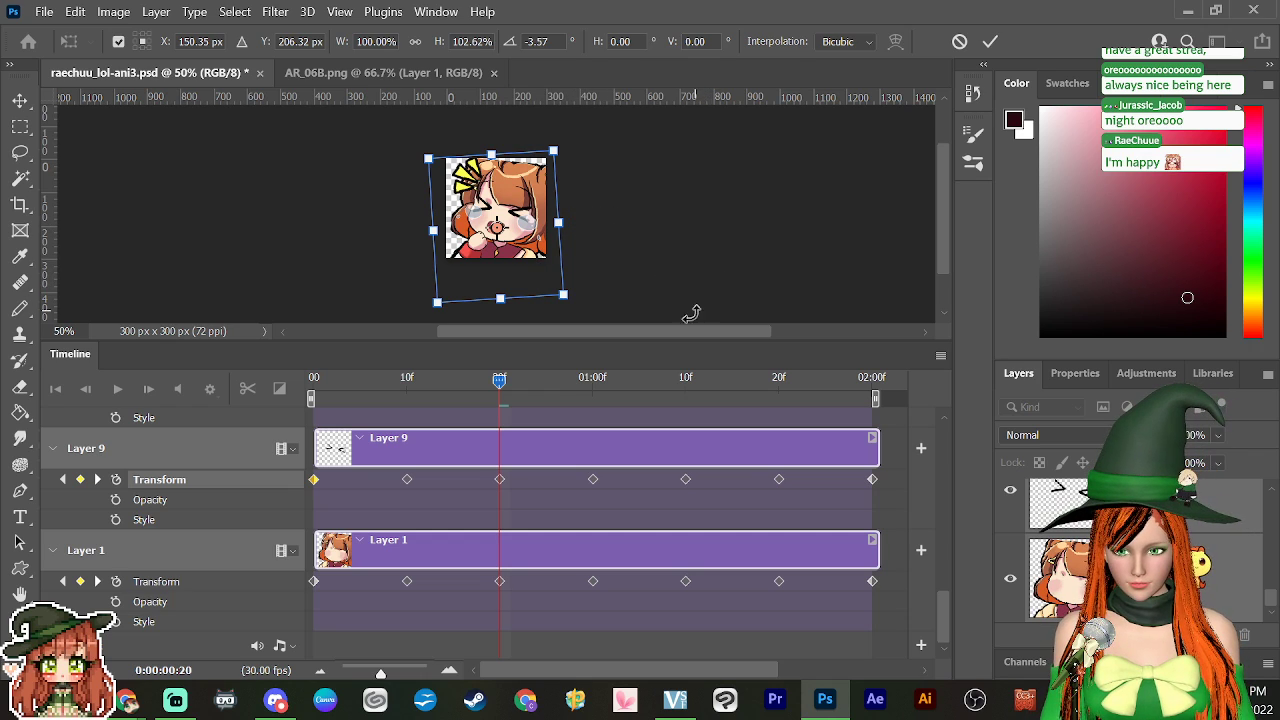
key("Return")
Step: Play the loop with the emote at 100% in an enlarged canvas area to check the whole-body tilting
left_click_drag(500, 381, 868, 481)
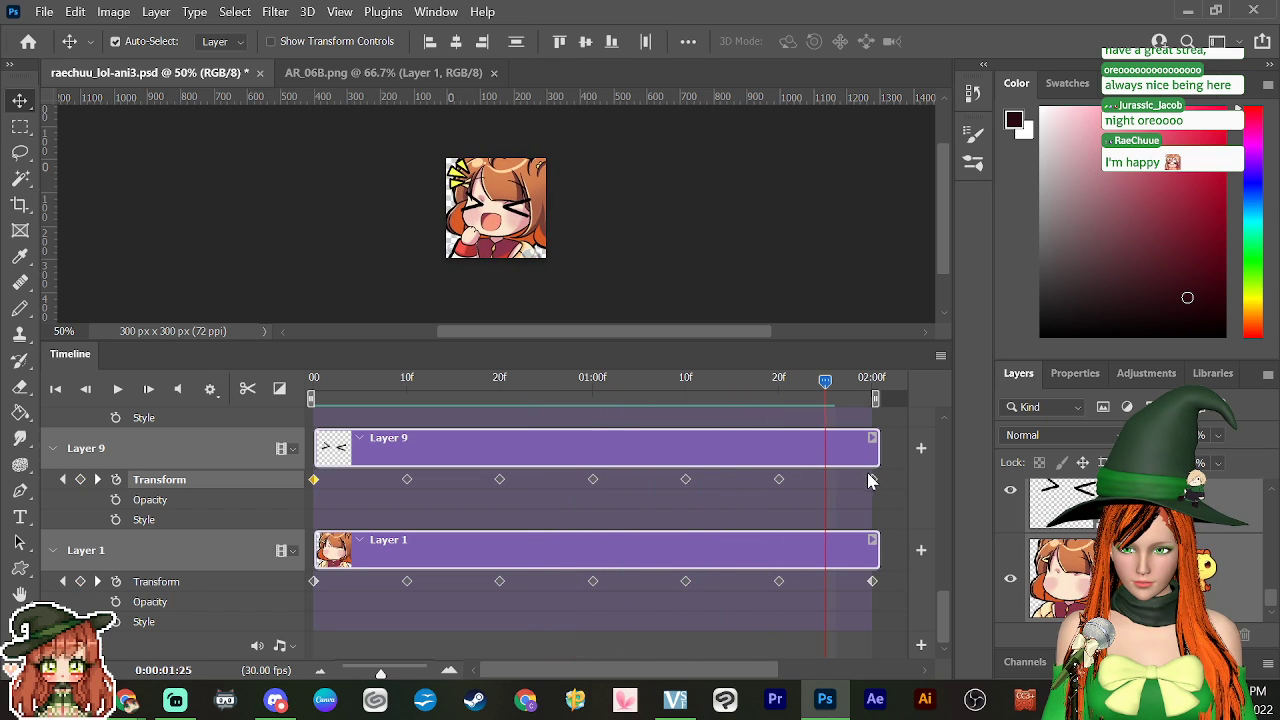
key("space")
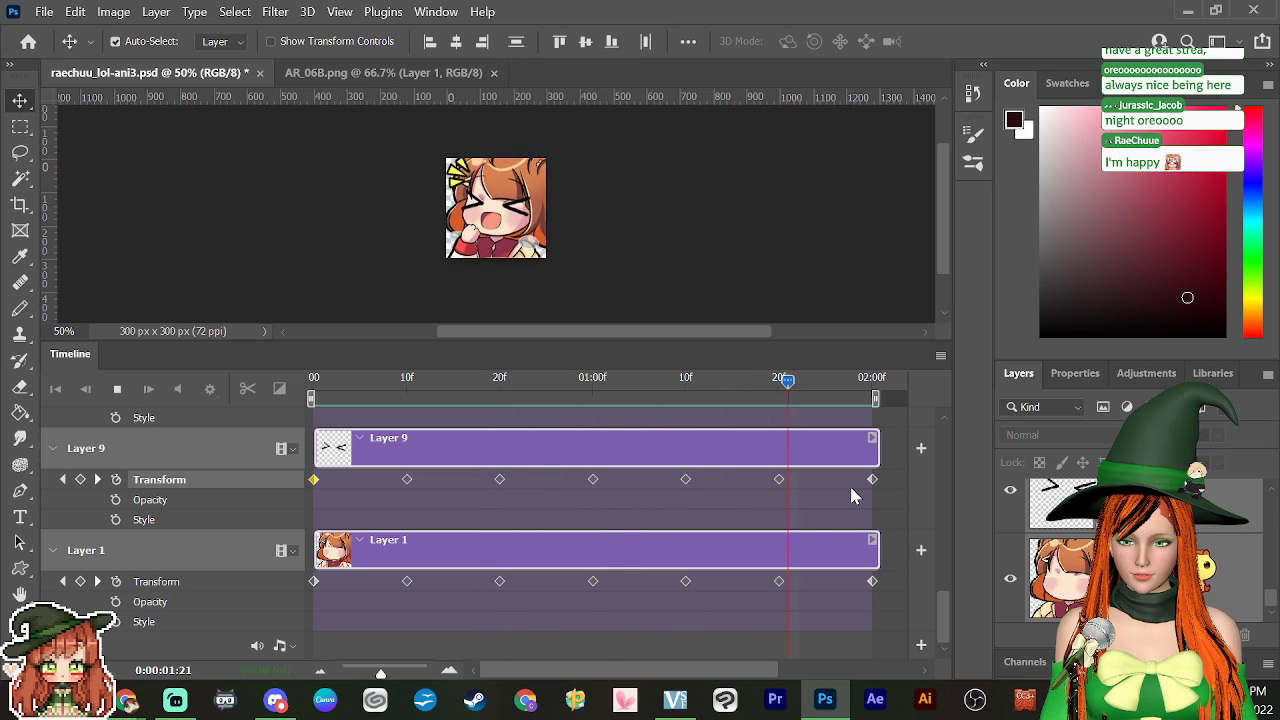
key("space")
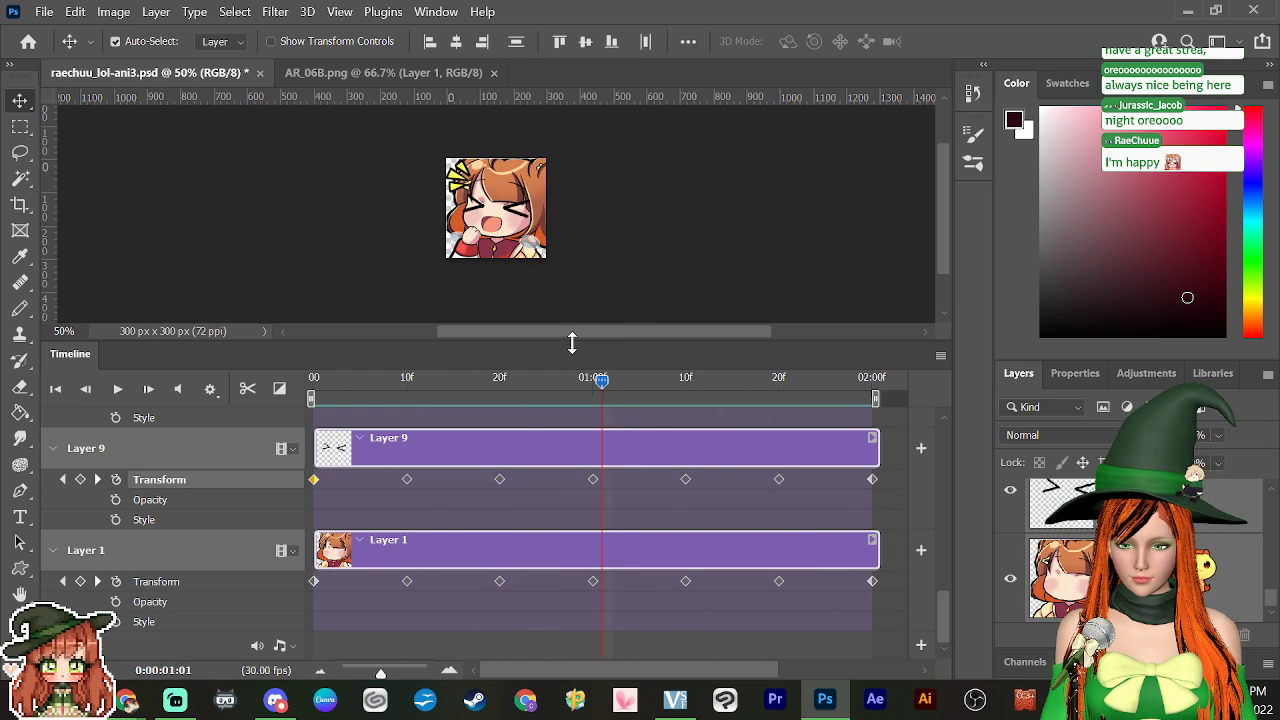
left_click_drag(566, 346, 560, 527)
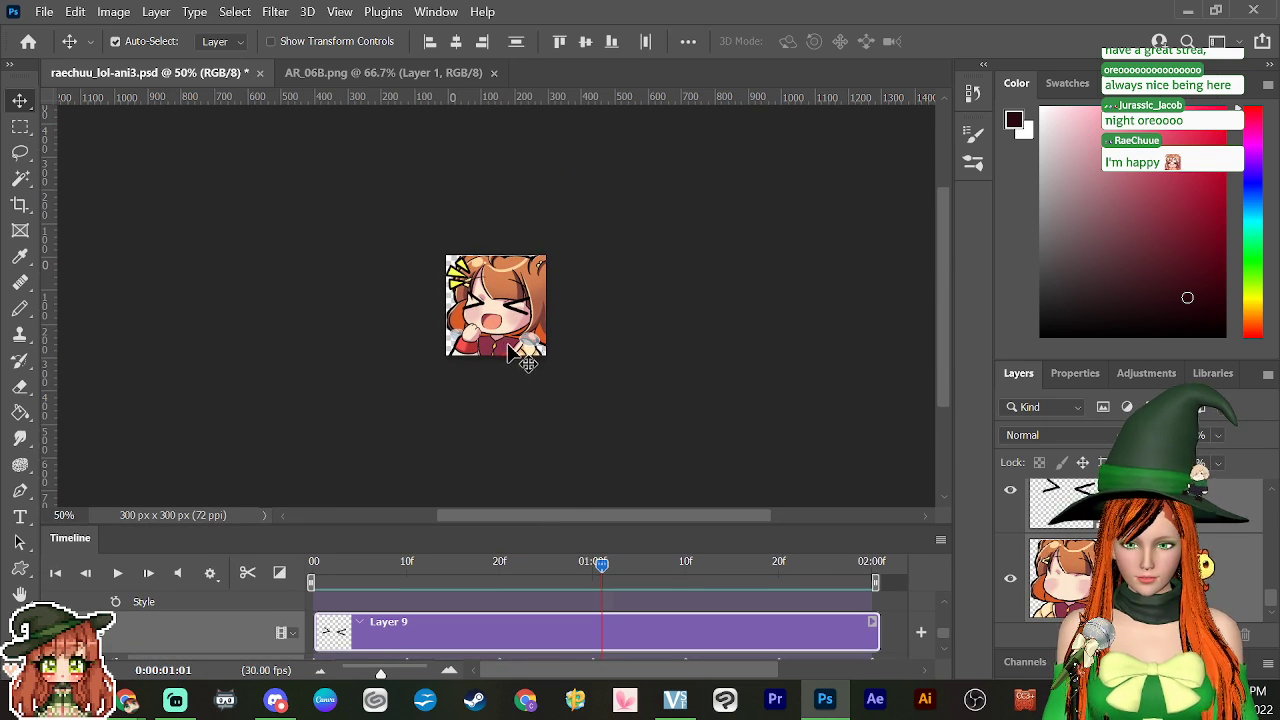
key("ctrl+equal")
key("ctrl+equal")
key("ctrl+equal")
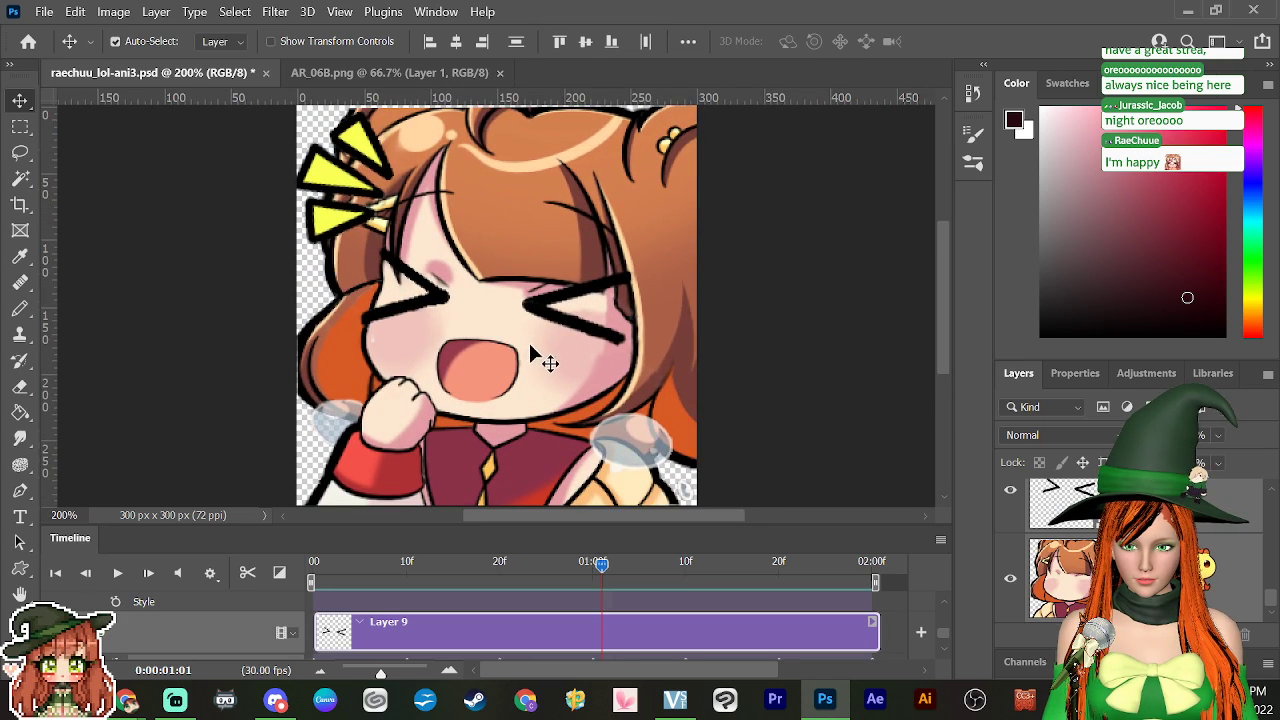
key("ctrl+minus")
key("space")
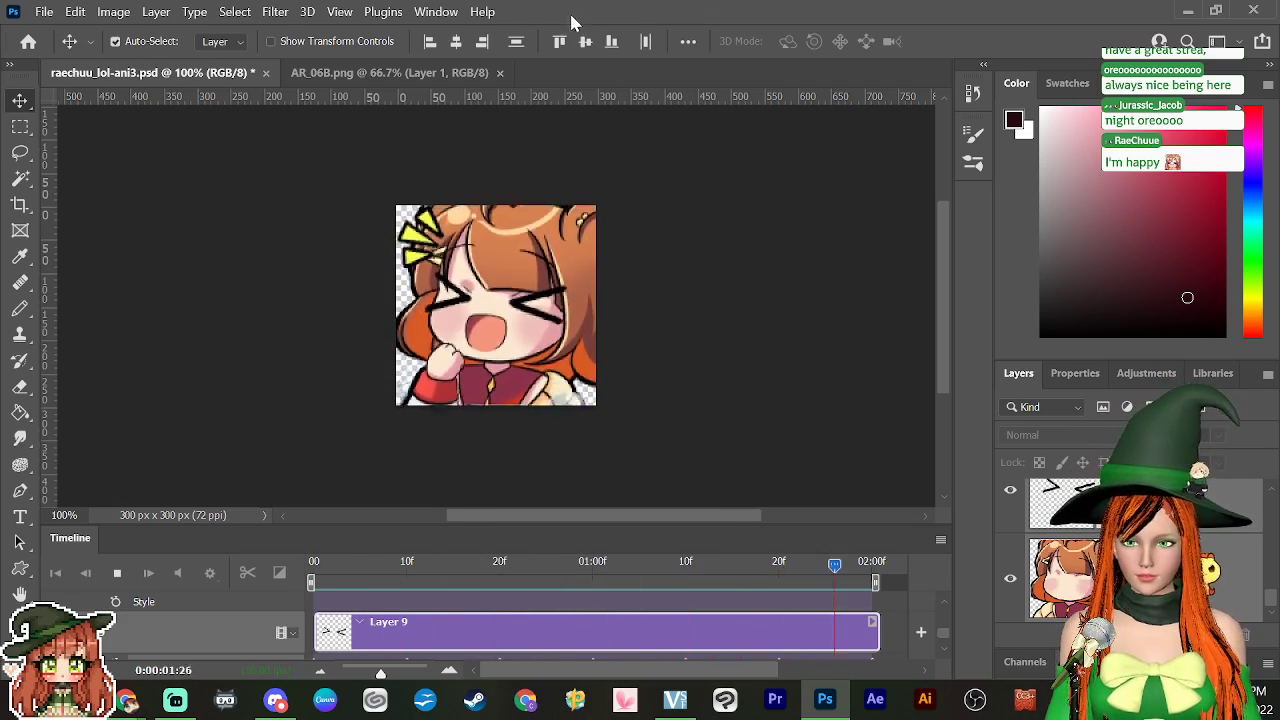
key("space")
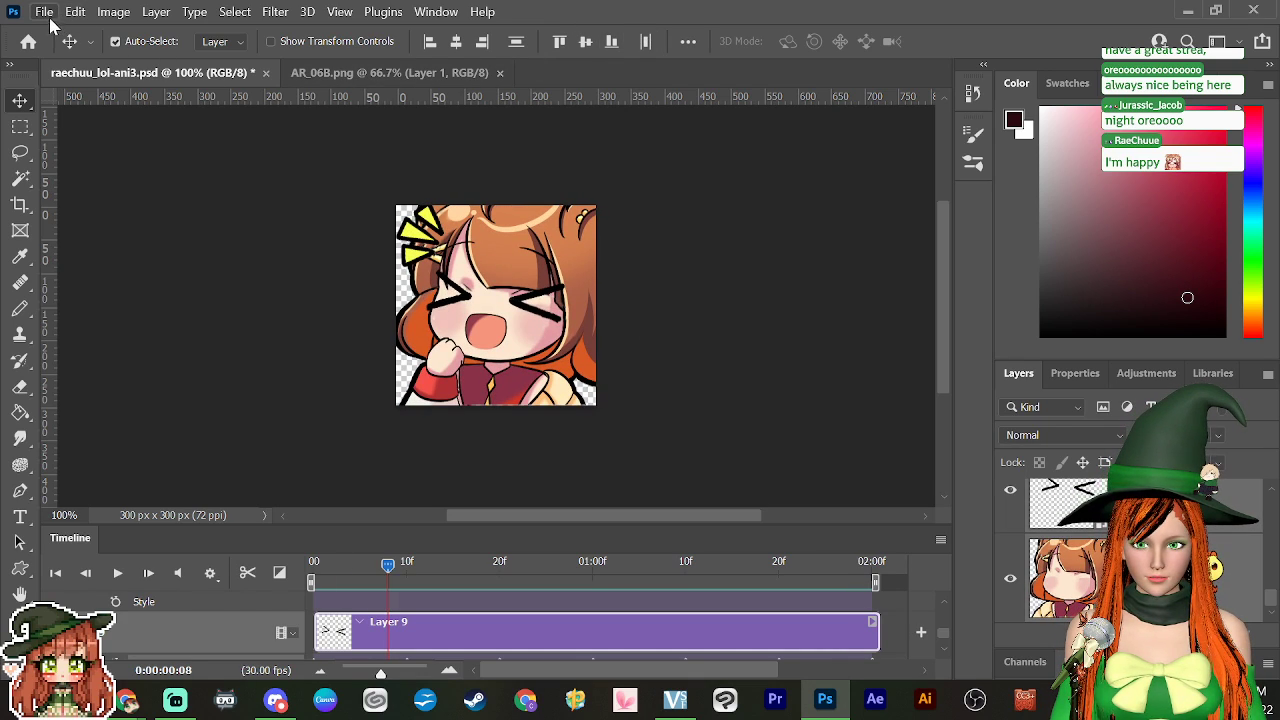
Step: Save the document as a new Photoshop file named raechuu_lol-ani3fin
left_click(44, 12)
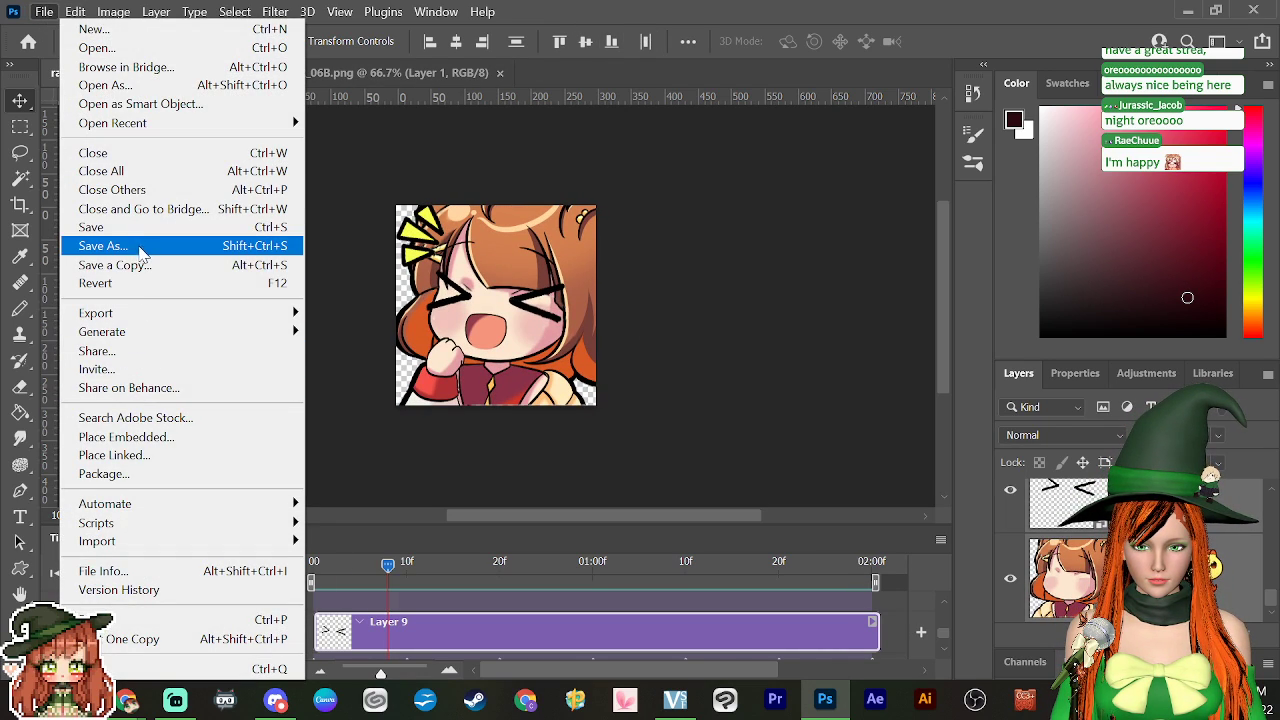
left_click(140, 255)
left_click(262, 330)
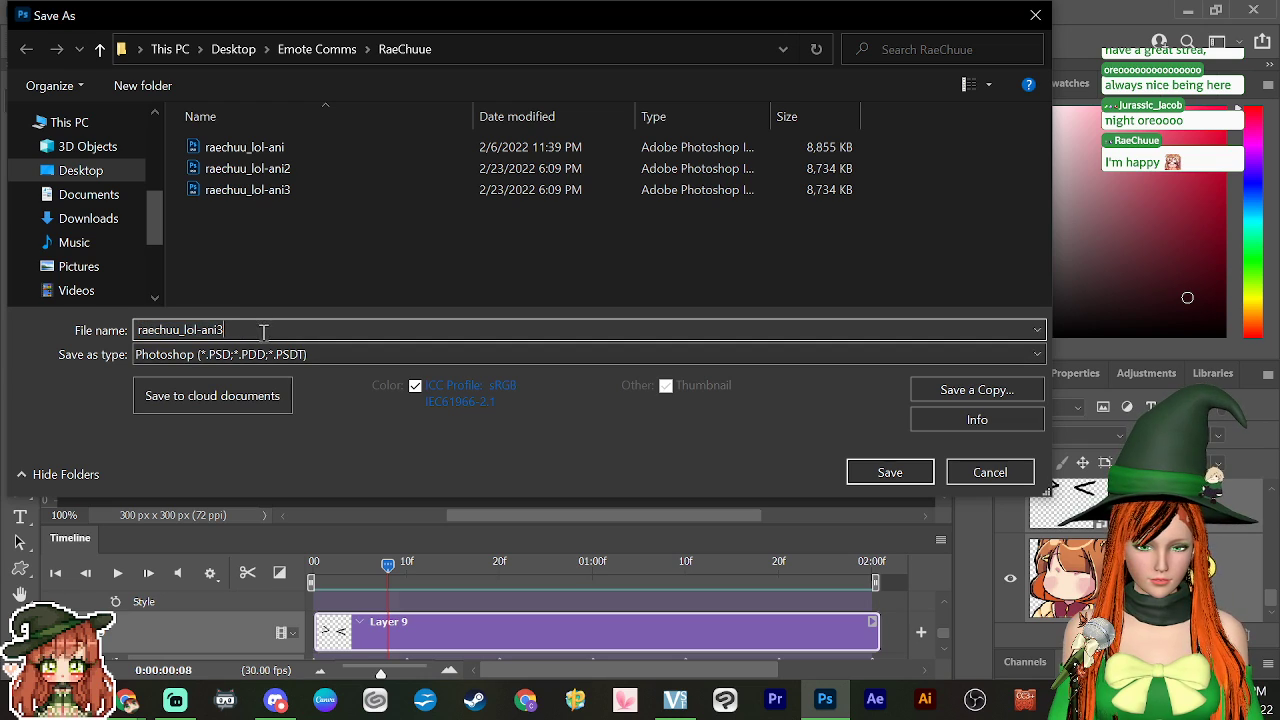
type("fin")
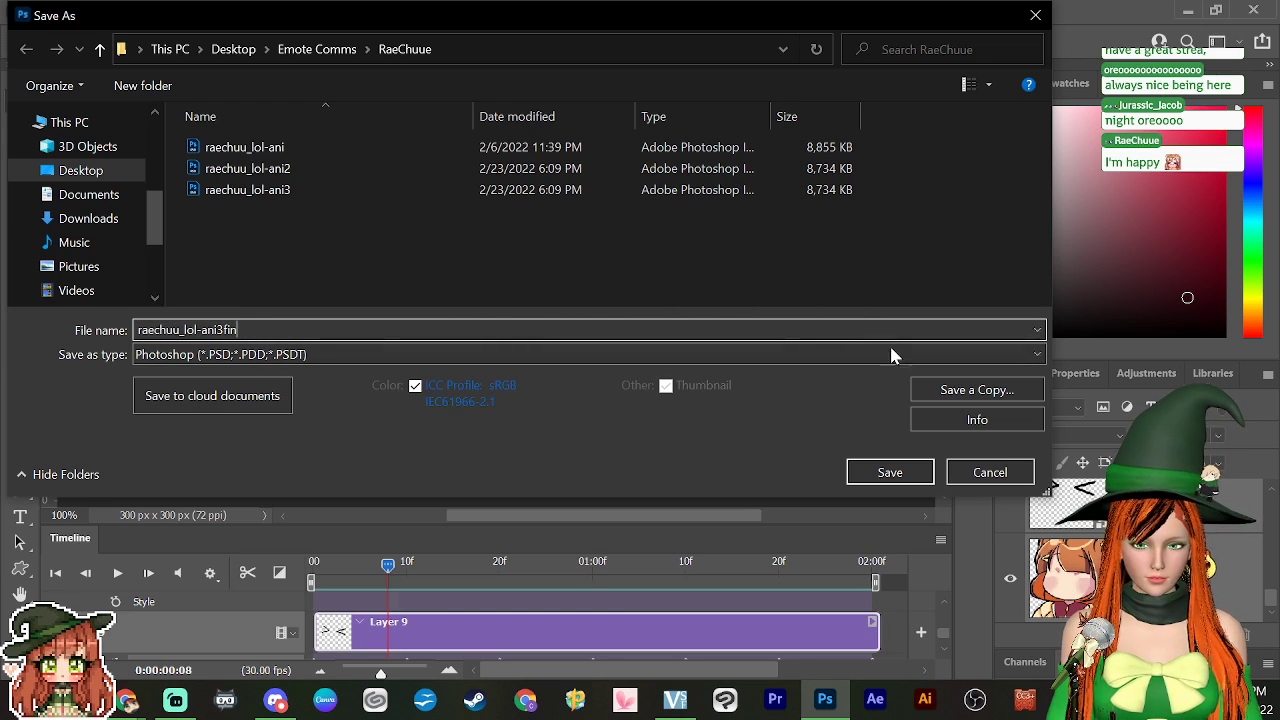
left_click(880, 476)
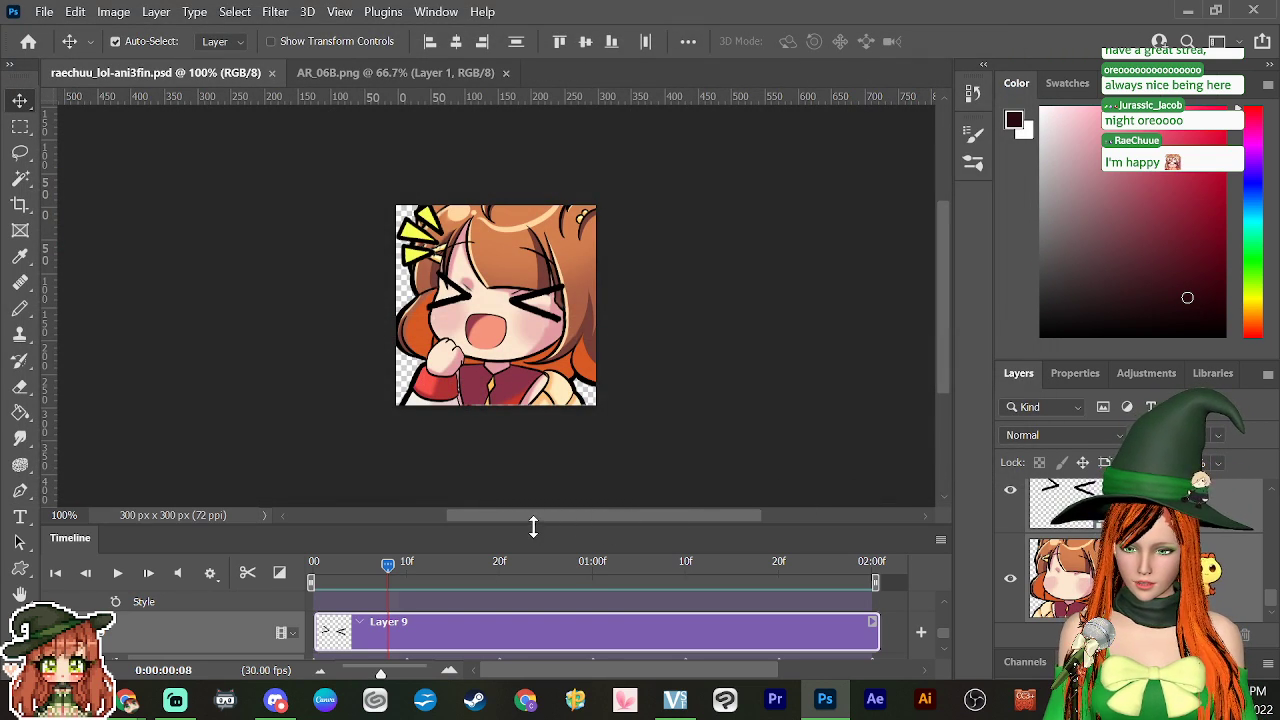
Step: Copy Layer 1's Transform keyframe from 01:10 onto its keyframe at 00:20
left_click_drag(533, 527, 543, 343)
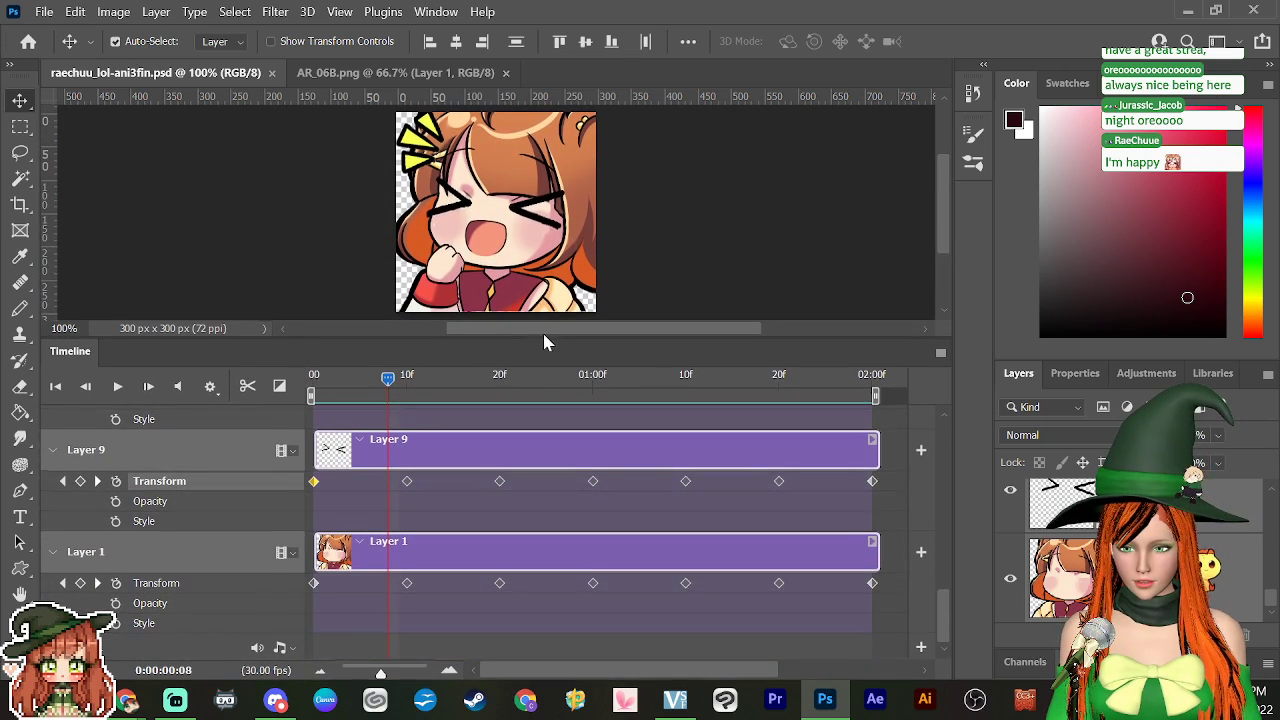
left_click_drag(388, 390, 687, 455)
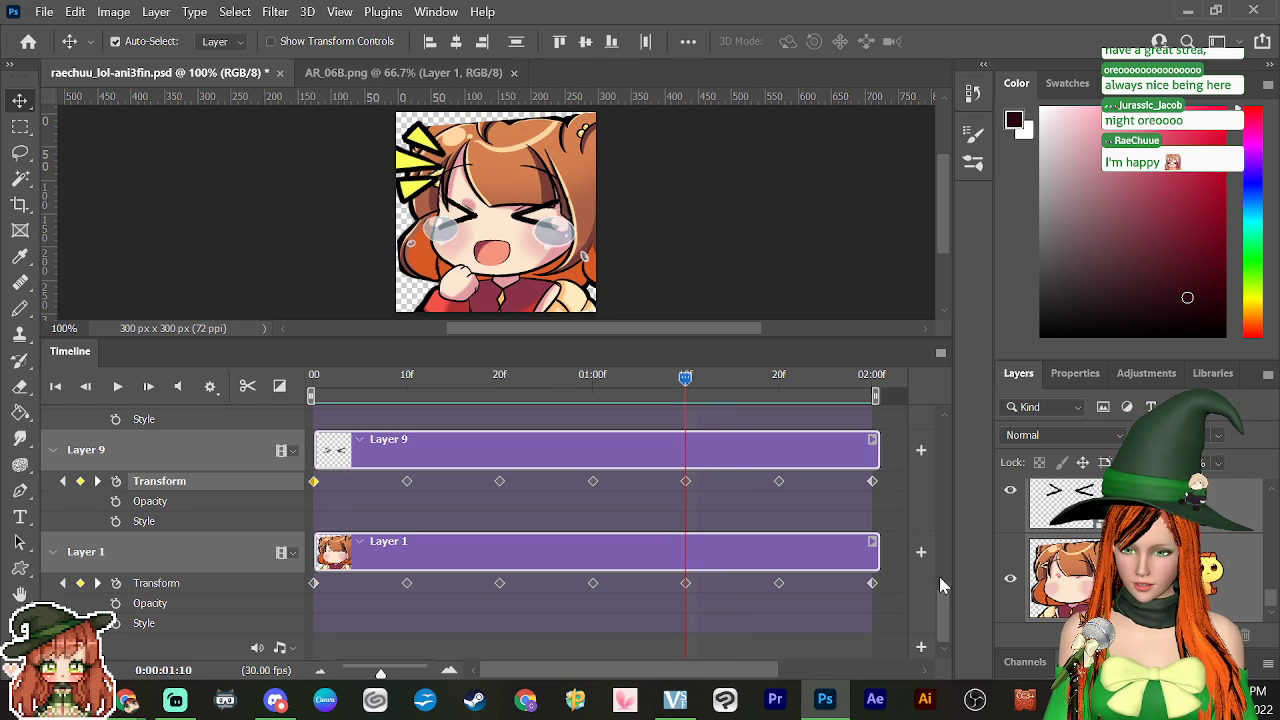
left_click(697, 590)
right_click(686, 582)
key("Escape")
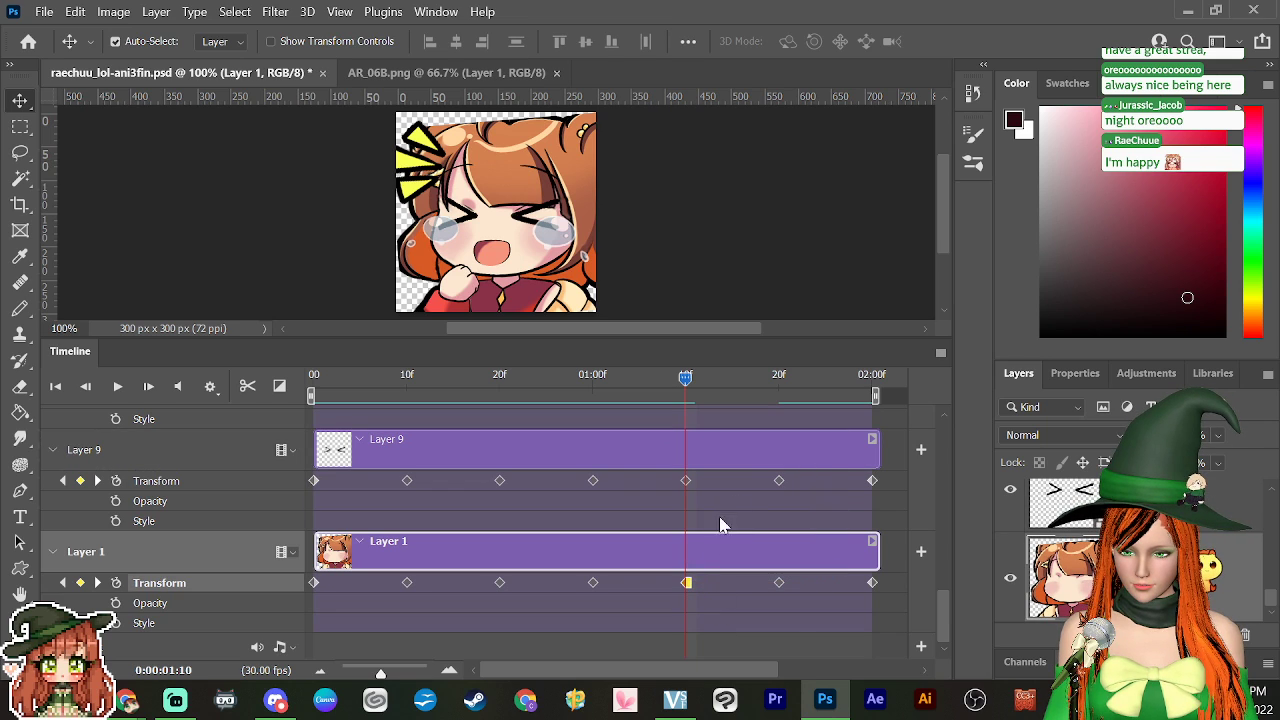
right_click(687, 582)
left_click(752, 466)
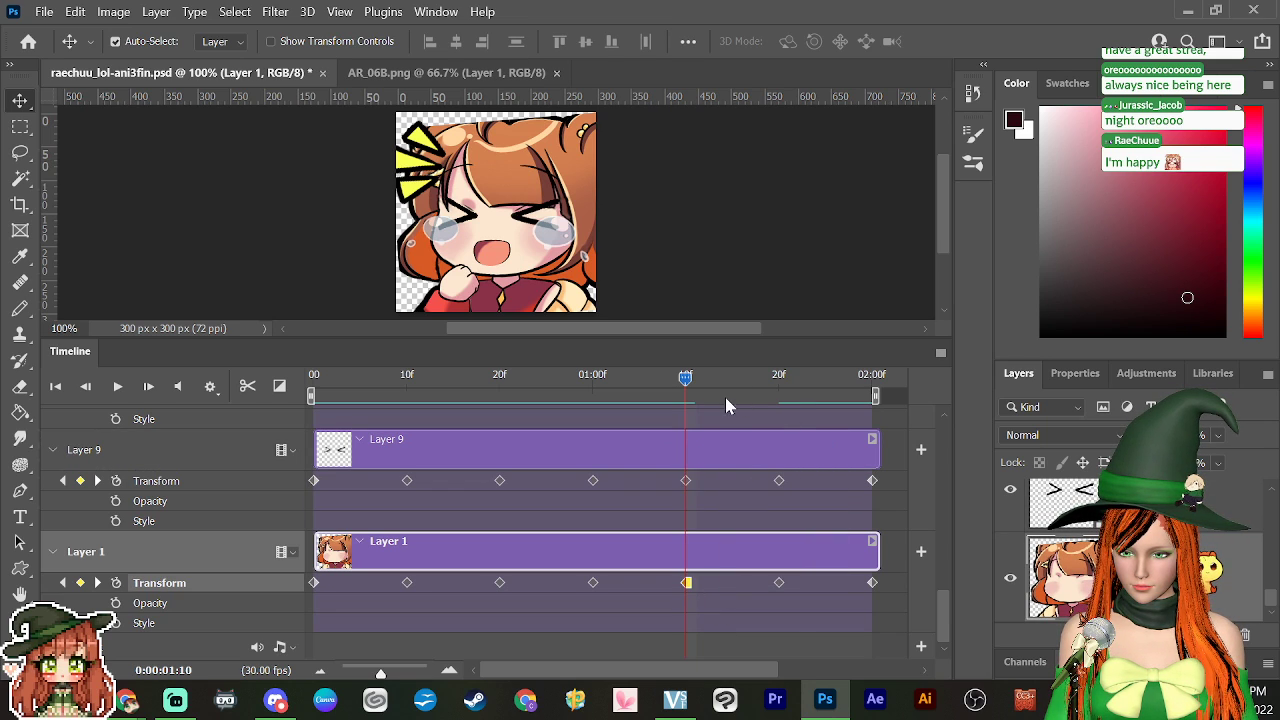
mouse_move(725, 397)
left_mouse_down()
mouse_move(677, 415)
mouse_move(686, 429)
mouse_move(513, 480)
mouse_move(510, 470)
left_mouse_up()
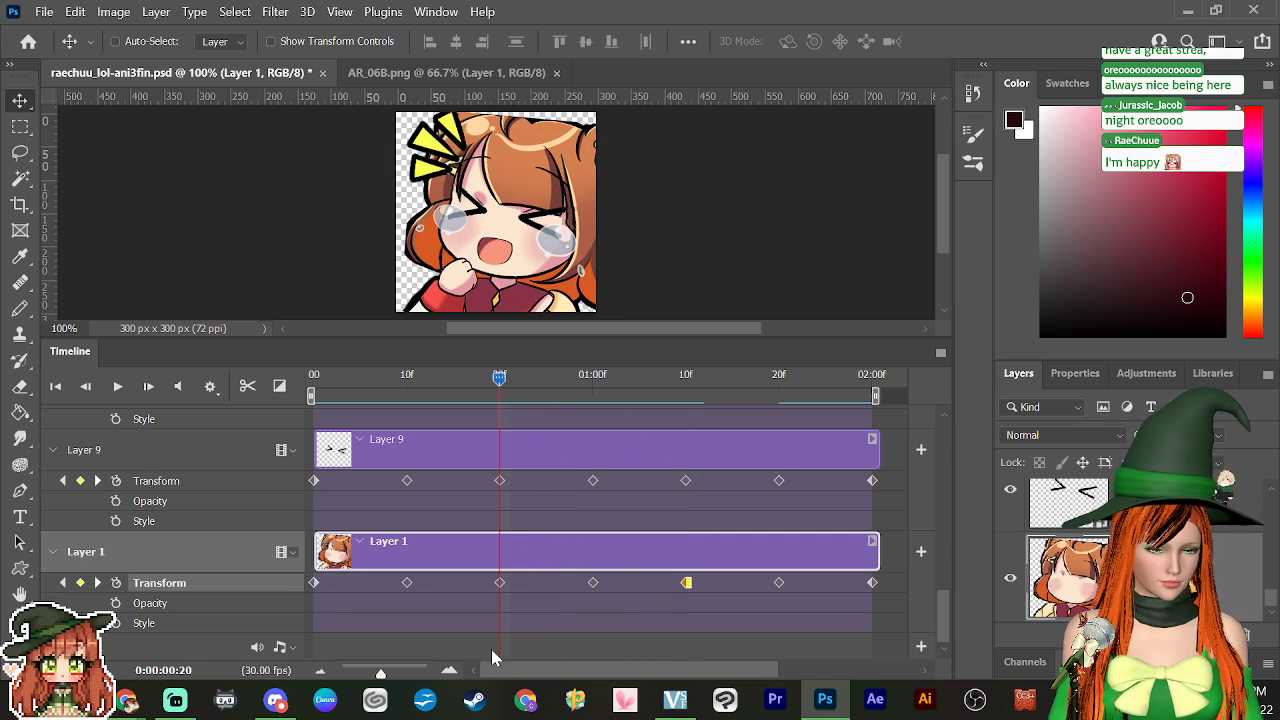
key("ctrl+z")
right_click(500, 583)
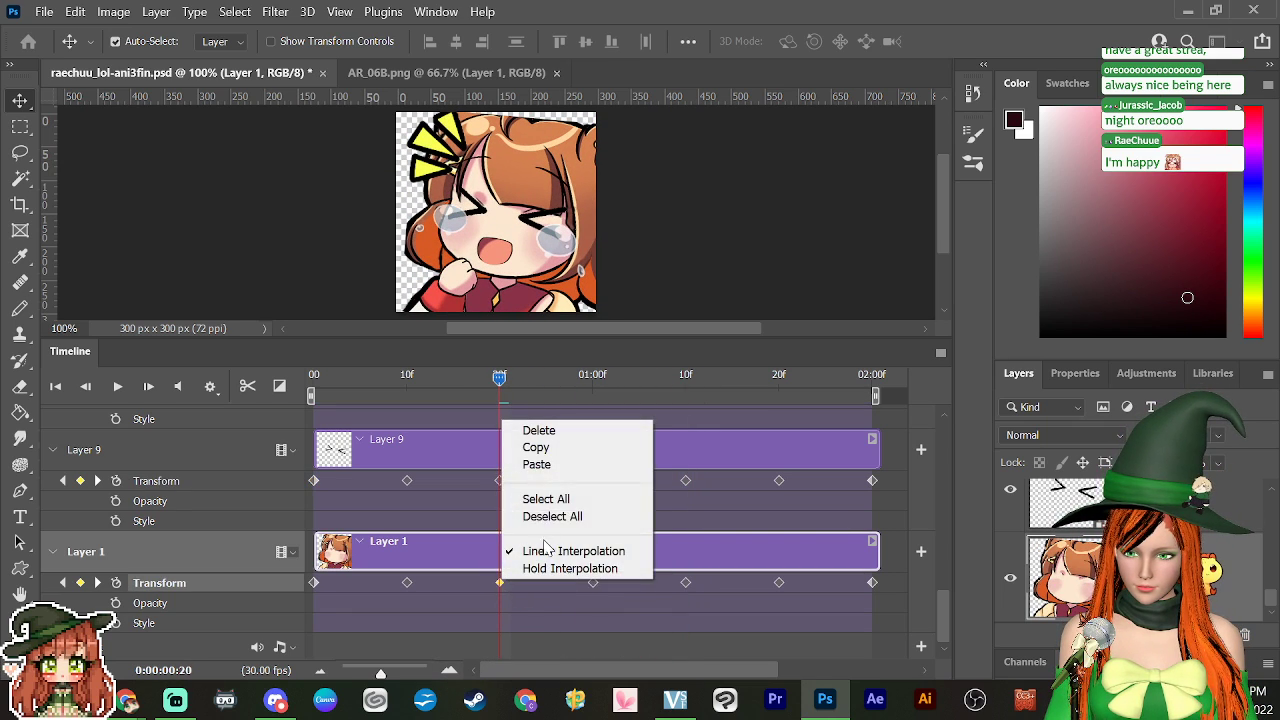
left_click(545, 463)
Step: Copy Layer 9's Transform keyframe from 01:10 onto its keyframe at 00:20
left_click_drag(499, 385, 686, 429)
left_click(712, 454)
right_click(686, 481)
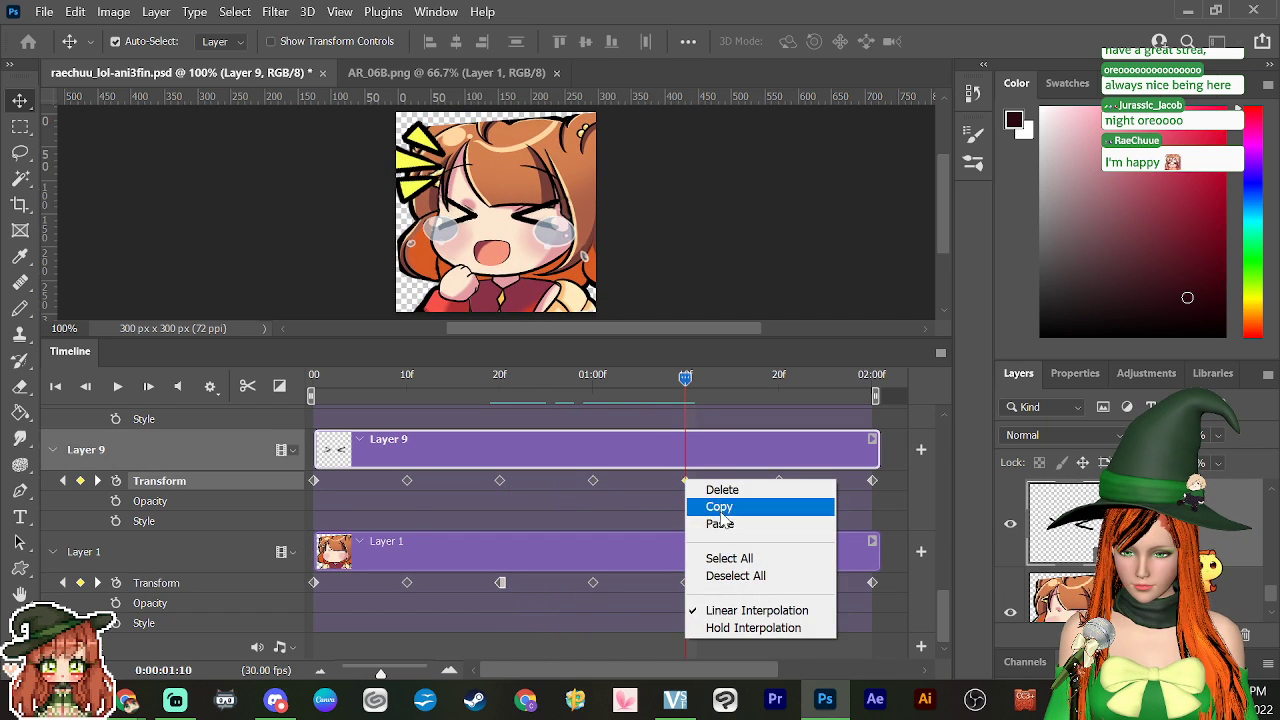
left_click(725, 506)
left_click_drag(686, 386, 502, 432)
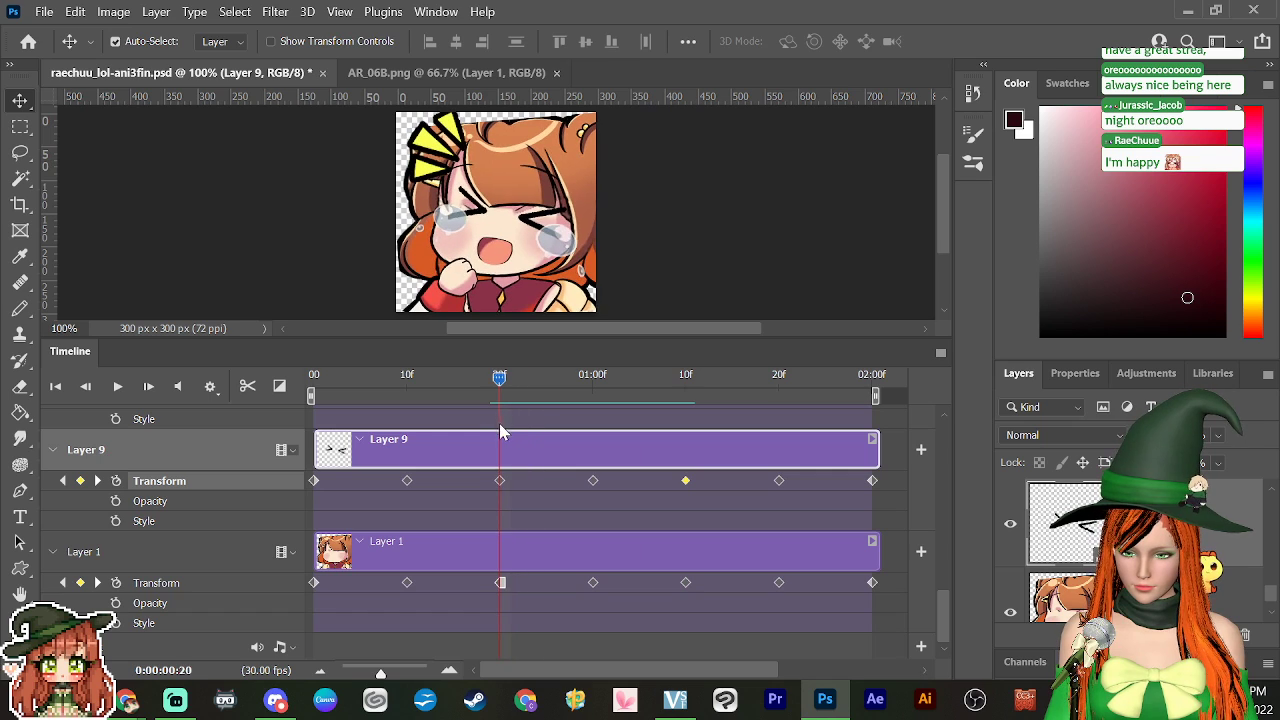
right_click(502, 488)
left_click(551, 527)
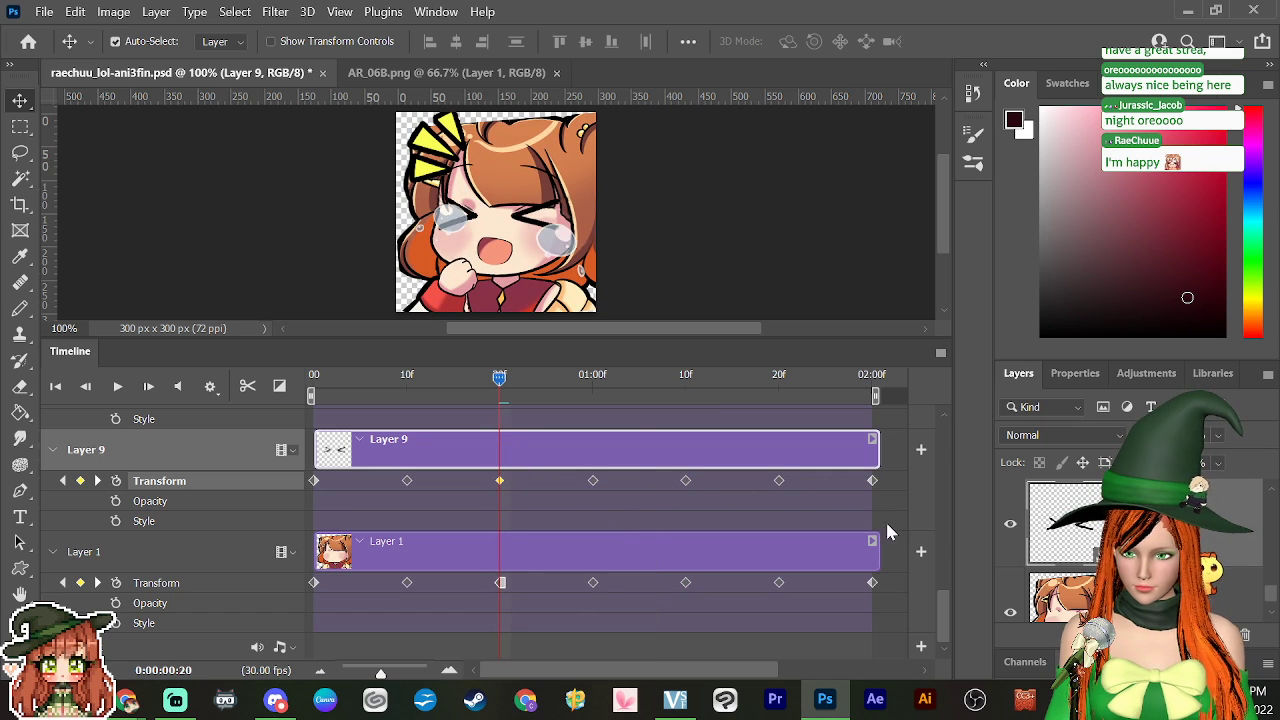
scroll(947, 620, "up", 5)
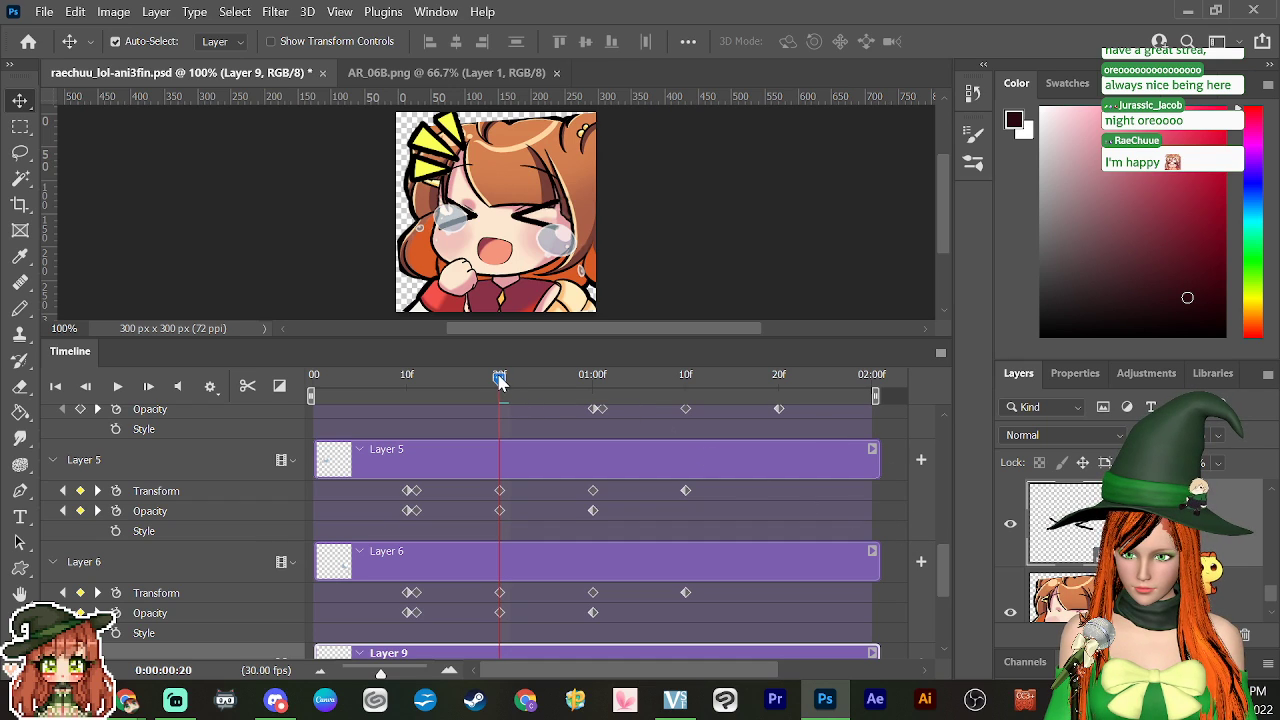
Step: Try to copy Layer 6's Transform keyframe from 01:10 onto its keyframe at 00:20
left_click_drag(501, 381, 686, 428)
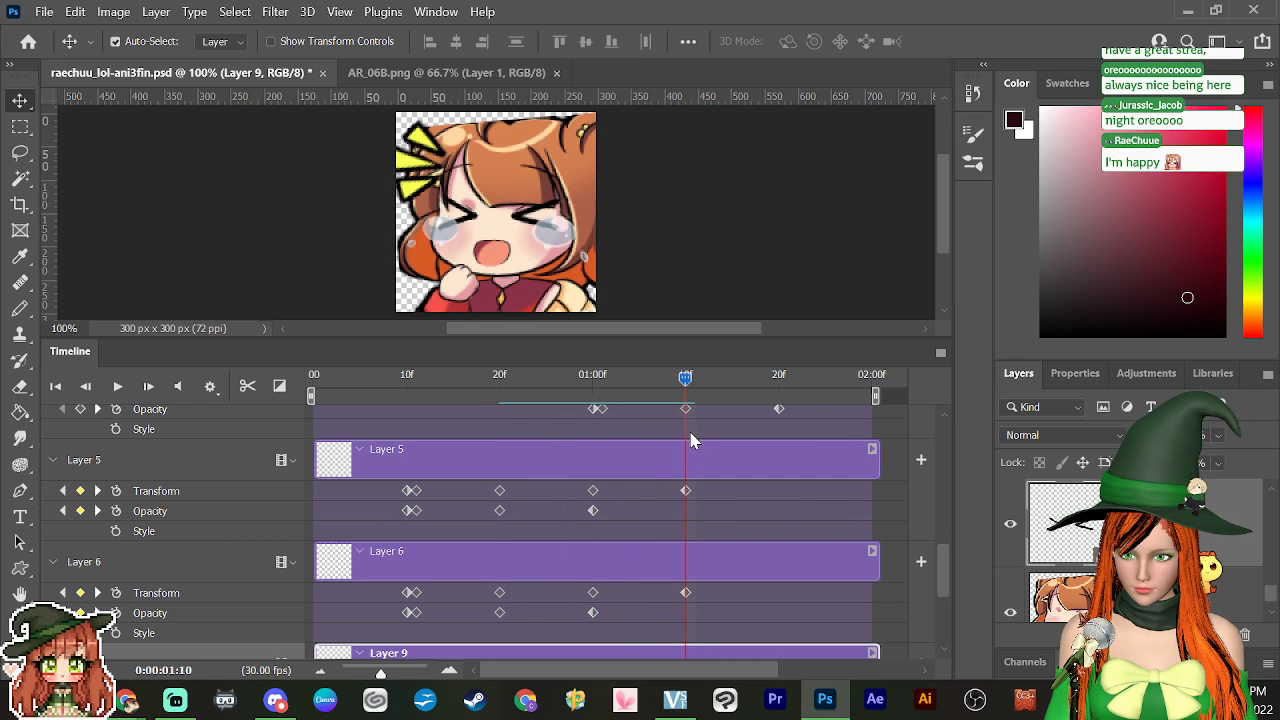
right_click(686, 597)
left_click(740, 457)
left_click_drag(686, 378, 580, 414)
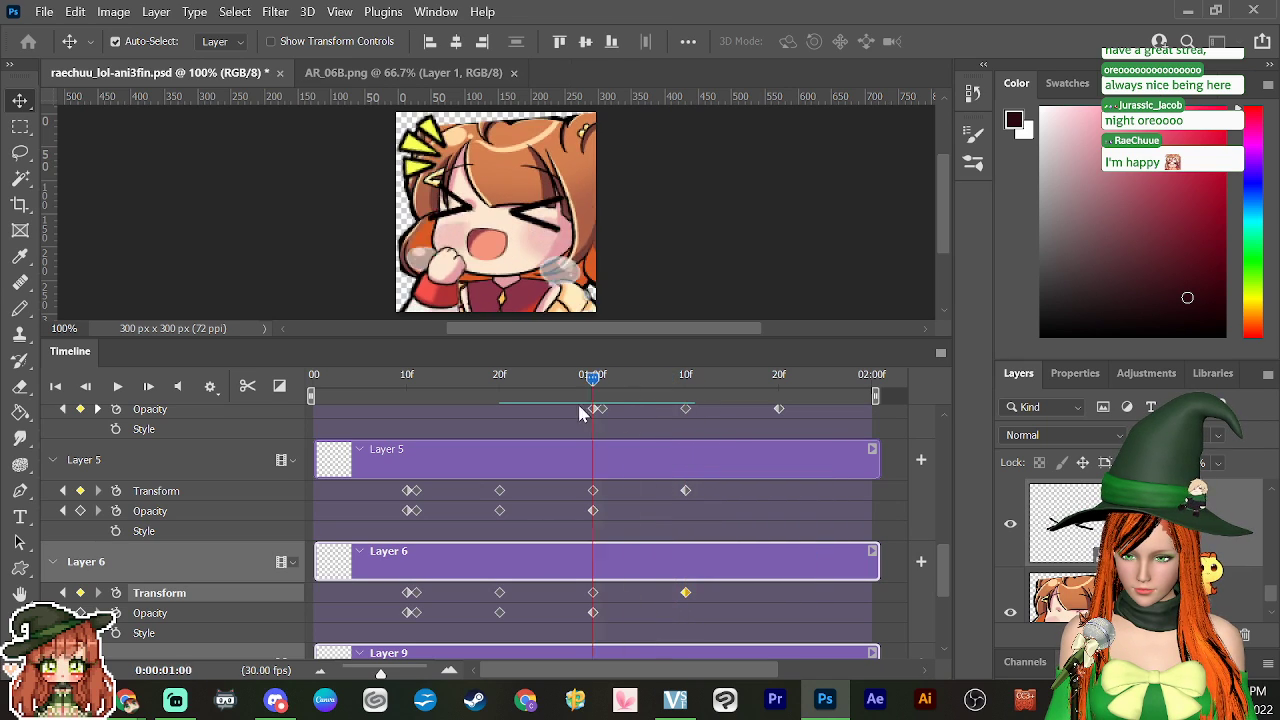
key("shift+Left")
right_click(505, 593)
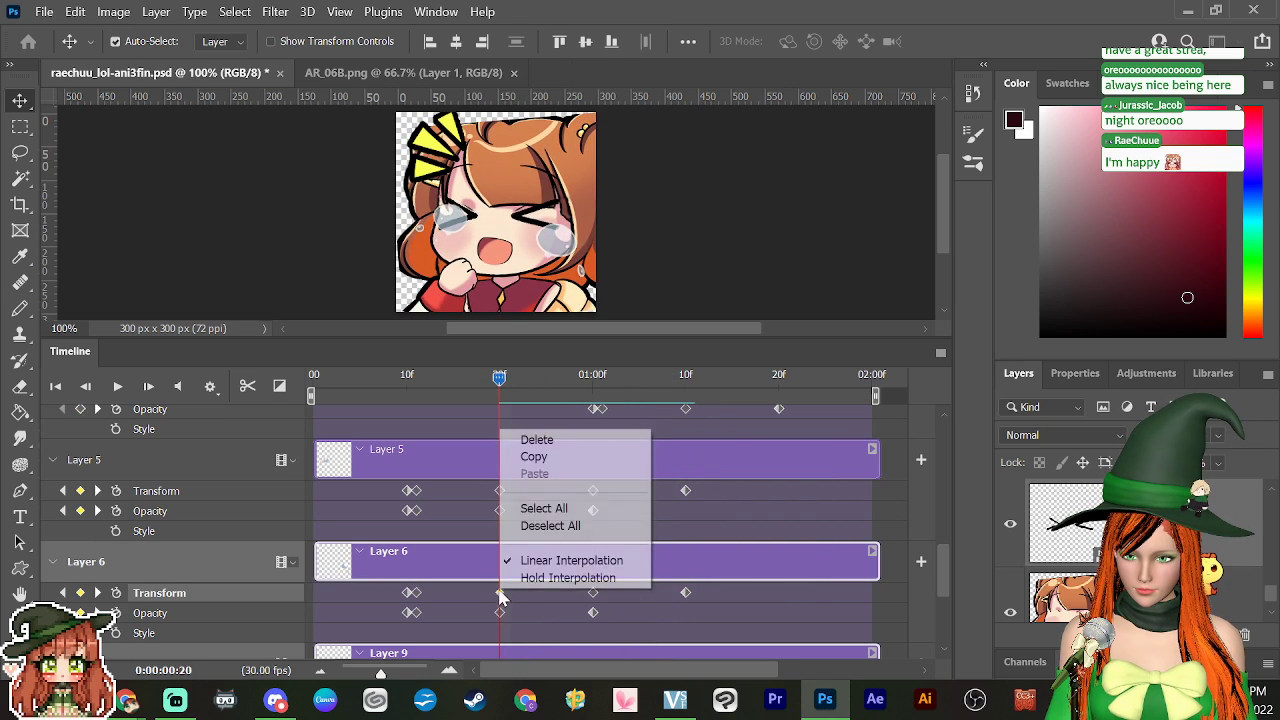
left_click(550, 525)
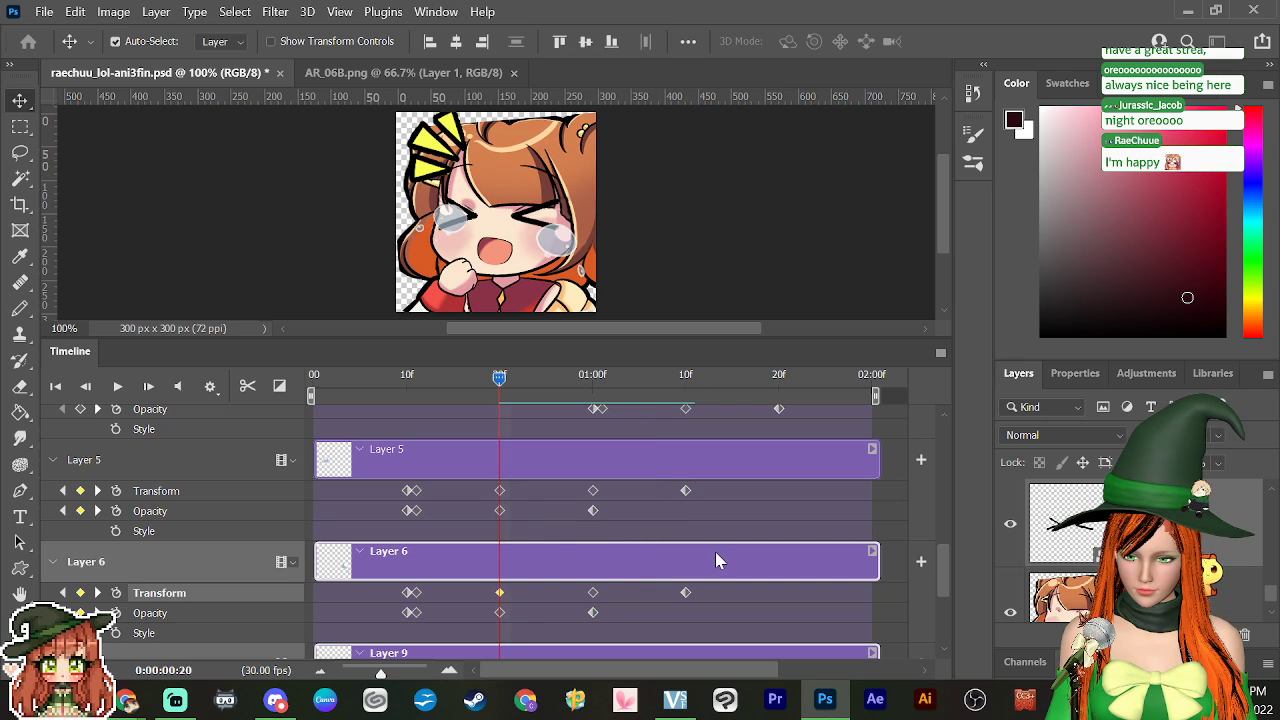
Step: With only Layer 6 selected, copy its Transform keyframe from 01:10 onto its keyframe at 00:20 and scrub through the result
left_click(546, 383)
left_click(685, 378)
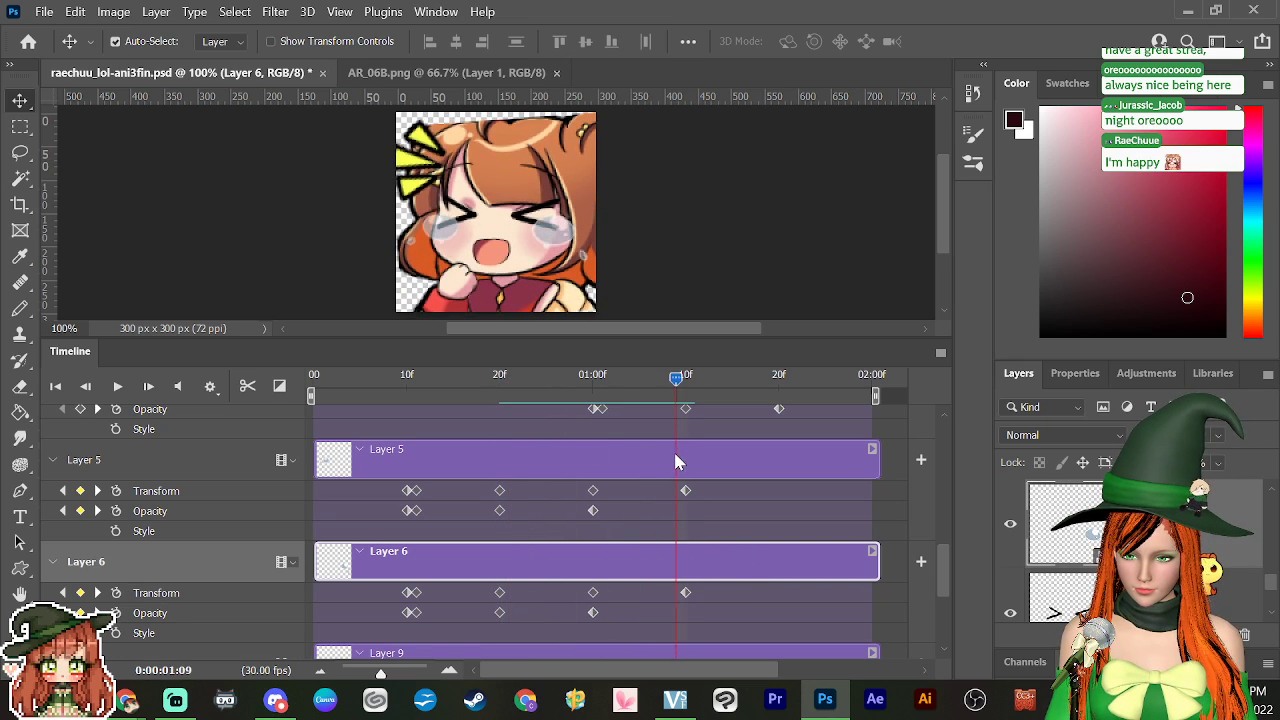
right_click(686, 594)
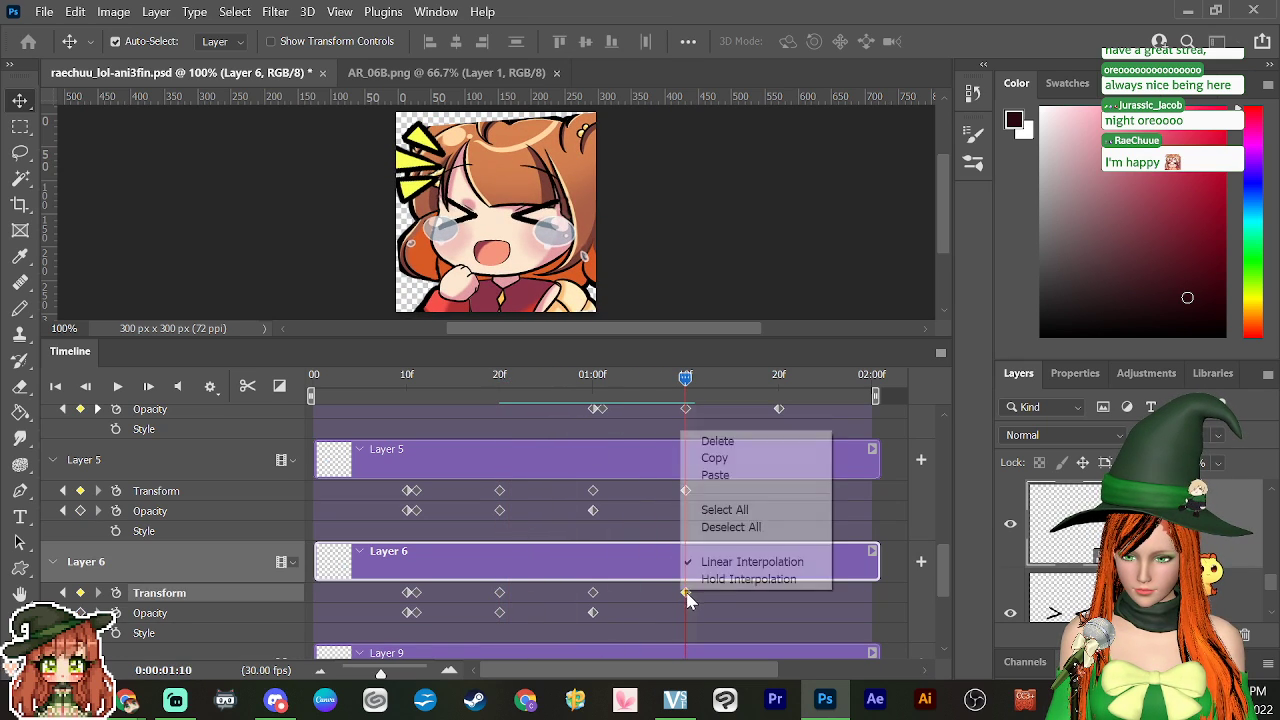
left_click(715, 457)
left_click_drag(685, 380, 502, 461)
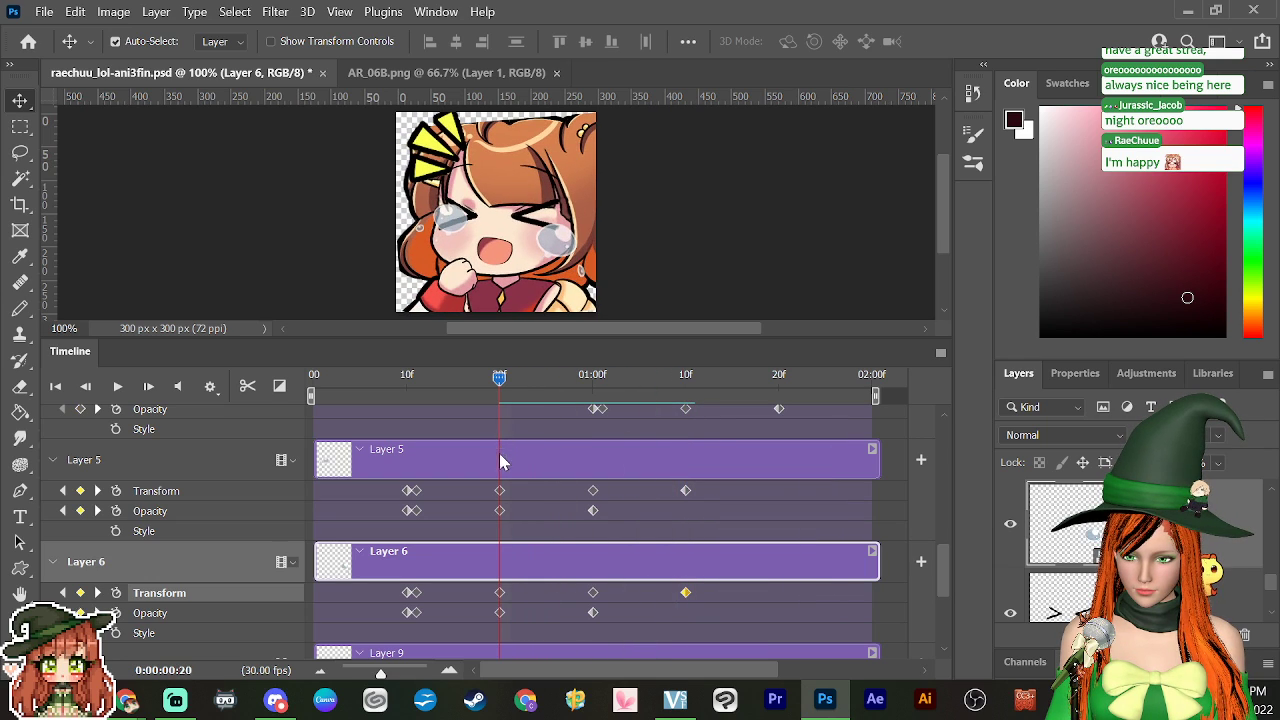
right_click(500, 594)
left_click(543, 477)
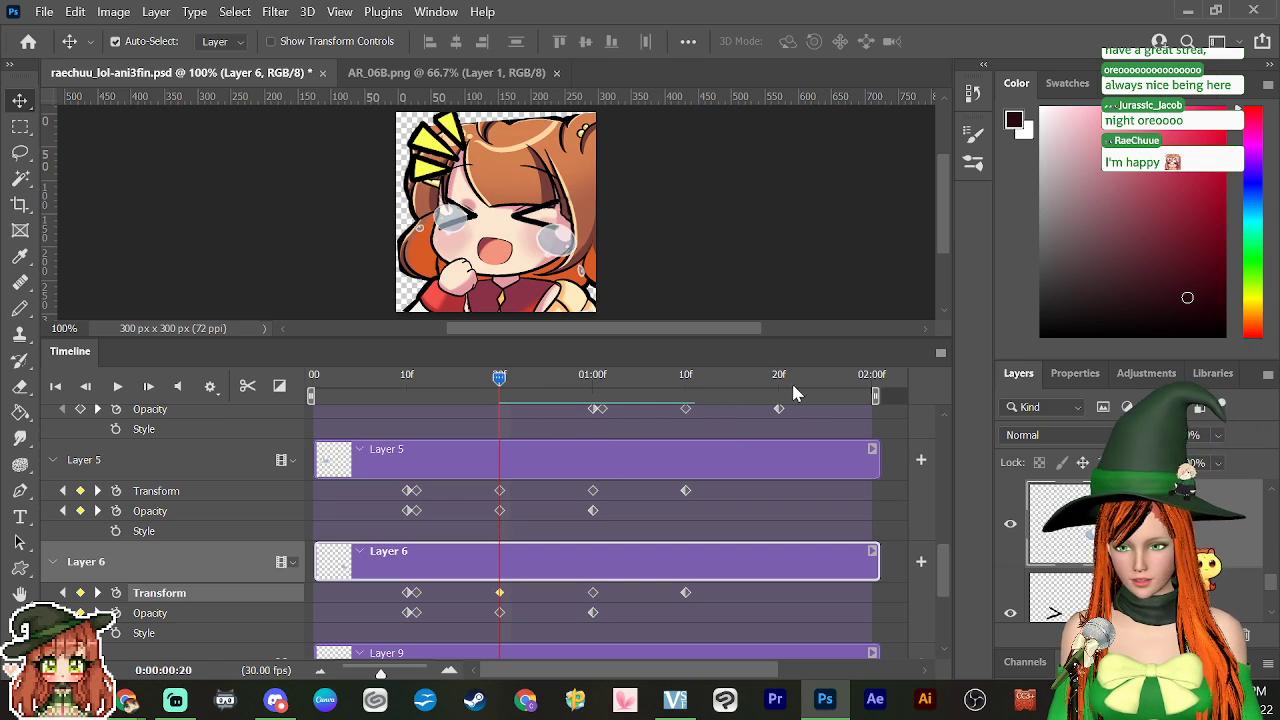
left_click_drag(509, 381, 497, 507)
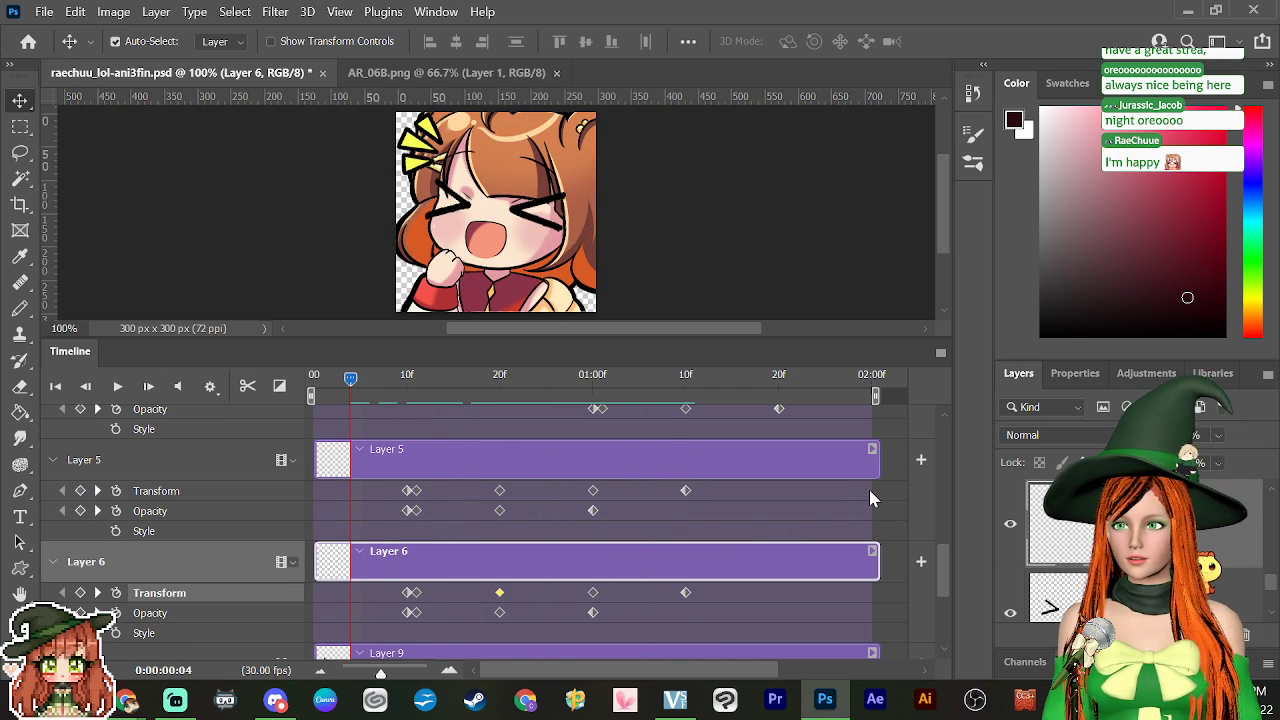
Step: Open the earlier version raechuu_lol-ani3 from the RaeChuue folder
left_click(45, 12)
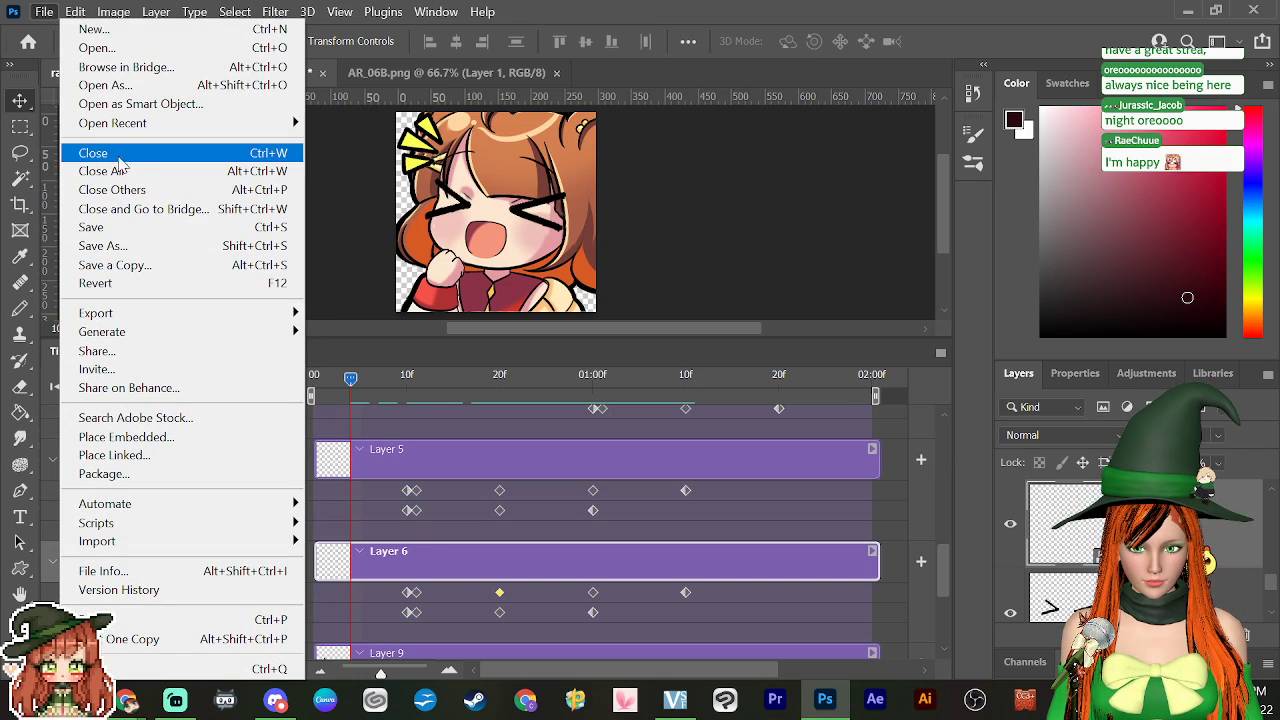
left_click(128, 50)
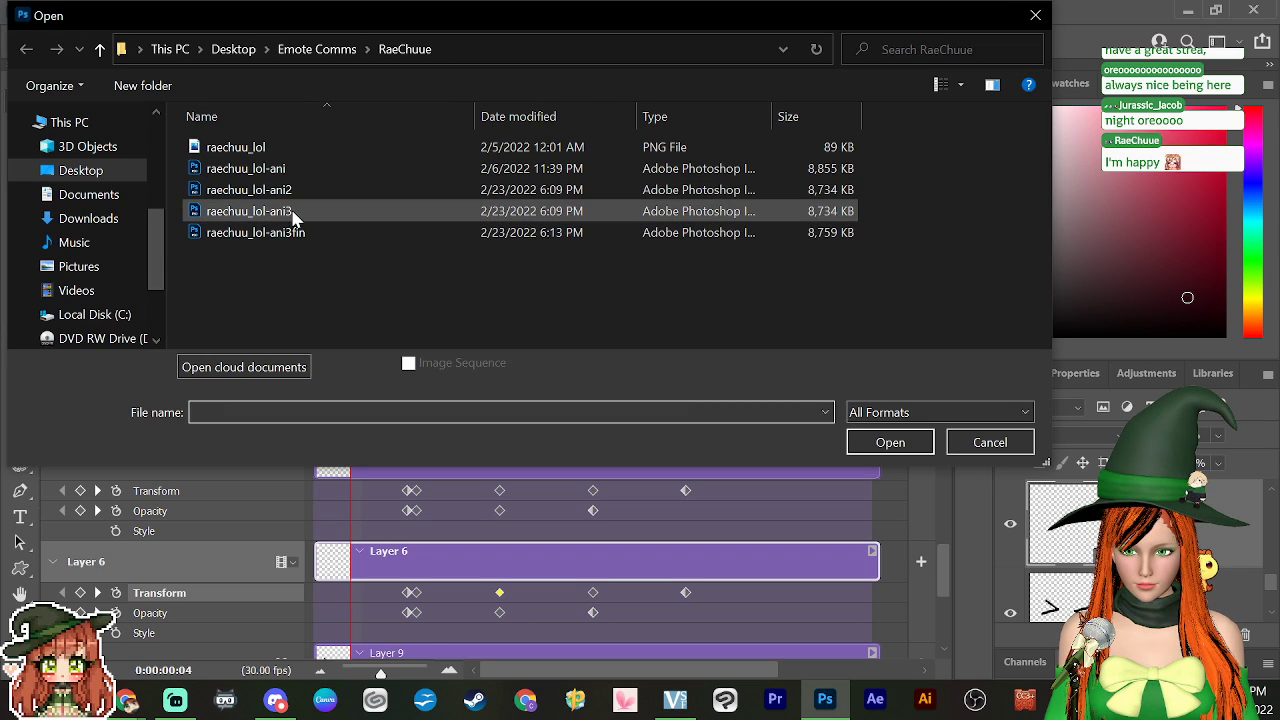
left_click(293, 211)
left_click(890, 442)
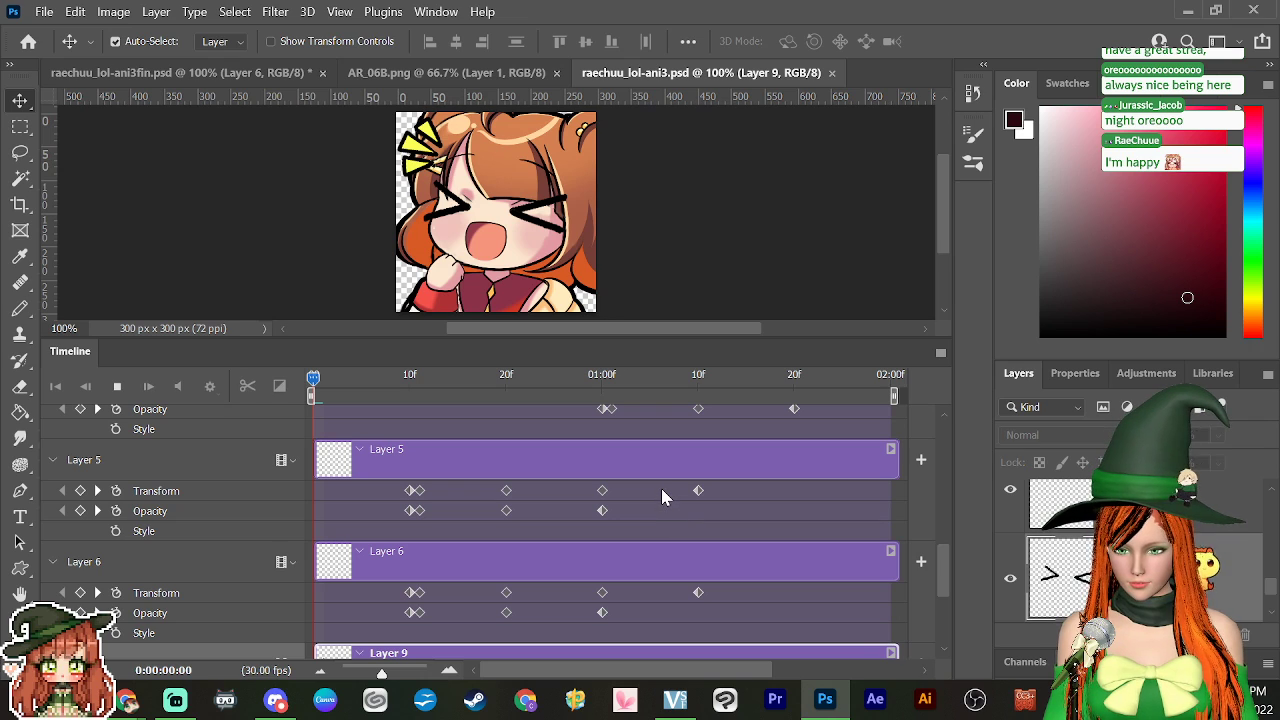
key("space")
key("space")
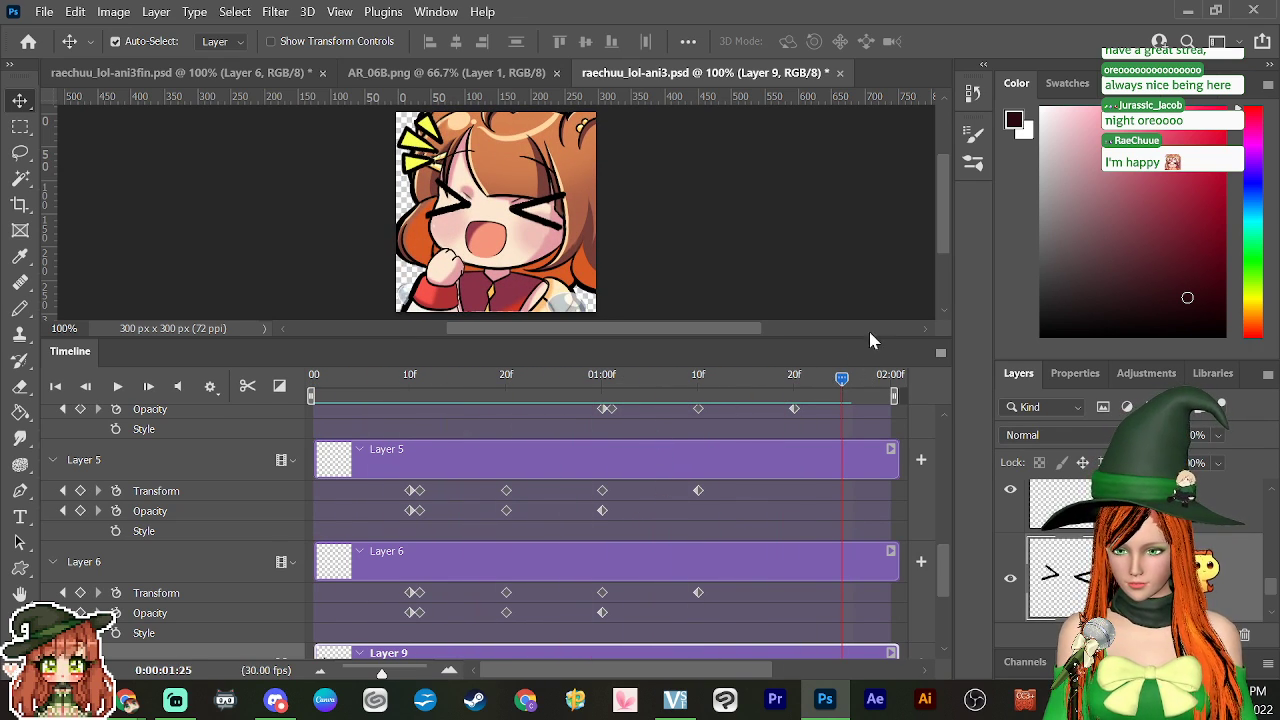
left_click_drag(845, 382, 510, 430)
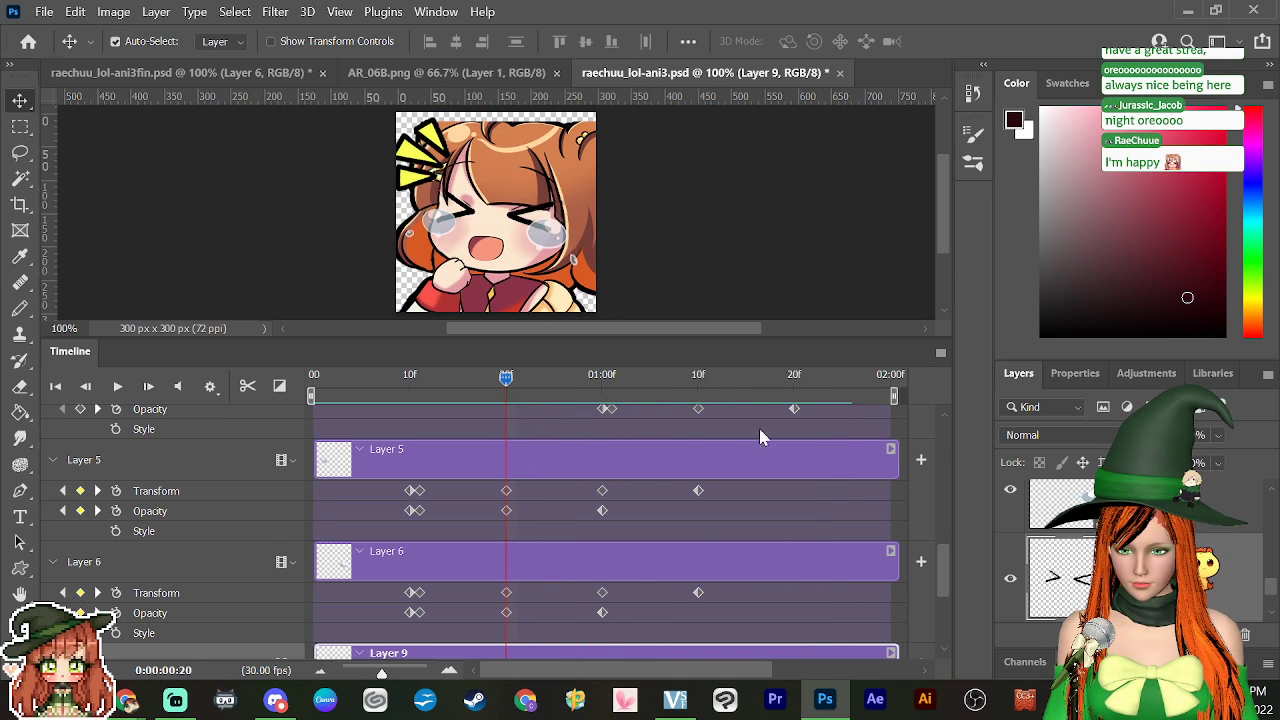
left_click(274, 78)
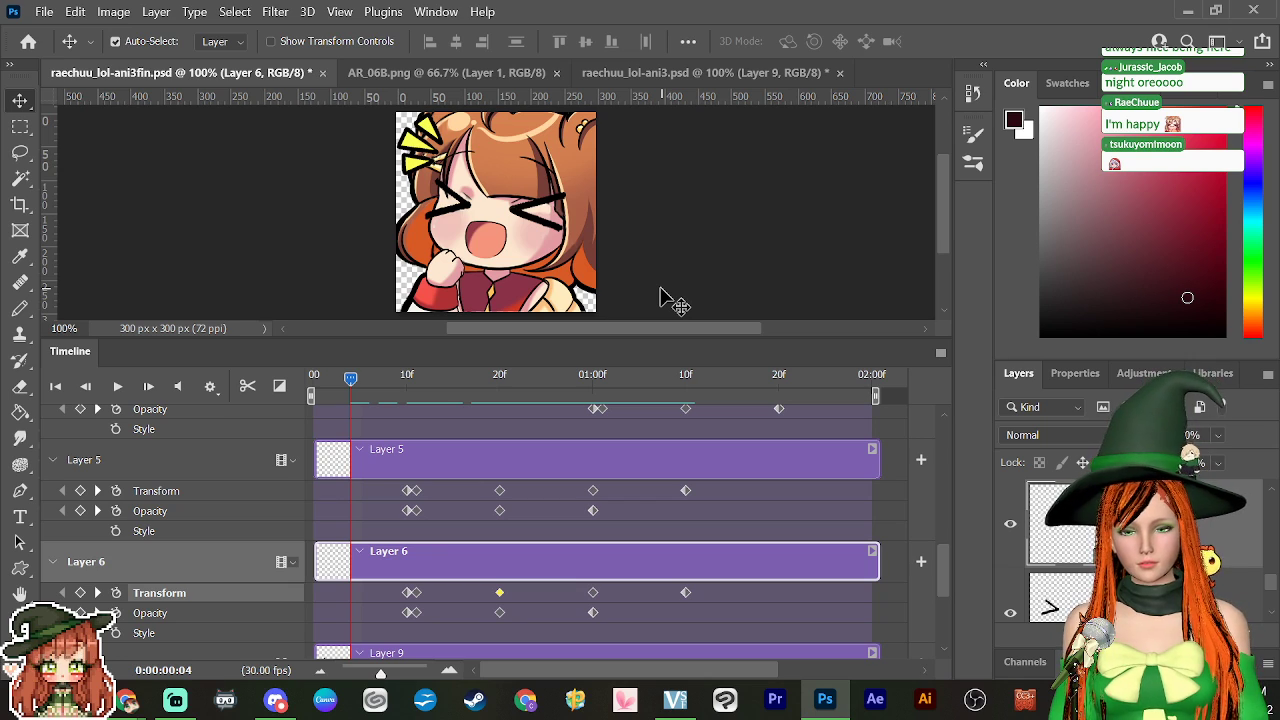
left_click_drag(352, 385, 415, 415)
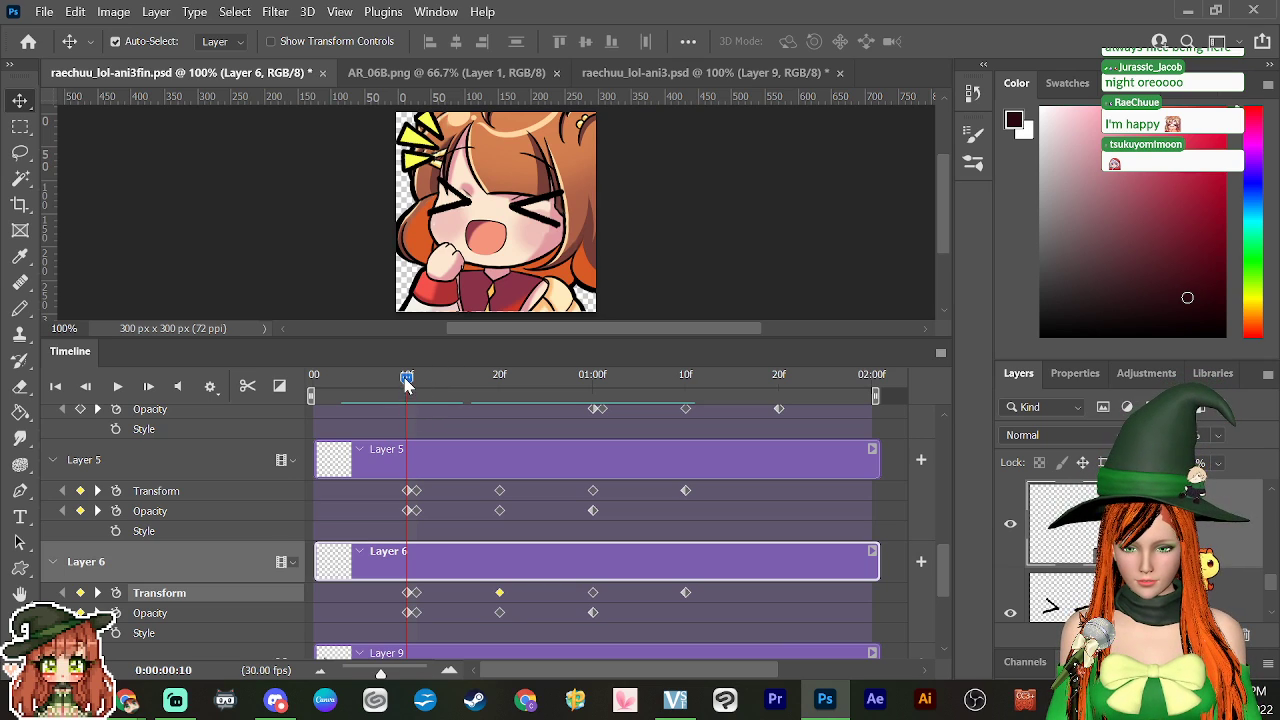
left_click_drag(421, 400, 685, 568)
key("space")
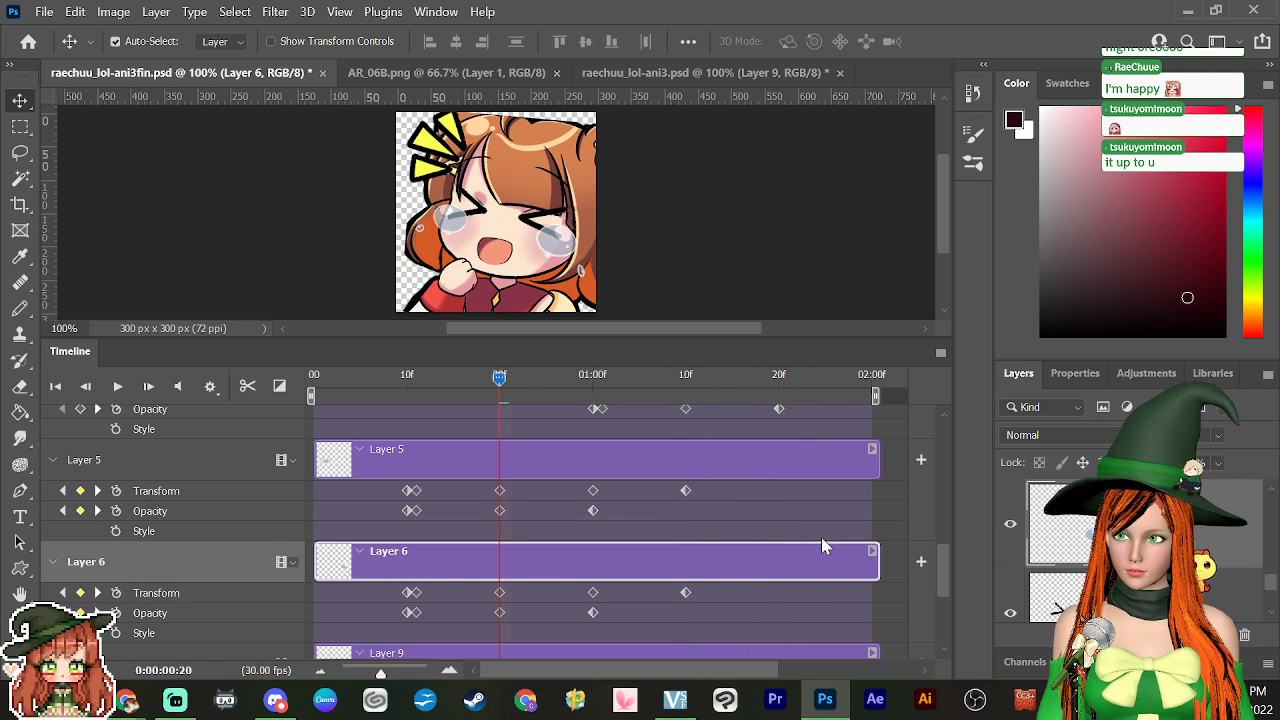
left_click_drag(548, 393, 686, 460)
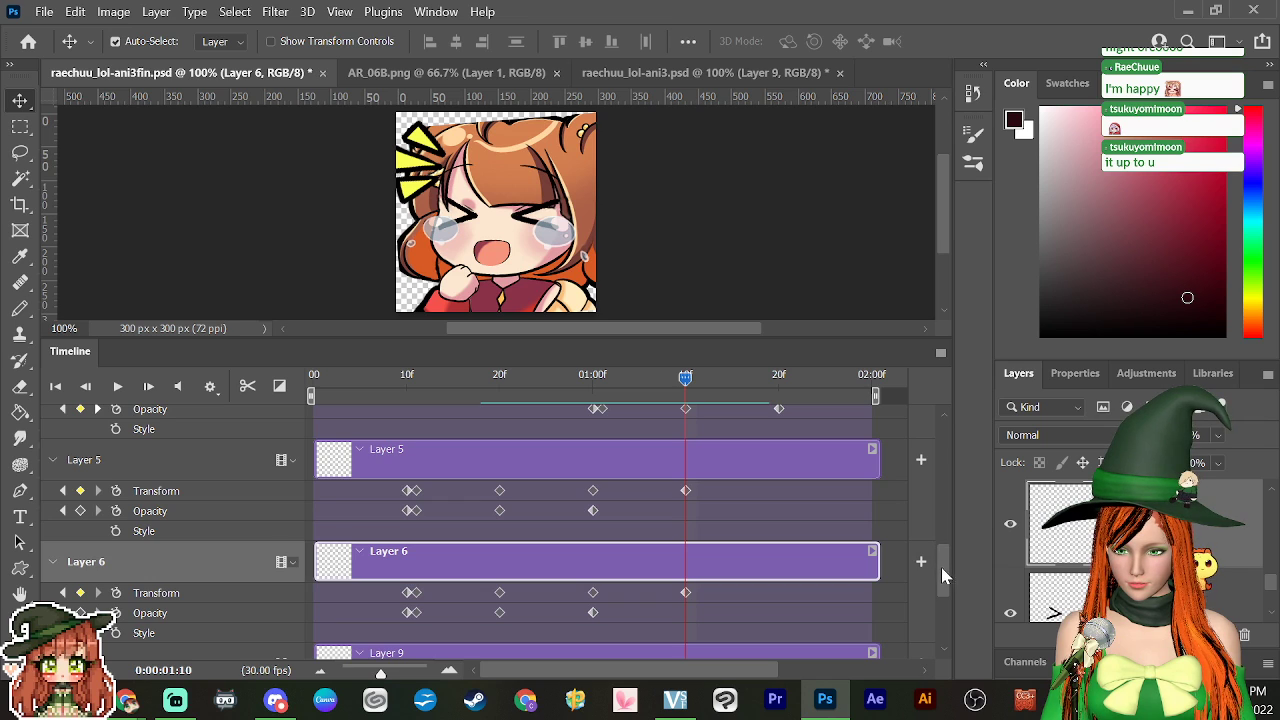
left_click_drag(941, 567, 929, 623)
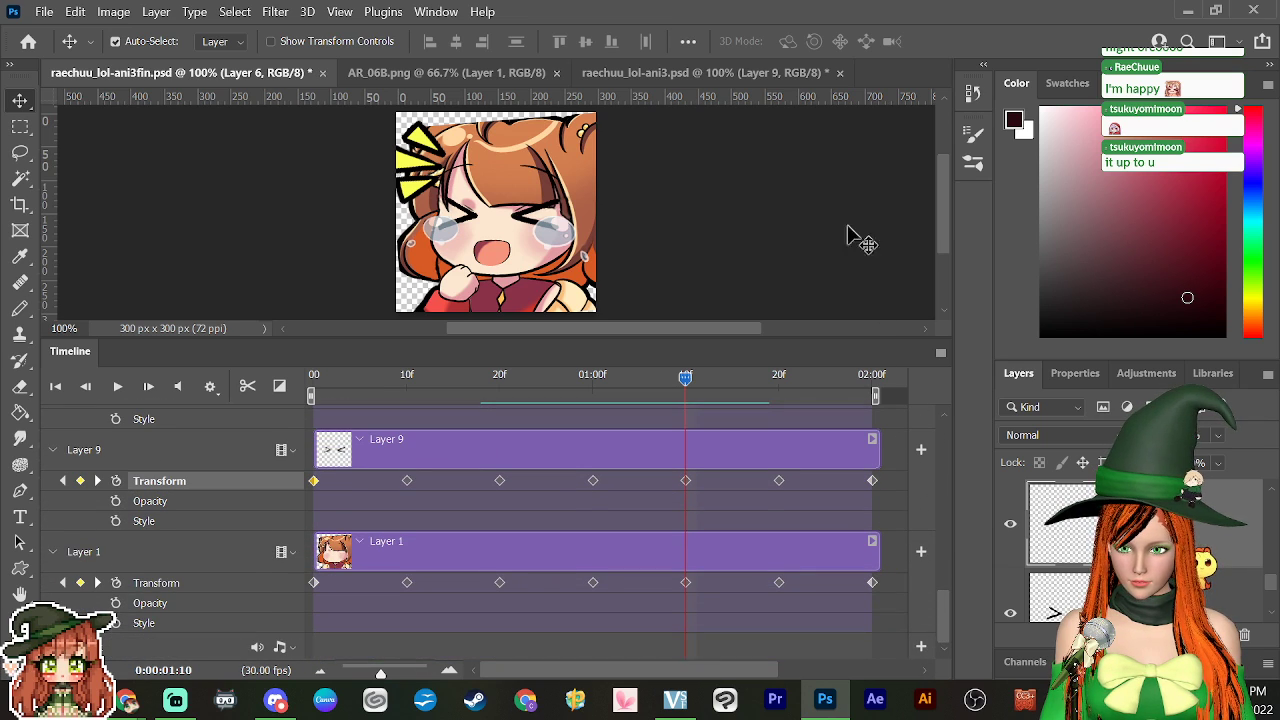
Step: In raechuu_lol-ani3 at 01:10, rotate all layers together by about -4.97° and scale them to about 104.71% width and 104.08% height
left_click(680, 72)
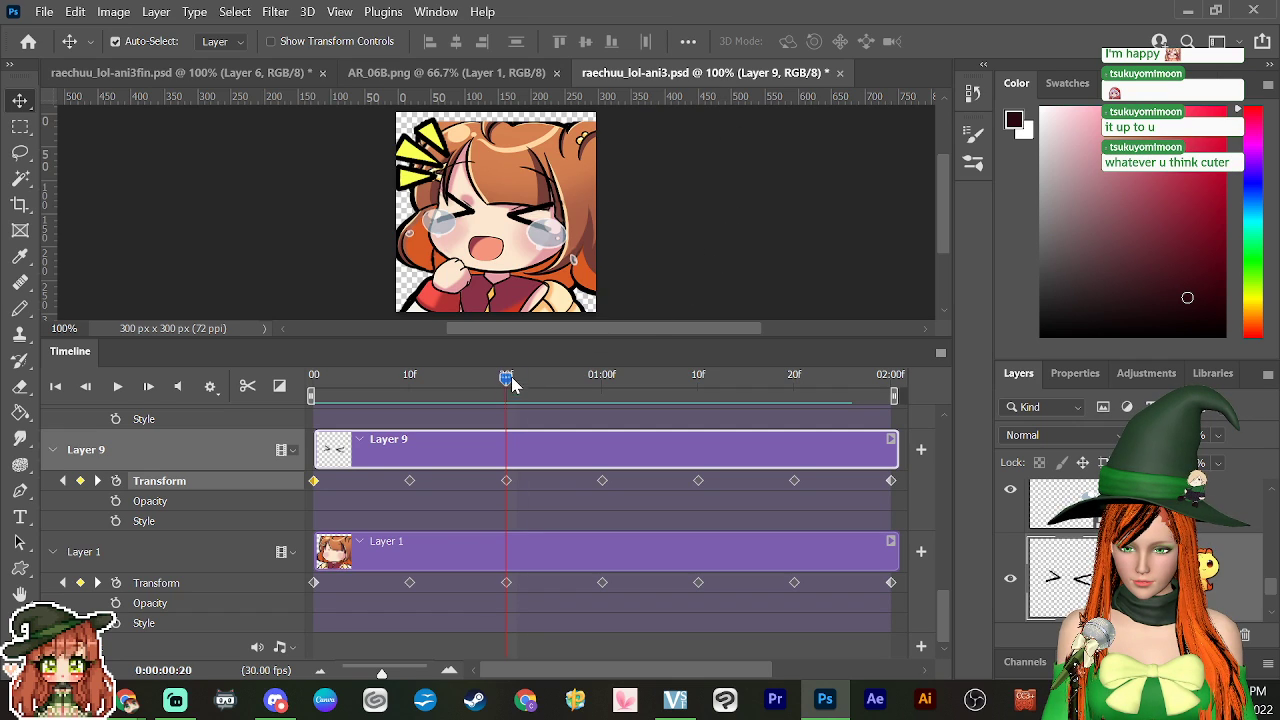
left_click_drag(511, 385, 700, 437)
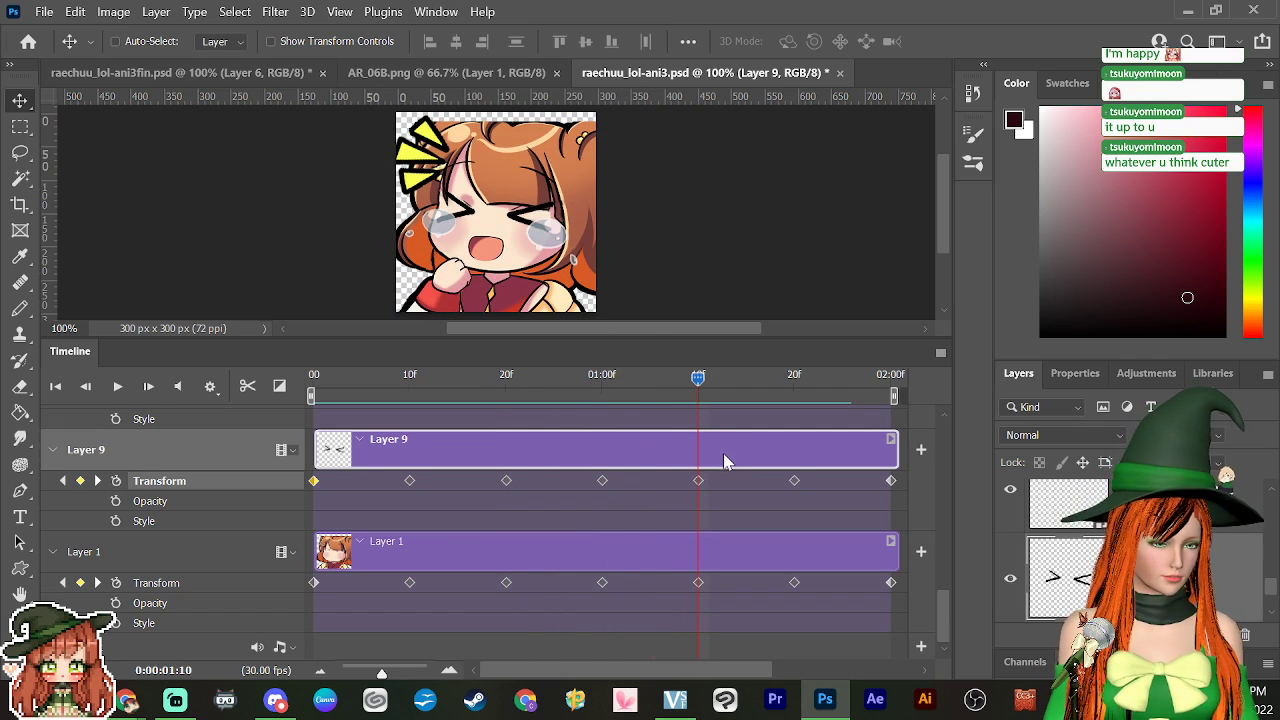
key("ctrl+z")
key("ctrl+shift+z")
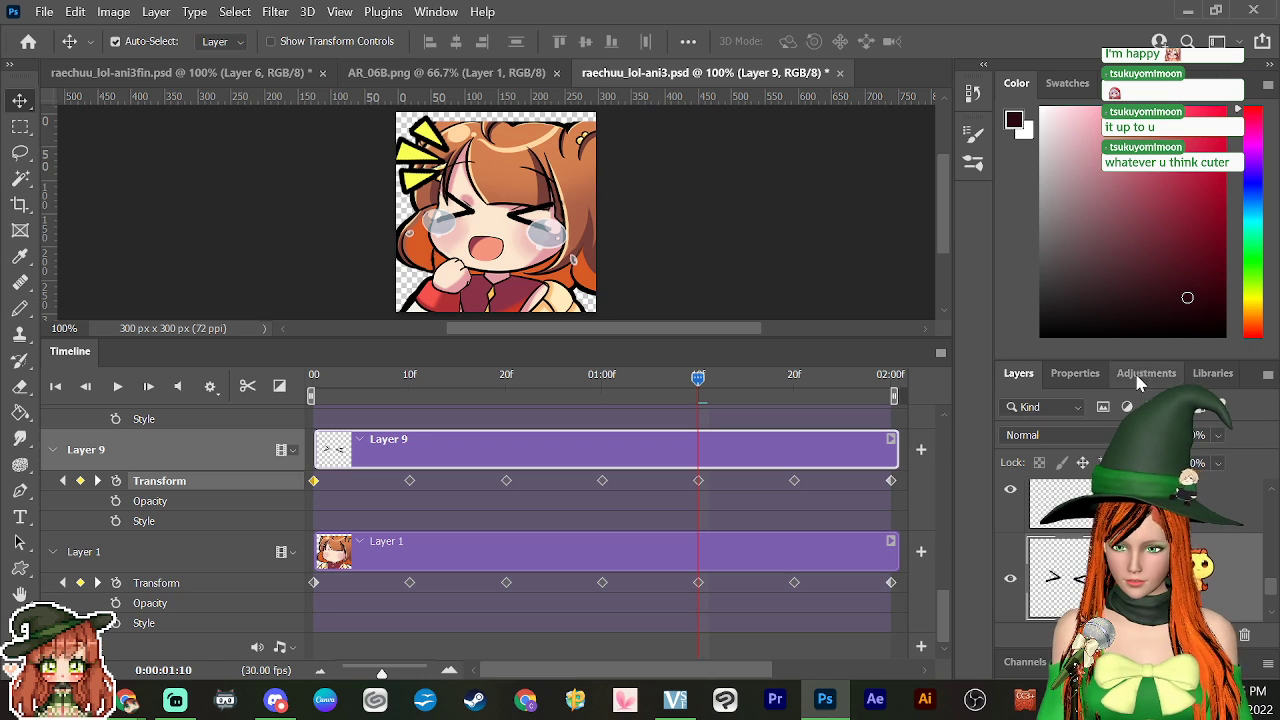
key("ctrl+a")
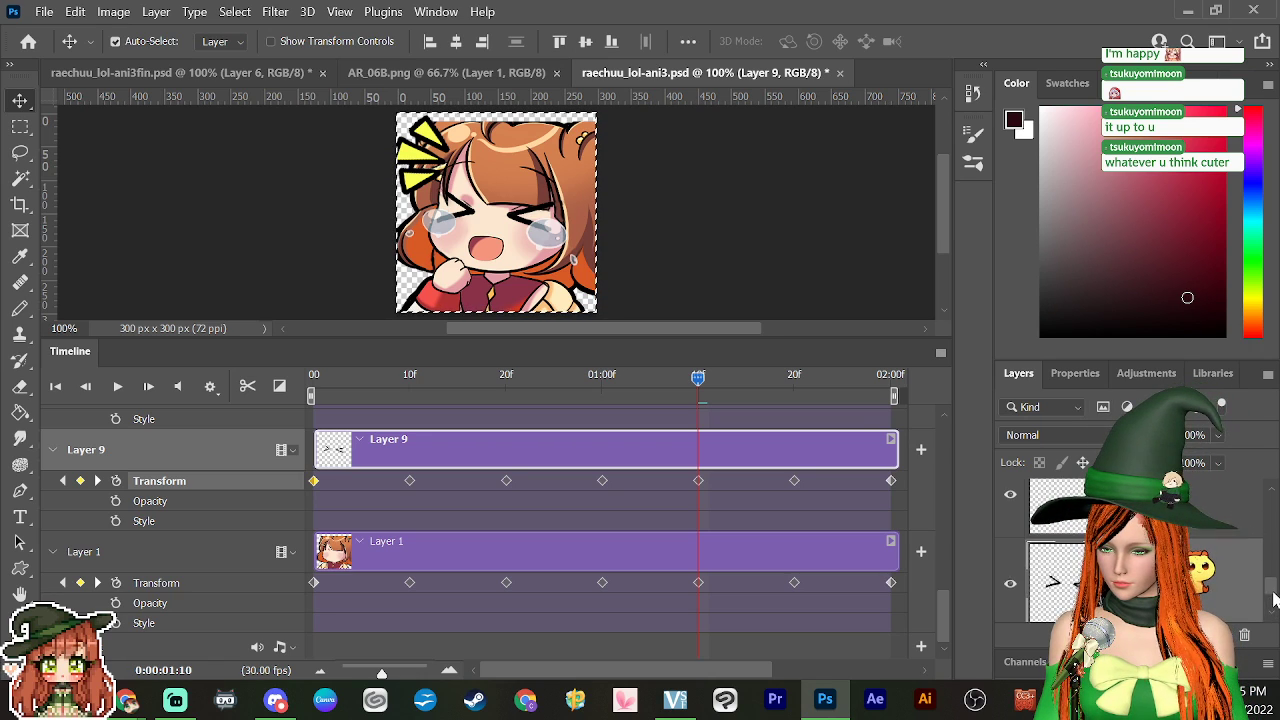
key("alt+bracketleft")
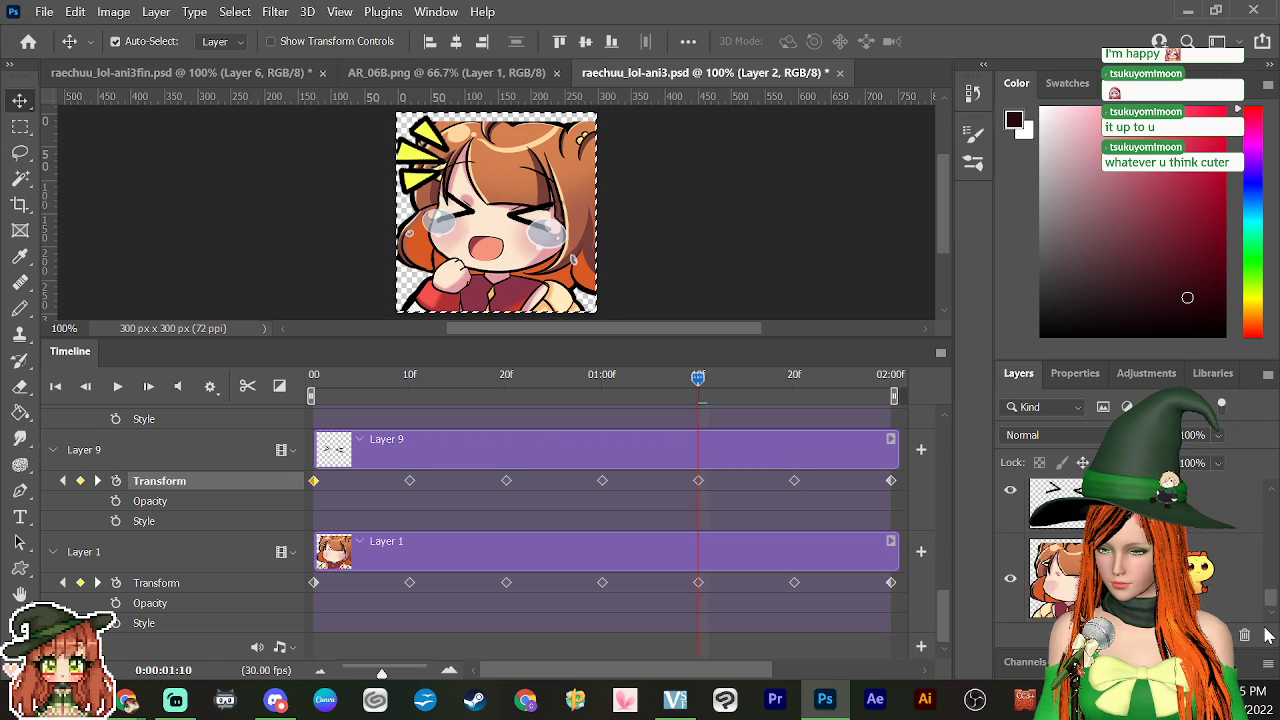
key("ctrl+alt+a")
key("ctrl+t")
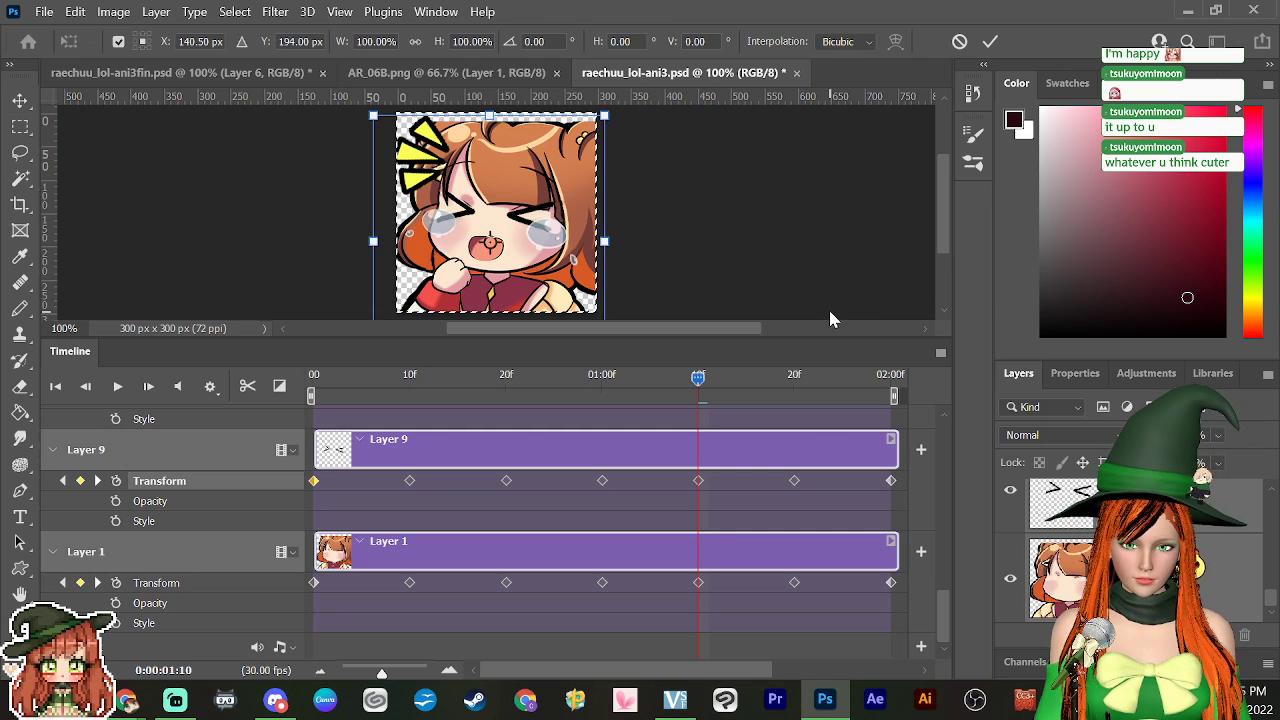
key("ctrl+minus")
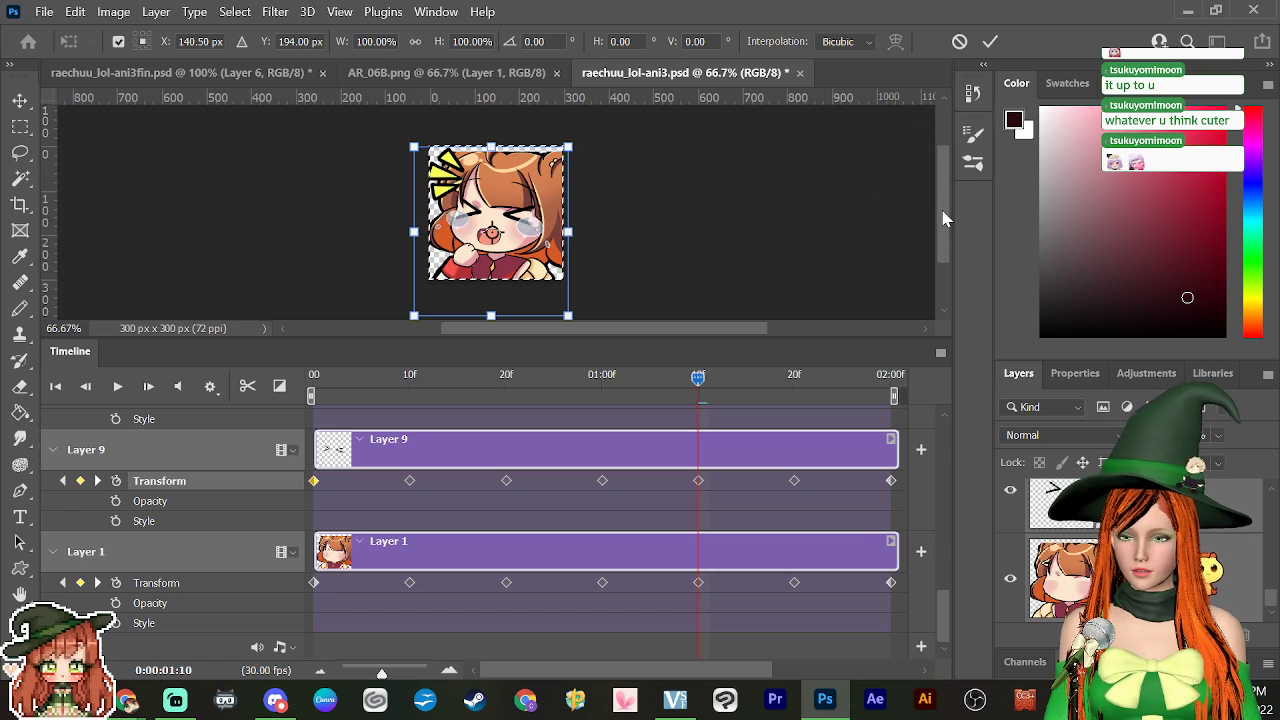
left_click_drag(940, 185, 951, 211)
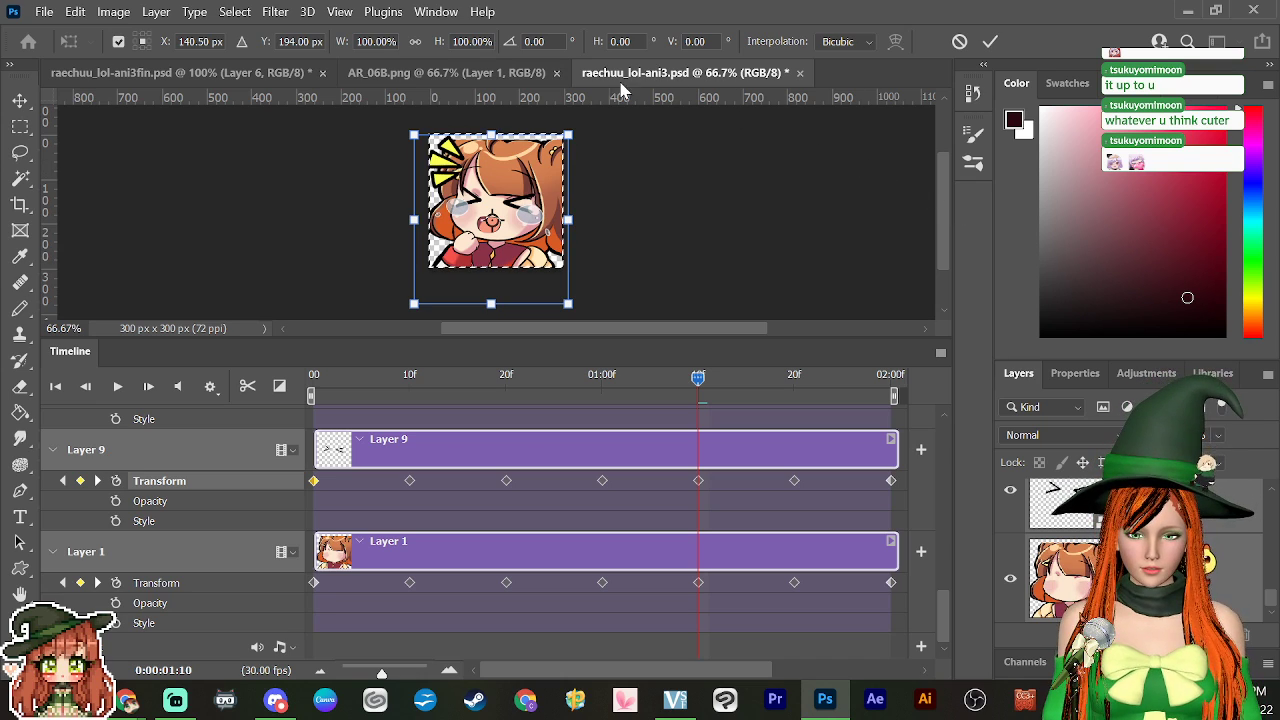
left_click_drag(583, 126, 582, 97)
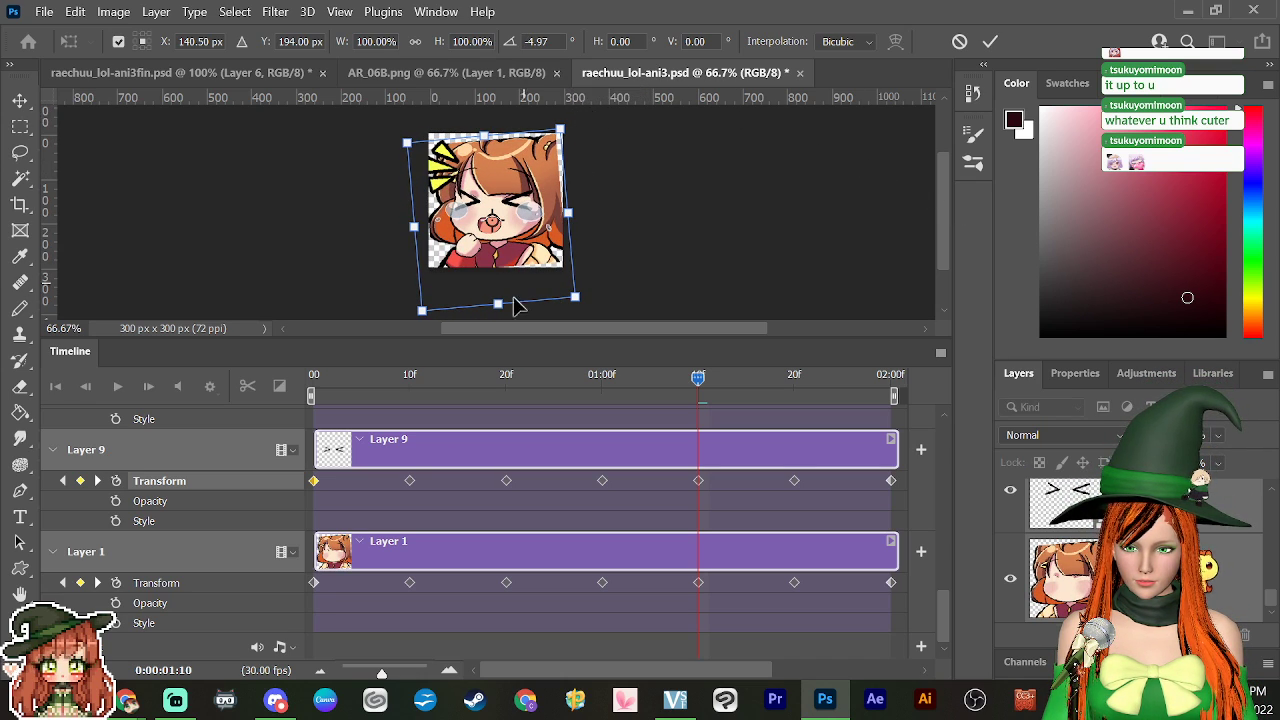
left_click_drag(569, 211, 576, 212)
left_click_drag(502, 304, 503, 311)
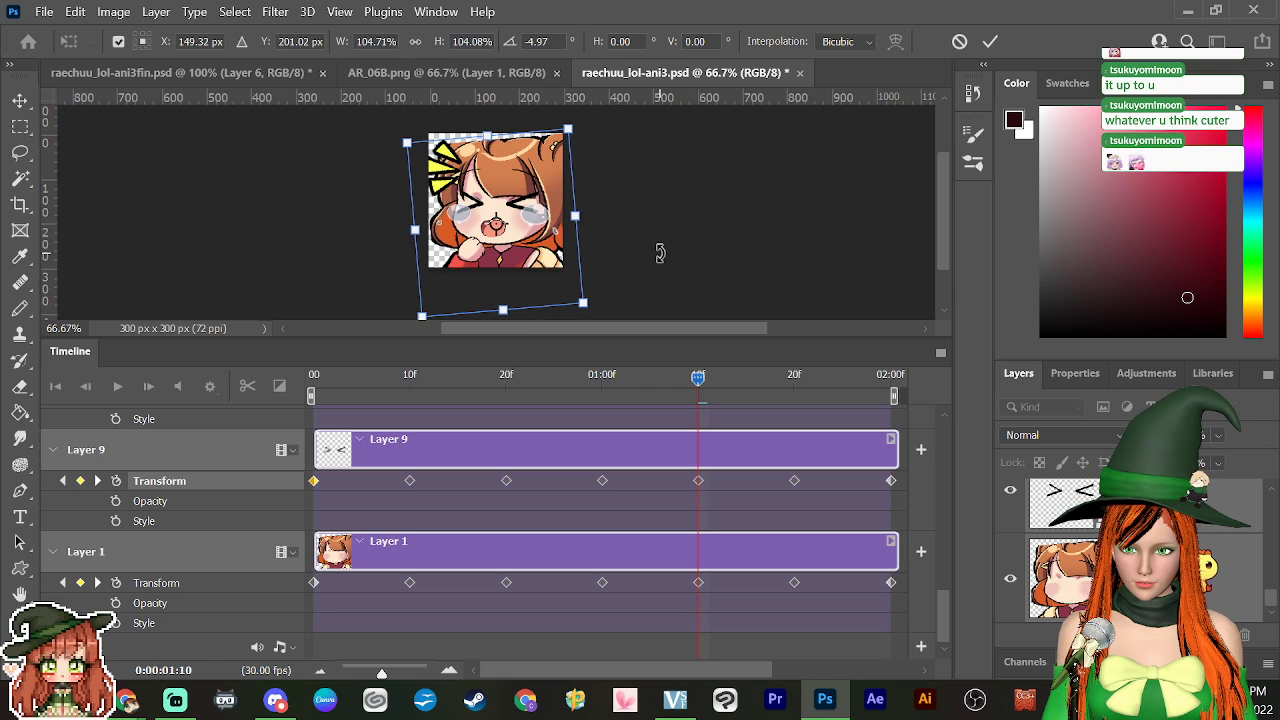
key("Return")
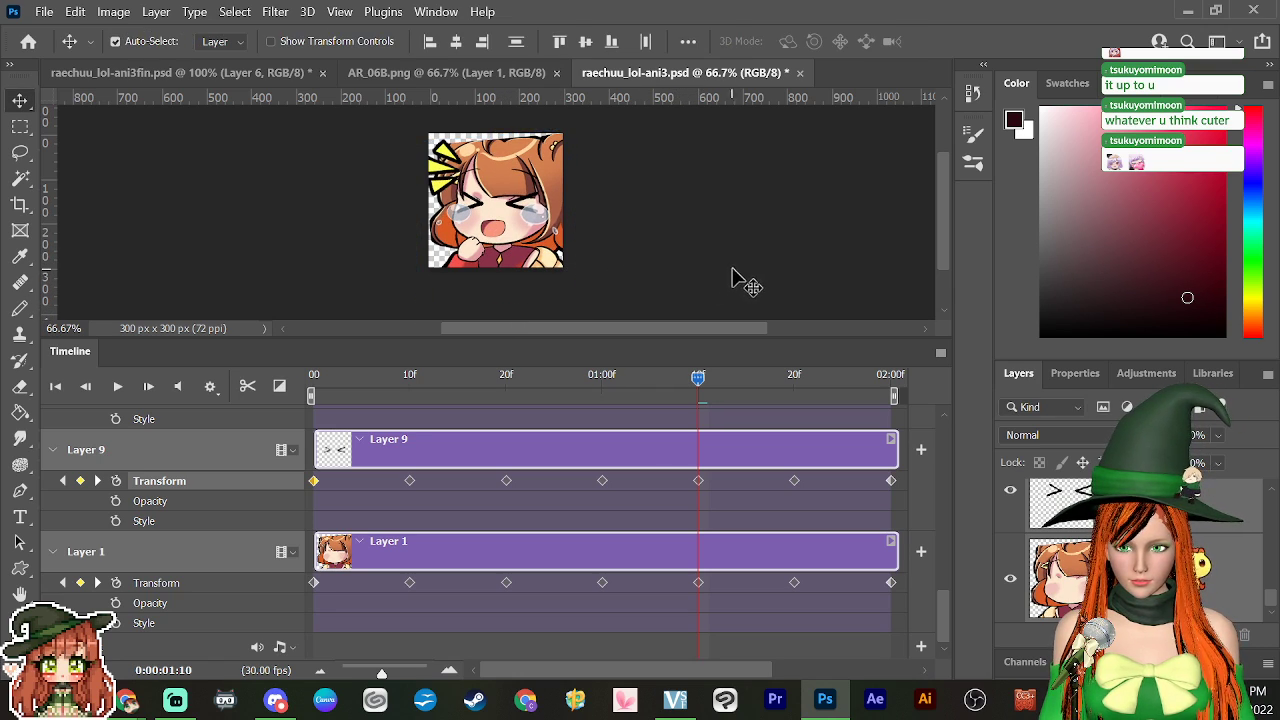
Step: Play back the loop, and at 00:20 rotate all layers by about -4.51° and scale them to about 104.25% width and 103.80% height
key("space")
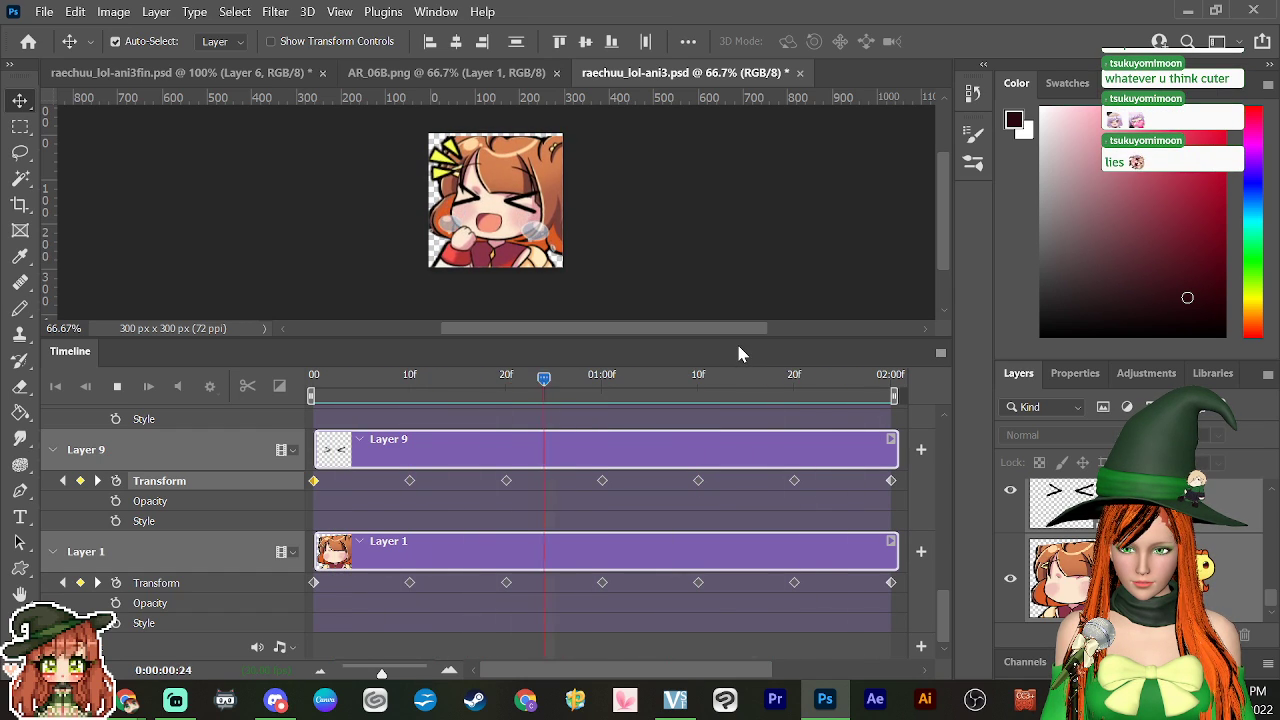
key("space")
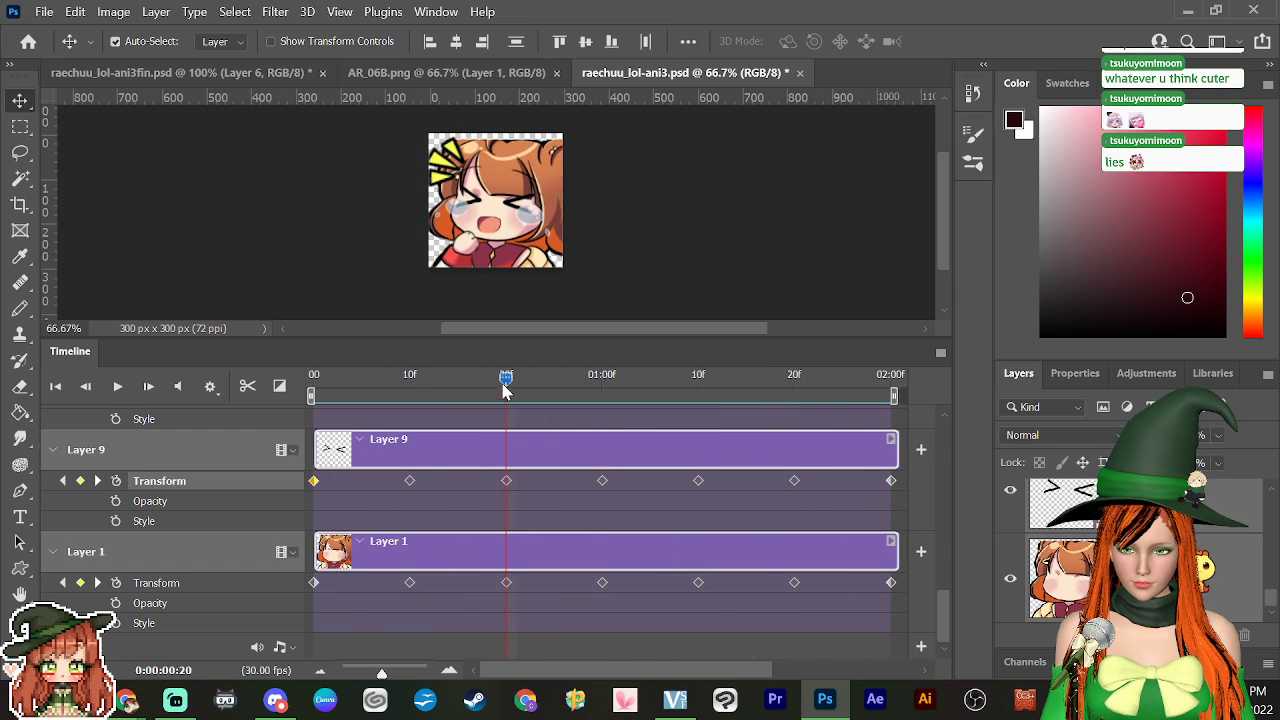
key("ctrl+t")
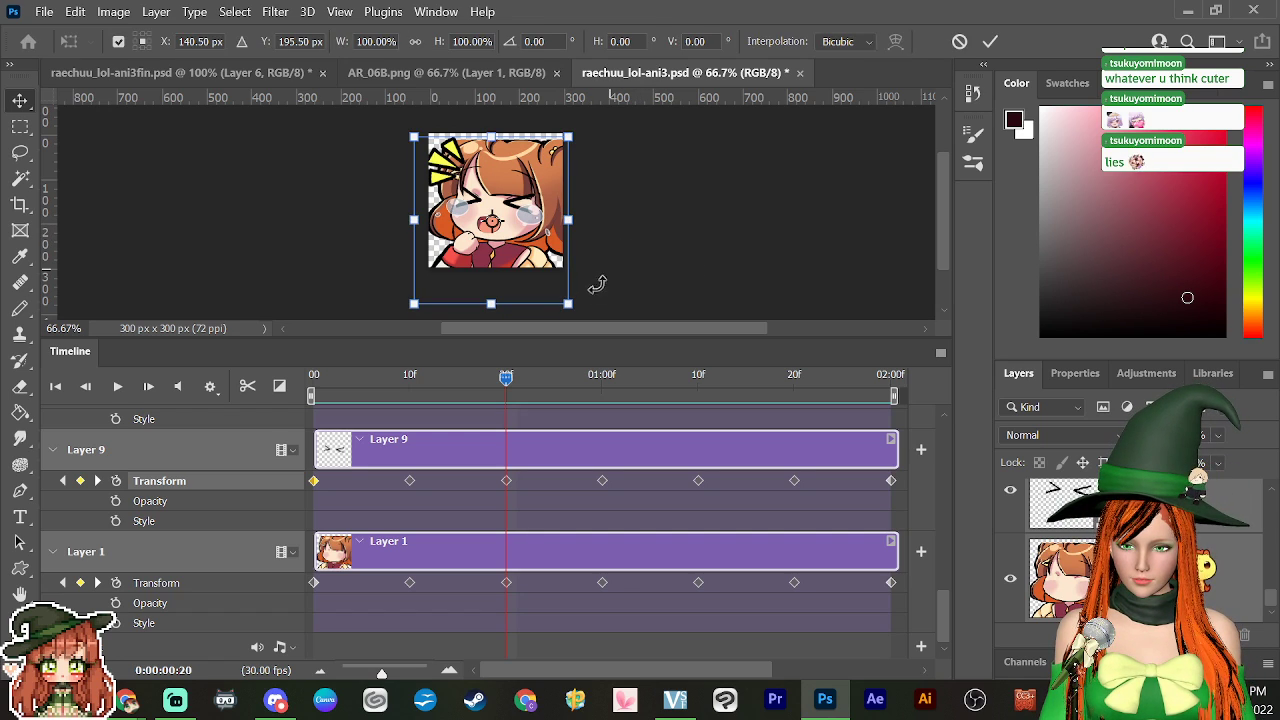
left_click_drag(586, 309, 578, 216)
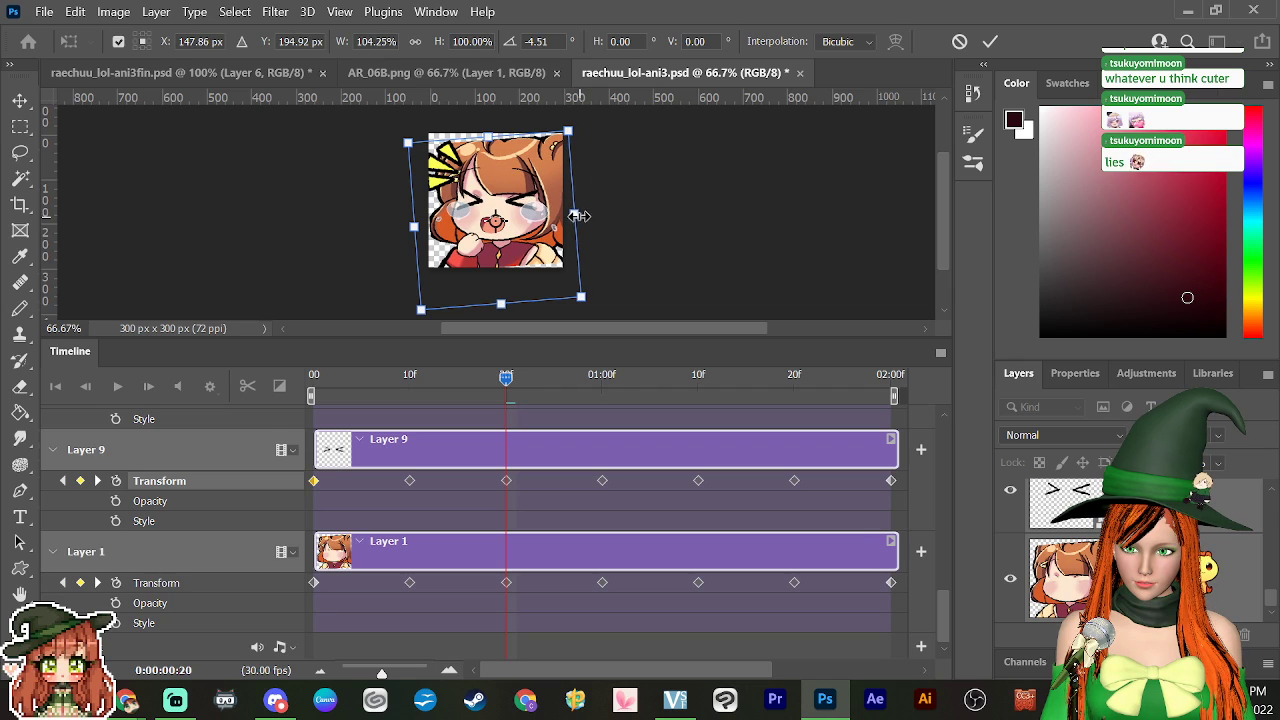
left_click_drag(503, 307, 505, 315)
key("Return")
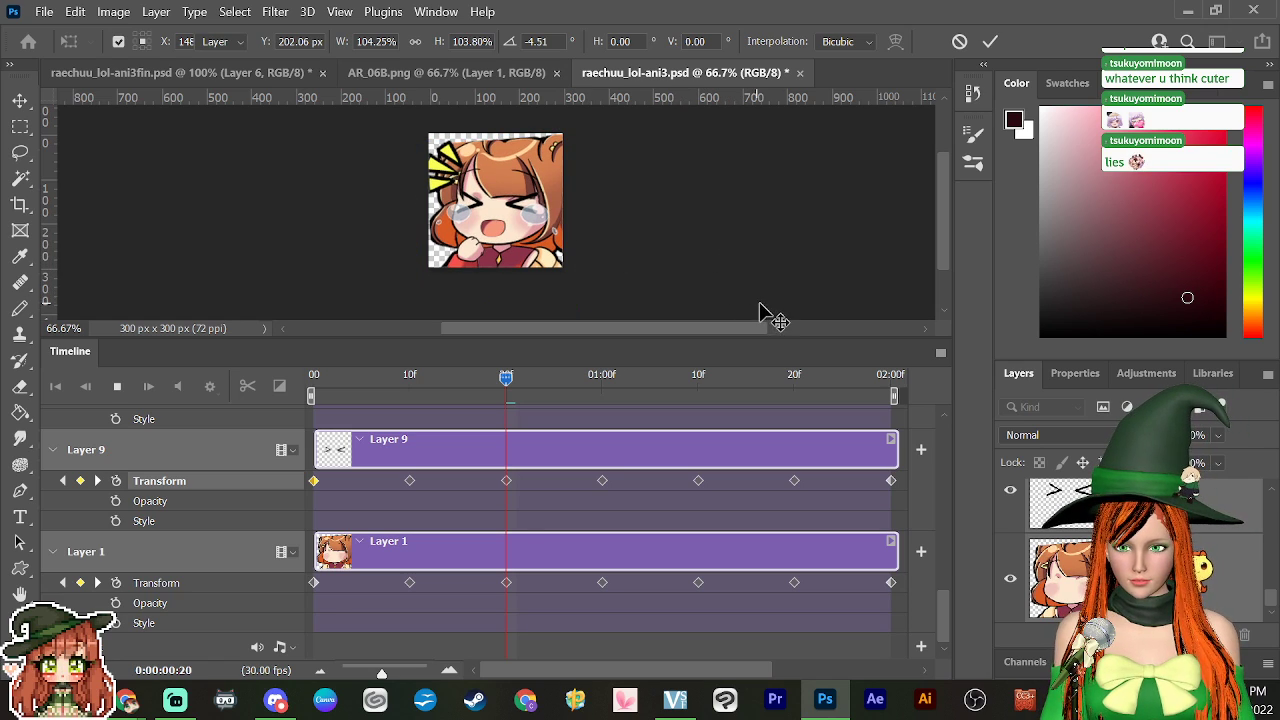
Step: Play back the loop in raechuu_lol-ani3, then in raechuu_lol-ani3fin at 50% view size to compare their motion
key("space")
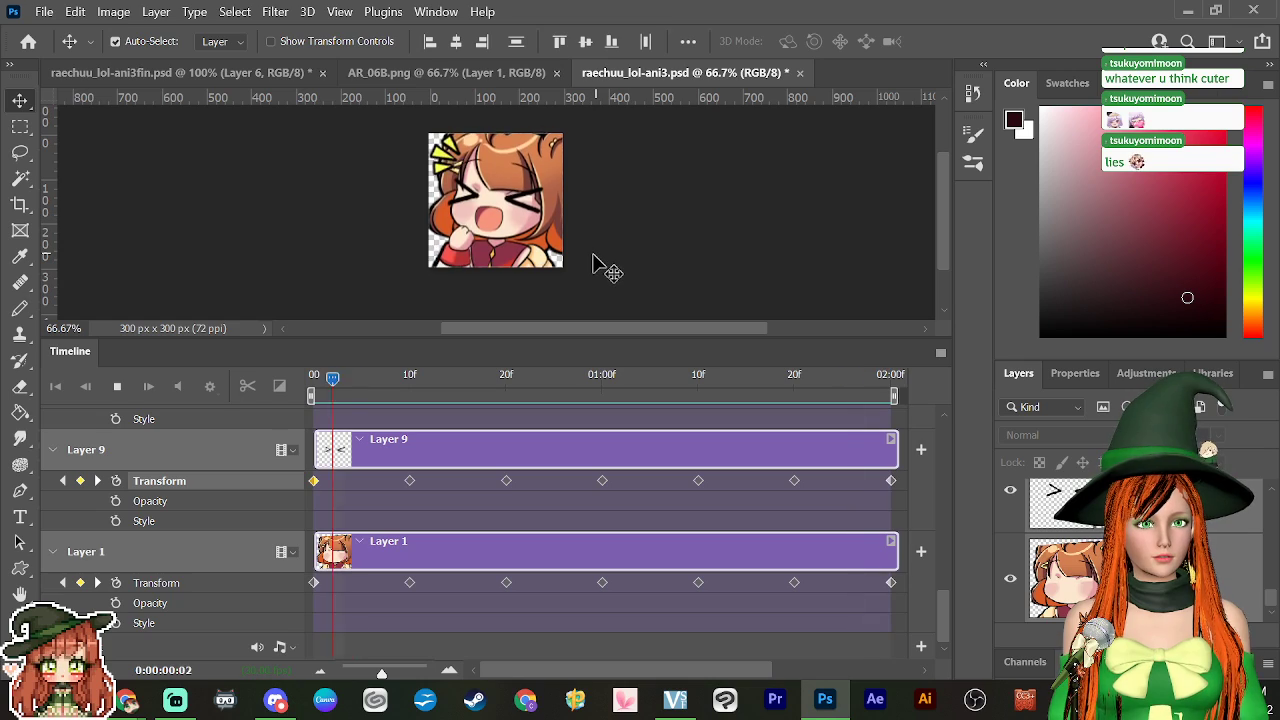
key("space")
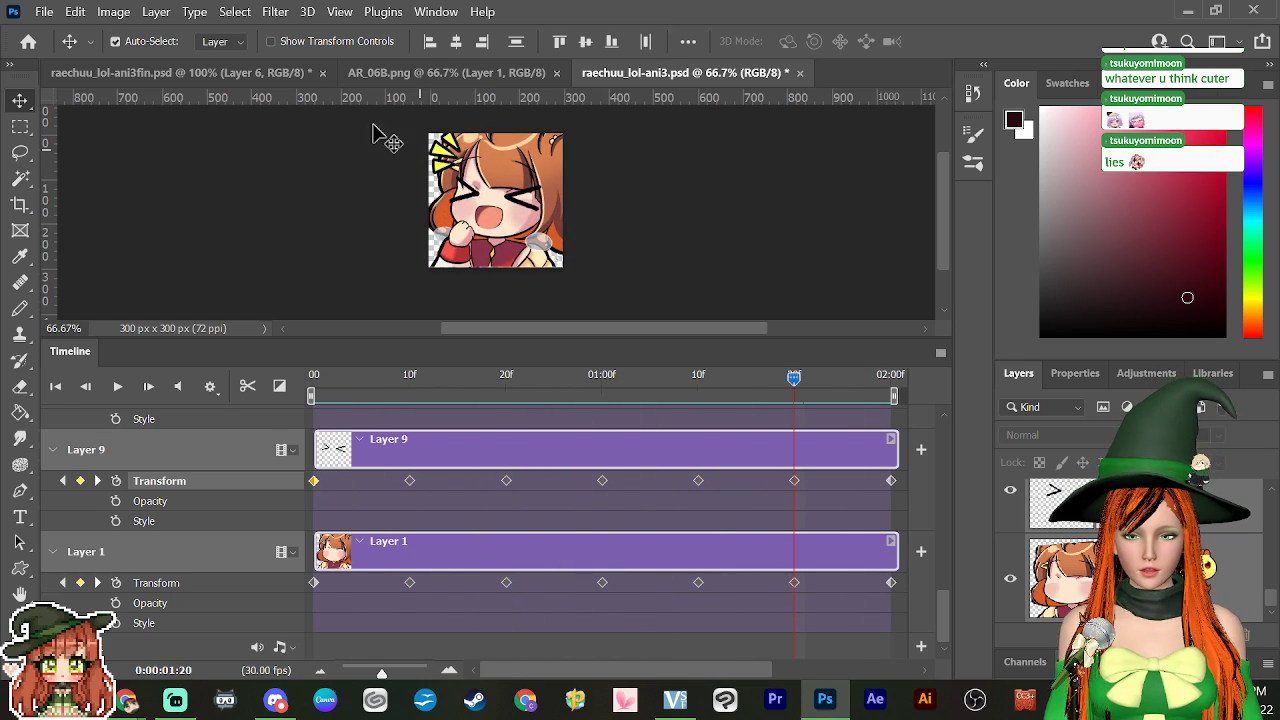
left_click(245, 80)
key("space")
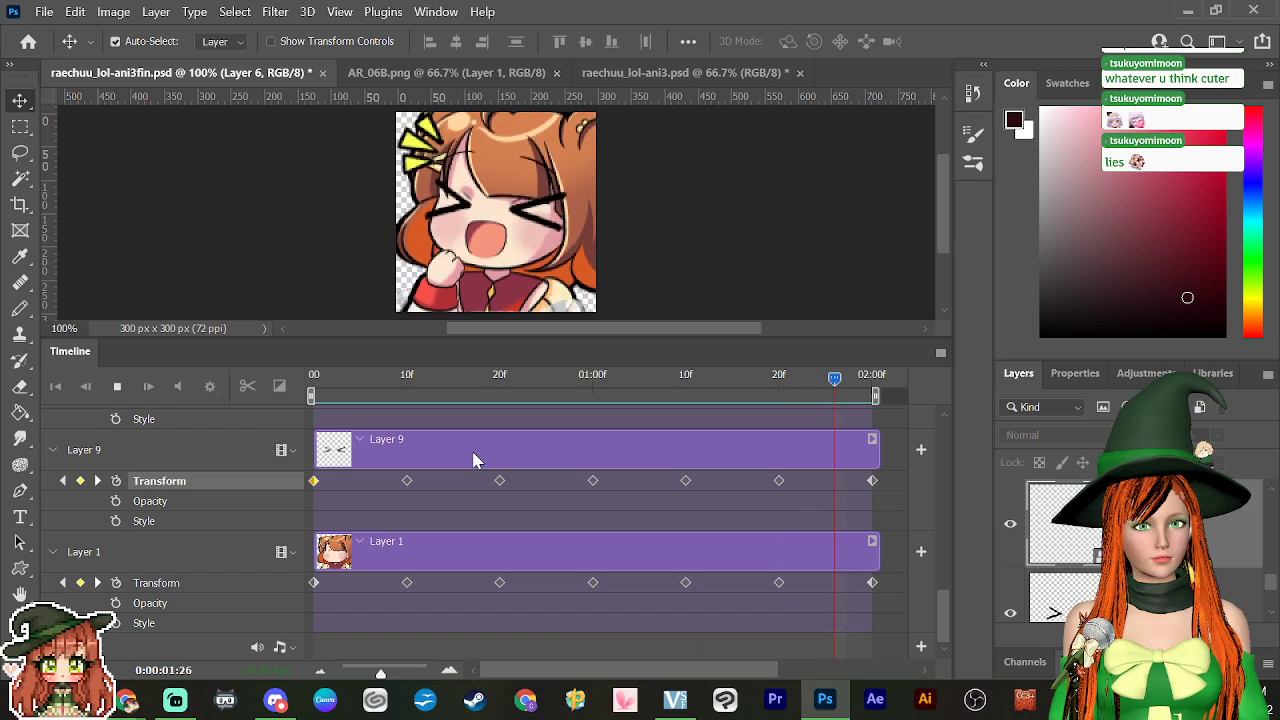
scroll(580, 214, "down", 2)
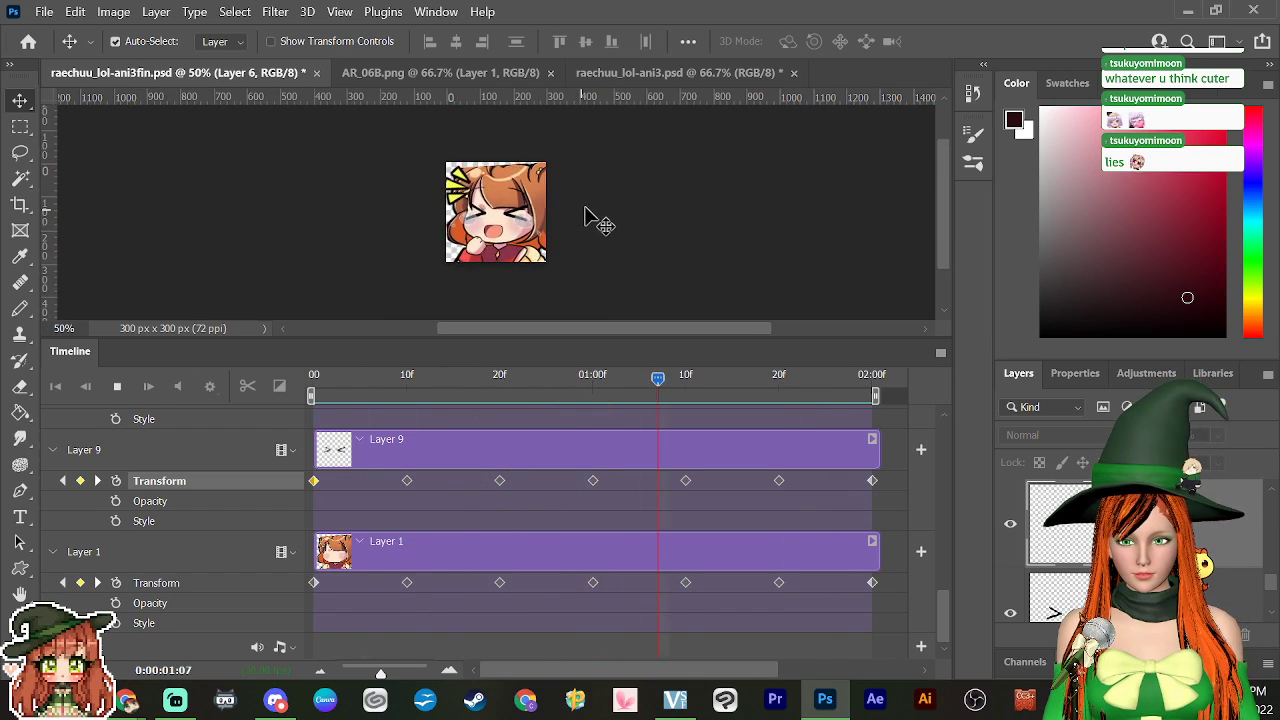
Step: Float raechuu_lol-ani3 in its own enlarged window and alternately play both versions to compare the laughing loops side by side
left_click_drag(652, 73, 822, 157)
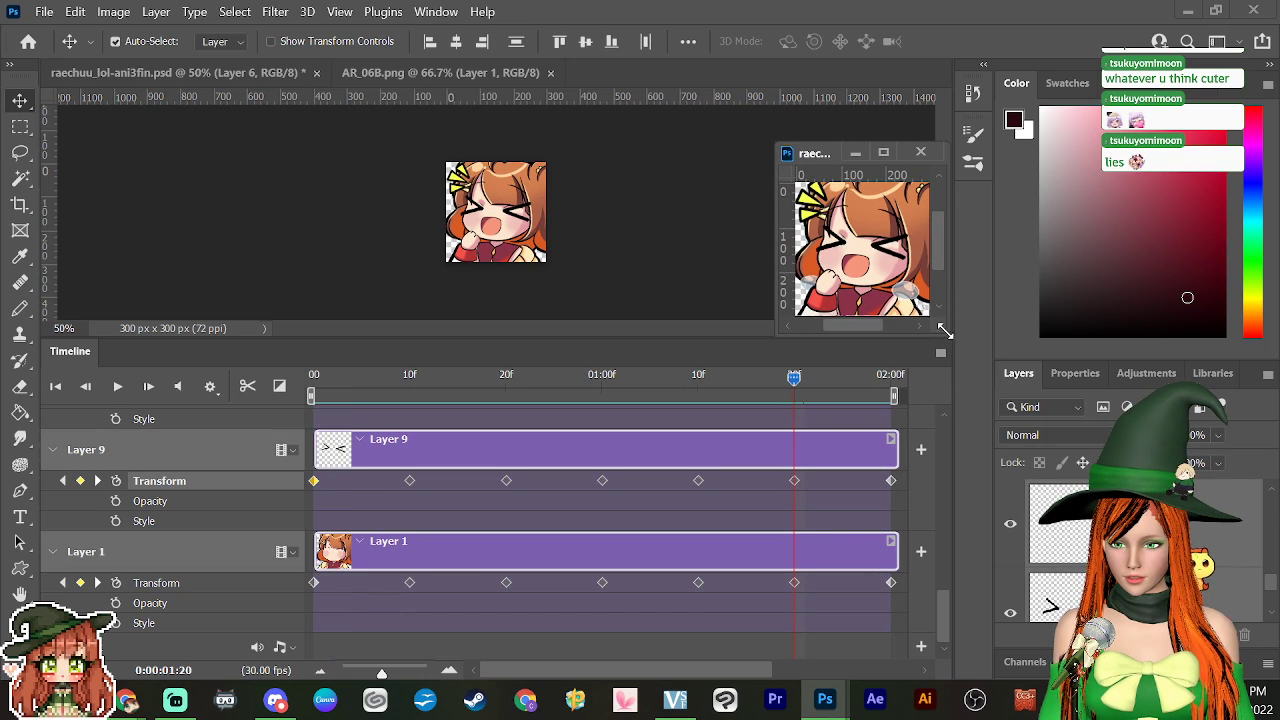
left_click_drag(944, 330, 1140, 595)
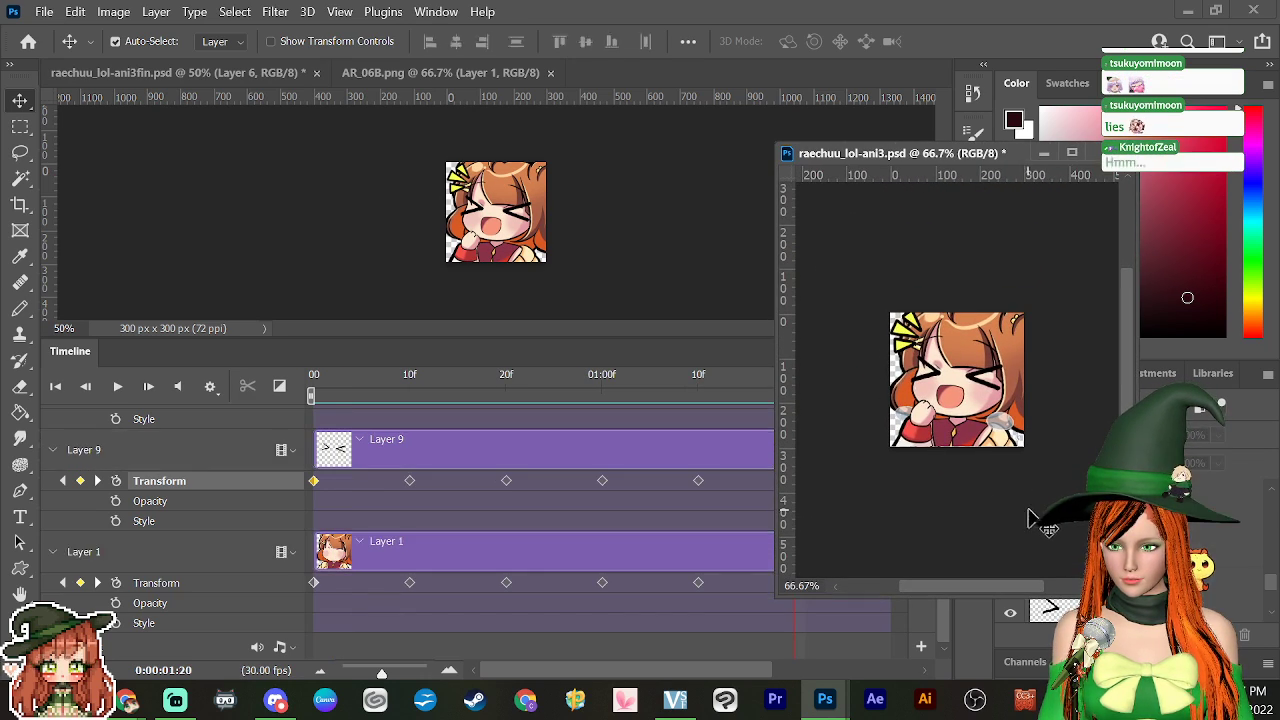
key("space")
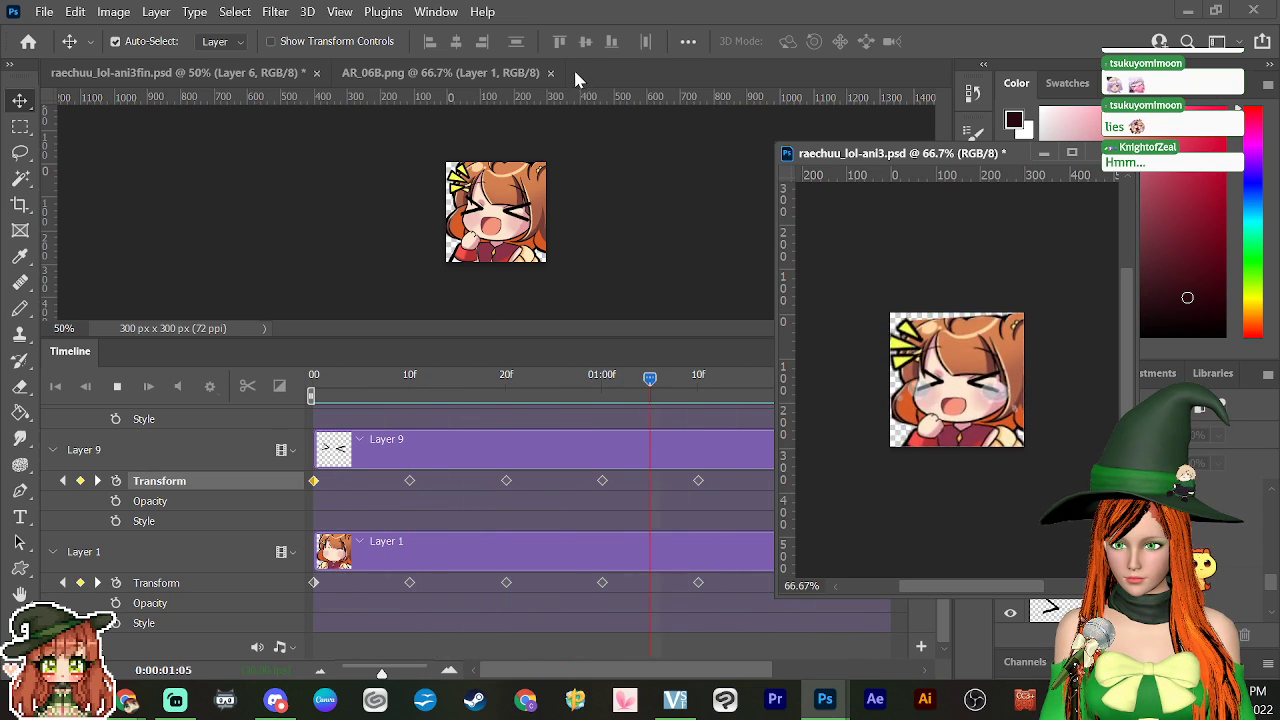
left_click(258, 80)
key("space")
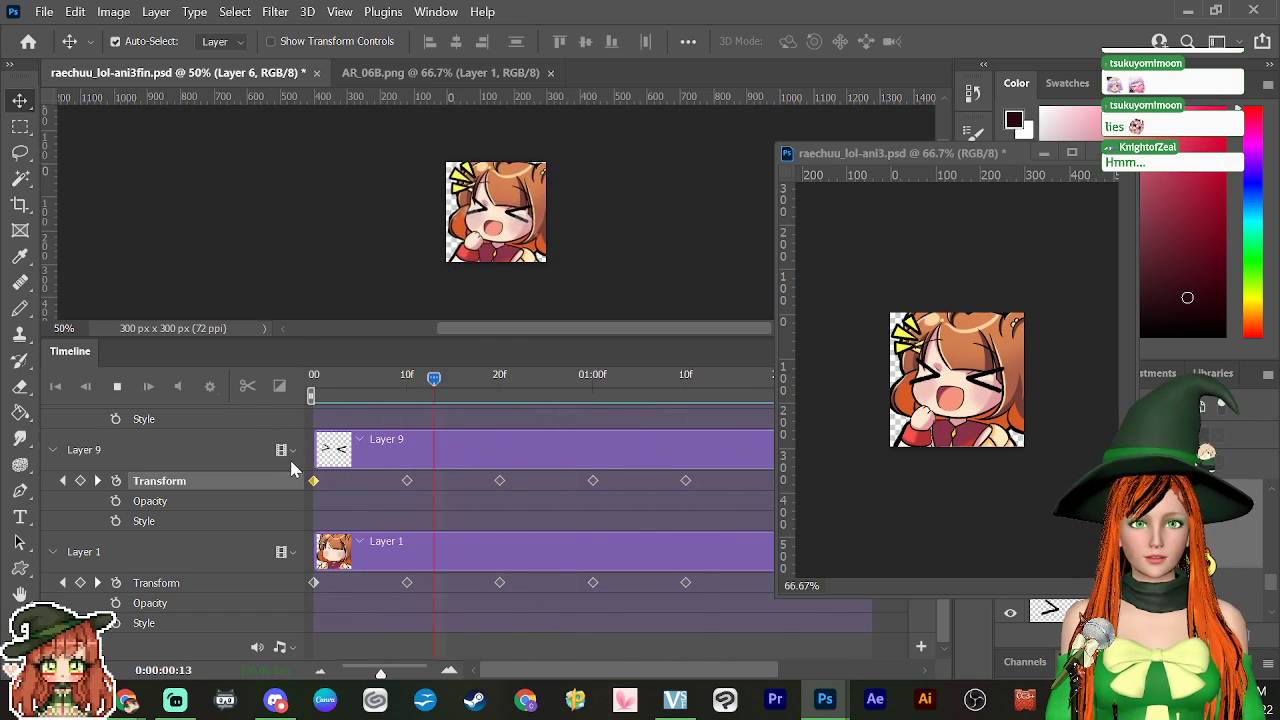
left_click(1068, 385)
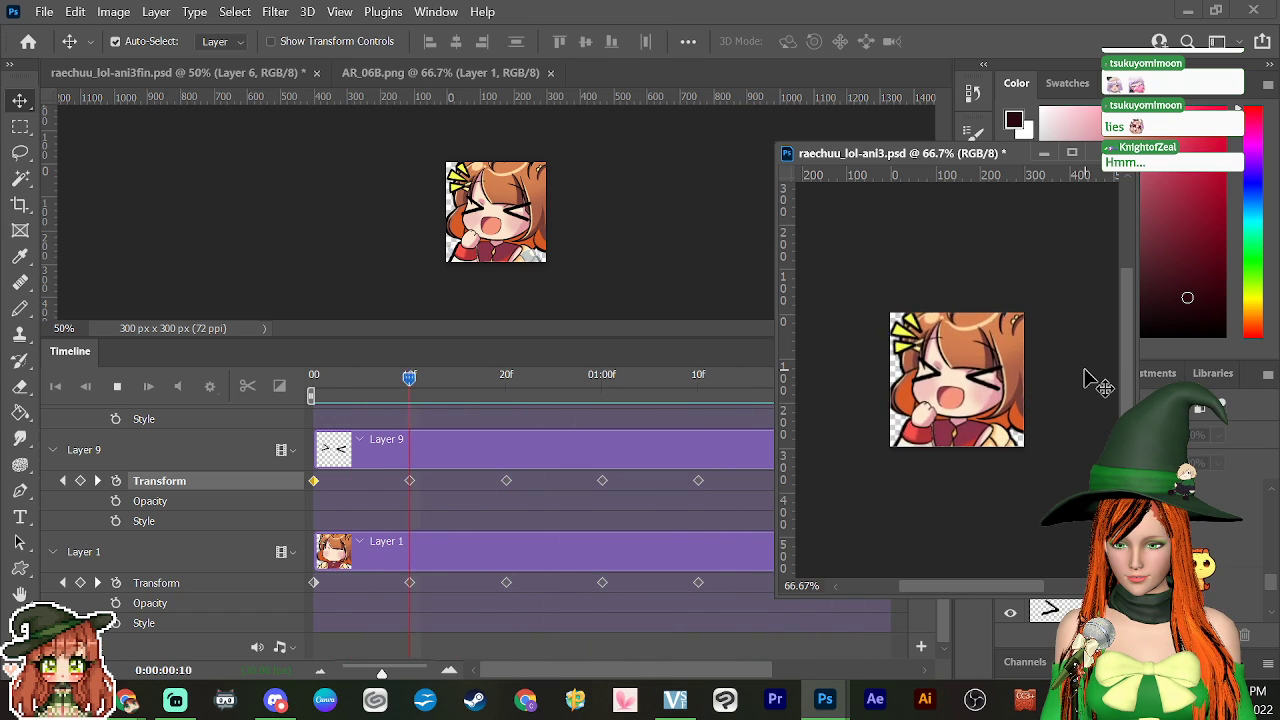
left_click(619, 235)
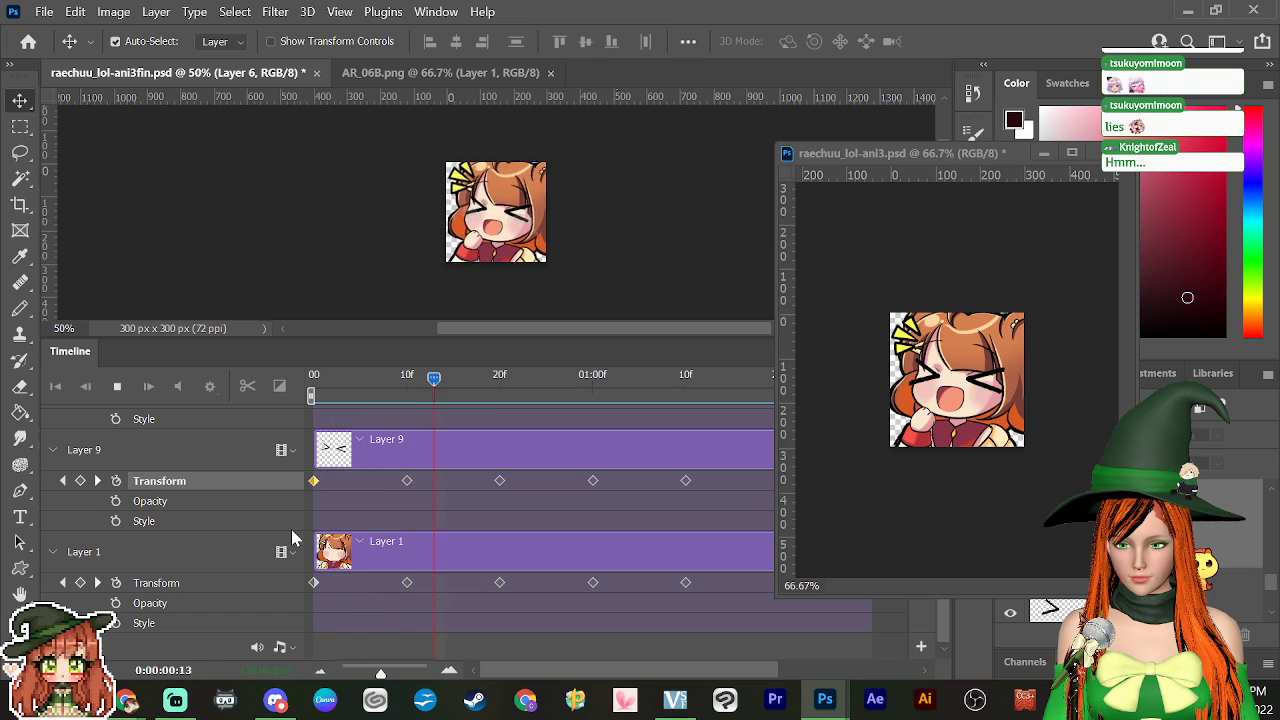
key("space")
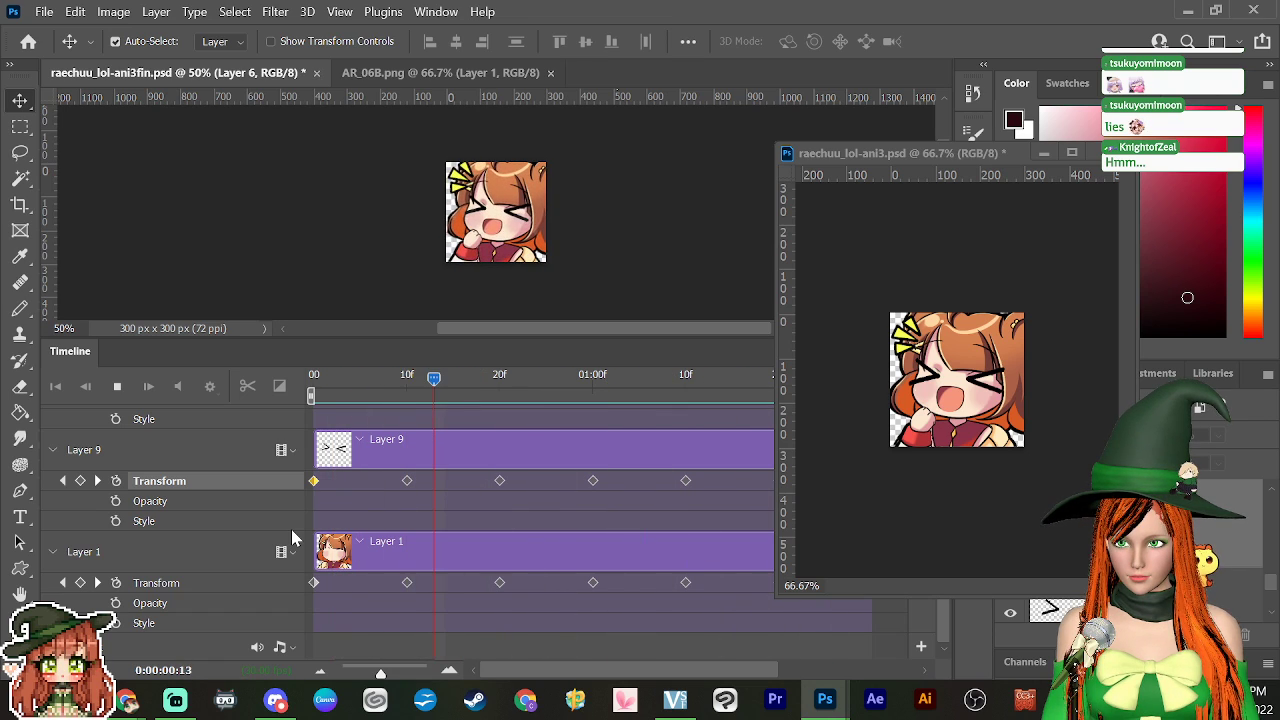
key("space")
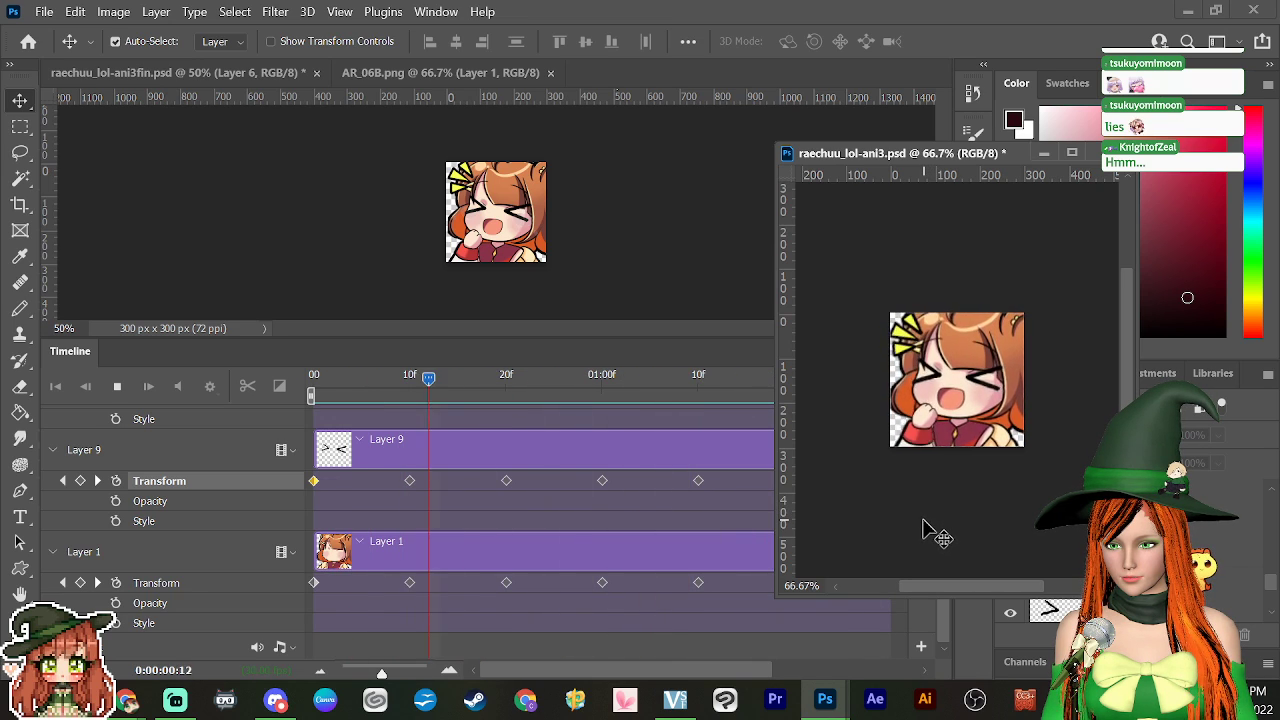
key("space")
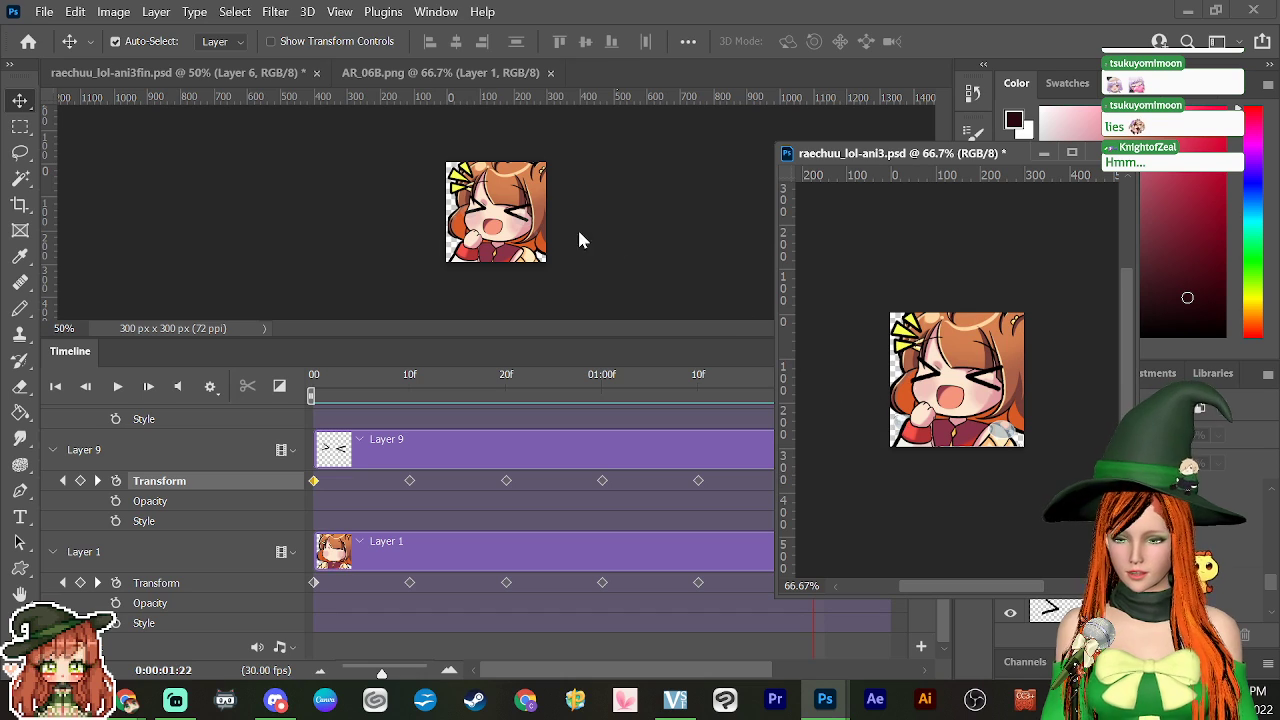
key("space")
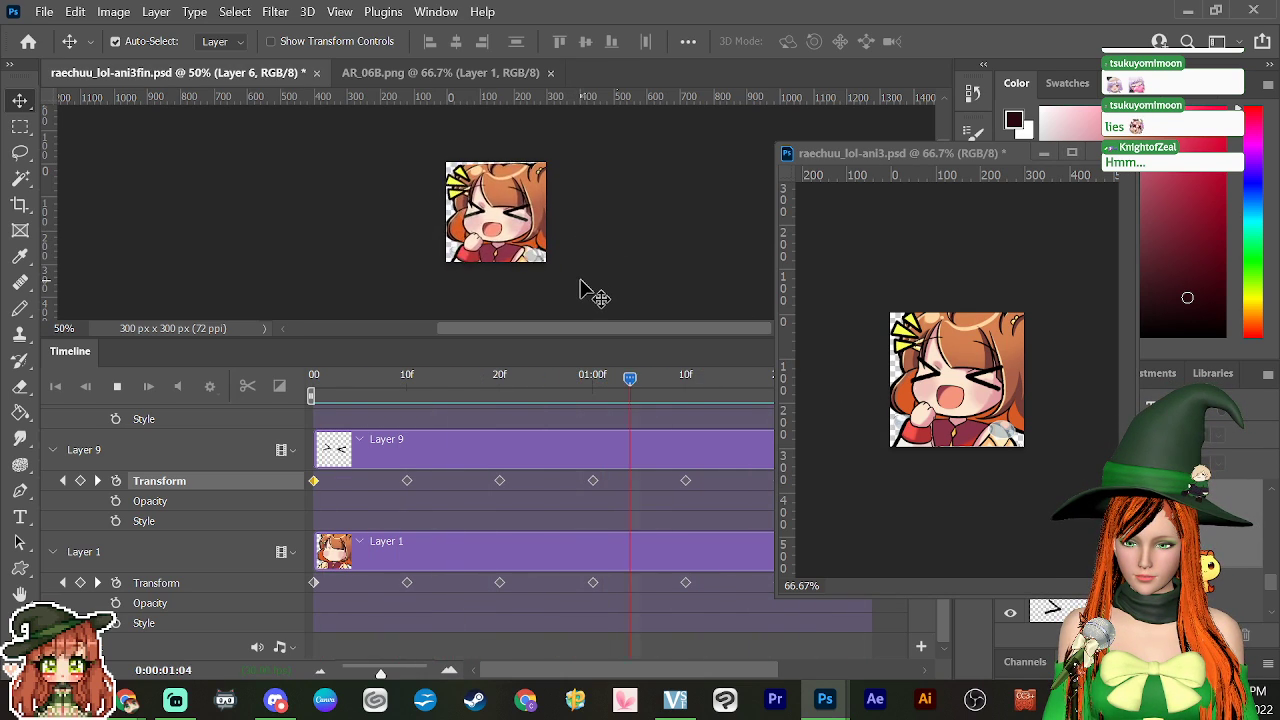
key("space")
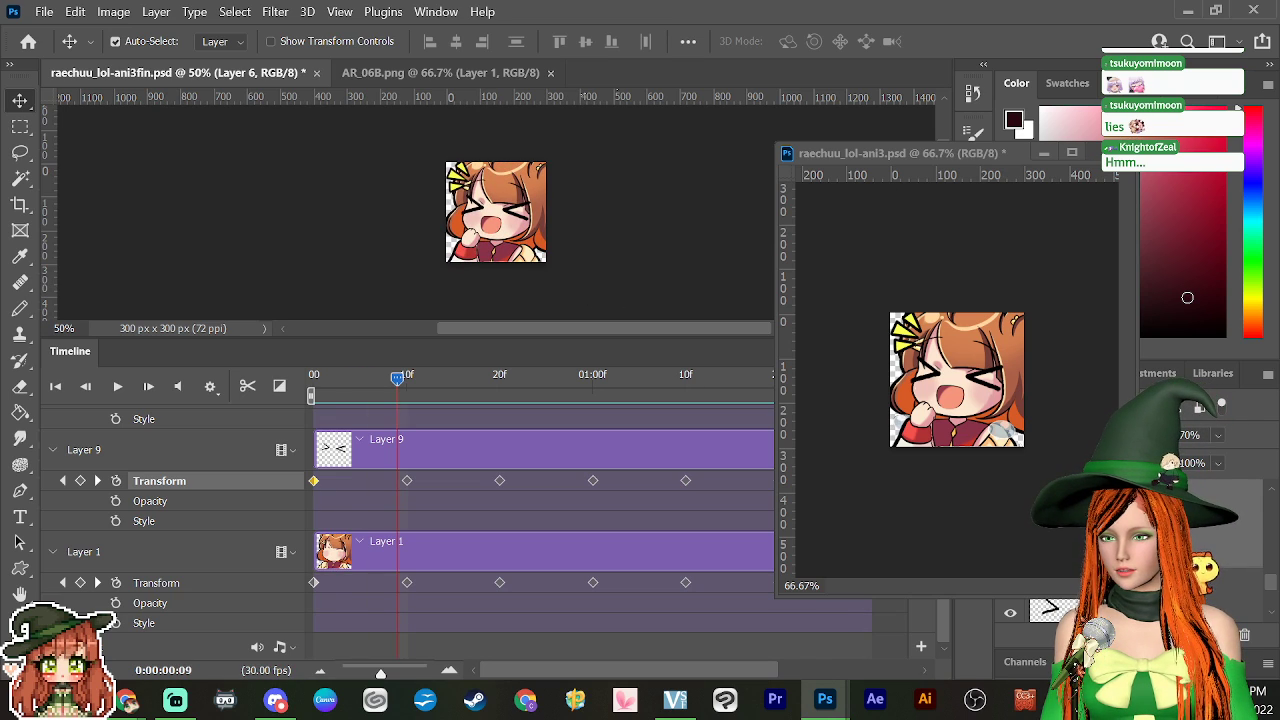
Step: Dock the raechuu_lol-ani3 window back with the other documents and play raechuu_lol-ani3fin, returning its playhead to the start
left_click_drag(862, 160, 717, 52)
left_click(257, 74)
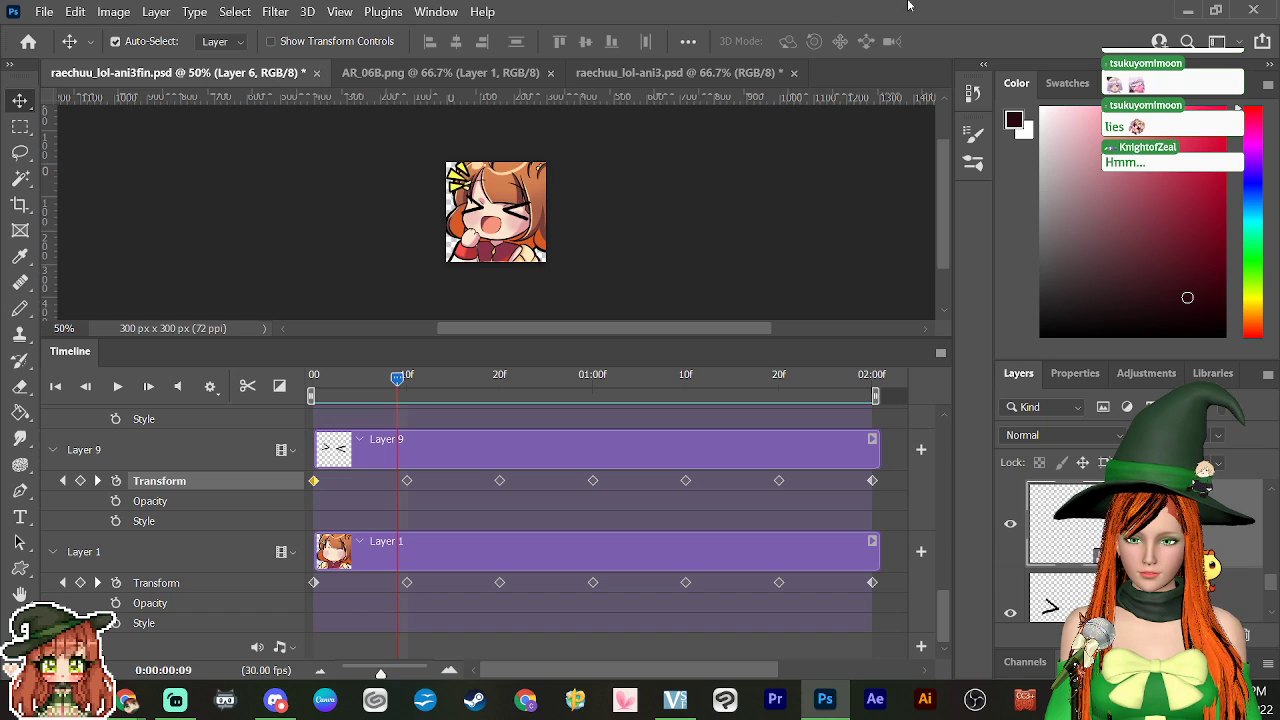
left_click_drag(450, 400, 322, 400)
key("space")
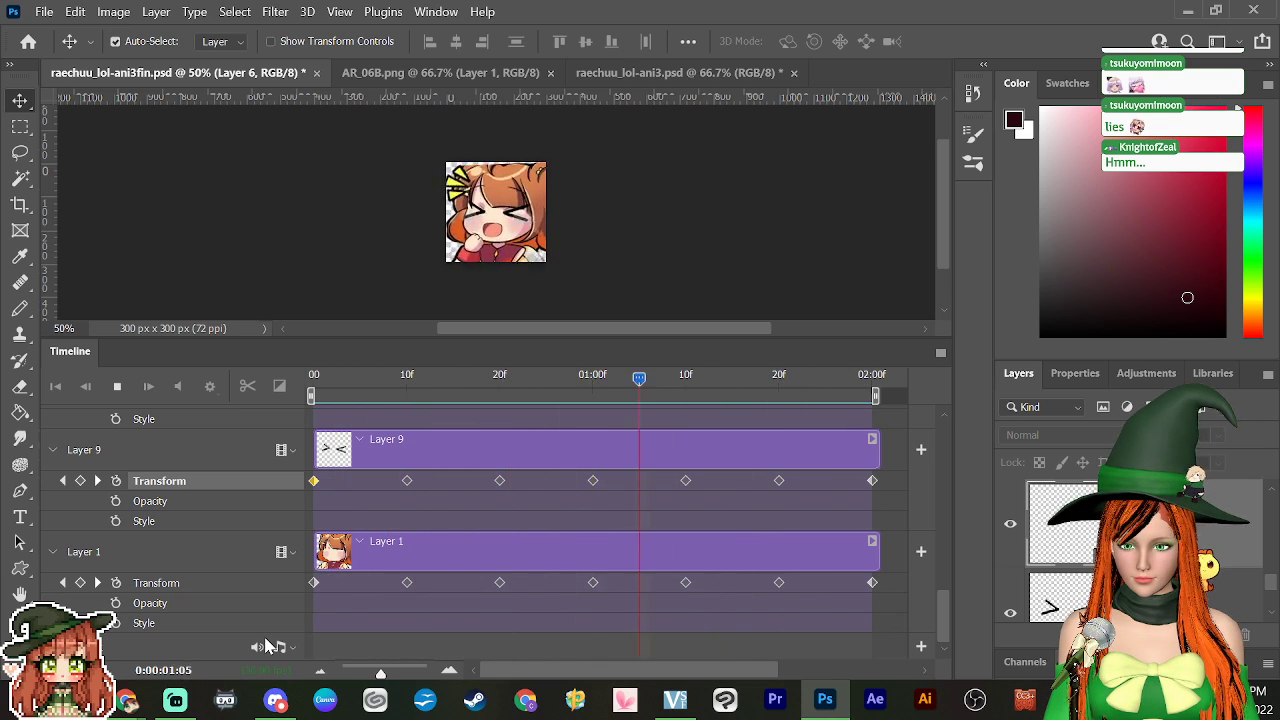
key("space")
left_click_drag(779, 385, 313, 380)
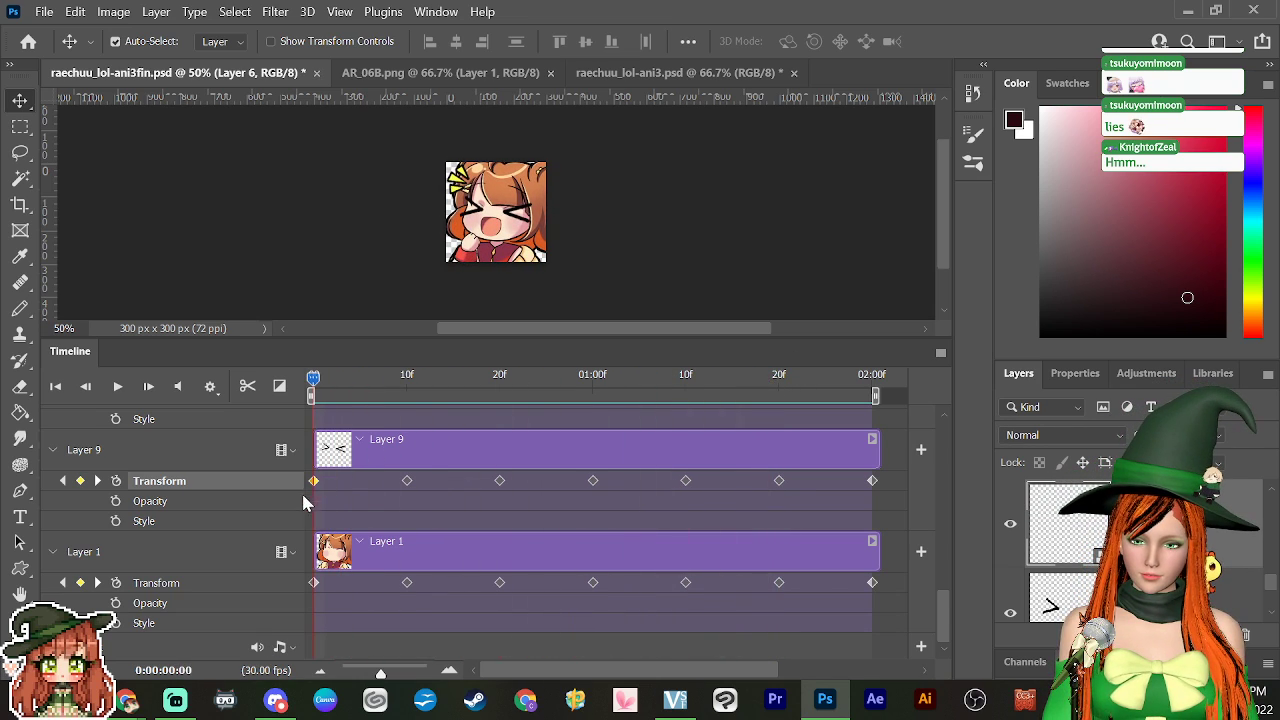
Step: Close raechuu_lol-ani3 without saving its changes and save raechuu_lol-ani3fin
left_click(665, 73)
left_click(794, 73)
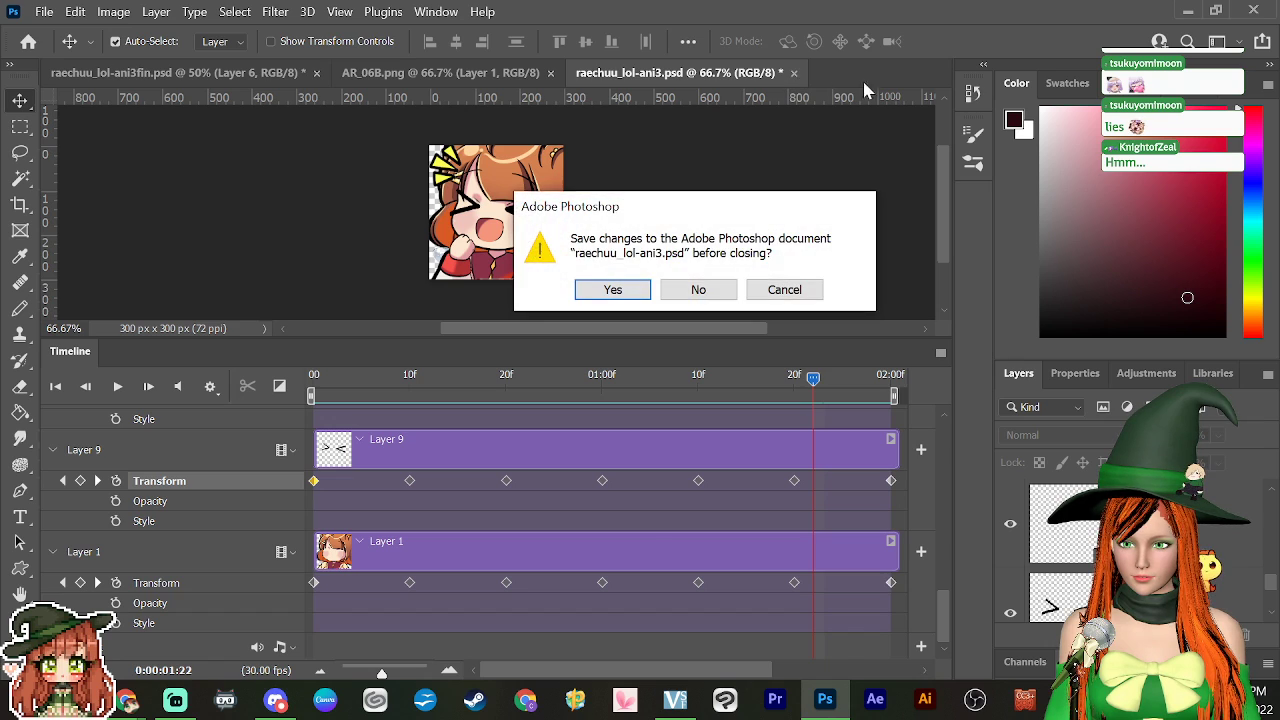
left_click(694, 292)
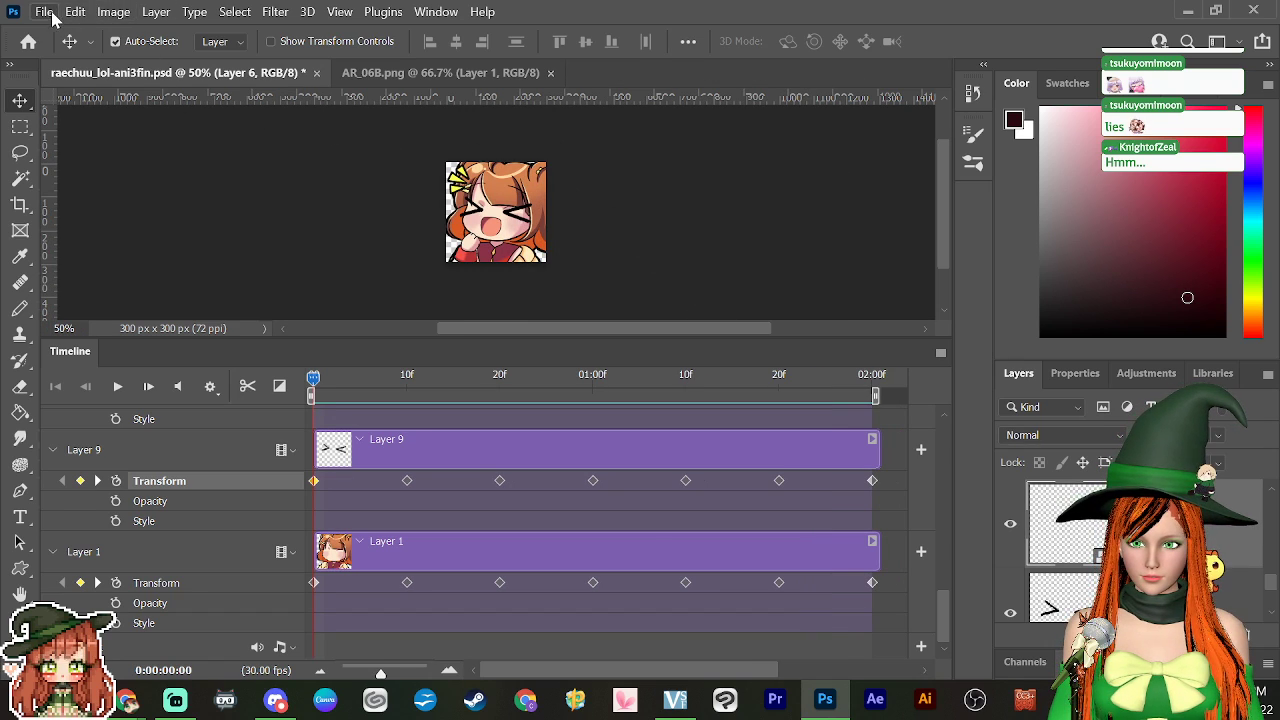
left_click(48, 12)
left_click(116, 228)
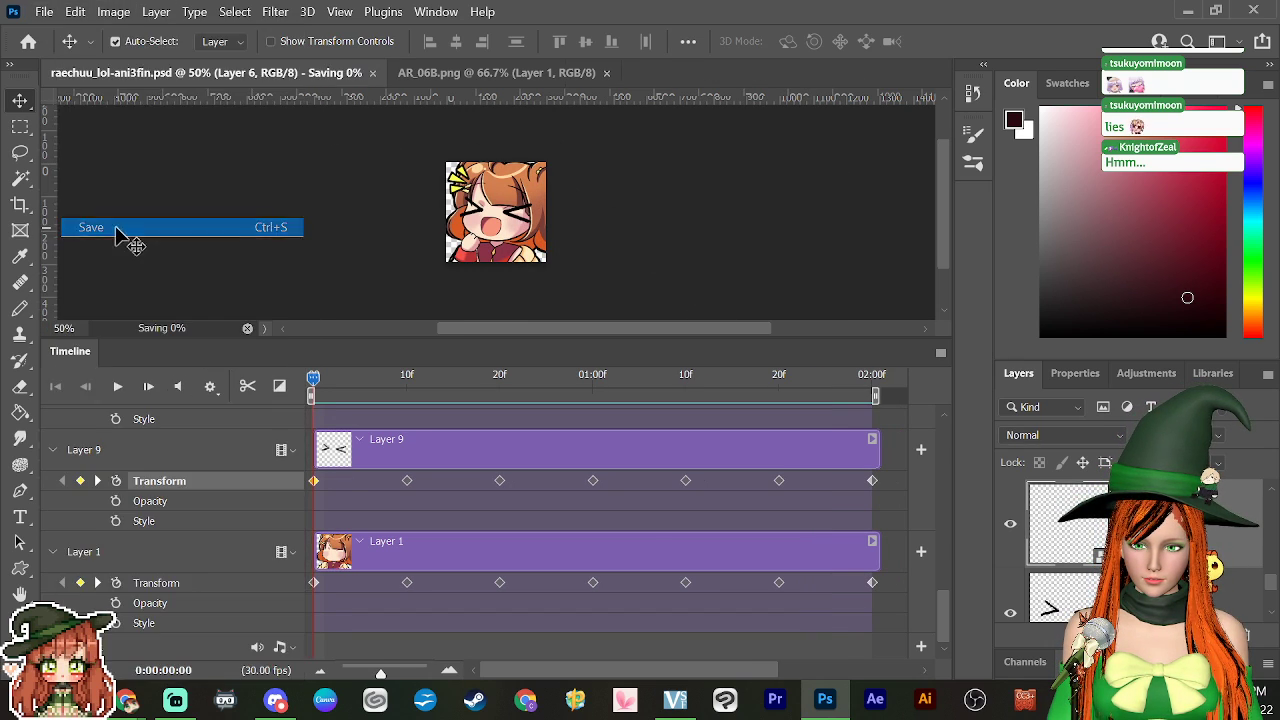
Step: Open raechuu_lol-ani3 again from the RaeChuue folder
left_click(44, 11)
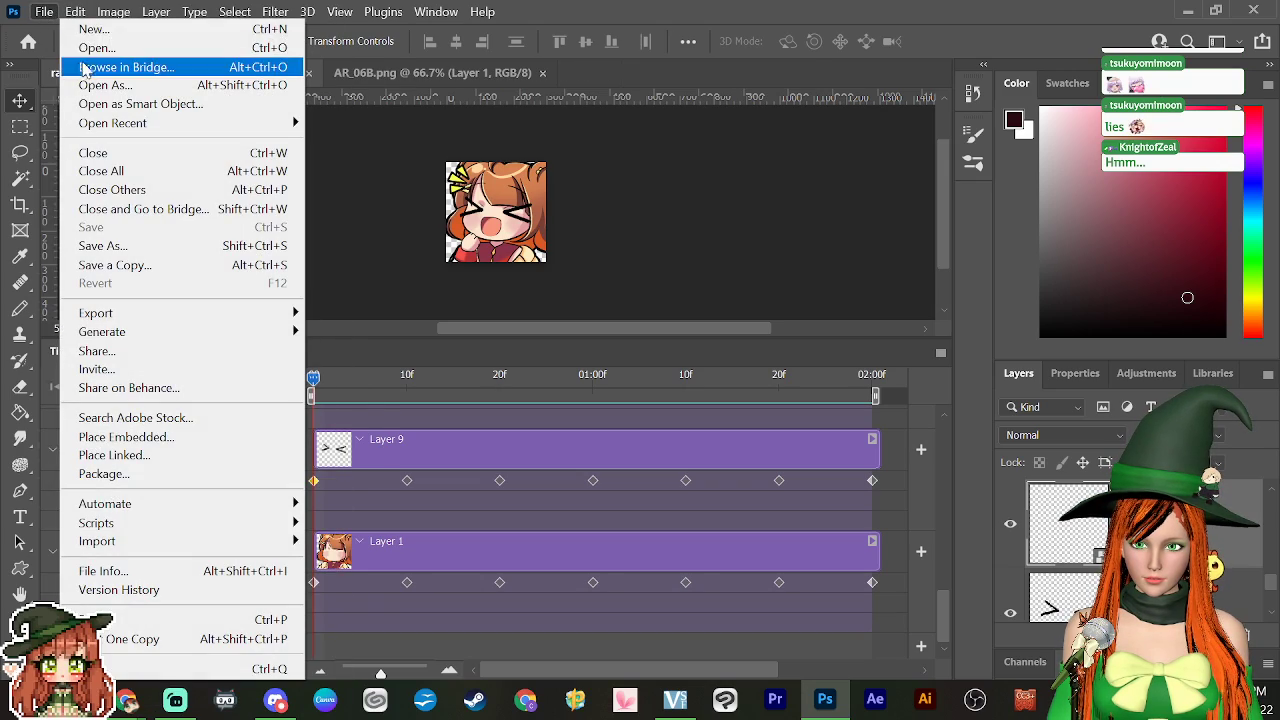
left_click(88, 47)
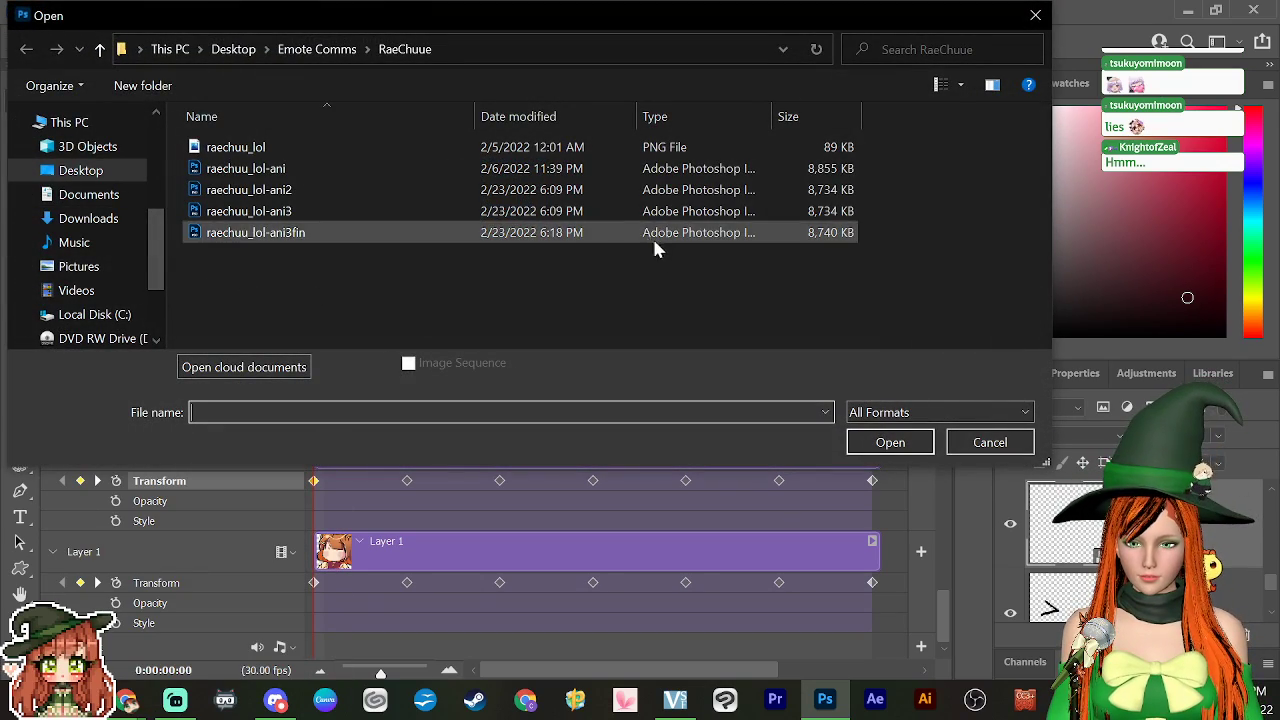
left_click(316, 190)
left_click(555, 212)
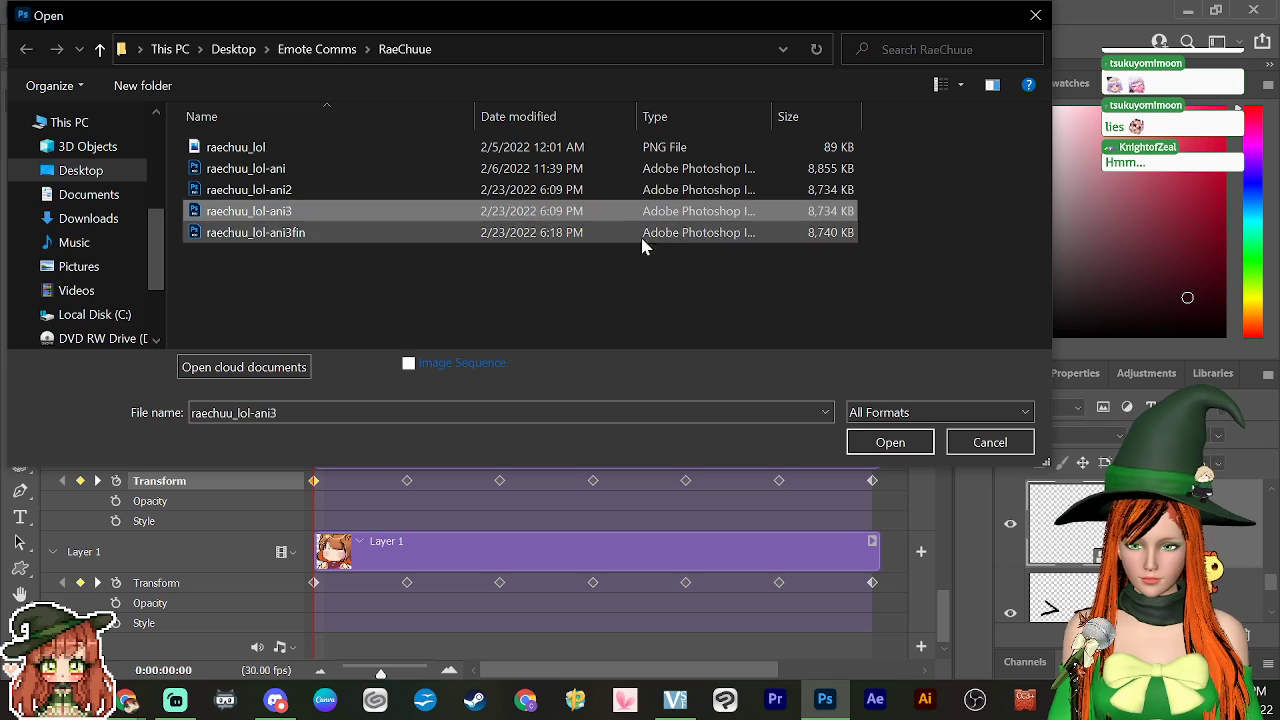
left_click(890, 443)
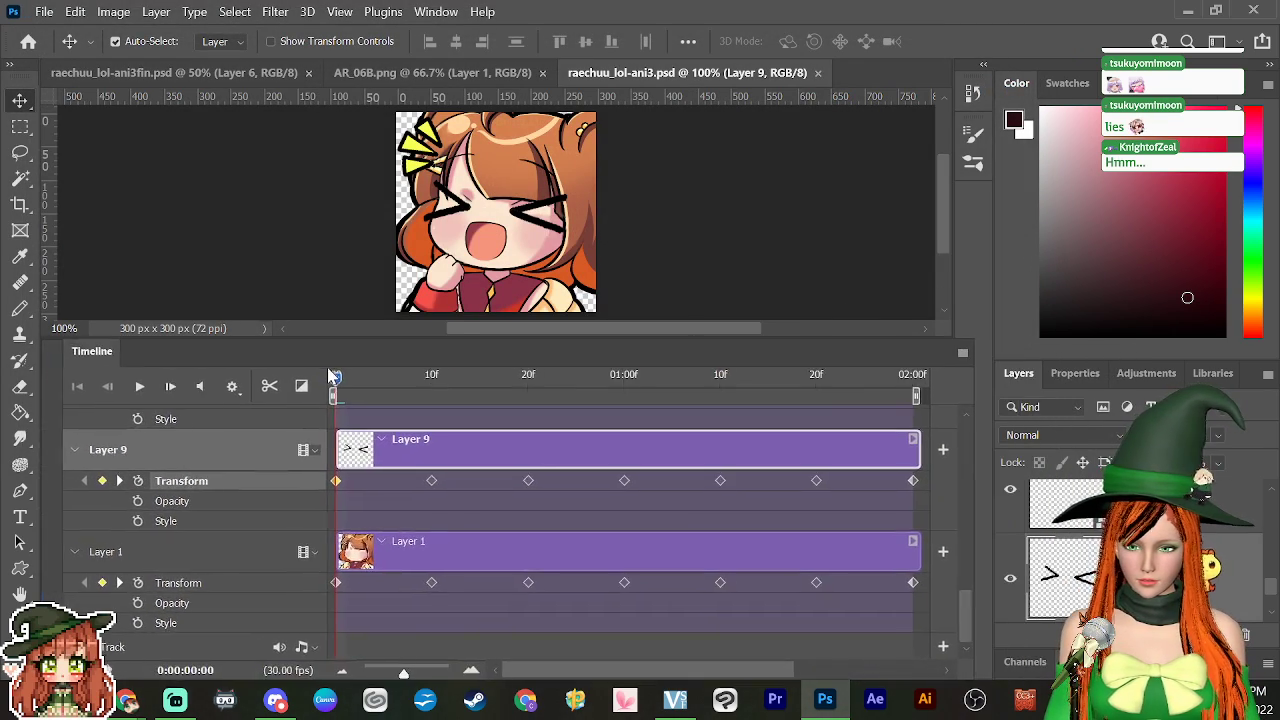
Step: With the playhead at the start of raechuu_lol-ani3, make the burger layer, Layer 10, visible
mouse_move(335, 390)
left_mouse_down()
mouse_move(700, 400)
mouse_move(313, 395)
left_mouse_up()
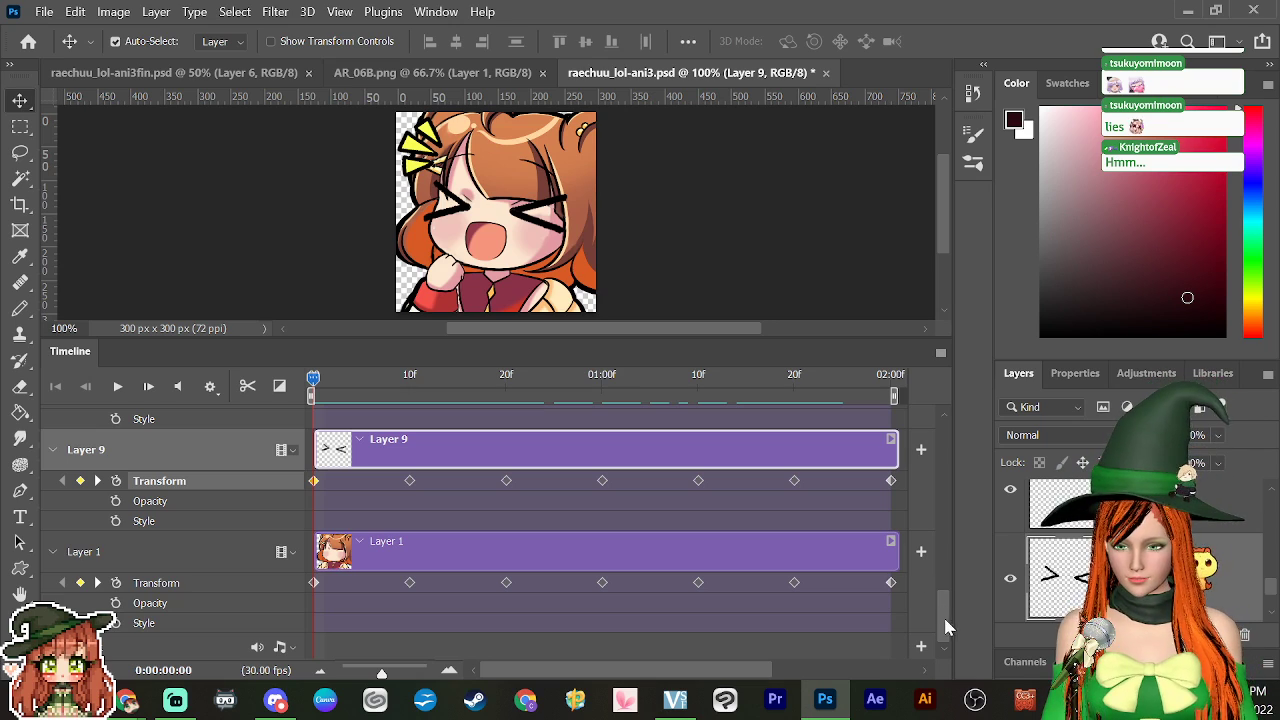
scroll(943, 580, "up", 5)
left_click_drag(947, 547, 955, 427)
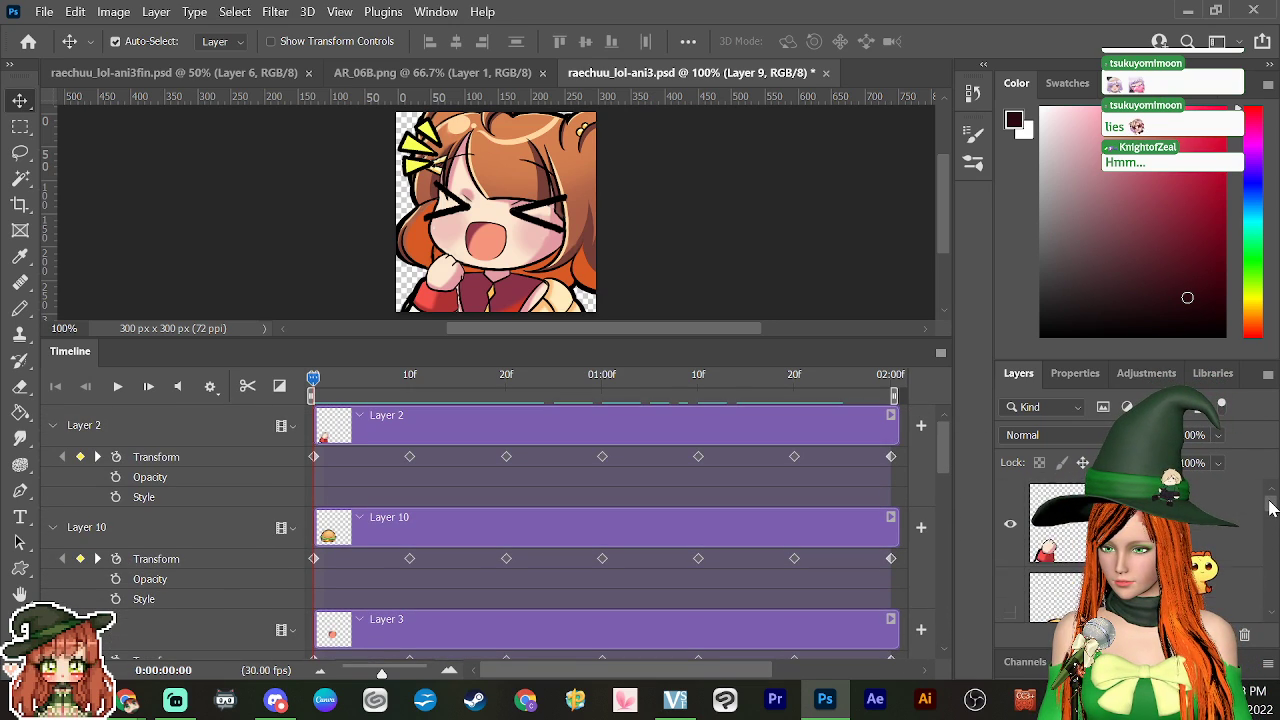
left_click(1011, 533)
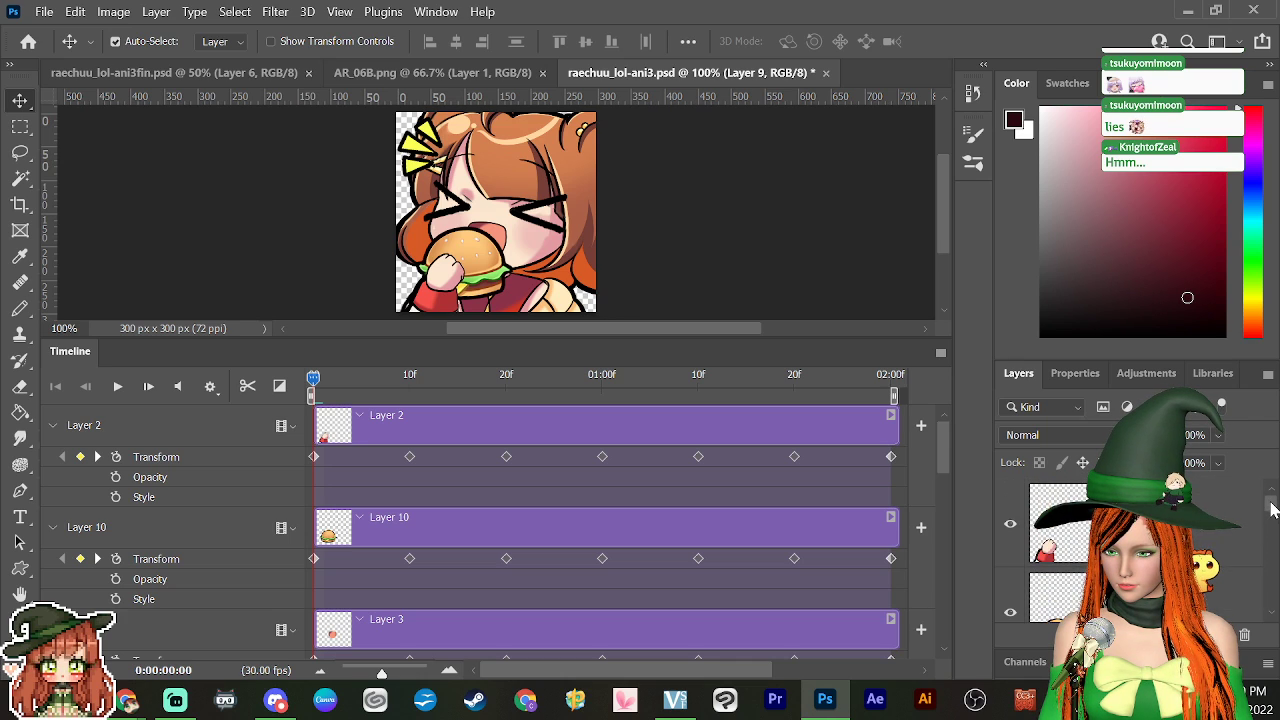
Step: Select the burger's Layer 10, play the loop, and scrub to 00:10 and 00:20 to check how the burger follows the hand and mouth
key("space")
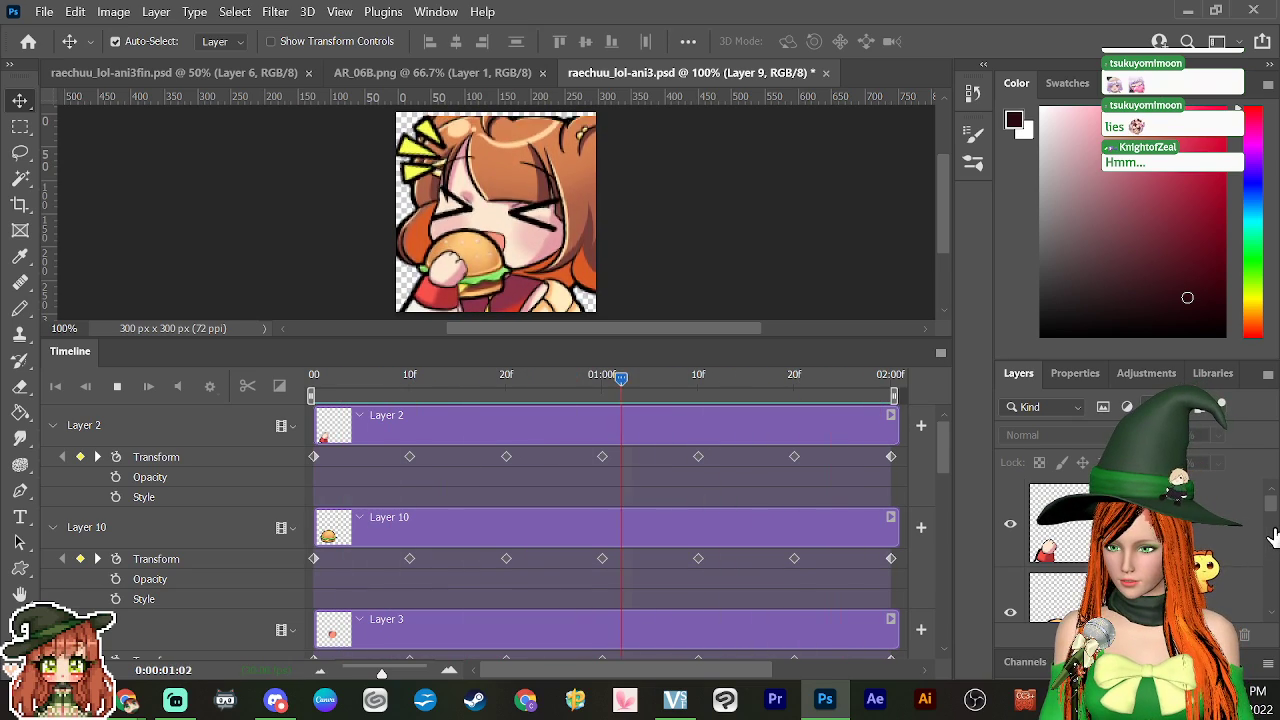
scroll(1273, 517, "down", 1)
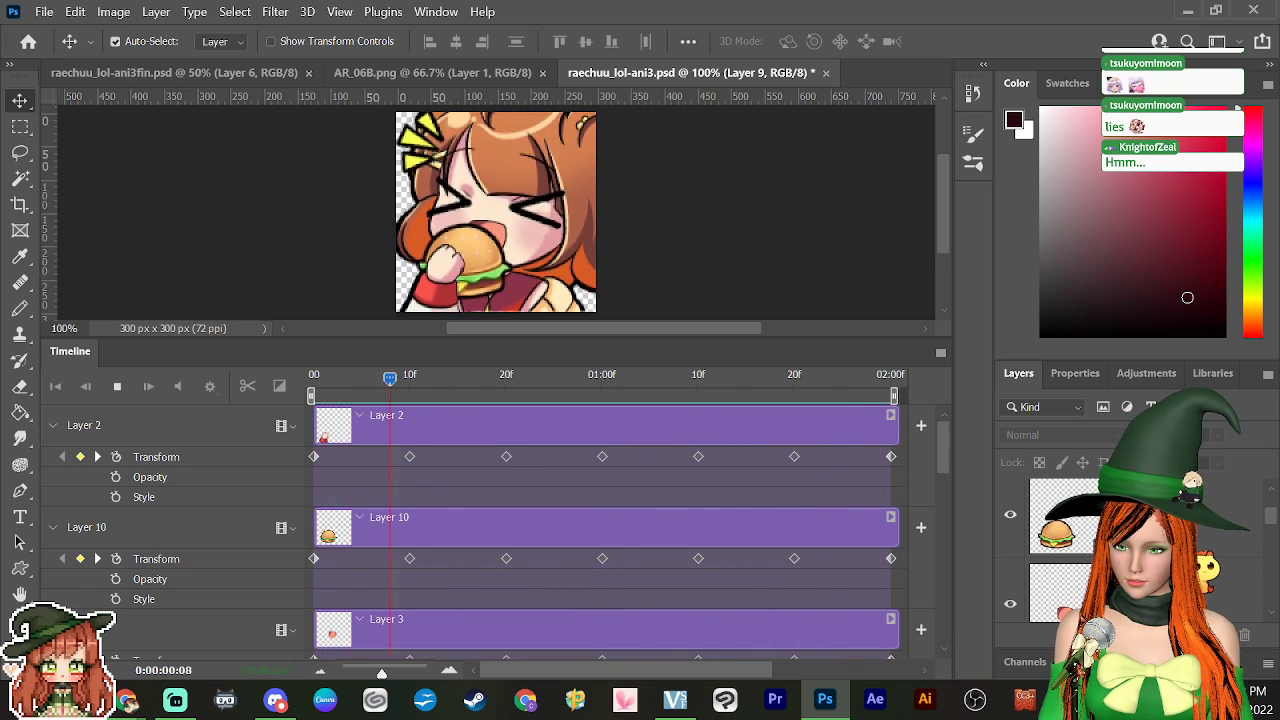
key("space")
left_click(1249, 490)
key("space")
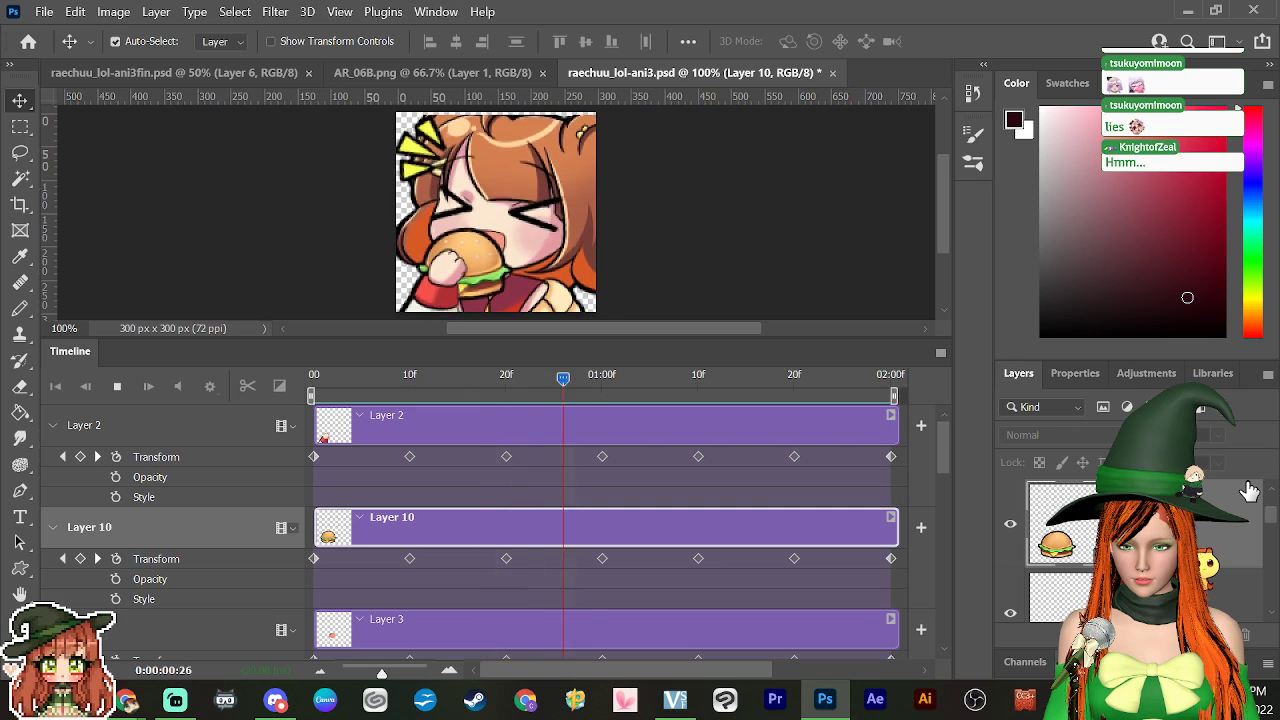
key("space")
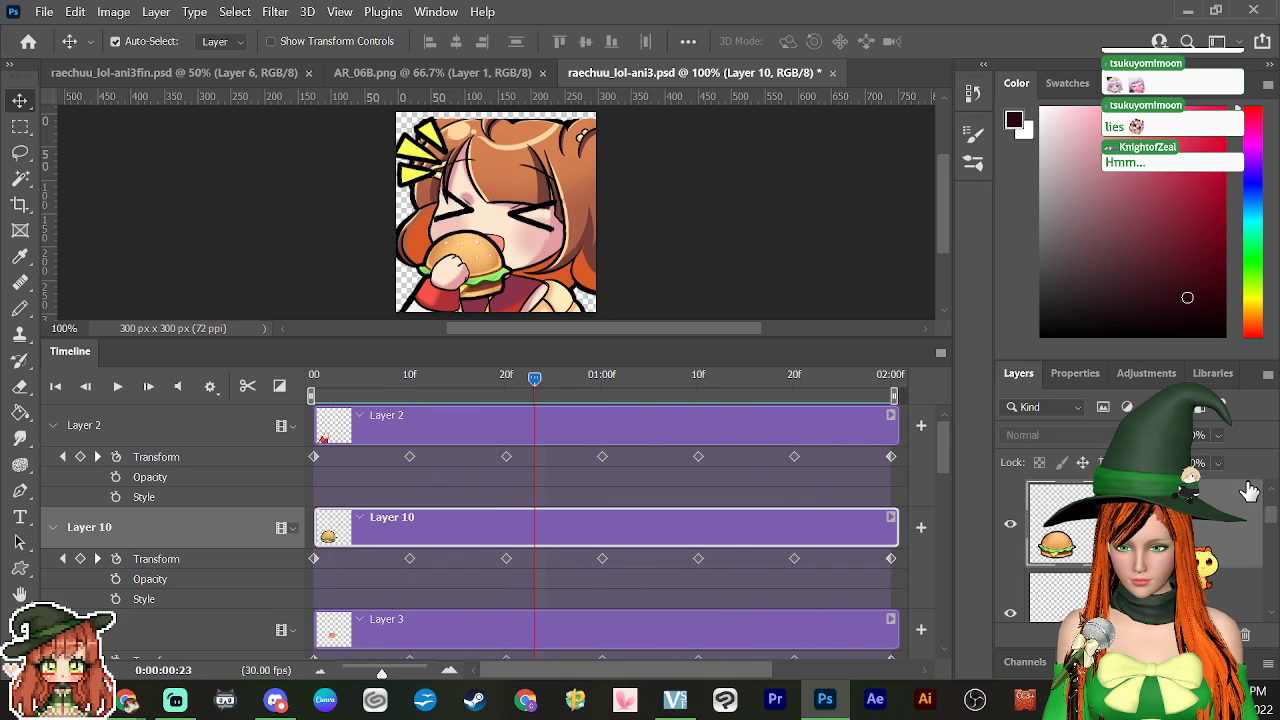
left_click_drag(537, 391, 400, 450)
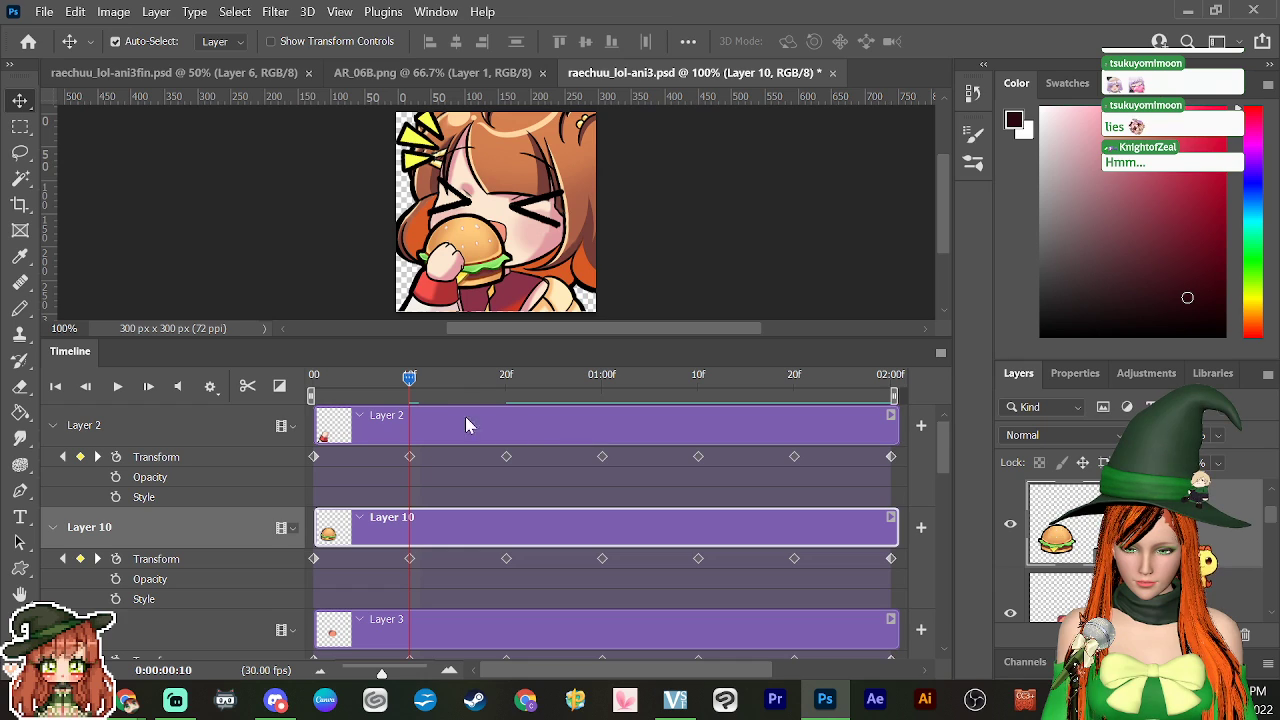
left_click_drag(410, 388, 506, 382)
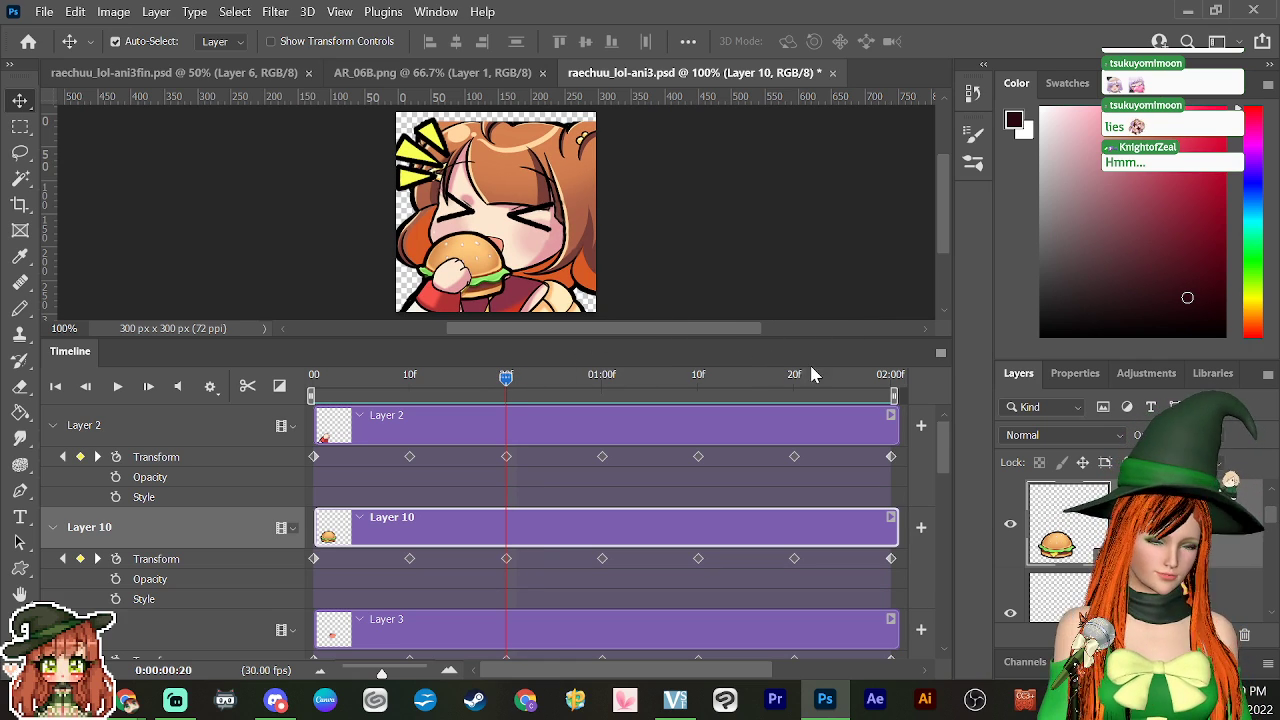
left_click_drag(515, 378, 506, 420)
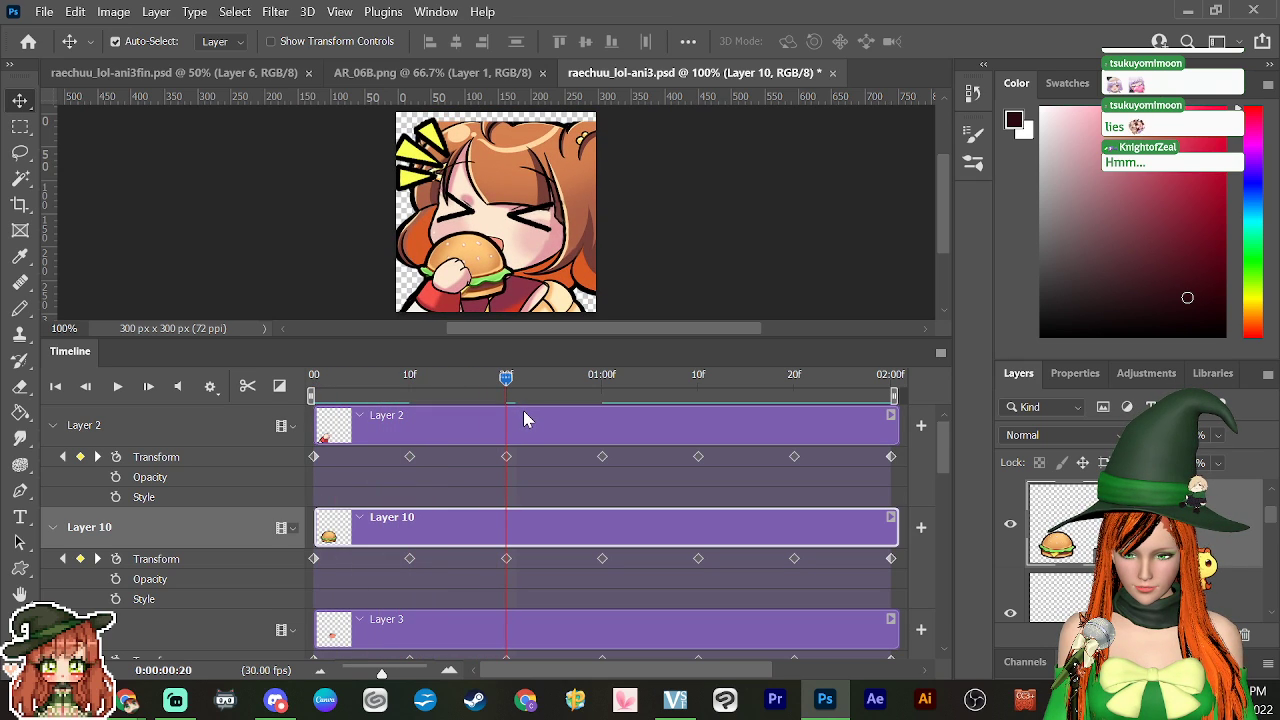
Step: Adjust the burger on Layer 10 with Free Transform at the 00:20 keyframe to fit it against the hand and mouth
mouse_move(506, 402)
left_mouse_down()
mouse_move(409, 400)
mouse_move(510, 410)
mouse_move(431, 420)
mouse_move(508, 423)
mouse_move(415, 420)
mouse_move(517, 443)
mouse_move(510, 387)
left_mouse_up()
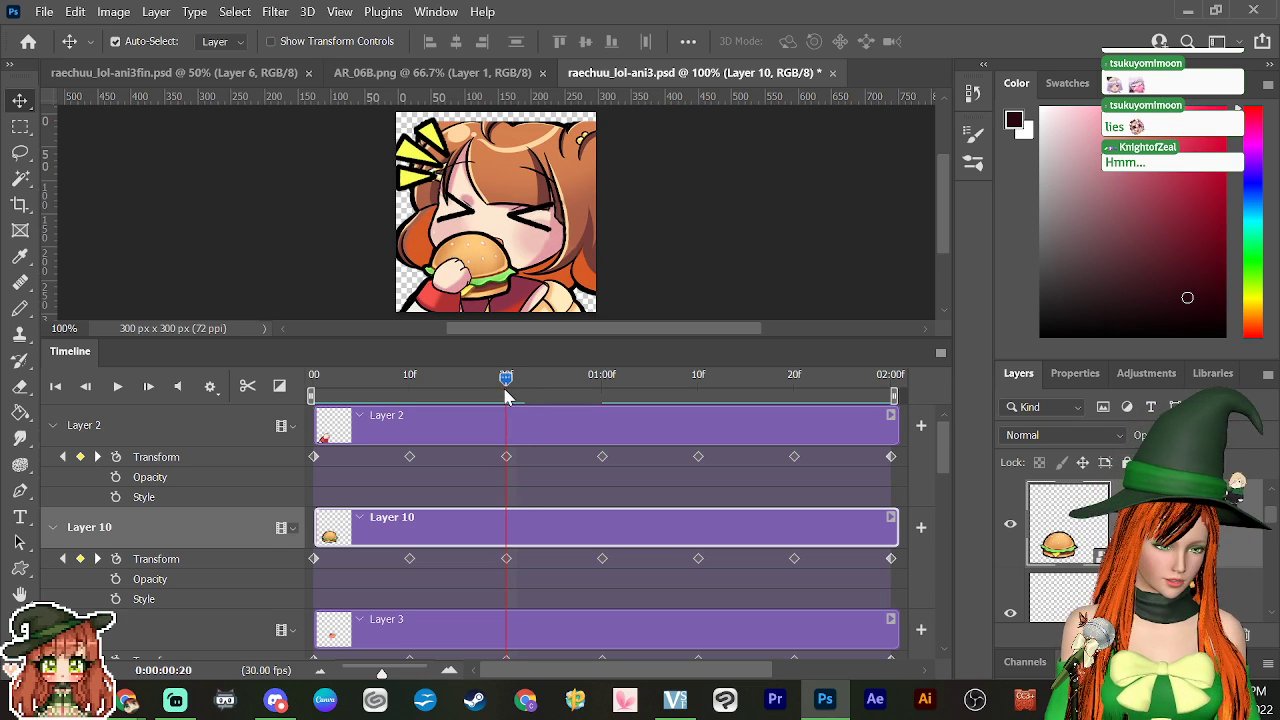
key("ctrl+t")
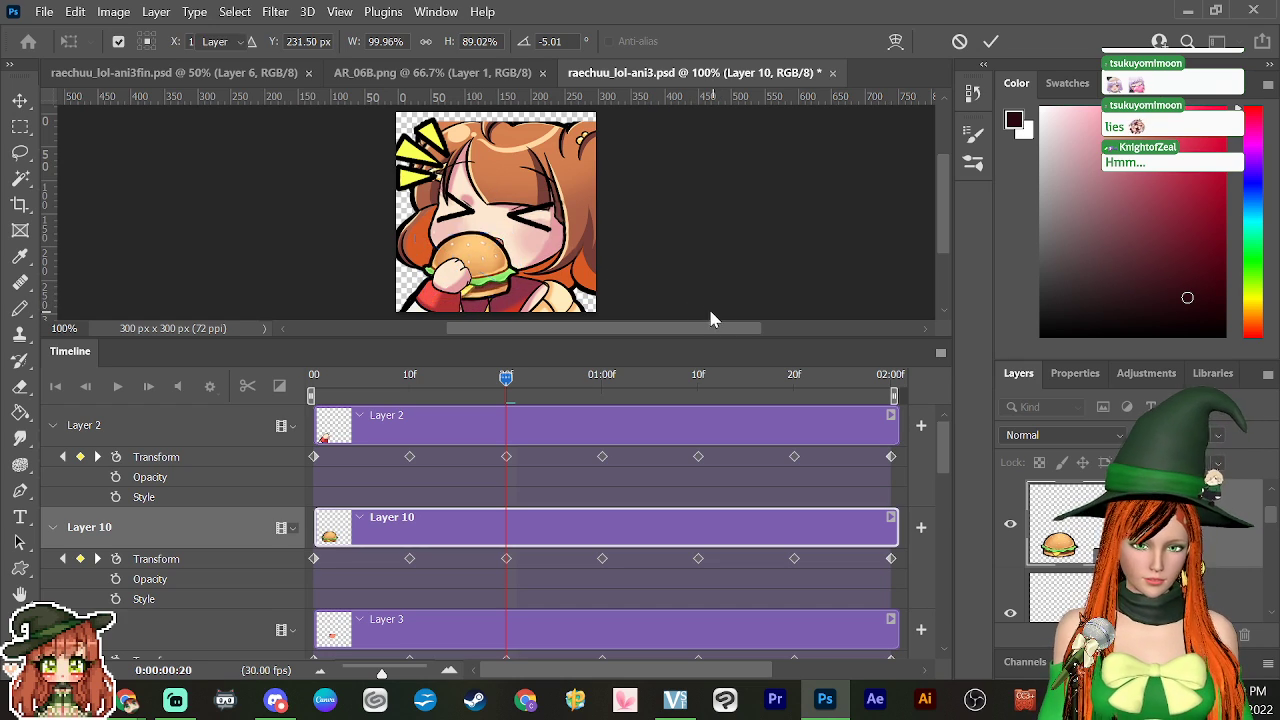
key("Return")
Step: Copy the burger's Transform keyframe on Layer 10 at 00:10 and paste it onto the keyframe at 01:00
left_click_drag(507, 380, 608, 425)
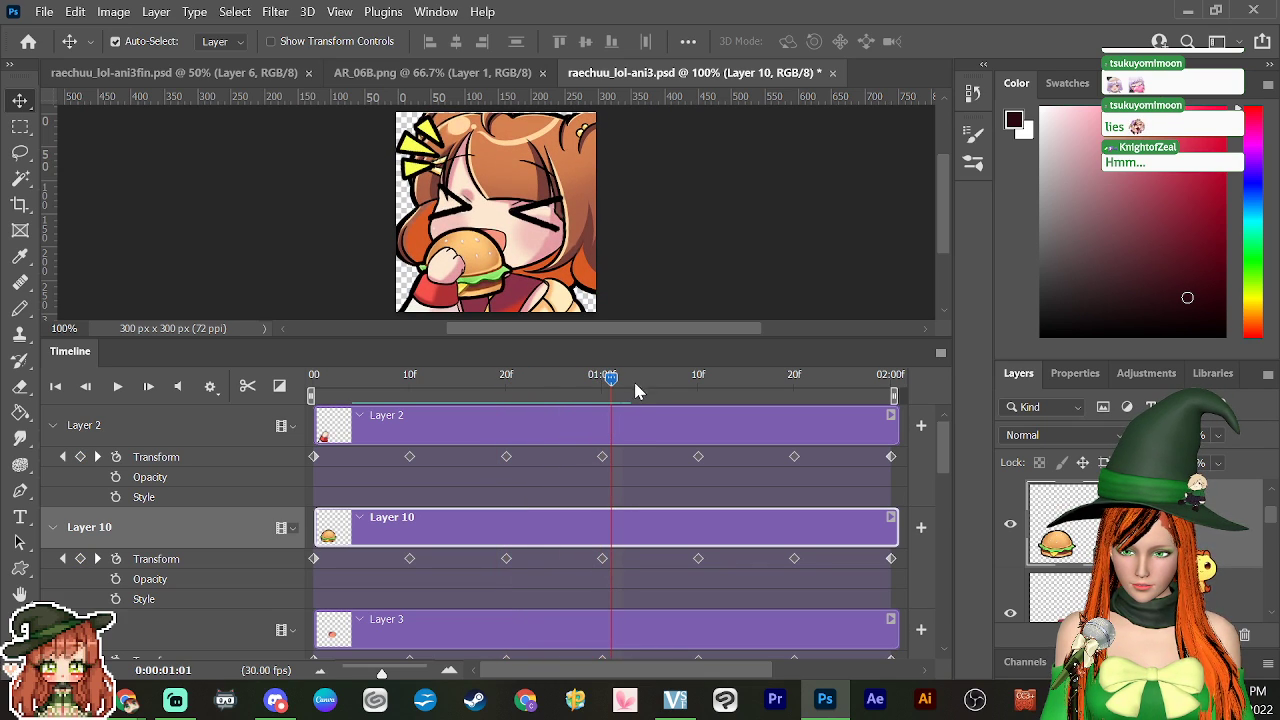
left_click_drag(486, 421, 573, 448)
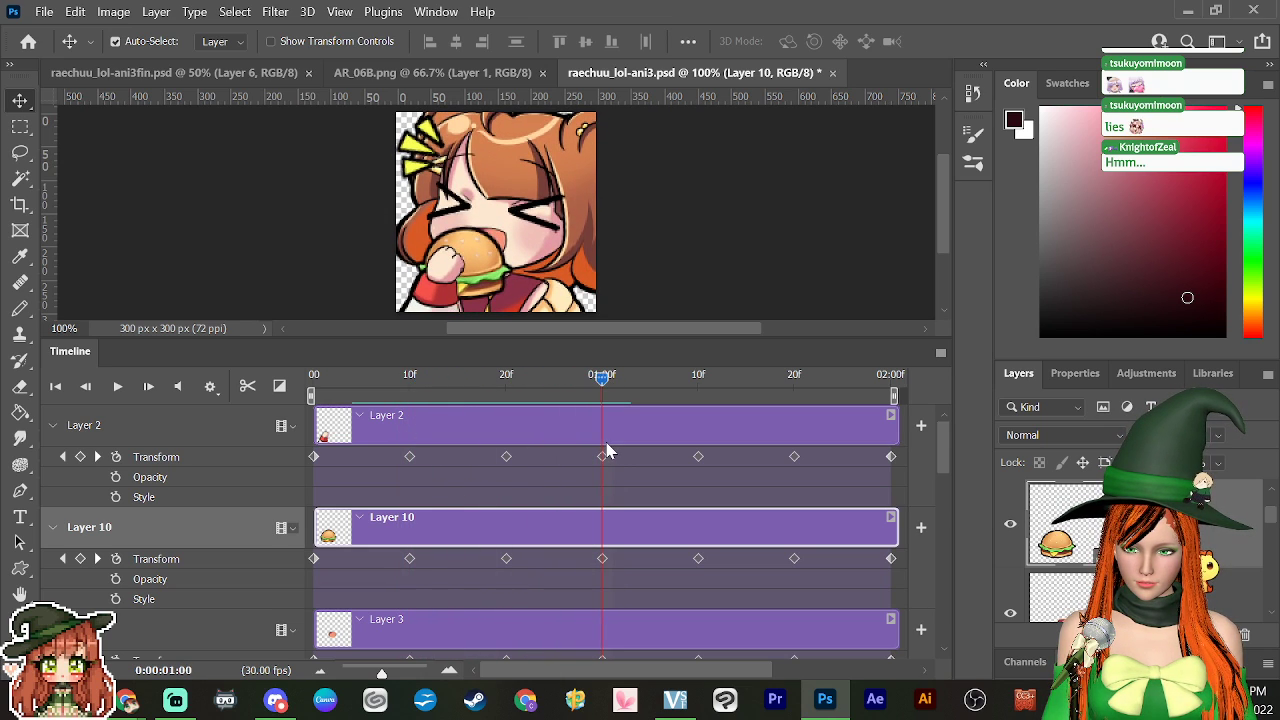
left_click_drag(470, 455, 405, 447)
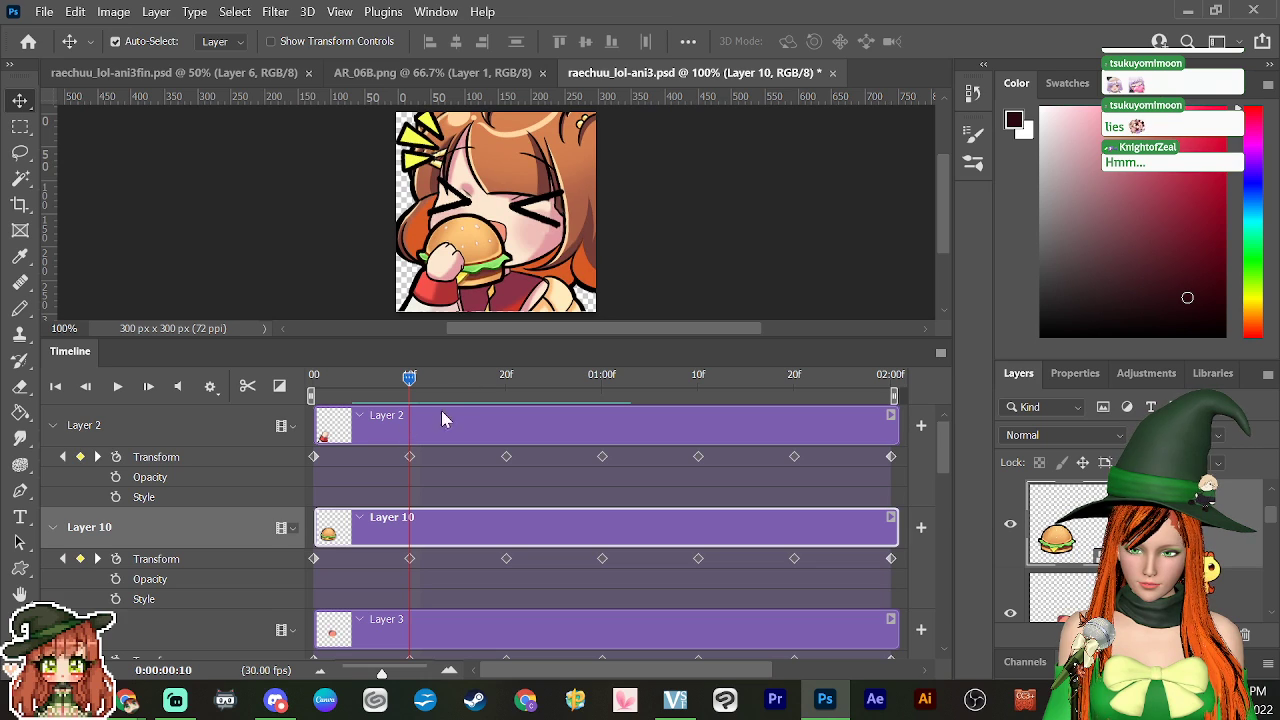
left_click(409, 558)
right_click(409, 558)
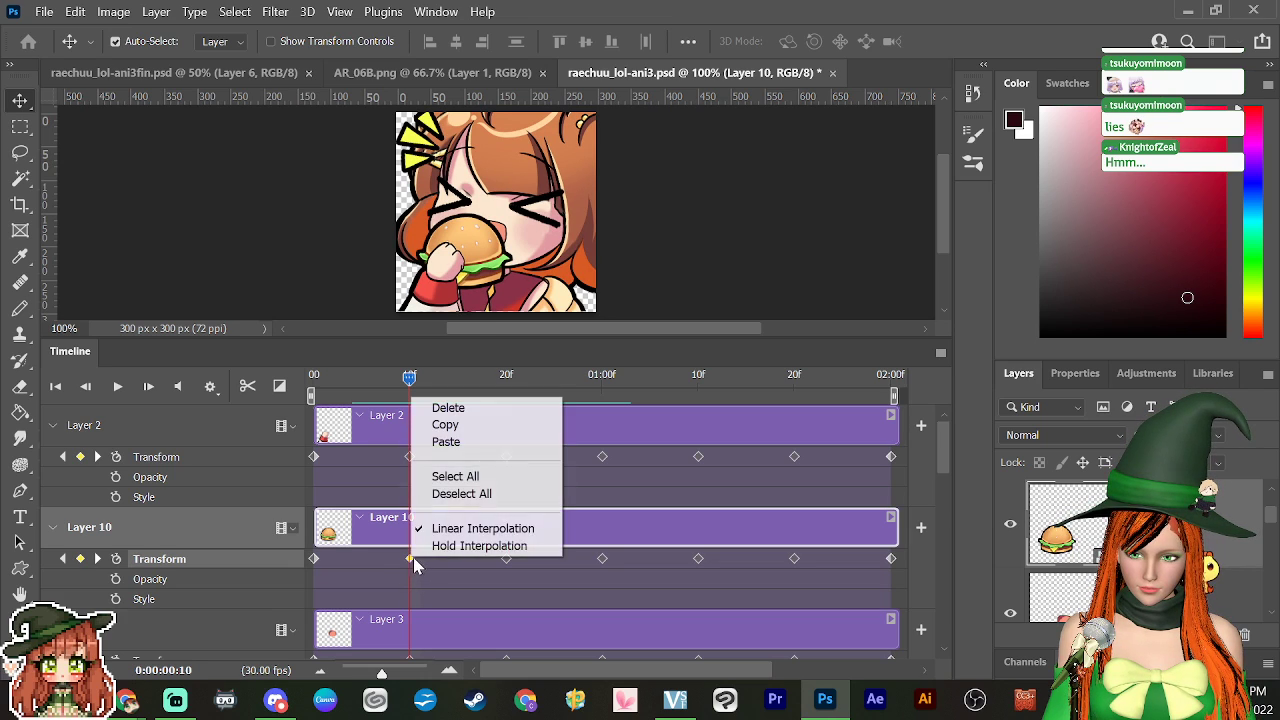
left_click(449, 423)
left_click_drag(410, 380, 591, 410)
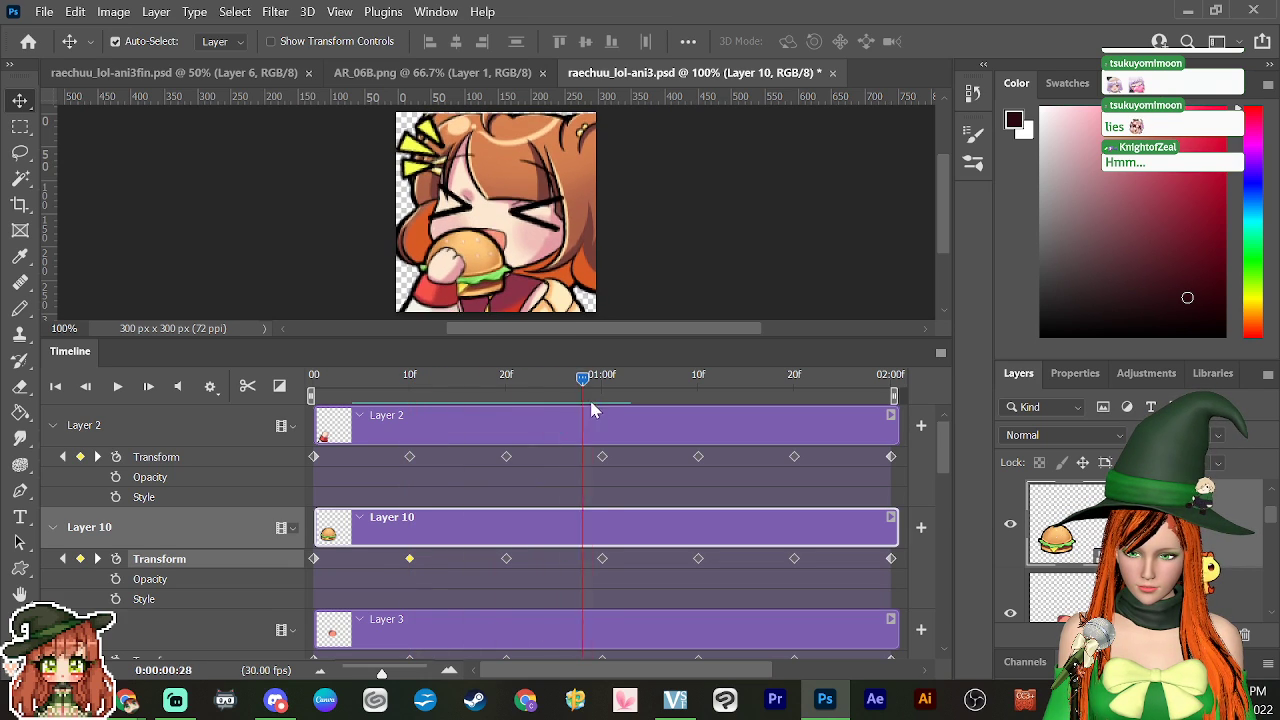
right_click(604, 563)
left_click(640, 440)
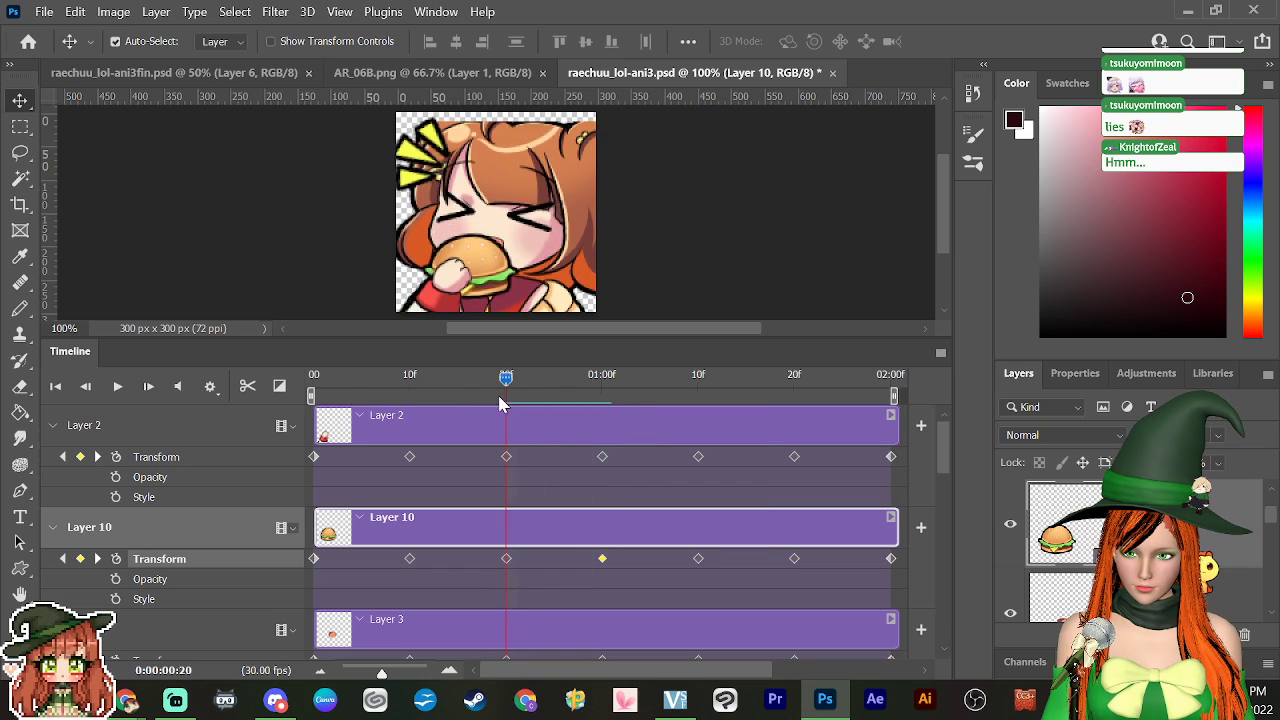
Step: Copy the burger's Transform keyframe on Layer 10 at 00:20 and paste it onto the keyframe at 01:10
left_click_drag(503, 421, 670, 445)
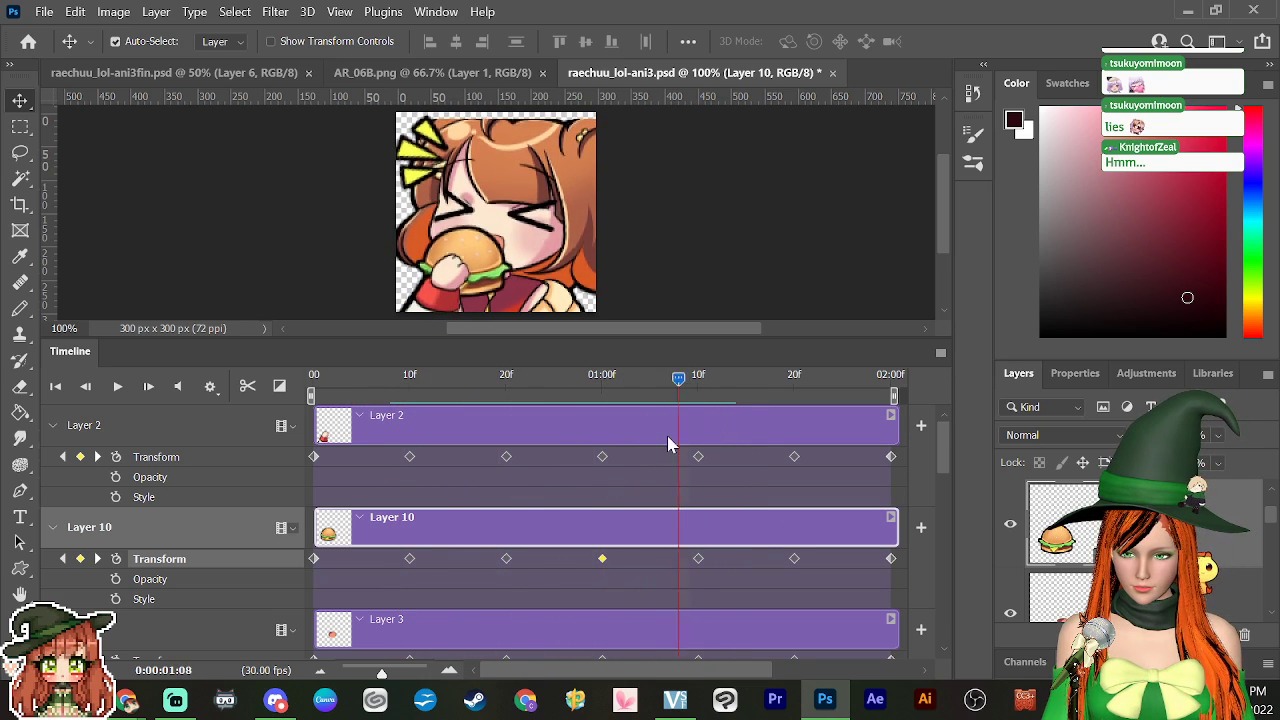
right_click(506, 559)
left_click(543, 426)
left_click_drag(508, 376, 694, 410)
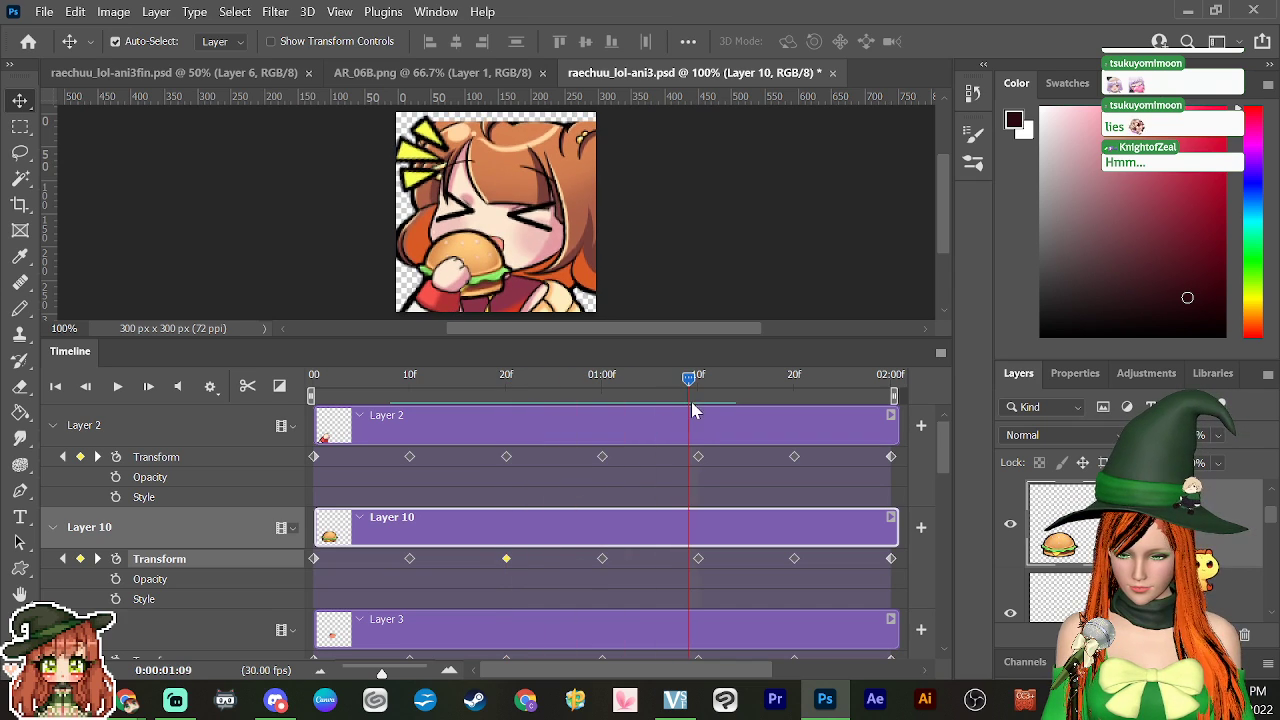
right_click(699, 561)
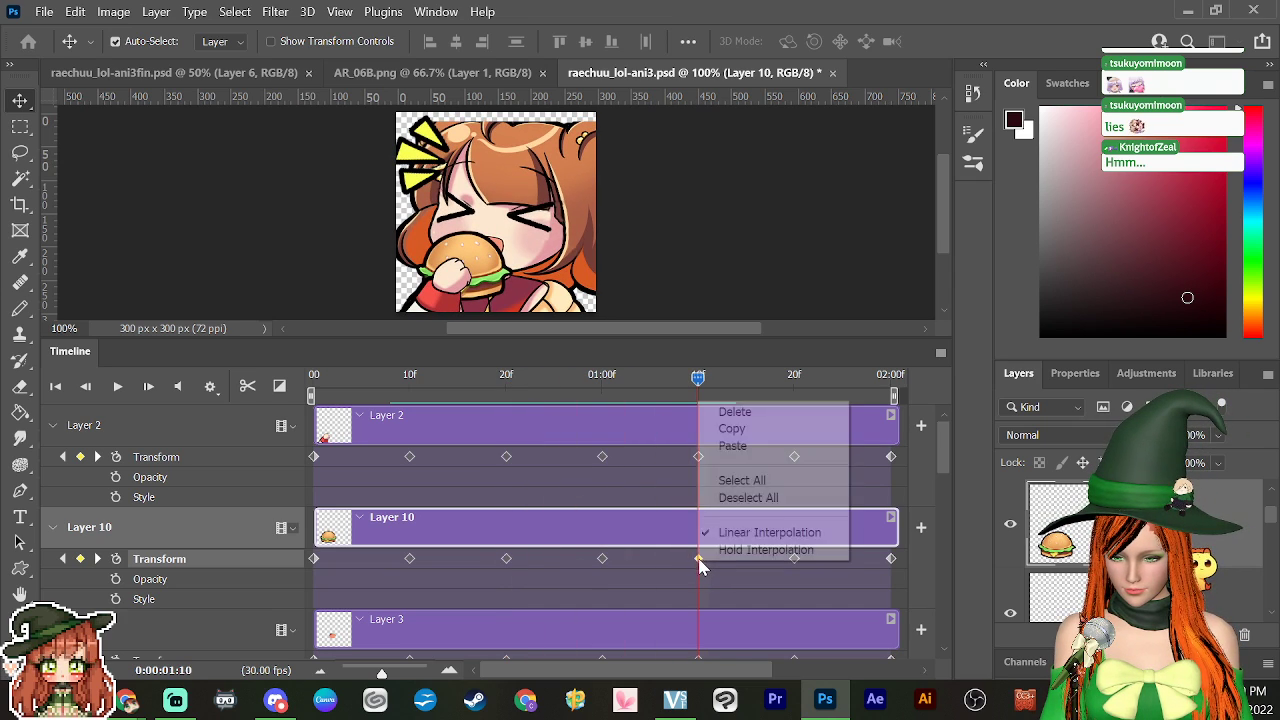
left_click(737, 443)
Step: Copy the burger's Transform keyframe on Layer 10 at 01:00 and paste it onto the keyframe at 01:20
left_click_drag(658, 391, 690, 477)
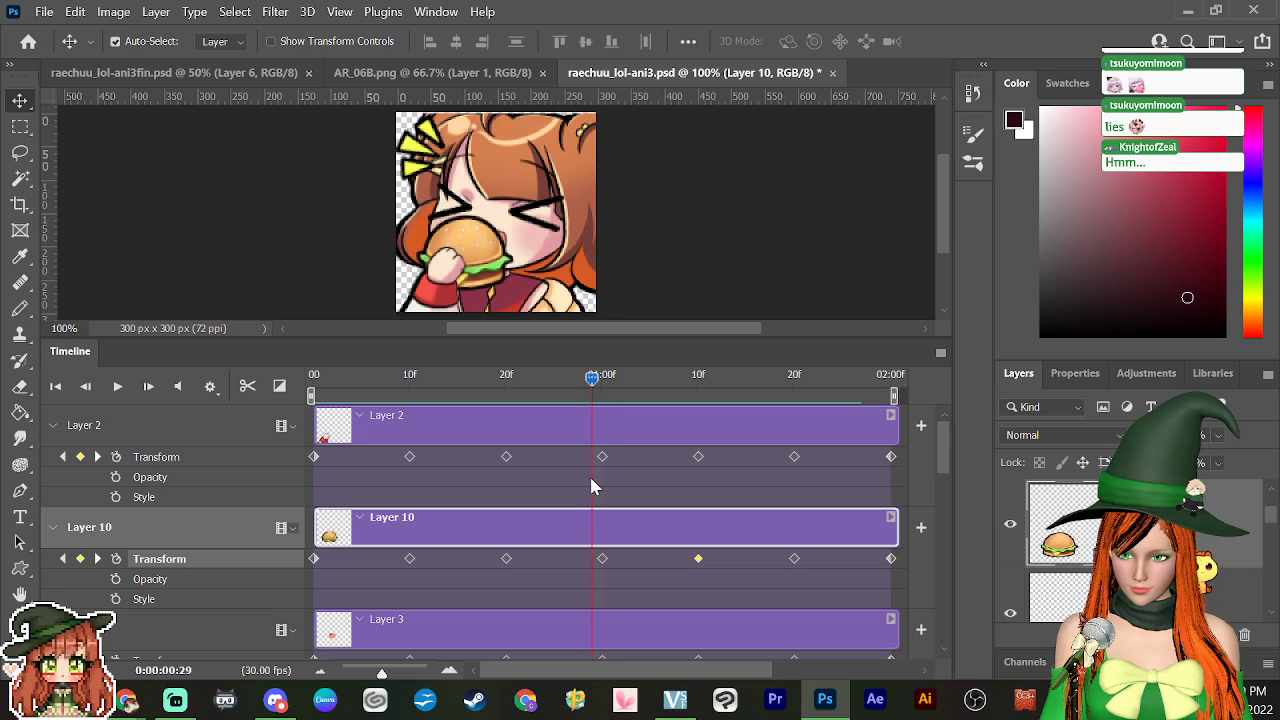
right_click(602, 558)
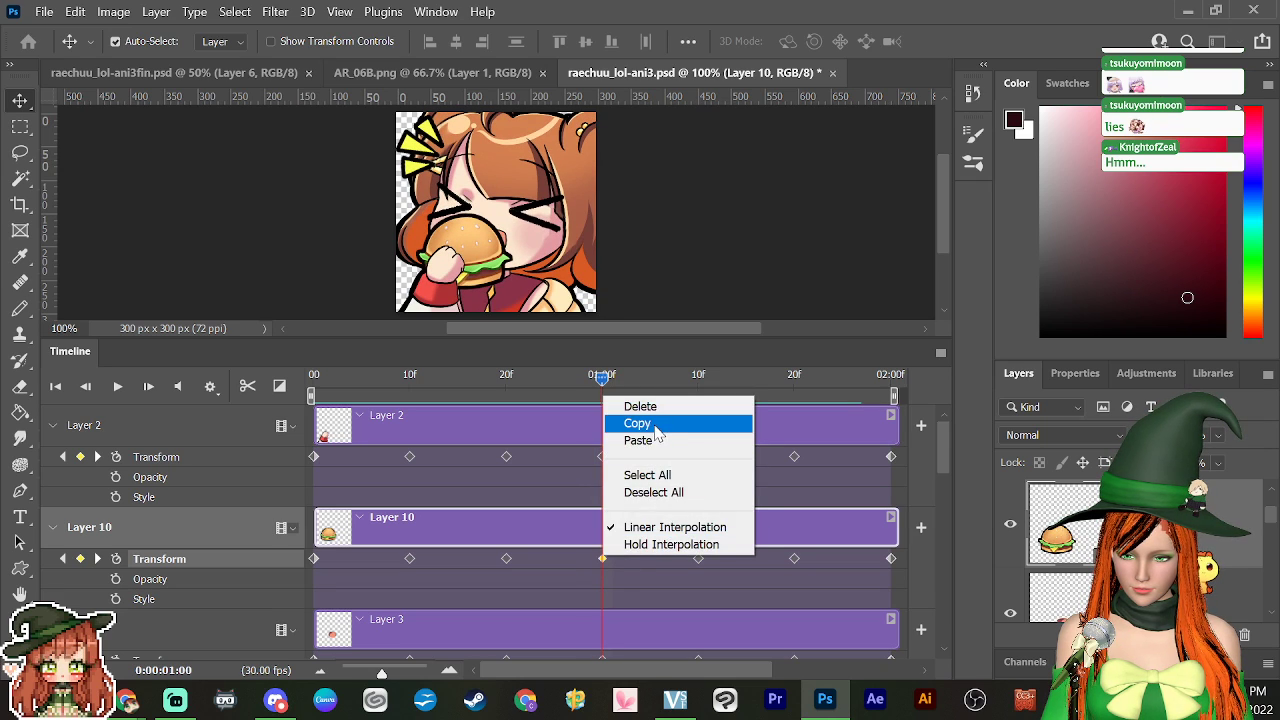
left_click(620, 423)
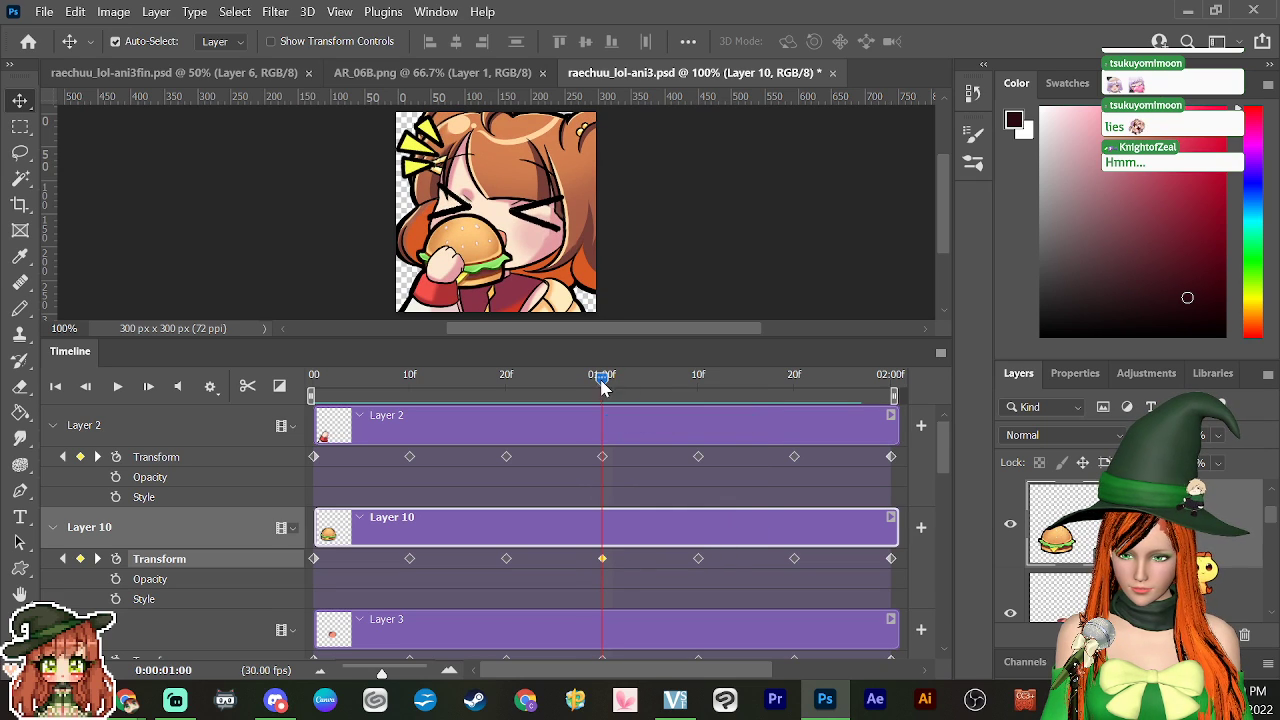
right_click(796, 559)
left_click(840, 440)
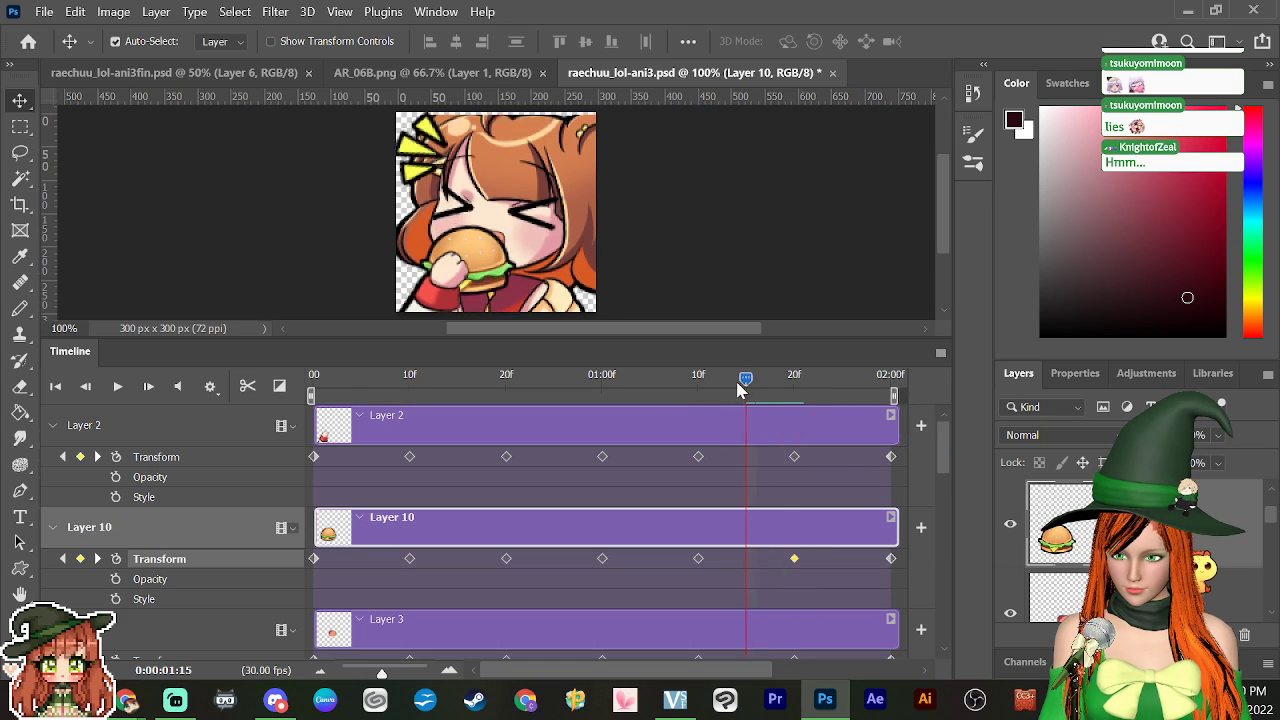
Step: Play the loop from near its start to check the burger's repeated motion, and return to 00:20
left_click_drag(808, 418, 336, 488)
key("space")
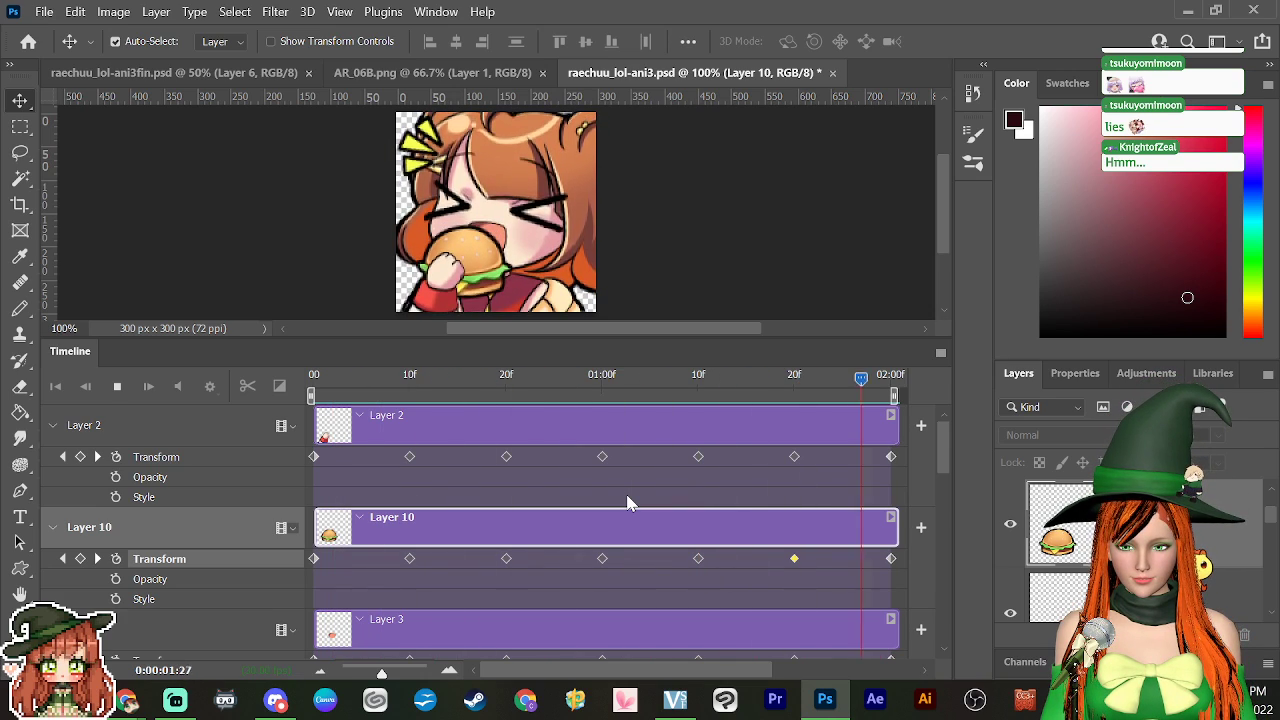
key("space")
key("Left")
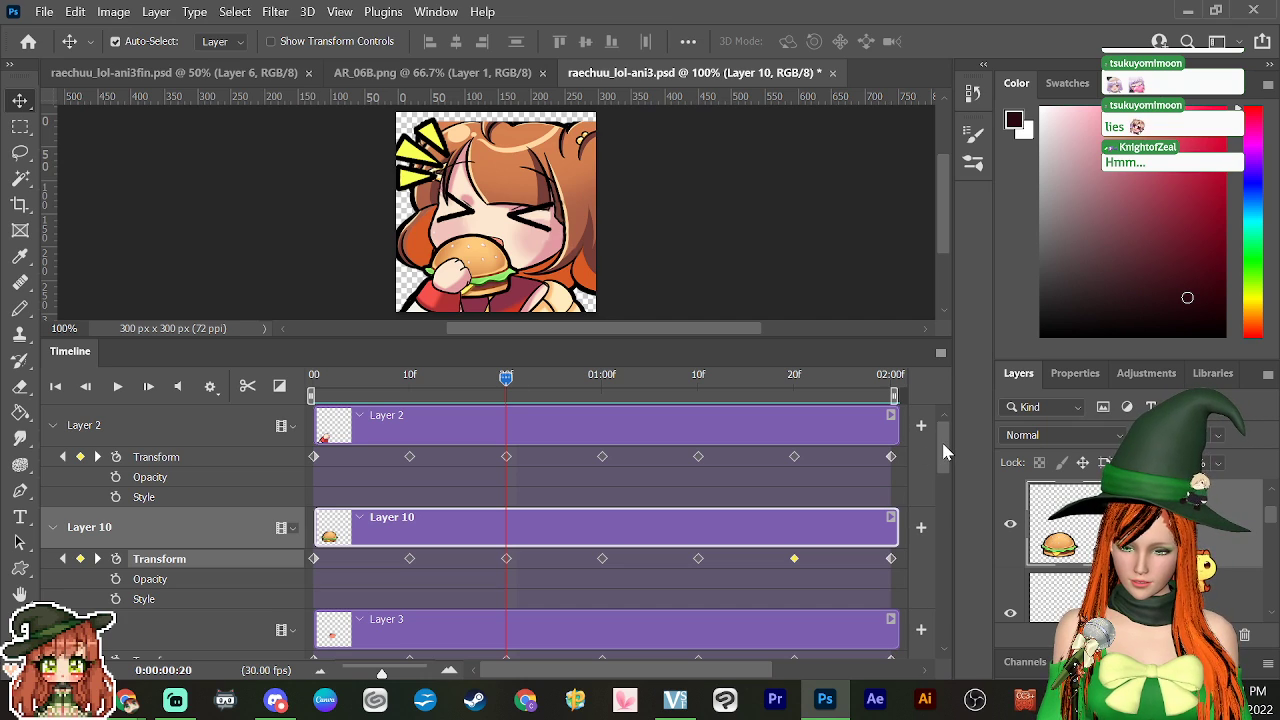
Step: Copy the mouth's Transform keyframe on Layer 3 at 00:20 and paste it onto the keyframe at 01:10
mouse_move(944, 455)
left_mouse_down()
mouse_move(940, 481)
mouse_move(928, 463)
left_mouse_up()
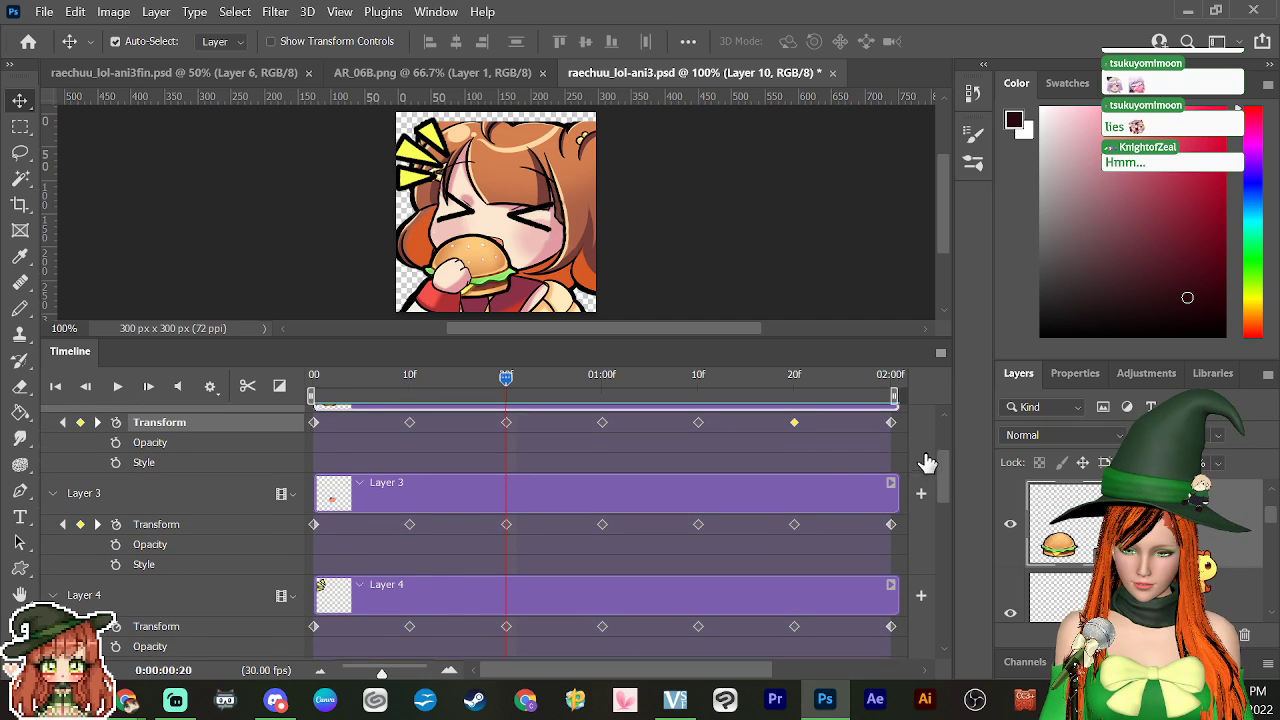
left_click(506, 524)
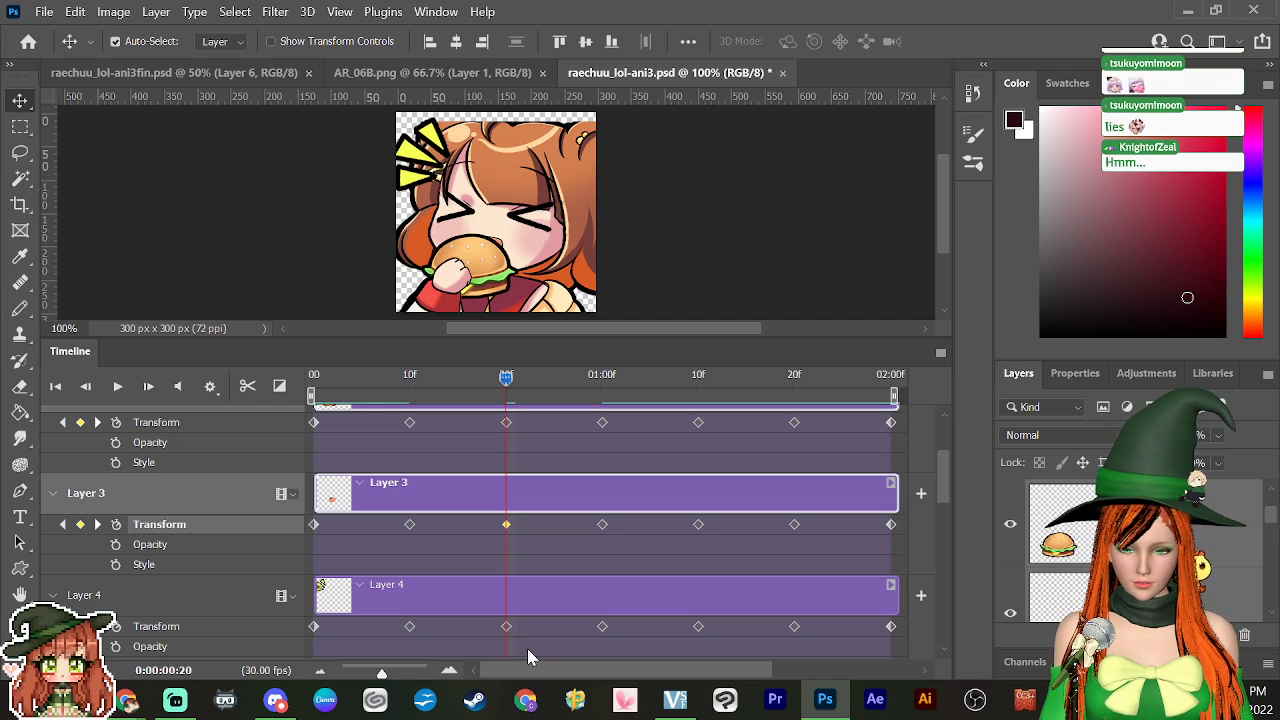
left_click(580, 500)
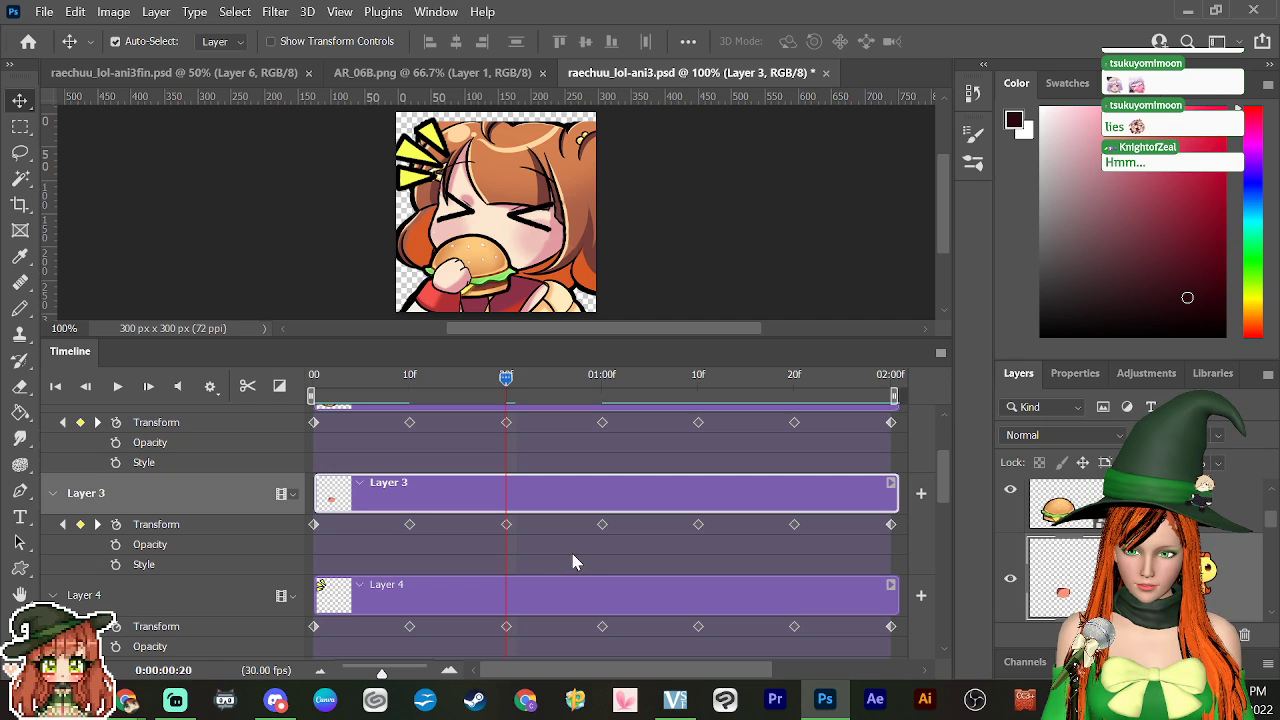
right_click(506, 524)
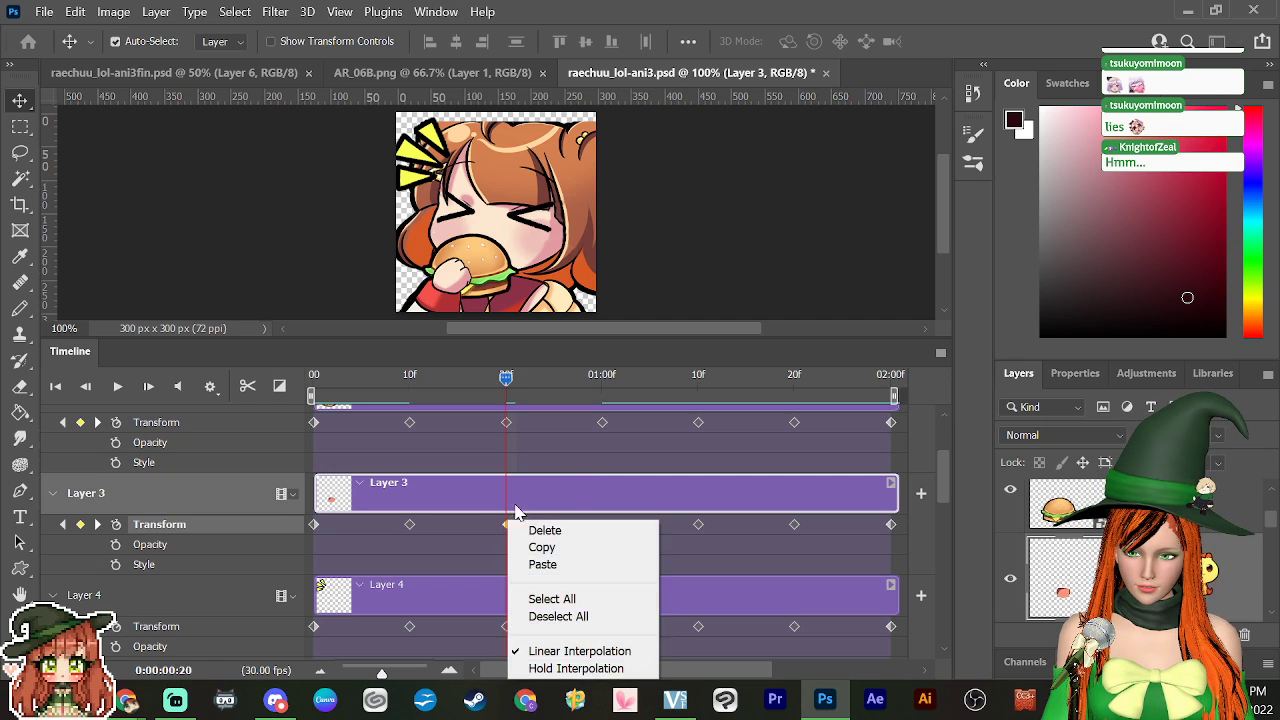
left_click(541, 547)
left_click_drag(514, 394, 700, 423)
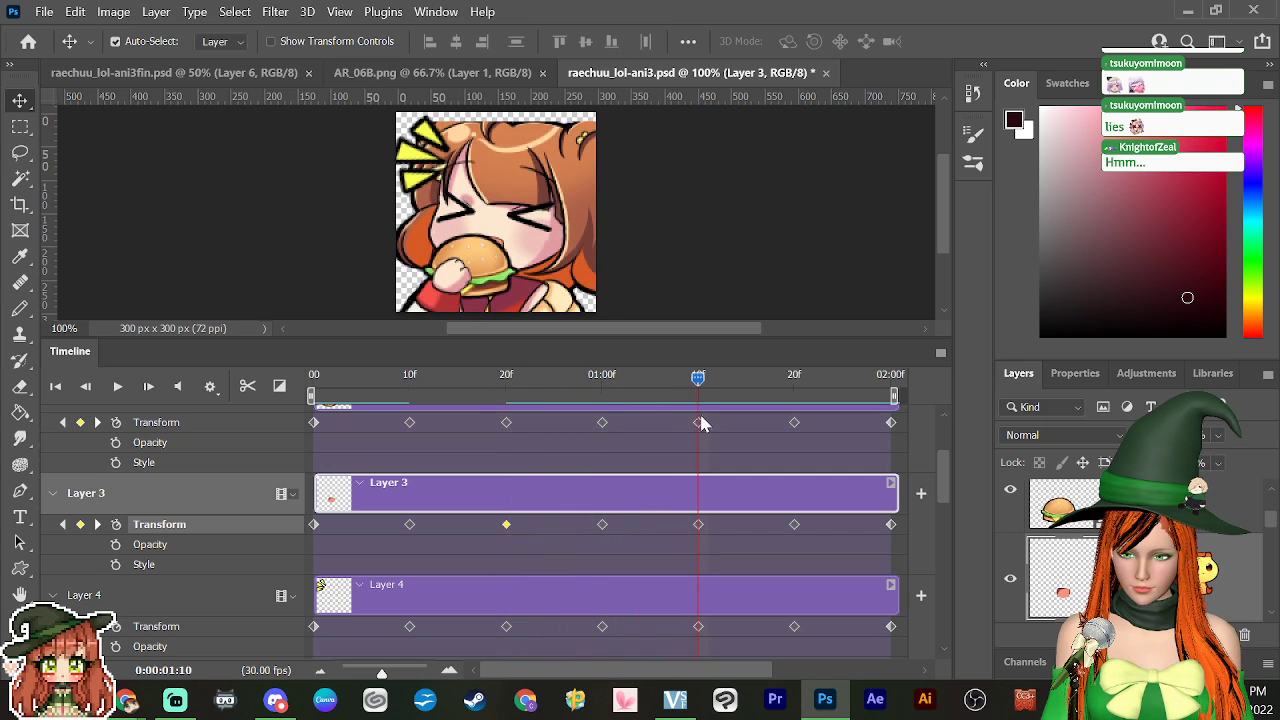
right_click(699, 524)
left_click(751, 407)
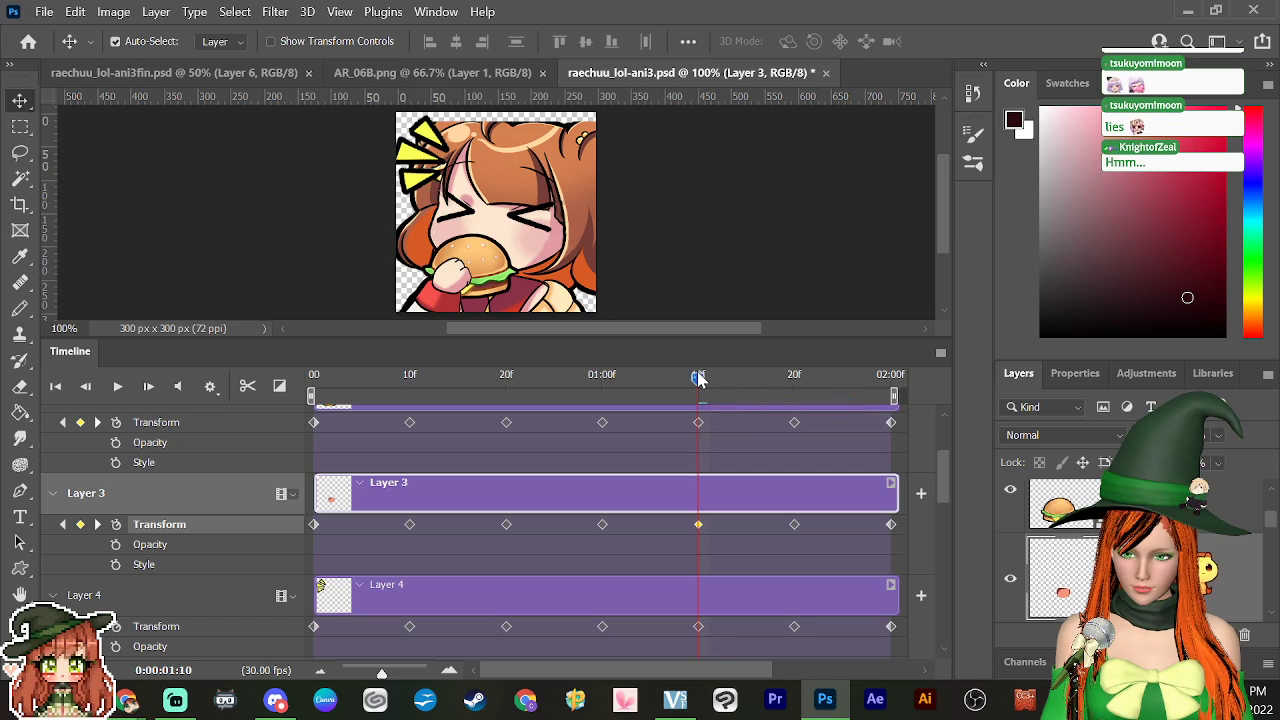
Step: Copy the mouth's Transform keyframe on Layer 3 at 01:20 and paste it onto the keyframe at 01:00
left_click_drag(698, 378, 803, 551)
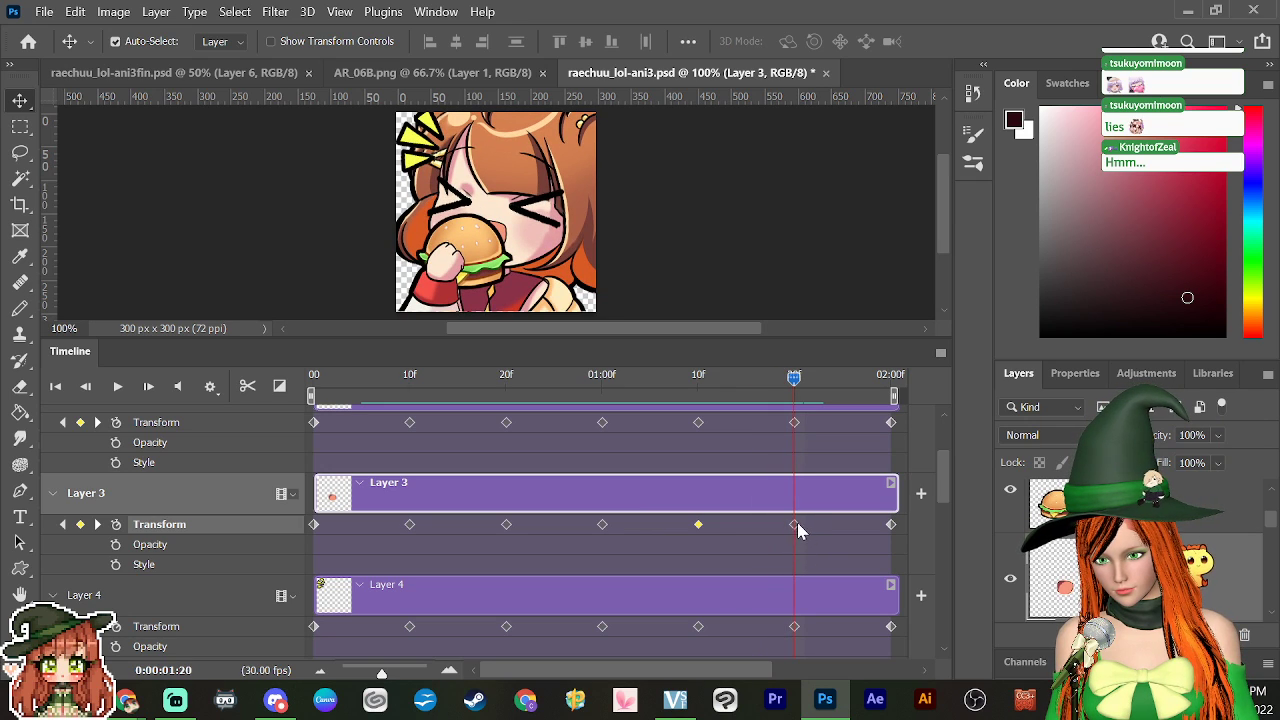
right_click(794, 525)
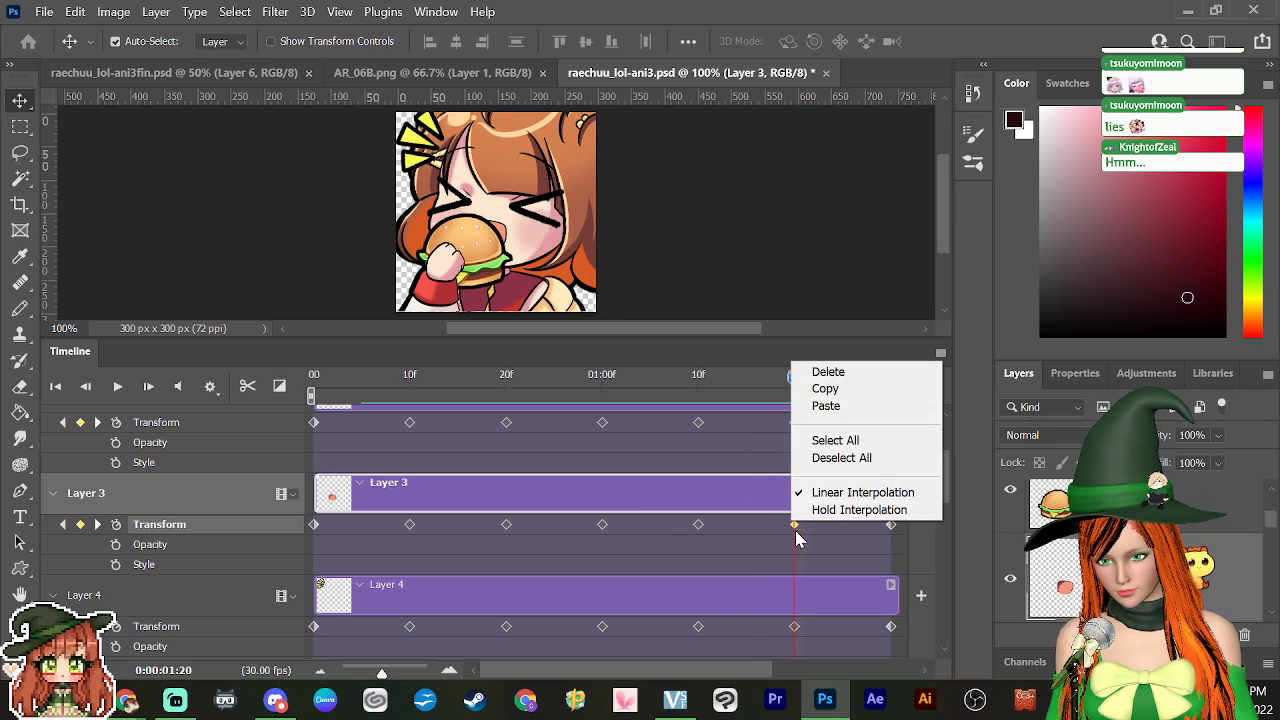
left_click(833, 396)
left_click_drag(794, 379, 606, 378)
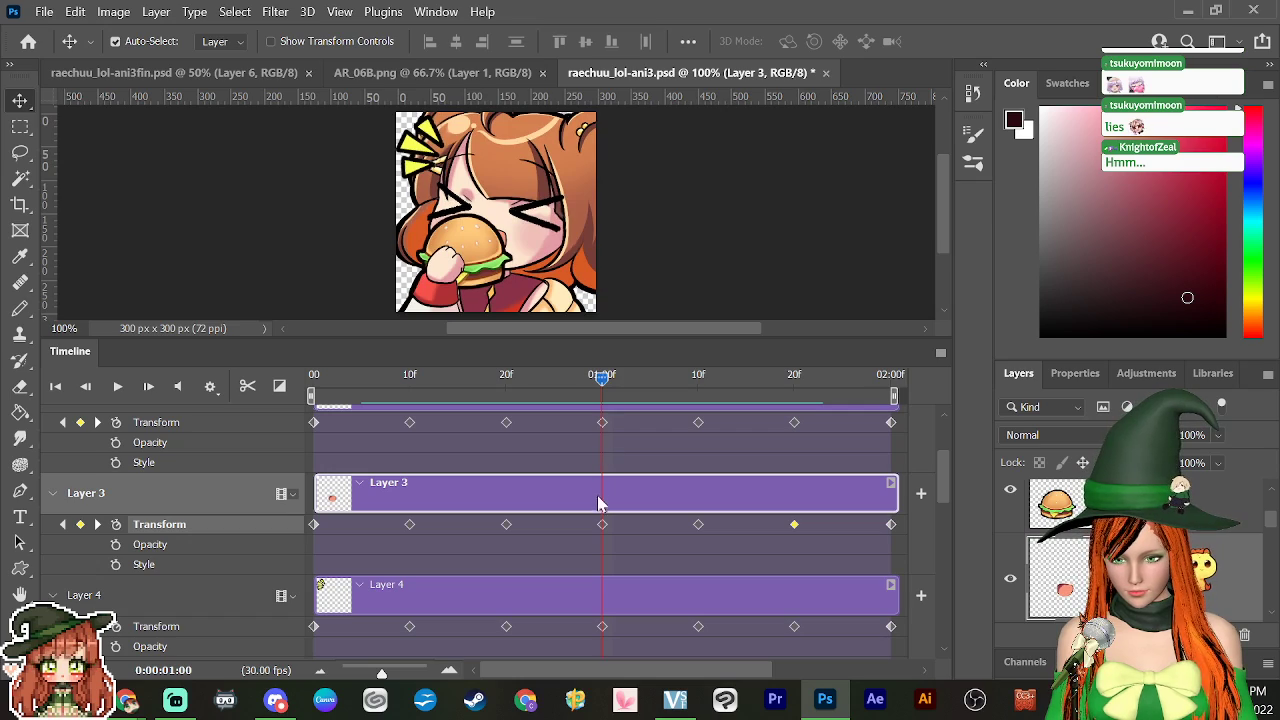
right_click(603, 525)
left_click(636, 407)
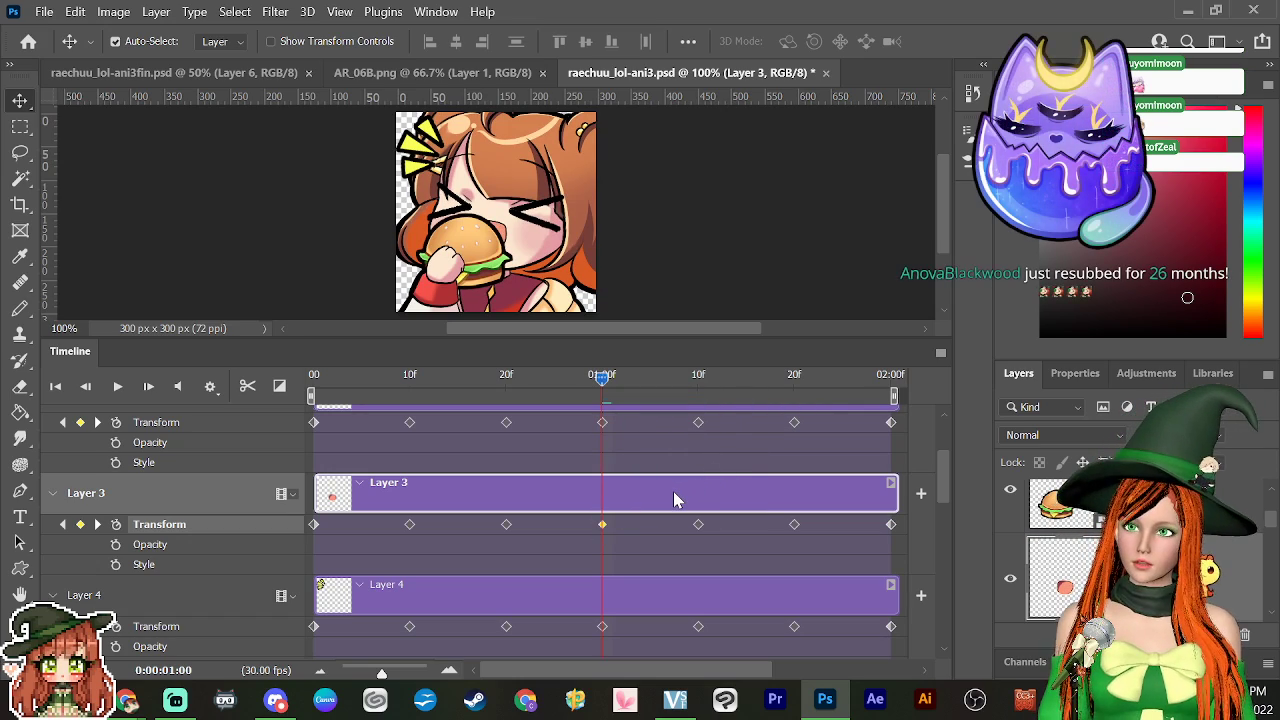
Step: Play the loop to check the mouth against the burger bites, and return the playhead to the start
key("space")
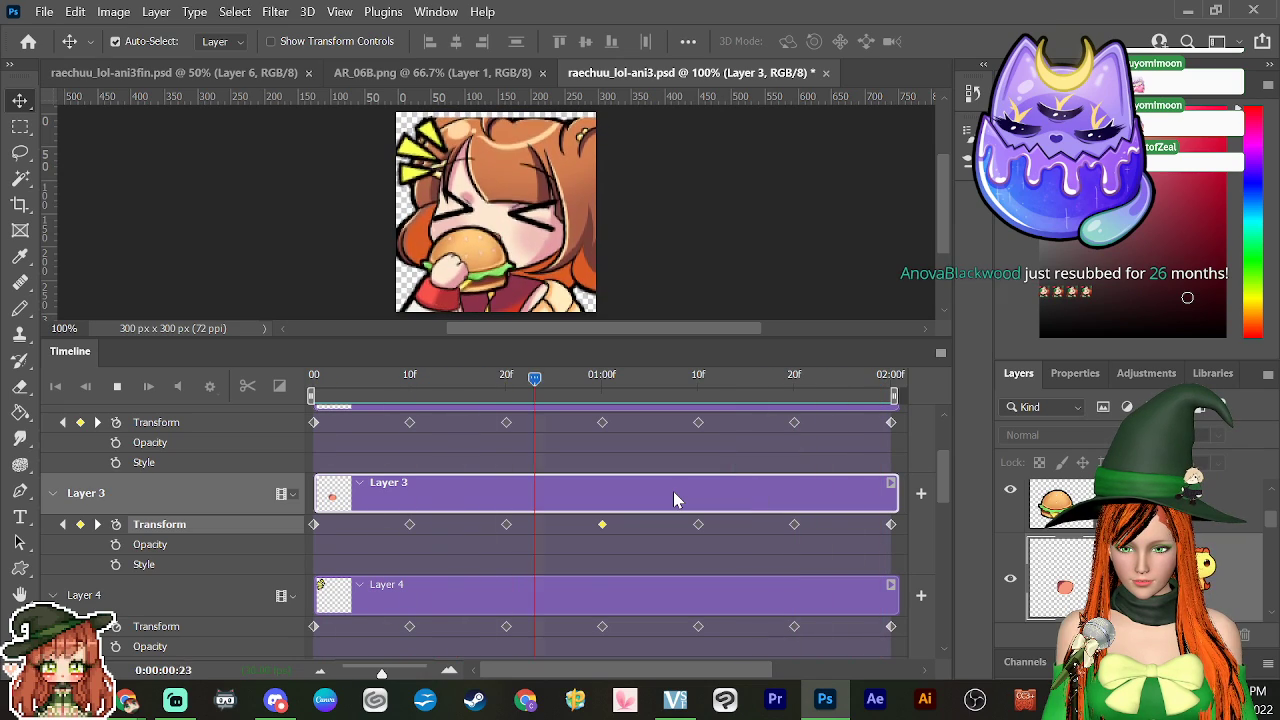
key("space")
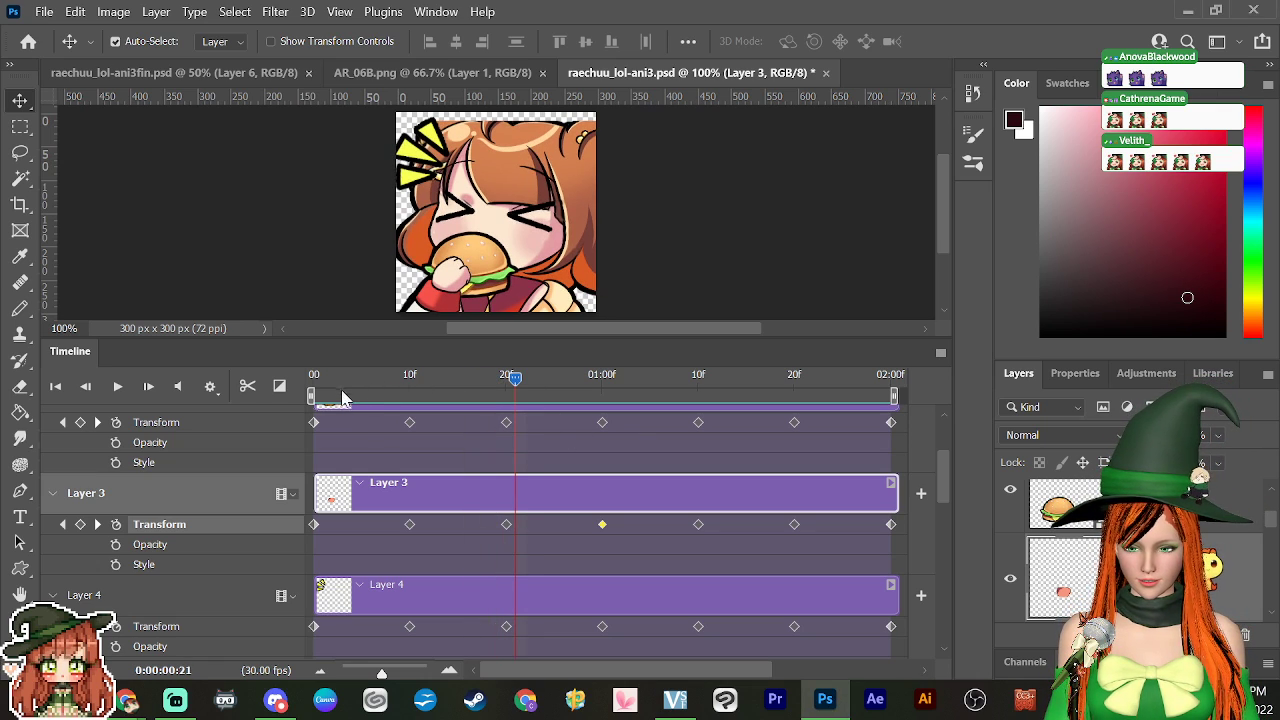
left_click_drag(515, 380, 313, 444)
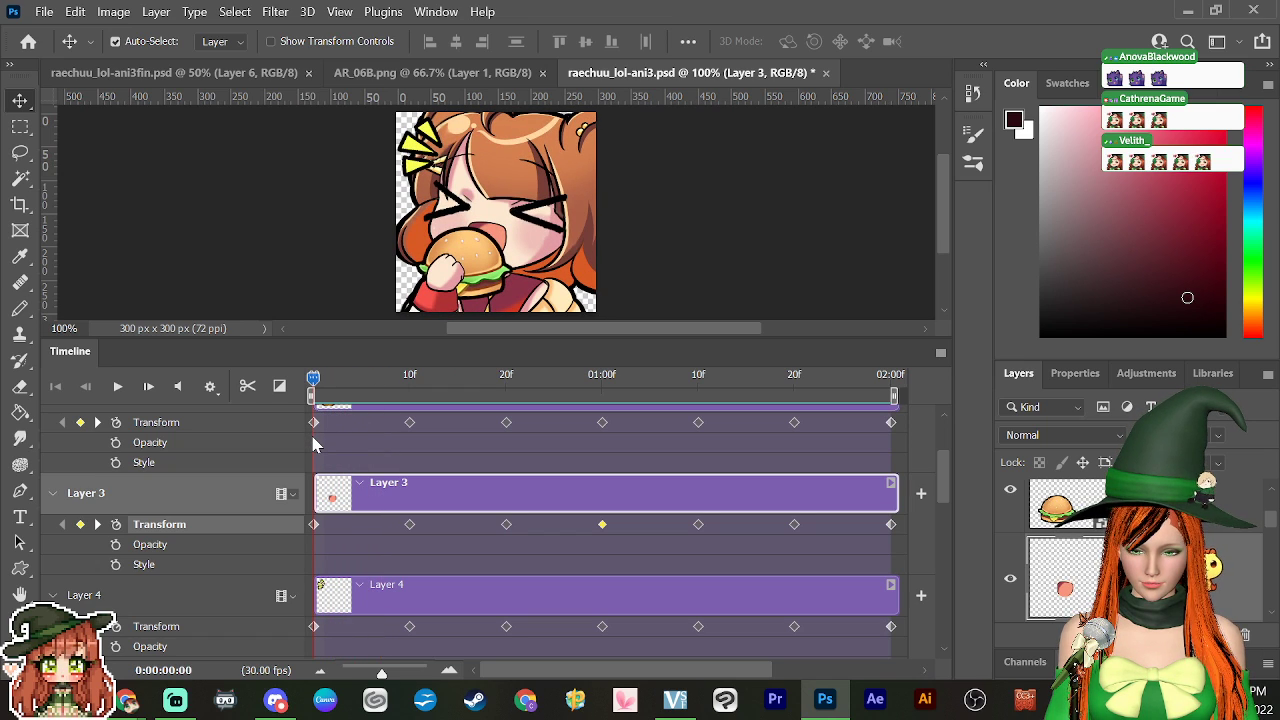
Step: At the first keyframe, rotate and shift the hand and burger (Layers 2 and 10) together down and left, away from the mouth, and play the loop
left_click_drag(948, 497, 939, 438)
left_click(487, 425)
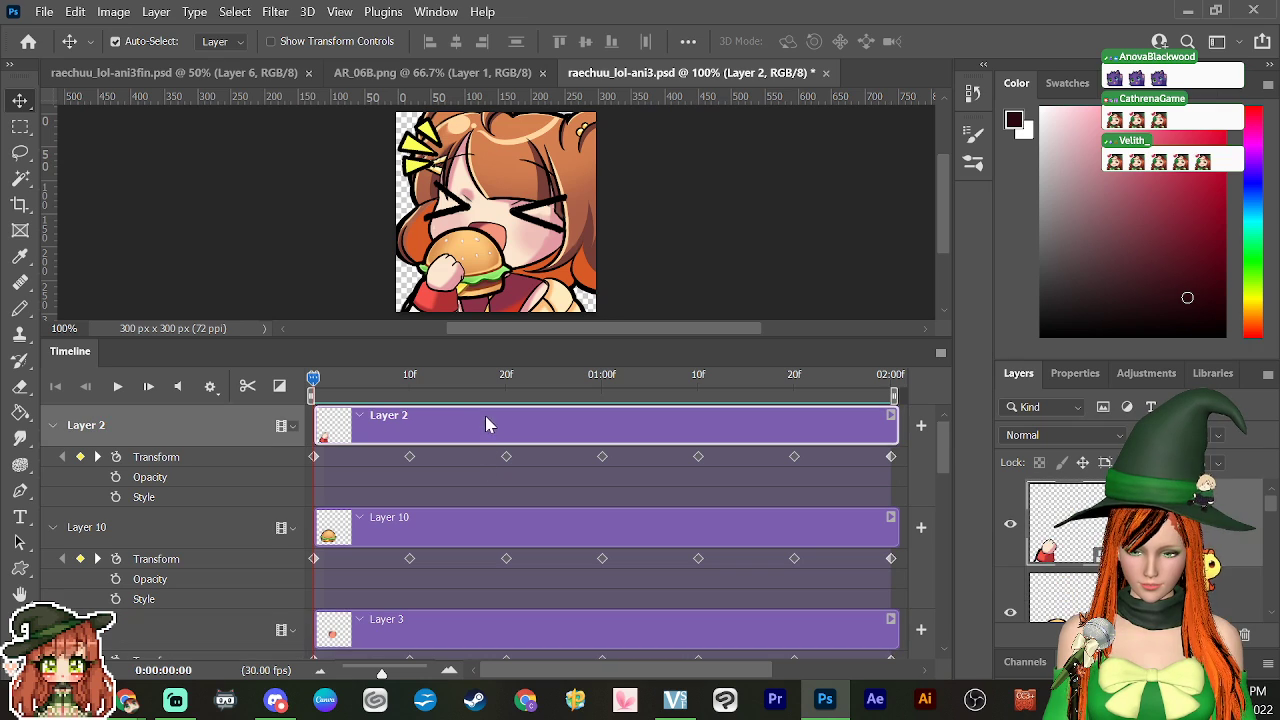
left_click(489, 529, "shift")
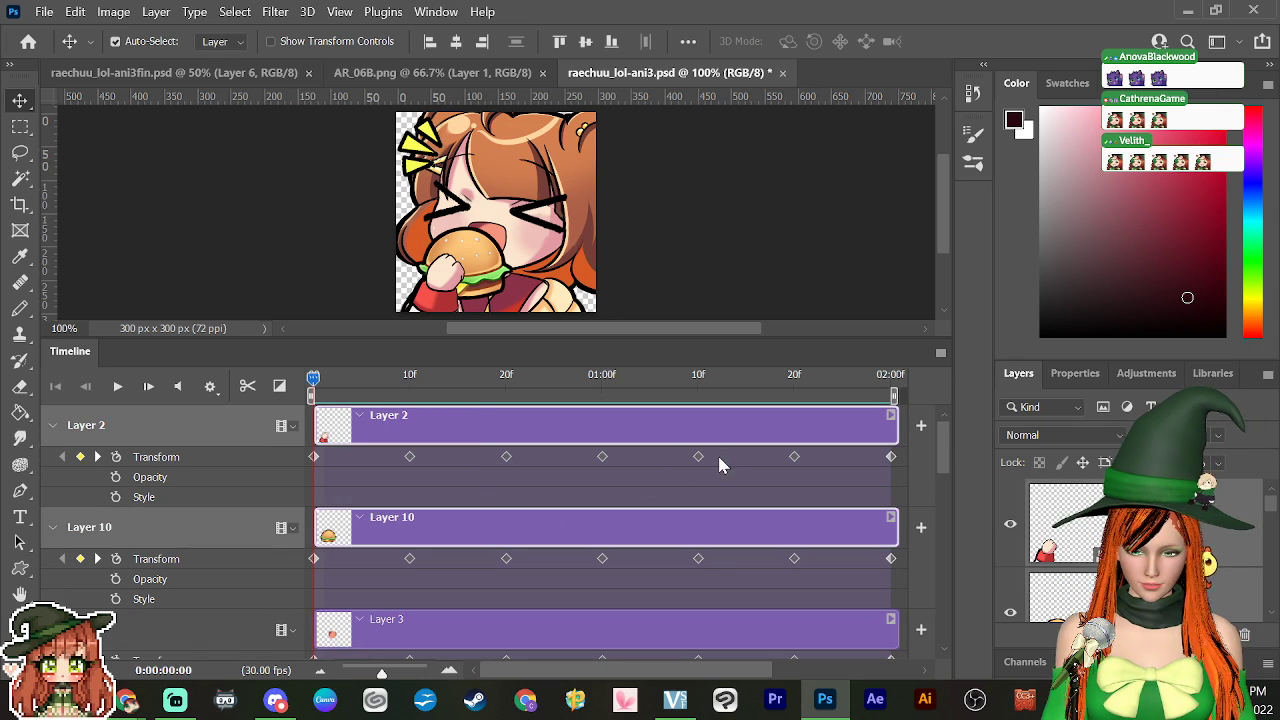
key("ctrl+t")
left_click_drag(455, 273, 416, 312)
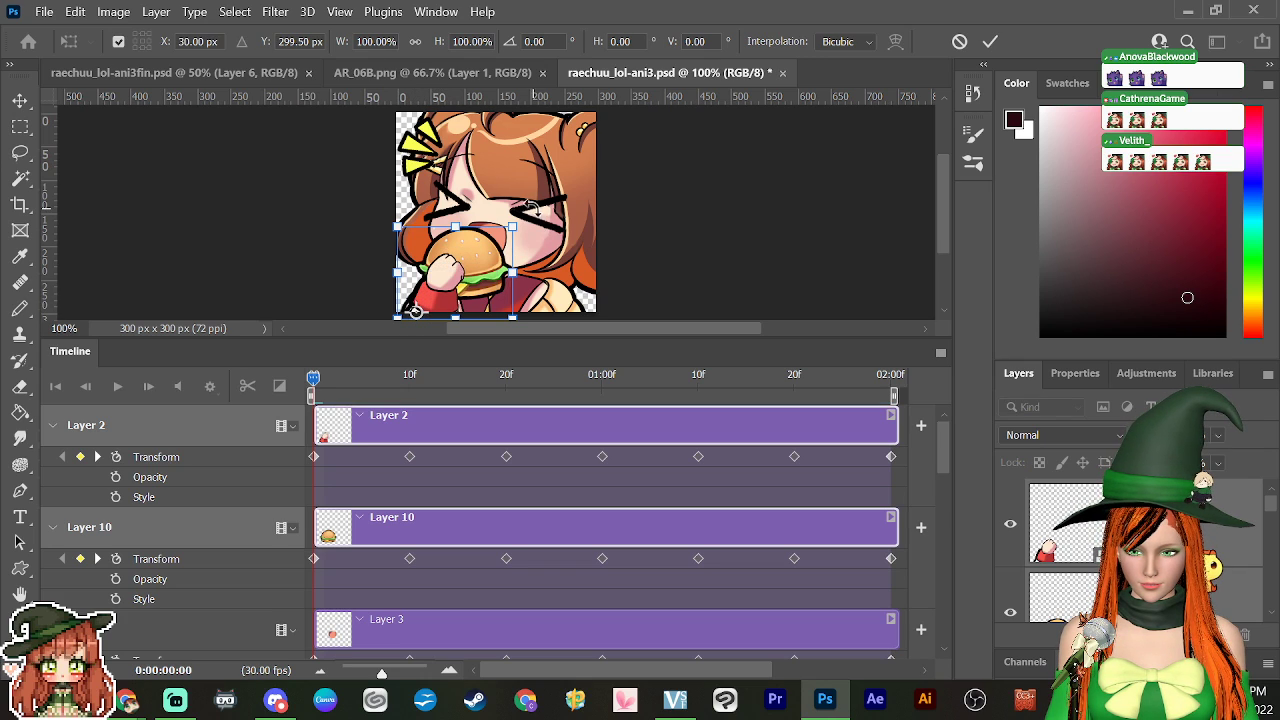
mouse_move(526, 212)
left_mouse_down()
mouse_move(530, 200)
mouse_move(510, 207)
left_mouse_up()
left_click_drag(486, 250, 433, 298)
key("Return")
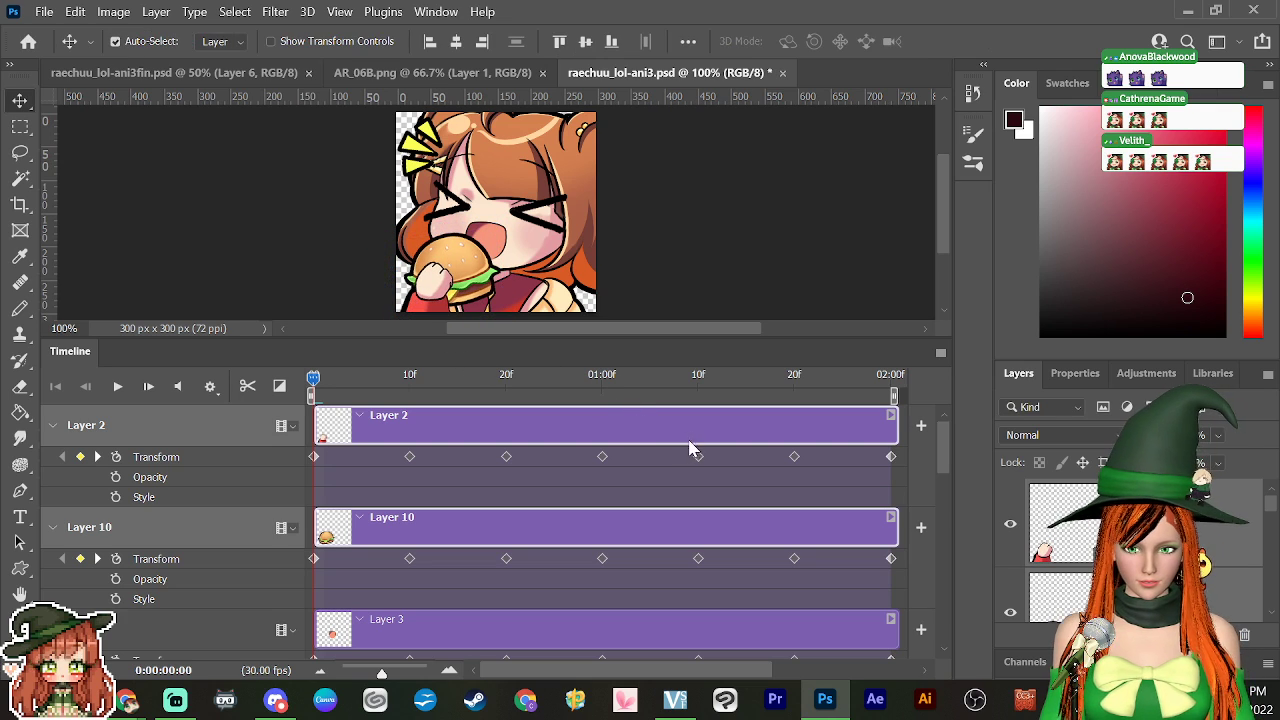
key("space")
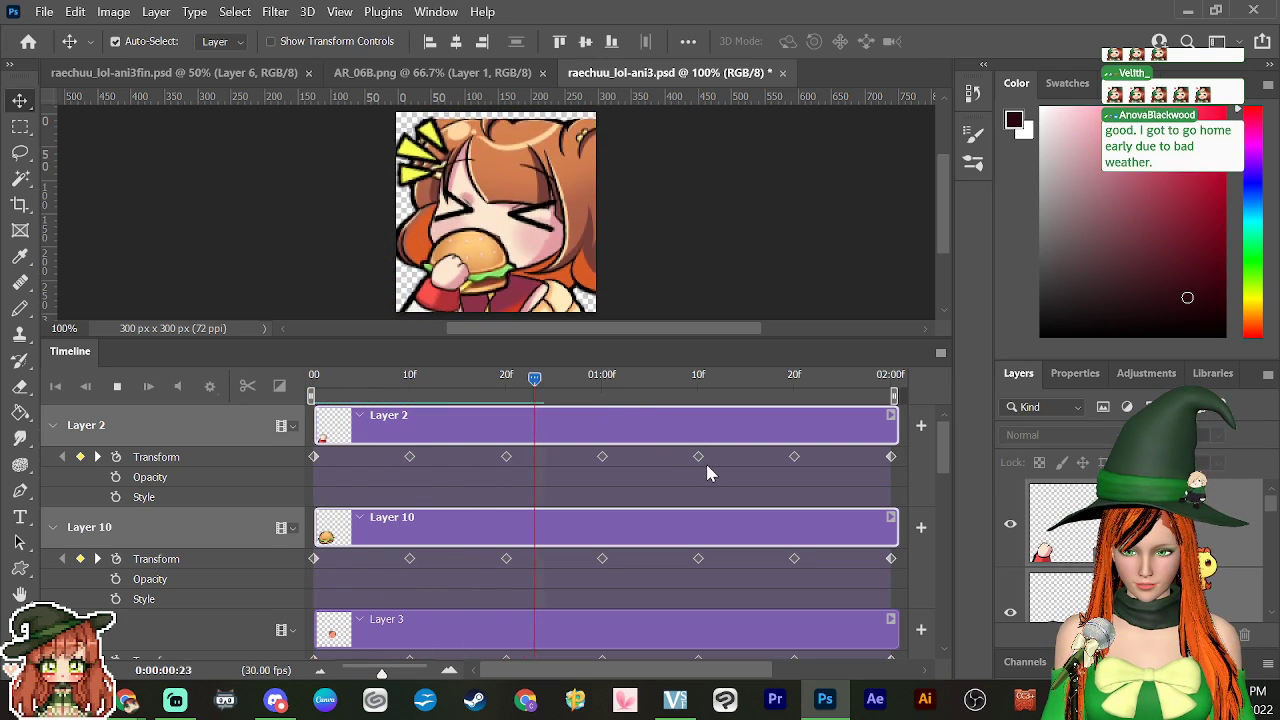
Step: Copy the hand's Transform keyframe on Layer 2 at 00:00 and paste it onto the keyframe at 02:00
key("space")
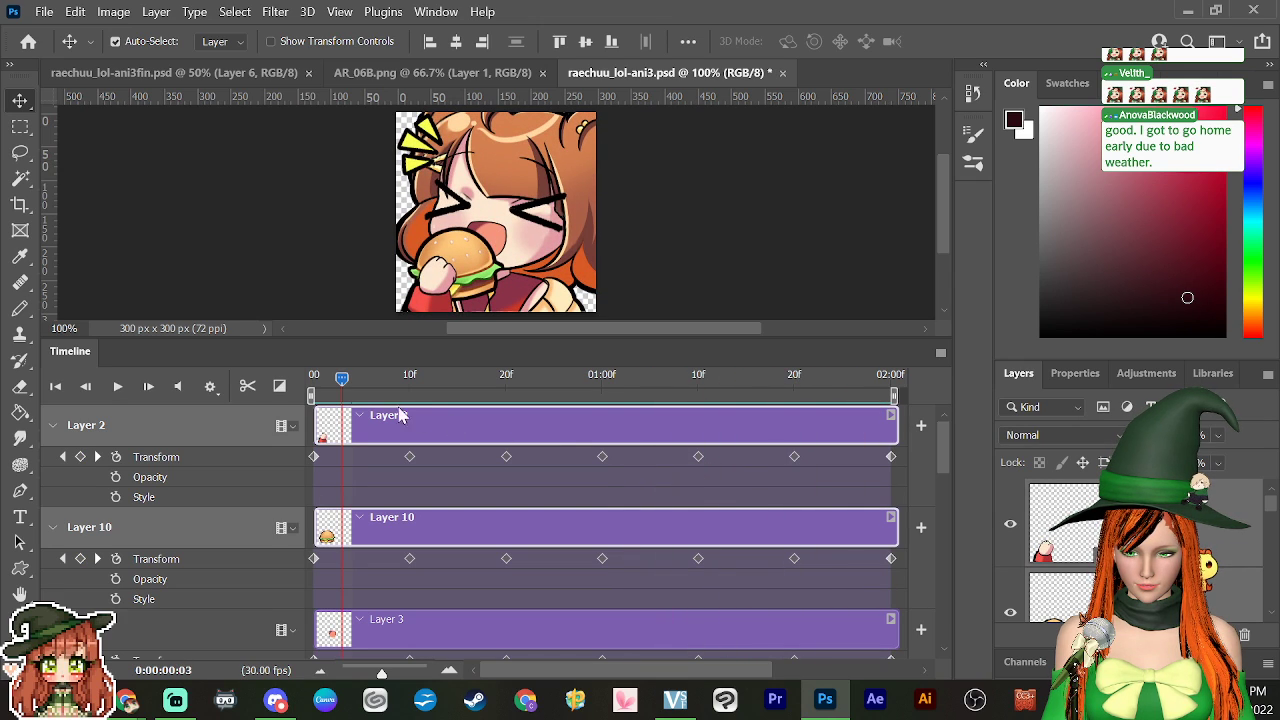
key("Home")
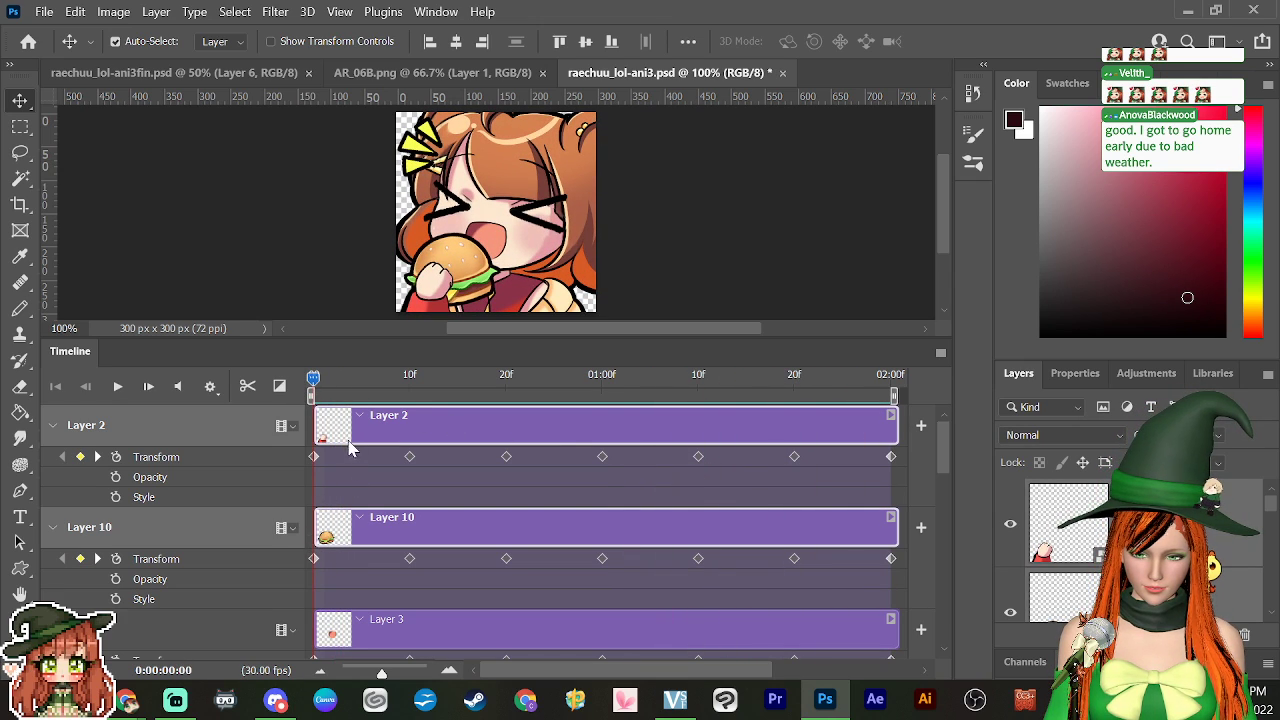
left_click(360, 418)
left_click(245, 434)
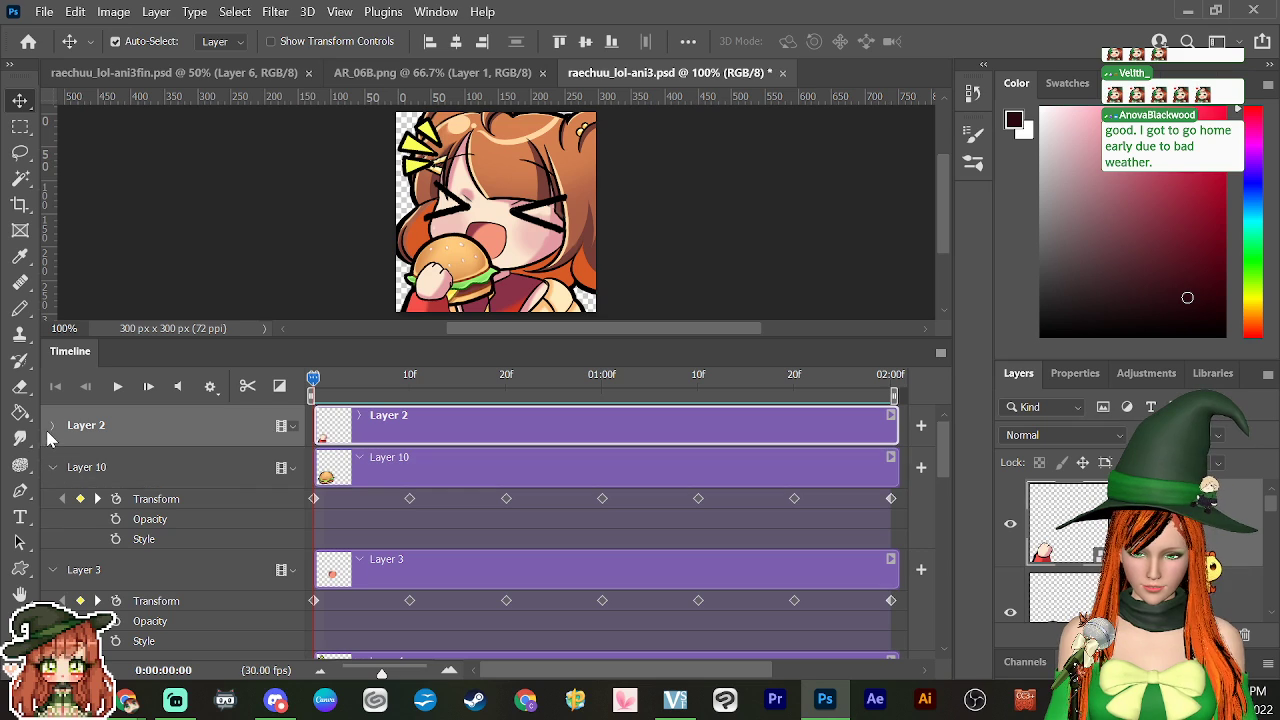
left_click(53, 426)
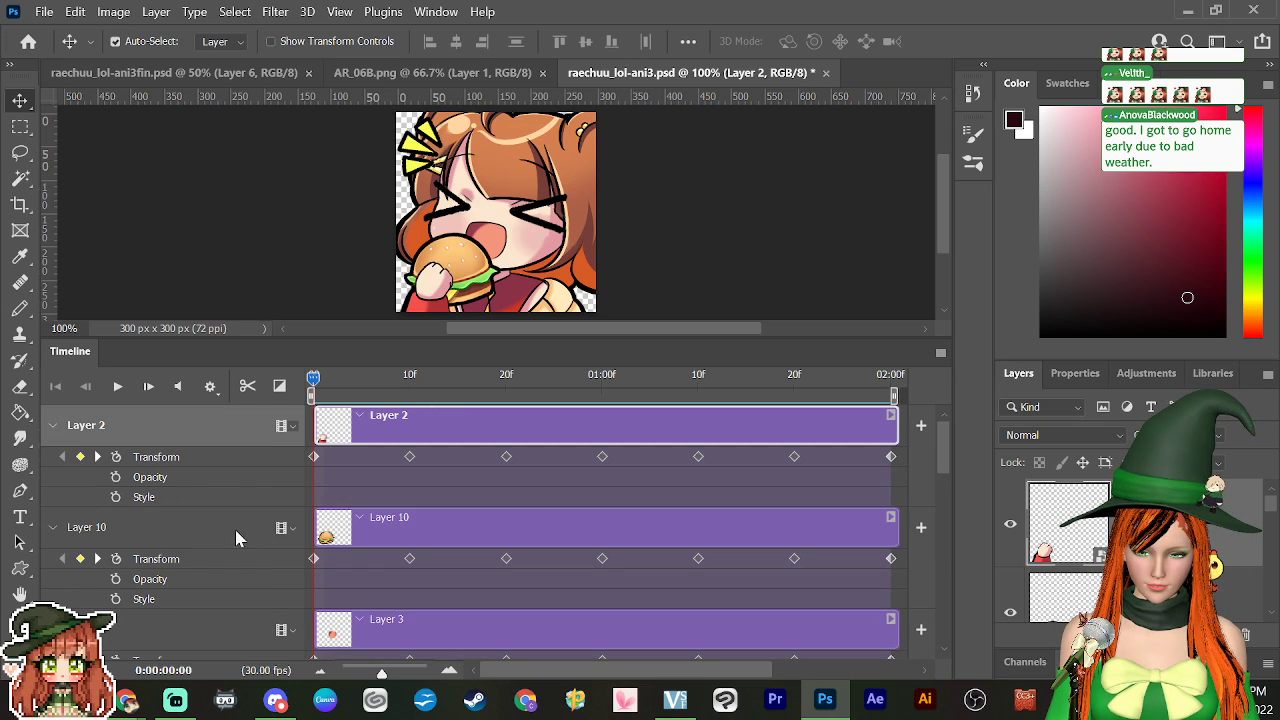
right_click(314, 456)
left_click(347, 480)
left_click_drag(313, 378, 893, 445)
right_click(891, 456)
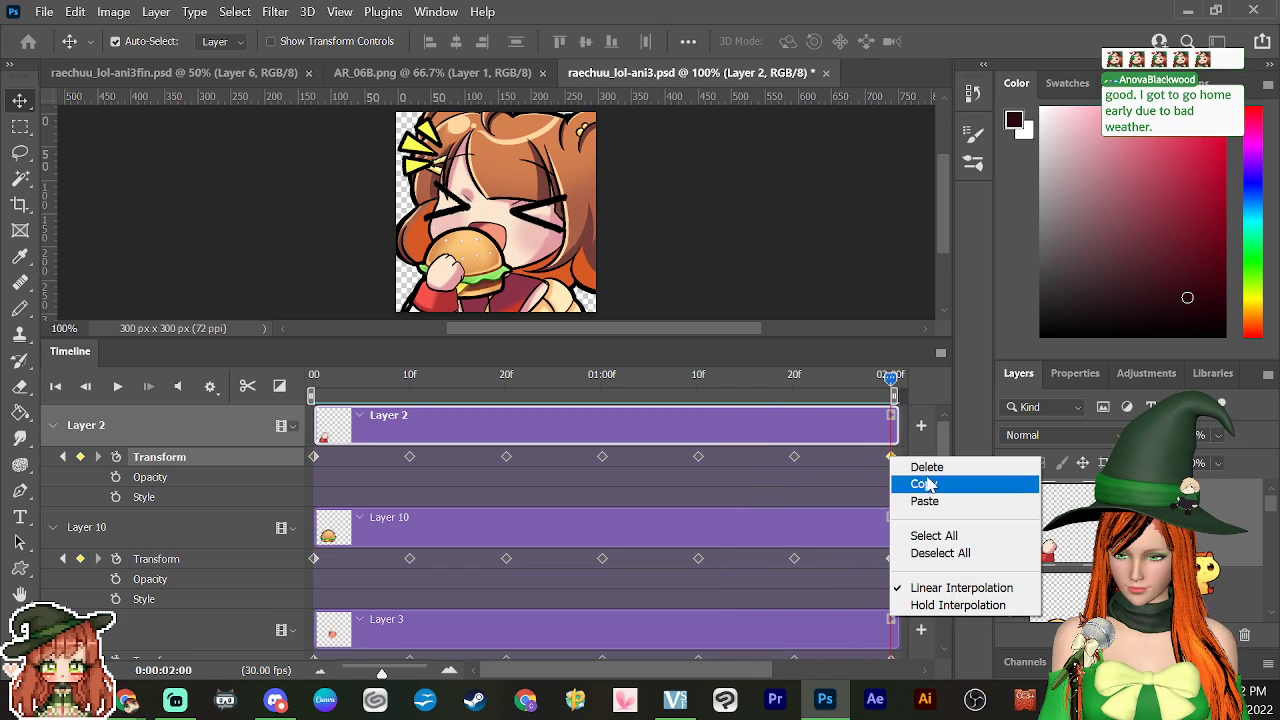
left_click(922, 500)
Step: Copy the burger's Transform keyframe on Layer 10 at 00:00 and paste it onto the keyframe at 02:00
left_click_drag(890, 378, 306, 457)
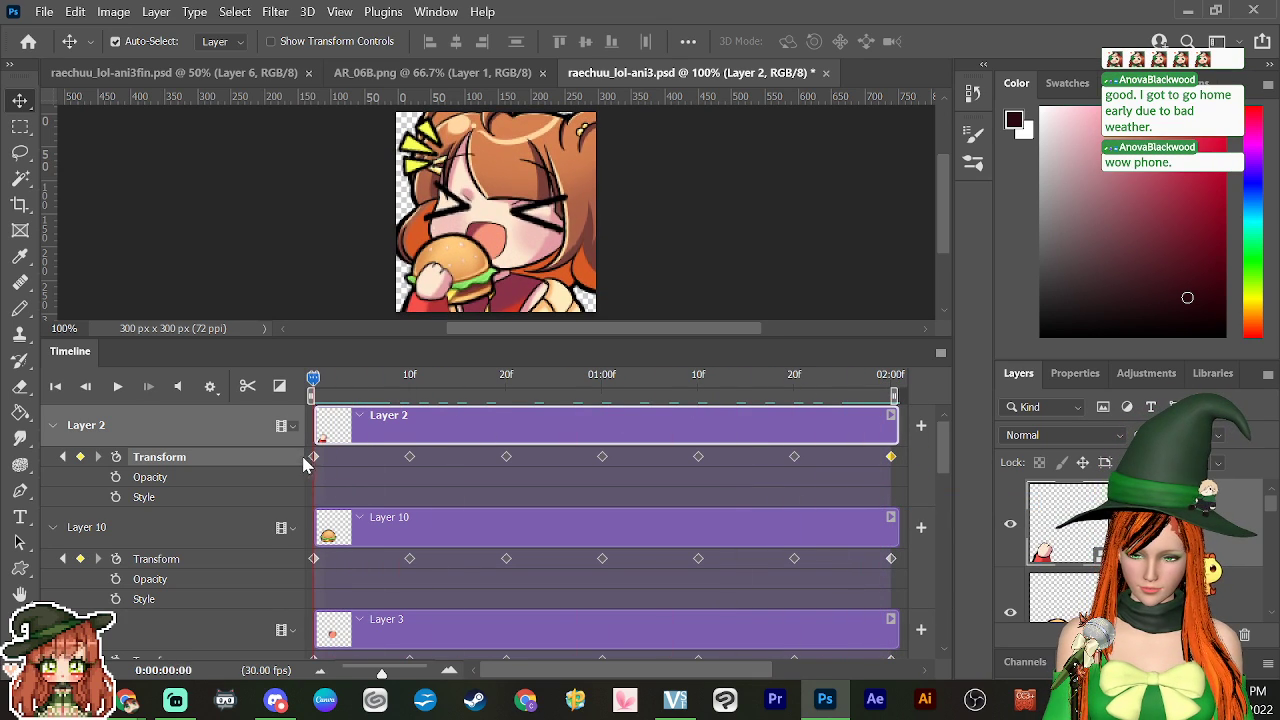
left_click(336, 540)
right_click(313, 558)
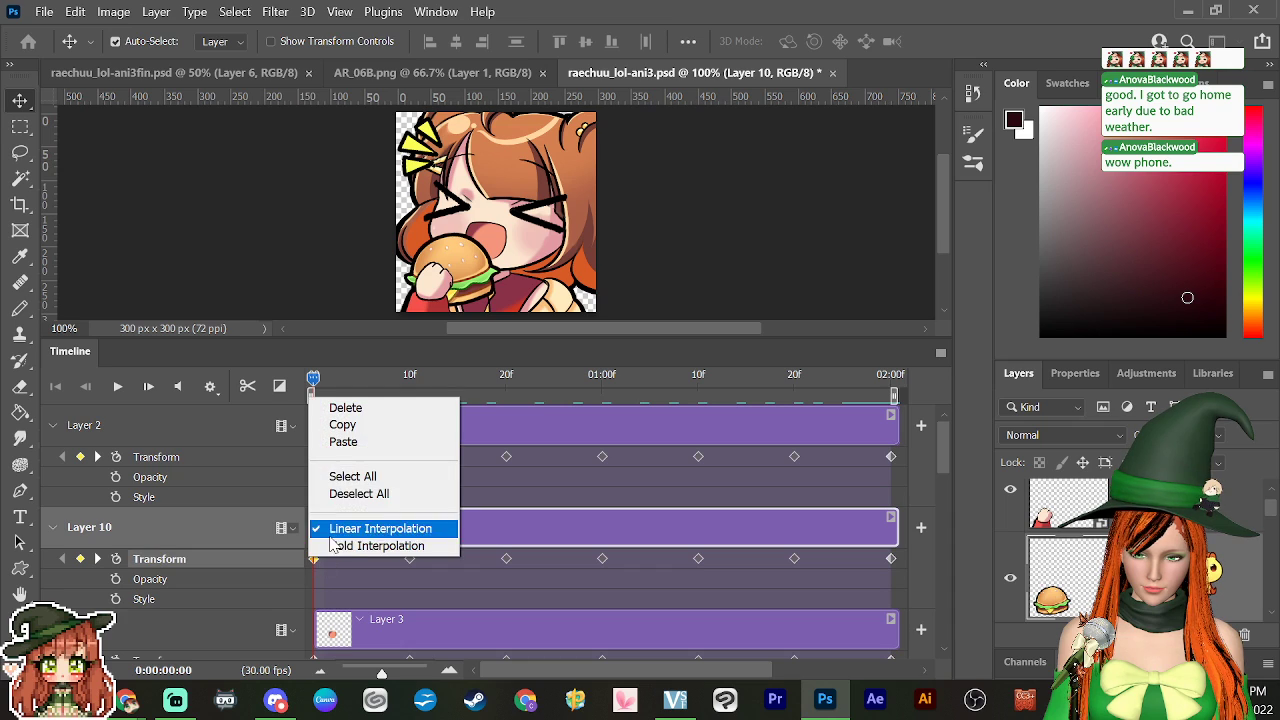
left_click(343, 423)
left_click_drag(313, 377, 893, 496)
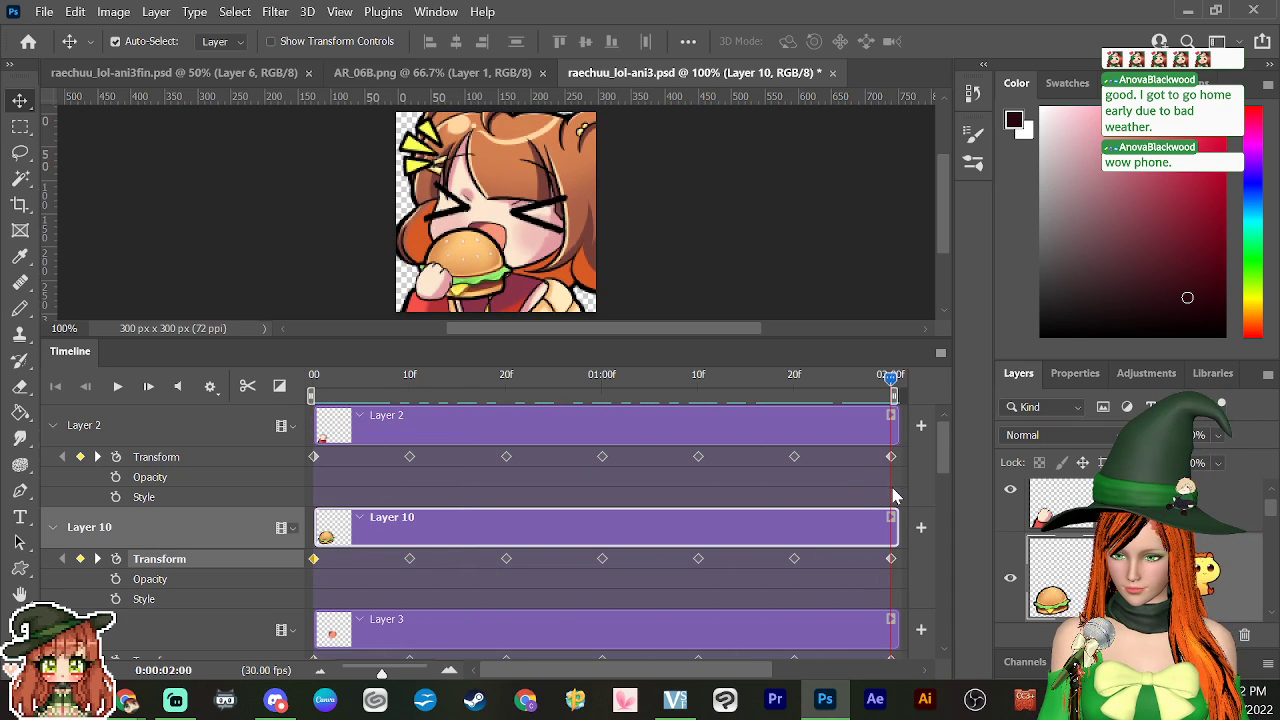
right_click(890, 558)
left_click(923, 437)
Step: Play the animation to check that the hand and burger loop smoothly from the end back to the start
key("space")
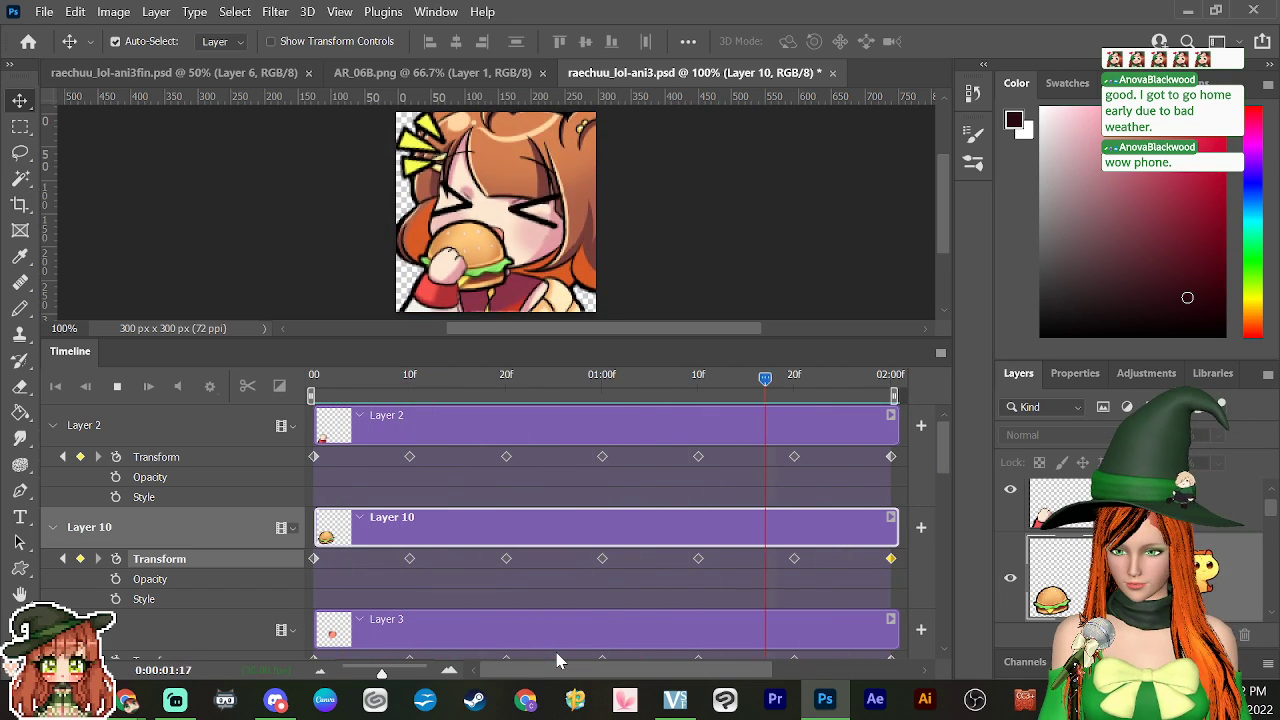
key("space")
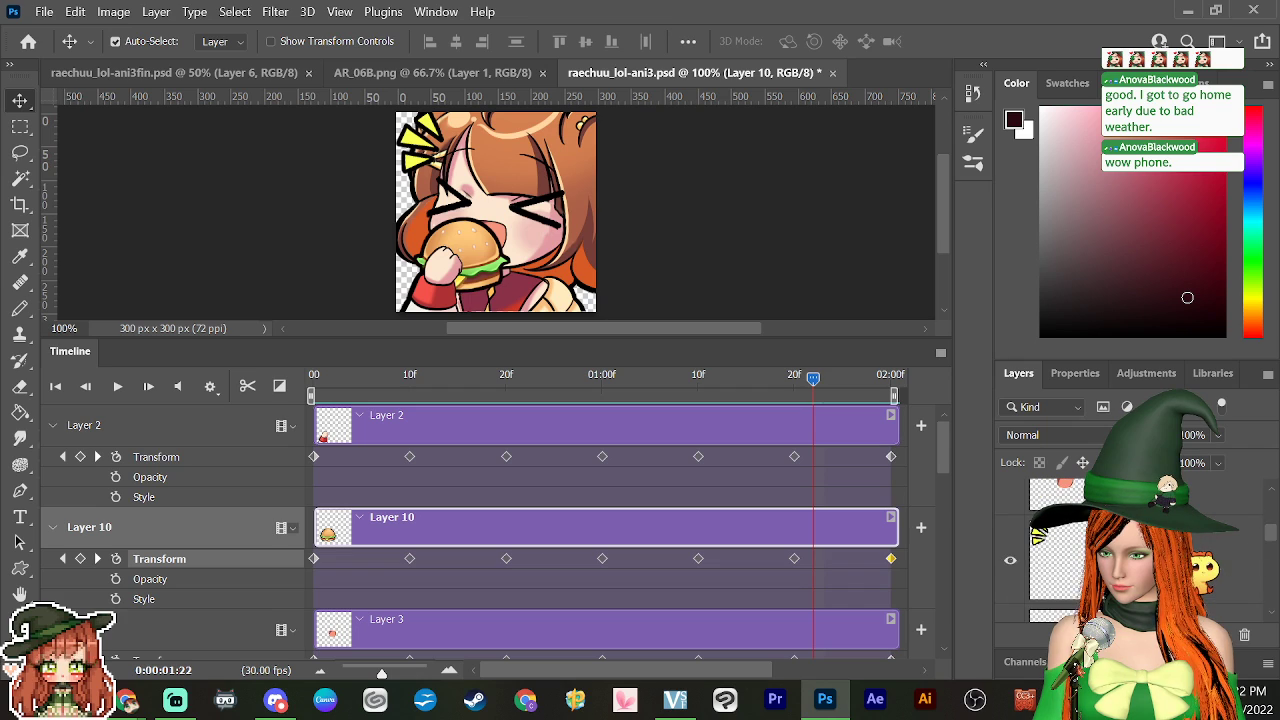
key("space")
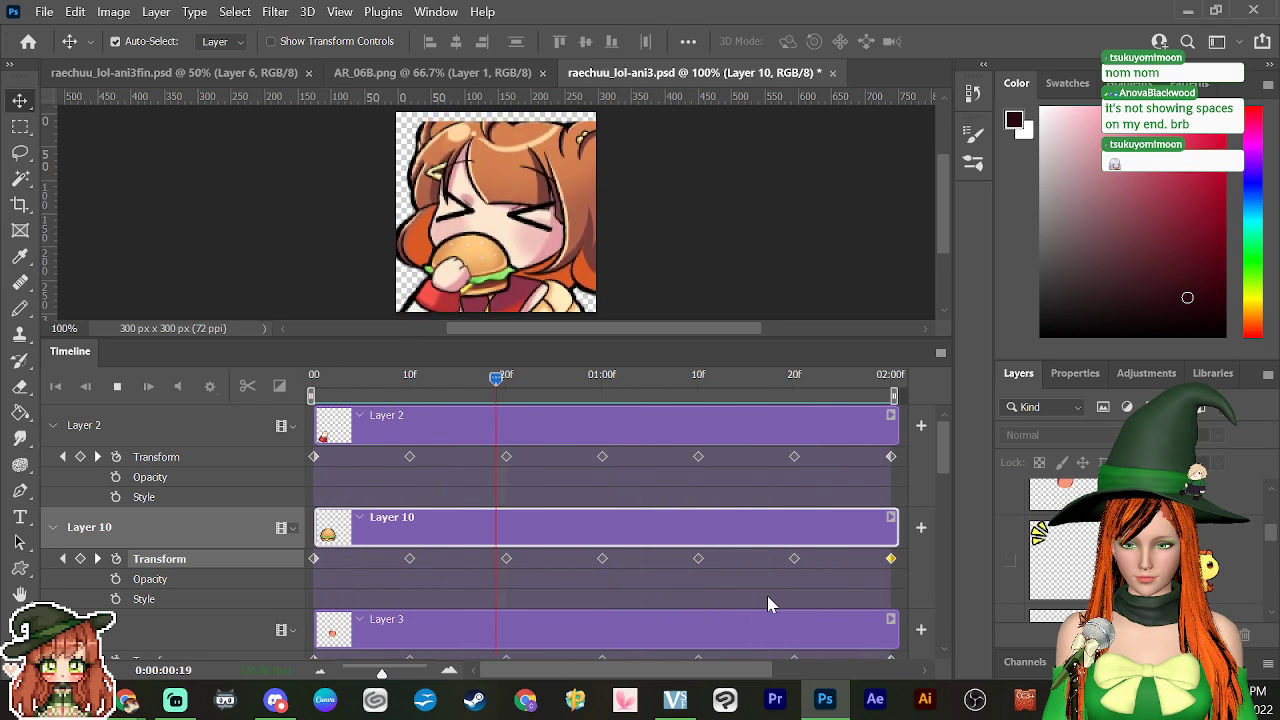
key("space")
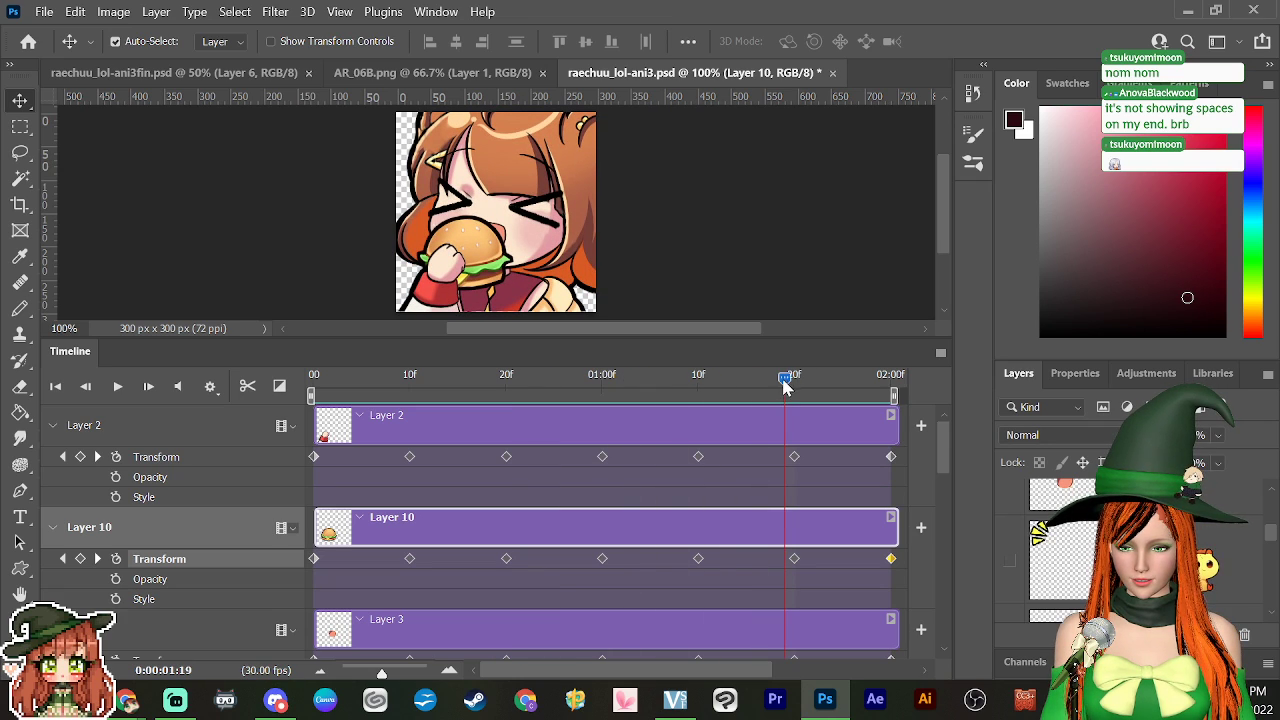
Step: Try squashing the burger on Layer 10 vertically to about 68% height at 00:20, and play the loop
left_click(565, 398)
left_click_drag(565, 398, 506, 388)
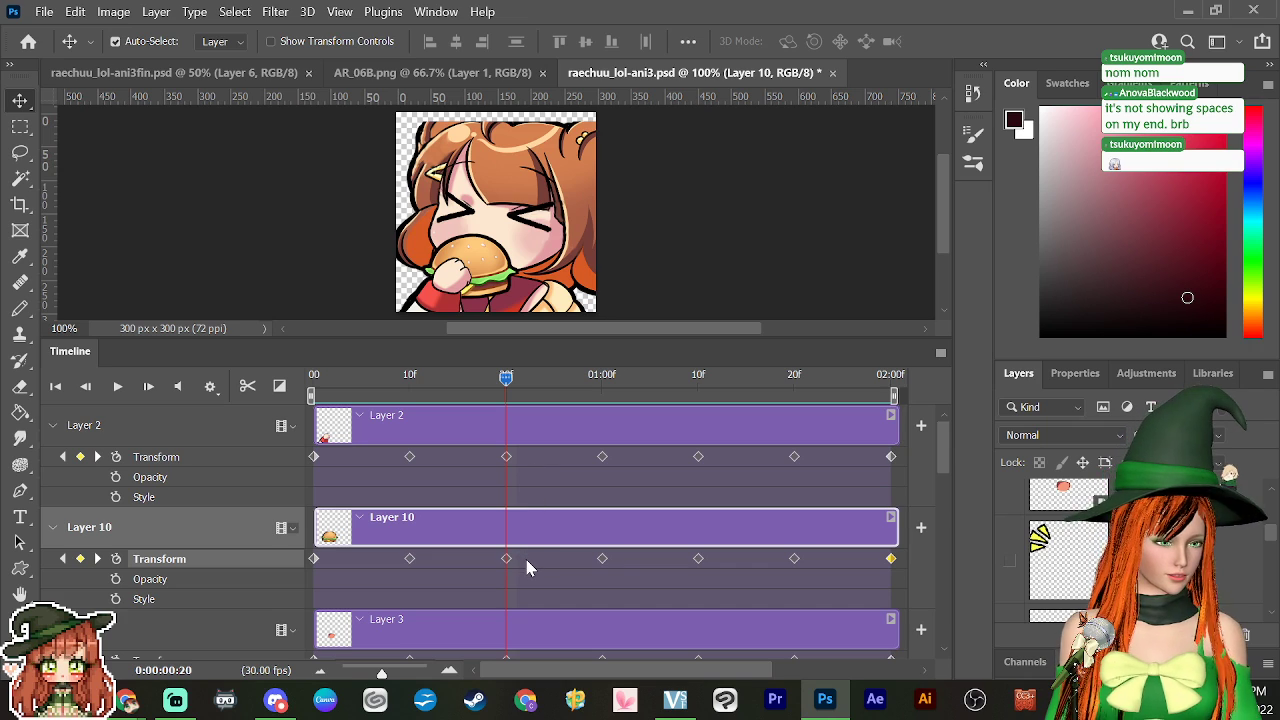
key("ctrl+t")
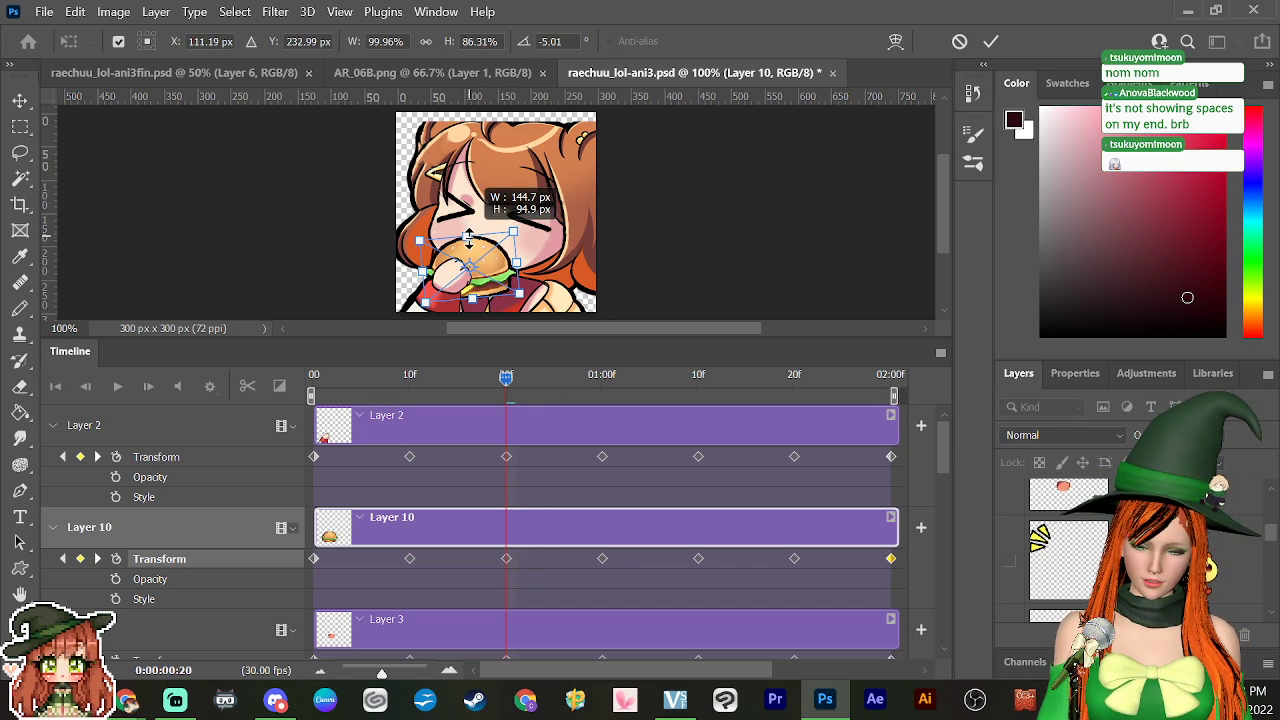
left_click_drag(469, 236, 474, 250)
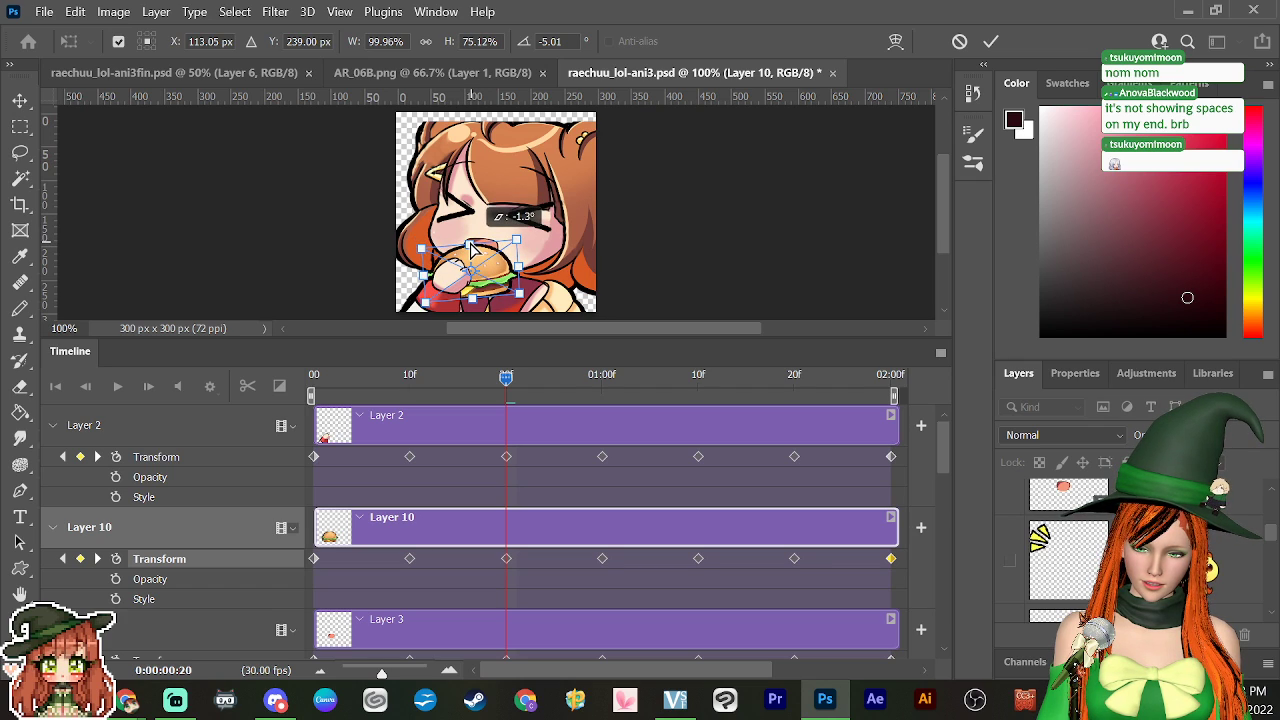
left_click_drag(472, 248, 472, 247)
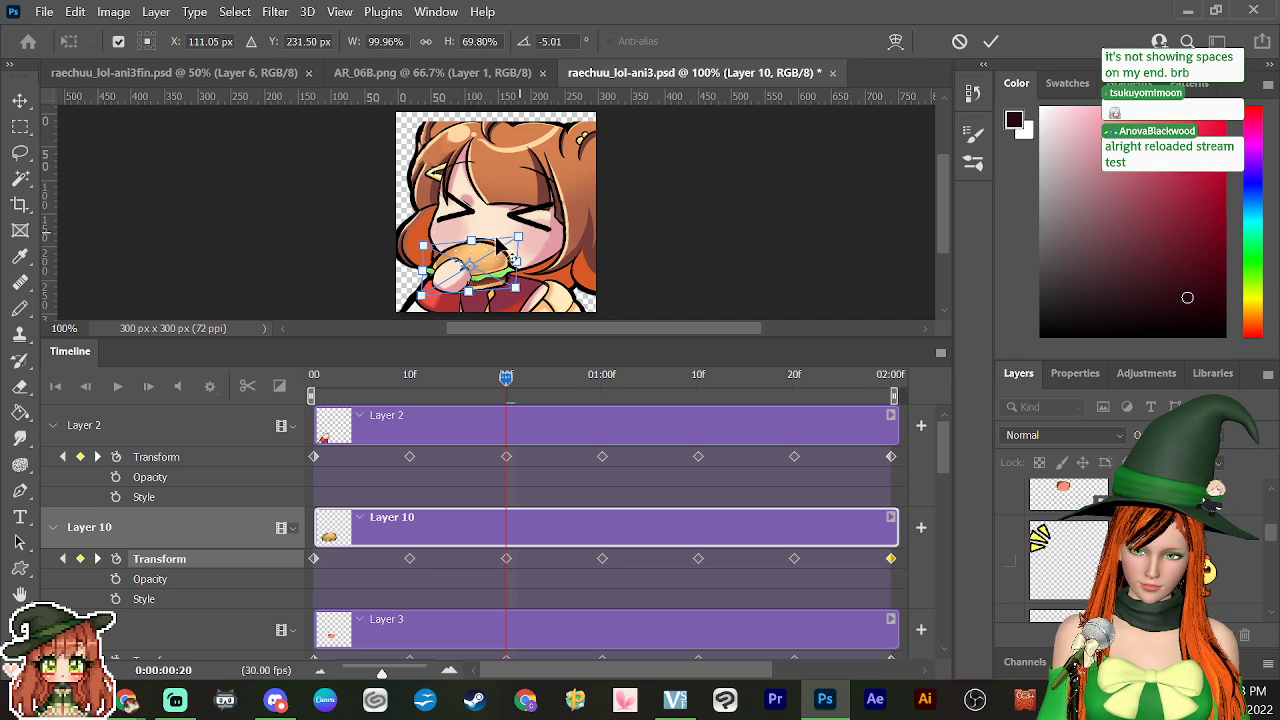
left_click_drag(472, 248, 478, 240)
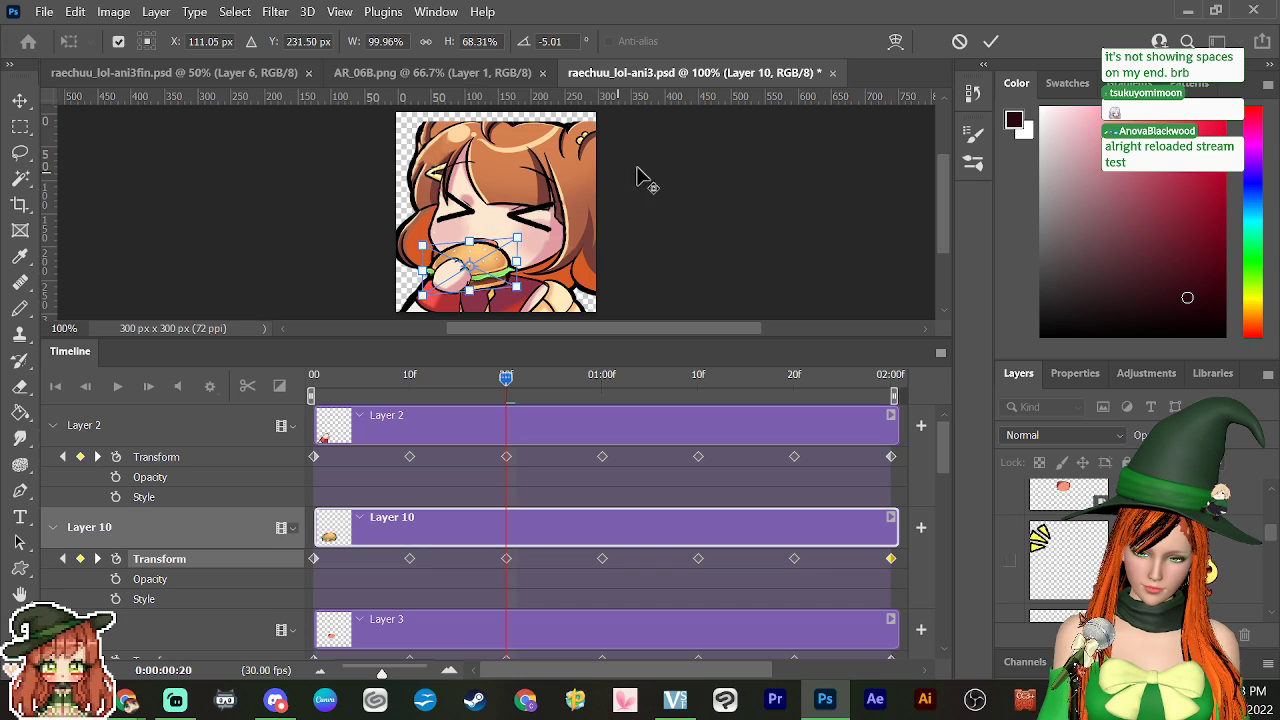
key("Return")
left_click(466, 380)
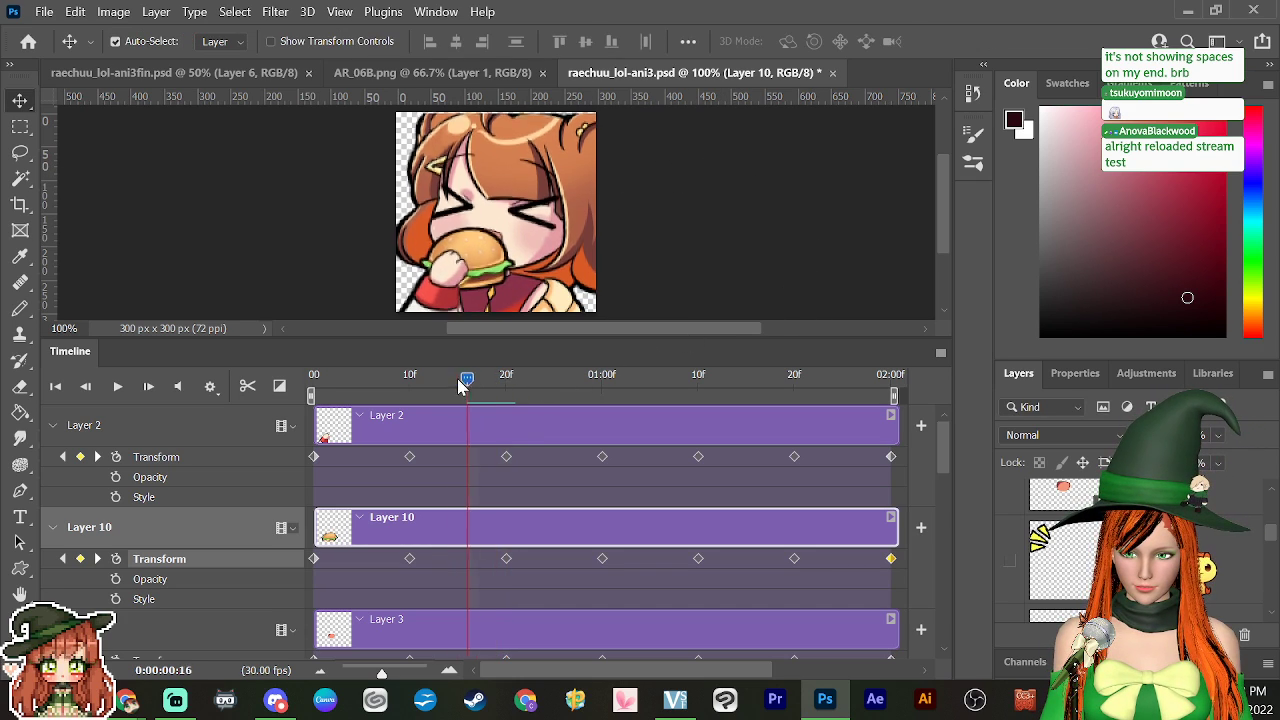
left_click_drag(460, 386, 335, 468)
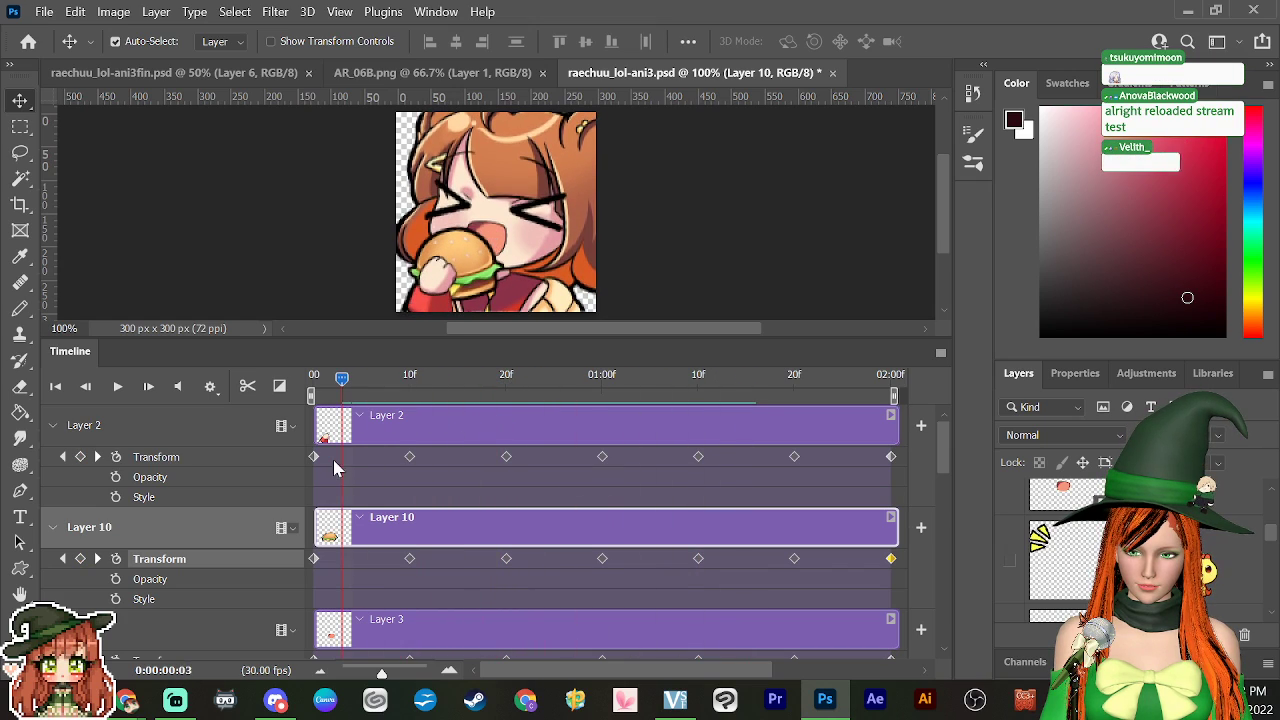
key("space")
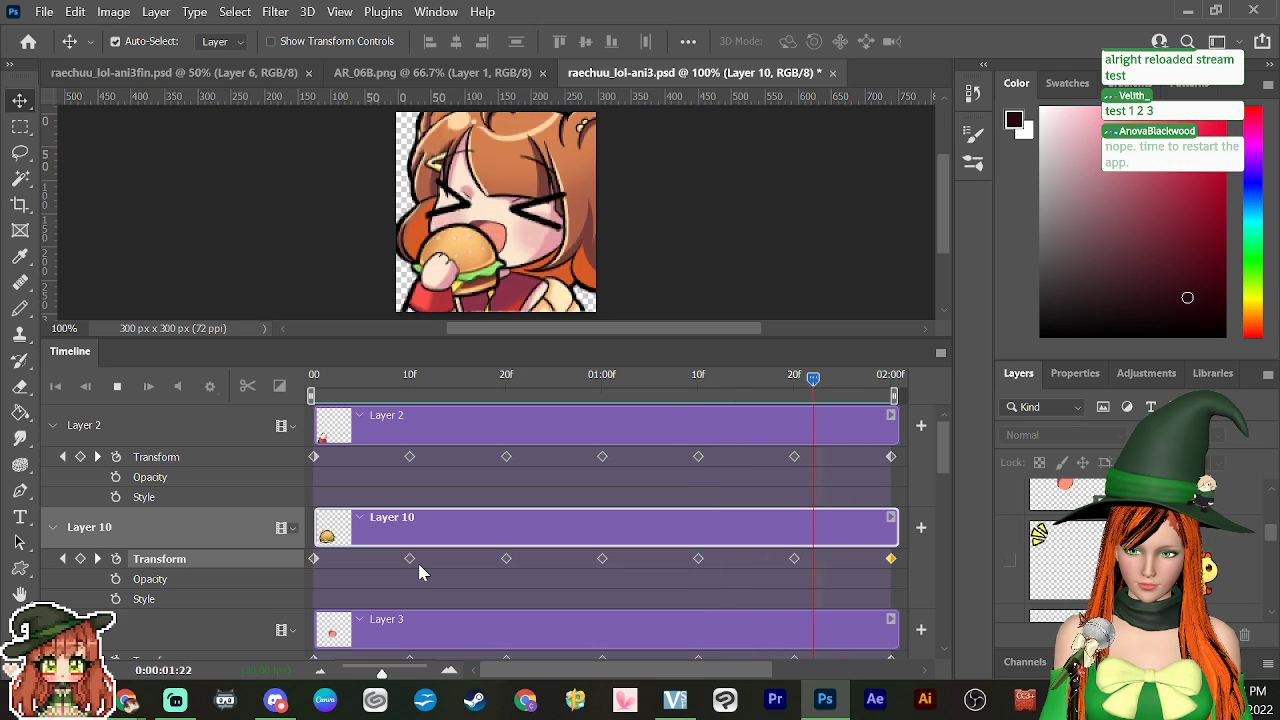
Step: Copy the squashed burger's Transform keyframe on Layer 10 at 00:20 and paste it onto the keyframe at 01:10
left_click(546, 381)
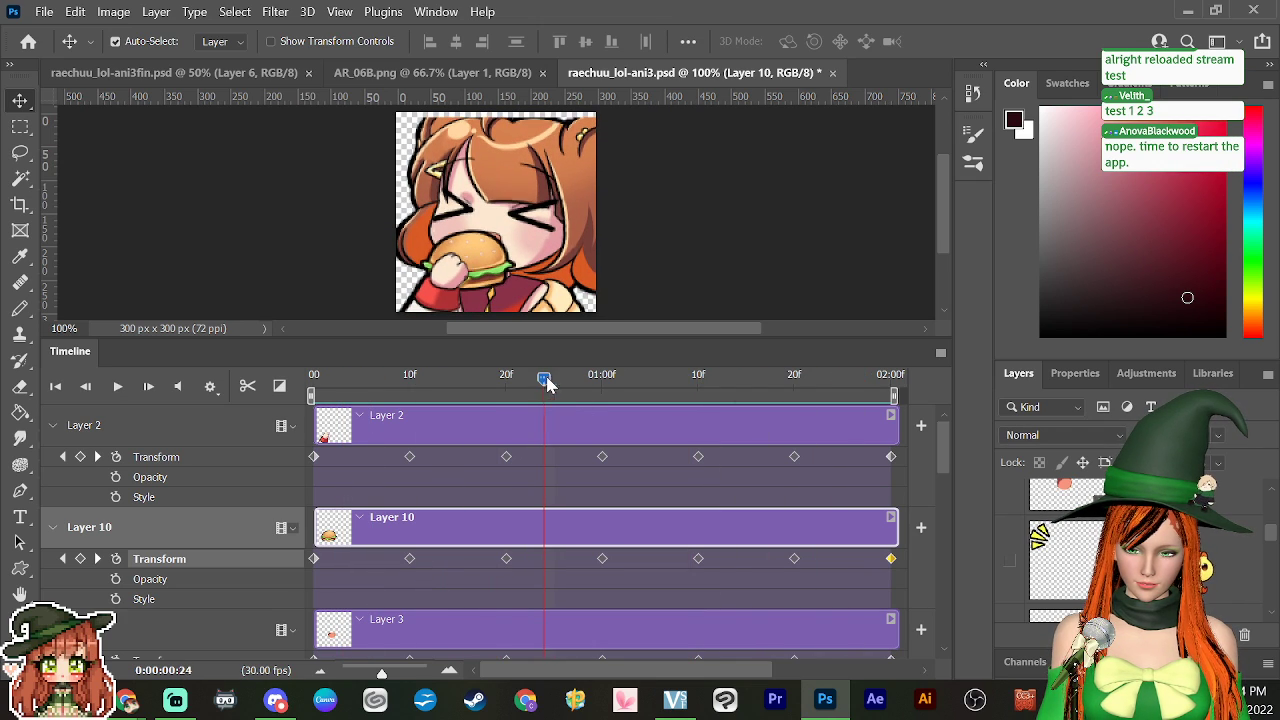
left_click_drag(546, 381, 506, 381)
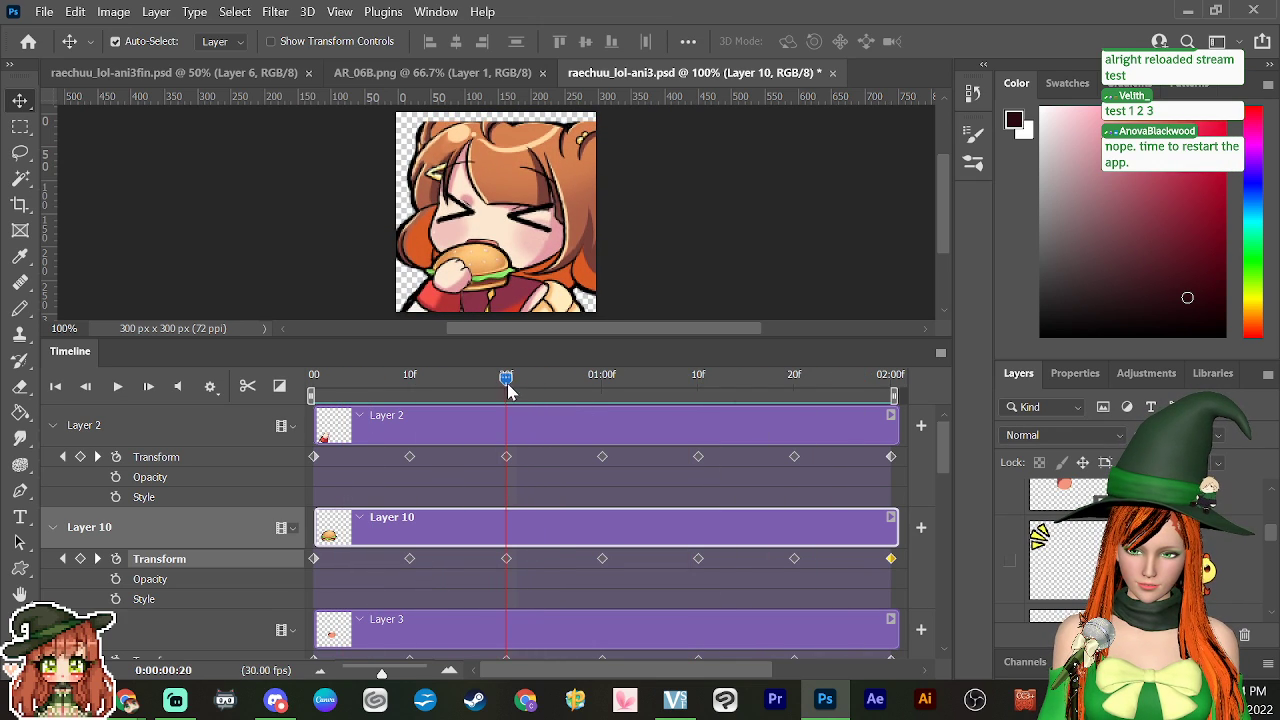
right_click(507, 563)
left_click(540, 425)
left_click_drag(507, 378, 698, 380)
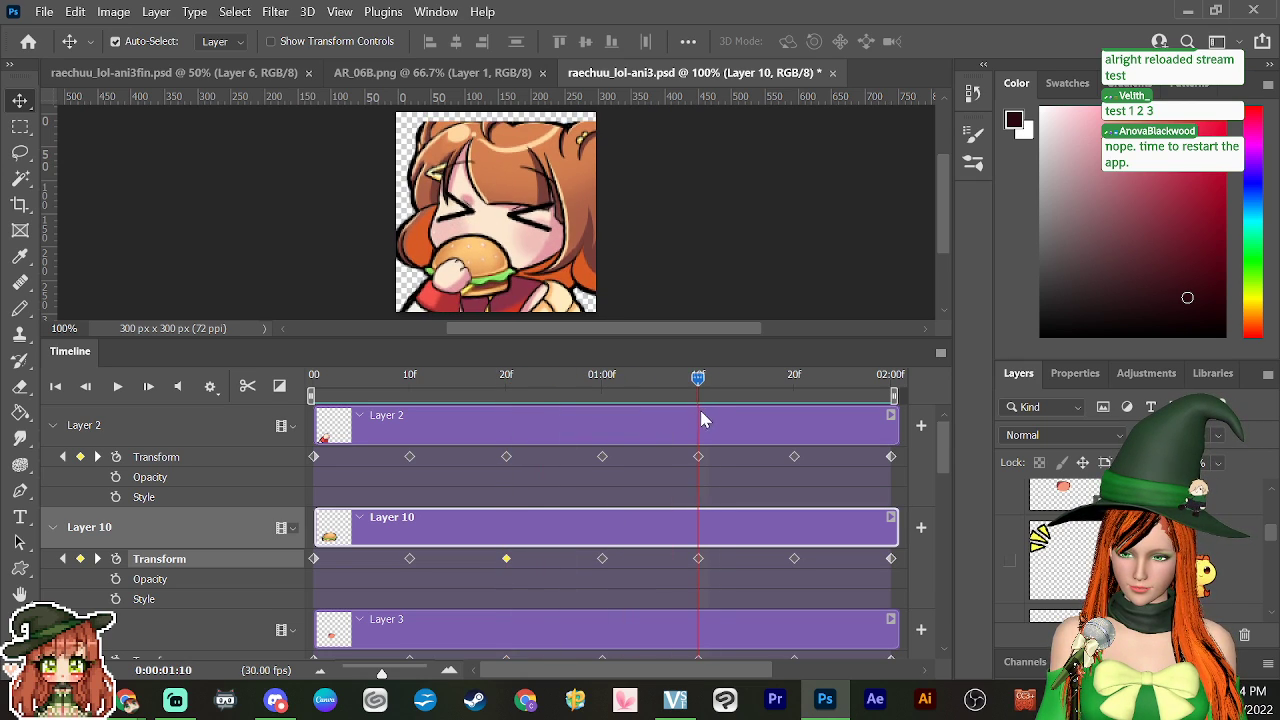
right_click(698, 558)
left_click(748, 445)
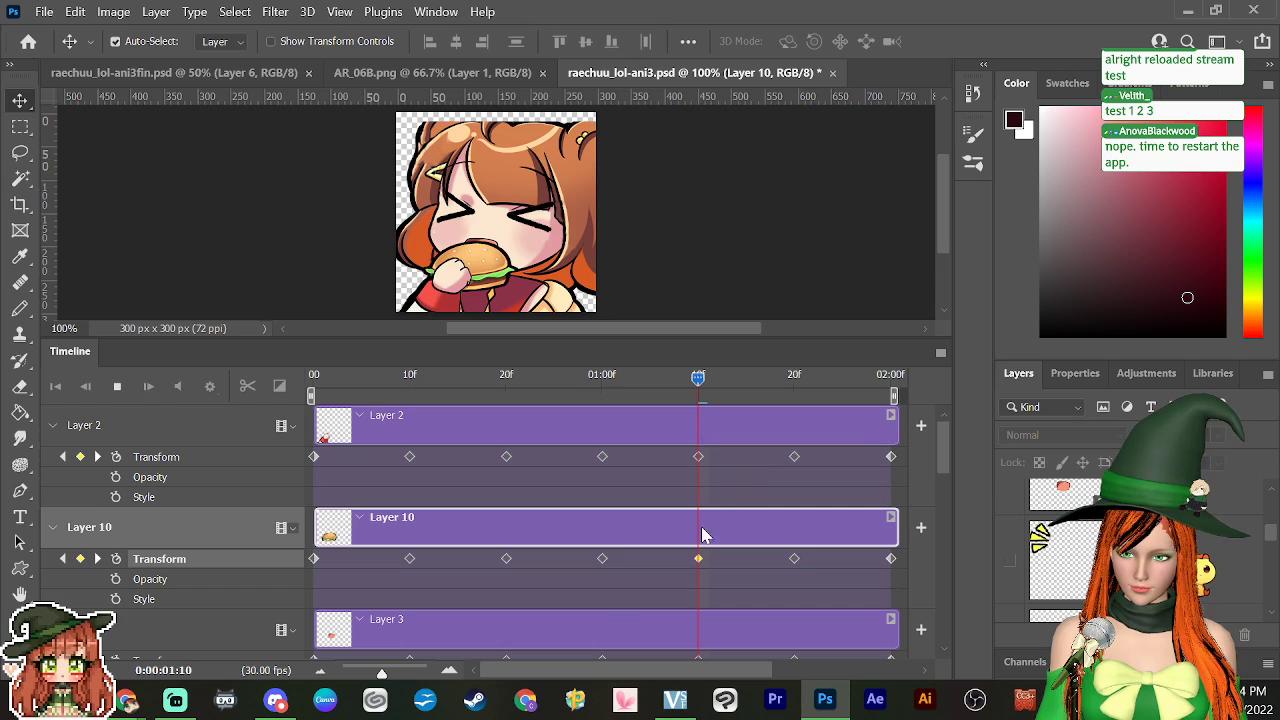
Step: Play the loop to check the squashed burger, and undo both the pasted 01:10 keyframe and the squash at 00:20
key("space")
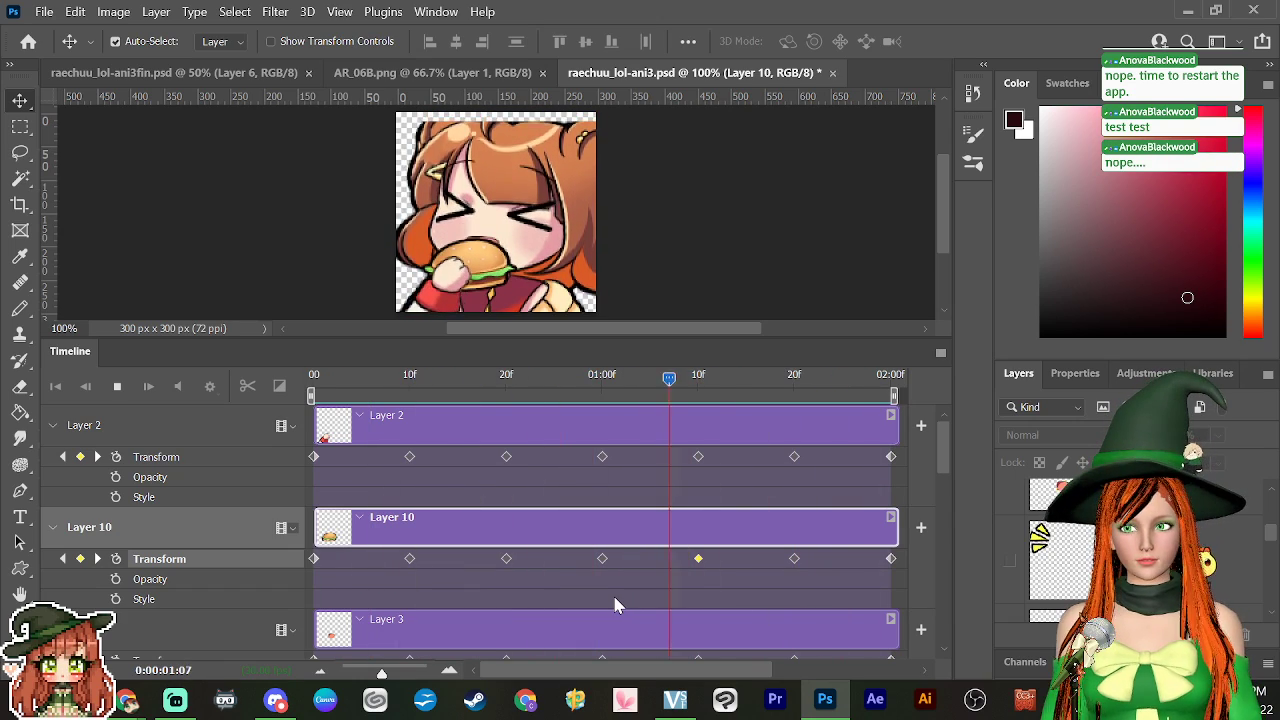
key("space")
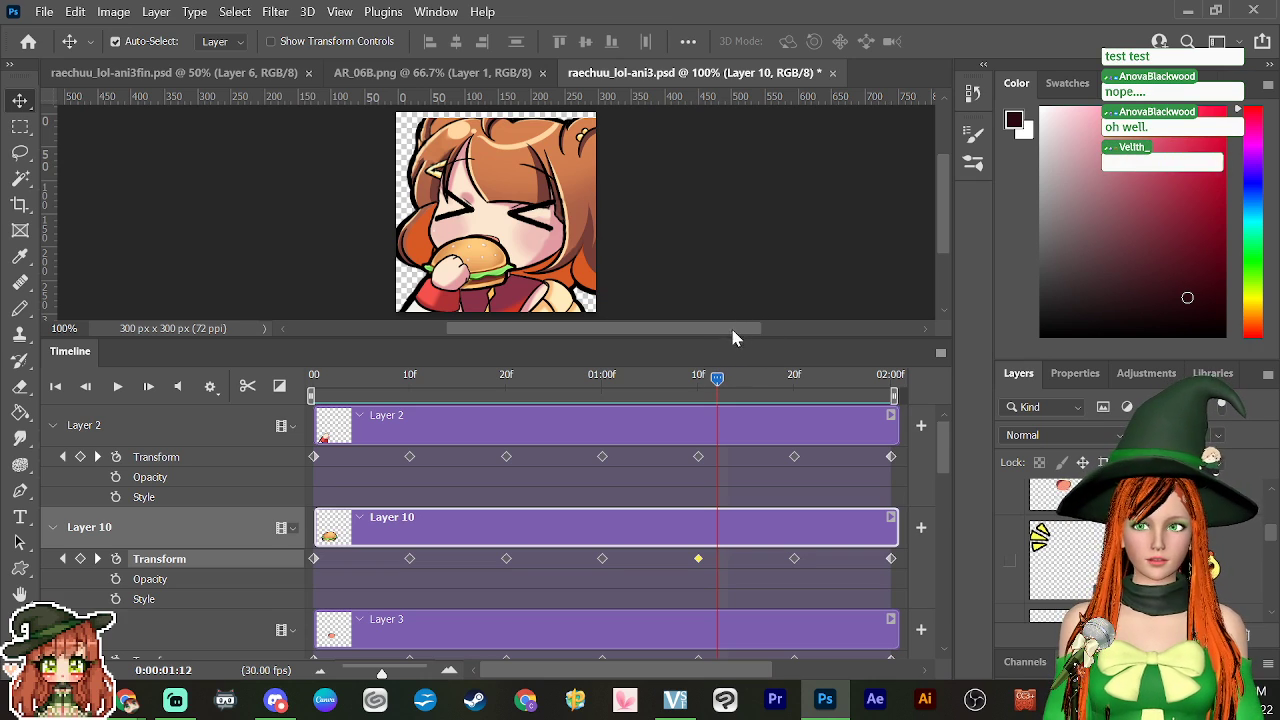
left_click_drag(716, 376, 688, 390)
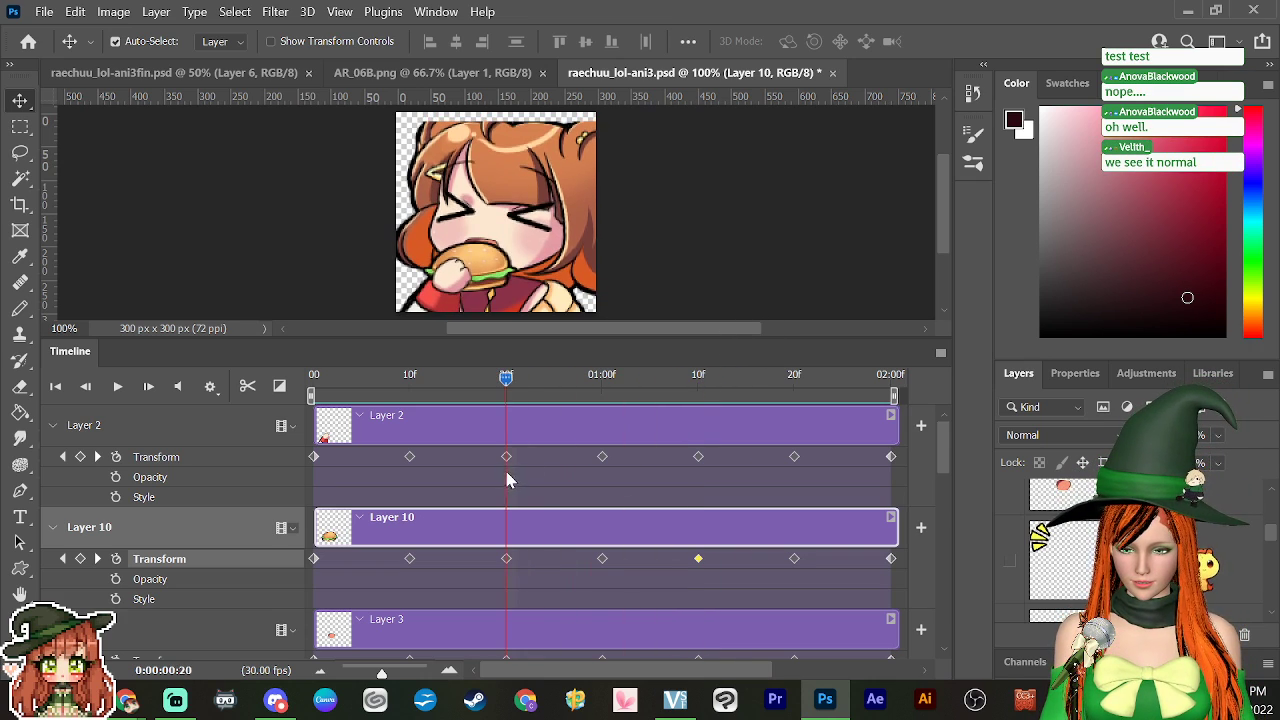
left_click_drag(510, 493, 537, 503)
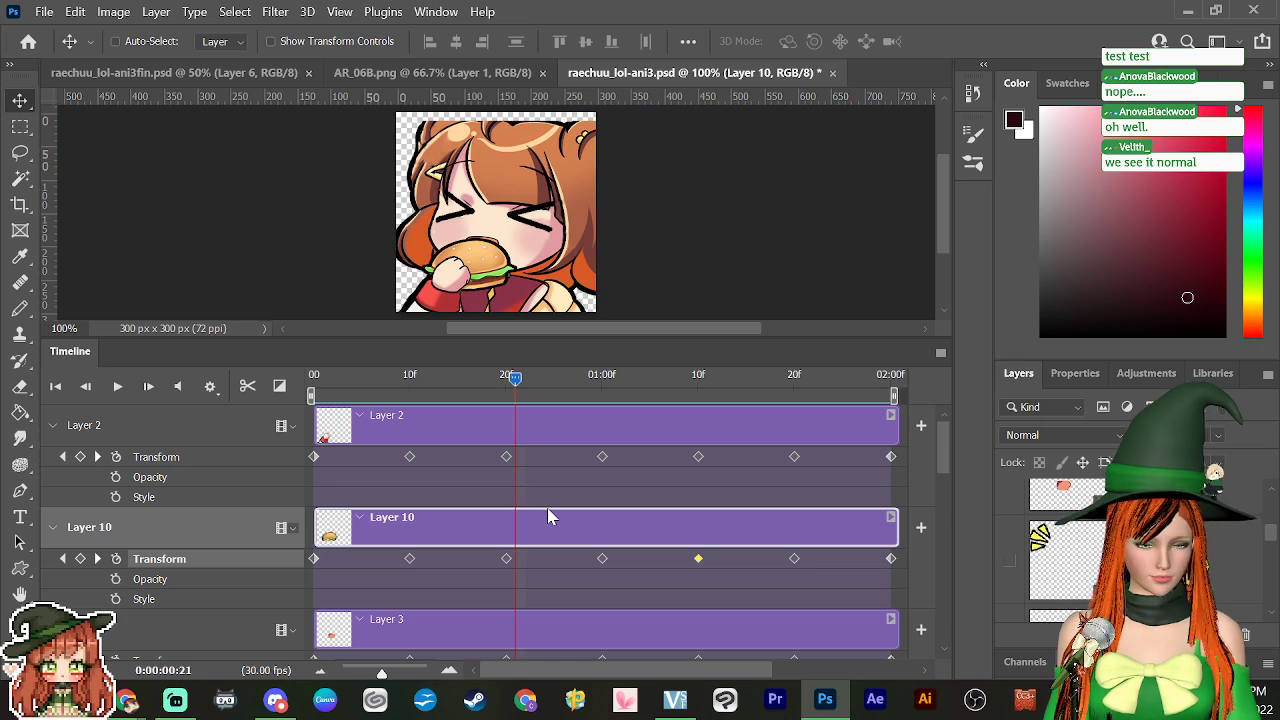
key("space")
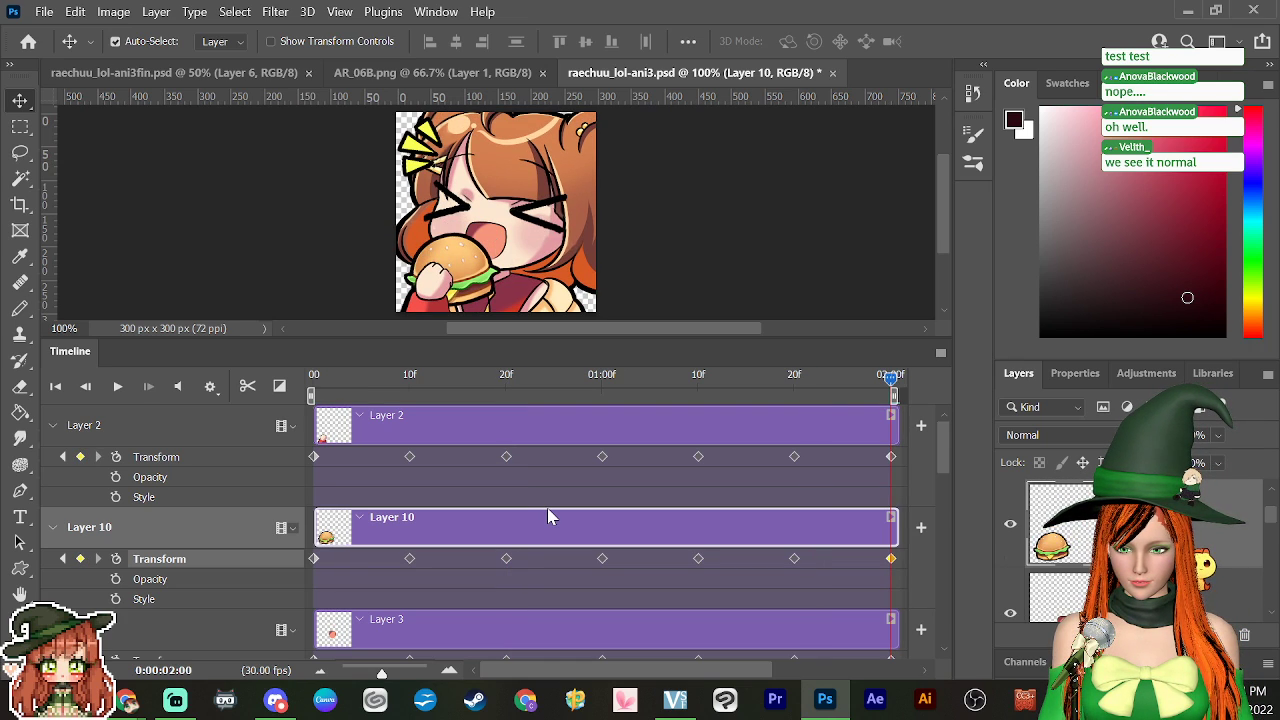
Step: Squash the burger on Layer 10 vertically to about 77% height at 00:20, and play the loop to check the bite
left_click_drag(895, 392, 503, 537)
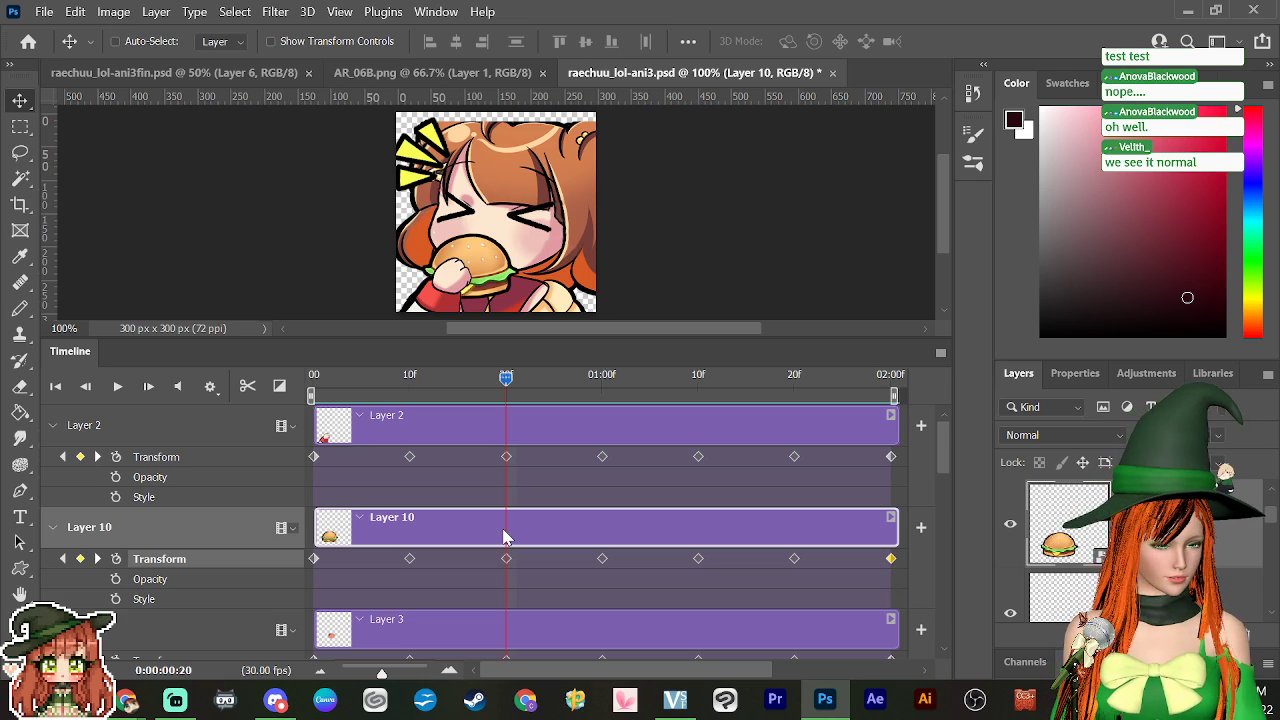
key("ctrl+t")
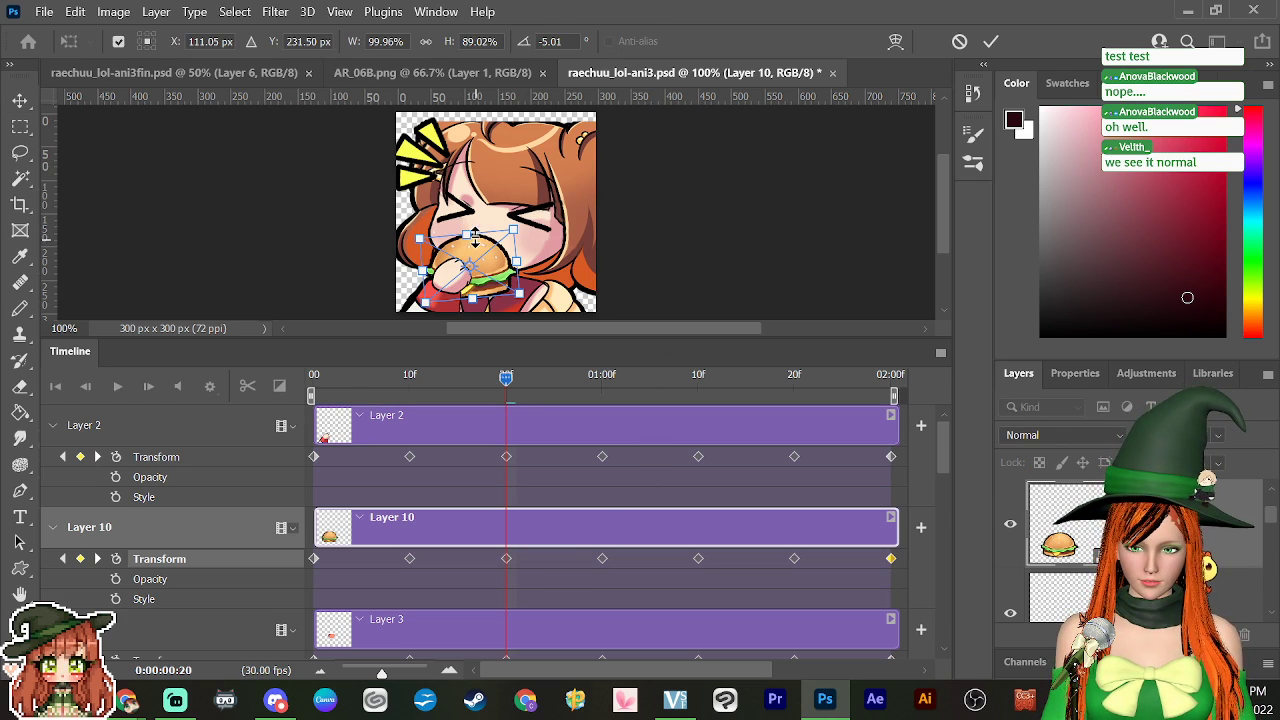
left_click_drag(466, 232, 470, 246)
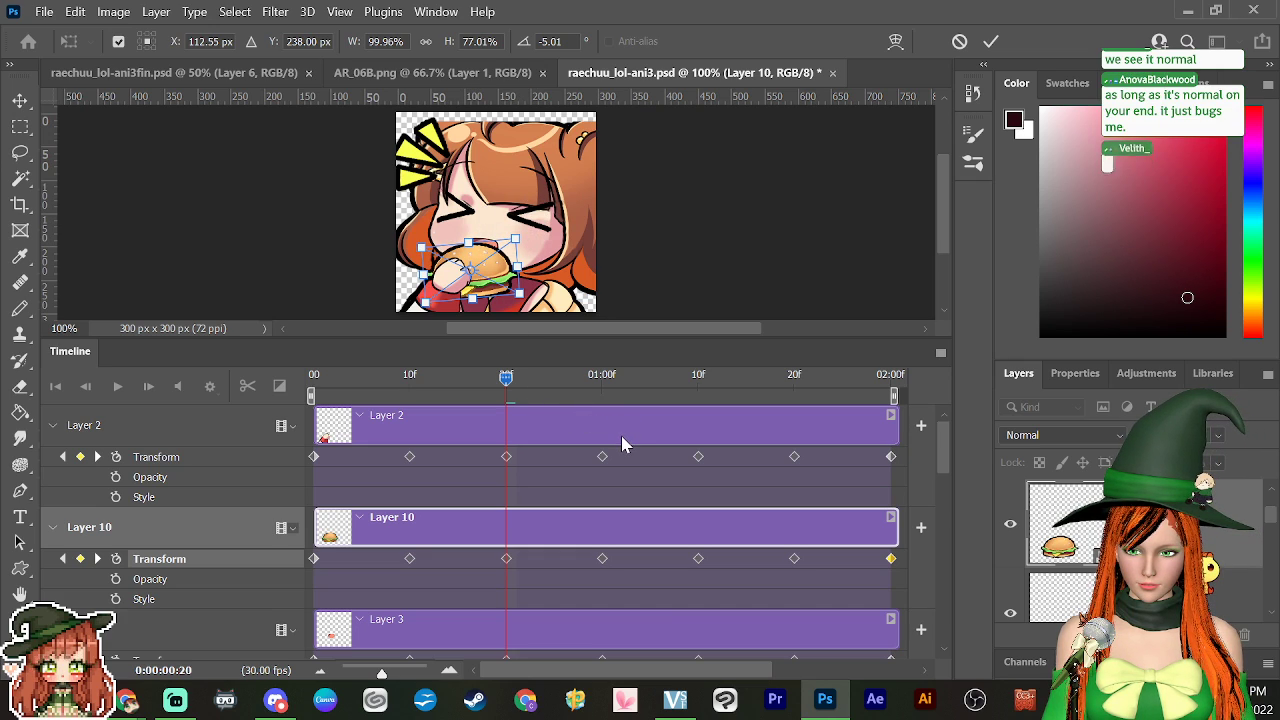
key("Return")
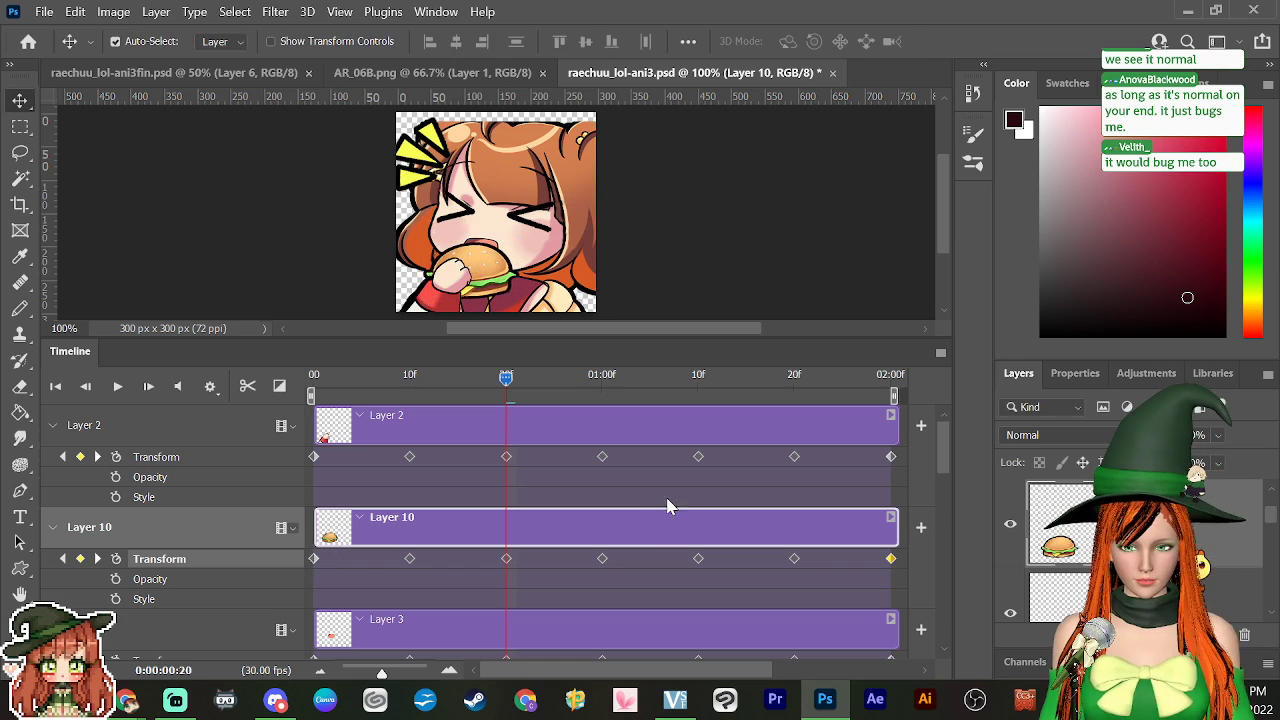
left_click_drag(506, 377, 438, 377)
key("space")
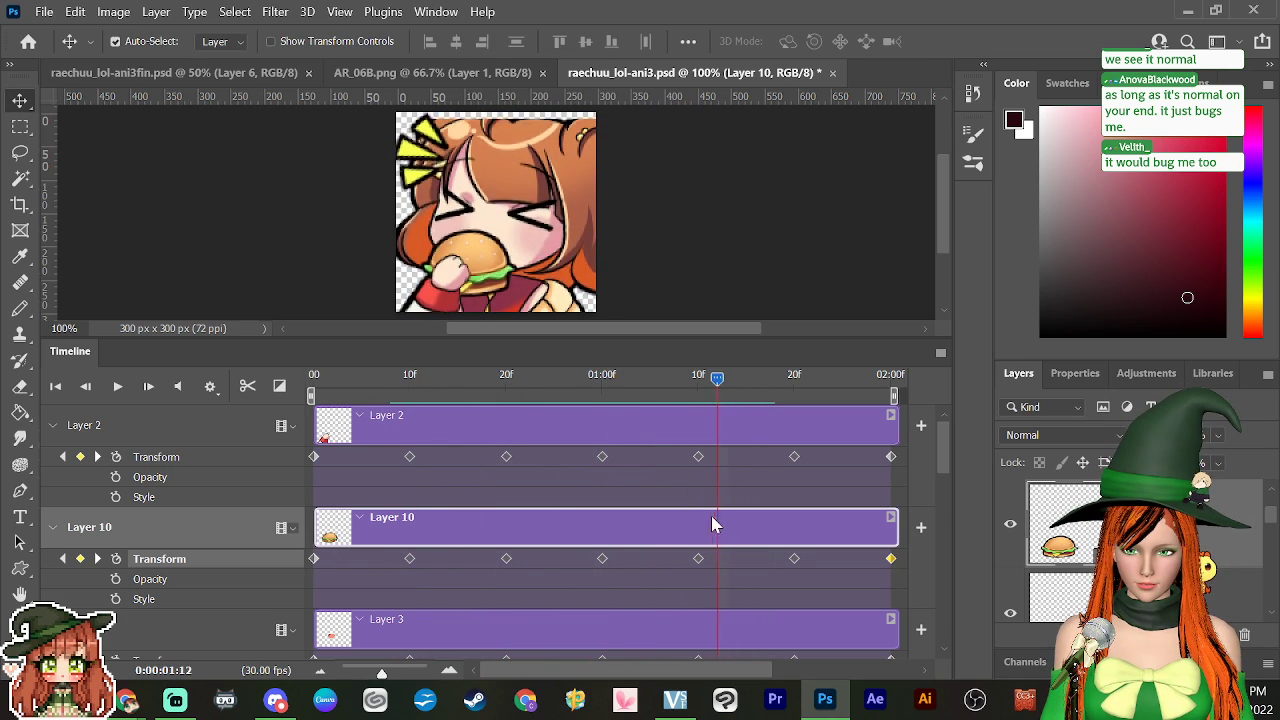
left_click_drag(766, 380, 506, 433)
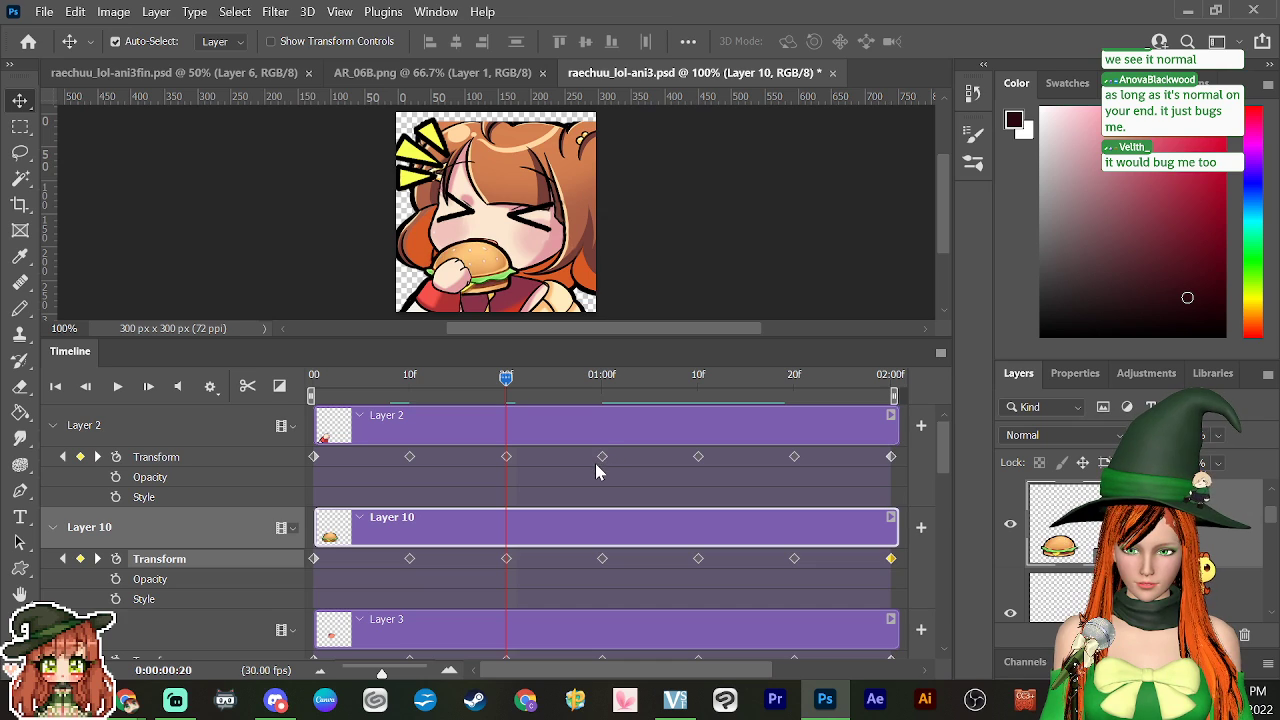
Step: Copy the squashed burger's Transform keyframe on Layer 10 at 00:20 and paste it at 01:10
left_click_drag(520, 395, 548, 462)
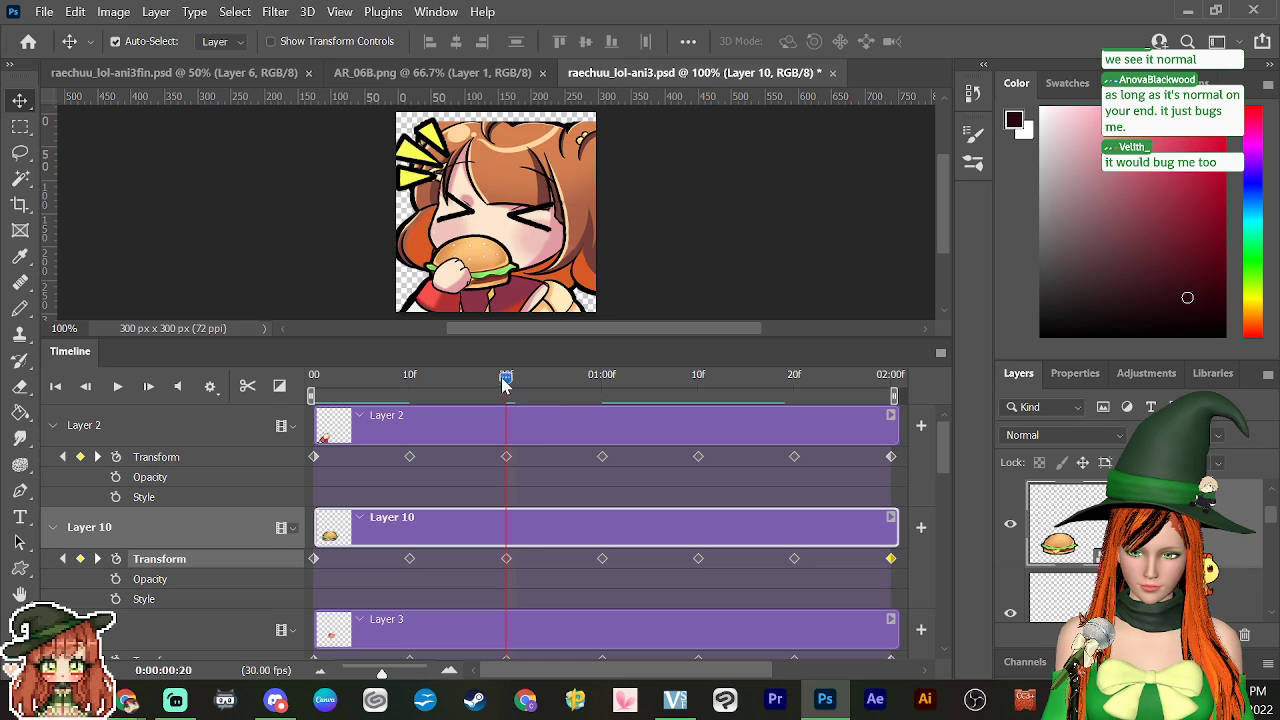
left_click_drag(506, 400, 505, 438)
right_click(506, 557)
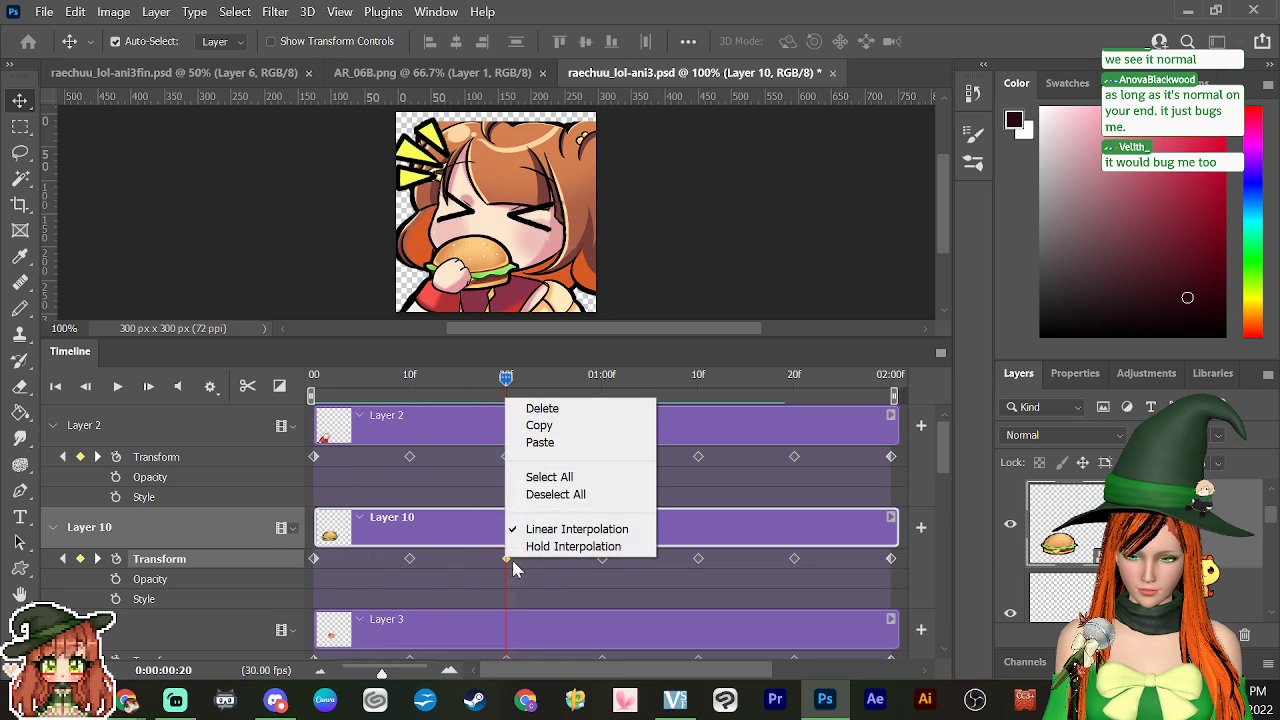
left_click(560, 432)
left_click_drag(506, 380, 698, 420)
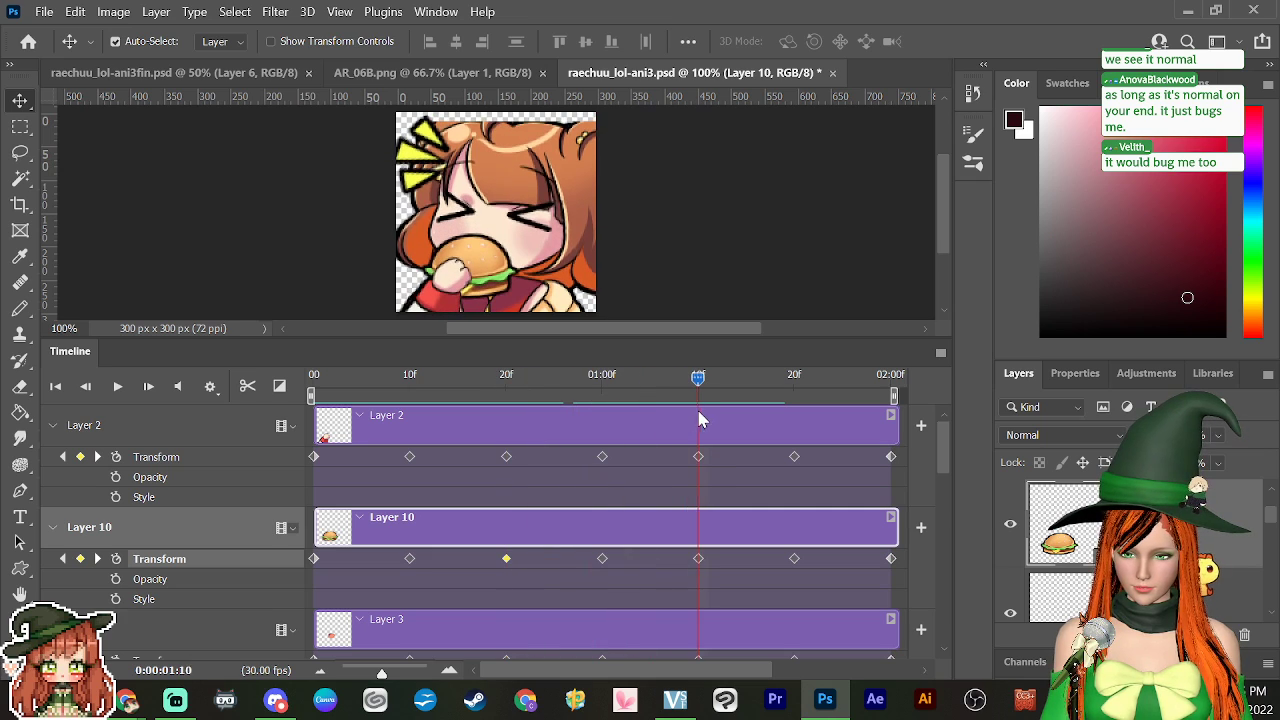
right_click(700, 518)
left_click(763, 445)
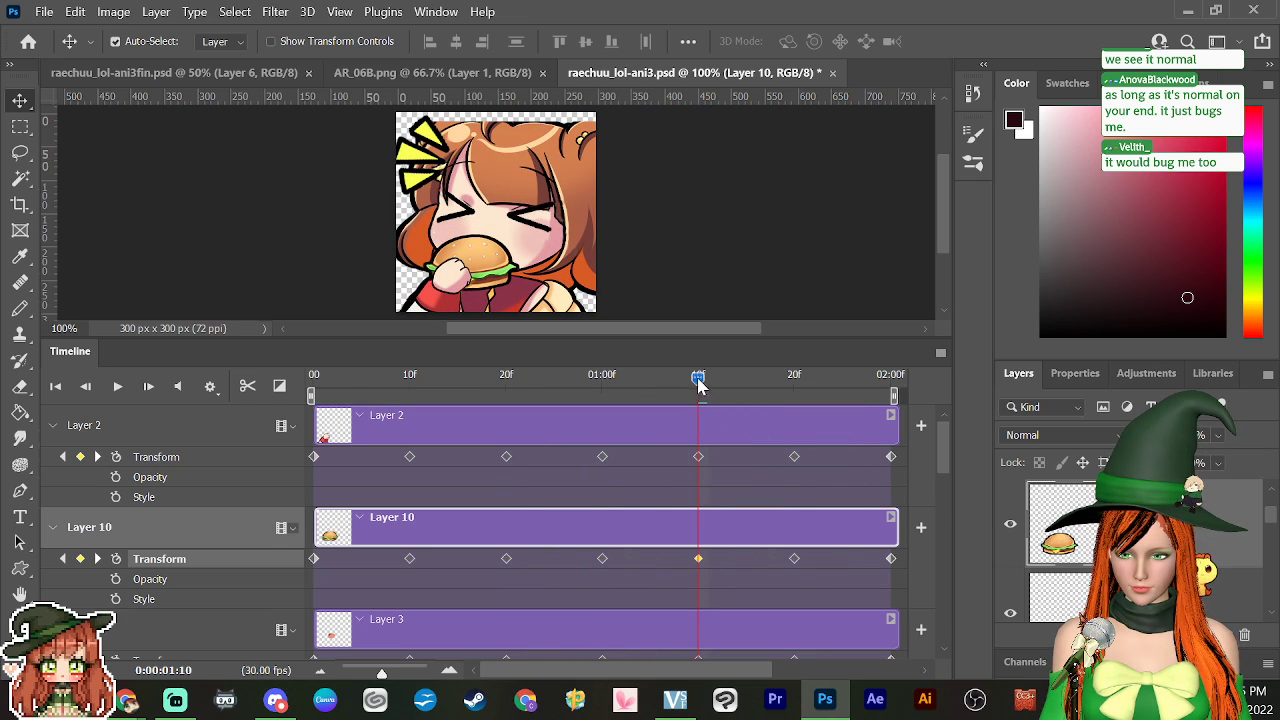
Step: Play the loop to check the burger squash on both bites, and return to the first frame
left_click_drag(698, 385, 818, 447)
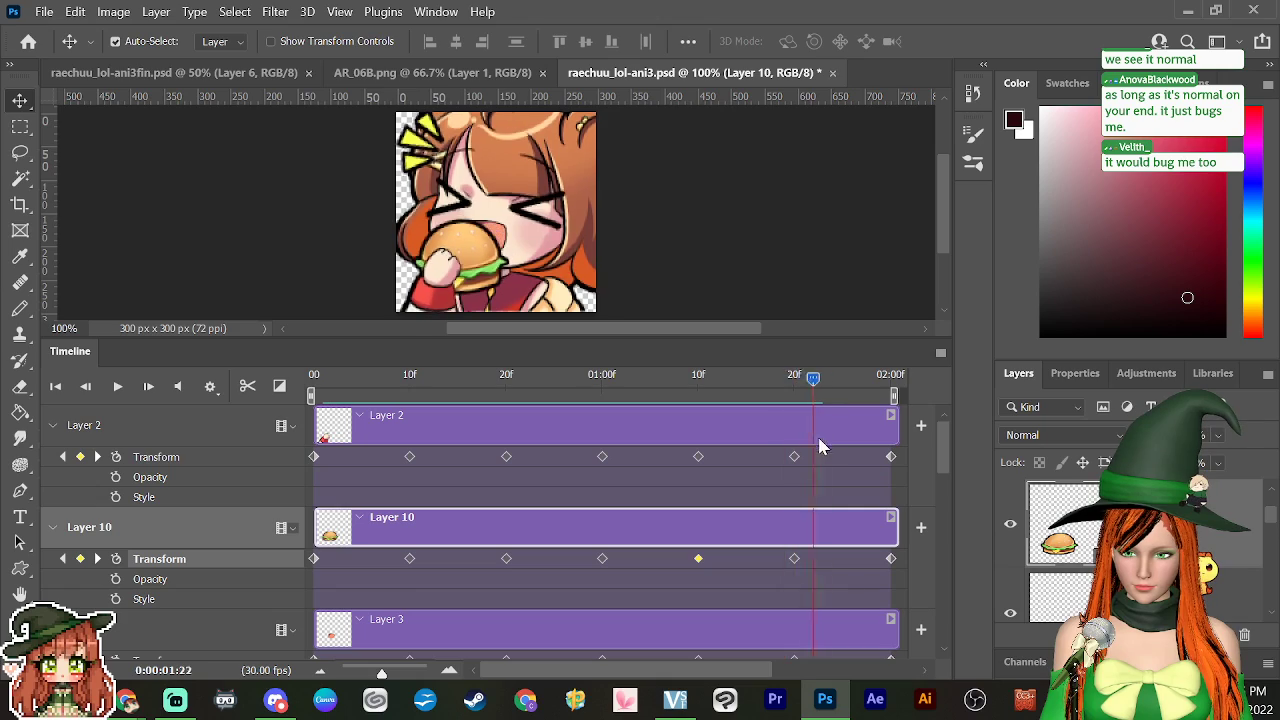
key("space")
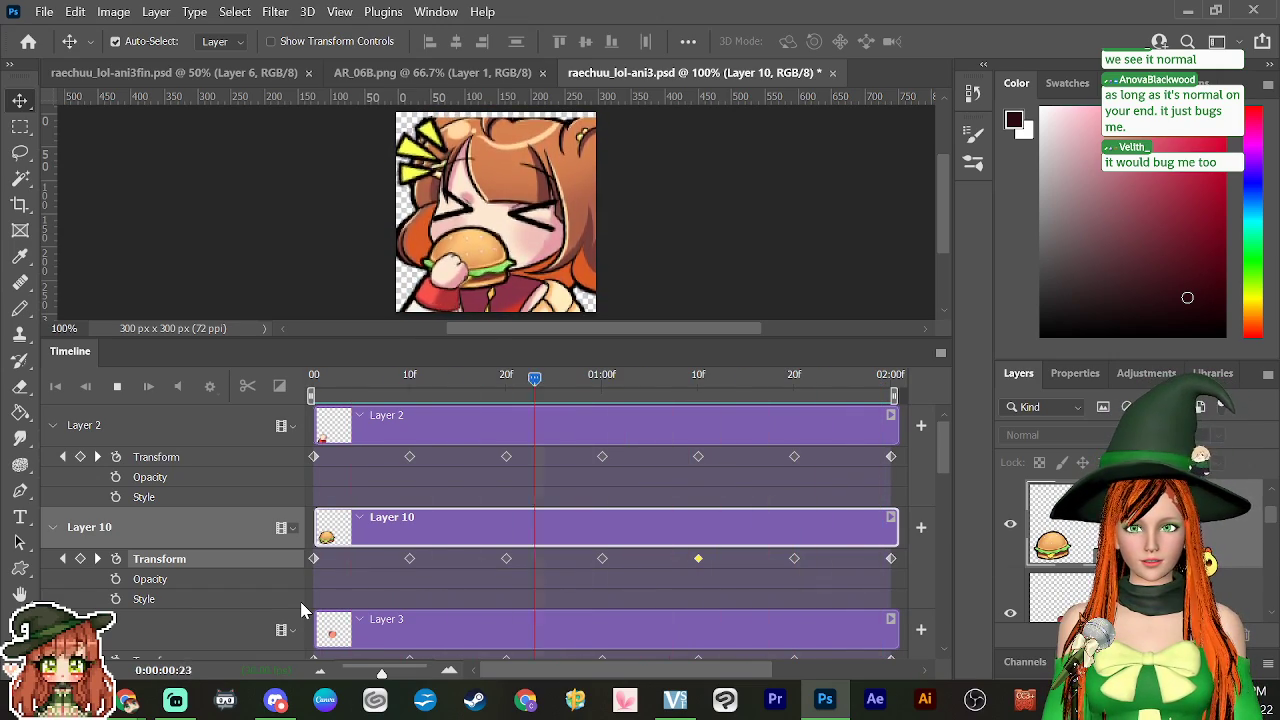
key("space")
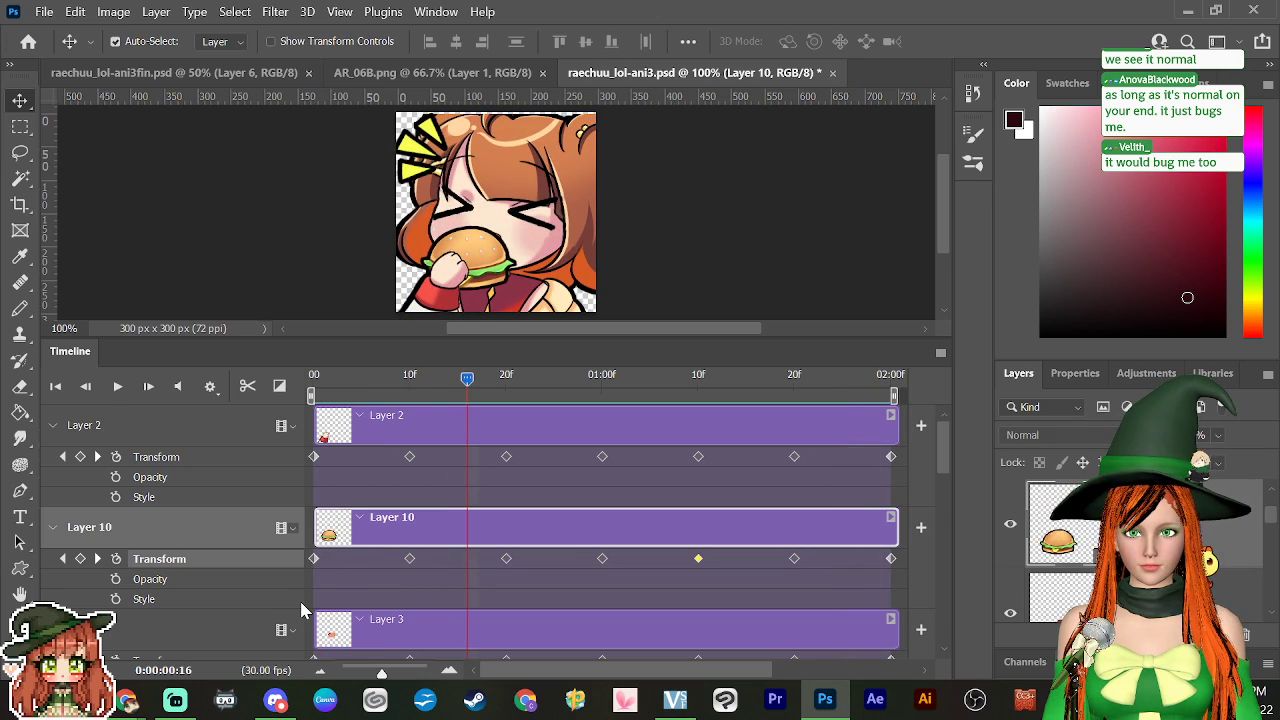
key("Home")
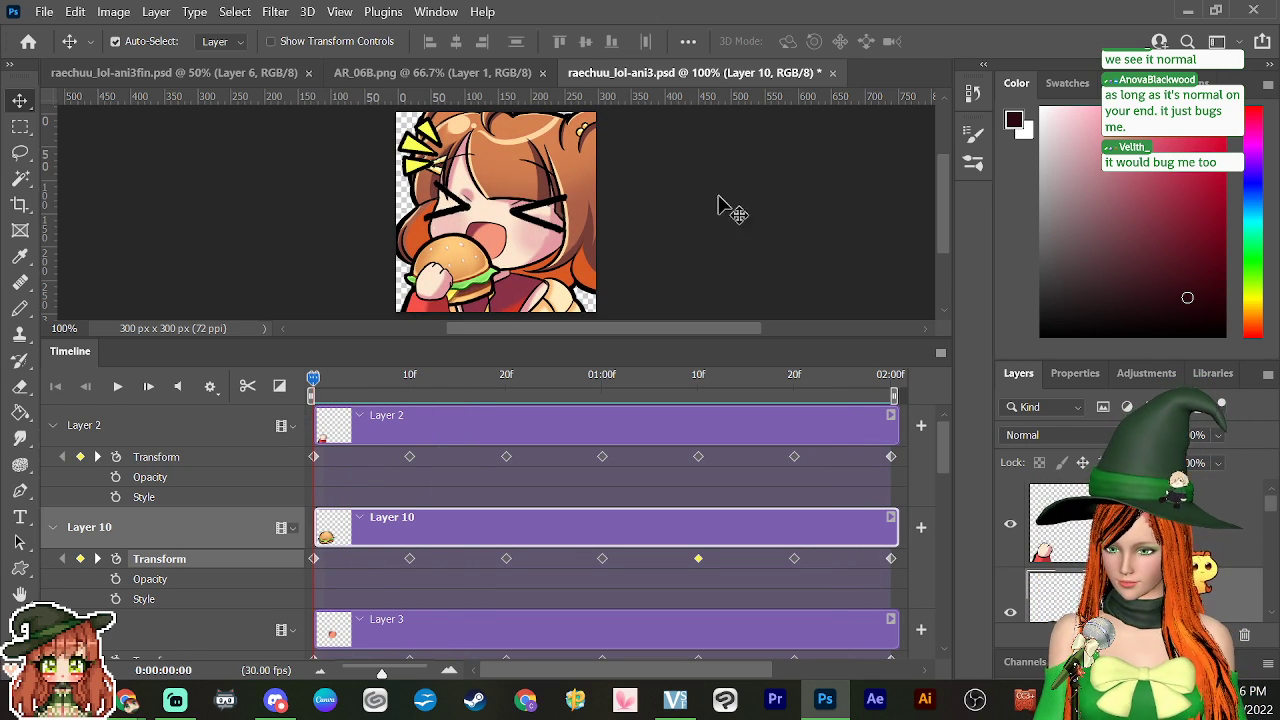
Step: Save the document under the new name raechuu_lol-ani4b in the RaeChuue folder
left_click(45, 11)
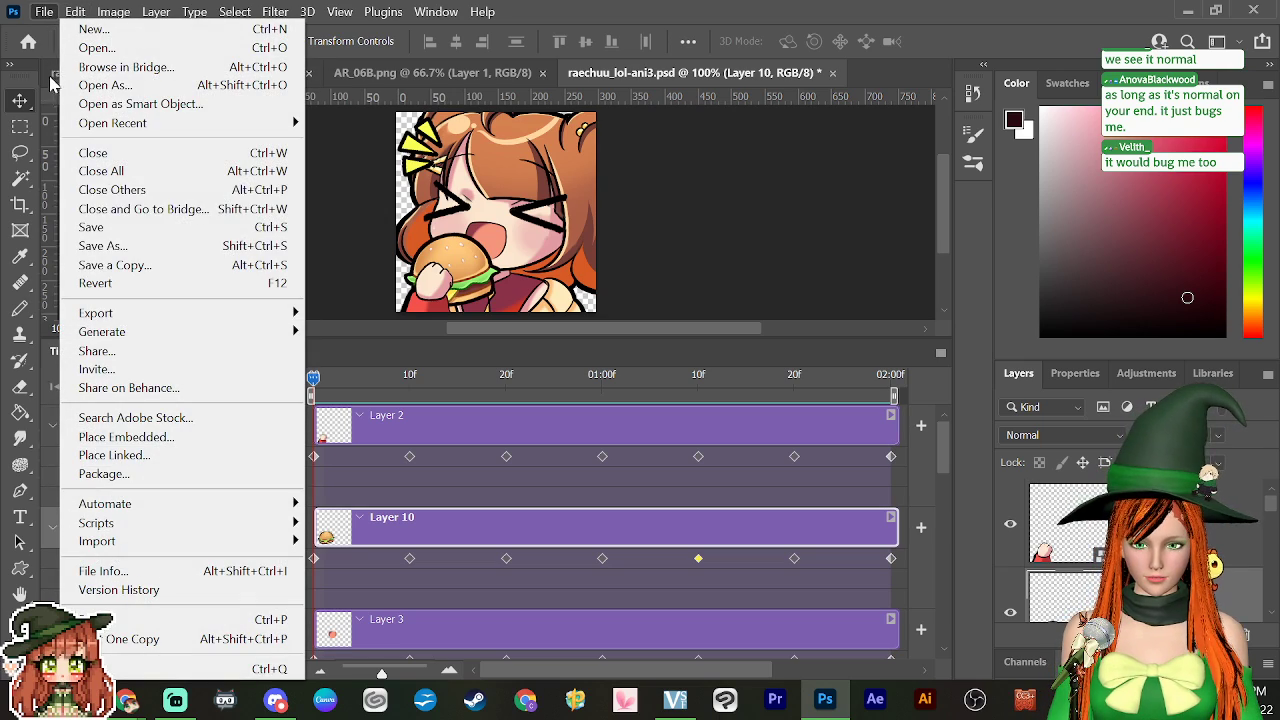
left_click(108, 246)
left_click(310, 332)
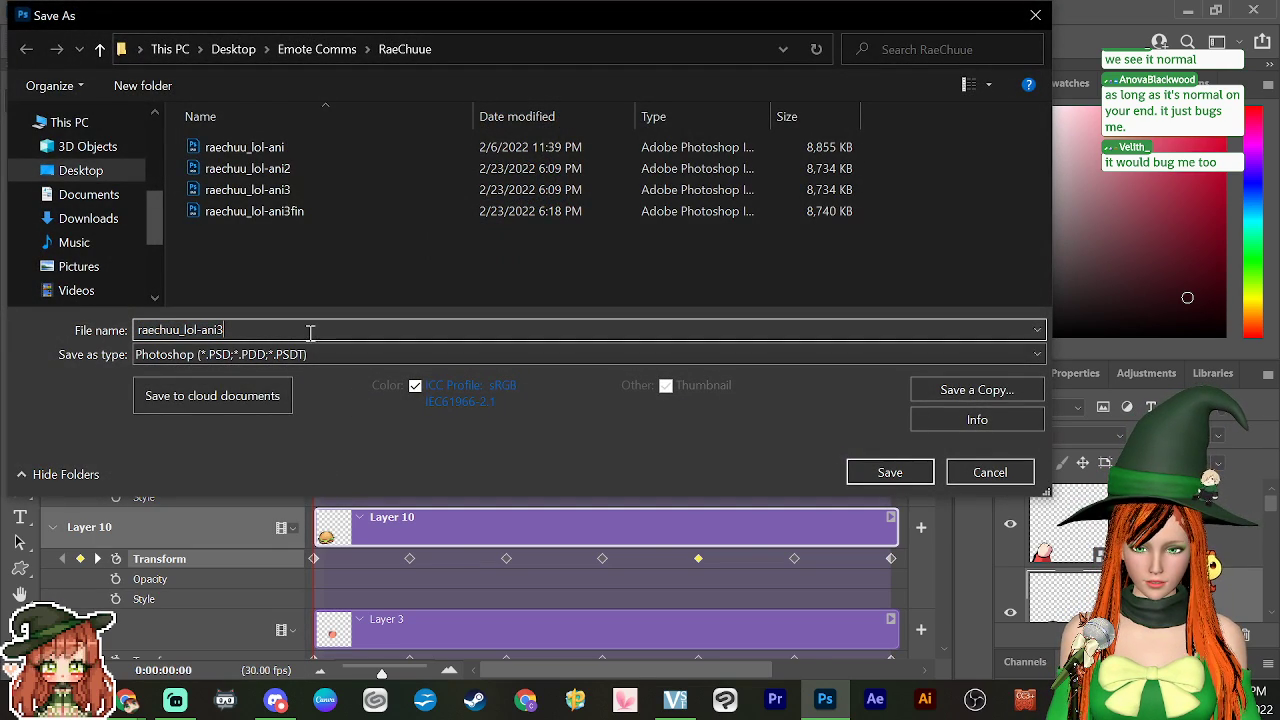
key("BackSpace")
type("4")
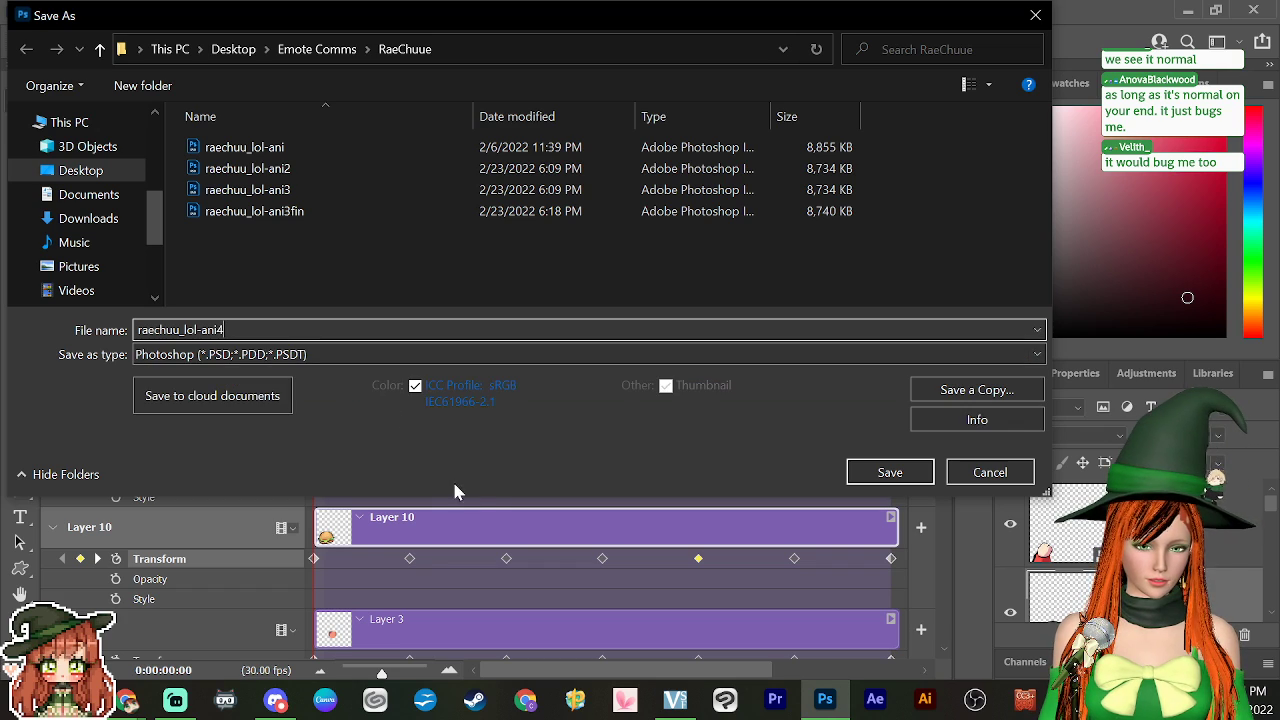
type("b")
left_click(912, 476)
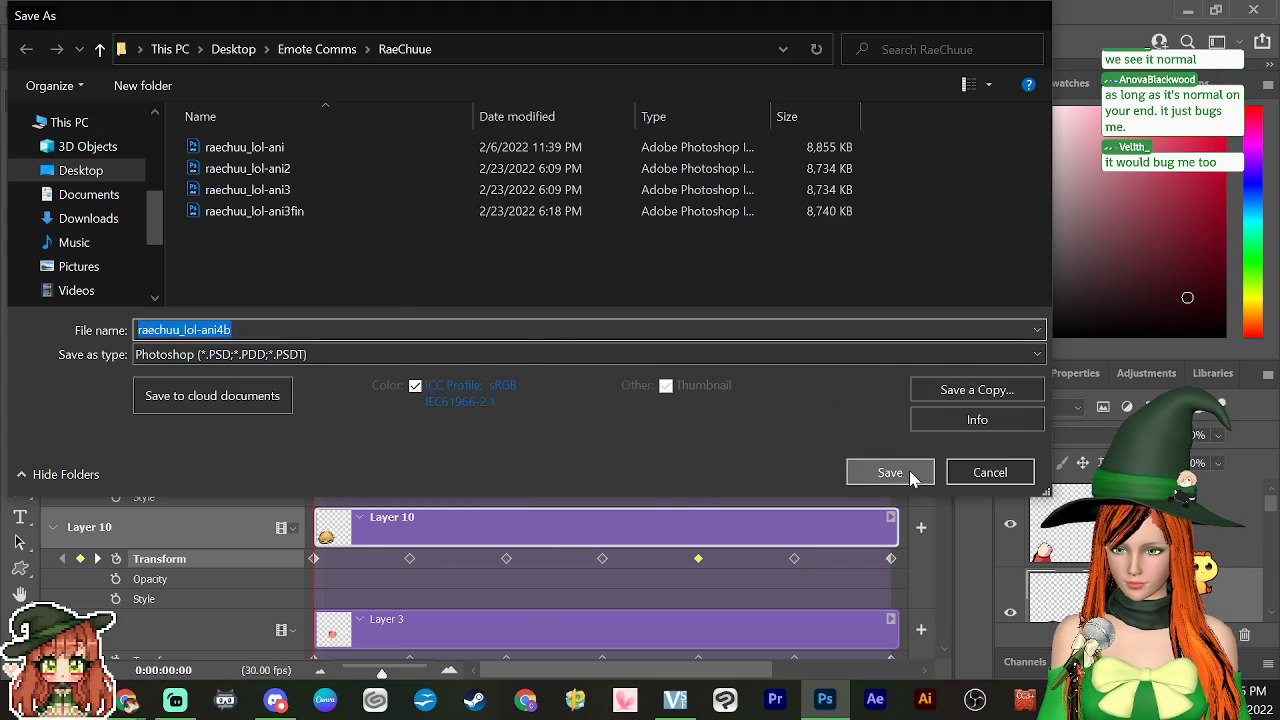
Step: Select all layers and, at 00:20, rotate the artwork about -3.2° and scale it to about 102.6% width and 102.3% height
left_click(1265, 500)
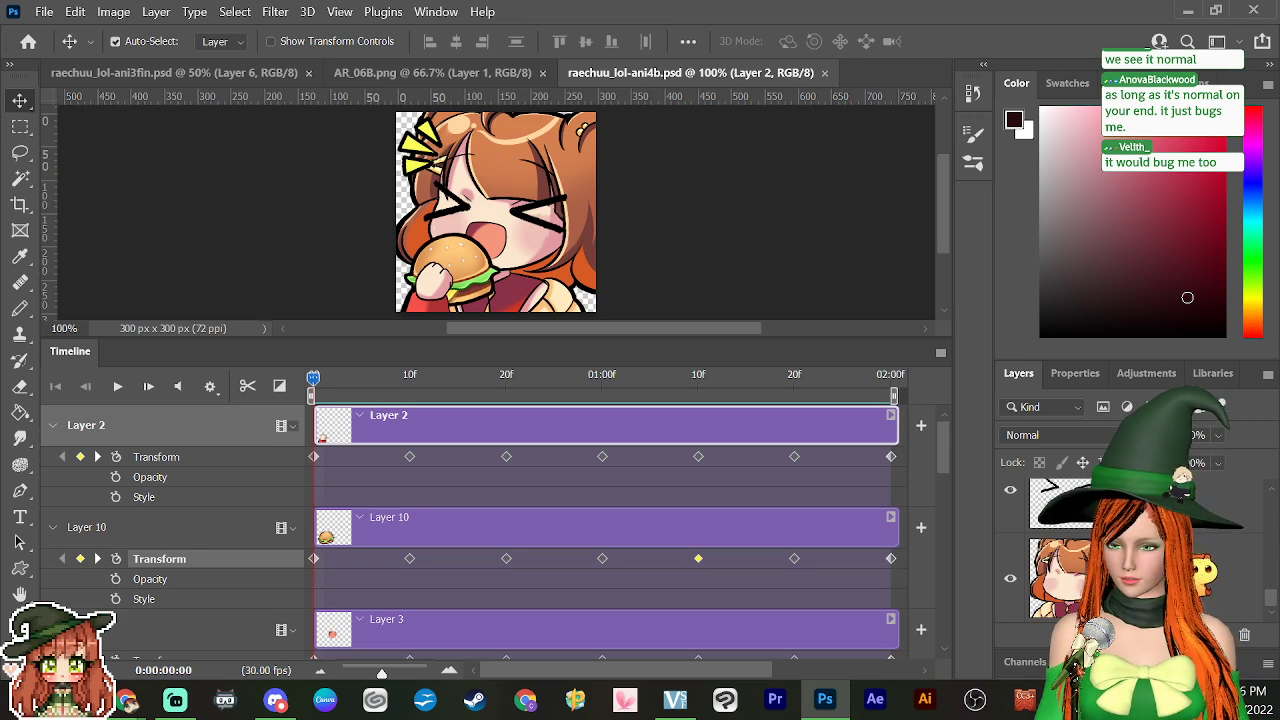
key("ctrl+alt+a")
left_click_drag(313, 377, 507, 436)
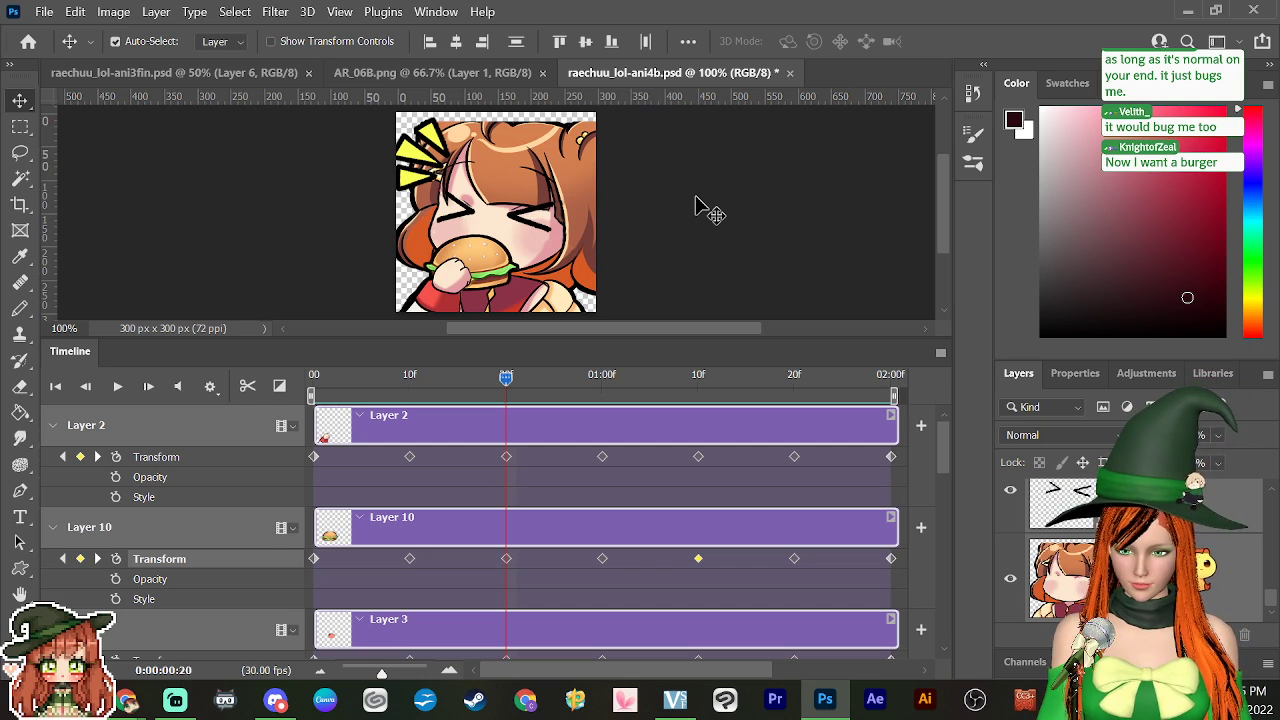
key("ctrl+t")
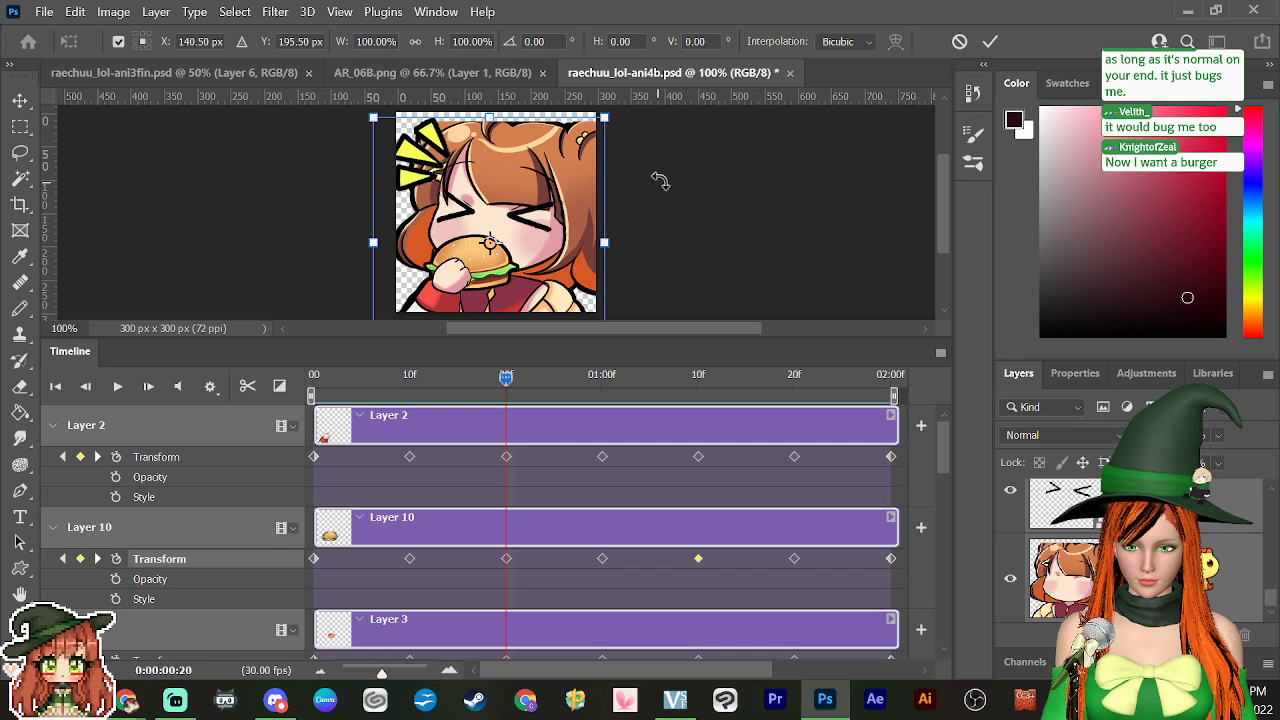
key("ctrl+minus")
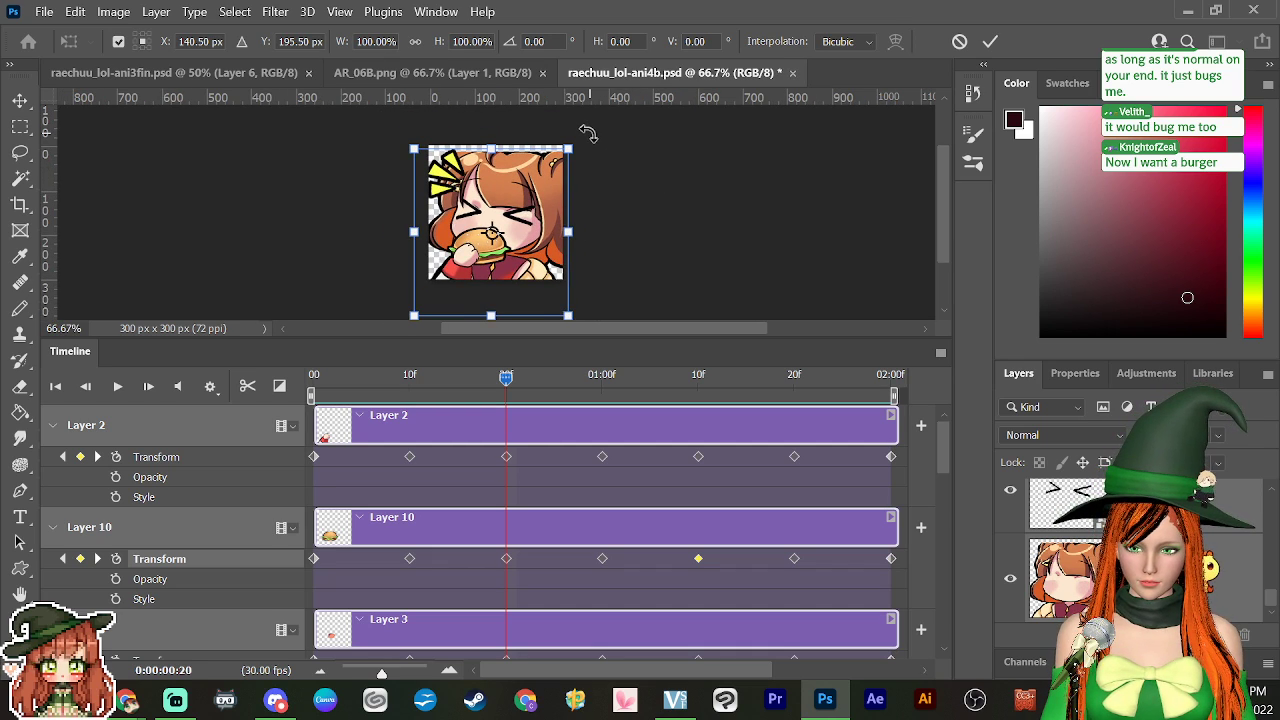
left_click_drag(586, 131, 596, 122)
left_click_drag(573, 221, 577, 223)
left_click_drag(499, 315, 510, 308)
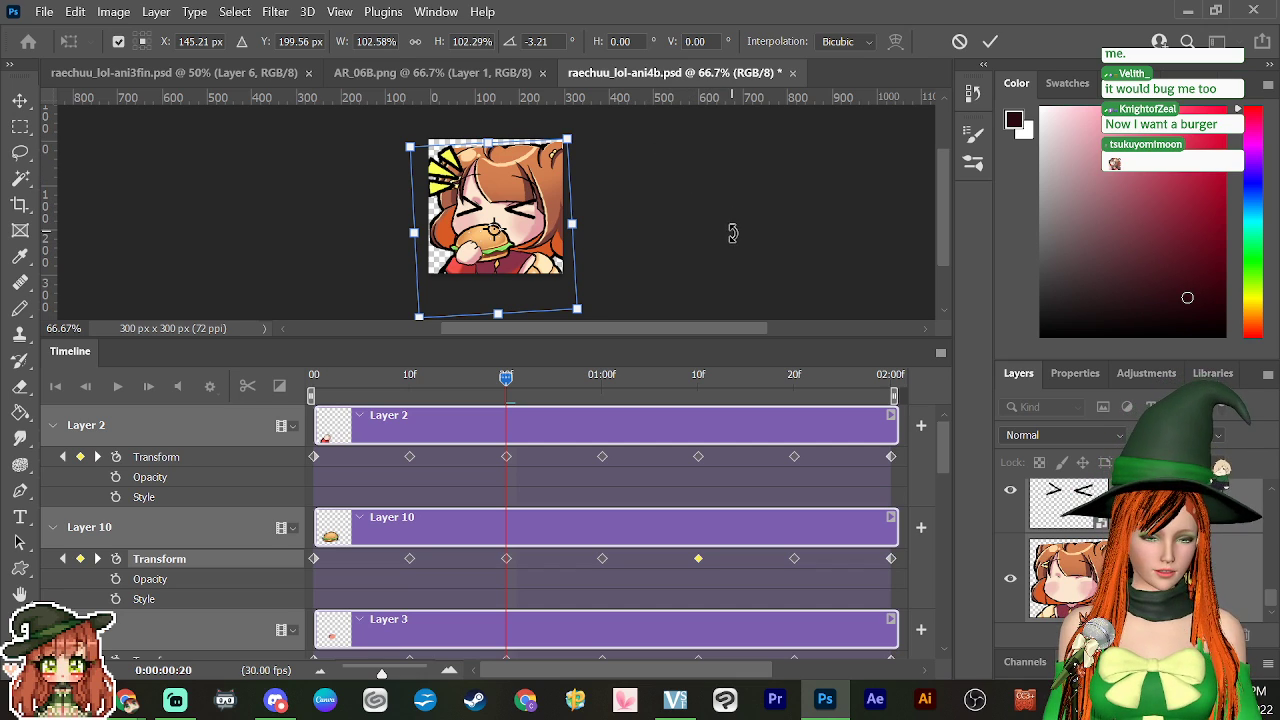
key("Return")
Step: At 01:10, rotate all layers about 2.7° and scale them to about 101.7% in both directions, and play the loop
left_click_drag(506, 377, 697, 459)
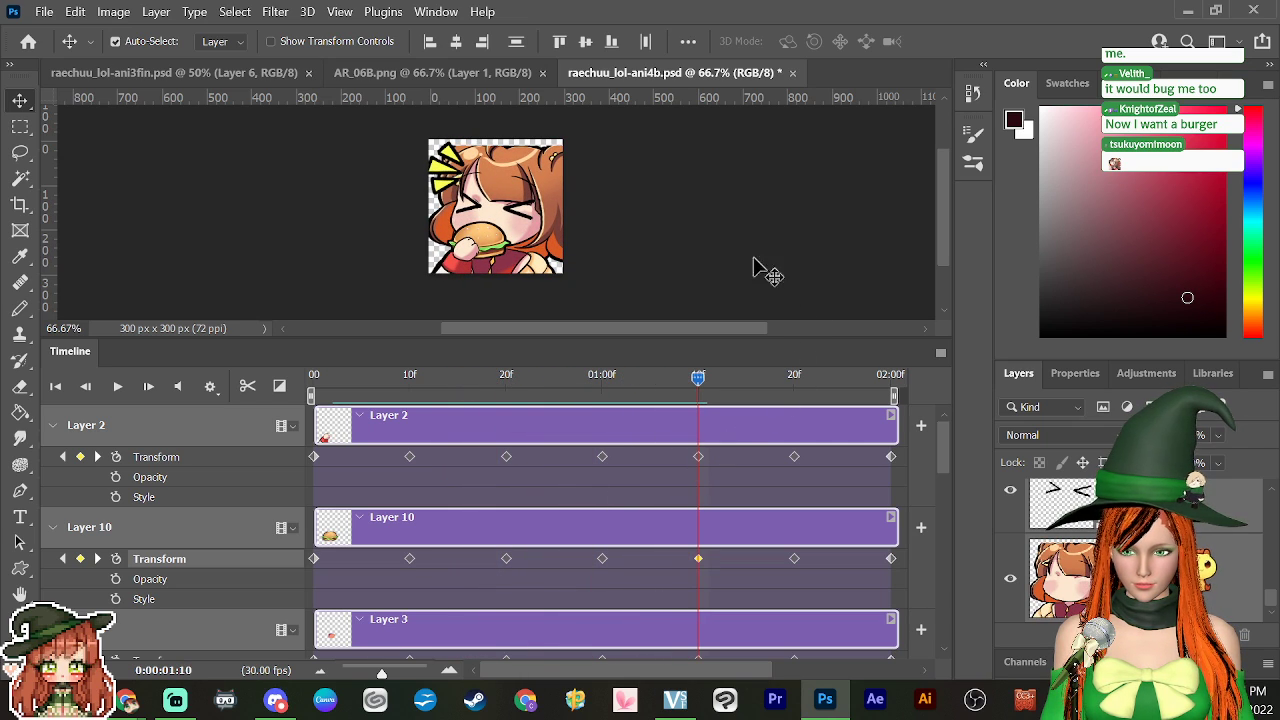
key("ctrl+t")
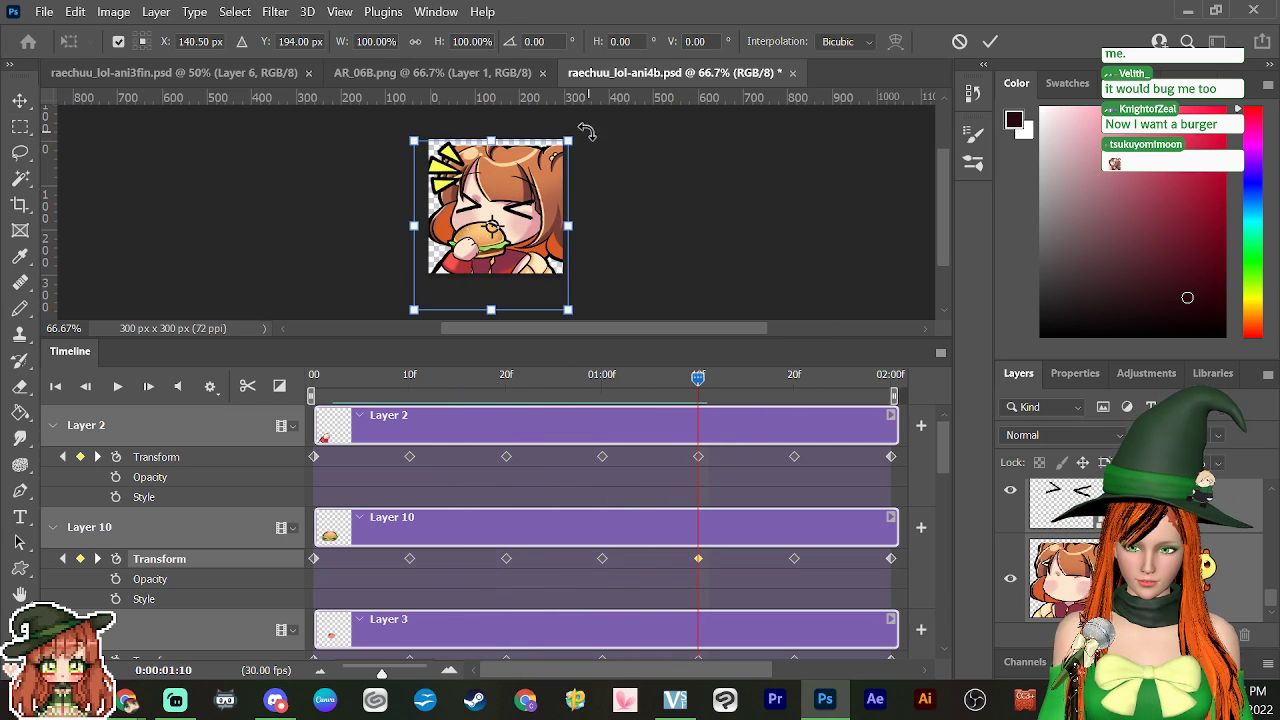
left_click_drag(586, 131, 597, 134)
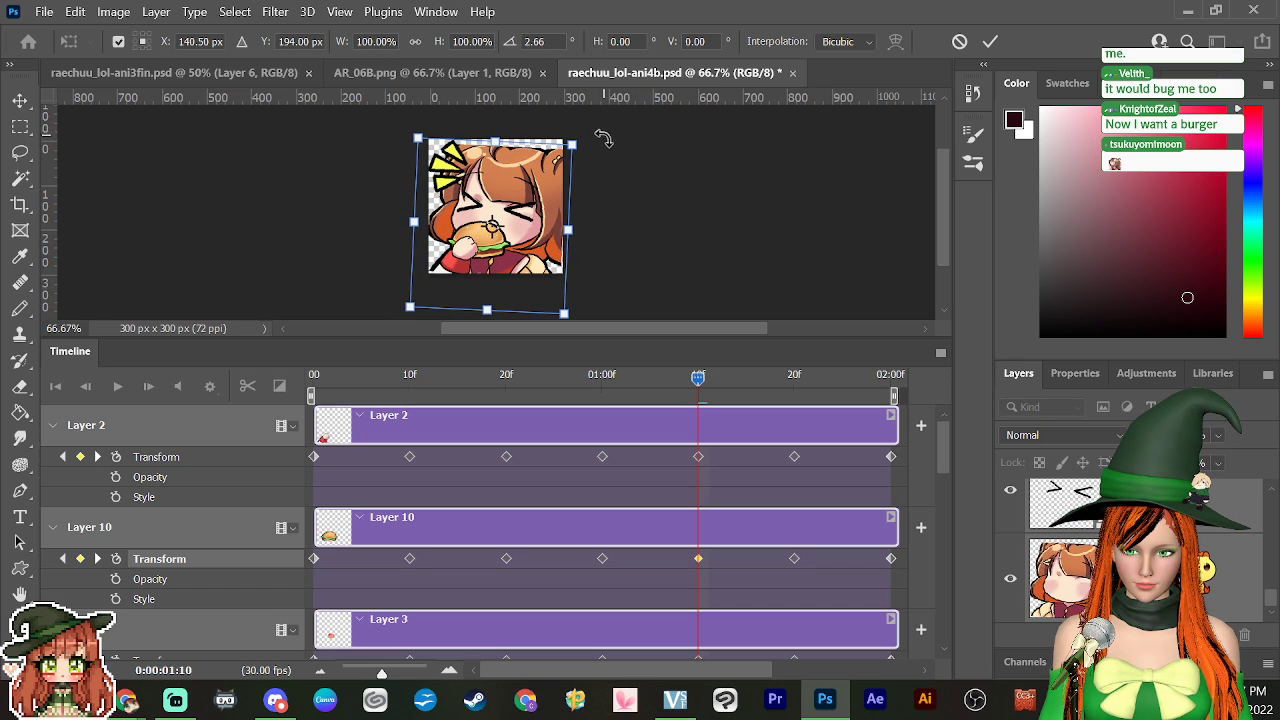
left_click_drag(487, 309, 488, 313)
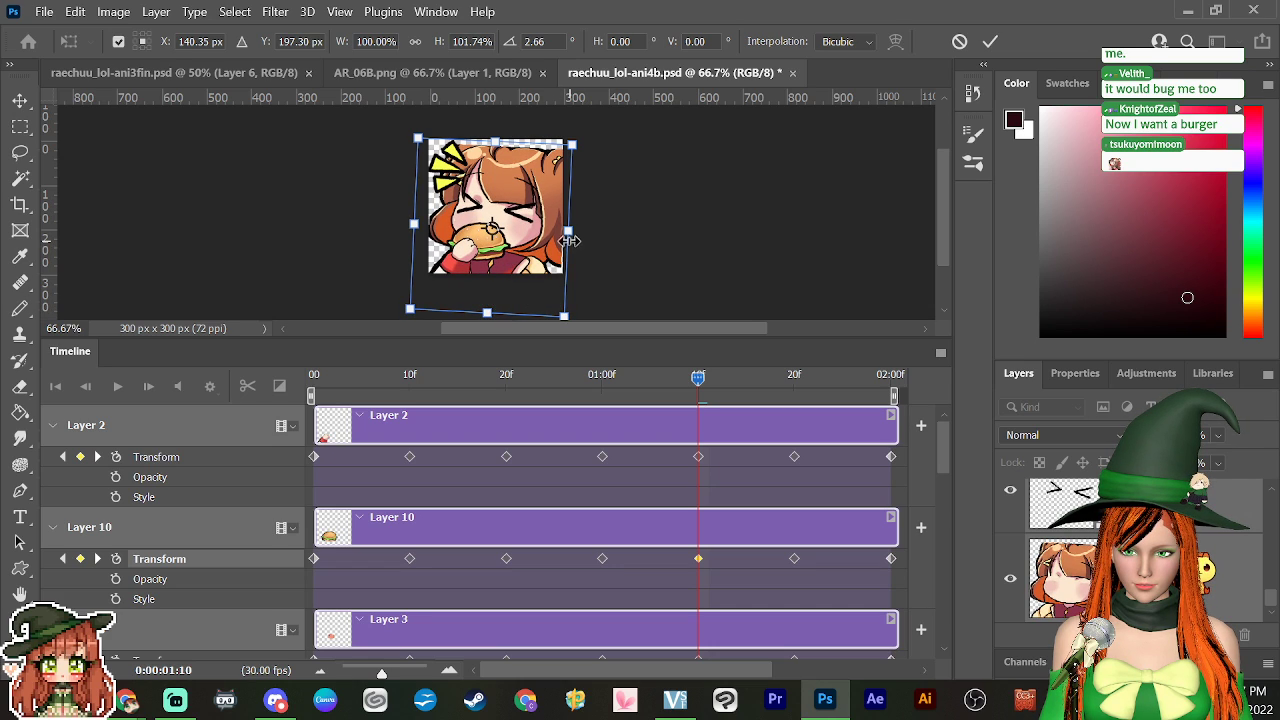
left_click_drag(569, 230, 573, 231)
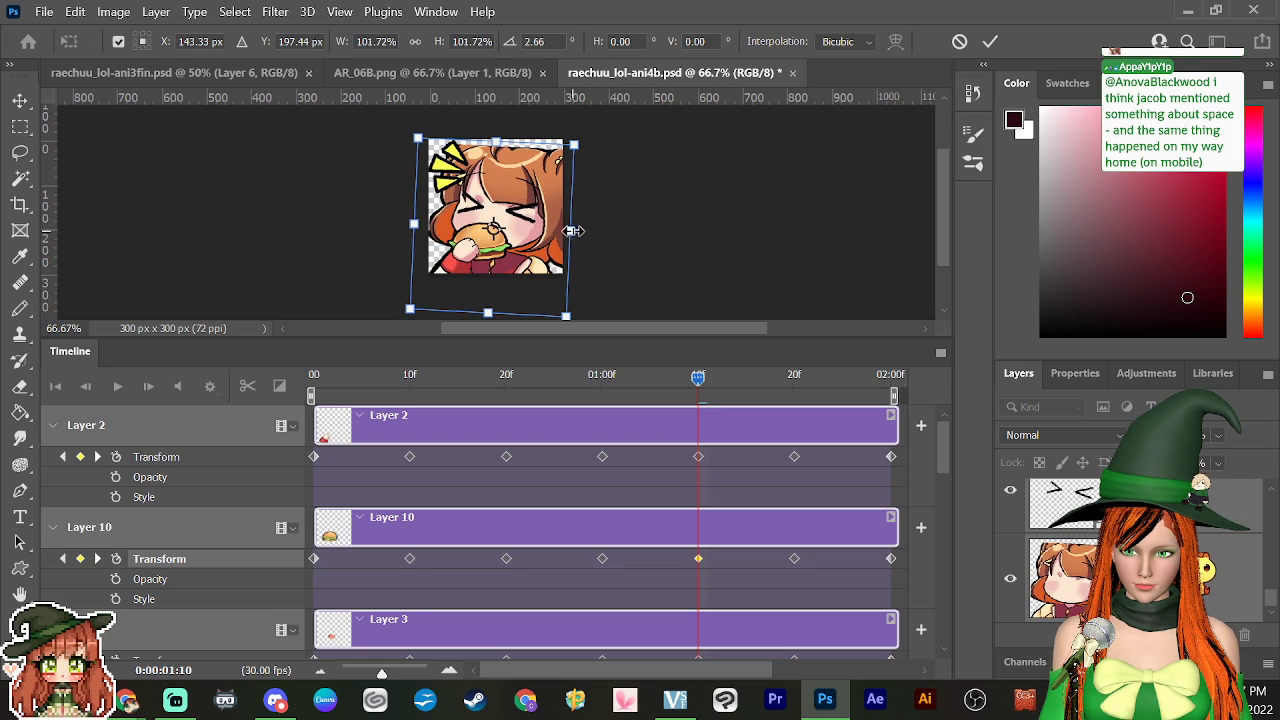
key("Return")
key("space")
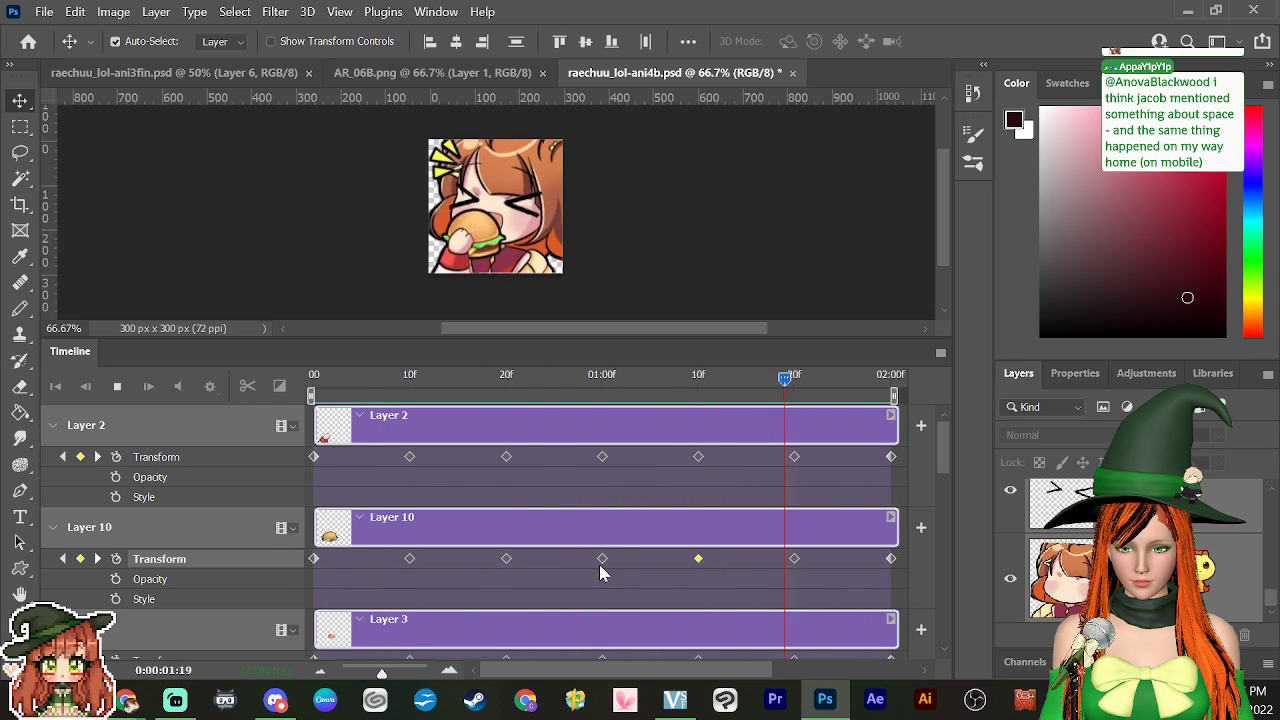
key("space")
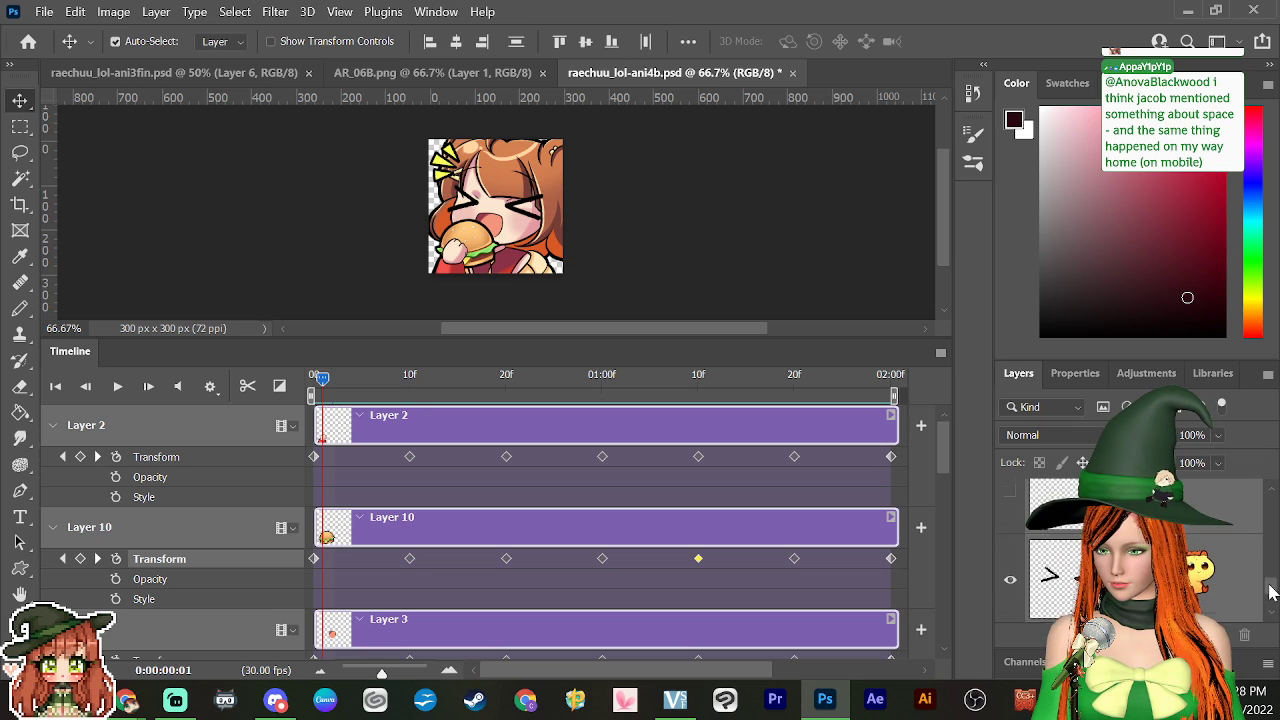
Step: Hide the layer with the yellow accent lines and play the loop in an enlarged canvas area
left_click_drag(1271, 538, 1248, 536)
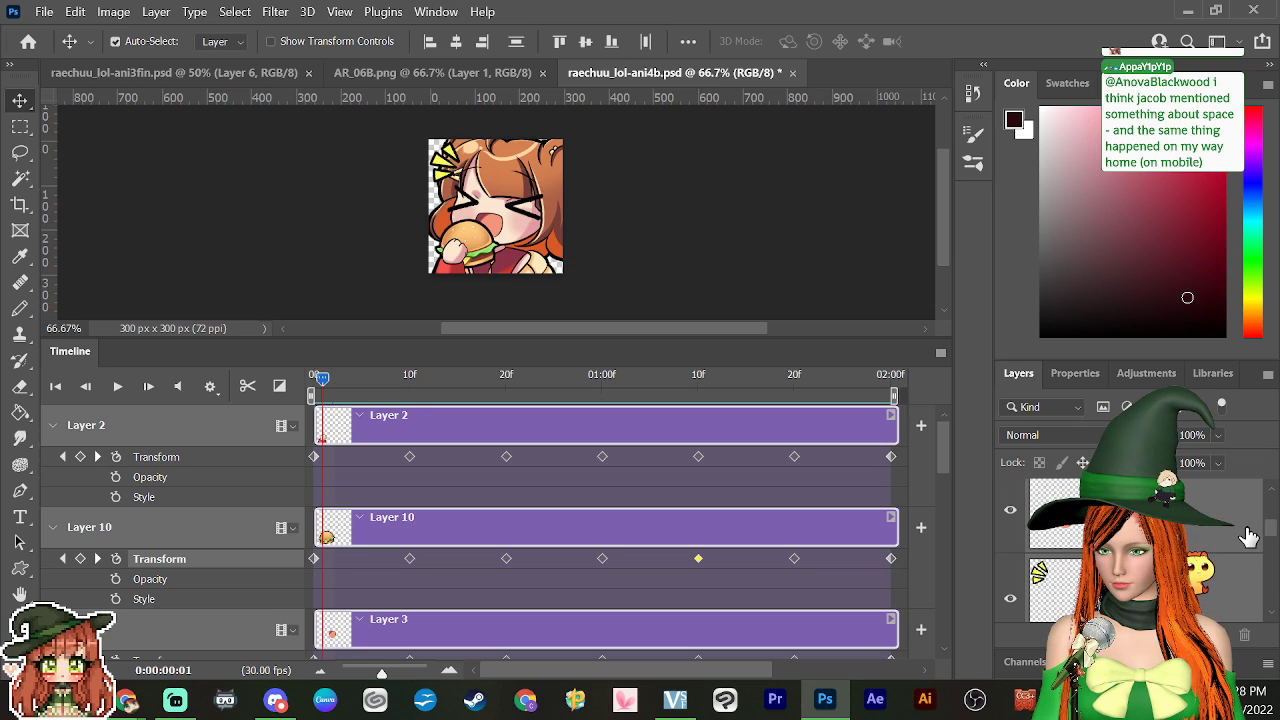
left_click(1011, 601)
key("space")
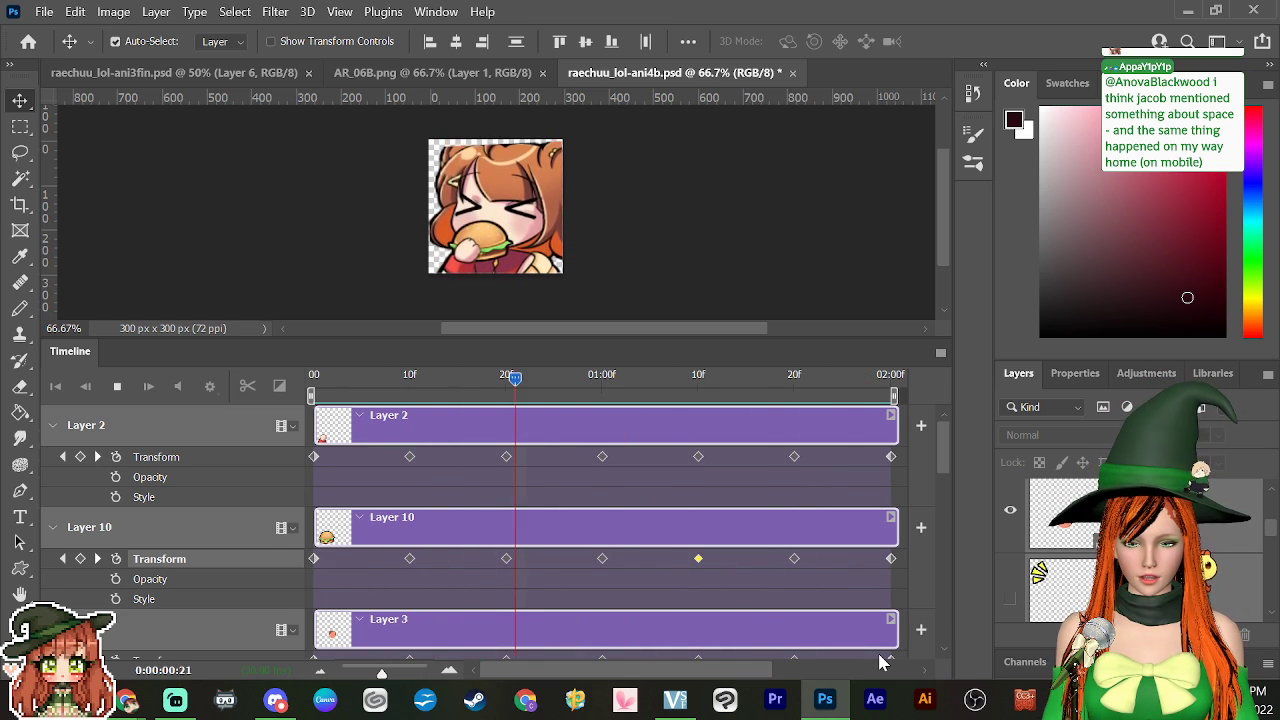
left_click_drag(537, 352, 500, 674)
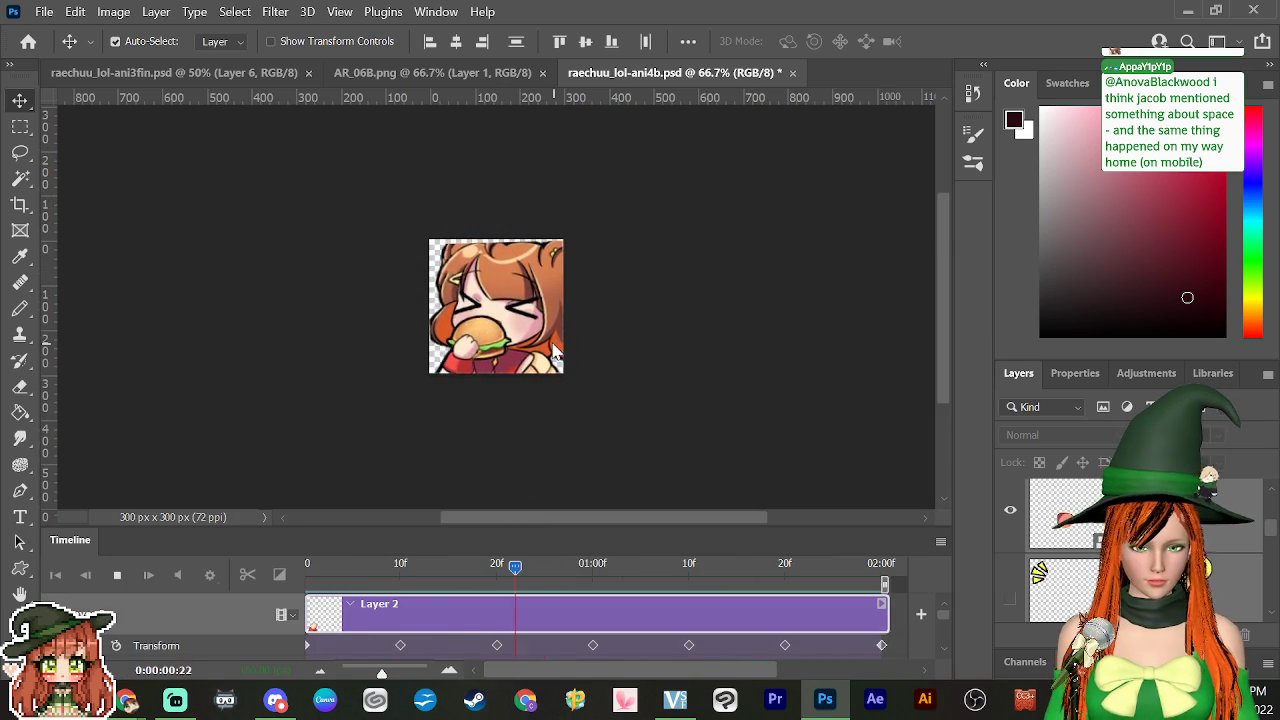
scroll(546, 331, "up", 5)
scroll(765, 250, "down", 3)
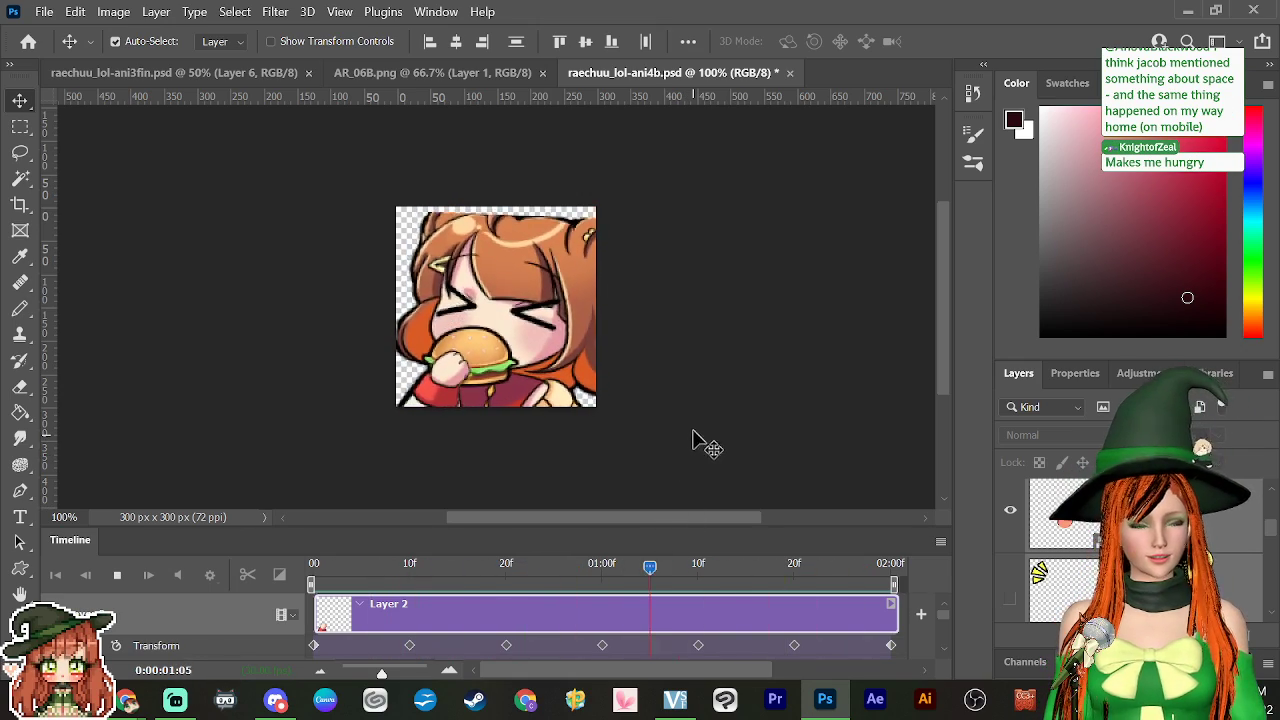
key("space")
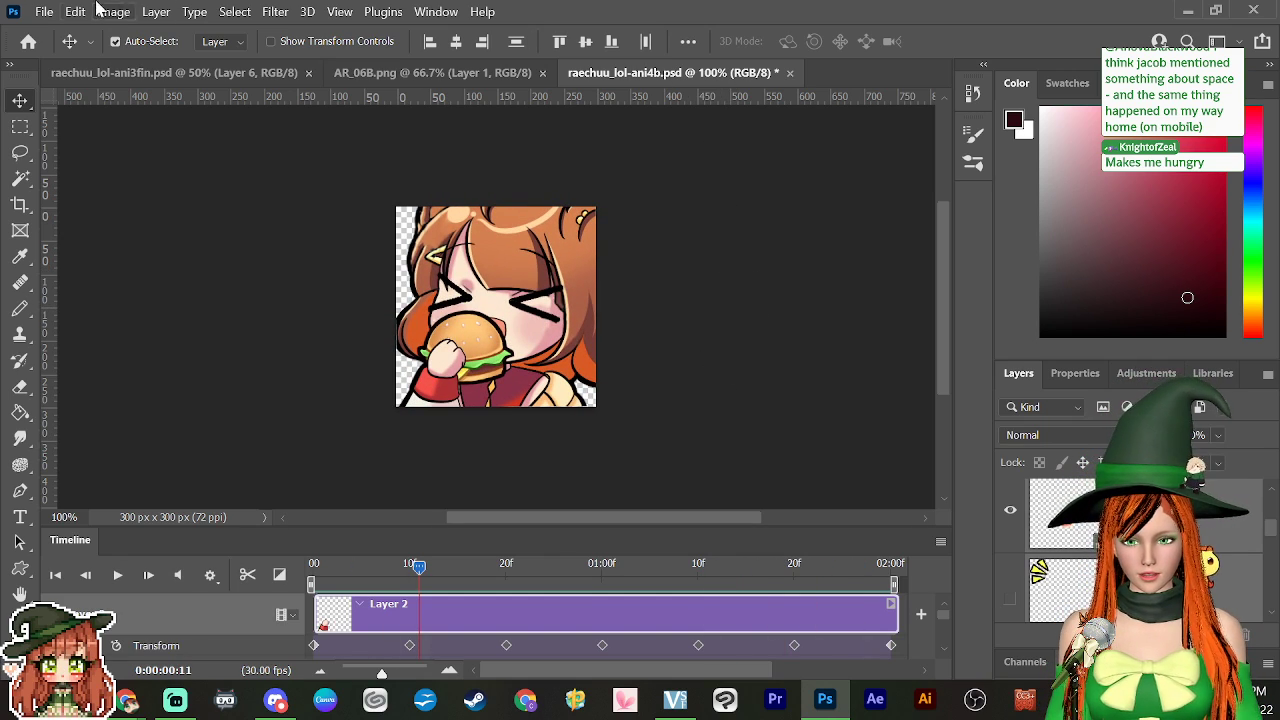
Step: Save the document and export the animation through Save for Web (Legacy) as raechuu_burger.gif
left_click(45, 11)
left_click(120, 228)
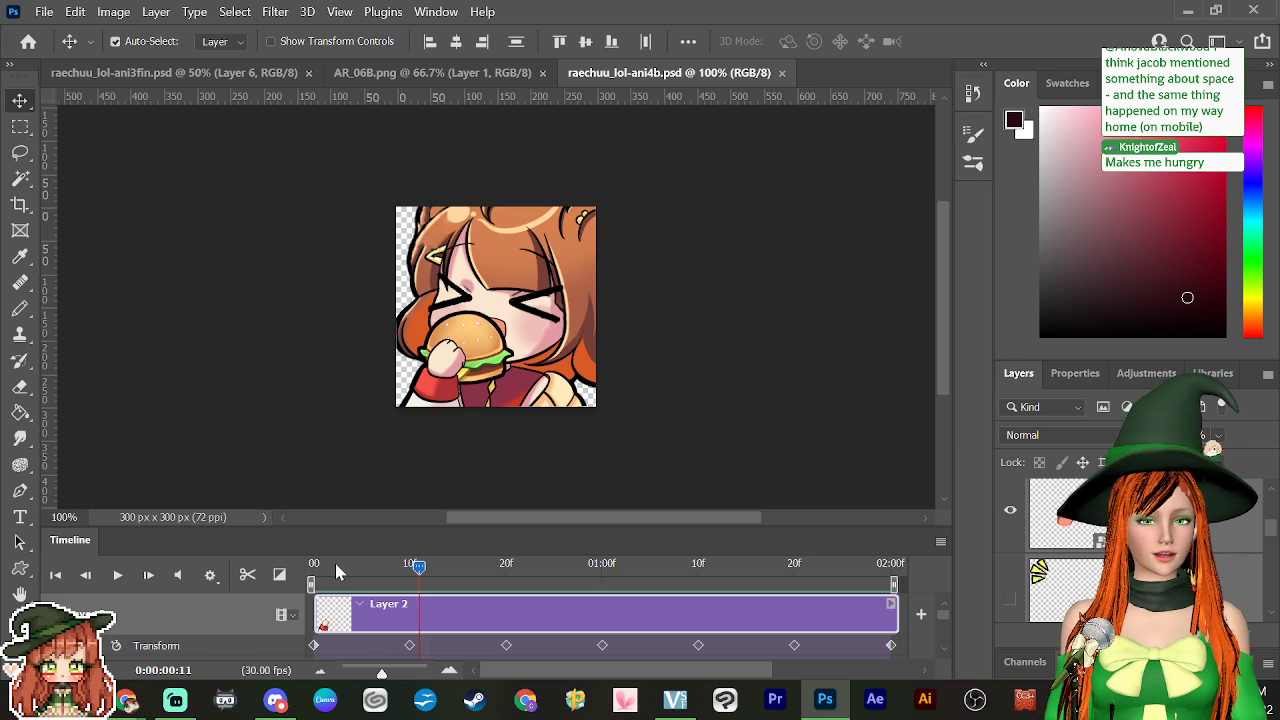
left_click(44, 11)
mouse_move(285, 315)
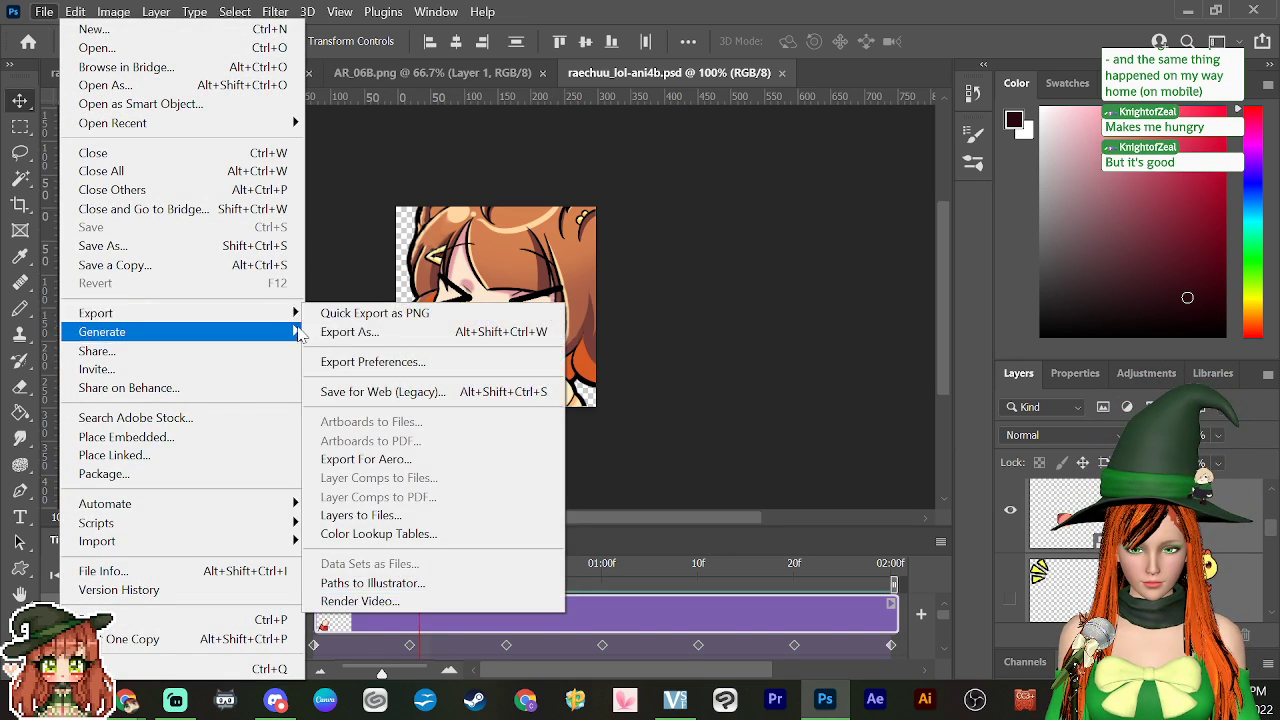
left_click(501, 392)
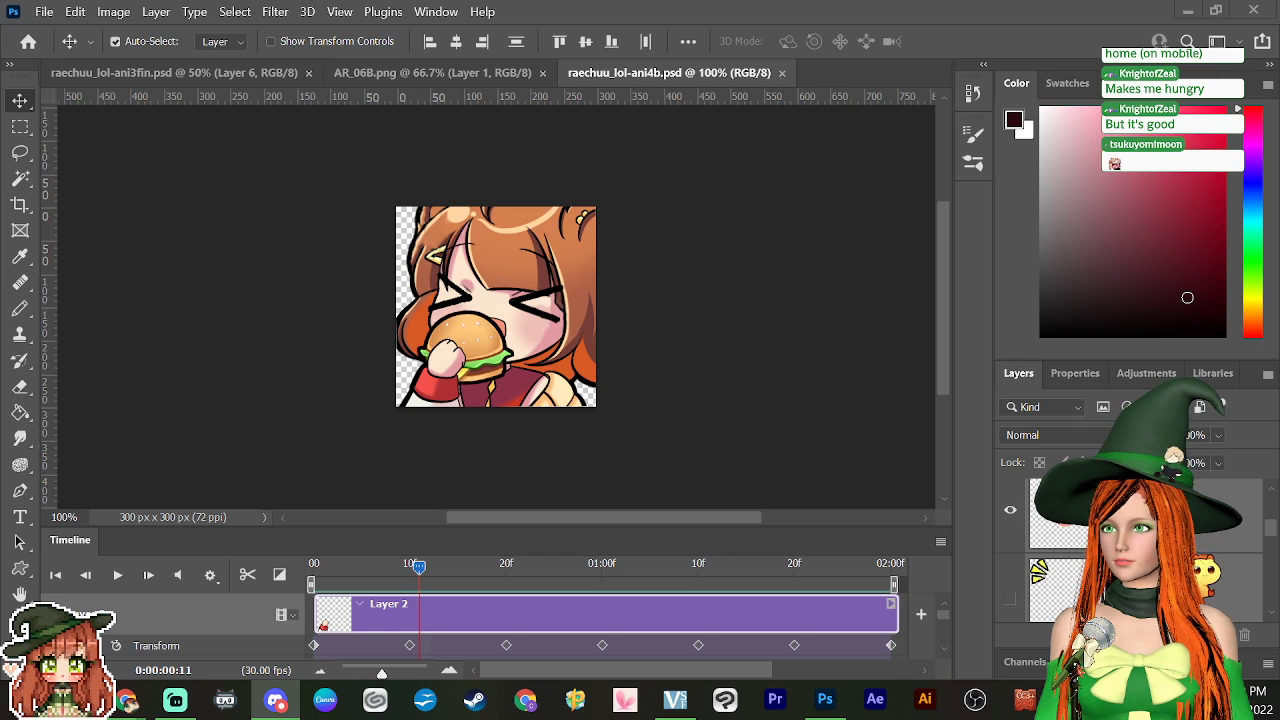
Step: View the exported raechuu_burger.gif in Photos, close it, and switch to the raechuu_lol-ani3fin.psd document
key("alt+Tab")
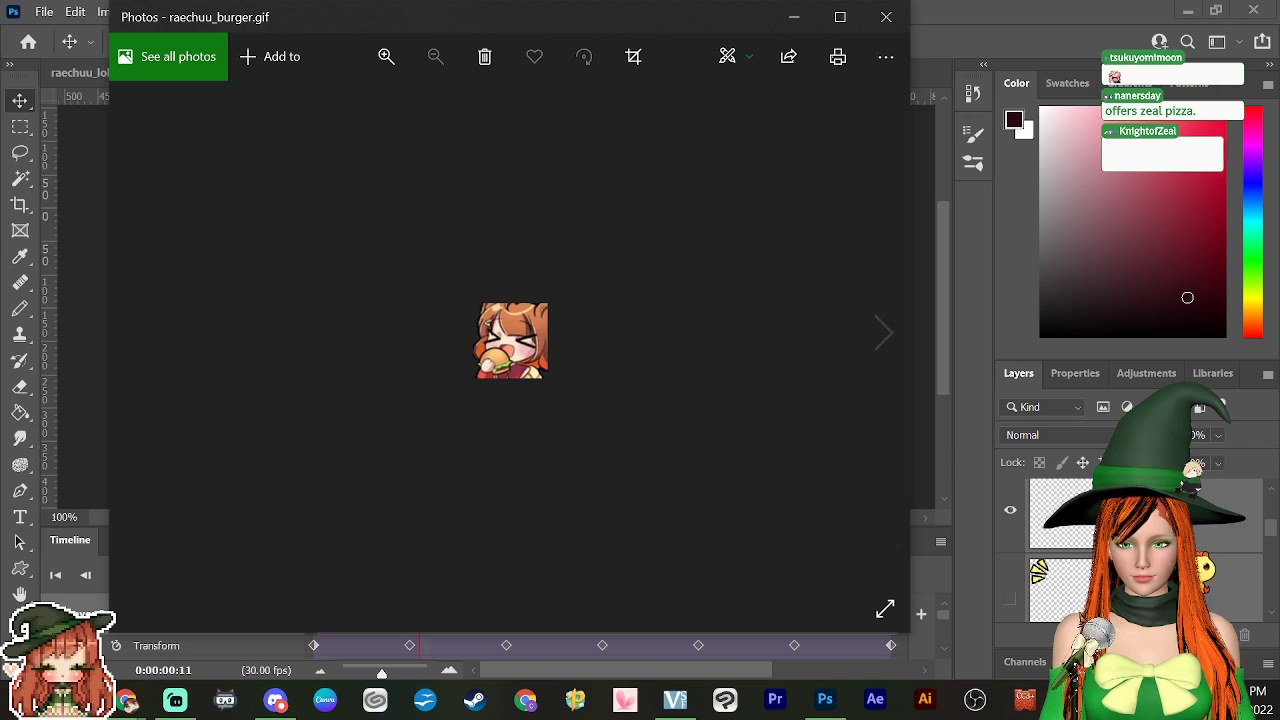
left_click(889, 17)
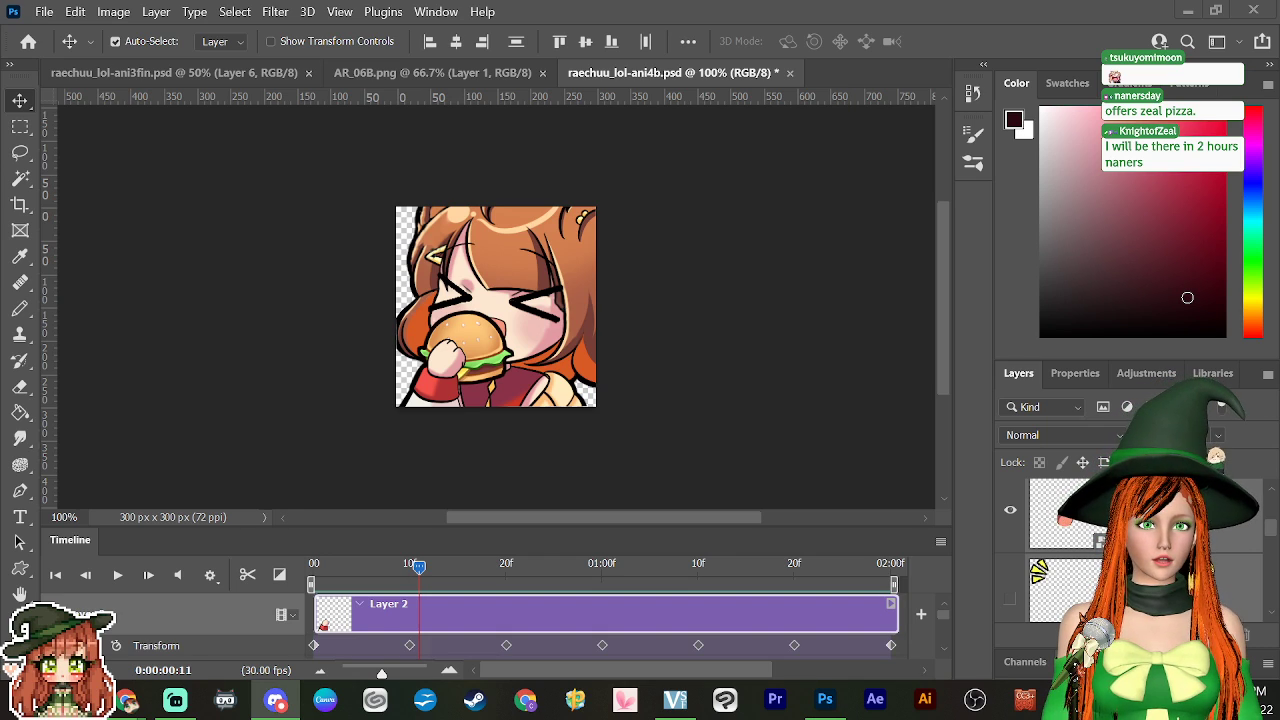
left_click(245, 73)
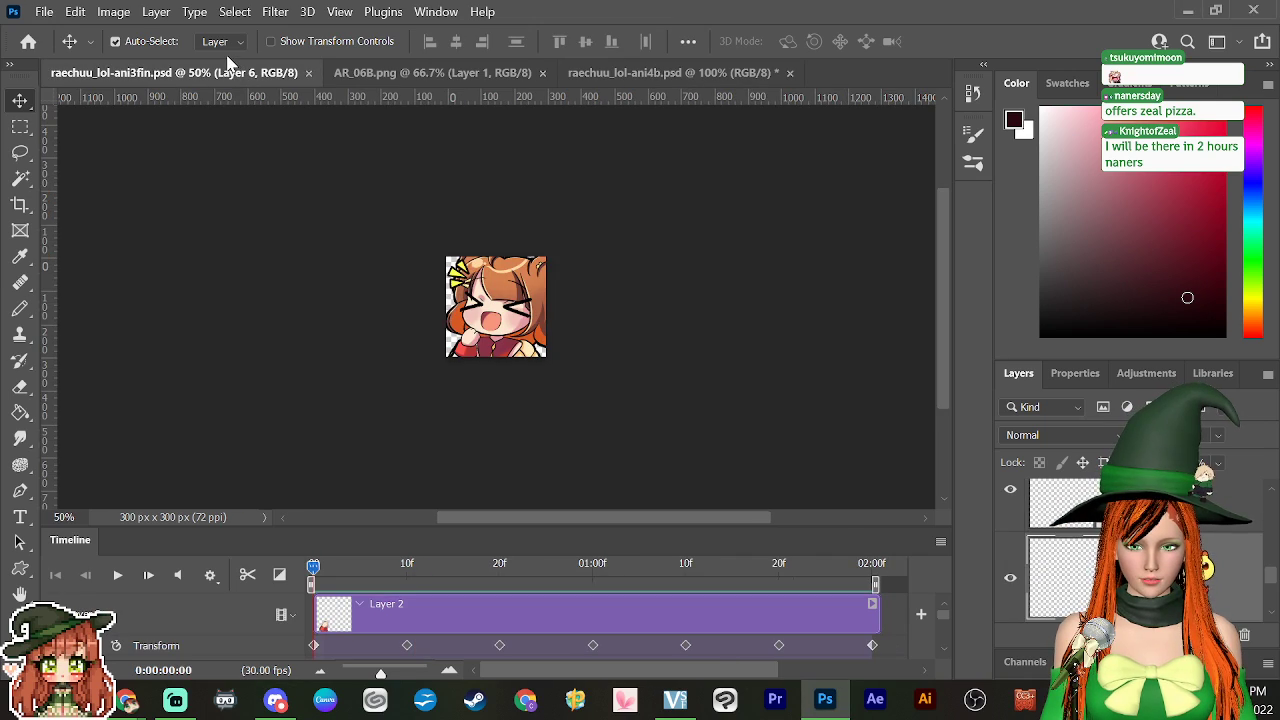
Step: Open the Save for Web (Legacy) export for the raechuu_lol-ani3fin.psd laughing animation
left_click(44, 11)
mouse_move(86, 22)
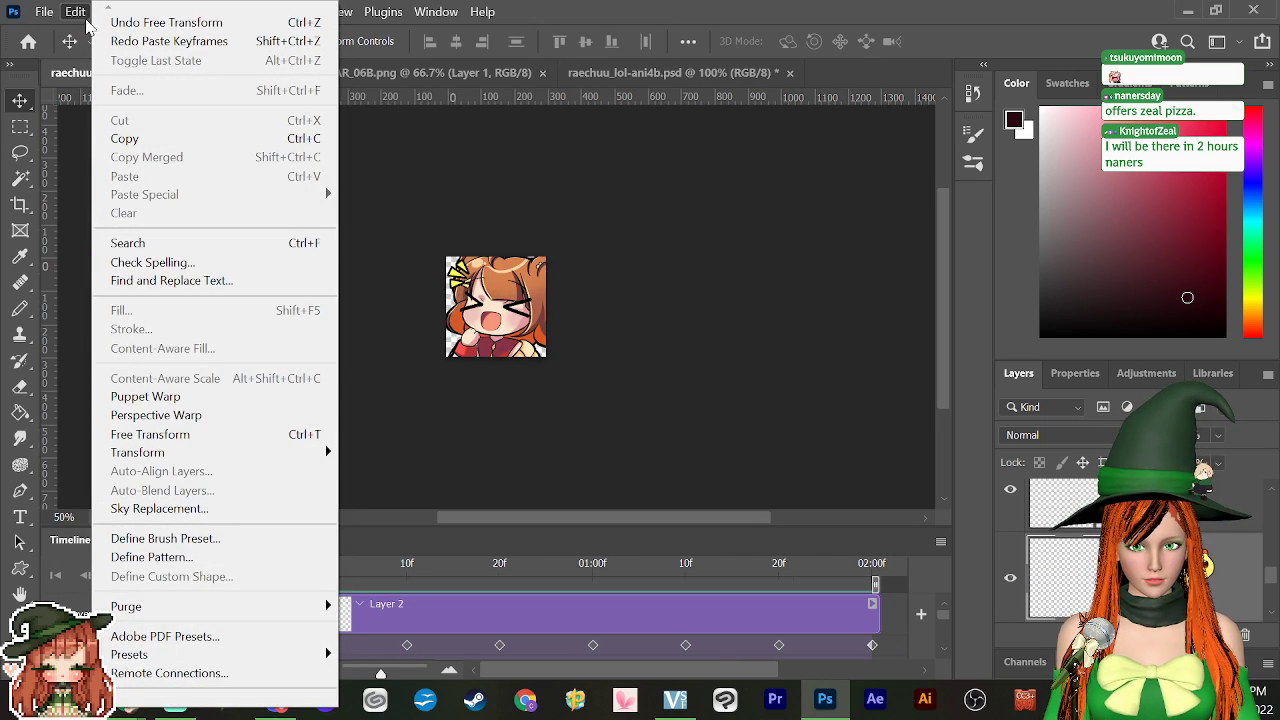
mouse_move(44, 11)
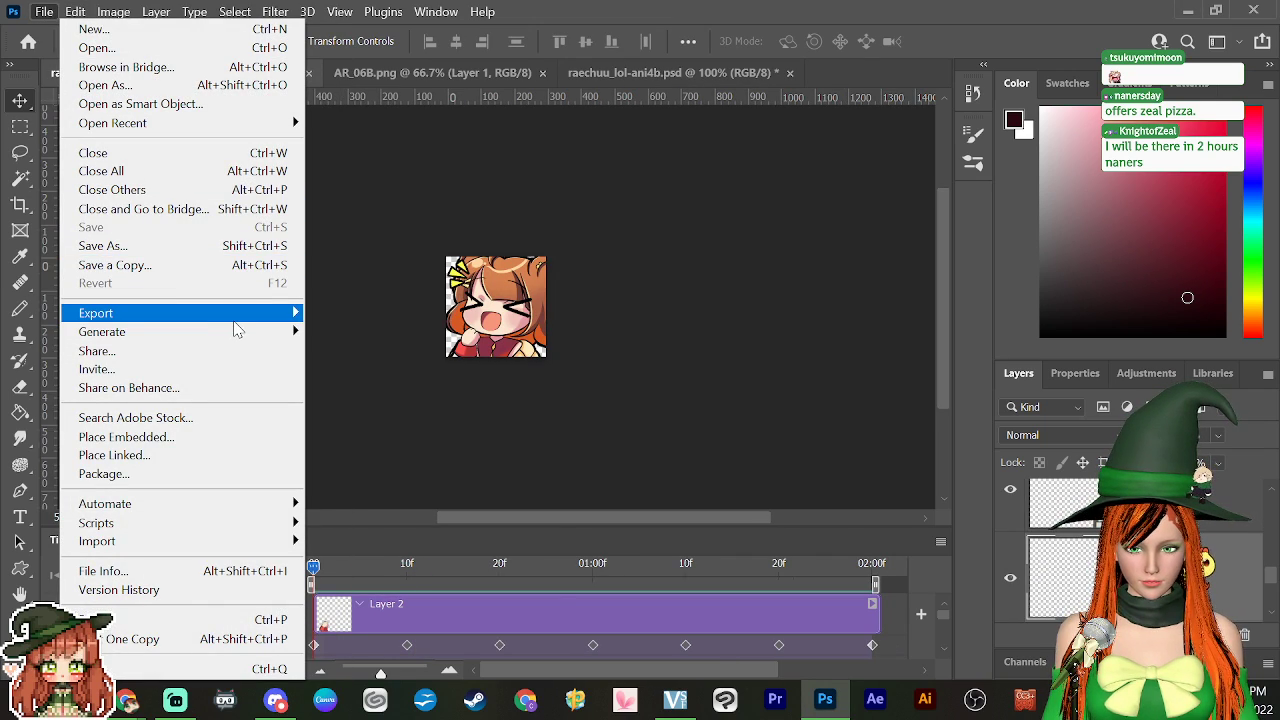
mouse_move(237, 314)
left_click(371, 391)
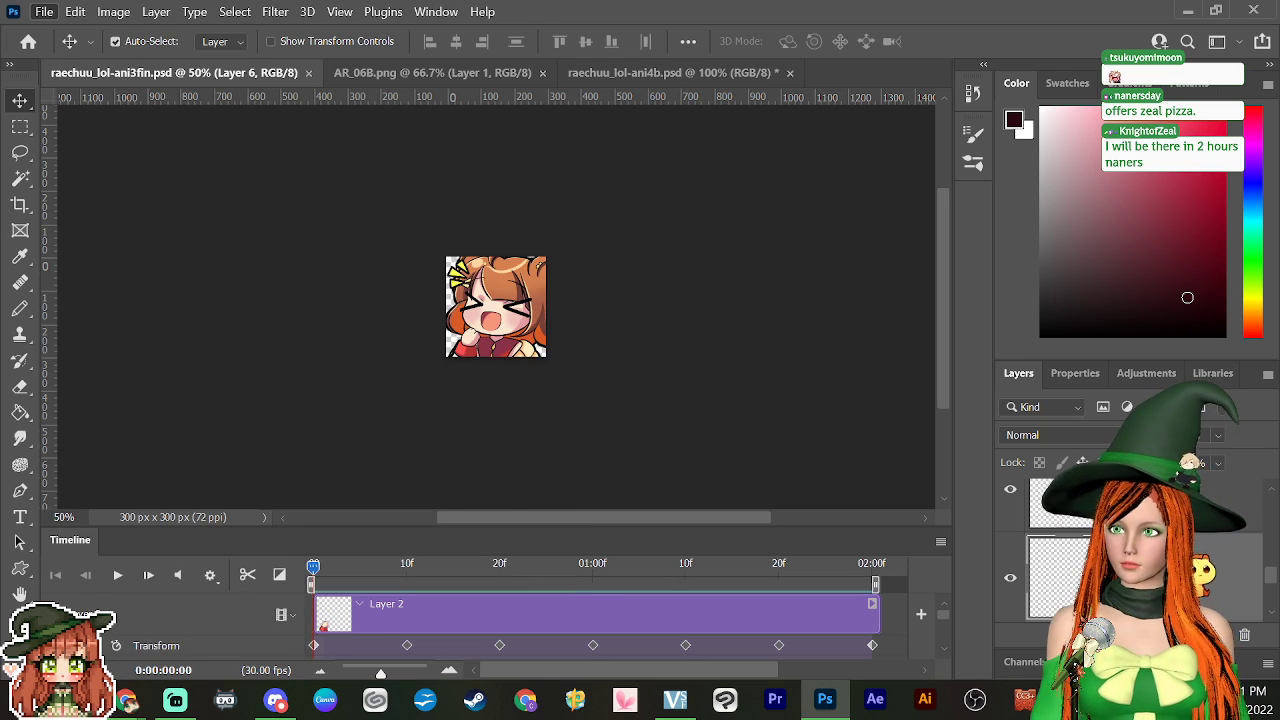
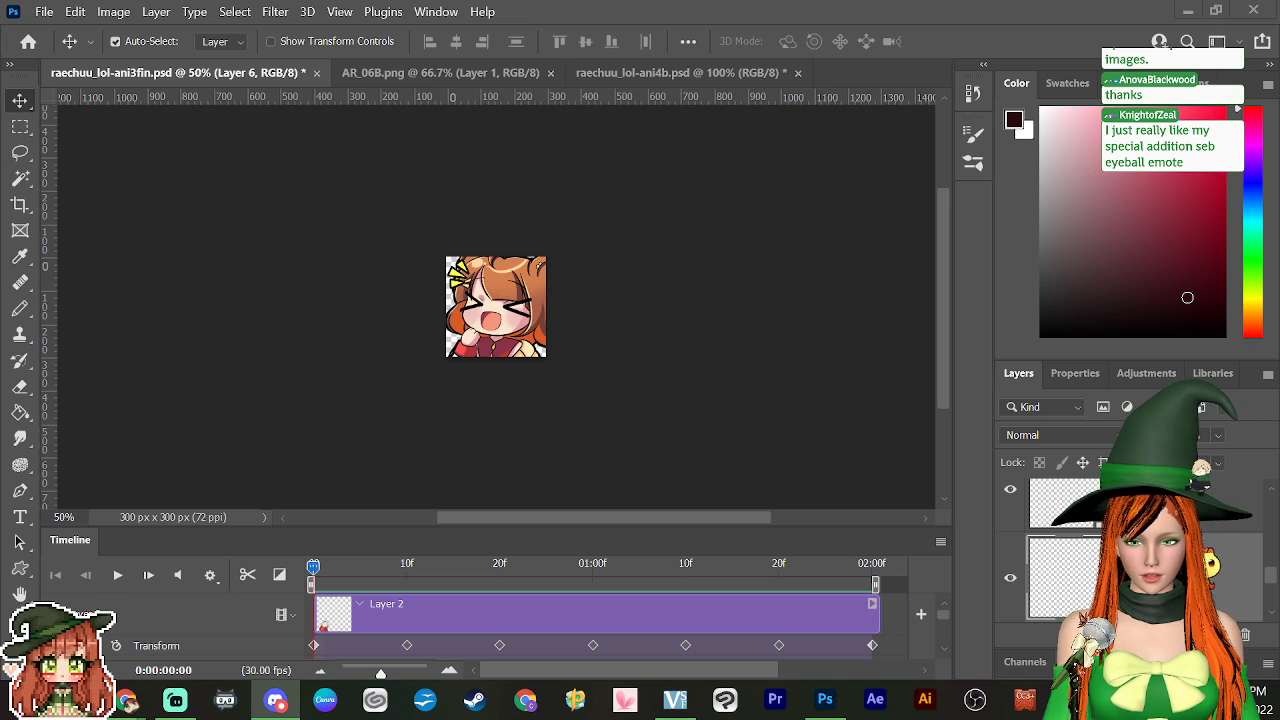
Step: Move the AR_06B.png document to the end of the open documents and play the burger loop in raechuu_lol-ani4b.psd
left_click_drag(415, 80, 693, 81)
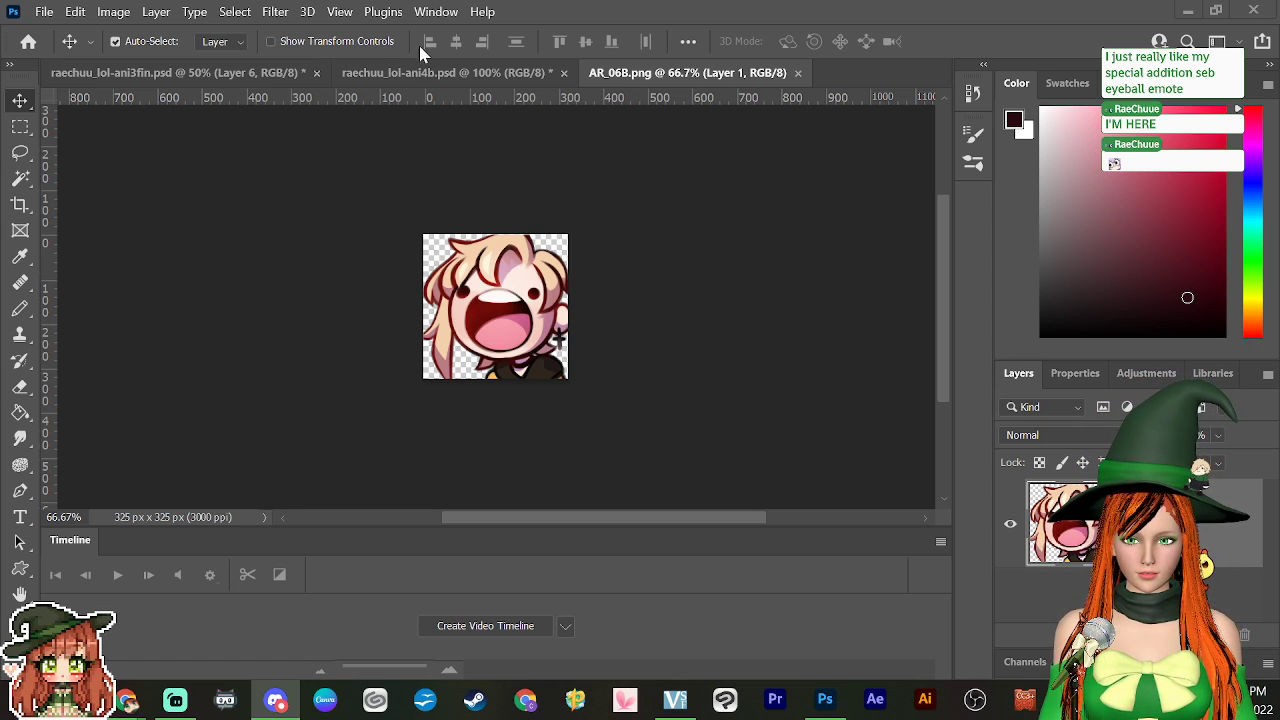
left_click(265, 70)
left_click(435, 74)
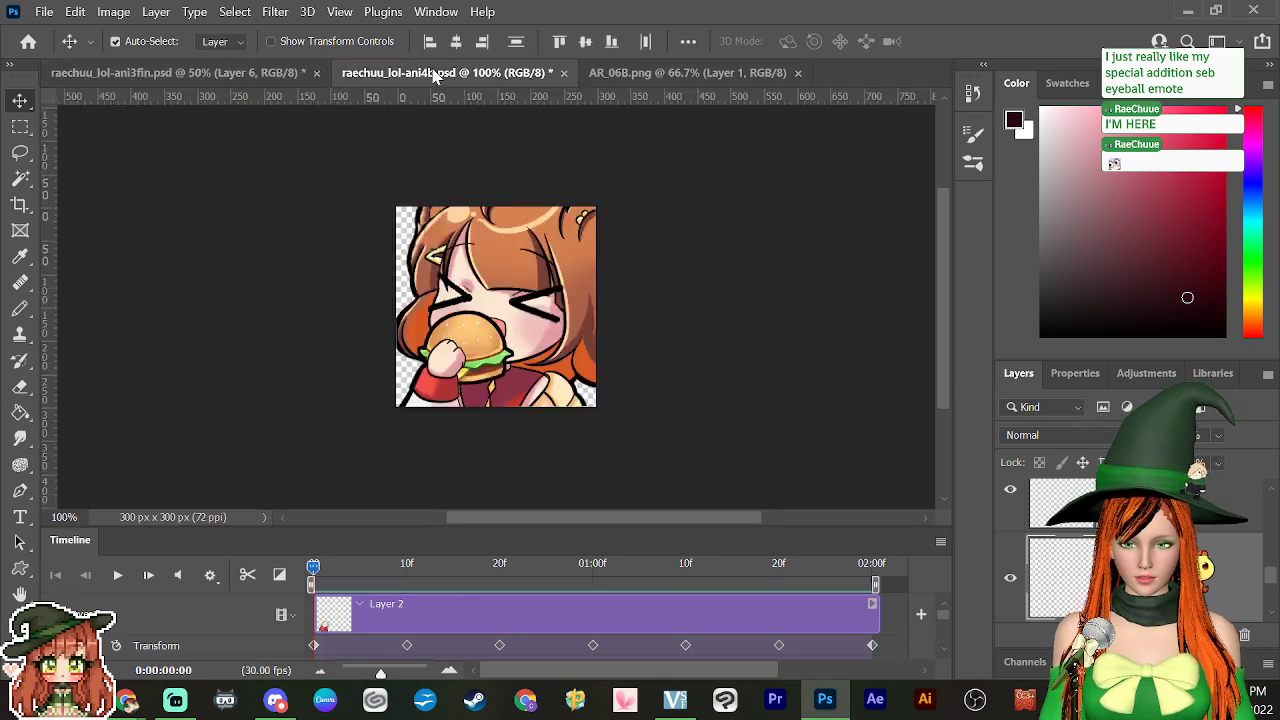
key("space")
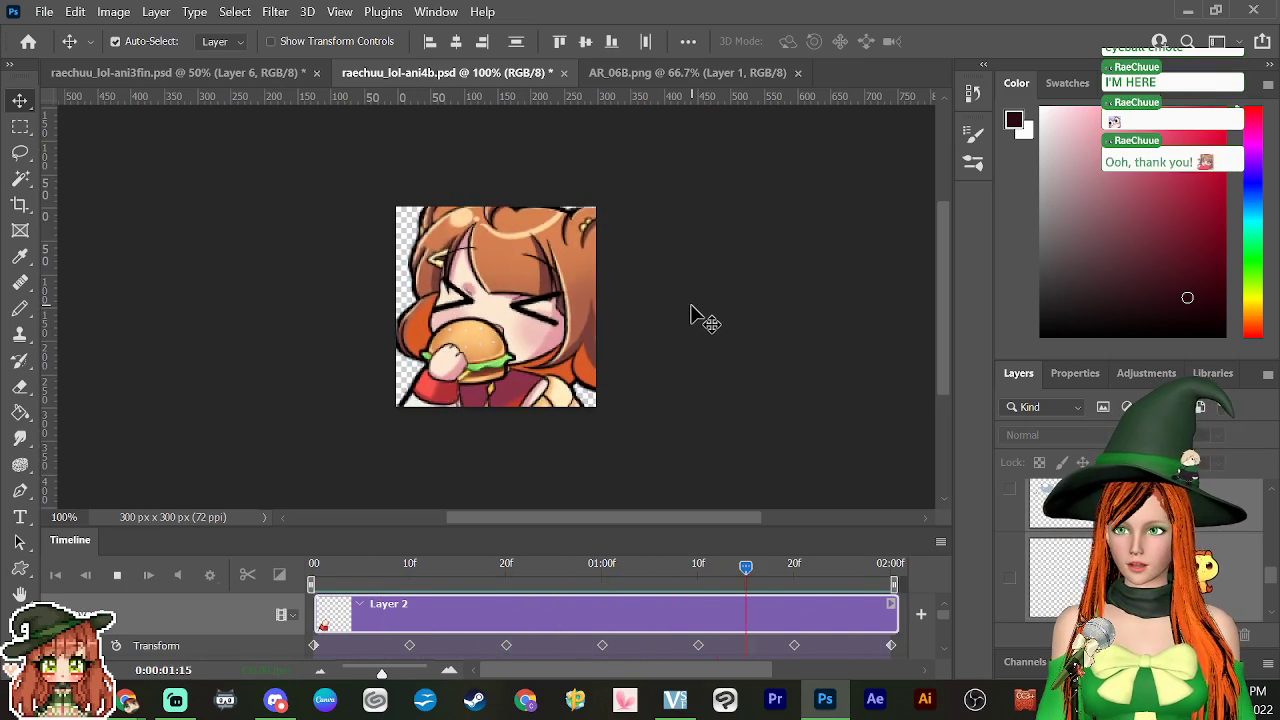
Step: Play the laughing loop in raechuu_lol-ani3fin.psd at an enlarged view and stop it
left_click(205, 76)
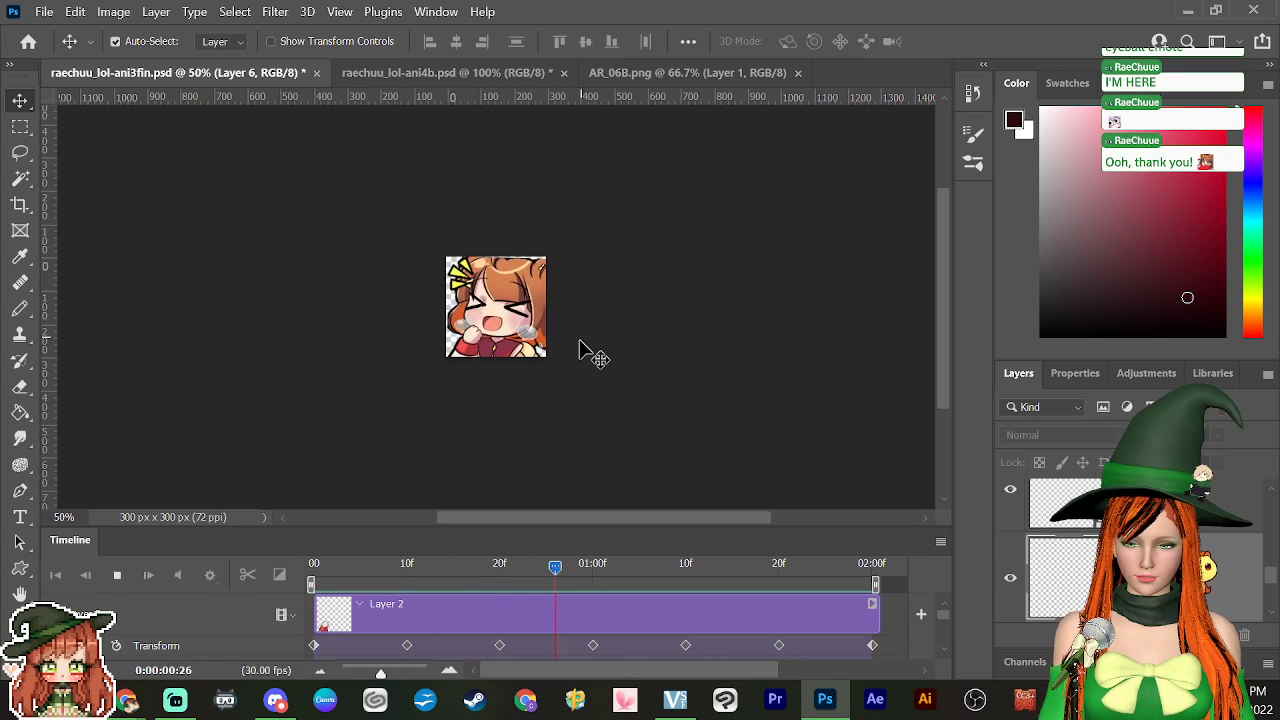
key("space")
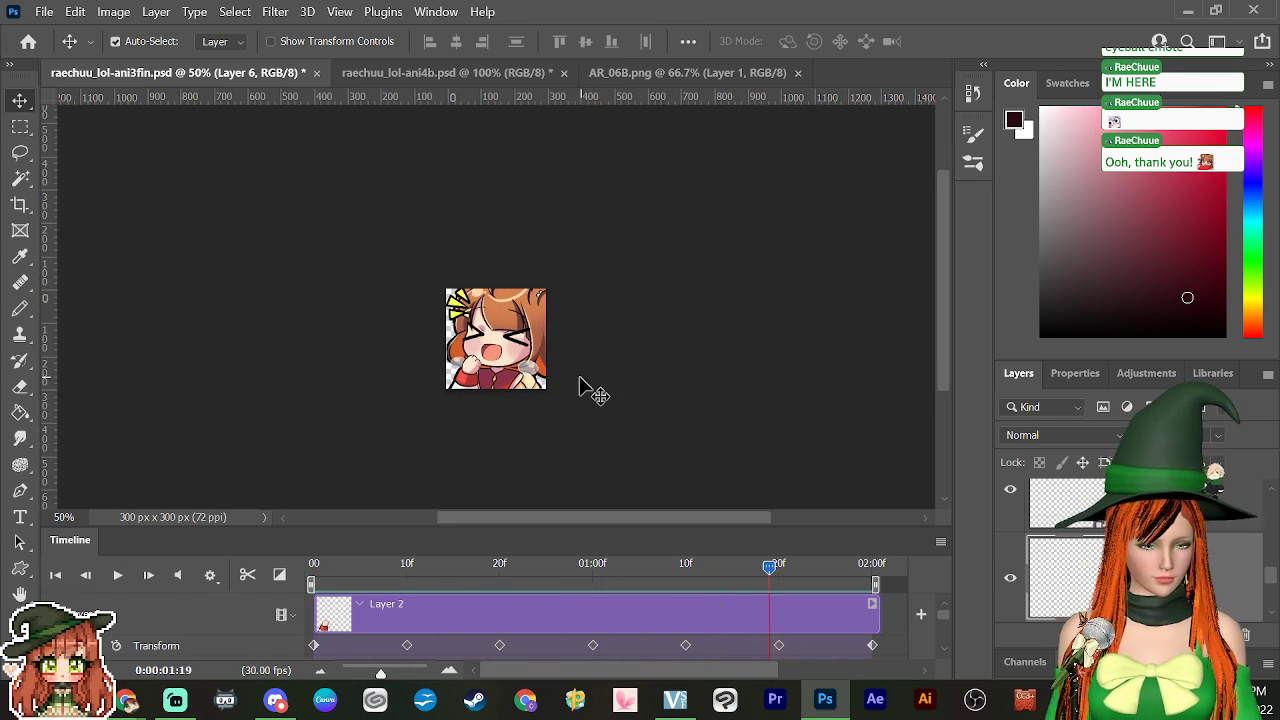
scroll(590, 388, "up", 5)
key("space")
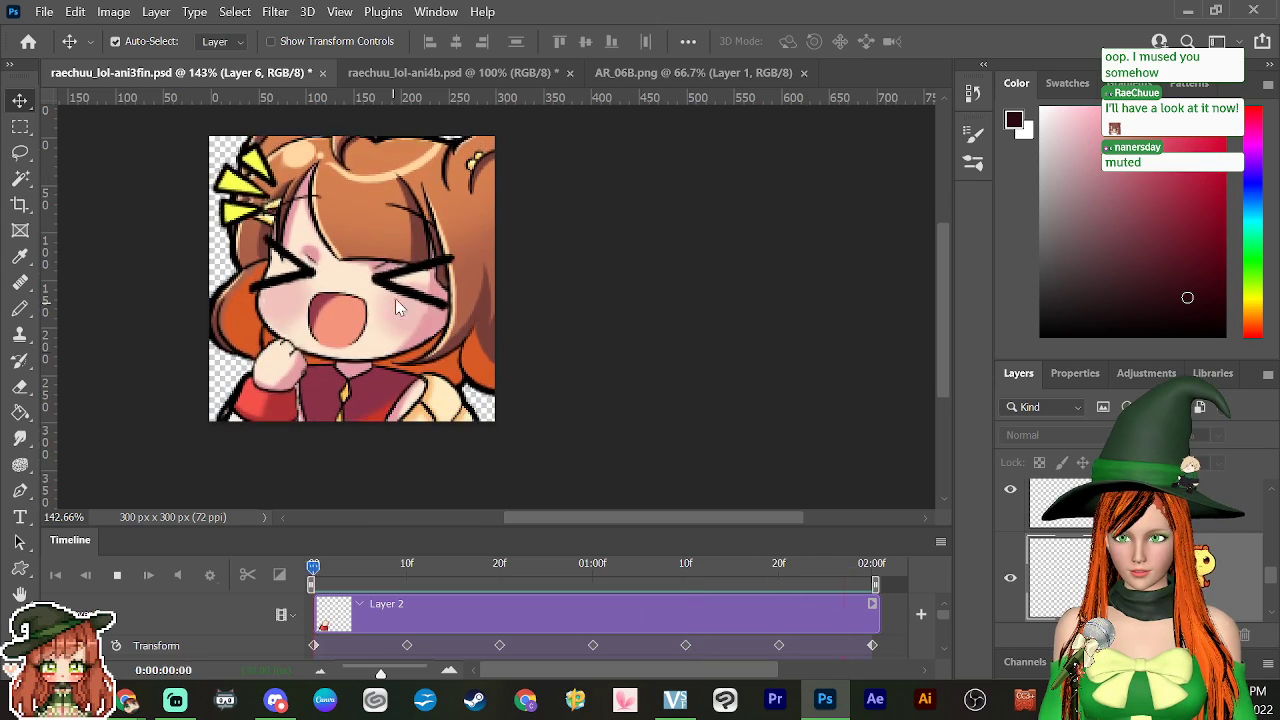
key("space")
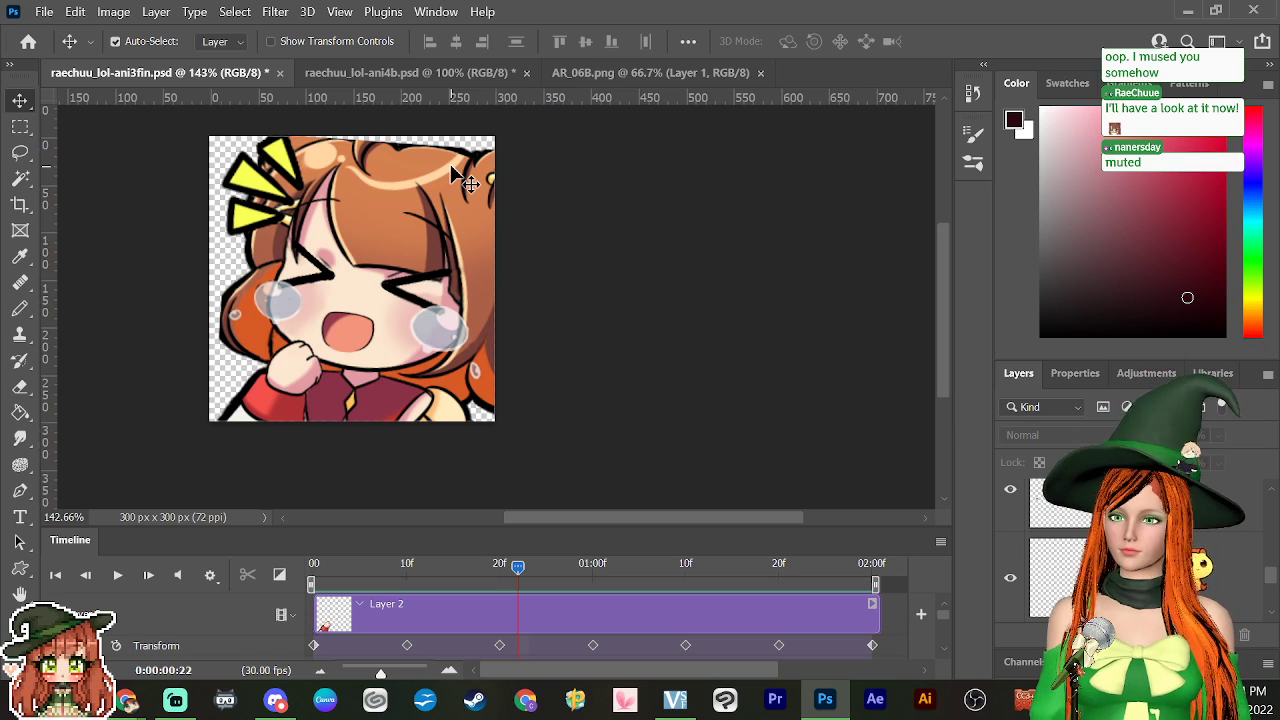
Step: Switch to the AR_06B.png document and hide the Timeline to enlarge the canvas area around the character
left_click(575, 72)
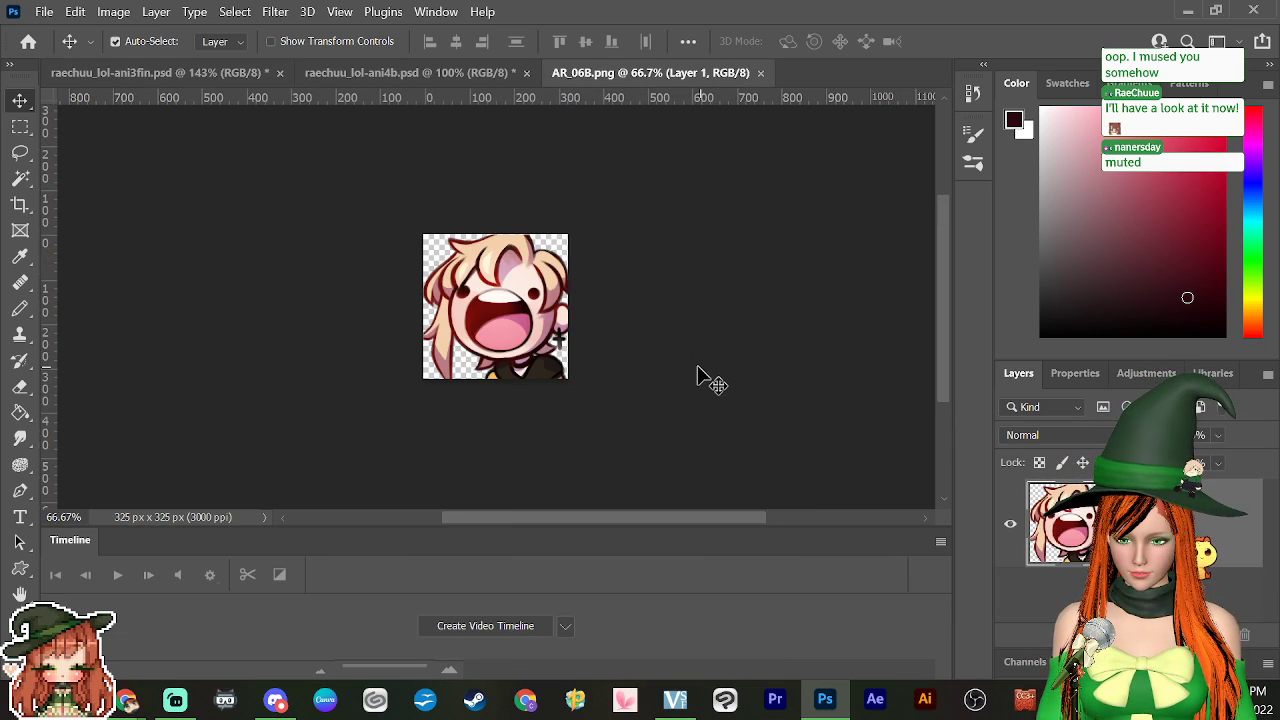
left_click(436, 11)
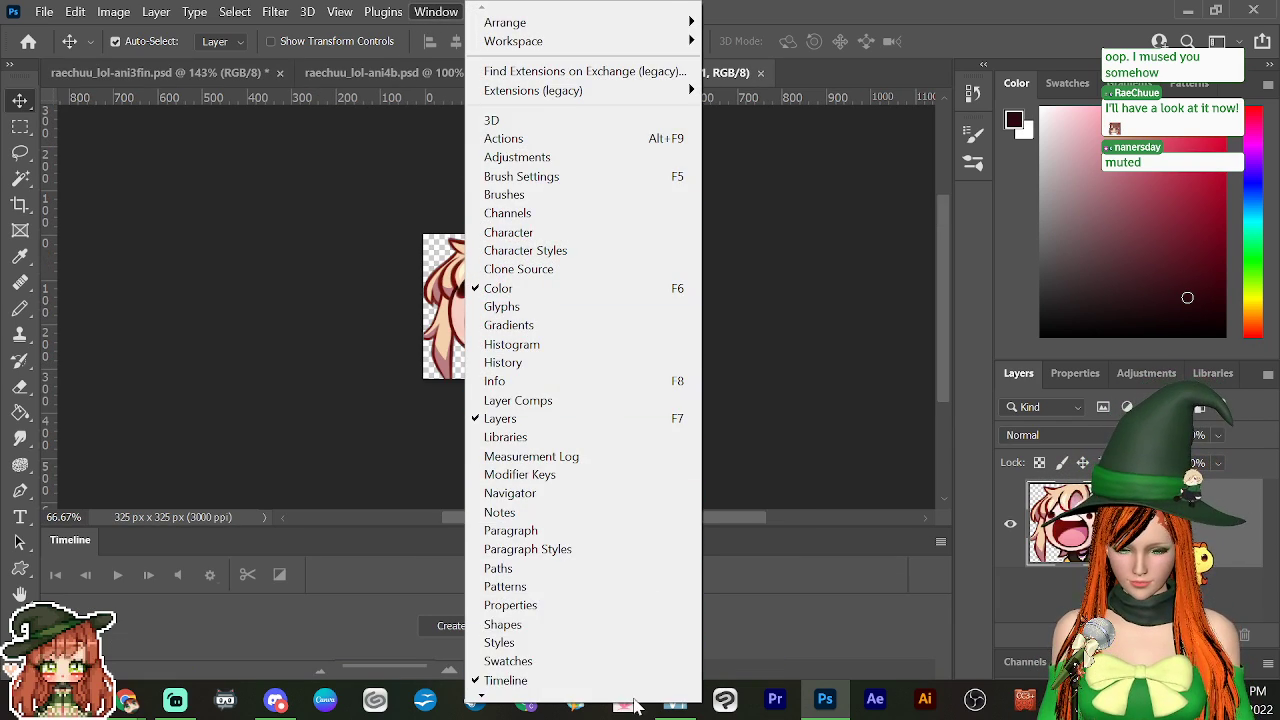
left_click(599, 681)
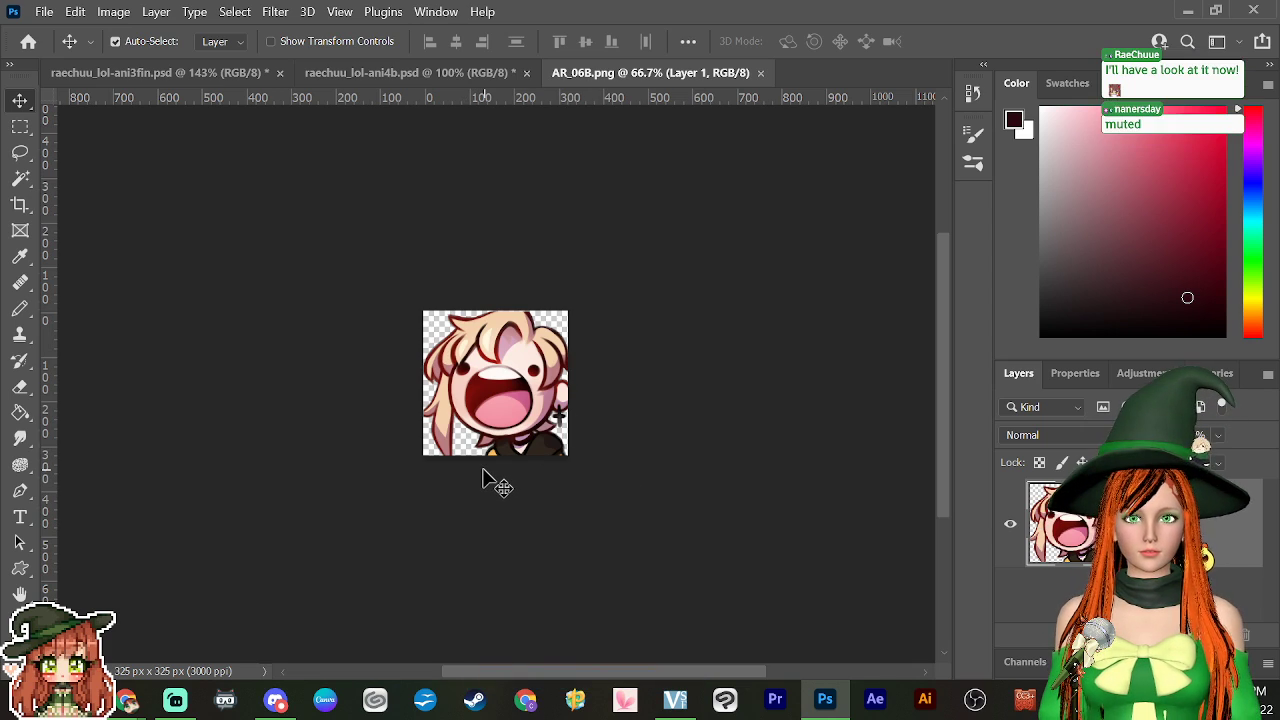
scroll(490, 482, "up", 2)
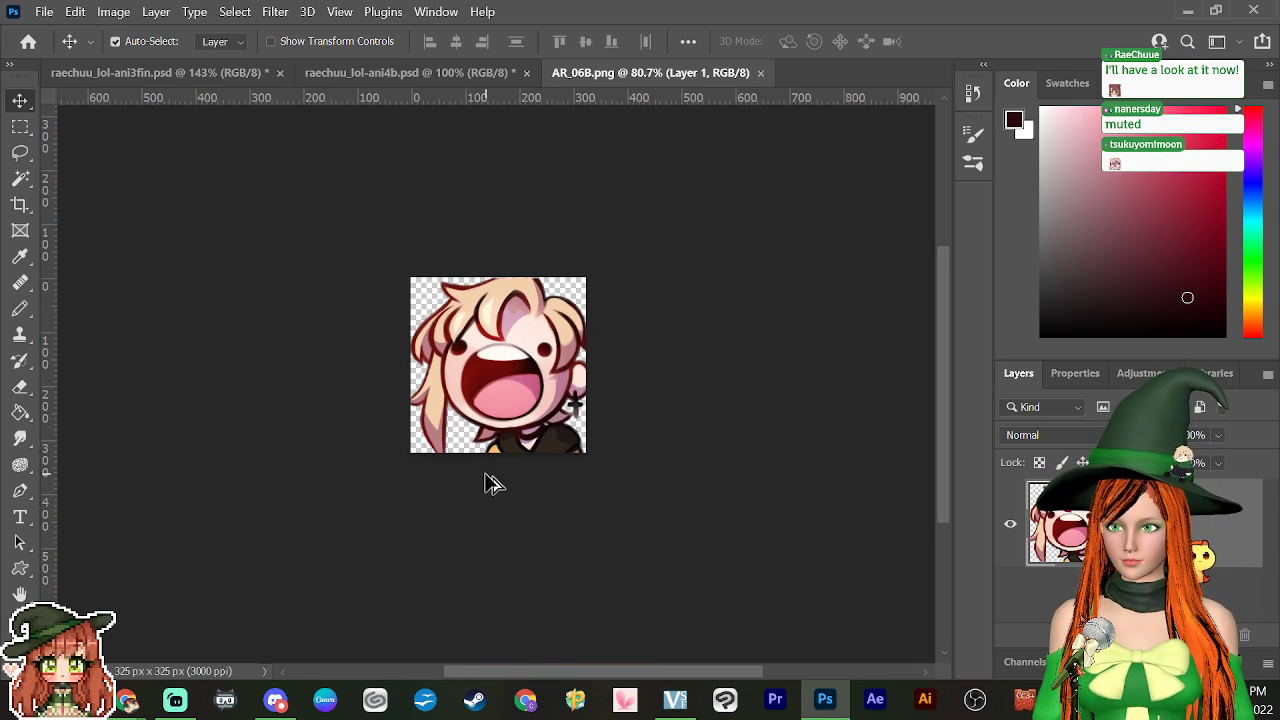
scroll(532, 447, "up", 3)
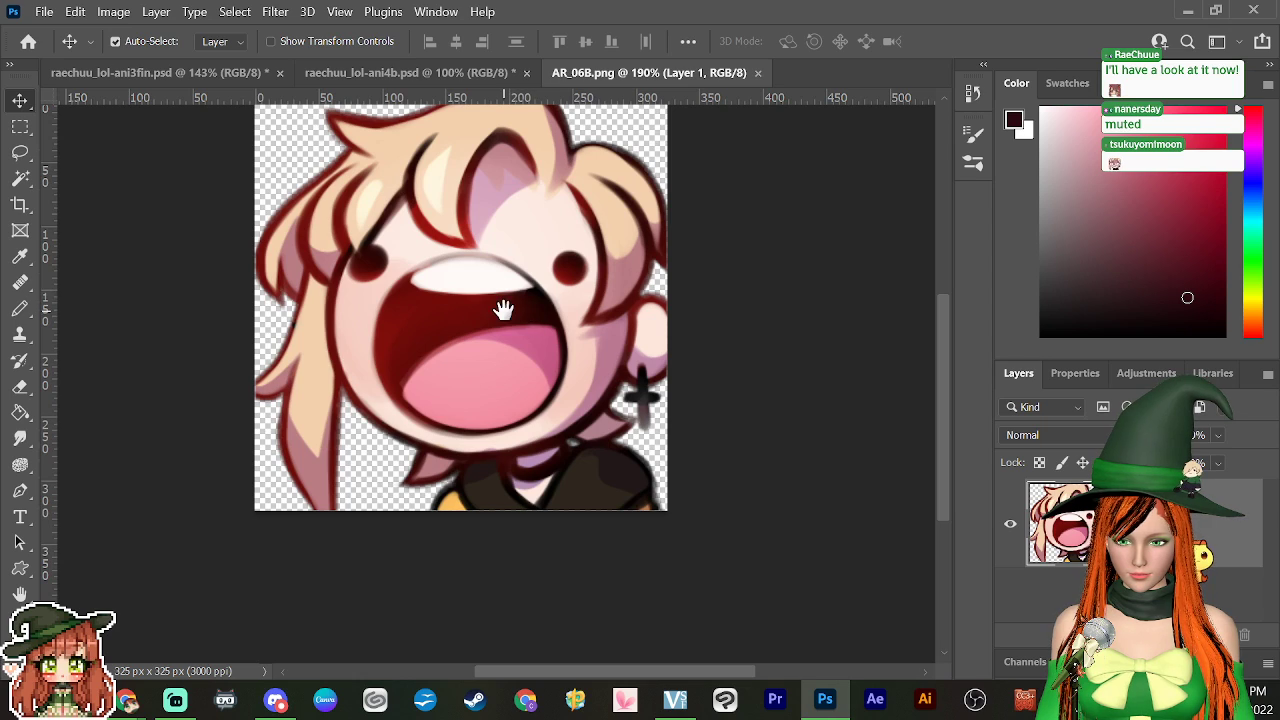
left_click_drag(500, 306, 508, 359)
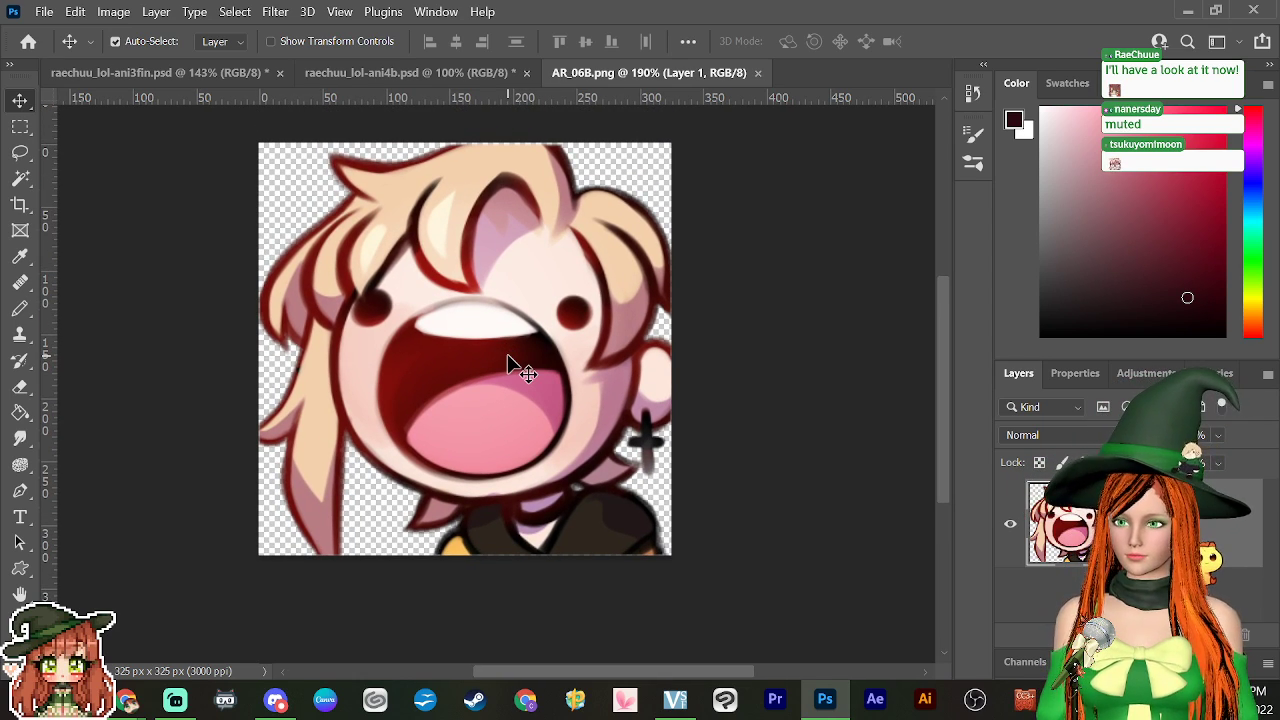
Step: Add an empty layer above the character and rearrange the panels so Adjustments follows Libraries, with Layers showing
key("ctrl+shift+alt+n")
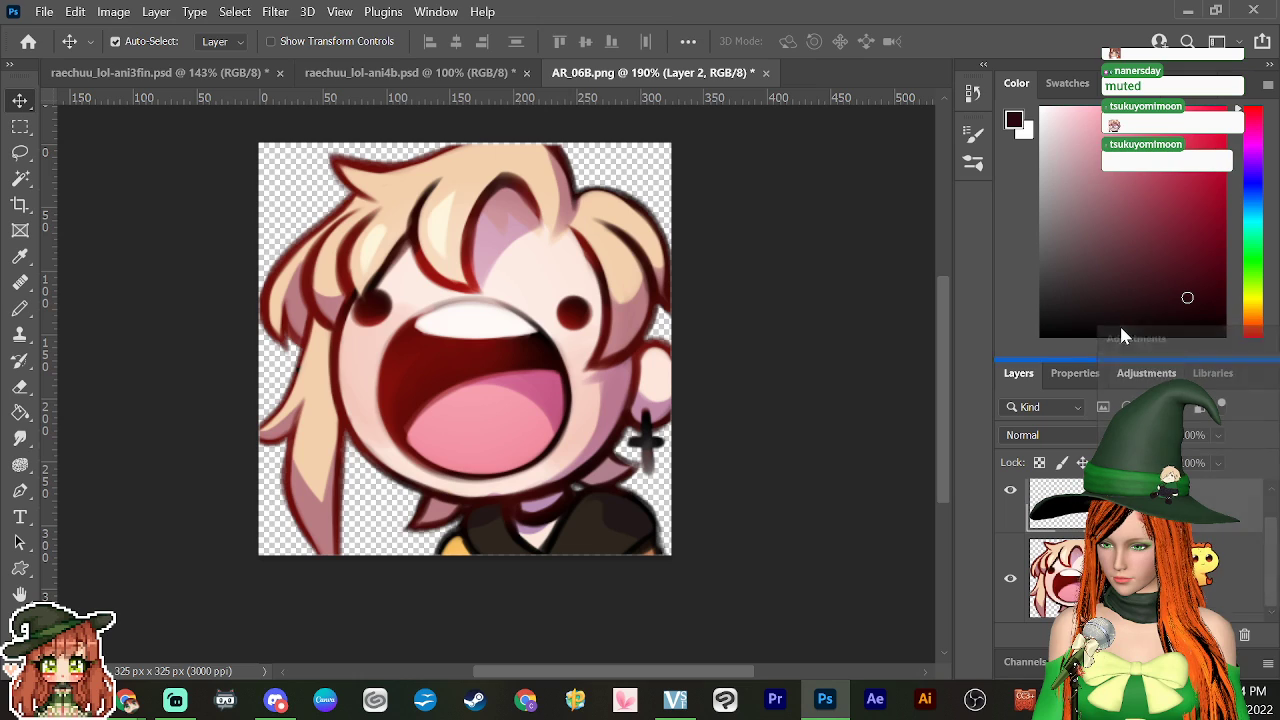
left_click_drag(1130, 372, 1240, 229)
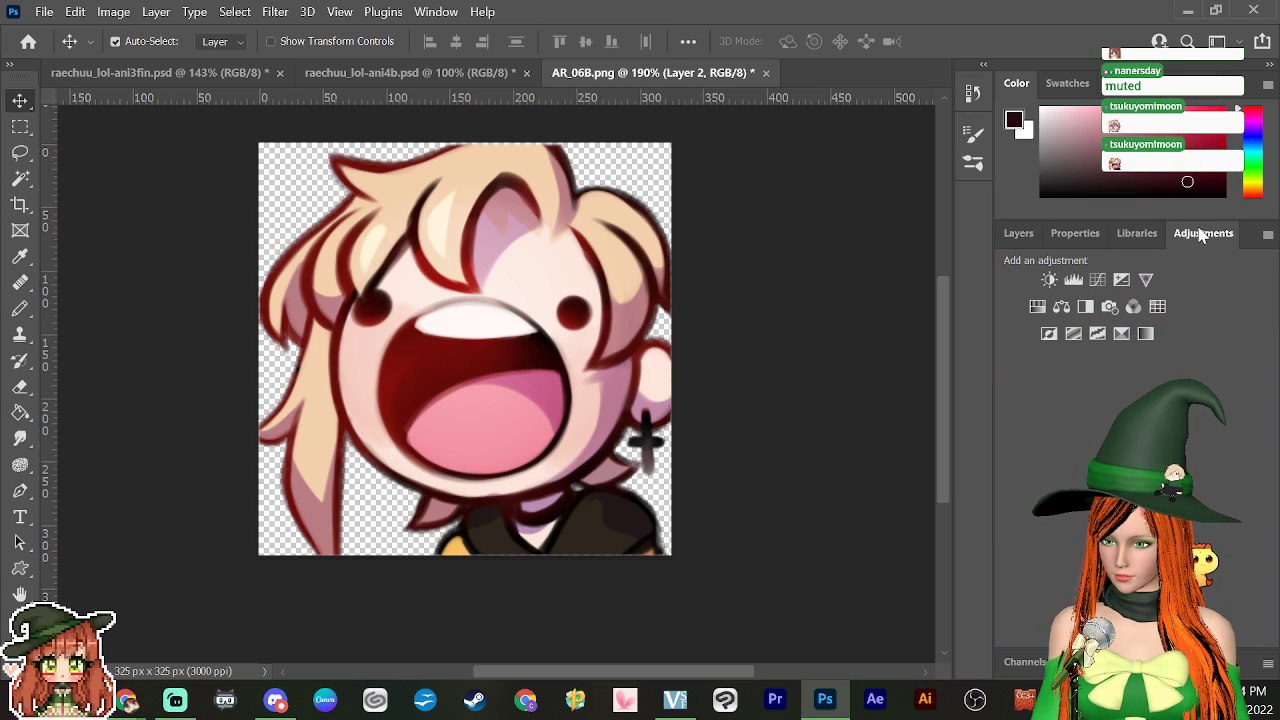
left_click(1018, 238)
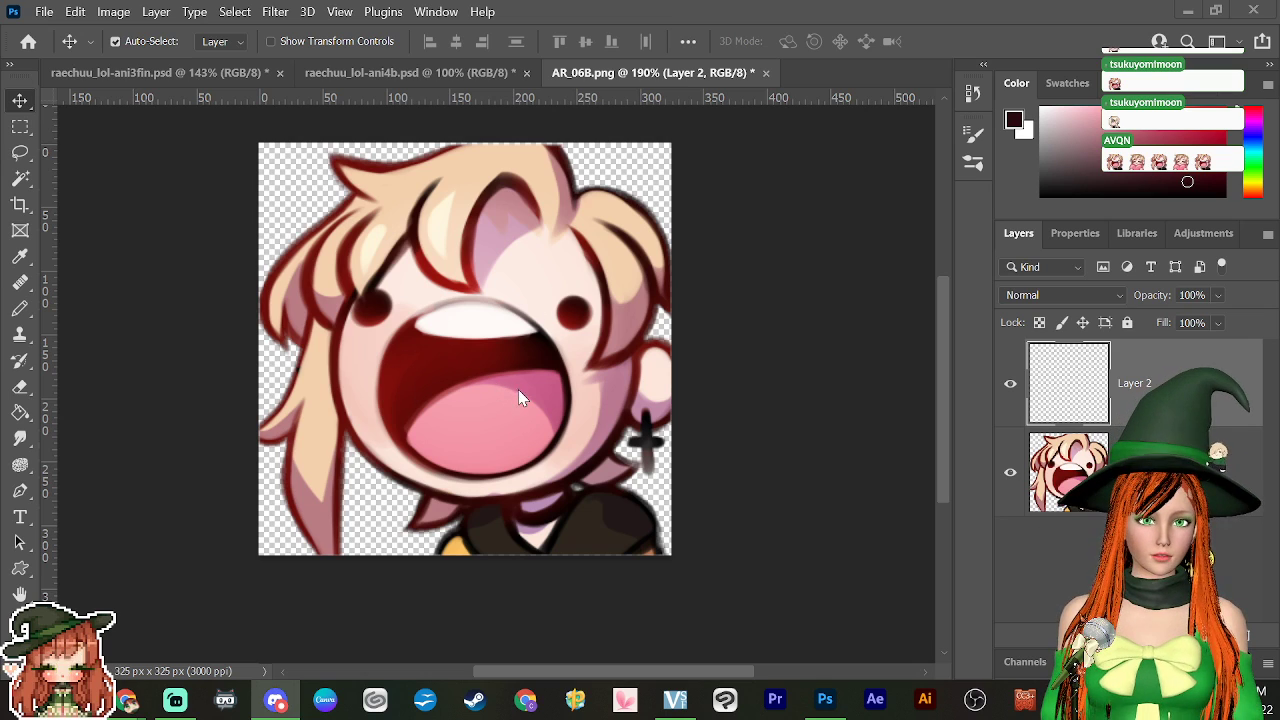
Step: Select the character's whole open mouth on Layer 1 with the Quick Selection tool and move it onto Layer 2 by cutting and pasting
left_click(1150, 472)
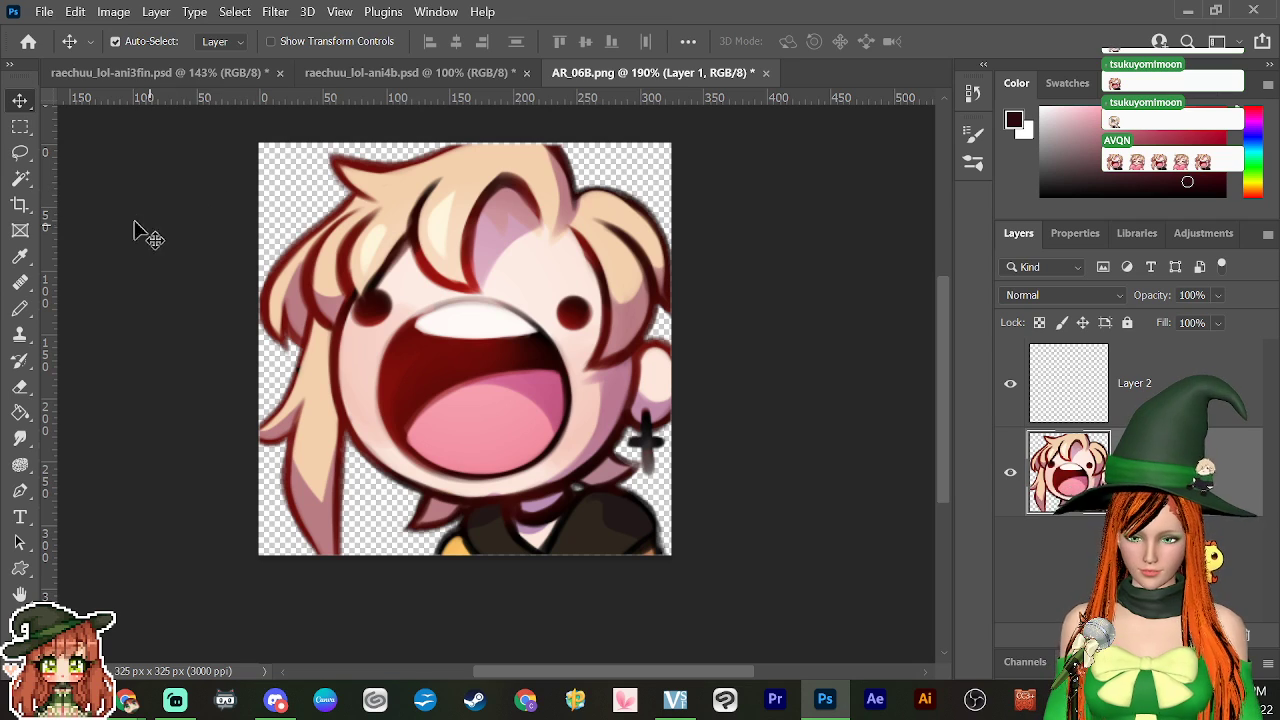
left_click(20, 178)
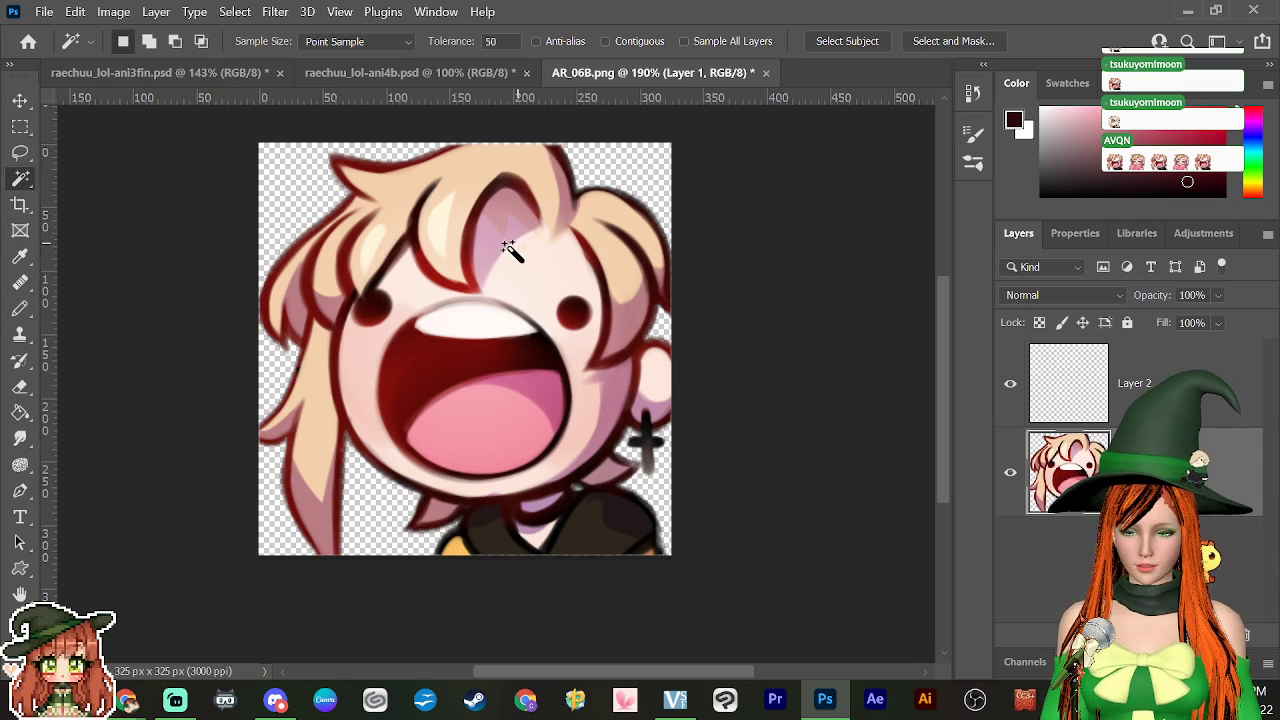
right_click(20, 178)
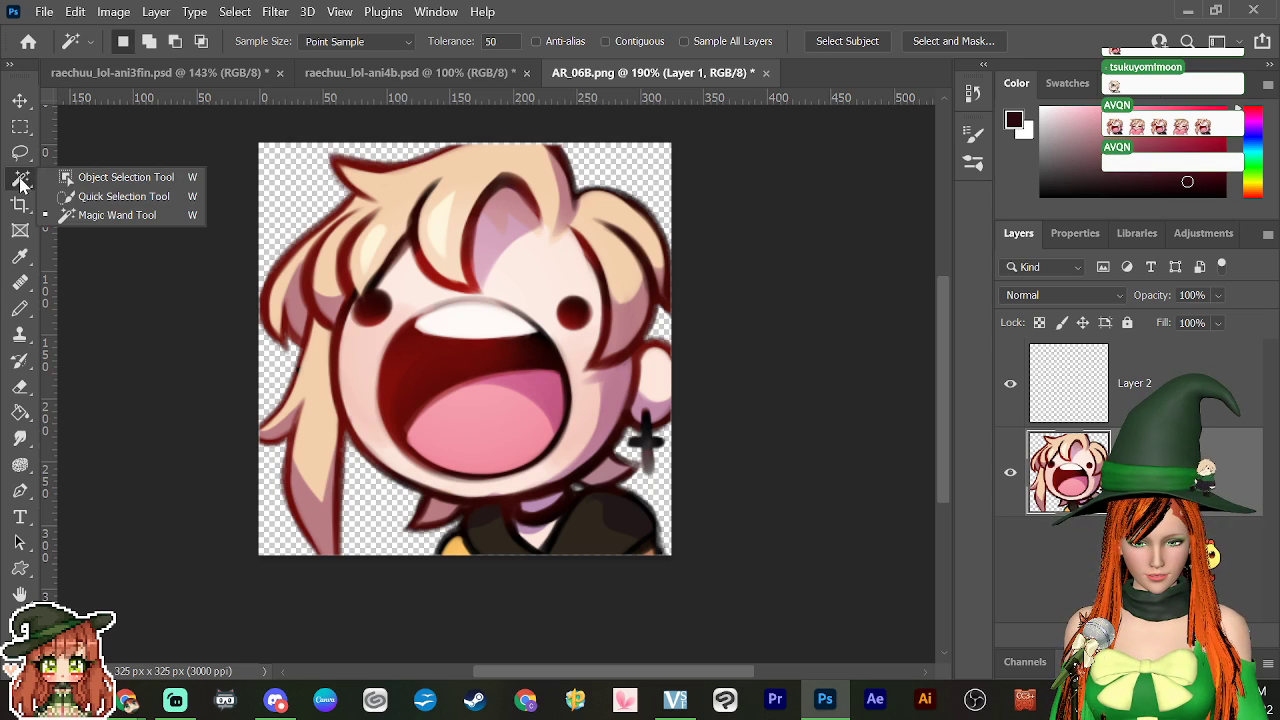
left_click(104, 197)
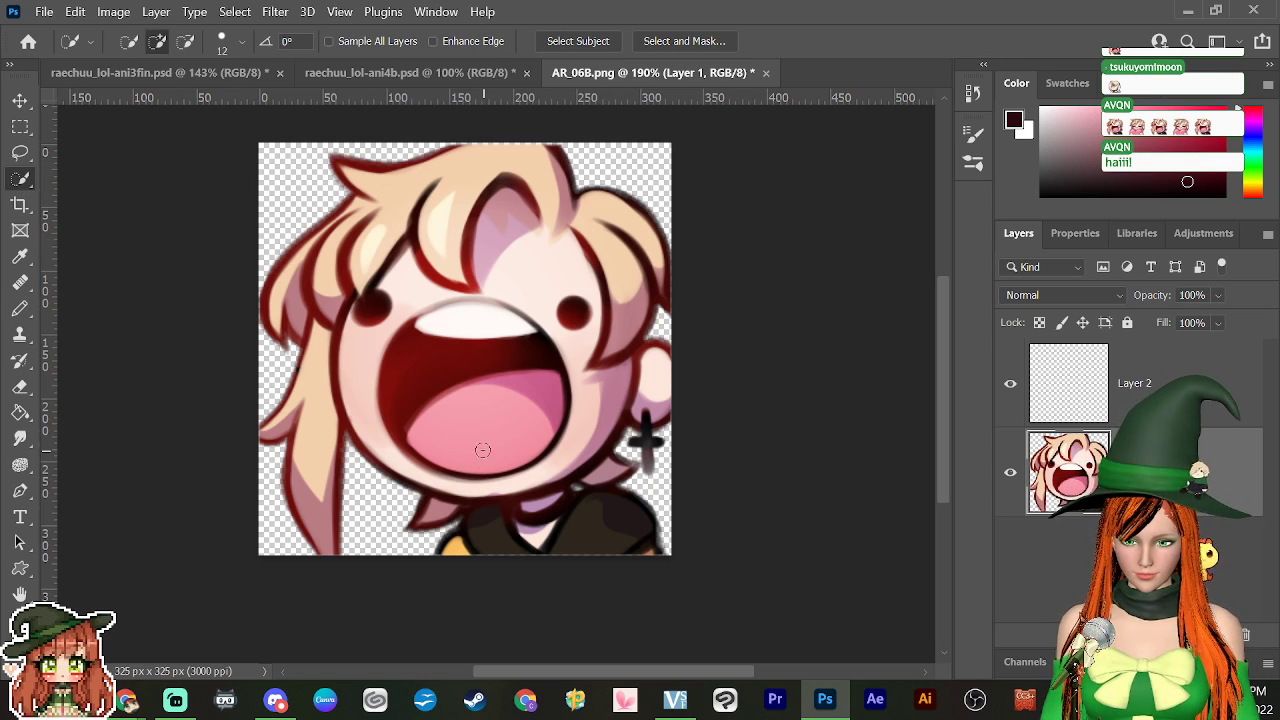
scroll(482, 450, "up", 4)
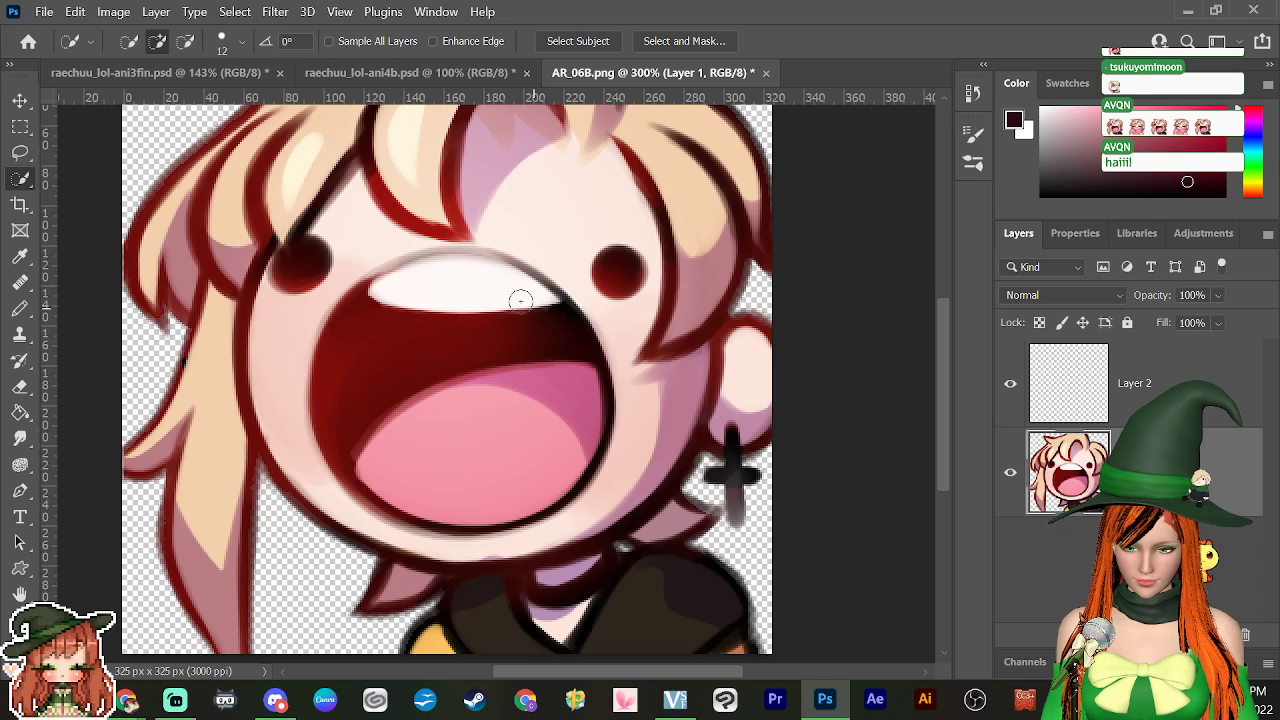
mouse_move(520, 300)
left_mouse_down()
mouse_move(429, 271)
mouse_move(366, 423)
mouse_move(509, 477)
mouse_move(489, 478)
left_mouse_up()
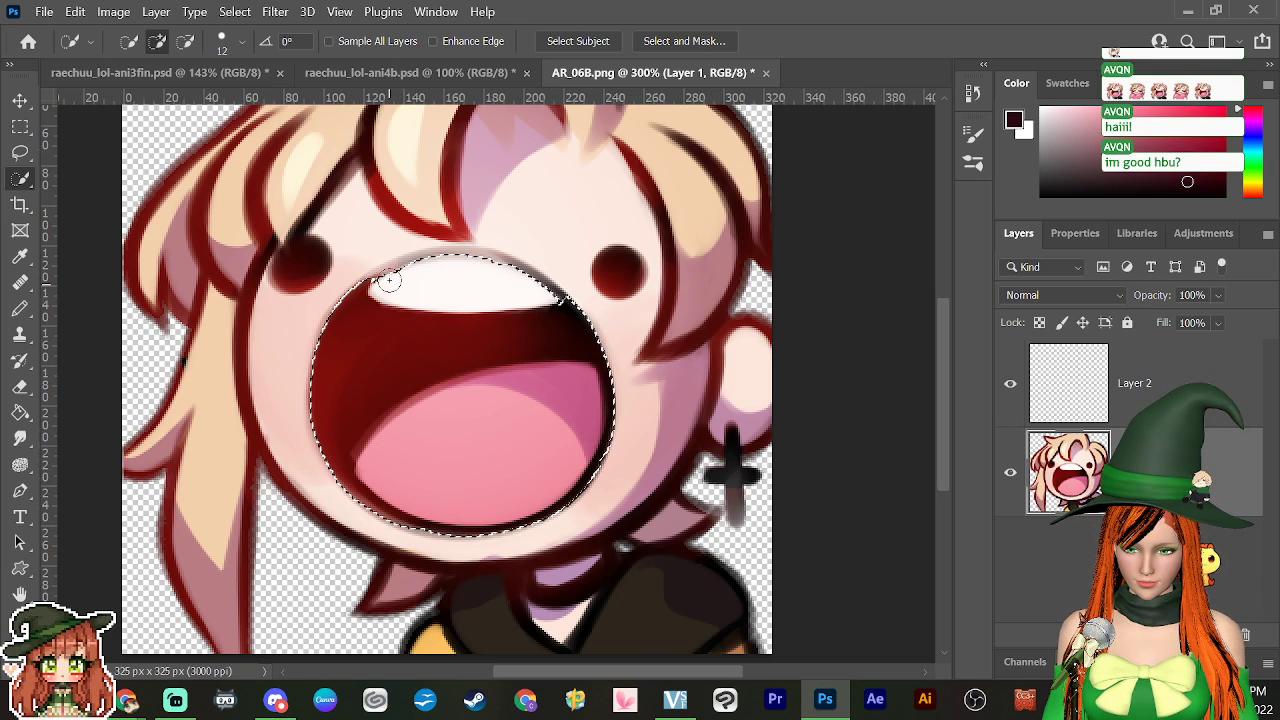
left_click_drag(389, 281, 400, 266)
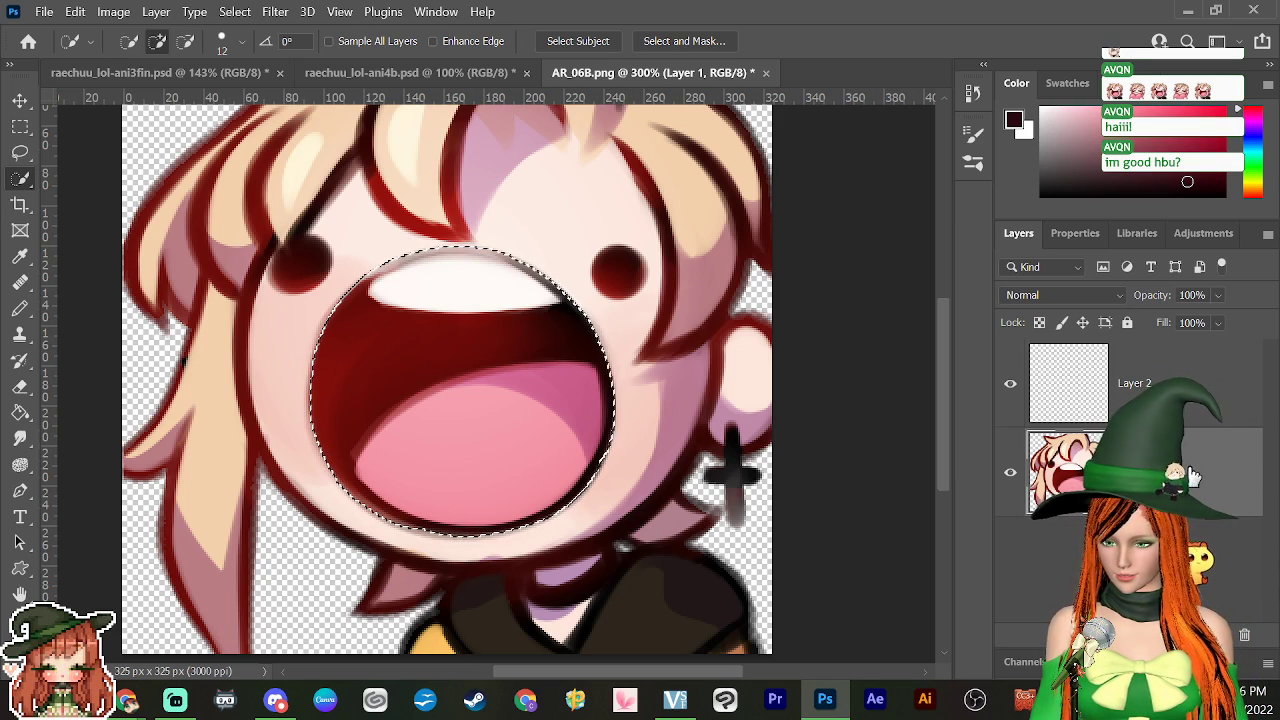
left_click(1172, 380)
key("ctrl+v")
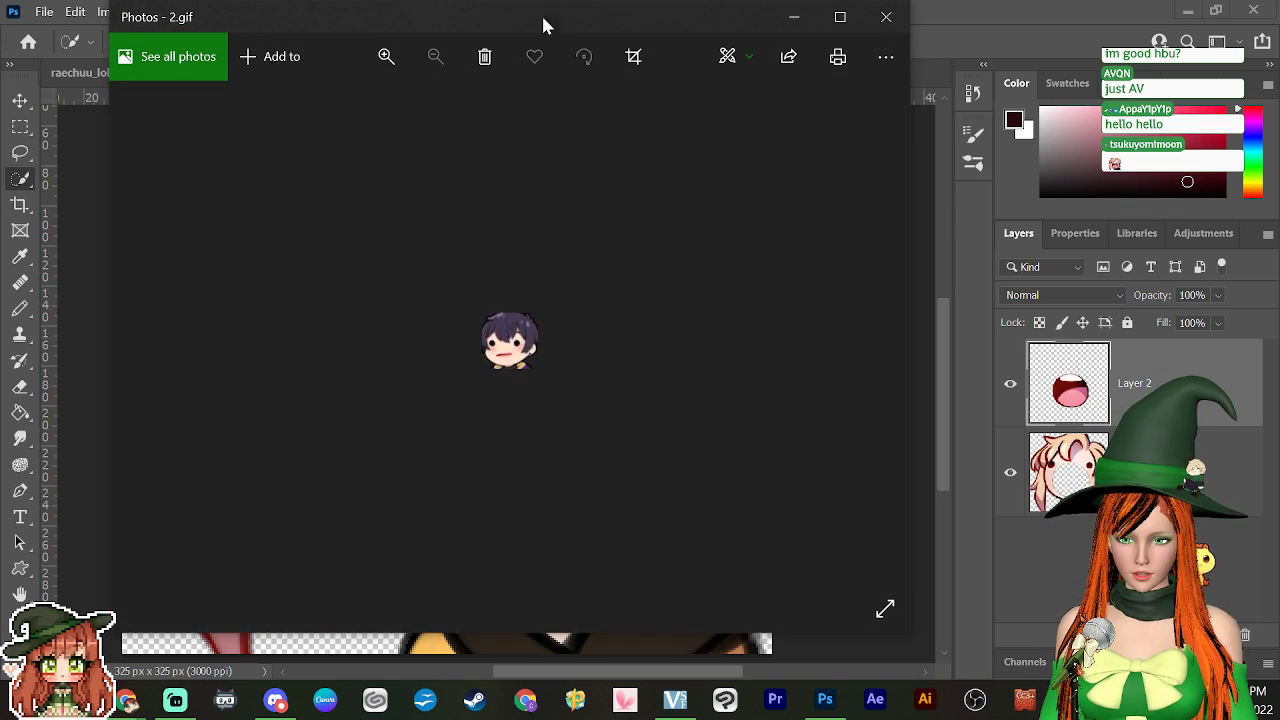
Step: Close the 2.gif photo preview and return to the open-mouthed character artwork
left_click_drag(516, 18, 528, 91)
key("alt+F4")
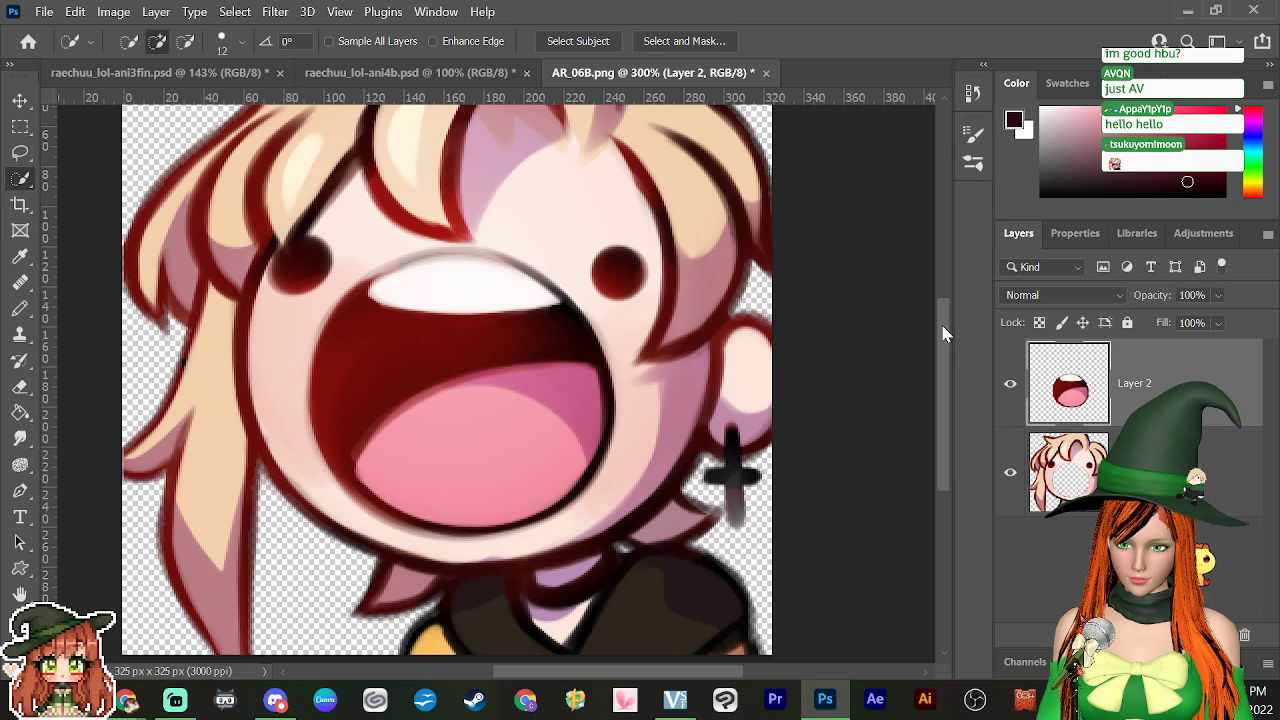
scroll(941, 333, "up", 1)
scroll(941, 333, "up", 1)
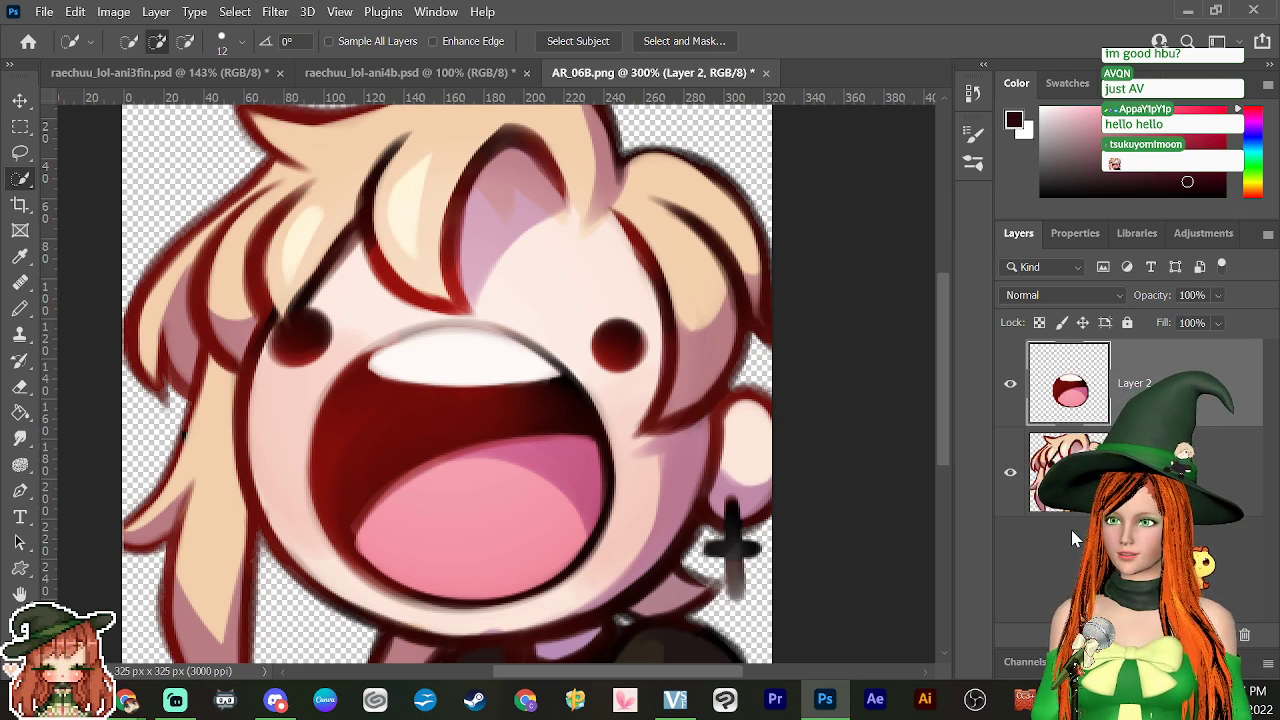
Step: Select both eyes on Layer 1 with Quick Selection, then trim the hair line out of the selection with the Lasso
left_click(1068, 472)
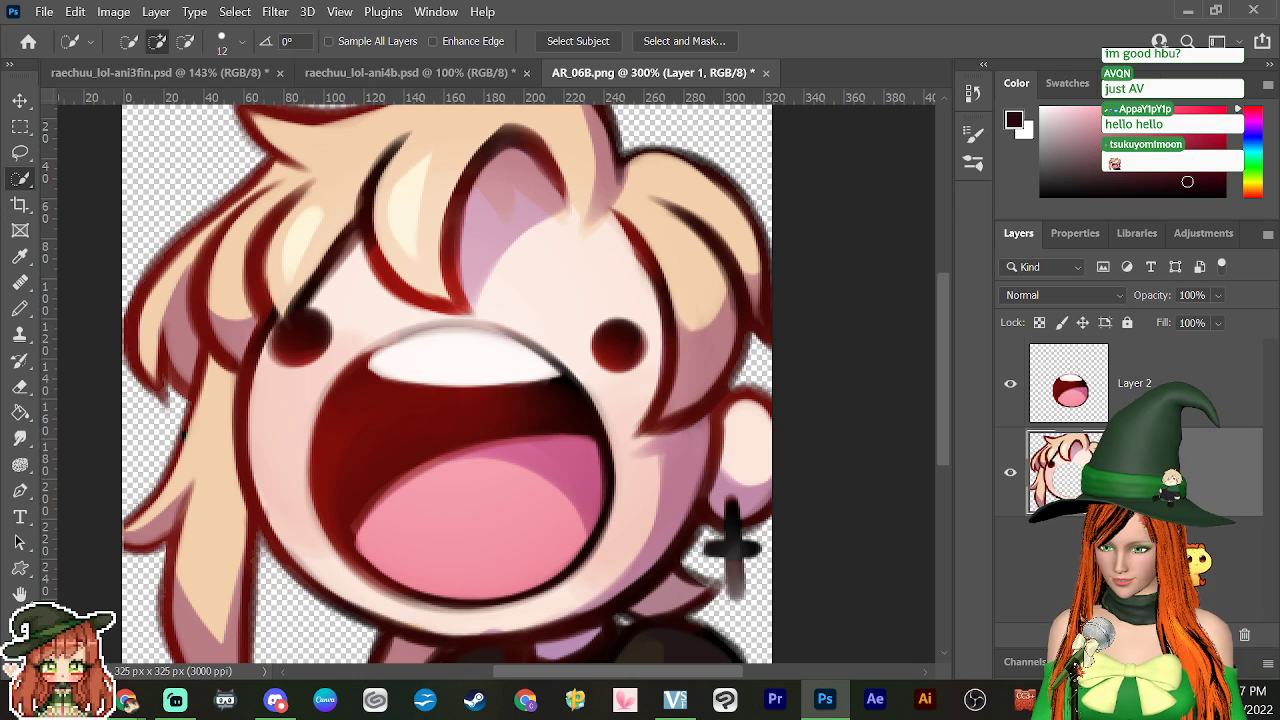
left_click(625, 346)
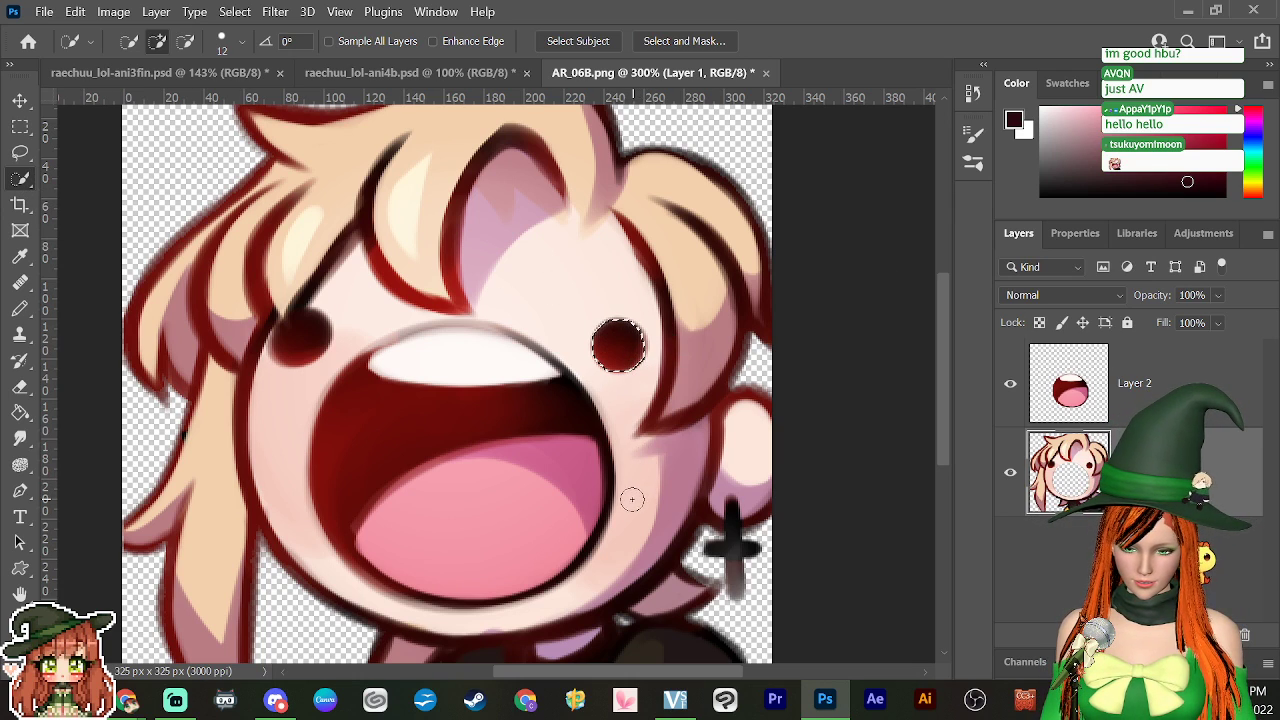
left_click(299, 333)
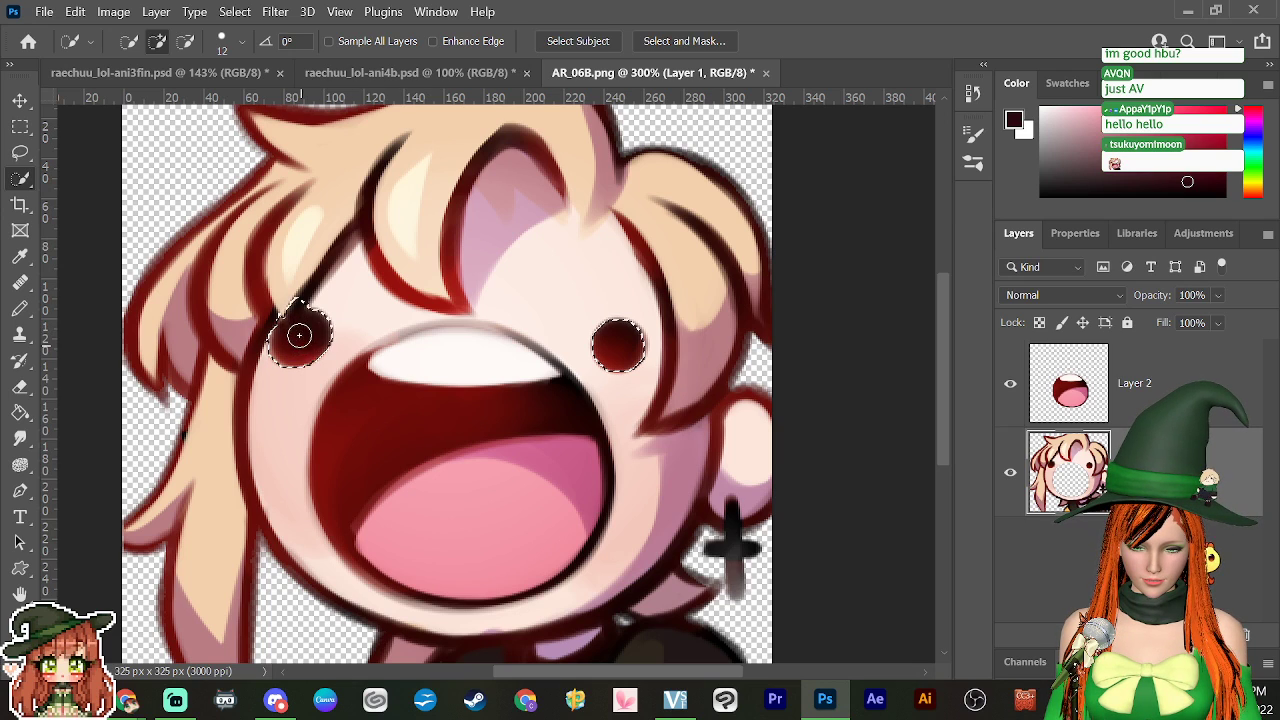
key("l")
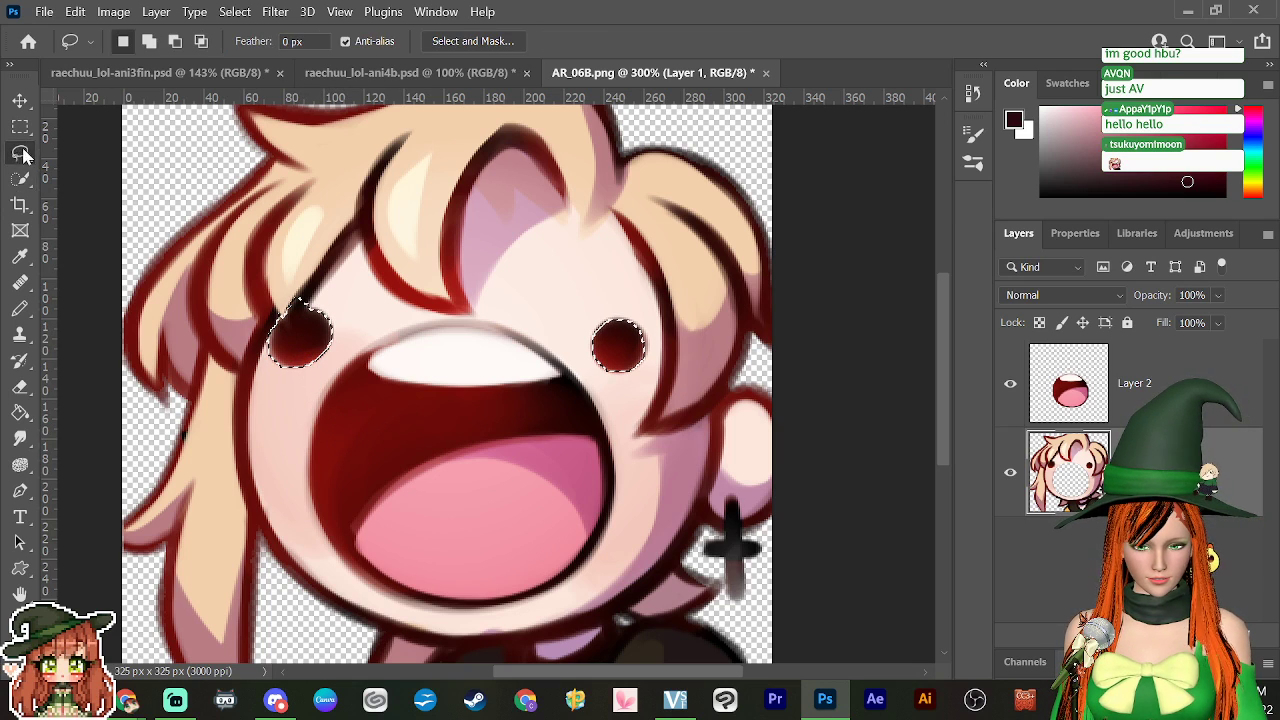
mouse_move(303, 264)
left_mouse_down()
mouse_move(323, 308)
mouse_move(294, 323)
mouse_move(280, 318)
mouse_move(292, 300)
mouse_move(309, 320)
mouse_move(277, 343)
mouse_move(346, 287)
mouse_move(346, 316)
left_mouse_up()
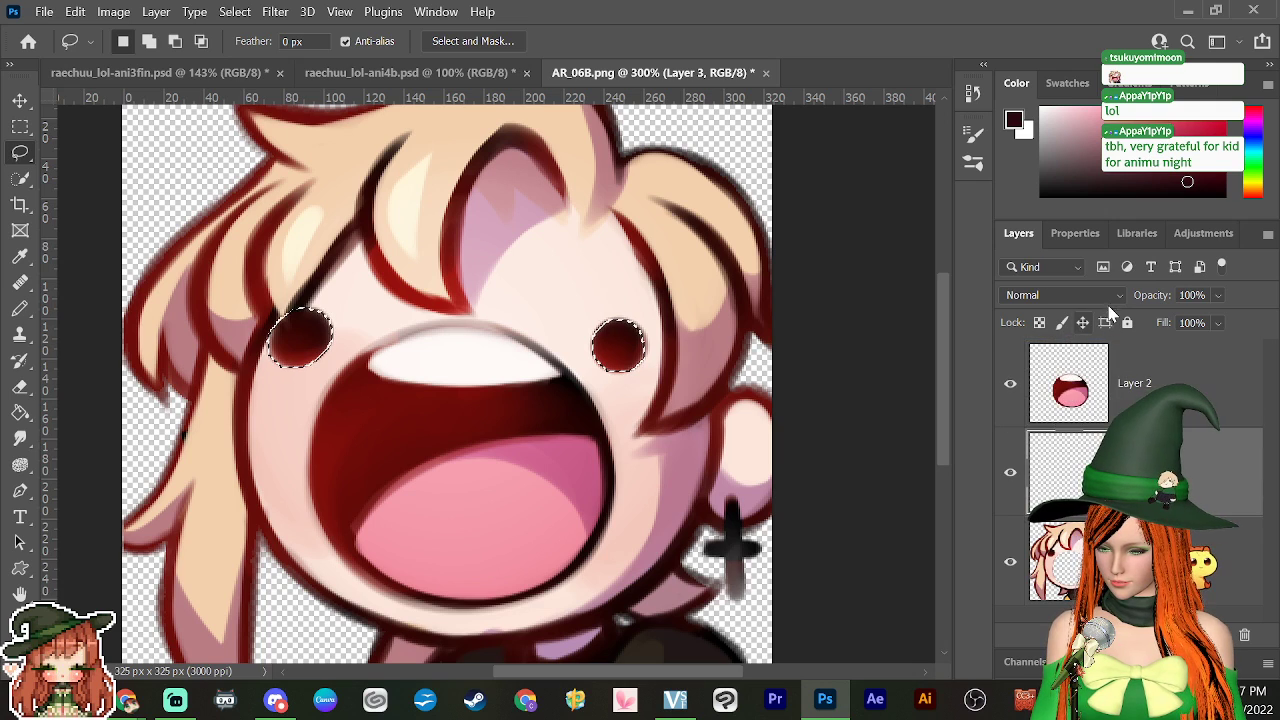
Step: Move the empty Layer 3 above the mouth layer and transfer the selected eyes from Layer 1 onto it
left_click_drag(1068, 472, 1088, 408)
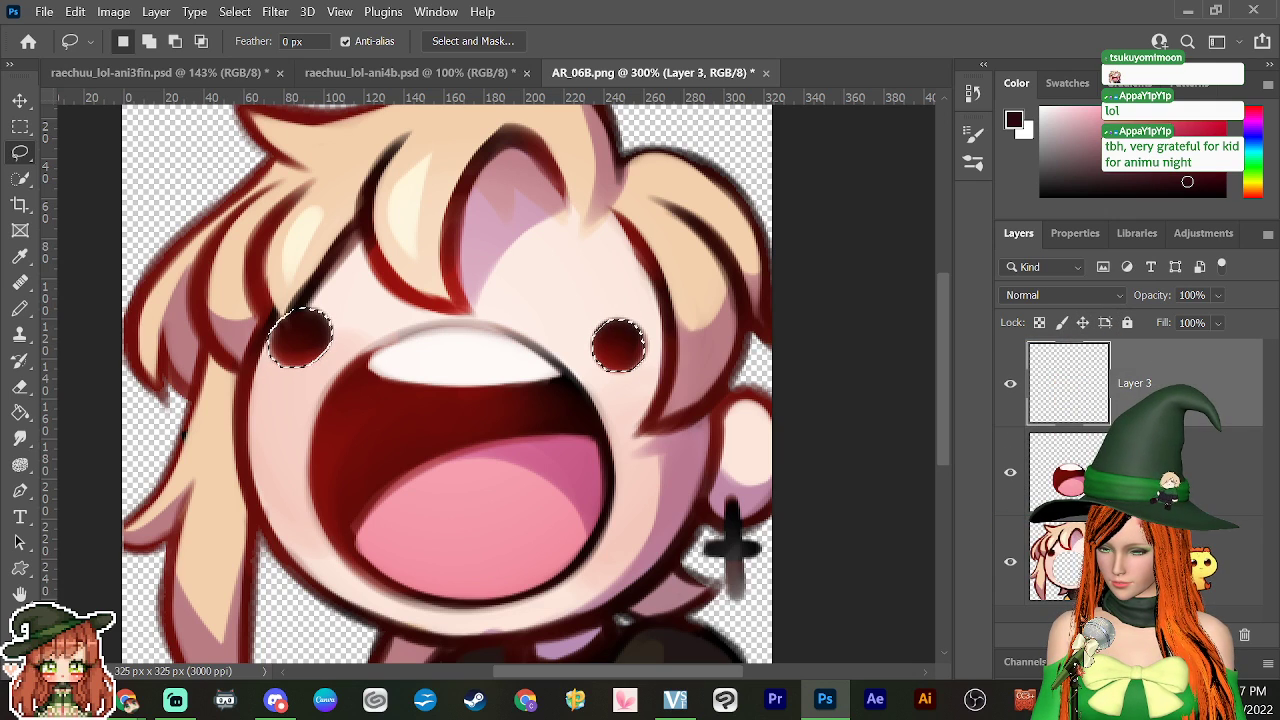
left_click(1065, 560)
key("ctrl+x")
left_click(1120, 383)
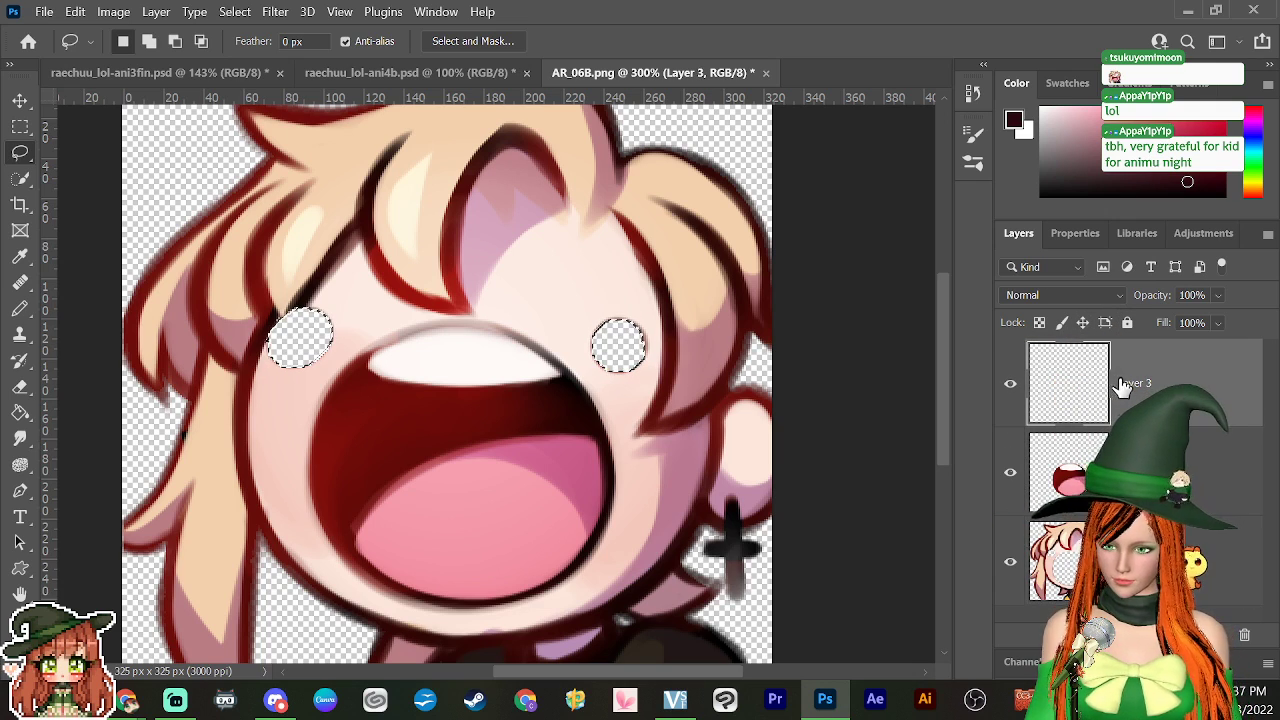
key("ctrl+v")
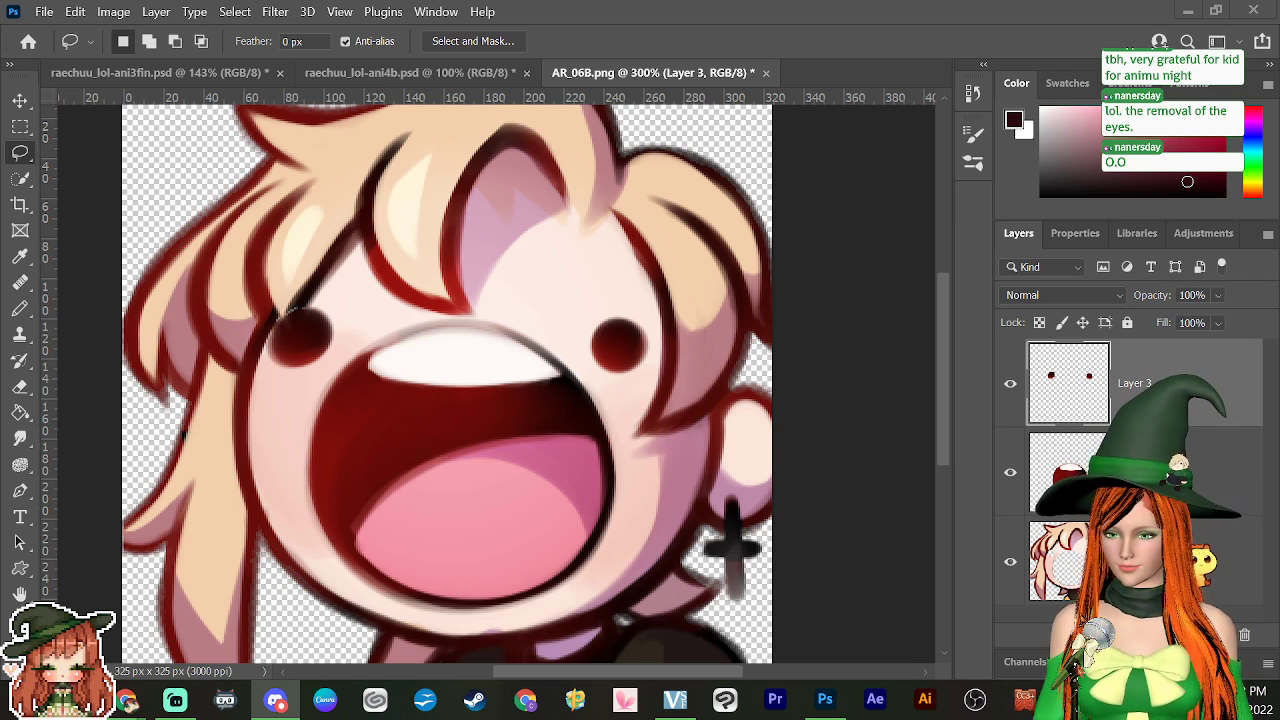
Step: Hide the eyes and mouth layers and add a new empty layer beneath Layer 1
left_click(1010, 383)
left_click(1010, 472)
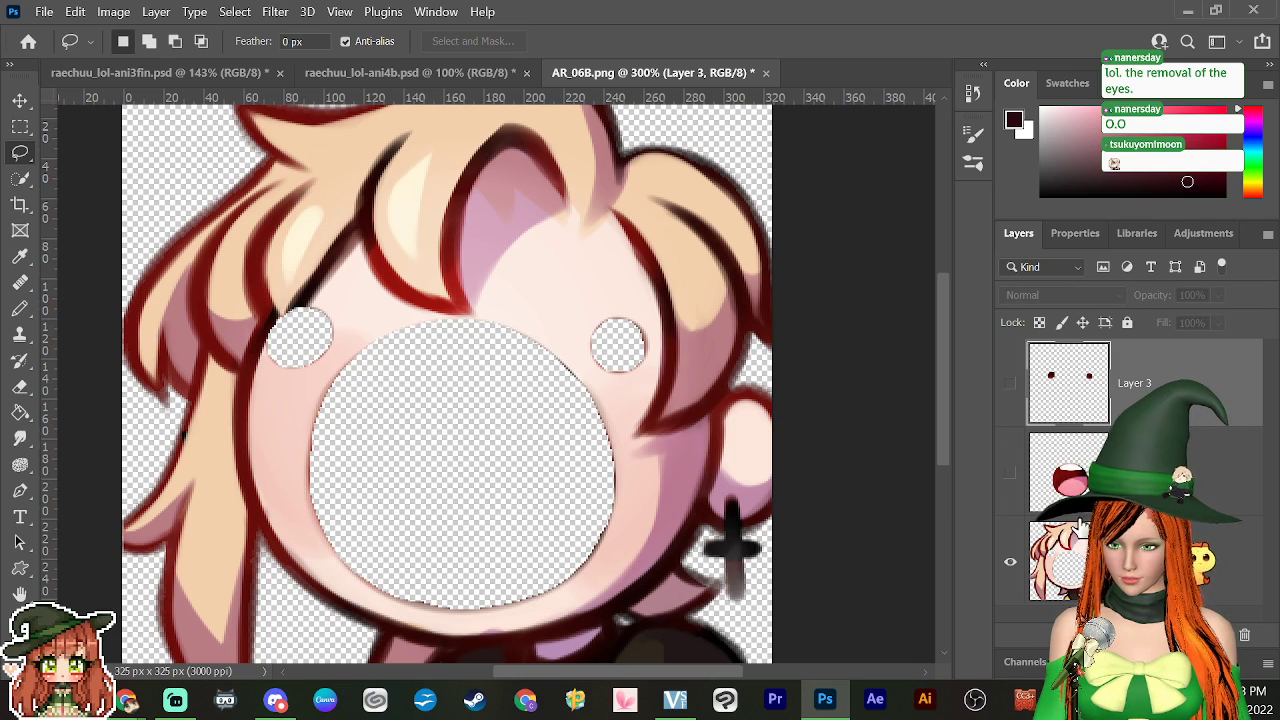
left_click(1226, 575)
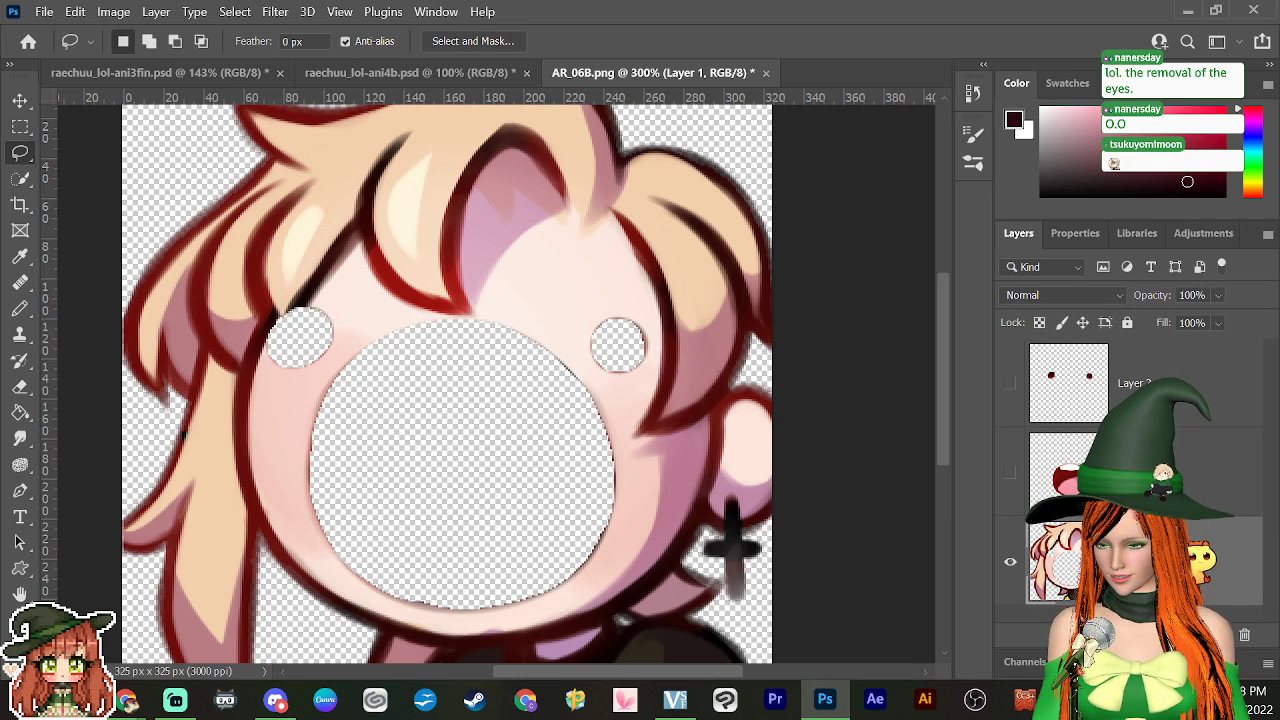
left_click(1220, 635)
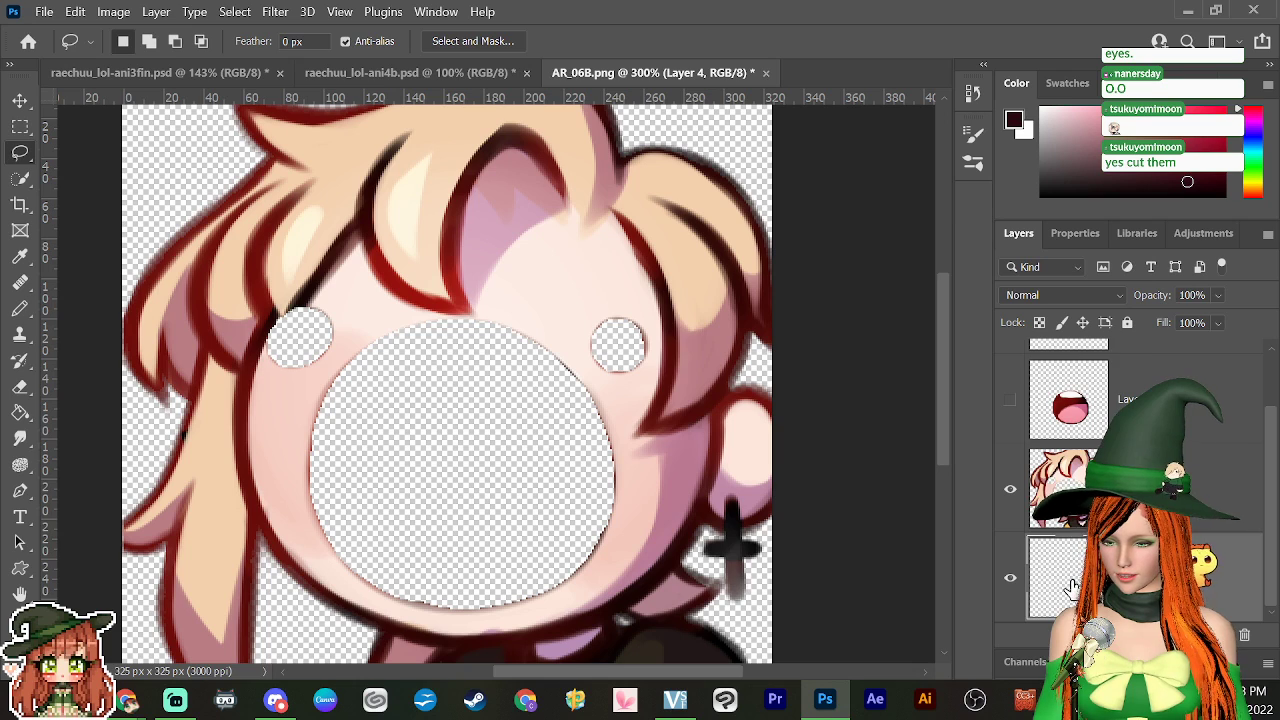
Step: Fill the mouth and eye holes with sampled skin tones by brushing on the layer beneath the face
left_click(20, 314)
right_click(22, 322)
left_click(100, 303)
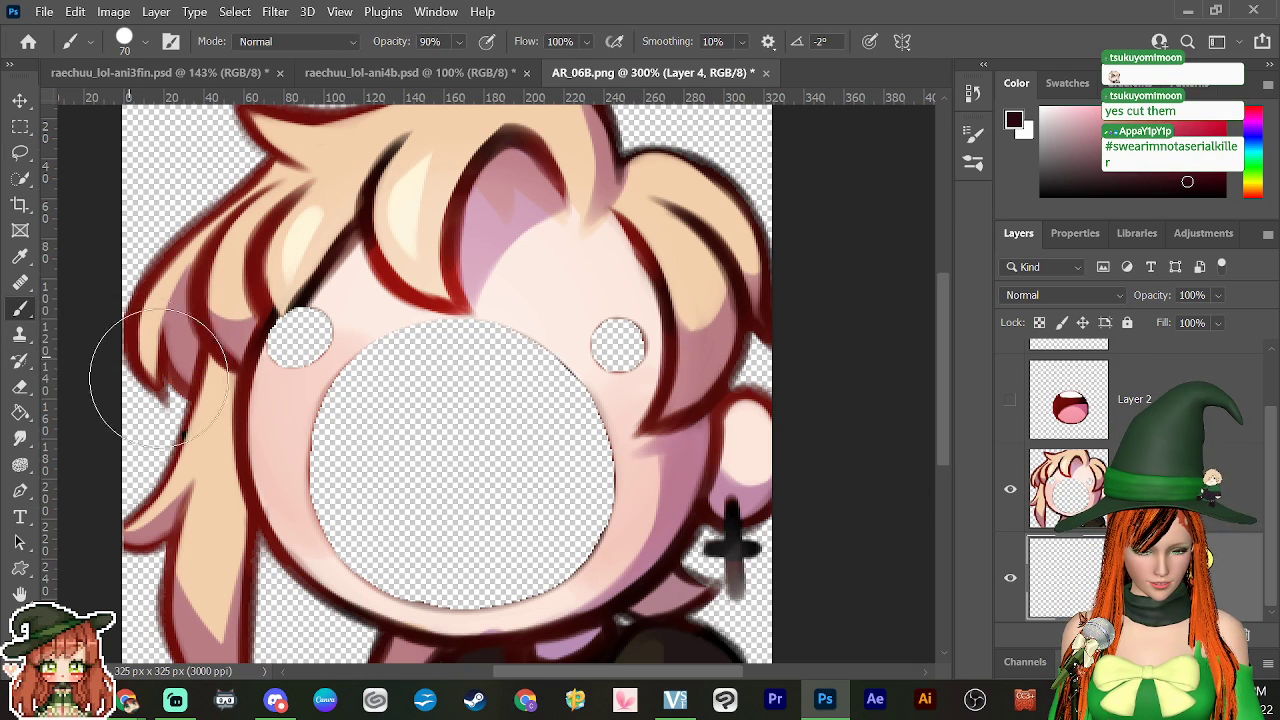
left_click(560, 300, "alt")
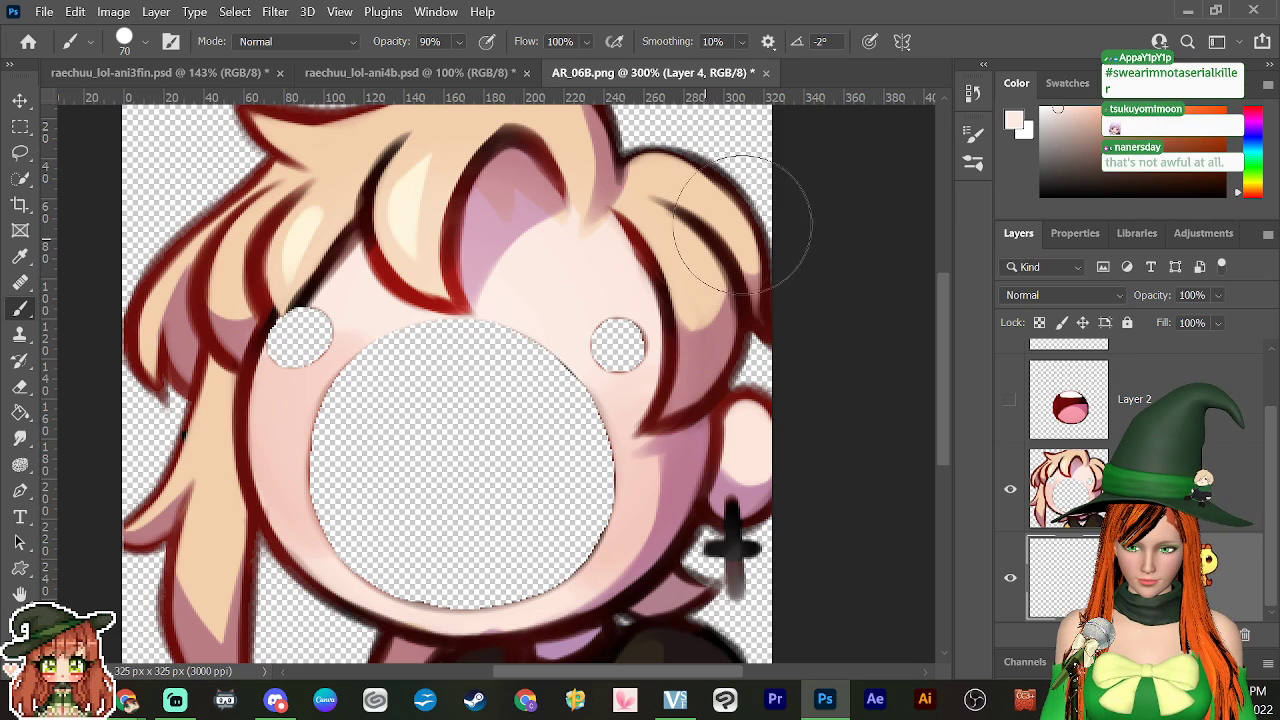
mouse_move(505, 410)
left_mouse_down()
mouse_move(543, 380)
mouse_move(480, 405)
mouse_move(430, 380)
mouse_move(385, 465)
mouse_move(440, 500)
mouse_move(520, 457)
mouse_move(408, 386)
mouse_move(342, 484)
mouse_move(443, 549)
mouse_move(571, 471)
mouse_move(466, 294)
mouse_move(368, 527)
mouse_move(500, 457)
mouse_move(590, 360)
mouse_move(571, 335)
mouse_move(600, 357)
mouse_move(360, 398)
mouse_move(452, 518)
mouse_move(514, 551)
mouse_move(489, 446)
mouse_move(328, 346)
mouse_move(328, 370)
mouse_move(318, 364)
mouse_move(292, 399)
mouse_move(320, 370)
mouse_move(329, 400)
mouse_move(486, 529)
mouse_move(445, 605)
mouse_move(398, 378)
mouse_move(275, 383)
mouse_move(375, 325)
mouse_move(315, 335)
mouse_move(305, 322)
mouse_move(388, 312)
mouse_move(378, 404)
mouse_move(339, 359)
mouse_move(301, 353)
mouse_move(329, 408)
mouse_move(300, 357)
left_mouse_up()
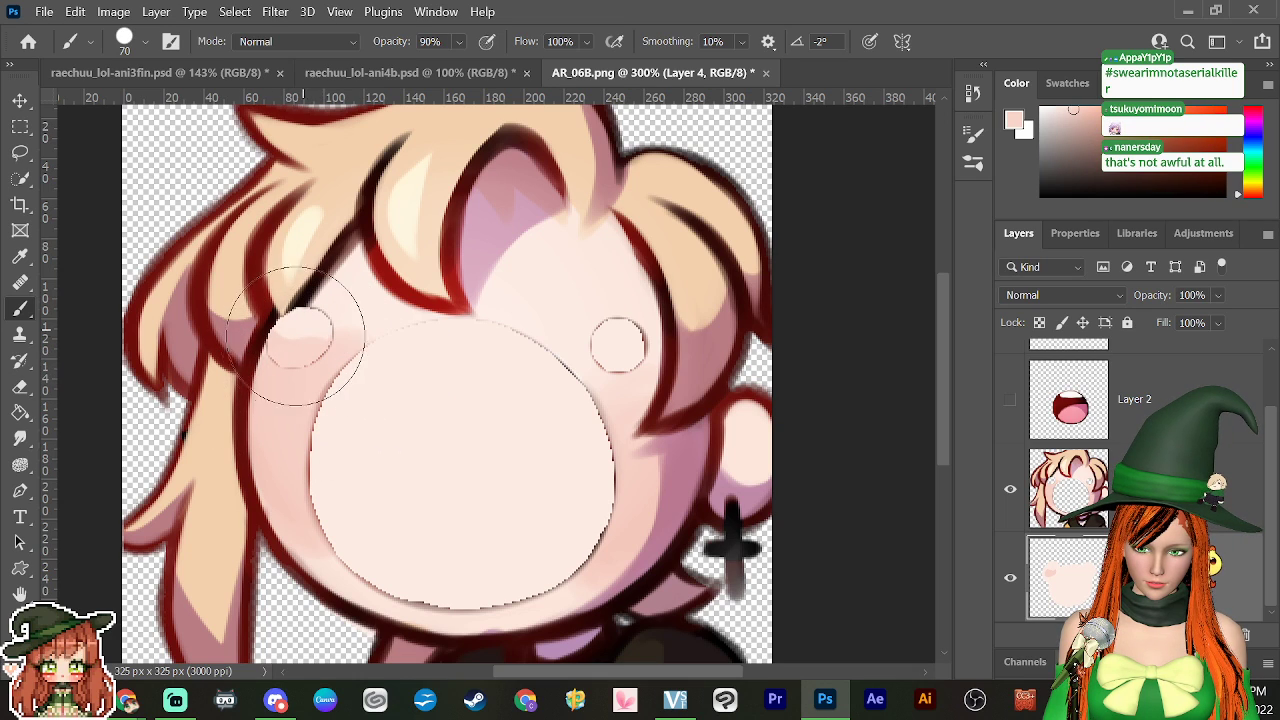
Step: Try to extend the hair outline across the left eye hole with a sampled dark colour on Layer 4
left_click(312, 290, "alt")
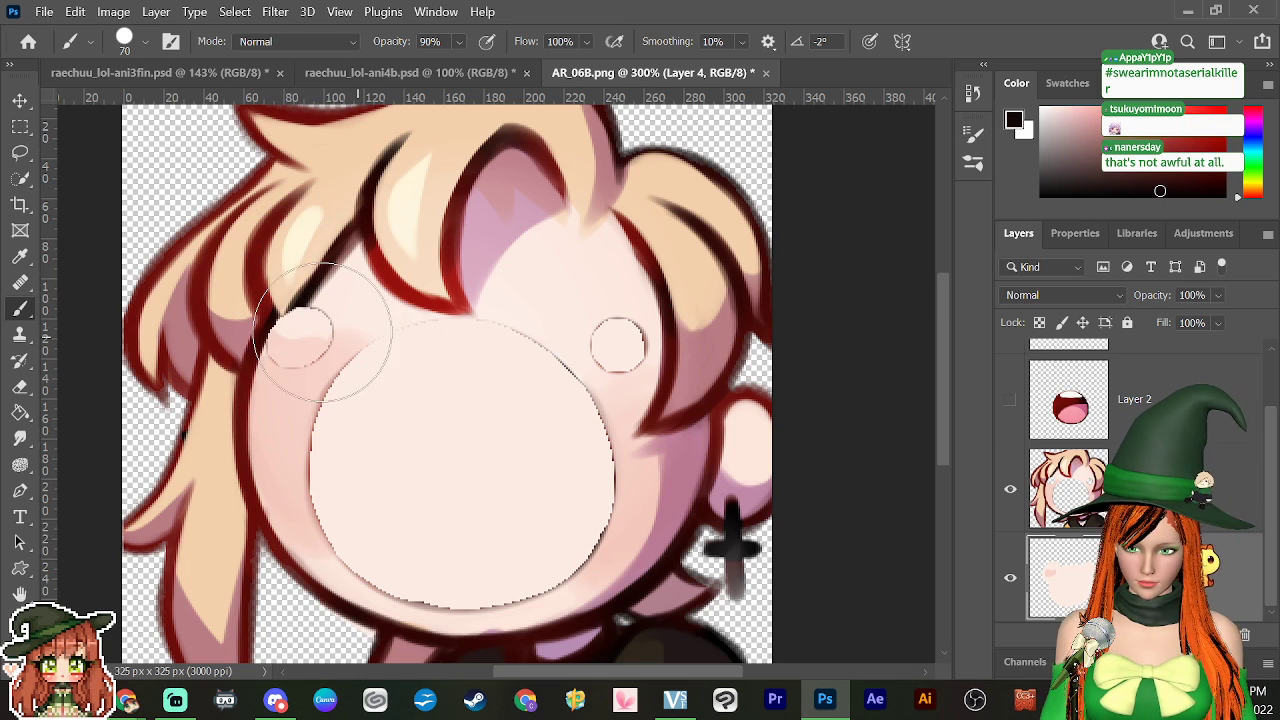
mouse_move(323, 309)
left_mouse_down()
mouse_move(300, 300)
mouse_move(286, 332)
mouse_move(260, 345)
left_mouse_up()
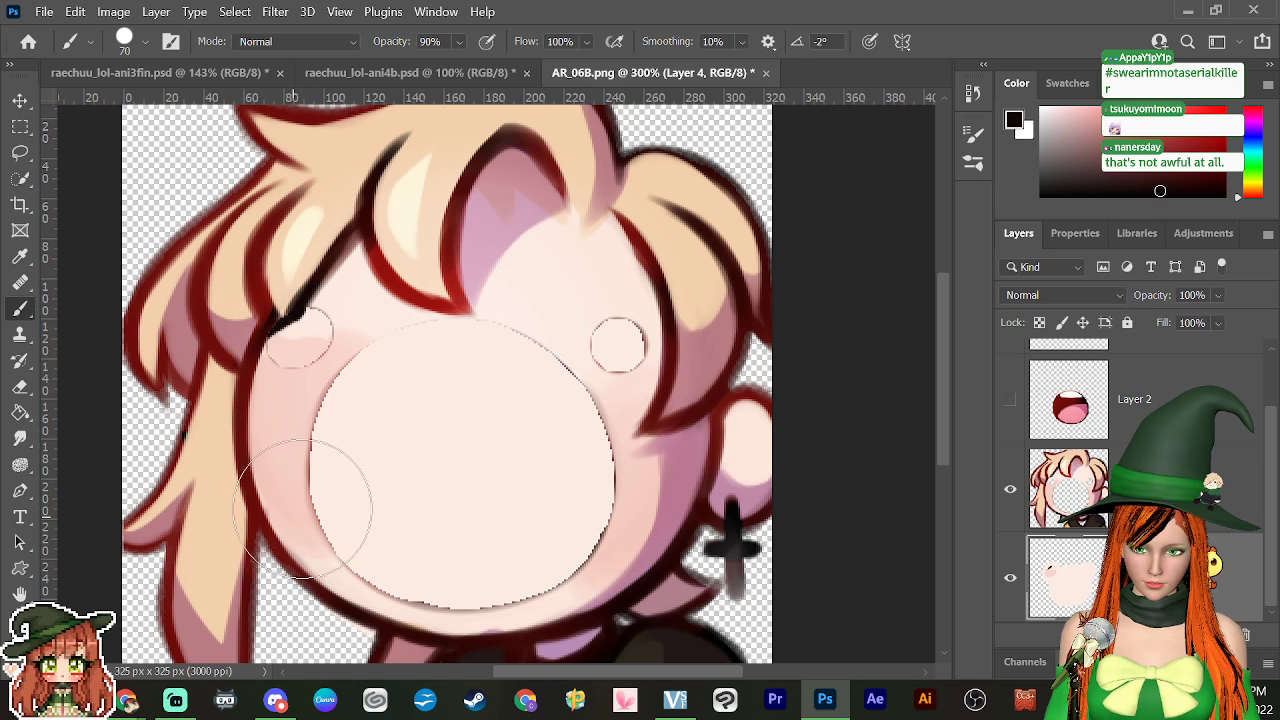
key("ctrl+z")
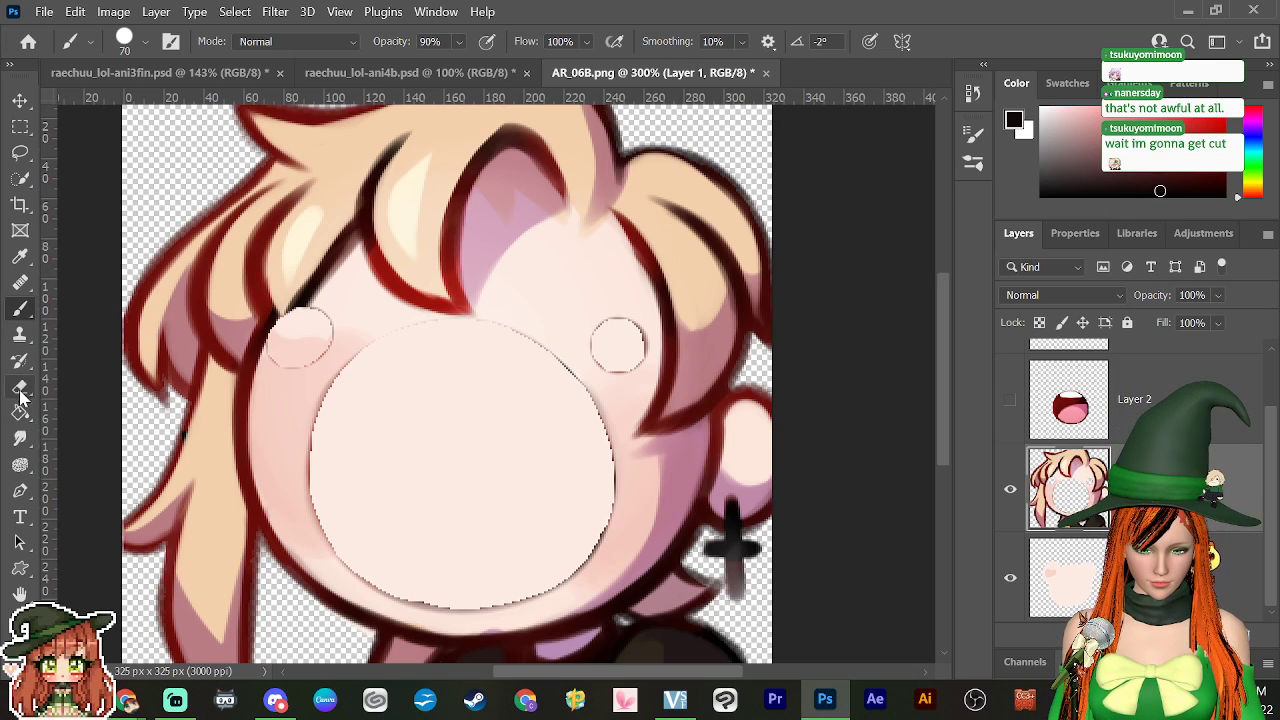
Step: Smudge the edges of the right eye hole and the left side of the mouth hole on Layer 1
left_click(20, 438)
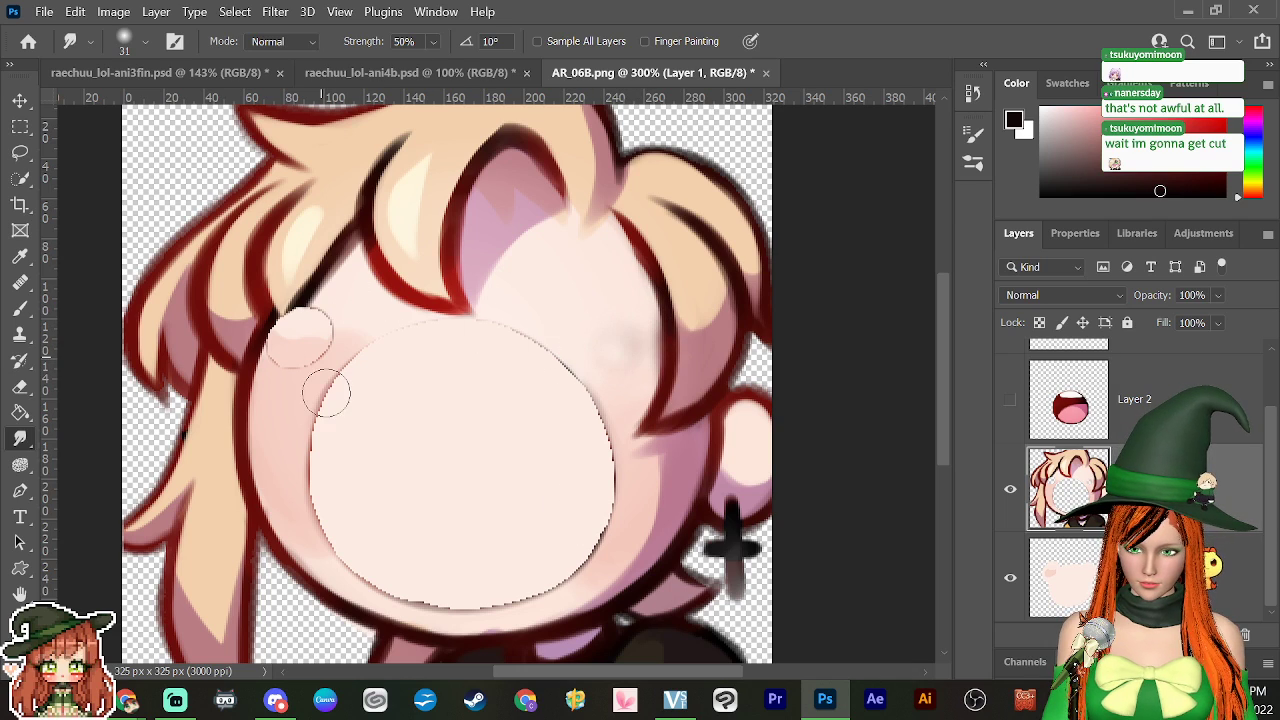
left_click_drag(313, 478, 340, 550)
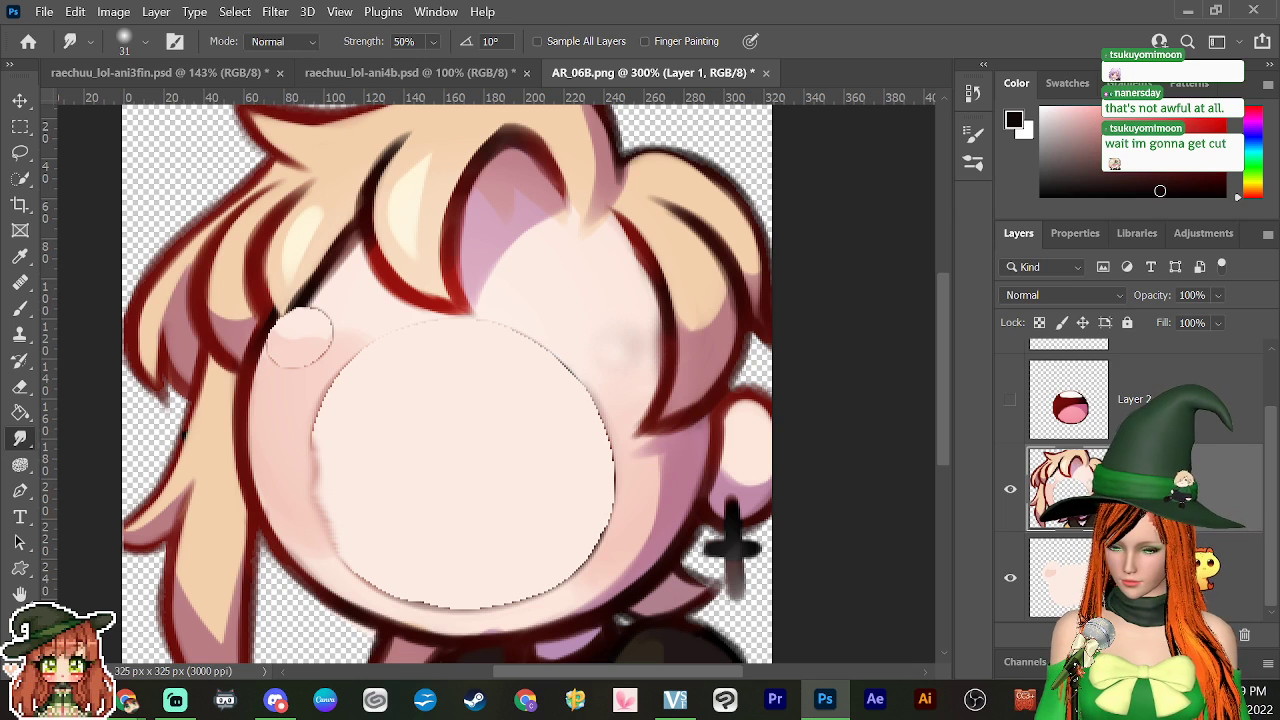
Step: Paint a sampled pink blush tone across the middle of the mouth area on Layer 4 with the Brush
left_click(1068, 577)
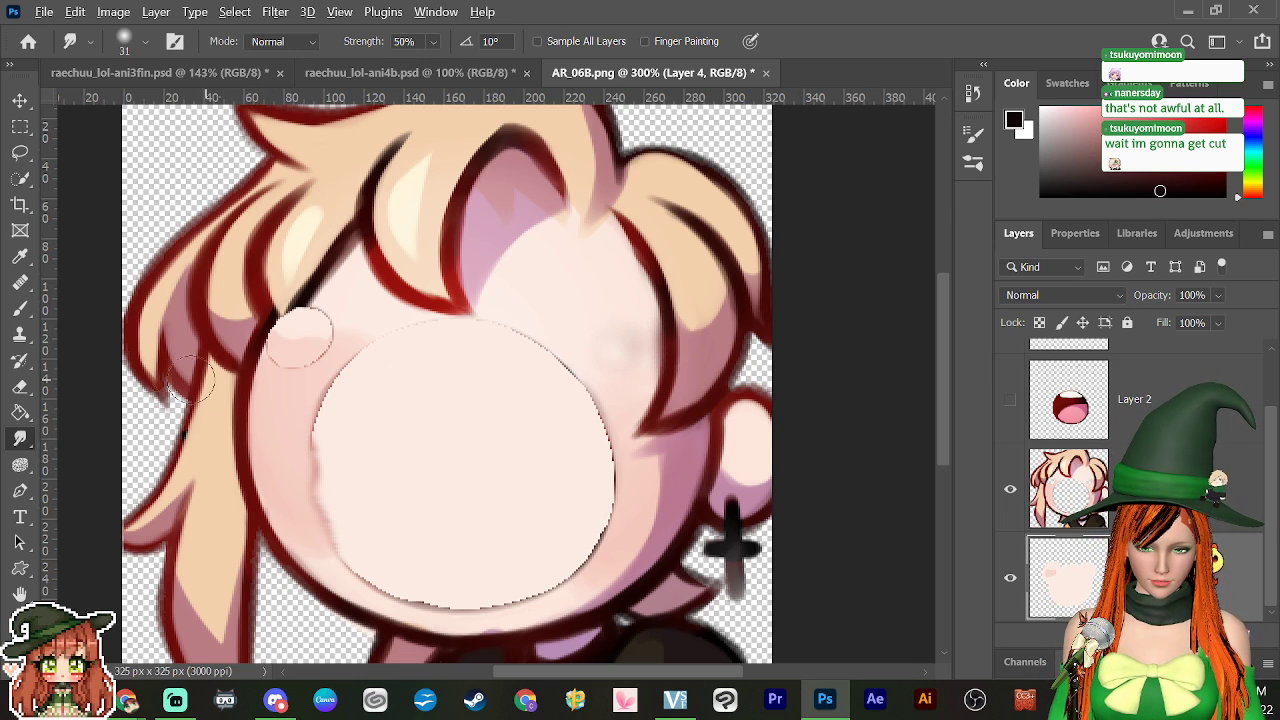
left_click(19, 307)
left_click(285, 416, "alt")
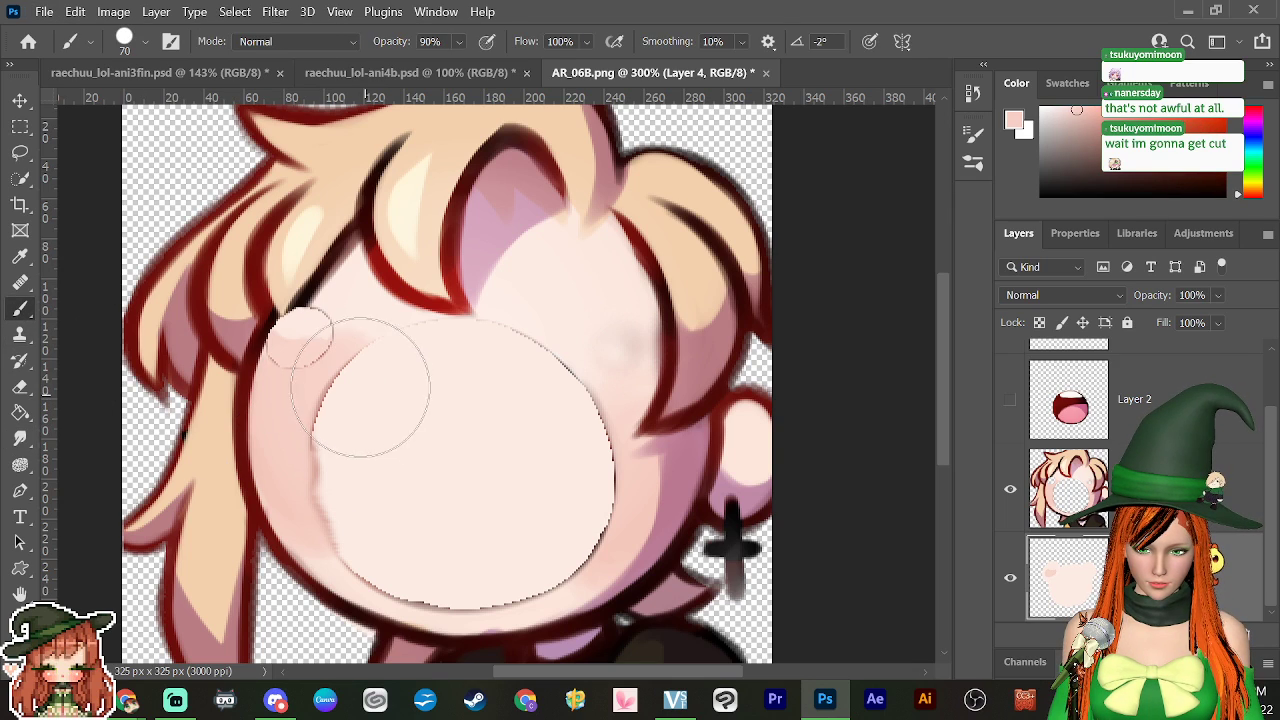
mouse_move(361, 387)
left_mouse_down()
mouse_move(329, 466)
mouse_move(317, 458)
mouse_move(321, 440)
mouse_move(341, 466)
mouse_move(342, 504)
mouse_move(370, 514)
mouse_move(358, 399)
mouse_move(333, 394)
mouse_move(340, 406)
mouse_move(359, 368)
mouse_move(383, 403)
mouse_move(376, 500)
left_mouse_up()
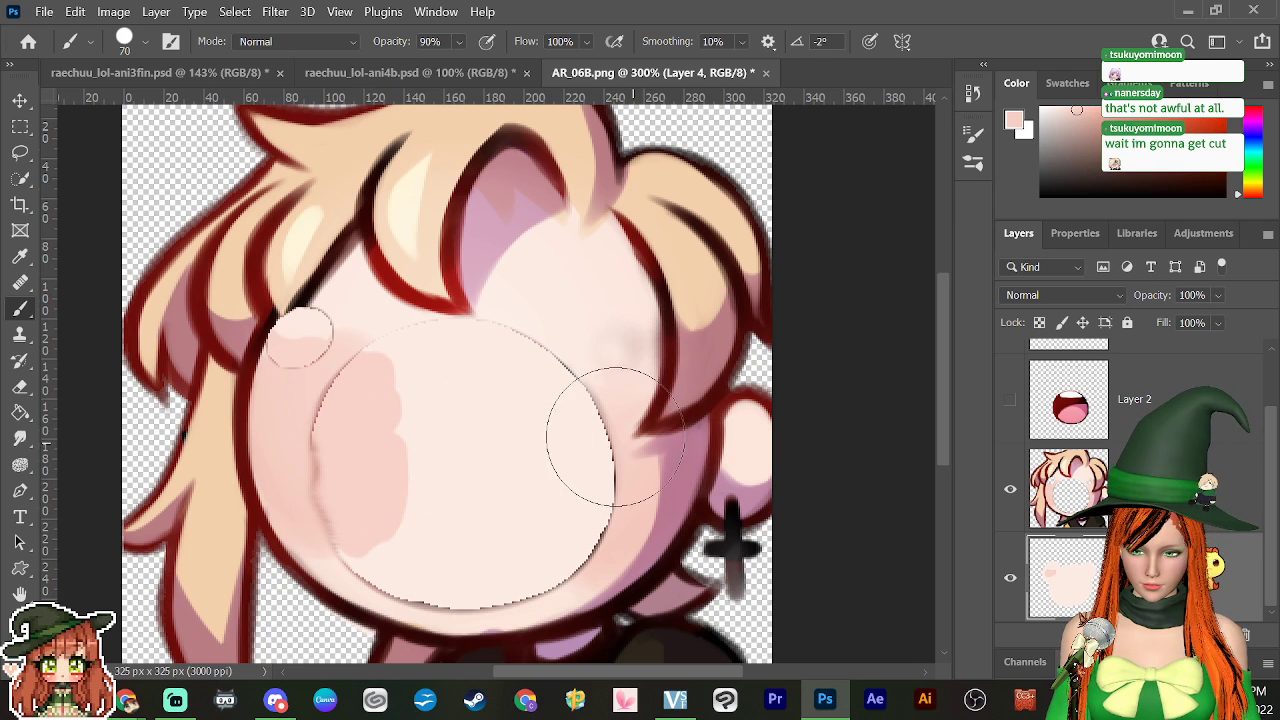
mouse_move(615, 437)
left_mouse_down()
mouse_move(596, 473)
mouse_move(595, 536)
mouse_move(599, 461)
mouse_move(577, 449)
mouse_move(559, 506)
mouse_move(586, 464)
mouse_move(591, 495)
mouse_move(578, 459)
mouse_move(553, 519)
mouse_move(542, 479)
mouse_move(501, 440)
mouse_move(414, 504)
mouse_move(416, 432)
mouse_move(392, 411)
mouse_move(368, 486)
mouse_move(400, 517)
mouse_move(508, 473)
left_mouse_up()
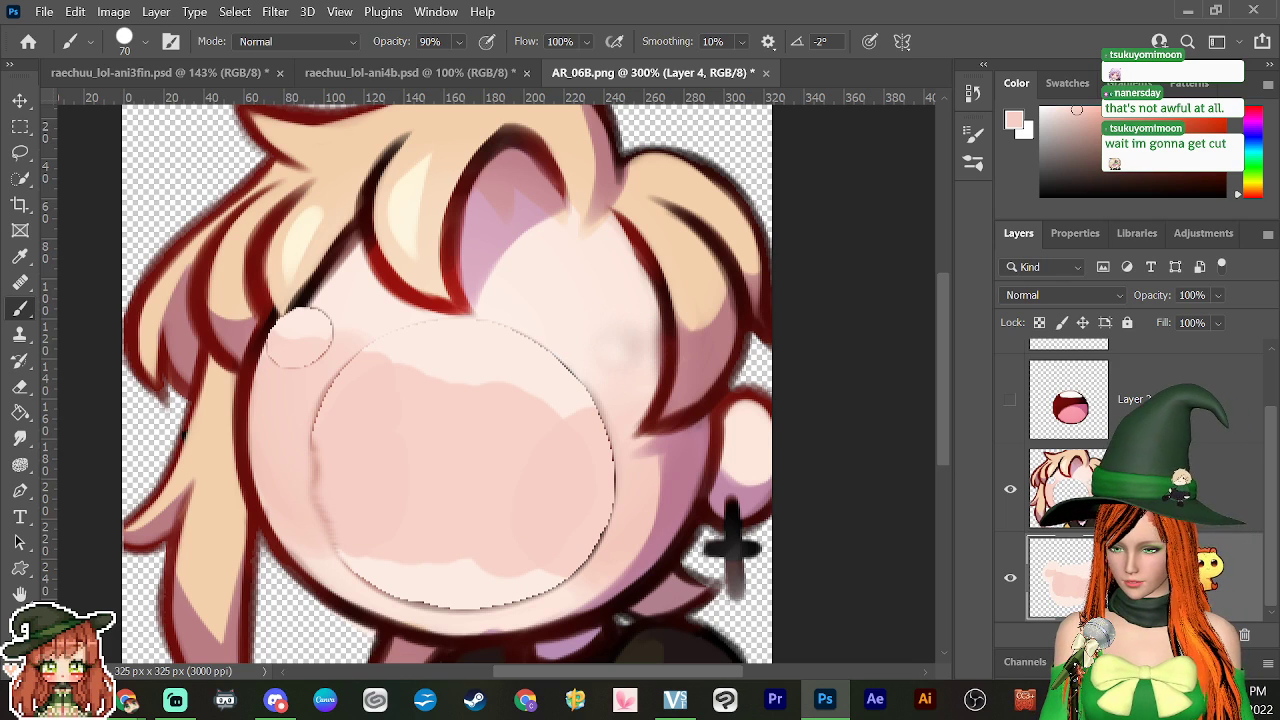
Step: Smudge the pink paint's edges and the remaining mouth and left eye hole seams until the blank face blends smoothly
left_click(20, 438)
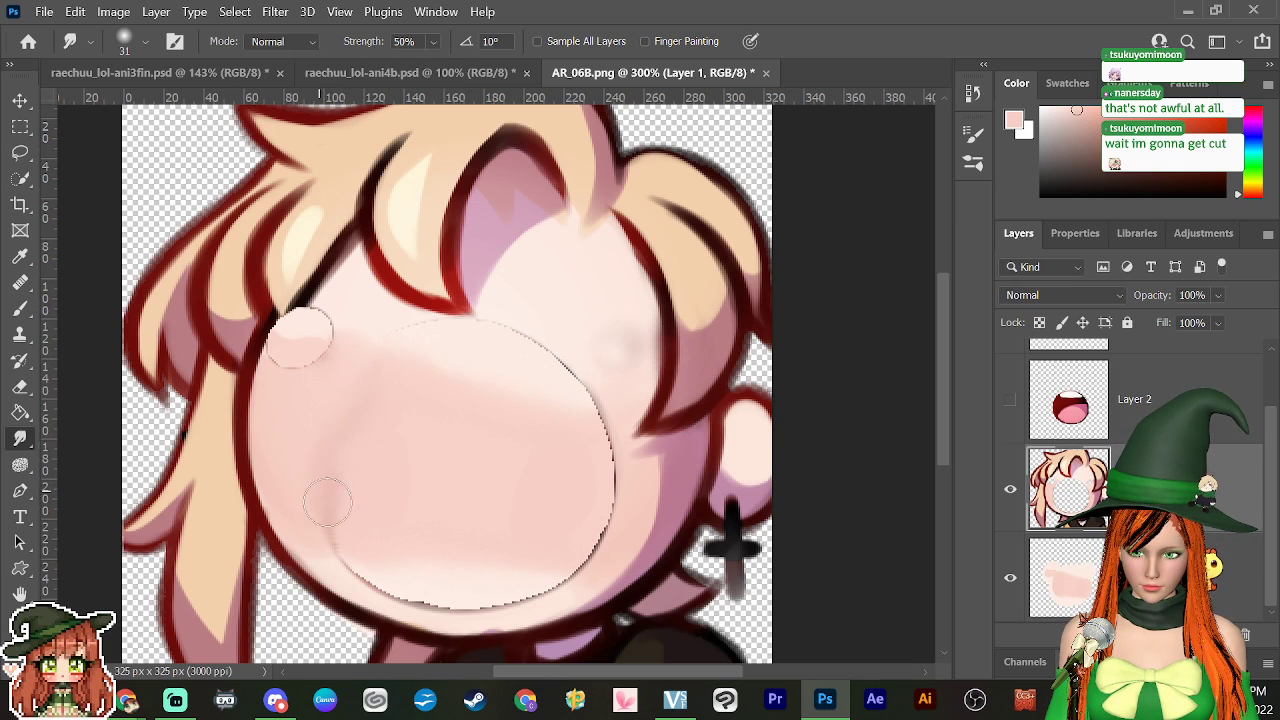
mouse_move(354, 519)
left_mouse_down()
mouse_move(364, 580)
mouse_move(401, 590)
left_mouse_up()
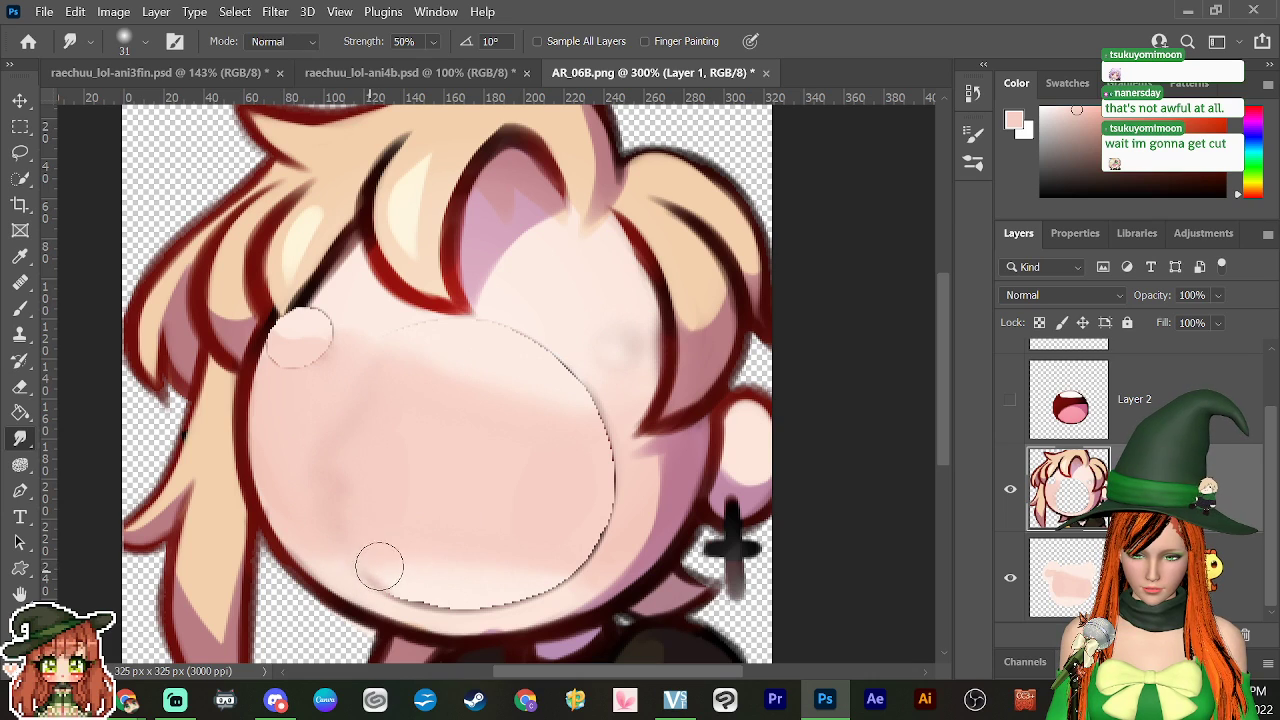
mouse_move(395, 577)
left_mouse_down()
mouse_move(452, 580)
mouse_move(491, 601)
mouse_move(540, 578)
left_mouse_up()
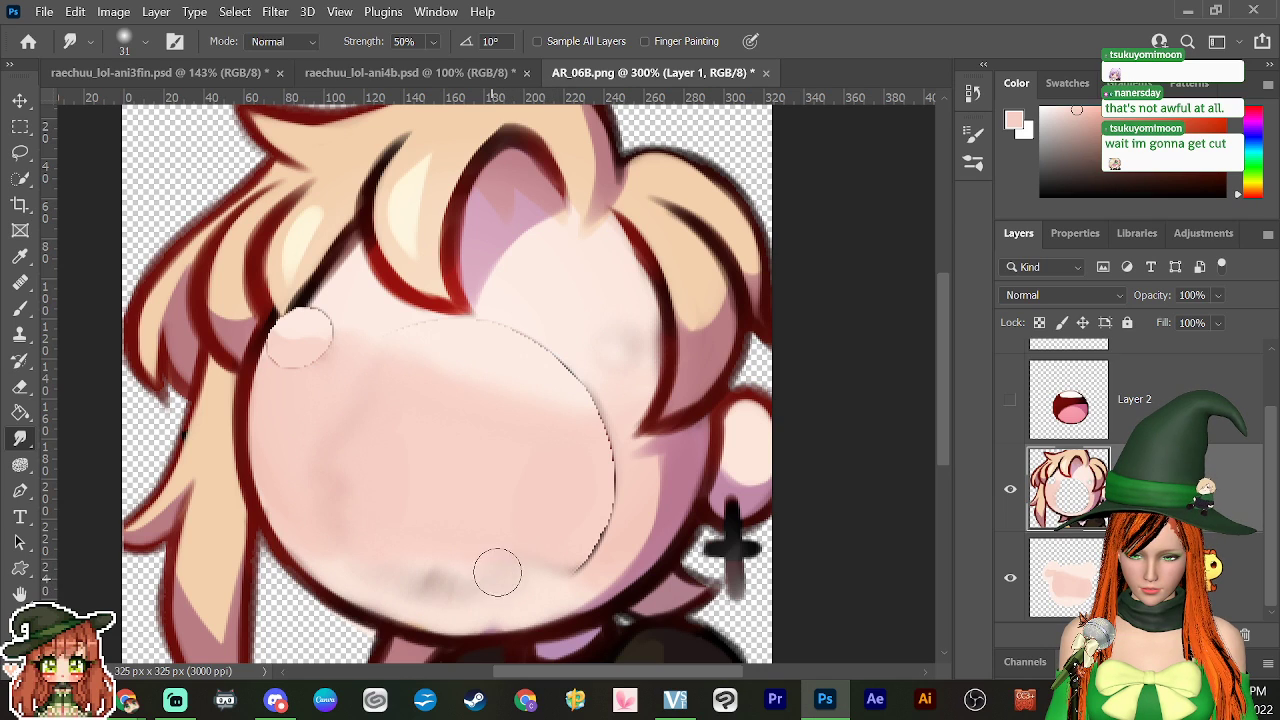
mouse_move(469, 600)
left_mouse_down()
mouse_move(448, 574)
mouse_move(443, 584)
mouse_move(427, 565)
mouse_move(403, 574)
mouse_move(352, 551)
mouse_move(336, 467)
mouse_move(346, 437)
left_mouse_up()
mouse_move(583, 568)
left_mouse_down()
mouse_move(606, 494)
mouse_move(586, 414)
mouse_move(529, 340)
mouse_move(497, 342)
left_mouse_up()
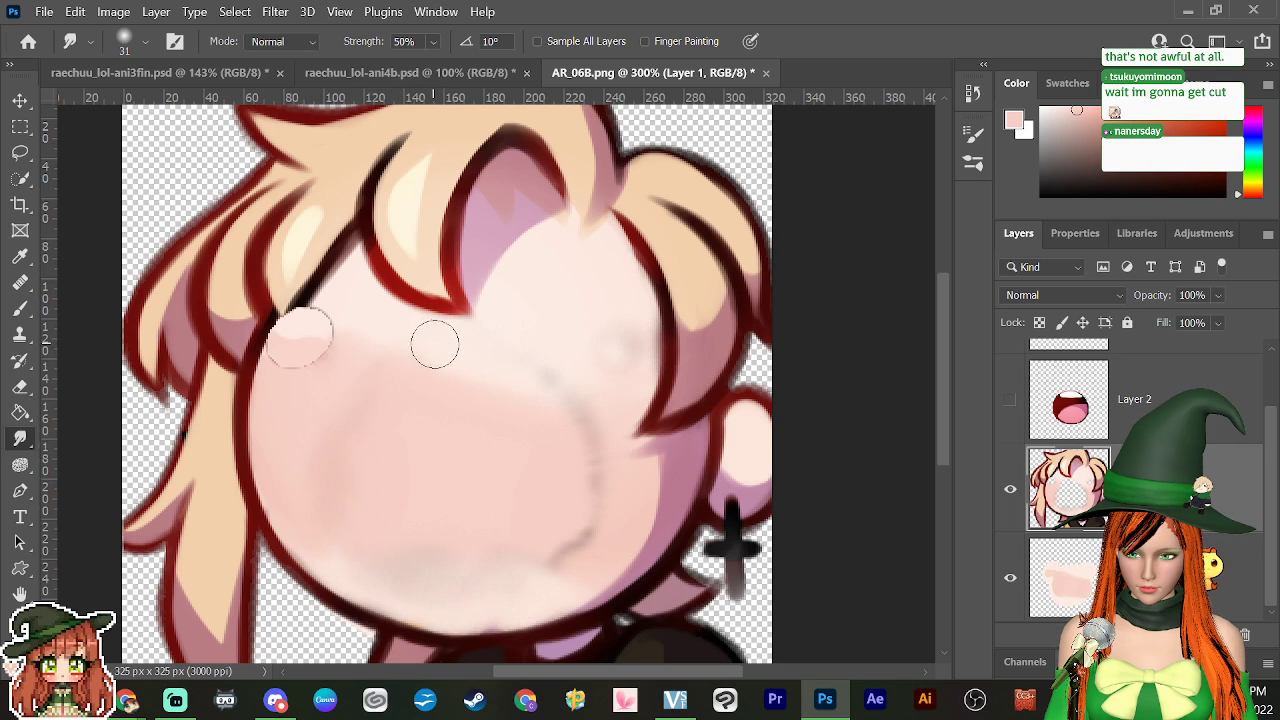
mouse_move(569, 412)
left_mouse_down()
mouse_move(602, 489)
mouse_move(598, 537)
mouse_move(570, 557)
mouse_move(546, 541)
mouse_move(557, 544)
mouse_move(545, 553)
mouse_move(584, 507)
left_mouse_up()
mouse_move(587, 447)
left_mouse_down()
mouse_move(565, 392)
mouse_move(540, 382)
mouse_move(531, 395)
mouse_move(570, 458)
left_mouse_up()
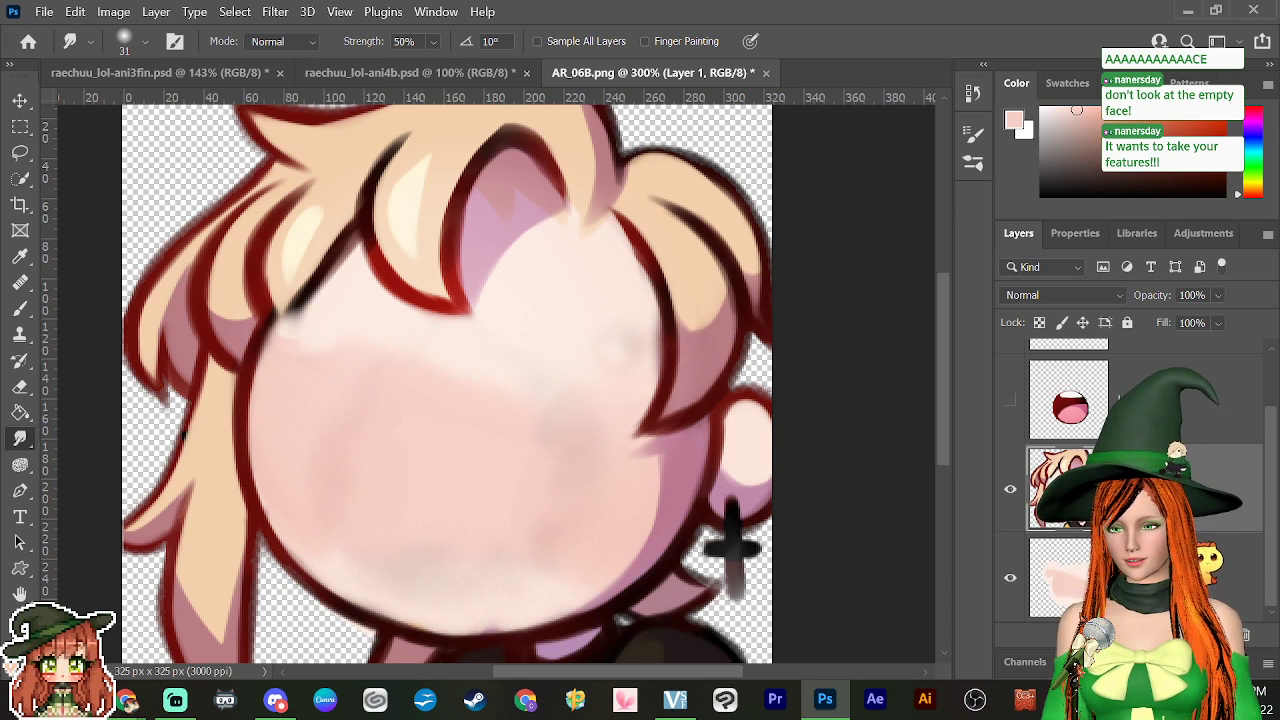
Step: Check the blended face with the mouth layer shown and hidden, and at a smaller view size
left_click(1012, 402)
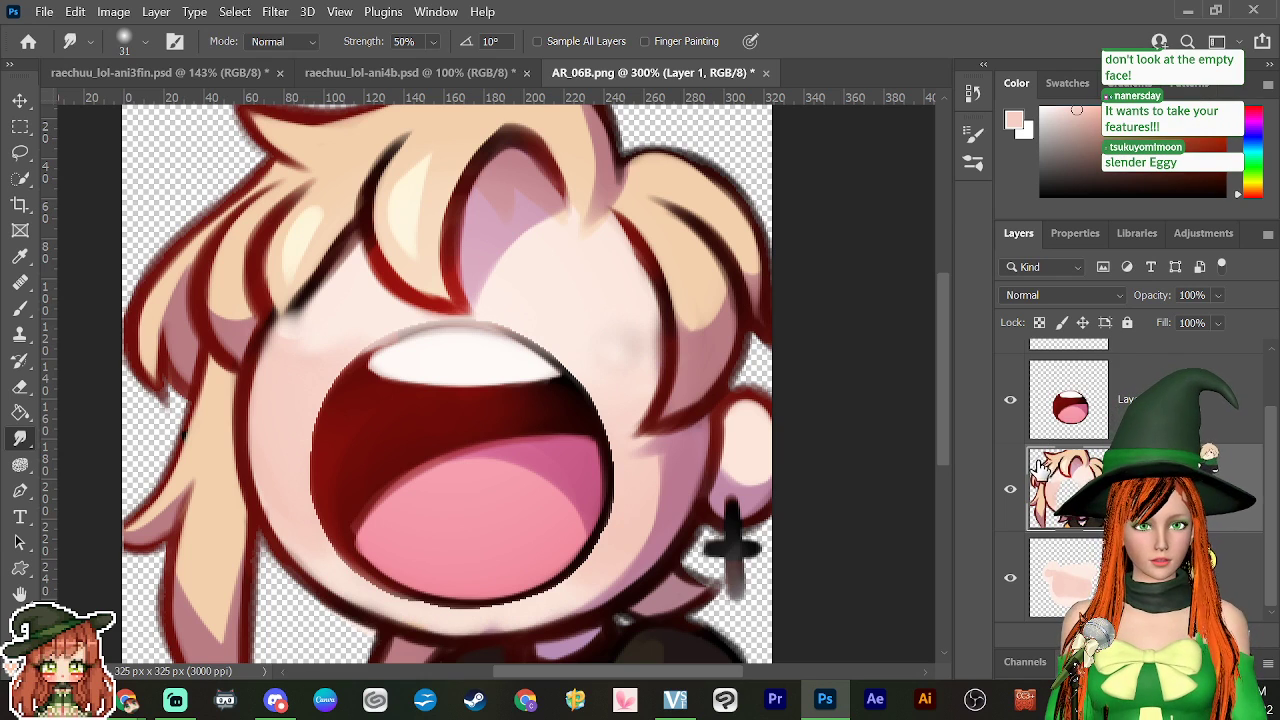
left_click(1012, 401)
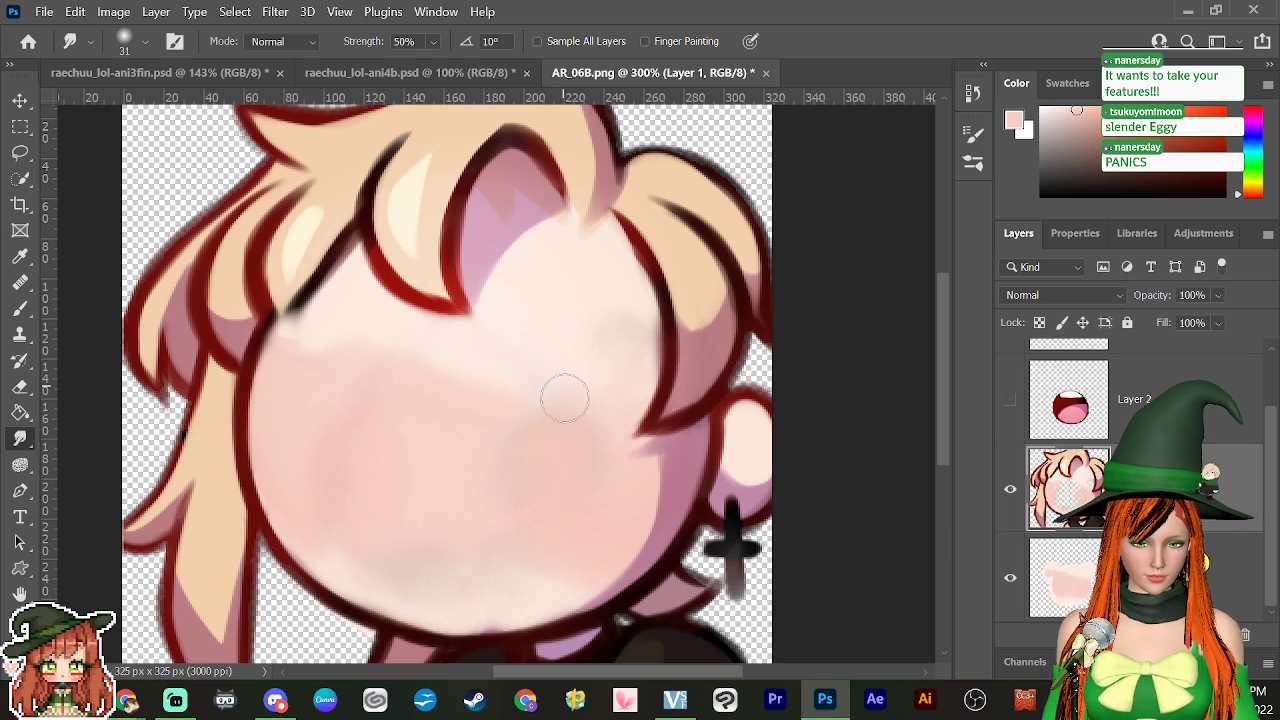
scroll(565, 398, "down", 4)
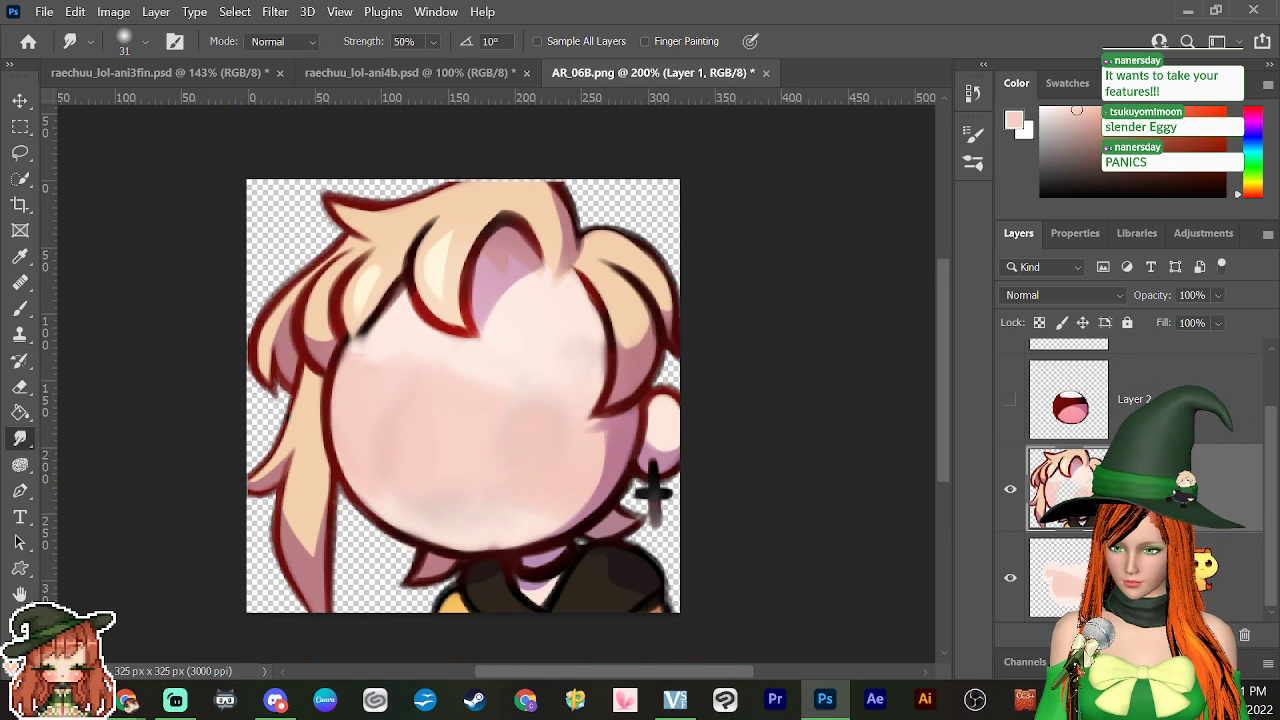
key("alt+bracketleft")
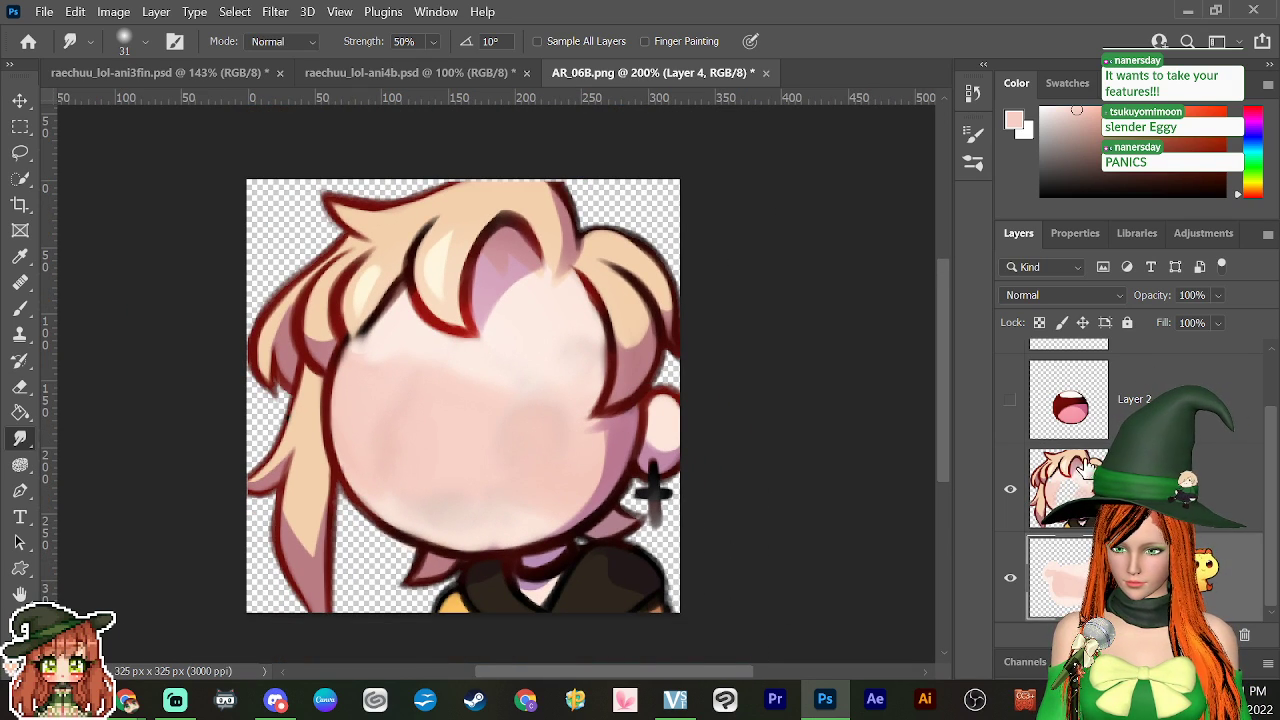
scroll(490, 378, "up", 2)
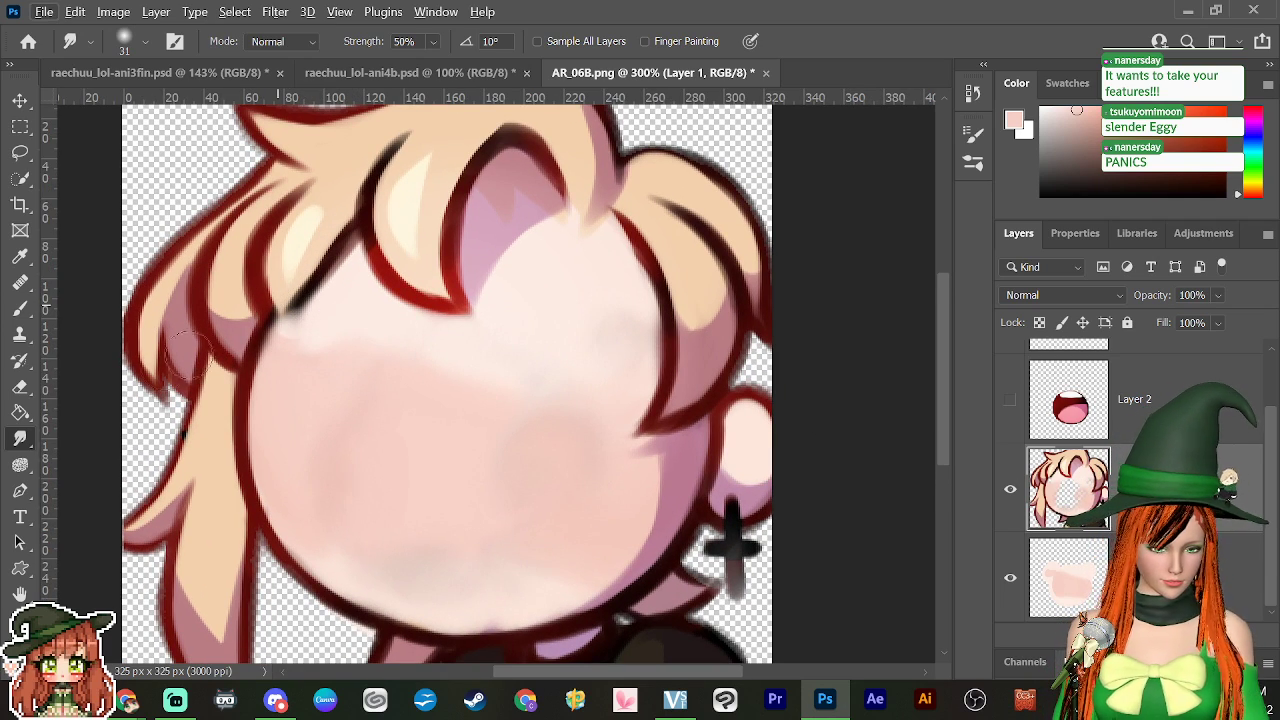
Step: Sample the dark outline colour and repaint the blurred outline end beside the left eye area on Layer 1 with a 23 px Brush
left_click(18, 312)
left_click(318, 275, "alt")
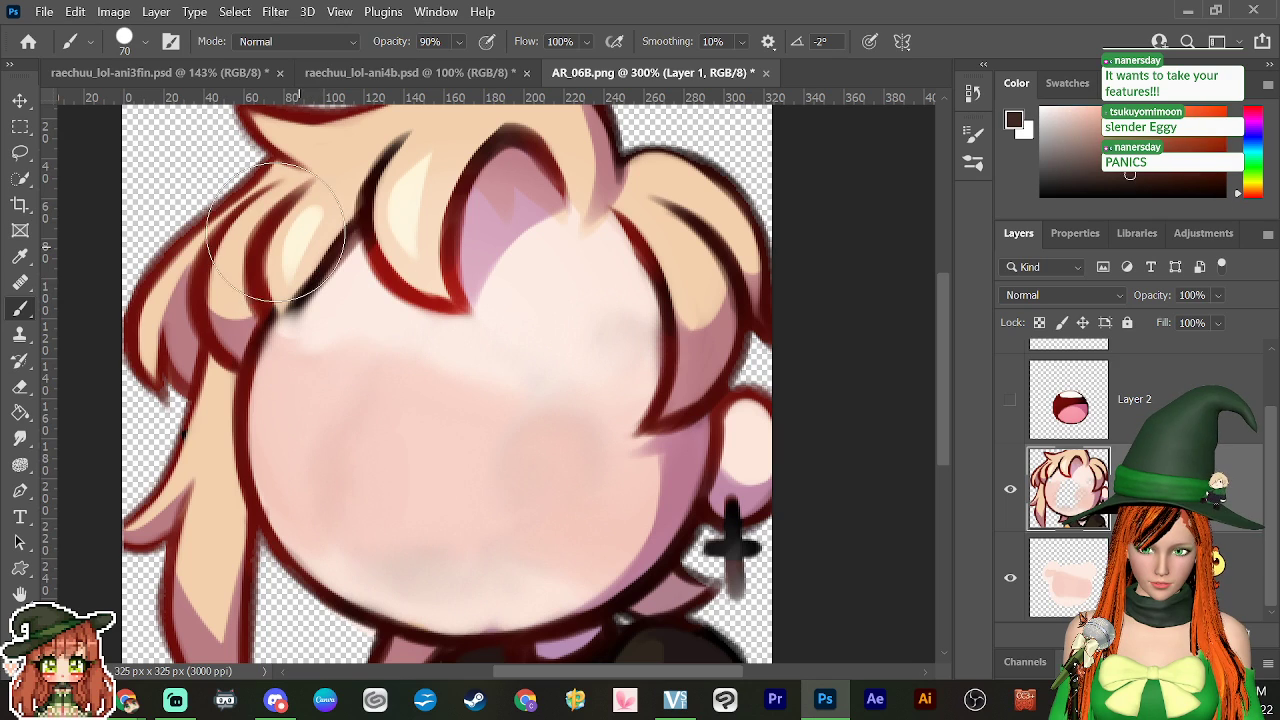
key("ctrl+z")
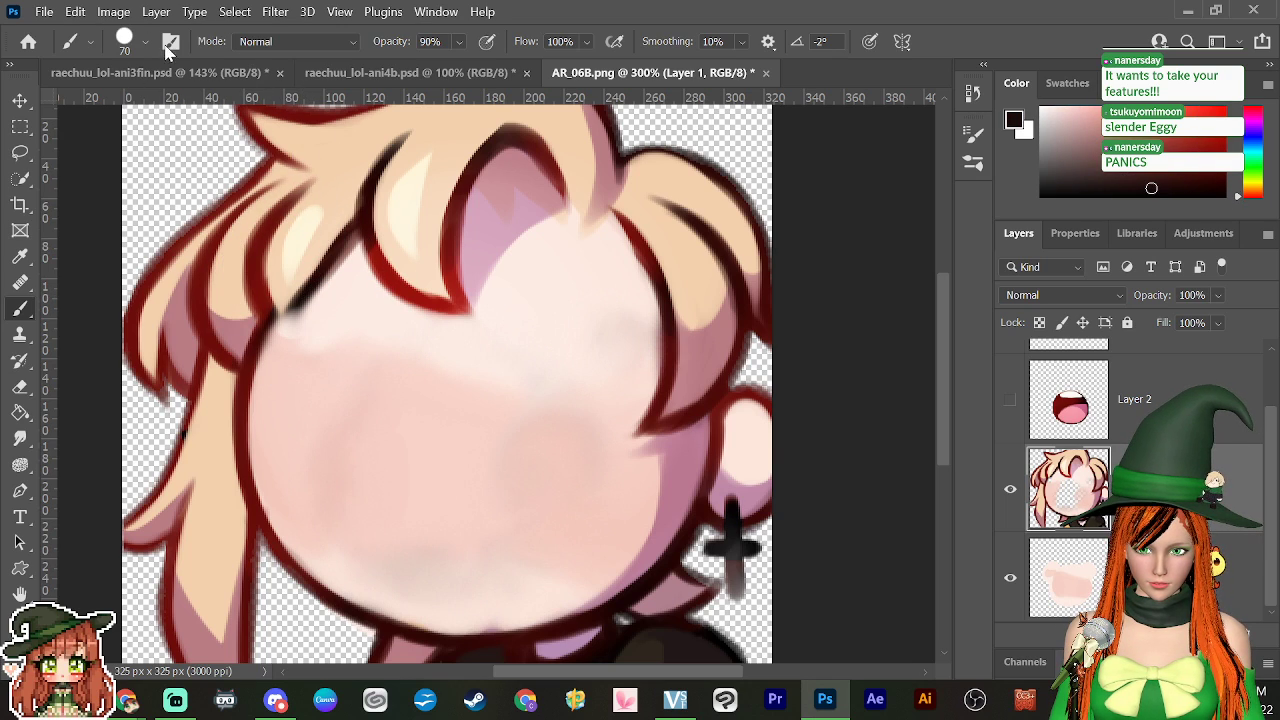
left_click(145, 41)
left_click_drag(148, 106, 130, 106)
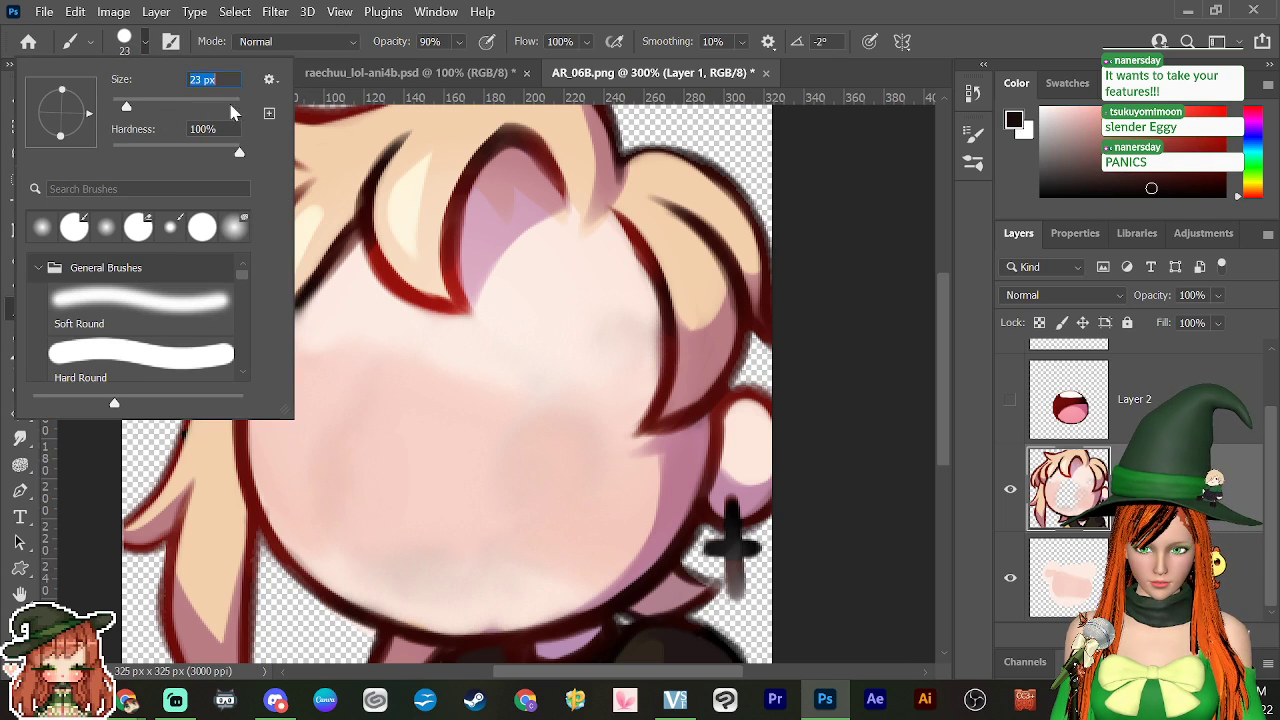
left_click(335, 285)
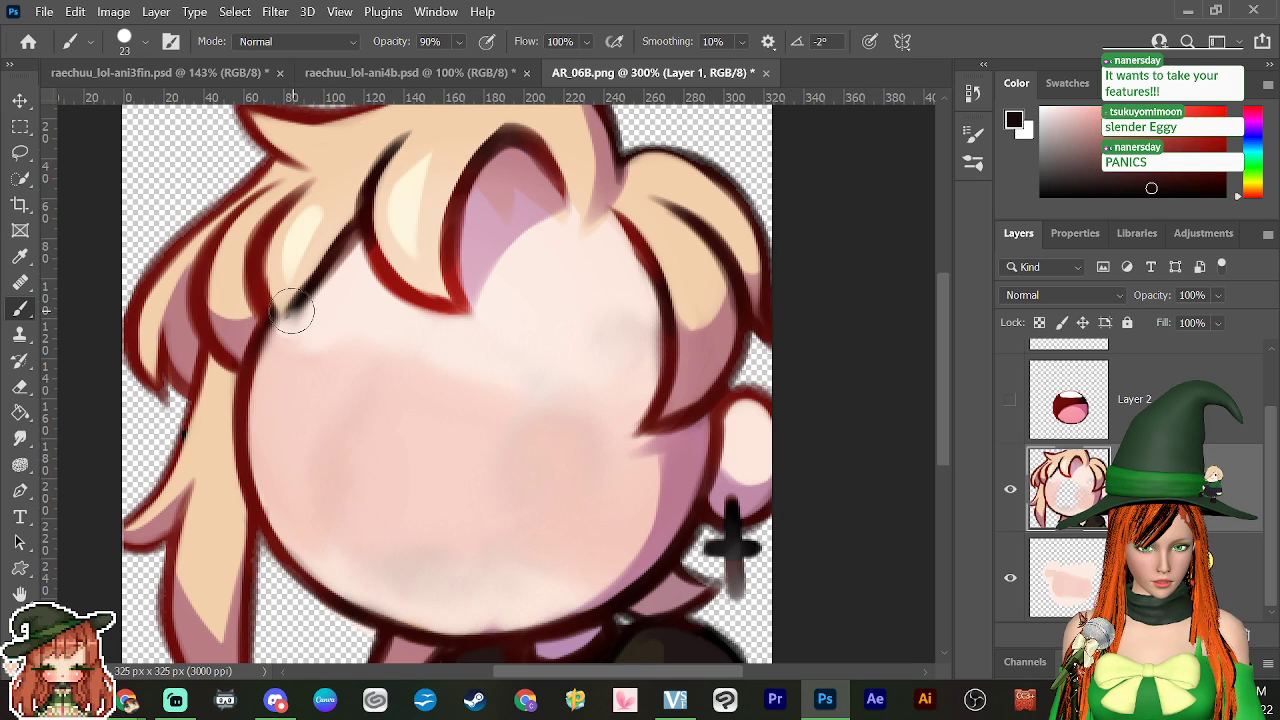
left_click_drag(283, 320, 298, 305)
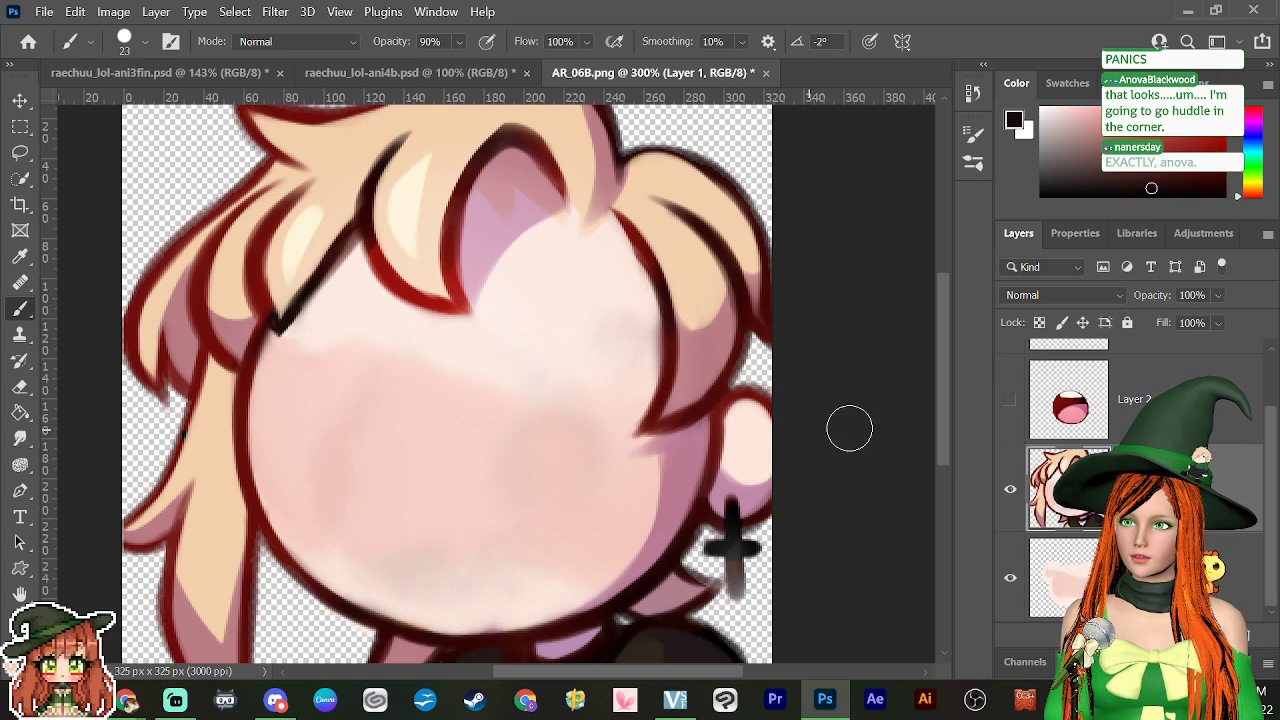
Step: Show the mouth and eyes layers, and compare the face with the mouth on and off at 100% view size
left_click(1010, 399)
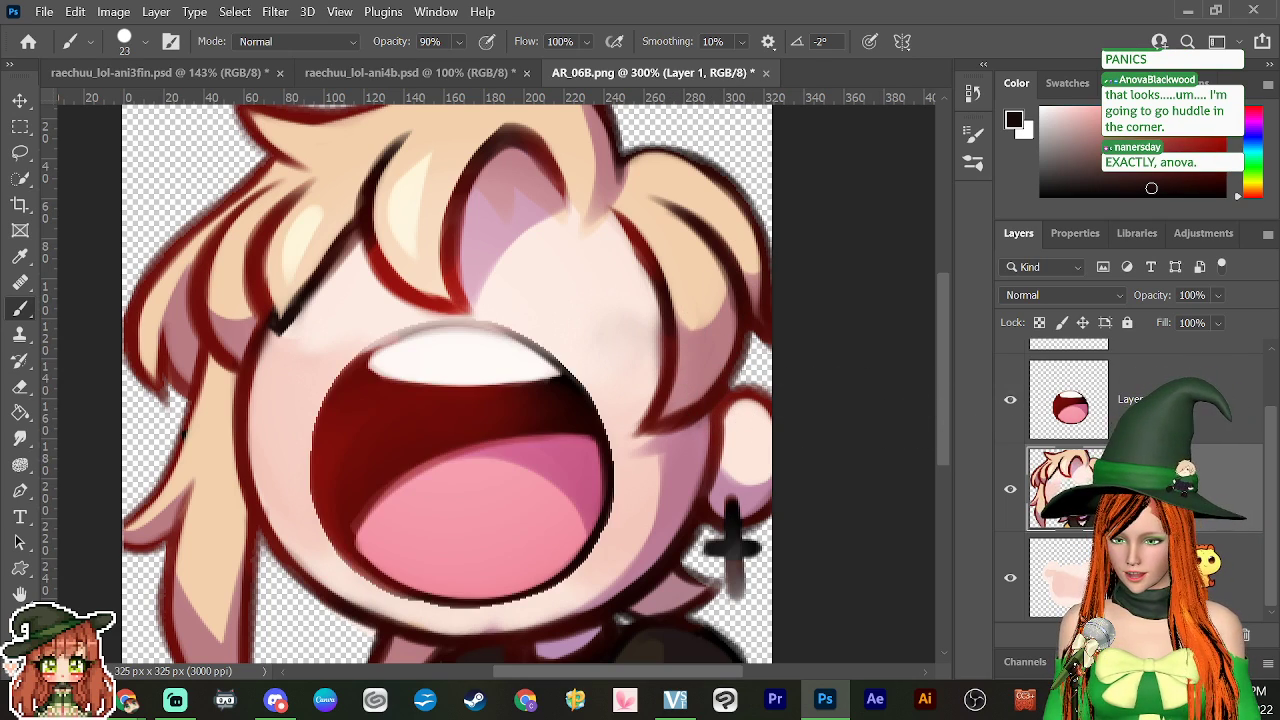
scroll(1275, 500, "up", 2)
left_click(1010, 383)
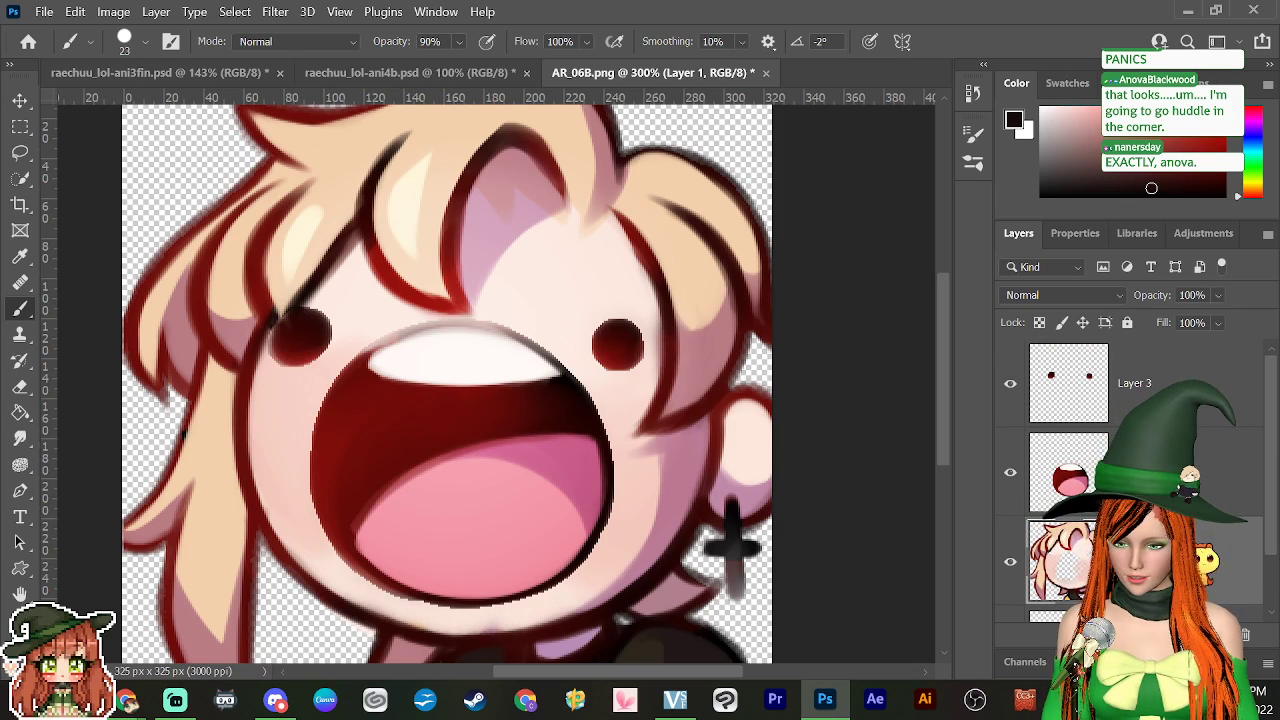
key("ctrl+minus")
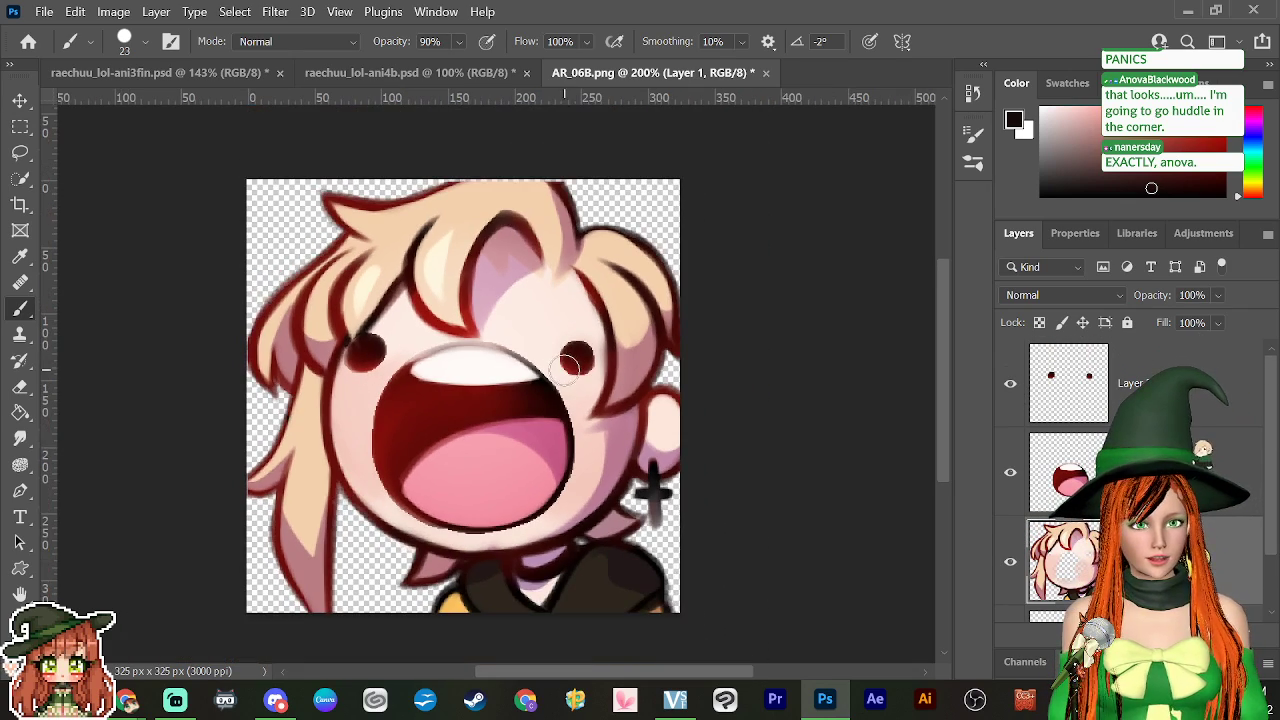
key("ctrl+minus")
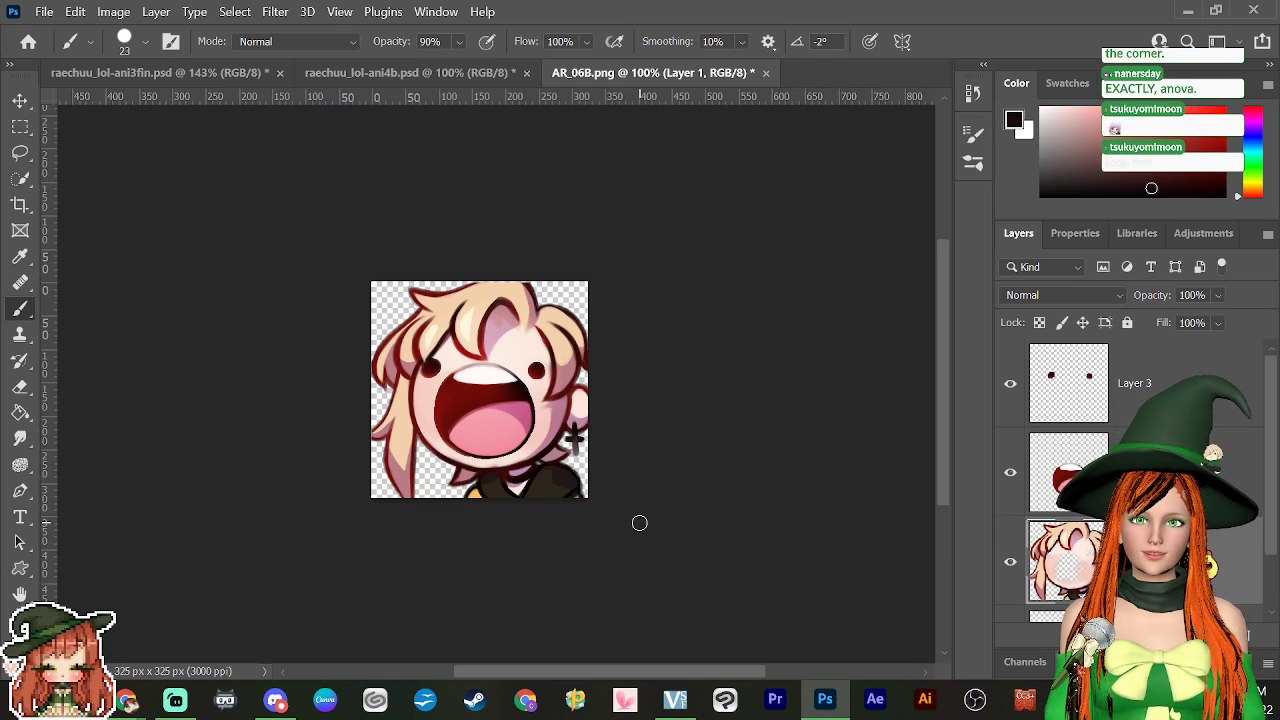
left_click(1011, 474)
left_click(1011, 474)
left_click(1011, 474)
left_click(1011, 474)
Step: Save the layered document in Photoshop format as AR_06B in the Aegis Emotes folder
left_click(1040, 472)
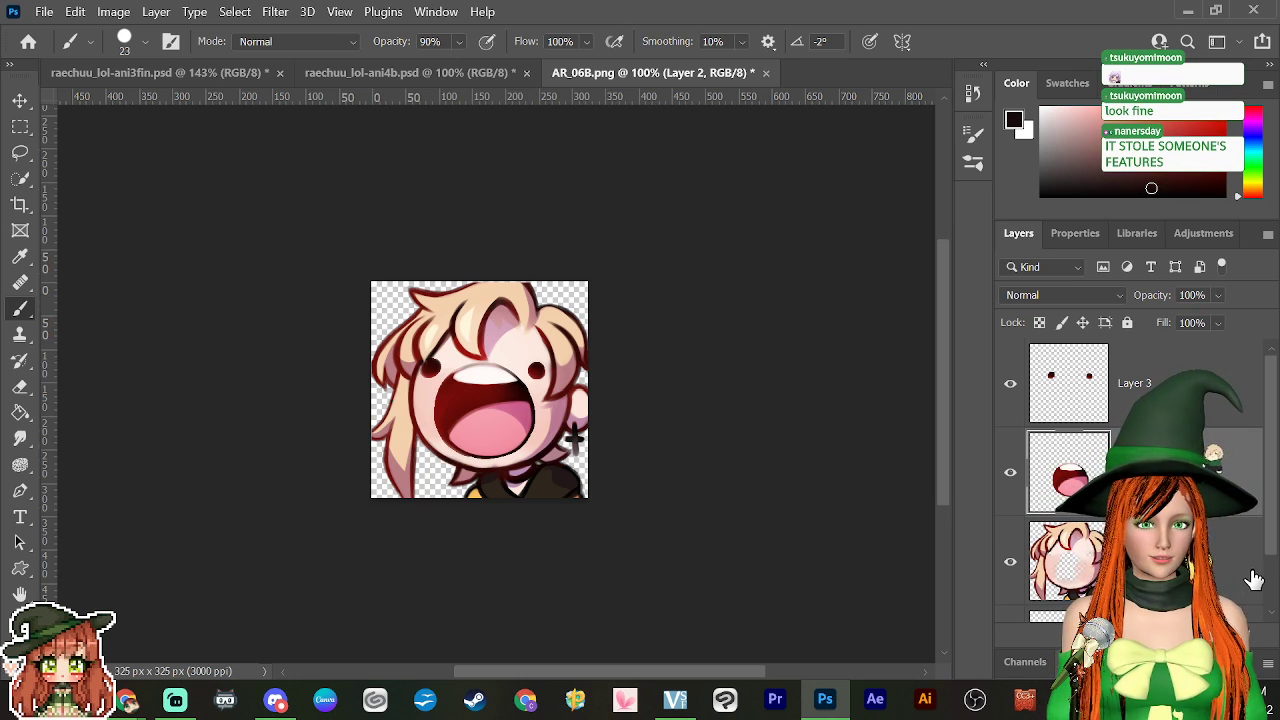
left_click(44, 12)
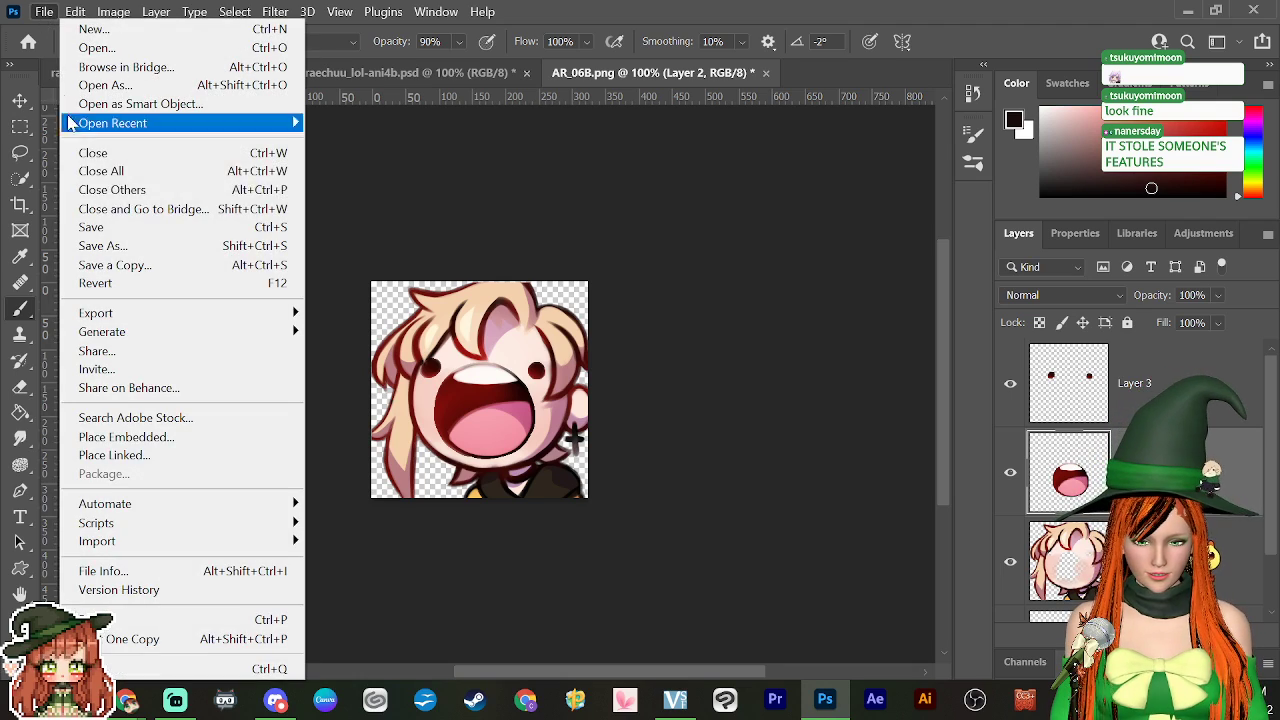
left_click(128, 252)
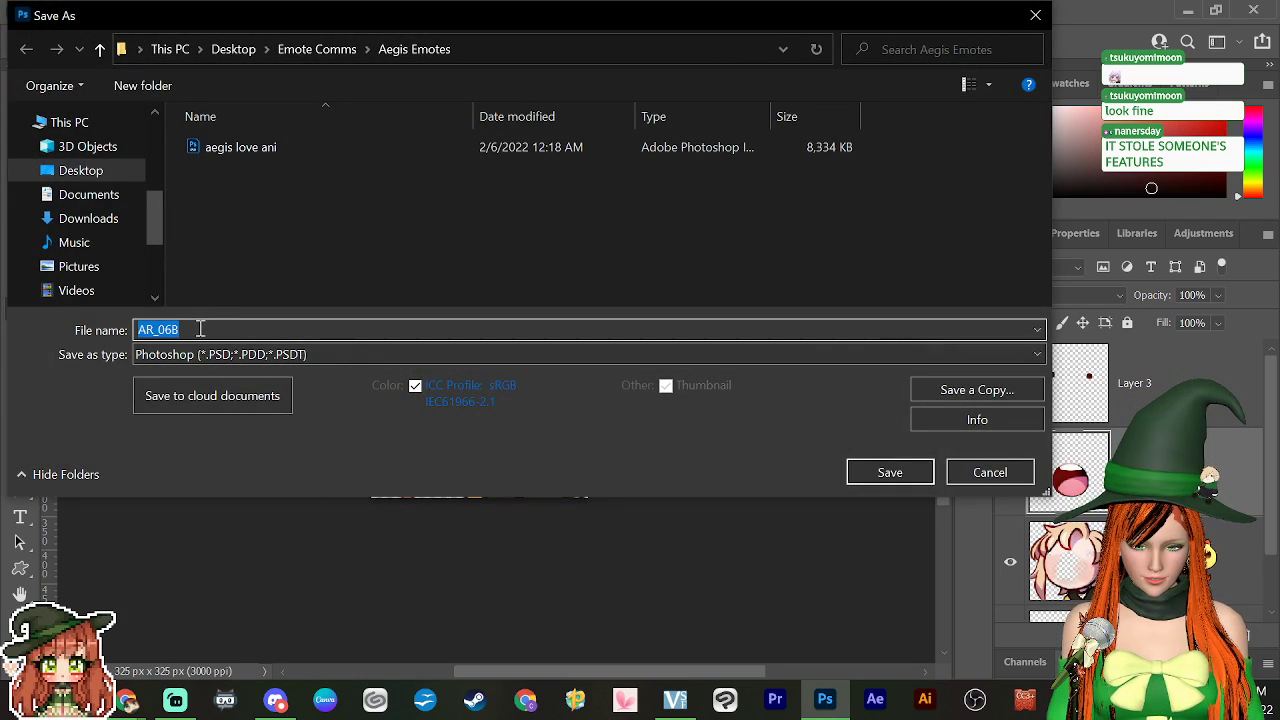
left_click(881, 477)
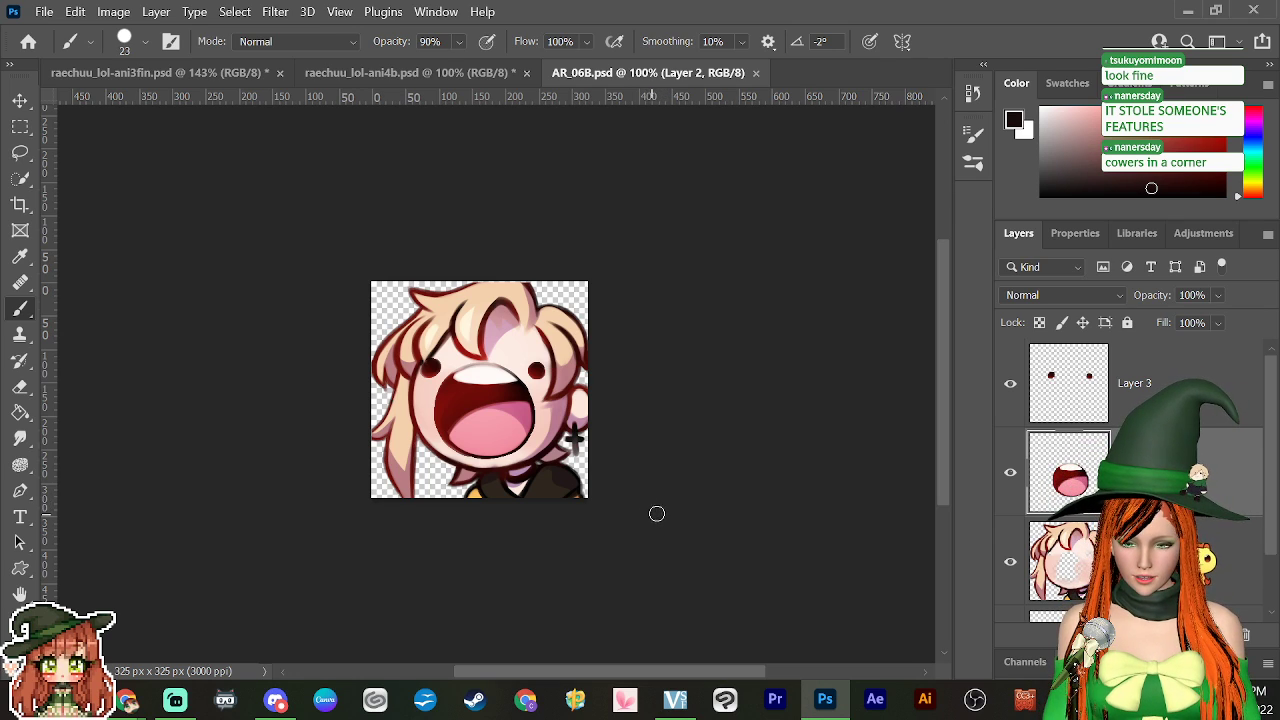
Step: Select the hair tuft at the right side of the head on Layer 1 with the Quick Selection tool
scroll(1260, 478, "down", 1)
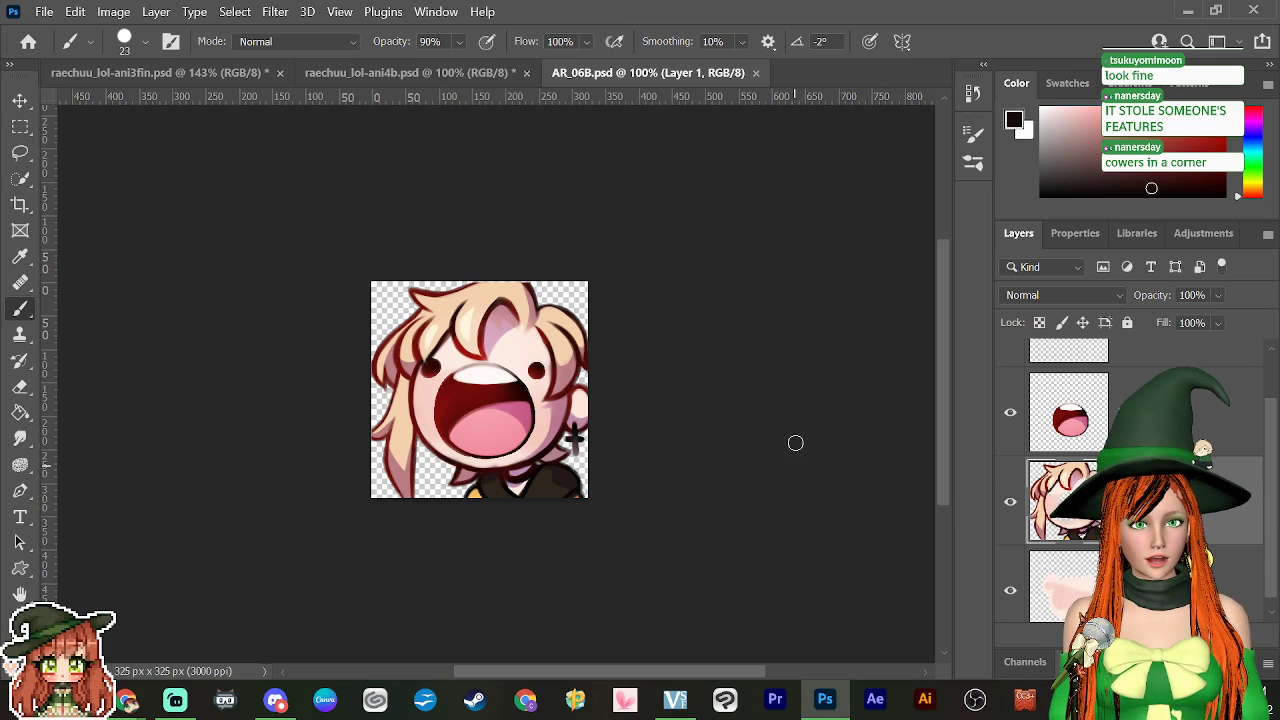
key("ctrl+plus")
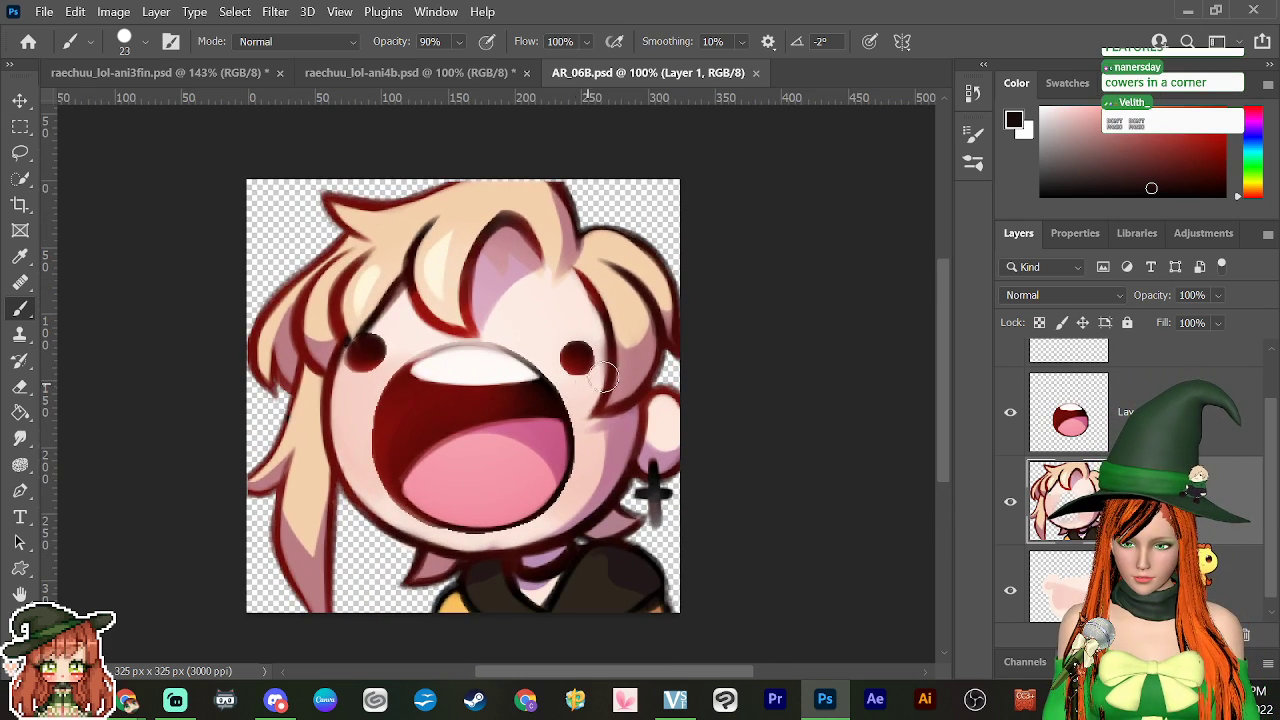
left_click(20, 178)
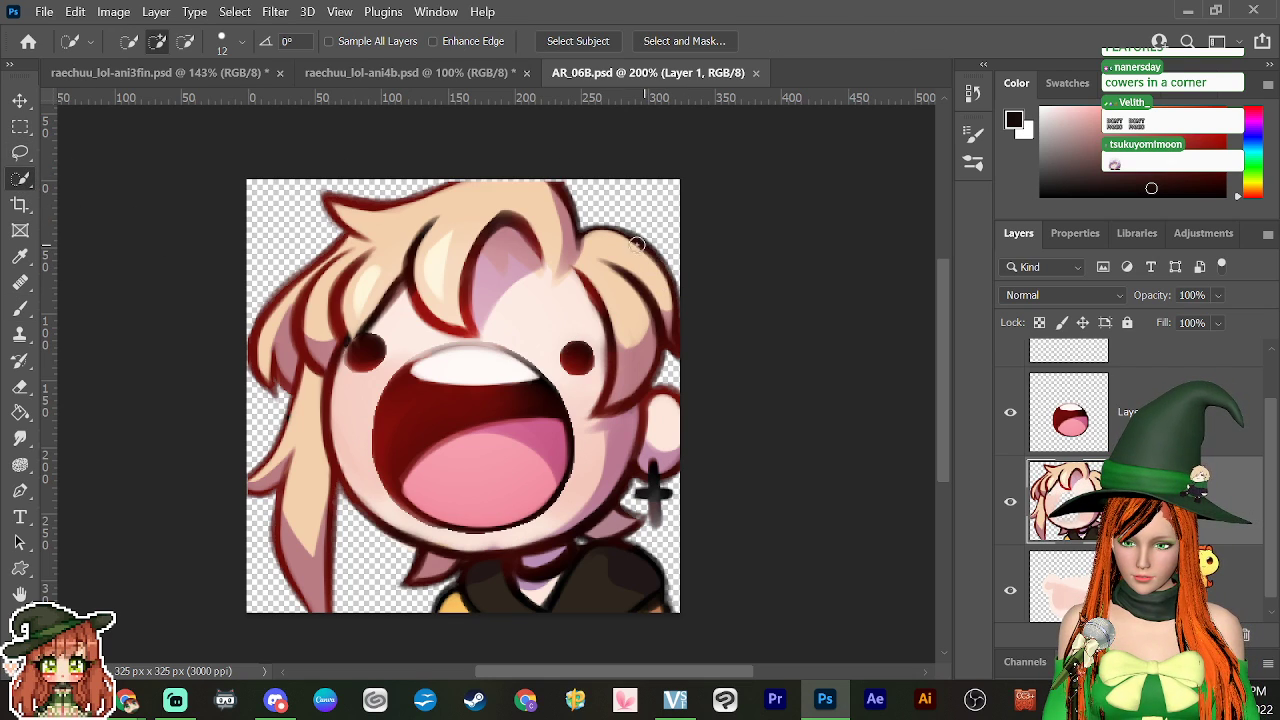
mouse_move(630, 240)
left_mouse_down()
mouse_move(673, 333)
mouse_move(645, 385)
mouse_move(628, 388)
mouse_move(617, 366)
left_mouse_up()
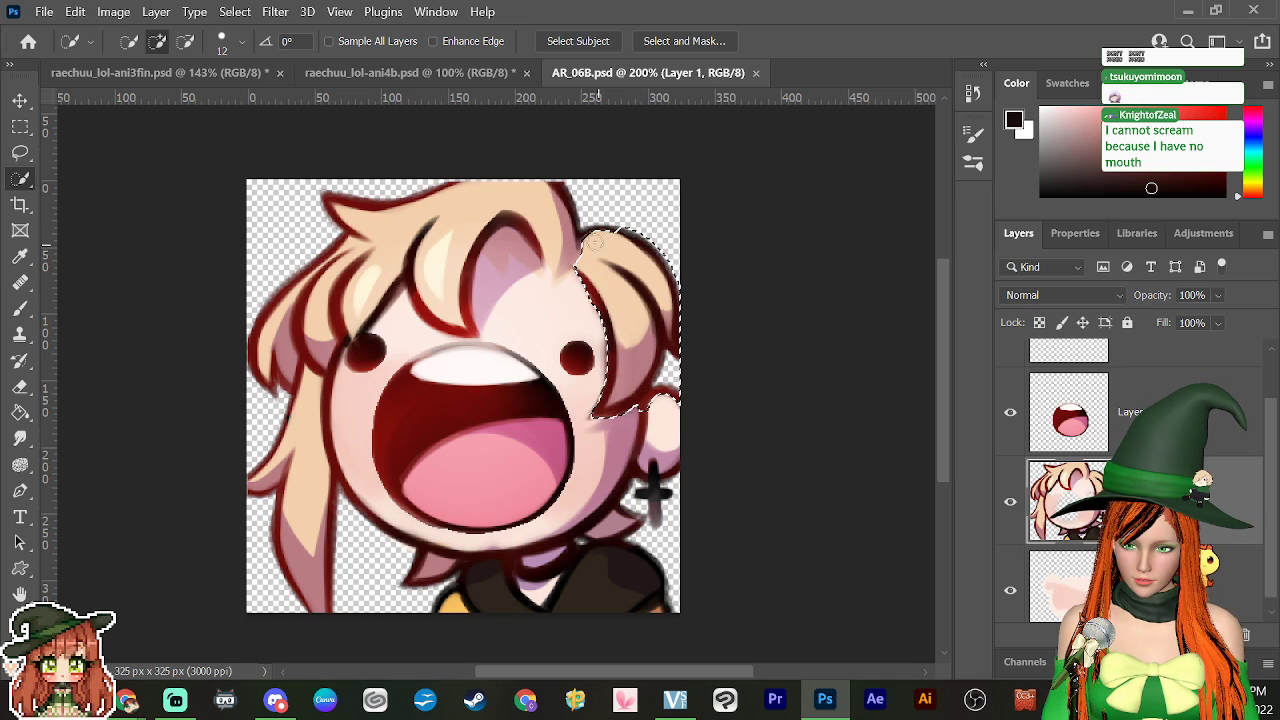
mouse_move(598, 235)
left_mouse_down()
mouse_move(590, 215)
mouse_move(655, 290)
left_mouse_up()
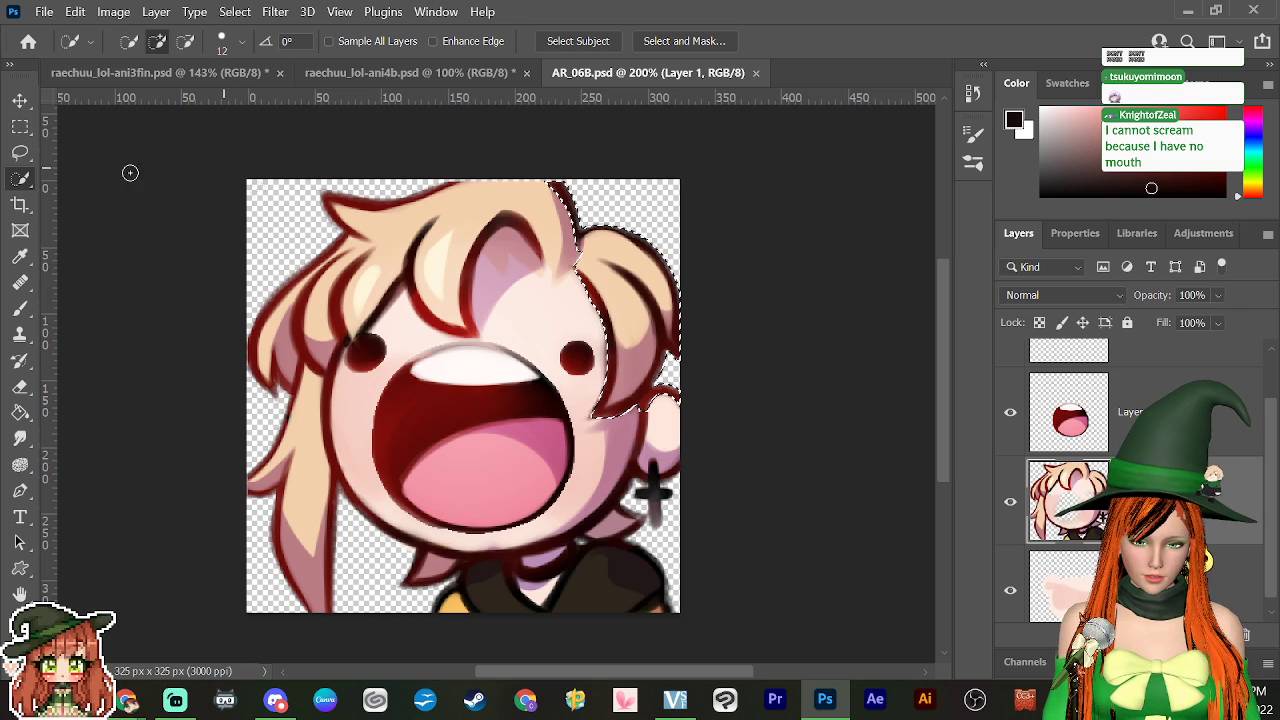
Step: Subtract the stray areas above the hair tuft and beside the raised hand from the selection with the Lasso
key("l")
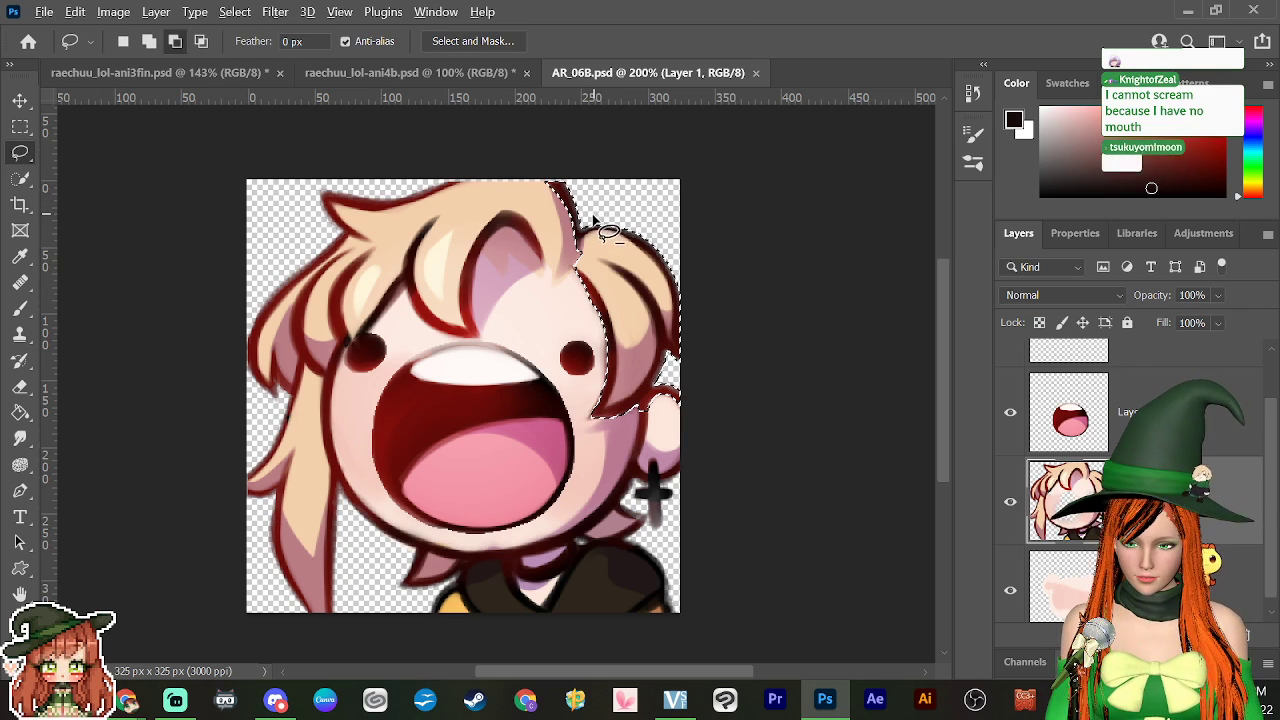
mouse_move(594, 221)
left_mouse_down()
mouse_move(566, 257)
mouse_move(531, 202)
mouse_move(550, 163)
mouse_move(601, 181)
mouse_move(616, 226)
left_mouse_up()
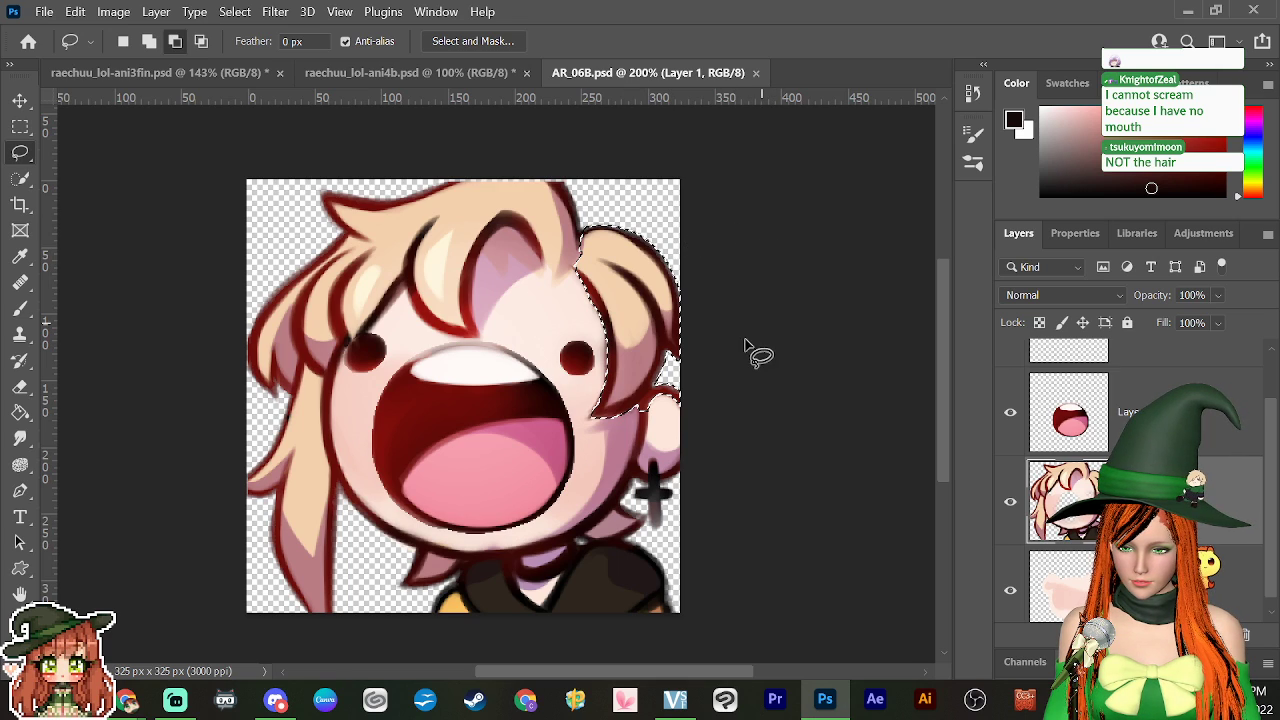
mouse_move(638, 422)
left_mouse_down()
mouse_move(662, 396)
mouse_move(688, 394)
mouse_move(638, 446)
mouse_move(650, 452)
left_mouse_up()
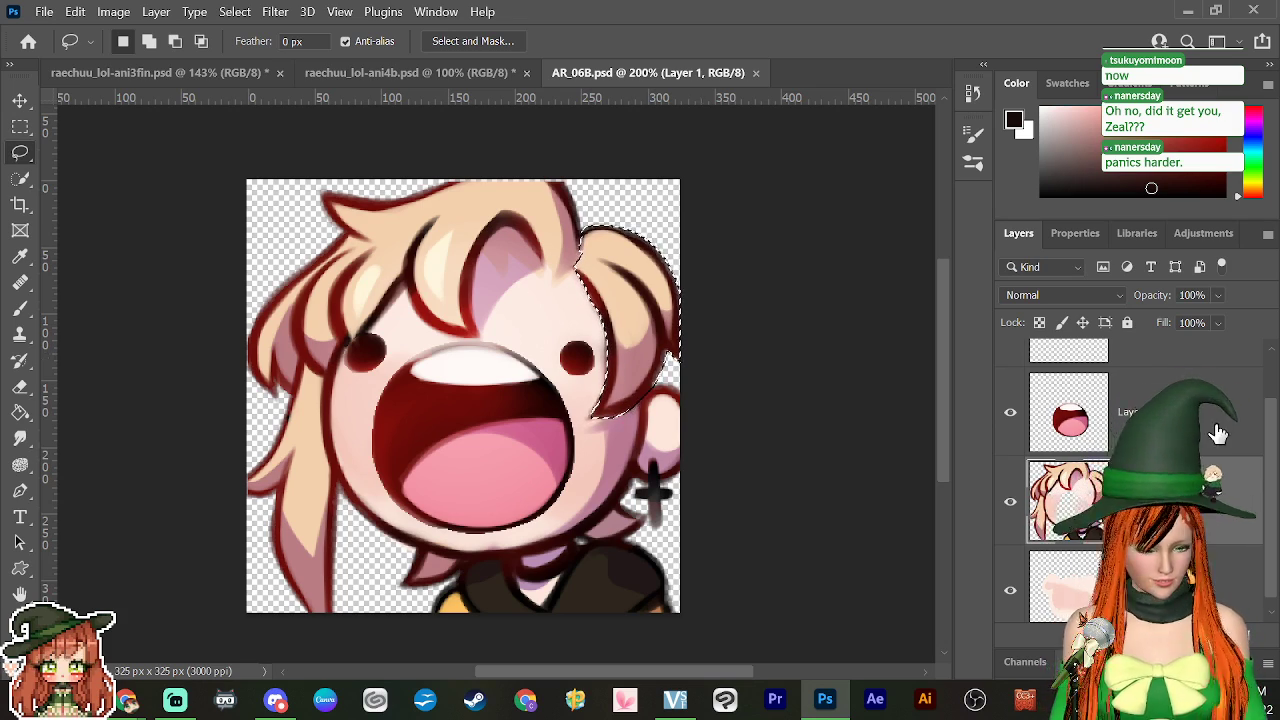
Step: Cut the selected hair tuft from Layer 1 onto a new layer and align it with its original place
key("ctrl+shift+alt+n")
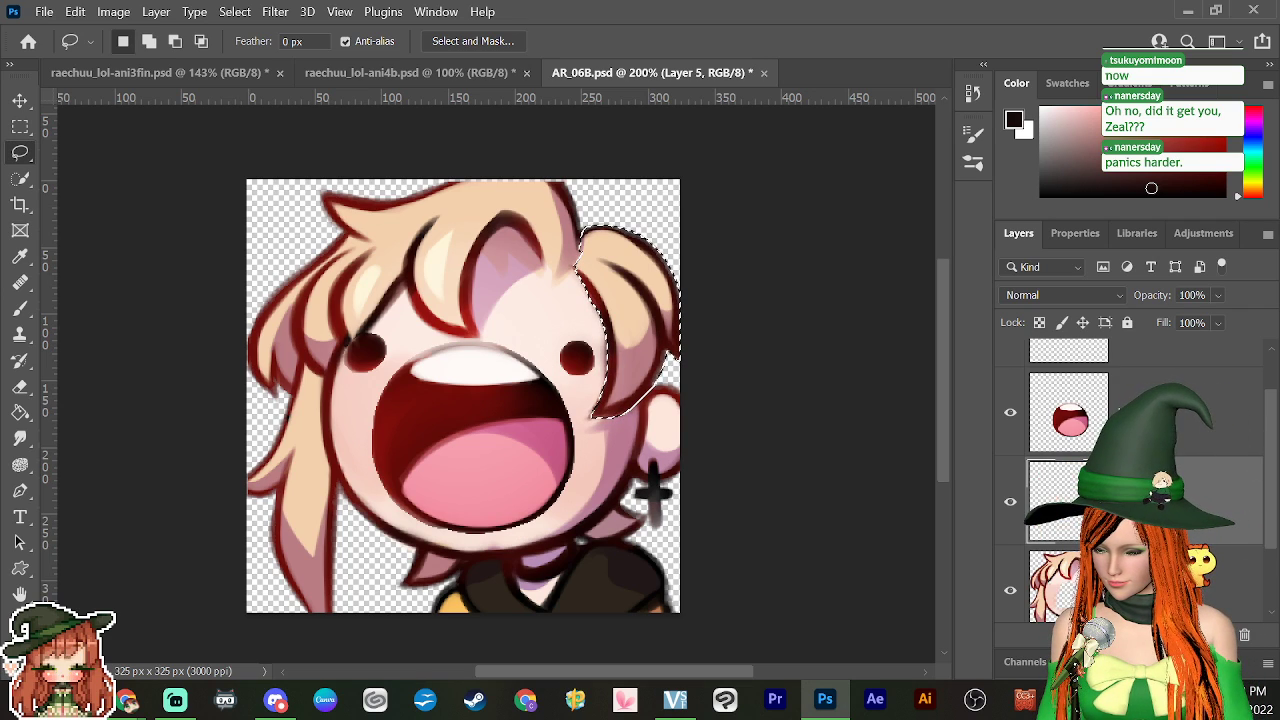
key("ctrl+z")
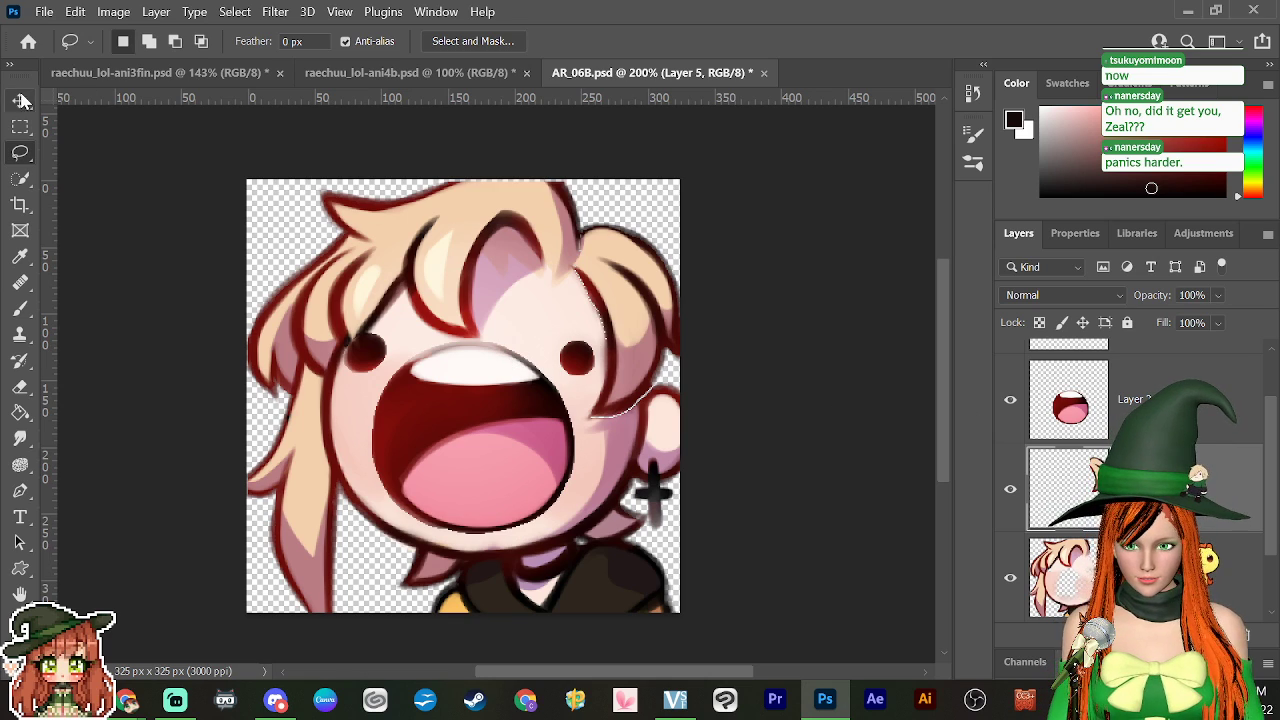
key("v")
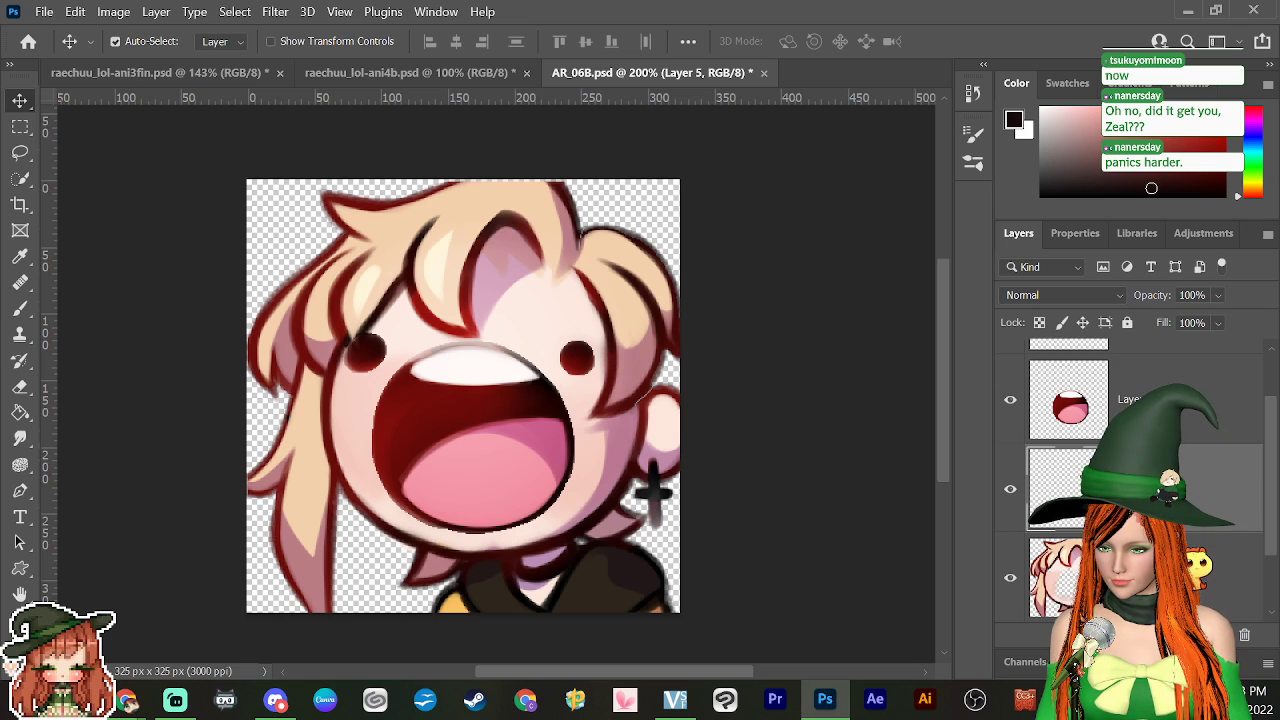
Step: Hide the hair tuft layer, and ready the Brush on Layer 4 with the sampled dark red outline colour, zoomed in on the gap
left_click(1010, 488)
left_click(1236, 580)
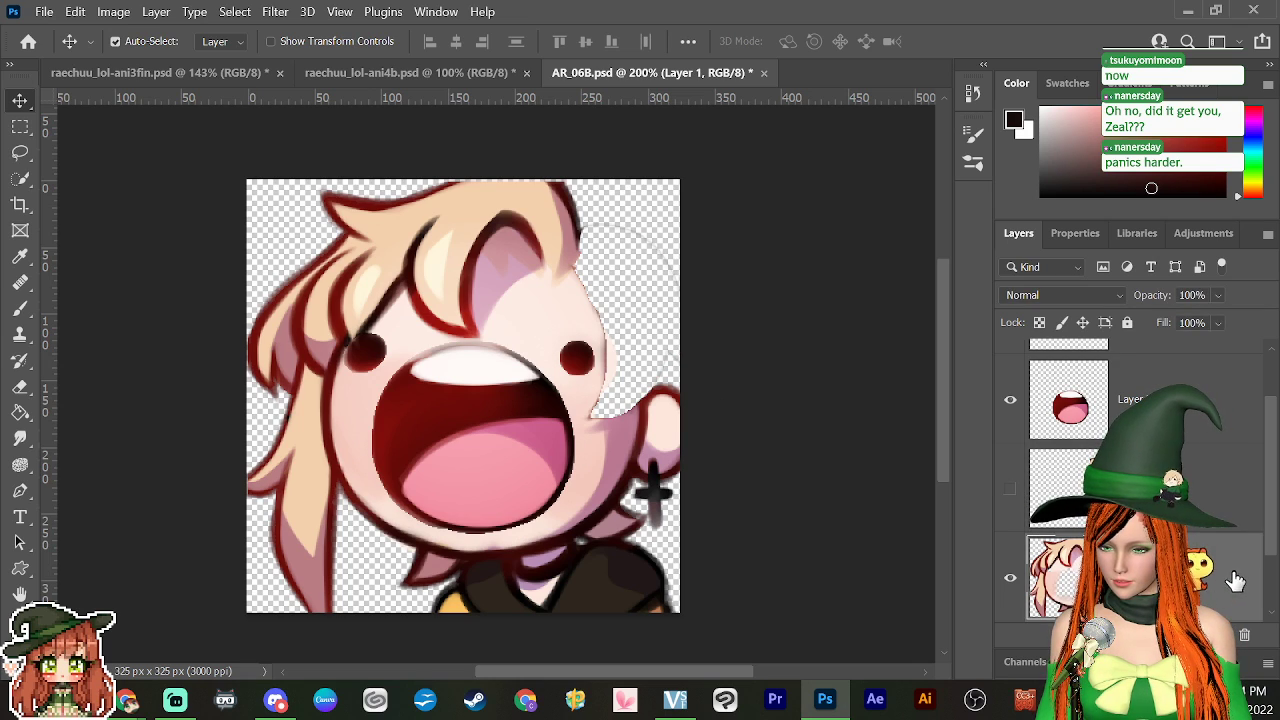
scroll(1272, 575, "down", 2)
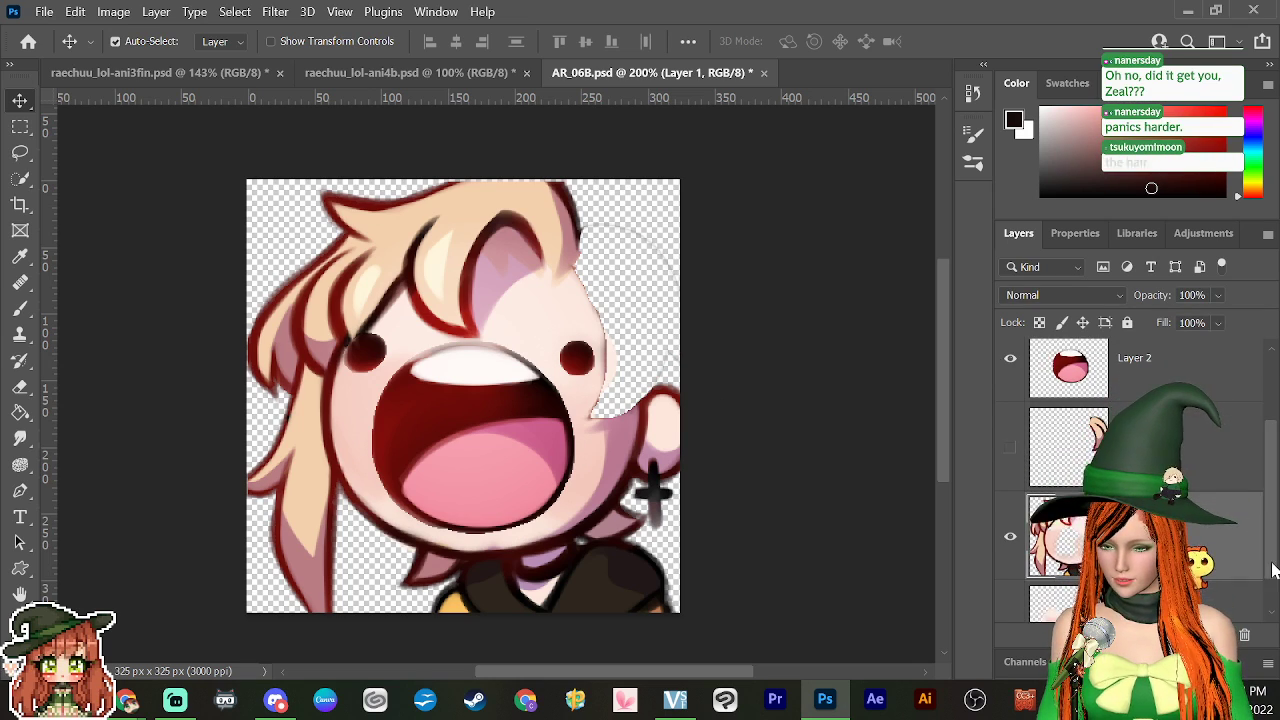
left_click(1240, 580)
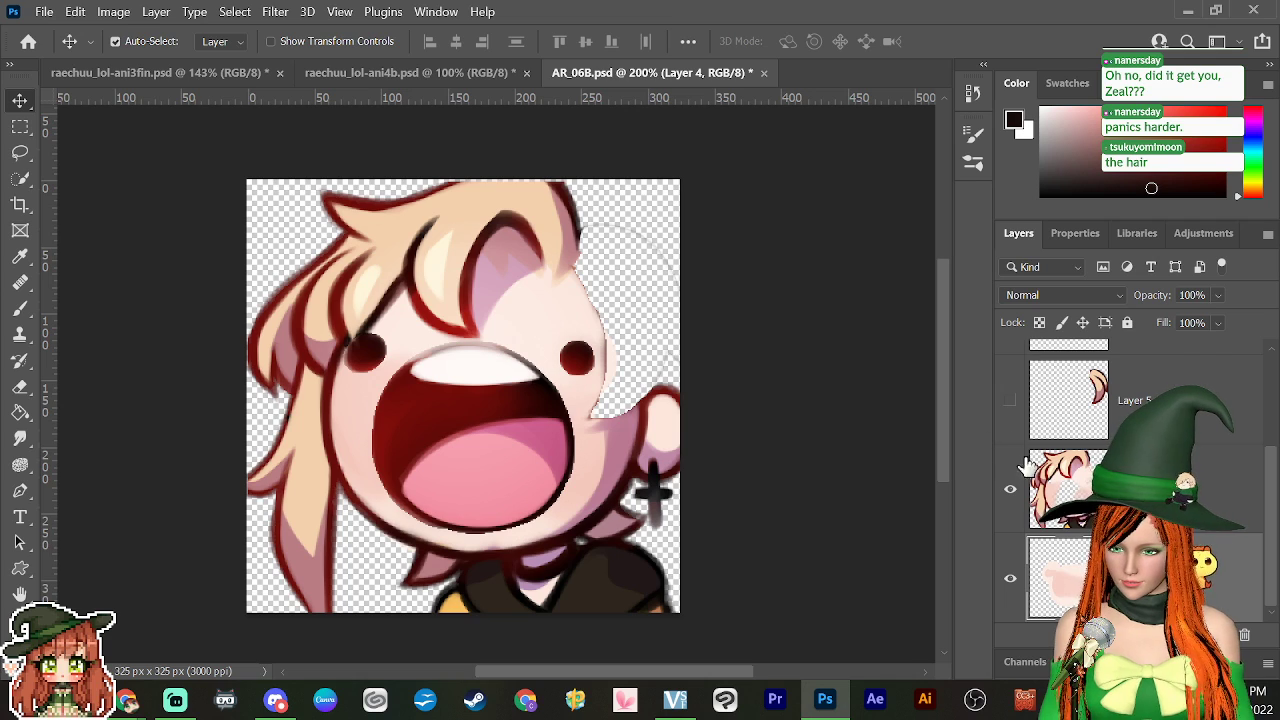
left_click(20, 308)
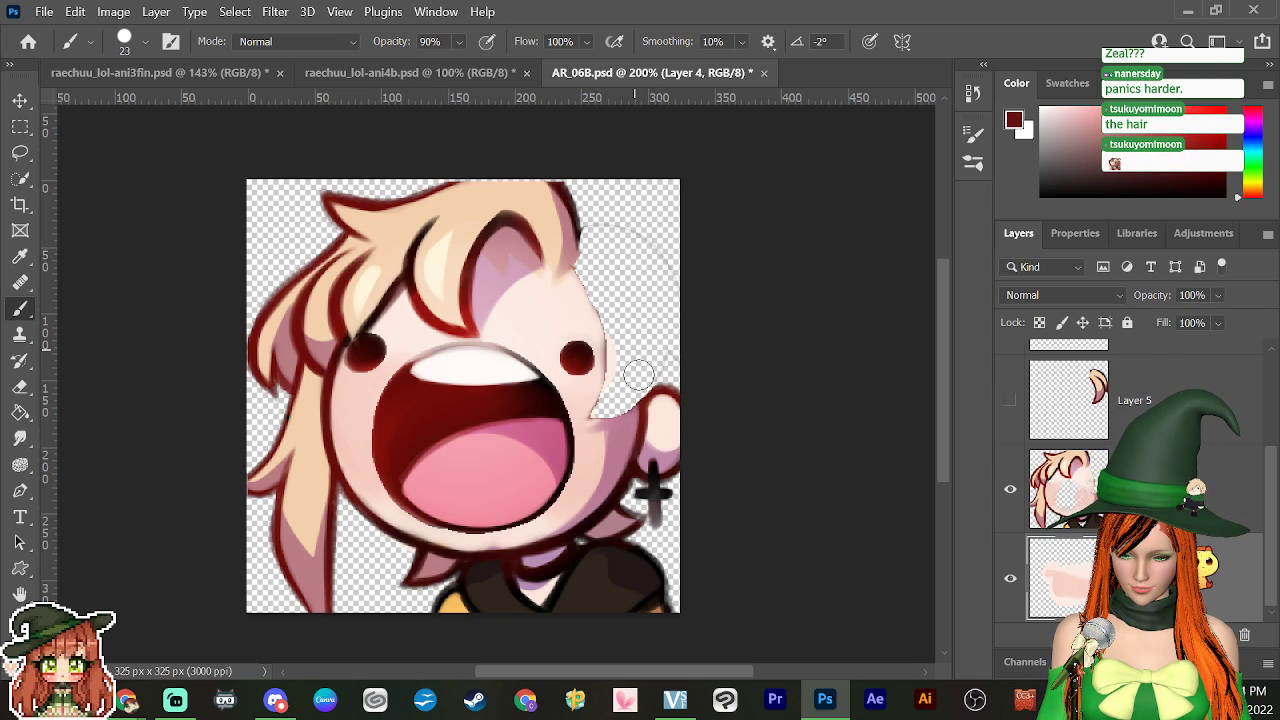
key("ctrl+plus")
key("ctrl+plus")
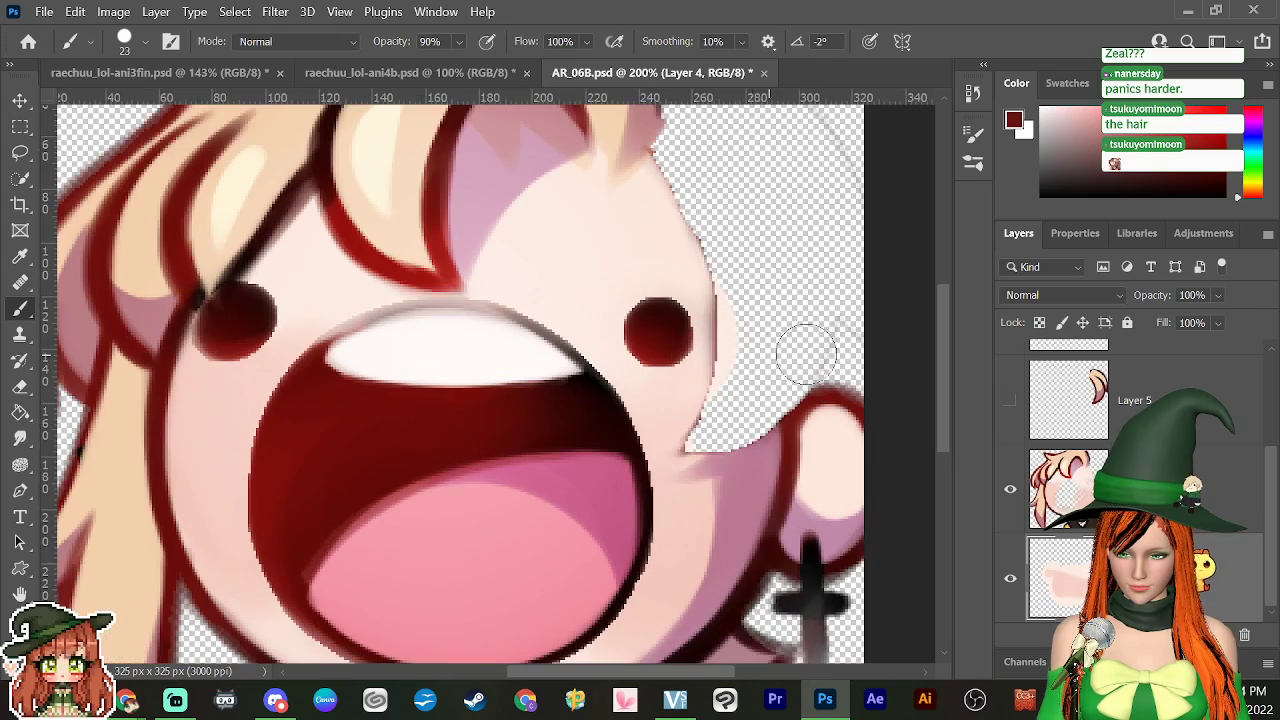
left_click_drag(790, 387, 663, 466)
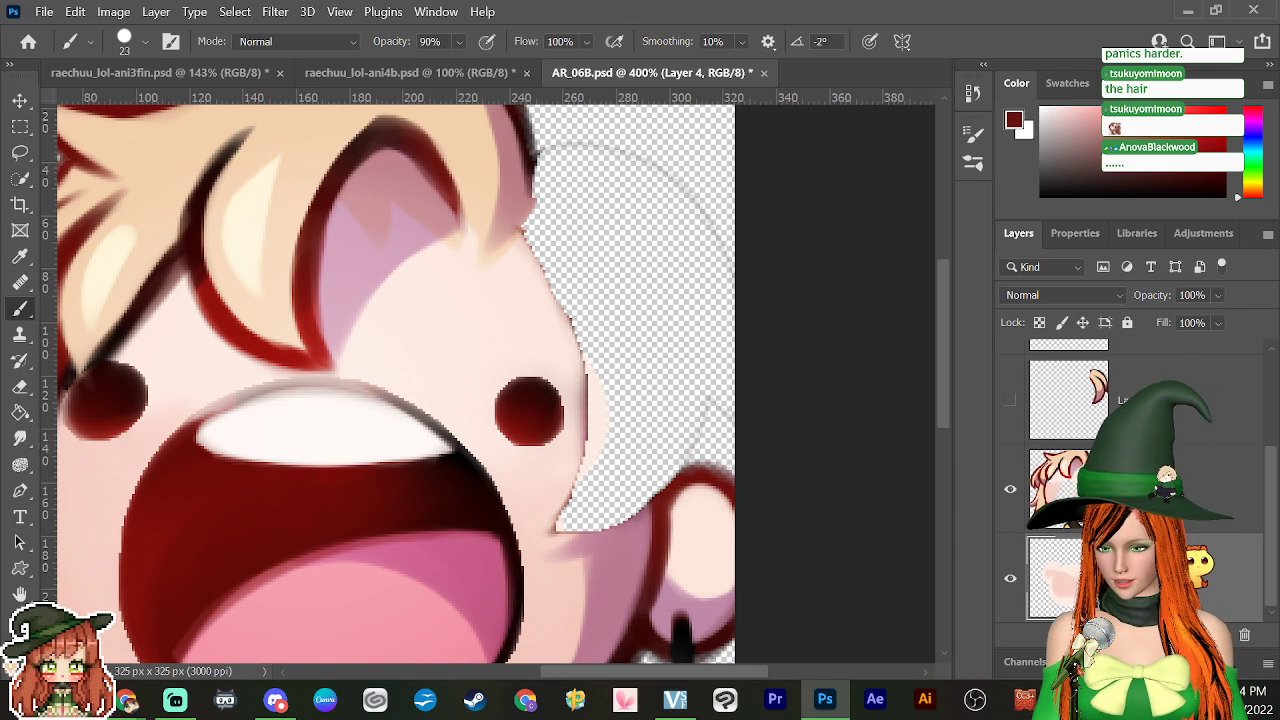
Step: Erase the faint outline traces left in the empty hair area on Layer 1
key("e")
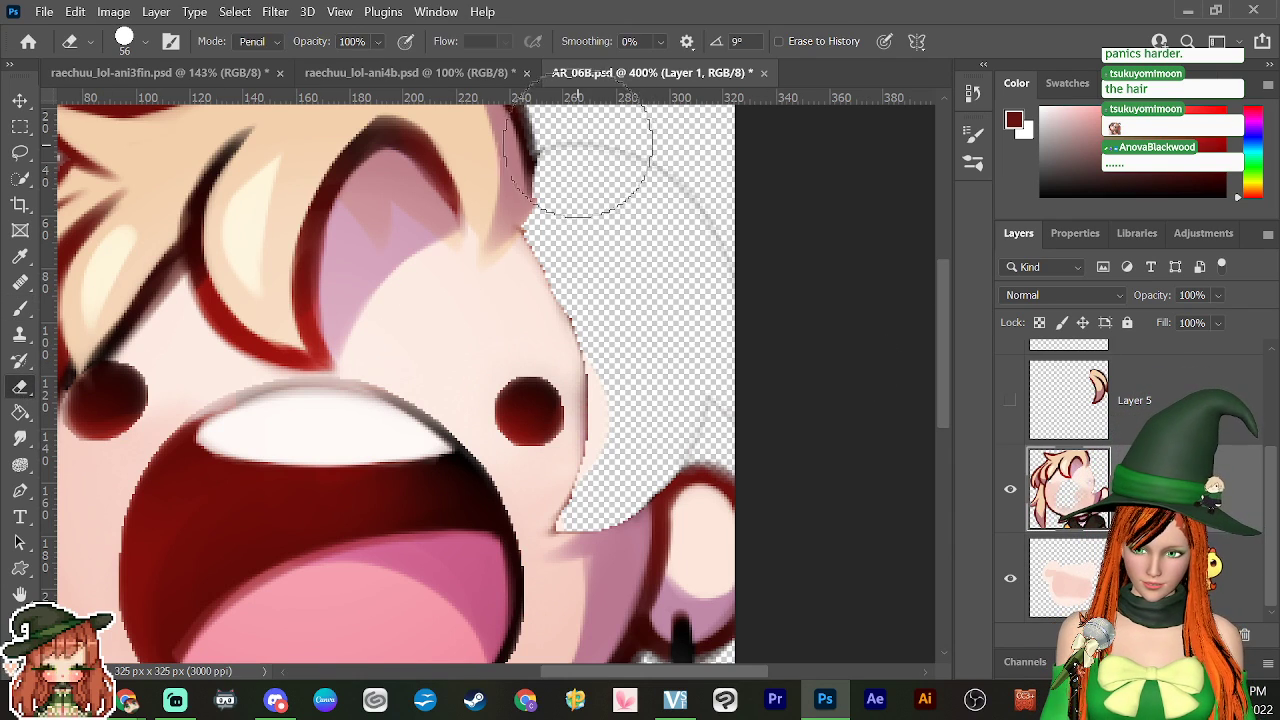
mouse_move(625, 170)
left_mouse_down()
mouse_move(683, 157)
mouse_move(706, 397)
mouse_move(686, 386)
mouse_move(700, 400)
mouse_move(677, 400)
mouse_move(714, 308)
mouse_move(709, 240)
mouse_move(620, 143)
mouse_move(610, 165)
mouse_move(620, 140)
mouse_move(610, 162)
mouse_move(612, 150)
mouse_move(548, 162)
left_mouse_up()
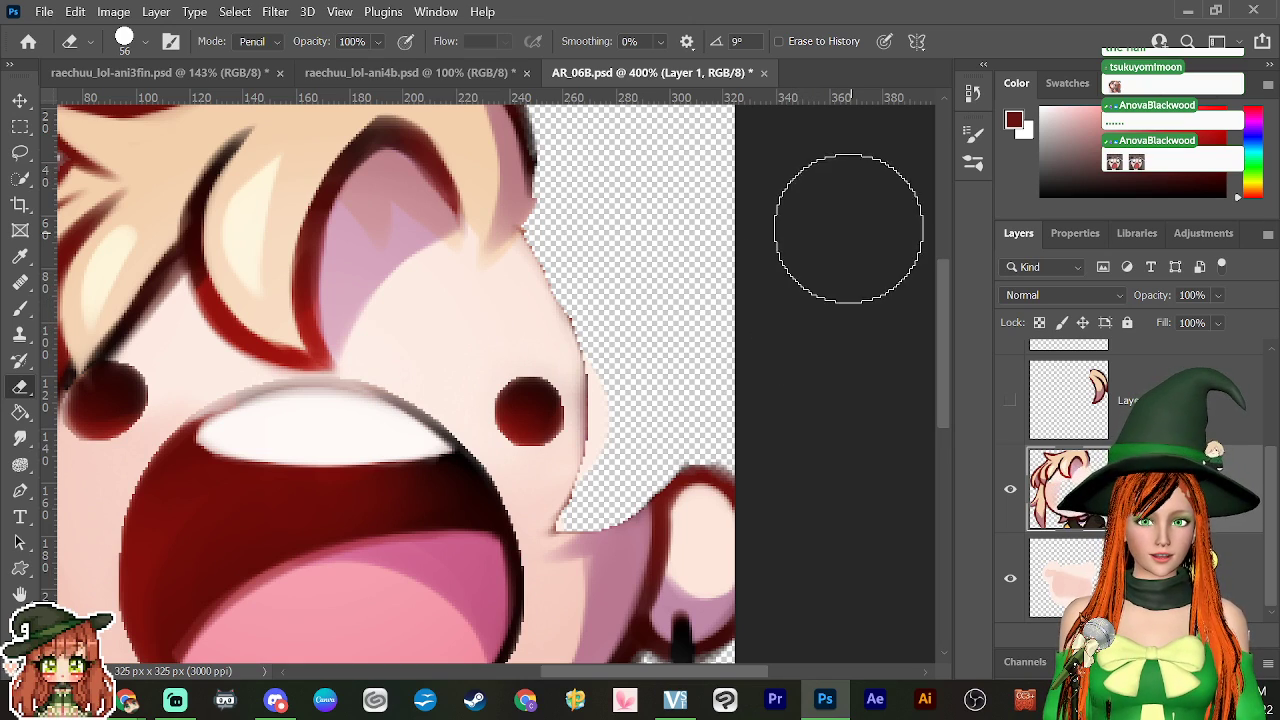
Step: Paint the missing dark red face outline on Layer 4 from beside the raised hand up to the hair at the top of the gap
left_click(20, 308)
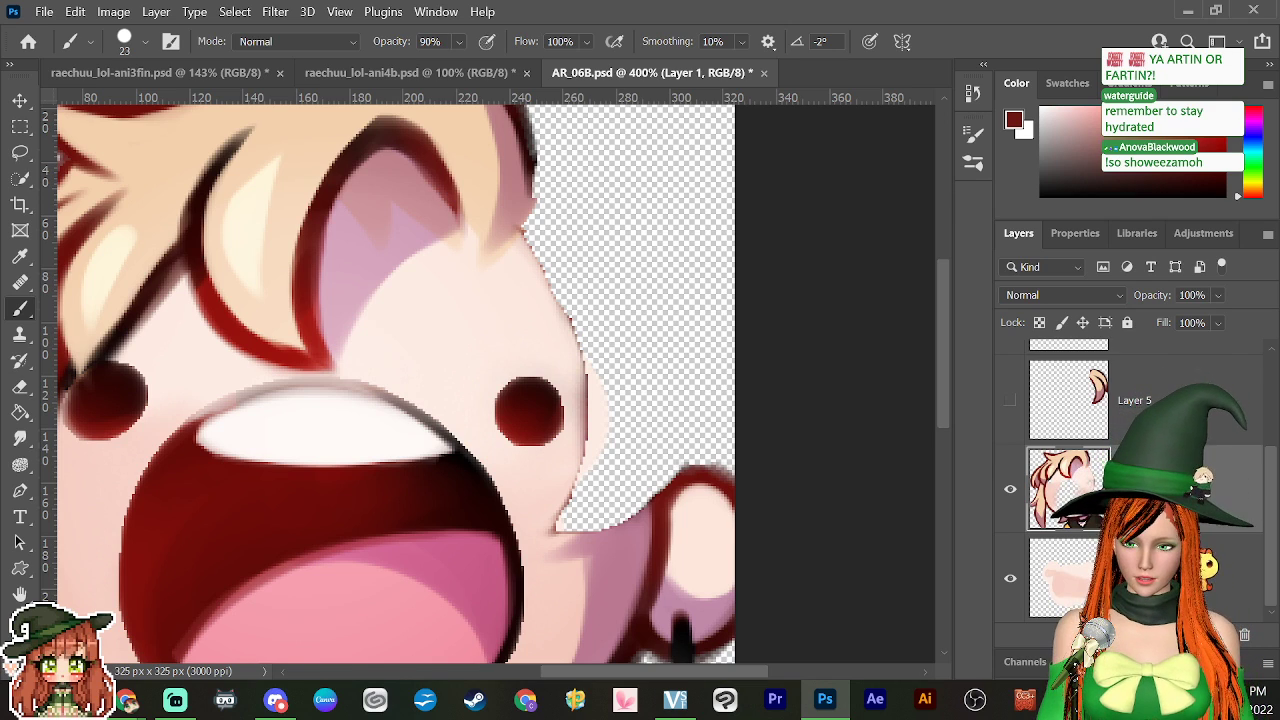
left_click(1068, 578)
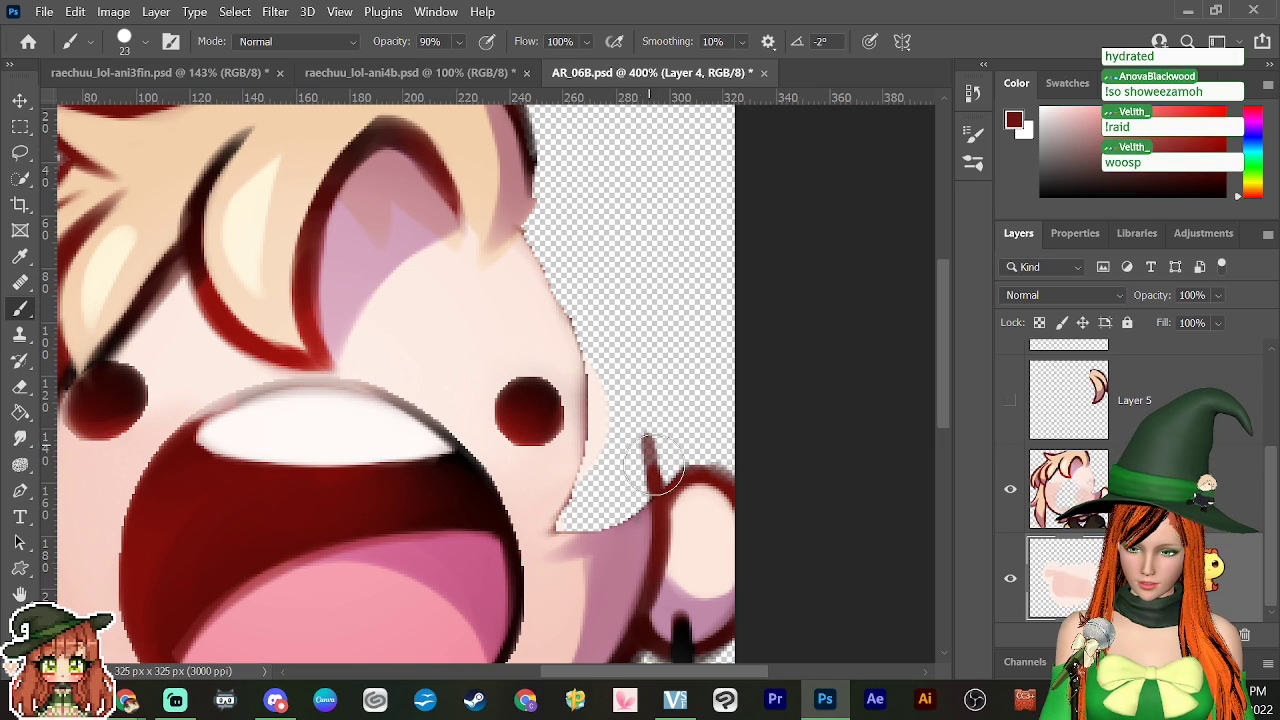
left_click_drag(650, 490, 633, 355)
mouse_move(648, 398)
left_mouse_down()
mouse_move(604, 257)
mouse_move(618, 290)
mouse_move(574, 207)
mouse_move(532, 175)
mouse_move(625, 312)
left_mouse_up()
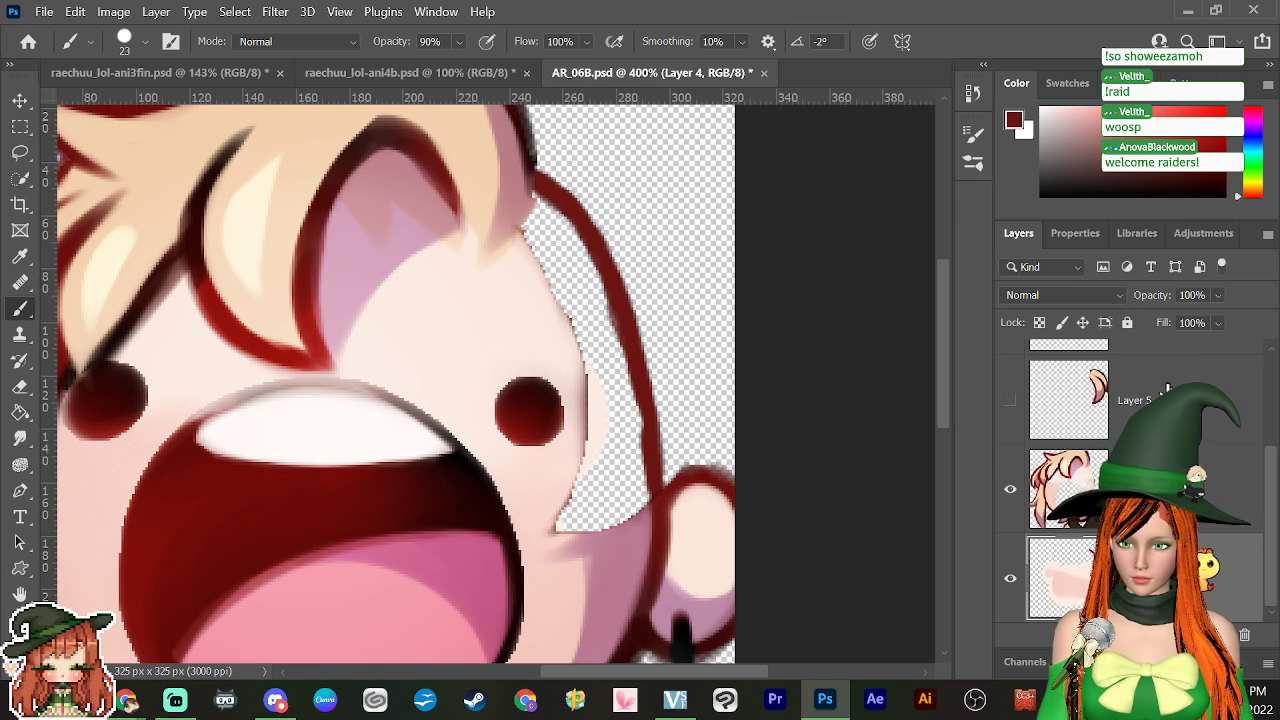
Step: Fill the face gap on Layer 4 with sampled mauve shadow along the outline and sampled pale skin colour beside it
left_click(481, 336, "alt")
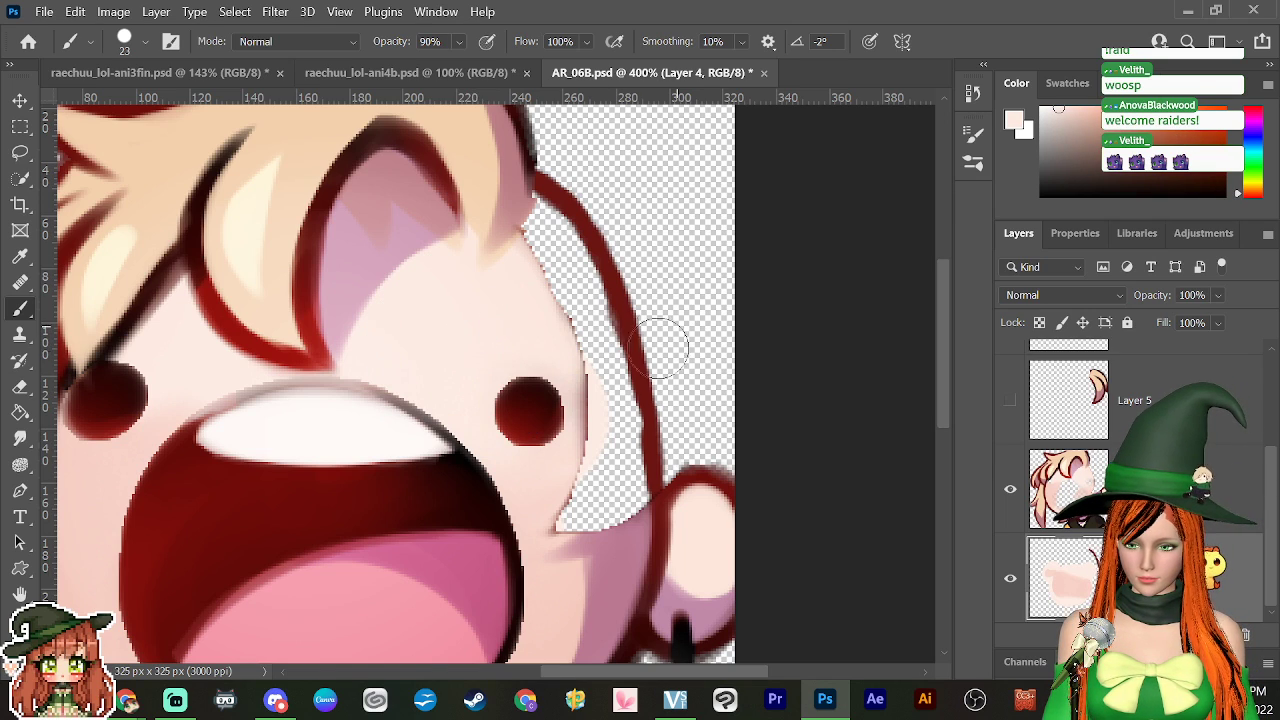
left_click(629, 543, "alt")
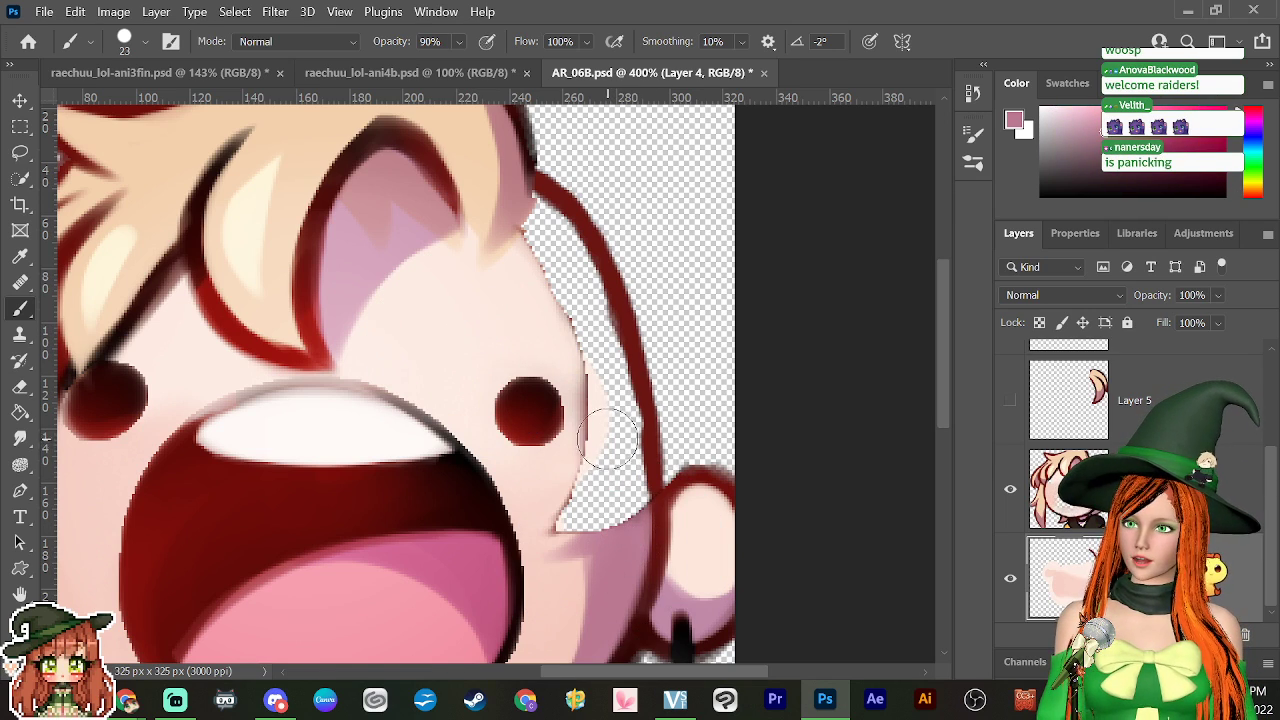
mouse_move(628, 530)
left_mouse_down()
mouse_move(623, 452)
mouse_move(631, 521)
mouse_move(635, 456)
mouse_move(640, 500)
mouse_move(609, 550)
mouse_move(601, 522)
mouse_move(615, 415)
mouse_move(618, 476)
mouse_move(620, 426)
mouse_move(629, 435)
mouse_move(624, 392)
mouse_move(636, 436)
mouse_move(626, 385)
mouse_move(641, 437)
mouse_move(605, 298)
mouse_move(613, 326)
mouse_move(569, 236)
mouse_move(587, 260)
mouse_move(532, 200)
mouse_move(586, 313)
mouse_move(579, 274)
mouse_move(603, 366)
mouse_move(597, 320)
mouse_move(615, 450)
left_mouse_up()
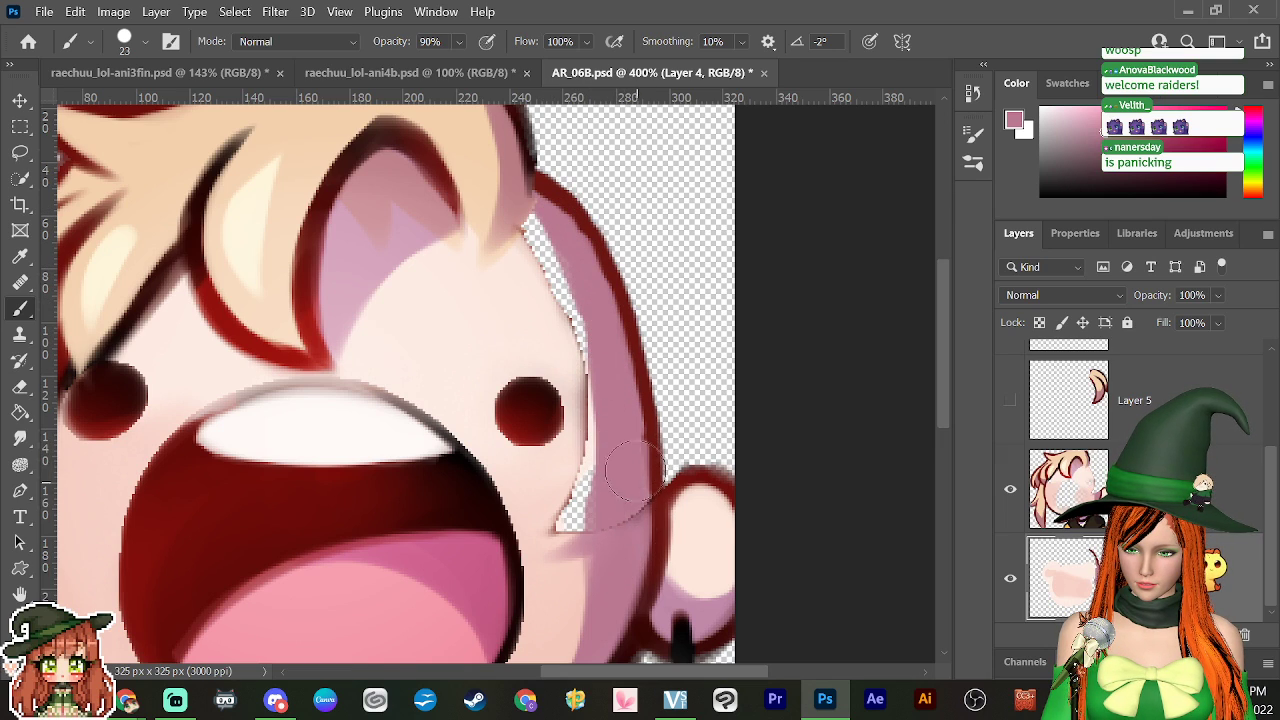
left_click(536, 488, "alt")
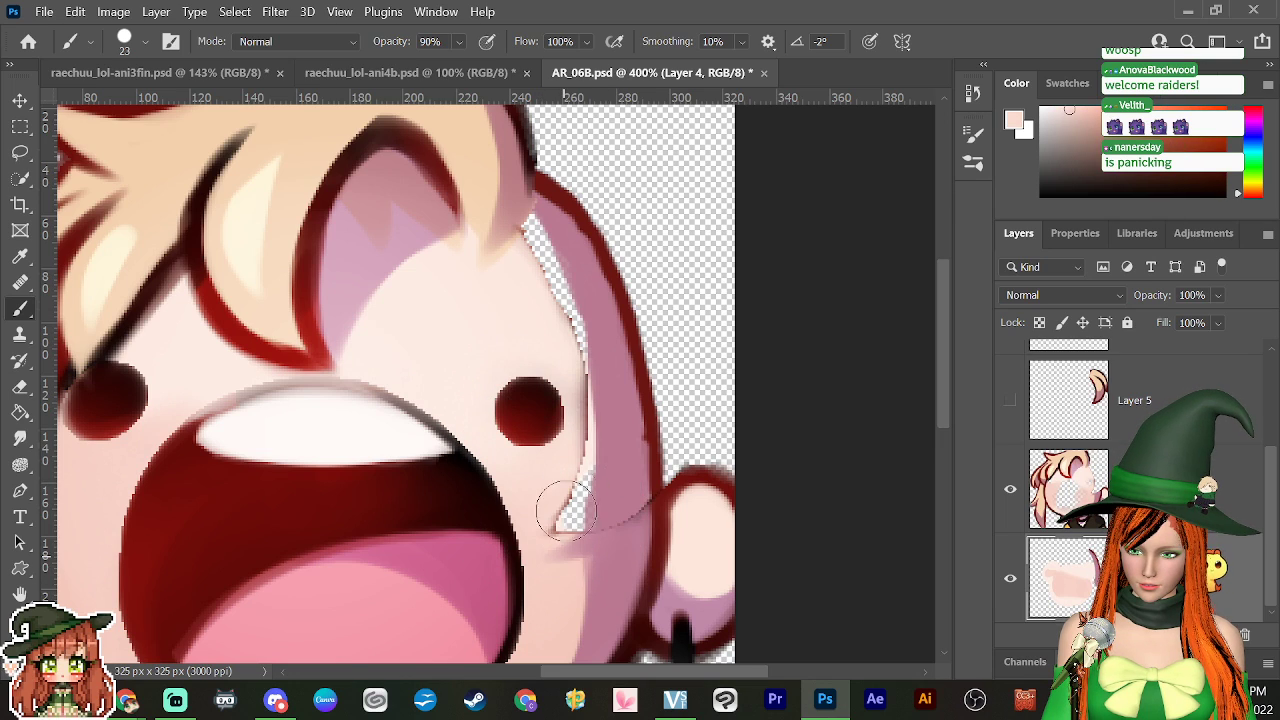
mouse_move(566, 512)
left_mouse_down()
mouse_move(575, 368)
mouse_move(578, 462)
mouse_move(556, 280)
mouse_move(532, 250)
mouse_move(535, 228)
mouse_move(531, 263)
mouse_move(557, 329)
mouse_move(570, 325)
mouse_move(575, 566)
left_mouse_up()
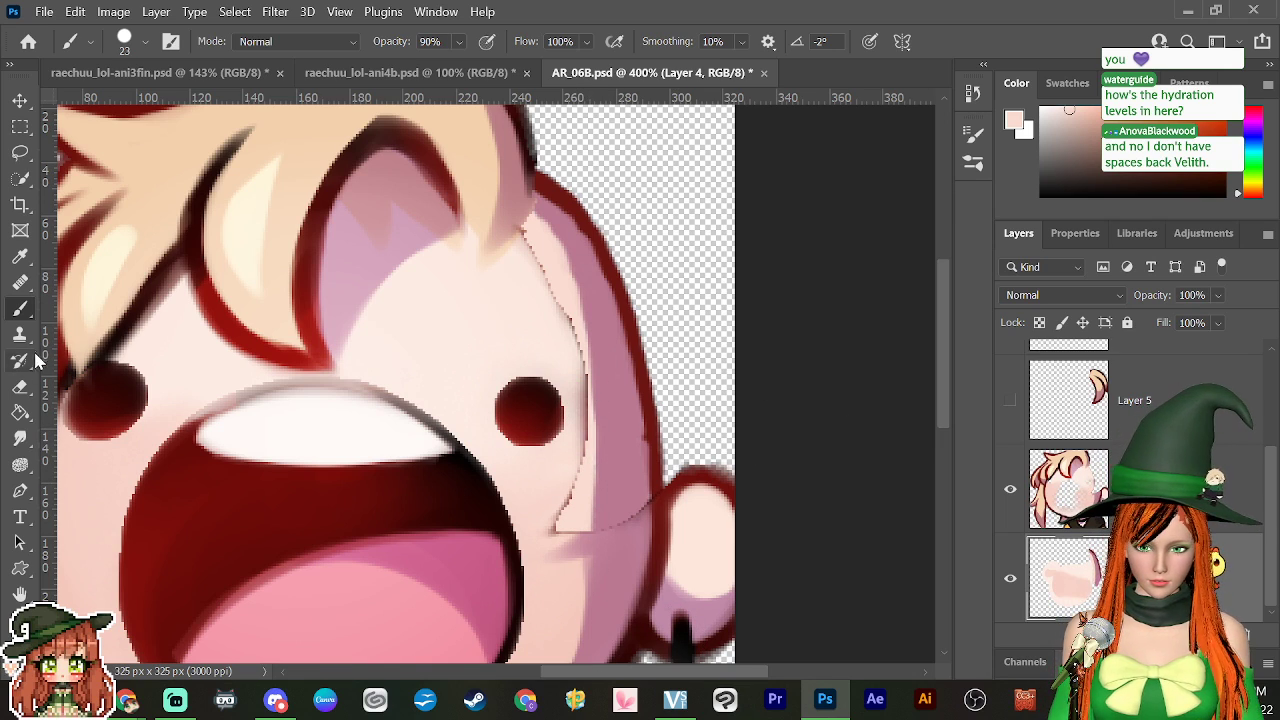
Step: Blend the new skin and shadow on Layer 4 with the Smudge tool at 50% strength, and make Layer 1 active
left_click(20, 438)
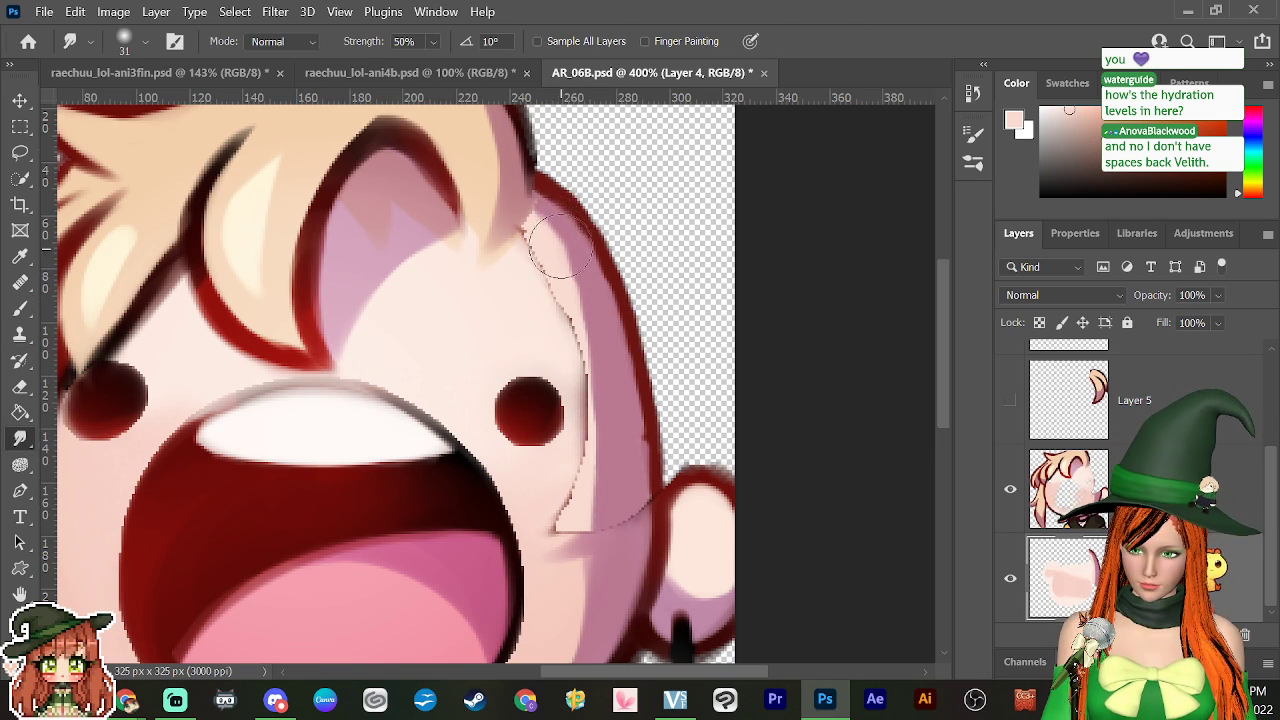
mouse_move(560, 245)
left_mouse_down()
mouse_move(565, 230)
mouse_move(552, 250)
mouse_move(582, 308)
mouse_move(591, 538)
left_mouse_up()
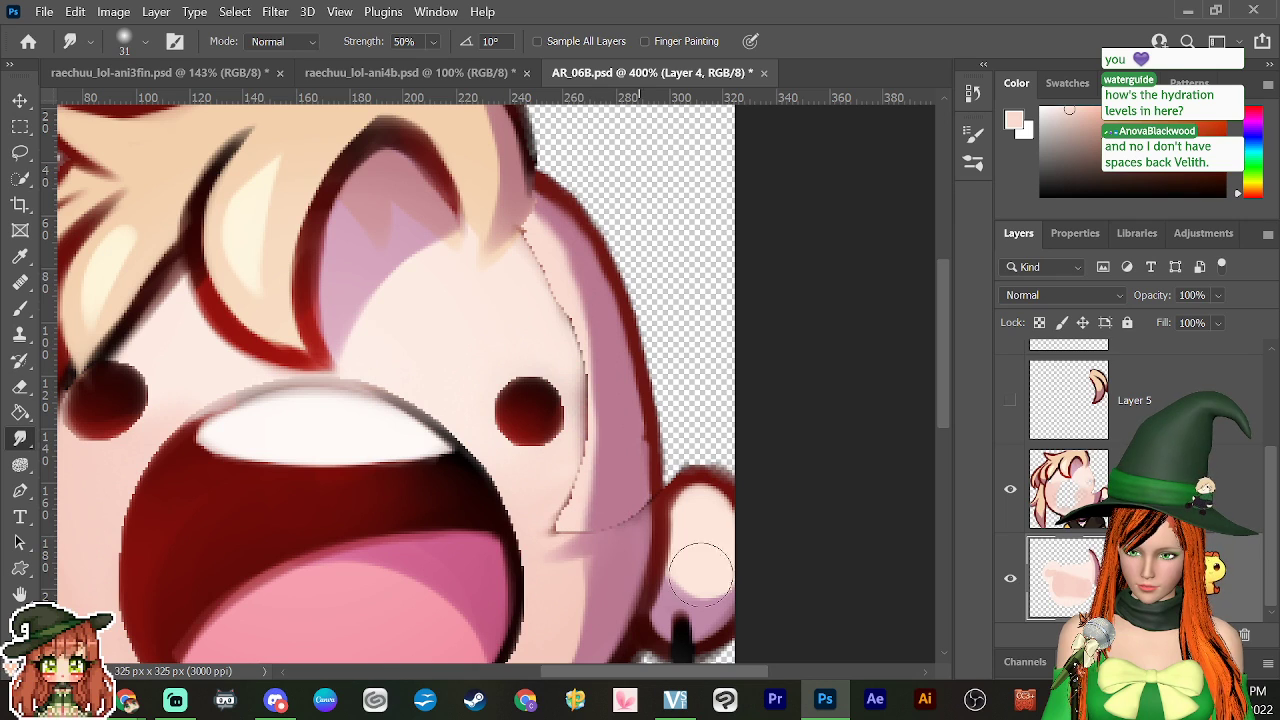
left_click(1140, 485)
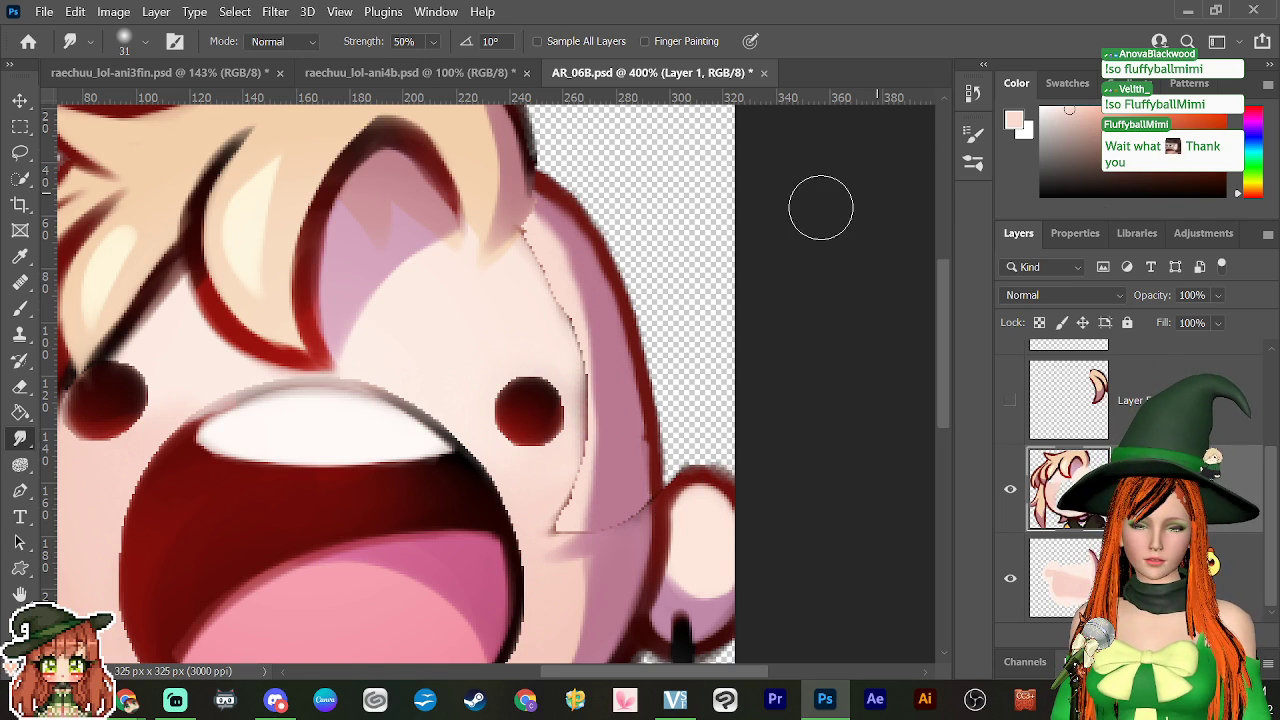
Step: Switch to raechuu_lol-ani4b.psd without rasterizing its smart object, show the Timeline and preview the animation
left_click(298, 73)
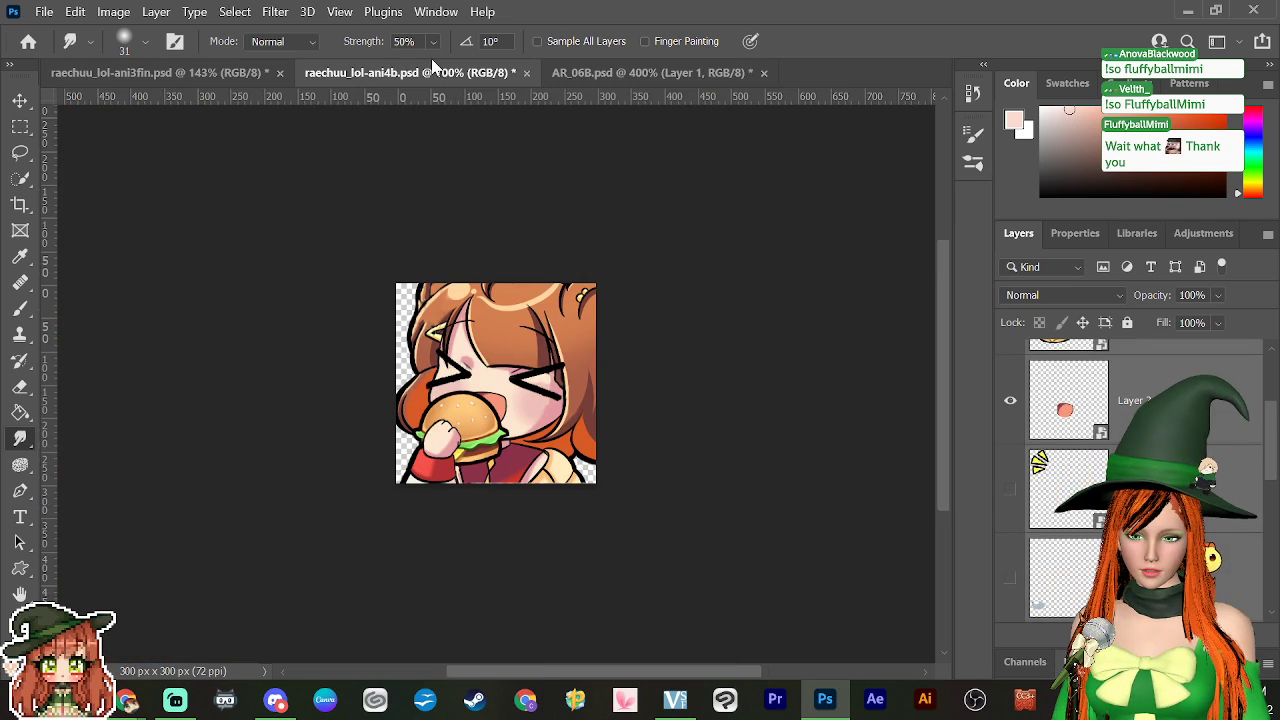
left_click(596, 547)
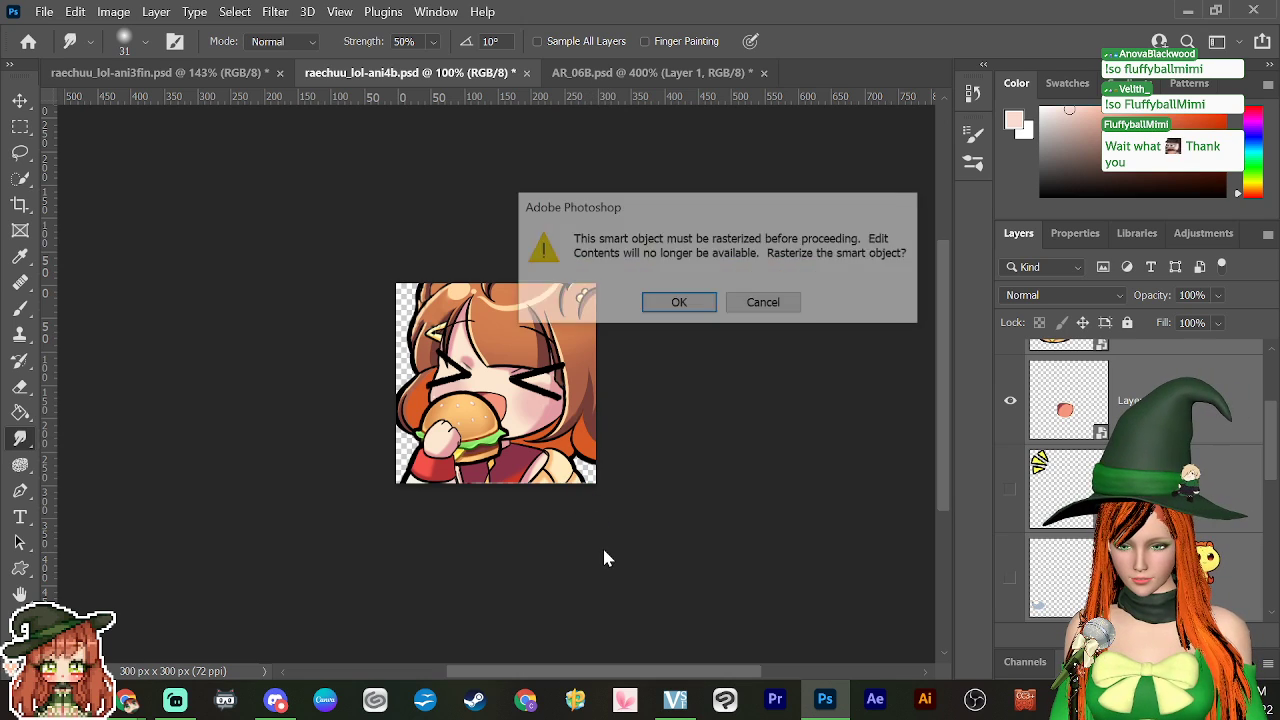
left_click(778, 318)
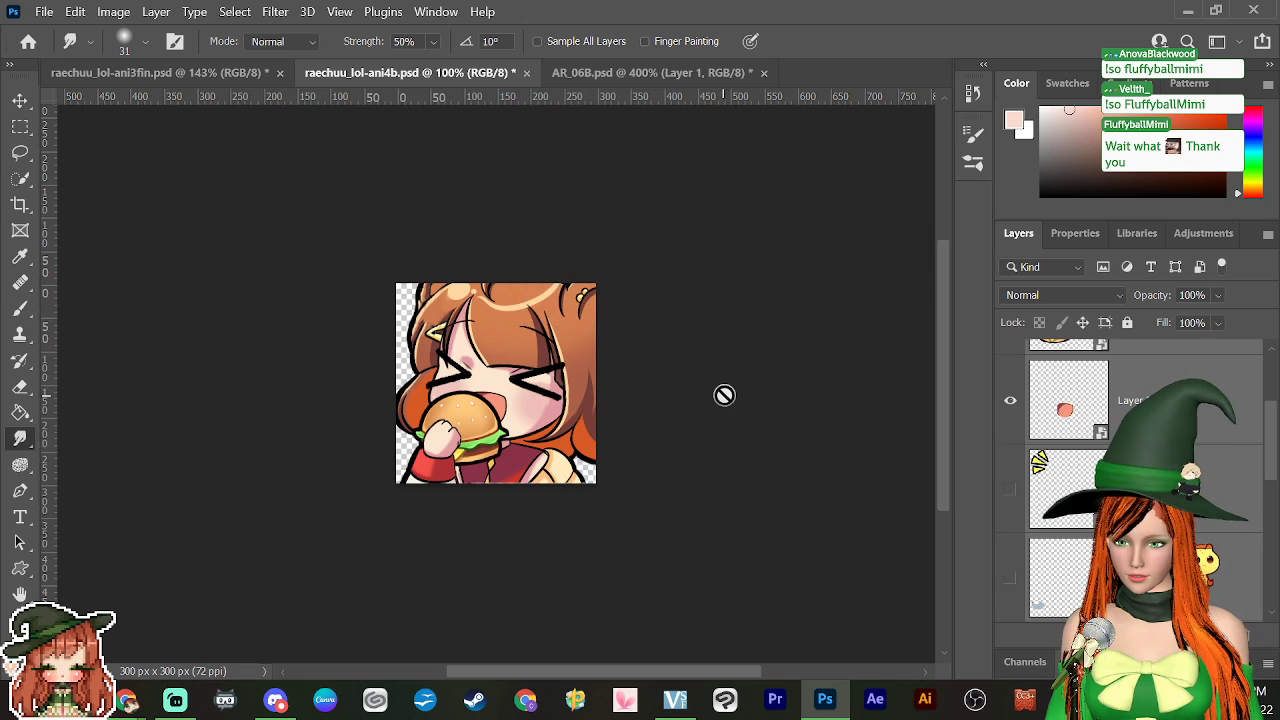
left_click(723, 391)
left_click(780, 304)
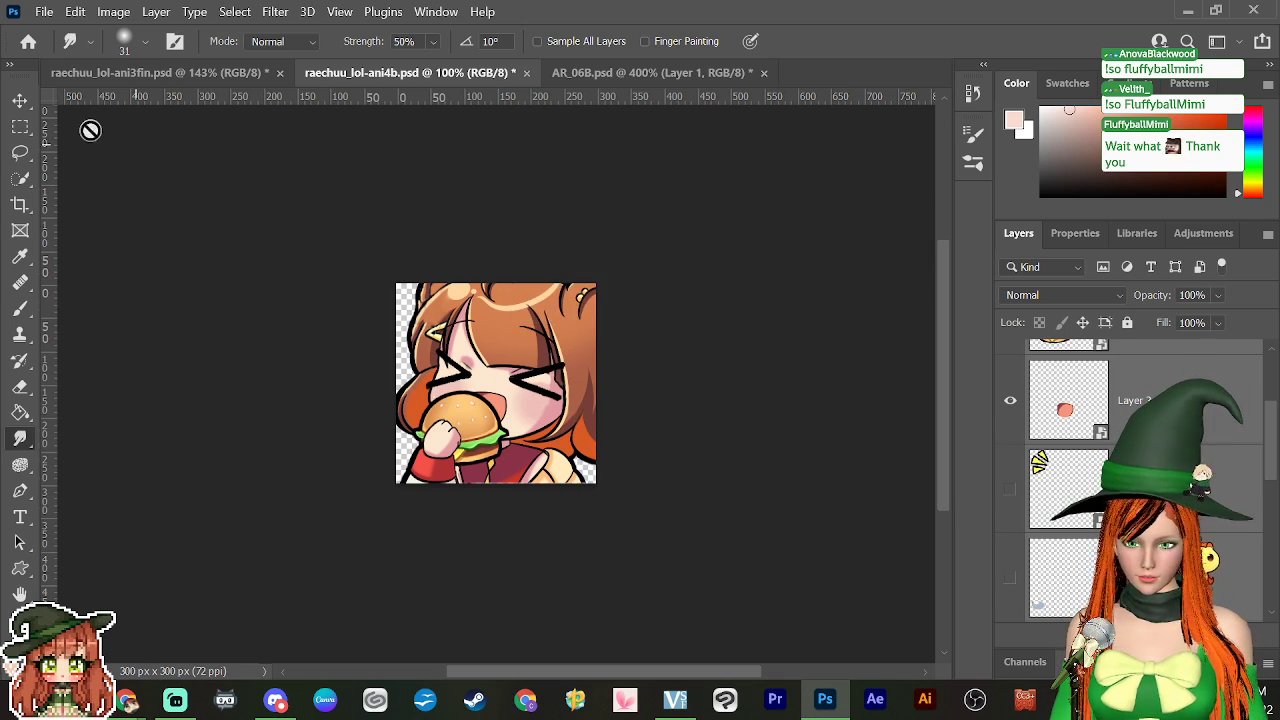
left_click(20, 101)
left_click(728, 463)
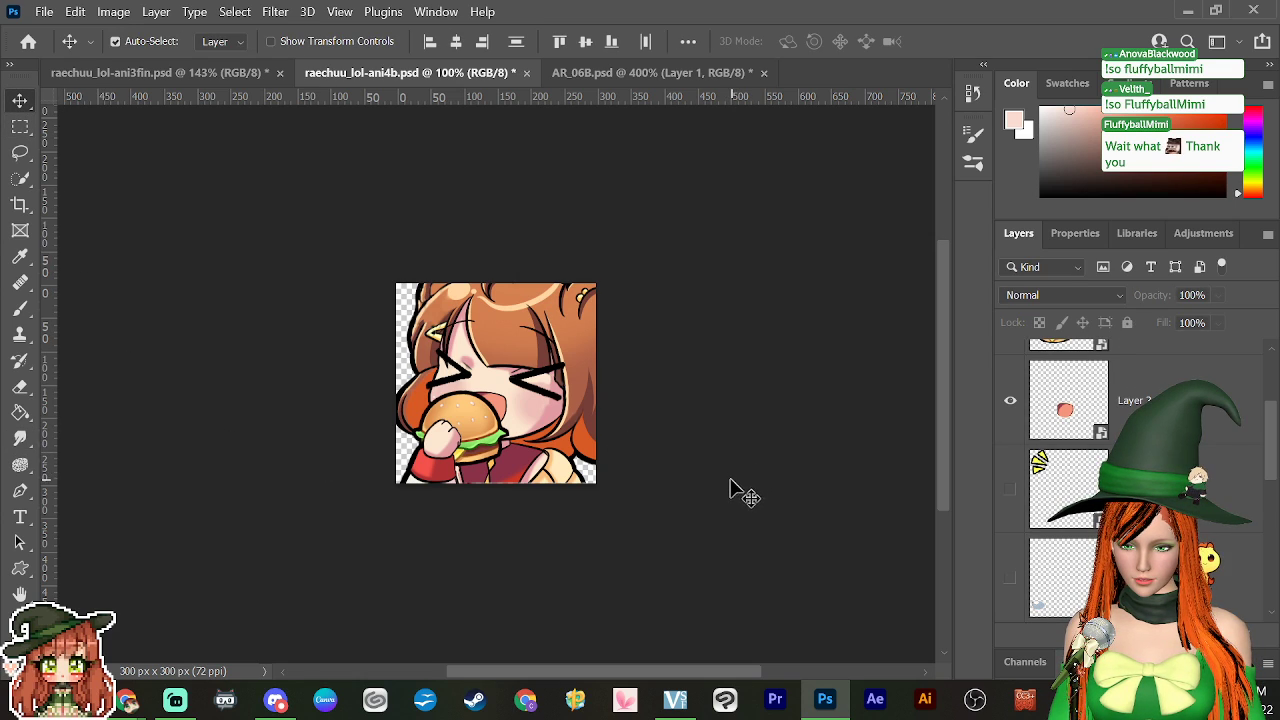
left_click(436, 11)
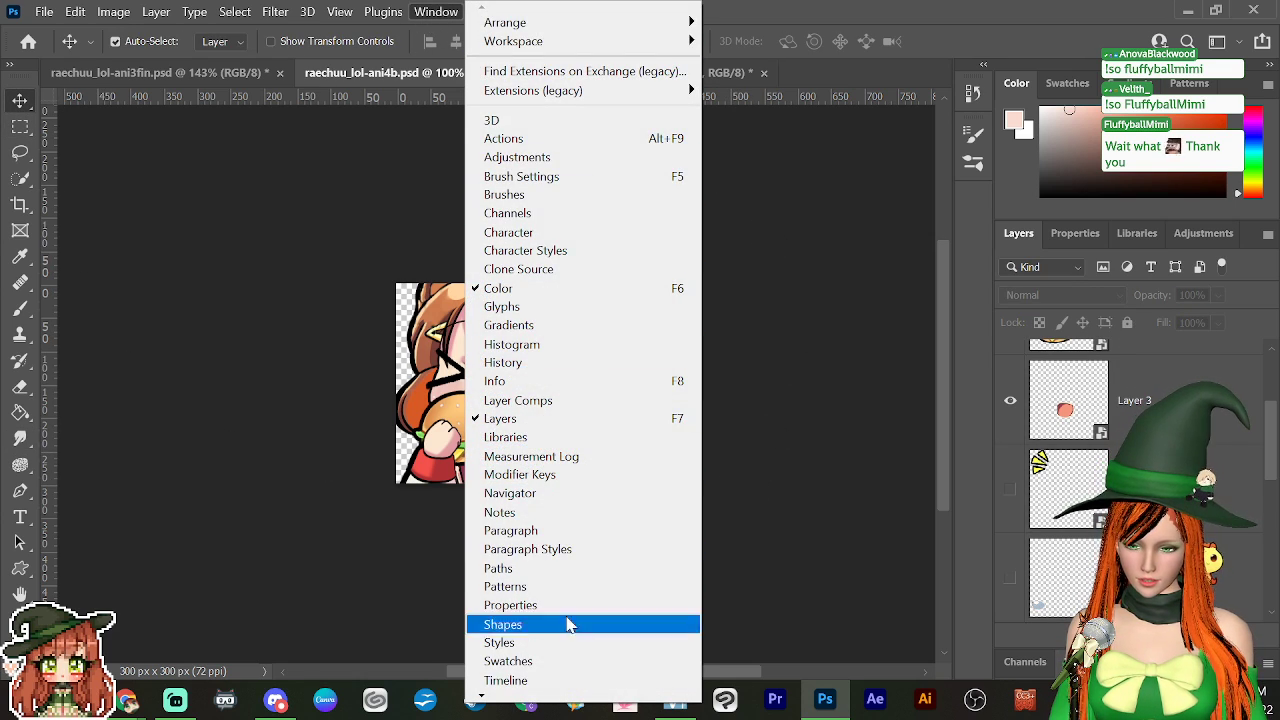
left_click(560, 684)
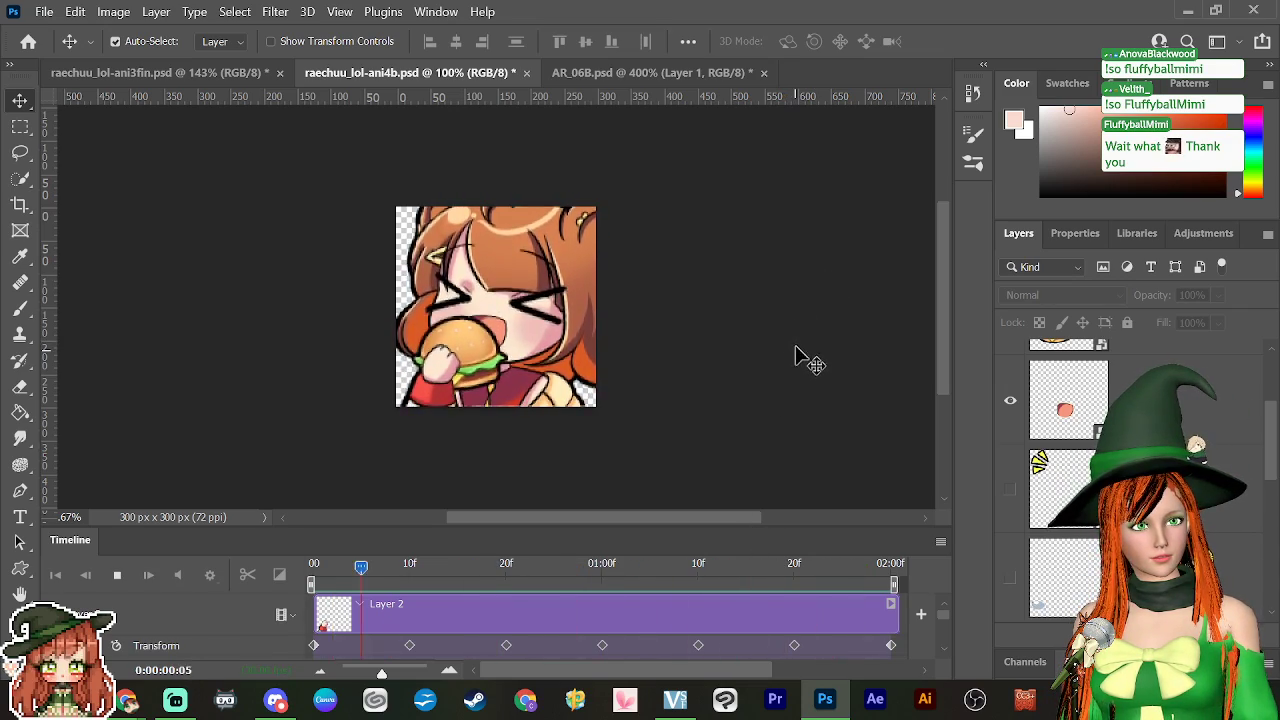
key("space")
Step: Switch to raechuu_lol-ani3fin.psd and preview its animation
left_click(237, 73)
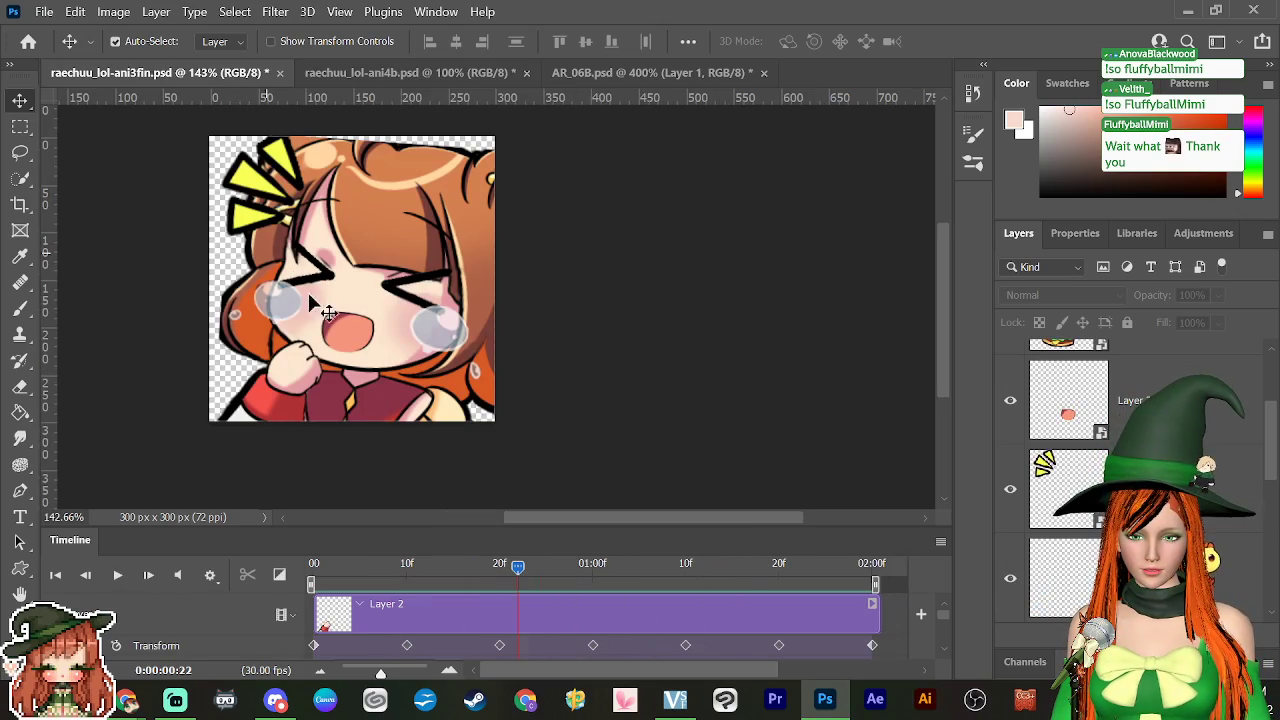
key("space")
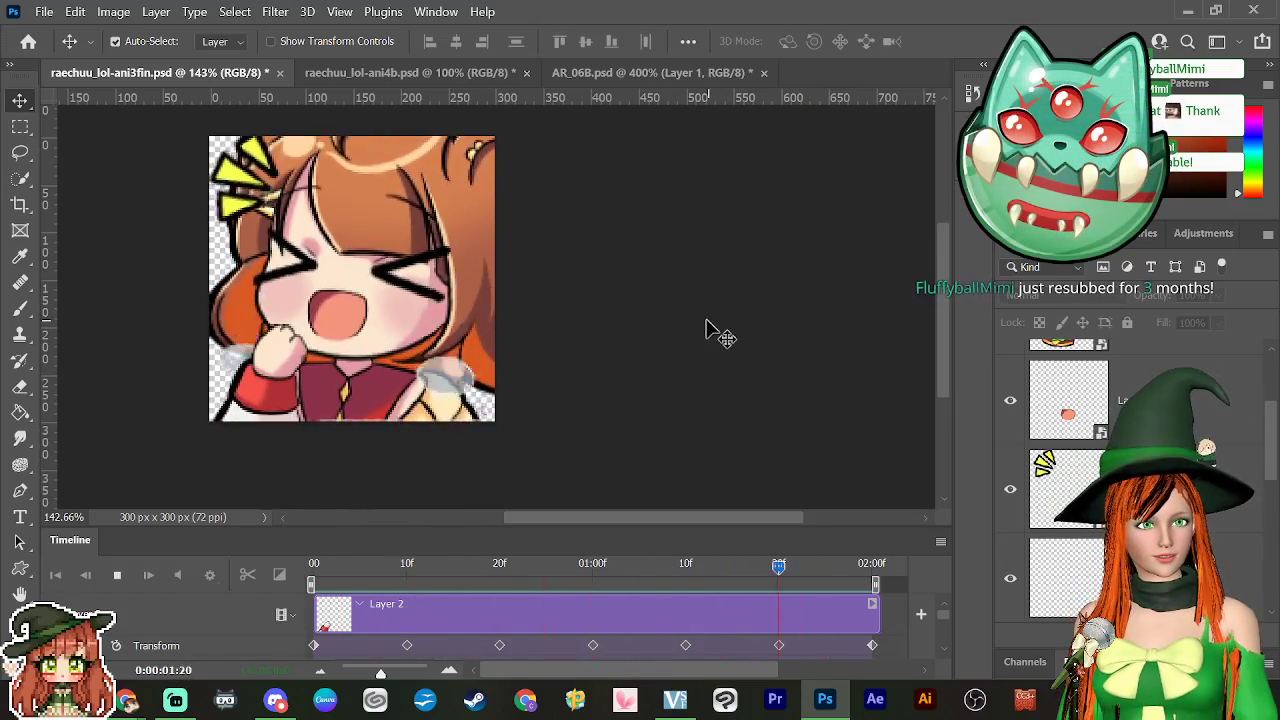
key("space")
Step: Return to AR_06B.psd and smudge the jagged cut edge on Layer 1 beside the eye nearest the raised hand
left_click(628, 74)
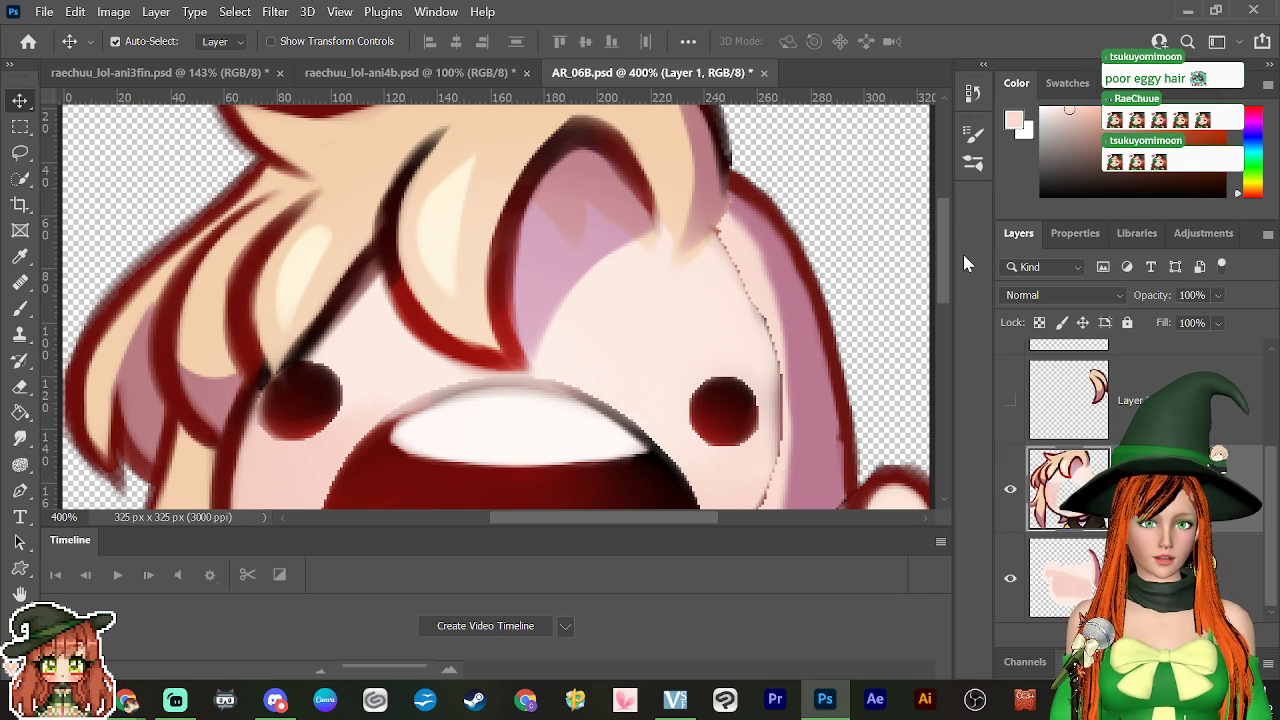
scroll(947, 287, "down", 3)
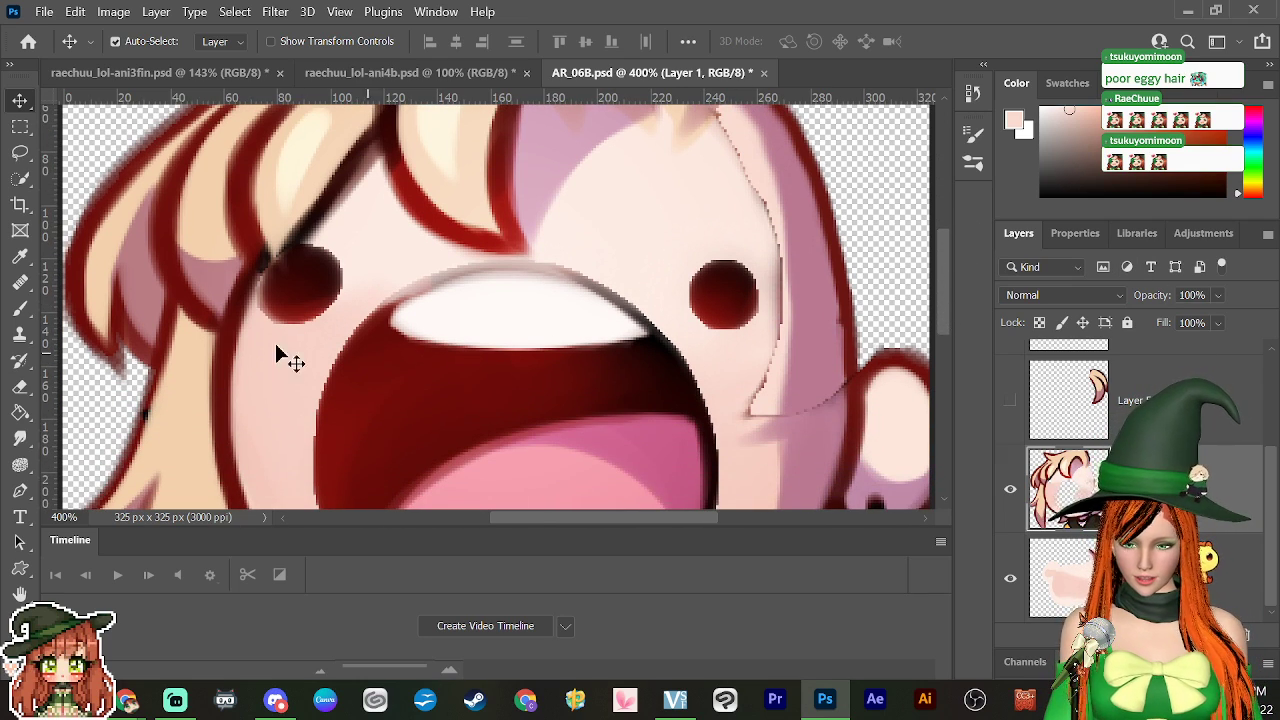
left_click(20, 438)
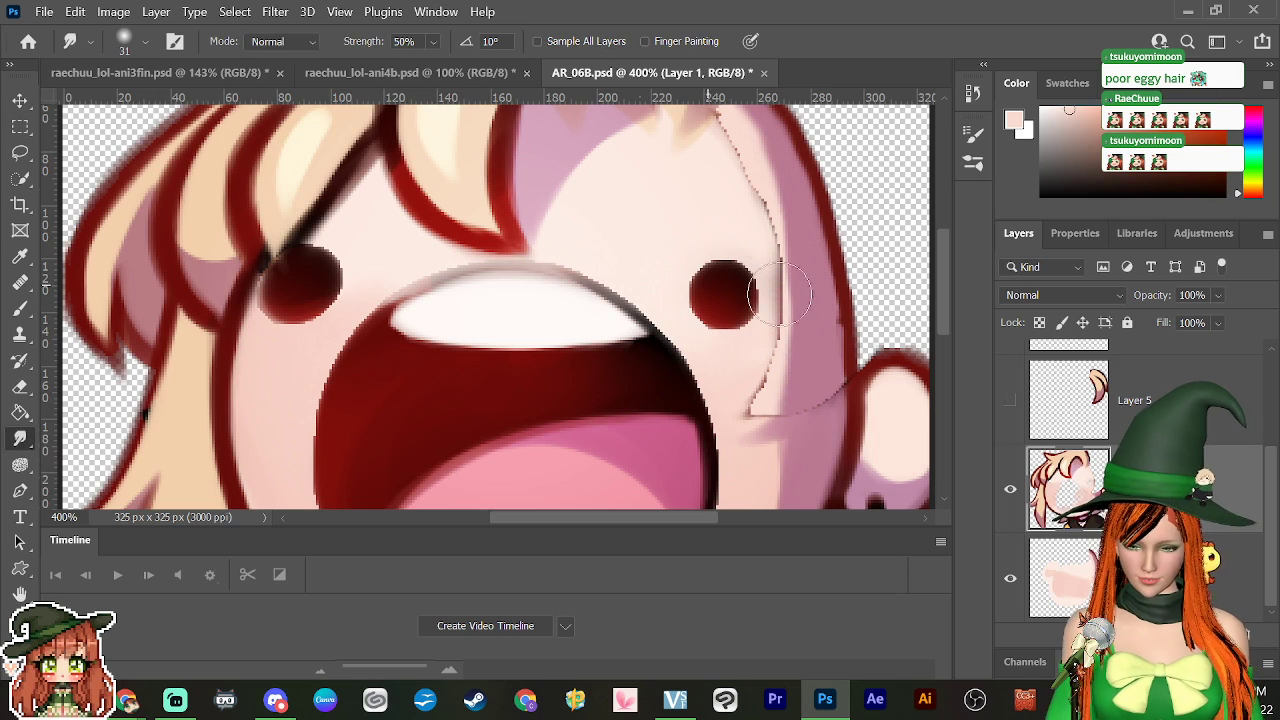
mouse_move(753, 407)
left_mouse_down()
mouse_move(757, 366)
mouse_move(779, 347)
mouse_move(775, 248)
left_mouse_up()
mouse_move(763, 213)
left_mouse_down()
mouse_move(737, 163)
mouse_move(737, 123)
left_mouse_up()
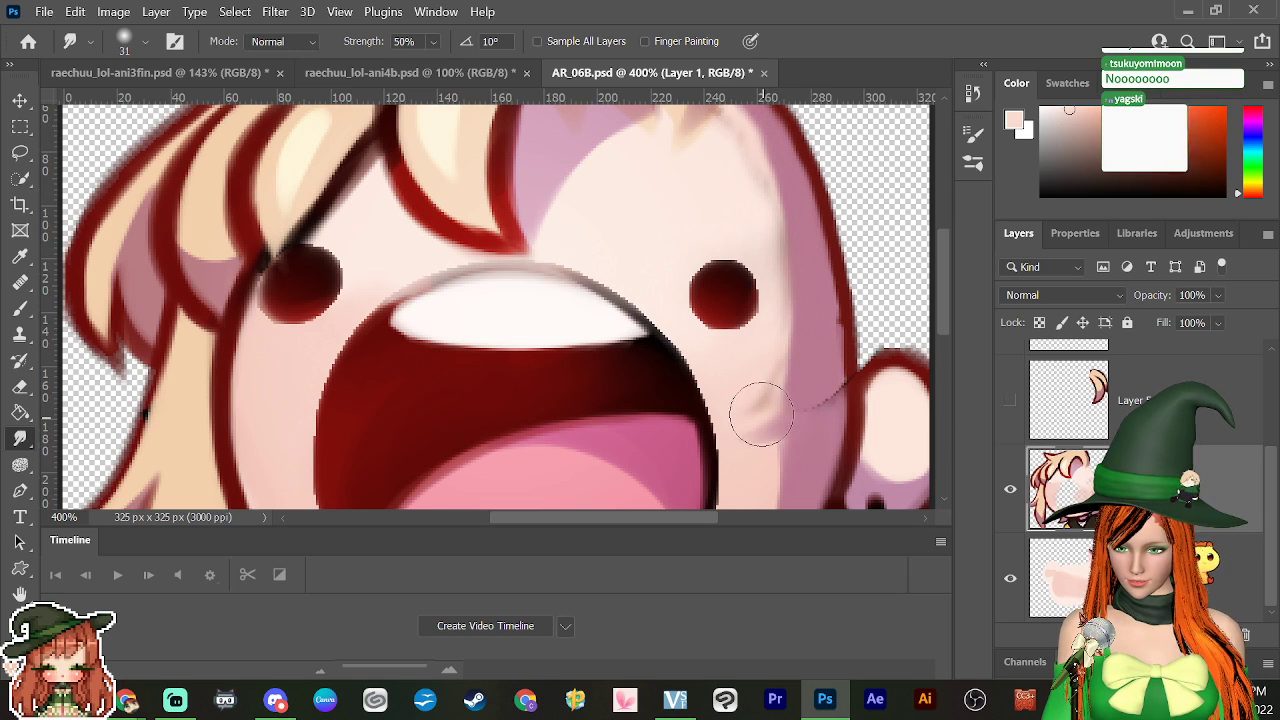
Step: Smudge away the remaining seam on Layer 1 from the lower cheek across the shadow to the raised hand
mouse_move(754, 409)
left_mouse_down()
mouse_move(781, 395)
mouse_move(791, 442)
mouse_move(760, 442)
mouse_move(771, 400)
left_mouse_up()
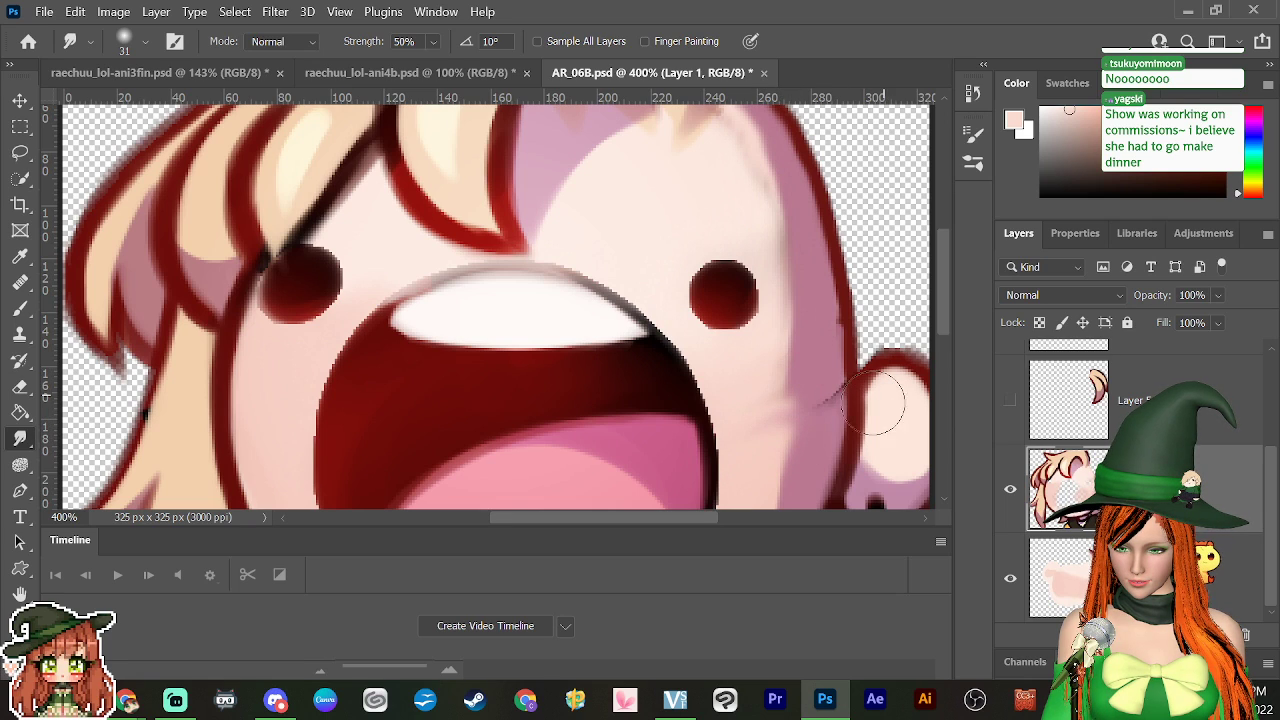
mouse_move(878, 402)
left_mouse_down()
mouse_move(830, 385)
mouse_move(846, 396)
mouse_move(845, 380)
left_mouse_up()
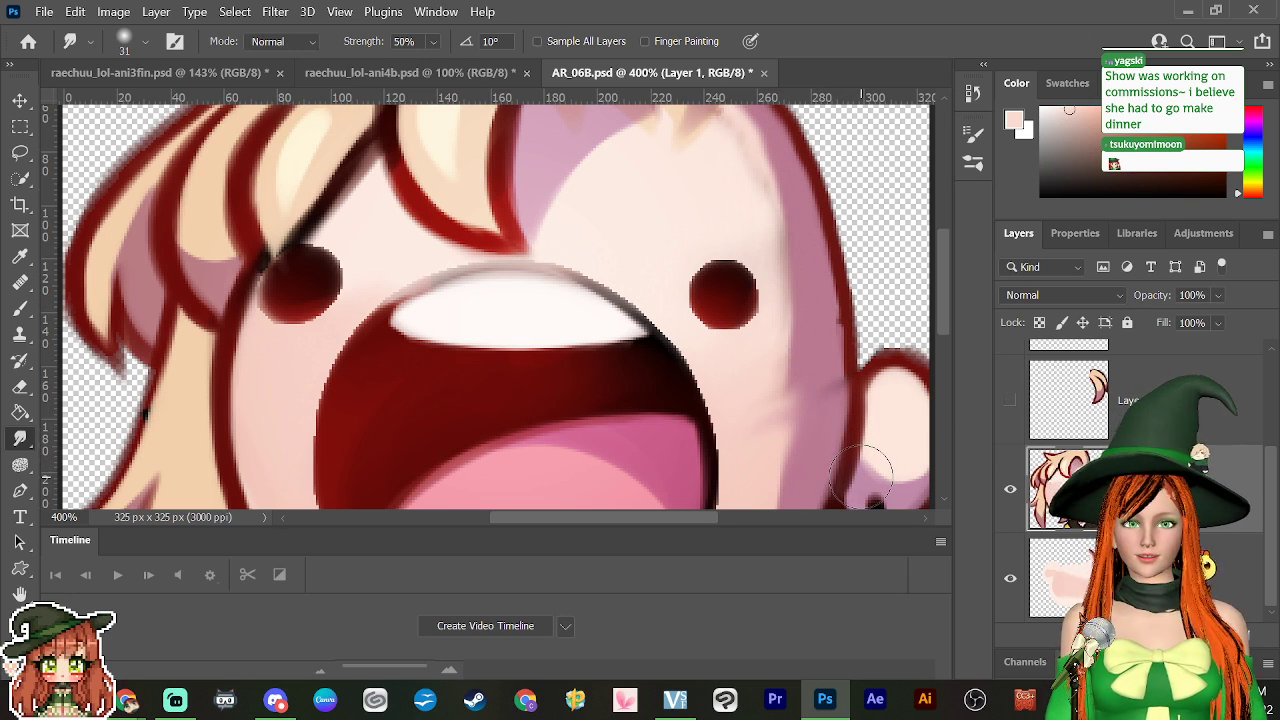
mouse_move(862, 472)
left_mouse_down()
mouse_move(903, 465)
mouse_move(900, 478)
left_mouse_up()
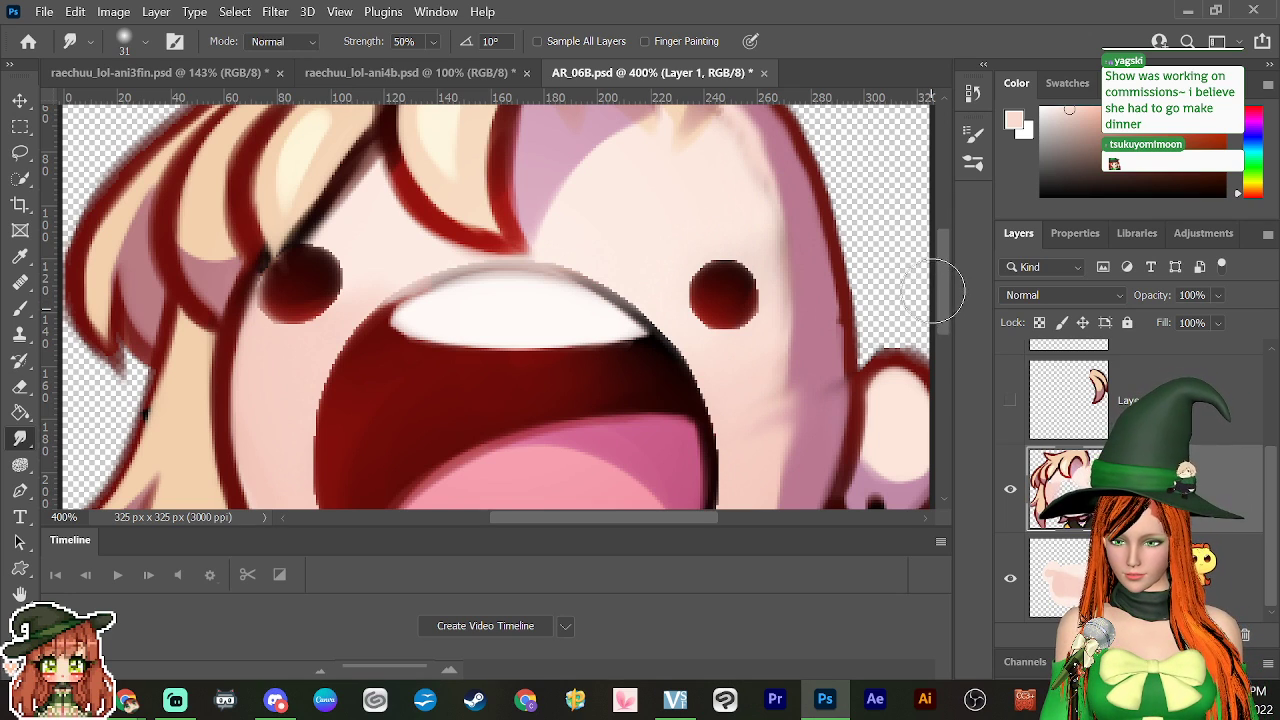
Step: Show the hair tuft on Layer 5 and smudge its jagged inner outline and lower tip smooth
left_click_drag(941, 289, 936, 254)
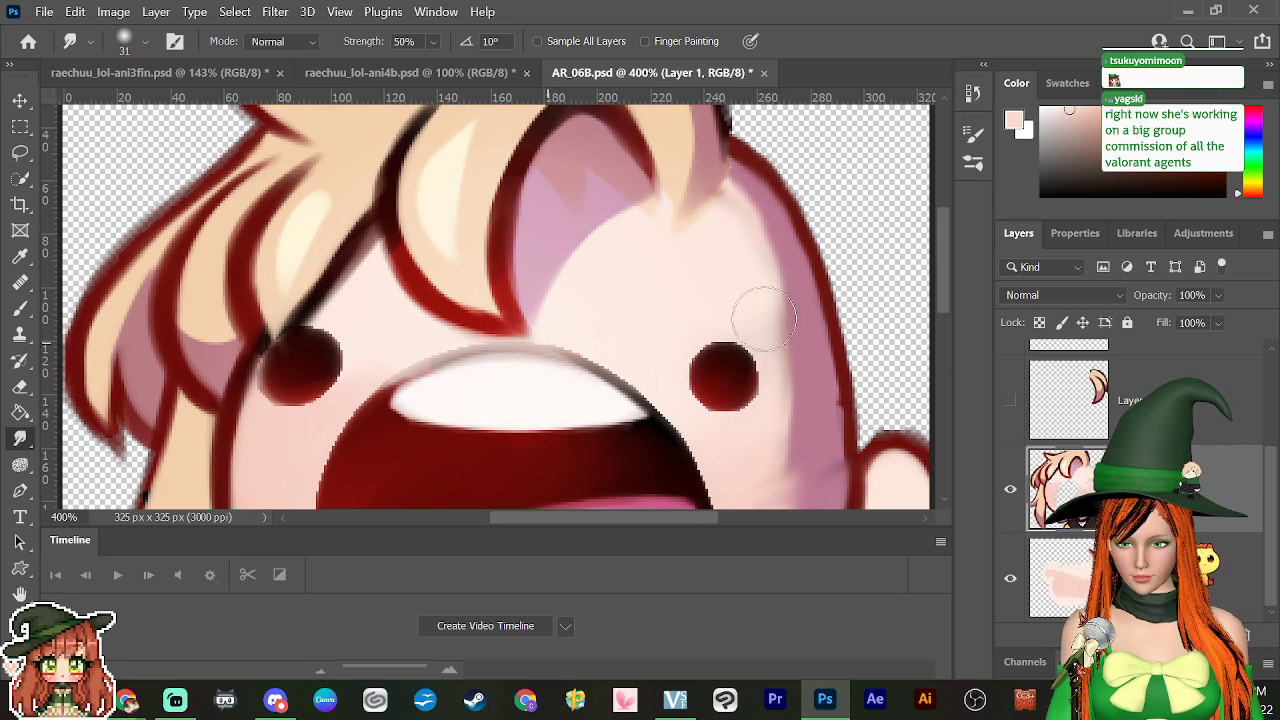
left_click_drag(940, 292, 940, 309)
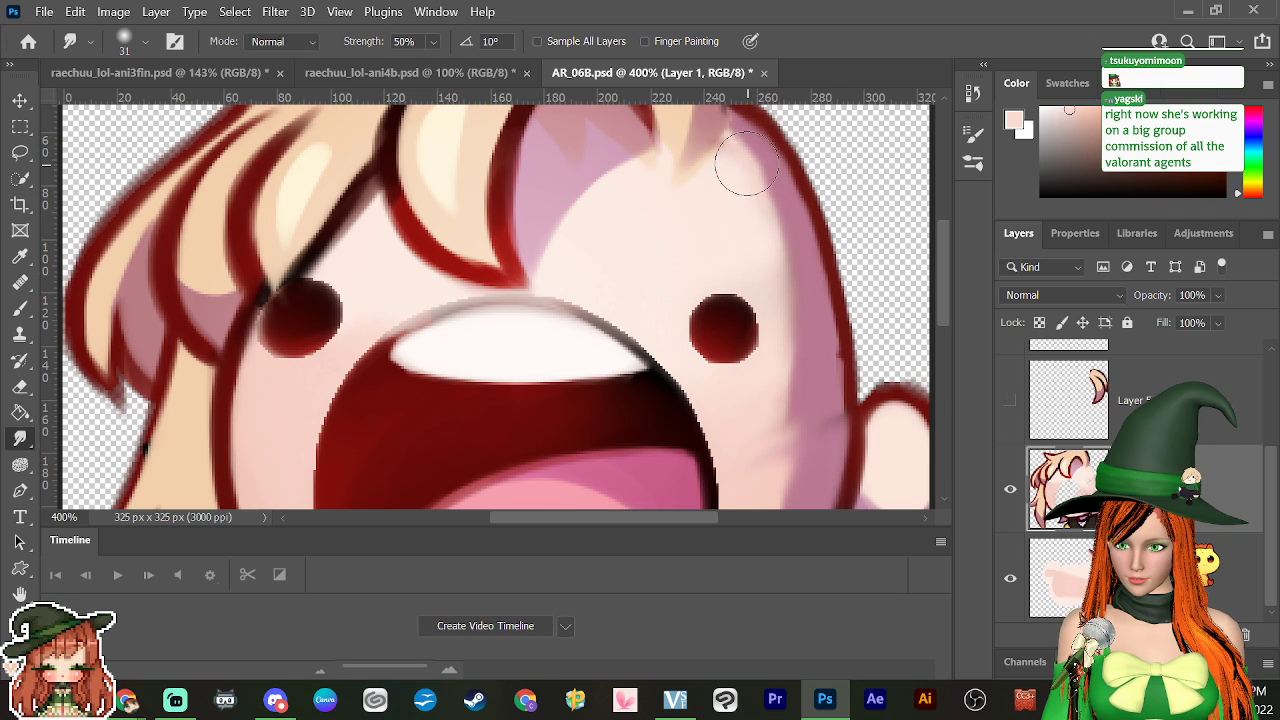
left_click(1010, 400)
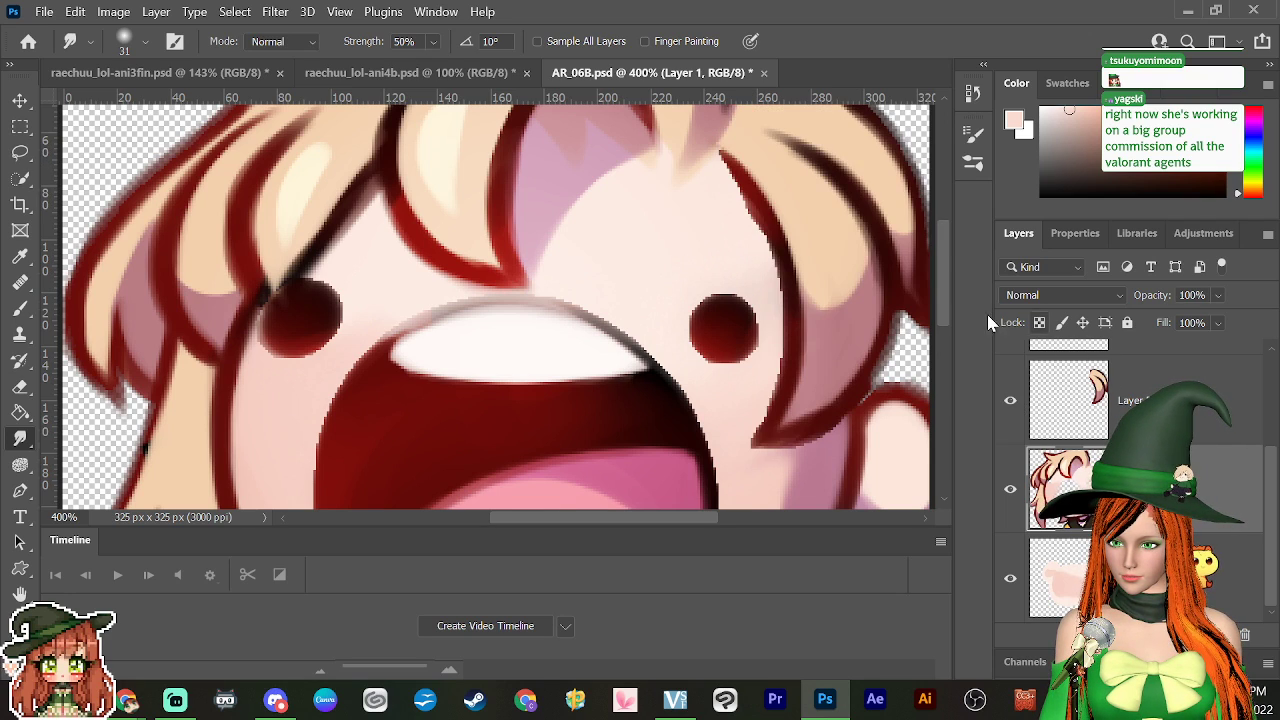
scroll(943, 277, "up", 3)
left_click(1155, 395)
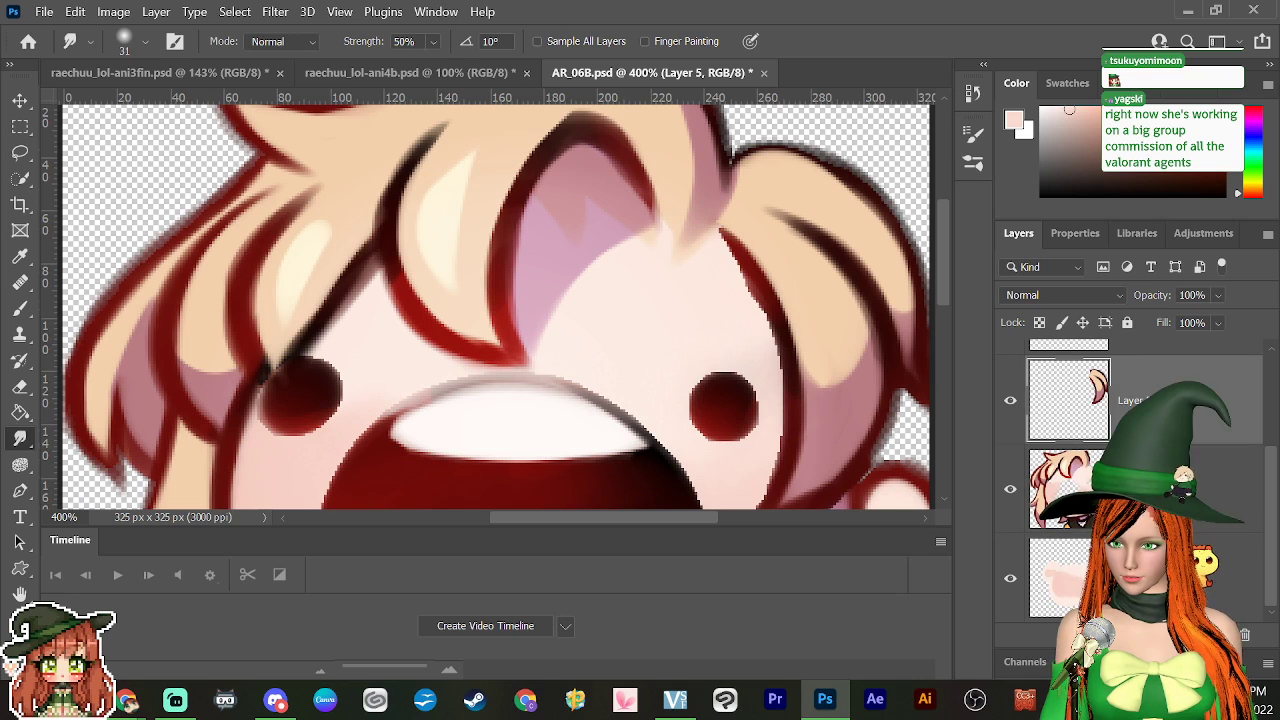
mouse_move(740, 240)
left_mouse_down()
mouse_move(777, 350)
mouse_move(766, 400)
mouse_move(781, 452)
mouse_move(757, 457)
mouse_move(757, 471)
mouse_move(785, 470)
left_mouse_up()
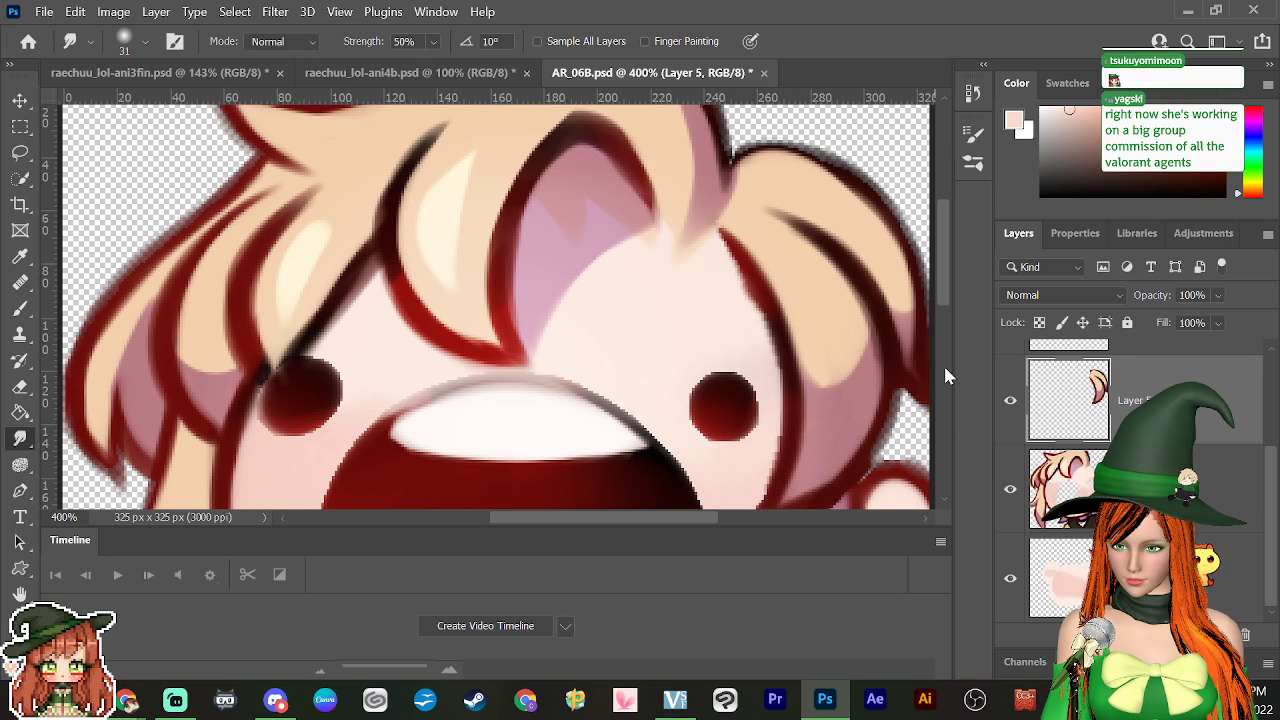
scroll(943, 295, "down", 1)
scroll(943, 295, "down", 5)
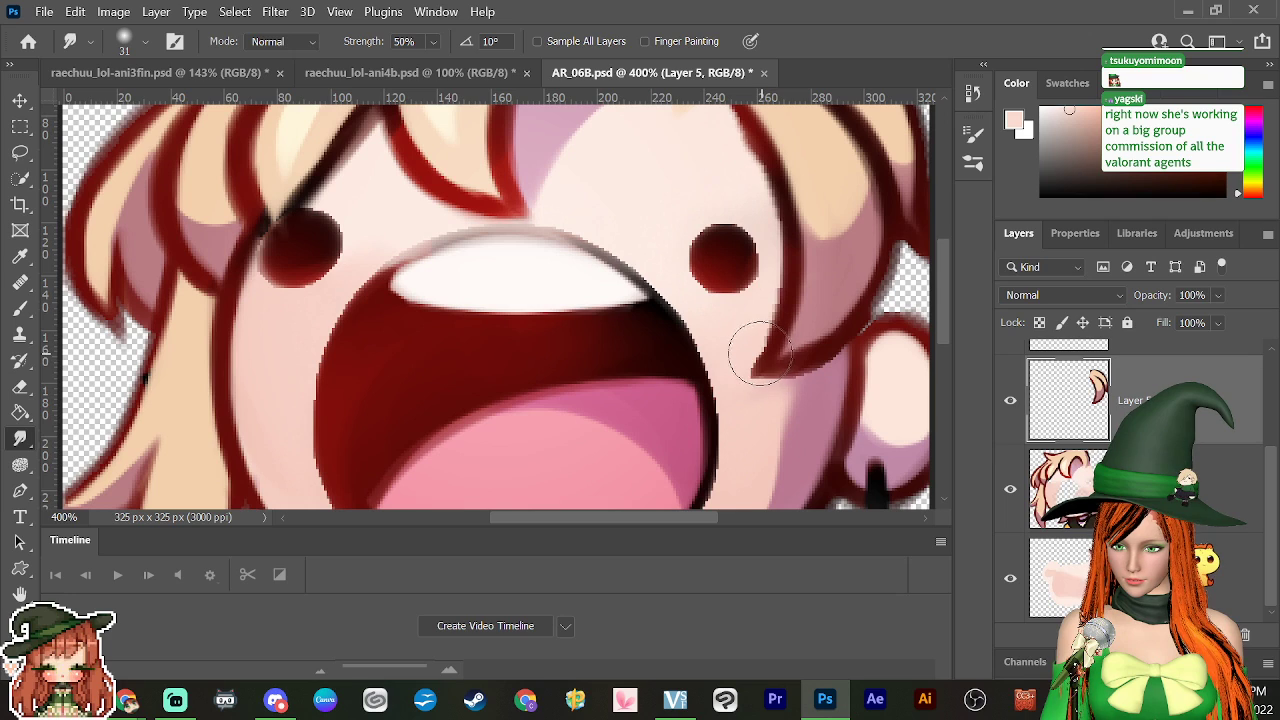
mouse_move(790, 378)
left_mouse_down()
mouse_move(861, 329)
mouse_move(900, 254)
mouse_move(946, 245)
mouse_move(952, 231)
mouse_move(945, 332)
mouse_move(945, 318)
left_mouse_up()
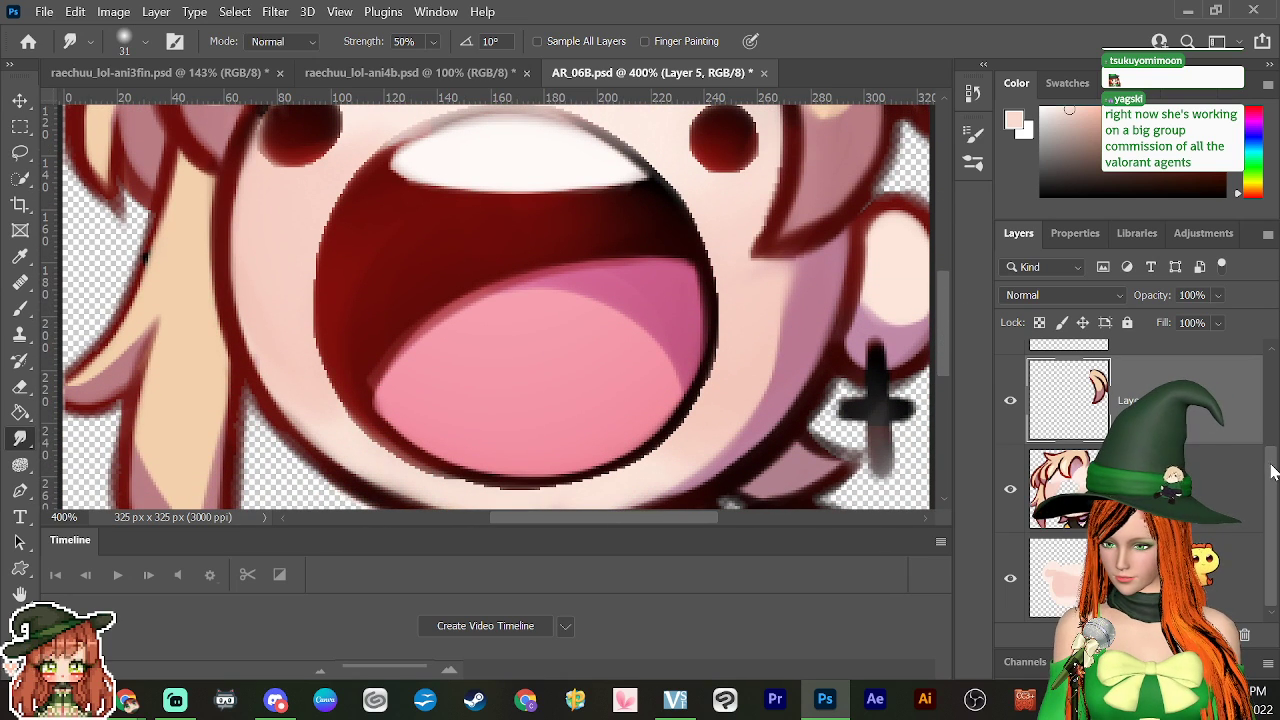
Step: Smudge the jagged outline of the open mouth on Layer 2 to soften its edges
scroll(1272, 472, "up", 2)
left_click(1135, 390)
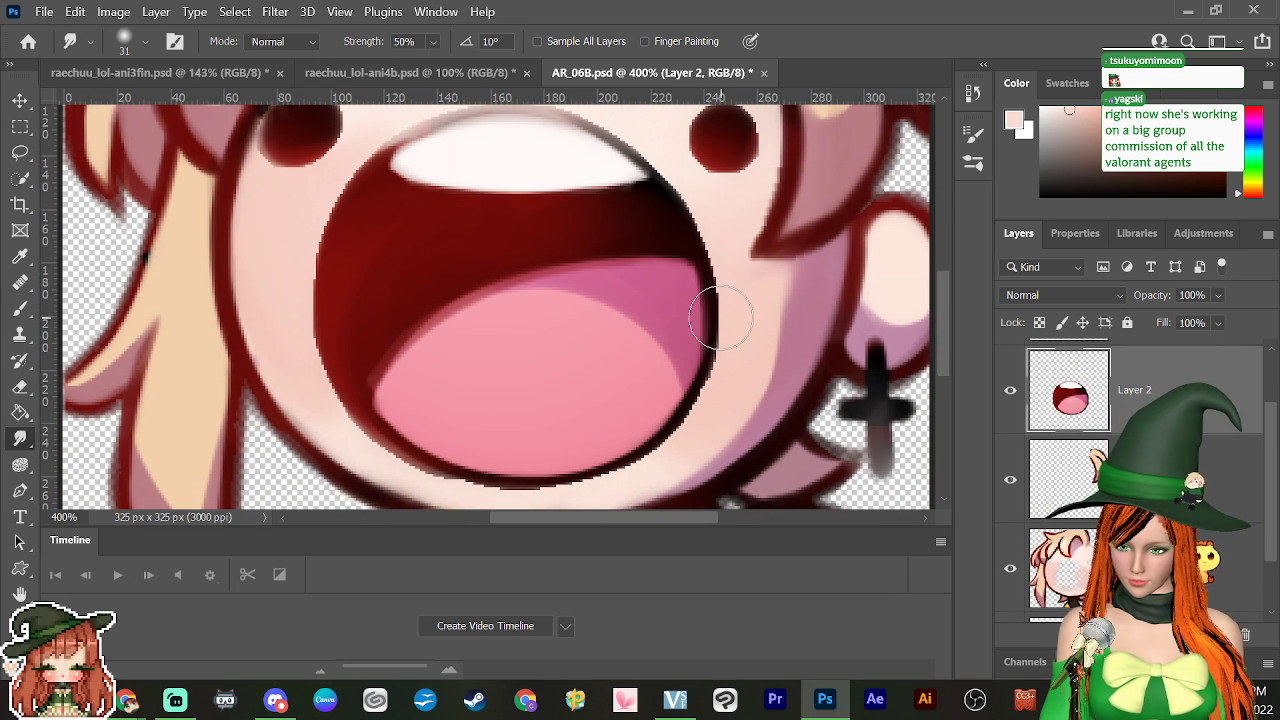
mouse_move(720, 318)
left_mouse_down()
mouse_move(723, 286)
mouse_move(692, 214)
mouse_move(596, 126)
left_mouse_up()
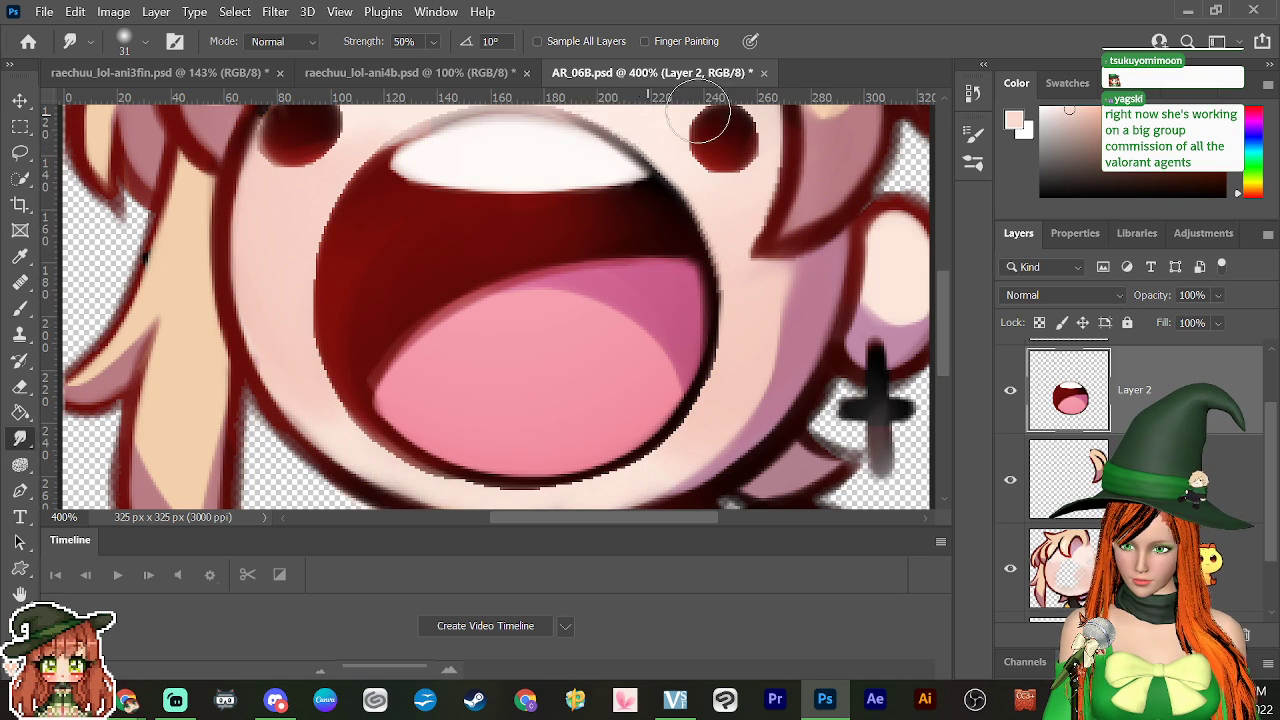
mouse_move(711, 370)
left_mouse_down()
mouse_move(658, 456)
mouse_move(597, 484)
mouse_move(616, 478)
mouse_move(470, 492)
mouse_move(382, 455)
mouse_move(325, 385)
mouse_move(314, 294)
mouse_move(349, 191)
mouse_move(420, 140)
mouse_move(375, 150)
mouse_move(405, 118)
left_mouse_up()
scroll(943, 312, "up", 1)
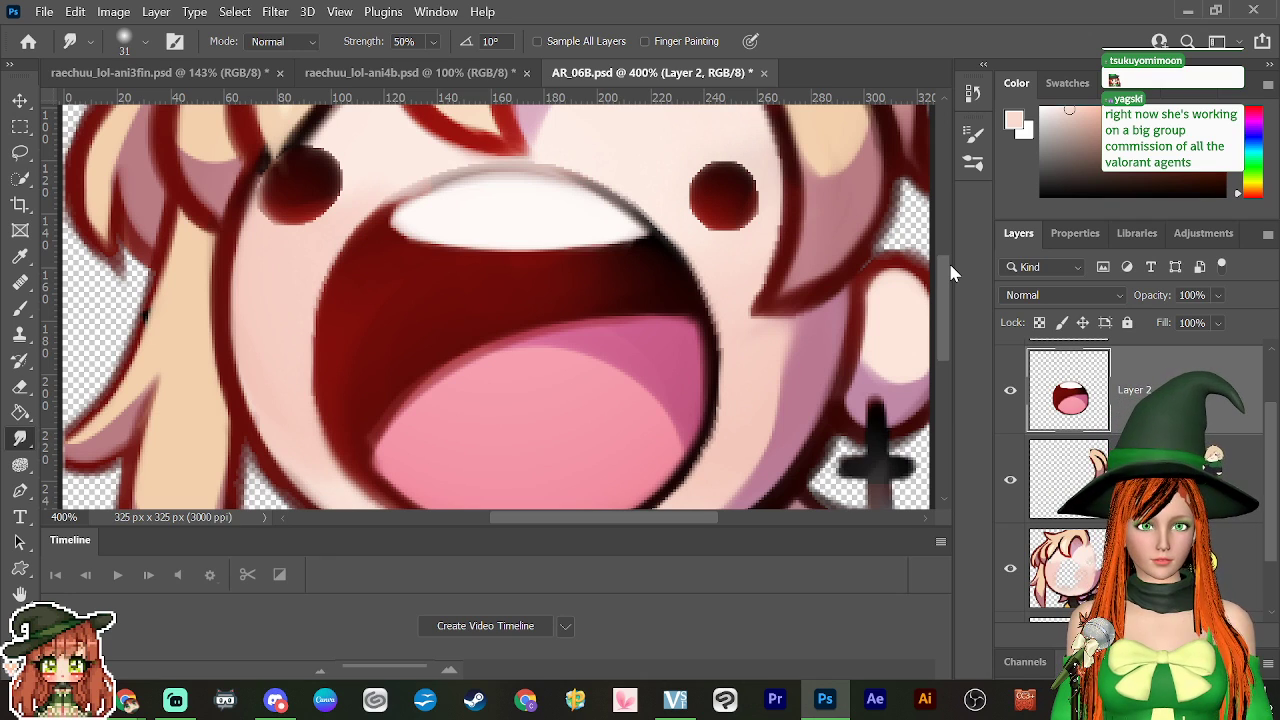
left_click_drag(430, 165, 409, 189)
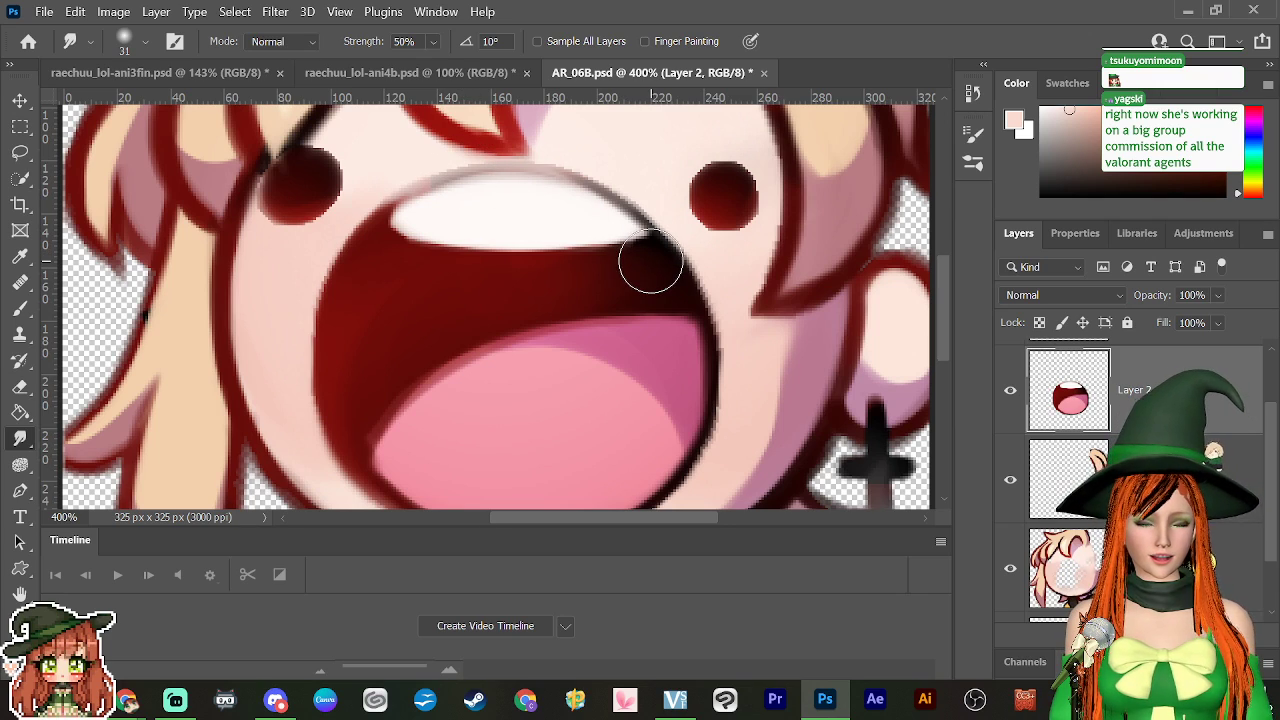
Step: Smudge the dark inner corner of the open mouth on Layer 2, just below the teeth, to soften it
mouse_move(651, 262)
left_mouse_down()
mouse_move(654, 289)
mouse_move(648, 210)
mouse_move(625, 296)
left_mouse_up()
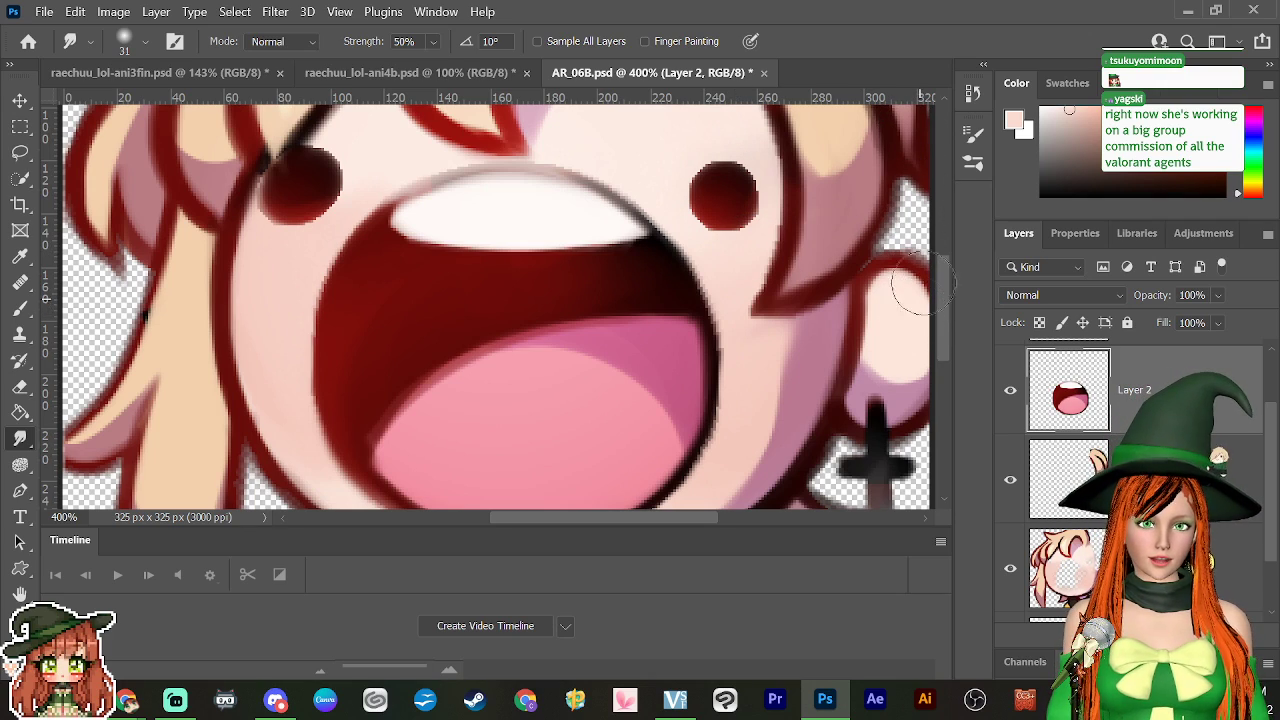
left_click_drag(943, 303, 943, 287)
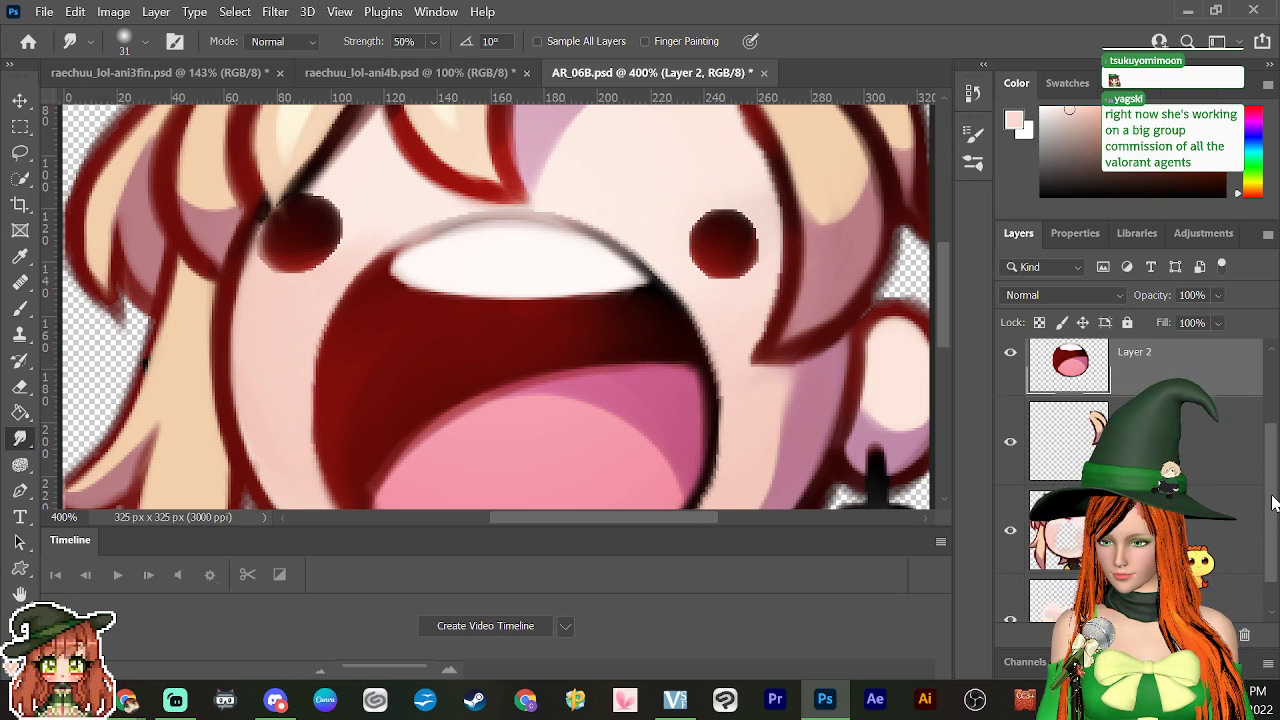
scroll(1240, 505, "down", 2)
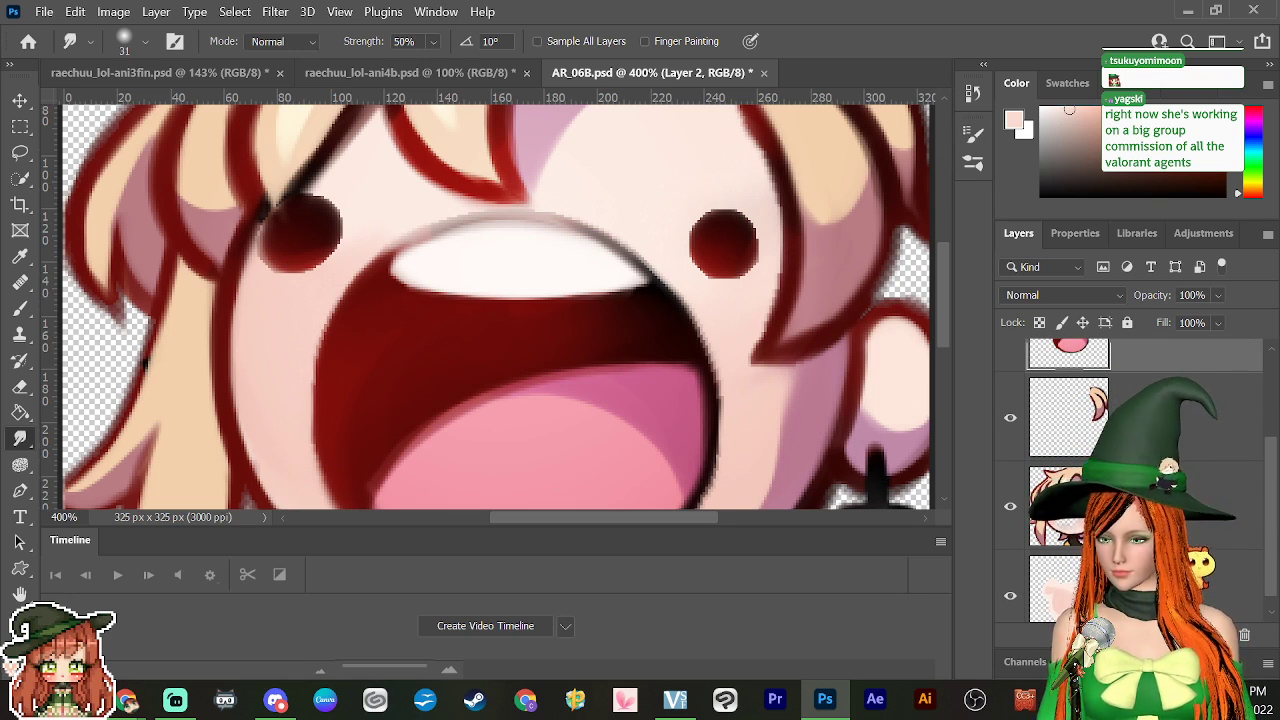
Step: Quick-select the black cross earring below the ear on Layer 1
left_click(1260, 522)
scroll(1268, 527, "down", 1)
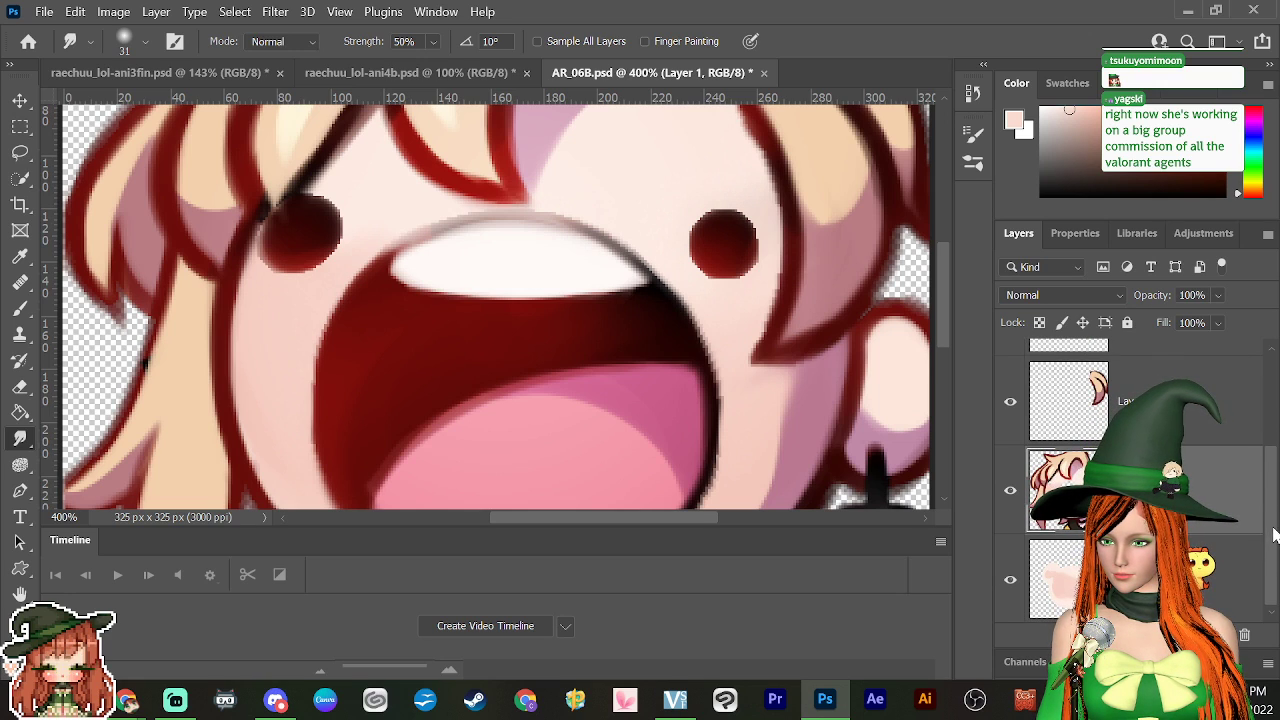
scroll(940, 312, "down", 2)
scroll(944, 334, "up", 1)
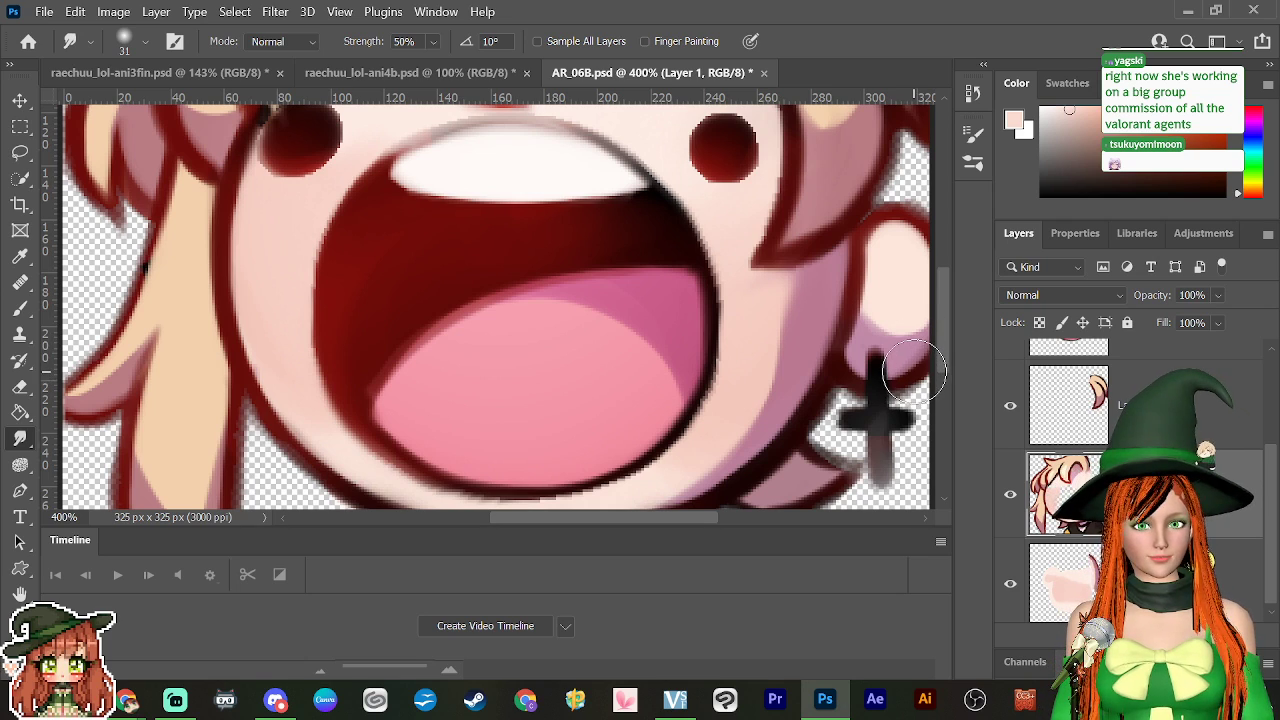
left_click(22, 180)
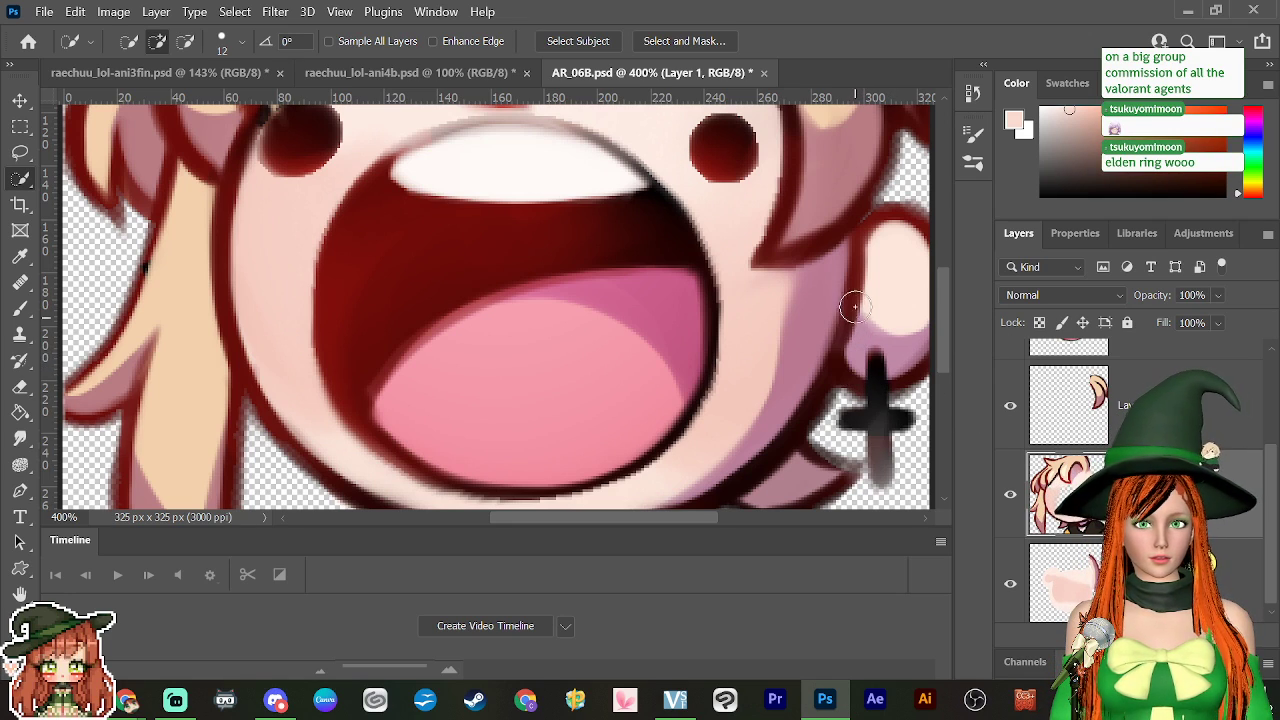
left_click_drag(876, 369, 860, 460)
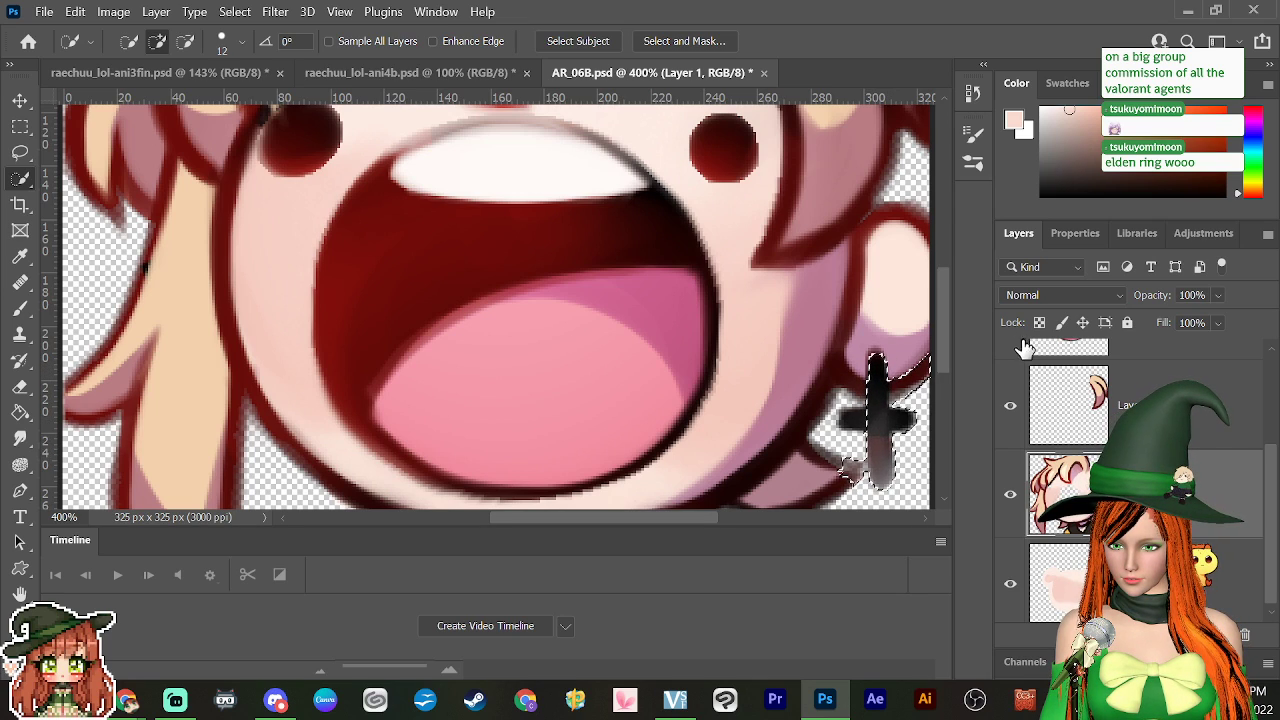
left_click(850, 418)
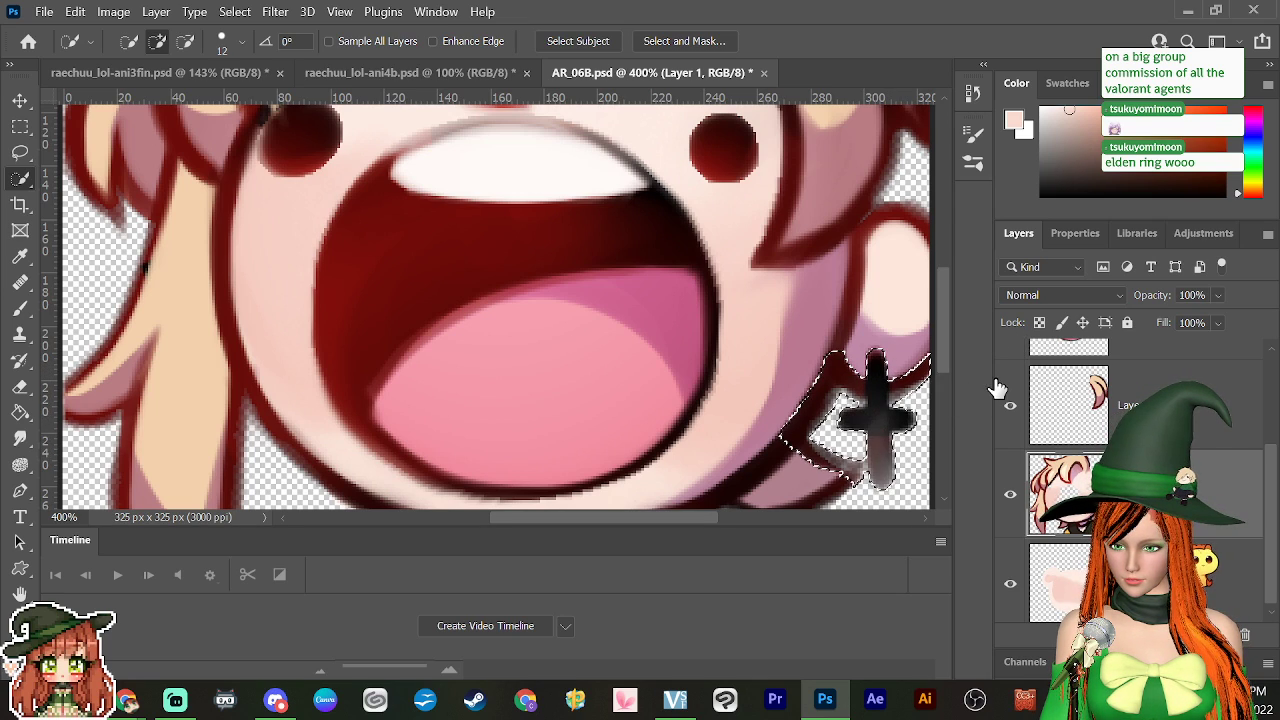
Step: Refine the selection with the Lasso, removing the surrounding outline and background and adding missed edges of the cross earring
left_click(20, 152)
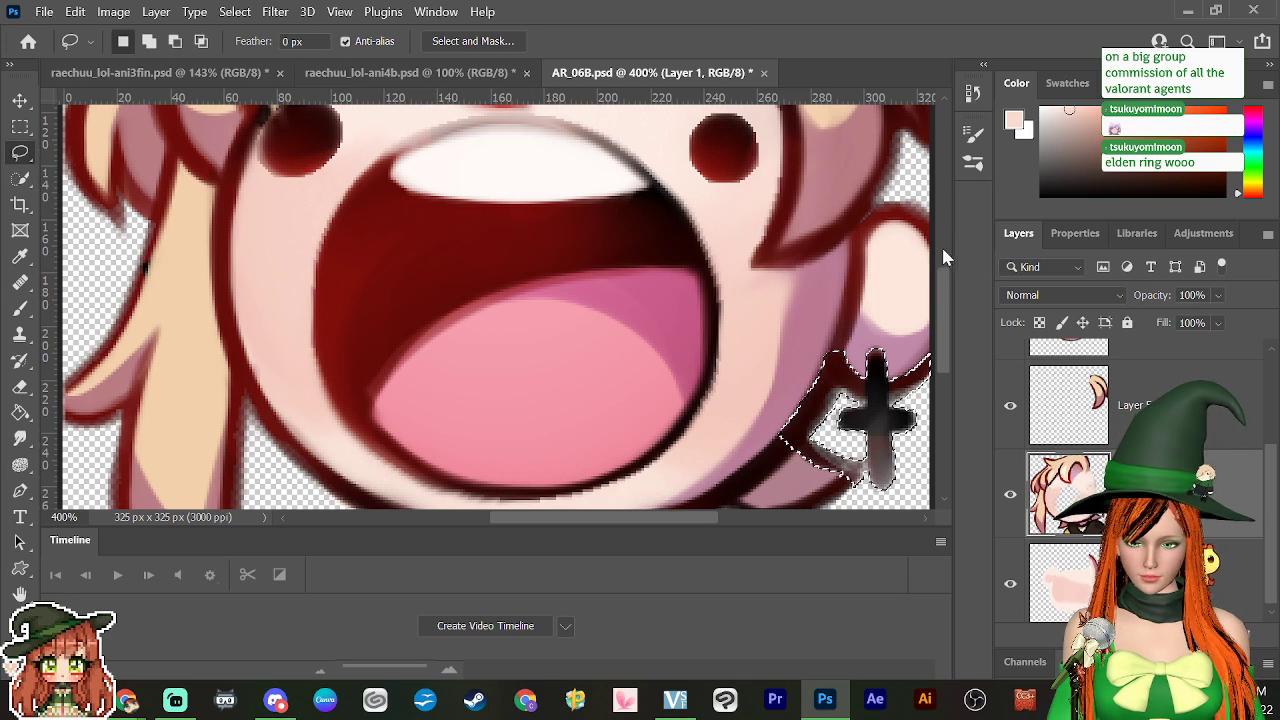
key("alt")
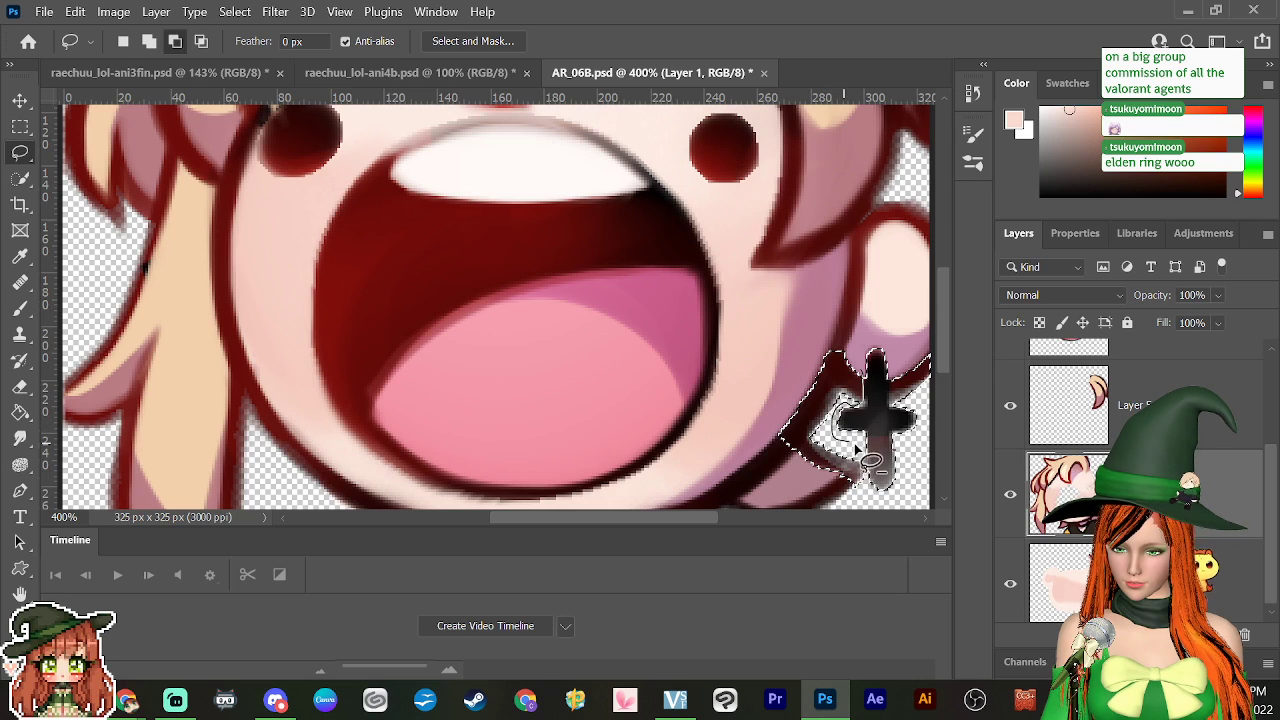
mouse_move(878, 474)
left_mouse_down()
mouse_move(837, 505)
mouse_move(730, 438)
mouse_move(893, 340)
left_mouse_up()
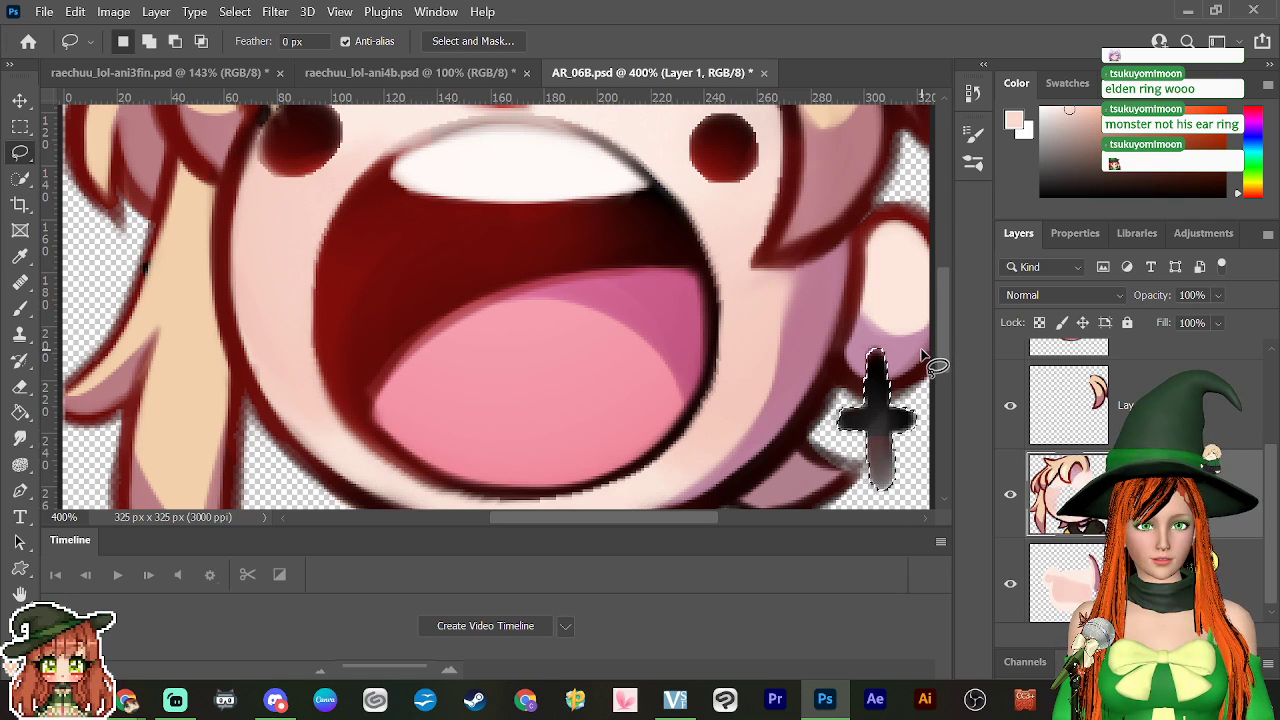
key("shift")
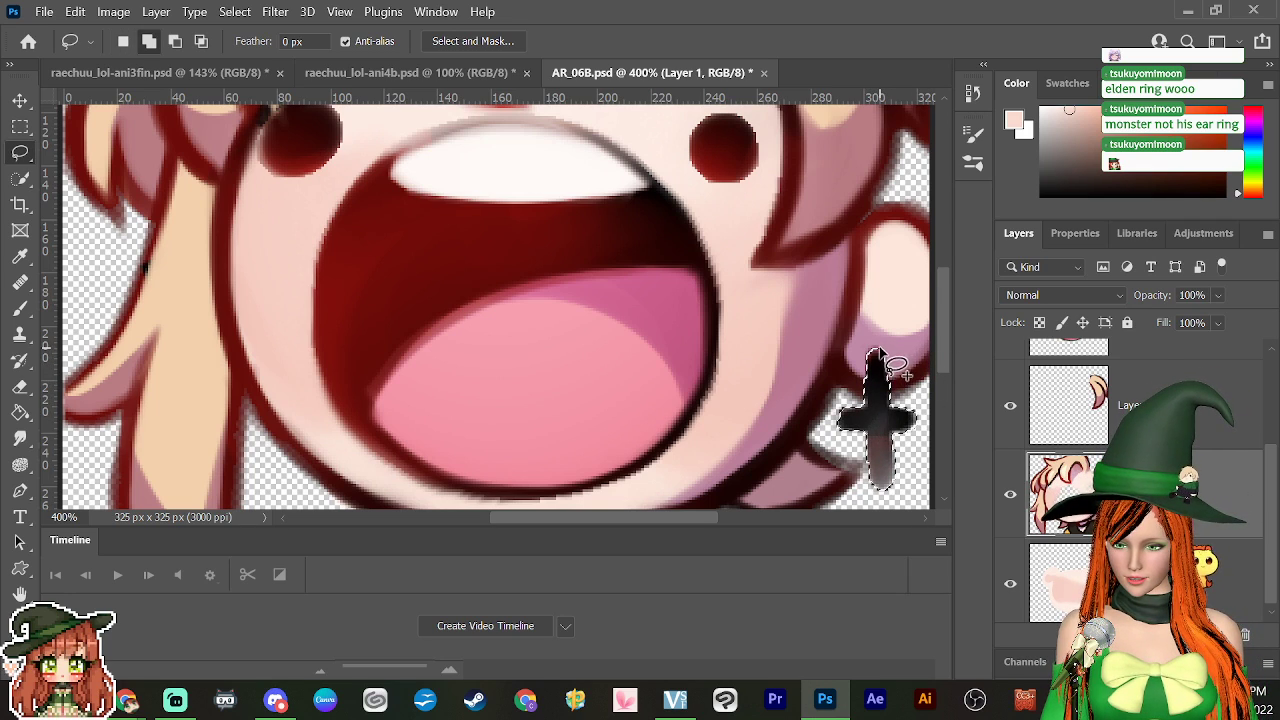
mouse_move(875, 355)
left_mouse_down()
mouse_move(864, 402)
mouse_move(902, 428)
mouse_move(890, 360)
mouse_move(868, 378)
mouse_move(880, 404)
left_mouse_up()
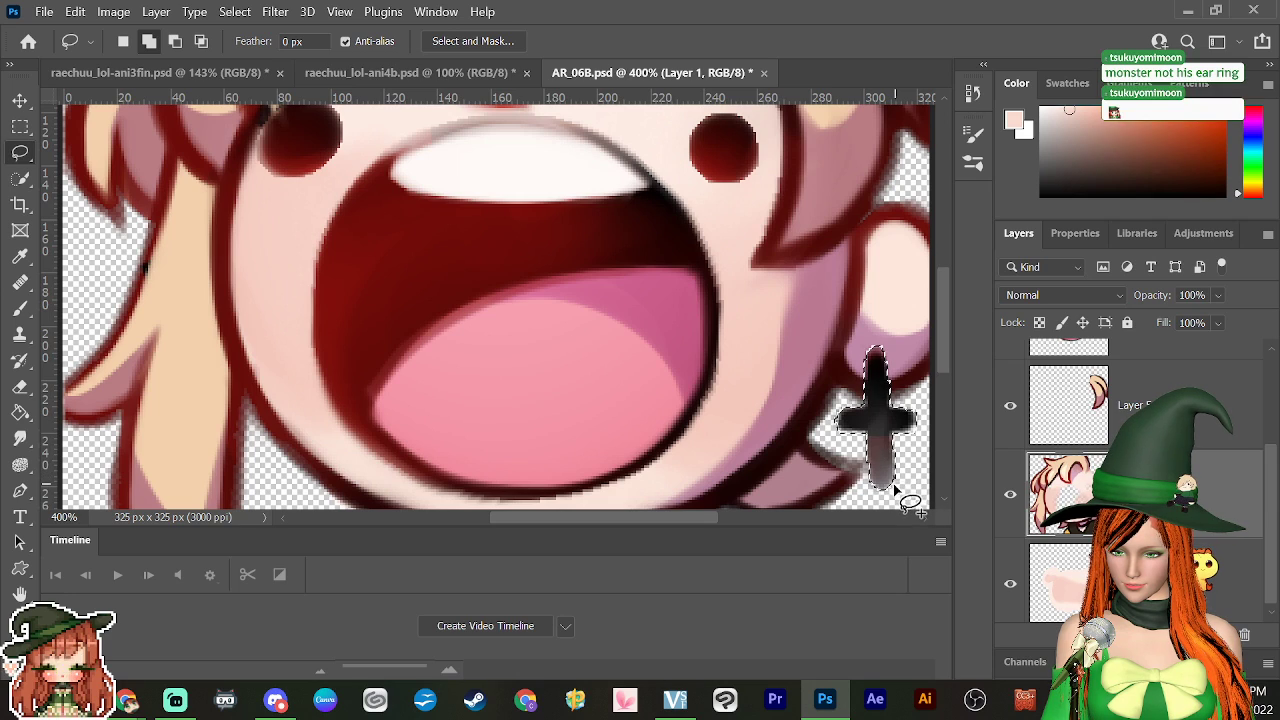
Step: Copy the selected cross earring onto its own new layer between Layer 5 and Layer 1
left_click(1003, 387)
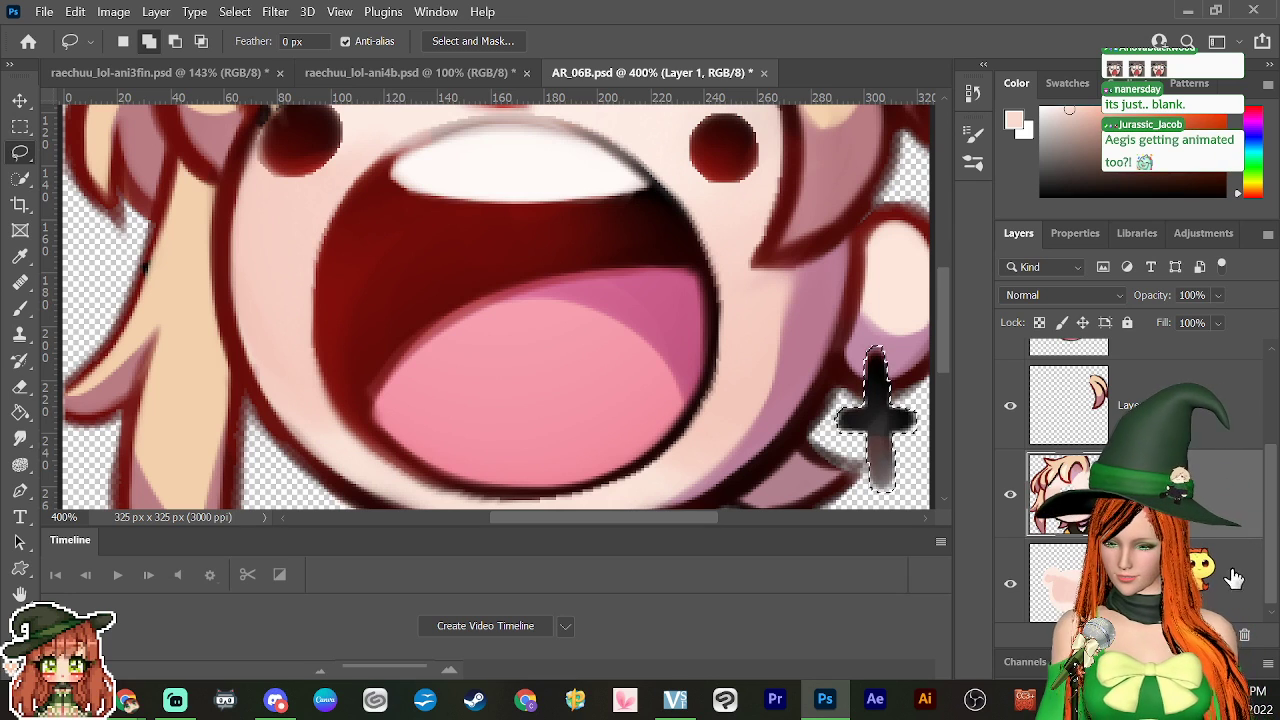
left_click(1224, 601)
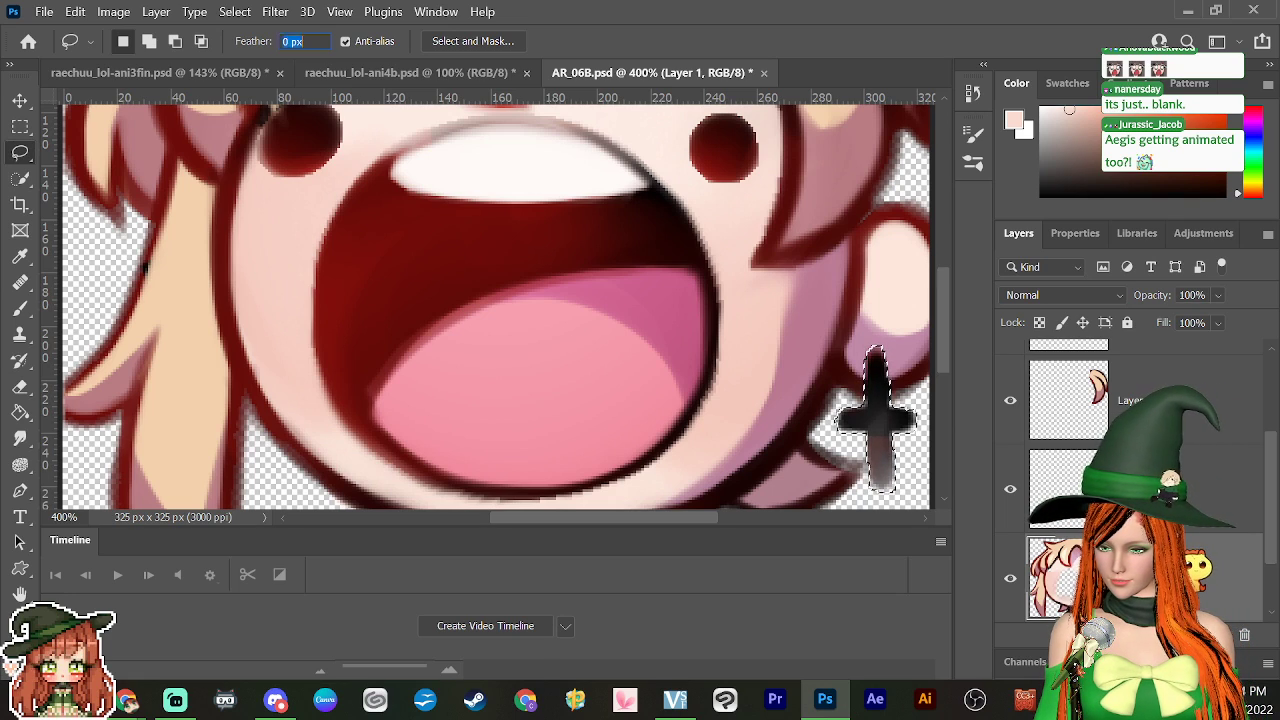
key("Return")
left_click(693, 297)
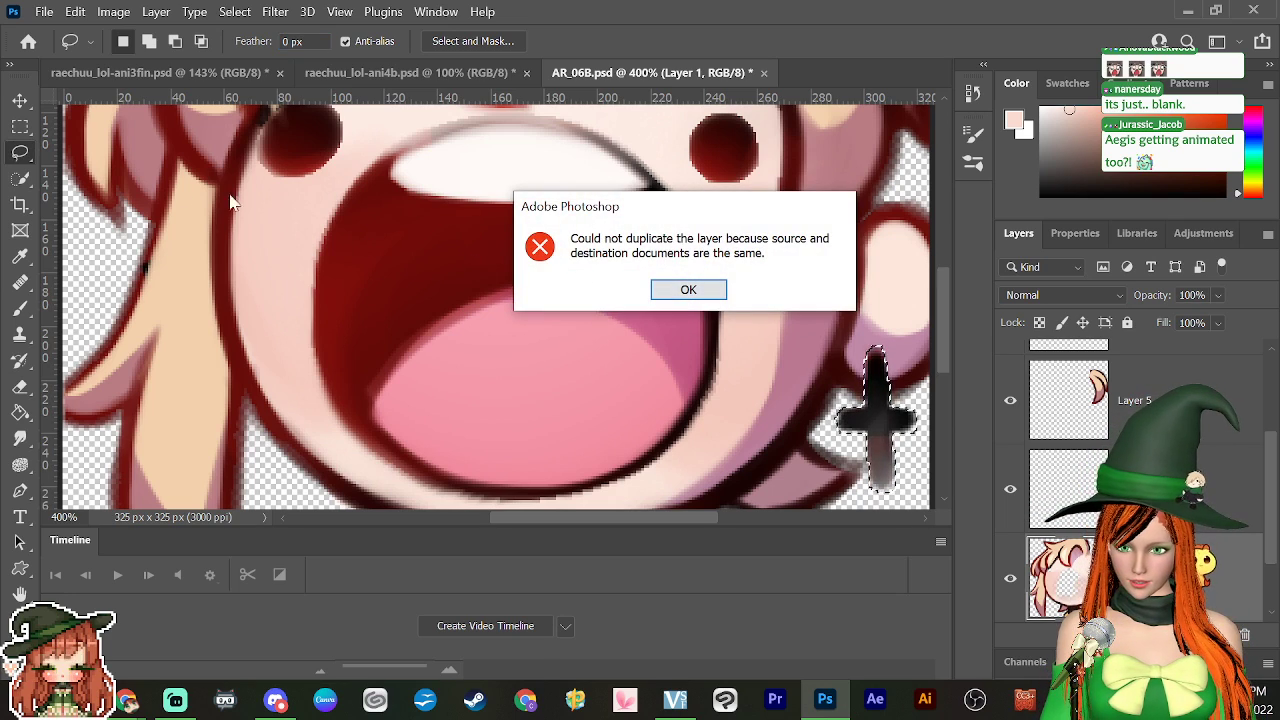
left_click(697, 293)
Step: Delete the selected cross earring from Layer 1 and hide the layer holding its copy
left_click(20, 101)
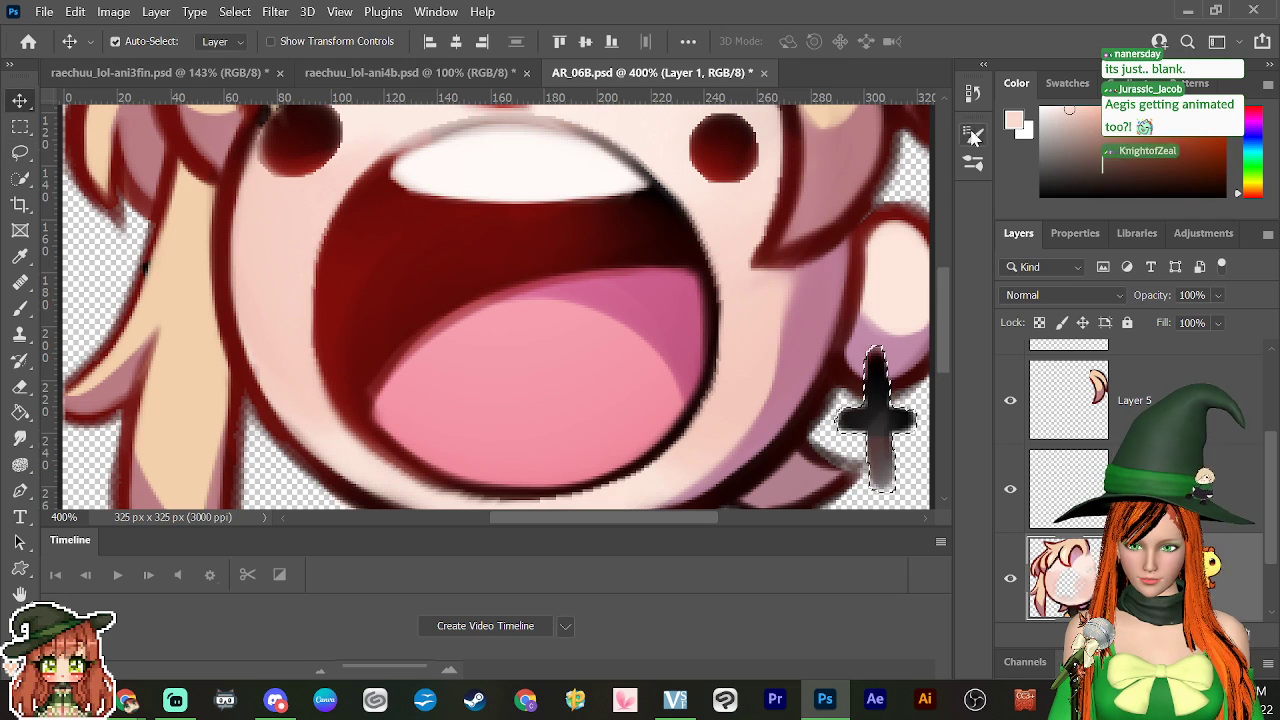
key("Delete")
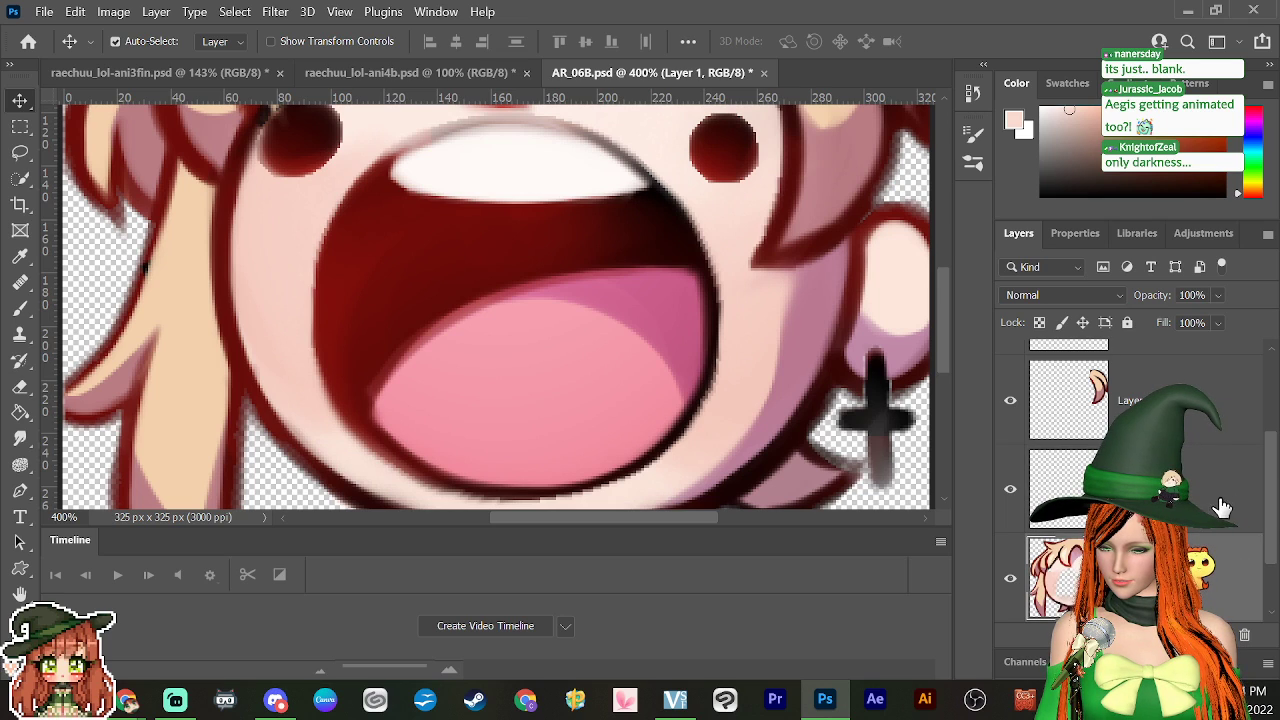
scroll(1272, 530, "down", 1)
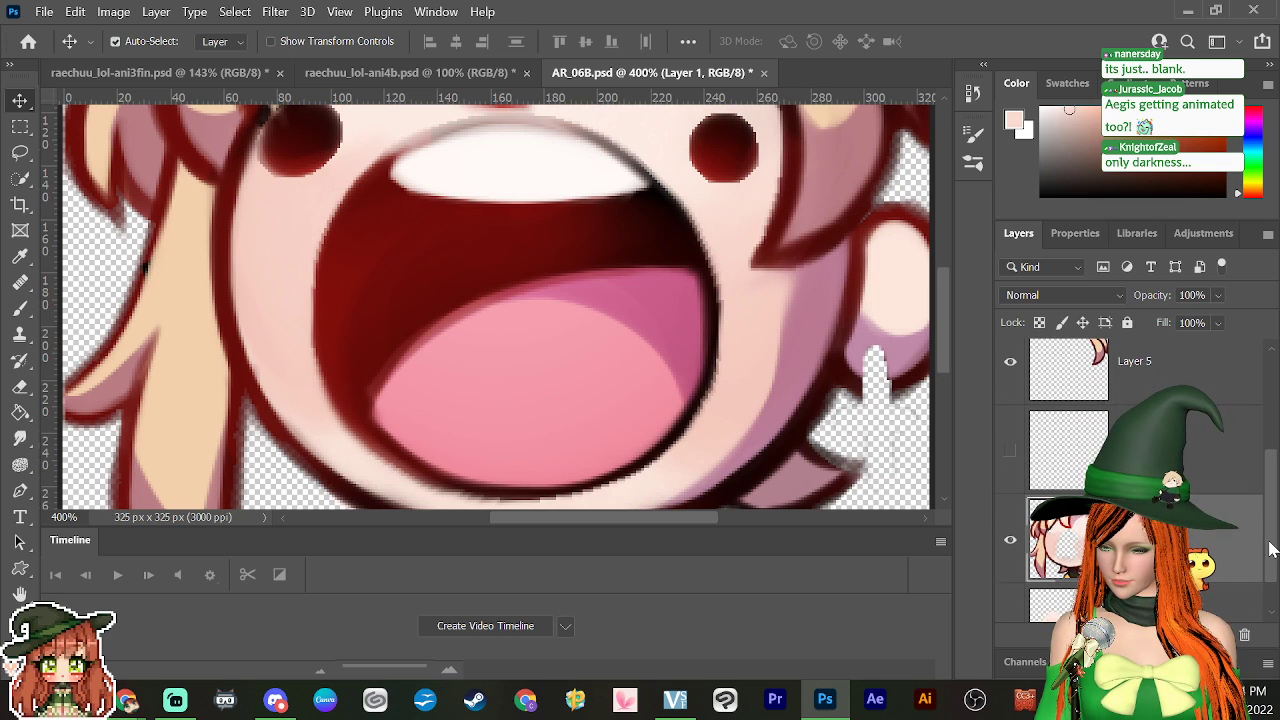
scroll(1270, 557, "down", 2)
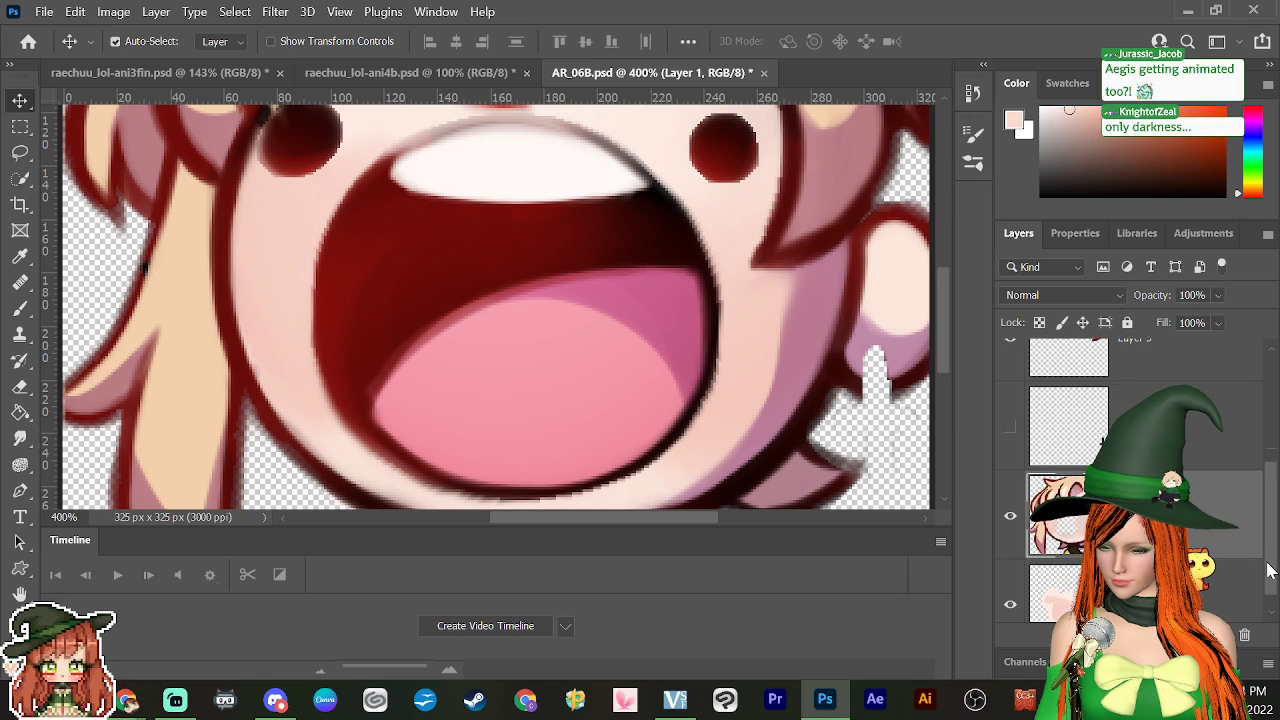
Step: Fill the earring gap in the ear by painting on Layer 4 with the sampled purple shadow and dark outline colours
left_click(1045, 577)
left_click(20, 308)
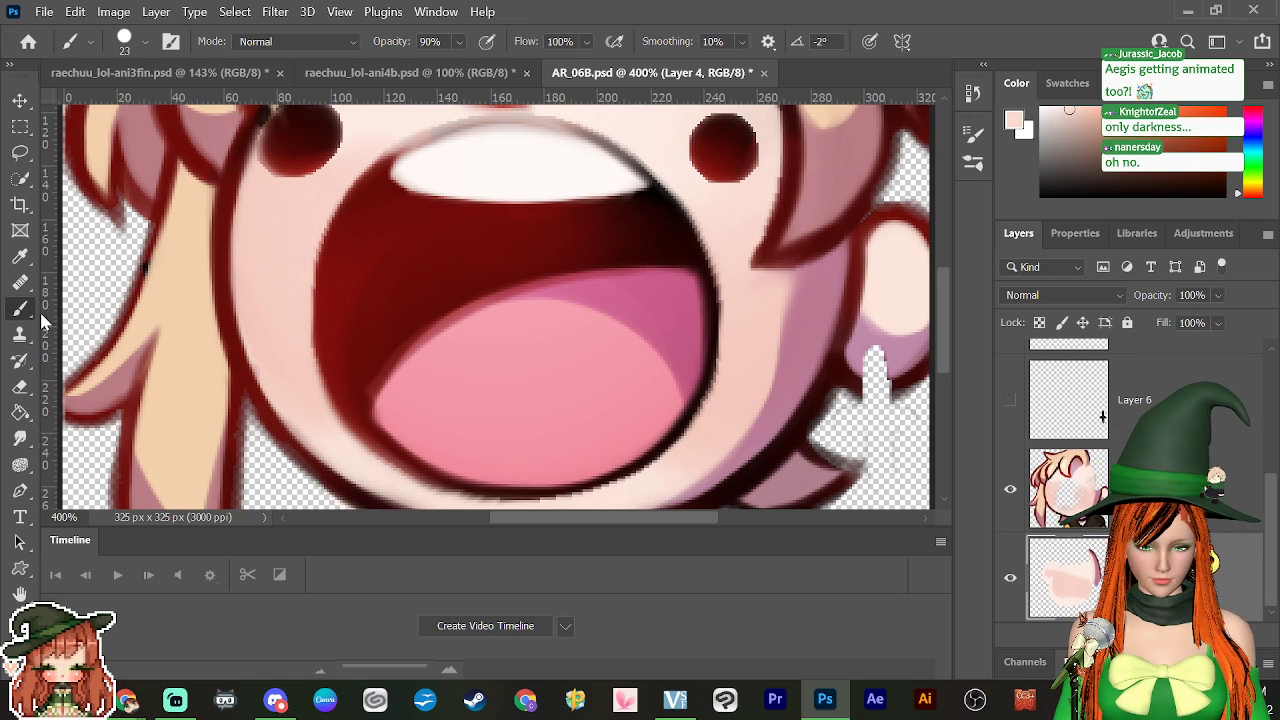
left_click(878, 332, "alt")
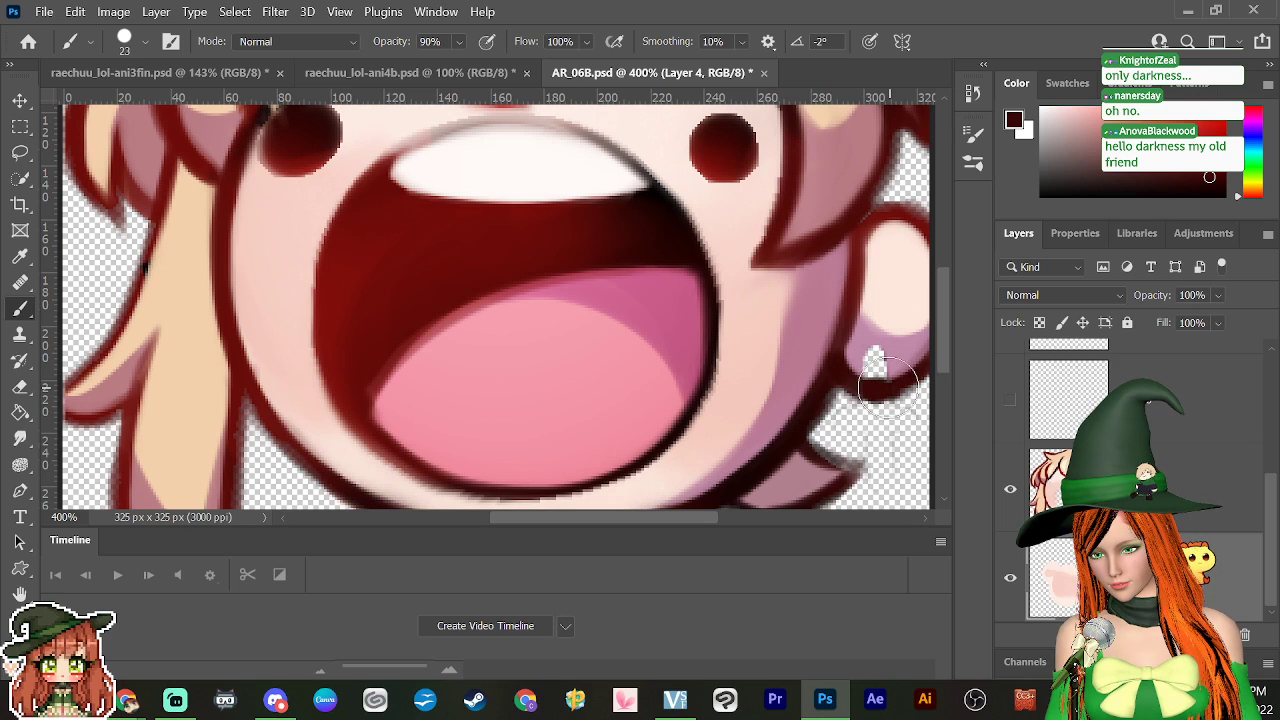
left_click(880, 360, "alt")
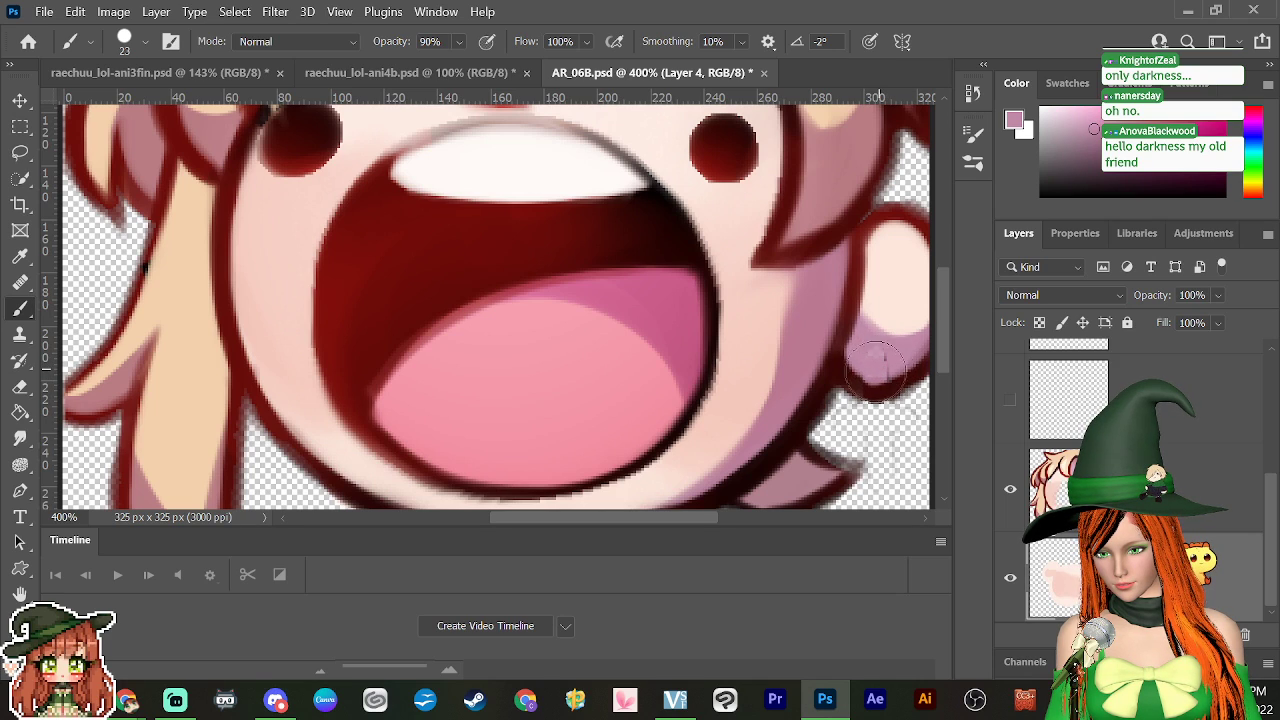
left_click_drag(880, 368, 881, 356)
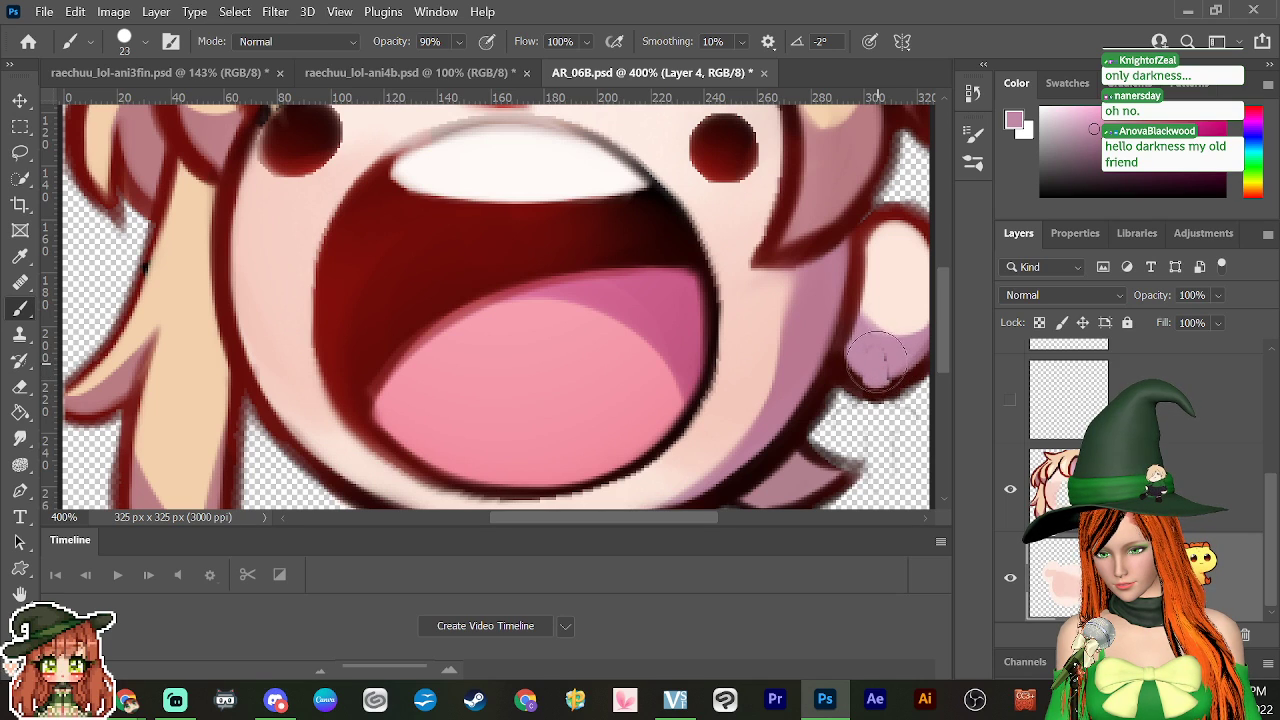
left_click(886, 380, "alt")
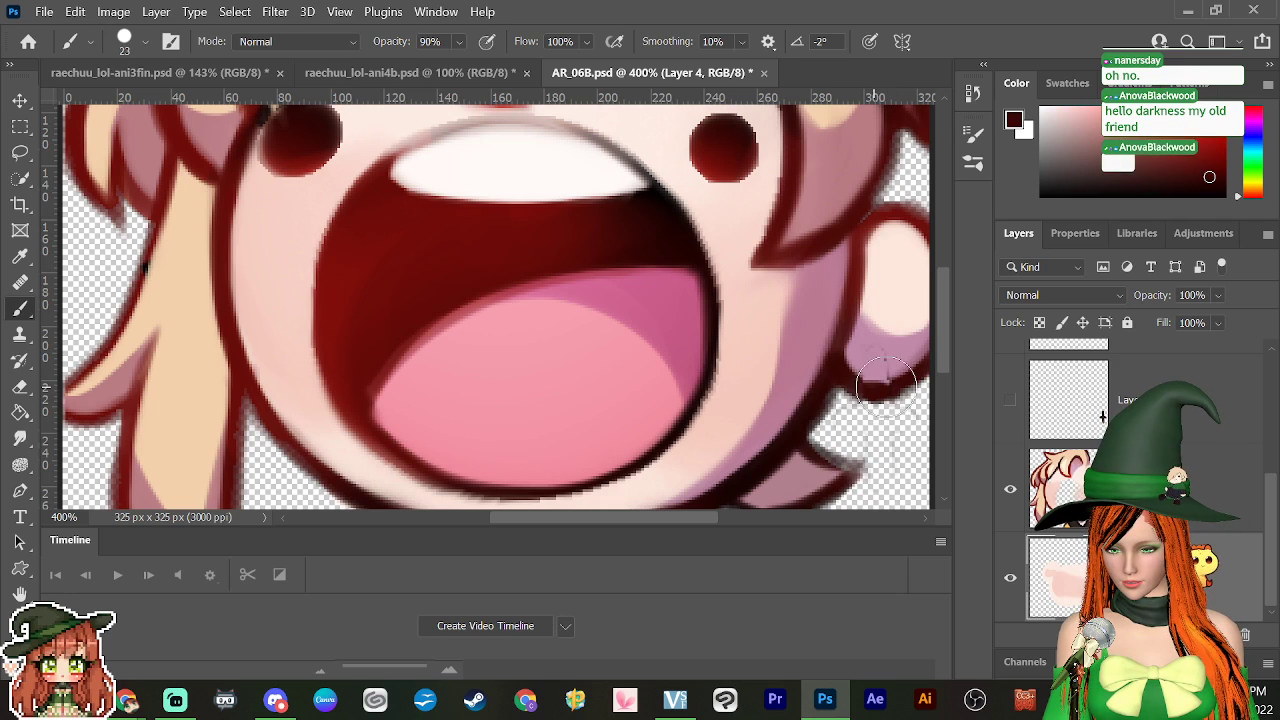
left_click_drag(886, 380, 872, 372)
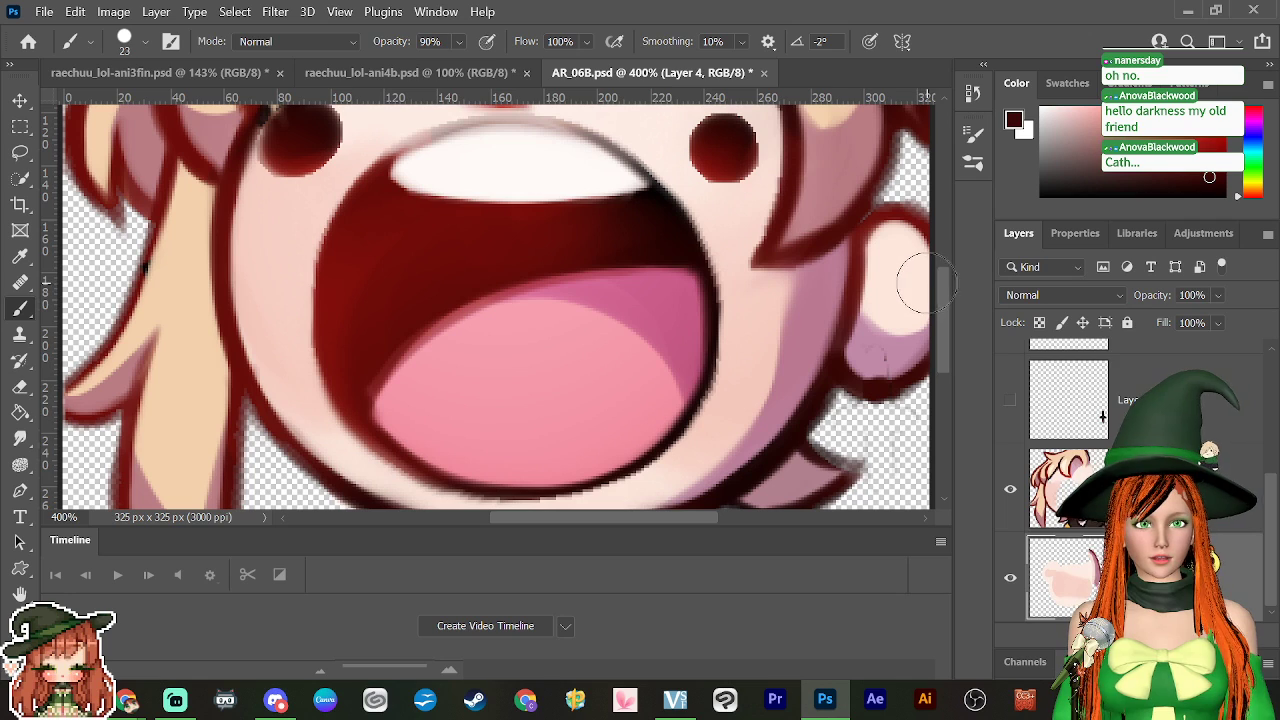
left_click(894, 343, "alt")
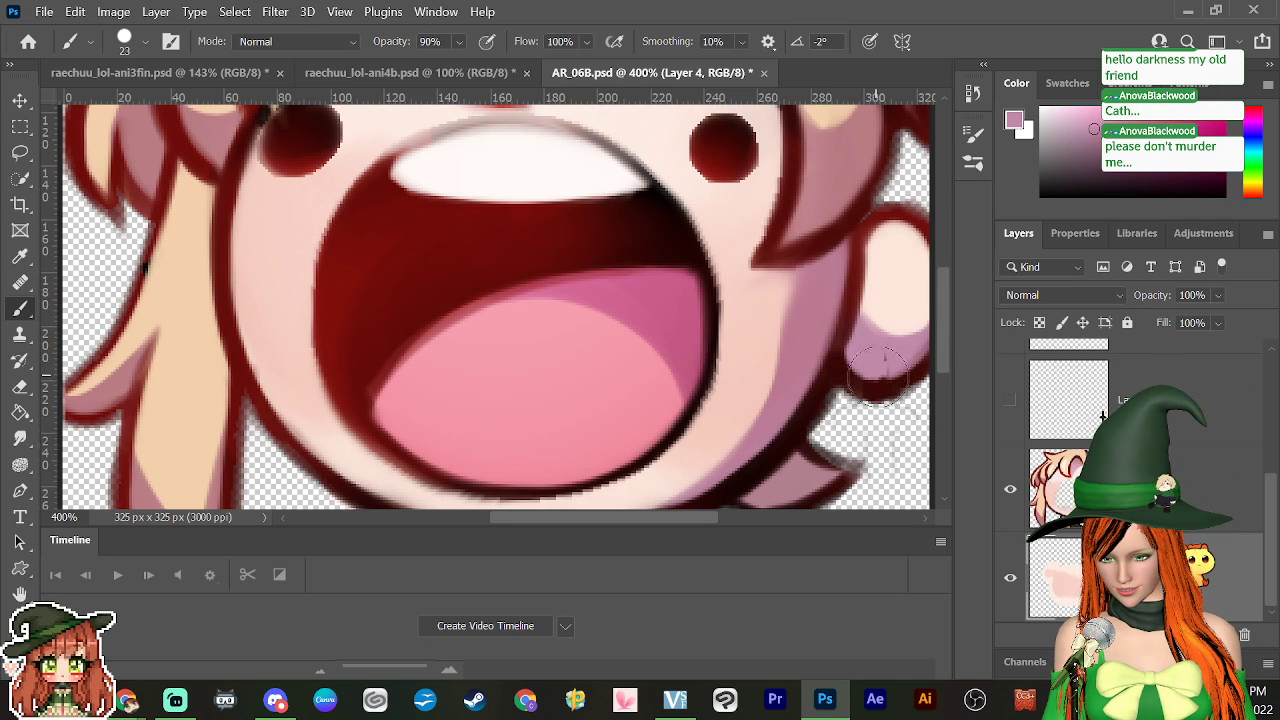
left_click_drag(888, 372, 868, 362)
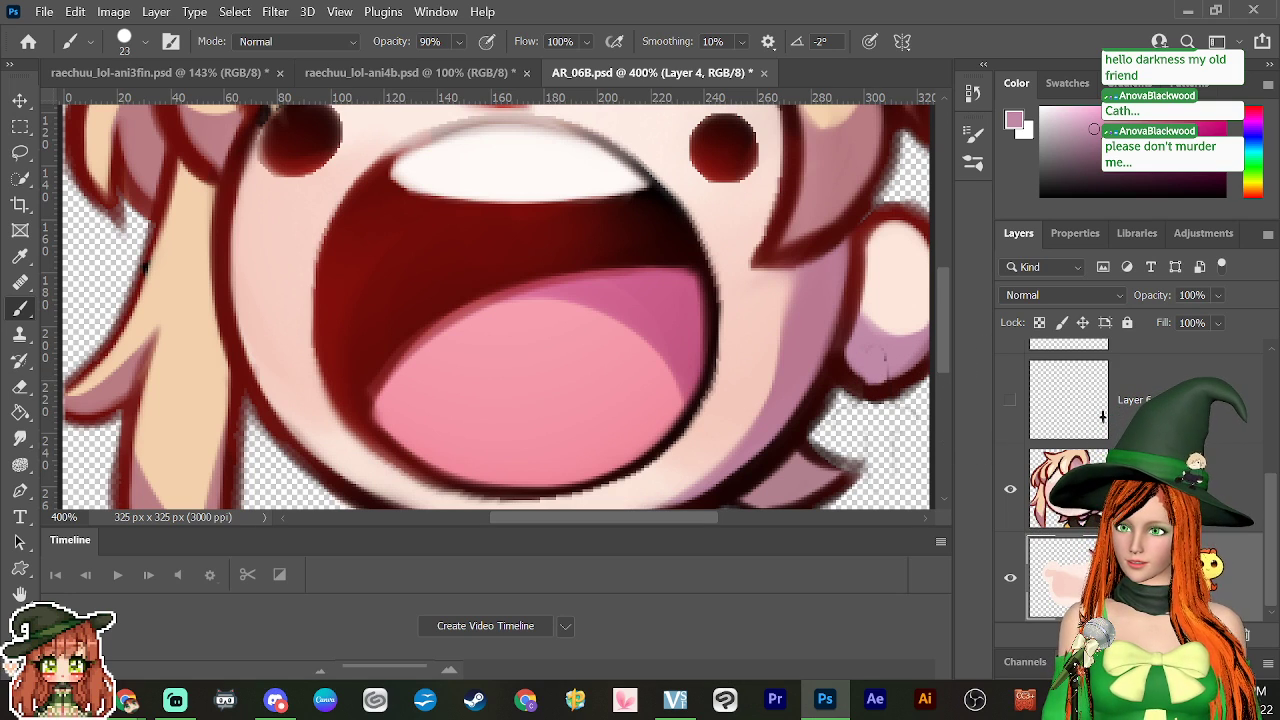
Step: Smudge the cut edge of the lower ear on Layer 1 to blend it with the painted patch beneath
left_click(1069, 488)
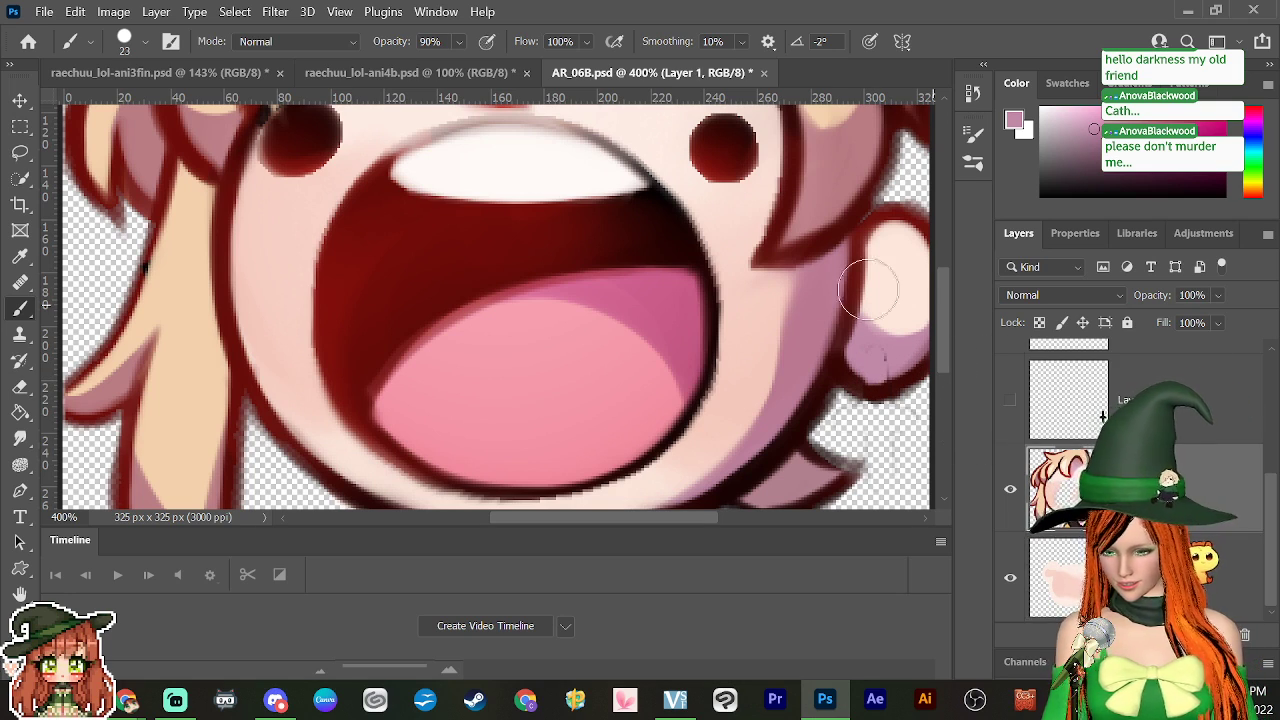
left_click(20, 438)
mouse_move(872, 360)
left_mouse_down()
mouse_move(862, 356)
mouse_move(880, 352)
mouse_move(858, 354)
mouse_move(884, 356)
mouse_move(864, 362)
mouse_move(882, 358)
mouse_move(867, 385)
mouse_move(880, 395)
mouse_move(885, 378)
left_mouse_up()
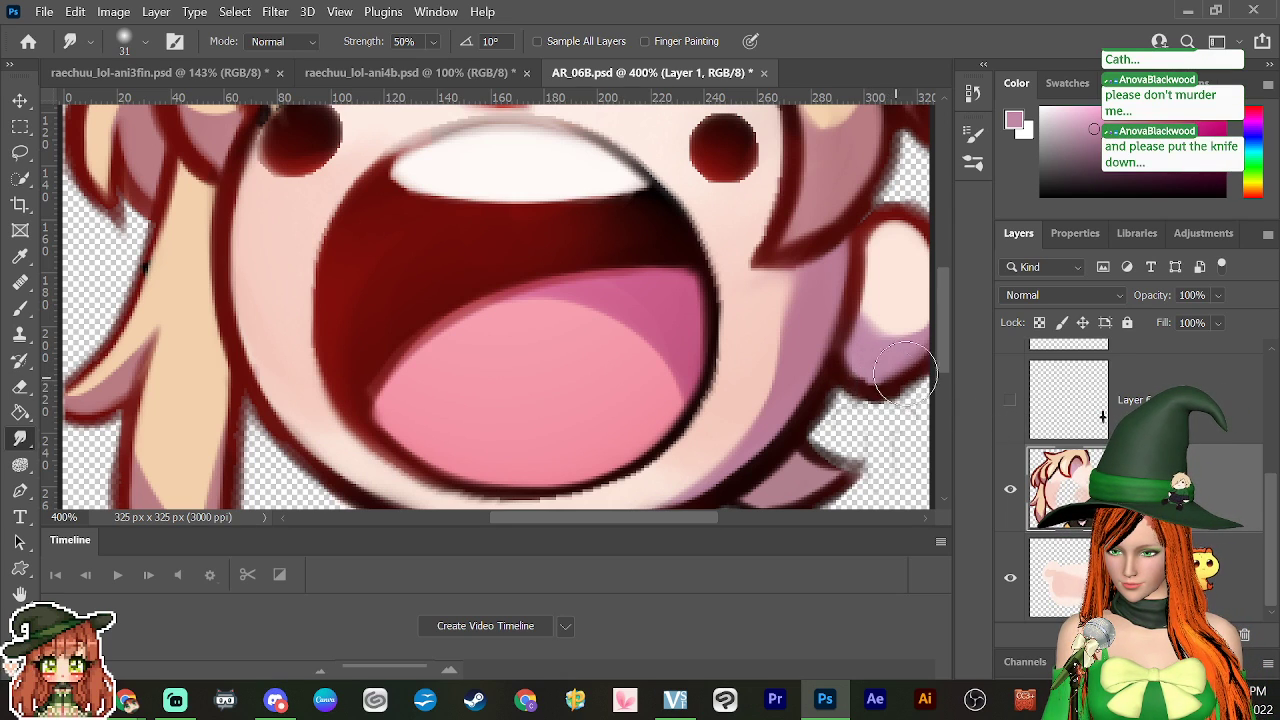
Step: Erase the faint earring remnants below the ear on Layer 4 and Layer 1
left_click(1045, 577)
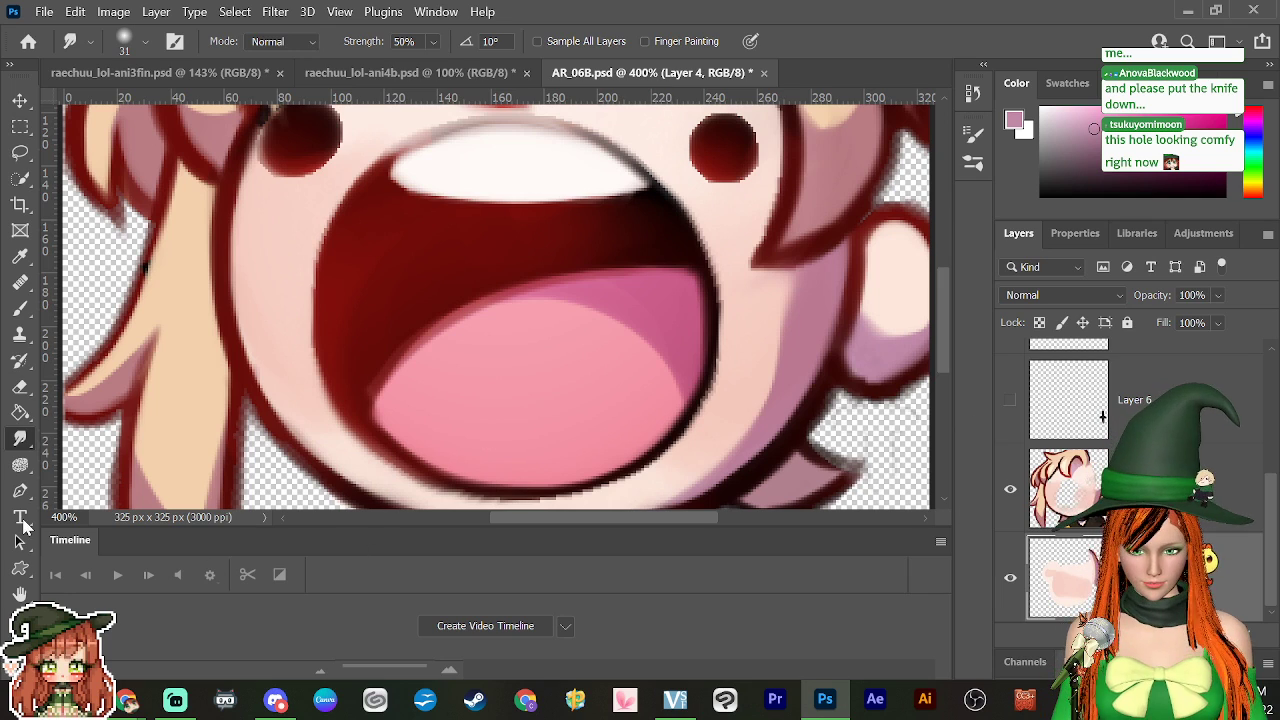
key("e")
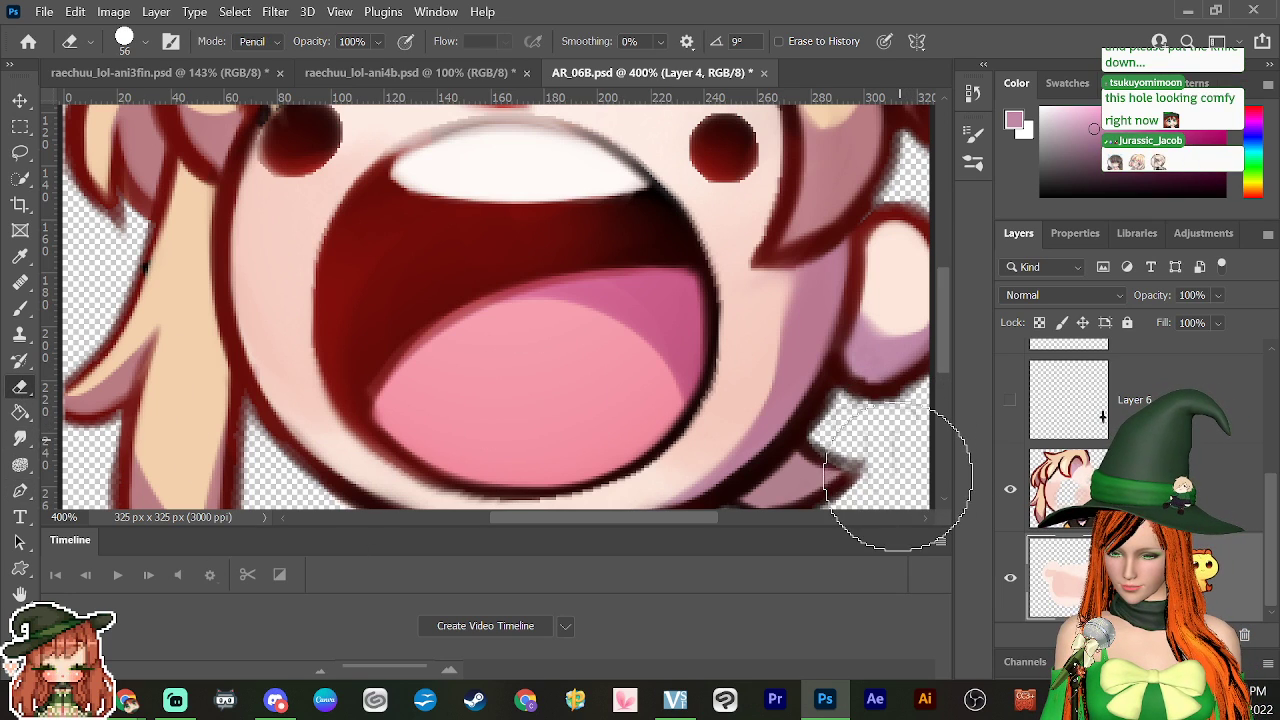
key("alt+bracketright")
mouse_move(888, 435)
left_mouse_down()
mouse_move(906, 423)
mouse_move(894, 466)
mouse_move(900, 423)
mouse_move(870, 446)
left_mouse_up()
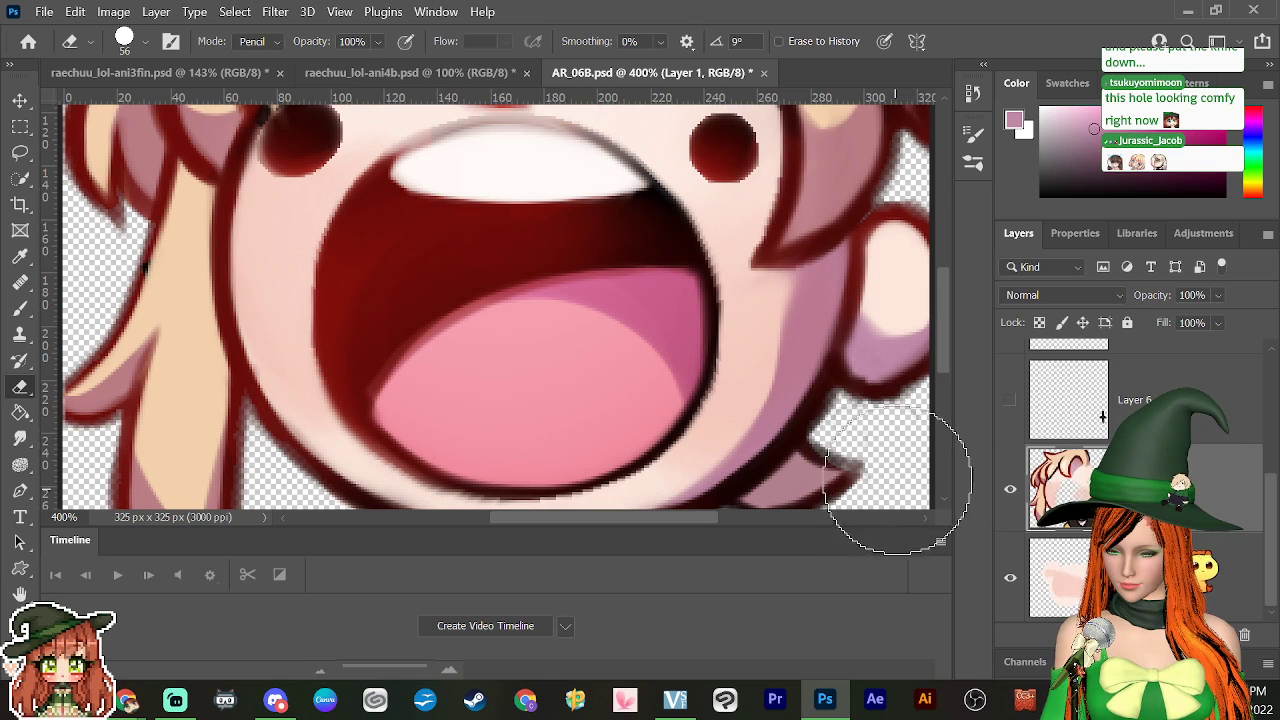
mouse_move(891, 435)
left_mouse_down()
mouse_move(860, 445)
mouse_move(886, 428)
left_mouse_up()
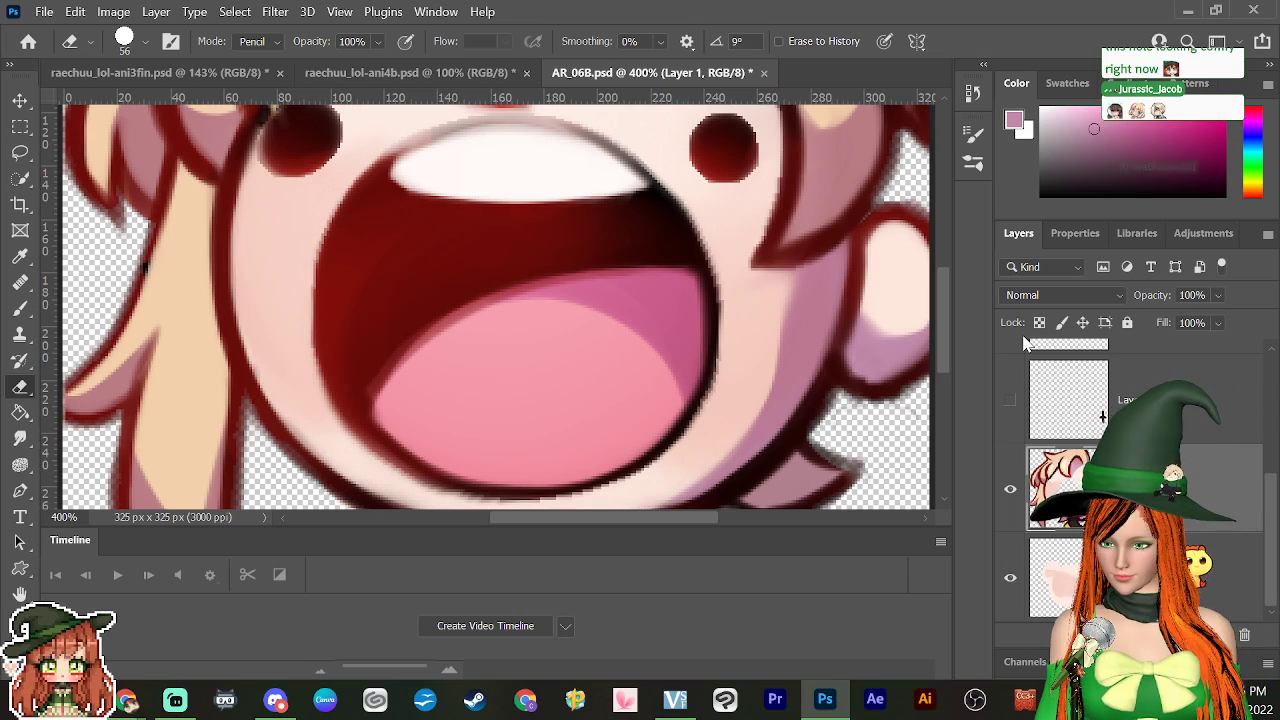
key("ctrl+minus")
key("ctrl+minus")
key("ctrl+minus")
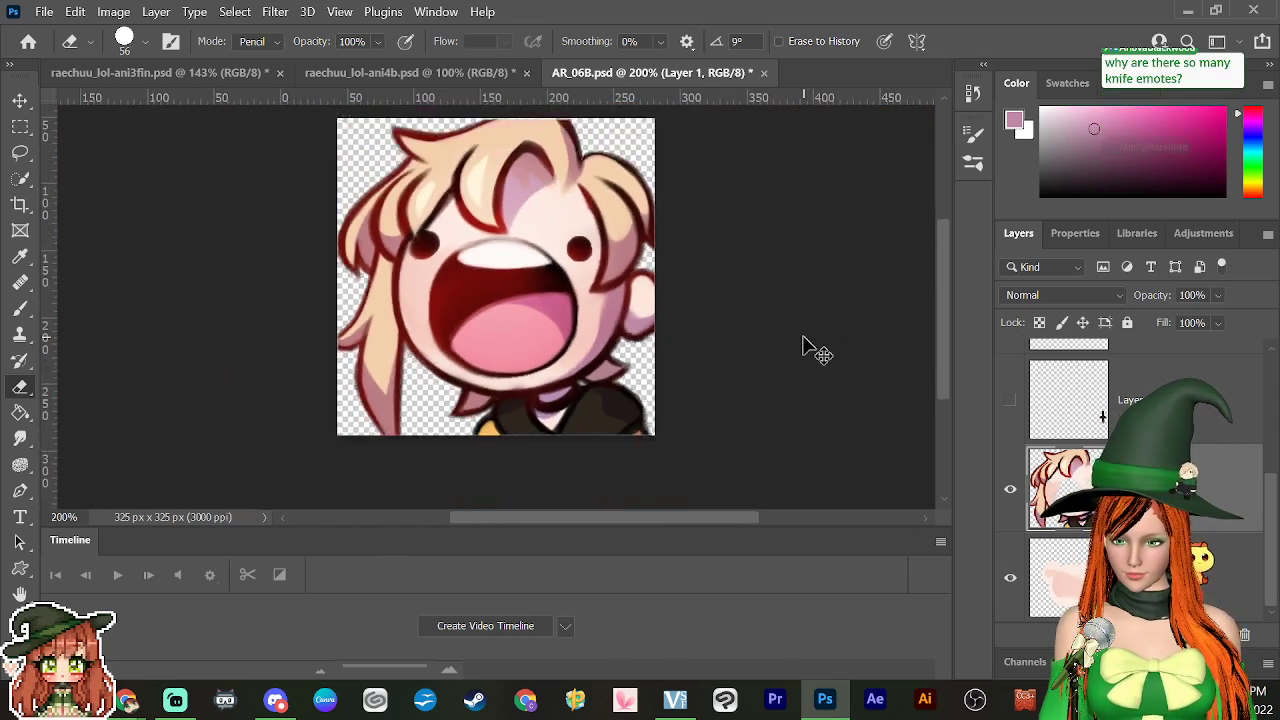
Step: Select the front hair on Layer 1 with the Quick Selection tool, from the top fringe to the left-hand tufts, leaving out the forehead
key("ctrl+plus")
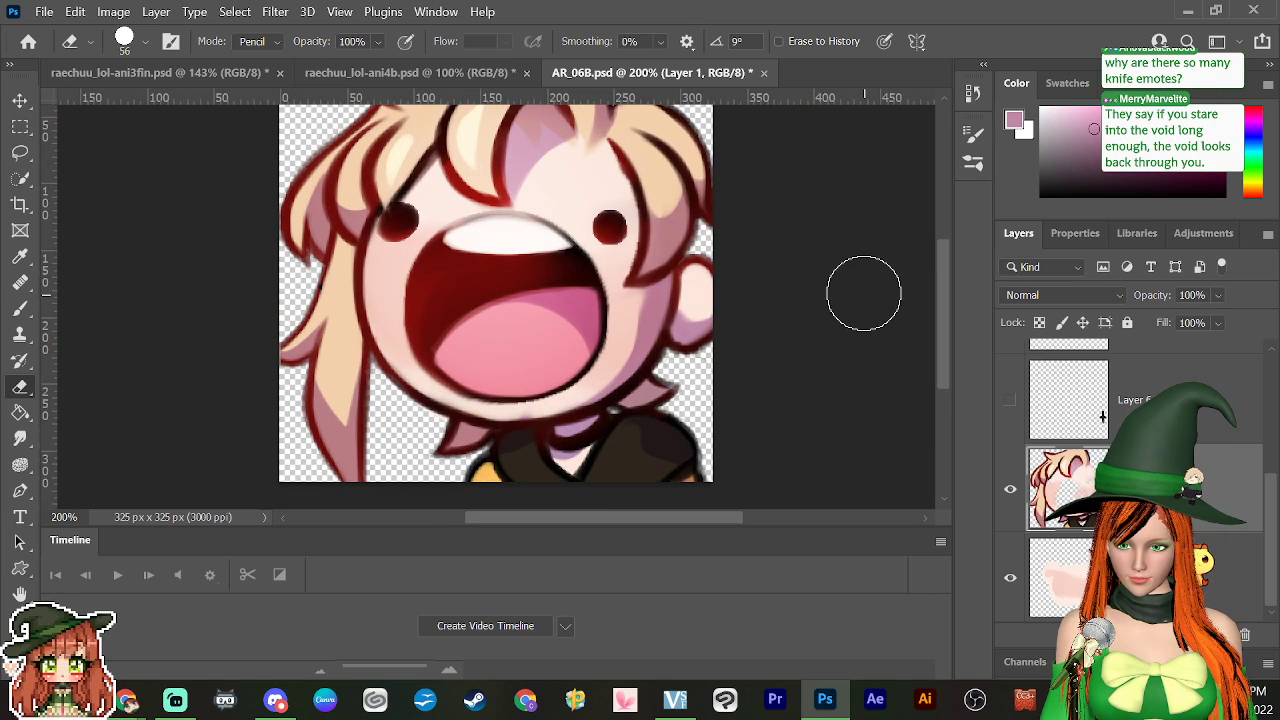
left_click_drag(666, 520, 598, 520)
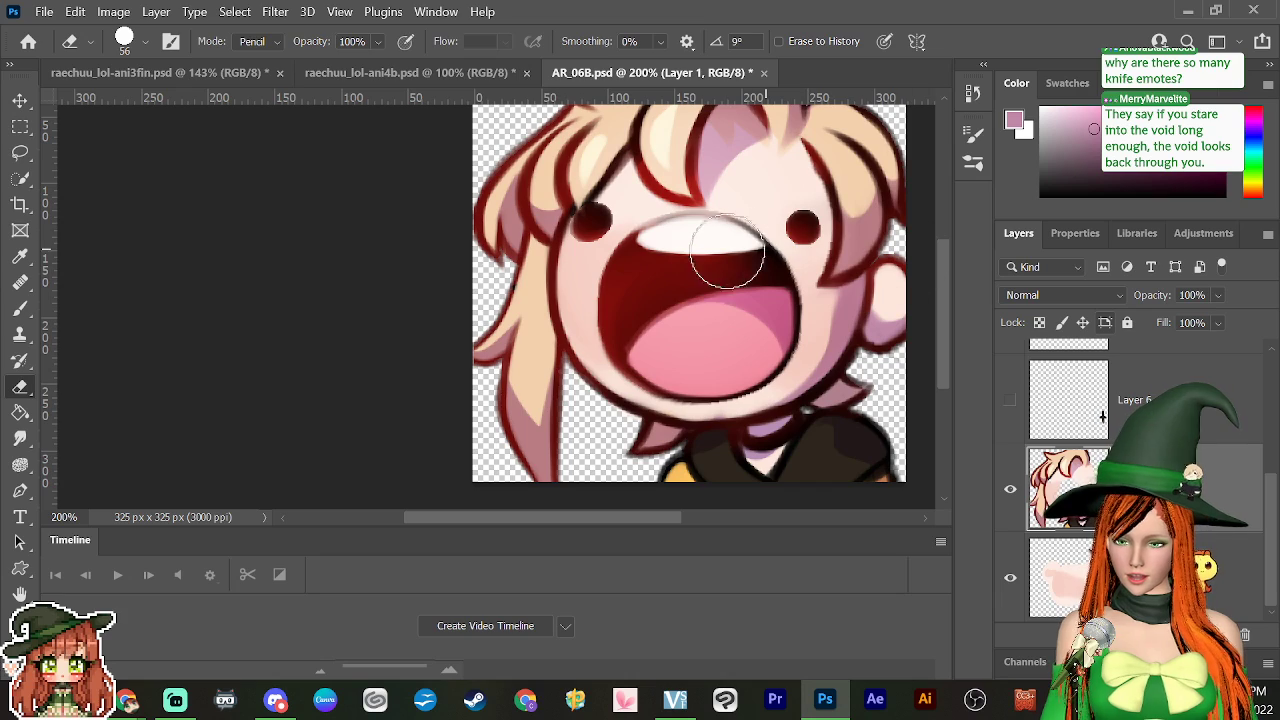
left_click_drag(678, 300, 657, 397)
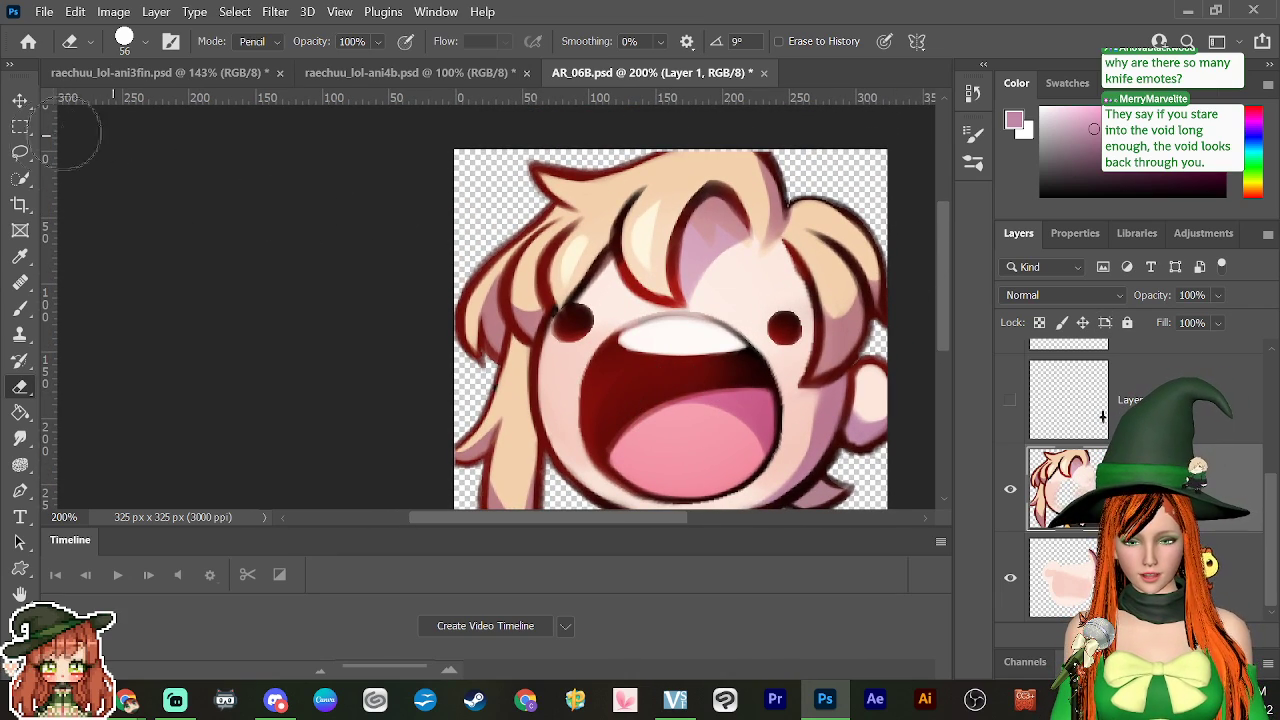
left_click(19, 180)
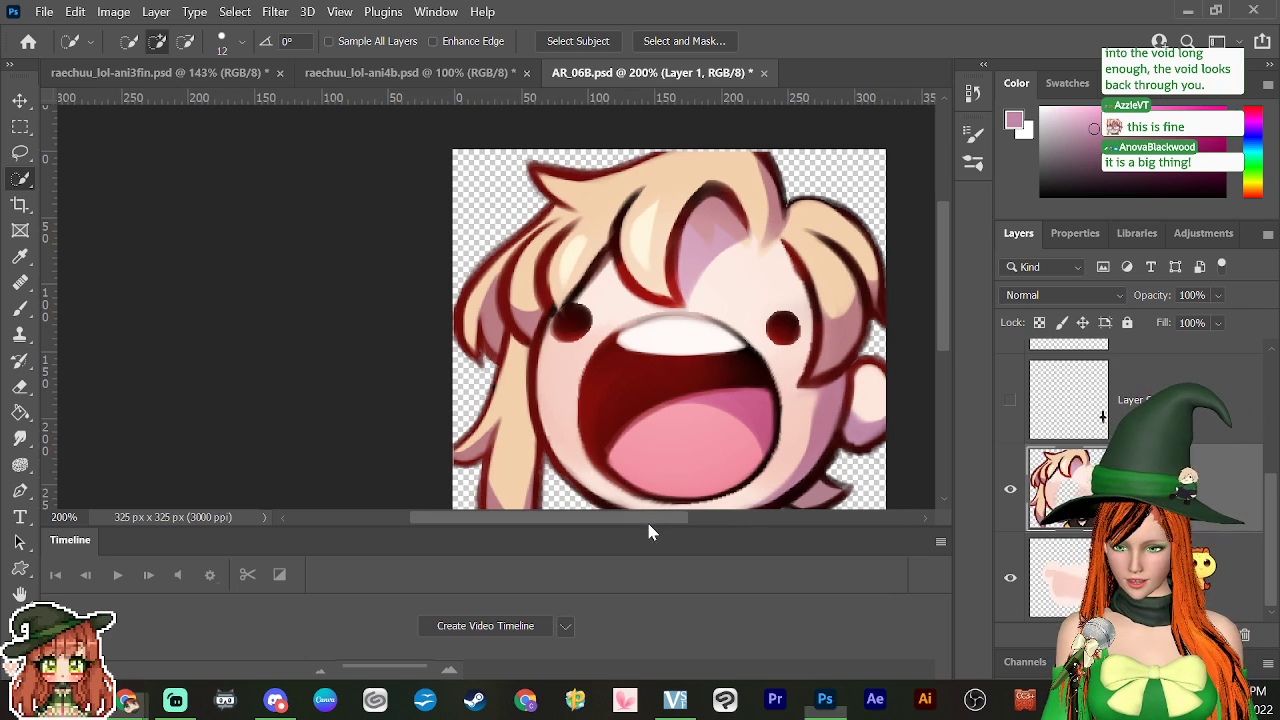
scroll(646, 519, "left", 1)
scroll(935, 301, "down", 1)
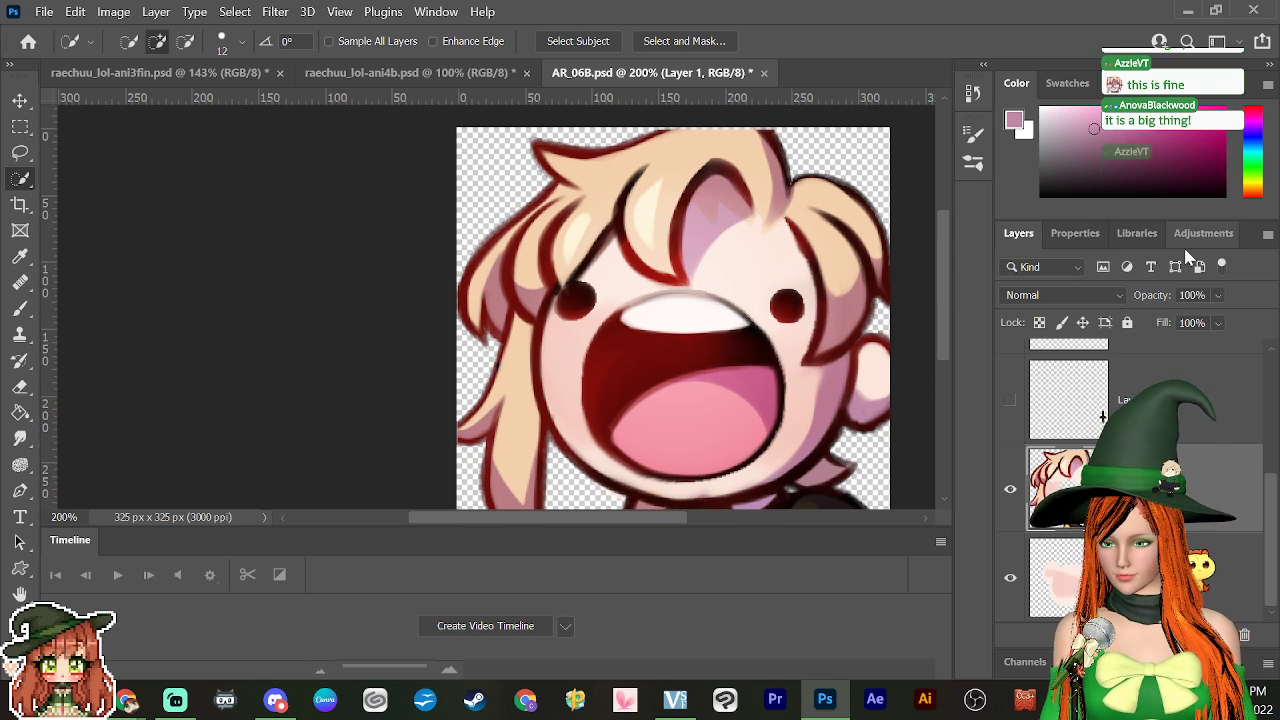
mouse_move(677, 175)
left_mouse_down()
mouse_move(664, 226)
mouse_move(666, 184)
mouse_move(699, 146)
mouse_move(732, 141)
mouse_move(754, 157)
mouse_move(774, 143)
mouse_move(769, 173)
mouse_move(770, 148)
mouse_move(733, 171)
left_mouse_up()
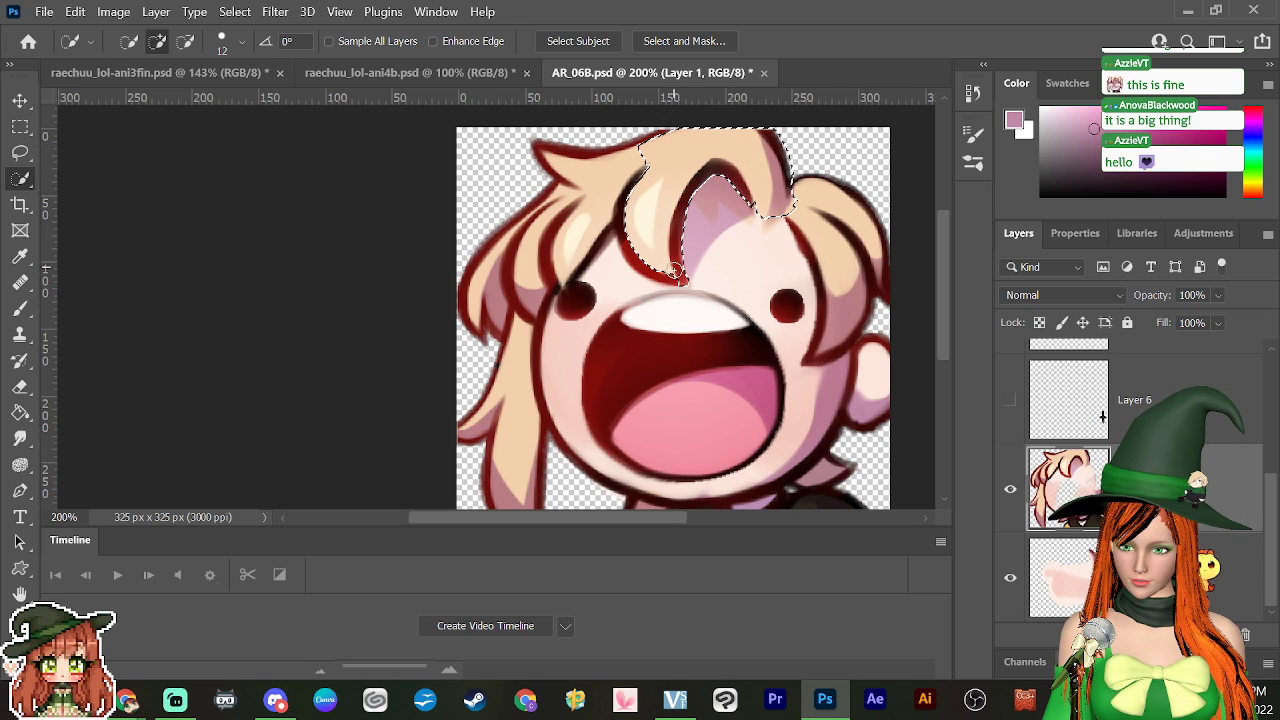
left_click_drag(625, 245, 645, 143)
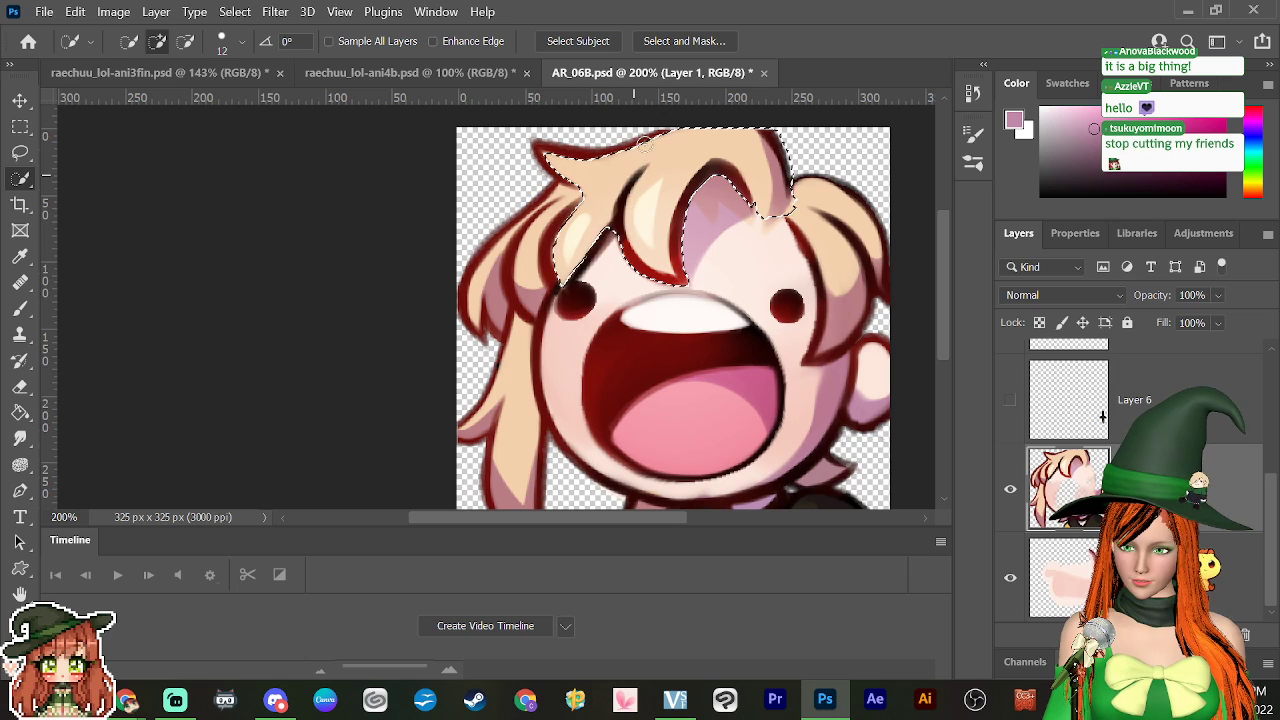
mouse_move(568, 193)
left_mouse_down()
mouse_move(529, 300)
mouse_move(515, 265)
mouse_move(529, 225)
mouse_move(495, 262)
left_mouse_up()
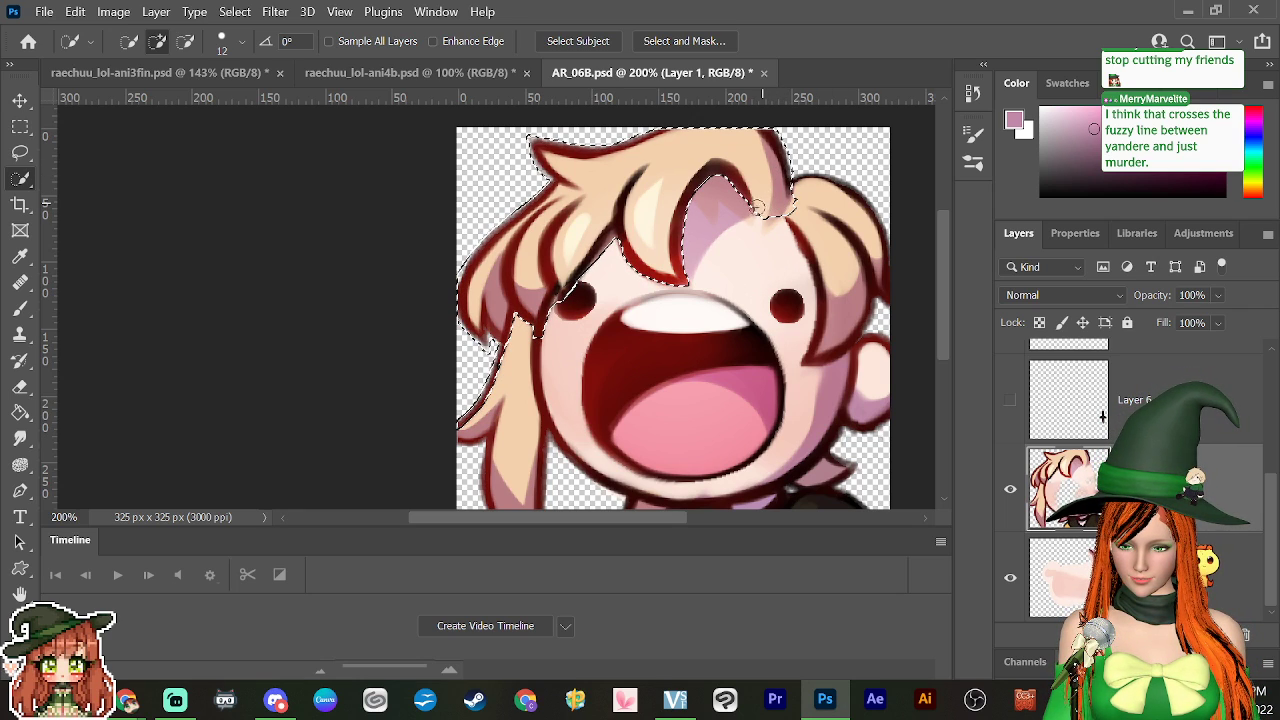
left_click_drag(748, 207, 762, 167)
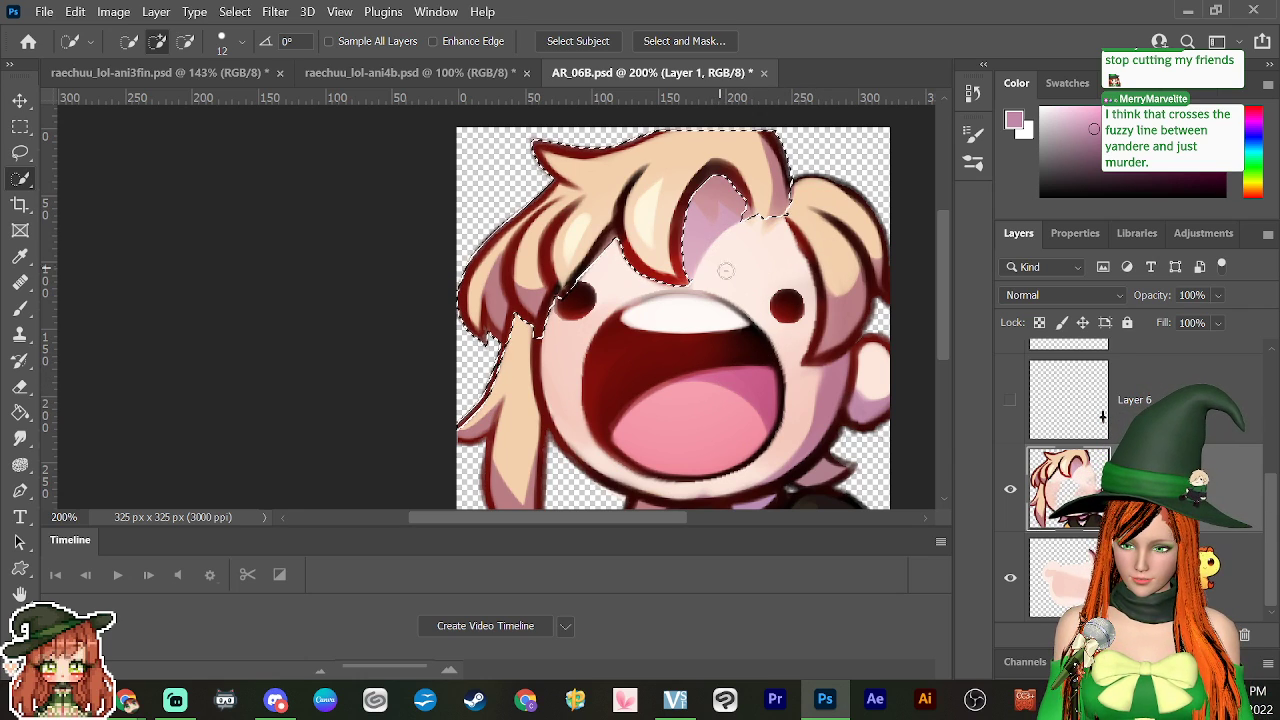
key("alt")
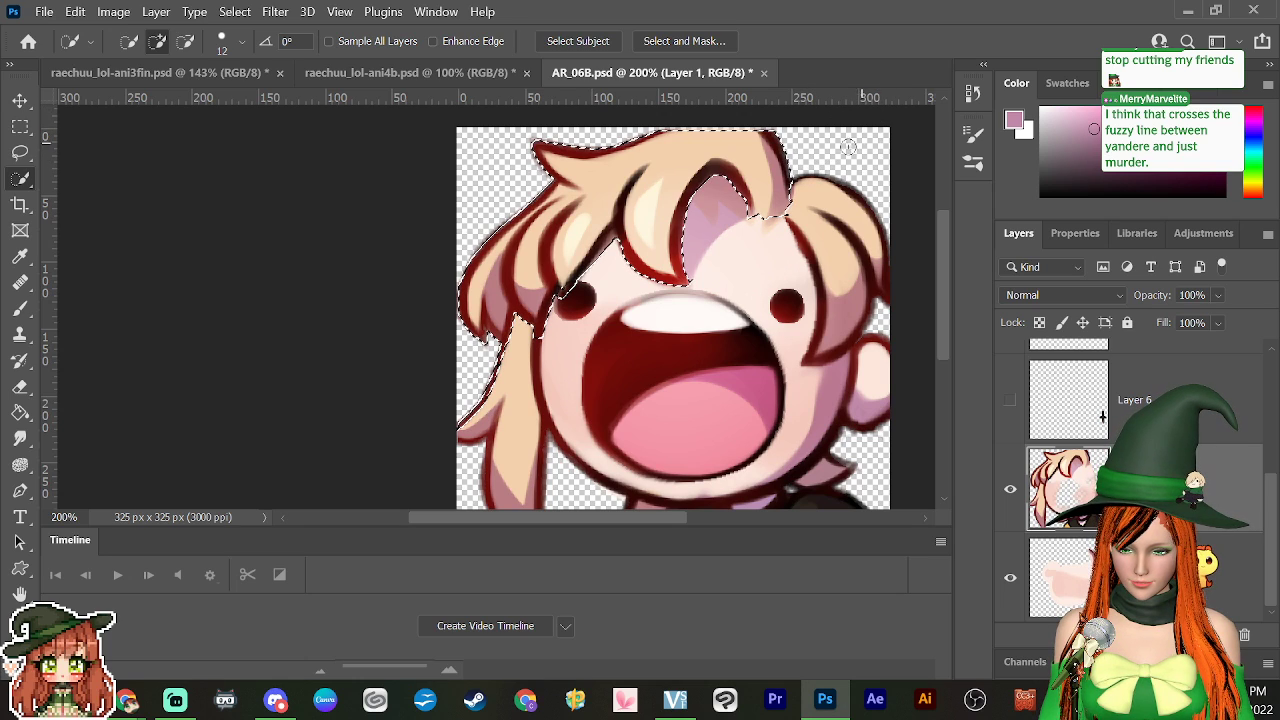
Step: Subtract the long side lock and the spill beside the left-hand eye from the hair selection with the Lasso
left_click(20, 152)
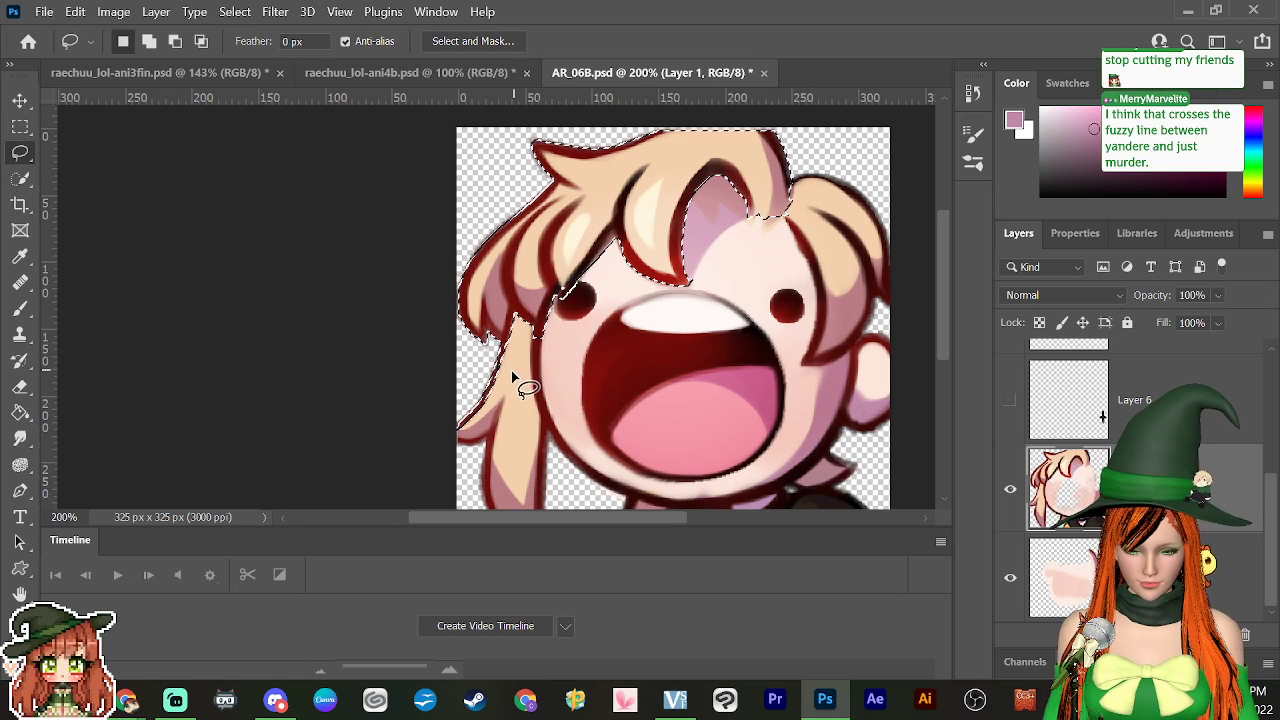
key("shift")
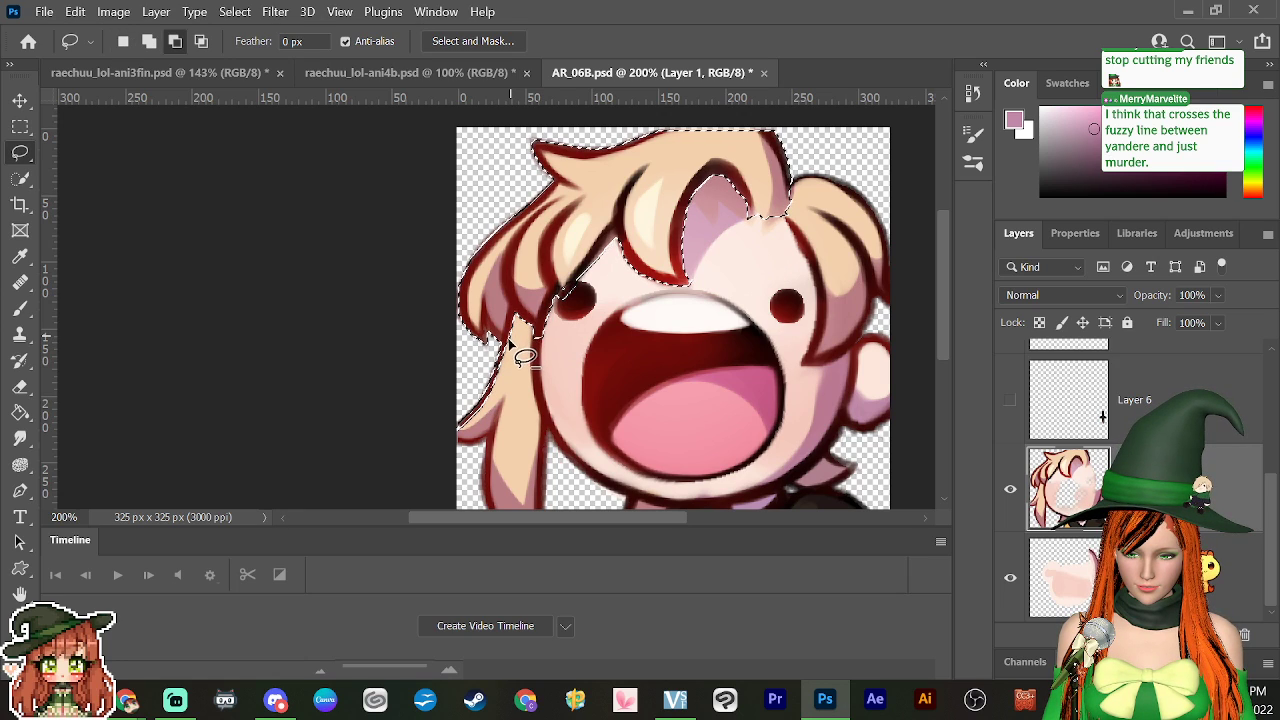
mouse_move(507, 355)
left_mouse_down()
mouse_move(468, 425)
mouse_move(482, 468)
mouse_move(554, 376)
left_mouse_up()
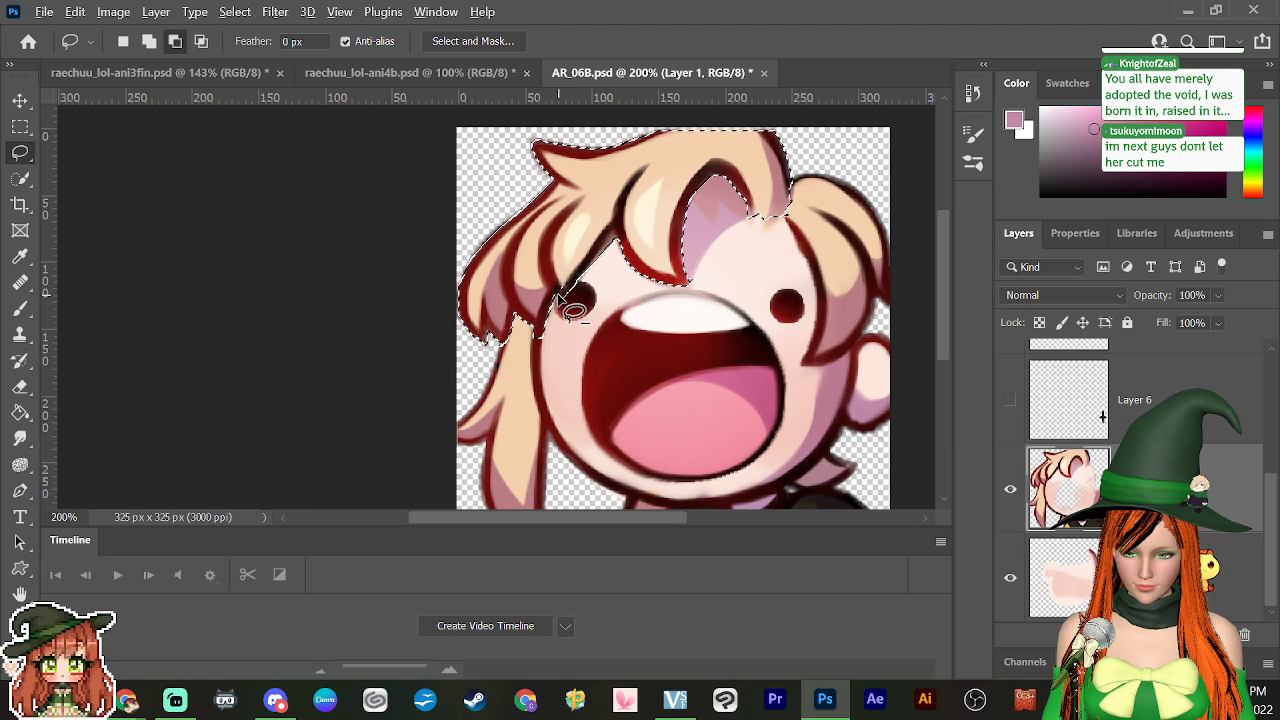
mouse_move(558, 297)
left_mouse_down()
mouse_move(571, 286)
mouse_move(537, 330)
mouse_move(557, 300)
mouse_move(594, 363)
mouse_move(574, 296)
left_mouse_up()
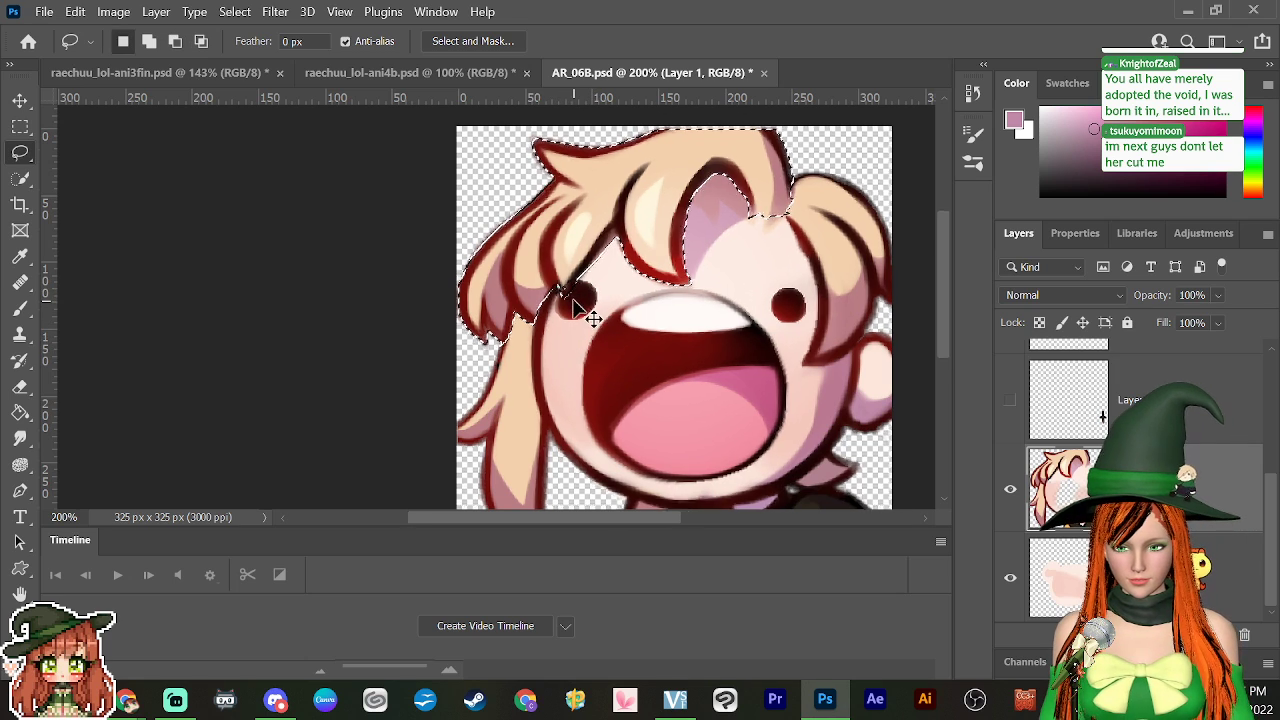
Step: Refine the hair selection along the dark strand above the left-hand eye with the Lasso, excluding the skin and the eye
scroll(593, 318, "up", 2)
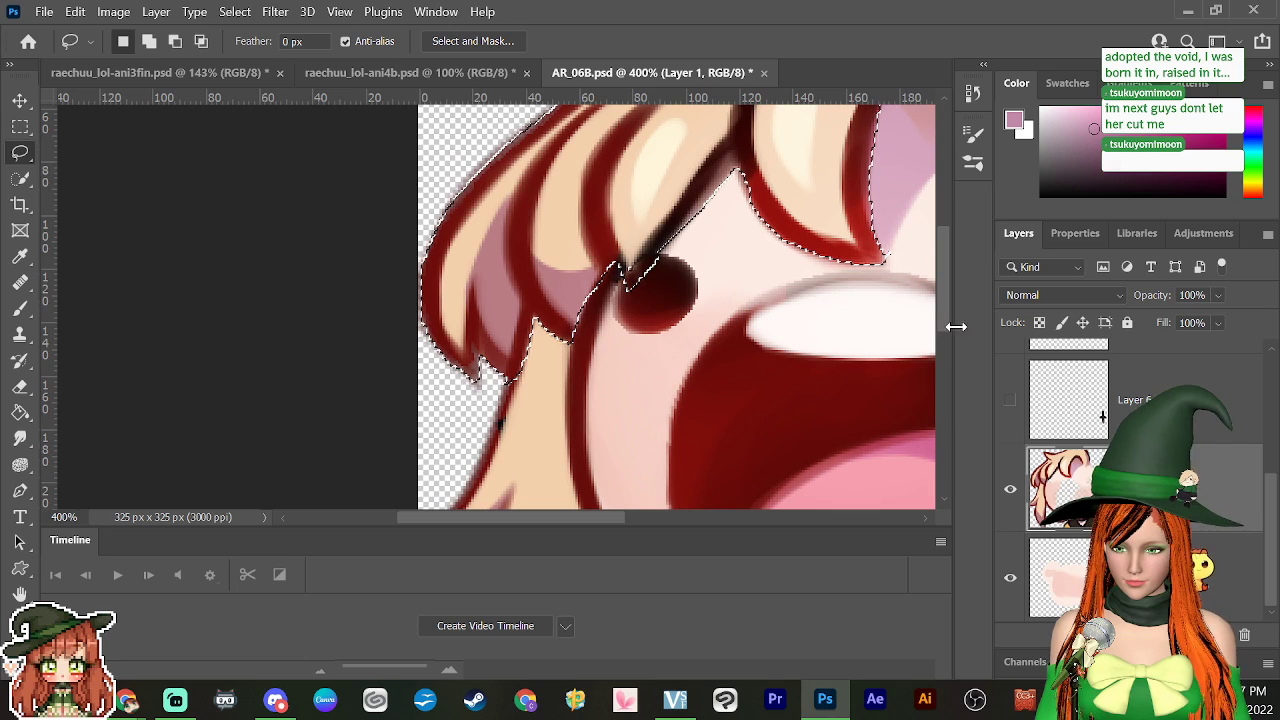
left_click_drag(583, 525, 610, 522)
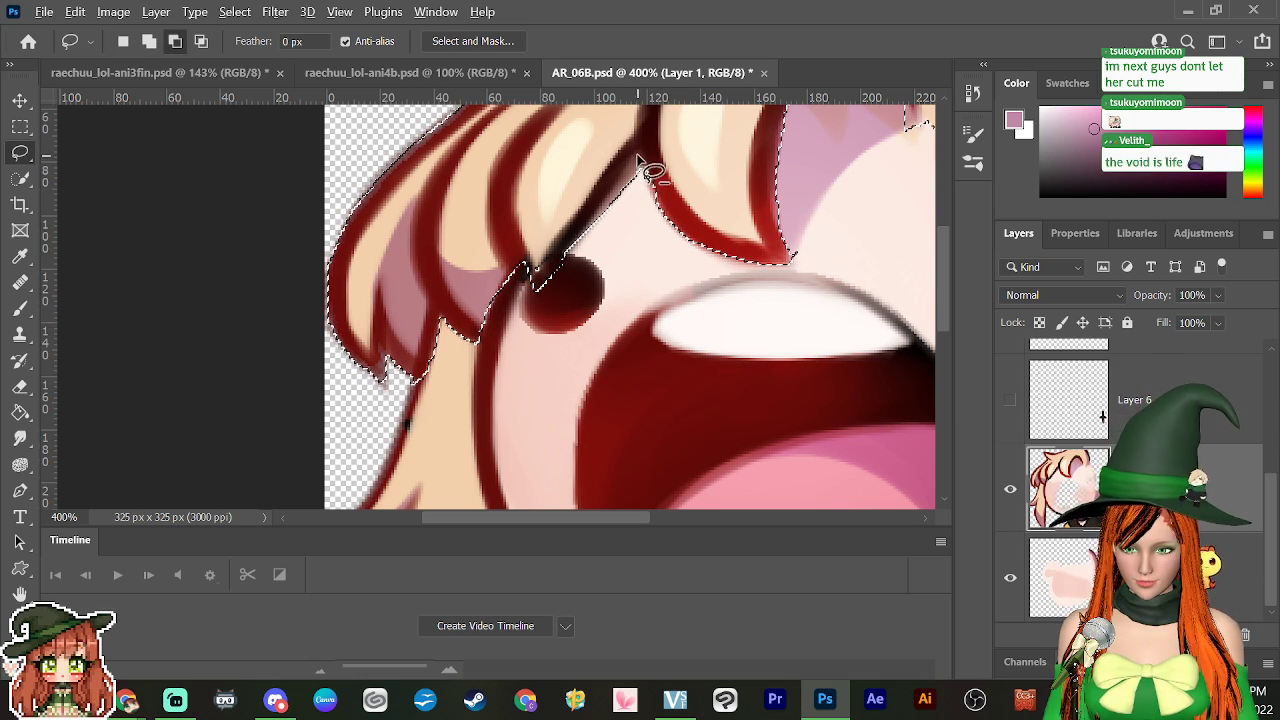
left_click_drag(651, 171, 612, 203)
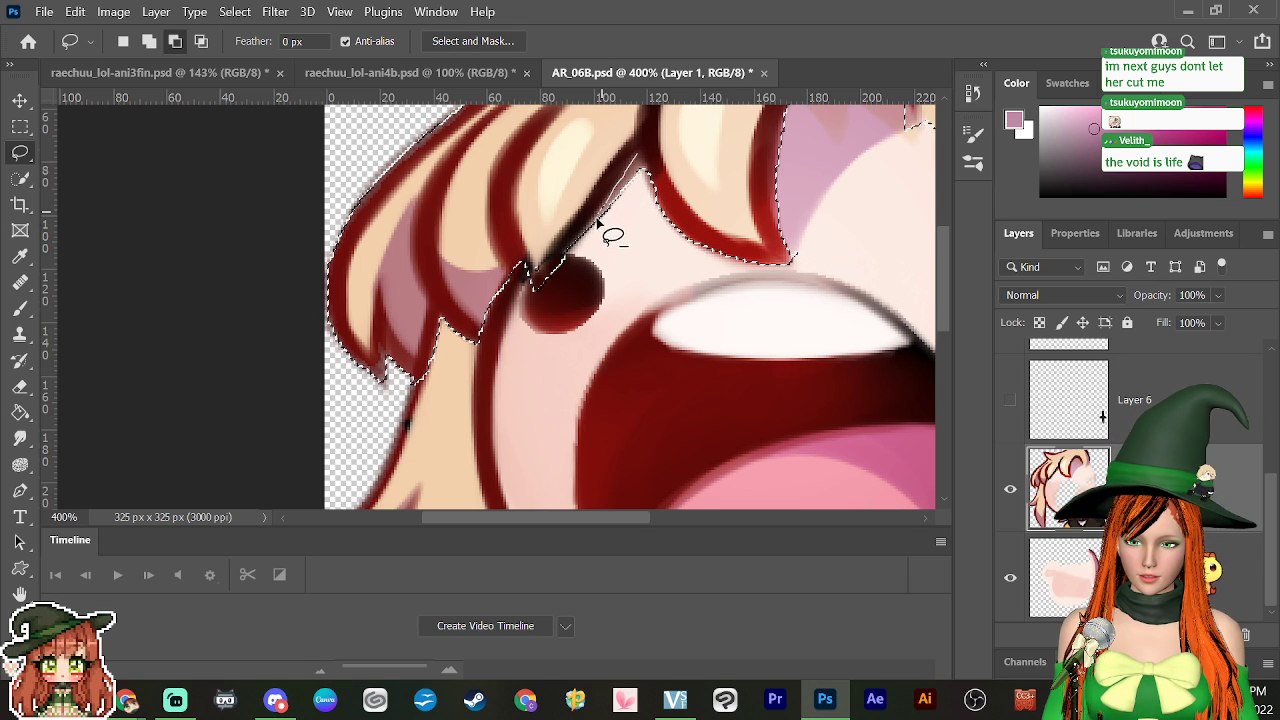
mouse_move(596, 262)
left_mouse_down()
mouse_move(641, 248)
mouse_move(662, 200)
mouse_move(650, 167)
left_mouse_up()
mouse_move(566, 306)
left_mouse_down()
mouse_move(560, 264)
mouse_move(545, 272)
left_mouse_up()
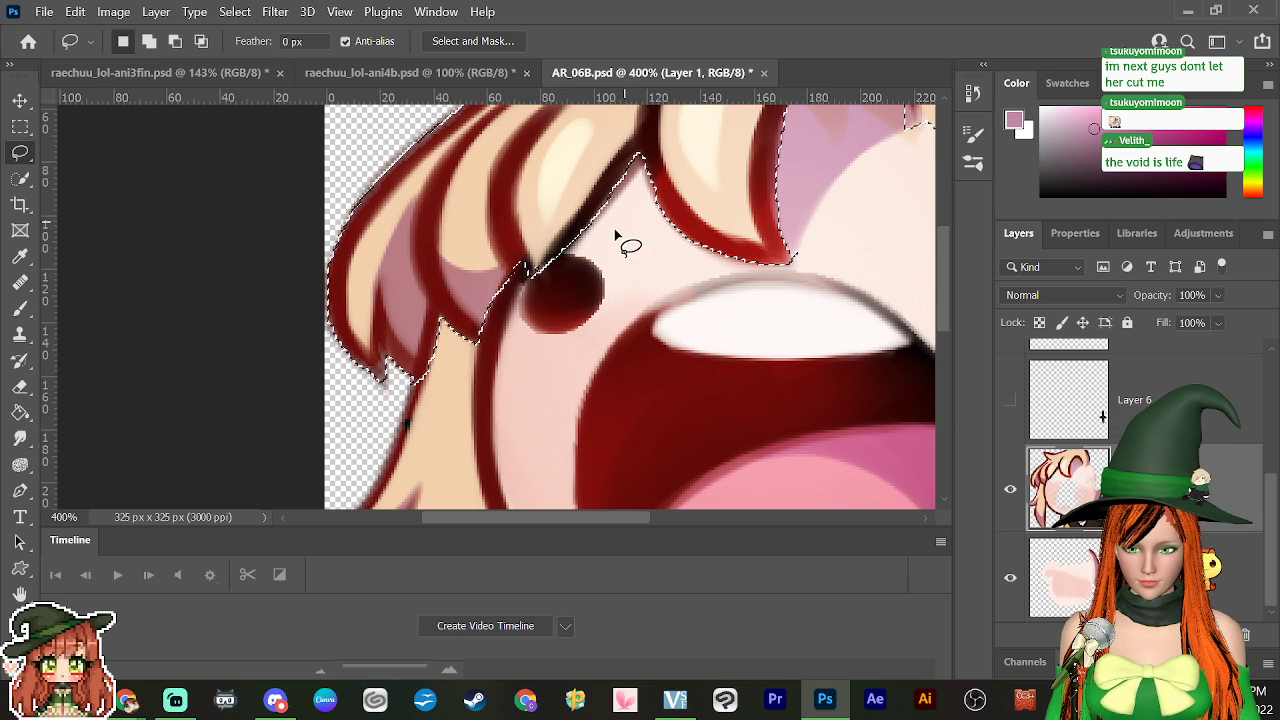
mouse_move(615, 235)
left_mouse_down()
mouse_move(549, 277)
mouse_move(577, 294)
left_mouse_up()
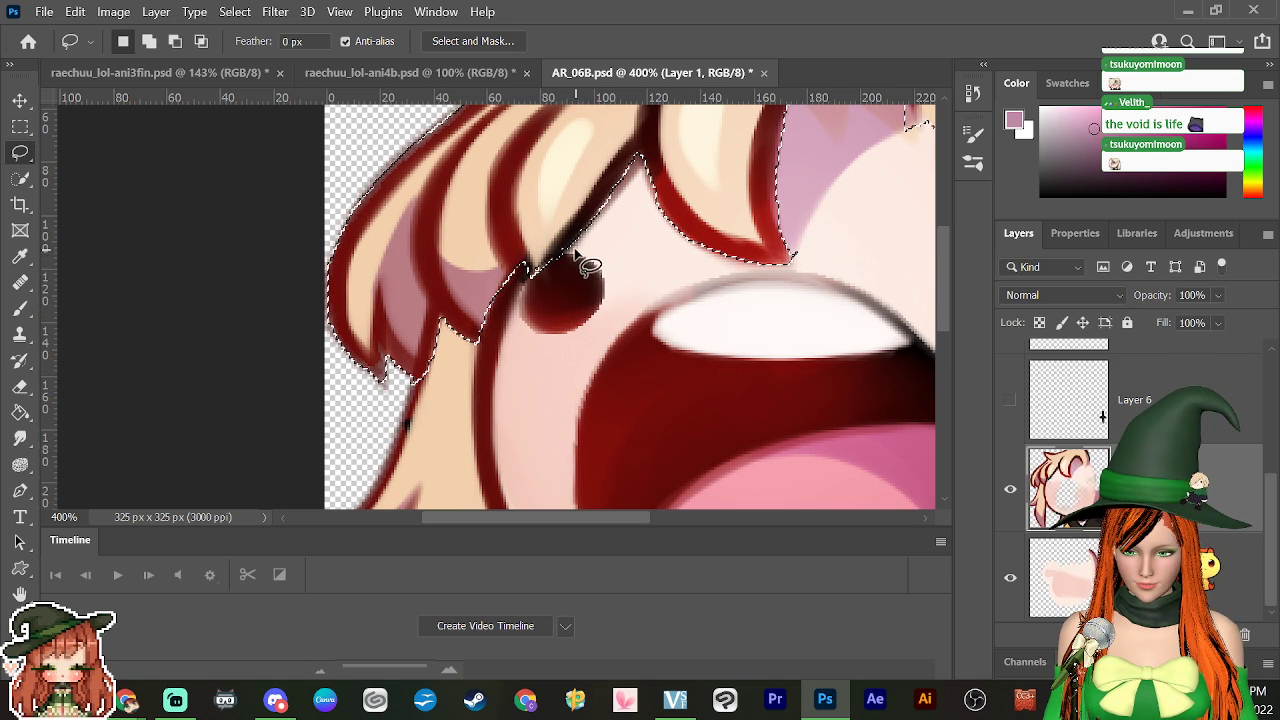
key("shift")
mouse_move(585, 262)
left_mouse_down()
mouse_move(527, 290)
mouse_move(514, 264)
left_mouse_up()
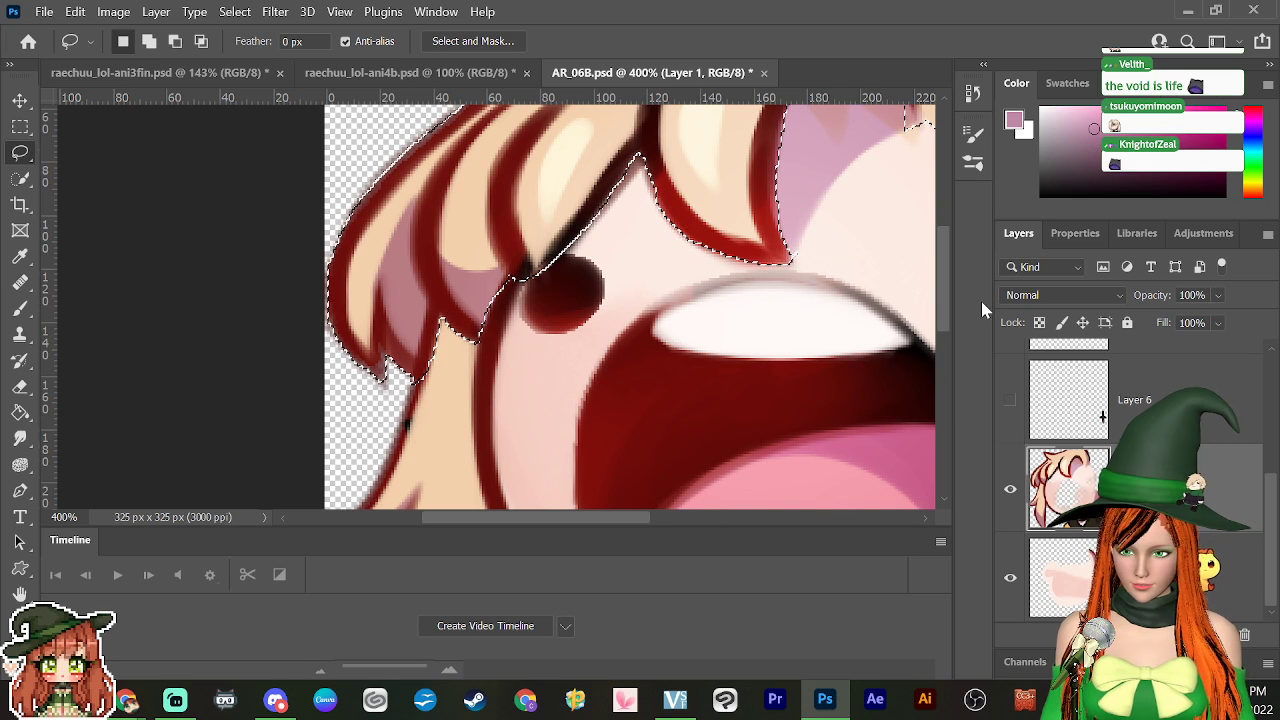
Step: Extend the hair selection outward with the Lasso to include the soft outer outline of the left-hand tufts and the crown
left_click_drag(943, 305, 949, 266)
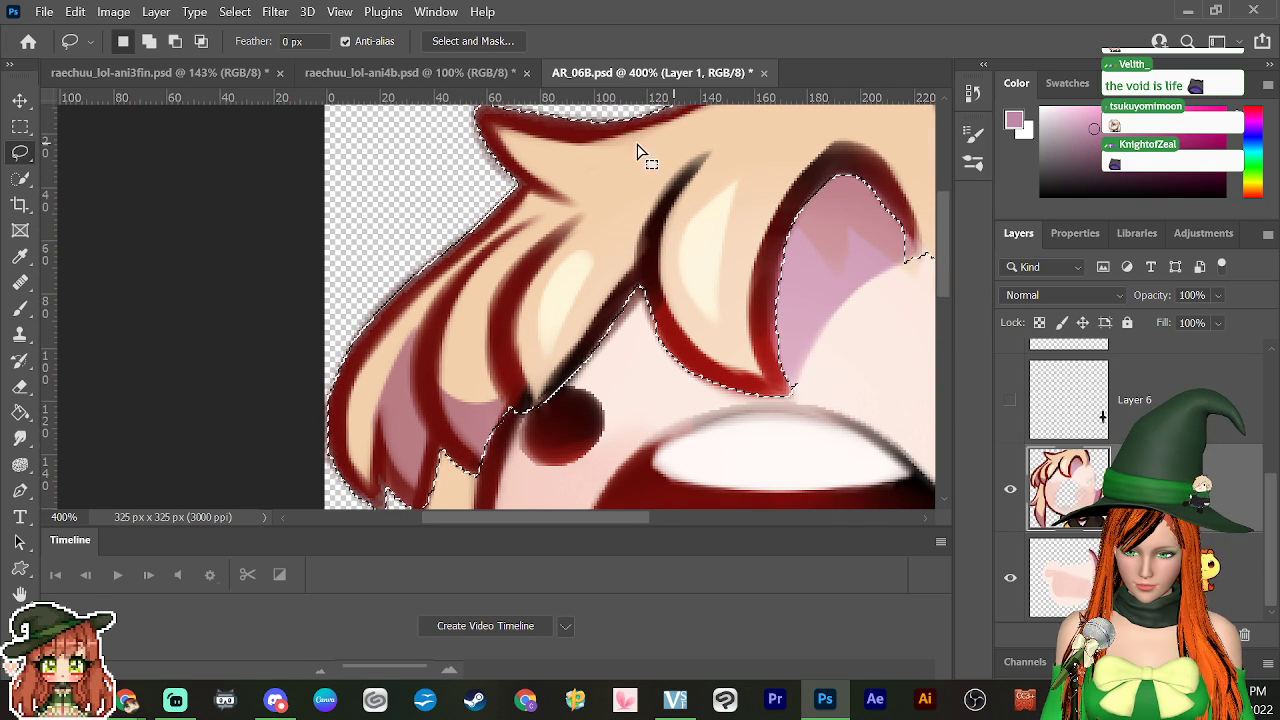
key("shift")
mouse_move(514, 184)
left_mouse_down()
mouse_move(421, 237)
mouse_move(362, 296)
mouse_move(324, 362)
mouse_move(324, 420)
mouse_move(378, 405)
mouse_move(464, 282)
mouse_move(605, 188)
left_mouse_up()
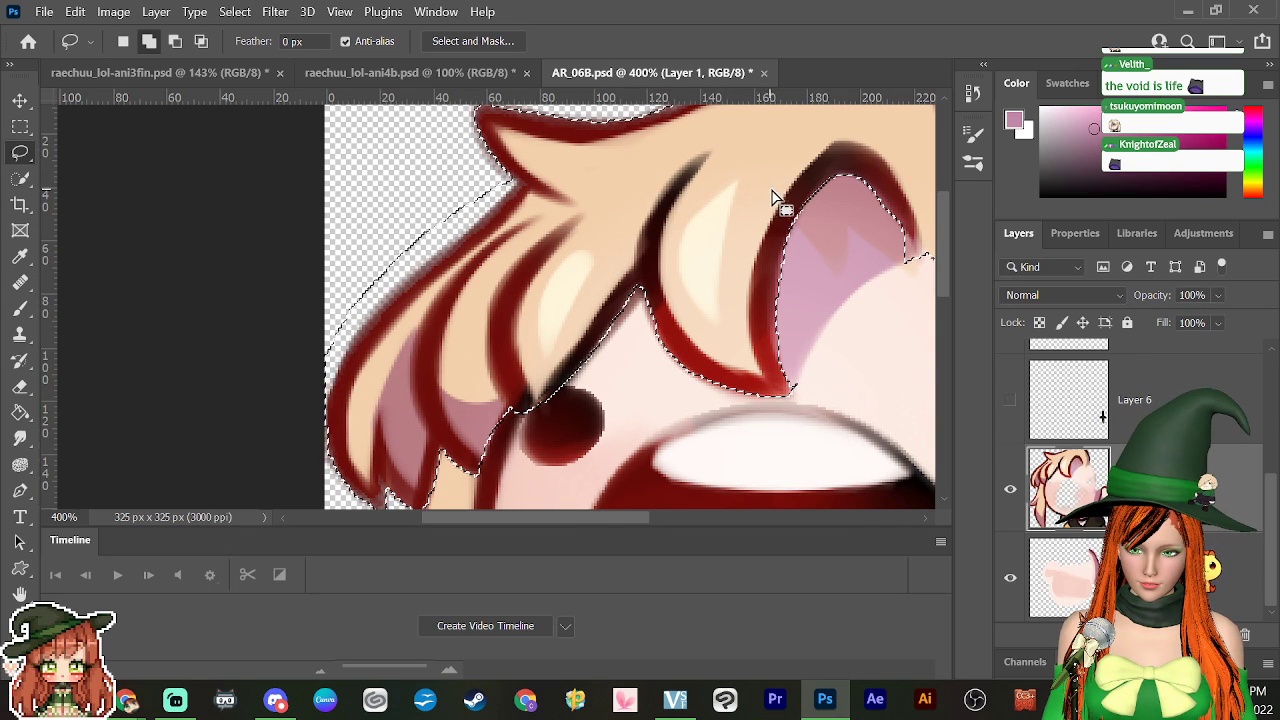
left_click_drag(944, 277, 946, 259)
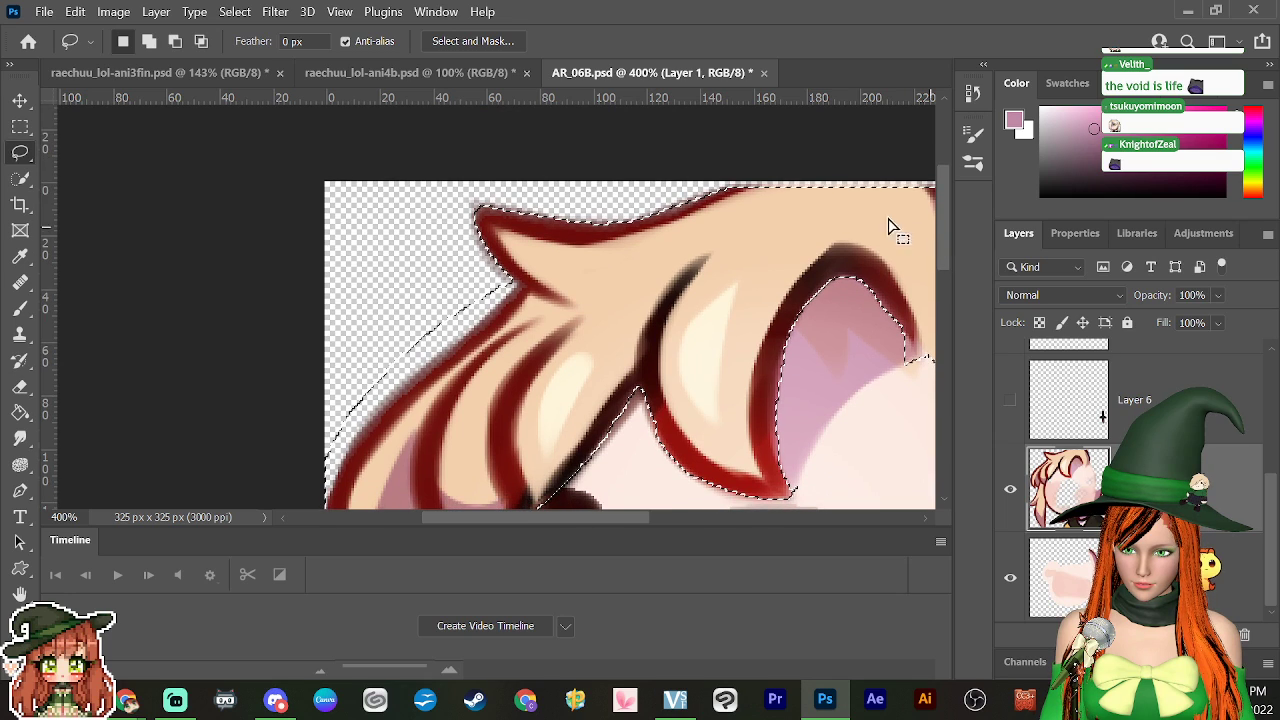
key("shift")
mouse_move(512, 189)
left_mouse_down()
mouse_move(449, 329)
mouse_move(720, 228)
mouse_move(648, 184)
left_mouse_up()
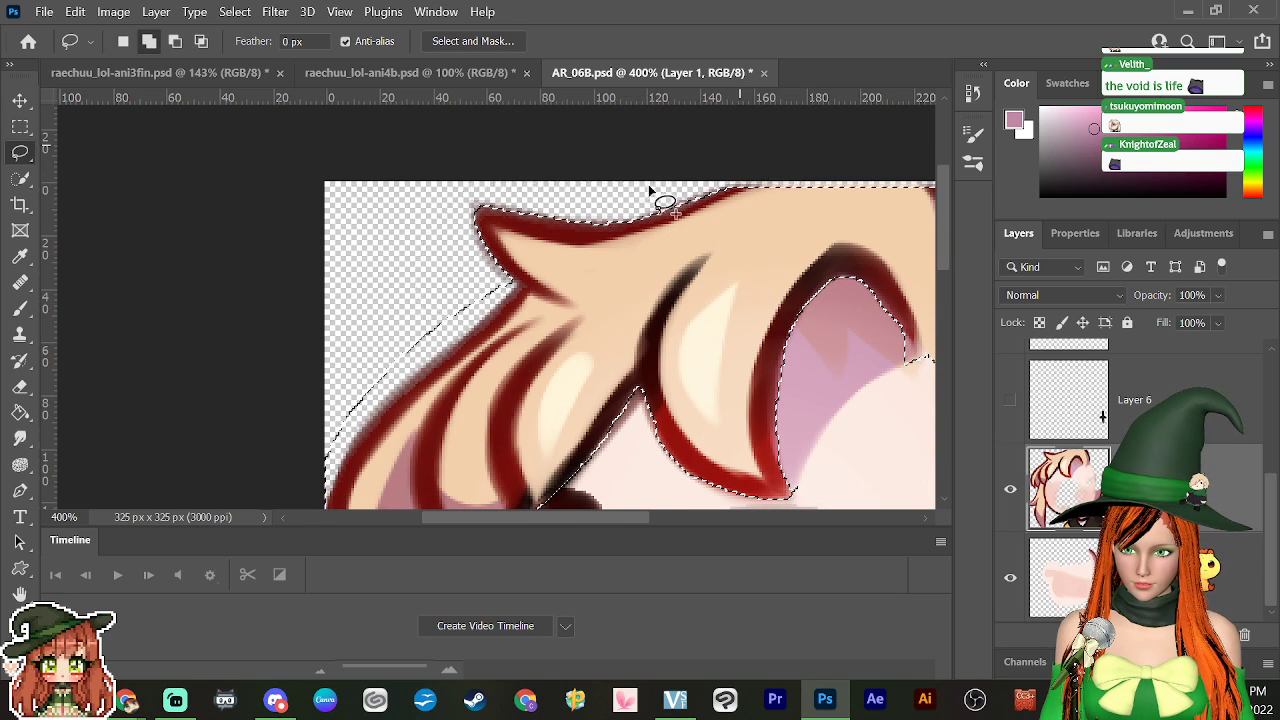
left_click_drag(629, 518, 698, 520)
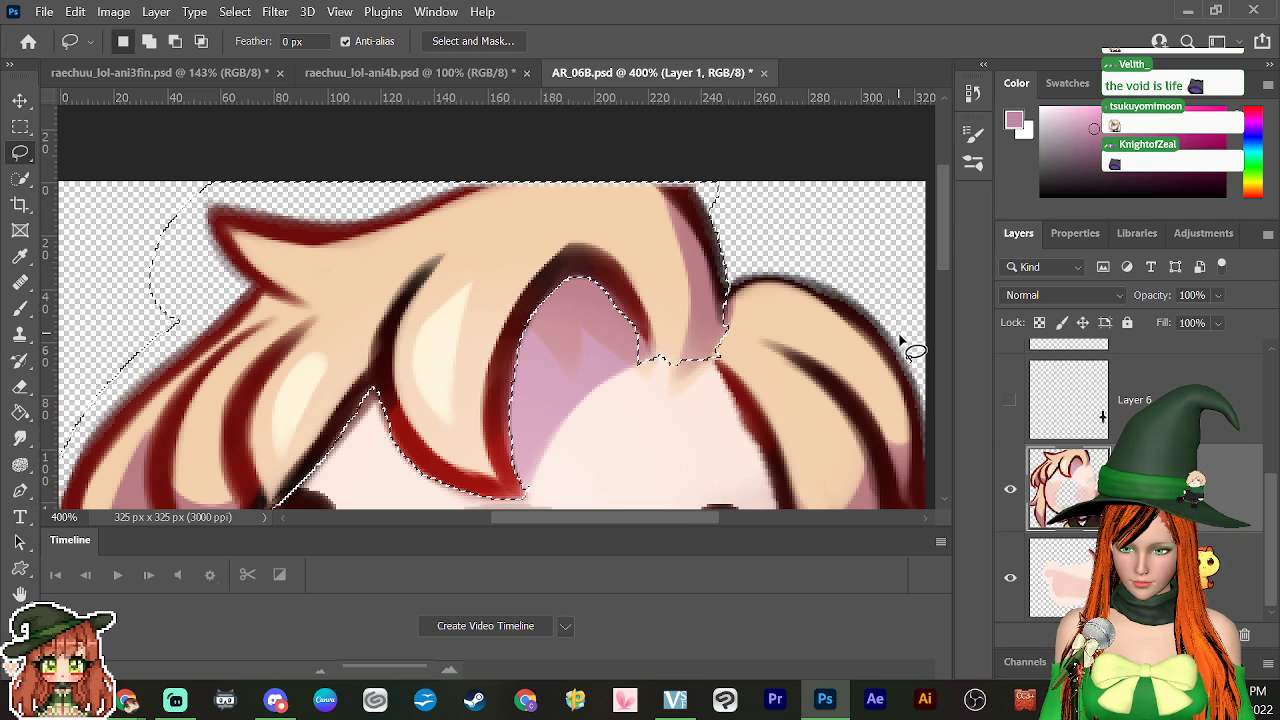
mouse_move(716, 190)
left_mouse_down()
mouse_move(742, 262)
mouse_move(726, 284)
mouse_move(680, 285)
left_mouse_up()
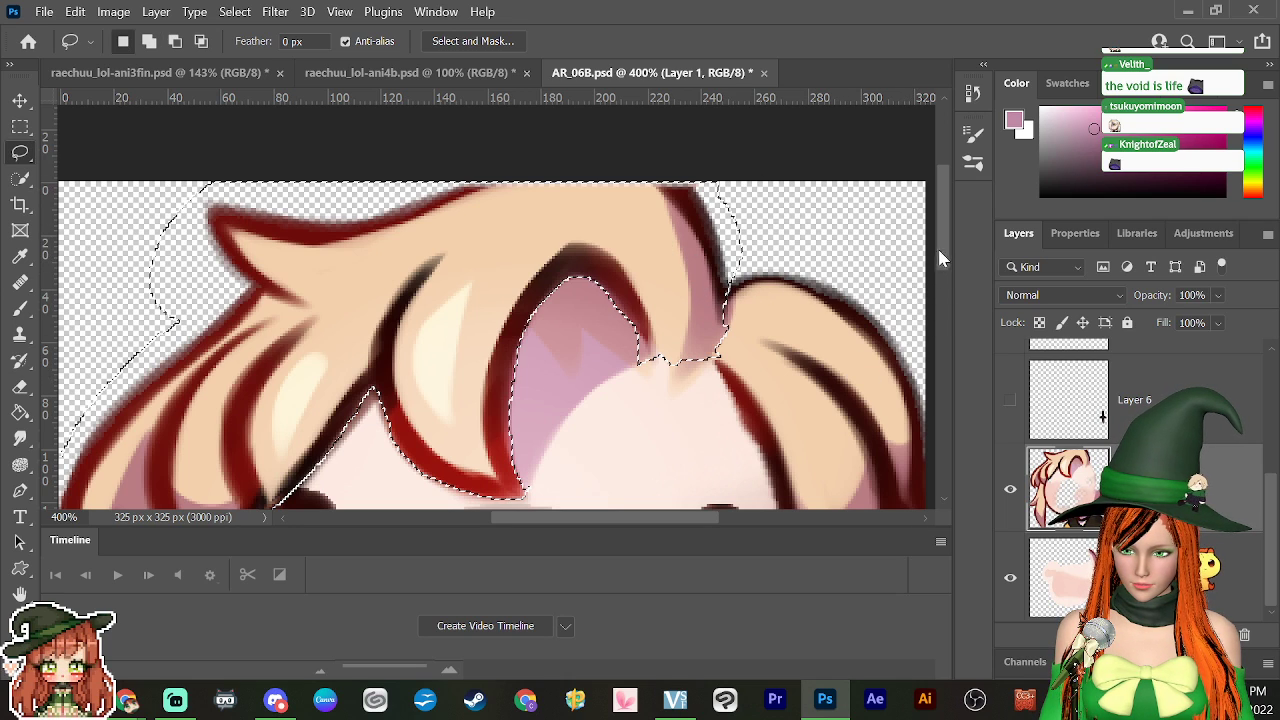
Step: Add the soft outline around the lower tips of the left-hand hair tufts to the selection with the Lasso
left_click_drag(945, 245, 945, 285)
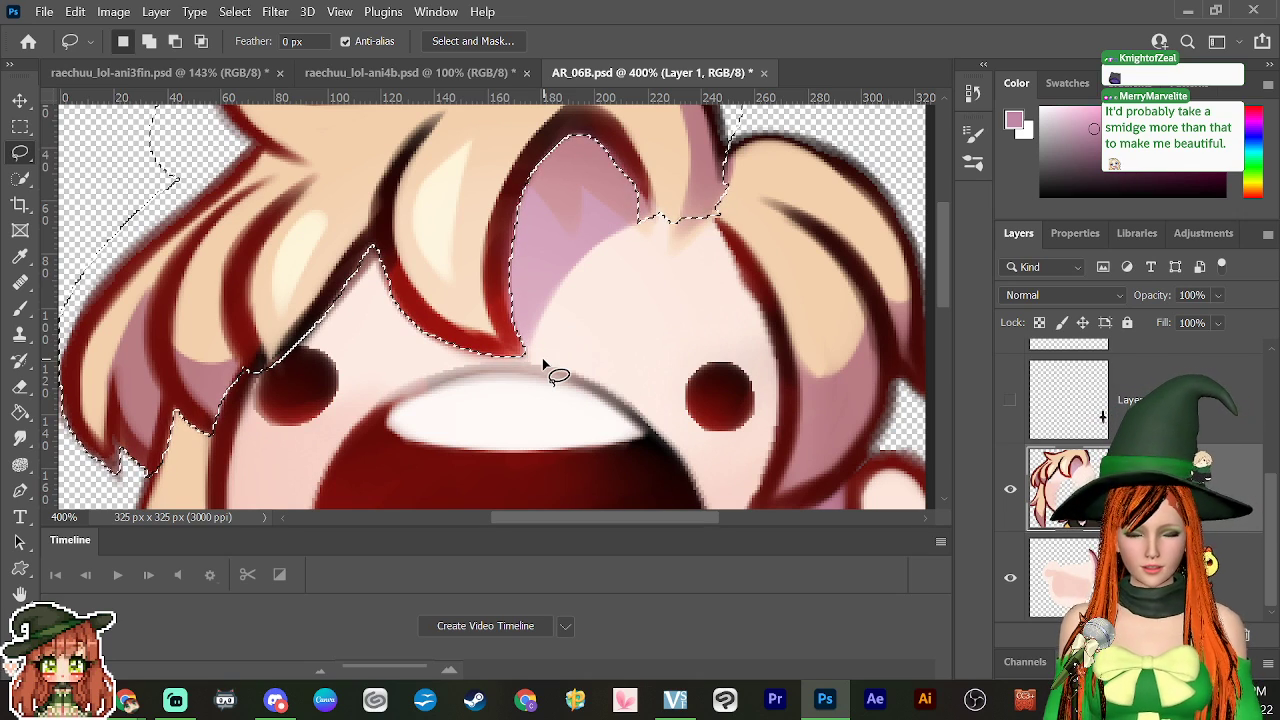
key("shift")
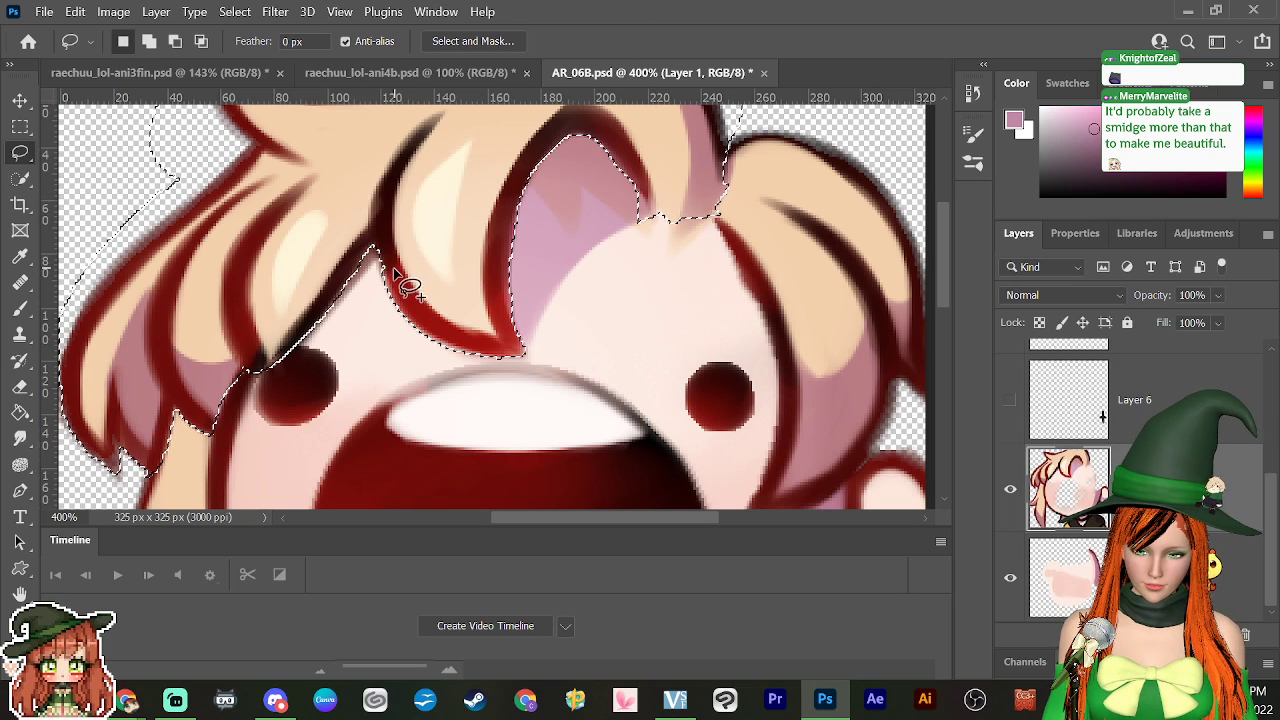
key("shift")
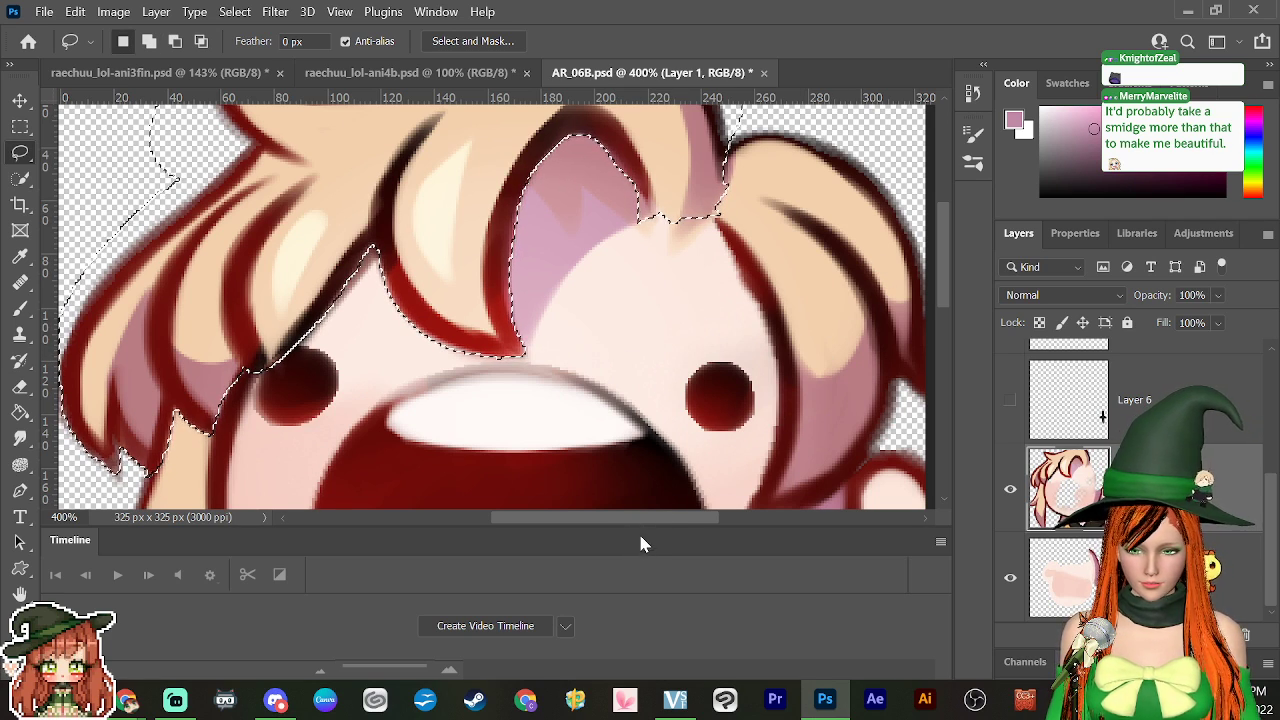
left_click_drag(638, 518, 597, 517)
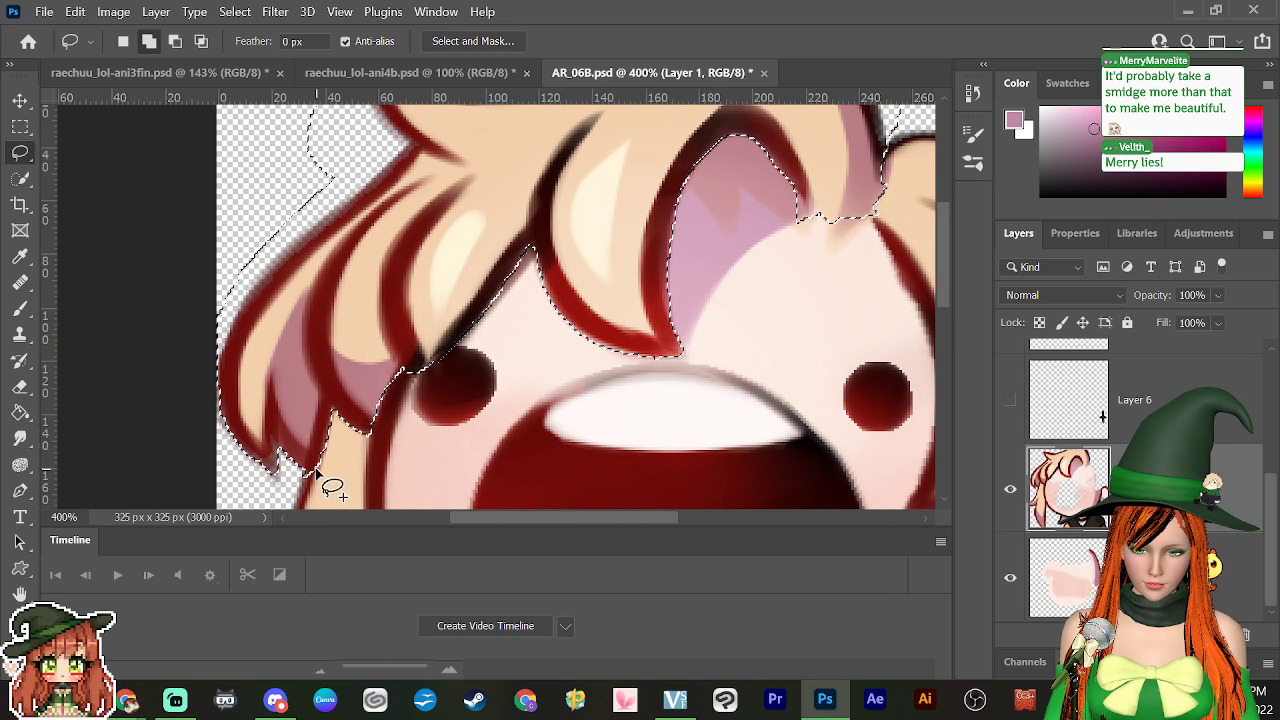
mouse_move(318, 472)
left_mouse_down()
mouse_move(226, 485)
mouse_move(200, 438)
mouse_move(213, 327)
mouse_move(326, 242)
left_mouse_up()
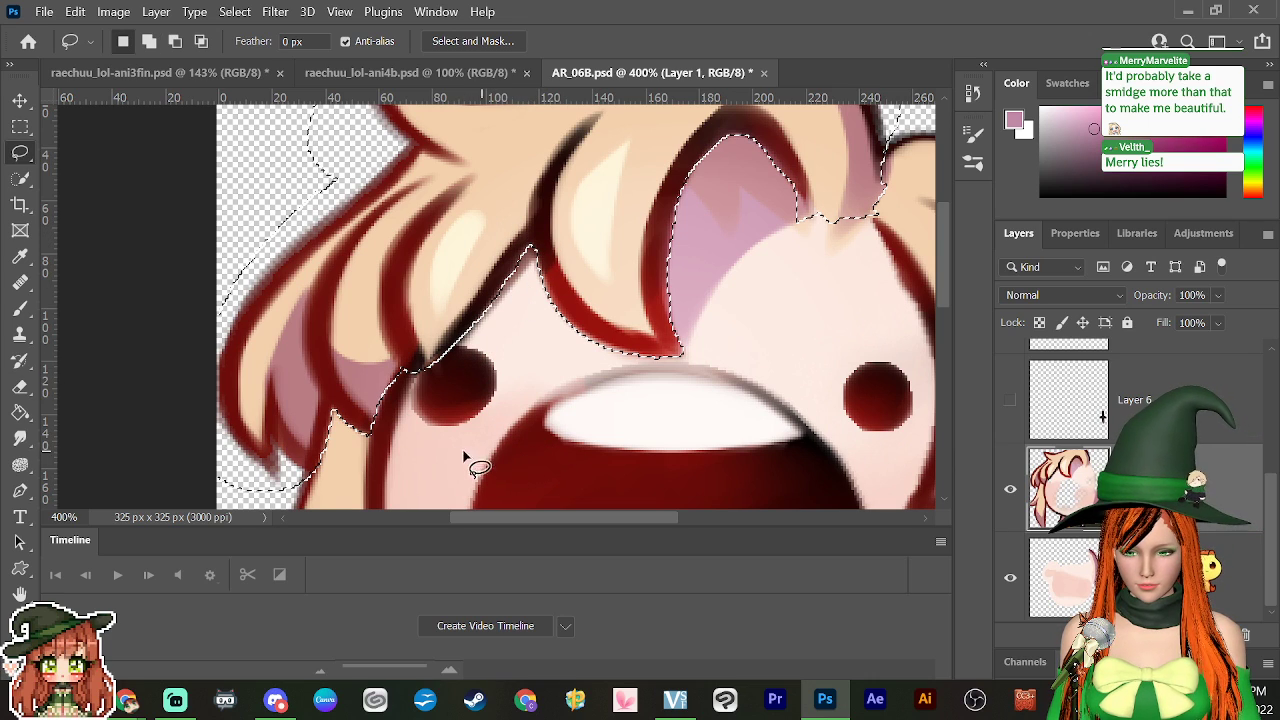
key("alt")
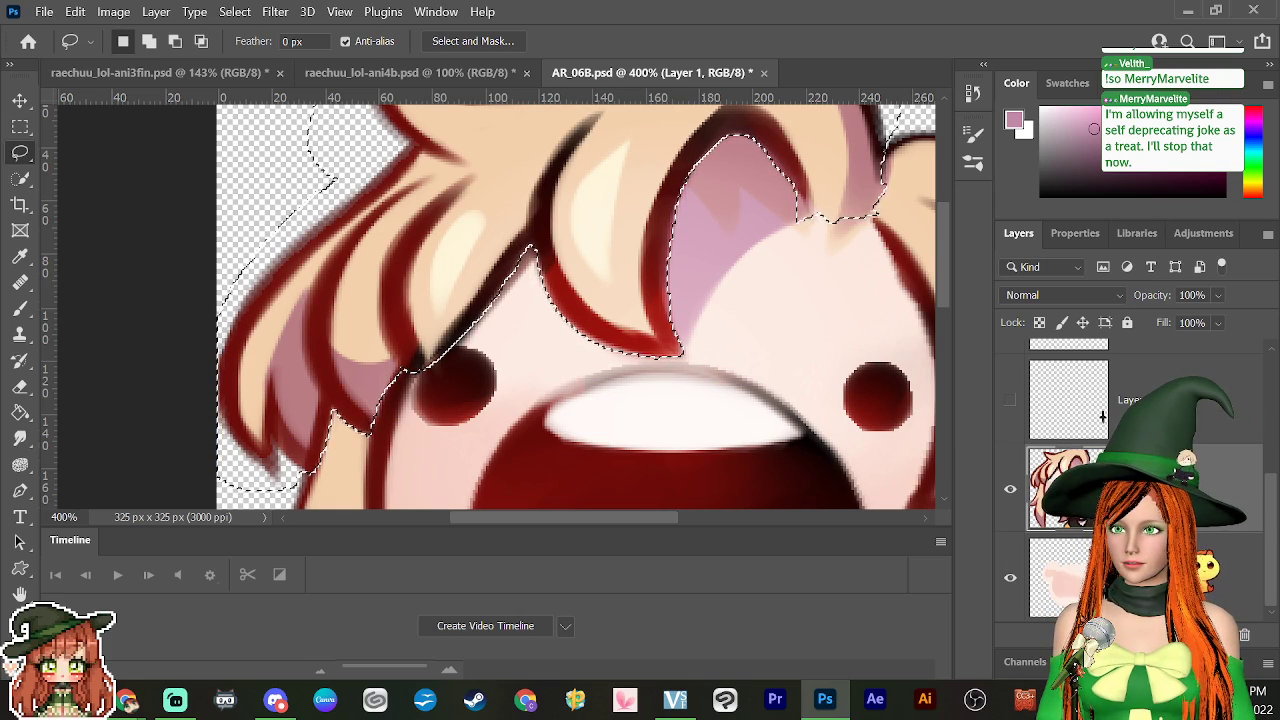
Step: Create a new layer above Layer 1 and move the selected front hair onto it by cutting and pasting
left_click(1222, 636)
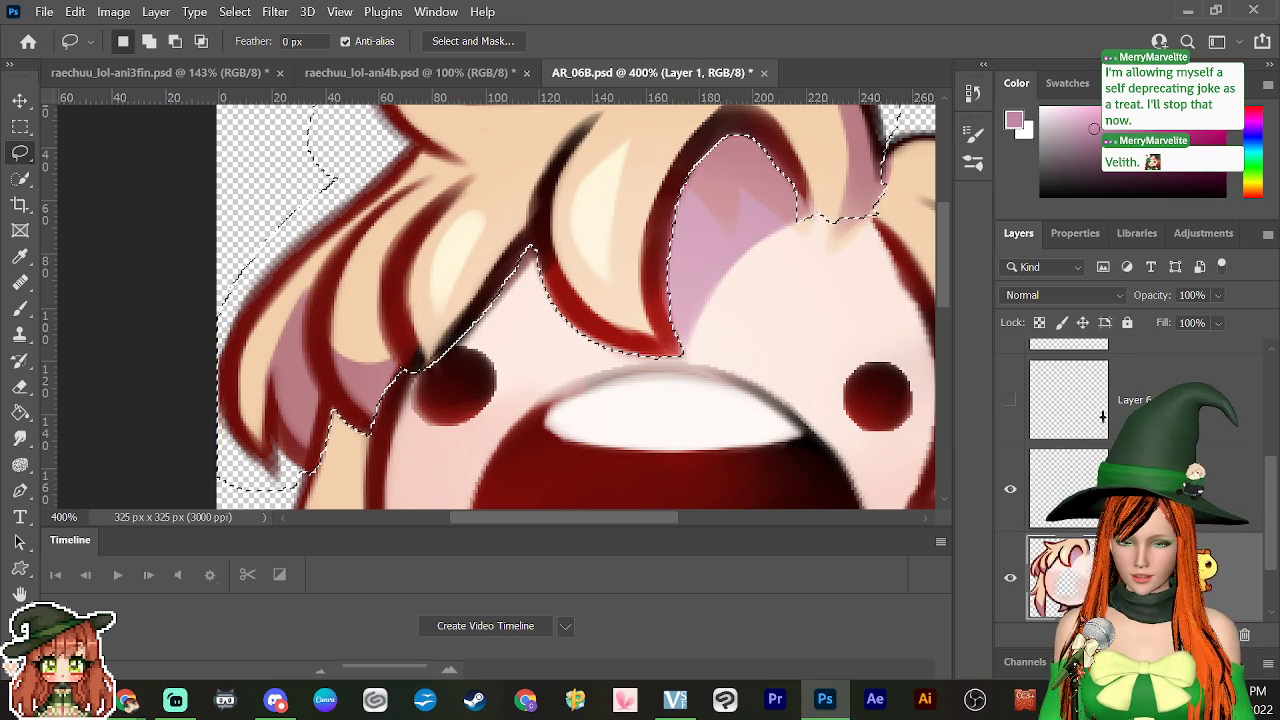
key("Delete")
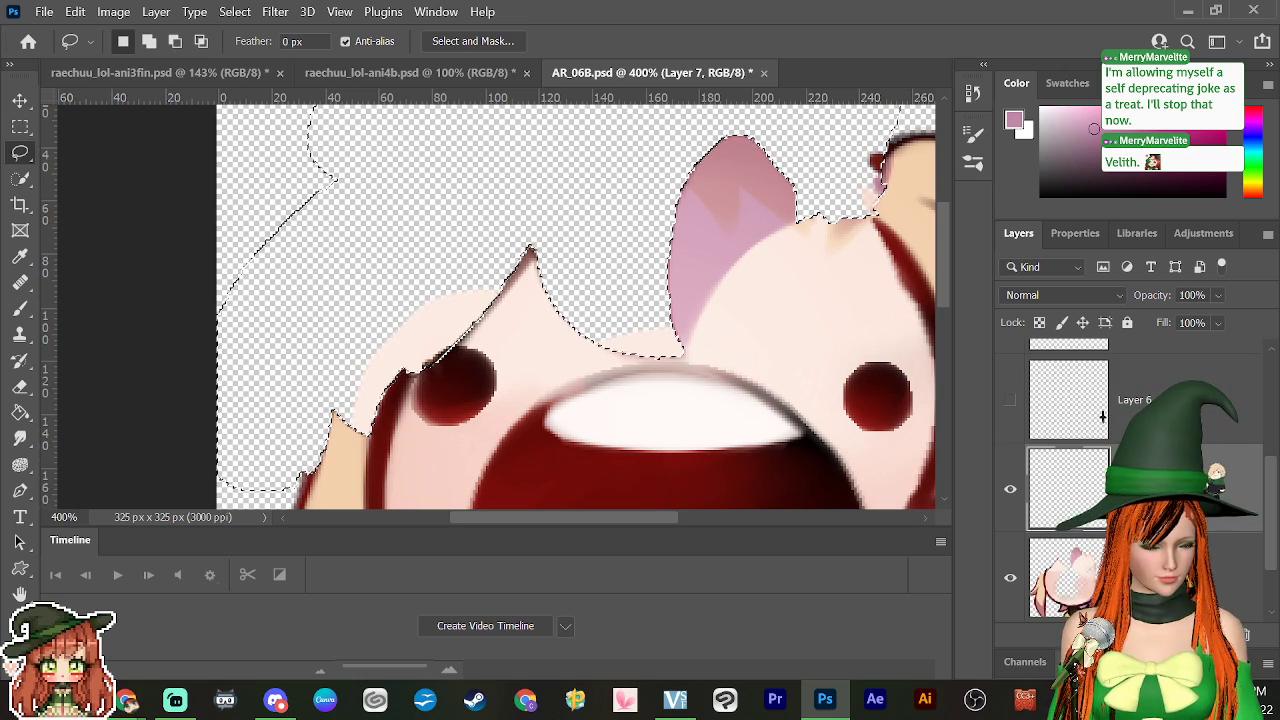
key("ctrl+z")
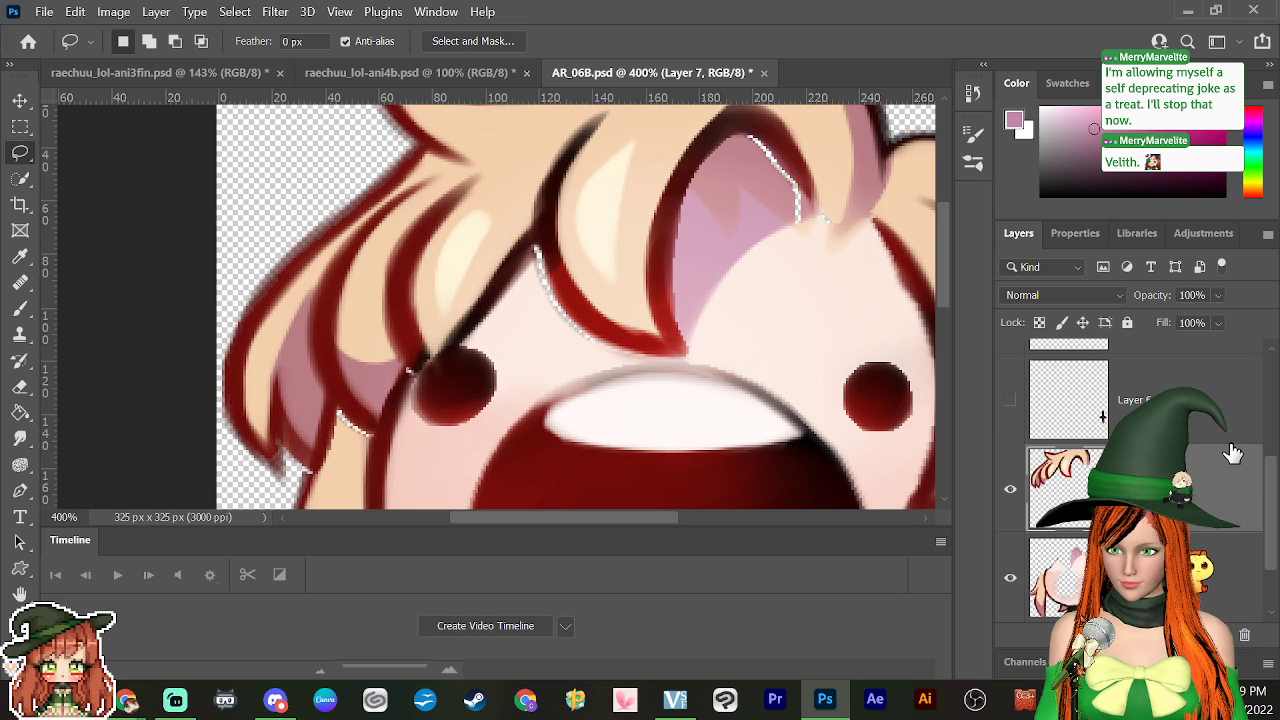
Step: Move the pasted front hair on Layer 7 back into its original position over the face
key("v")
key("ctrl+d")
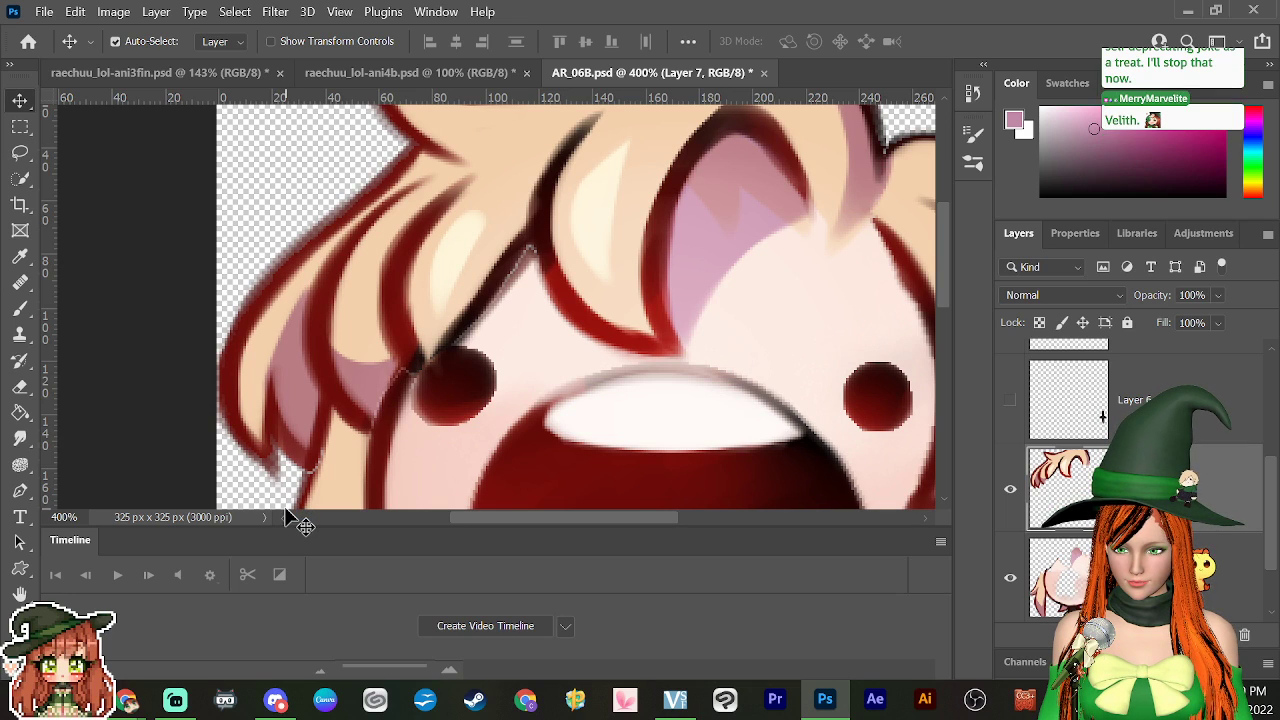
Step: Select the long left-hand side lock of hair on Layer 1 with the Quick Selection tool
left_click(1150, 578)
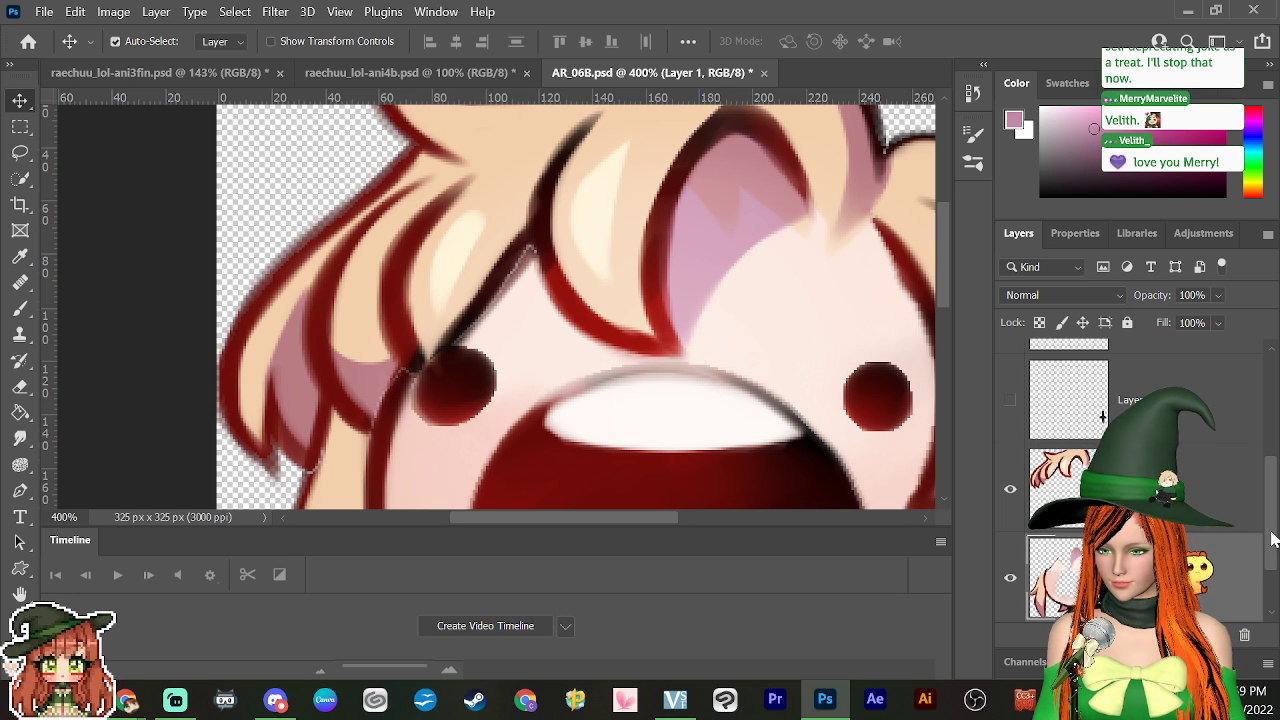
left_click_drag(1272, 540, 1272, 580)
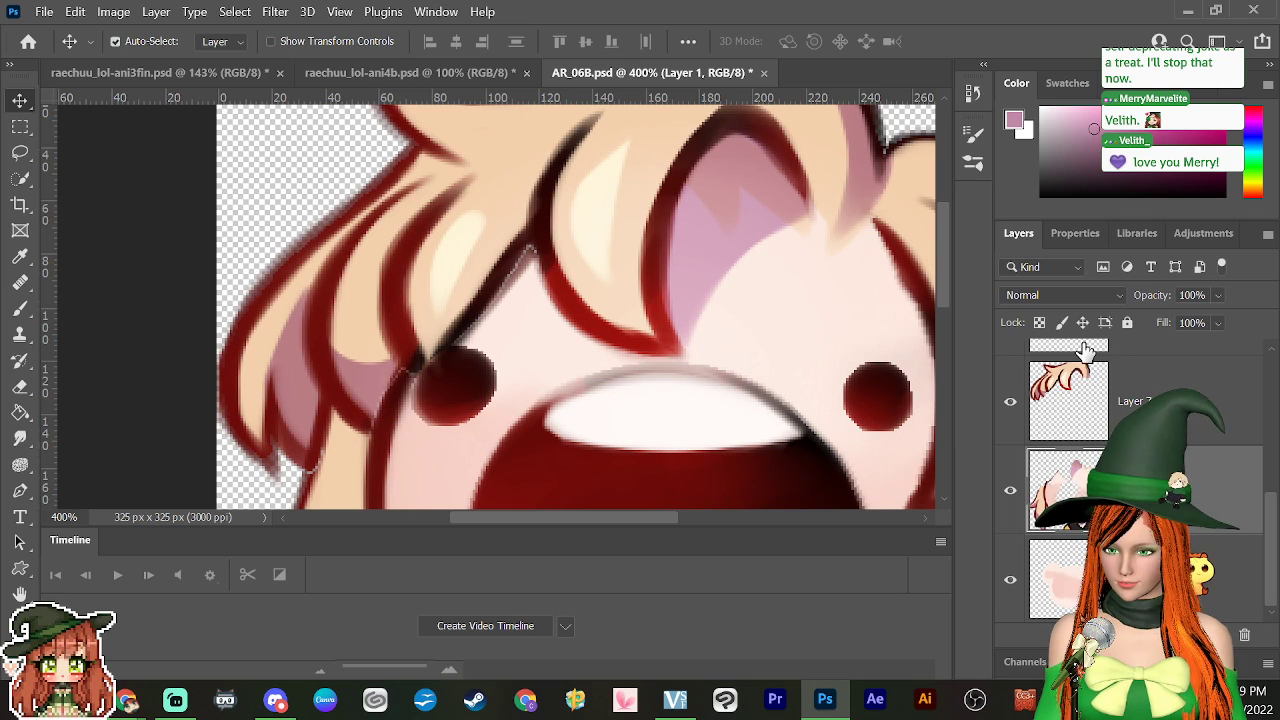
left_click_drag(943, 282, 946, 365)
key("ctrl+minus")
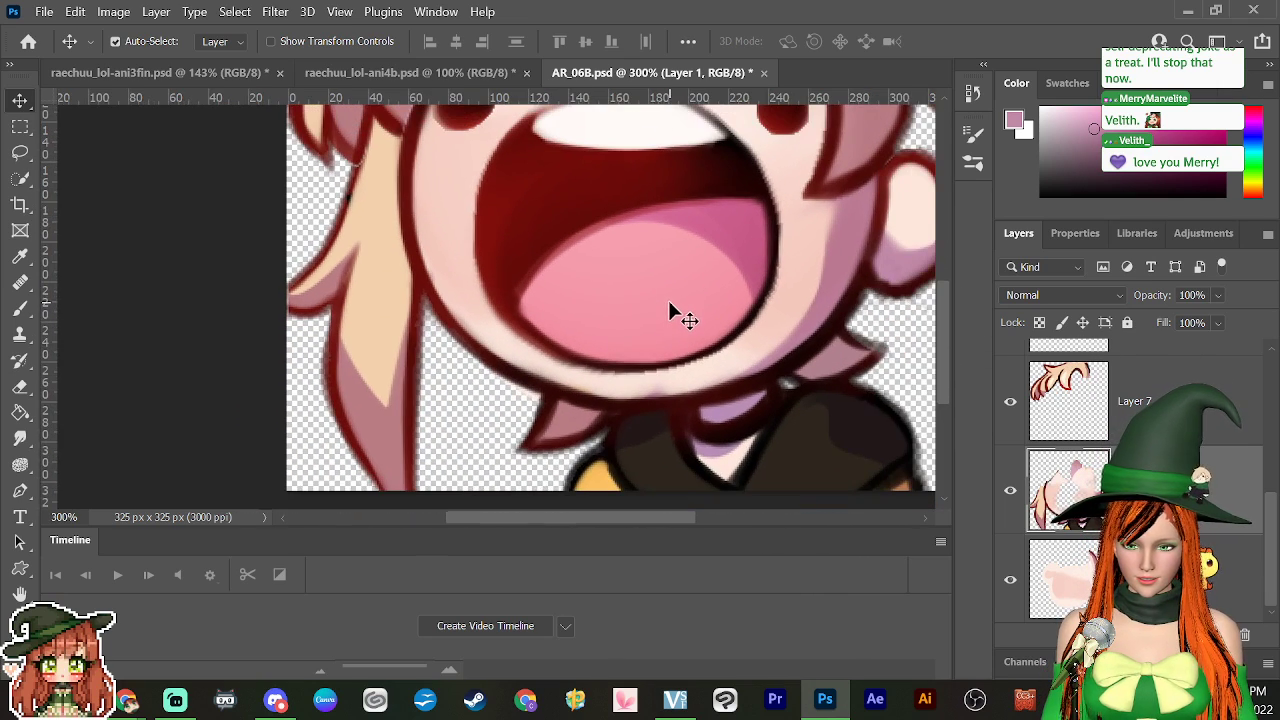
key("ctrl+minus")
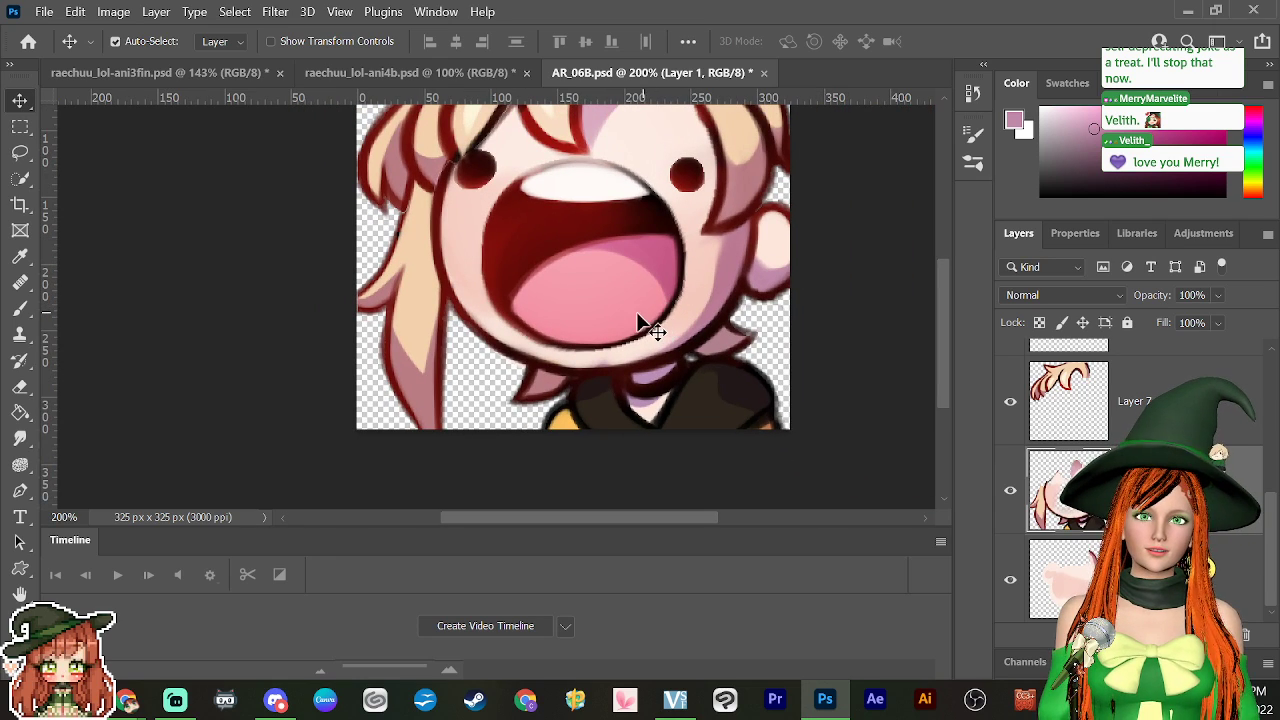
left_click(20, 179)
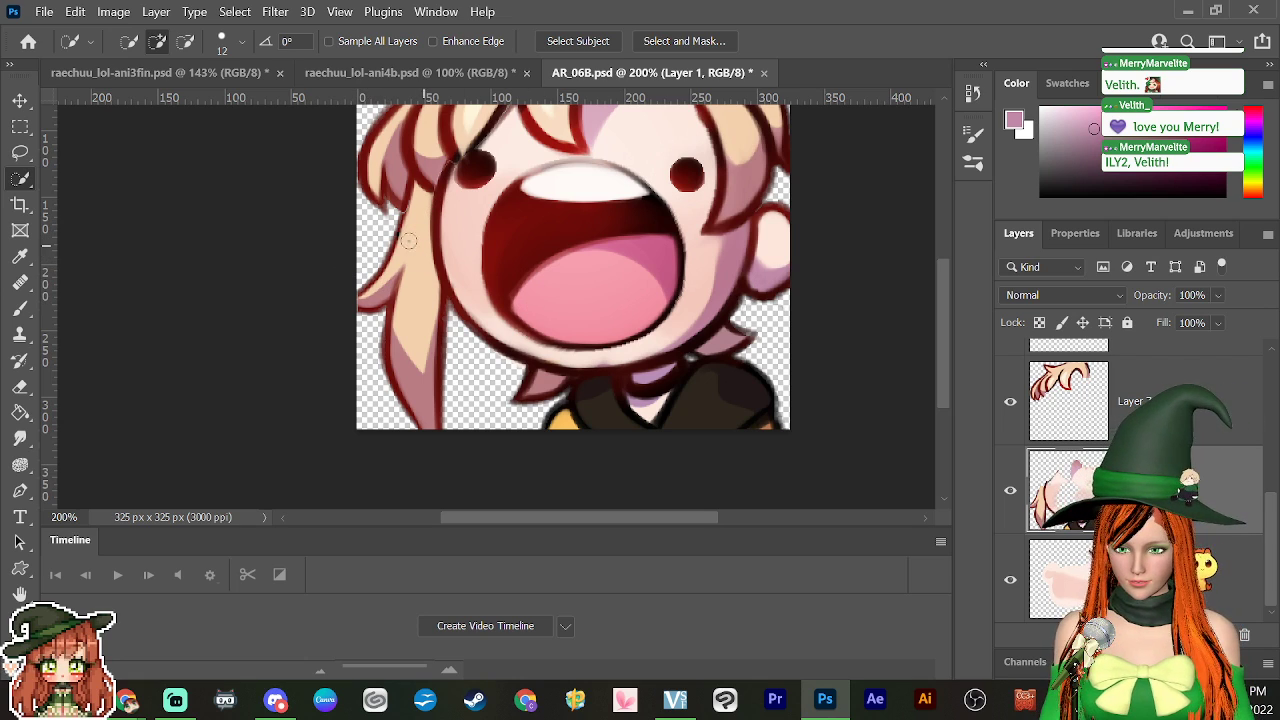
mouse_move(409, 241)
left_mouse_down()
mouse_move(426, 411)
mouse_move(381, 286)
mouse_move(431, 373)
mouse_move(425, 302)
mouse_move(438, 323)
mouse_move(437, 304)
mouse_move(368, 290)
mouse_move(374, 265)
mouse_move(535, 427)
left_mouse_up()
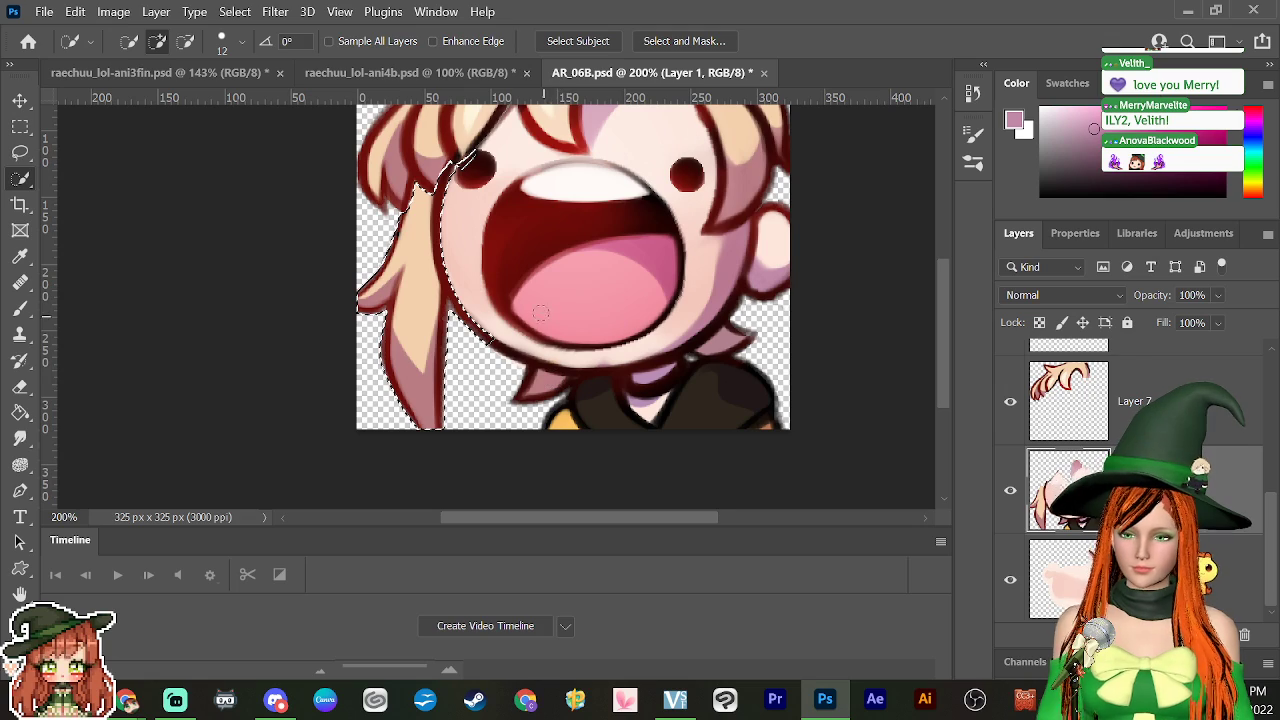
Step: Subtract the face outline and the area beside the left-hand eye from the side-lock selection with the Lasso
scroll(520, 315, "up", 1)
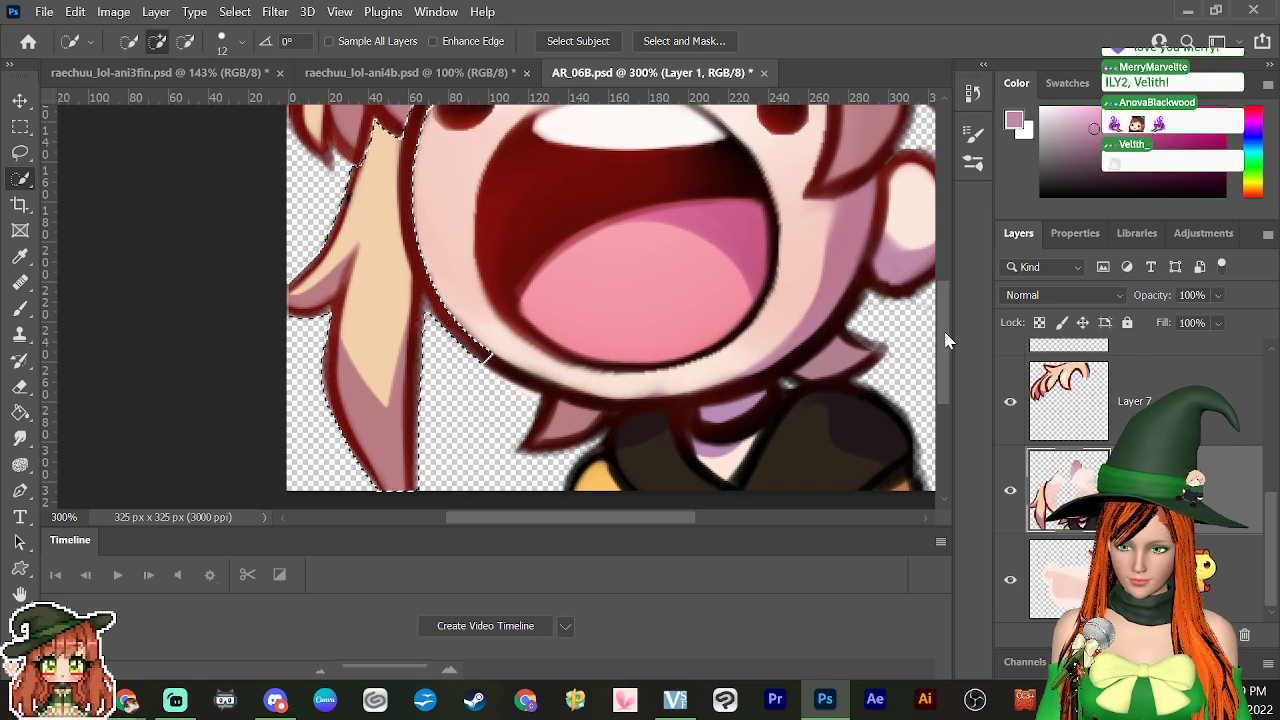
left_click_drag(946, 340, 940, 298)
left_click(22, 152)
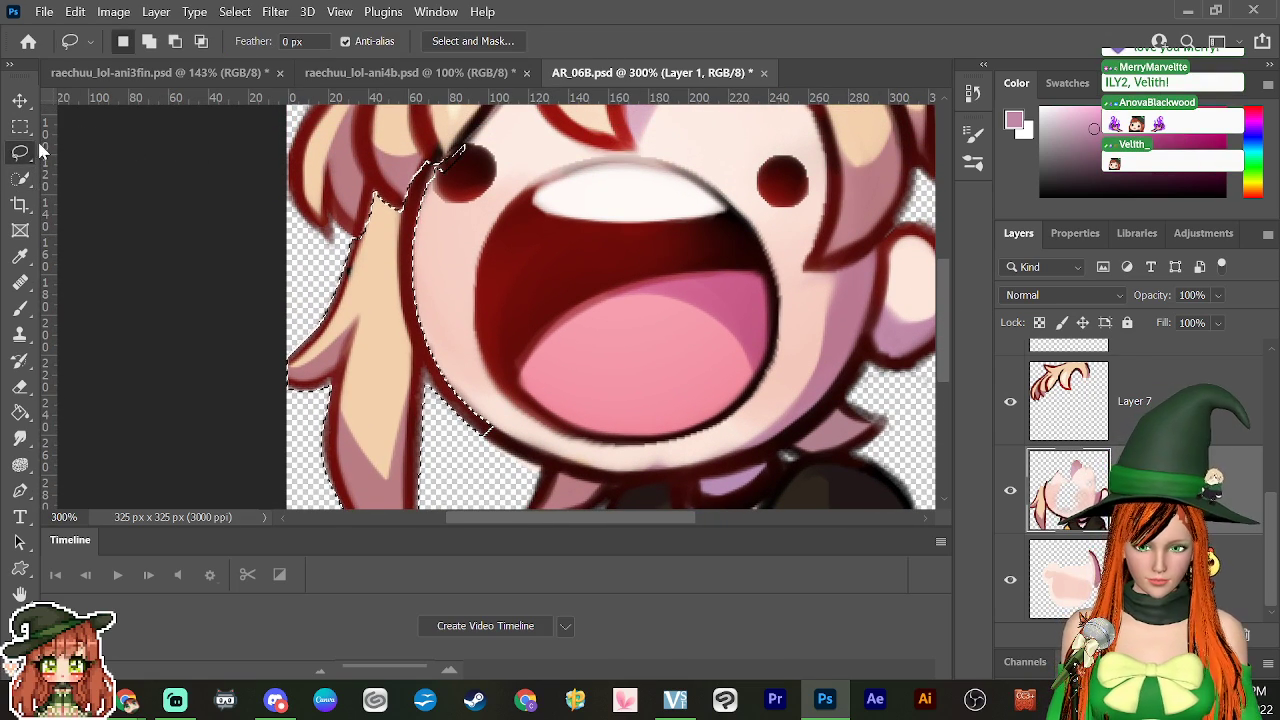
mouse_move(482, 150)
left_mouse_down()
mouse_move(445, 132)
mouse_move(425, 200)
left_mouse_up()
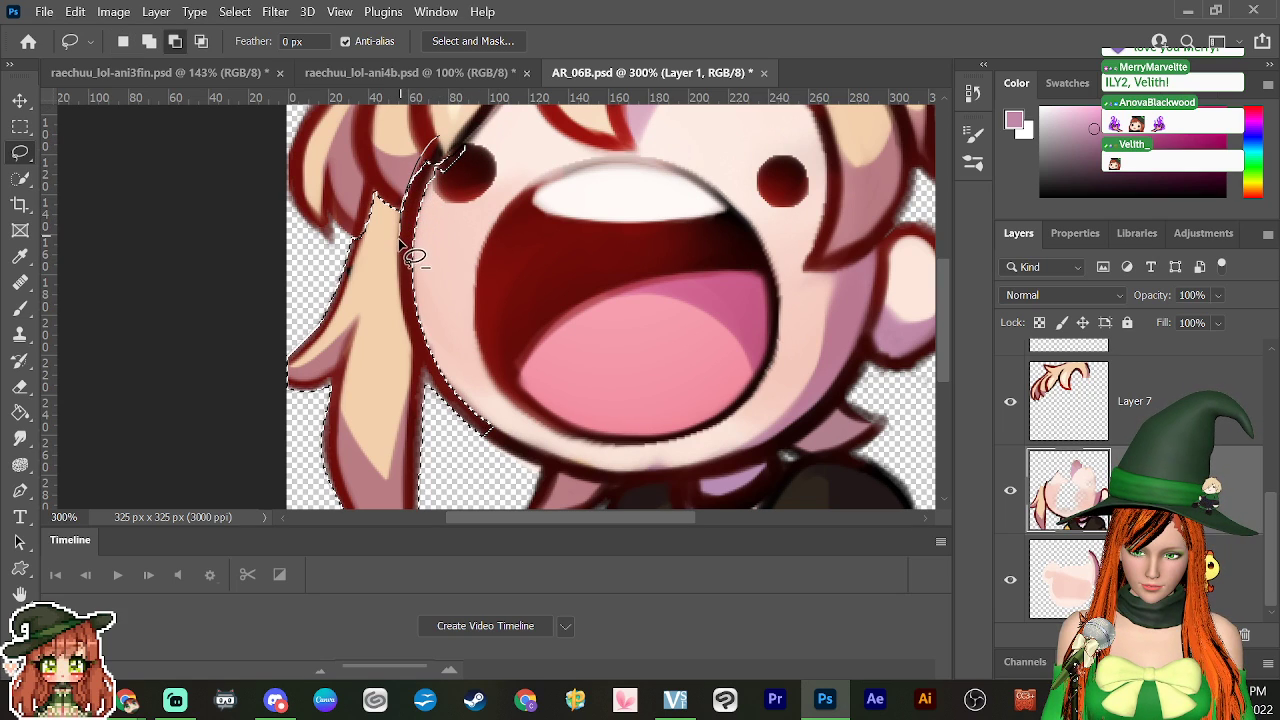
mouse_move(415, 257)
left_mouse_down()
mouse_move(414, 349)
mouse_move(469, 452)
mouse_move(549, 460)
mouse_move(561, 302)
mouse_move(510, 172)
mouse_move(461, 122)
mouse_move(446, 150)
left_mouse_up()
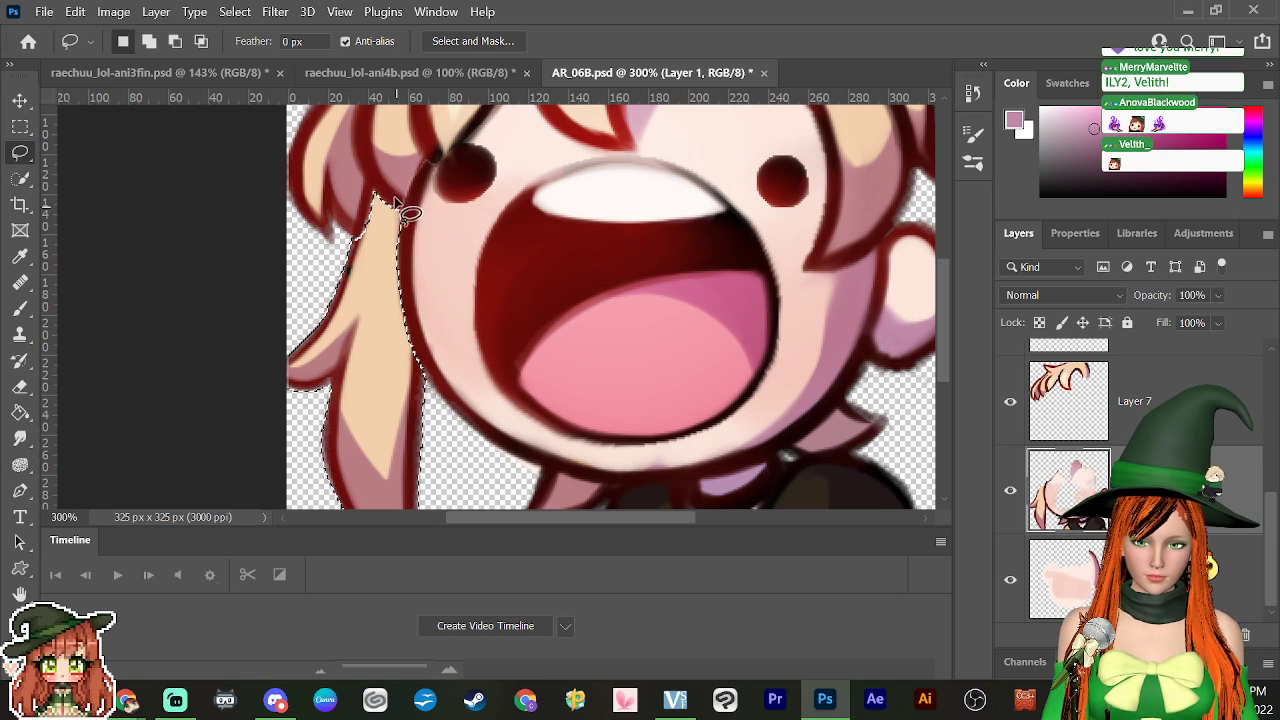
Step: Extend the side-lock selection with the Lasso to include its root and the soft outer outline down to the canvas edge
mouse_move(380, 206)
left_mouse_down()
mouse_move(372, 196)
mouse_move(371, 380)
mouse_move(387, 290)
mouse_move(371, 206)
mouse_move(357, 209)
mouse_move(406, 185)
mouse_move(366, 200)
mouse_move(338, 260)
left_mouse_up()
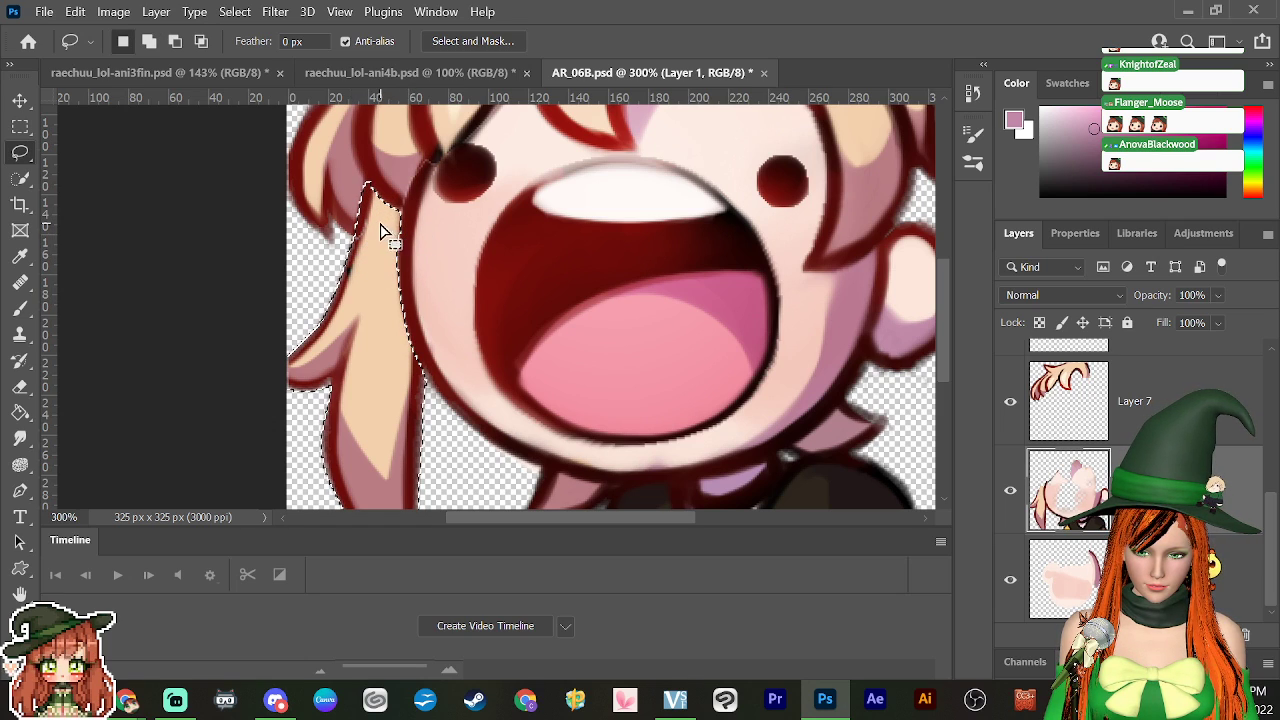
mouse_move(356, 240)
left_mouse_down()
mouse_move(280, 357)
mouse_move(298, 367)
mouse_move(389, 300)
mouse_move(288, 343)
mouse_move(275, 373)
mouse_move(310, 405)
left_mouse_up()
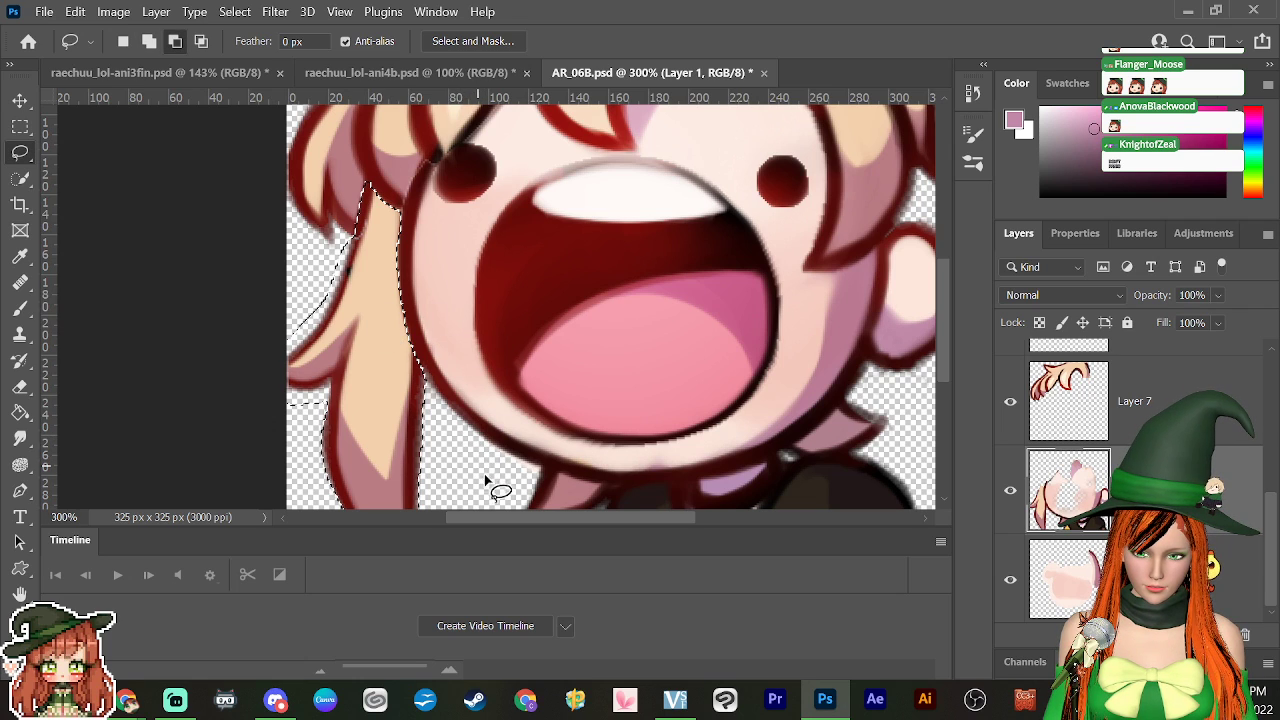
scroll(945, 335, "down", 5)
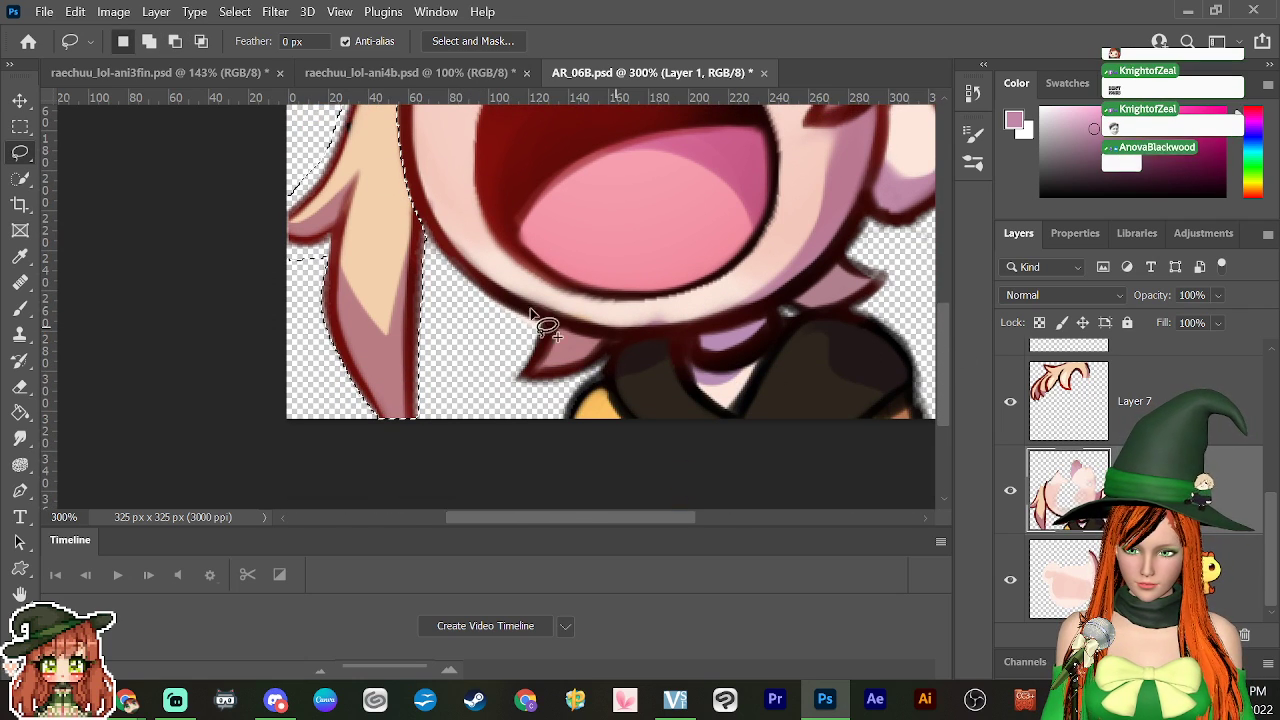
mouse_move(318, 252)
left_mouse_down()
mouse_move(335, 430)
mouse_move(457, 434)
mouse_move(462, 343)
left_mouse_up()
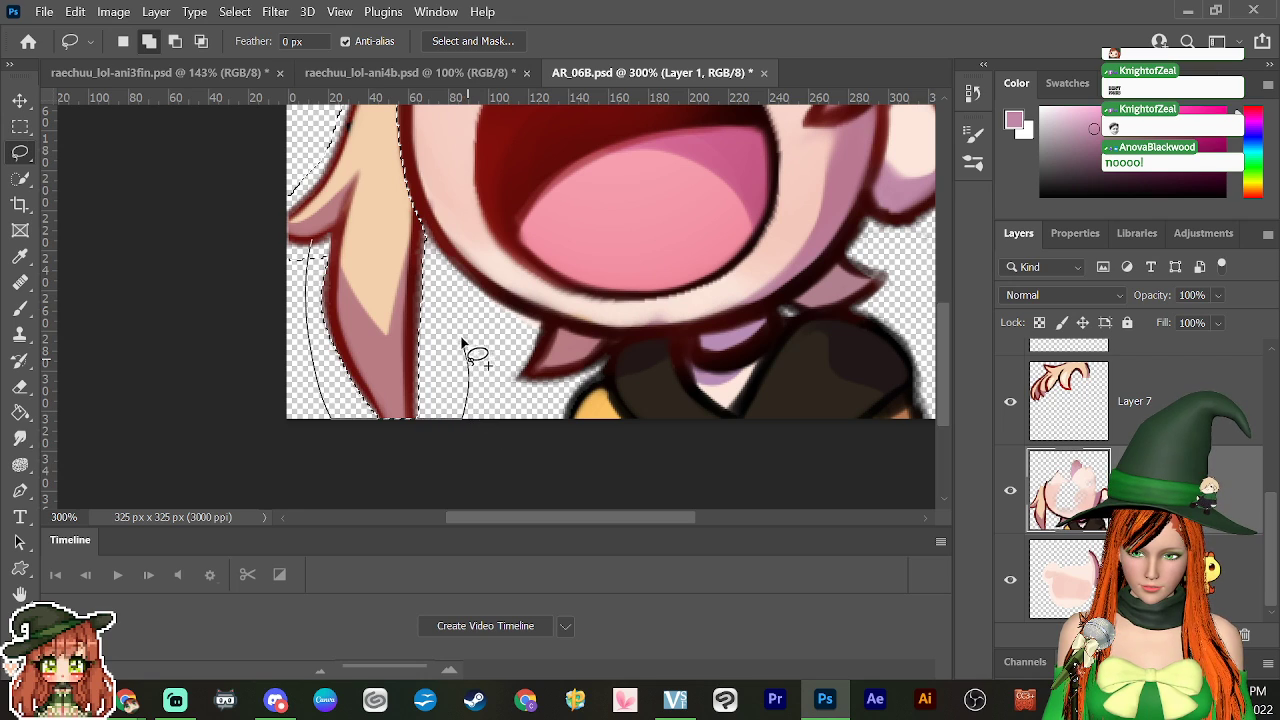
left_click_drag(447, 263, 392, 236)
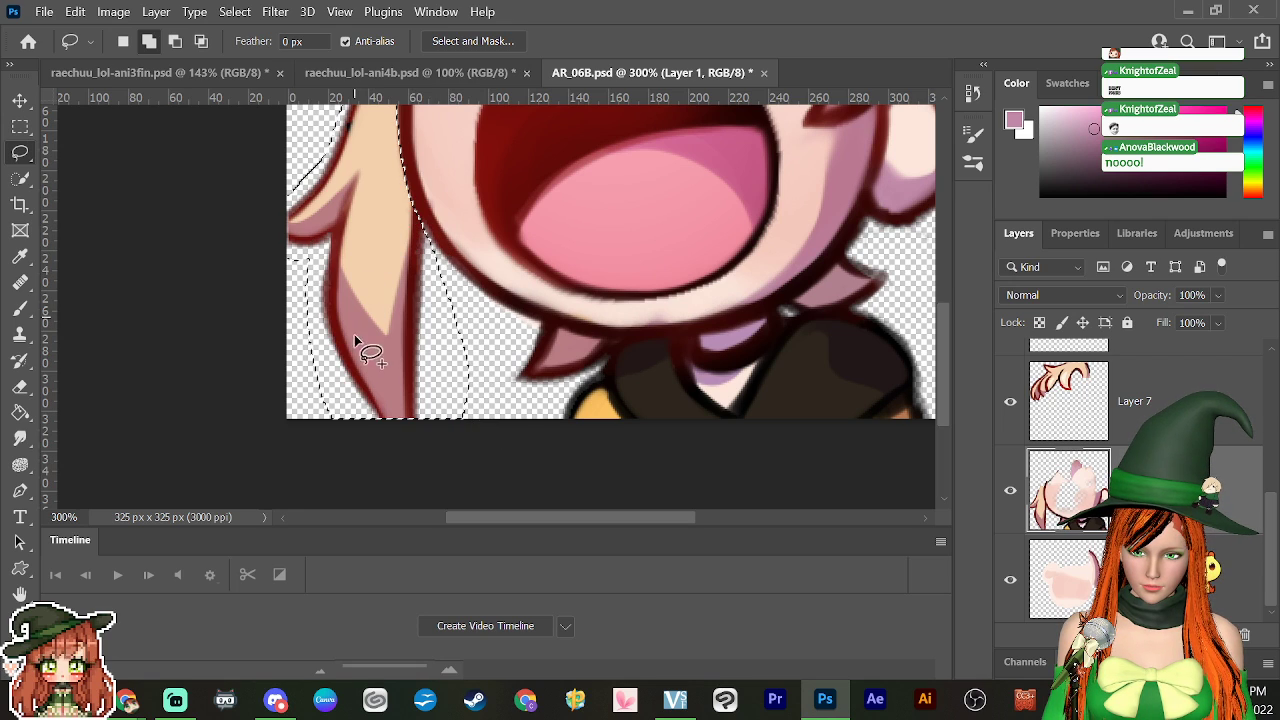
scroll(945, 355, "up", 4)
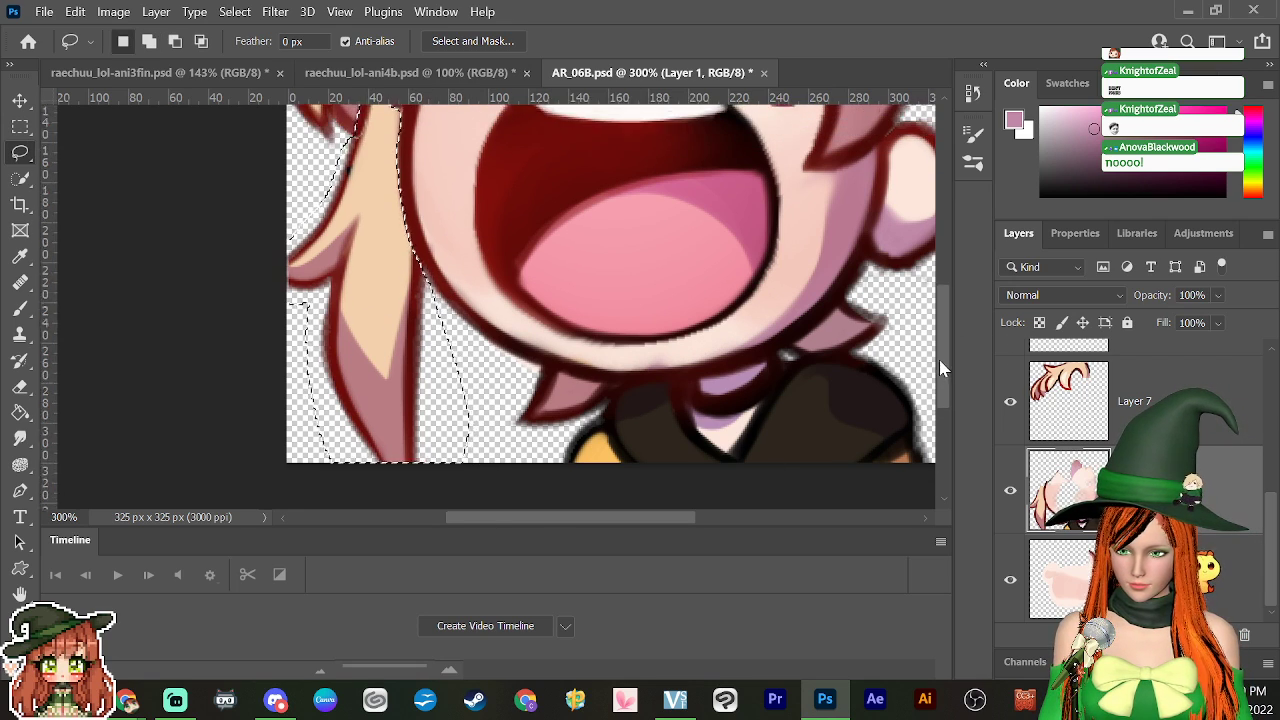
Step: Cut and paste the selected side lock onto a new layer above Layer 1 and align it with its original position
scroll(940, 348, "up", 2)
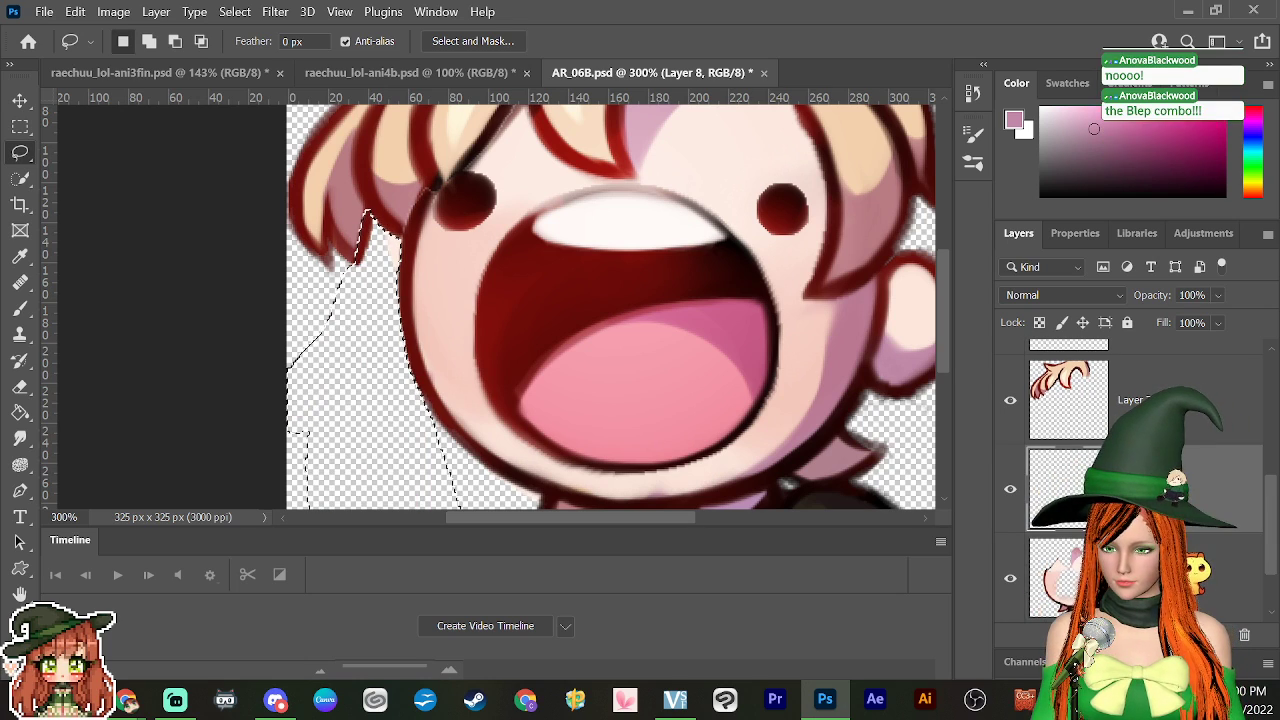
key("ctrl+z")
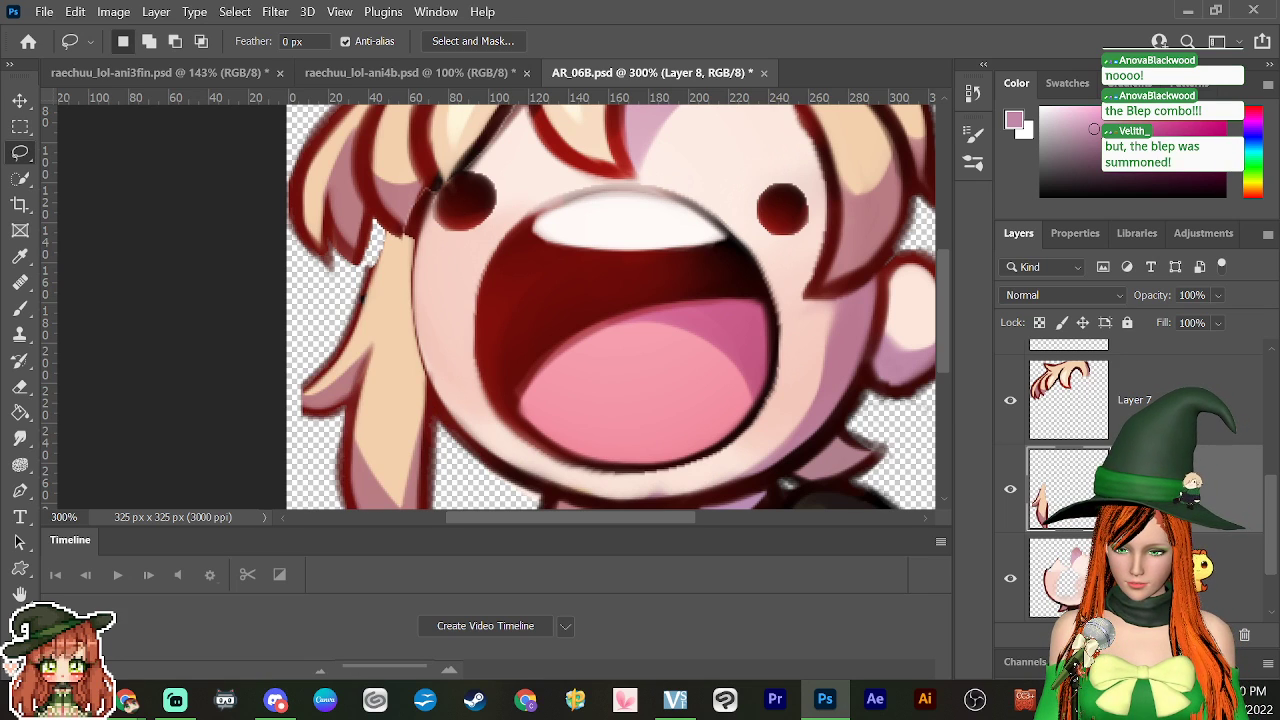
left_click(22, 101)
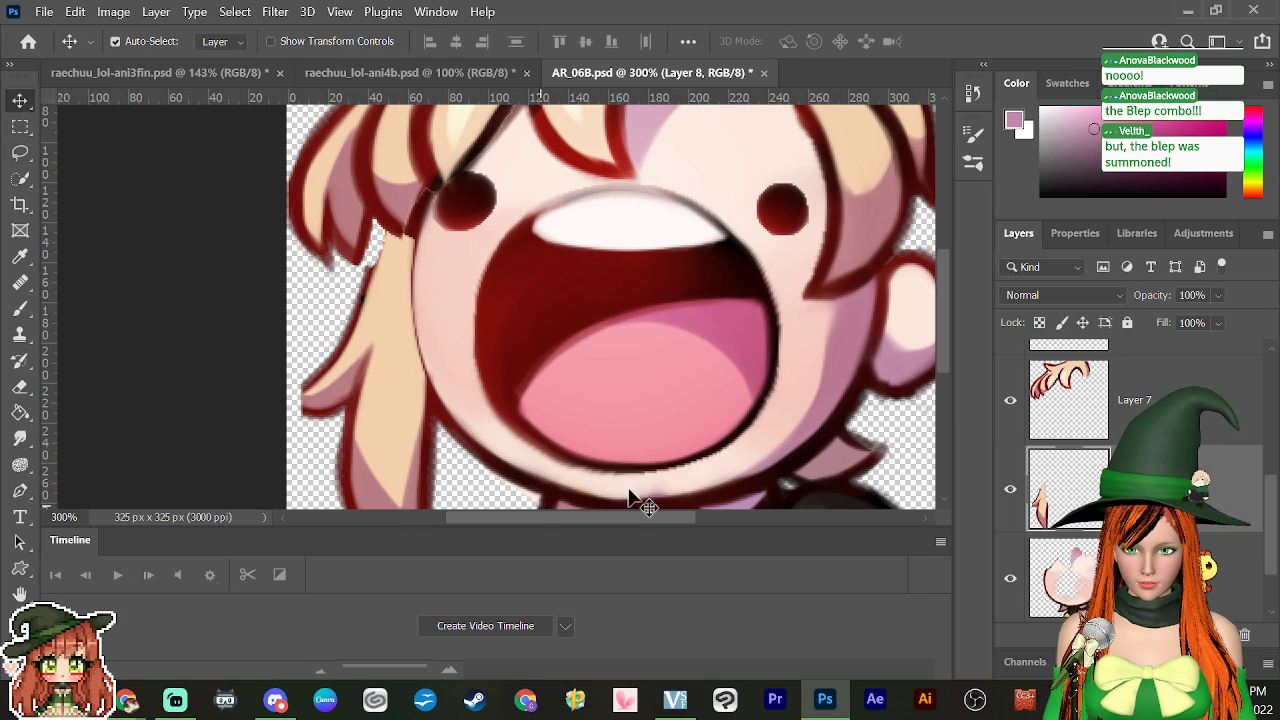
left_click_drag(386, 234, 365, 218)
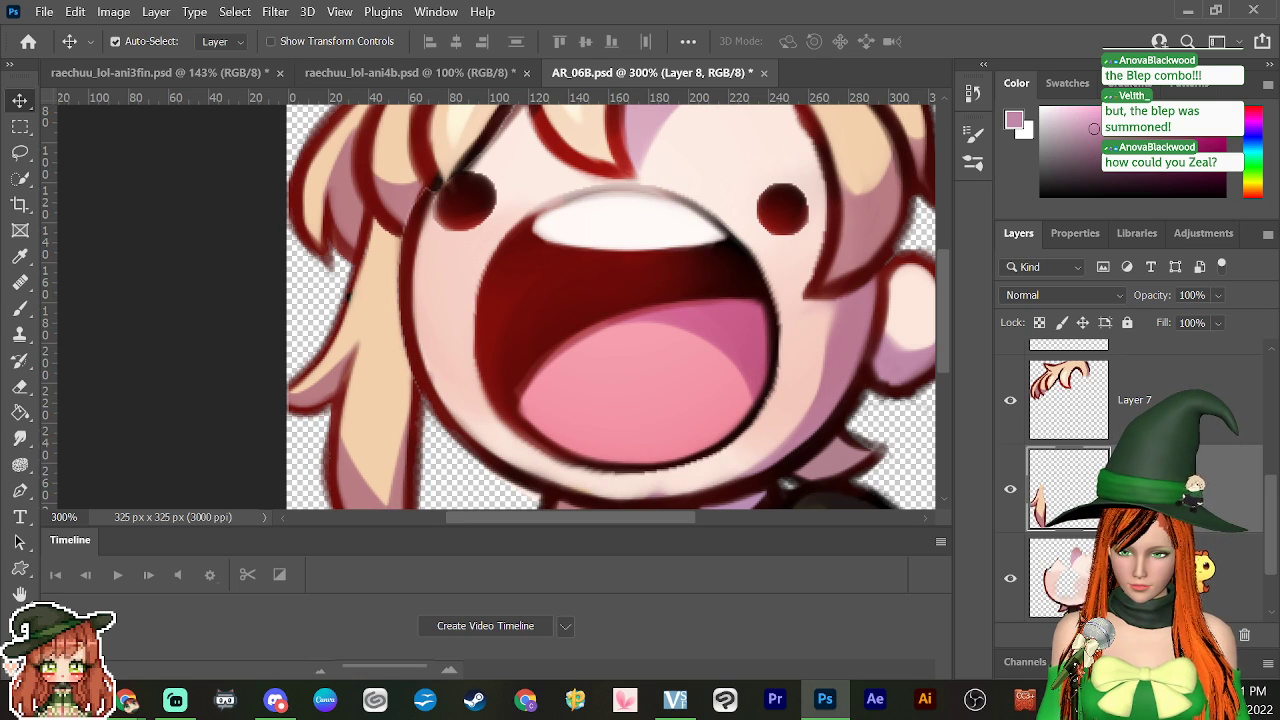
Step: Hide the side lock, front hair and right-hand hair layers, and make Layer 4 below the face active
scroll(1268, 530, "down", 2)
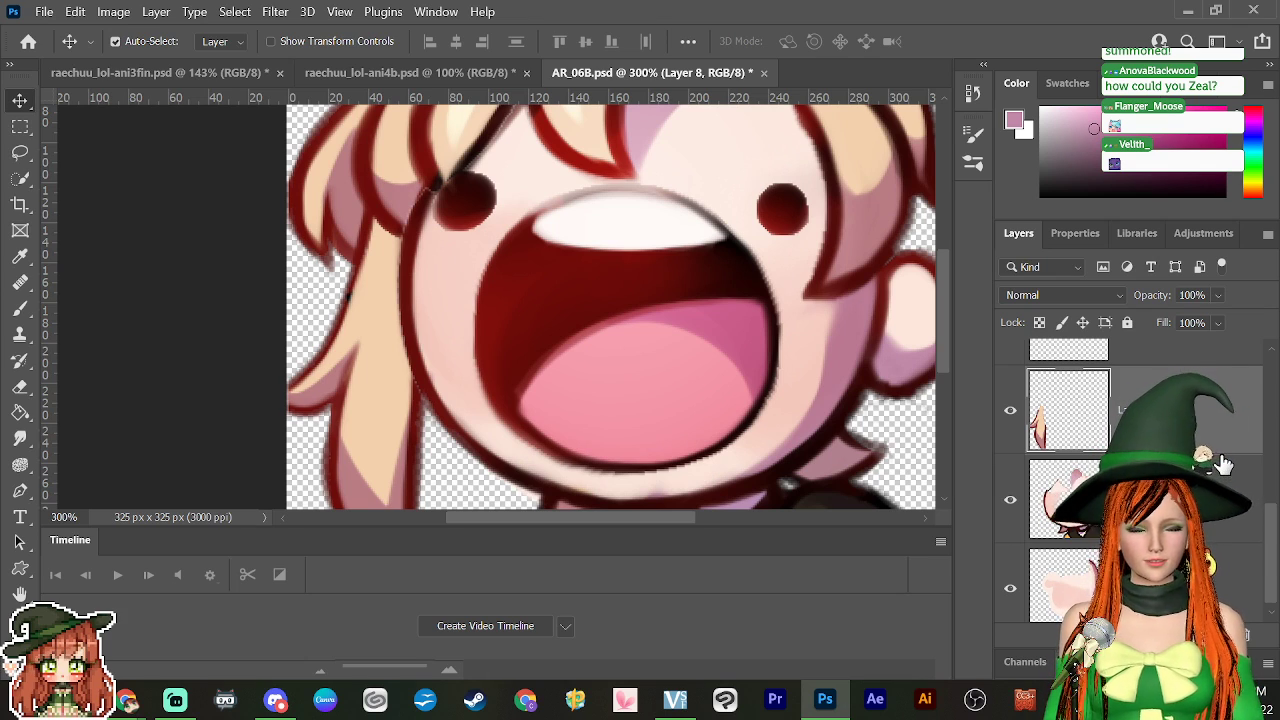
scroll(791, 229, "down", 2)
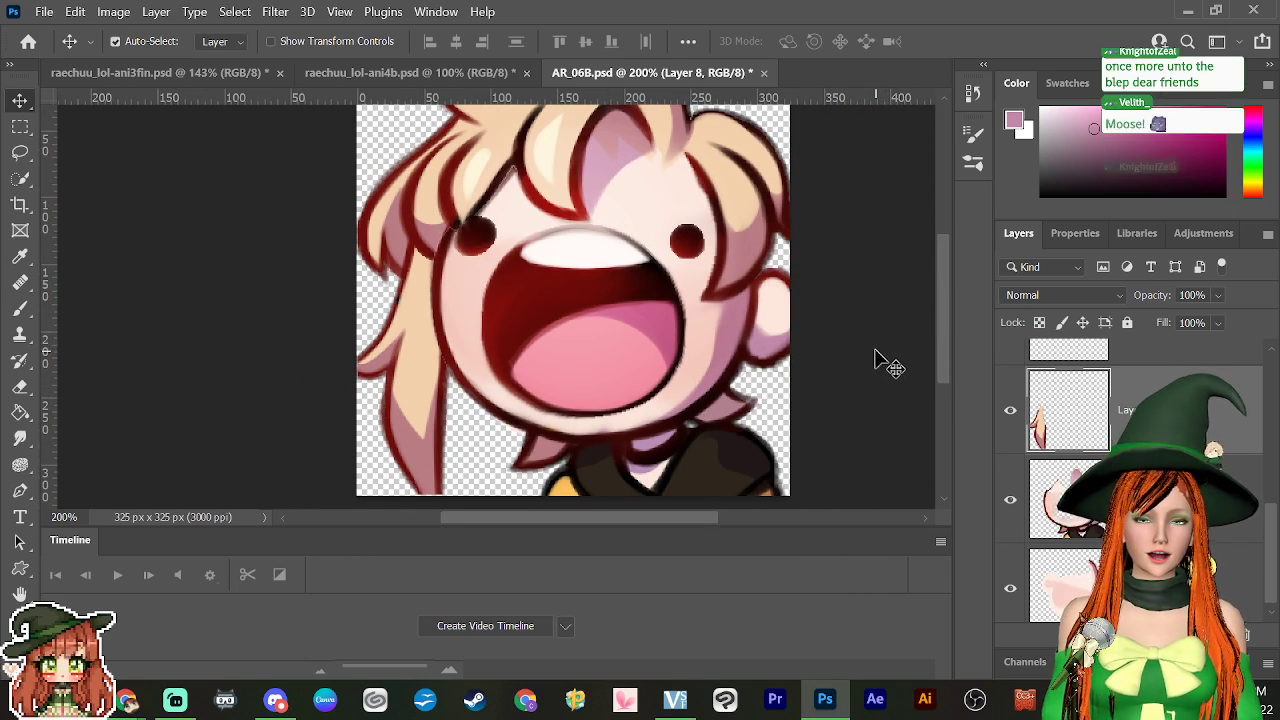
scroll(945, 325, "up", 1)
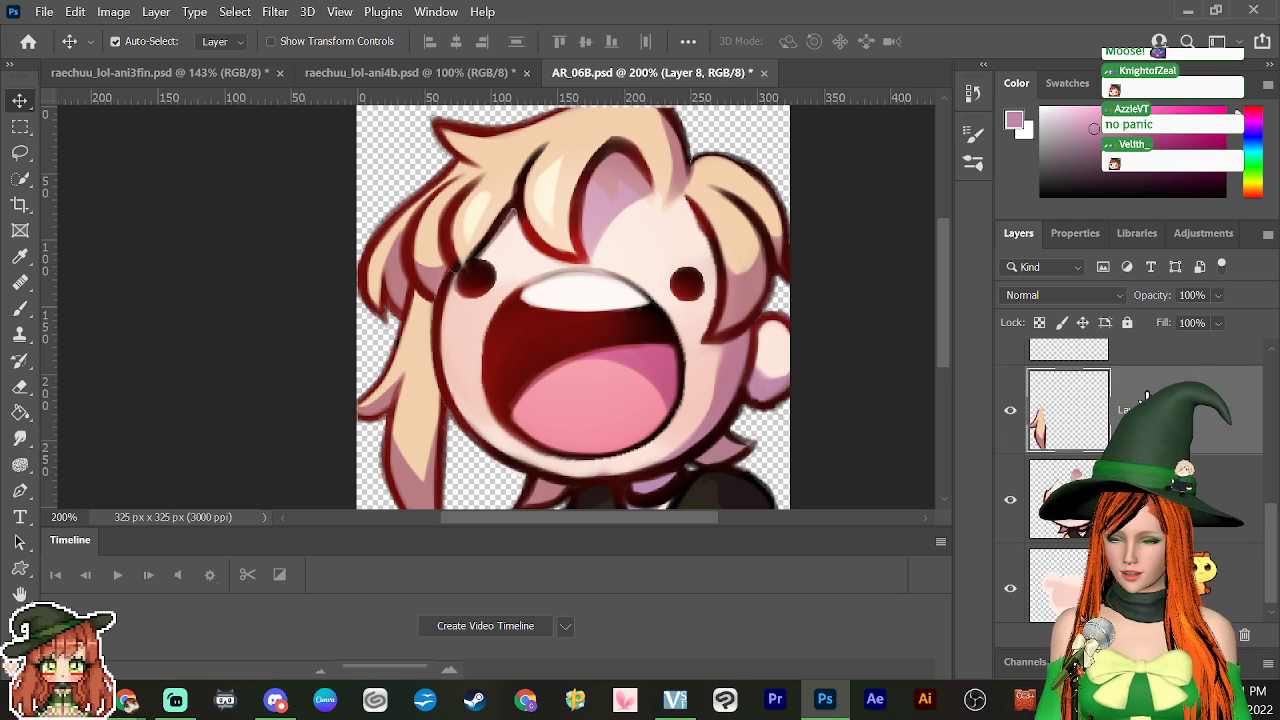
left_click(1010, 410)
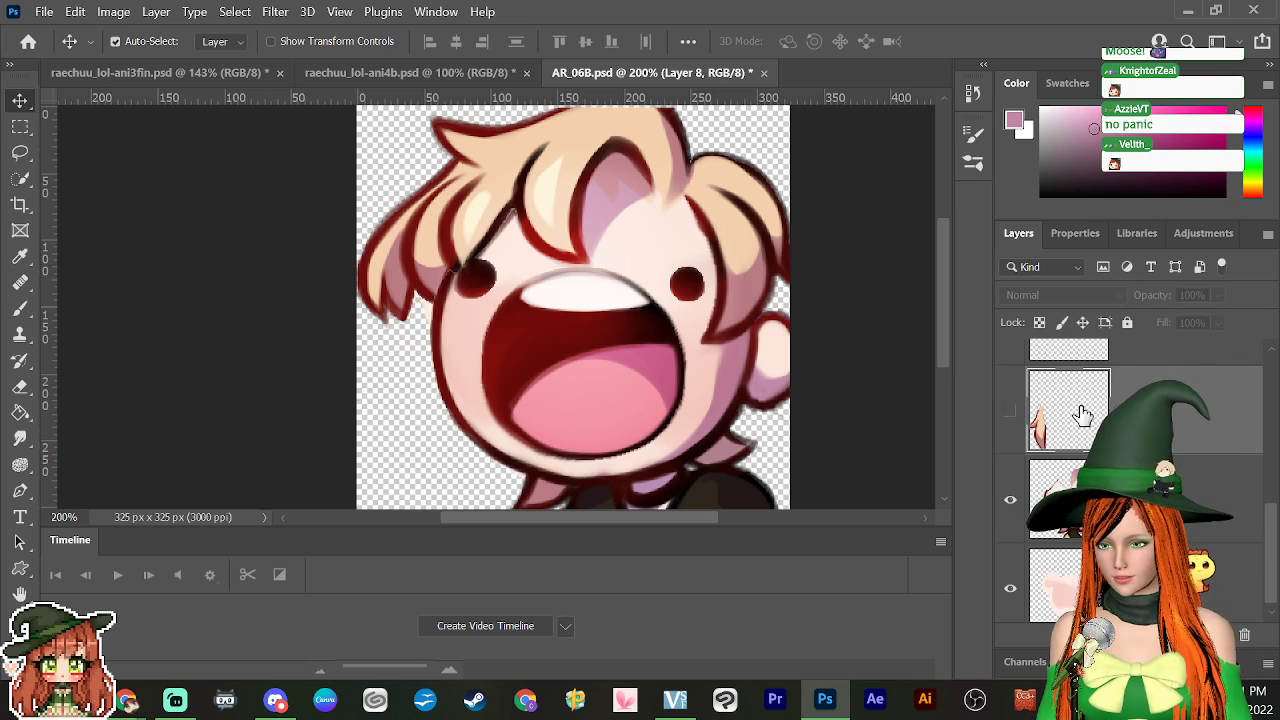
scroll(1275, 470, "up", 2)
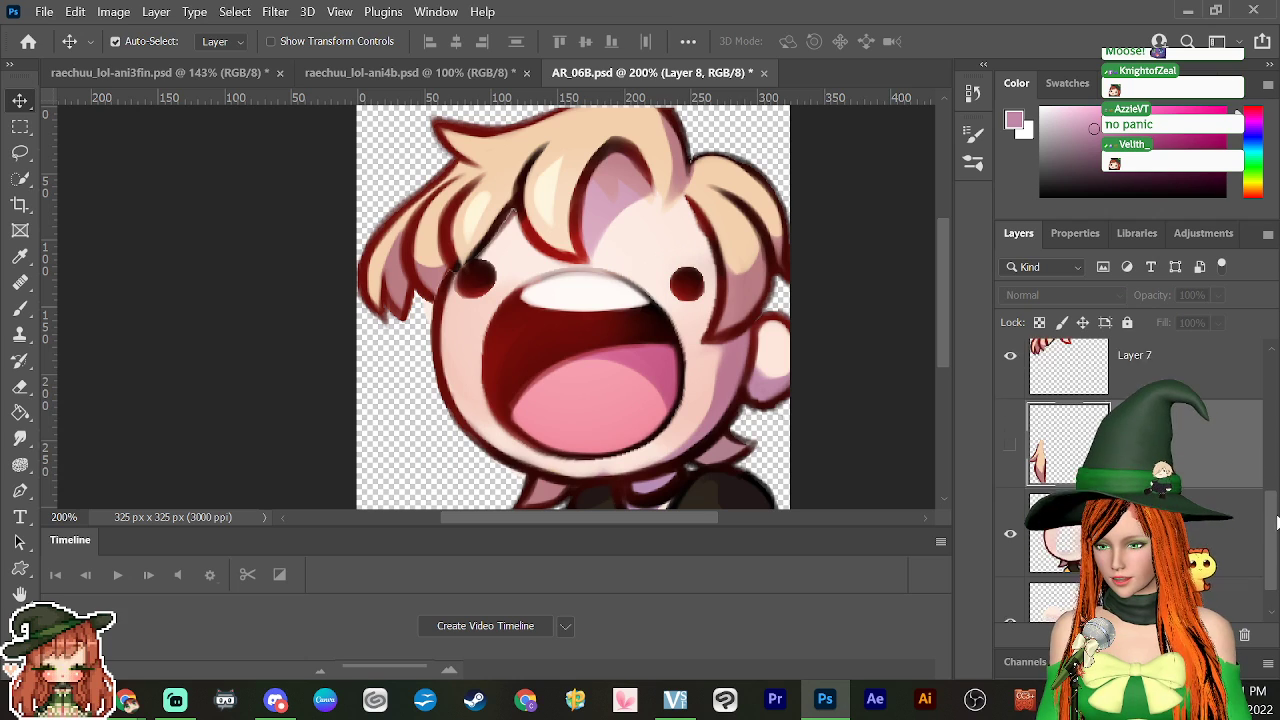
left_click(1011, 440)
scroll(1272, 520, "down", 2)
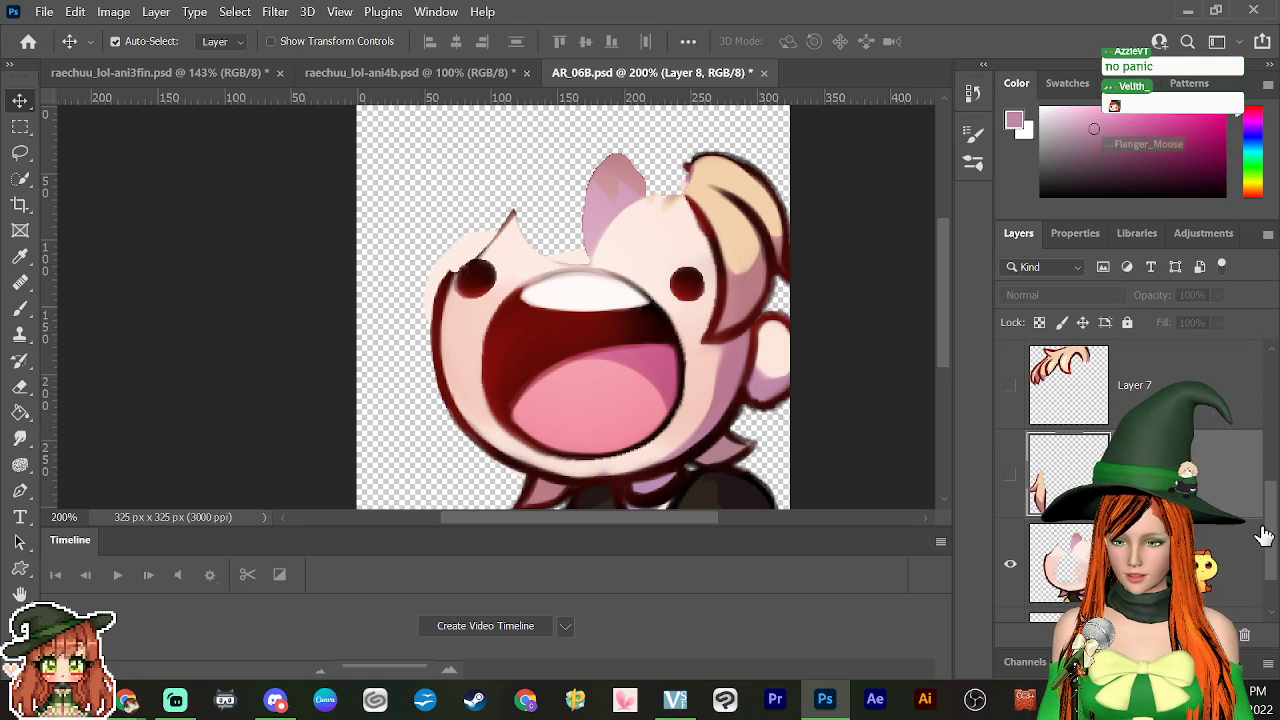
scroll(1275, 525, "up", 1)
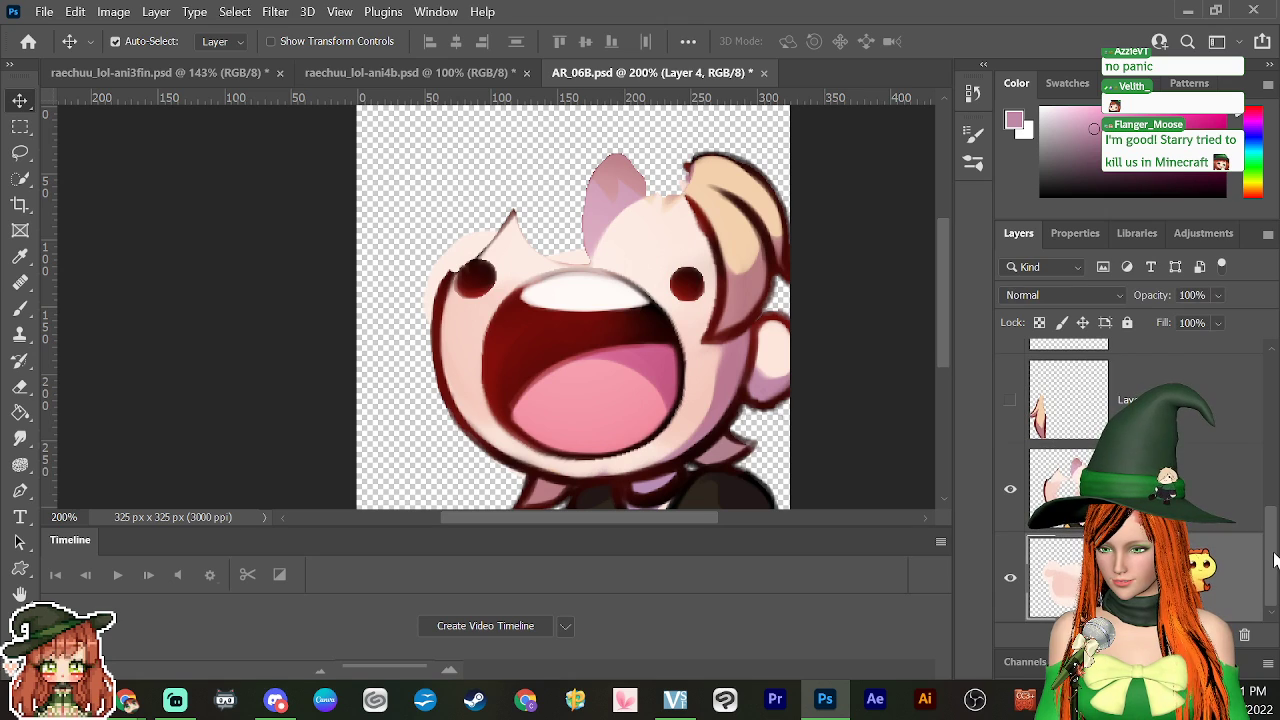
scroll(1262, 484, "up", 1)
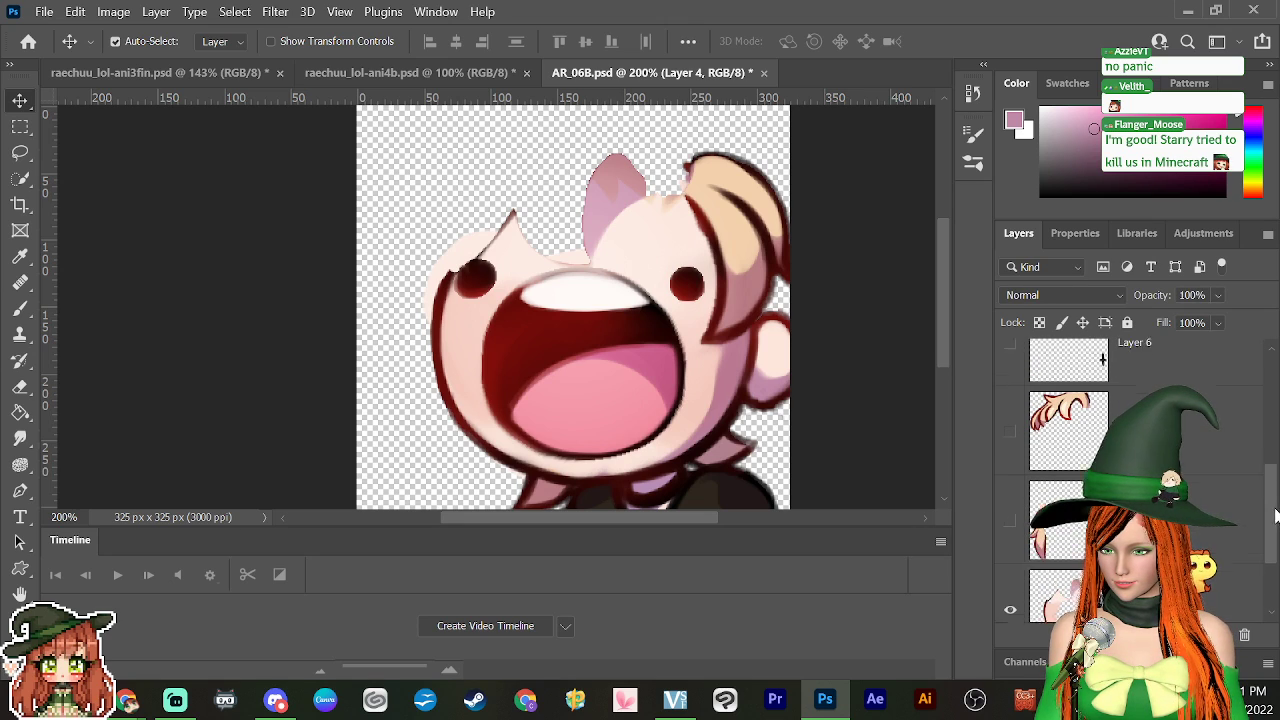
scroll(1258, 505, "up", 2)
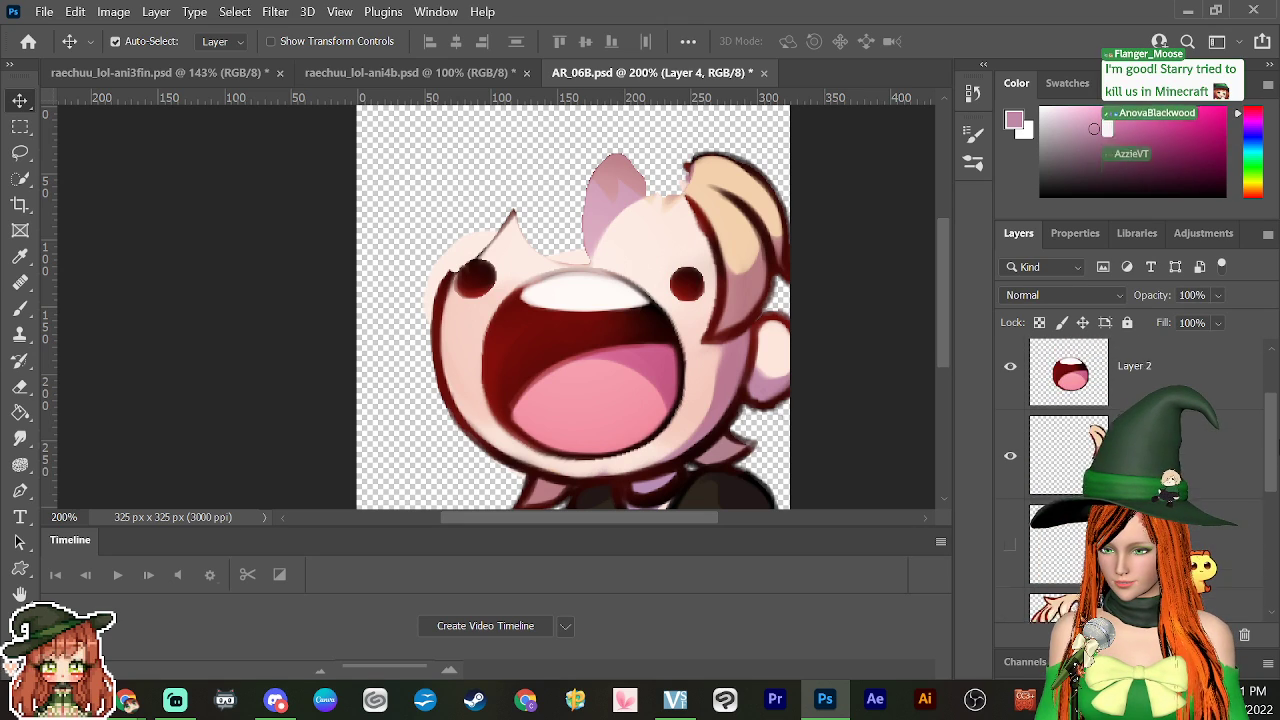
left_click(1010, 458)
scroll(1272, 470, "down", 3)
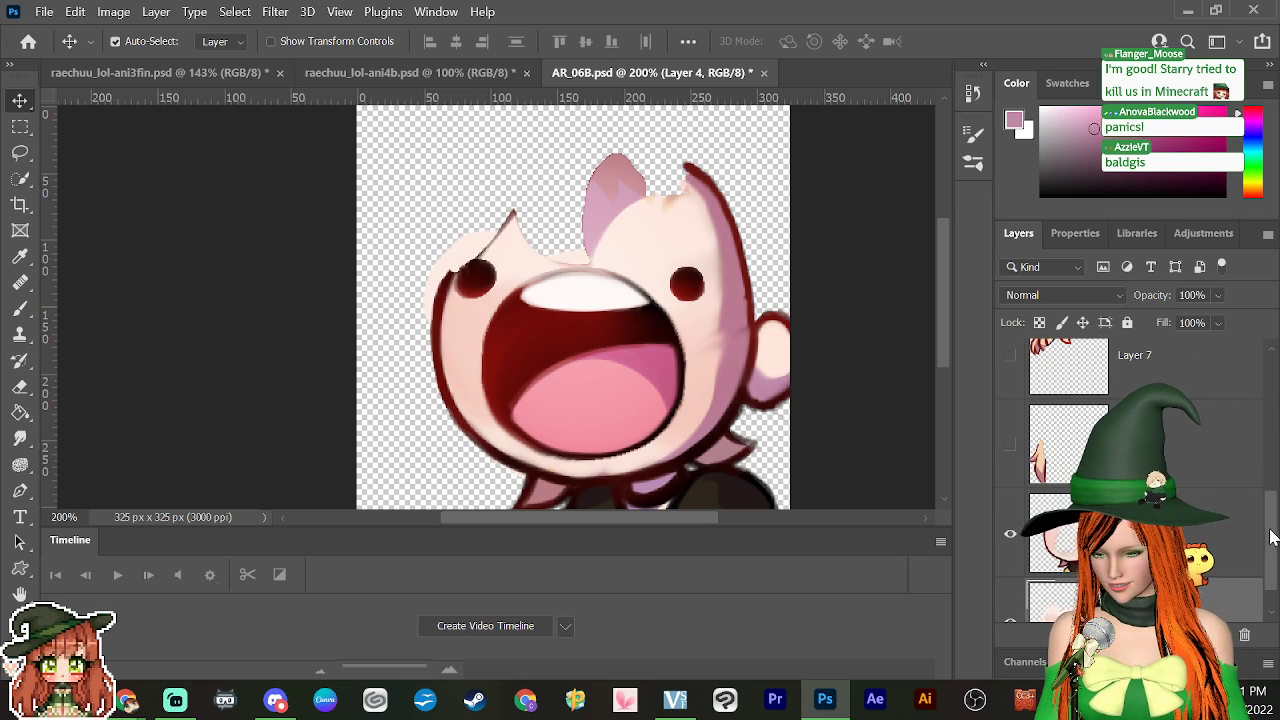
scroll(1268, 557, "down", 1)
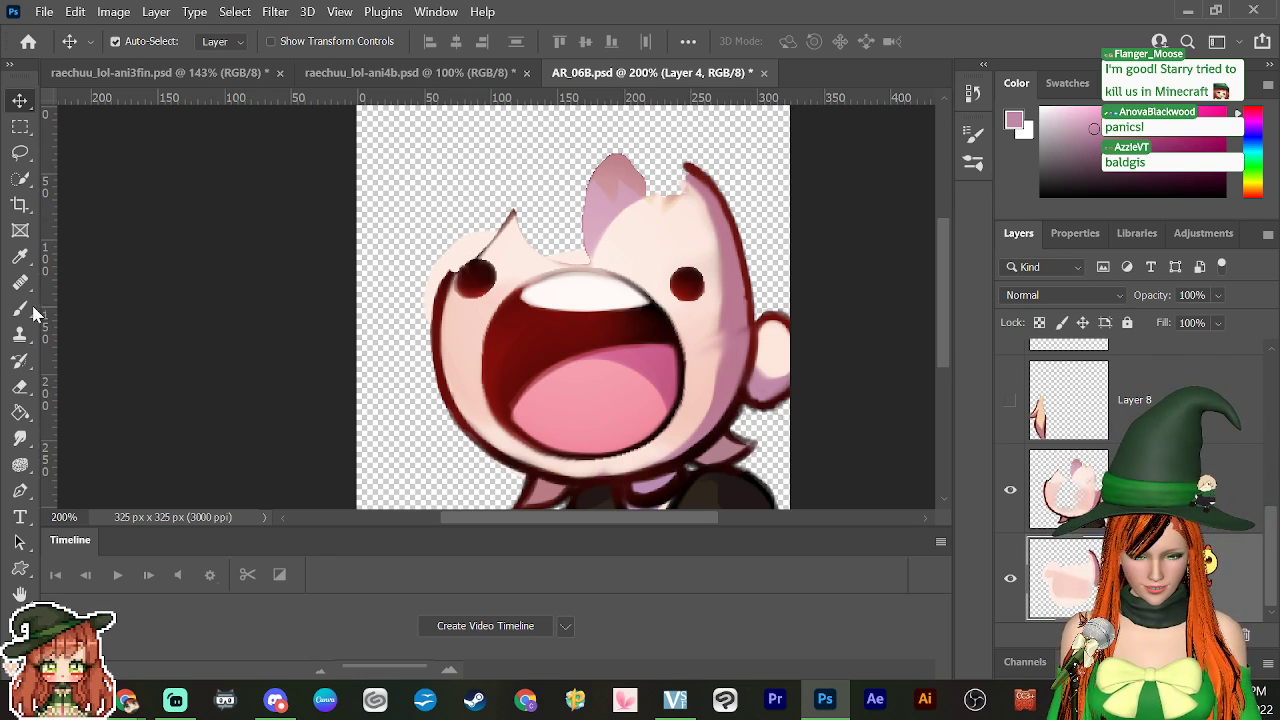
Step: Paint the missing top of the head outline on Layer 4 with the Brush in the sampled dark red, joining both sides of the face
key("b")
left_click(463, 285, "alt")
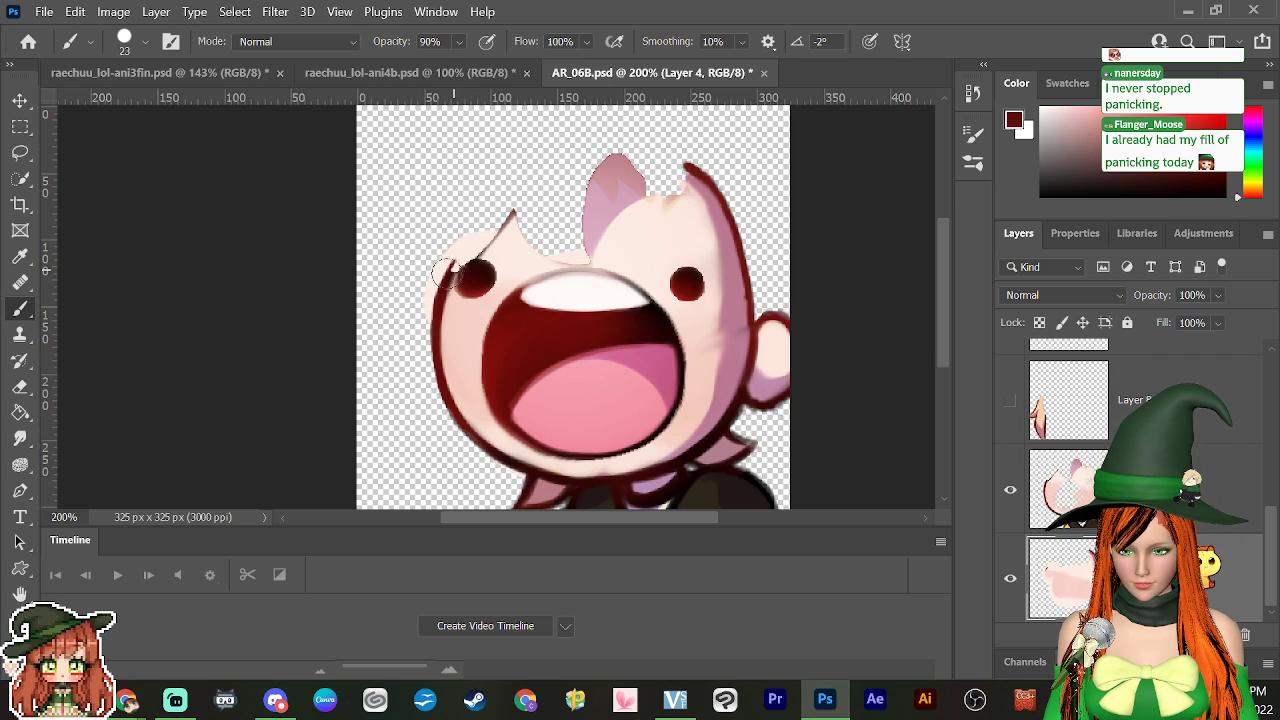
left_click_drag(450, 280, 490, 214)
left_click_drag(458, 264, 500, 198)
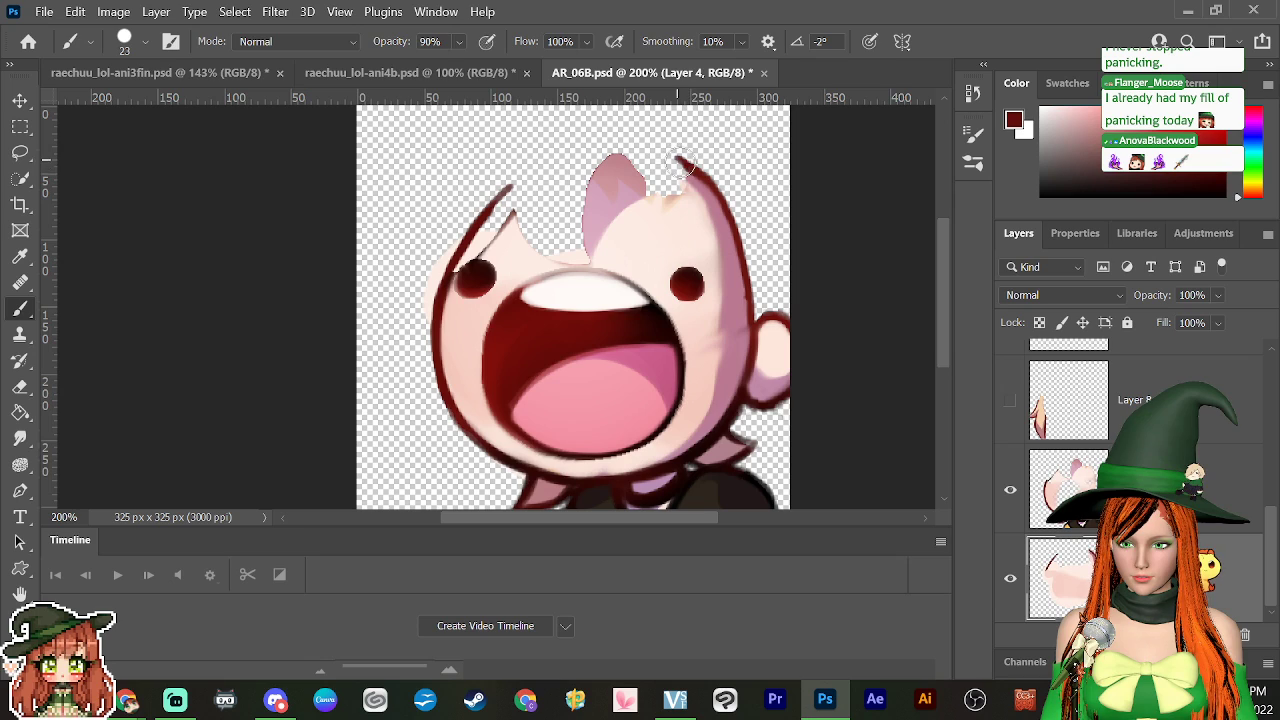
left_click_drag(683, 165, 632, 144)
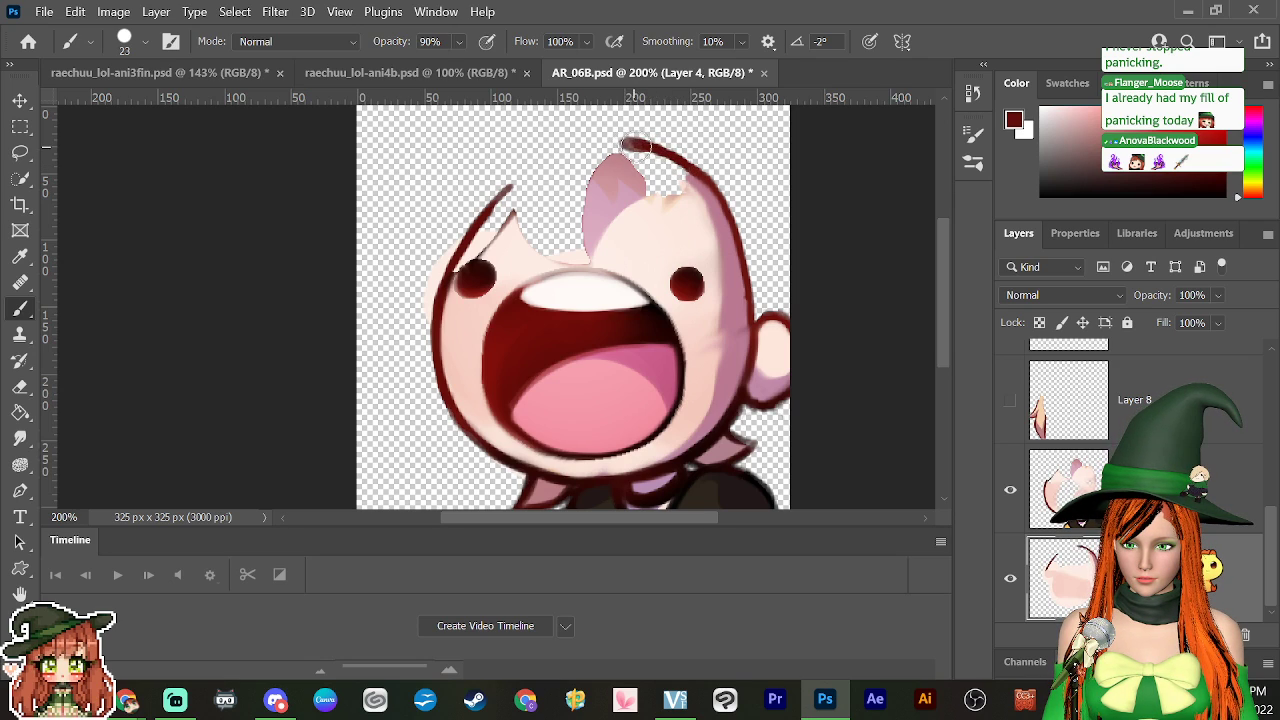
left_click_drag(600, 145, 571, 149)
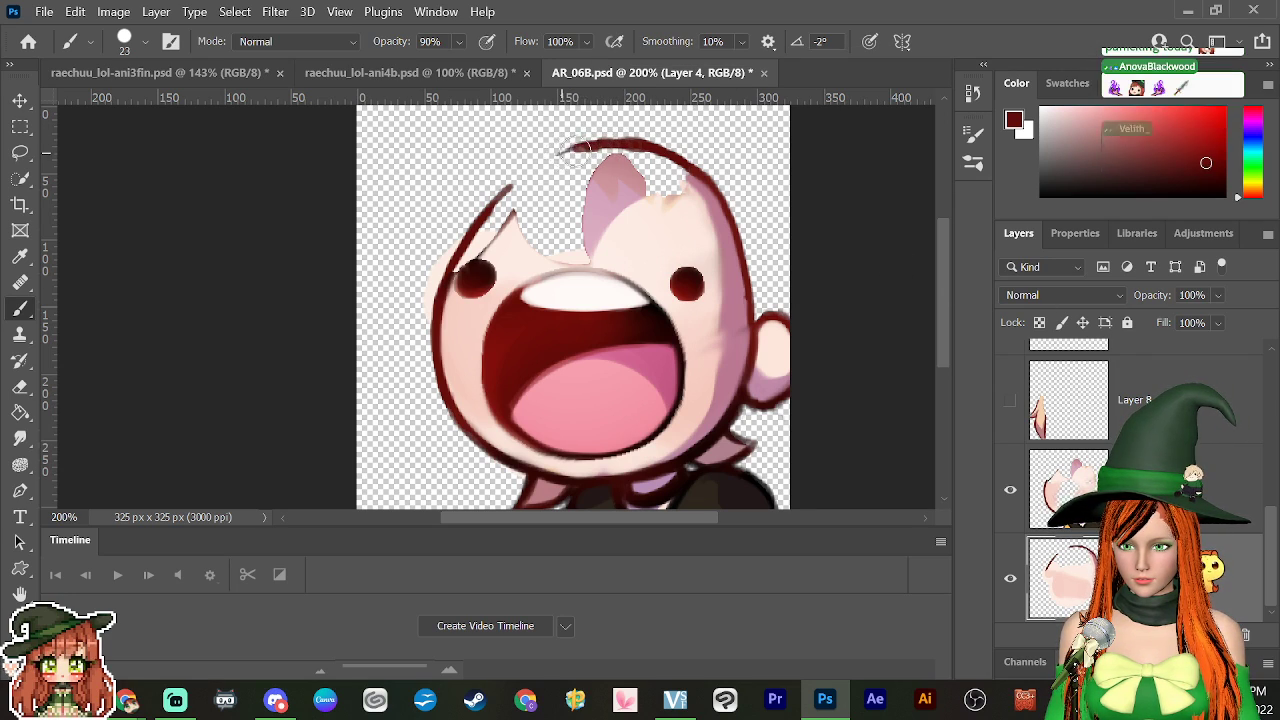
mouse_move(556, 148)
left_mouse_down()
mouse_move(490, 200)
mouse_move(578, 150)
mouse_move(538, 163)
mouse_move(608, 145)
mouse_move(550, 158)
mouse_move(493, 204)
mouse_move(565, 150)
left_mouse_up()
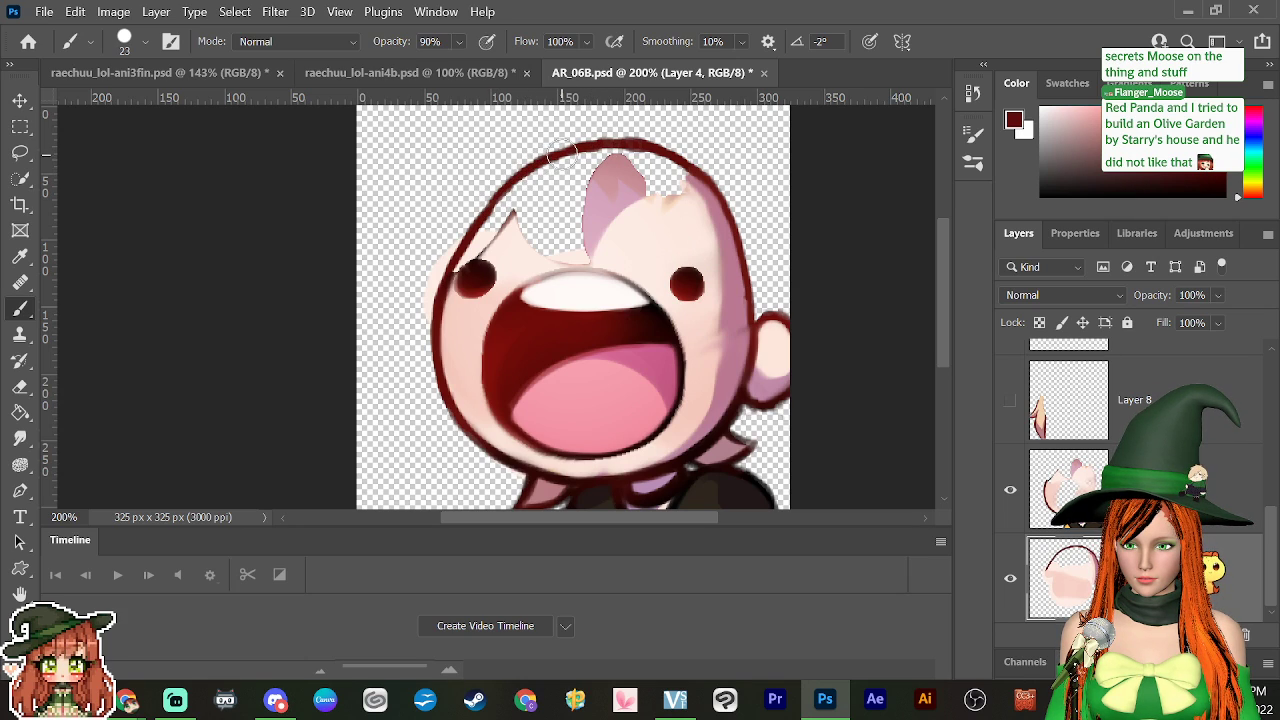
mouse_move(505, 188)
left_mouse_down()
mouse_move(468, 234)
mouse_move(495, 200)
left_mouse_up()
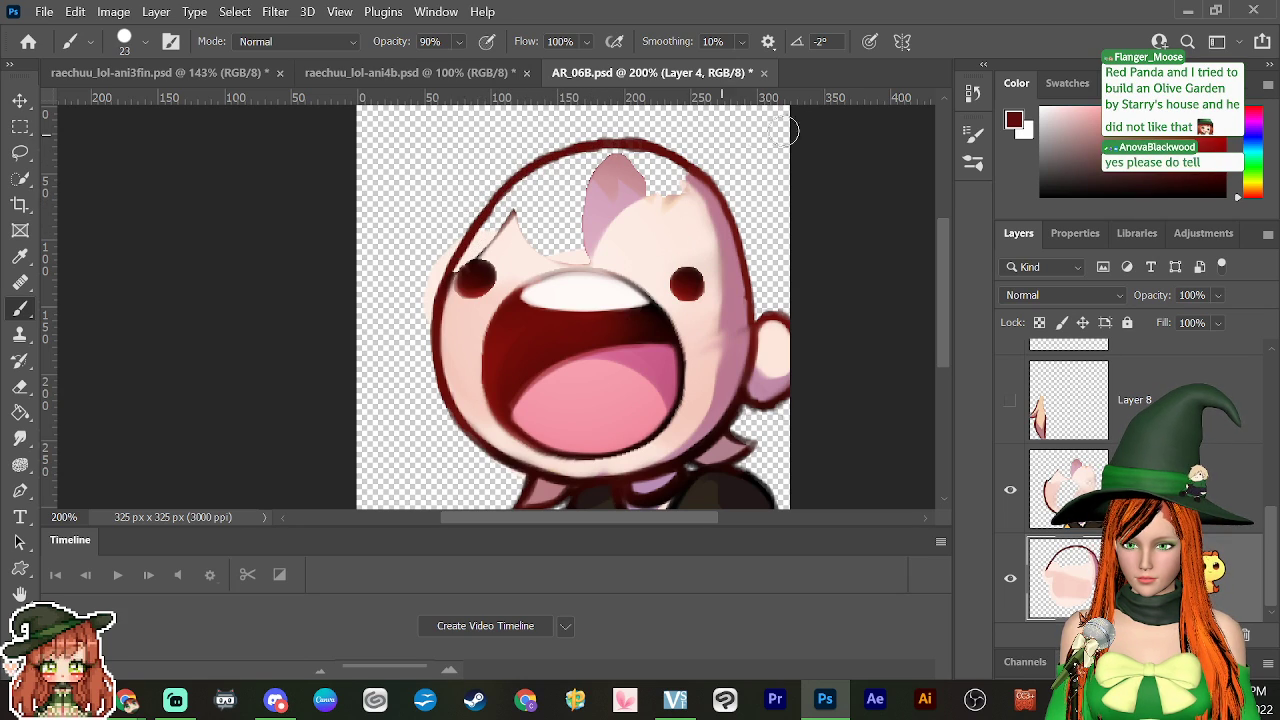
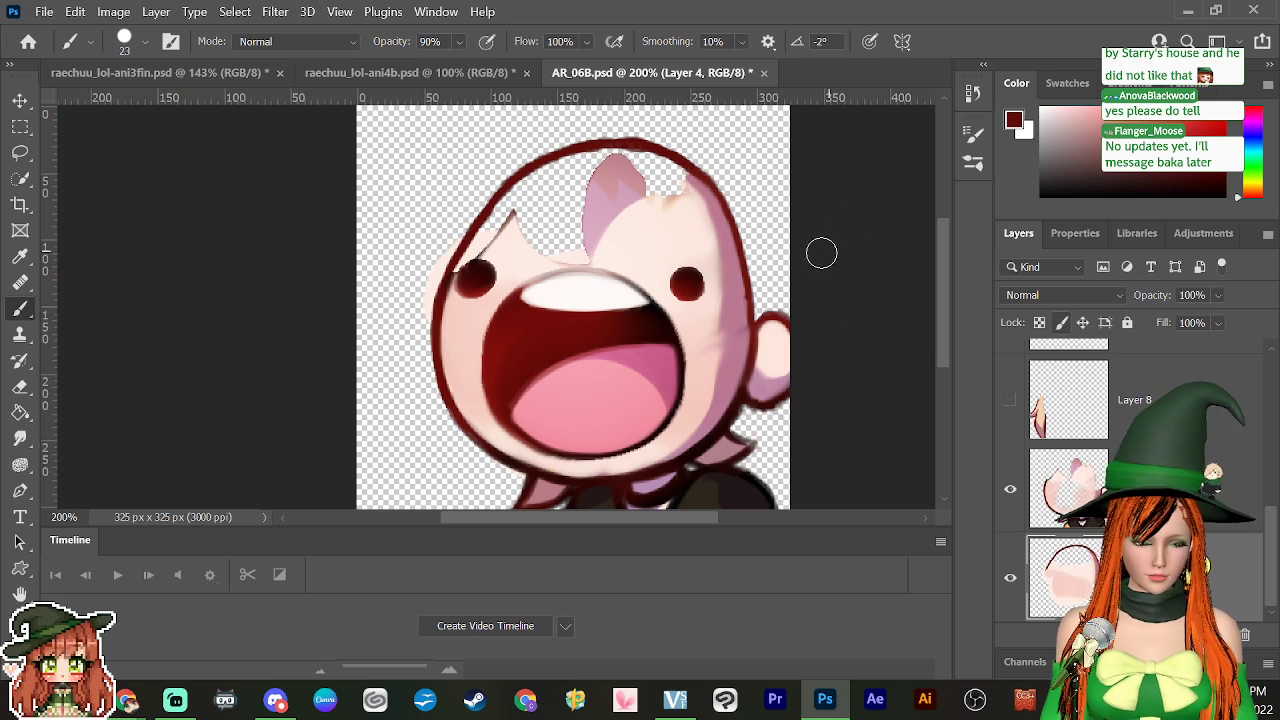
Step: Fill the empty top of the head on Layer 4 with the sampled pale skin tone and touch up the remaining gaps with the Brush
left_click(733, 298, "alt")
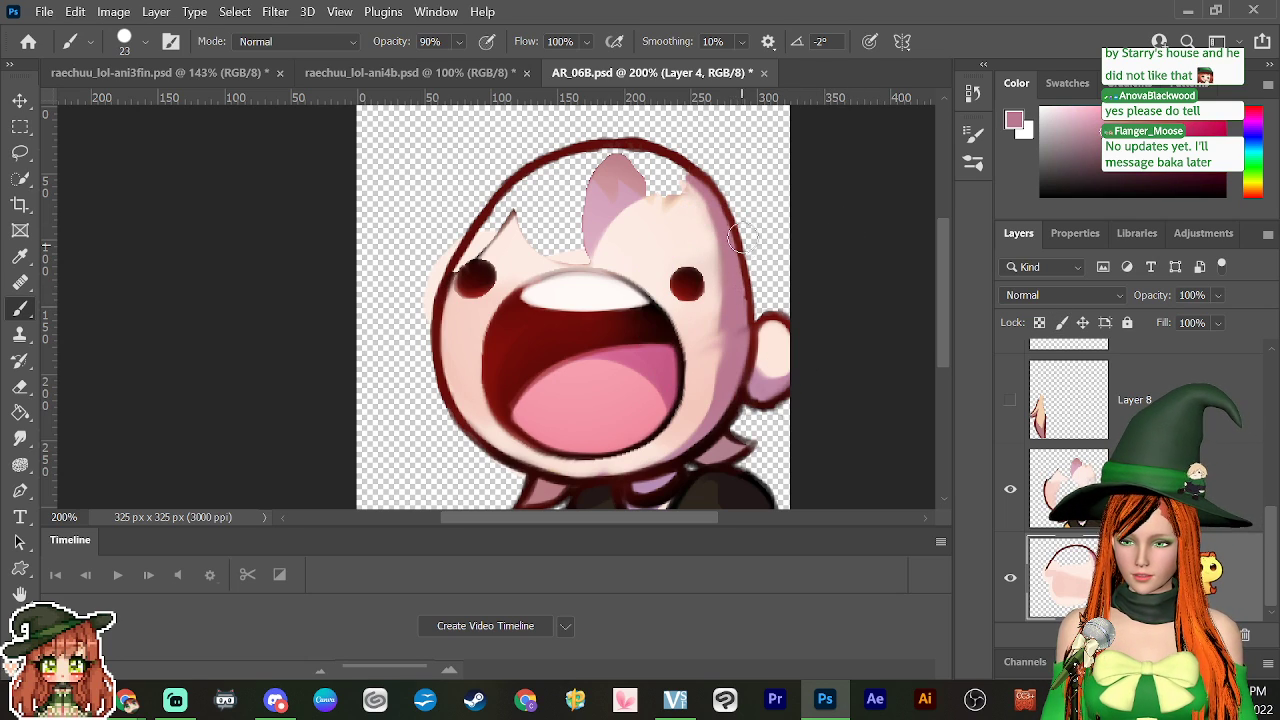
left_click(656, 240, "alt")
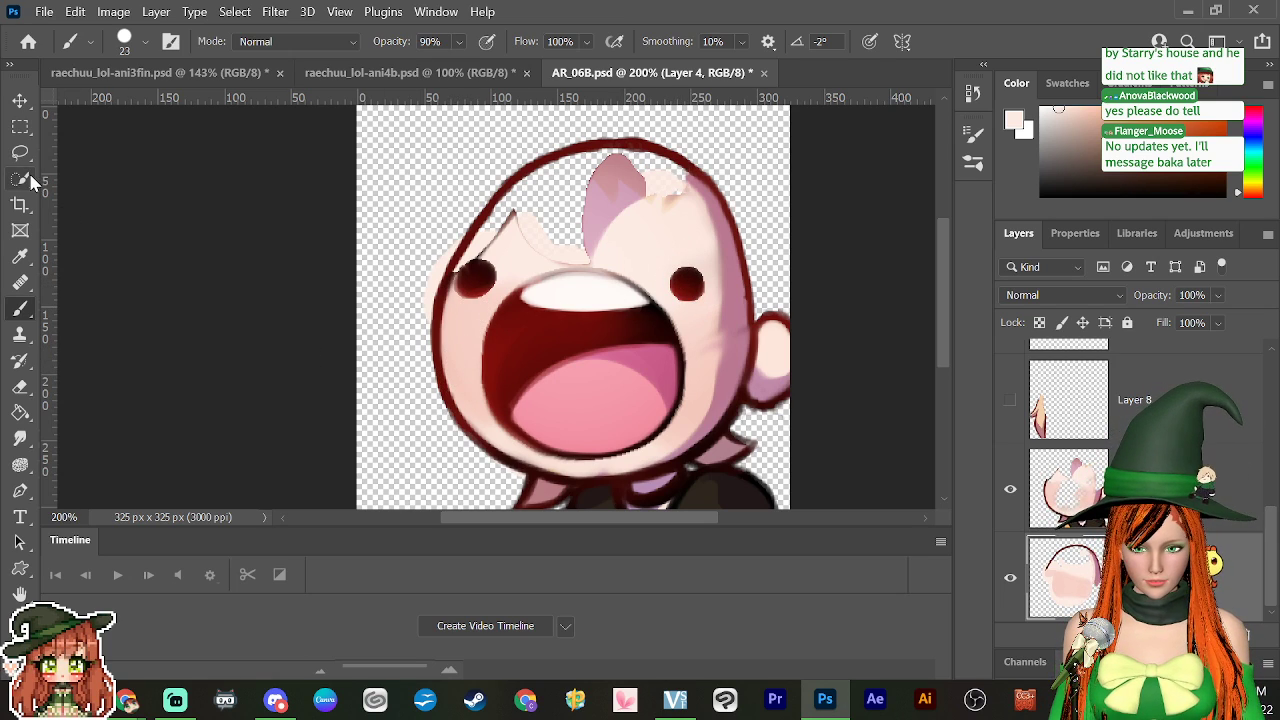
left_click(20, 412)
left_click(561, 240)
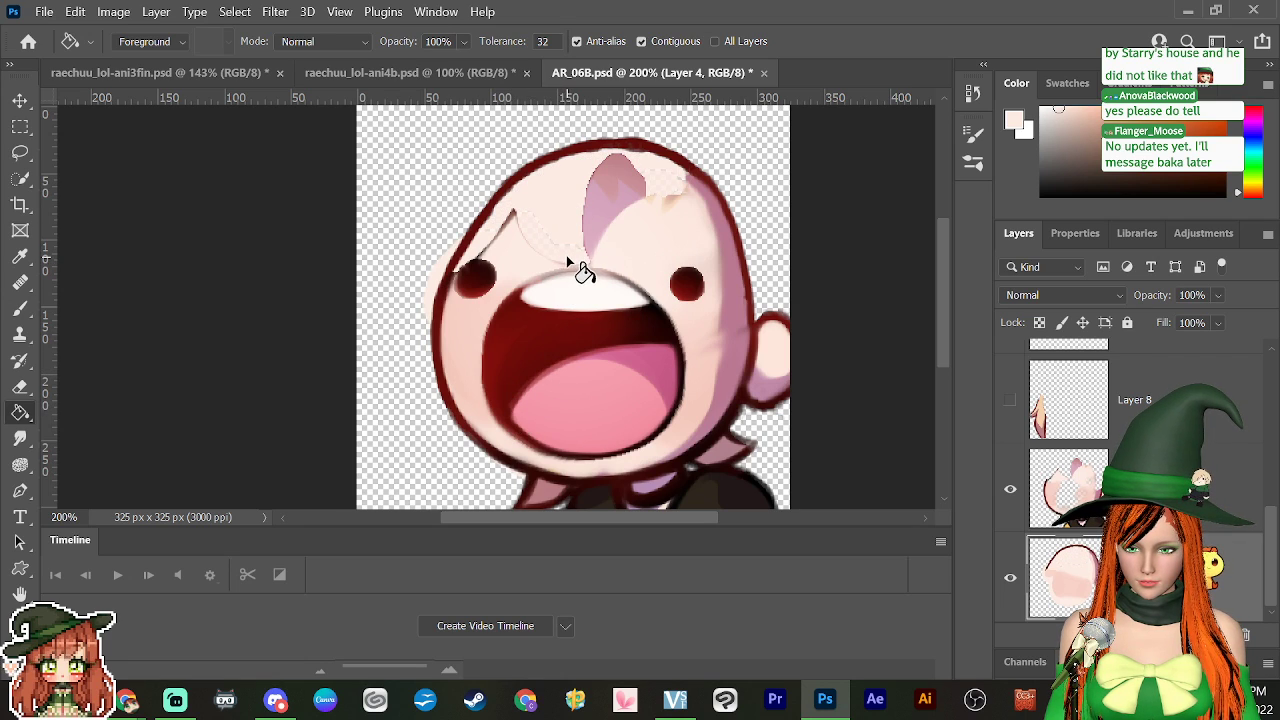
key("ctrl+z")
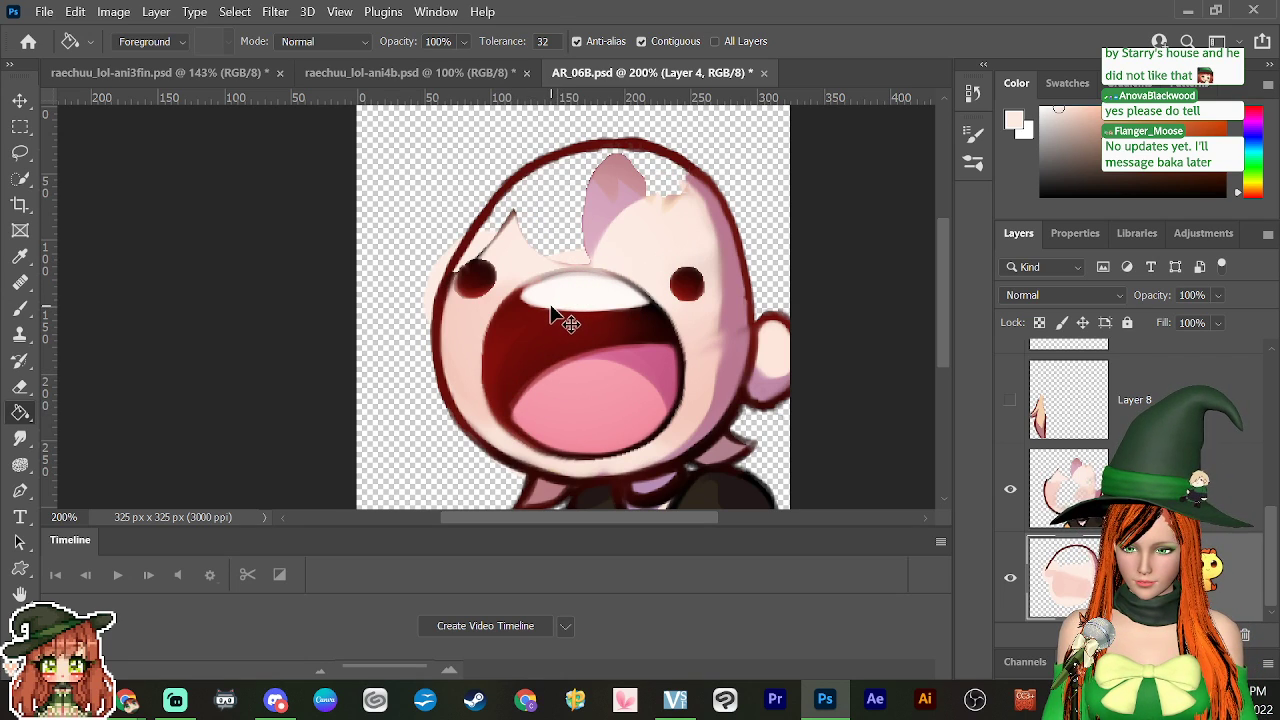
left_click(556, 222)
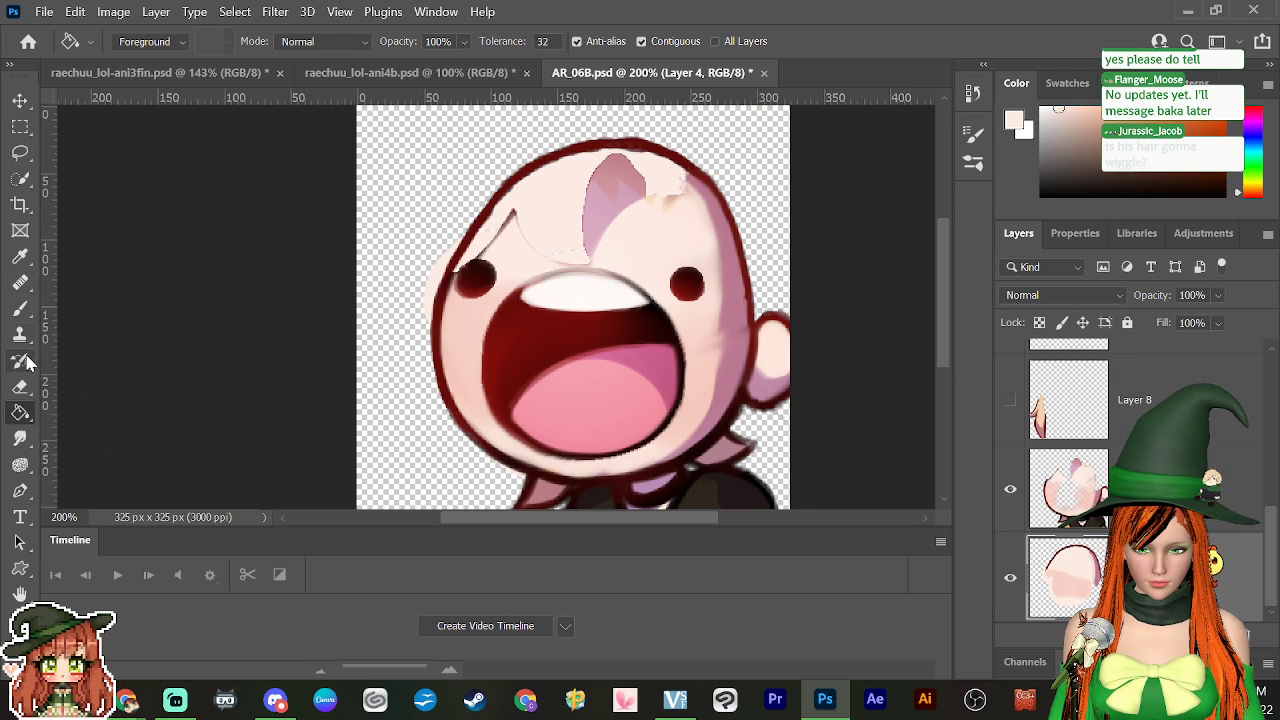
left_click(27, 309)
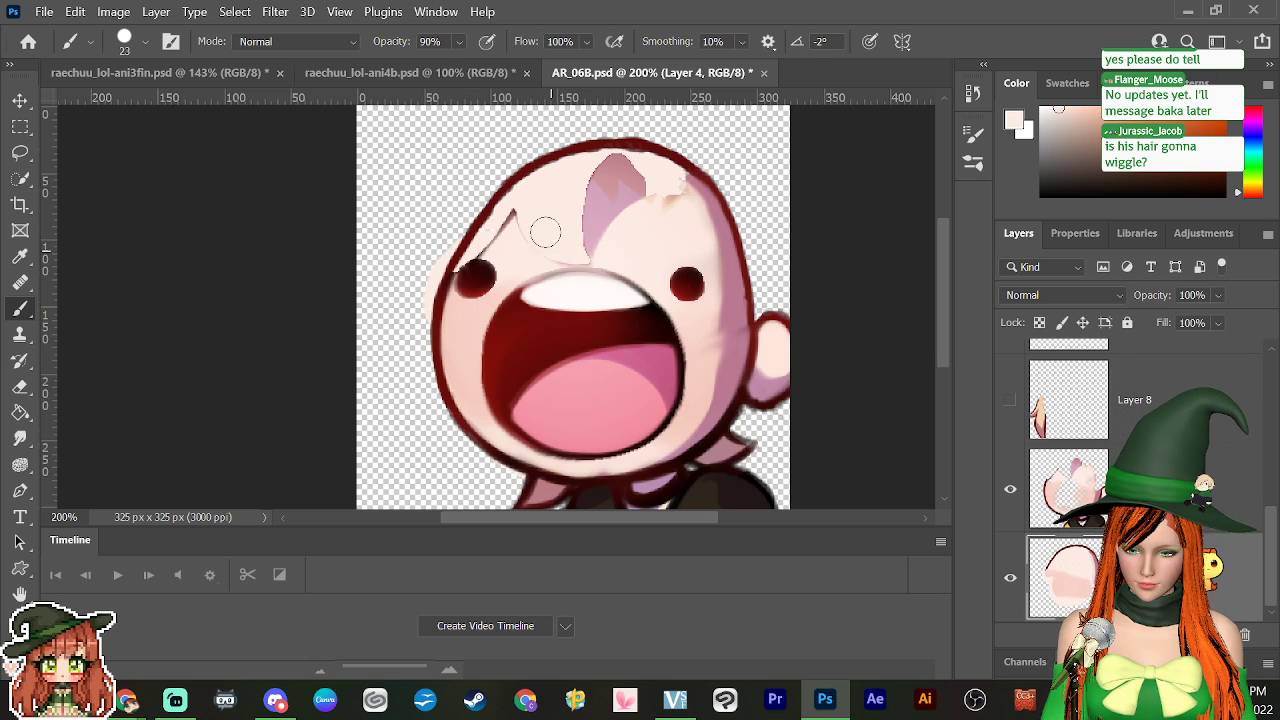
mouse_move(545, 232)
left_mouse_down()
mouse_move(495, 228)
mouse_move(502, 218)
left_mouse_up()
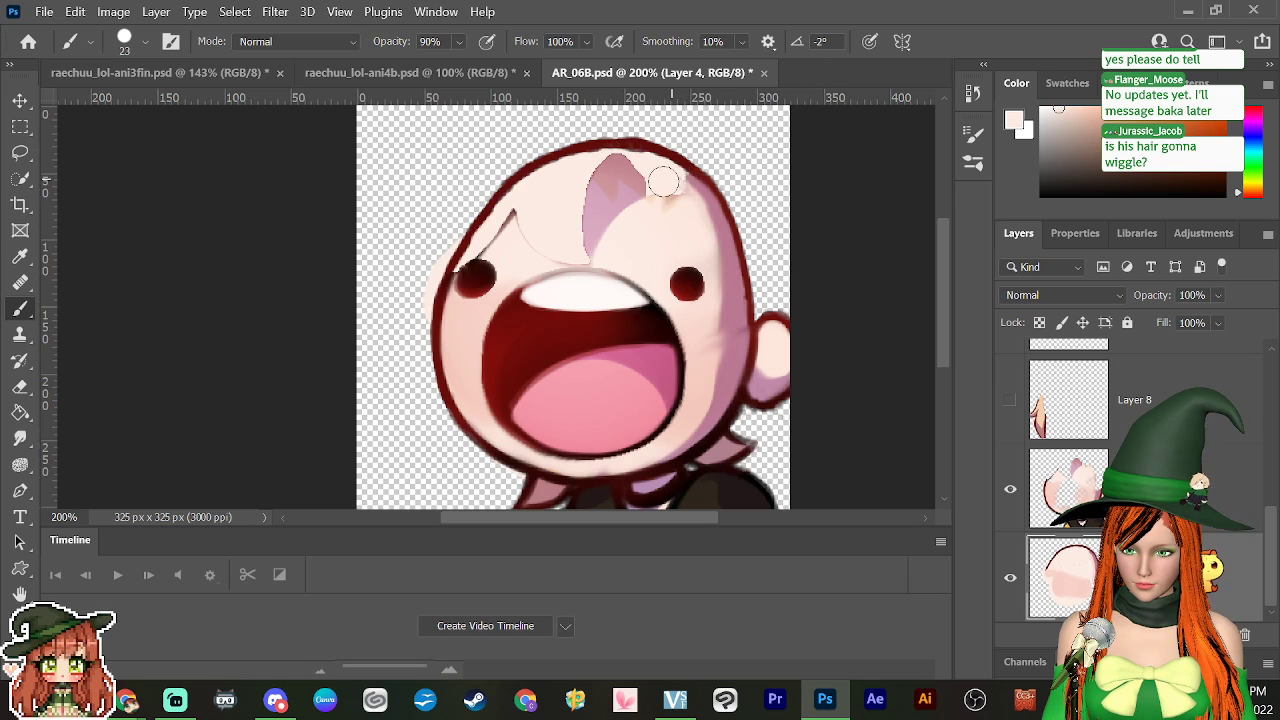
Step: Paint a mauve shadow band along the inside of the upper head outline on Layer 4, using the color sampled from the cheek shading
left_click(741, 263, "alt")
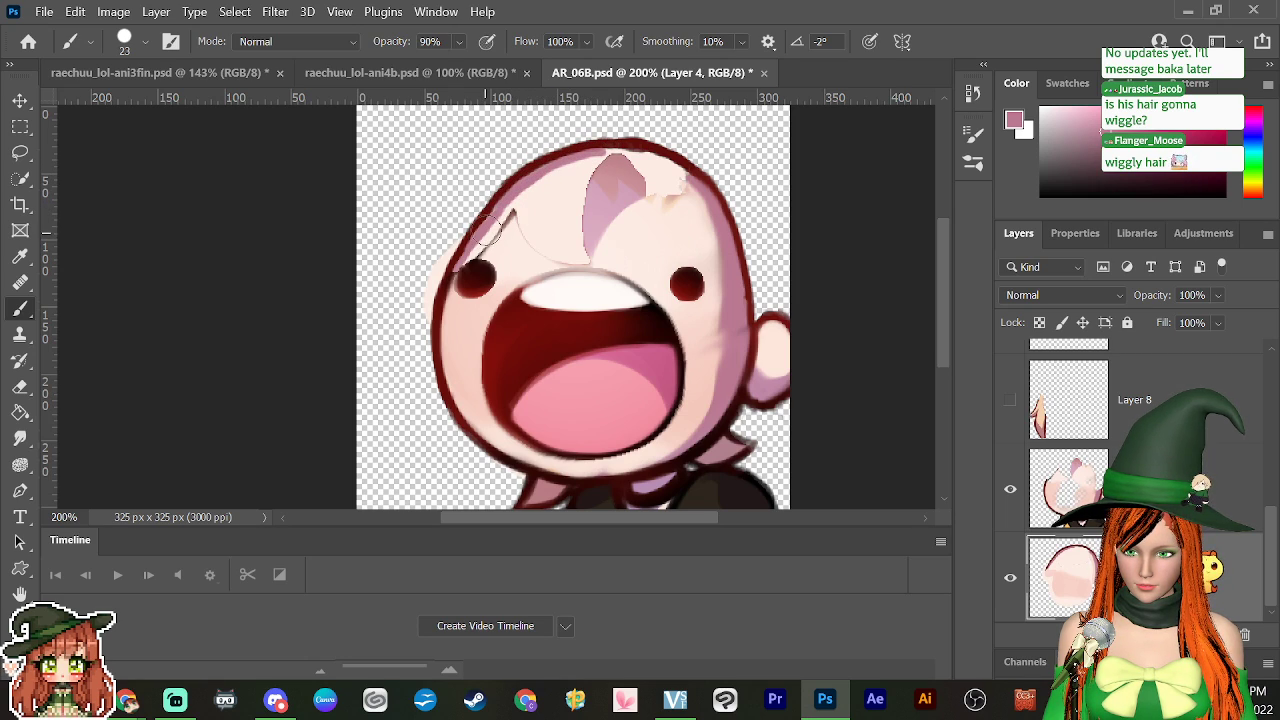
mouse_move(490, 228)
left_mouse_down()
mouse_move(595, 158)
mouse_move(546, 183)
left_mouse_up()
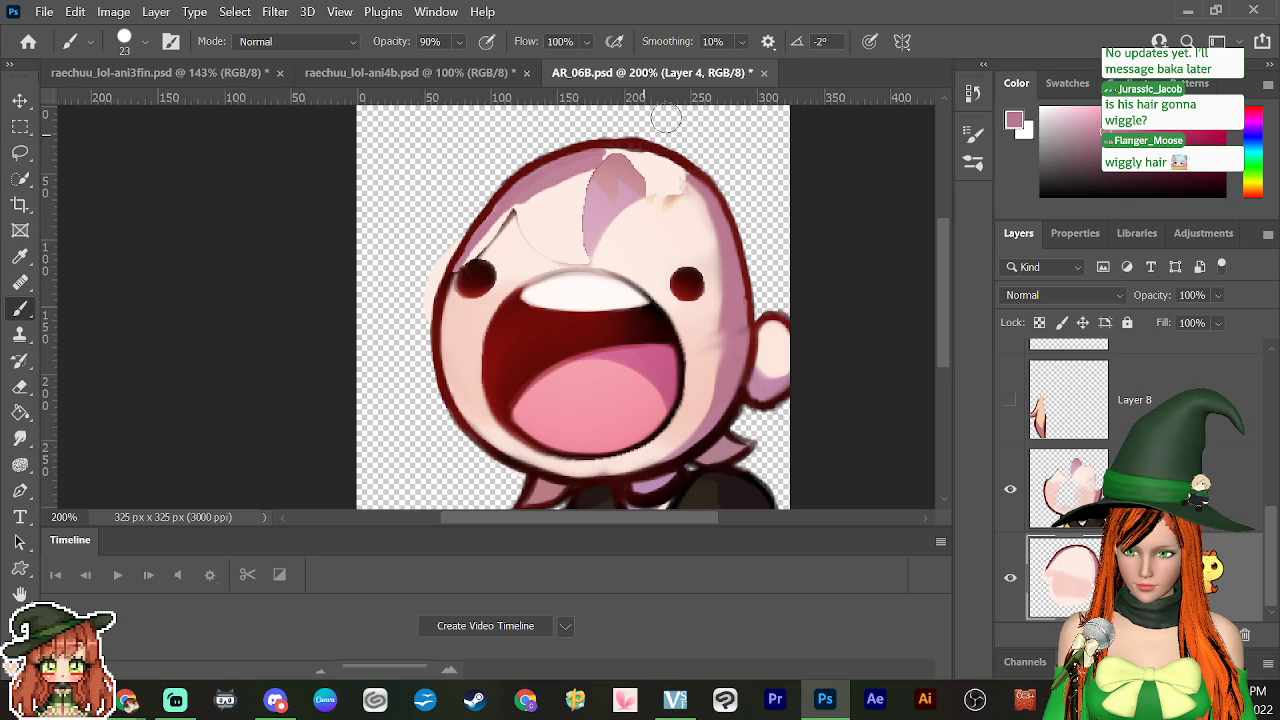
key("ctrl+plus")
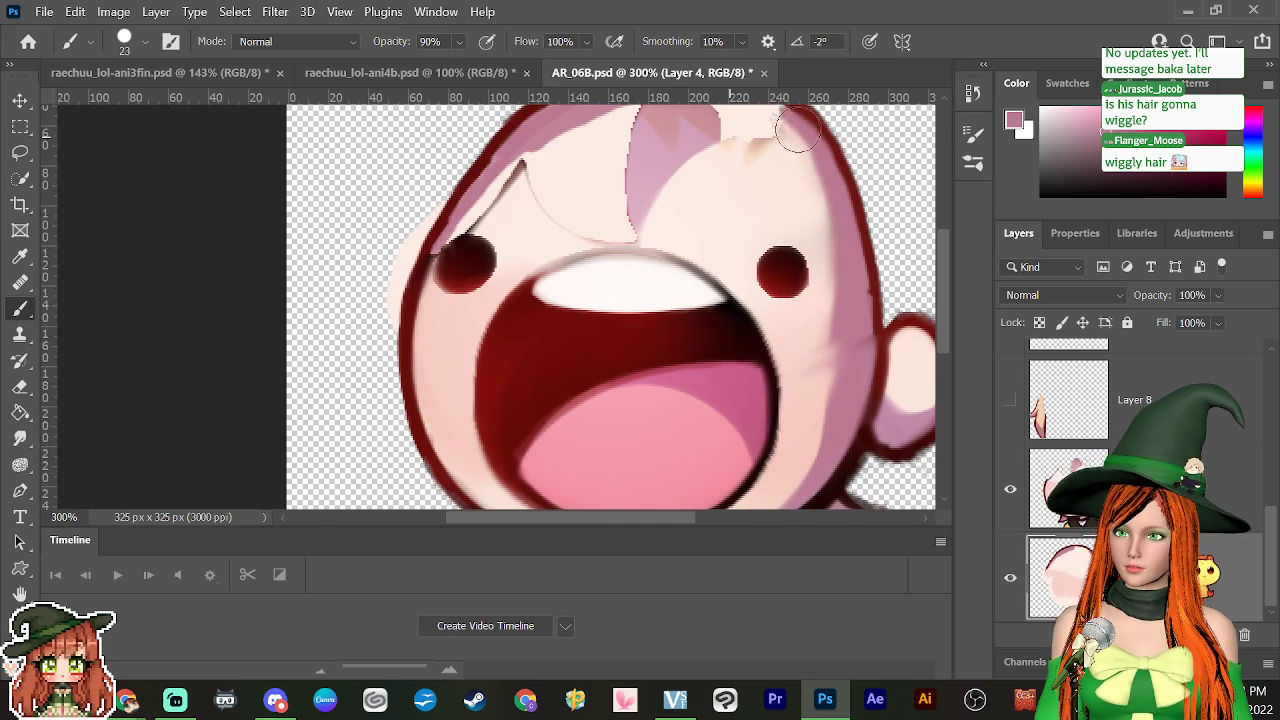
left_click_drag(939, 297, 941, 265)
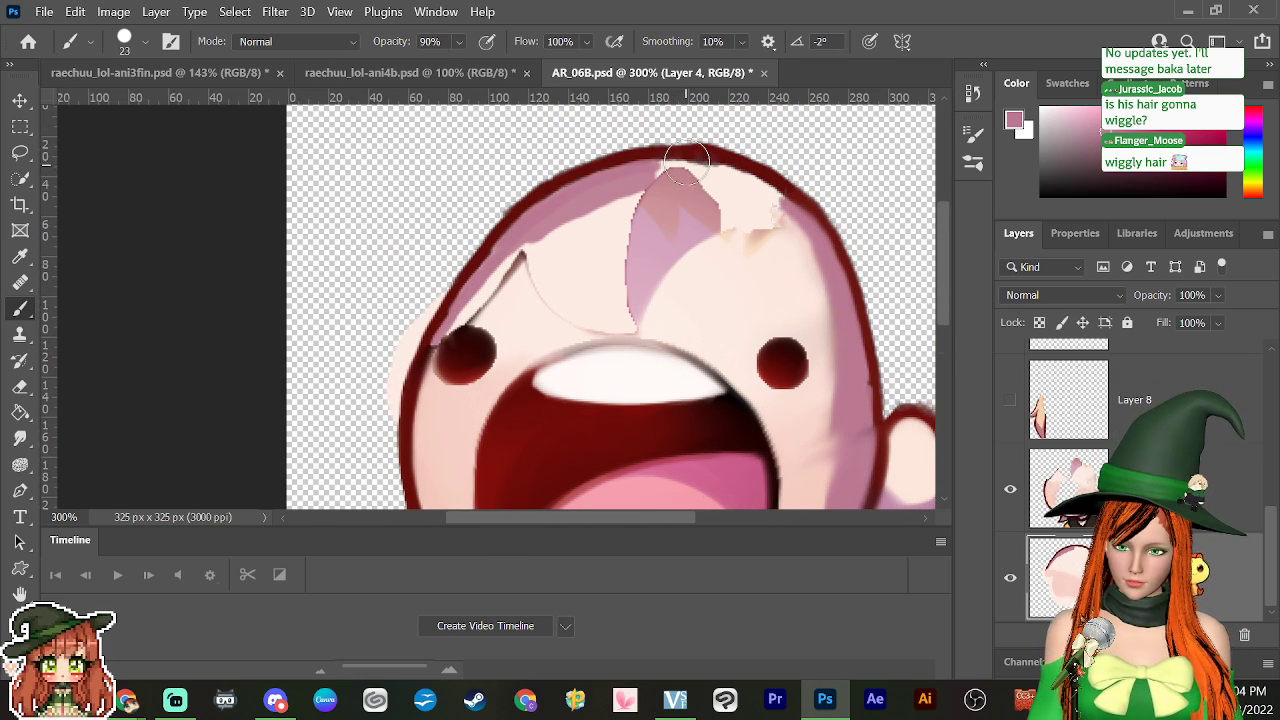
left_click_drag(655, 172, 712, 175)
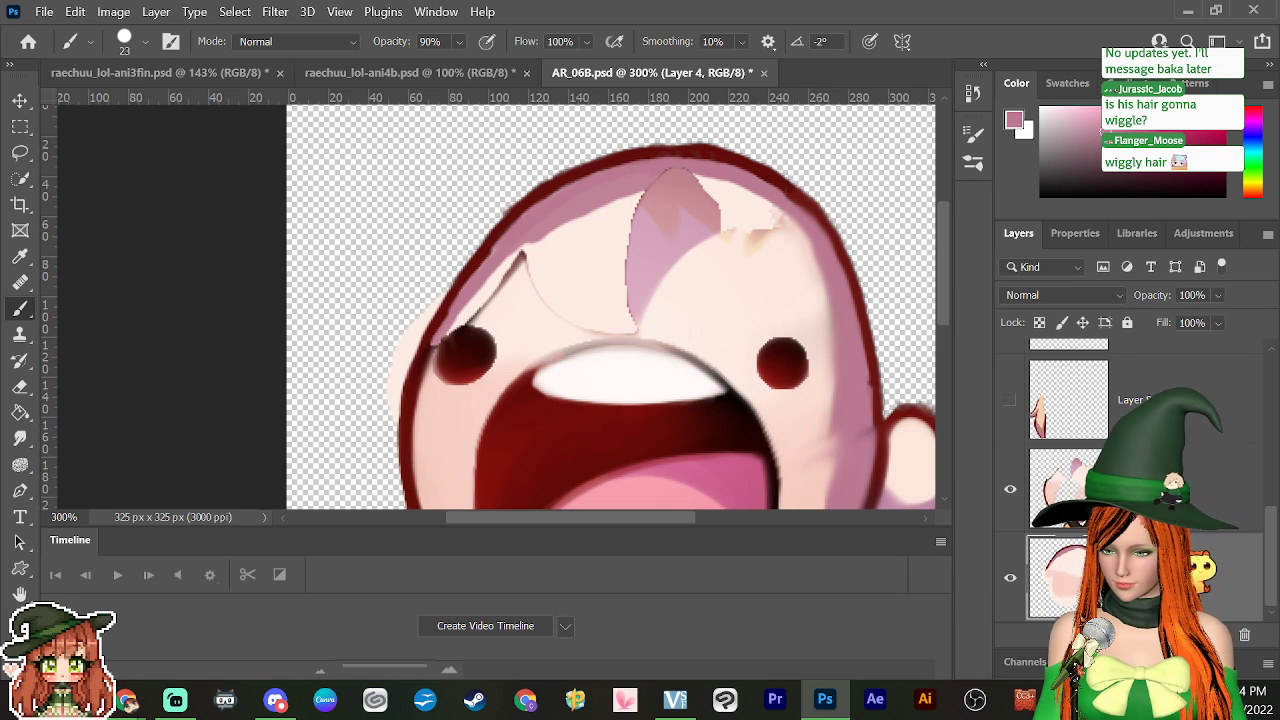
Step: Smudge the mauve shadow into the skin tone along the upper head and beside the left-hand eye
left_click(20, 438)
mouse_move(555, 210)
left_mouse_down()
mouse_move(542, 243)
mouse_move(610, 205)
left_mouse_up()
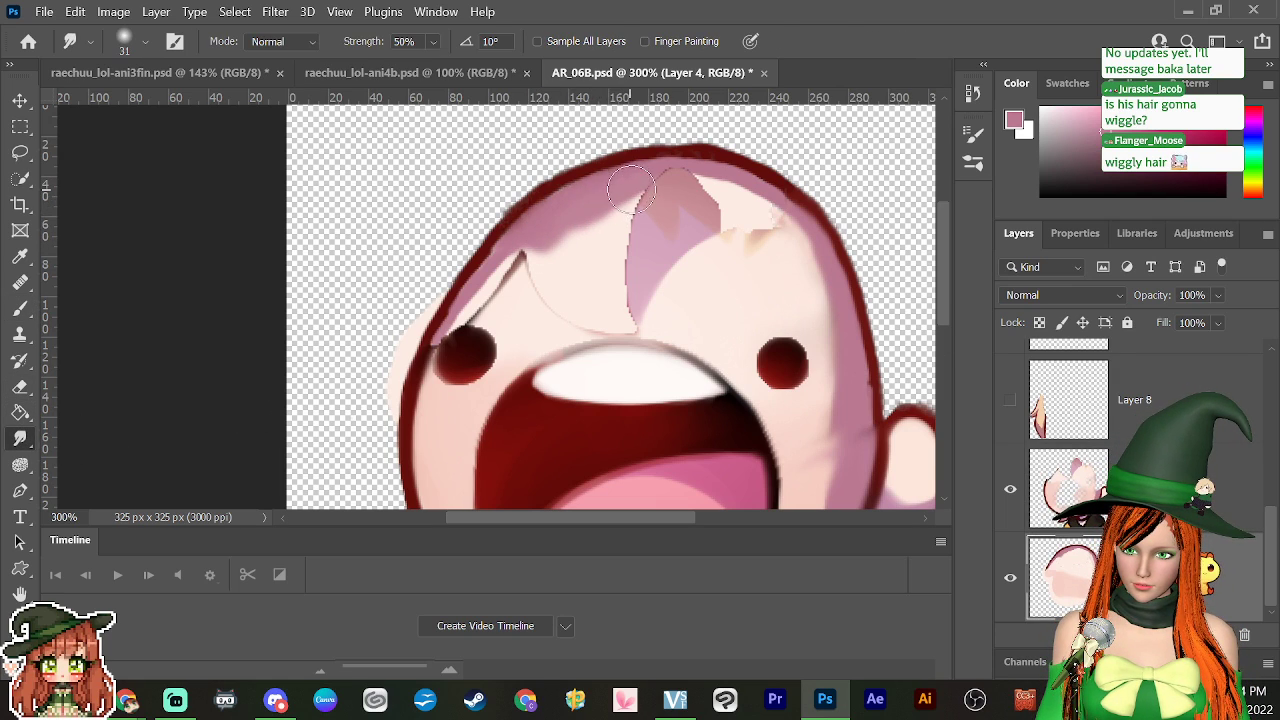
left_click_drag(511, 276, 465, 345)
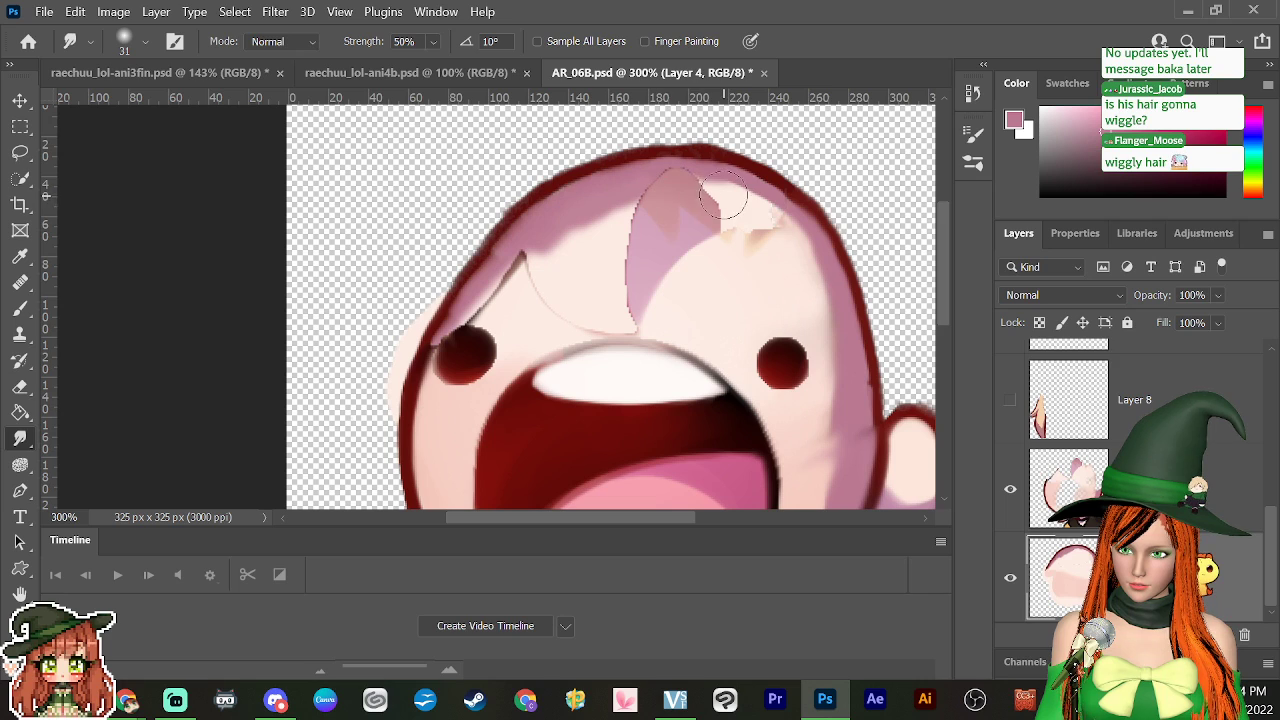
mouse_move(723, 197)
left_mouse_down()
mouse_move(811, 272)
mouse_move(807, 262)
mouse_move(810, 280)
mouse_move(787, 240)
mouse_move(784, 255)
mouse_move(764, 218)
left_mouse_up()
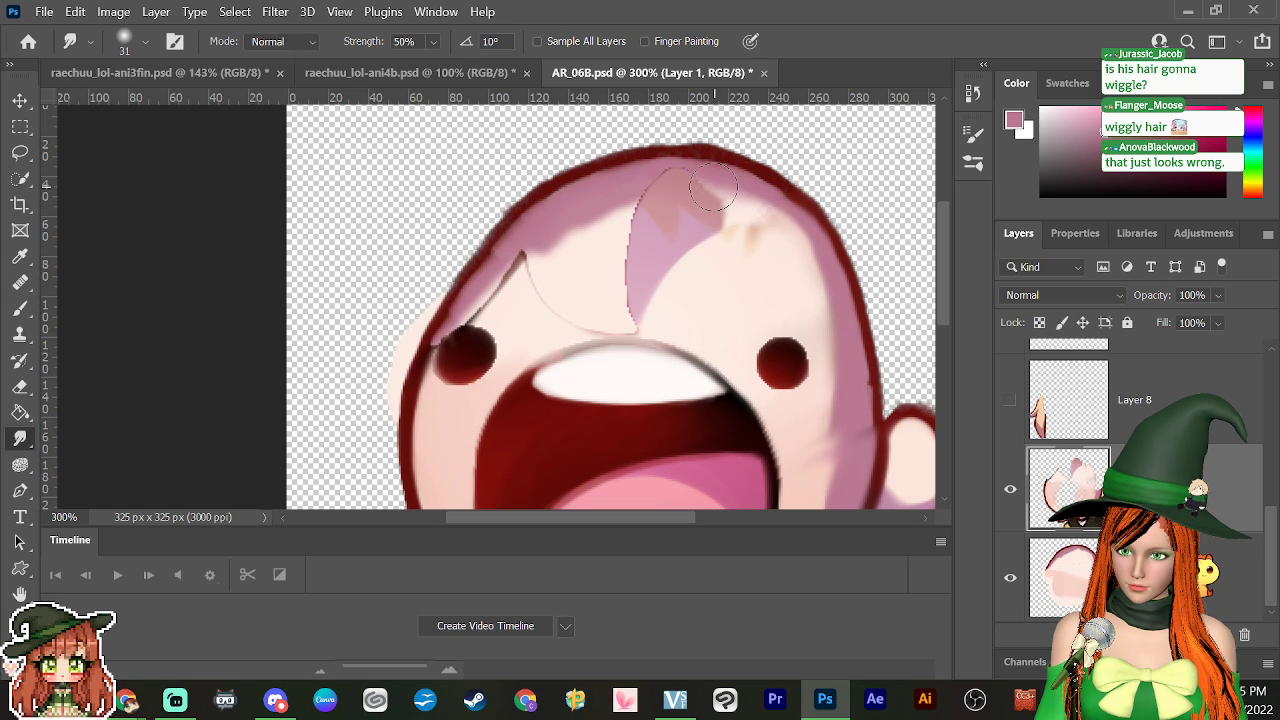
Step: Smudge the hard cut edges on Layer 1's forehead into the rebuilt head, and soften the shadow further on Layer 4
mouse_move(713, 187)
left_mouse_down()
mouse_move(744, 222)
mouse_move(740, 212)
left_mouse_up()
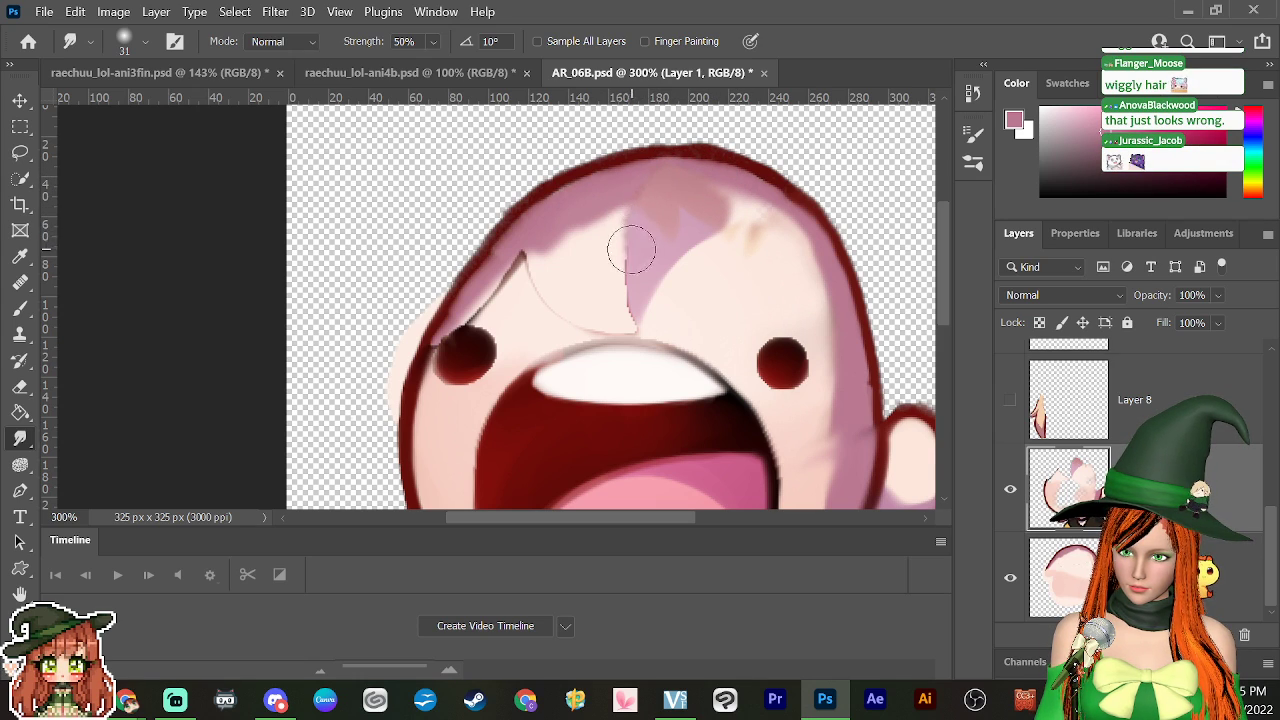
mouse_move(631, 250)
left_mouse_down()
mouse_move(620, 289)
mouse_move(637, 329)
left_mouse_up()
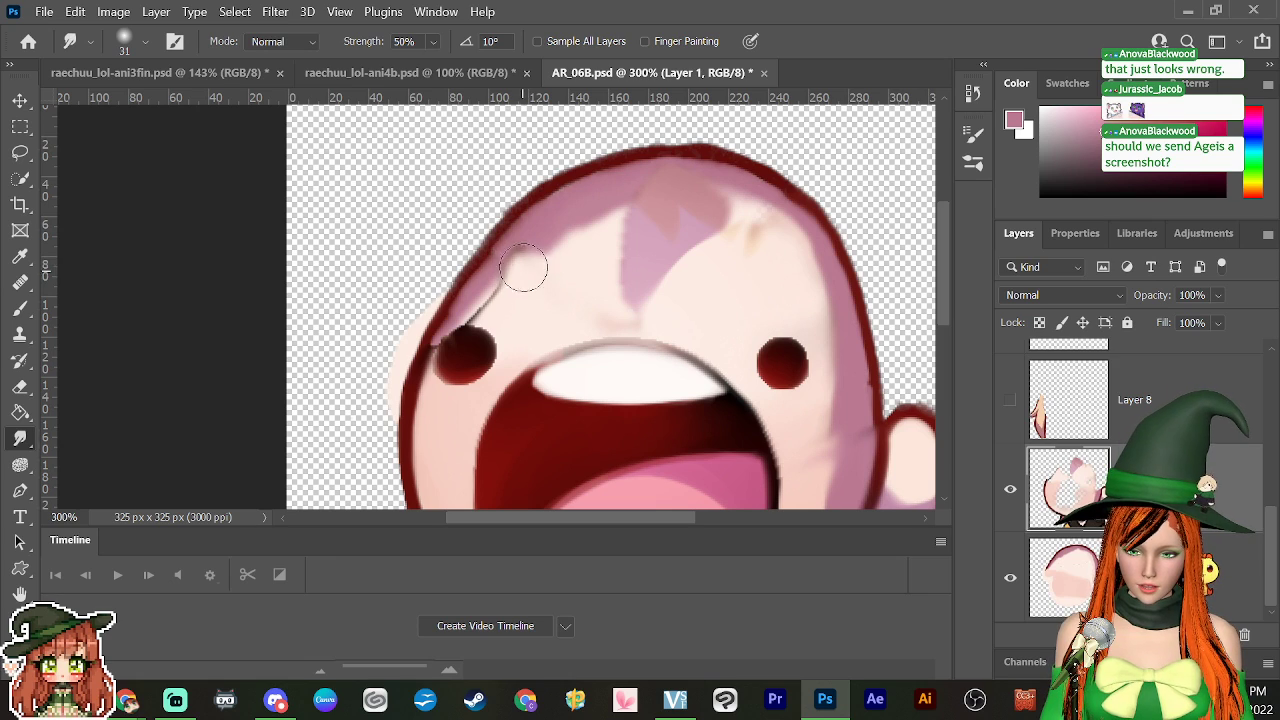
mouse_move(525, 262)
left_mouse_down()
mouse_move(529, 277)
mouse_move(437, 348)
mouse_move(522, 254)
mouse_move(482, 306)
mouse_move(593, 234)
left_mouse_up()
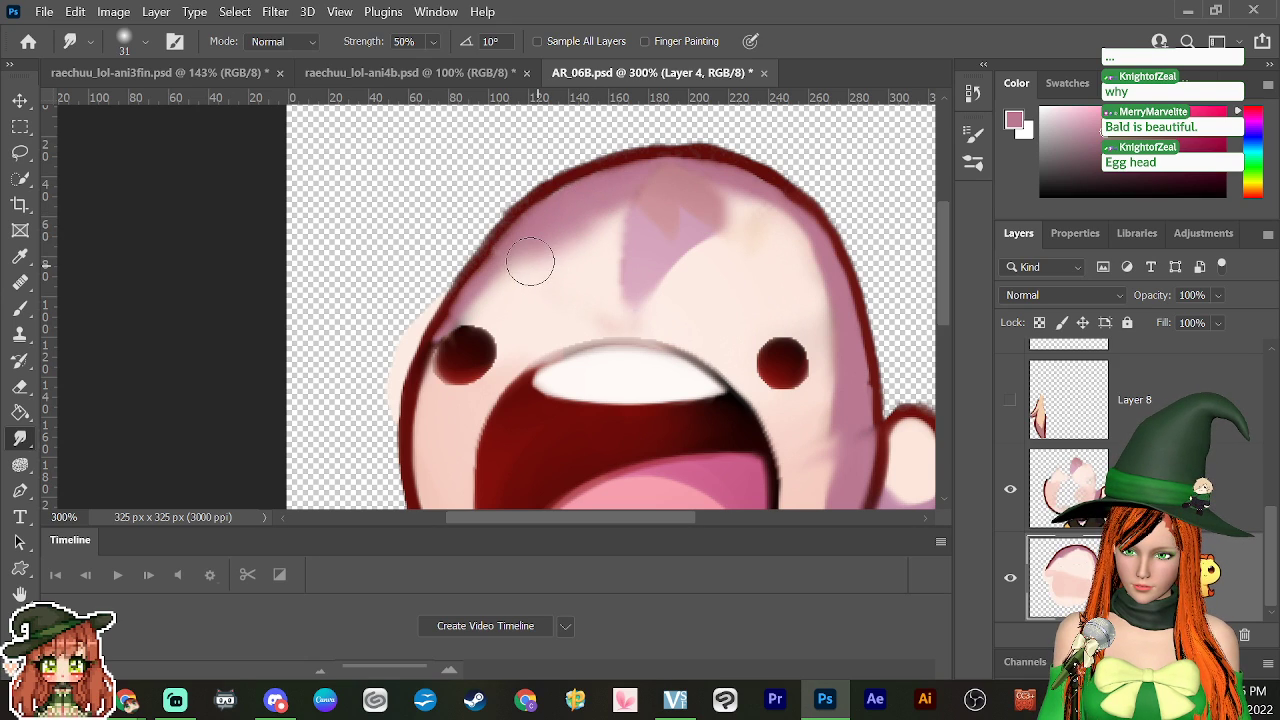
mouse_move(583, 242)
left_mouse_down()
mouse_move(612, 205)
mouse_move(585, 245)
mouse_move(557, 245)
mouse_move(504, 306)
left_mouse_up()
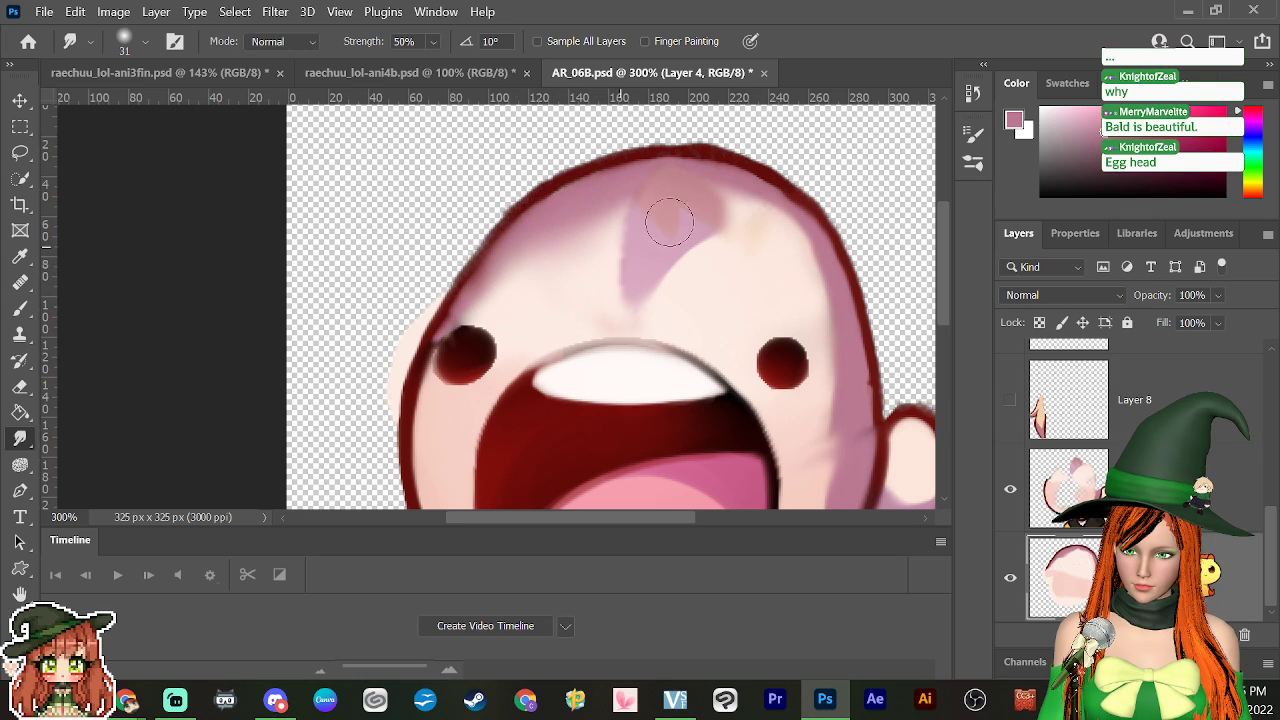
mouse_move(812, 240)
left_mouse_down()
mouse_move(761, 213)
mouse_move(753, 227)
mouse_move(775, 229)
mouse_move(779, 251)
mouse_move(790, 242)
mouse_move(787, 266)
mouse_move(801, 261)
mouse_move(815, 297)
left_mouse_up()
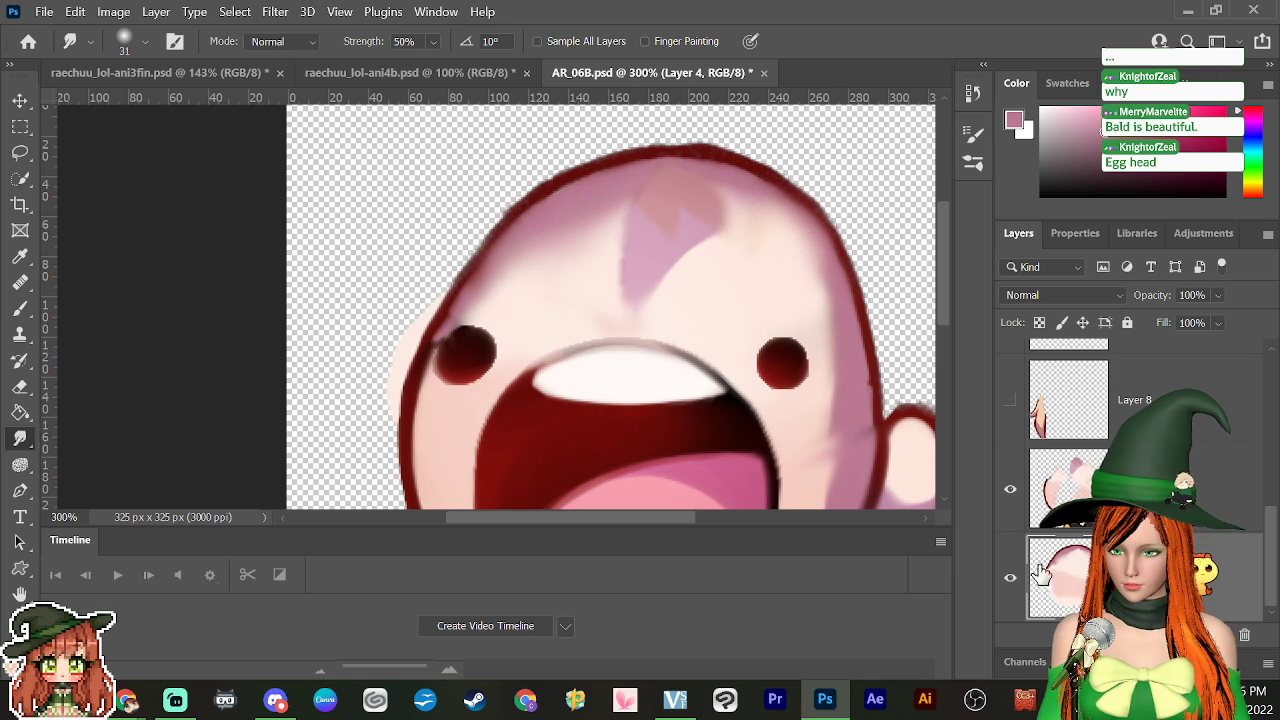
Step: Show the side lock, front hair, earring and right-hand hair layers over the rebuilt head, and save the document
key("ctrl+1")
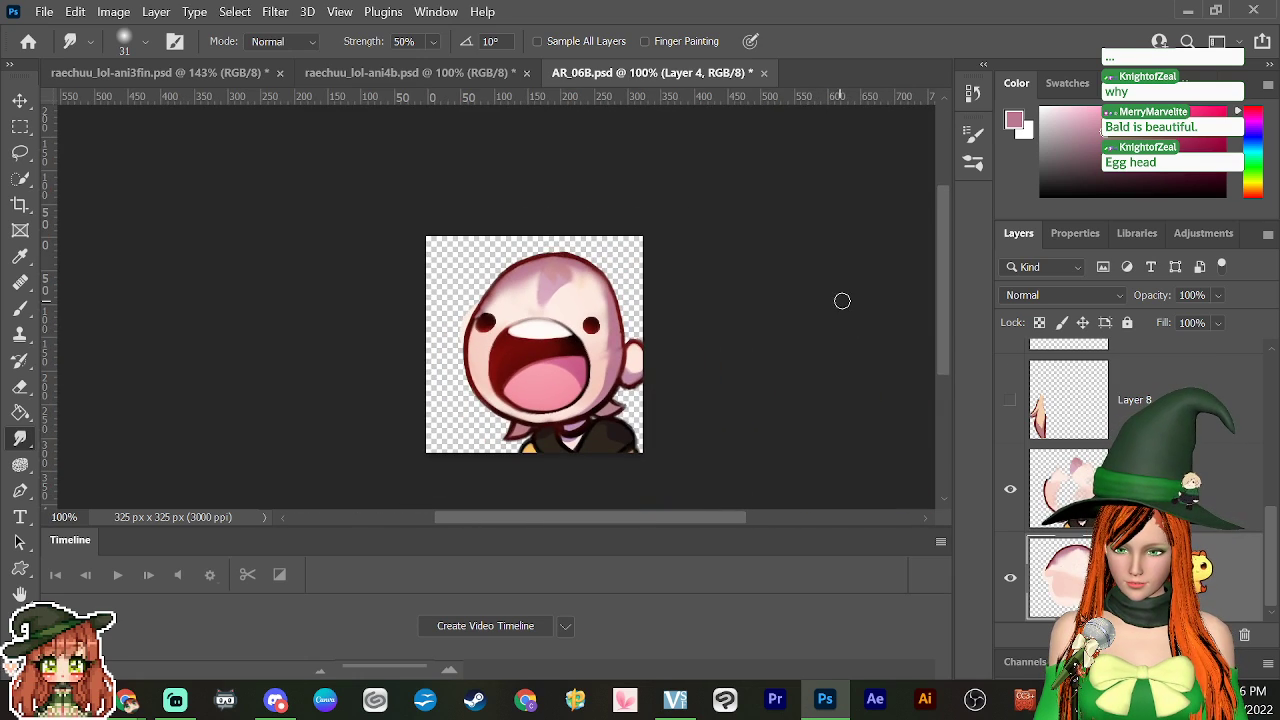
key("ctrl+minus")
key("ctrl+plus")
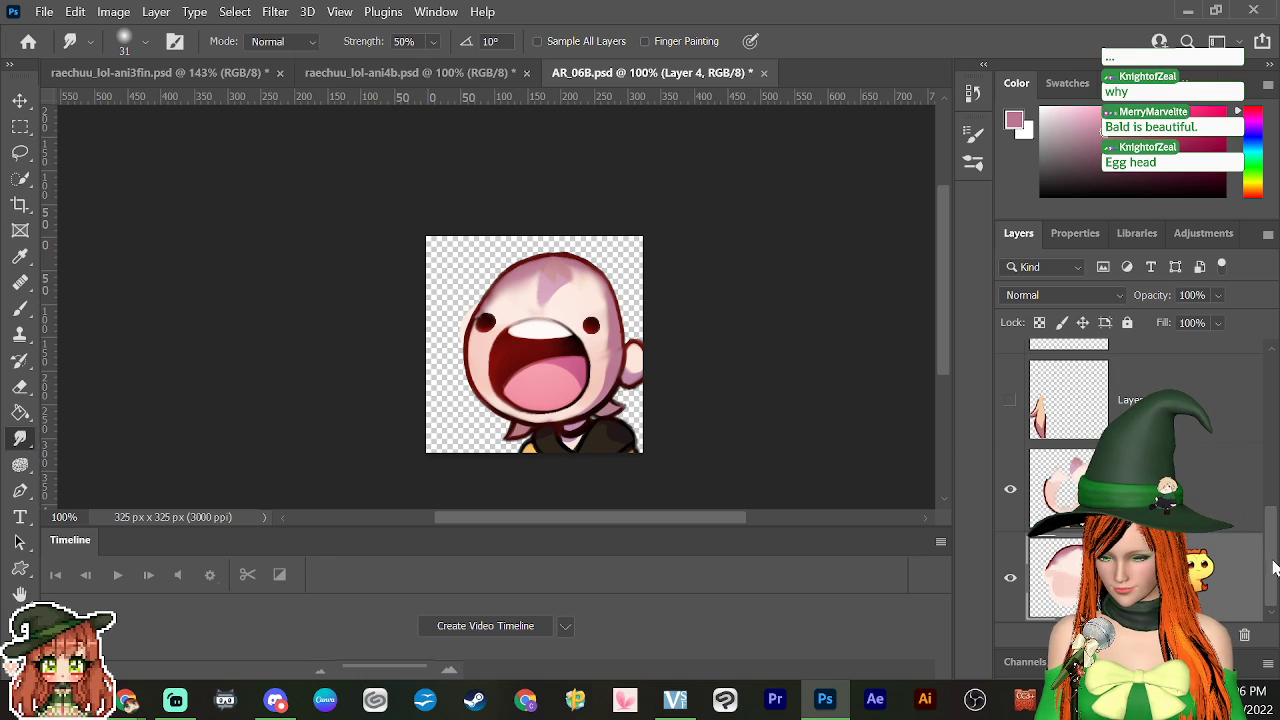
scroll(1273, 567, "up", 1)
left_click(1010, 472)
left_click(1010, 383)
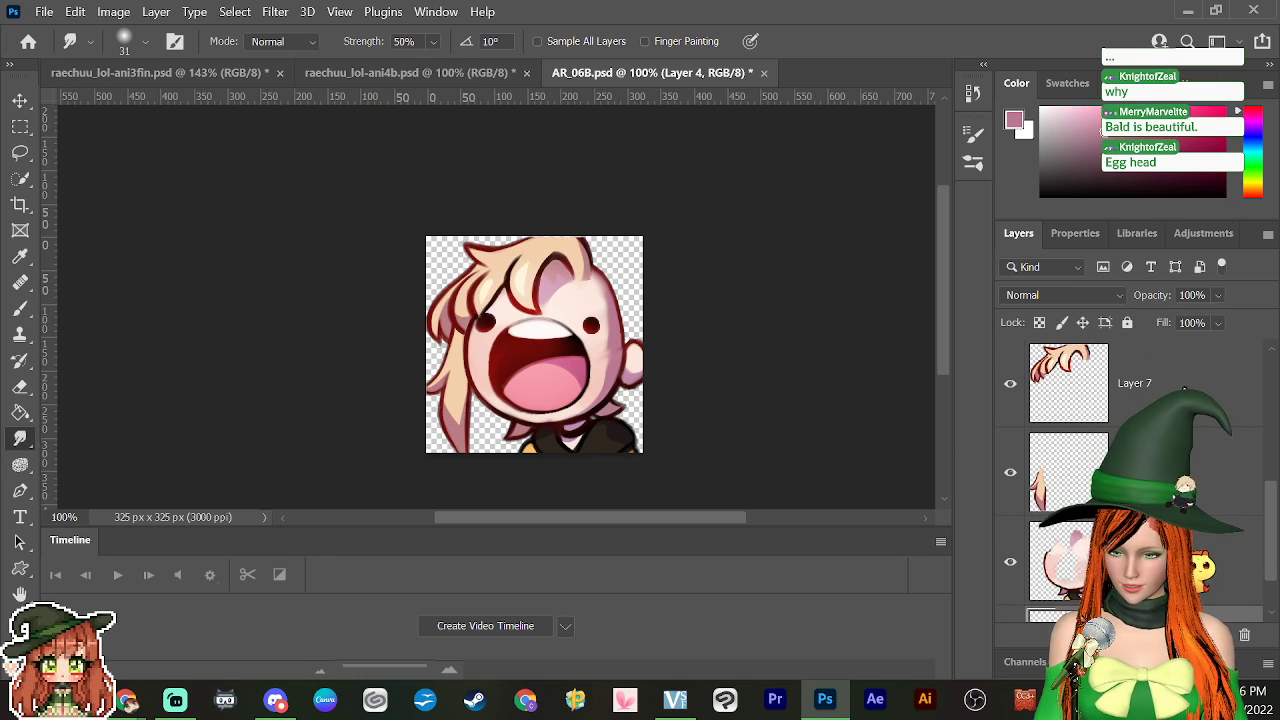
scroll(1268, 527, "up", 1)
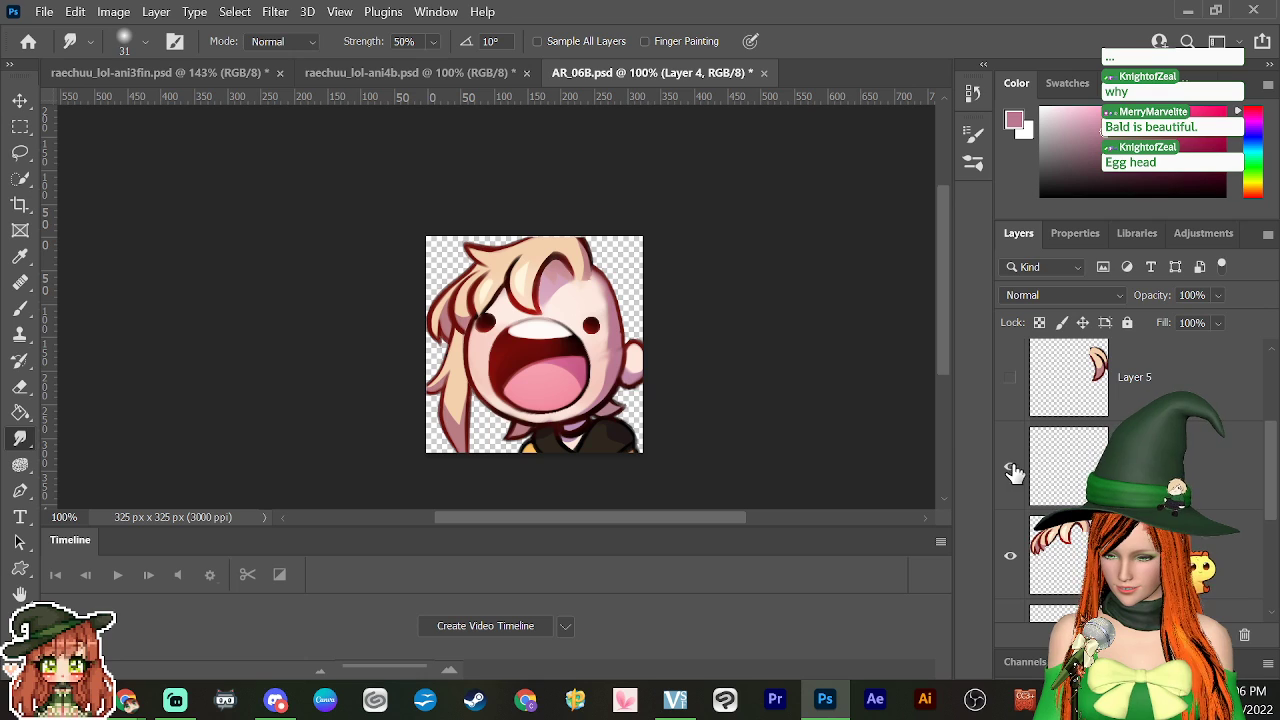
left_click(1010, 378)
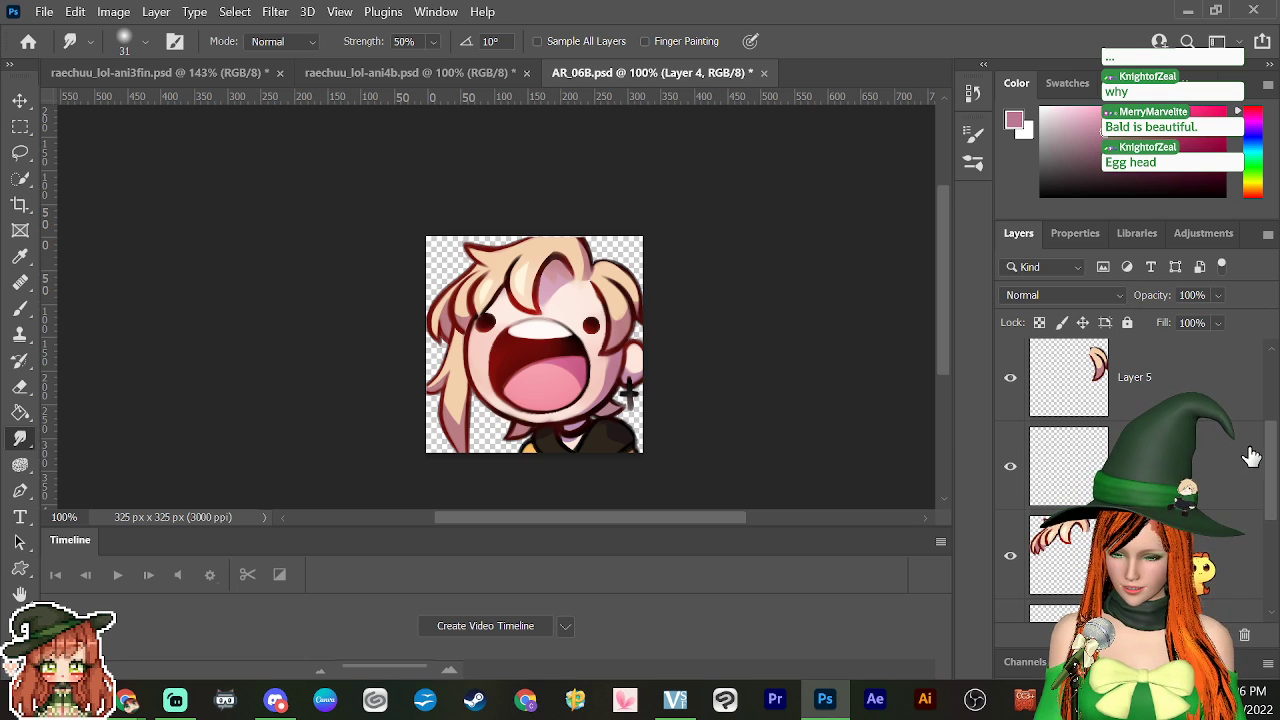
scroll(1276, 483, "up", 2)
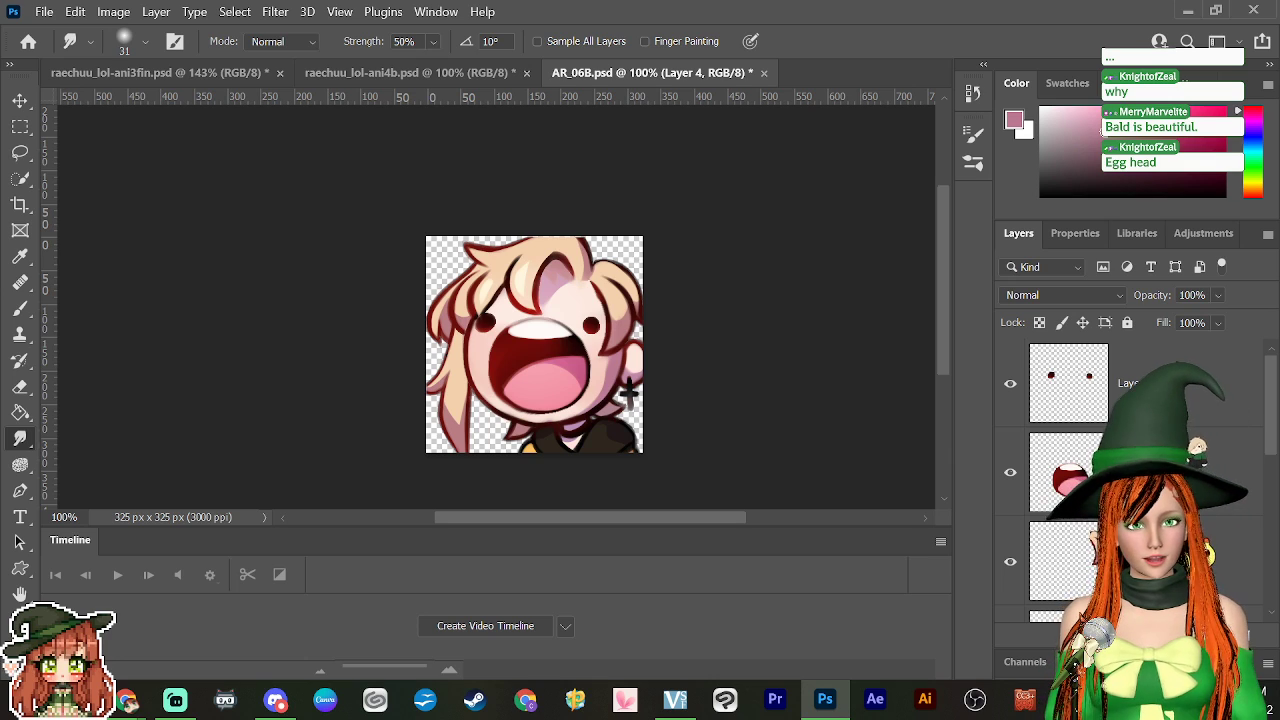
left_click(44, 11)
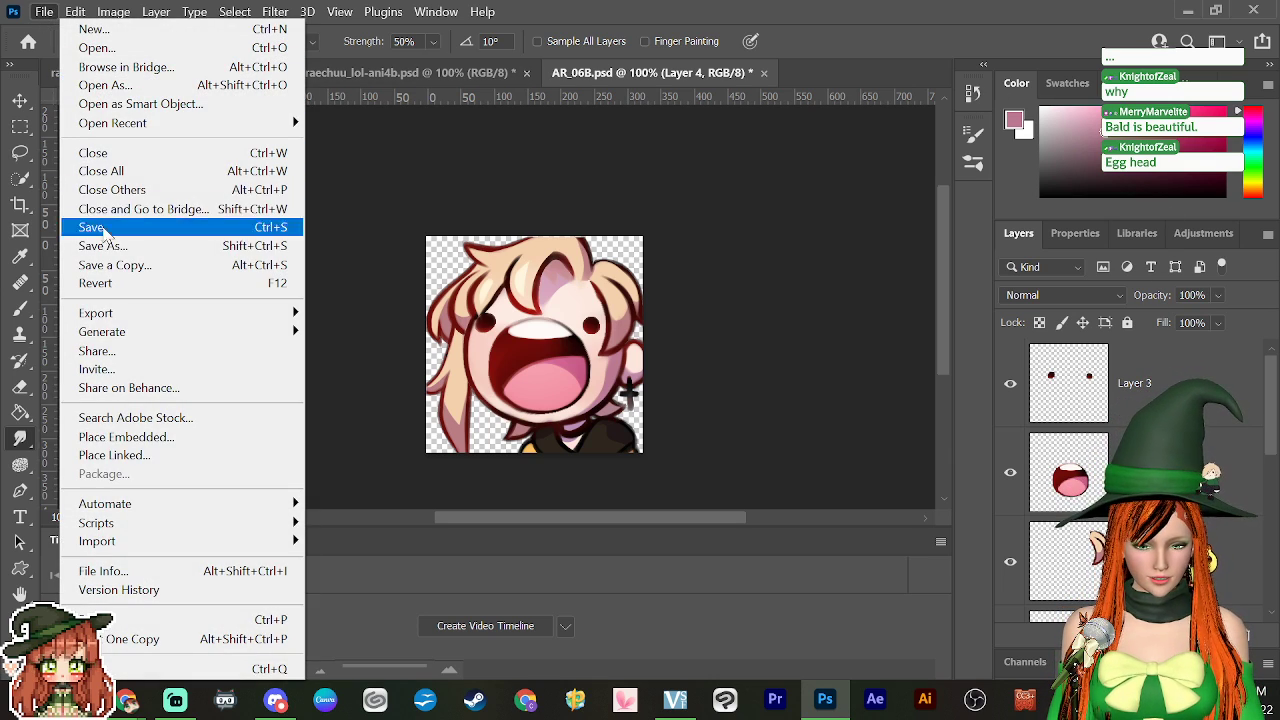
left_click(92, 227)
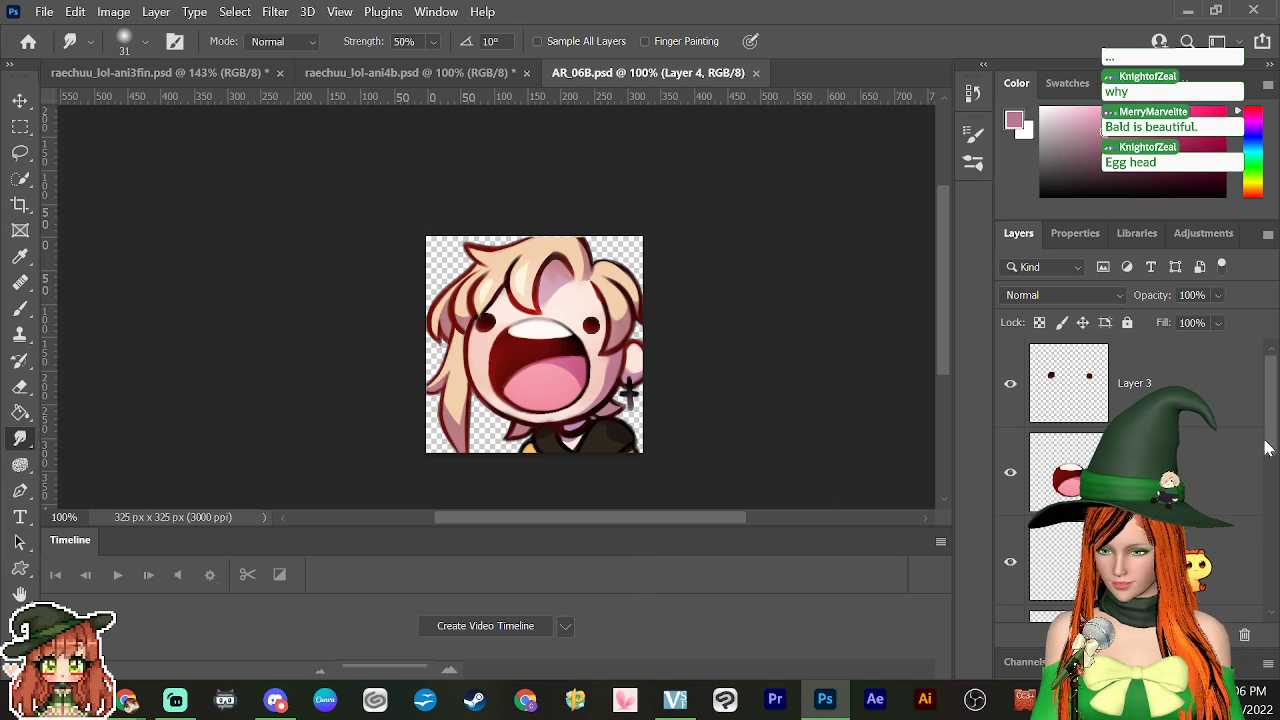
Step: Merge Layer 4 with Layer 1 so the rebuilt head is on a single layer
left_click_drag(1271, 443, 1273, 600)
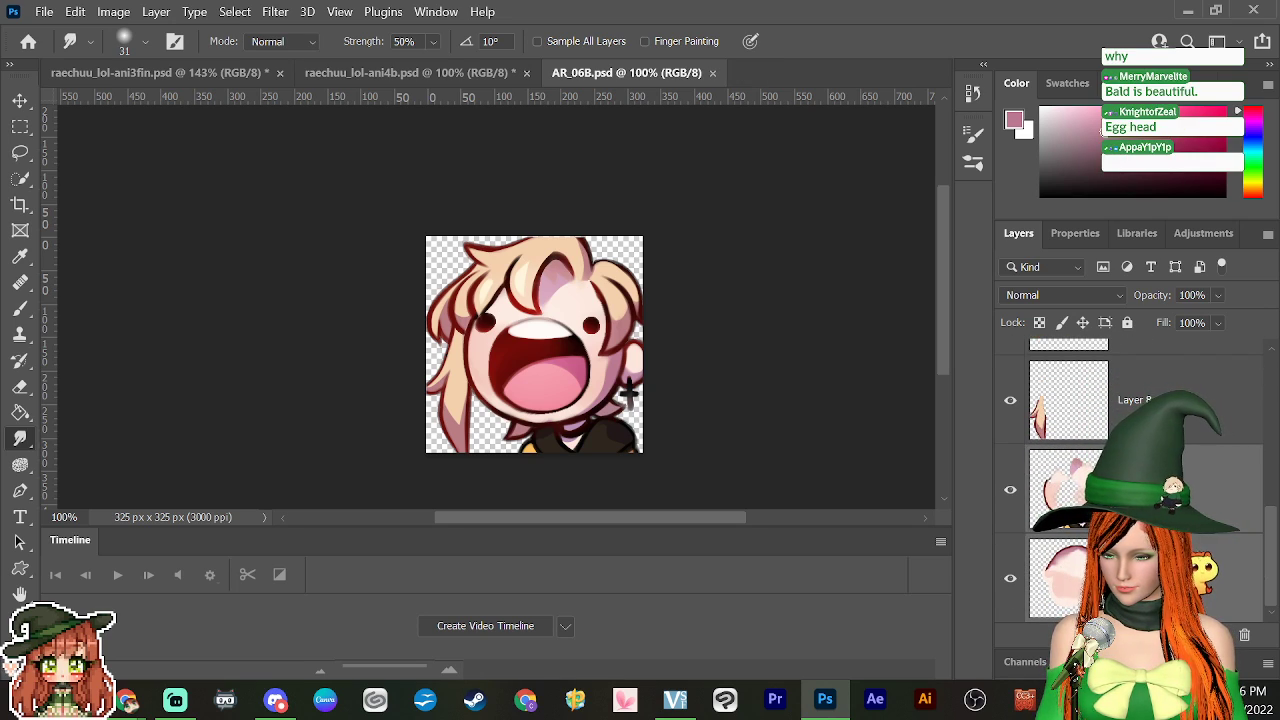
right_click(1150, 490)
left_click(925, 668)
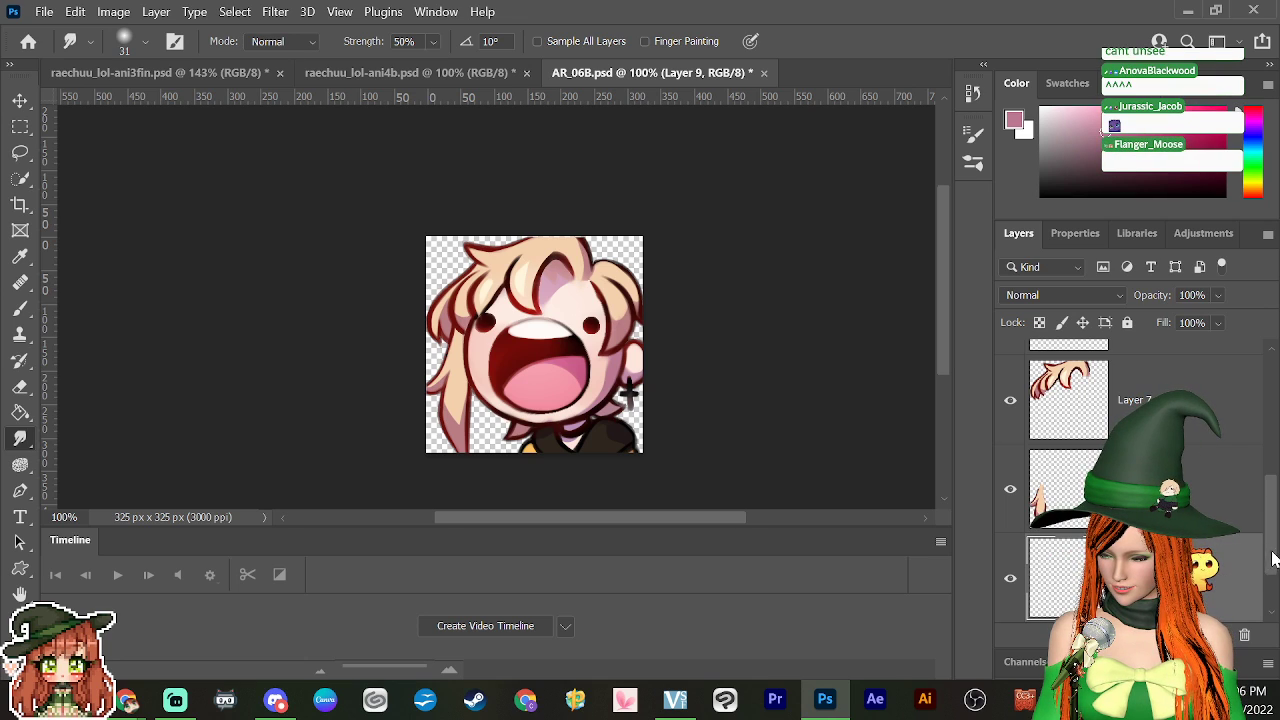
key("ctrl+shift+alt+n")
key("ctrl+e")
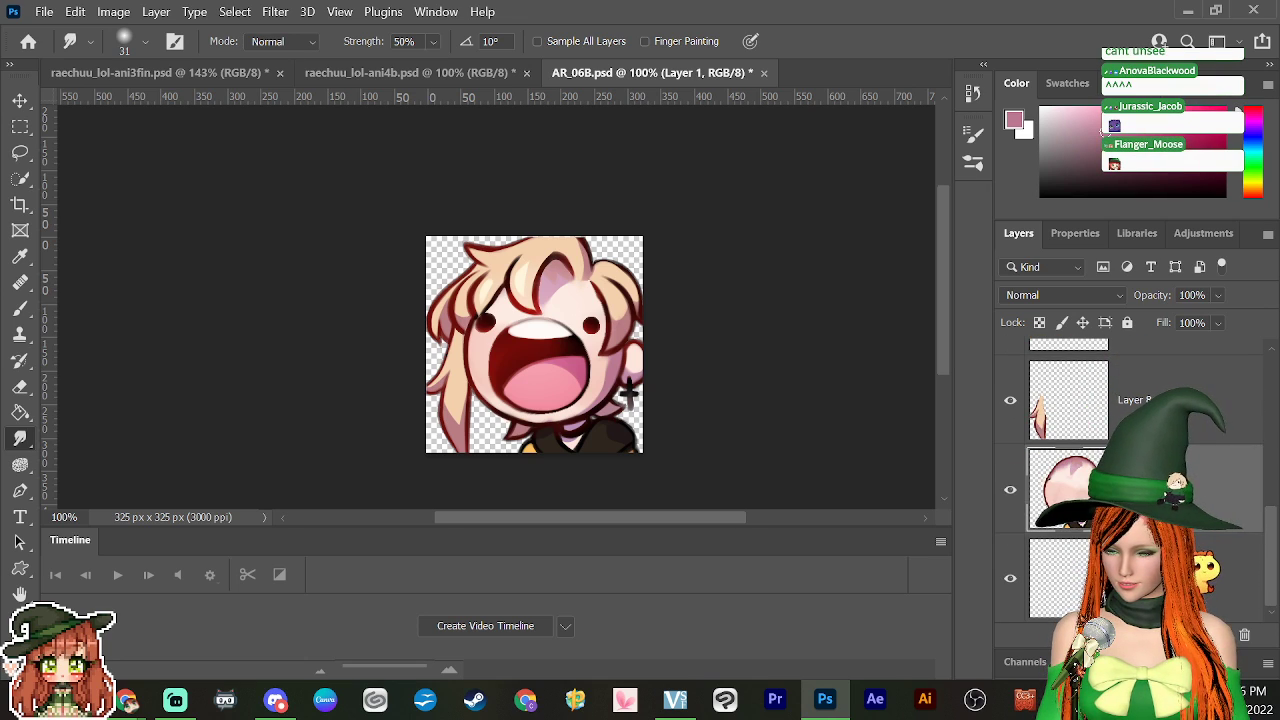
key("ctrl+z")
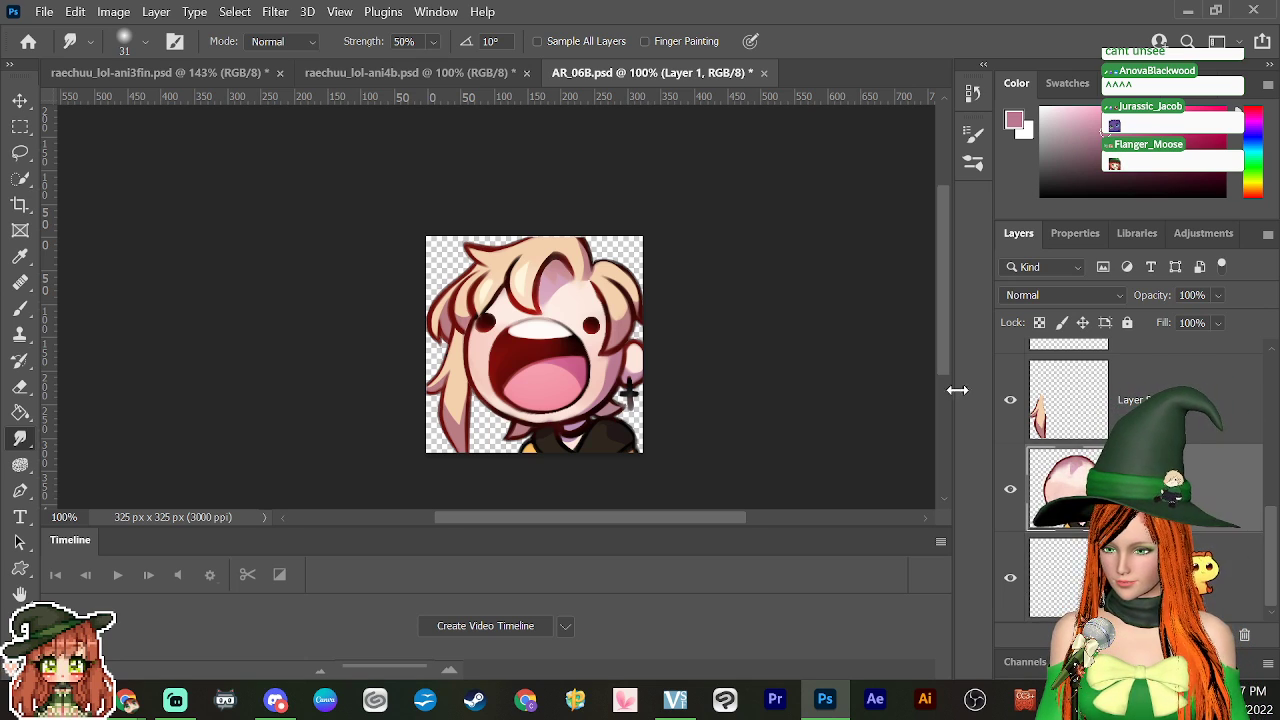
left_click(21, 180)
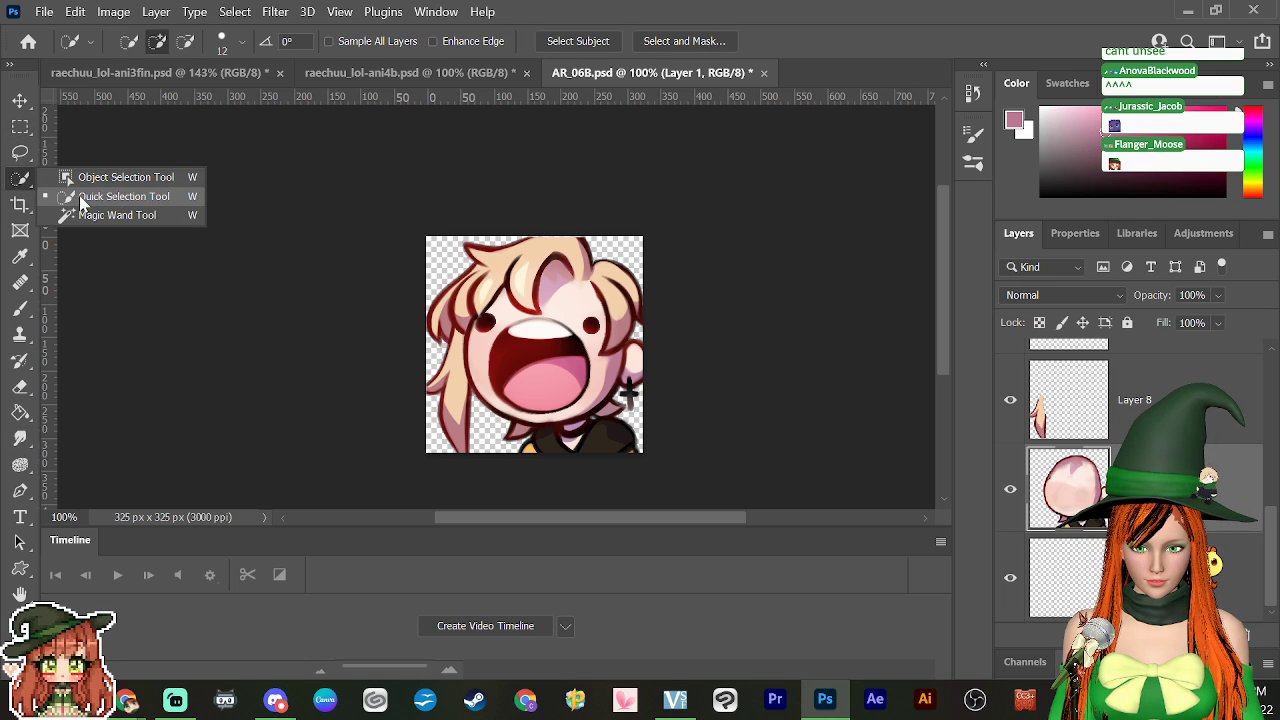
left_click(114, 212)
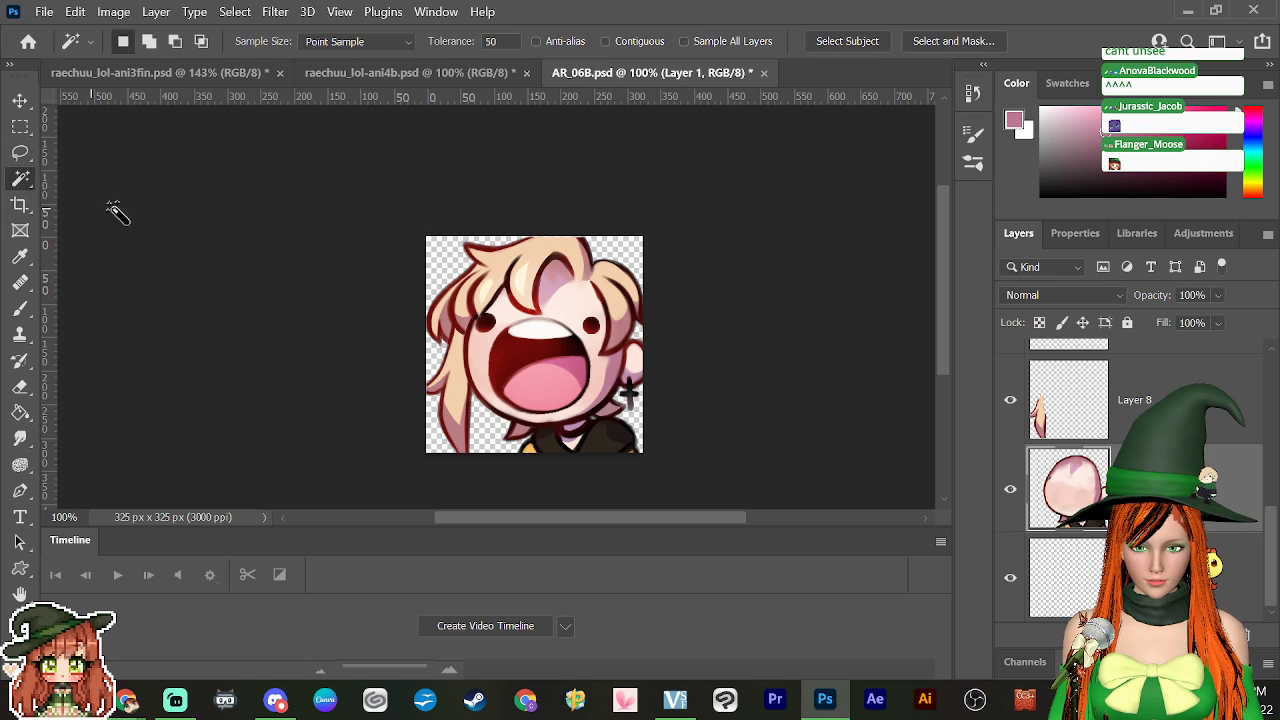
left_click(465, 257)
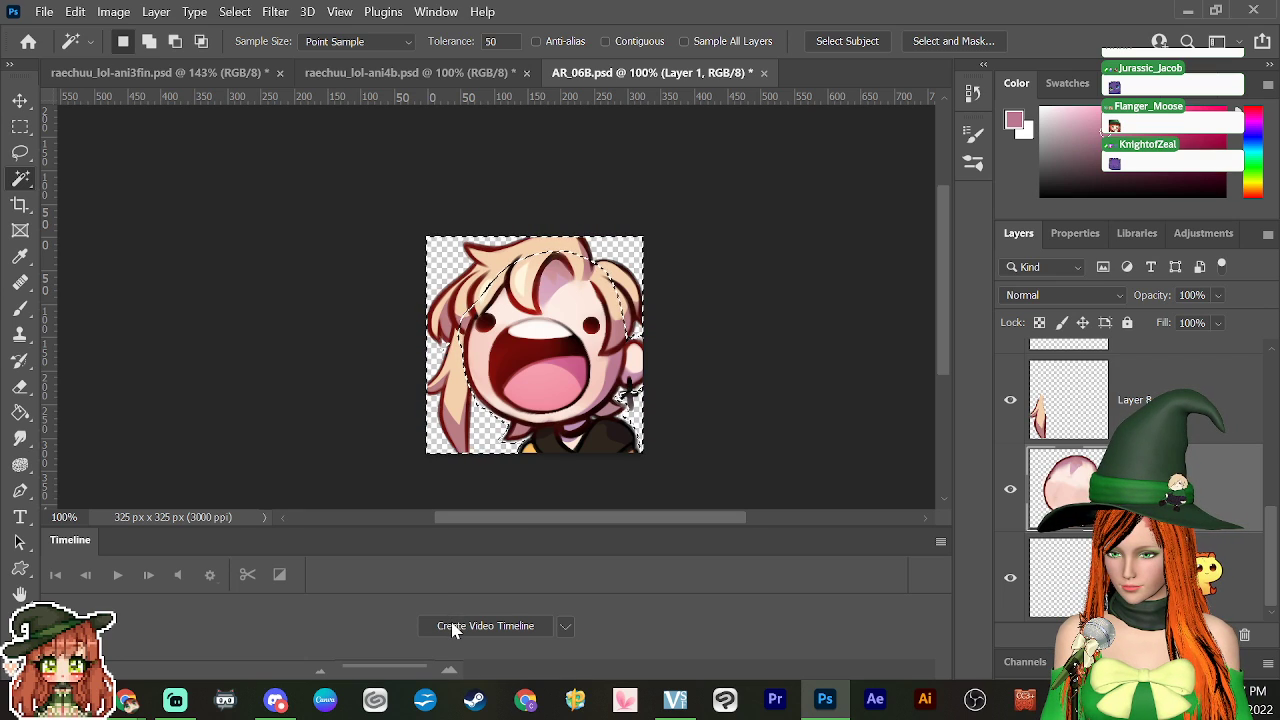
left_click(235, 11)
left_click(256, 51)
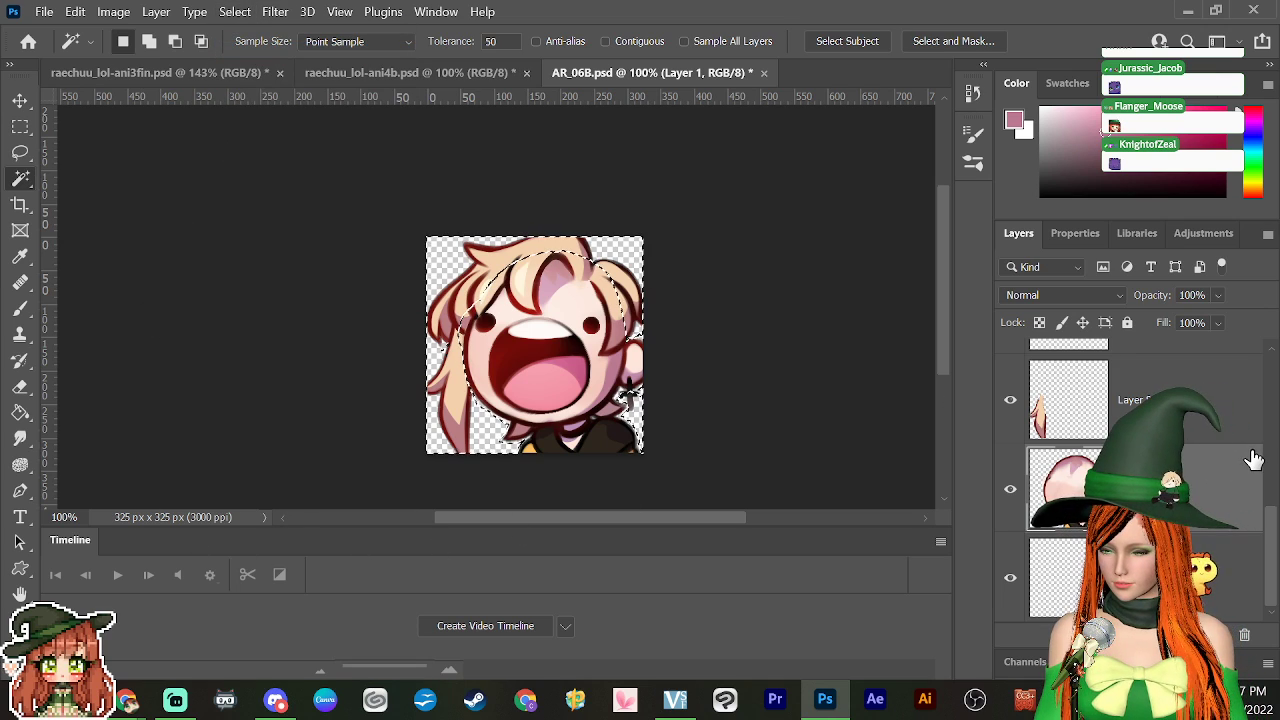
scroll(1253, 463, "up", 1)
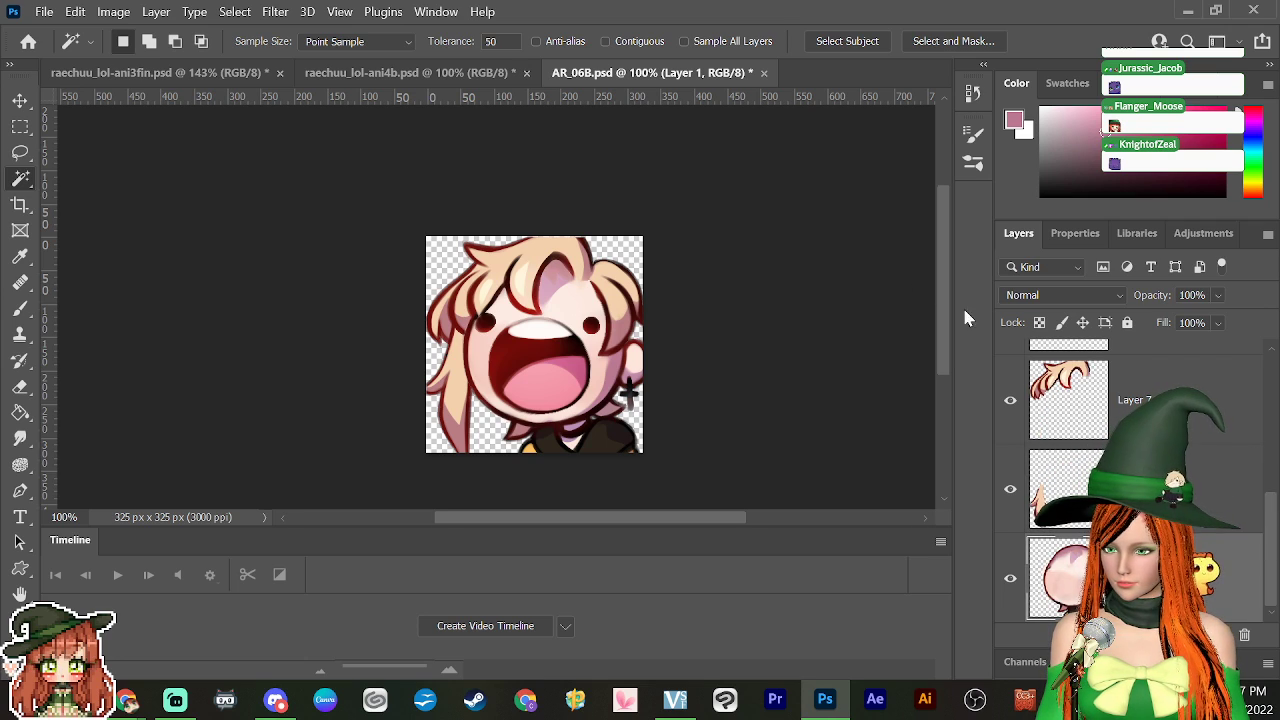
Step: Convert the head on Layer 1, the side lock on Layer 8 and the front hair on Layer 7 to separate smart objects
right_click(1140, 400)
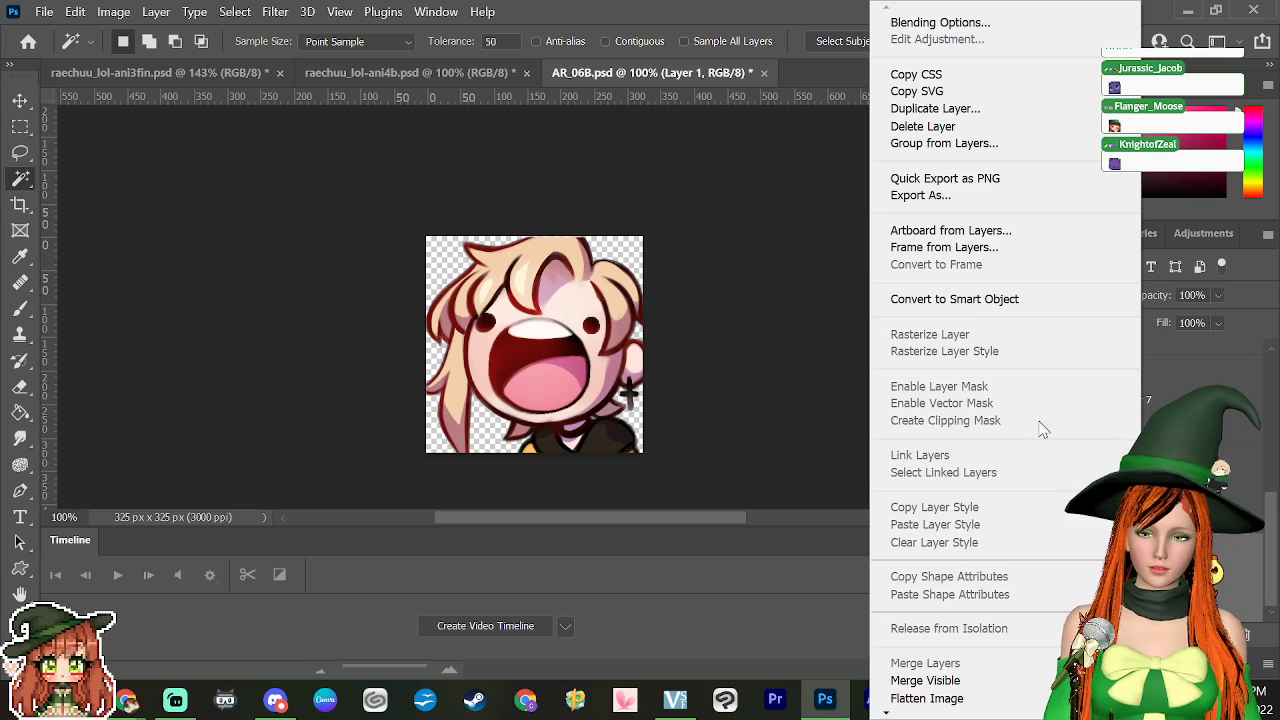
left_click(954, 299)
right_click(1115, 400)
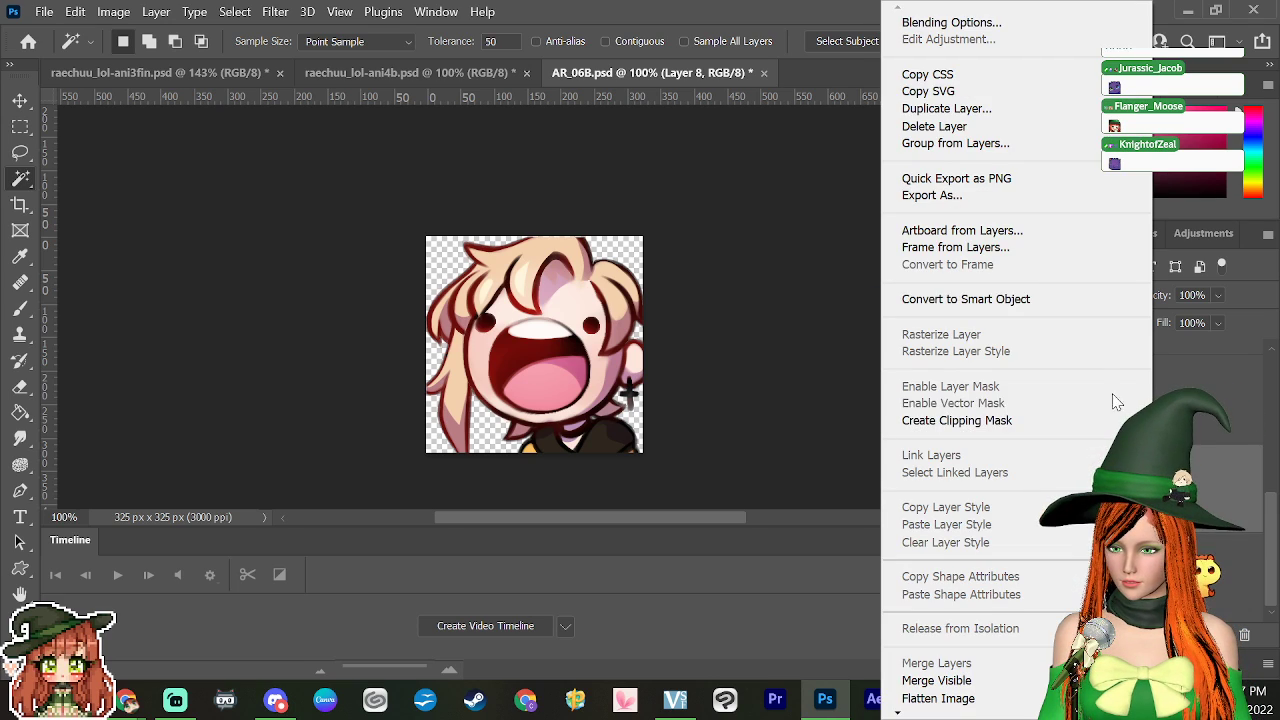
left_click(1025, 296)
right_click(1110, 362)
left_click(1065, 299)
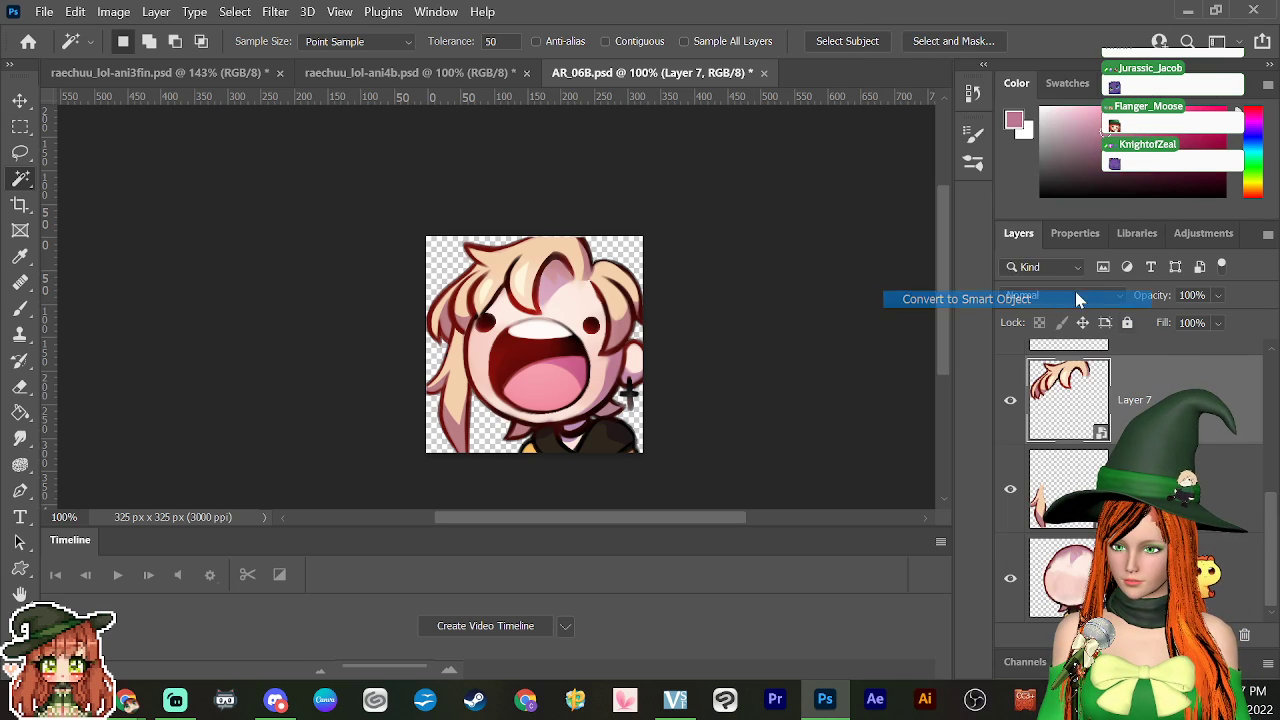
Step: Convert the earring on Layer 6 and the hair on Layer 5 to separate smart objects
scroll(1246, 461, "up", 2)
right_click(1246, 455)
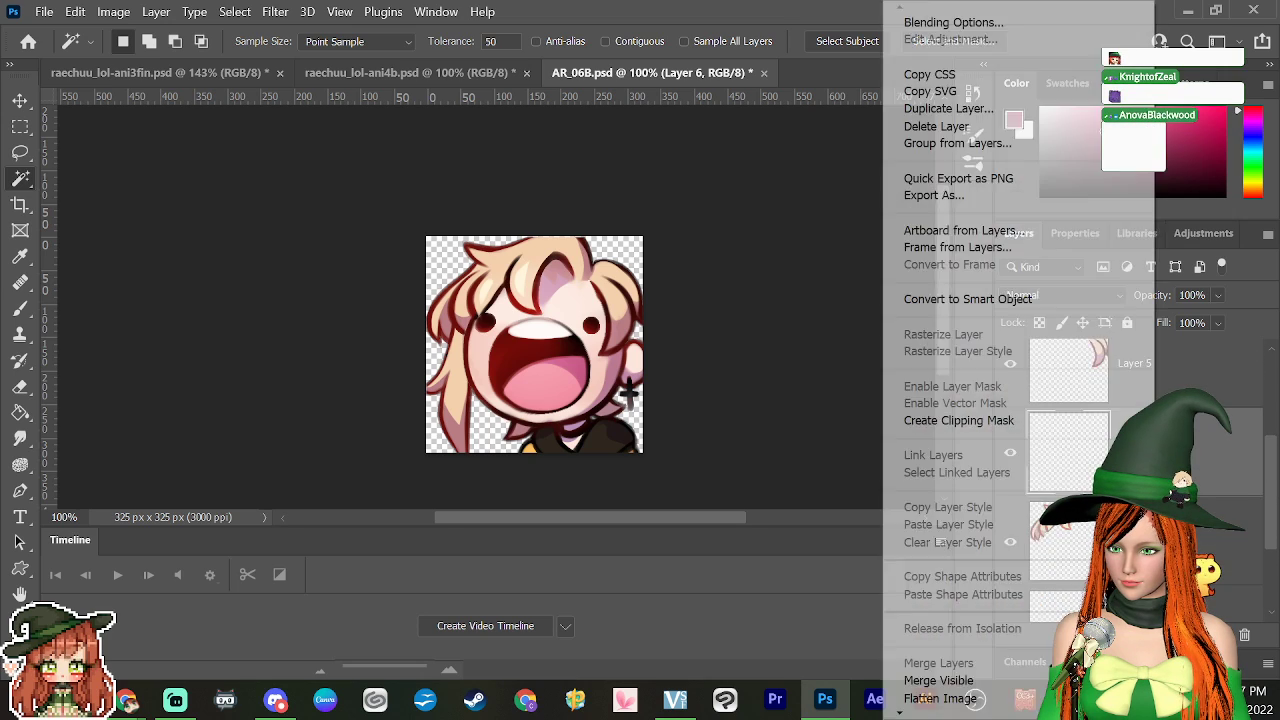
left_click(1057, 299)
right_click(1166, 364)
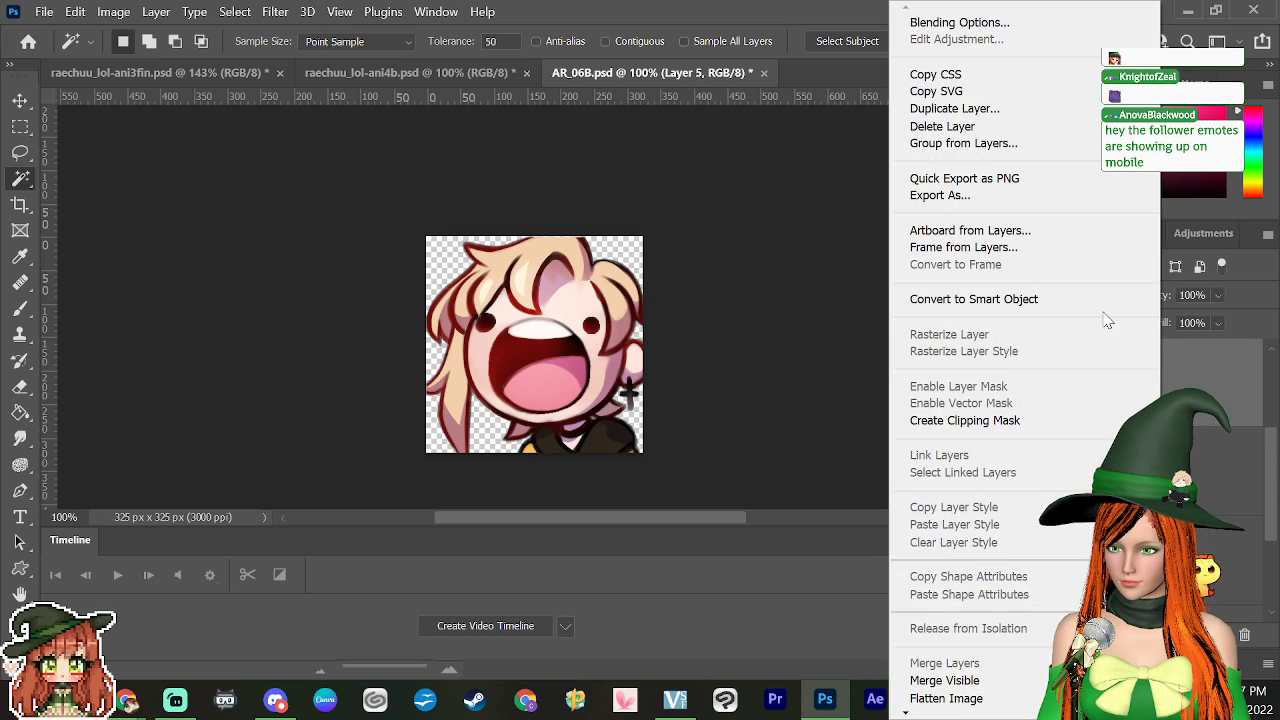
left_click(1110, 296)
Step: Convert the mouth on Layer 2 and the eyes on Layer 3 to separate smart objects, and save the document
scroll(1276, 472, "up", 1)
scroll(1276, 472, "up", 1)
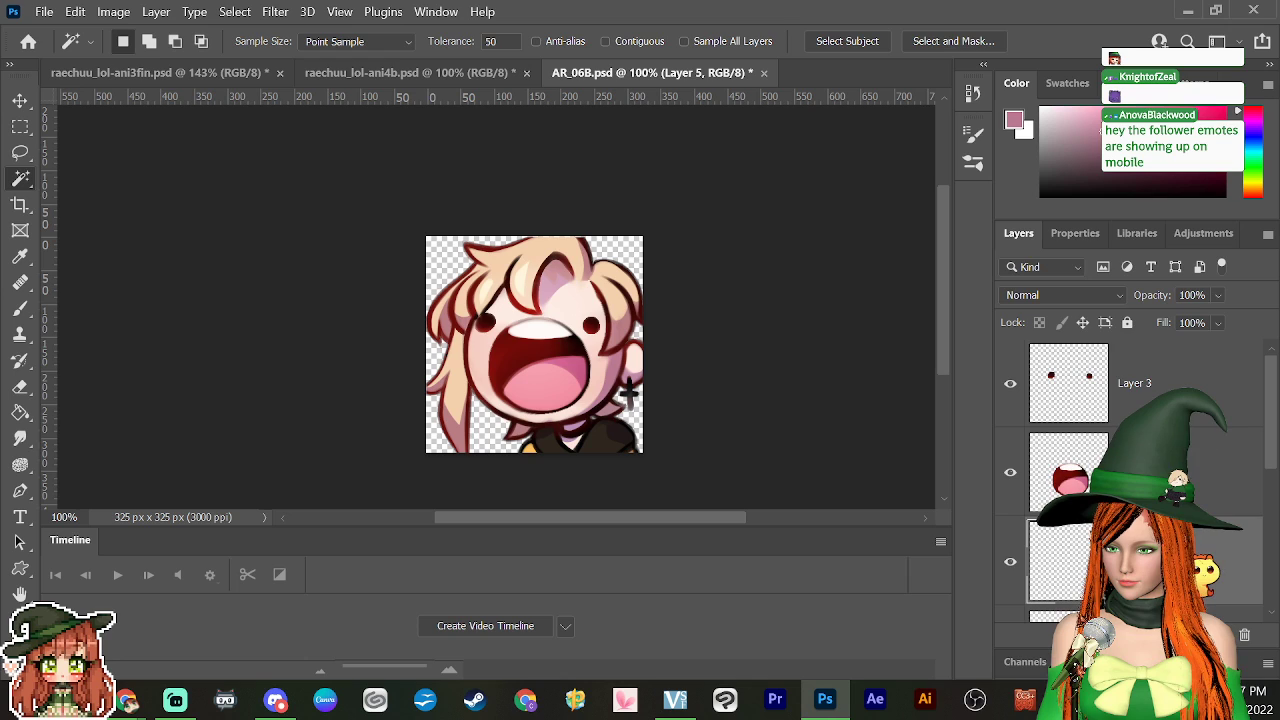
right_click(1240, 455)
left_click(1040, 299)
right_click(1238, 385)
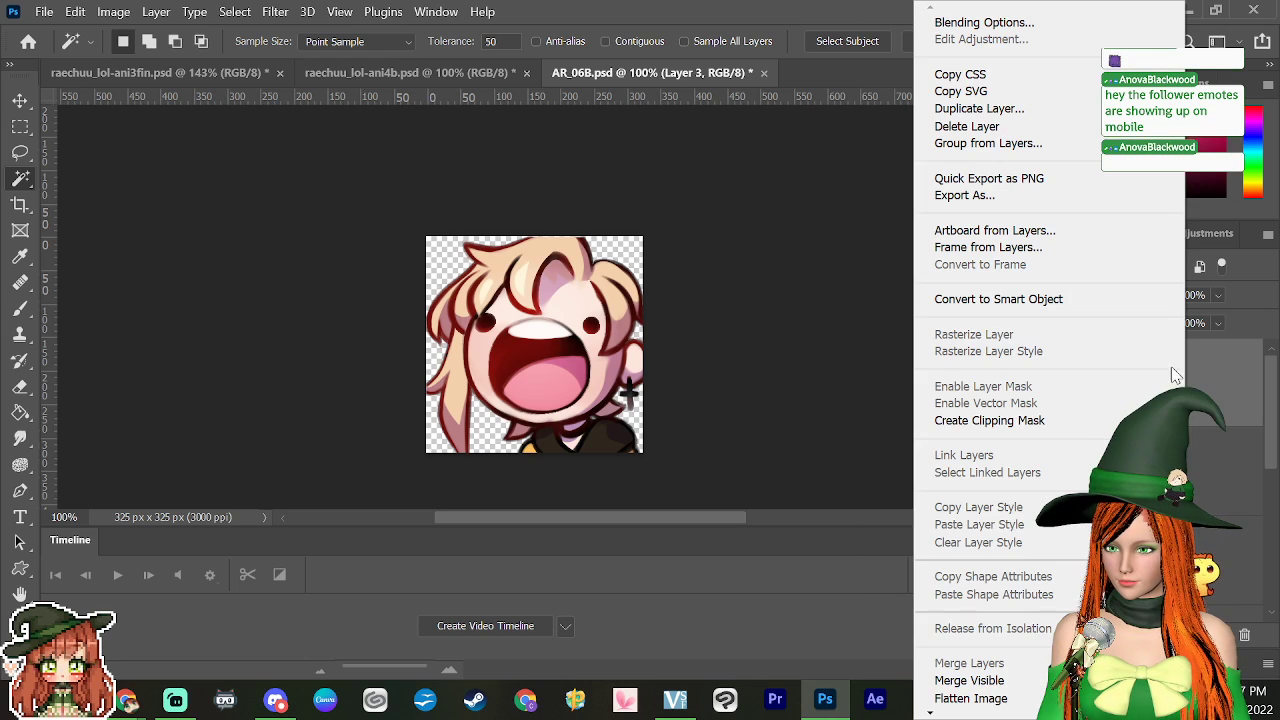
left_click(1160, 298)
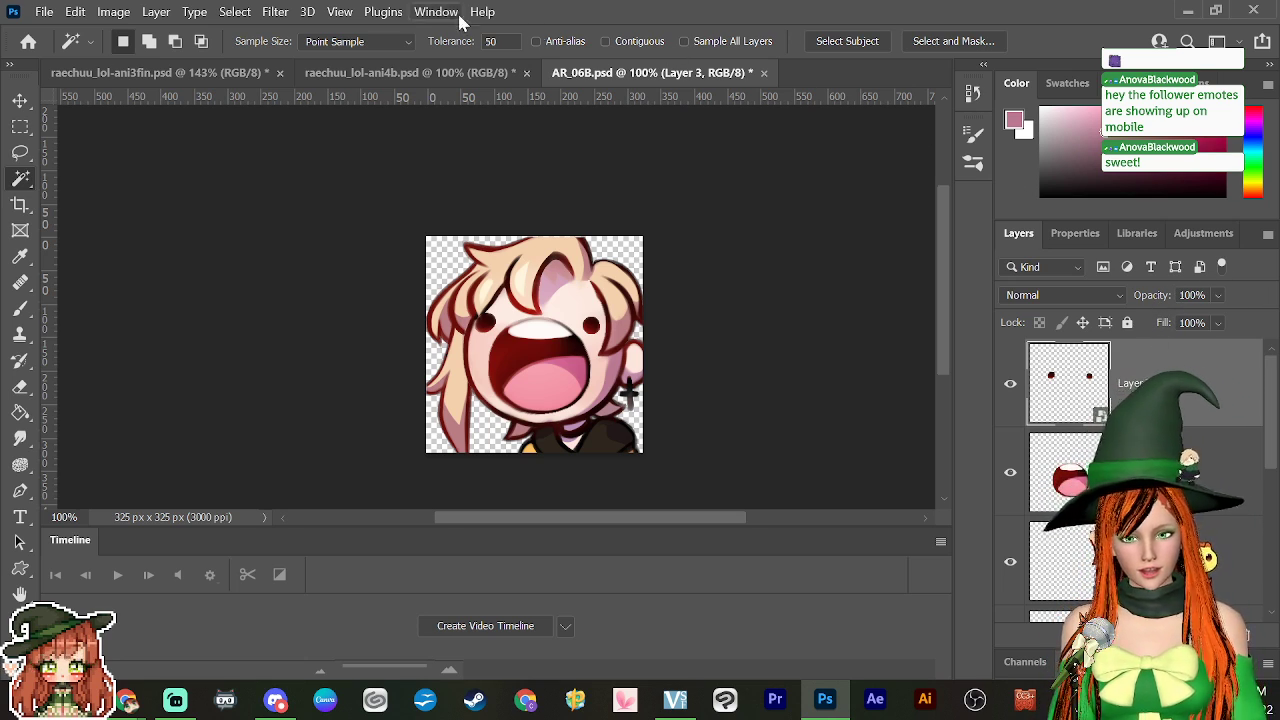
left_click(44, 12)
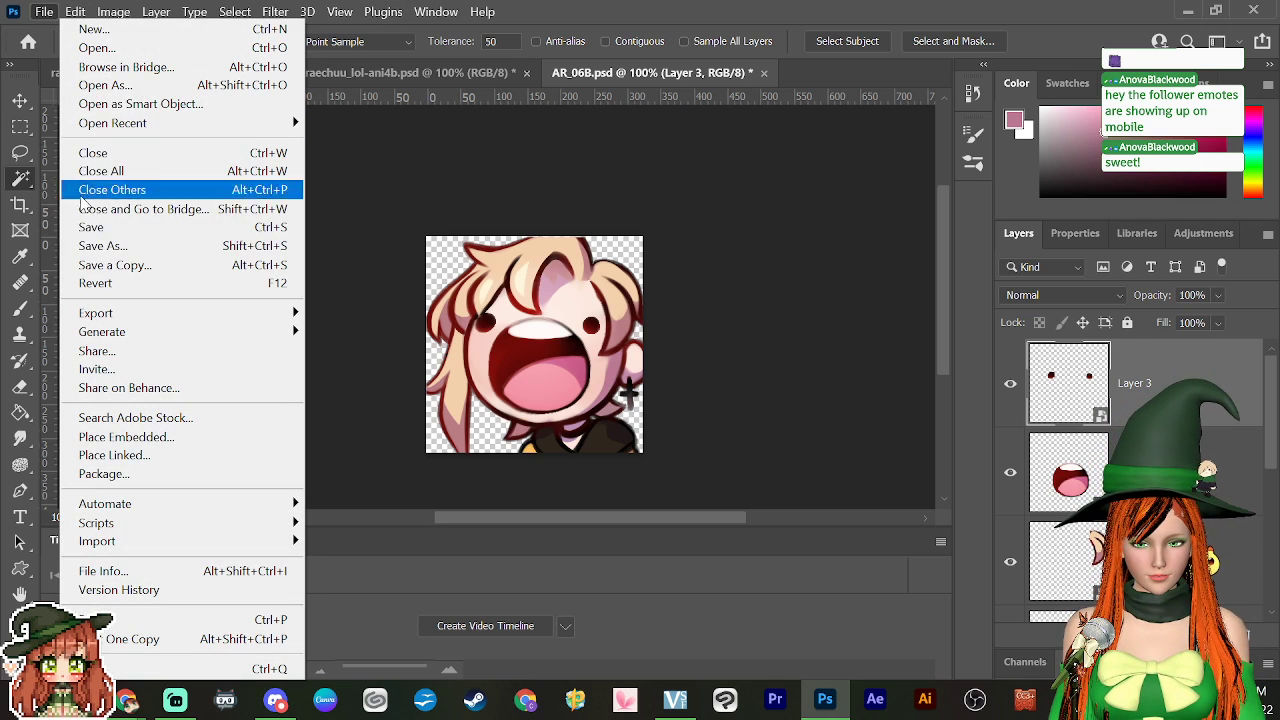
left_click(90, 227)
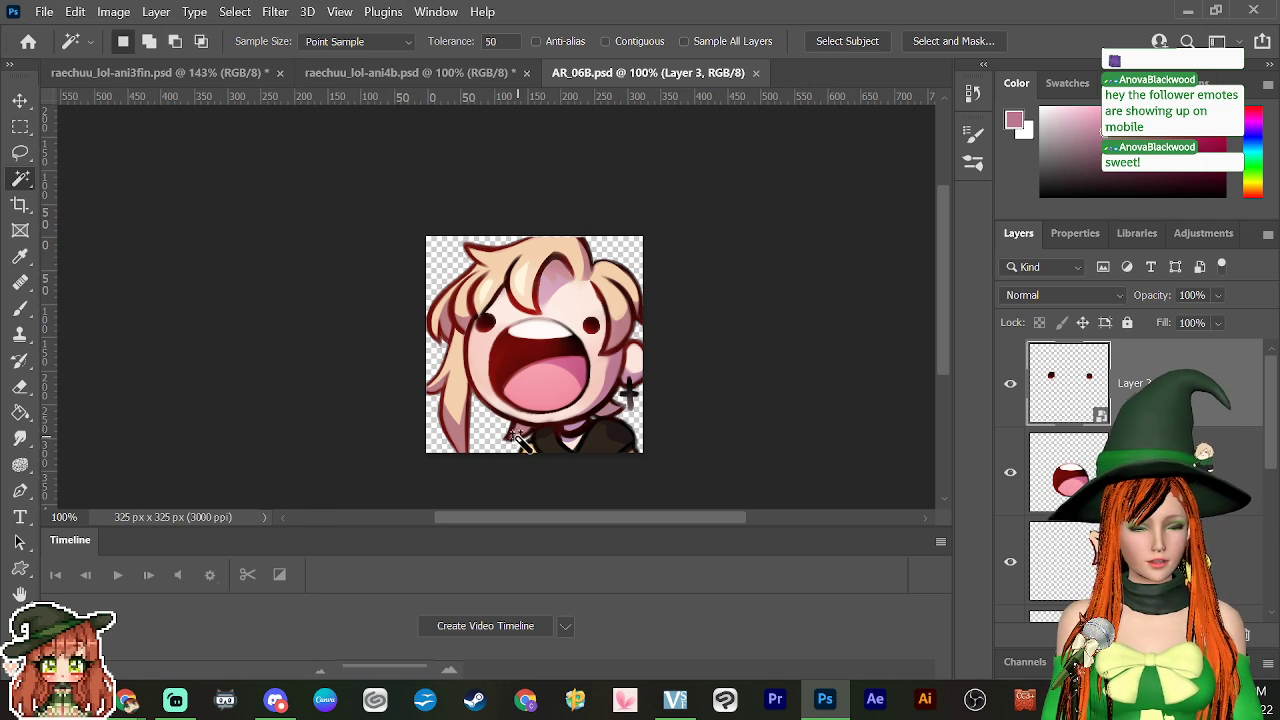
Step: Create a video timeline, and shorten the Layer 3 eyes clip and the work area to end at 2 seconds
left_click(516, 636)
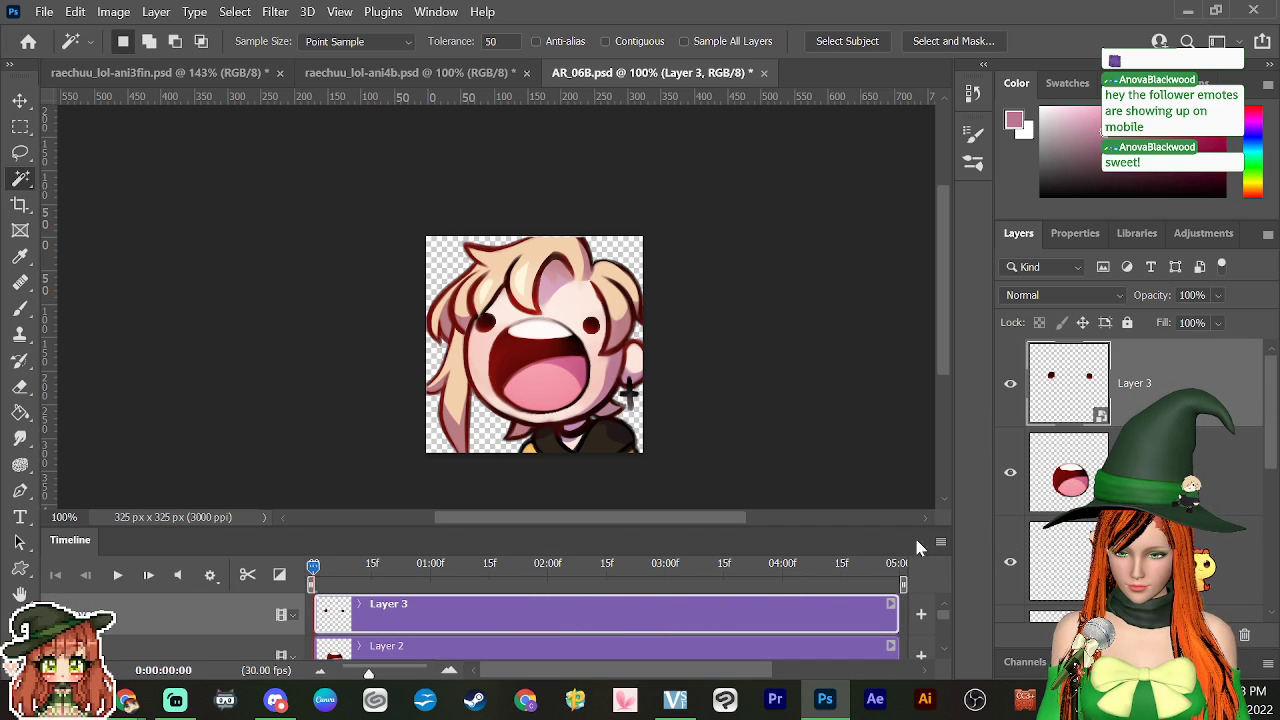
left_click_drag(691, 526, 669, 281)
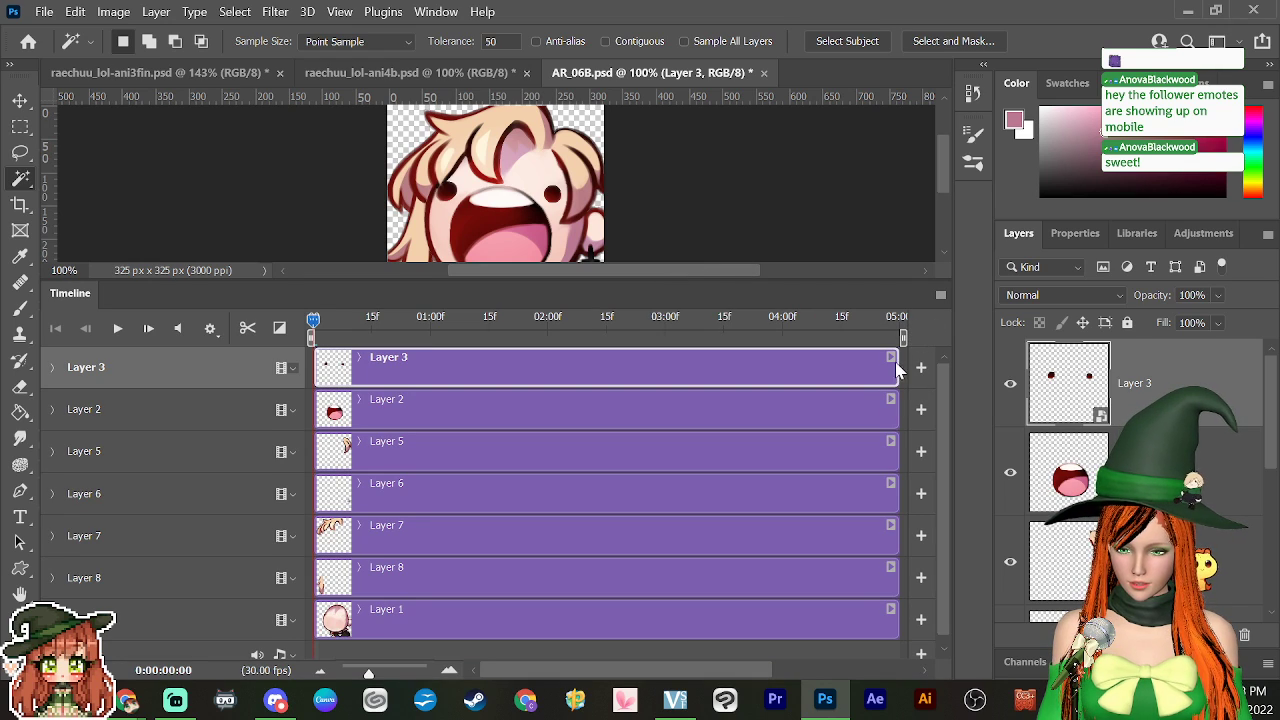
left_click_drag(896, 370, 550, 373)
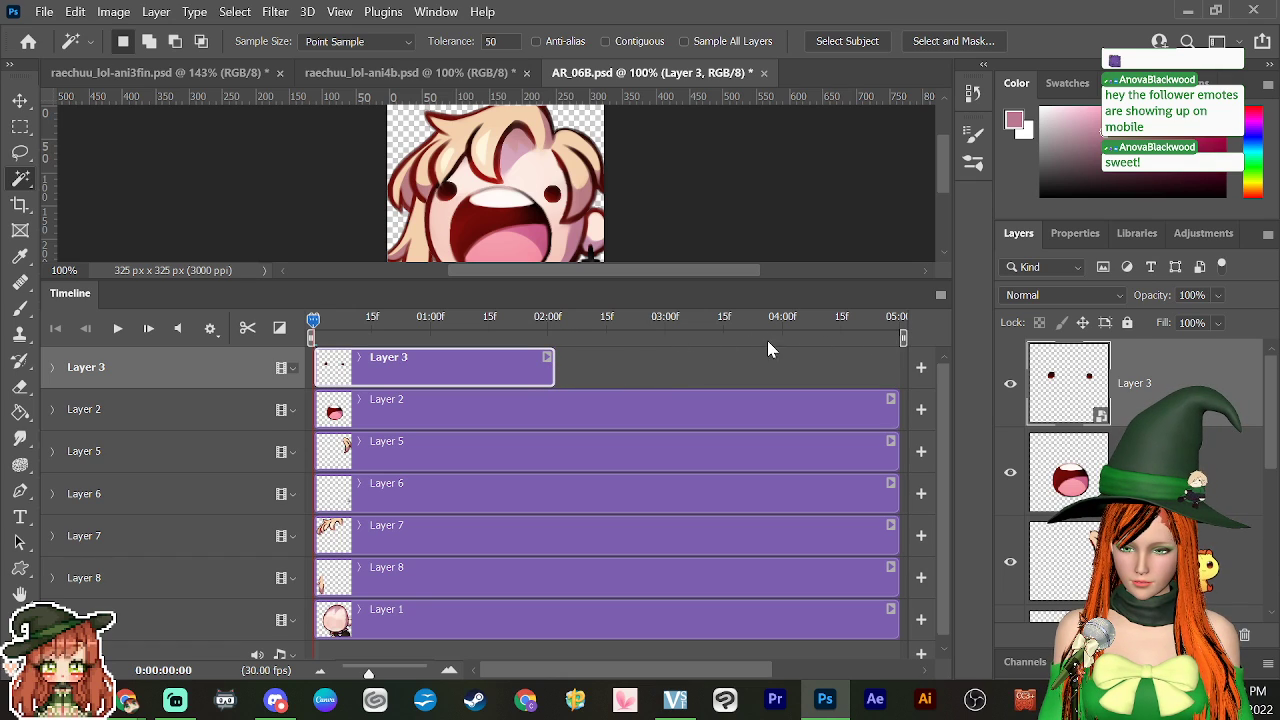
left_click_drag(903, 340, 679, 348)
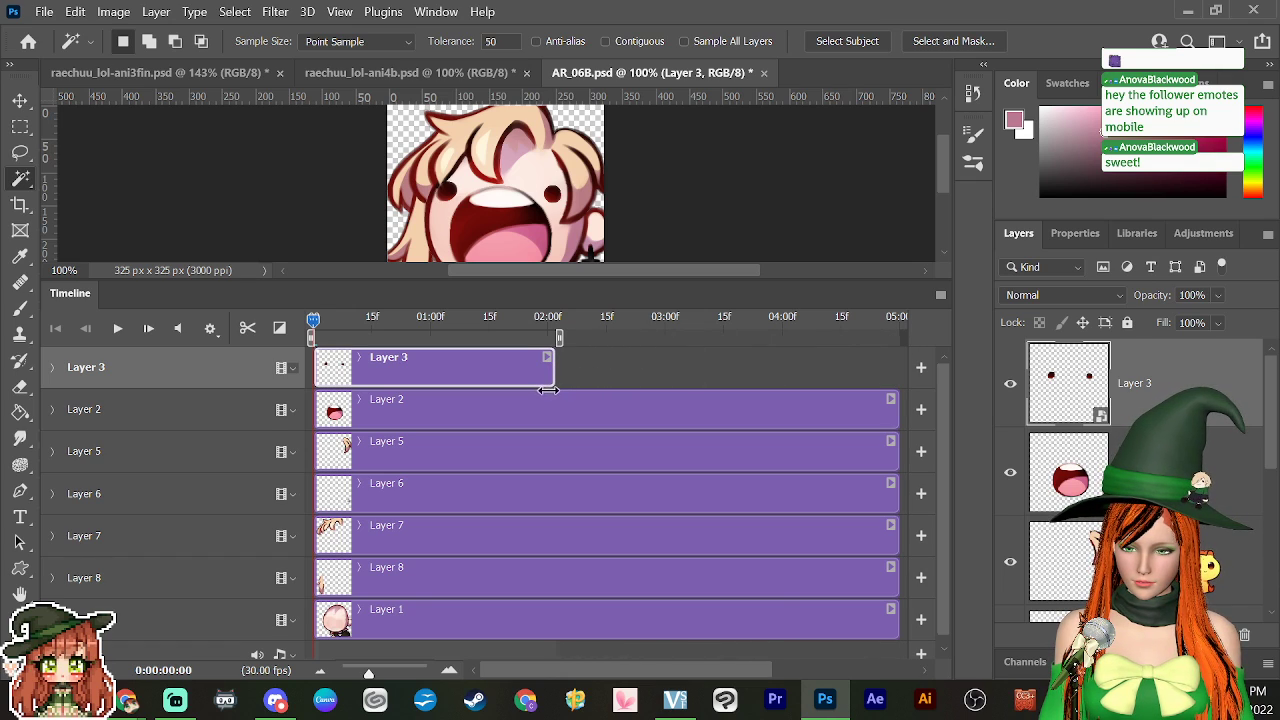
left_click_drag(540, 391, 676, 381)
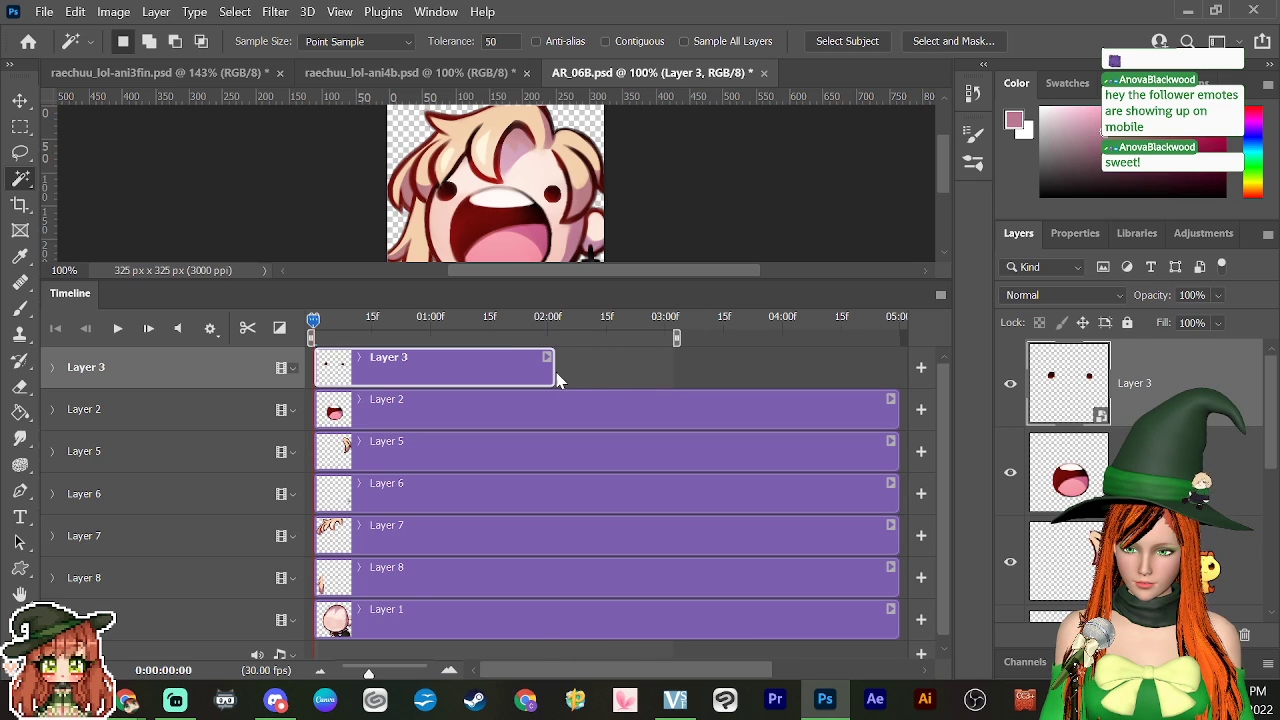
left_click_drag(551, 373, 548, 373)
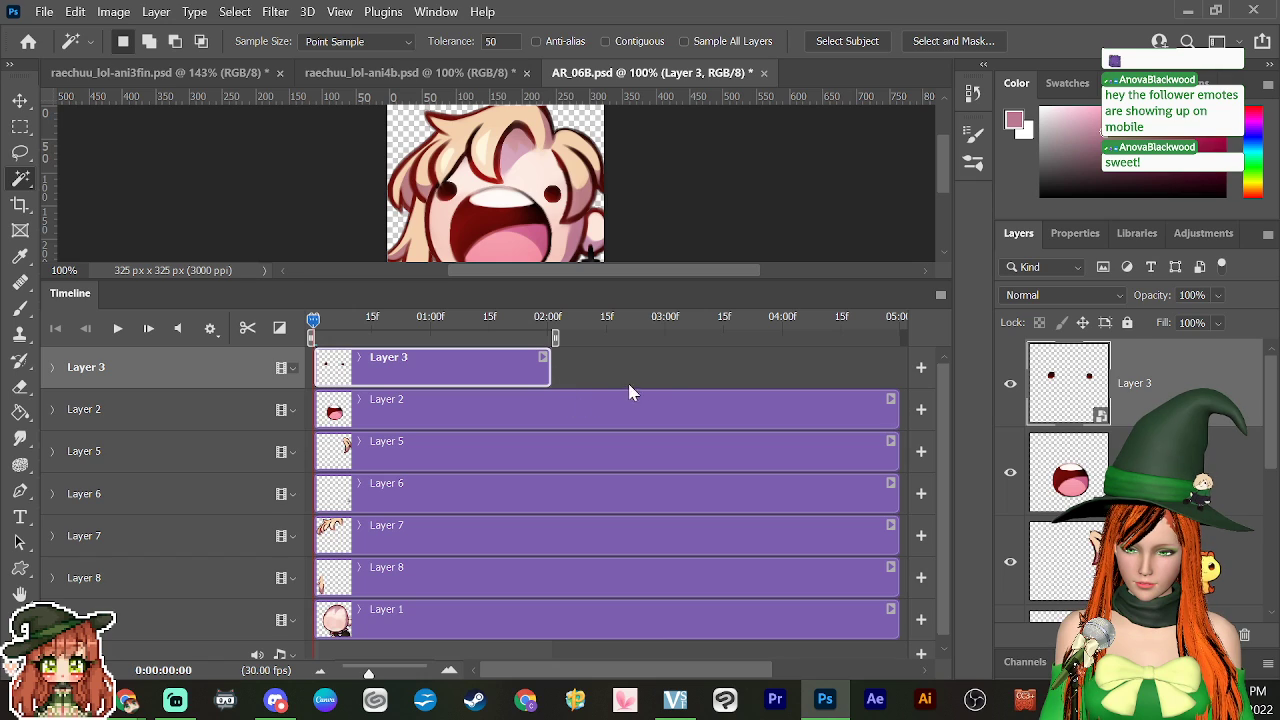
left_click(559, 325)
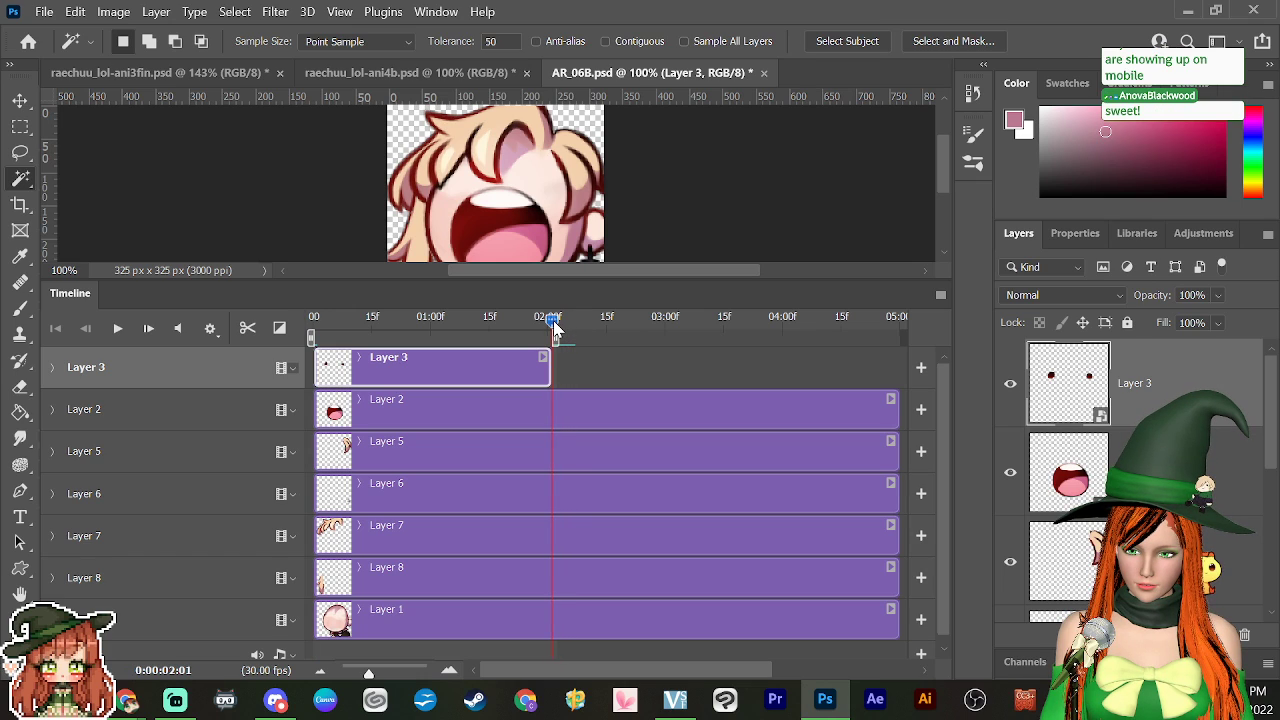
left_click_drag(555, 325, 548, 325)
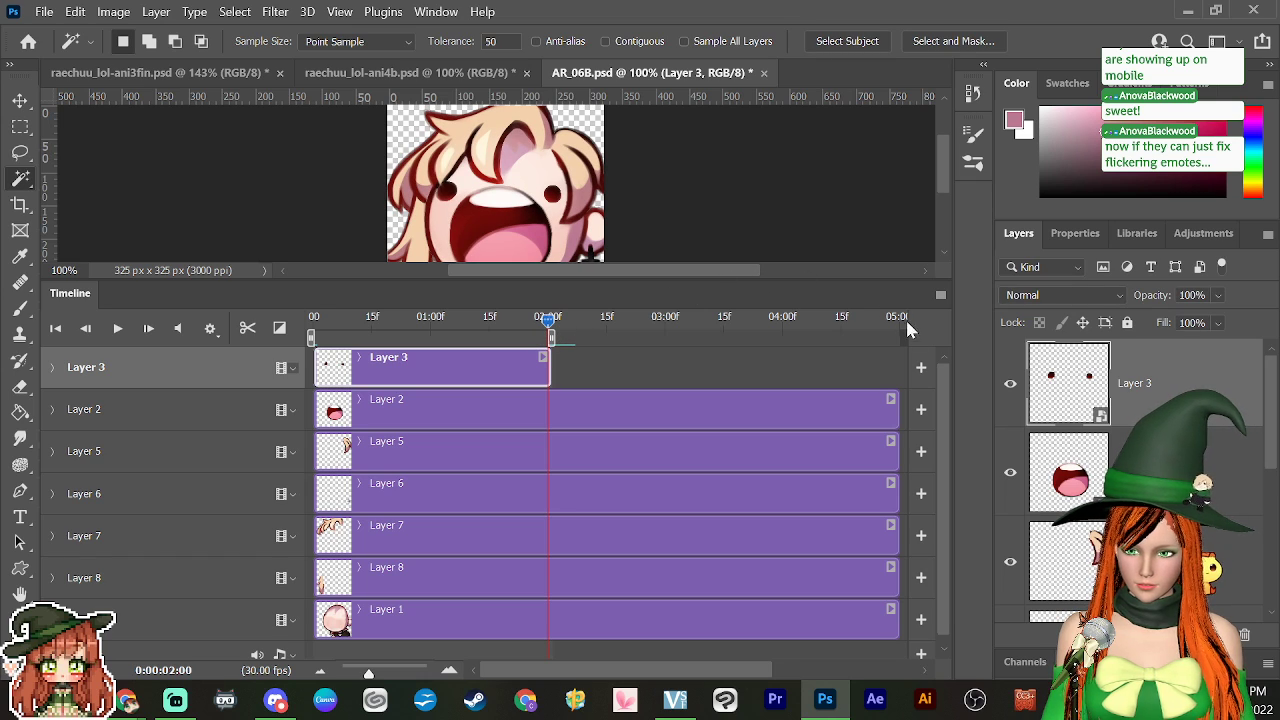
left_click_drag(548, 325, 552, 324)
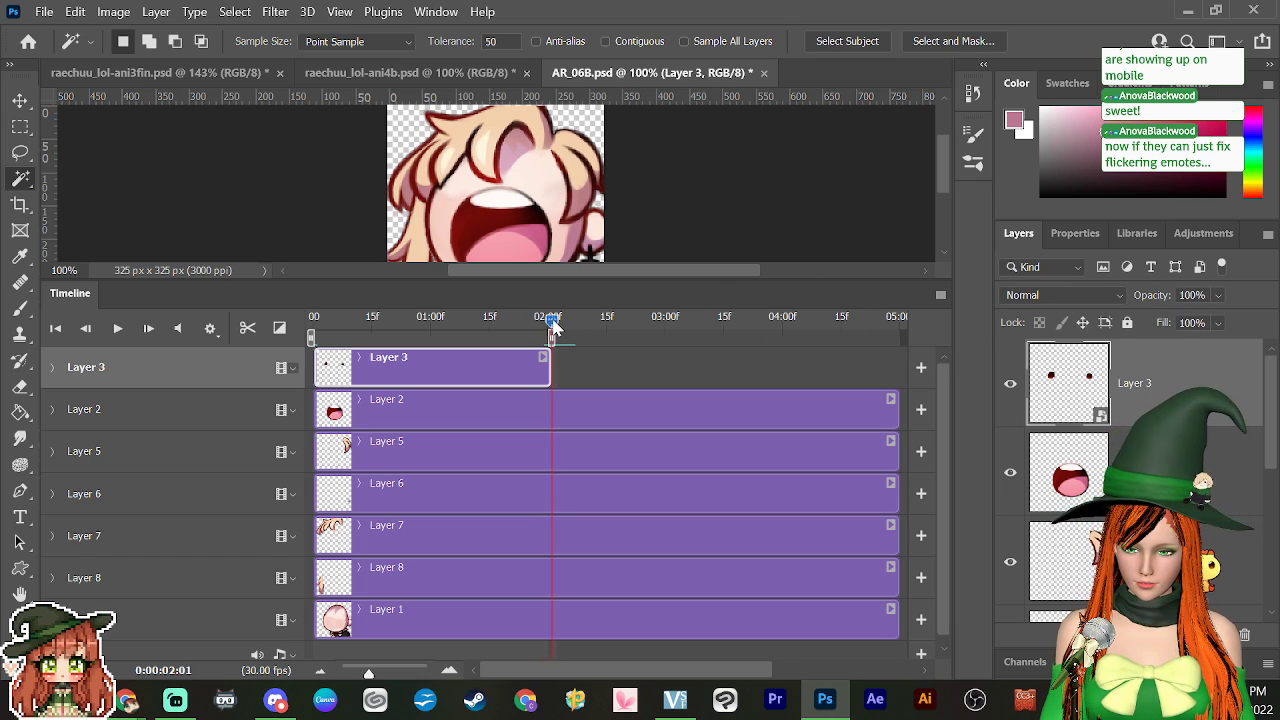
Step: Trim the clips of Layers 2, 5, 6, 7, 8 and 1 to 2 seconds, matching the end of Layer 3
left_click_drag(893, 414, 550, 412)
left_click_drag(898, 457, 550, 457)
left_click_drag(895, 502, 550, 490)
left_click_drag(898, 547, 550, 536)
left_click_drag(895, 578, 550, 578)
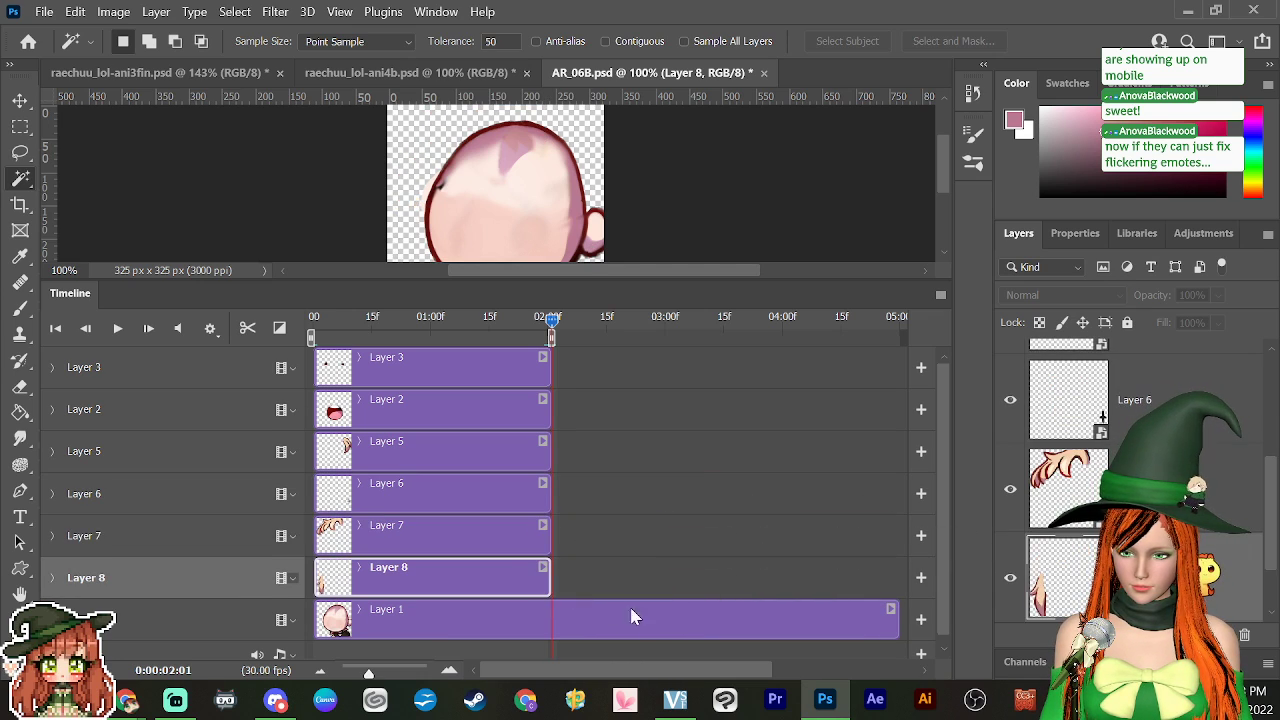
left_click_drag(897, 622, 550, 620)
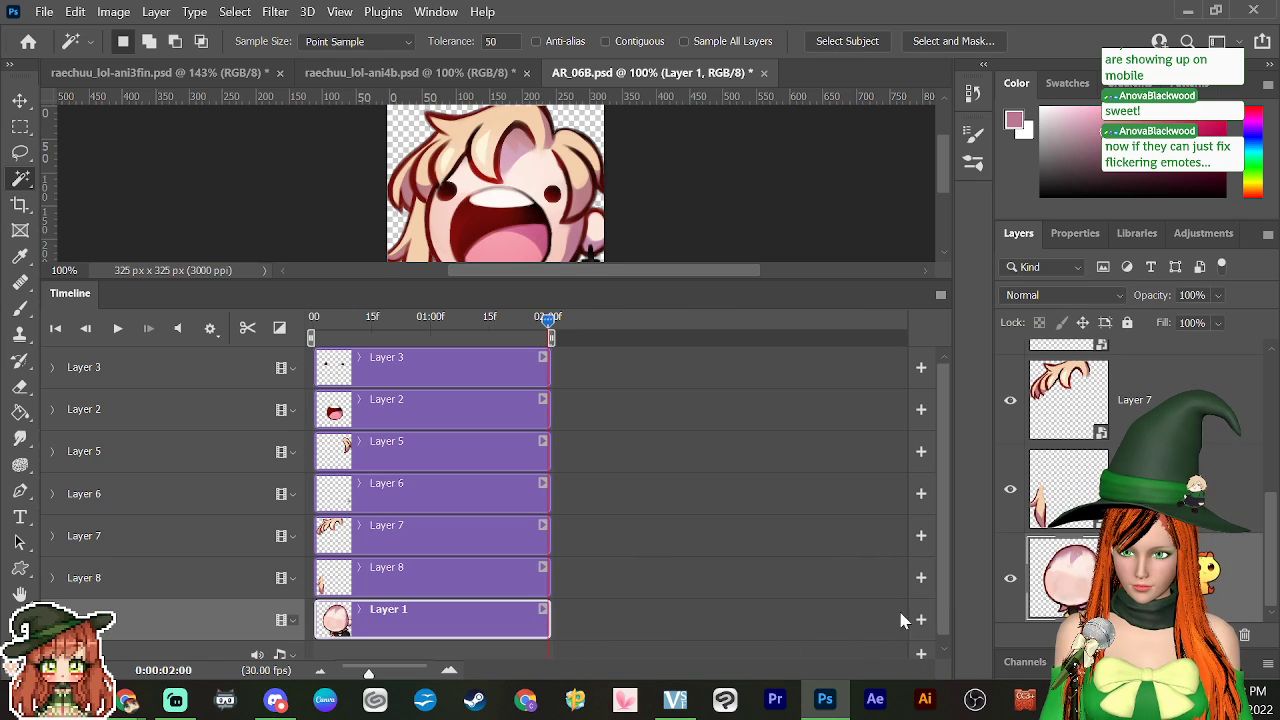
Step: Expand the animation properties of the Layer 8, 7, 6, 5, 2 and 3 tracks, and return the playhead to the start
left_click_drag(942, 451, 930, 378)
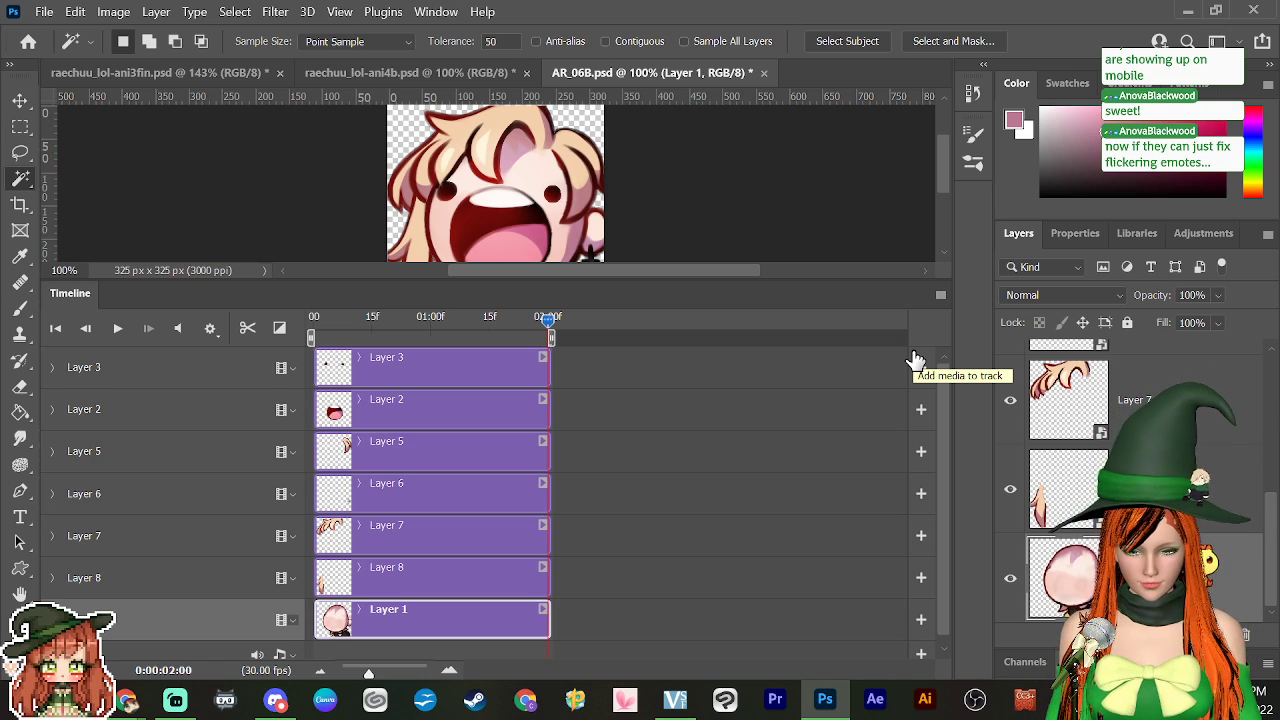
left_click(52, 578)
left_click(52, 536)
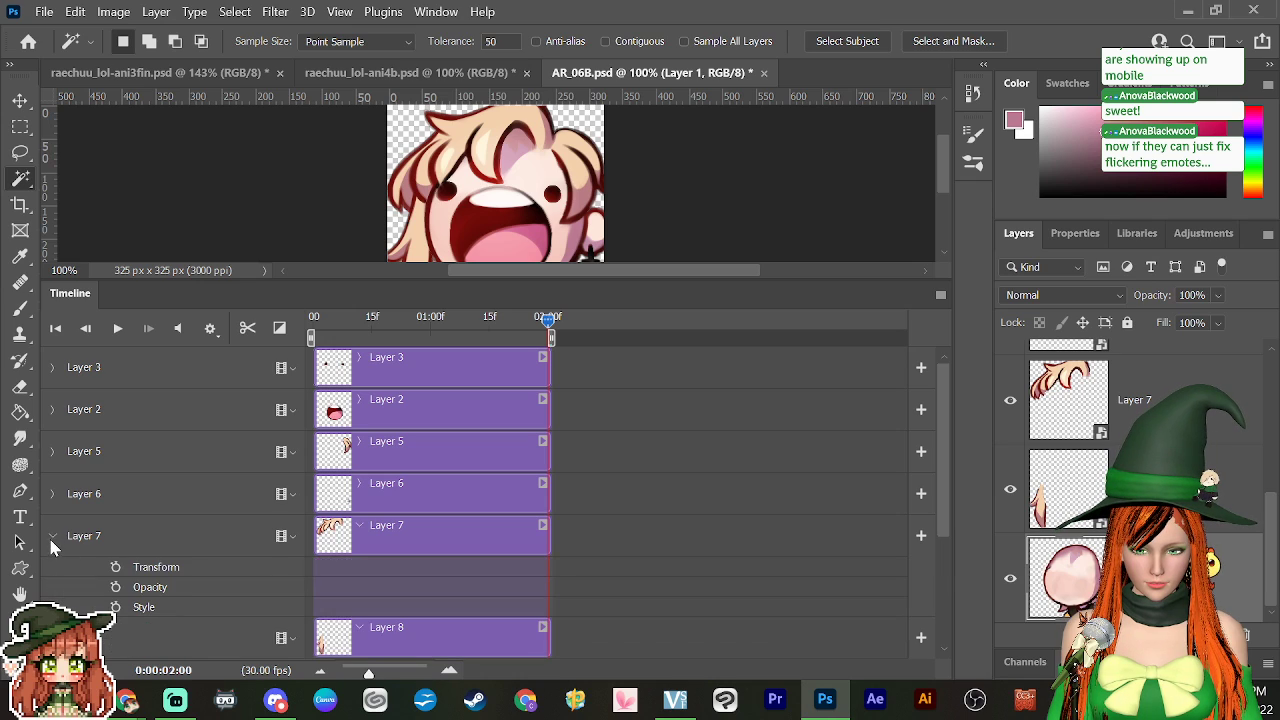
left_click(52, 494)
left_click(52, 451)
left_click(52, 409)
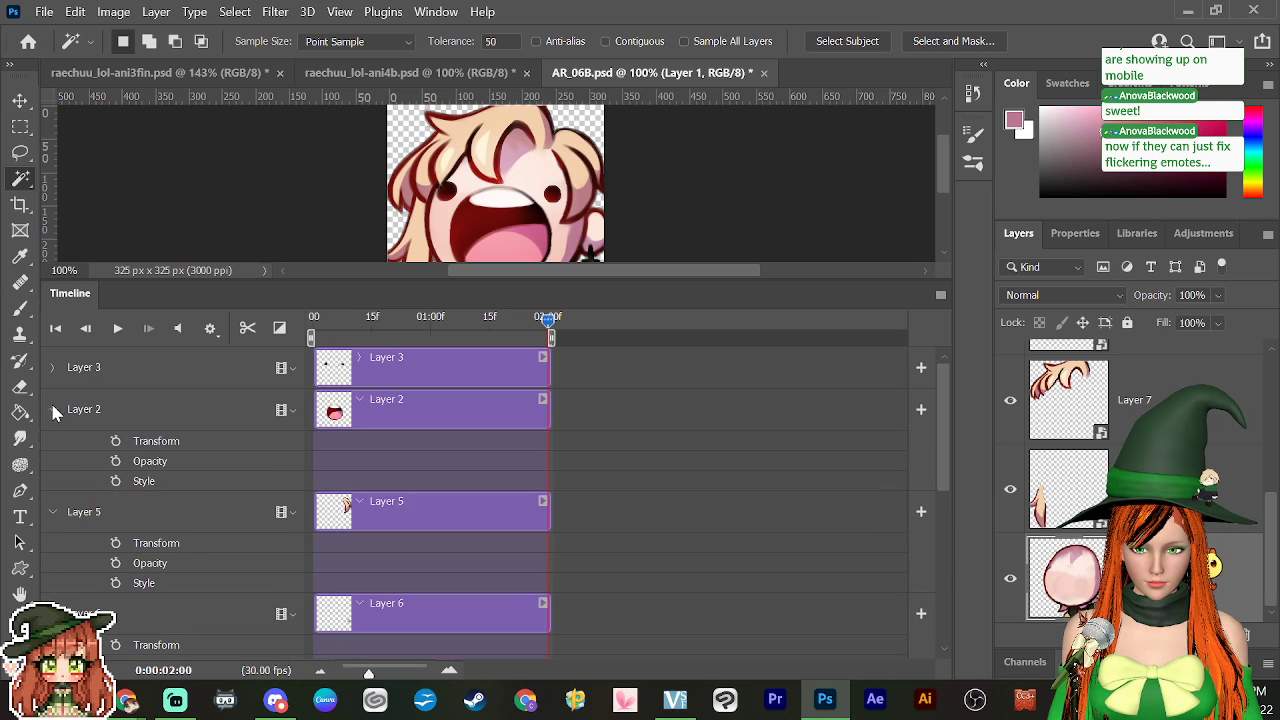
left_click(52, 367)
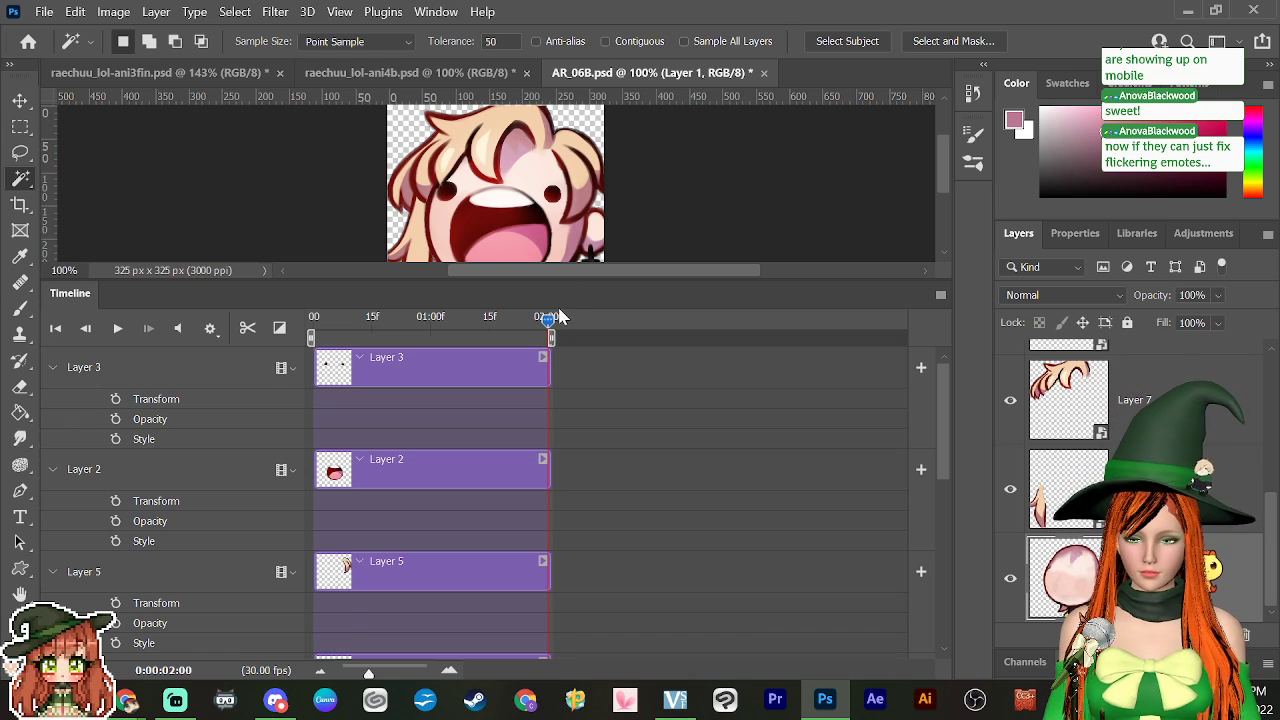
left_click_drag(558, 316, 313, 317)
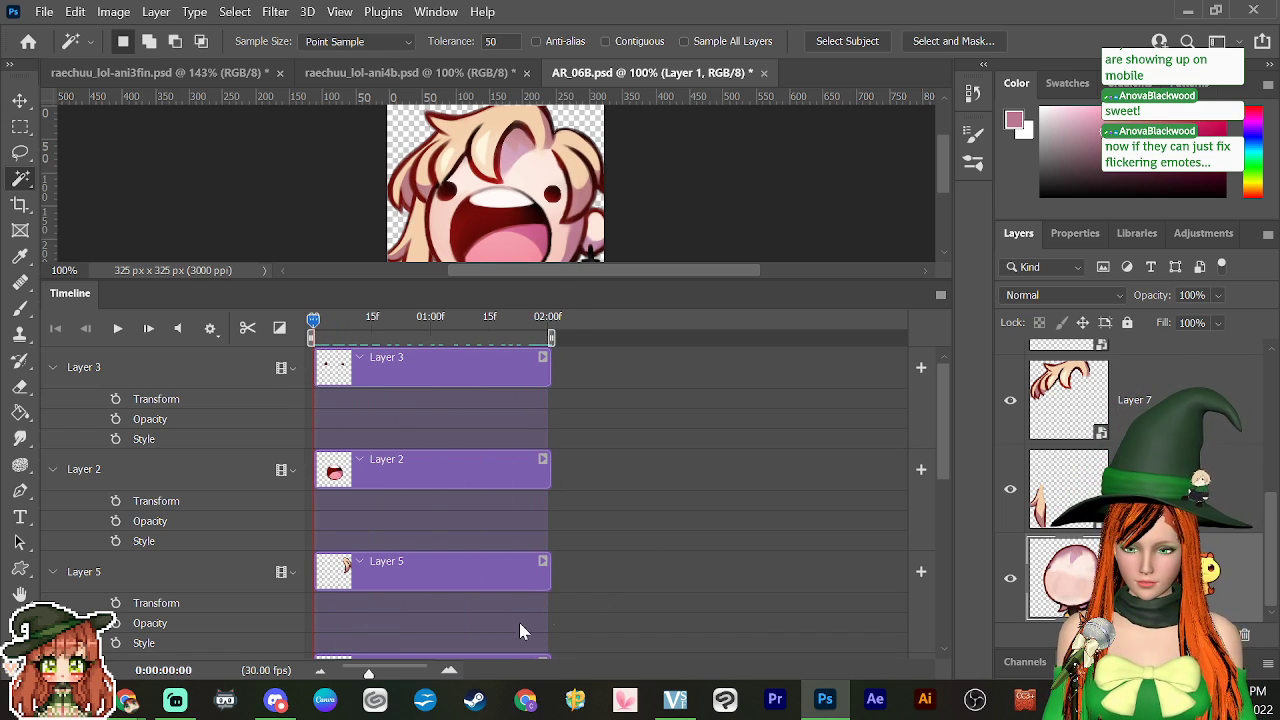
Step: Enable Transform keyframing at the start of the timeline for Layers 3, 2, 5, 6, 7, 8 and 1
left_click_drag(369, 672, 383, 676)
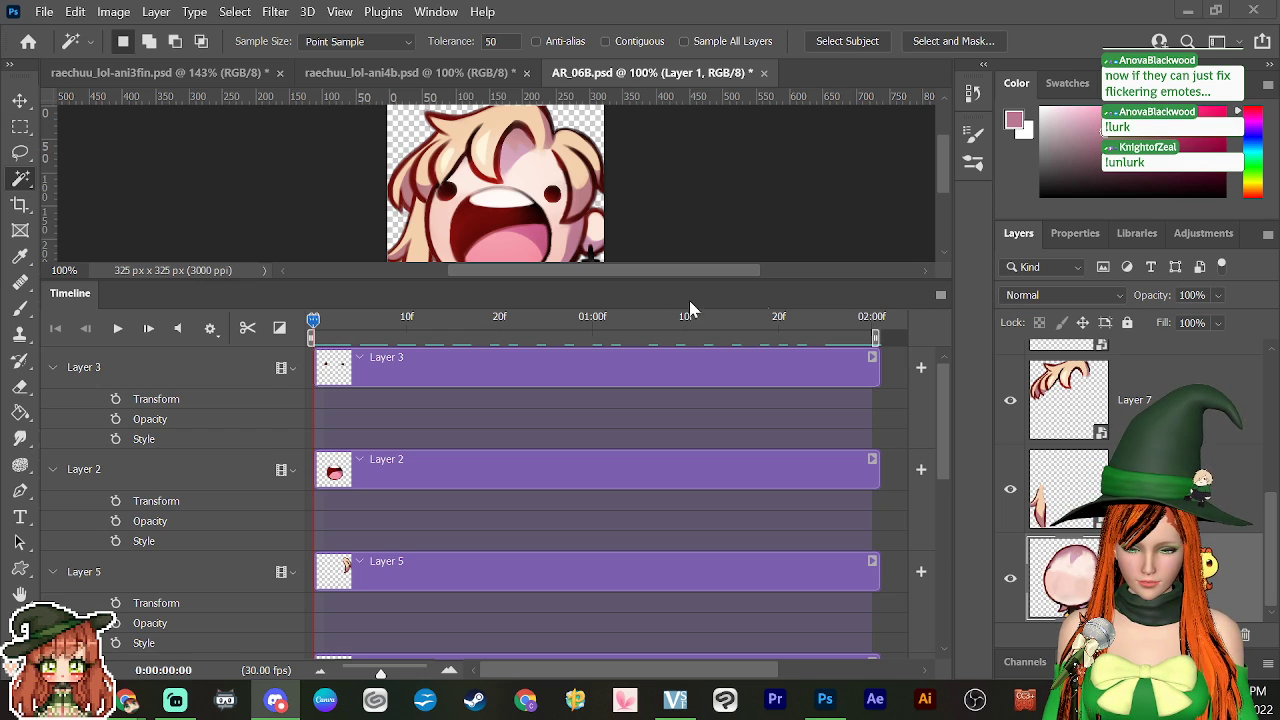
left_click(116, 399)
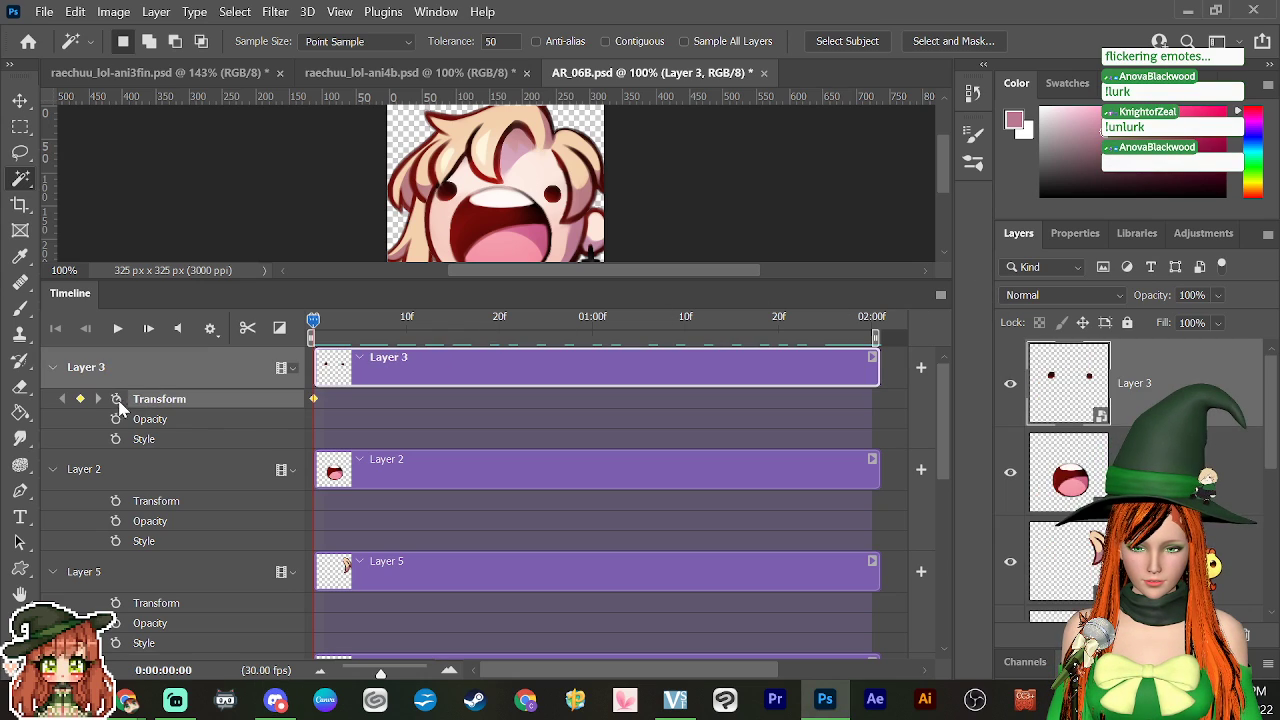
left_click(116, 501)
left_click(116, 603)
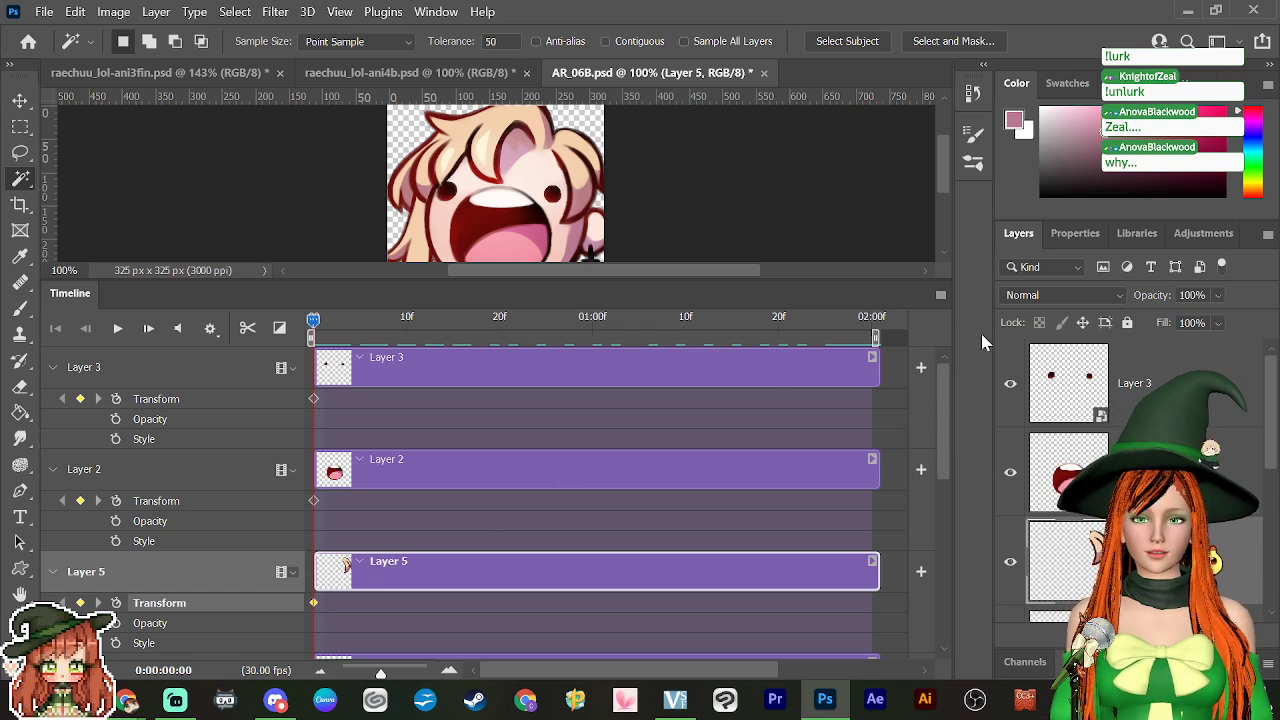
left_click_drag(945, 393, 941, 500)
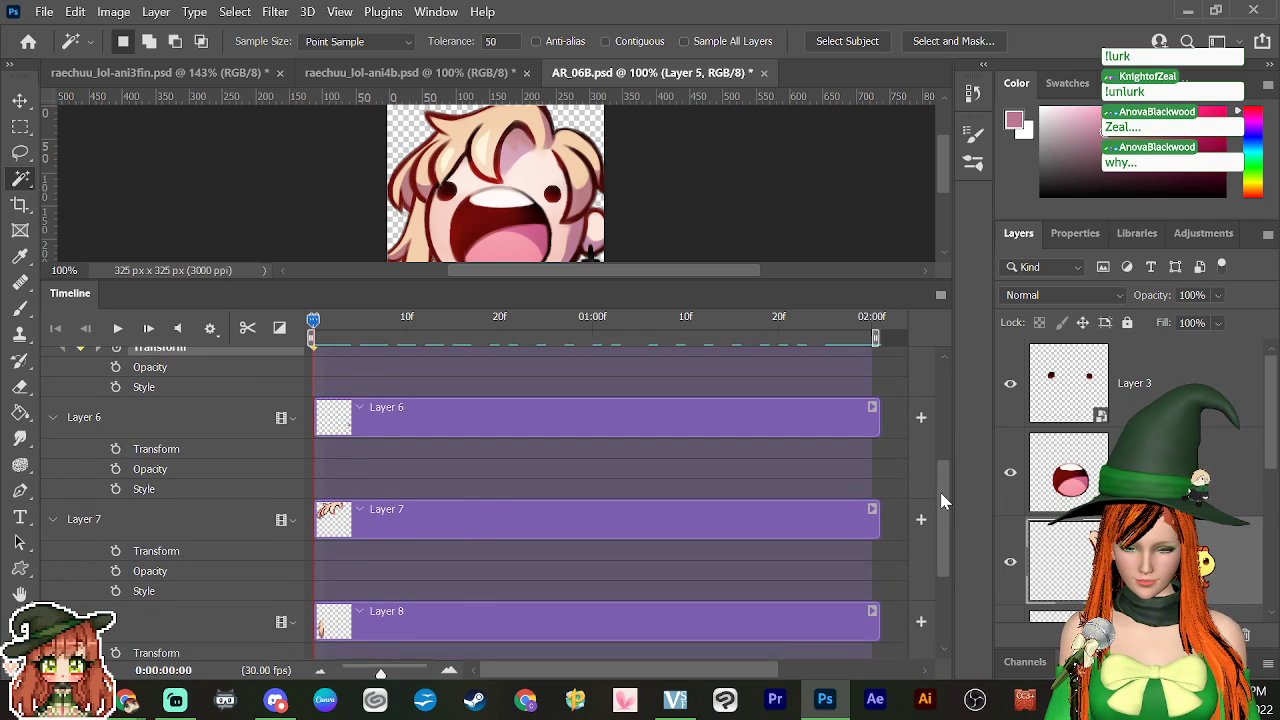
left_click(116, 447)
left_click(116, 549)
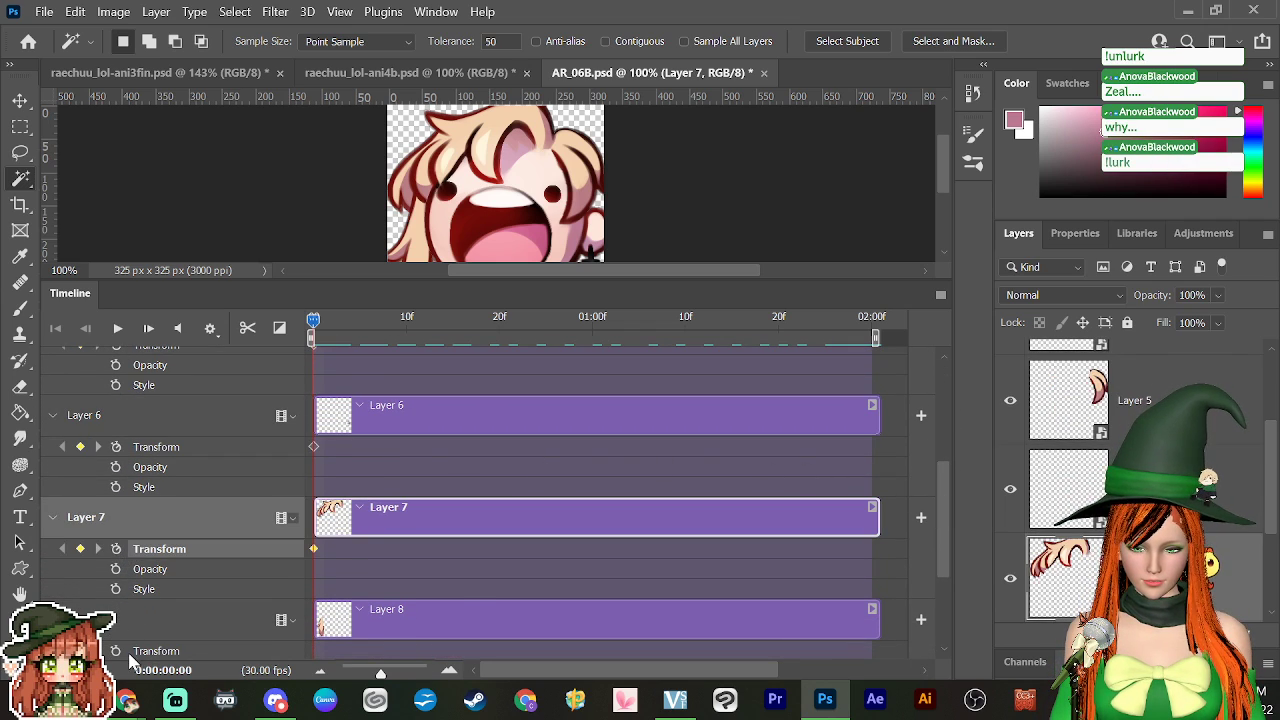
left_click(116, 651)
left_click_drag(945, 504, 888, 581)
left_click(116, 583)
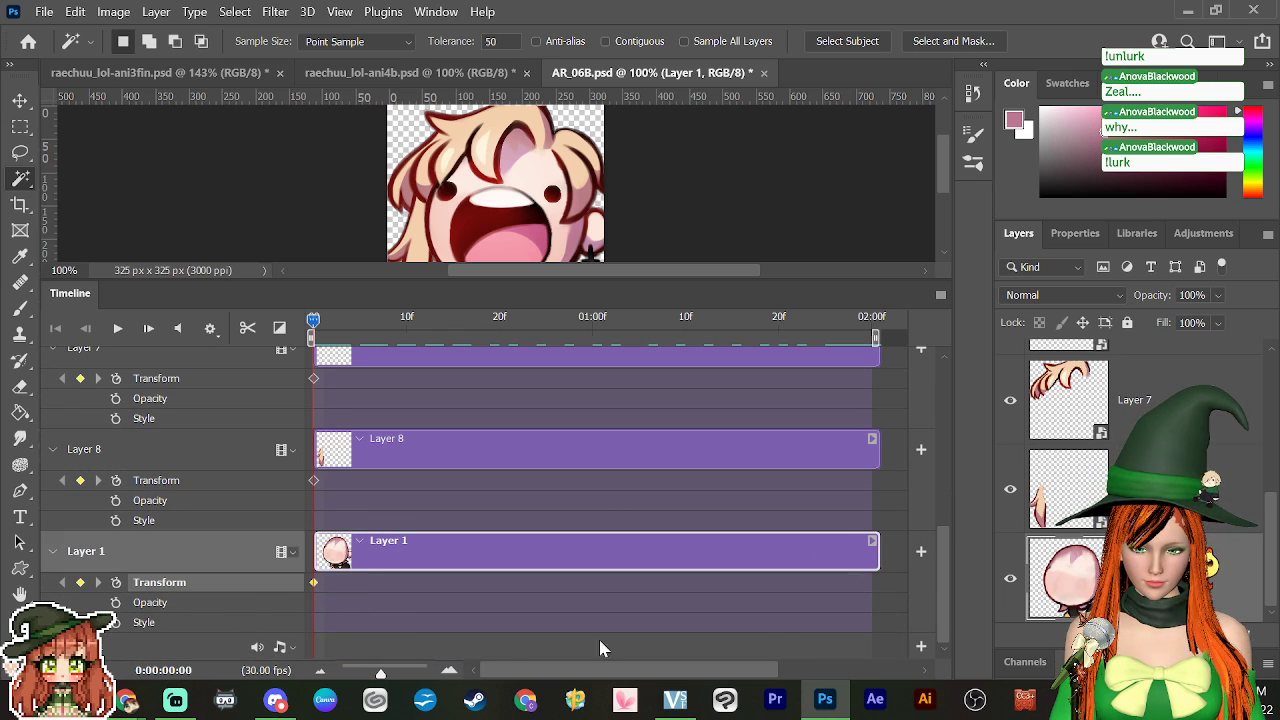
Step: Add Transform keyframes at 2 seconds for Layers 1, 8, 7, 6, 5, 2 and 3
left_click(850, 317)
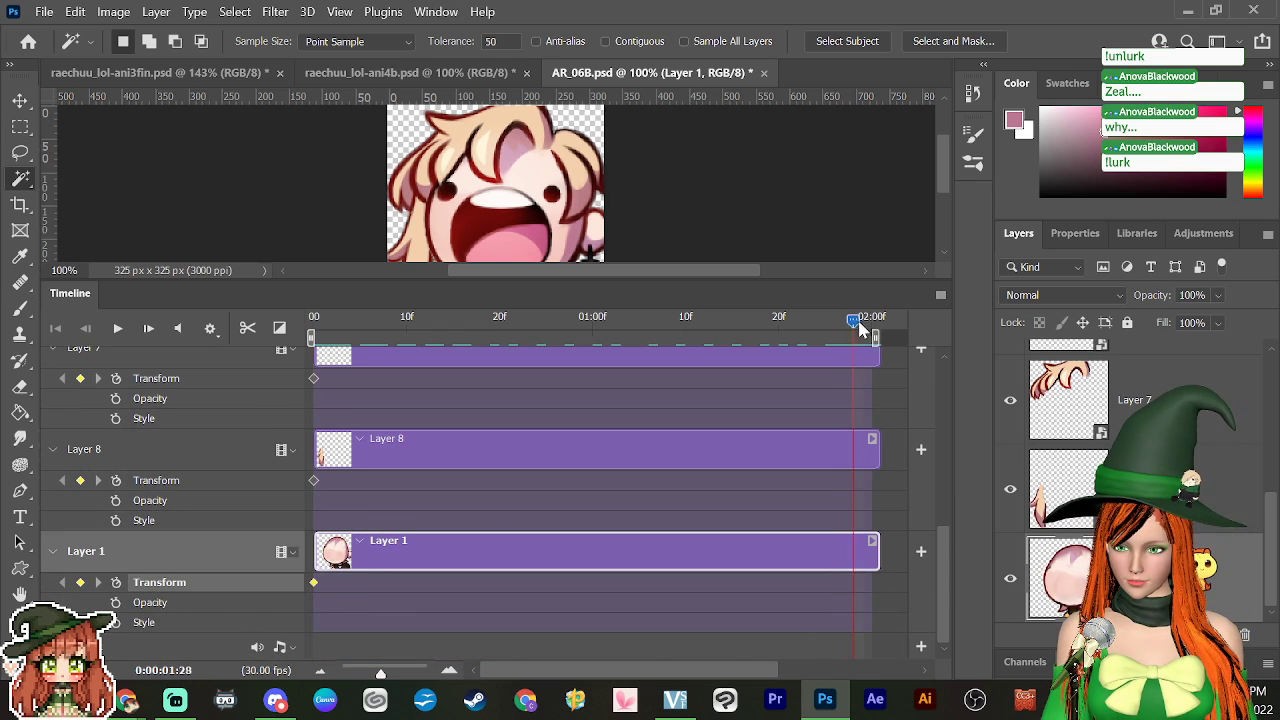
left_click_drag(859, 321, 880, 334)
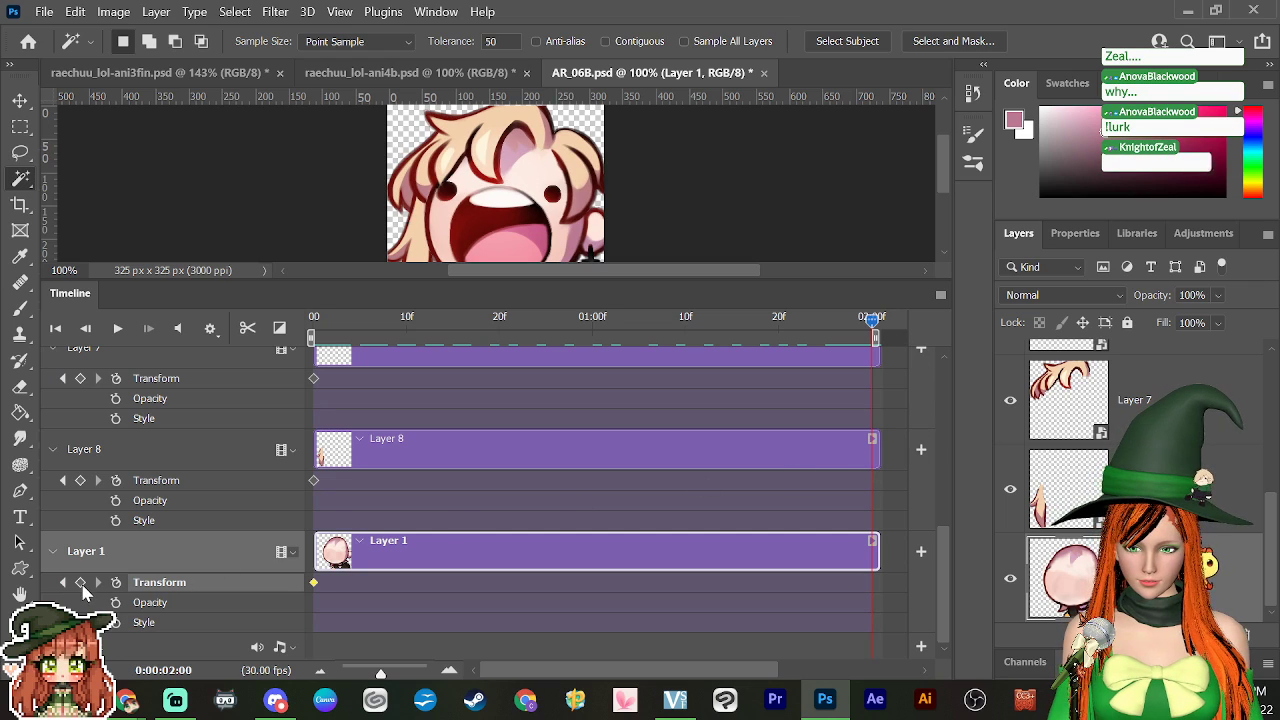
left_click(80, 582)
left_click(80, 480)
left_click(80, 379)
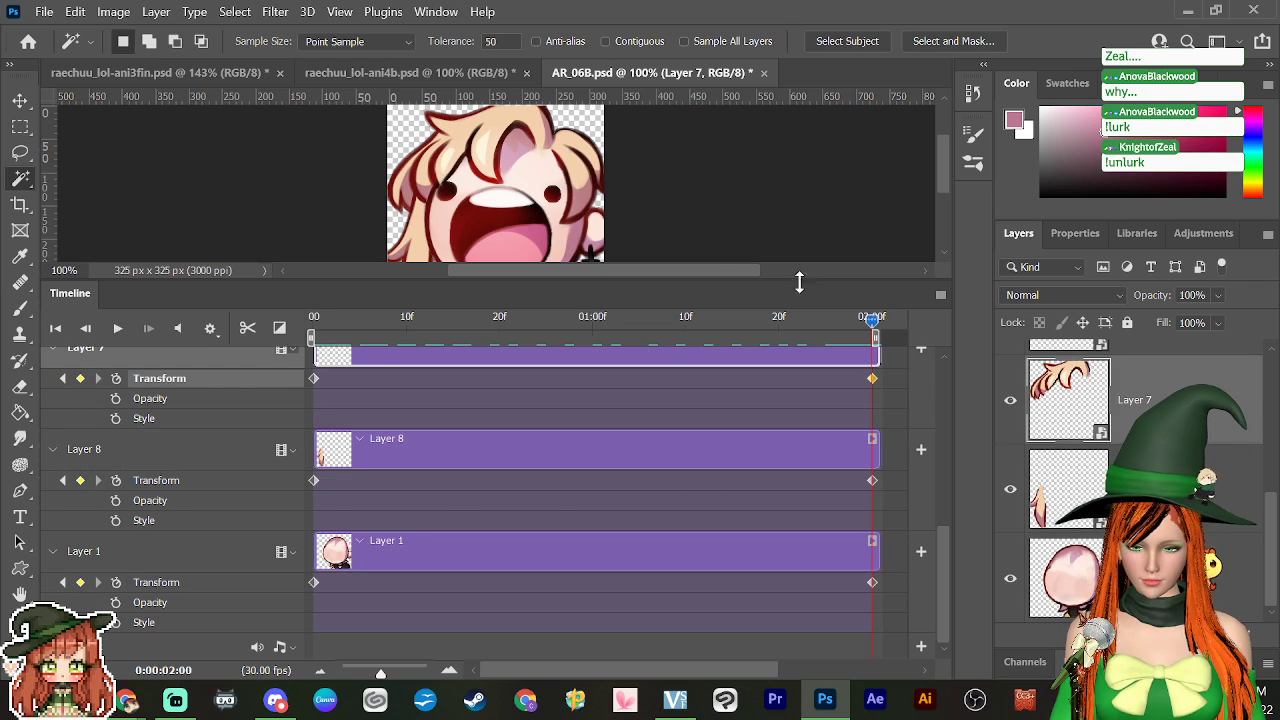
left_click_drag(943, 545, 947, 327)
left_click(80, 522)
left_click(80, 420)
left_click(80, 500)
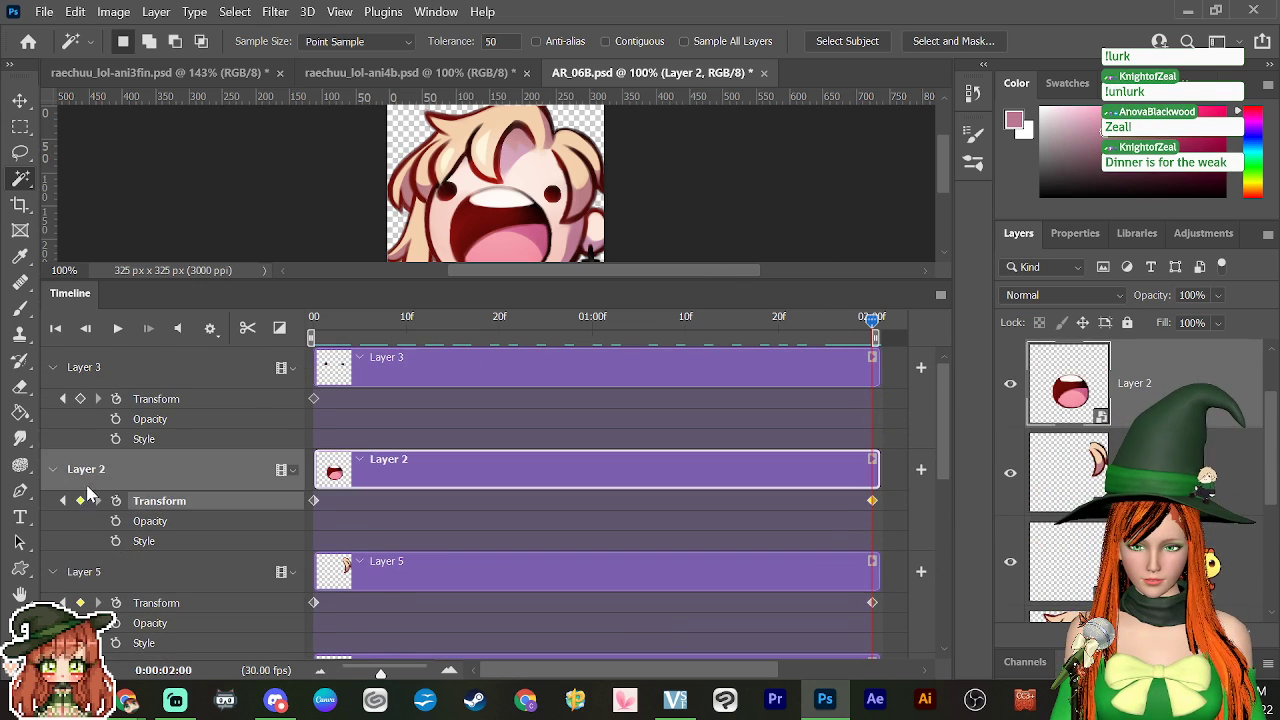
left_click(80, 398)
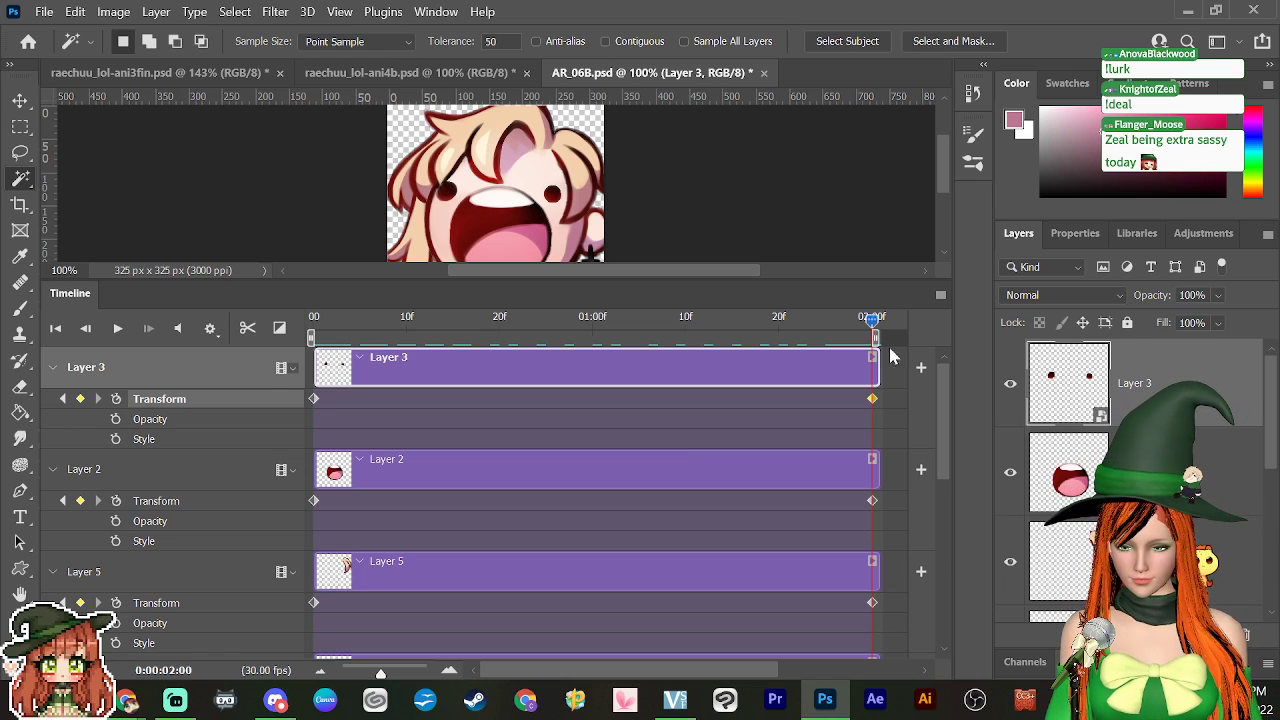
Step: Return the playhead to the start of the timeline, save the document, and activate the Move tool
left_click_drag(873, 318, 305, 330)
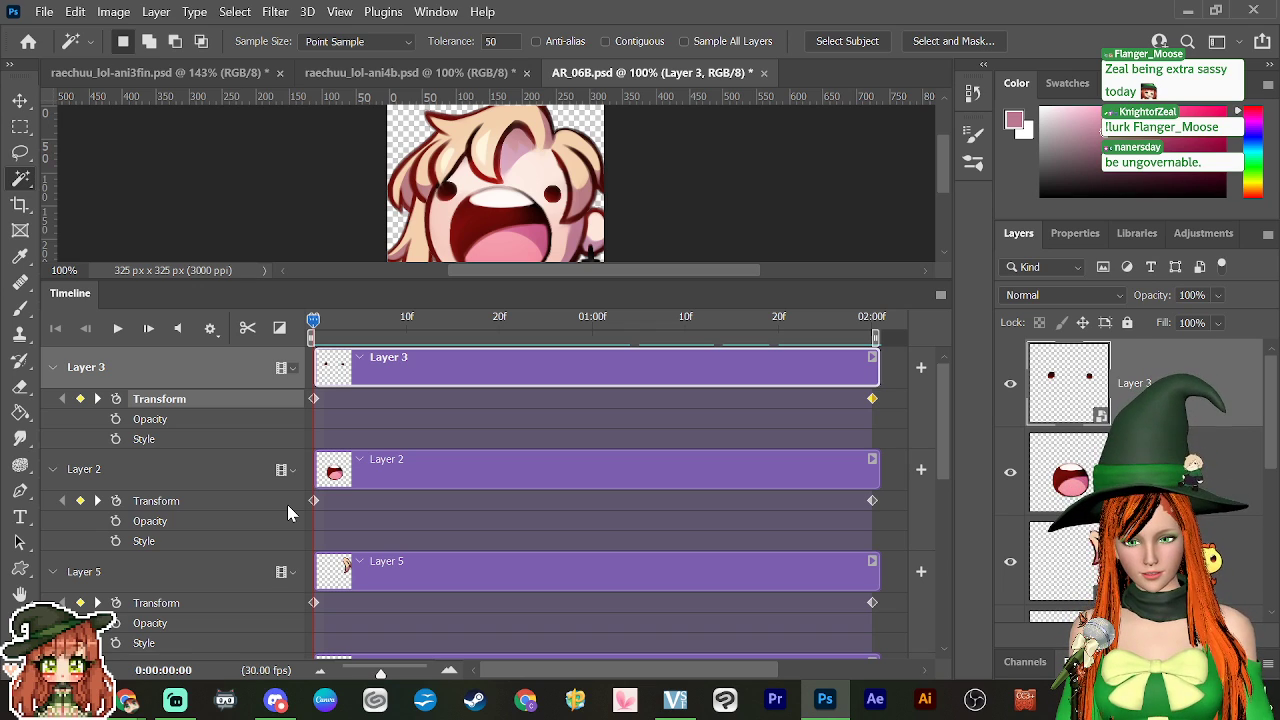
left_click(44, 11)
left_click(110, 232)
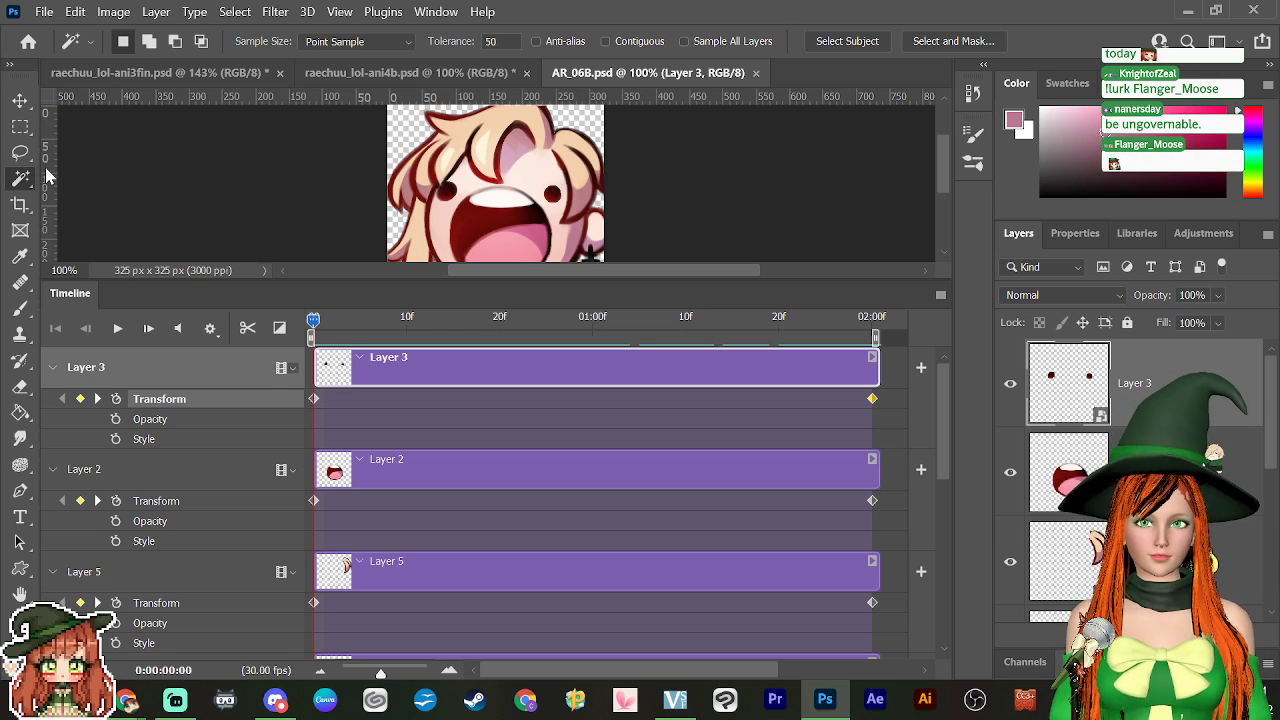
key("v")
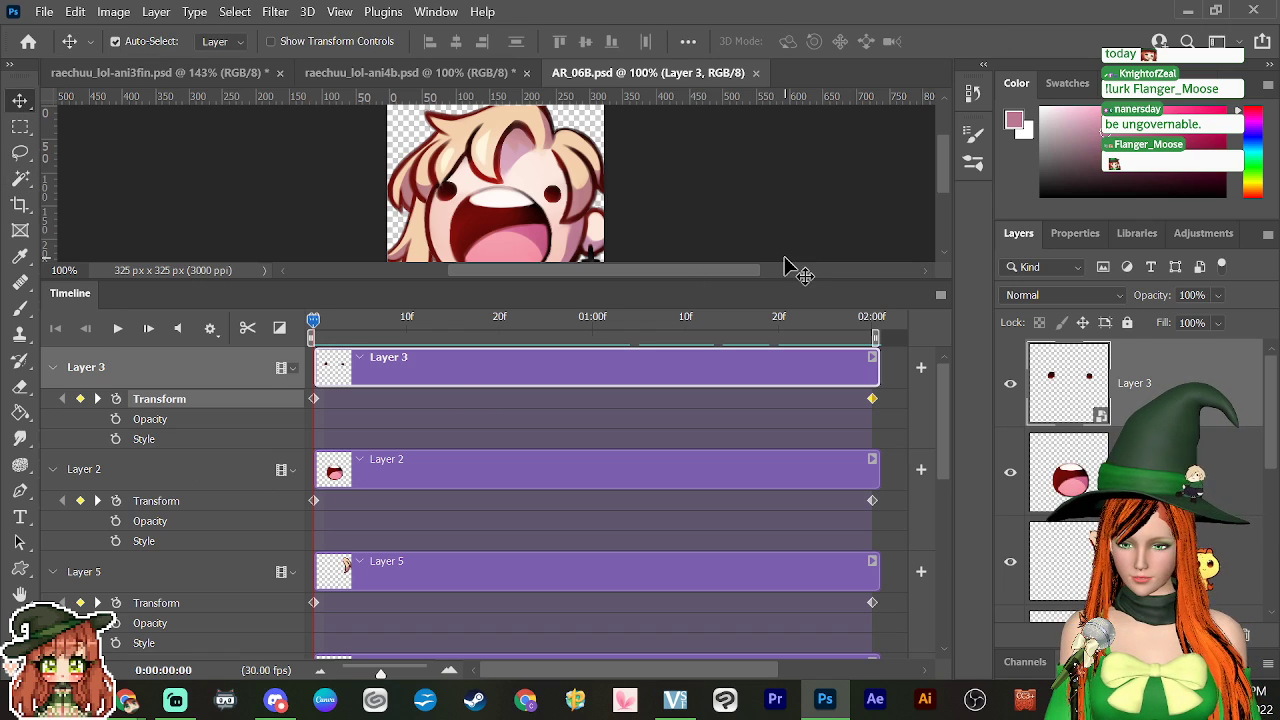
Step: Place the playhead at 0:00:01:01 and trim the clips of Layers 1, 8 and 7 to end there
left_click_drag(940, 401, 935, 592)
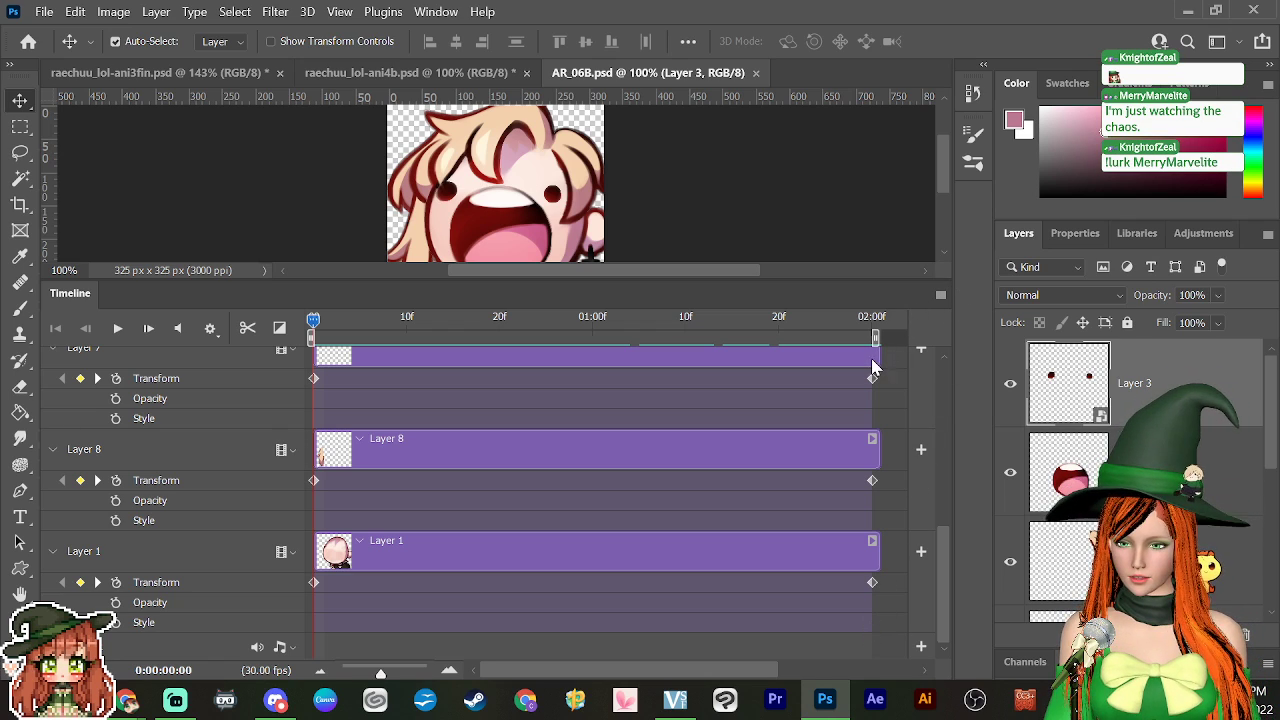
left_click(594, 320)
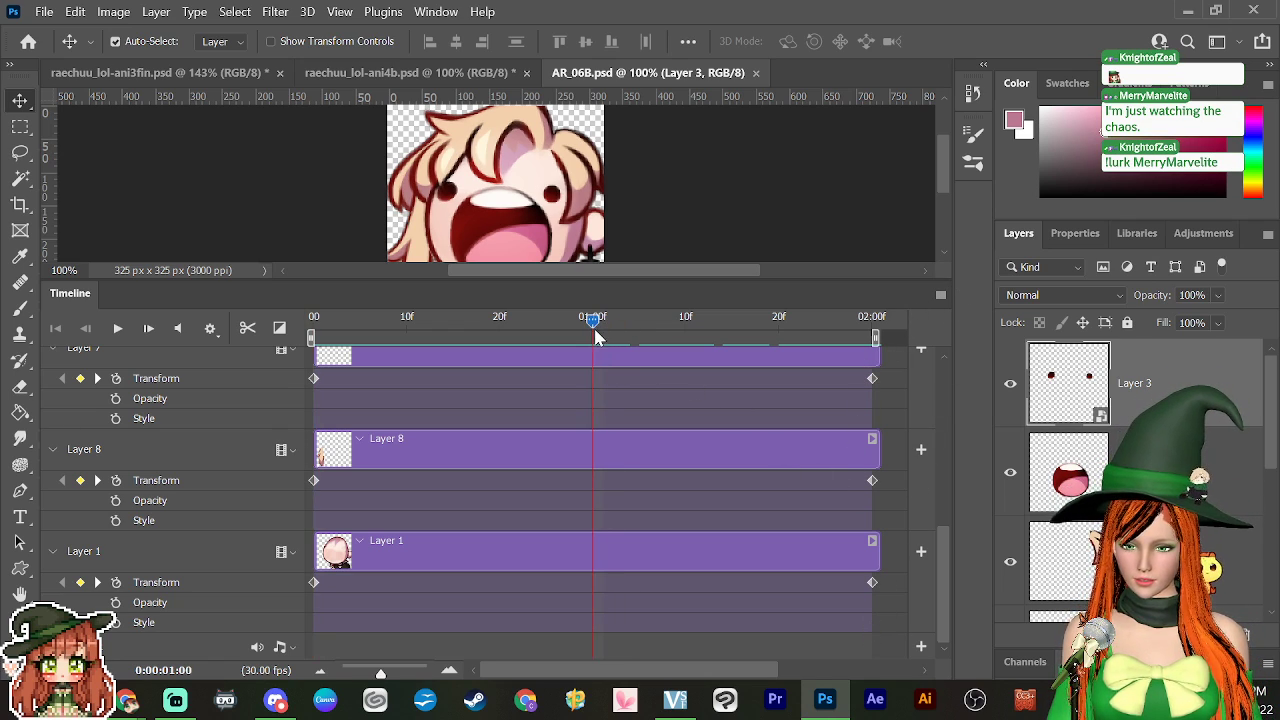
left_click_drag(594, 337, 601, 337)
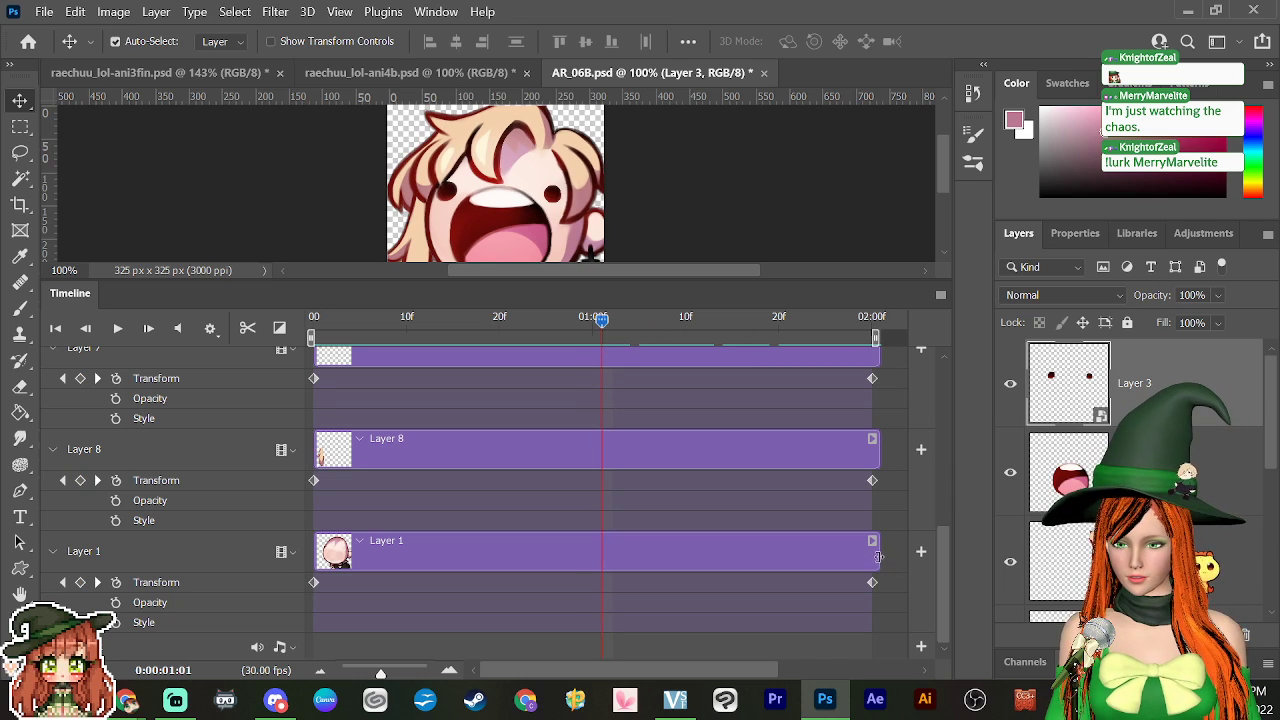
left_click_drag(878, 556, 600, 556)
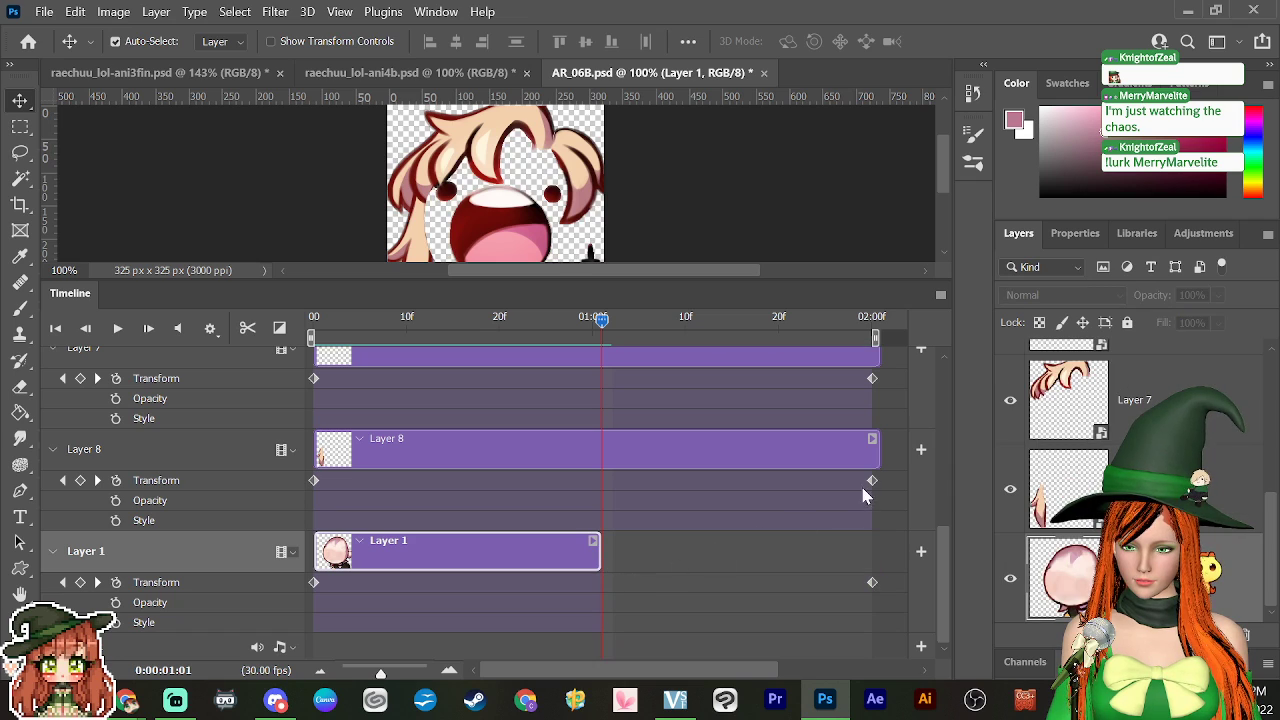
left_click_drag(877, 452, 607, 473)
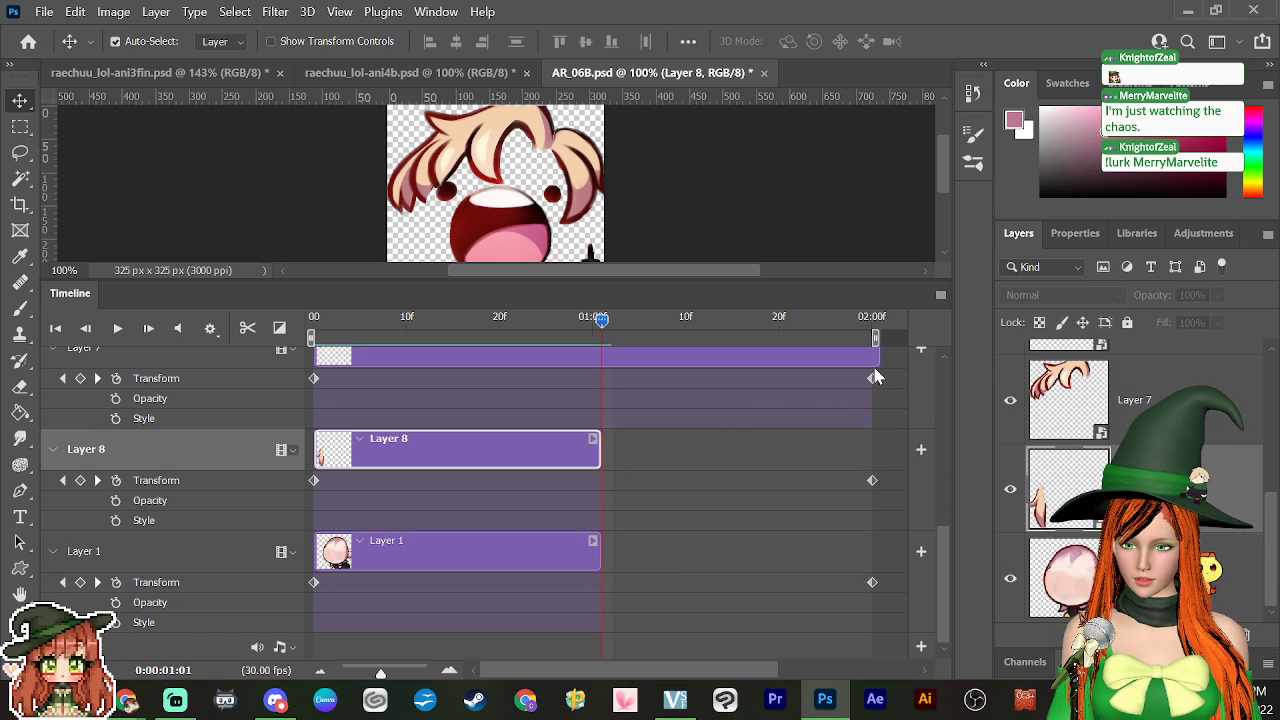
left_click_drag(876, 357, 600, 357)
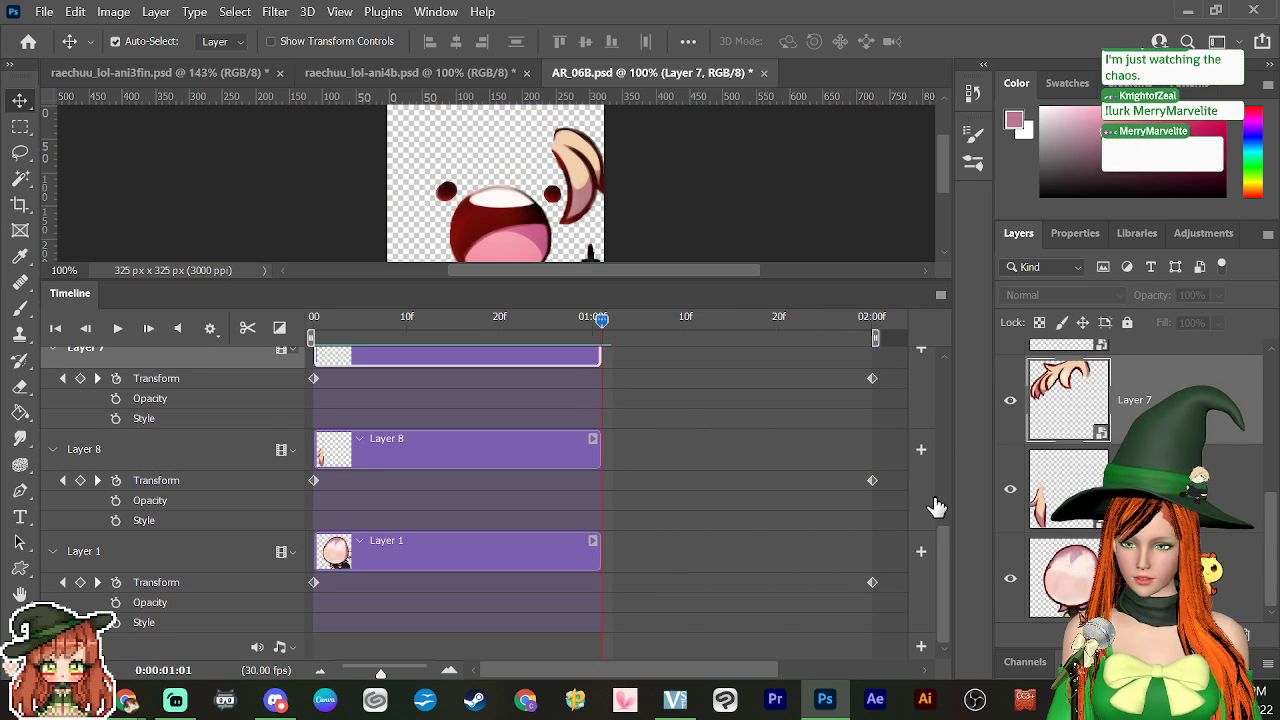
Step: Trim the clips of Layers 6, 5, 2 and 3 to end at 01:01, matching the shortened clips
left_click_drag(943, 543, 948, 428)
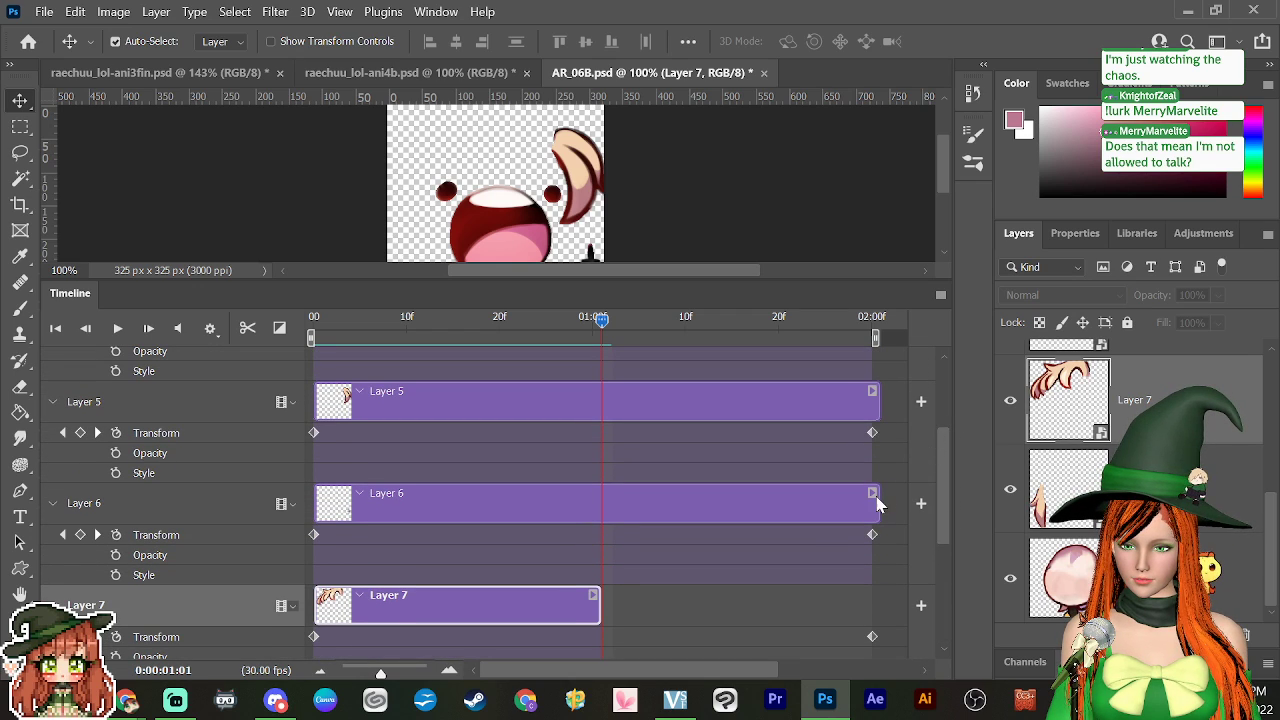
left_click_drag(877, 503, 603, 503)
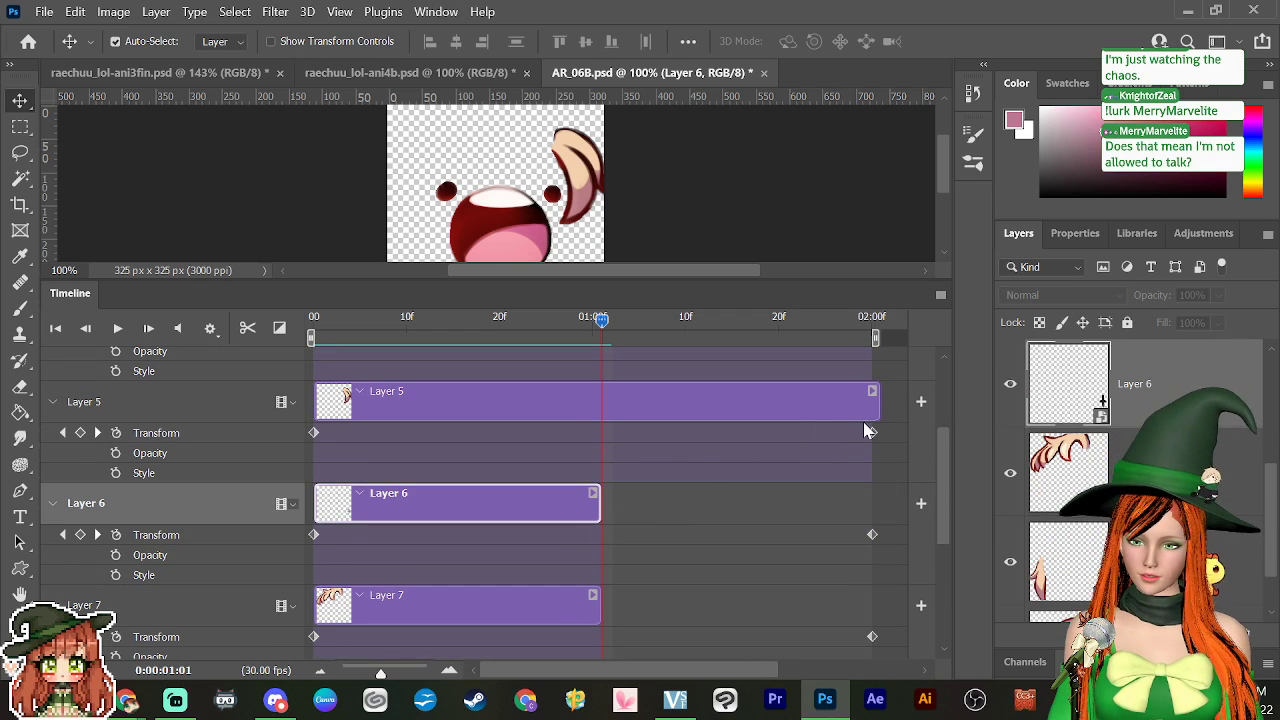
left_click_drag(876, 401, 602, 401)
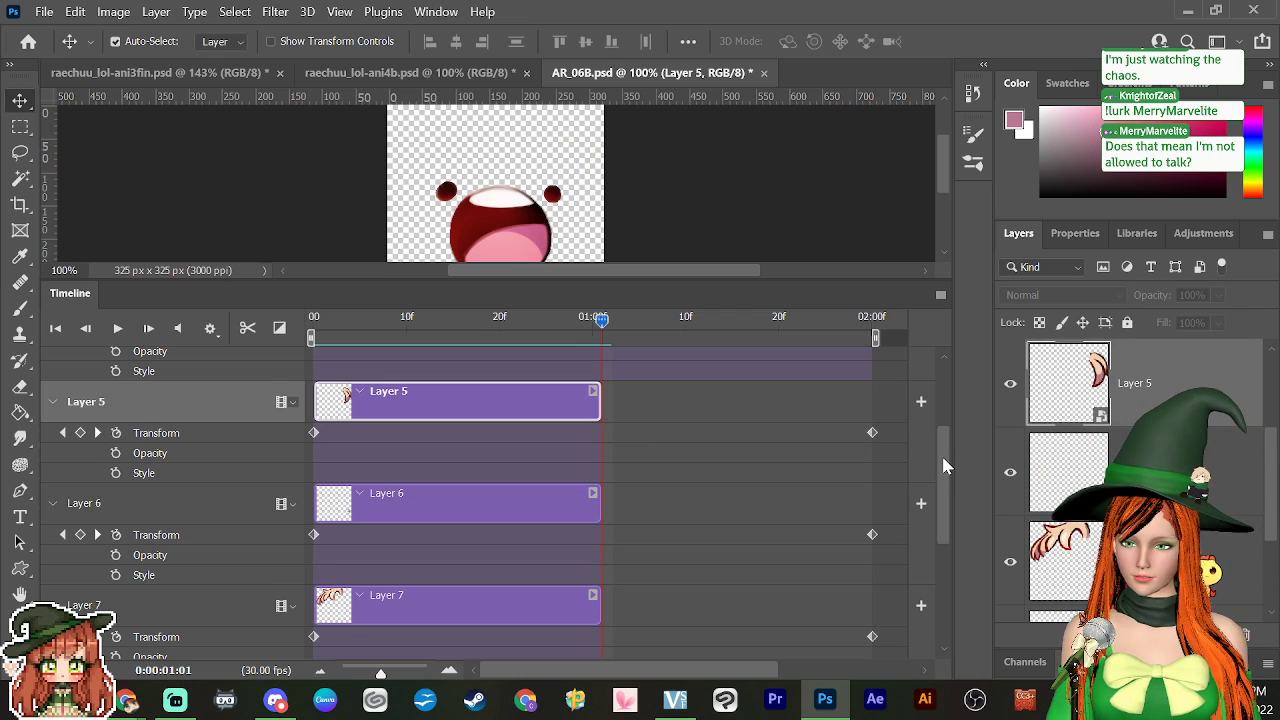
left_click_drag(947, 466, 950, 408)
left_click_drag(878, 455, 602, 455)
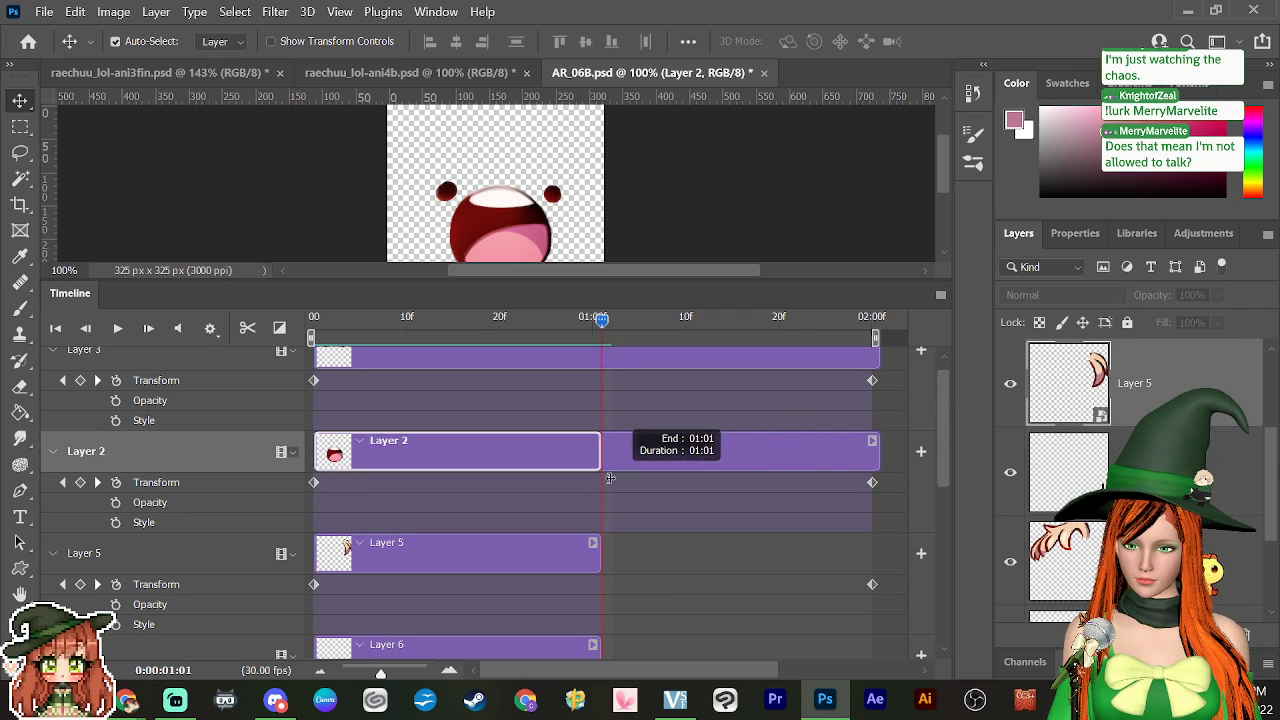
left_click_drag(945, 420, 945, 398)
left_click_drag(876, 370, 611, 404)
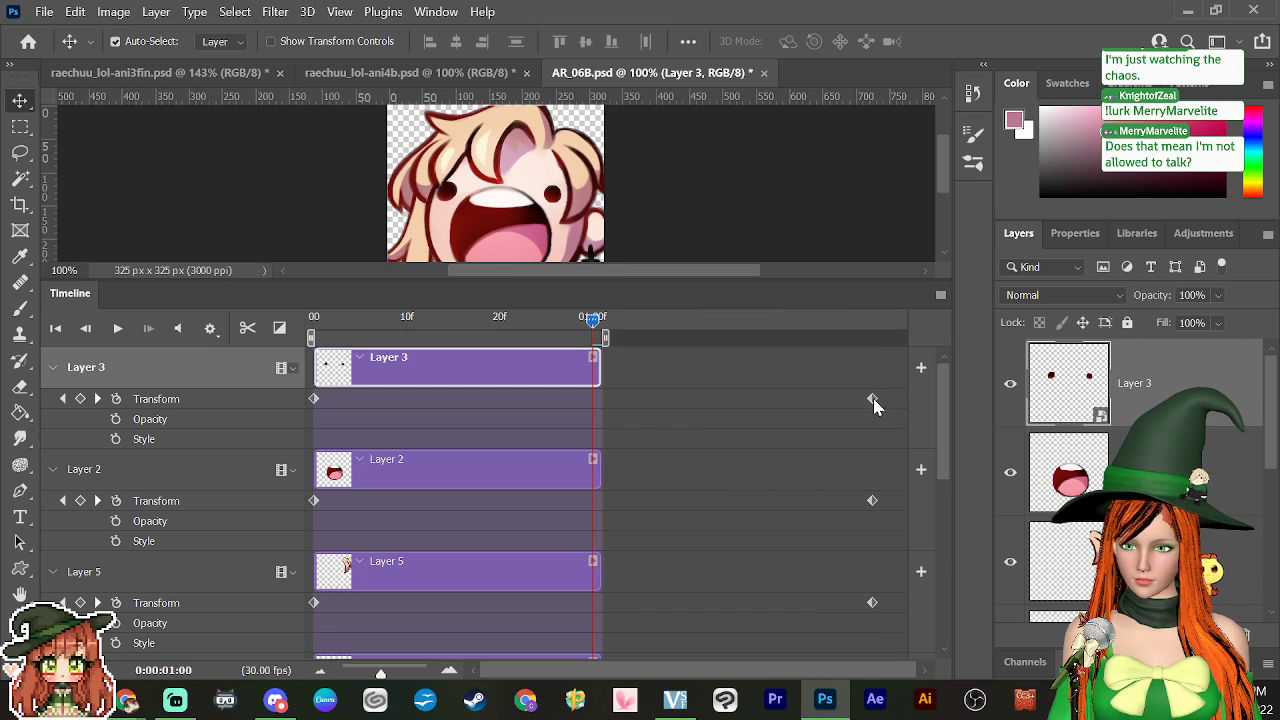
Step: Move the end Transform keyframes of Layers 3 and 2 to 1 second, and end the work area there
left_click_drag(872, 398, 585, 413)
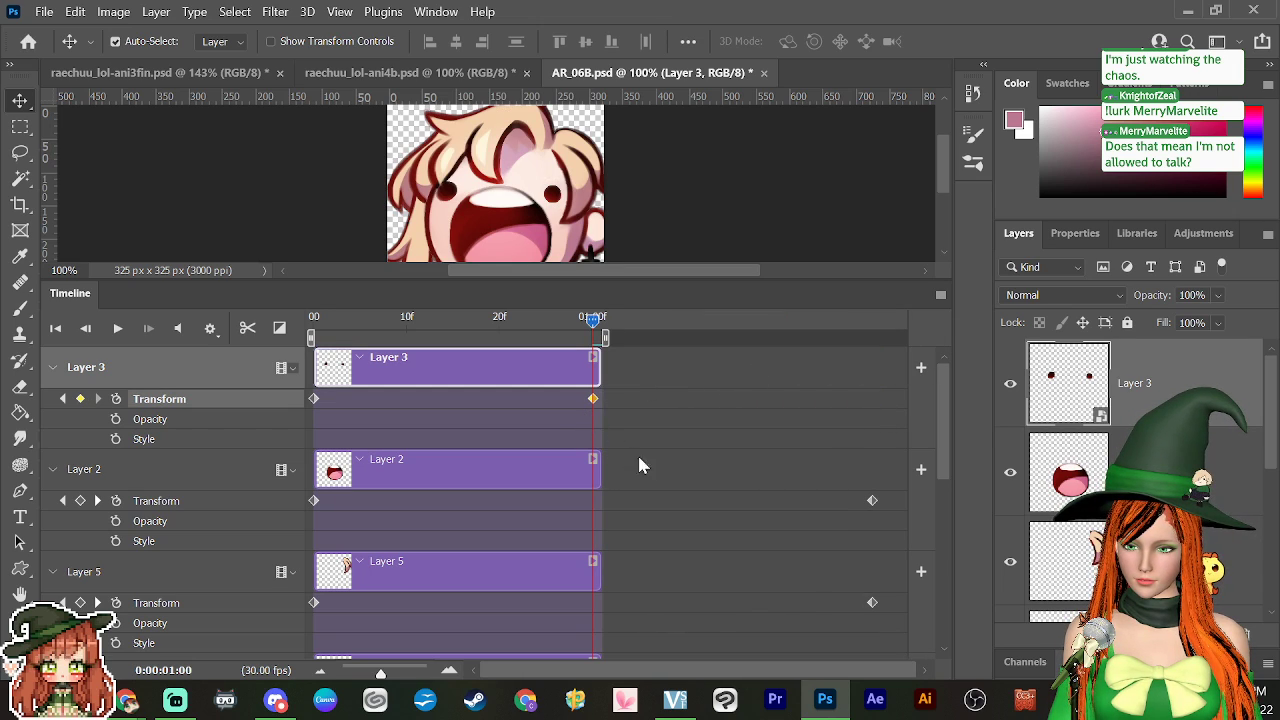
left_click_drag(872, 501, 585, 514)
left_click_drag(607, 342, 580, 343)
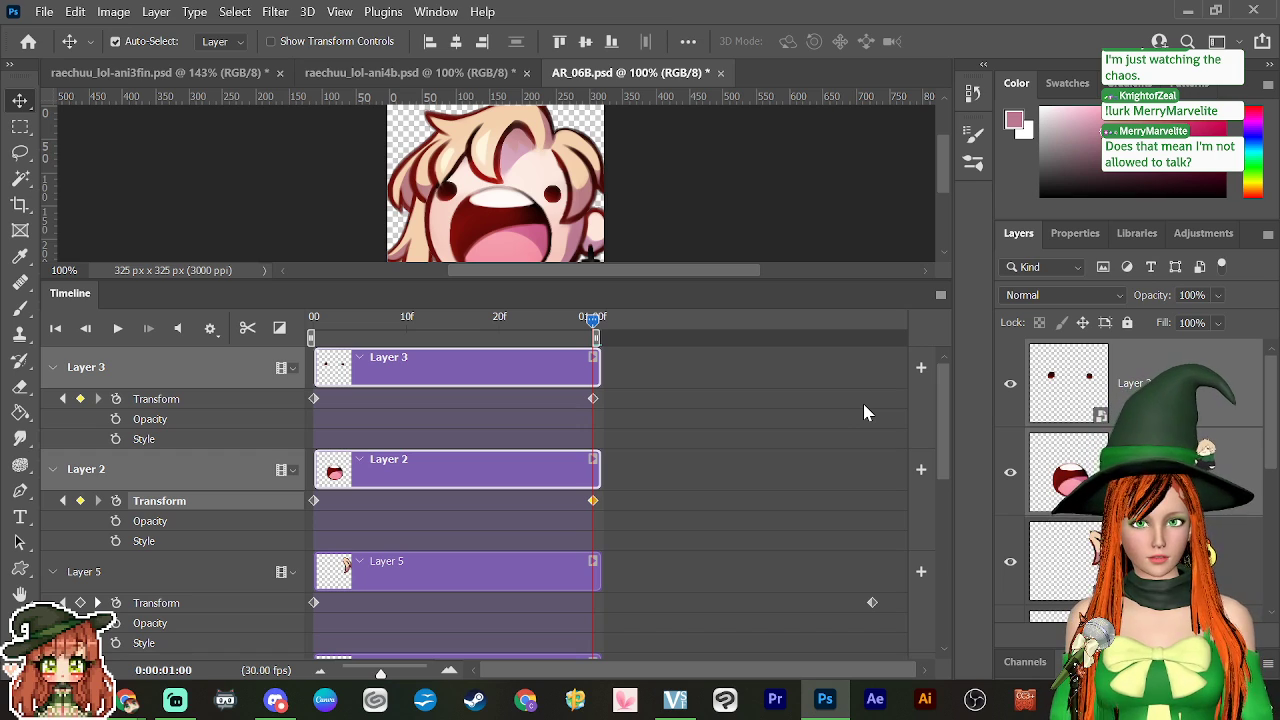
Step: Move the end Transform keyframes of Layers 5, 6, 7, 8 and 1 from beyond their clips to 1 second
left_click_drag(946, 443, 940, 504)
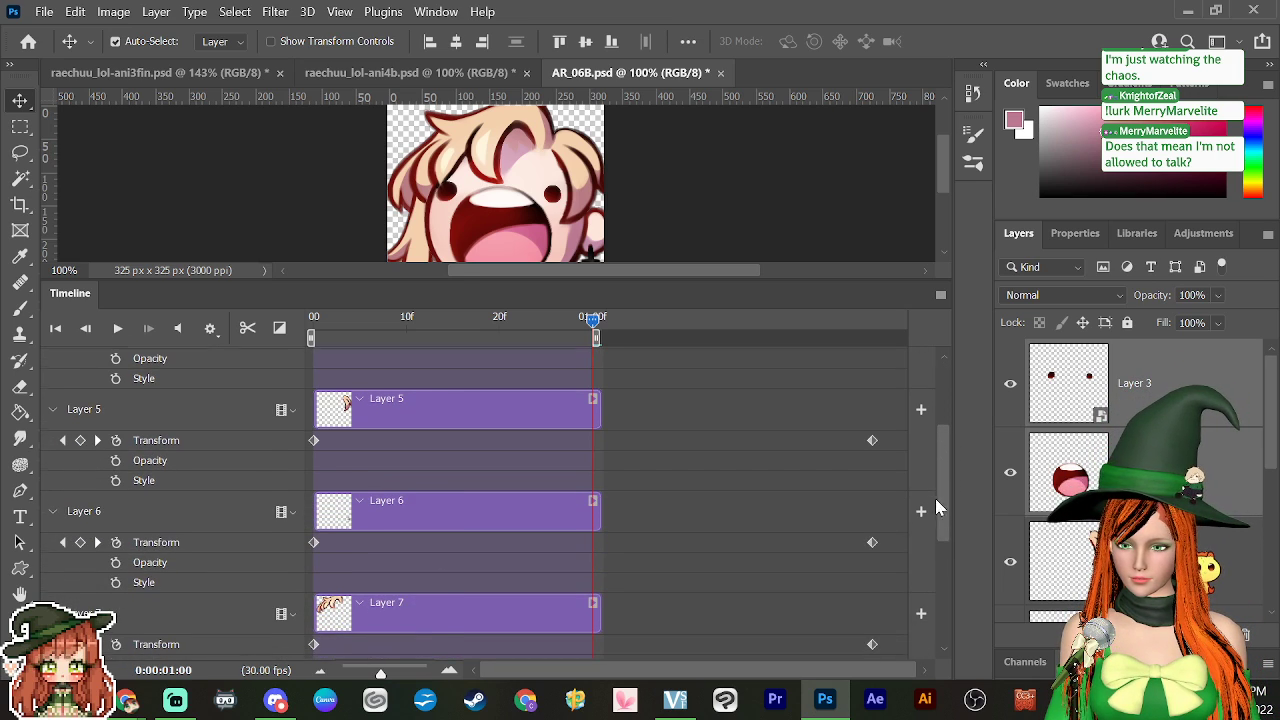
left_click(850, 408)
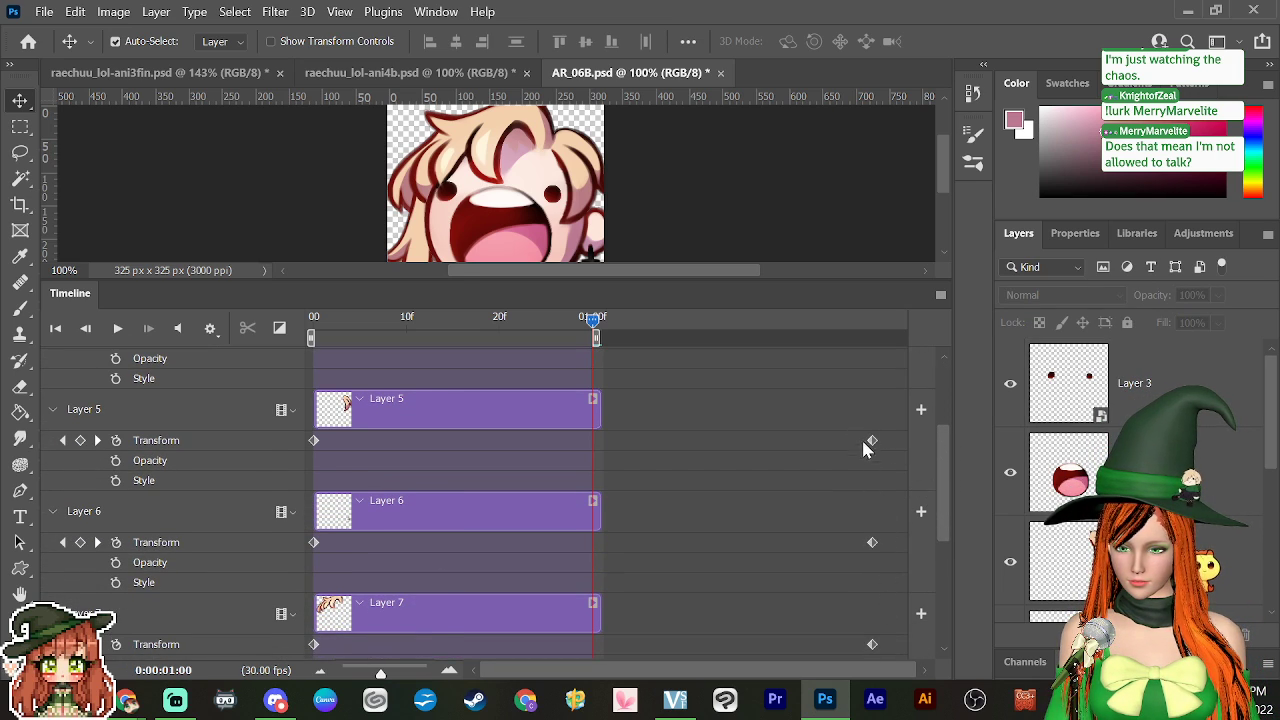
left_click_drag(870, 443, 583, 450)
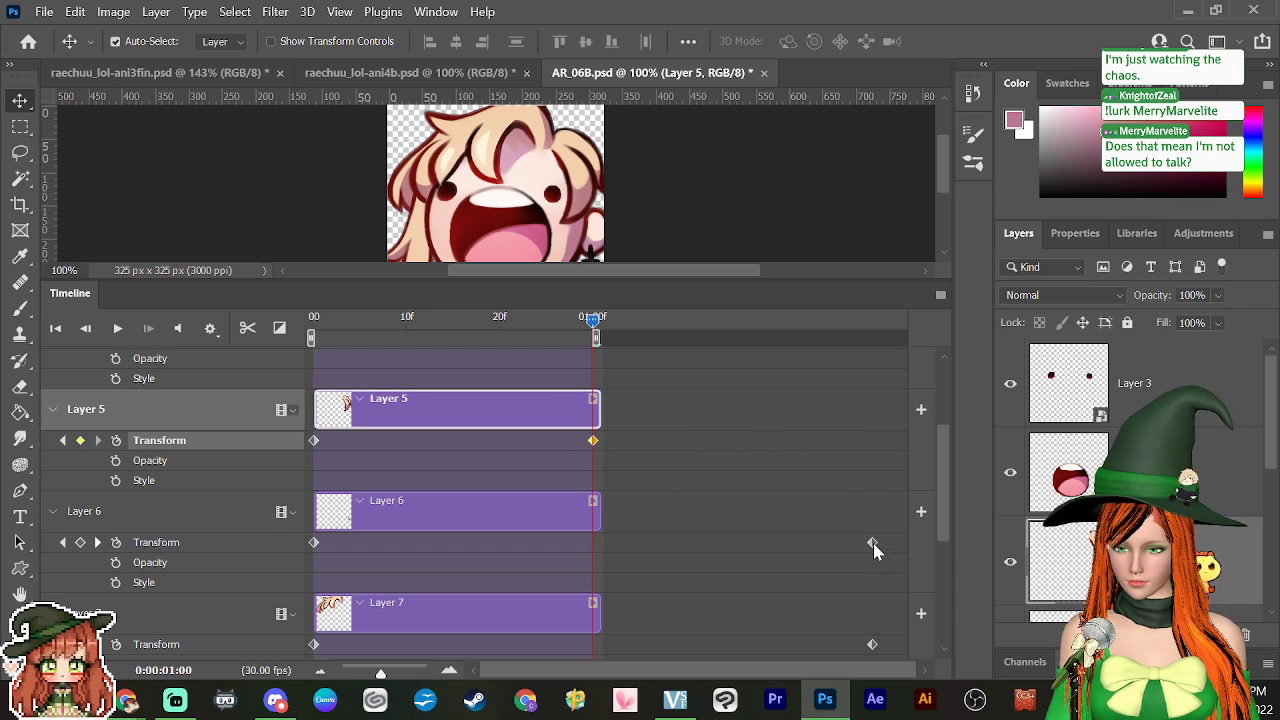
left_click_drag(872, 543, 607, 557)
left_click_drag(941, 543, 941, 614)
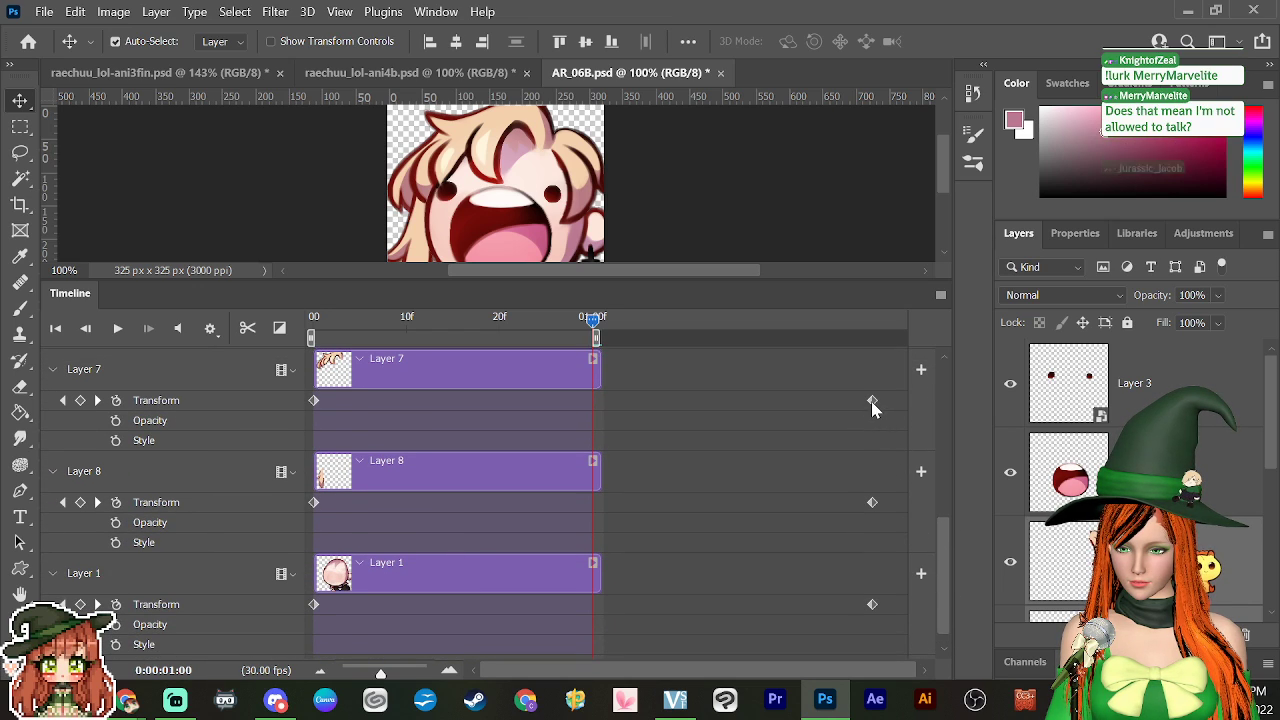
left_click_drag(872, 400, 593, 400)
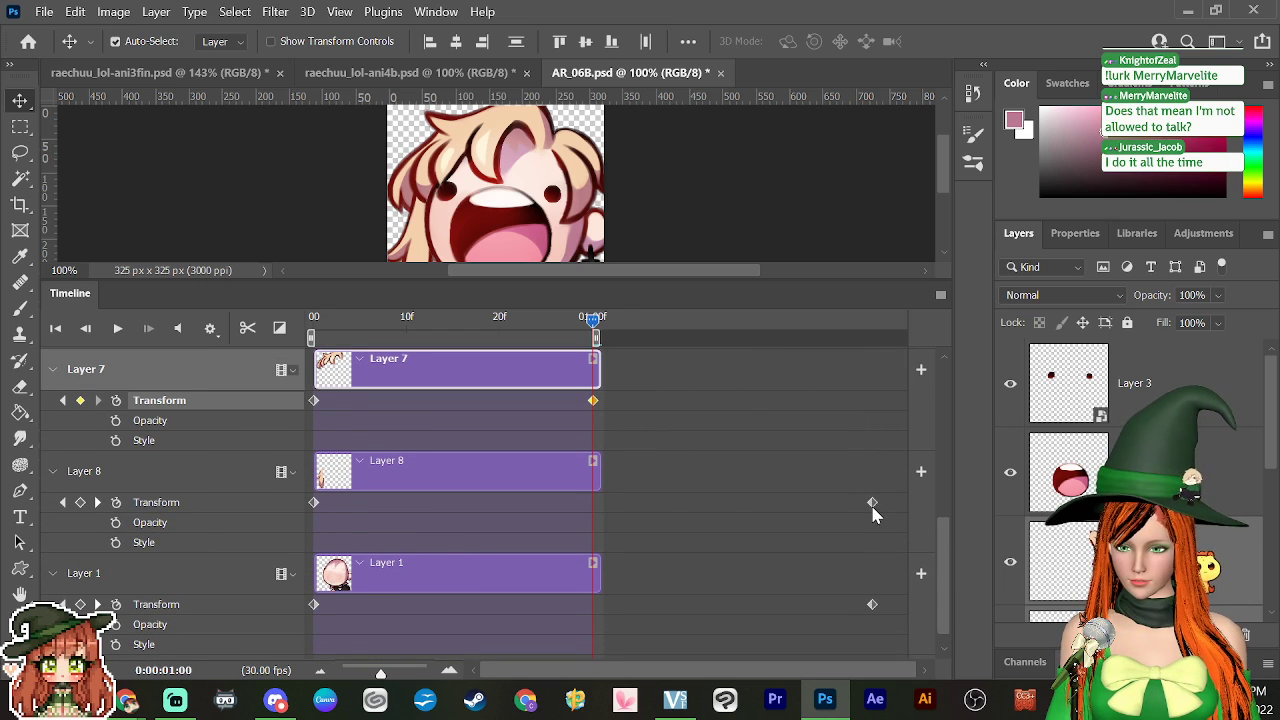
left_click_drag(872, 502, 593, 503)
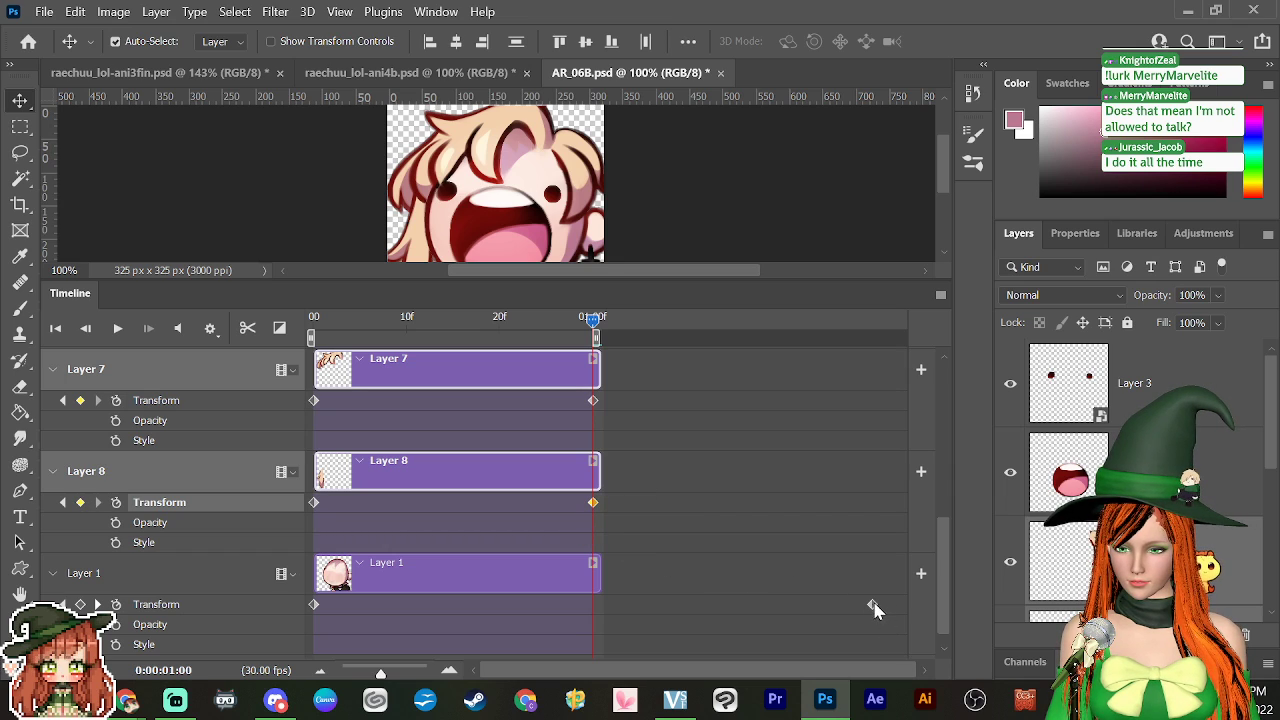
left_click_drag(870, 604, 593, 605)
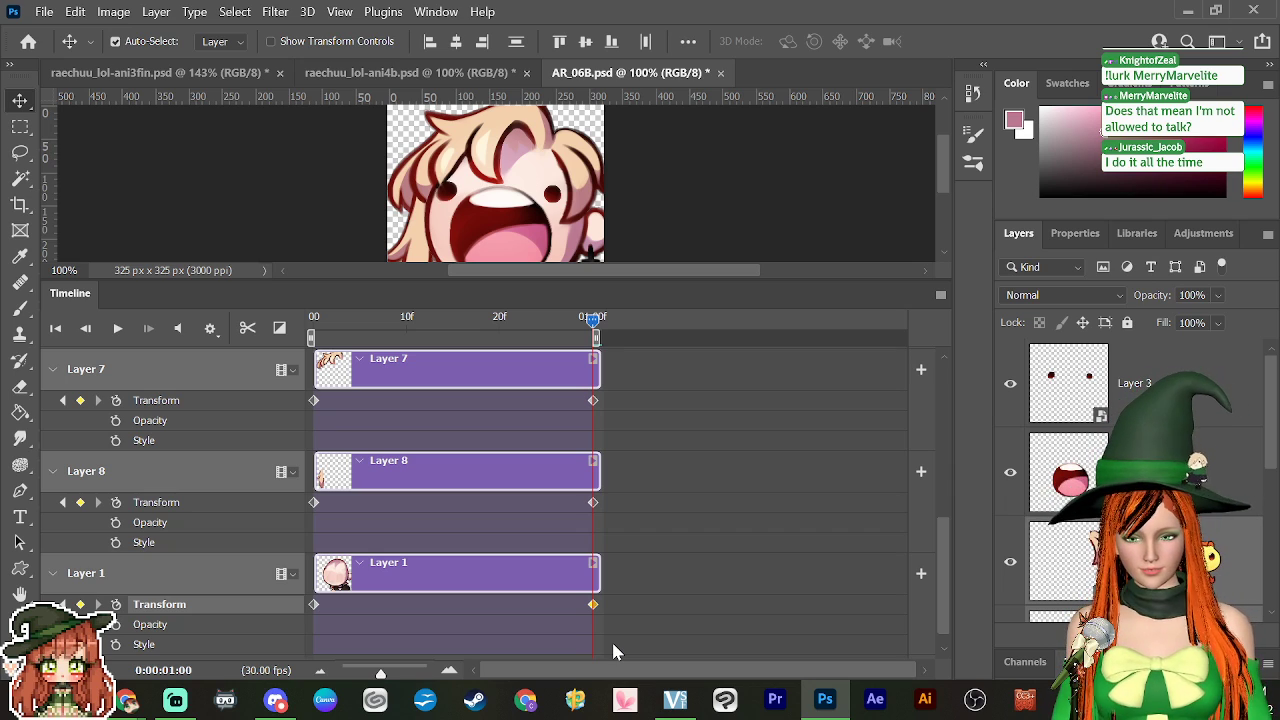
left_click(574, 320)
left_click_drag(574, 328, 362, 408)
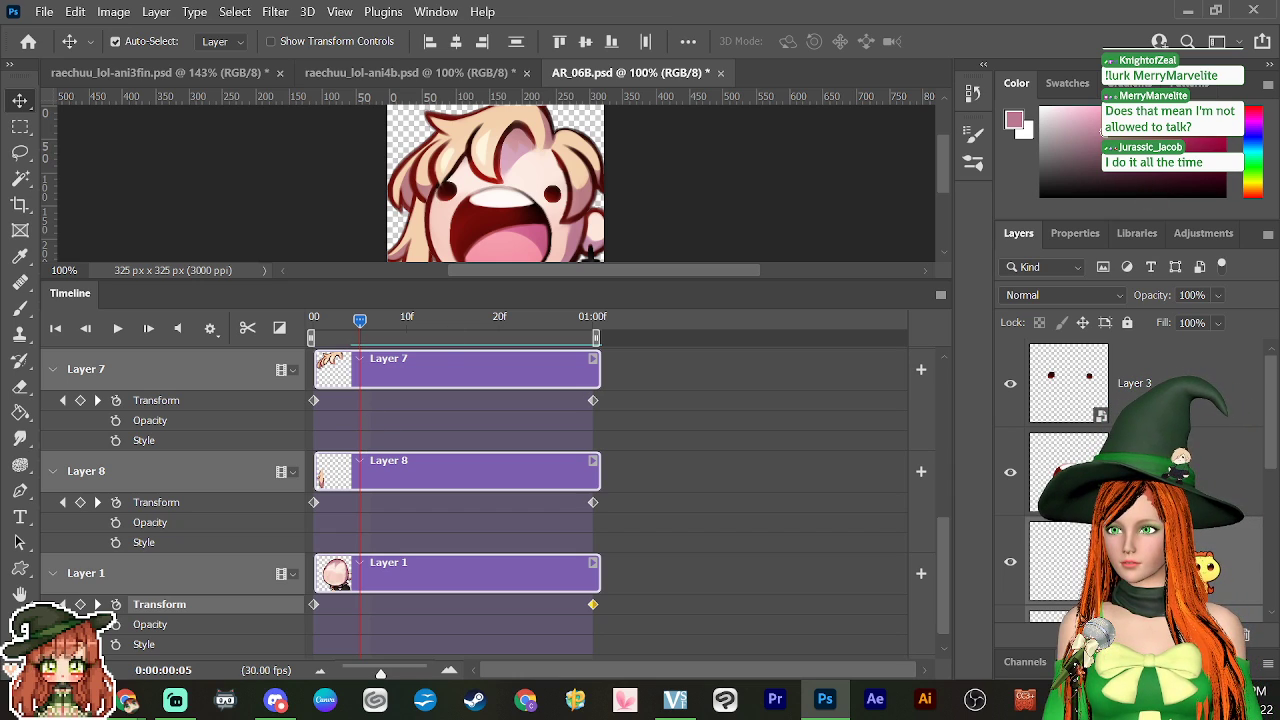
key("alt+Tab")
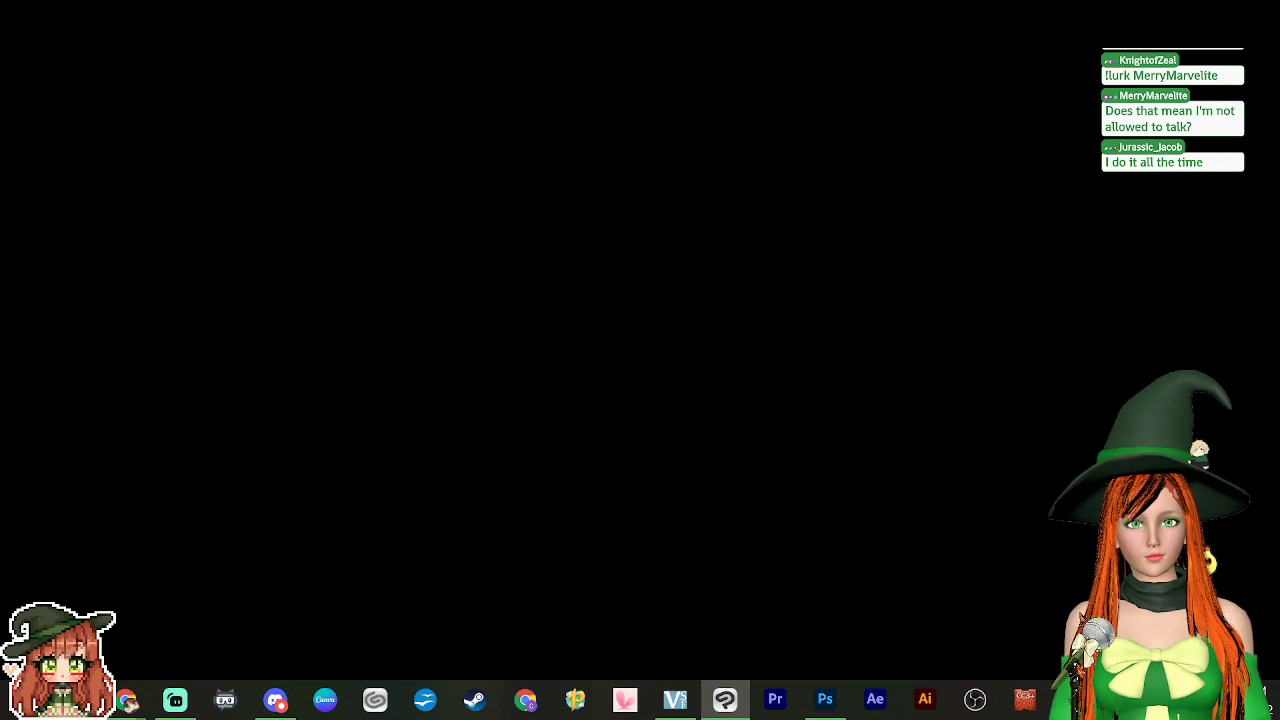
key("alt+Tab")
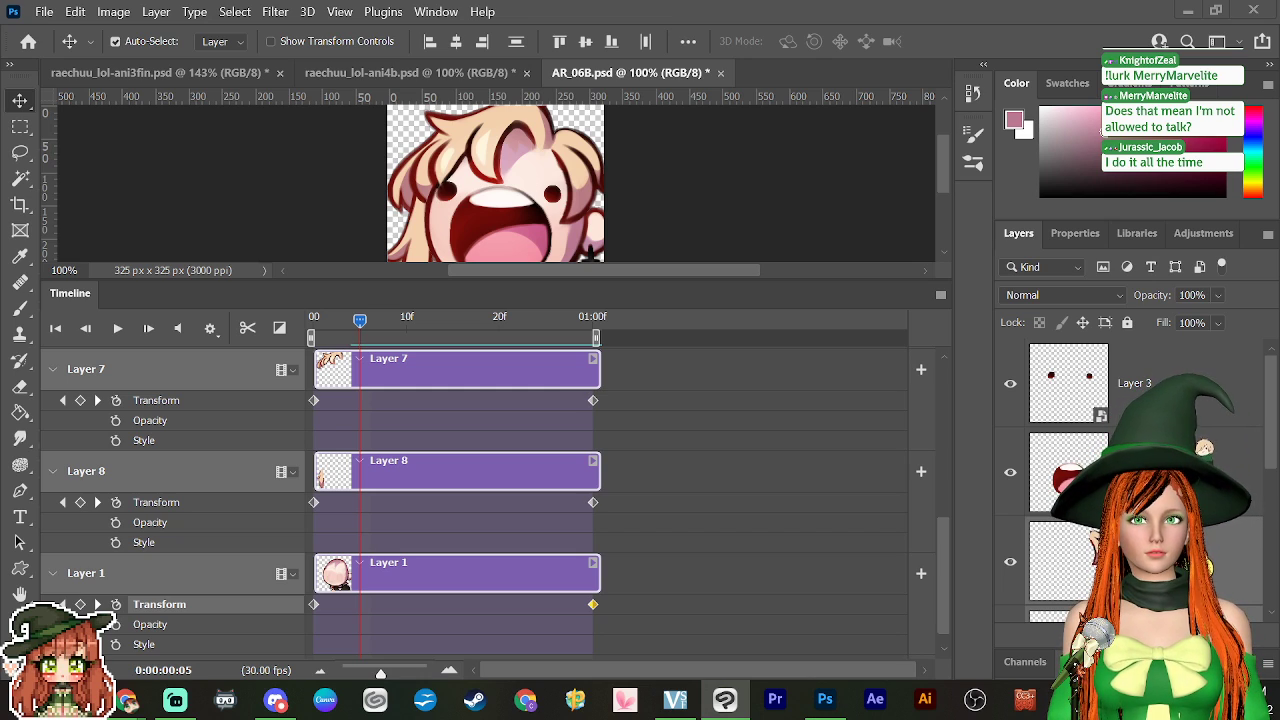
key("alt+Tab")
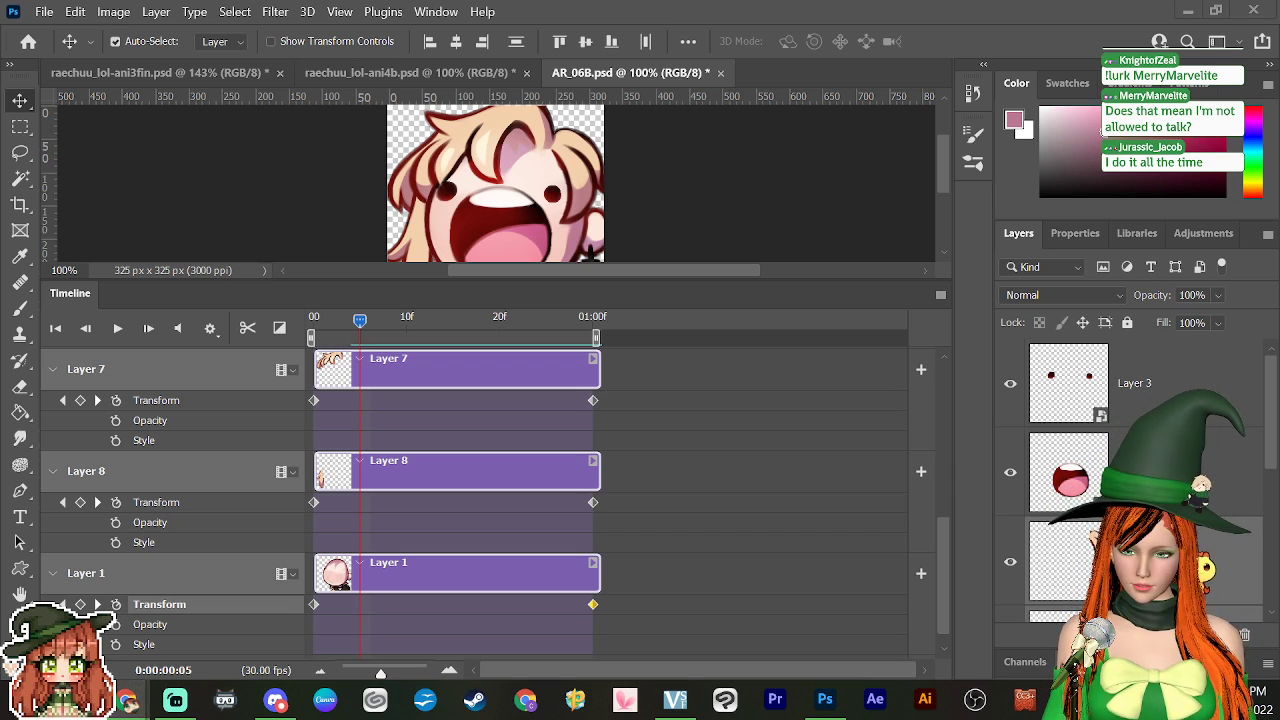
Step: Place the playhead at frame 15 on the enlarged timeline and select only Layer 3, the eyes
left_click_drag(362, 320, 316, 322)
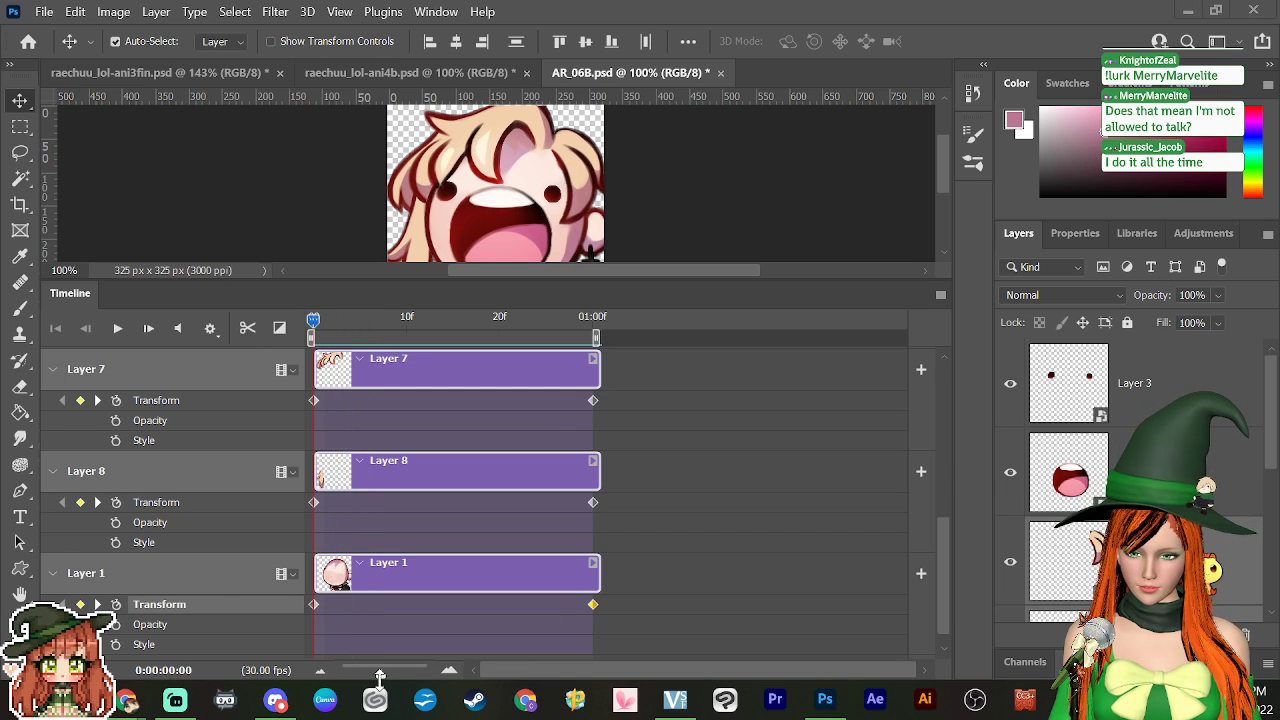
left_click_drag(381, 678, 393, 678)
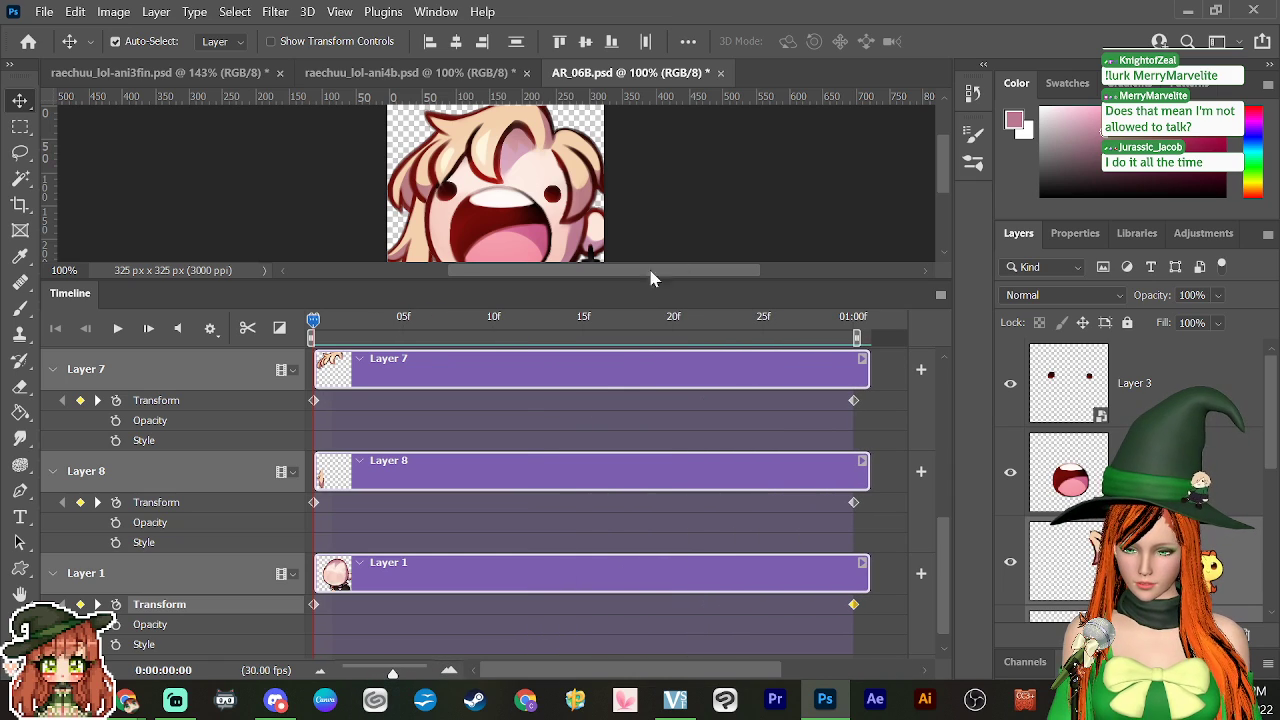
left_click_drag(313, 325, 421, 385)
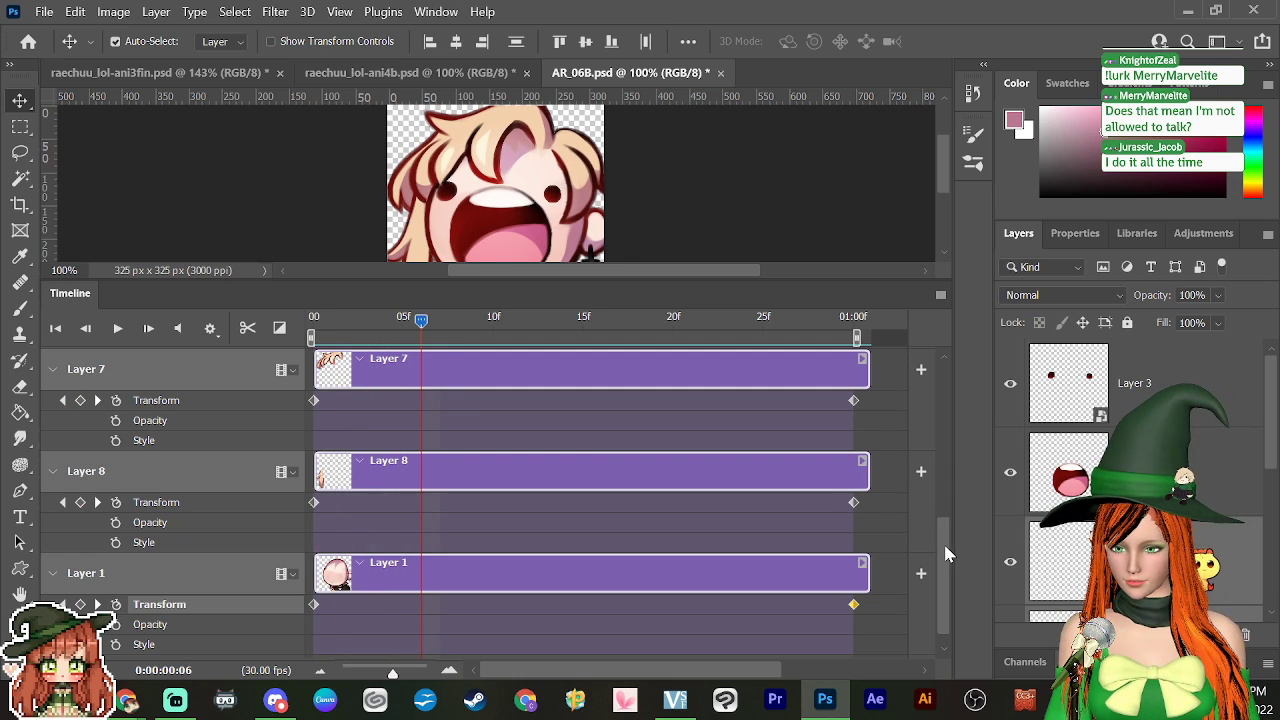
left_click_drag(946, 543, 937, 373)
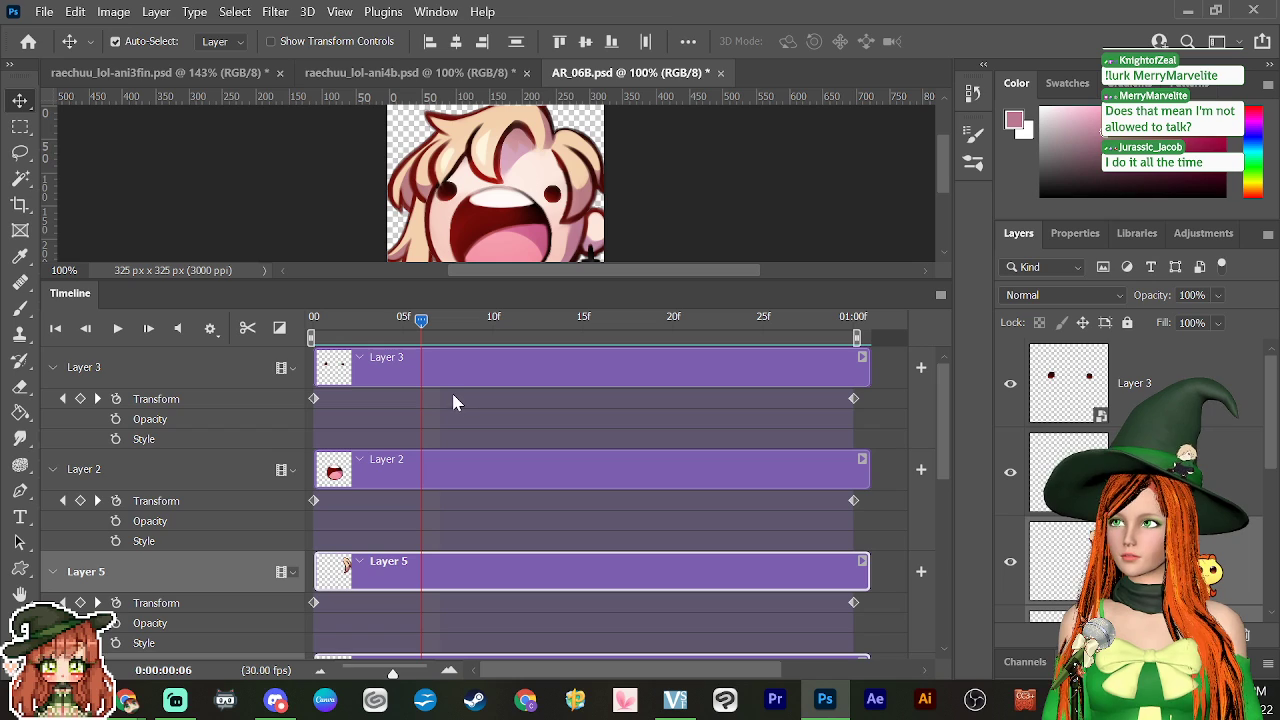
left_click_drag(421, 328, 583, 359)
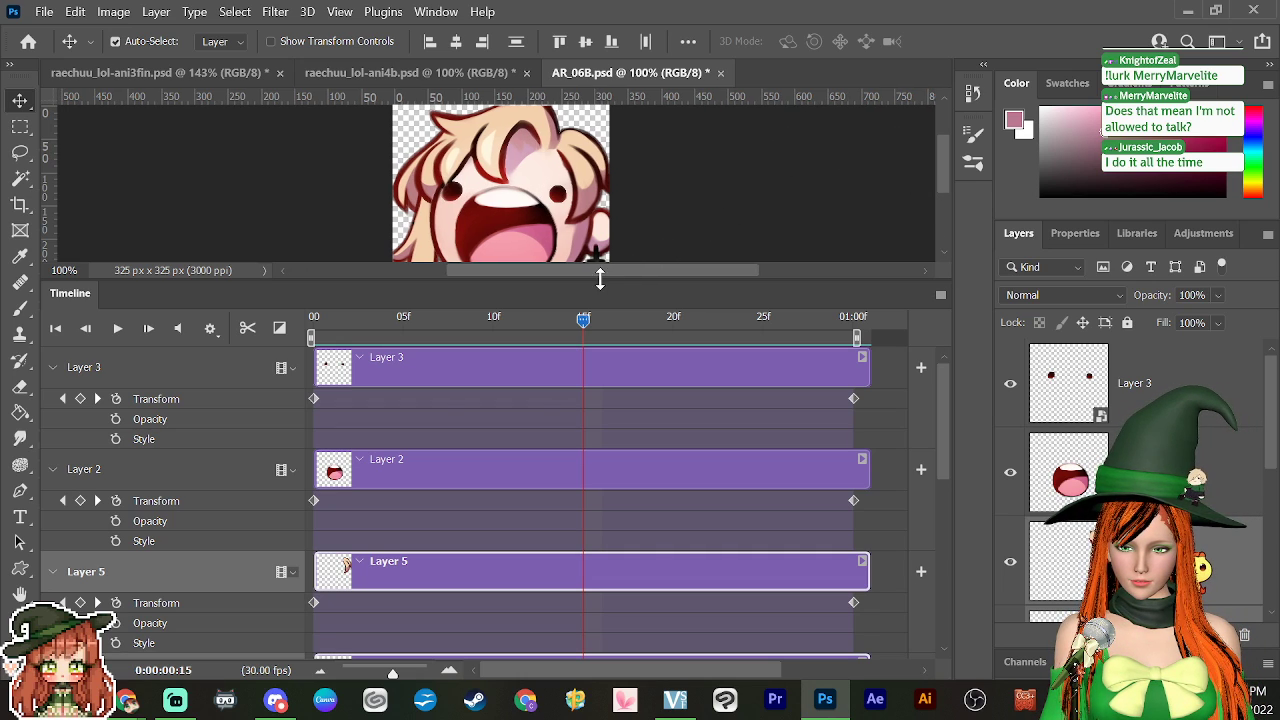
left_click_drag(599, 283, 592, 346)
key("ctrl+t")
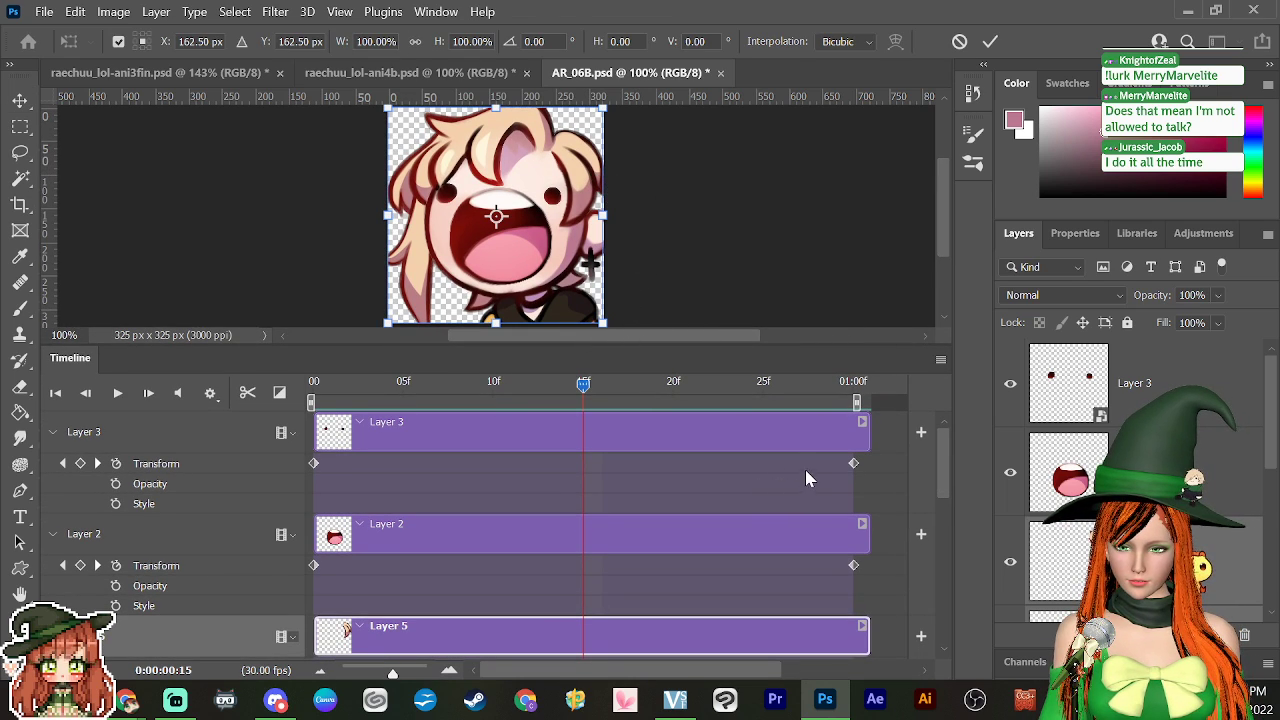
key("Return")
left_click(812, 432)
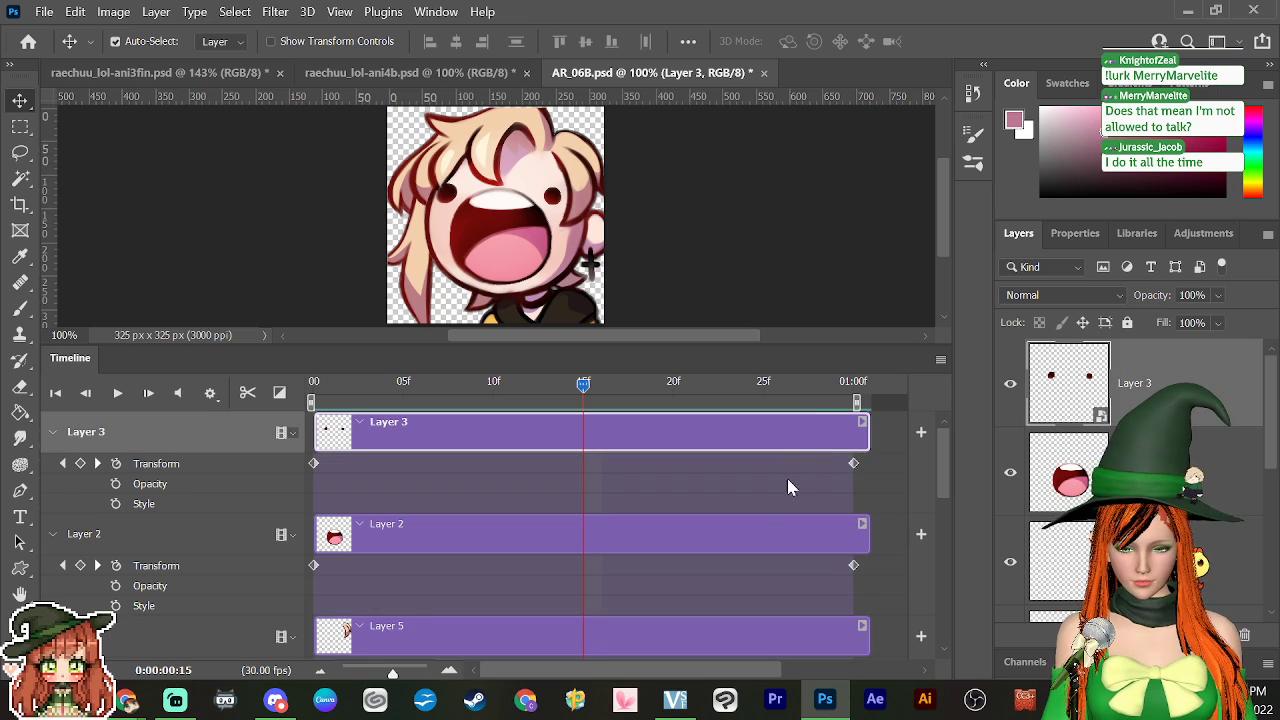
key("ctrl+t")
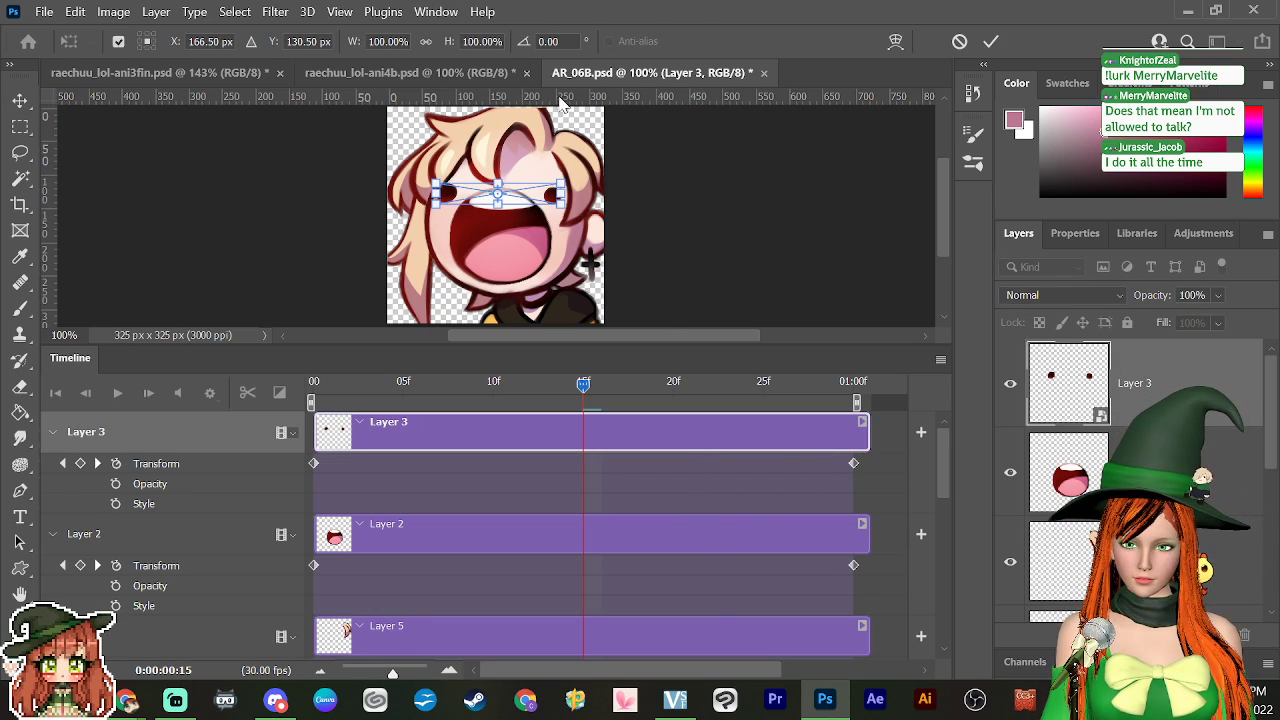
key("ctrl+plus")
key("ctrl+plus")
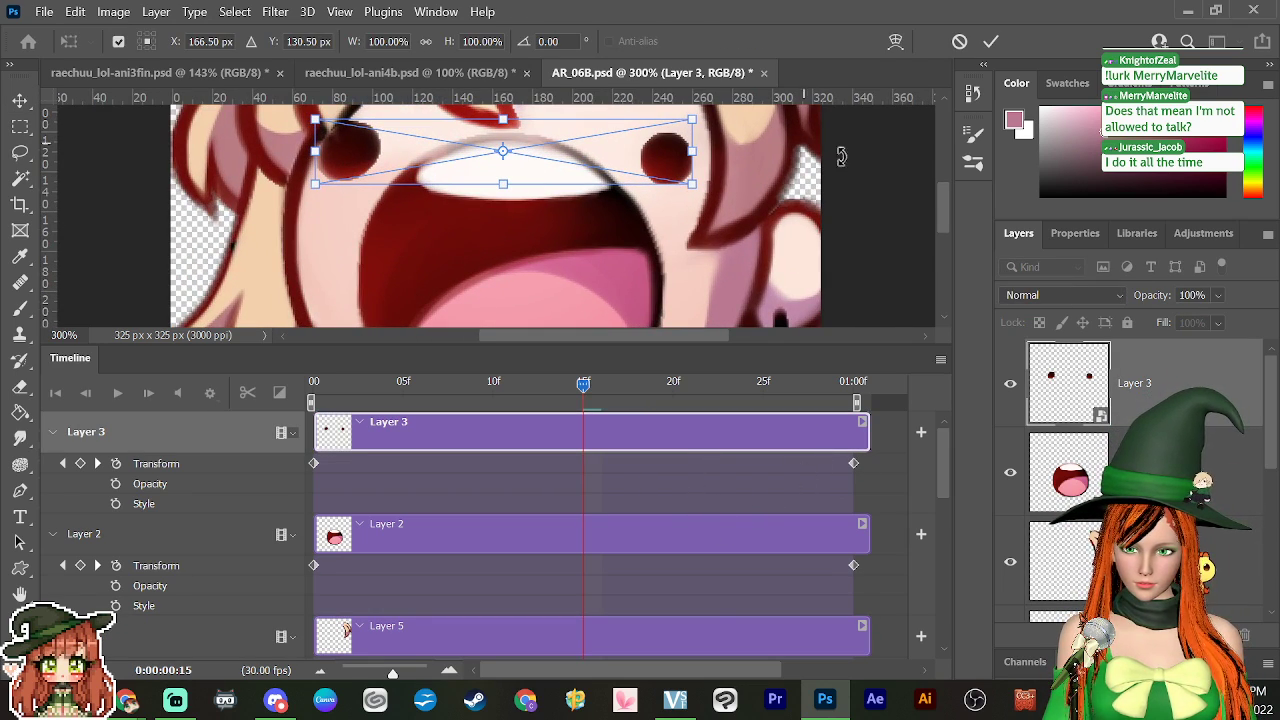
left_click_drag(829, 200, 828, 234)
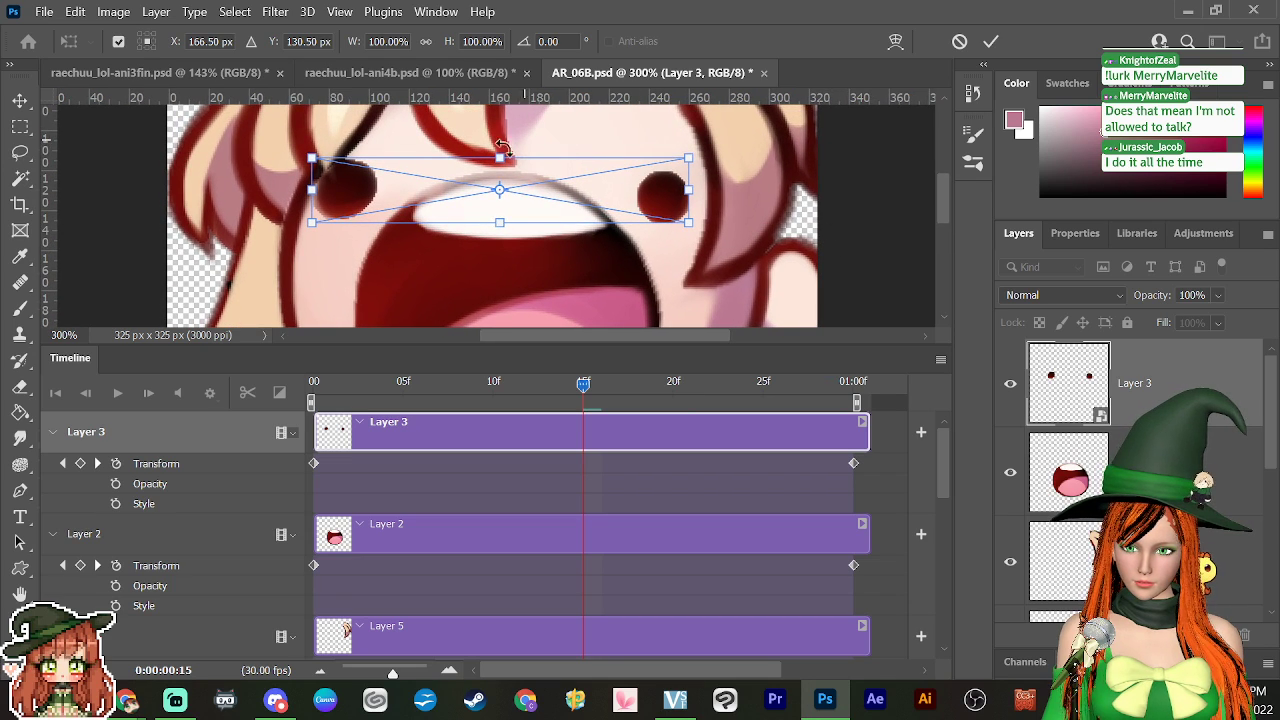
left_click_drag(499, 157, 500, 216)
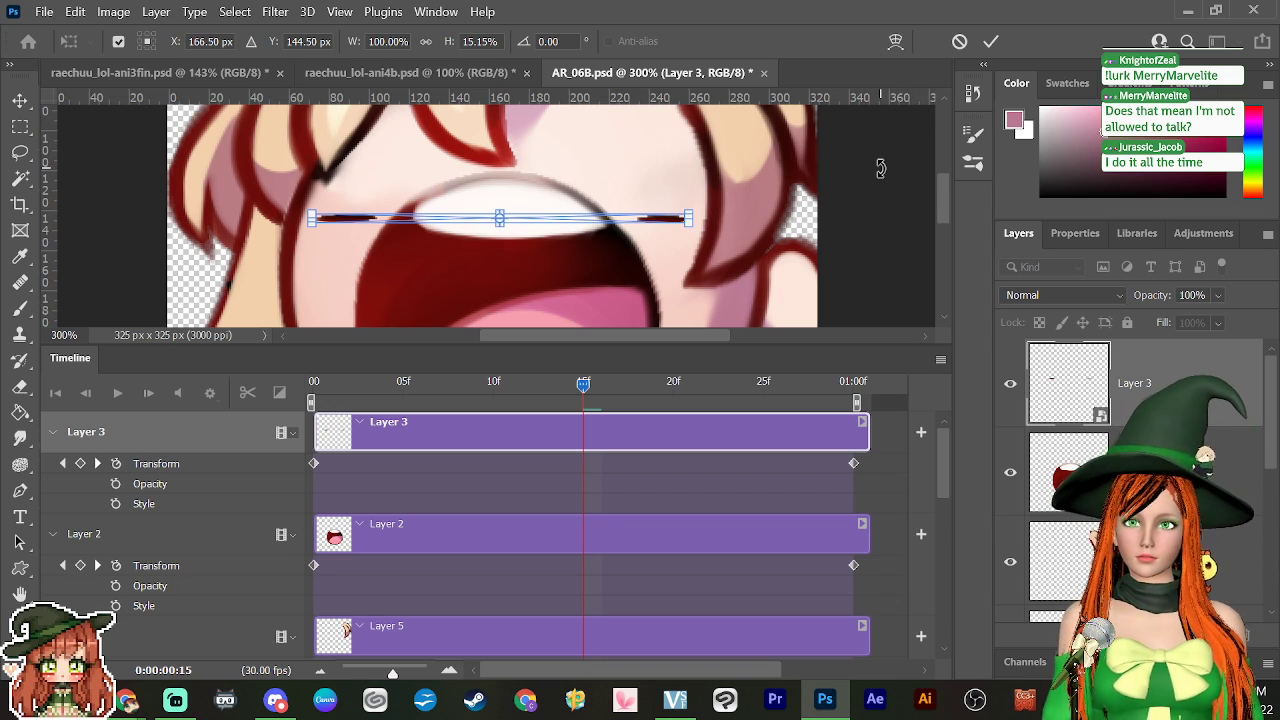
key("ctrl+z")
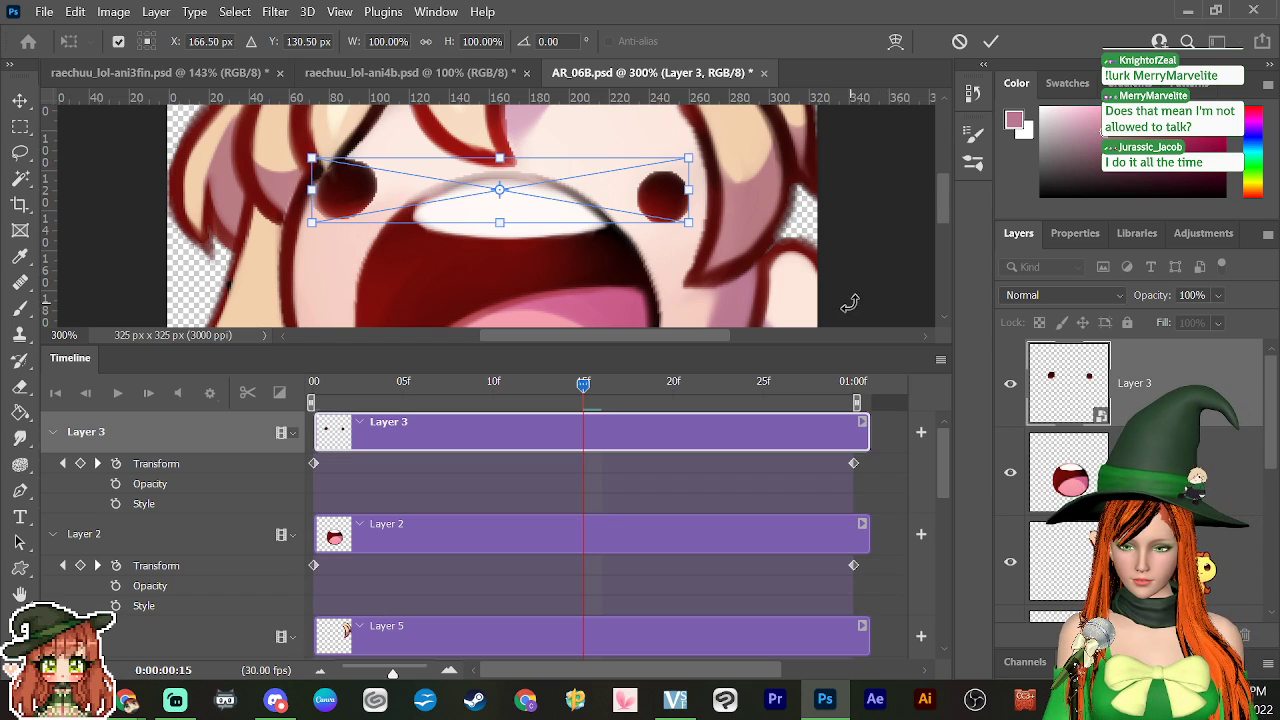
key("Escape")
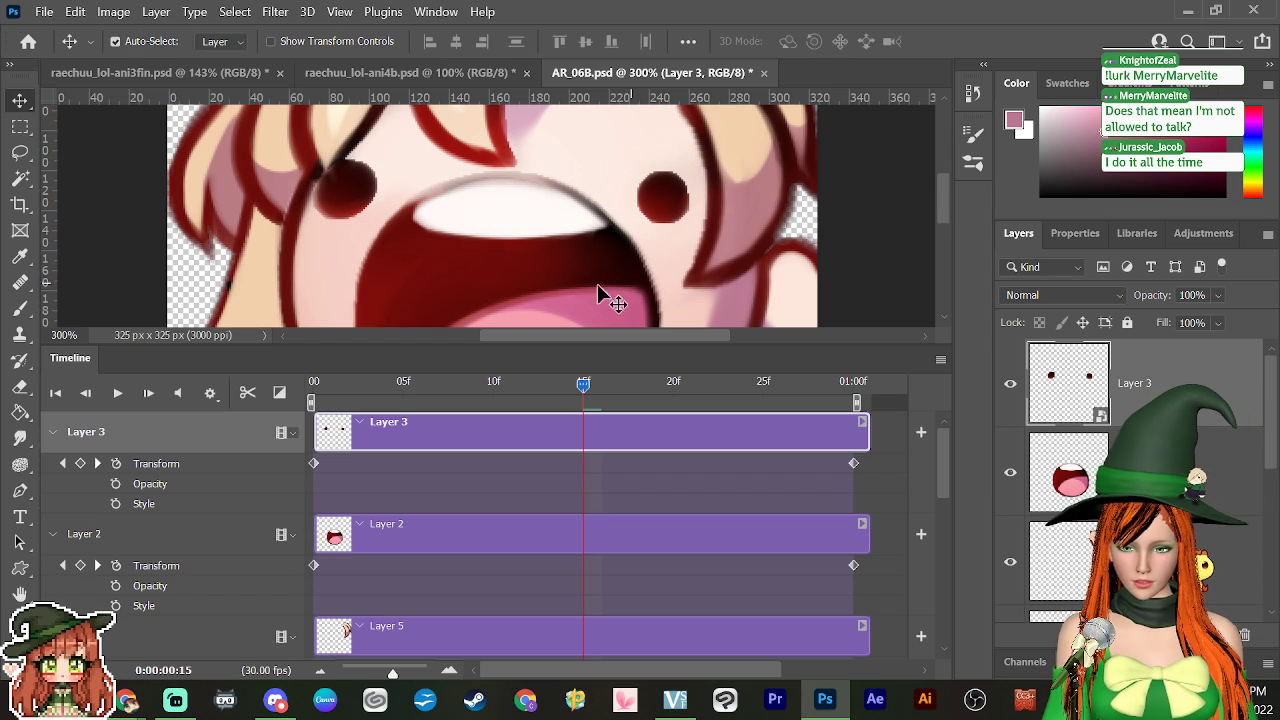
Step: Add Transform keyframes to Layer 3 at frames 10, 15 and 20
left_click(80, 463)
left_click_drag(594, 396, 673, 392)
left_click(80, 463)
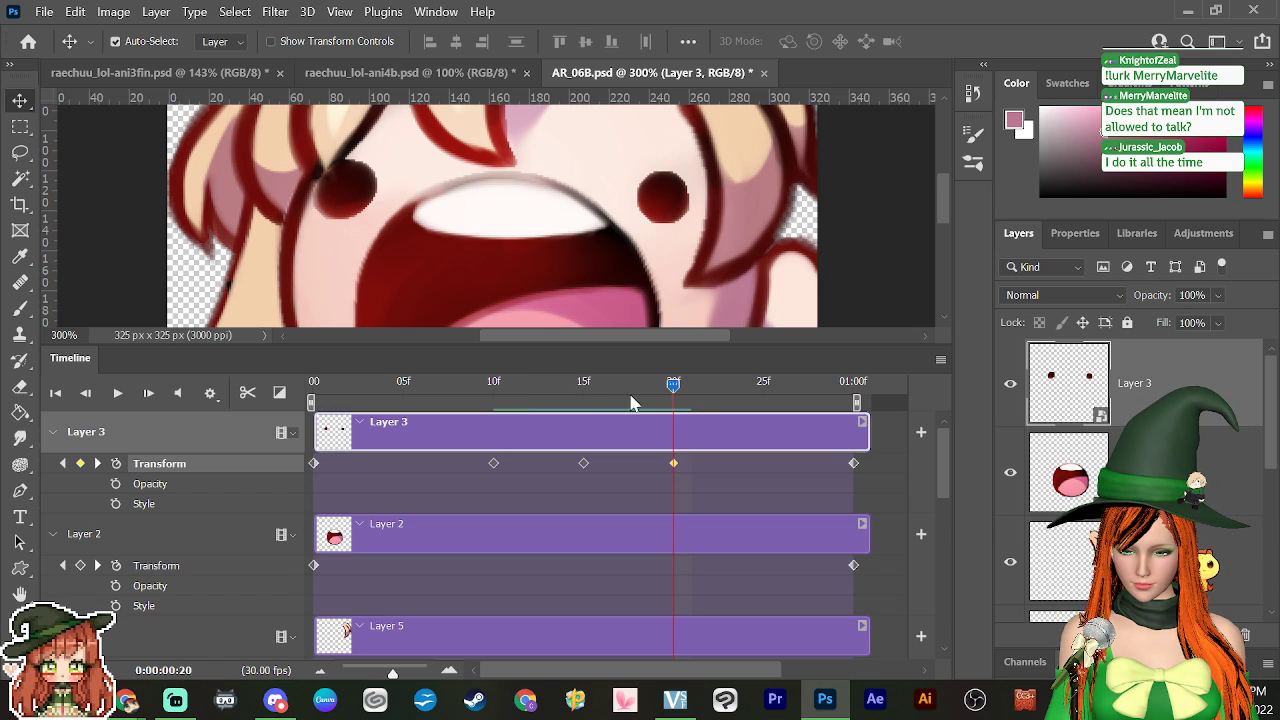
Step: Squash the Layer 3 eyes down toward their lower edge to about 12% height at frame 15 to close them
left_click(586, 389)
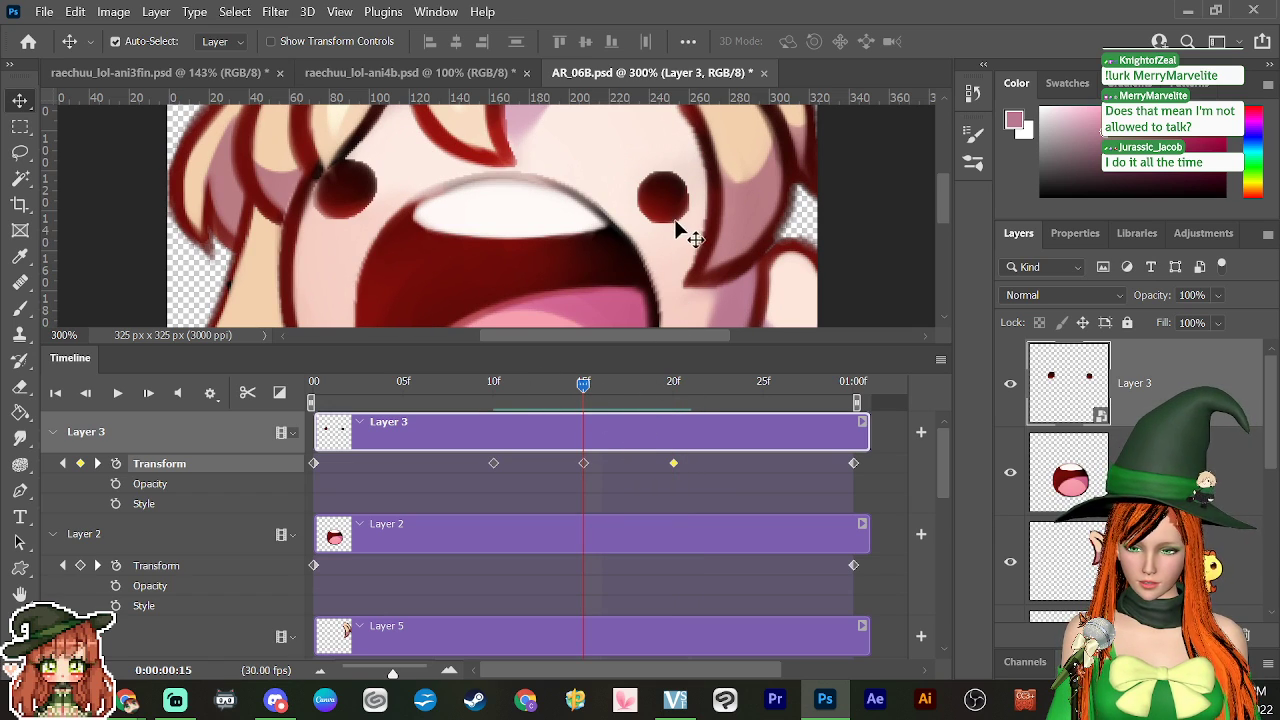
key("ctrl+t")
left_click_drag(511, 160, 501, 205)
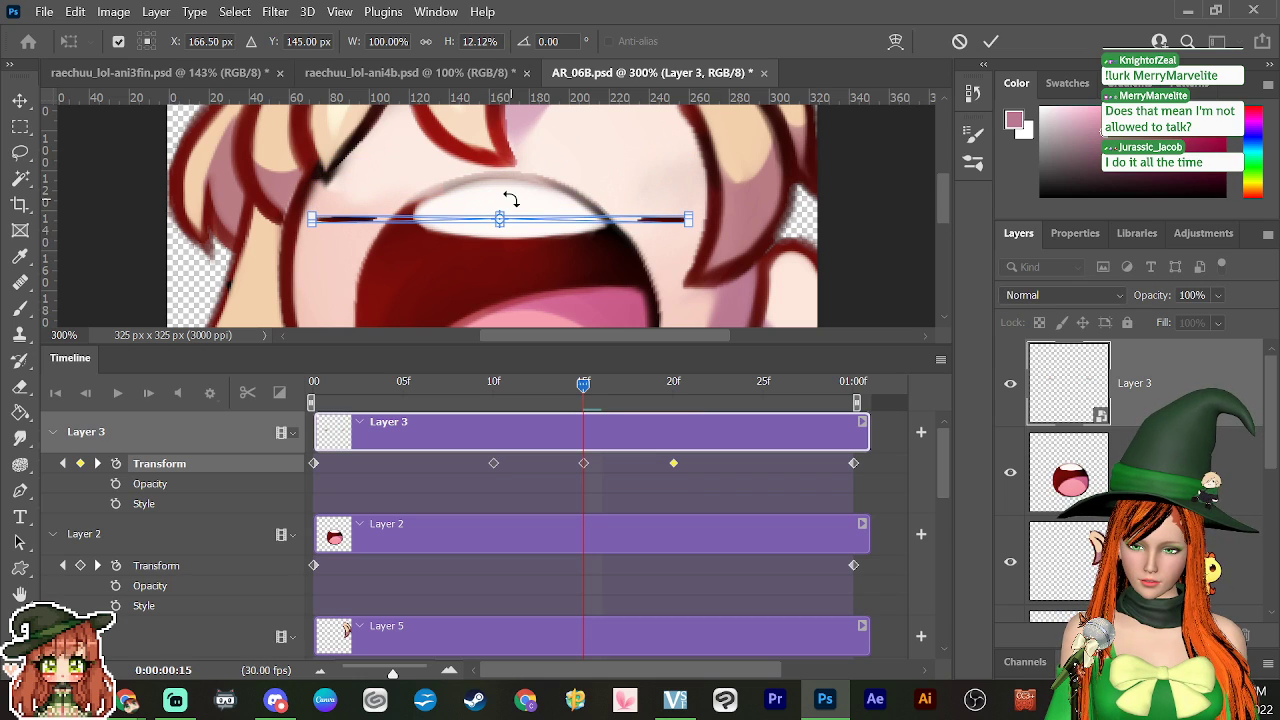
key("Return")
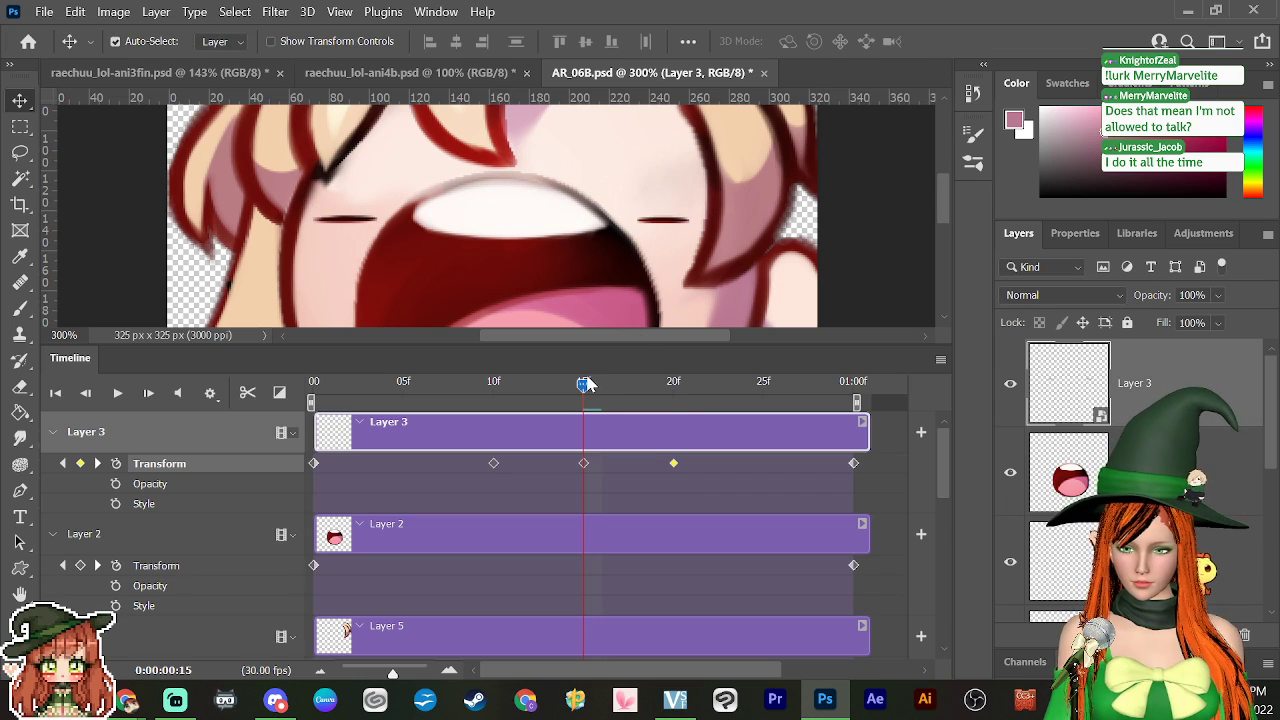
Step: Scrub through the timeline and play the animation to check the eye blink
left_click_drag(585, 386, 373, 626)
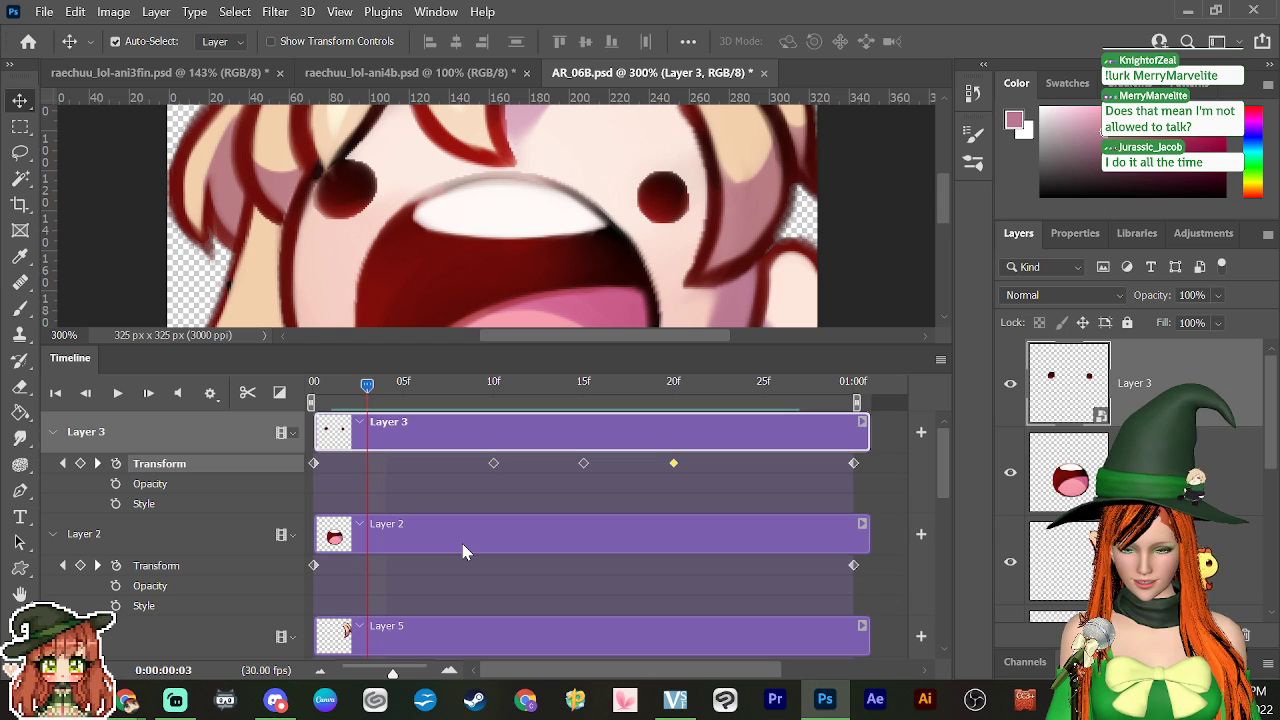
left_click(410, 384)
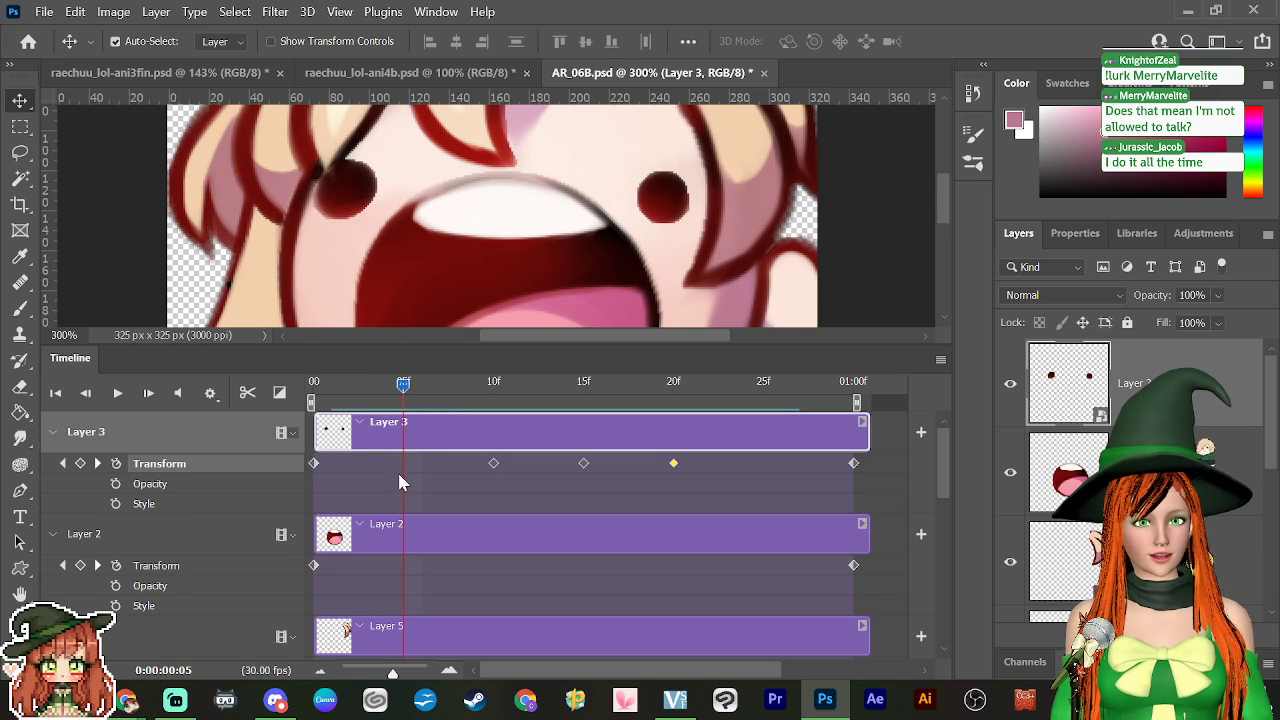
key("space")
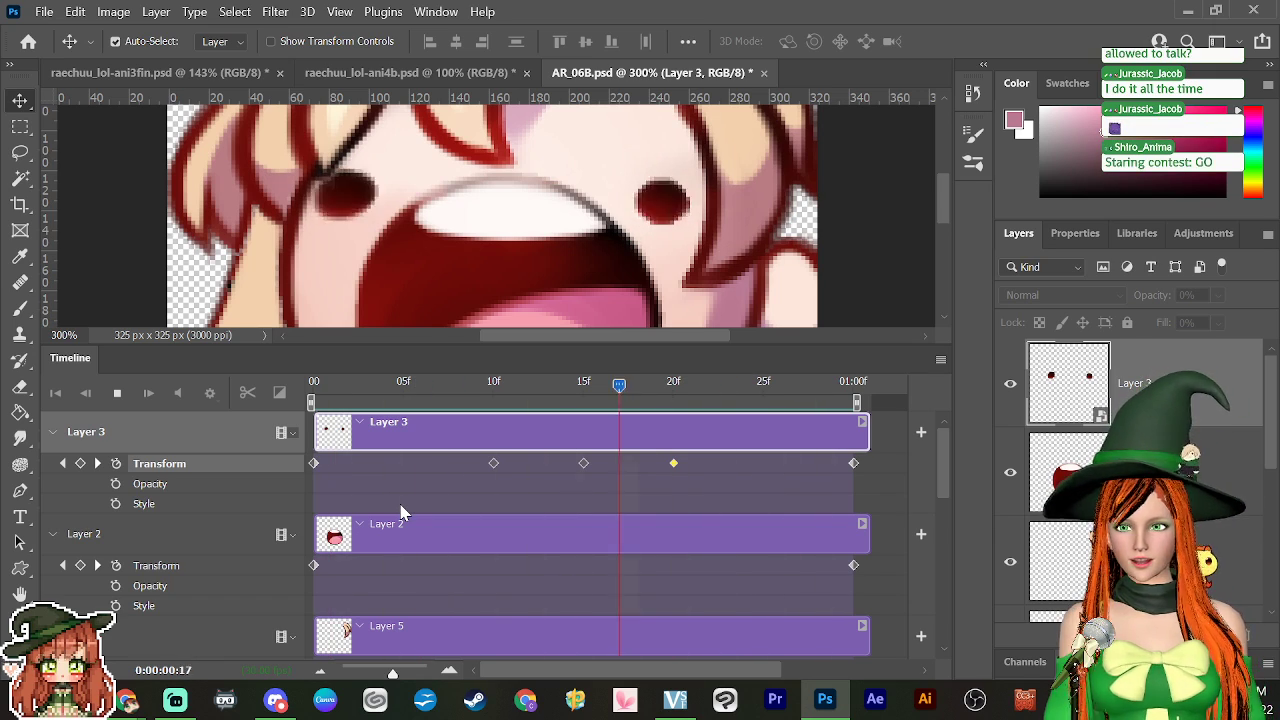
key("space")
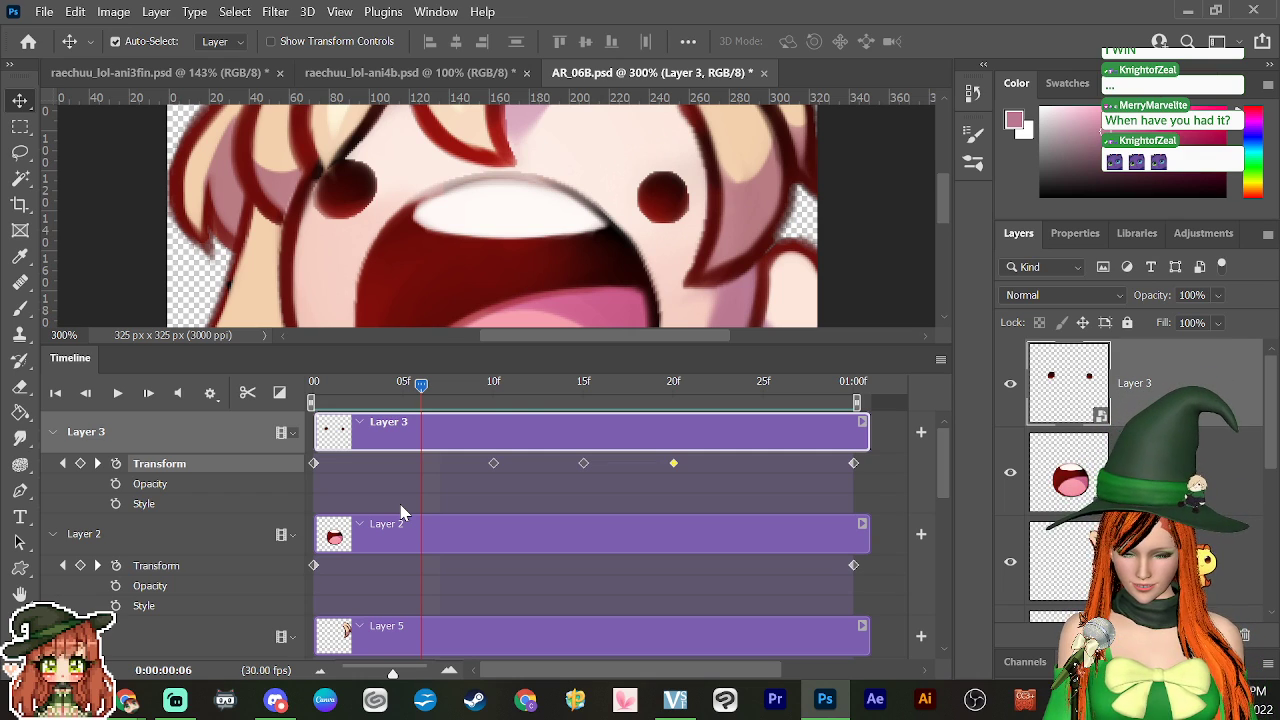
Step: Tighten the blink by moving Layer 3's Transform keyframes from frames 10 and 20 to frames 12 and 18
left_click_drag(421, 395, 529, 466)
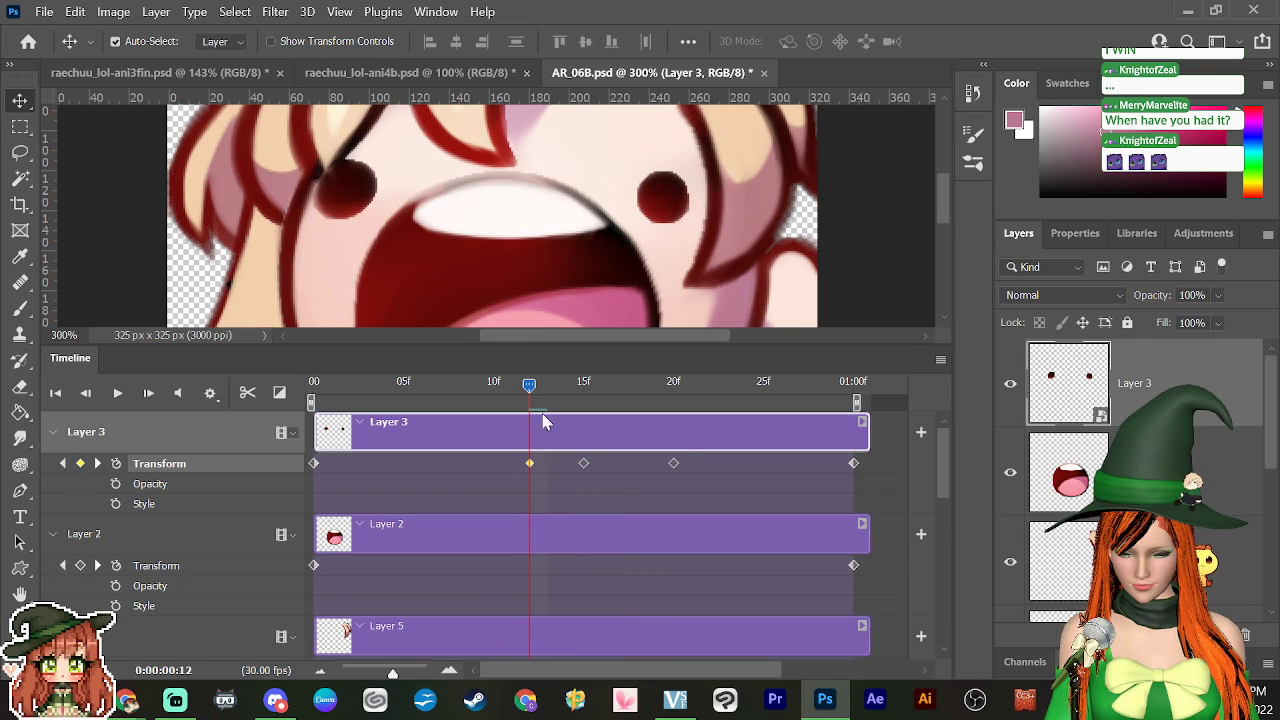
left_click(575, 405)
left_click_drag(575, 405, 637, 478)
Step: Play back and scrub the animation to check the timing of the shortened blink
key("space")
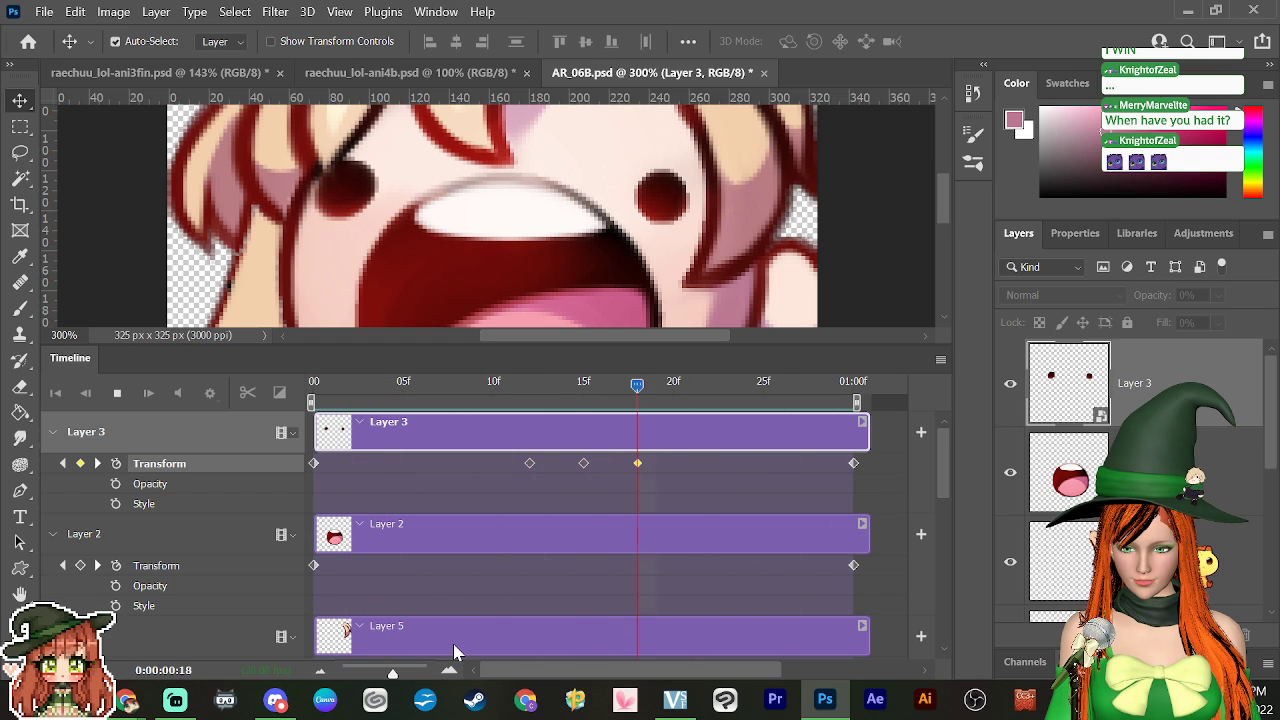
key("space")
left_click_drag(818, 395, 665, 505)
left_click_drag(493, 515, 449, 549)
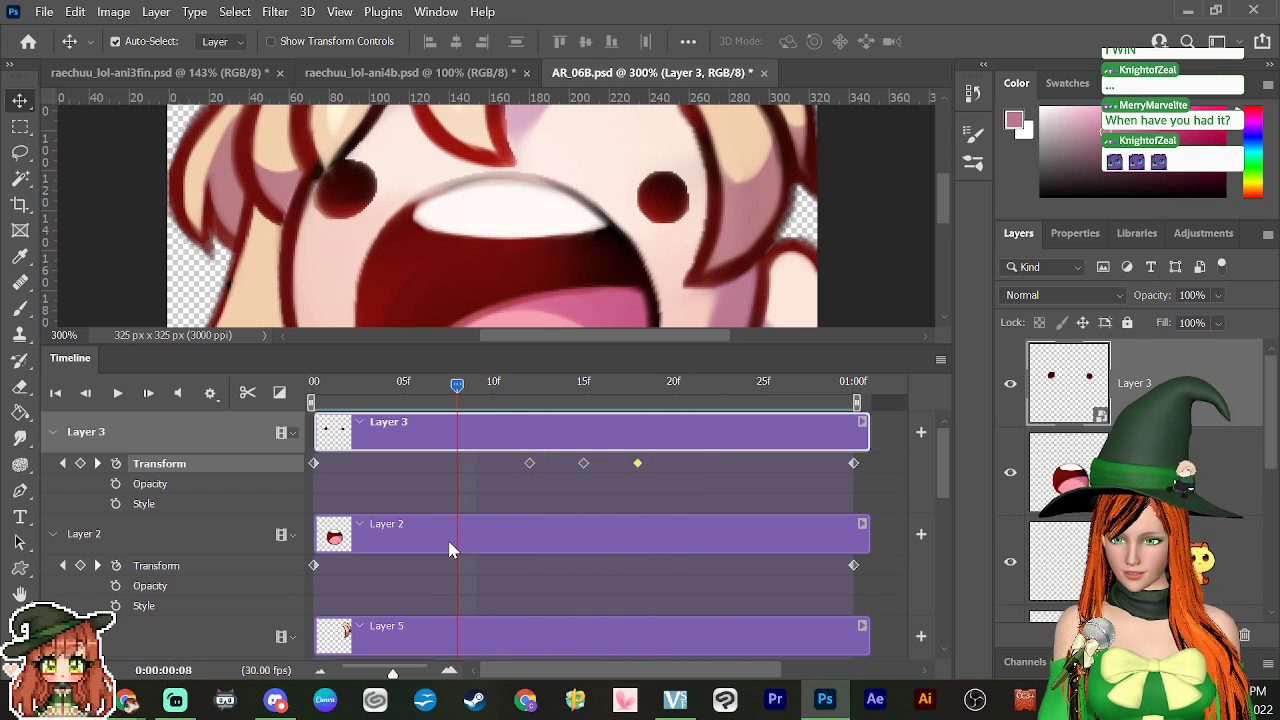
key("space")
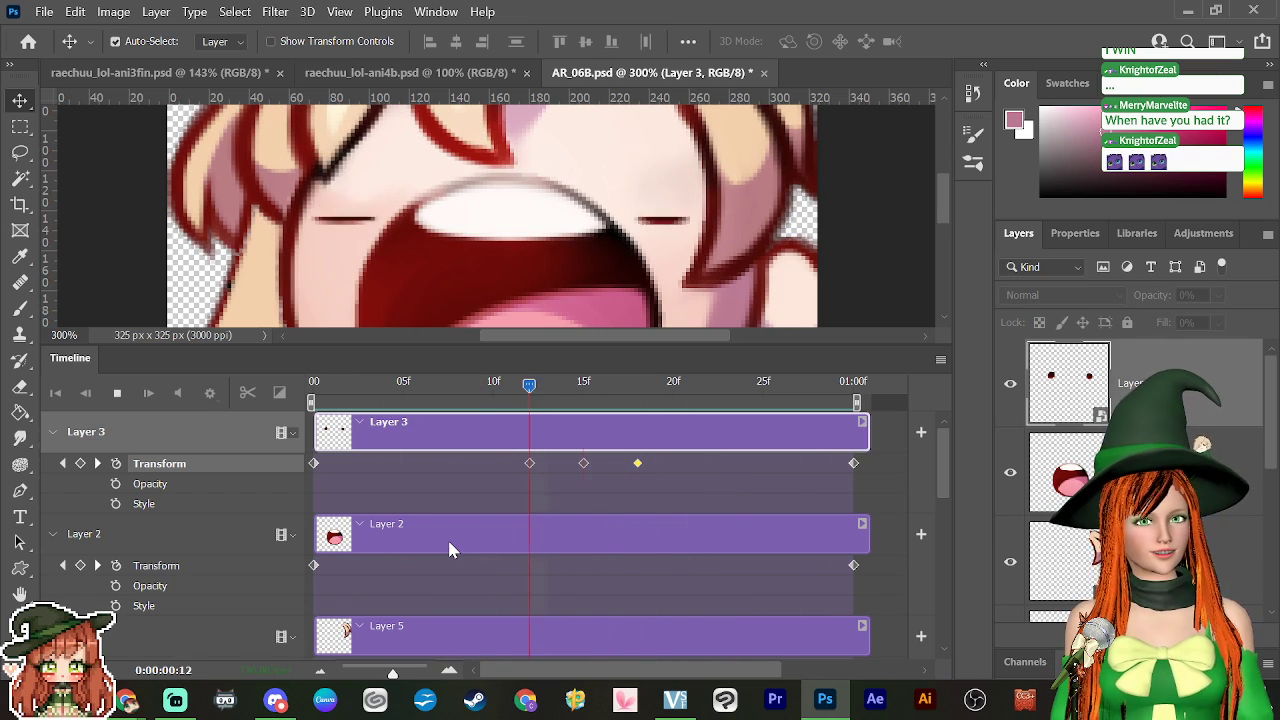
key("space")
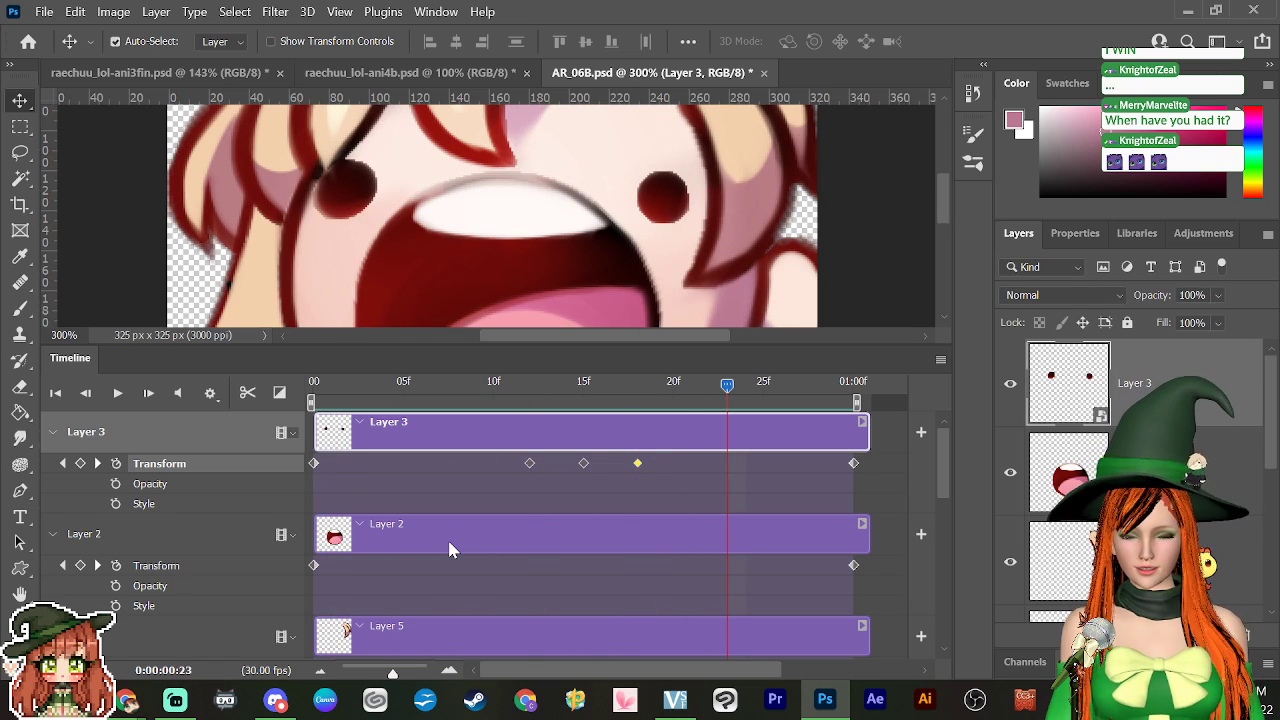
Step: Try to squash the Layer 2 mouth vertically at frame 15 into a thin closed line in its lower half
left_click(587, 392)
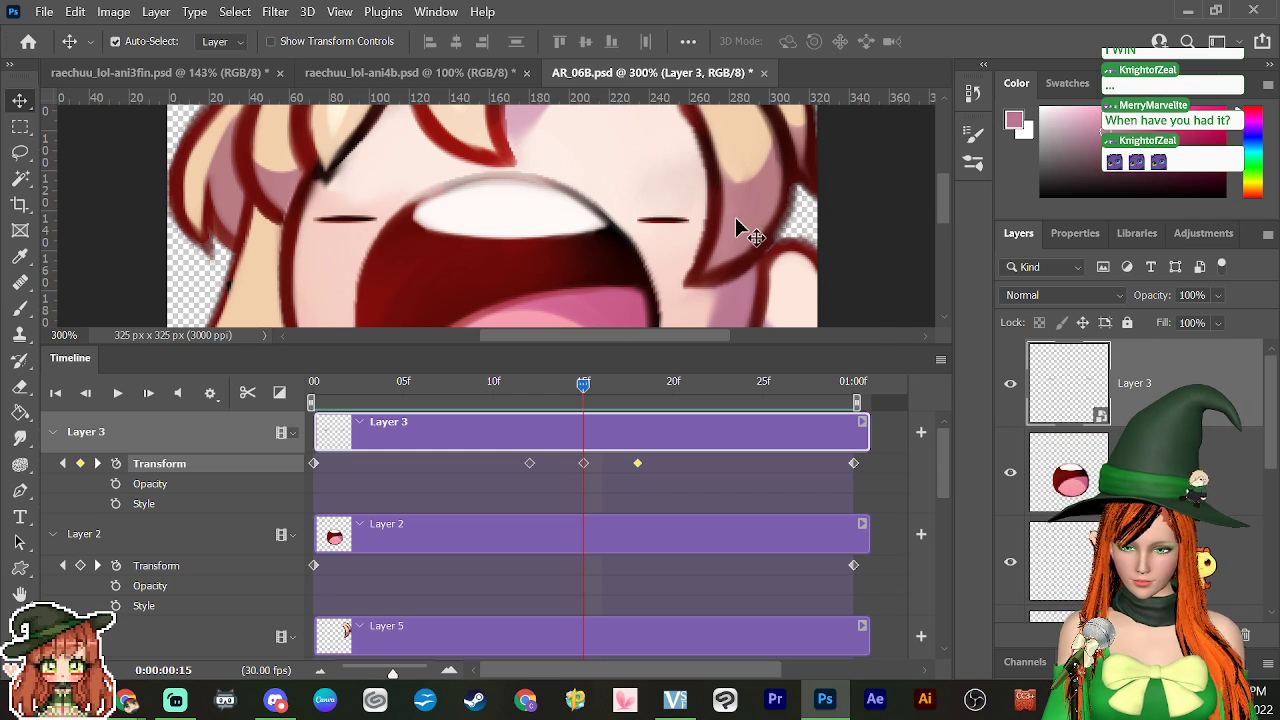
key("ctrl+minus")
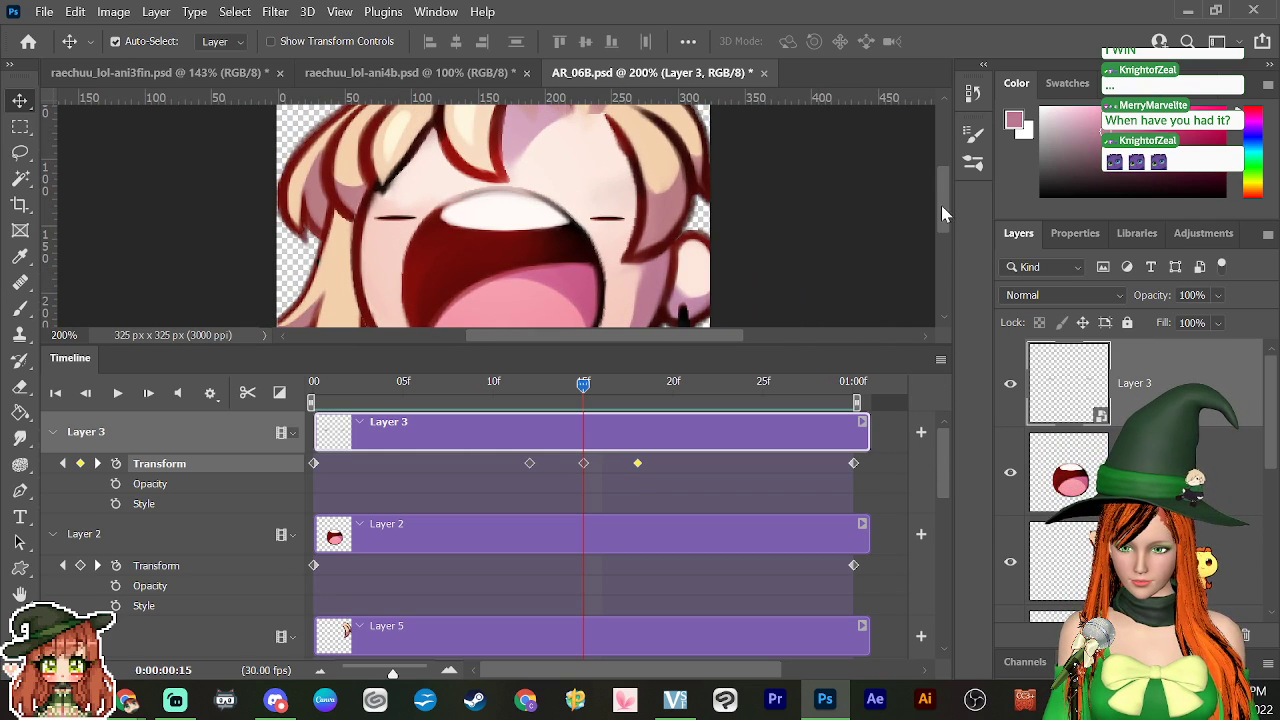
left_click_drag(941, 205, 941, 221)
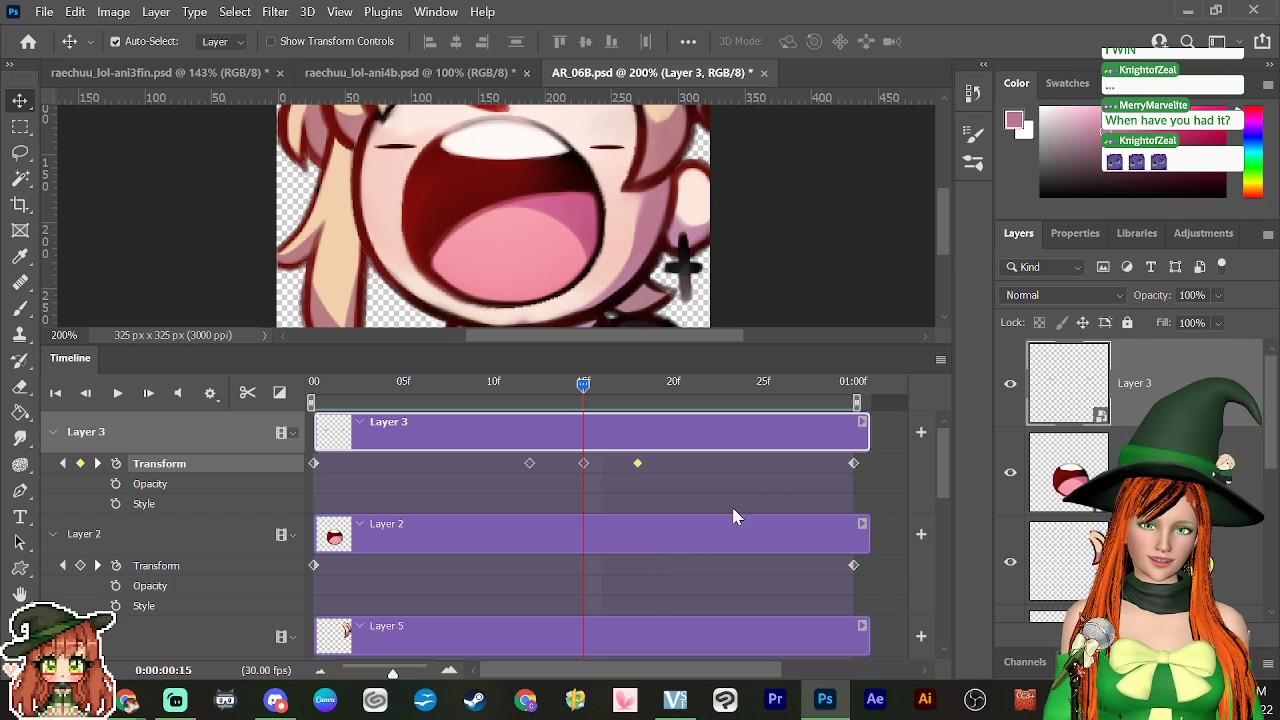
key("alt+bracketleft")
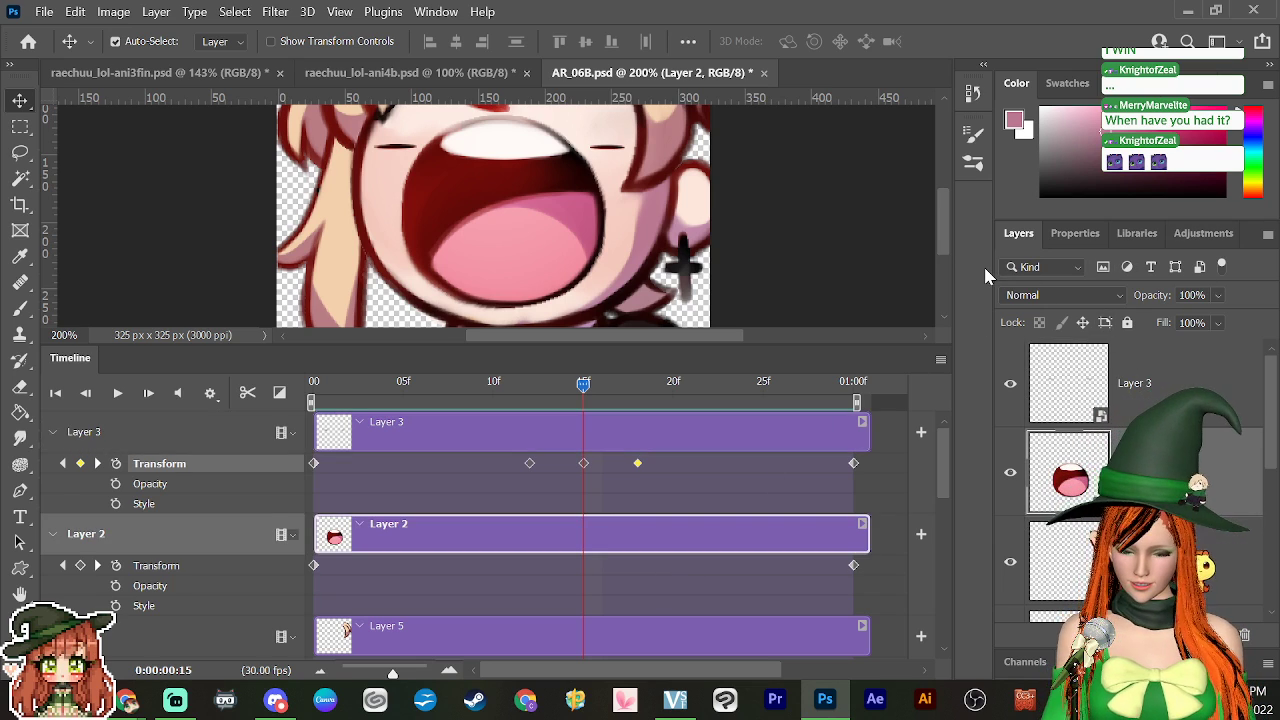
key("ctrl+t")
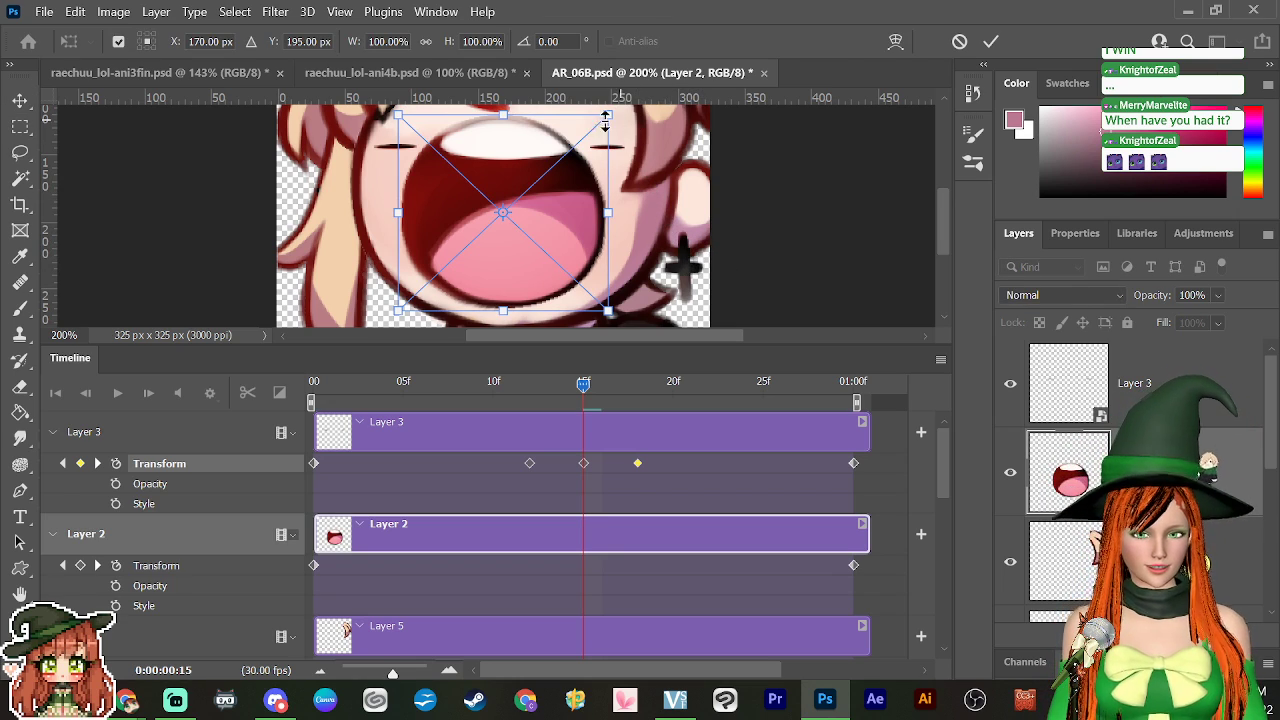
left_click_drag(506, 115, 510, 240)
key("Return")
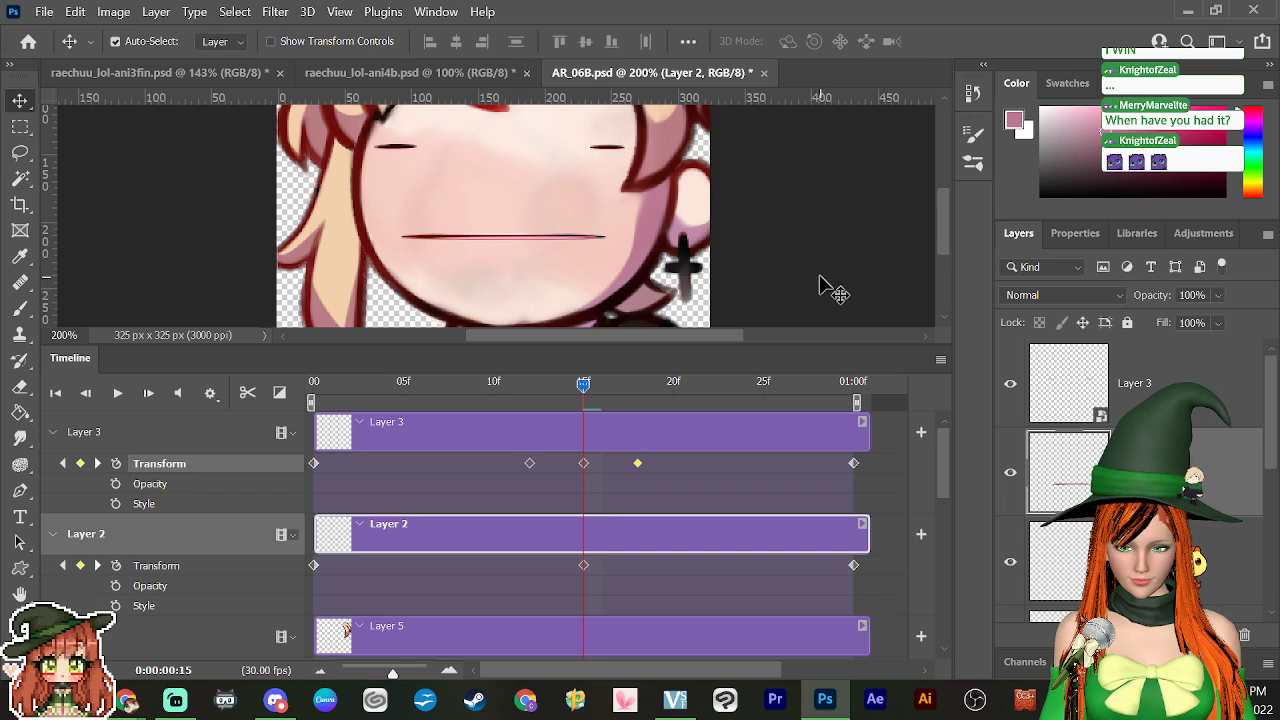
Step: Play back and scrub the animation to check how the mouth closes and reopens
key("space")
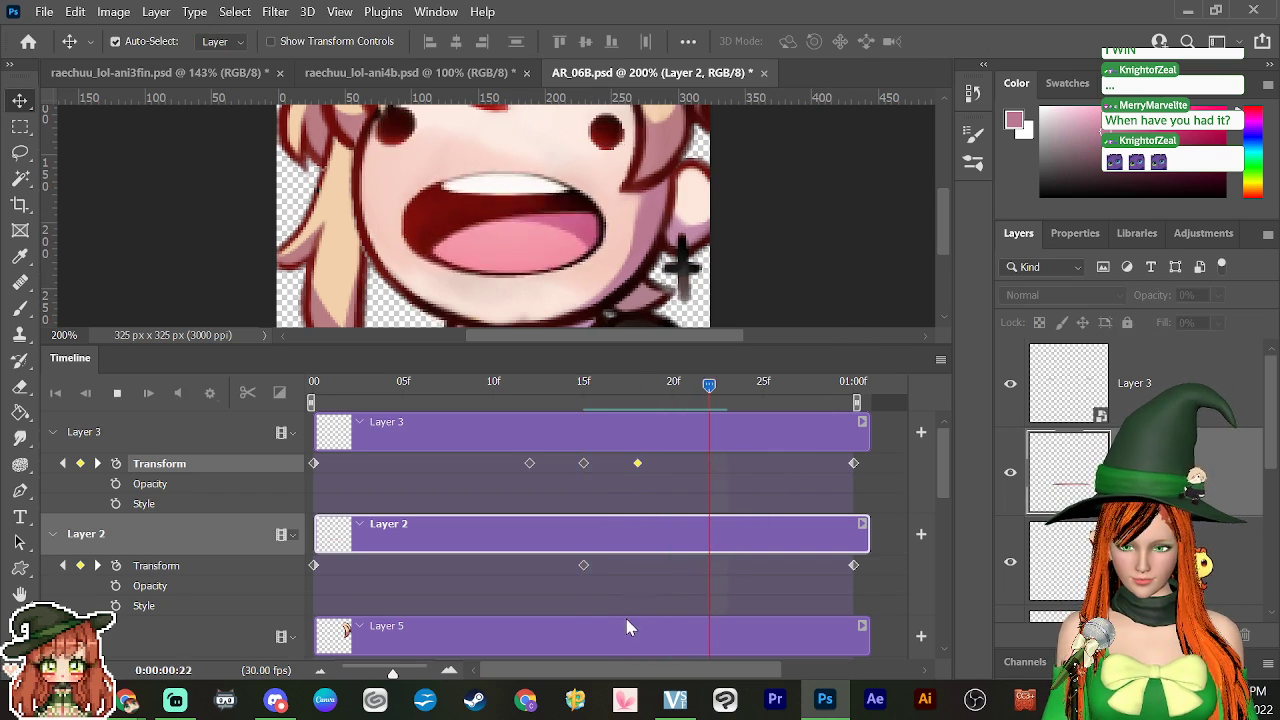
key("space")
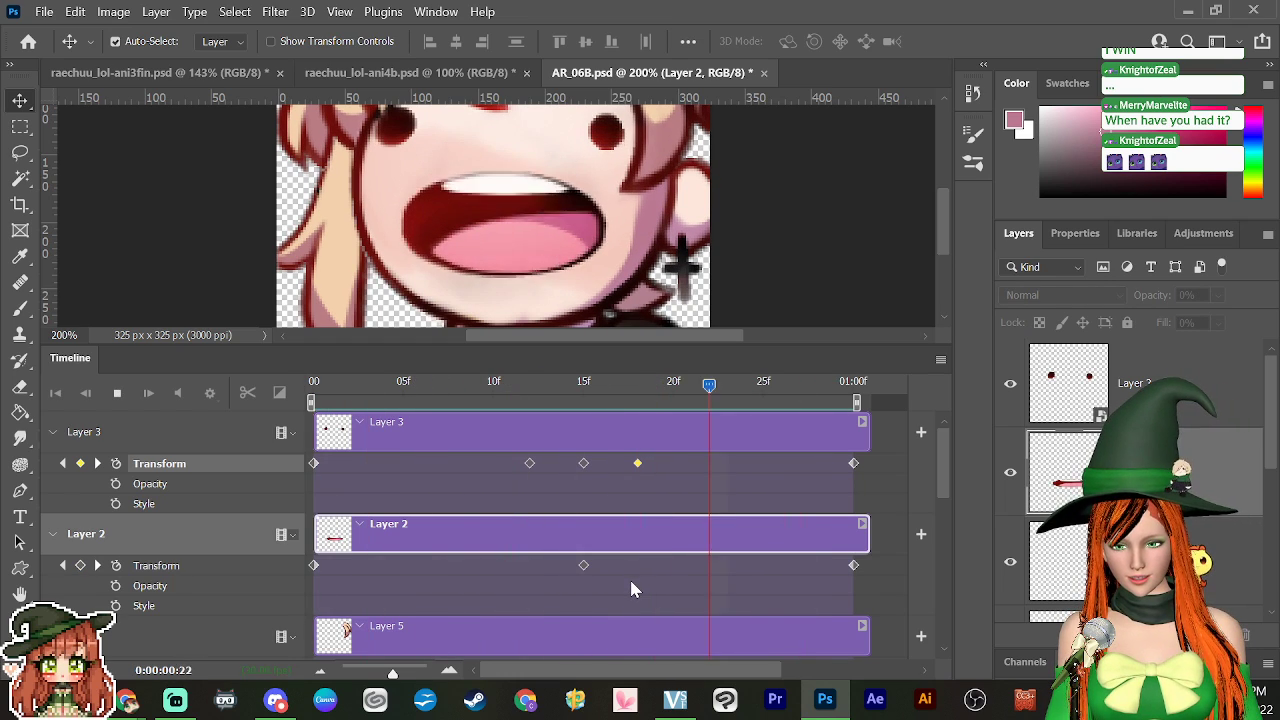
key("space")
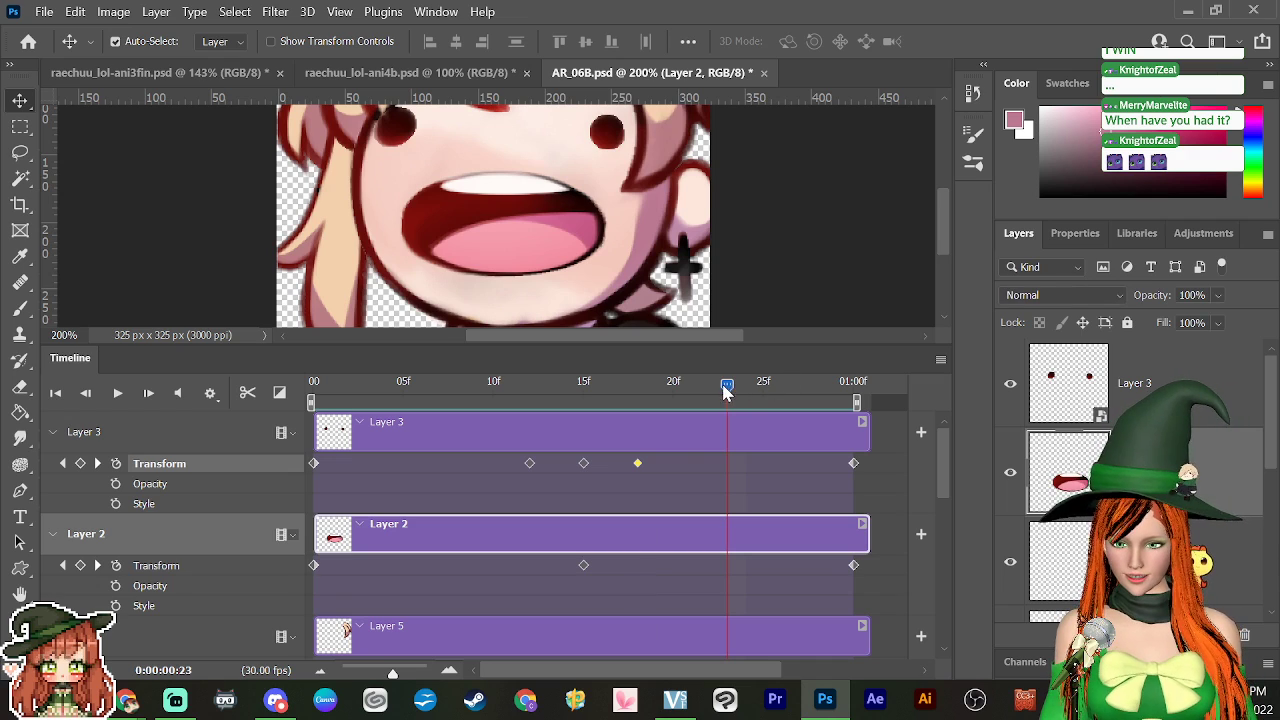
left_click_drag(726, 391, 573, 517)
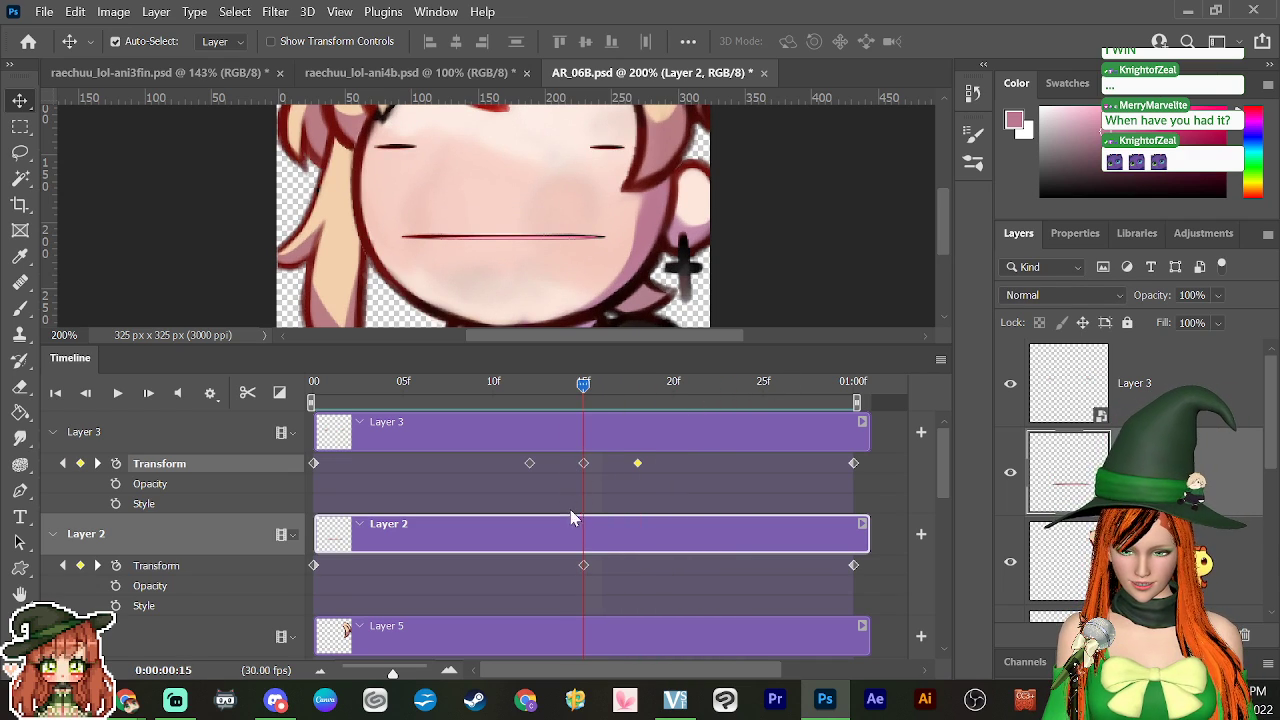
Step: Undo the mouth squash and add Transform keyframes for the open mouth on Layer 2 at frames 12 and 18
key("Right")
key("Right")
key("Right")
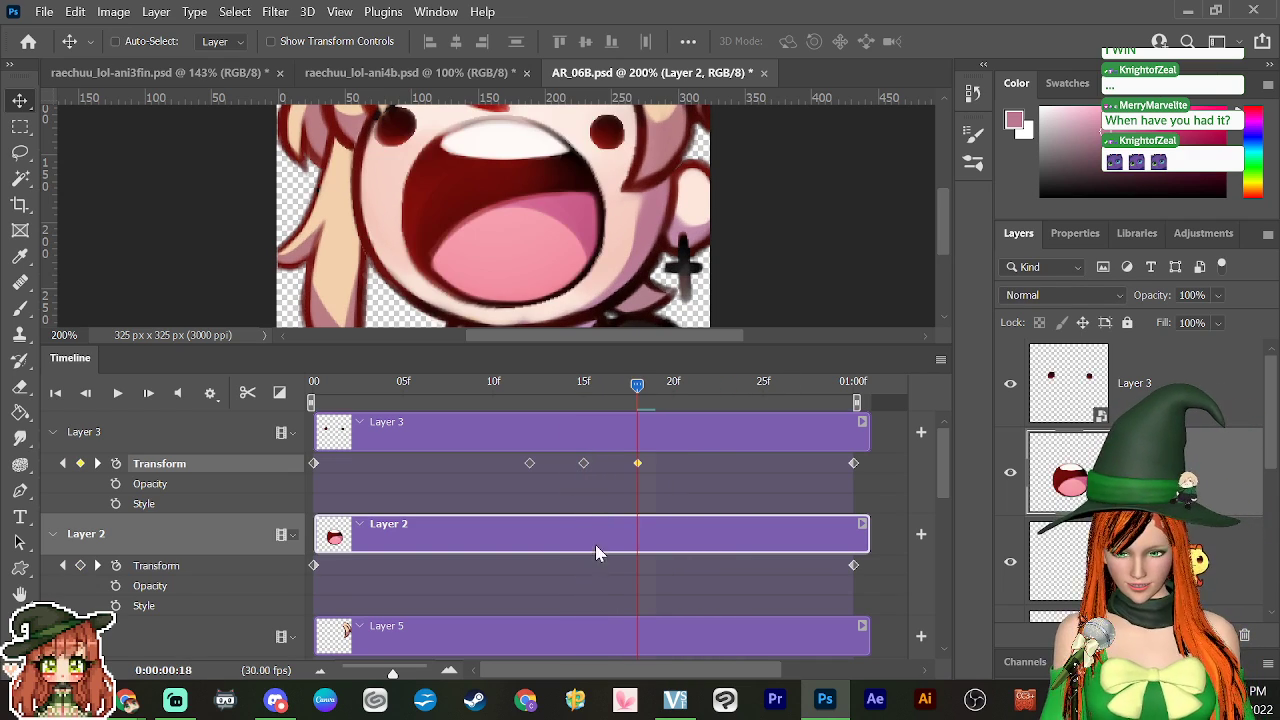
left_click_drag(637, 392, 532, 420)
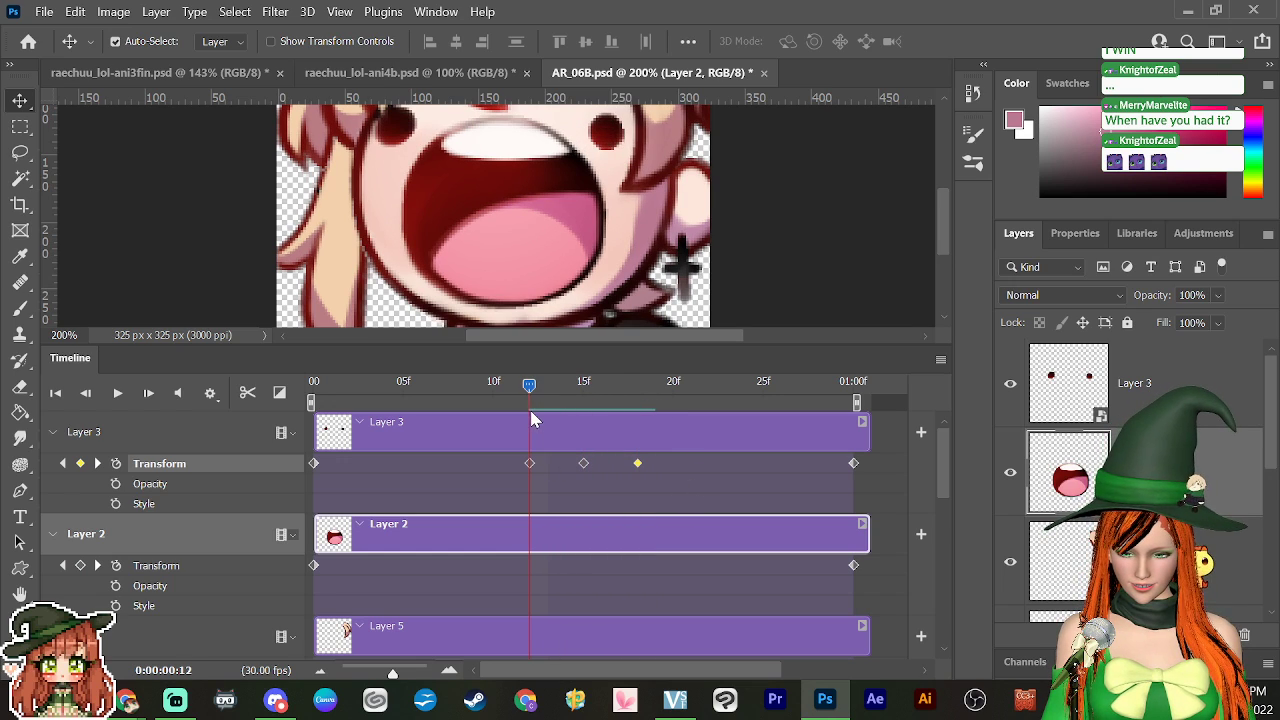
left_click(80, 566)
left_click_drag(530, 395, 637, 440)
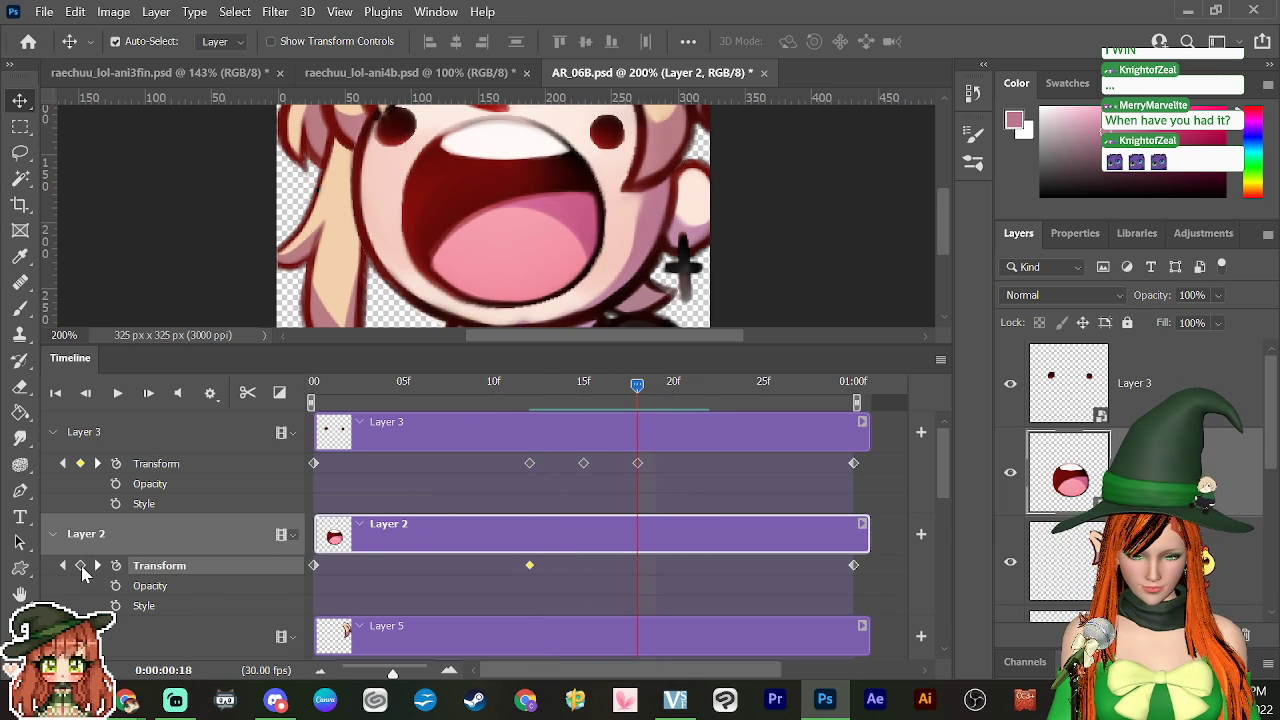
Step: Squash the Layer 2 mouth vertically about its centre into a thin closed line at frame 15, and preview it
left_click_drag(638, 388, 585, 408)
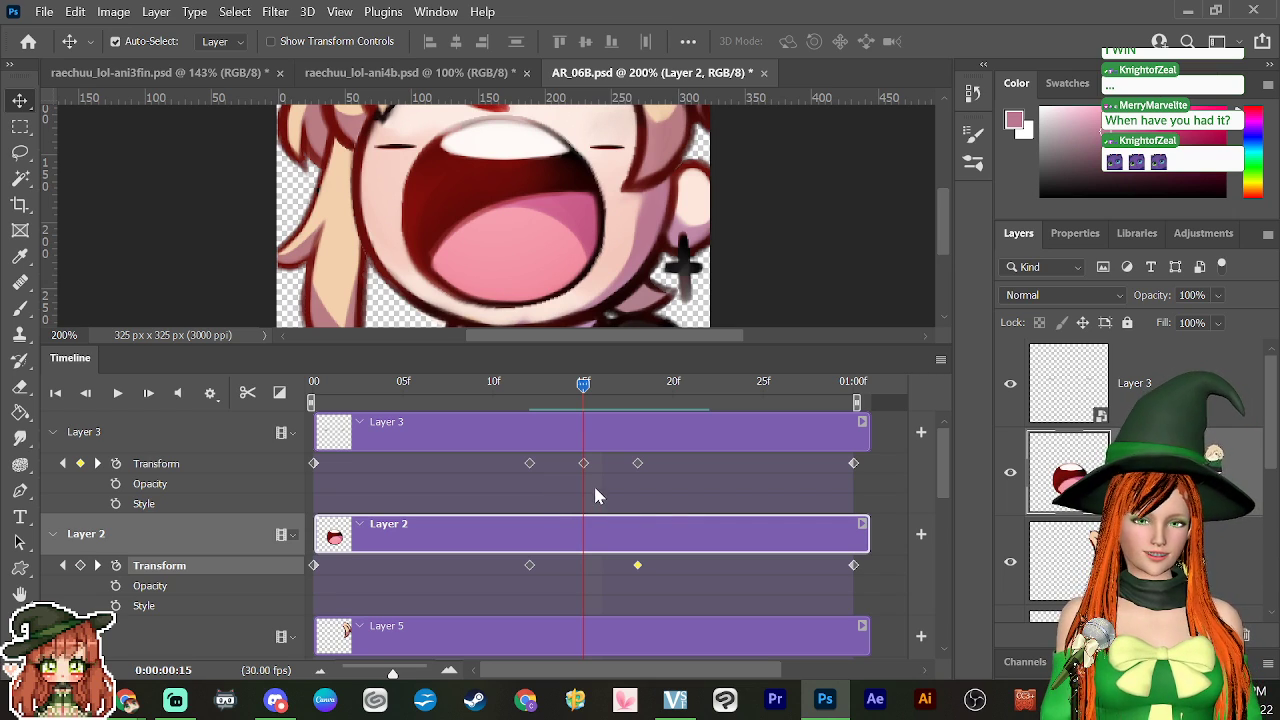
key("ctrl+t")
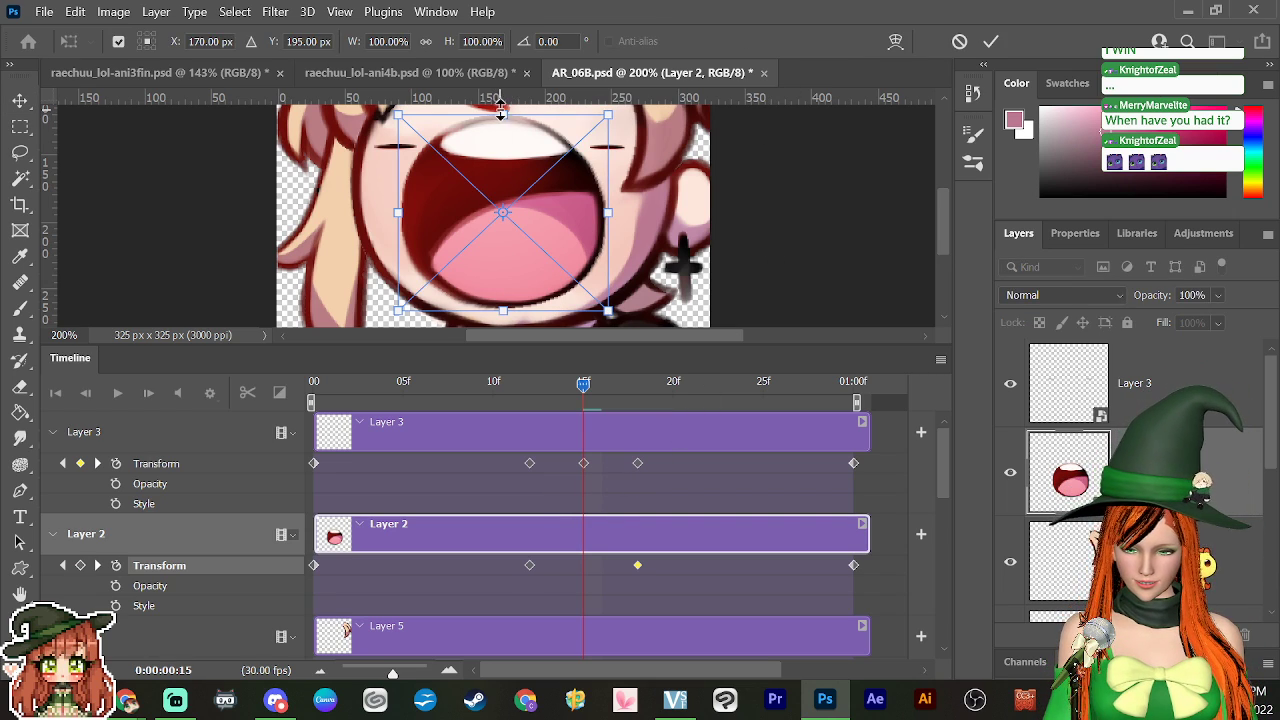
left_click_drag(501, 112, 502, 209)
key("Return")
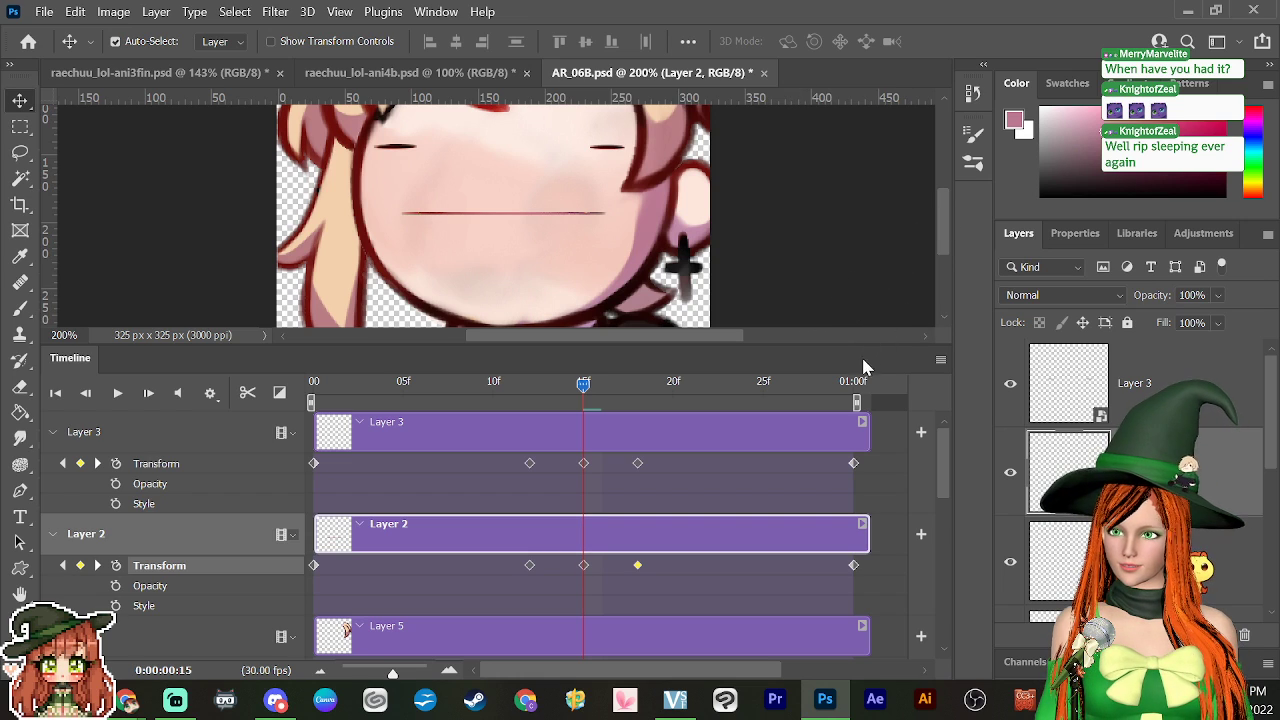
key("space")
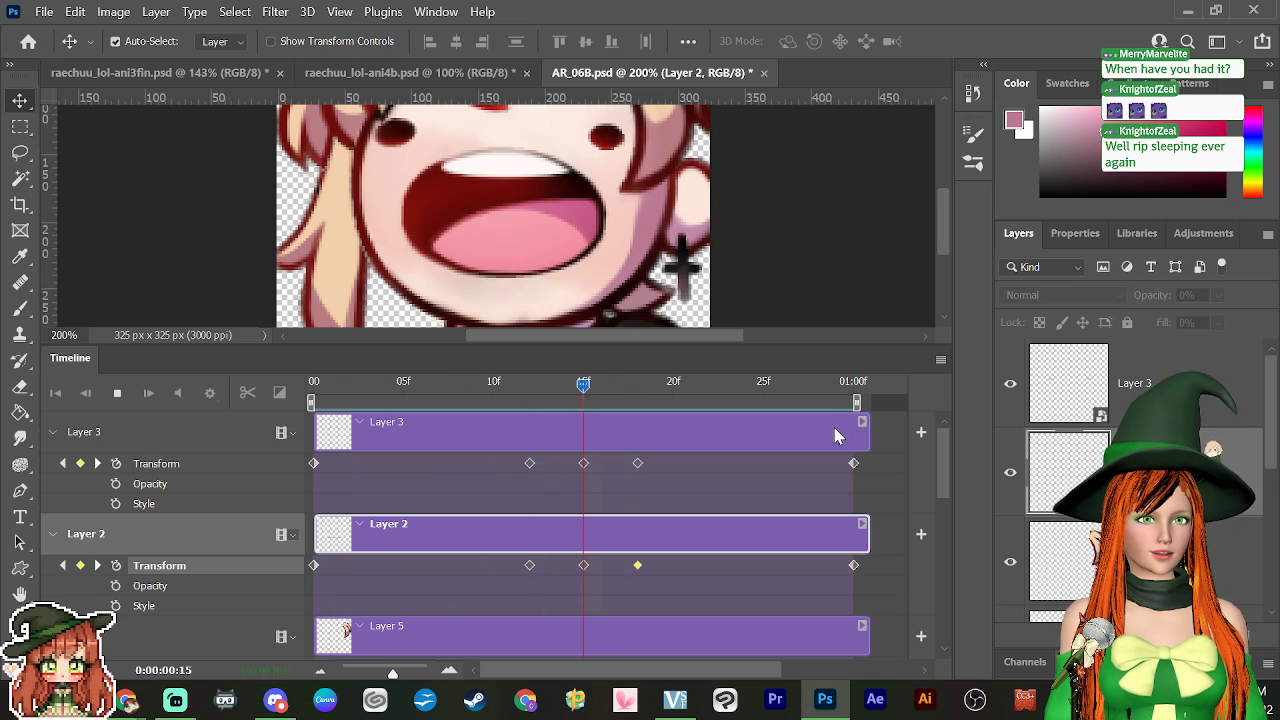
key("space")
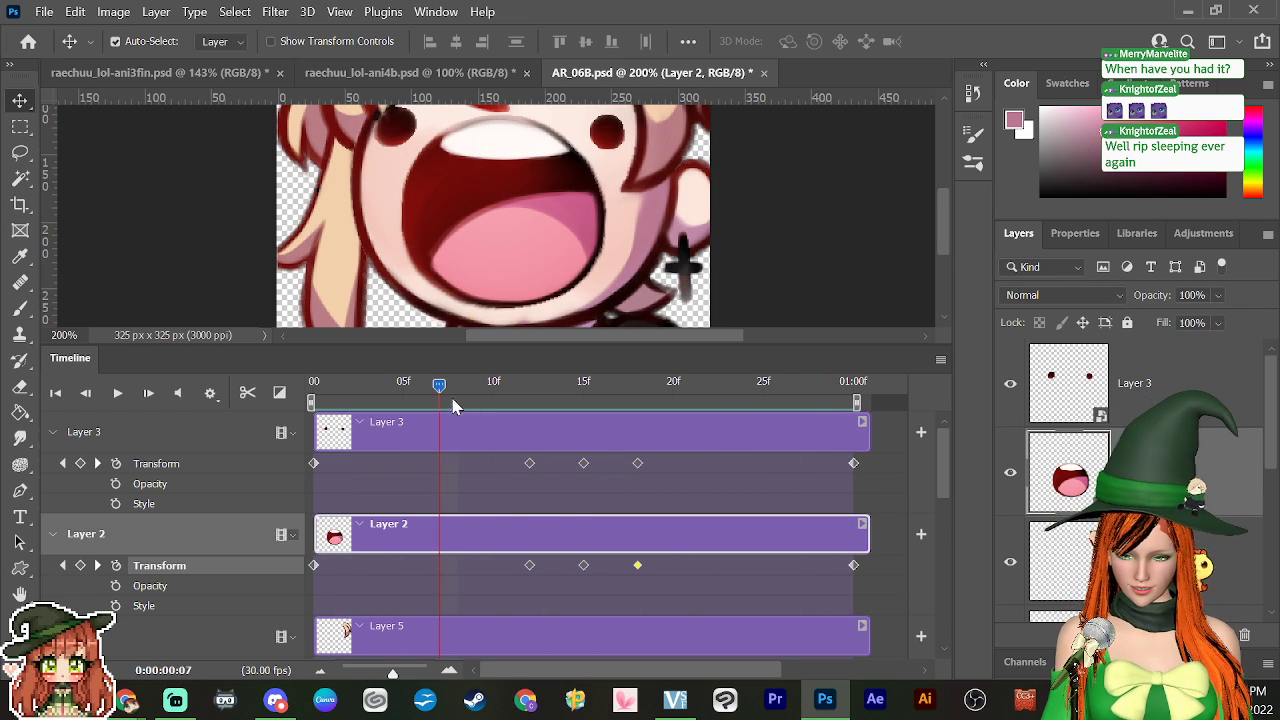
Step: Lengthen the mouth movement by moving Layer 2's Transform keyframes from frames 12 and 18 to frames 10 and 20
left_click_drag(453, 405, 495, 402)
left_click_drag(529, 565, 489, 578)
left_click(673, 384)
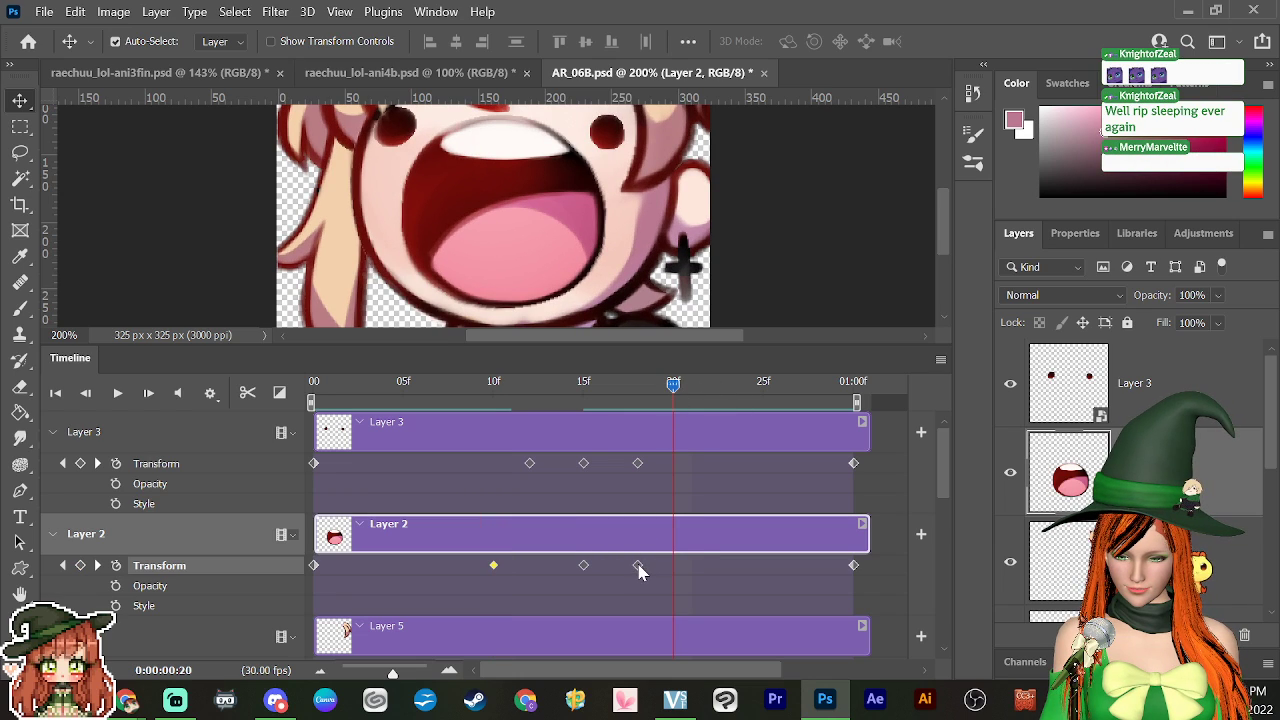
left_click_drag(640, 568, 672, 567)
Step: Play back and scrub the animation to check the timing of the longer mouth movement
key("space")
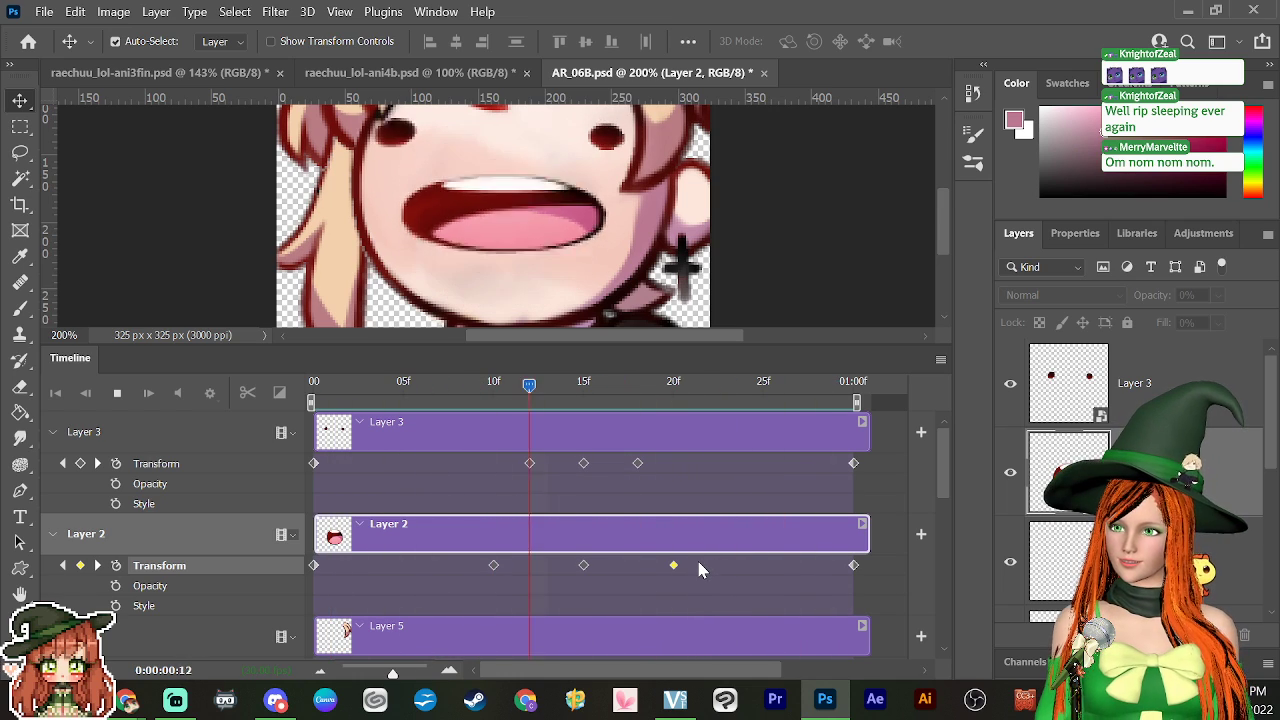
key("space")
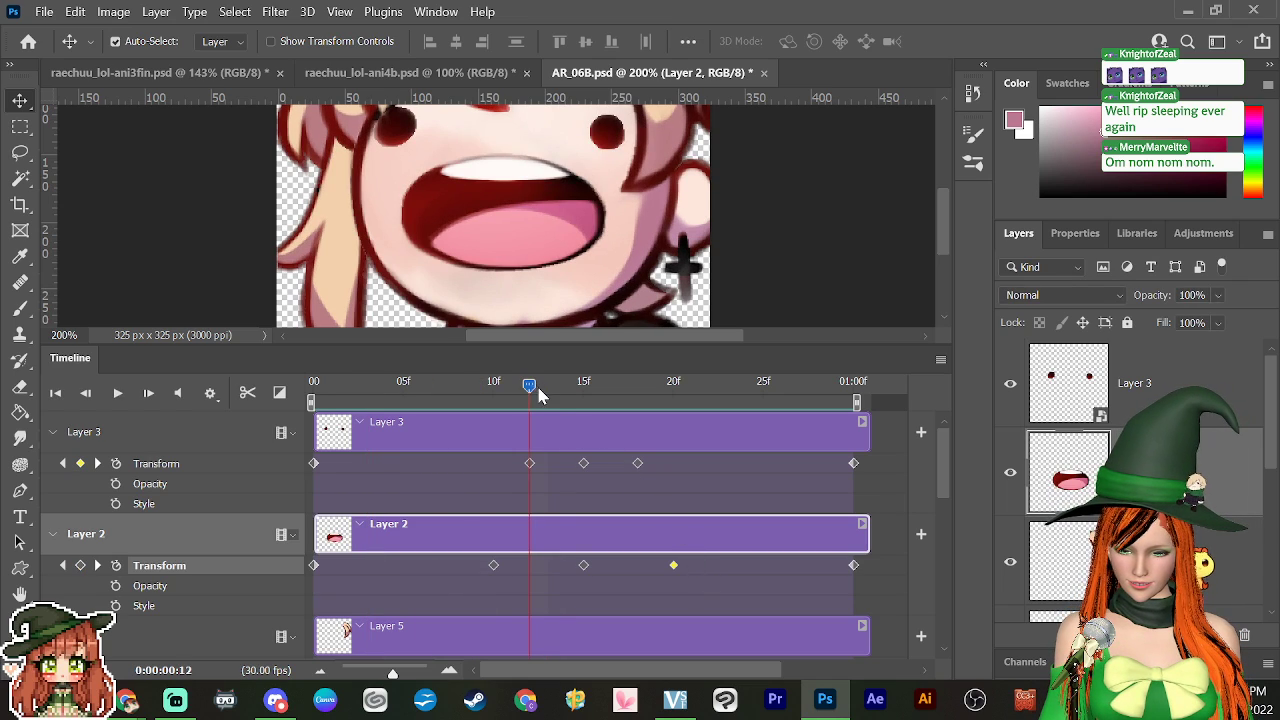
left_click_drag(538, 395, 703, 455)
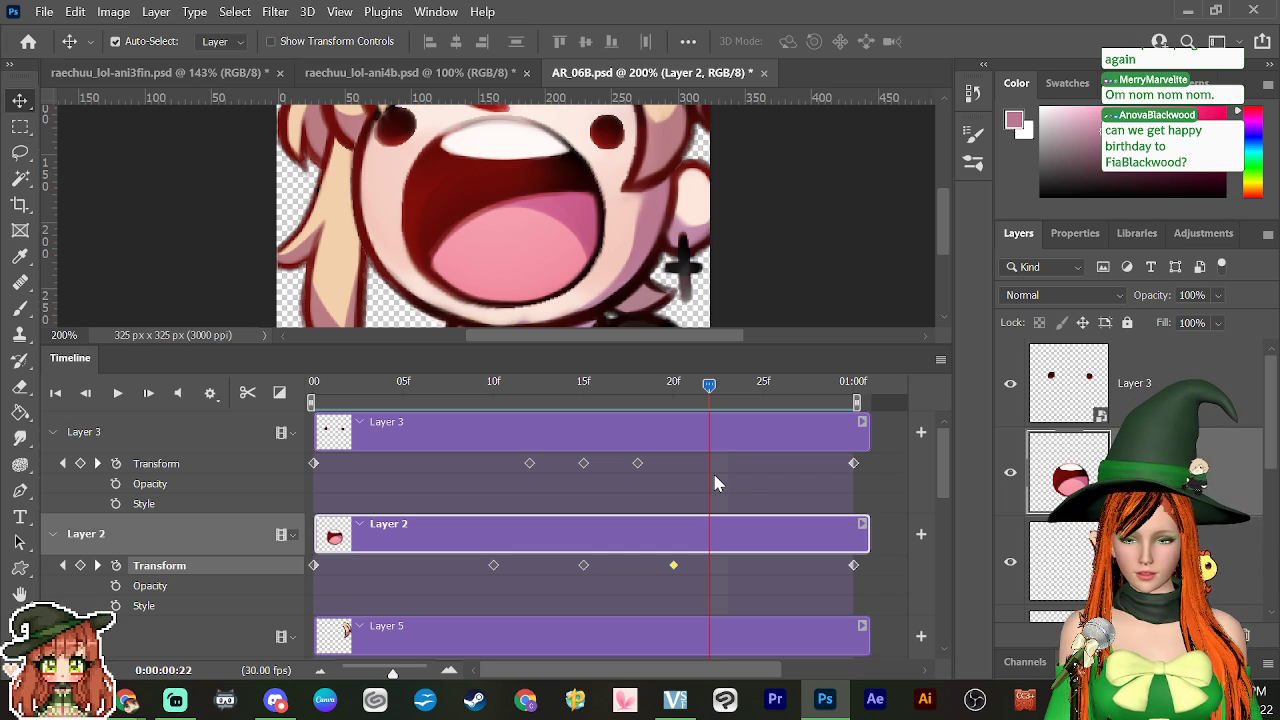
key("space")
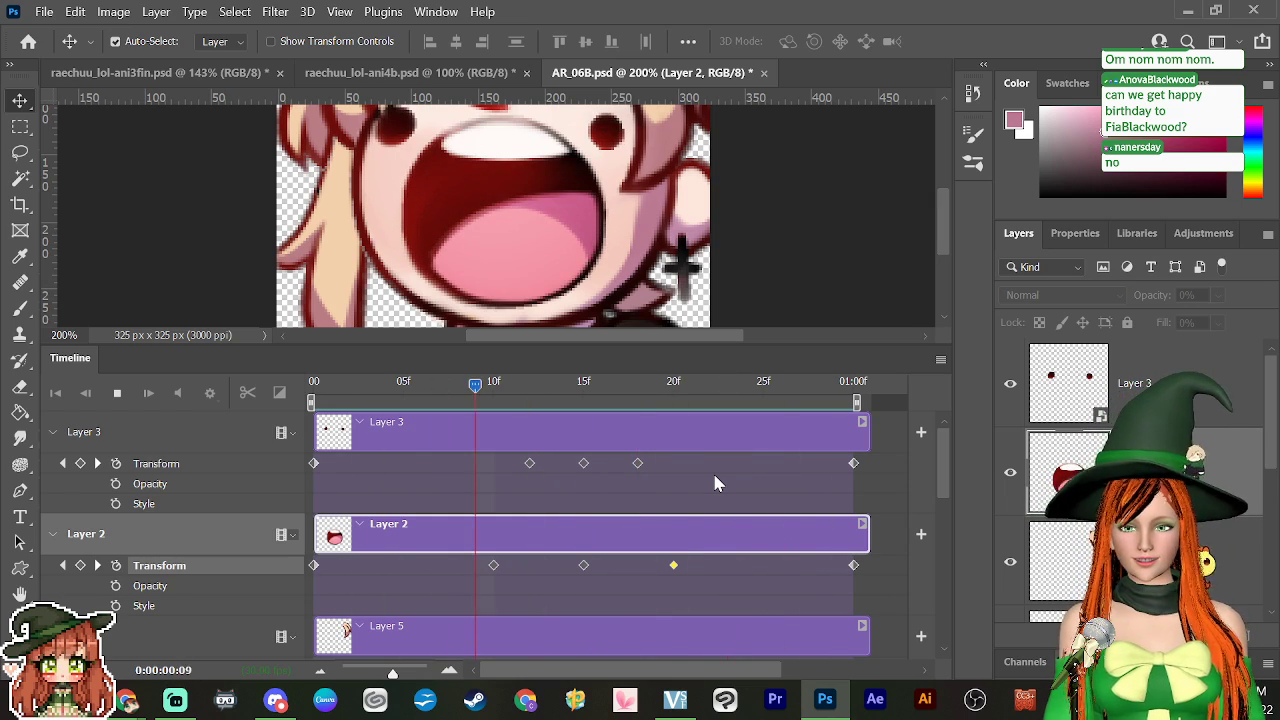
key("space")
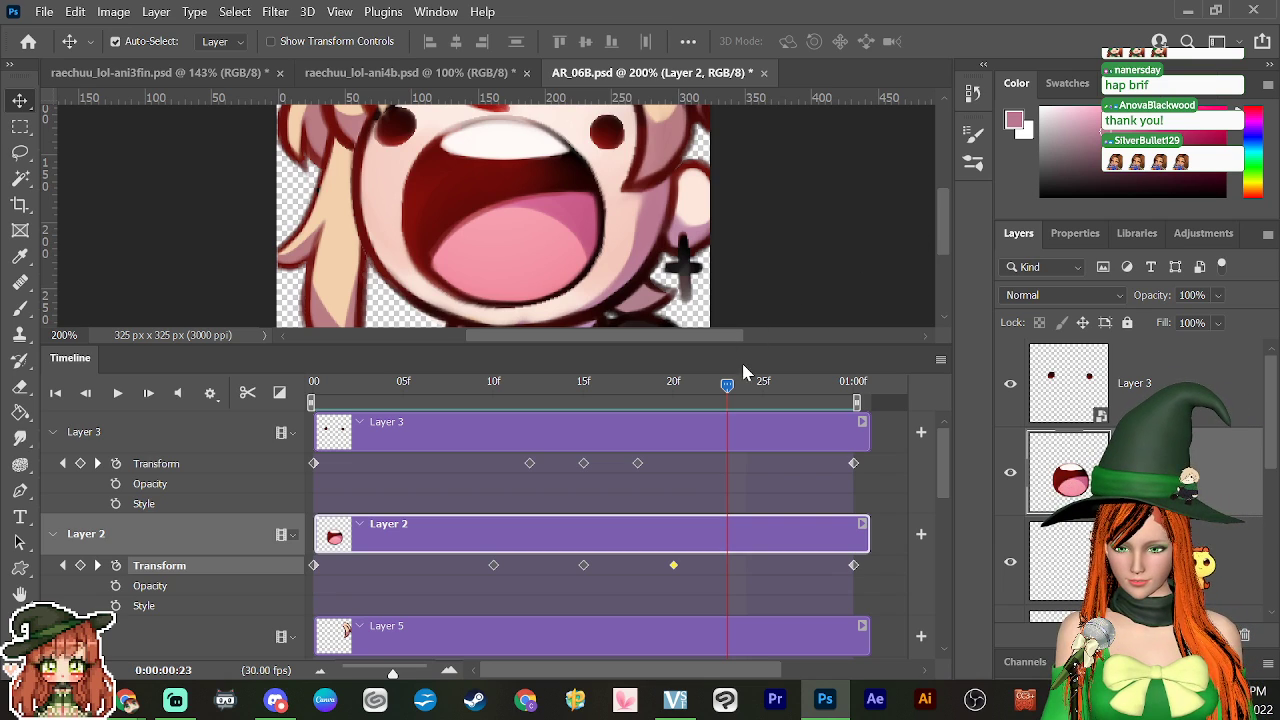
left_click_drag(672, 392, 576, 520)
left_click_drag(540, 545, 491, 545)
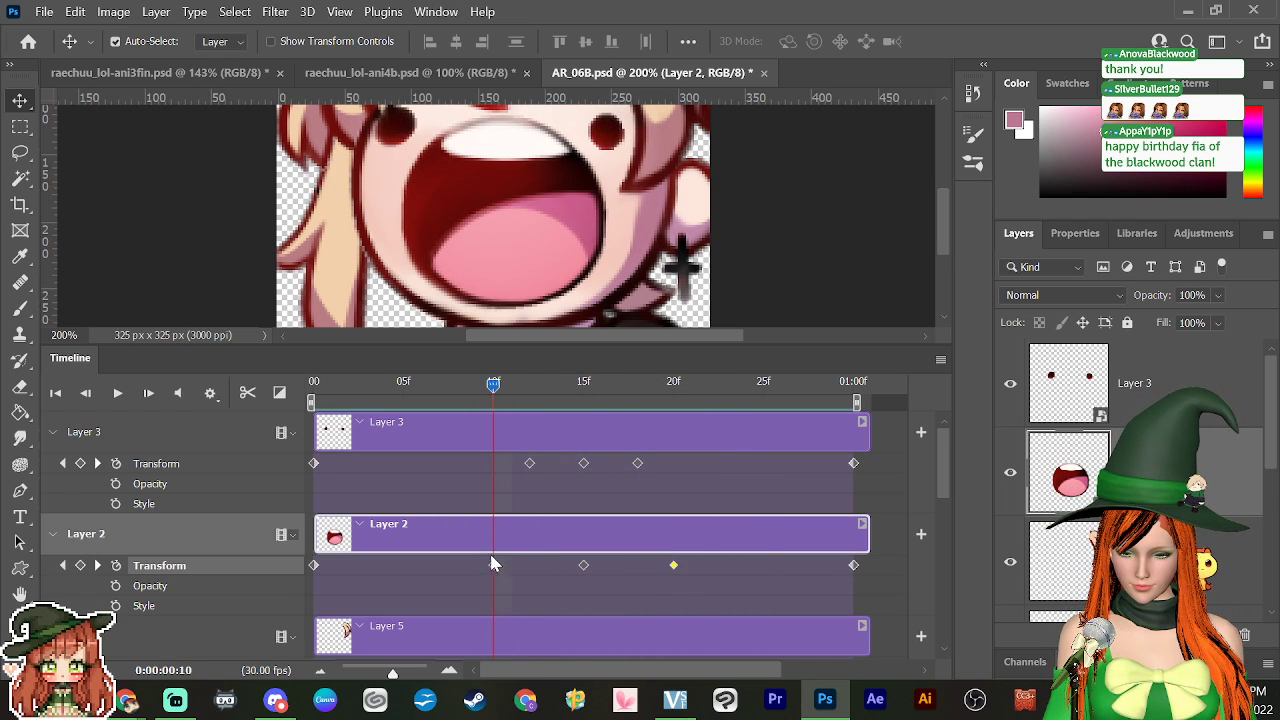
key("space")
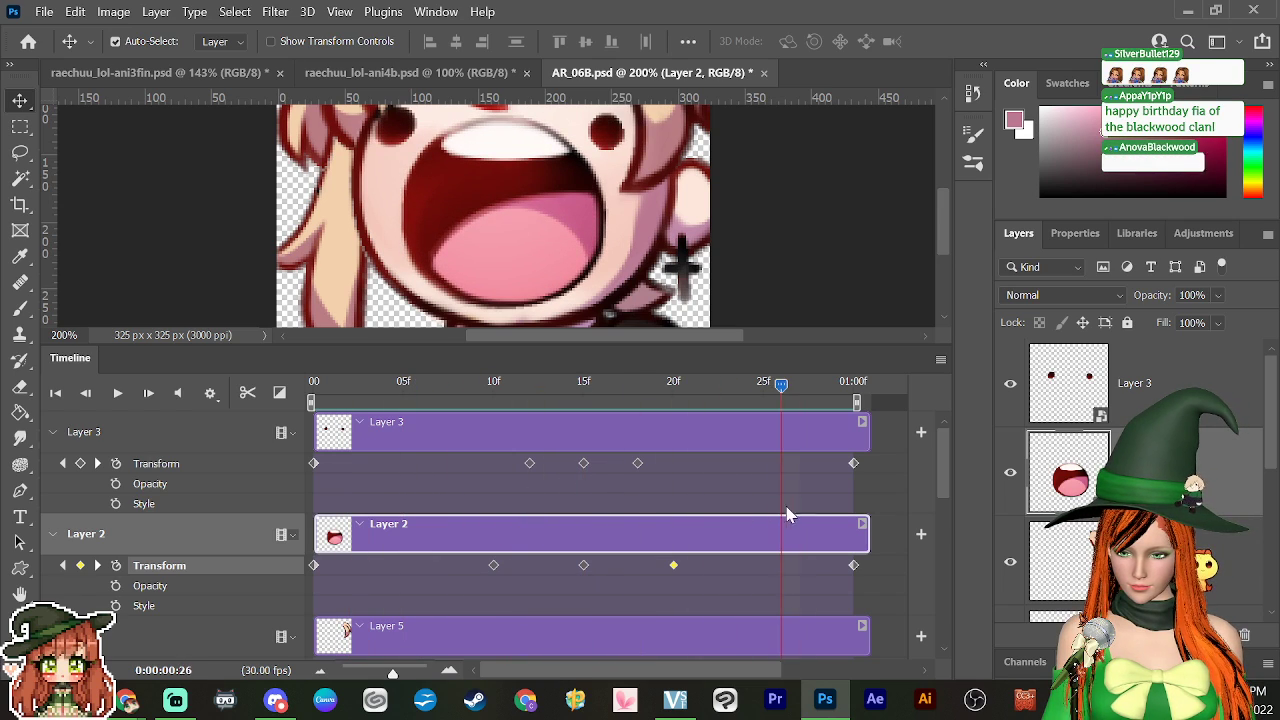
key("space")
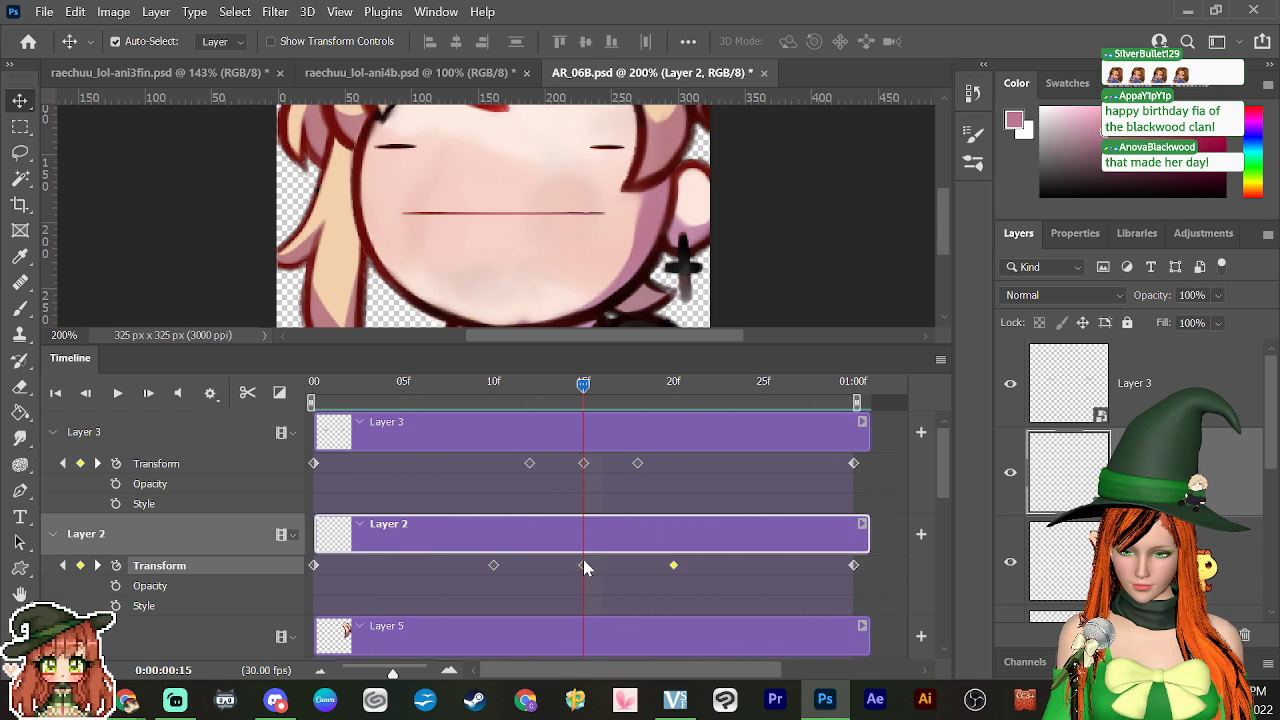
Step: Add Transform keyframes to the Layer 2 mouth at frames 5 and 25
left_click_drag(585, 388, 585, 425)
left_click(80, 565)
left_click(80, 565)
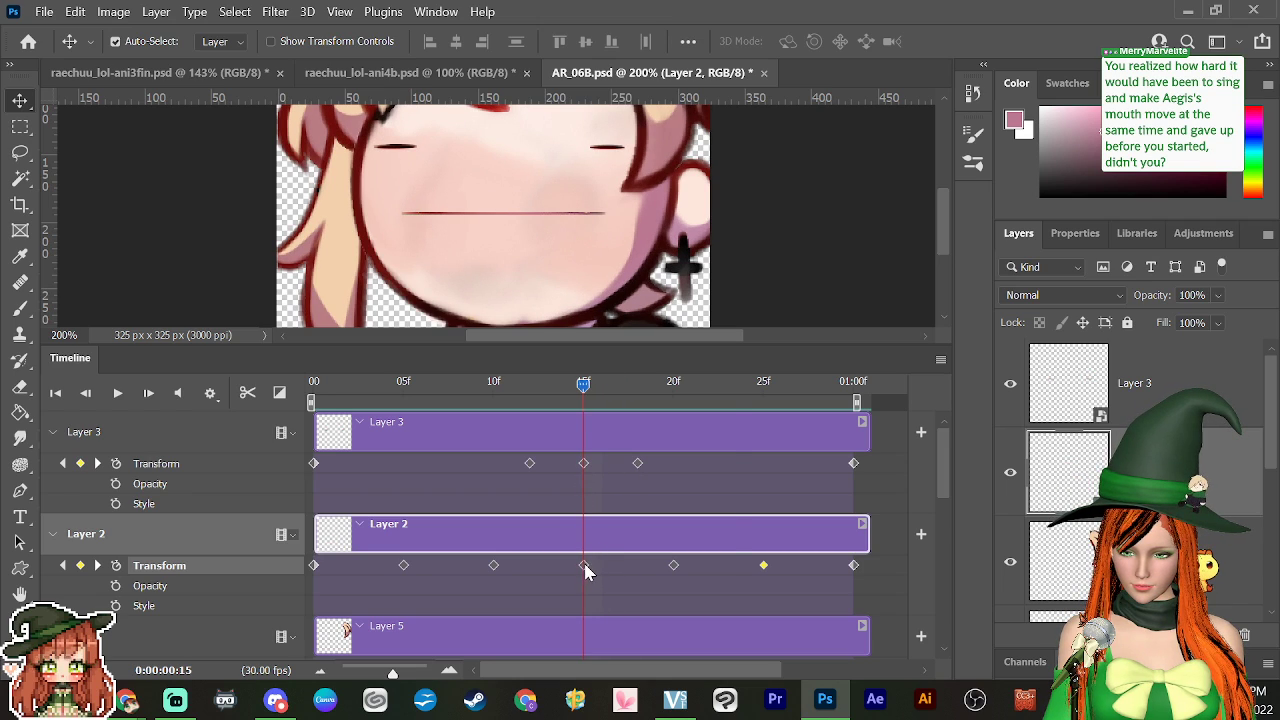
Step: Copy Layer 2's closed-mouth Transform keyframe from frame 15 and paste it at frame 5
right_click(585, 568)
left_click(615, 431)
left_click_drag(585, 386, 400, 435)
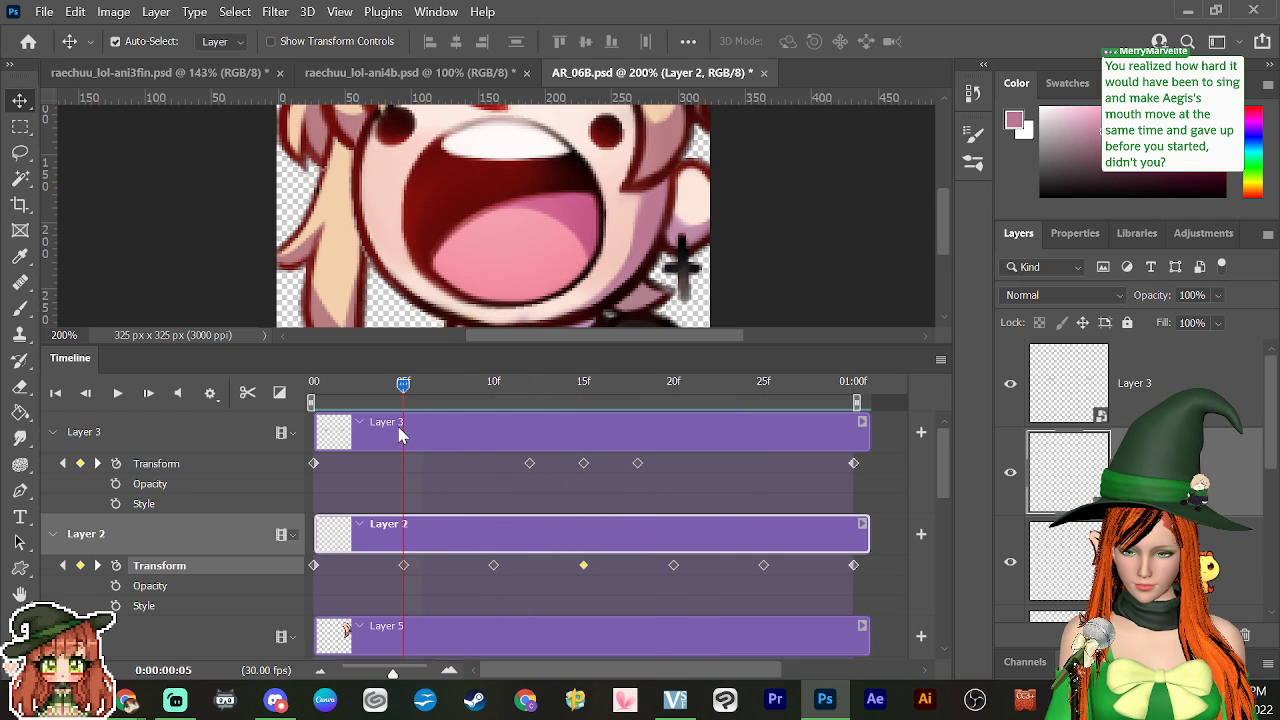
right_click(403, 565)
left_click(450, 452)
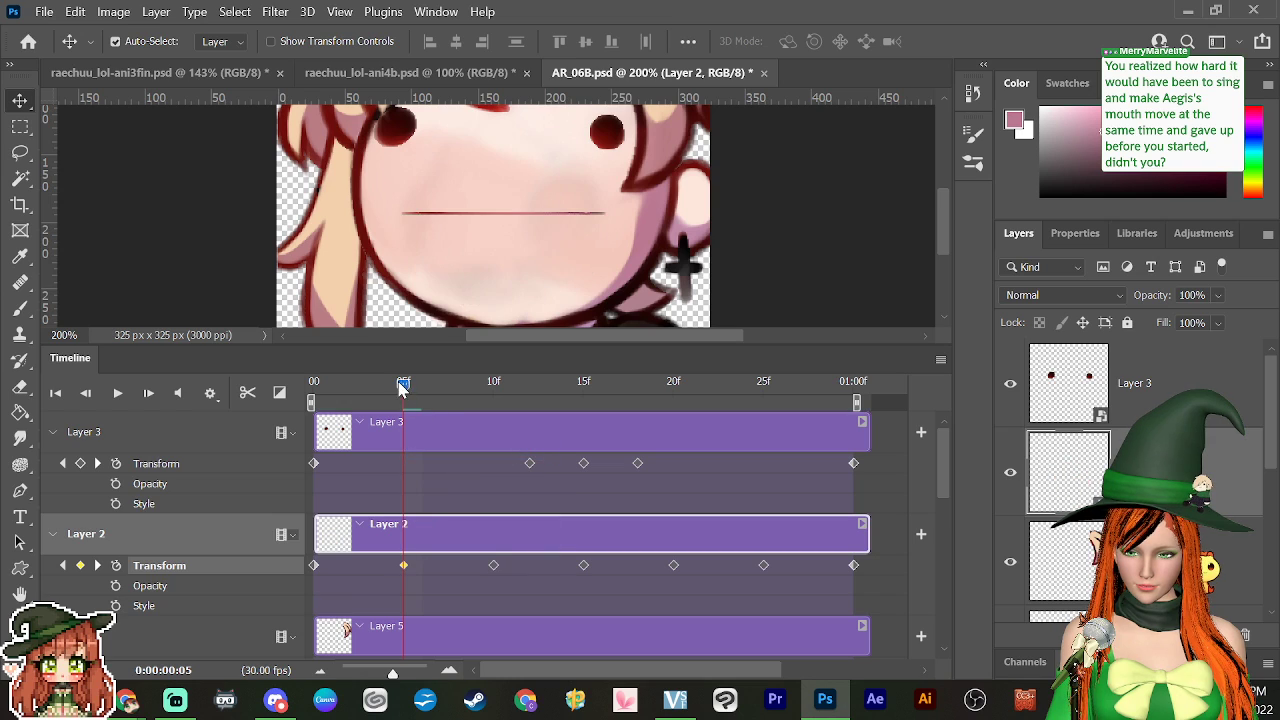
Step: Paste the copied closed-mouth Transform keyframe on Layer 2 at frame 25 and play back the animation
left_click_drag(400, 388, 765, 422)
right_click(764, 565)
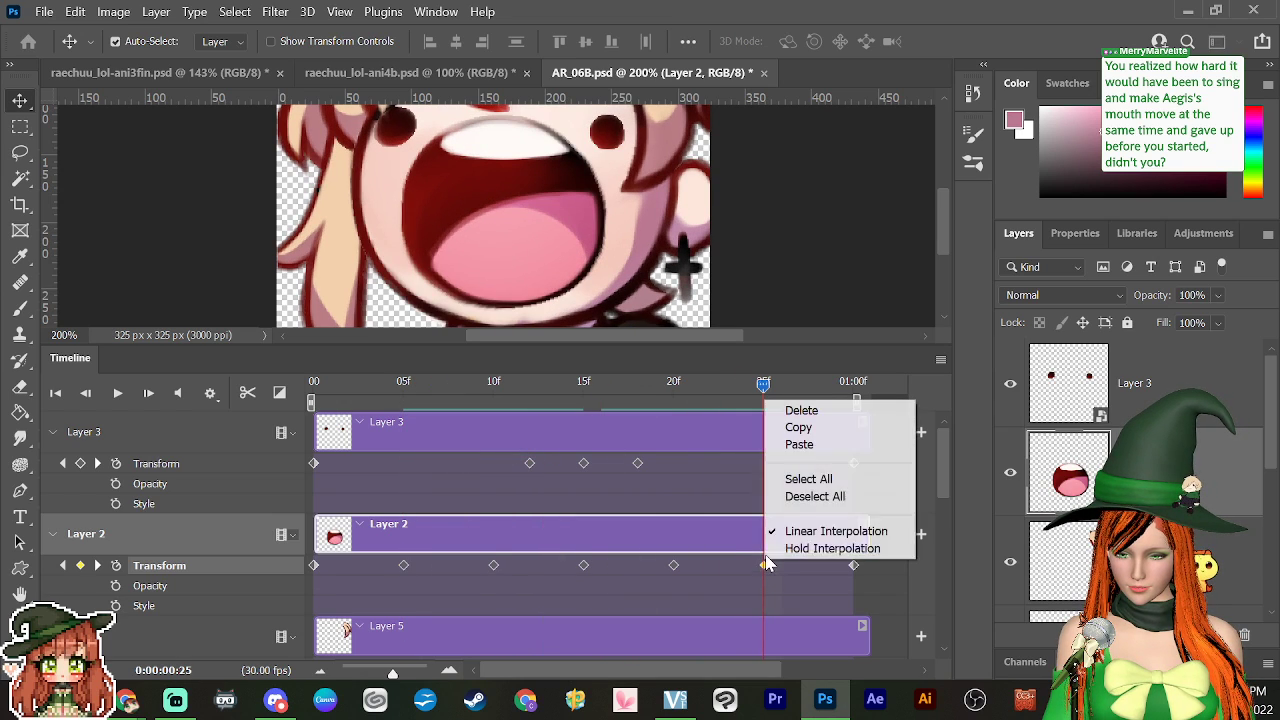
left_click(799, 444)
key("space")
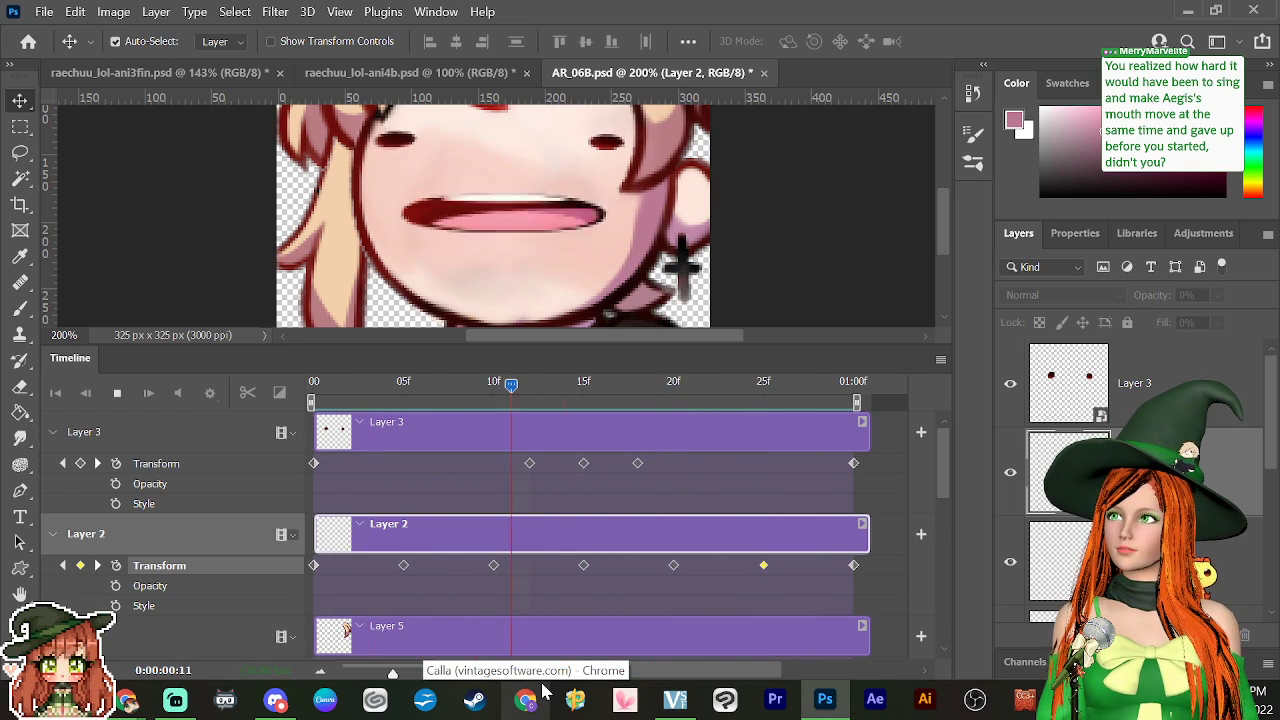
key("space")
Step: Paste a second closed-mouth Transform keyframe on Layer 2 and place the middle pair at frames 15 and 16
left_click(650, 443)
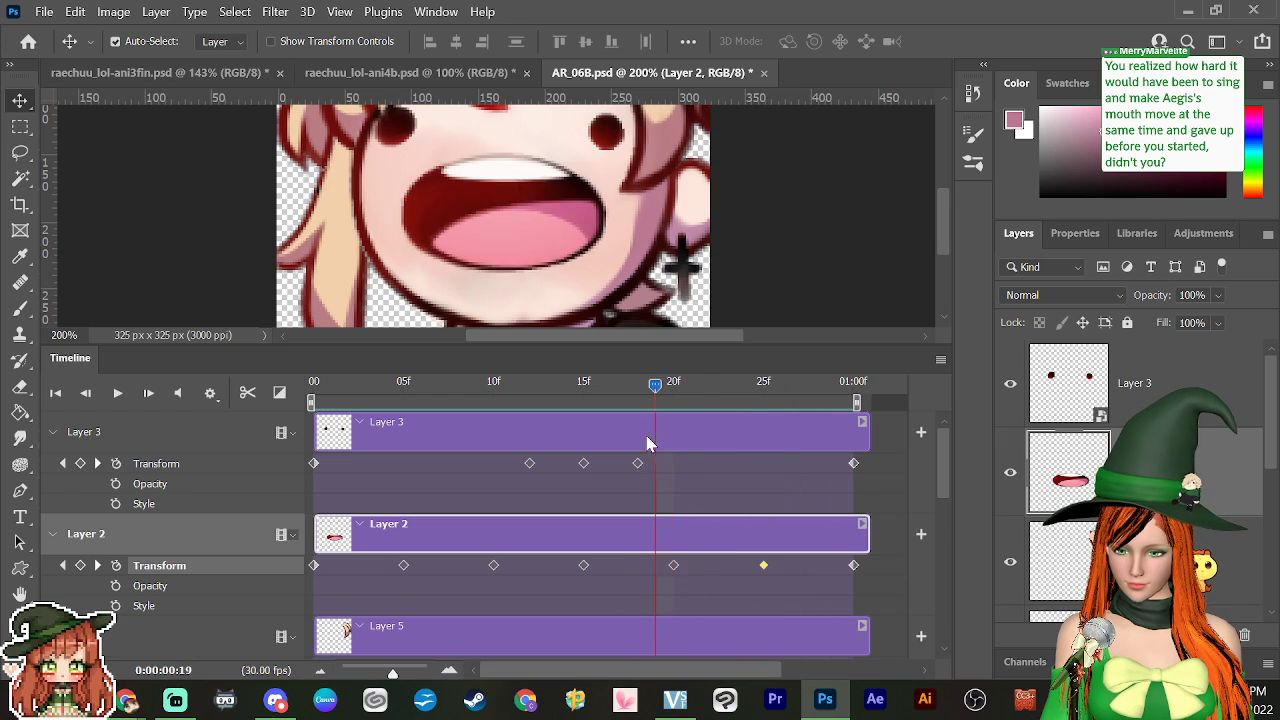
left_click(585, 483)
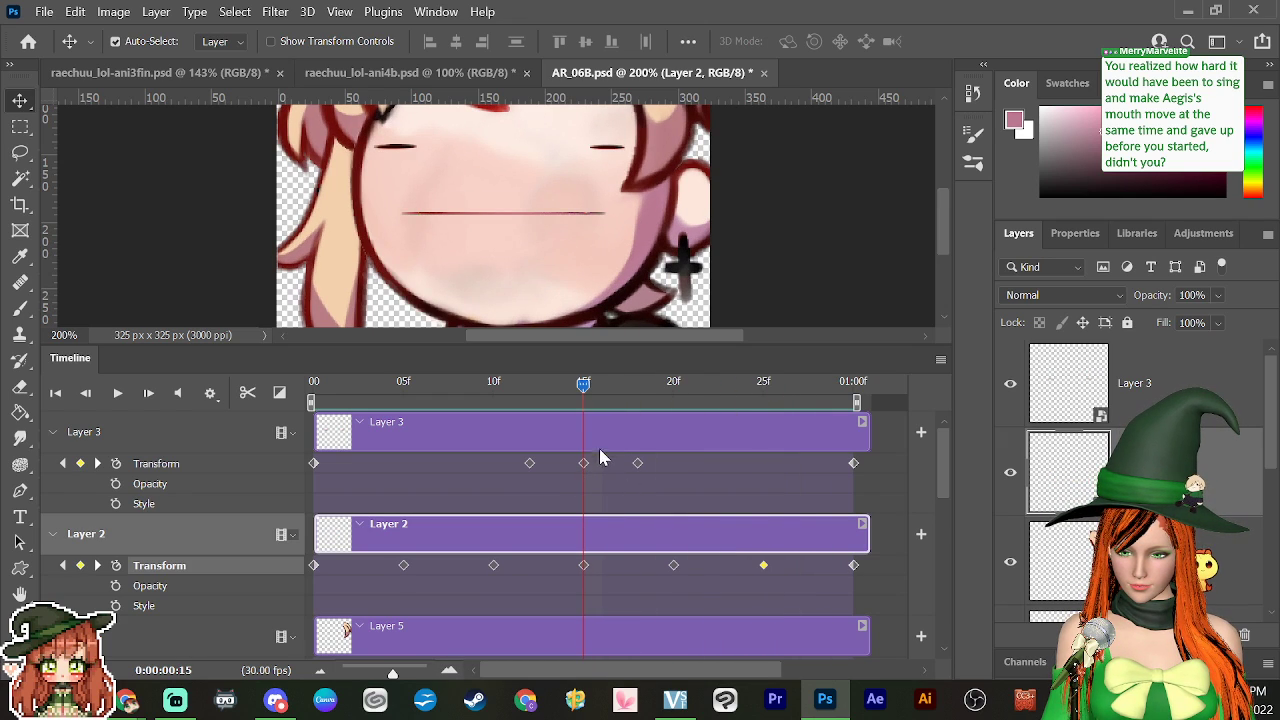
left_click_drag(585, 573, 571, 567)
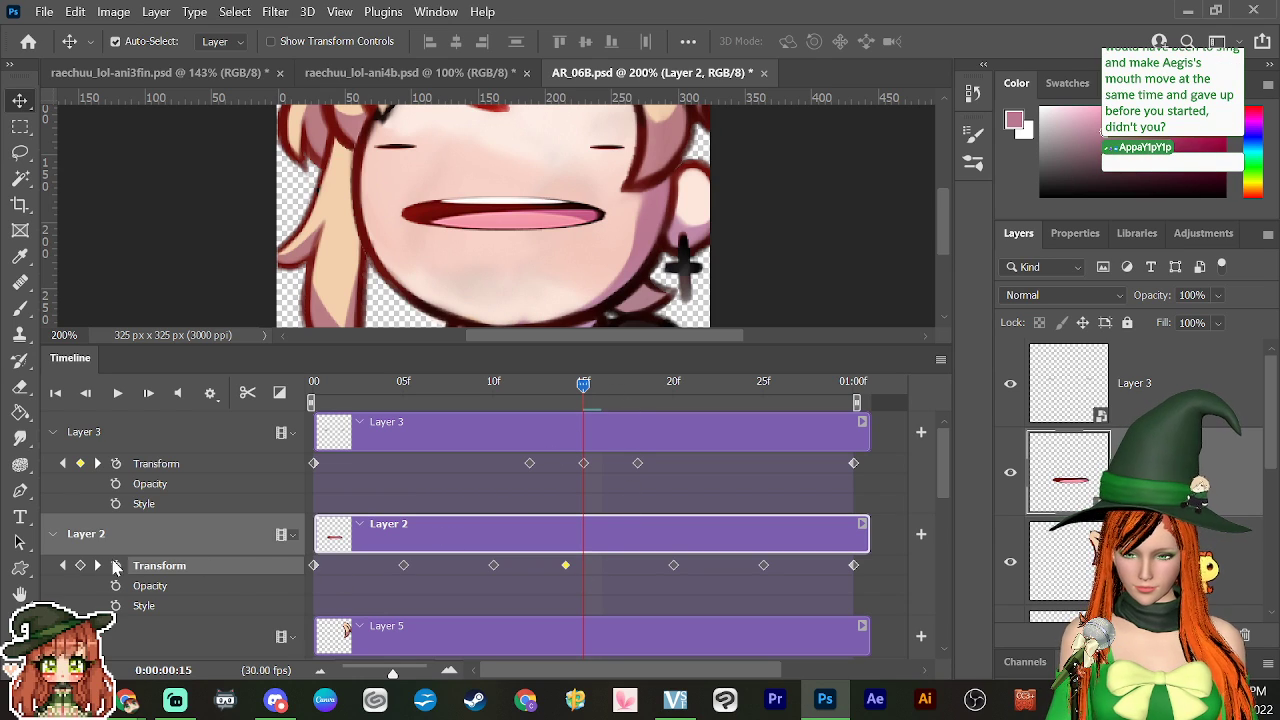
right_click(587, 570)
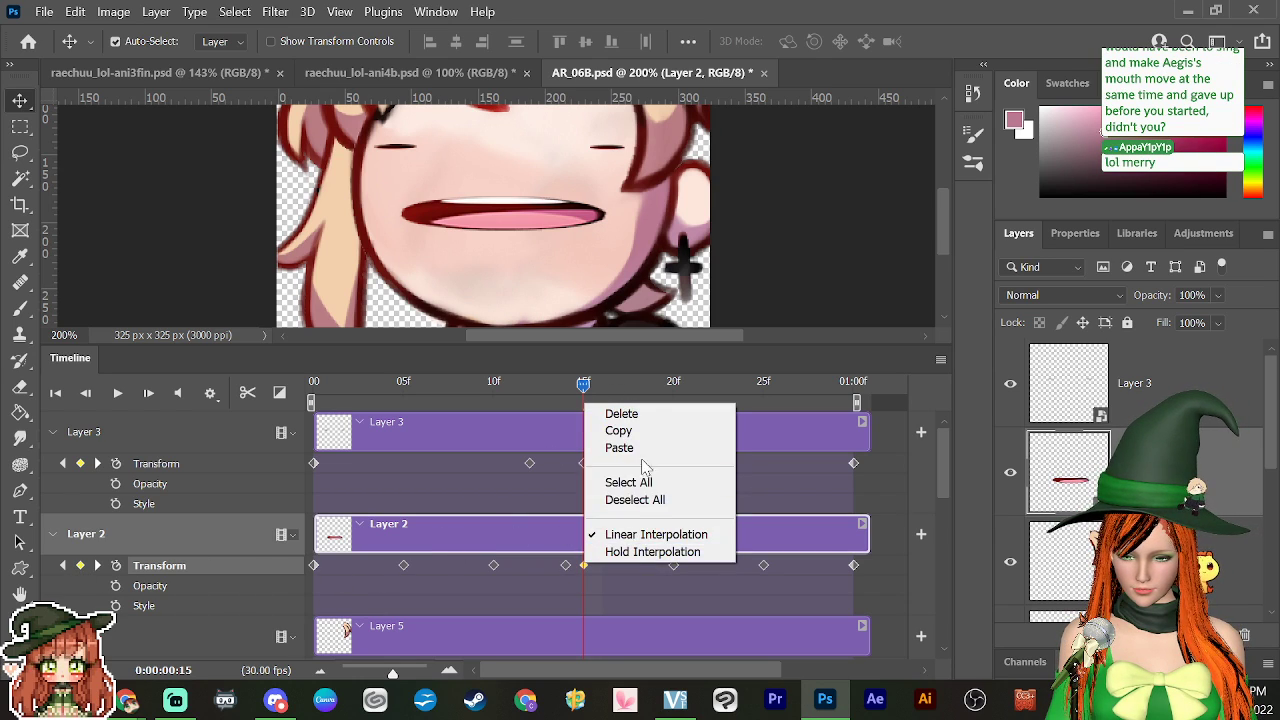
left_click(670, 447)
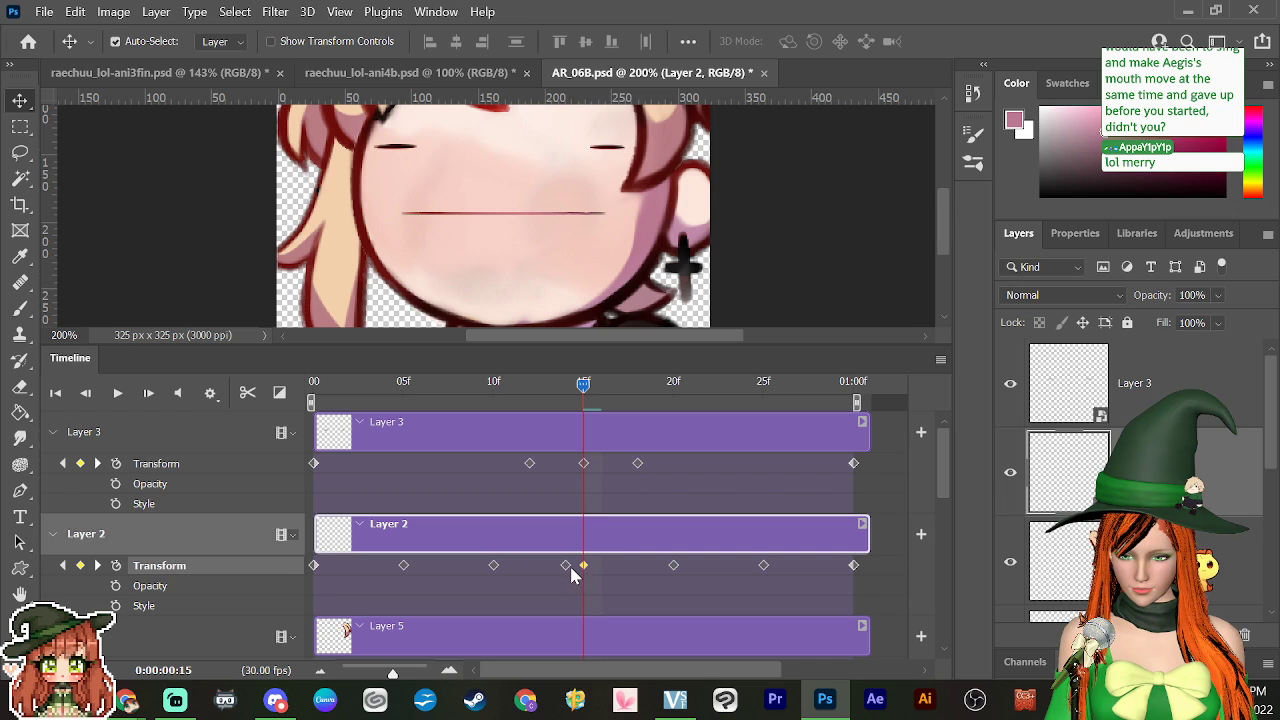
left_click_drag(584, 568, 601, 572)
left_click_drag(598, 405, 588, 519)
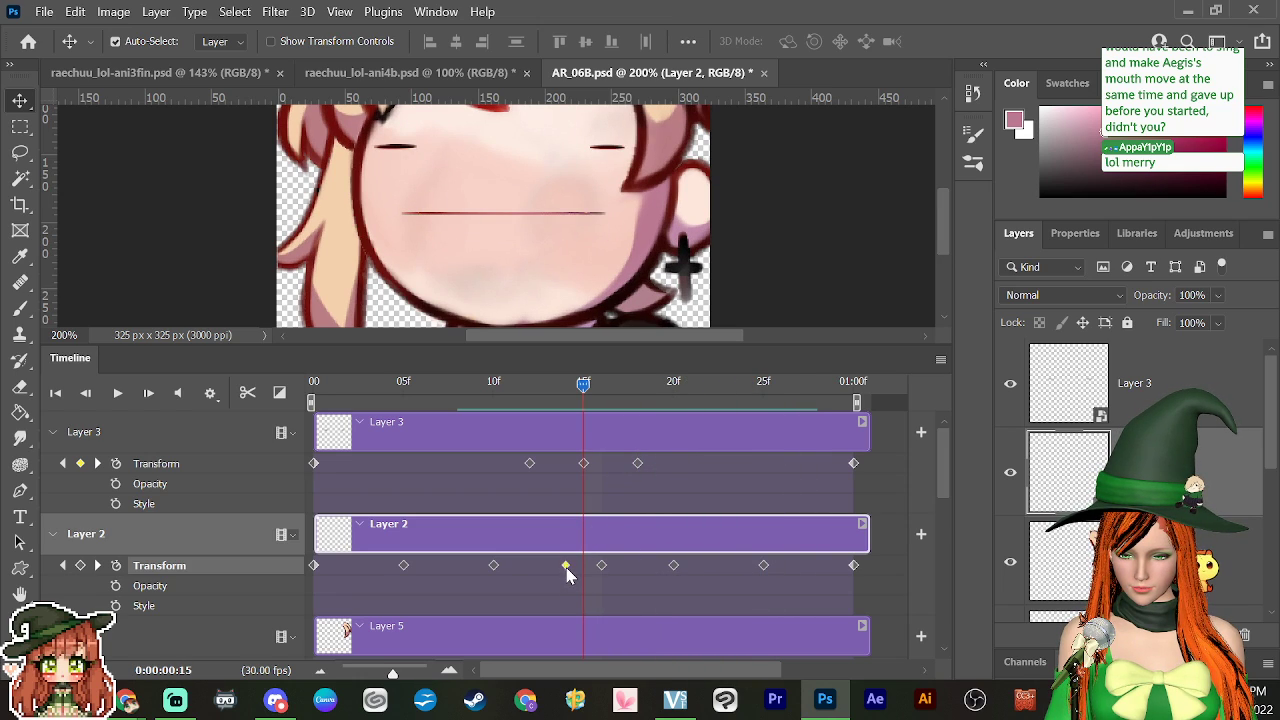
left_click_drag(566, 568, 584, 568)
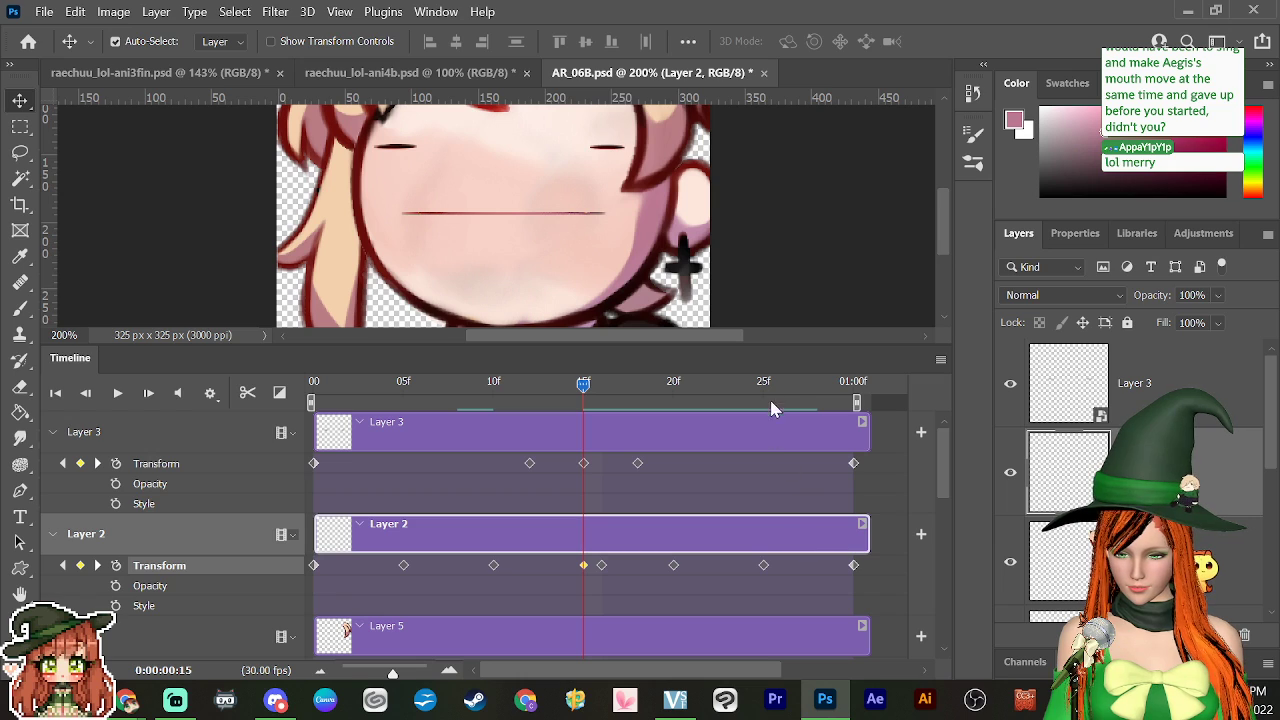
Step: Paste the closed-mouth Transform keyframe on Layer 2 at frames 26 and 6, and play back the animation
left_click_drag(590, 395, 785, 450)
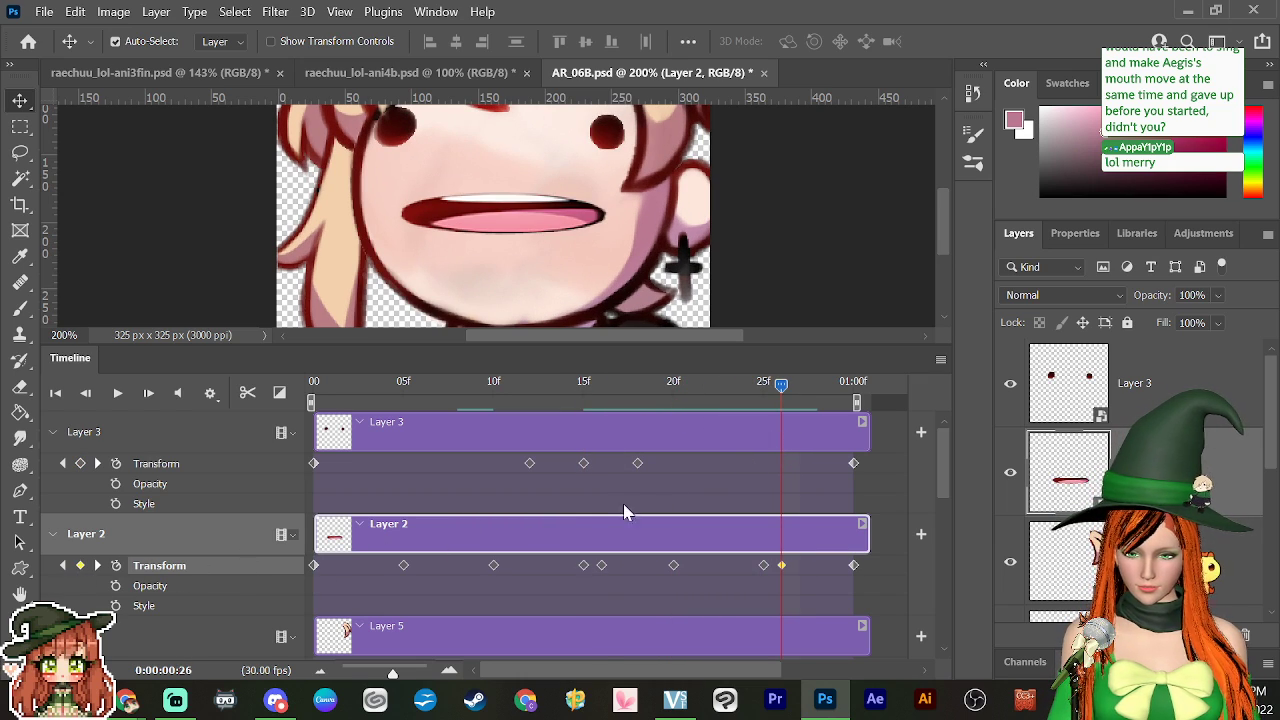
right_click(781, 565)
left_click(812, 456)
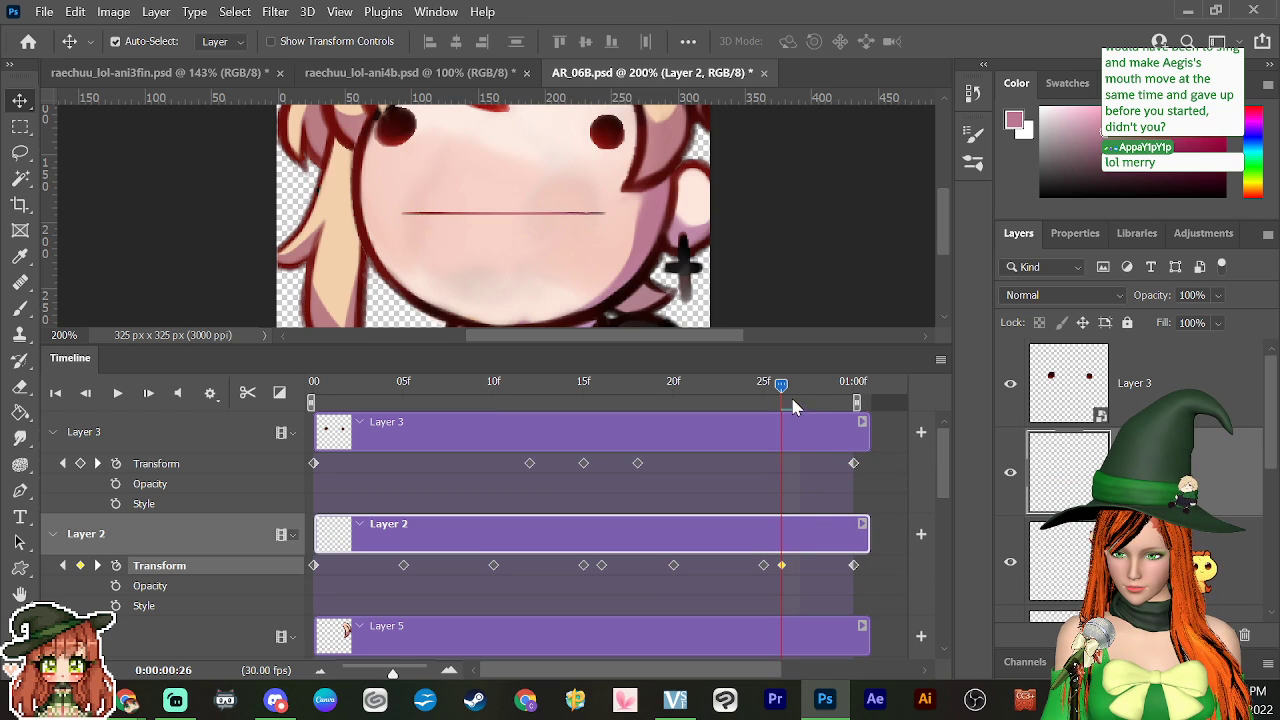
left_click_drag(793, 407, 418, 502)
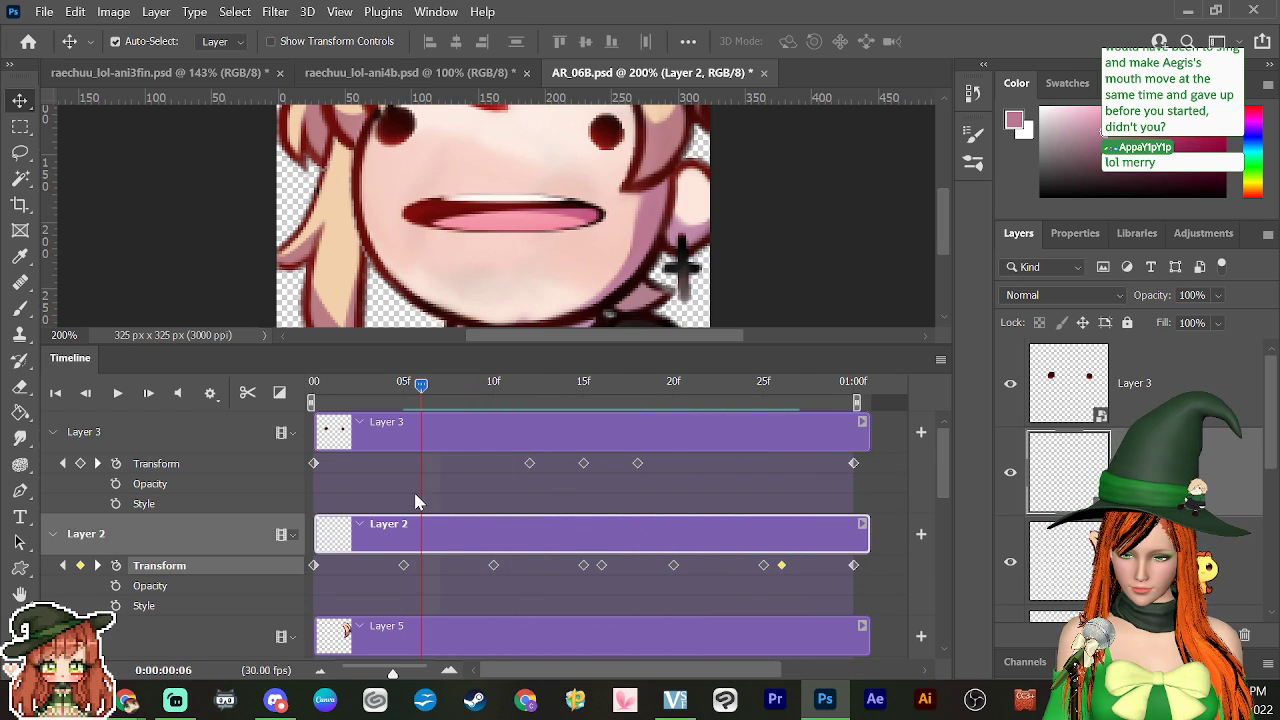
right_click(421, 566)
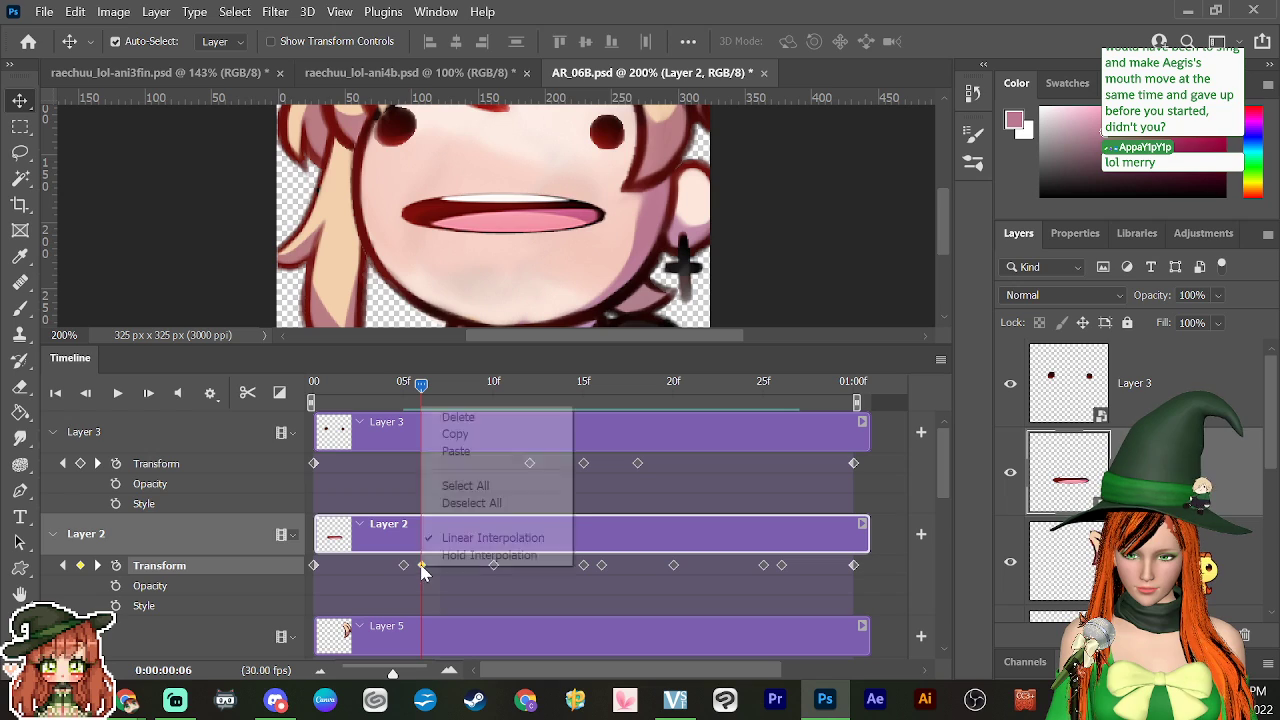
left_click(445, 450)
key("space")
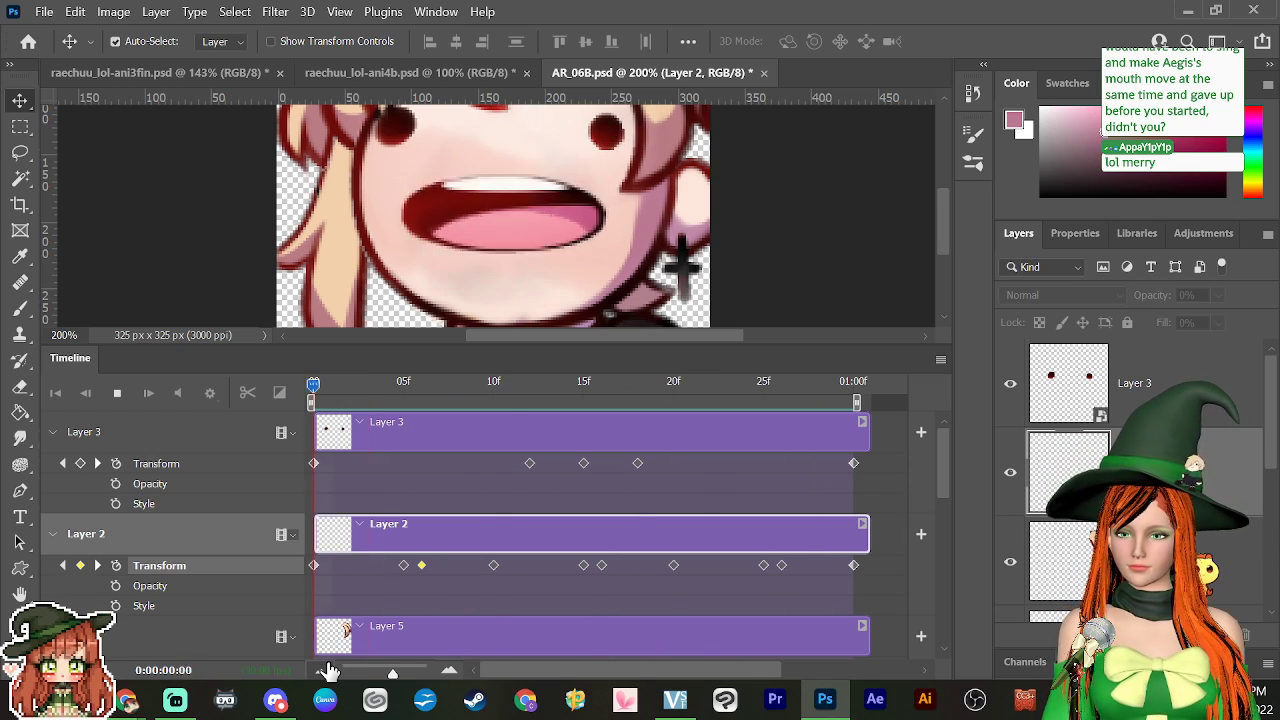
key("space")
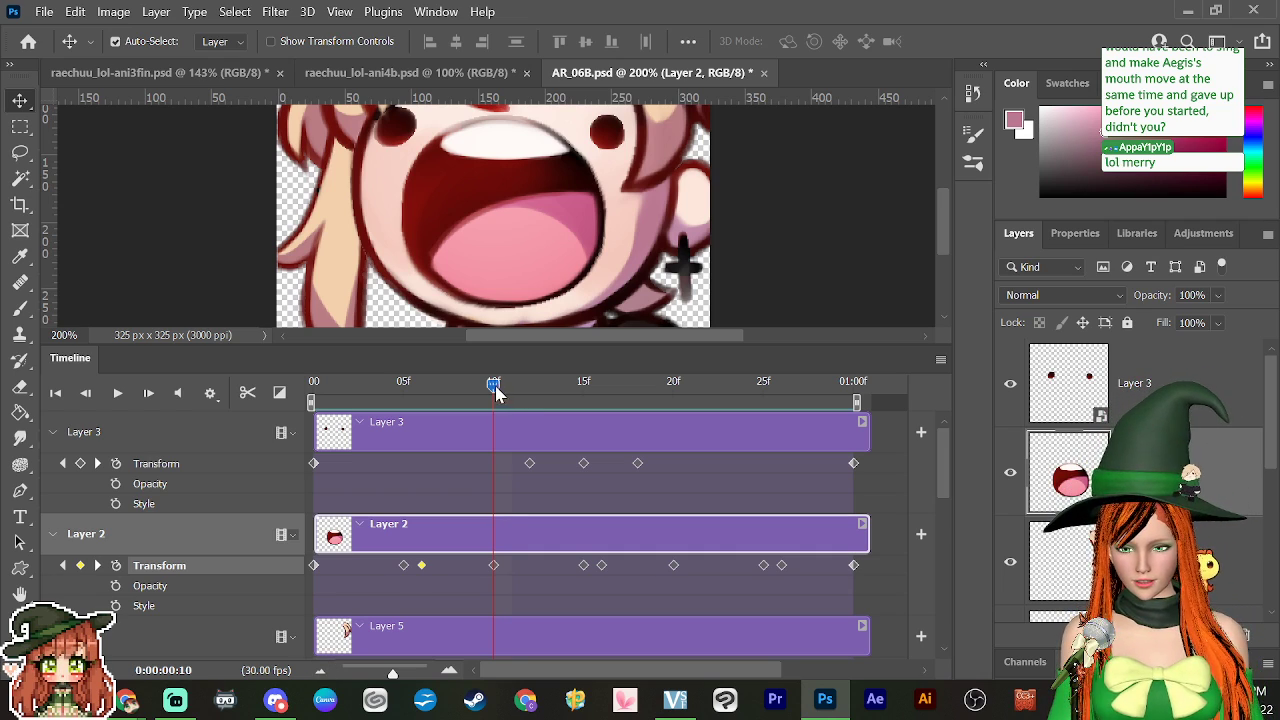
Step: Zoom the canvas out to 100% and examine the mouth and blink motion by scrubbing and playing frames 16 to 29
left_click_drag(497, 393, 606, 494)
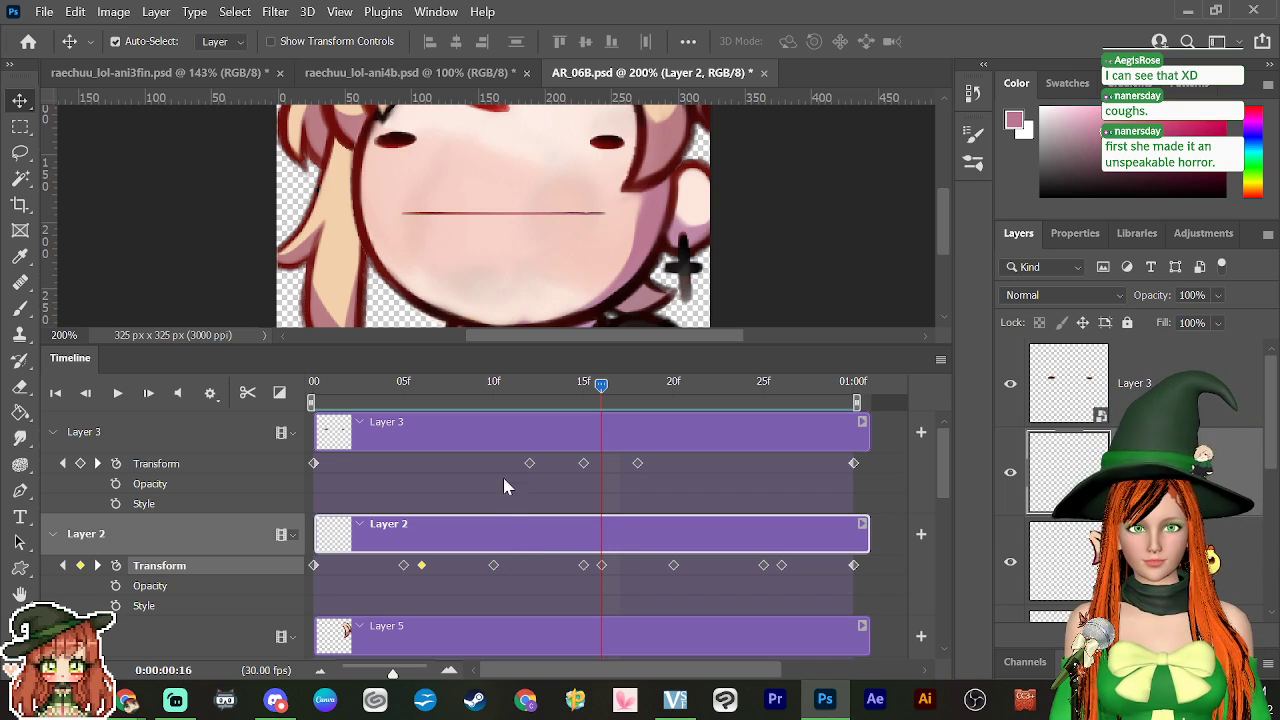
key("ctrl+minus")
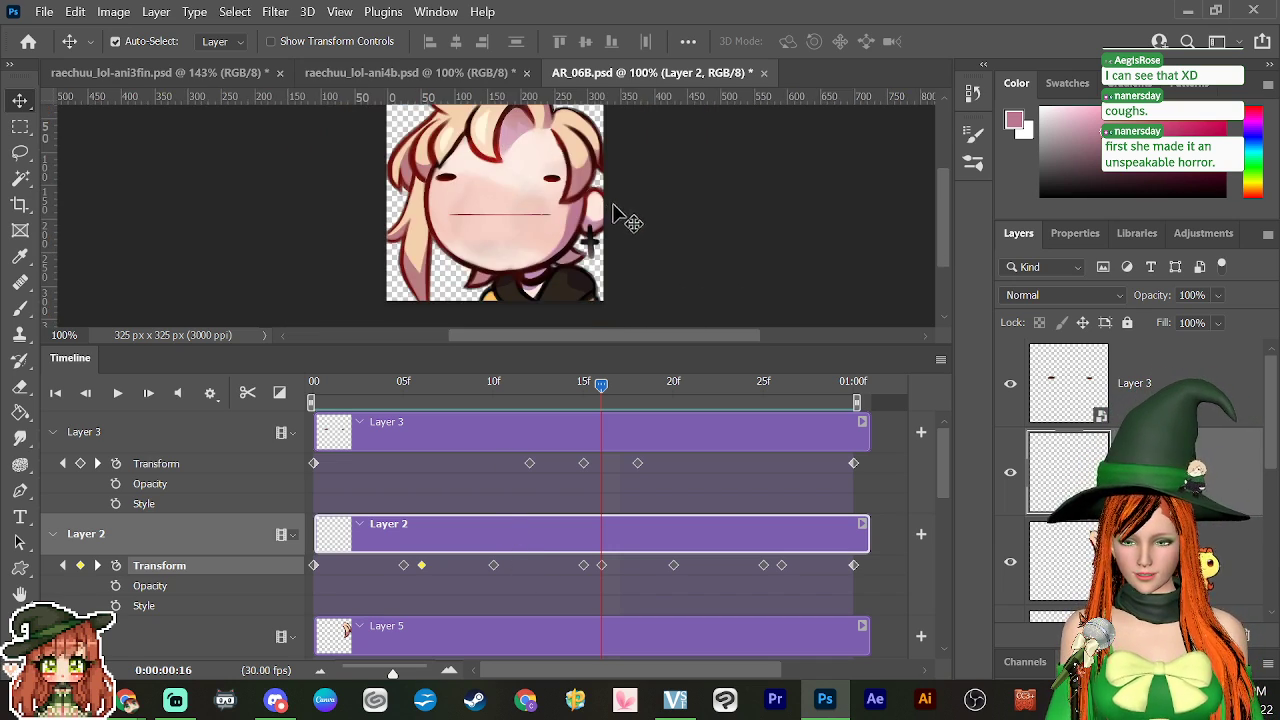
scroll(940, 214, "up", 1)
left_click_drag(946, 216, 950, 226)
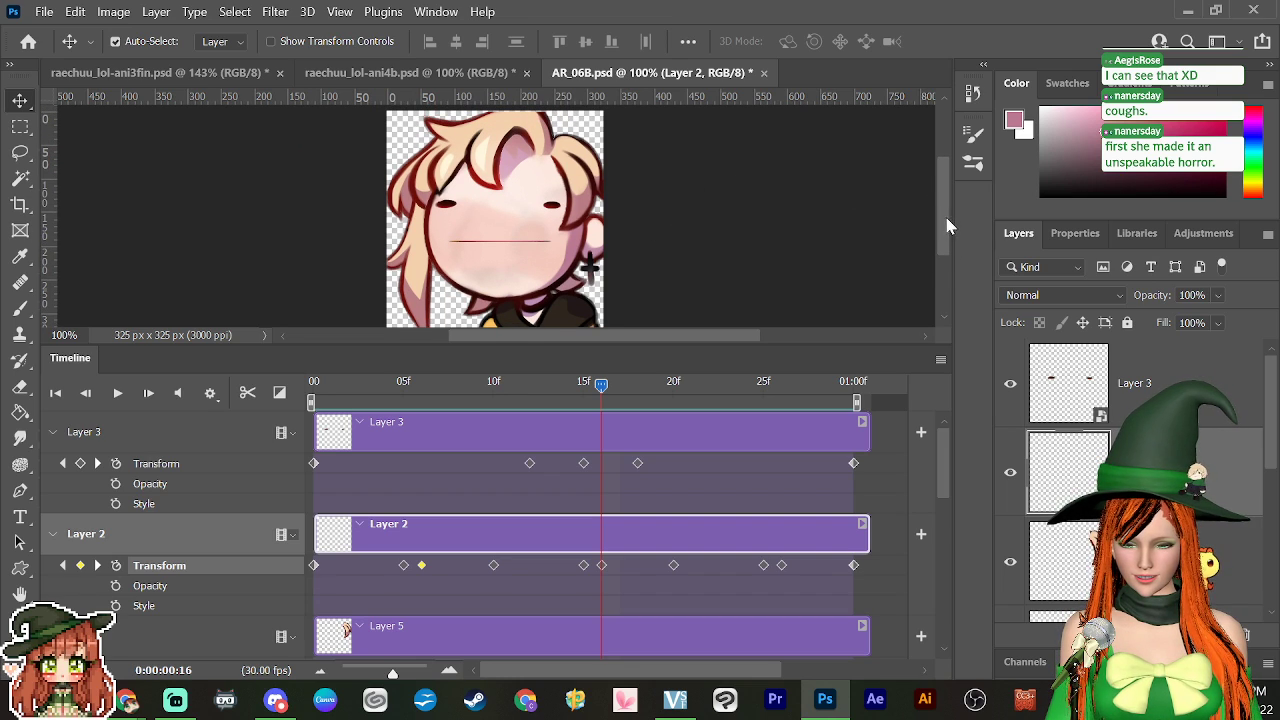
left_click_drag(617, 390, 675, 478)
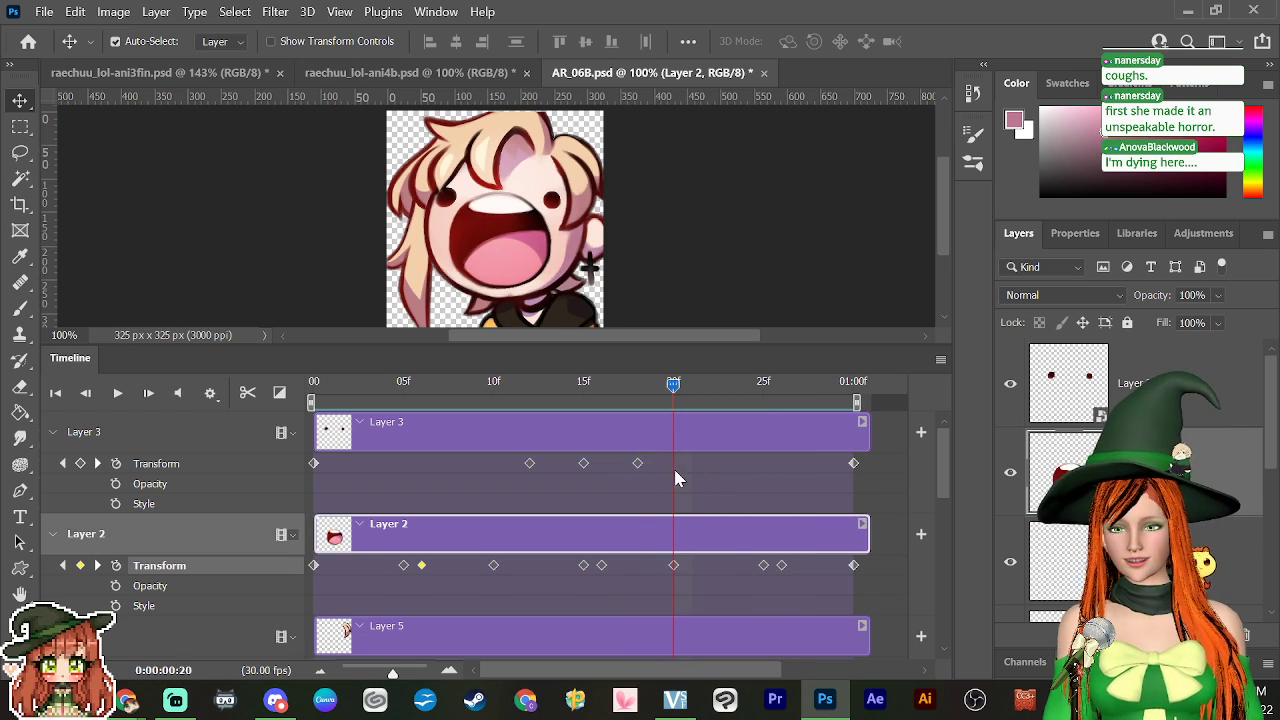
key("space")
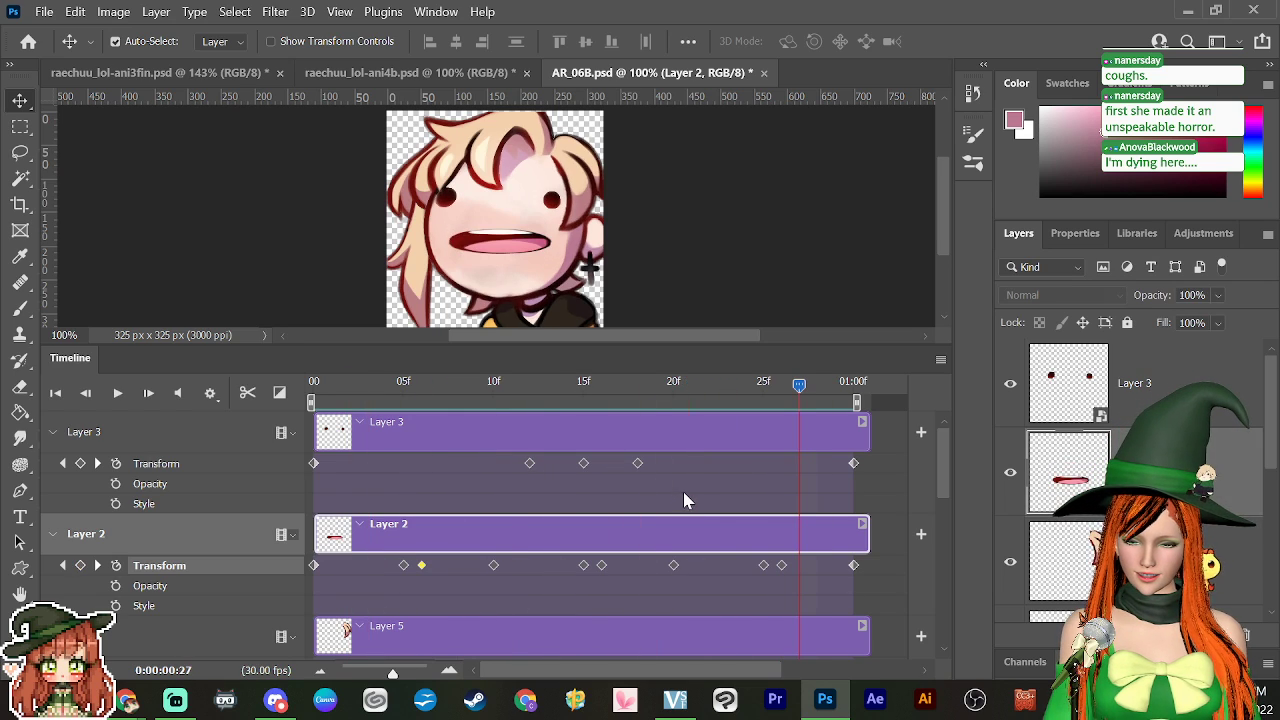
key("space")
left_click_drag(800, 383, 686, 530)
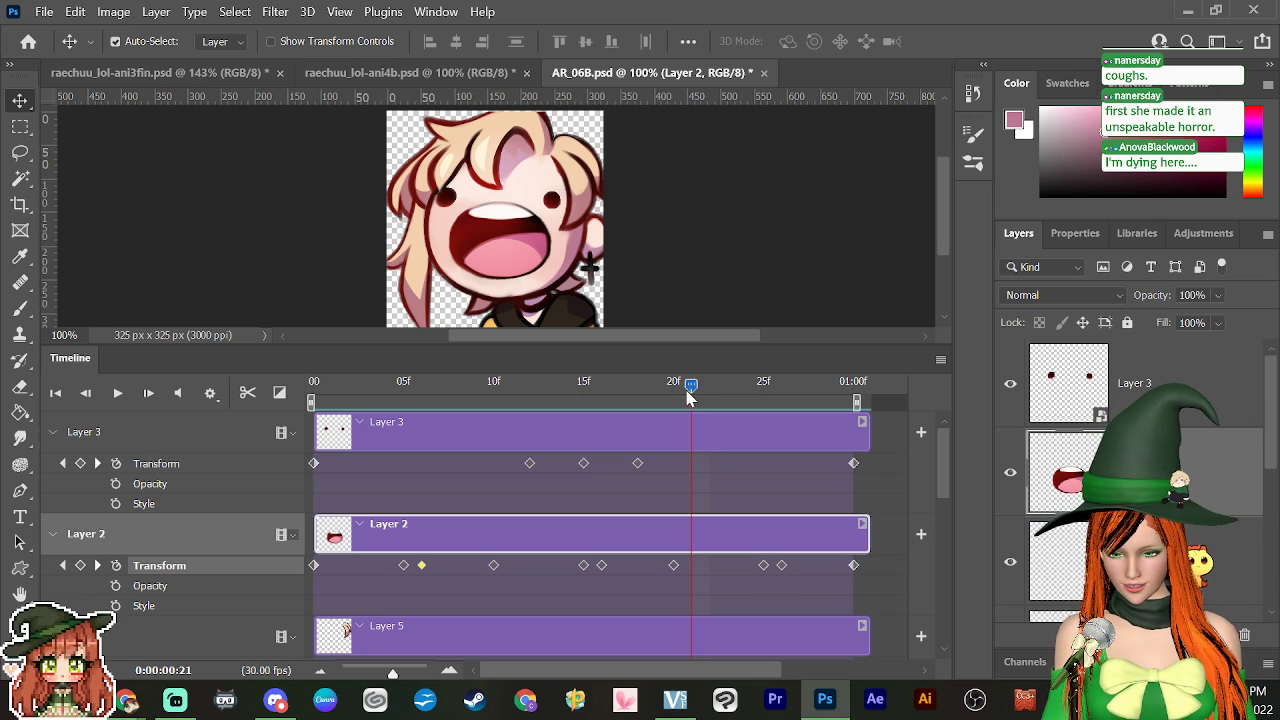
left_click_drag(688, 389, 763, 509)
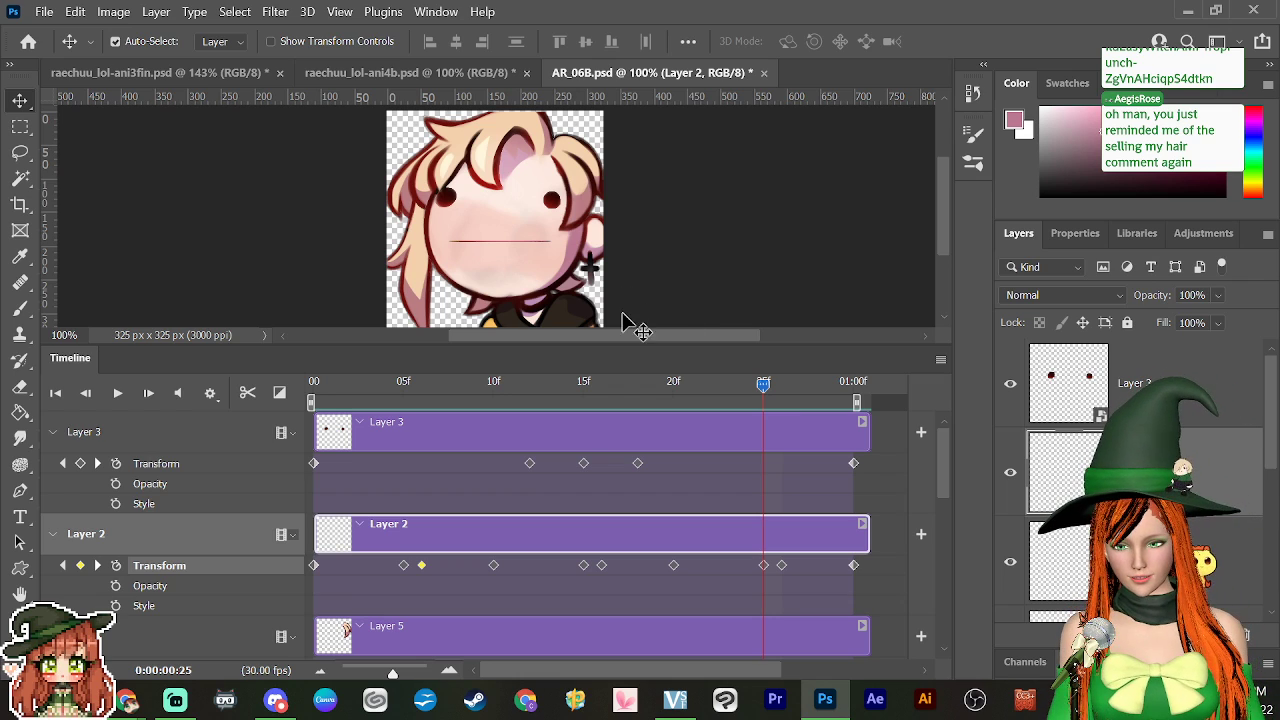
left_click_drag(764, 386, 838, 416)
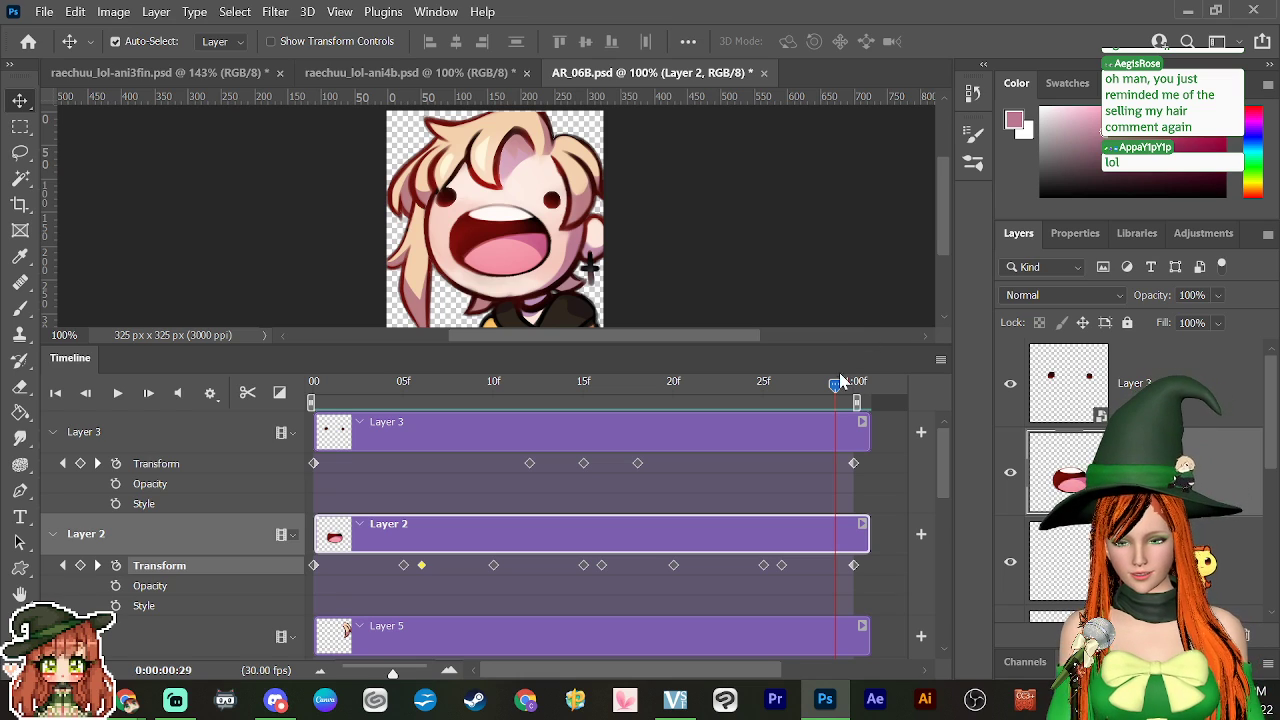
left_click_drag(836, 390, 729, 457)
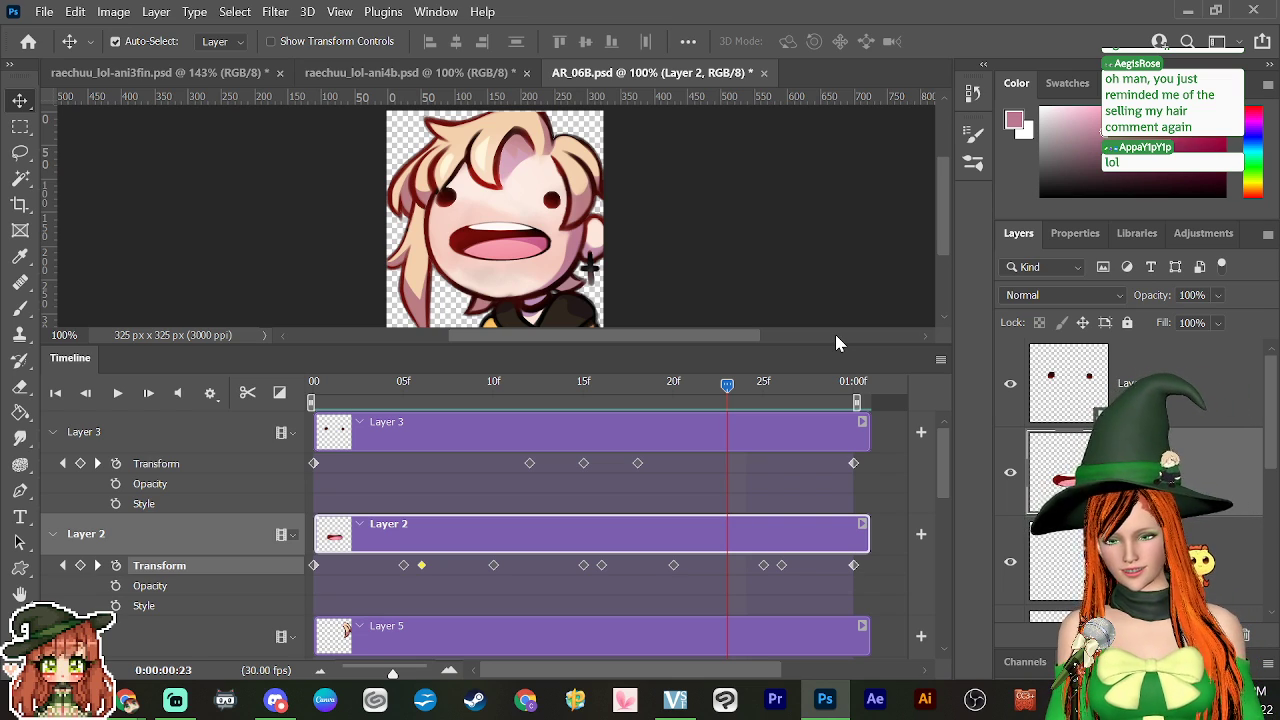
left_click(673, 397)
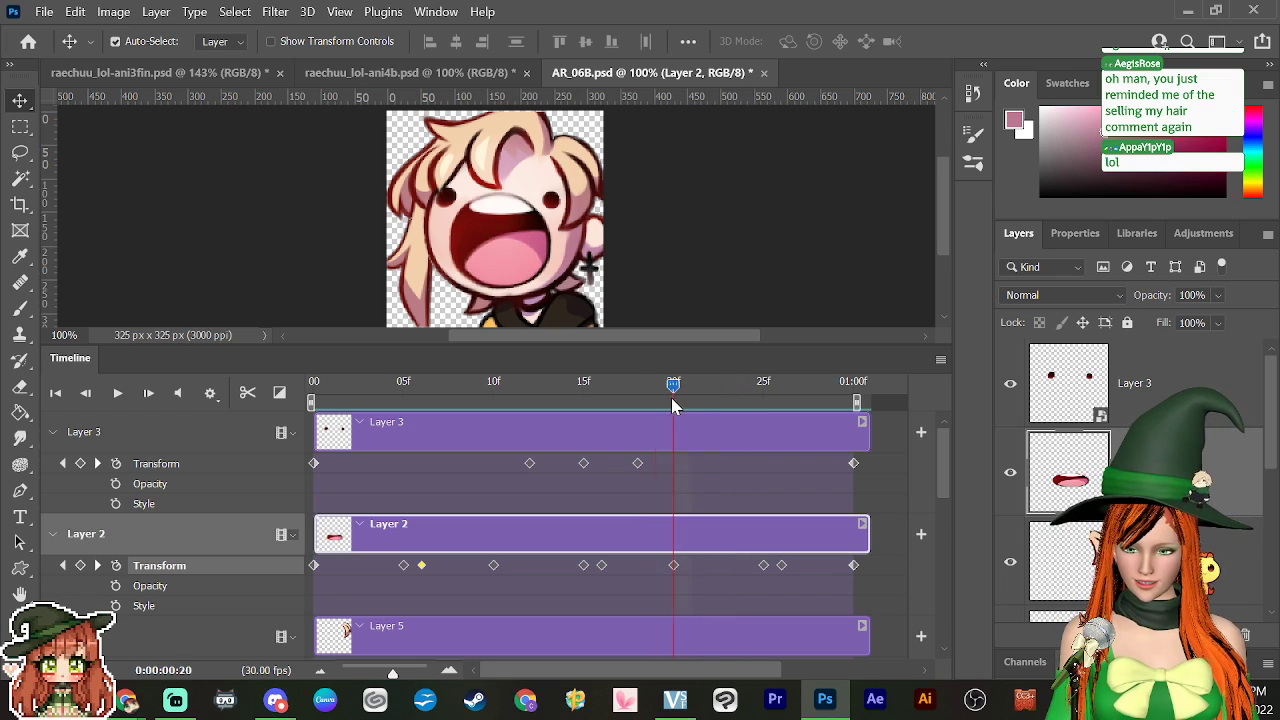
left_click_drag(673, 404, 707, 408)
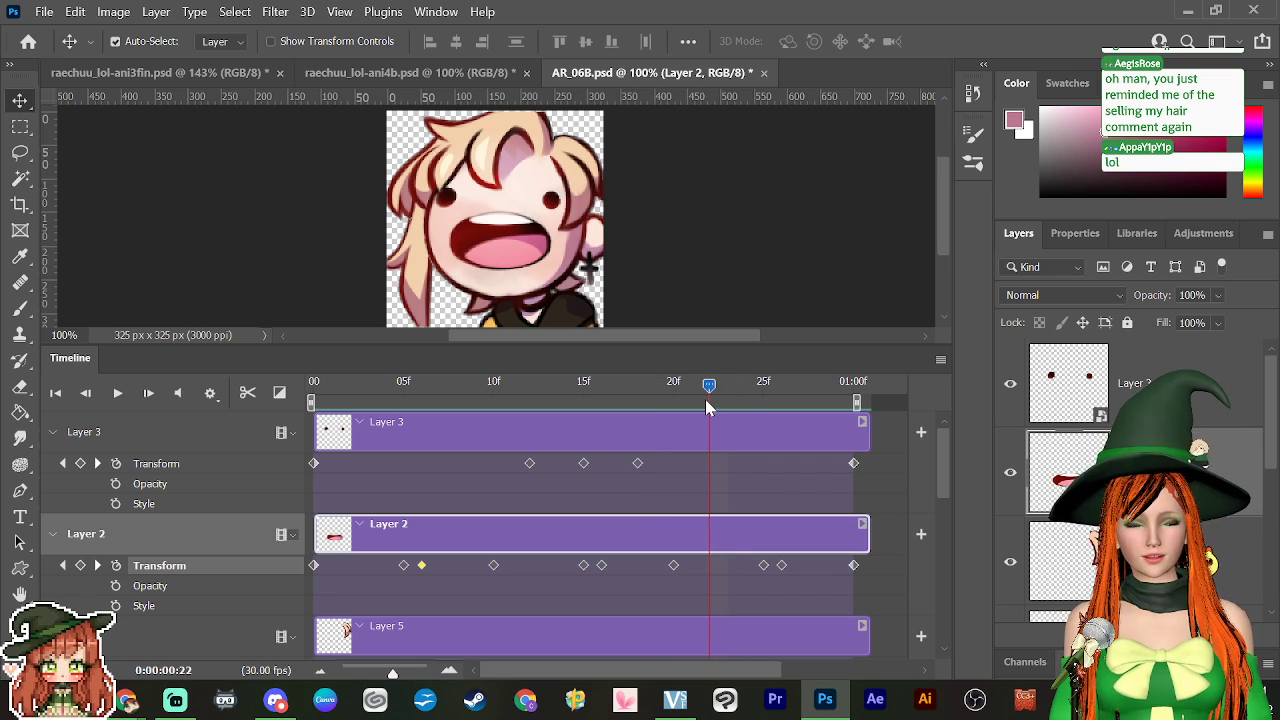
left_click_drag(712, 412, 727, 432)
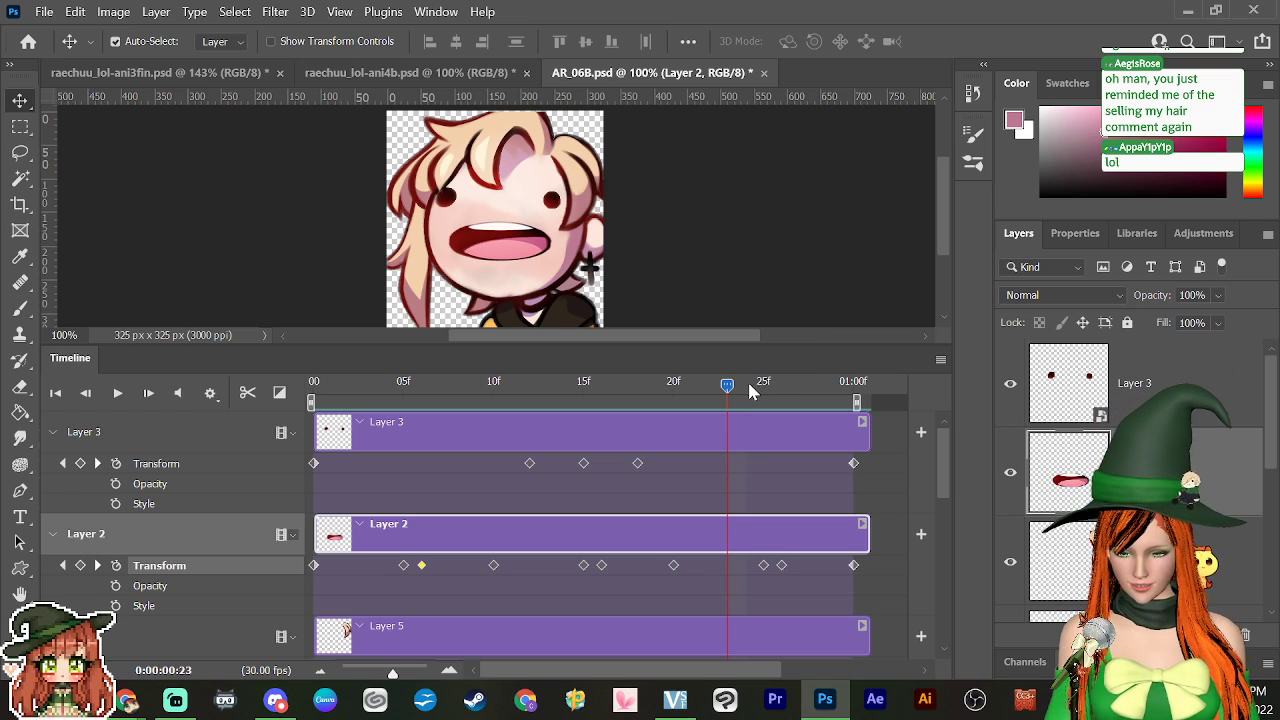
left_click_drag(749, 384, 667, 447)
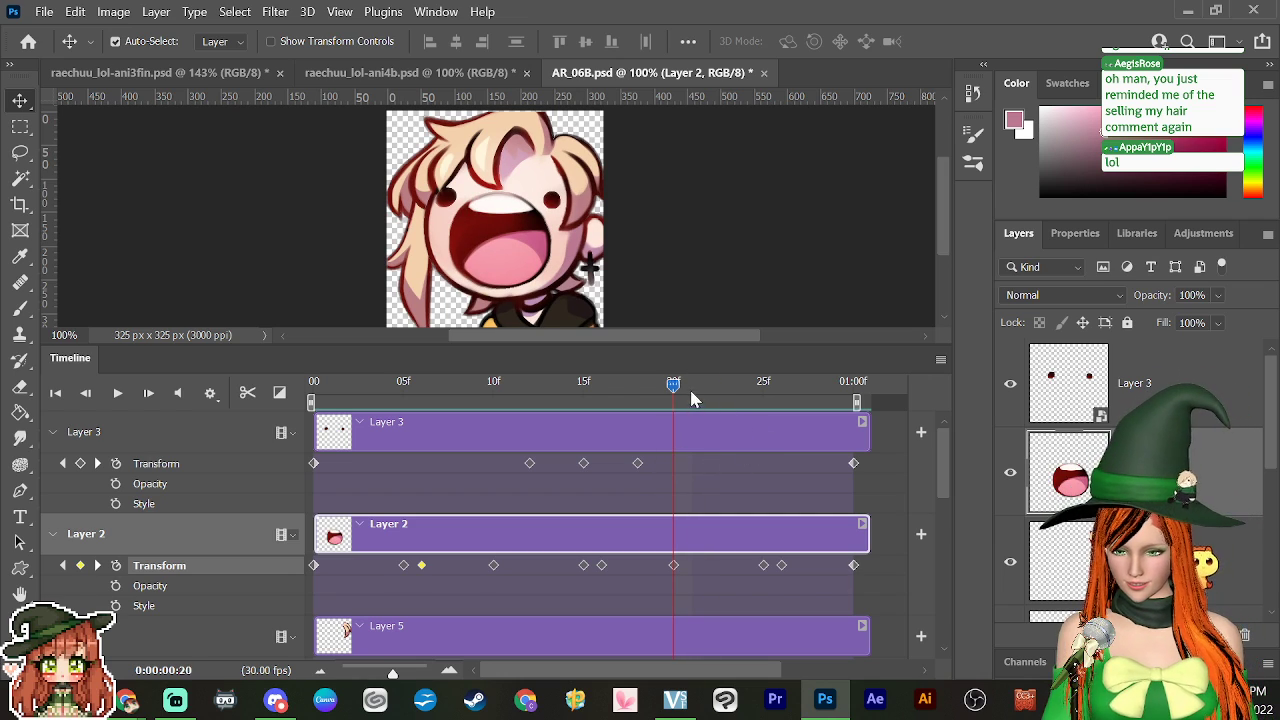
Step: Move Layer 2's closed-mouth Transform keyframe at frame 25 to frame 24 and play back the animation
left_click_drag(693, 400, 745, 466)
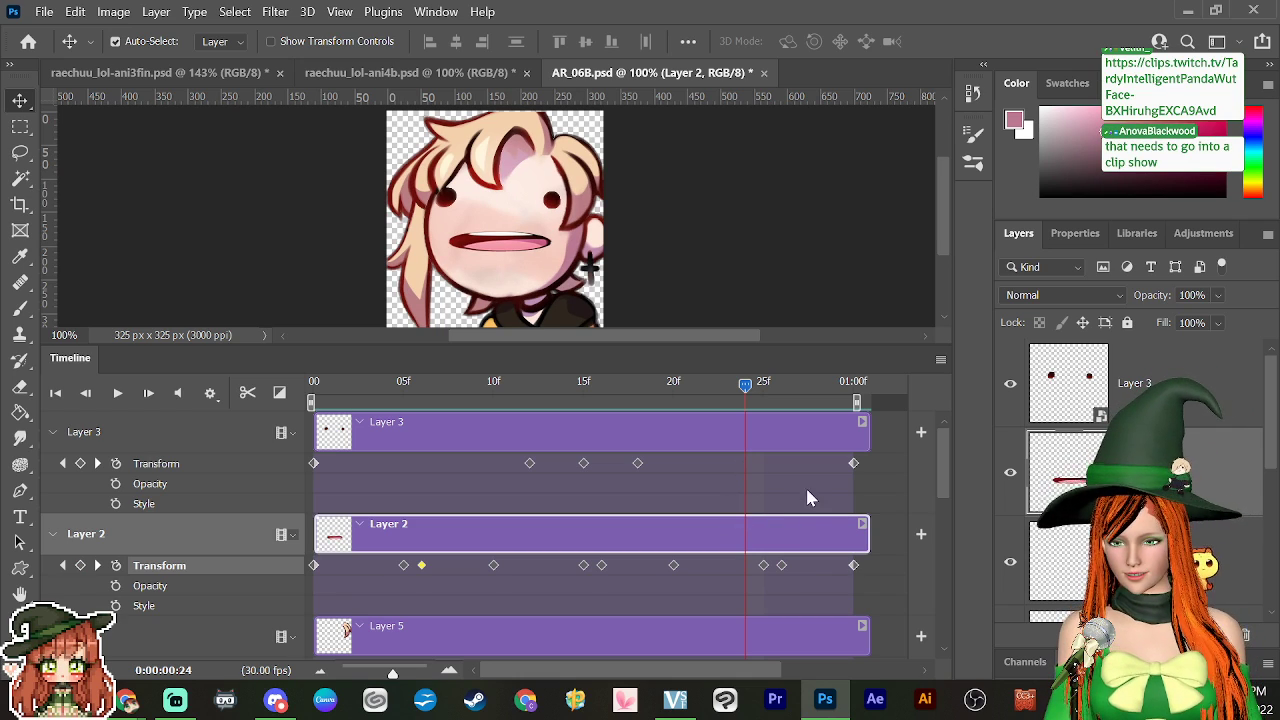
left_click_drag(764, 567, 755, 578)
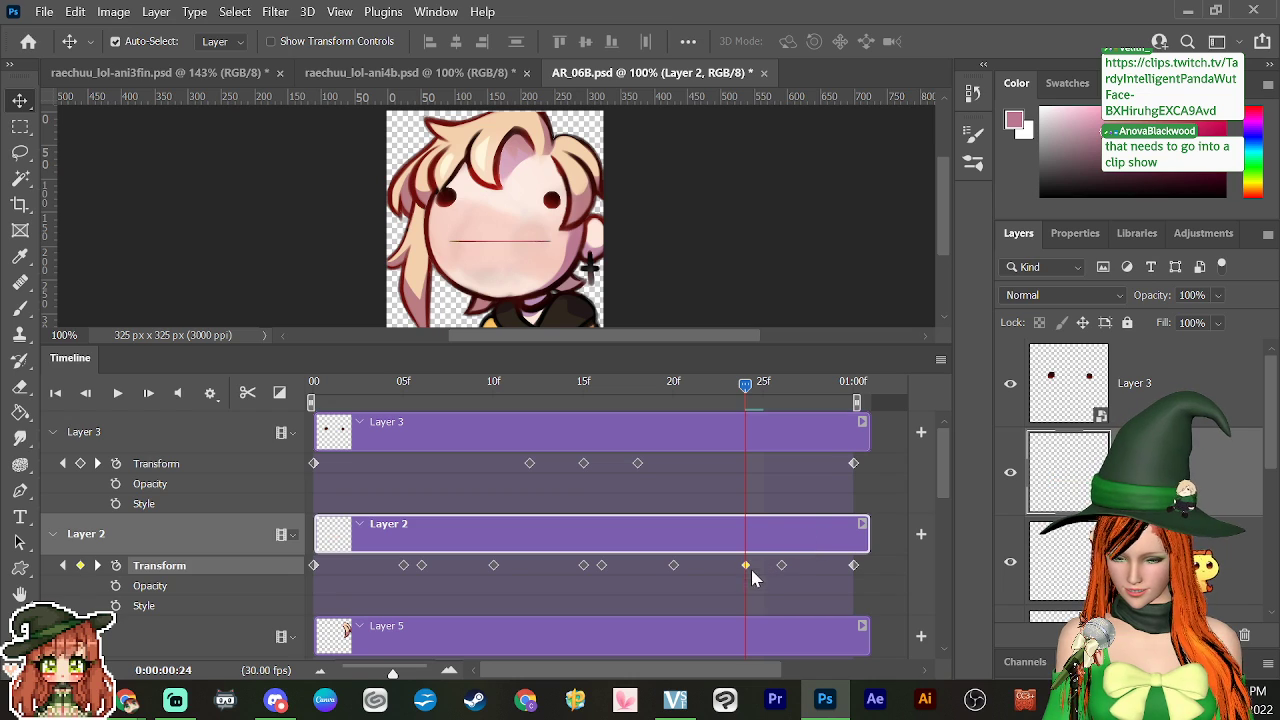
left_click_drag(745, 390, 745, 420)
key("space")
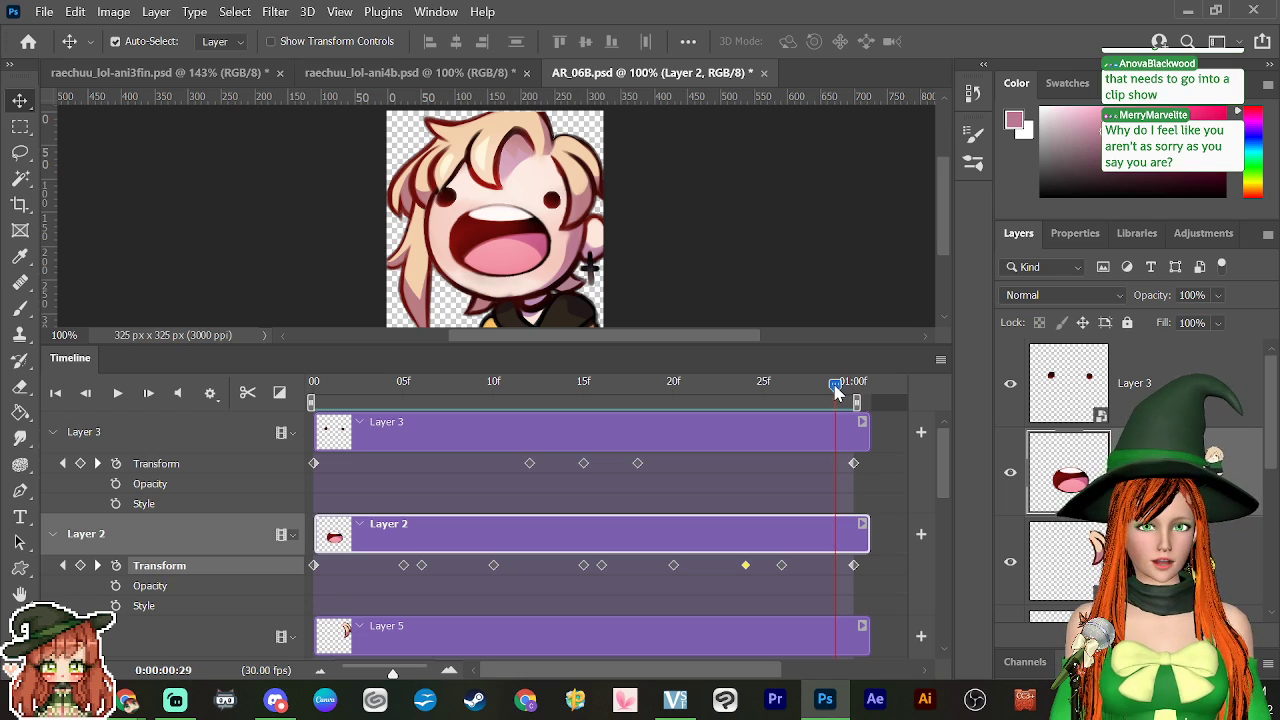
Step: Move Layer 2's closed-mouth Transform keyframes at frames 15 and 5 to frames 14 and 4, and review the animation
left_click_drag(828, 390, 567, 569)
left_click_drag(566, 390, 387, 473)
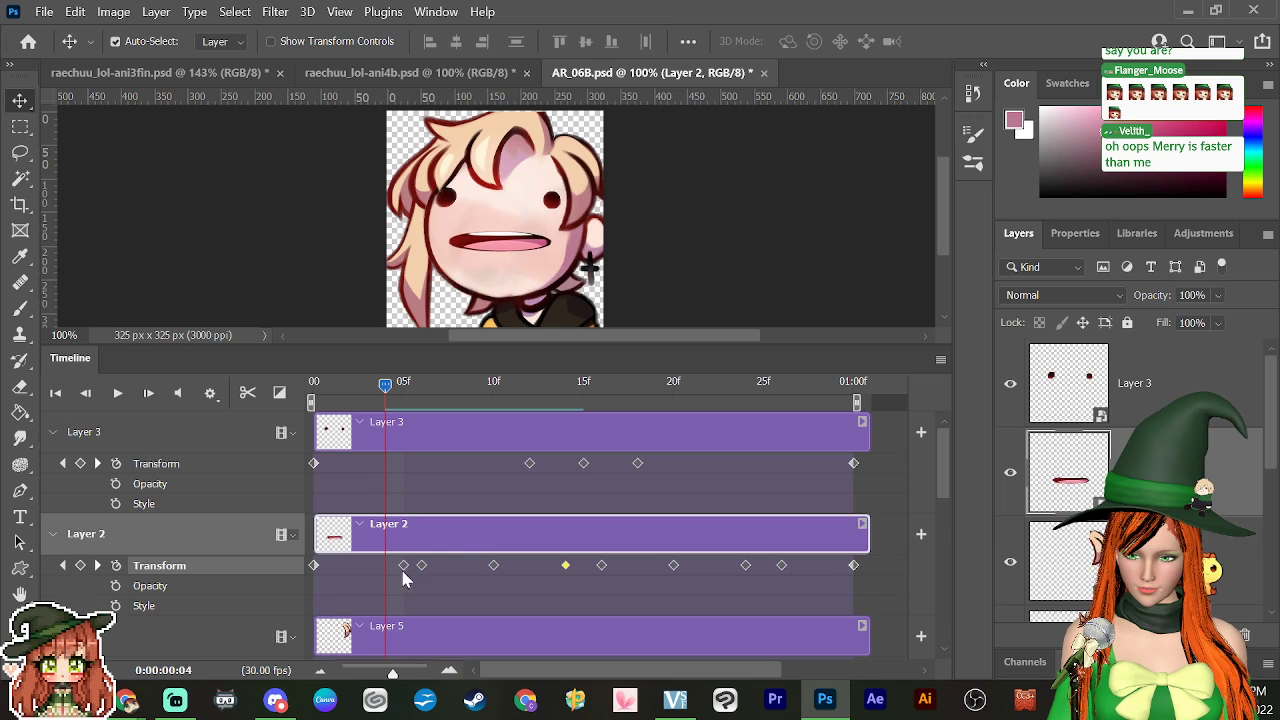
left_click_drag(403, 566, 386, 566)
key("space")
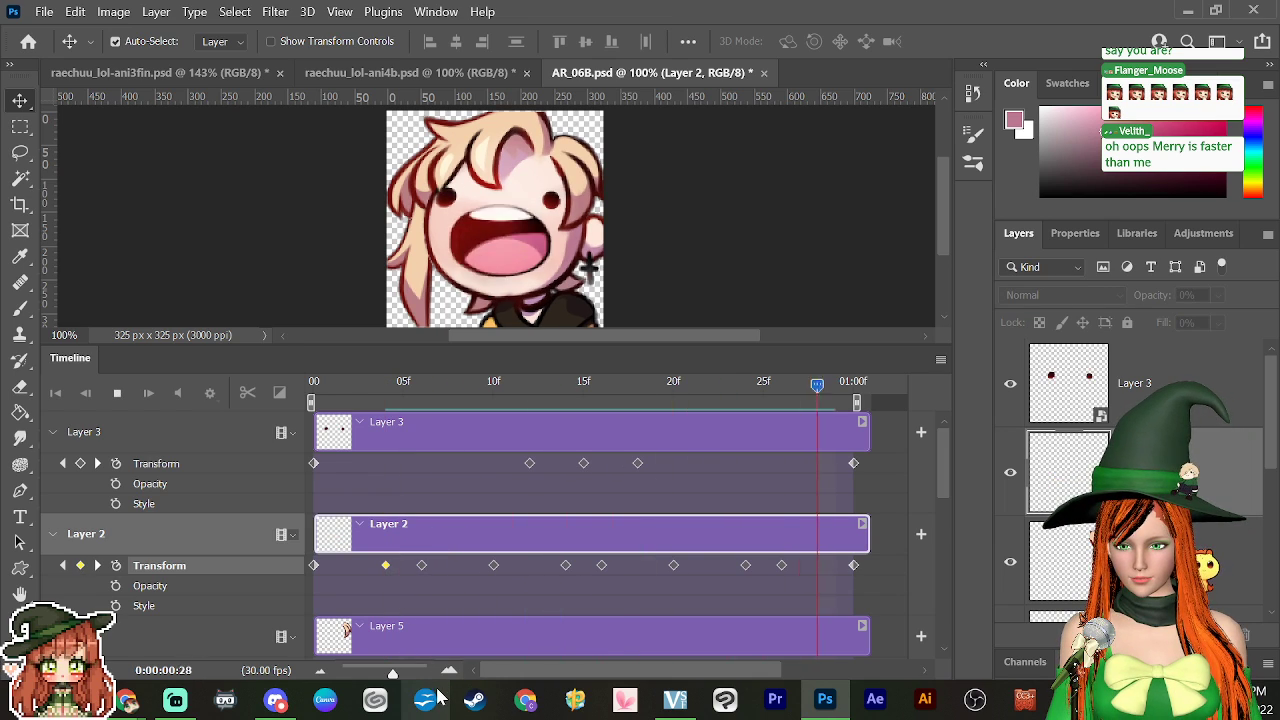
key("space")
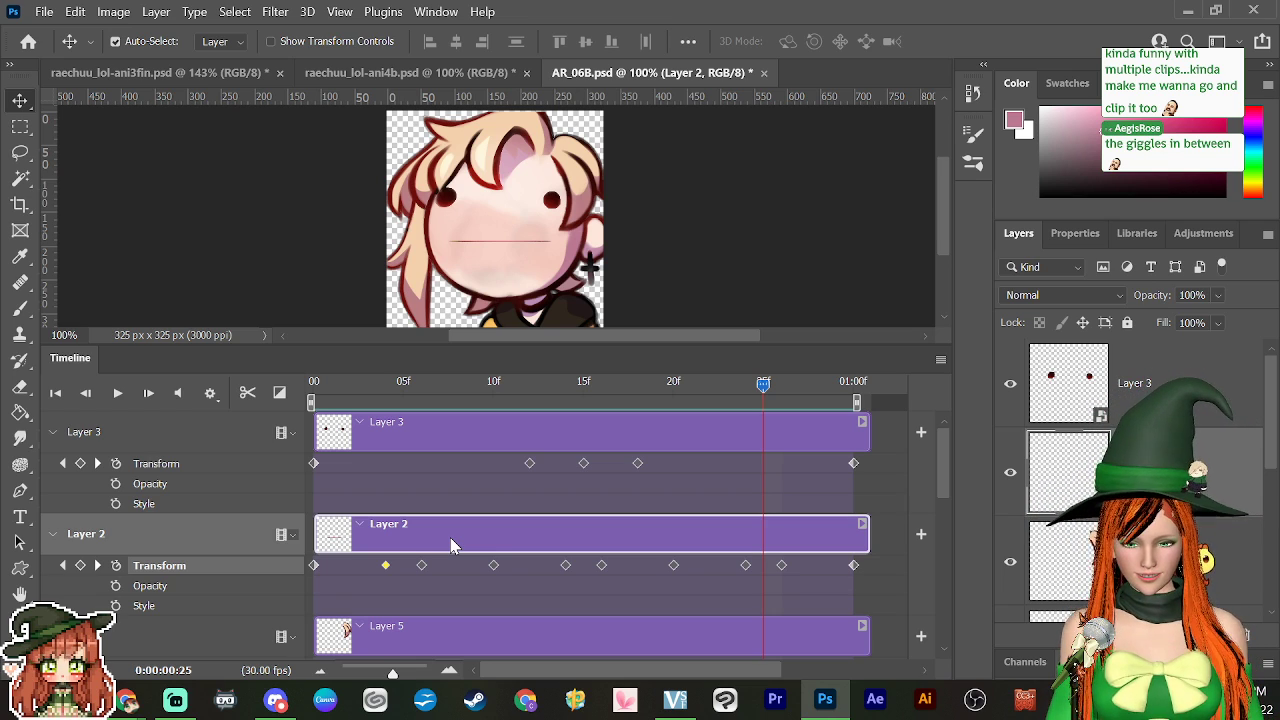
left_click_drag(763, 385, 669, 397)
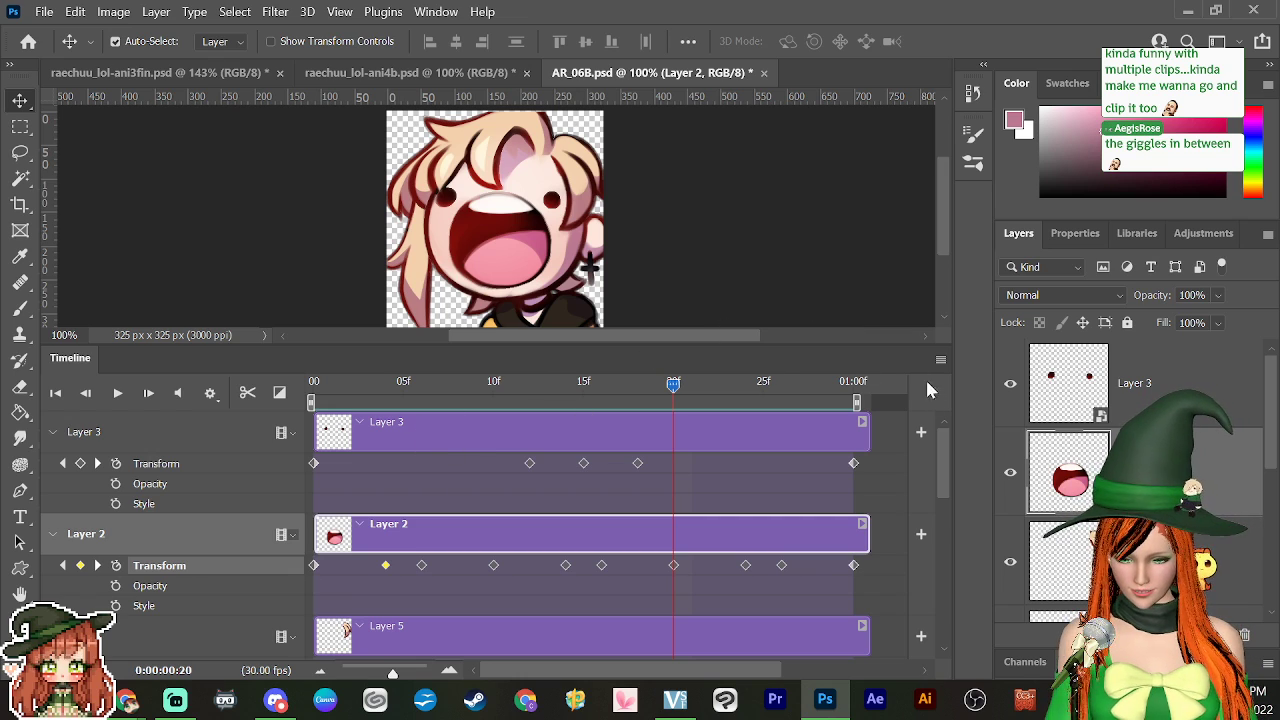
Step: Scrub through the animation and add a Transform keyframe to Layer 5's hair lock at frame 15
left_click_drag(941, 449, 939, 480)
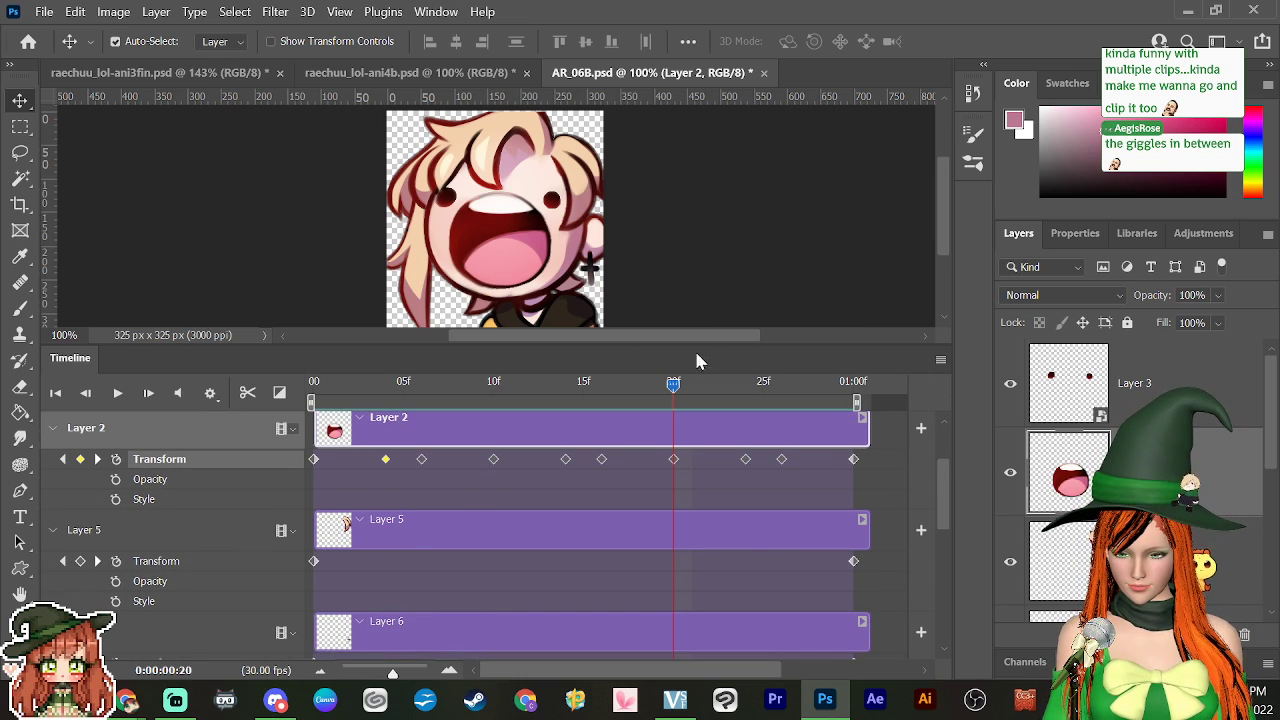
left_click_drag(673, 384, 895, 456)
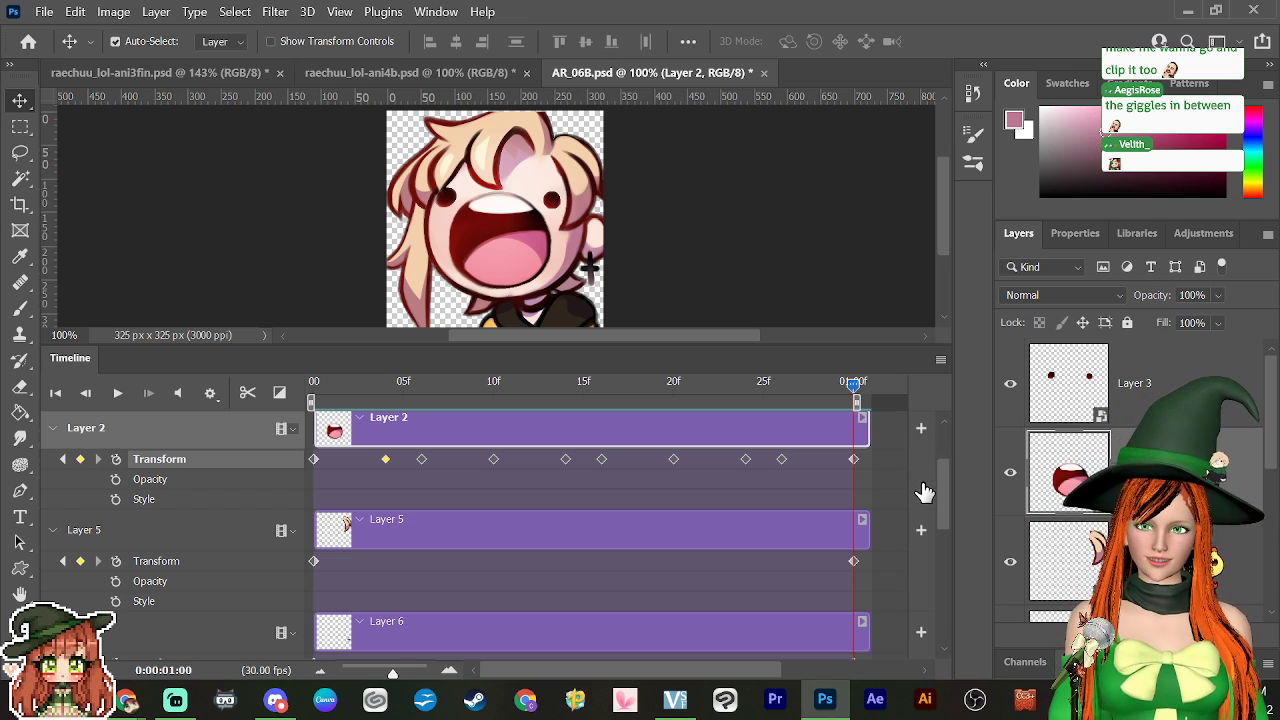
scroll(946, 497, "down", 1)
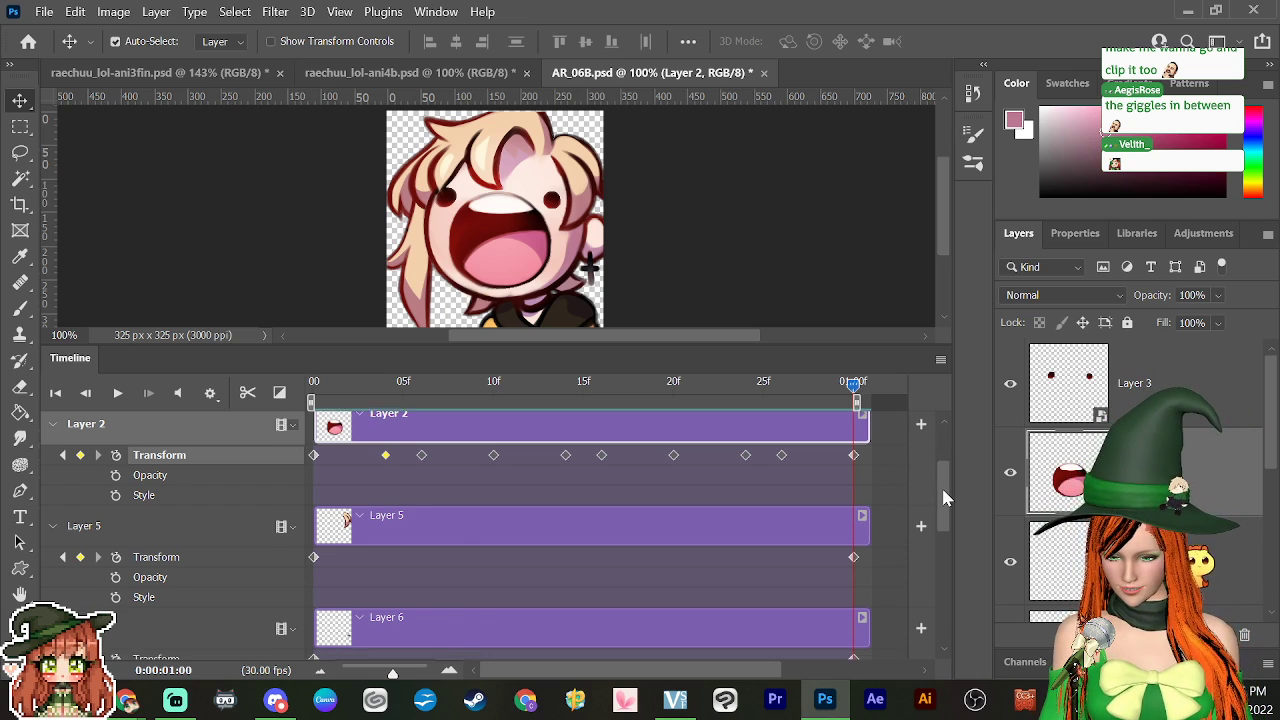
scroll(946, 497, "down", 3)
scroll(949, 473, "up", 3)
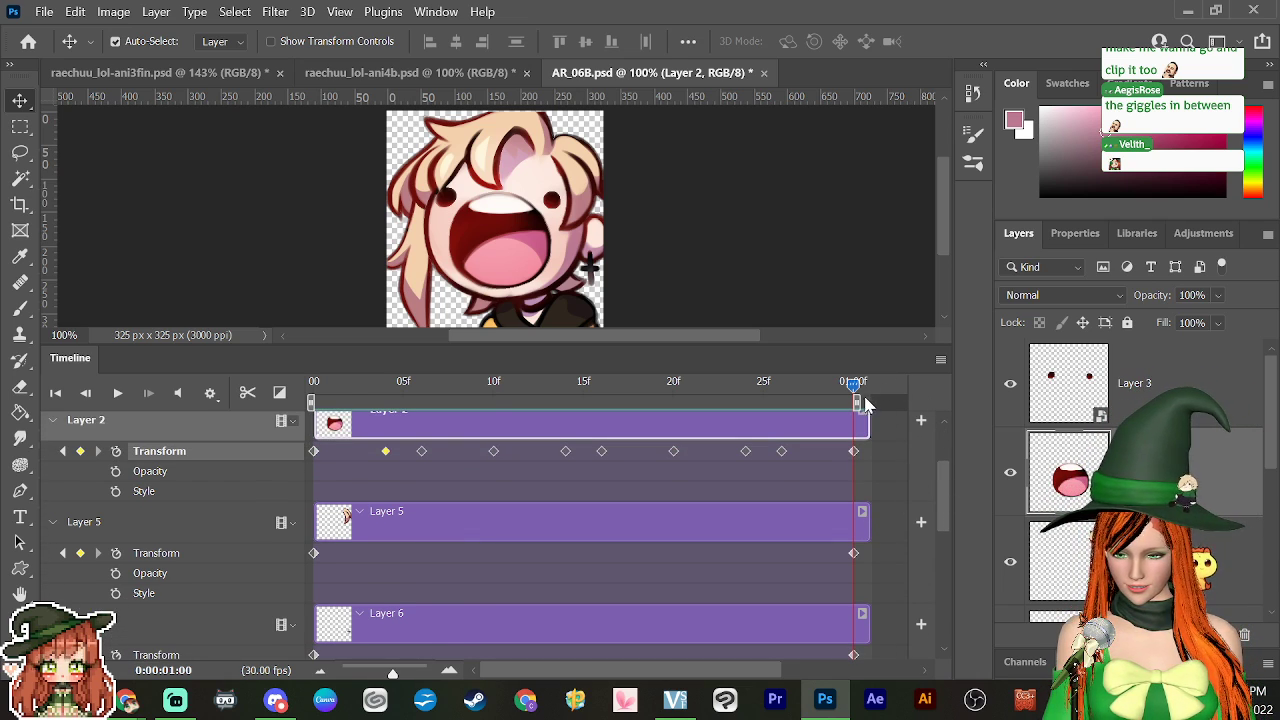
left_click_drag(852, 384, 497, 540)
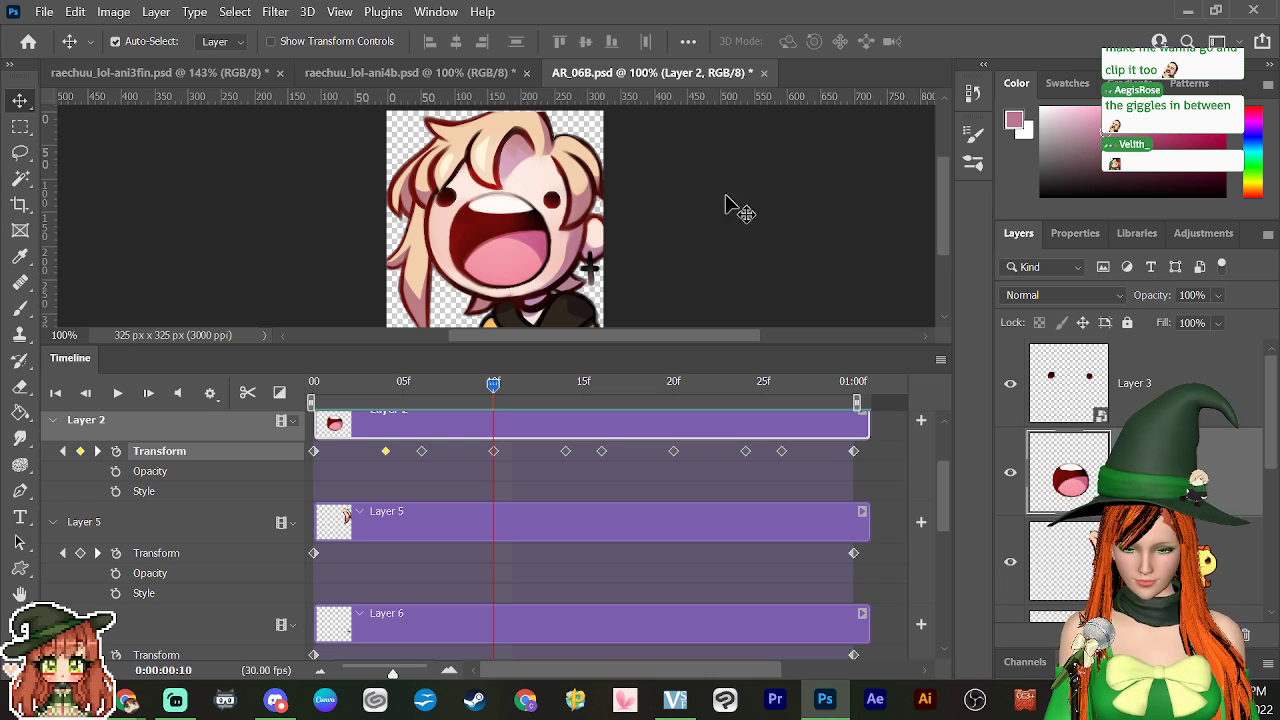
left_click_drag(516, 398, 587, 412)
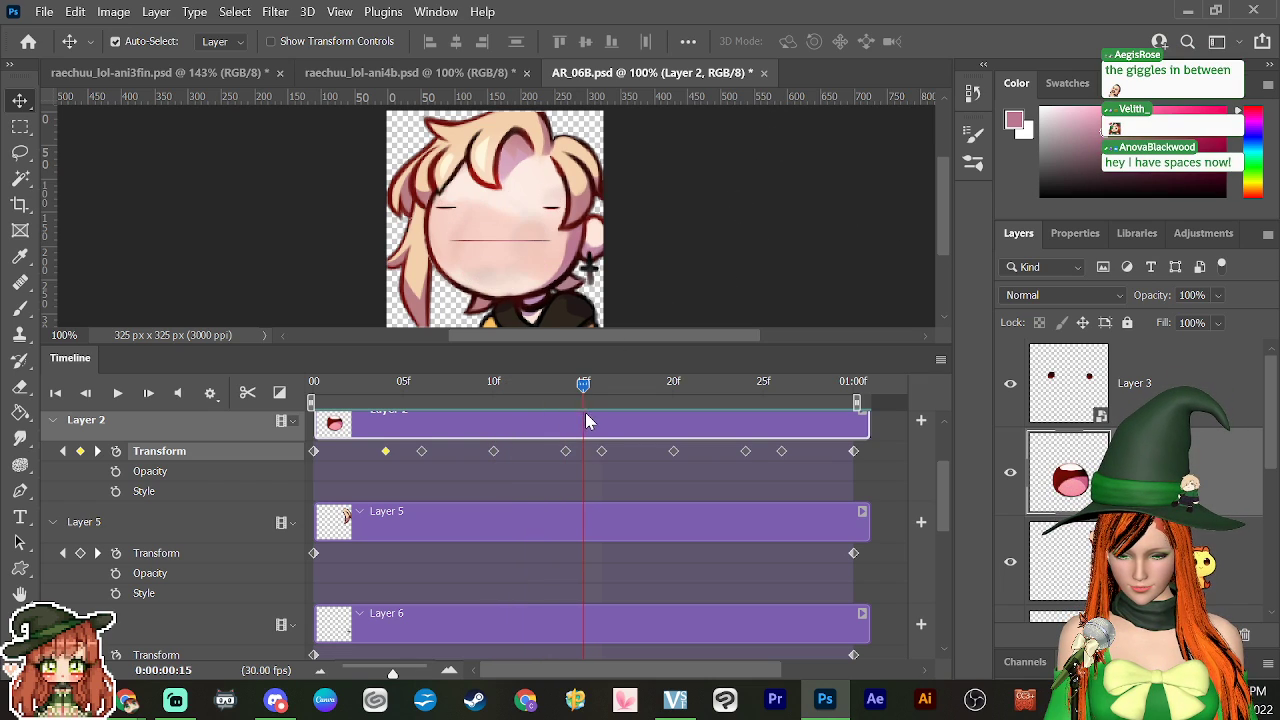
left_click(80, 553)
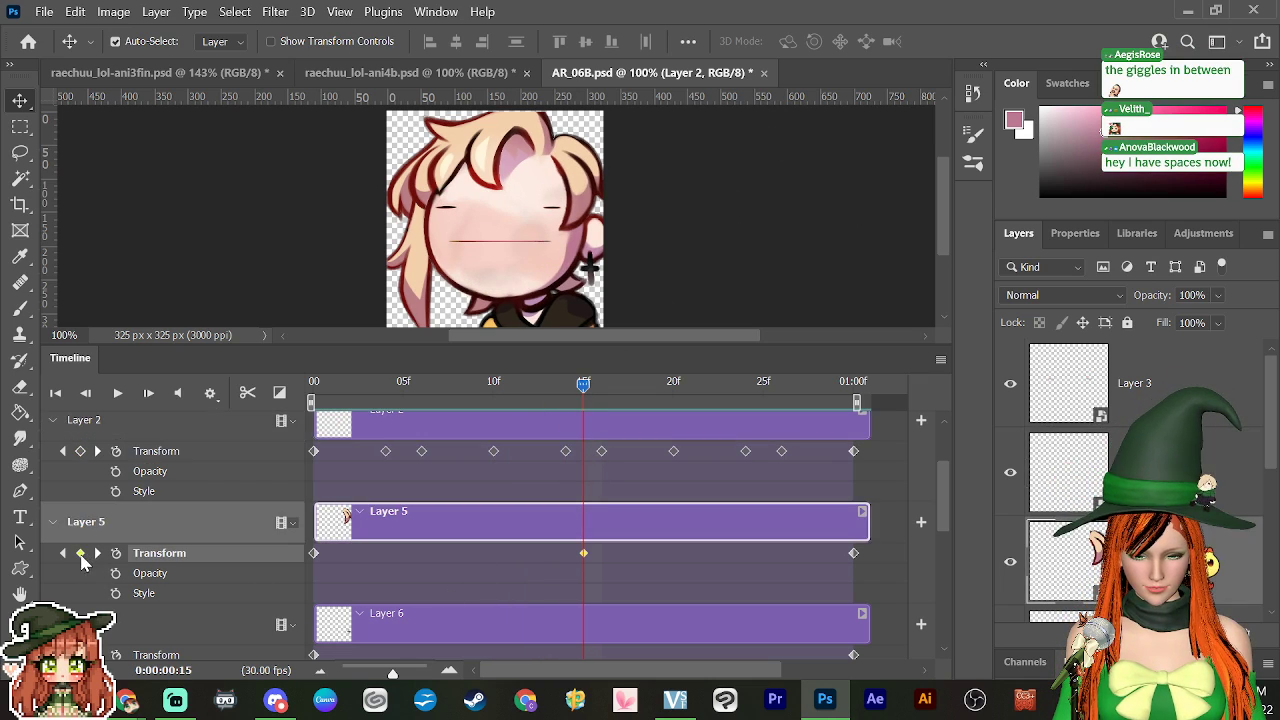
Step: Try rotating Layer 5's hair lock slightly outward at frame 8 around a pivot near its root
left_click_drag(613, 416, 461, 417)
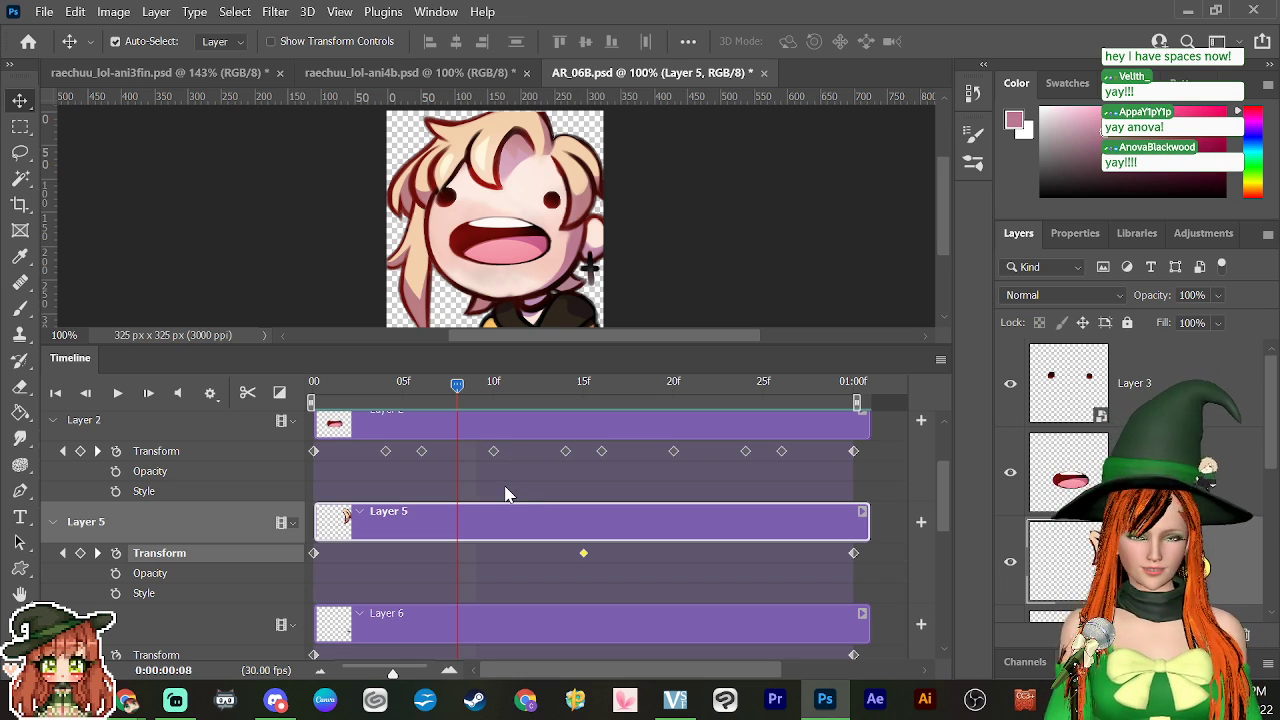
key("ctrl+t")
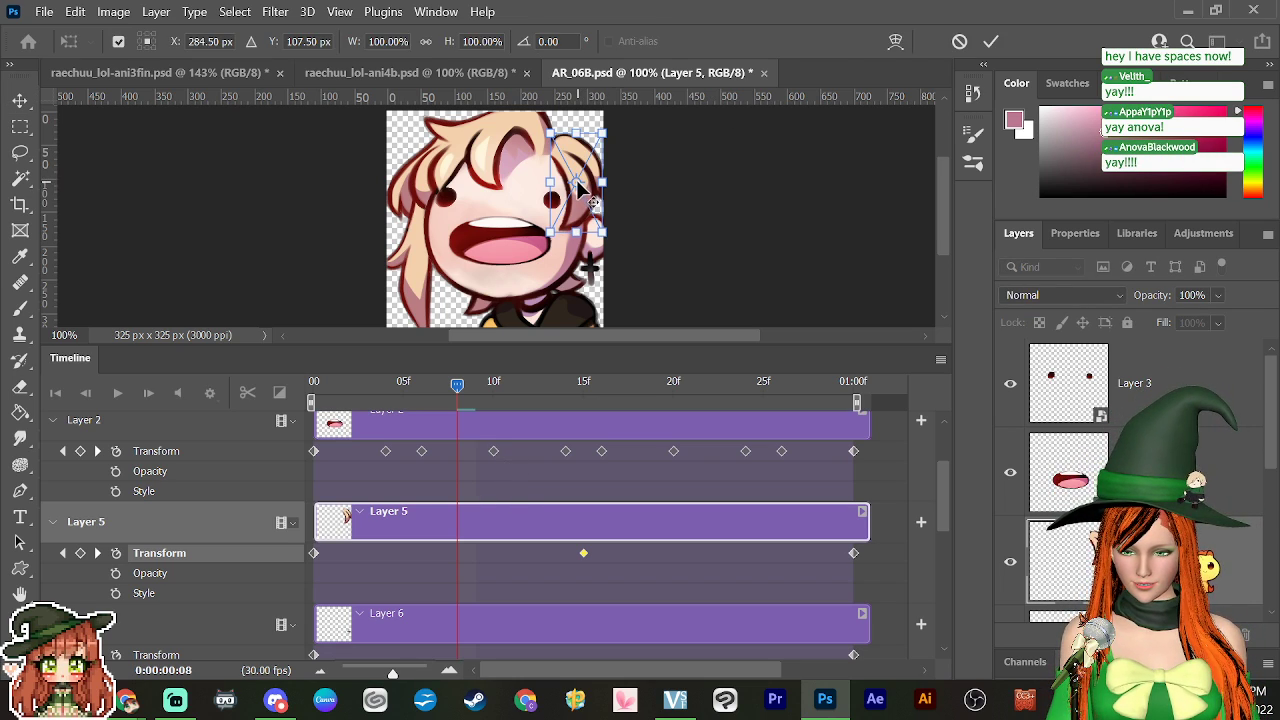
left_click_drag(572, 168, 568, 171)
left_click_drag(613, 248, 618, 240)
key("Return")
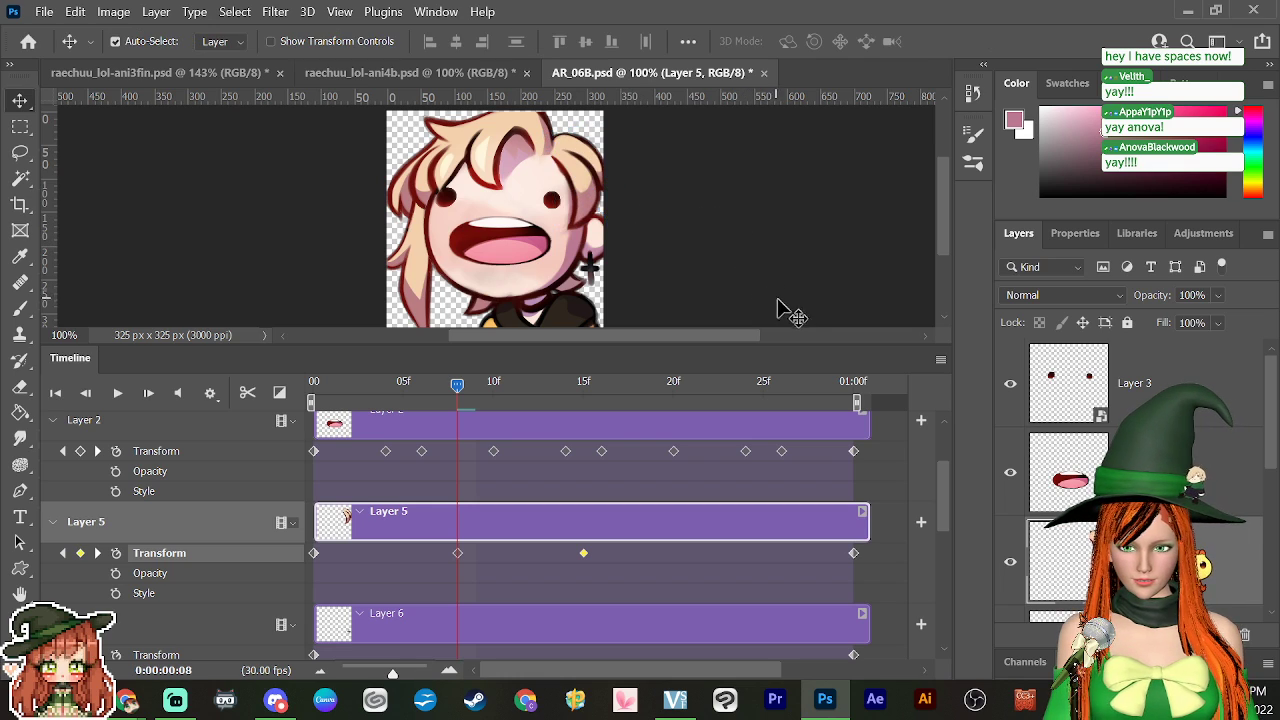
Step: Try rotating Layer 5's hair lock the opposite way at frame 23 around a pivot near its root
left_click_drag(457, 383, 721, 500)
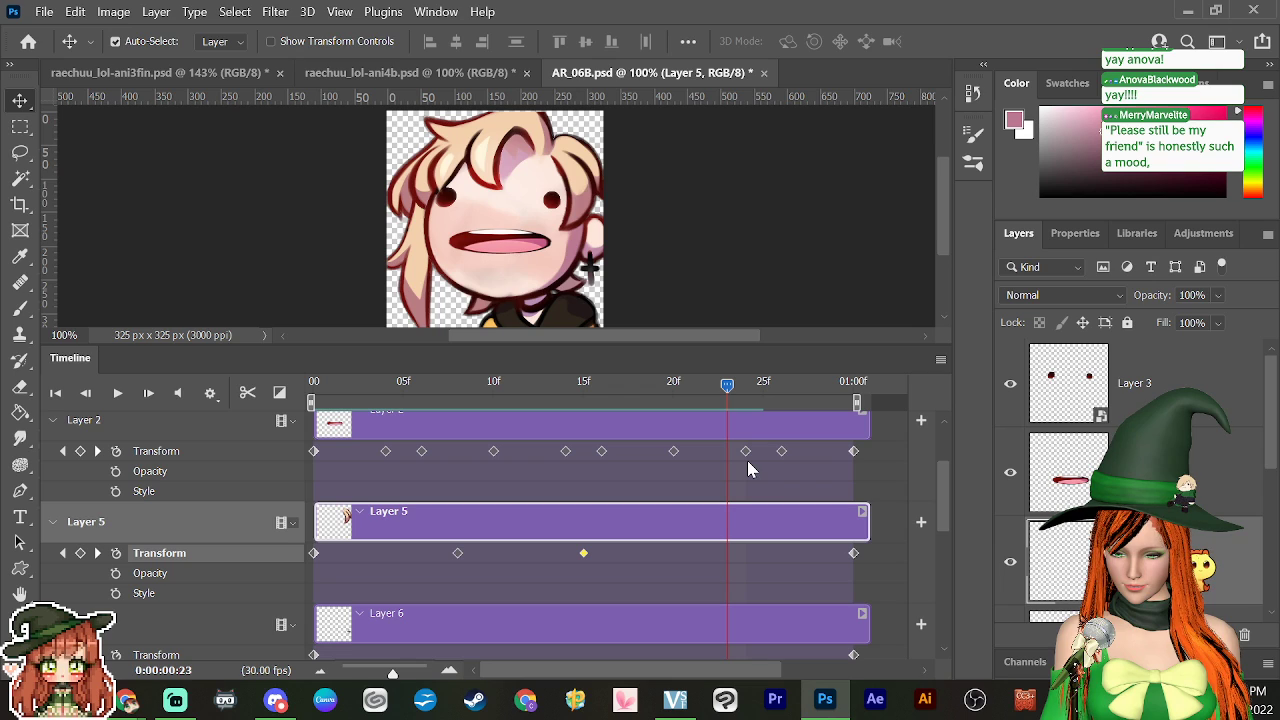
key("ctrl+t")
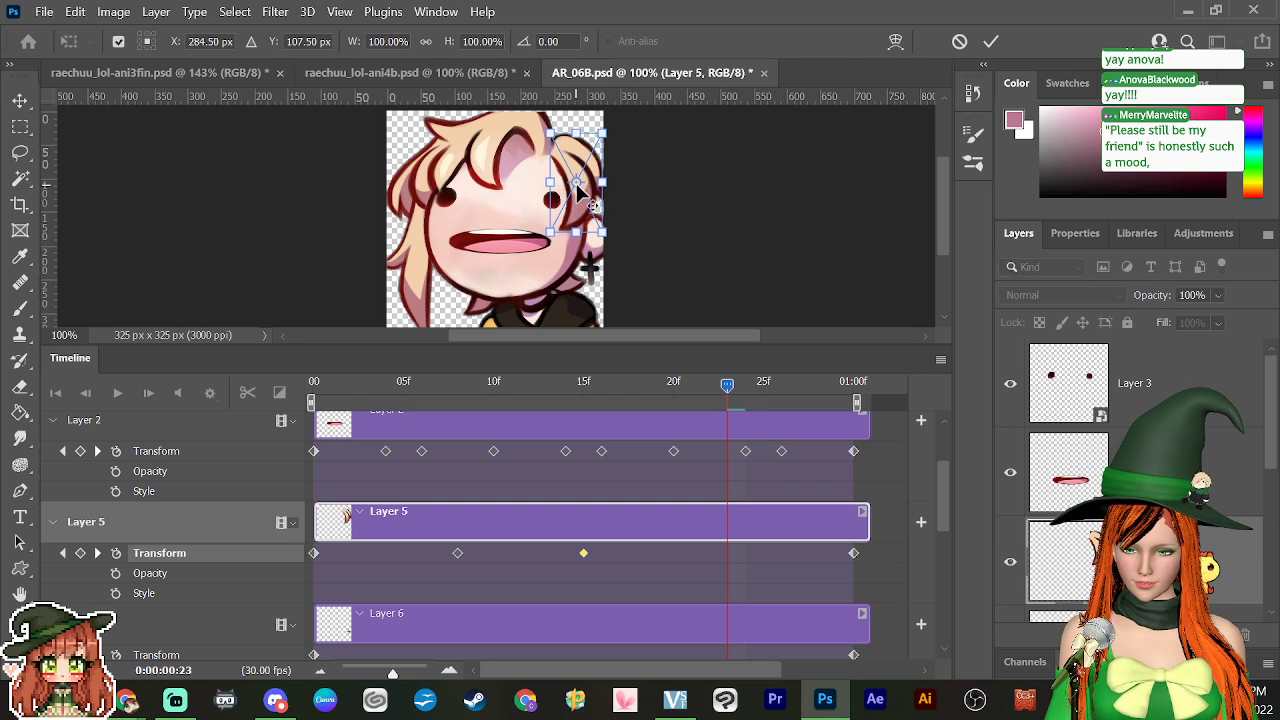
left_click_drag(592, 168, 564, 155)
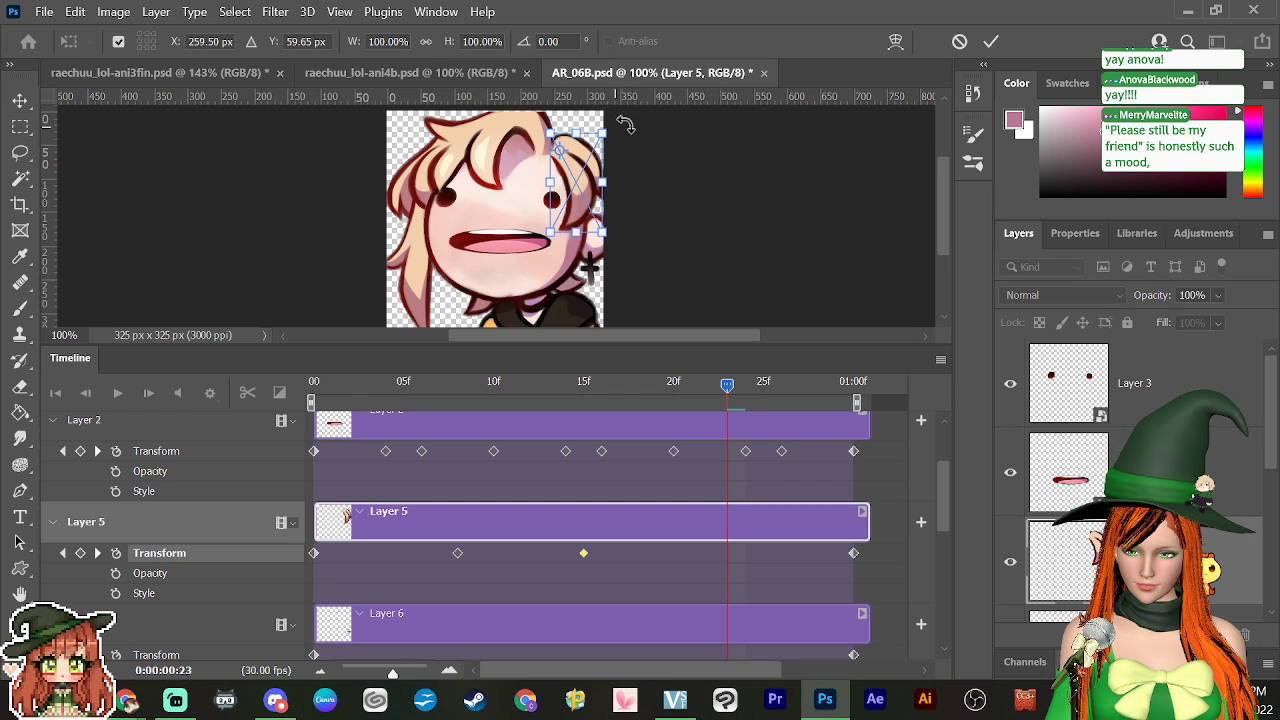
left_click_drag(626, 121, 643, 121)
key("Return")
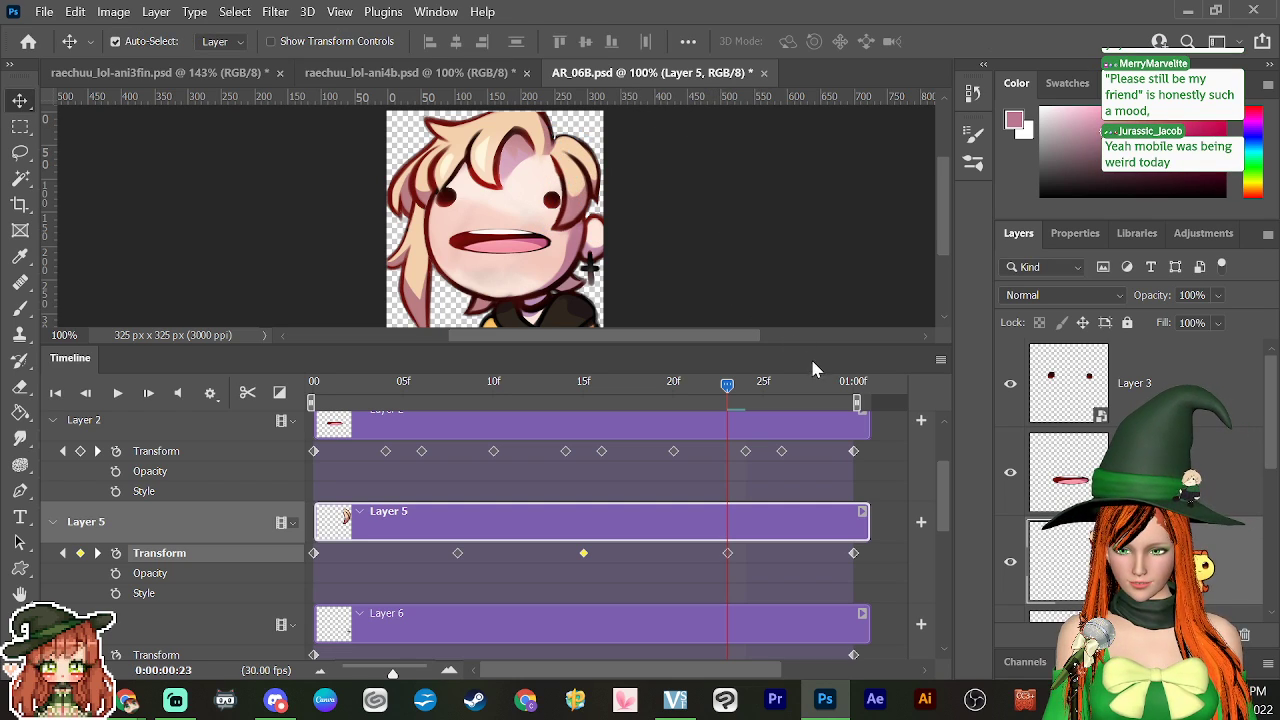
Step: Play back the hair sway and remove Layer 5's Transform keyframes at frames 8 and 23
key("space")
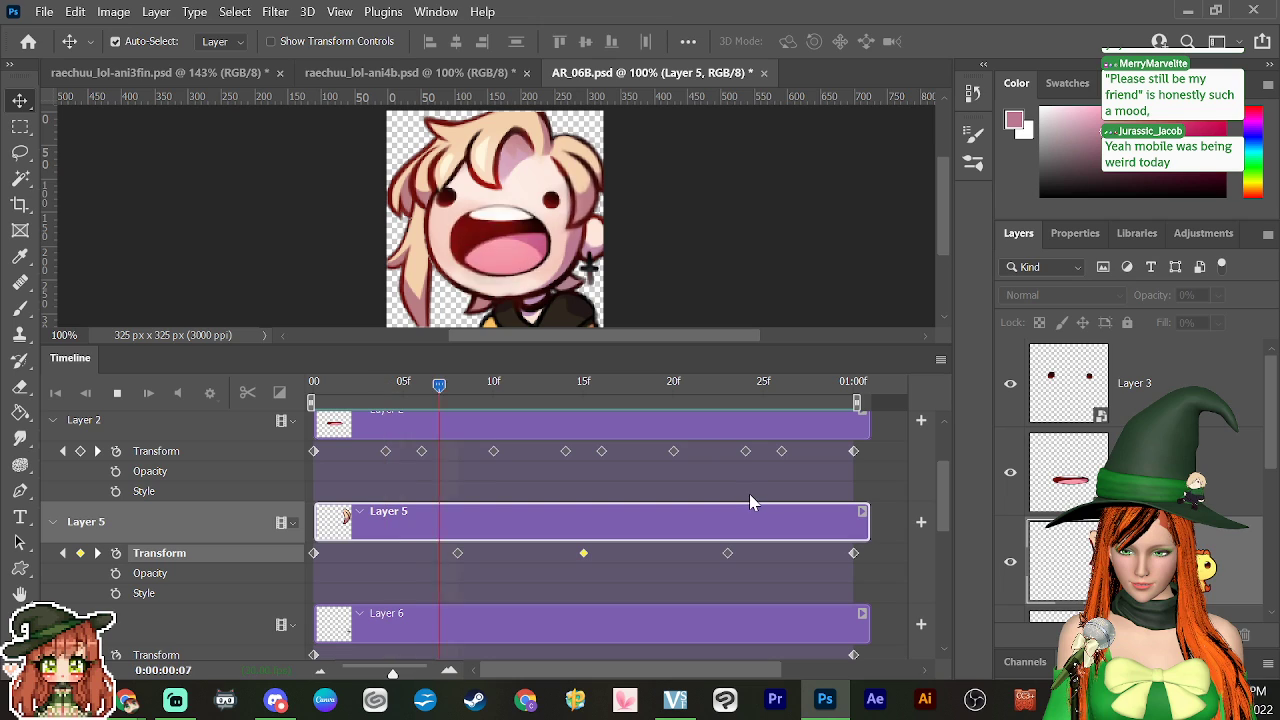
key("space")
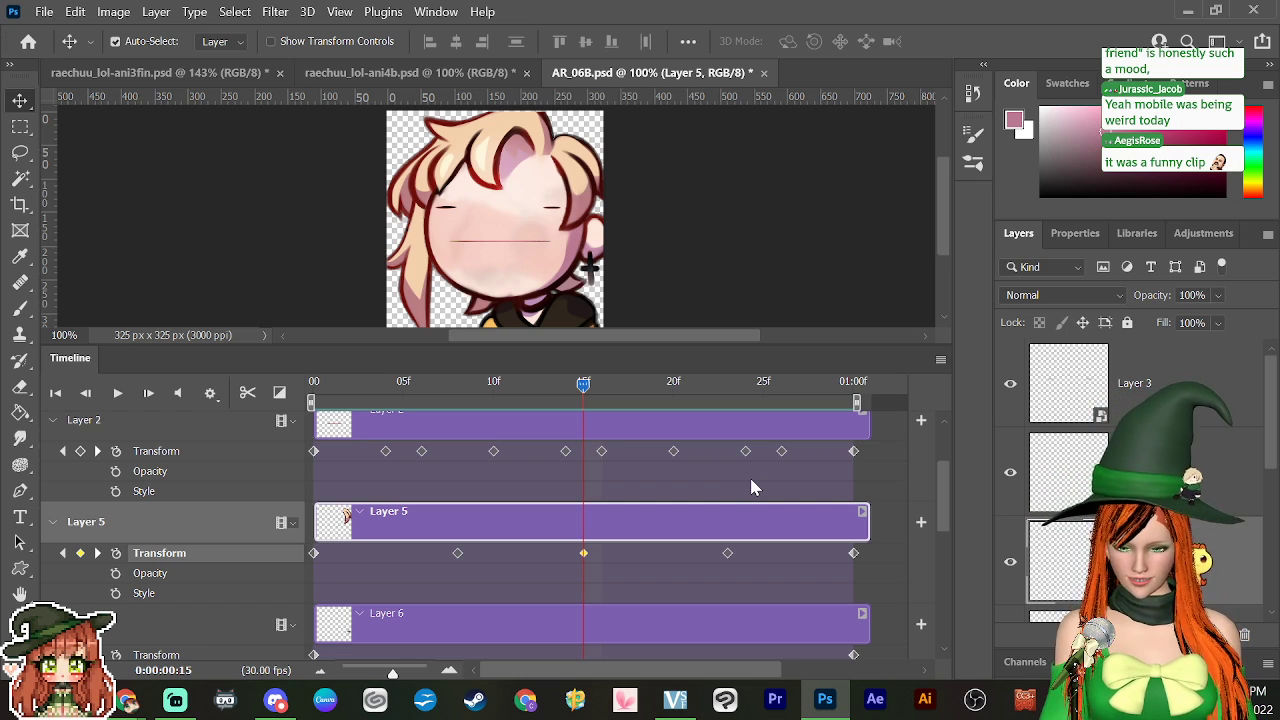
left_click_drag(583, 388, 461, 553)
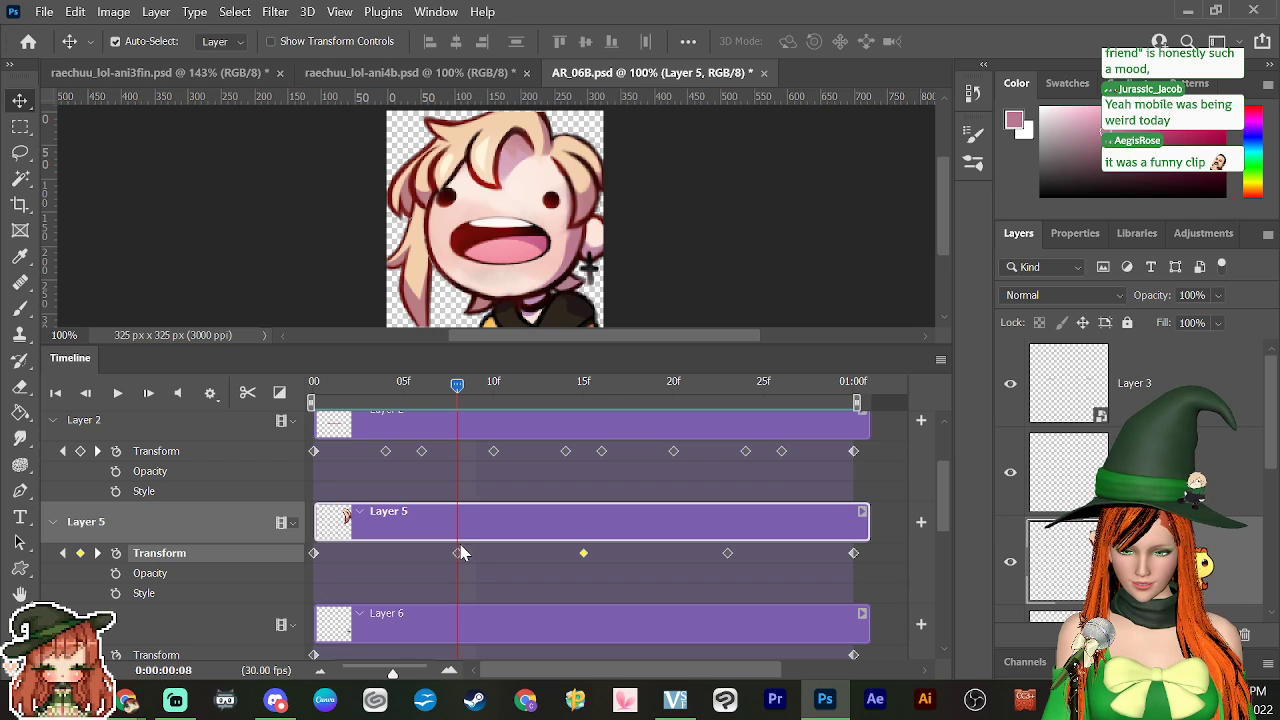
left_click(580, 520)
Step: At frame 5, set the pivot near the root of Layer 5's hair lock and rotate it by -6.26°
left_click_drag(589, 386, 403, 566)
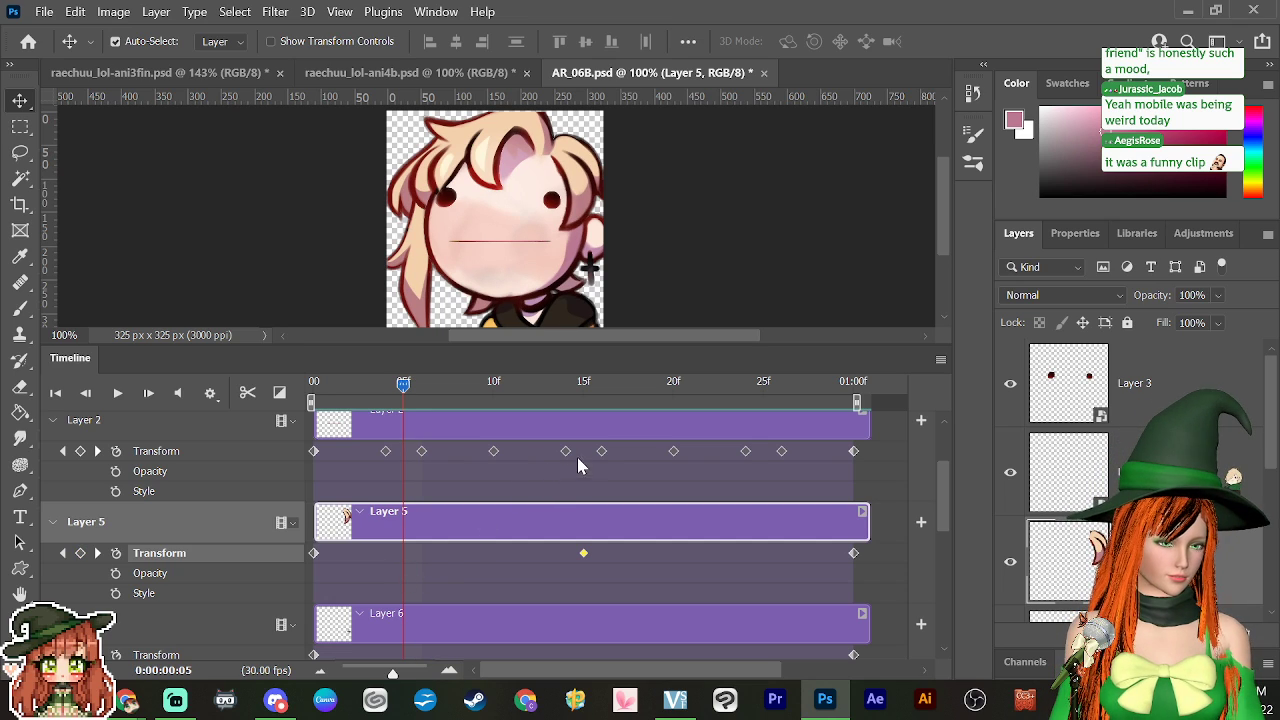
key("ctrl+t")
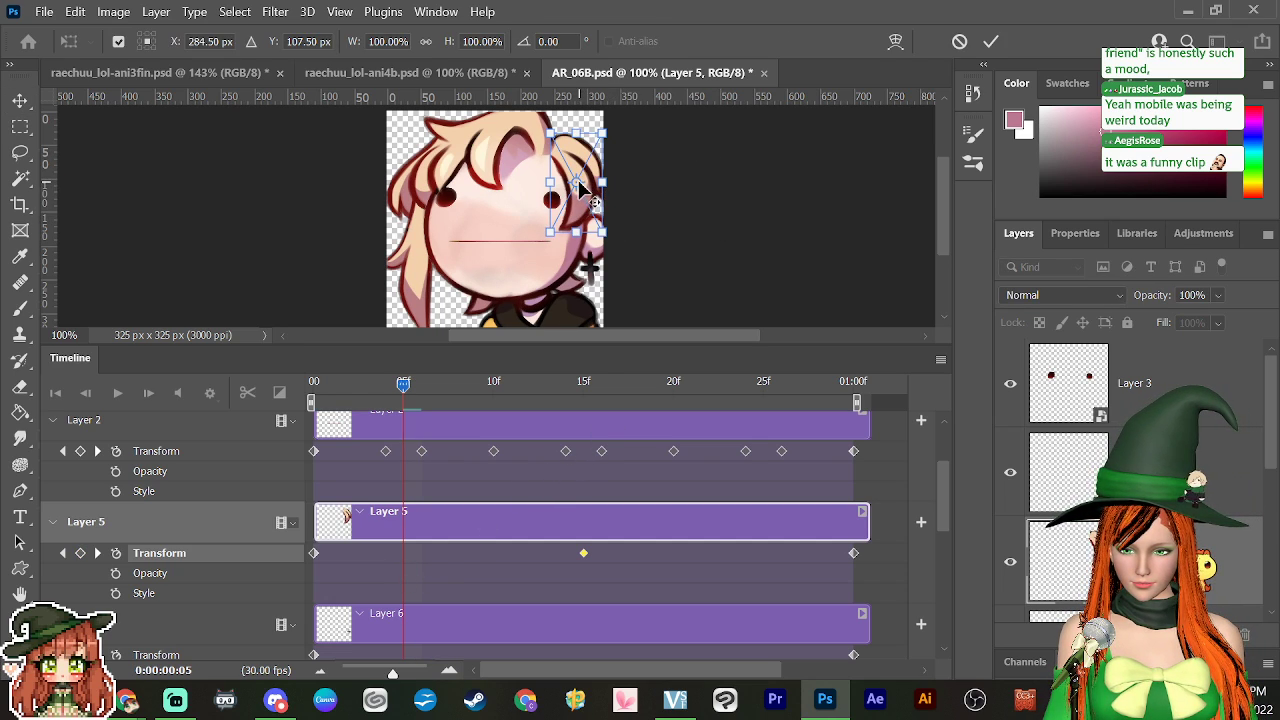
left_click_drag(578, 185, 564, 154)
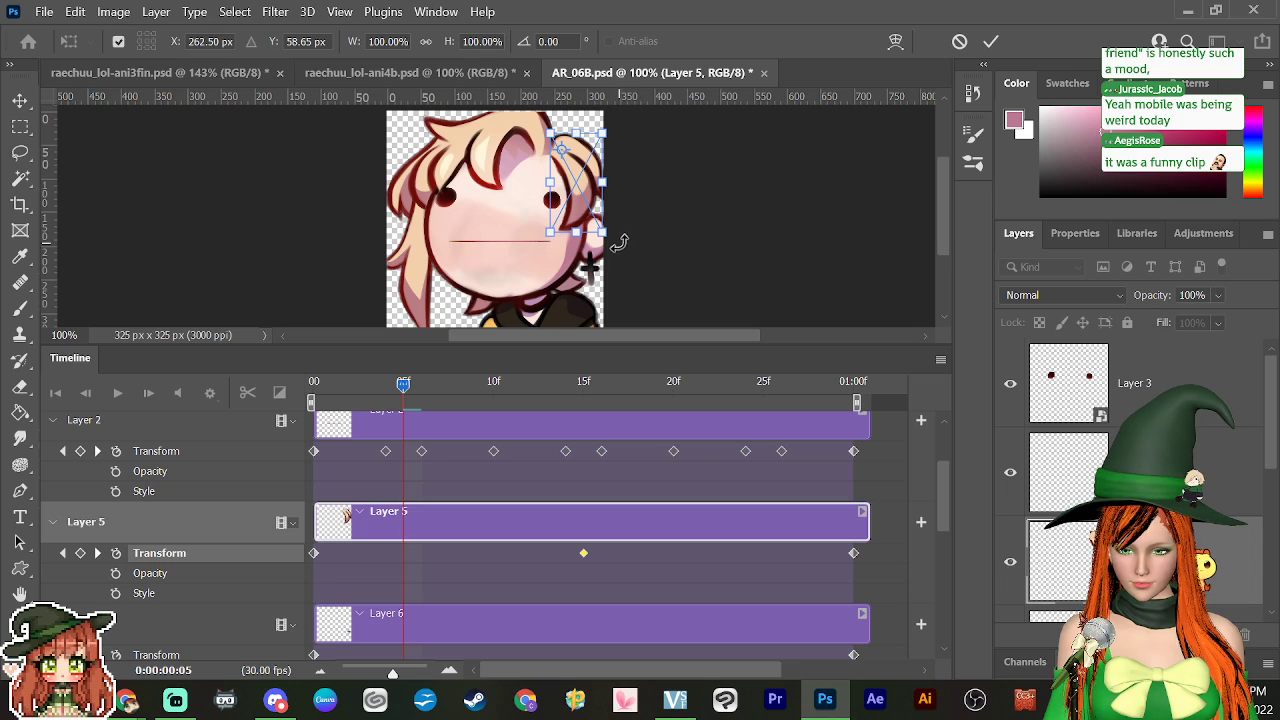
left_click_drag(619, 242, 634, 240)
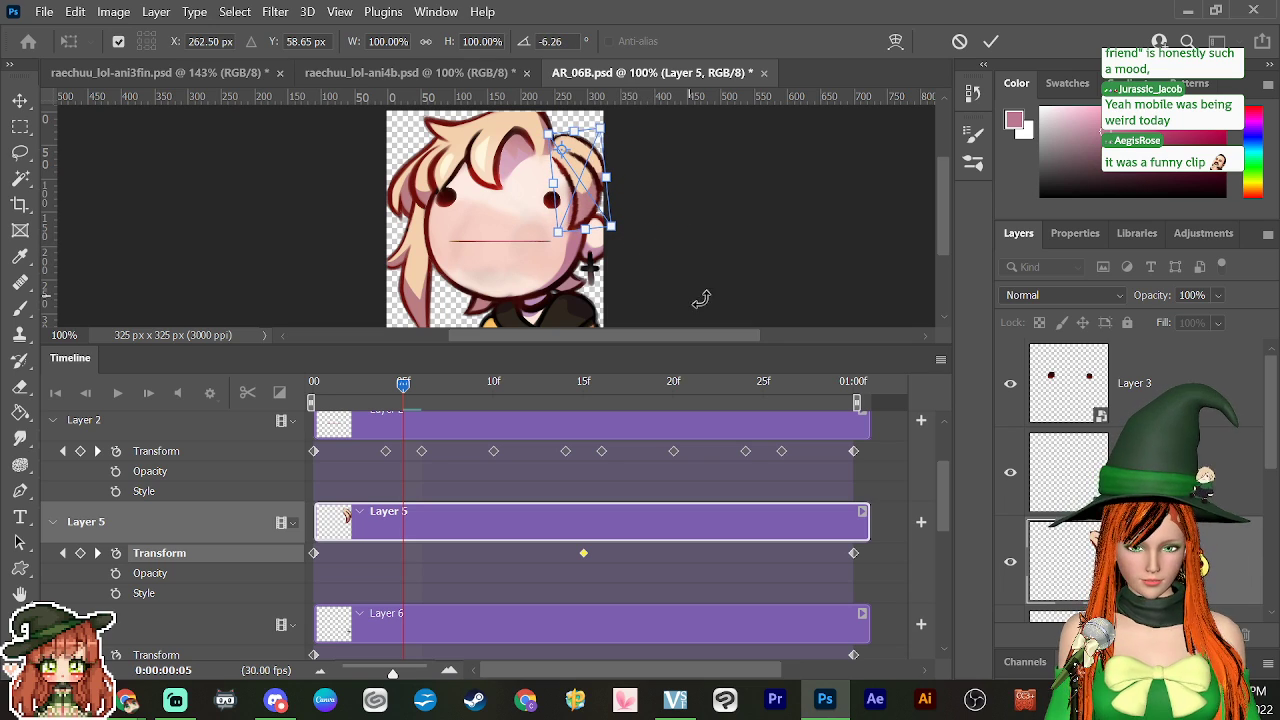
key("Return")
Step: Move Layer 5's Transform keyframe at frame 15 to frame 10, and add keyframes at frames 15, 20 and 25
left_click_drag(403, 388, 499, 555)
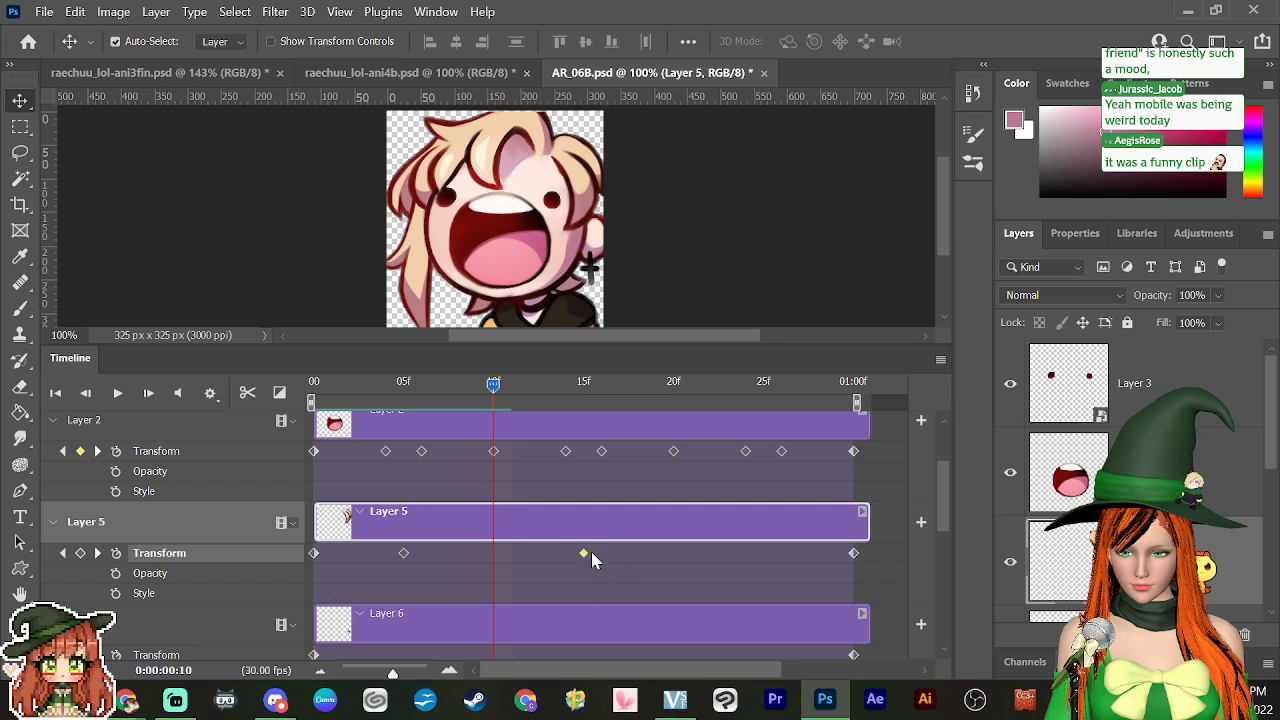
left_click_drag(591, 553, 501, 577)
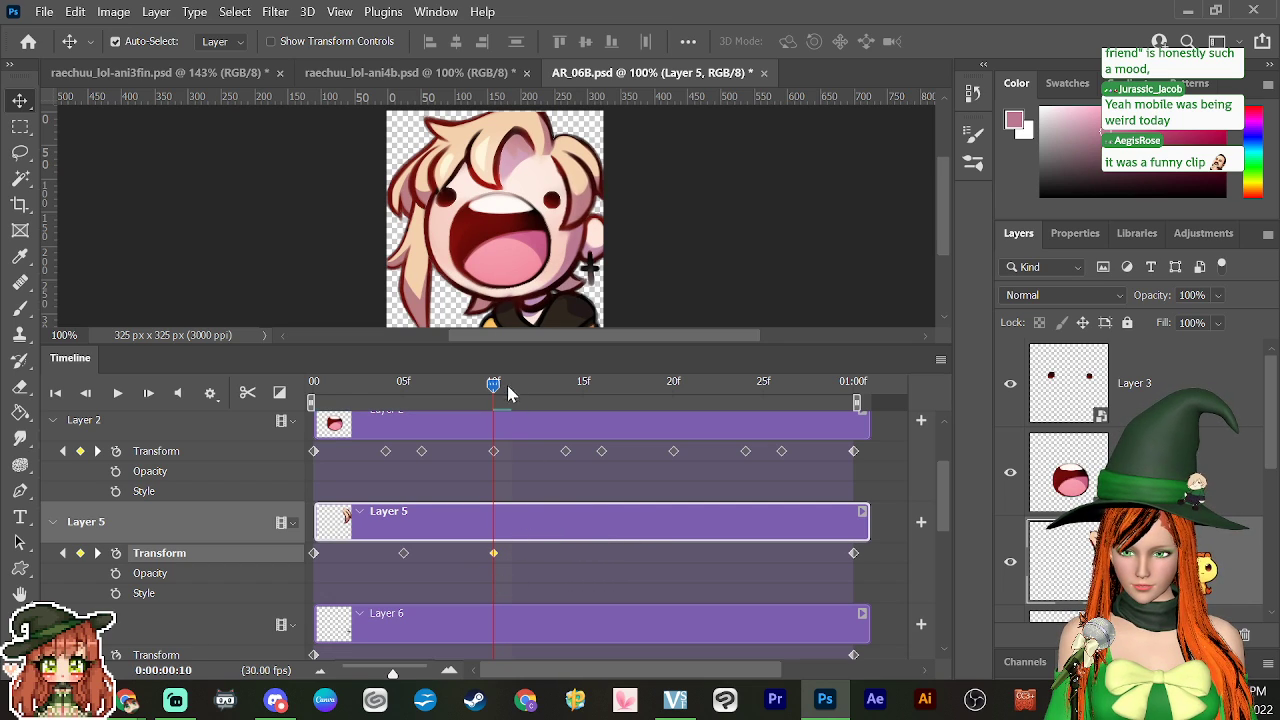
left_click_drag(508, 393, 591, 500)
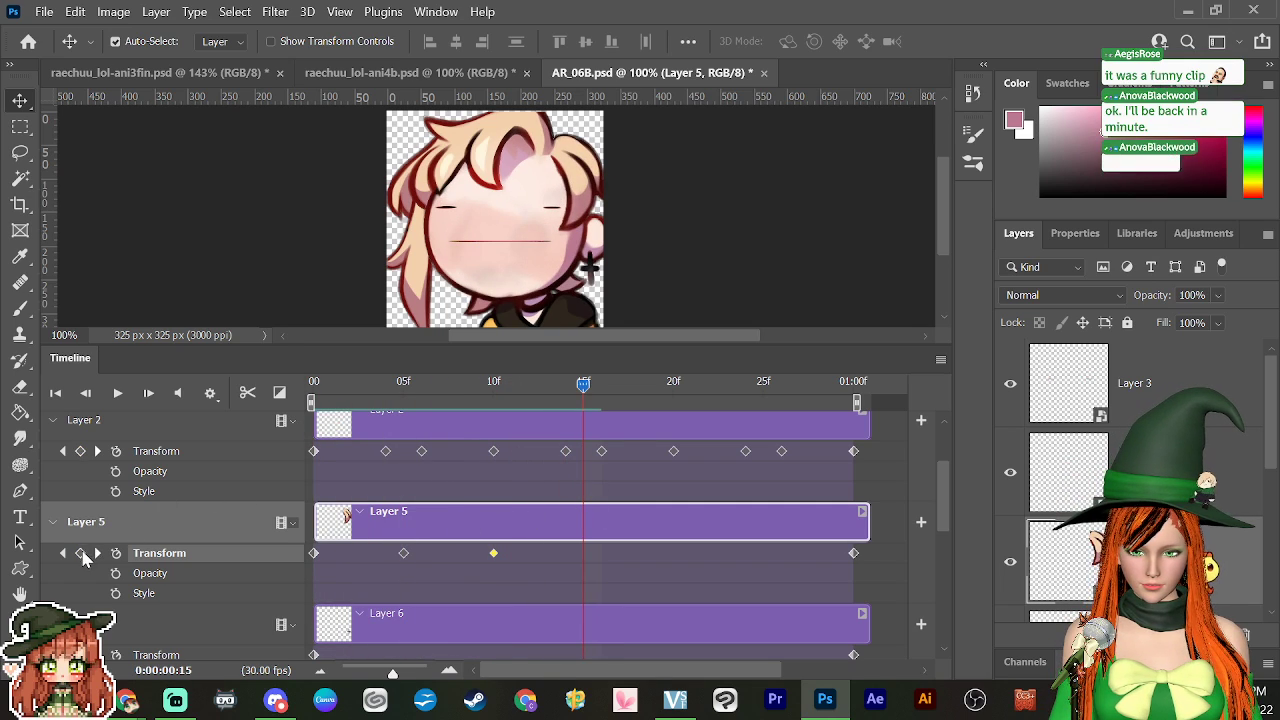
left_click(80, 553)
left_click_drag(583, 384, 768, 392)
left_click(80, 553)
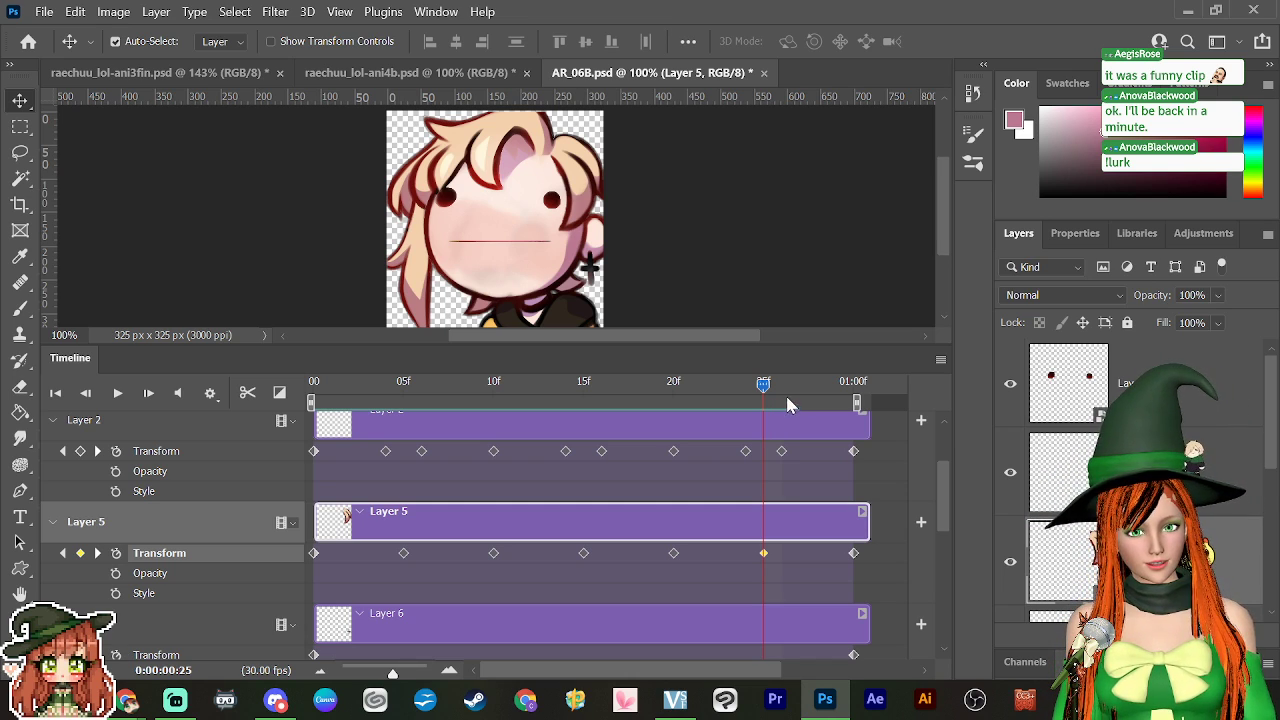
Step: At frame 15, set the pivot near the root of Layer 5's hair lock and rotate it by 4.76°
left_click_drag(763, 384, 590, 568)
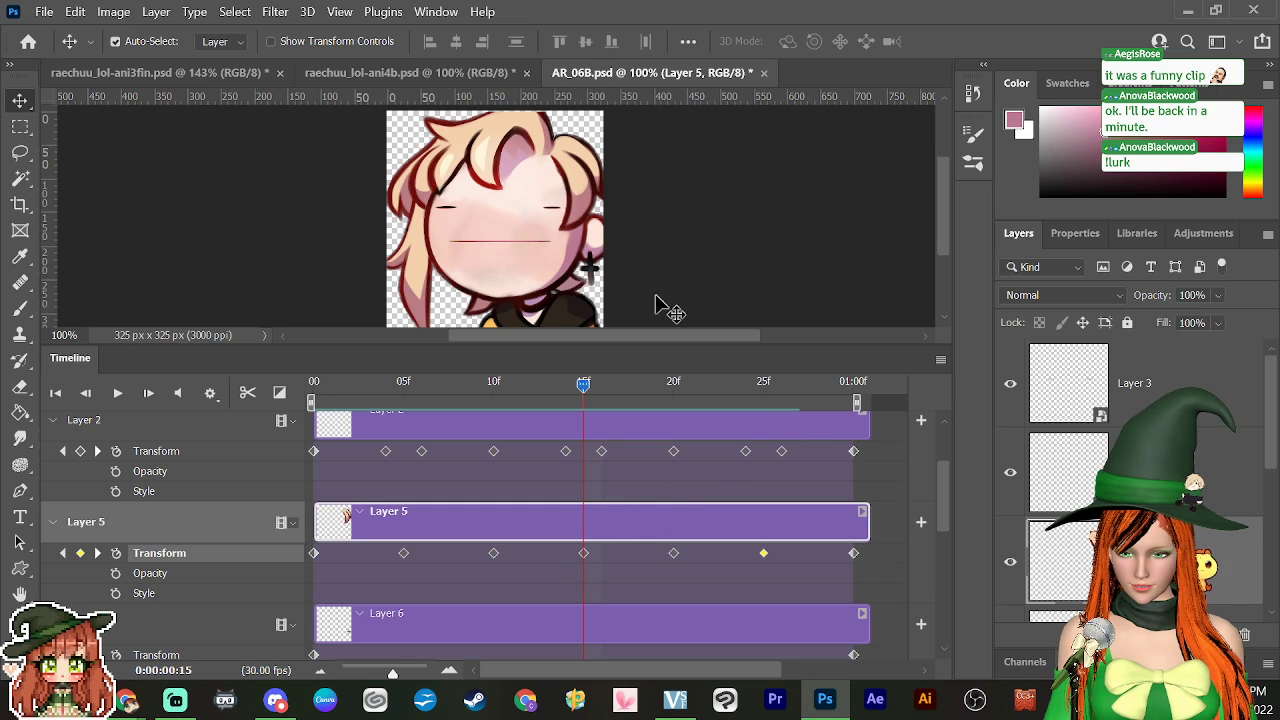
key("ctrl")
key("ctrl+t")
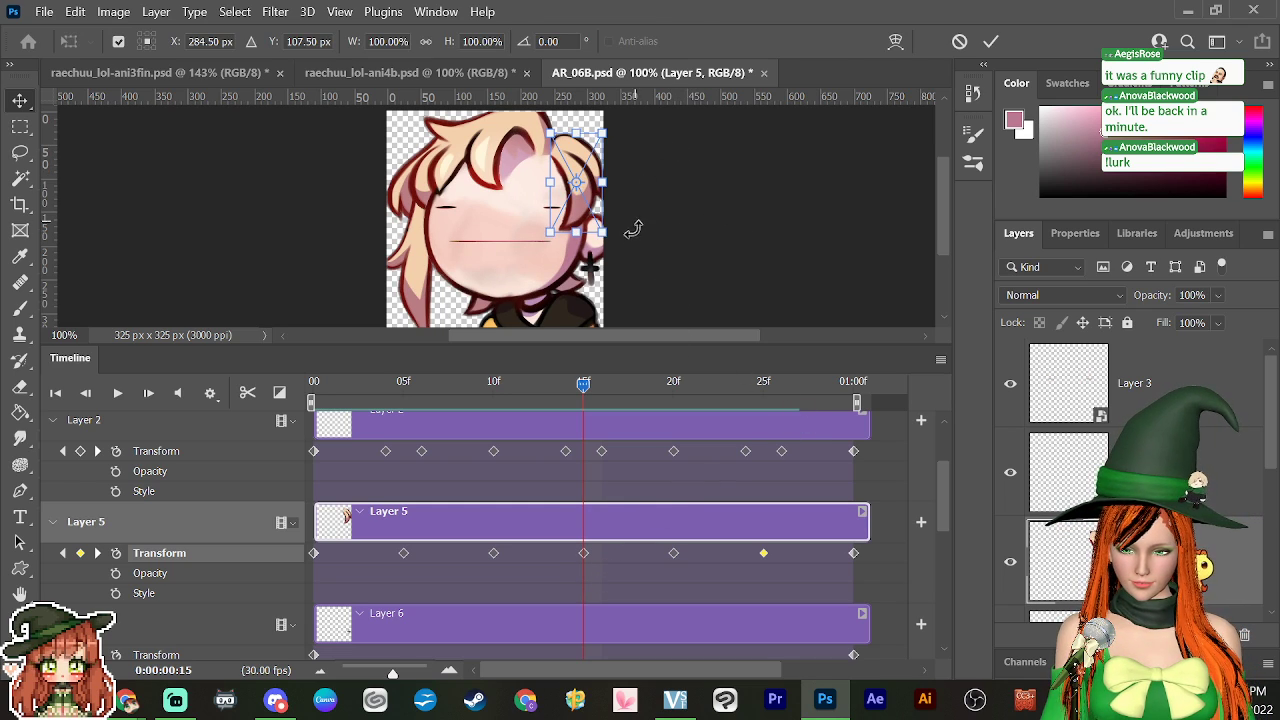
left_click_drag(590, 200, 561, 148)
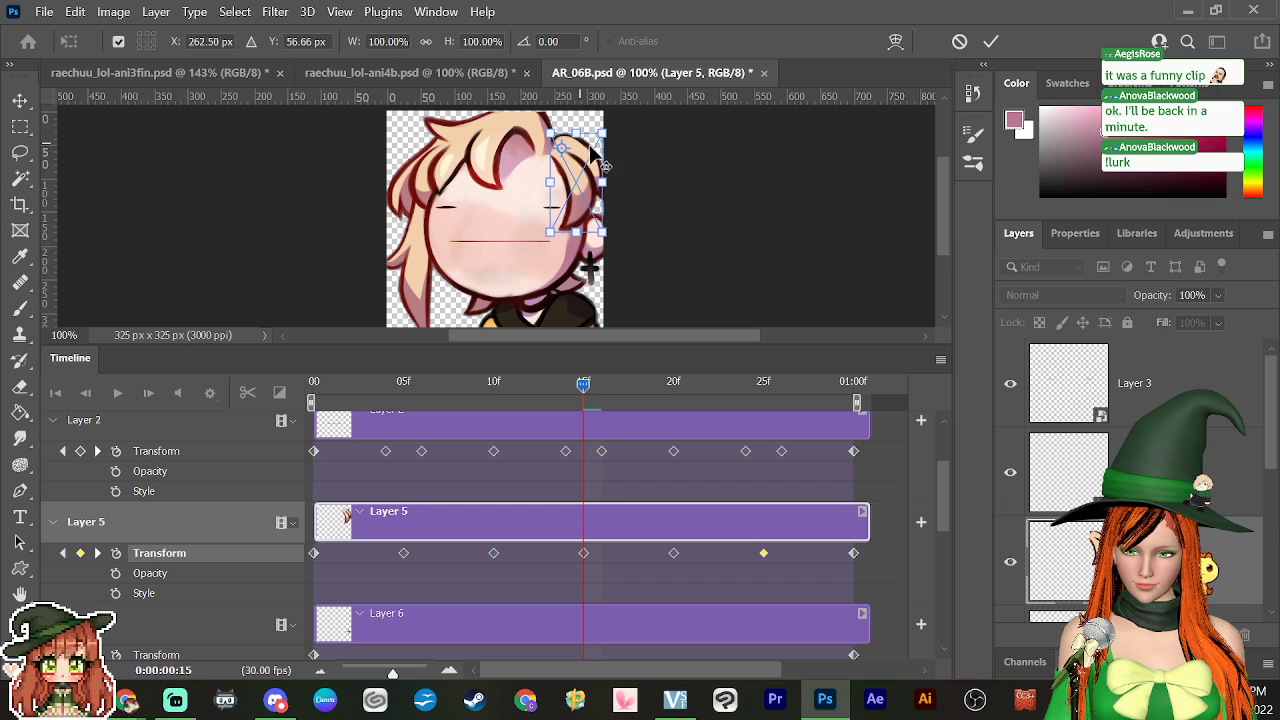
left_click_drag(616, 234, 611, 244)
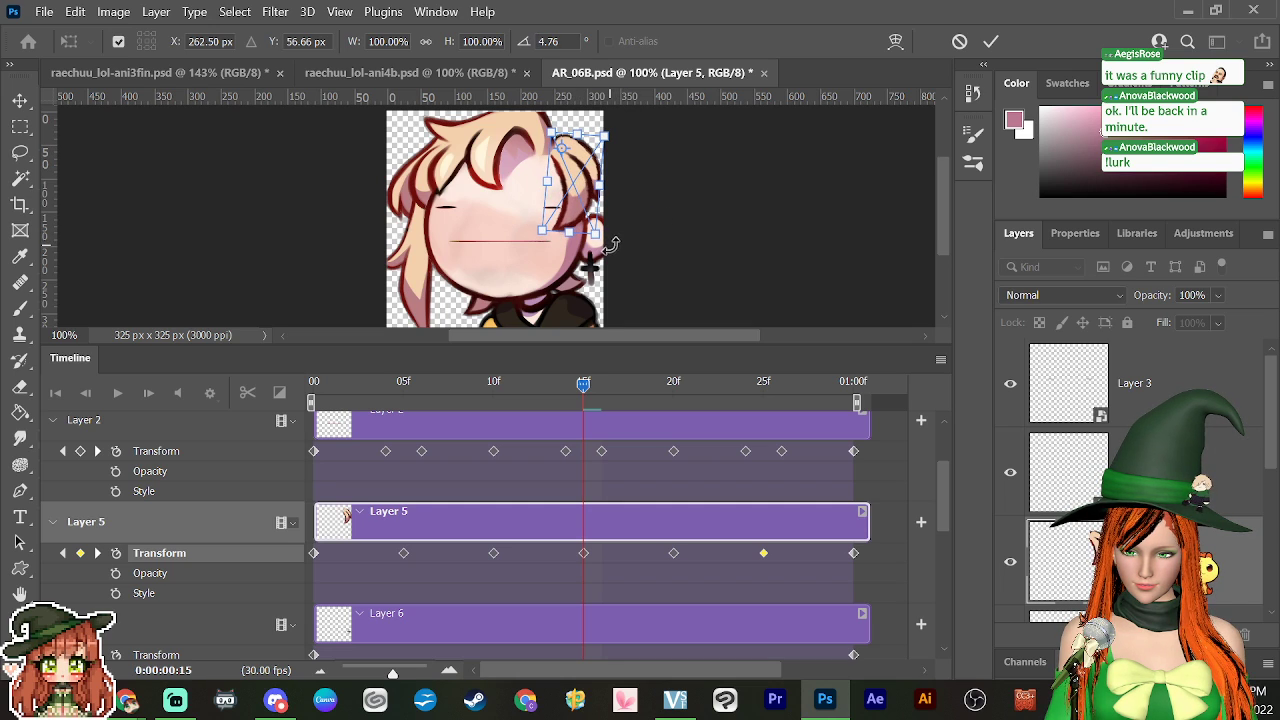
key("Return")
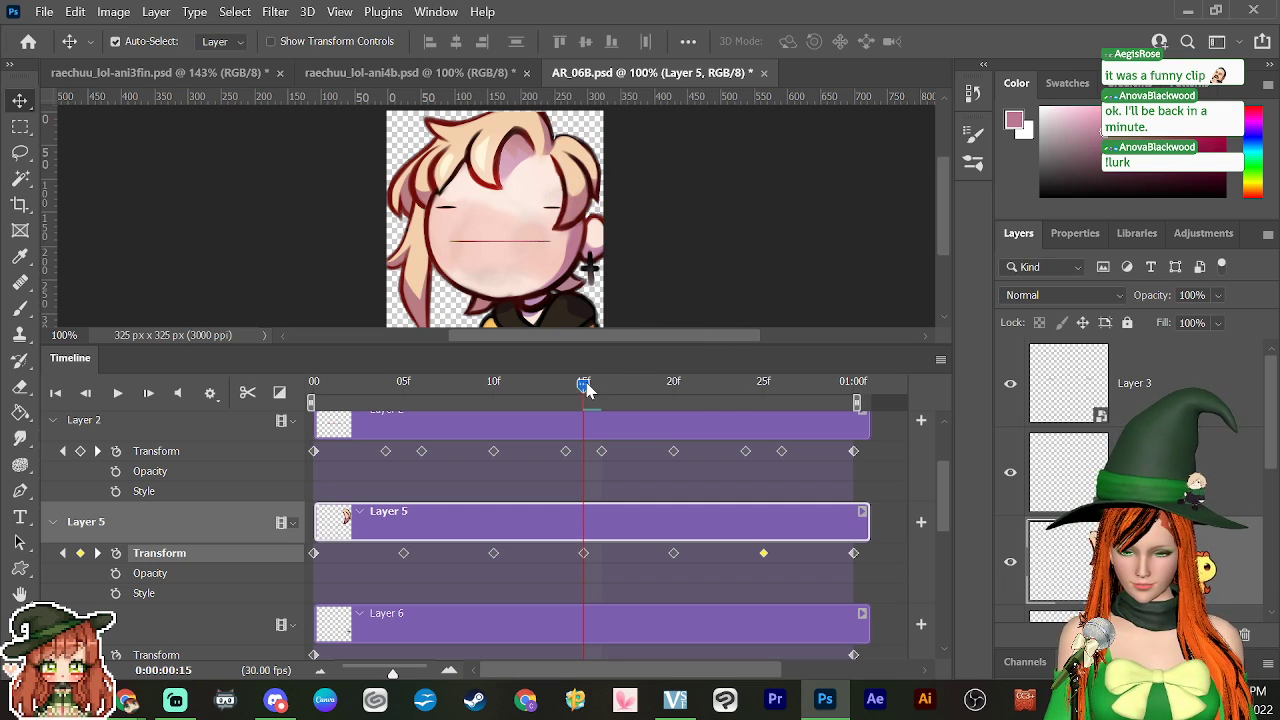
Step: At frame 25, set the pivot near the root of Layer 5's hair lock, rotate it by -5.24° and scale it to 110.27%
left_click_drag(586, 384, 691, 385)
left_click_drag(698, 434, 762, 438)
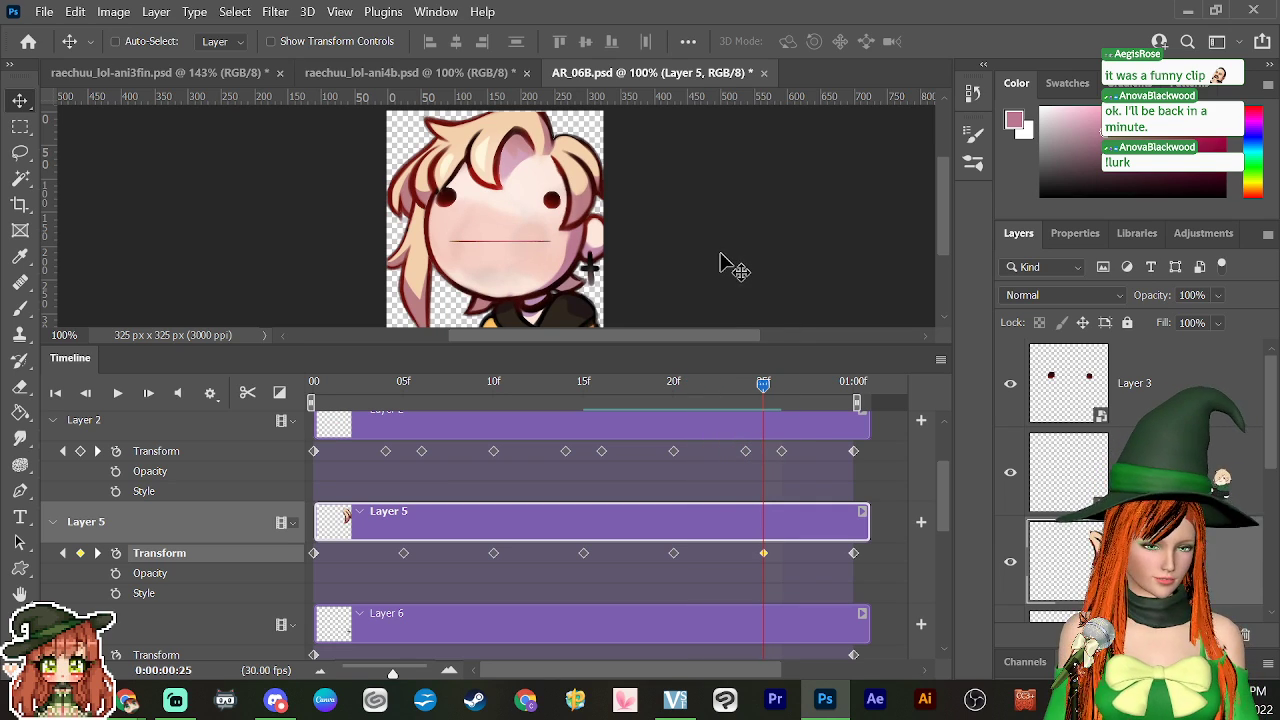
key("ctrl+t")
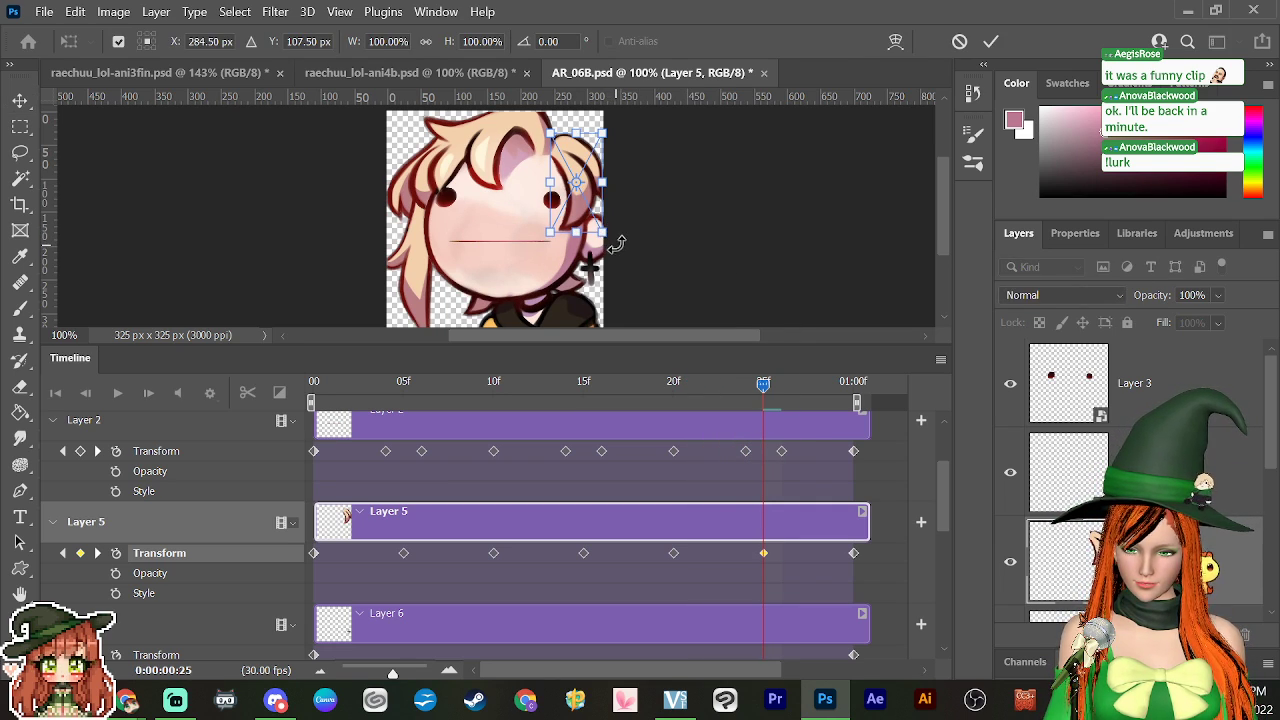
left_click_drag(617, 244, 636, 237)
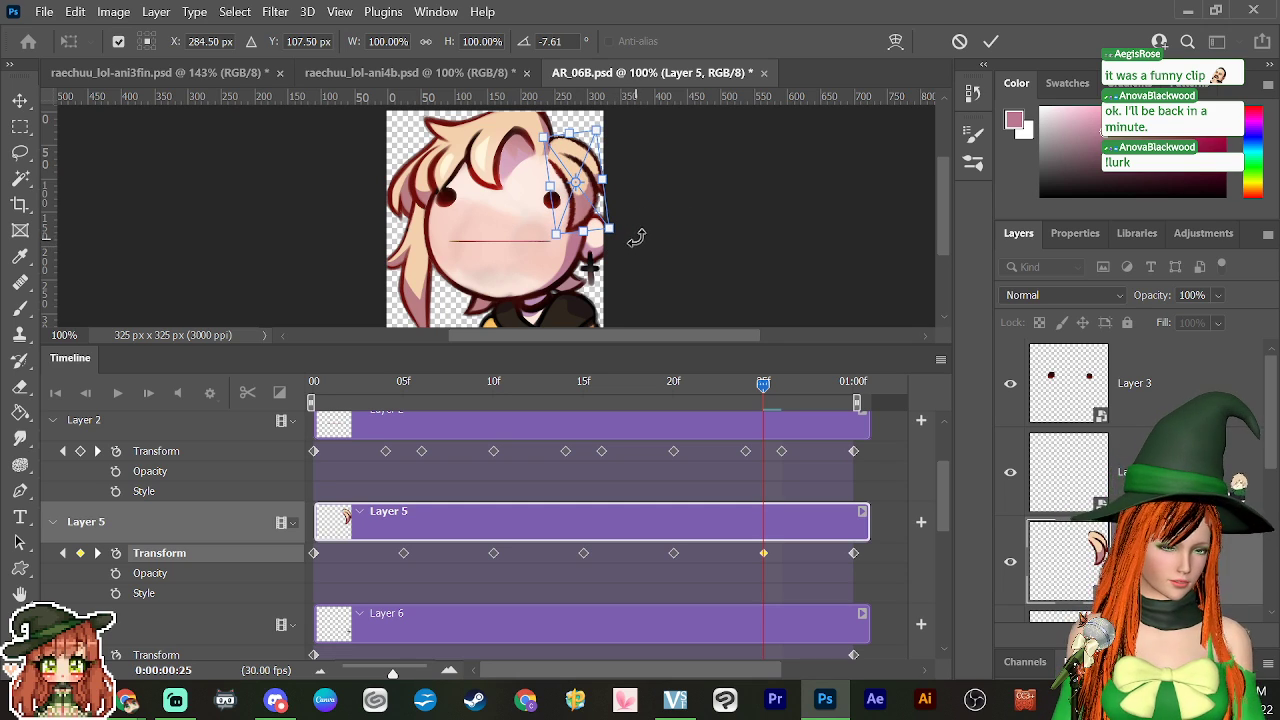
key("ctrl+z")
left_click_drag(575, 185, 559, 153)
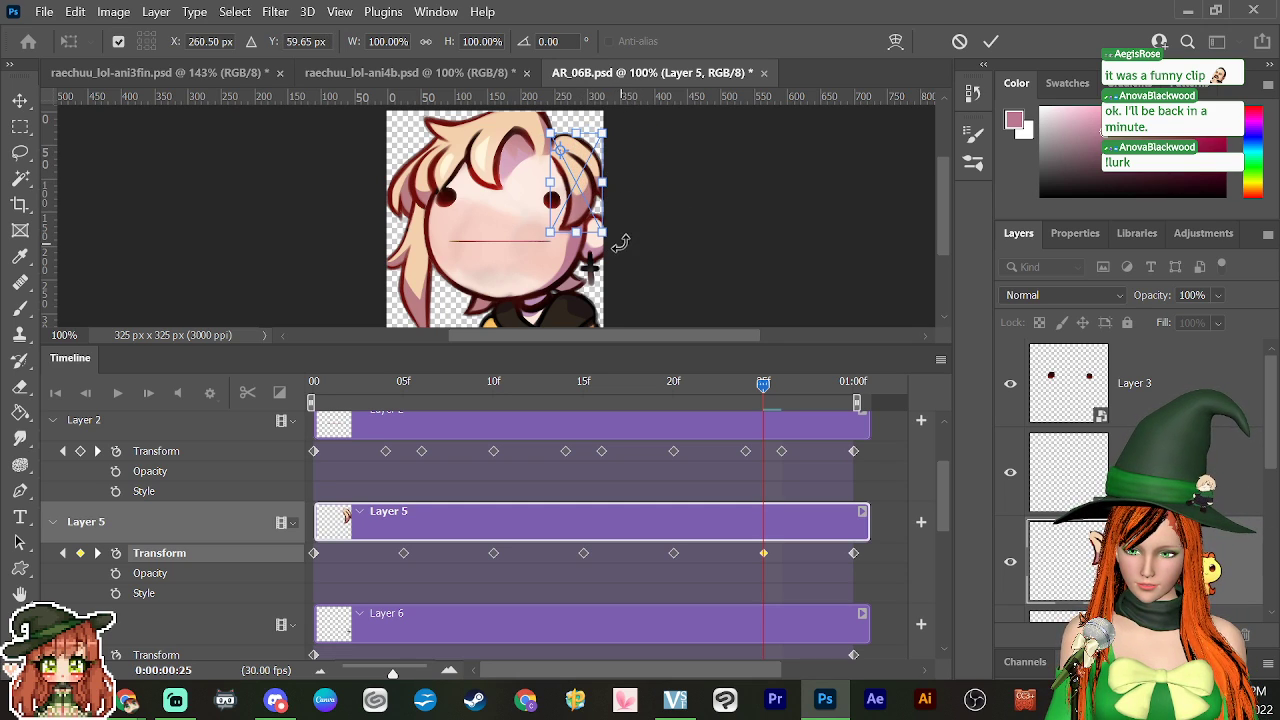
mouse_move(620, 242)
left_mouse_down()
mouse_move(620, 230)
mouse_move(619, 242)
left_mouse_up()
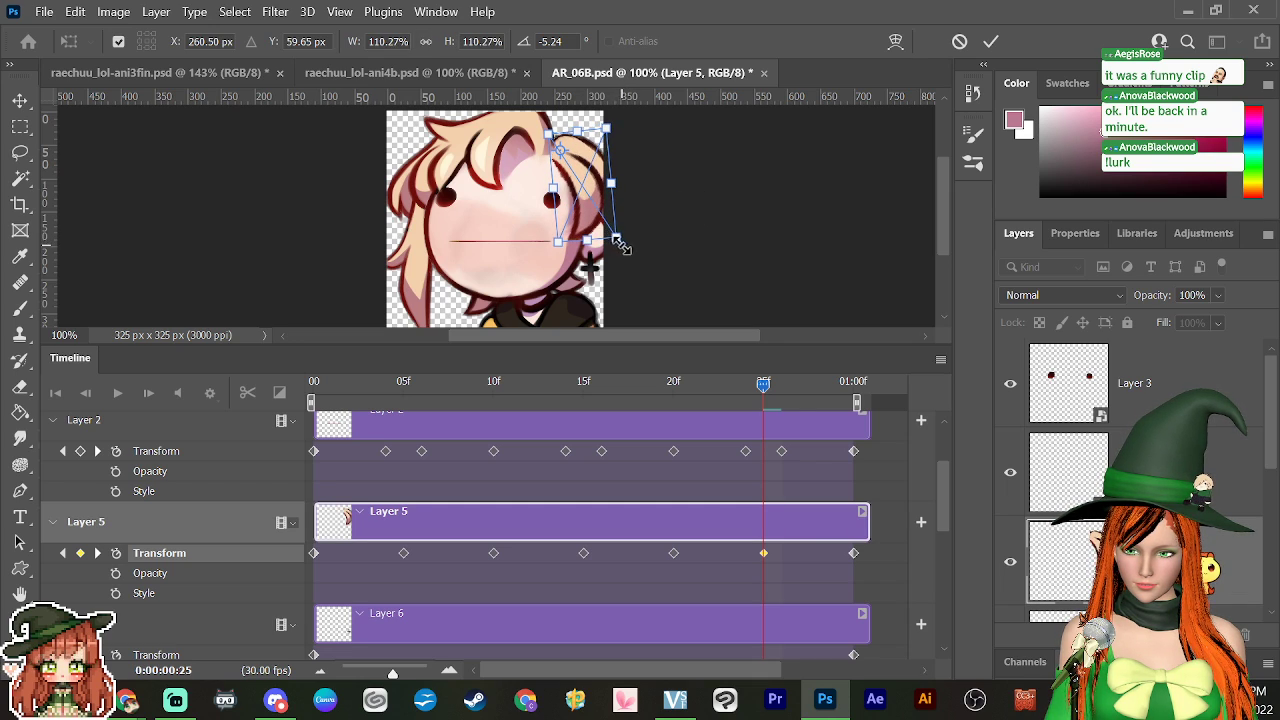
key("Return")
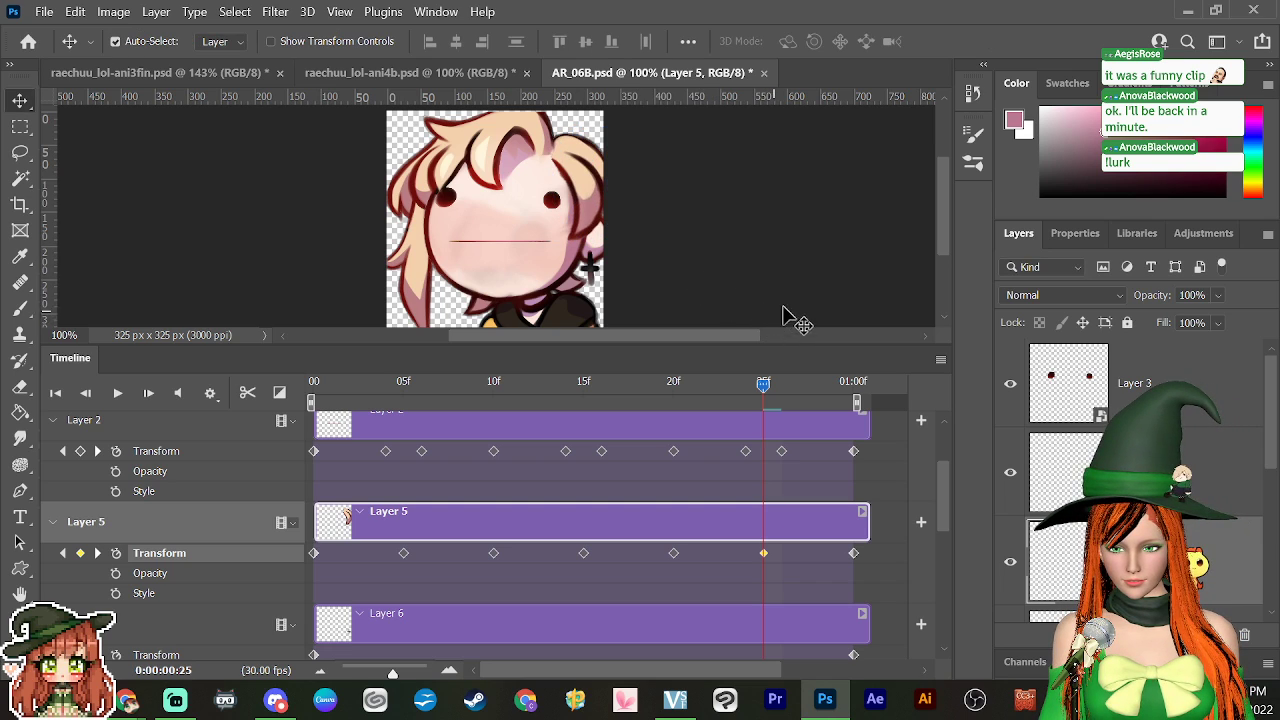
Step: Play back the animation to check the hair lock's sway around frame 25
left_click_drag(768, 386, 772, 464)
key("space")
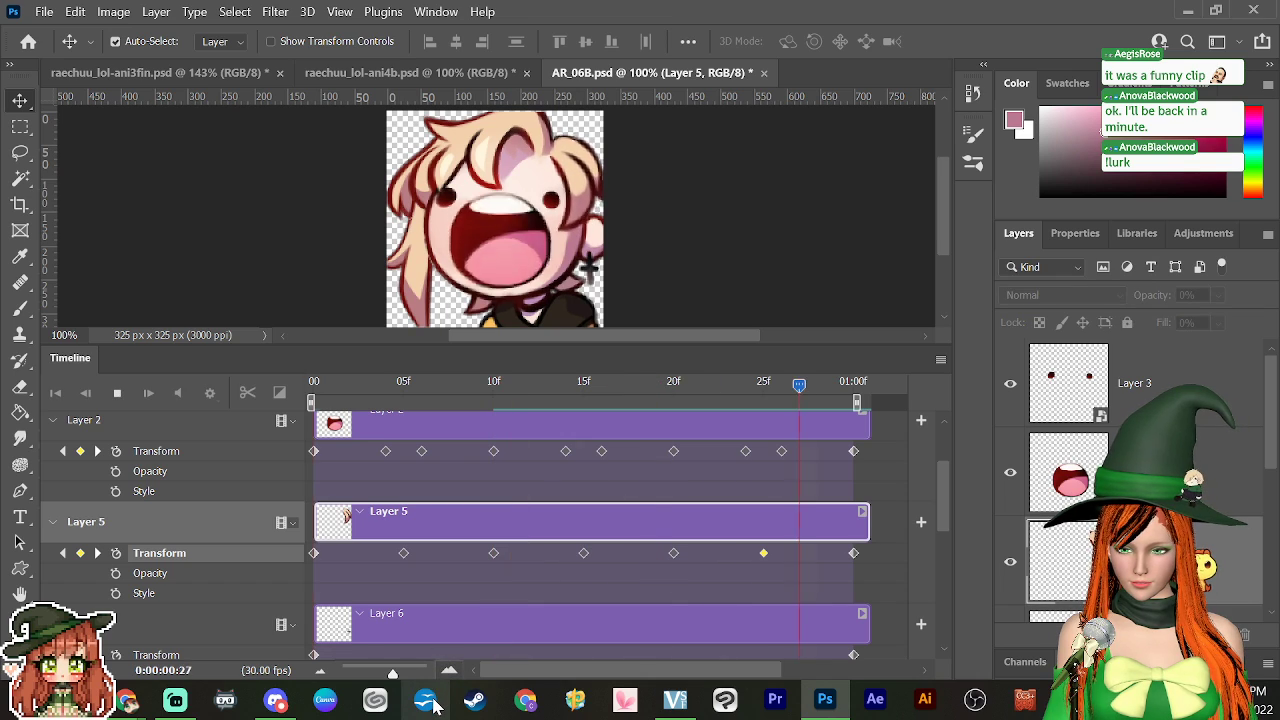
key("space")
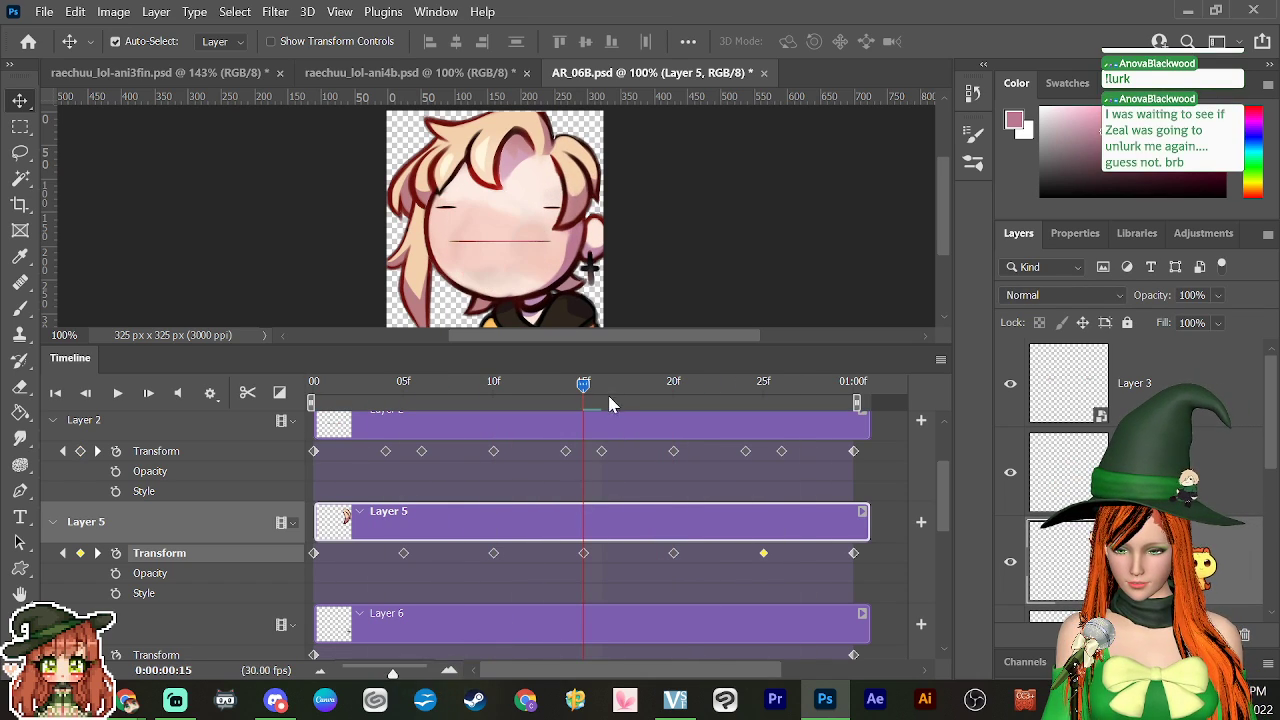
Step: Copy Layer 5's Transform keyframe at frame 5 onto the one at frame 25 and play back the loop
left_click(691, 388)
left_click_drag(695, 388, 409, 523)
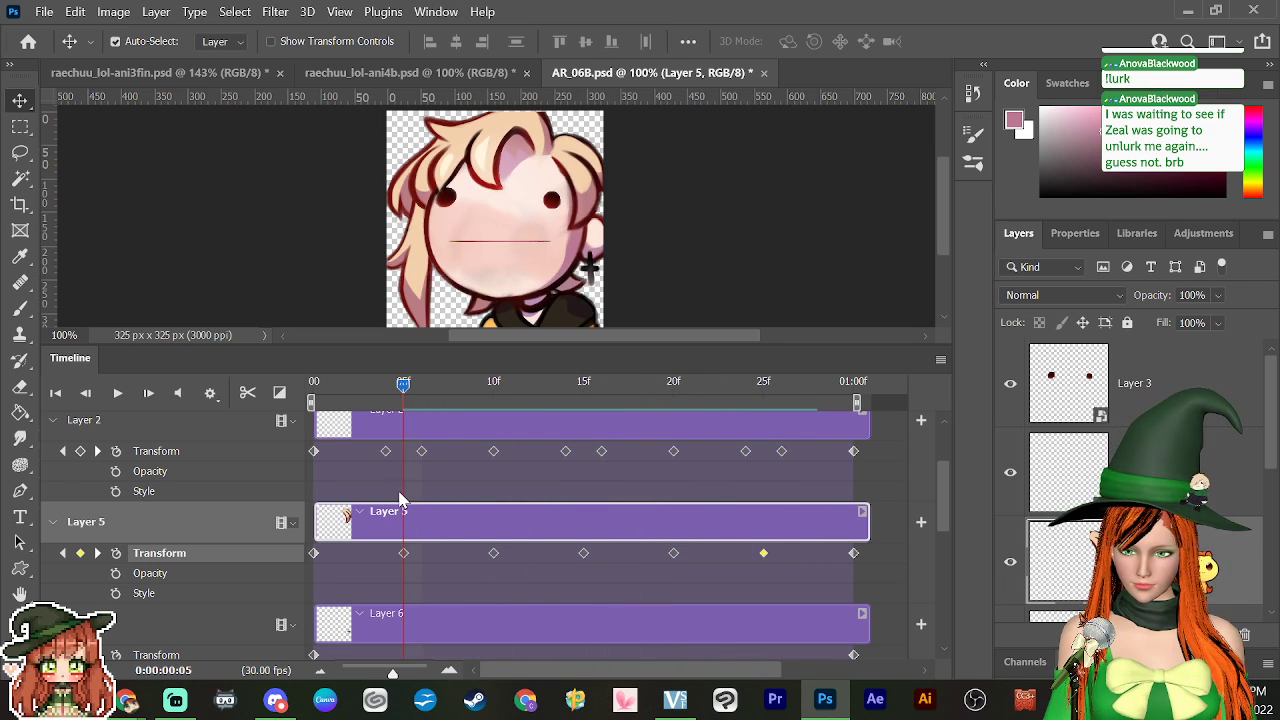
right_click(410, 556)
left_click(450, 437)
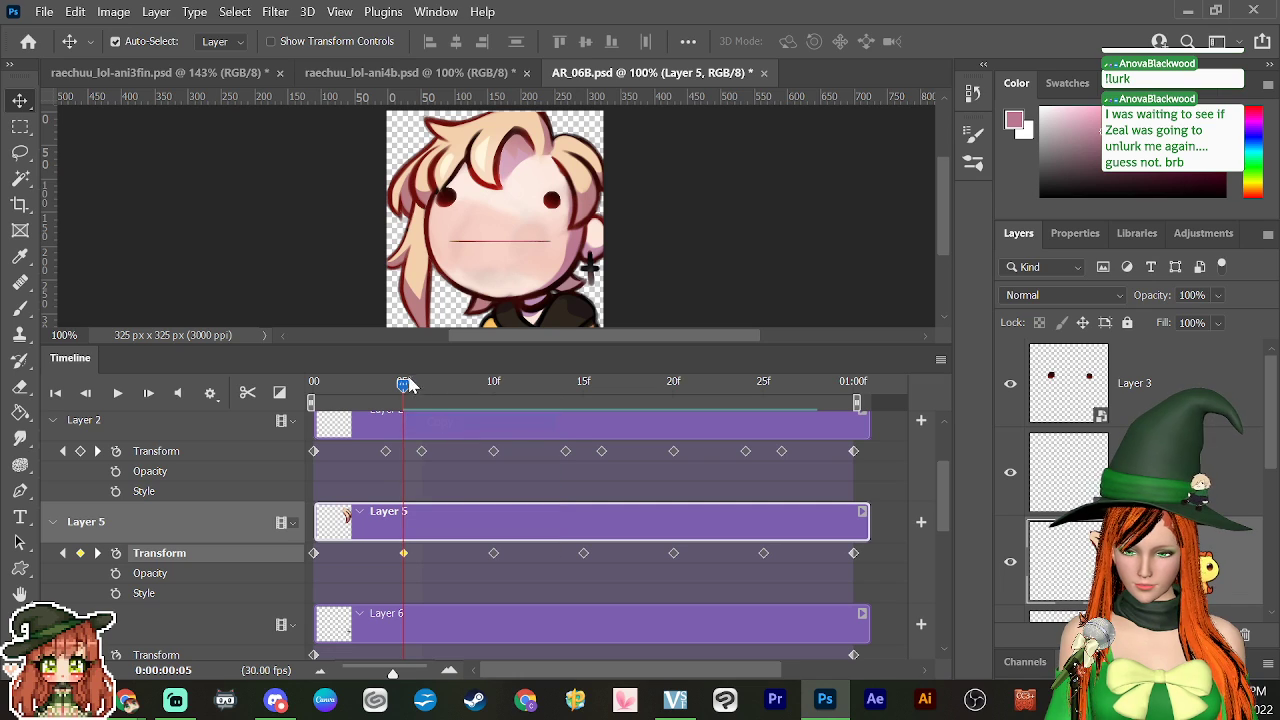
left_click(727, 400)
left_click_drag(727, 407, 763, 400)
right_click(766, 555)
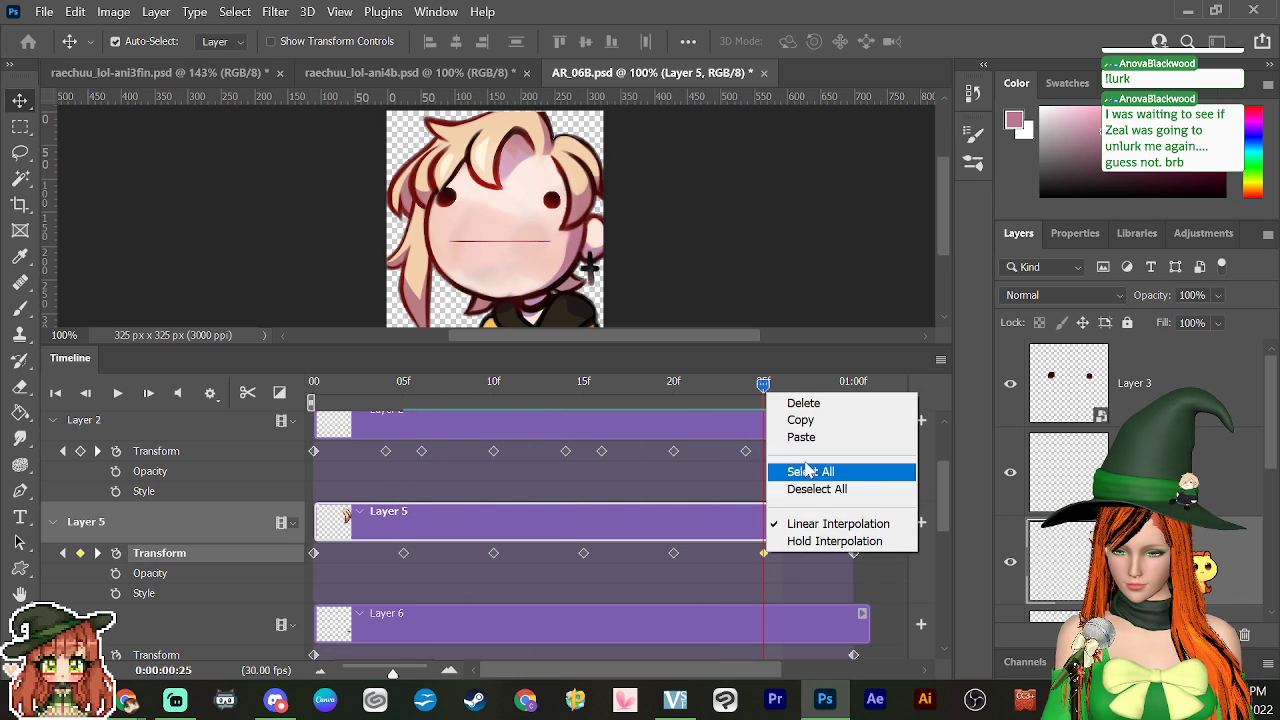
left_click(803, 437)
key("space")
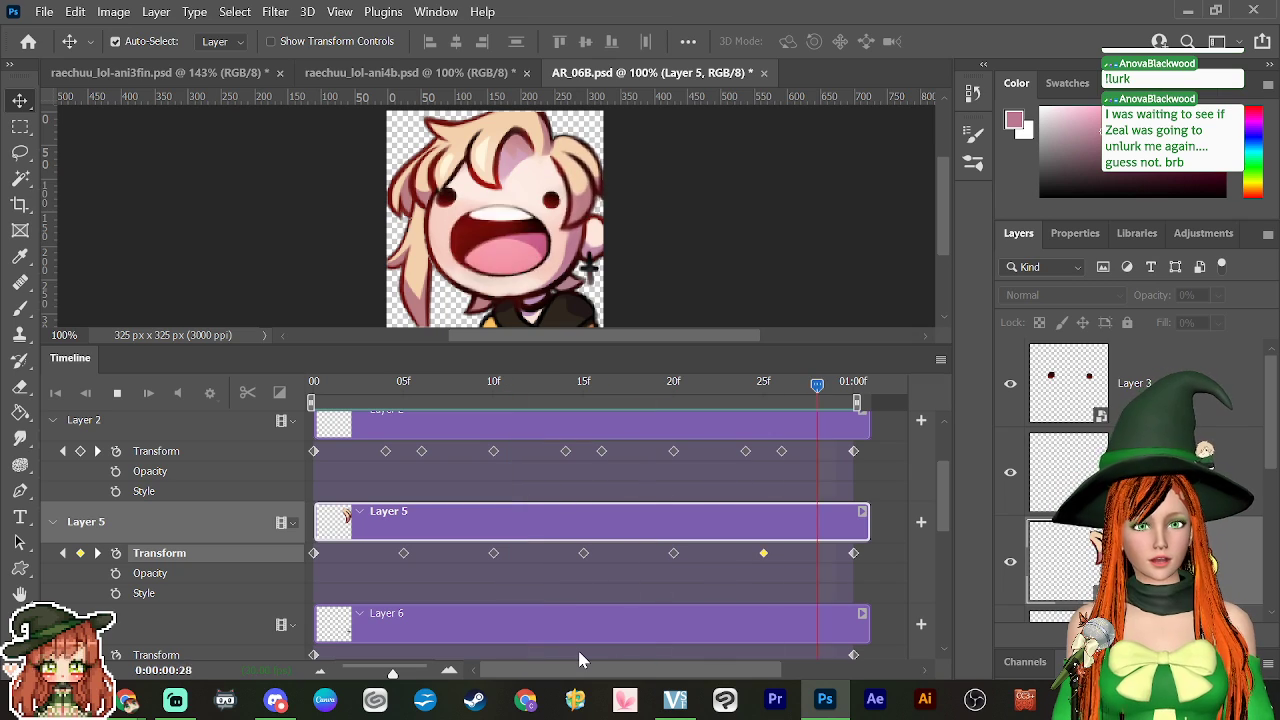
key("space")
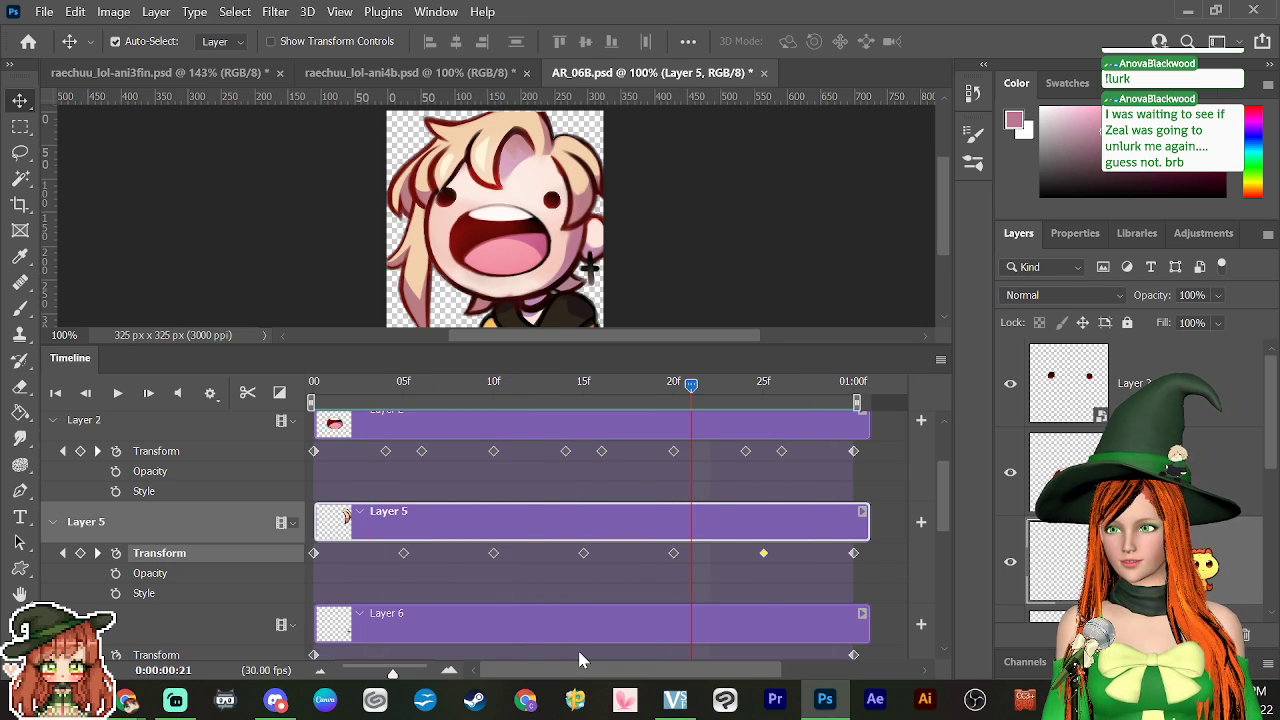
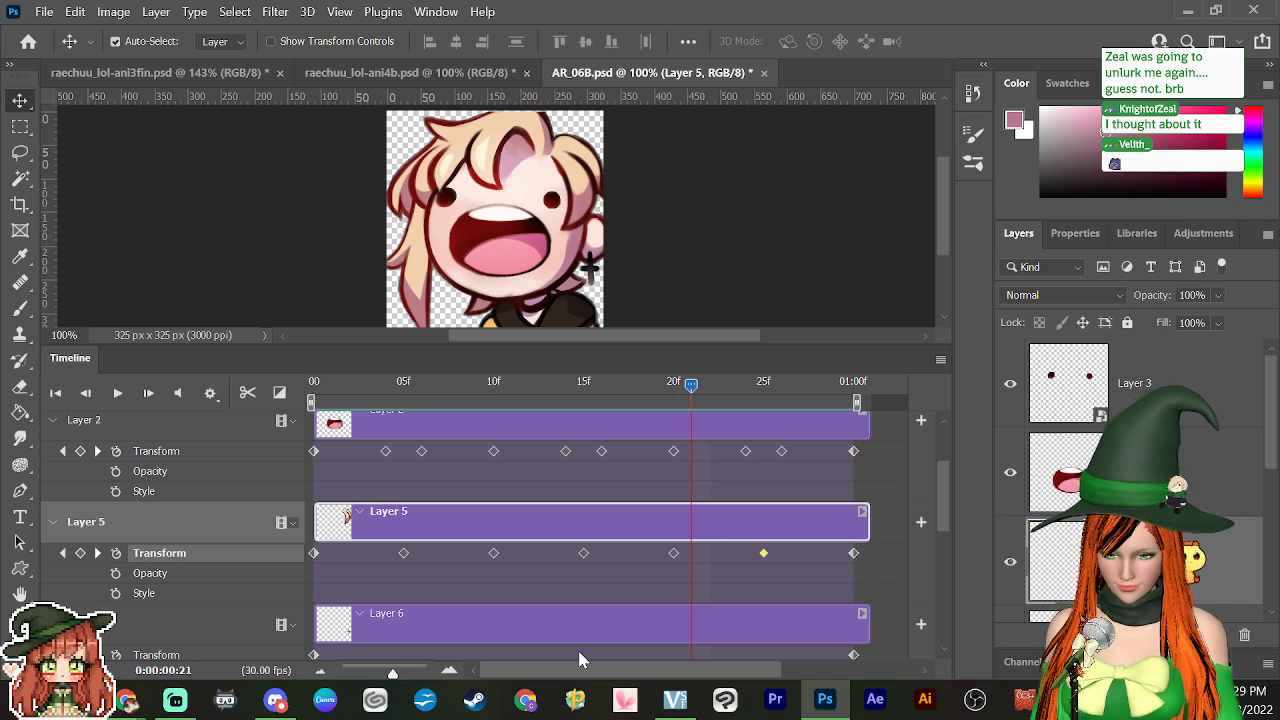
Step: Move Layer 5's six Transform keyframes after the first one to frames 4, 8, 12, 16, 20 and 24
left_click_drag(692, 392, 390, 555)
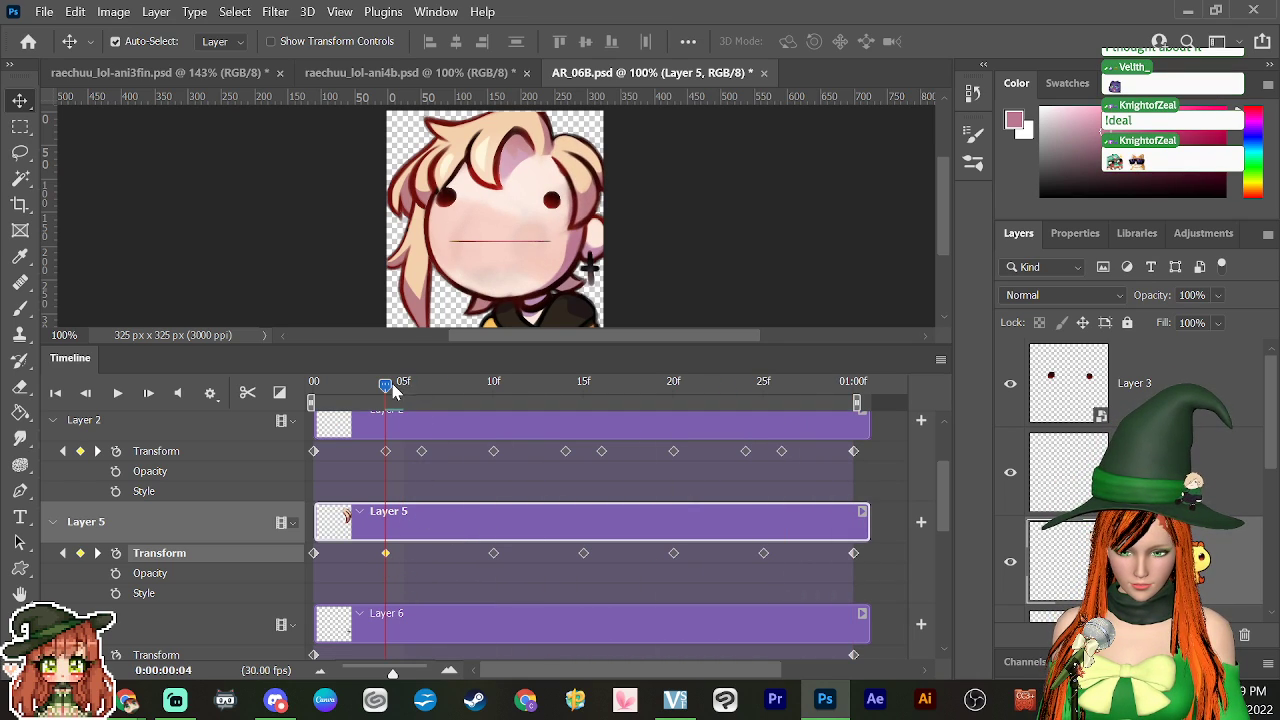
left_click_drag(393, 390, 472, 398)
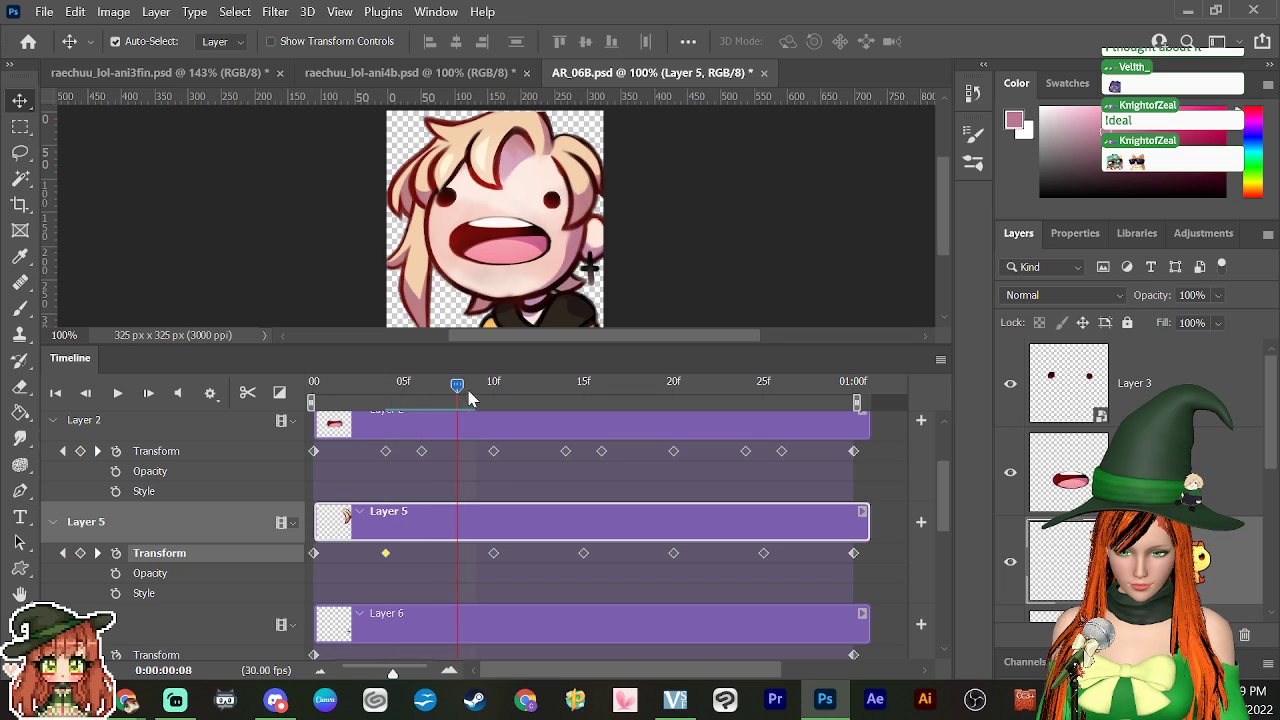
left_click_drag(493, 555, 458, 556)
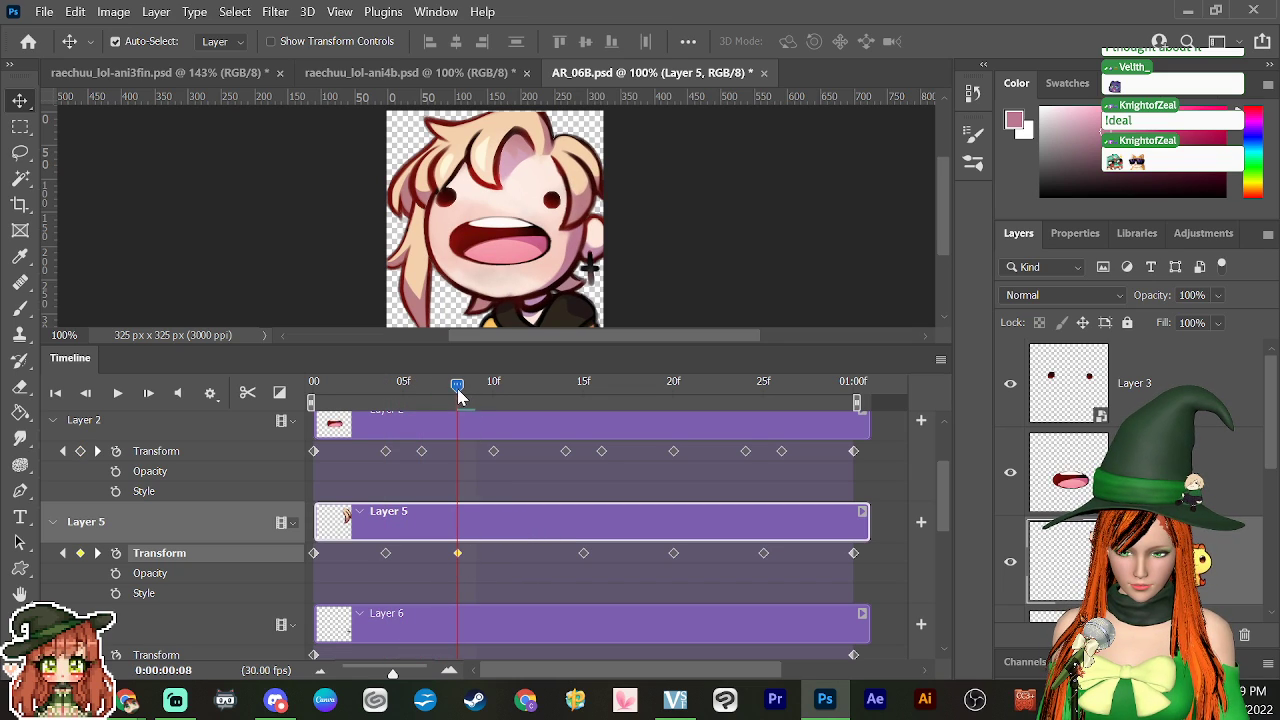
left_click_drag(460, 394, 526, 394)
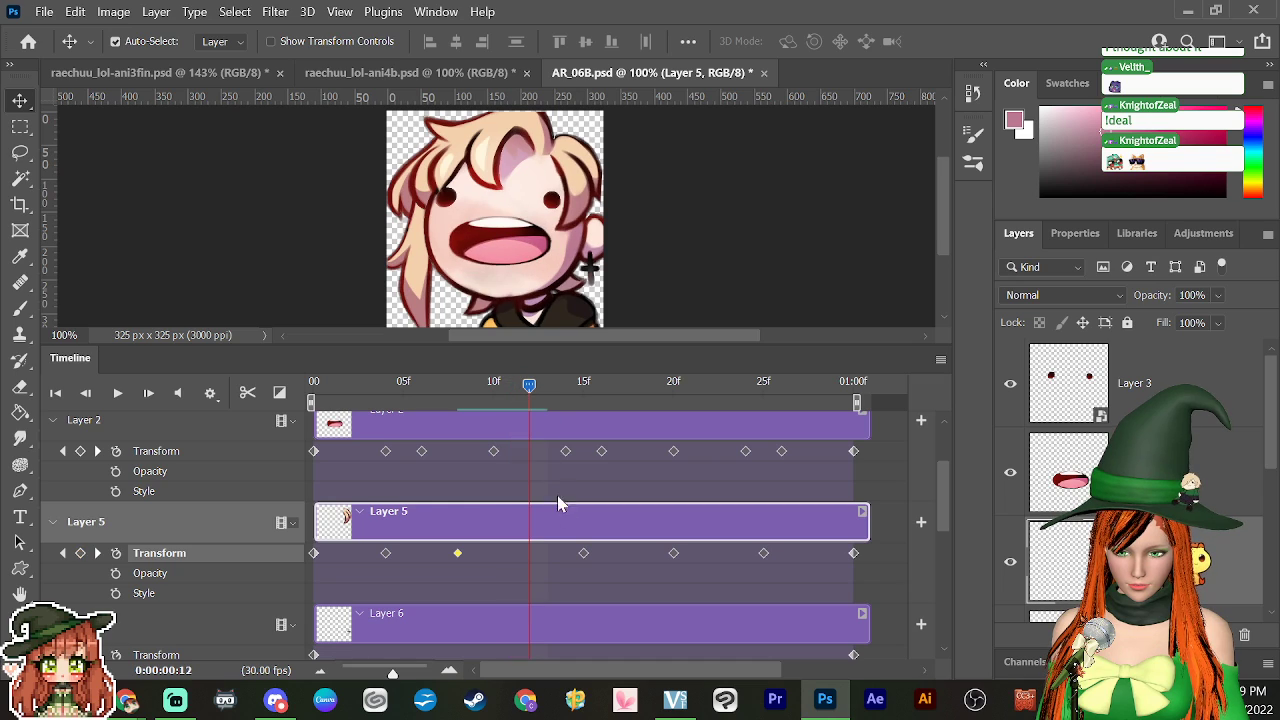
left_click_drag(584, 555, 533, 557)
left_click_drag(531, 394, 600, 408)
left_click_drag(673, 555, 608, 572)
left_click_drag(603, 386, 674, 397)
left_click_drag(763, 553, 681, 556)
left_click_drag(673, 390, 748, 390)
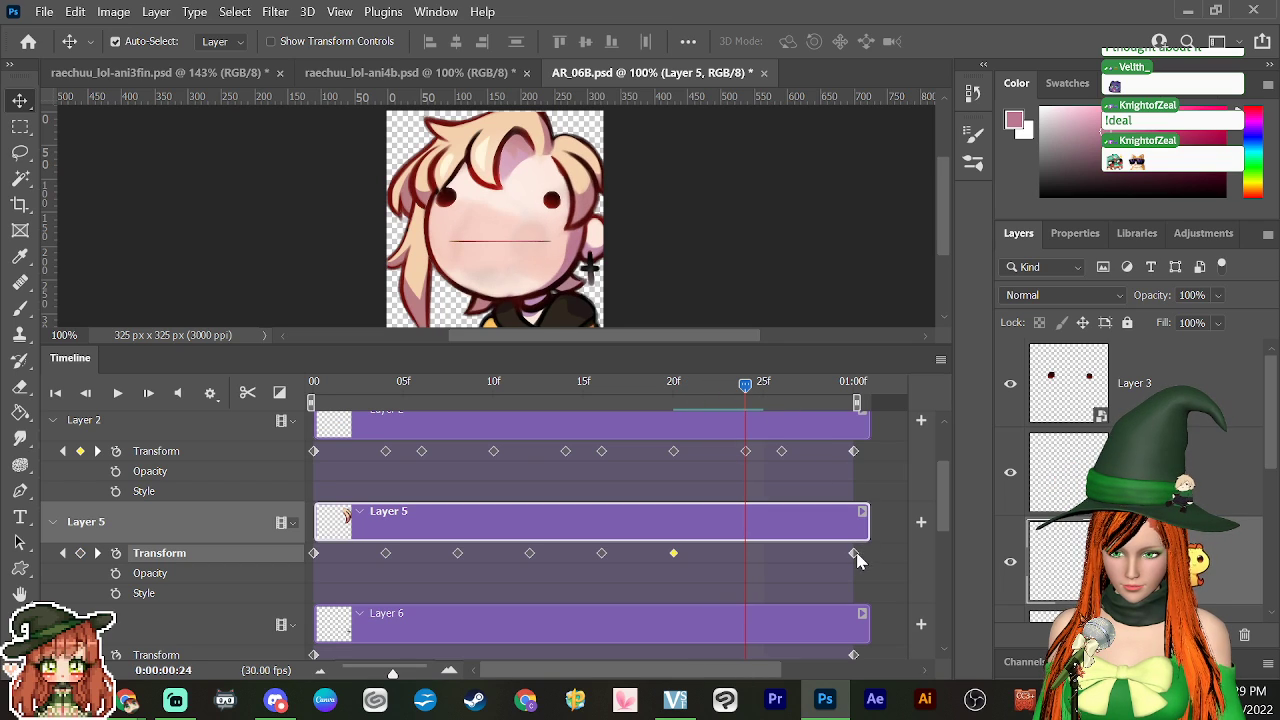
left_click_drag(853, 553, 752, 571)
Step: Add a Transform keyframe to Layer 5 at frame 28
left_click_drag(748, 390, 817, 388)
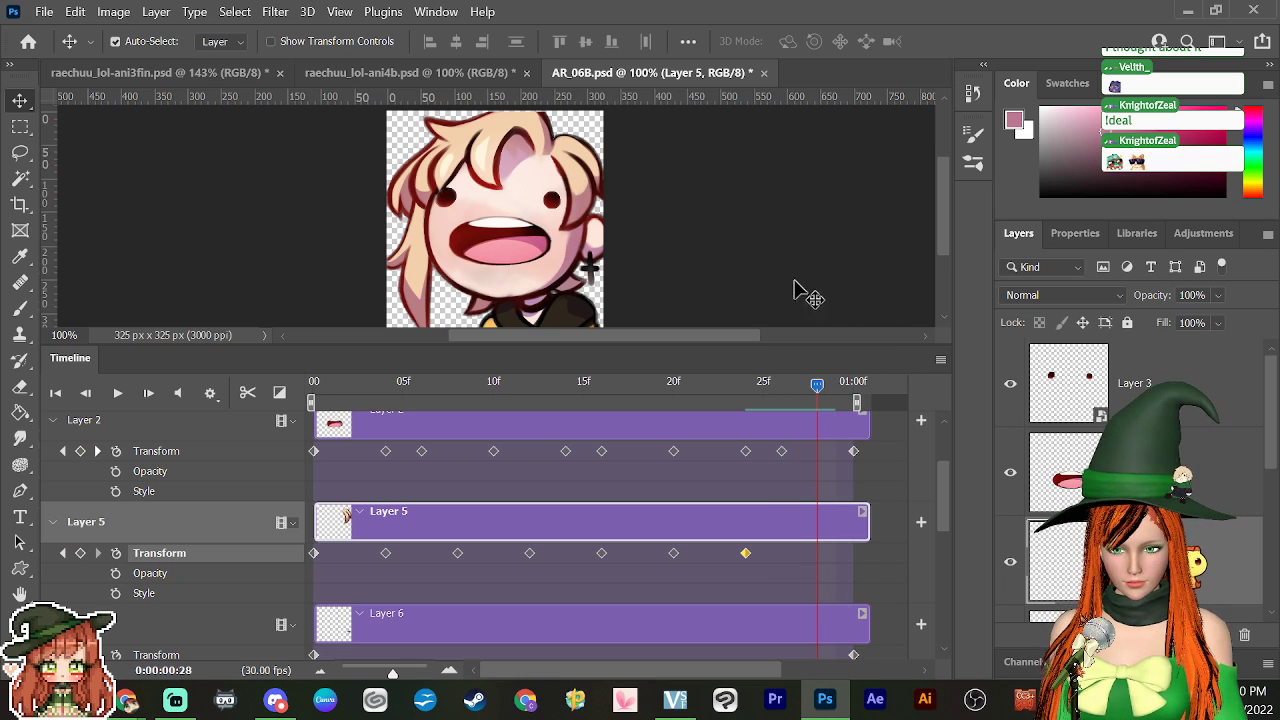
left_click(81, 554)
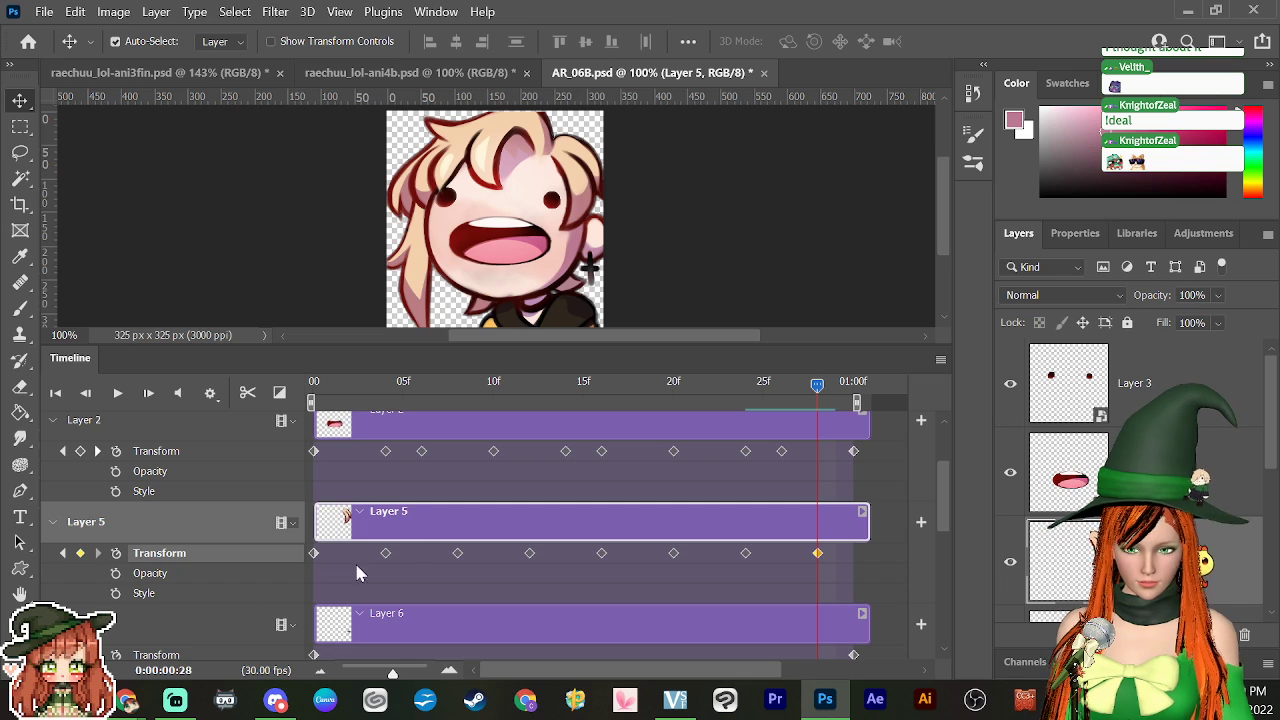
left_click_drag(817, 386, 853, 396)
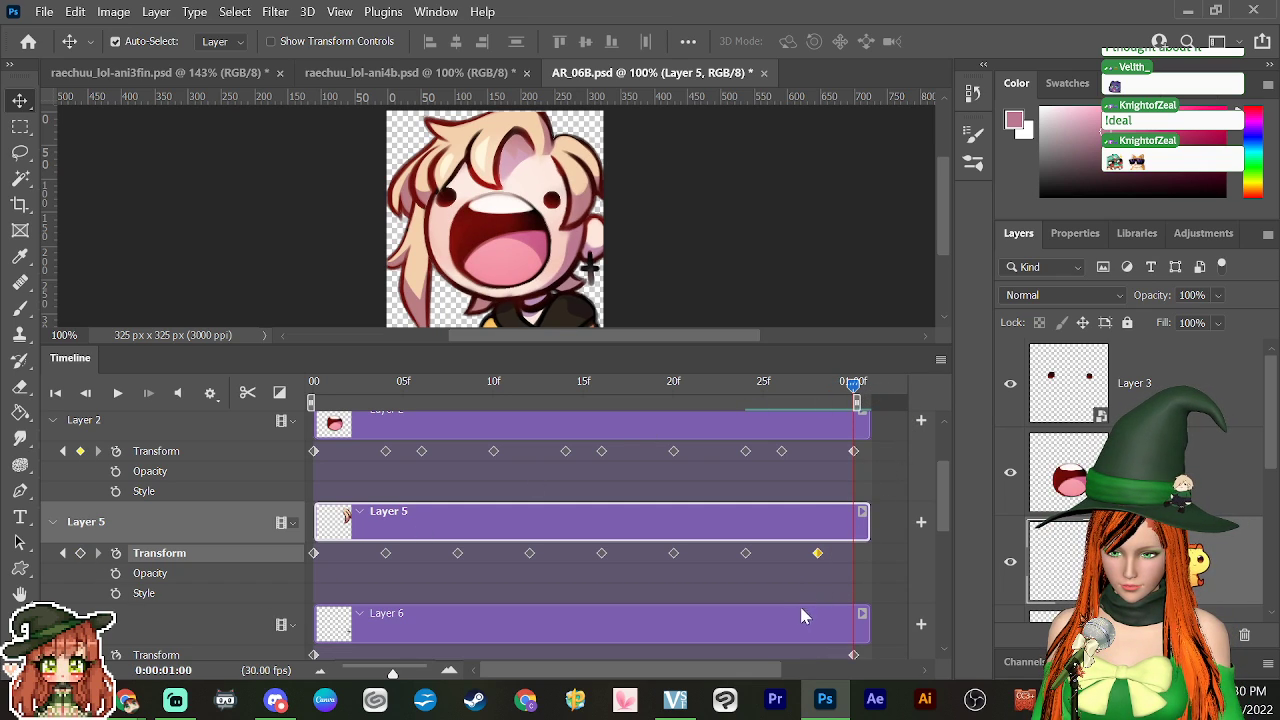
left_click_drag(314, 389, 781, 405)
left_click_drag(756, 474, 829, 514)
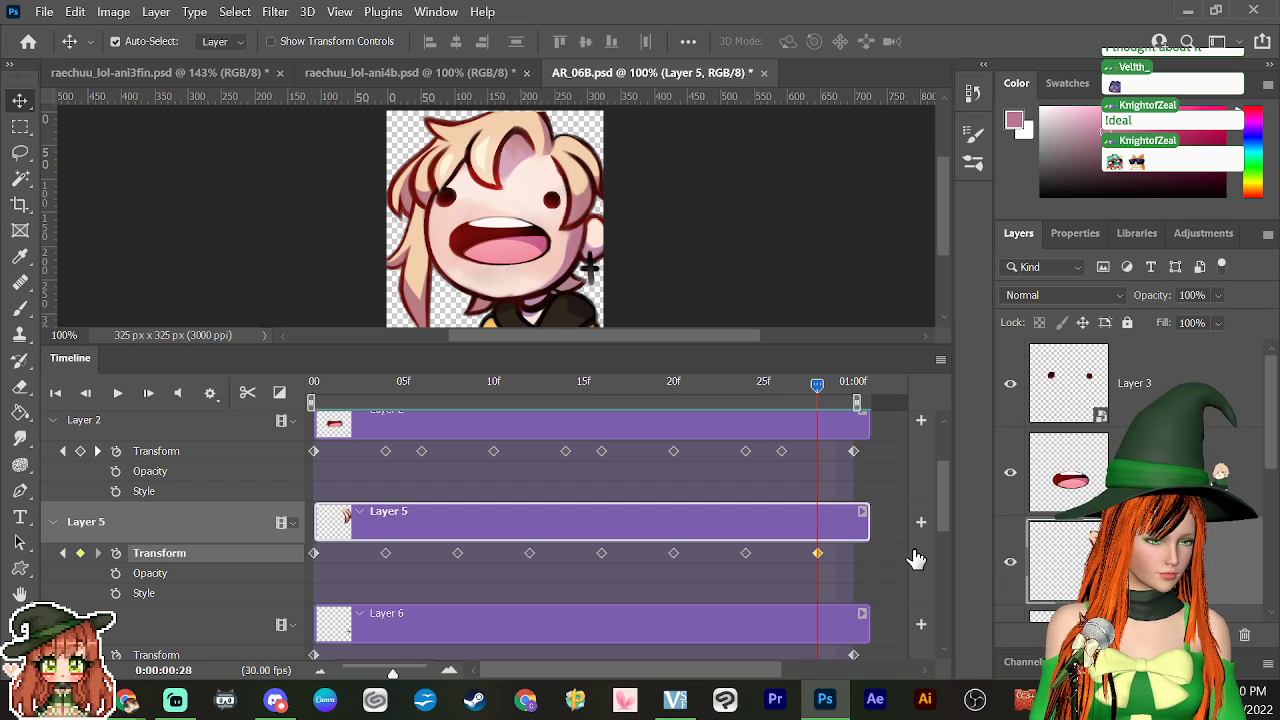
key("ctrl+t")
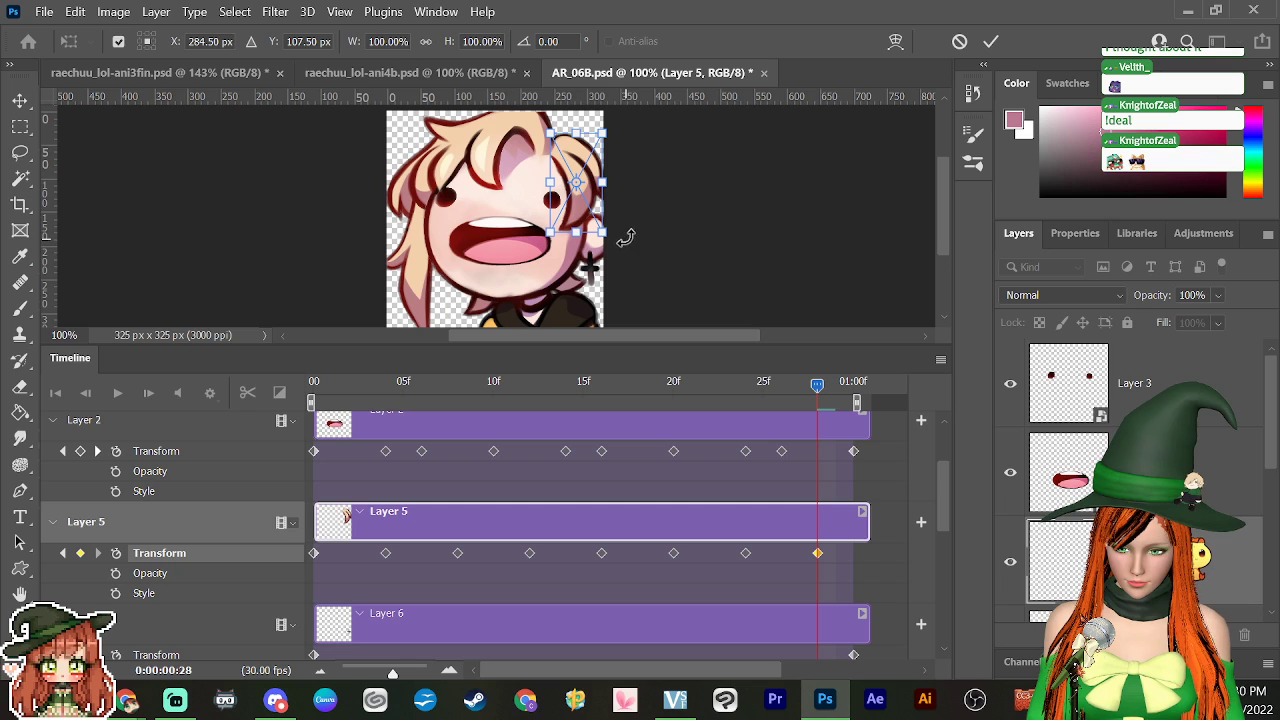
key("Return")
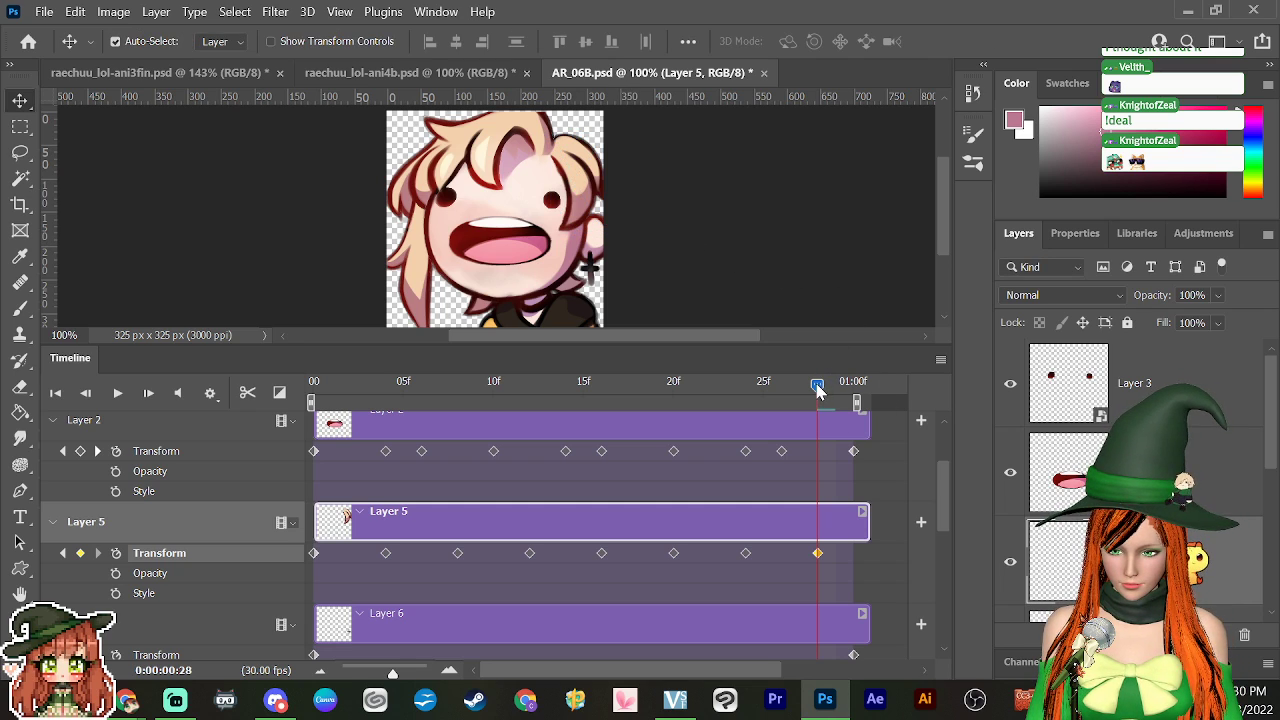
Step: Copy Layer 5's Transform keyframe at frame 12 and paste it onto the one at frame 28
left_click_drag(817, 390, 543, 534)
right_click(530, 553)
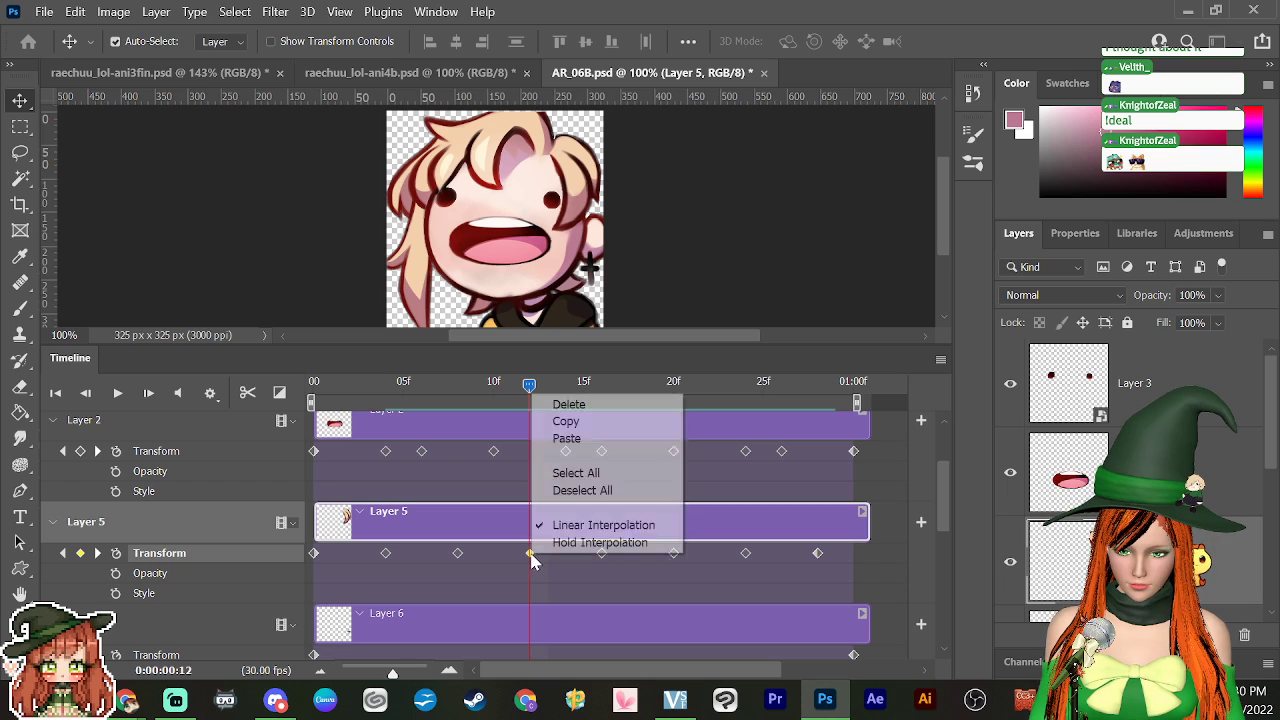
left_click(567, 439)
left_click_drag(529, 390, 826, 429)
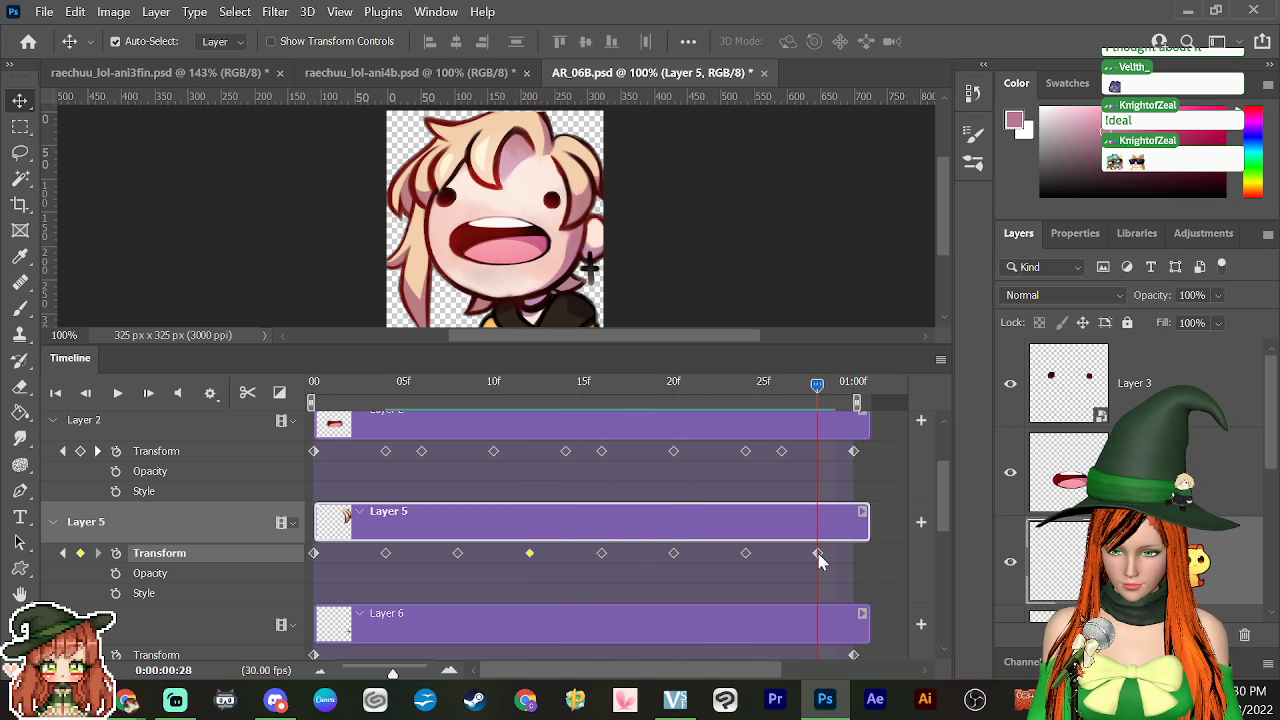
right_click(818, 556)
left_click(871, 437)
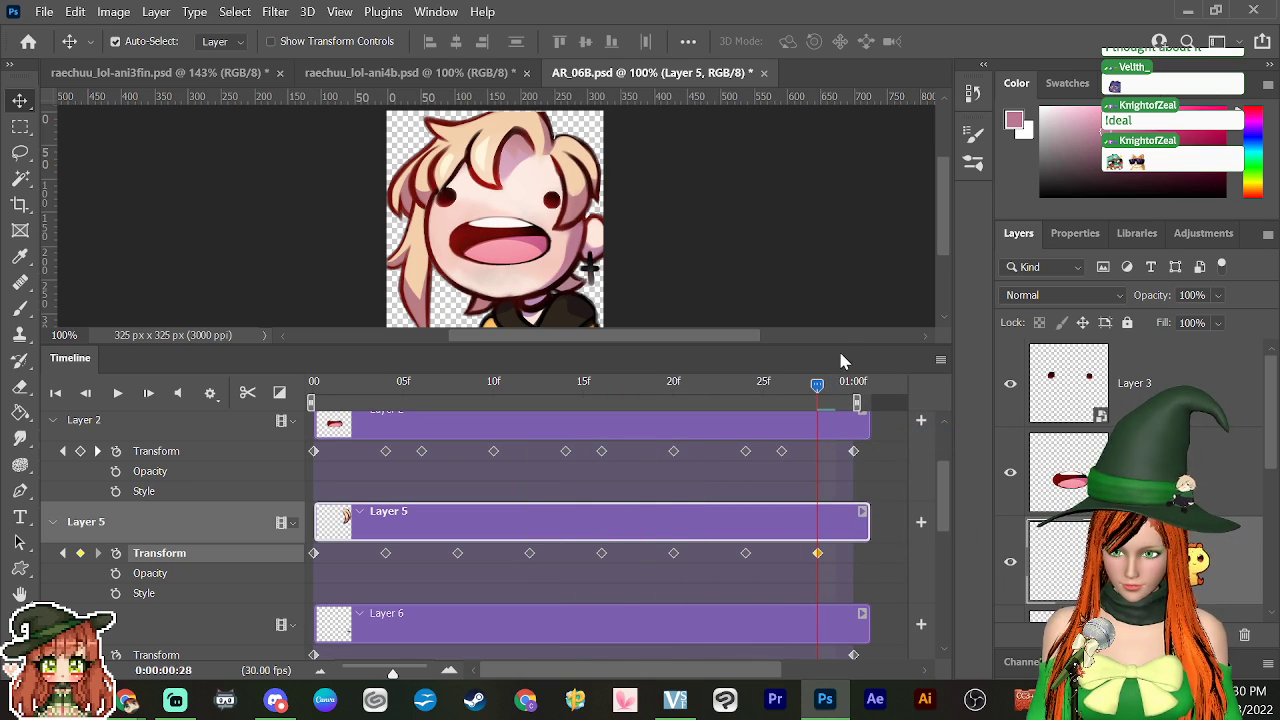
Step: Copy Layer 5's Transform keyframe at frame 24 and paste it onto a new keyframe at 01:00f, keeping Linear Interpolation
left_click_drag(818, 390, 746, 440)
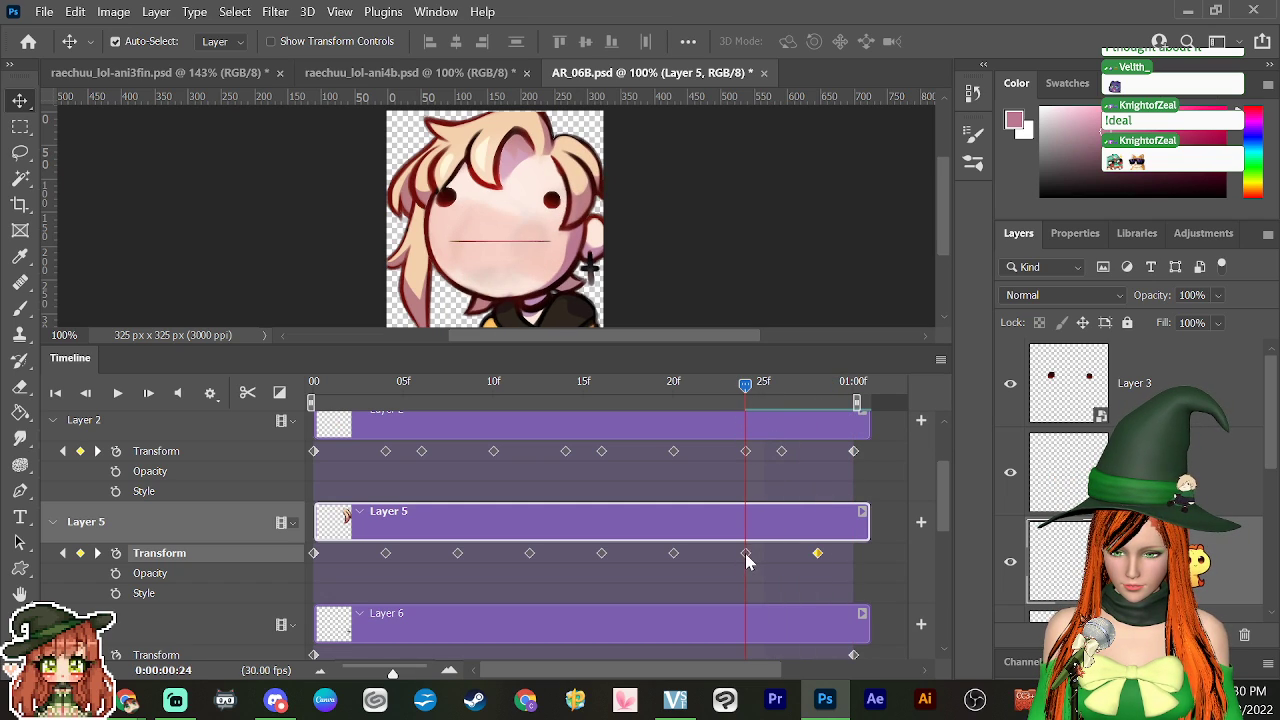
right_click(746, 553)
left_click(780, 421)
left_click_drag(746, 386, 853, 386)
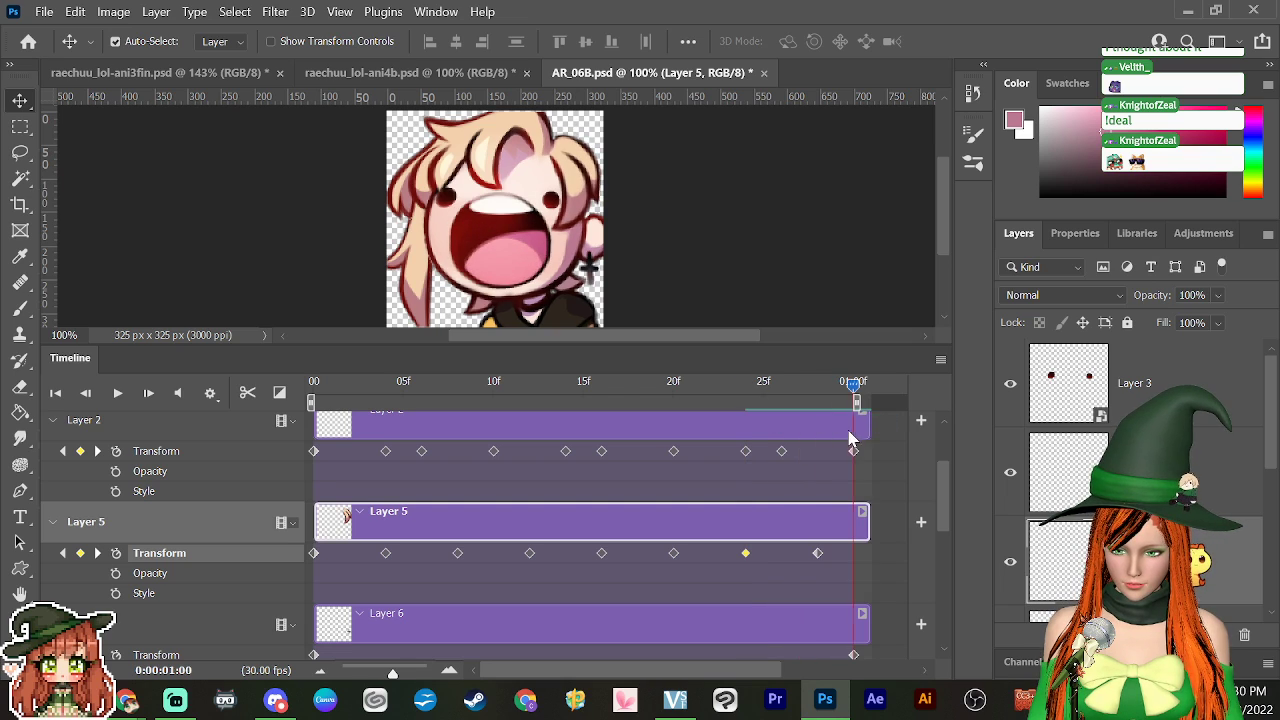
left_click(81, 554)
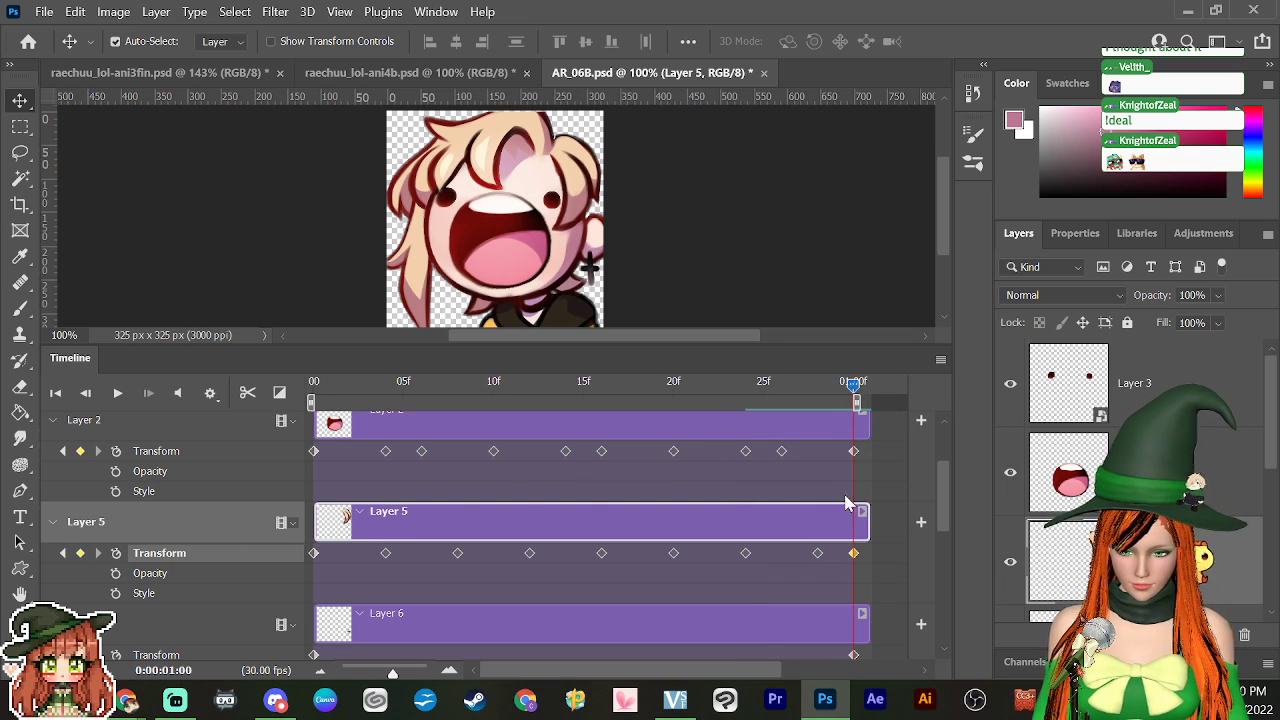
right_click(855, 557)
left_click(889, 440)
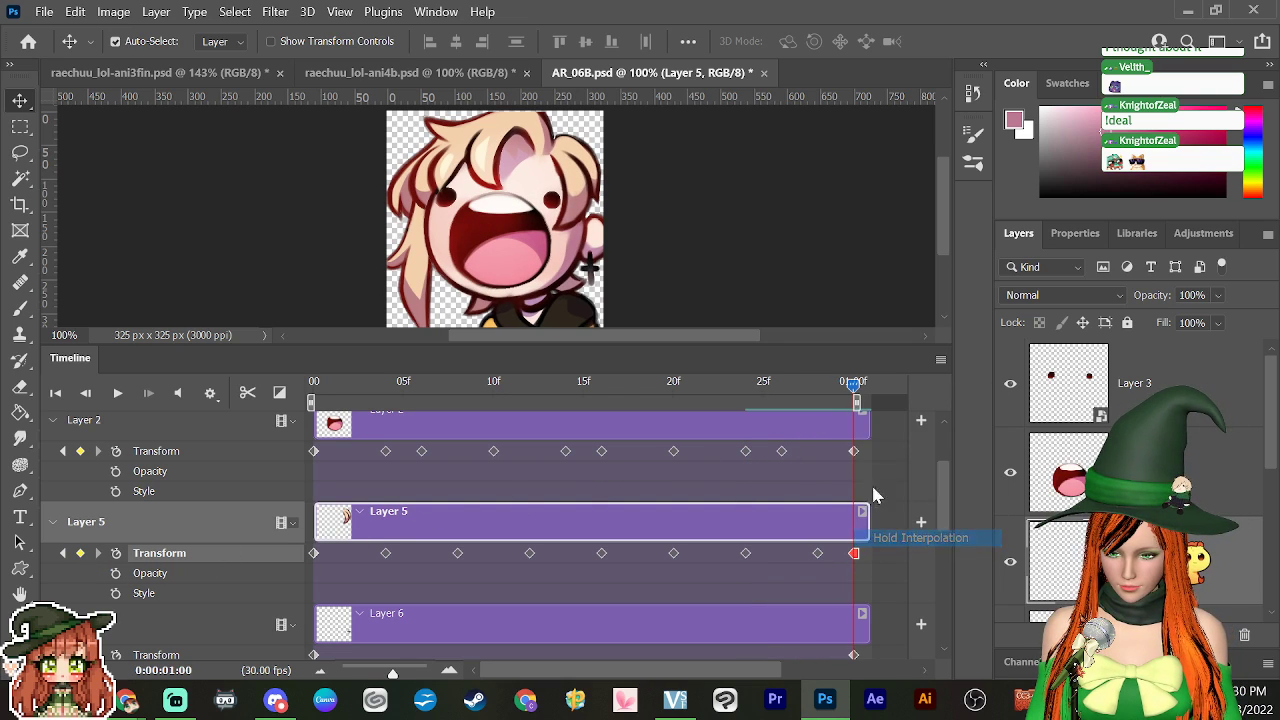
right_click(855, 557)
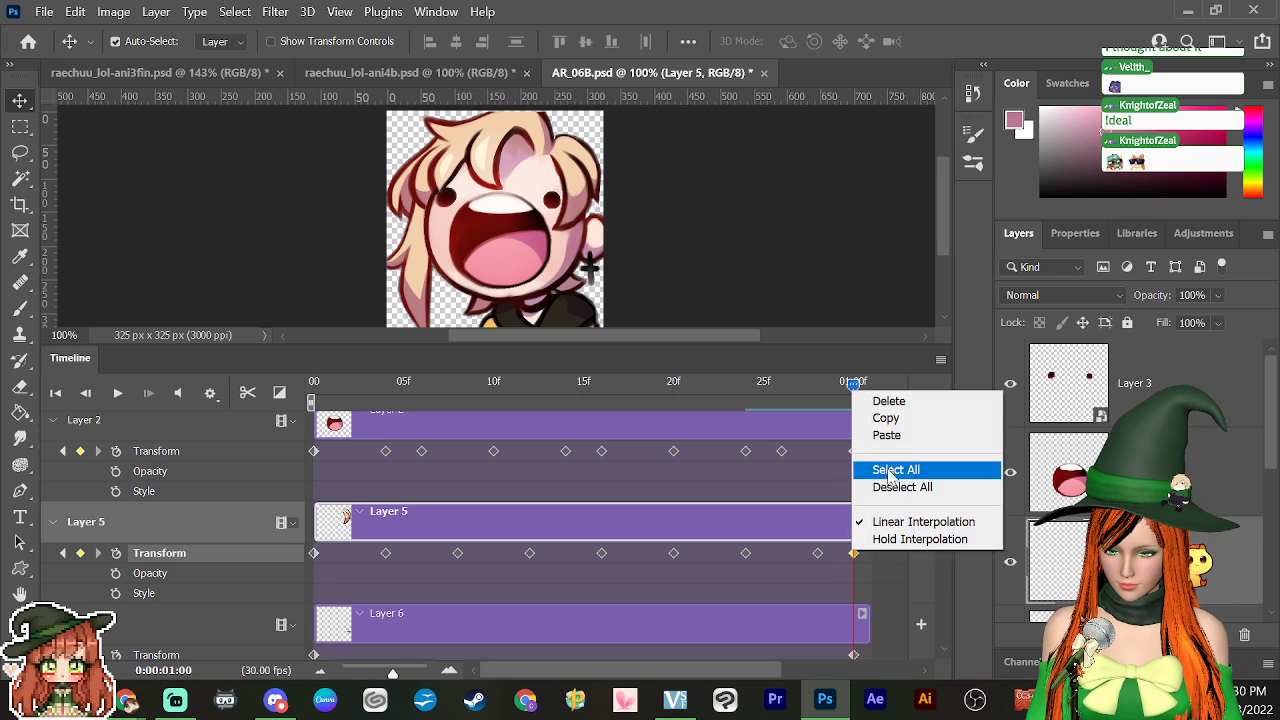
left_click(900, 436)
Step: Play back the retimed hair sway and return the playhead to frame 1
key("space")
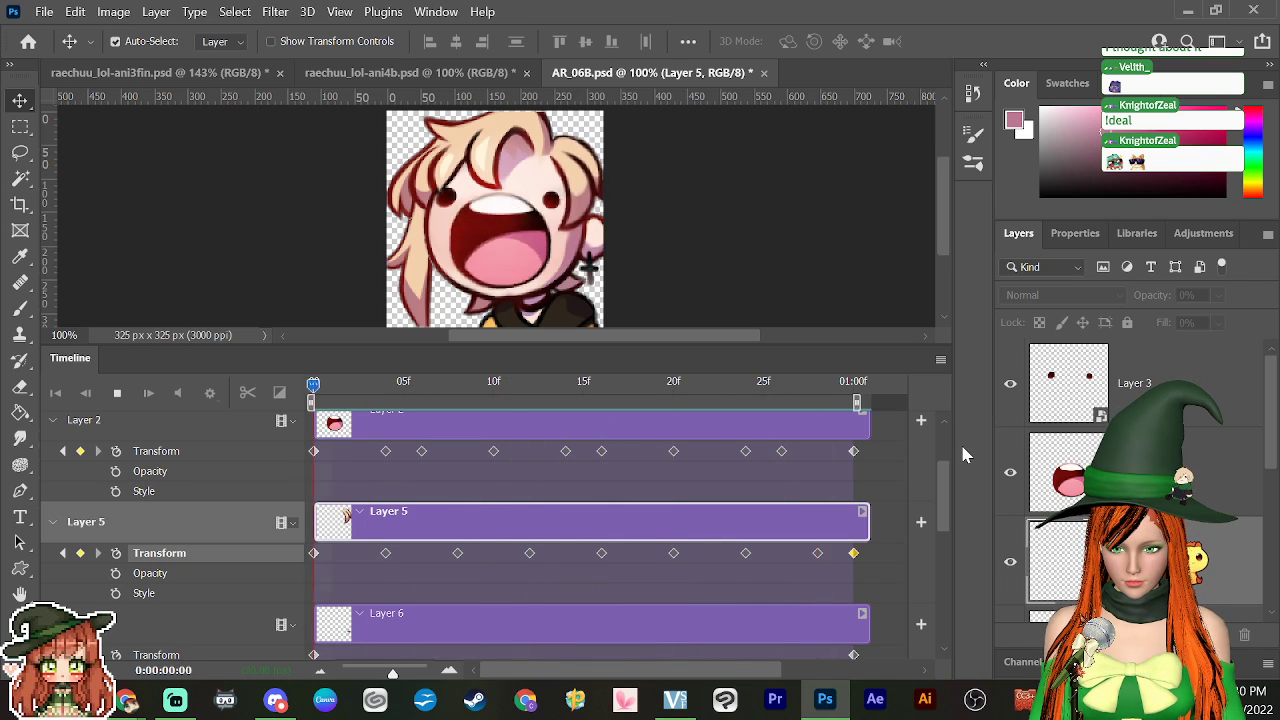
key("space")
left_click_drag(418, 390, 324, 562)
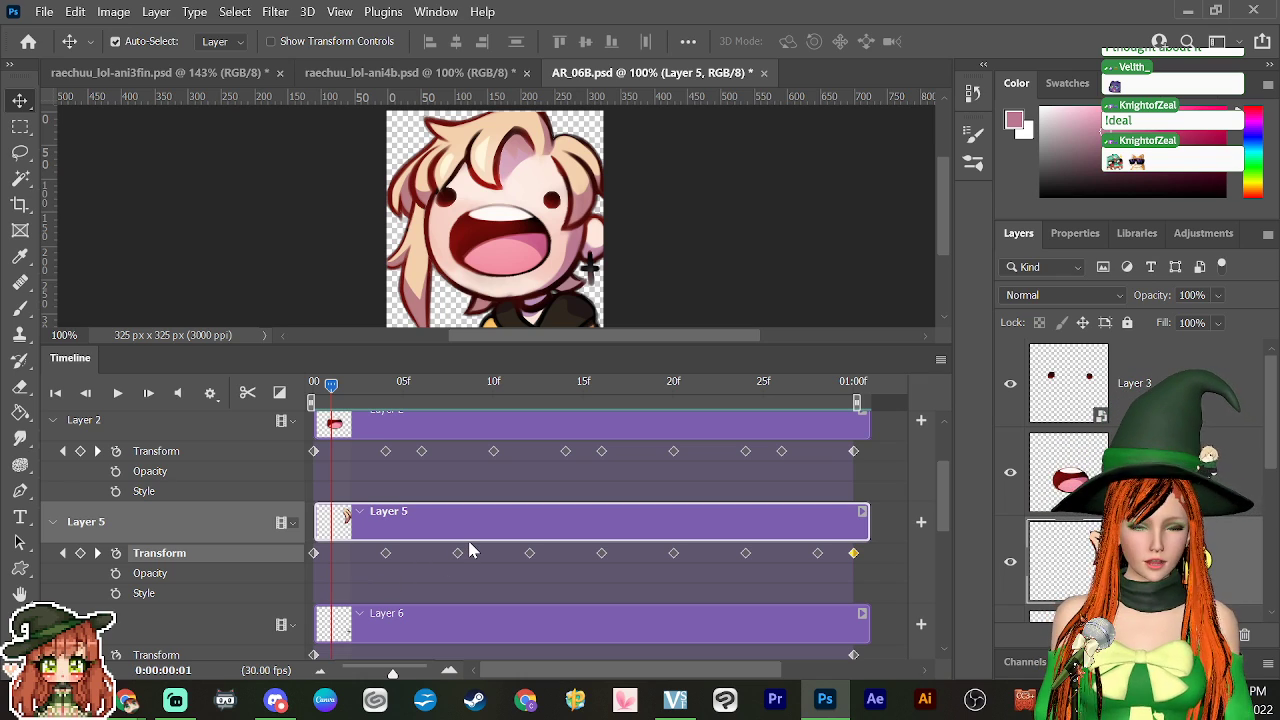
Step: Add Transform keyframes to Layer 6 at frames 5, 10, 15, 20 and 25
left_click_drag(946, 491, 948, 543)
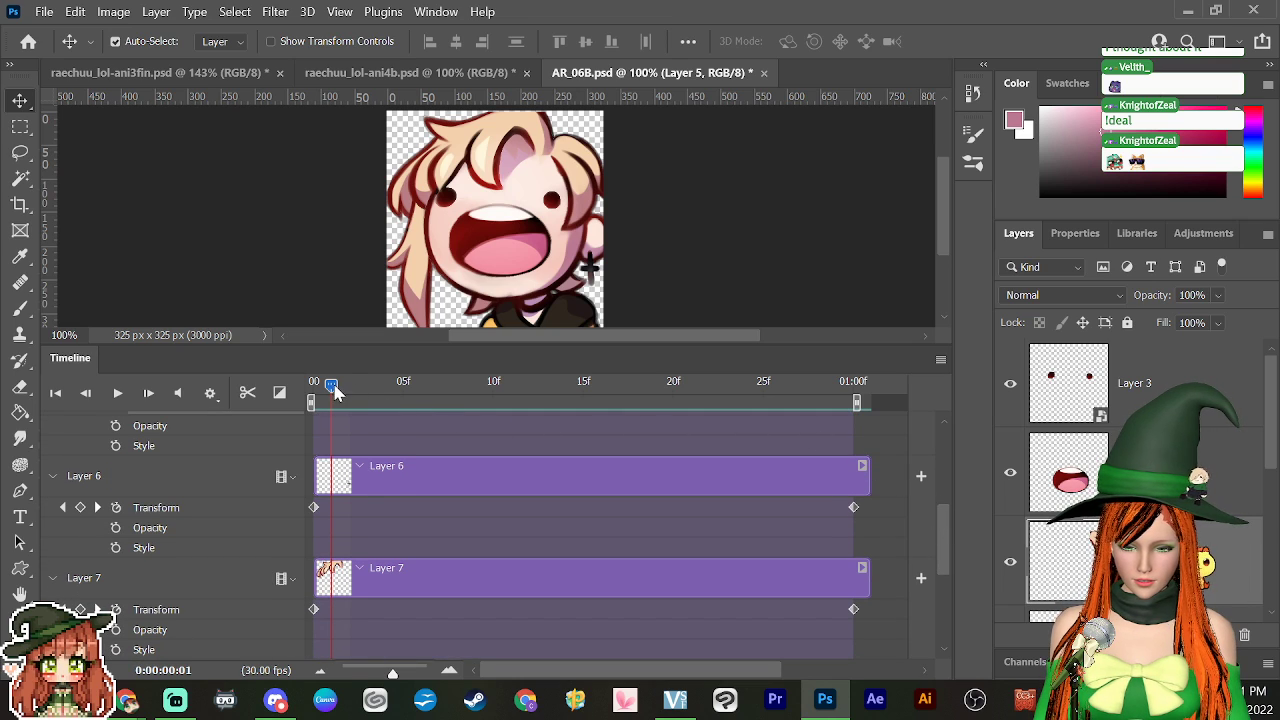
left_click_drag(335, 392, 405, 466)
left_click(81, 508)
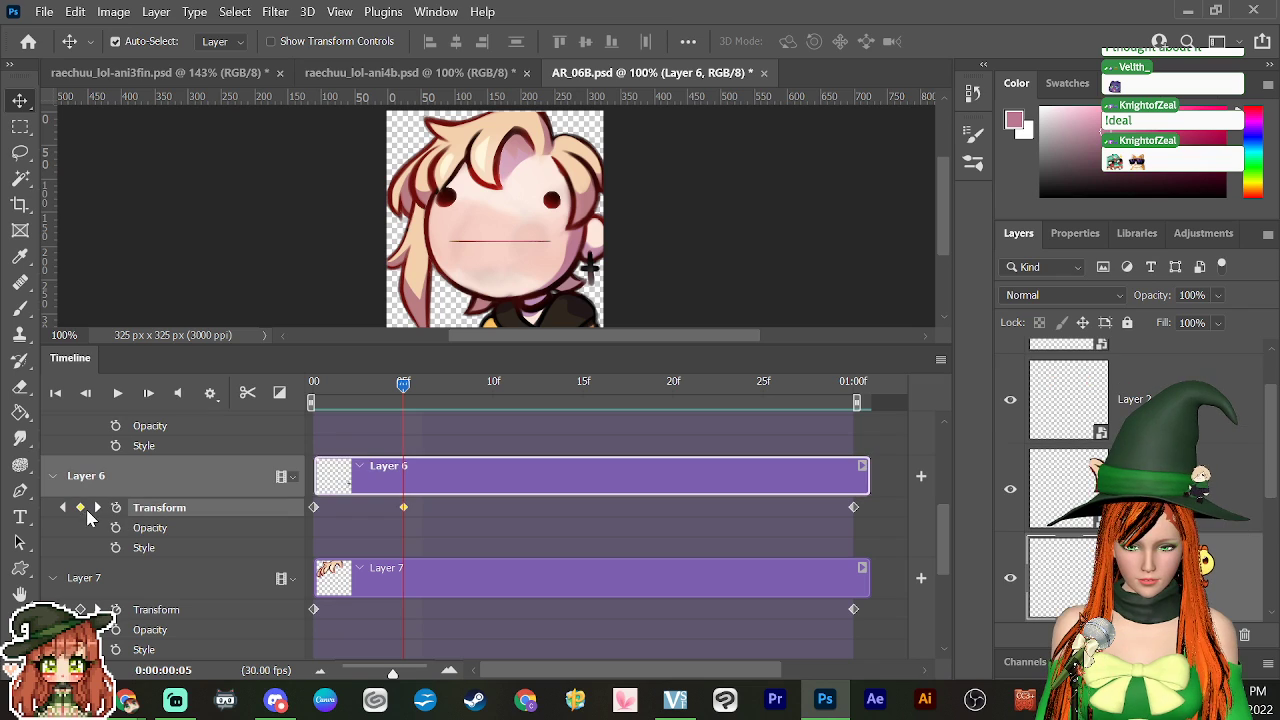
left_click_drag(420, 390, 755, 412)
left_click(81, 508)
left_click(81, 508)
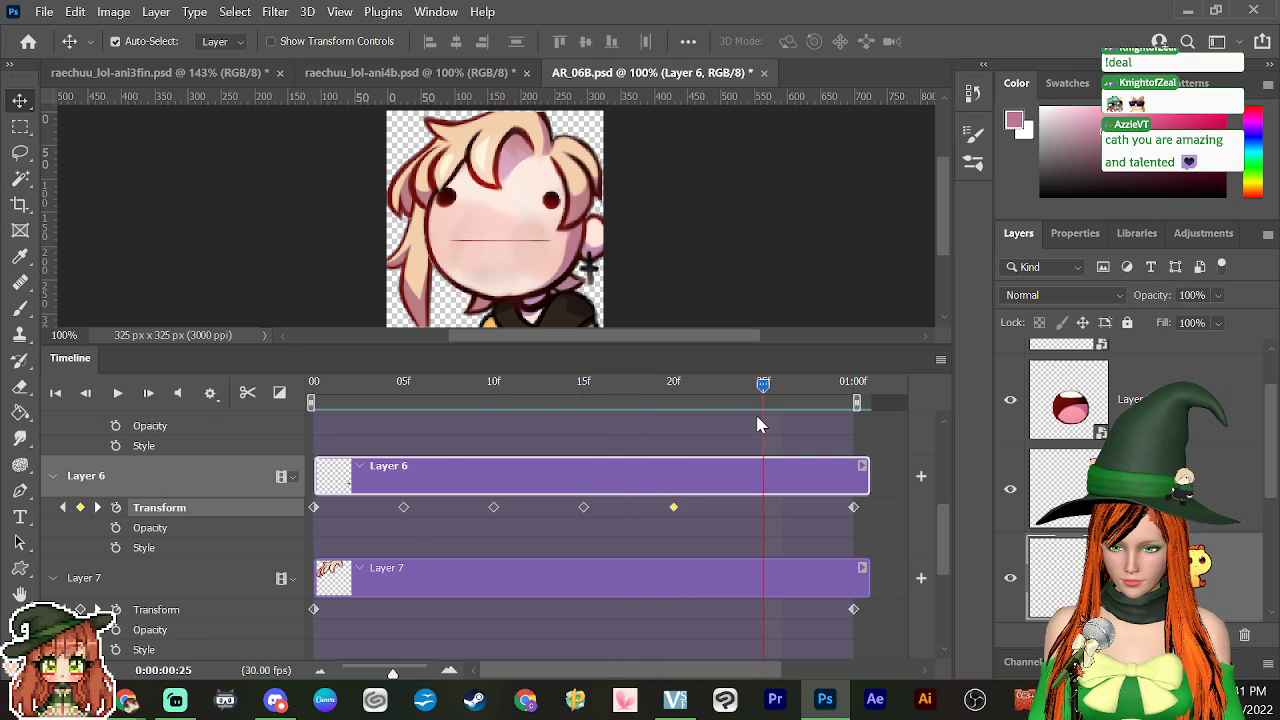
left_click(81, 508)
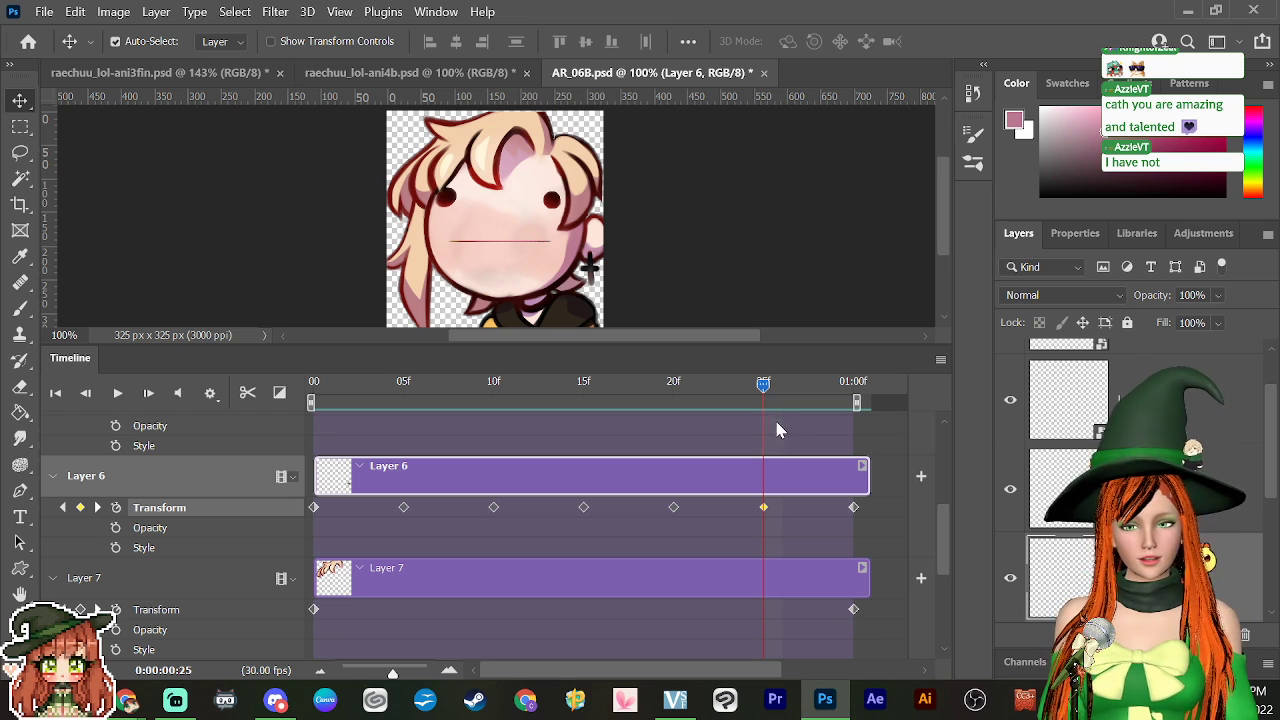
Step: At frame 5, shift the cross earring's pivot to its upper end and rotate Layer 6 about -13.7°
left_click_drag(768, 407, 408, 506)
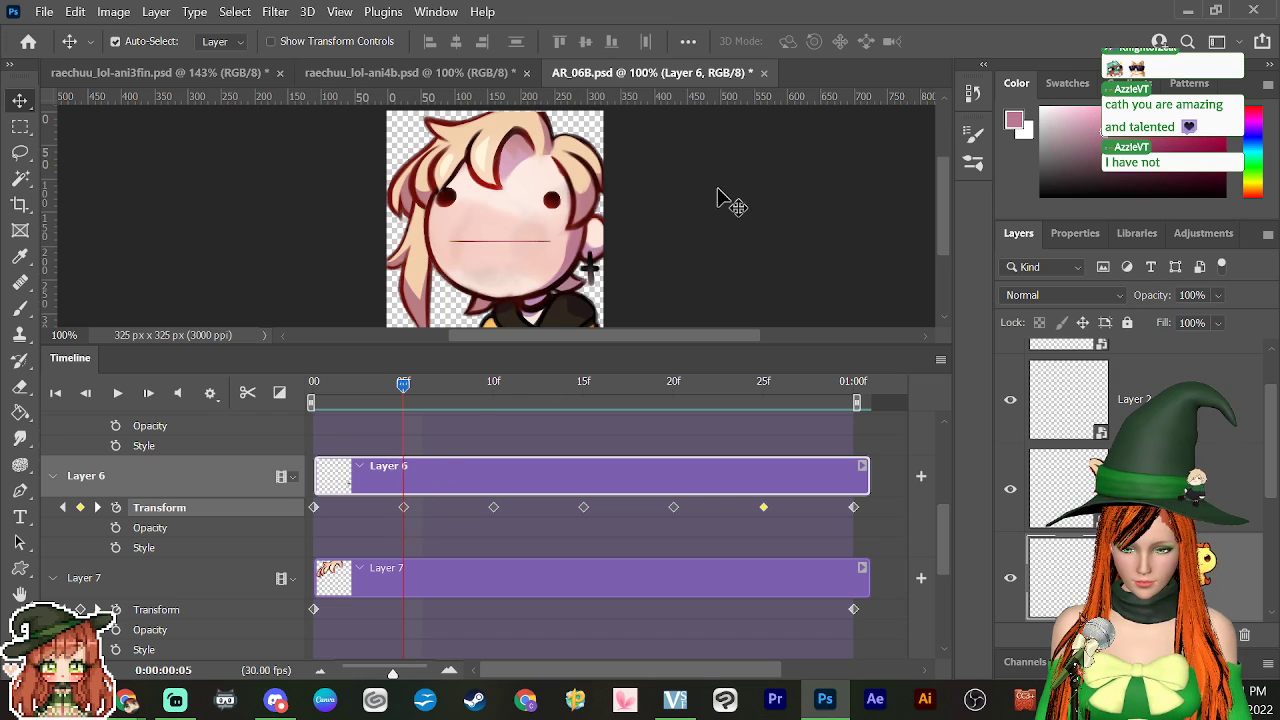
key("ctrl+t")
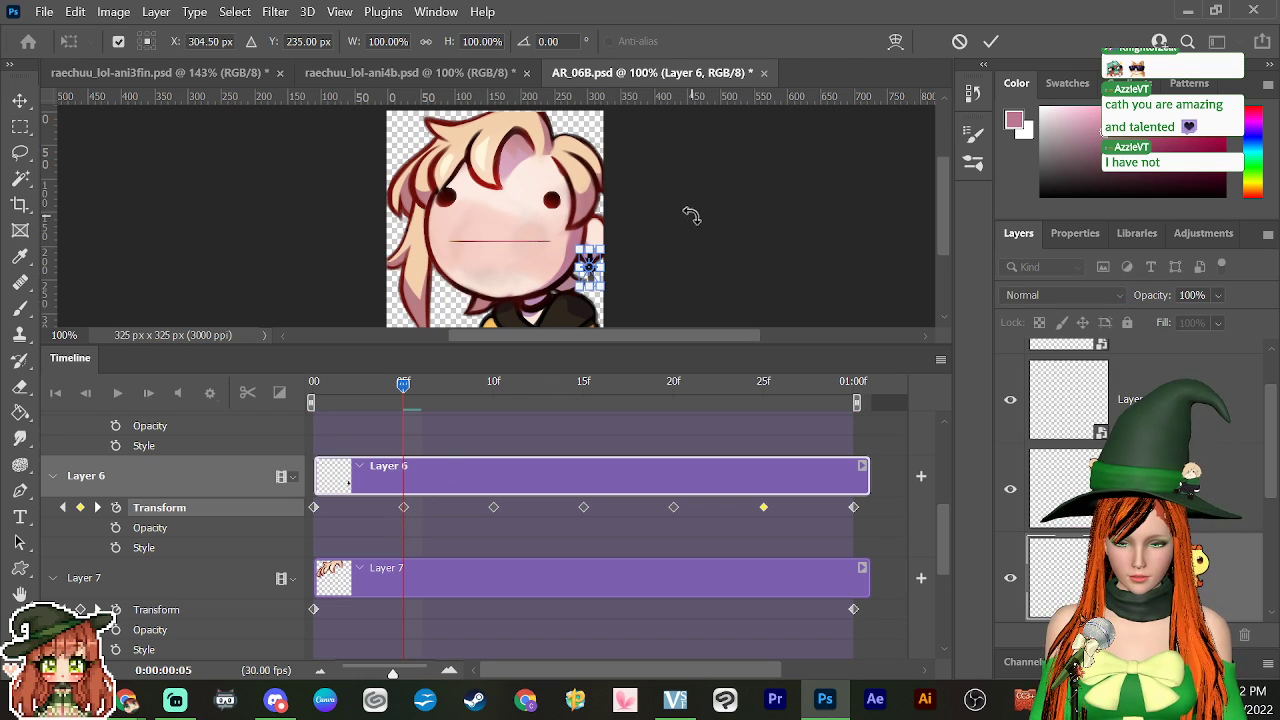
key("ctrl+plus")
key("ctrl+plus")
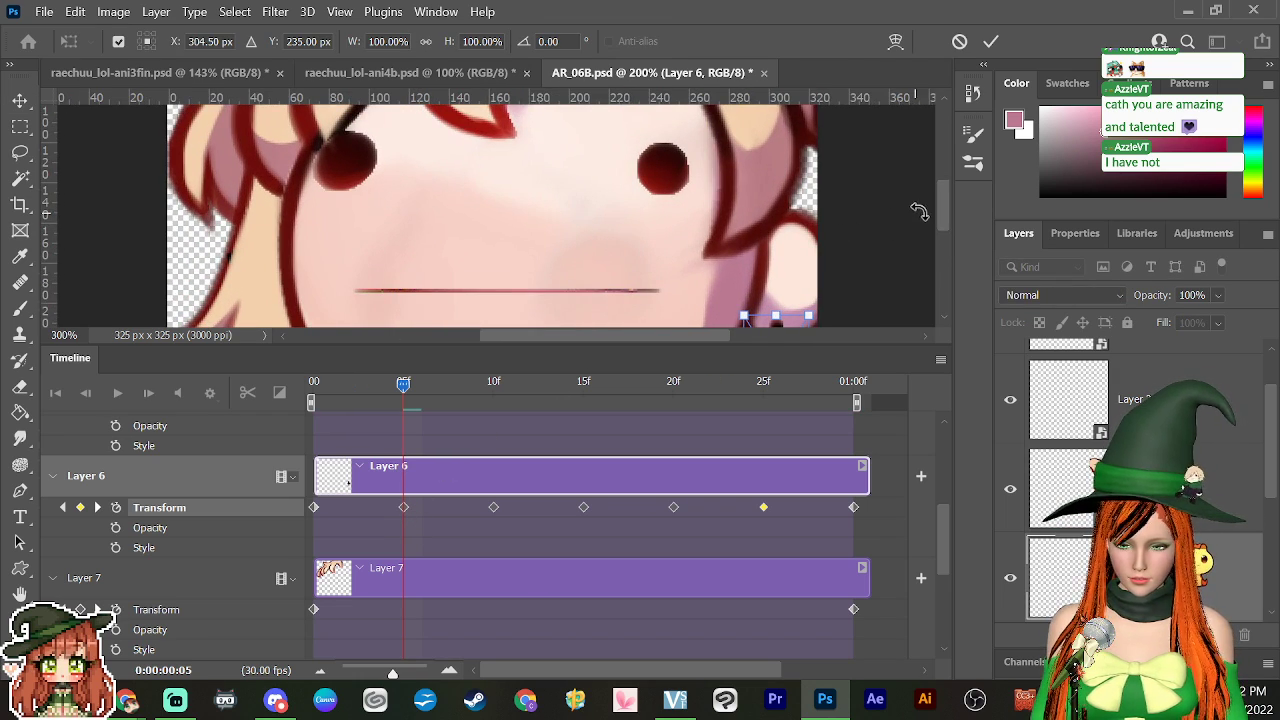
scroll(943, 245, "down", 2)
scroll(943, 245, "down", 1)
left_click_drag(676, 335, 731, 336)
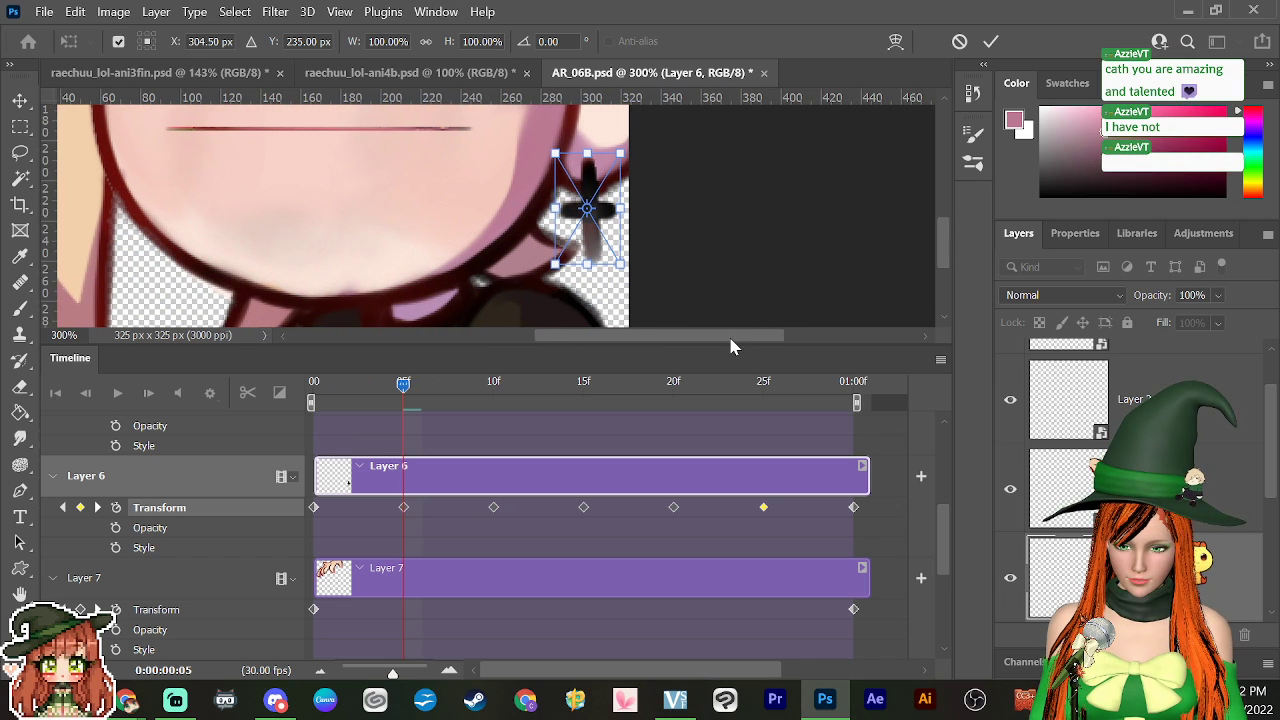
left_click_drag(588, 208, 590, 170)
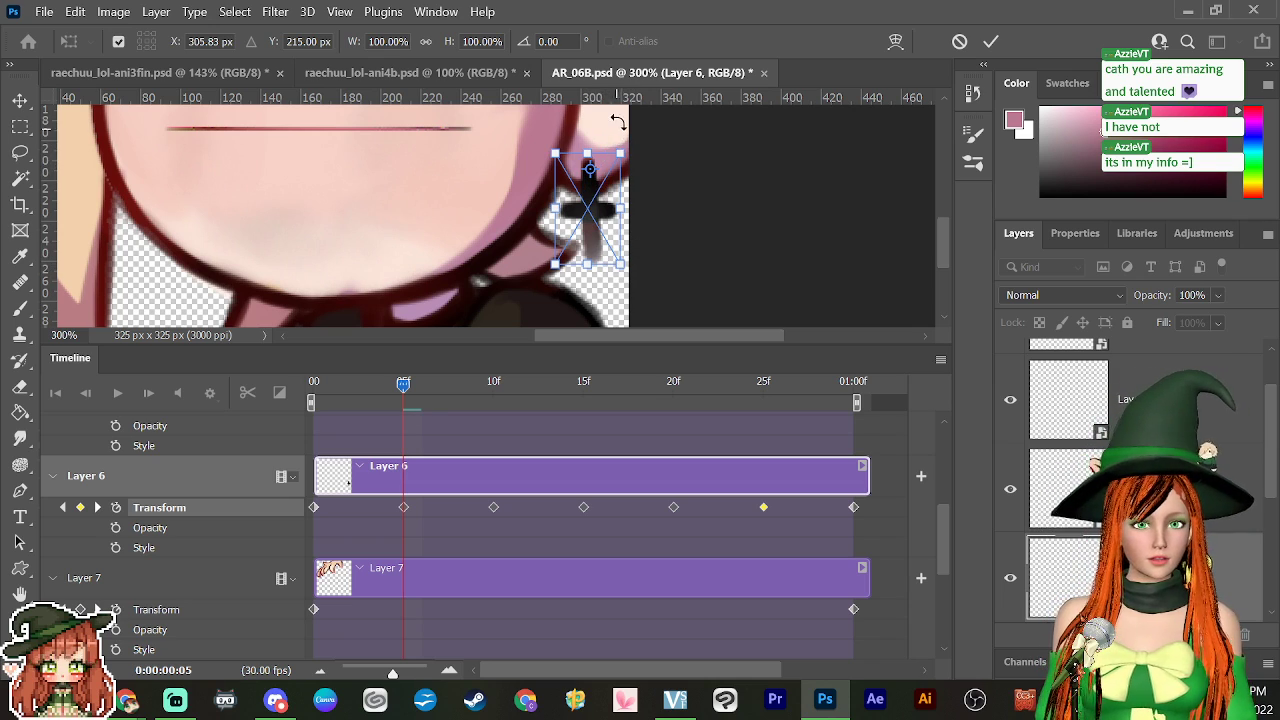
left_click_drag(598, 170, 591, 171)
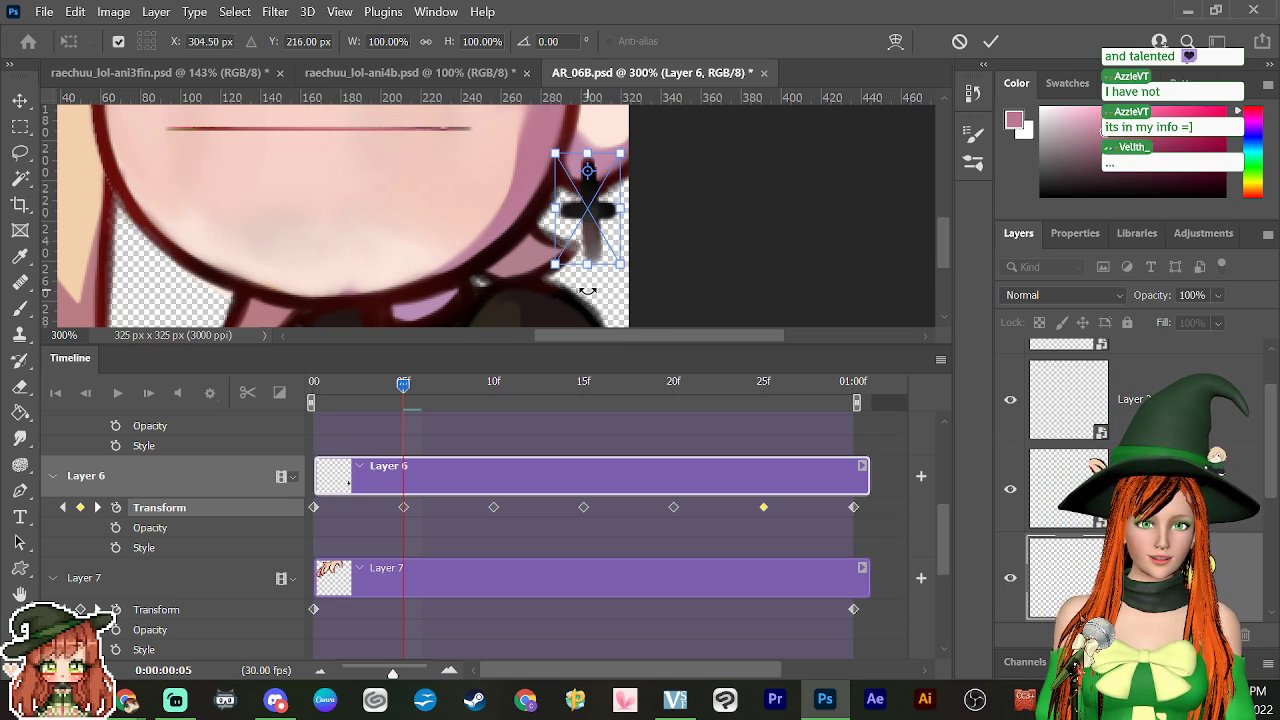
left_click_drag(588, 291, 616, 288)
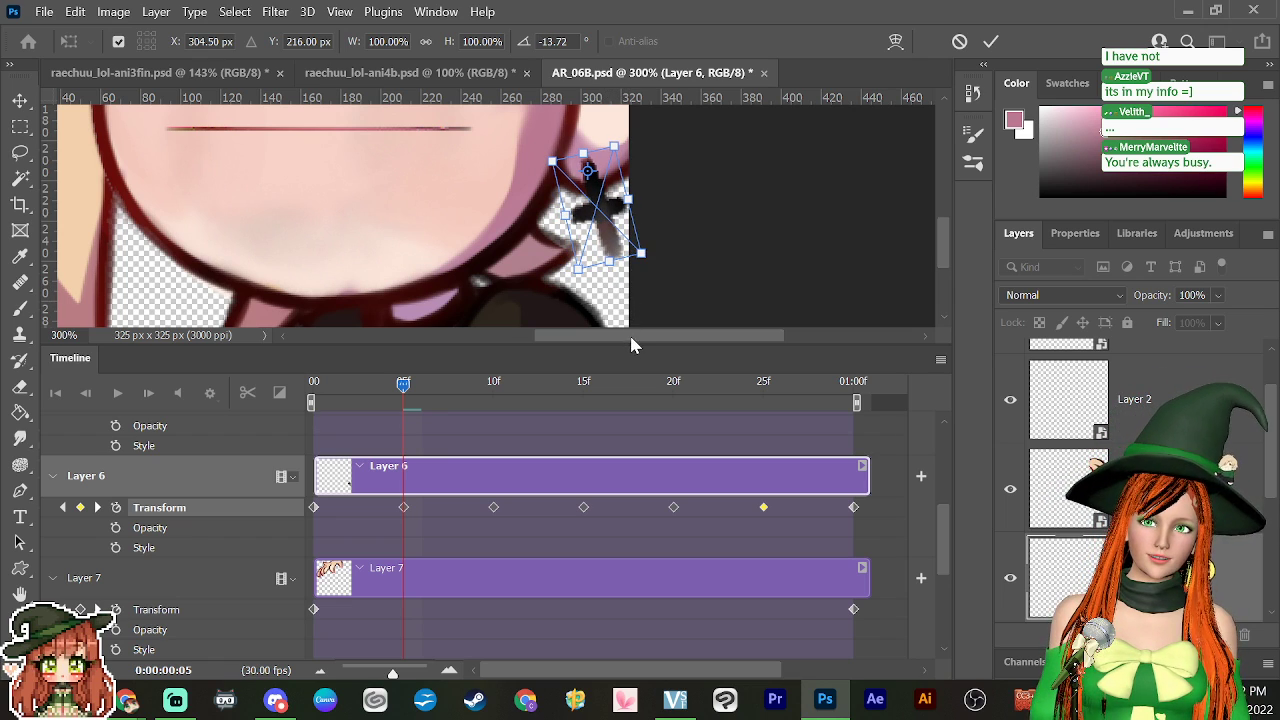
key("Return")
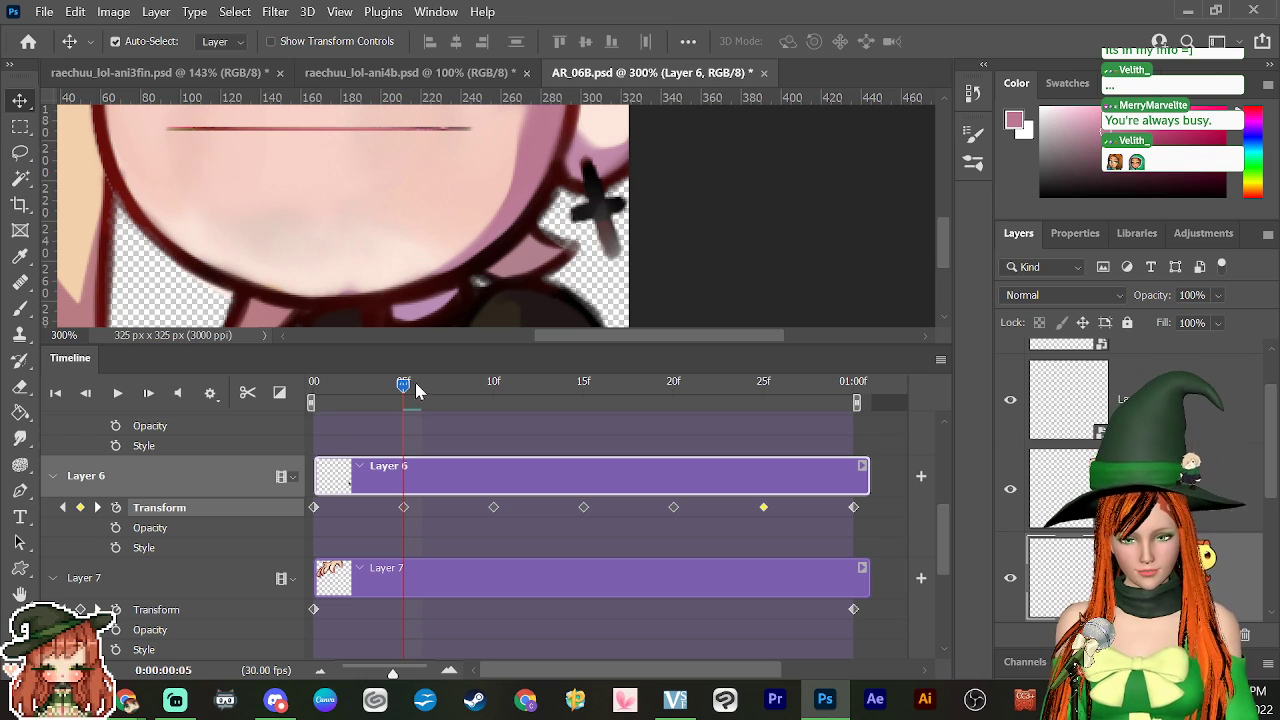
Step: At frame 15, shift the cross earring's pivot to its upper end and rotate Layer 6 about 12.5°
left_click_drag(413, 389, 491, 417)
left_click_drag(506, 428, 586, 437)
key("ctrl+t")
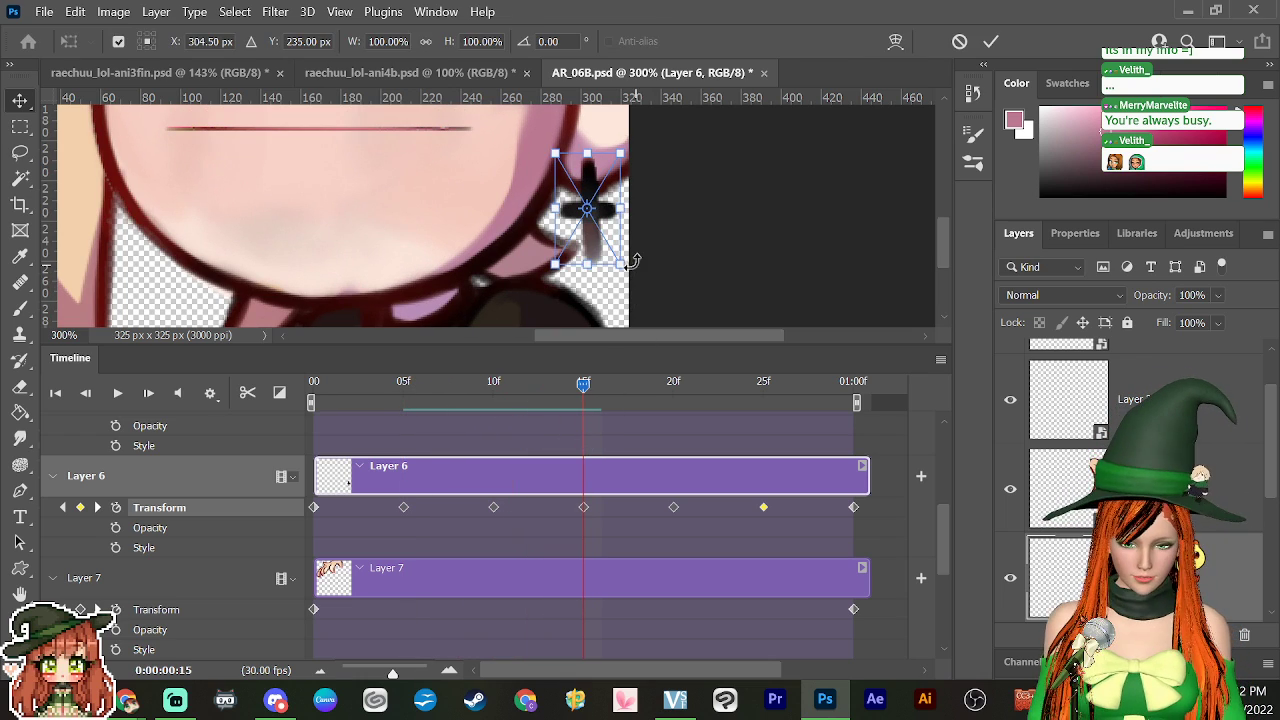
left_click_drag(590, 287, 575, 296)
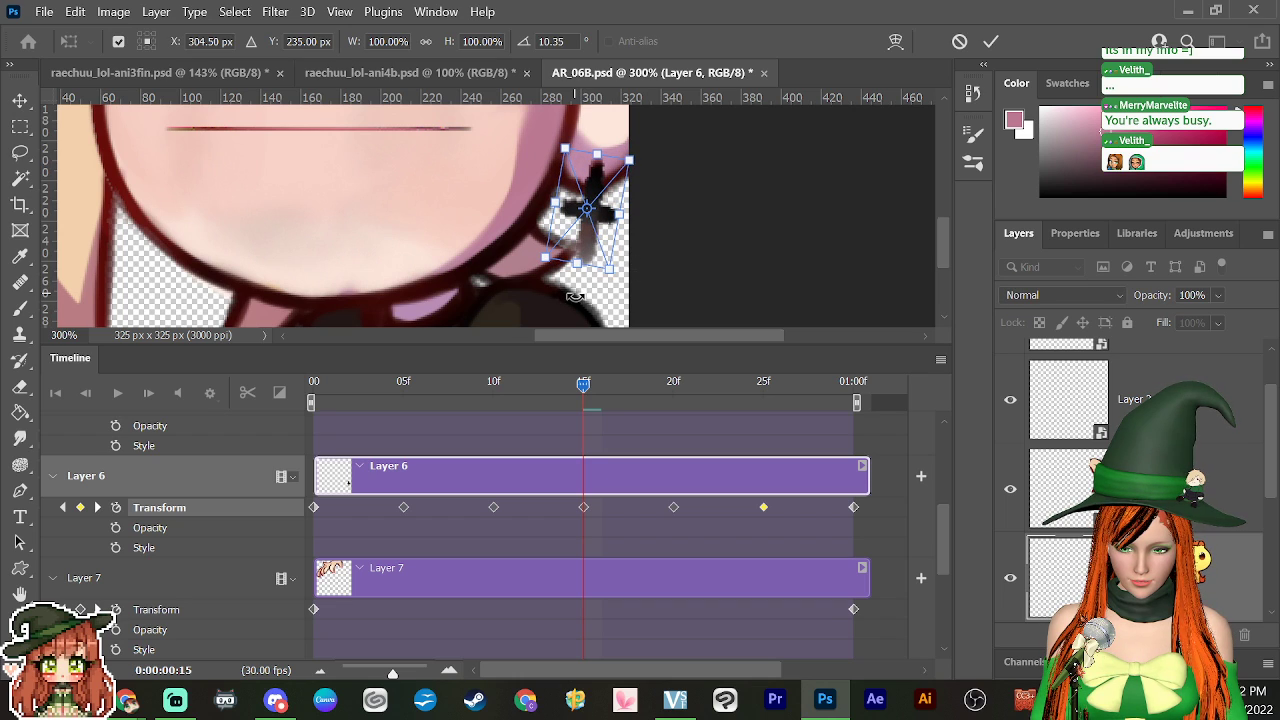
key("ctrl+z")
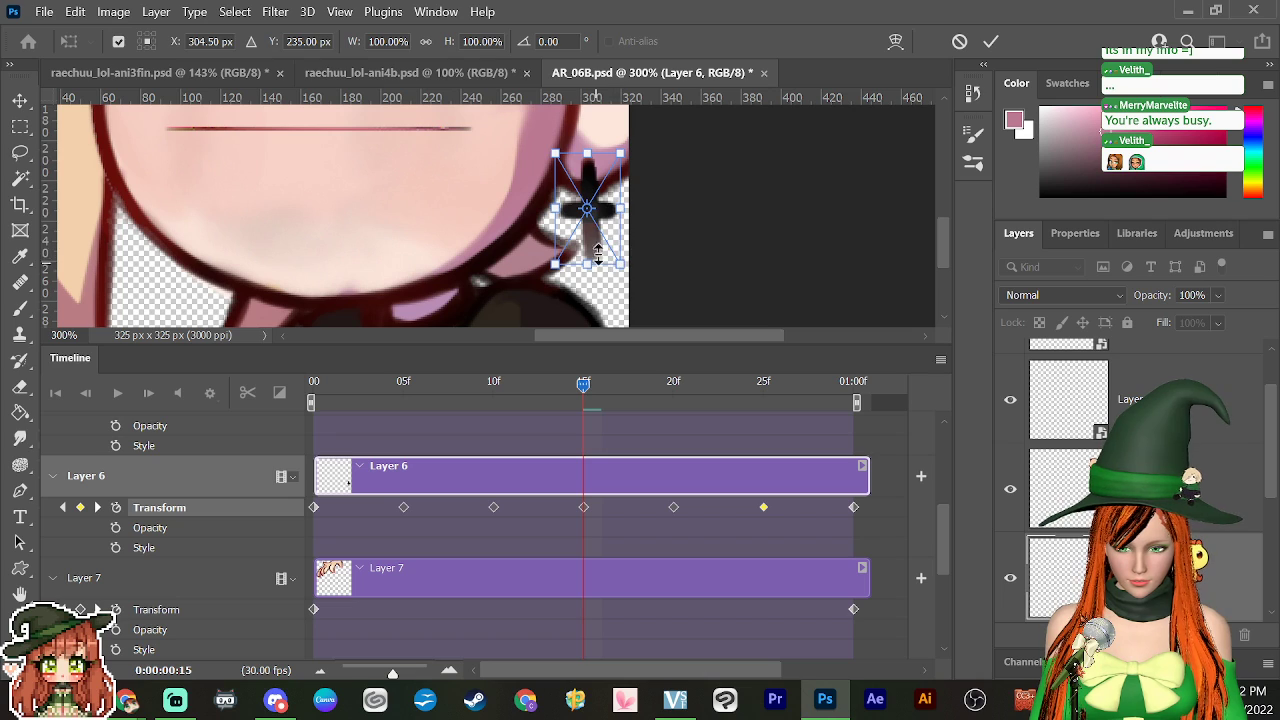
left_click_drag(590, 215, 589, 172)
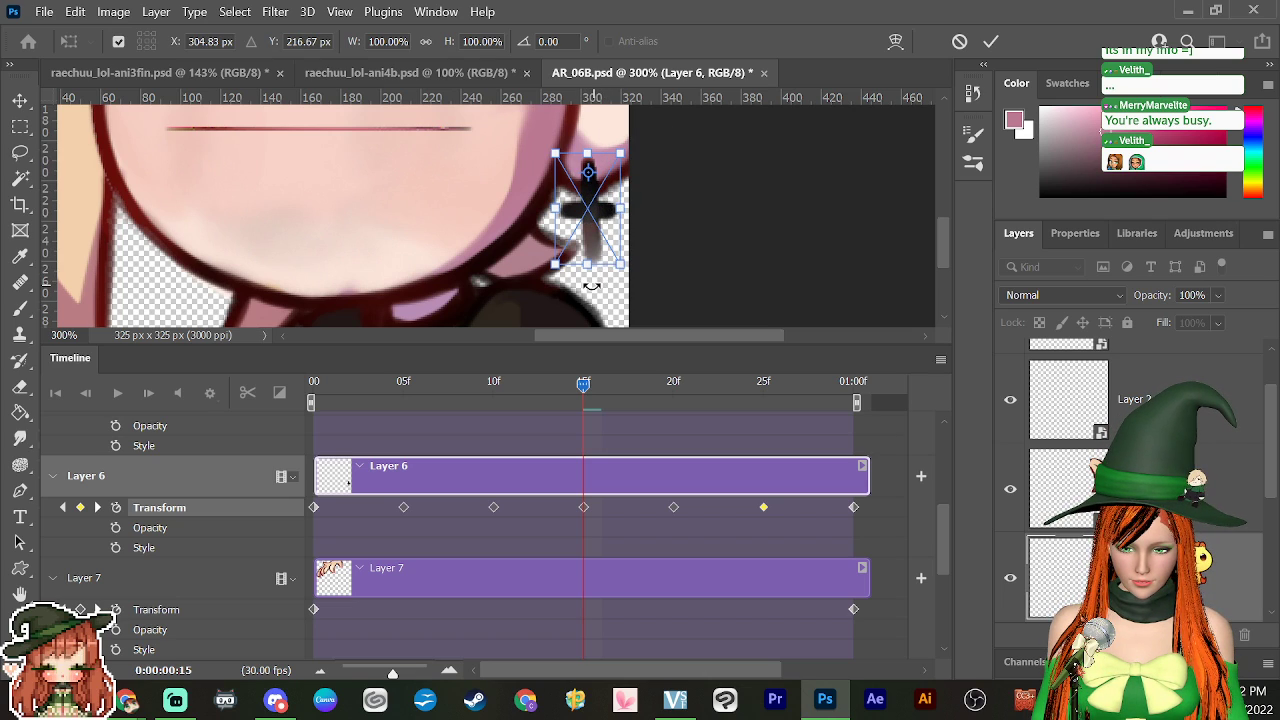
left_click_drag(591, 280, 567, 290)
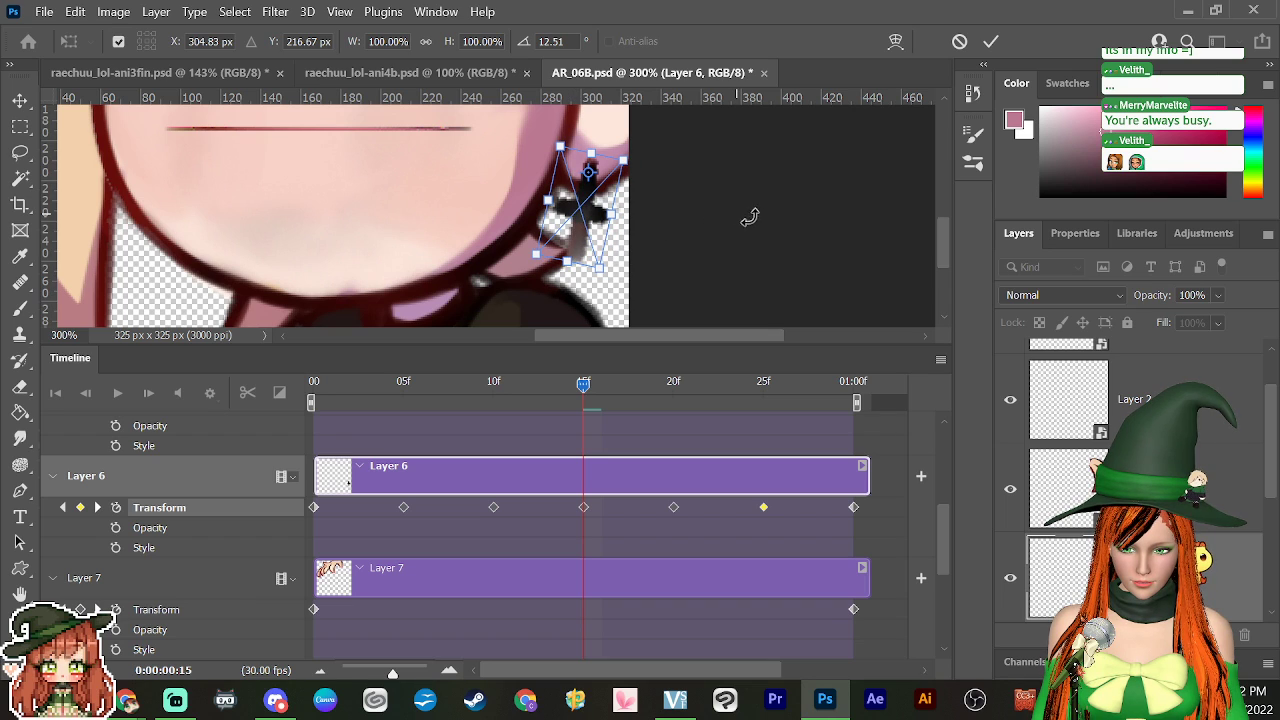
key("Return")
Step: Copy Layer 6's Transform keyframe at frame 5, paste it onto the one at frame 25, and play back the earring swing
left_click_drag(583, 384, 686, 460)
right_click(403, 508)
left_click(435, 537)
left_click_drag(688, 397, 729, 431)
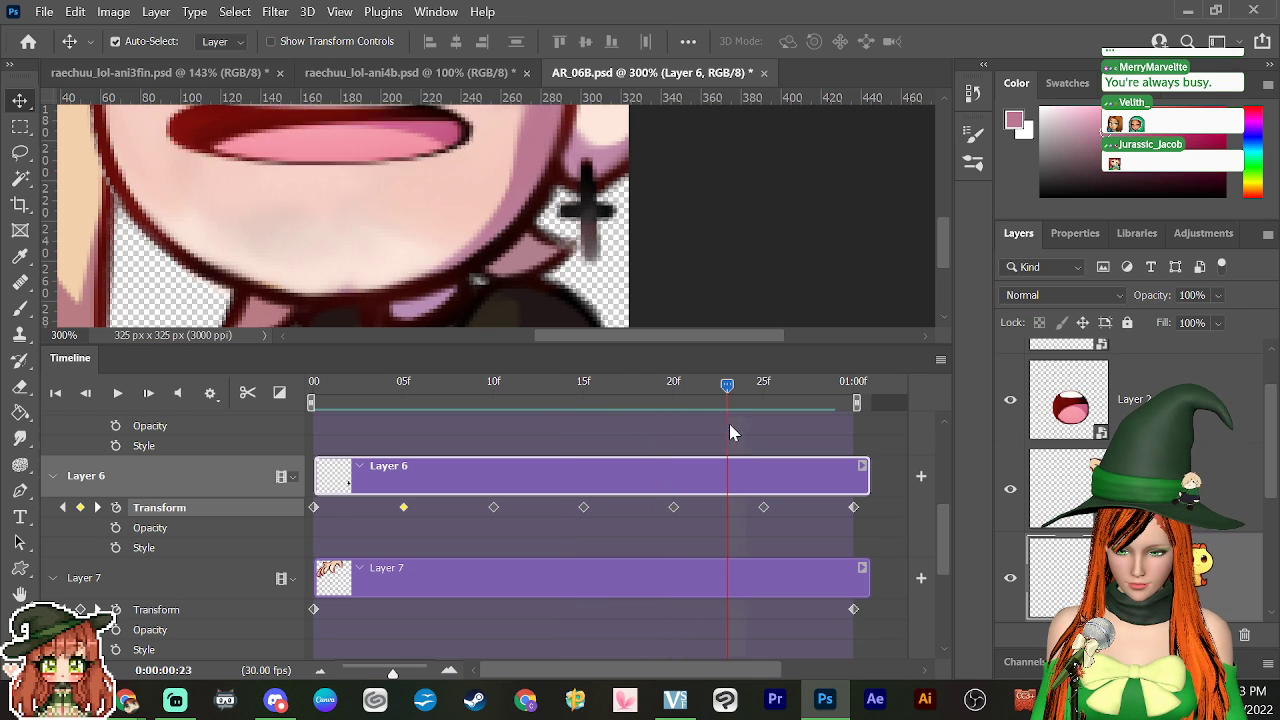
right_click(764, 508)
left_click(800, 550)
key("space")
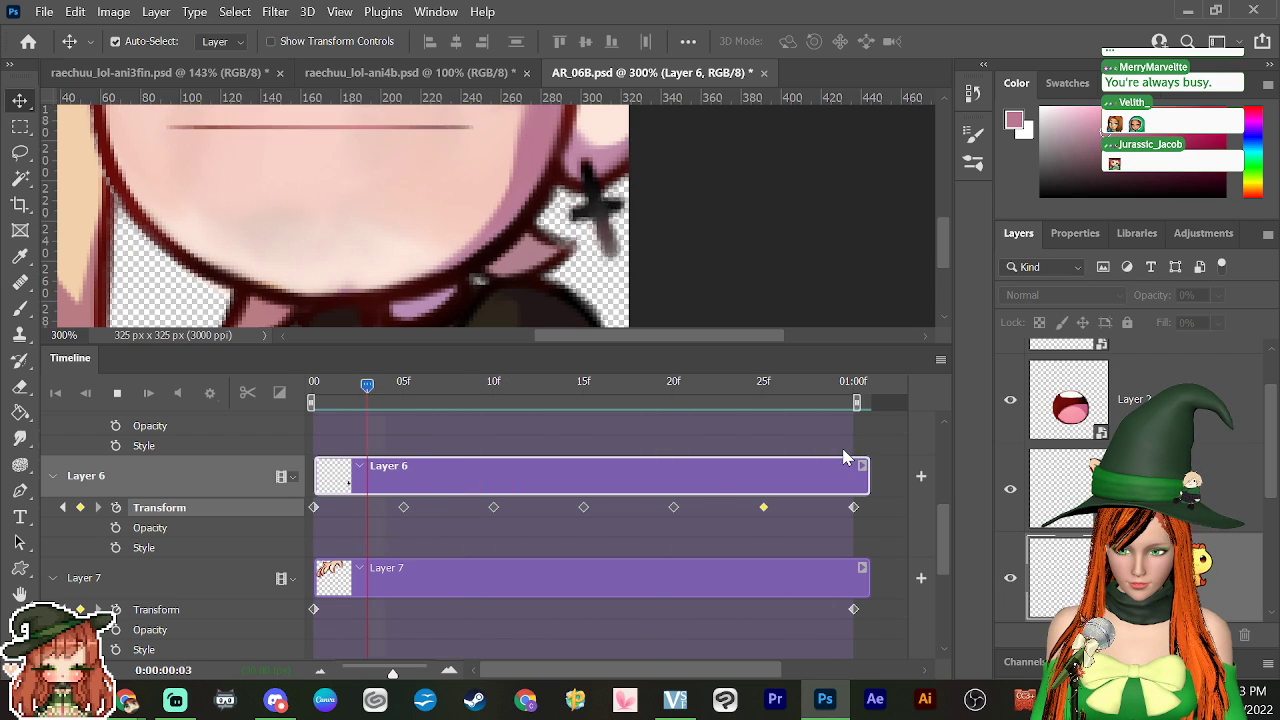
key("space")
Step: Delete Layer 6's Transform keyframes at frames 20 and 10, and move the frame 25 keyframe to frame 21
left_click_drag(820, 398, 677, 525)
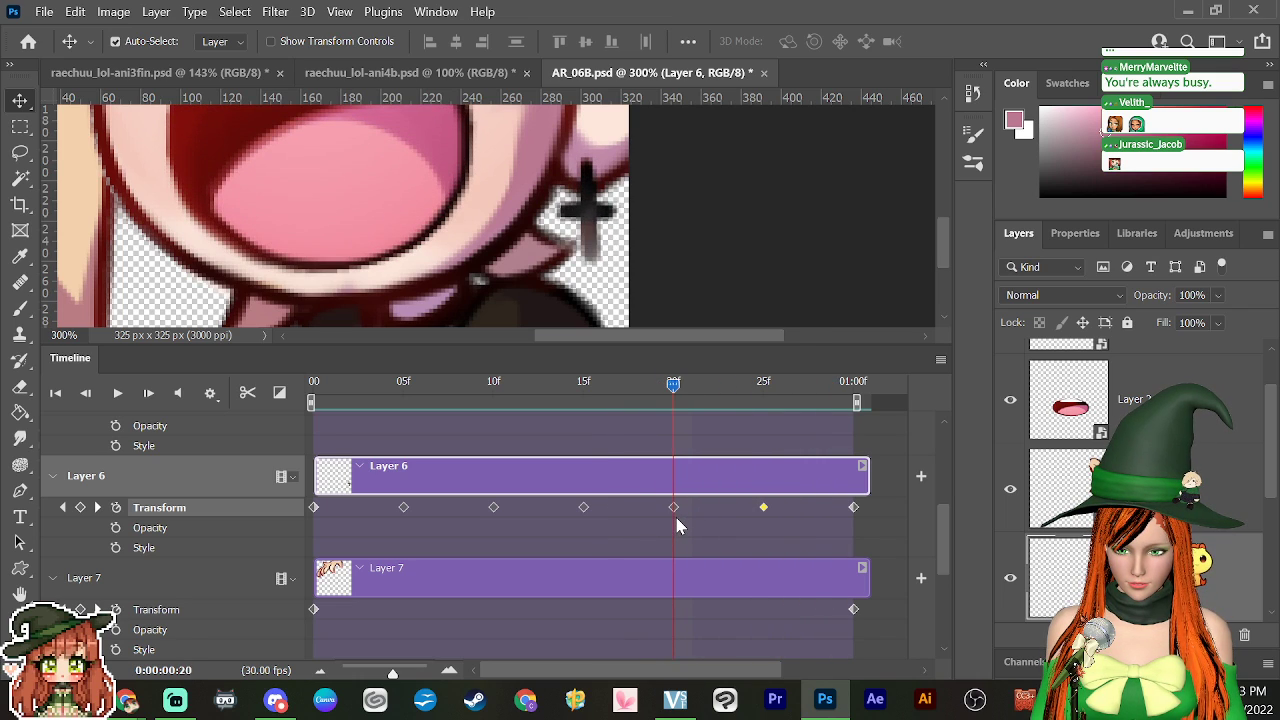
left_click(674, 508)
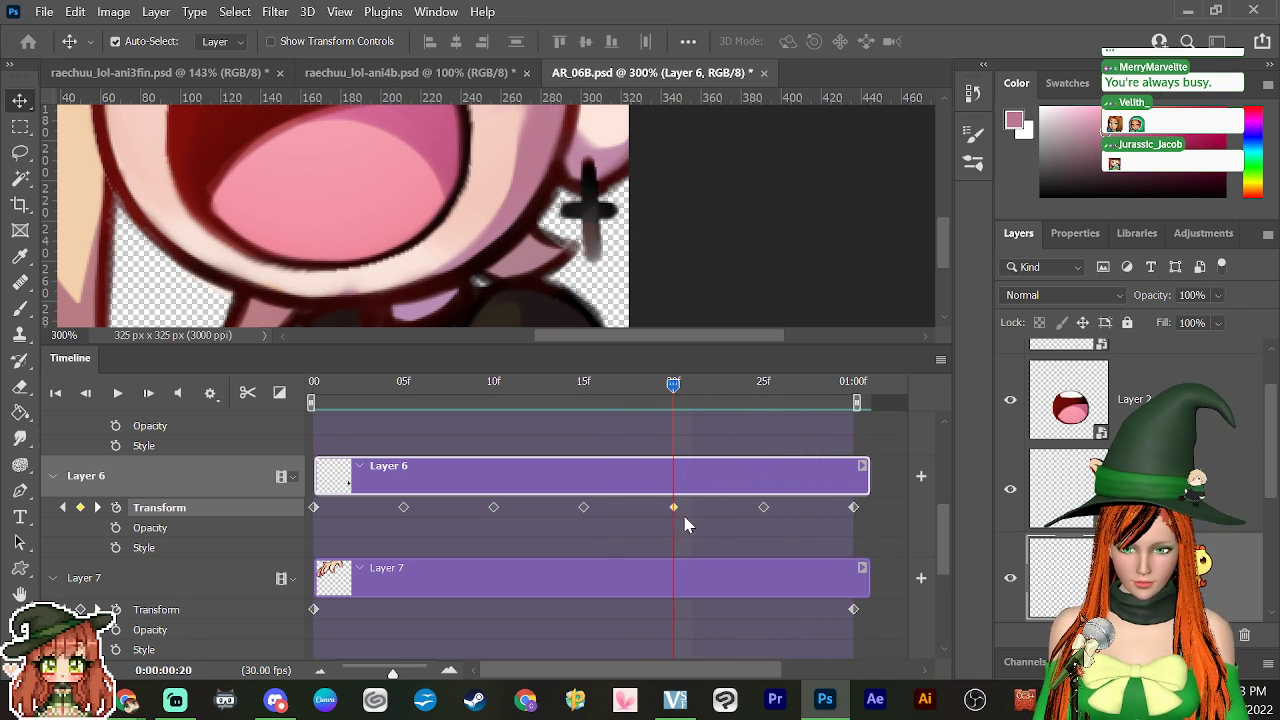
key("Delete")
left_click_drag(765, 510, 693, 525)
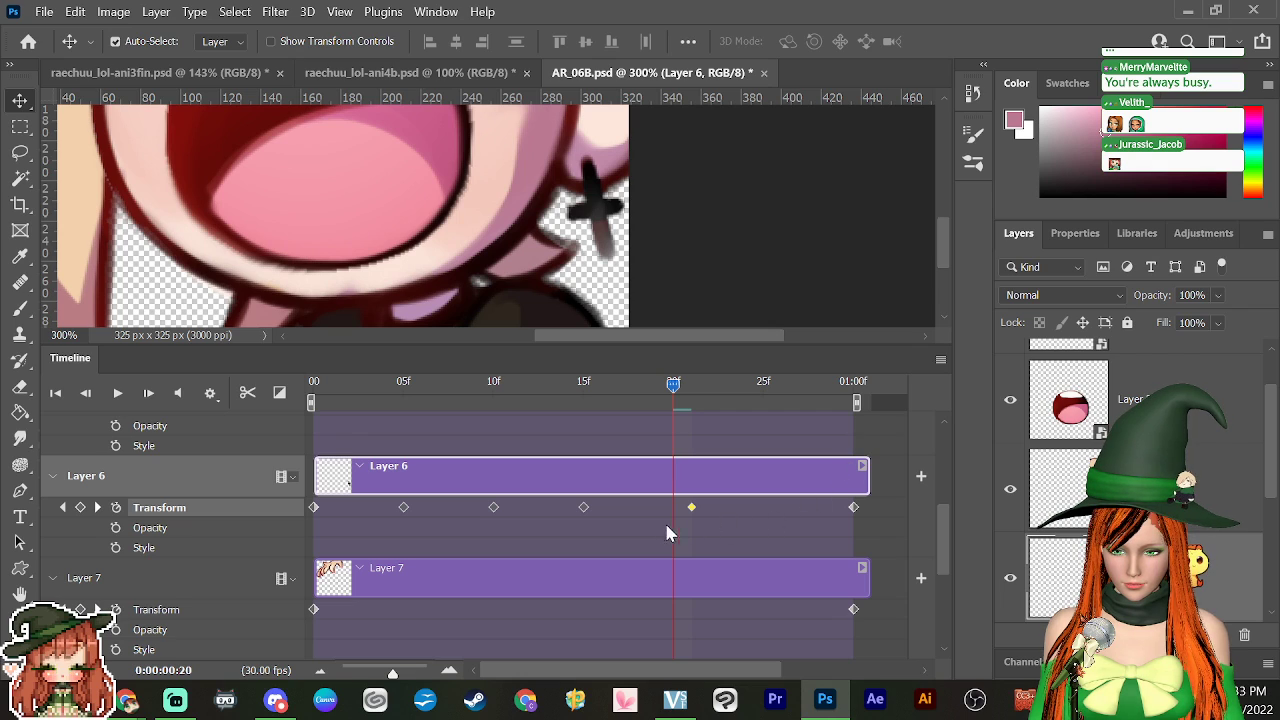
left_click_drag(670, 388, 494, 457)
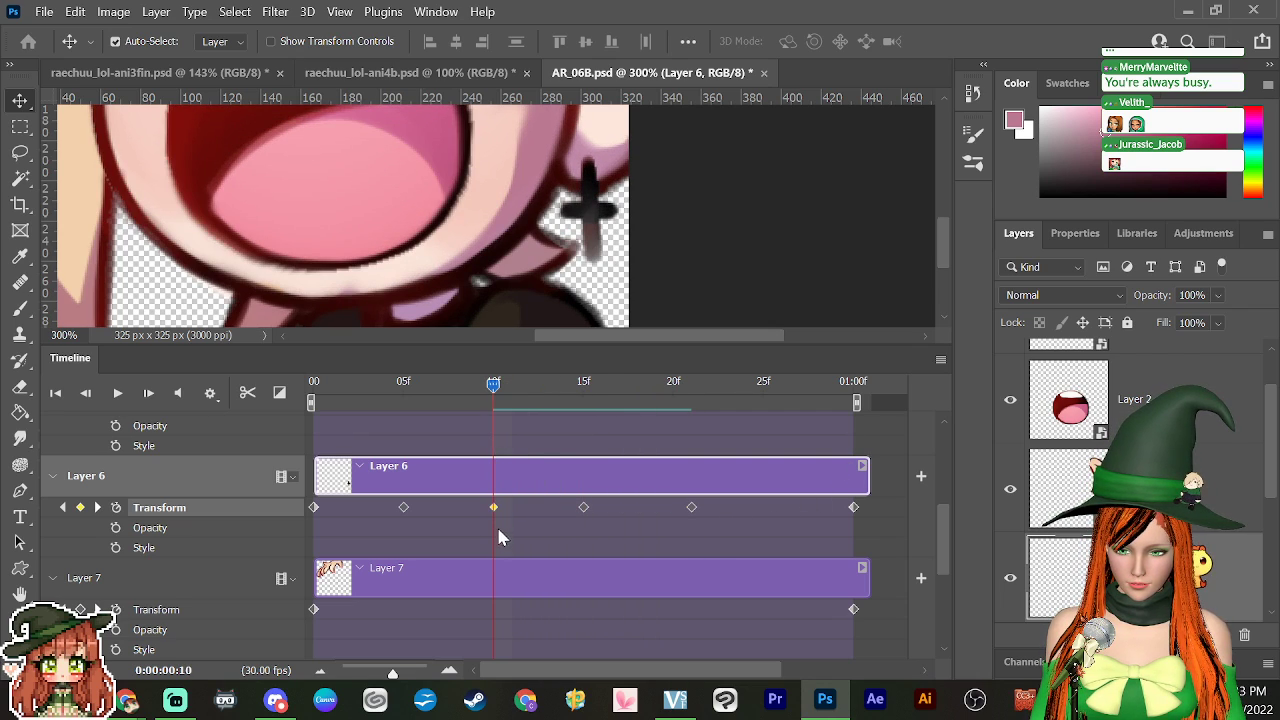
key("Delete")
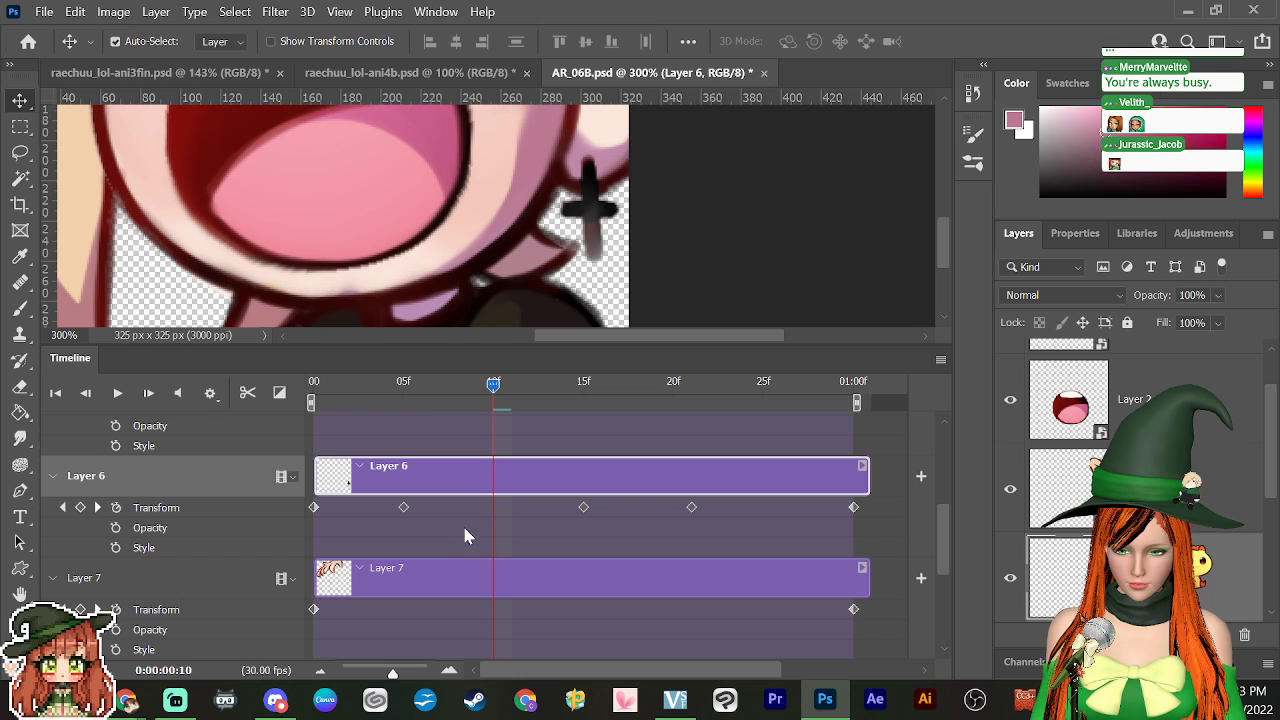
Step: Replace Layer 6's start and end Transform keyframes by moving the frame 5 keyframe to frame 0 and the frame 21 keyframe to 01:00f
left_click(313, 508)
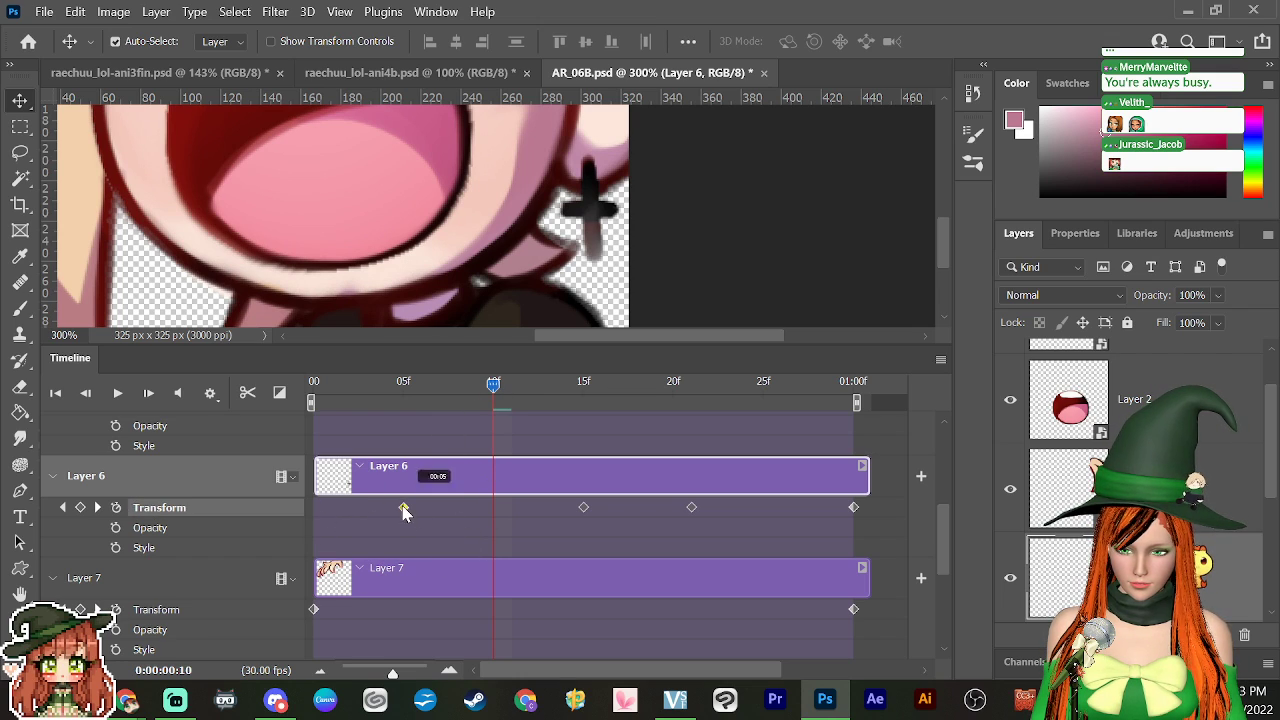
left_click_drag(403, 508, 314, 528)
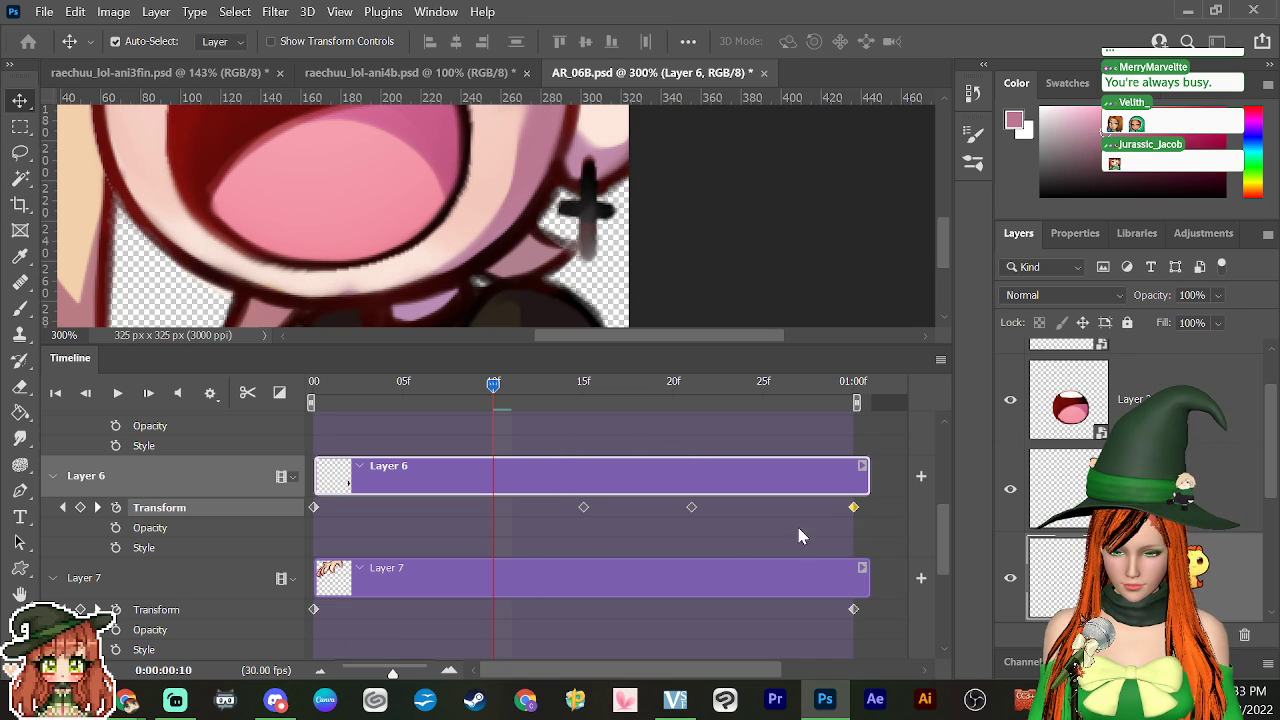
left_click_drag(691, 508, 853, 508)
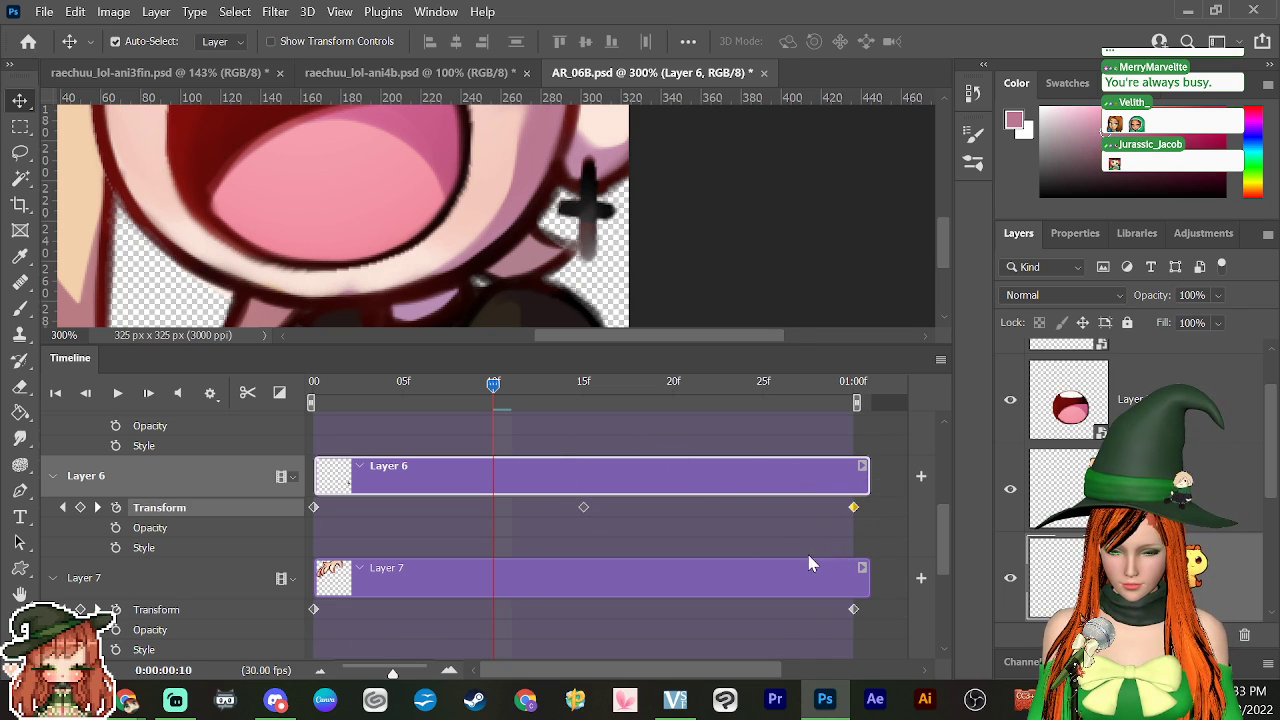
Step: Play back and scrub through the slowed earring swing, leaving the playhead at frame 15
key("space")
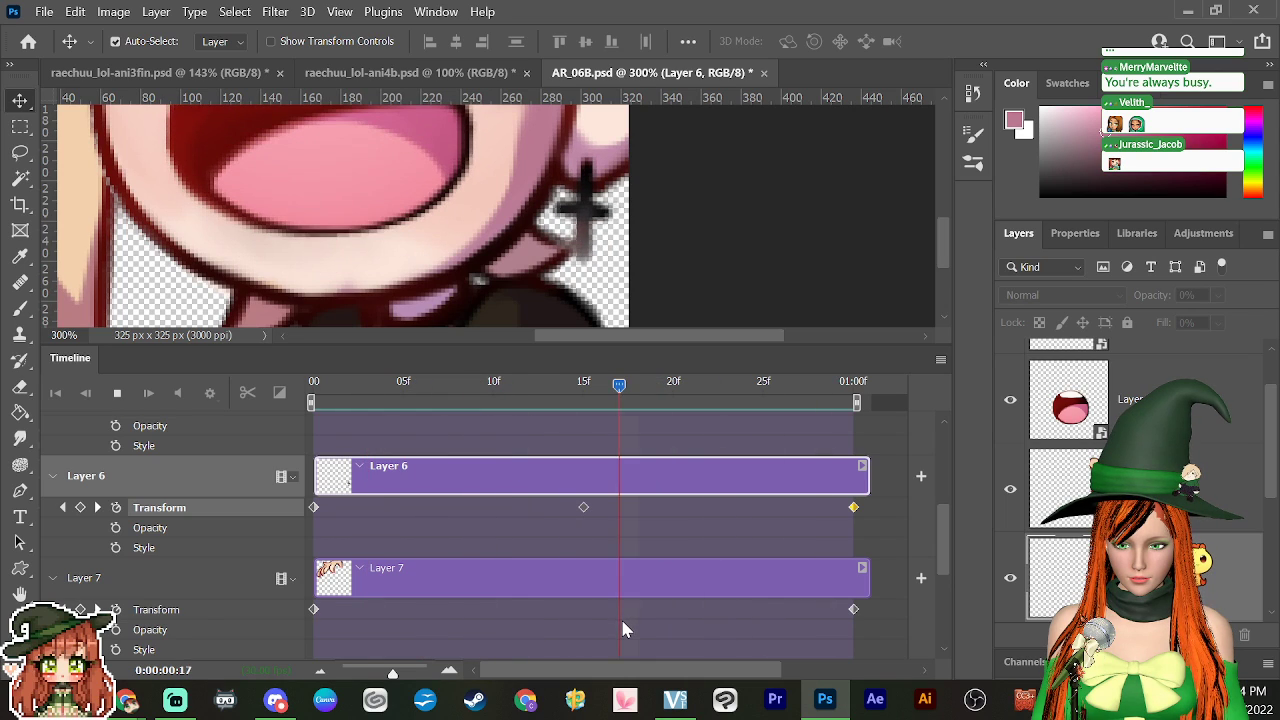
key("space")
left_click_drag(690, 390, 853, 388)
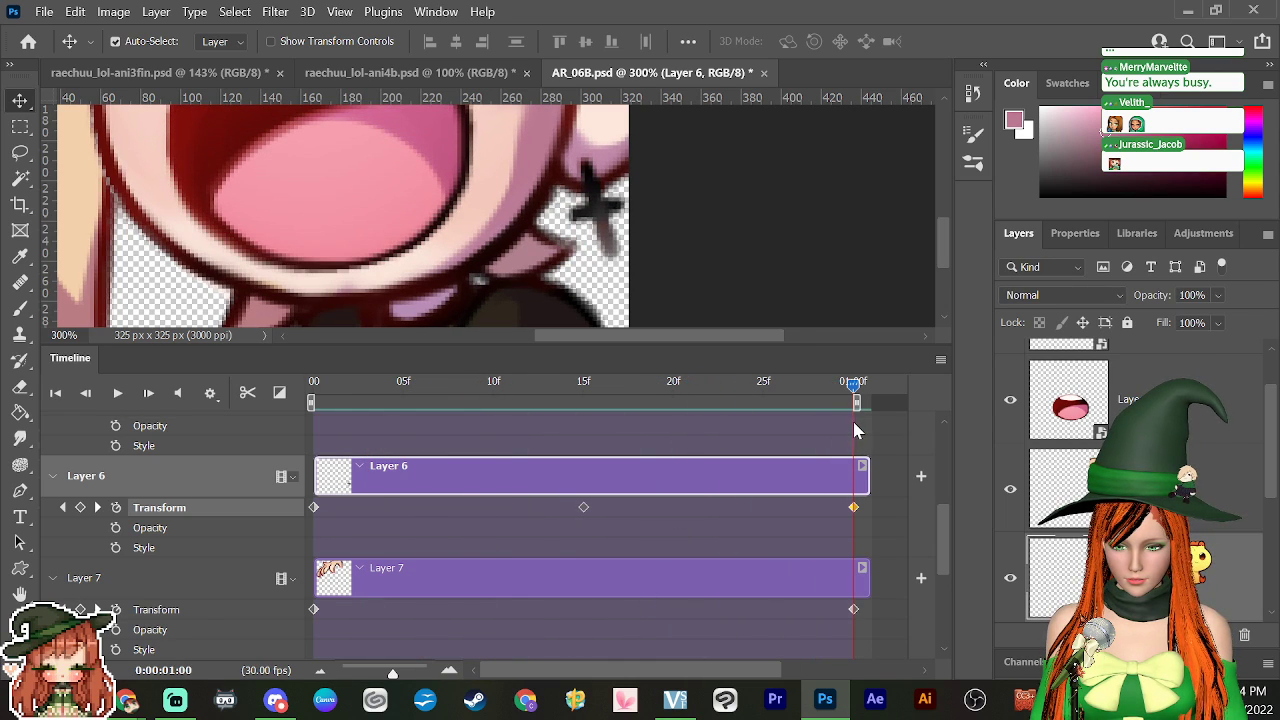
left_click(493, 385)
left_click_drag(493, 475, 474, 500)
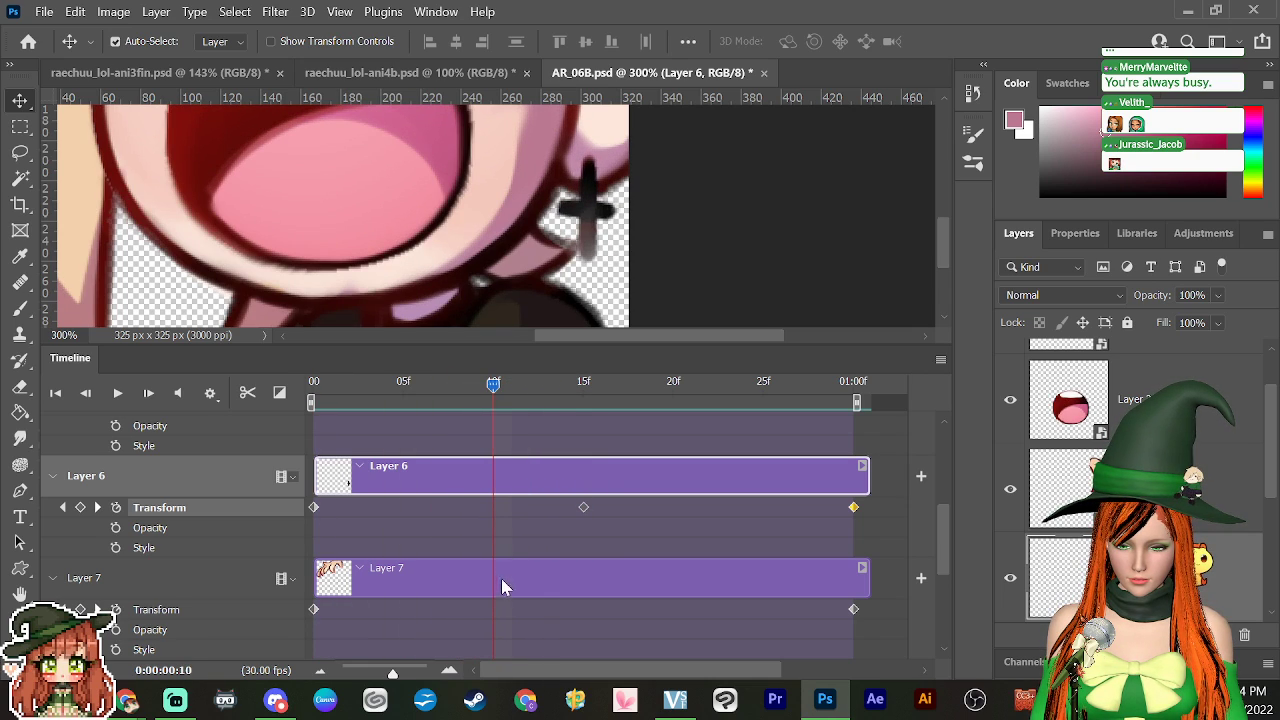
left_click(481, 393)
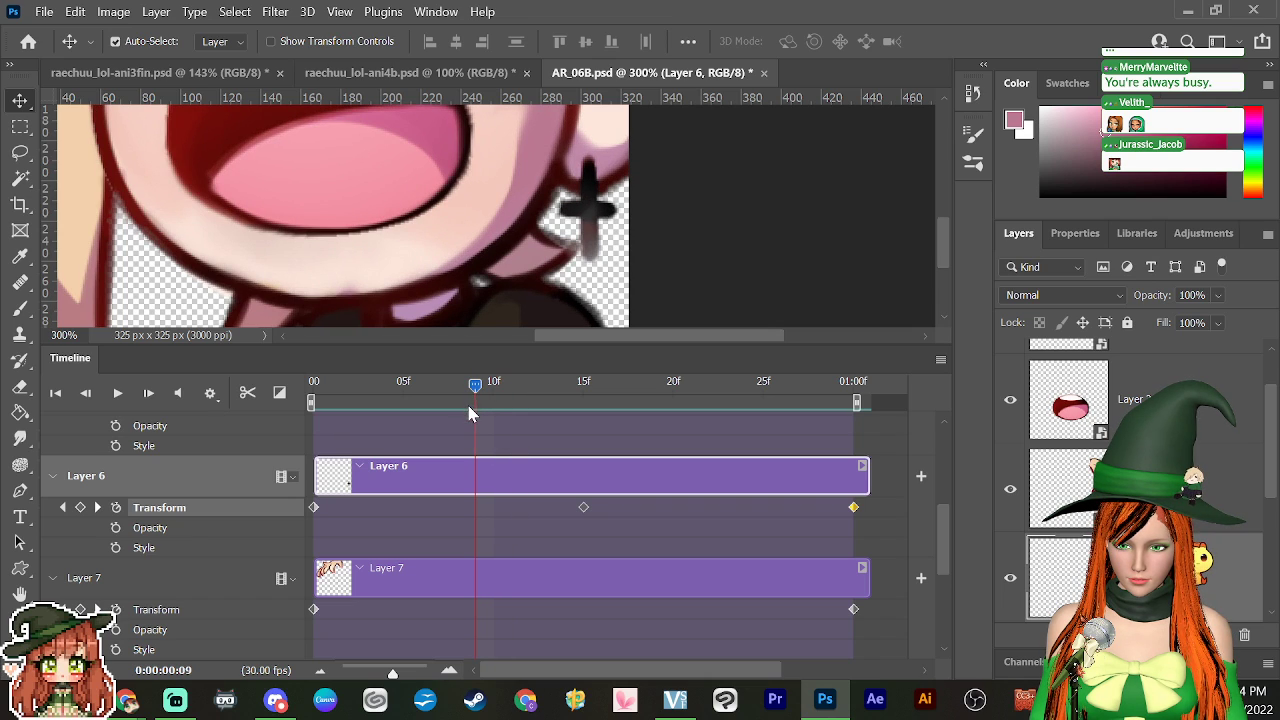
left_click_drag(476, 389, 581, 400)
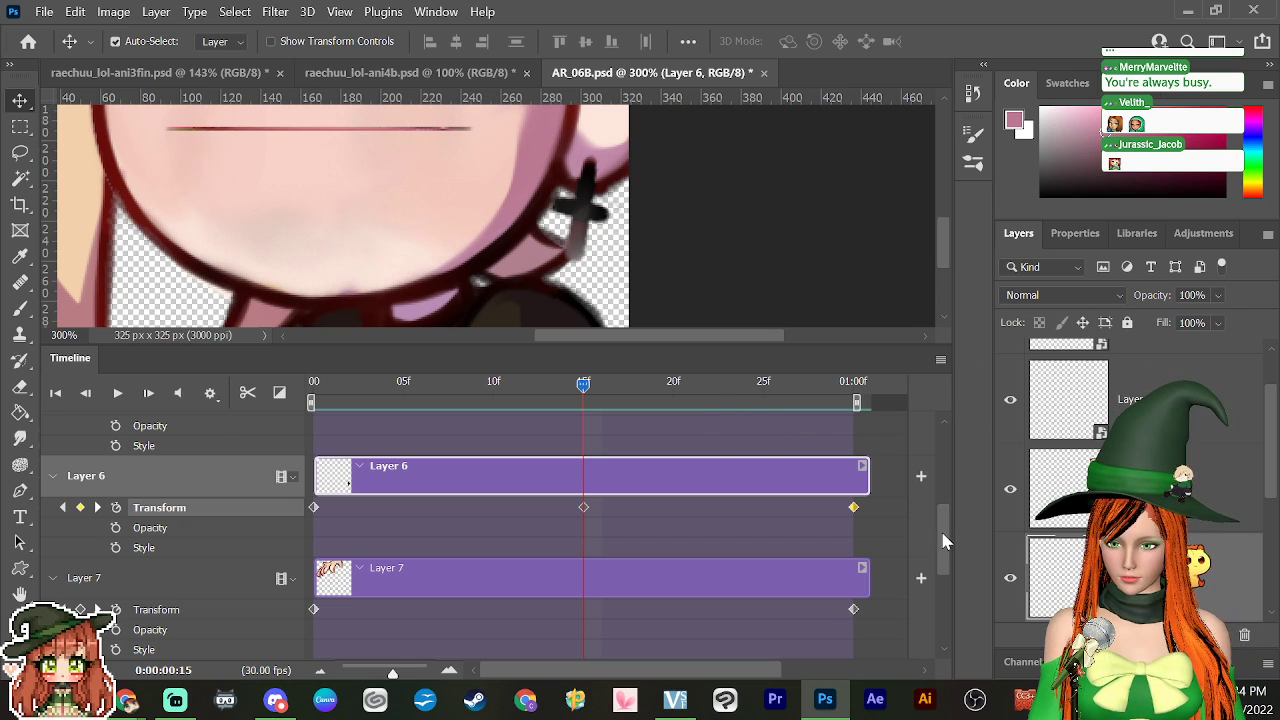
Step: Rasterize Layer 1, the base face layer, so it can be painted on directly
left_click_drag(943, 541, 950, 617)
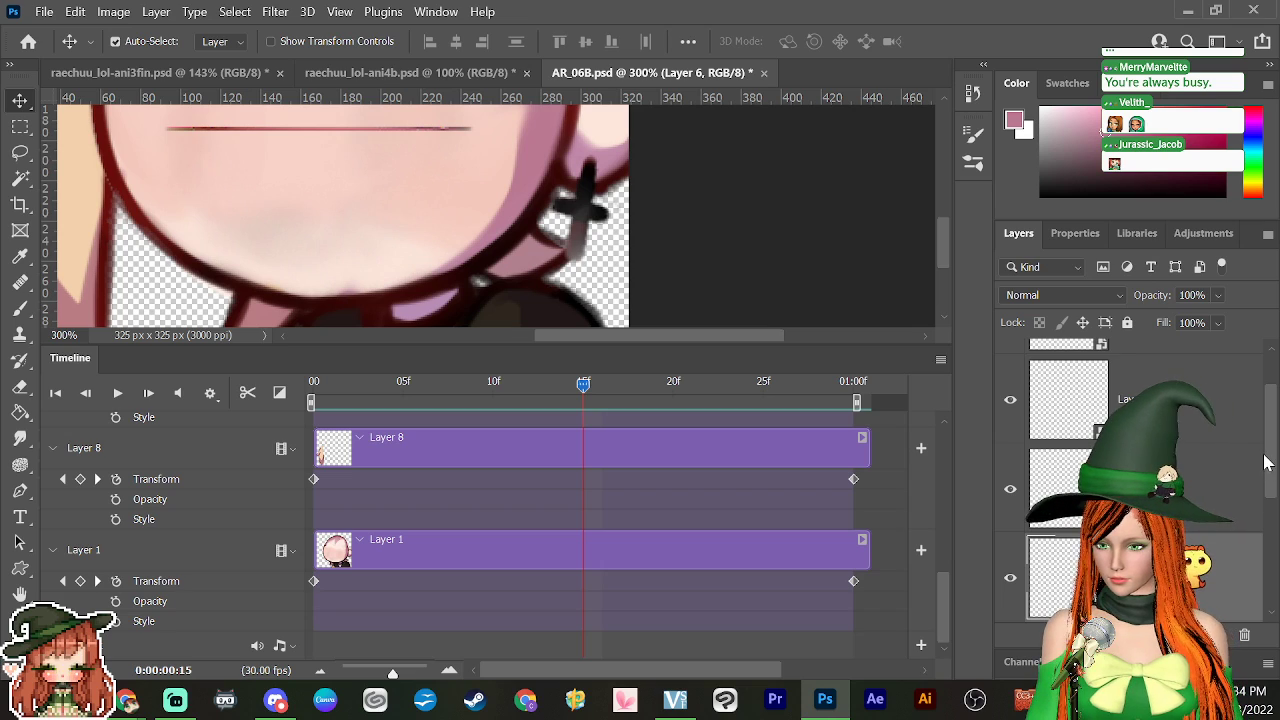
left_click_drag(1265, 462, 1250, 628)
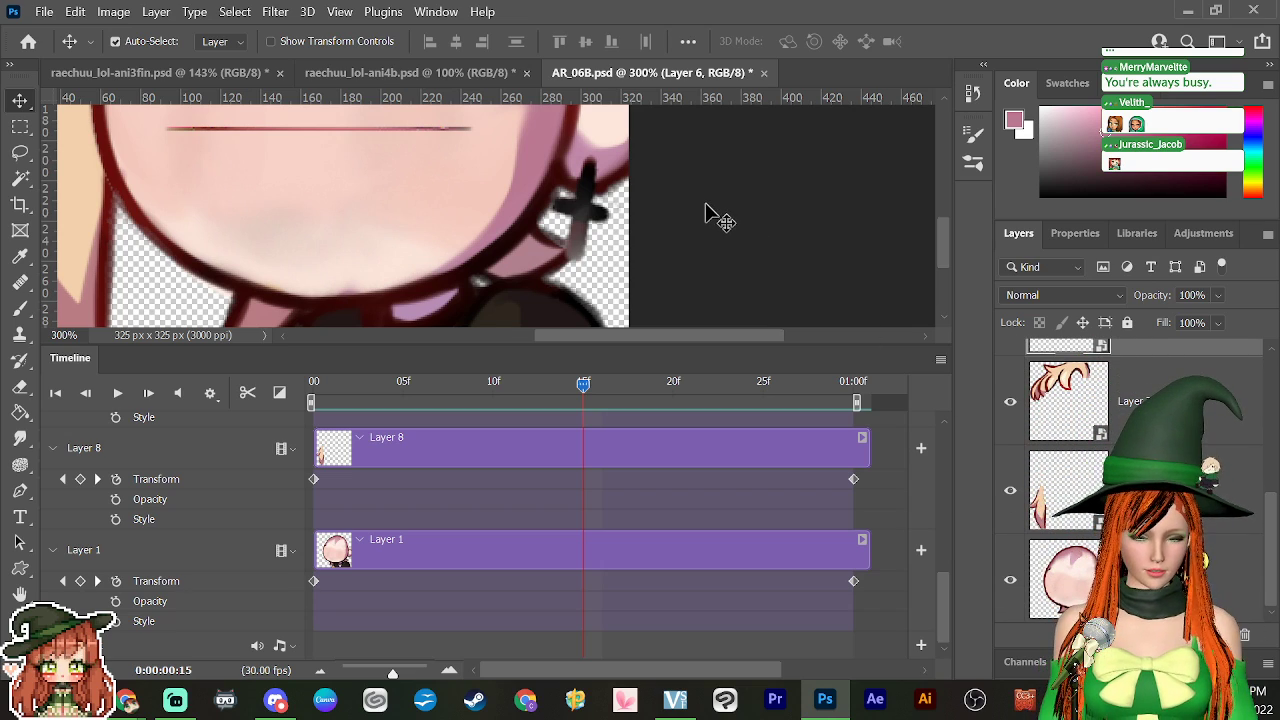
key("ctrl+minus")
key("ctrl+minus")
key("ctrl+minus")
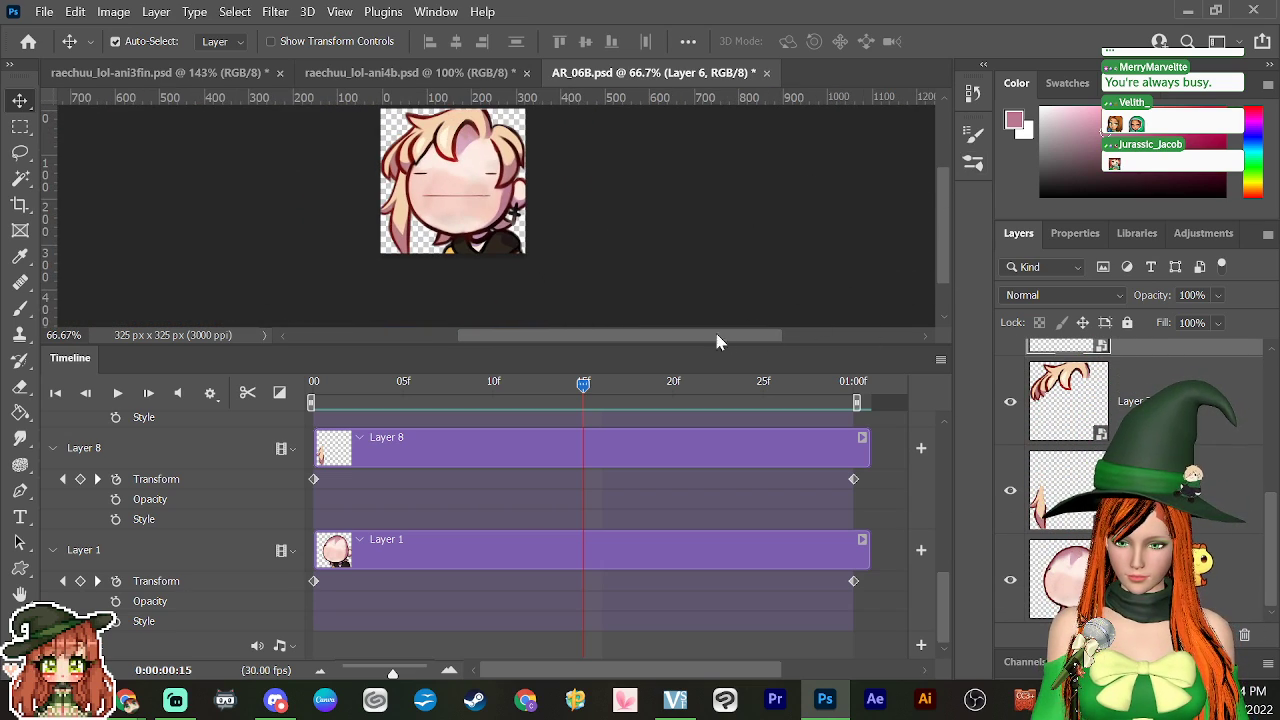
left_click_drag(717, 341, 651, 343)
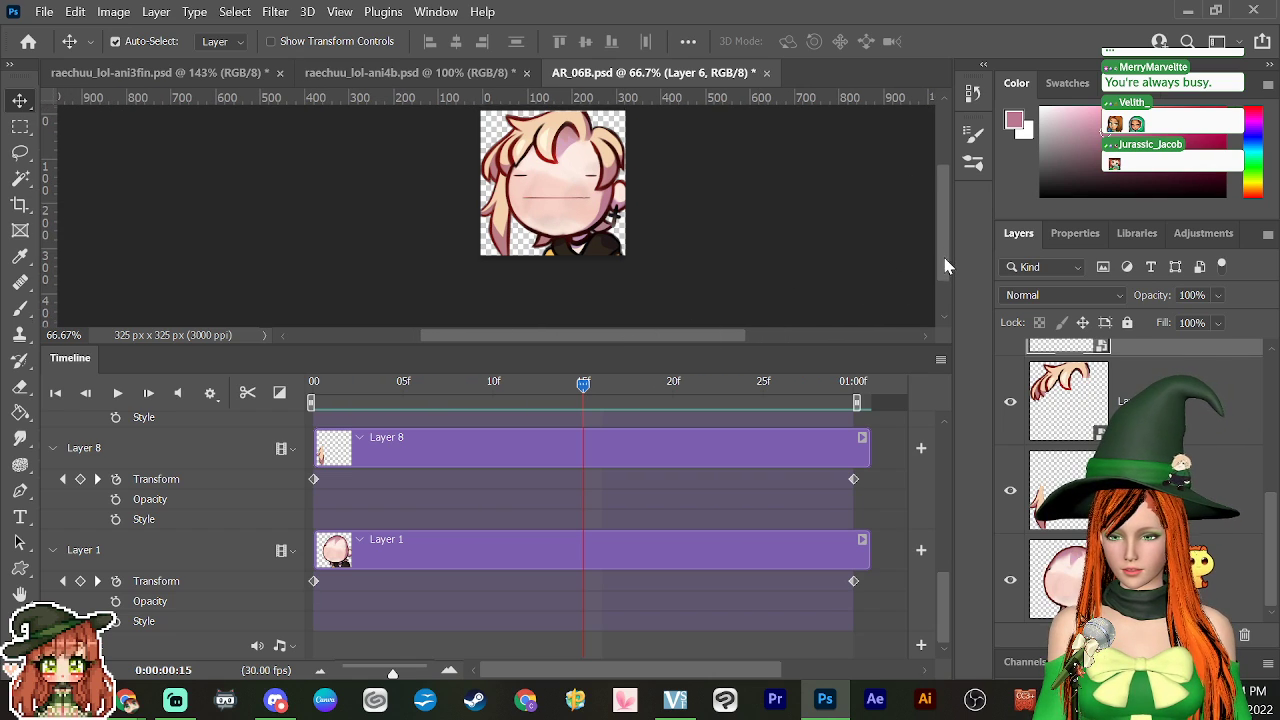
left_click_drag(947, 265, 946, 247)
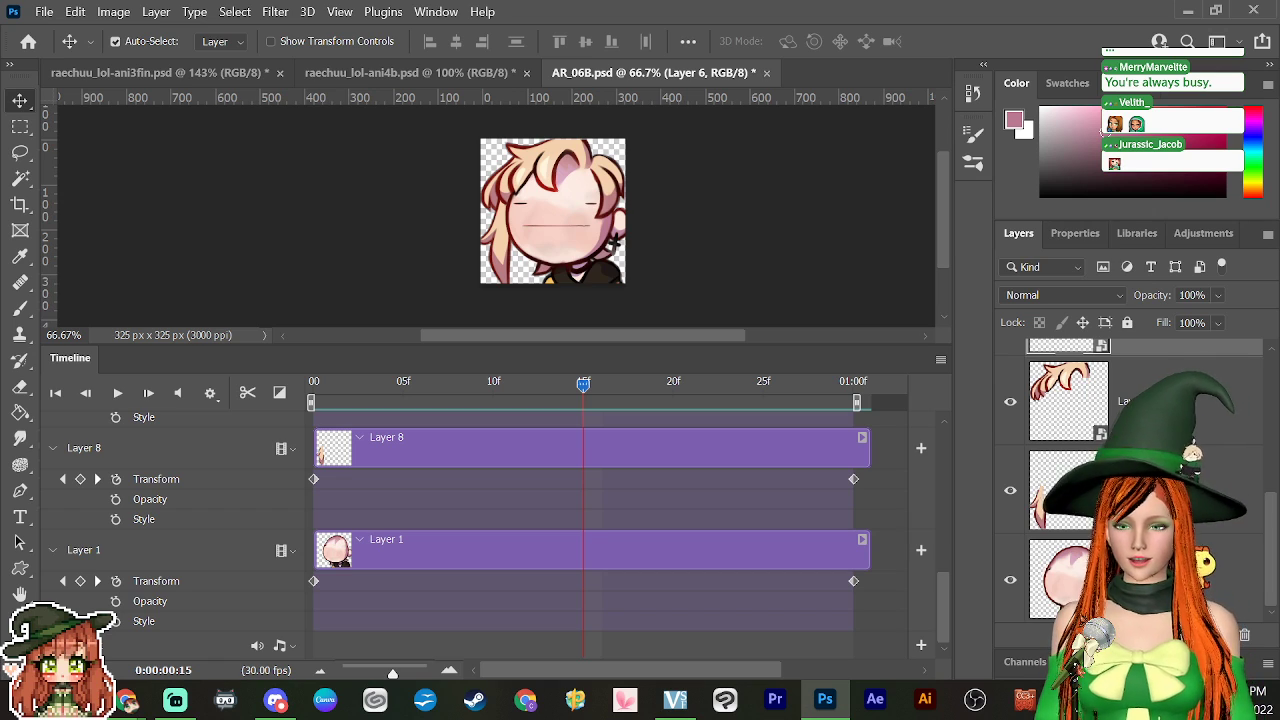
left_click(1062, 578)
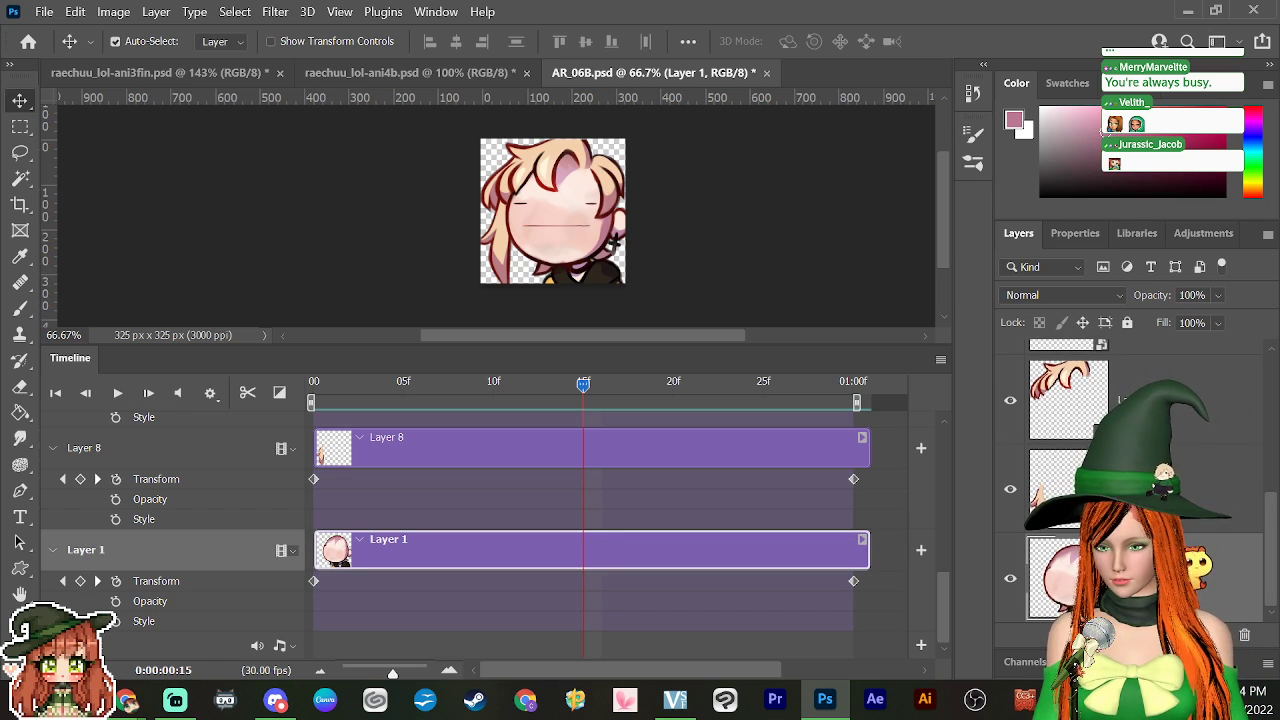
right_click(1145, 578)
left_click(968, 419)
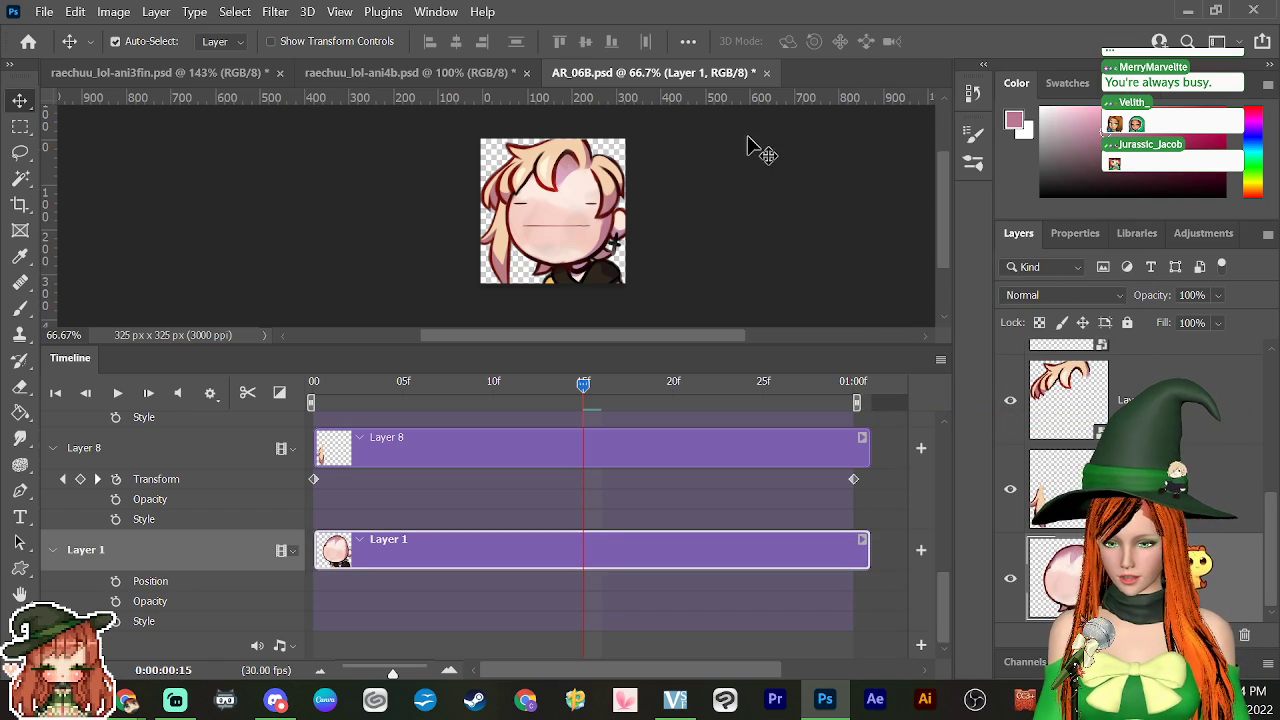
Step: Set up the Brush tool and sample the light skin tone from the character's ear as the painting colour
key("ctrl+plus")
key("ctrl+plus")
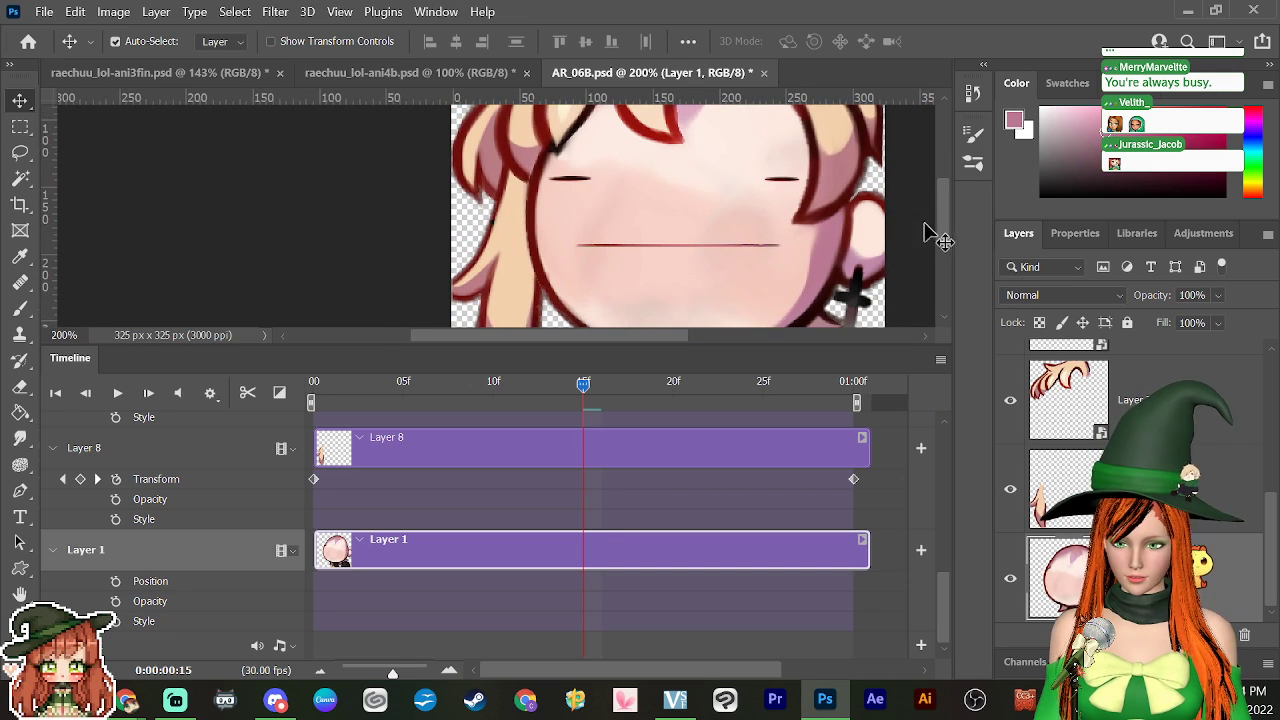
left_click_drag(674, 337, 714, 344)
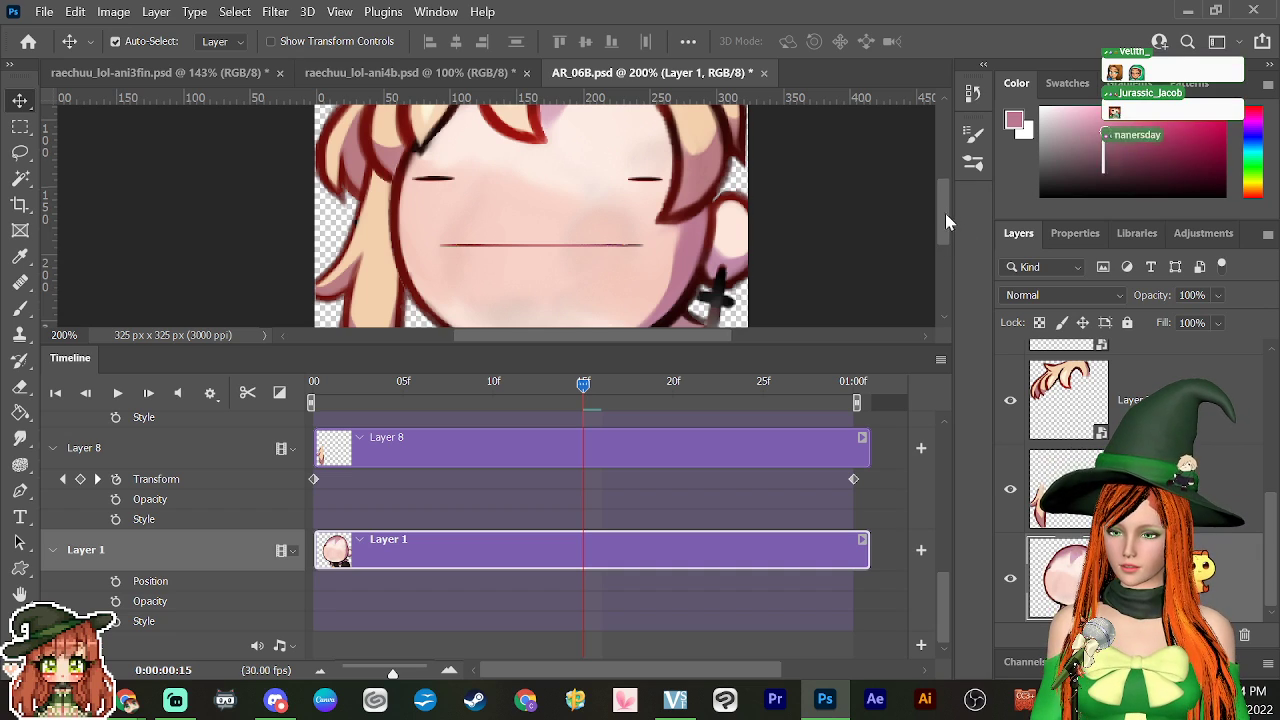
left_click_drag(945, 213, 950, 238)
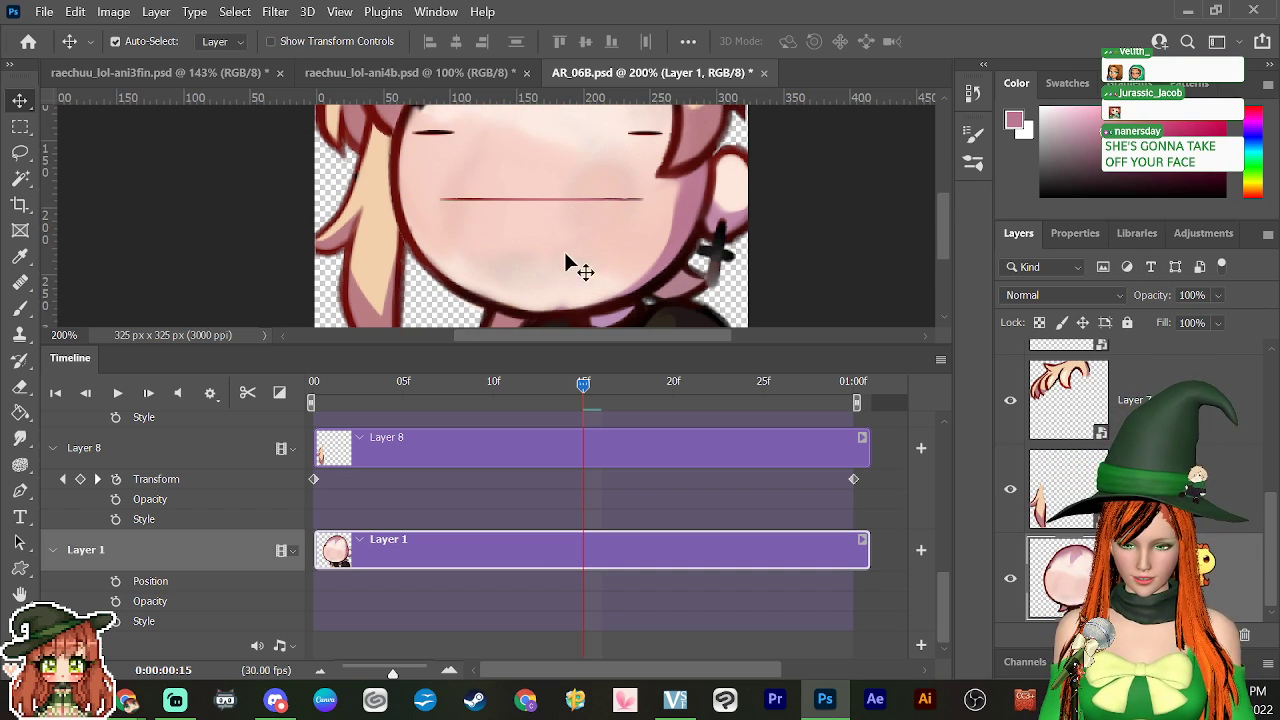
left_click_drag(943, 234, 946, 226)
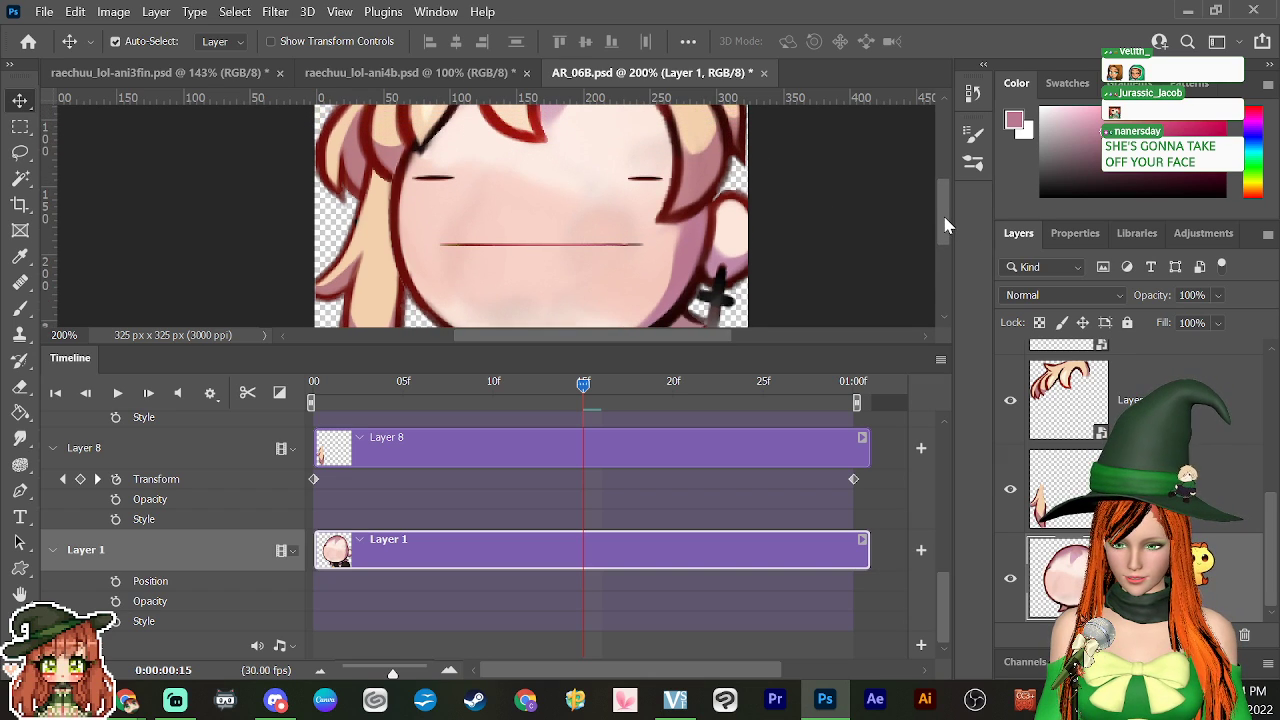
left_click(20, 307)
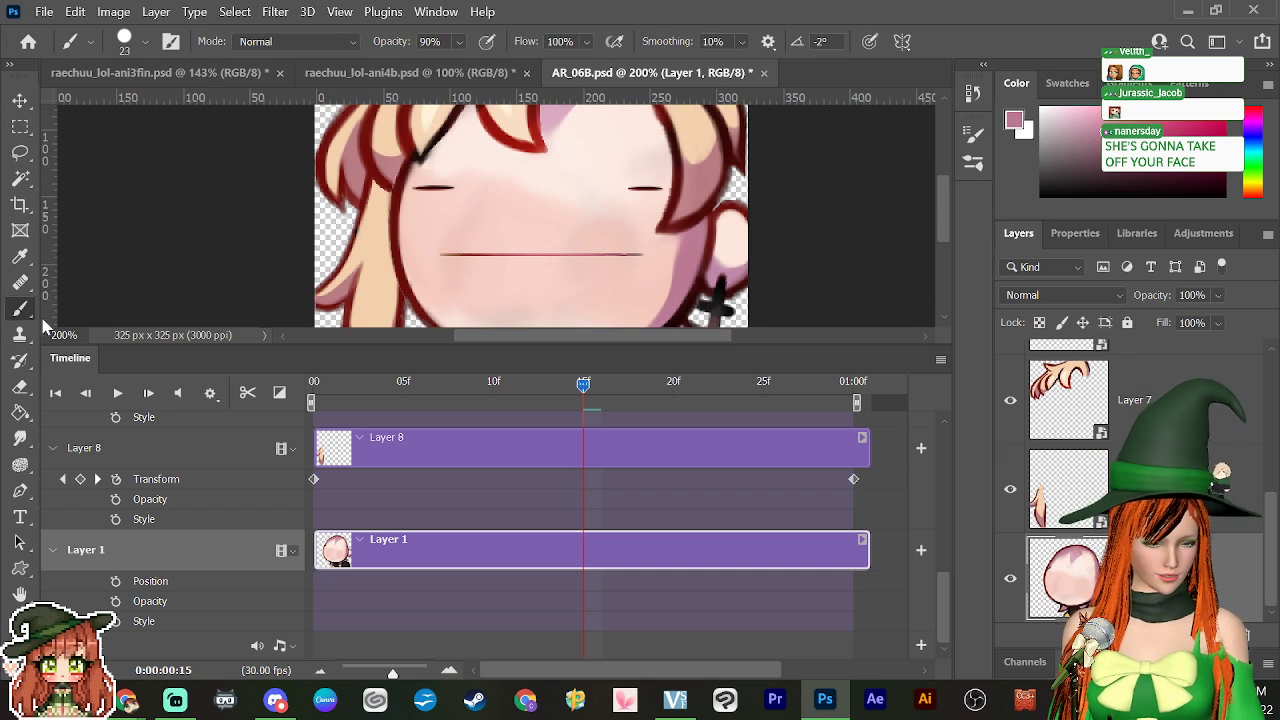
left_click(731, 226, "alt")
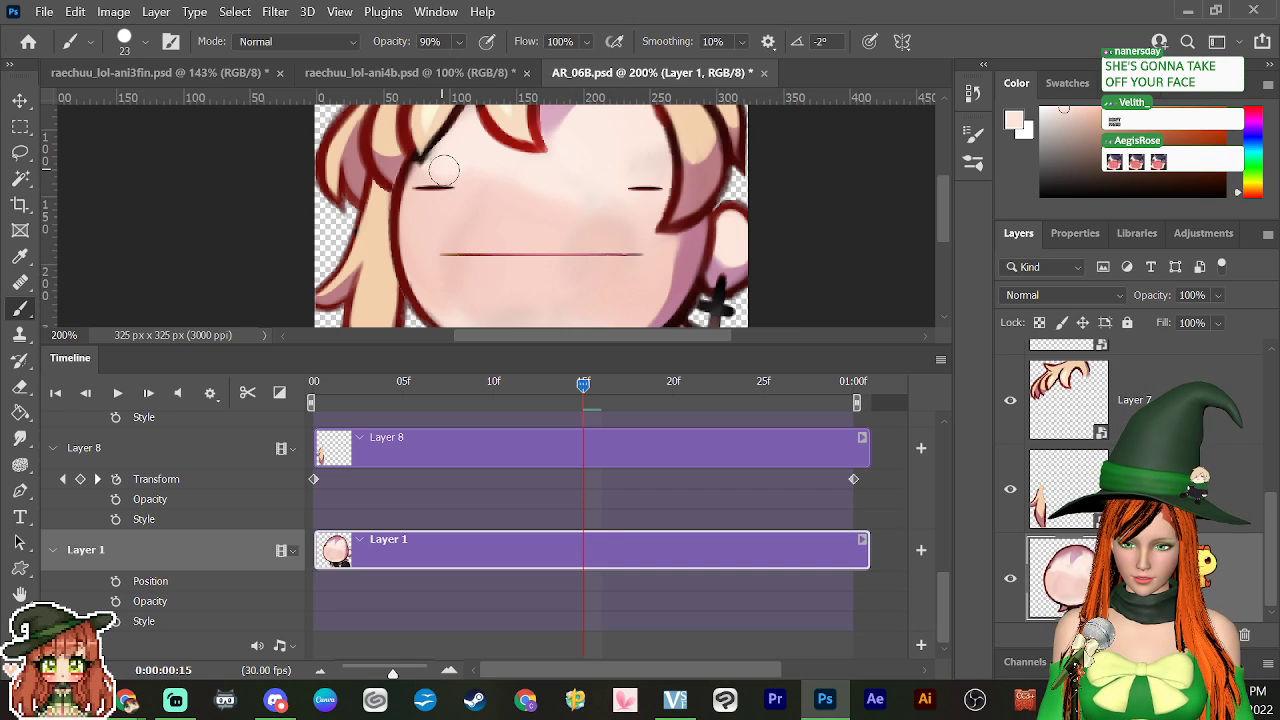
Step: Try painting the light skin tone over the centre of Layer 1's face, and undo the strokes
left_click_drag(477, 191, 514, 223)
mouse_move(483, 174)
left_mouse_down()
mouse_move(540, 241)
mouse_move(500, 171)
mouse_move(560, 244)
mouse_move(524, 173)
mouse_move(564, 279)
left_mouse_up()
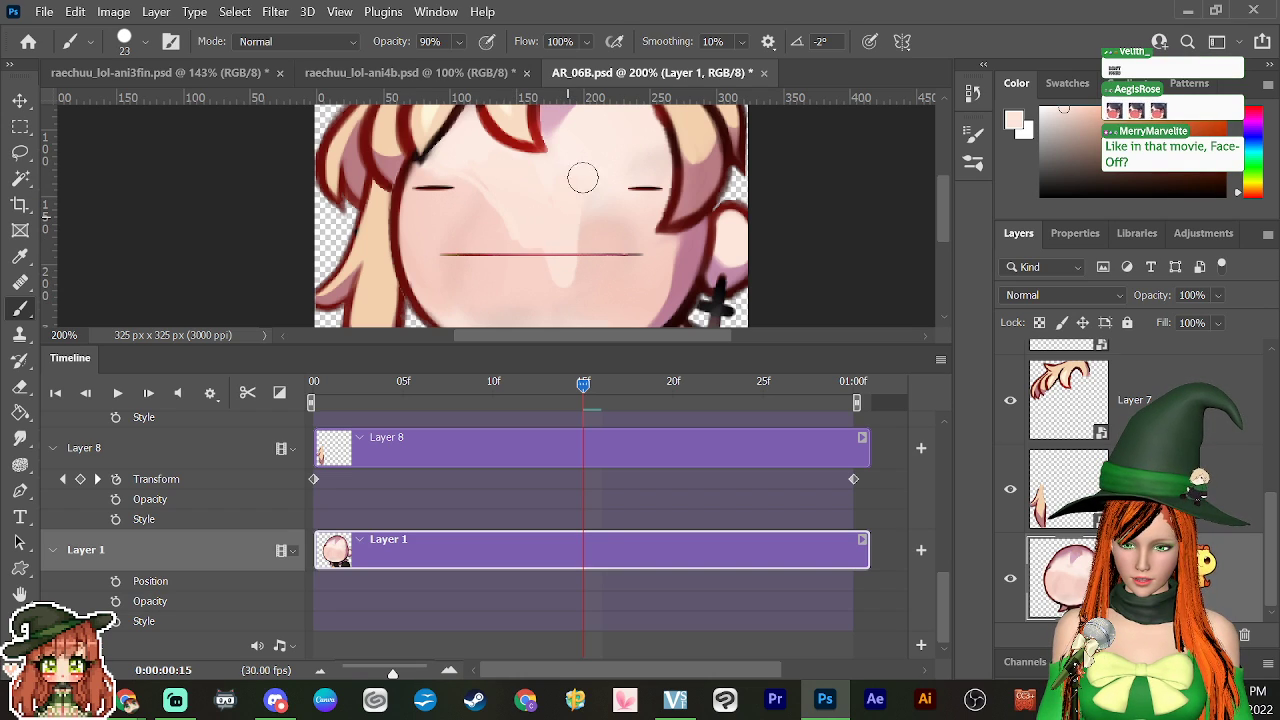
mouse_move(583, 178)
left_mouse_down()
mouse_move(571, 242)
mouse_move(615, 175)
mouse_move(569, 269)
mouse_move(621, 178)
mouse_move(580, 234)
mouse_move(615, 189)
mouse_move(578, 270)
mouse_move(582, 317)
mouse_move(566, 268)
mouse_move(566, 320)
mouse_move(553, 262)
mouse_move(542, 298)
mouse_move(543, 238)
mouse_move(536, 307)
mouse_move(517, 224)
mouse_move(528, 296)
mouse_move(519, 235)
mouse_move(521, 268)
mouse_move(473, 326)
mouse_move(534, 266)
mouse_move(496, 328)
mouse_move(563, 197)
left_mouse_up()
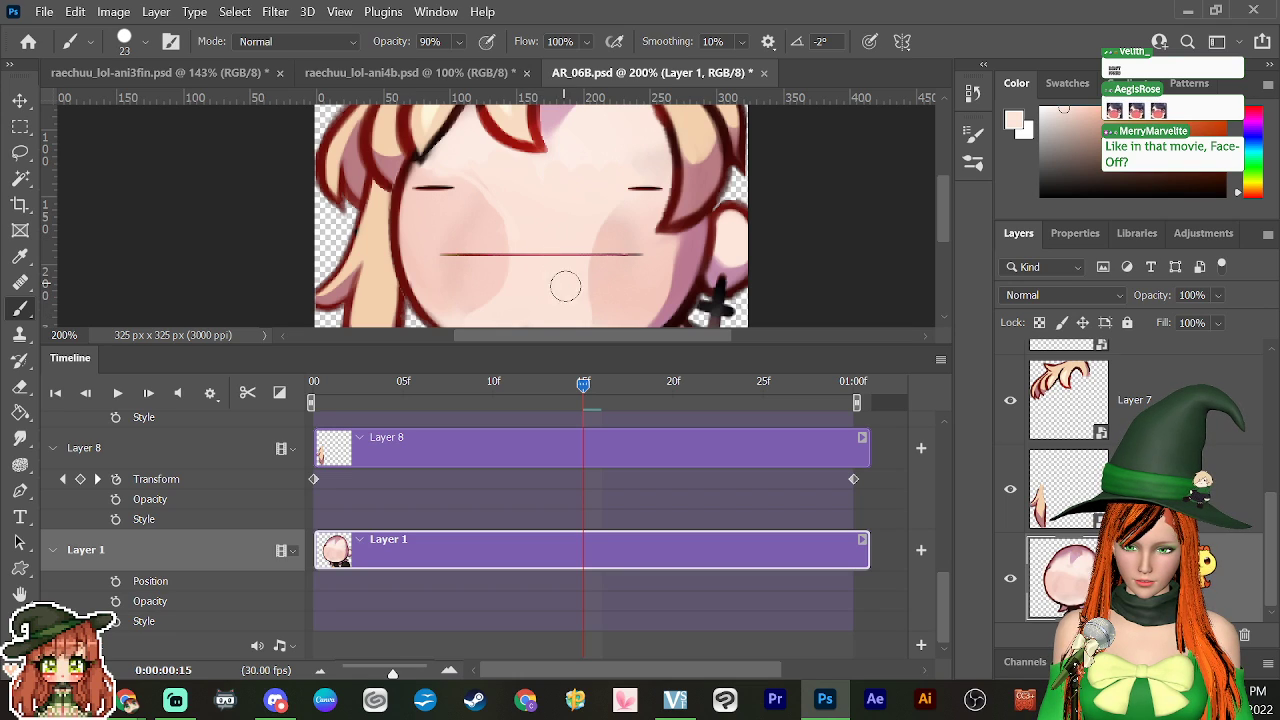
mouse_move(590, 303)
left_mouse_down()
mouse_move(577, 202)
mouse_move(566, 244)
left_mouse_up()
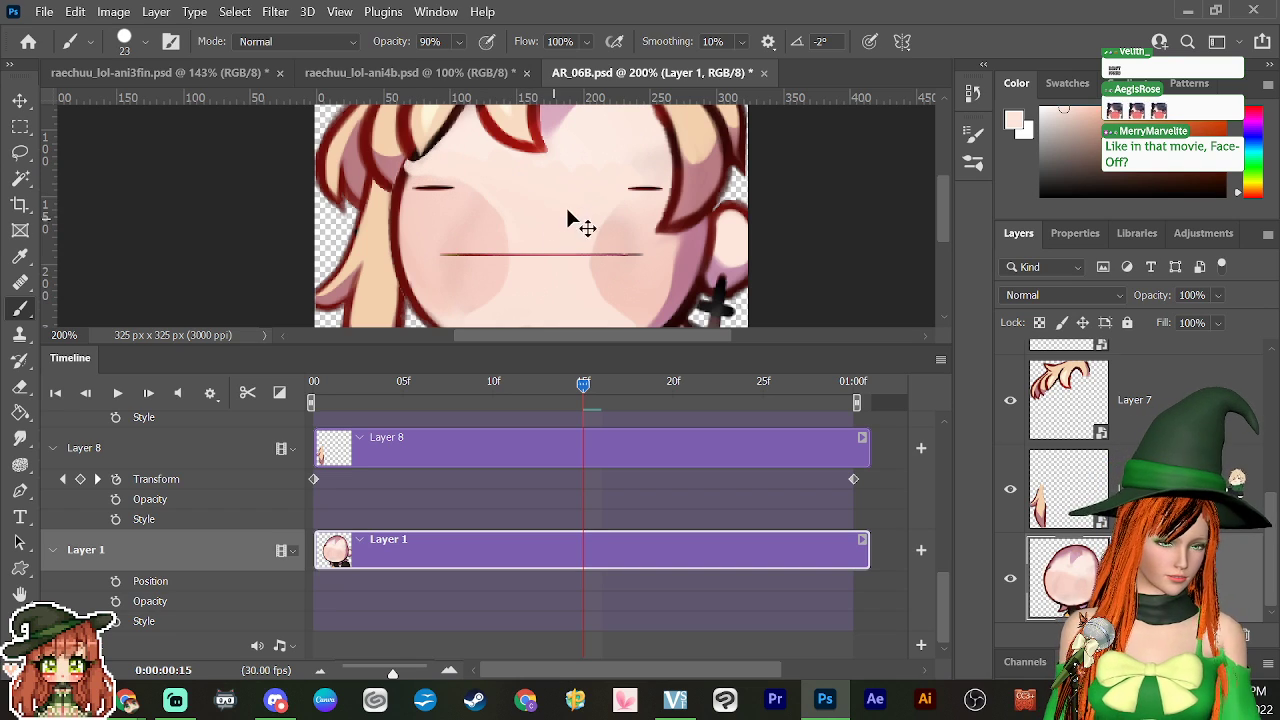
key("ctrl+z")
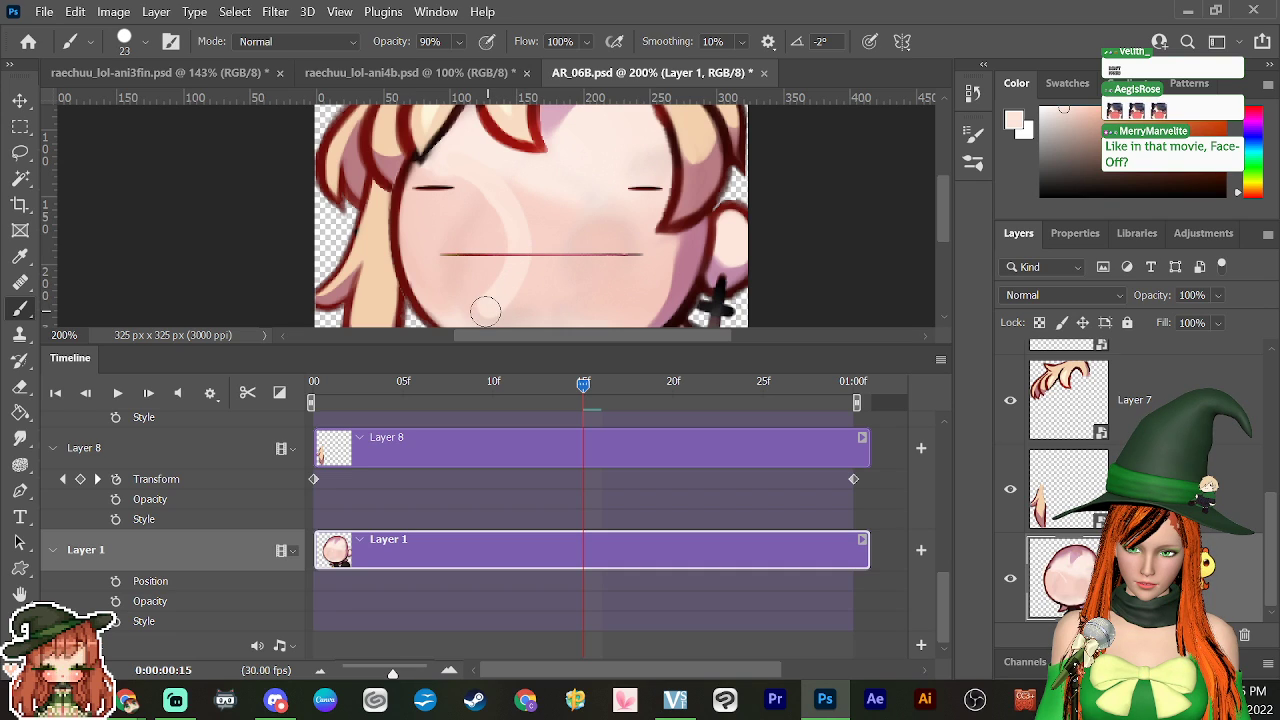
Step: Repaint the middle and lower face on Layer 1 in the light skin tone, leaving pink cheeks, and blend the blush with the Smudge tool
mouse_move(485, 312)
left_mouse_down()
mouse_move(588, 310)
mouse_move(605, 213)
mouse_move(572, 299)
mouse_move(580, 197)
mouse_move(548, 231)
mouse_move(532, 300)
mouse_move(545, 290)
mouse_move(535, 225)
left_mouse_up()
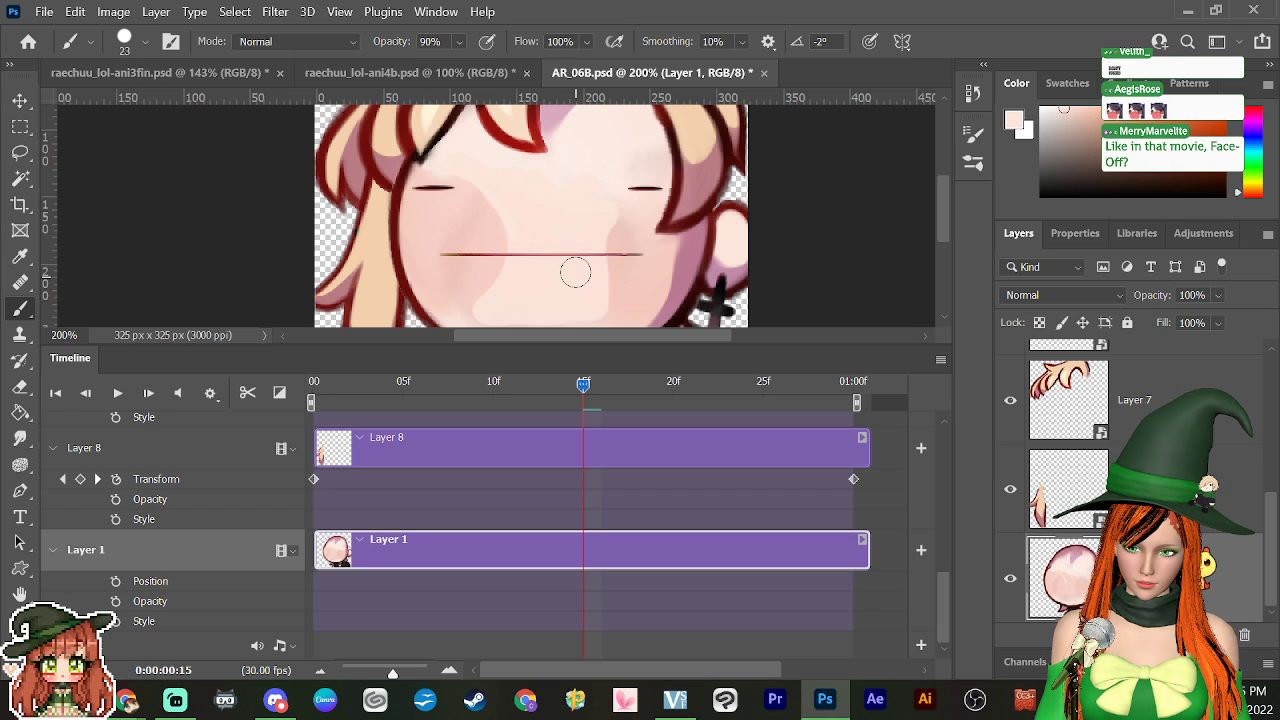
left_click_drag(943, 216, 943, 230)
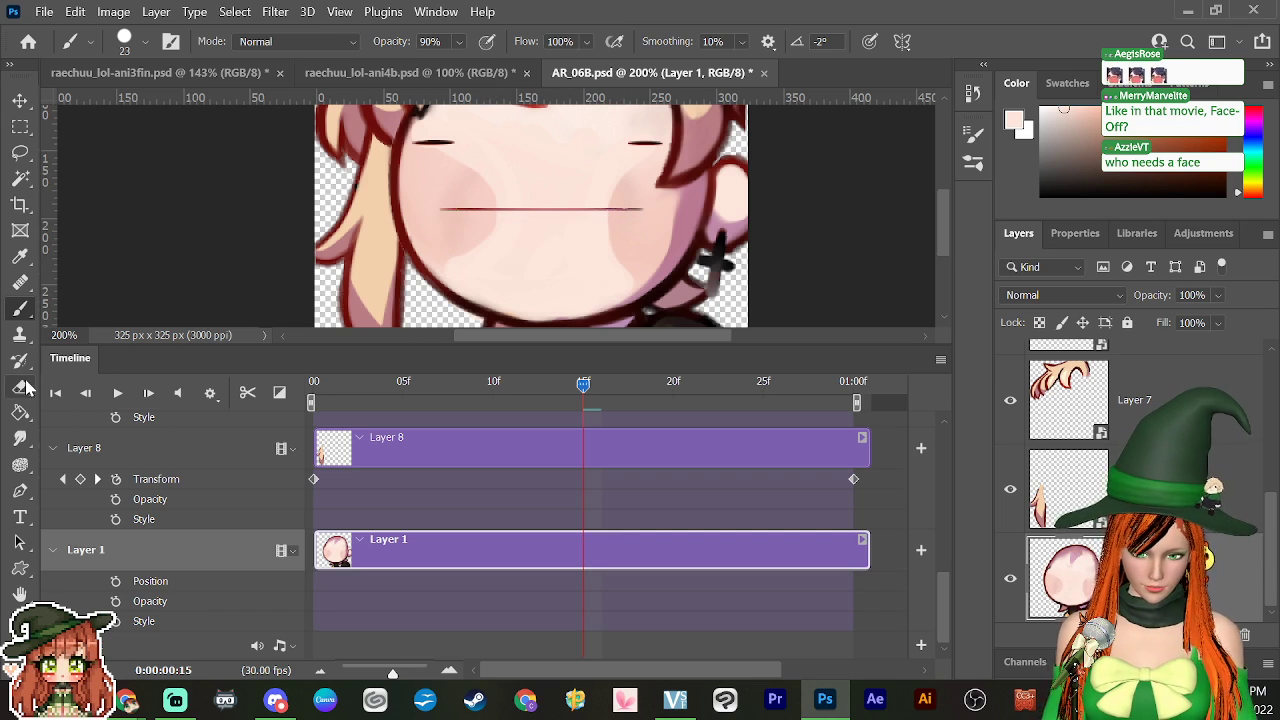
left_click(20, 440)
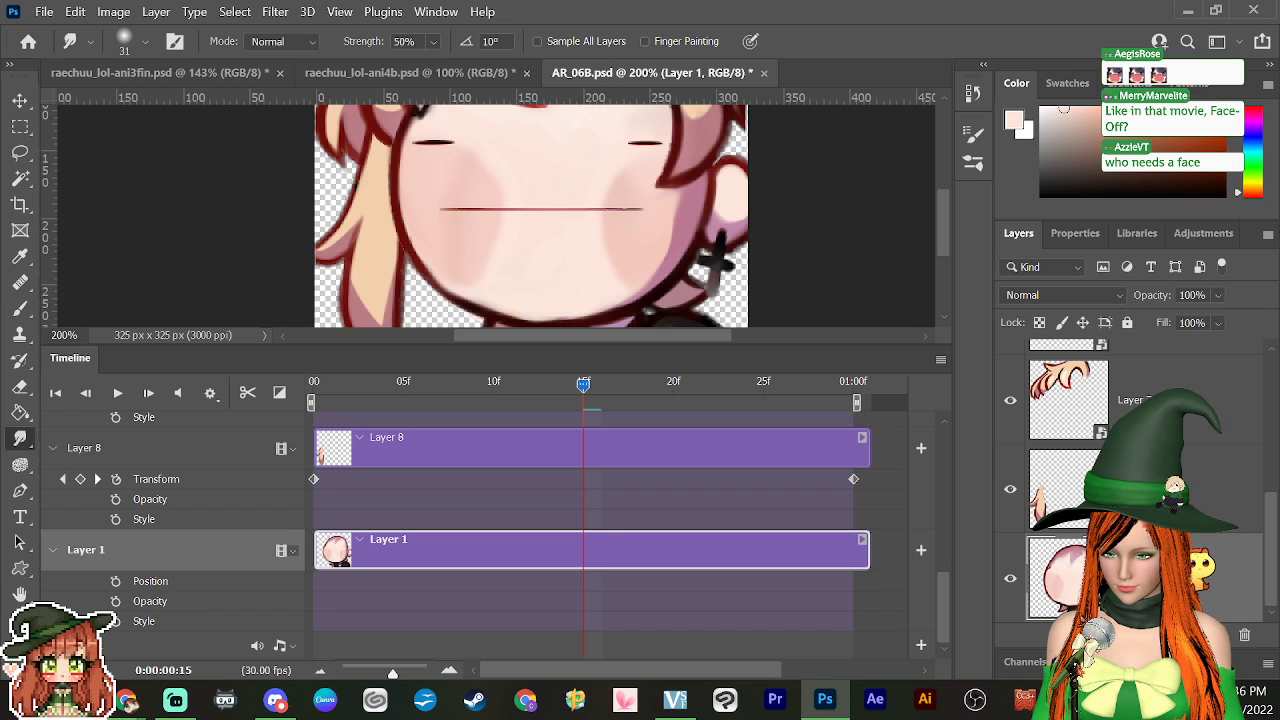
Step: Convert the repainted Layer 1 to a smart object
right_click(1158, 575)
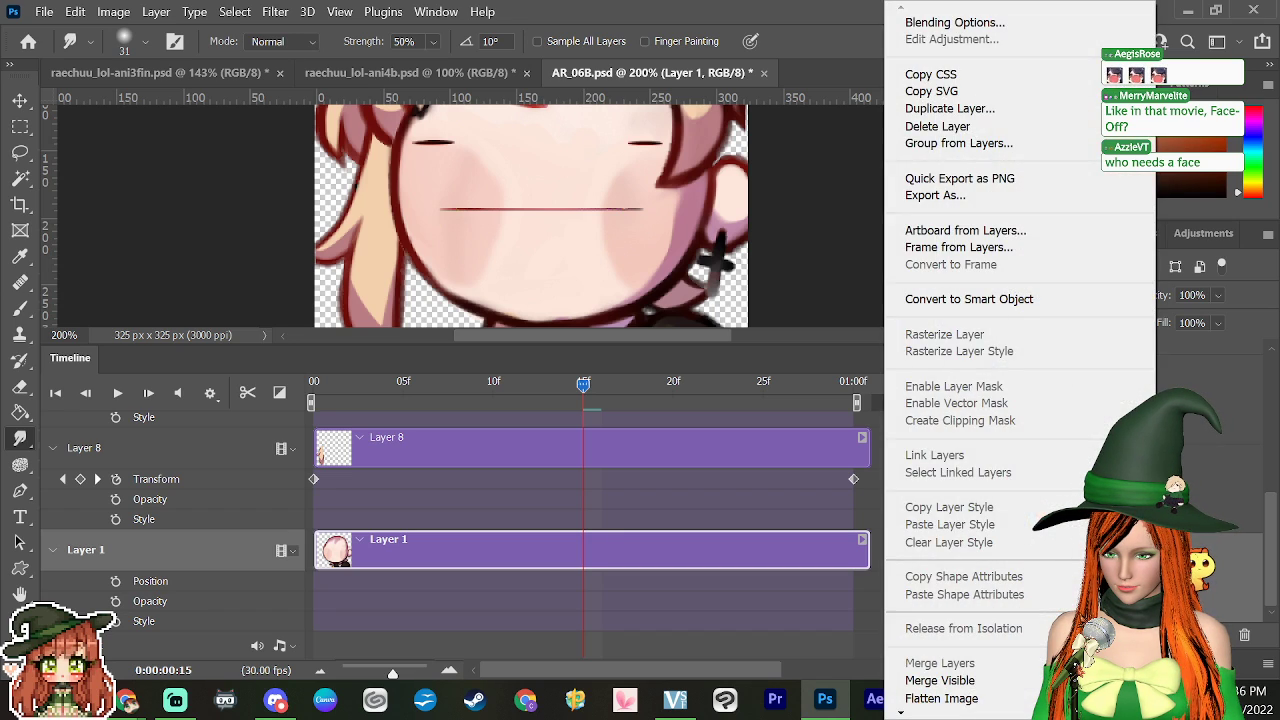
left_click(1172, 575)
right_click(1172, 575)
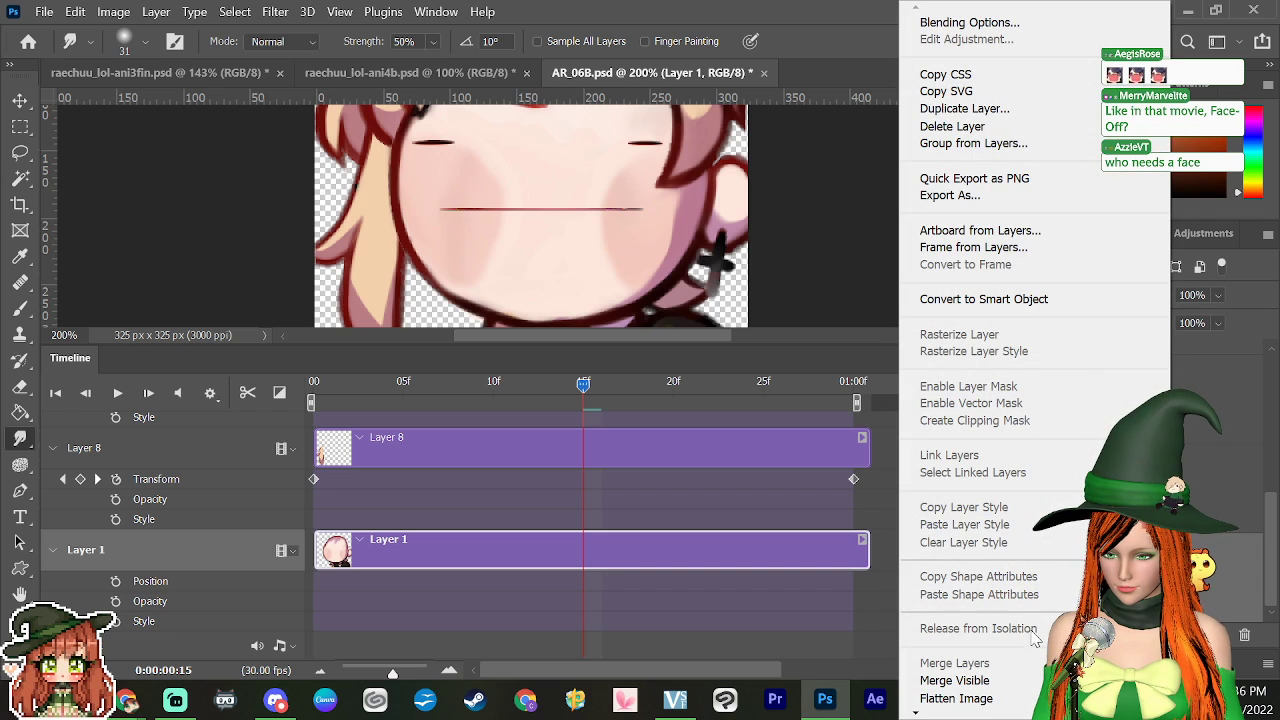
left_click(1037, 300)
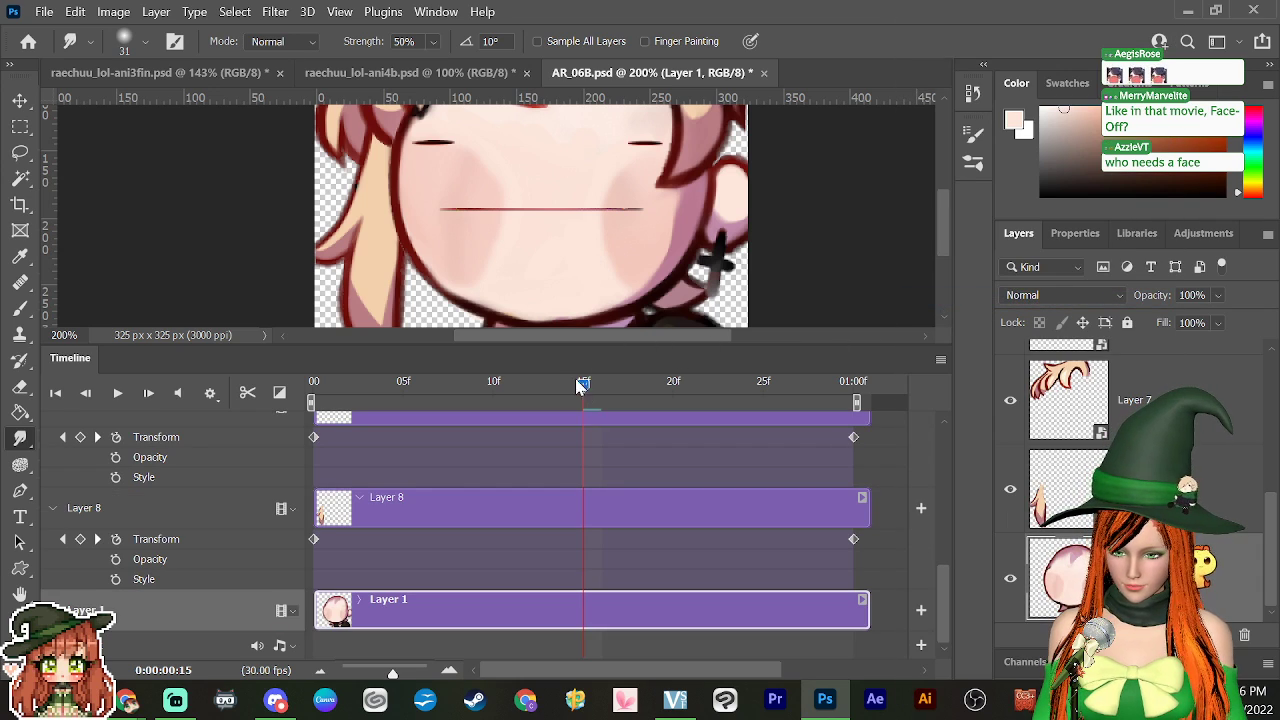
Step: Expand Layer 1's timeline track and add Transform keyframes at frame 0 and at 01:00f
left_click_drag(578, 384, 273, 539)
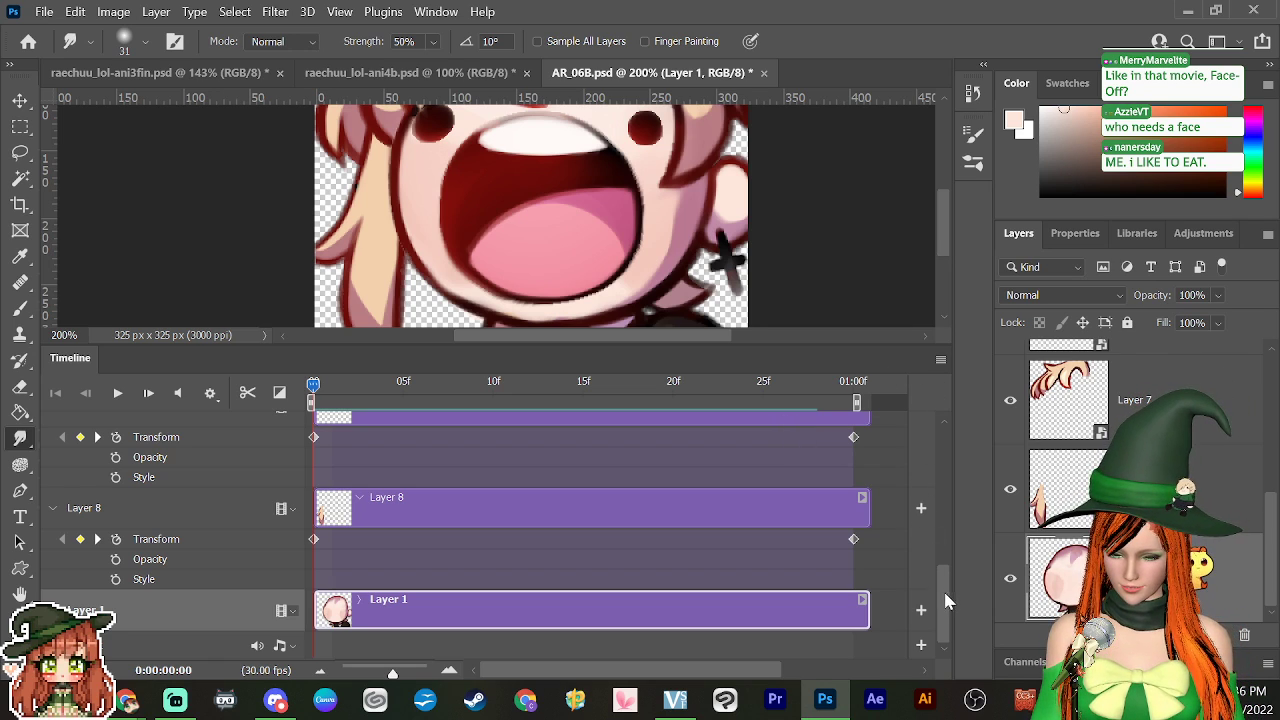
left_click(359, 600)
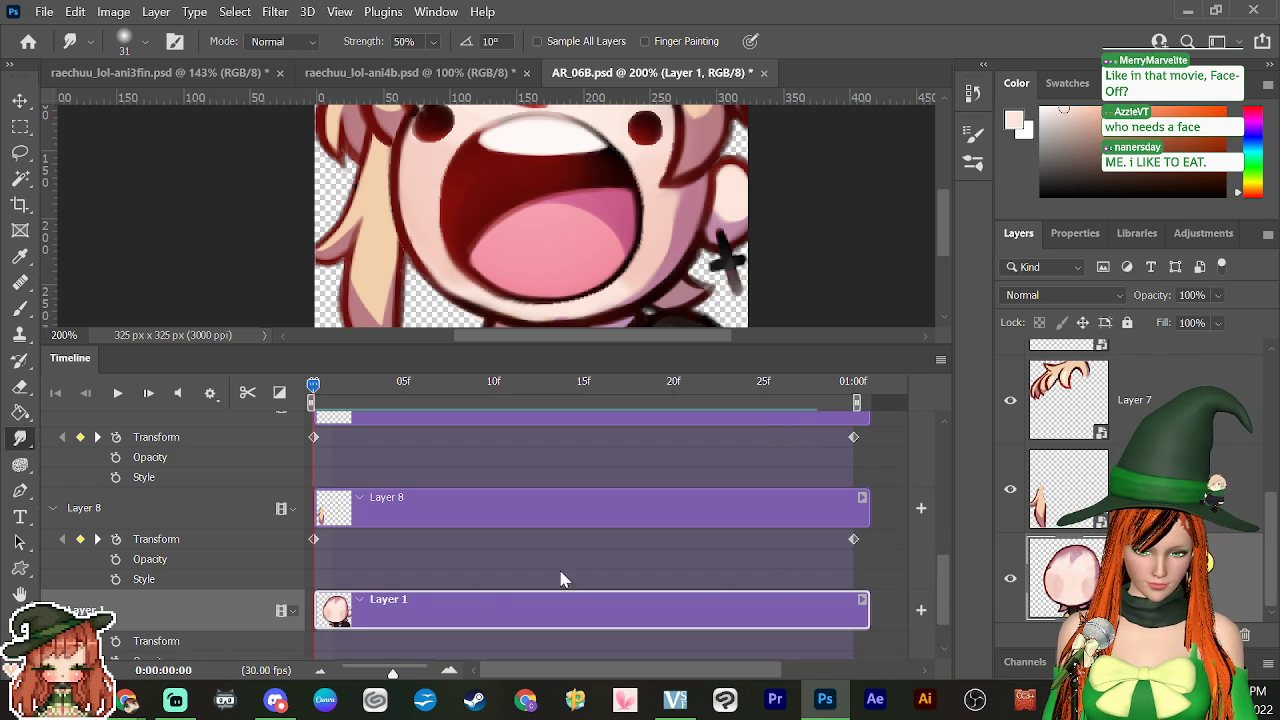
scroll(935, 575, "down", 2)
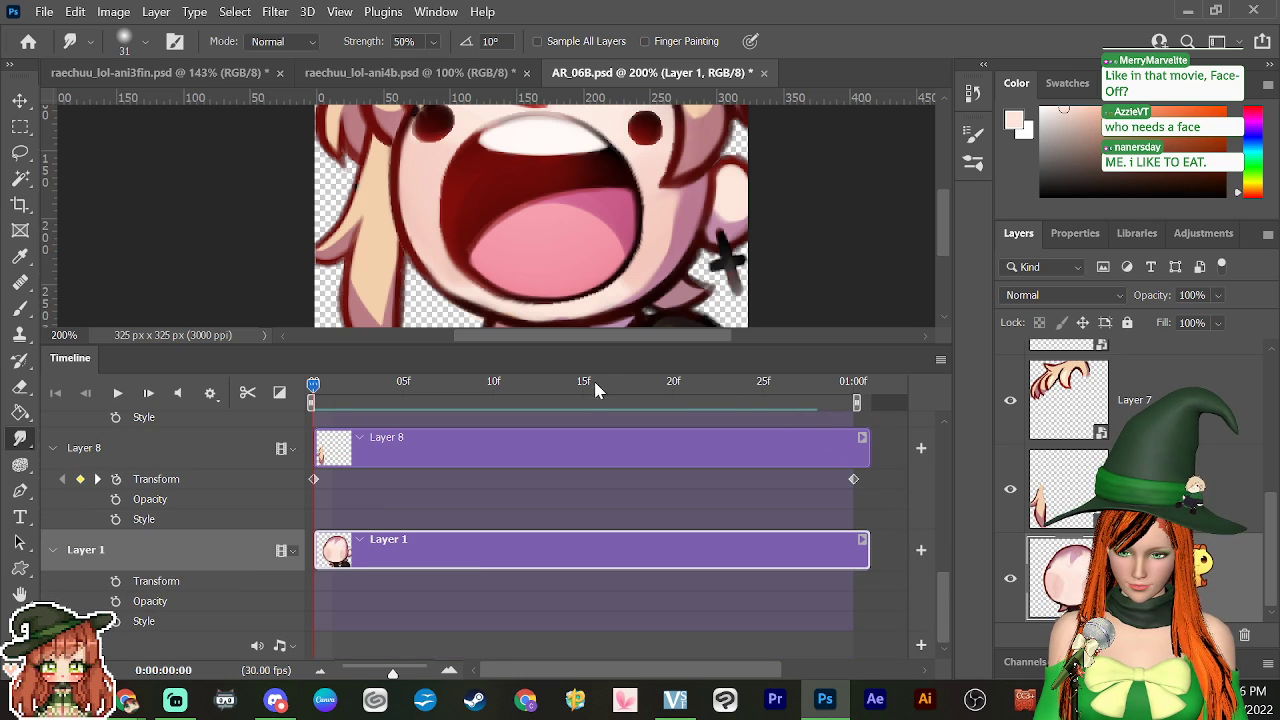
left_click_drag(593, 381, 313, 385)
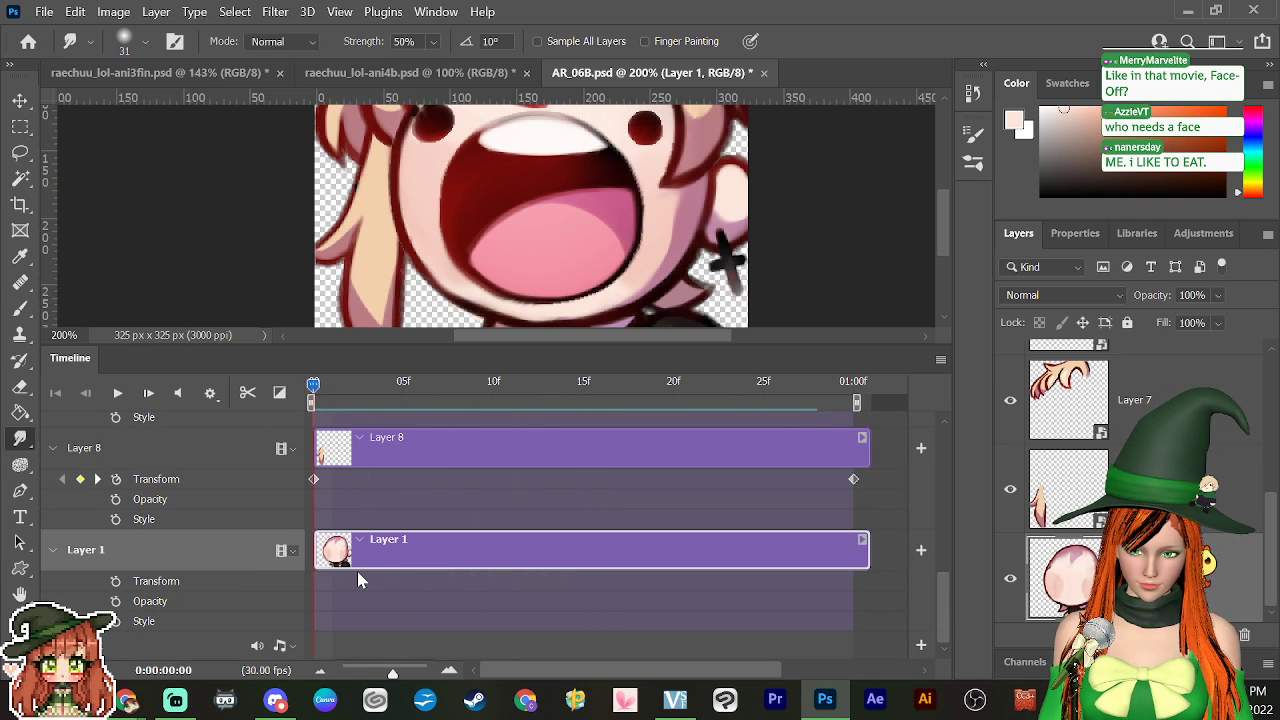
left_click(116, 582)
key("space")
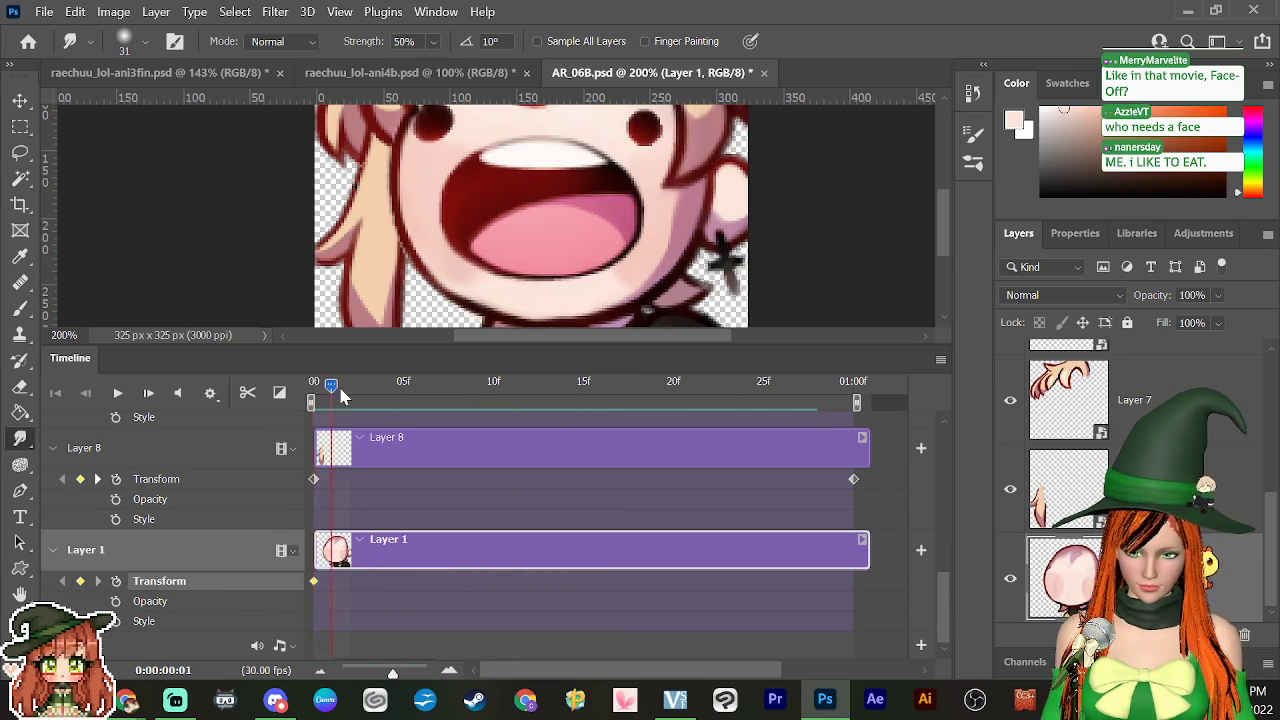
left_click(80, 582)
Step: Try deleting Layer 5's Transform keyframe at frame 4, scrub to frame 20, and undo the deletion
left_click_drag(941, 592, 951, 535)
left_click_drag(855, 393, 403, 515)
left_click_drag(948, 560, 930, 473)
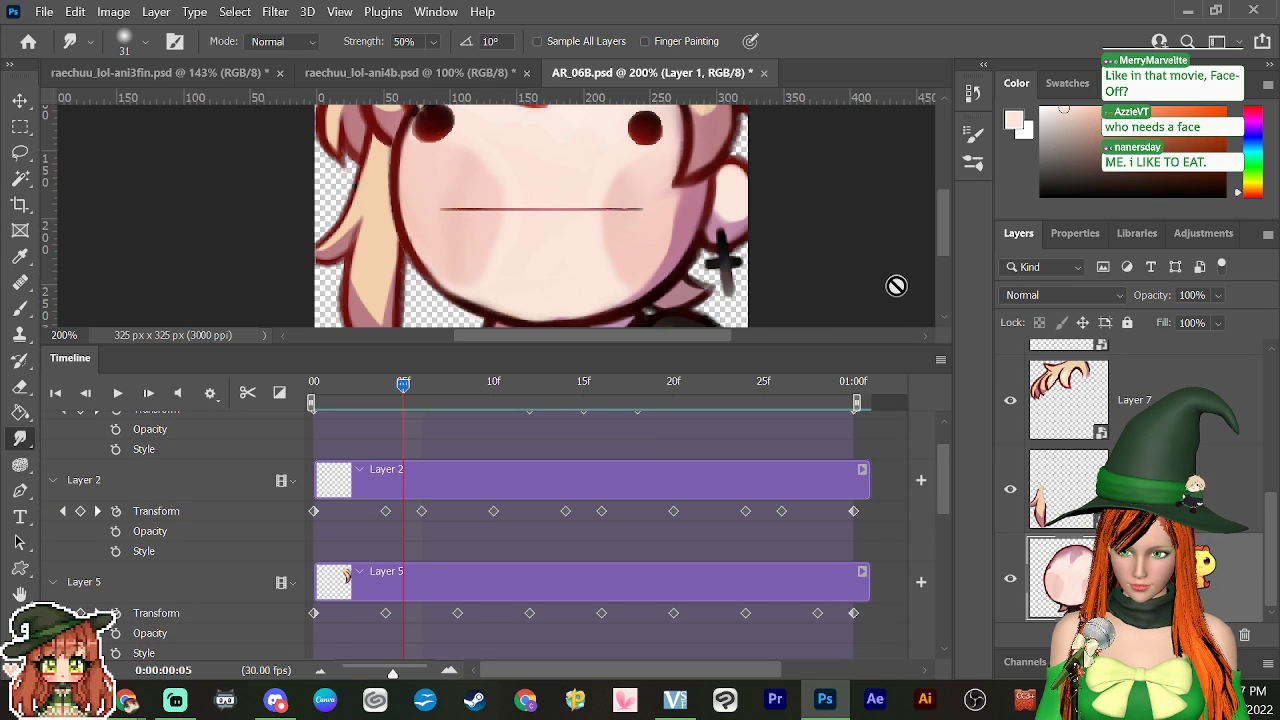
left_click_drag(403, 391, 390, 525)
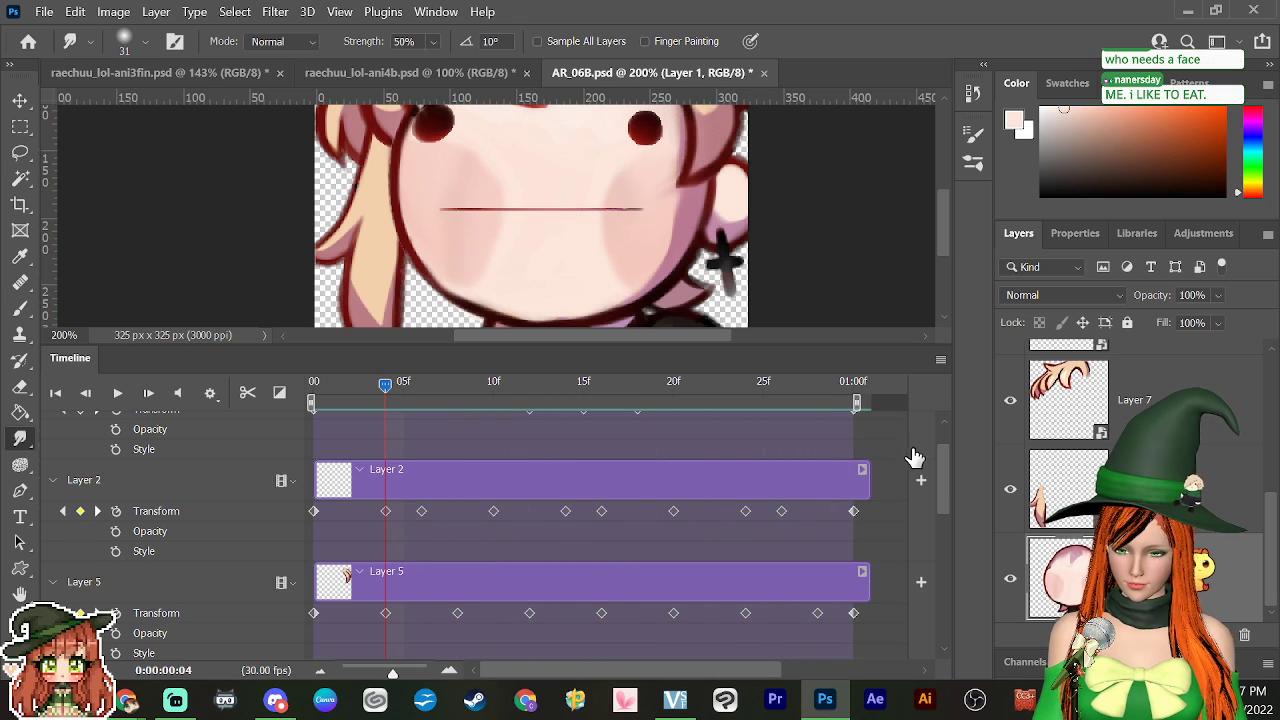
scroll(928, 480, "down", 1)
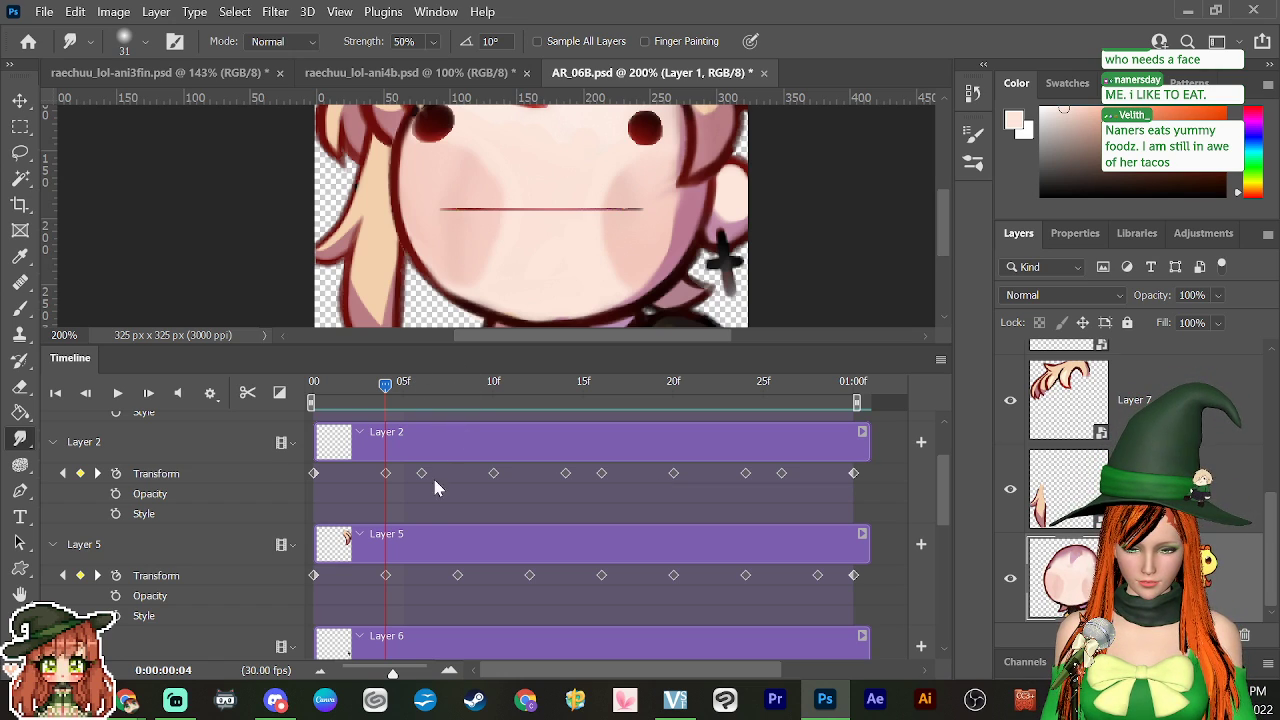
mouse_move(386, 393)
left_mouse_down()
mouse_move(451, 419)
mouse_move(386, 410)
left_mouse_up()
left_click(387, 576)
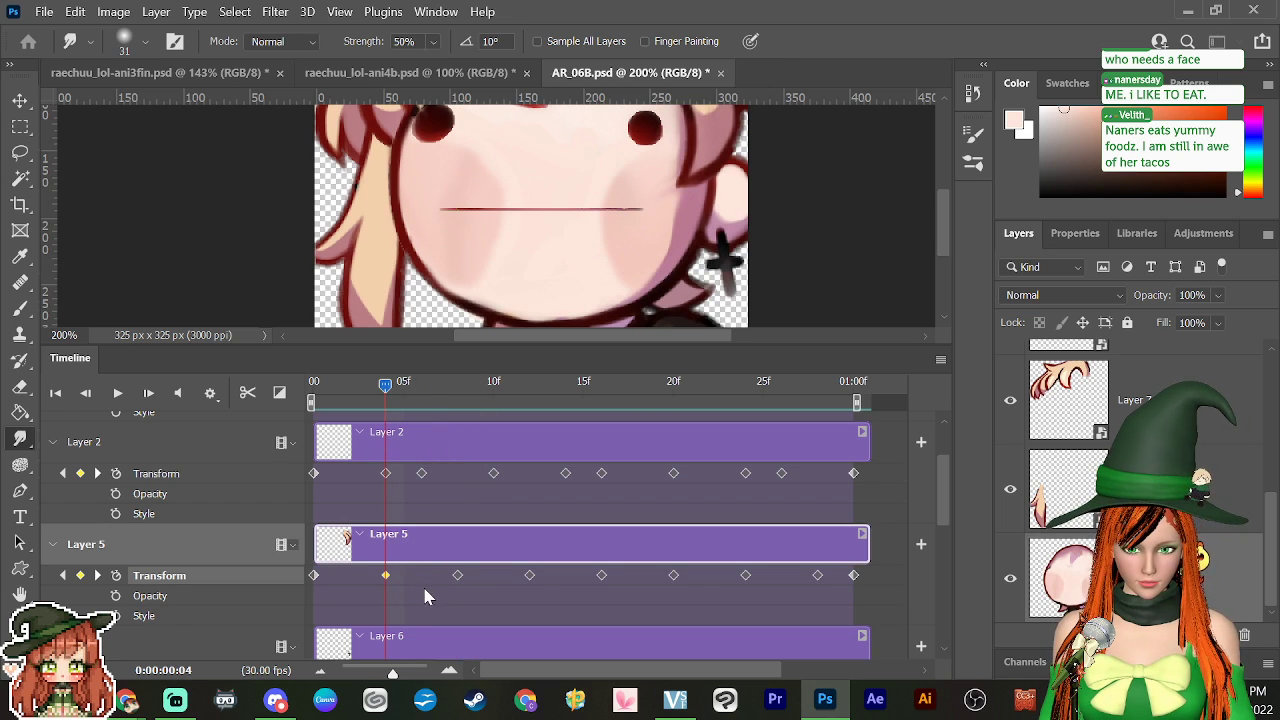
key("Delete")
left_click_drag(384, 390, 674, 500)
key("ctrl+z")
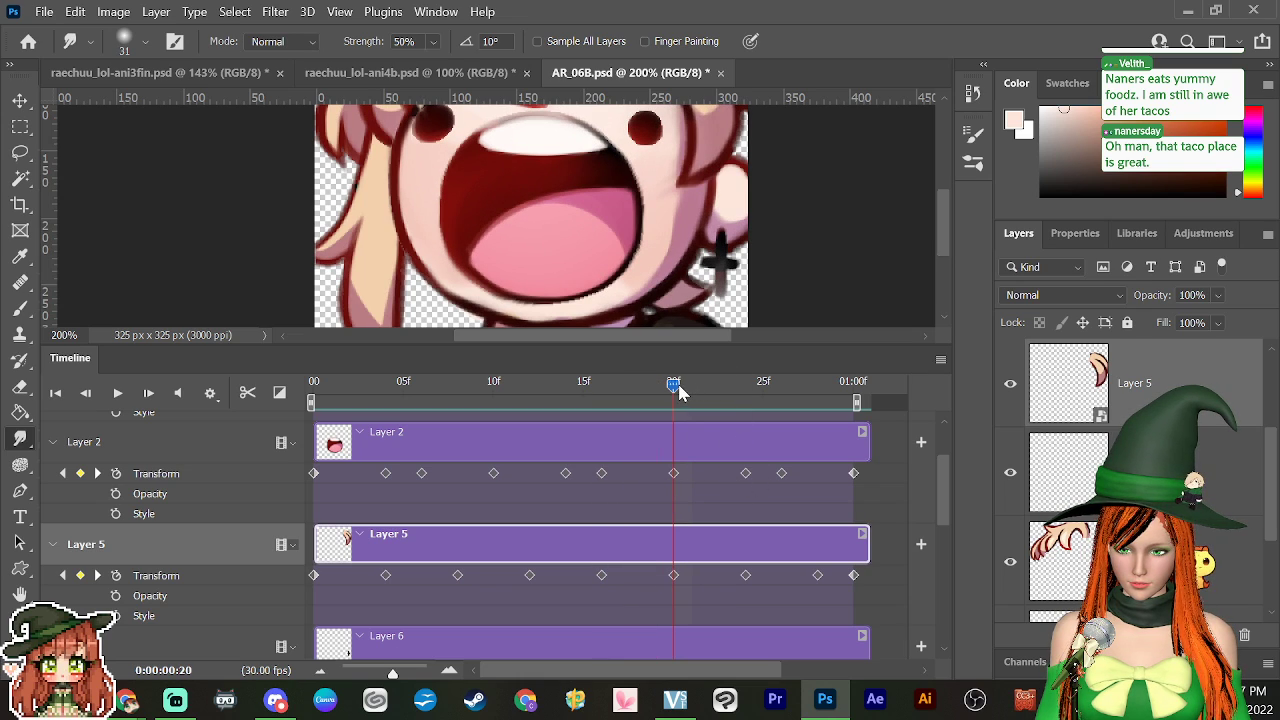
Step: Delete Layer 5's Transform keyframes at frames 8, 16, 24 and 28
left_click_drag(678, 391, 601, 450)
left_click(602, 576)
key("Delete")
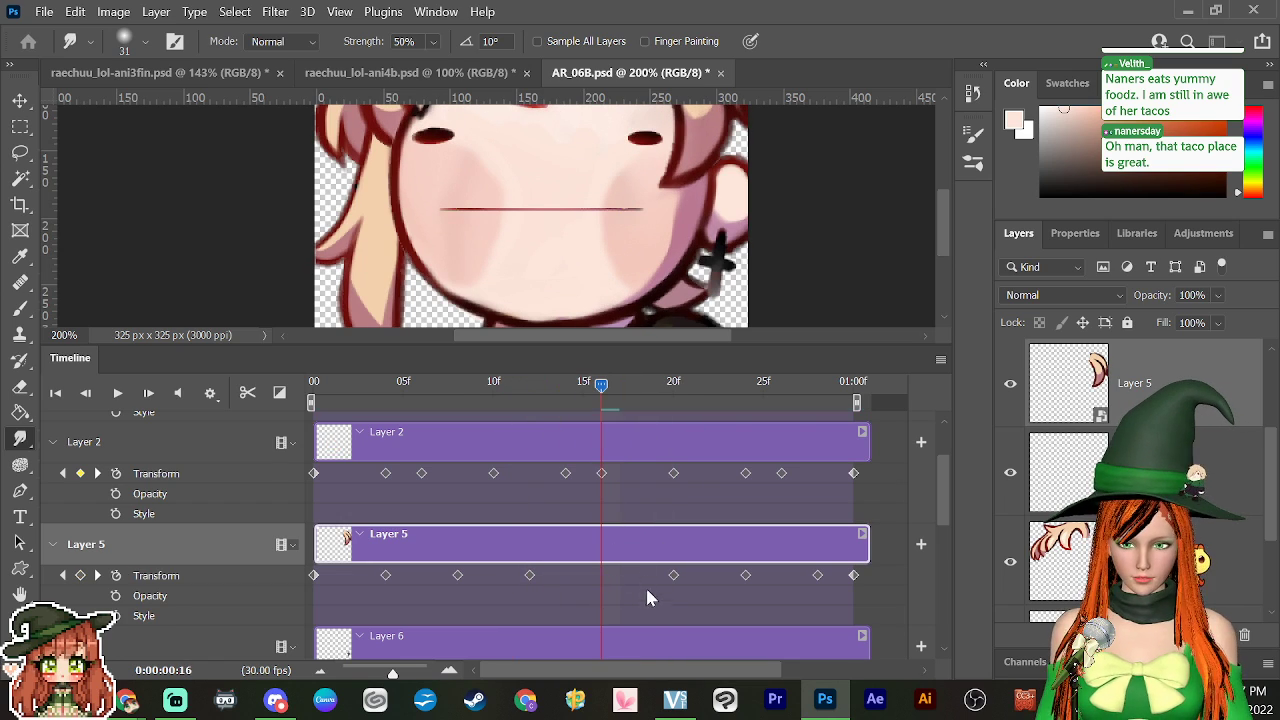
left_click_drag(622, 394, 749, 423)
left_click(745, 576)
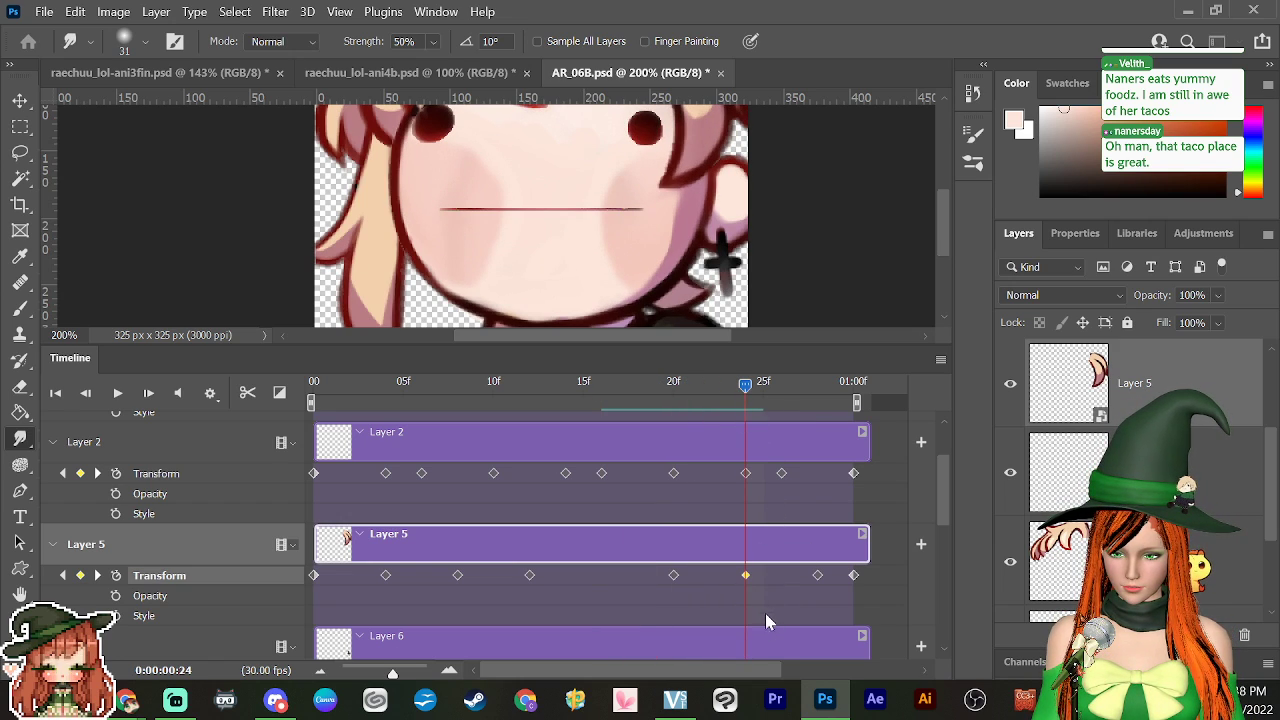
key("Delete")
left_click_drag(745, 393, 868, 591)
left_click(853, 575)
key("Delete")
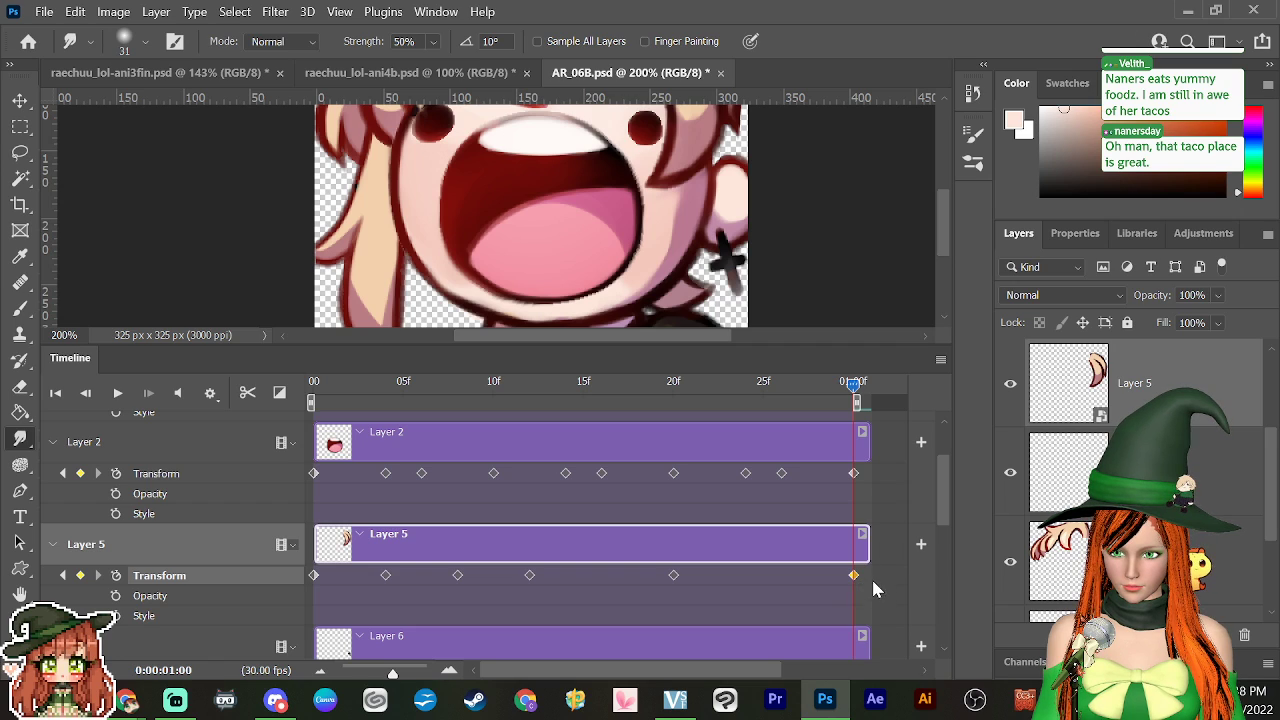
left_click_drag(860, 390, 458, 580)
left_click(456, 577)
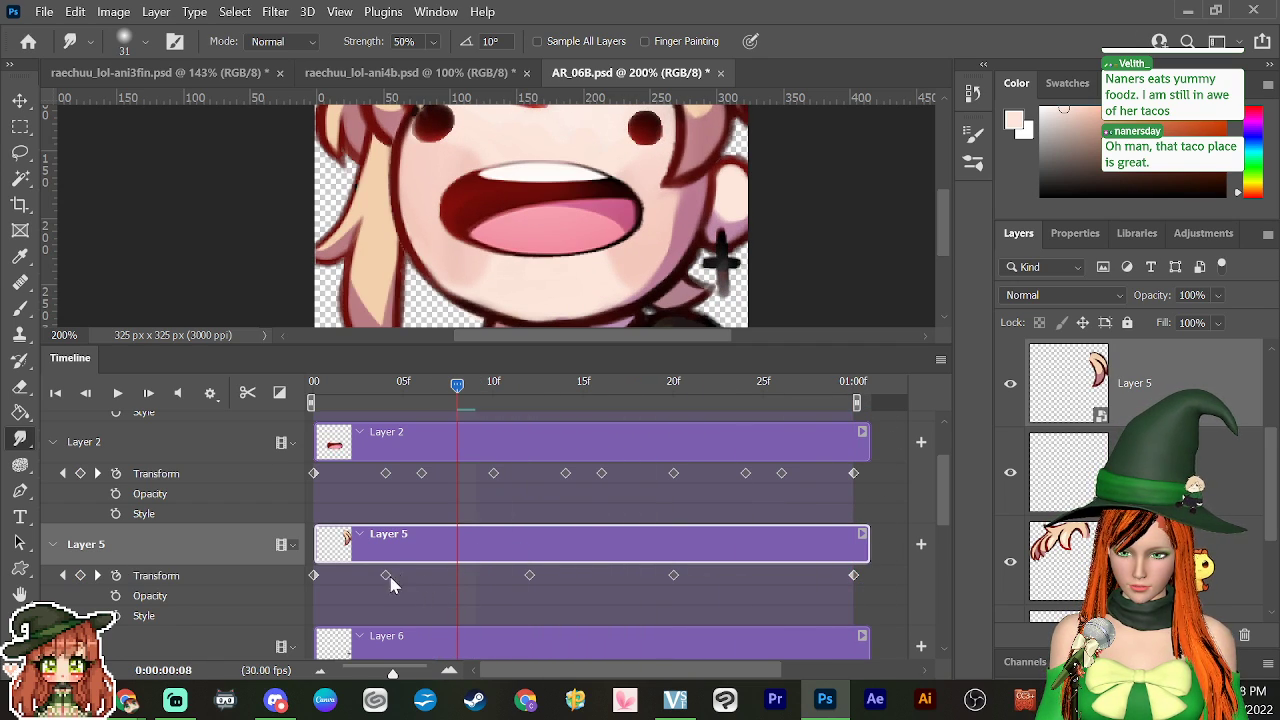
Step: Move Layer 5's frame 4 Transform keyframe onto frame 0 and its frame 12 keyframe to frame 10, and play the loop
left_click_drag(385, 575, 315, 576)
left_click_drag(529, 577, 494, 577)
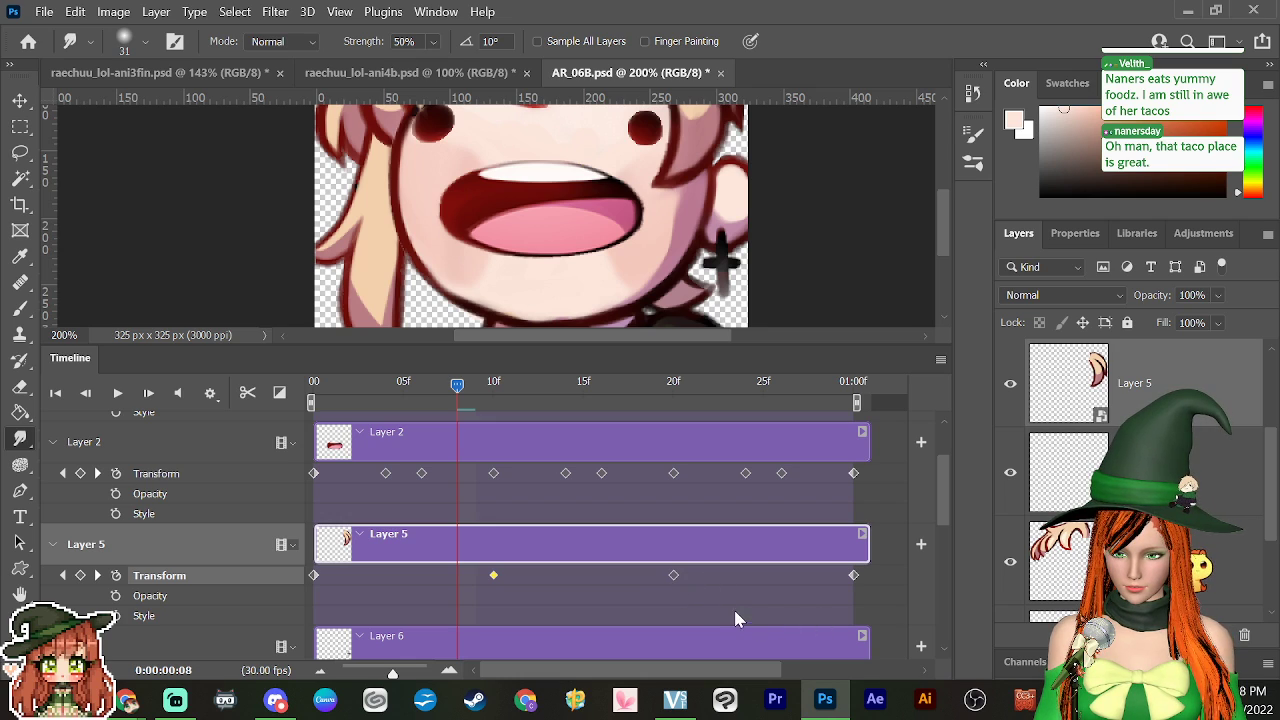
key("space")
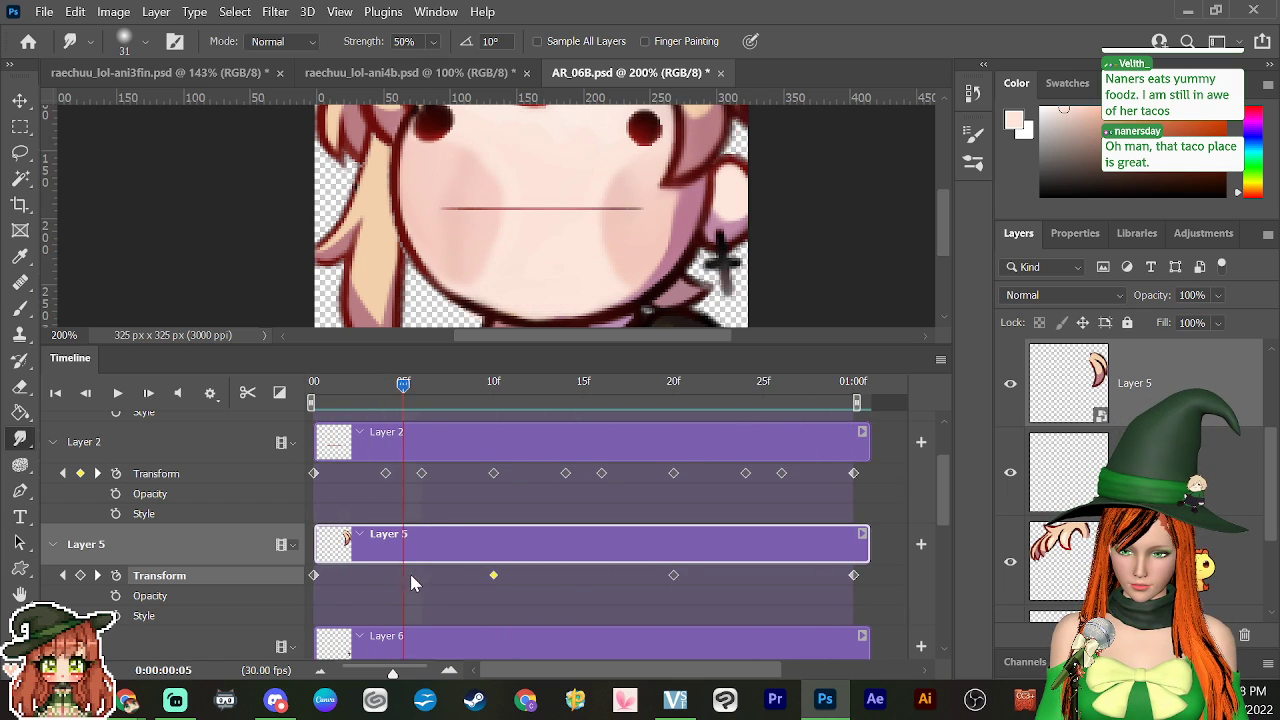
Step: Add a Layer 5 Transform keyframe at frame 26, and try pasting a copy of the frame 20 keyframe at 01:00f
left_click_drag(411, 576, 784, 580)
left_click(715, 403)
left_click_drag(715, 403, 853, 437)
right_click(676, 578)
left_click(700, 444)
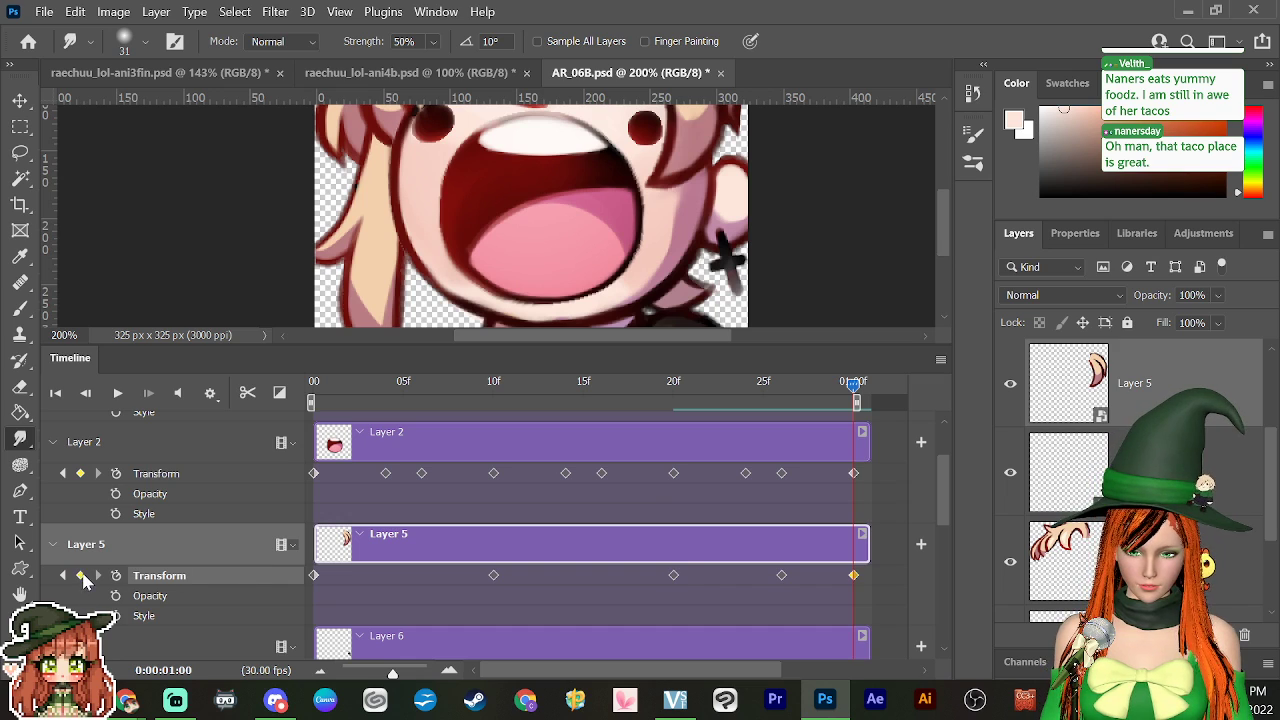
right_click(853, 575)
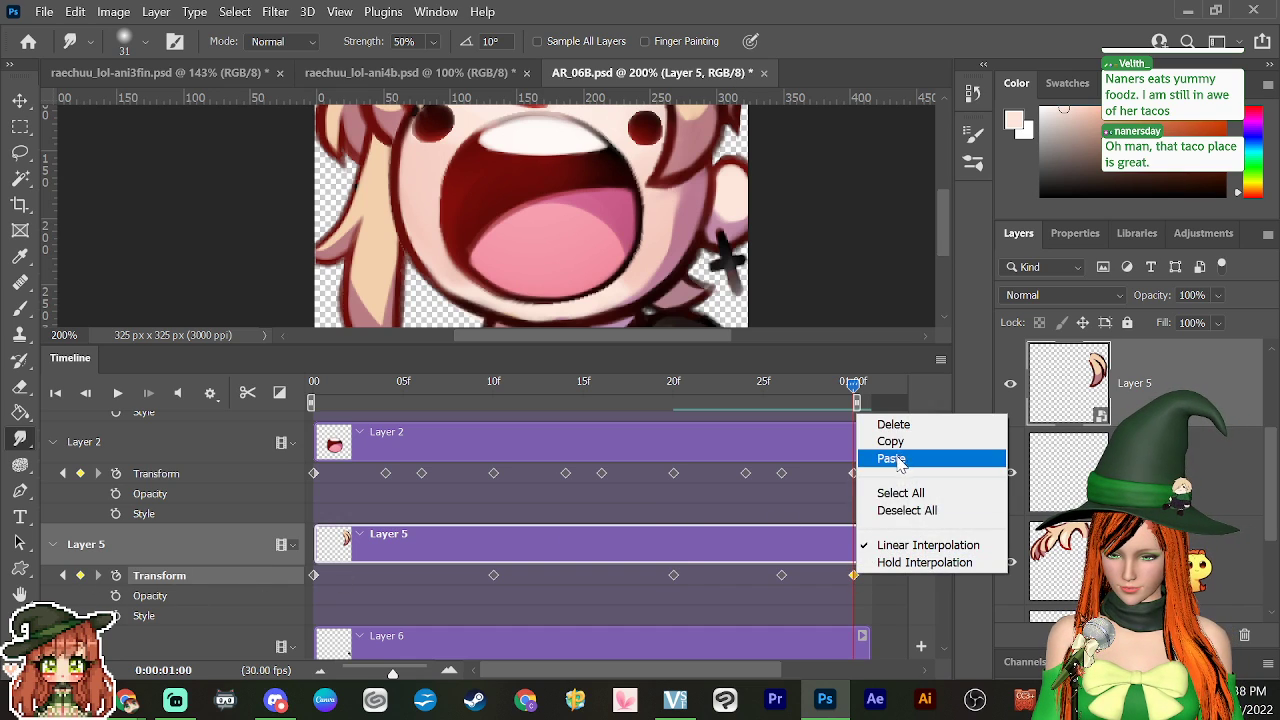
left_click(891, 459)
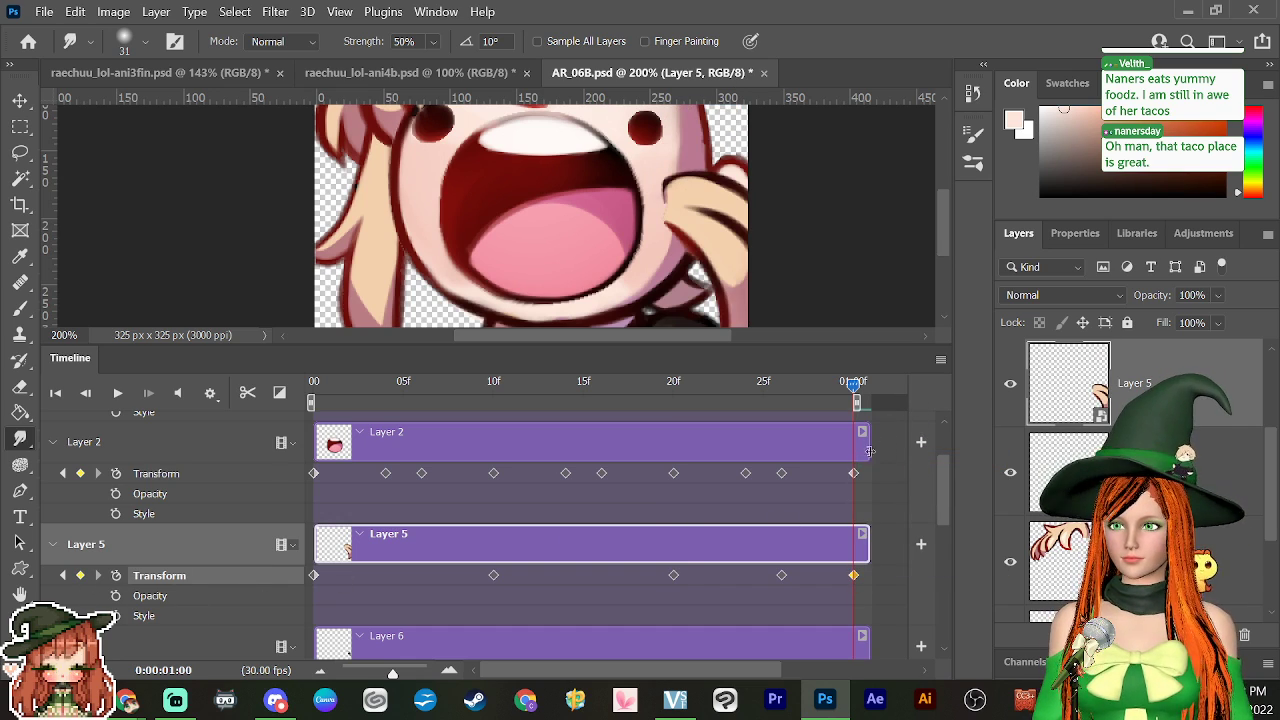
Step: Move Layer 5's three middle Transform keyframes to frames 7, 15 and 23, and preview the animation
left_click_drag(673, 575, 583, 575)
left_click_drag(781, 576, 727, 576)
left_click_drag(494, 577, 440, 577)
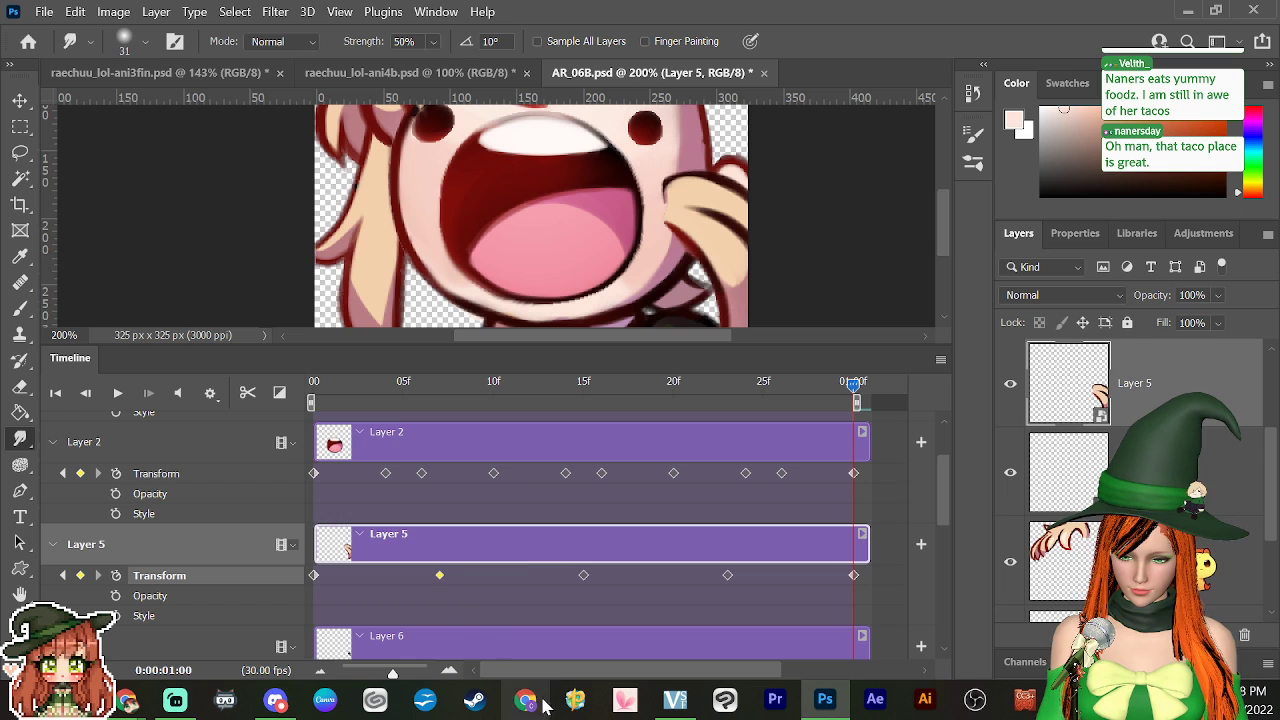
key("space")
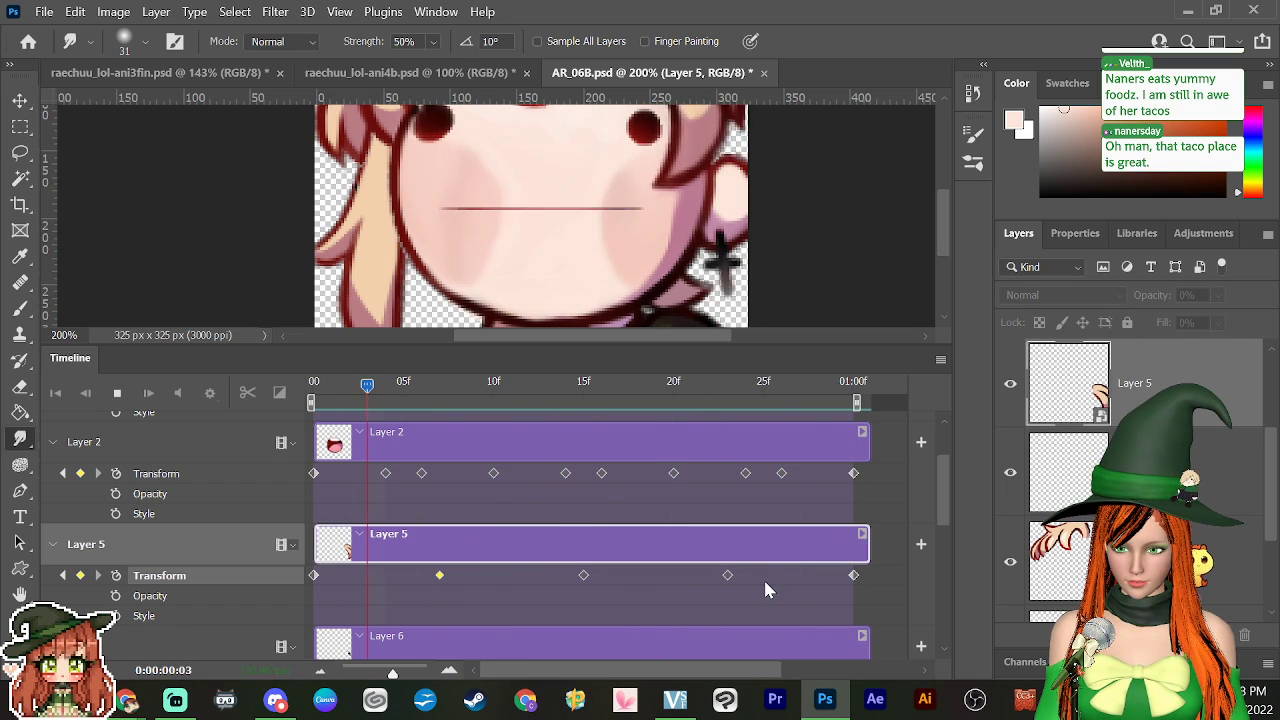
key("space")
Step: Copy Layer 5's frame 15 Transform keyframe and paste it over the keyframe at 01:00f
left_click_drag(940, 255, 938, 215)
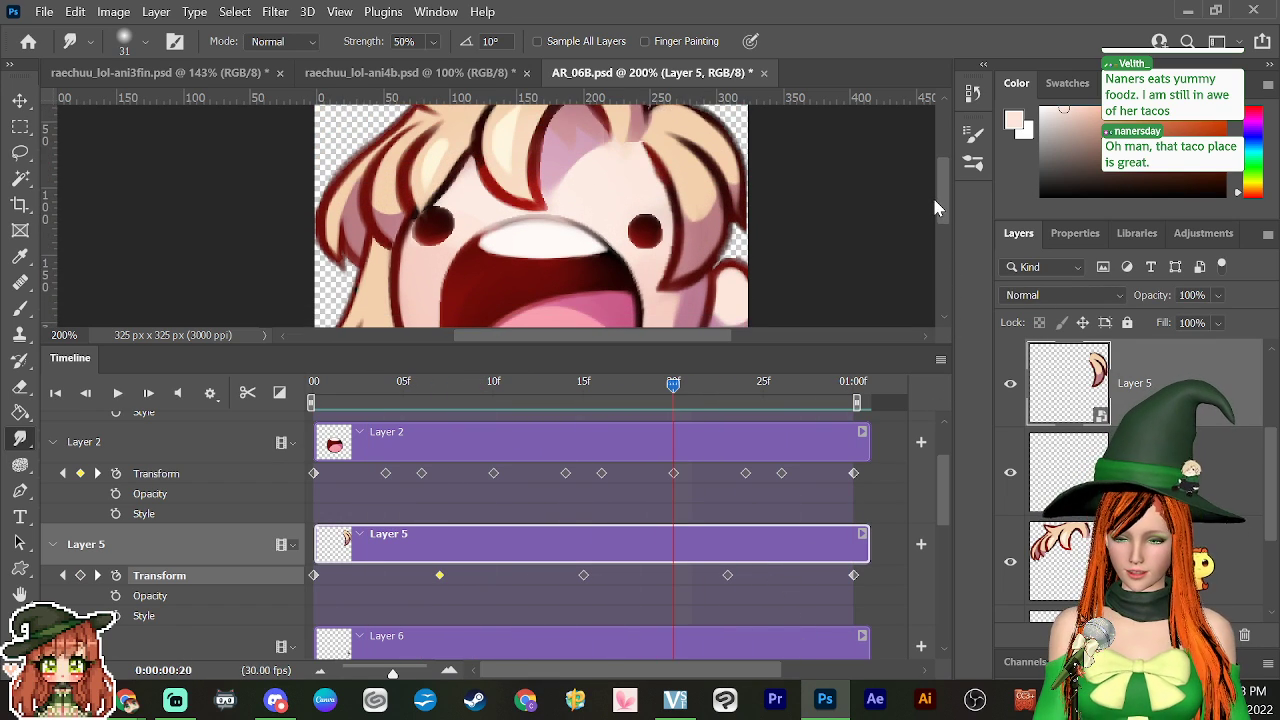
left_click_drag(685, 408, 730, 480)
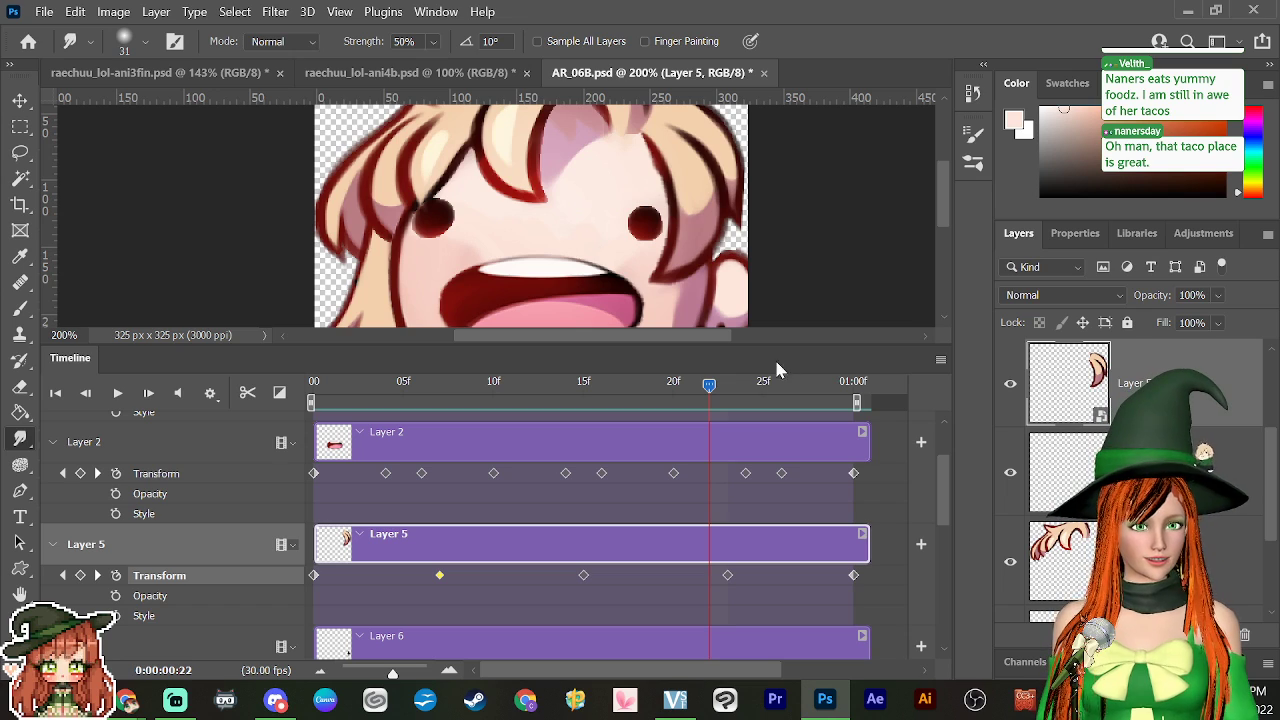
left_click_drag(708, 398, 584, 440)
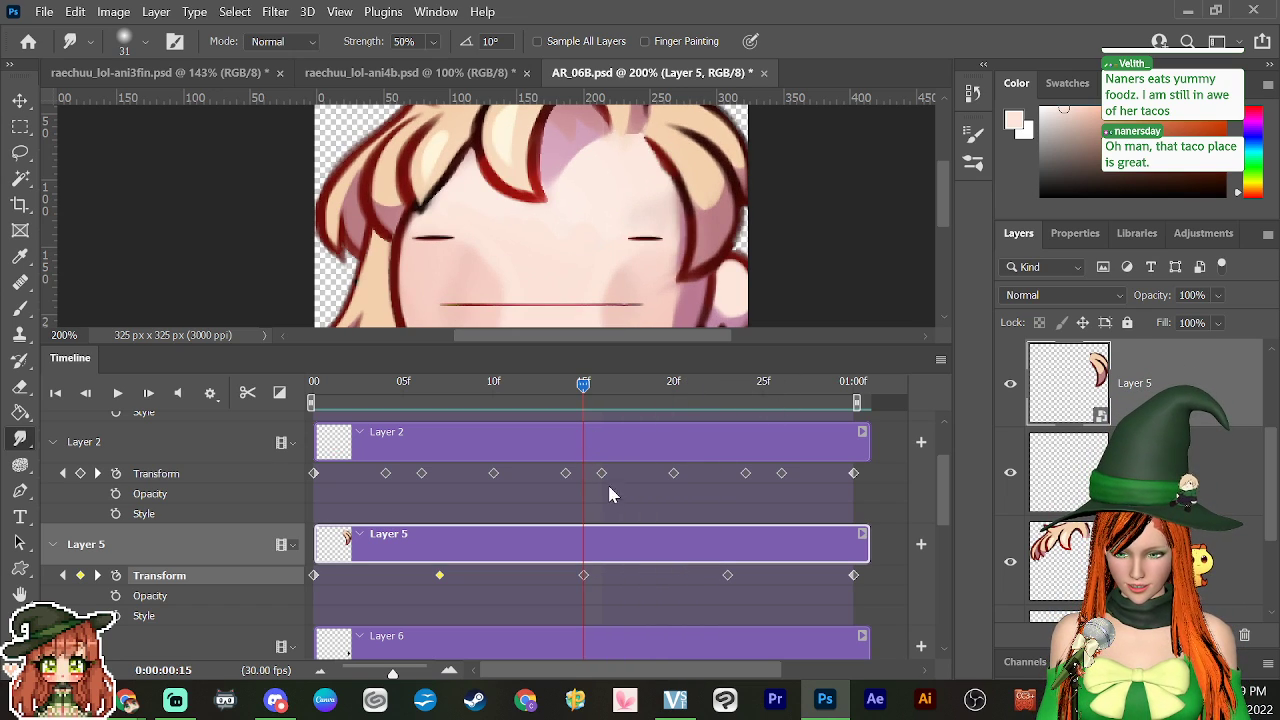
left_click(634, 447)
left_click(608, 551)
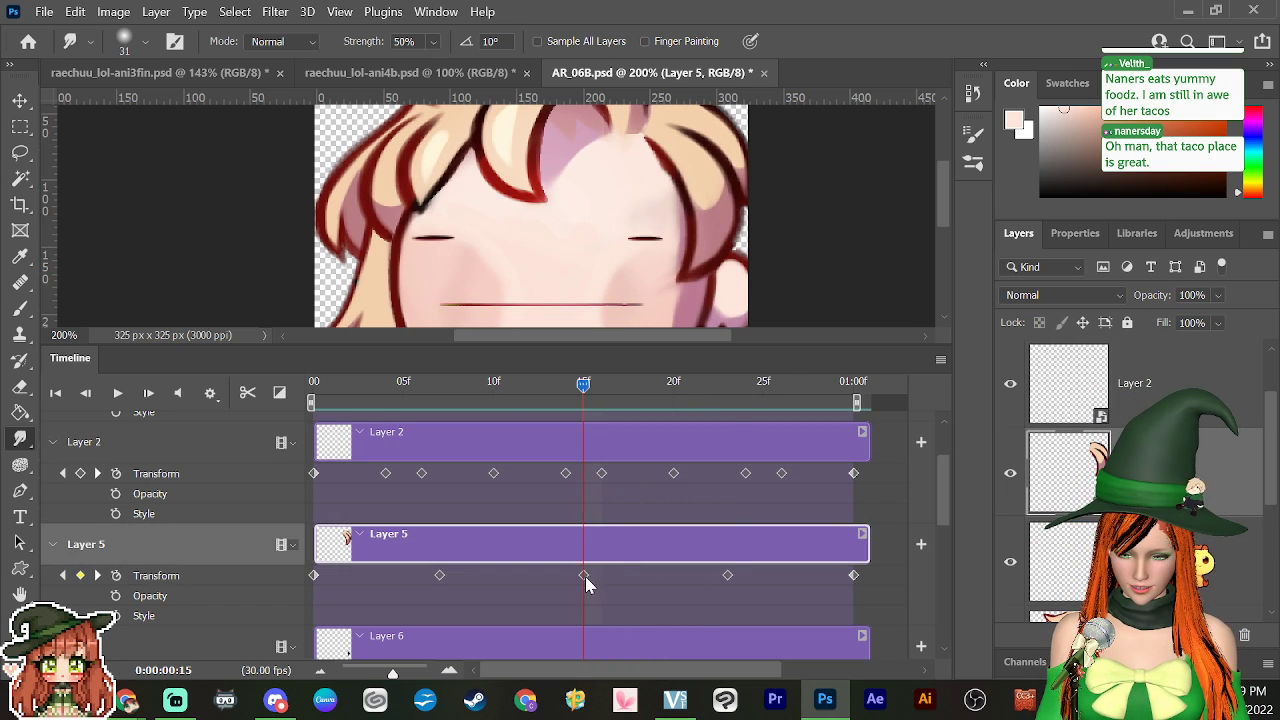
right_click(584, 575)
left_click(621, 441)
left_click_drag(597, 417, 855, 428)
right_click(853, 575)
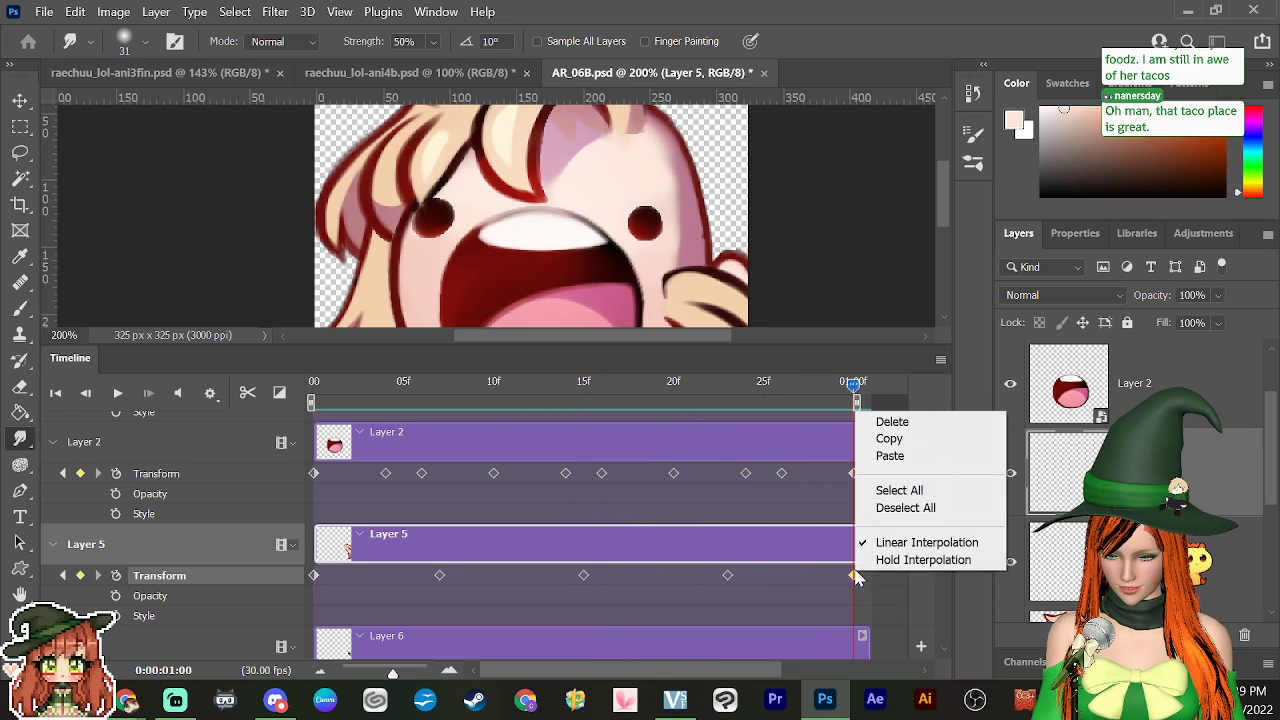
left_click(890, 456)
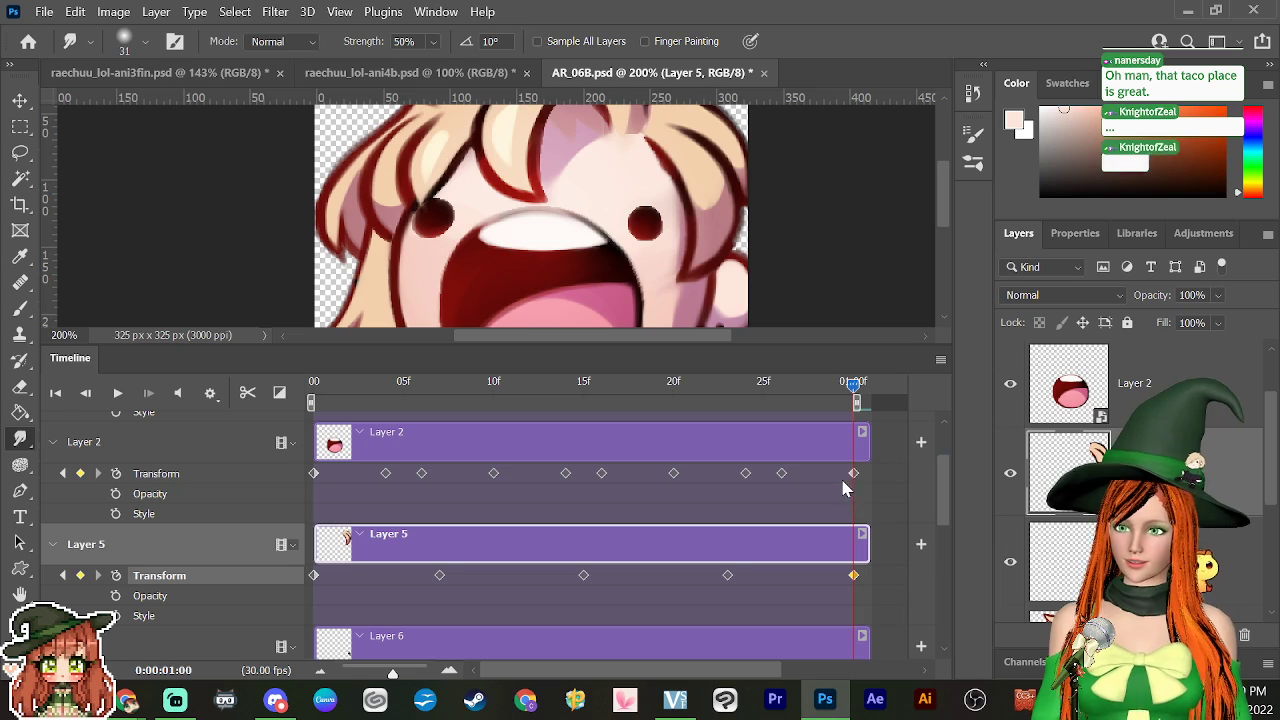
Step: Play the loop and step backwards through its frames to examine the hair lock's sway and the mouth movement
key("space")
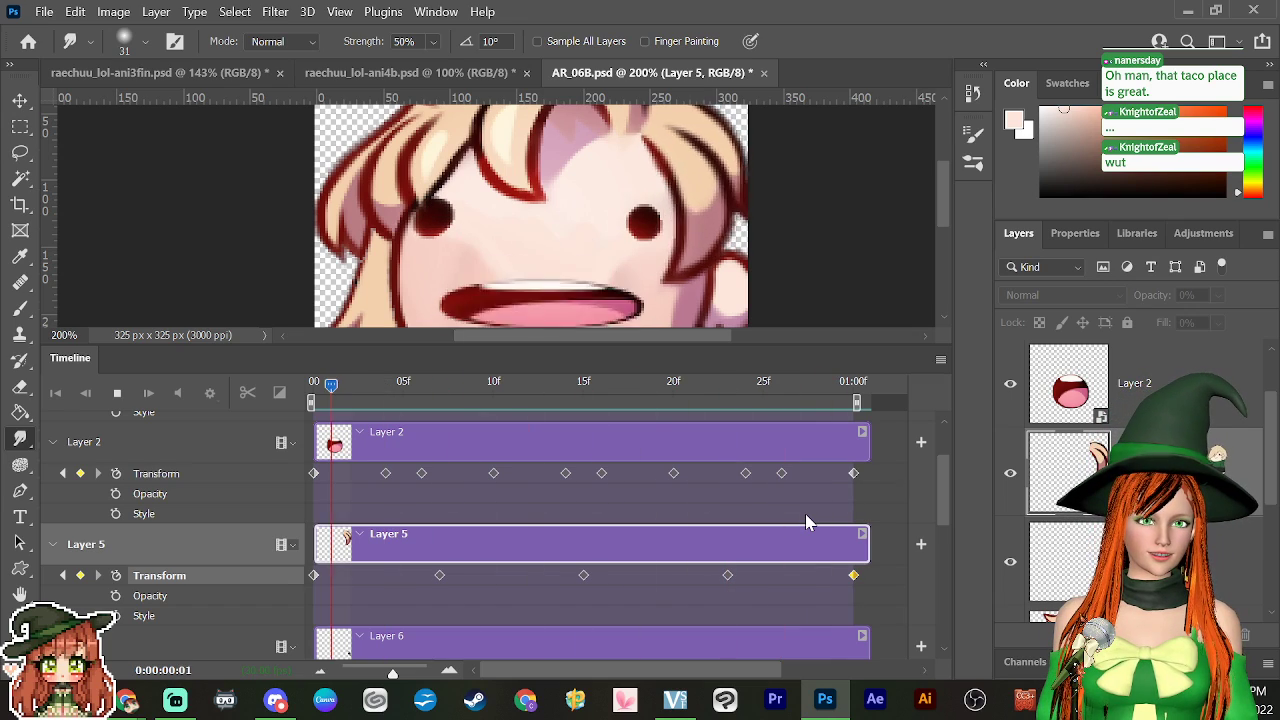
key("space")
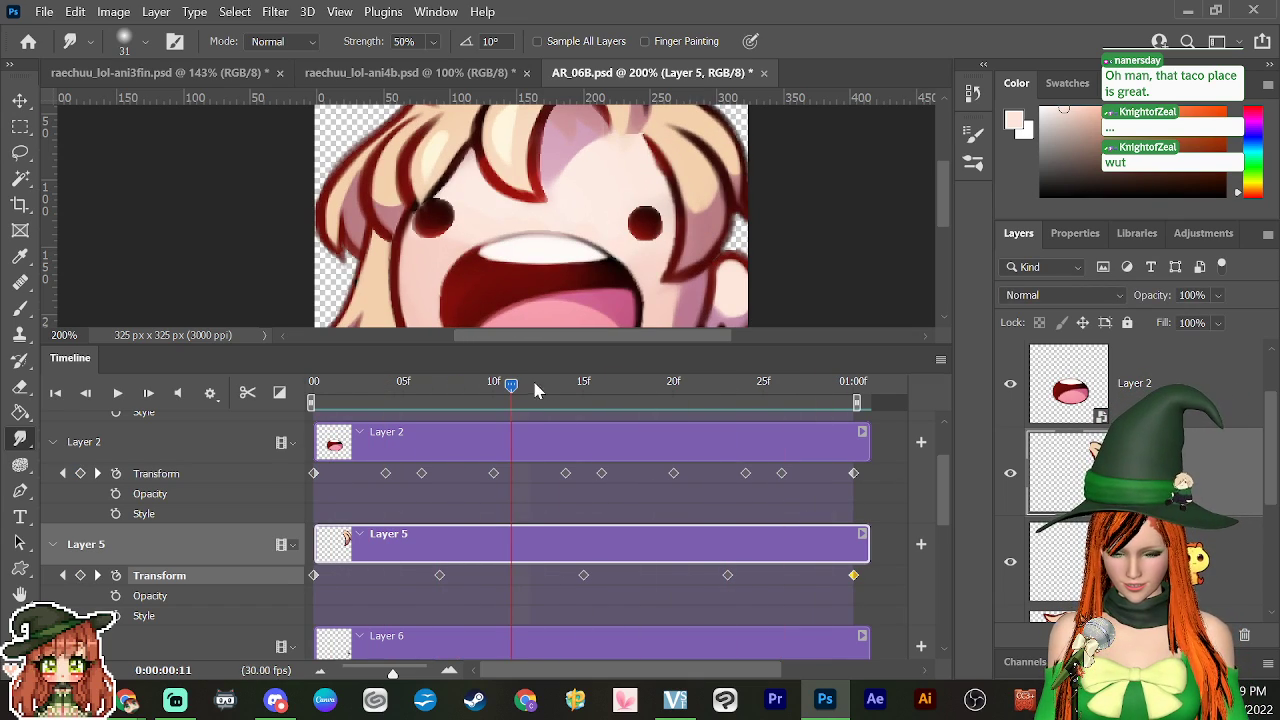
left_click_drag(535, 390, 838, 540)
key("Left")
key("Left")
key("Left")
key("Left")
key("Left")
key("Left")
key("Left")
key("Left")
key("Left")
key("Left")
key("Left")
key("Left")
key("Left")
key("Left")
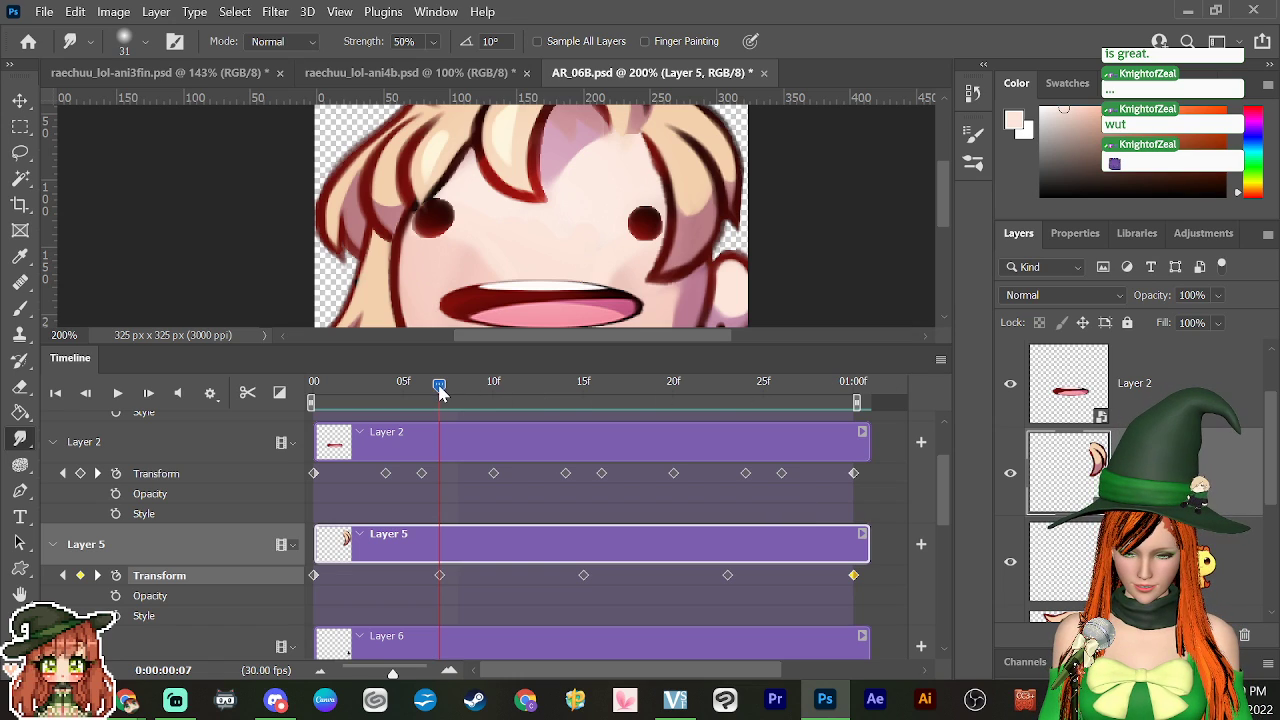
Step: Stretch the closed mouth on Layer 2 at frame 4 to 4.73% height with Free Transform
left_click_drag(440, 392, 388, 445)
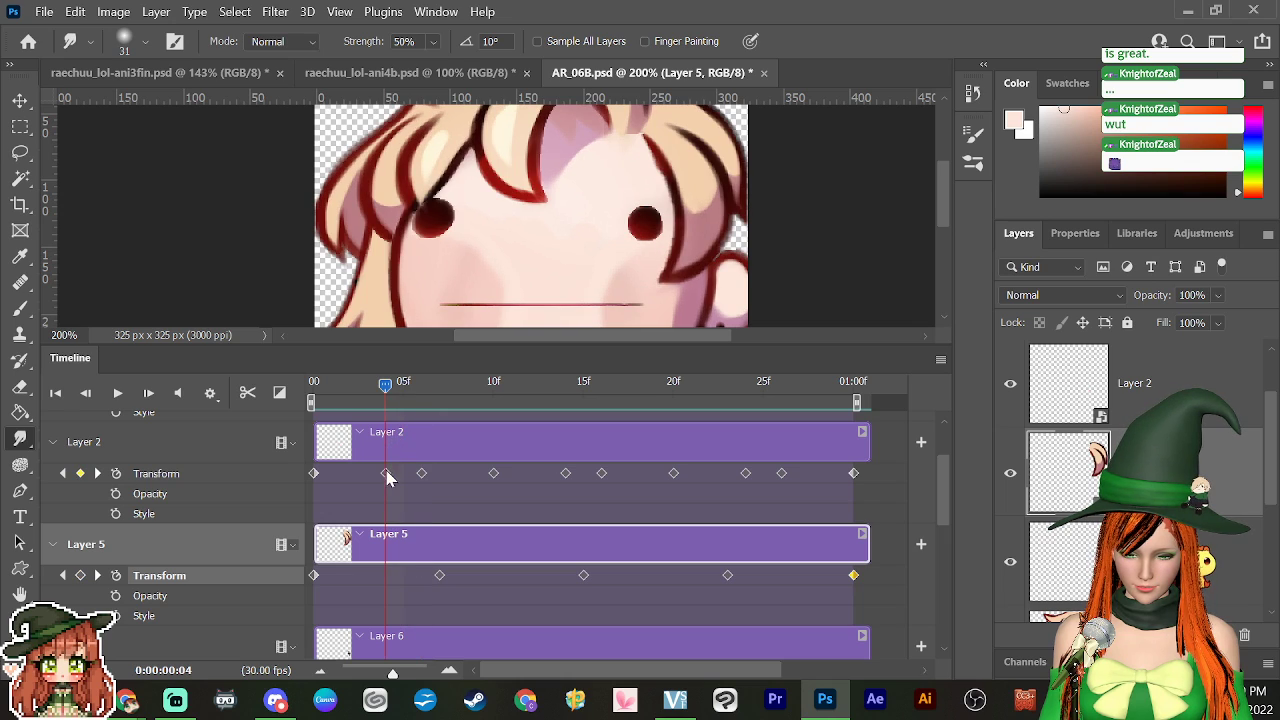
left_click(386, 473)
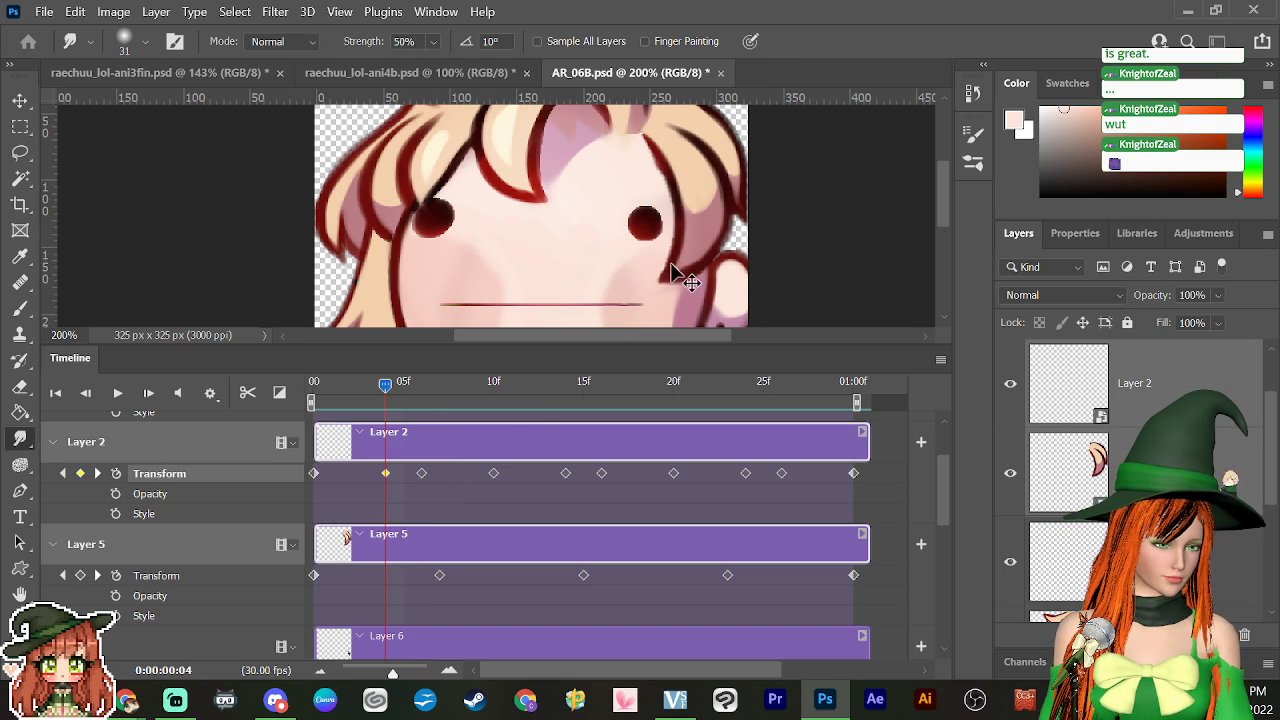
key("ctrl+t")
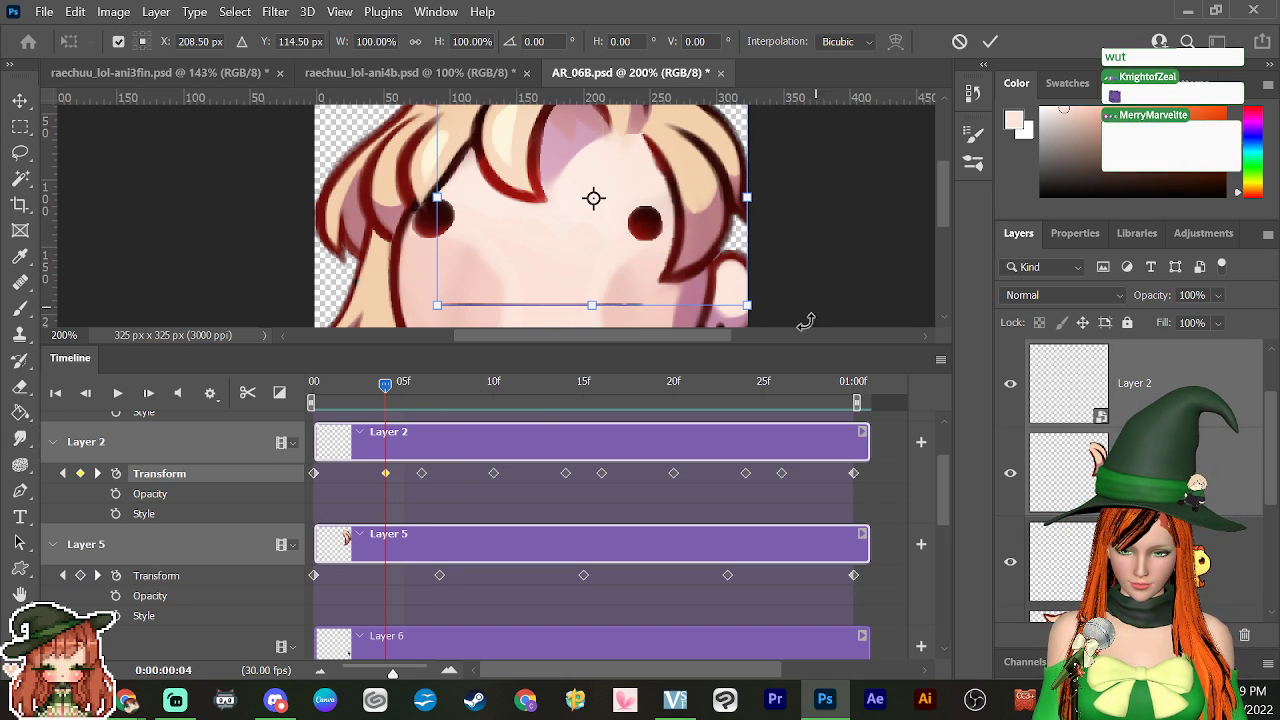
key("Return")
left_click(530, 448)
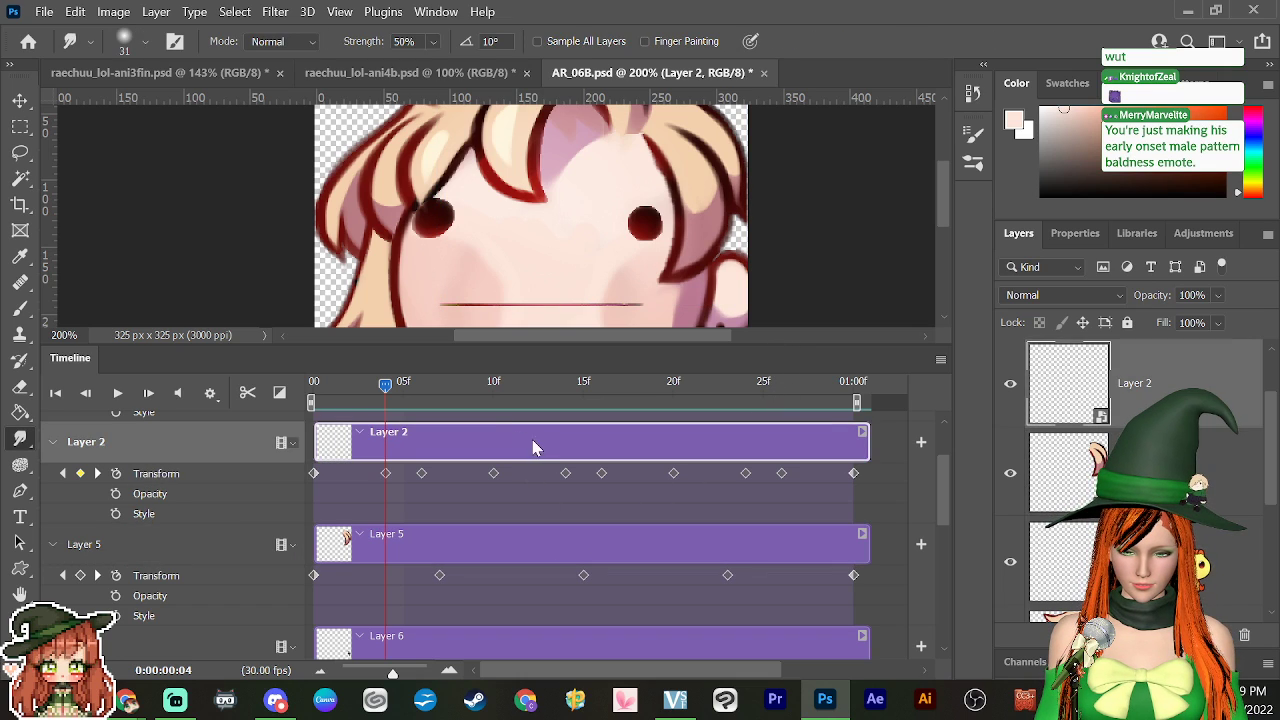
key("ctrl+t")
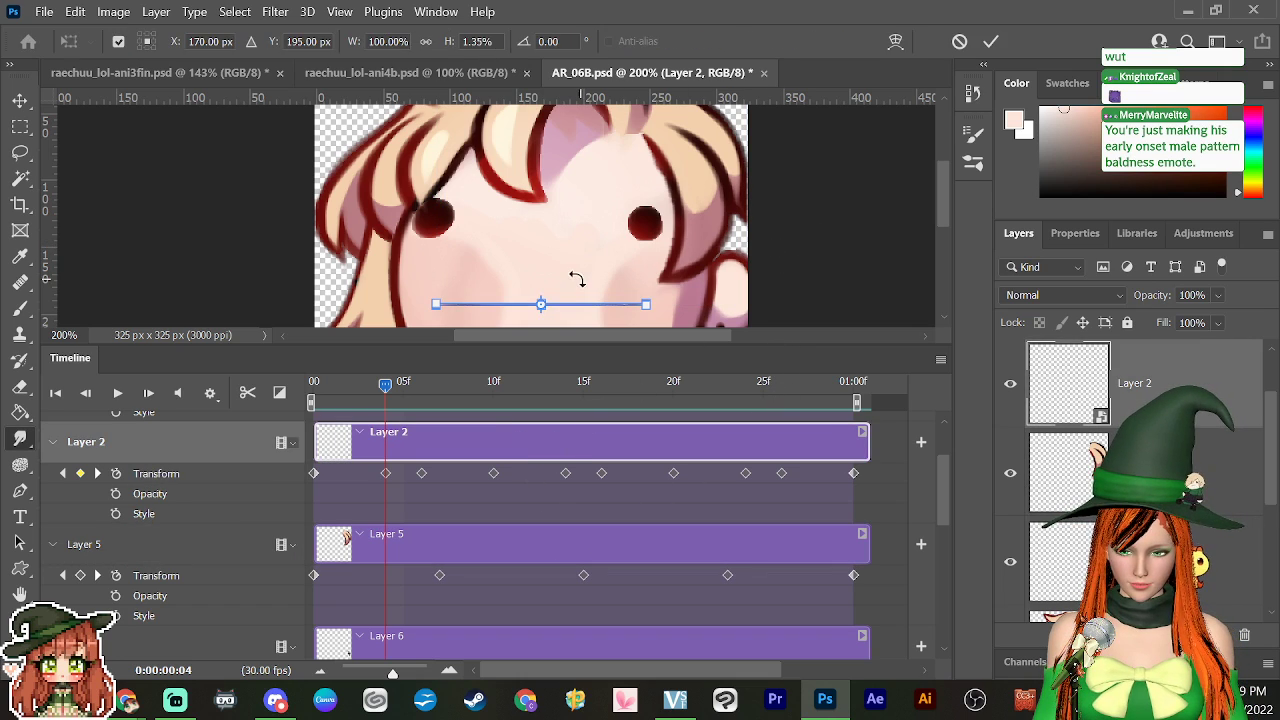
key("ctrl+plus")
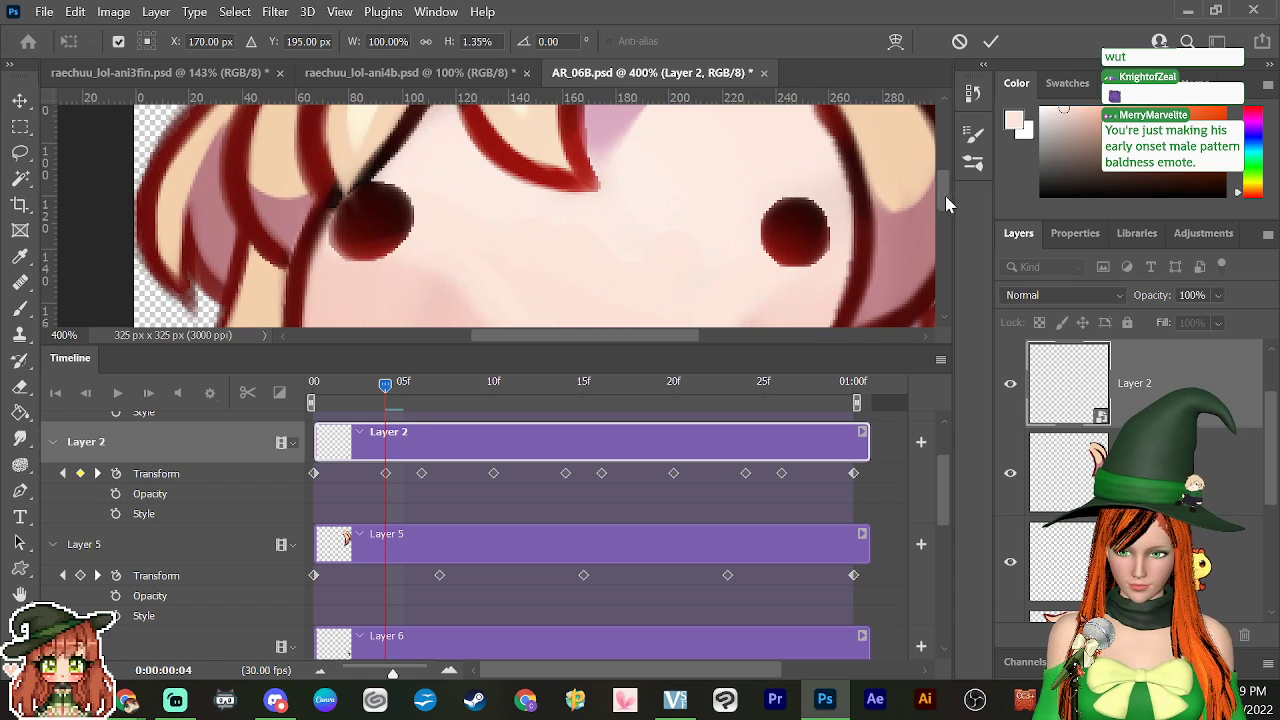
left_click_drag(945, 195, 945, 224)
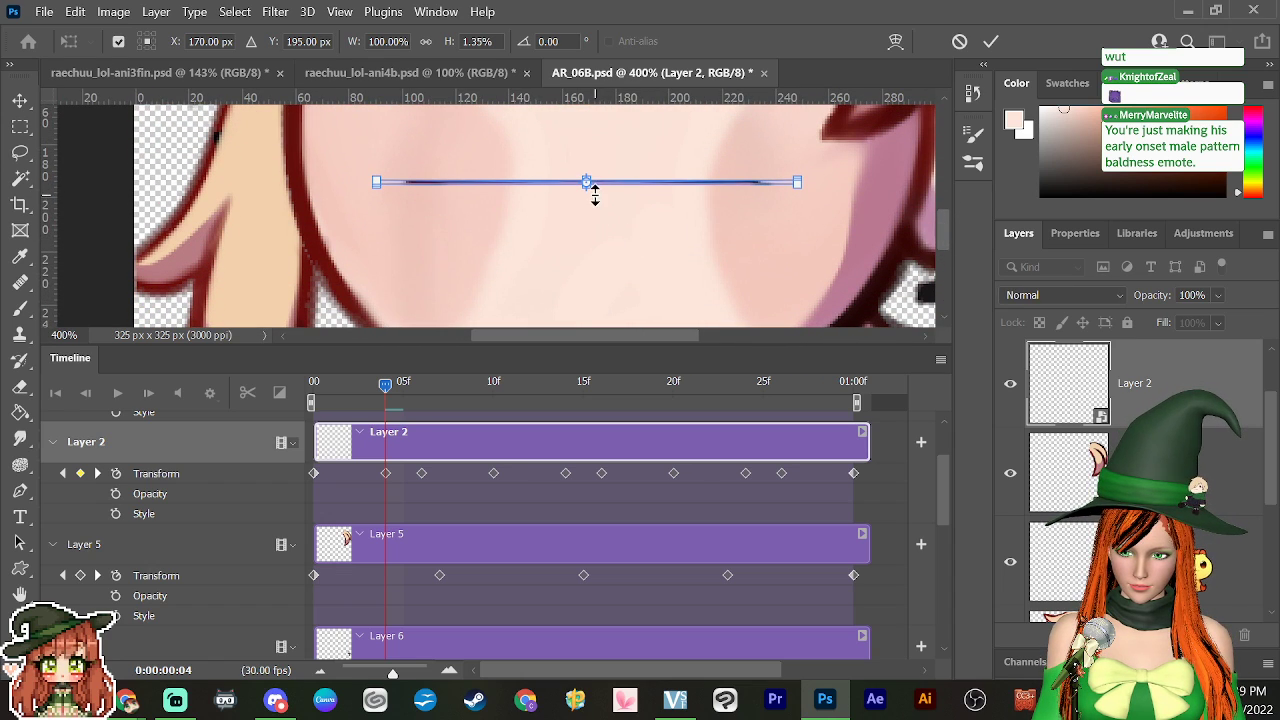
left_click_drag(594, 192, 597, 212)
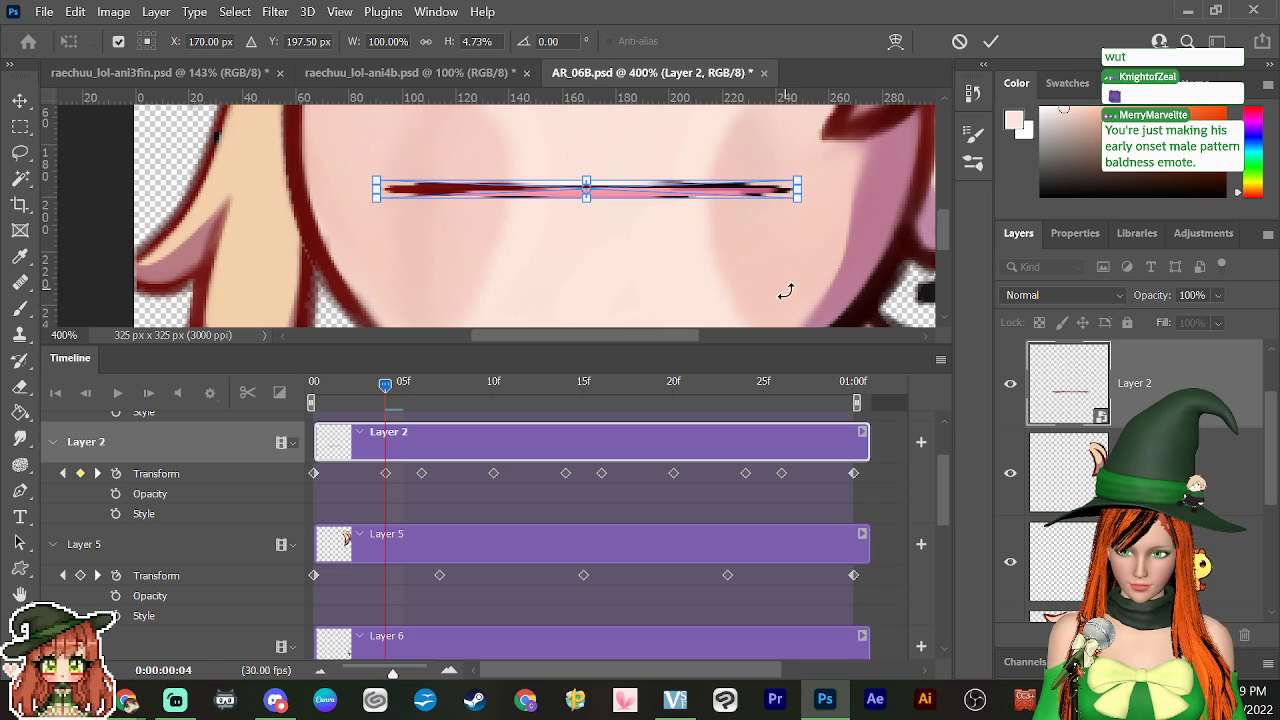
key("Return")
key("r")
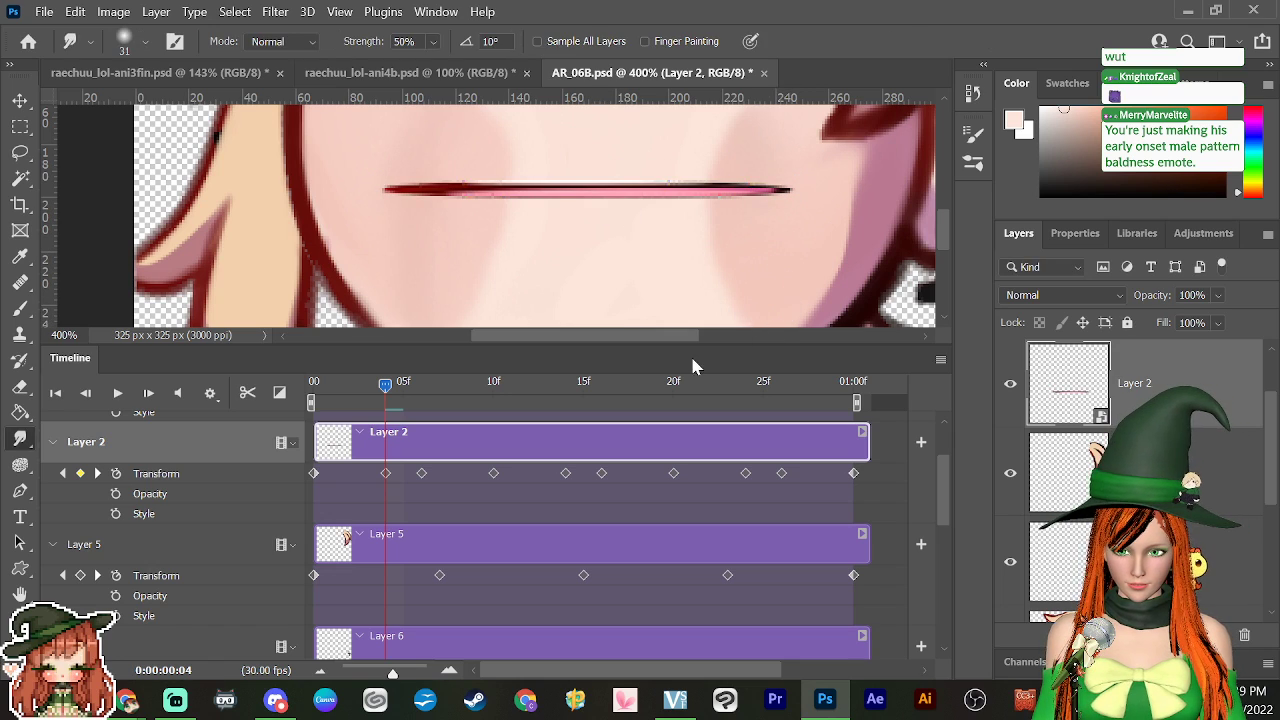
Step: Check the mouth in the frames around frame 4 and undo its height change
left_click_drag(389, 398, 424, 432)
key("Left")
key("Left")
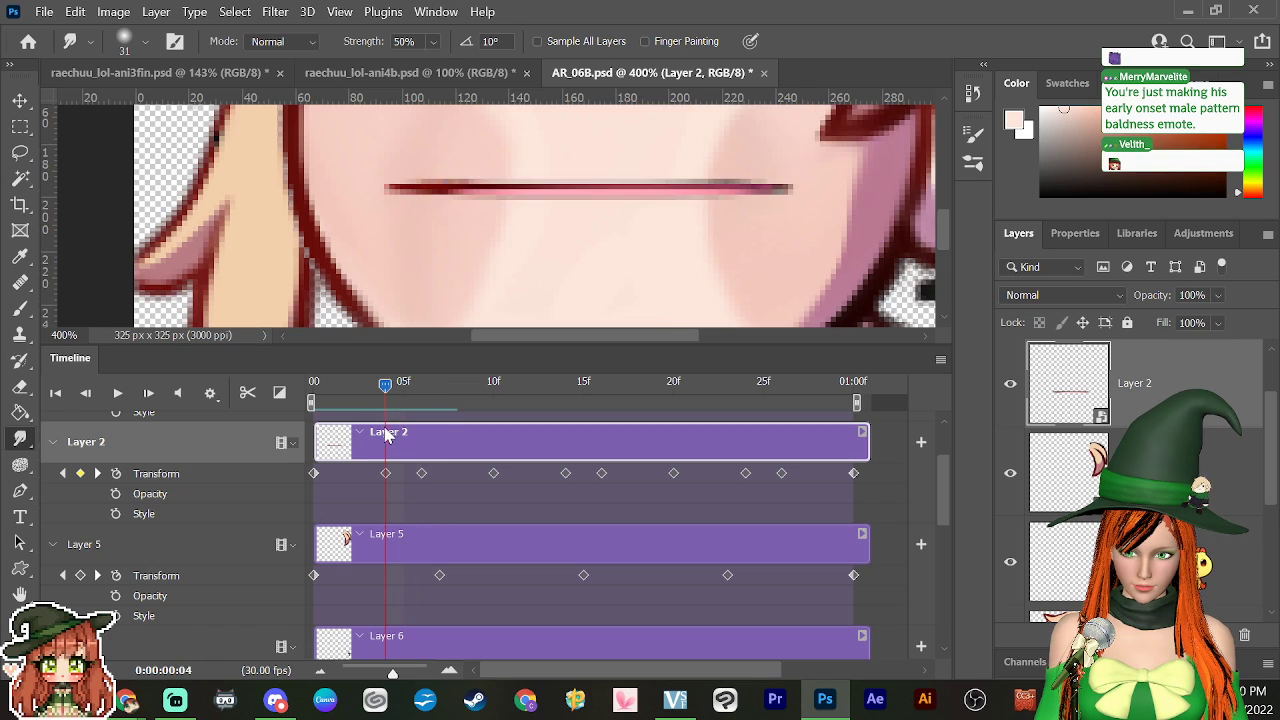
key("Left")
key("Right")
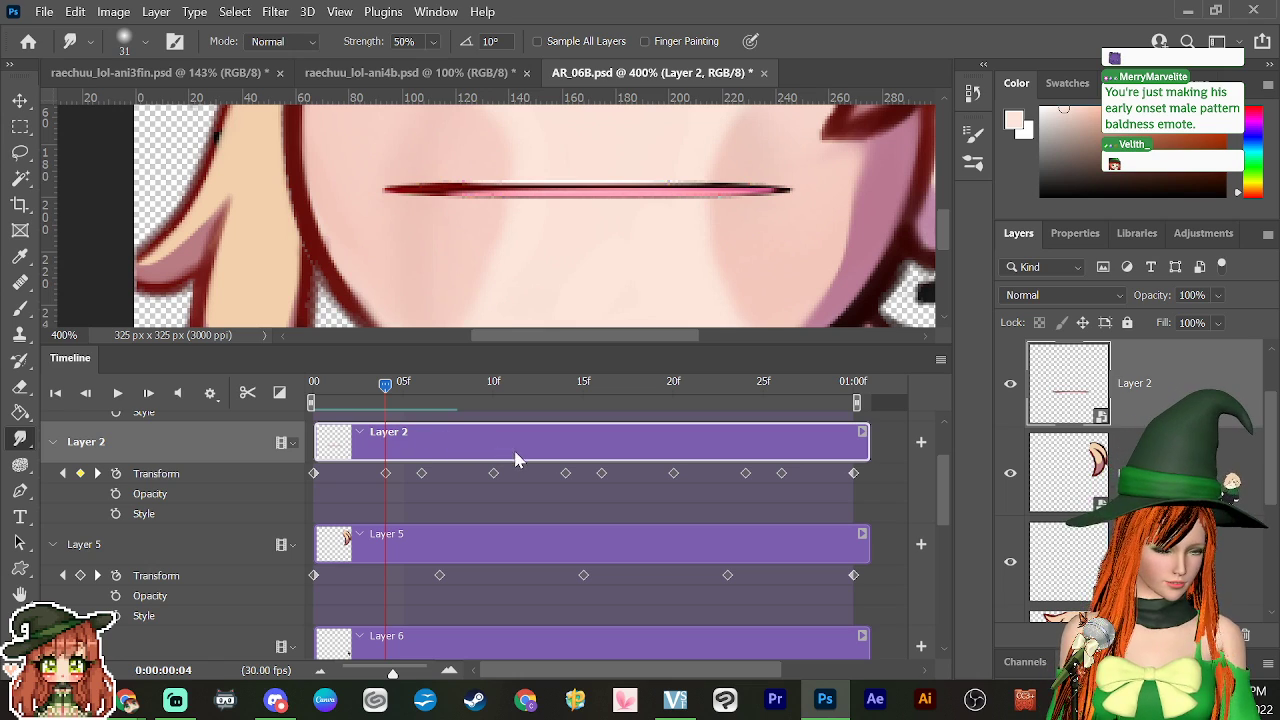
key("End")
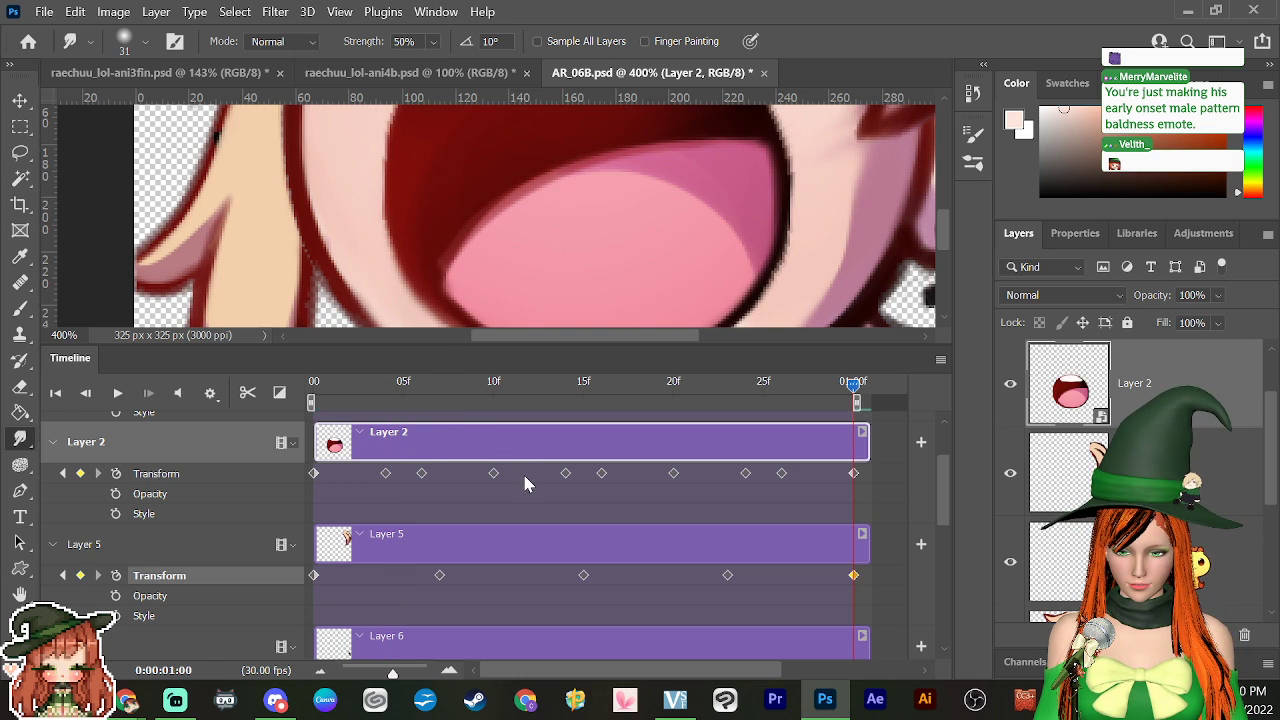
Step: Return to frame 4 and create a new empty layer directly above Layer 2
left_click_drag(377, 389, 385, 402)
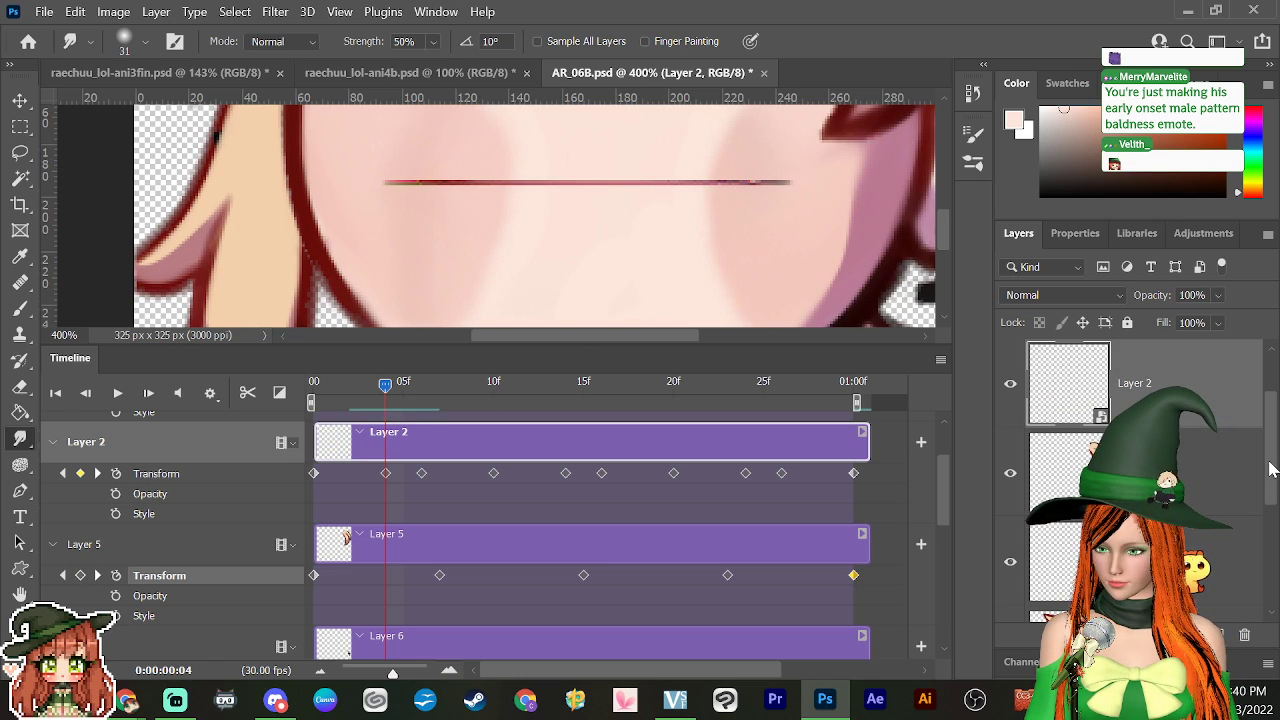
scroll(1270, 470, "up", 1)
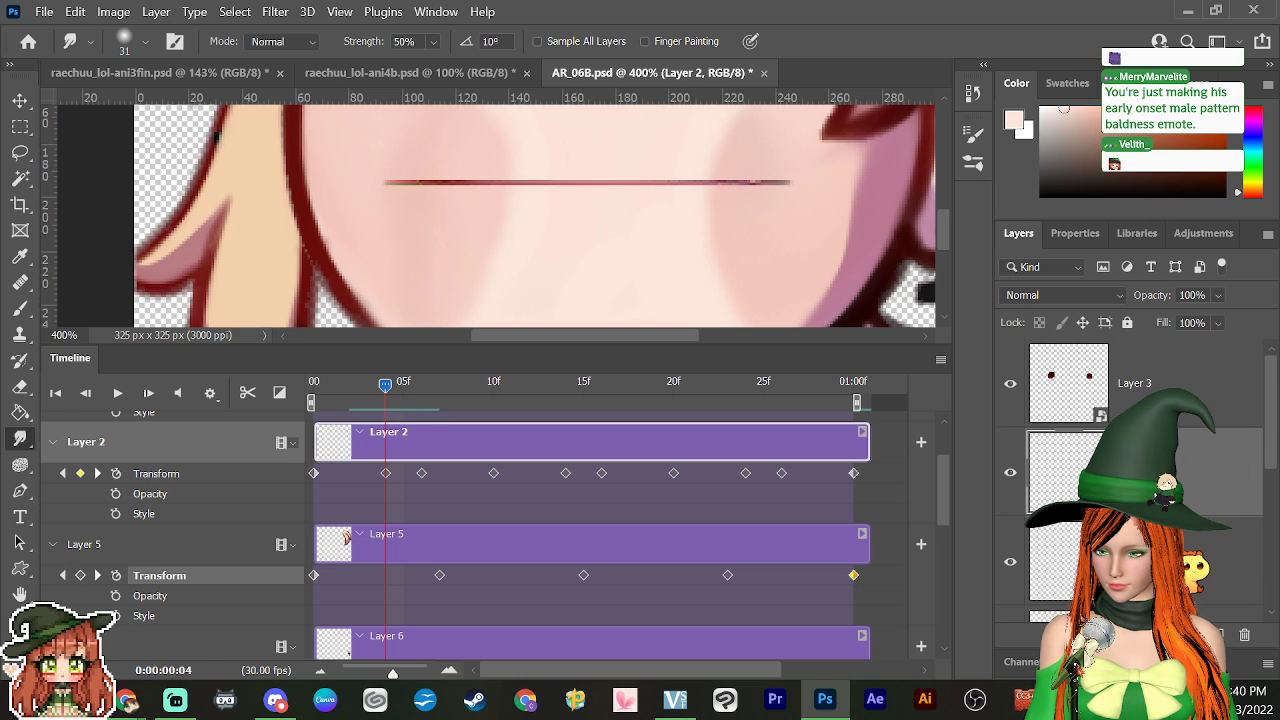
left_click(1224, 637)
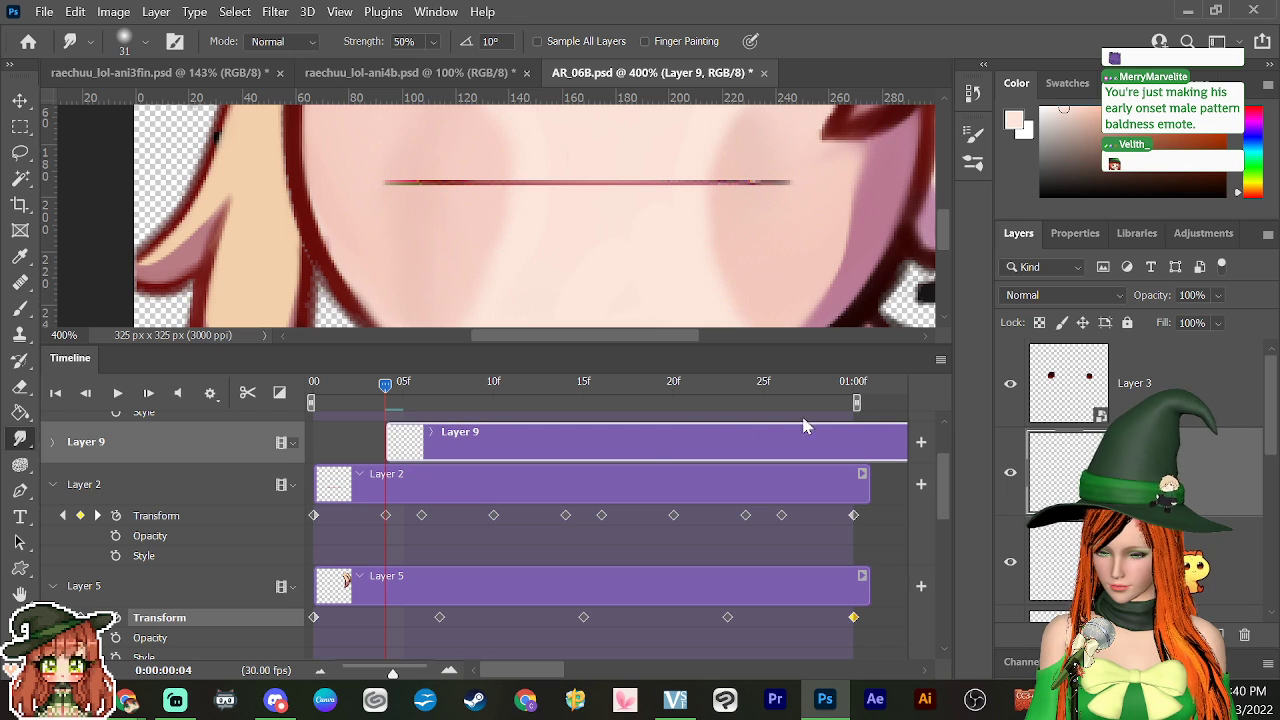
Step: Move the Layer 9 clip to start at frame 0 and trim its end to match the other one-second clips
left_click_drag(463, 443, 406, 460)
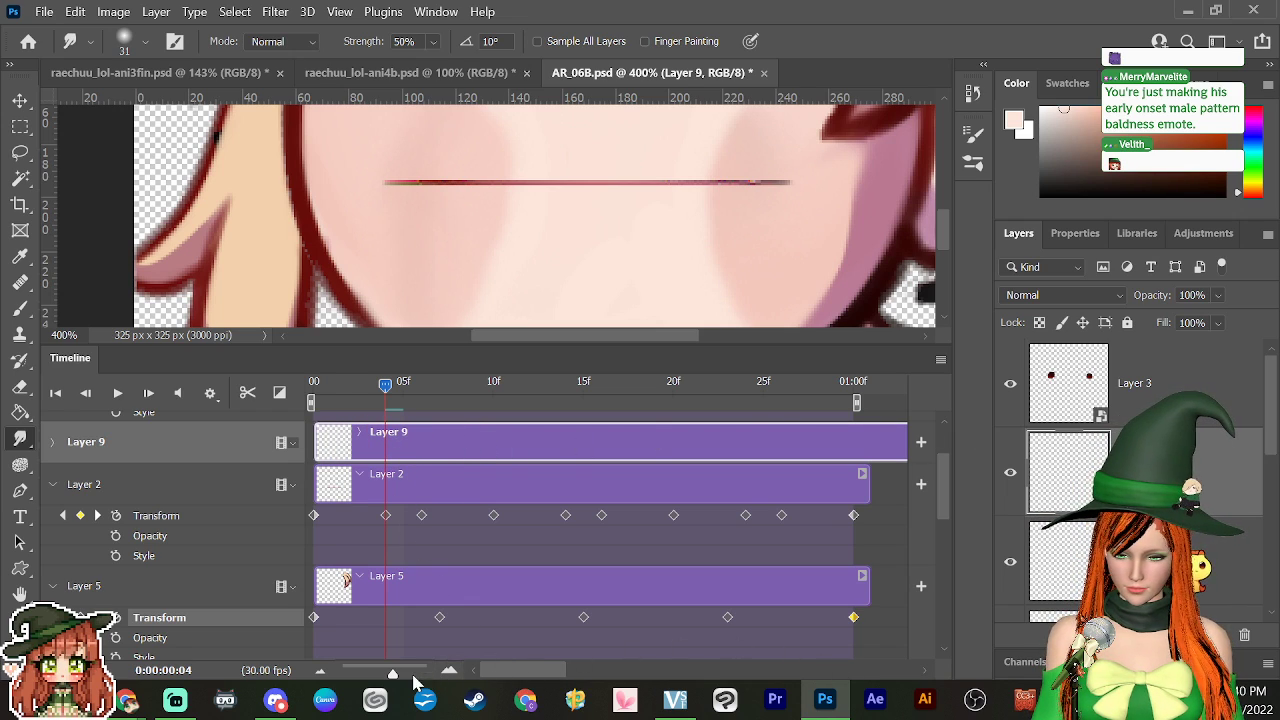
left_click_drag(392, 672, 366, 672)
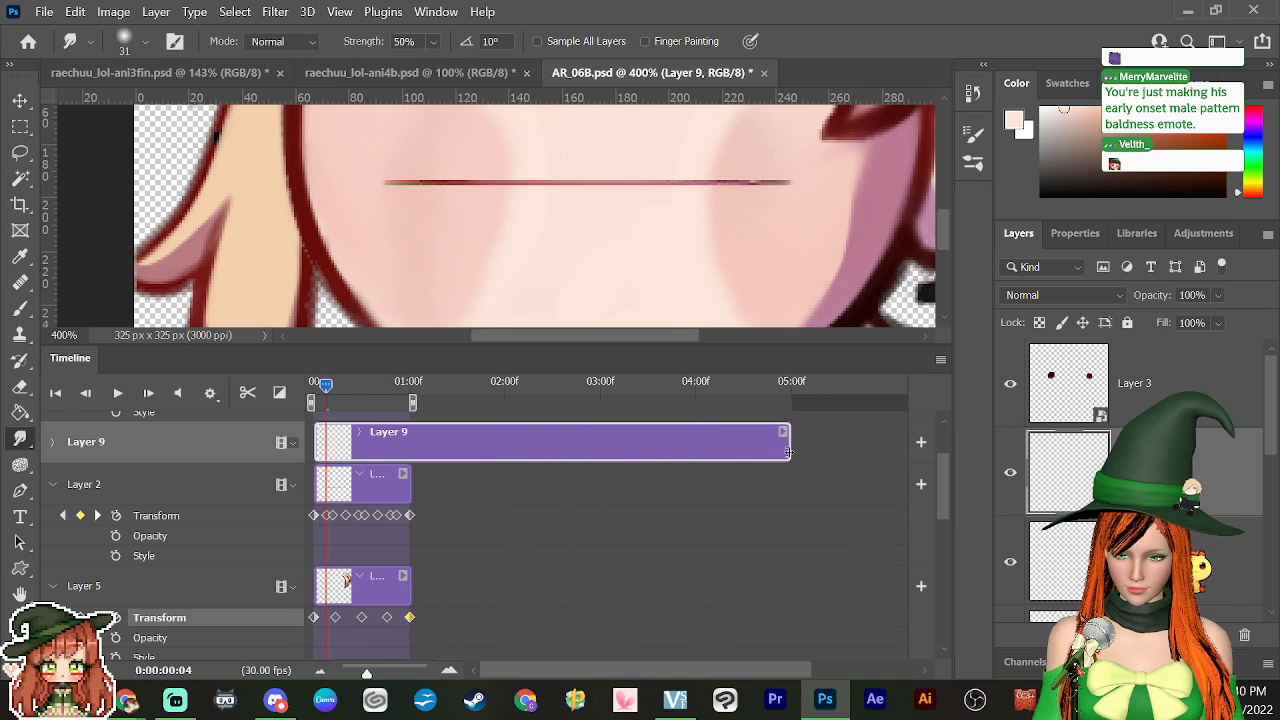
left_click_drag(789, 452, 412, 446)
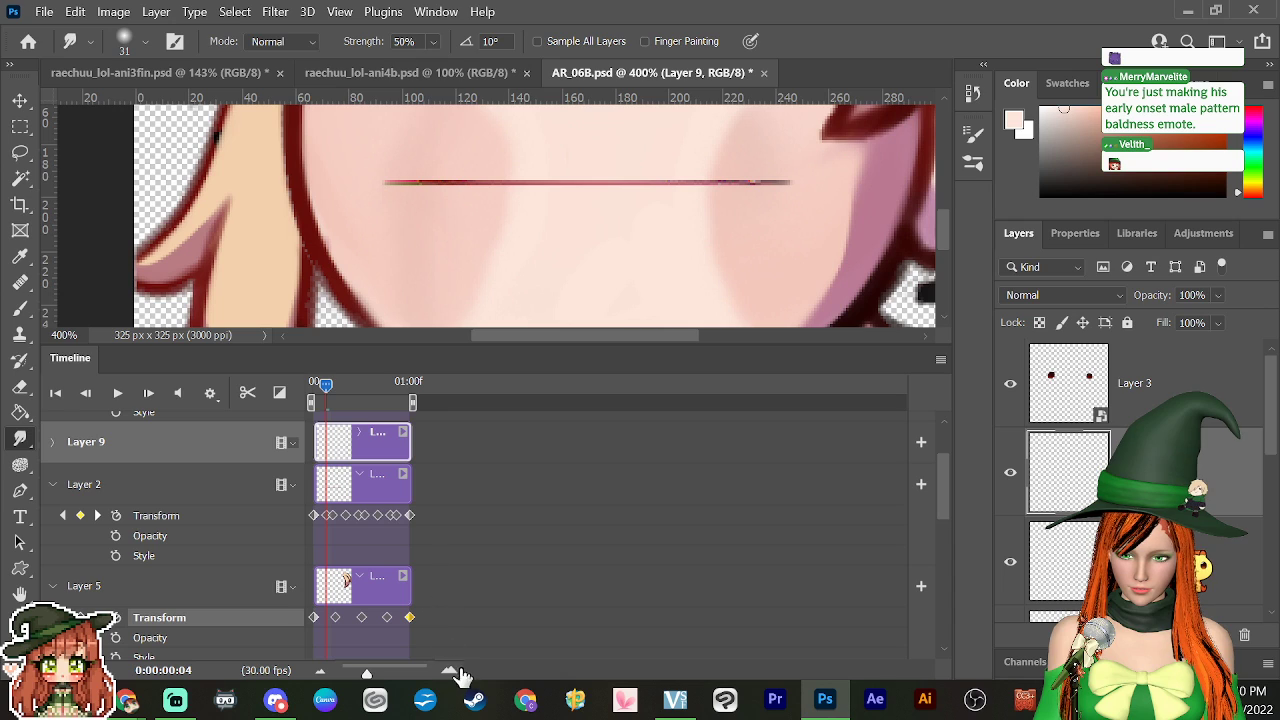
key("Home")
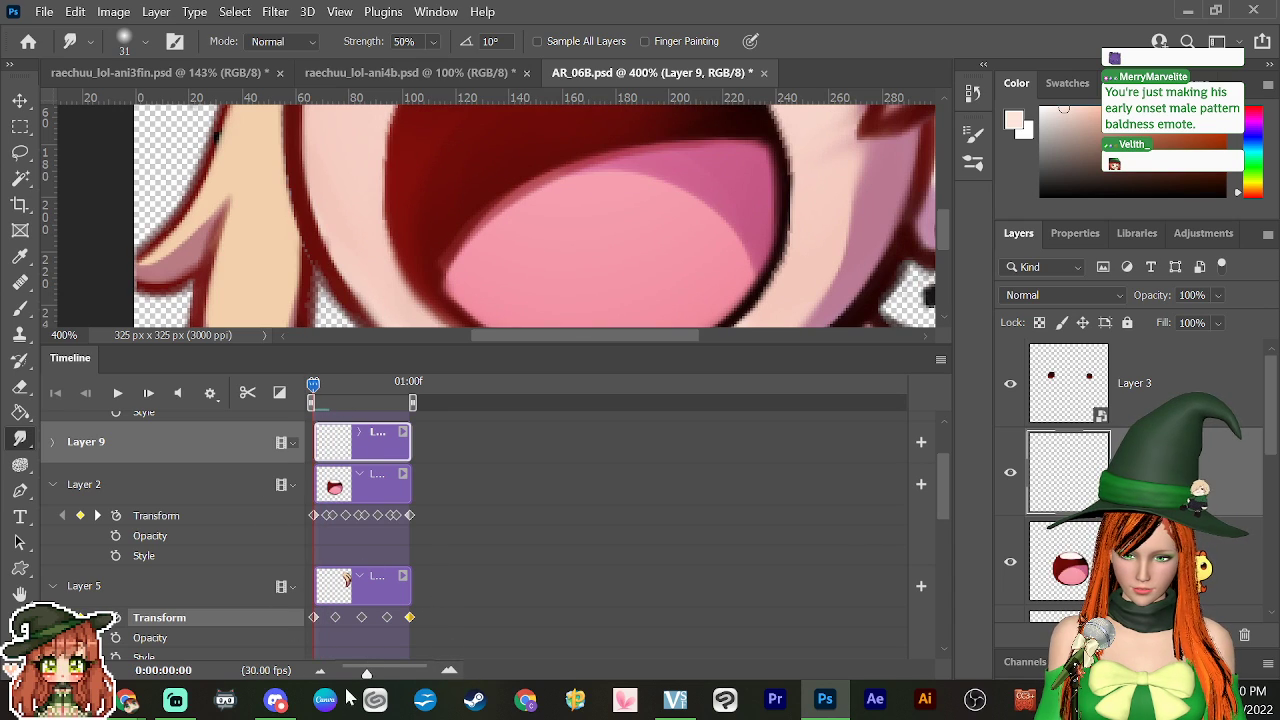
left_click_drag(368, 674, 394, 674)
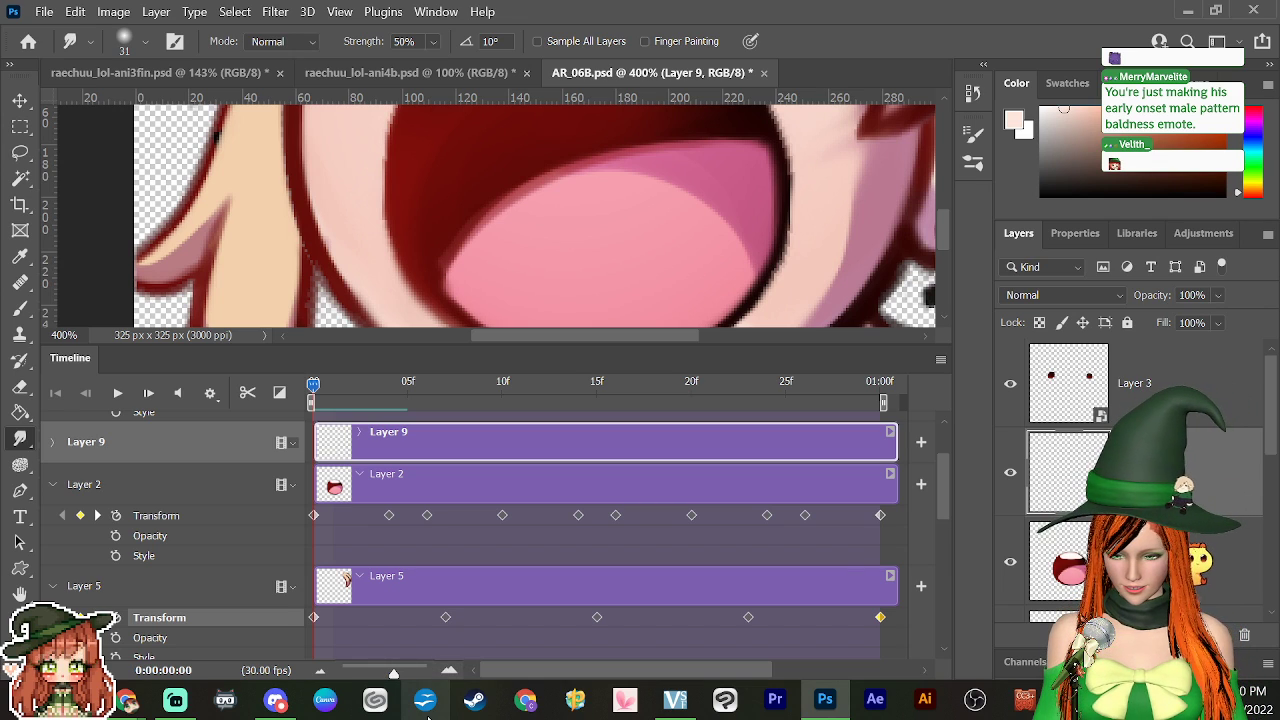
Step: Brush a straight dark red line over the closed mouth on Layer 9 at frame 5, using a color sampled from the open mouth
left_click_drag(945, 502, 935, 442)
left_click(52, 533)
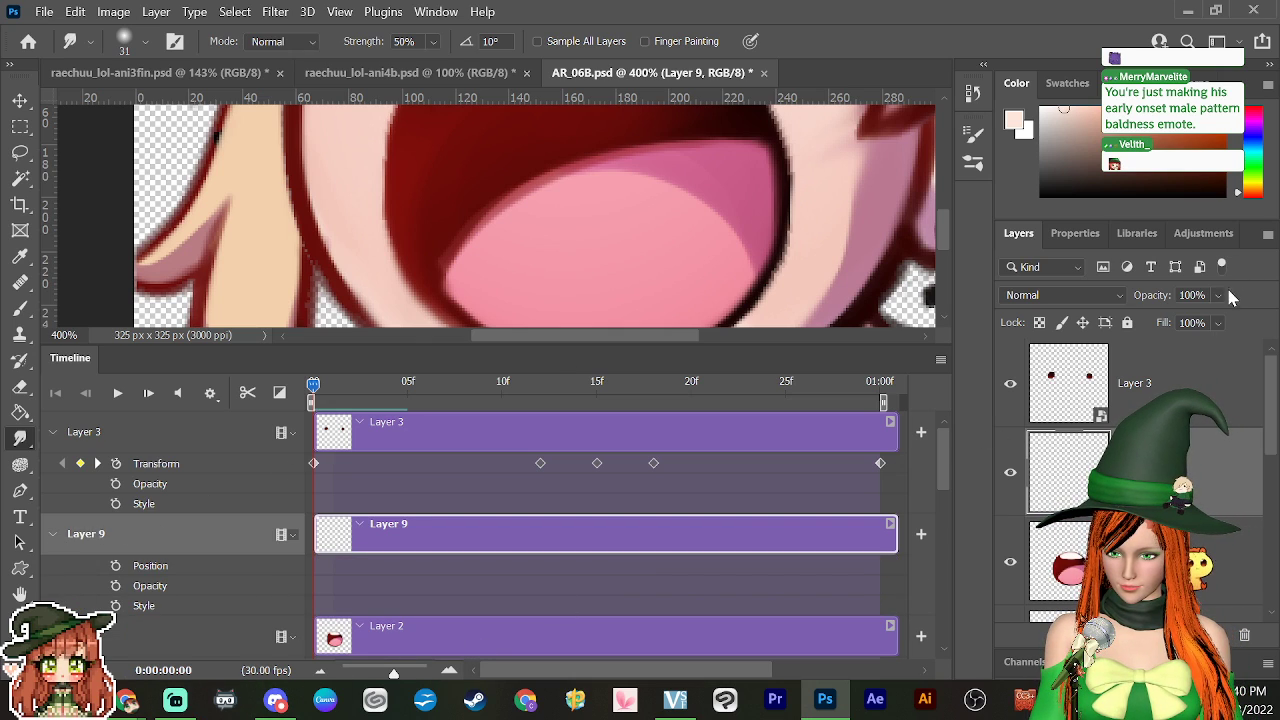
left_click(20, 308)
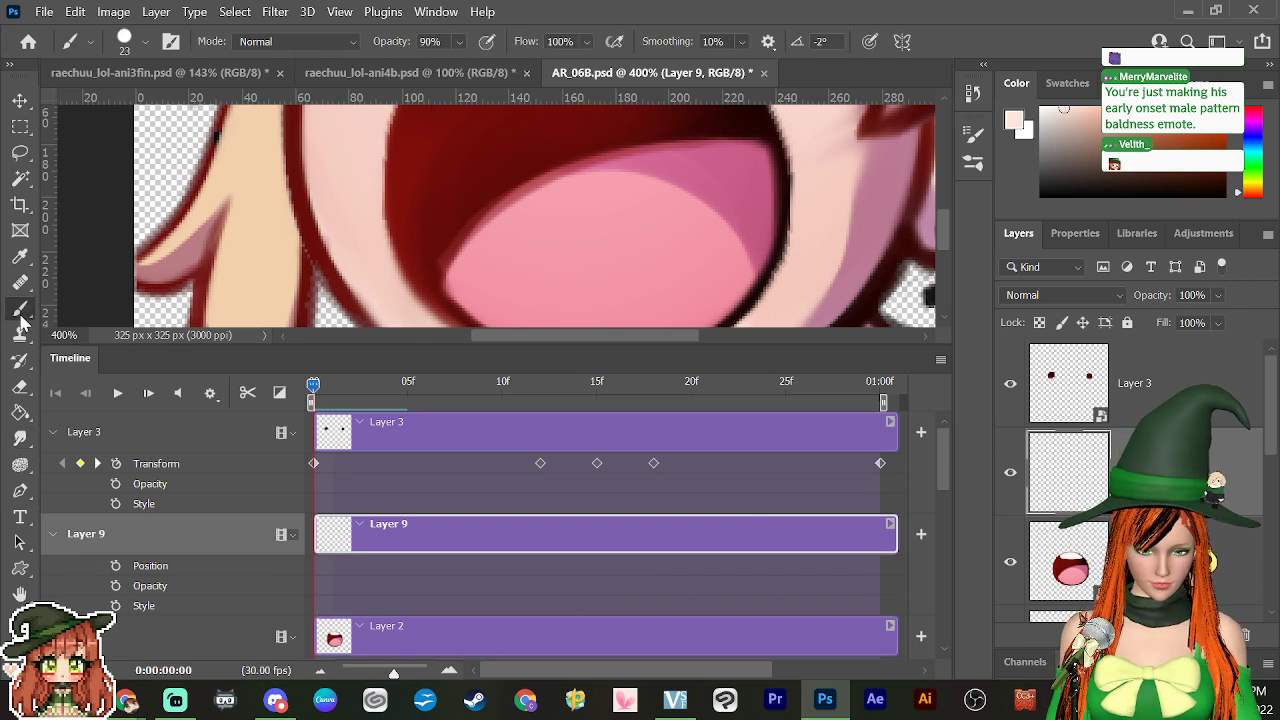
left_click(425, 255, "alt")
left_click_drag(362, 376, 412, 400)
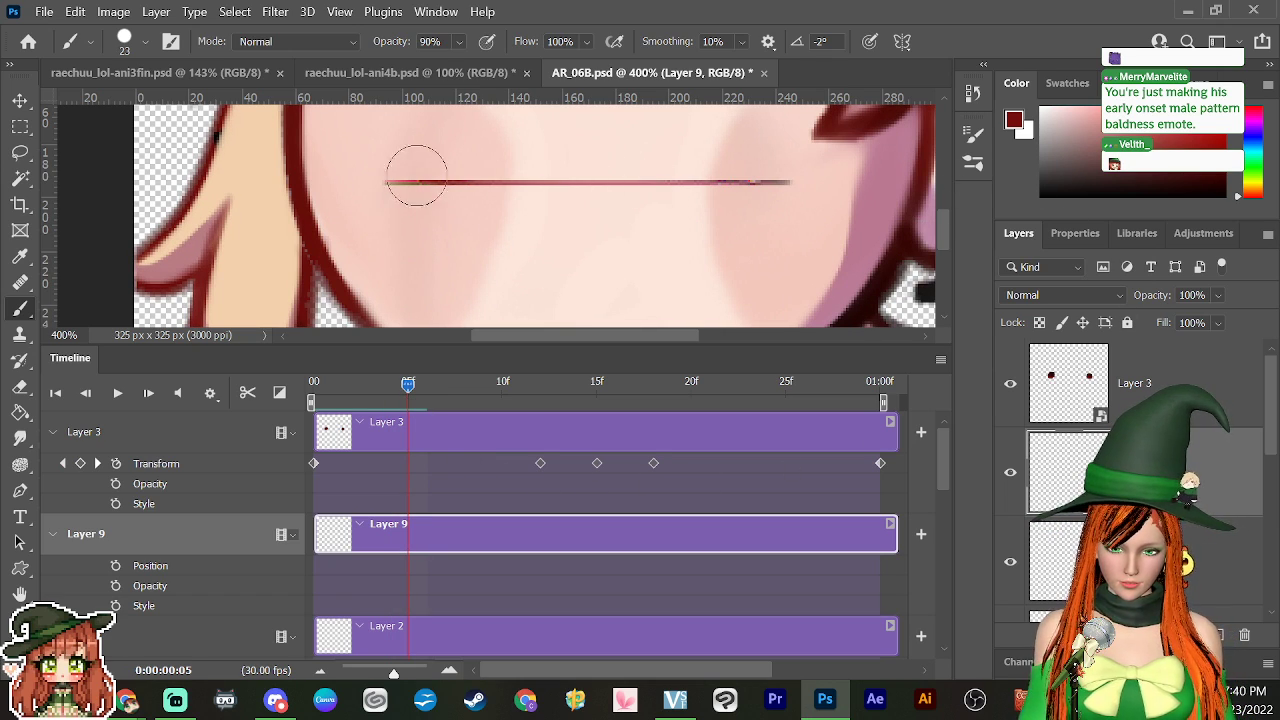
mouse_move(392, 180)
left_mouse_down()
mouse_move(786, 177)
mouse_move(791, 189)
left_mouse_up()
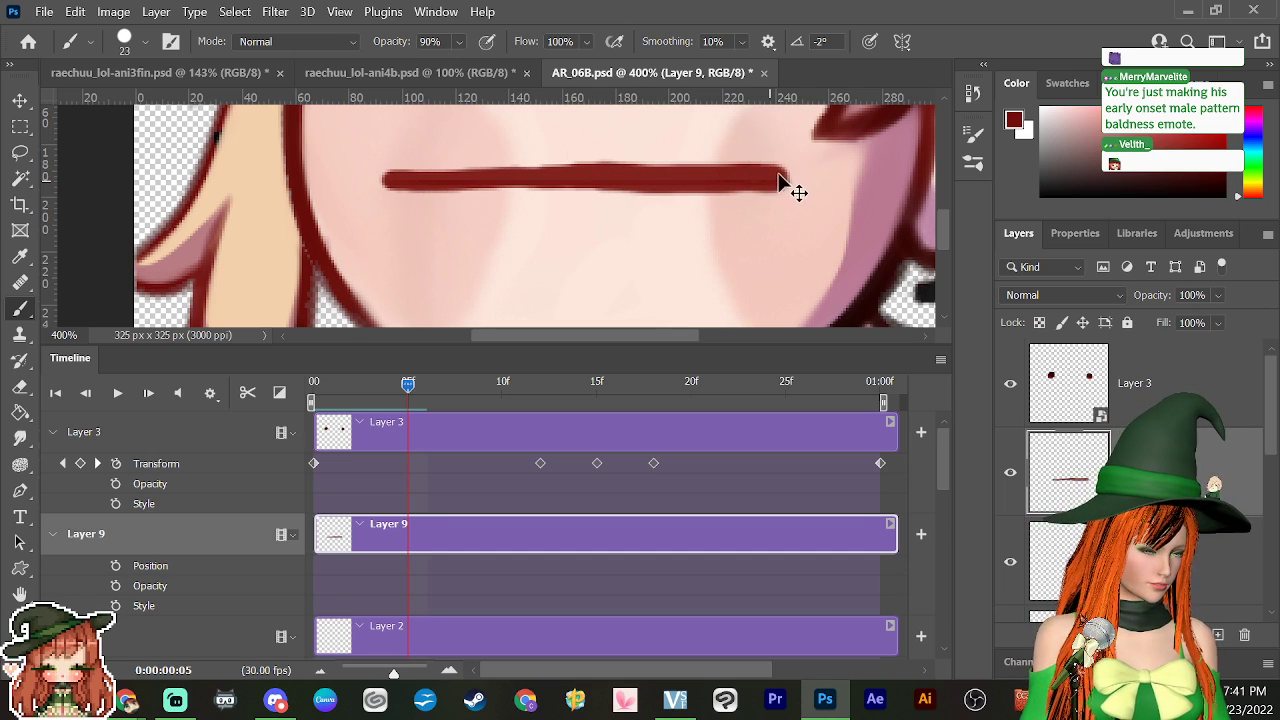
key("ctrl+z")
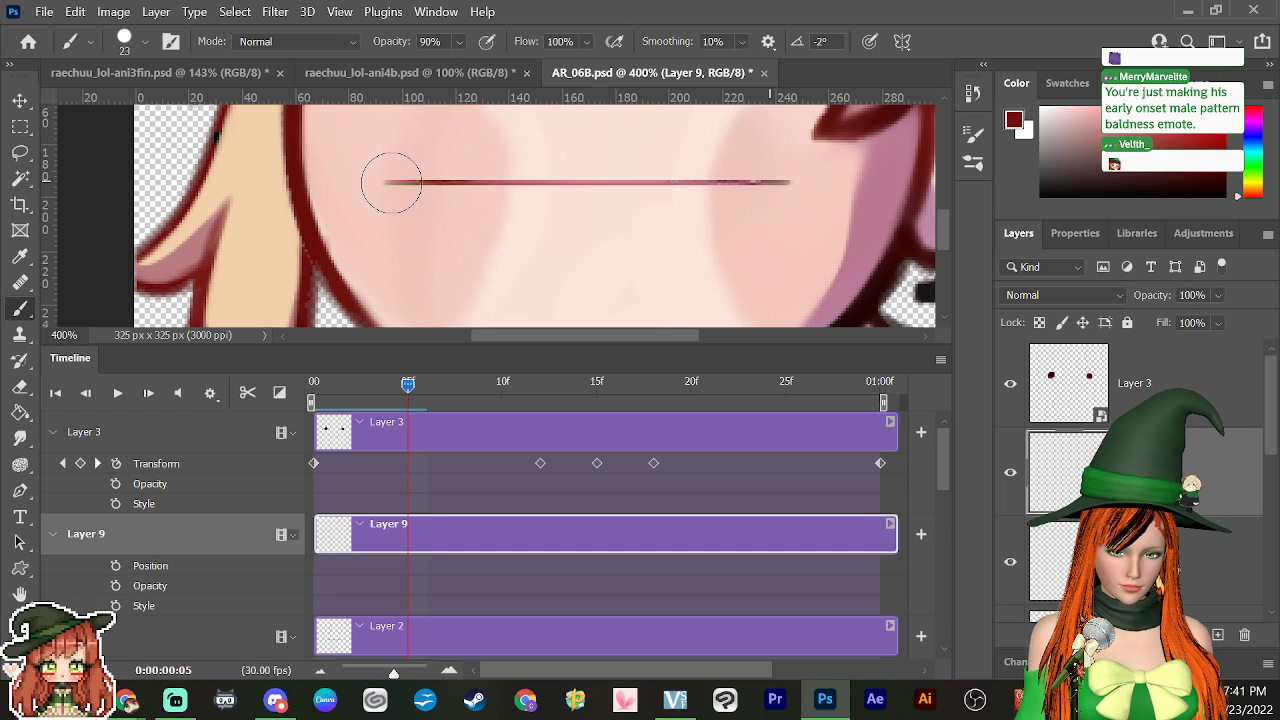
left_click_drag(389, 183, 788, 184)
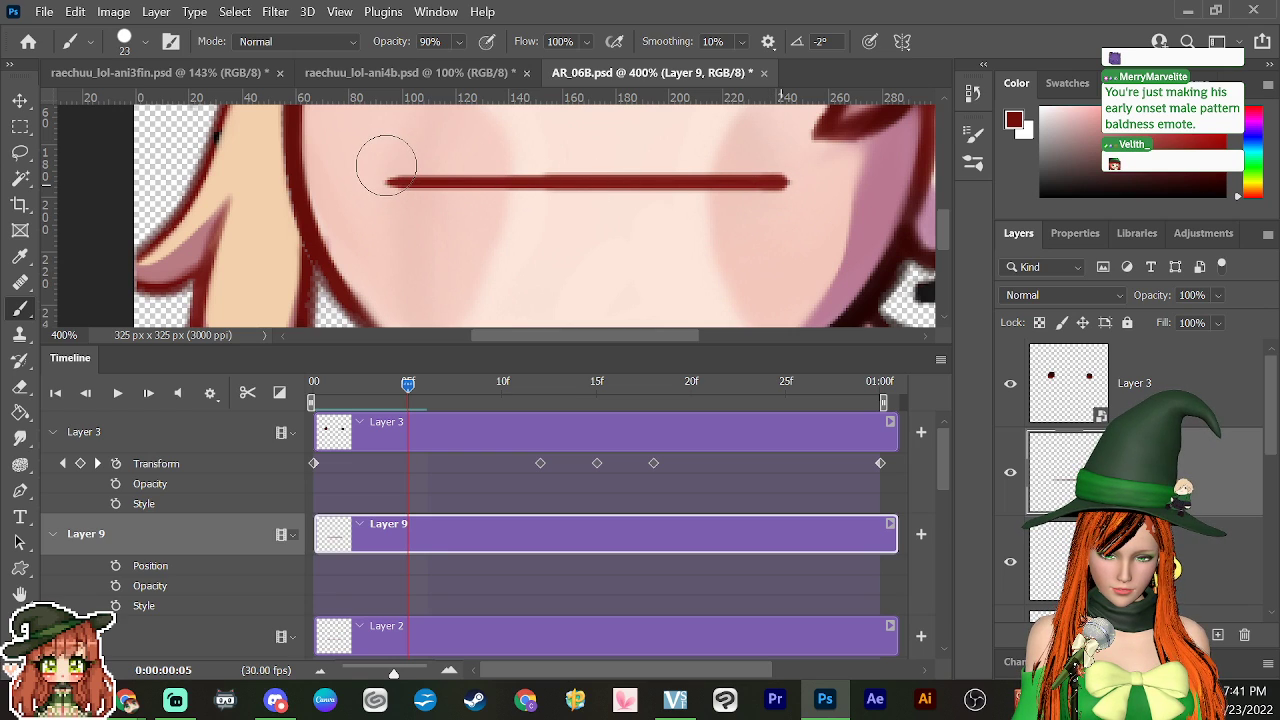
key("ctrl+minus")
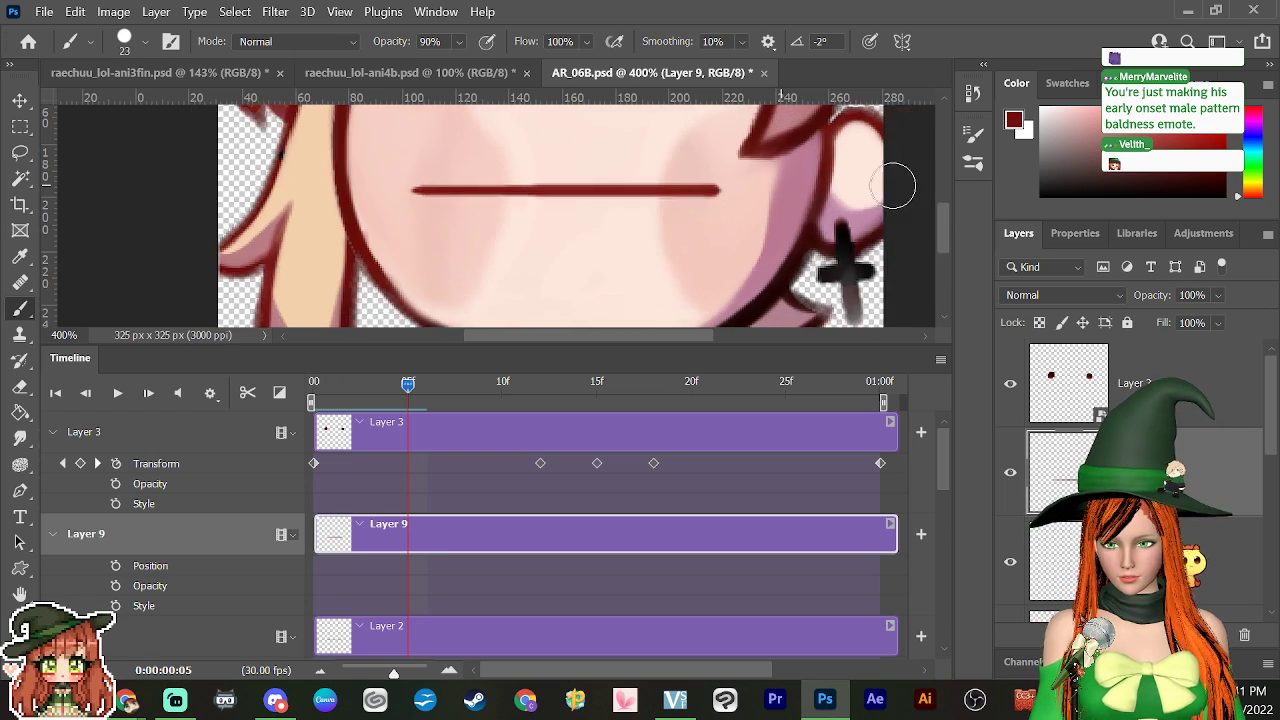
key("ctrl+minus")
key("ctrl+minus")
key("ctrl+minus")
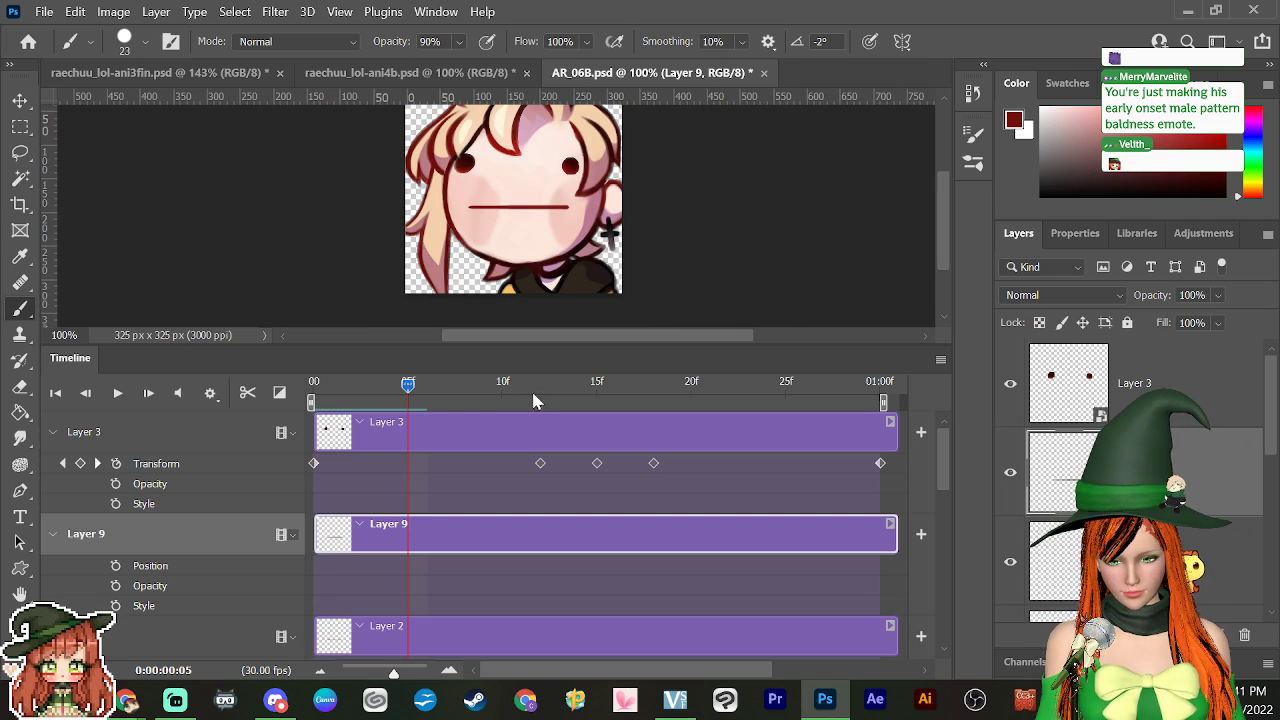
Step: Convert Layer 9 to a smart object and expand its animation properties in the timeline
left_click_drag(408, 388, 405, 428)
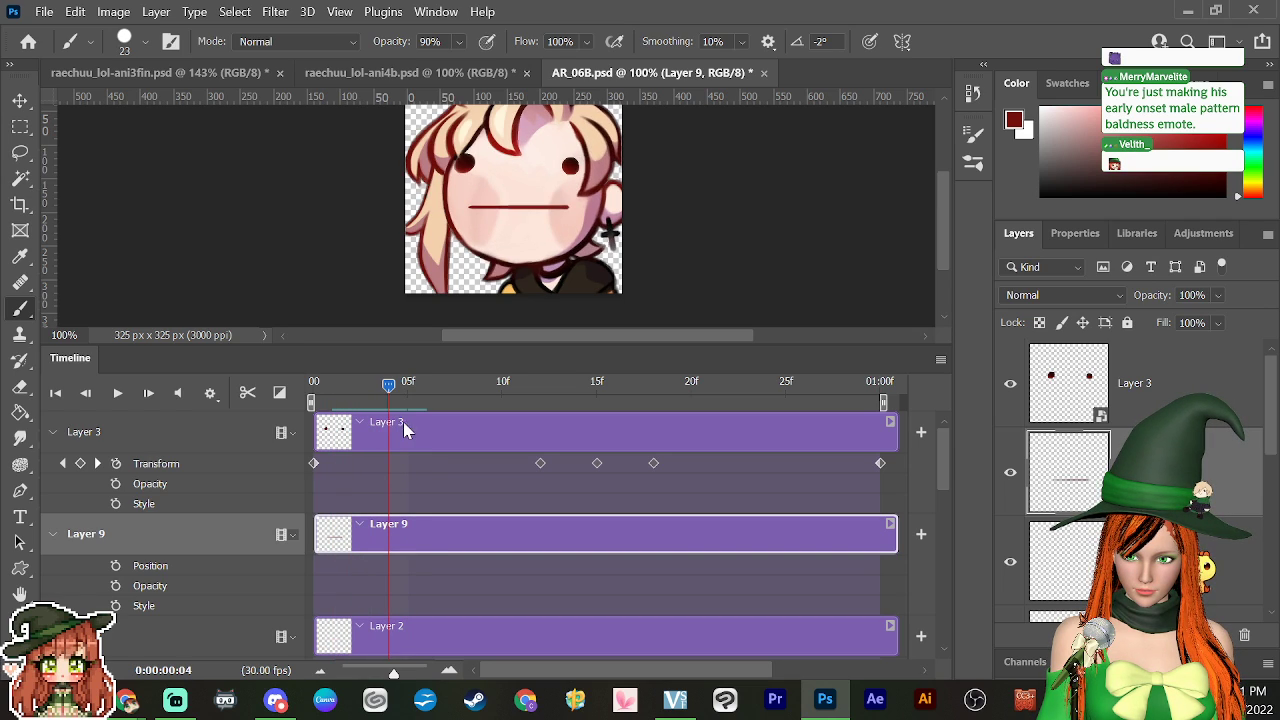
scroll(945, 470, "down", 2)
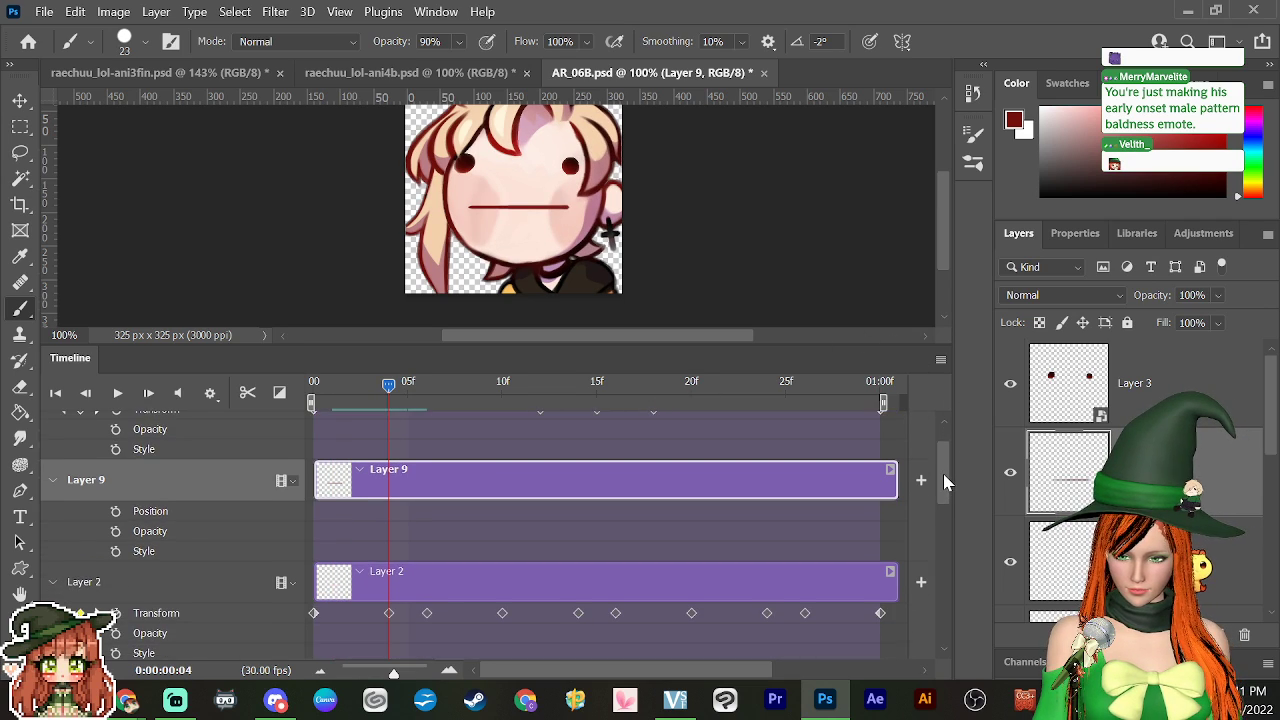
right_click(1156, 472)
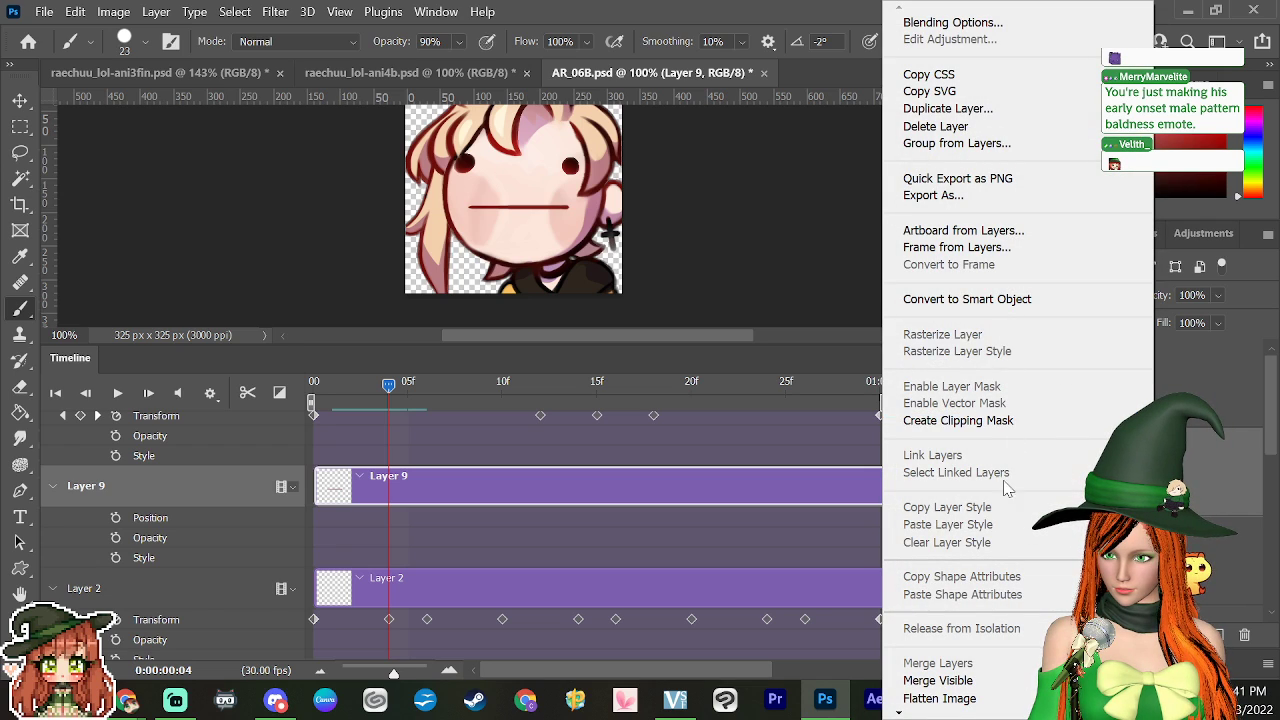
left_click(967, 299)
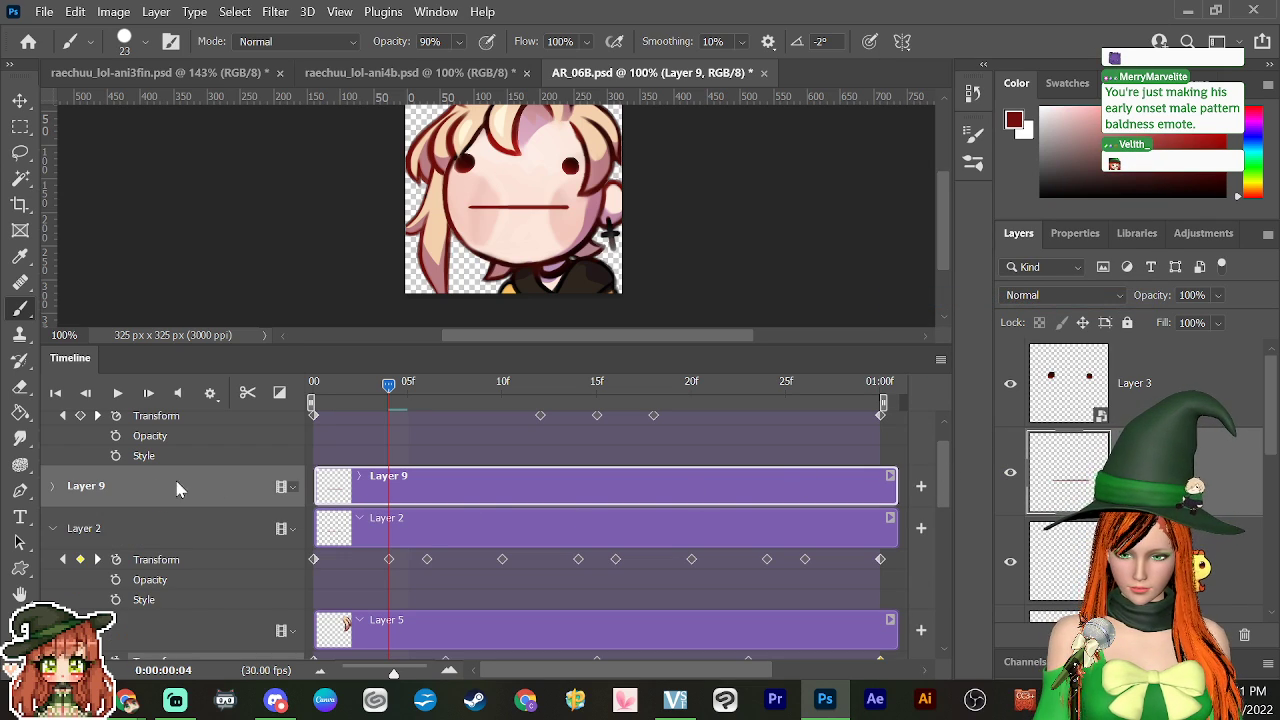
left_click(52, 486)
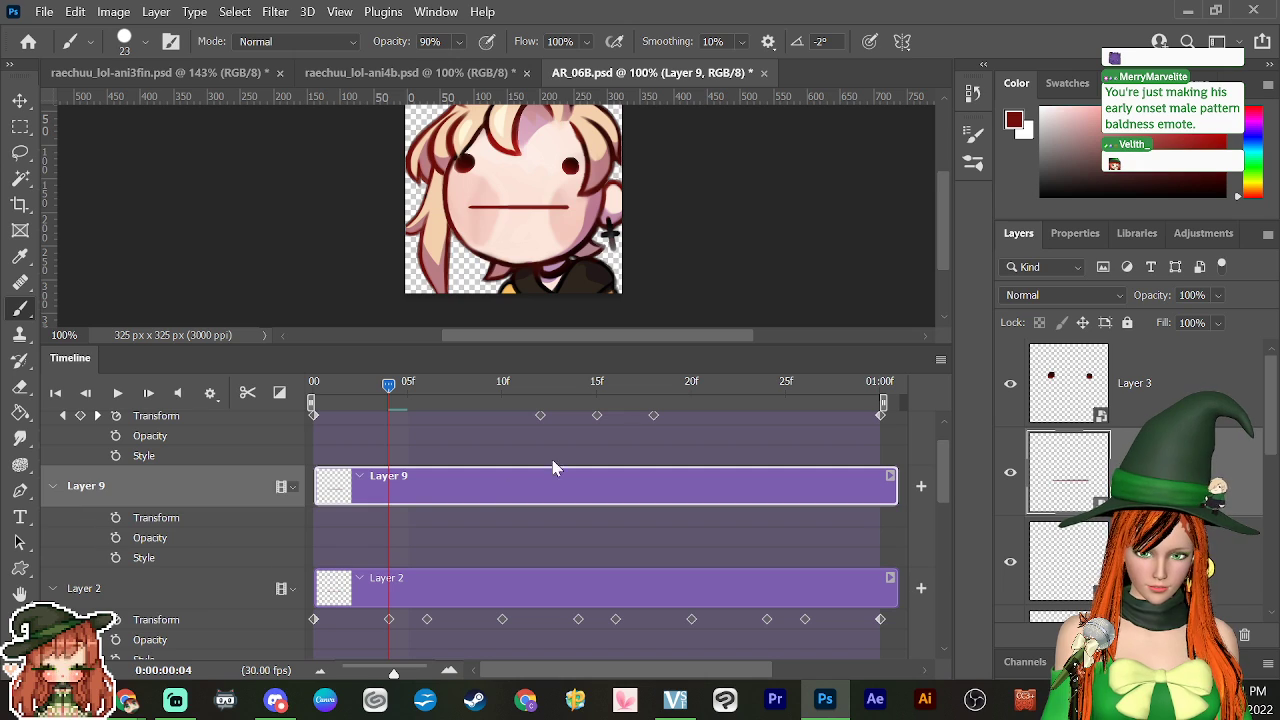
scroll(945, 477, "down", 1)
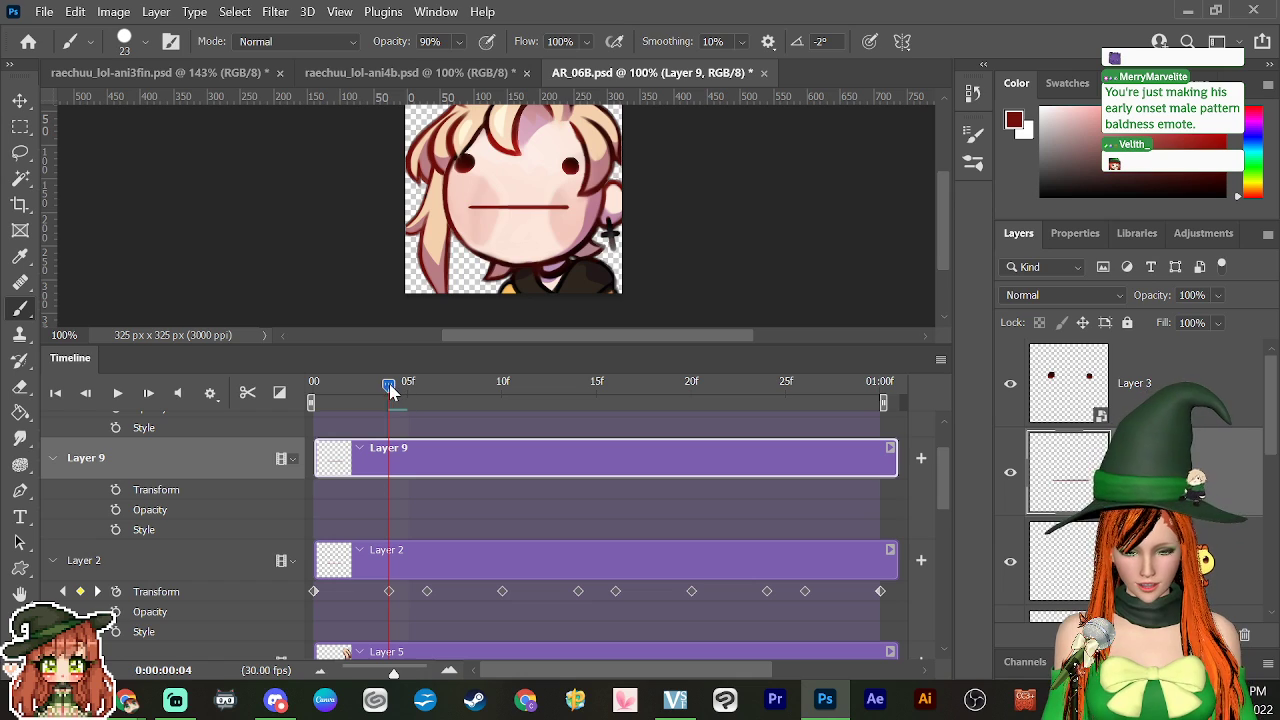
Step: Enable Opacity keyframing on Layer 9 at frame 0 and add Opacity keyframes matching Layer 2's Transform keyframes through 01:00f
left_click_drag(390, 390, 314, 392)
left_click(116, 510)
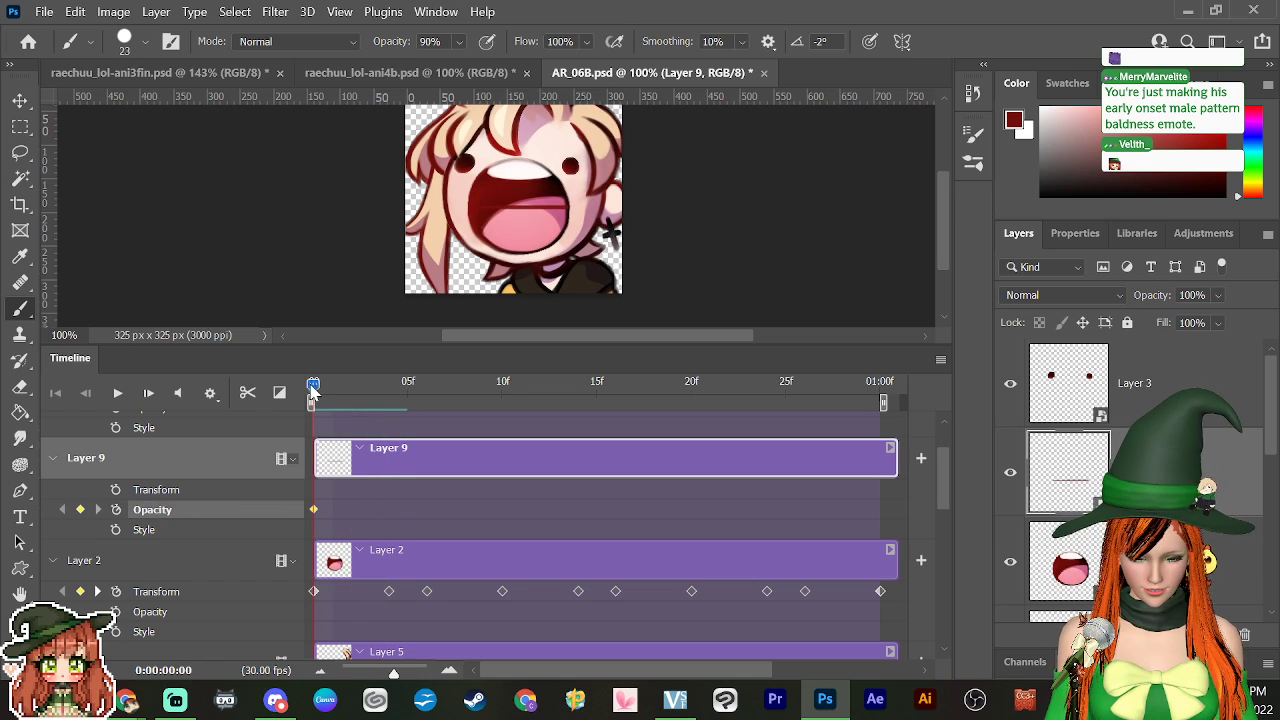
left_click_drag(313, 388, 613, 405)
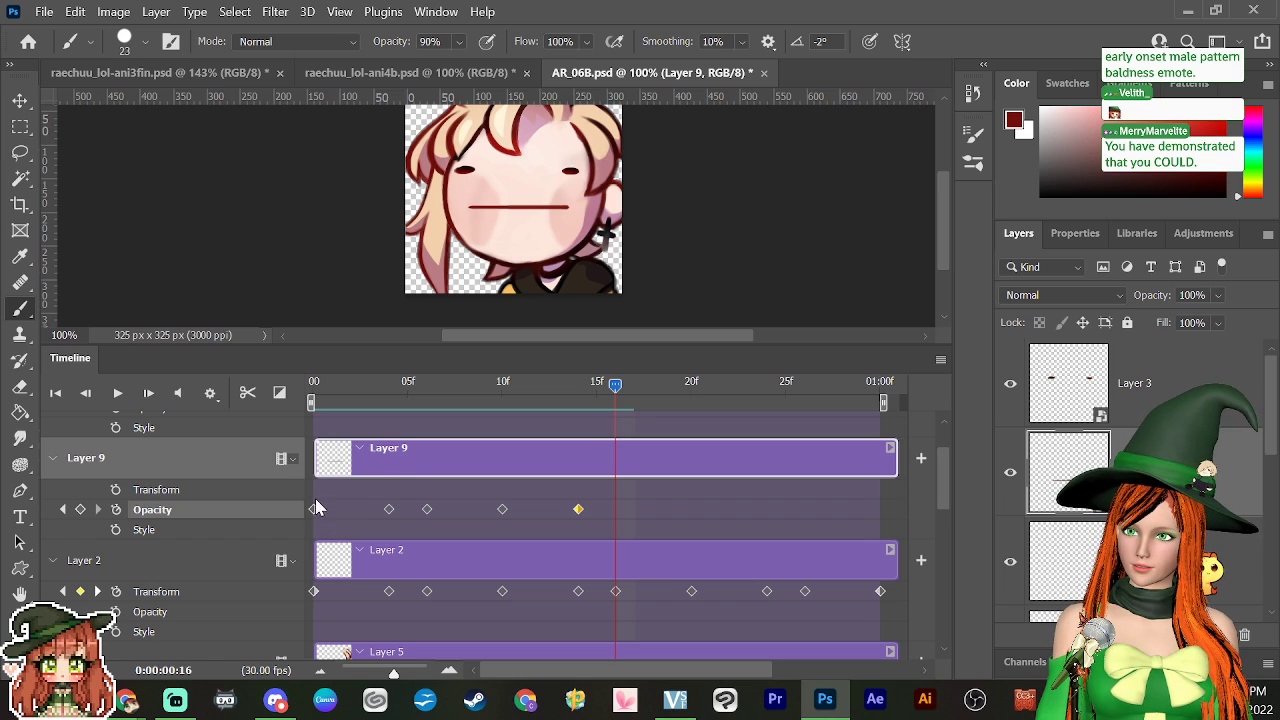
left_click(80, 509)
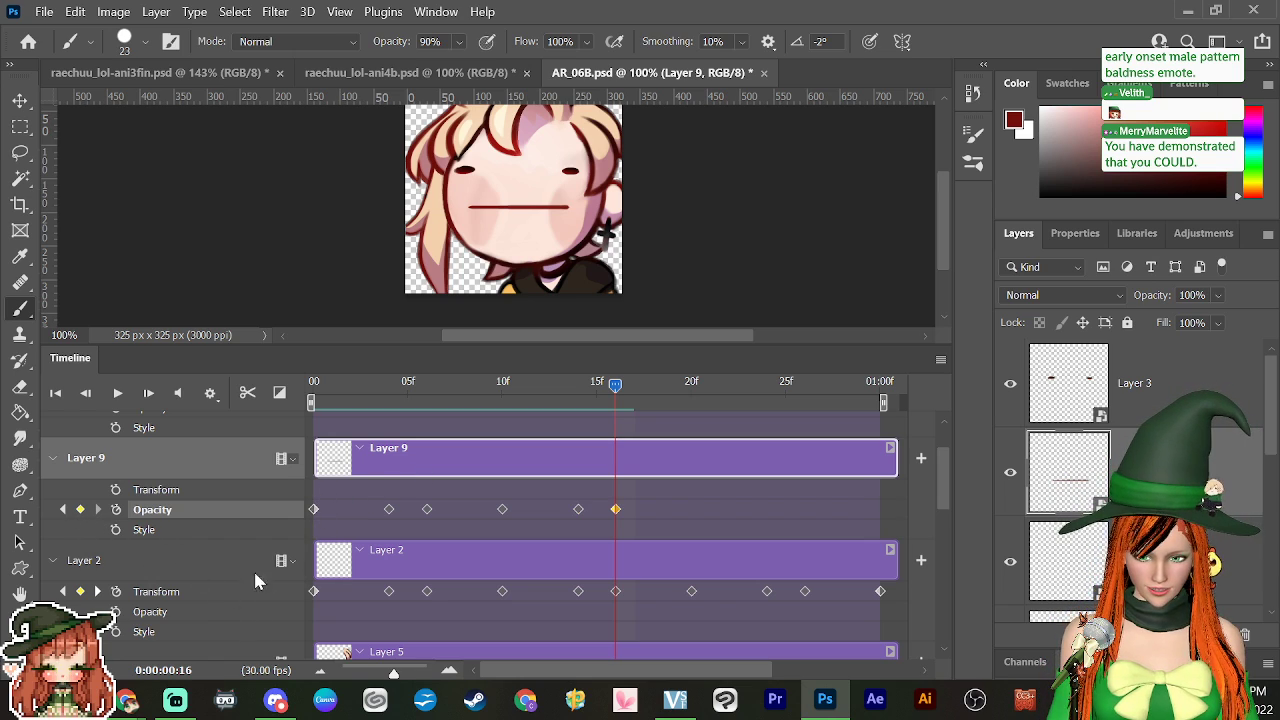
left_click_drag(617, 392, 880, 385)
left_click(80, 509)
left_click(80, 509)
left_click(80, 510)
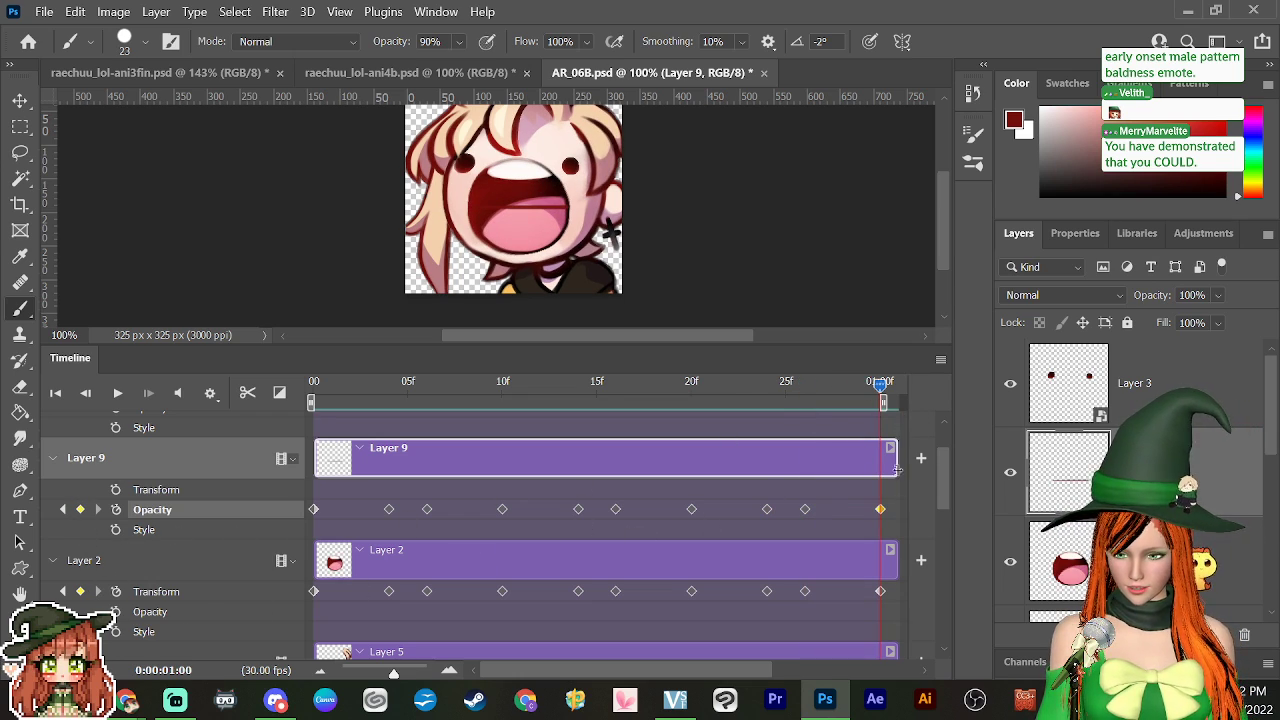
Step: Set Layer 9's opacity to 0% at 01:00f and adjust it in a new keyframe at frame 27
left_click(1218, 295)
left_click_drag(1253, 322, 1156, 322)
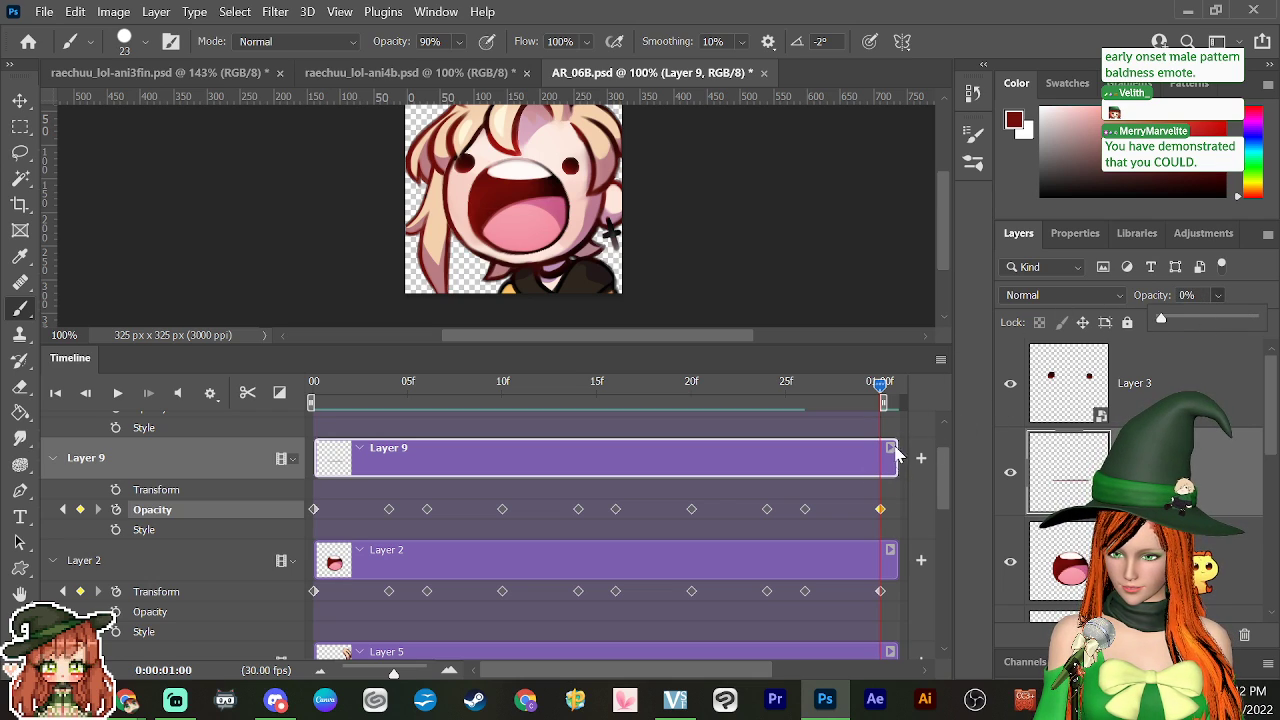
left_click(826, 398)
left_click(810, 418)
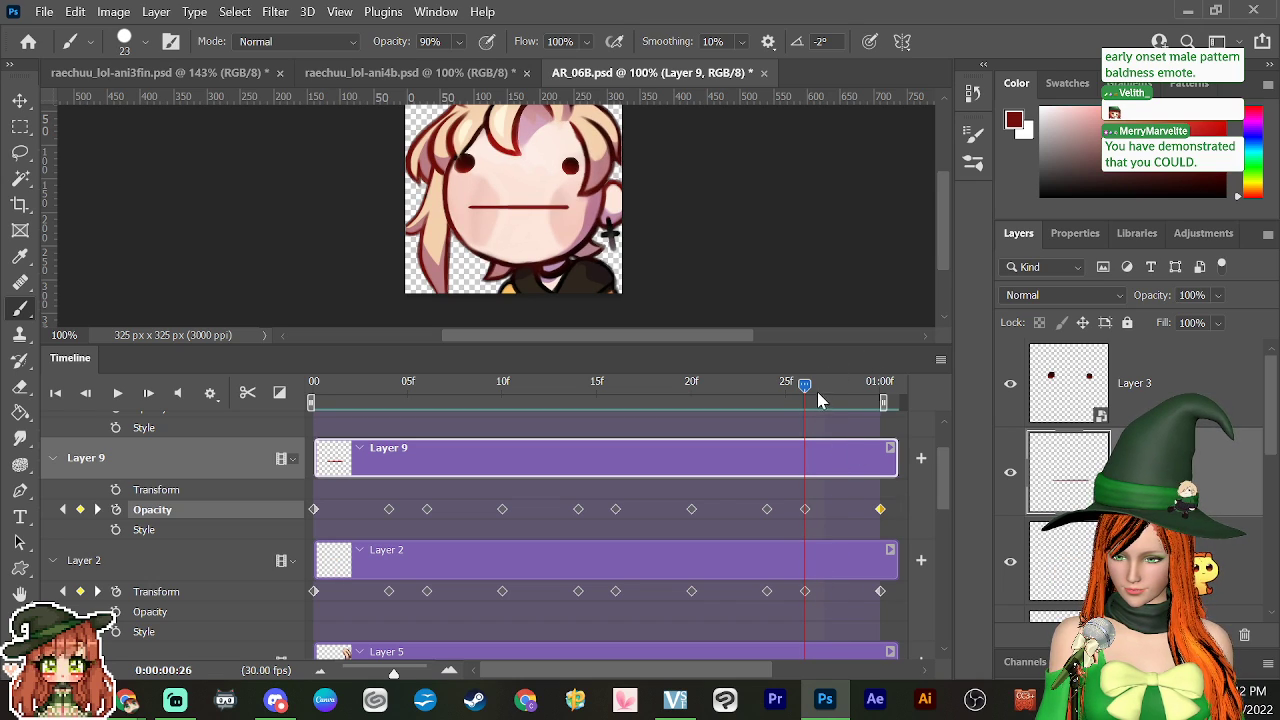
left_click(823, 392)
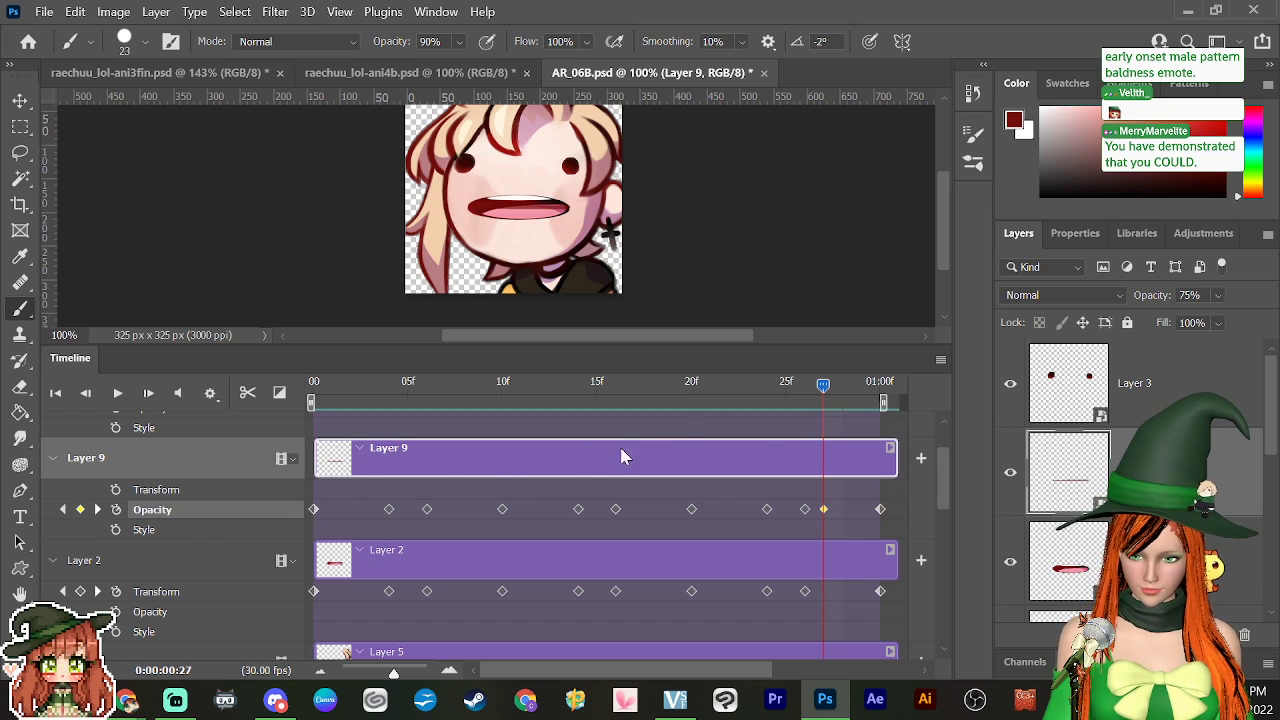
left_click(1217, 295)
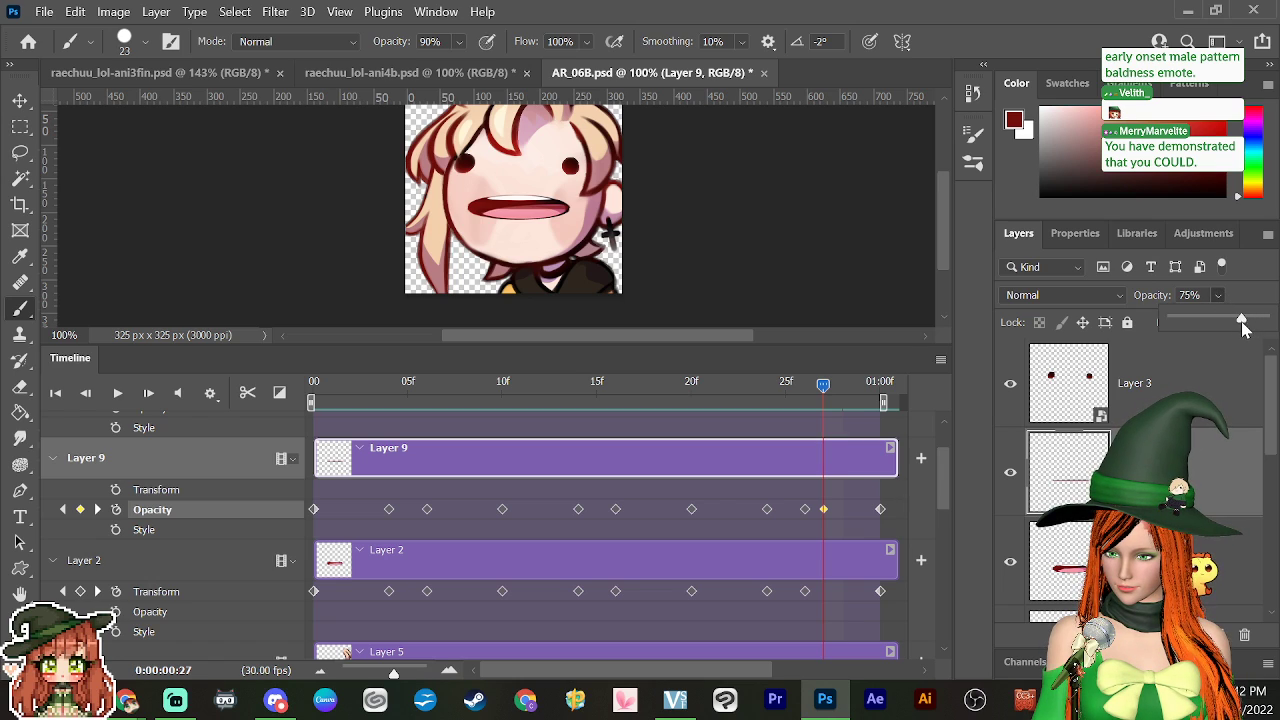
left_click_drag(1243, 329, 1237, 329)
Step: Add a 0% Opacity keyframe on Layer 9 at frame 23 and delete the one at 01:00f
left_click_drag(823, 385, 750, 400)
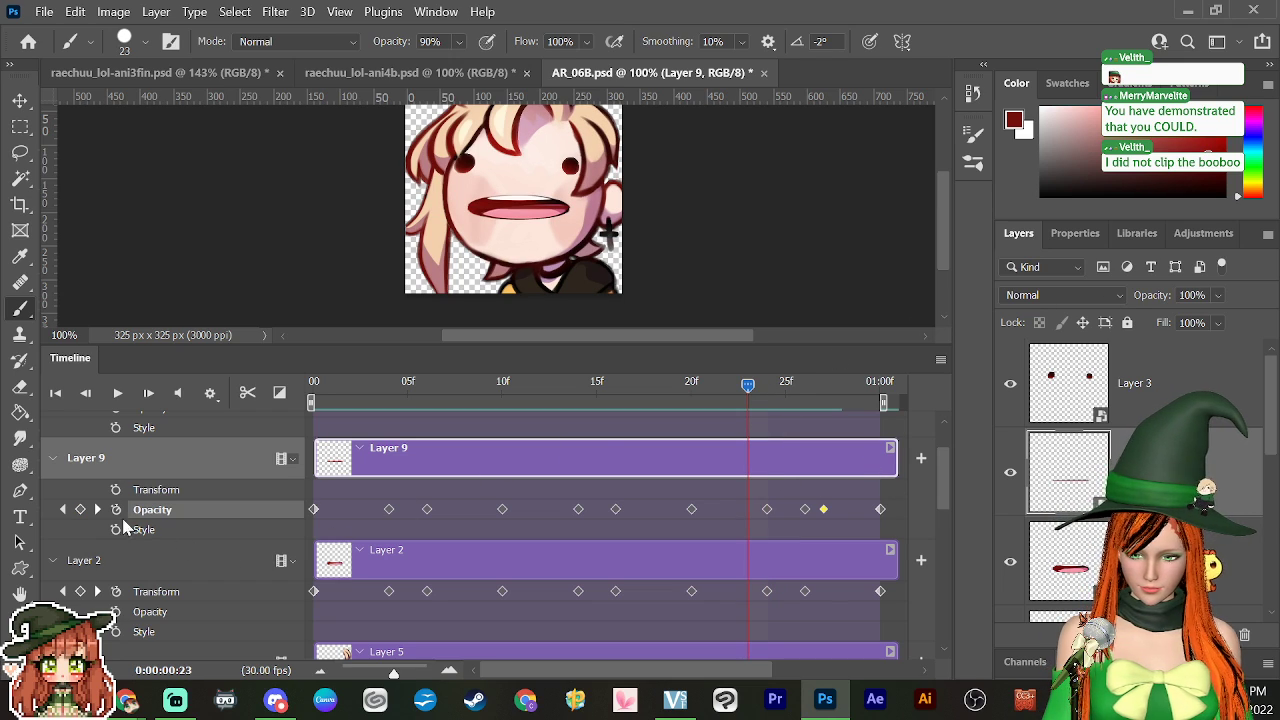
left_click(1219, 296)
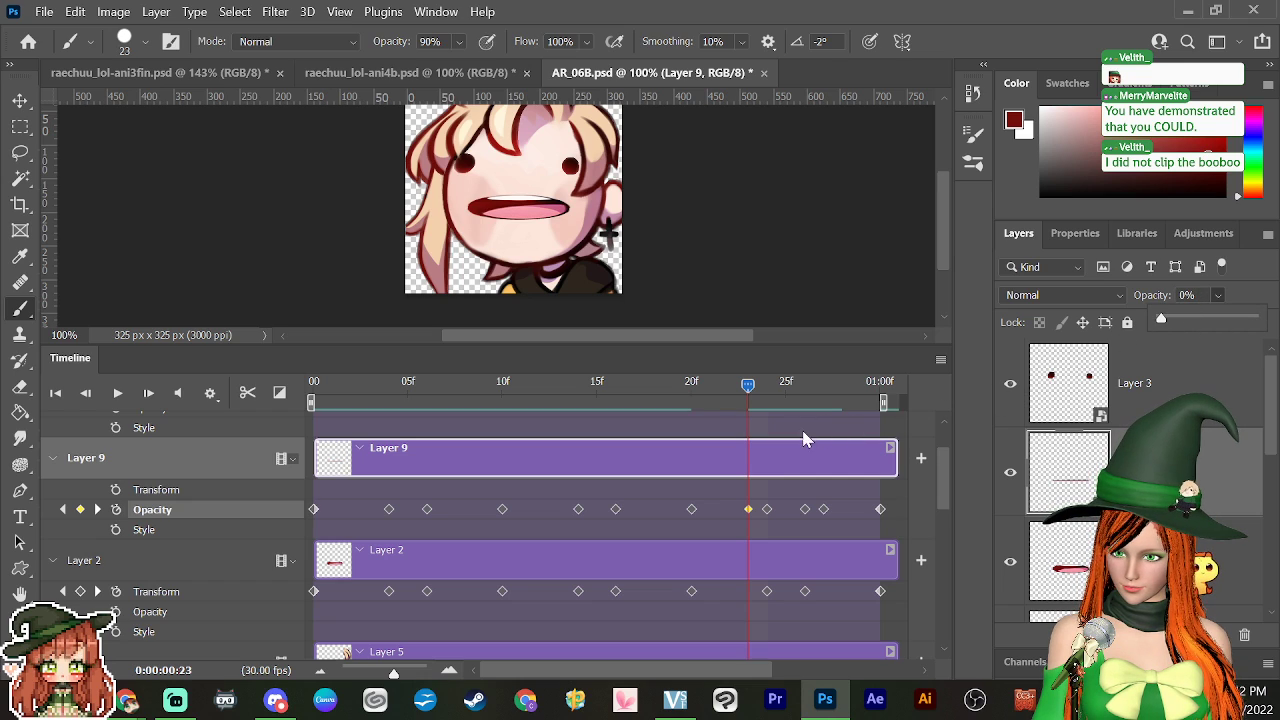
left_click_drag(748, 385, 653, 388)
key("Delete")
Step: Move Layer 9's Opacity keyframe from frame 20 to frame 17 and set its opacity to 0%
key("Left")
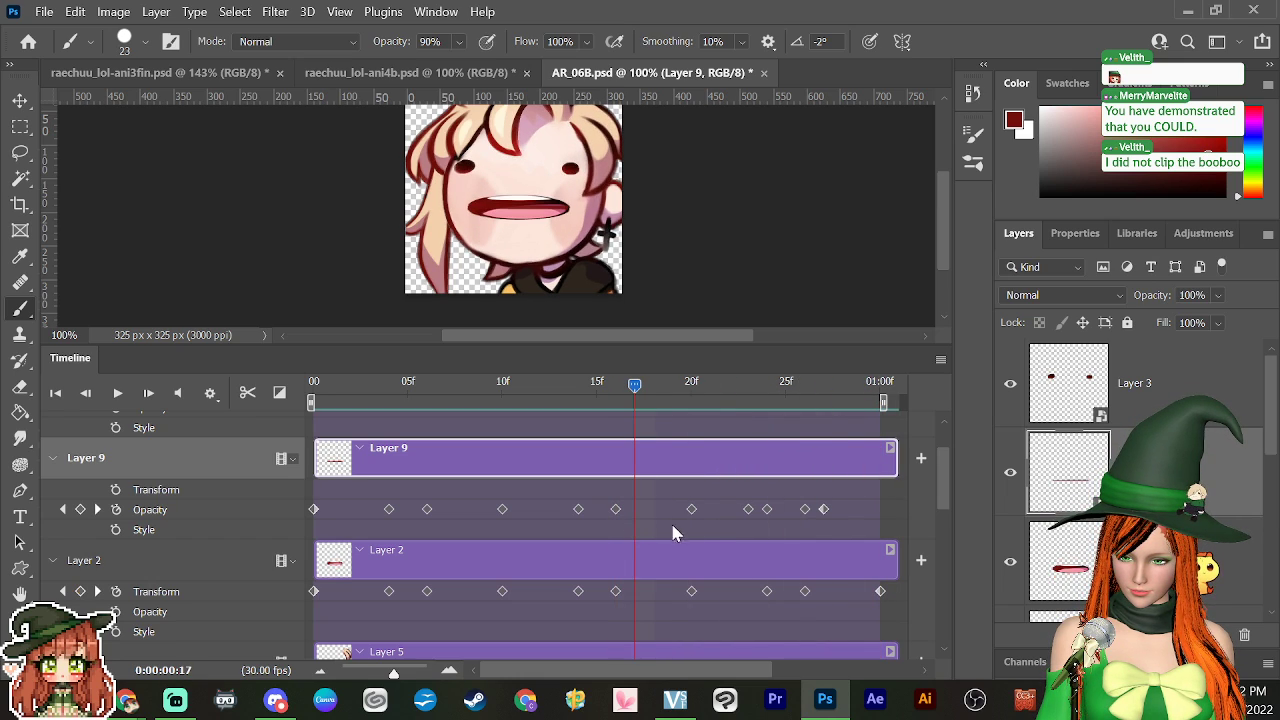
left_click(691, 509)
left_click_drag(691, 511, 634, 512)
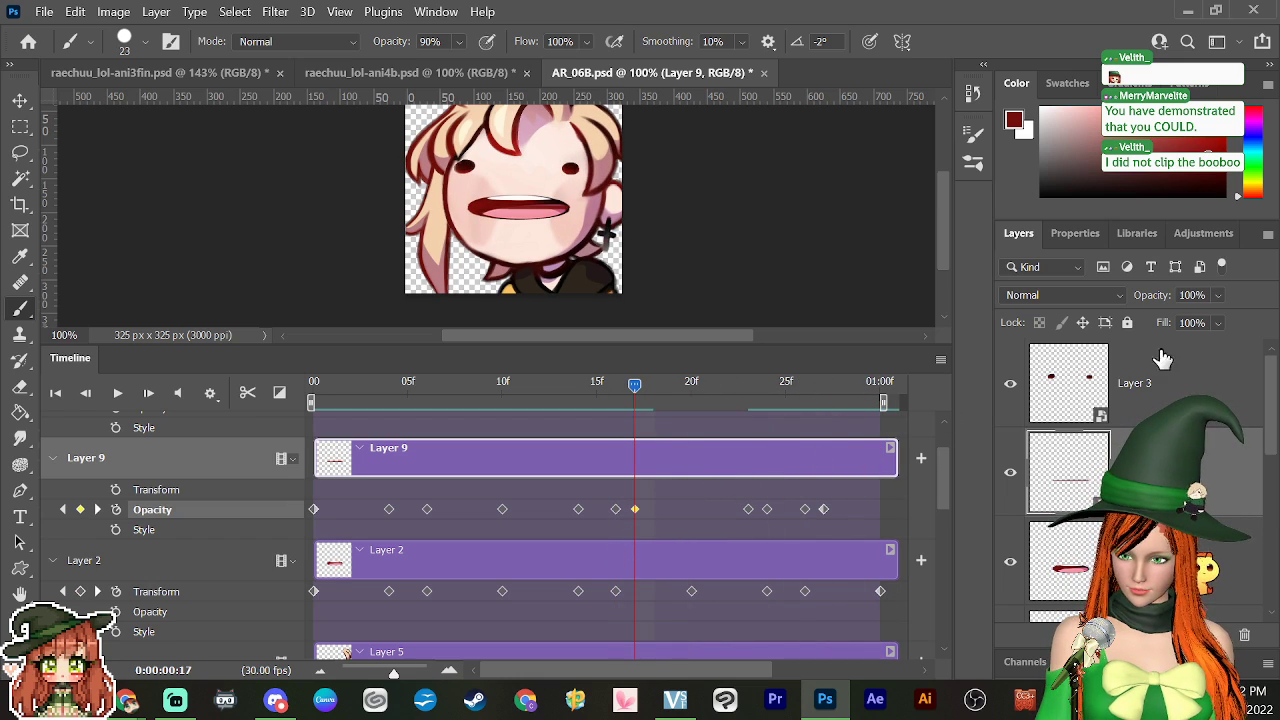
left_click(1218, 295)
left_click_drag(1256, 318, 1083, 352)
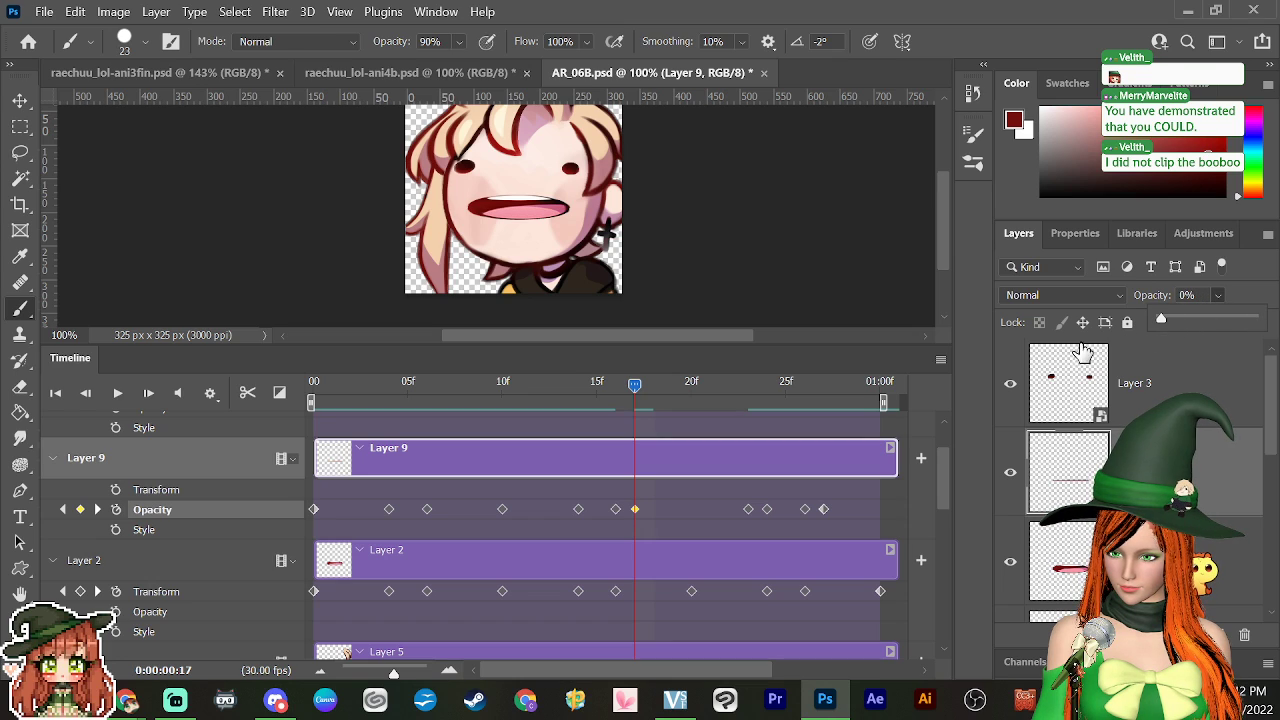
Step: Add an Opacity keyframe of 0% on Layer 9 at frame 13
left_click_drag(634, 384, 563, 413)
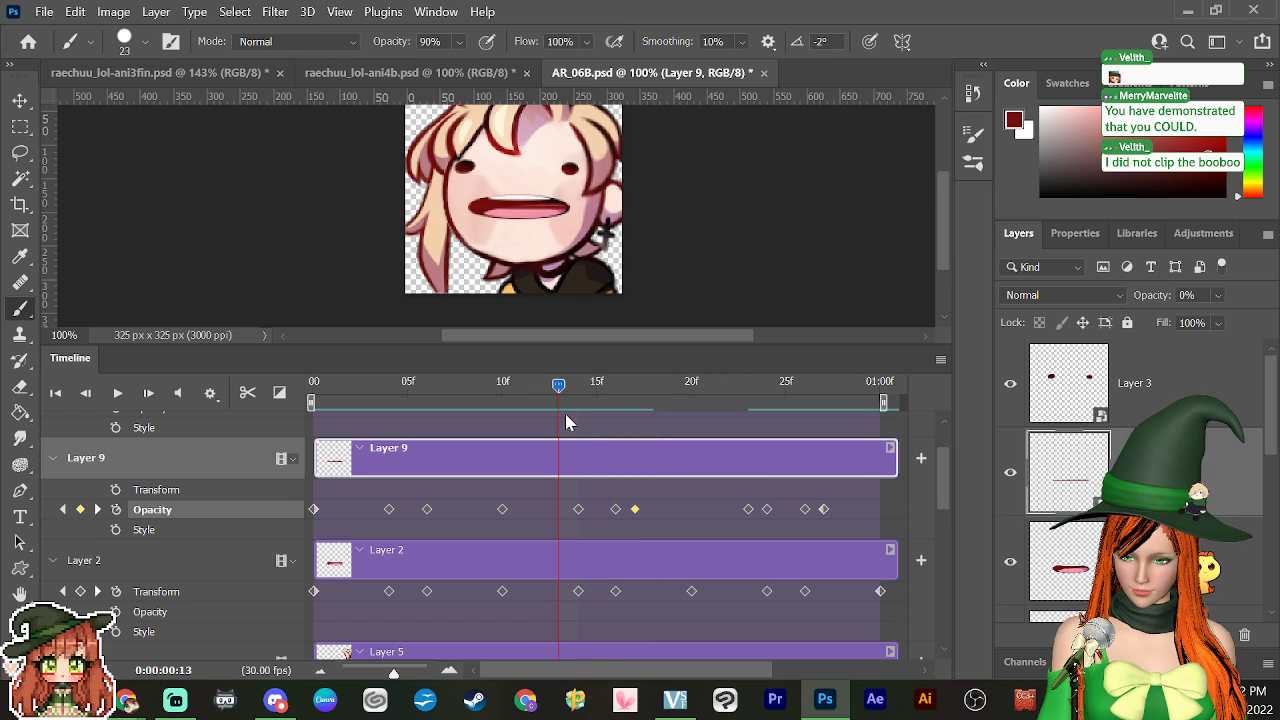
left_click(1218, 295)
left_click_drag(1238, 325, 1155, 322)
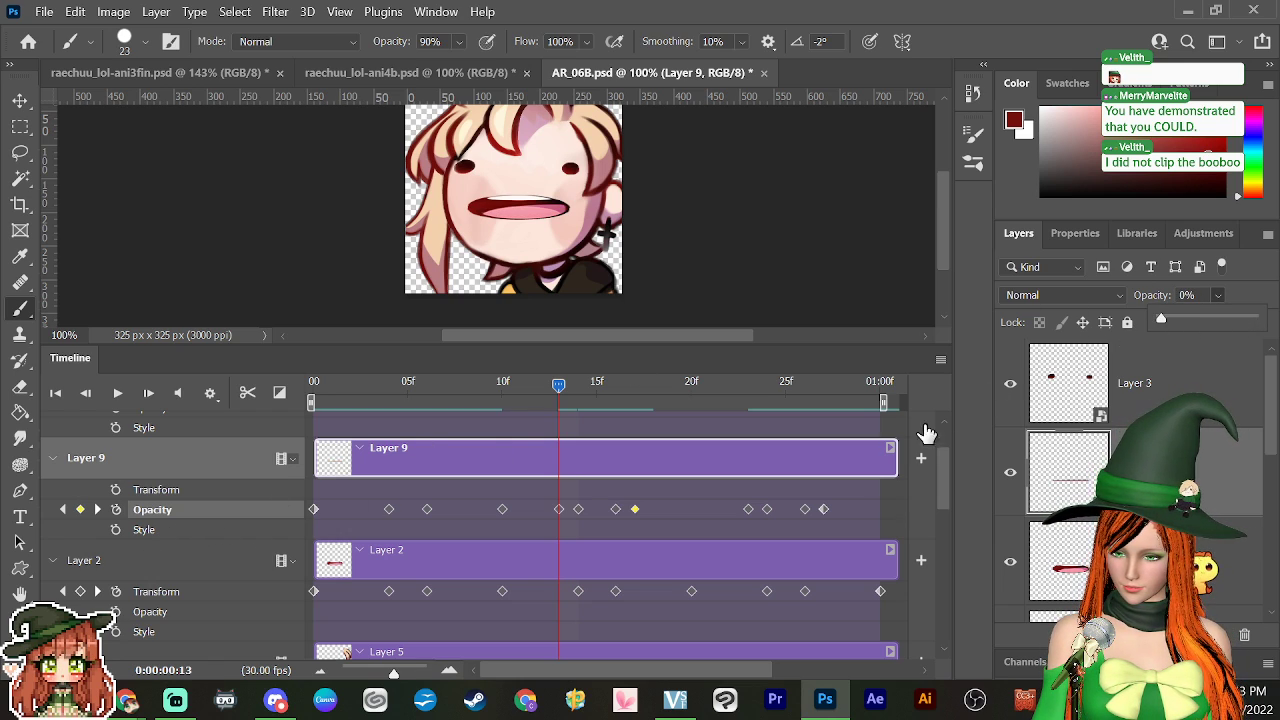
Step: Move Layer 9's Opacity keyframe from frame 10 to frame 7 and set its opacity to 0%
left_click_drag(560, 407, 443, 436)
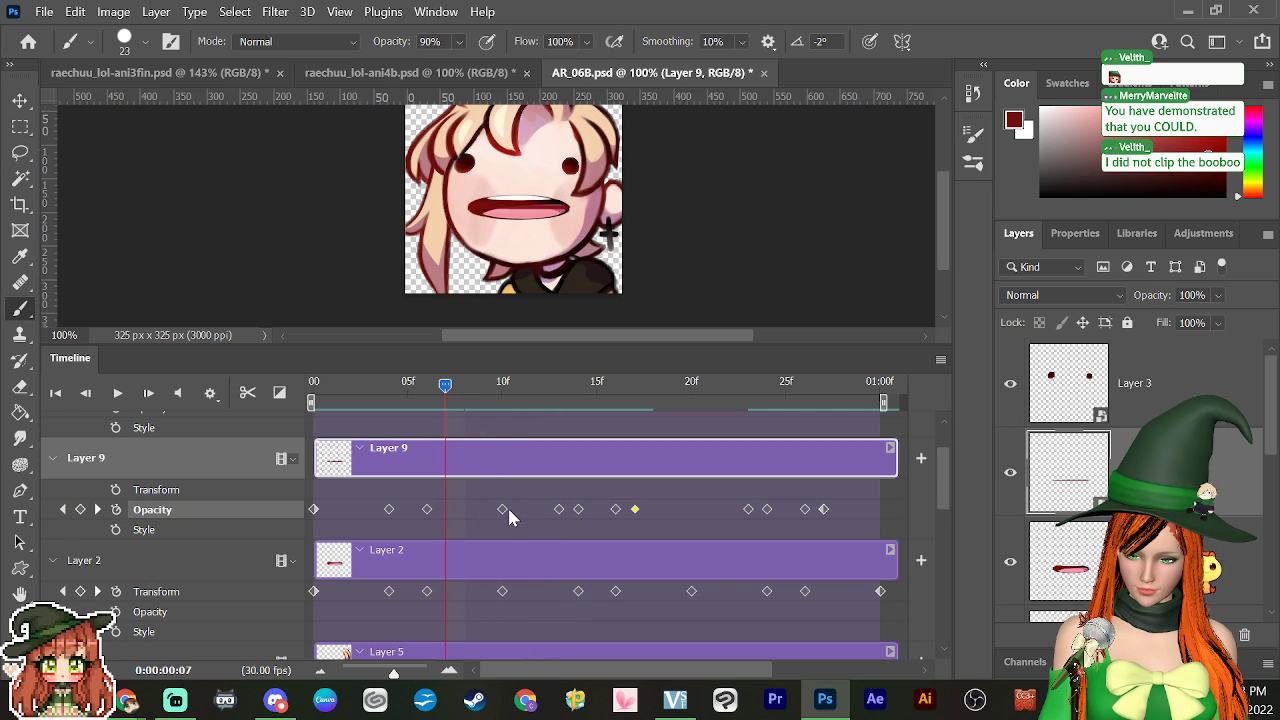
left_click_drag(472, 527, 455, 541)
left_click(1218, 295)
left_click_drag(1257, 318, 1161, 318)
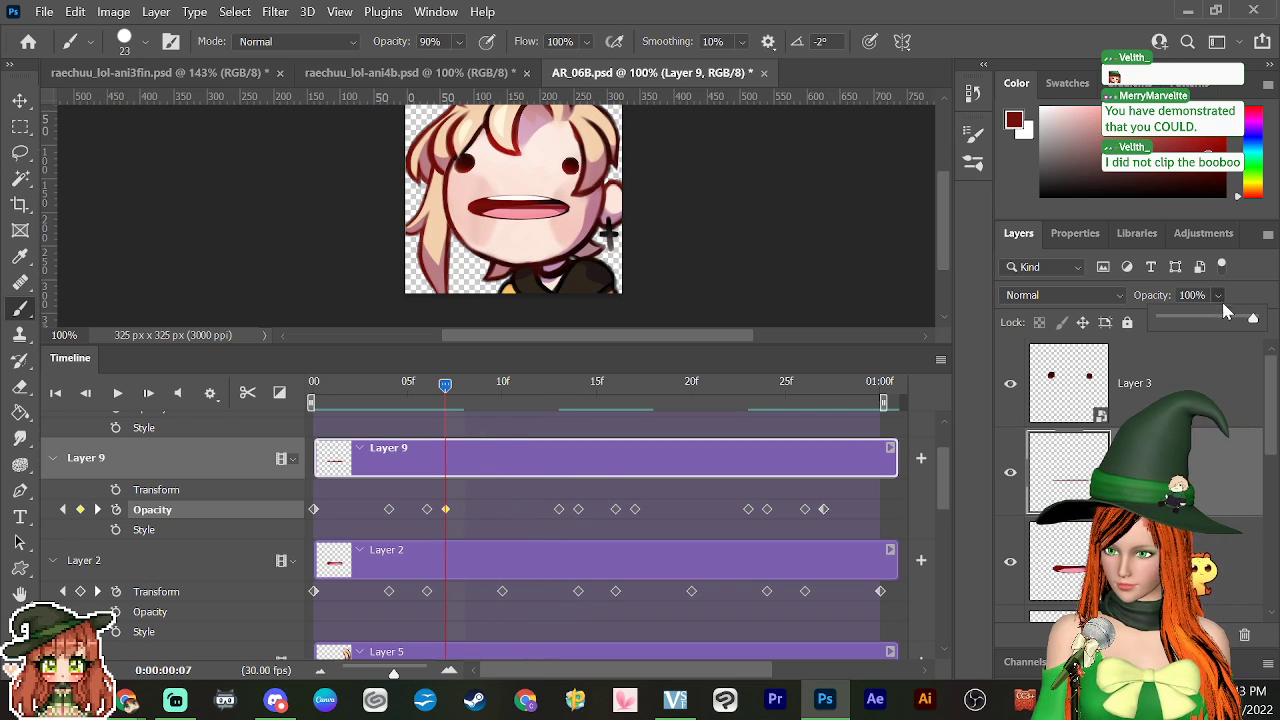
Step: Move Layer 9's first Opacity keyframe from frame 0 to frame 3 and set its opacity to 0%
left_click_drag(503, 397, 370, 397)
left_click_drag(313, 509, 373, 525)
left_click(1218, 295)
left_click_drag(1225, 317, 1161, 318)
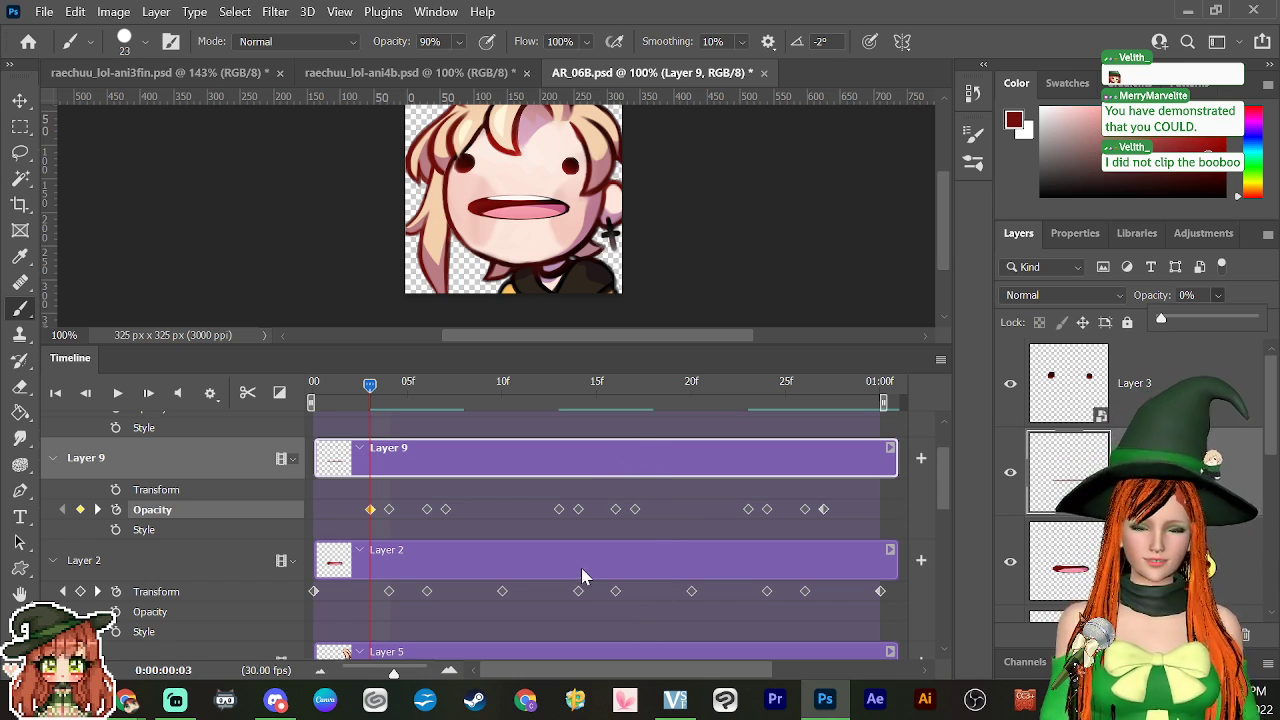
Step: Play the animation and check the closed-mouth timing around frames 16 and 24
key("space")
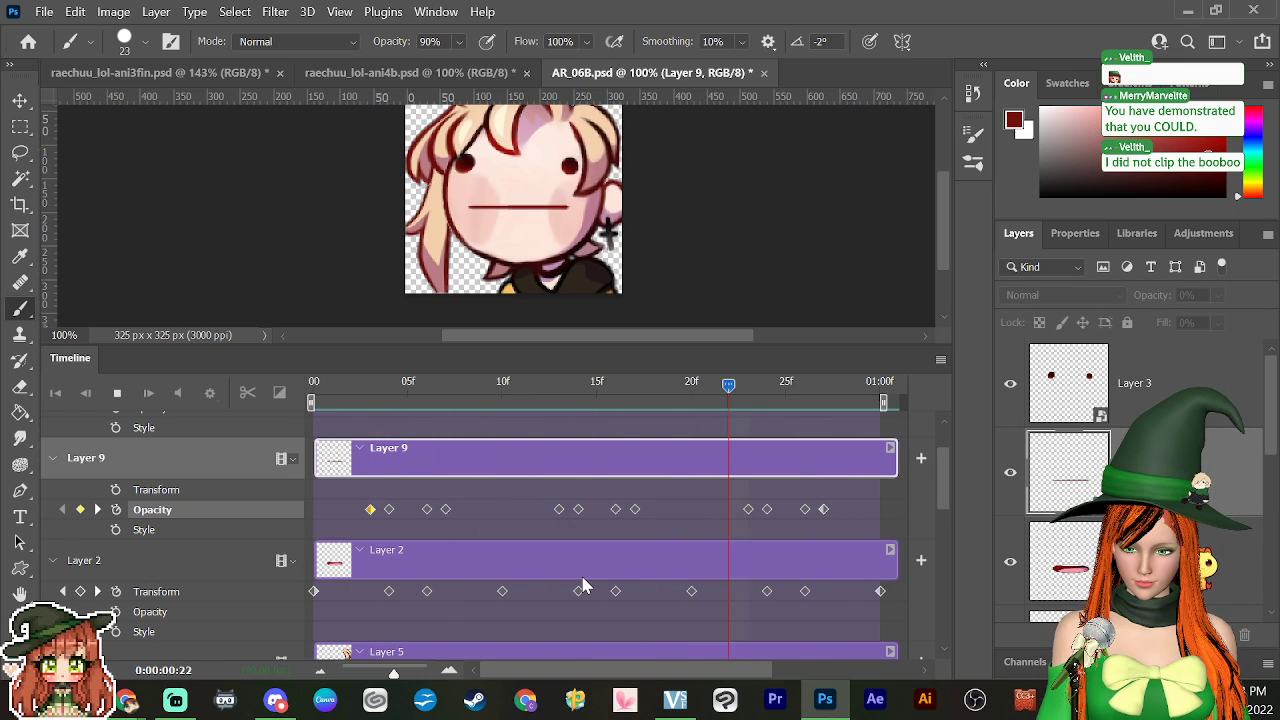
key("space")
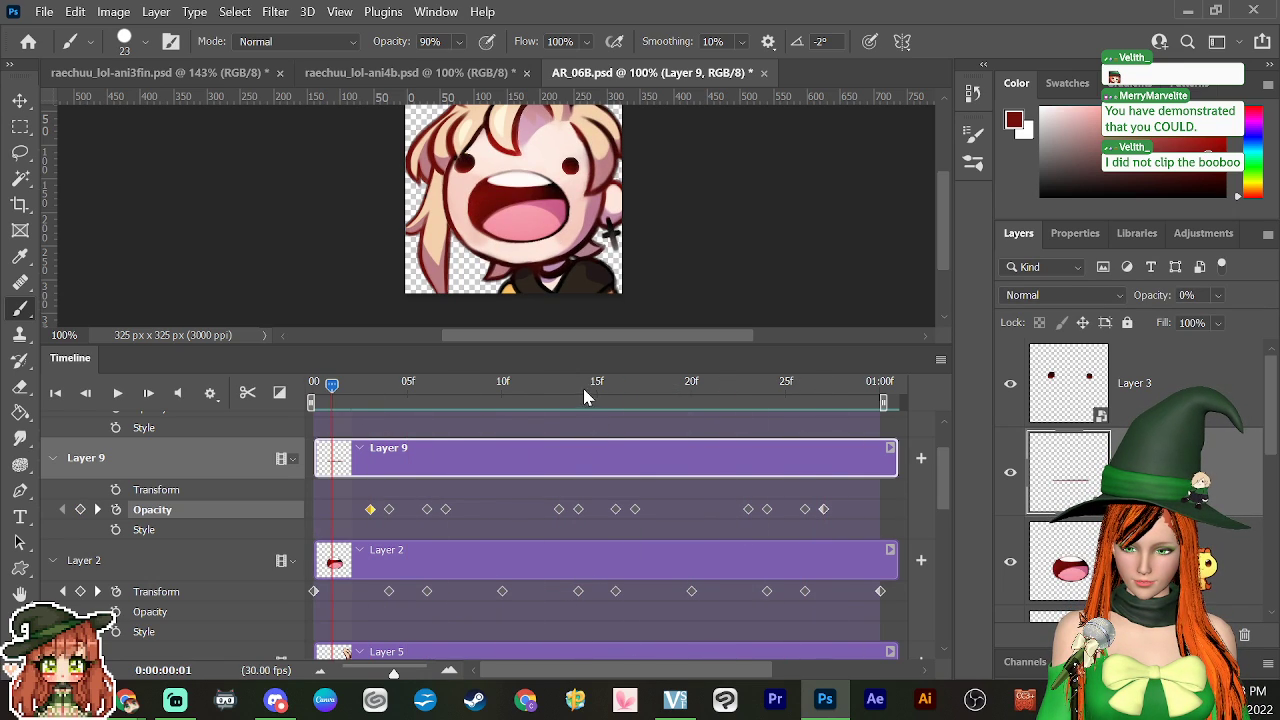
left_click_drag(587, 397, 771, 515)
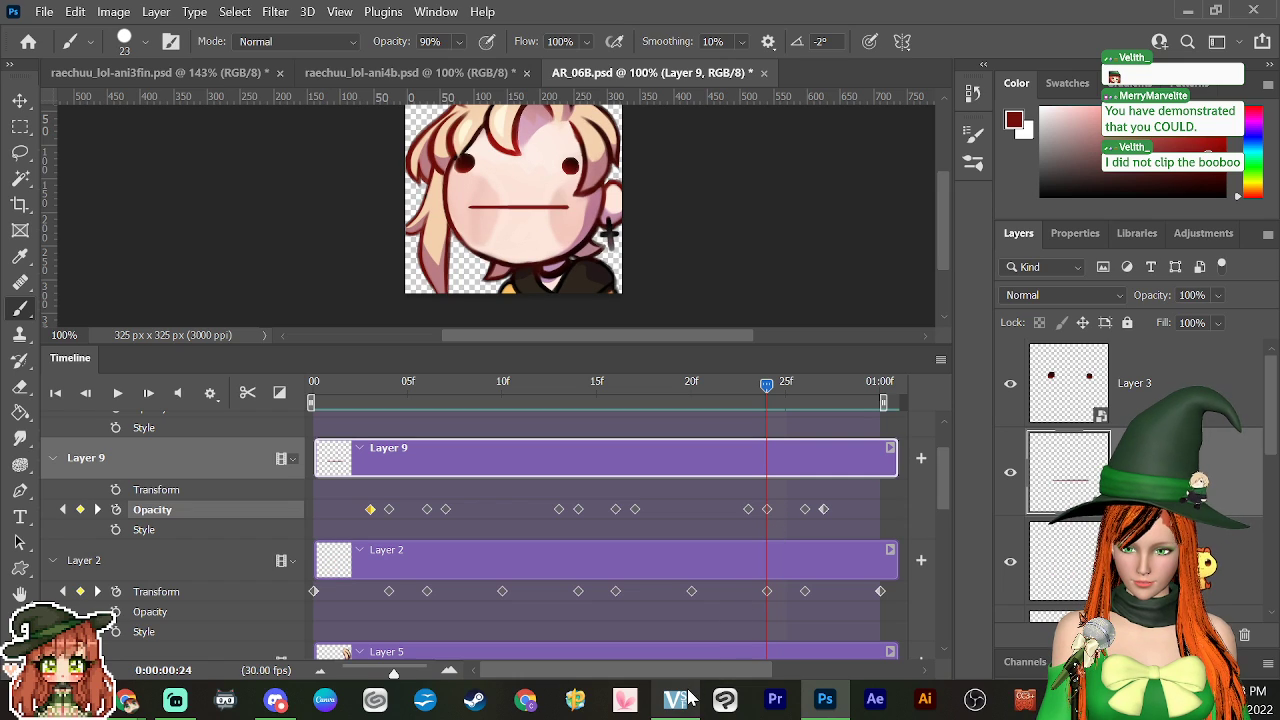
left_click_drag(763, 390, 618, 433)
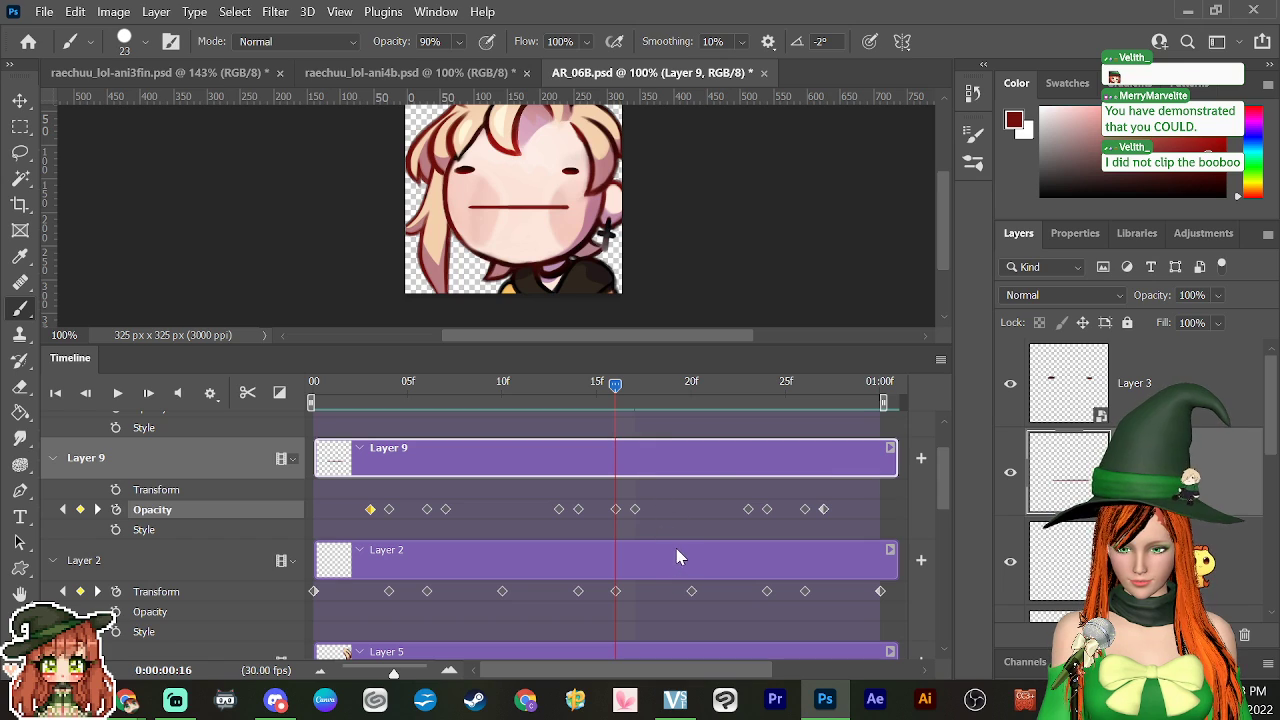
left_click_drag(615, 391, 842, 528)
key("space")
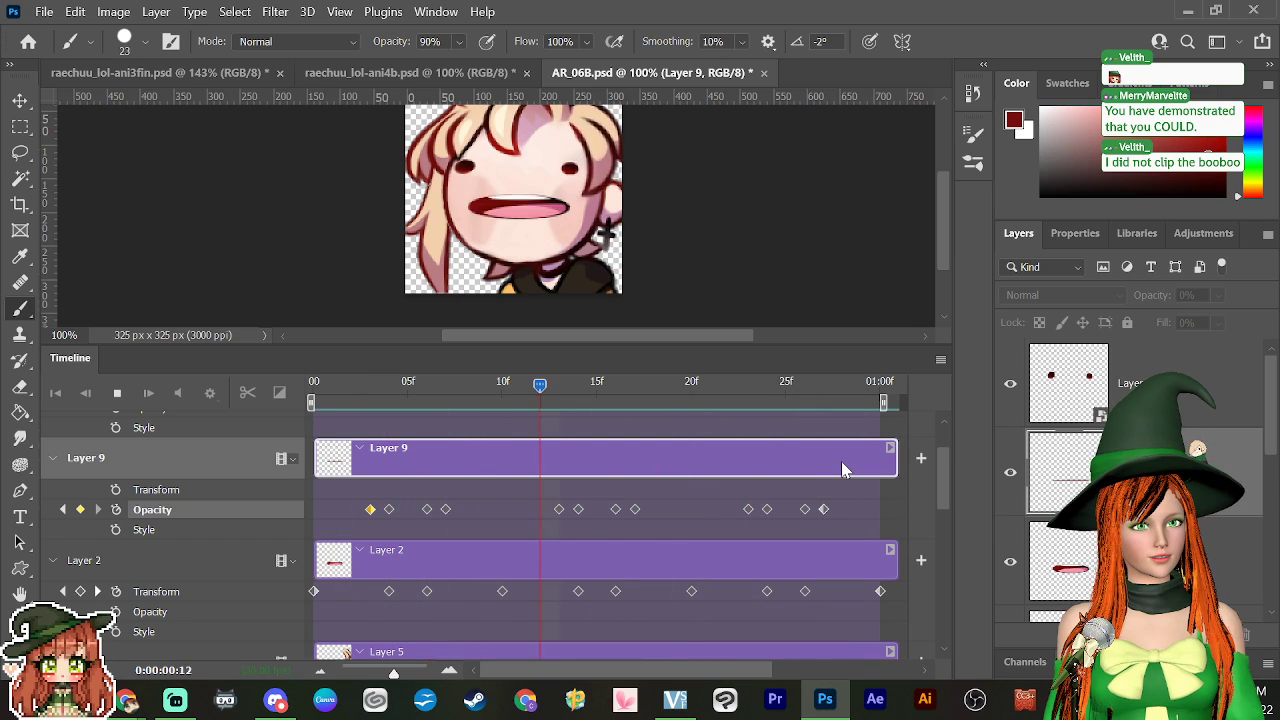
key("space")
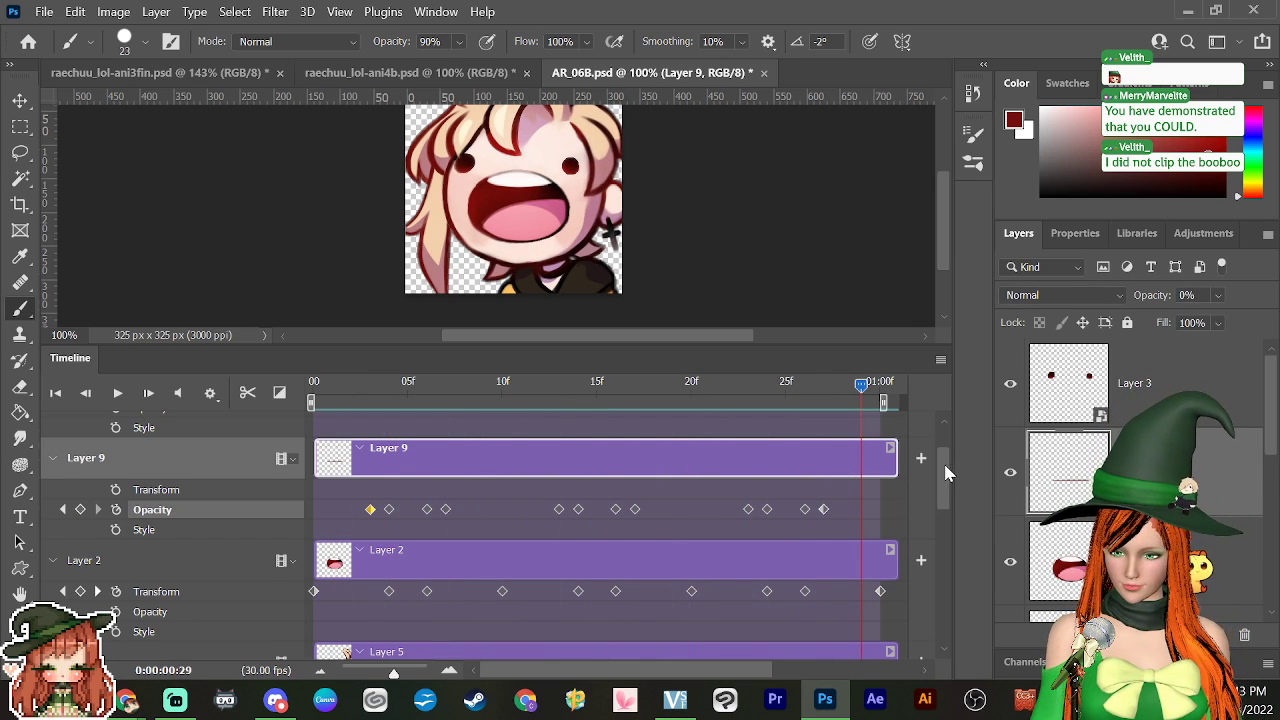
Step: Try reducing Layer 5's hair motion to one middle Transform keyframe moved from frame 7 to frame 15, preview it, and undo the changes
scroll(946, 486, "down", 5)
scroll(944, 508, "down", 2)
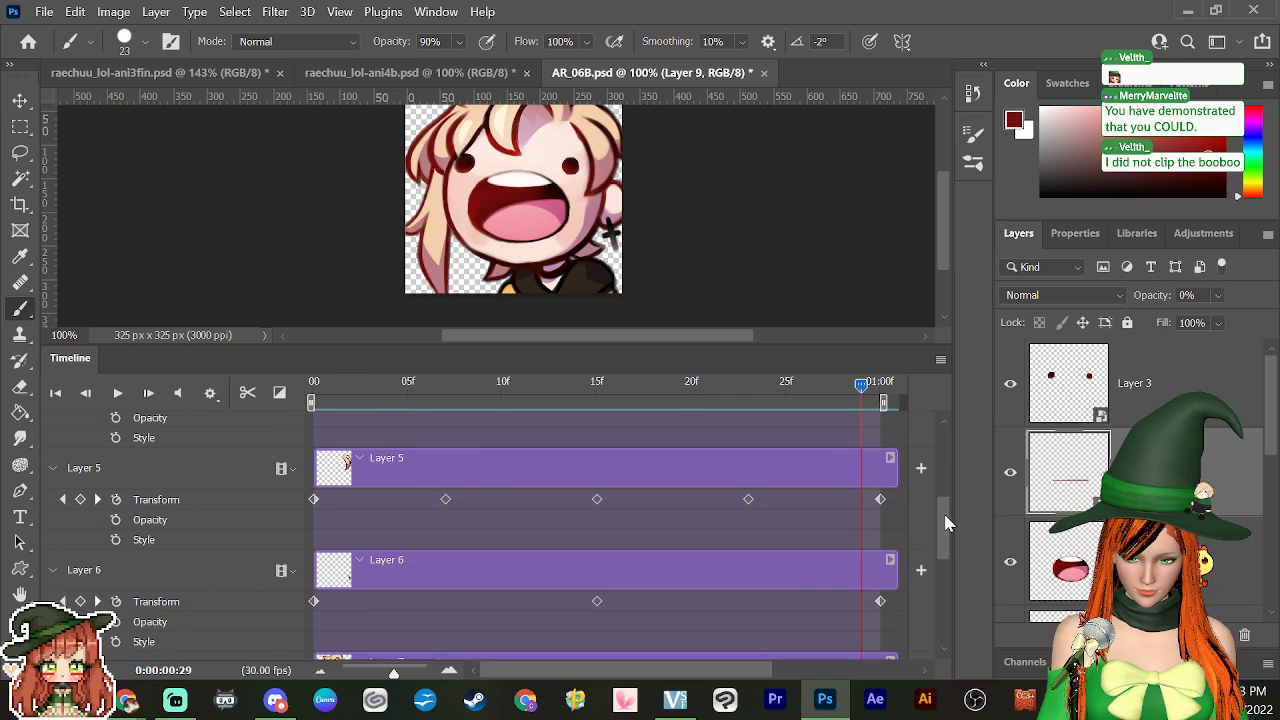
left_click(880, 494)
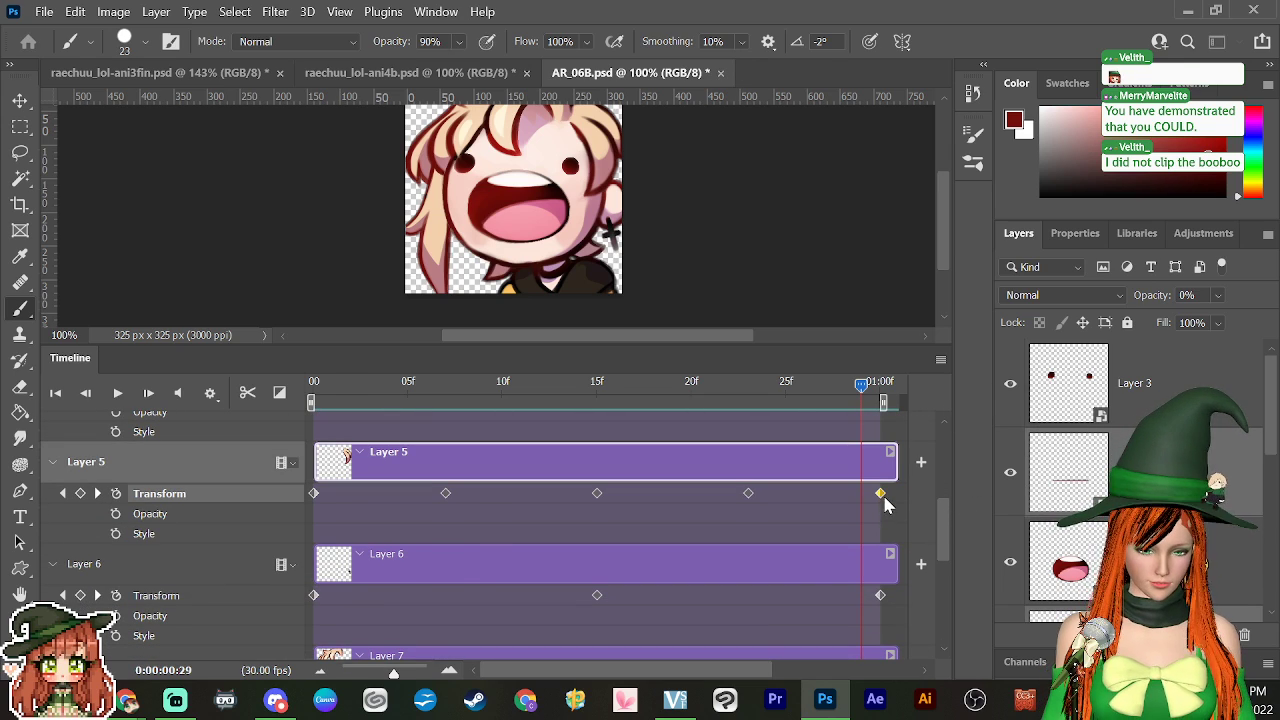
mouse_move(880, 494)
left_mouse_down()
mouse_move(595, 498)
mouse_move(879, 500)
left_mouse_up()
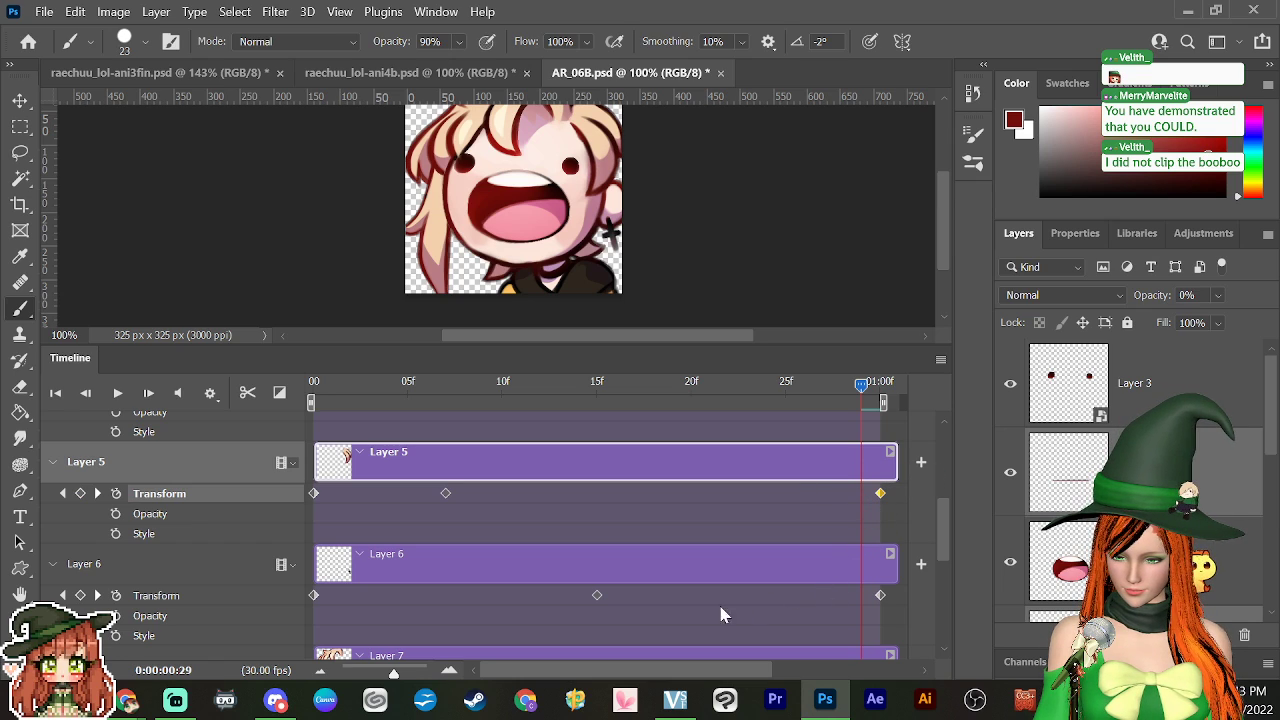
left_click_drag(446, 494, 595, 514)
key("space")
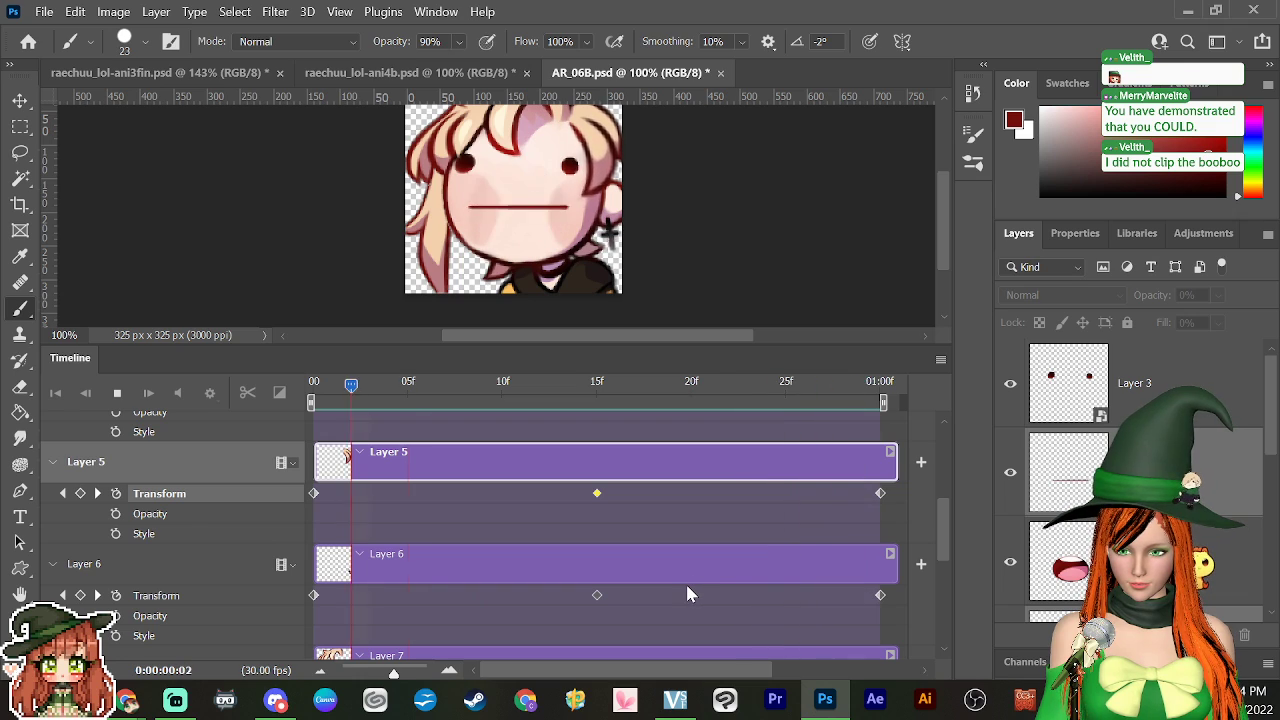
key("space")
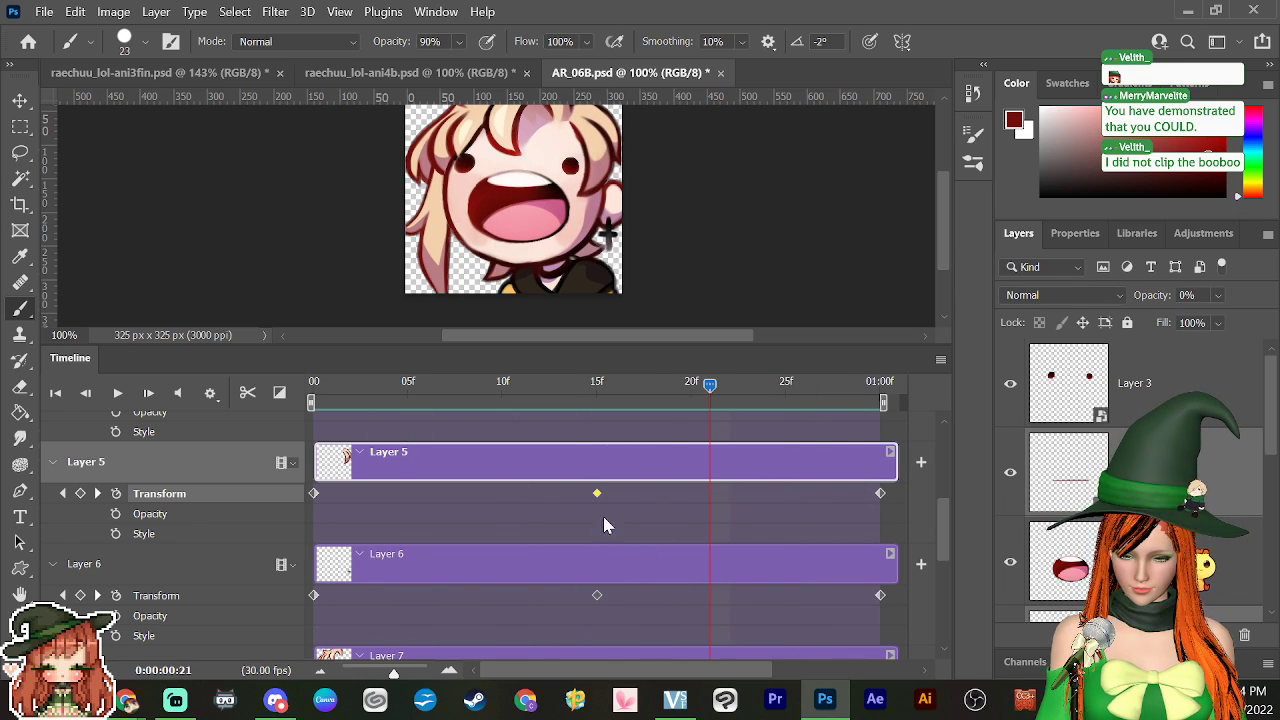
left_click_drag(709, 388, 600, 420)
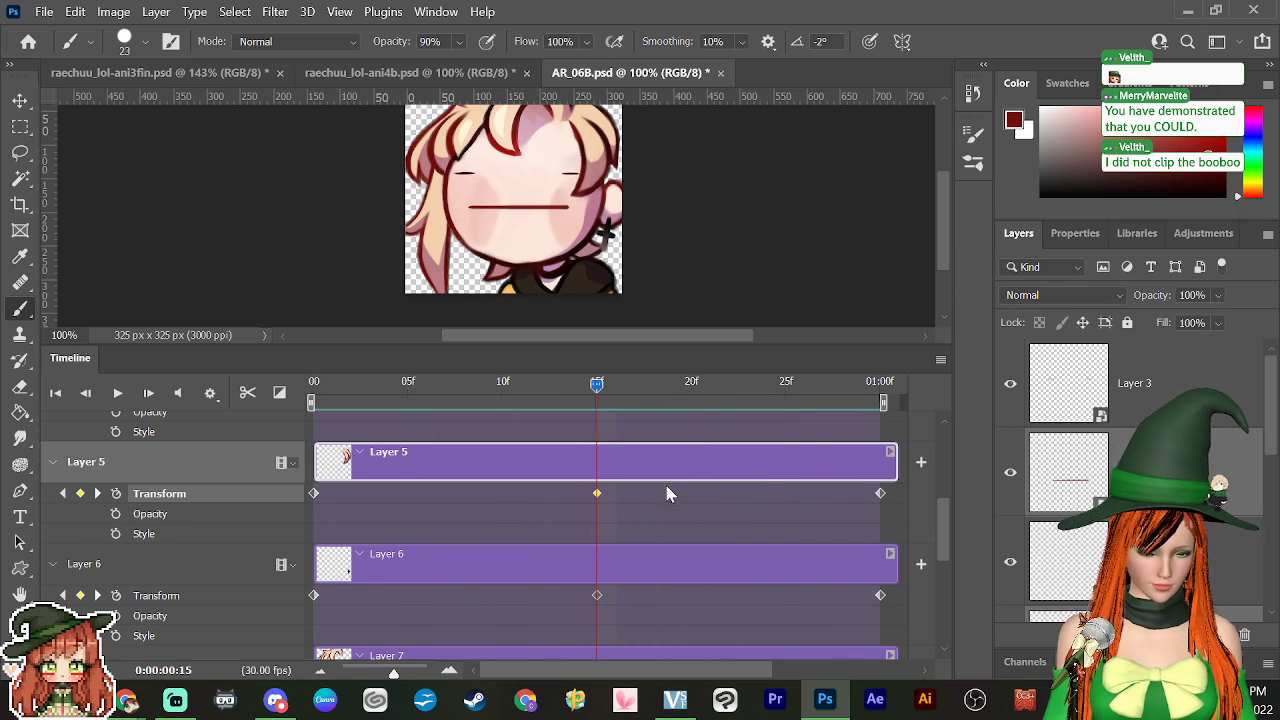
key("ctrl+z")
key("ctrl+z")
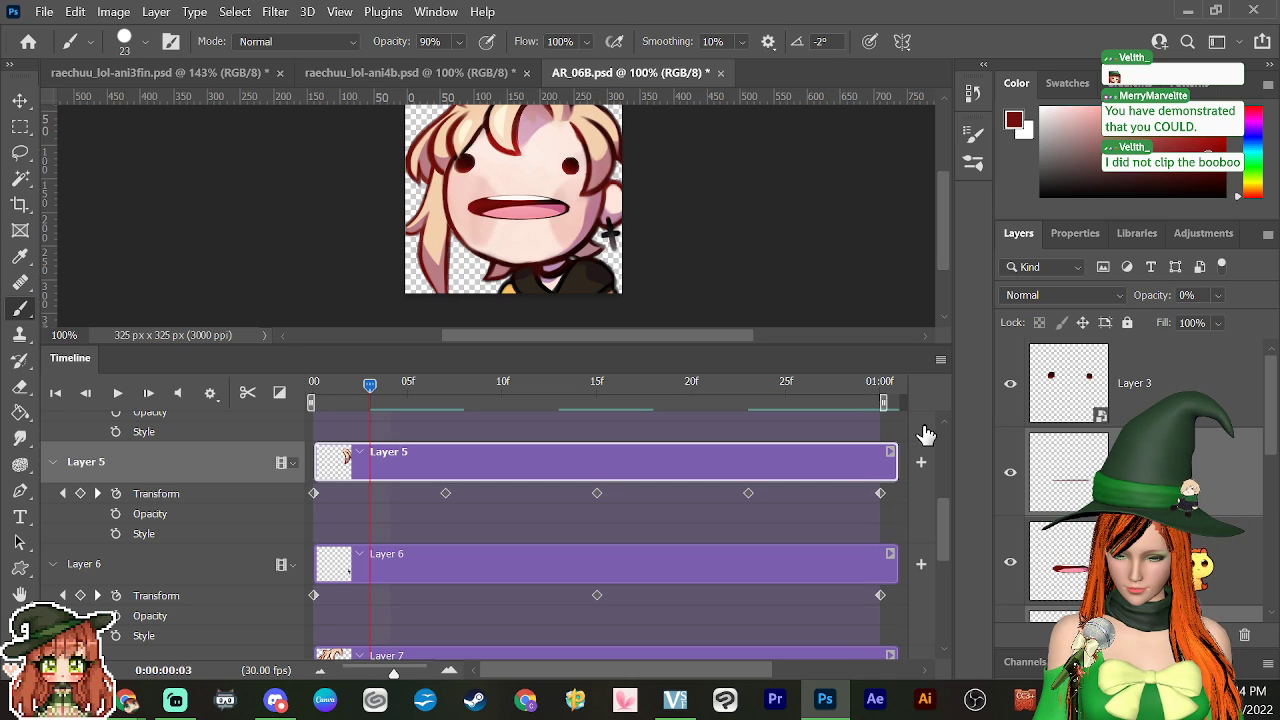
Step: Add a Transform keyframe on Layer 7 at frame 15
left_click_drag(395, 400, 428, 552)
left_click_drag(943, 515, 948, 557)
scroll(945, 556, "down", 2)
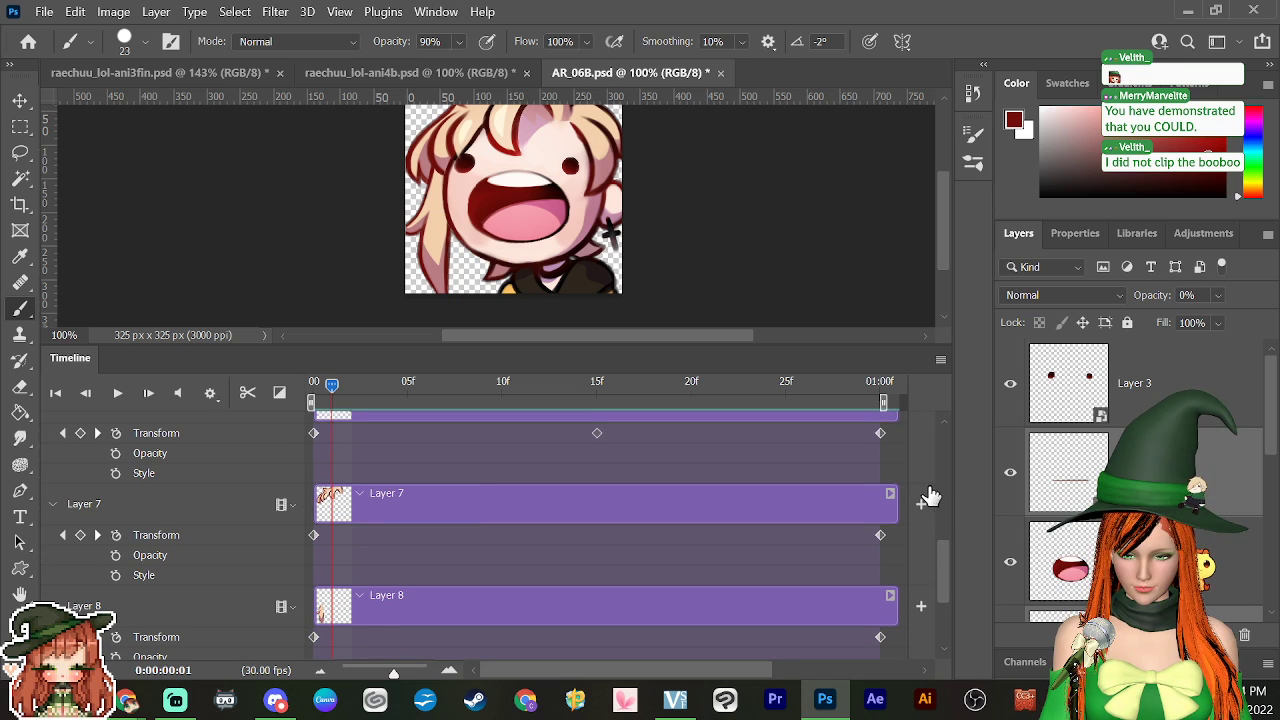
left_click(372, 384)
left_click_drag(365, 404, 600, 428)
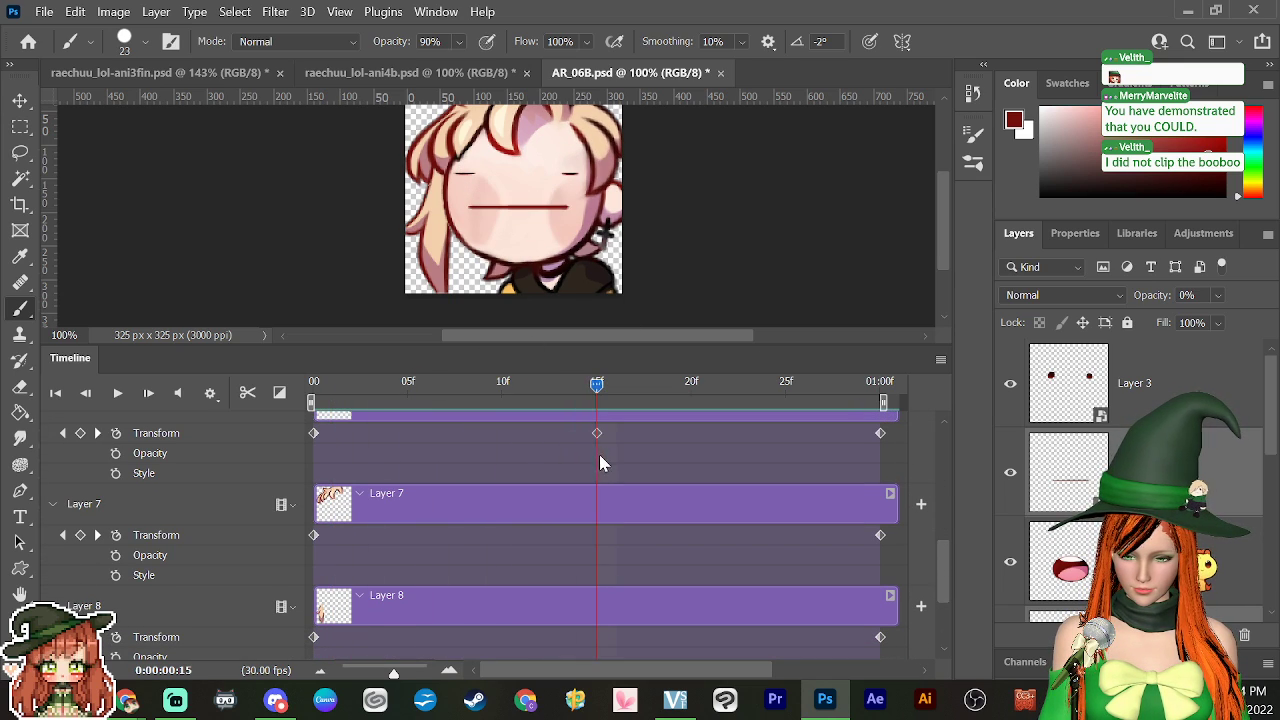
left_click(80, 535)
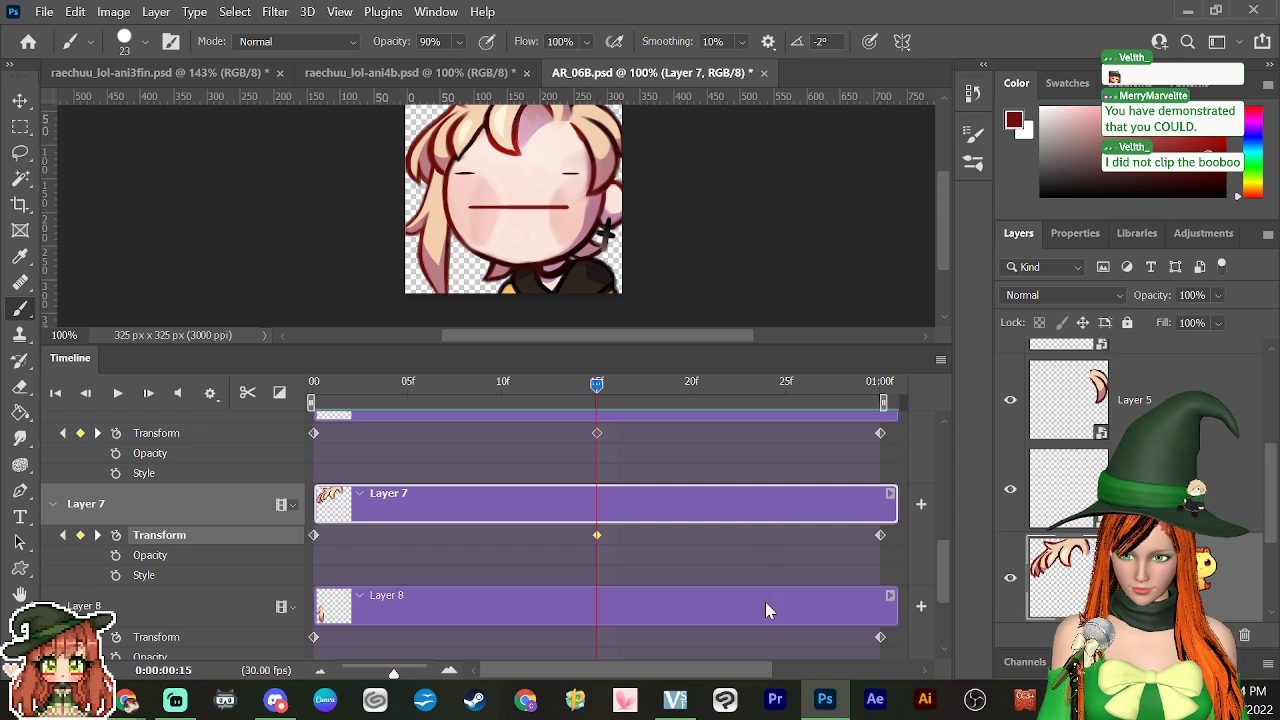
Step: At frame 0, transform Layer 7's hair to about 101.6% width, 102.6% height and -1.87° around a pivot at about X 231, Y 56 px
left_click_drag(597, 393, 333, 670)
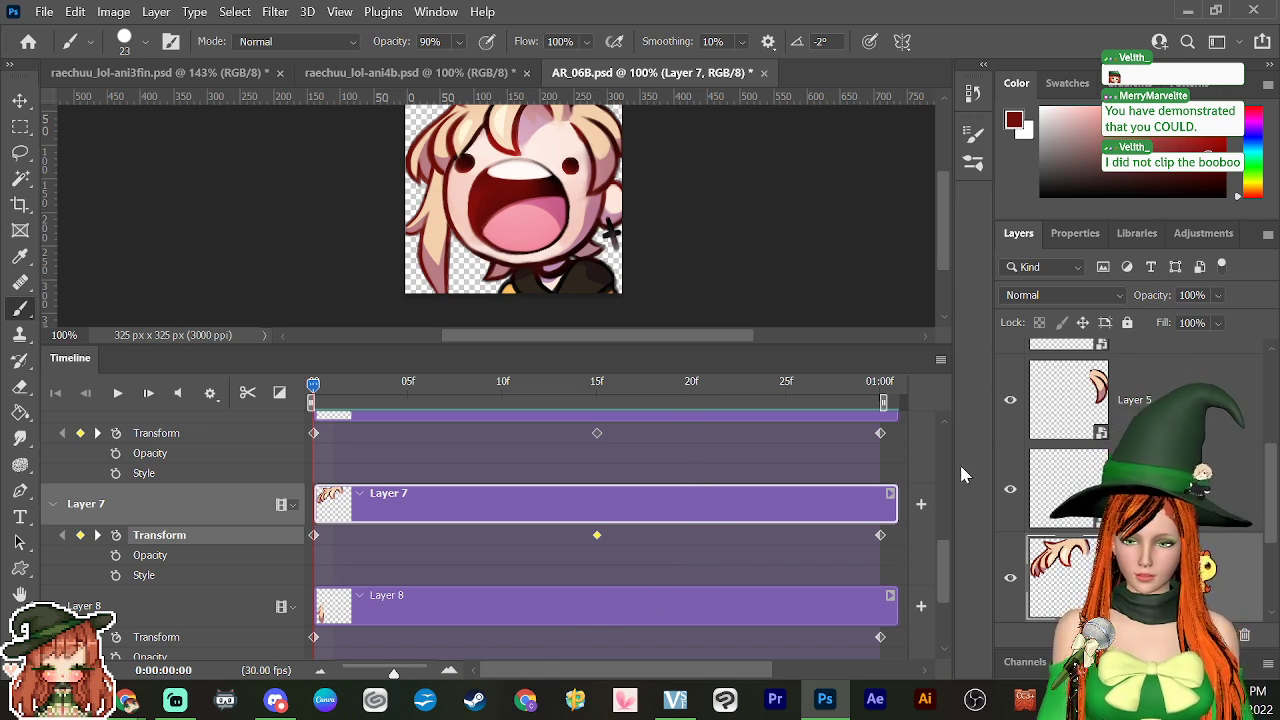
left_click_drag(941, 574, 951, 548)
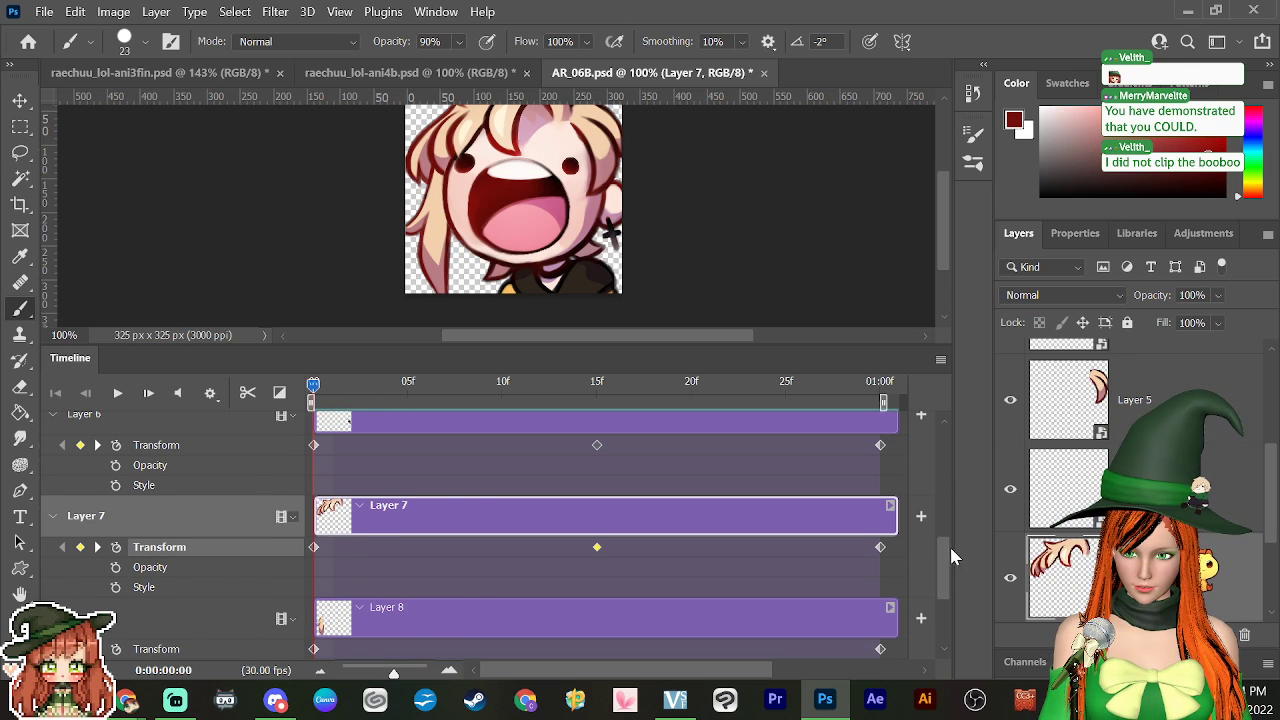
left_click_drag(941, 238, 948, 210)
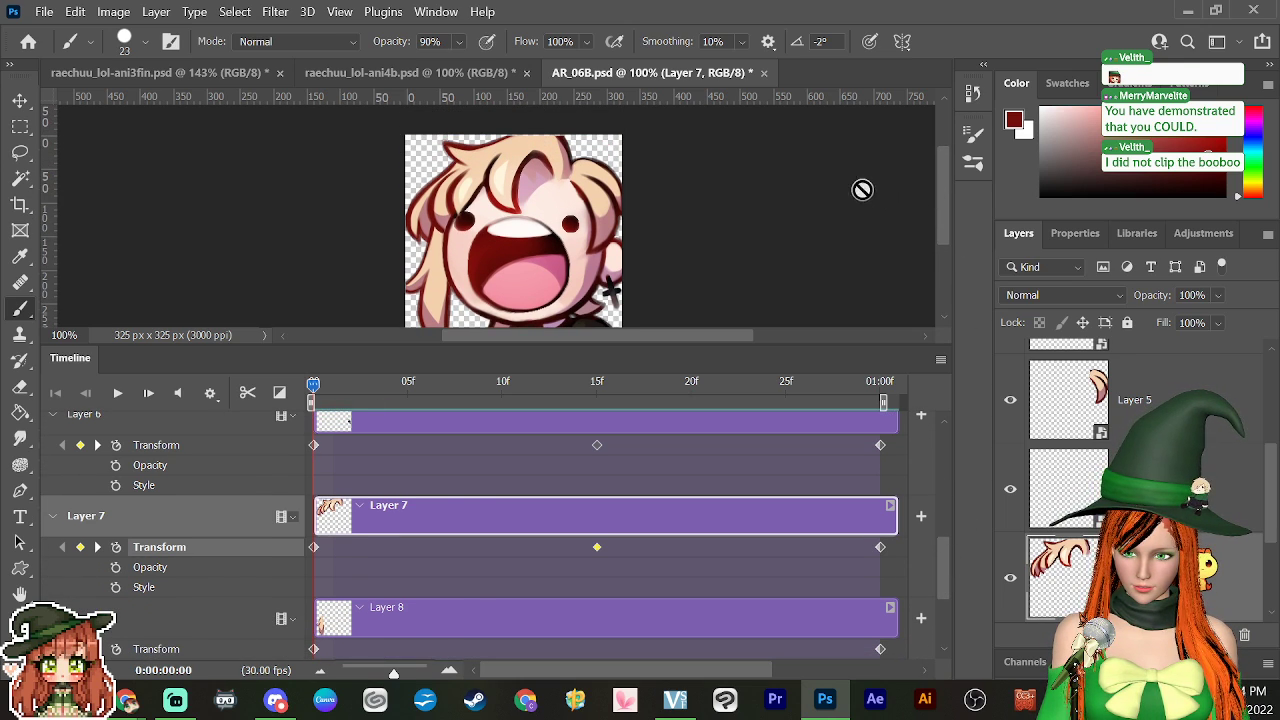
key("ctrl+t")
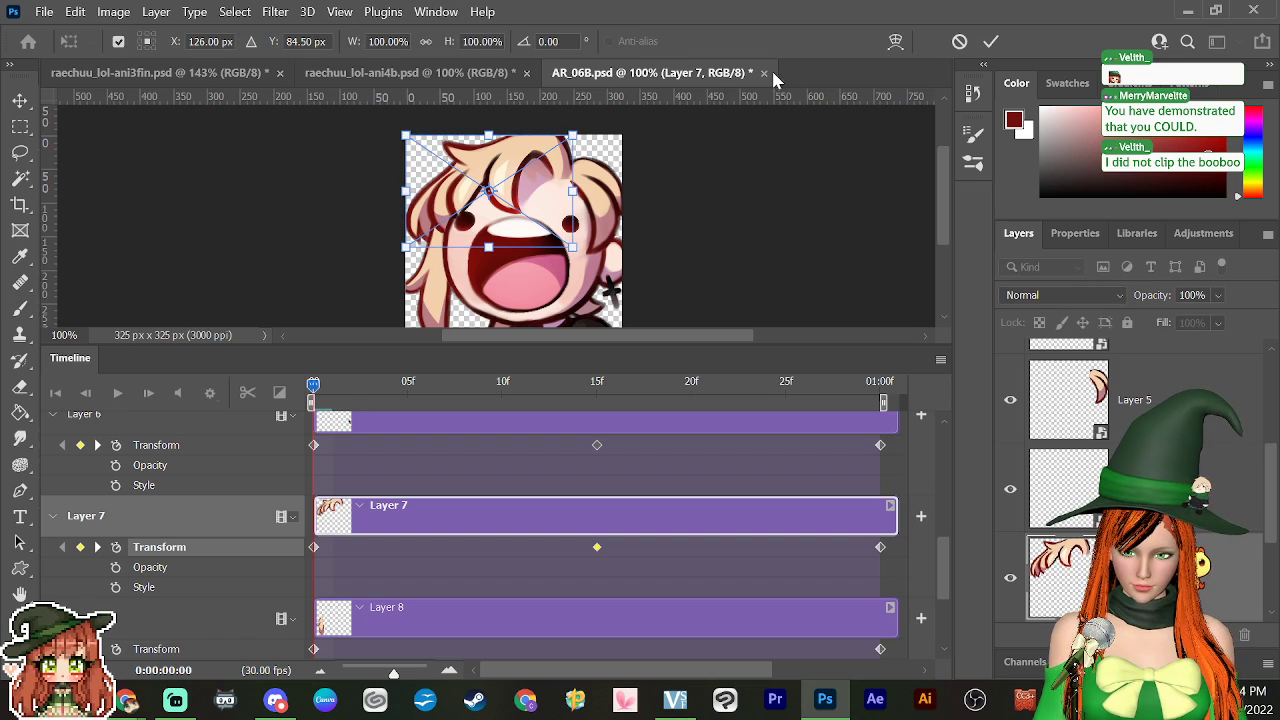
left_click_drag(497, 187, 559, 172)
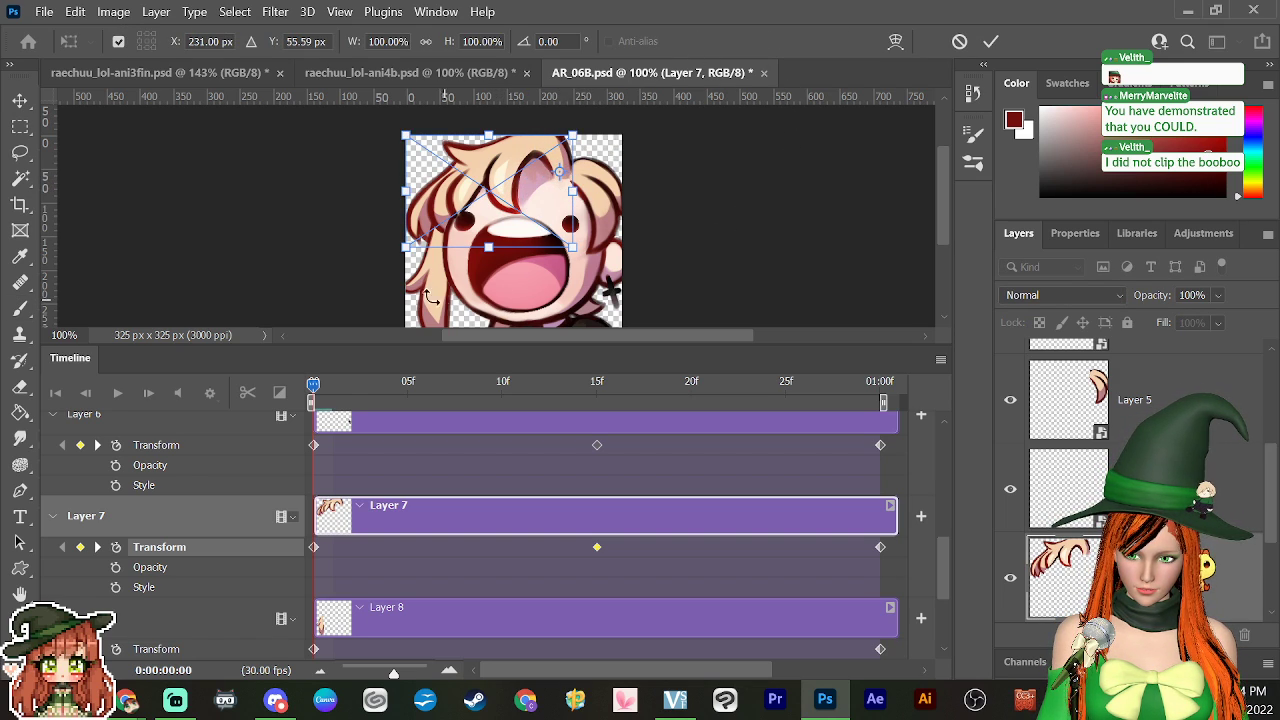
left_click_drag(392, 257, 397, 261)
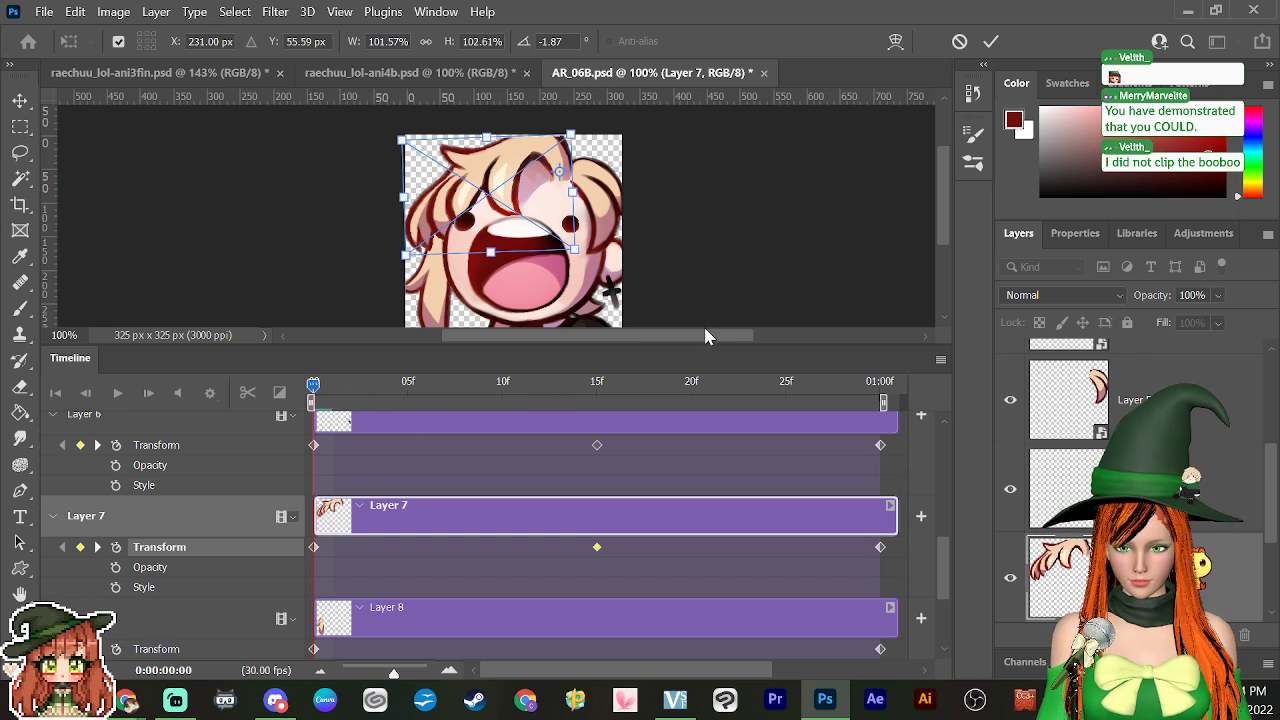
key("Return")
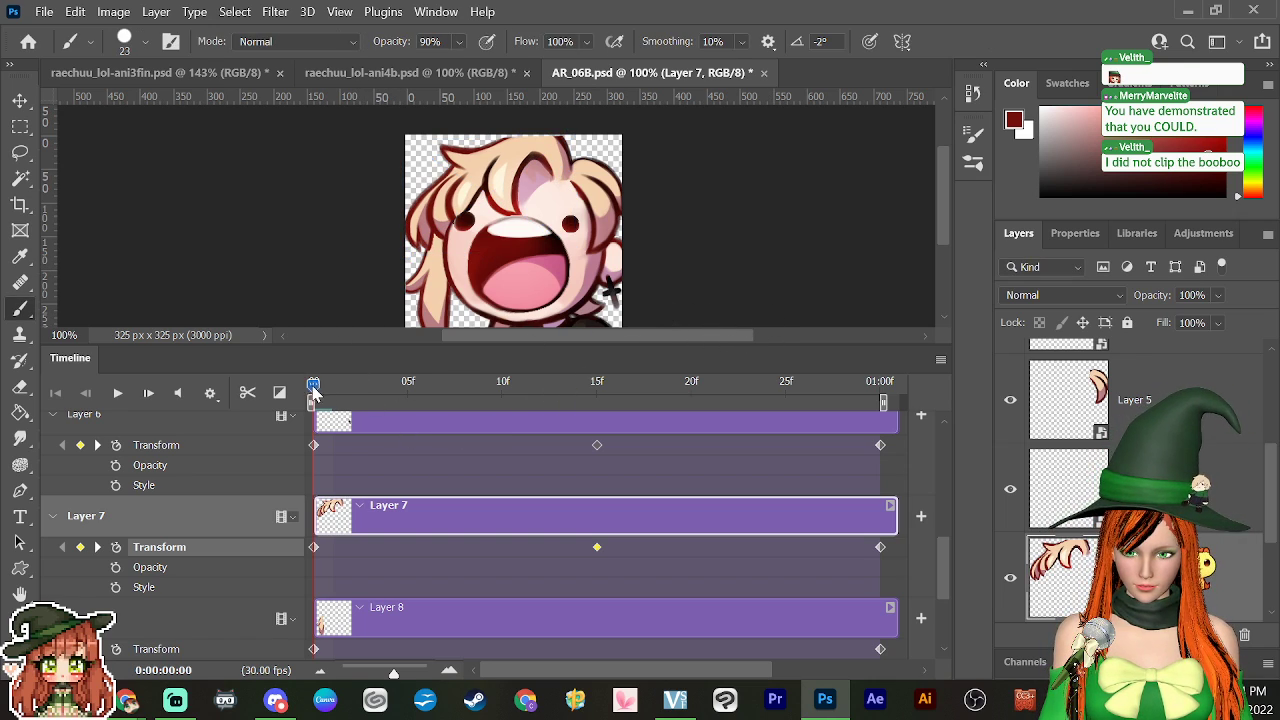
Step: At frame 15, stretch Layer 7's hair upward to about 108.3% height with the pivot near X 226, Y 59 px, and preview the animation
left_click_drag(313, 392, 595, 541)
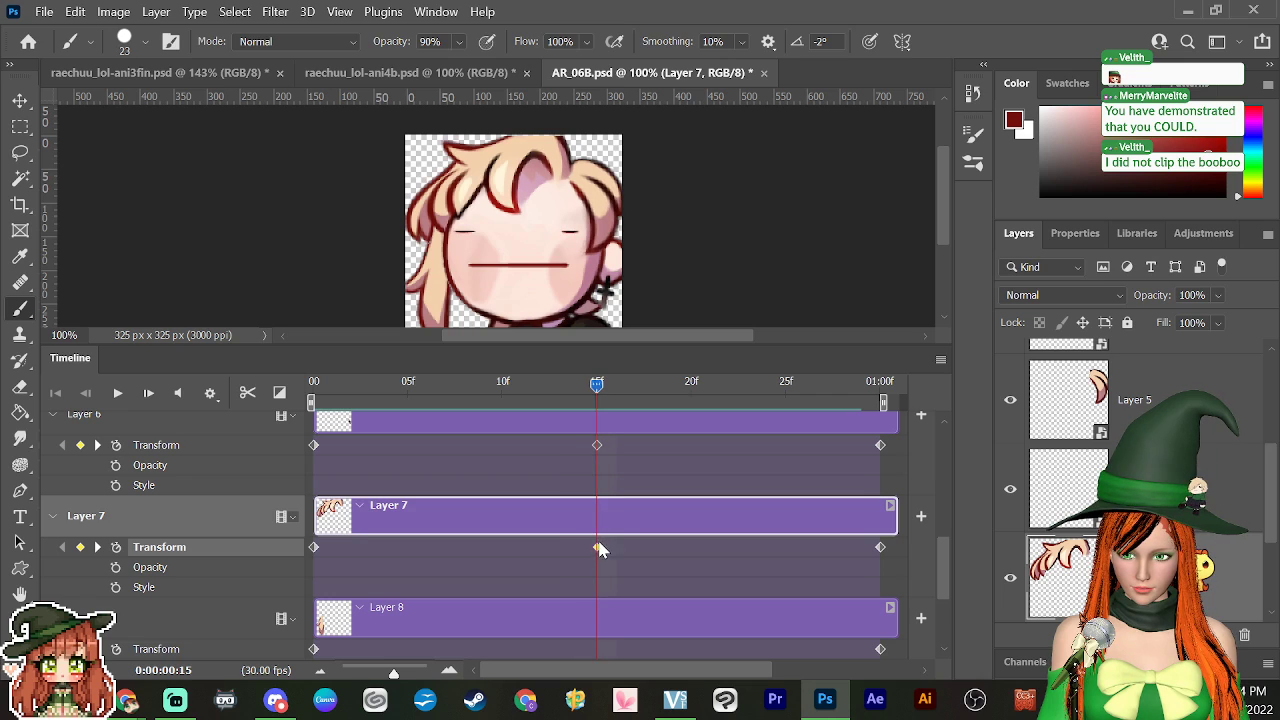
left_click(598, 548)
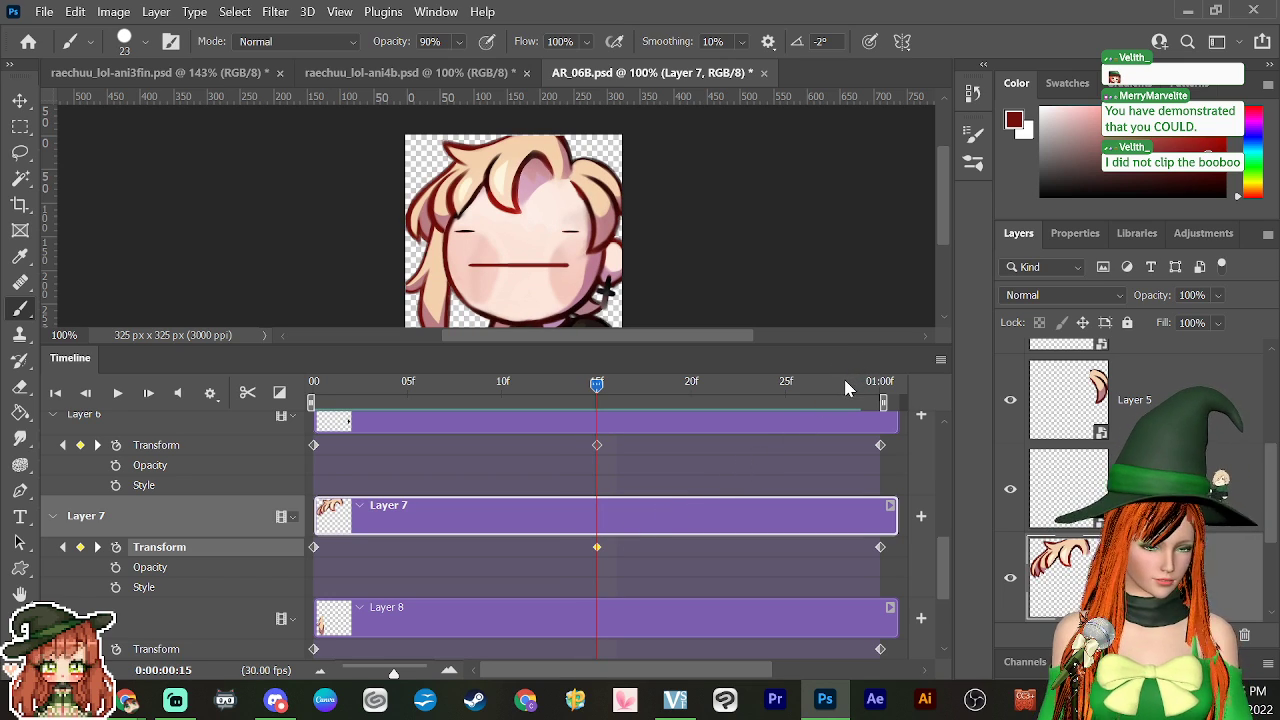
key("ctrl+t")
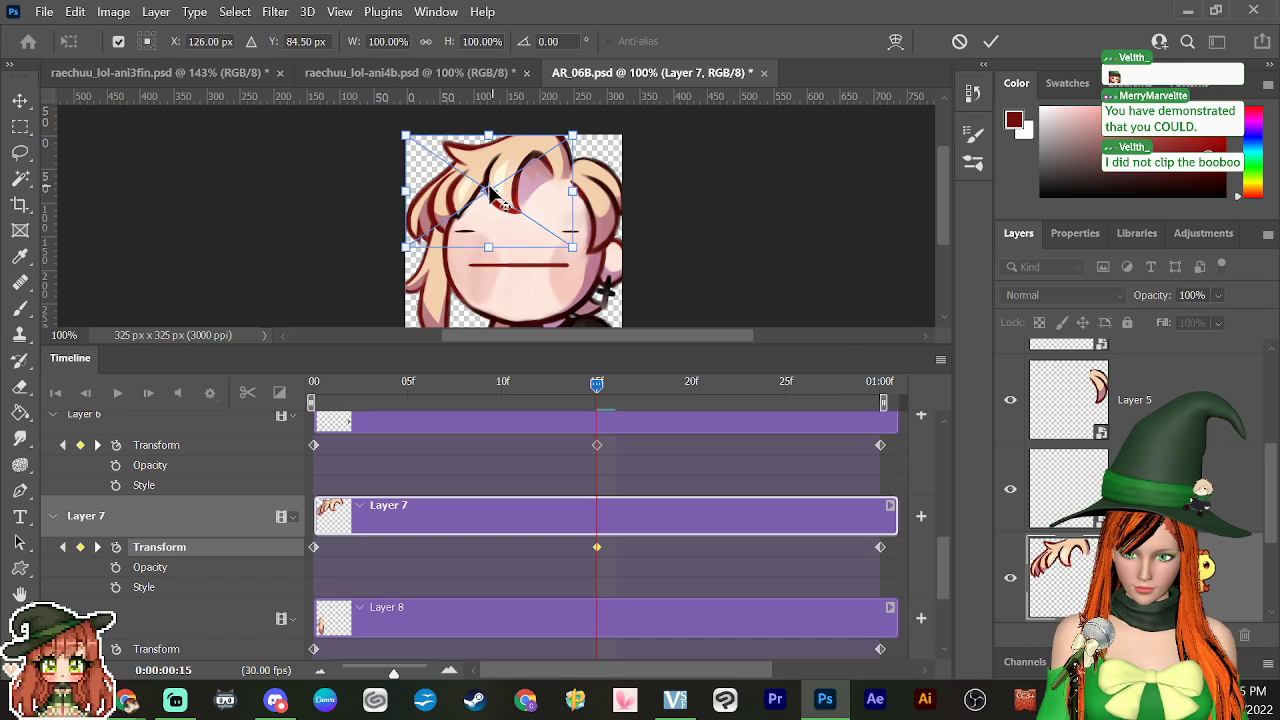
left_click_drag(490, 190, 555, 173)
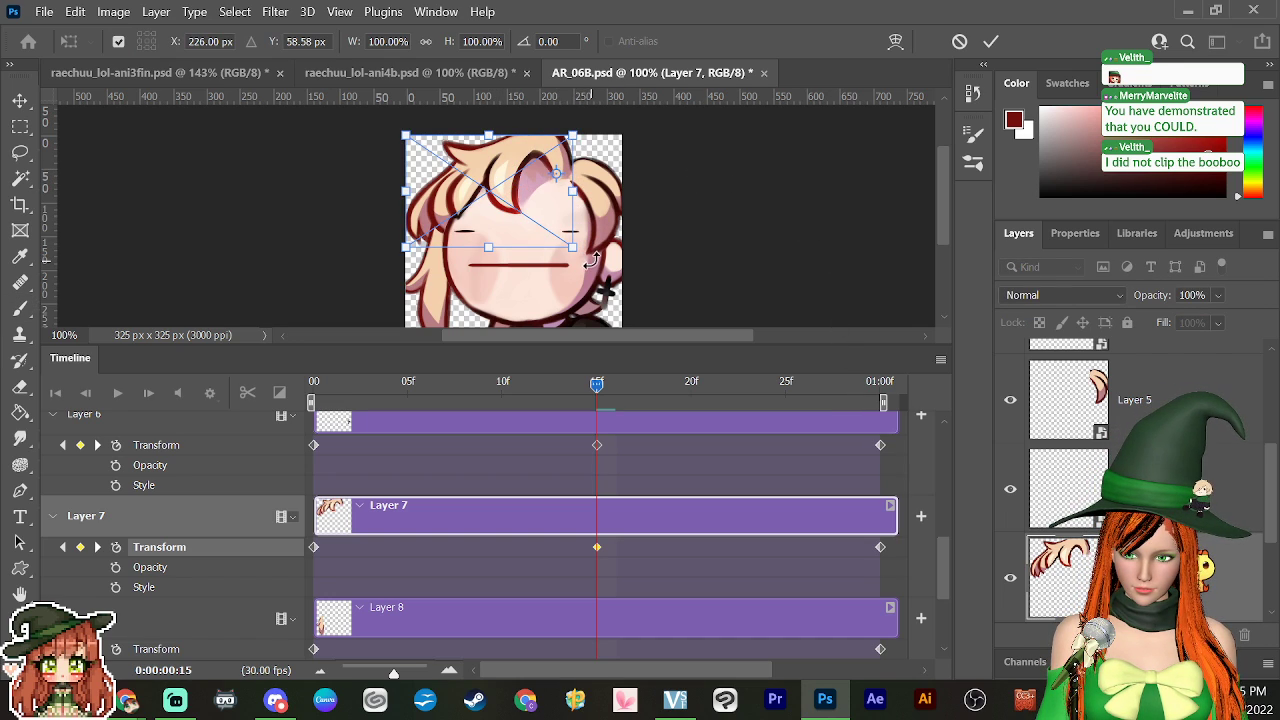
left_click_drag(592, 260, 600, 256)
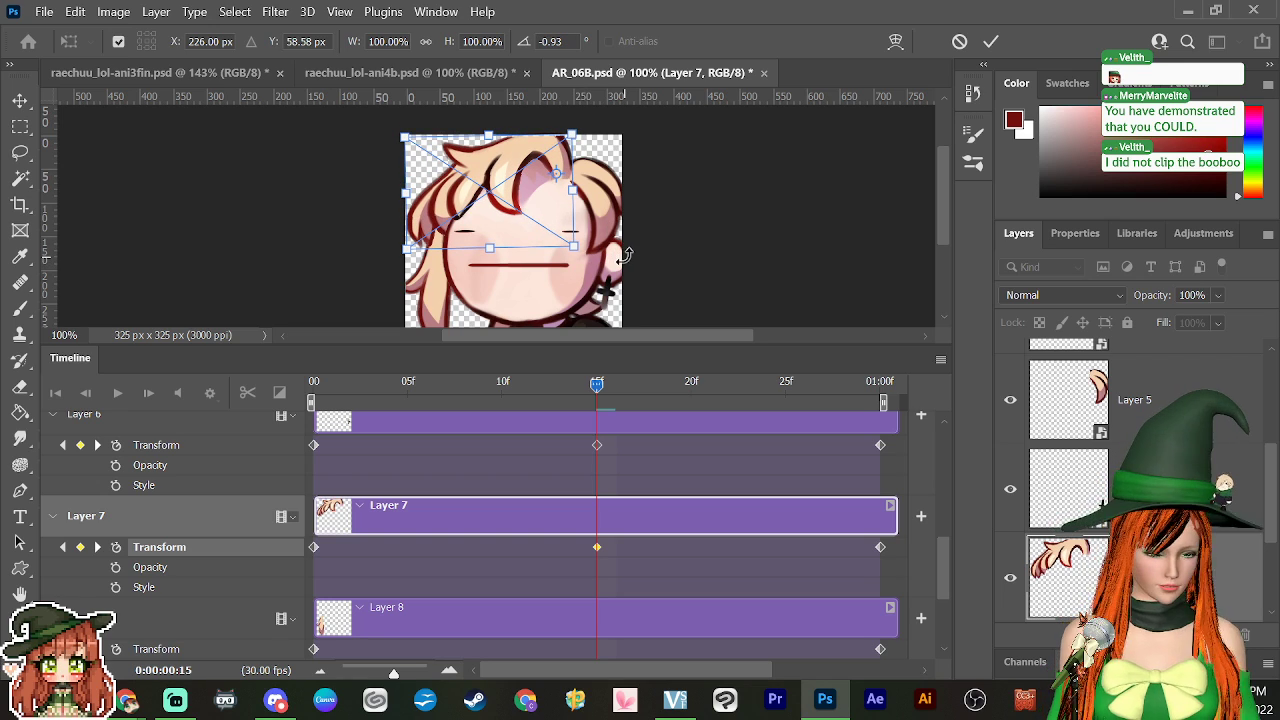
key("ctrl+z")
left_click_drag(489, 135, 491, 119)
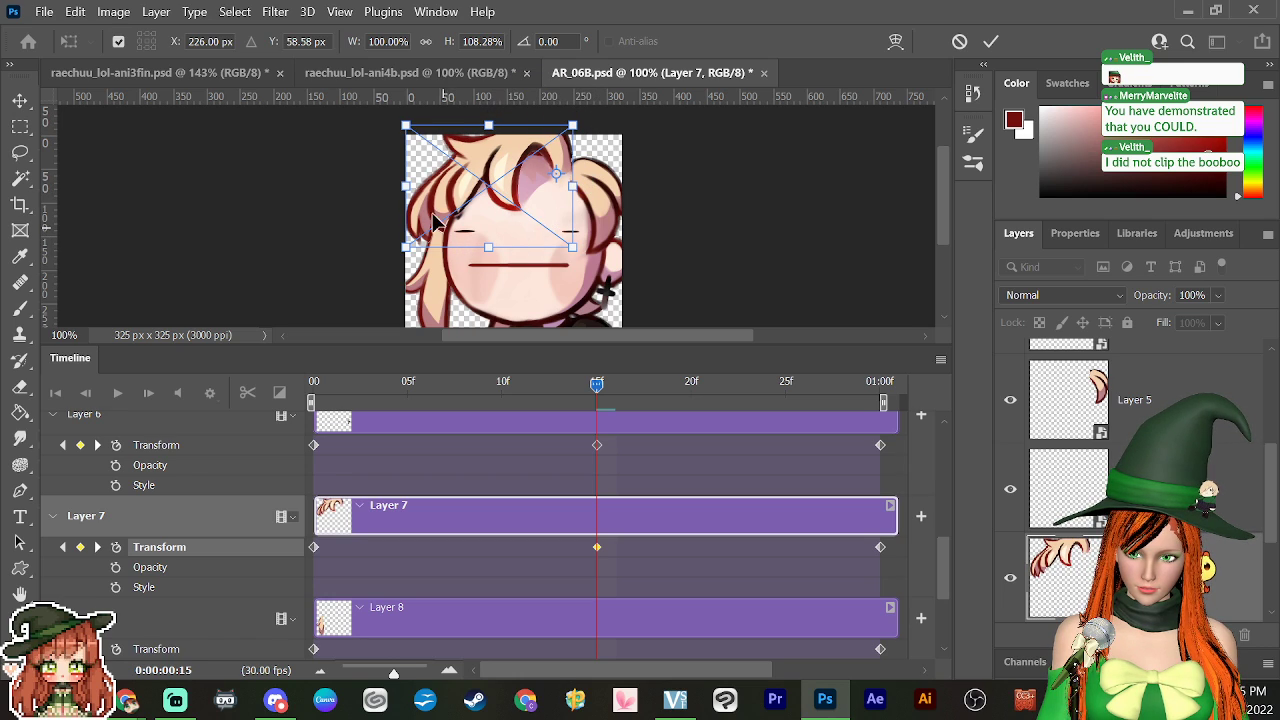
left_click_drag(406, 184, 406, 184)
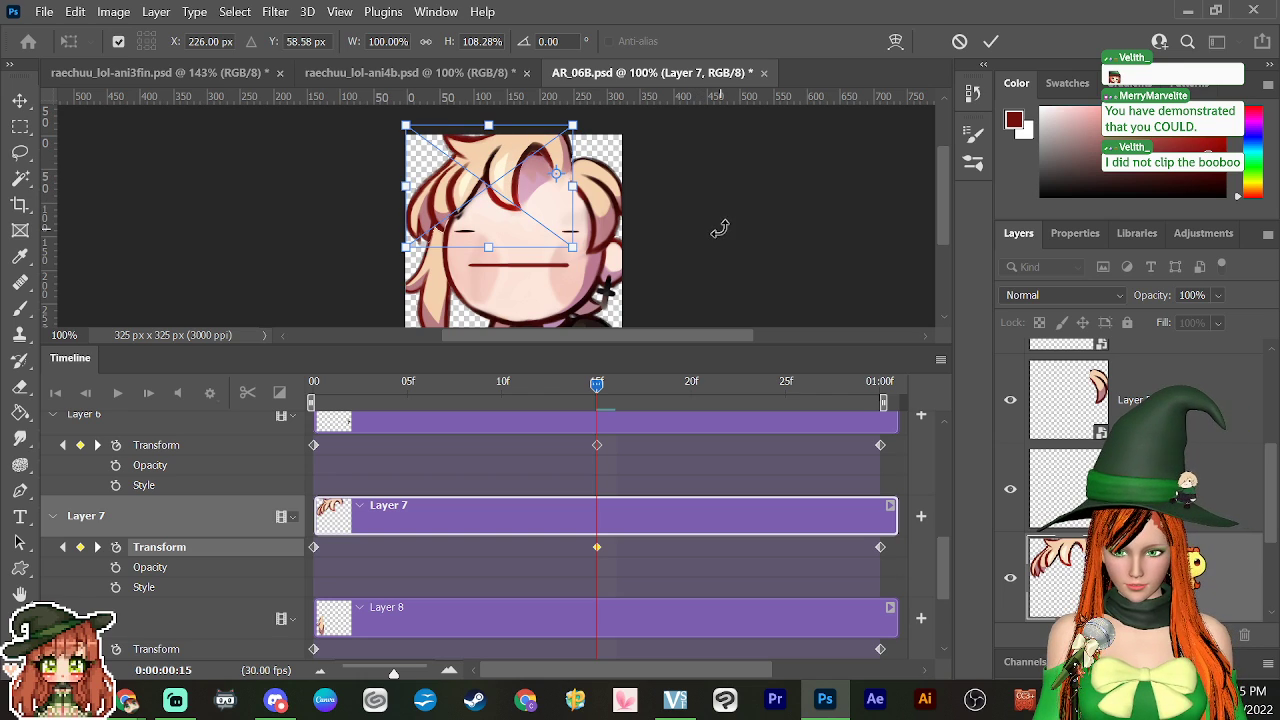
key("b")
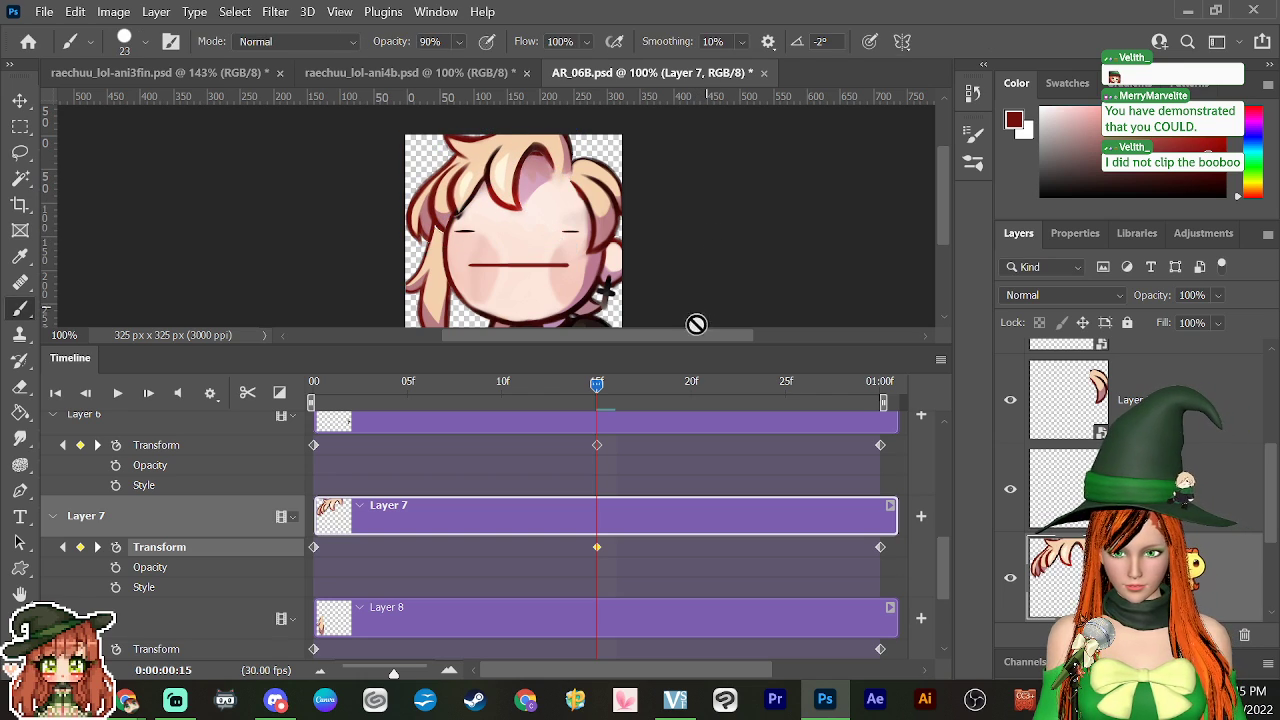
left_click_drag(597, 388, 767, 427)
key("space")
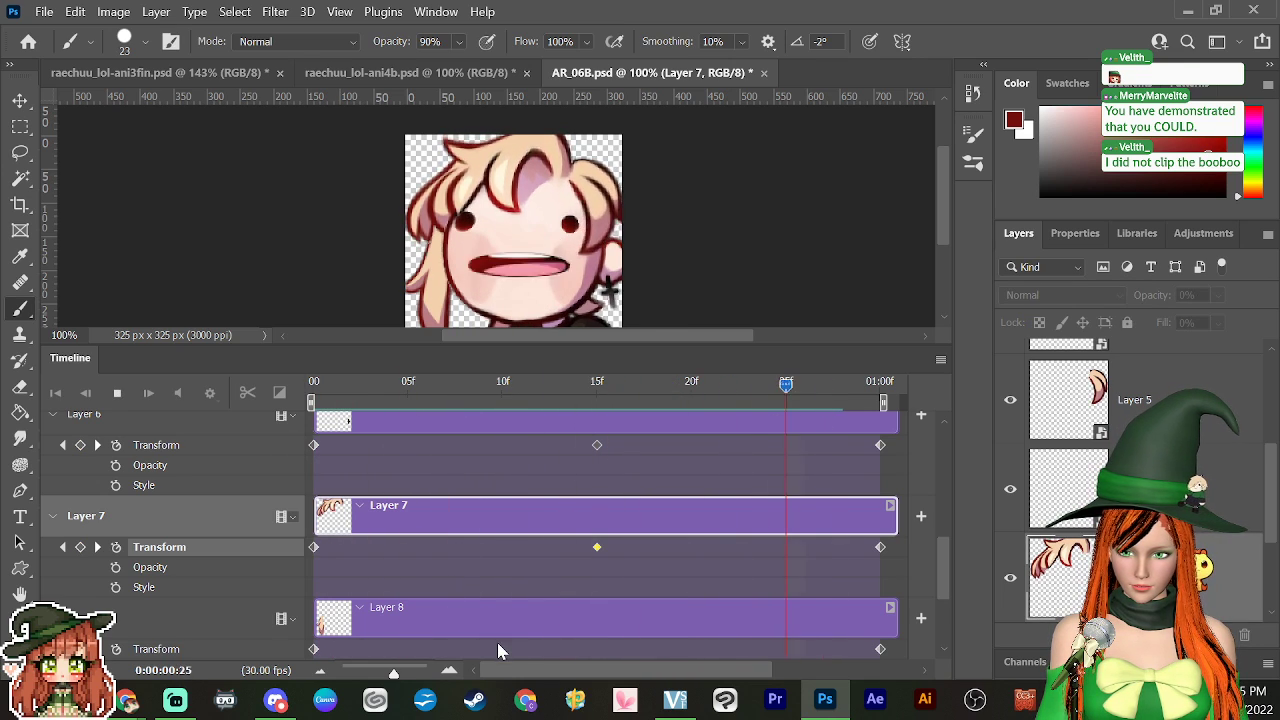
Step: Copy Layer 7's Transform keyframe from frame 0 onto its last keyframe at 01:00f, and preview the animation
key("space")
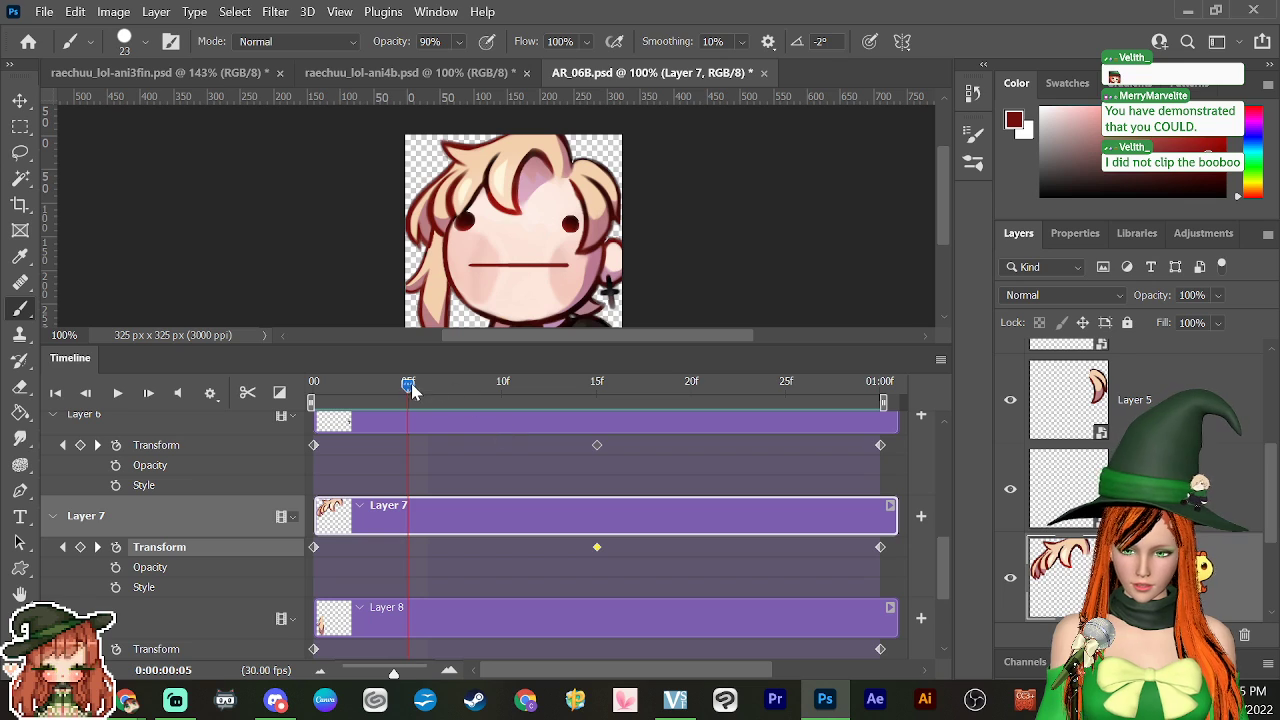
left_click_drag(410, 388, 314, 418)
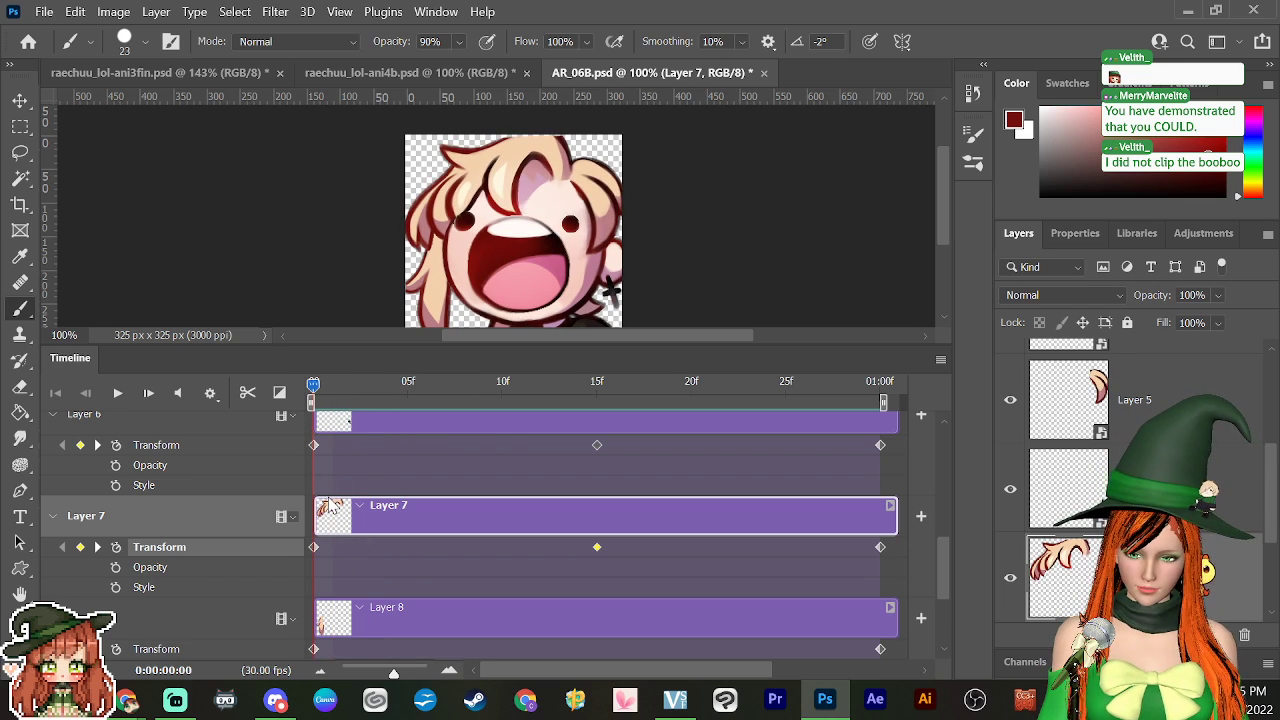
right_click(314, 545)
left_click(334, 408)
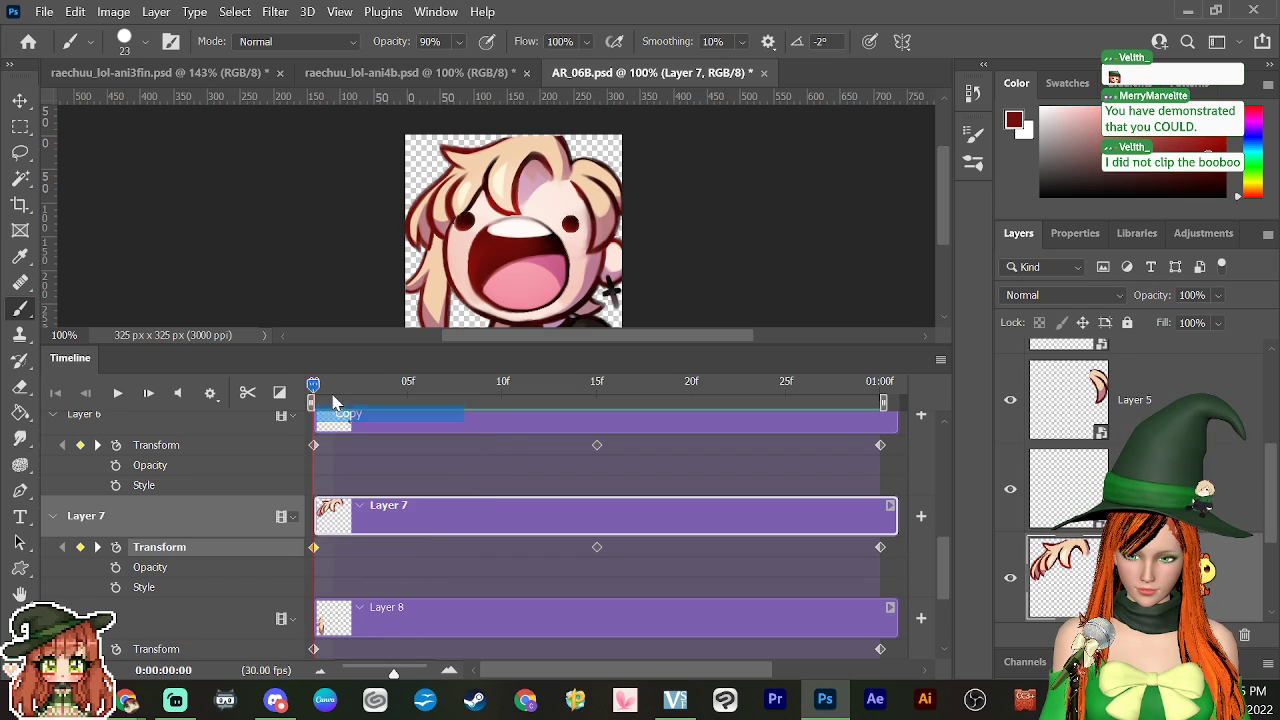
left_click_drag(334, 403, 465, 402)
left_click(878, 402)
right_click(880, 547)
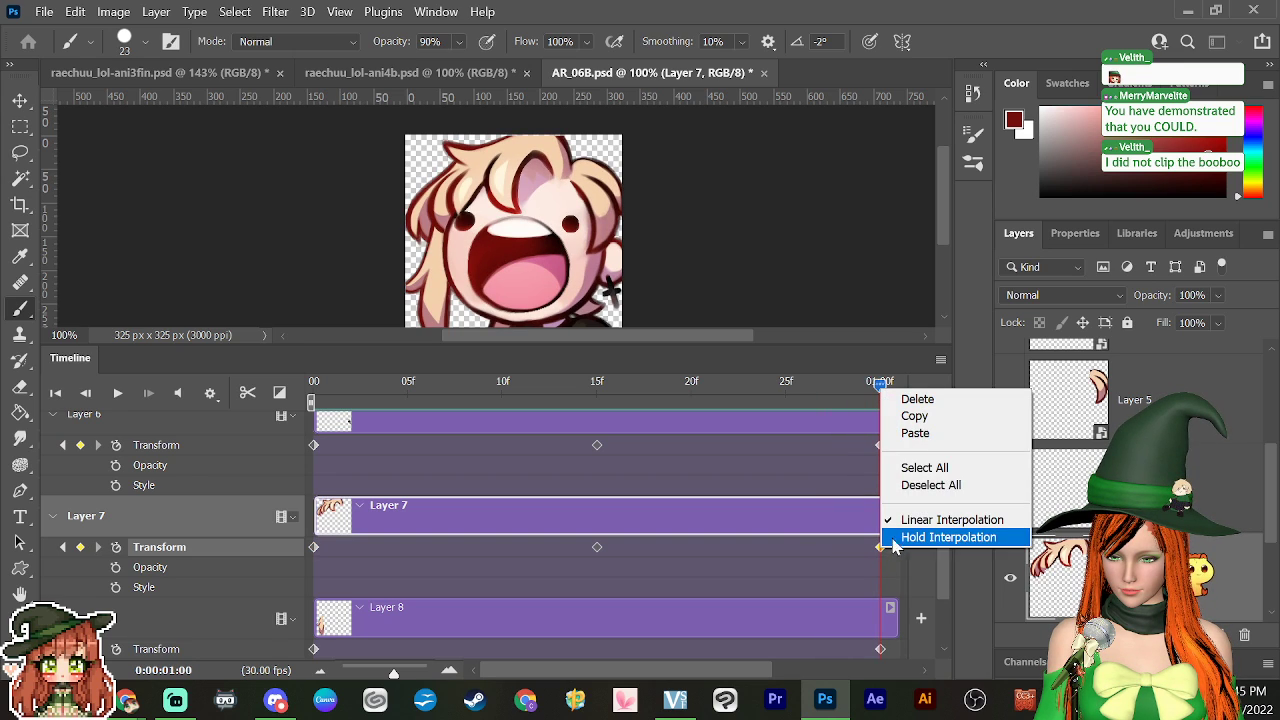
left_click(931, 438)
key("space")
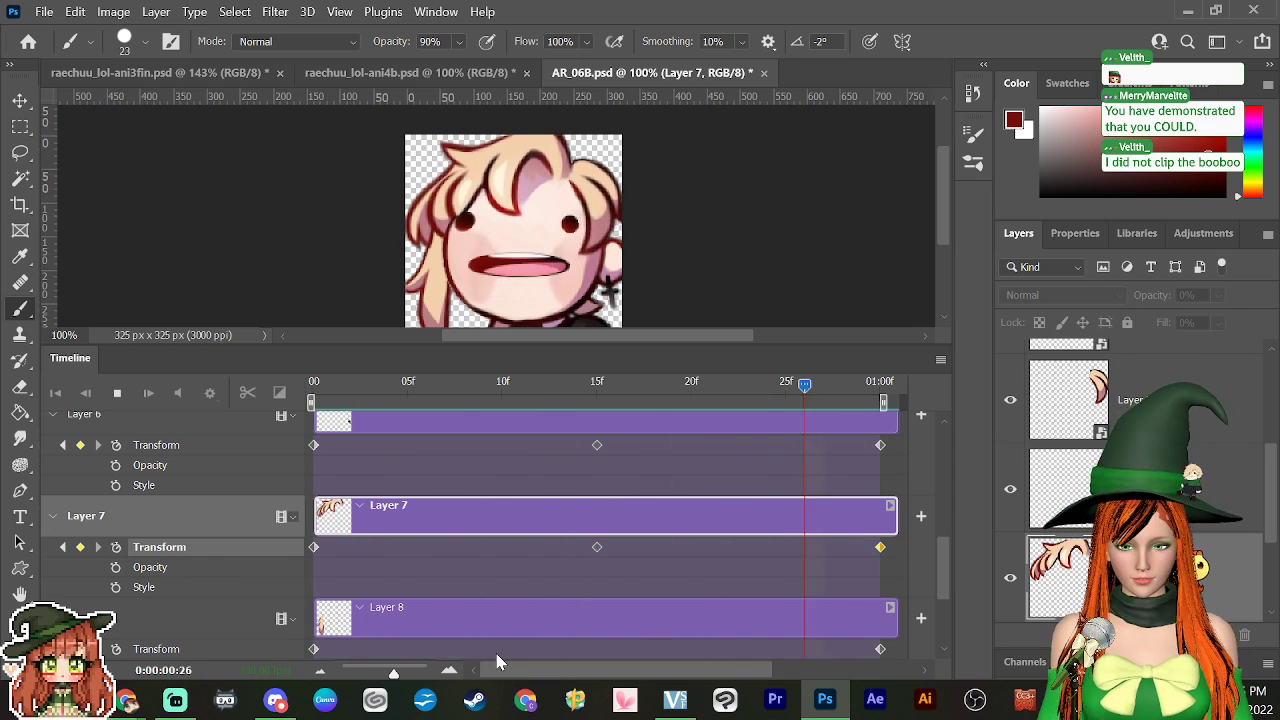
key("space")
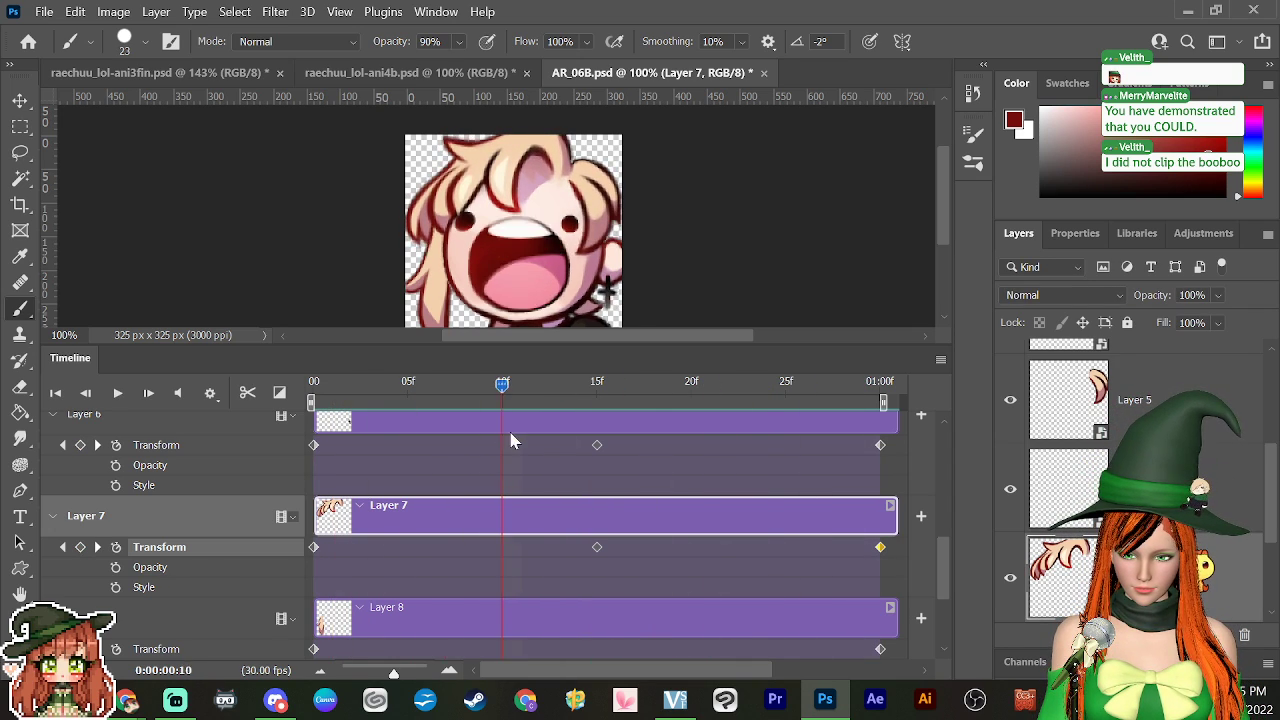
Step: At frame 15, move Layer 7's hair down 5 px to Y 82.50 px
left_click_drag(510, 440, 676, 447)
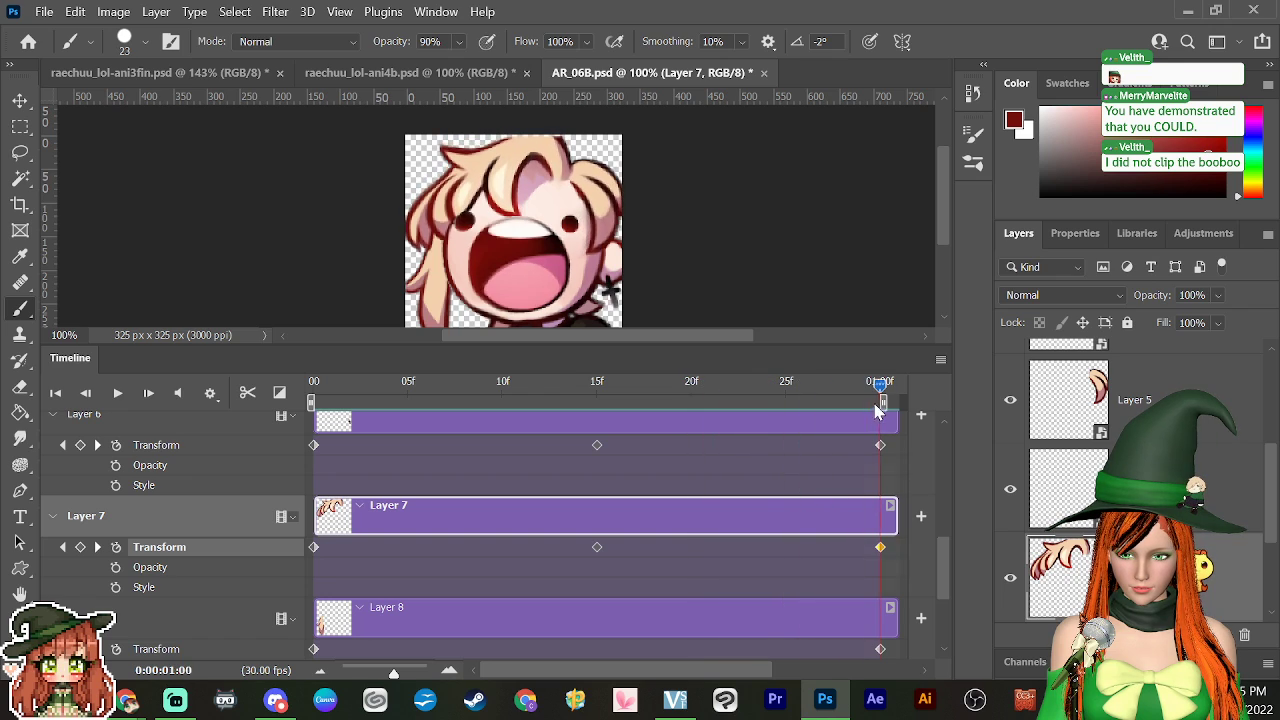
left_click_drag(593, 467, 521, 527)
left_click_drag(817, 449, 431, 522)
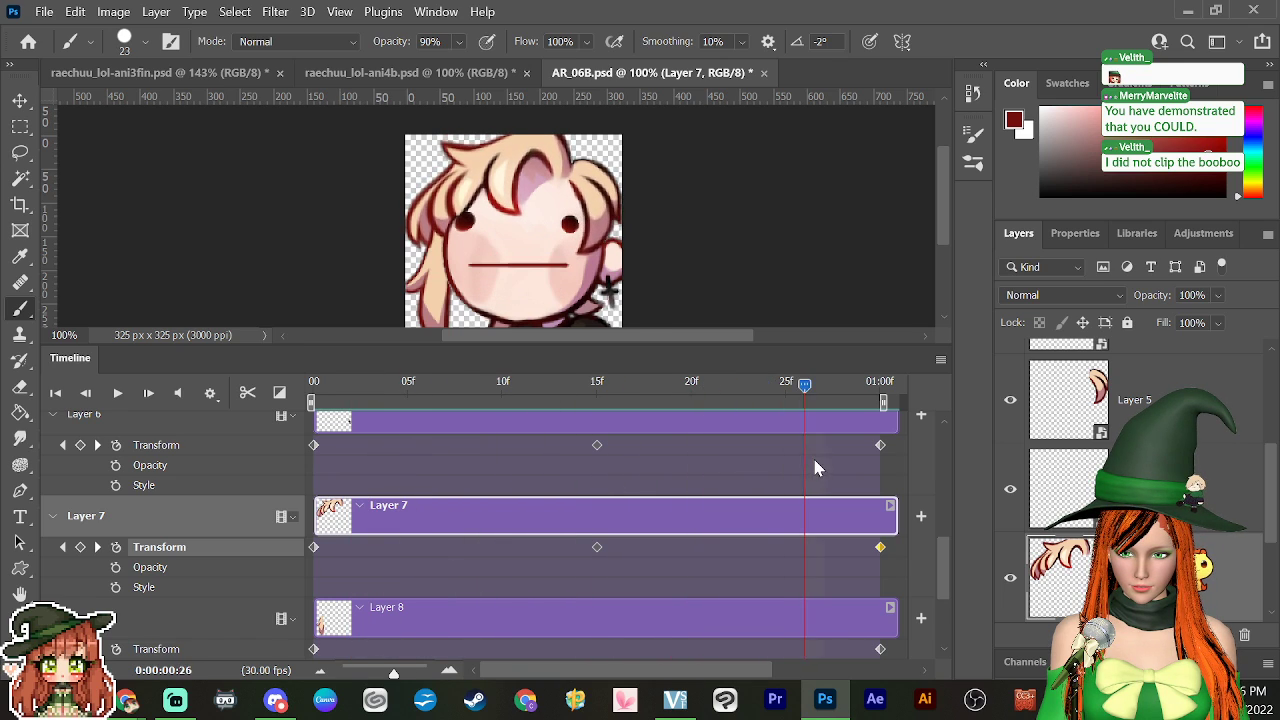
left_click_drag(813, 463, 609, 561)
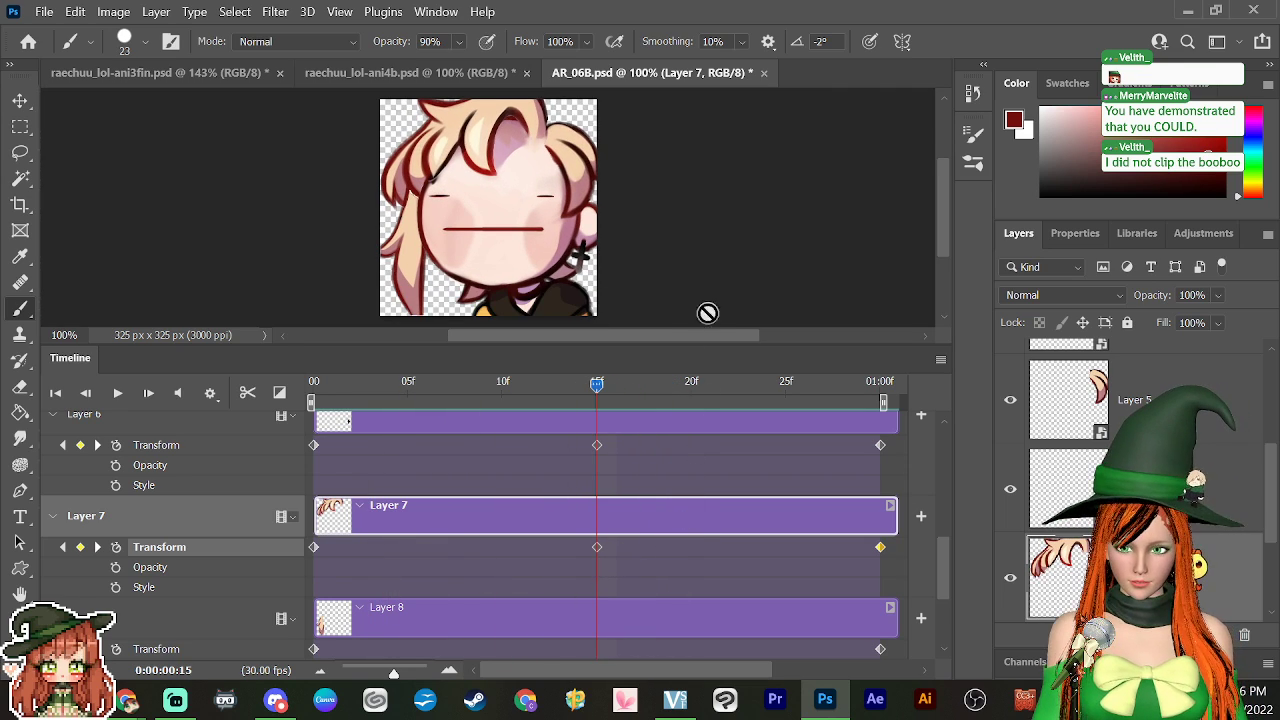
key("ctrl+t")
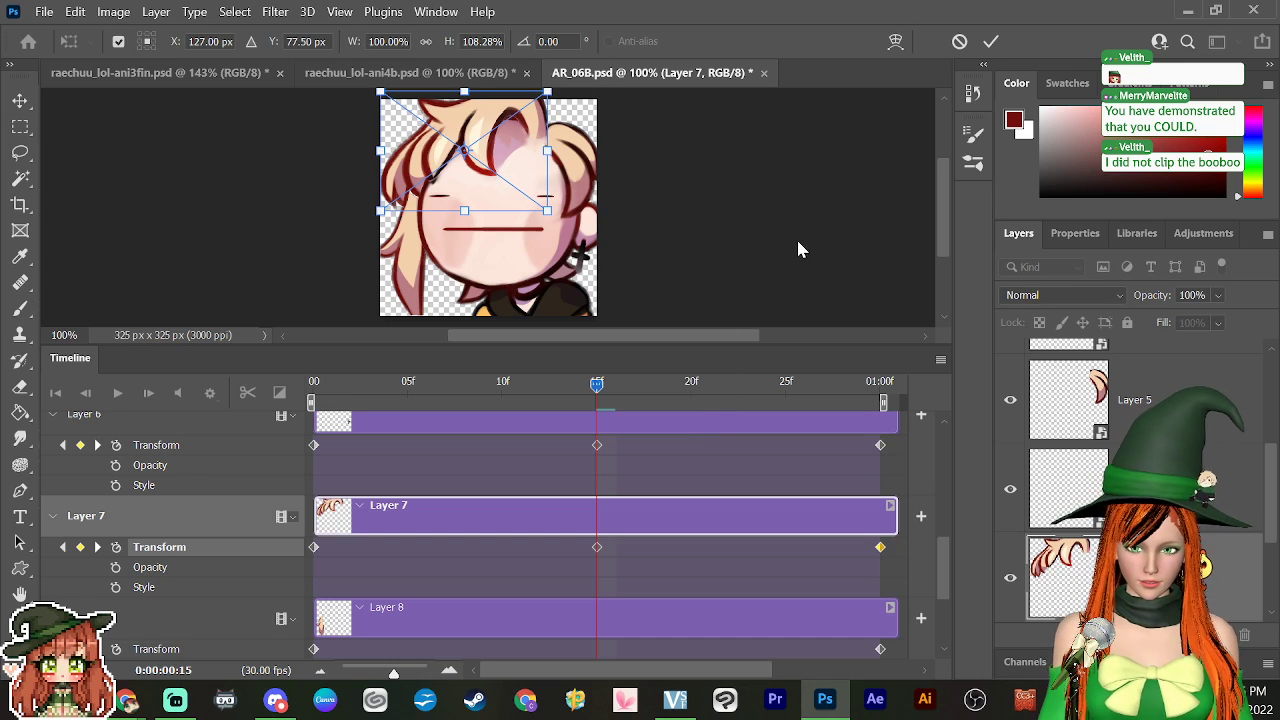
key("Down")
key("Down")
key("Down")
key("Down")
key("Down")
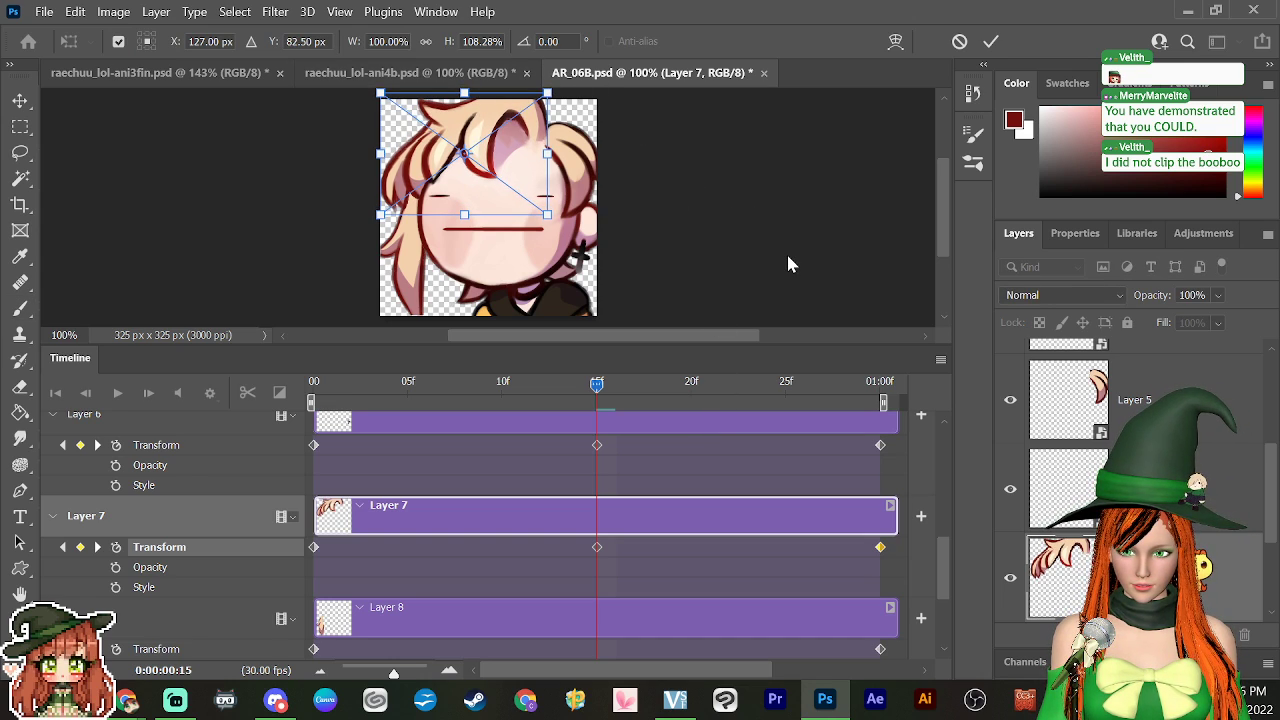
key("Return")
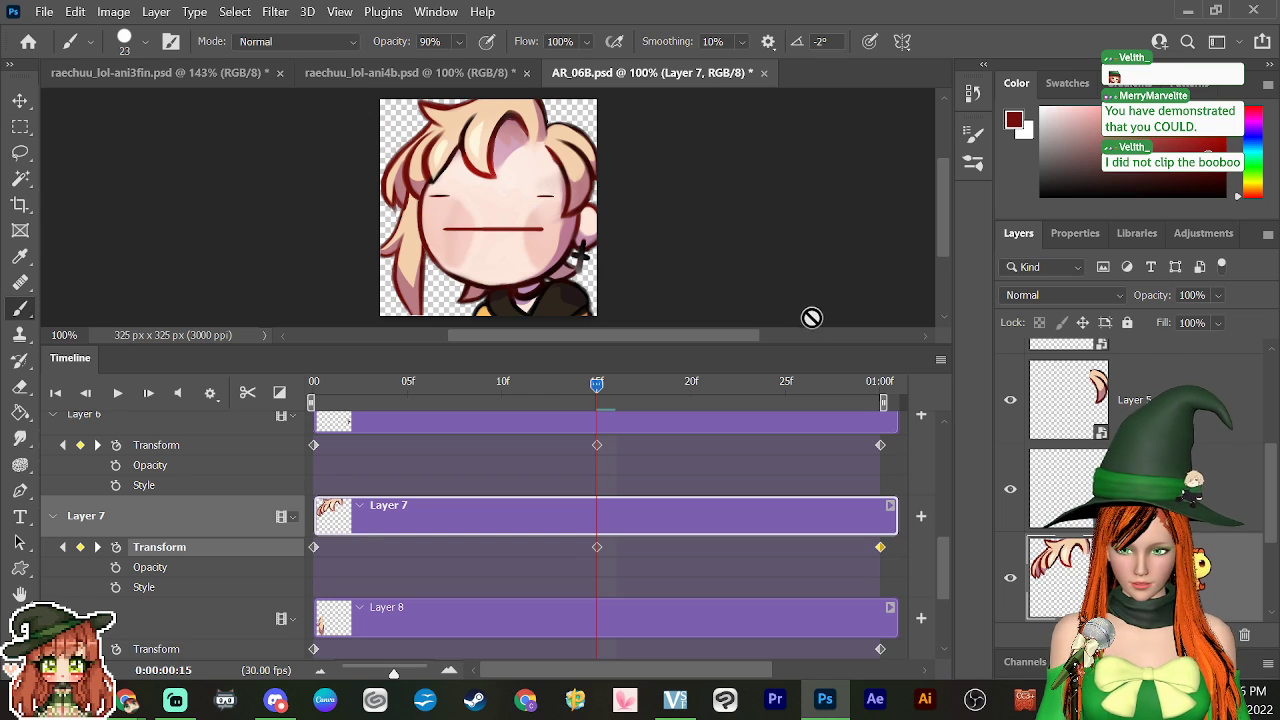
Step: Play the animation to check Layer 7's hair motion, and return the playhead to frame 15
key("space")
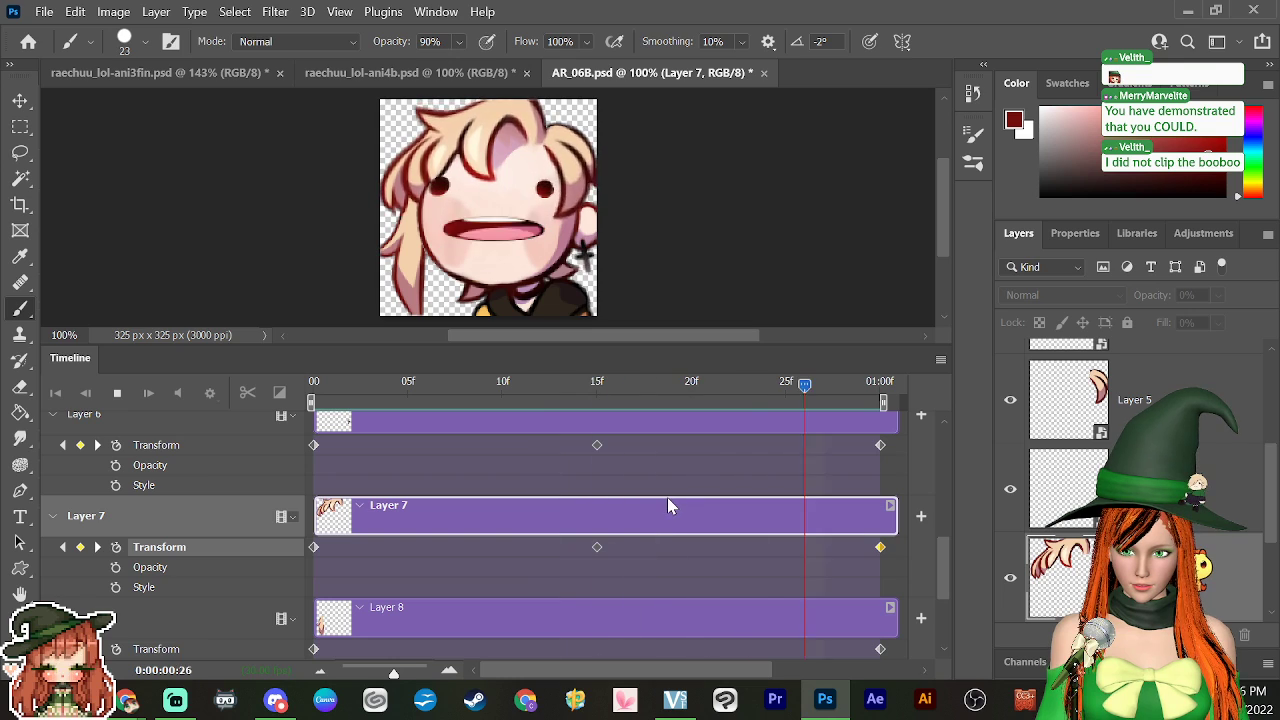
key("space")
left_click_drag(651, 390, 313, 430)
left_click_drag(947, 556, 942, 578)
left_click_drag(330, 382, 596, 474)
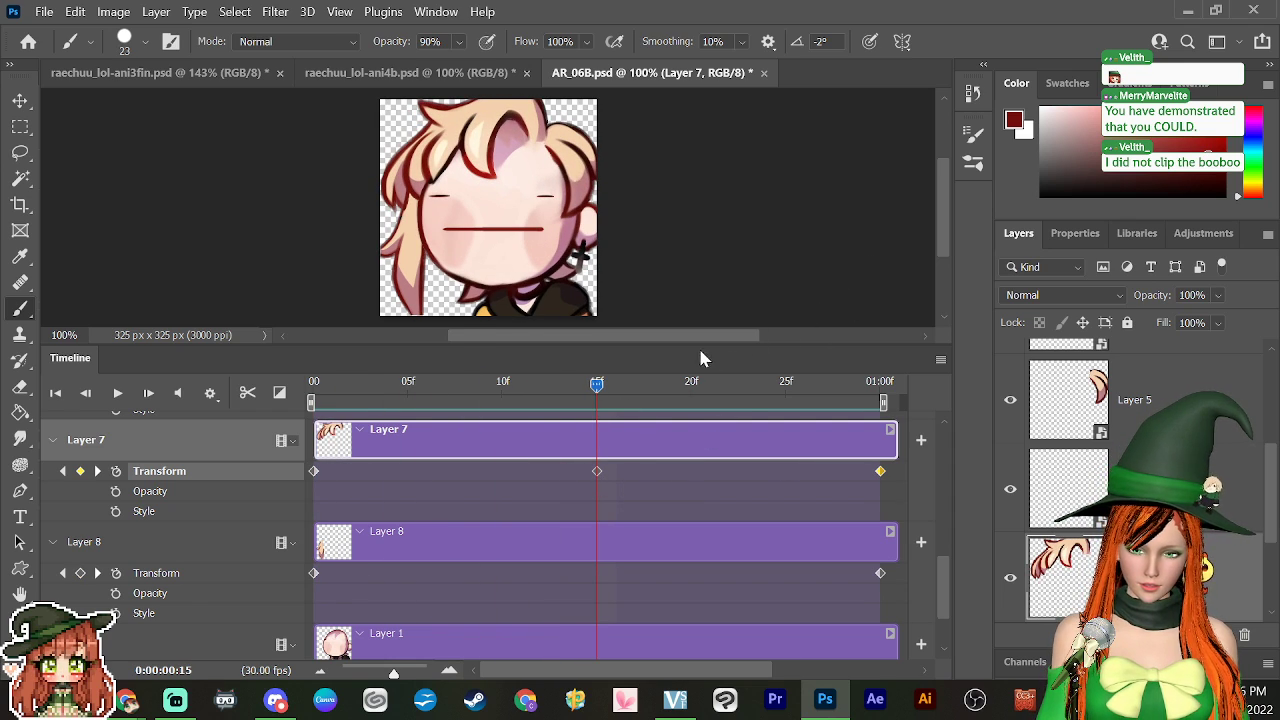
key("ctrl+t")
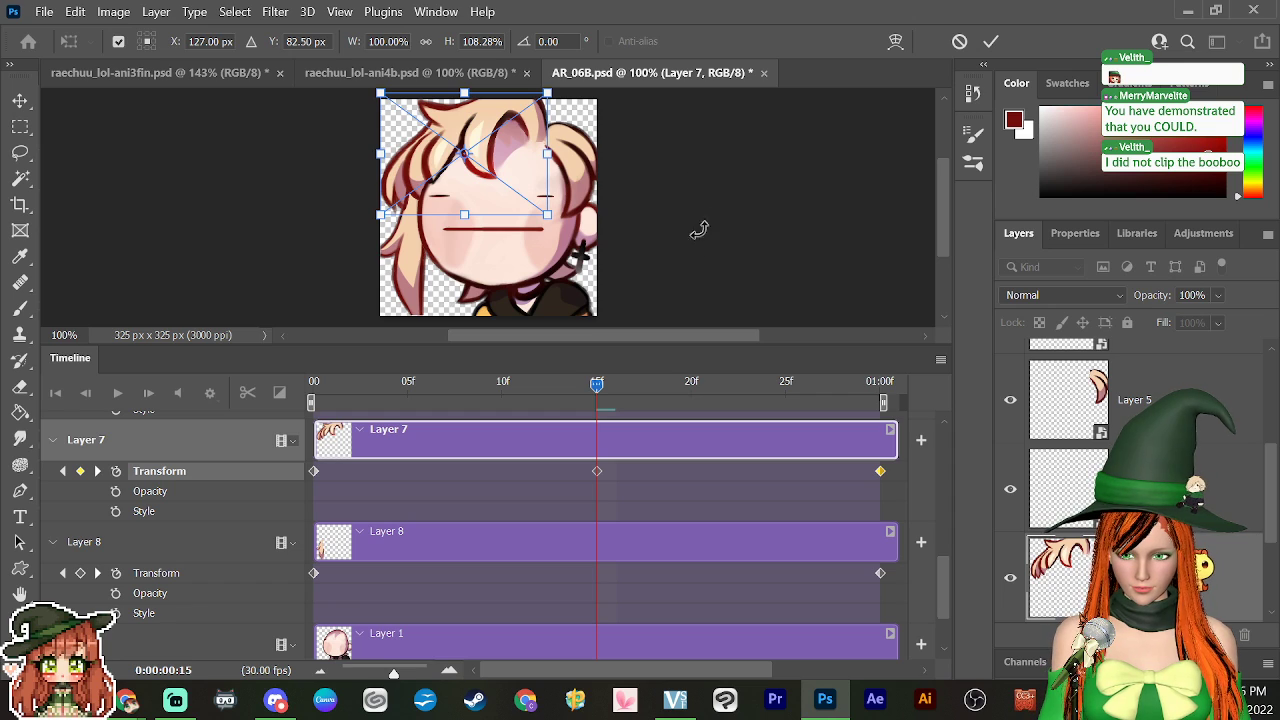
key("Return")
key("b")
Step: At frame 15, rotate Layer 8's side hair to about -6.44° around a pivot at X 51.5, Y 162.5 px
left_click(678, 552)
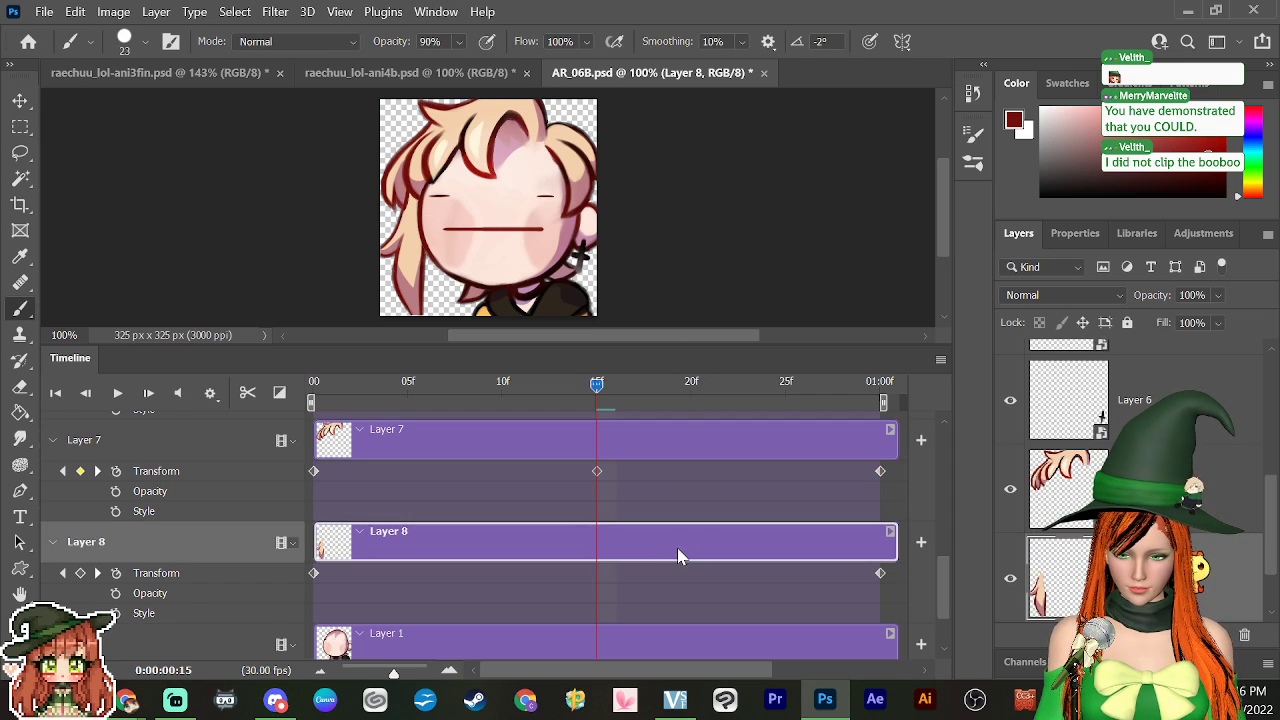
key("ctrl+t")
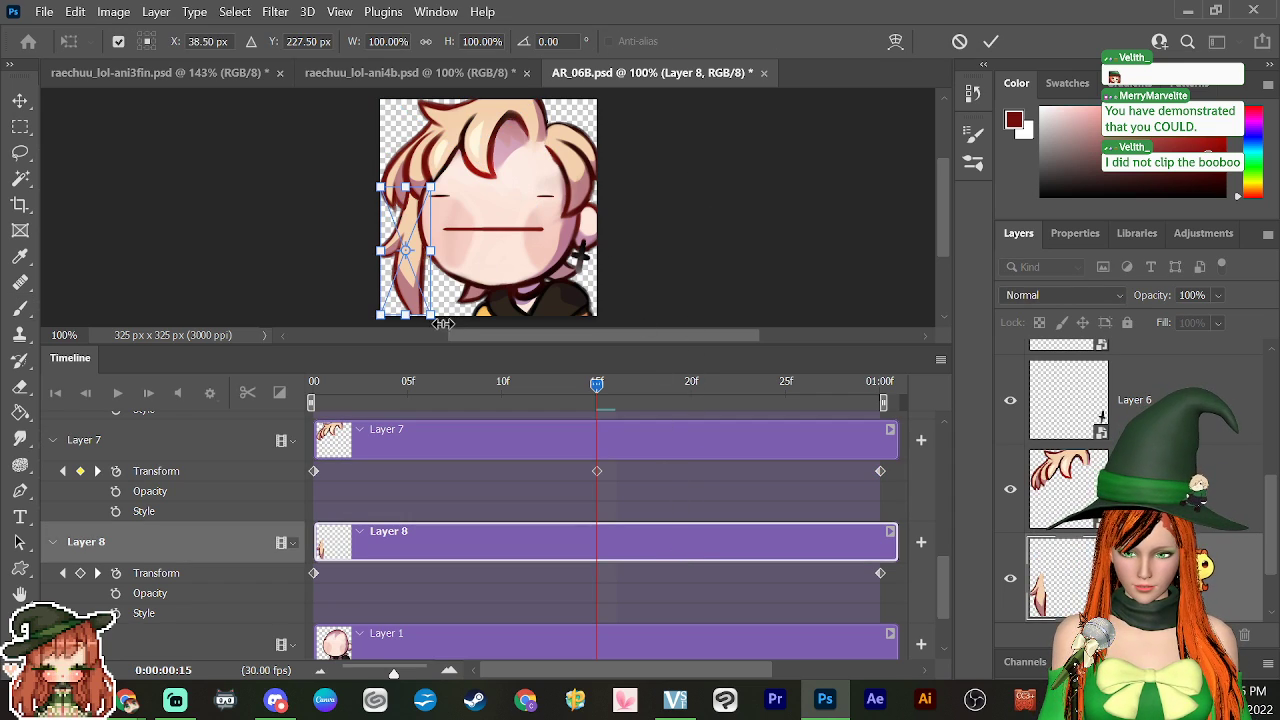
left_click_drag(447, 322, 463, 315)
key("ctrl+z")
left_click_drag(405, 251, 414, 207)
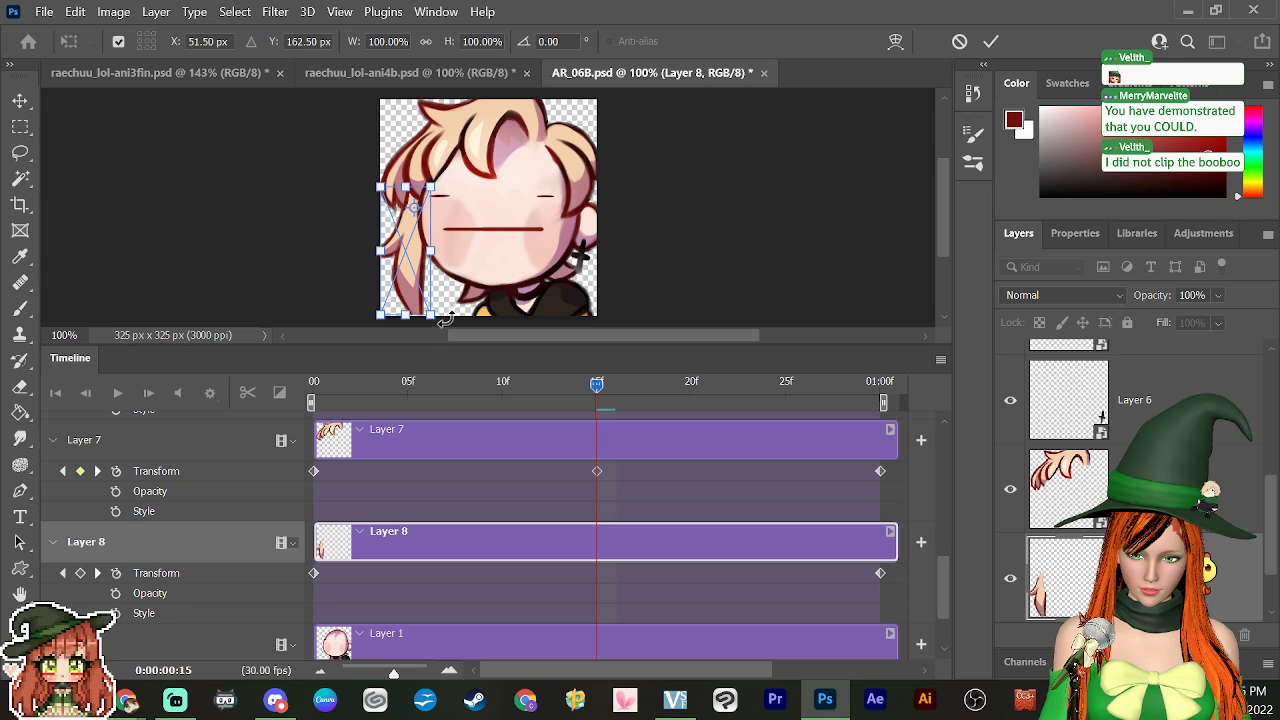
left_click_drag(448, 316, 456, 318)
key("ctrl+z")
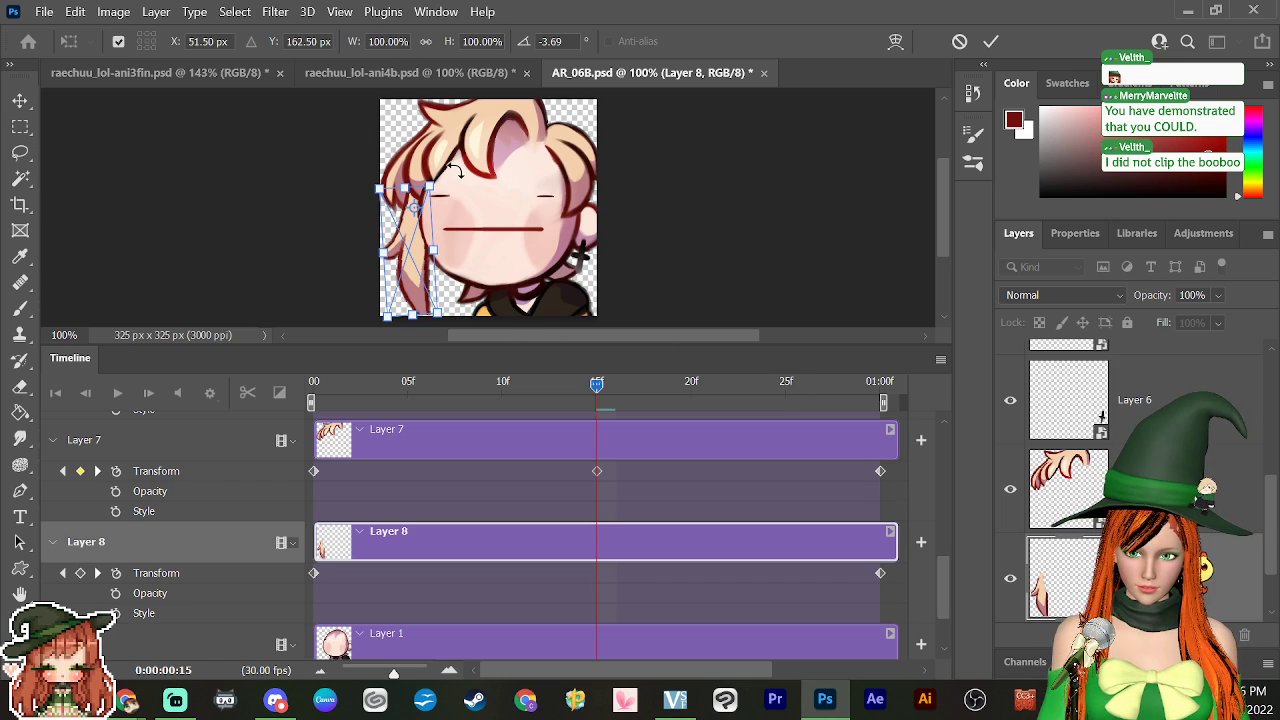
left_click_drag(452, 170, 533, 144)
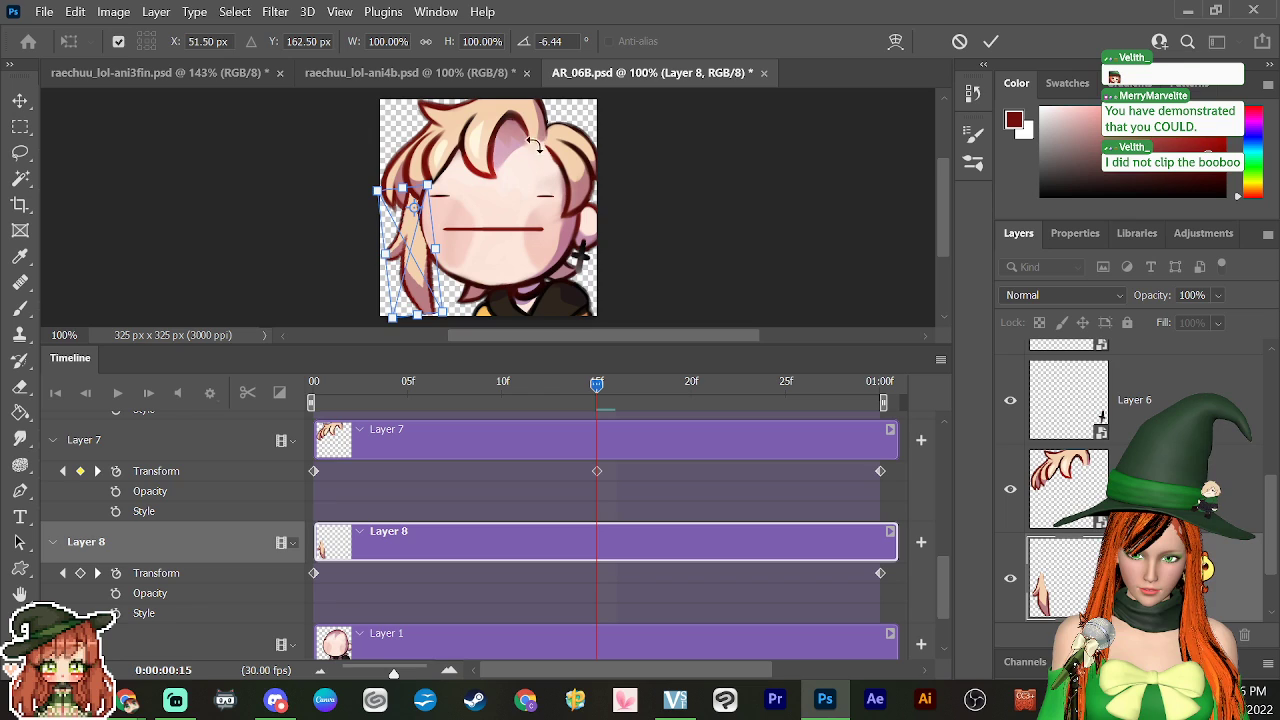
key("Return")
key("b")
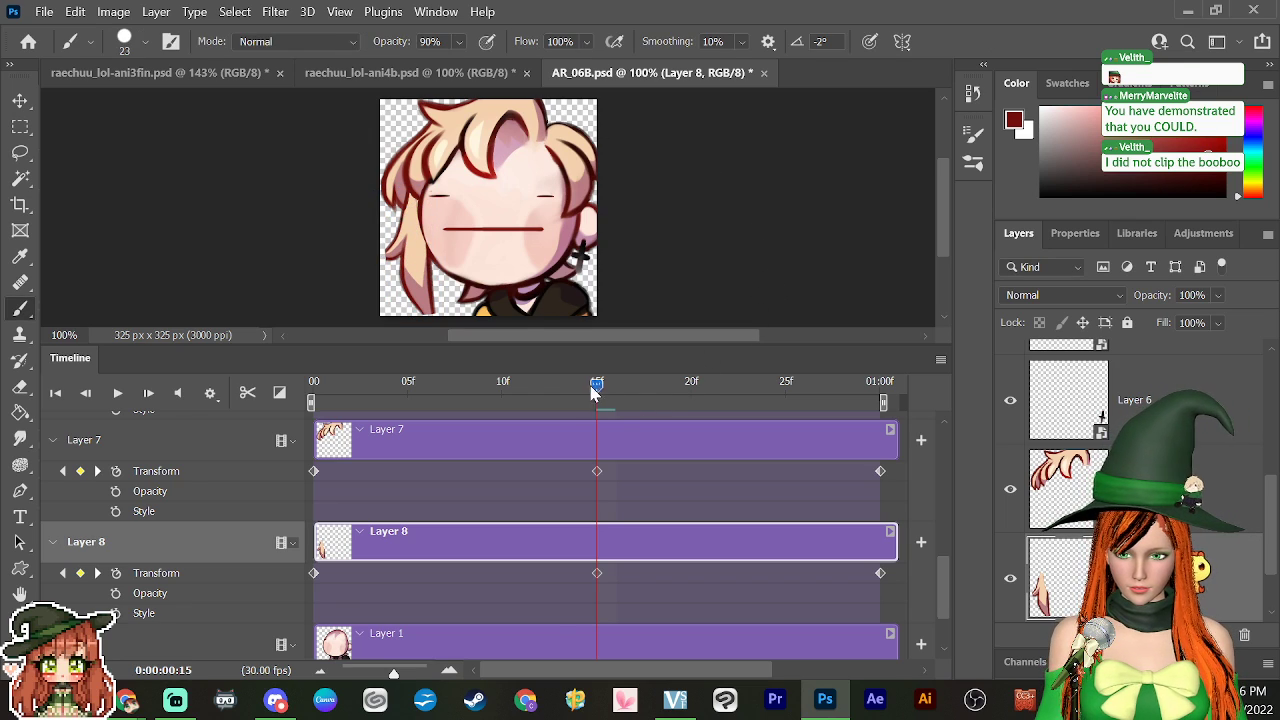
Step: Reorder Layer 1 to sit above Layer 8 and directly below Layer 7, and preview the animation
left_click_drag(592, 393, 748, 460)
scroll(1270, 548, "down", 1)
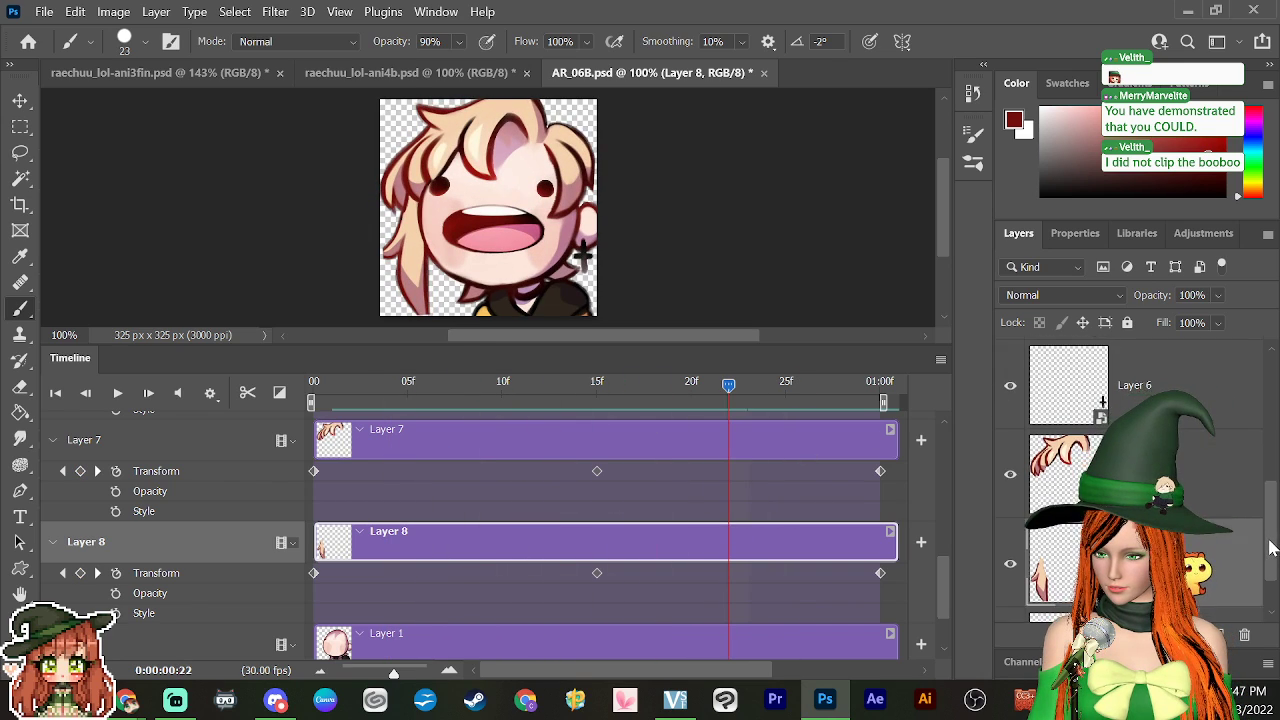
scroll(1270, 548, "down", 3)
left_click_drag(1060, 578, 1060, 448)
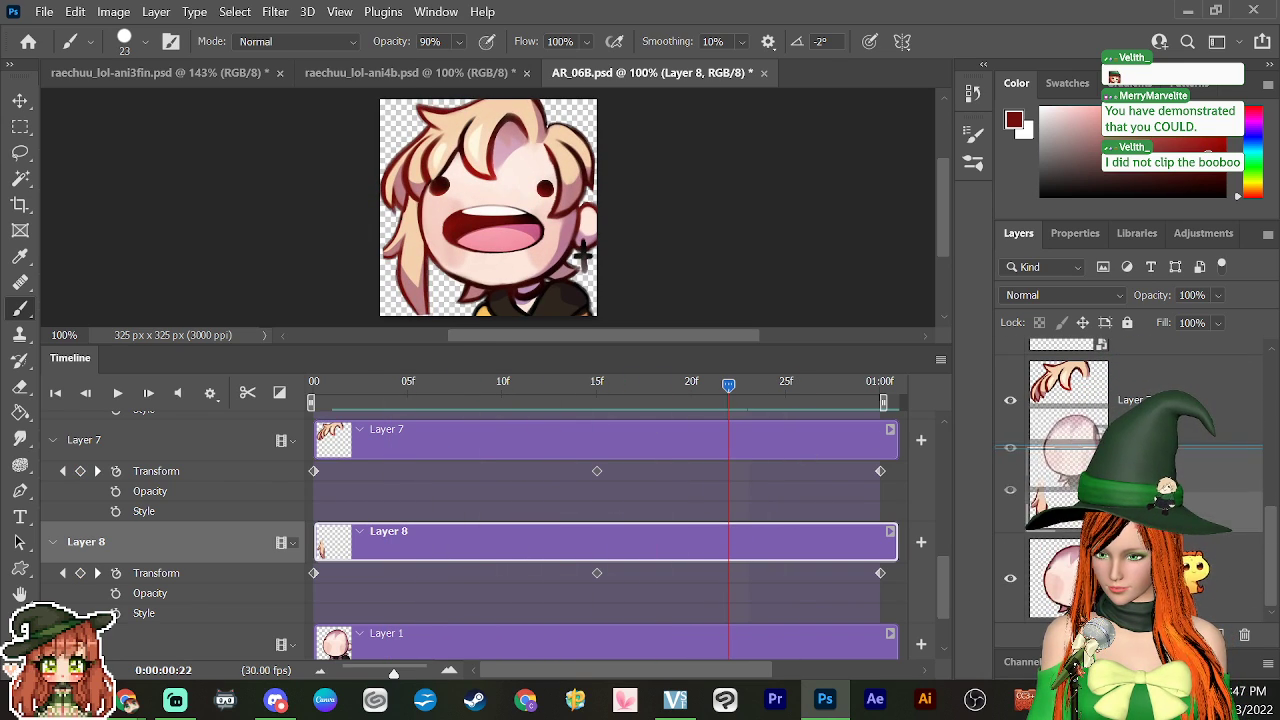
key("space")
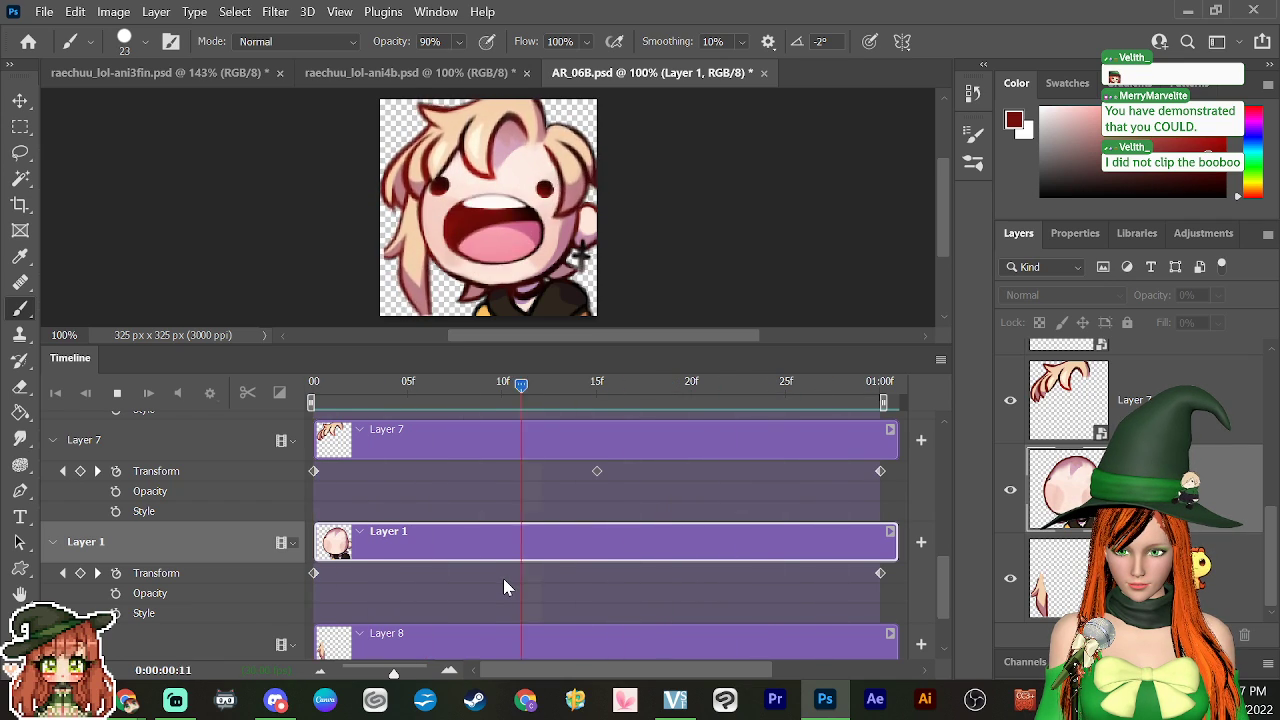
key("space")
Step: Delete Layer 5's first and last Transform keyframes, and move its frame 7 keyframe to frame 0 and its frame 23 keyframe to 01:00f
left_click_drag(941, 577, 935, 509)
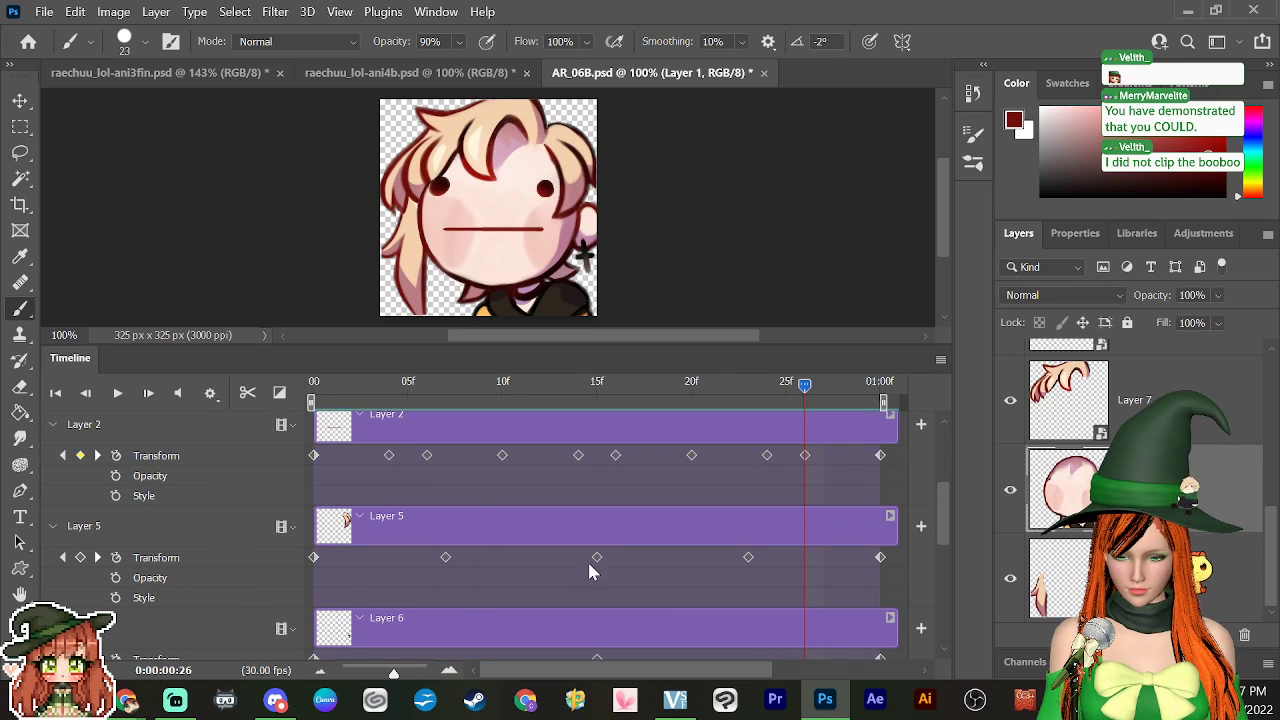
left_click(445, 557)
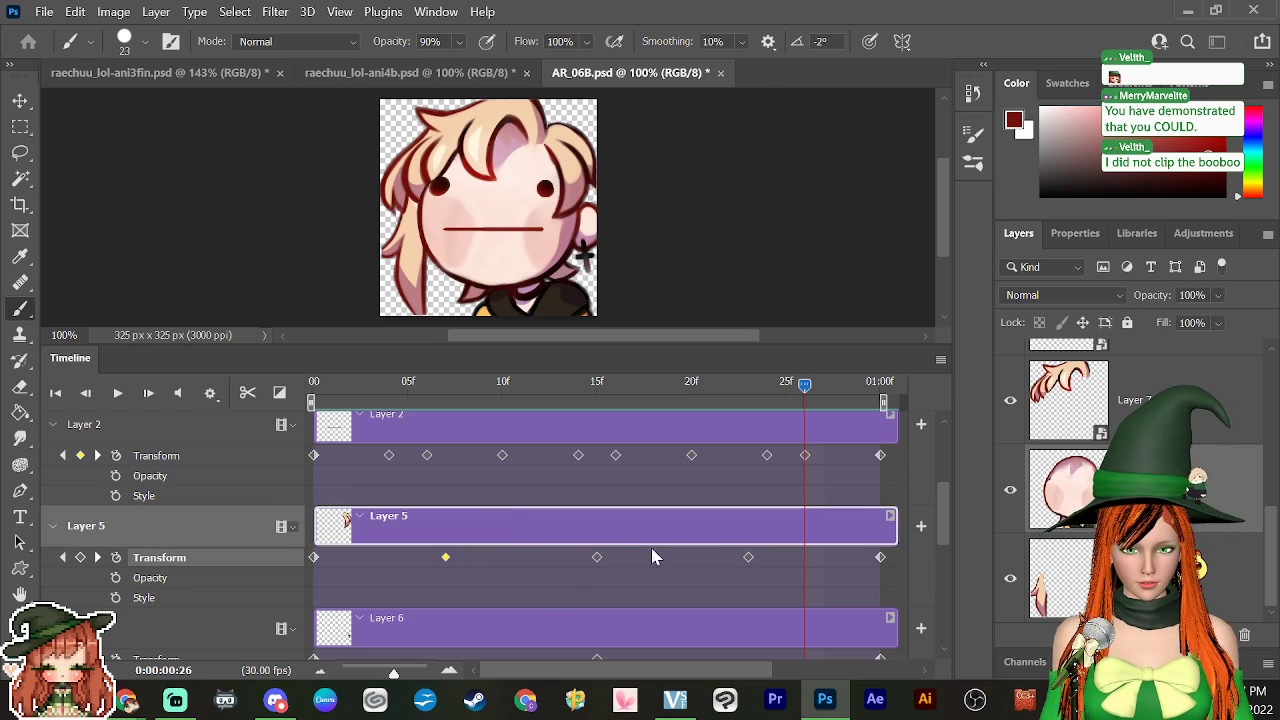
left_click(315, 558)
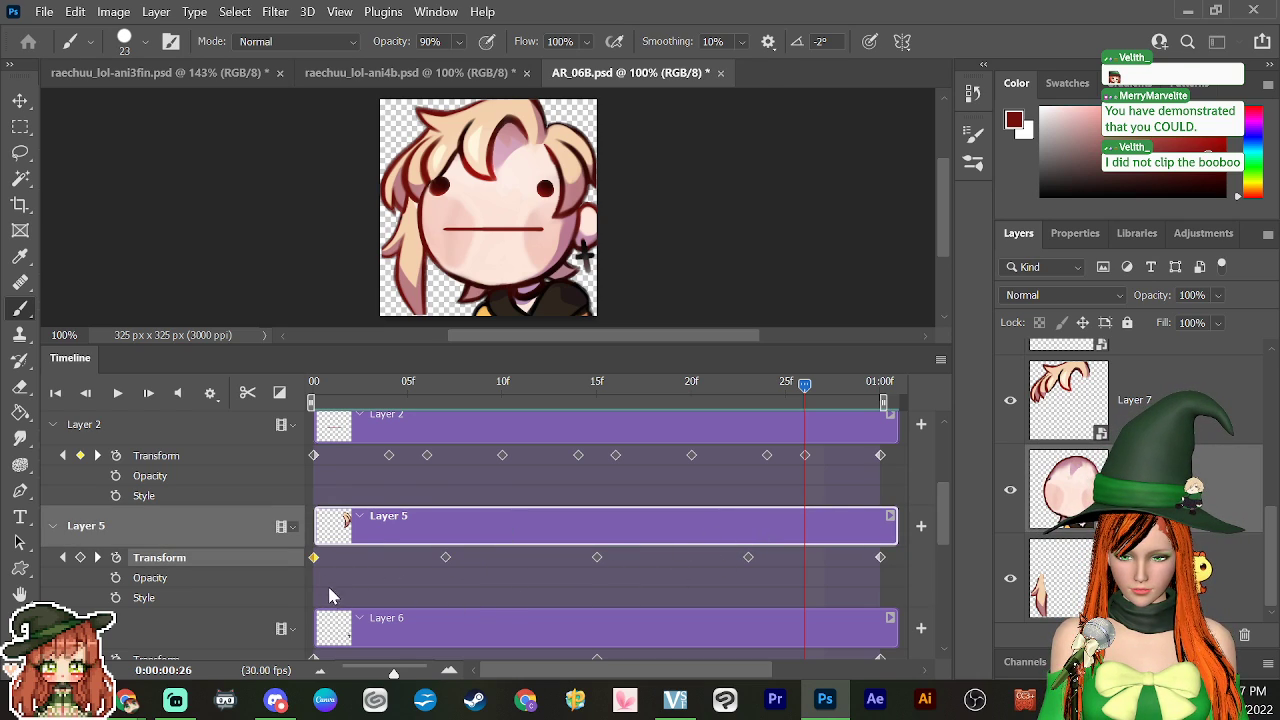
key("Delete")
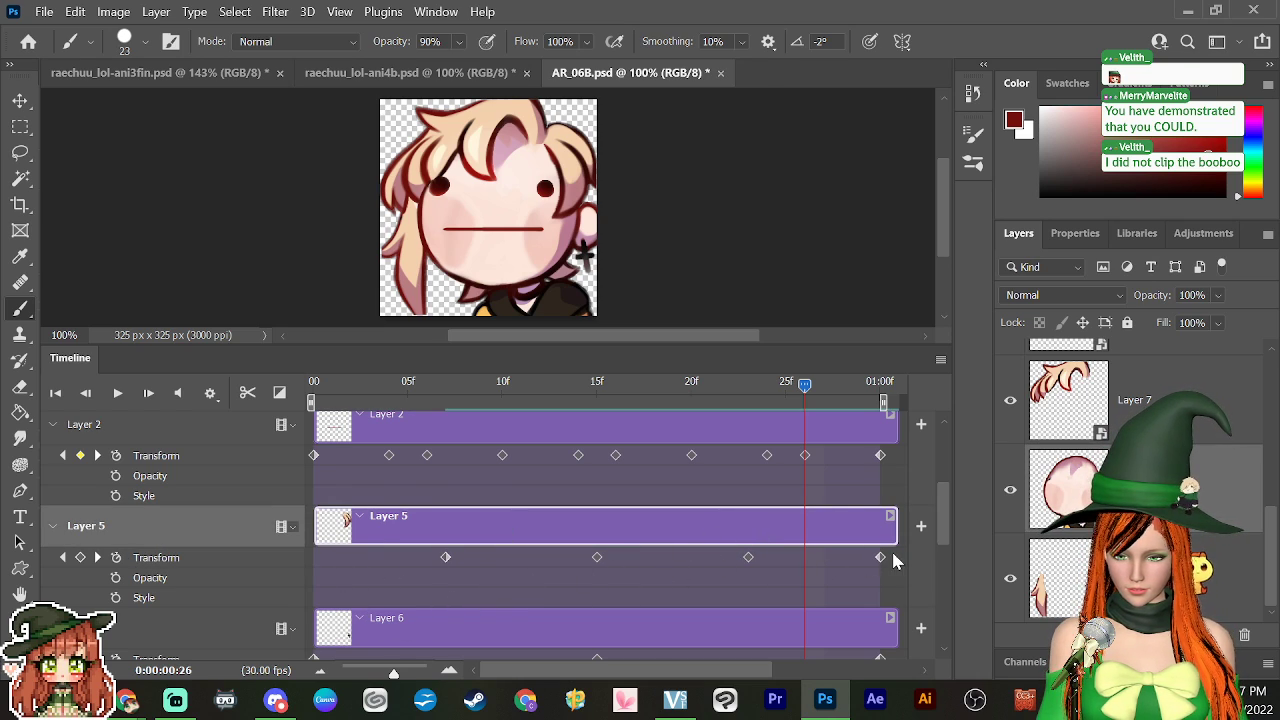
left_click(880, 557)
key("Delete")
left_click_drag(750, 560, 880, 560)
left_click(436, 562)
left_click_drag(433, 566, 314, 560)
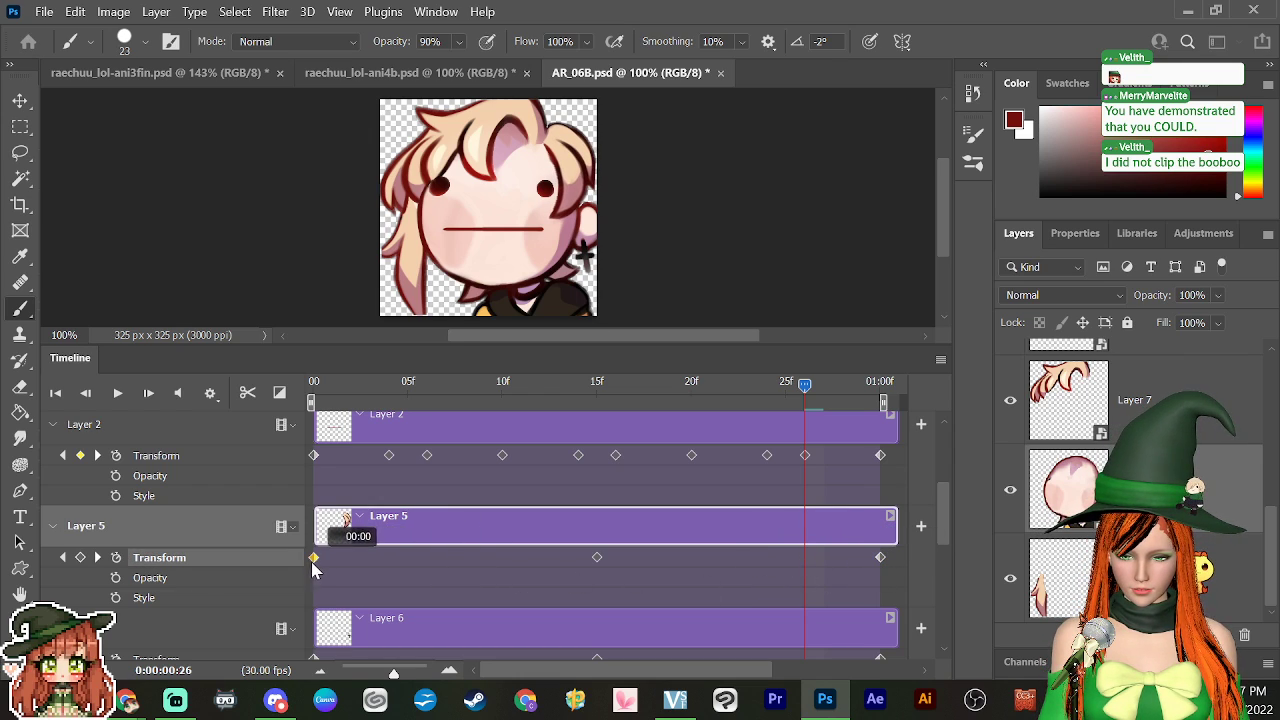
Step: Play and scrub through the animation to check Layer 5's hair motion, and return to frame 0
key("space")
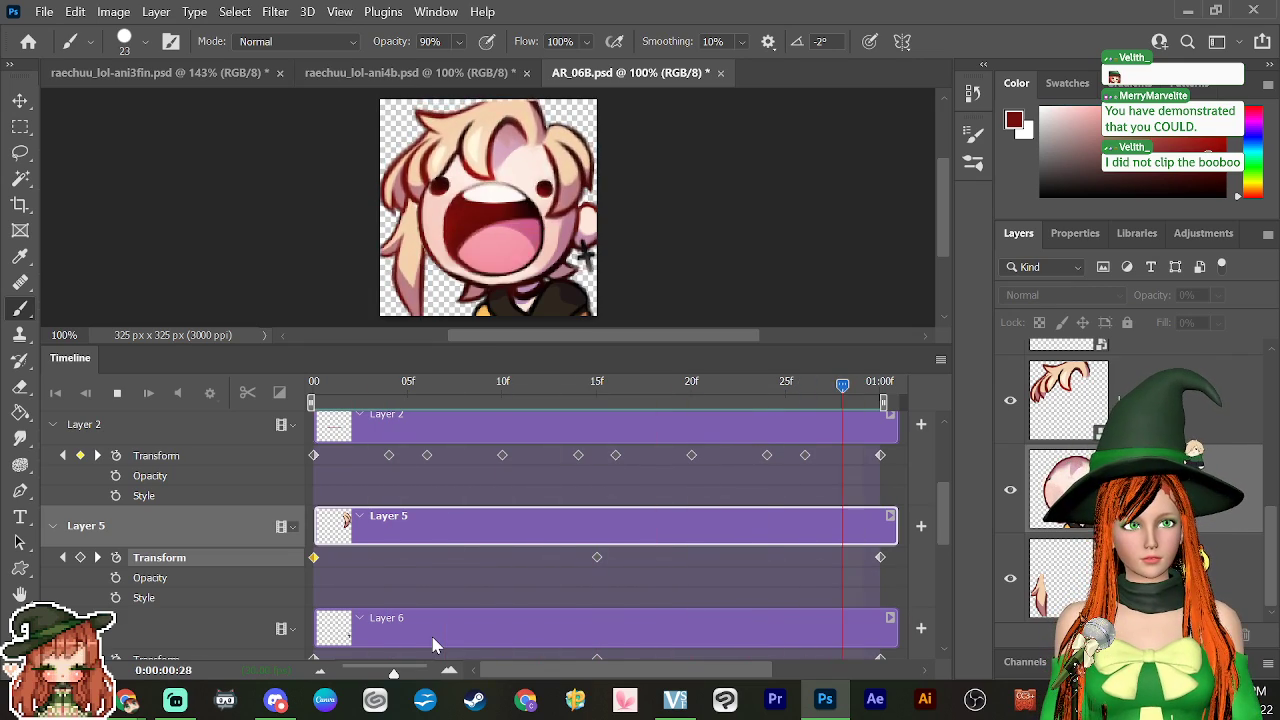
key("space")
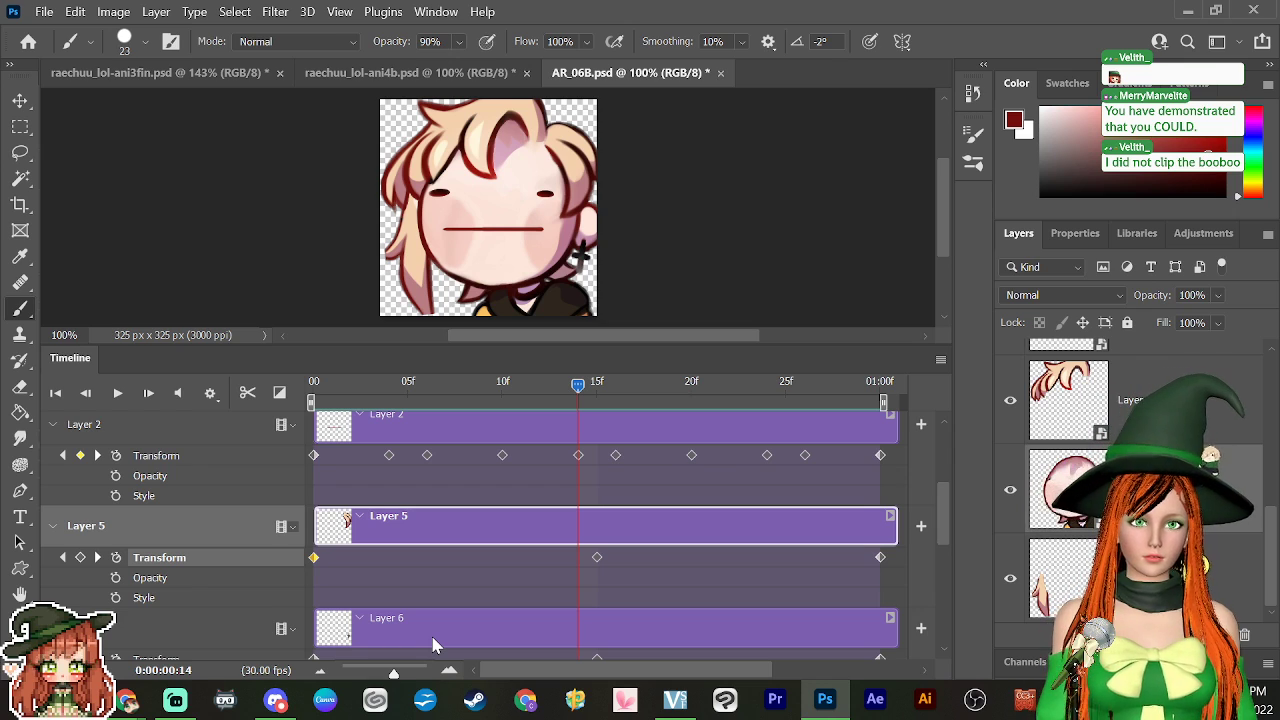
left_click_drag(589, 397, 389, 435)
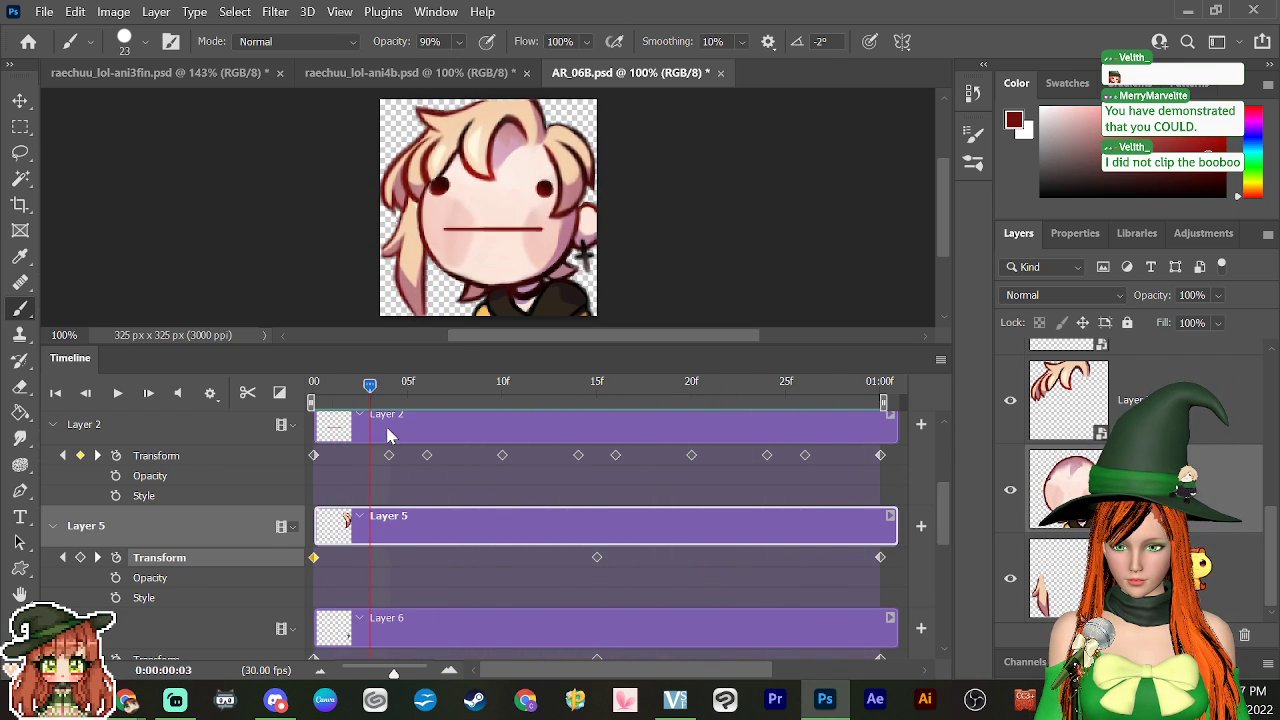
left_click_drag(716, 441, 261, 427)
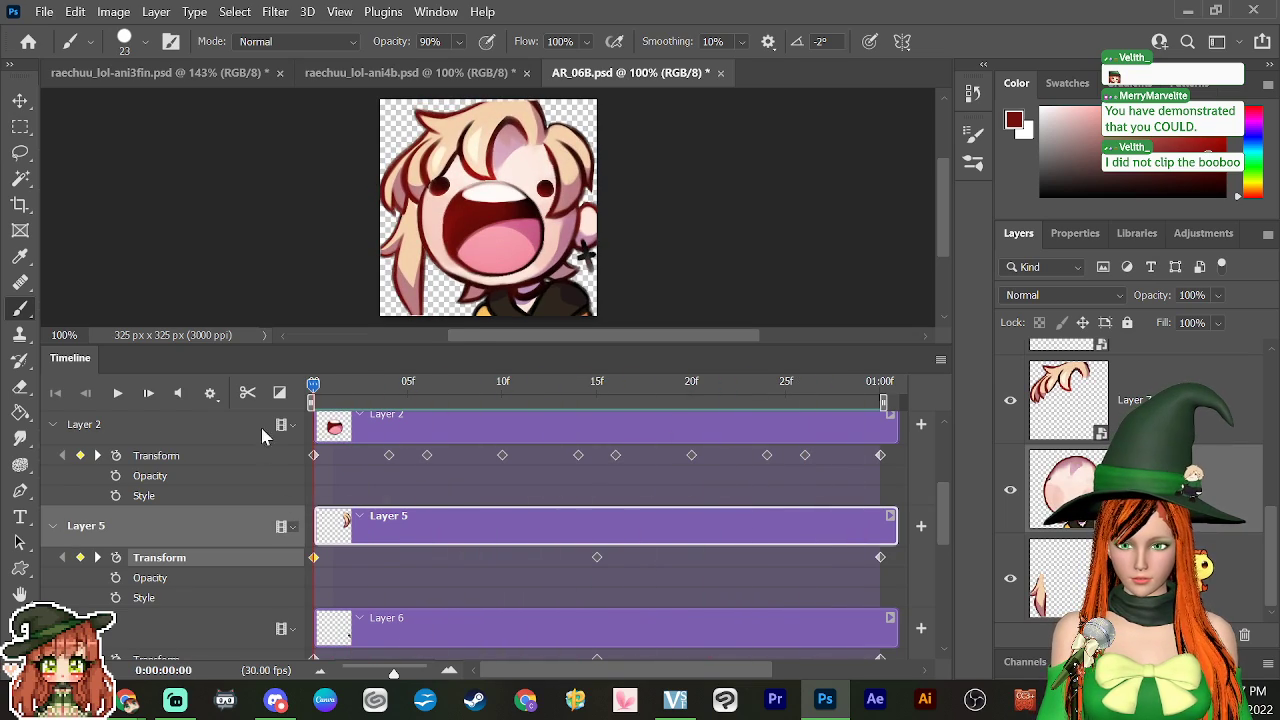
Step: Save the document as a Photoshop file named AR_06B2 in the Aegis Emotes folder
left_click(44, 11)
left_click(103, 245)
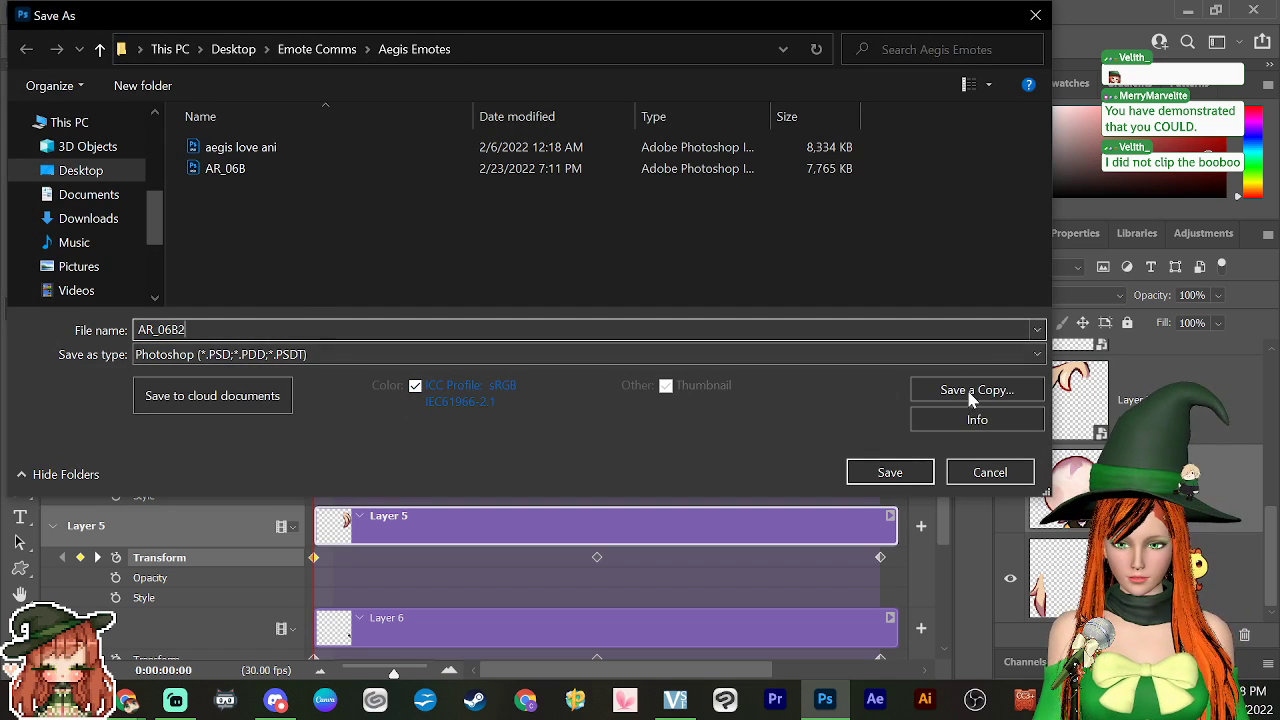
left_click(893, 471)
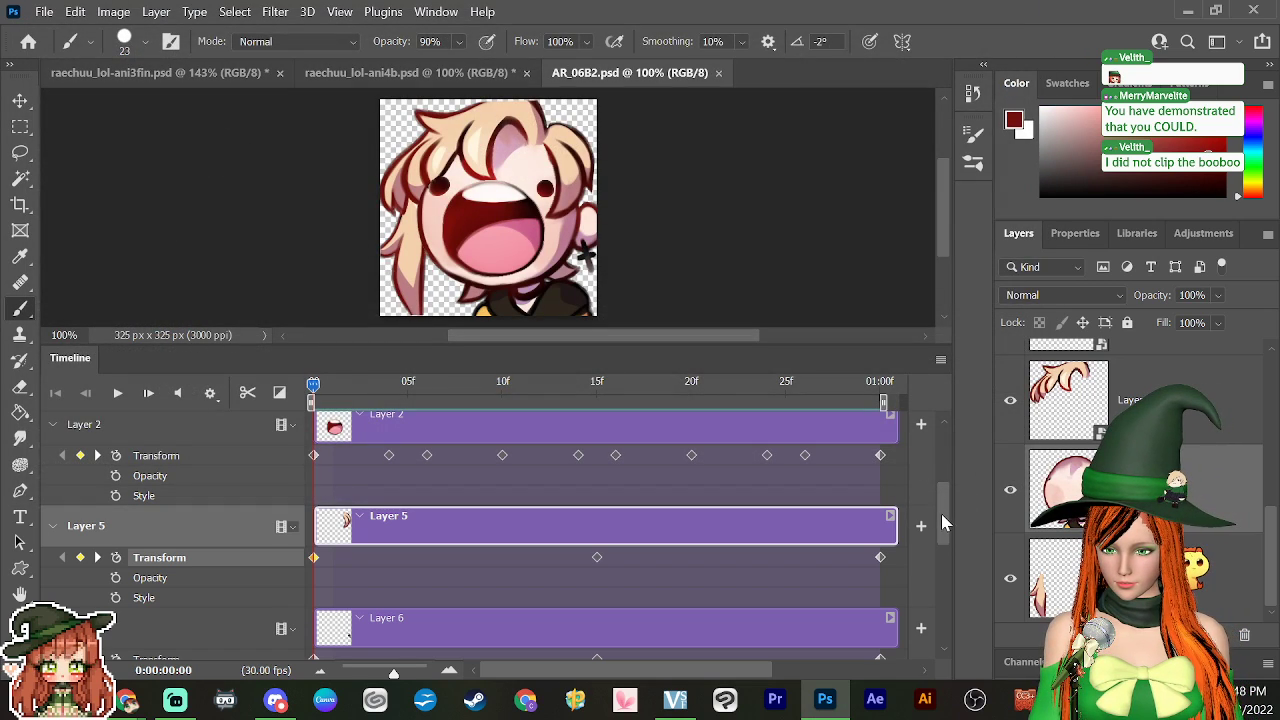
Step: Select all the artwork layers, from Layer 3 at the head of the stack down through Layer 8
left_click_drag(942, 517, 936, 445)
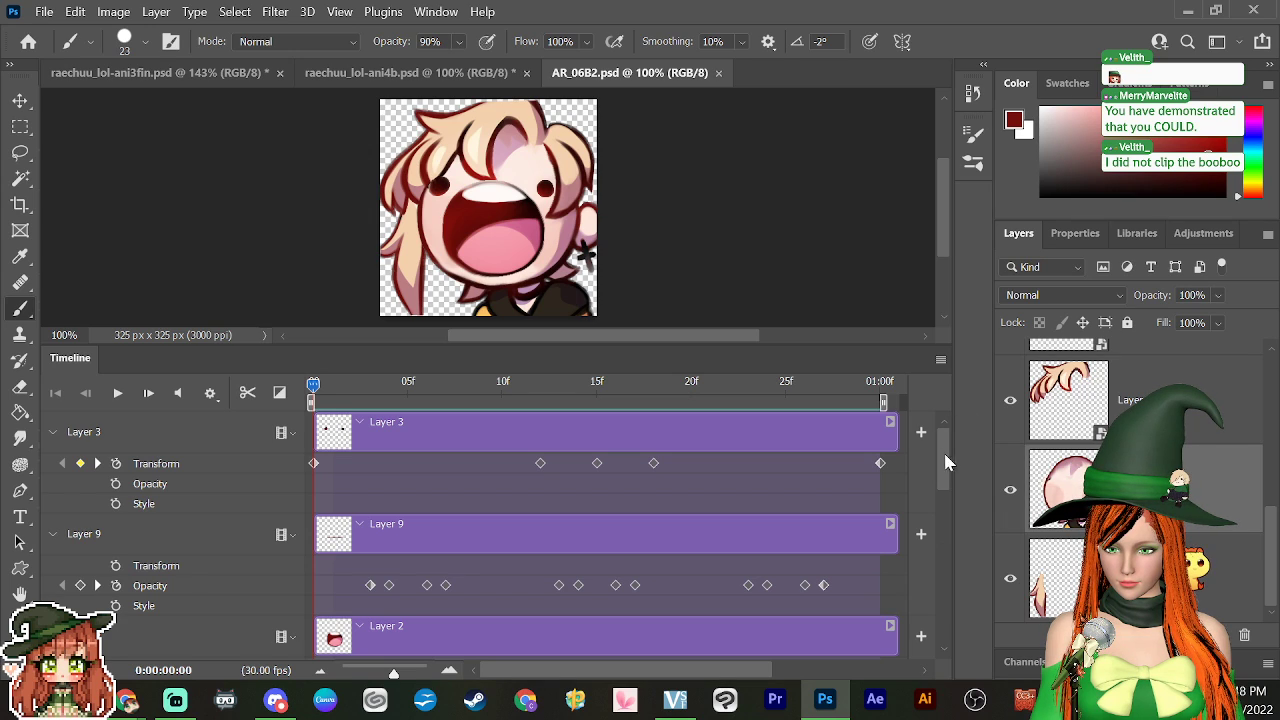
left_click_drag(945, 457, 948, 632)
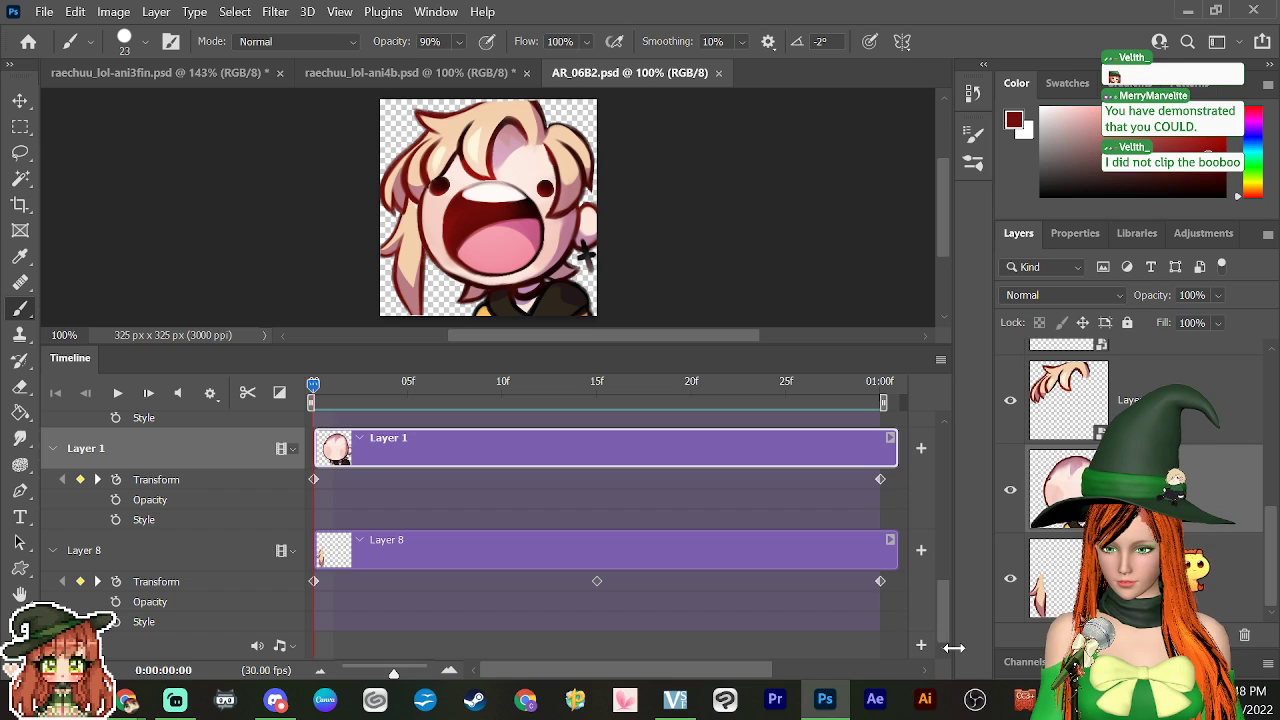
left_click(86, 550)
left_click_drag(1265, 555, 1268, 395)
left_click(1155, 385, "ctrl")
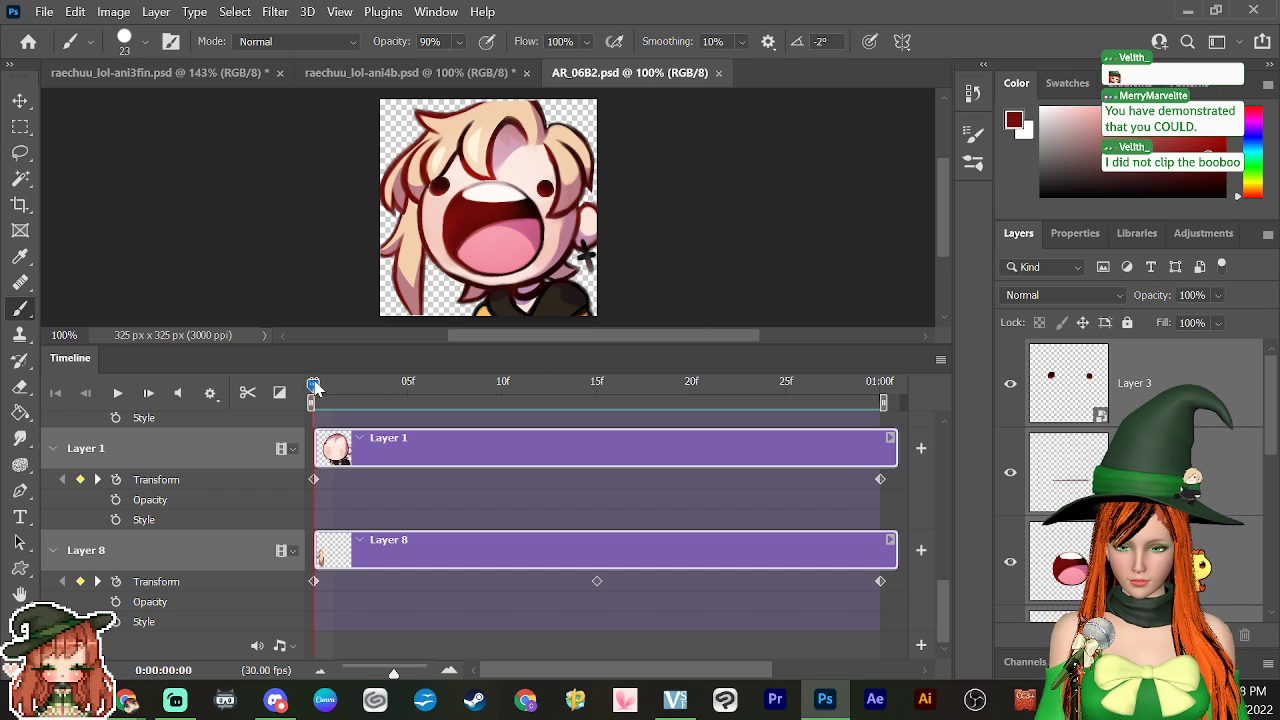
Step: Try squashing all selected layers at frame 5 to about 86% height, rotated about 5.25° and shifted slightly down
left_click_drag(315, 387, 408, 405)
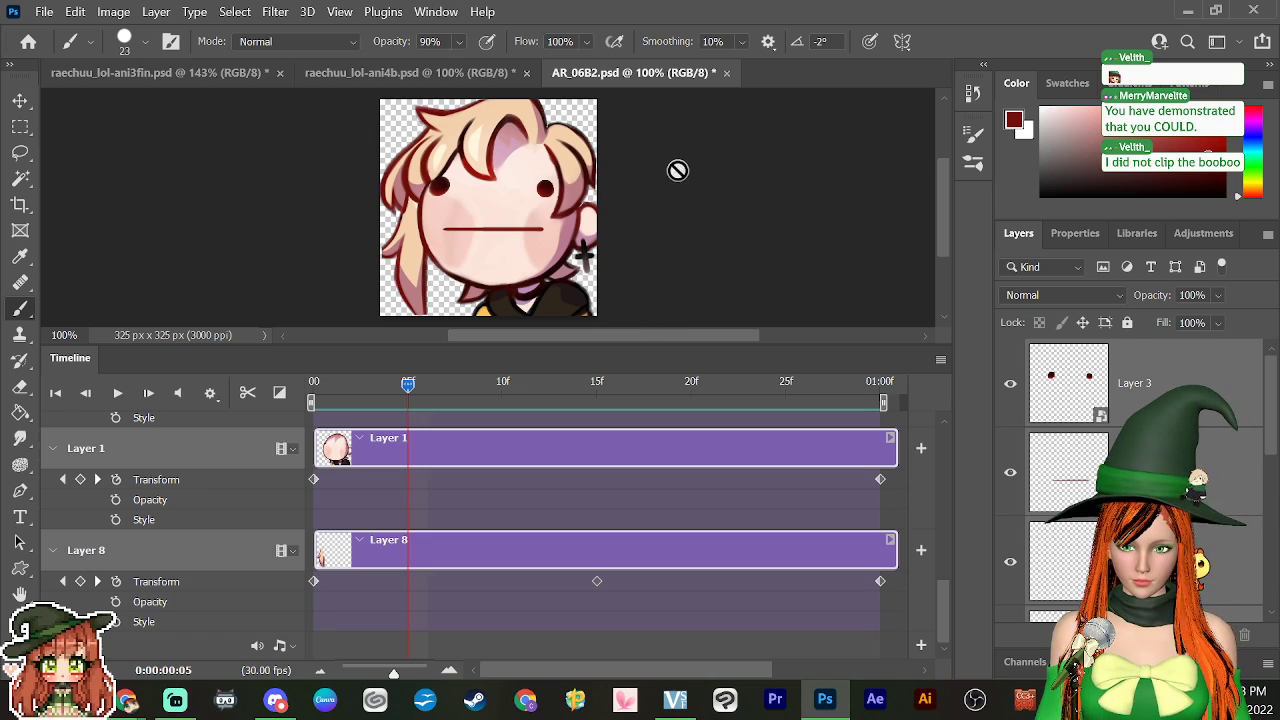
key("ctrl+t")
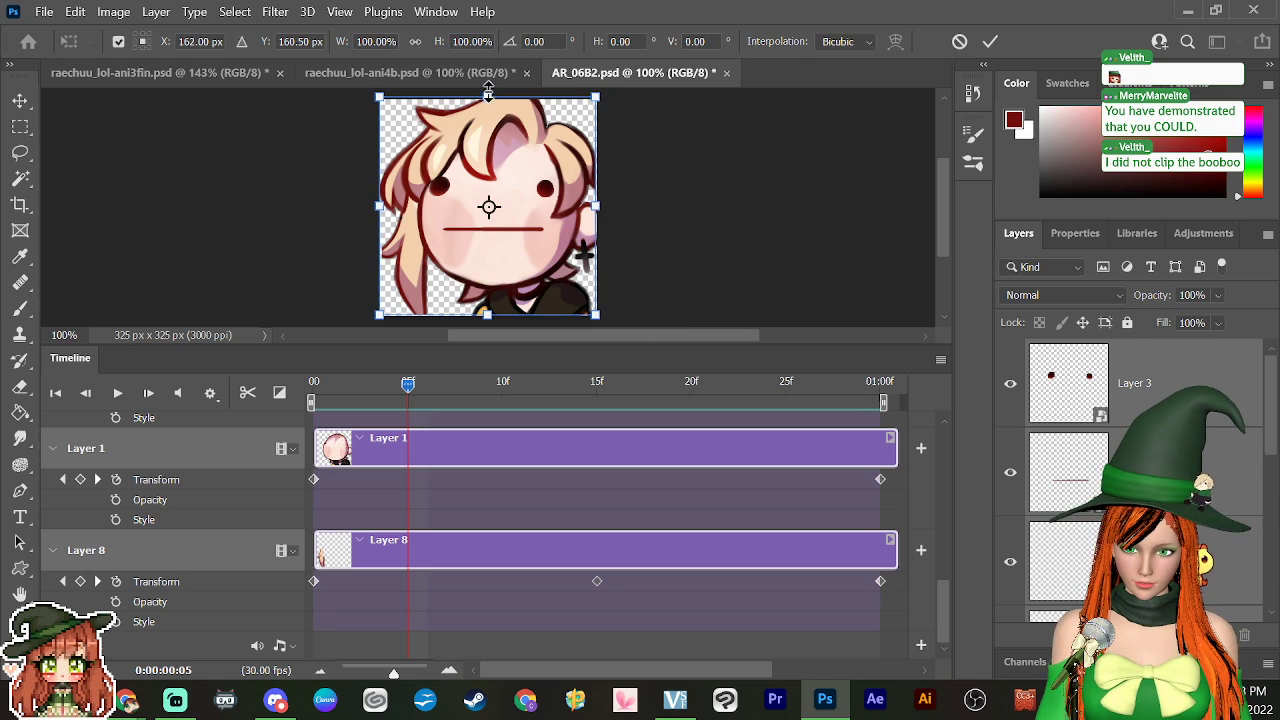
left_click_drag(488, 91, 490, 120)
left_click_drag(620, 116, 630, 167)
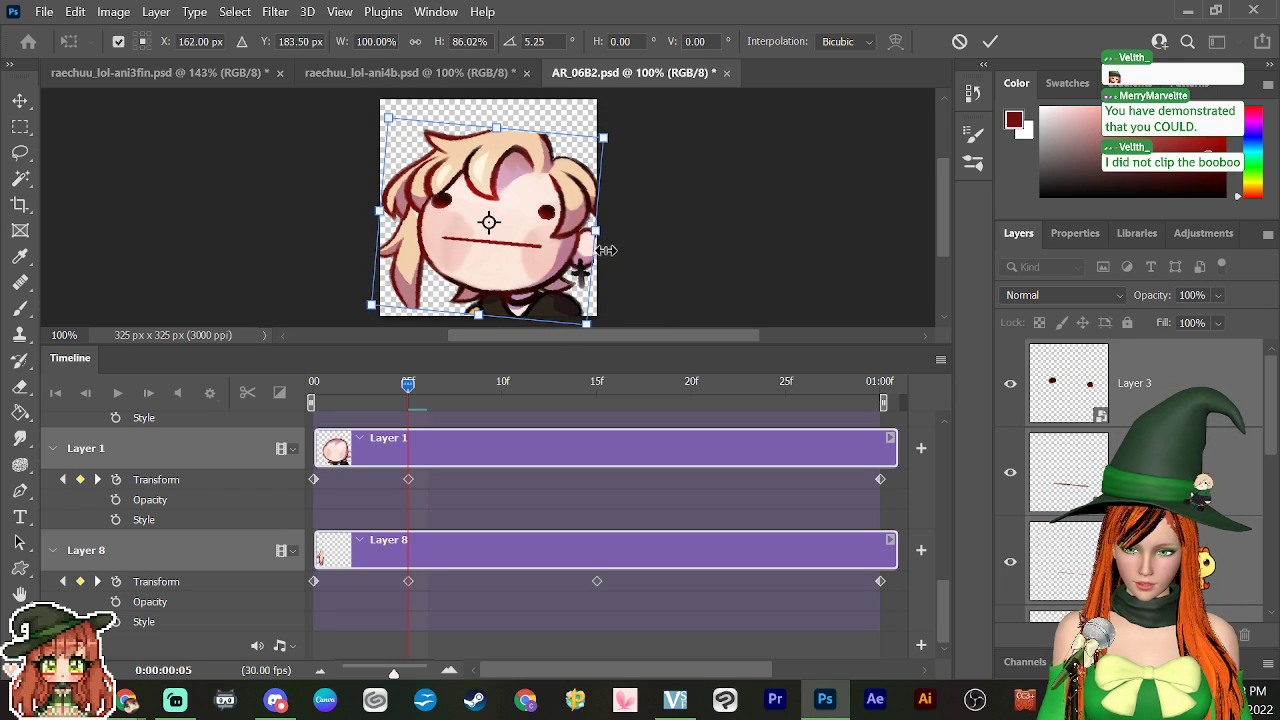
left_click_drag(481, 316, 479, 307)
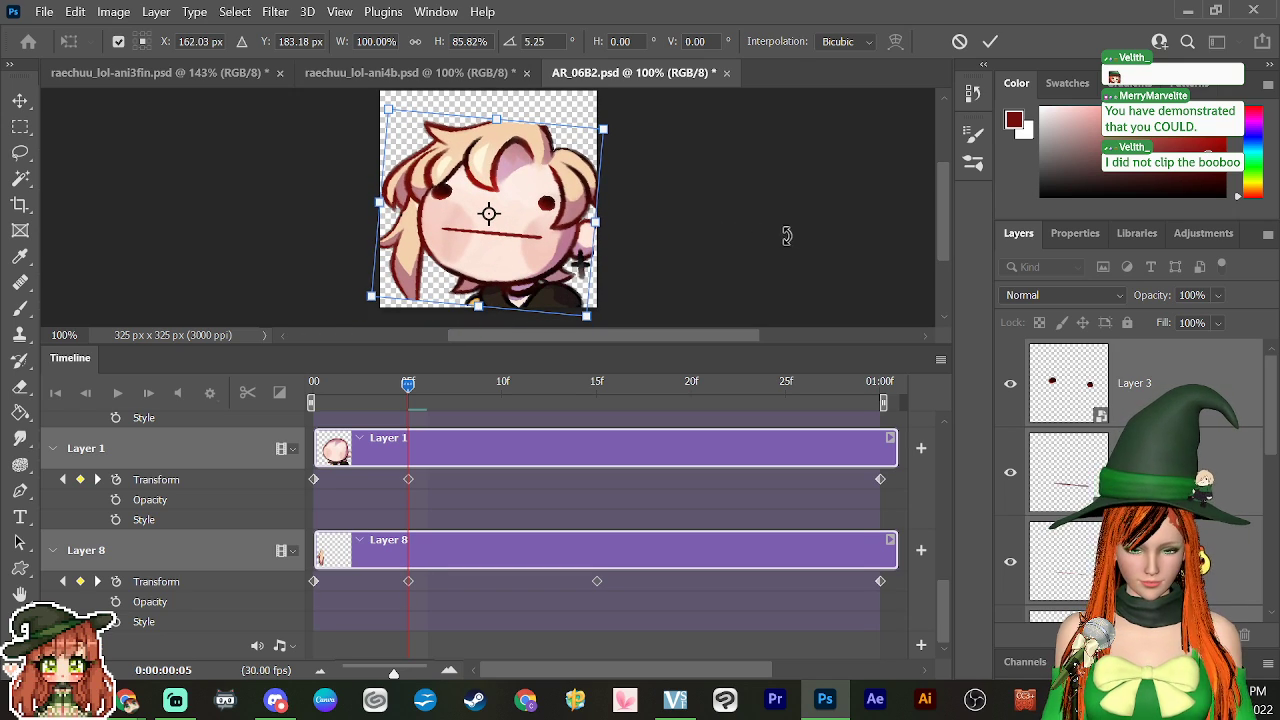
key("Down")
key("Down")
key("Down")
key("Down")
key("Down")
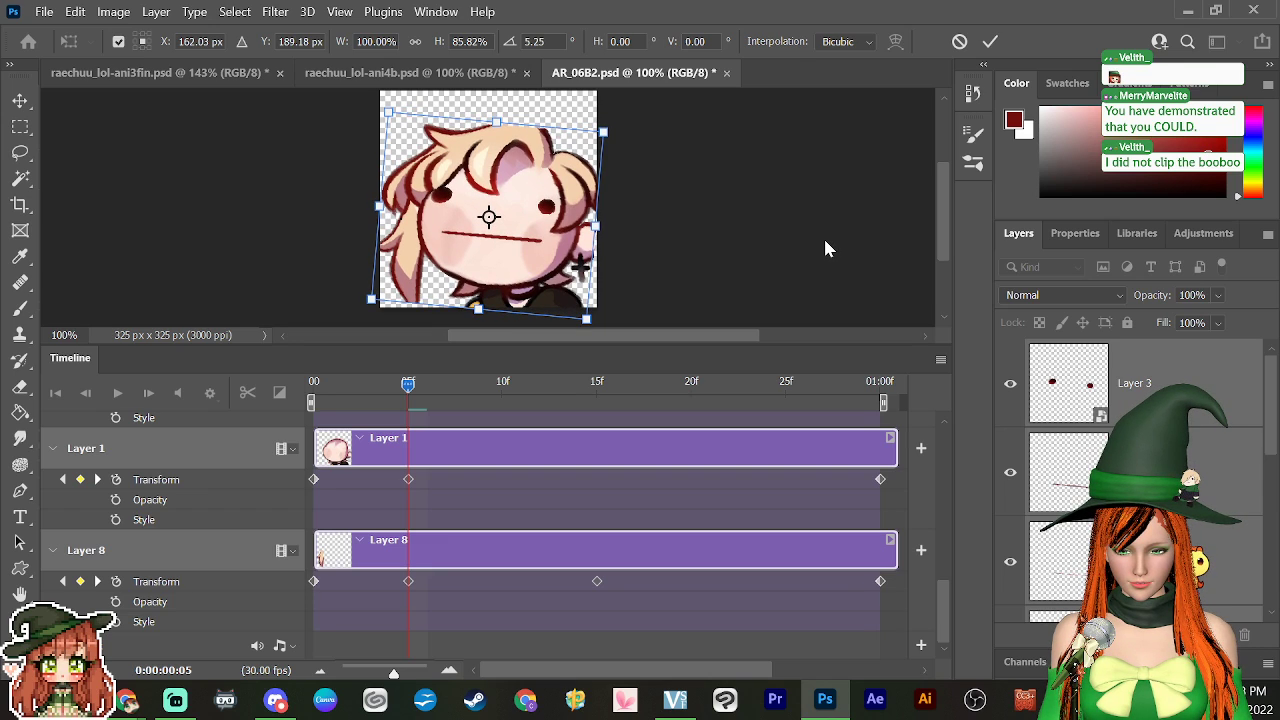
key("Return")
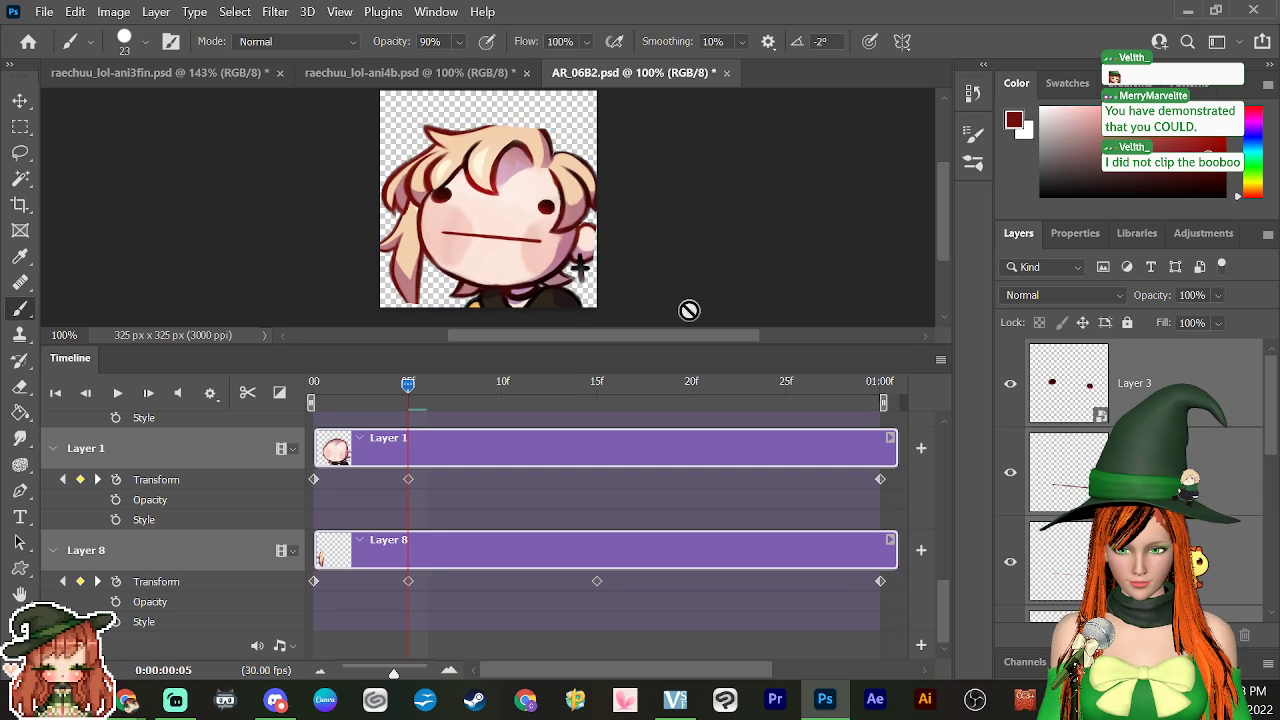
Step: Scrub and play through the animation to check the head squash and tilt, and undo the frame 5 transform
left_click(325, 399)
left_click_drag(311, 413, 261, 537)
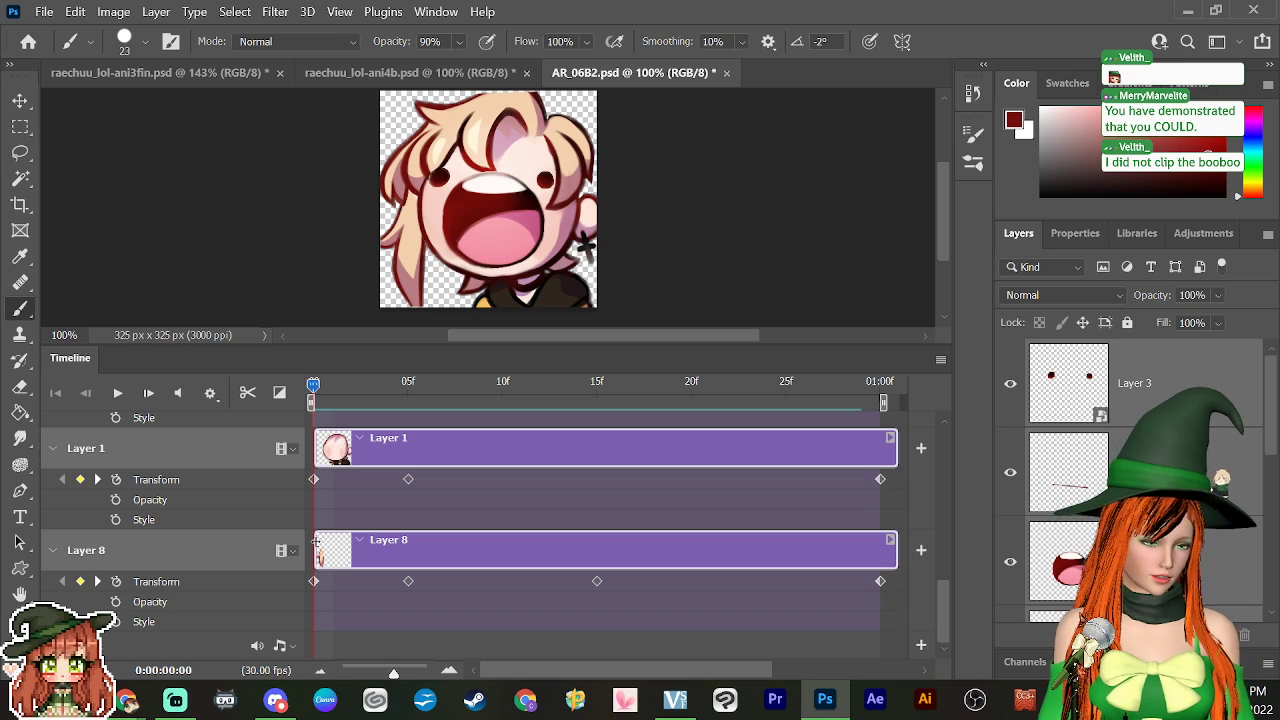
left_click_drag(313, 385, 408, 413)
left_click_drag(435, 425, 520, 462)
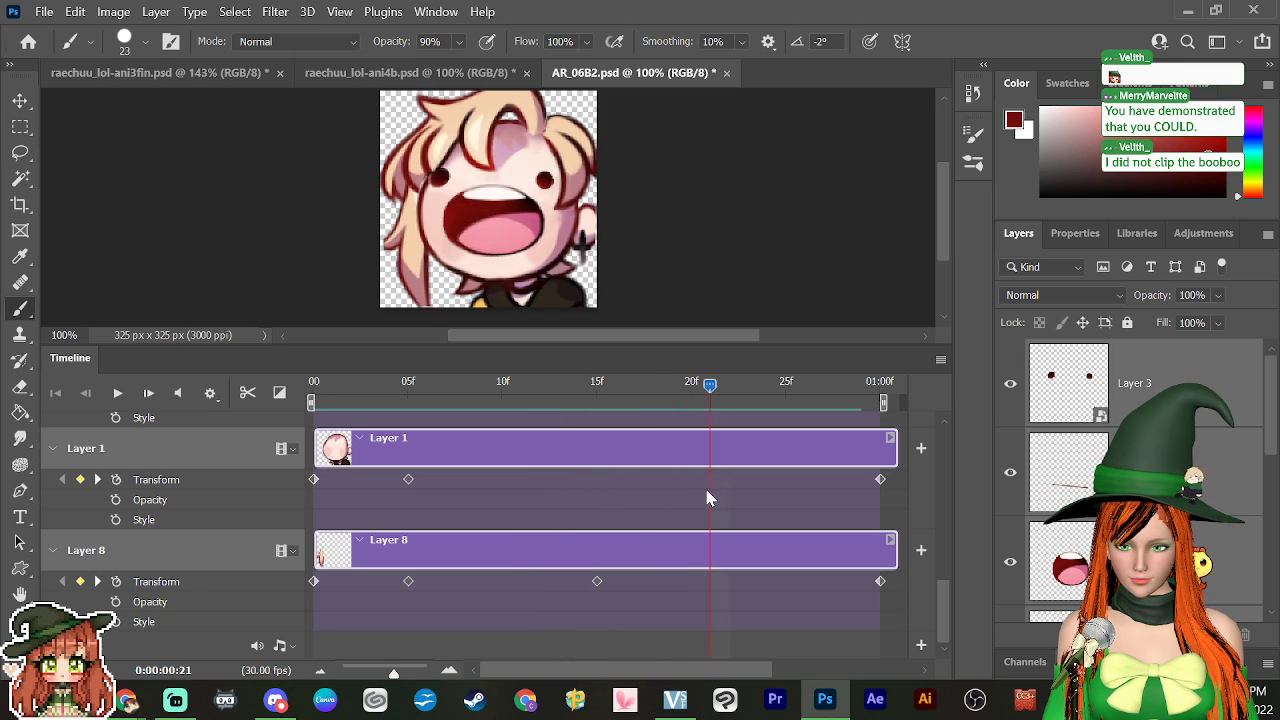
mouse_move(707, 497)
left_mouse_down()
mouse_move(843, 489)
mouse_move(416, 470)
mouse_move(740, 509)
mouse_move(466, 510)
mouse_move(811, 520)
mouse_move(375, 527)
mouse_move(298, 662)
left_mouse_up()
key("space")
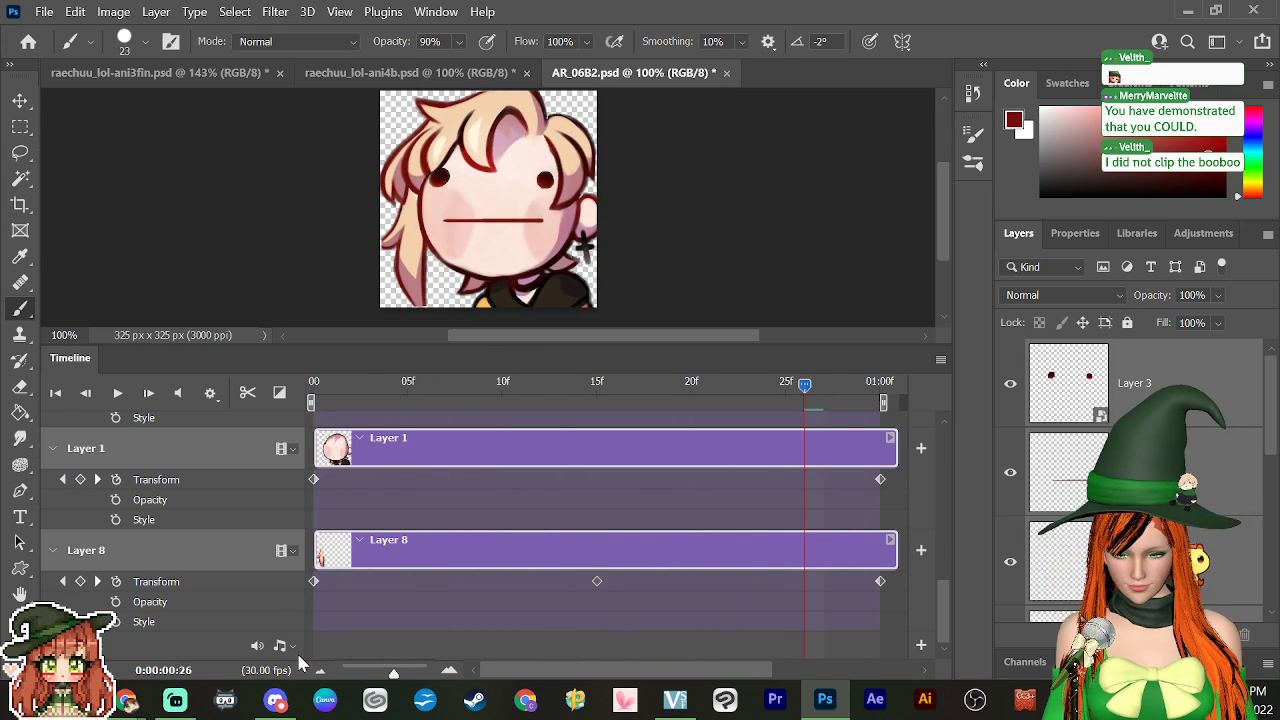
key("space")
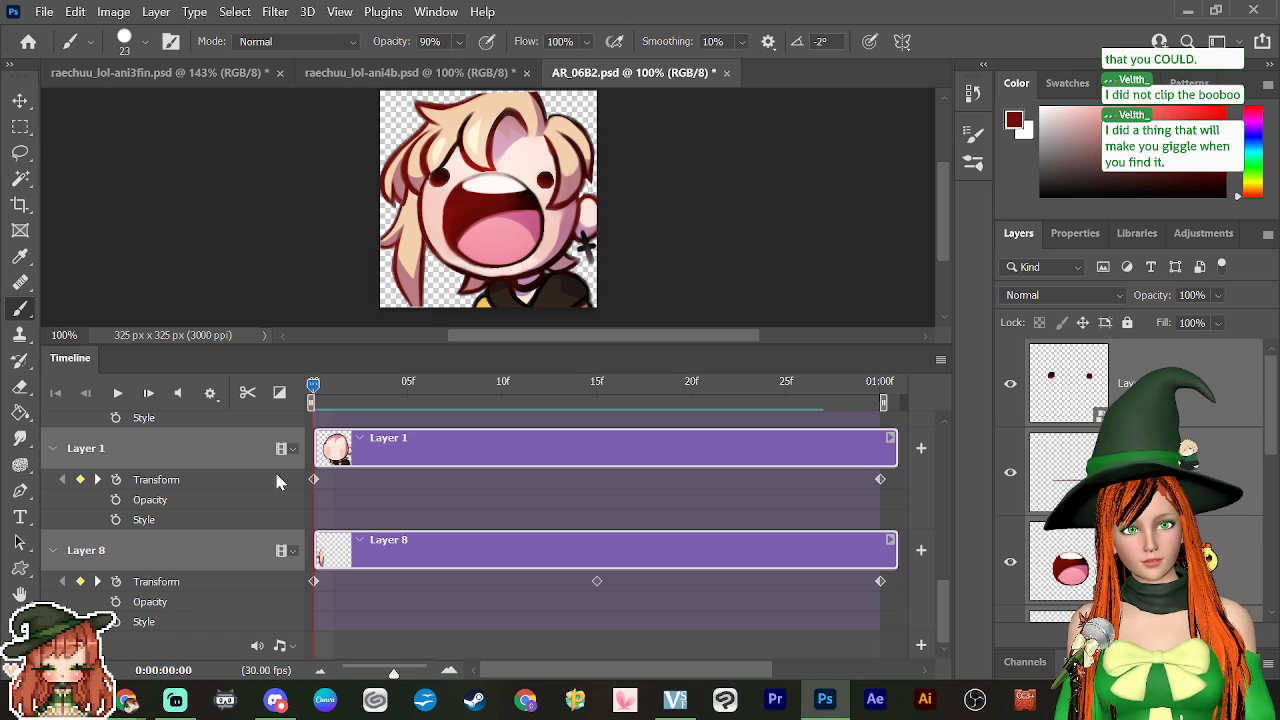
Step: Scrub and play through the mouth and blink keyframes of Layers 3, 9 and 2 to examine their timing, stopping at frame 15
left_click_drag(314, 392, 316, 591)
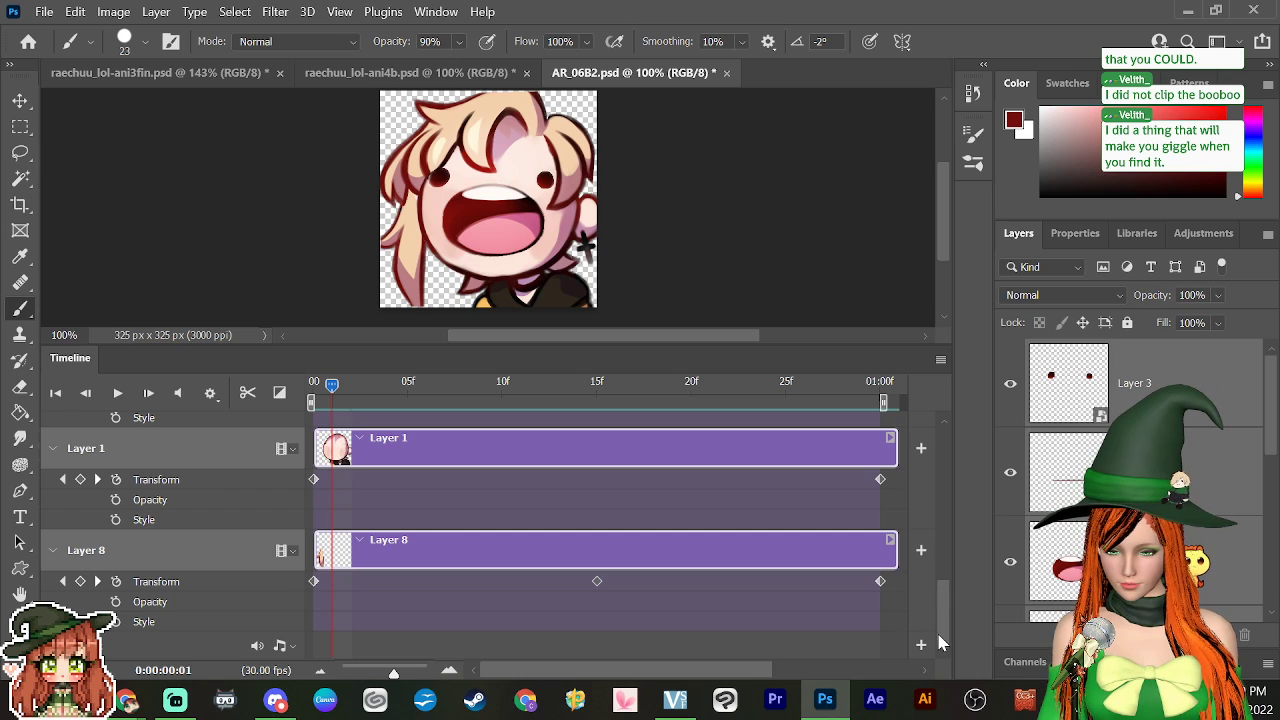
left_click_drag(940, 645, 930, 490)
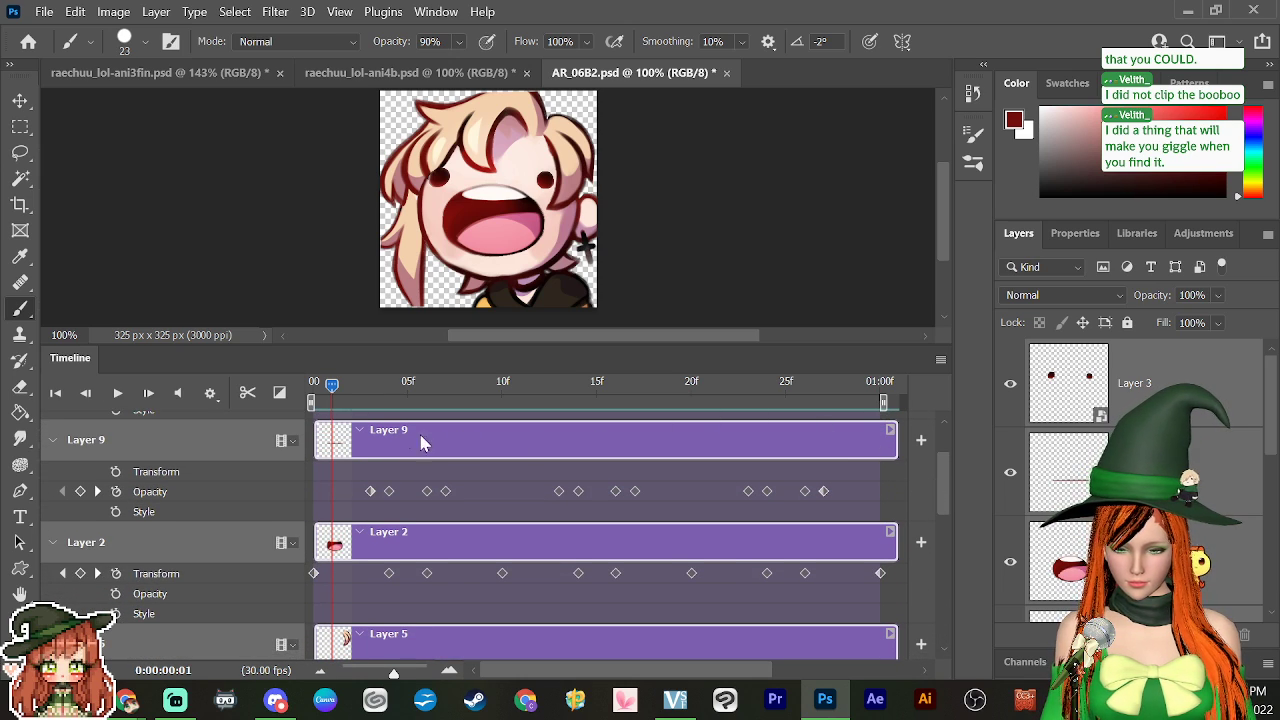
left_click_drag(333, 390, 375, 519)
left_click_drag(945, 498, 945, 466)
left_click_drag(380, 397, 598, 462)
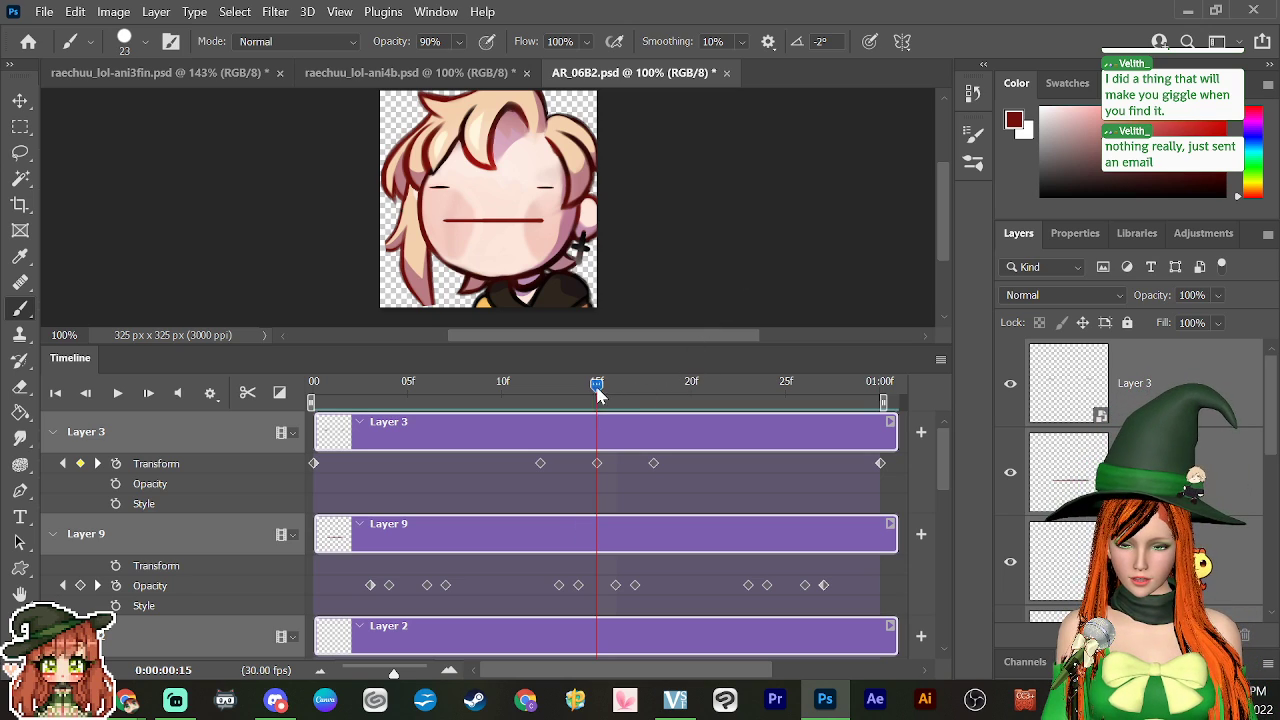
left_click_drag(597, 386, 566, 411)
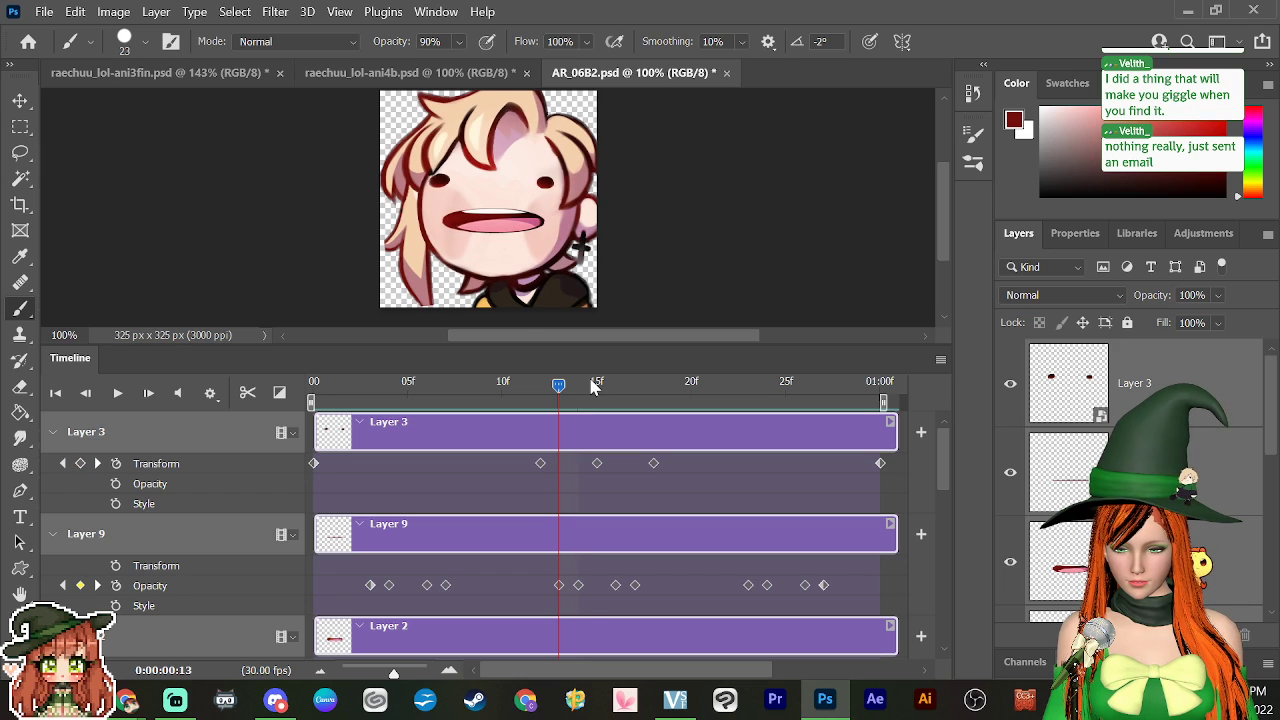
mouse_move(941, 458)
left_mouse_down()
mouse_move(941, 485)
mouse_move(943, 465)
mouse_move(931, 464)
left_mouse_up()
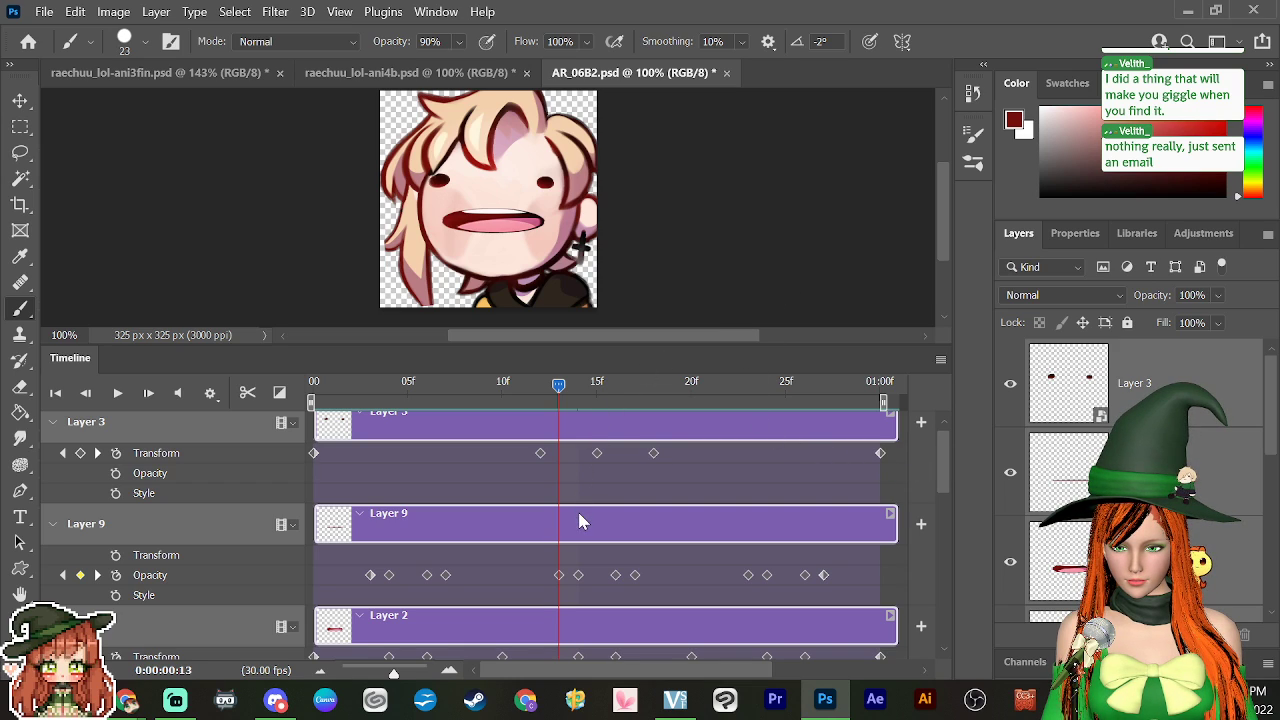
left_click_drag(560, 388, 509, 477)
key("space")
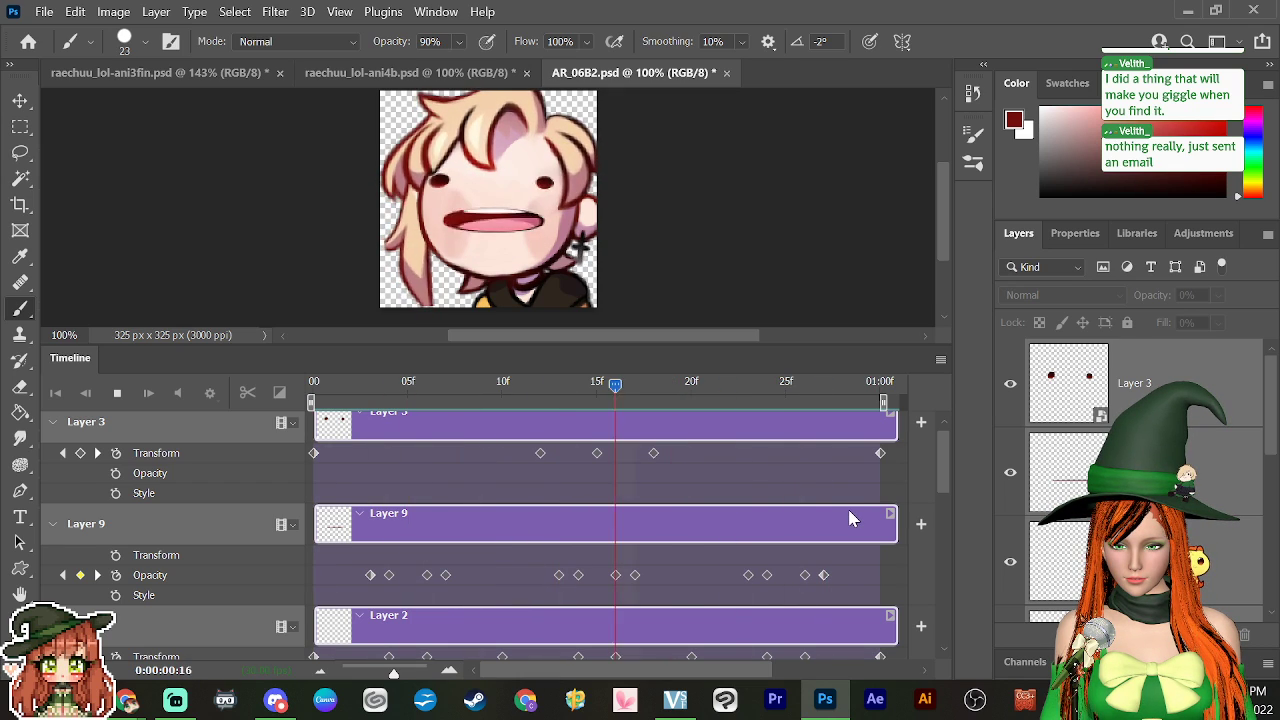
key("space")
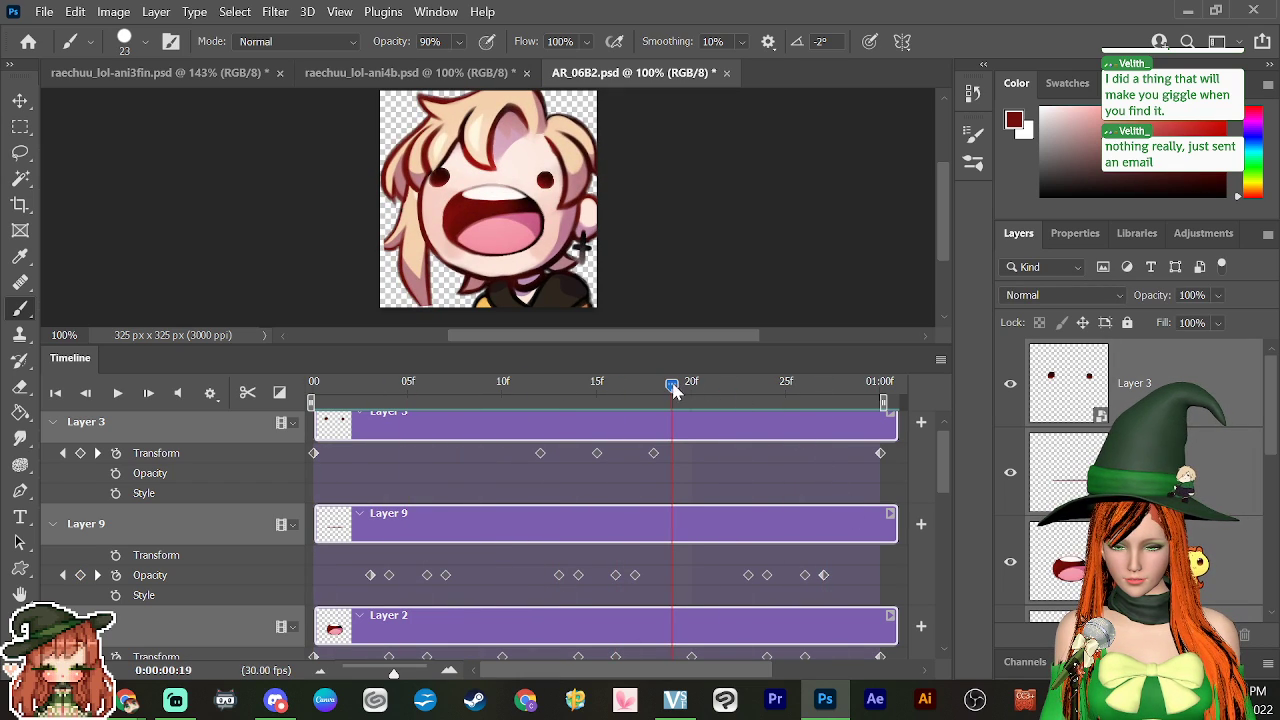
left_click(620, 397)
key("Left")
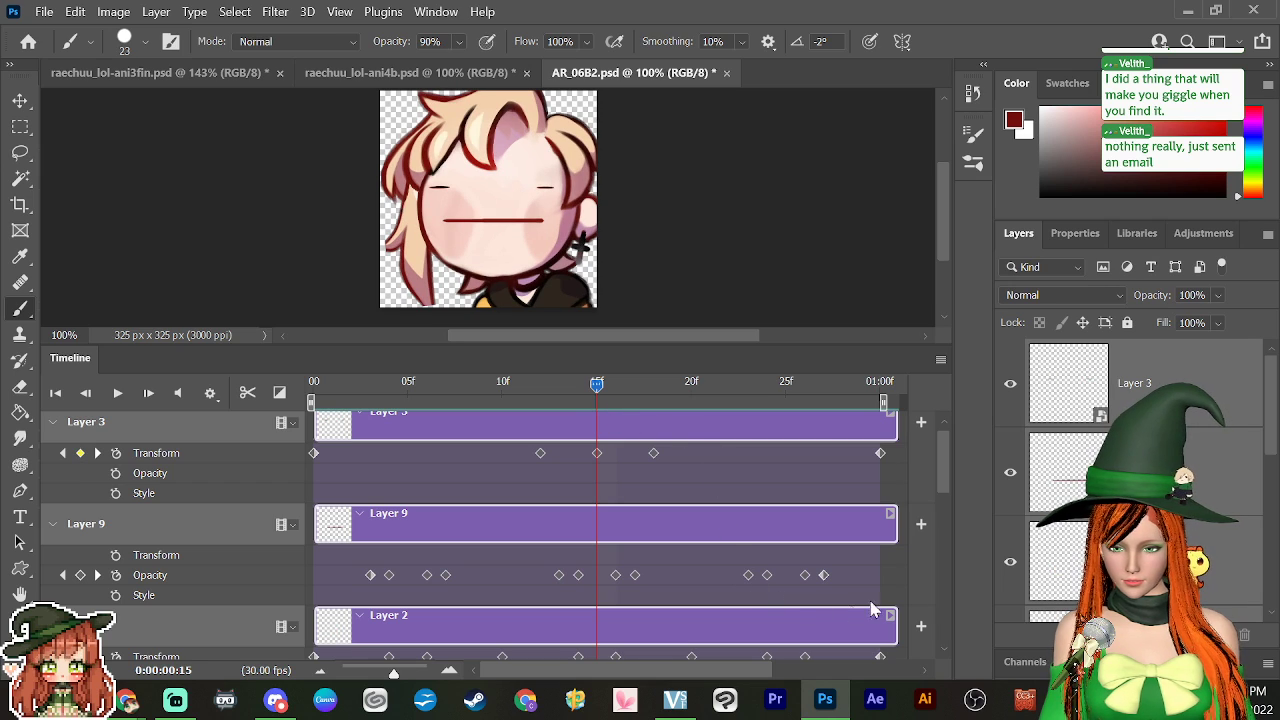
key("ctrl+t")
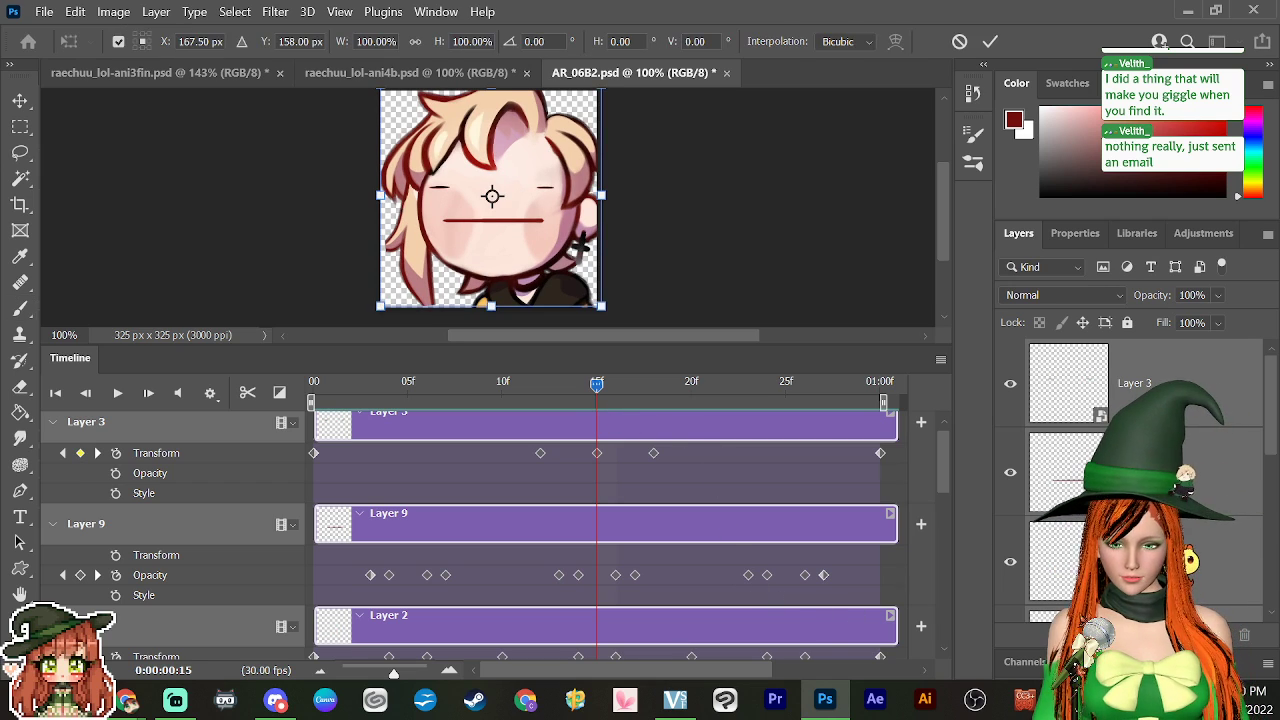
scroll(943, 192, "up", 2)
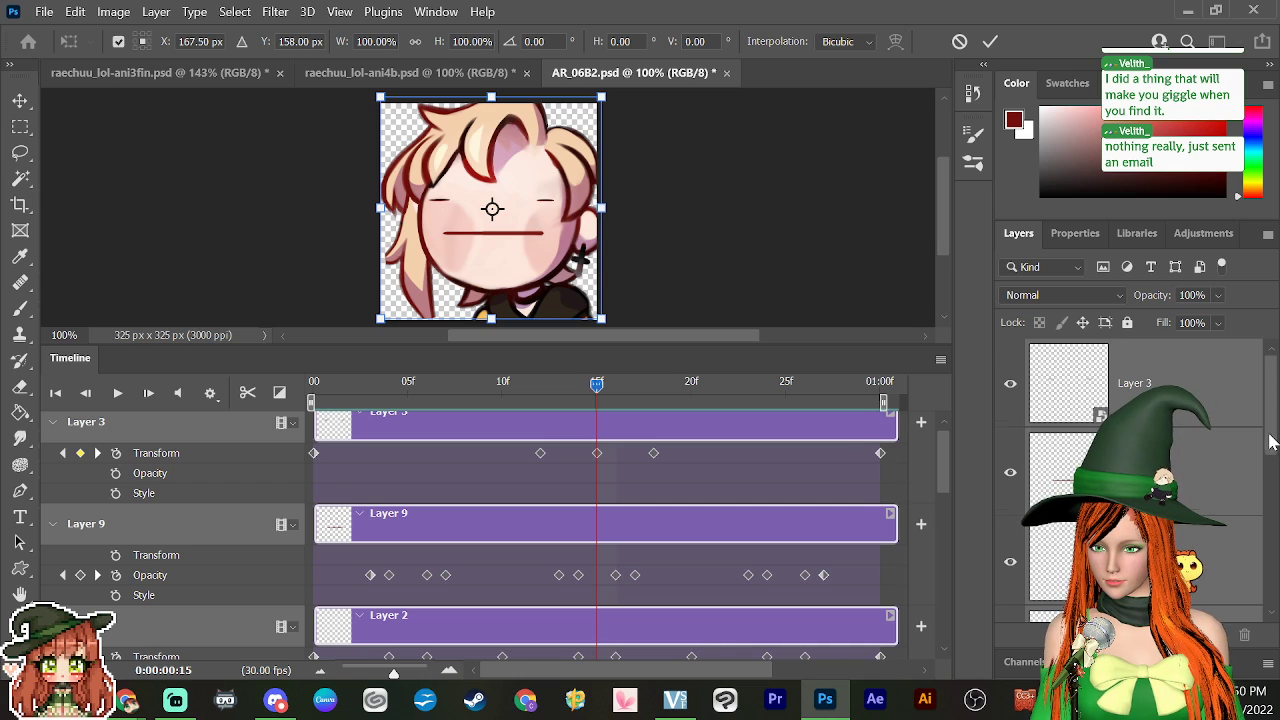
scroll(1272, 443, "down", 3)
key("b")
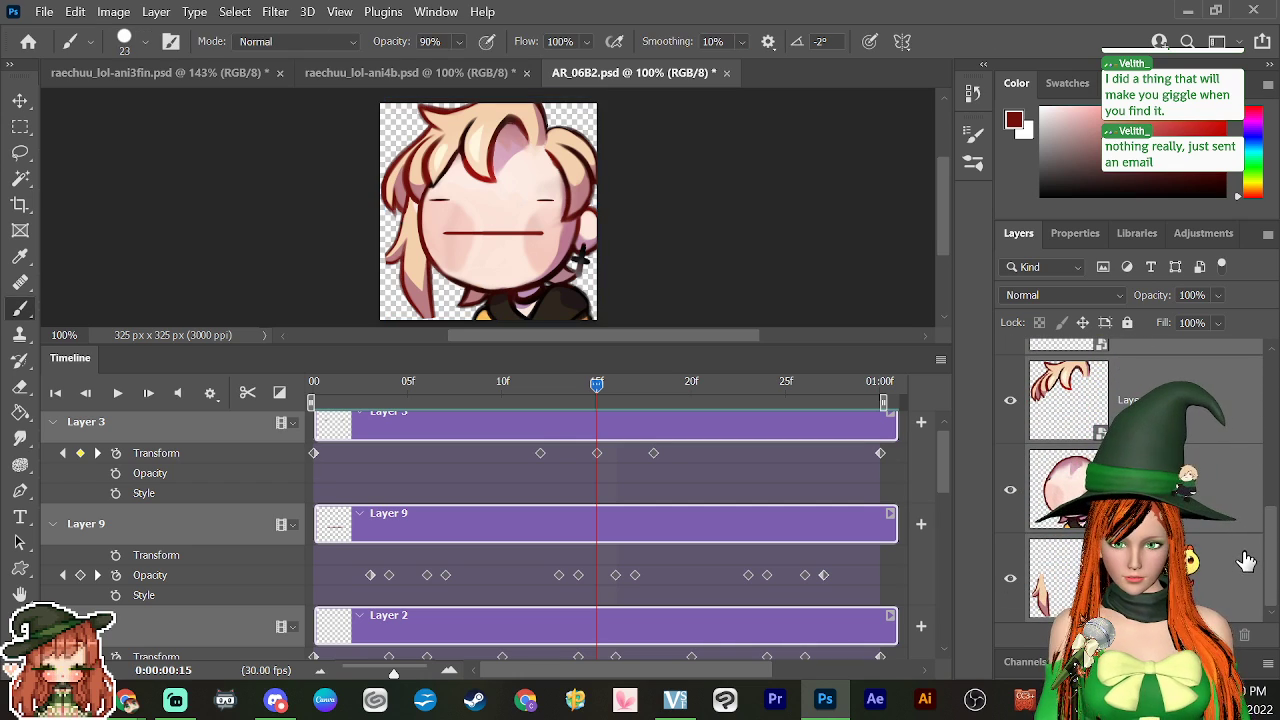
Step: Group all selected layers and expand the new group's tracks in the timeline
key("ctrl+g")
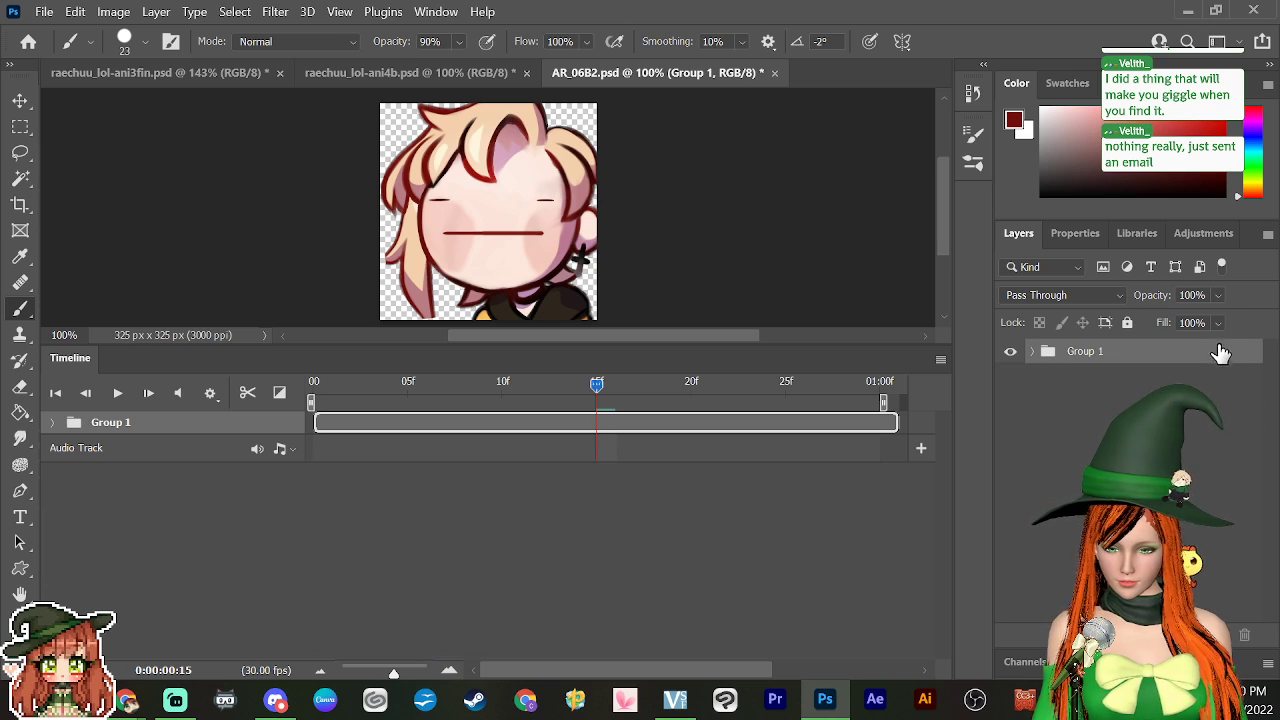
left_click(52, 422)
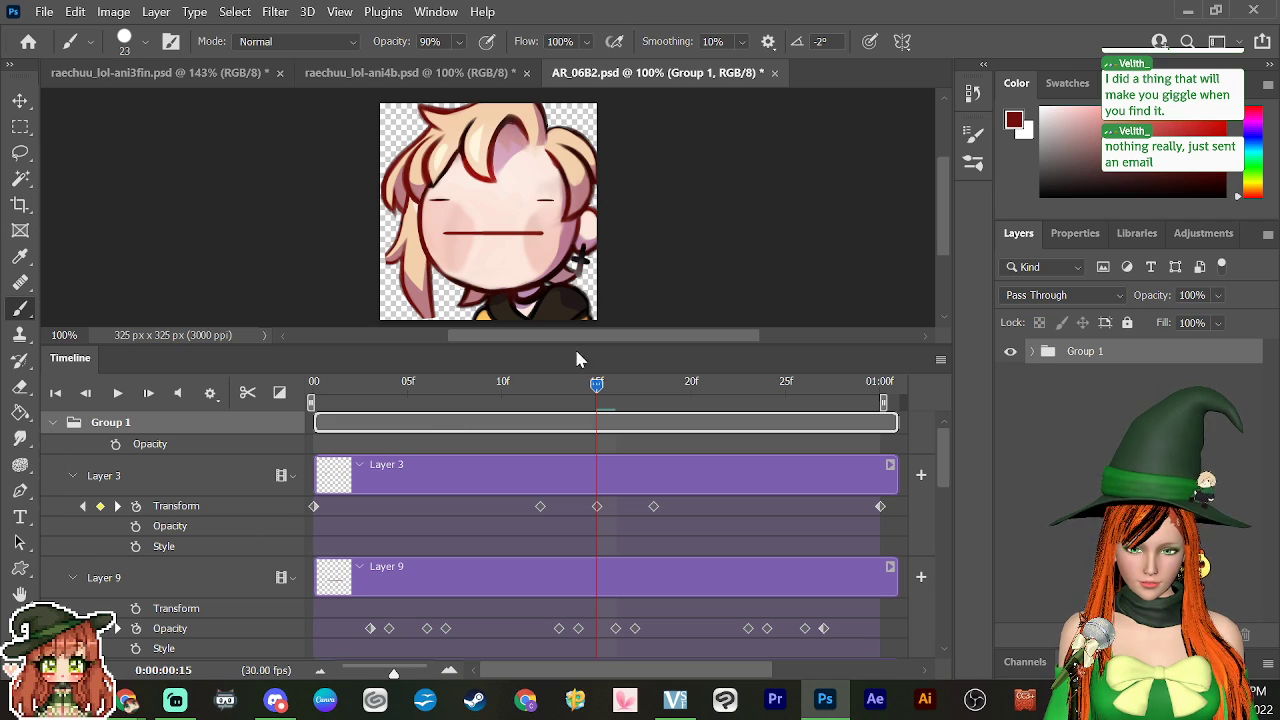
Step: Try rotating the whole layer group at frame 15 by about -18.6°
mouse_move(613, 395)
left_mouse_down()
mouse_move(634, 394)
mouse_move(597, 406)
left_mouse_up()
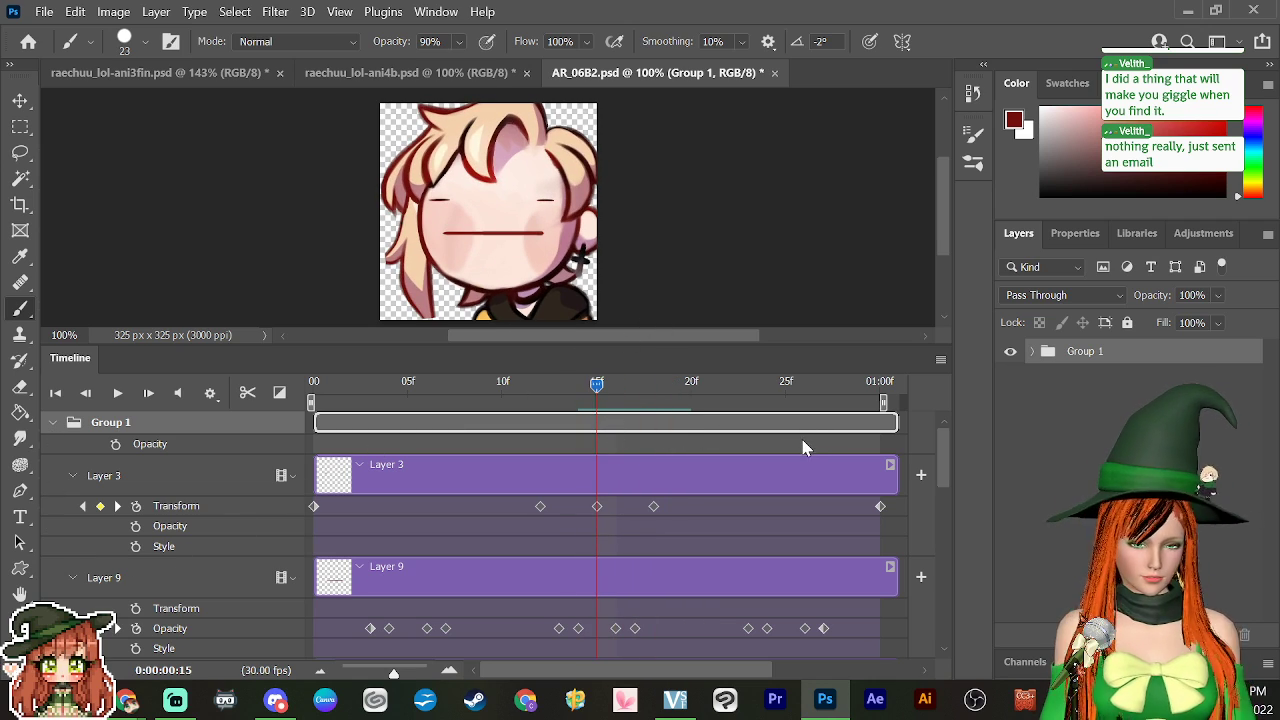
key("ctrl+t")
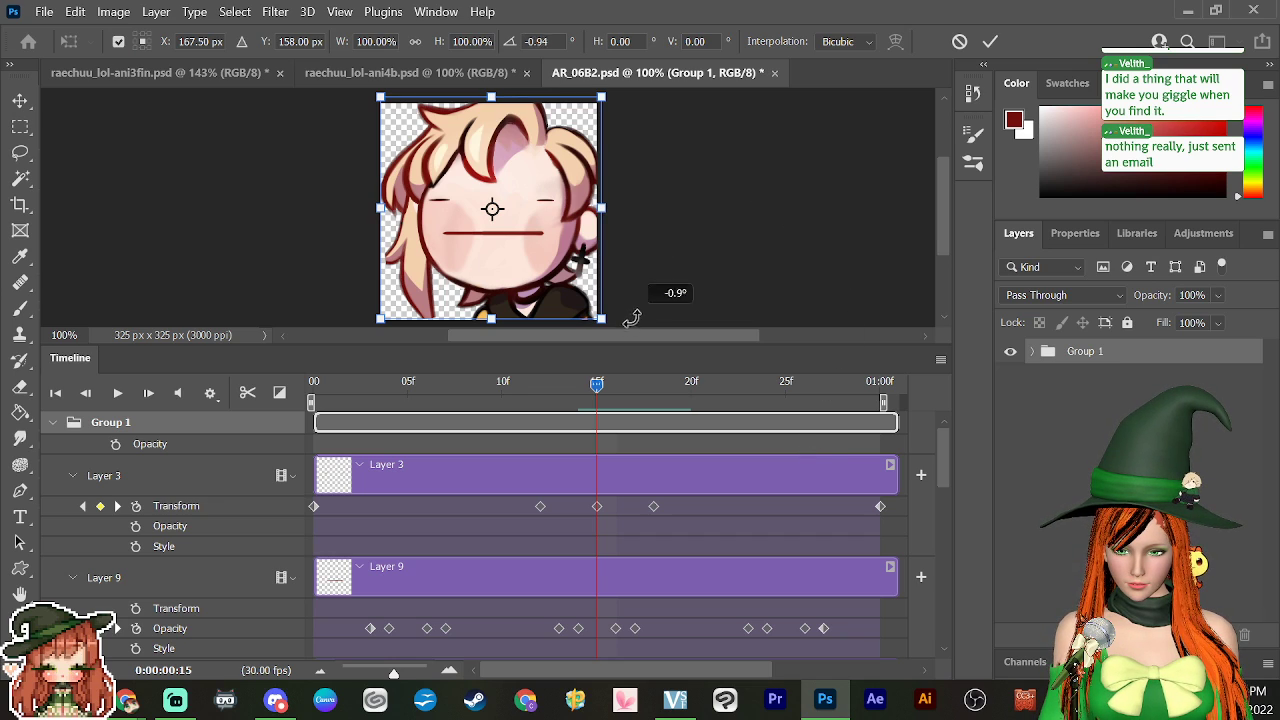
left_click_drag(670, 293, 764, 280)
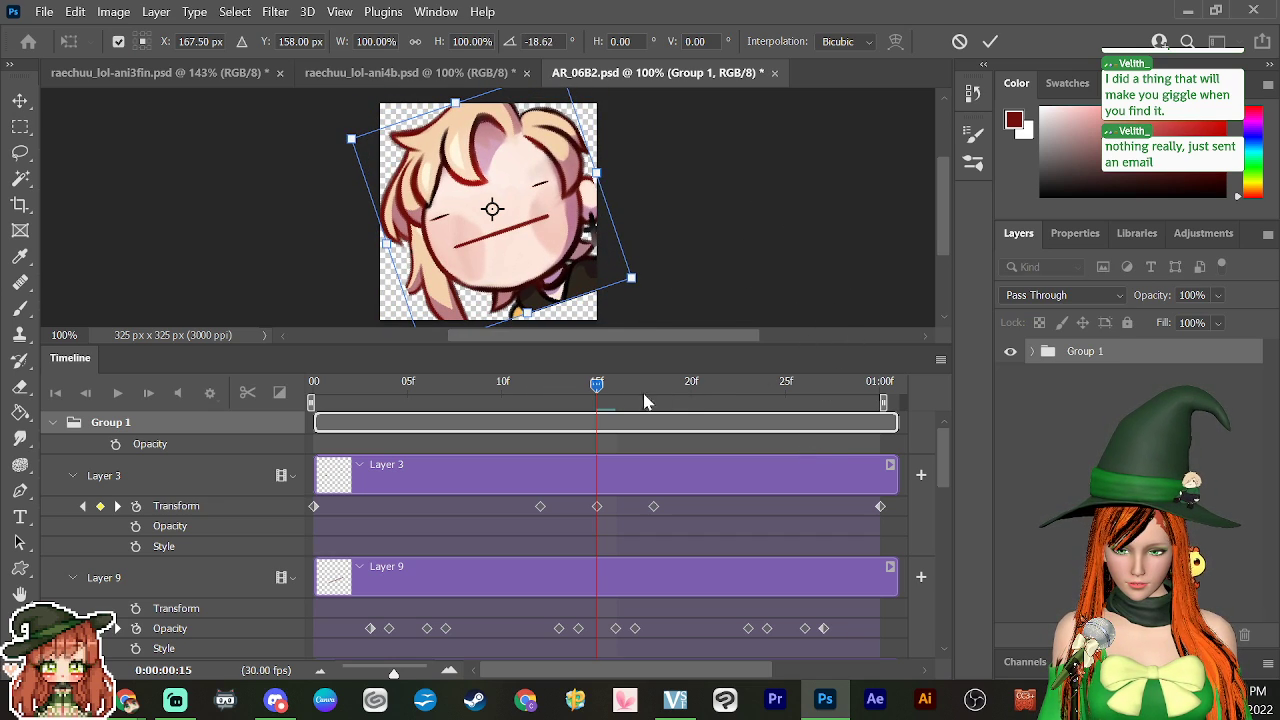
key("Escape")
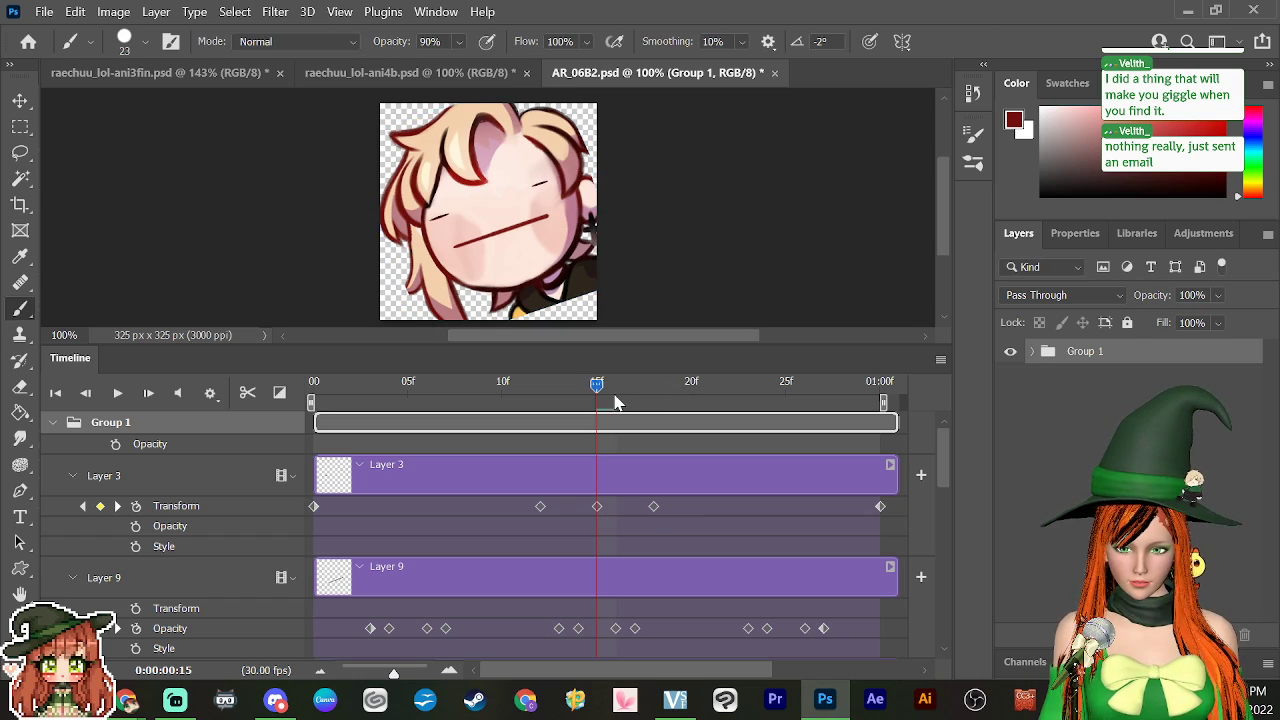
Step: Play and scrub through the animation to check how the rotated group moves
mouse_move(614, 398)
left_mouse_down()
mouse_move(862, 422)
mouse_move(538, 441)
mouse_move(350, 430)
mouse_move(813, 443)
mouse_move(331, 445)
mouse_move(460, 452)
mouse_move(402, 467)
left_mouse_up()
key("space")
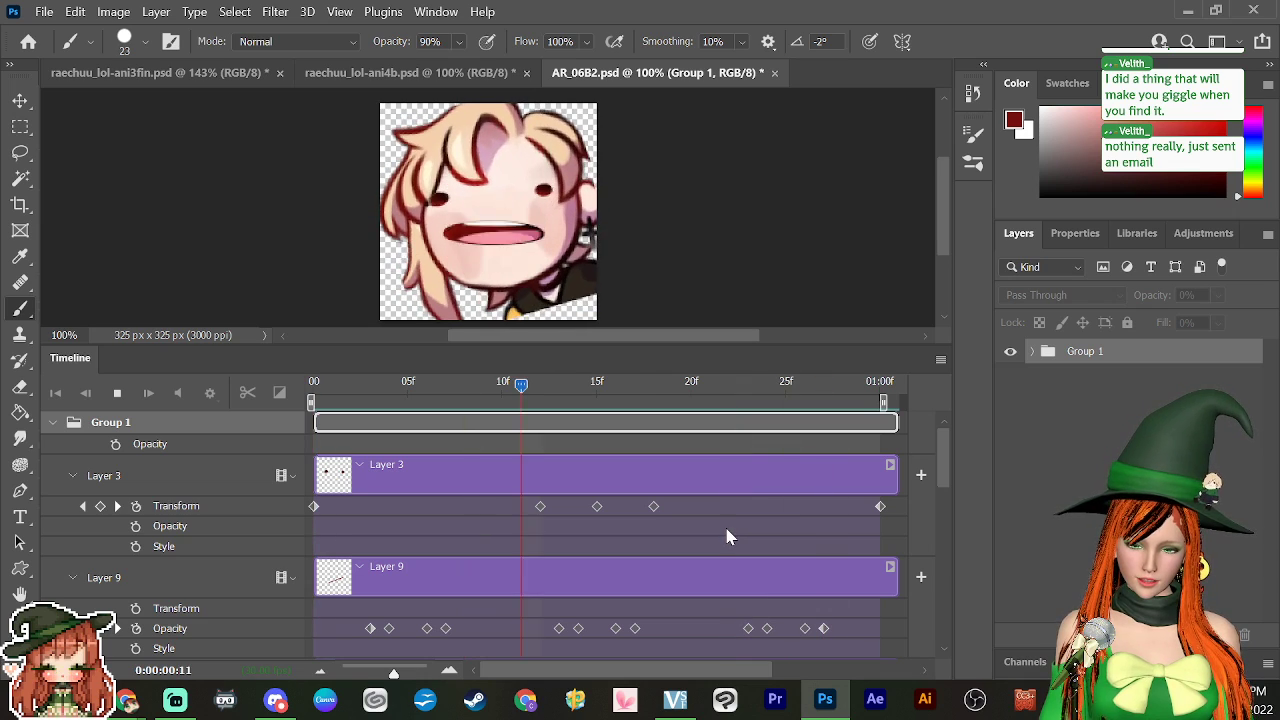
key("space")
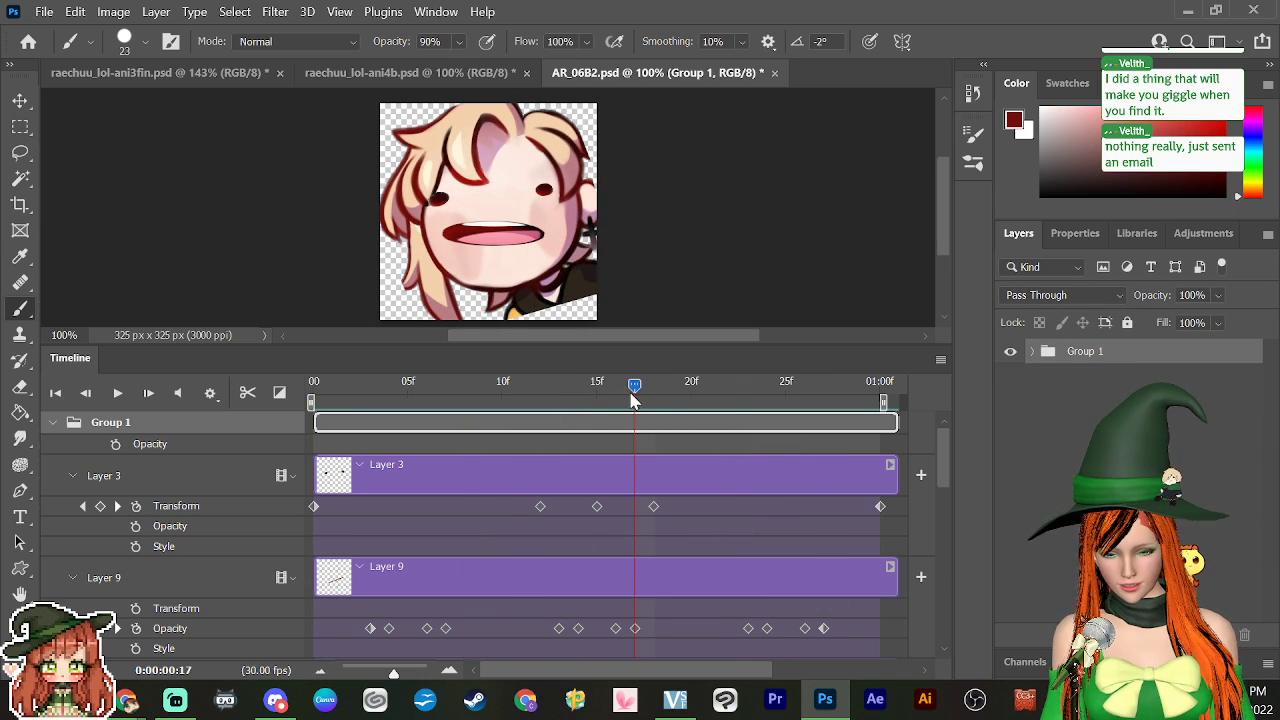
left_click_drag(632, 400, 540, 425)
Step: Undo the group rotation, scrub through the animation and return to frame 15
key("ctrl+z")
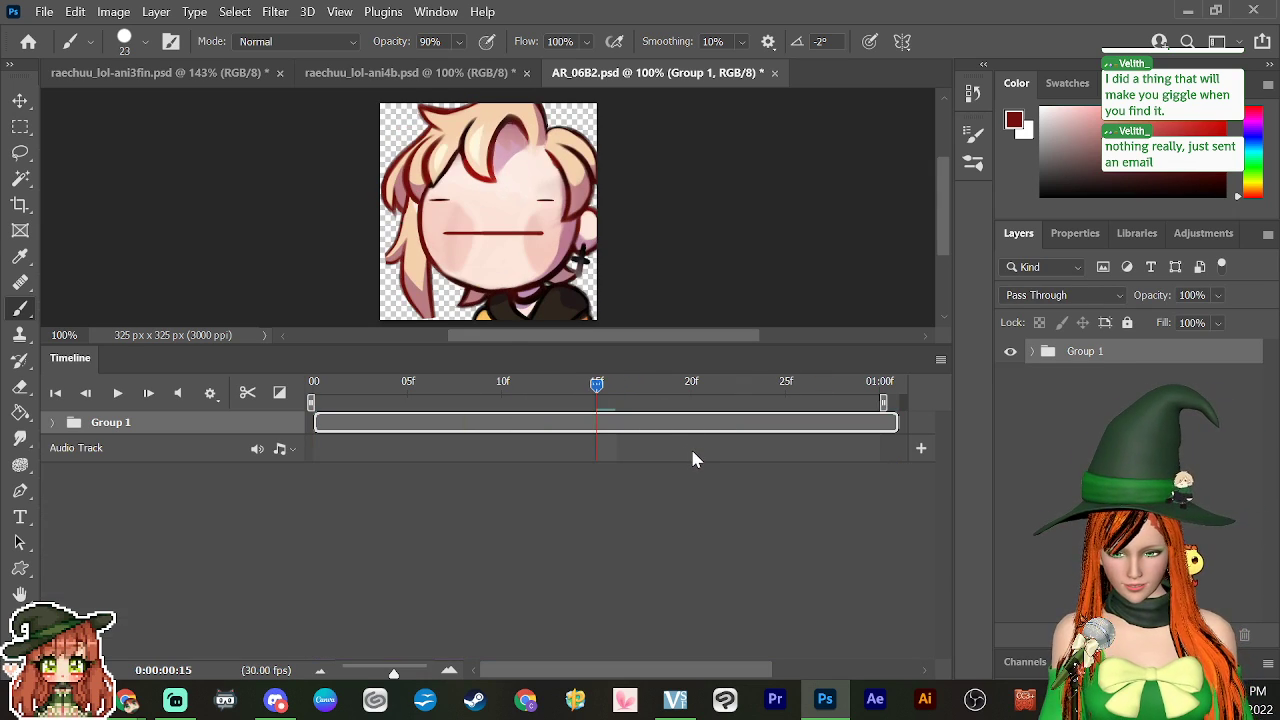
left_click_drag(593, 387, 447, 445)
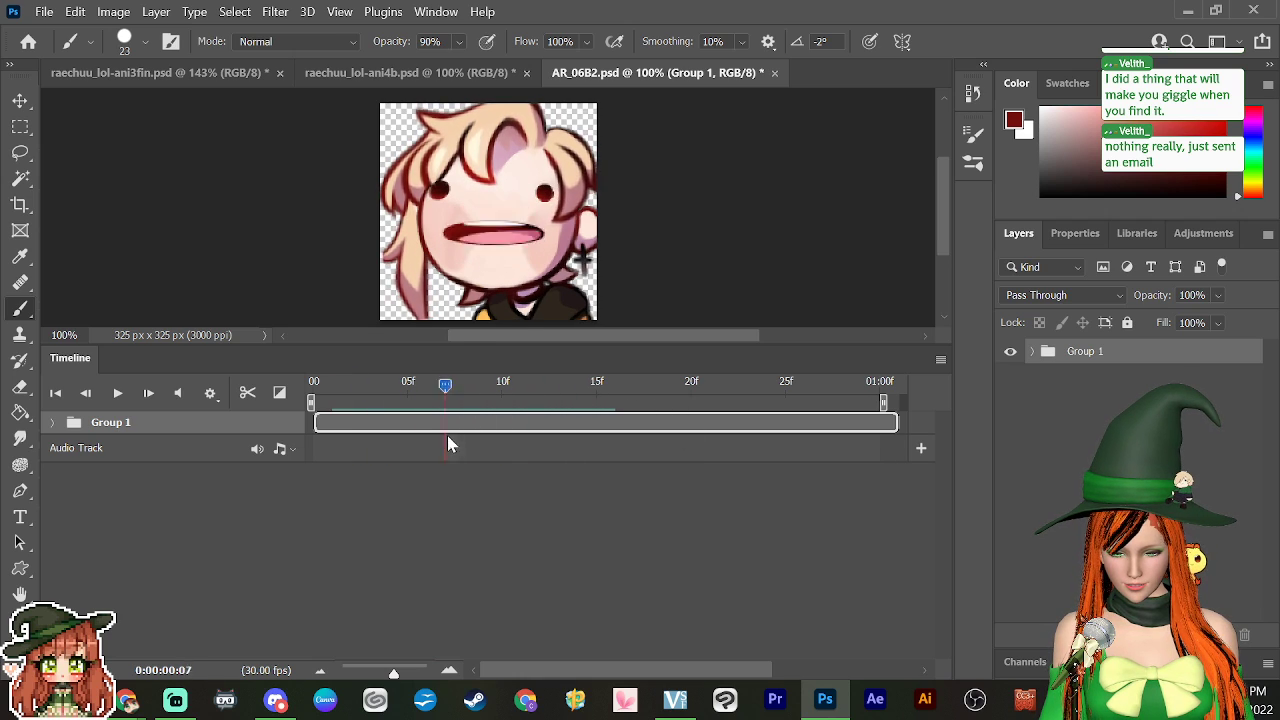
left_click_drag(689, 462, 613, 480)
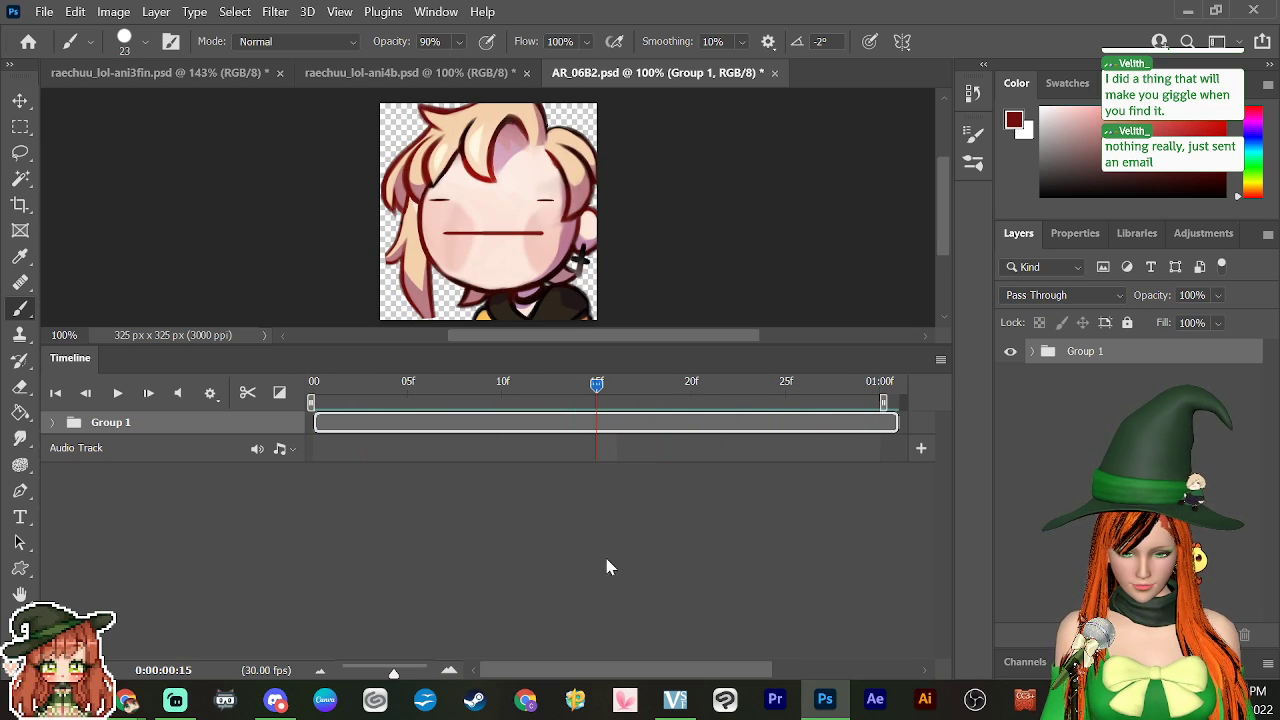
Step: Expand the layer group in the timeline and layer list, and select every layer inside it
left_click(53, 423)
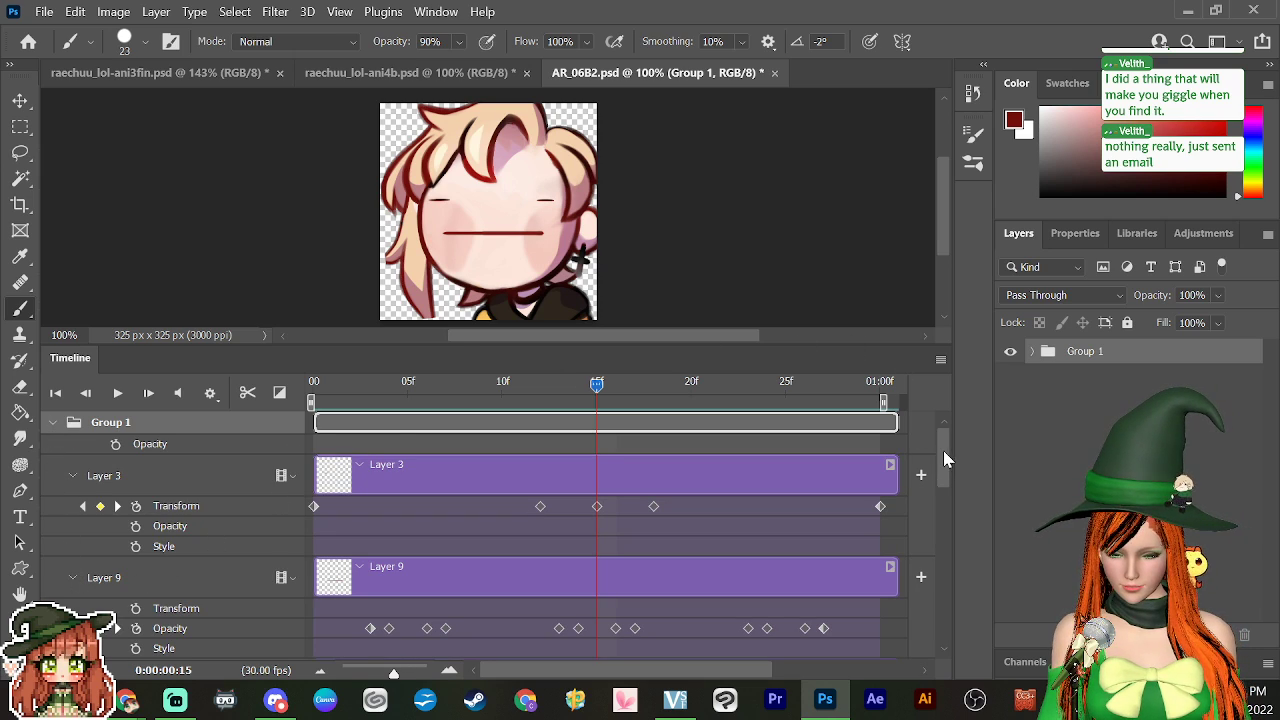
left_click_drag(945, 458, 910, 413)
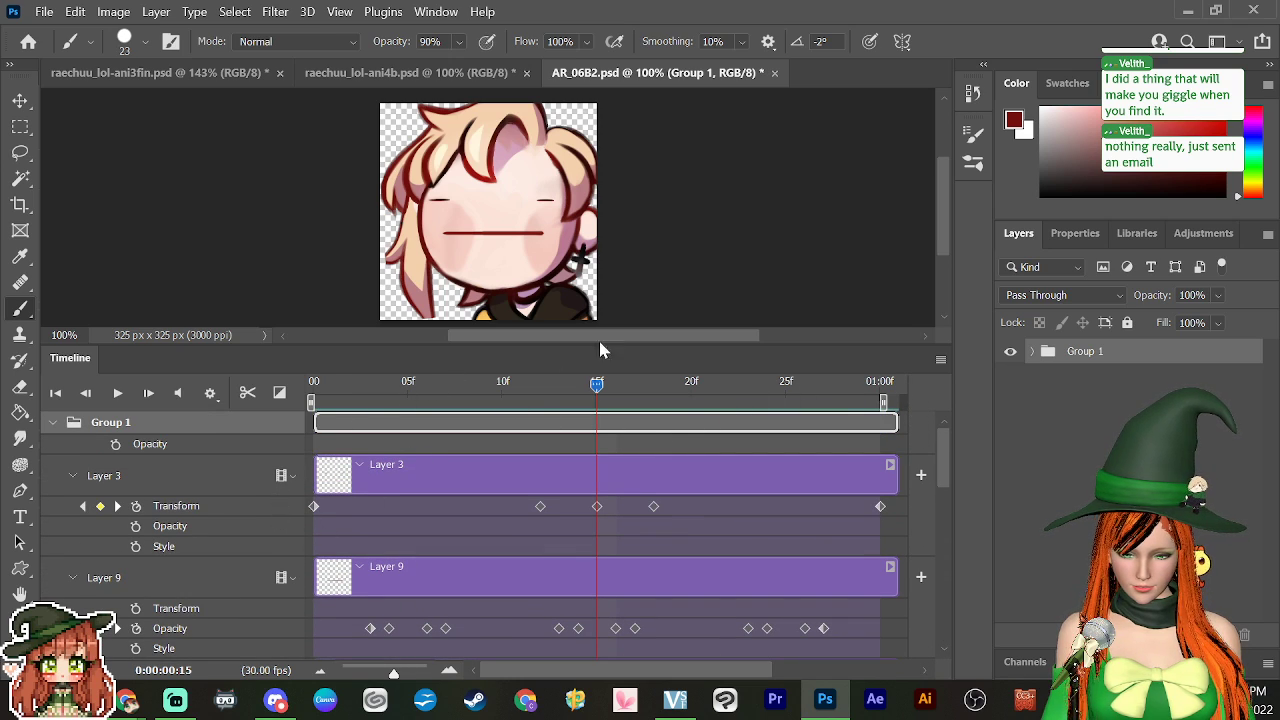
mouse_move(597, 400)
left_mouse_down()
mouse_move(540, 420)
mouse_move(595, 425)
left_mouse_up()
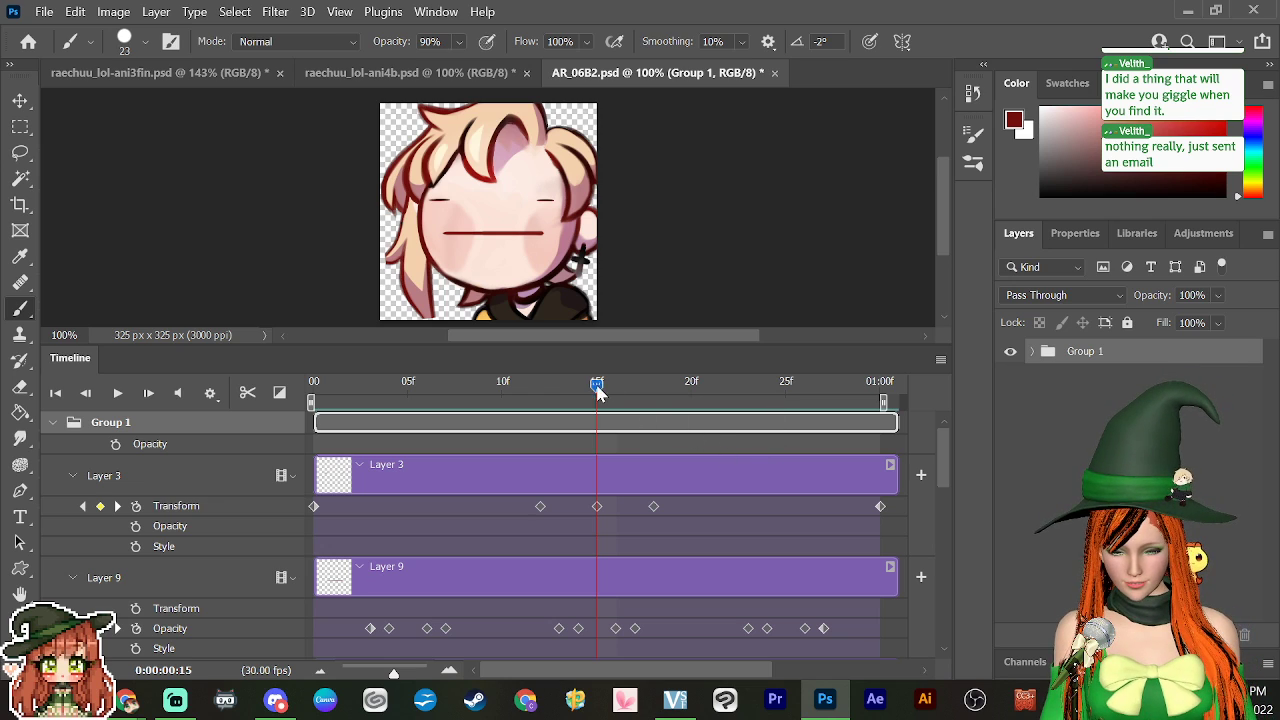
left_click_drag(590, 398, 332, 498)
left_click(1031, 352)
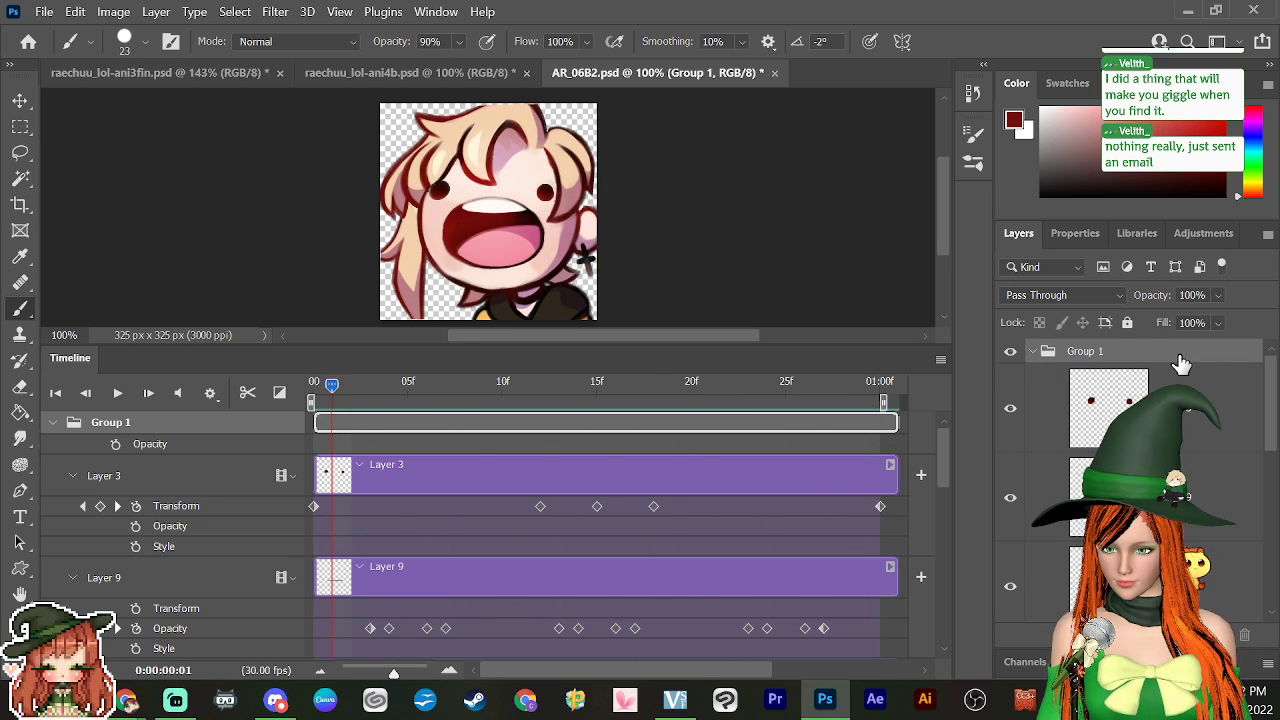
left_click(1238, 433)
scroll(1230, 450, "down", 3)
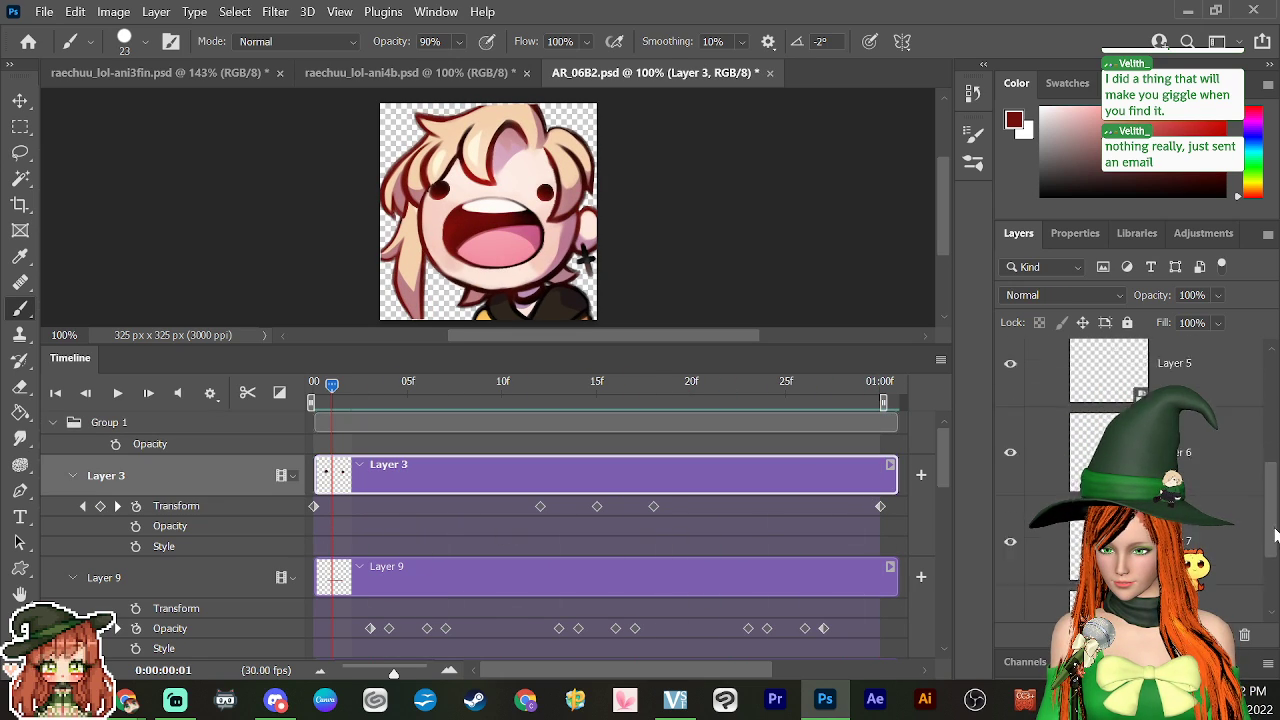
left_click(1215, 585, "ctrl")
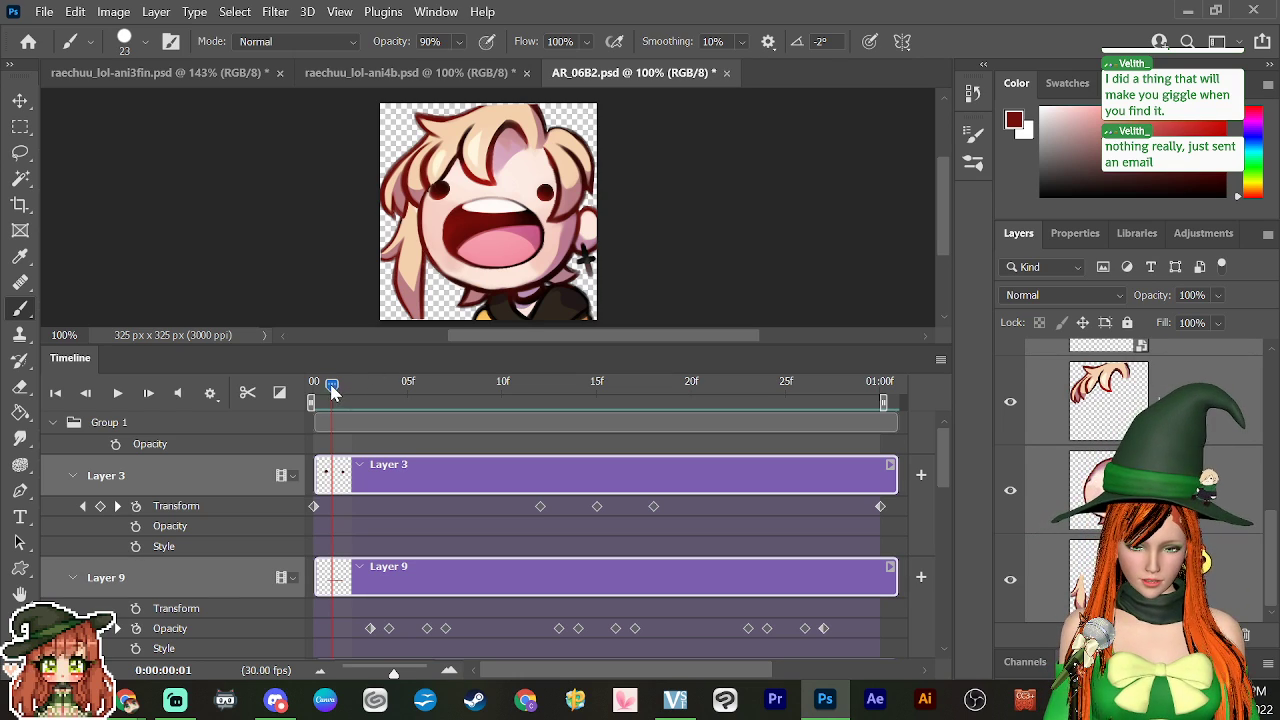
Step: Try rotating the selected layers together by about -8.5° at frame 0
left_click_drag(332, 390, 313, 390)
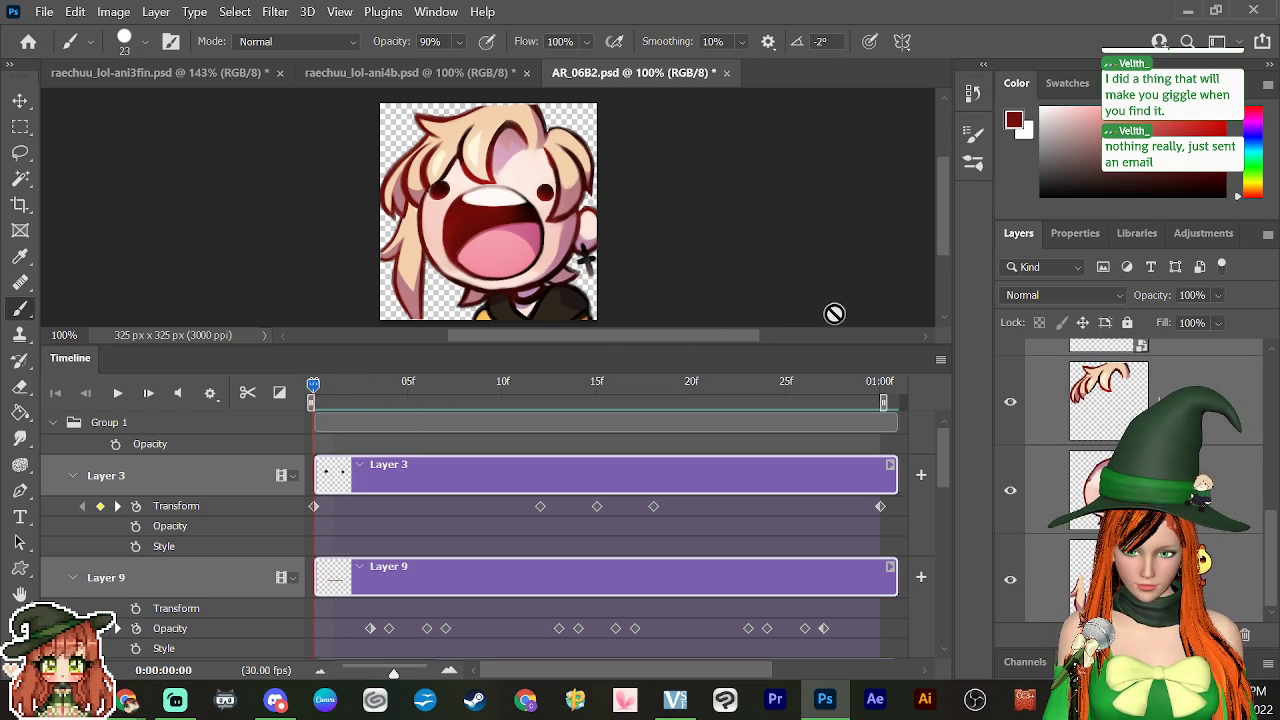
left_click(20, 100)
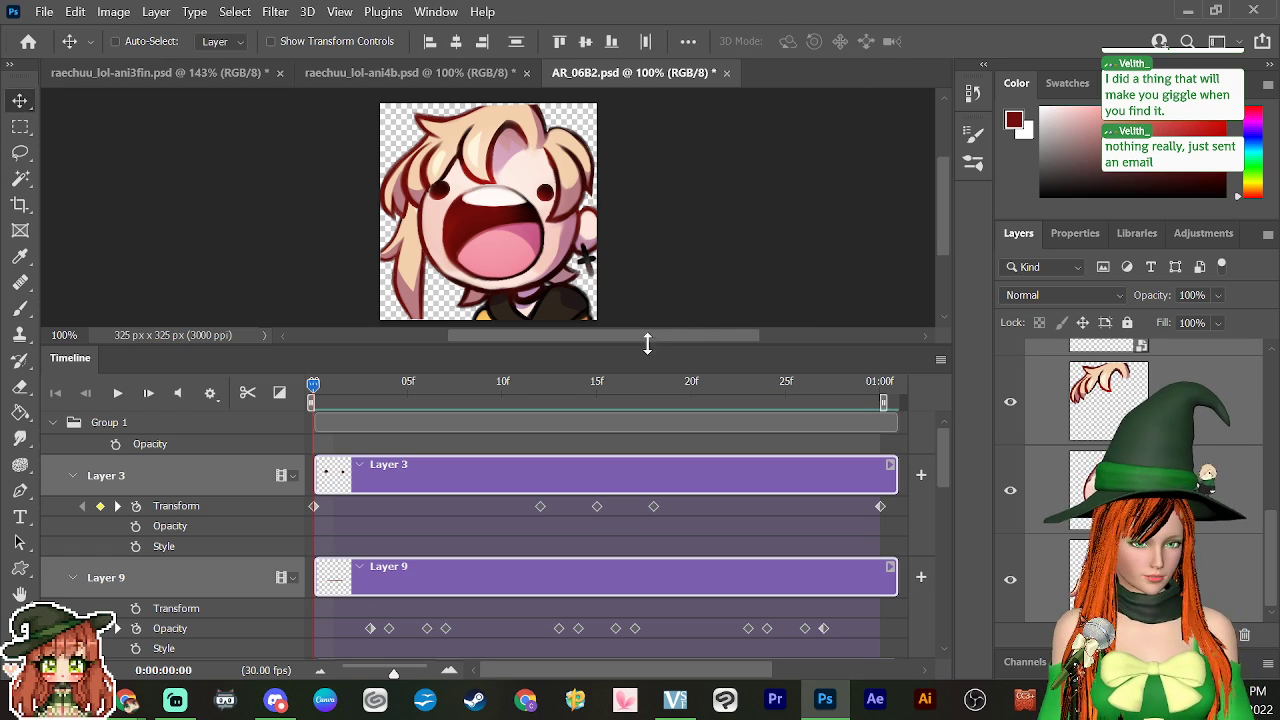
key("ctrl+t")
left_click_drag(638, 207, 645, 185)
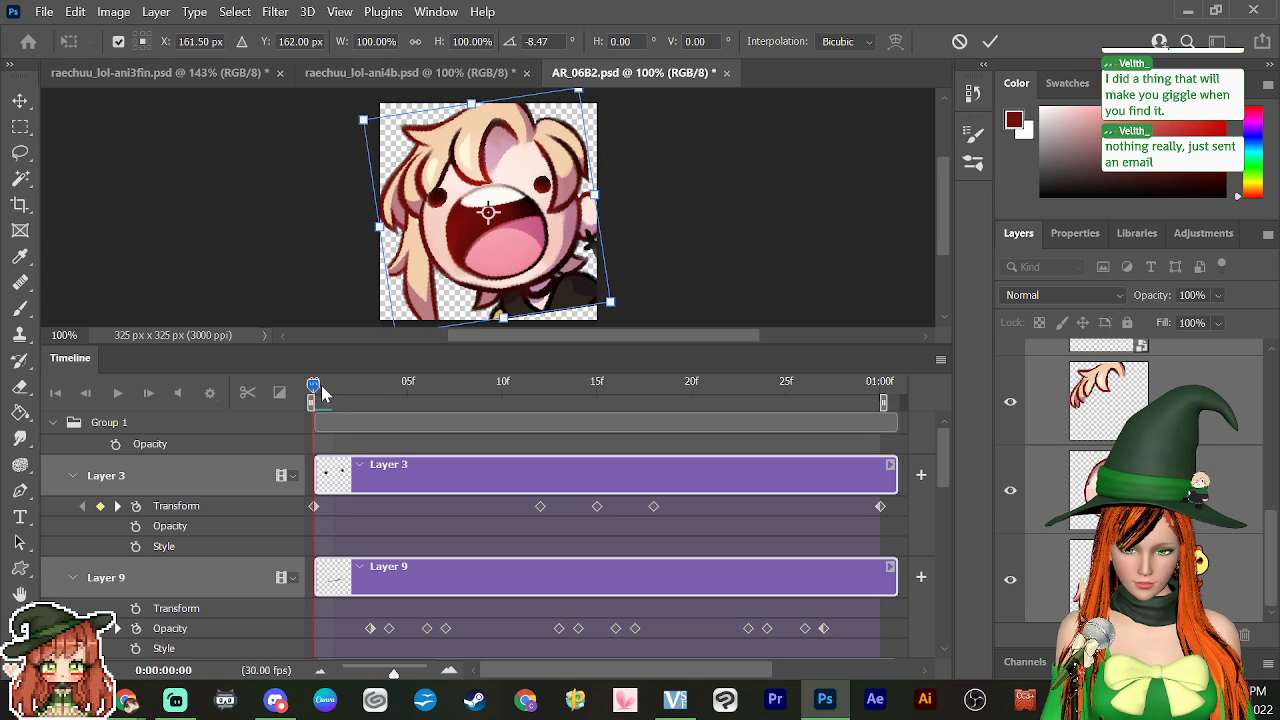
key("Escape")
Step: Try rotating the selected layers together by about 18.8° at frame 15
left_click_drag(313, 390, 597, 400)
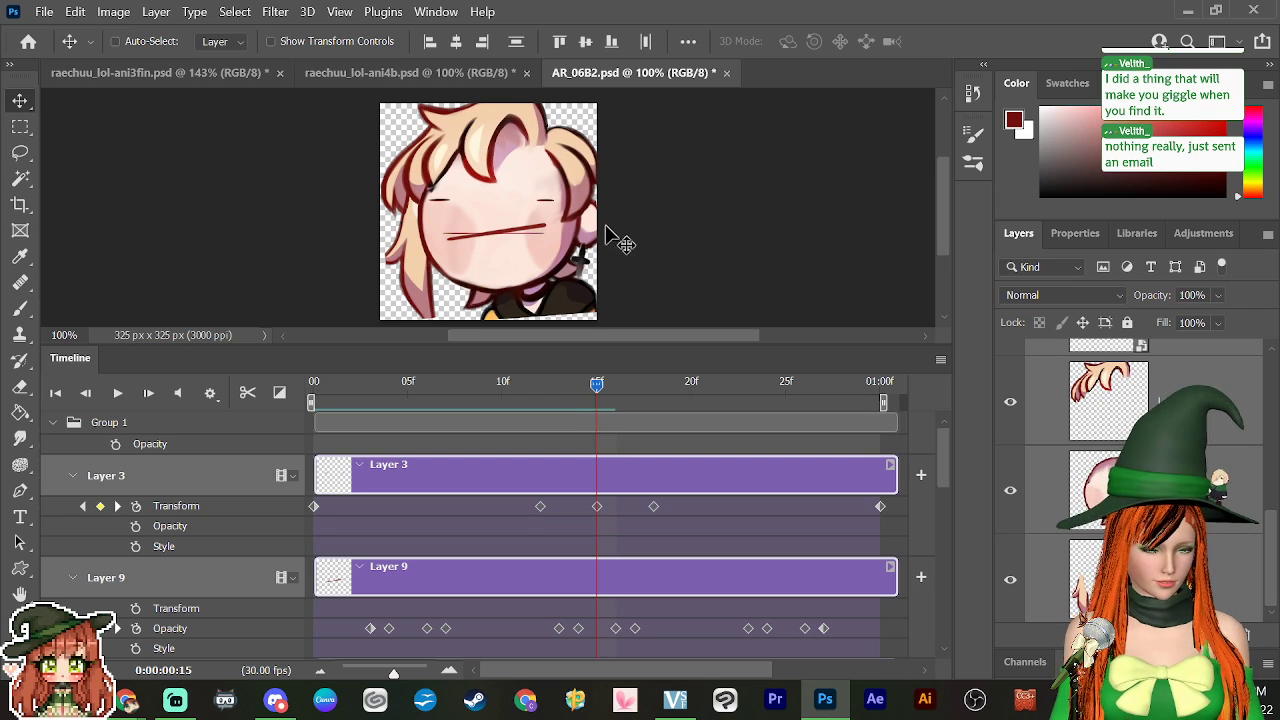
key("ctrl+t")
left_click_drag(629, 205, 648, 253)
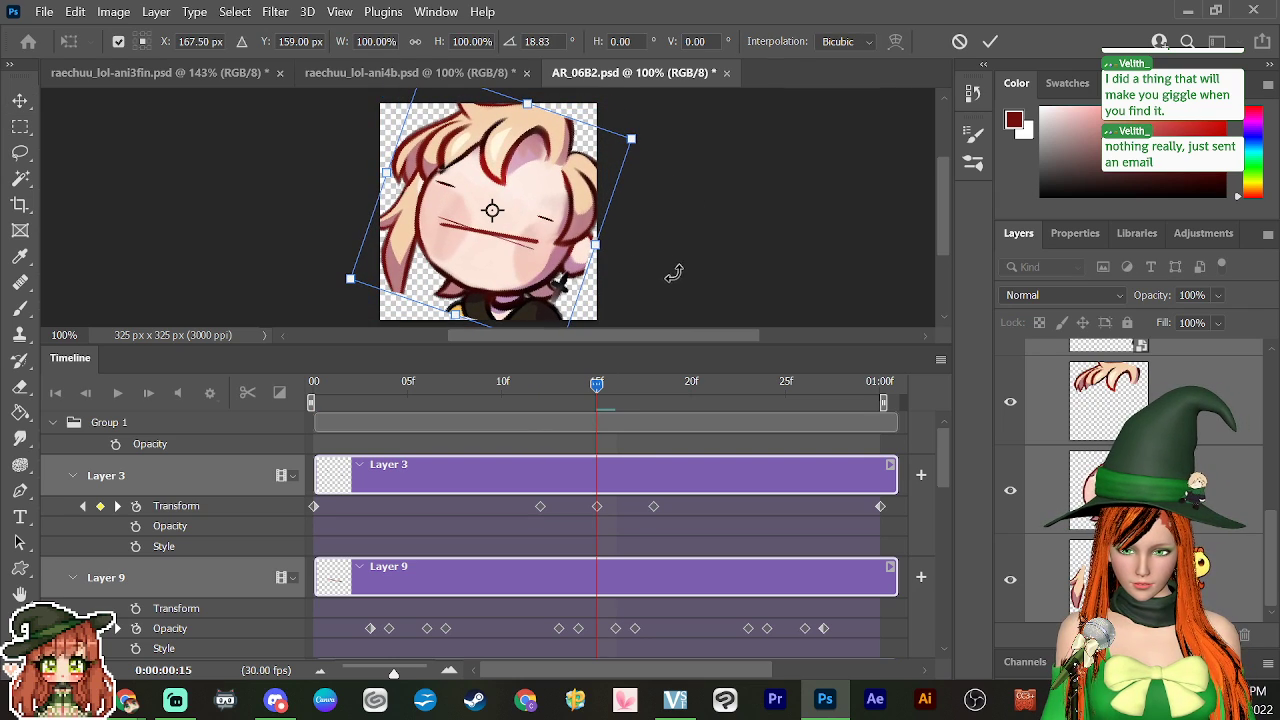
key("Escape")
Step: Play and scrub through the animation to check the tilt between the rotated poses
key("space")
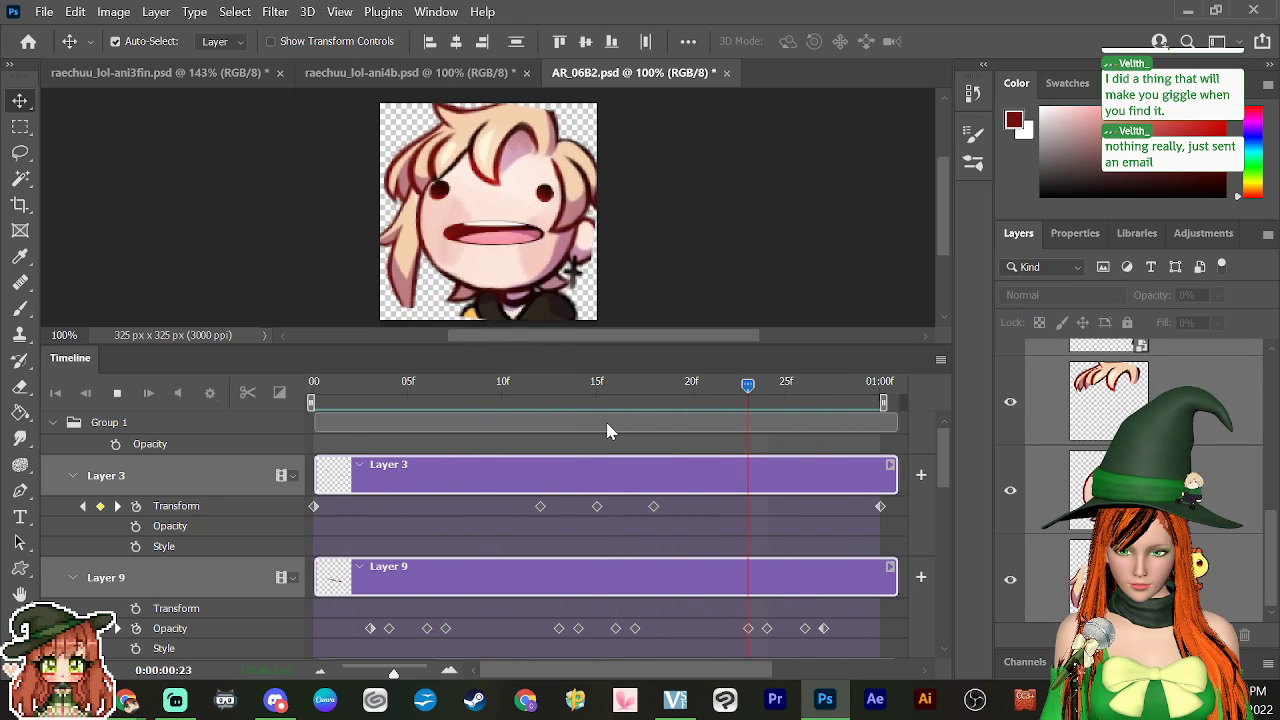
key("space")
left_click_drag(824, 390, 300, 474)
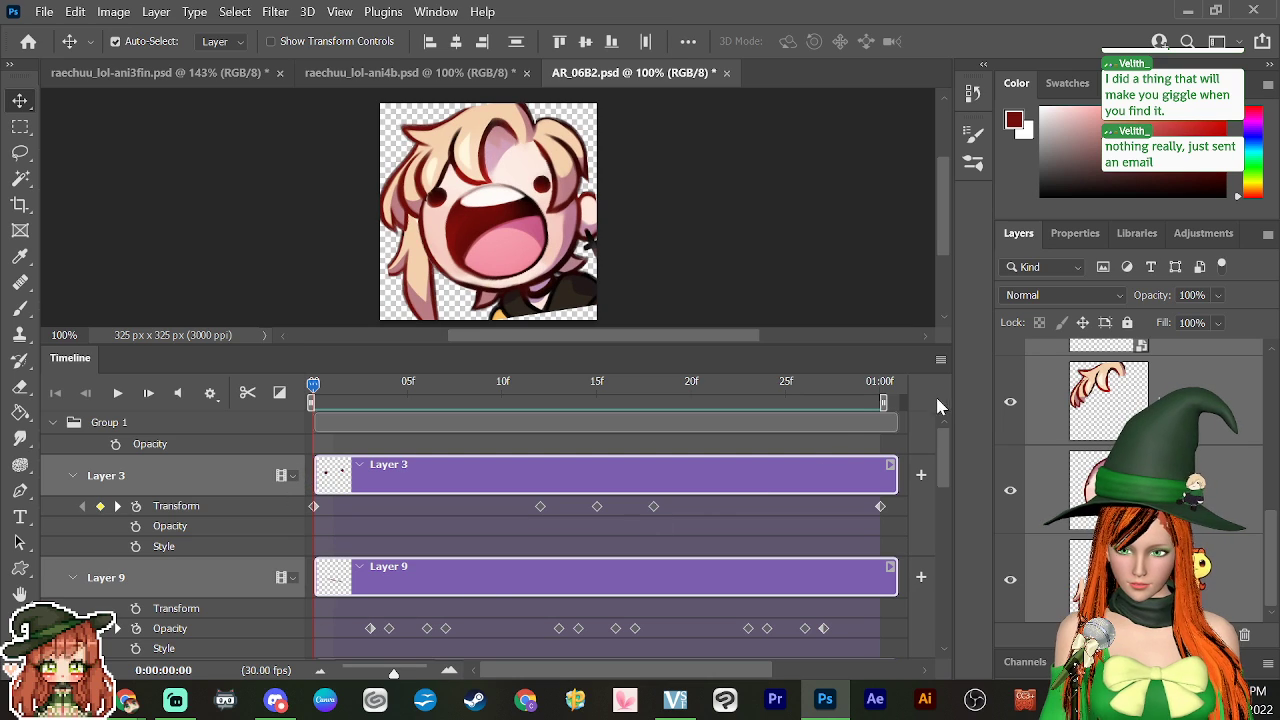
left_click_drag(313, 388, 371, 500)
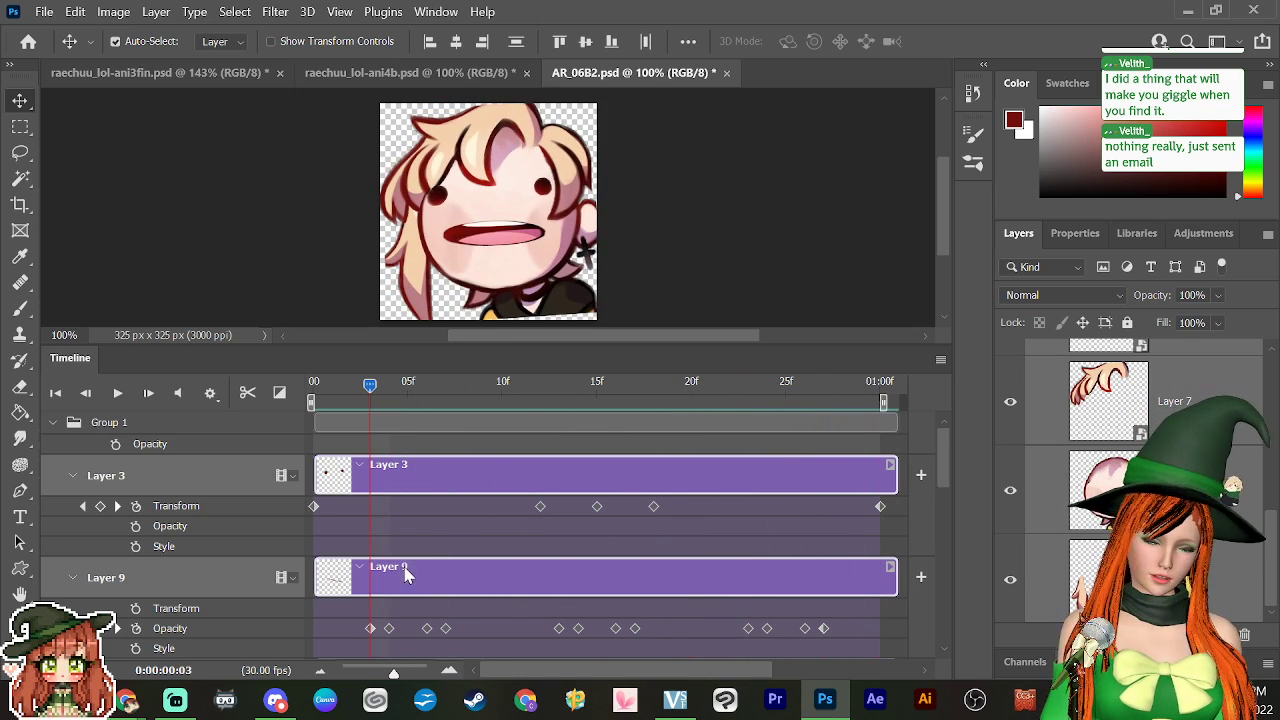
key("Home")
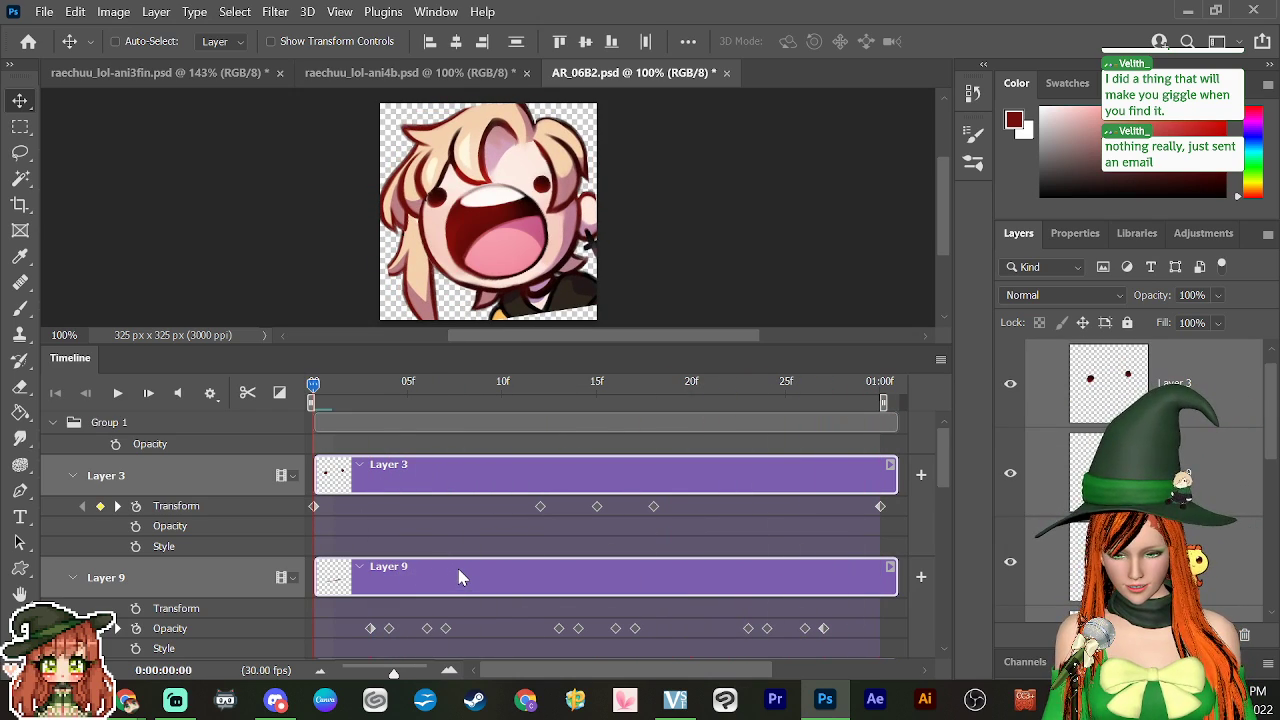
Step: Undo the layer rotations and the layer grouping, and return to frame 0
key("space")
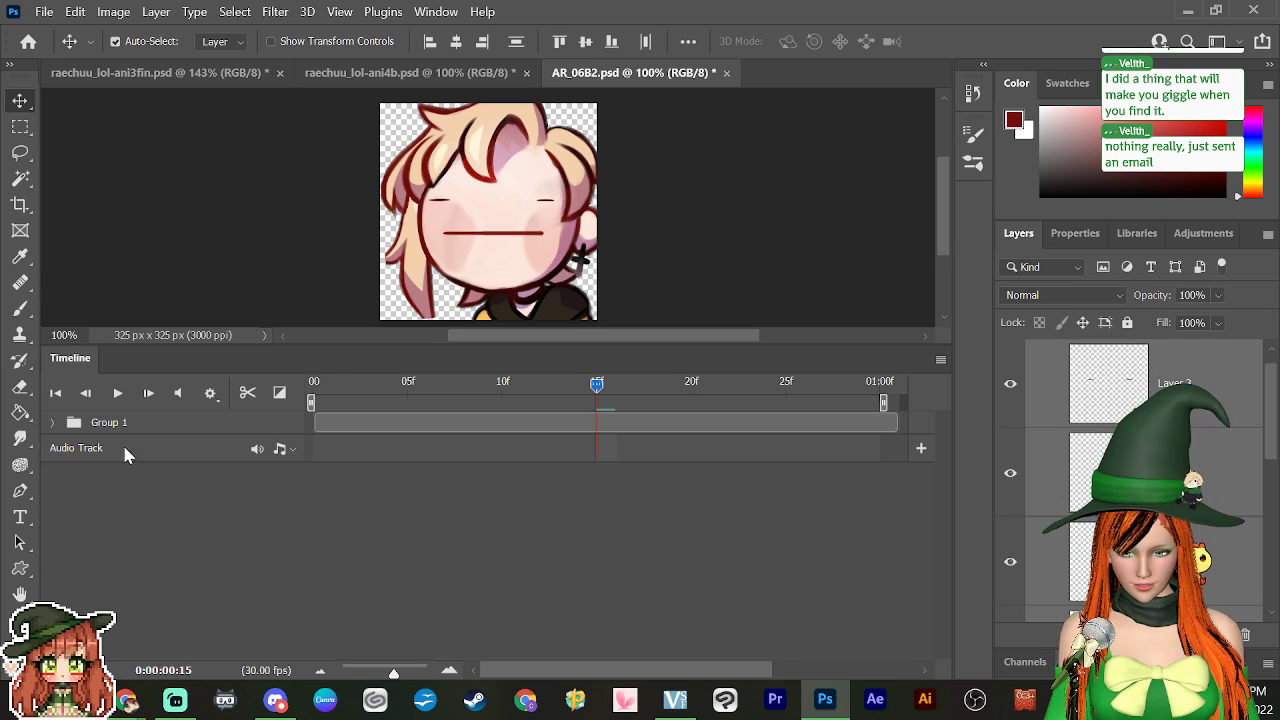
left_click(53, 423)
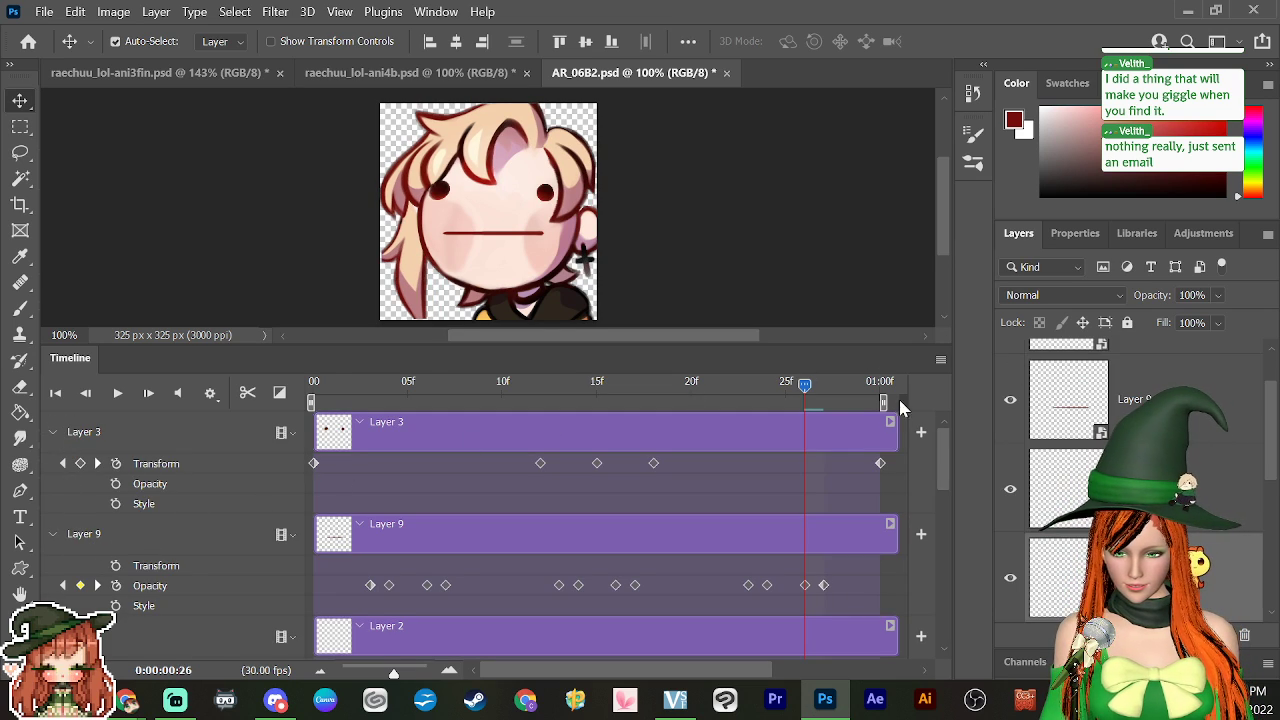
left_click_drag(806, 386, 291, 577)
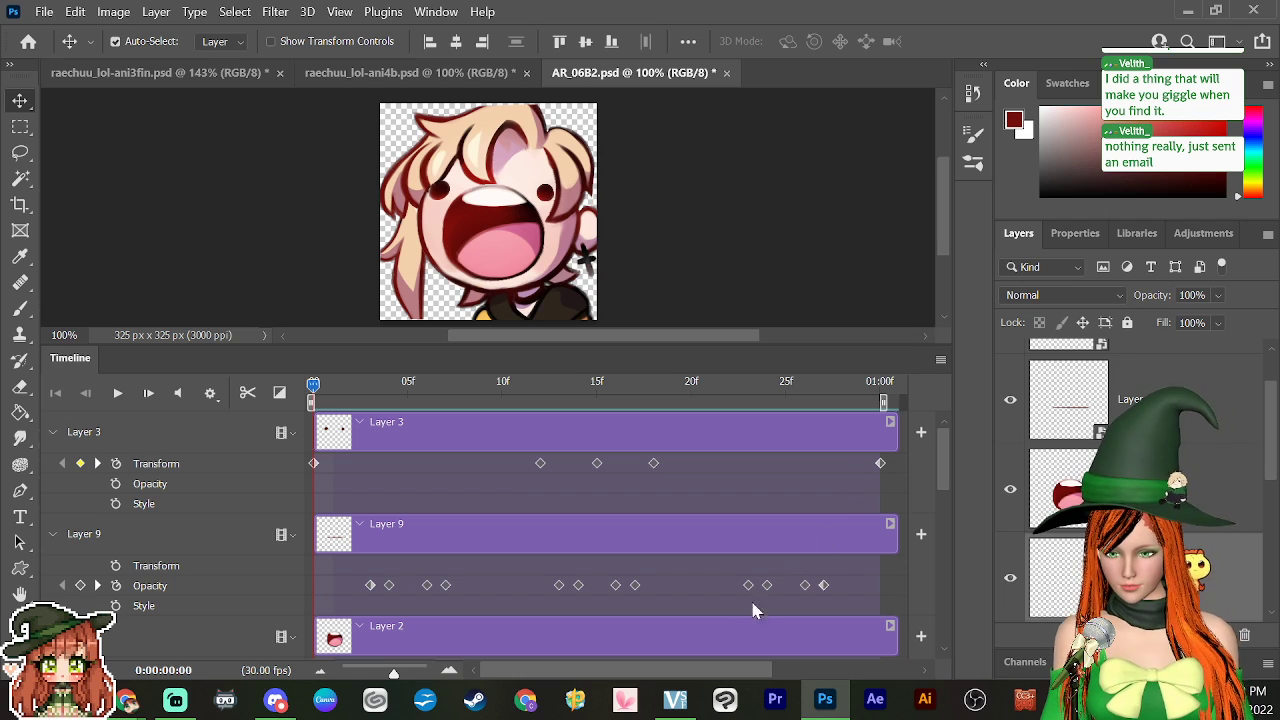
Step: Select all layers at frame 5 and try squashing them vertically to about half height, anchored at the bottom
left_click_drag(943, 444, 940, 594)
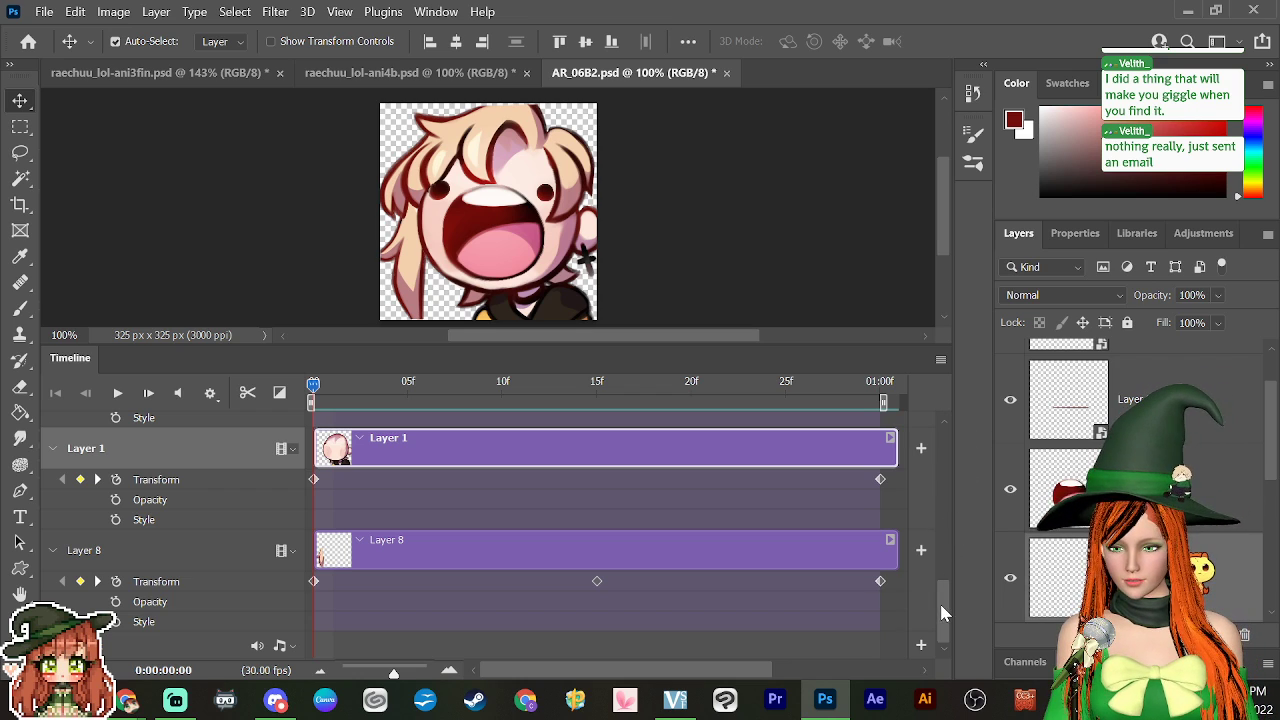
left_click_drag(943, 613, 929, 455)
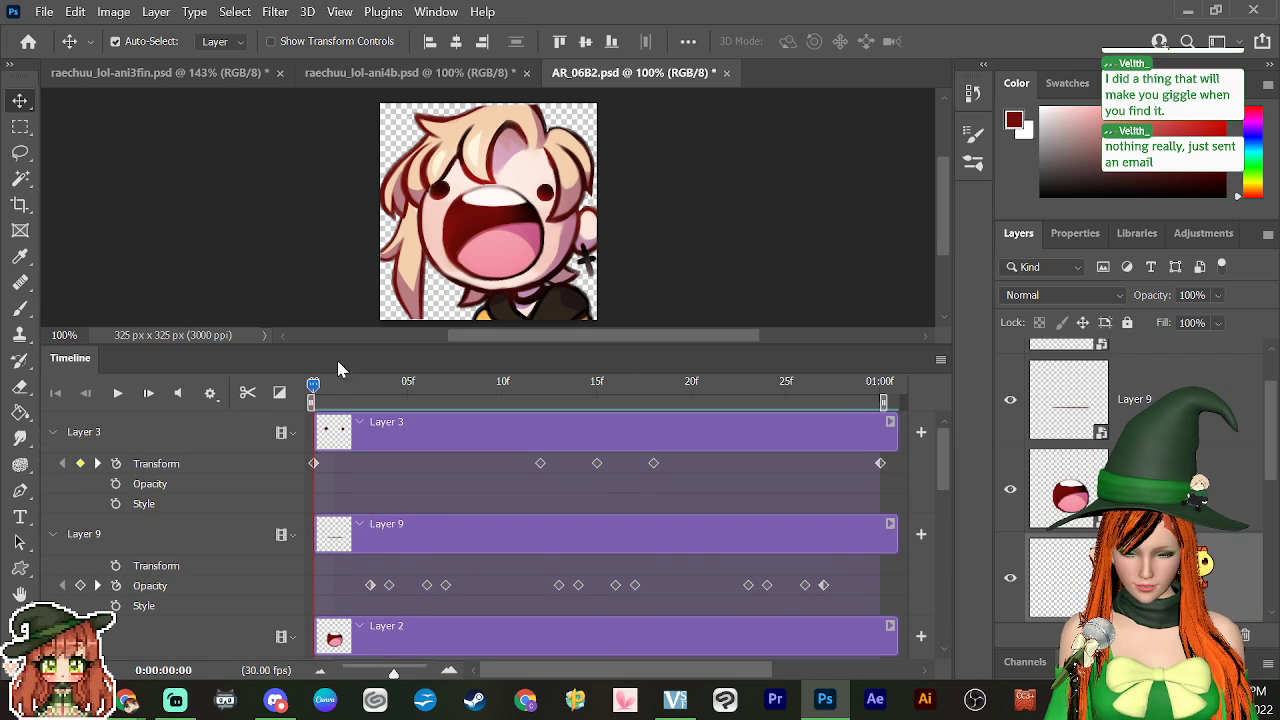
left_click_drag(319, 393, 408, 386)
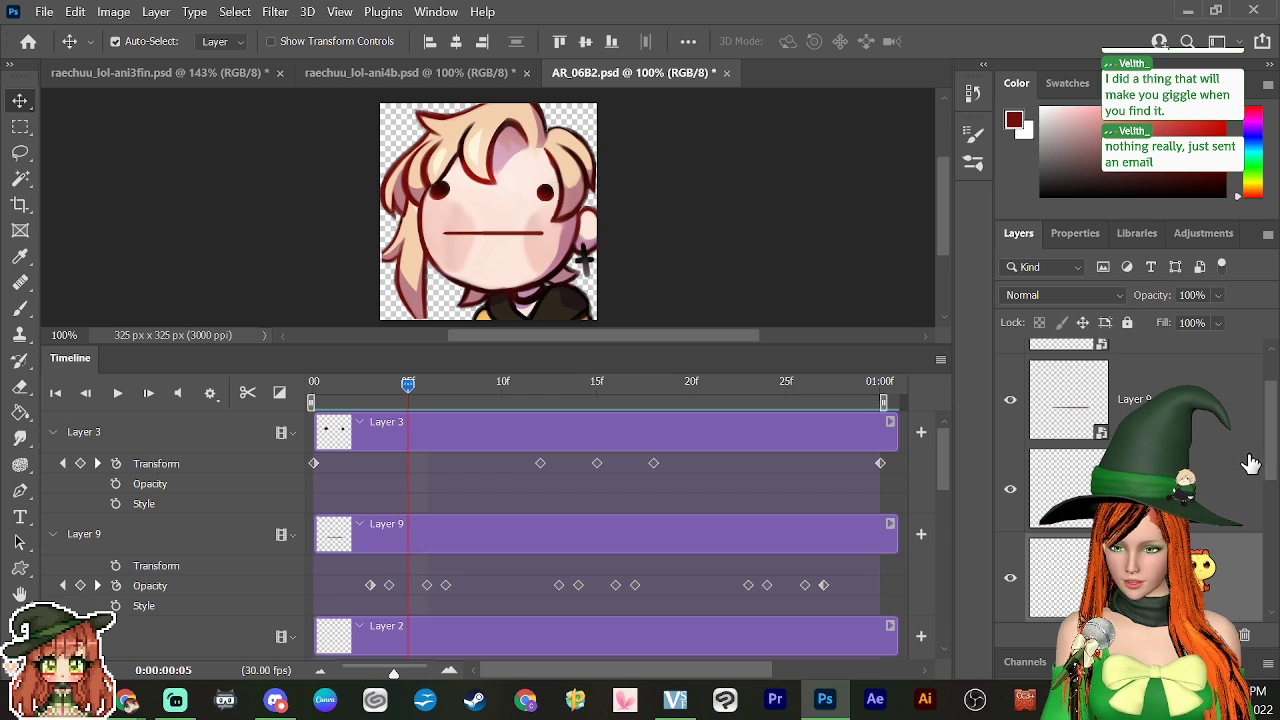
scroll(1270, 455, "up", 2)
left_click_drag(1270, 455, 1270, 603)
key("ctrl+alt+a")
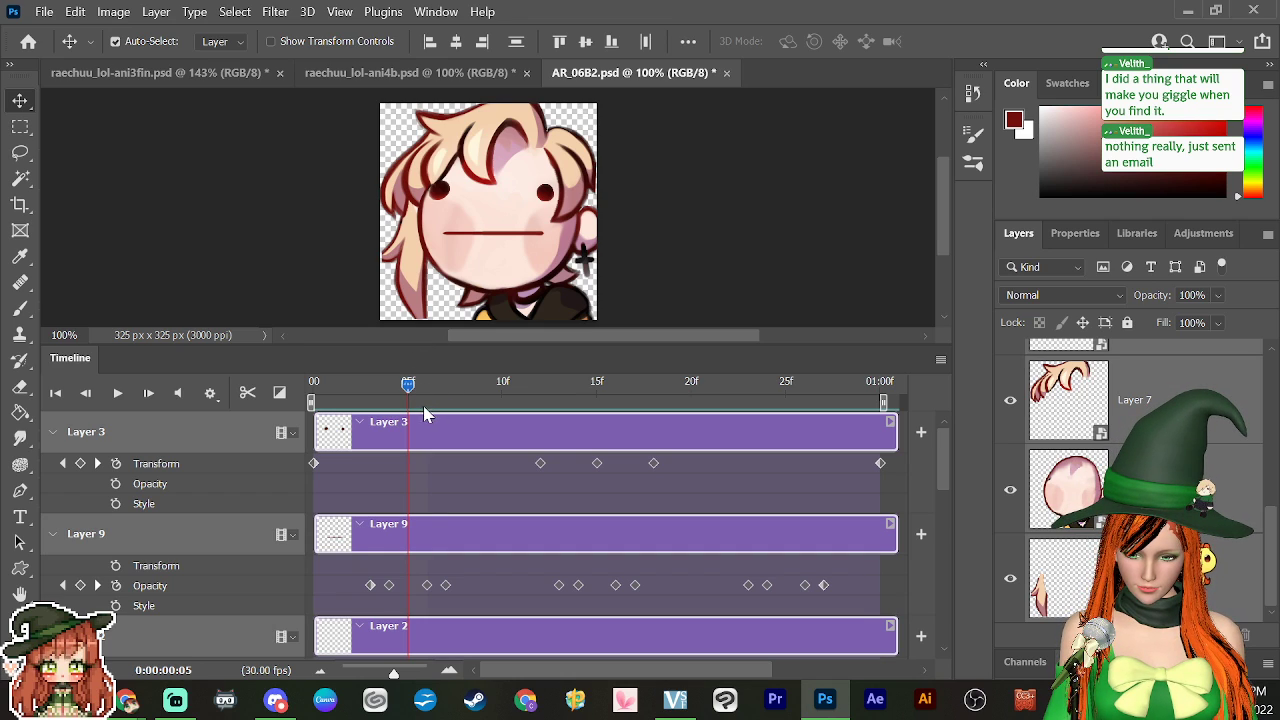
key("ctrl+t")
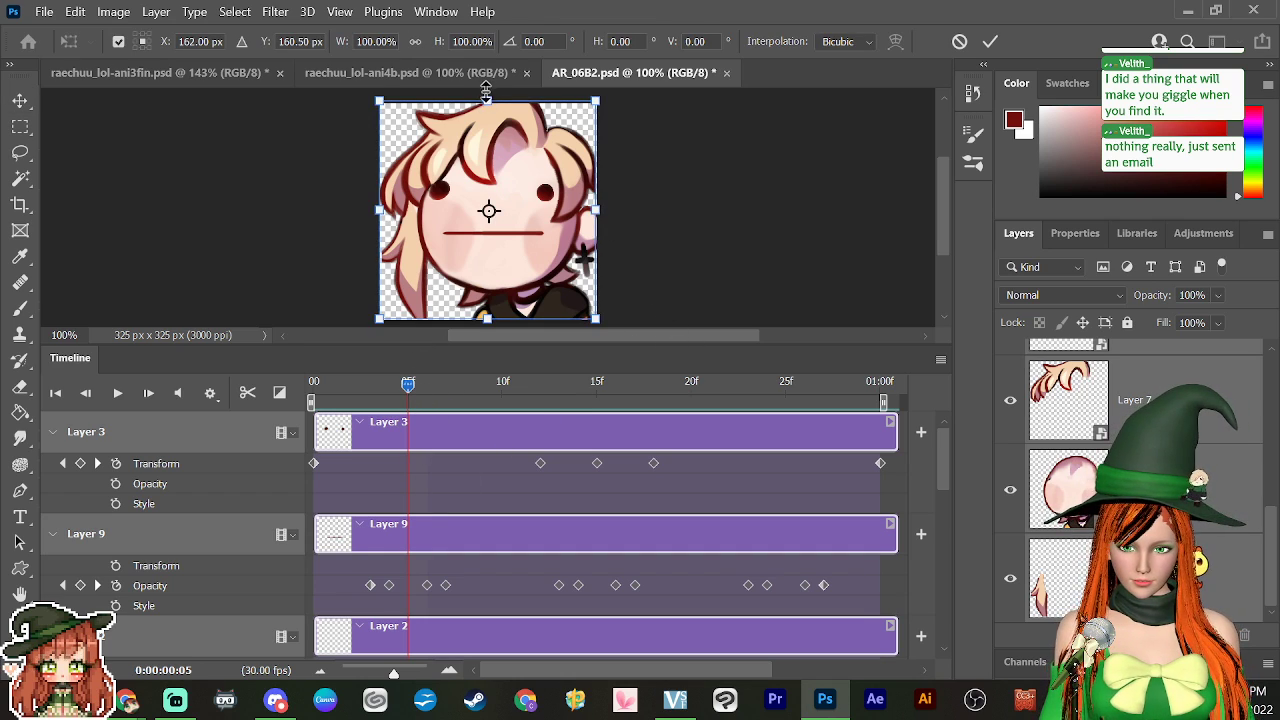
left_click_drag(487, 103, 487, 212)
key("Return")
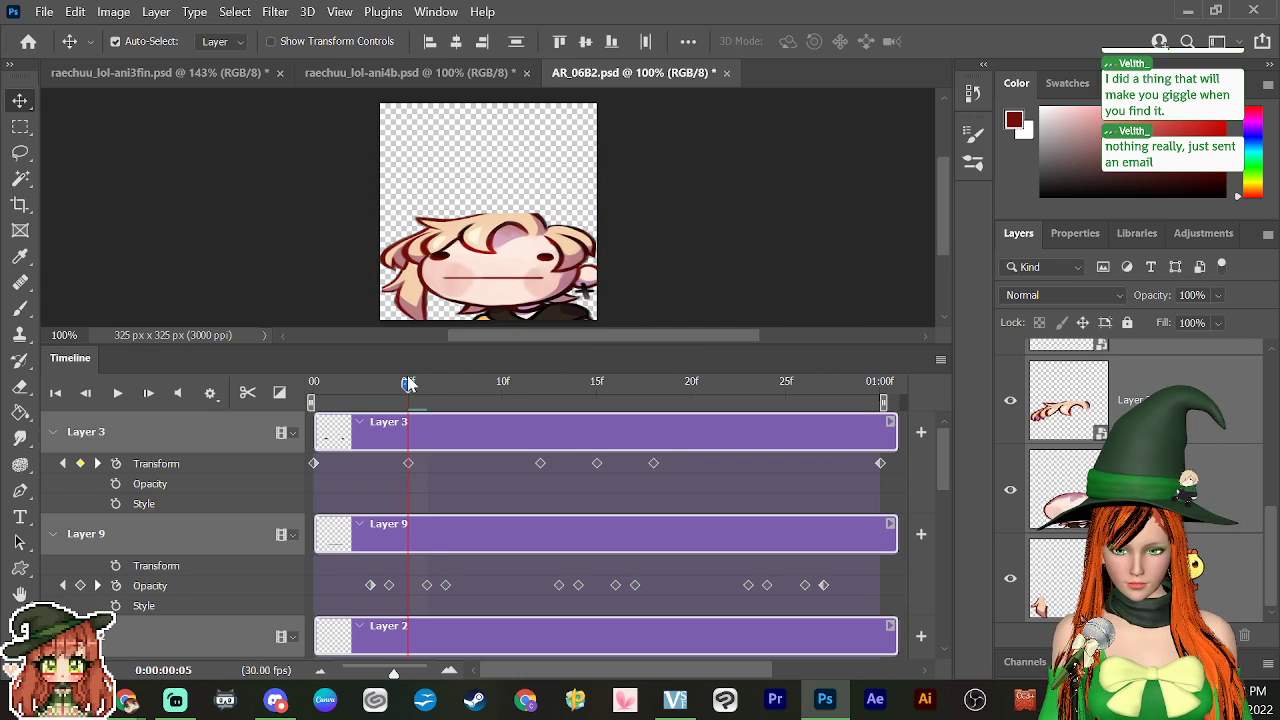
Step: Scrub between frames 5 and 6 to check the squash, and undo it
left_click_drag(408, 383, 432, 479)
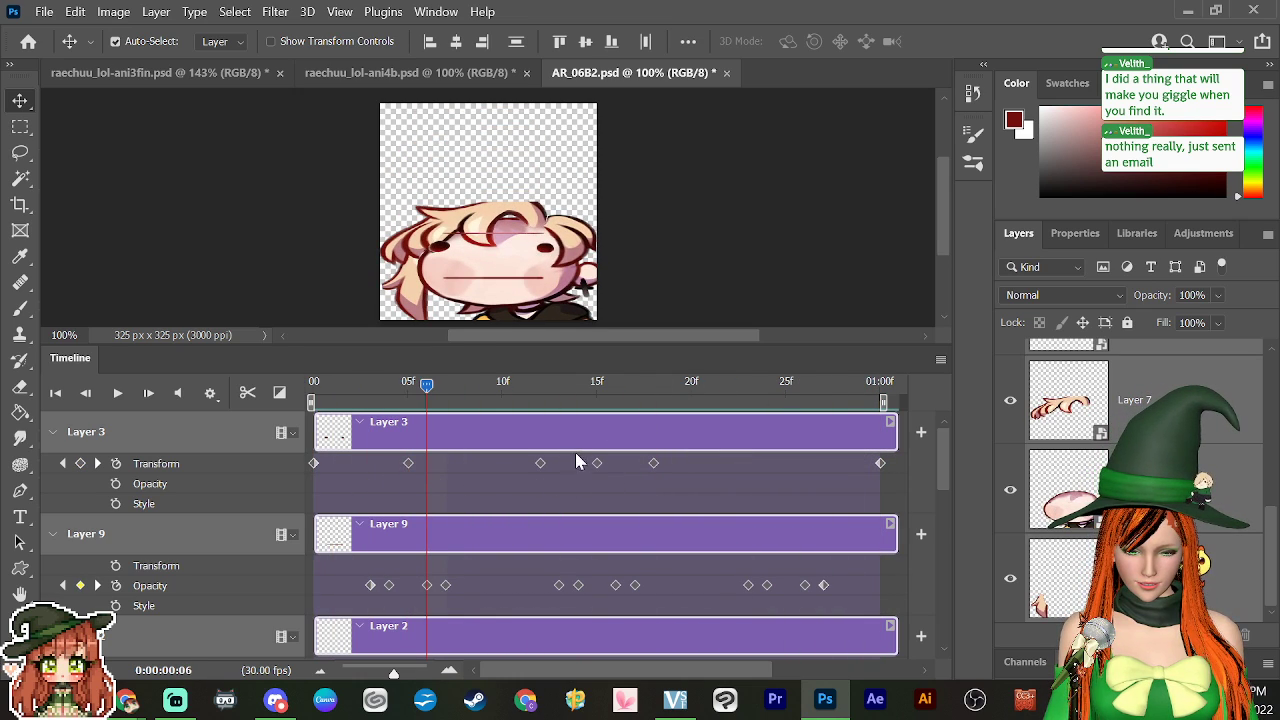
left_click_drag(425, 395, 409, 395)
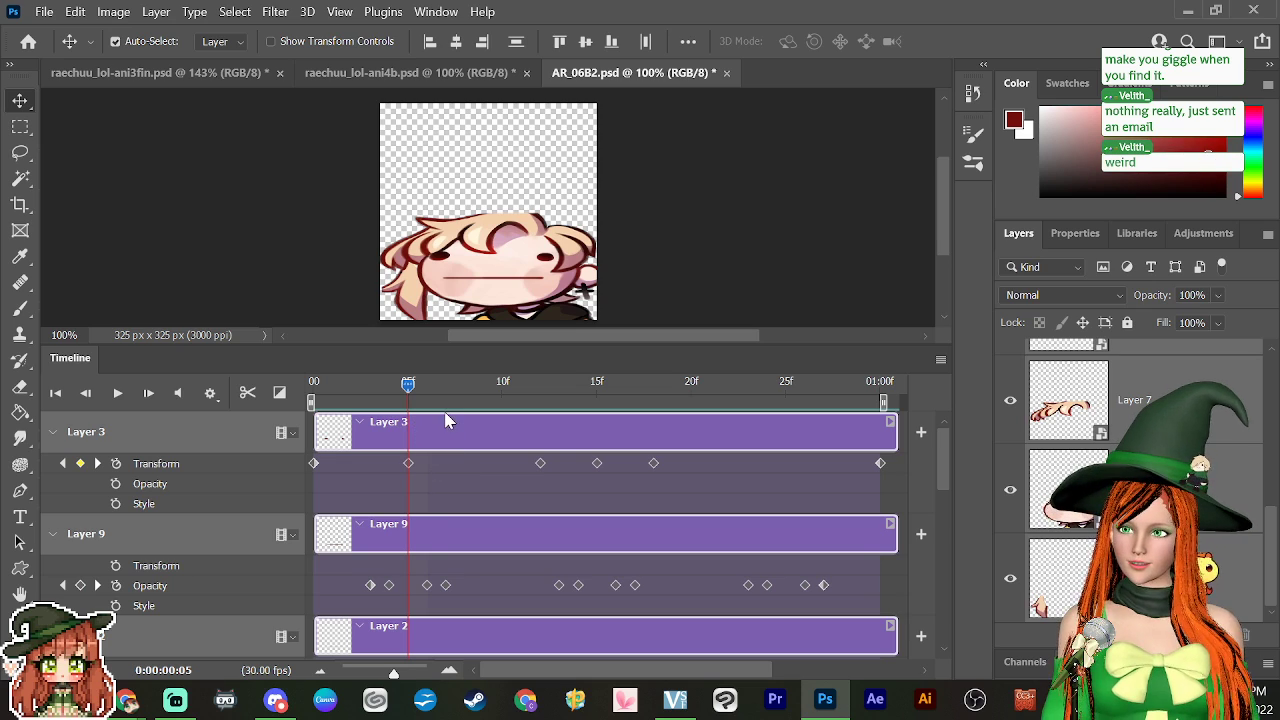
key("ctrl+z")
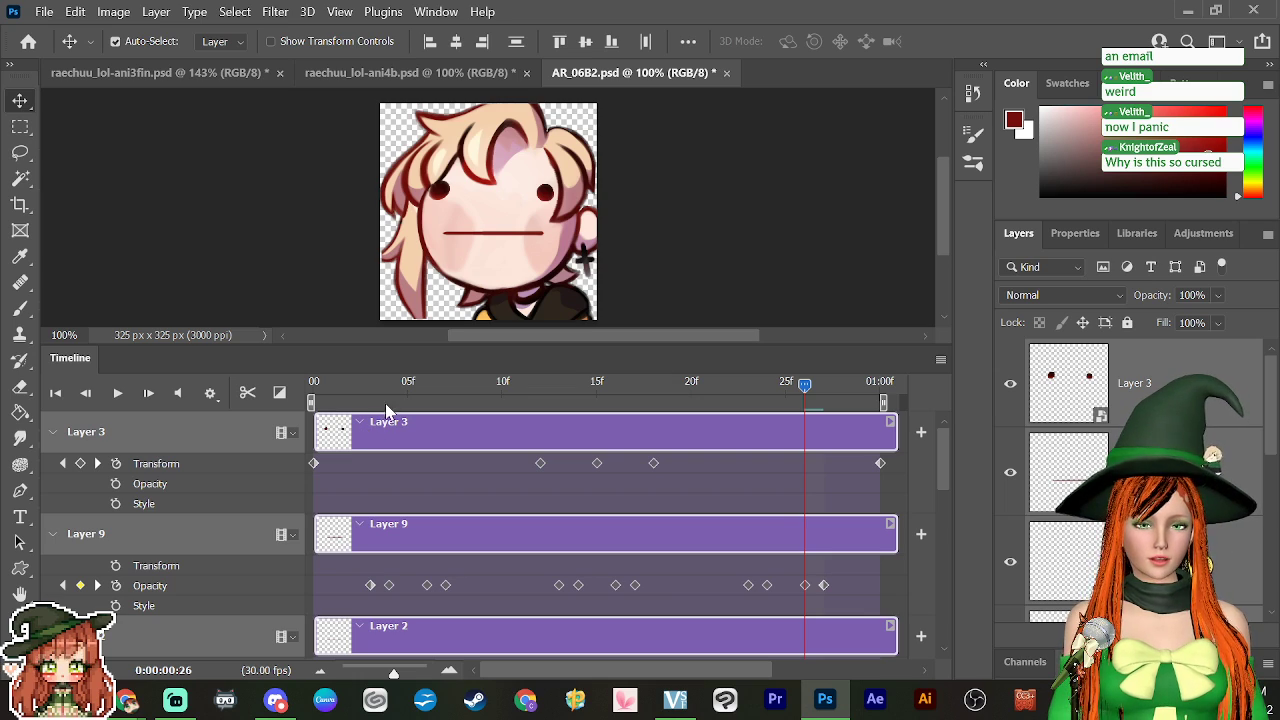
Step: Scrub through the animation between frames 0 and 15 to review the poses, ending at frame 0
left_click_drag(357, 391, 427, 518)
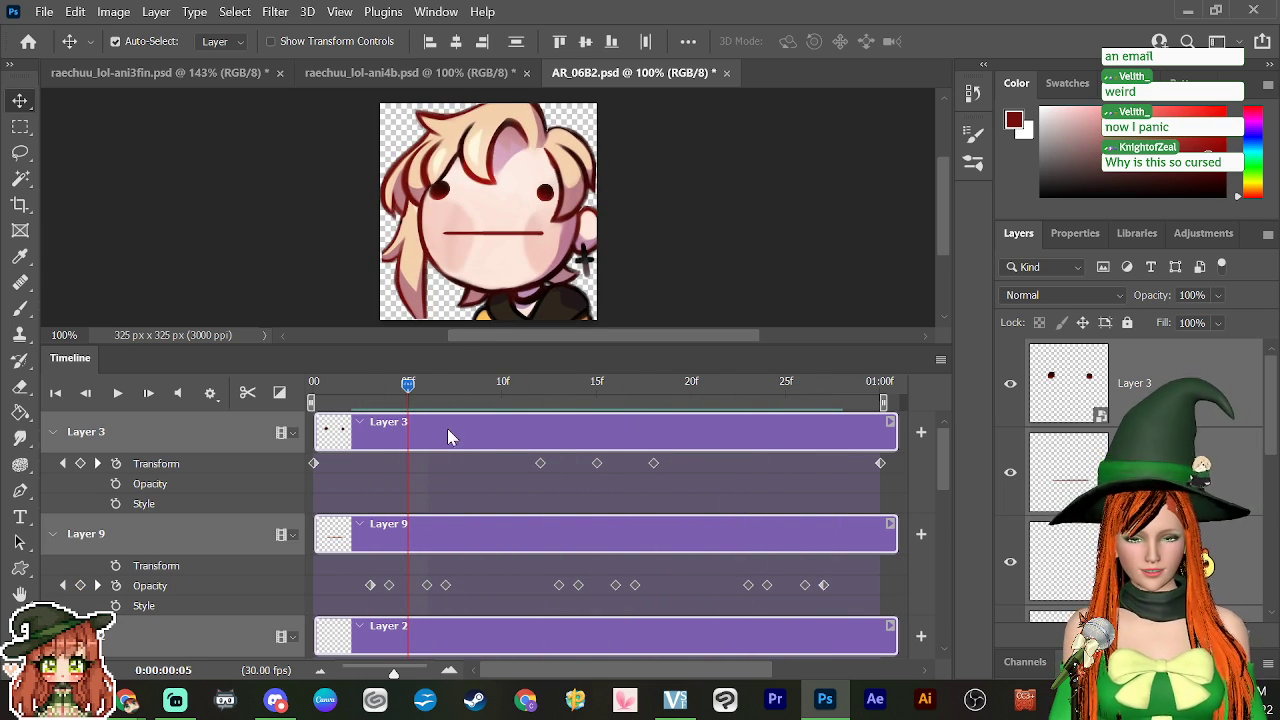
left_click_drag(408, 397, 237, 515)
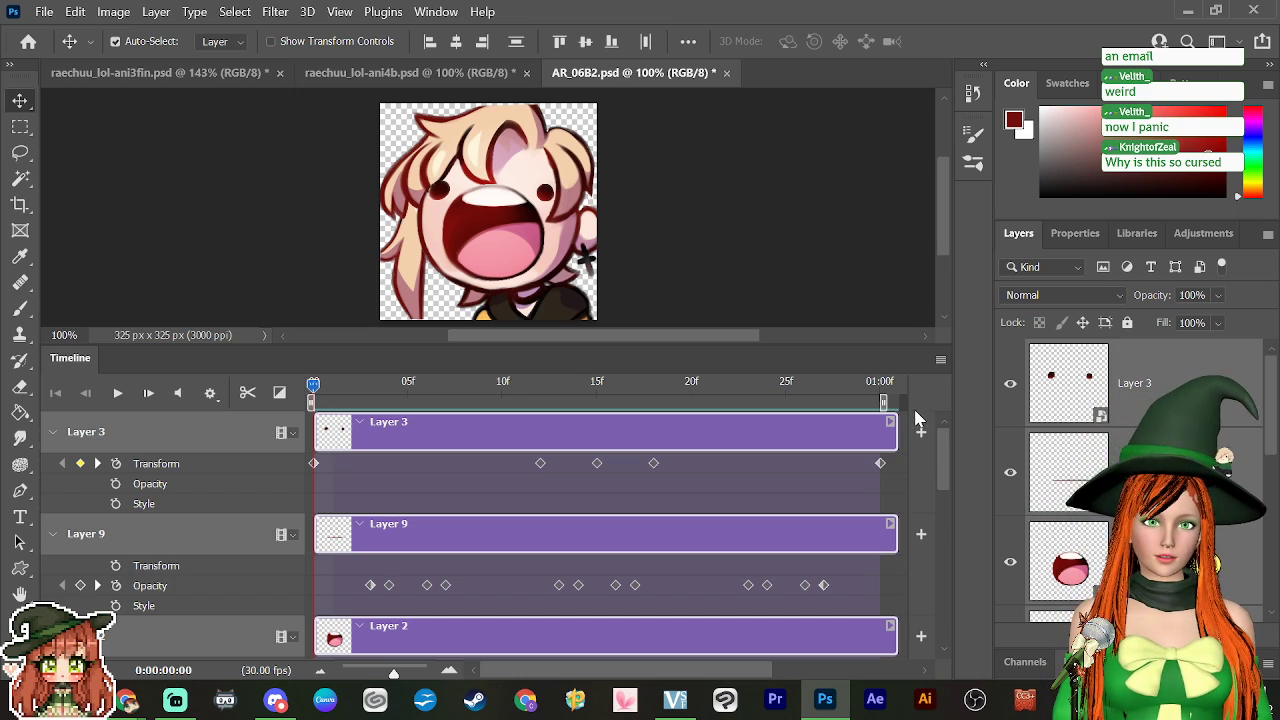
mouse_move(940, 460)
left_mouse_down()
mouse_move(945, 644)
mouse_move(931, 569)
mouse_move(941, 442)
left_mouse_up()
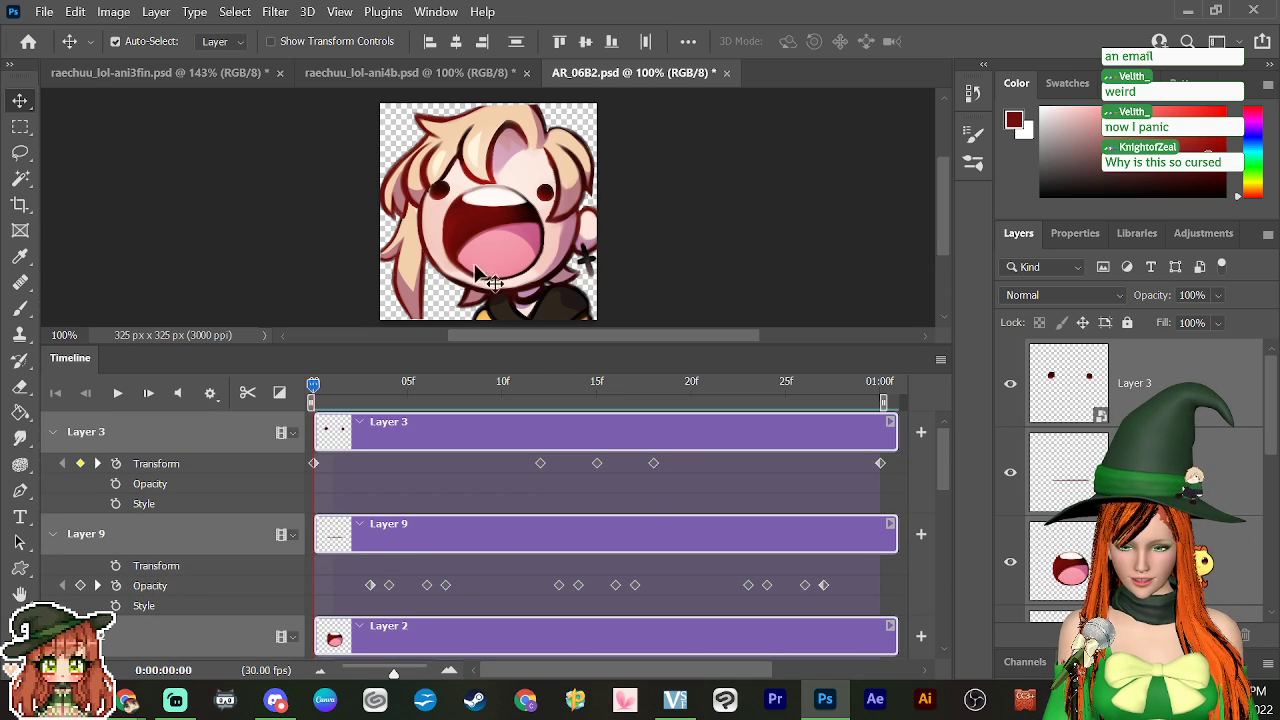
left_click_drag(313, 388, 598, 495)
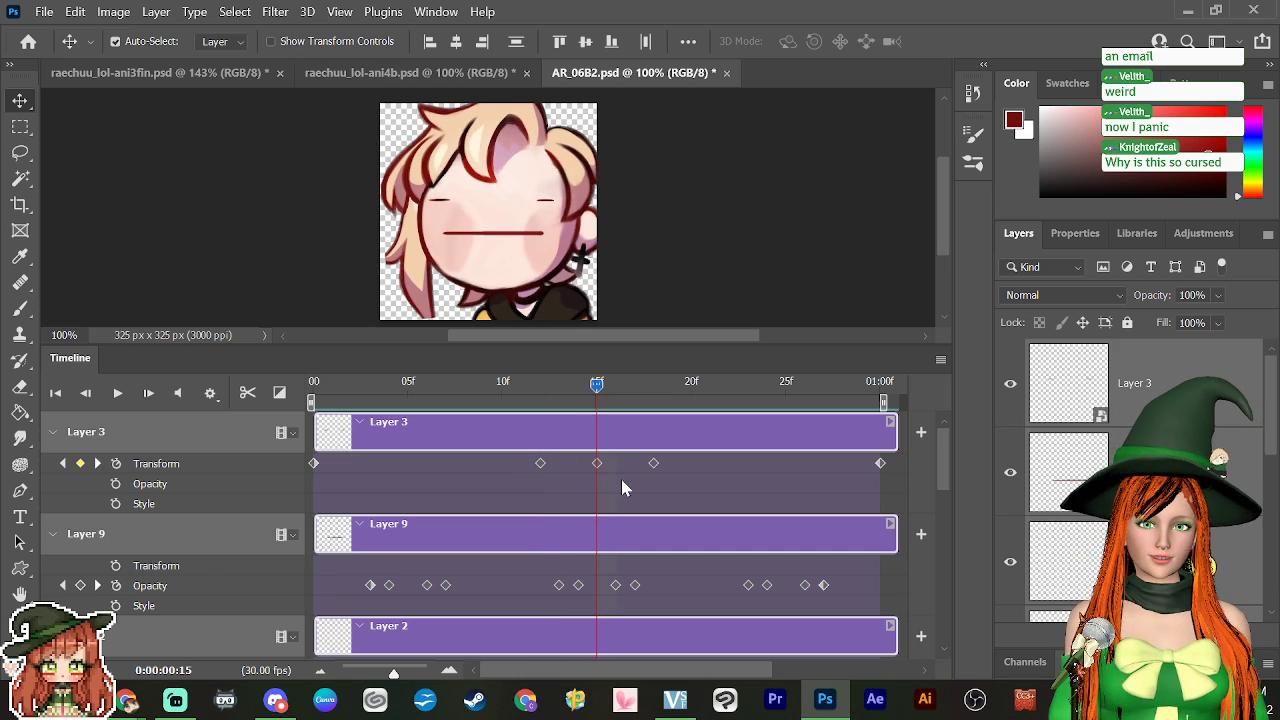
left_click_drag(597, 392, 351, 540)
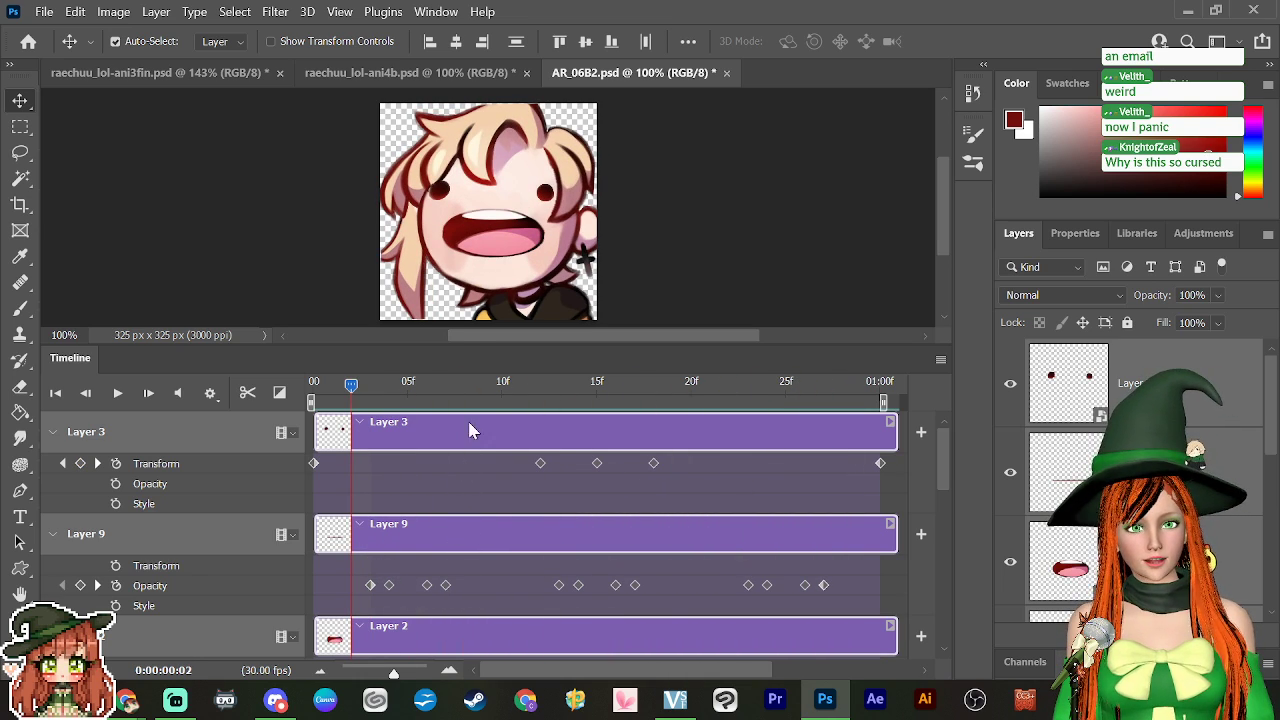
left_click_drag(353, 392, 313, 560)
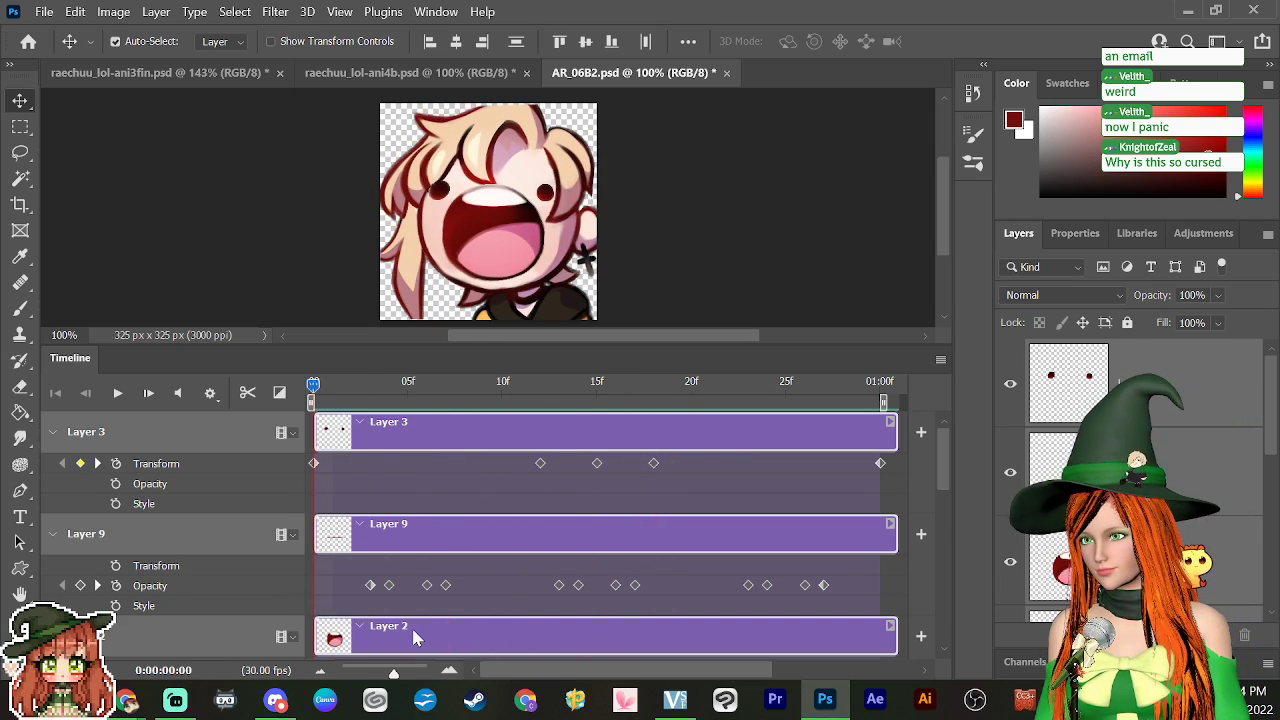